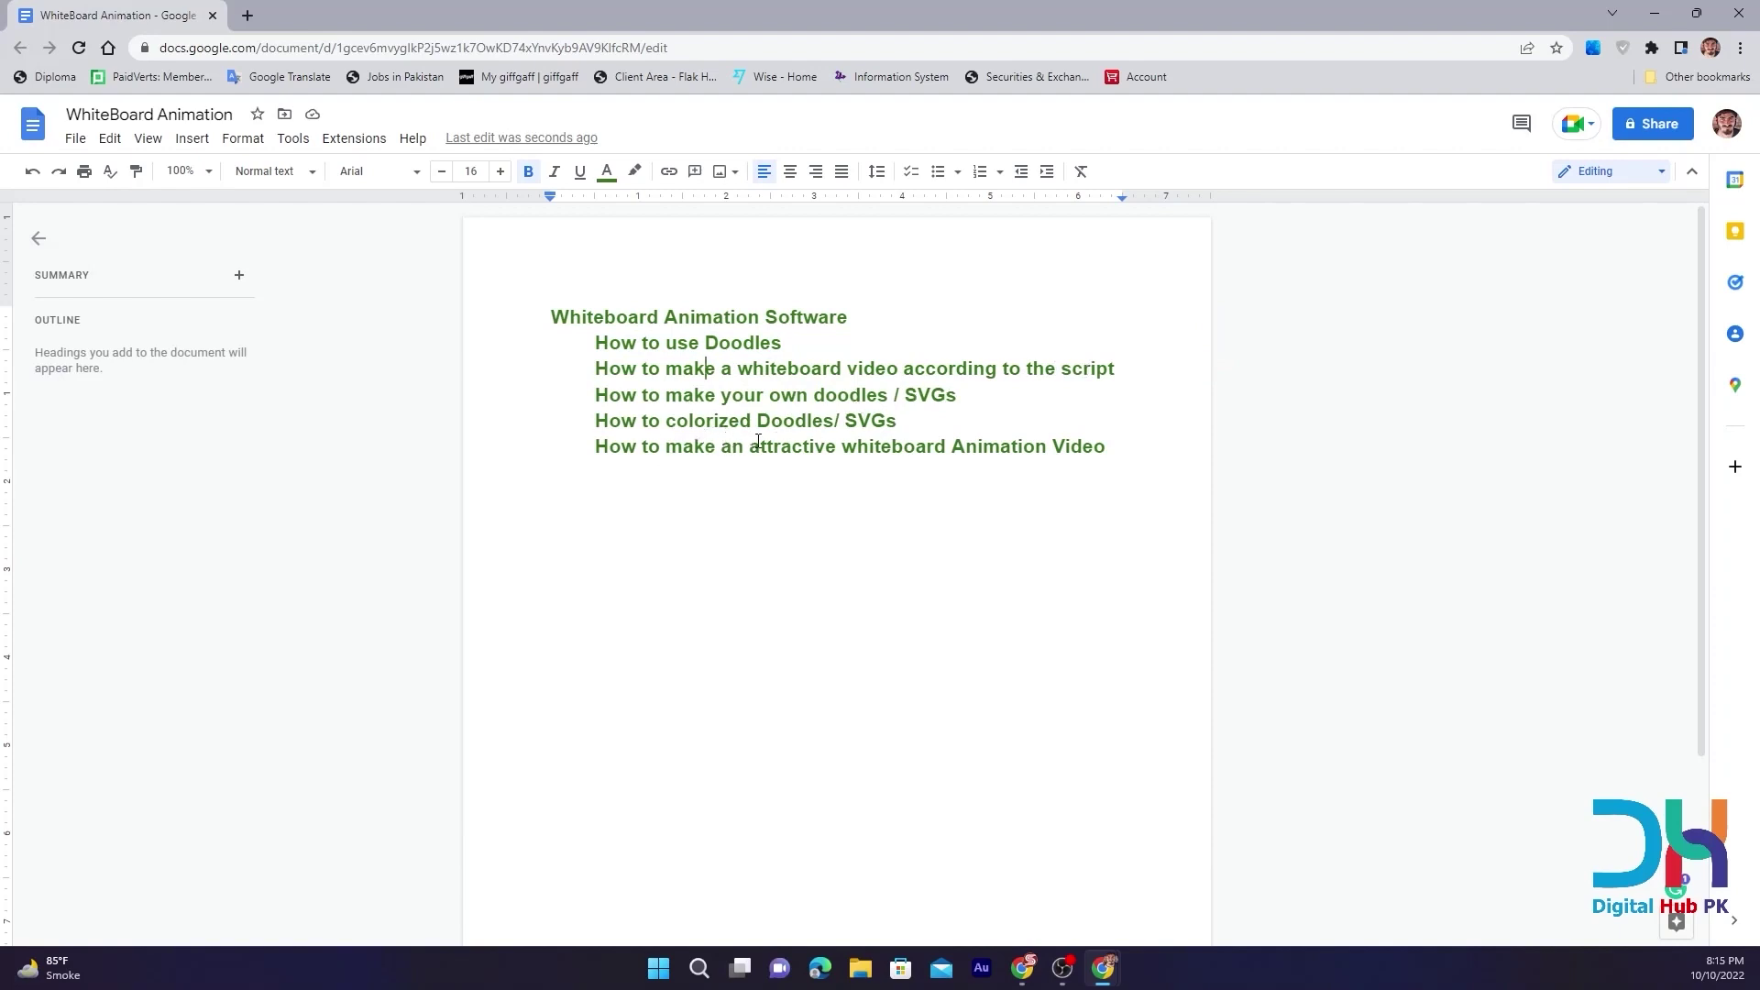
Add the line "Best Channel Ideas for WhiteBoard Animation" below the last item of the outline
left_click(1112, 452)
left_click(1112, 451)
key("Return")
type("Best Channel Ideas for WhiteBoard Animation")
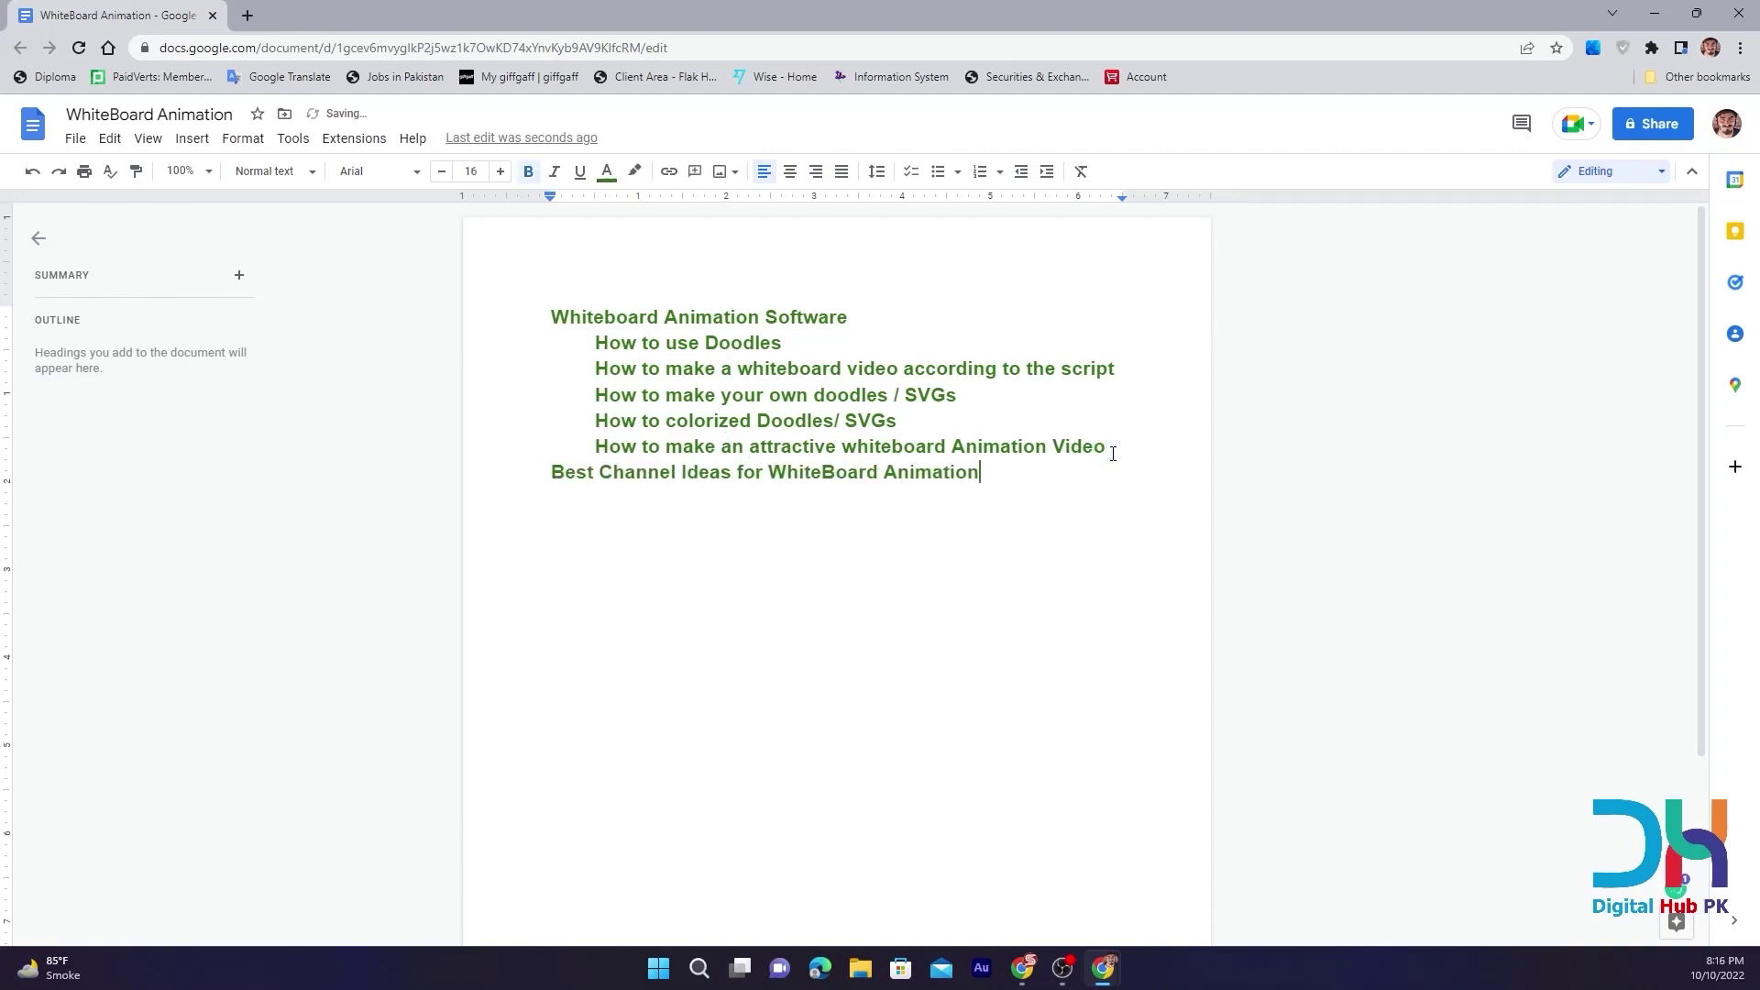
Insert "YouTube" before "Channel" in the new line and correct the spelling of "WhiteBoard" to "Whiteboard"
left_click(600, 471)
type("YouTube")
left_click(931, 471)
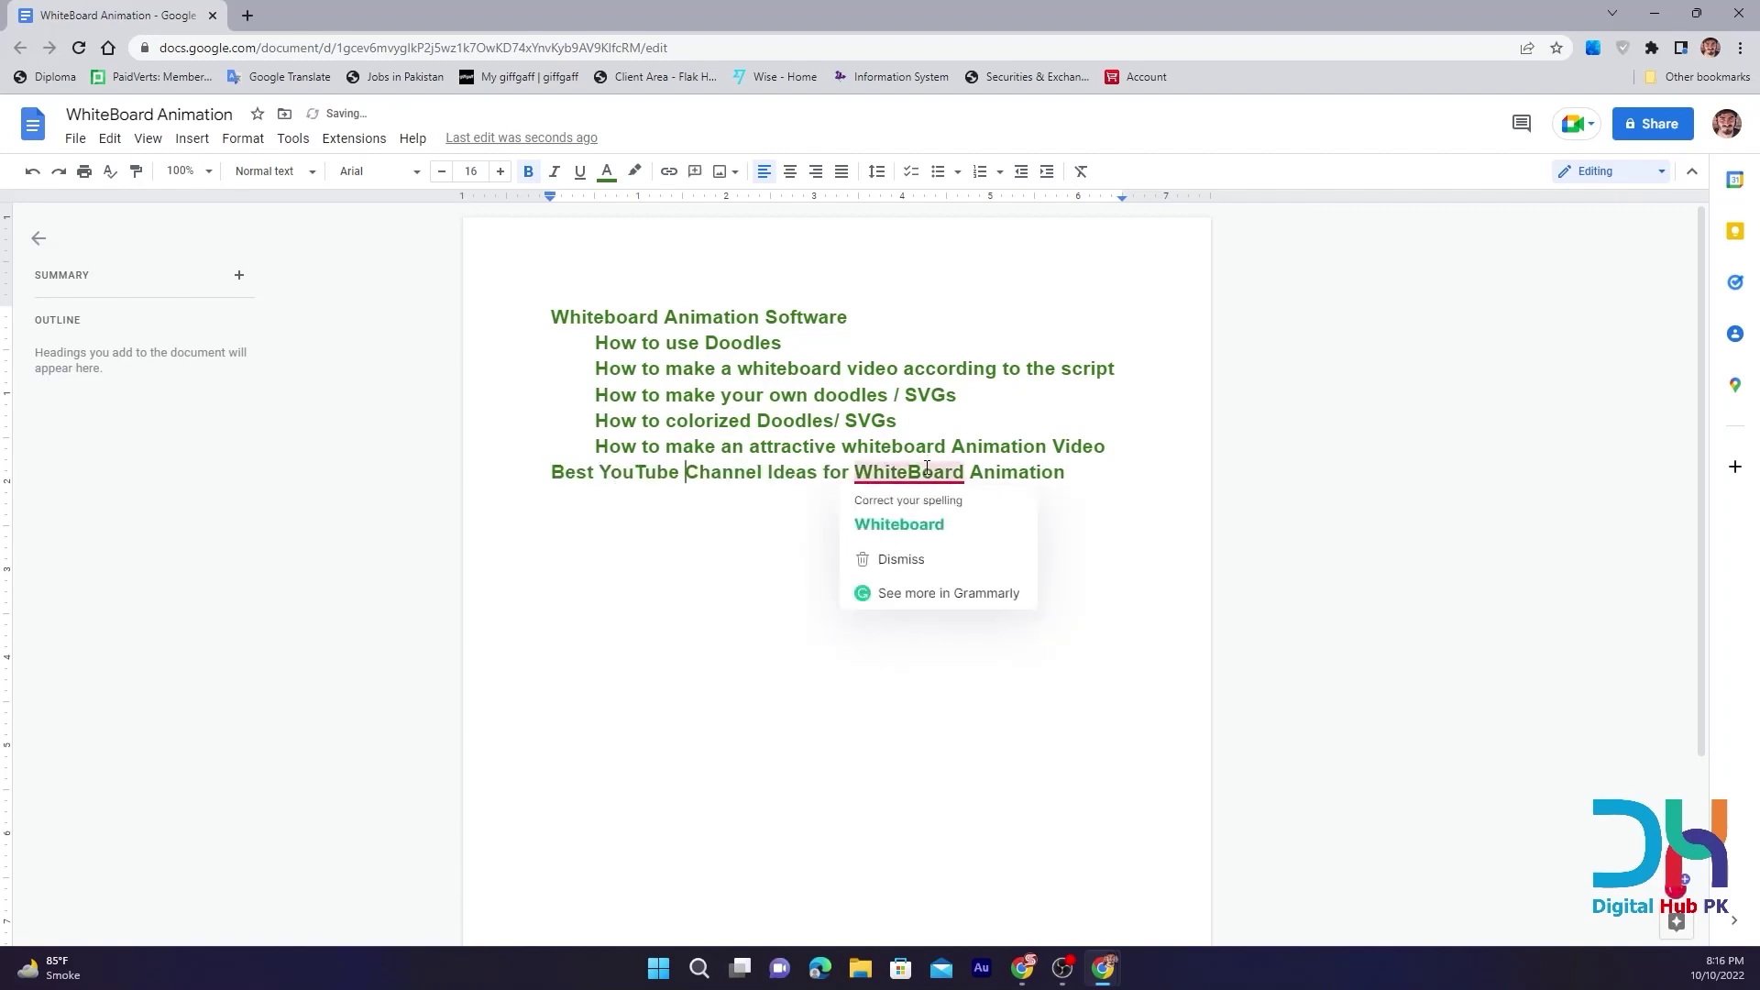
left_click(921, 524)
left_click(1066, 472)
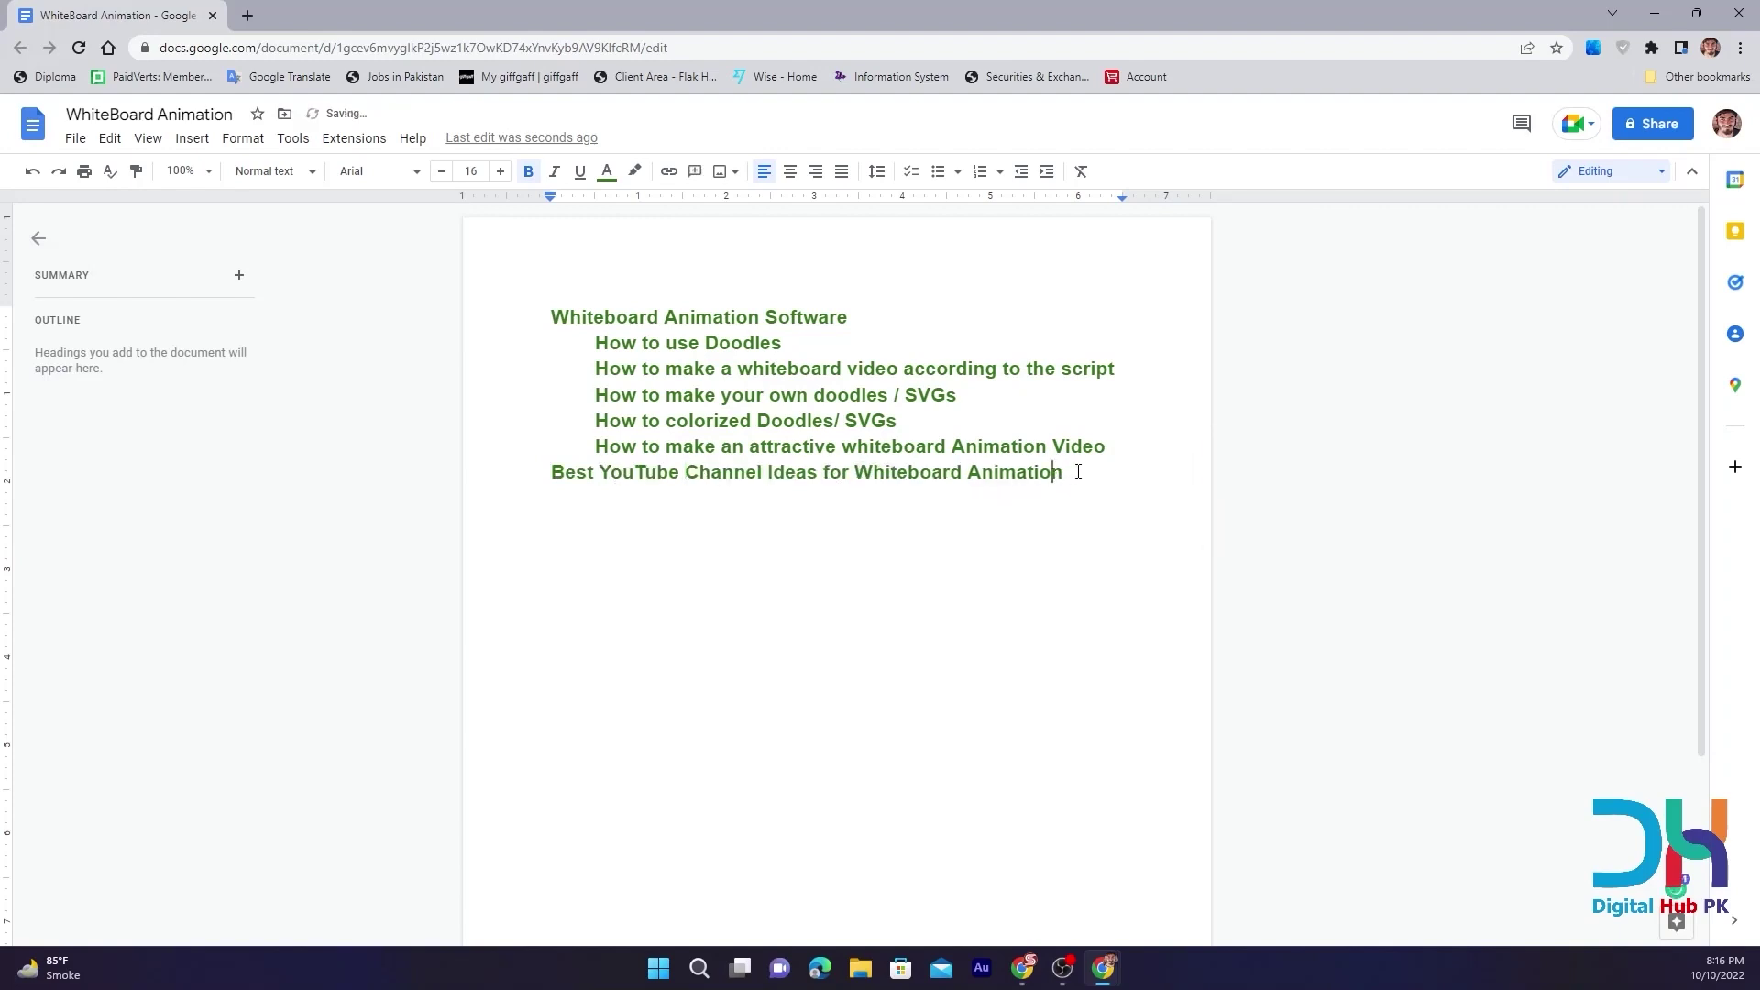
left_click(1093, 496)
left_click_drag(554, 321, 1079, 493)
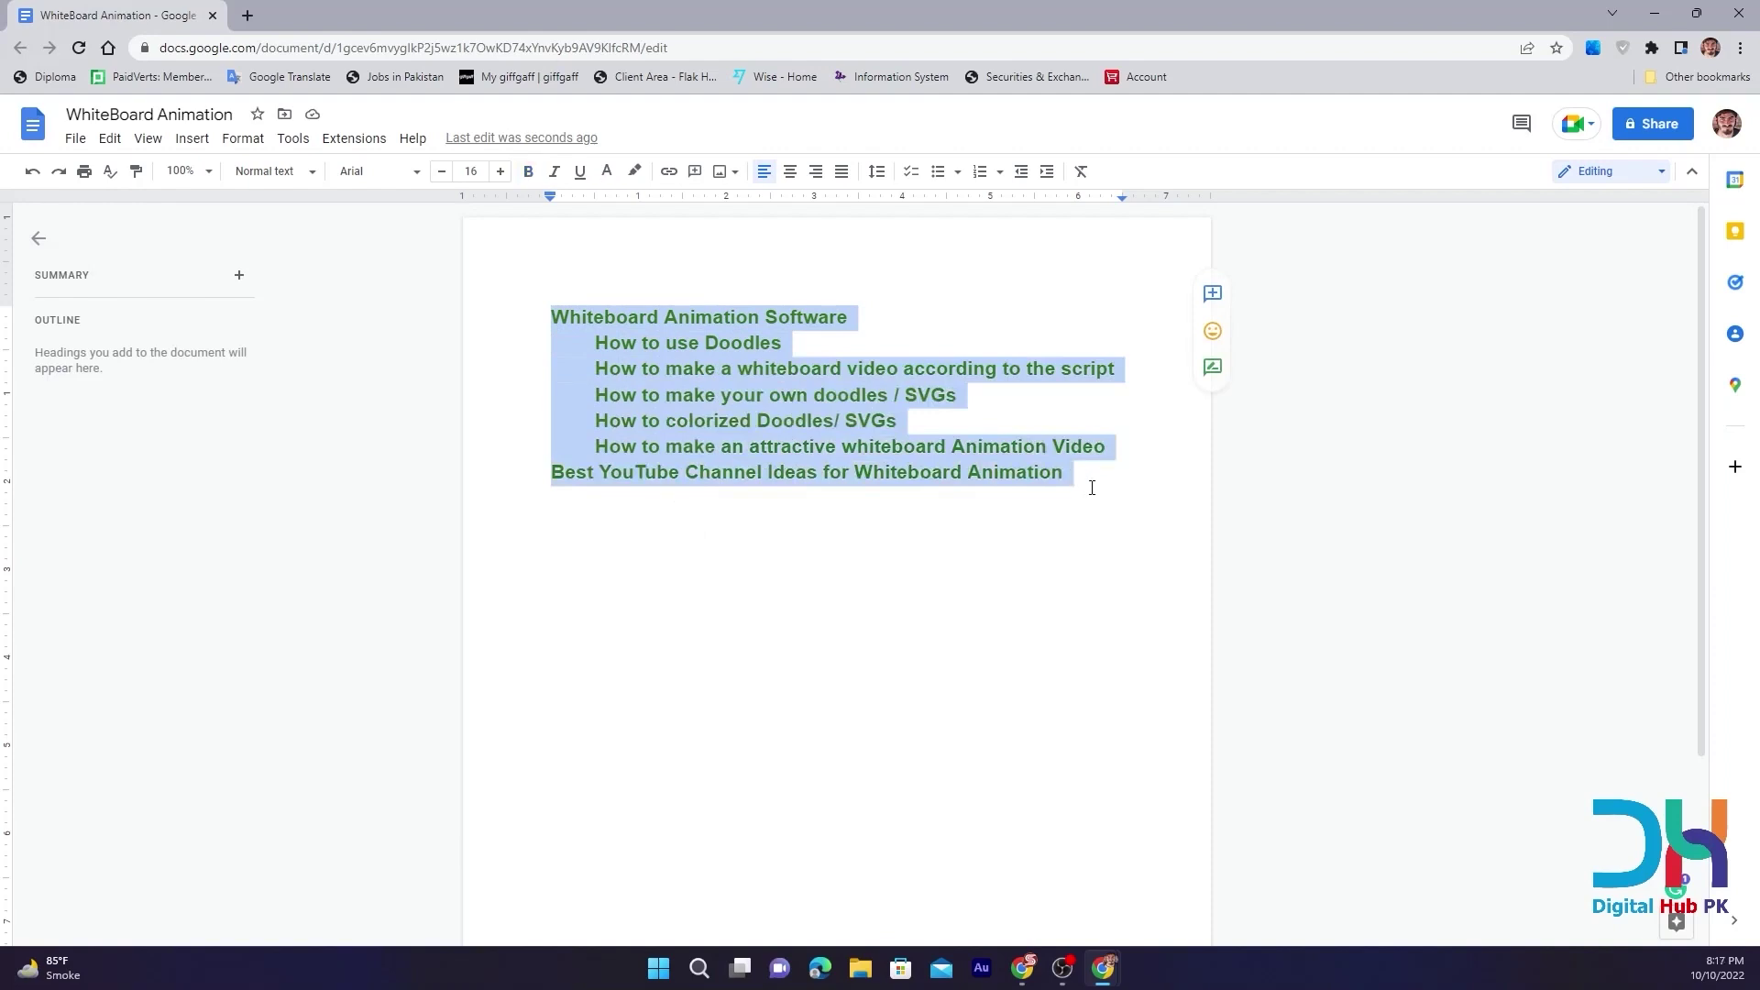
left_click(1092, 487)
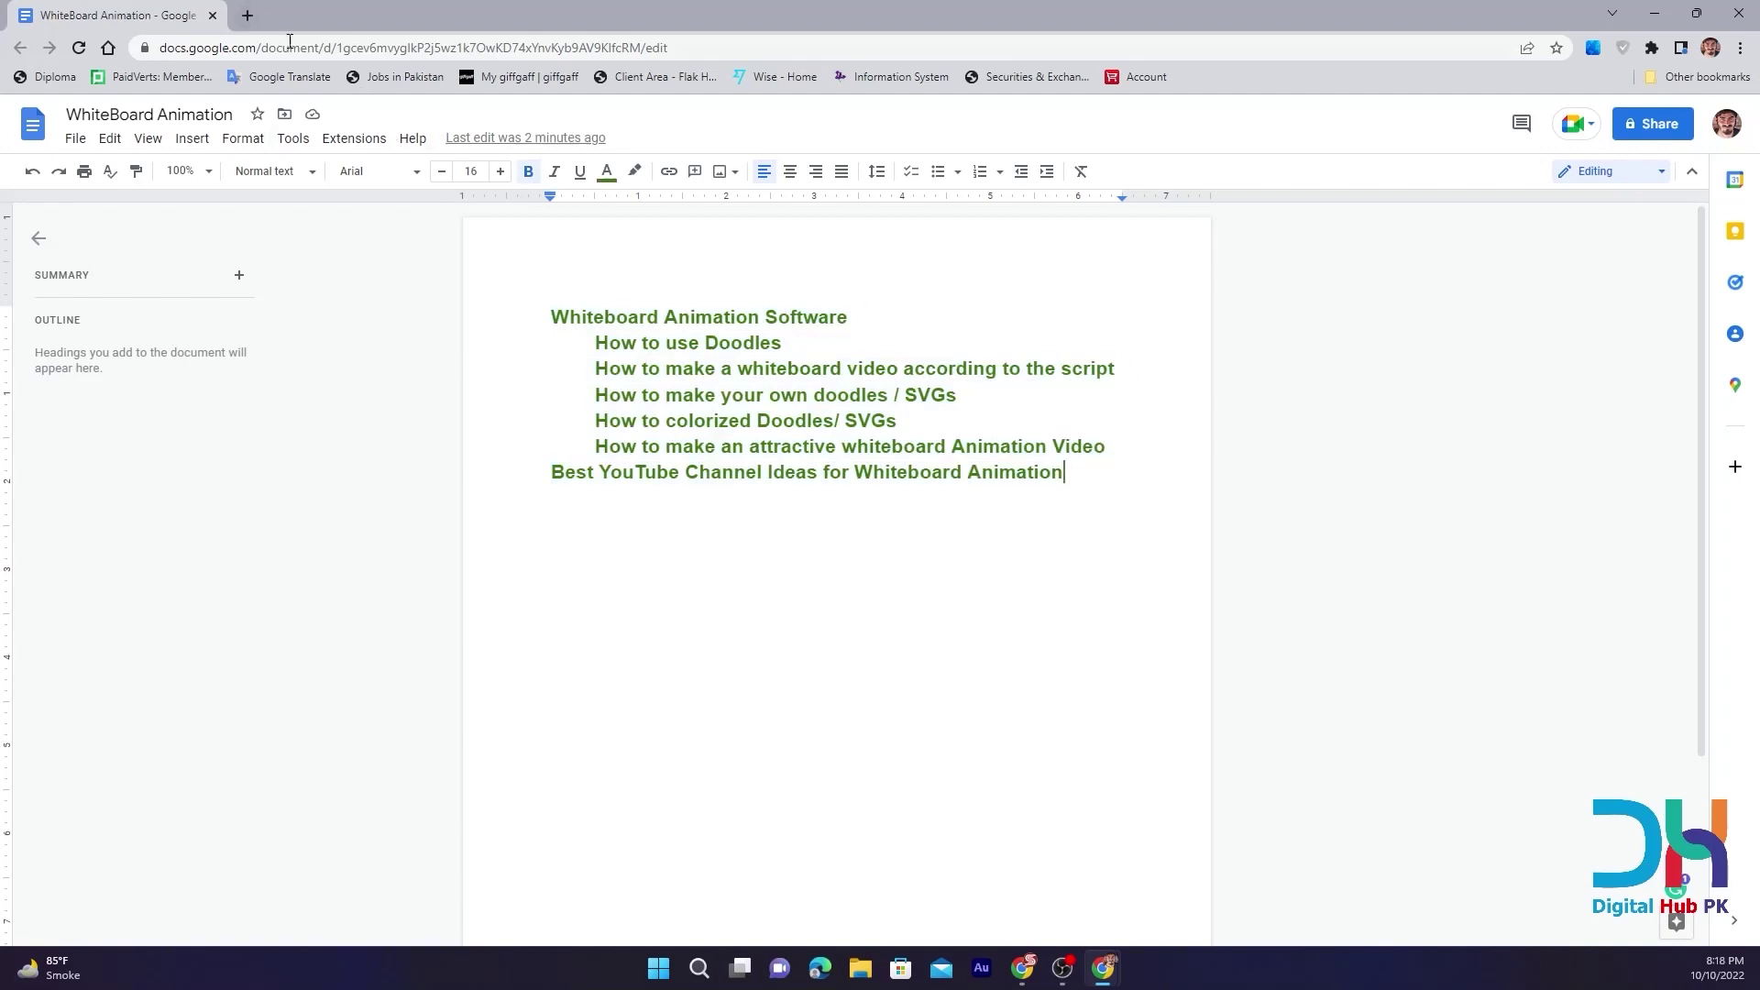
Find the VideoScribe website by searching for "video scribe" in a new browser tab and look over its homepage
left_click(248, 14)
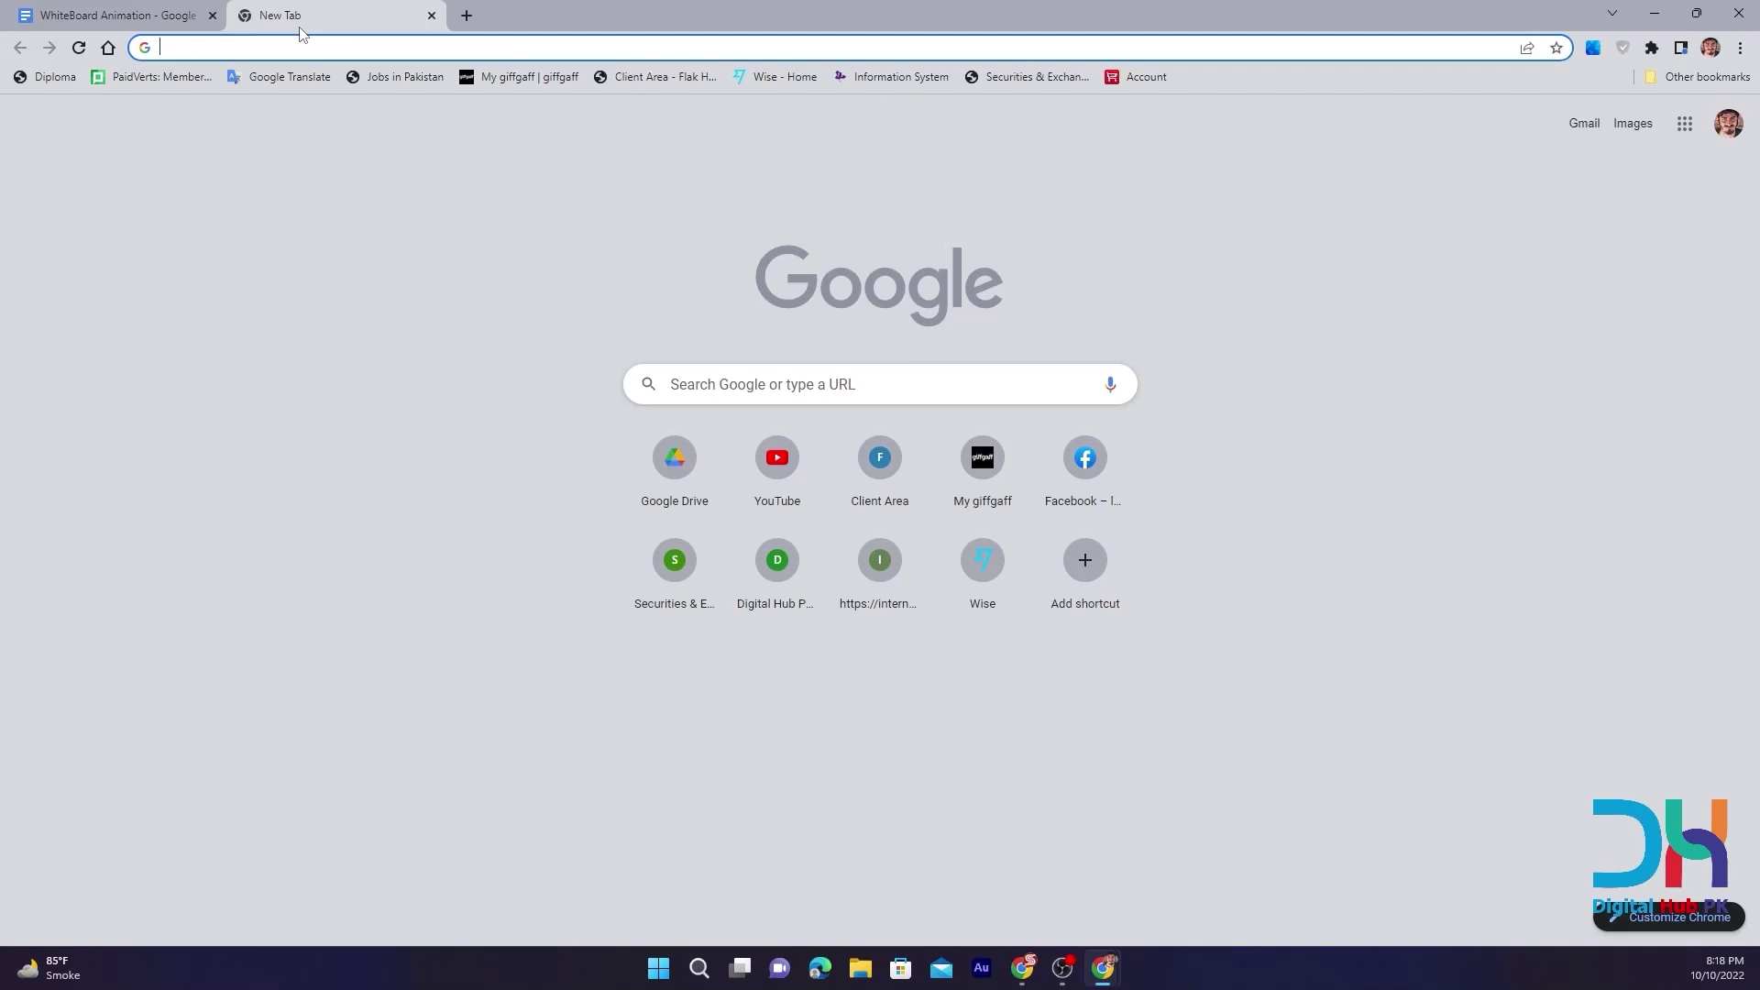
type("video scribe")
key("Return")
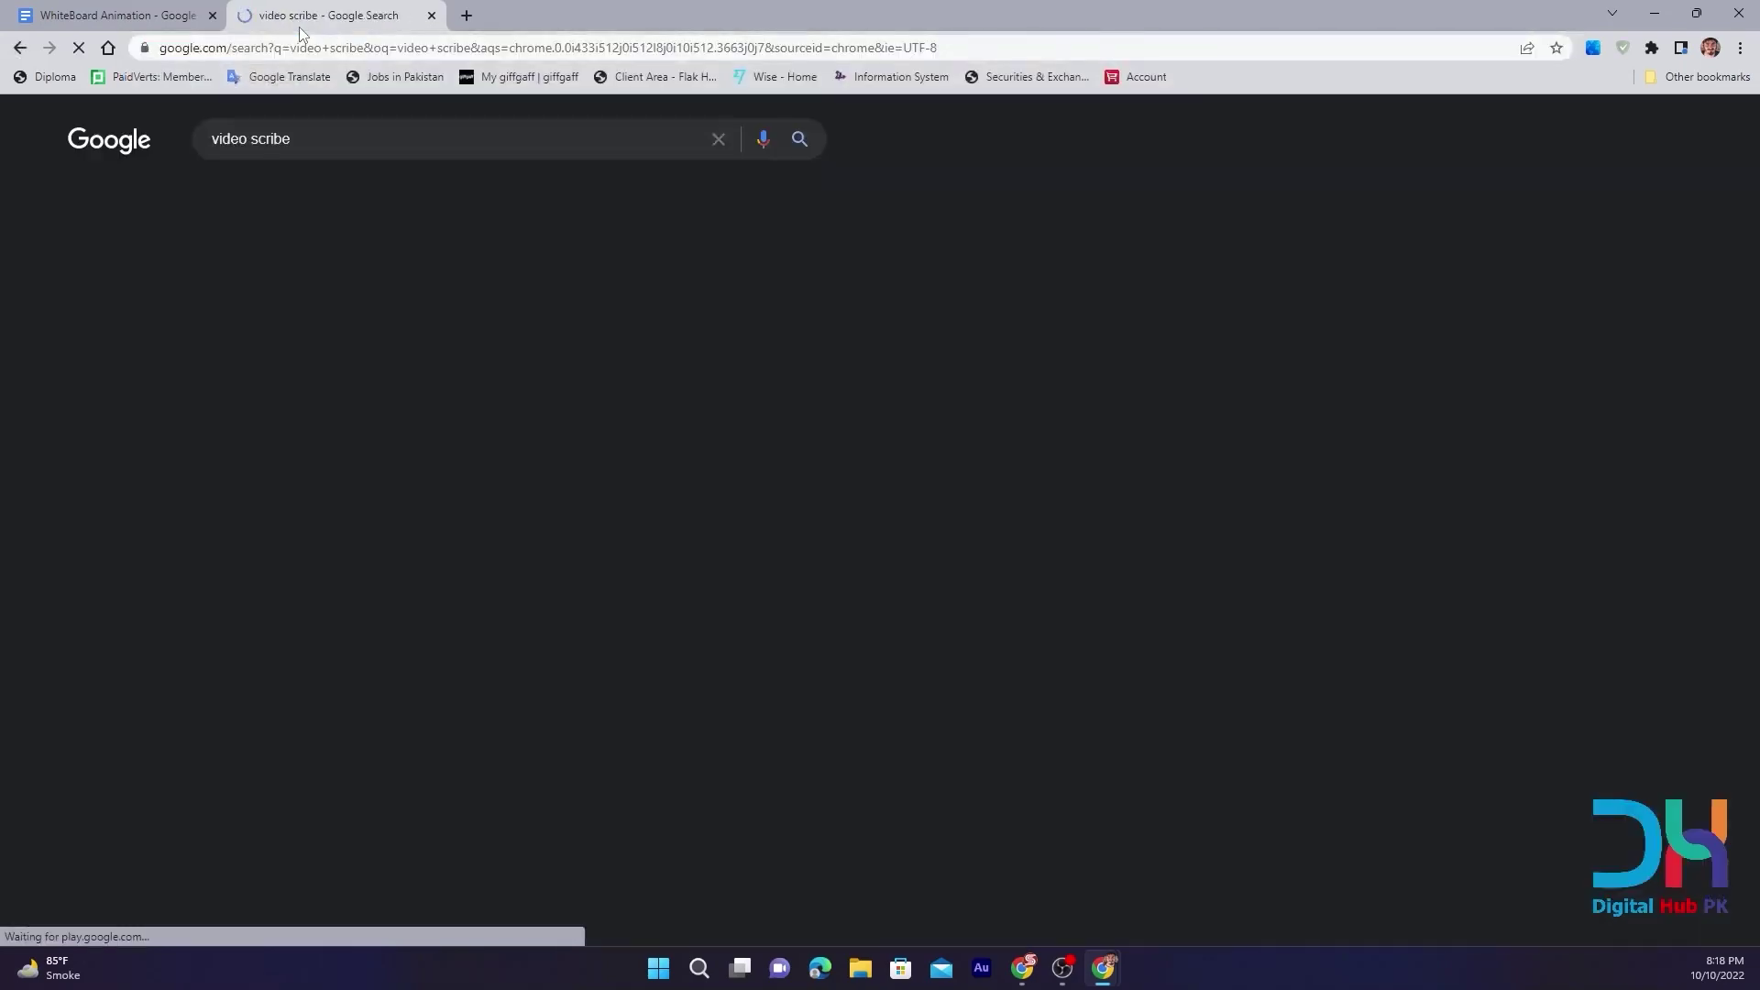
scroll(348, 683, "down", 3)
left_click(300, 587)
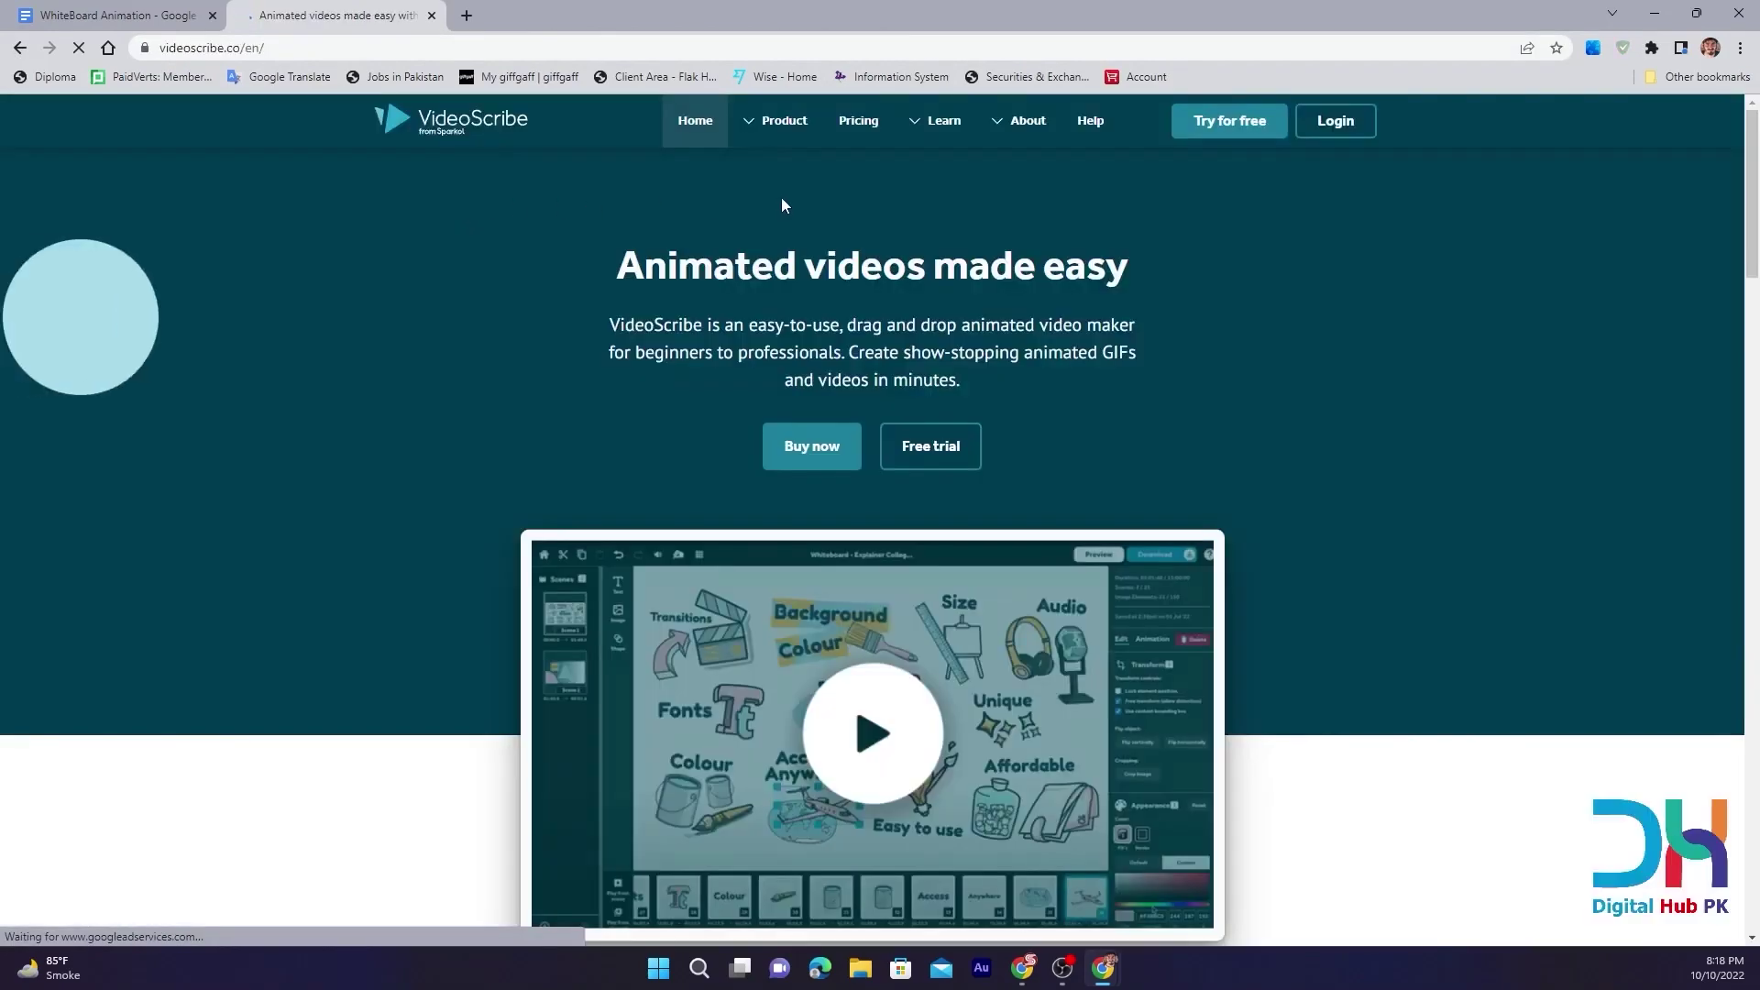
scroll(798, 230, "down", 3)
scroll(804, 265, "down", 6)
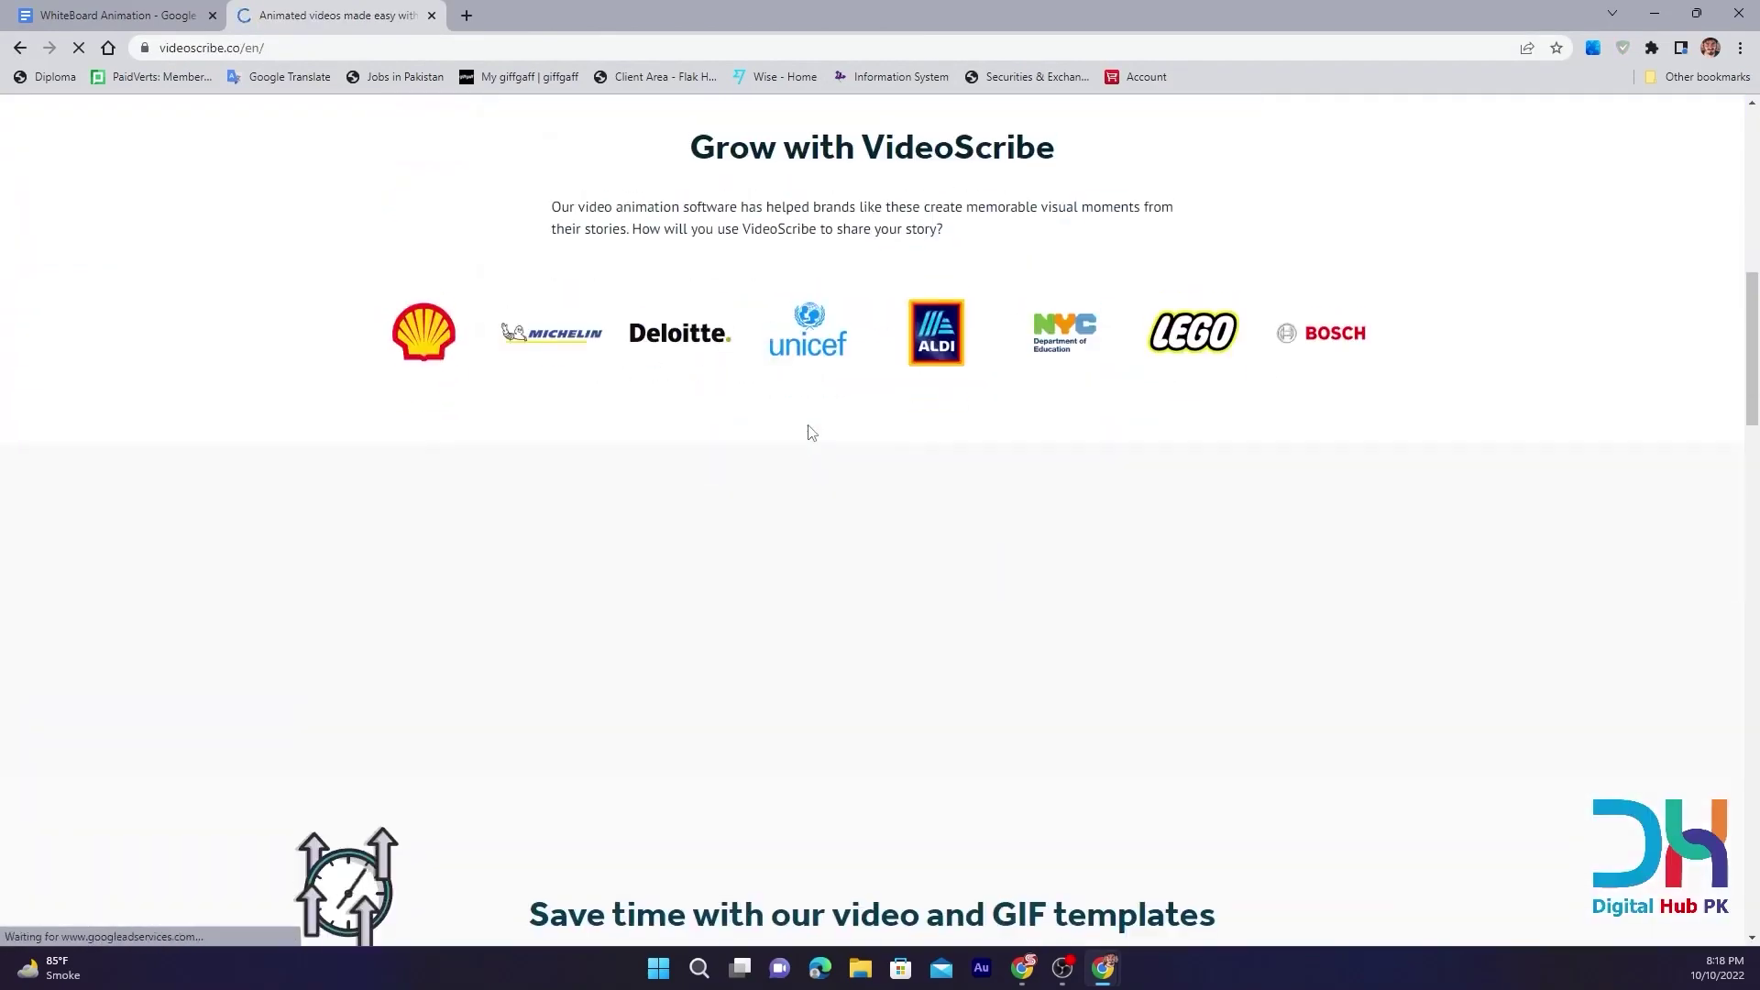
scroll(806, 433, "up", 6)
scroll(833, 401, "up", 3)
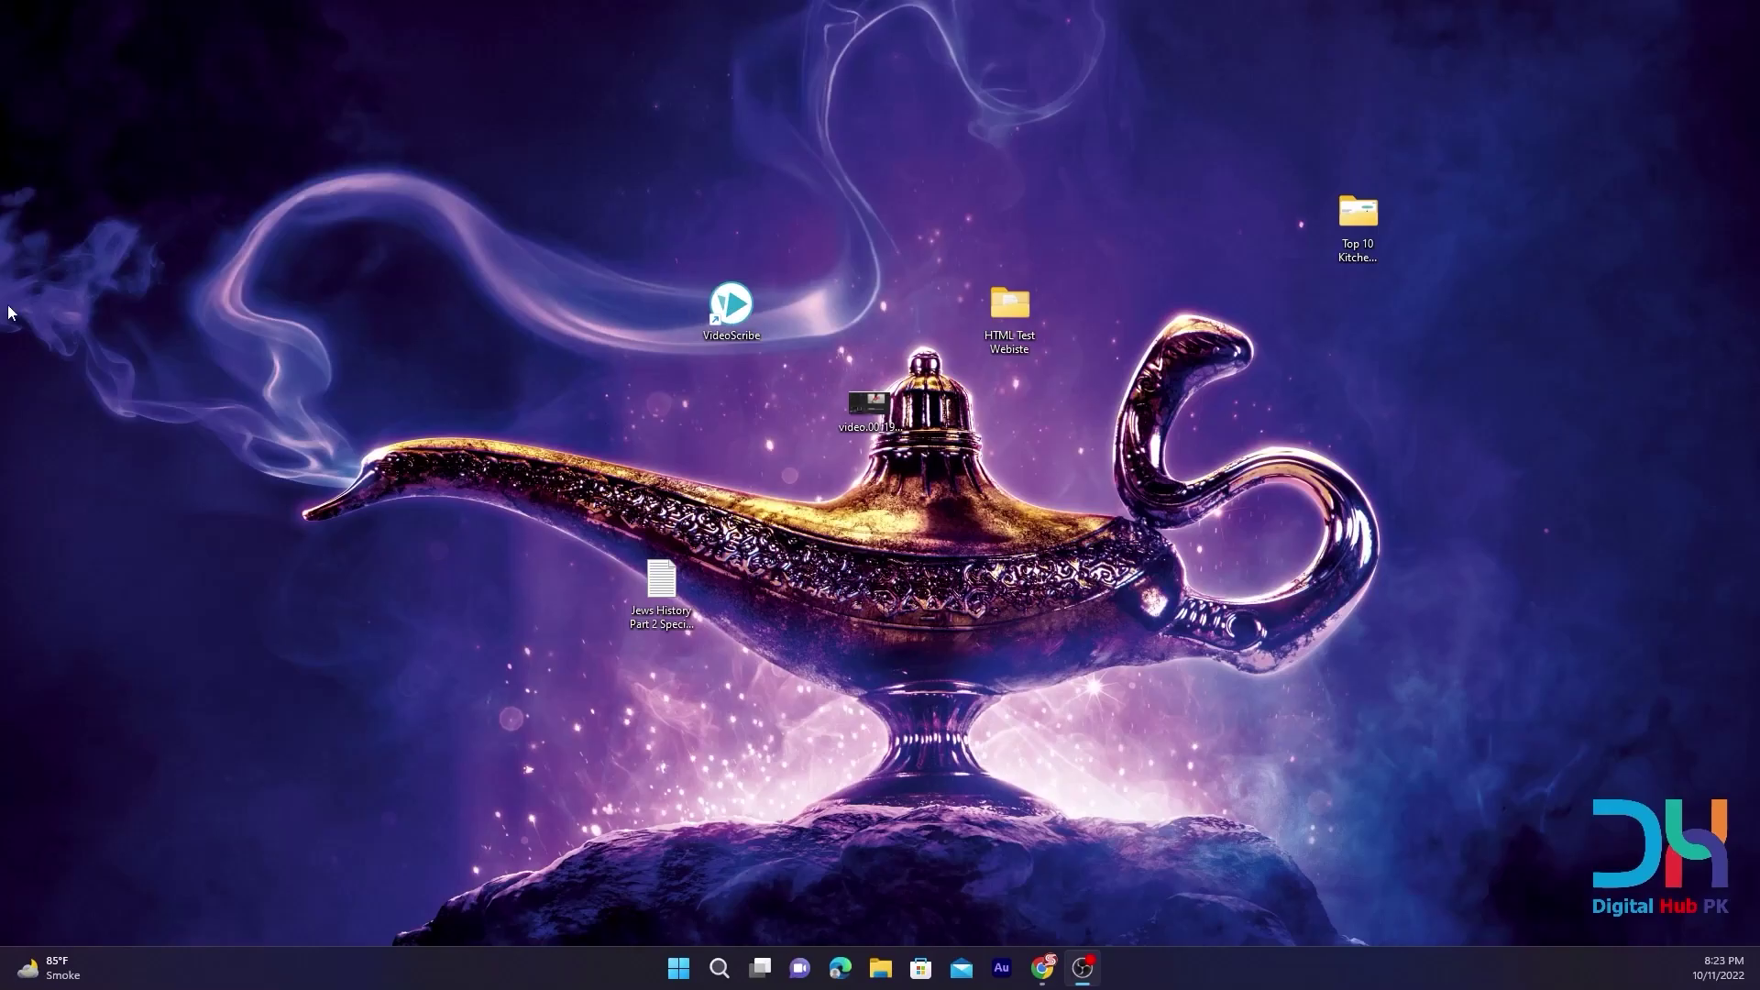
Switch to the VideoScribe desktop app without updating it and log in with the saved account details
left_click_drag(648, 186, 734, 336)
double_click(731, 327)
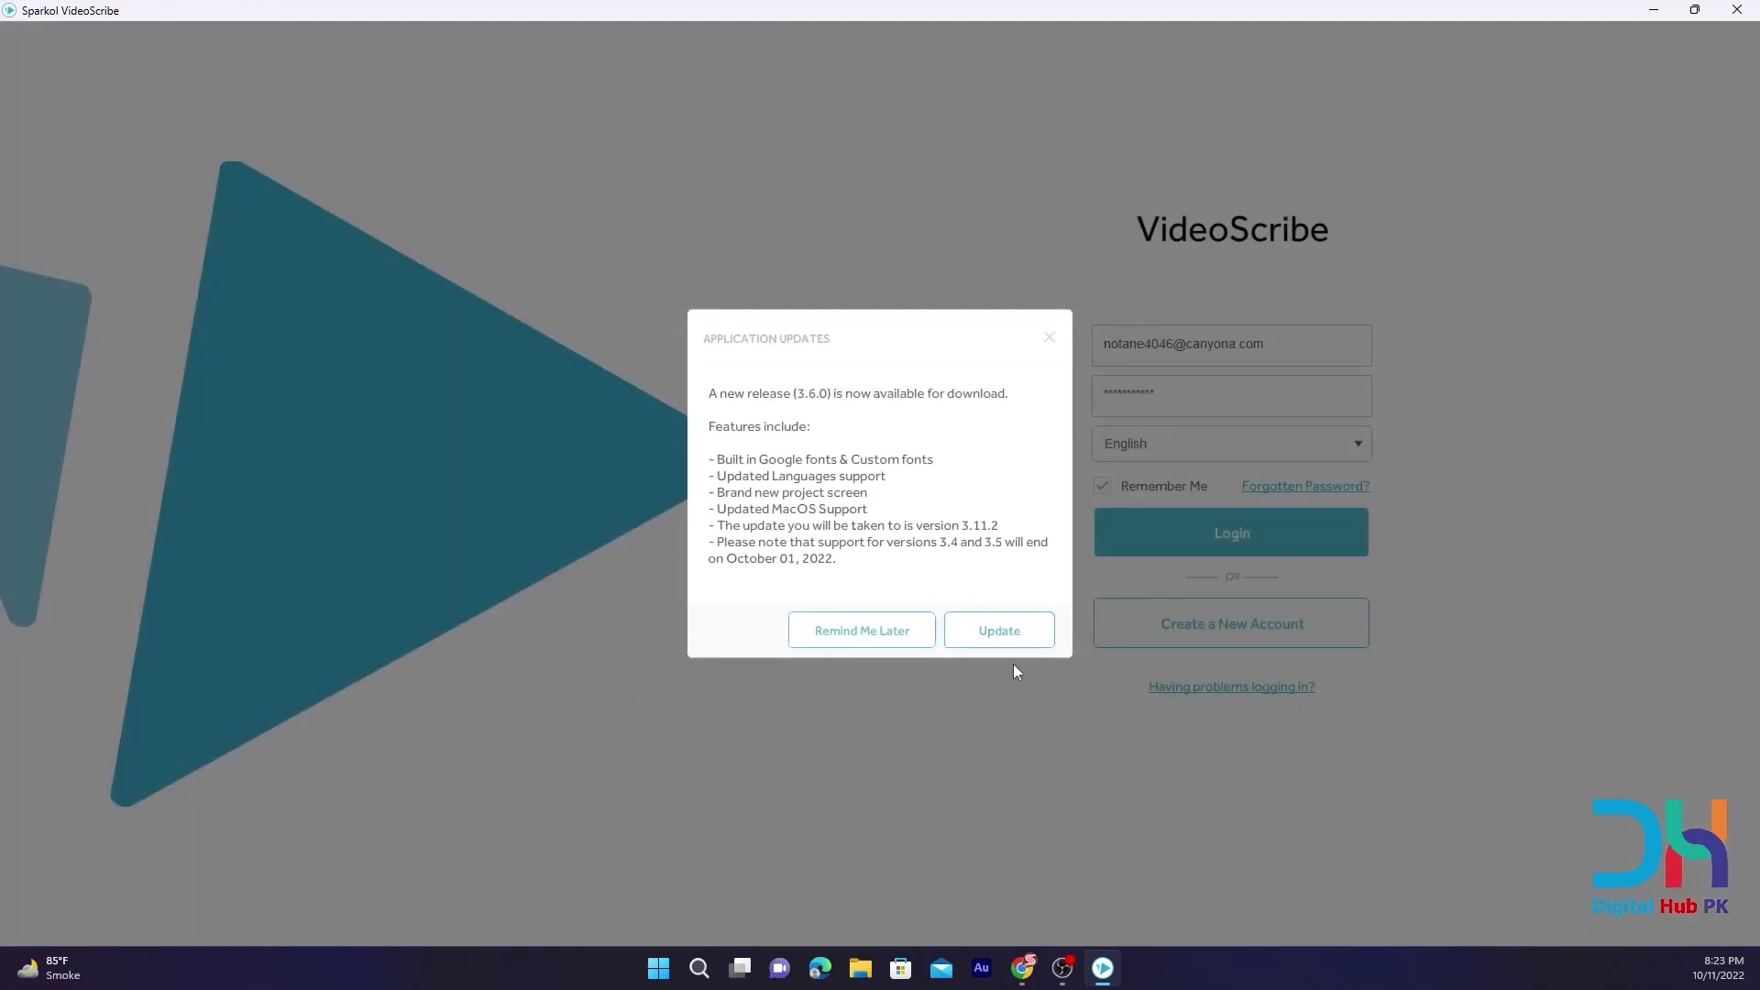
left_click(1051, 341)
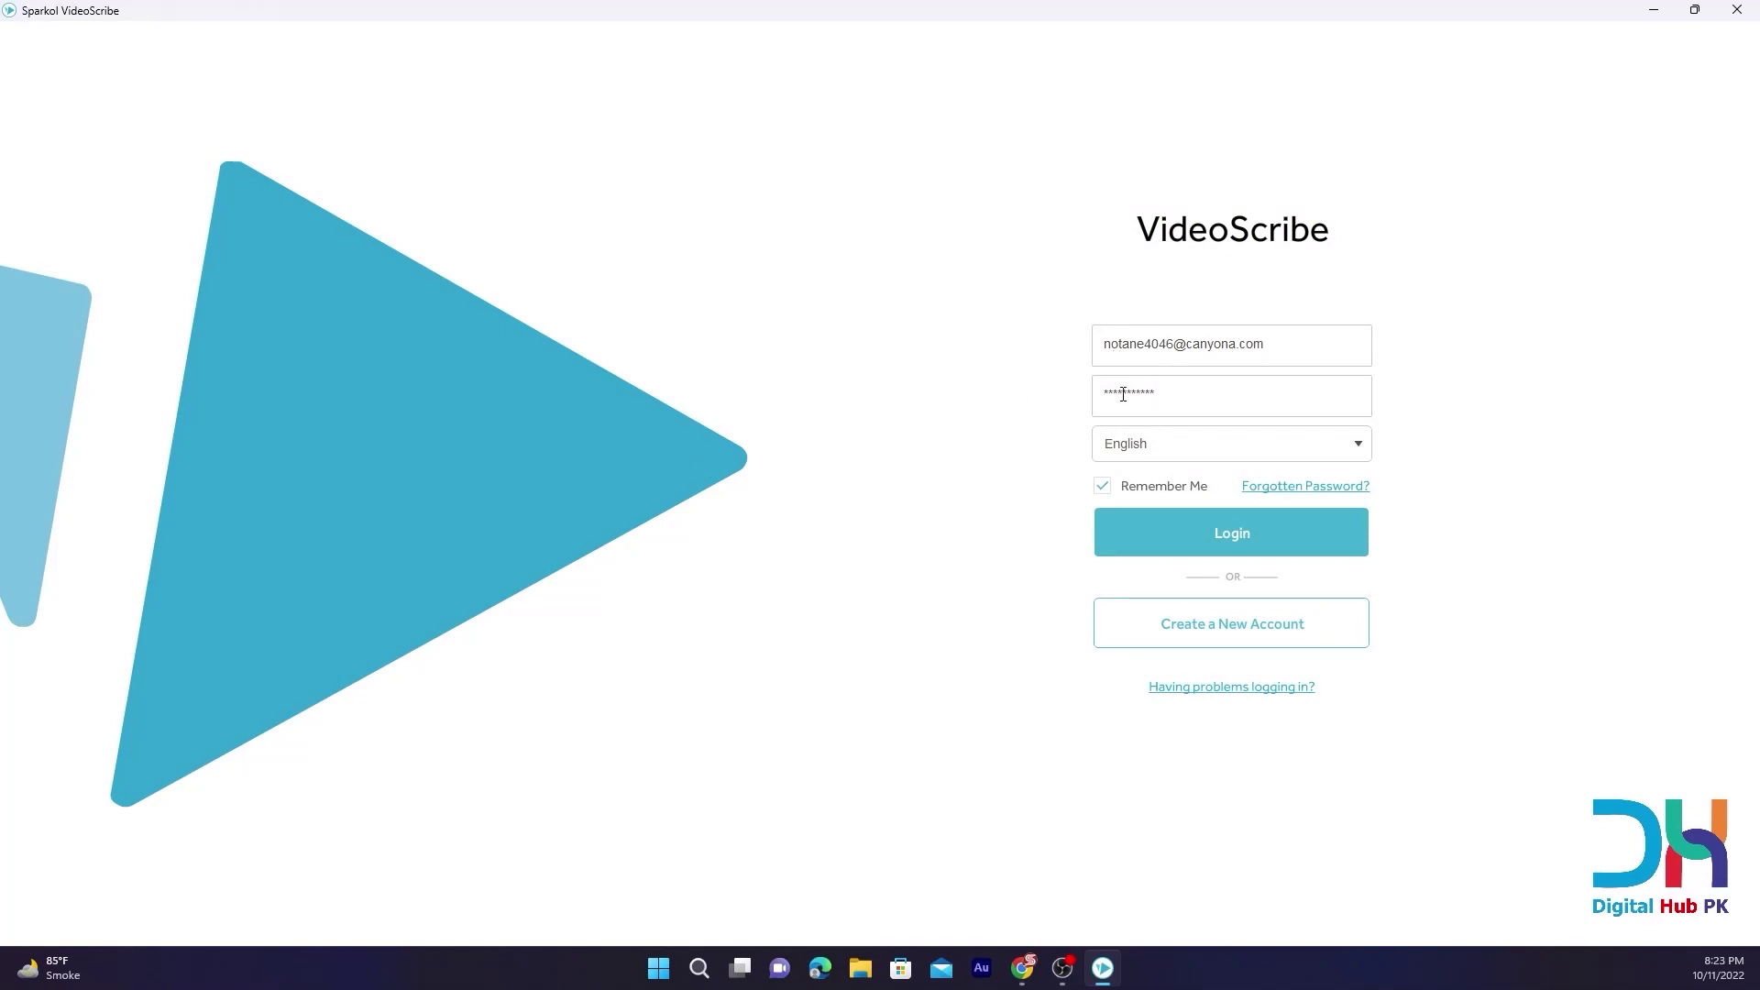
left_click(1159, 547)
left_click(1230, 533)
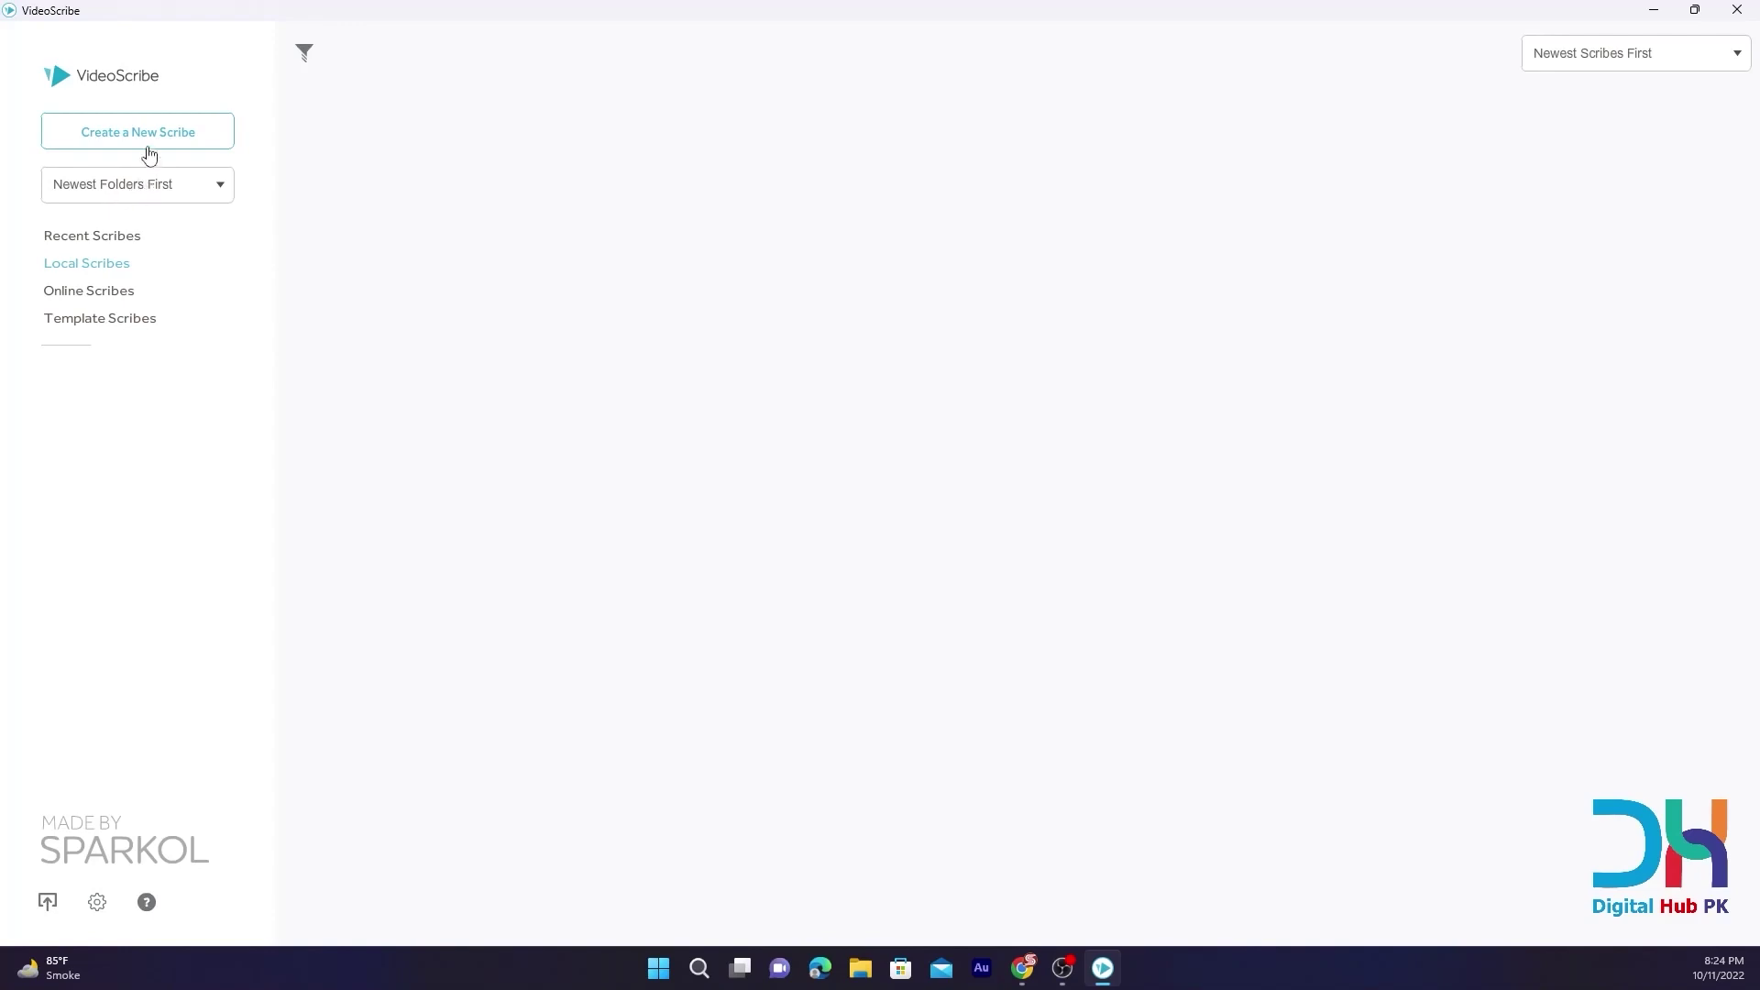
Browse the recent, online and template scribe collections
left_click(93, 240)
key("alt+Tab")
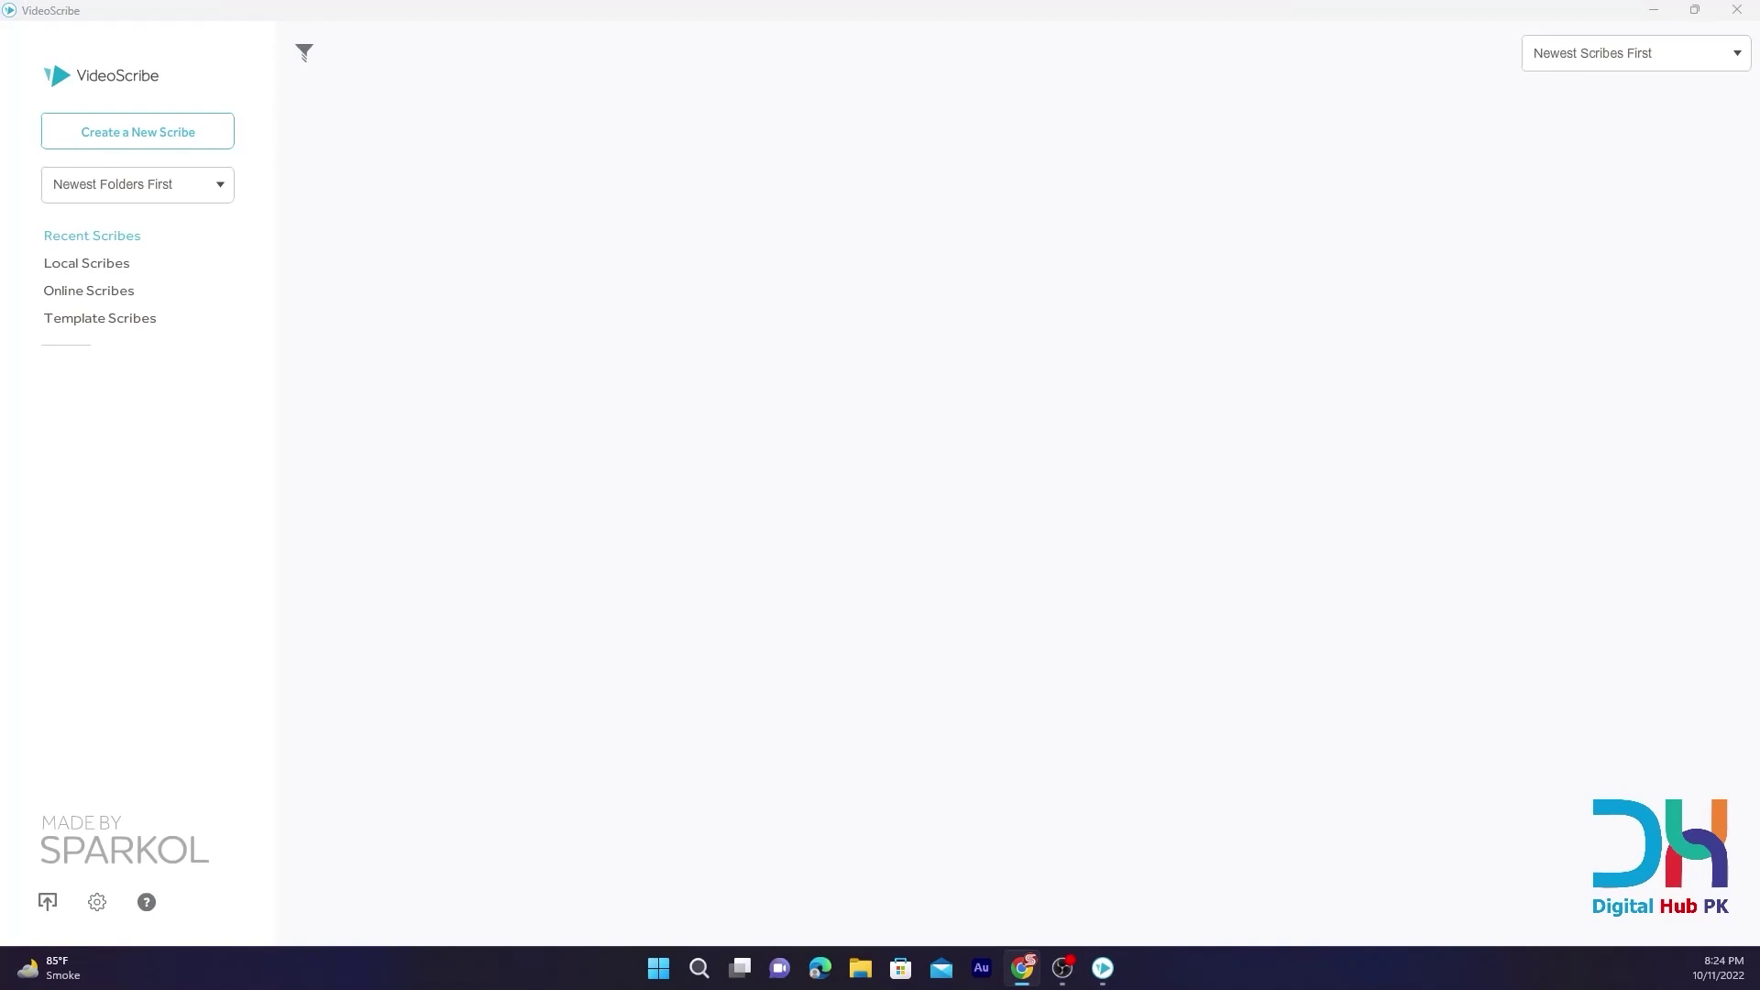
left_click(91, 291)
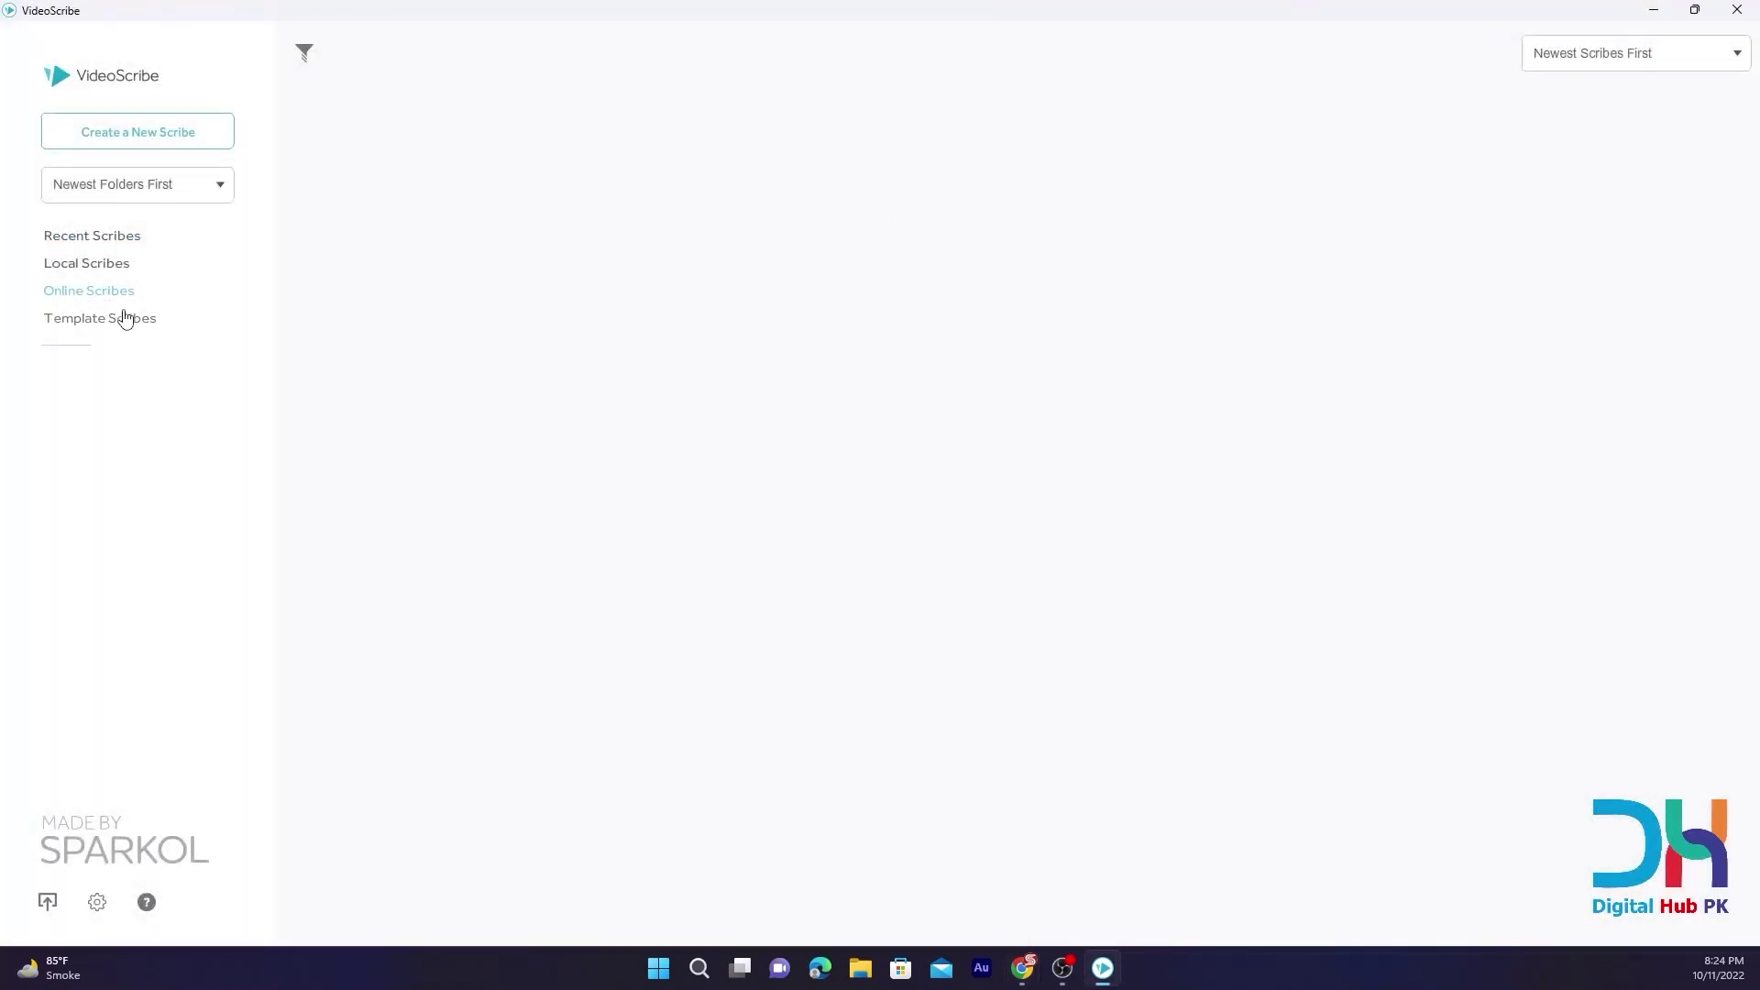
left_click(123, 317)
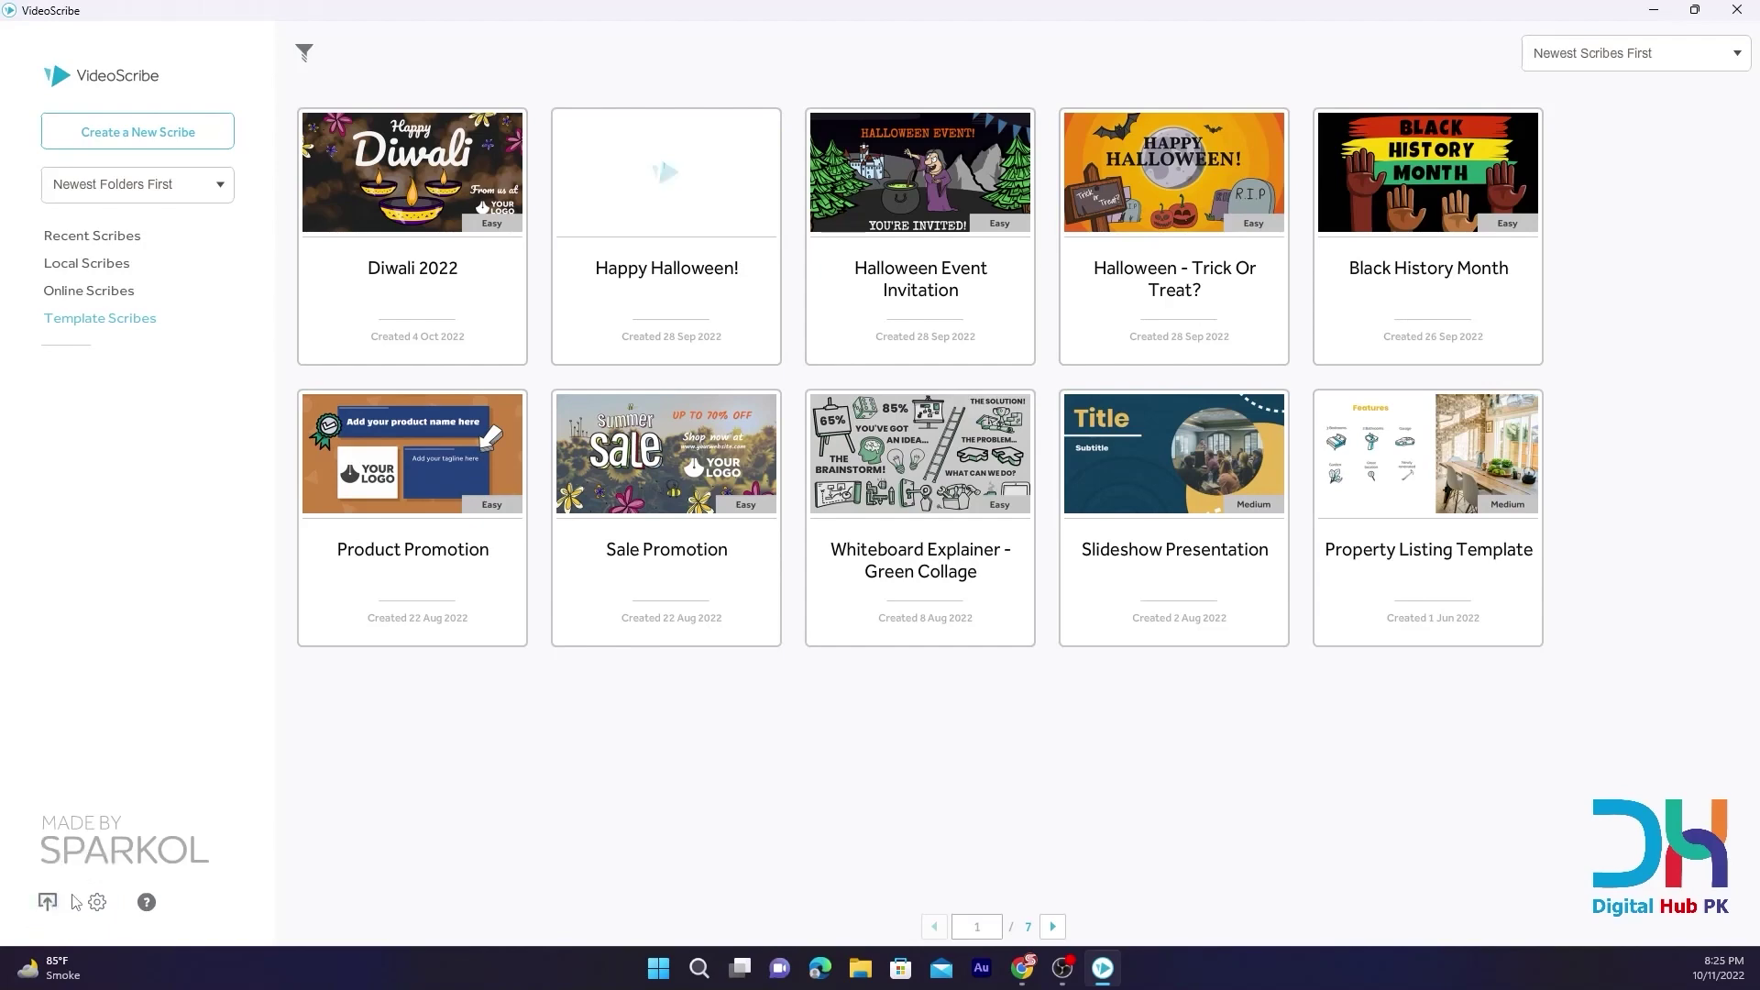
View the scribe import dialog and the user preferences, closing both without changes
left_click(46, 898)
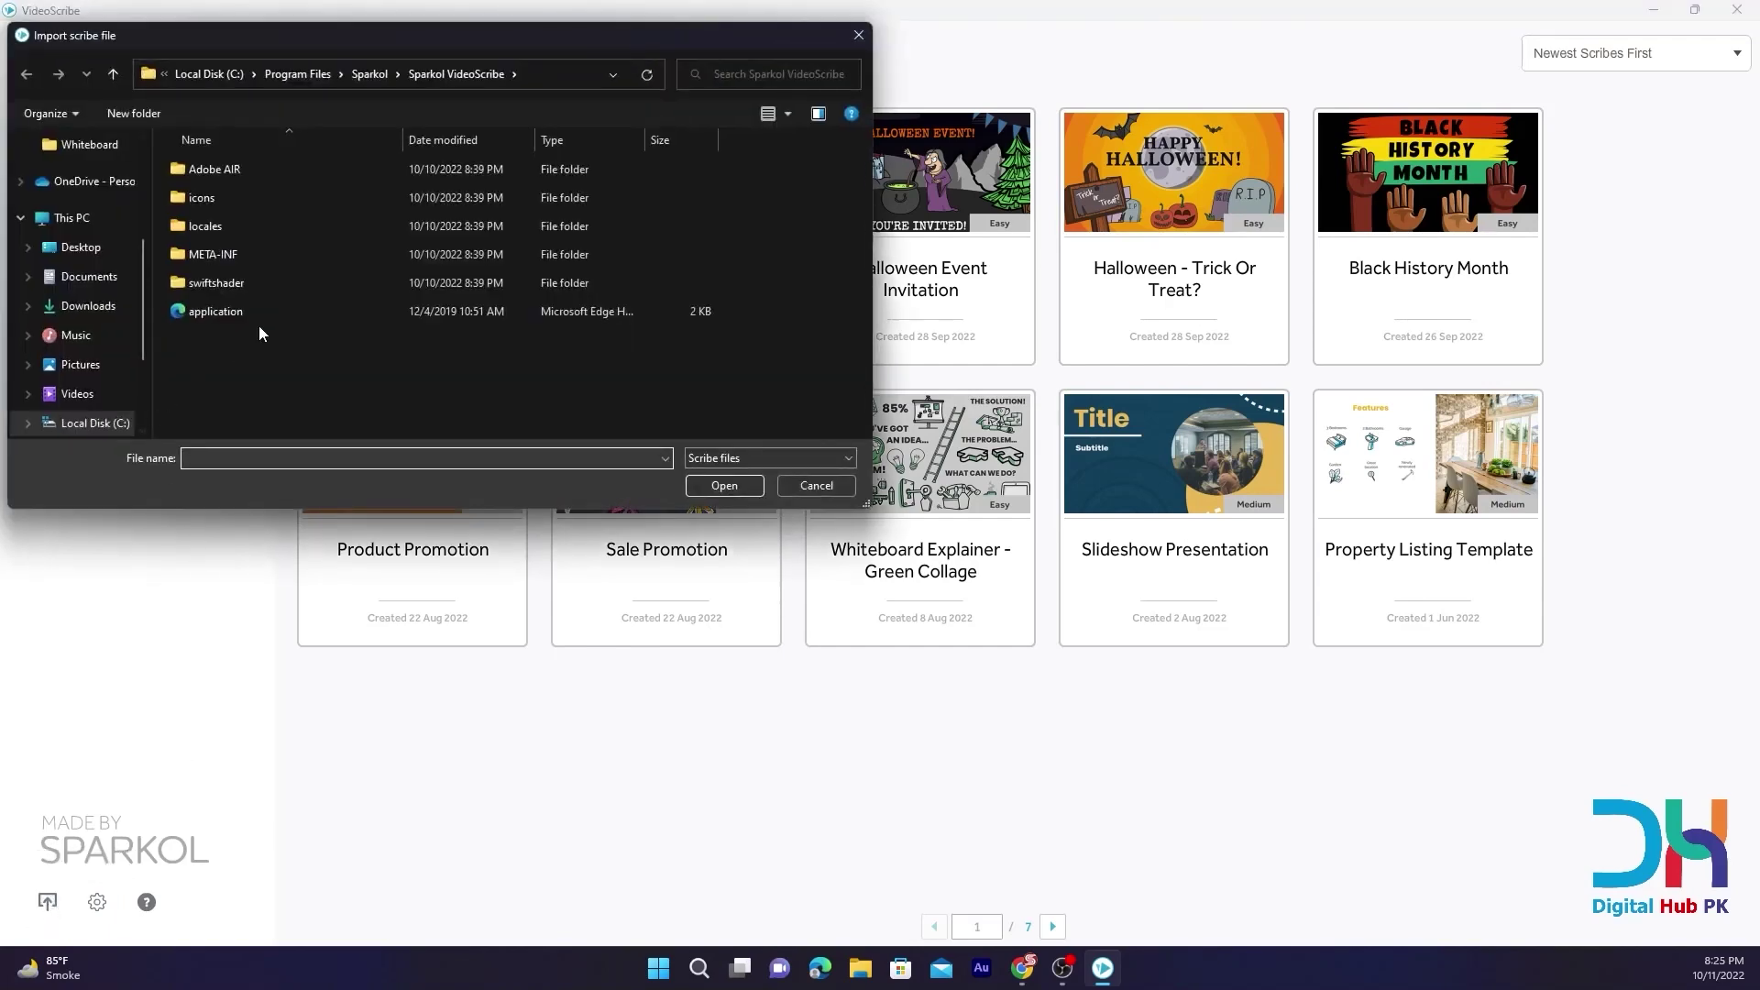
left_click(858, 37)
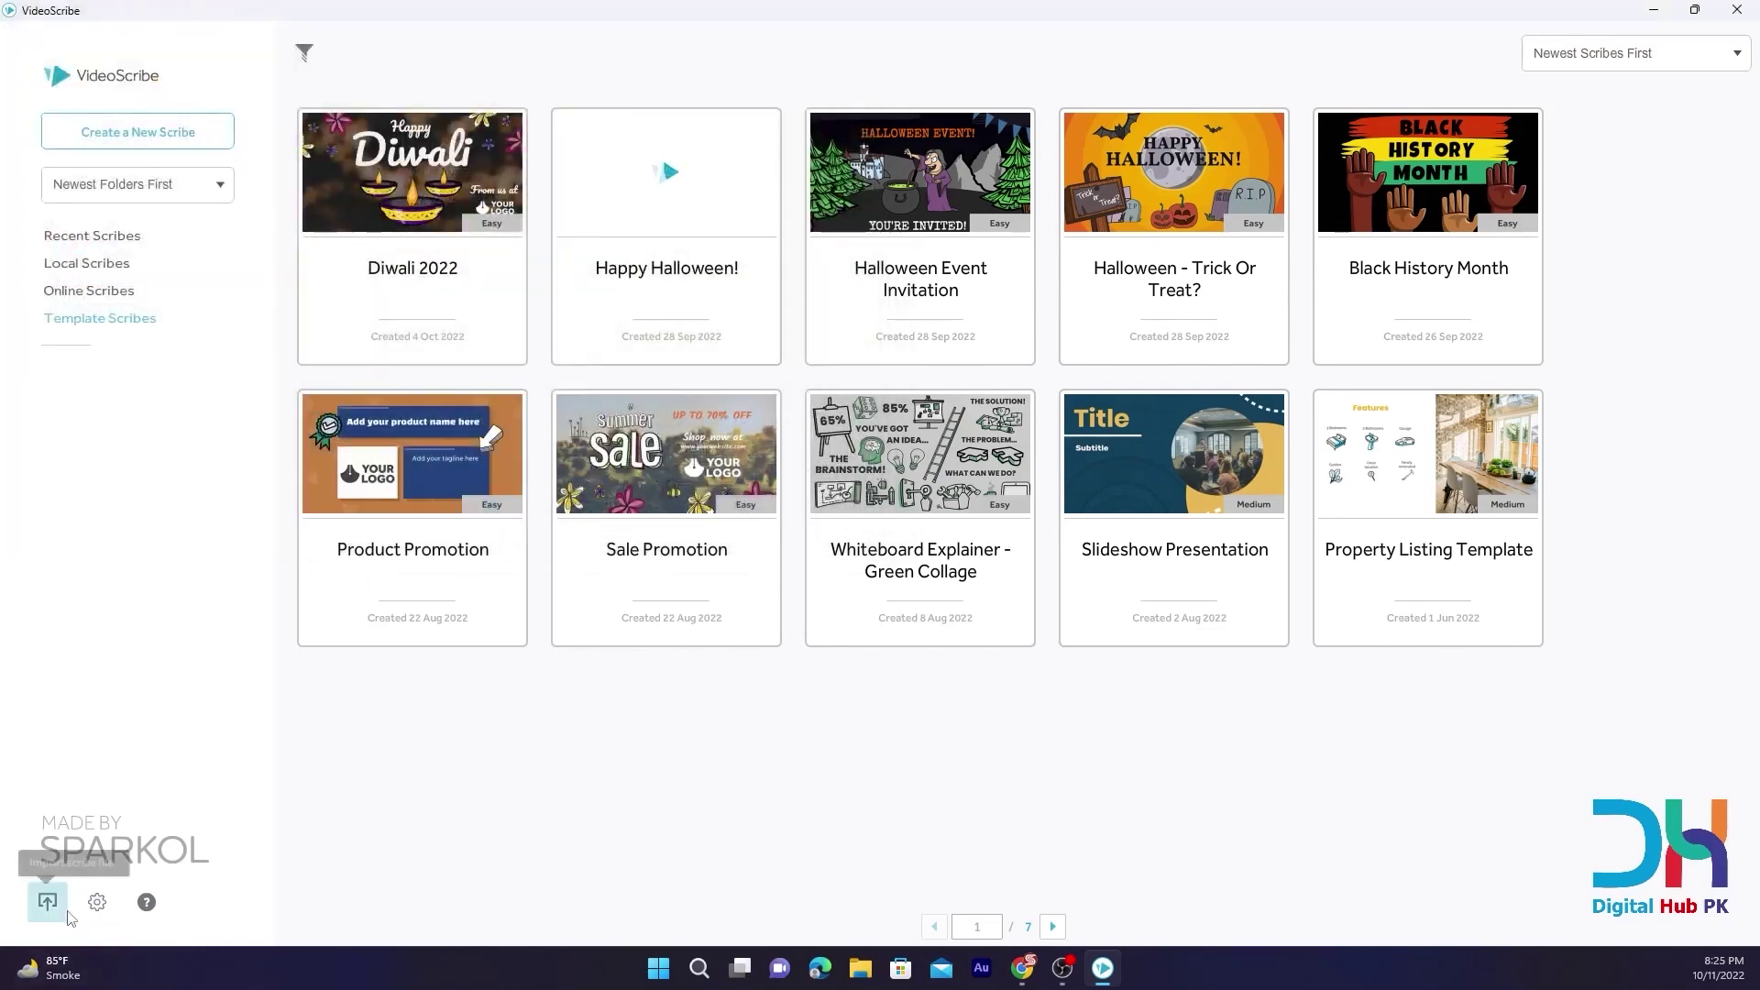
left_click(97, 902)
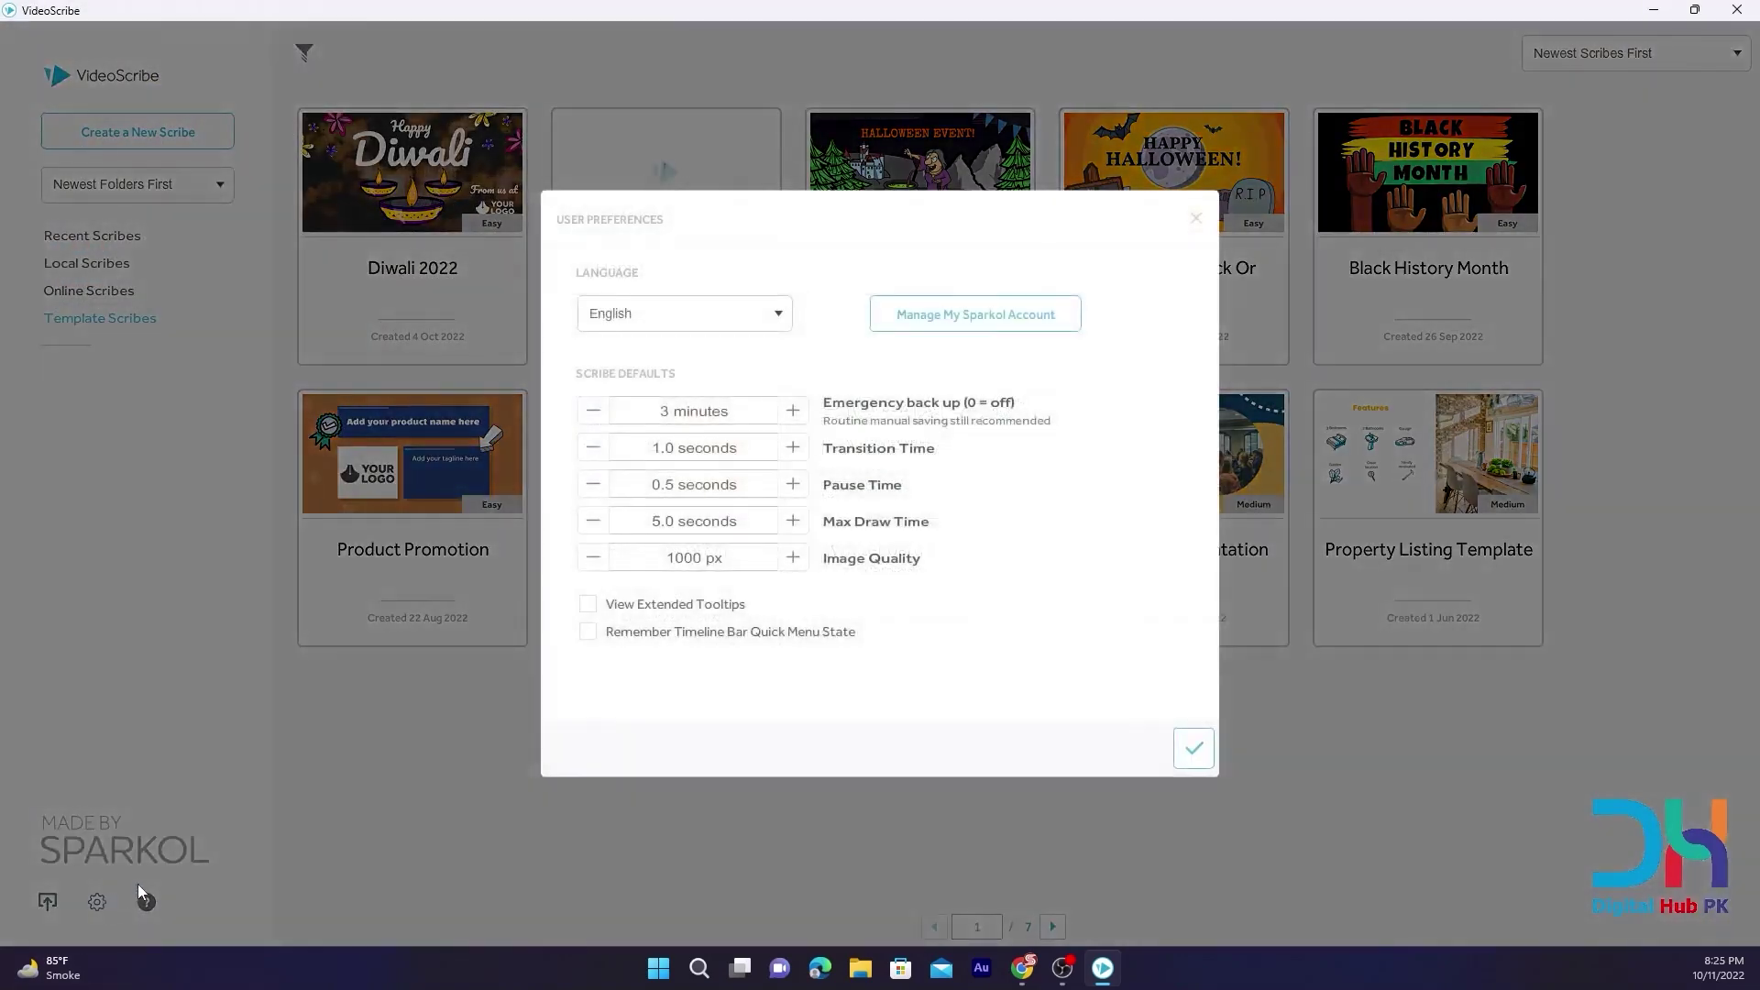
left_click(1196, 220)
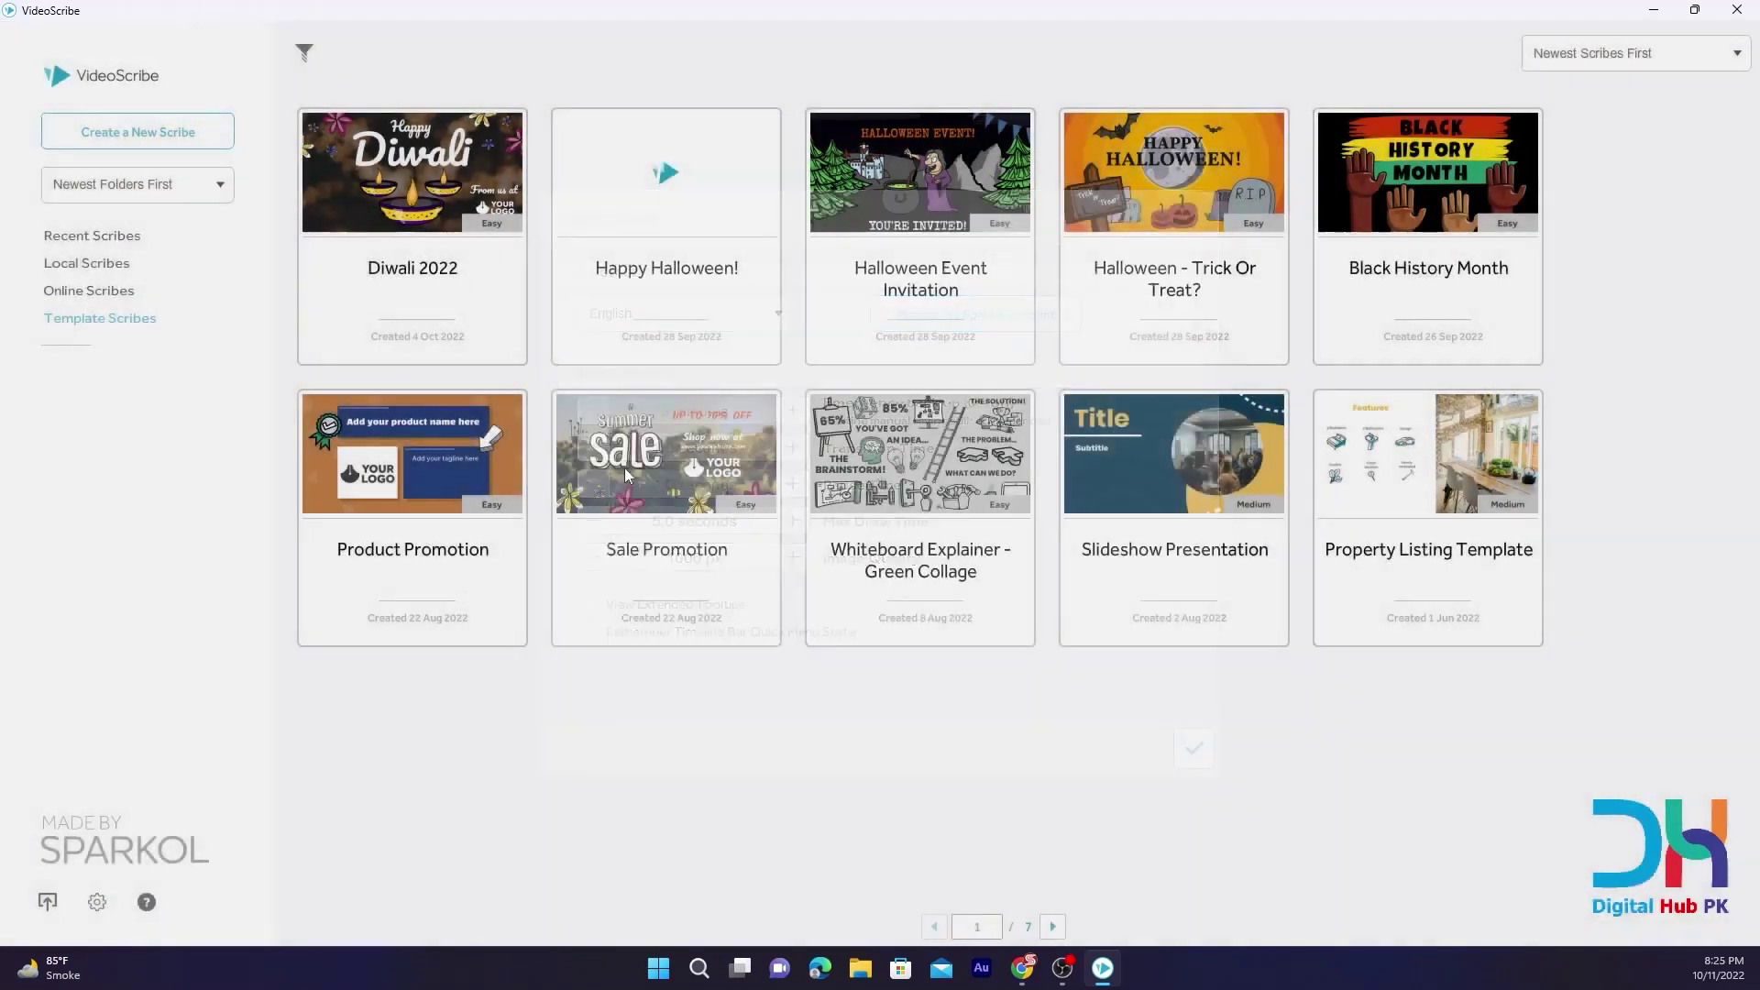
Review the scribe defaults in the user preferences, keeping emergency backup at 3 minutes and image quality at 1000 px
left_click(97, 902)
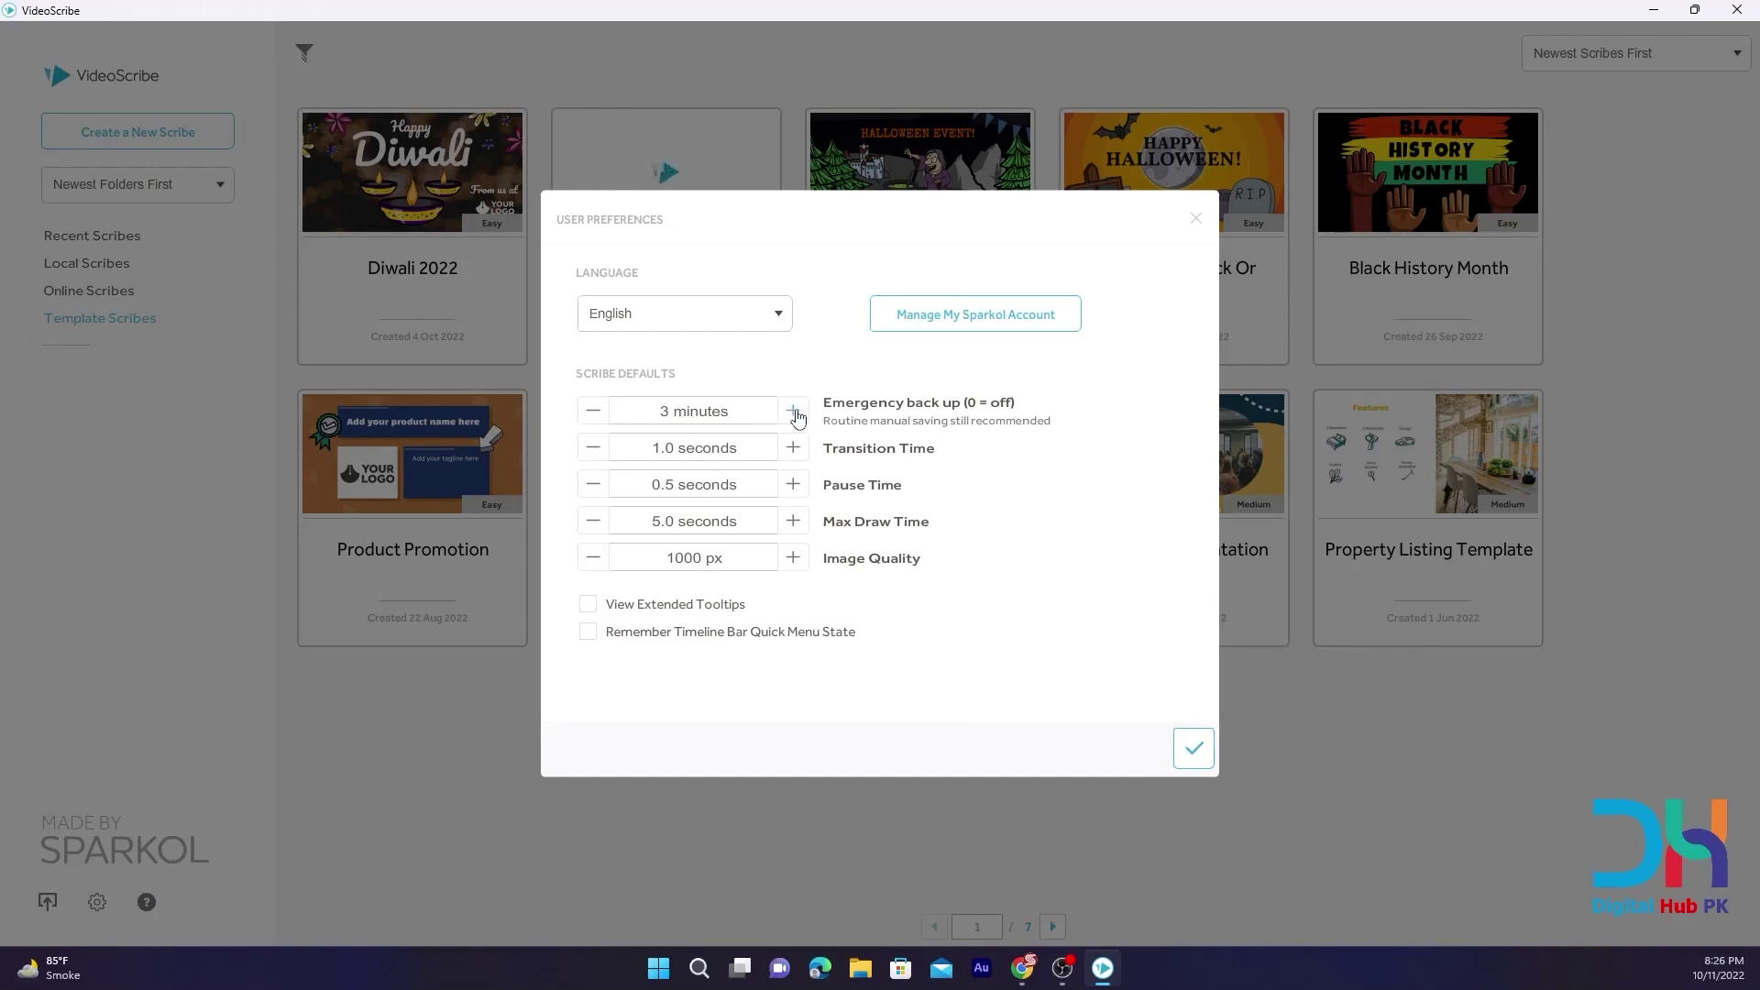
left_click(598, 419)
left_click(598, 419)
left_click(797, 414)
left_click(680, 569)
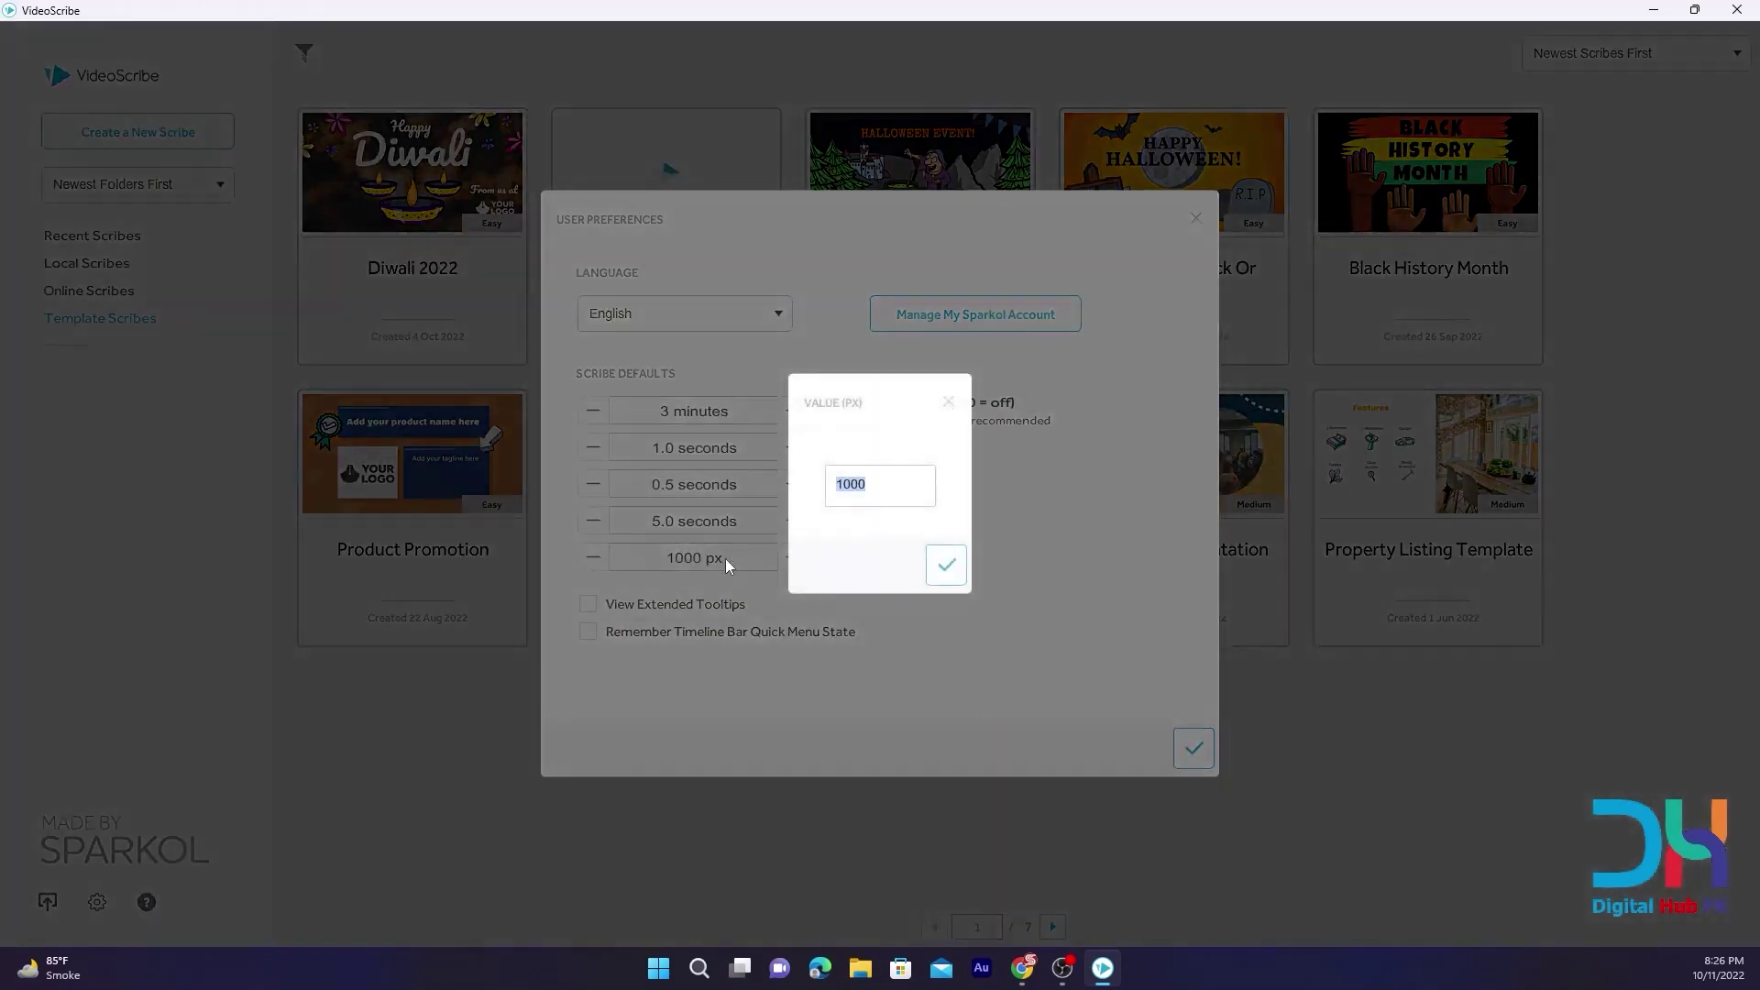
left_click(943, 563)
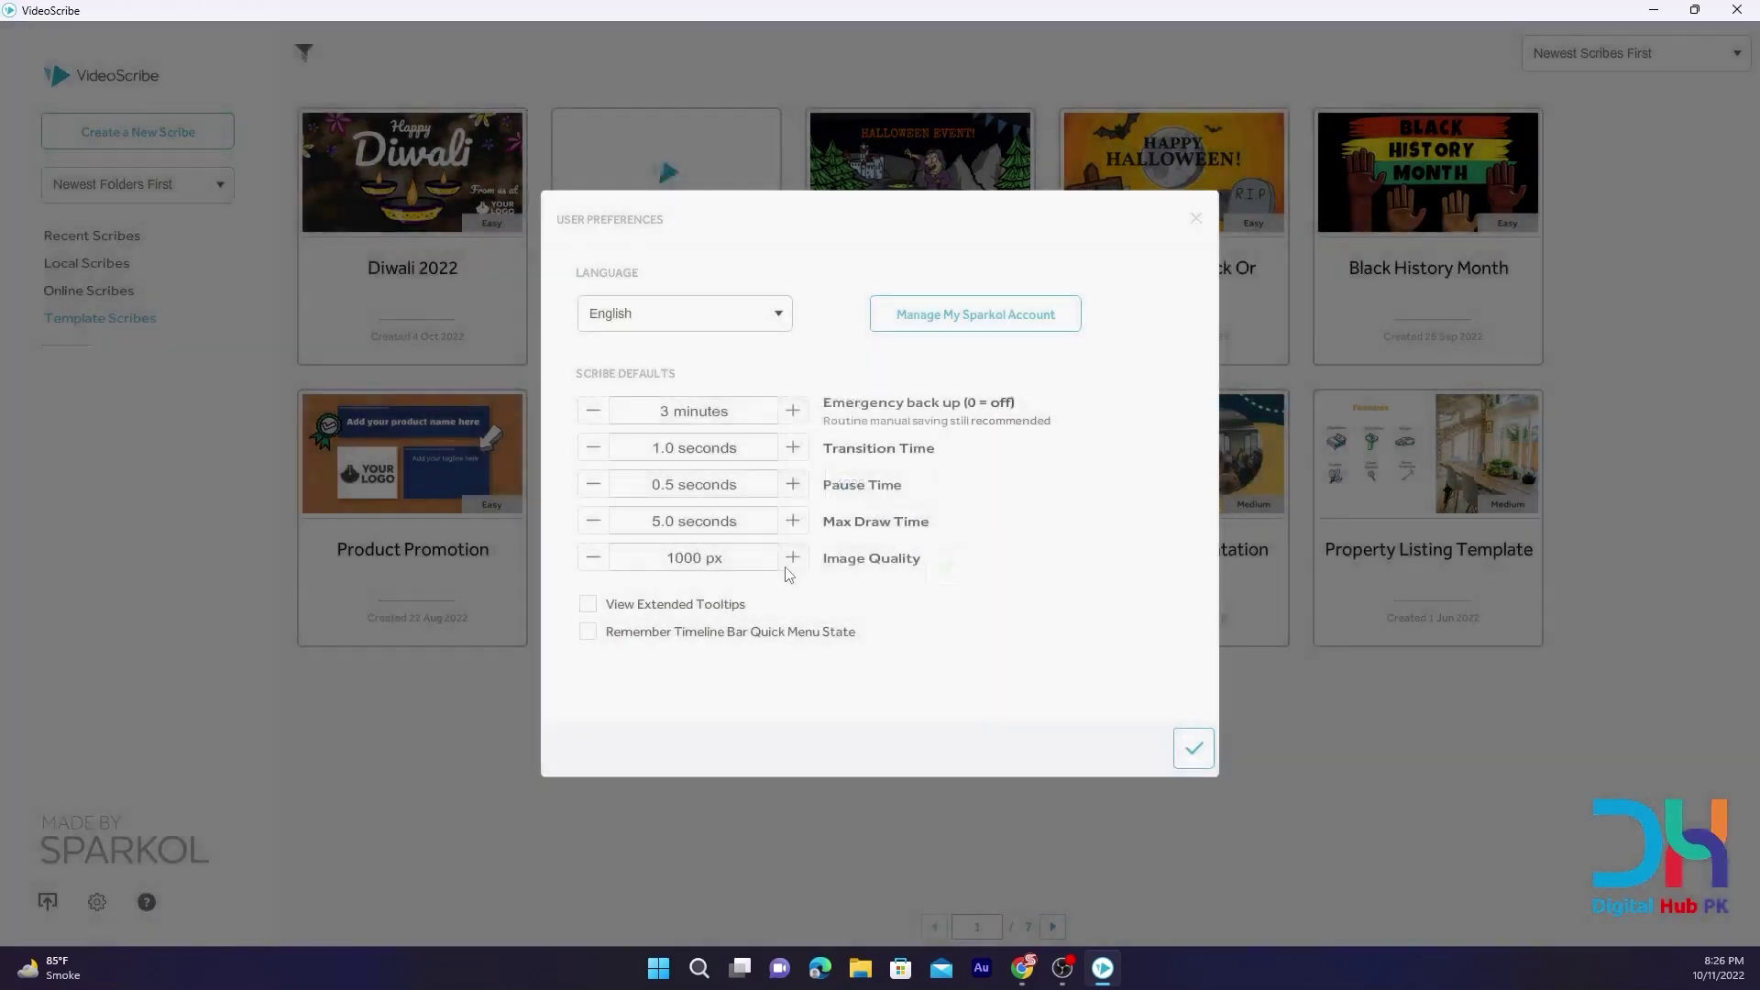
left_click(692, 563)
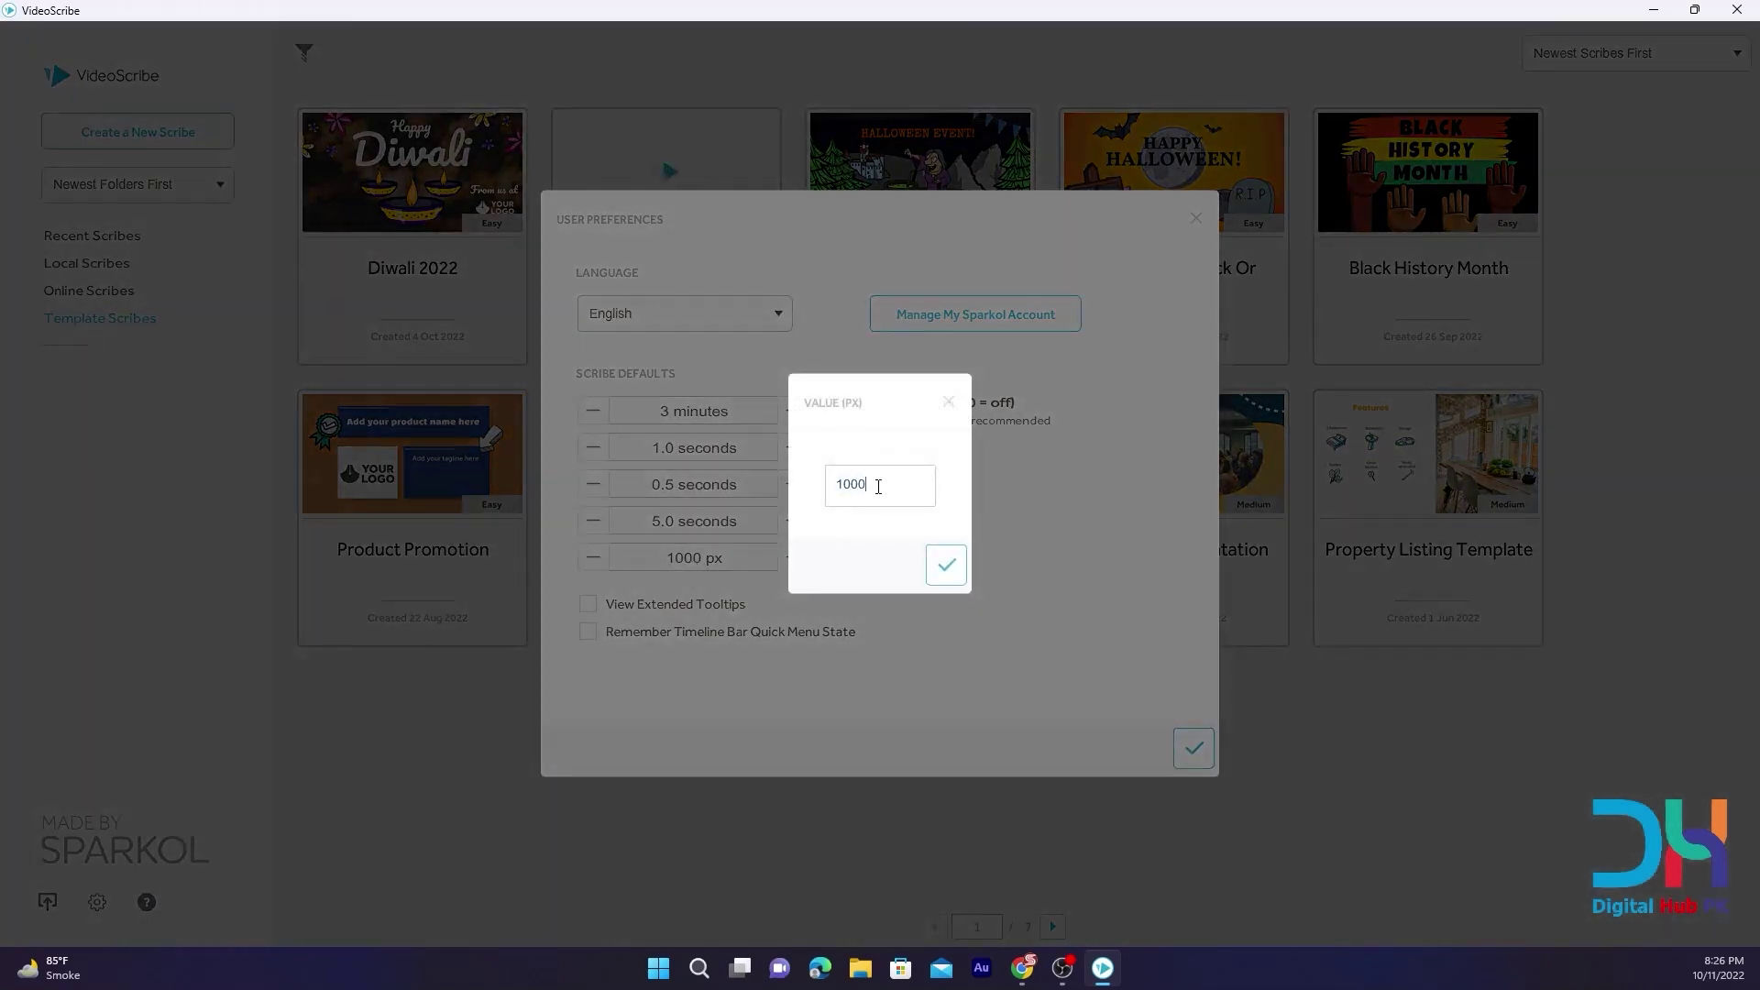
left_click(945, 564)
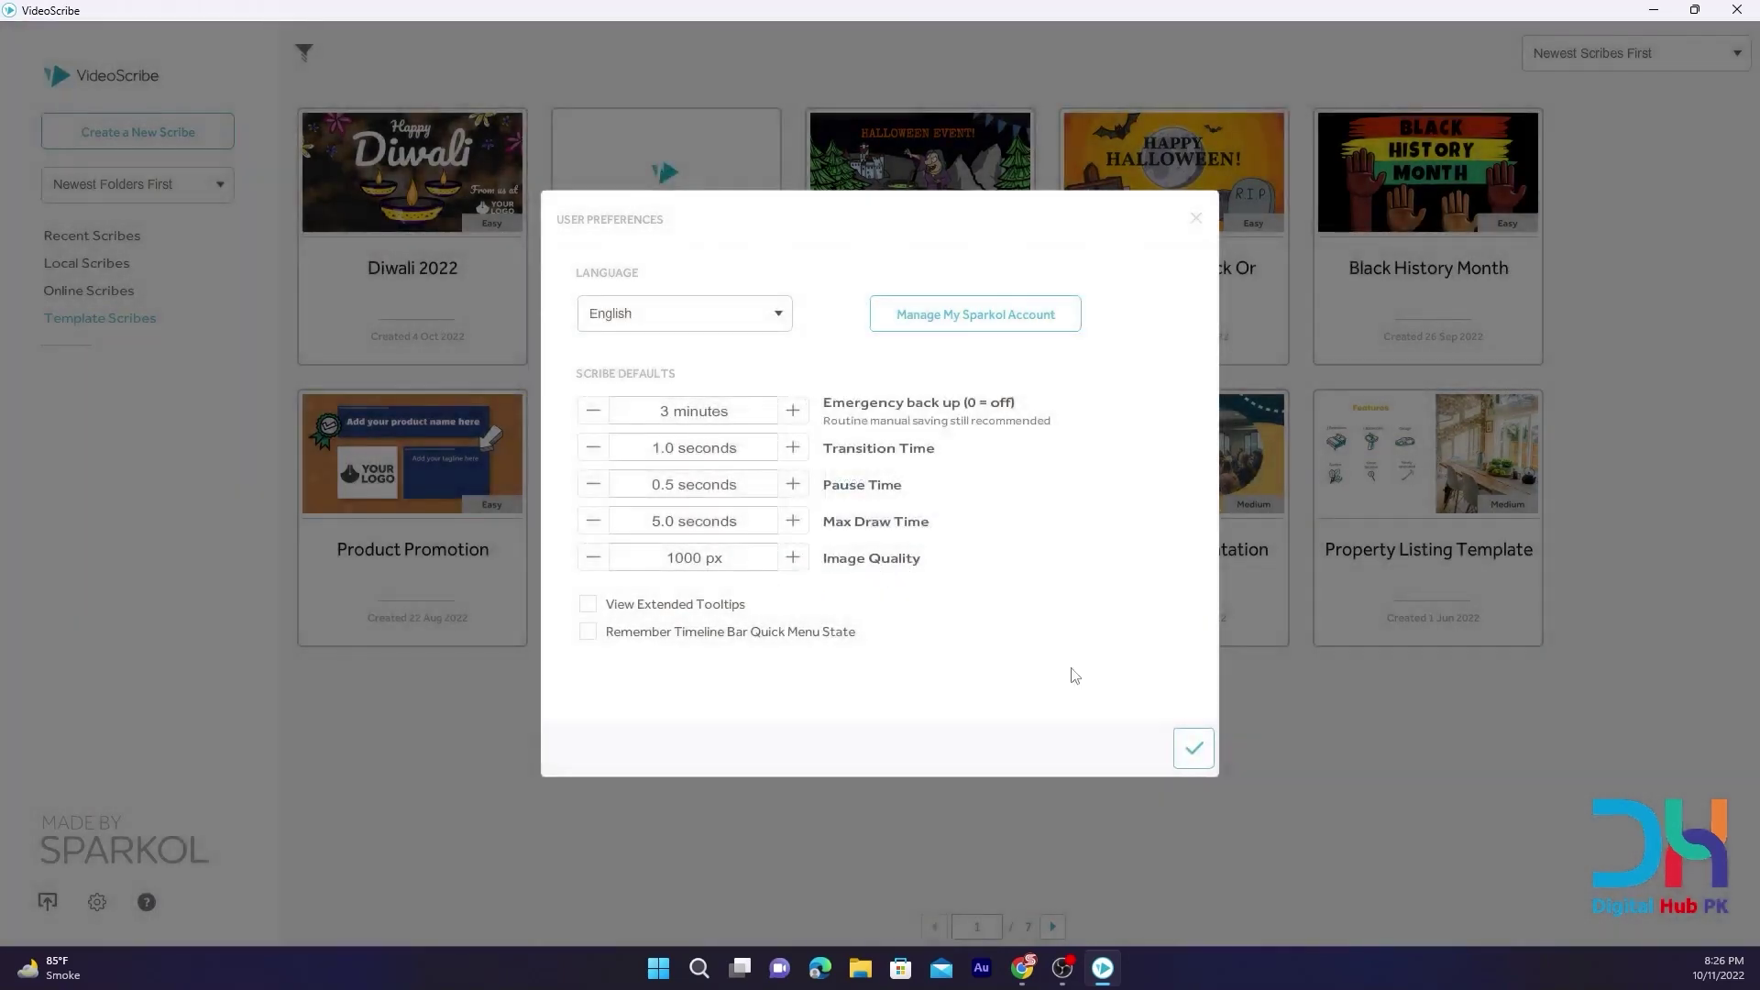
left_click(1193, 750)
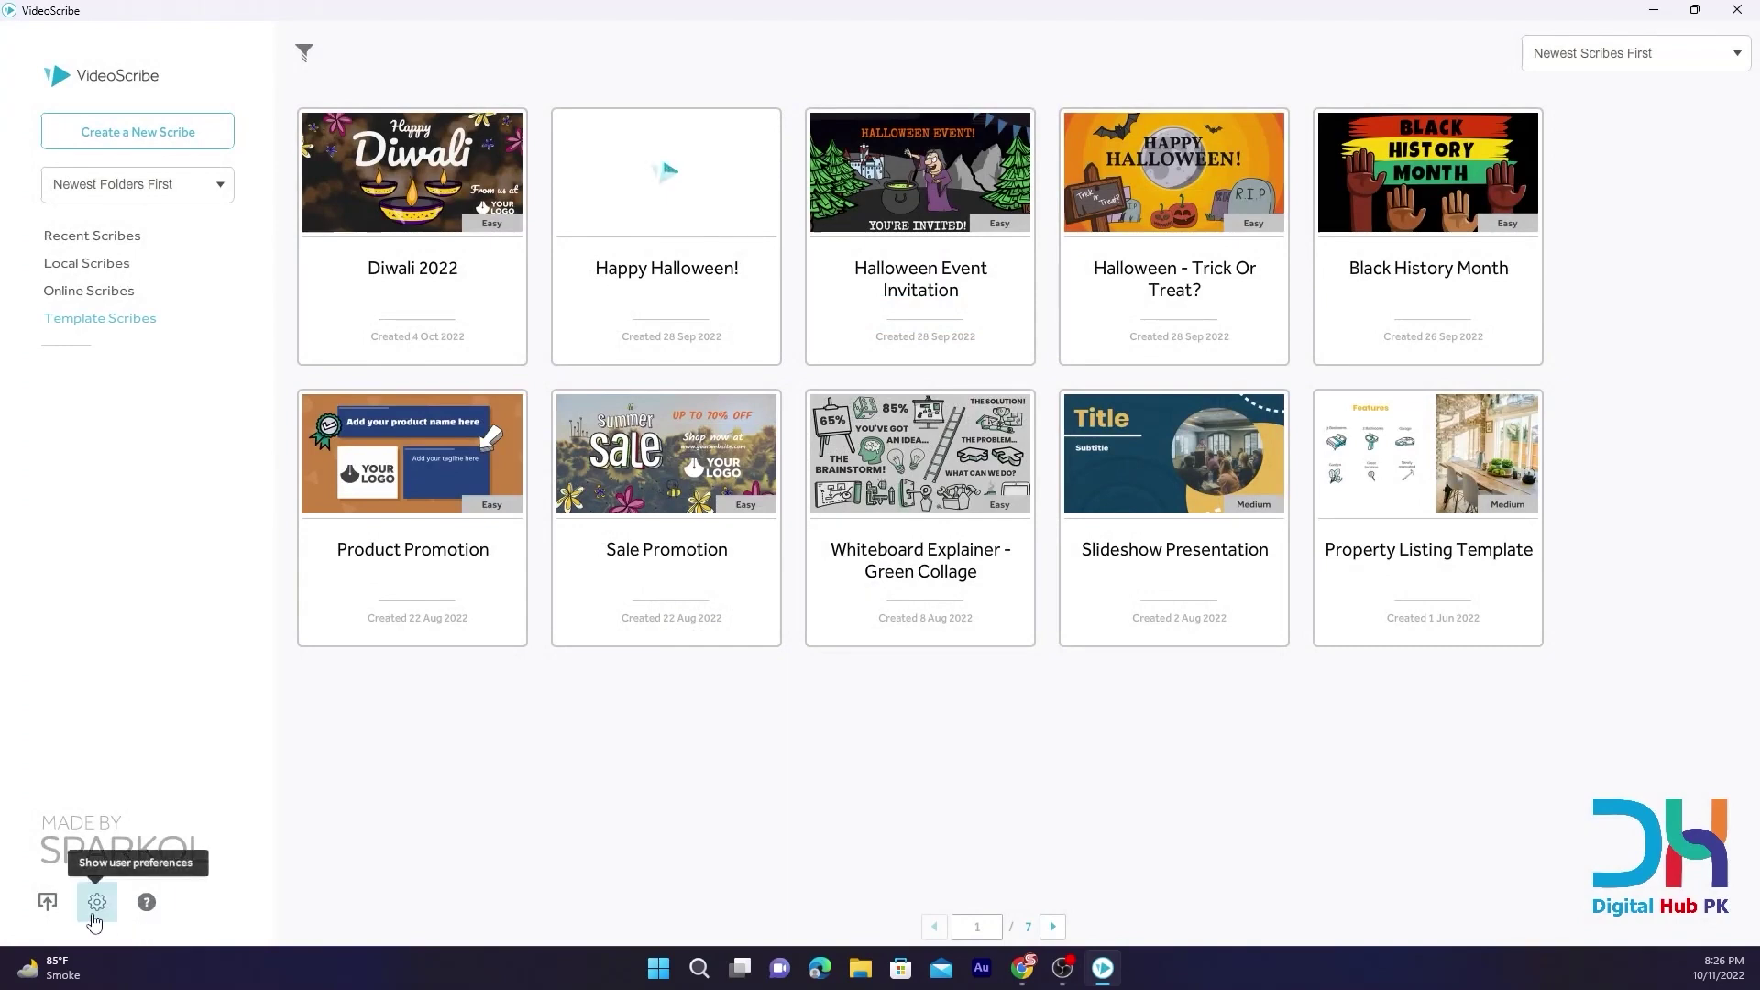
Create a new scribe and save it as "My 1st Project" in the All Scribes folder
left_click(141, 134)
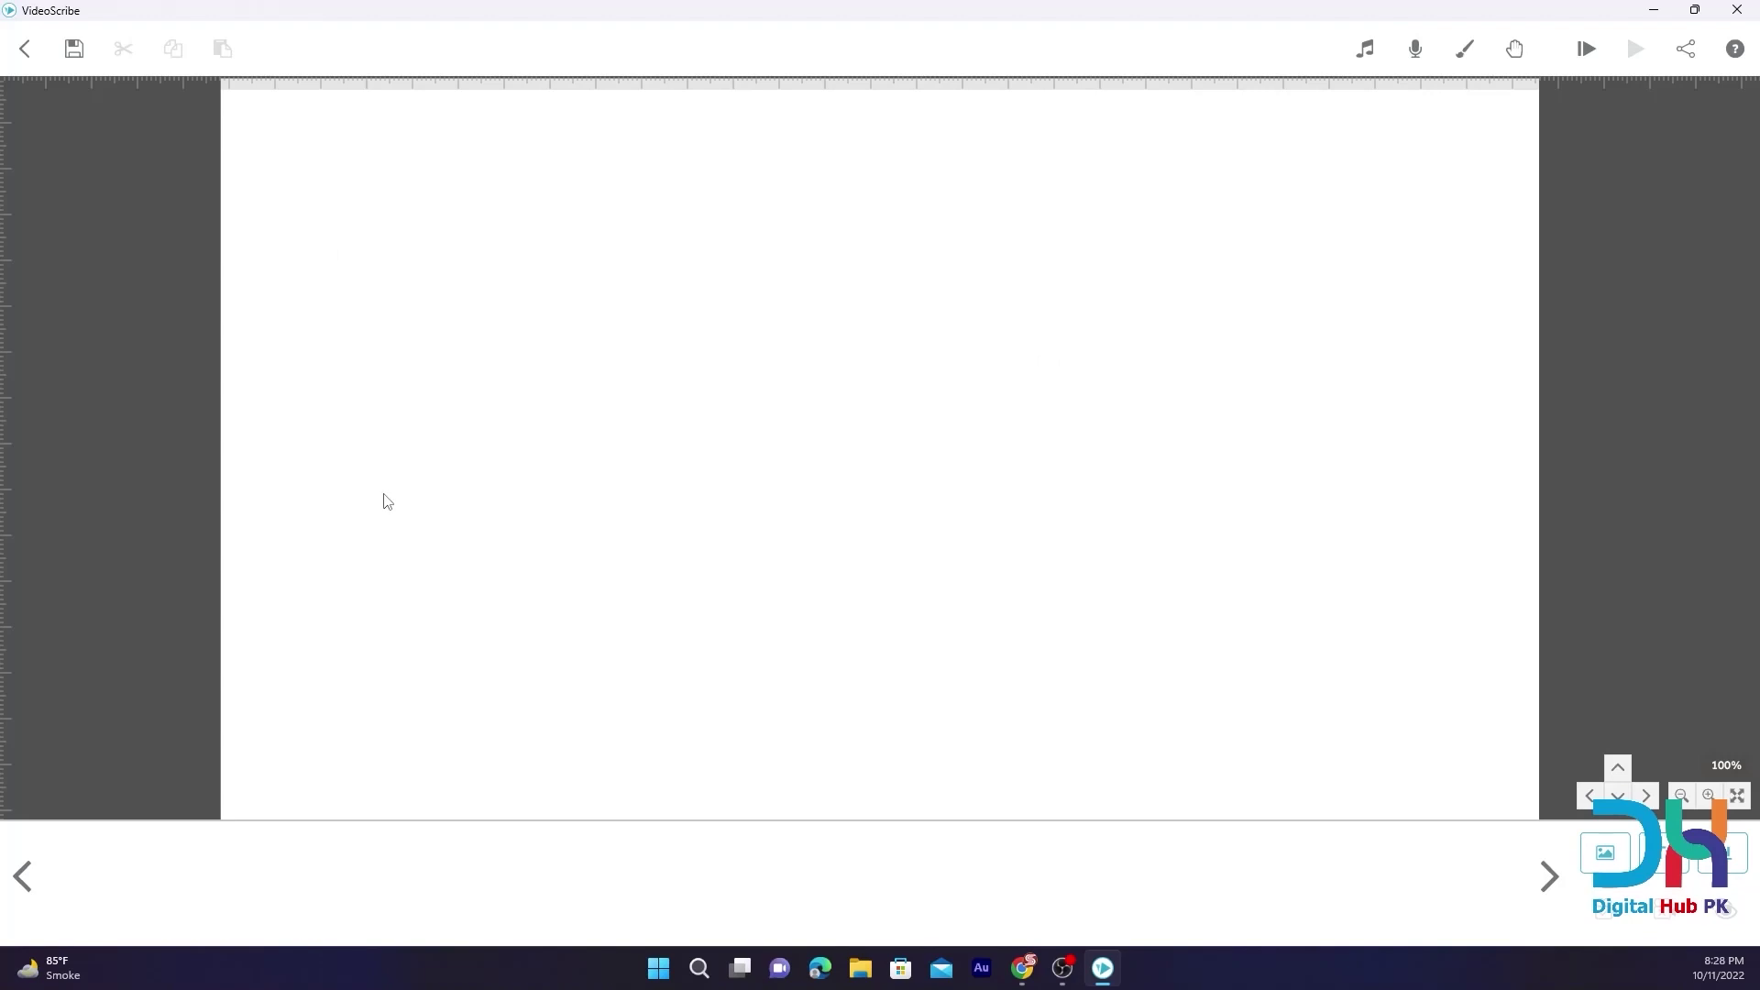
left_click(73, 57)
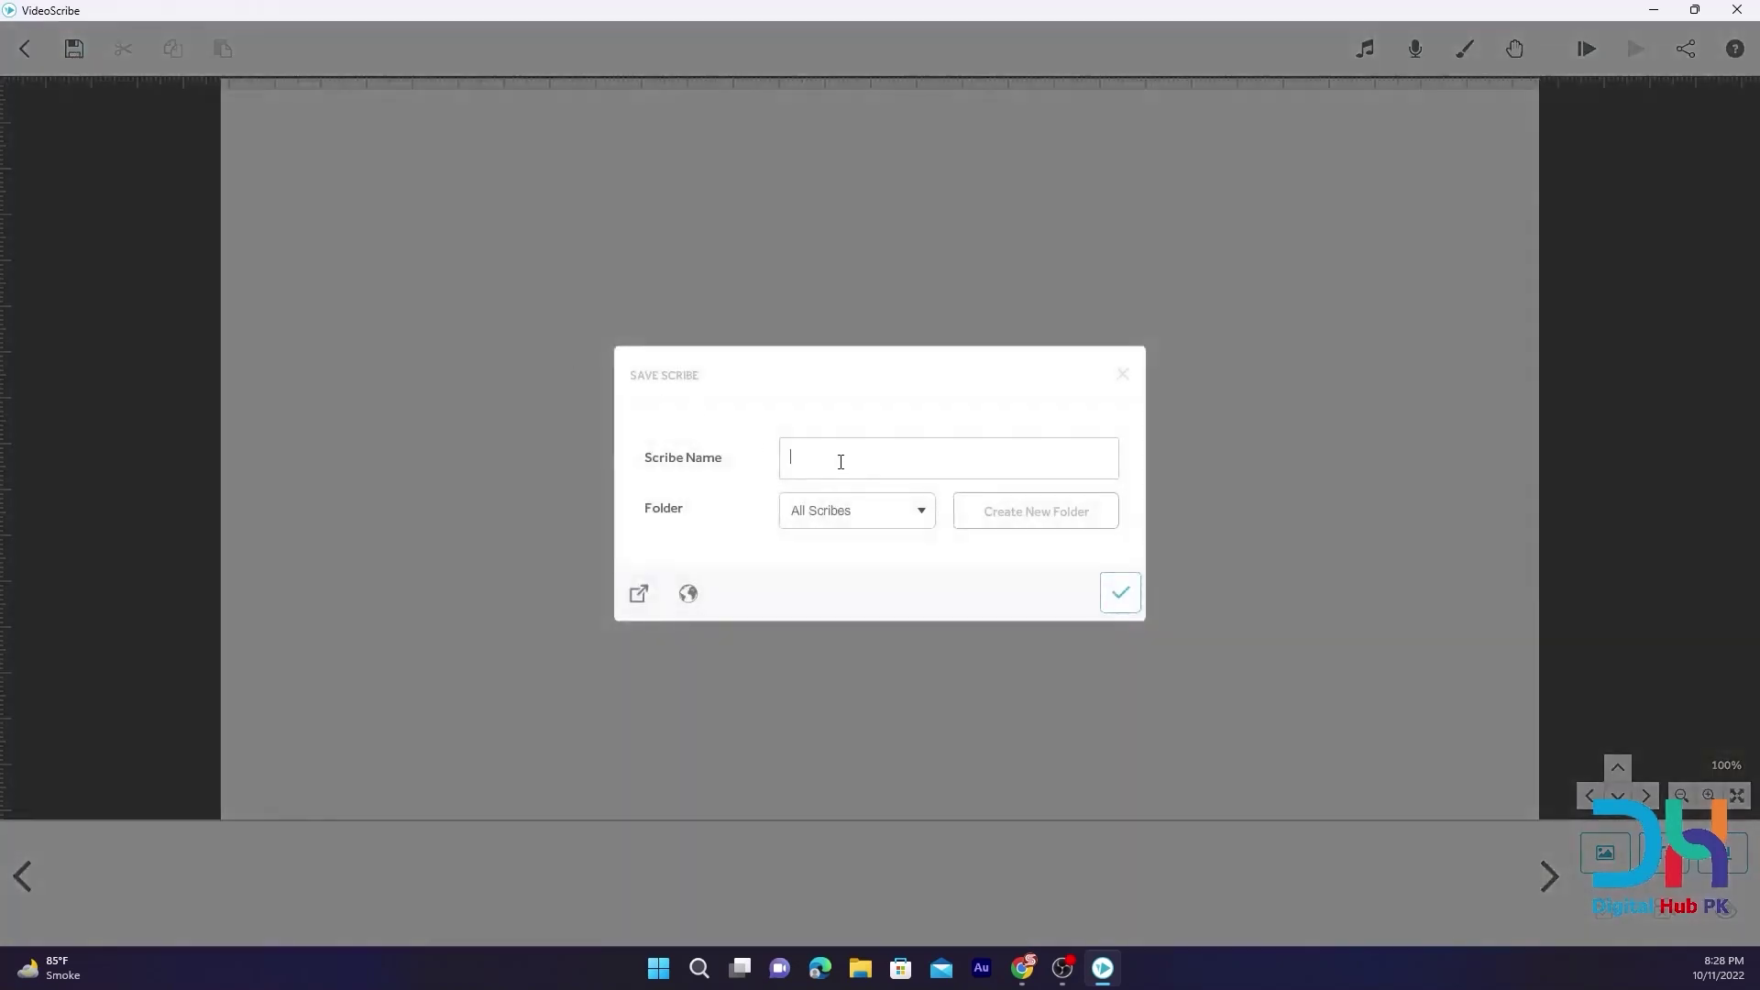
left_click(840, 462)
type("My 1st Project")
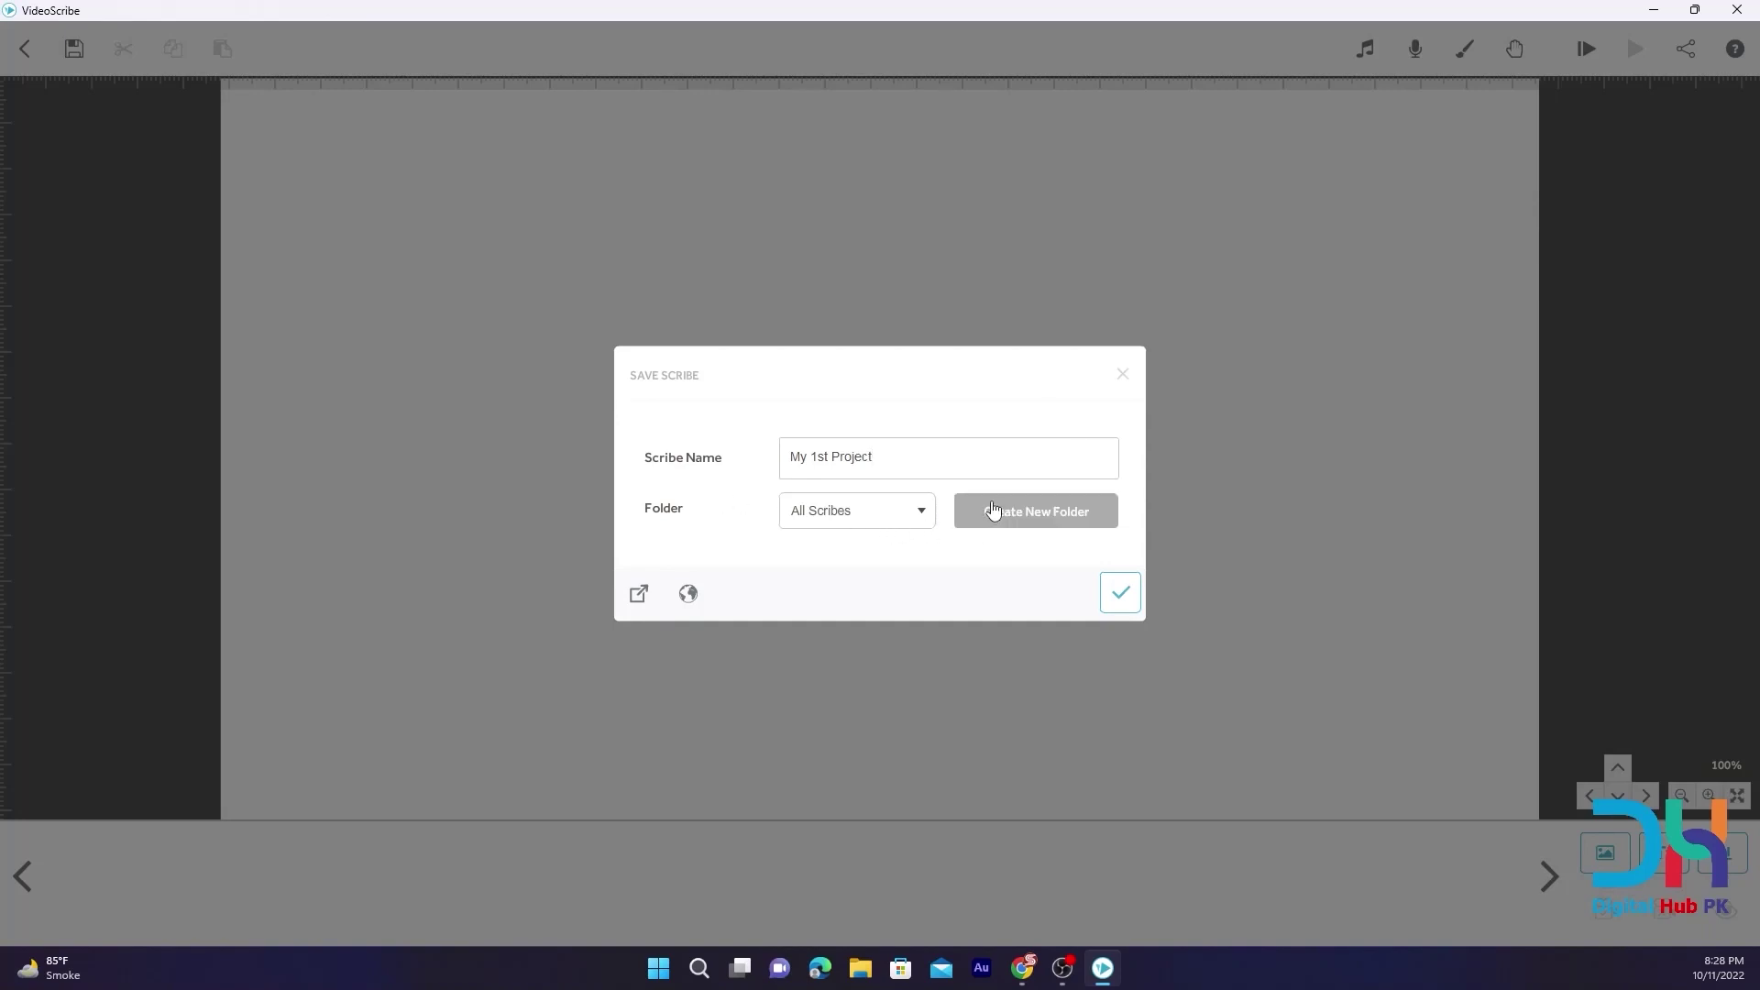
left_click(1034, 515)
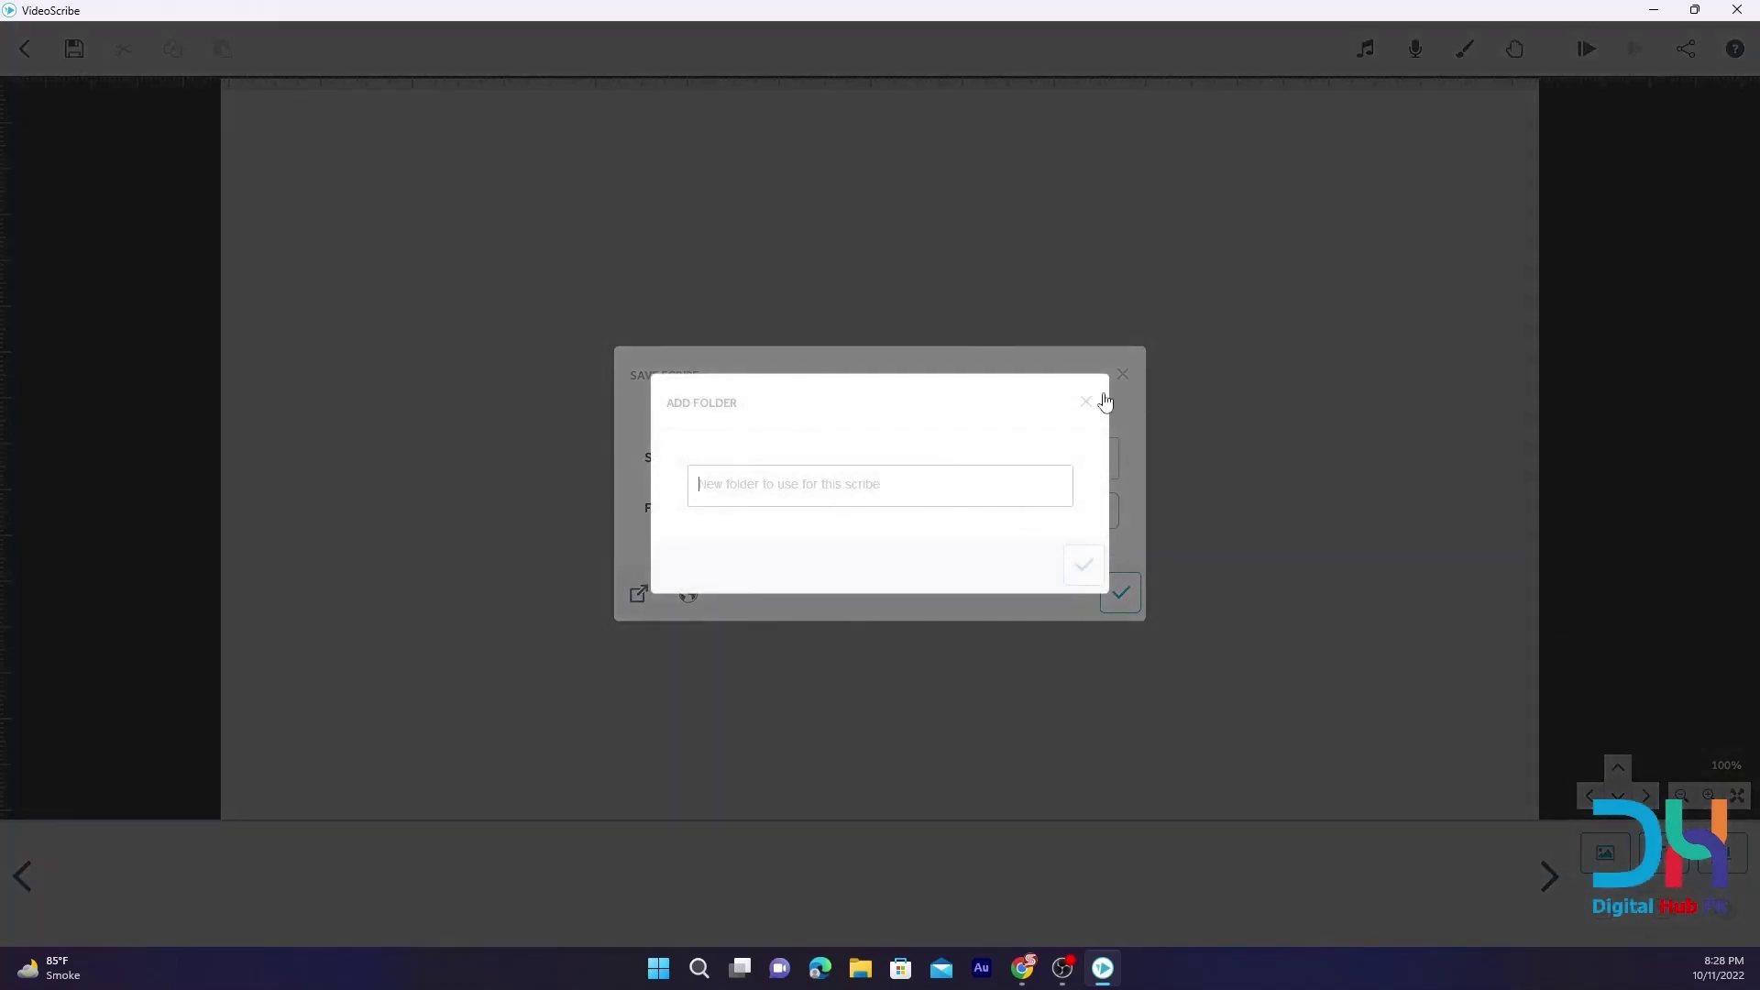
left_click(1083, 404)
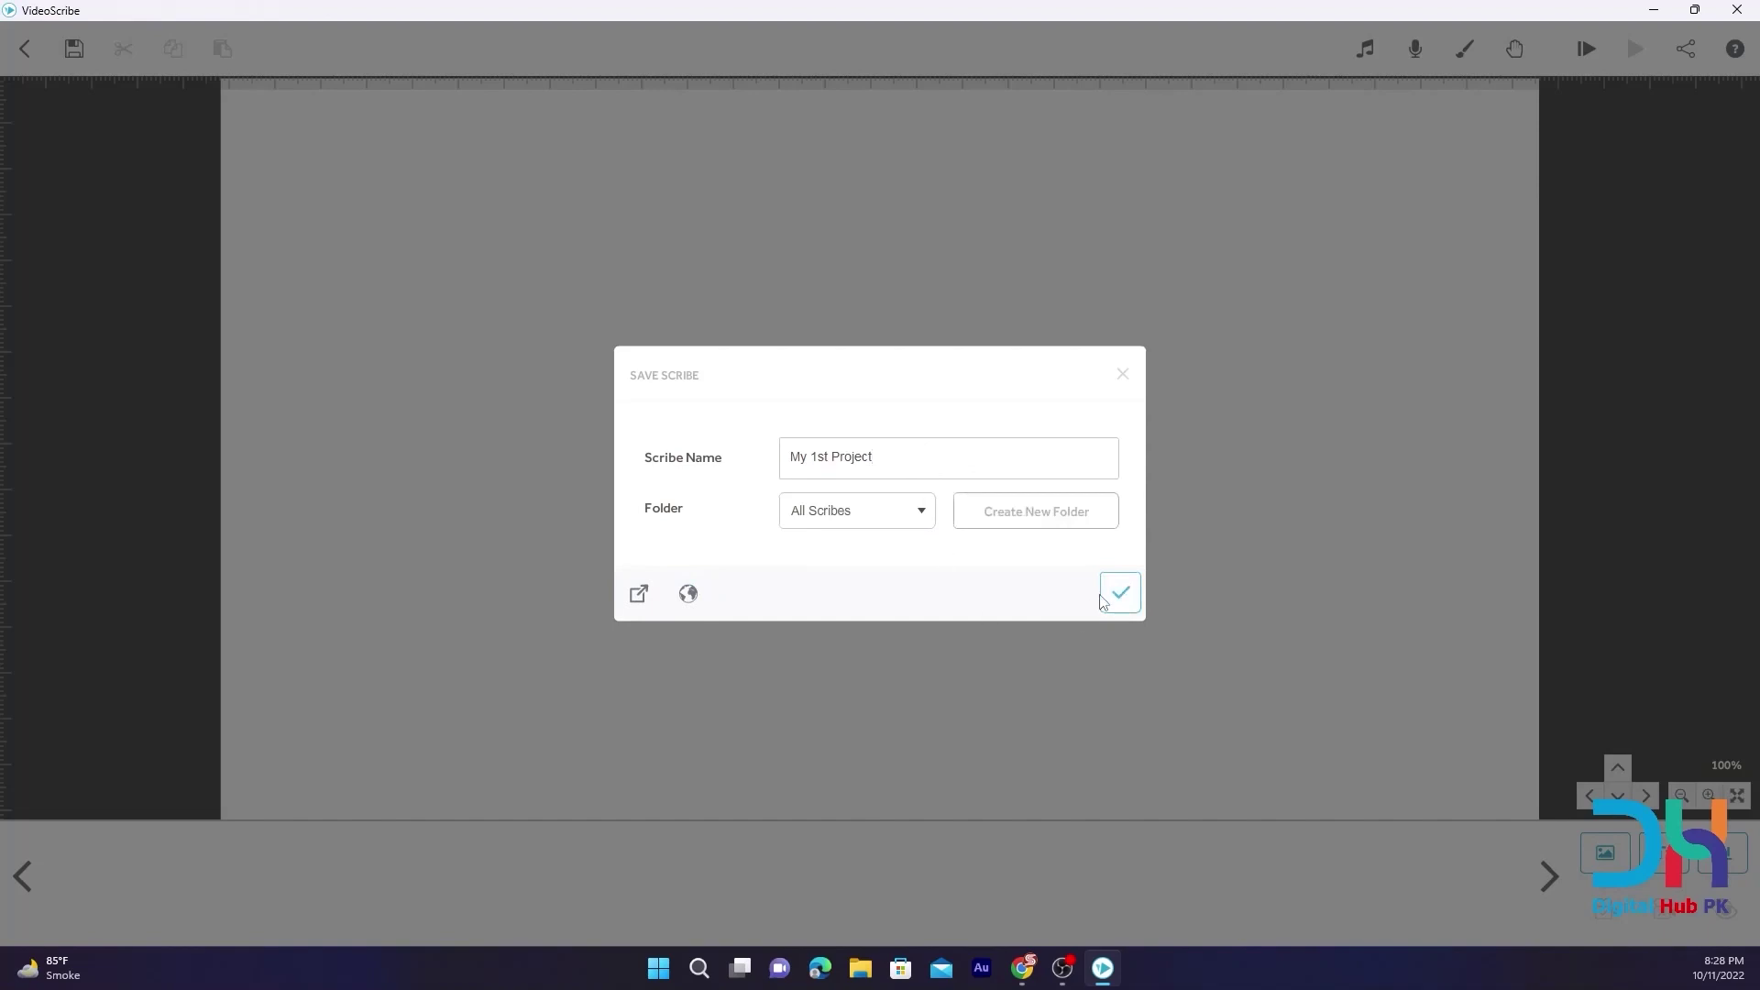
left_click(1131, 598)
left_click(74, 49)
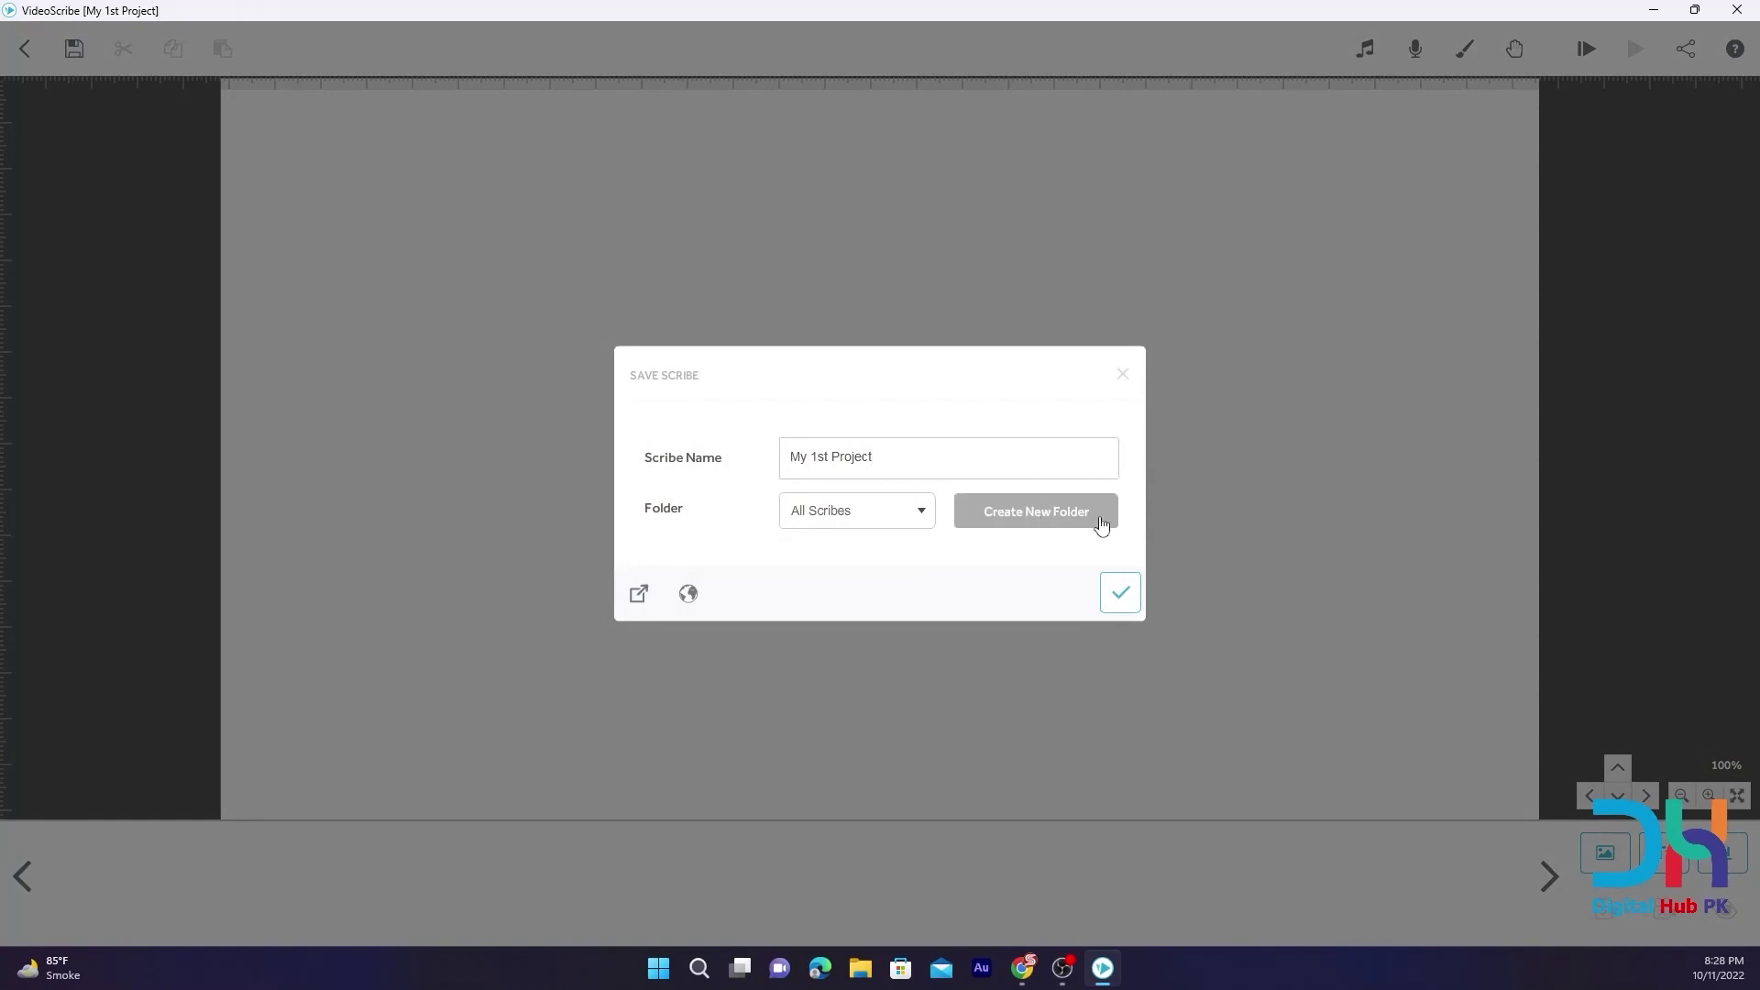
left_click(1131, 606)
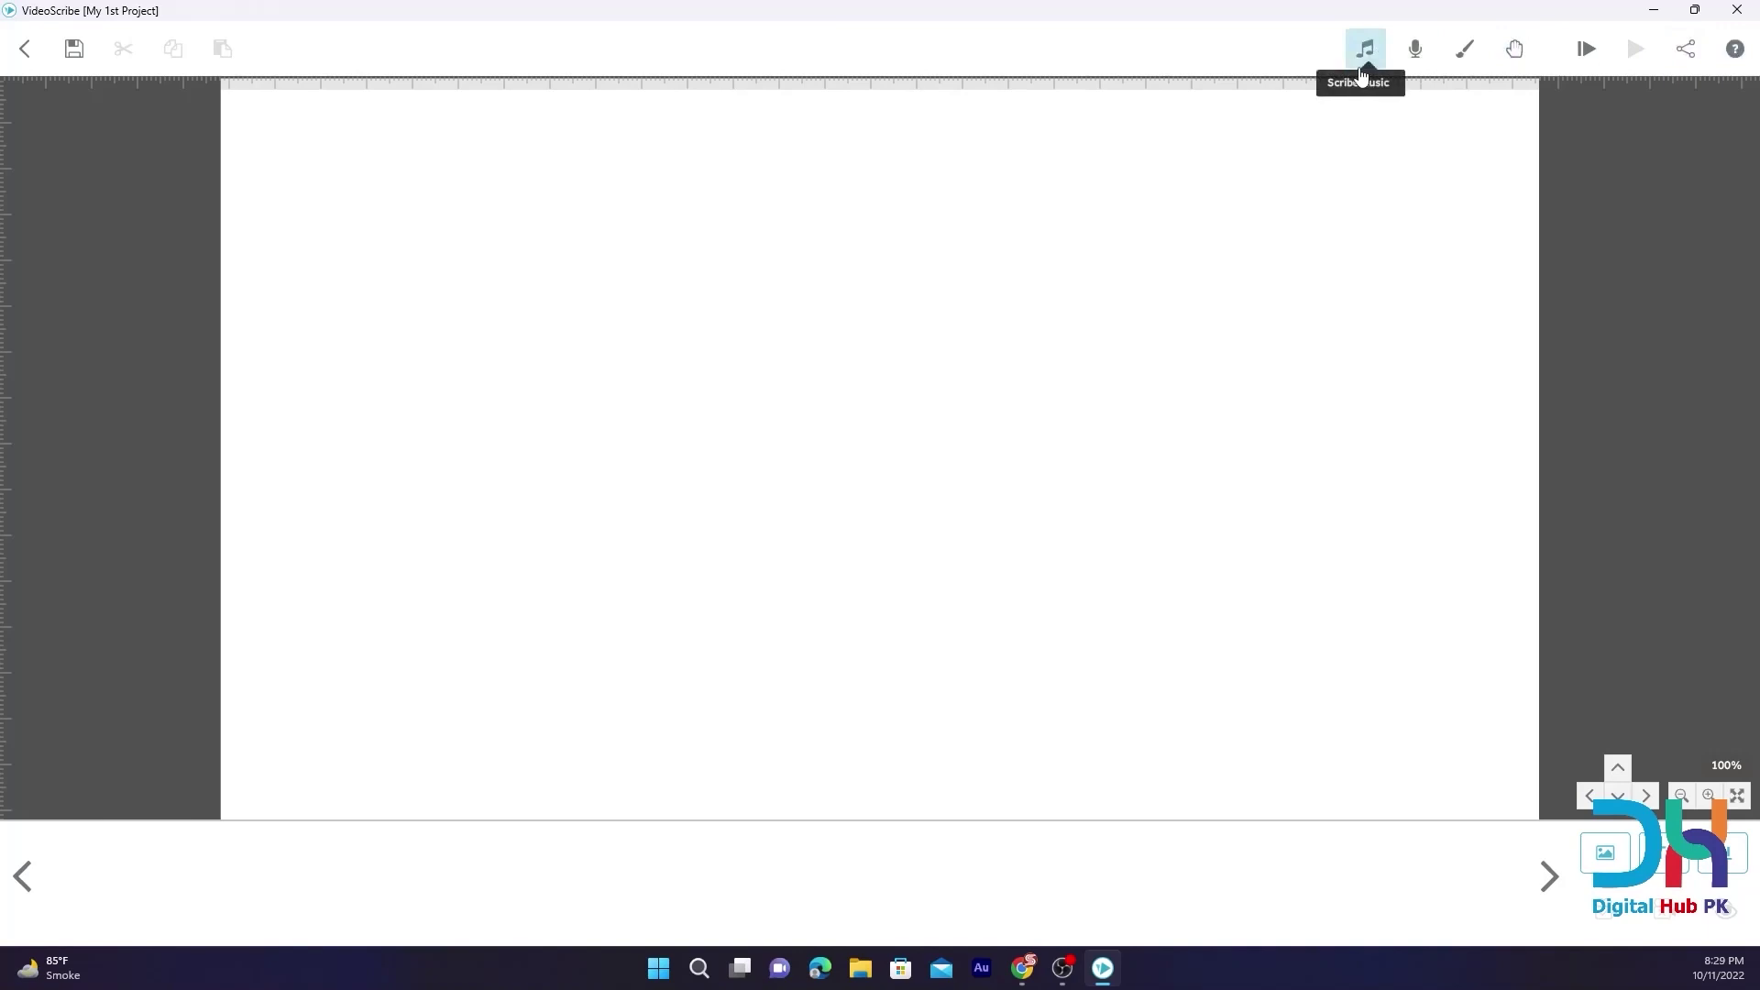
Browse the Scribe Music track library for all genres through to its last page
left_click(1365, 52)
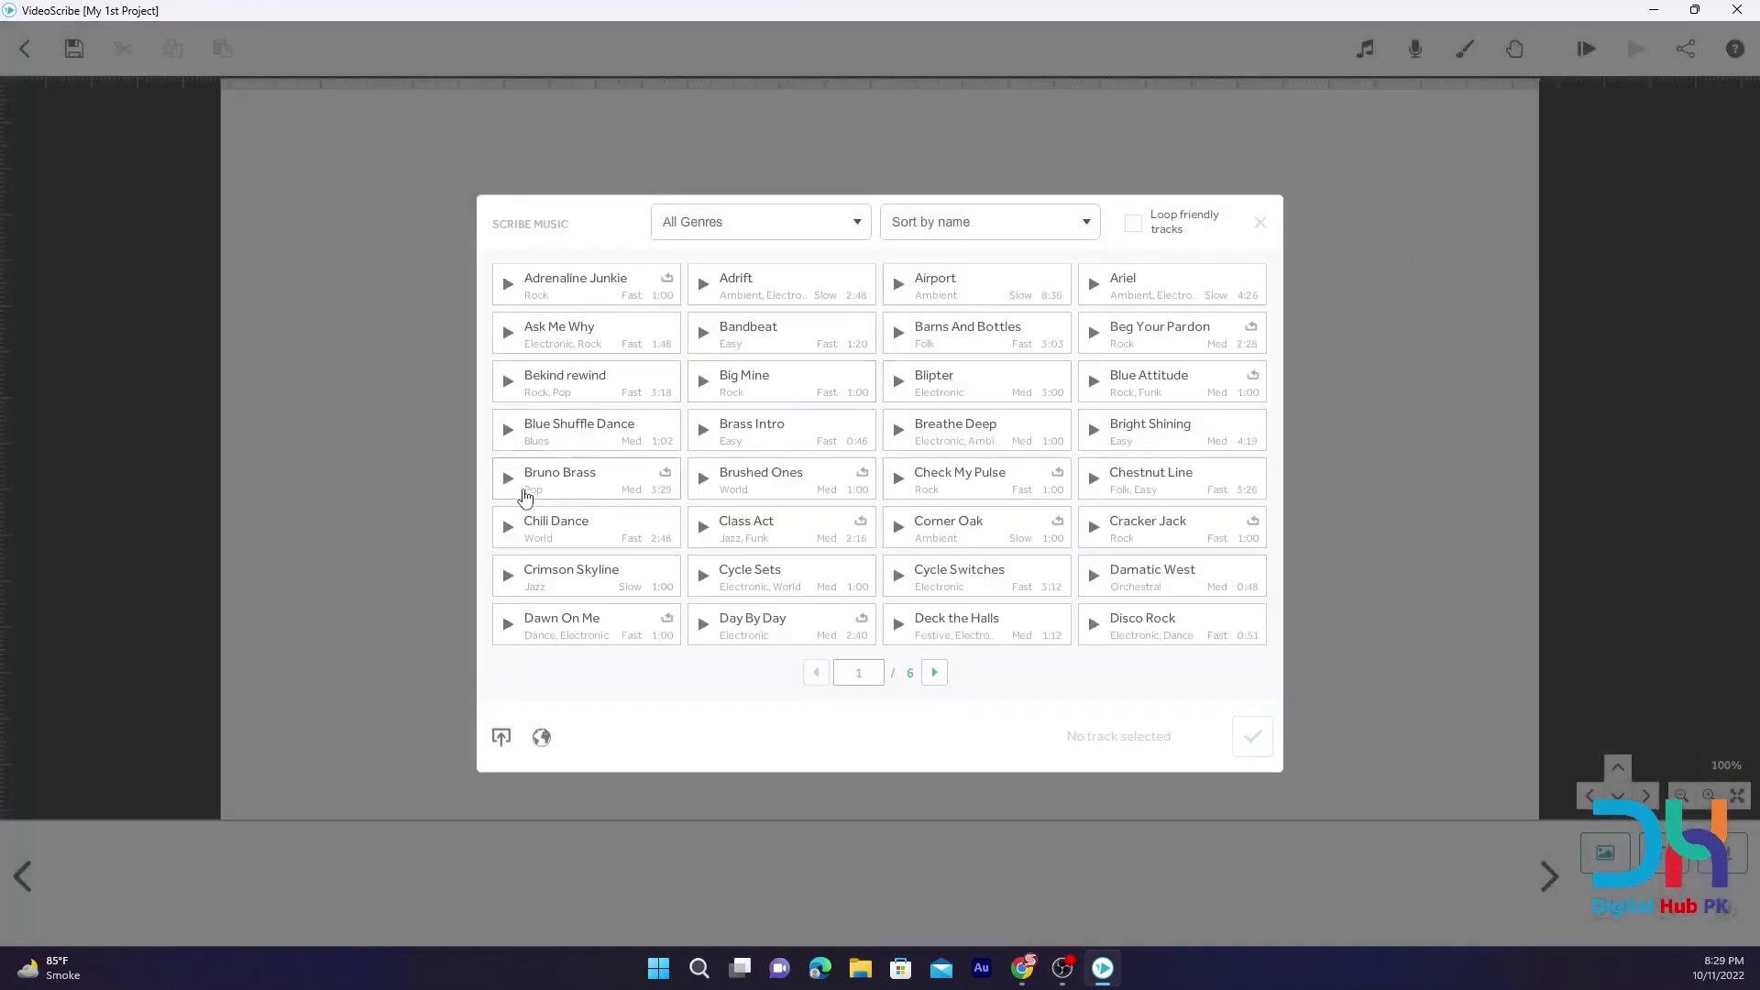
scroll(954, 584, "right", 2)
scroll(953, 584, "right", 3)
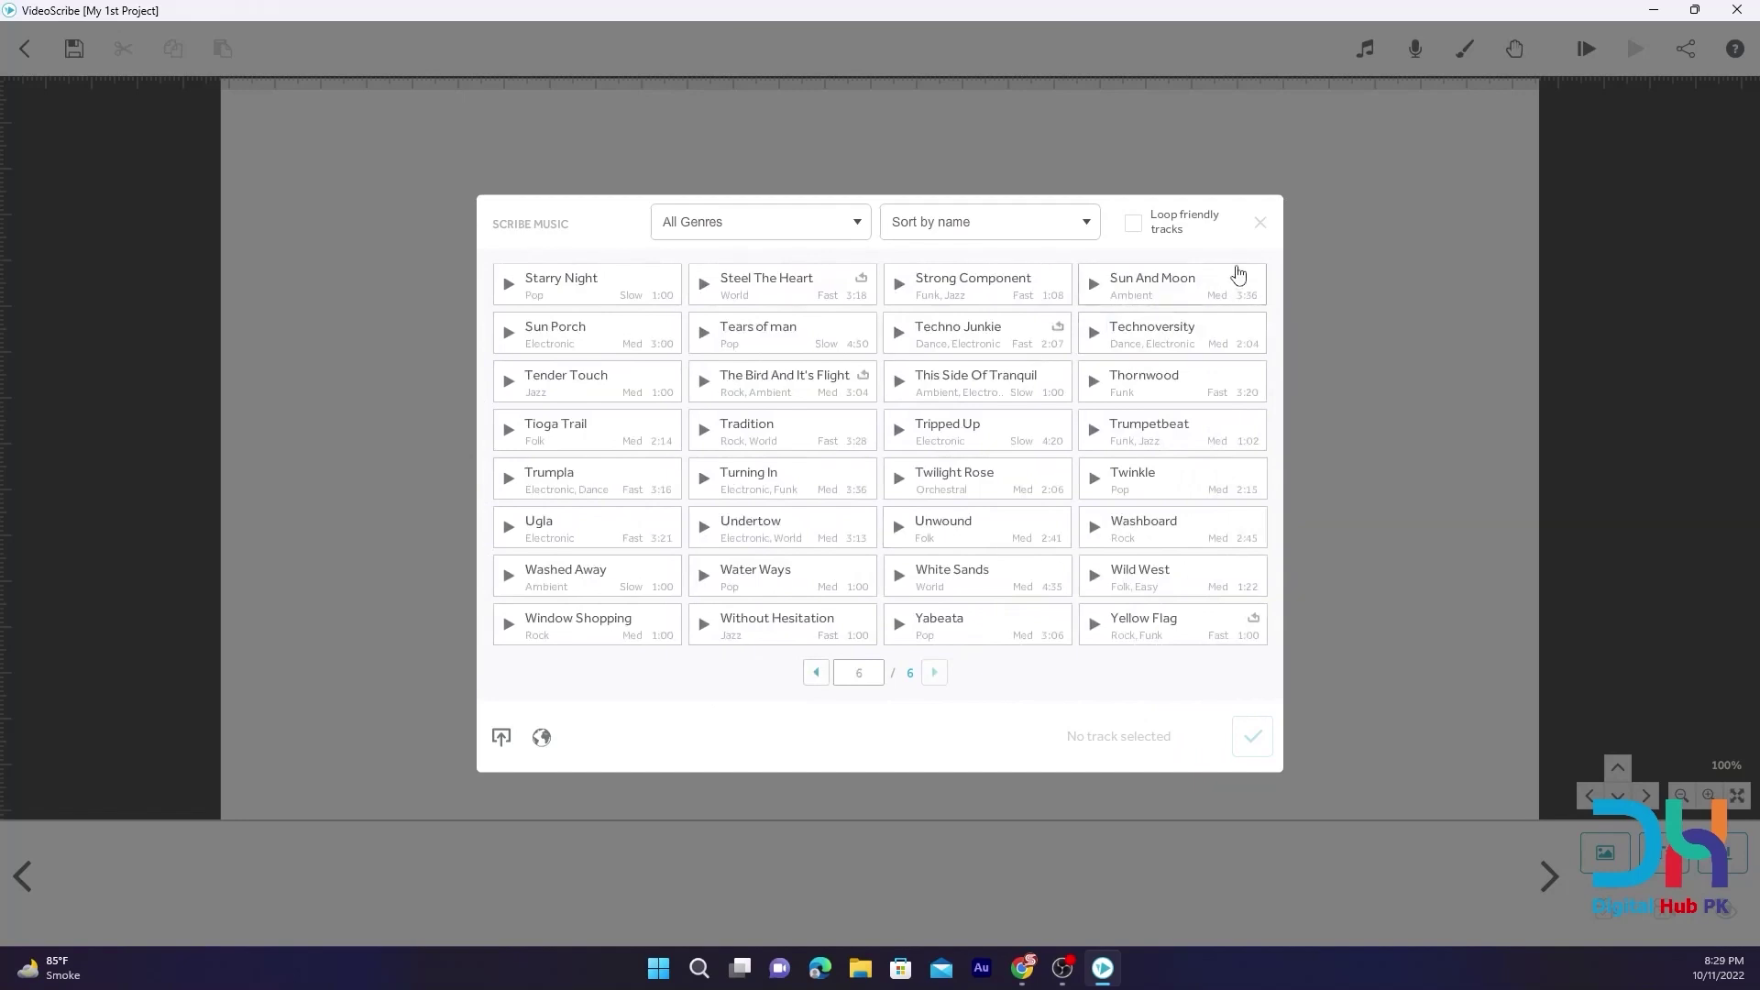
Close the music library and view the scribe voiceover recording options without recording anything
left_click(1262, 225)
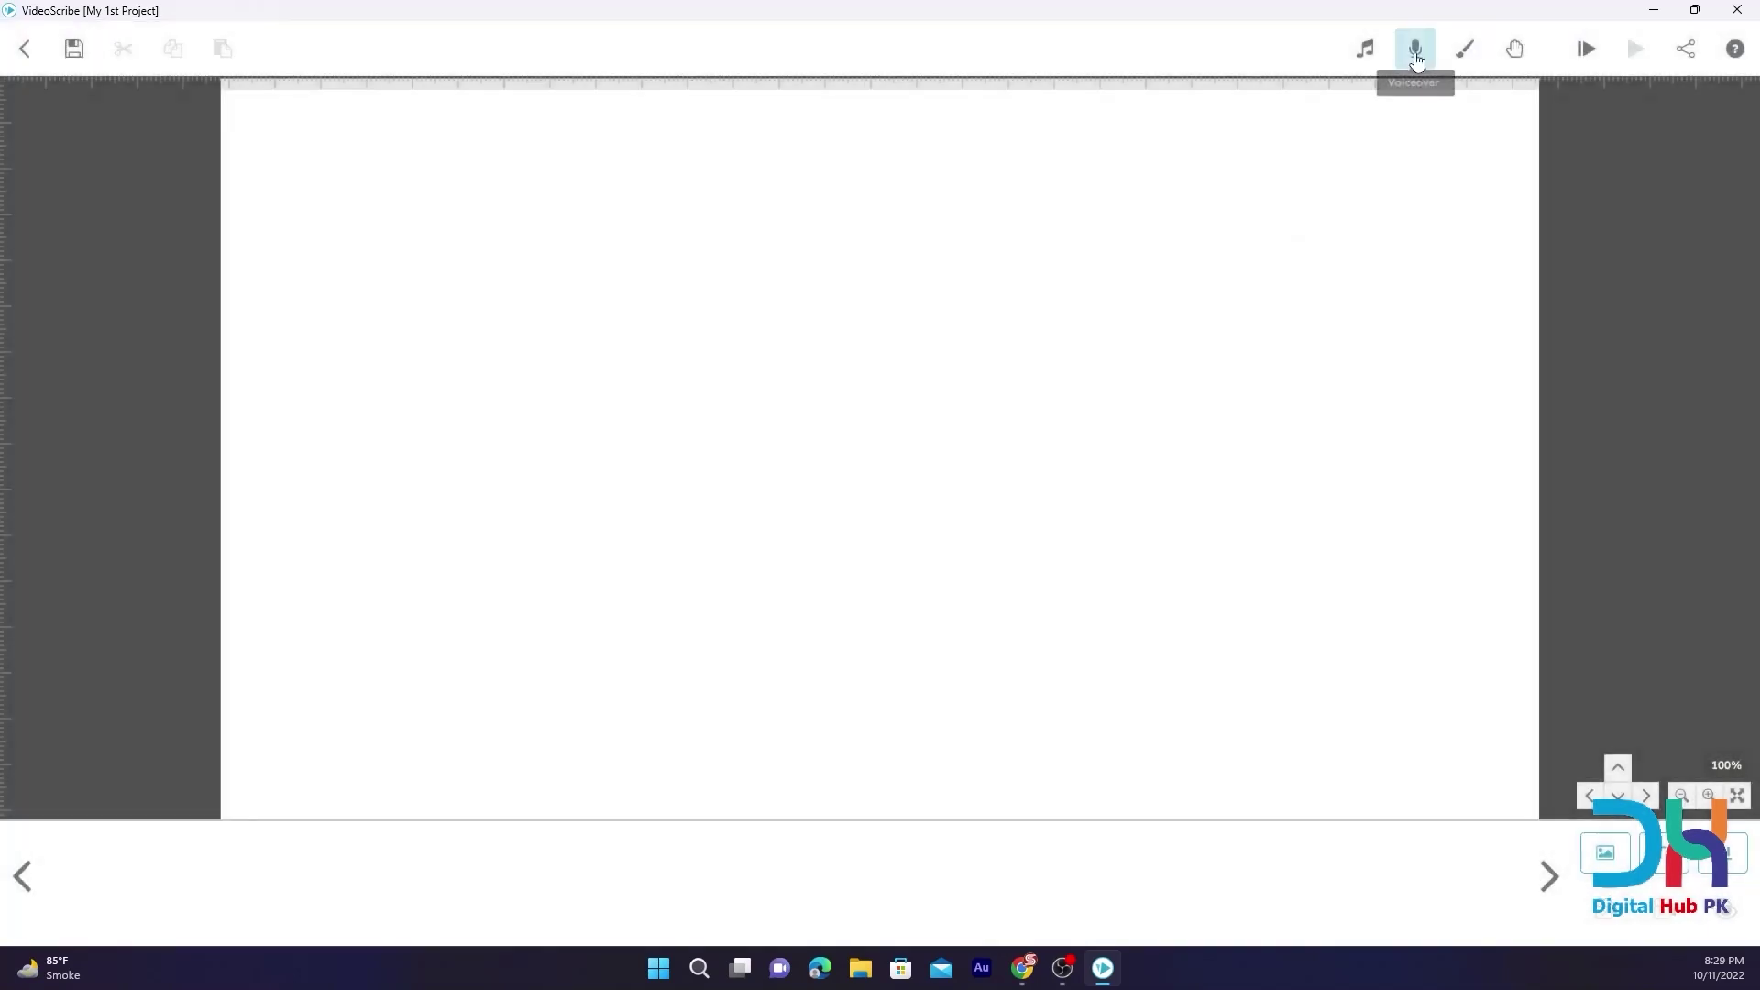
left_click(1415, 48)
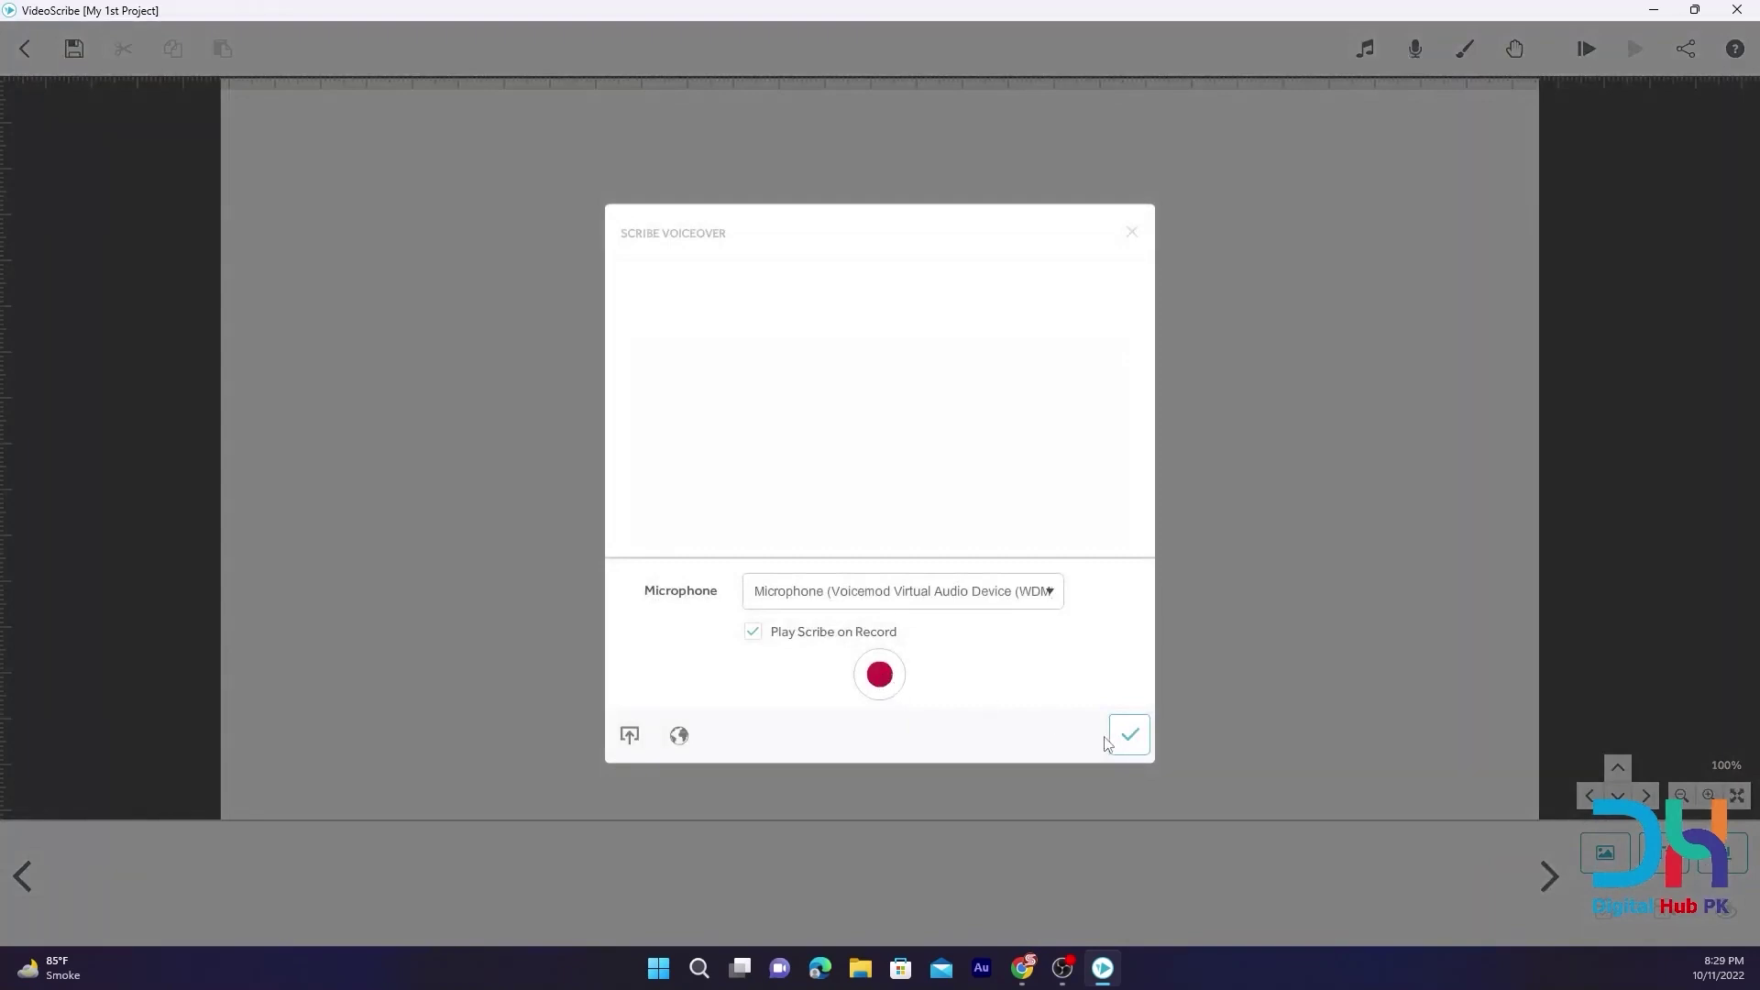
left_click(1134, 739)
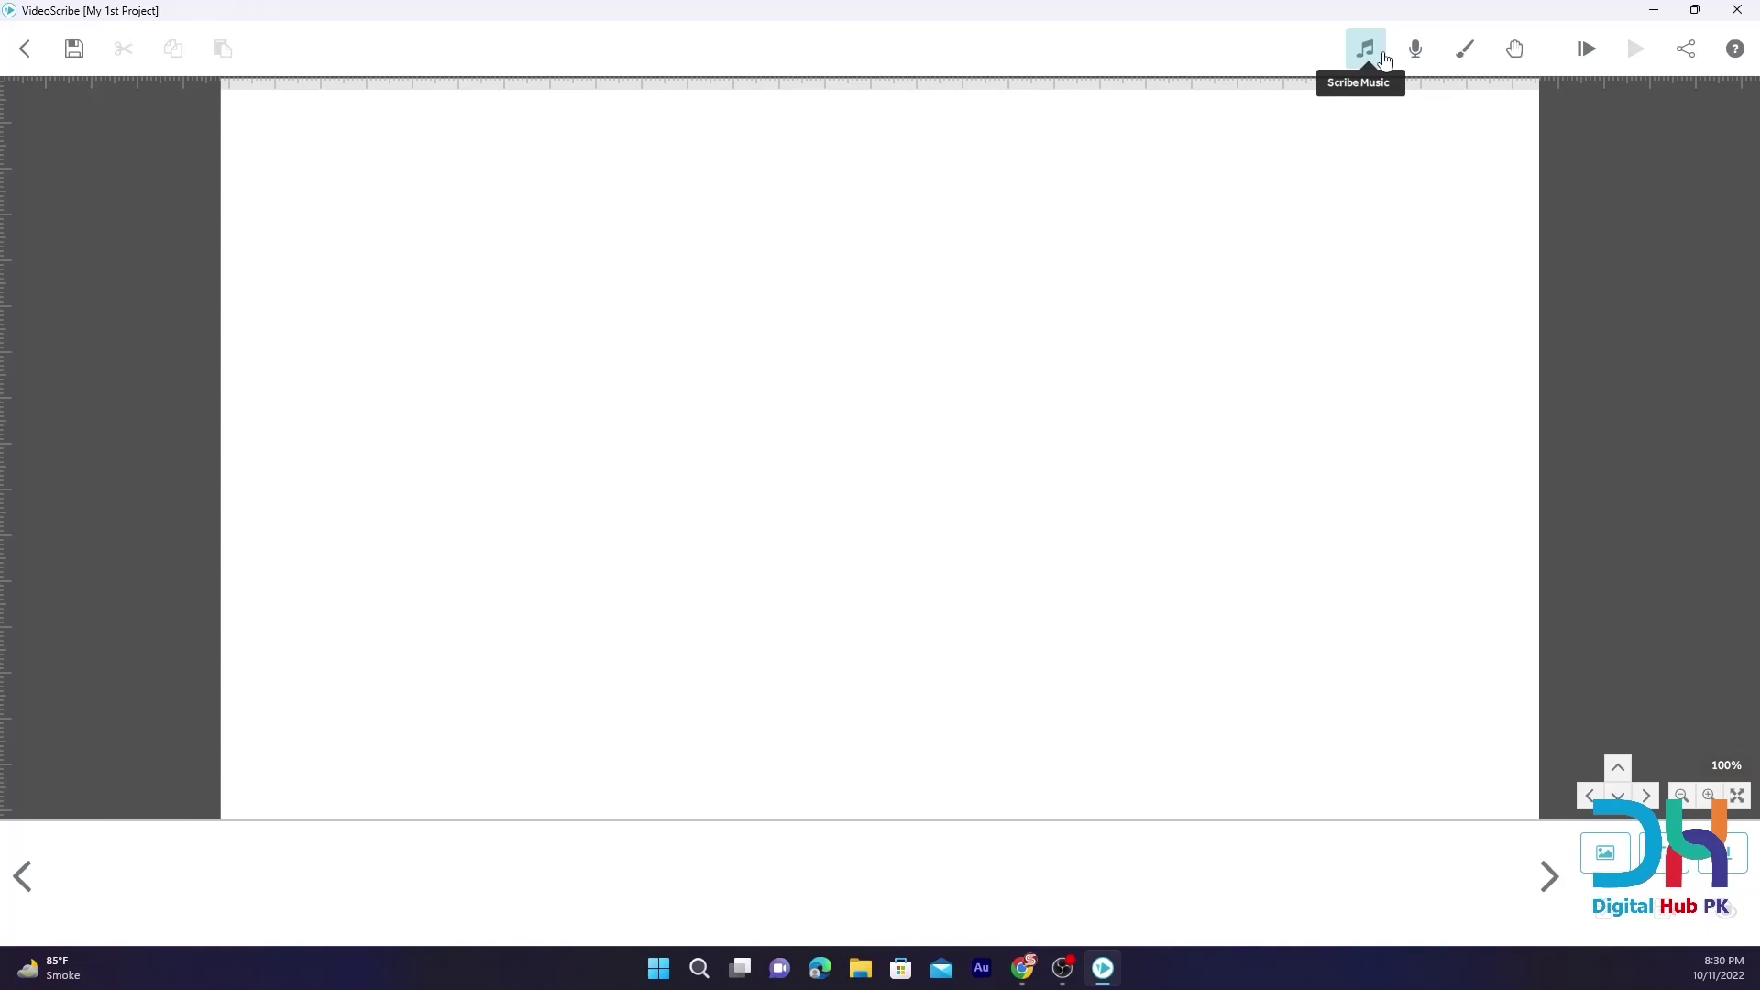
Try the light grey brushed texture and the darkest grey texture as the canvas background
left_click(1465, 53)
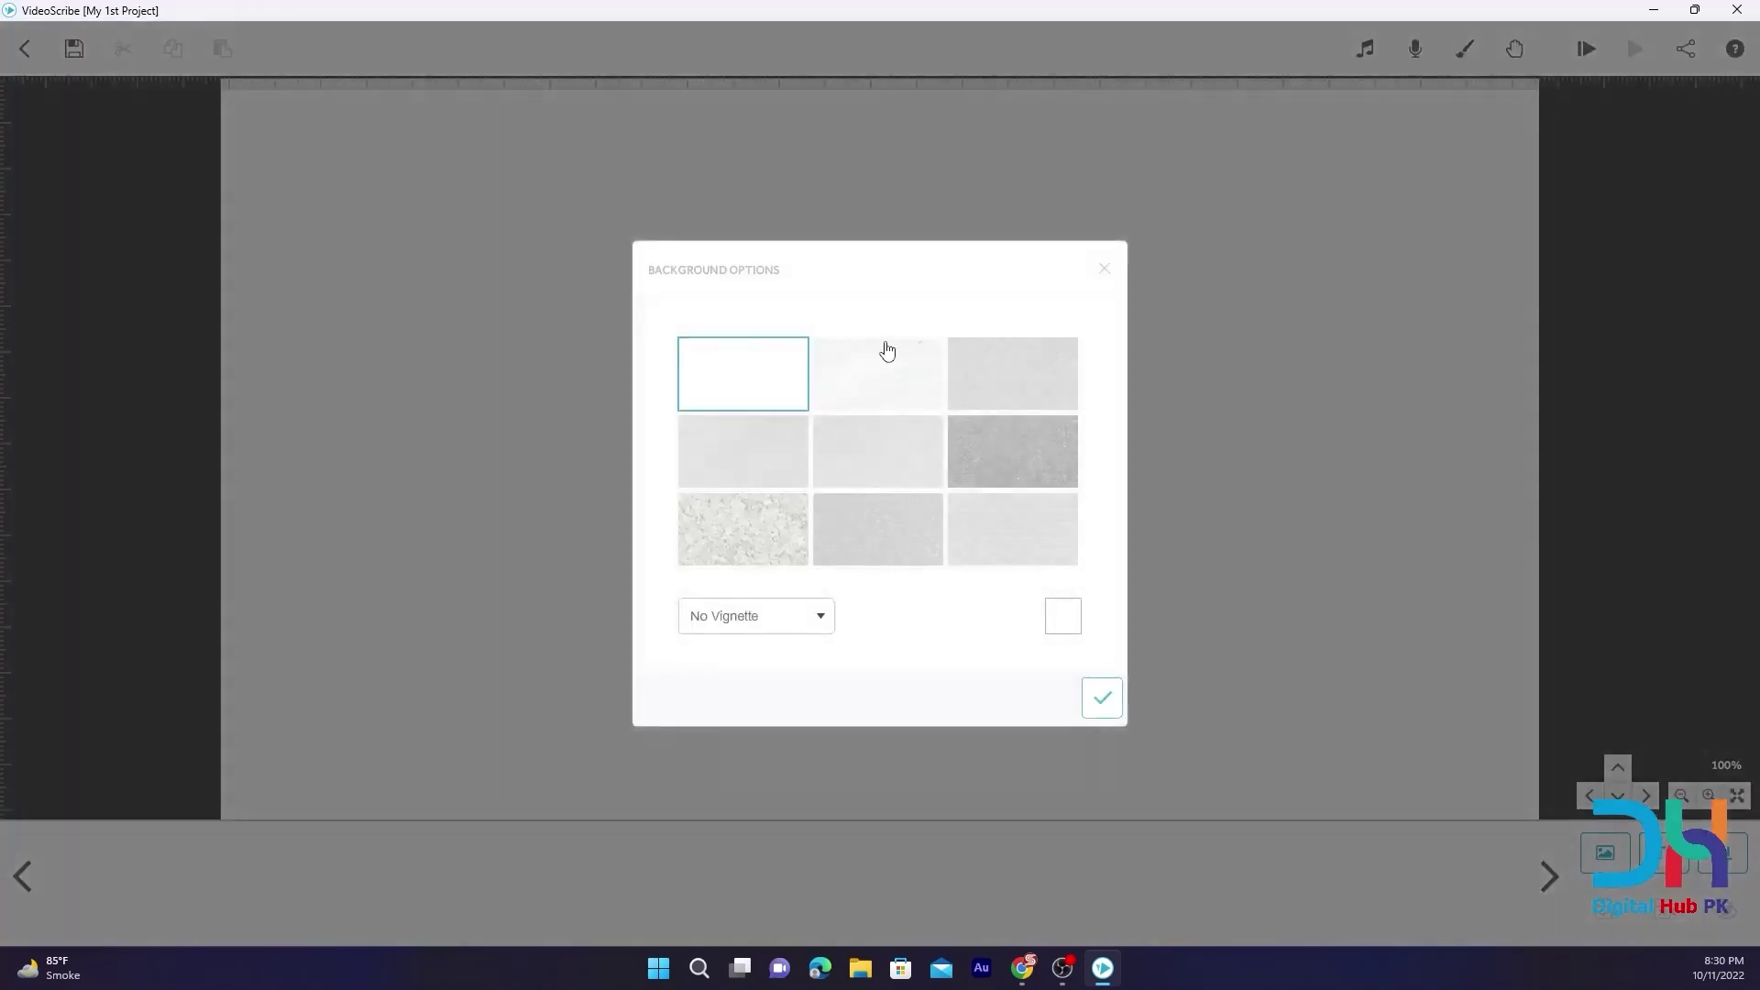
left_click(754, 460)
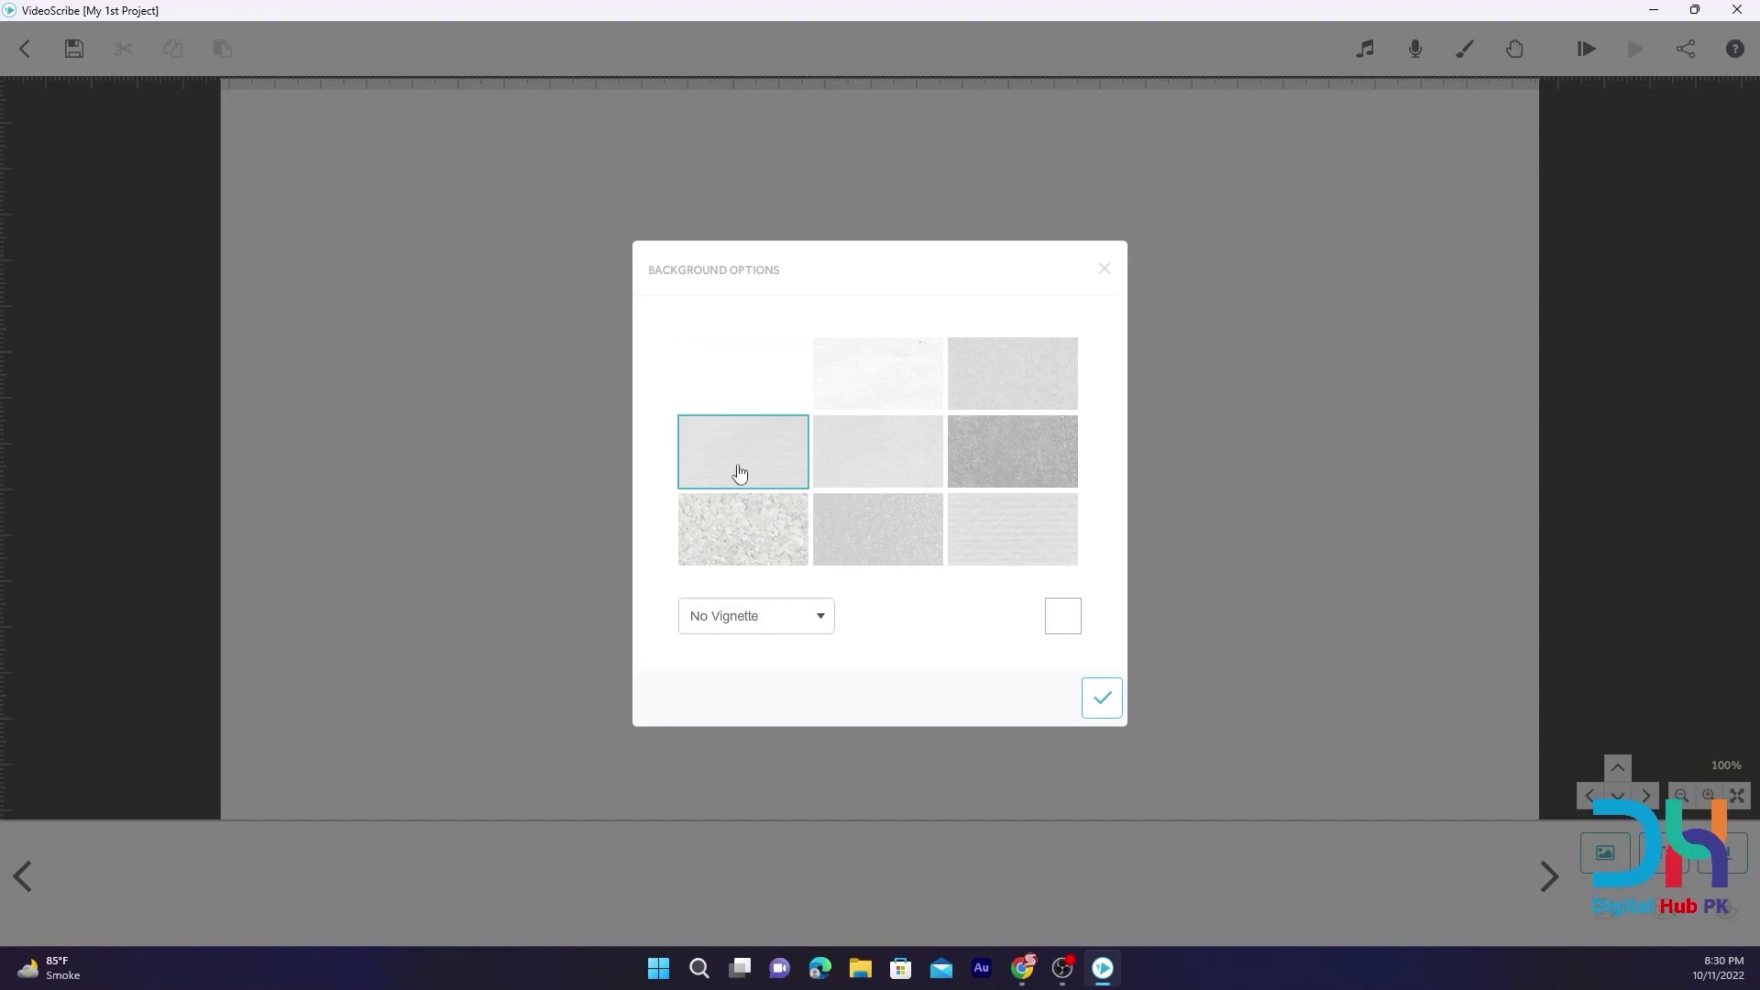
left_click(1102, 698)
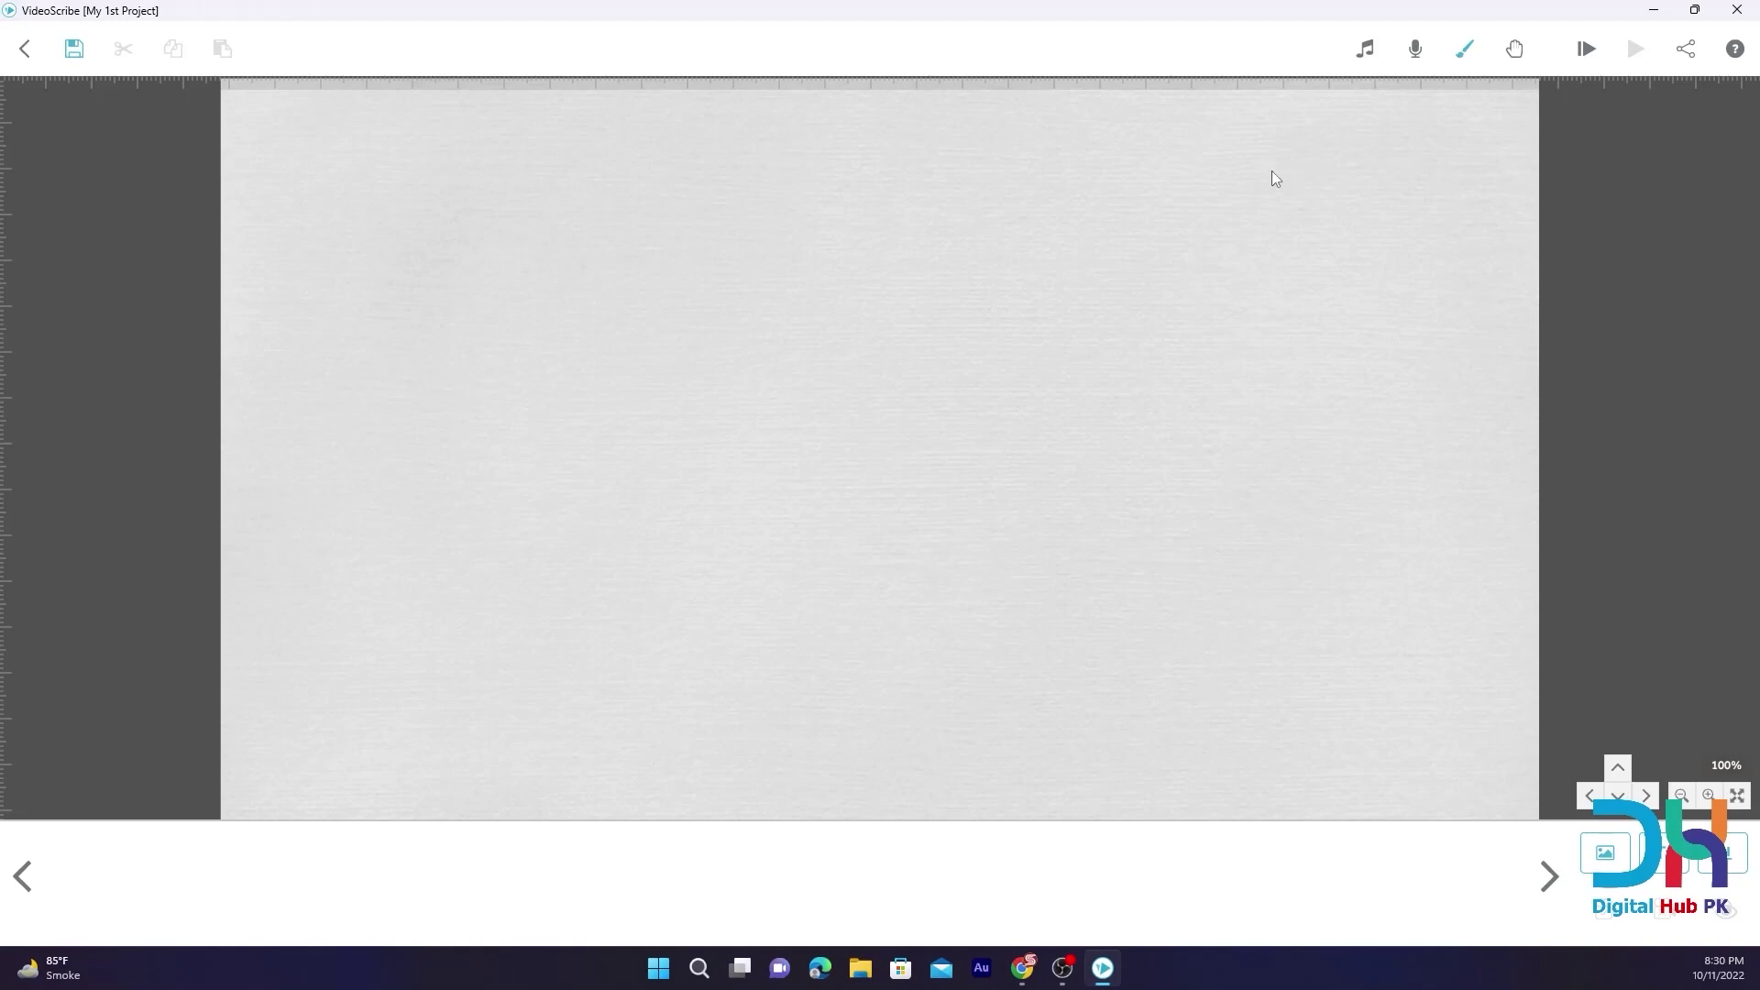
left_click(1464, 49)
left_click(1018, 447)
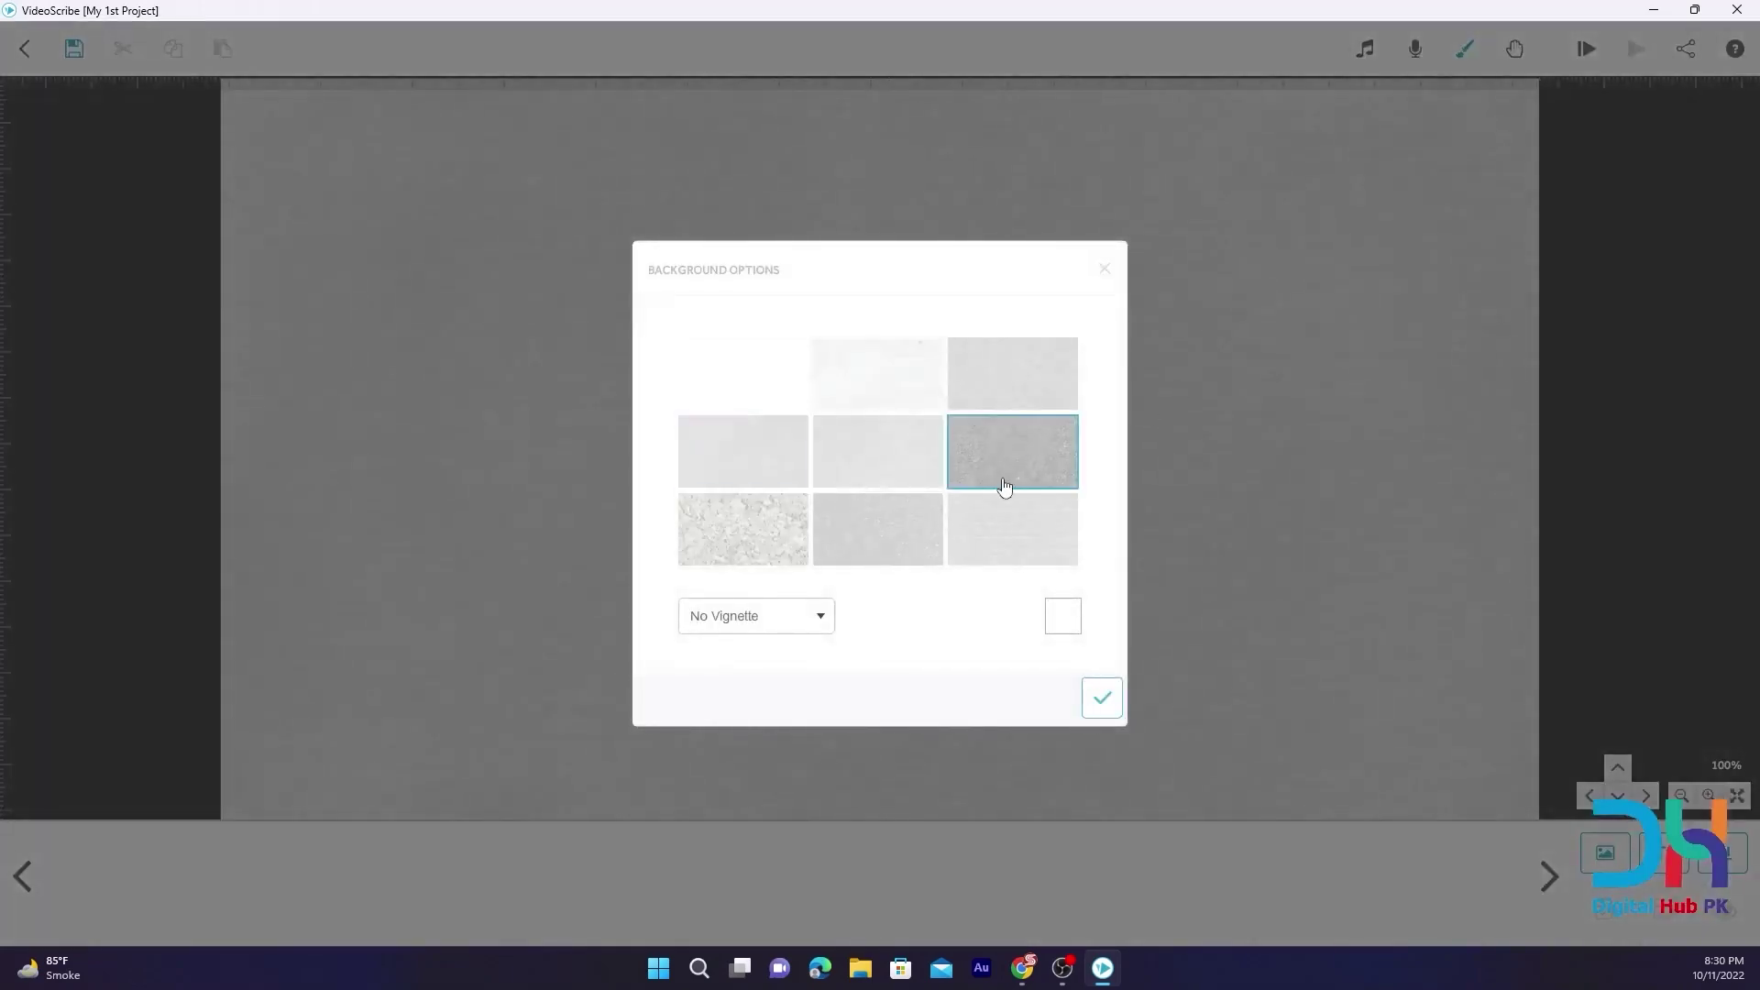
left_click(1102, 697)
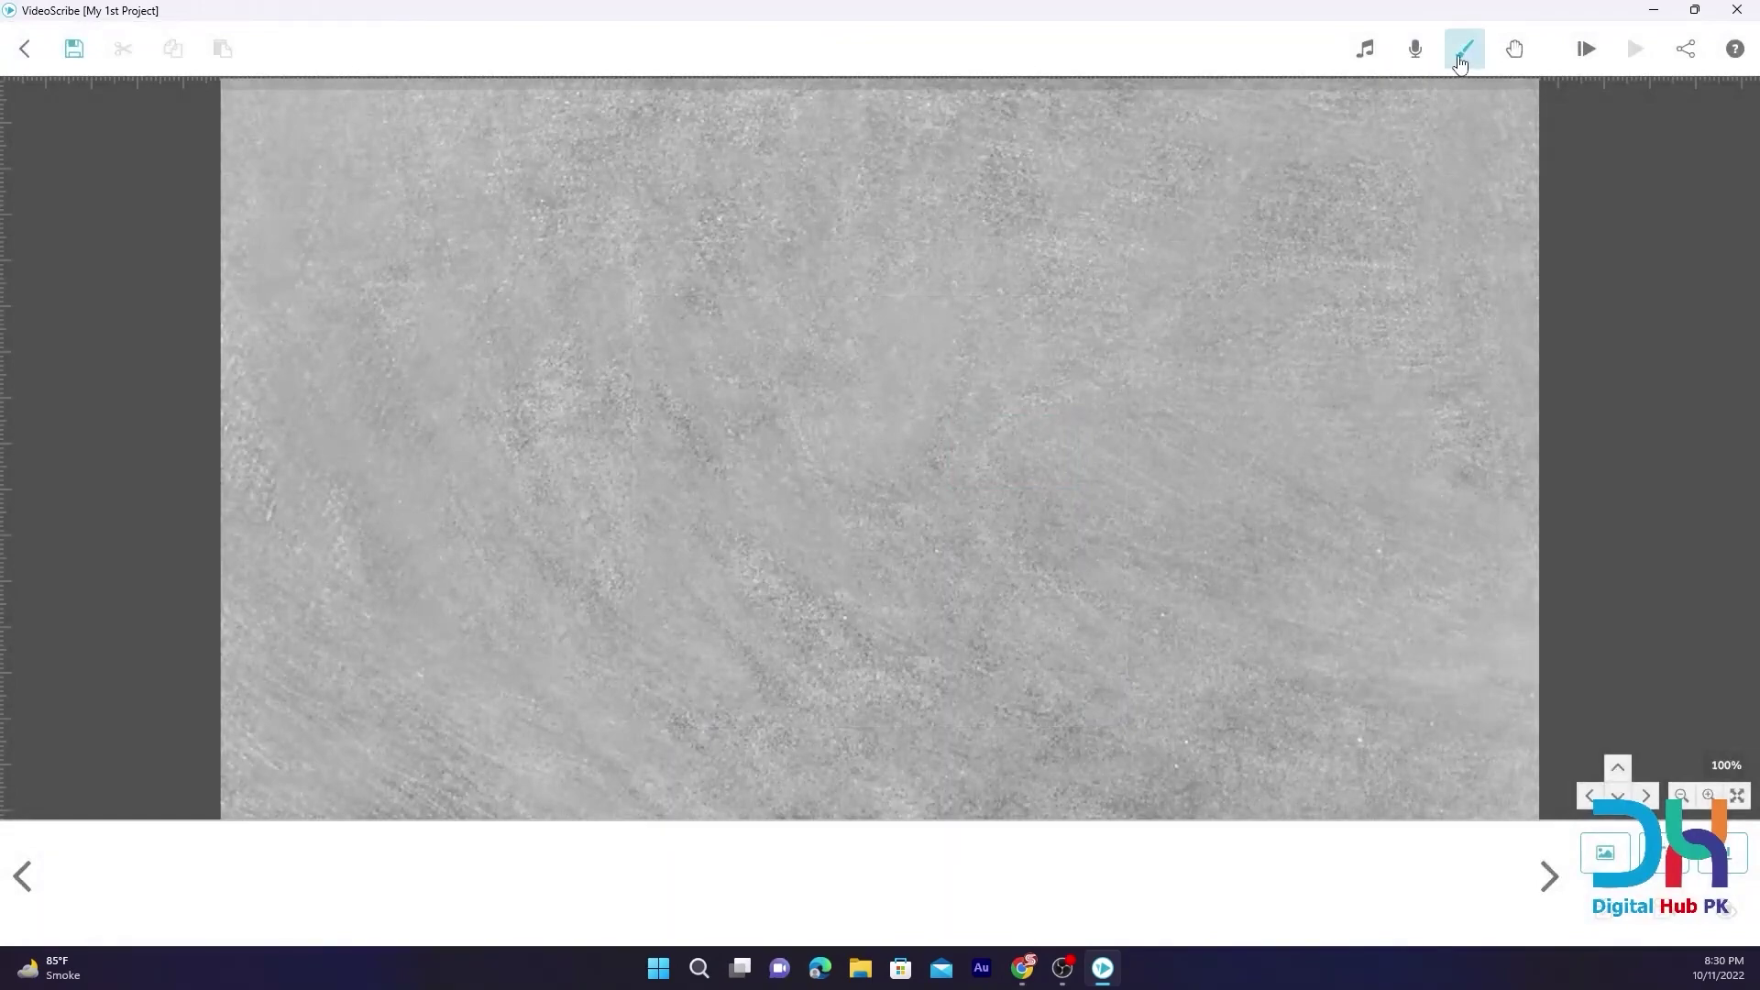
Apply a Hard Vignette and the dark red colour #8c172f to the canvas background
left_click(1464, 48)
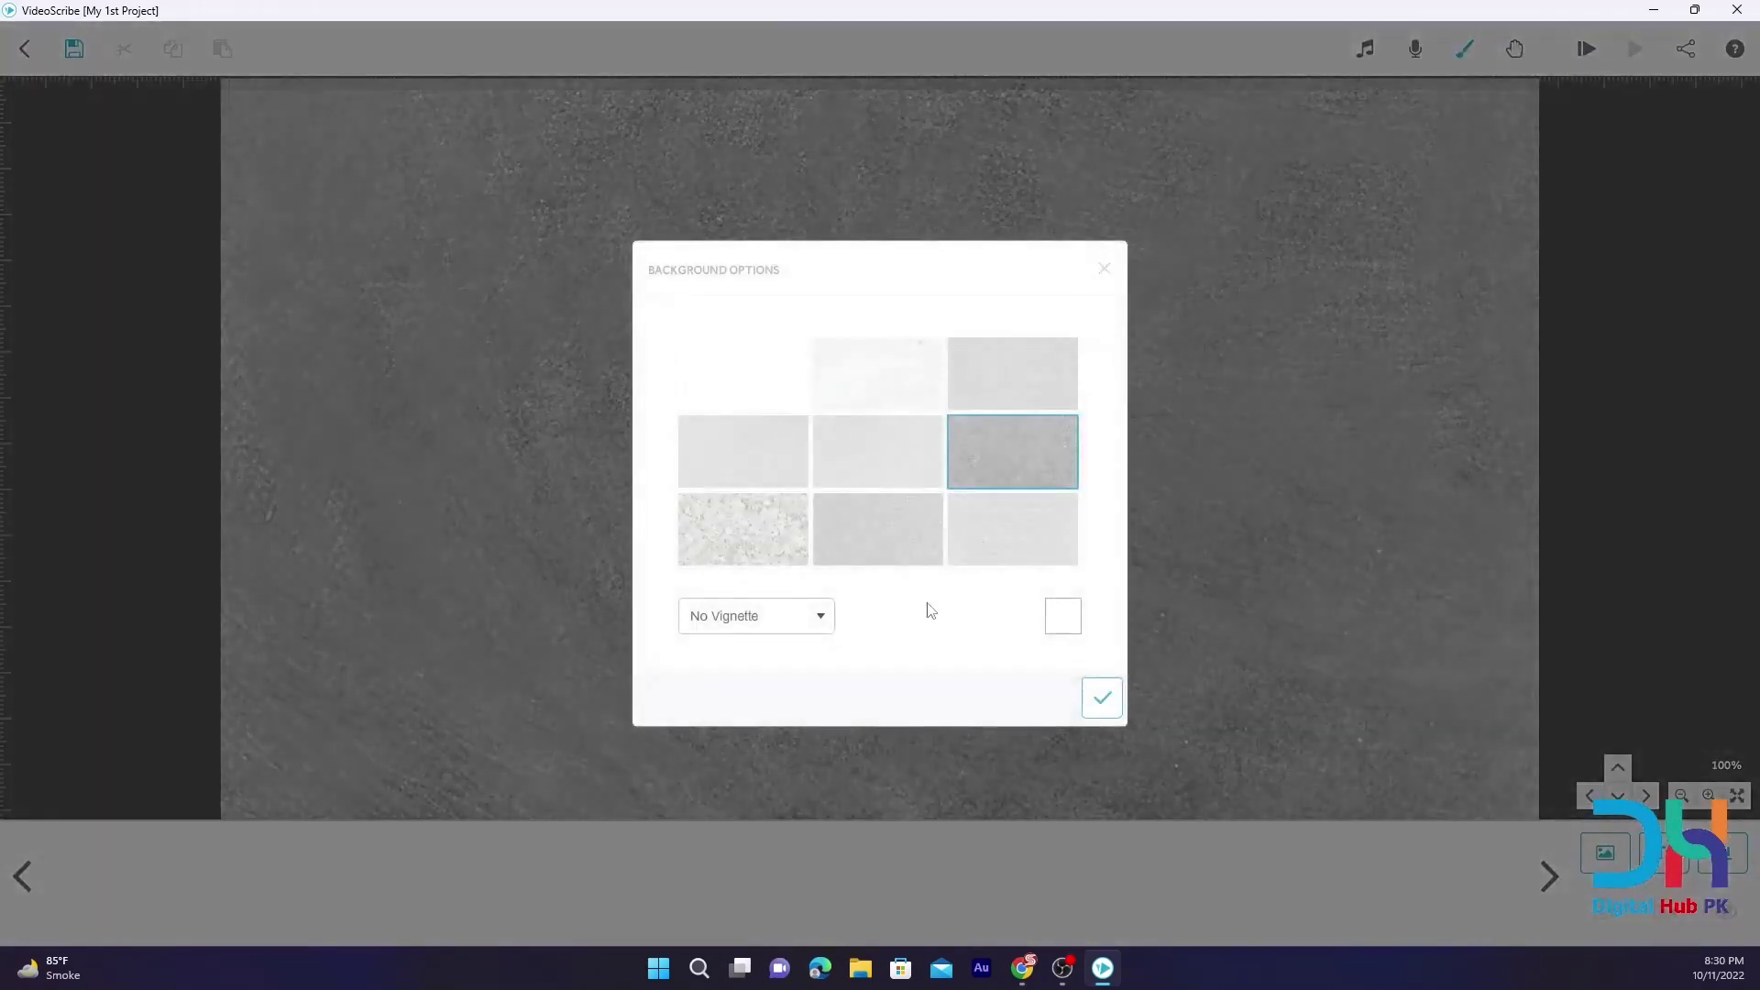
left_click(753, 620)
left_click(736, 724)
left_click(1064, 621)
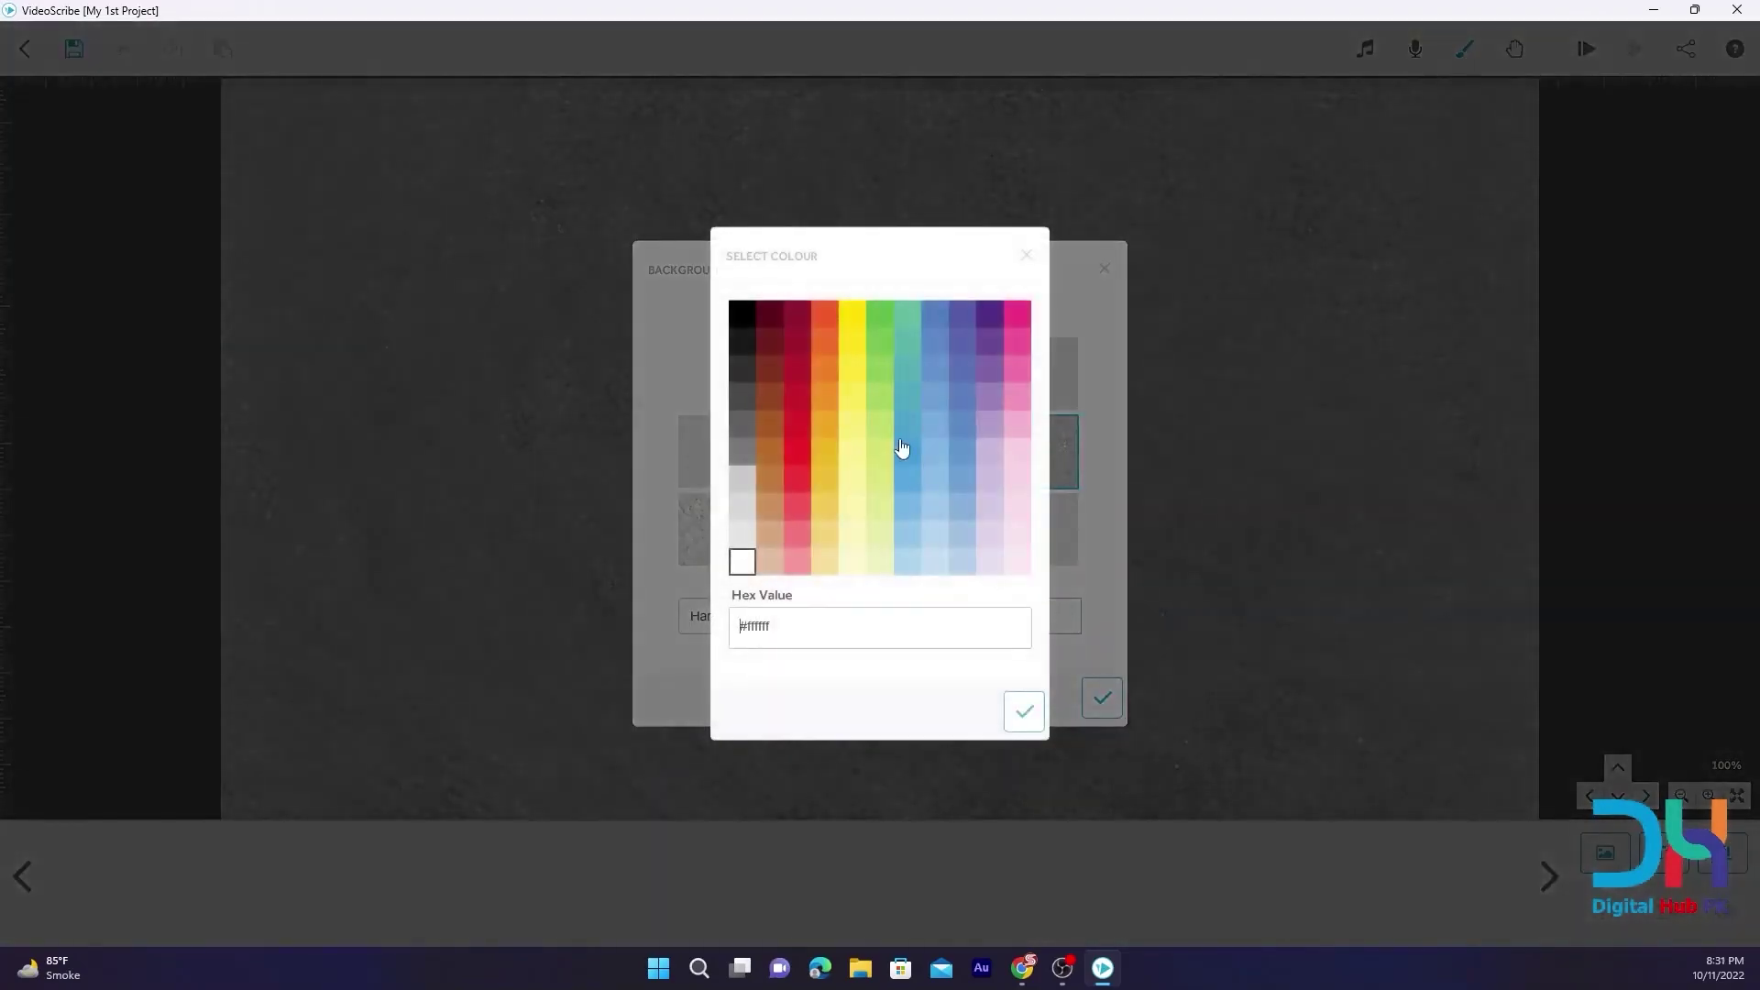
left_click(798, 314)
left_click(1025, 713)
left_click(1102, 698)
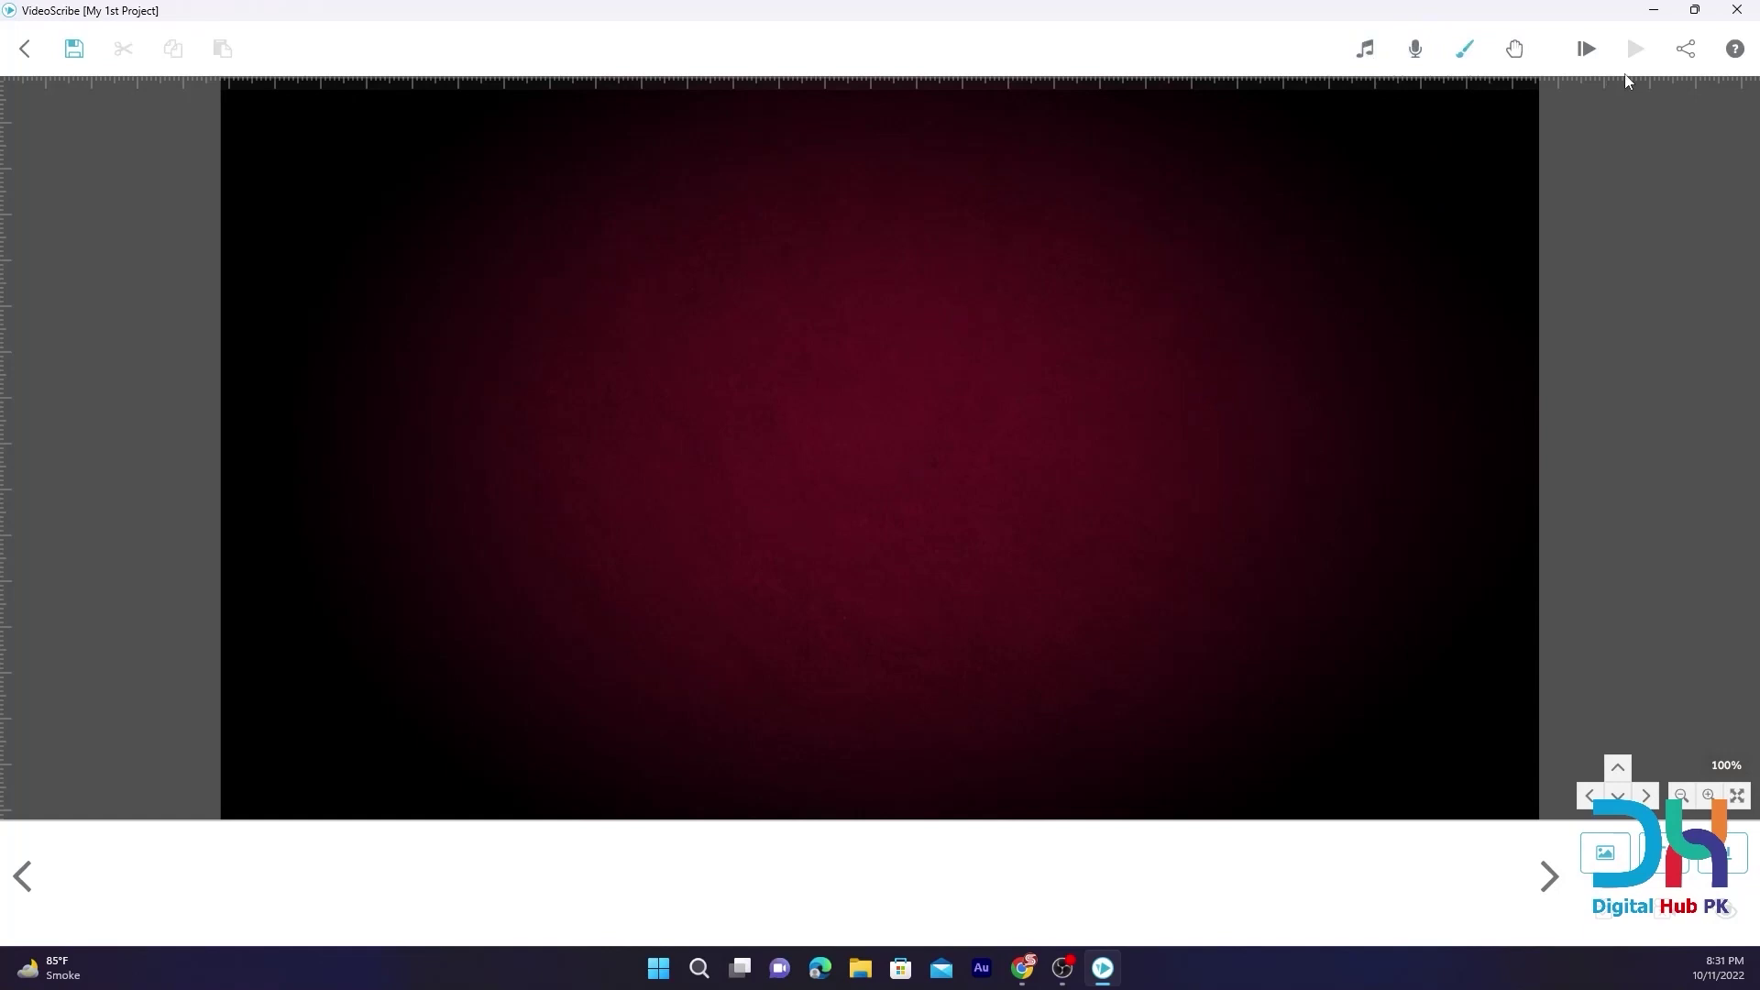
Change the canvas background to bright green with the coarse speckled texture
left_click(1467, 51)
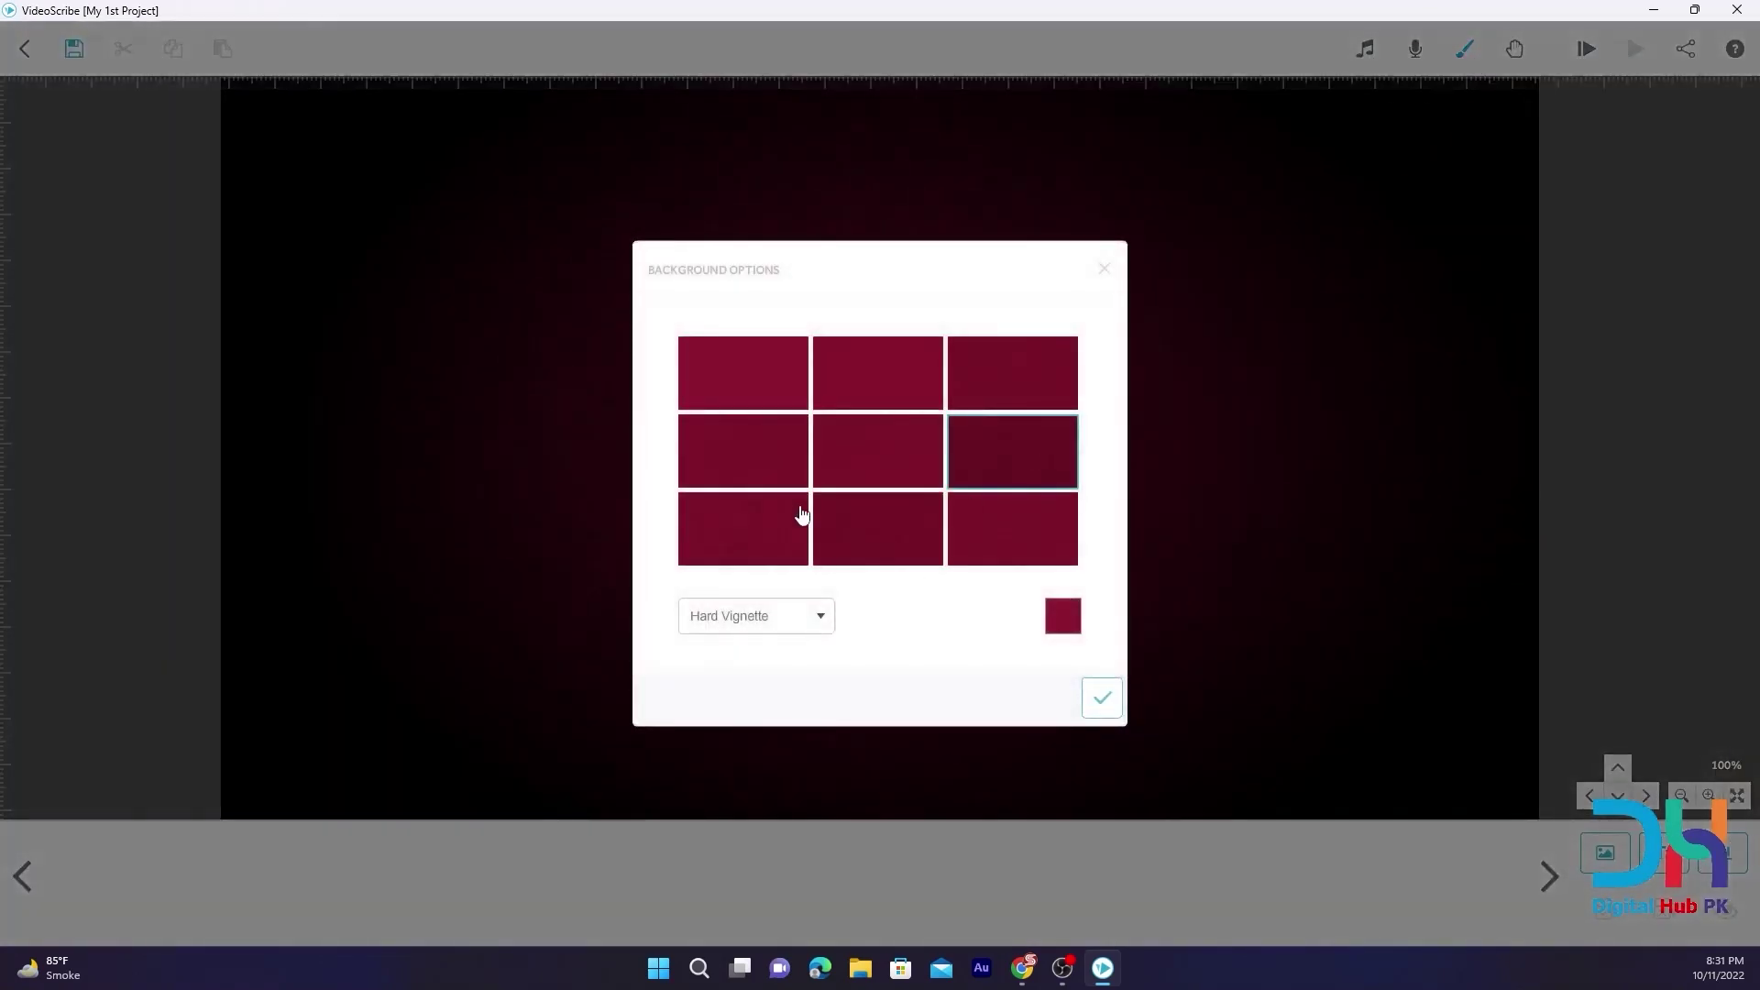
left_click(1063, 630)
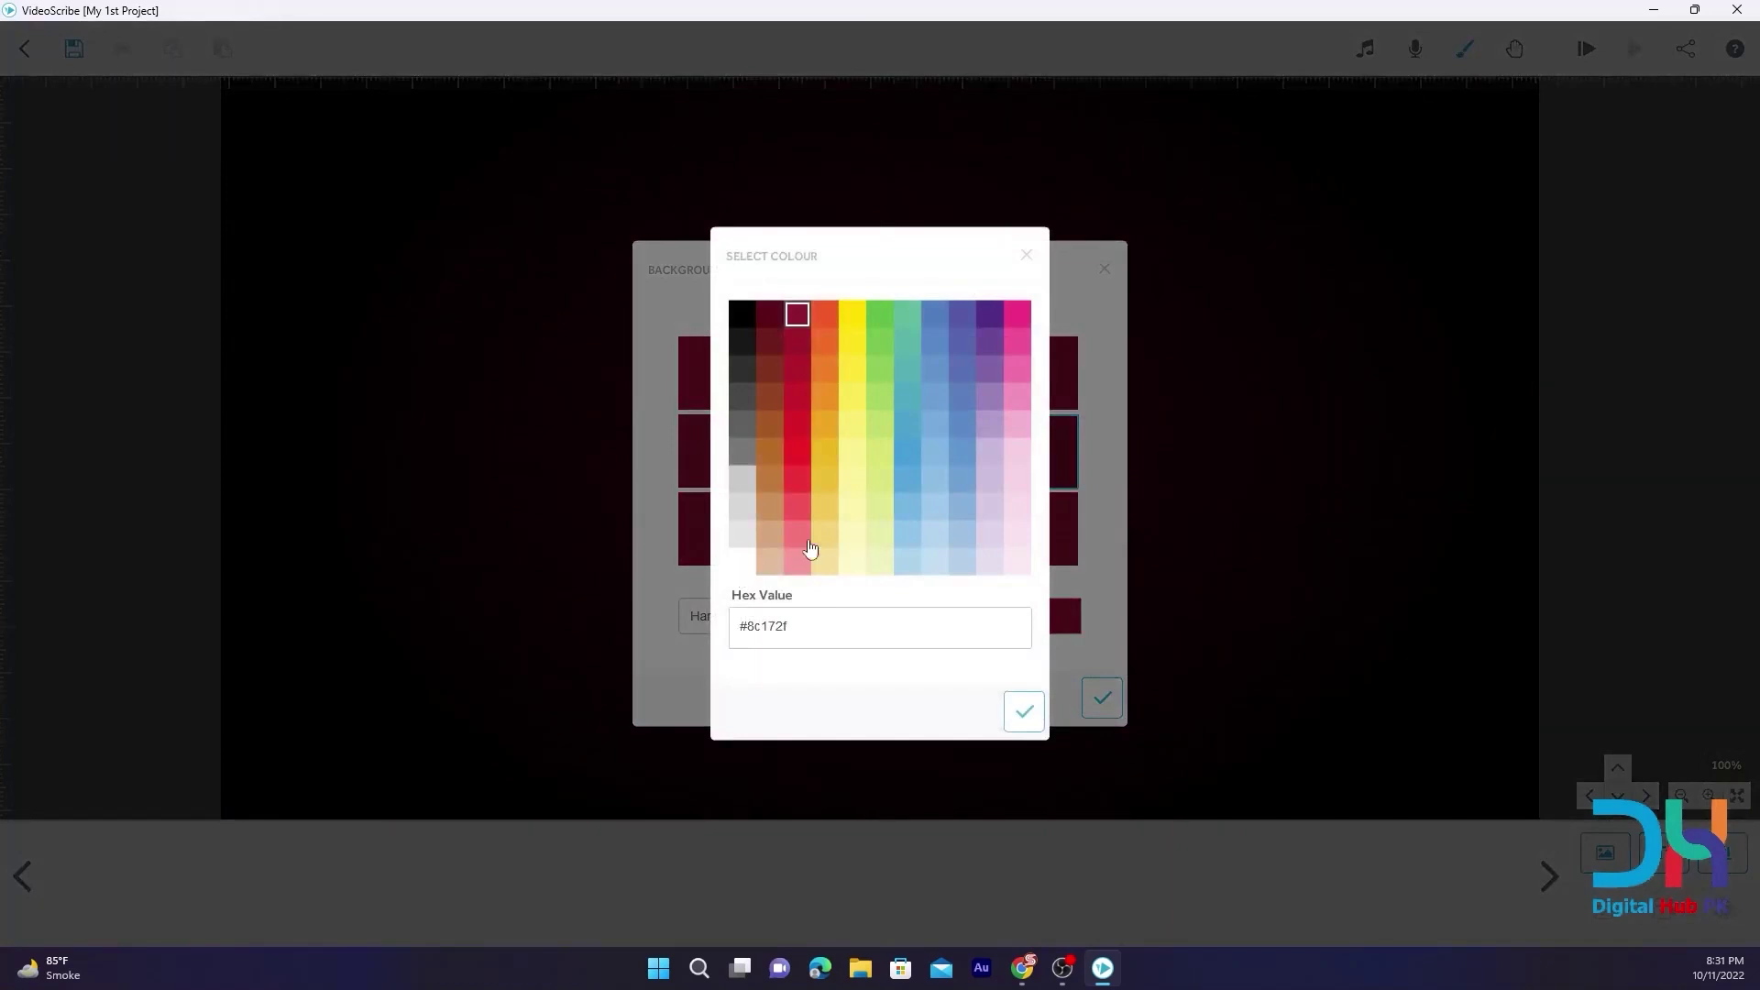
left_click(880, 319)
left_click(1024, 712)
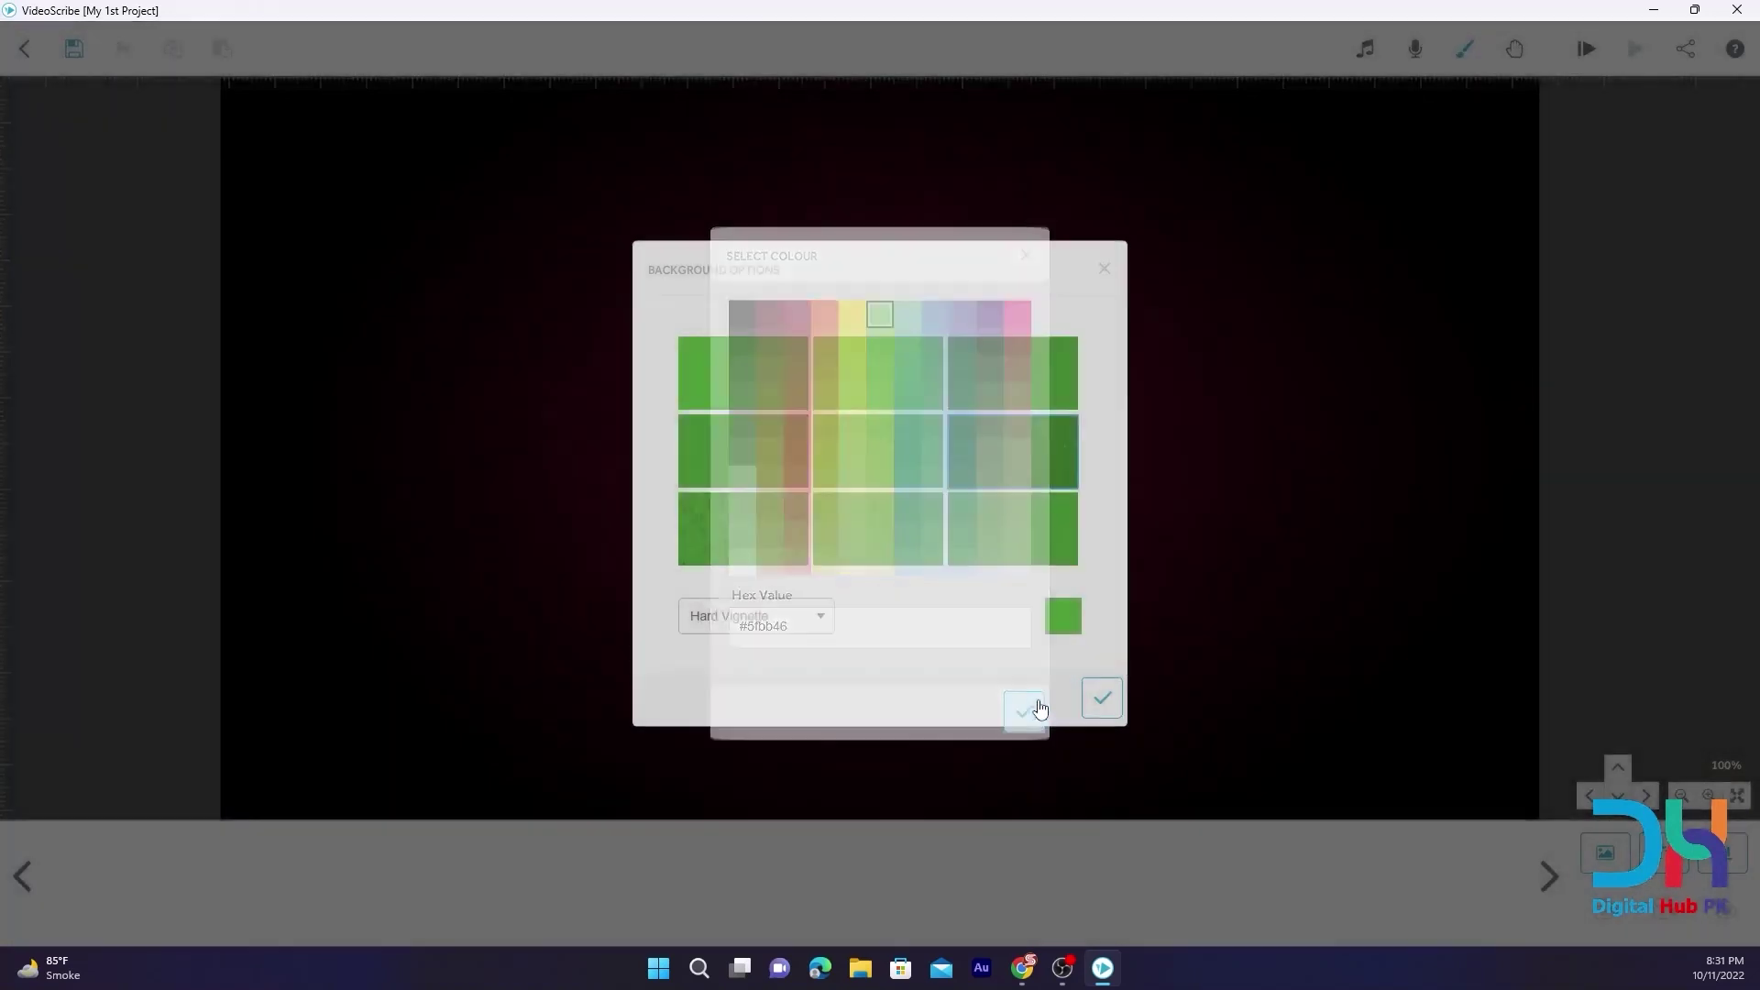
left_click(770, 536)
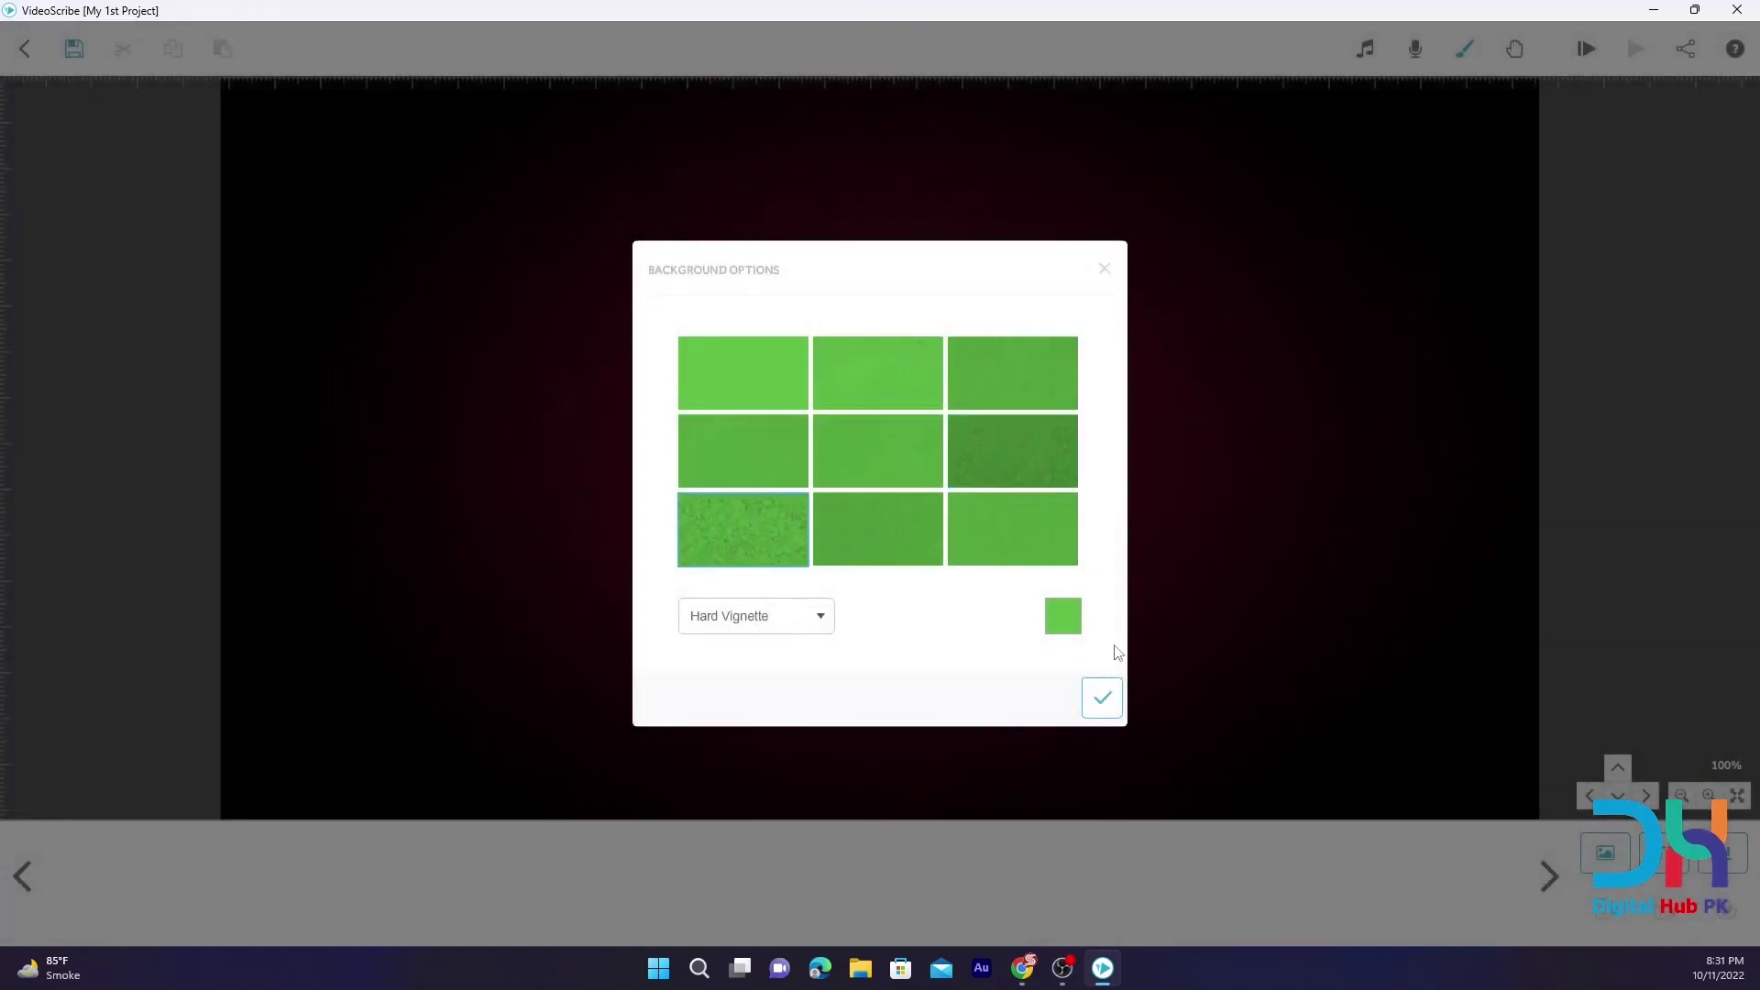
left_click(1102, 697)
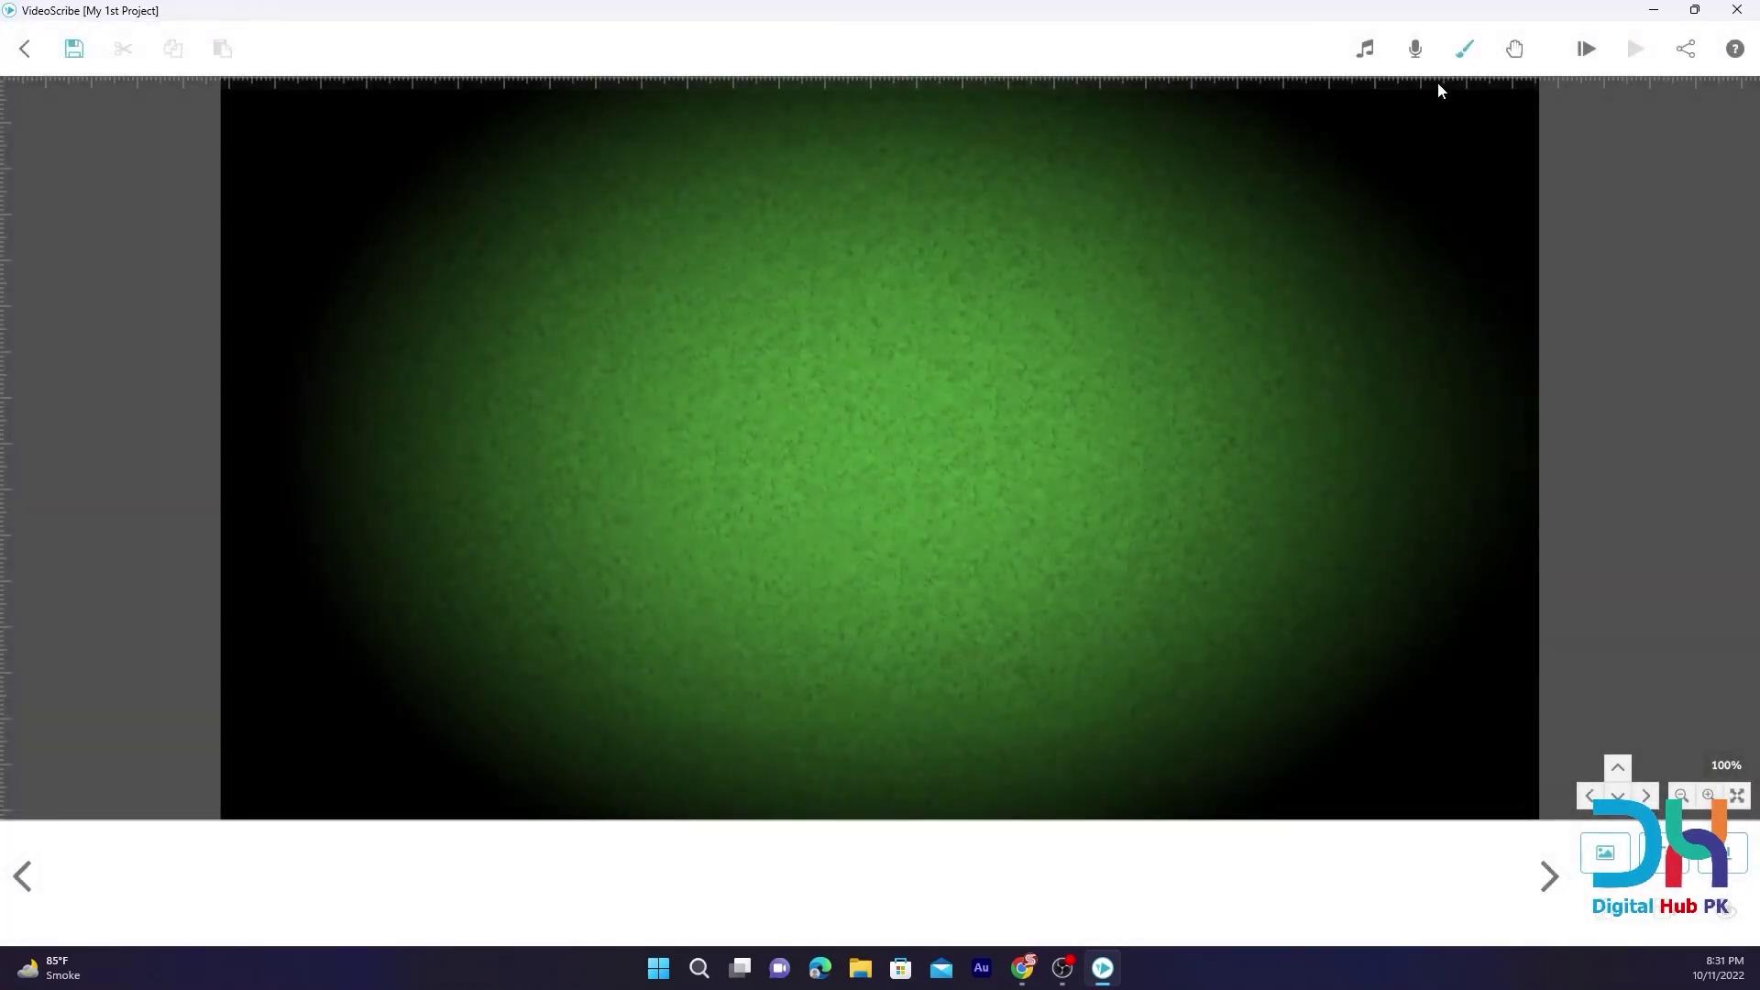
Recolour the speckled canvas background dark red, #8c172f
left_click(1465, 48)
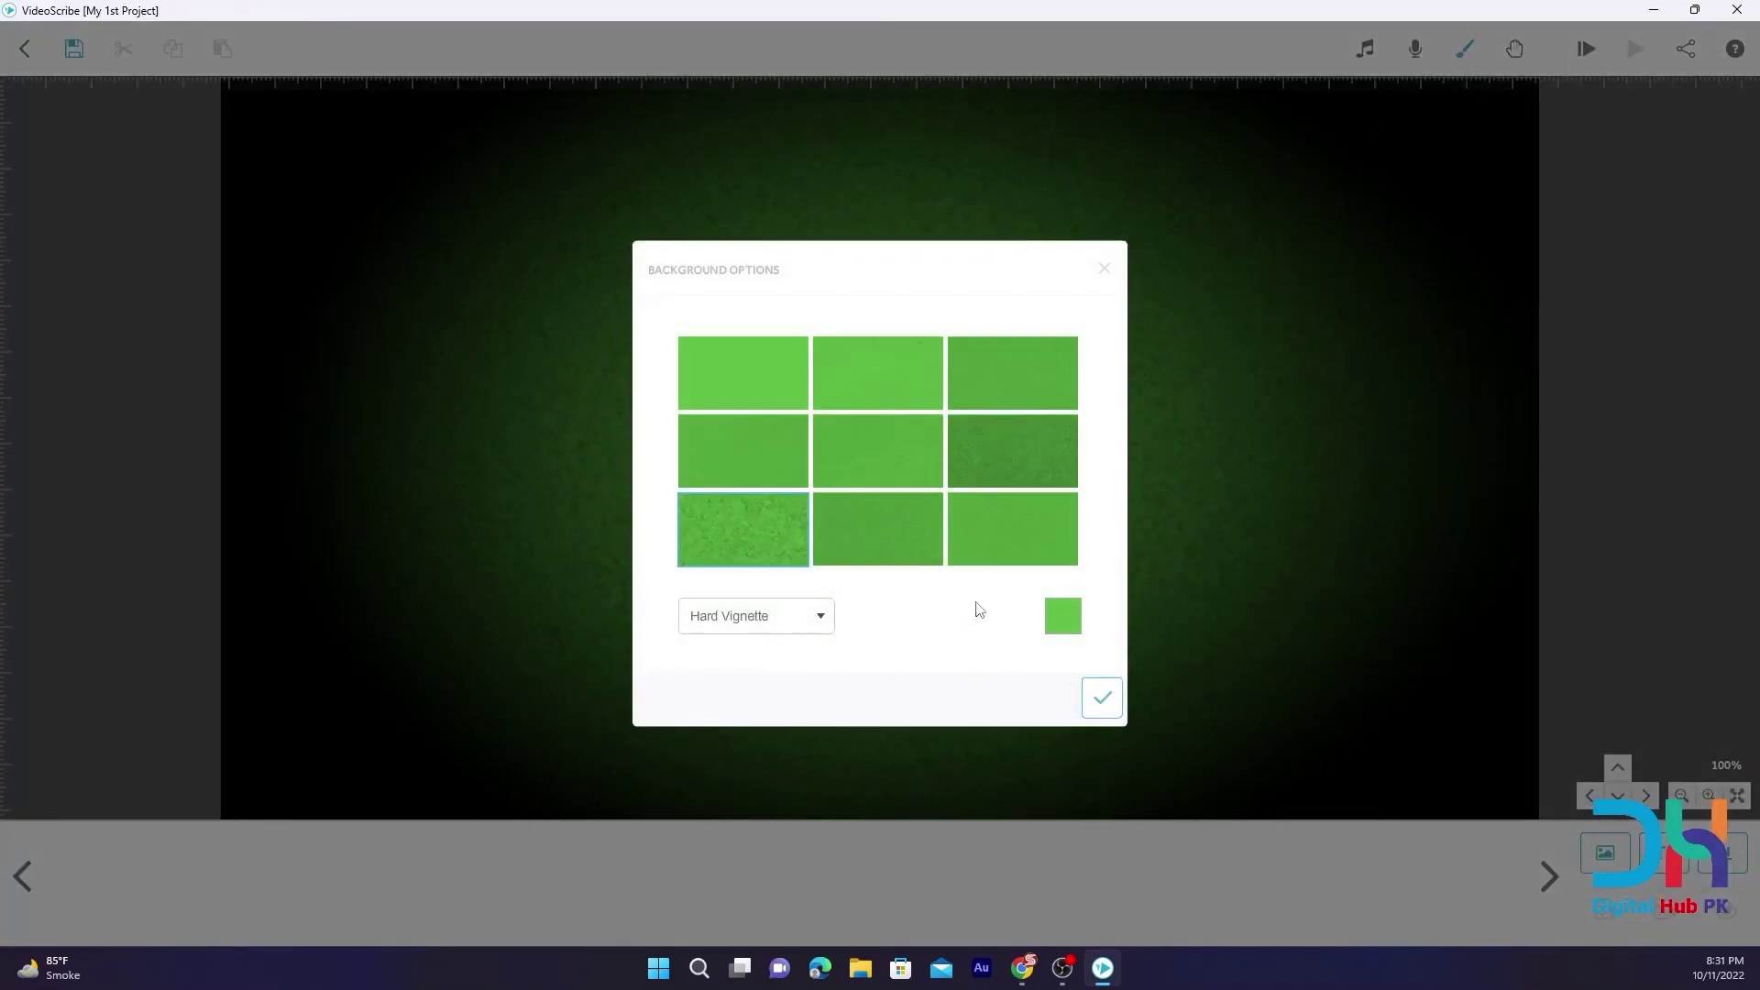
left_click(1060, 627)
left_click(798, 317)
left_click(1024, 712)
left_click(1102, 698)
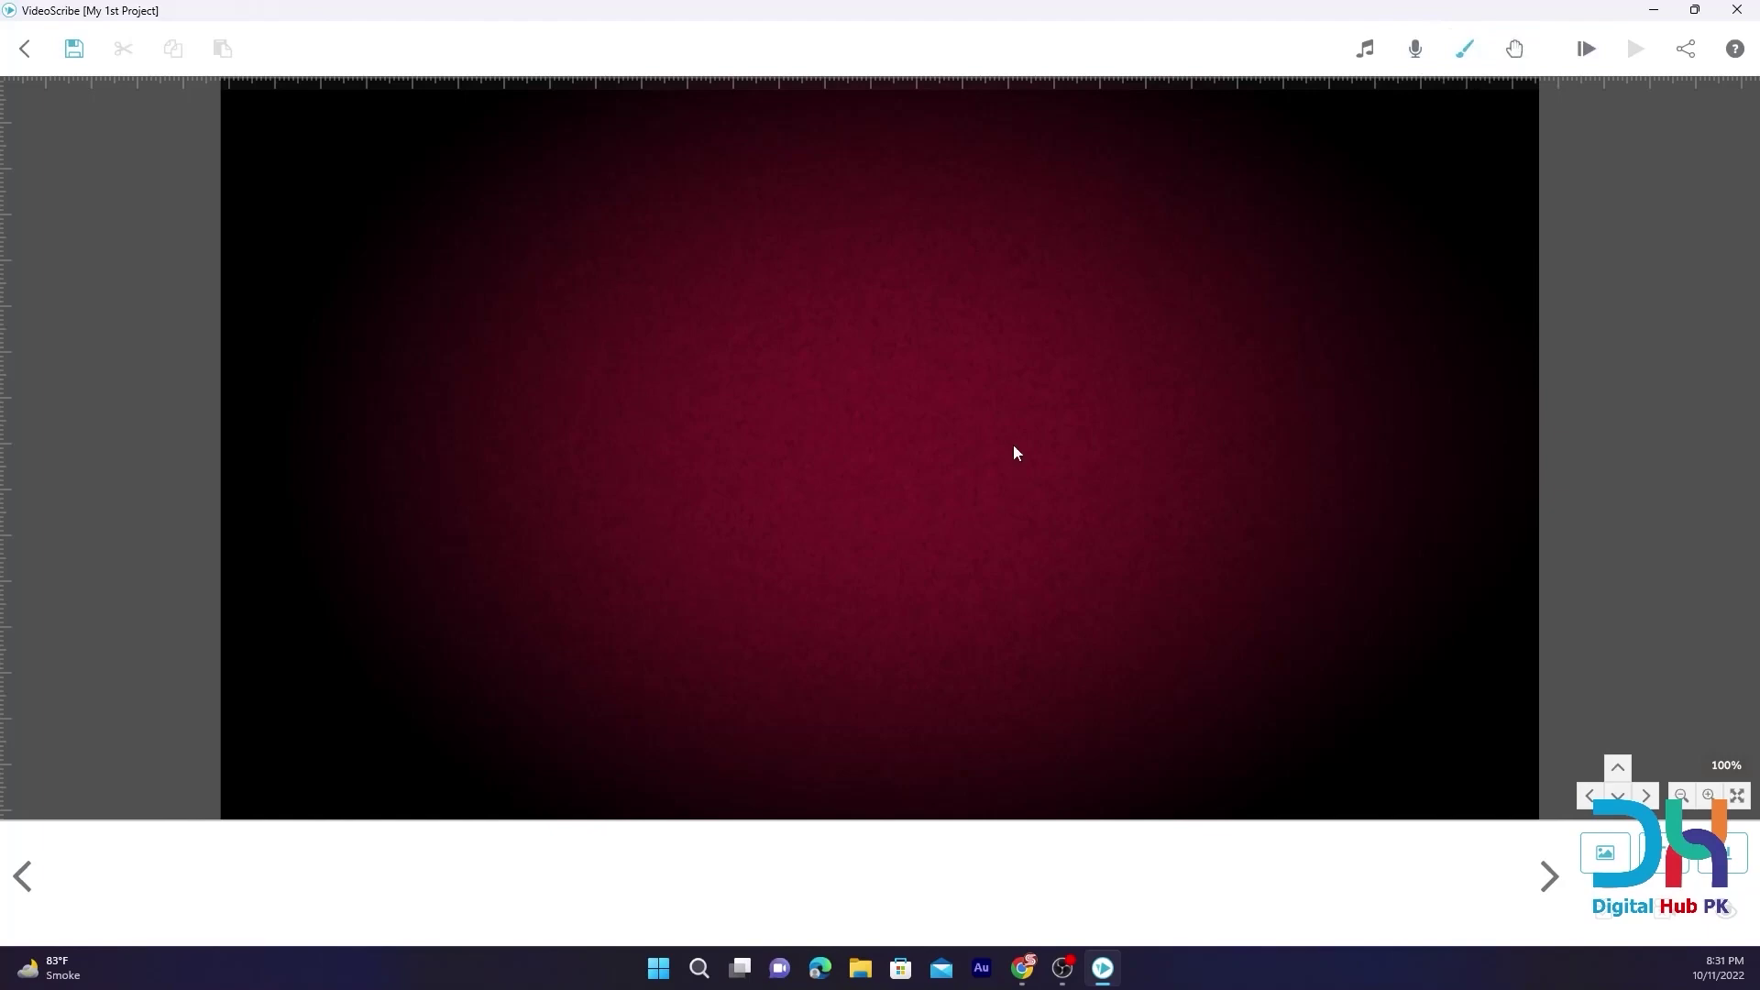
Set the canvas background colour to white and choose the plain background without texture
left_click(1464, 48)
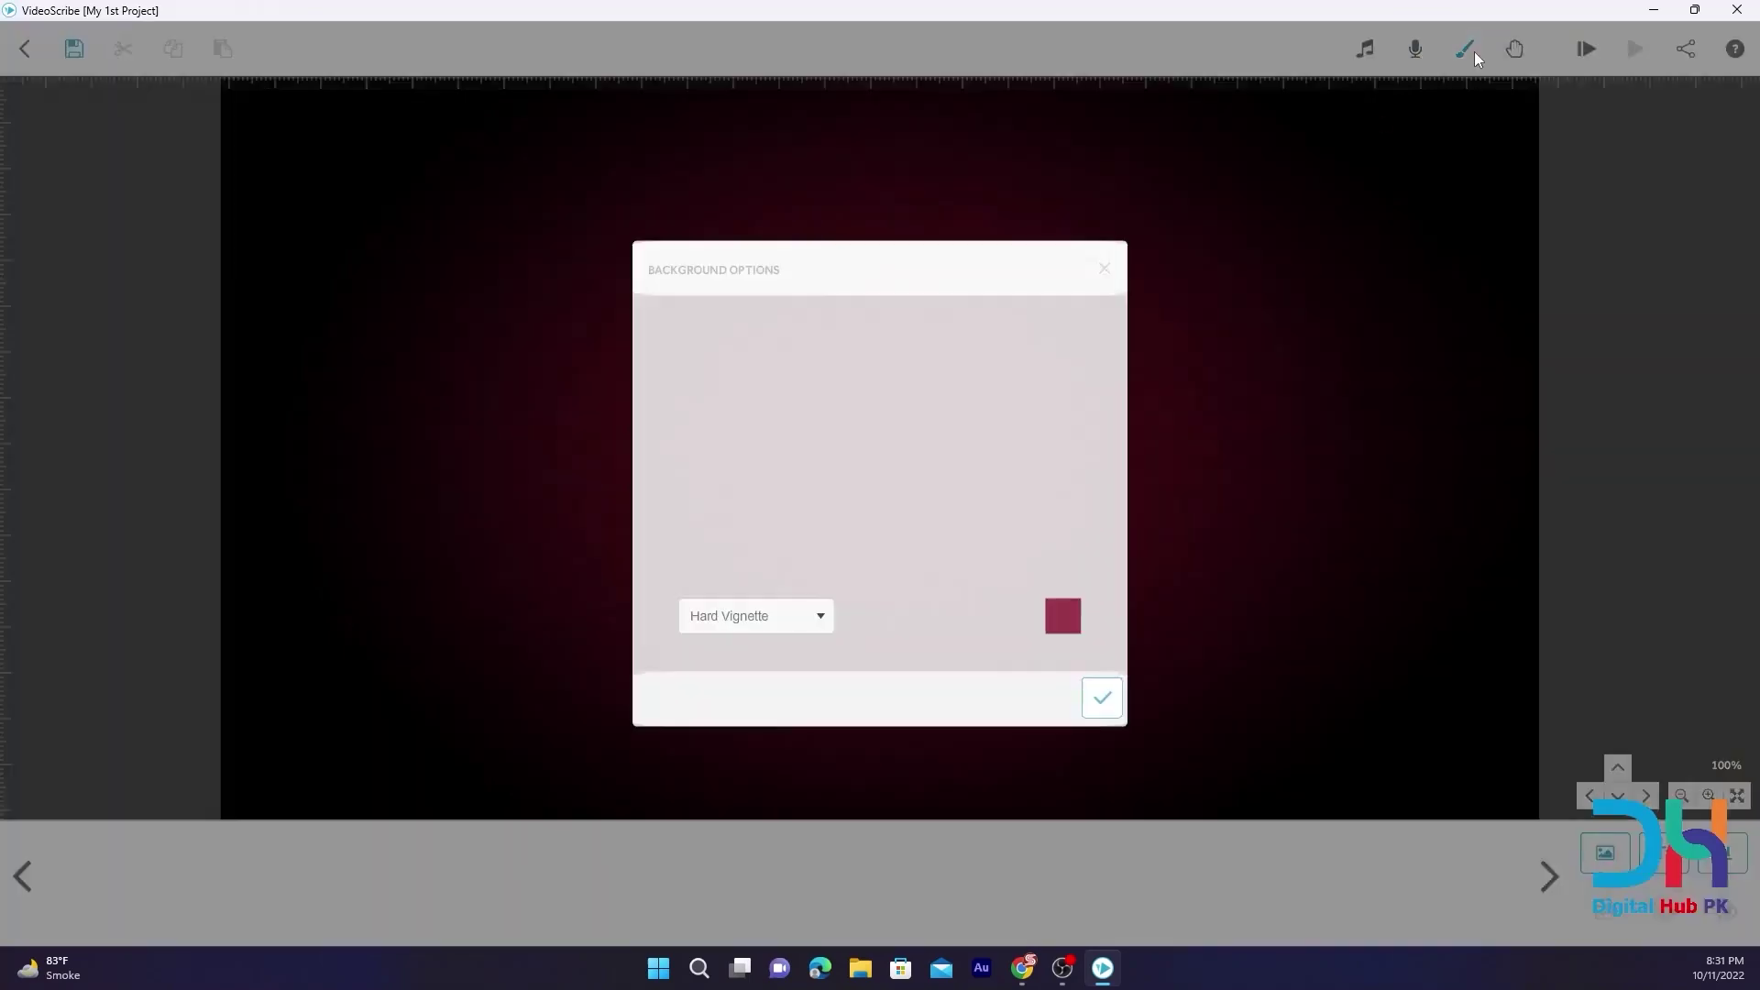
left_click(1064, 616)
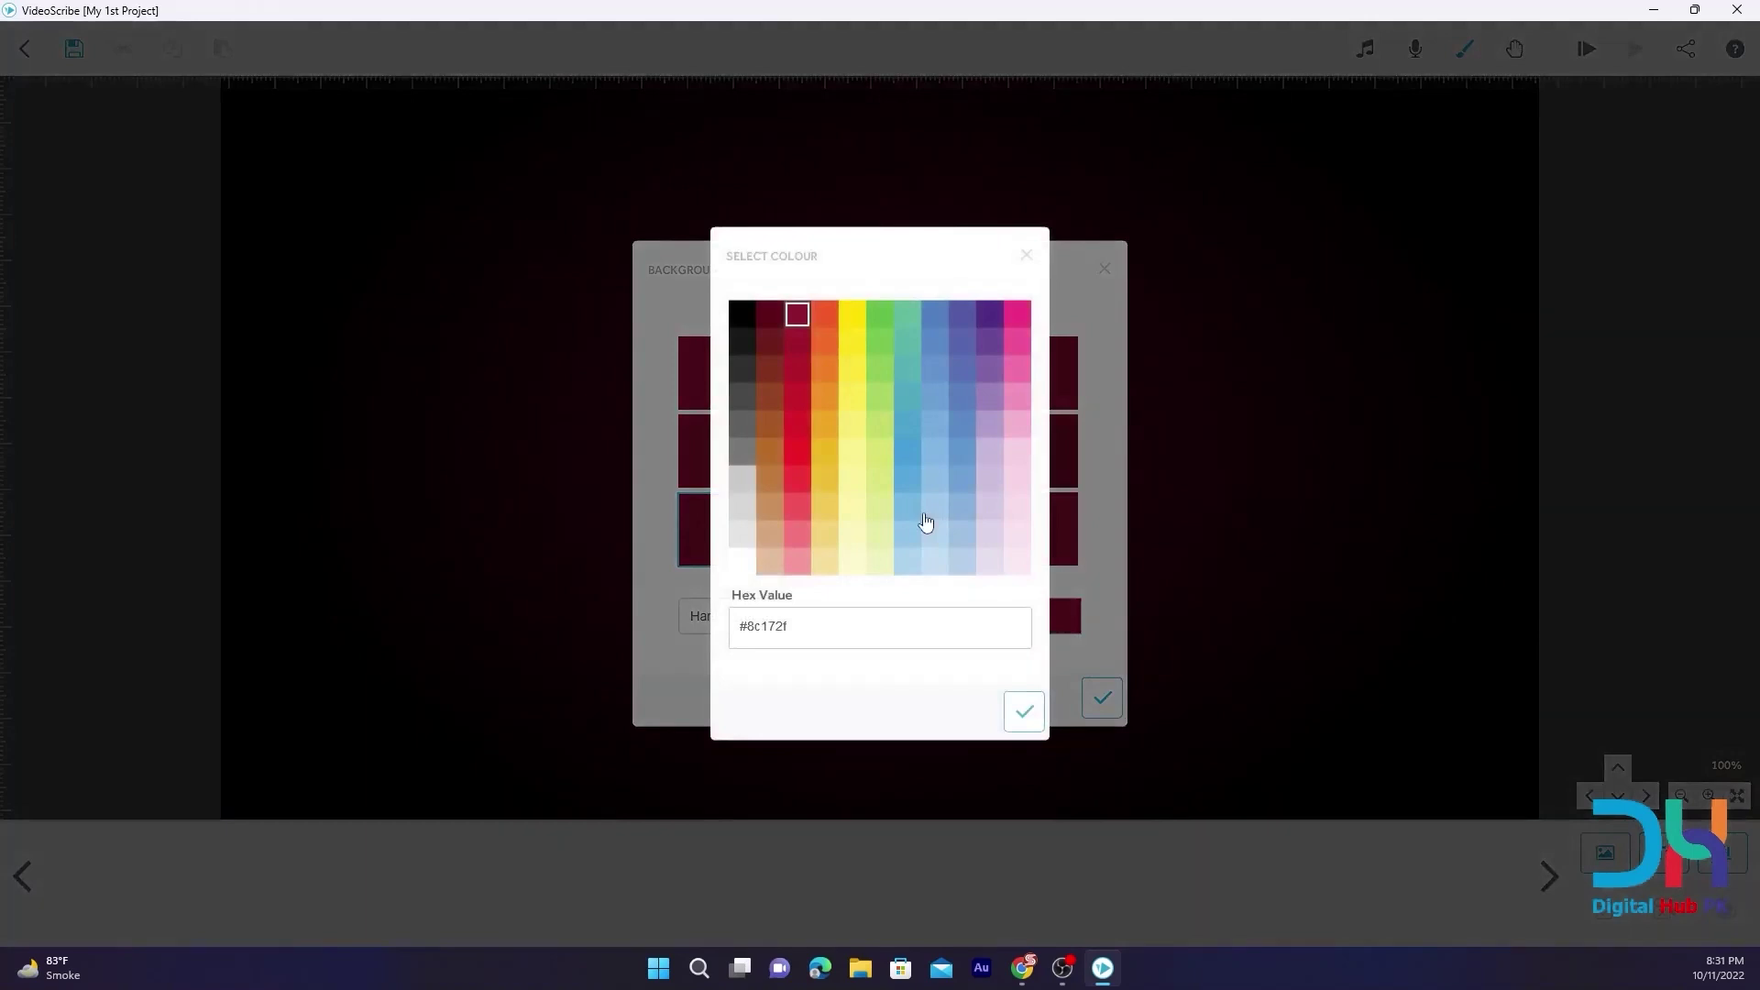
left_click(743, 561)
left_click(1018, 715)
left_click(744, 379)
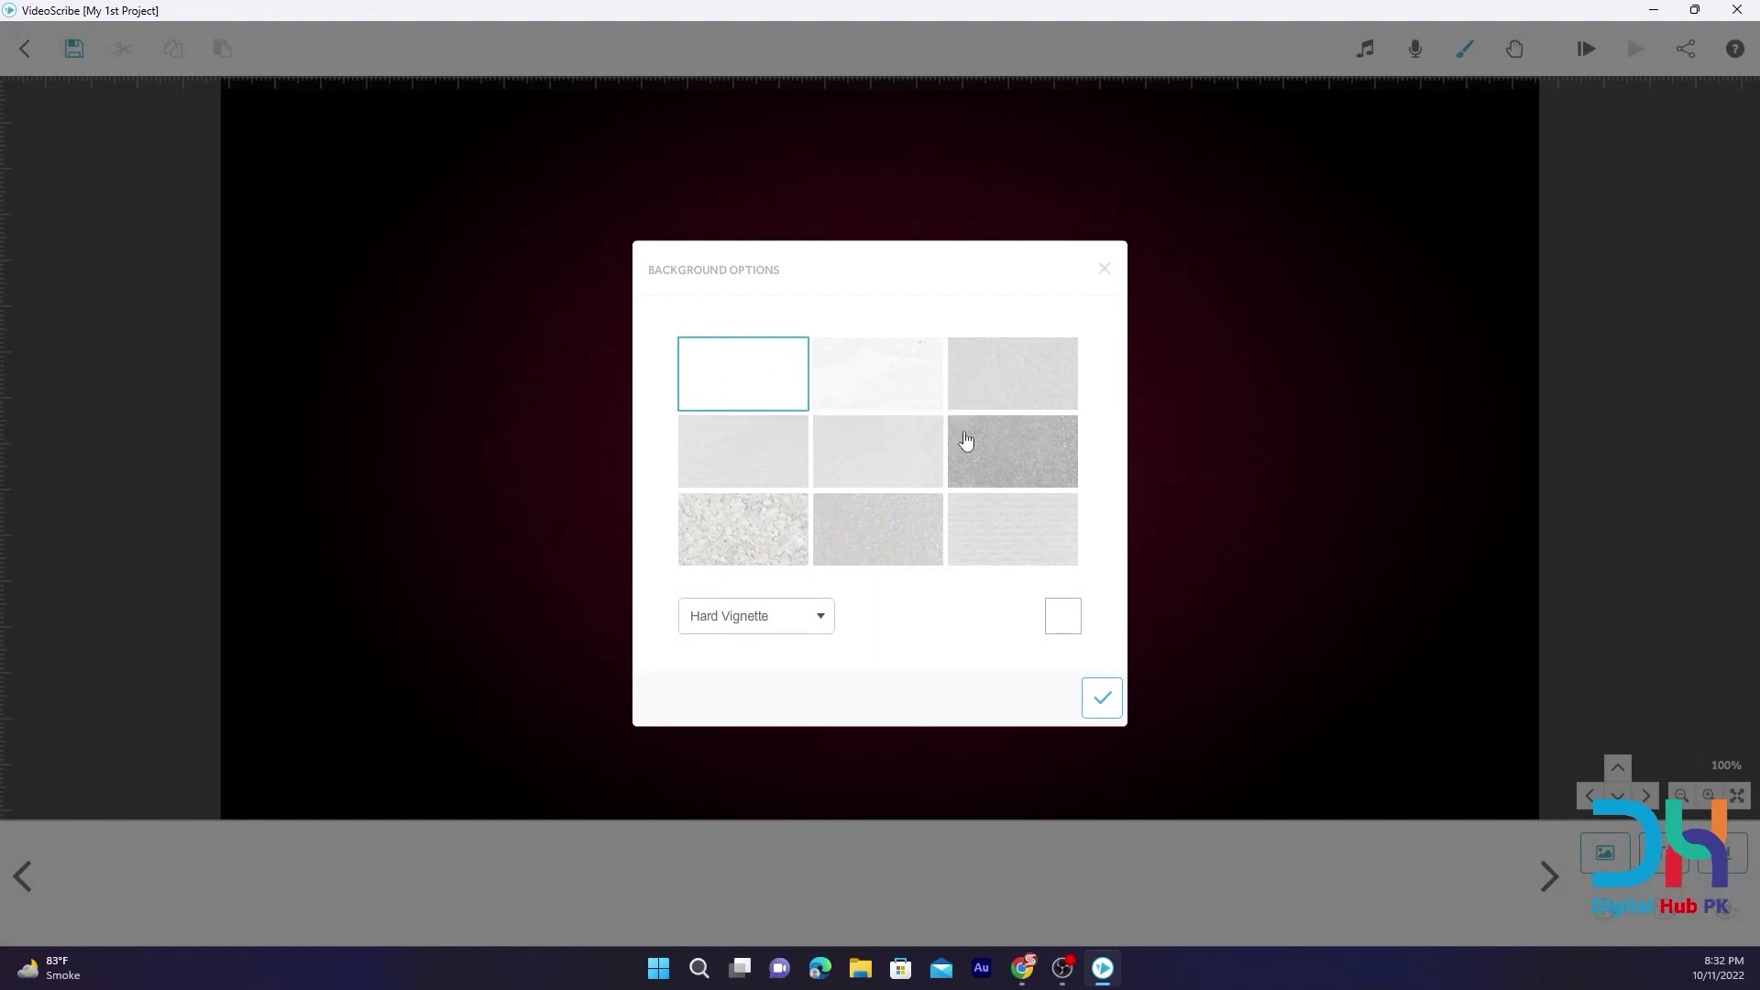
left_click(1099, 704)
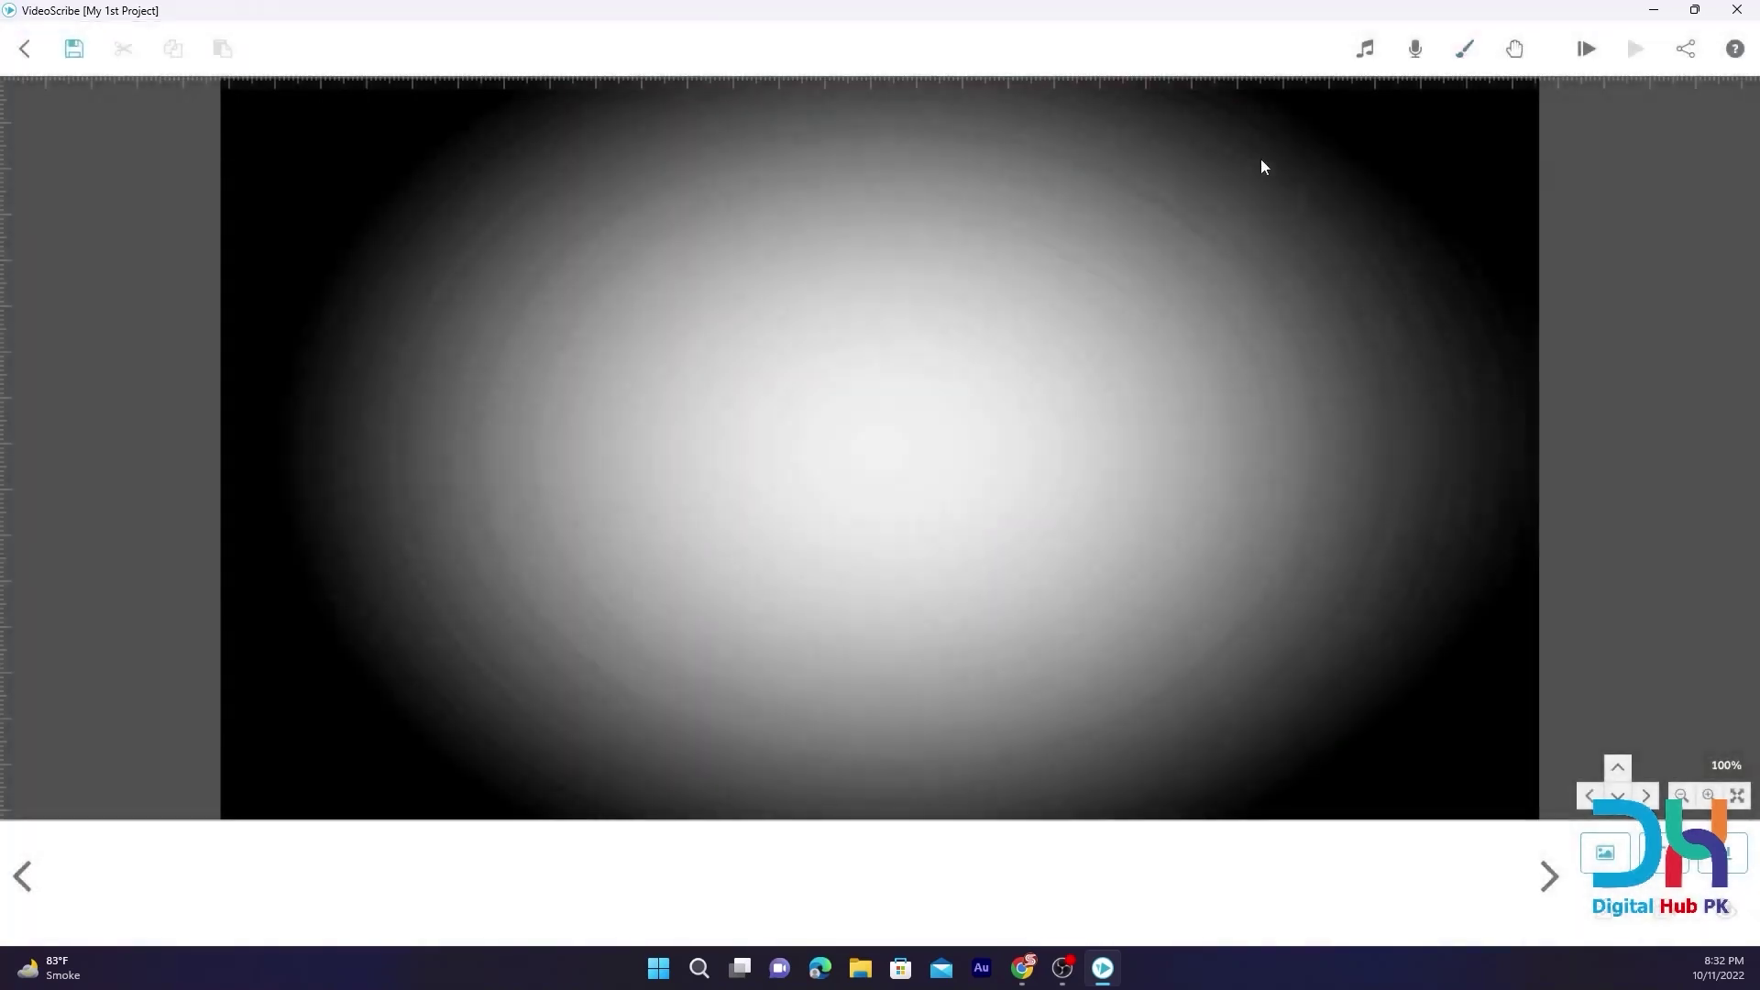
Set the canvas background to No Vignette
left_click(1465, 49)
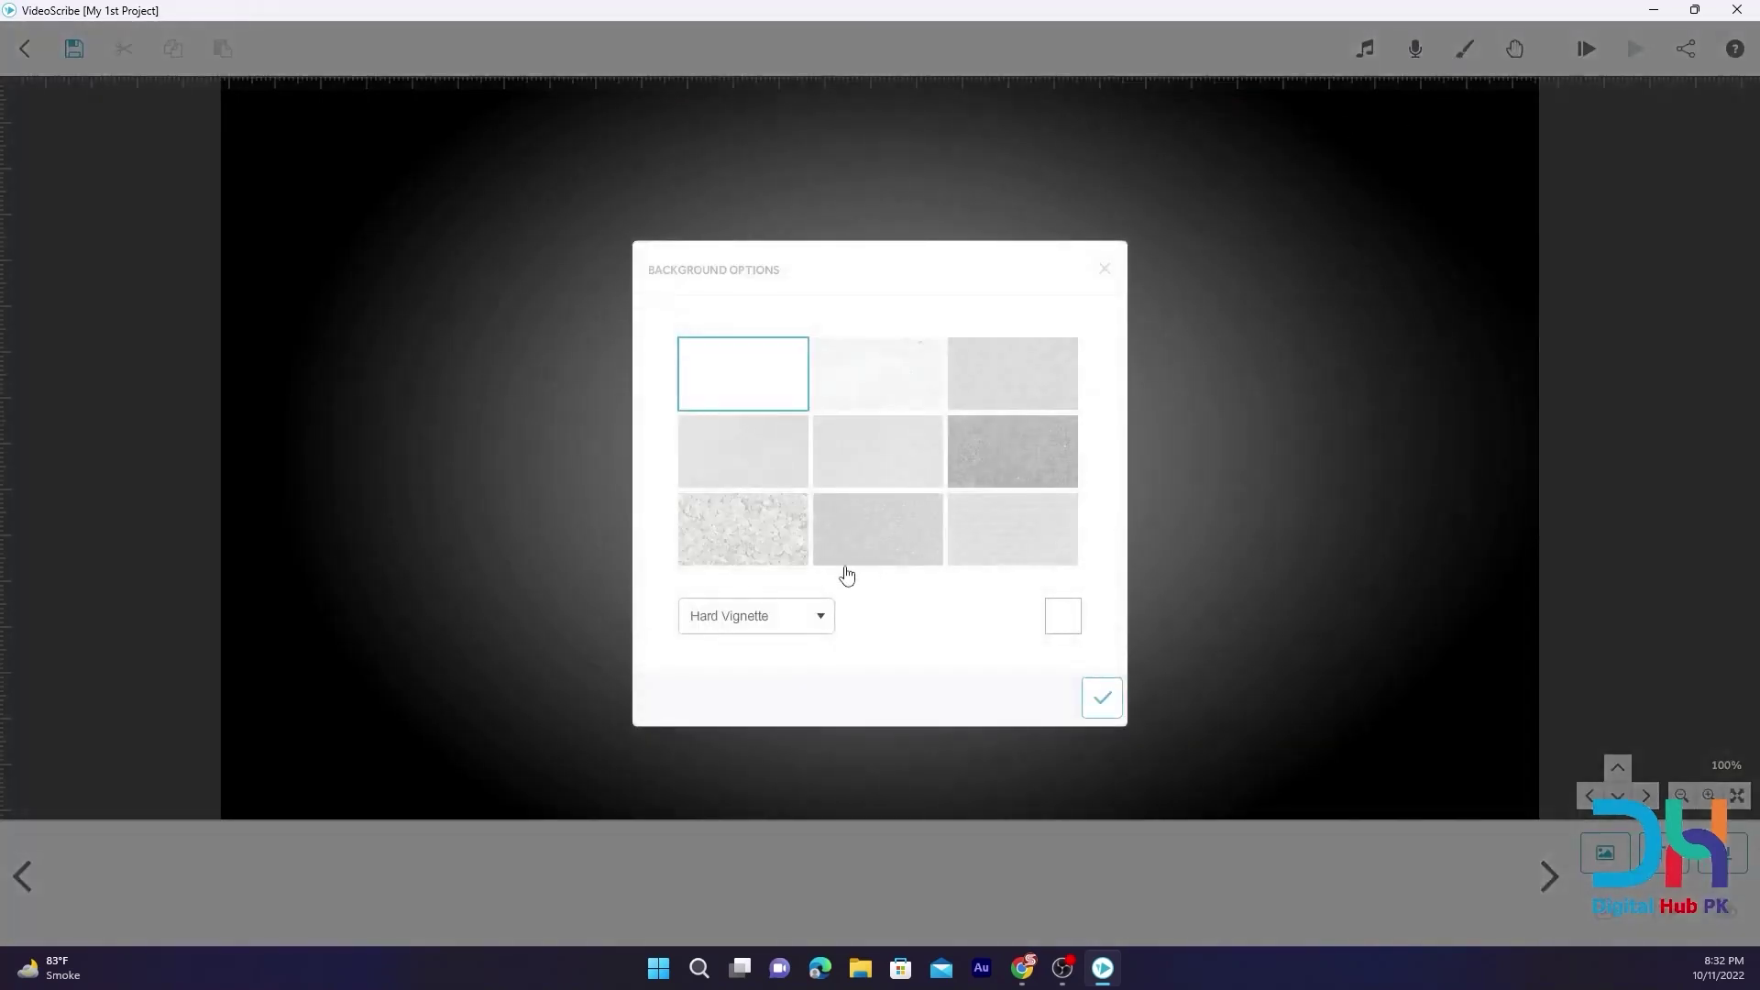
left_click(787, 623)
left_click(745, 653)
left_click(1102, 699)
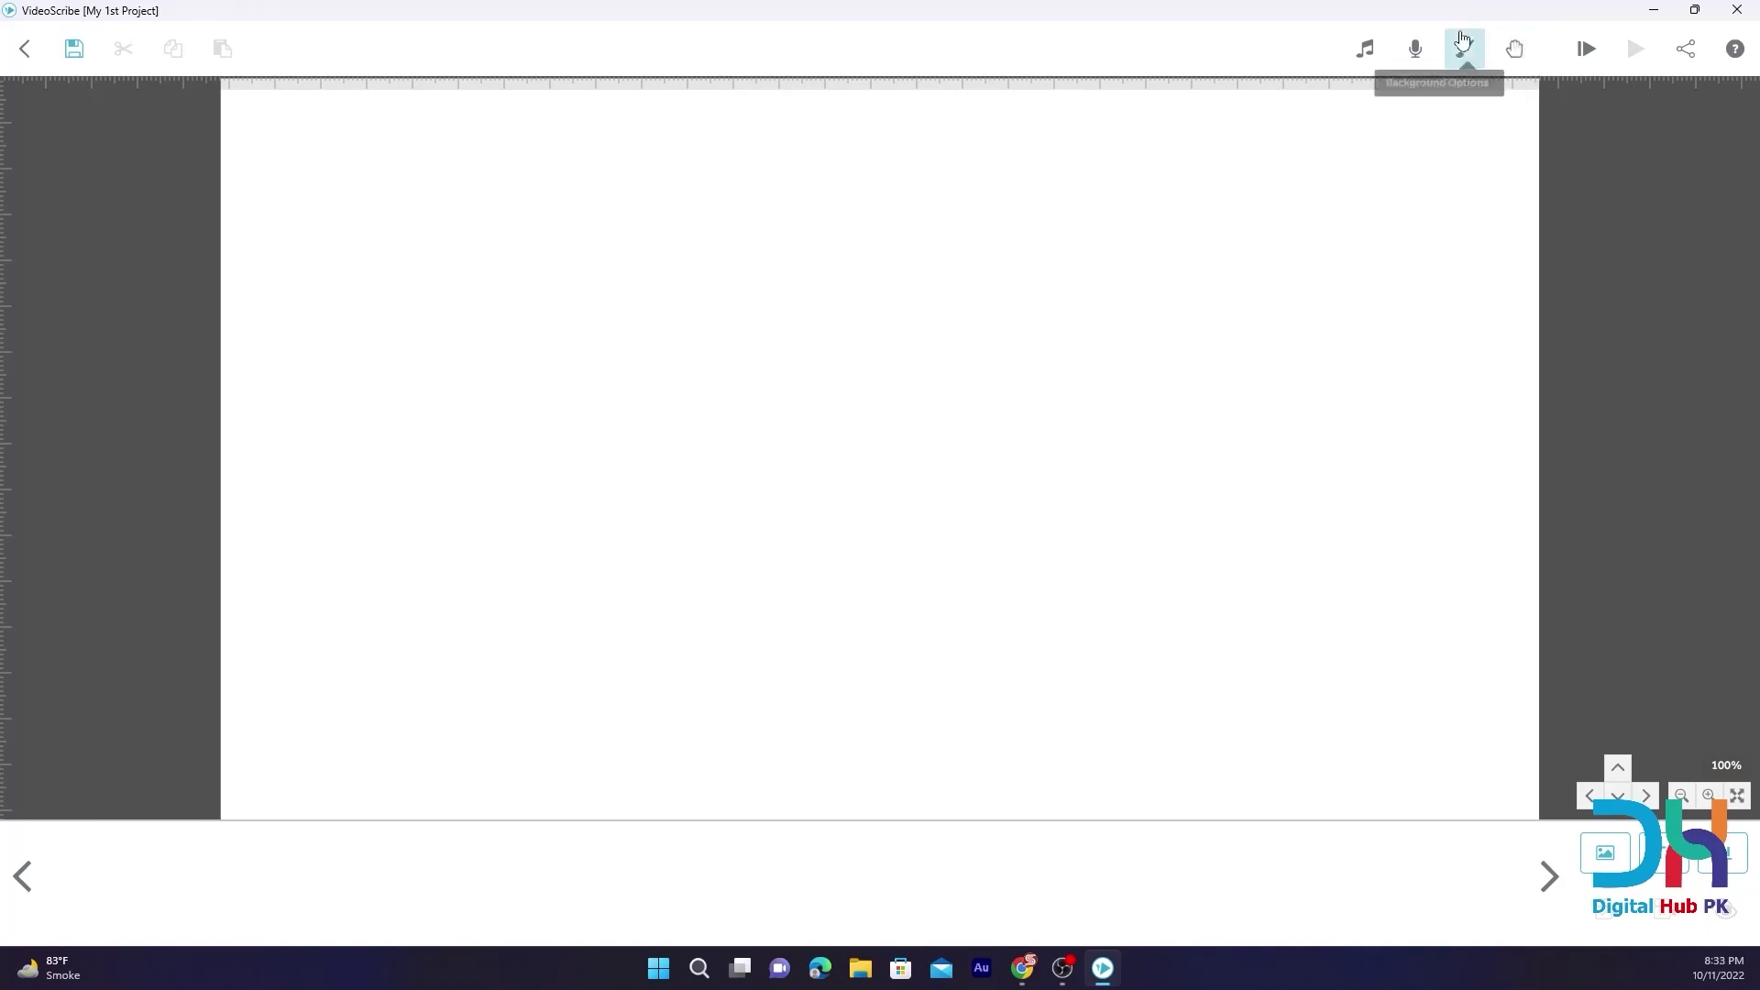
Browse the pens hand set and the one below it, preview the yellow-marker hand and remove it from the recently used hands
left_click(1515, 42)
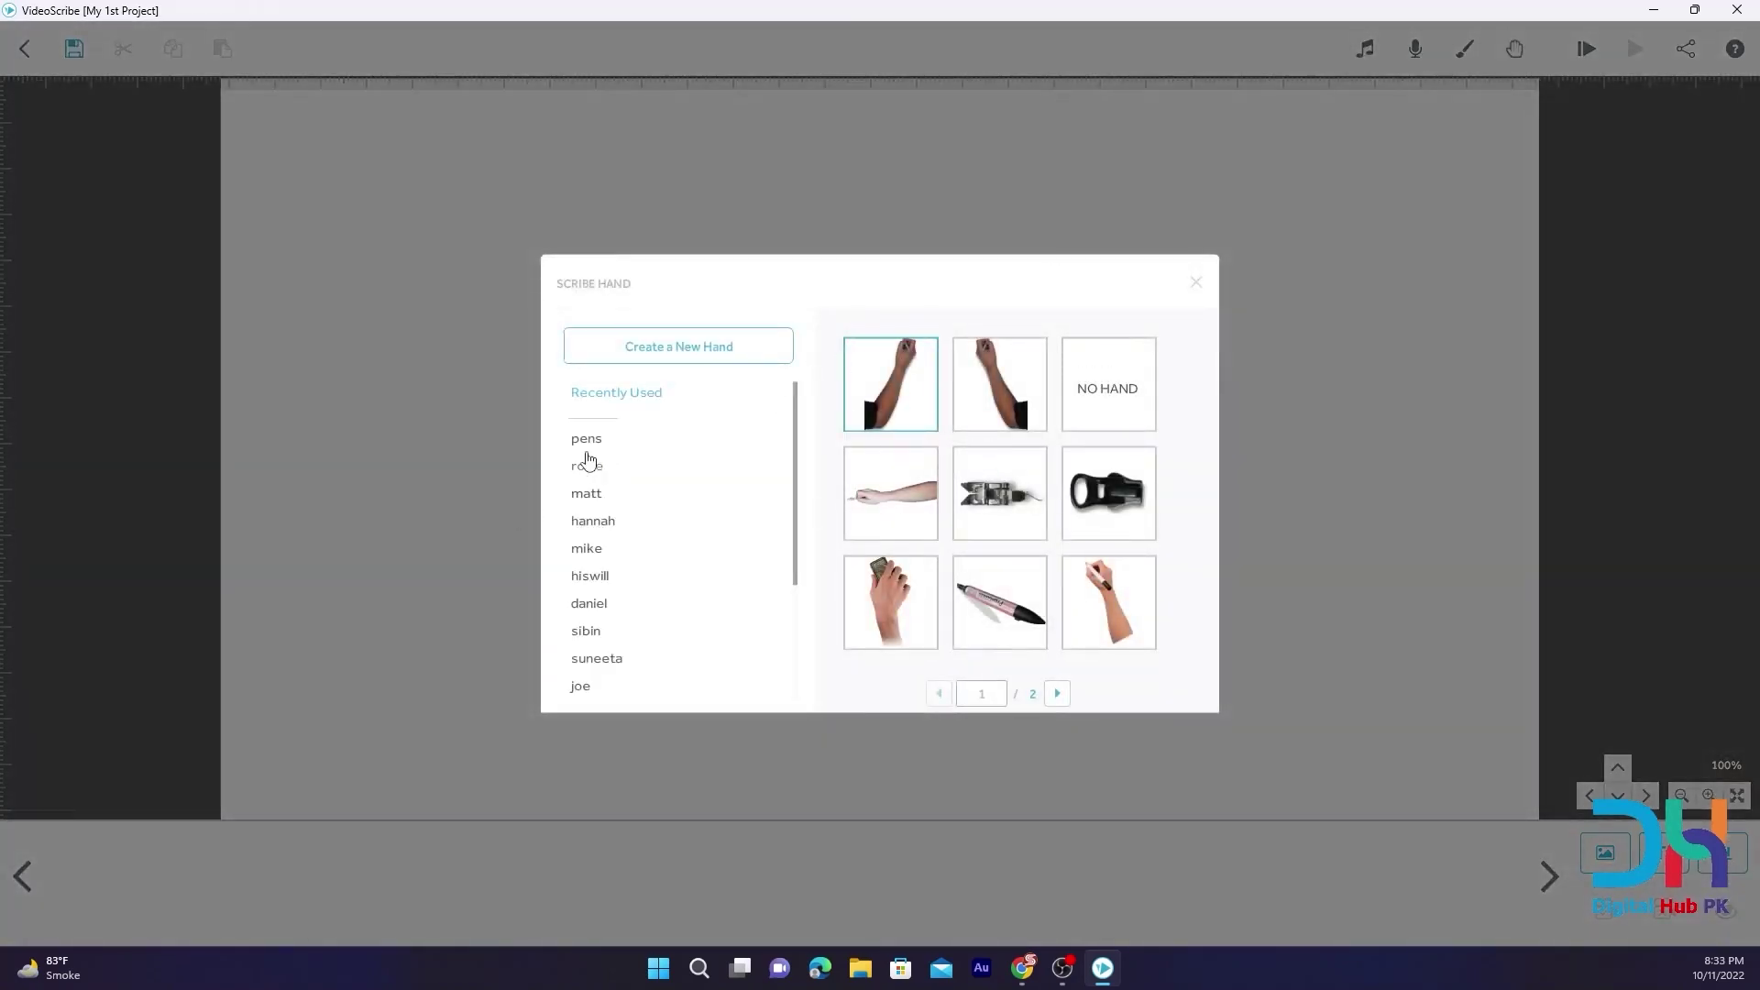
left_click(587, 442)
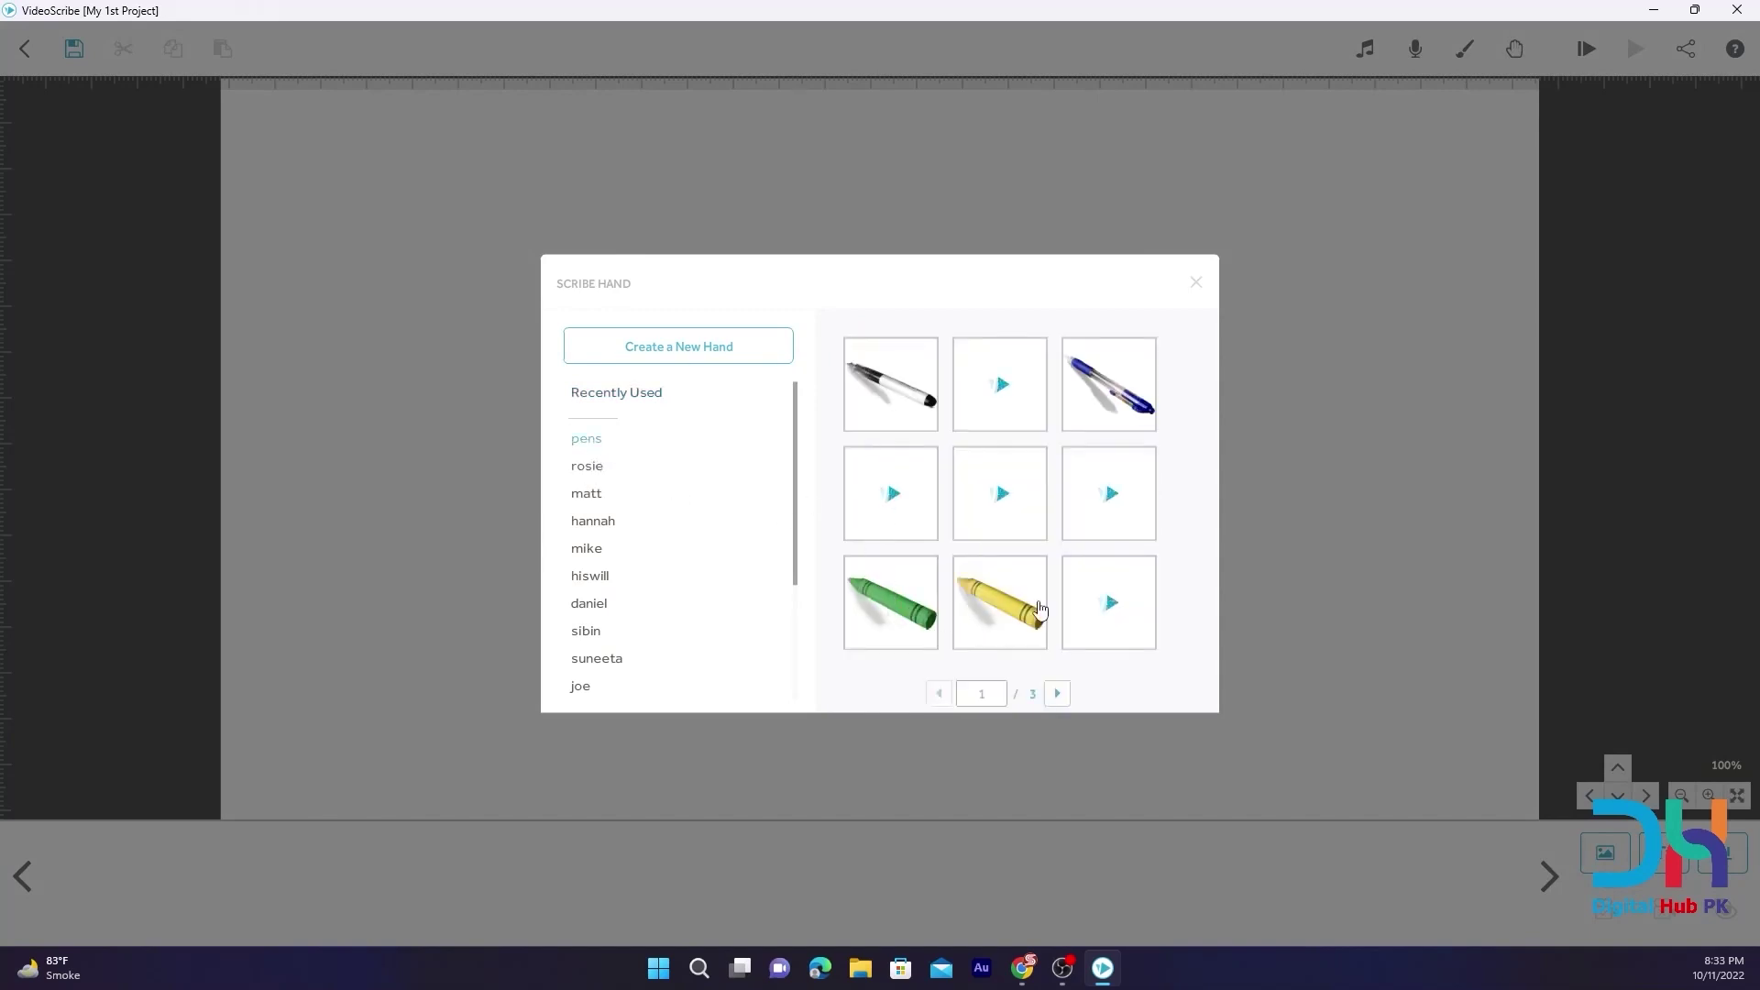
left_click(578, 470)
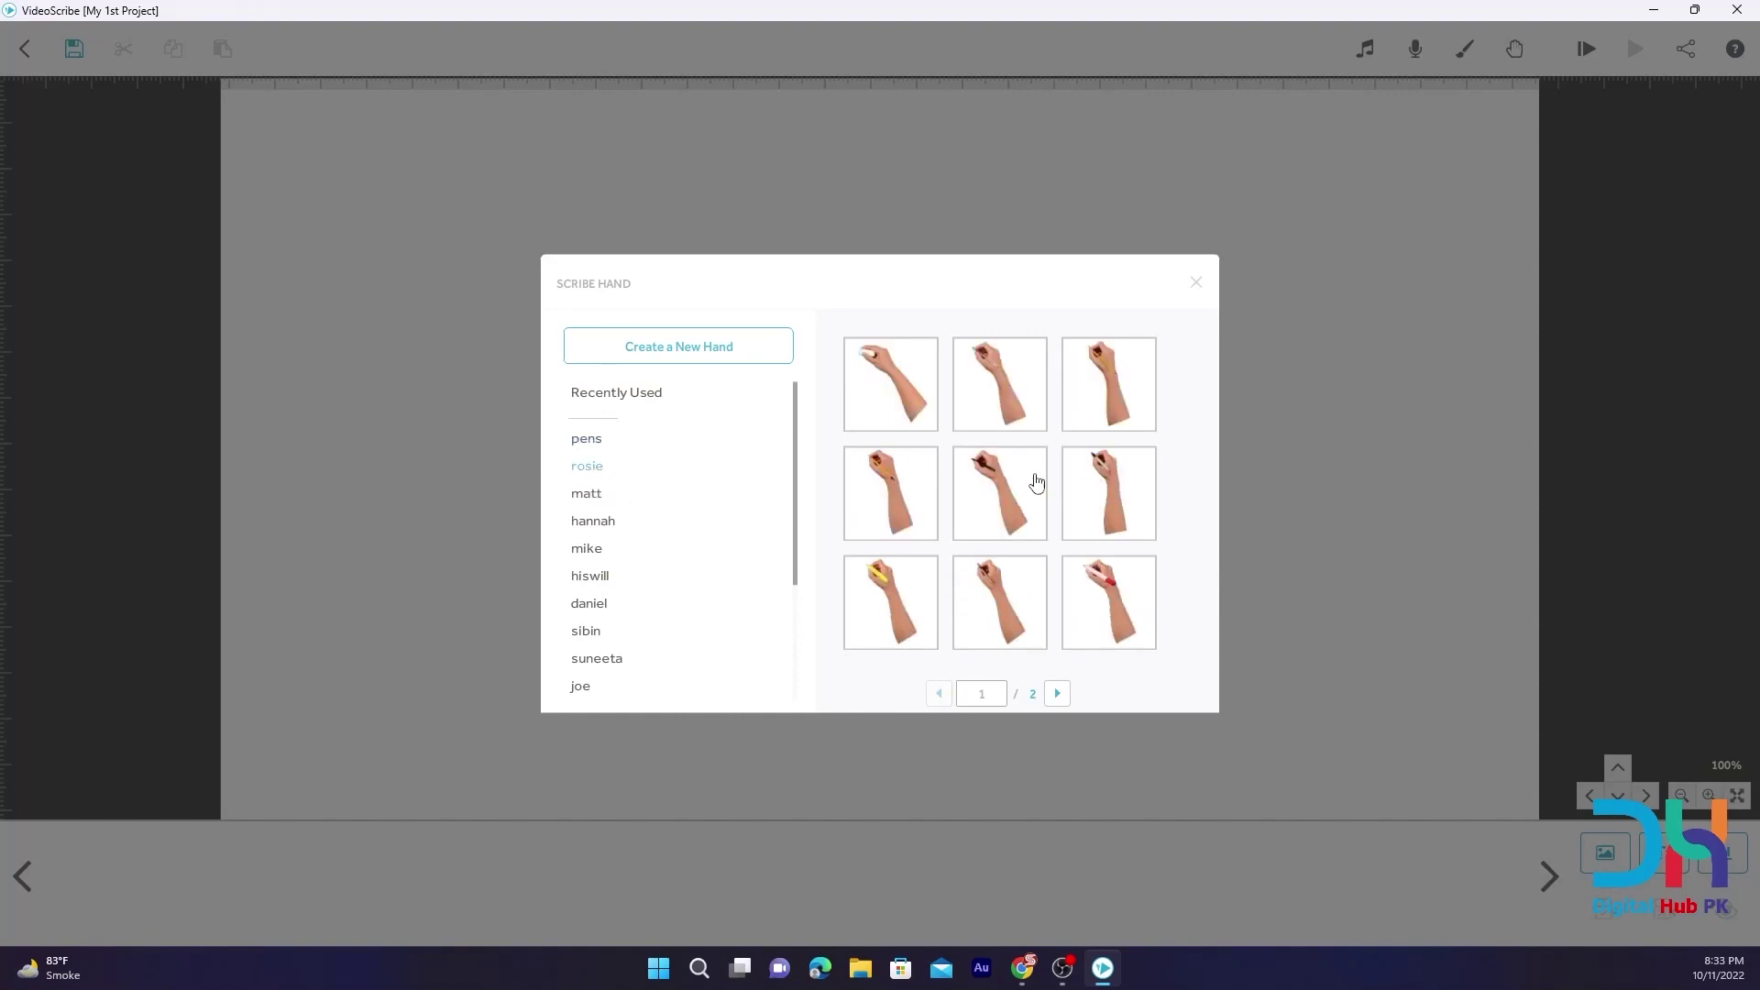
left_click(876, 582)
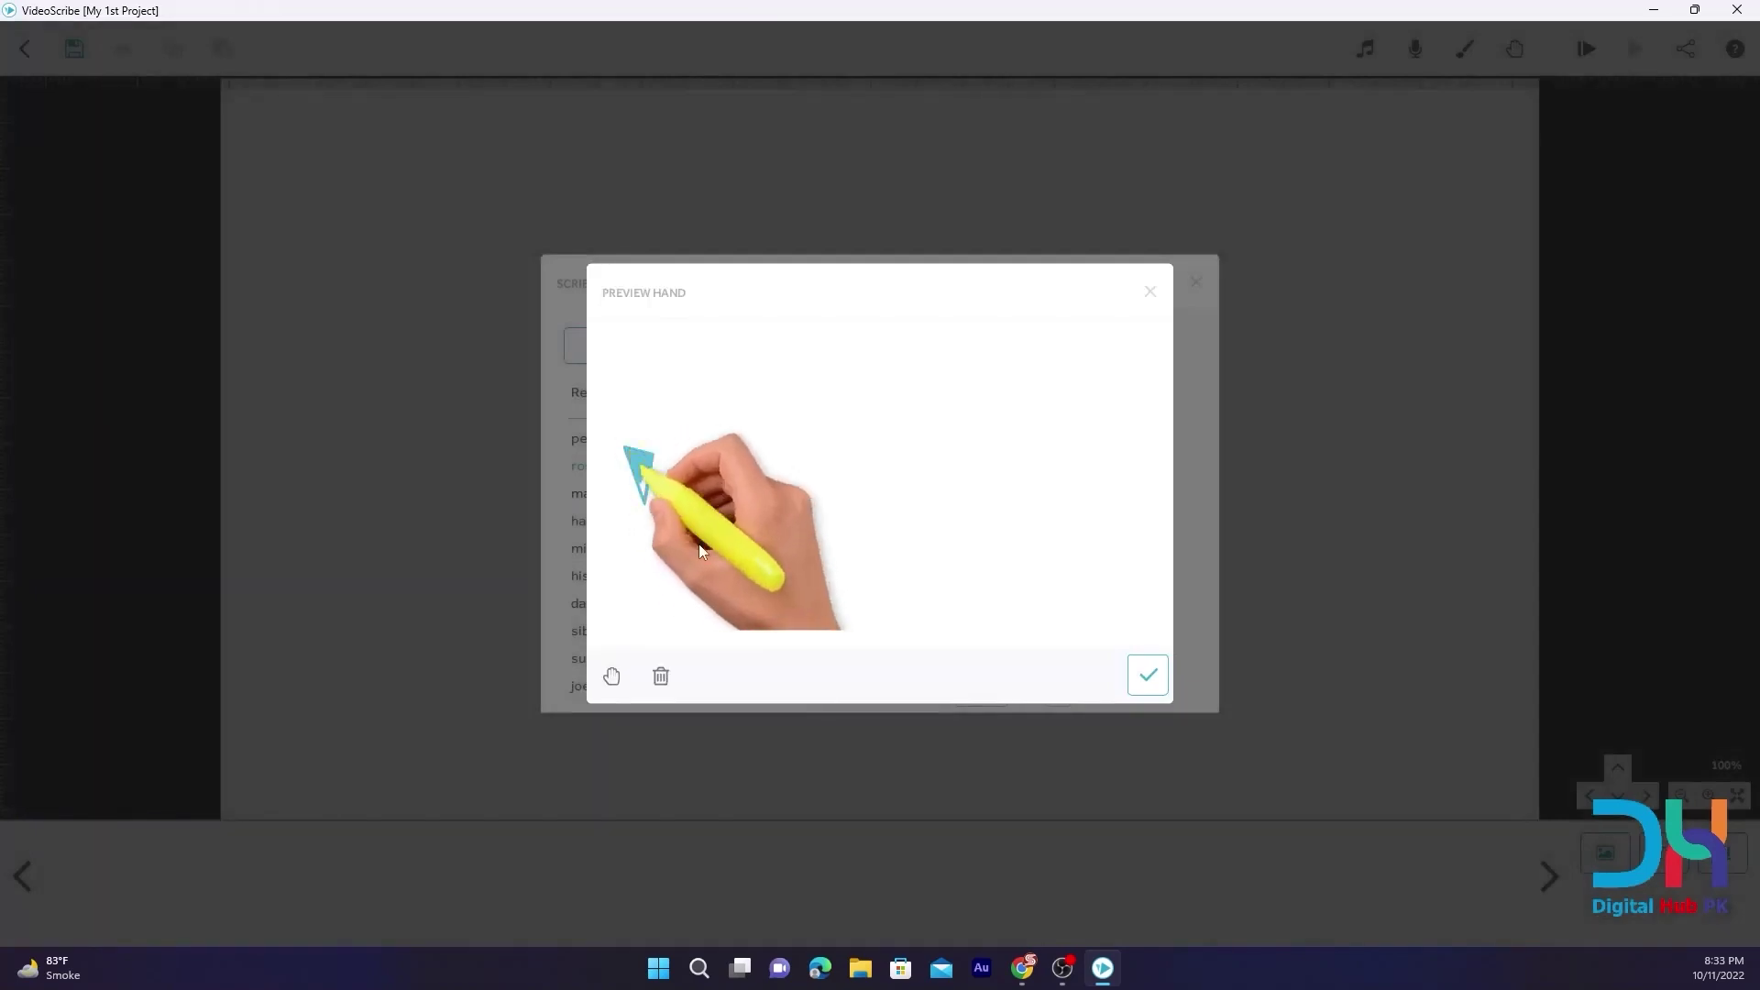
left_click(660, 676)
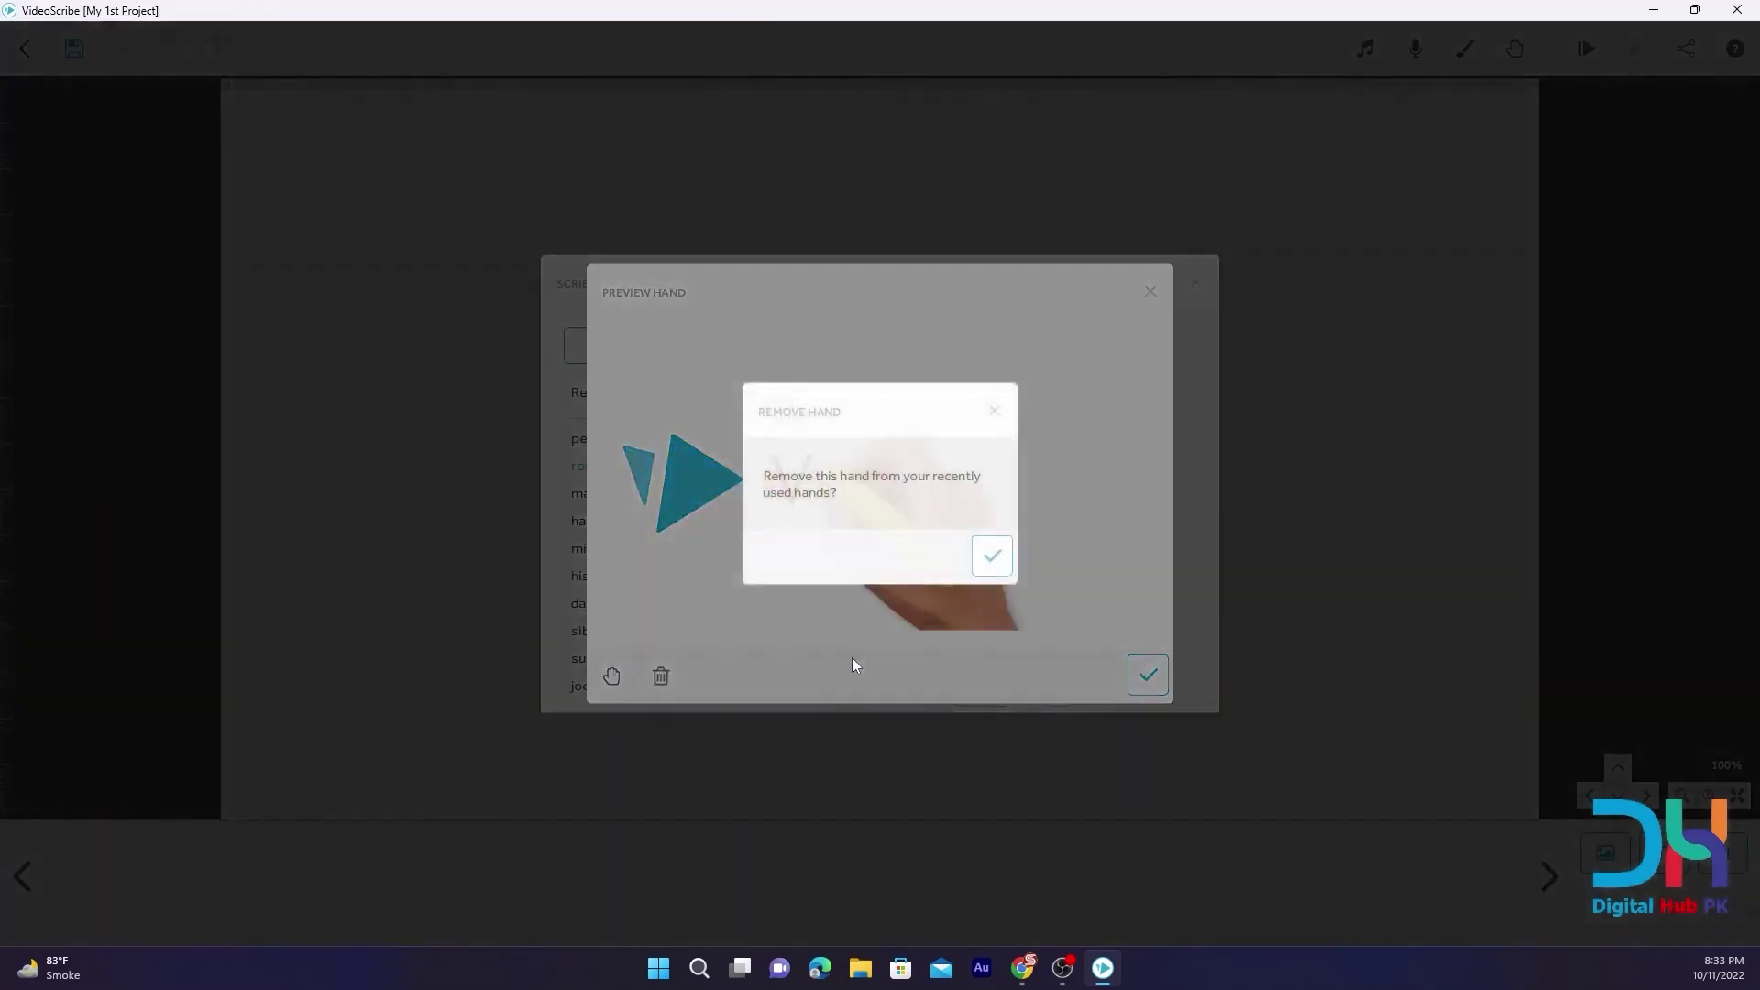
left_click(986, 556)
Preview the white-marker hand in the last slot of the recently used hands and remove it from that list
left_click(1101, 627)
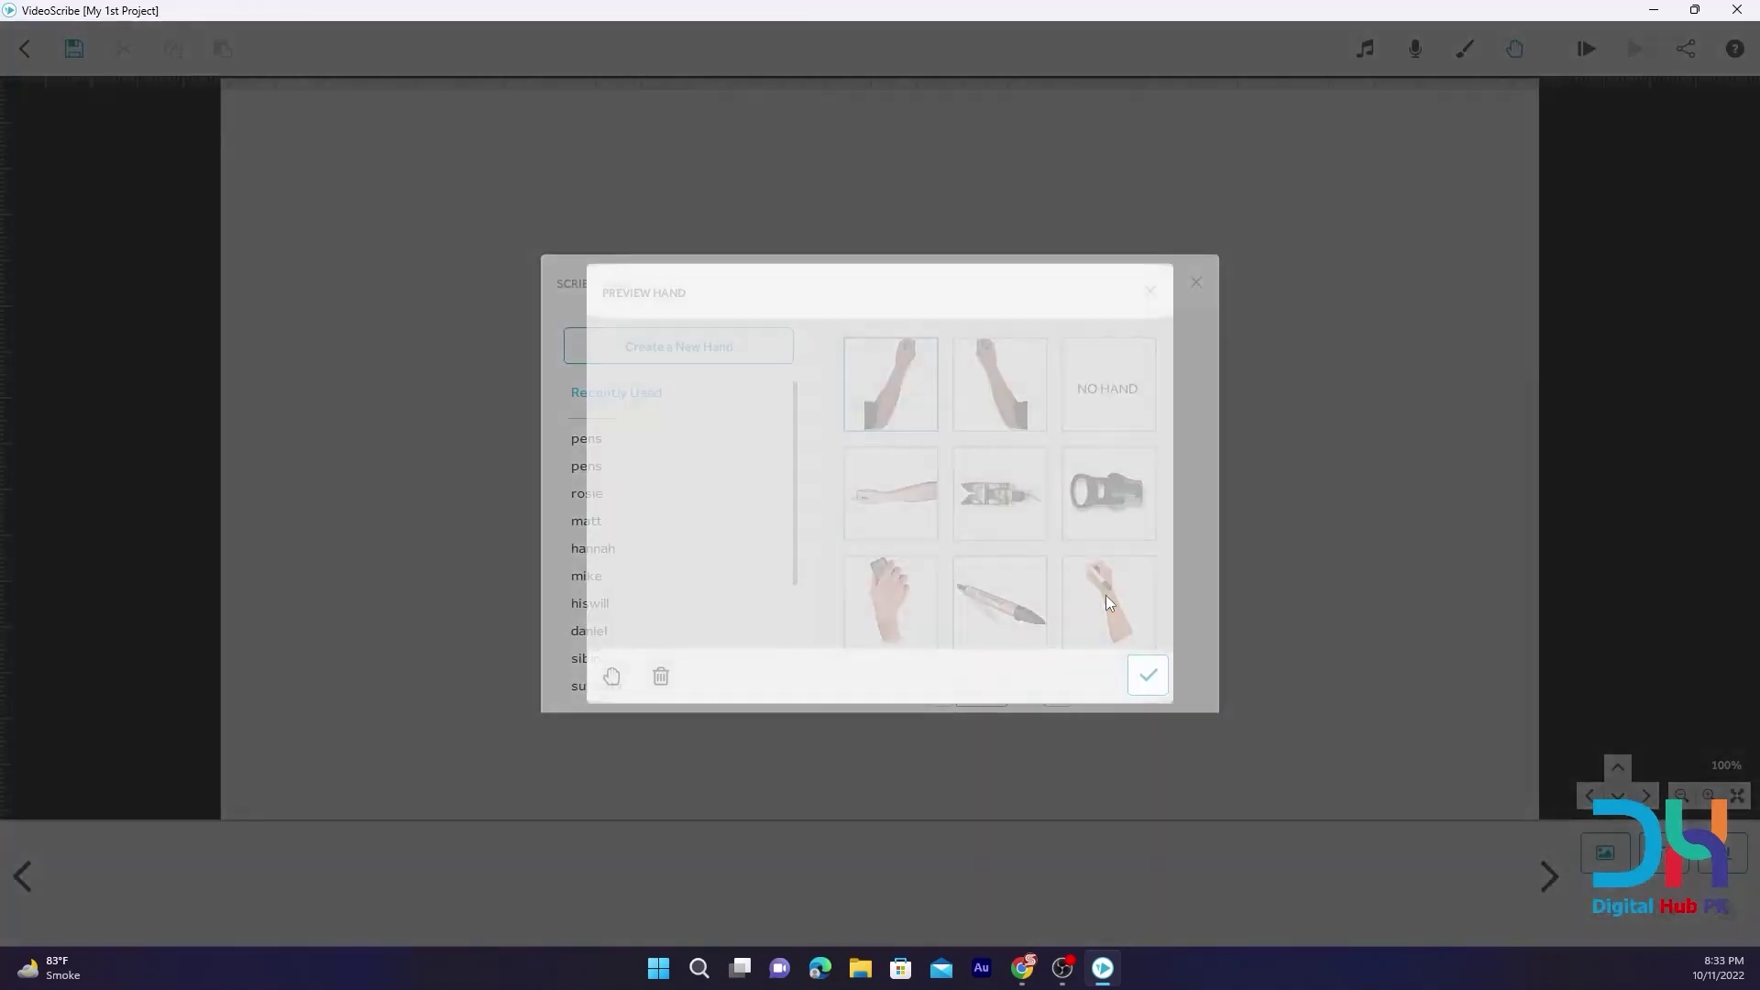
left_click(660, 677)
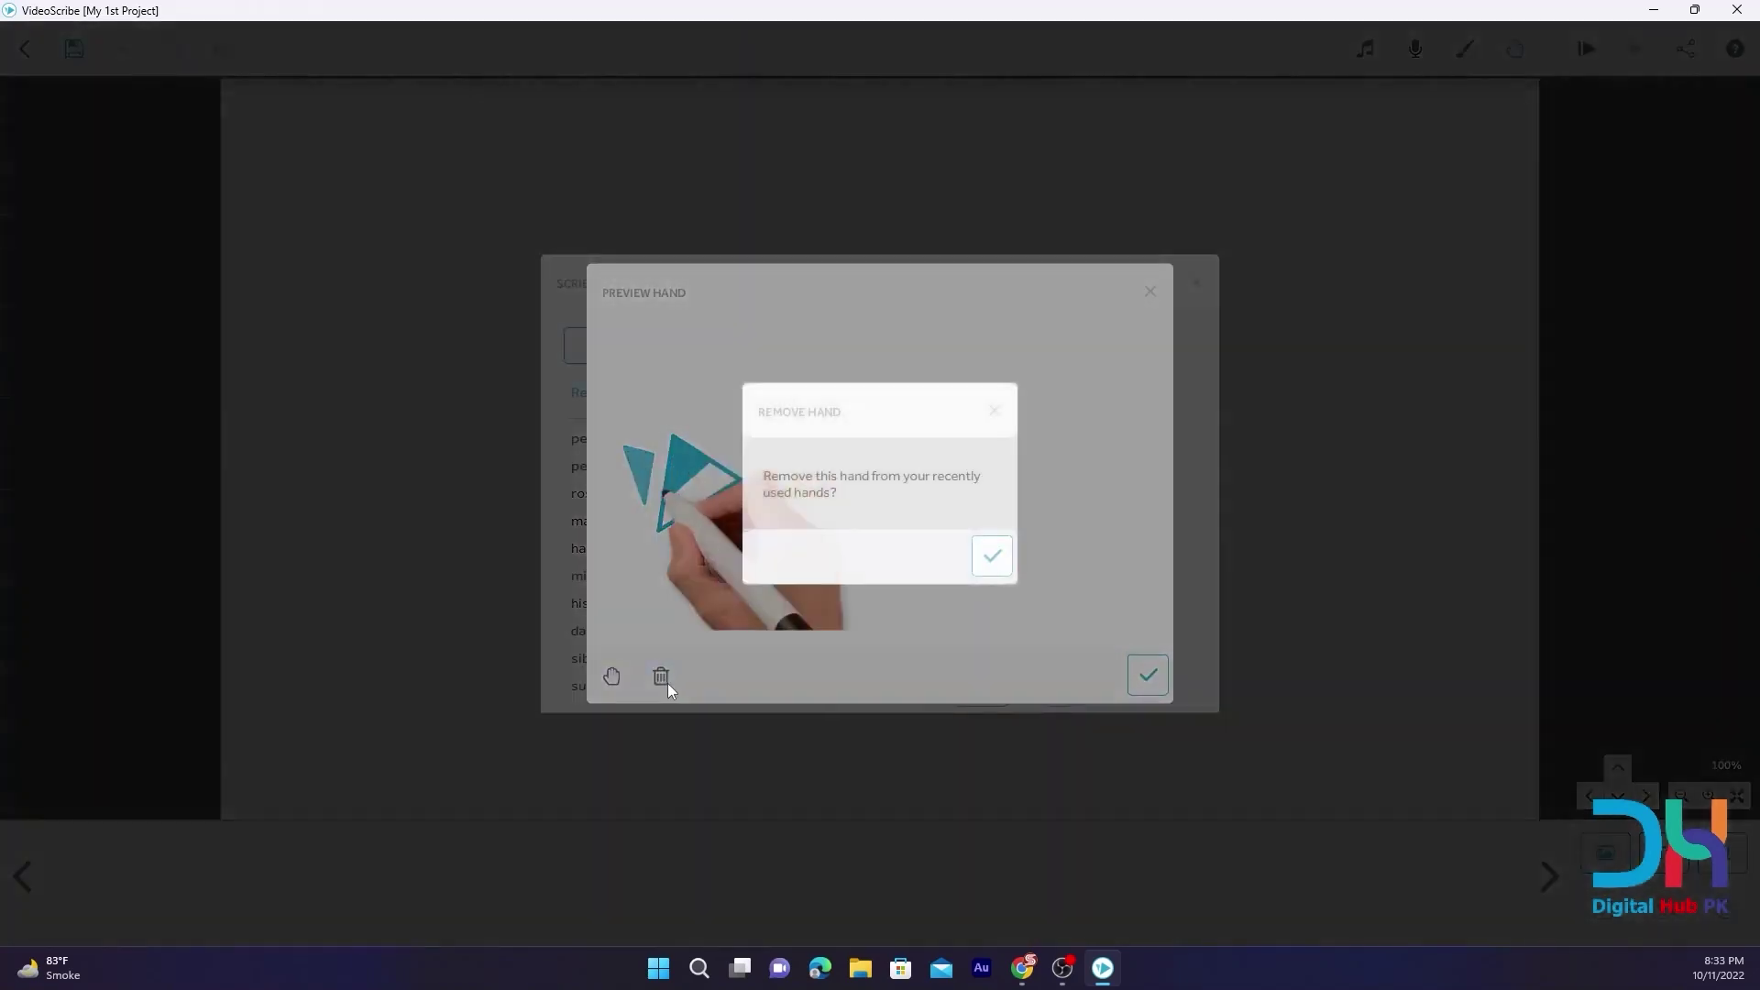
left_click(988, 554)
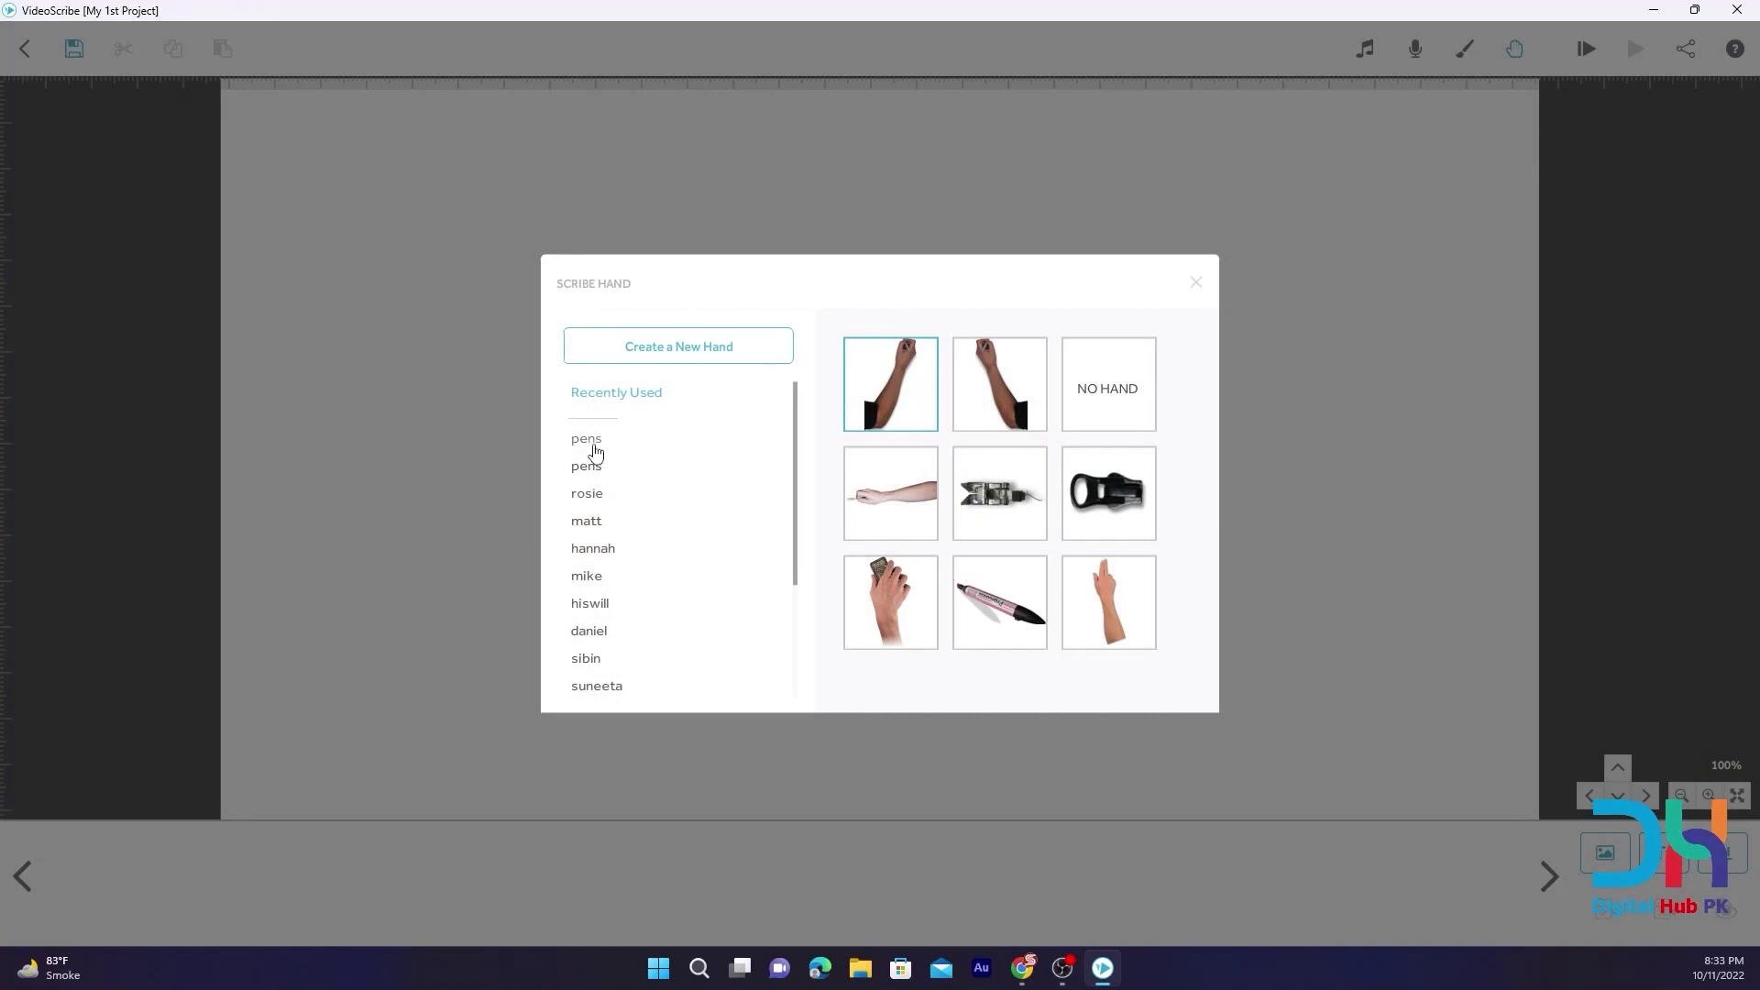
Preview the hand holding the red-capped marker from the hand set below pens
left_click(584, 500)
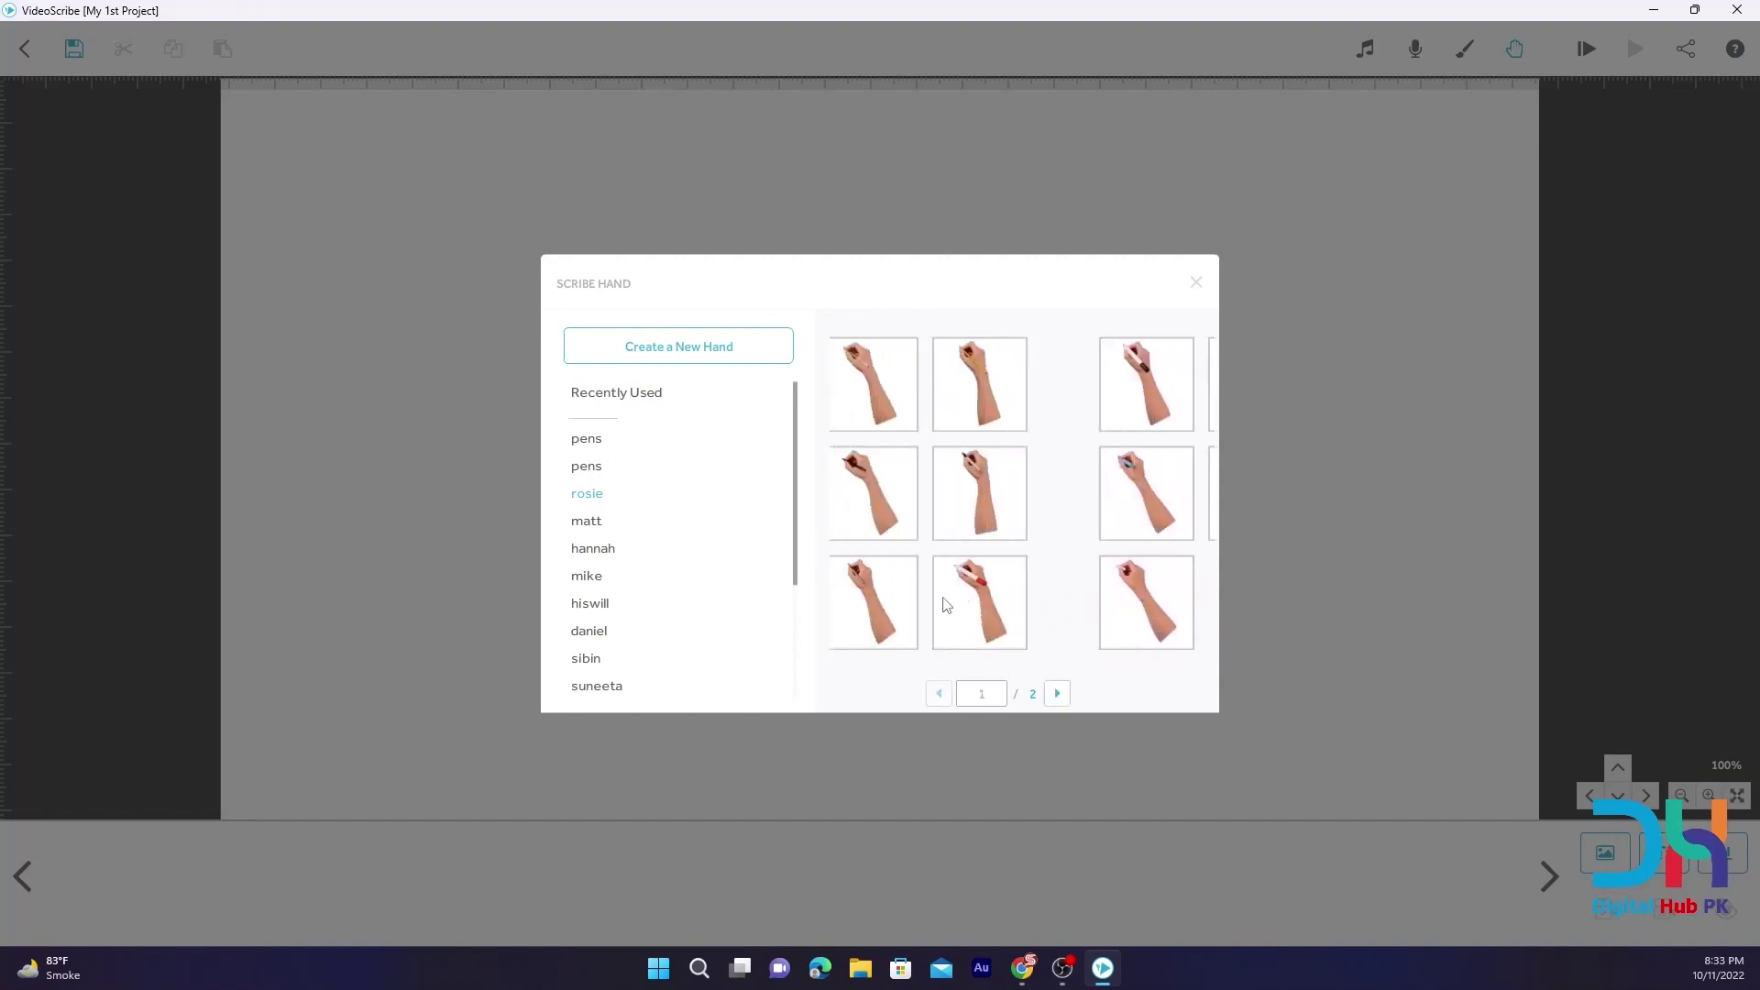
left_click(1104, 588)
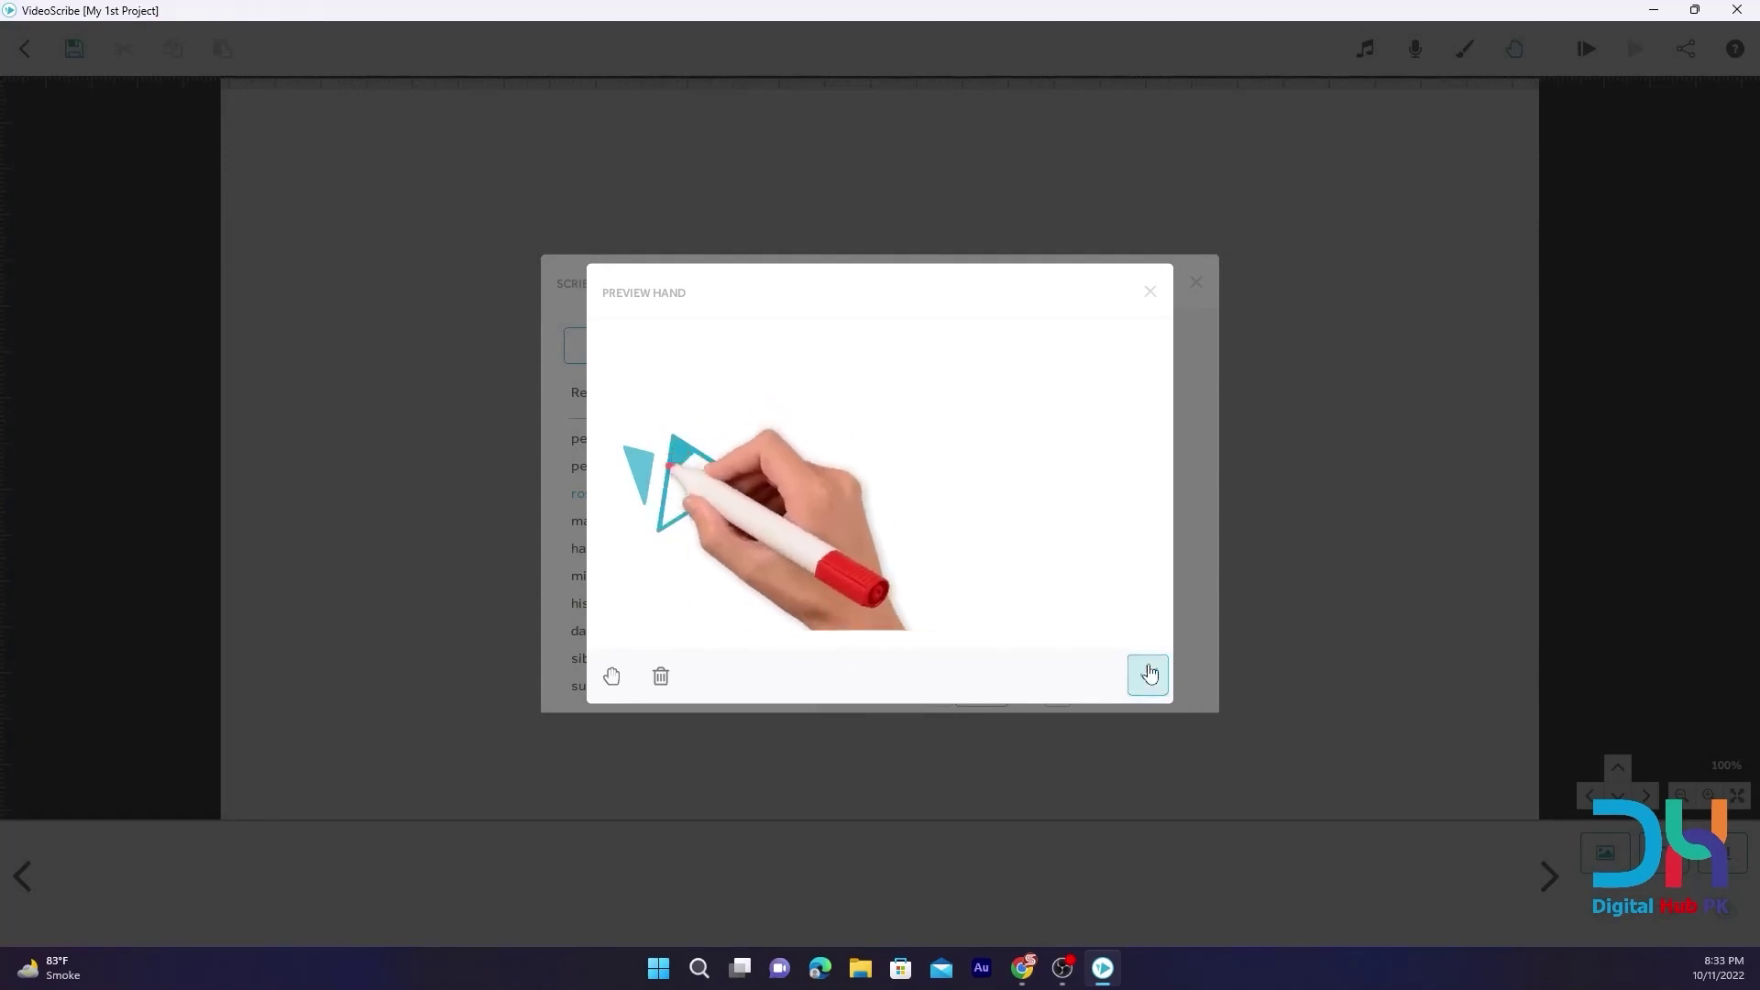
left_click(1151, 291)
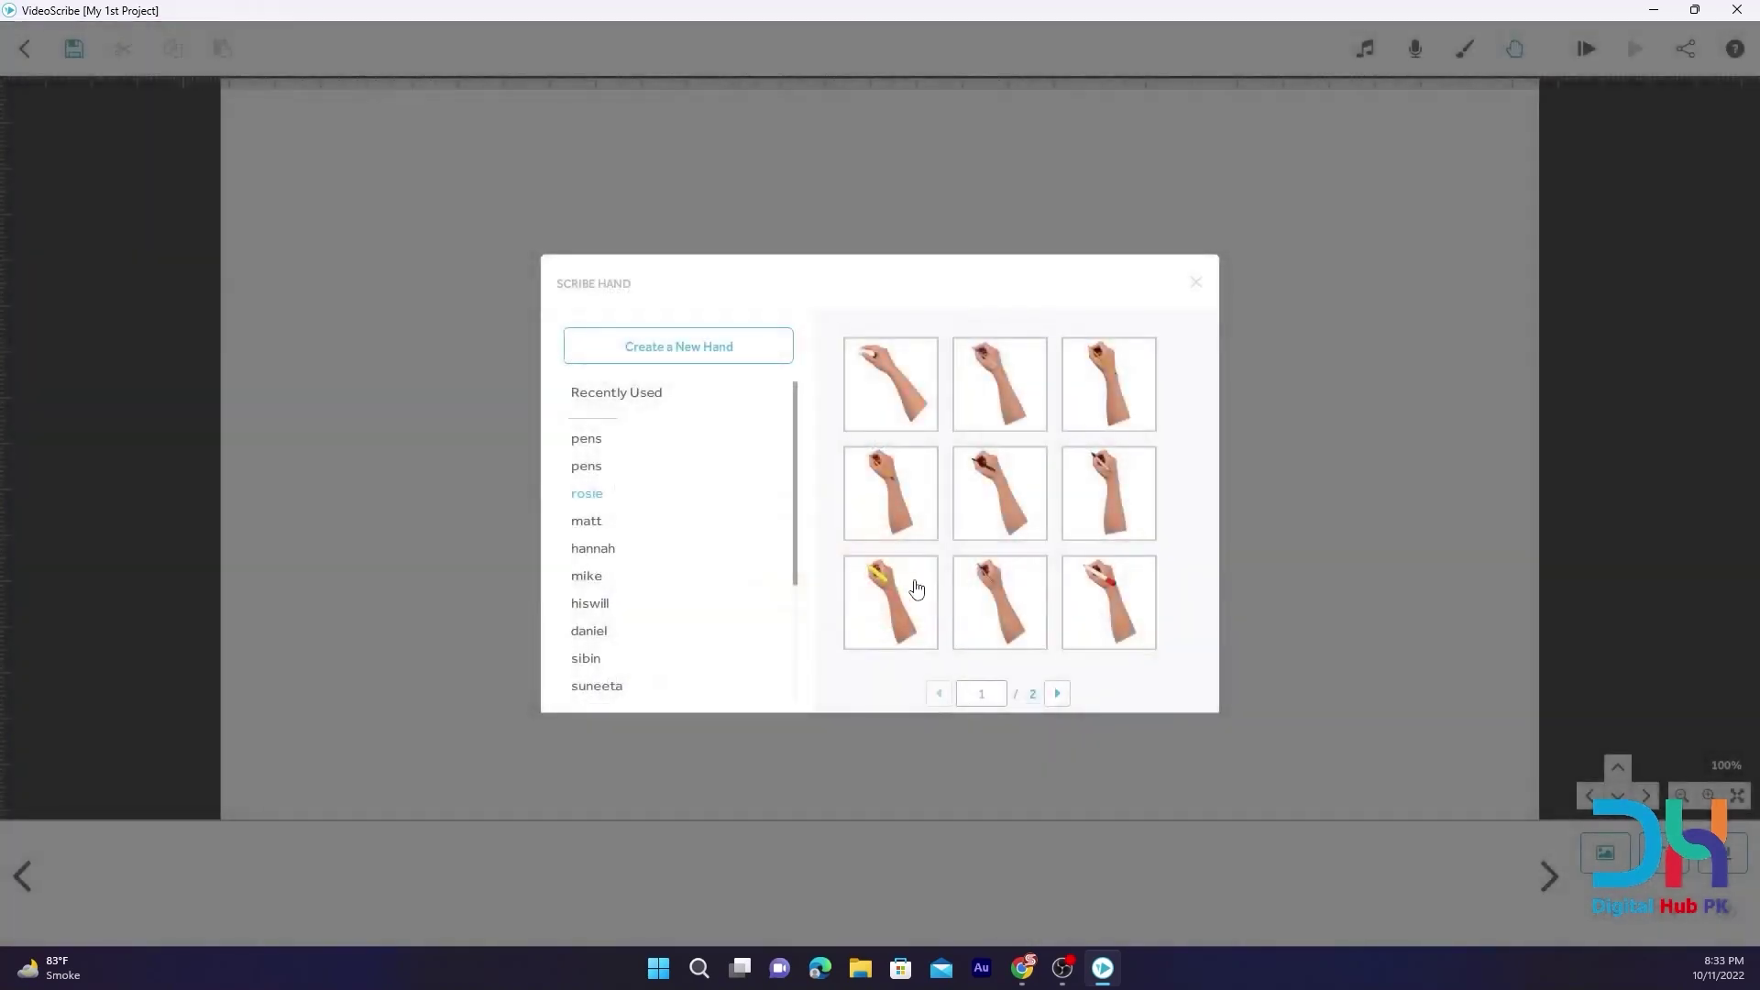
Preview the hand holding the blue crayon on the second page of the current hand set
scroll(915, 589, "down", 1)
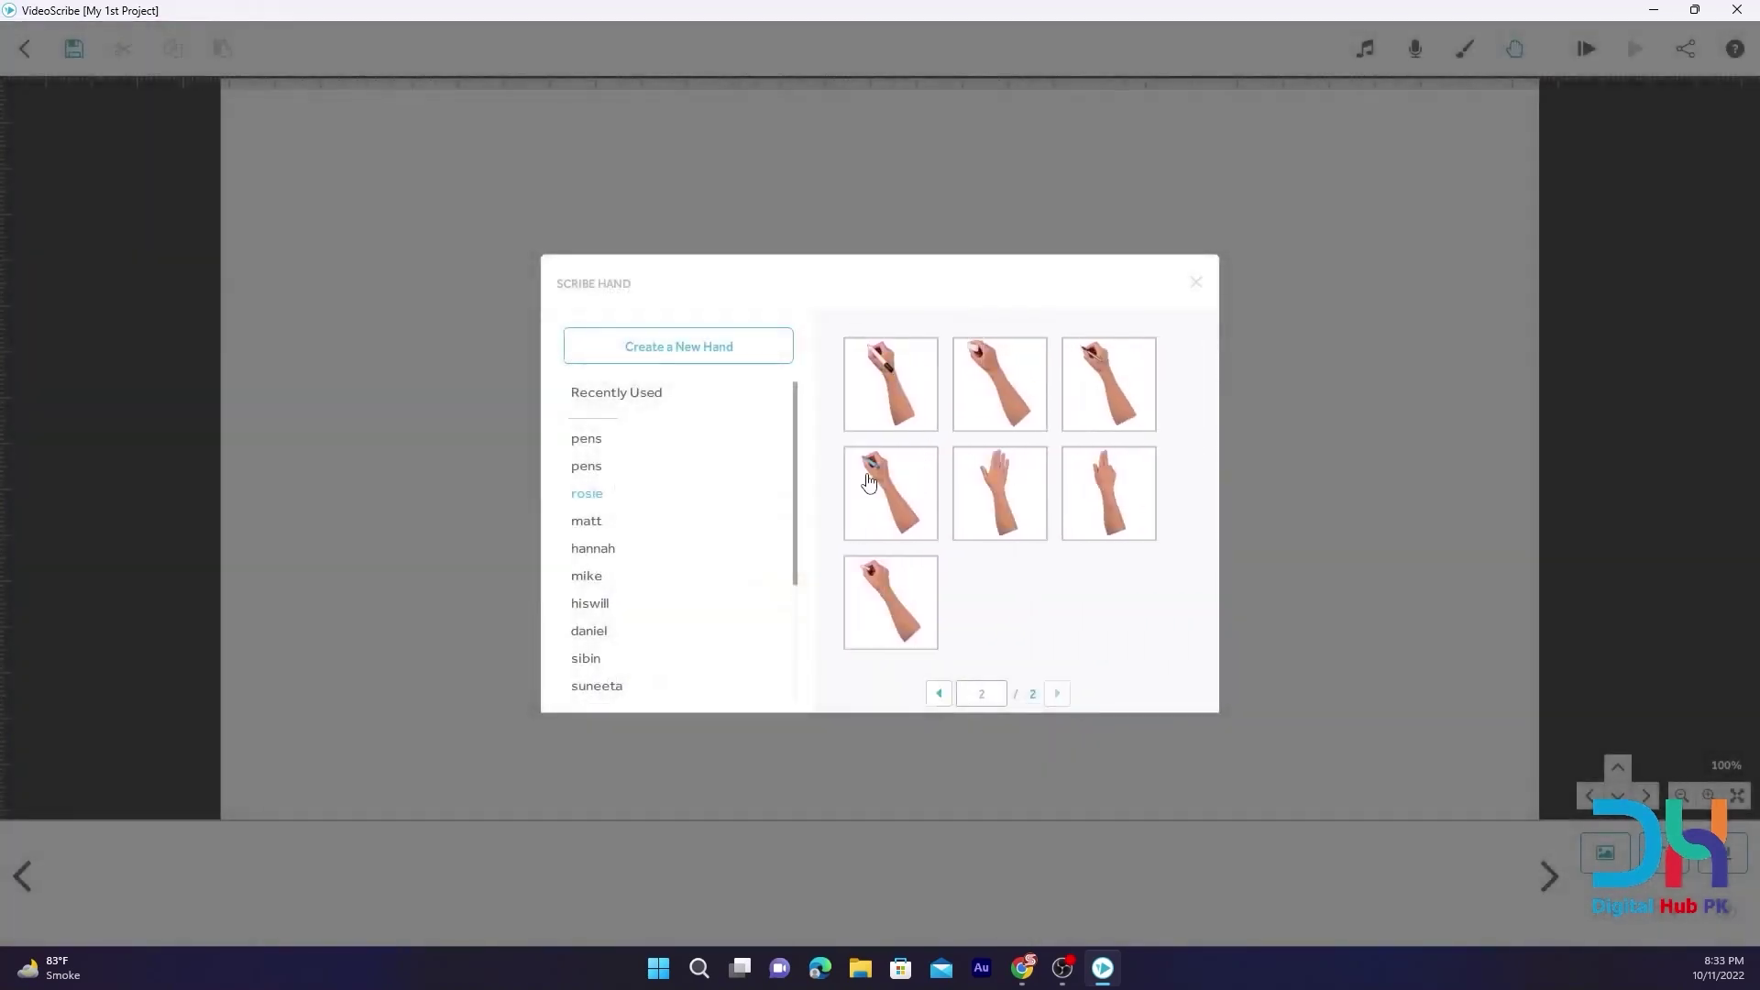
left_click(917, 478)
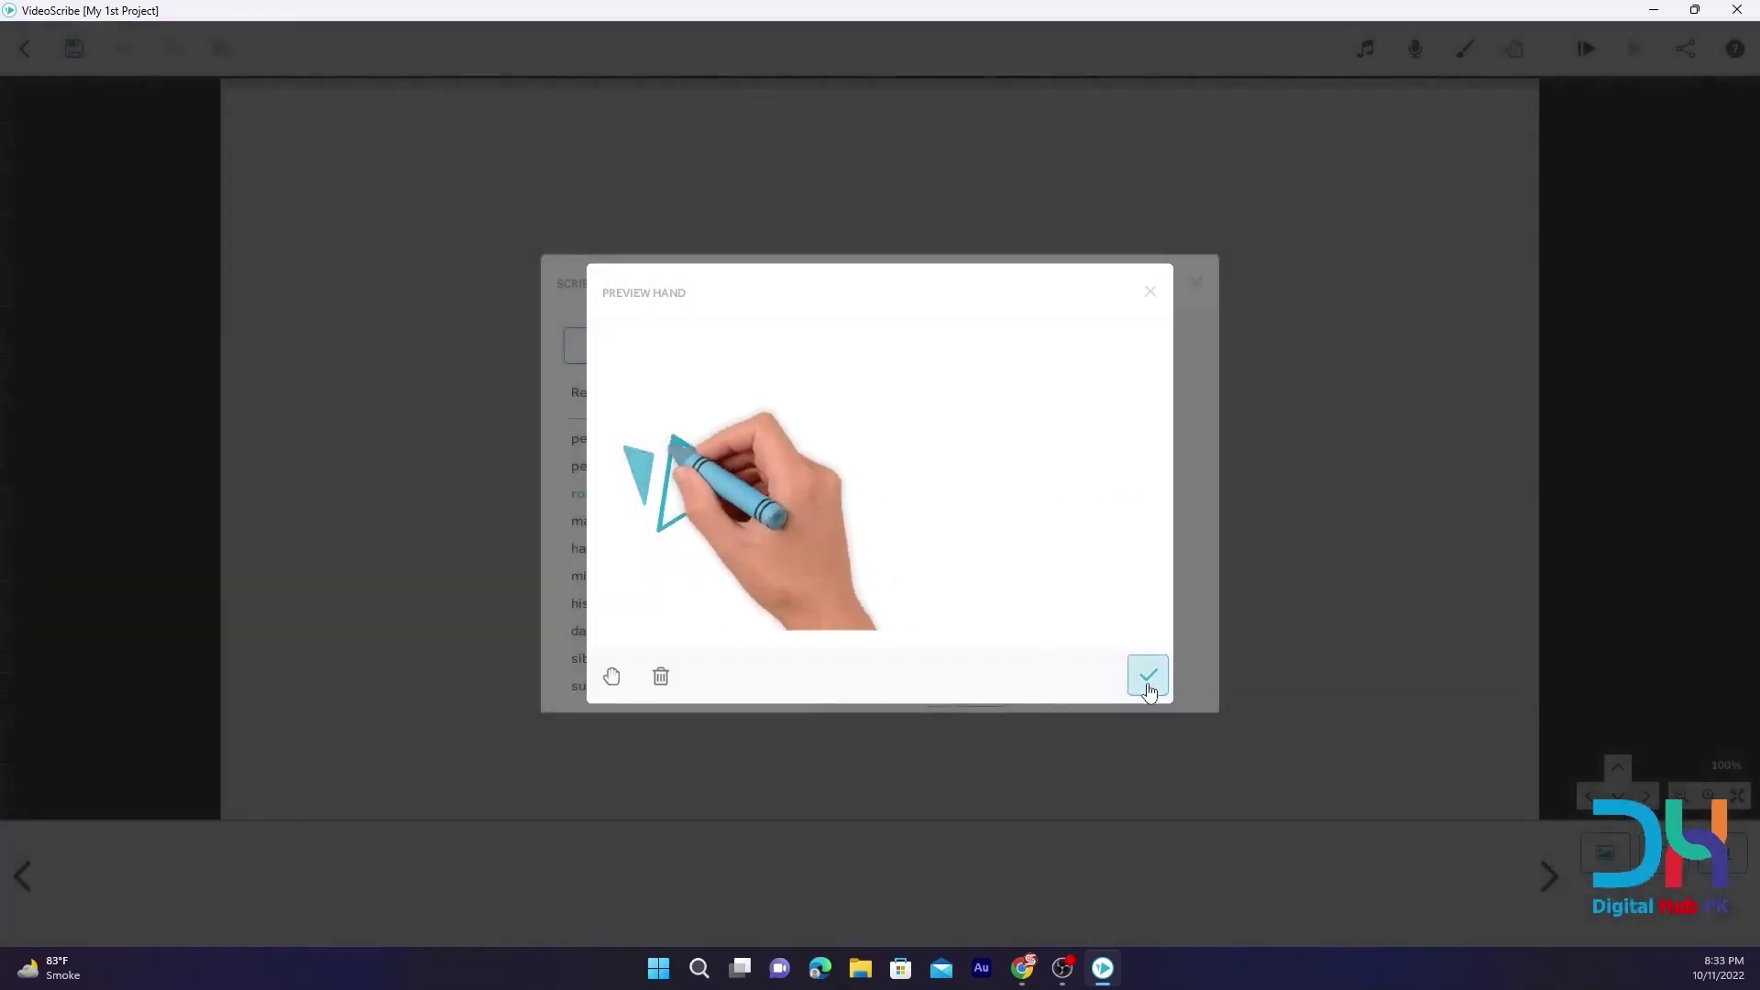
left_click(1150, 292)
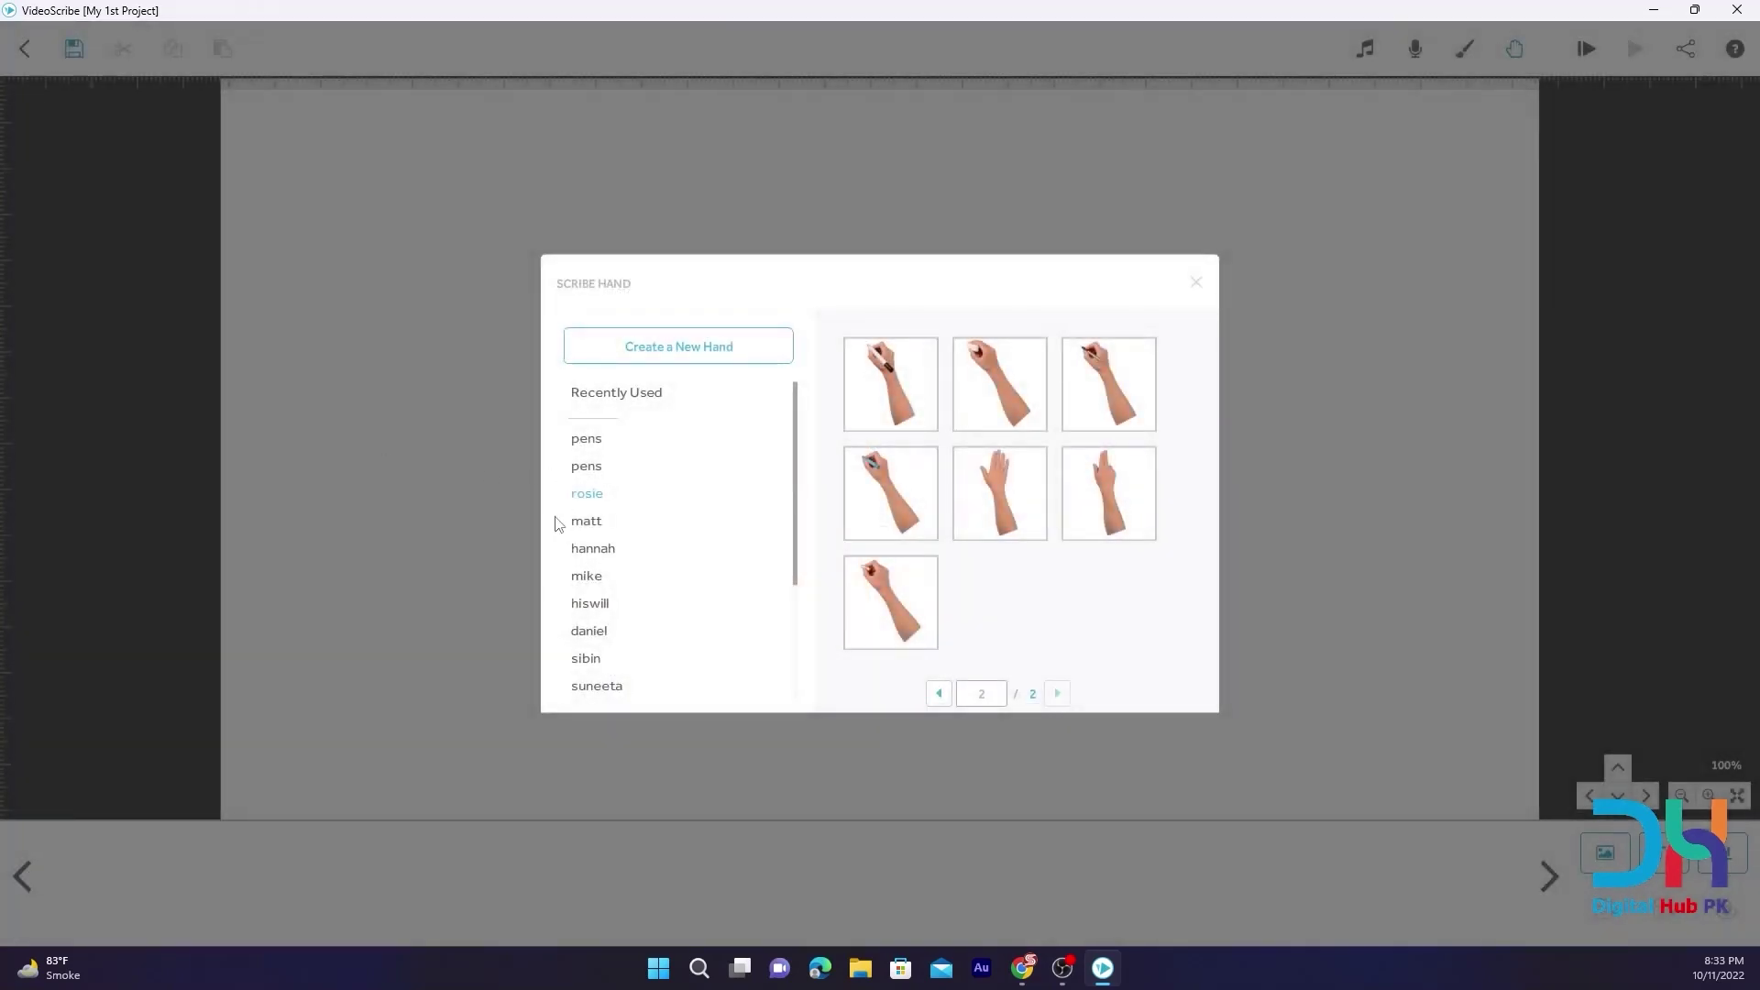
Browse the next three hand sets in the list and preview the first hand of the last one
left_click(583, 521)
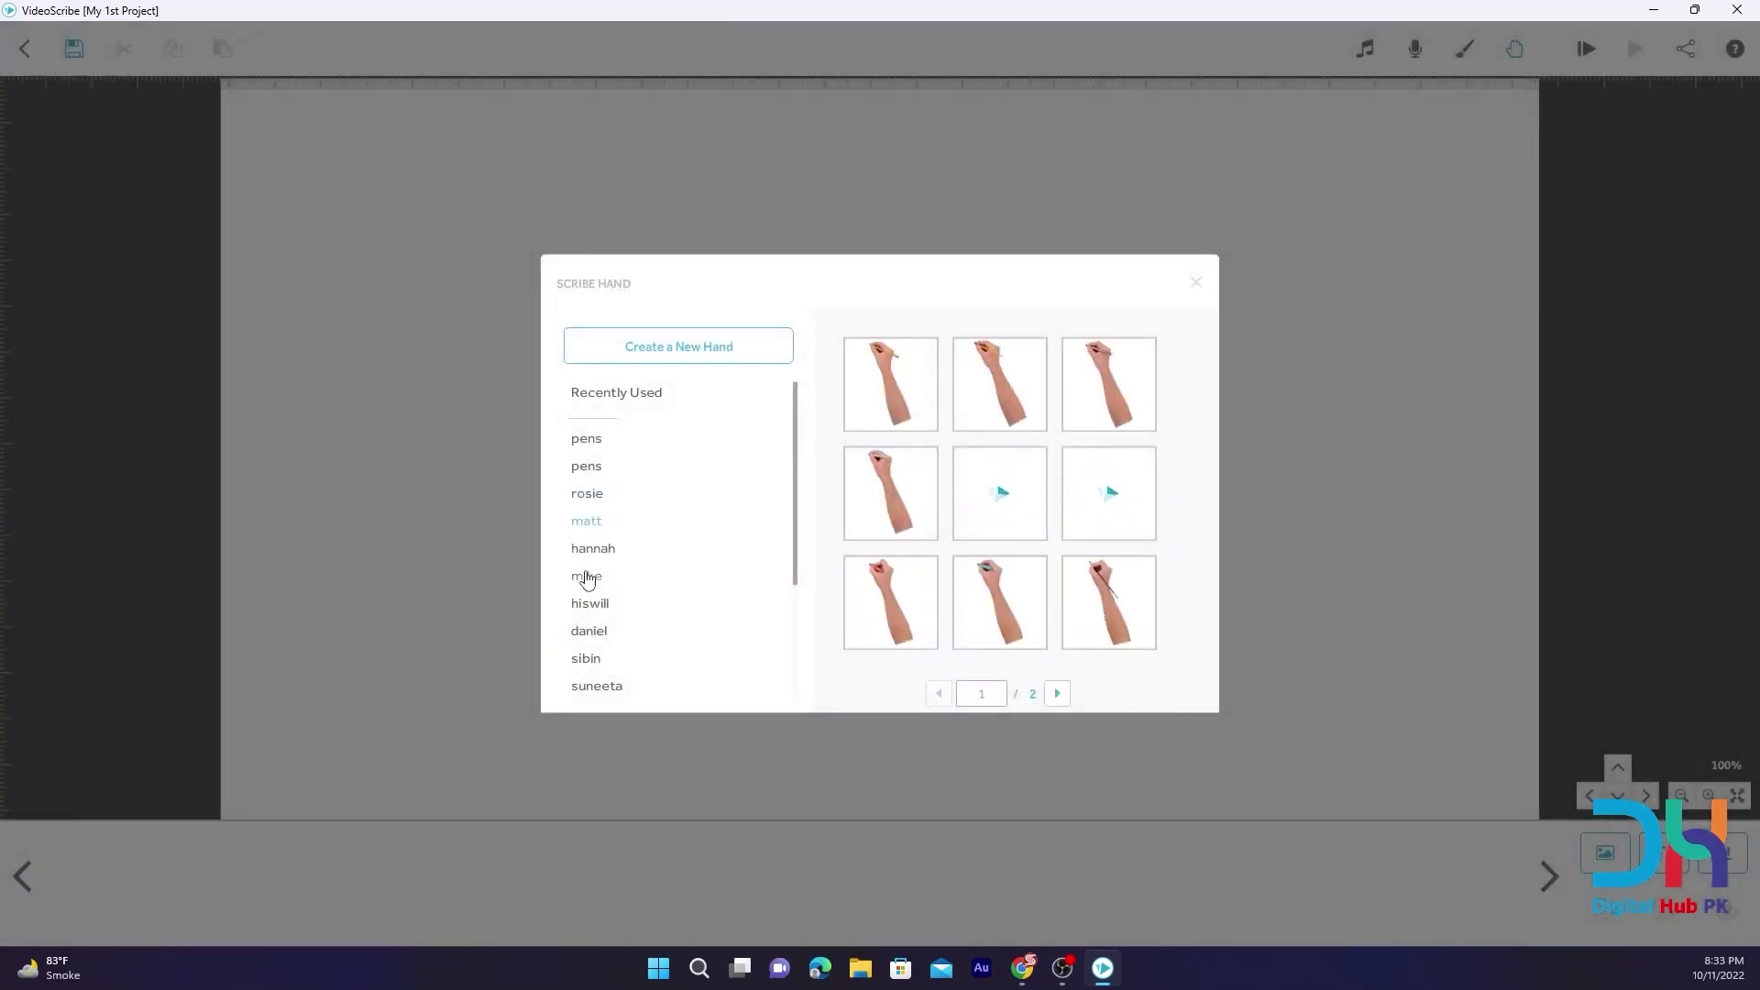
left_click(589, 550)
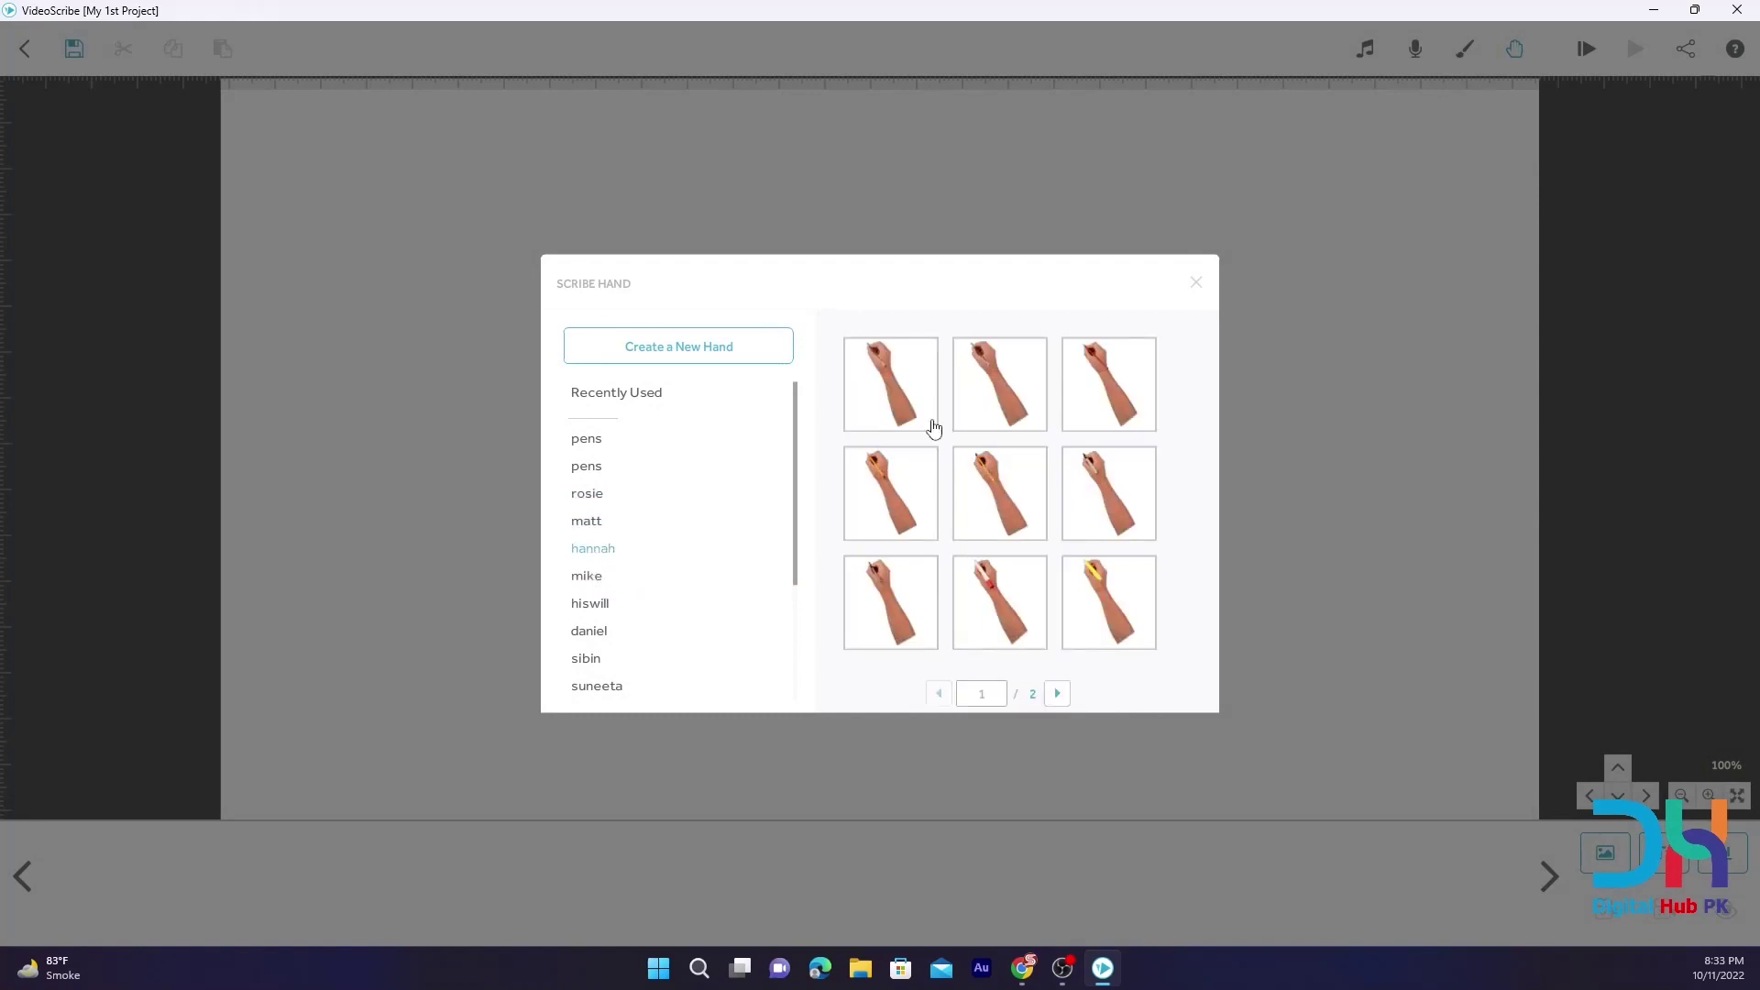
left_click(599, 580)
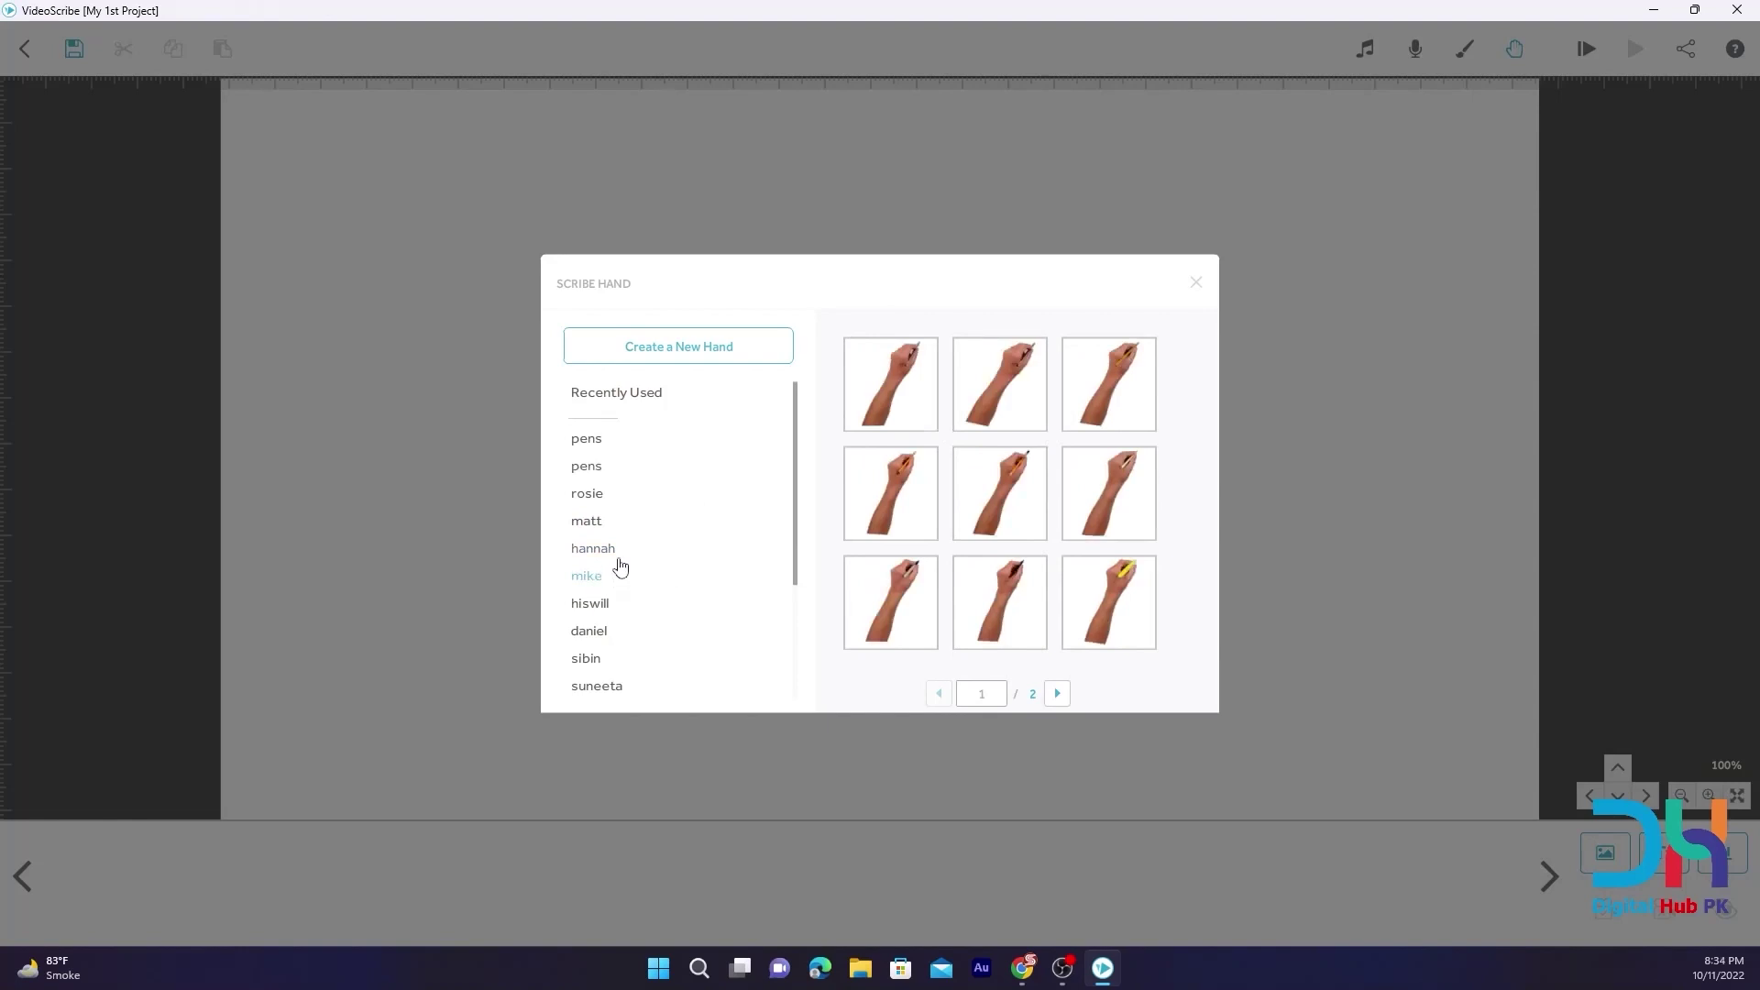
left_click(891, 392)
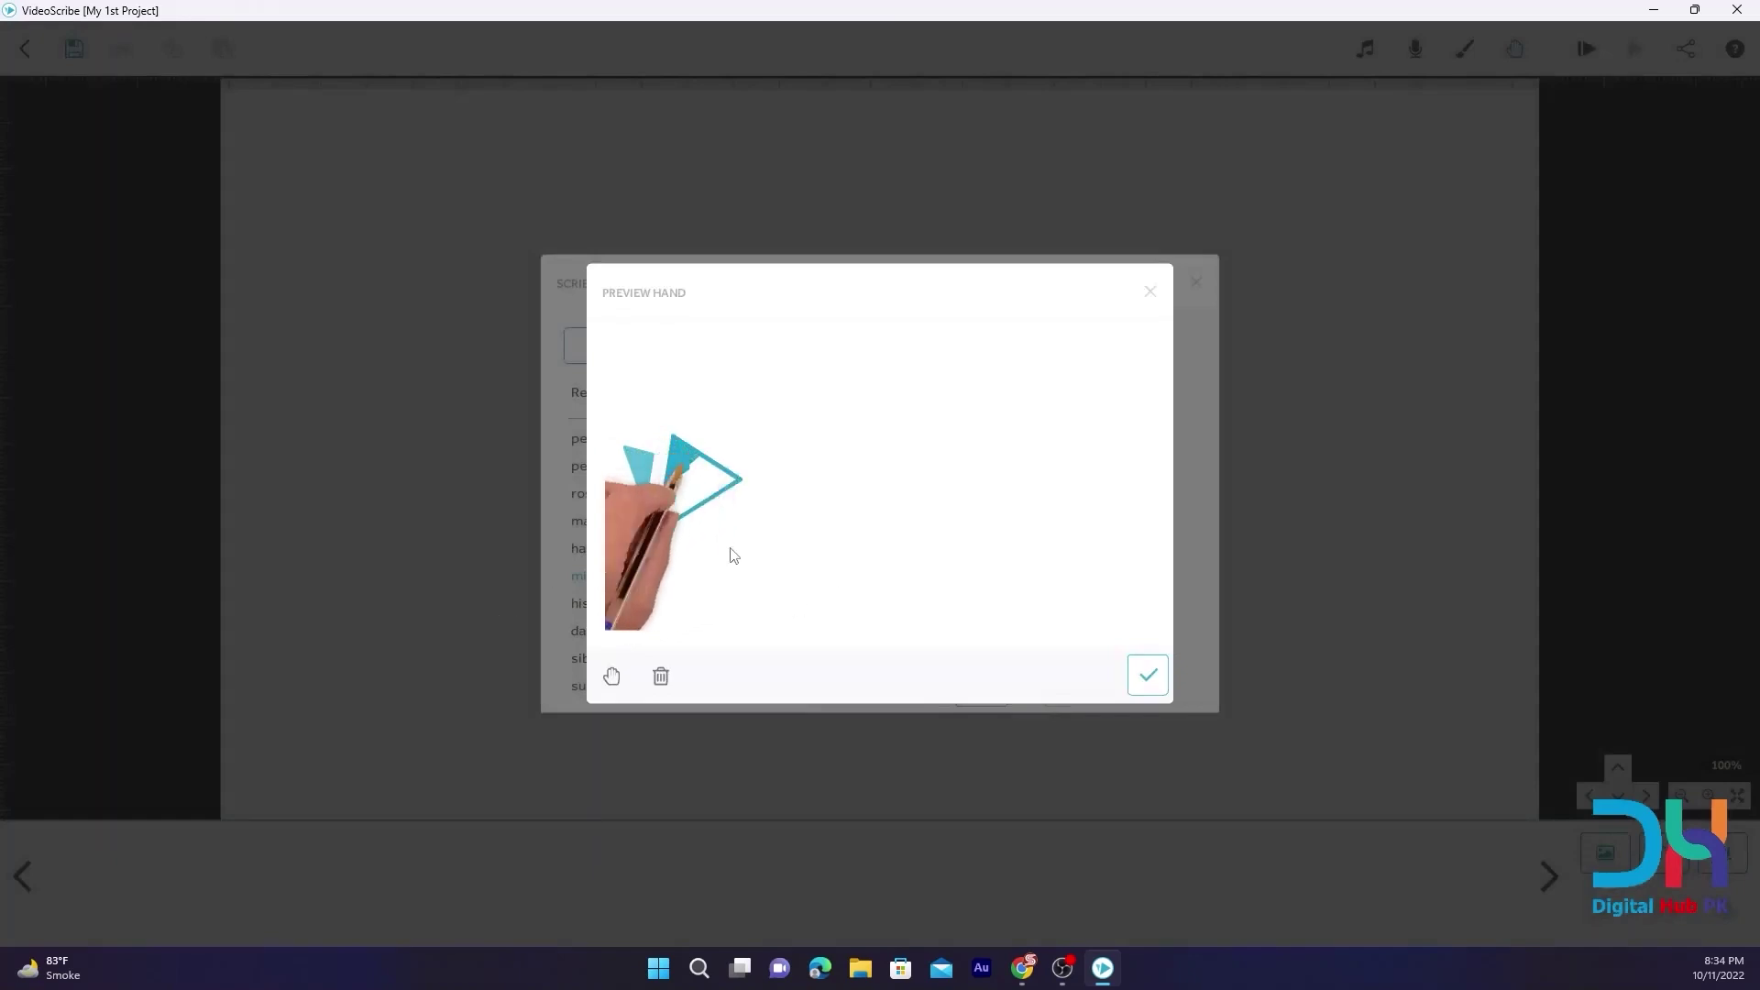
left_click(1150, 292)
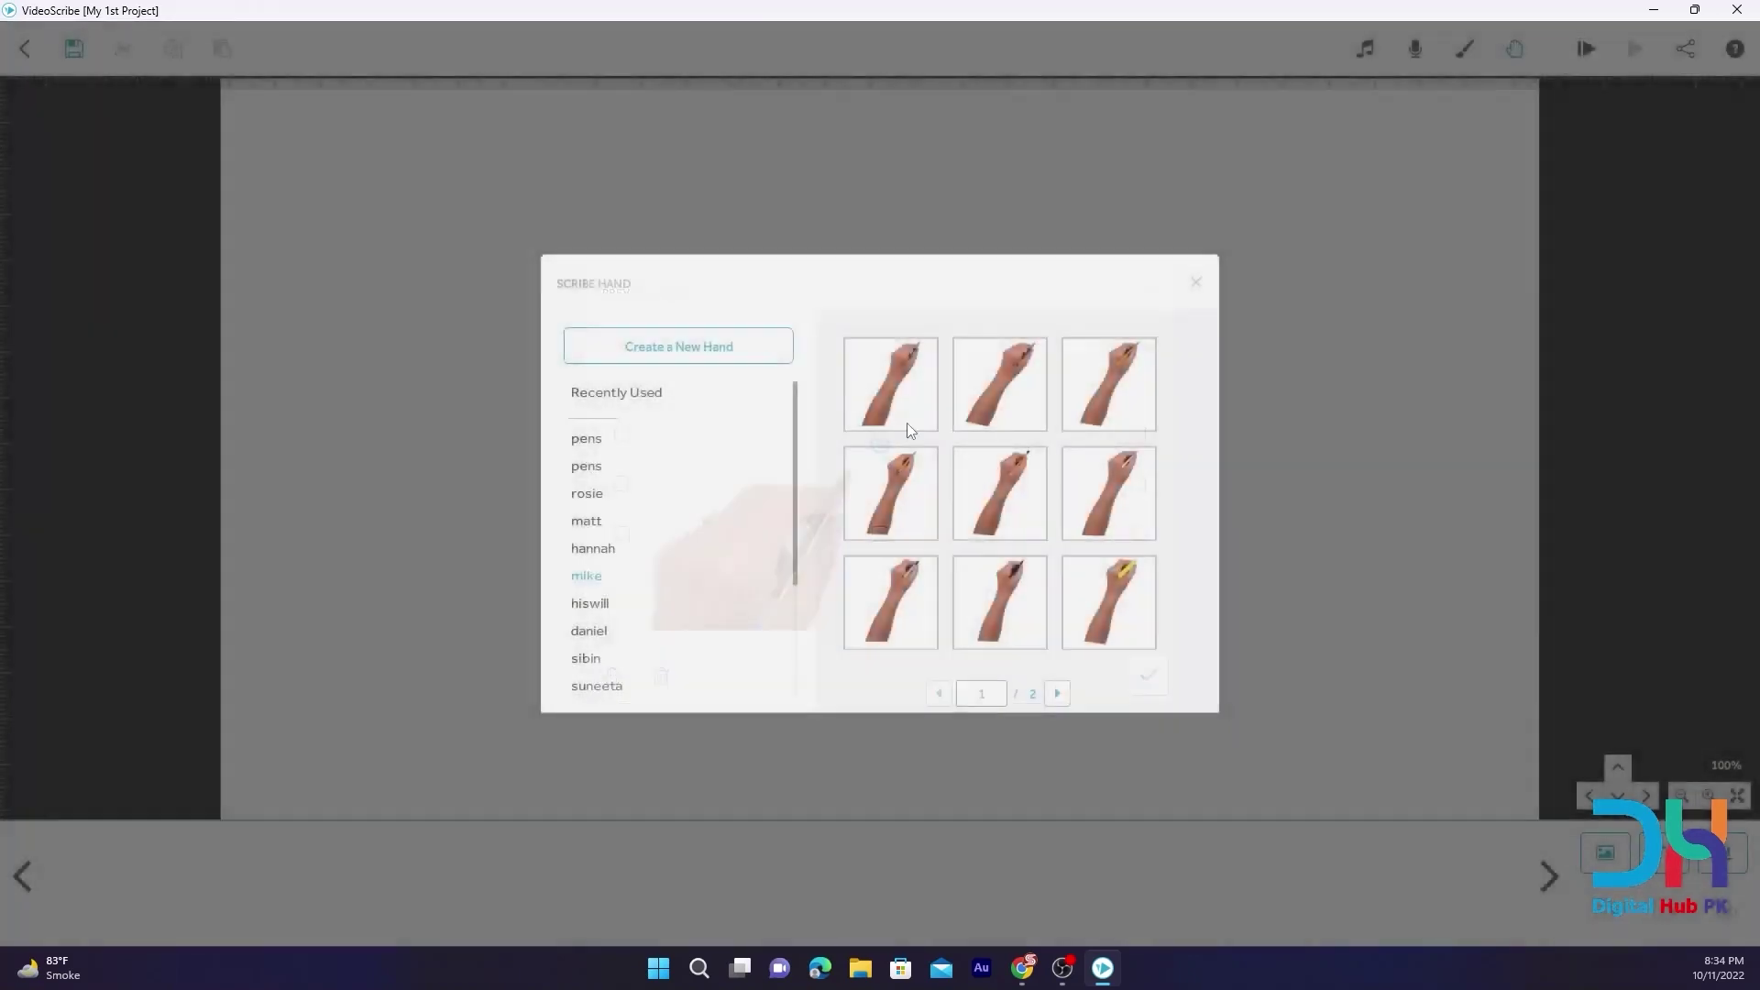
Browse the Seasonal hand set and preview the dark red hand holding the blue-capped marker
scroll(586, 605, "down", 1)
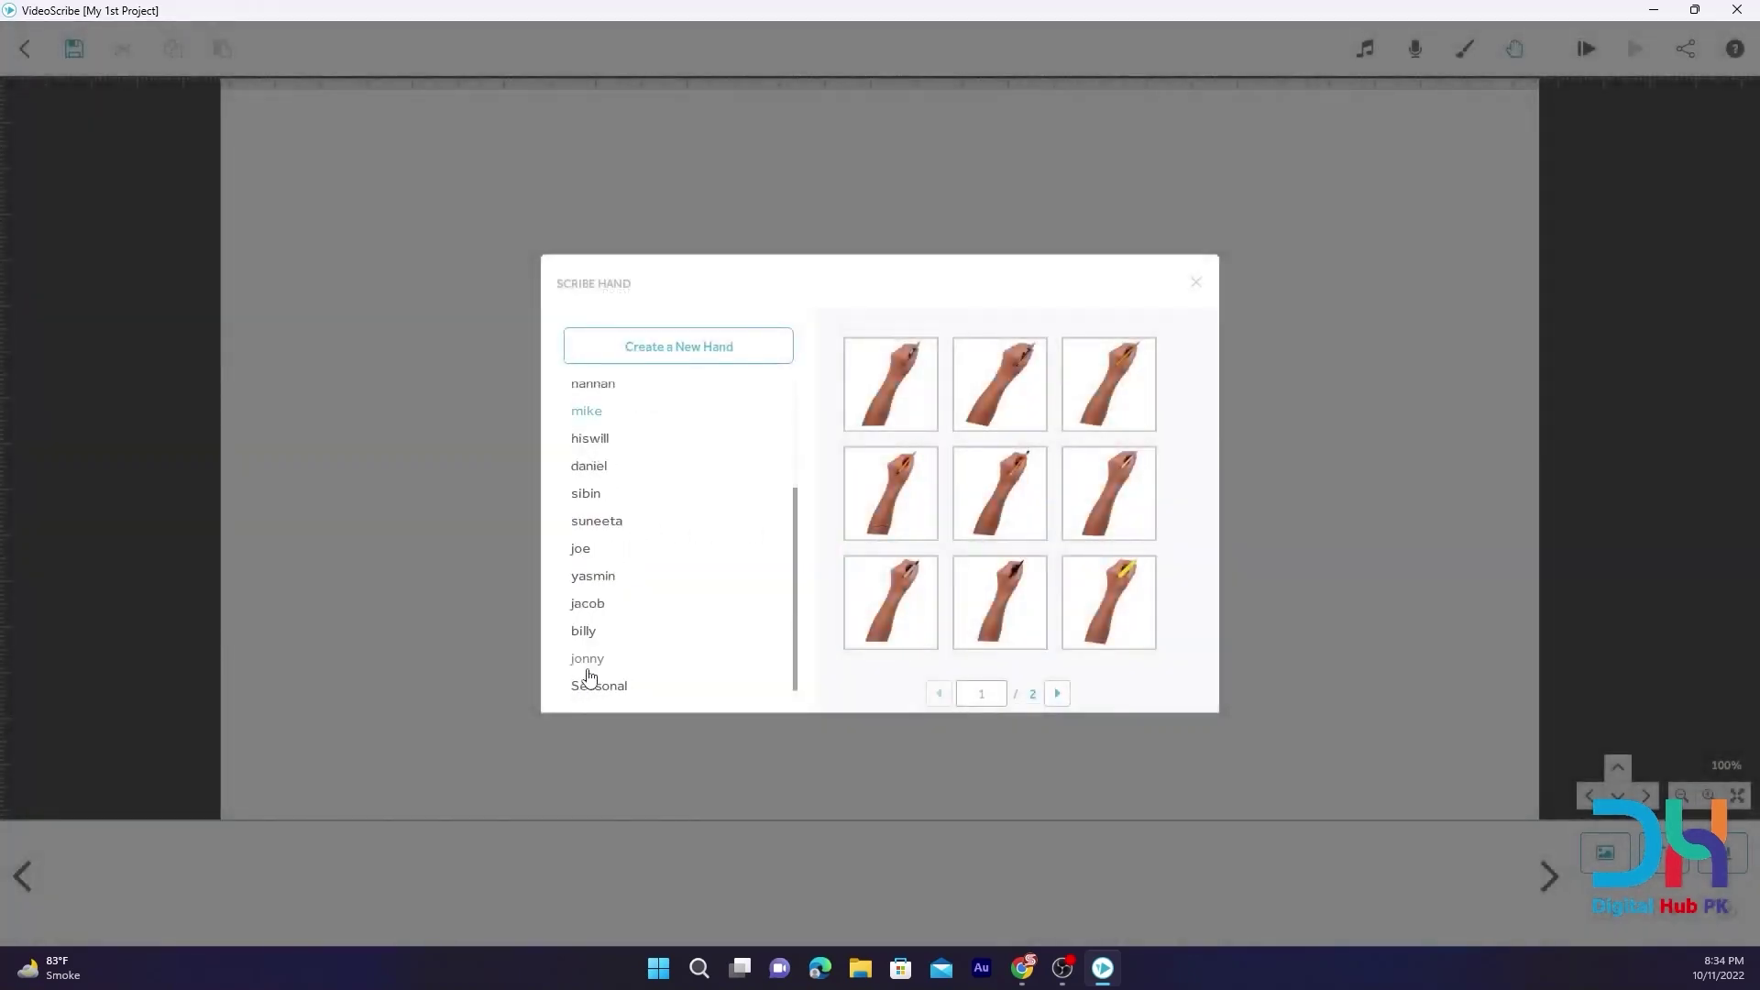
scroll(589, 676, "down", 1)
left_click(585, 676)
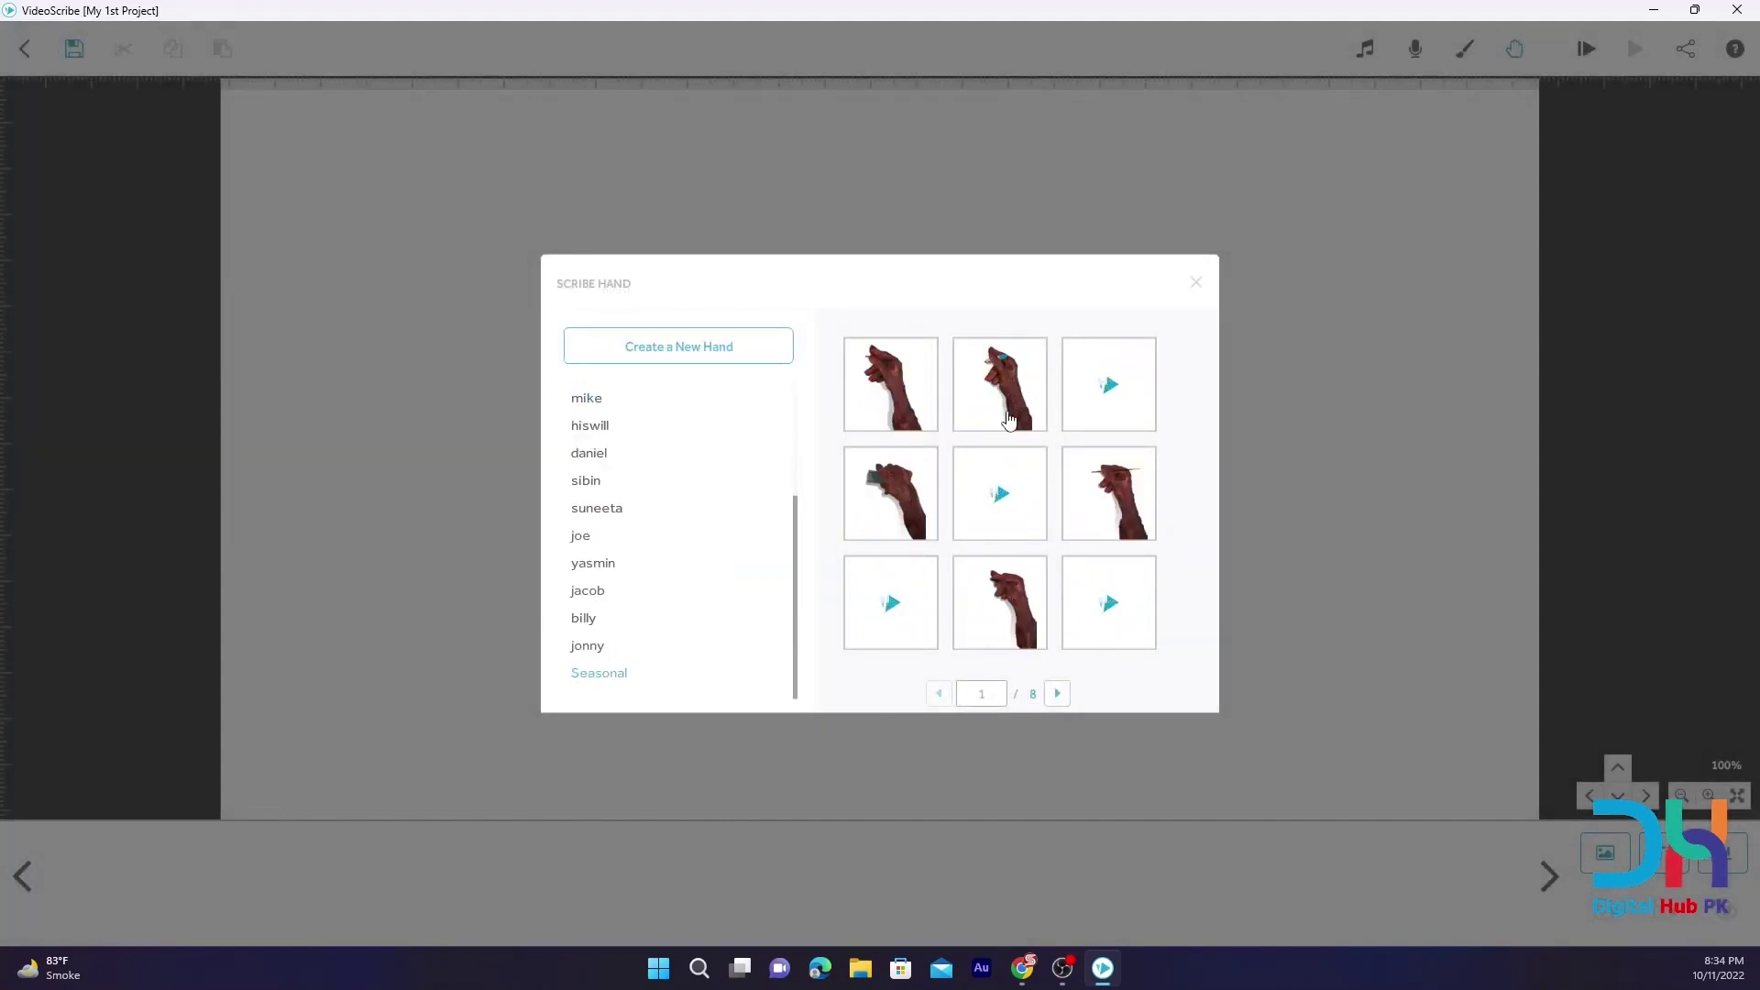
left_click(1009, 374)
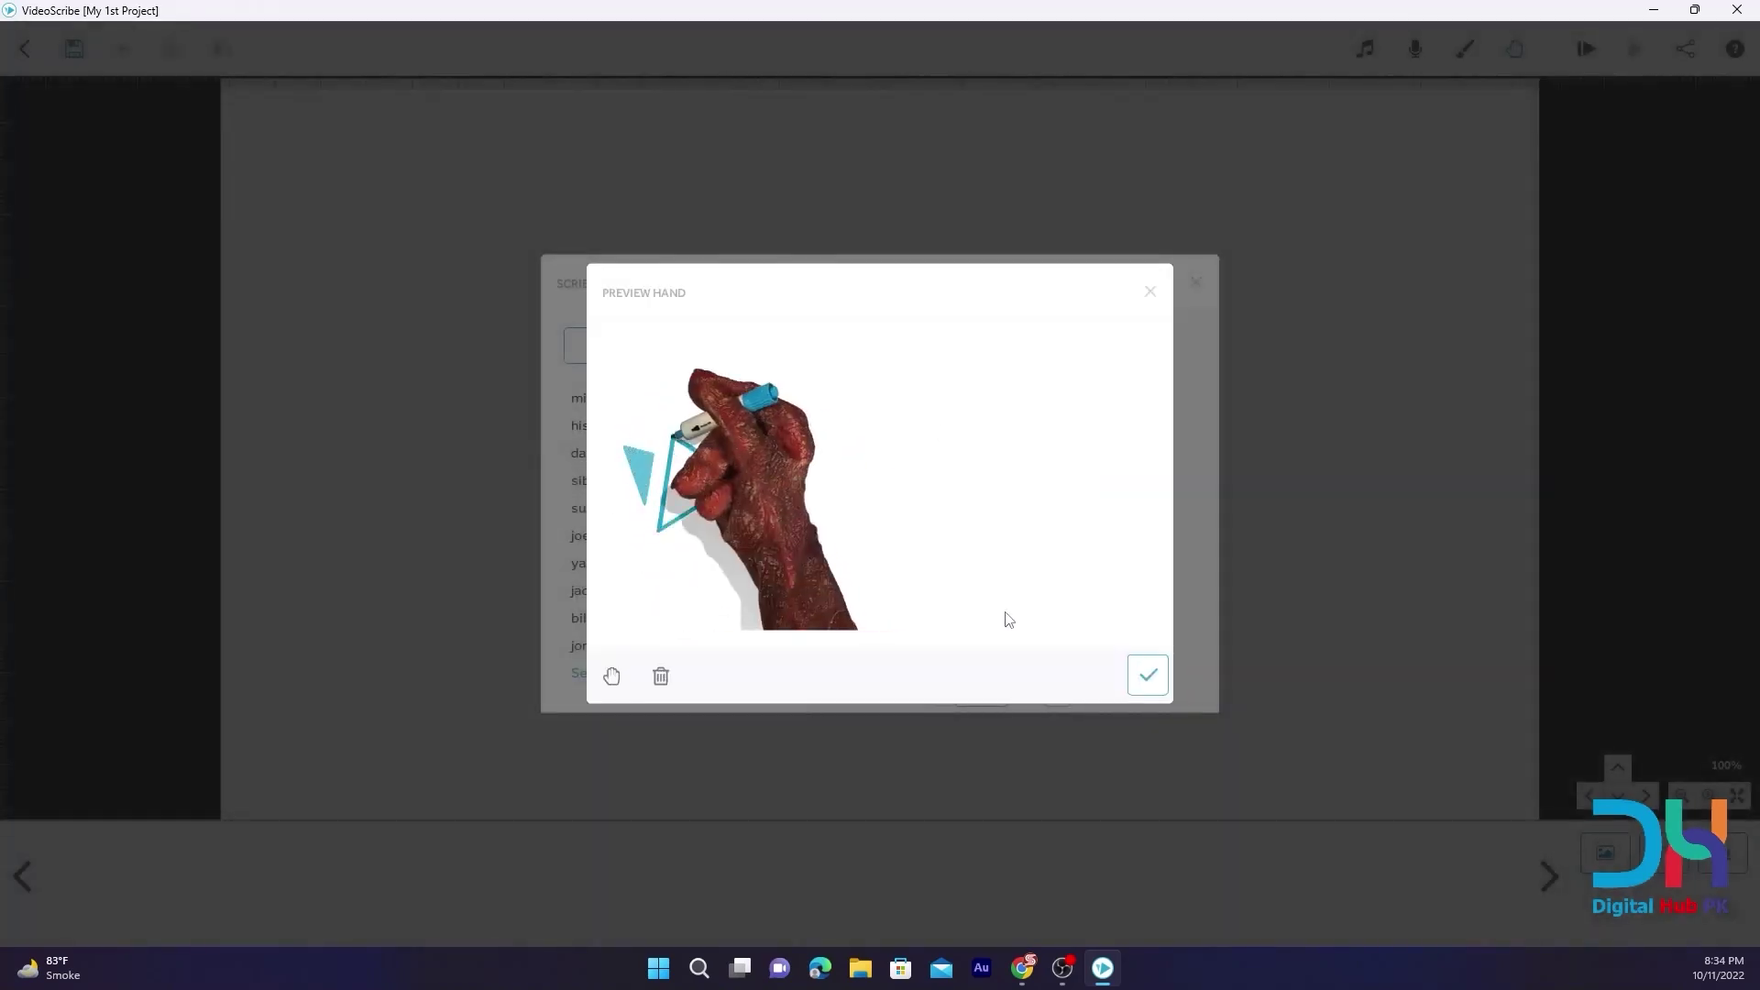
left_click(1150, 292)
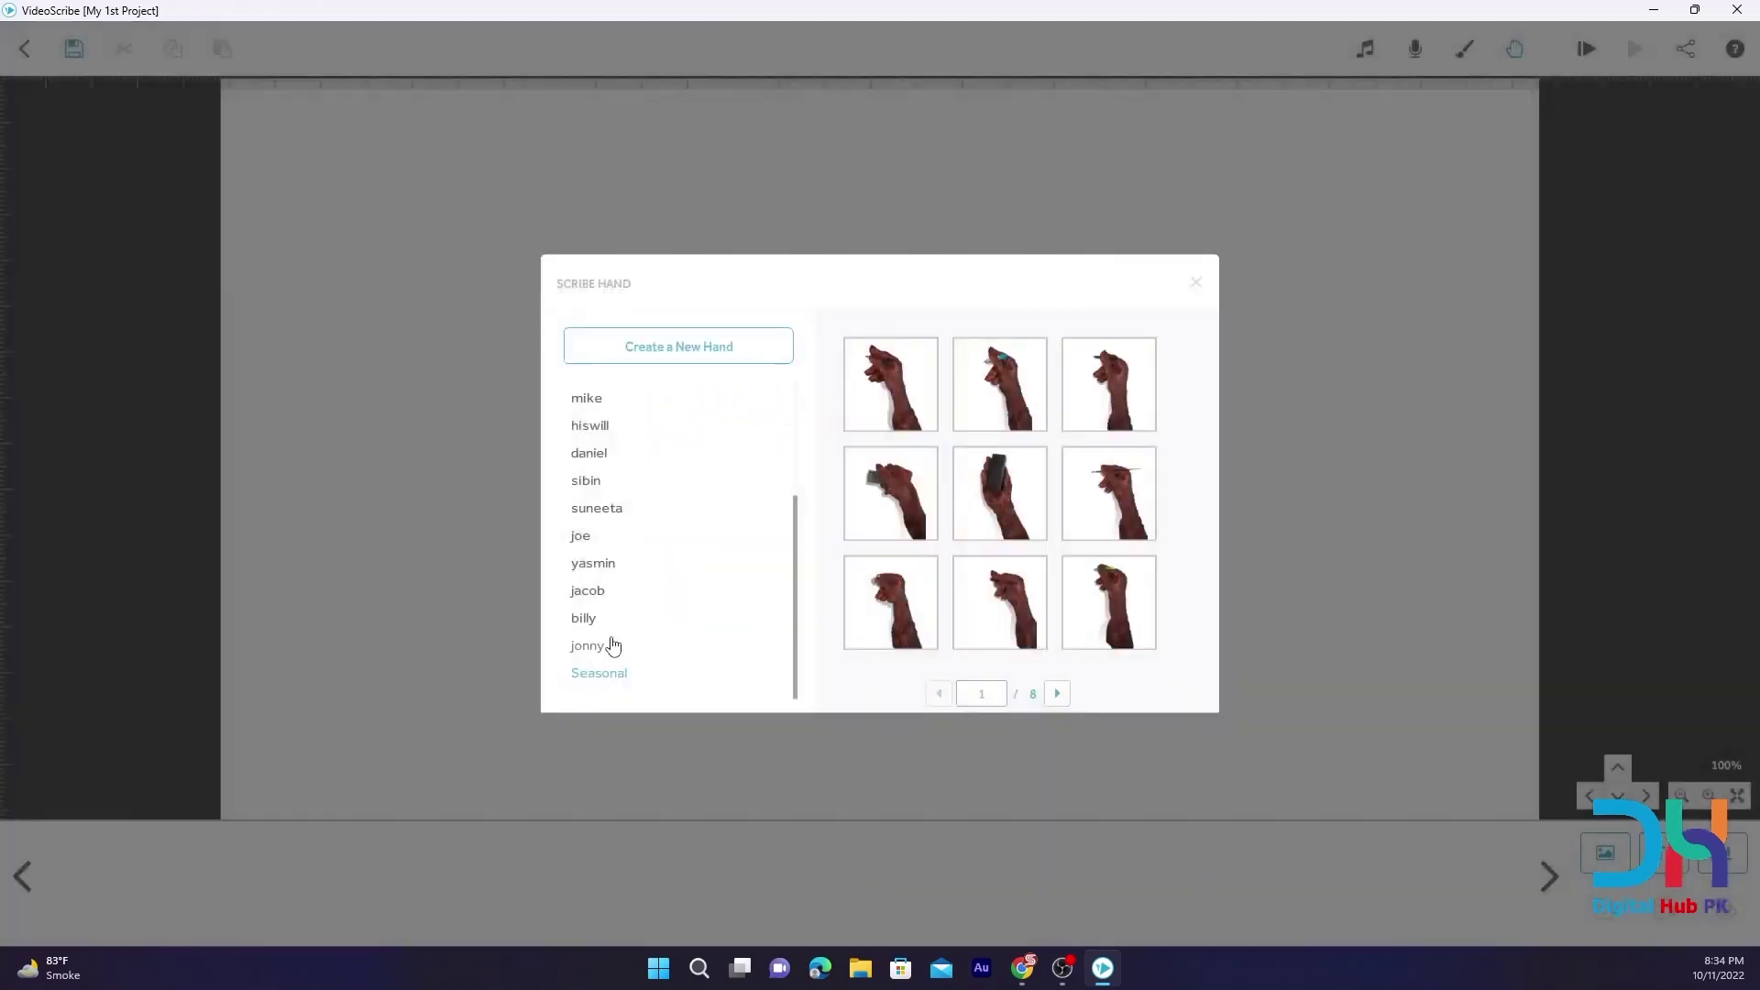
Browse the hand set just above Seasonal, and view the zip puller among the recently used hands
left_click(594, 648)
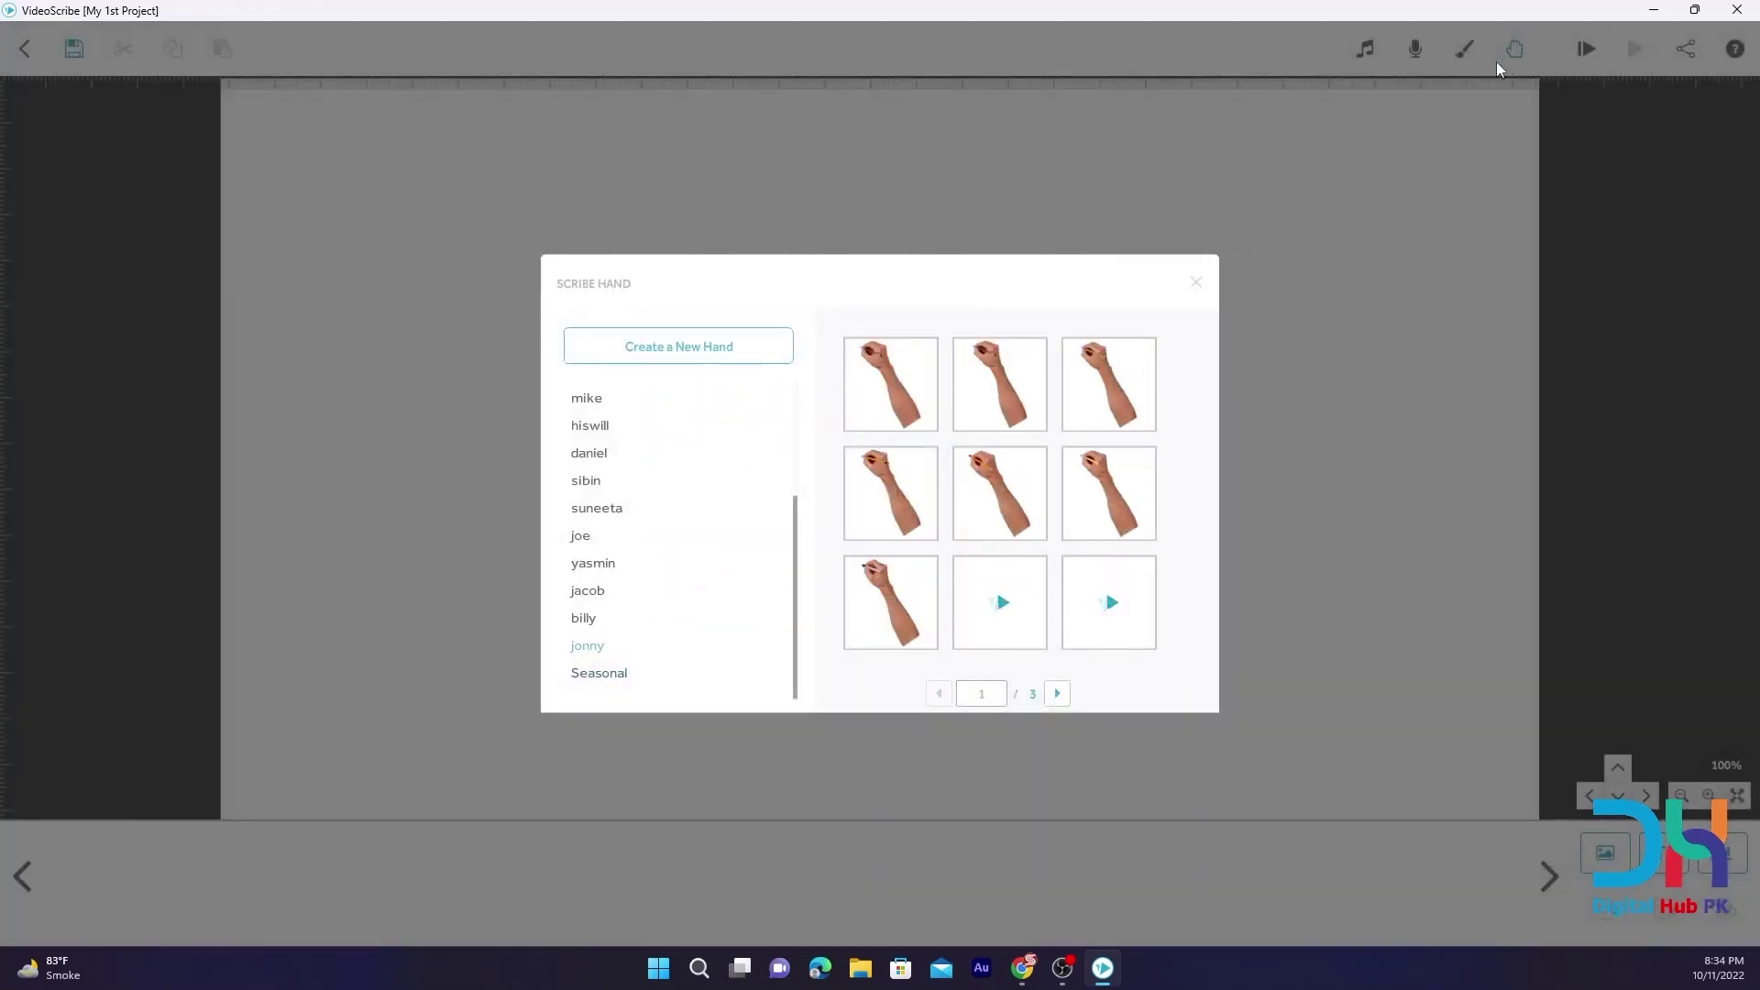
scroll(594, 461, "up", 2)
scroll(595, 461, "up", 3)
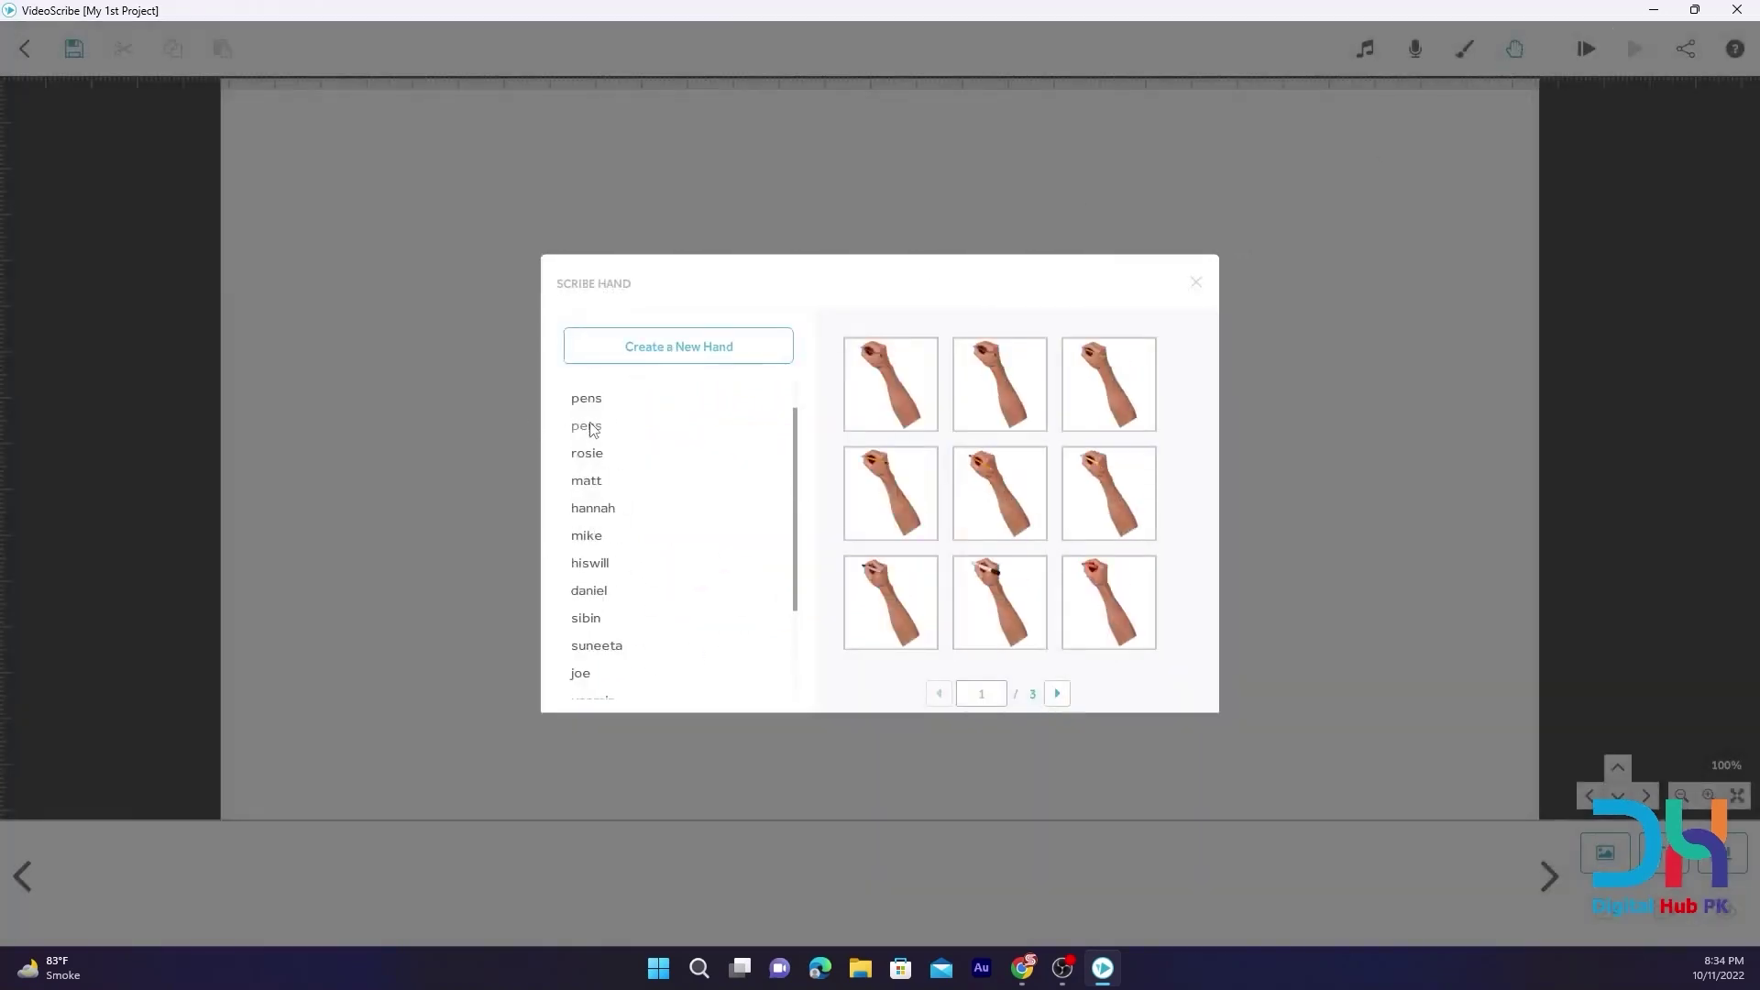
left_click(1196, 283)
left_click(1520, 52)
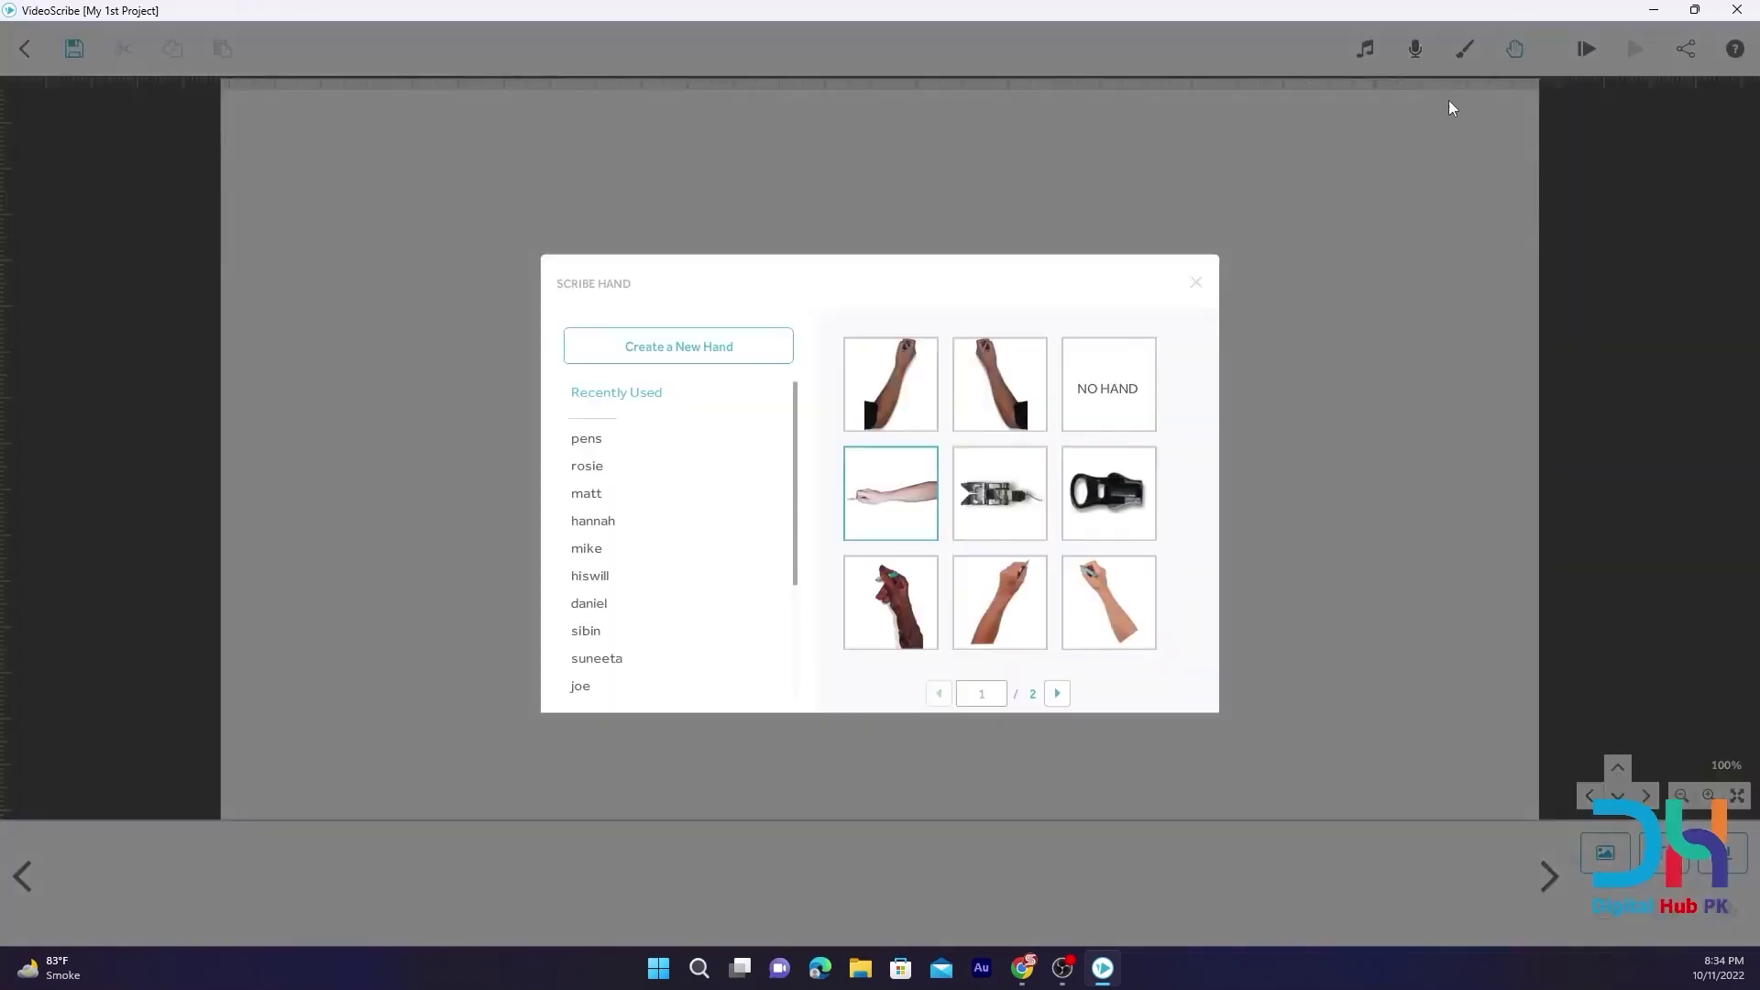
left_click(1142, 495)
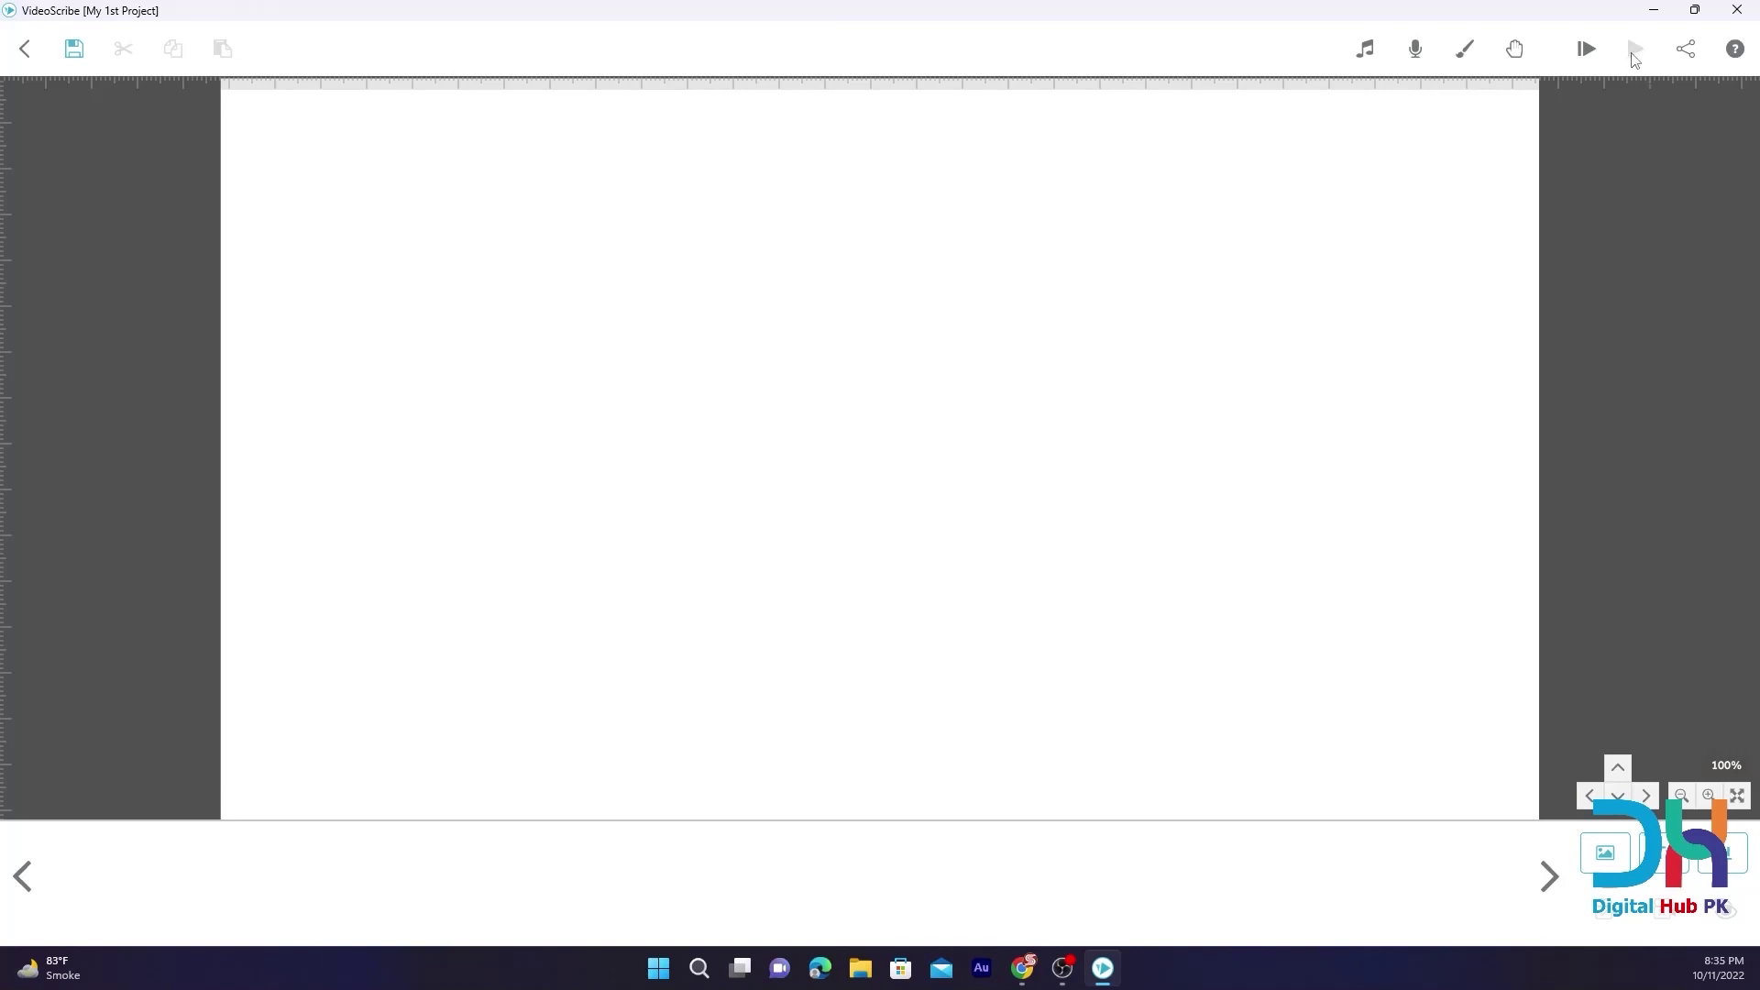
Try to download or publish the scribe video while the canvas is still empty
left_click(1685, 55)
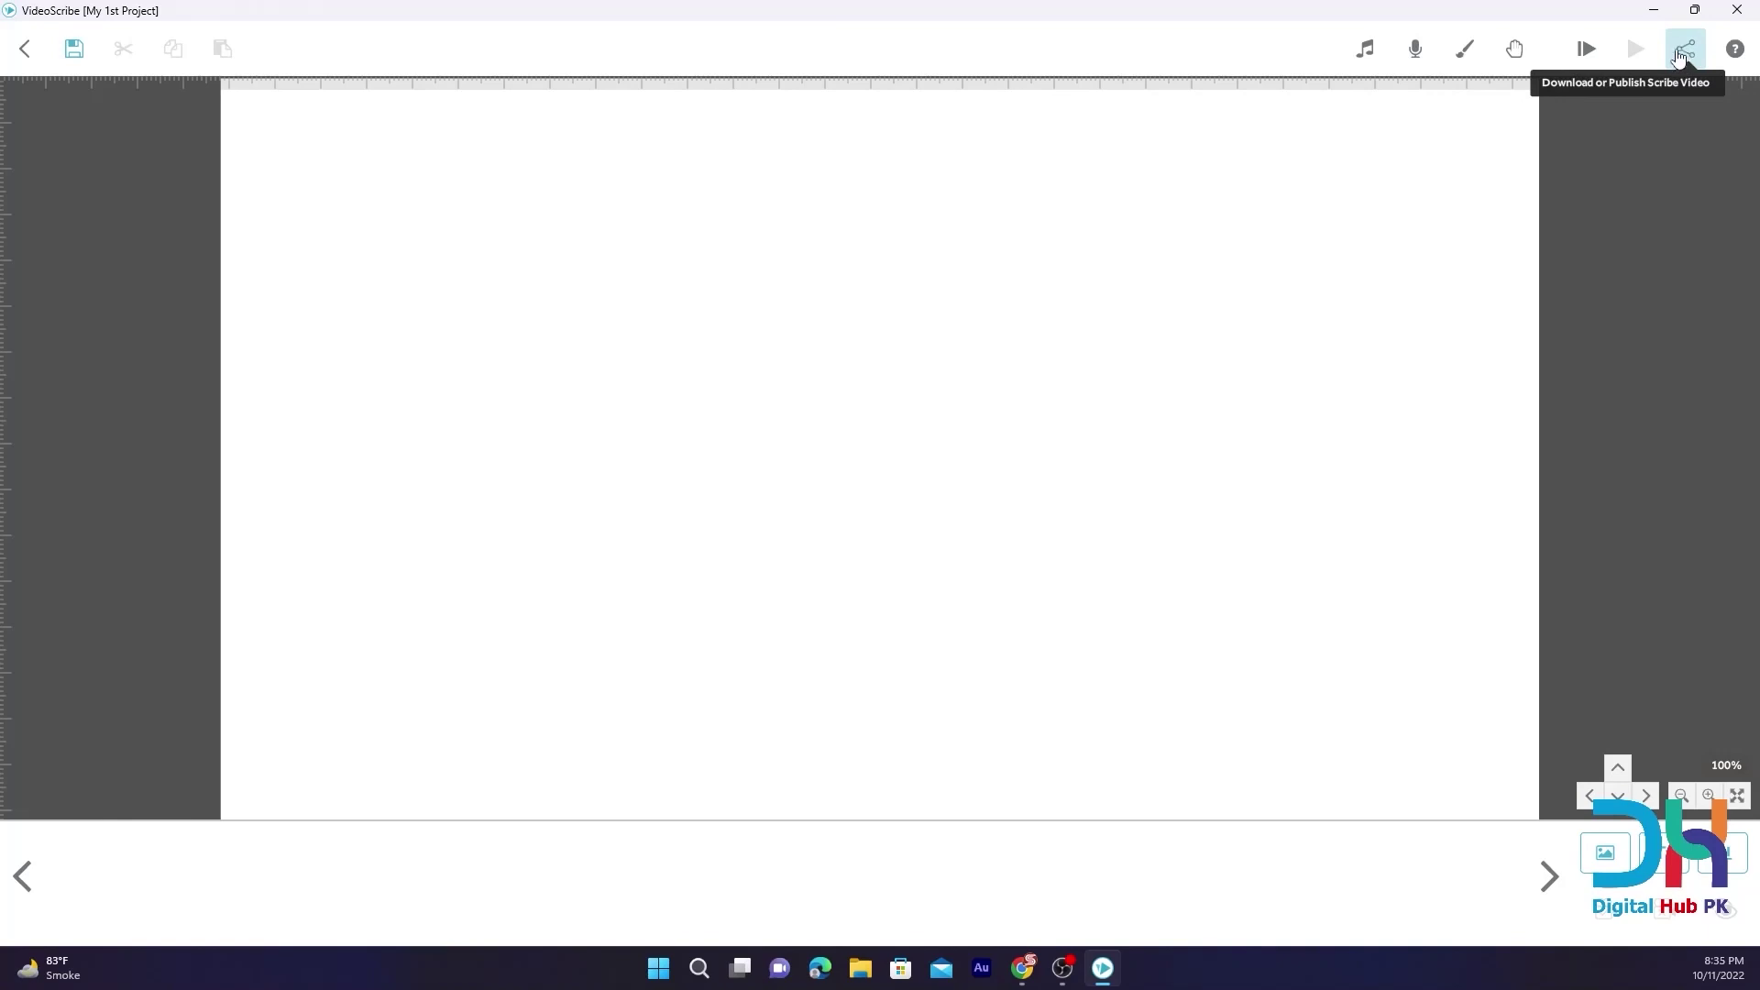
left_click(1685, 52)
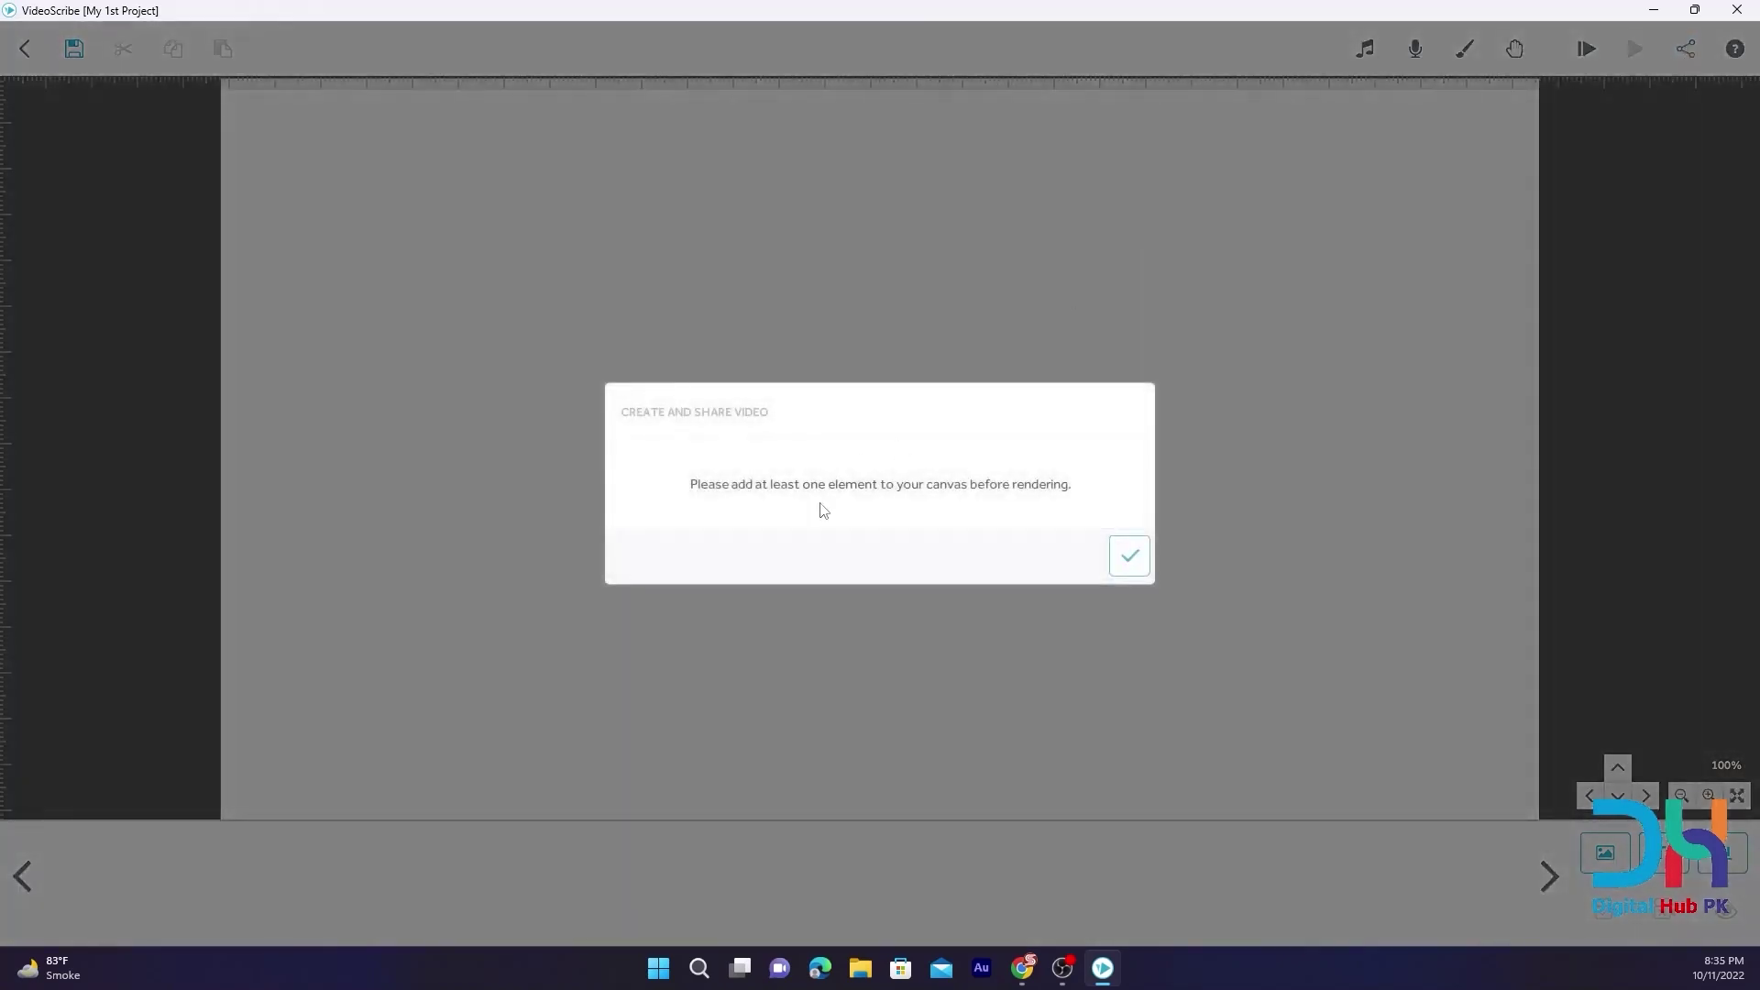
left_click(1129, 556)
left_click(1686, 48)
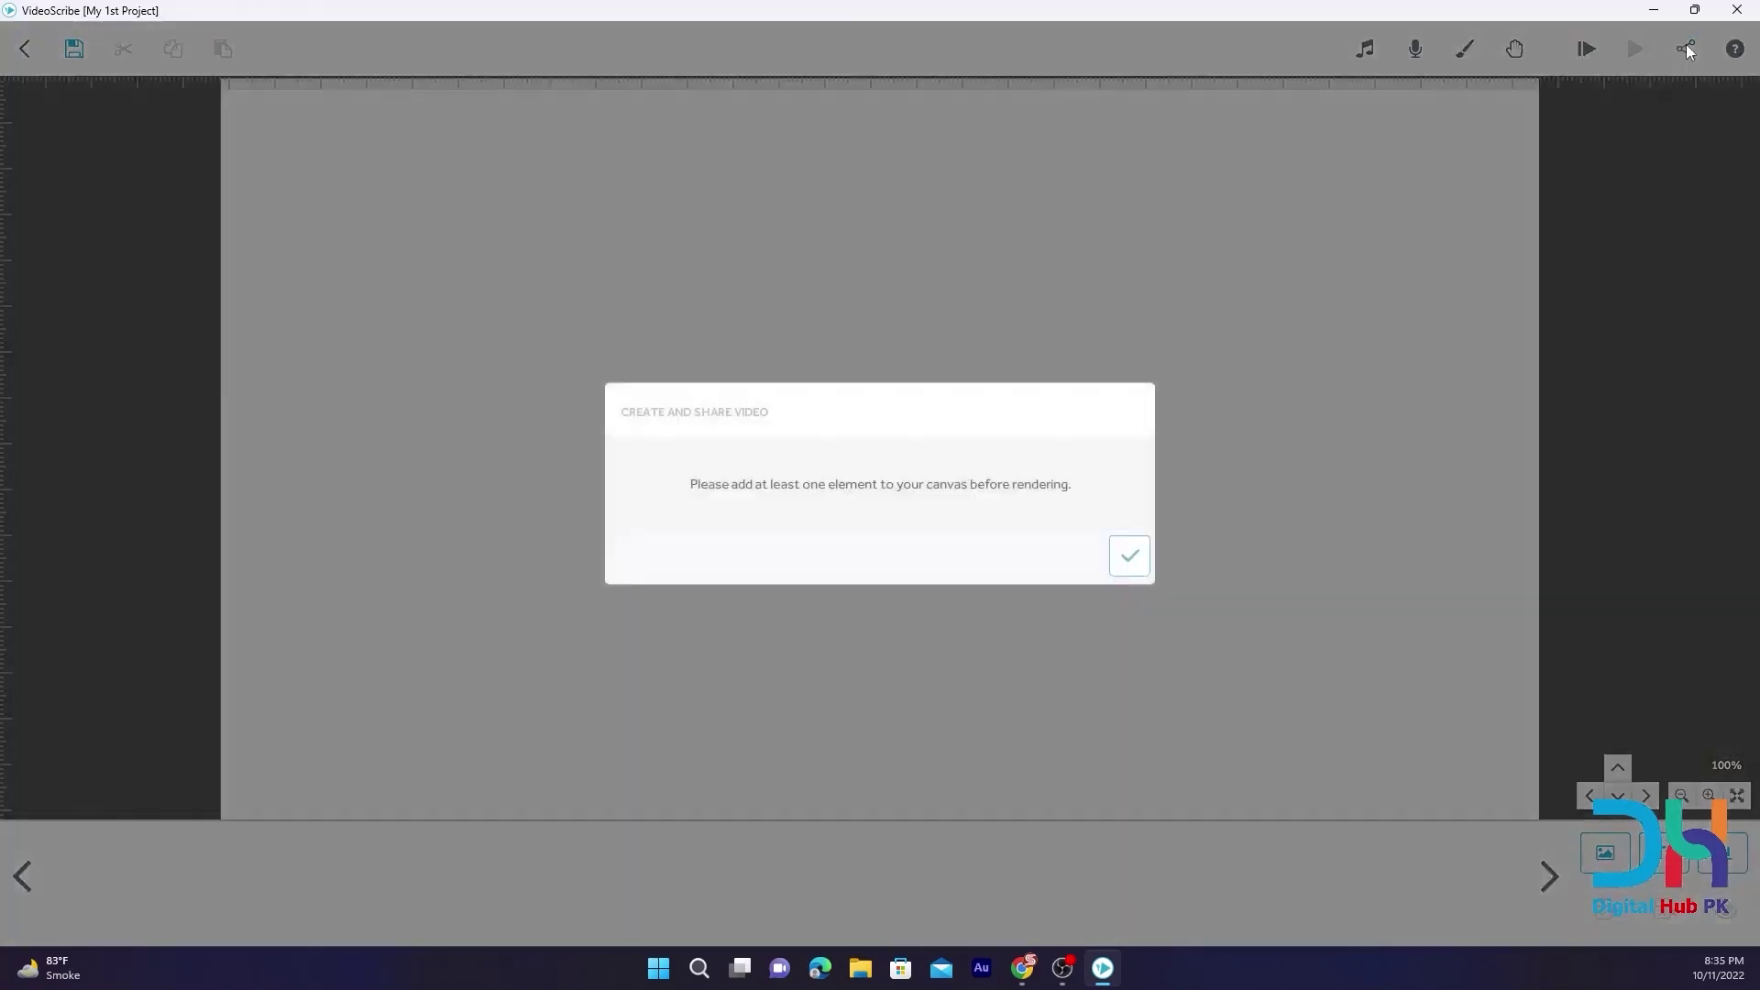
left_click(1131, 557)
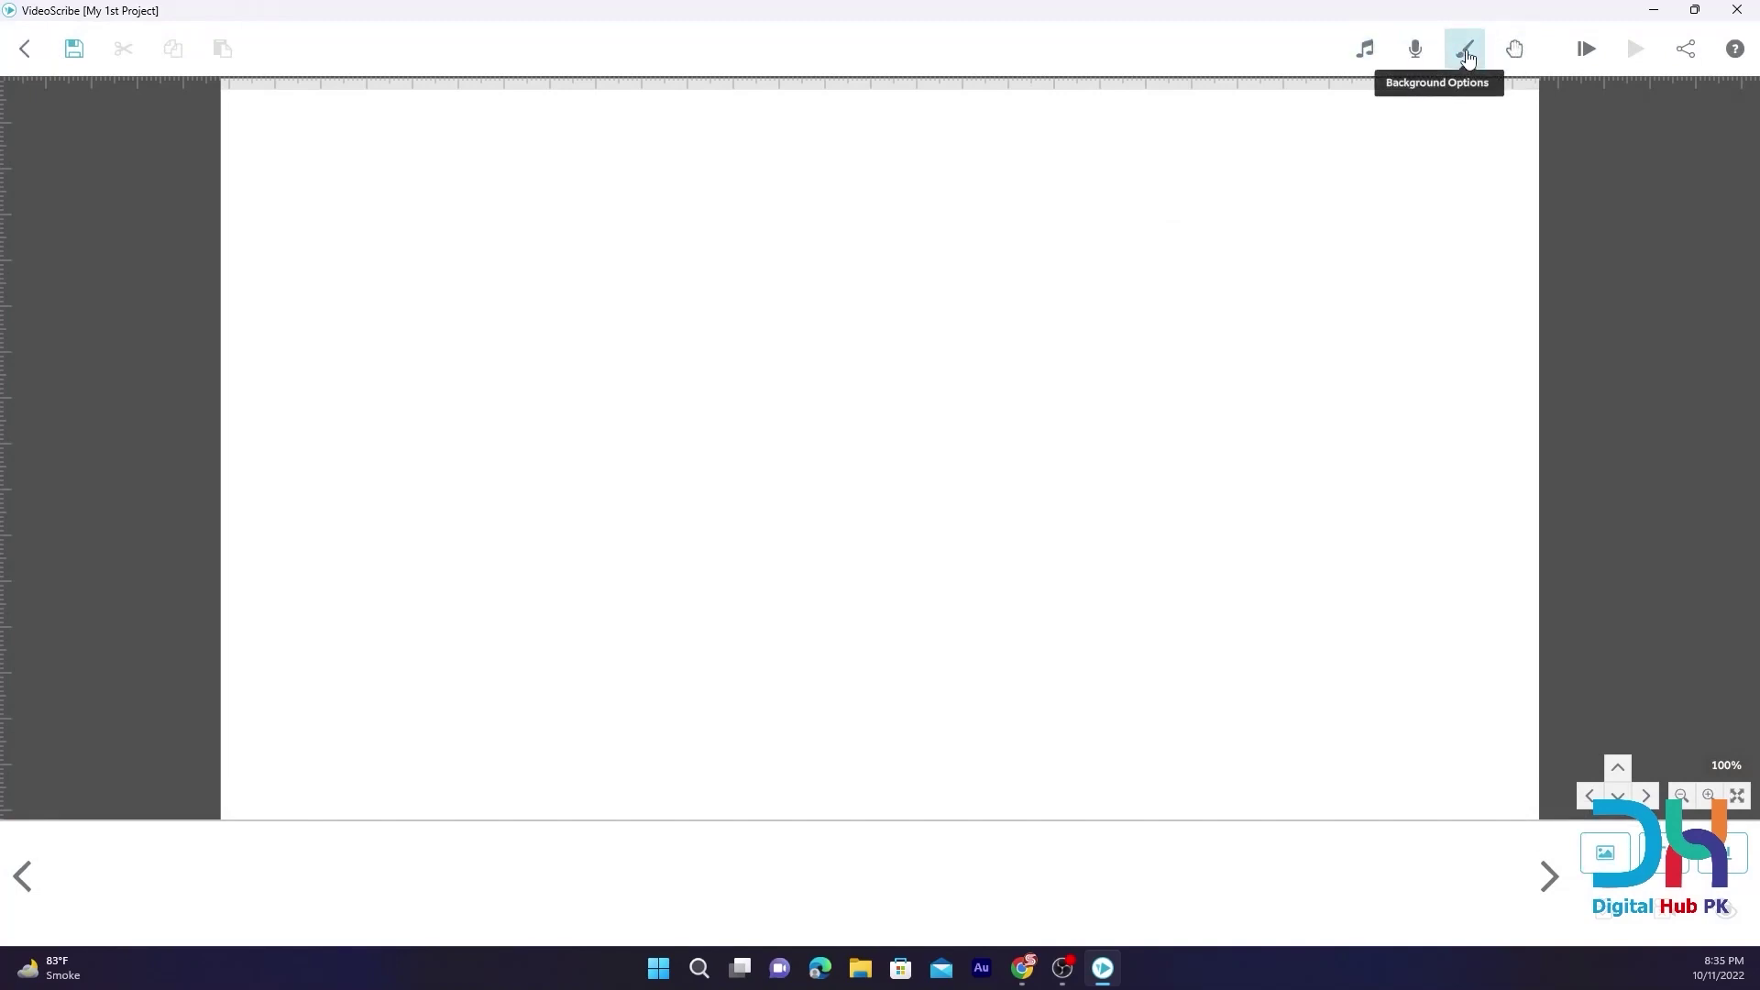
Add the recently used image of the shrugging blond man in a red sweater to the canvas
left_click(1605, 853)
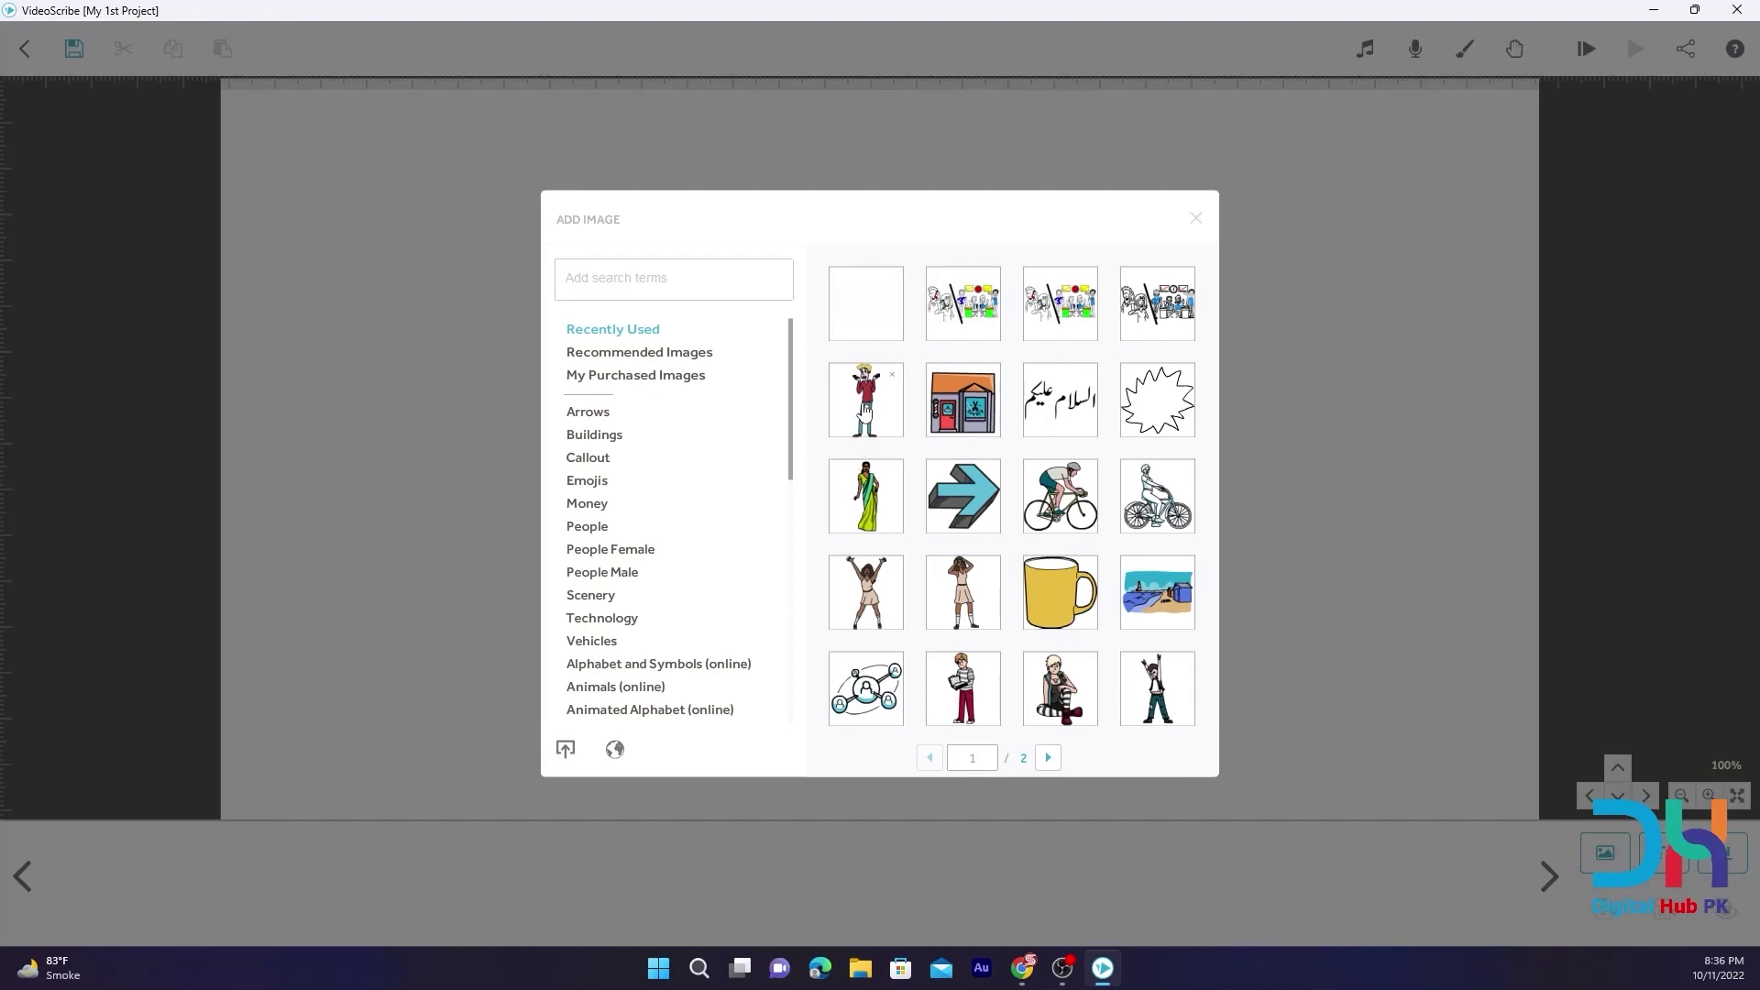
left_click(857, 405)
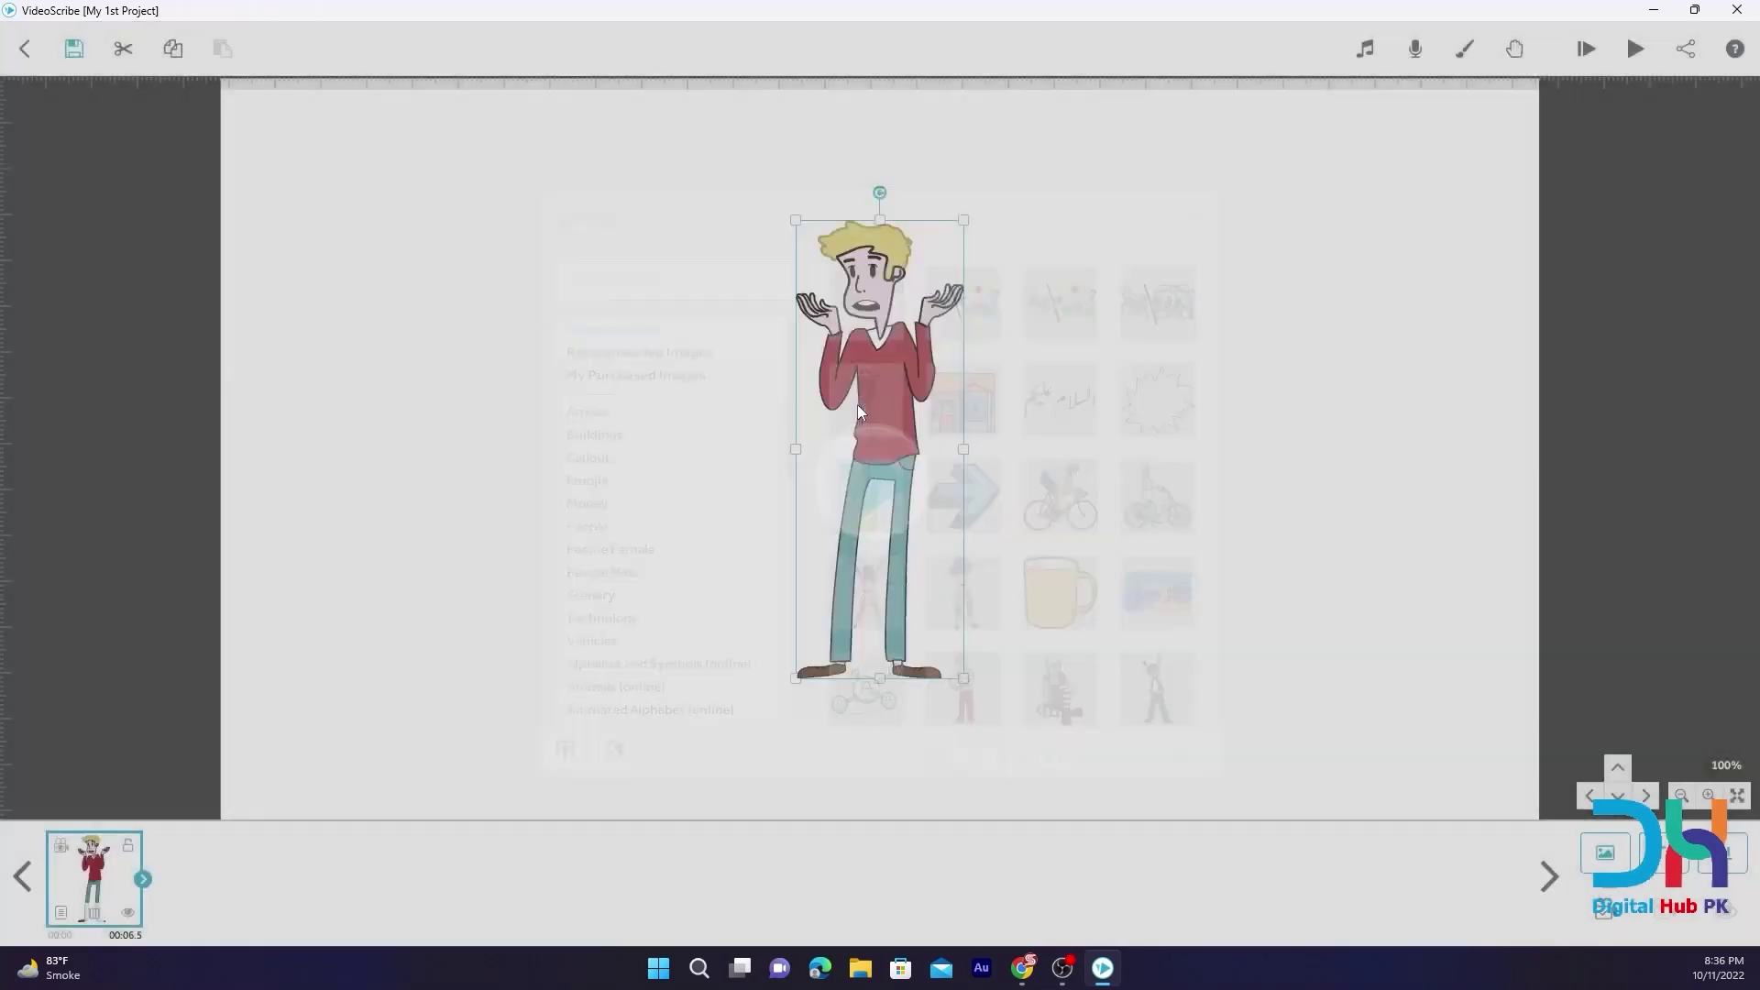
Look over the share and download options, including the logo file chooser and the video file settings
left_click(1687, 49)
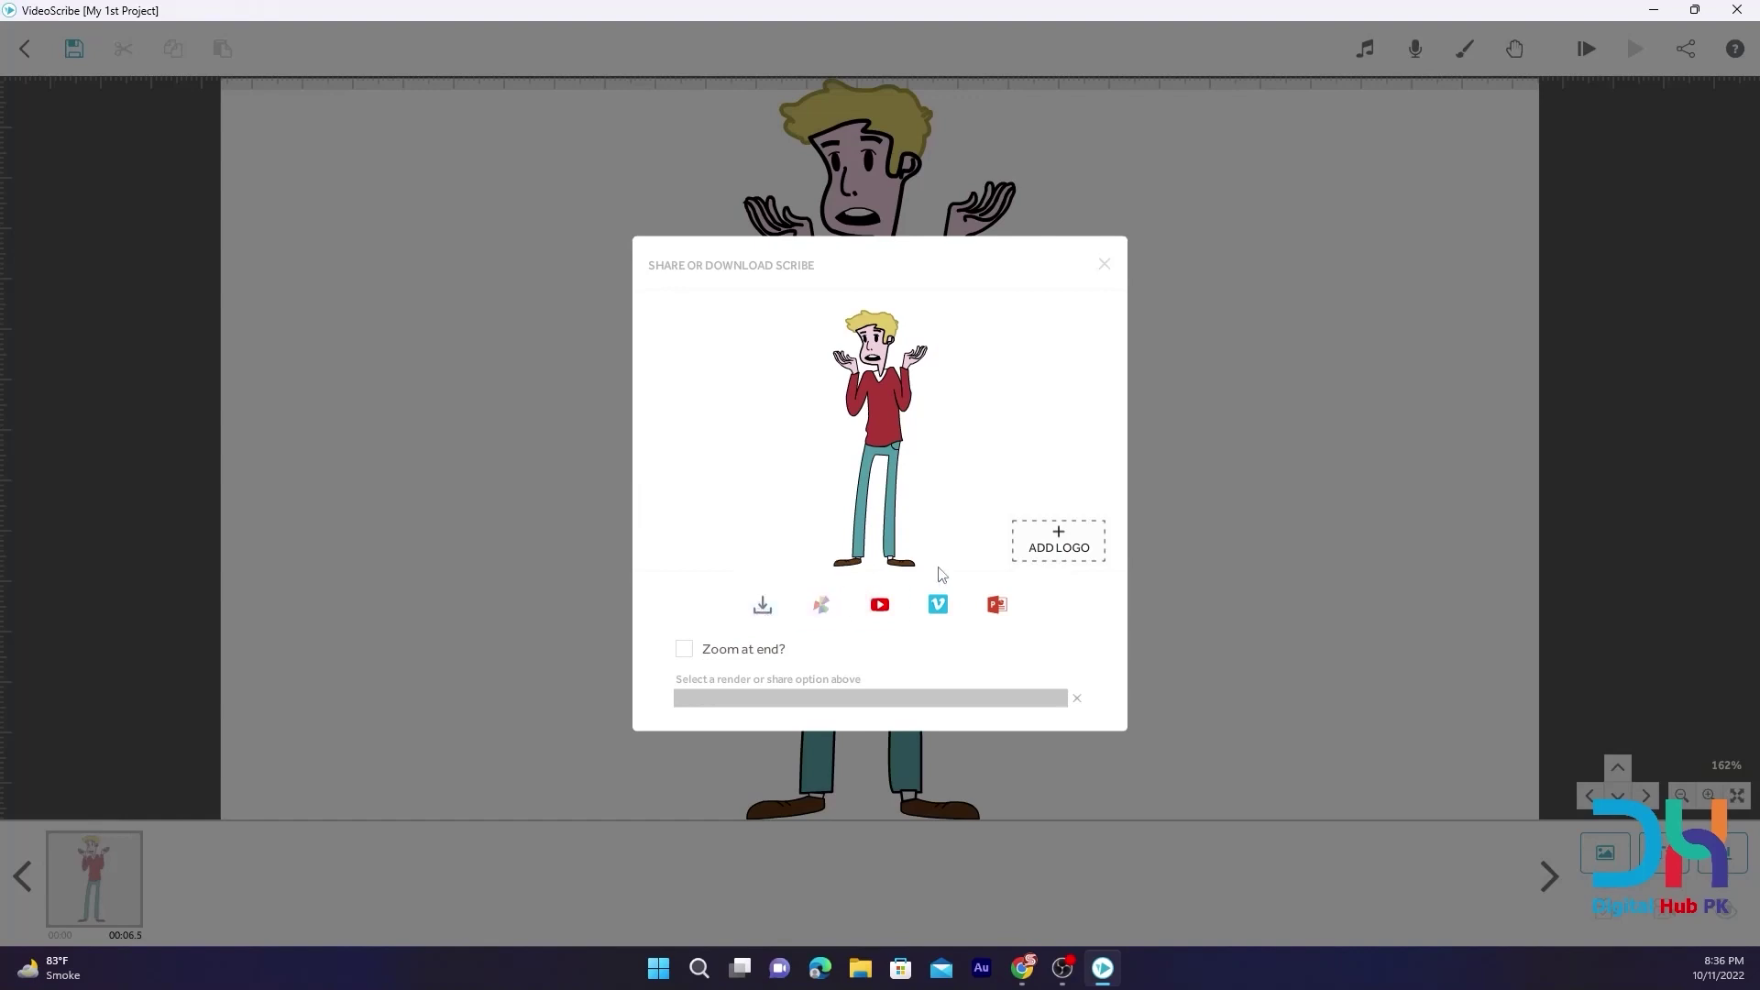
left_click(1058, 545)
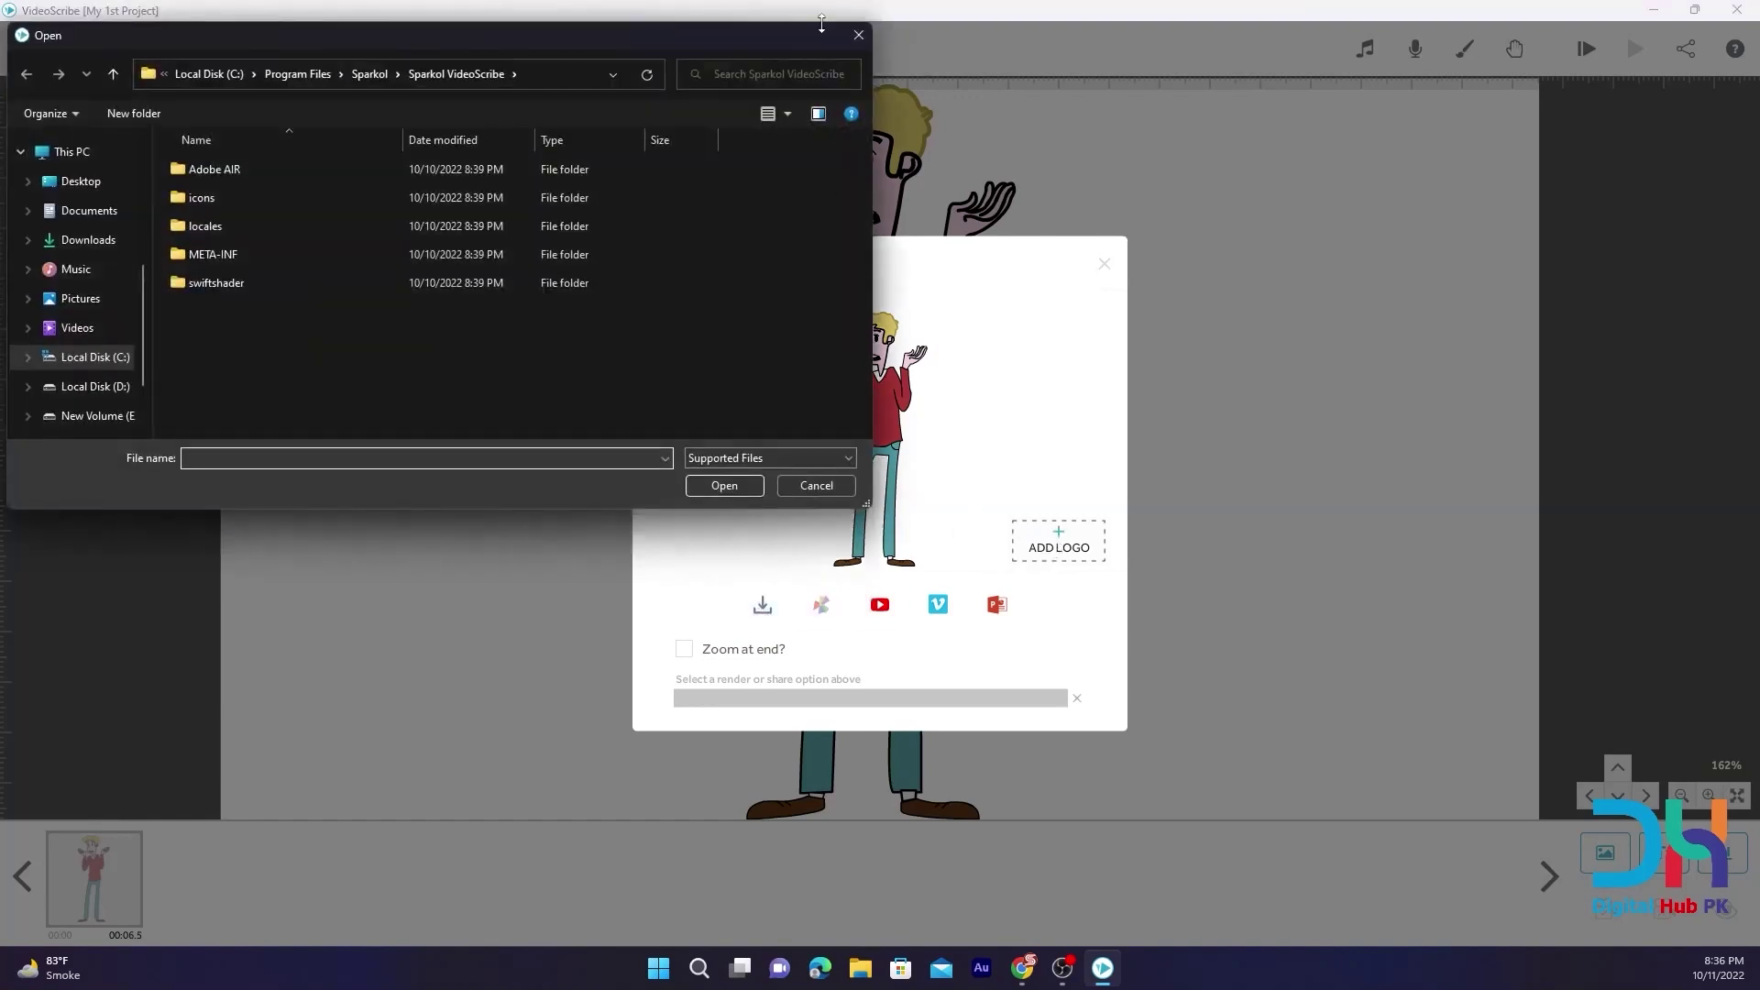
left_click(858, 35)
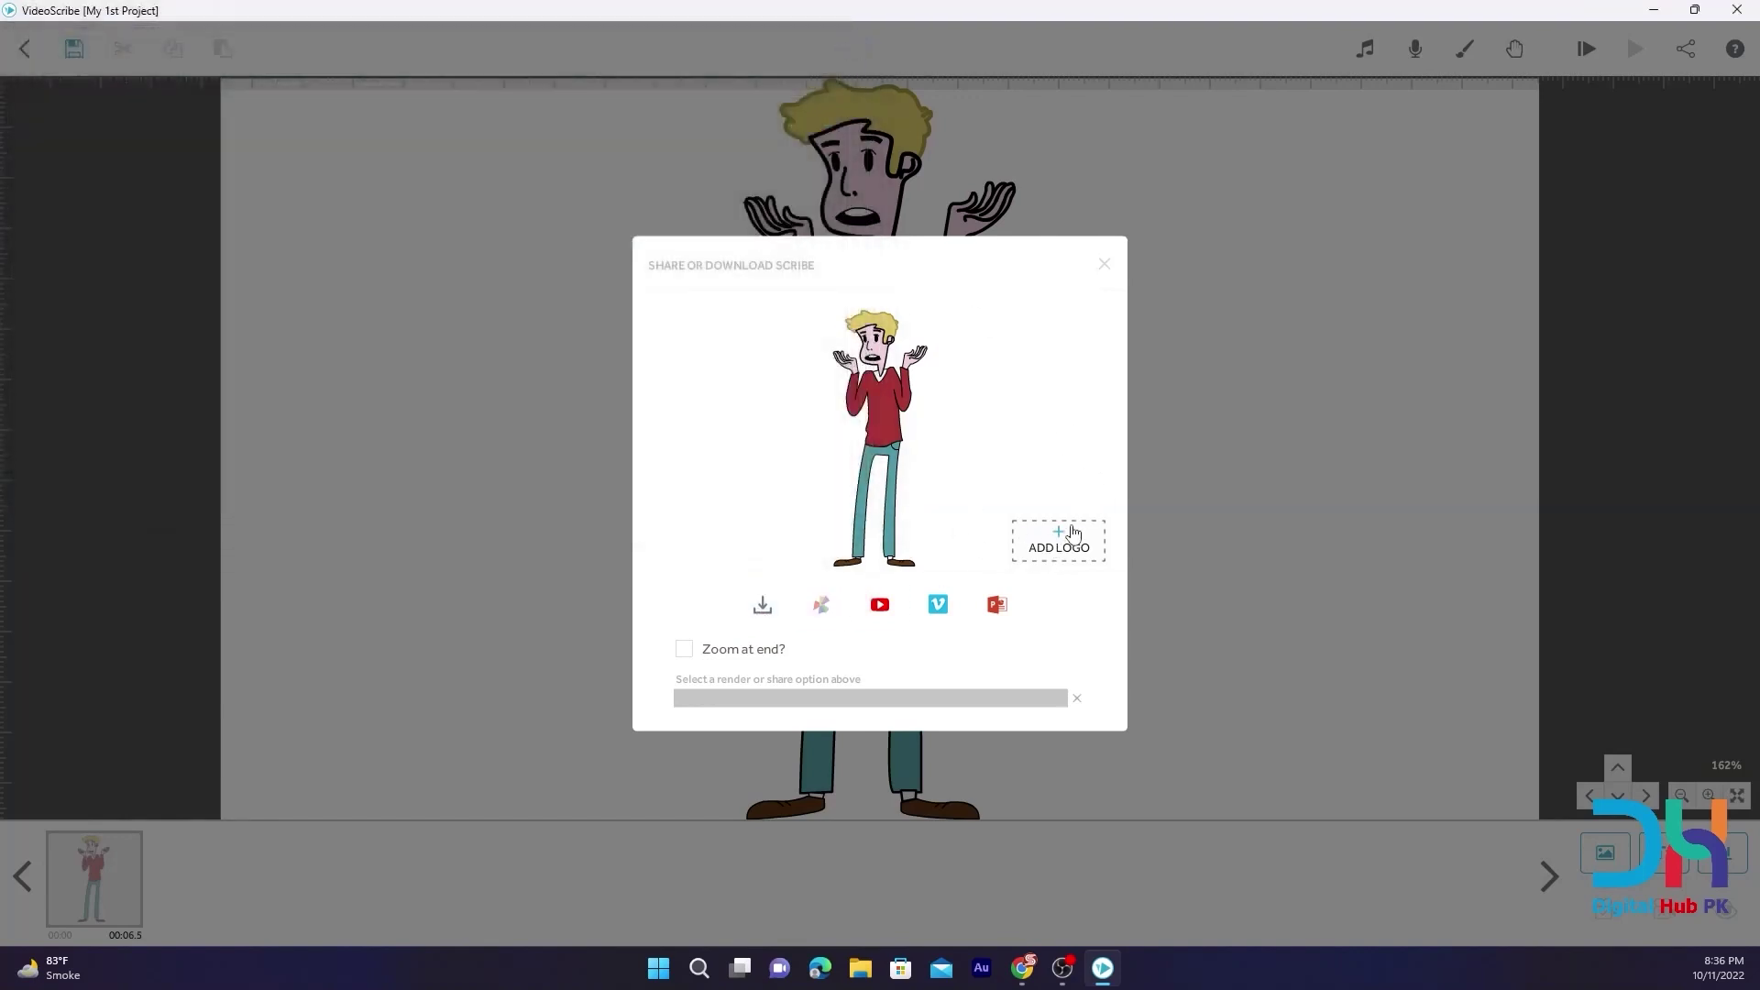
left_click(761, 614)
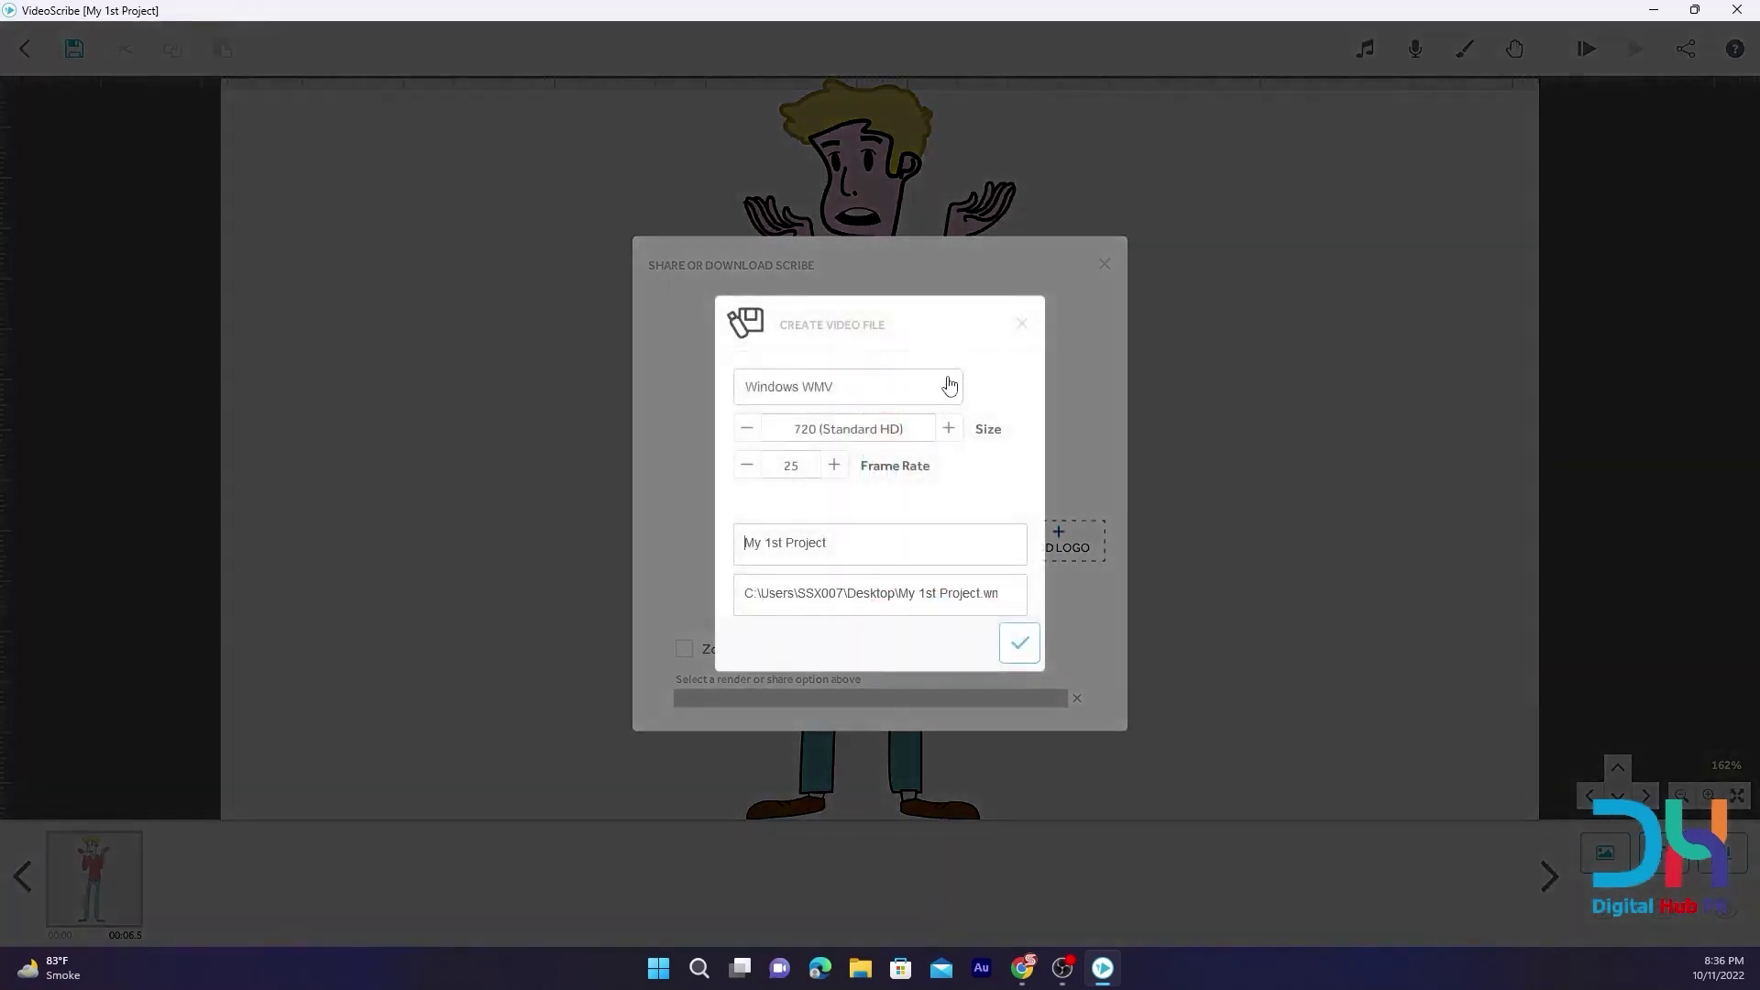
left_click(1023, 327)
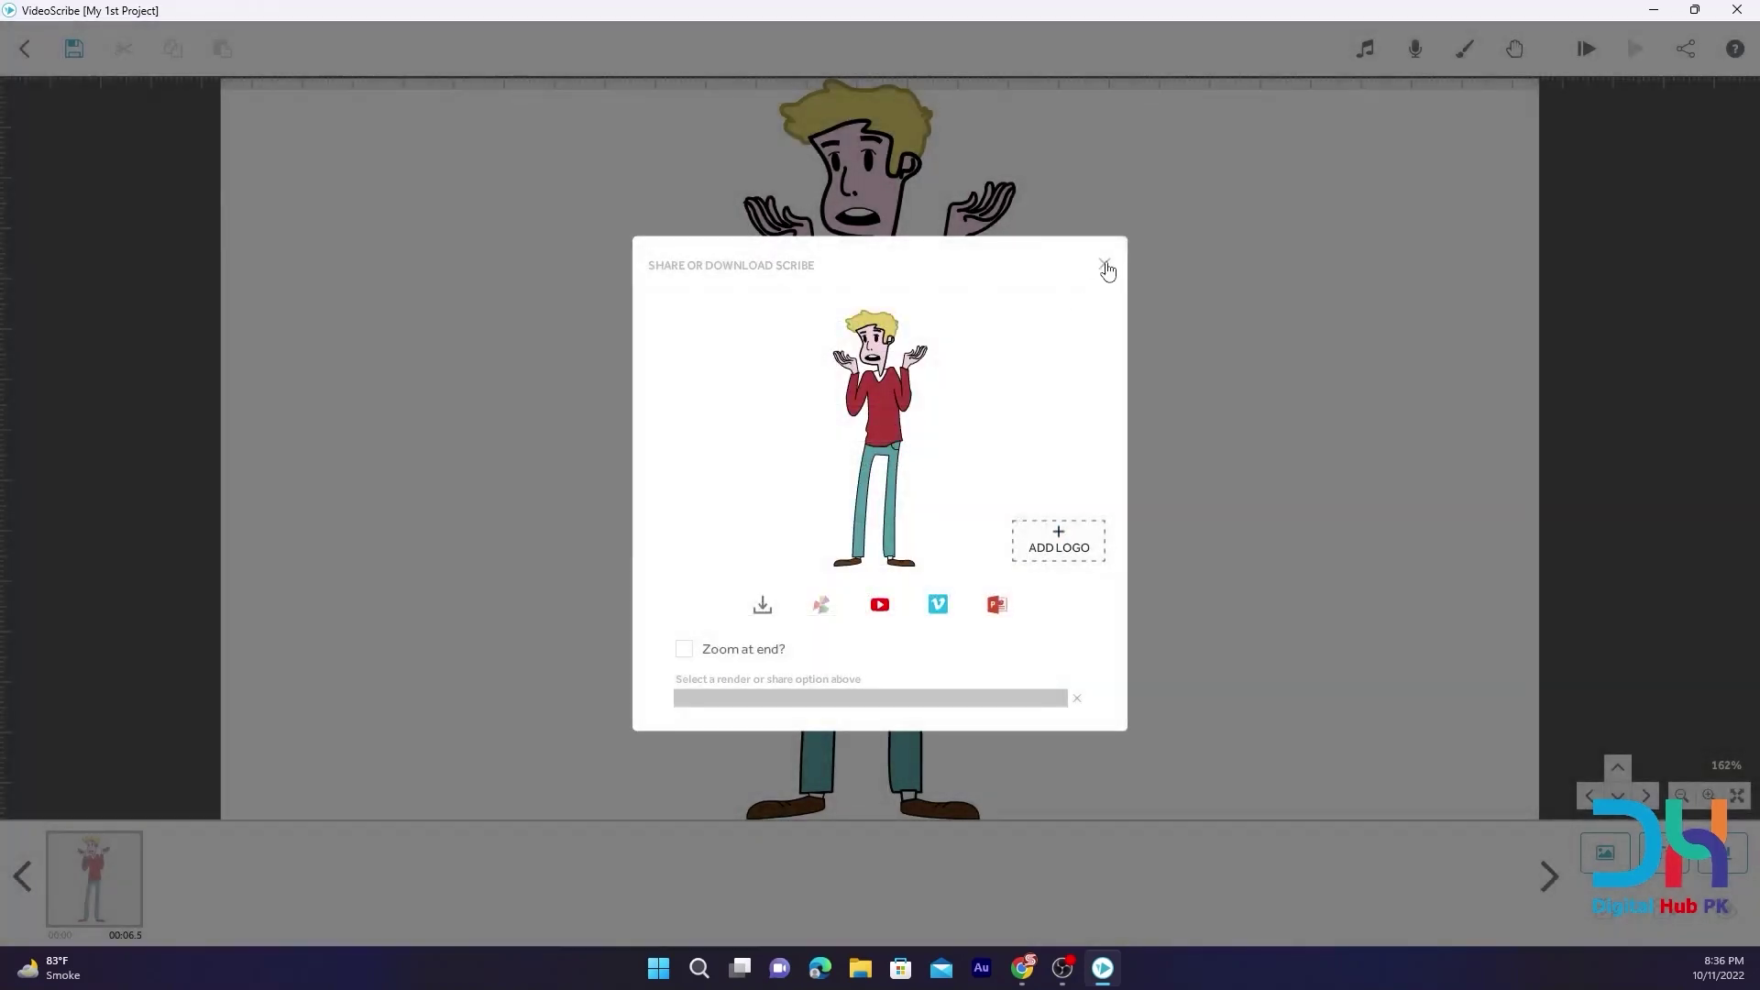
left_click(1105, 266)
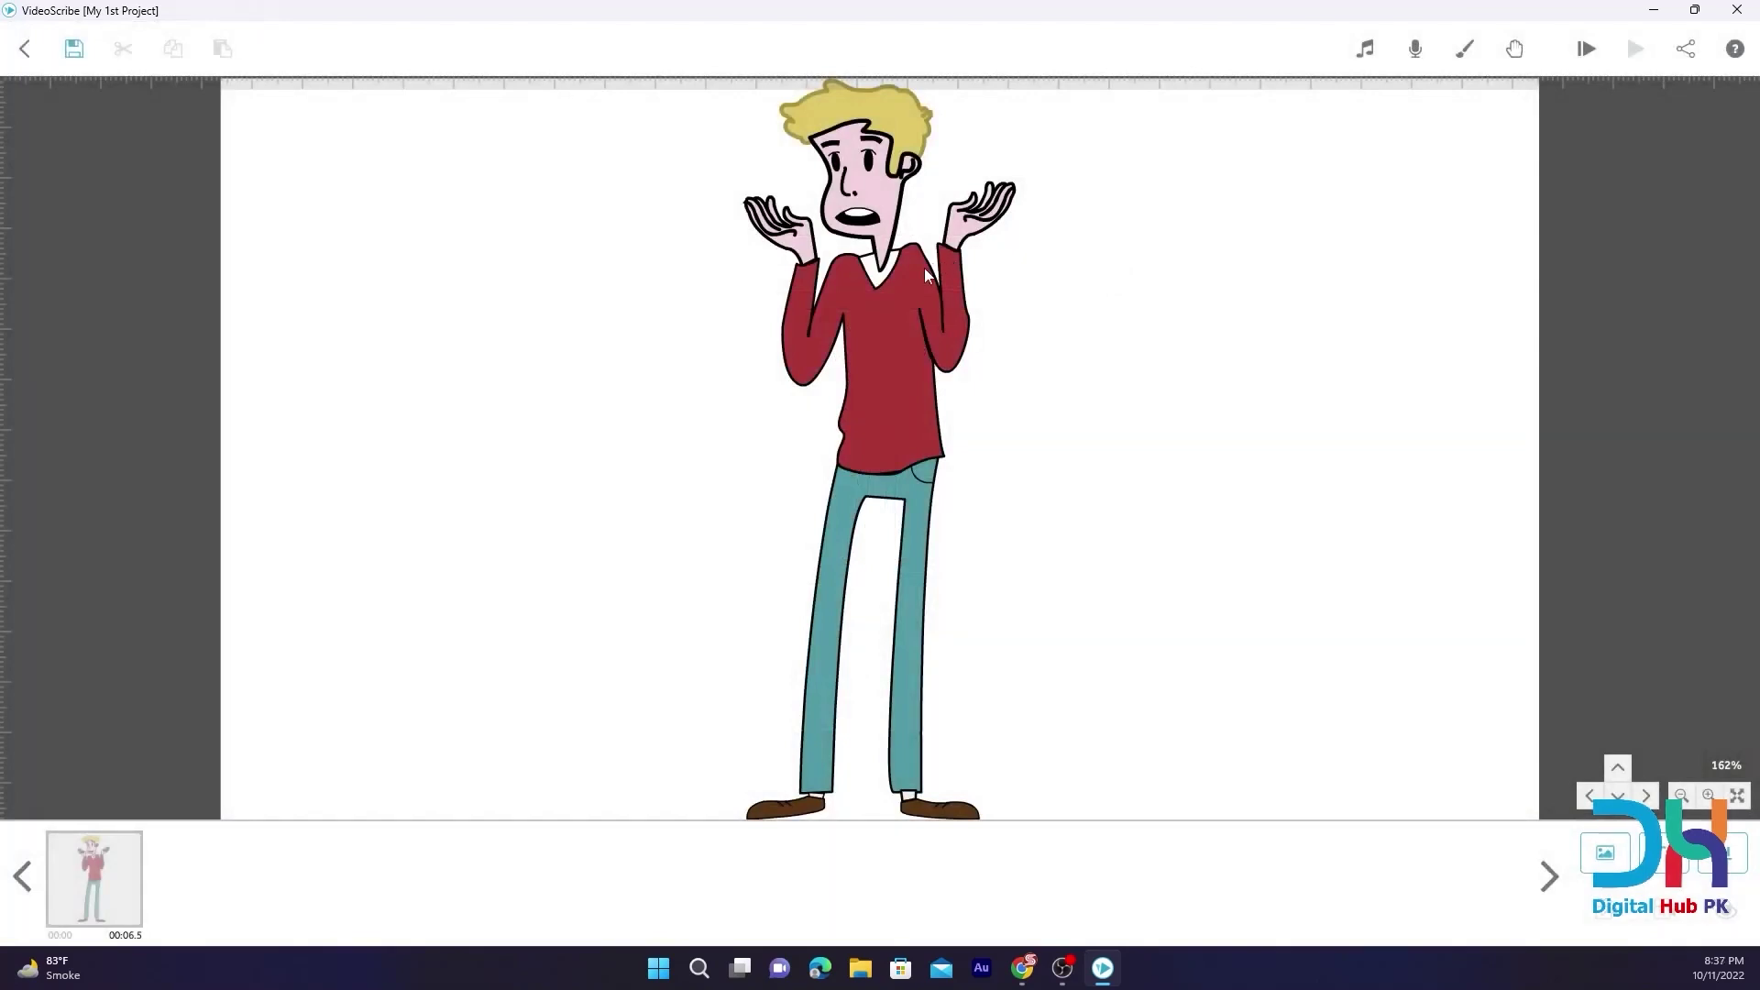
Open the video download settings and set the size to 1080 (Full HD) and the frame rate to 30
left_click(1687, 47)
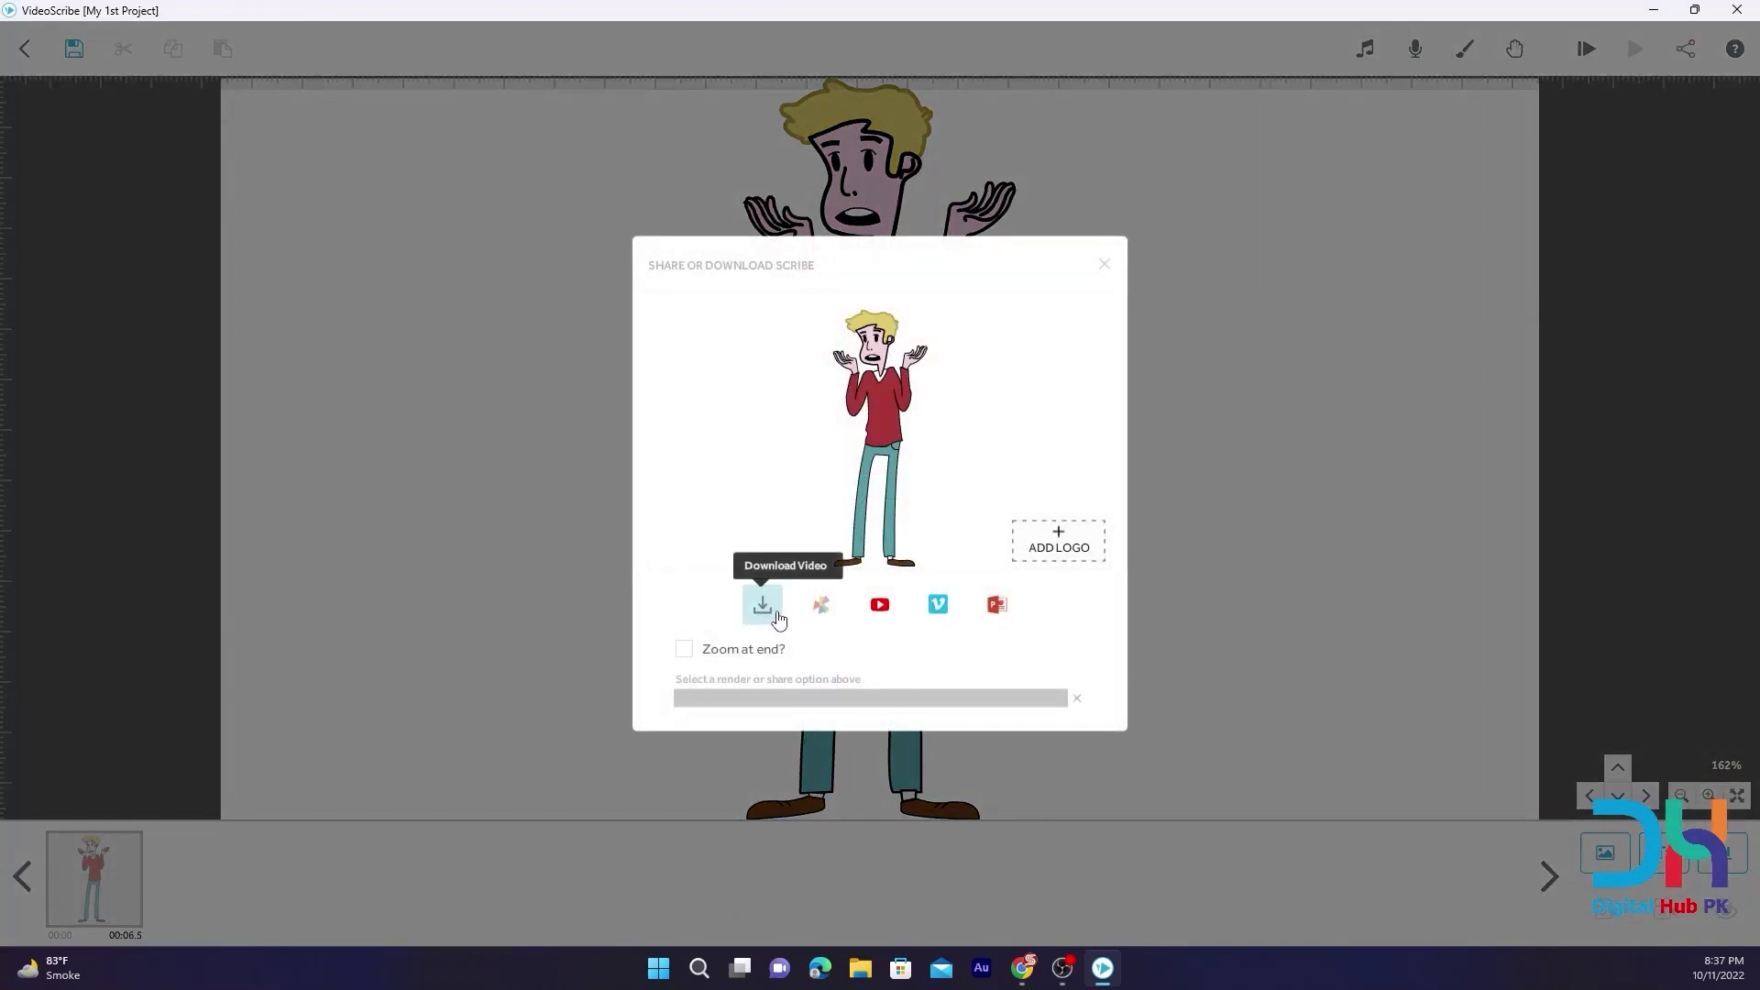
left_click(778, 621)
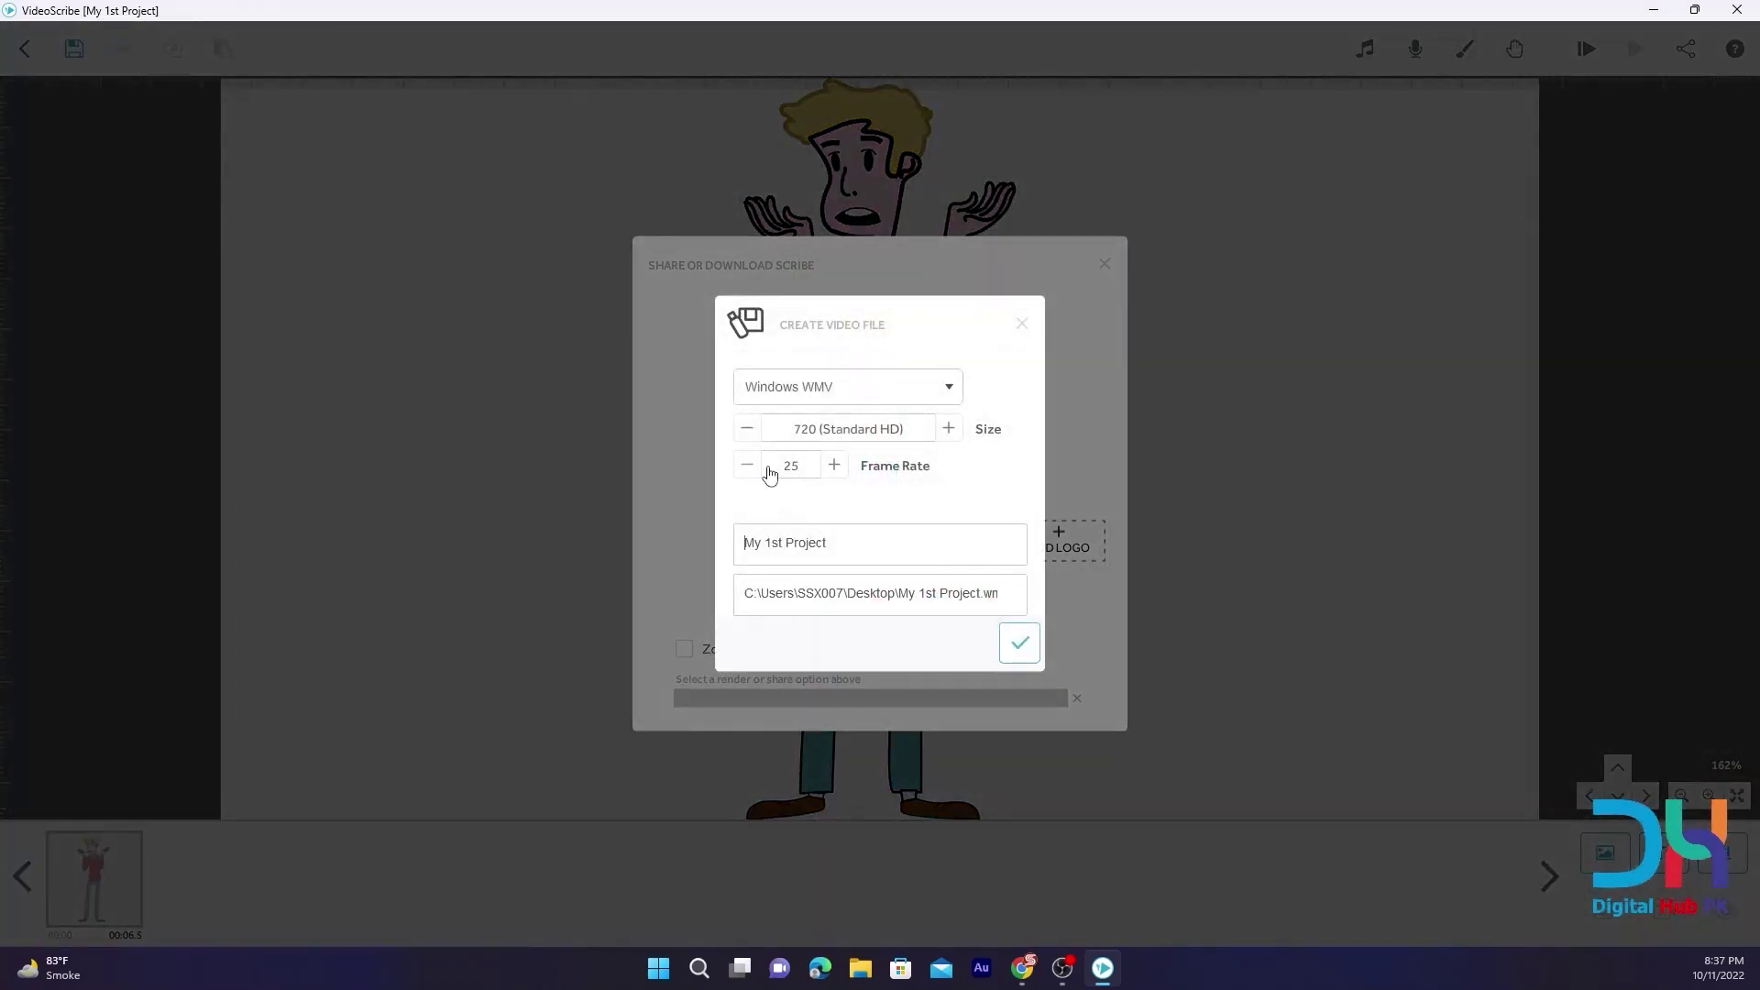
left_click(837, 468)
left_click(831, 467)
left_click(948, 429)
left_click(747, 432)
left_click(949, 433)
left_click(748, 440)
left_click(747, 440)
left_click(748, 440)
left_click(747, 440)
Choose Windows WMV as the video format and set the frame rate to 30
left_click(880, 391)
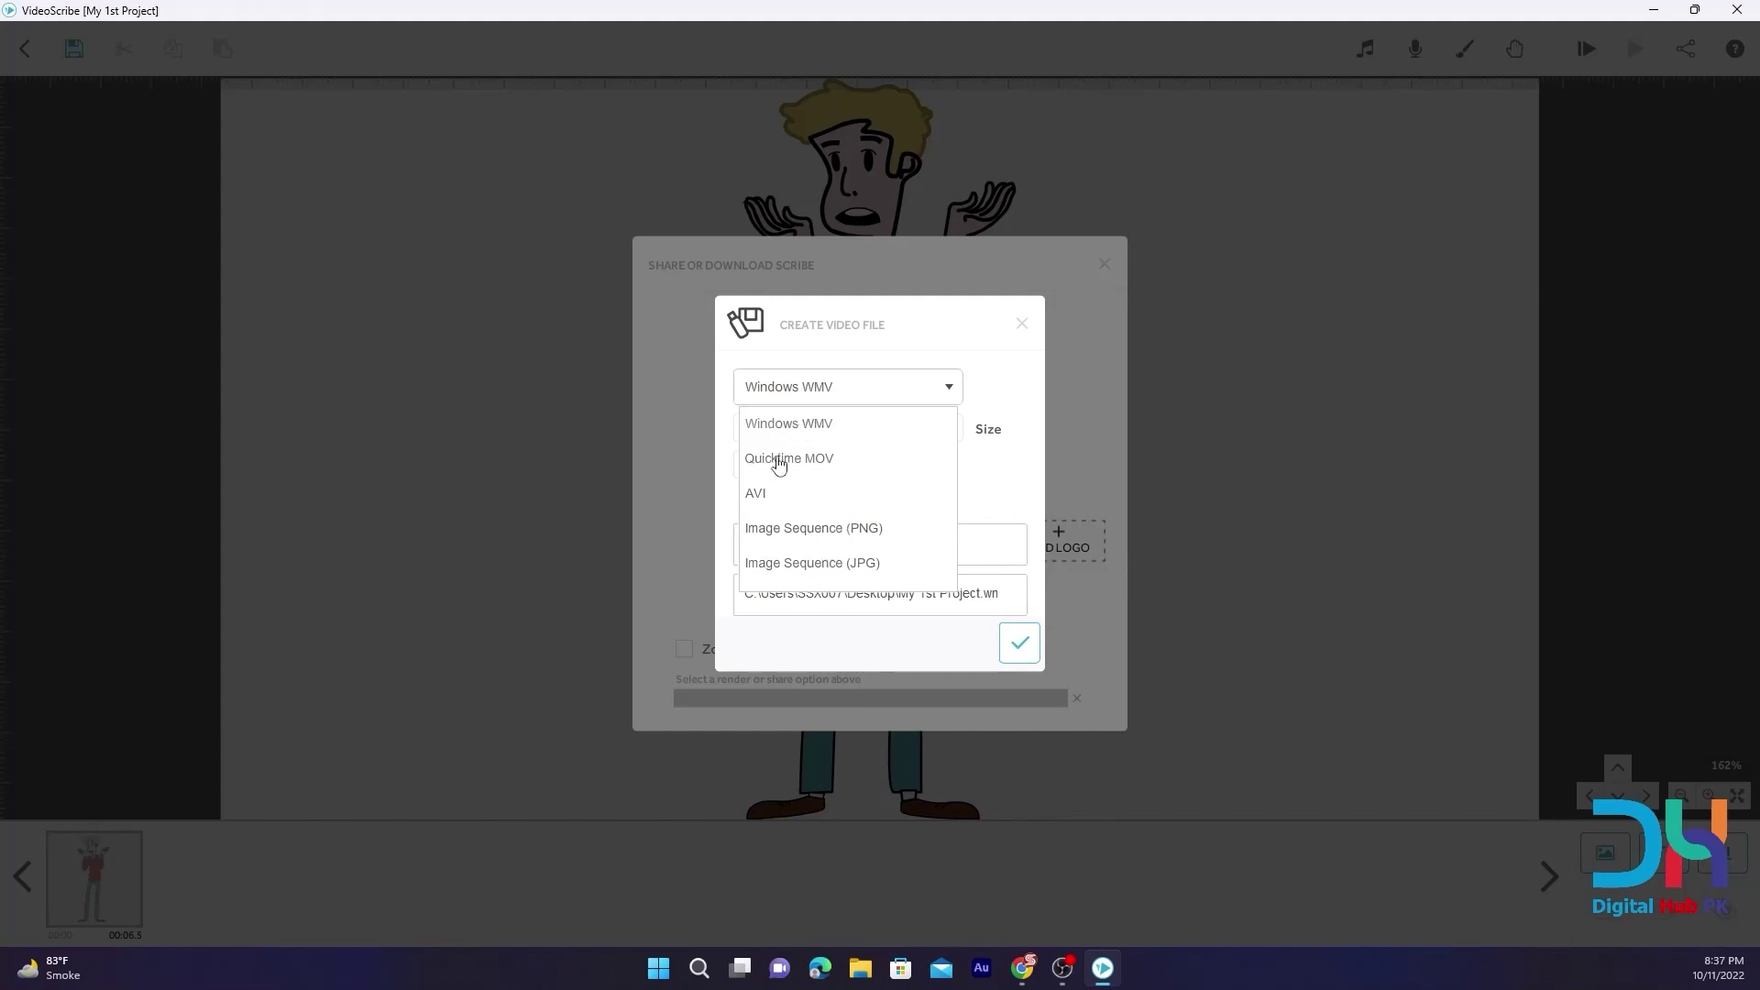
left_click(838, 428)
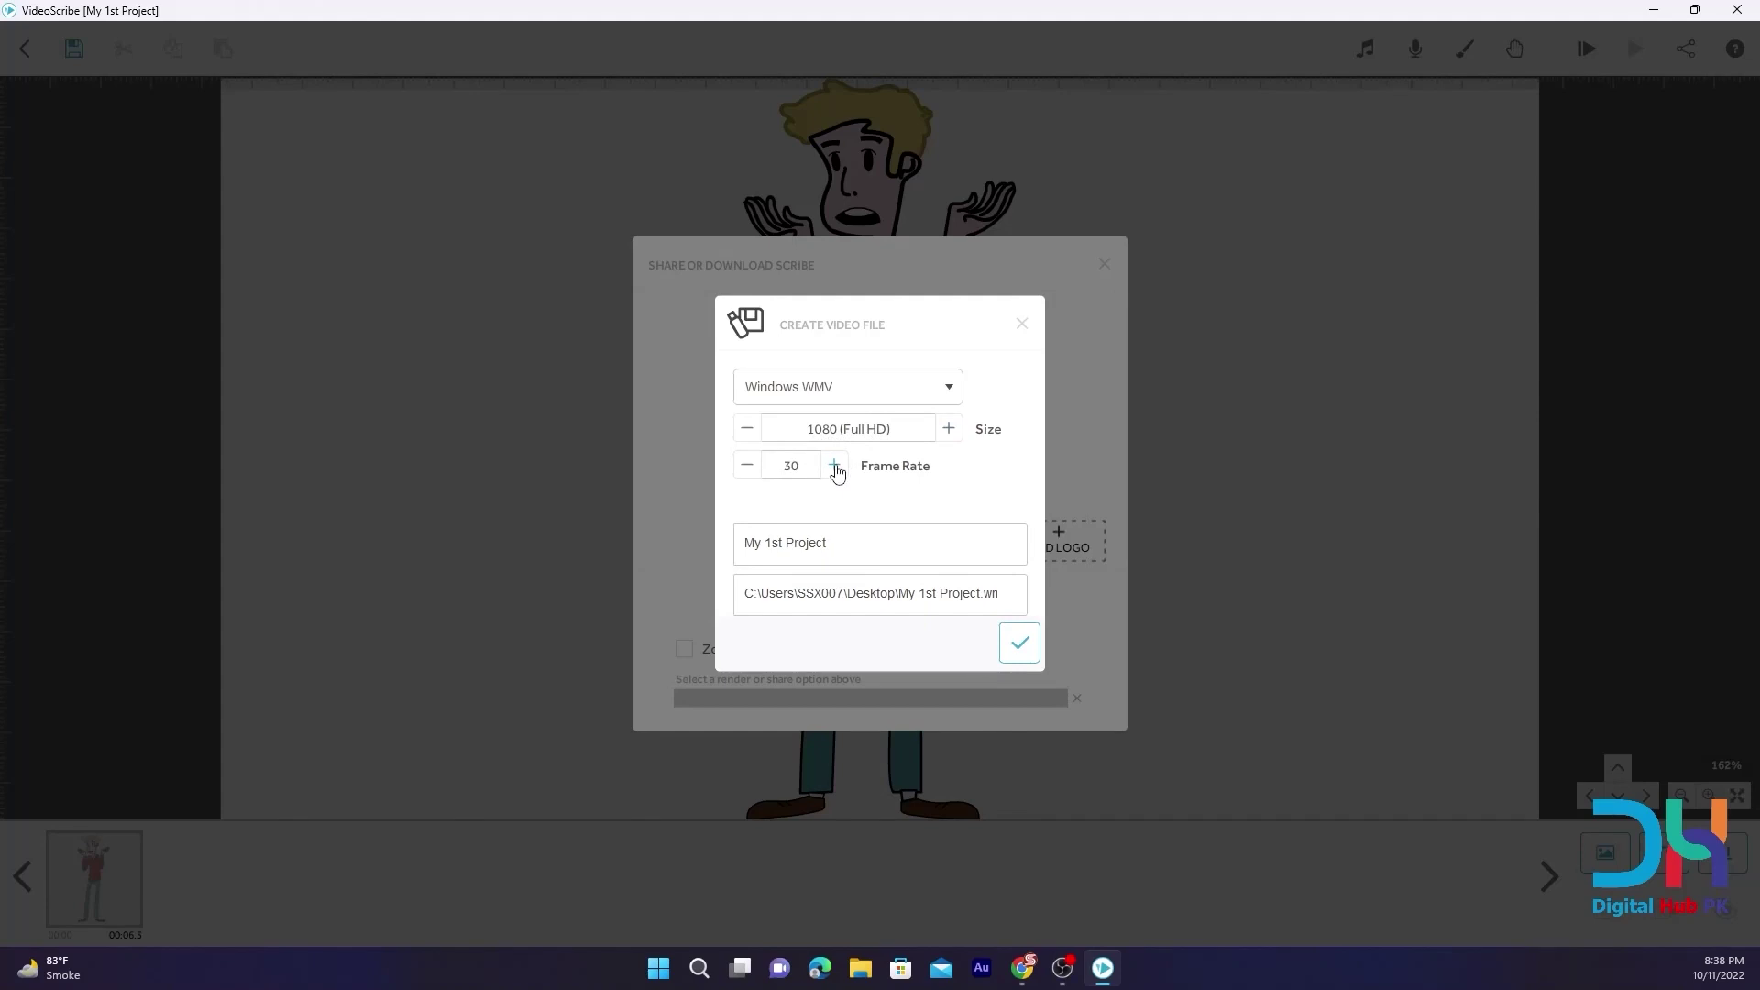
left_click(746, 466)
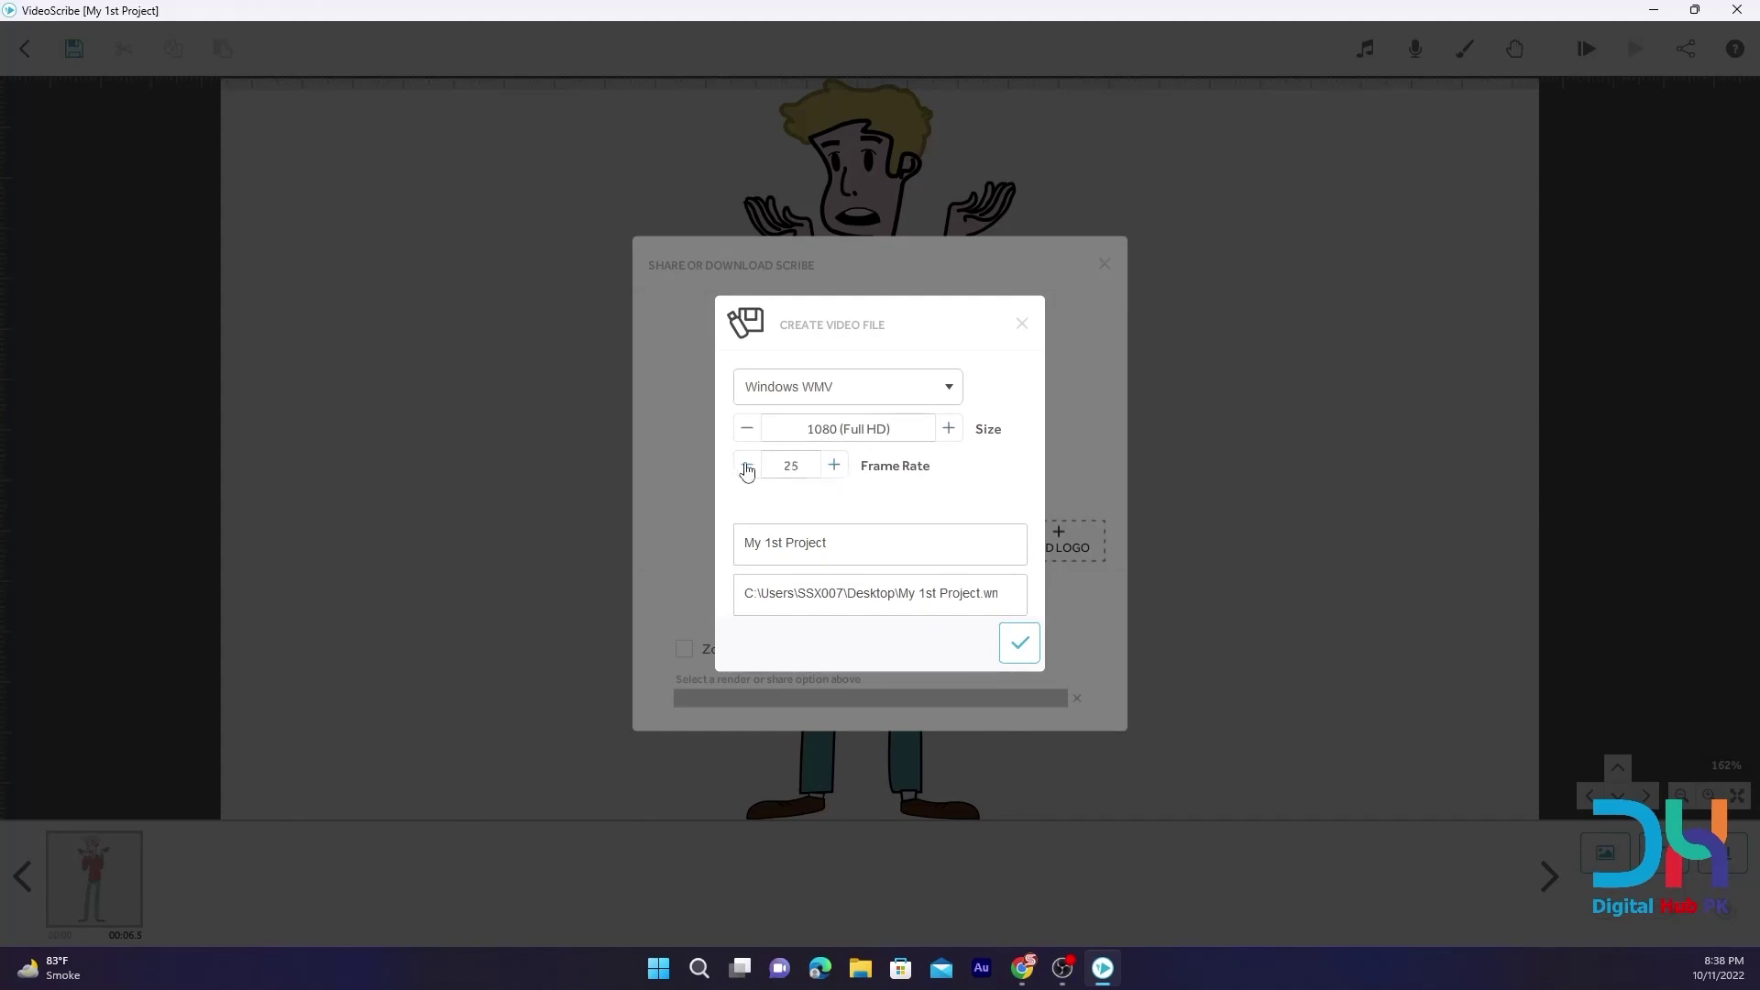
left_click(834, 467)
Review the video file name and the output location chooser's Downloads, Documents and Desktop folders, leaving the share and download settings without exporting
left_click_drag(870, 541, 724, 545)
left_click(833, 544)
left_click(998, 600)
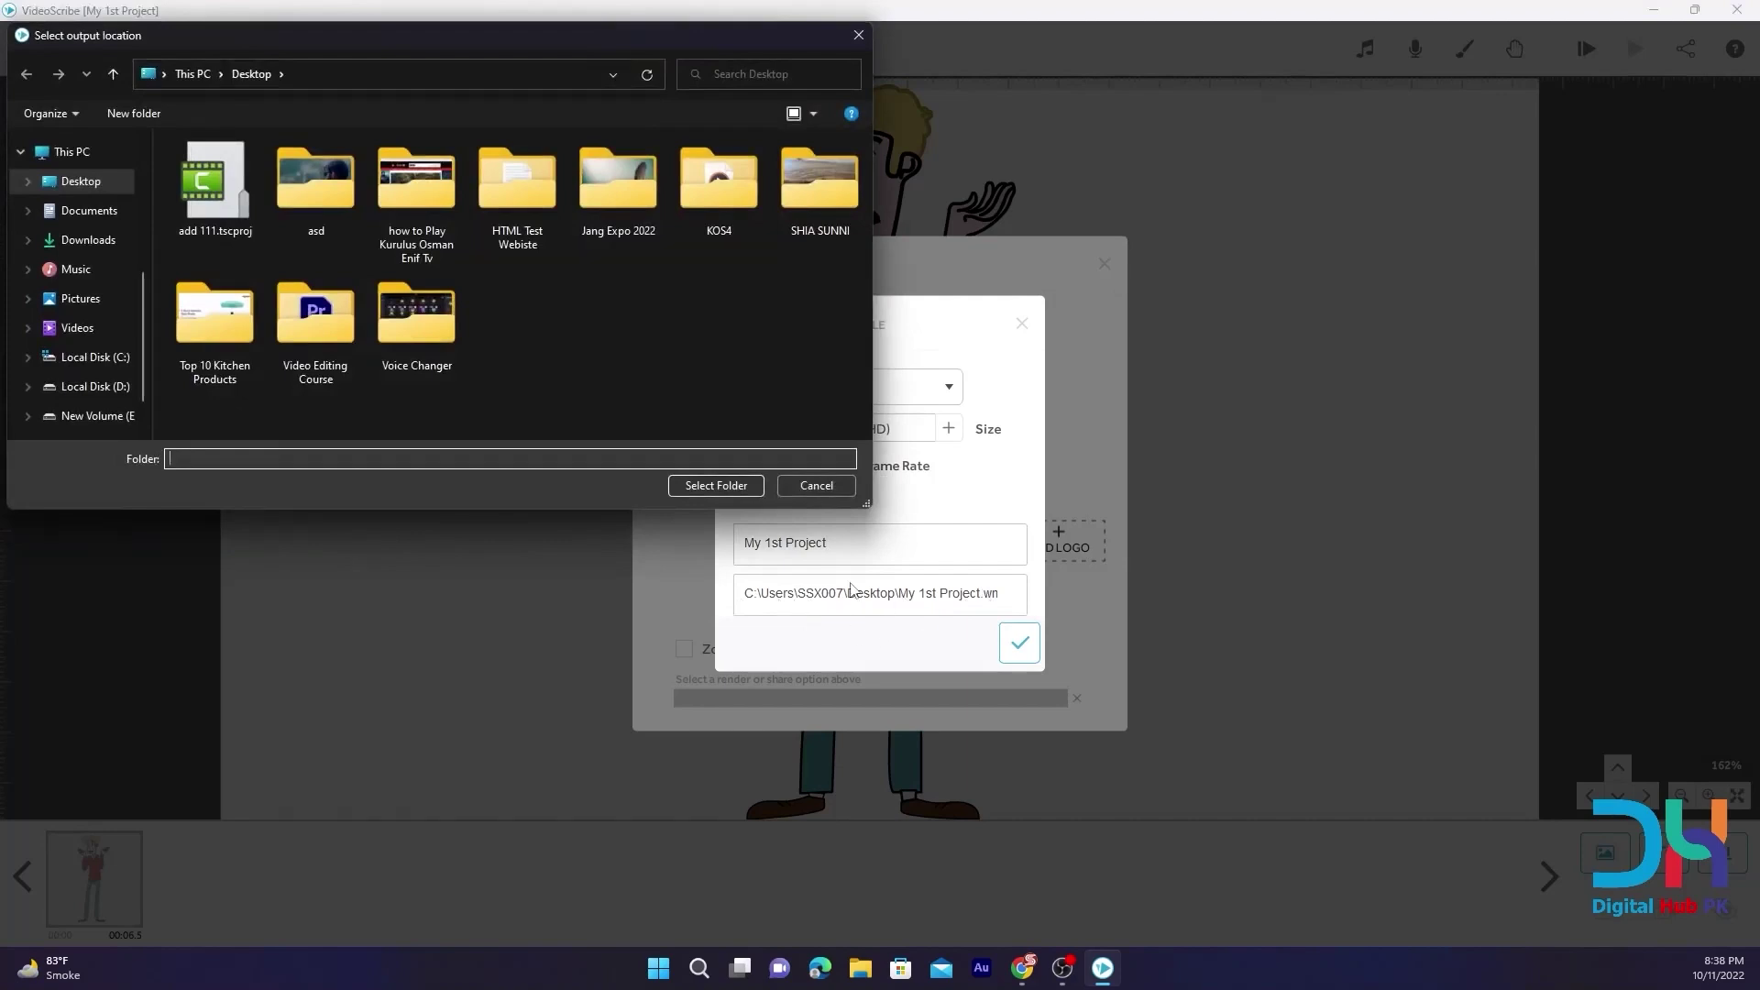
scroll(73, 193, "up", 1)
scroll(73, 188, "up", 3)
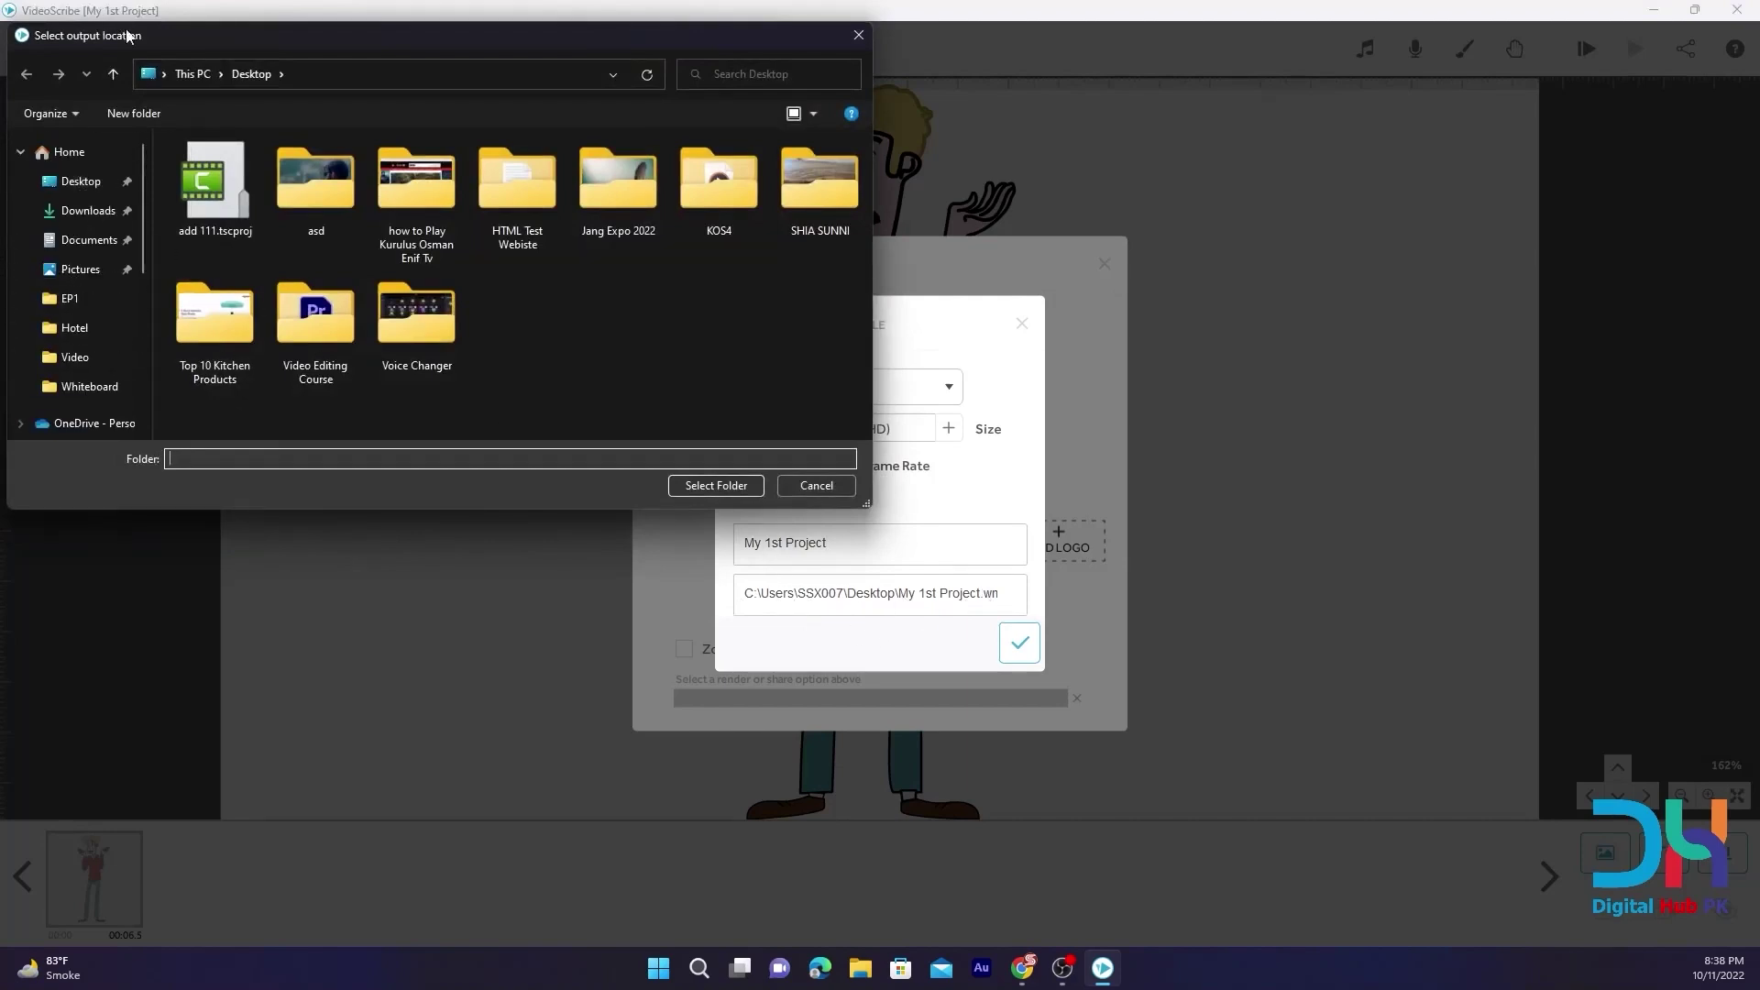
left_click_drag(128, 46, 224, 43)
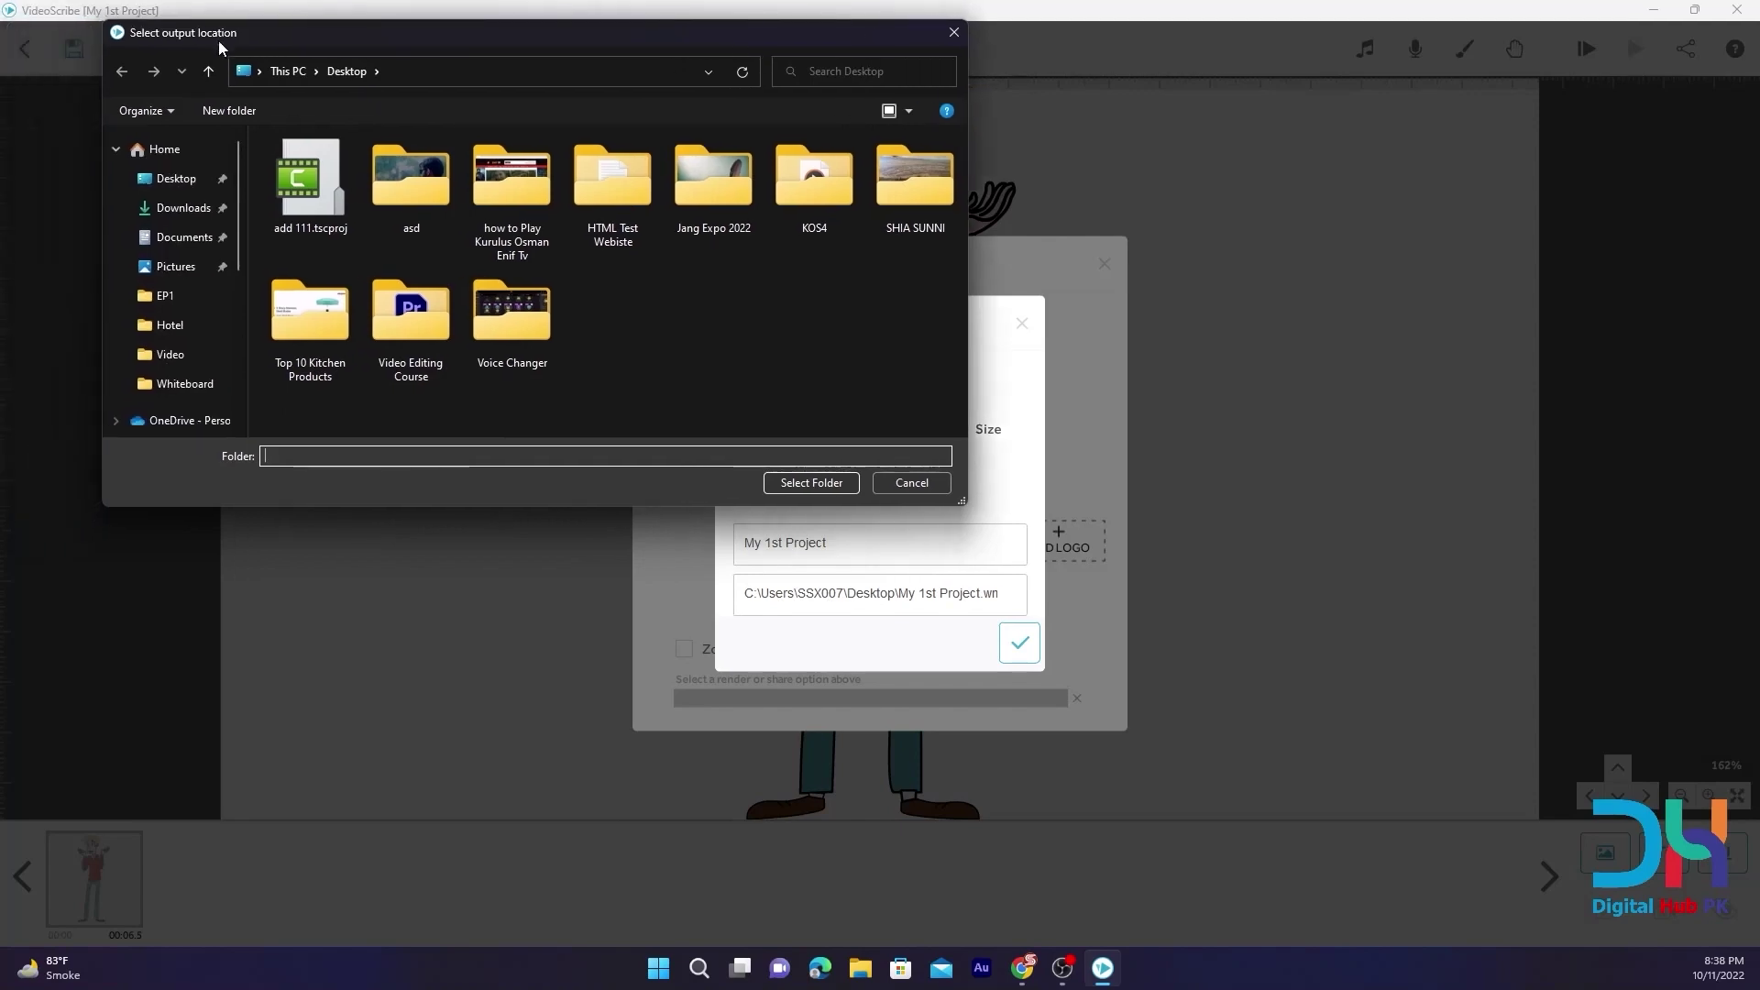
left_click(168, 181)
left_click(176, 209)
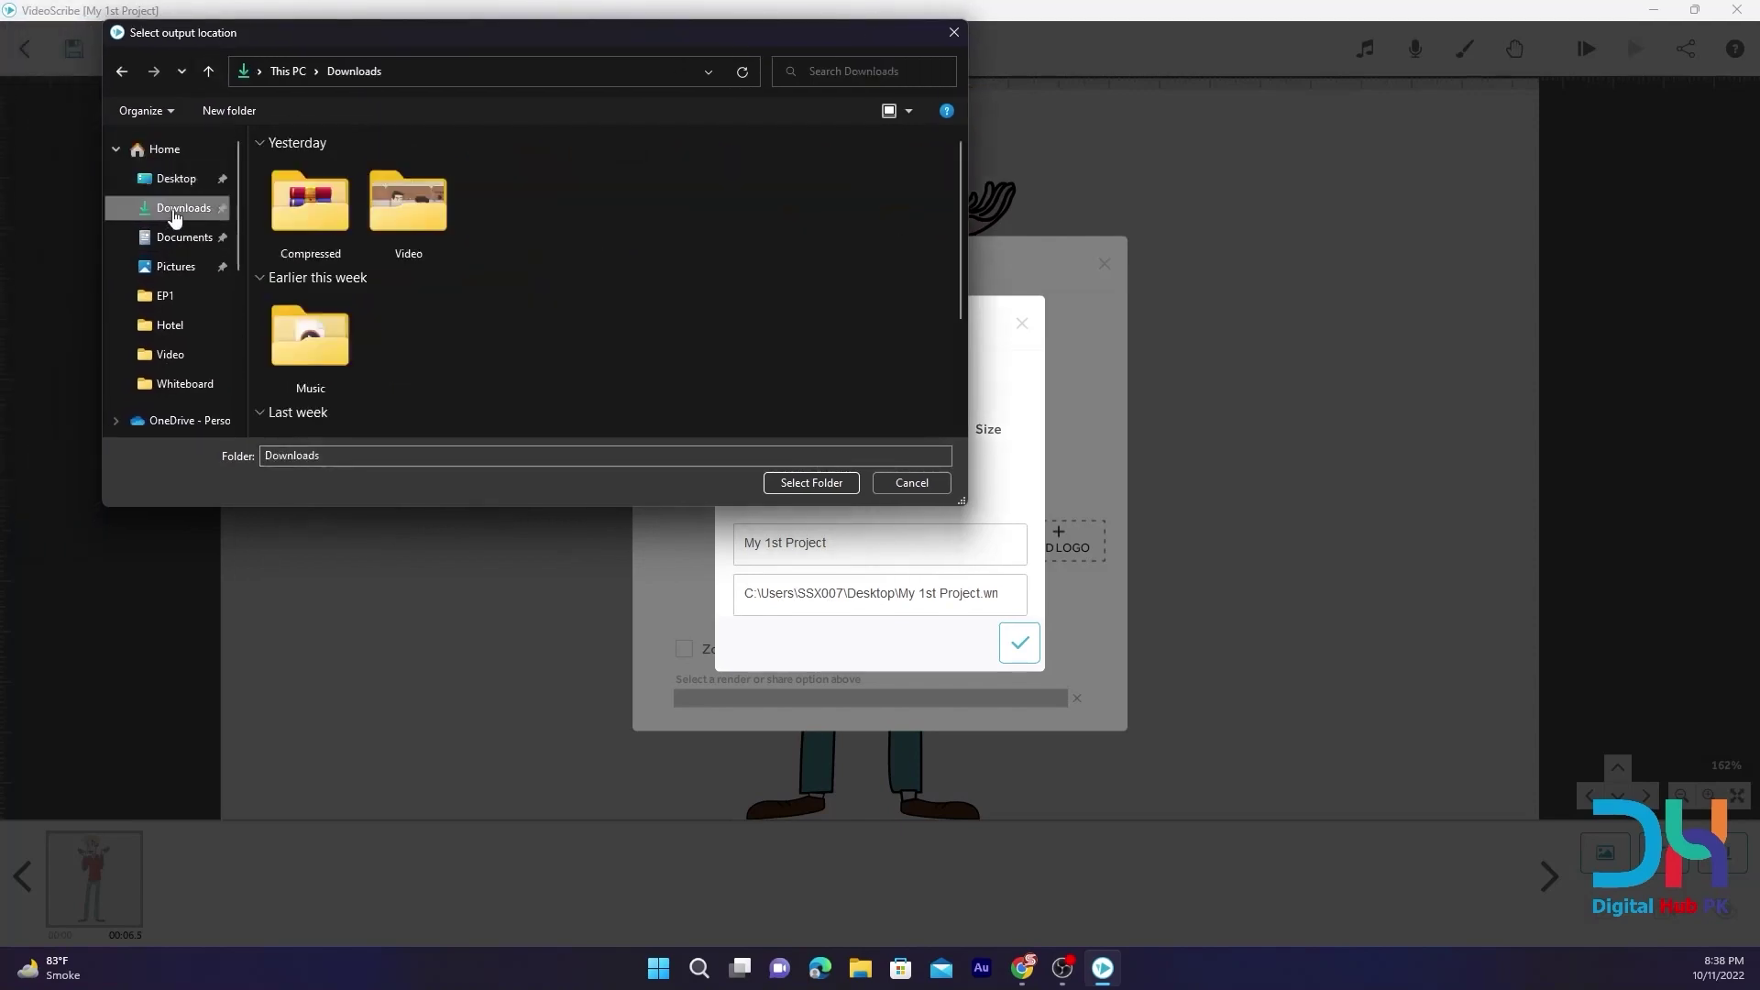
left_click(182, 239)
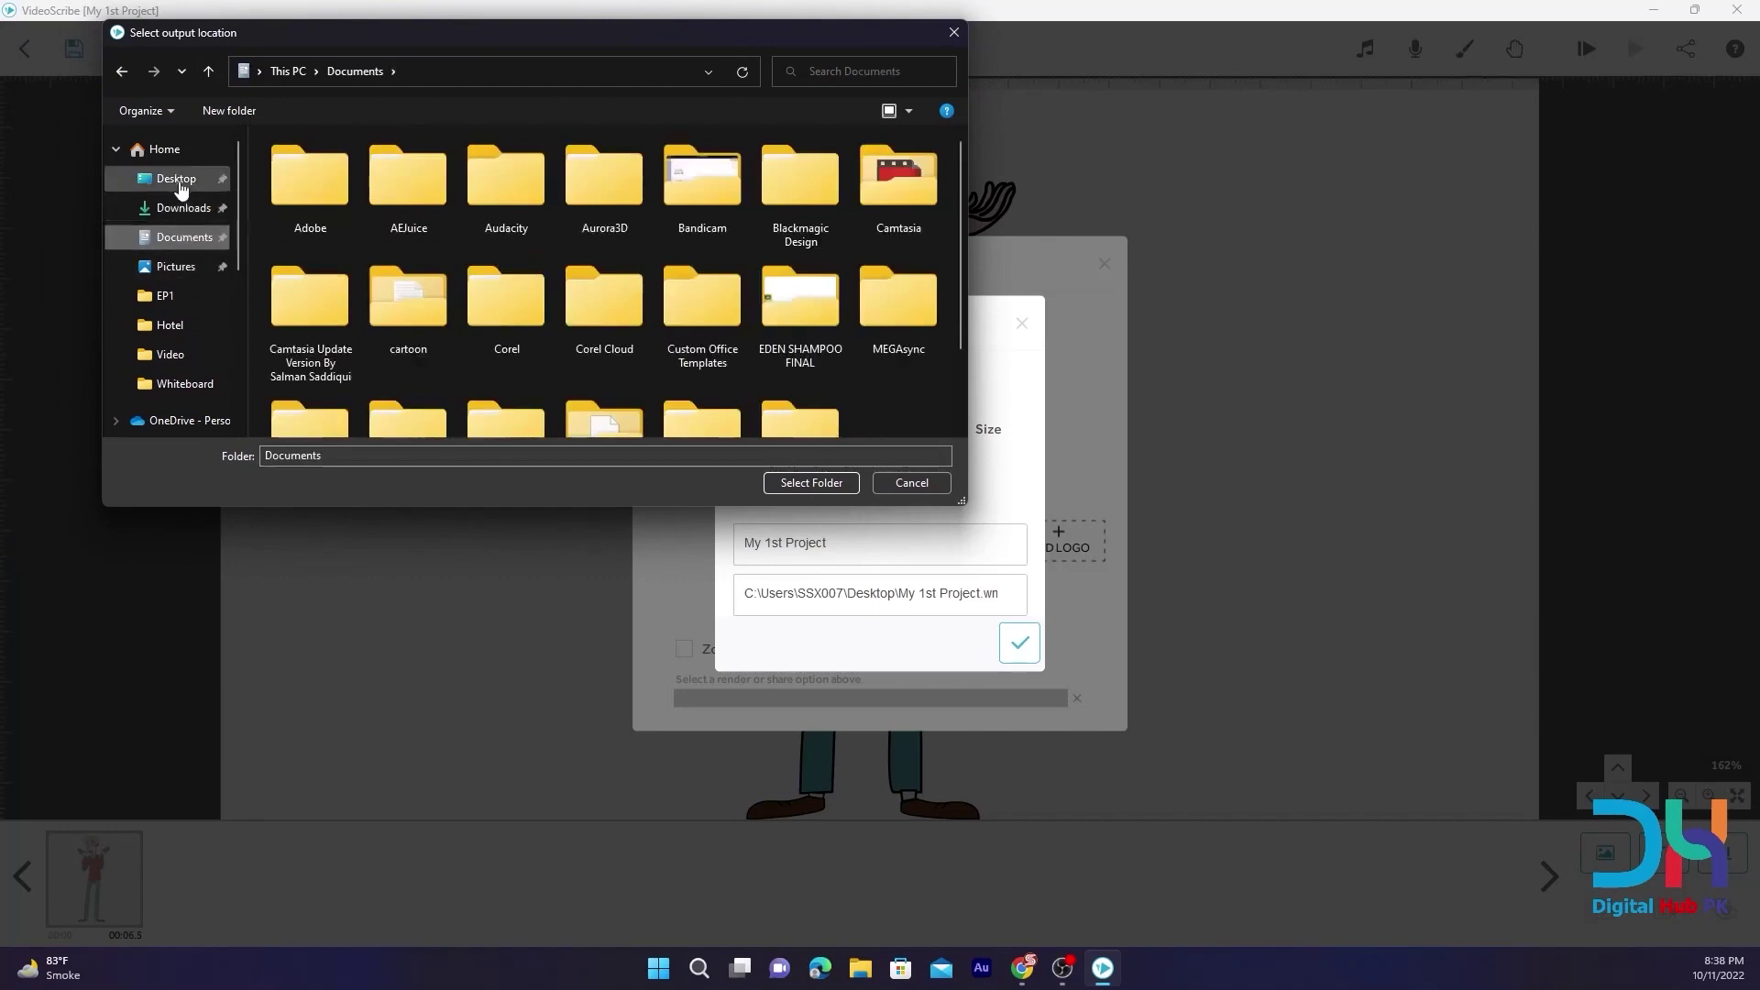
left_click(176, 179)
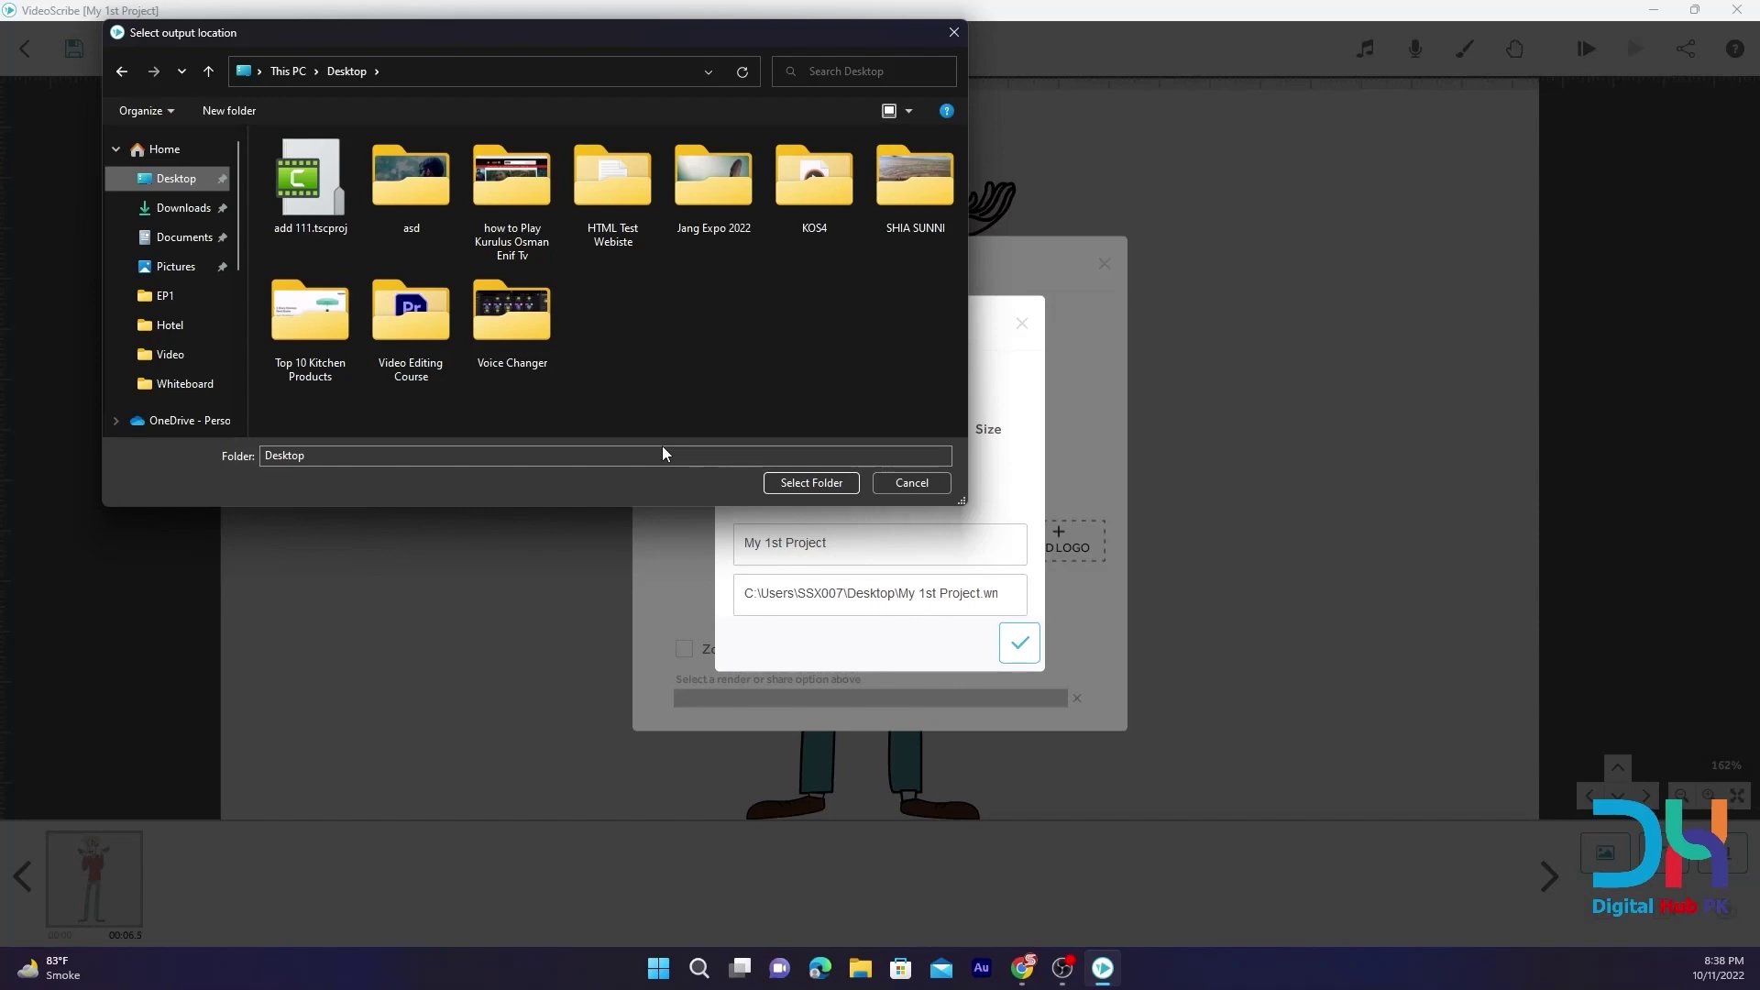
left_click(917, 486)
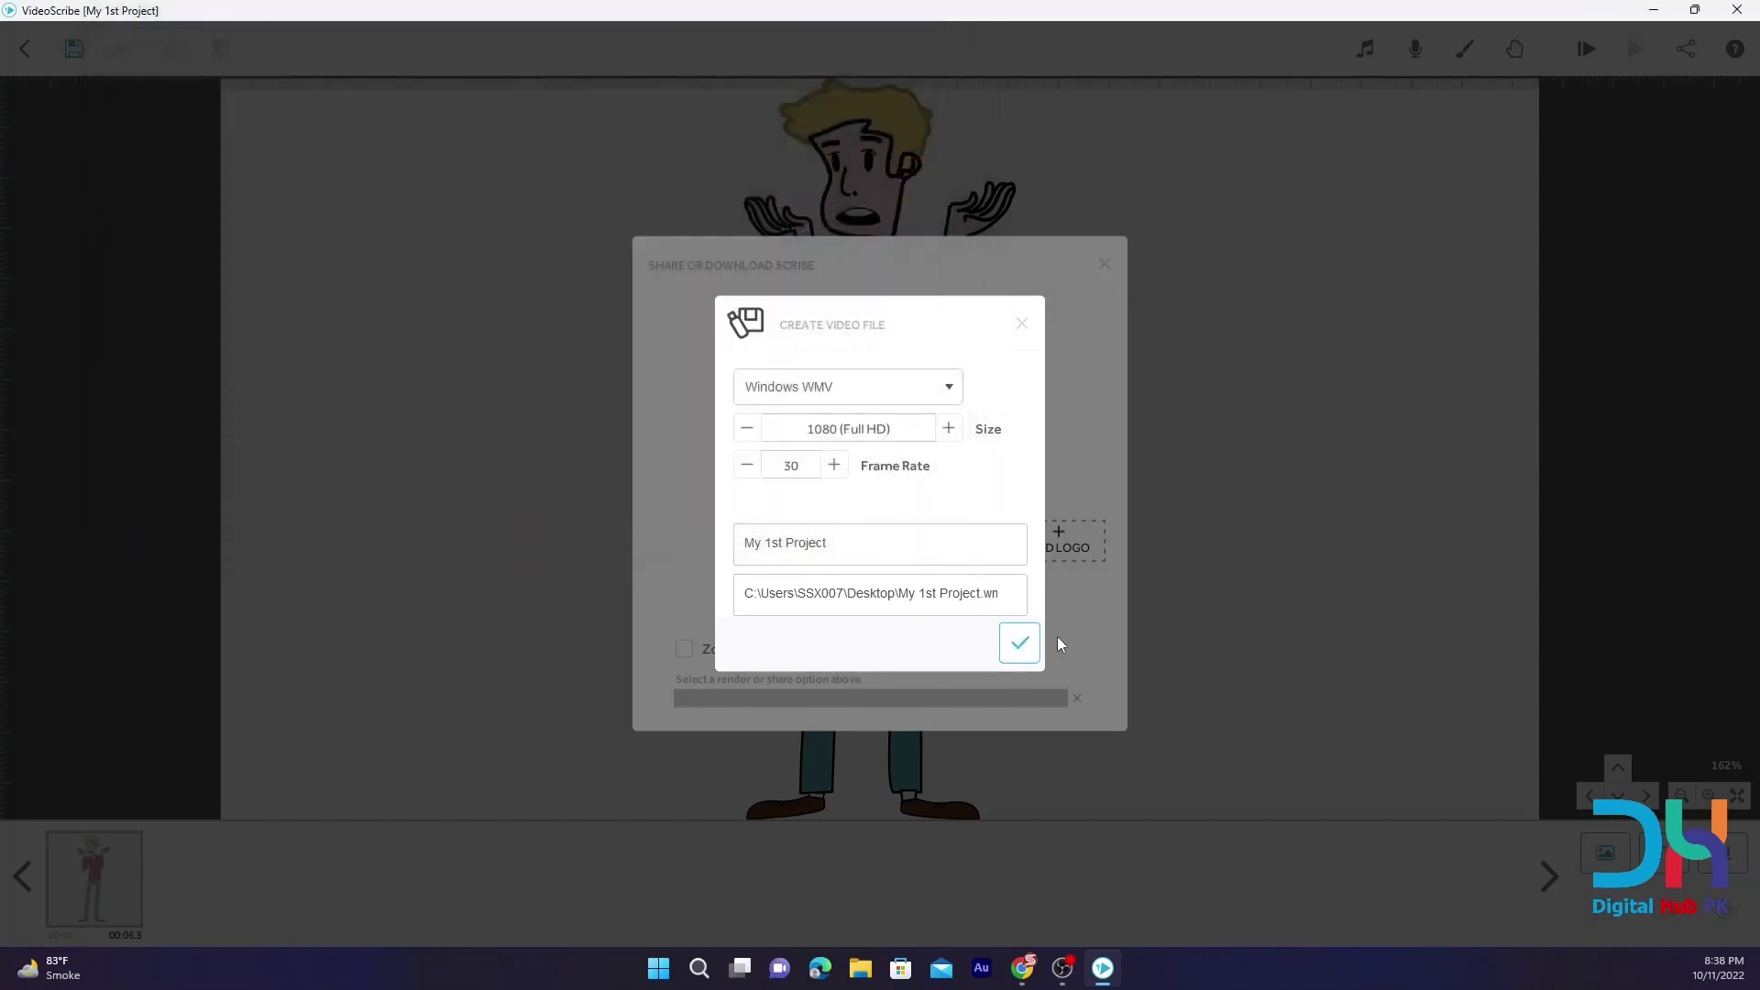
left_click(1023, 326)
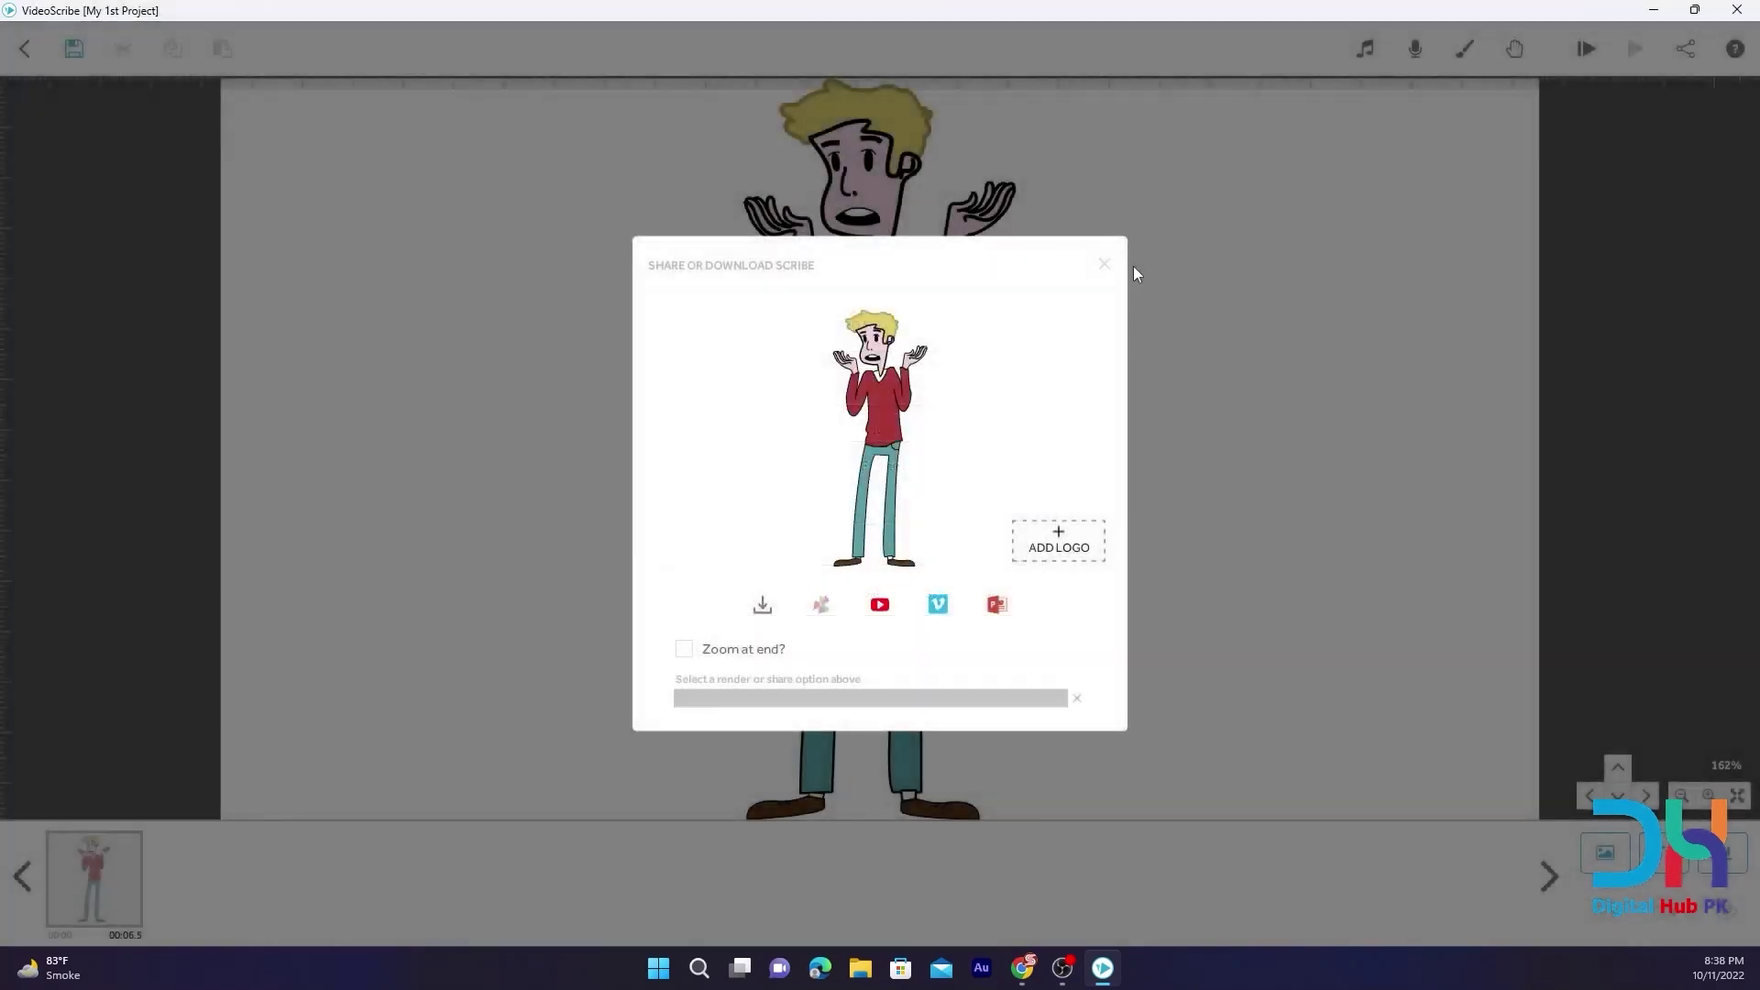
left_click(1105, 266)
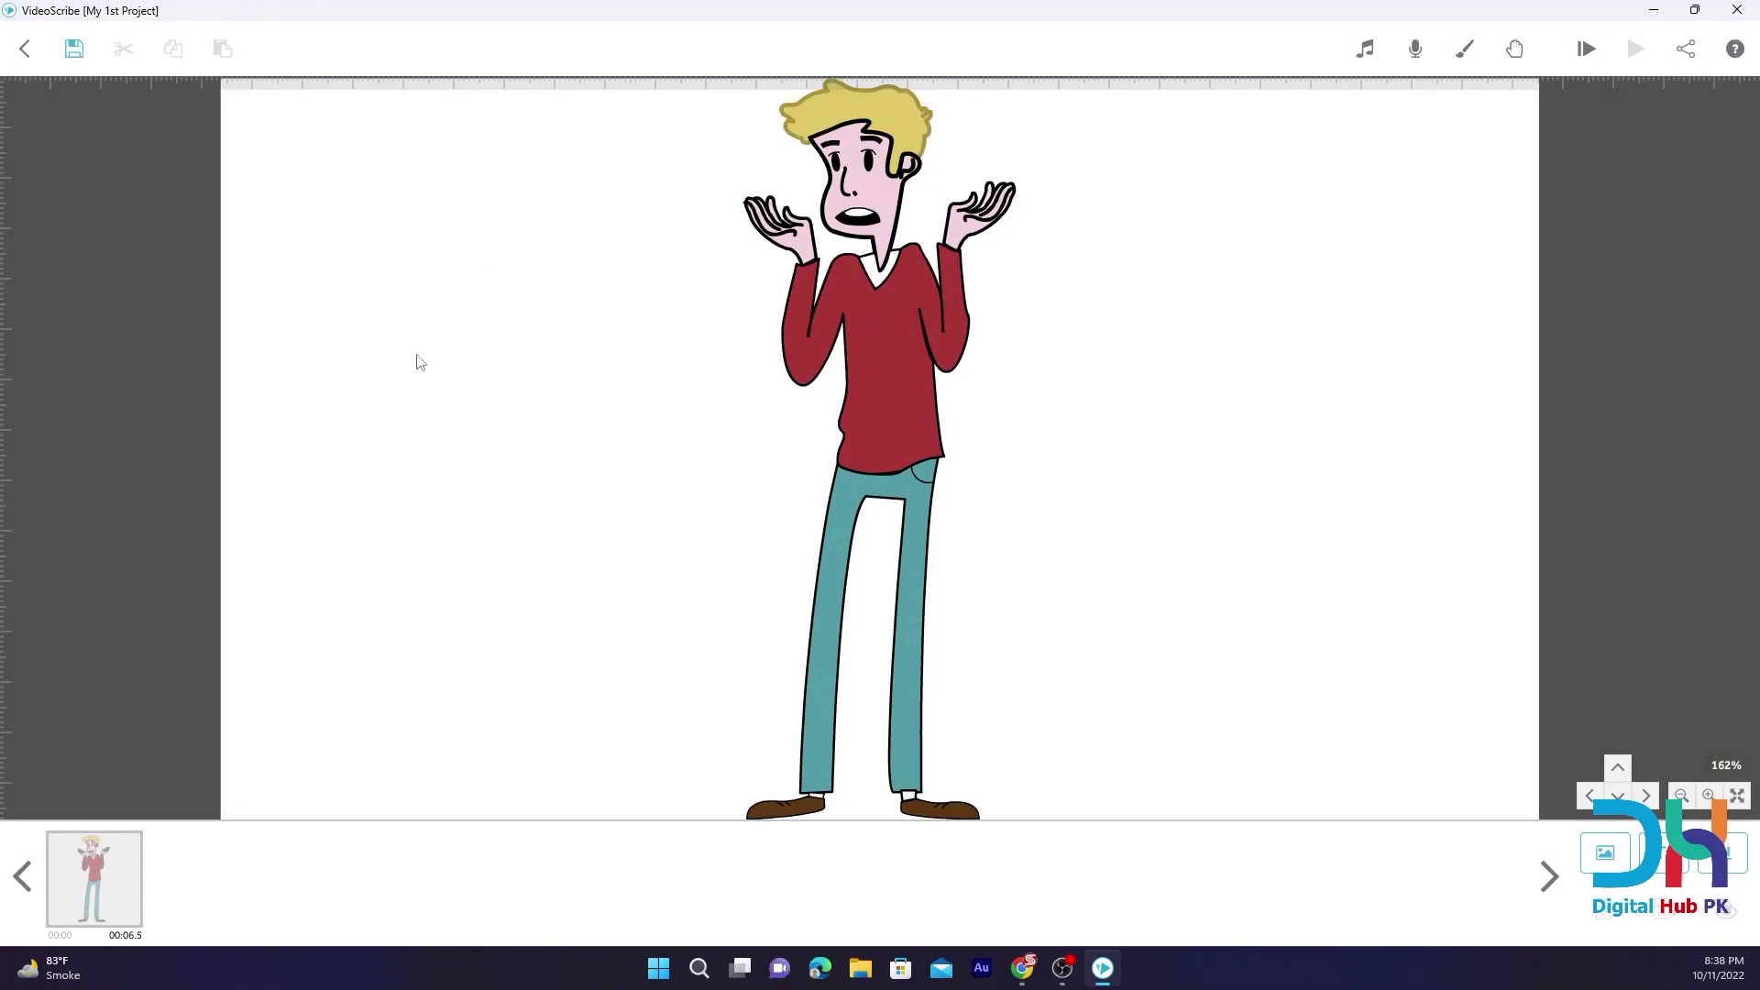
Try narrowing the shrugging man image horizontally on the canvas
left_click(878, 304)
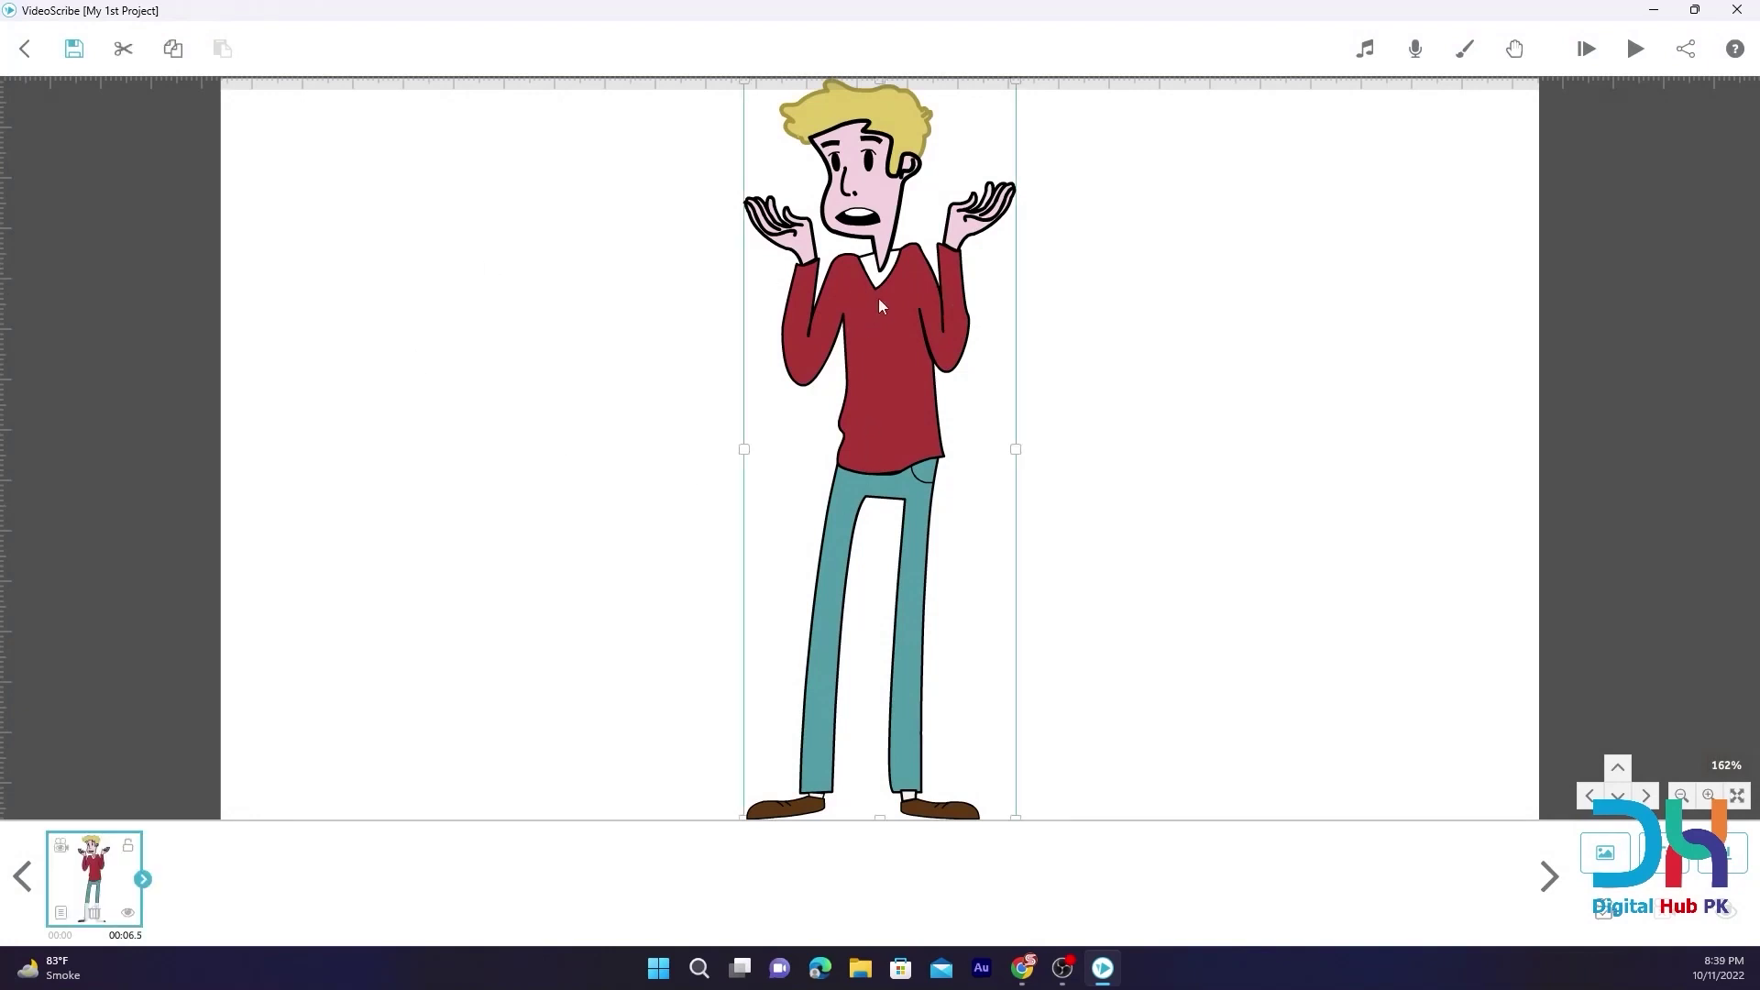
left_click(1088, 355)
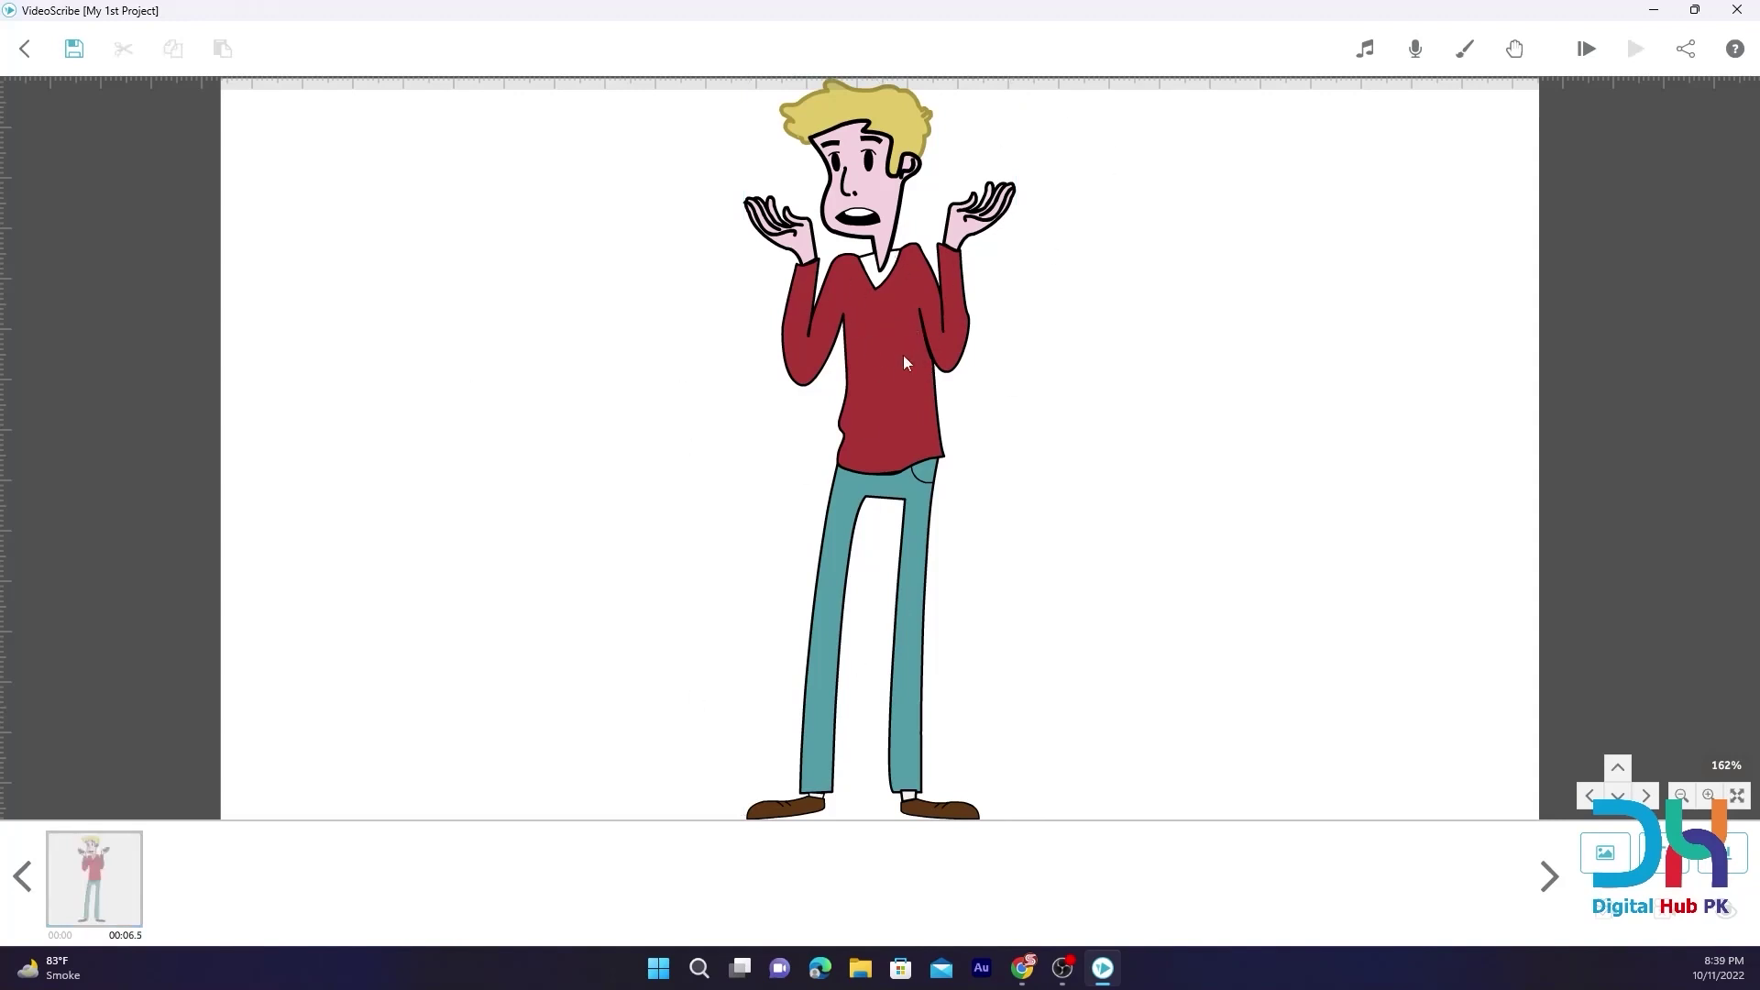
left_click(868, 321)
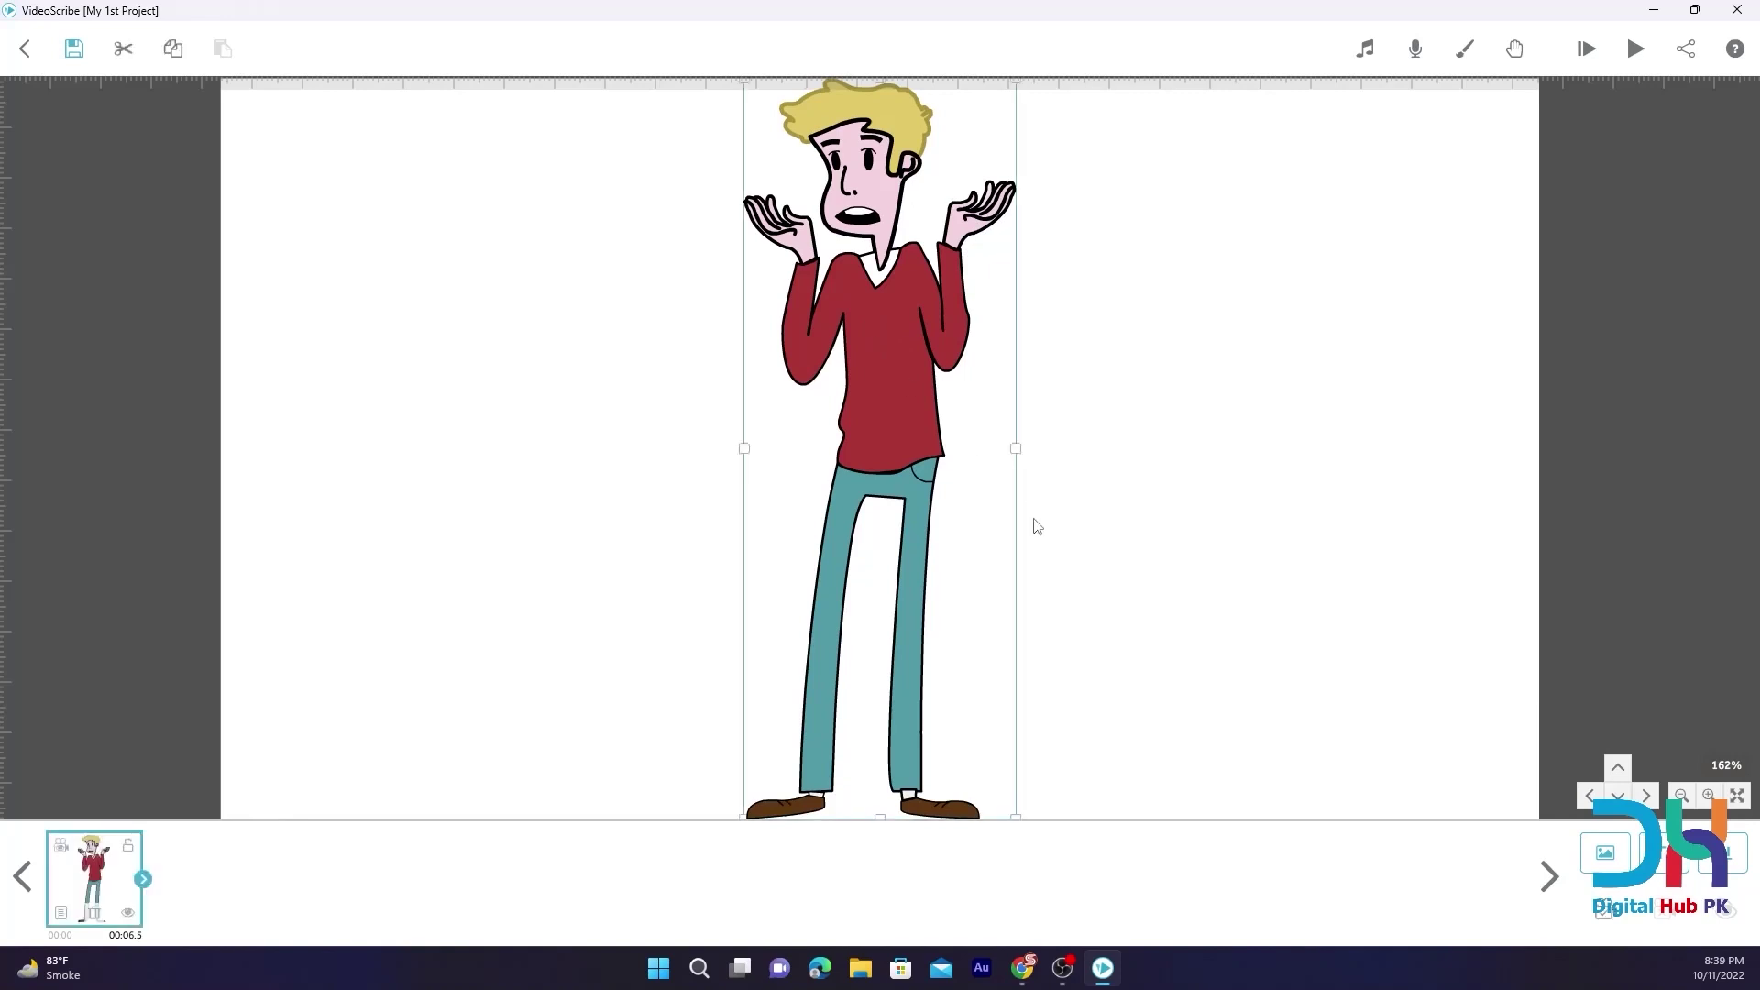
left_click_drag(1016, 456, 1000, 451)
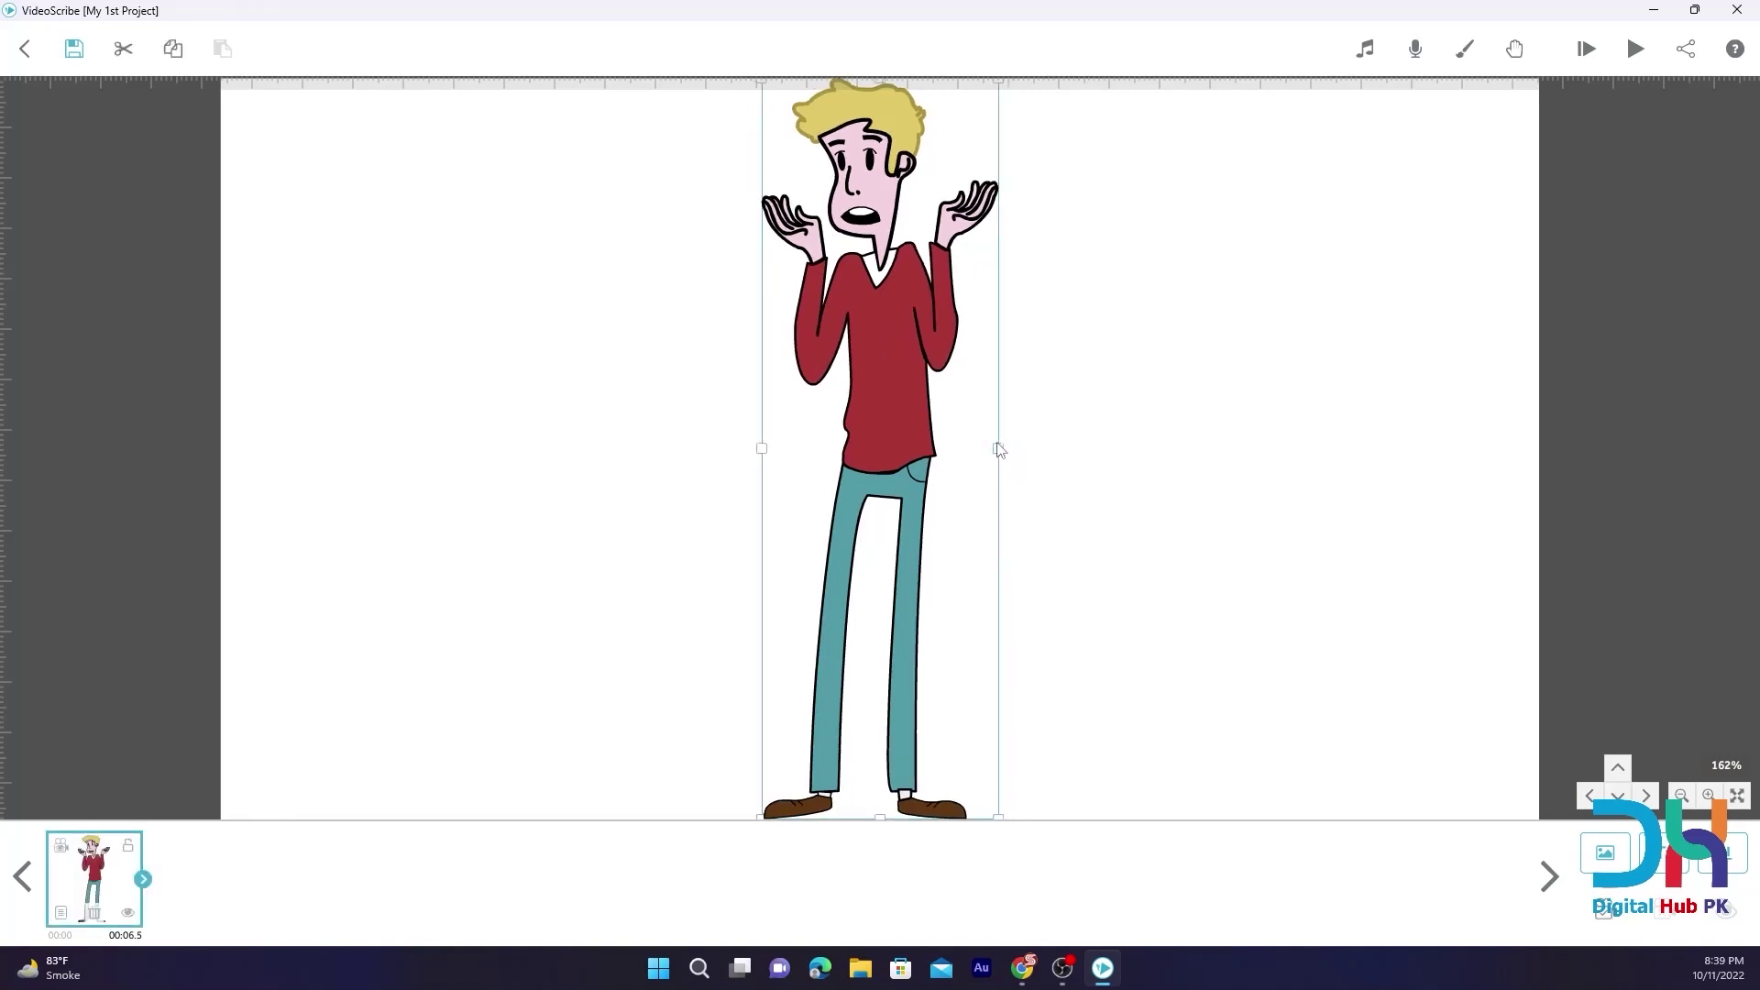
Resize the shrugging man image proportionally to nearly the full canvas height and move it to the left part of the canvas
left_click_drag(830, 151, 836, 217)
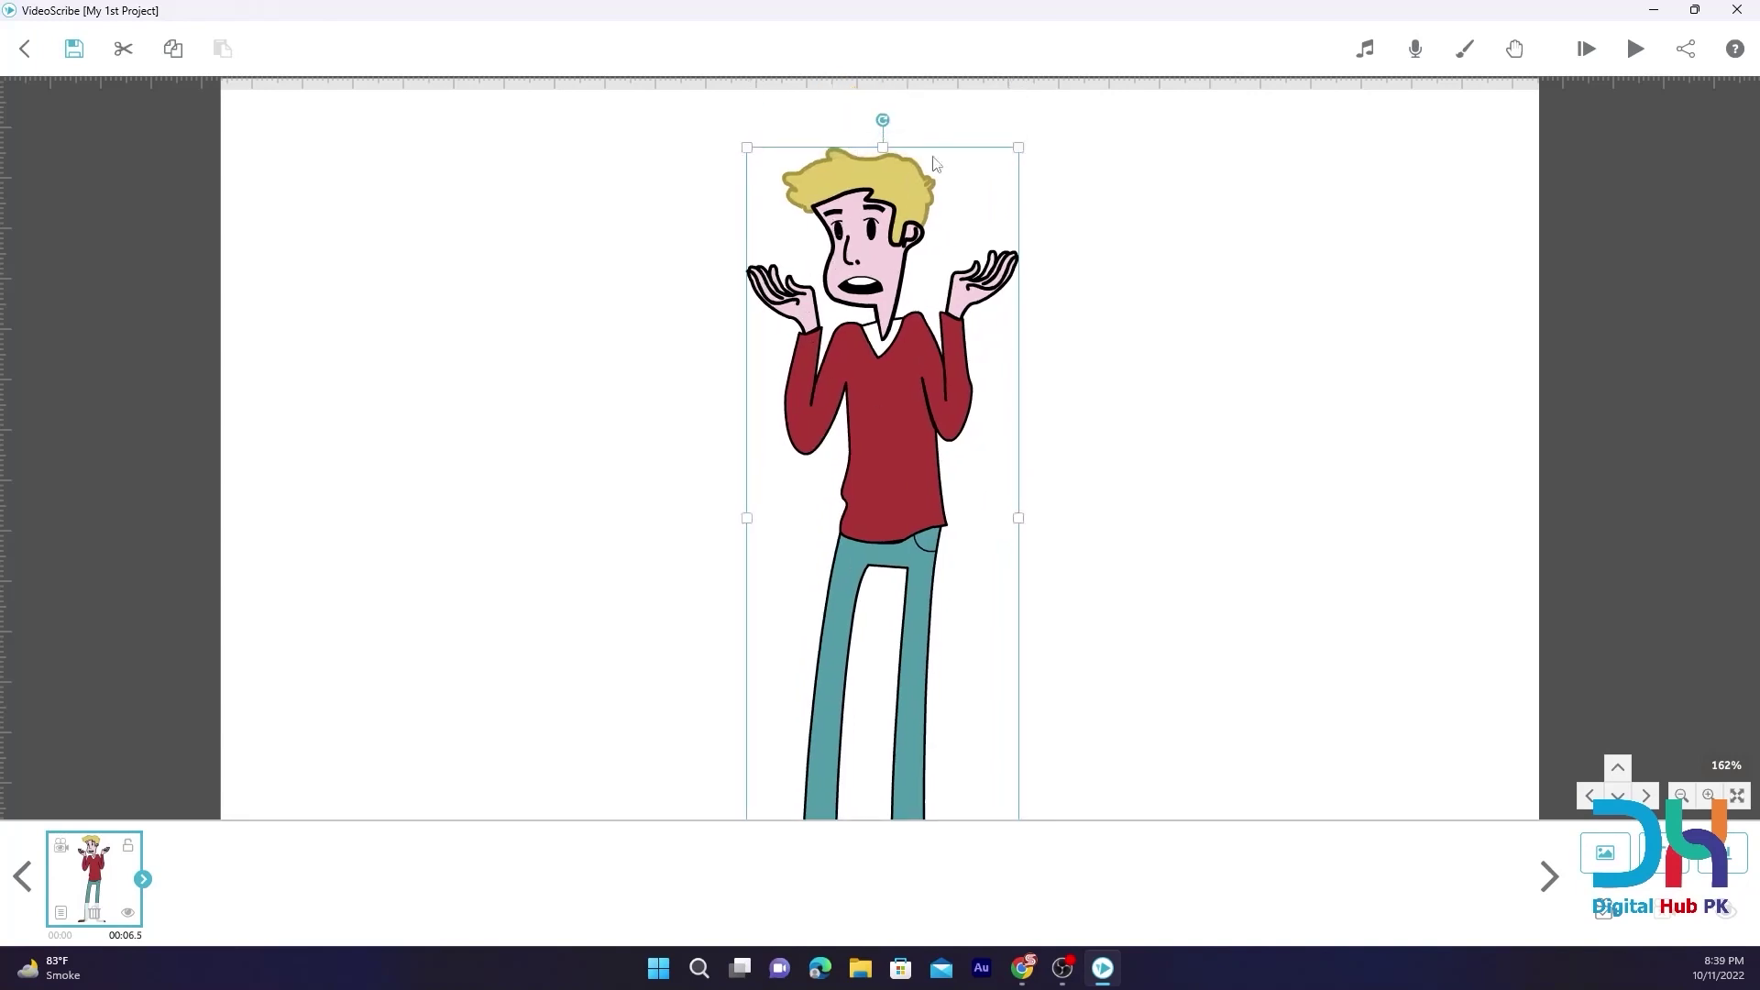
left_click_drag(1018, 148, 1005, 174)
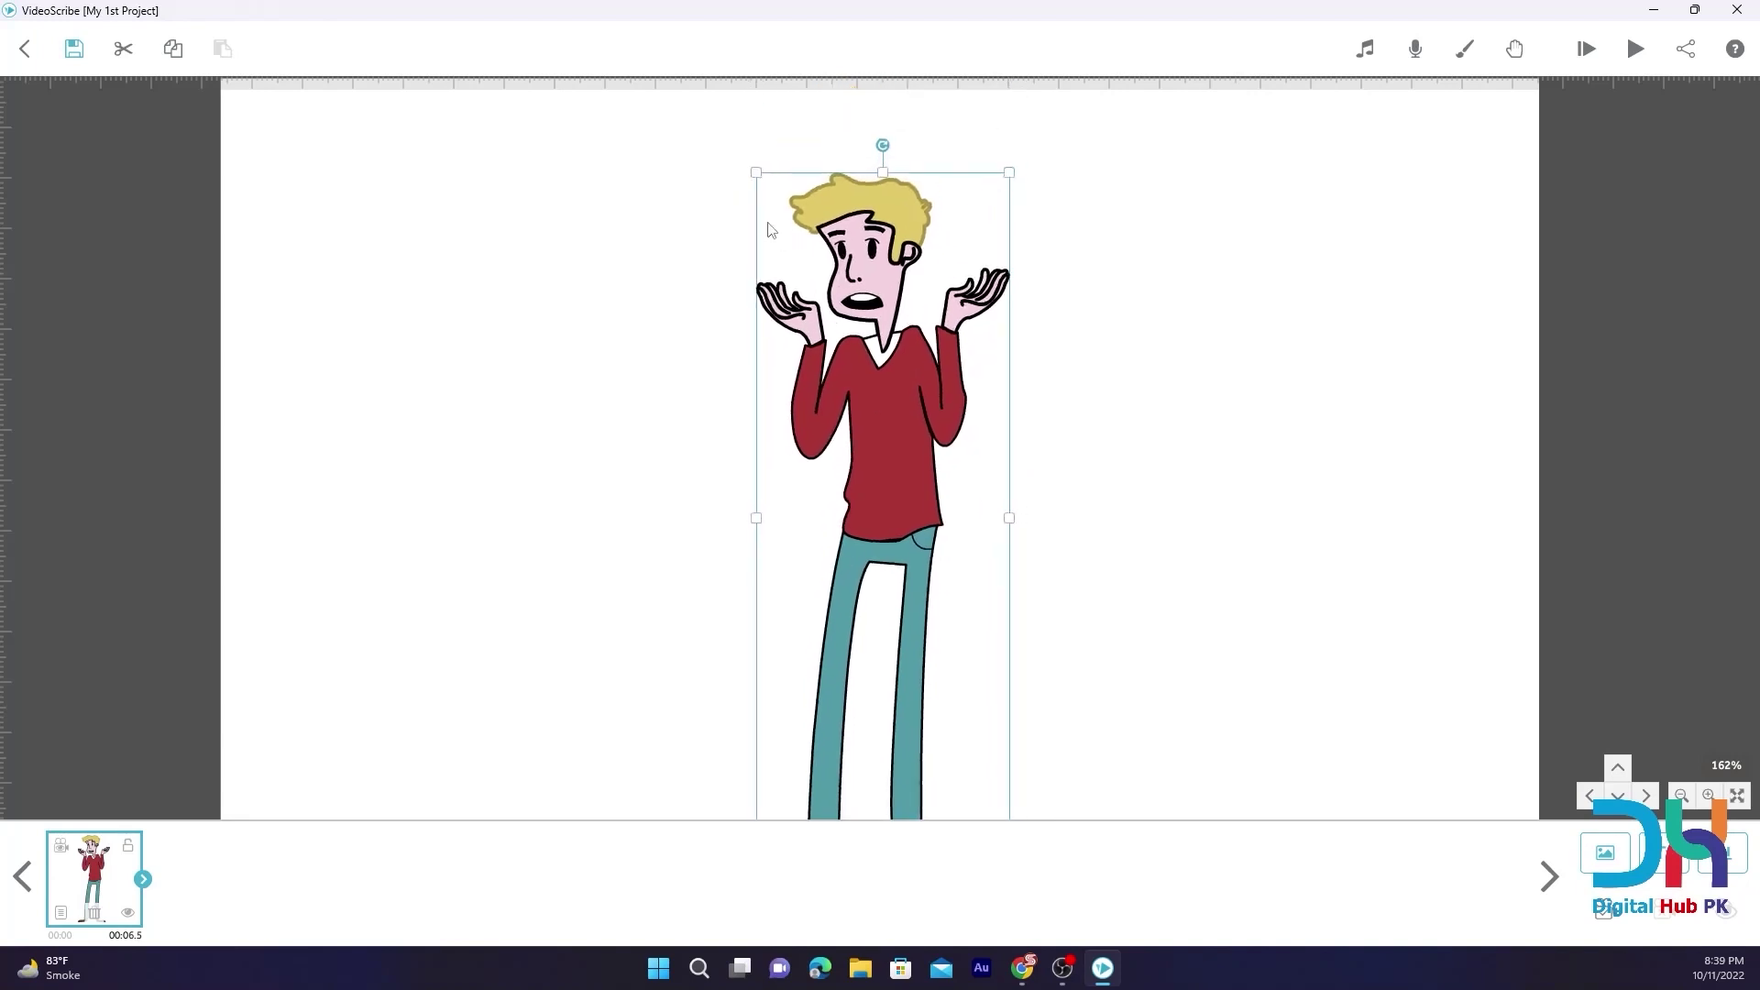
left_click_drag(757, 174, 774, 263)
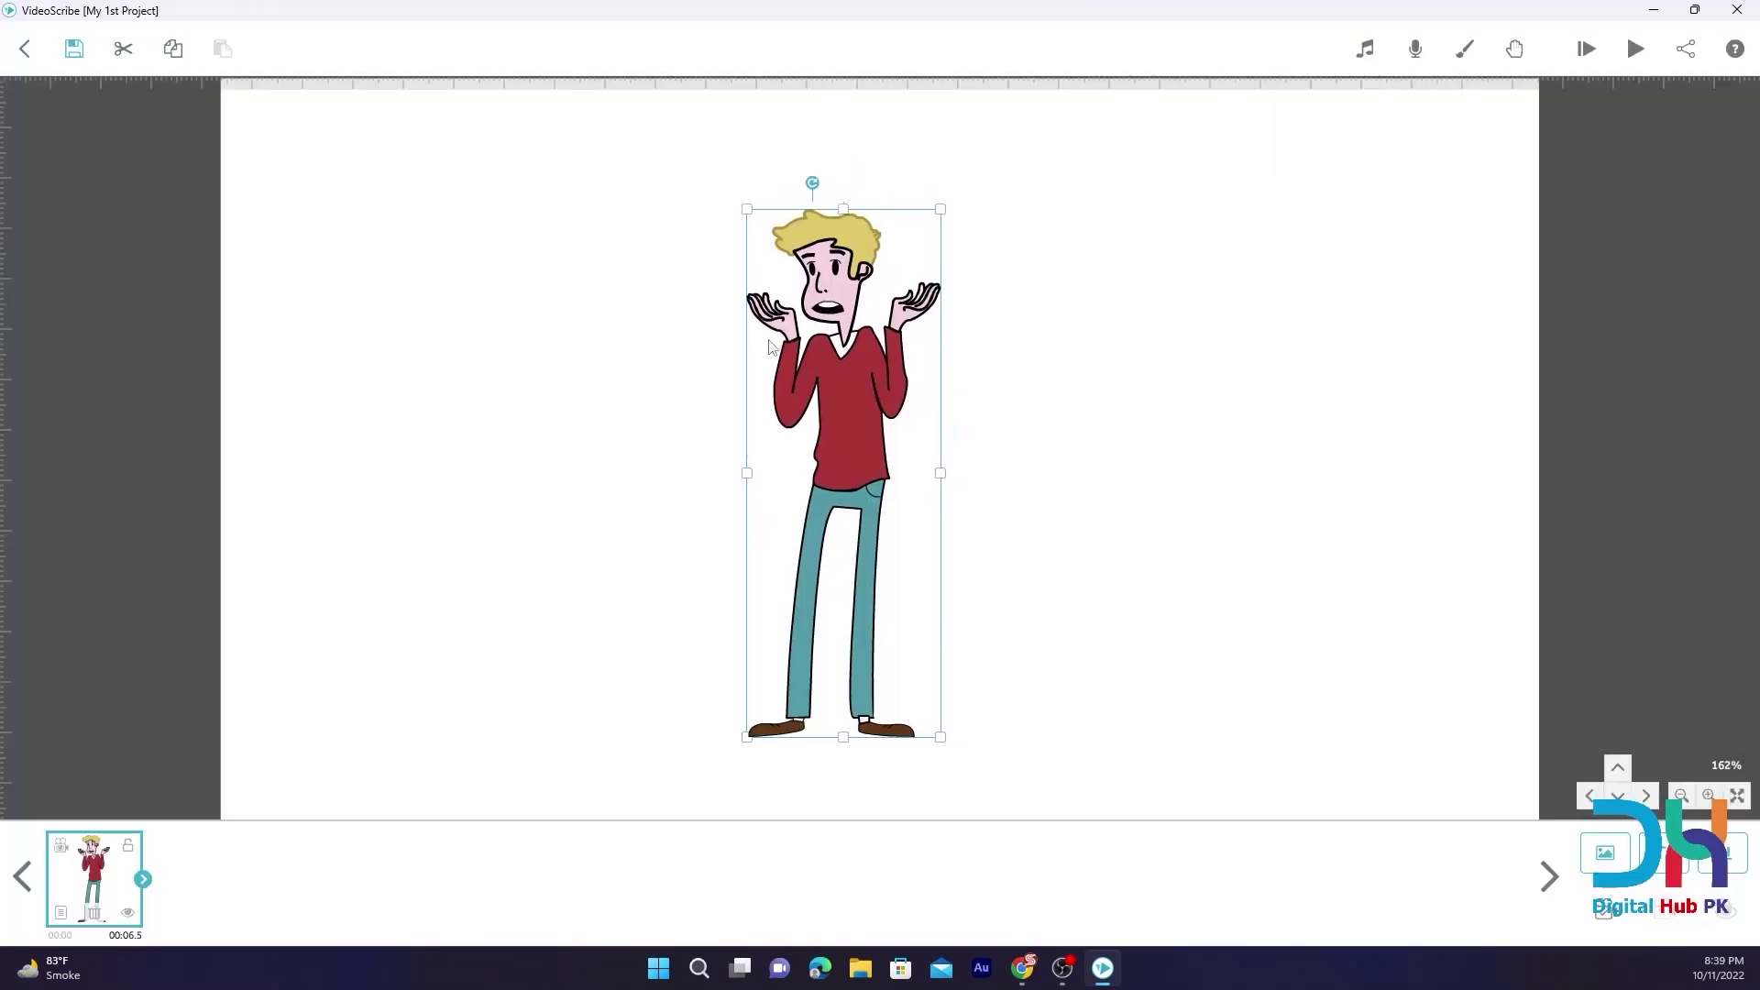
left_click_drag(770, 347, 550, 338)
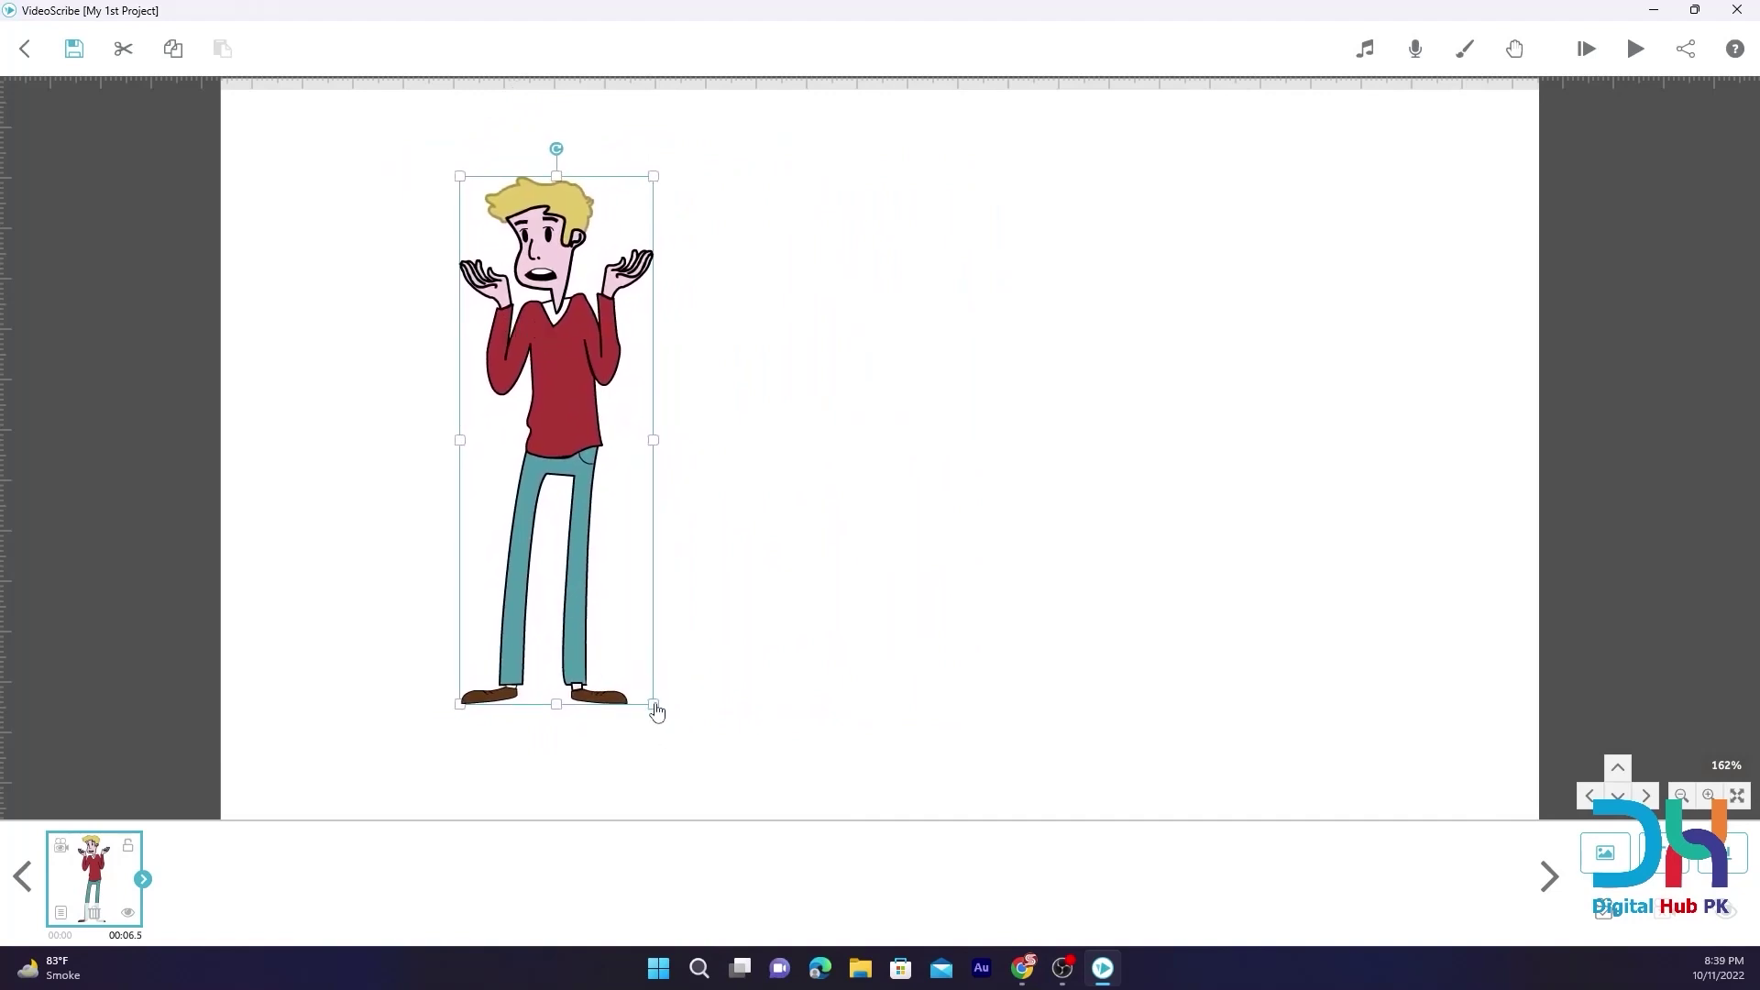
left_click_drag(657, 711, 762, 779)
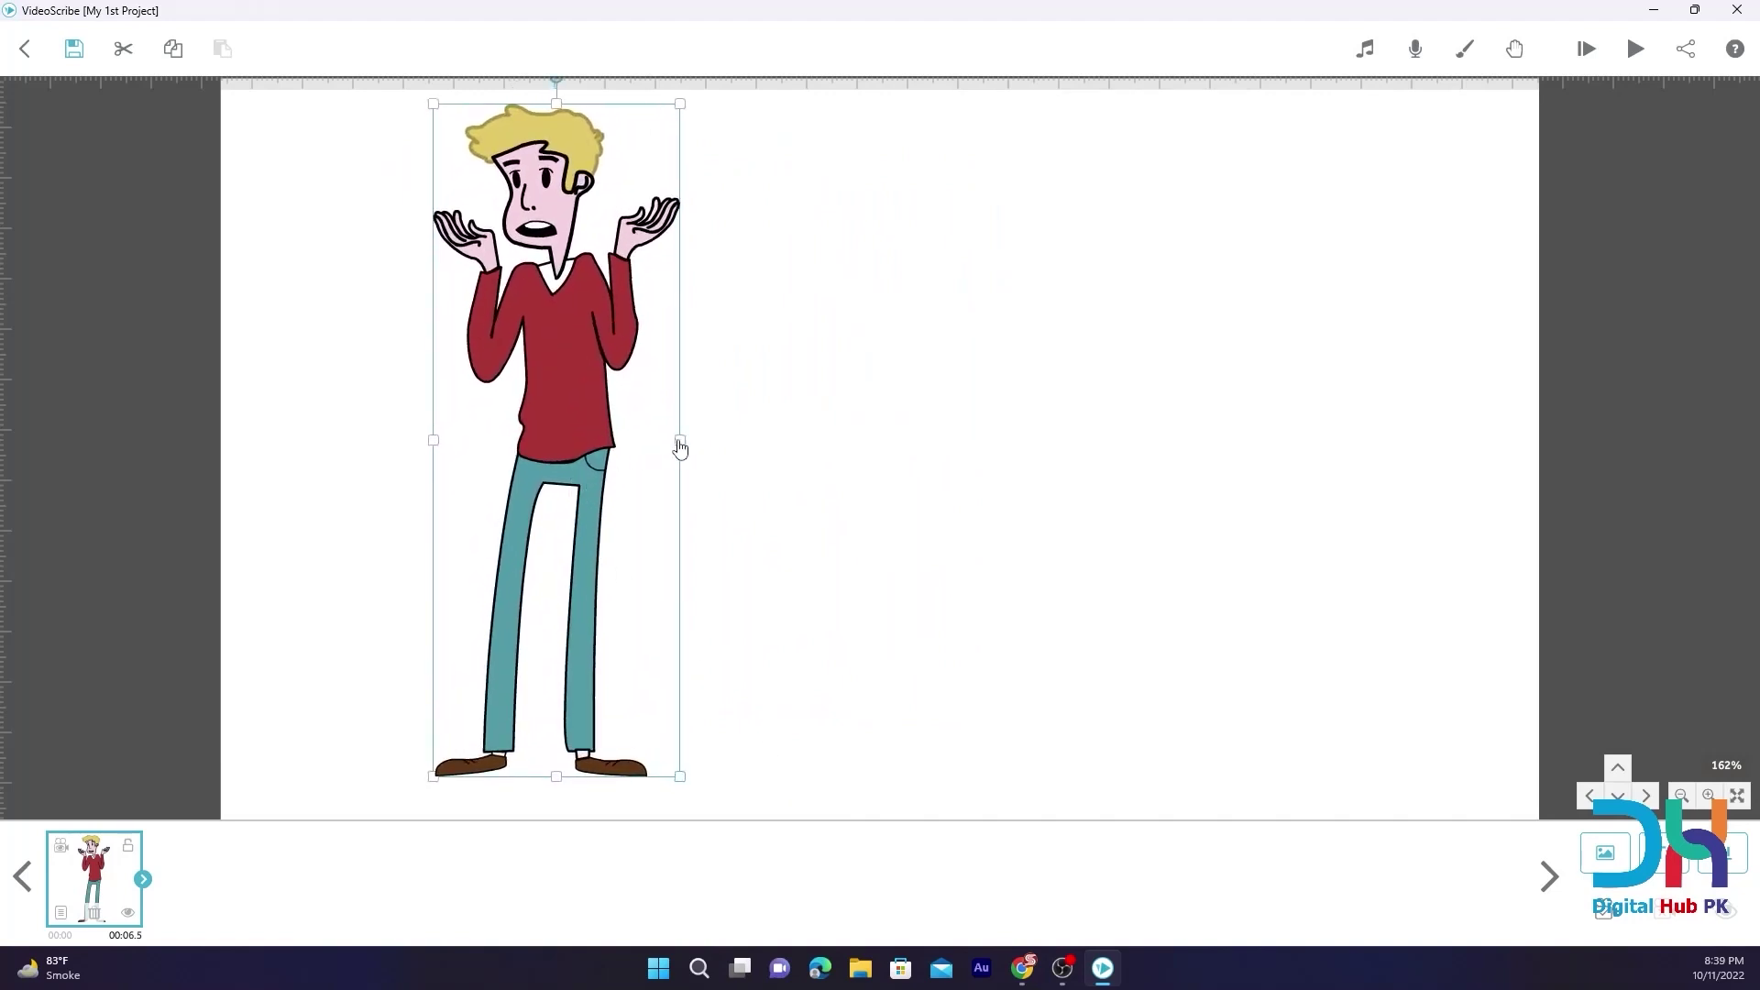
Stretch the shrugging man image horizontally to about twice its width and undo the stretch
left_click_drag(679, 445, 802, 459)
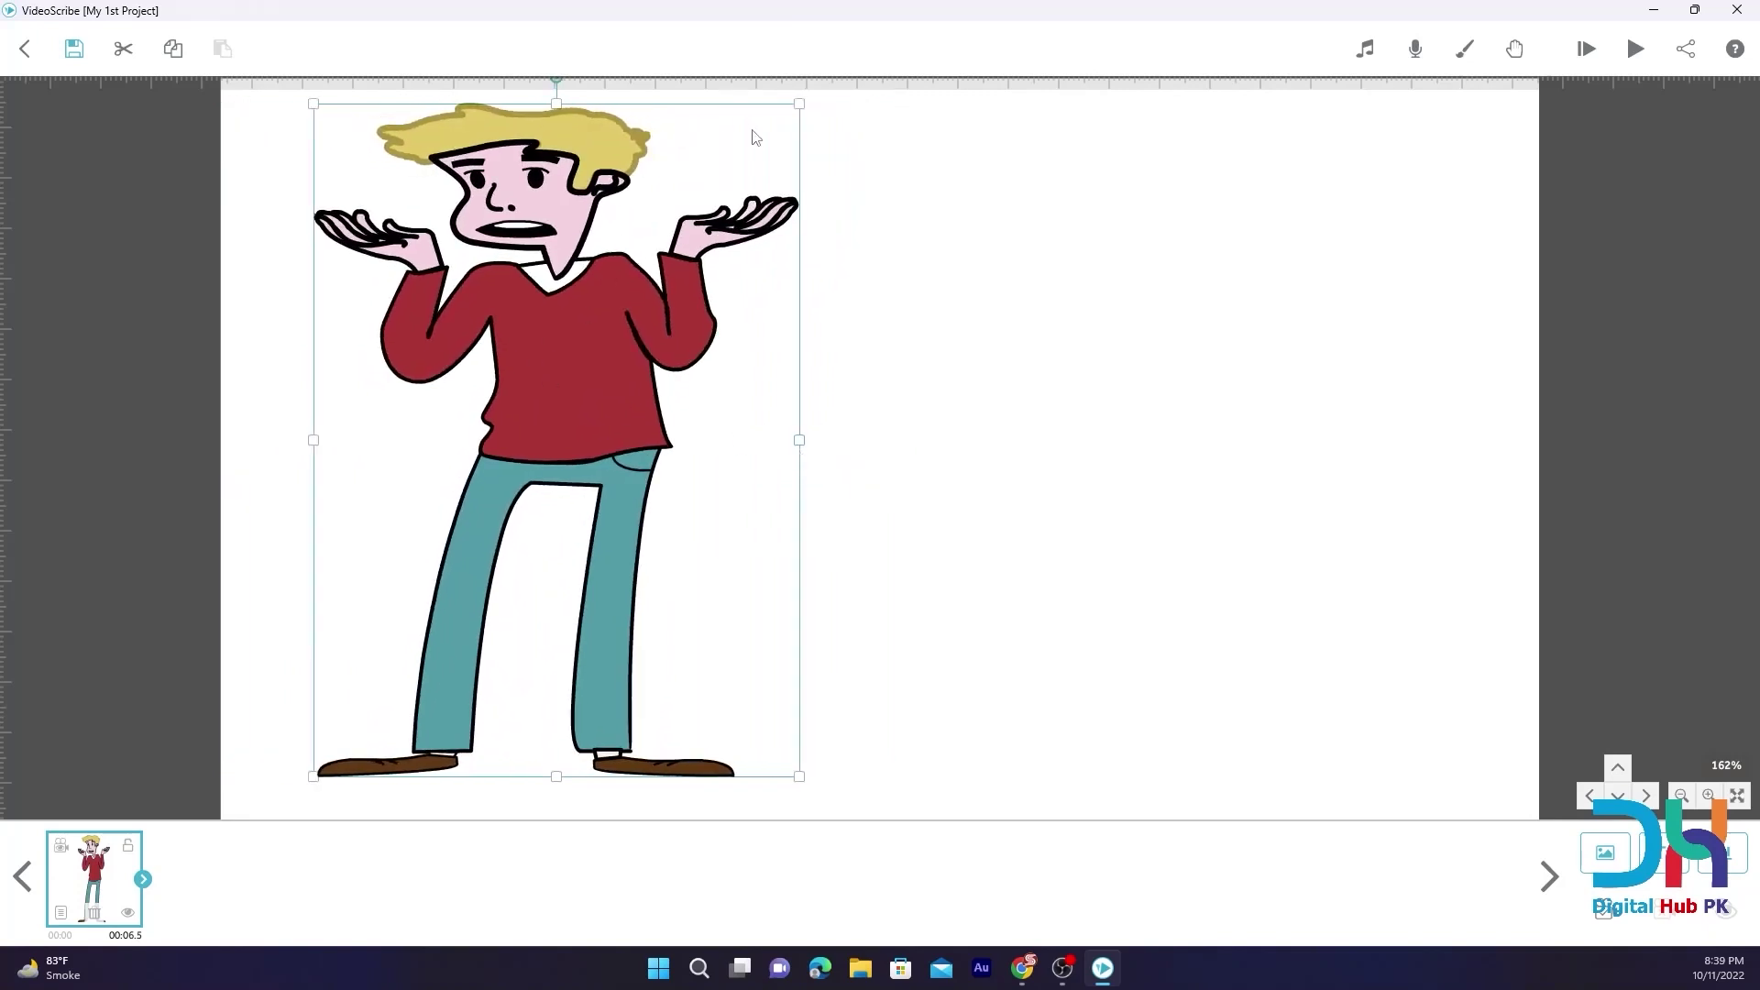
key("ctrl+z")
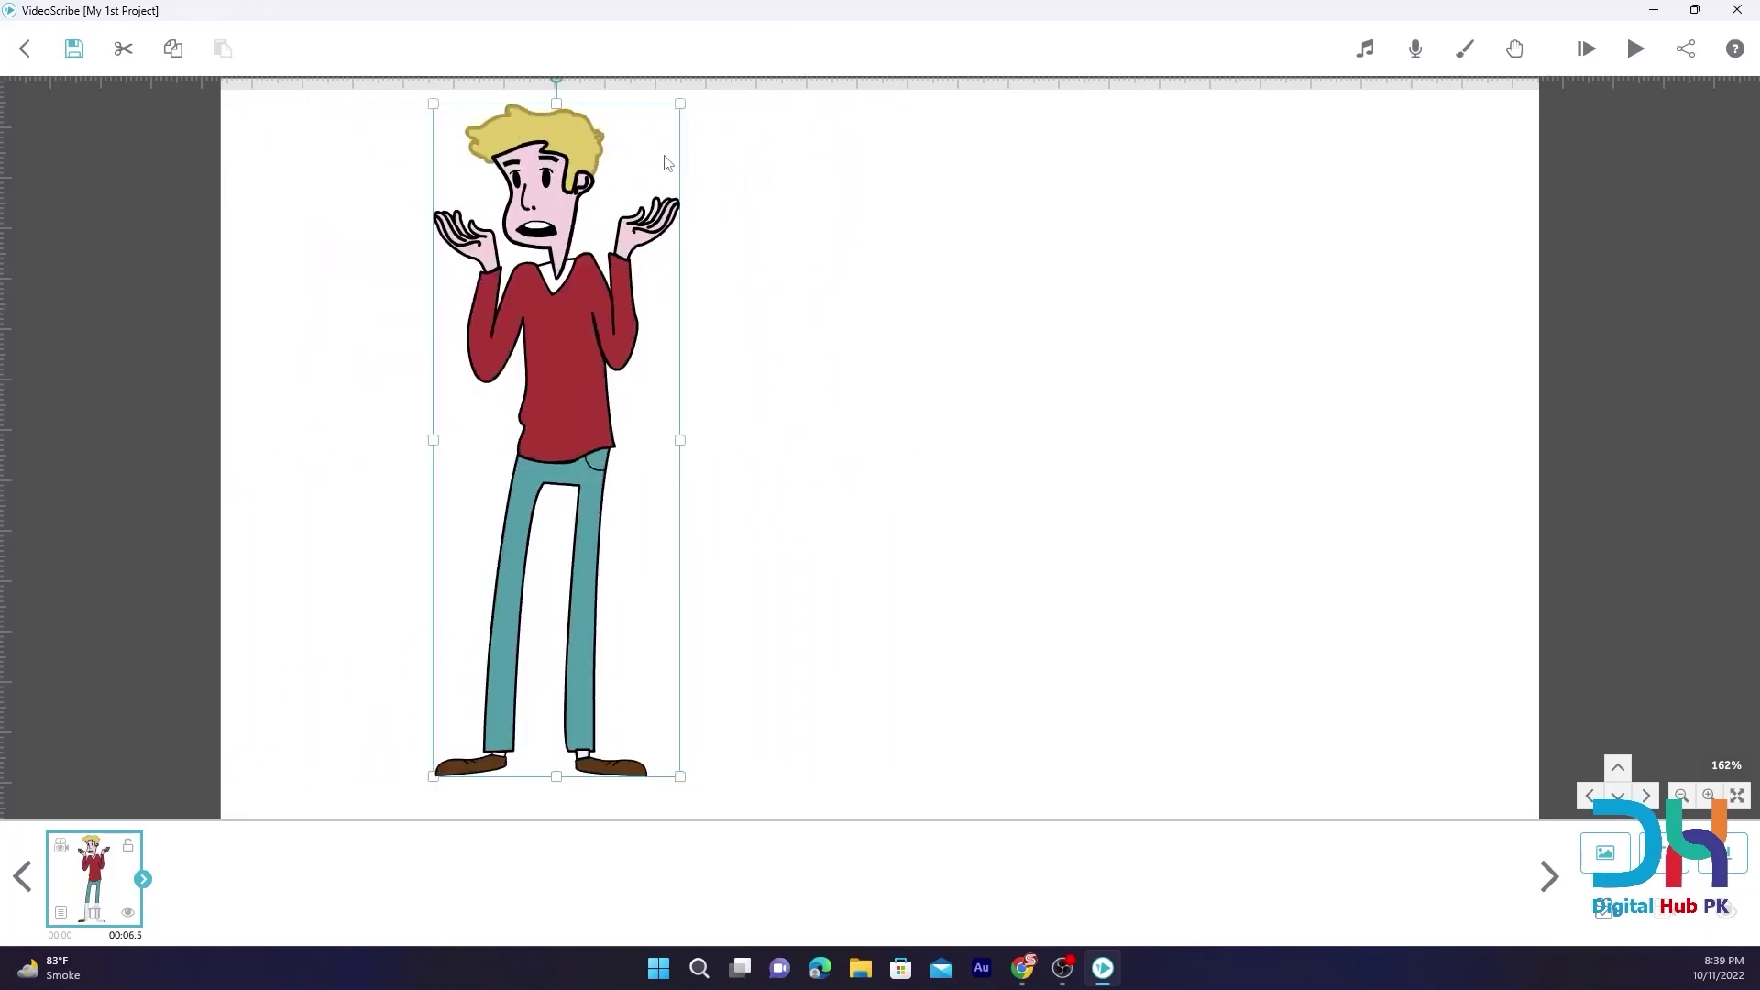
mouse_move(679, 449)
left_mouse_down()
mouse_move(731, 452)
mouse_move(623, 437)
mouse_move(680, 437)
left_mouse_up()
Scale the shrugging man image down to a little over half the canvas height and place it in the left part of the canvas
left_click_drag(676, 774, 666, 778)
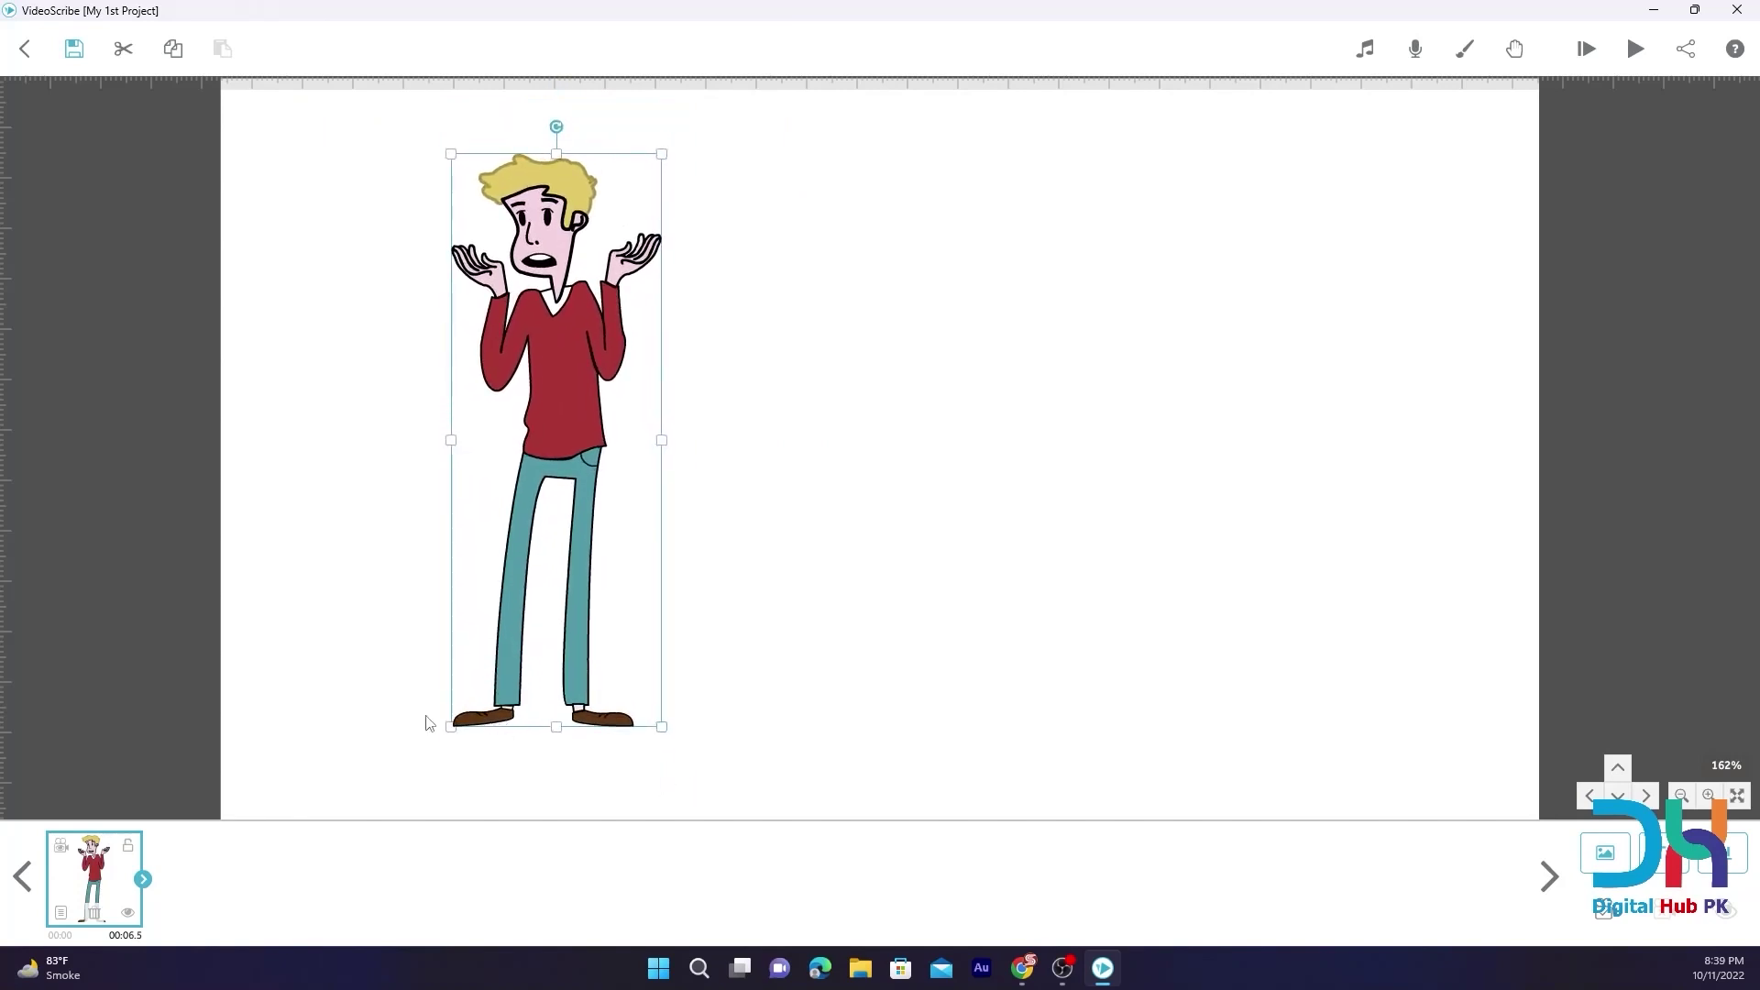
left_click_drag(453, 737, 587, 365)
left_click_drag(707, 213, 612, 439)
left_click_drag(572, 509, 450, 339)
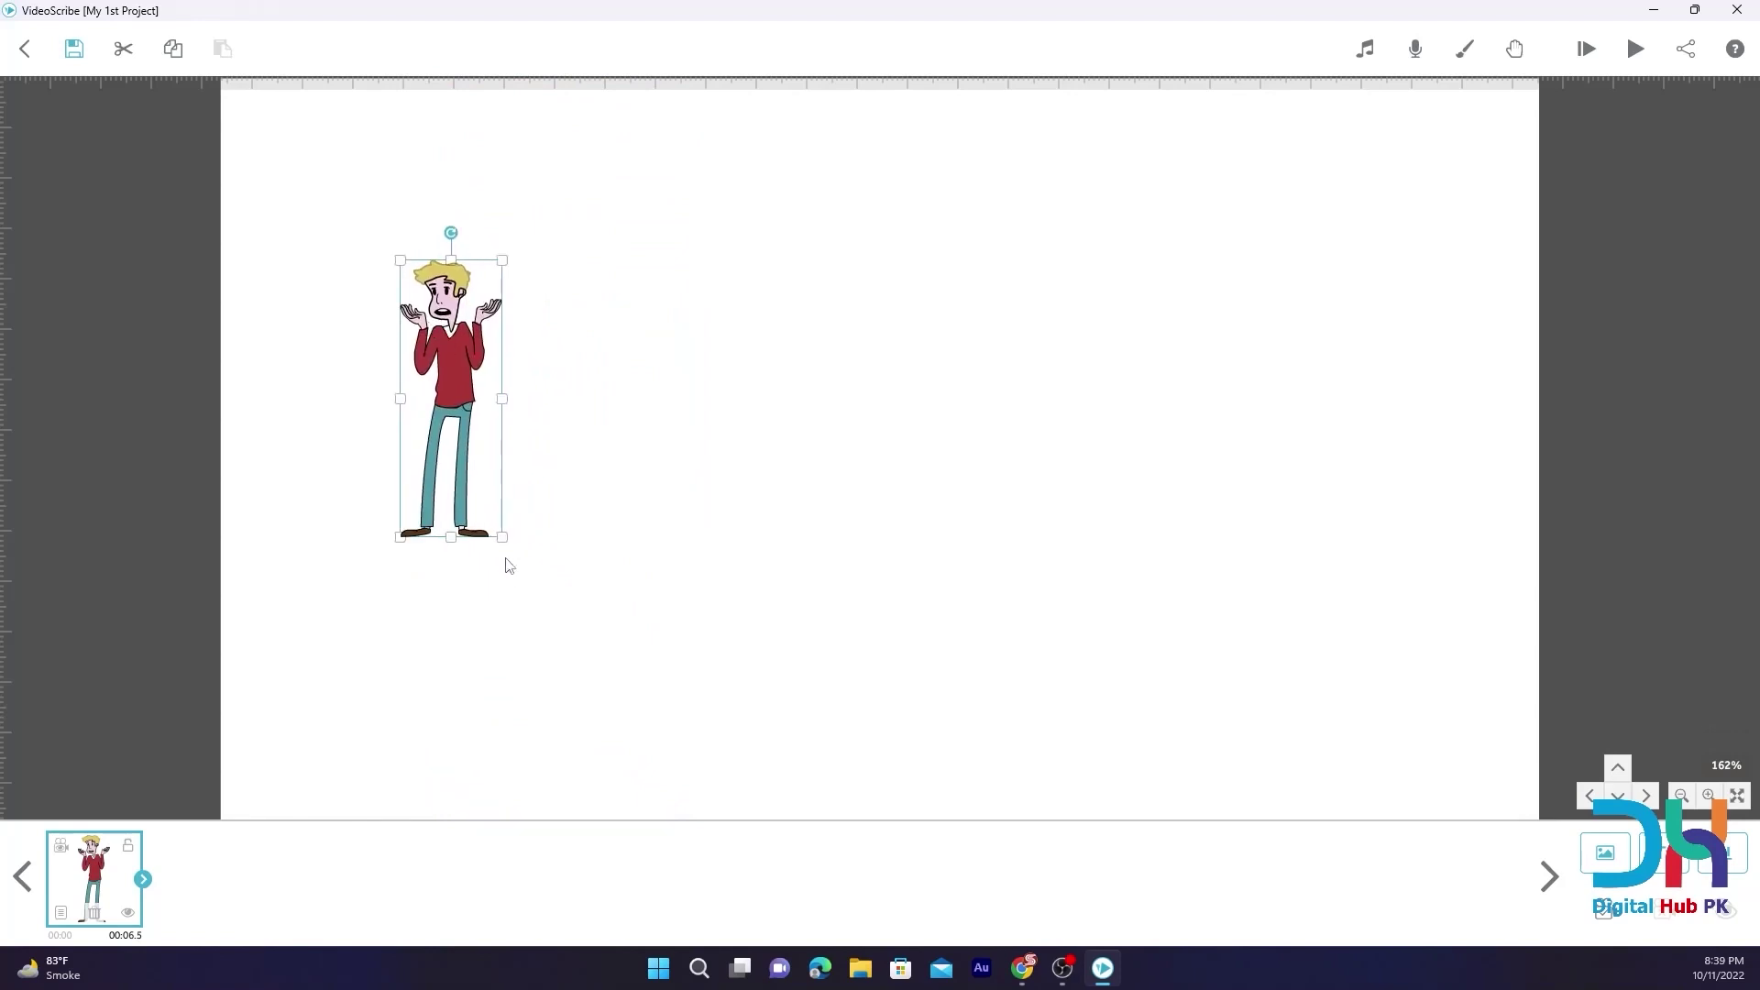
left_click_drag(509, 544, 568, 620)
left_click_drag(451, 610, 501, 629)
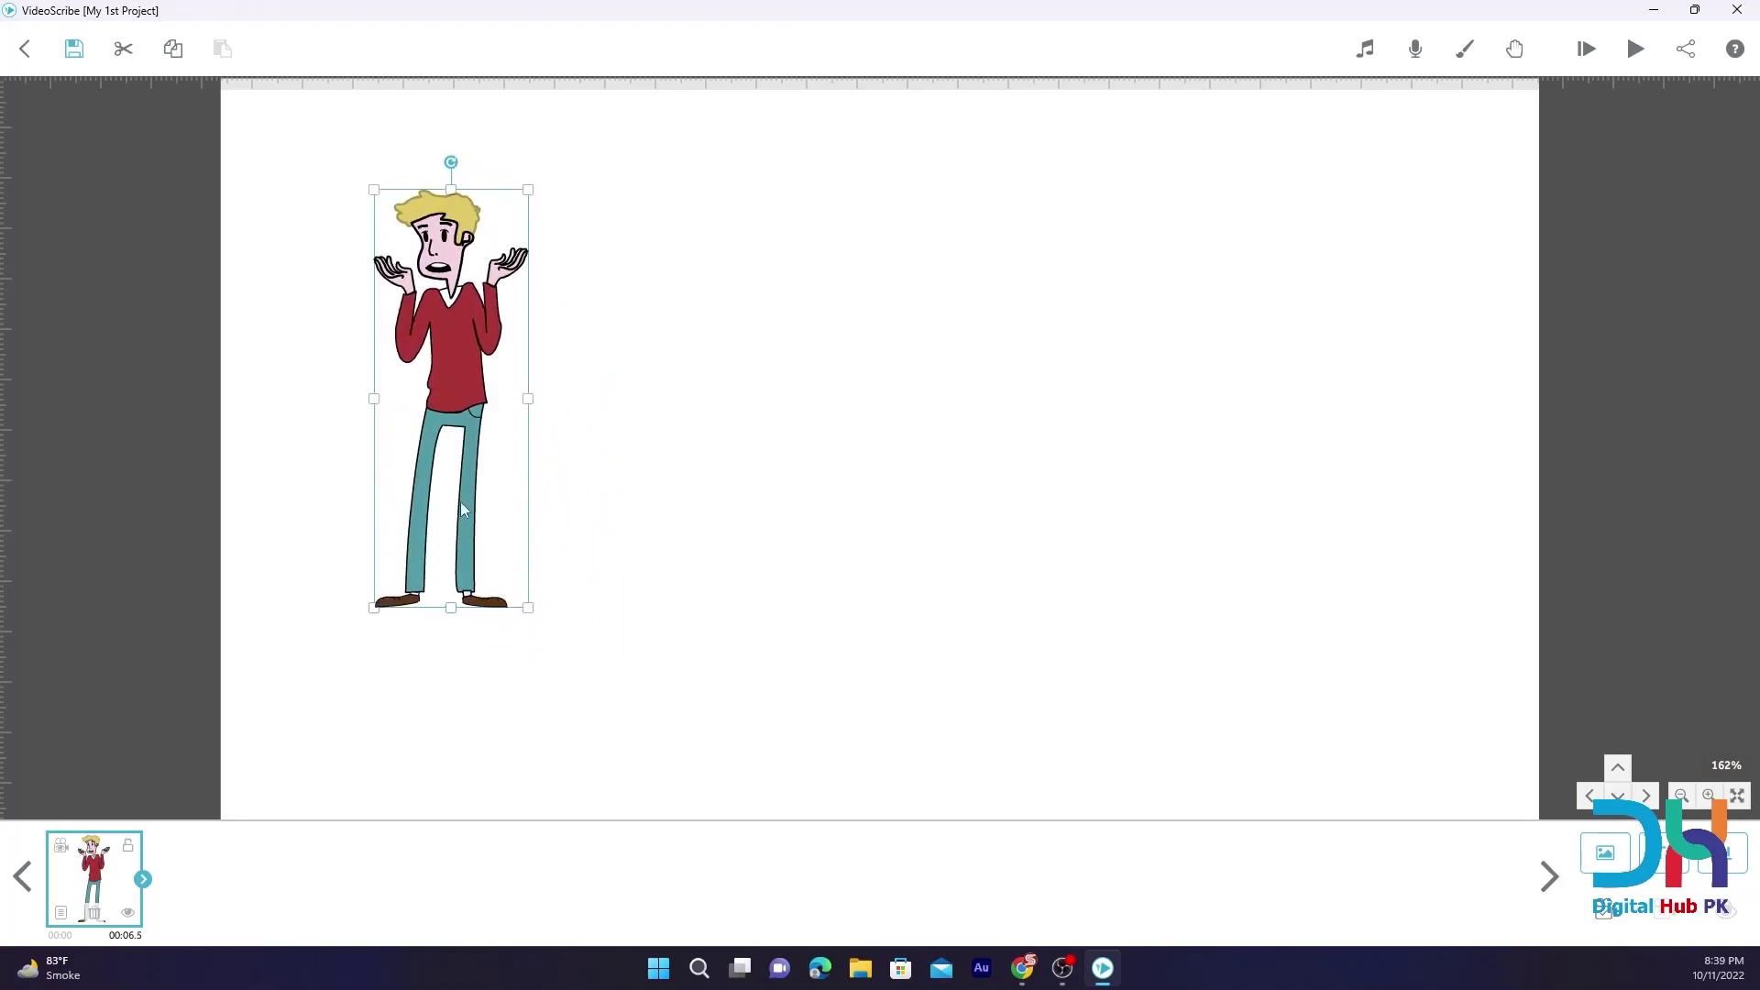
left_click(356, 332)
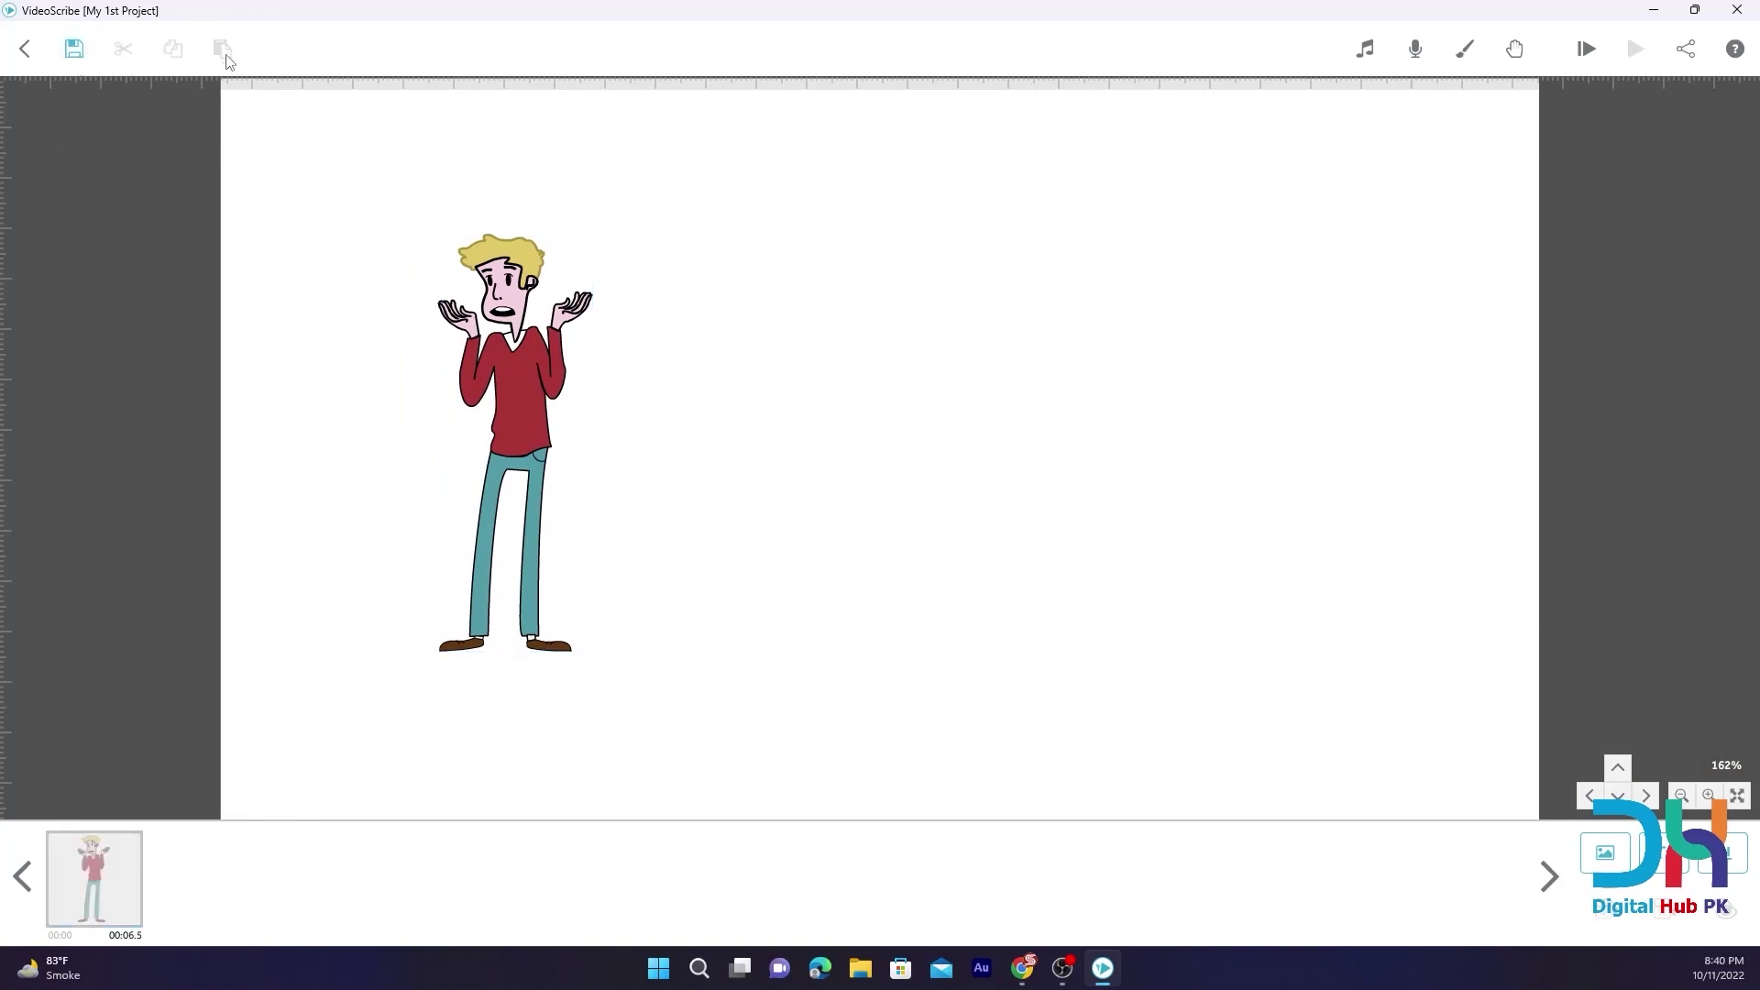
Cut the shrugging man image and paste it onto the canvas twice
left_click(530, 395)
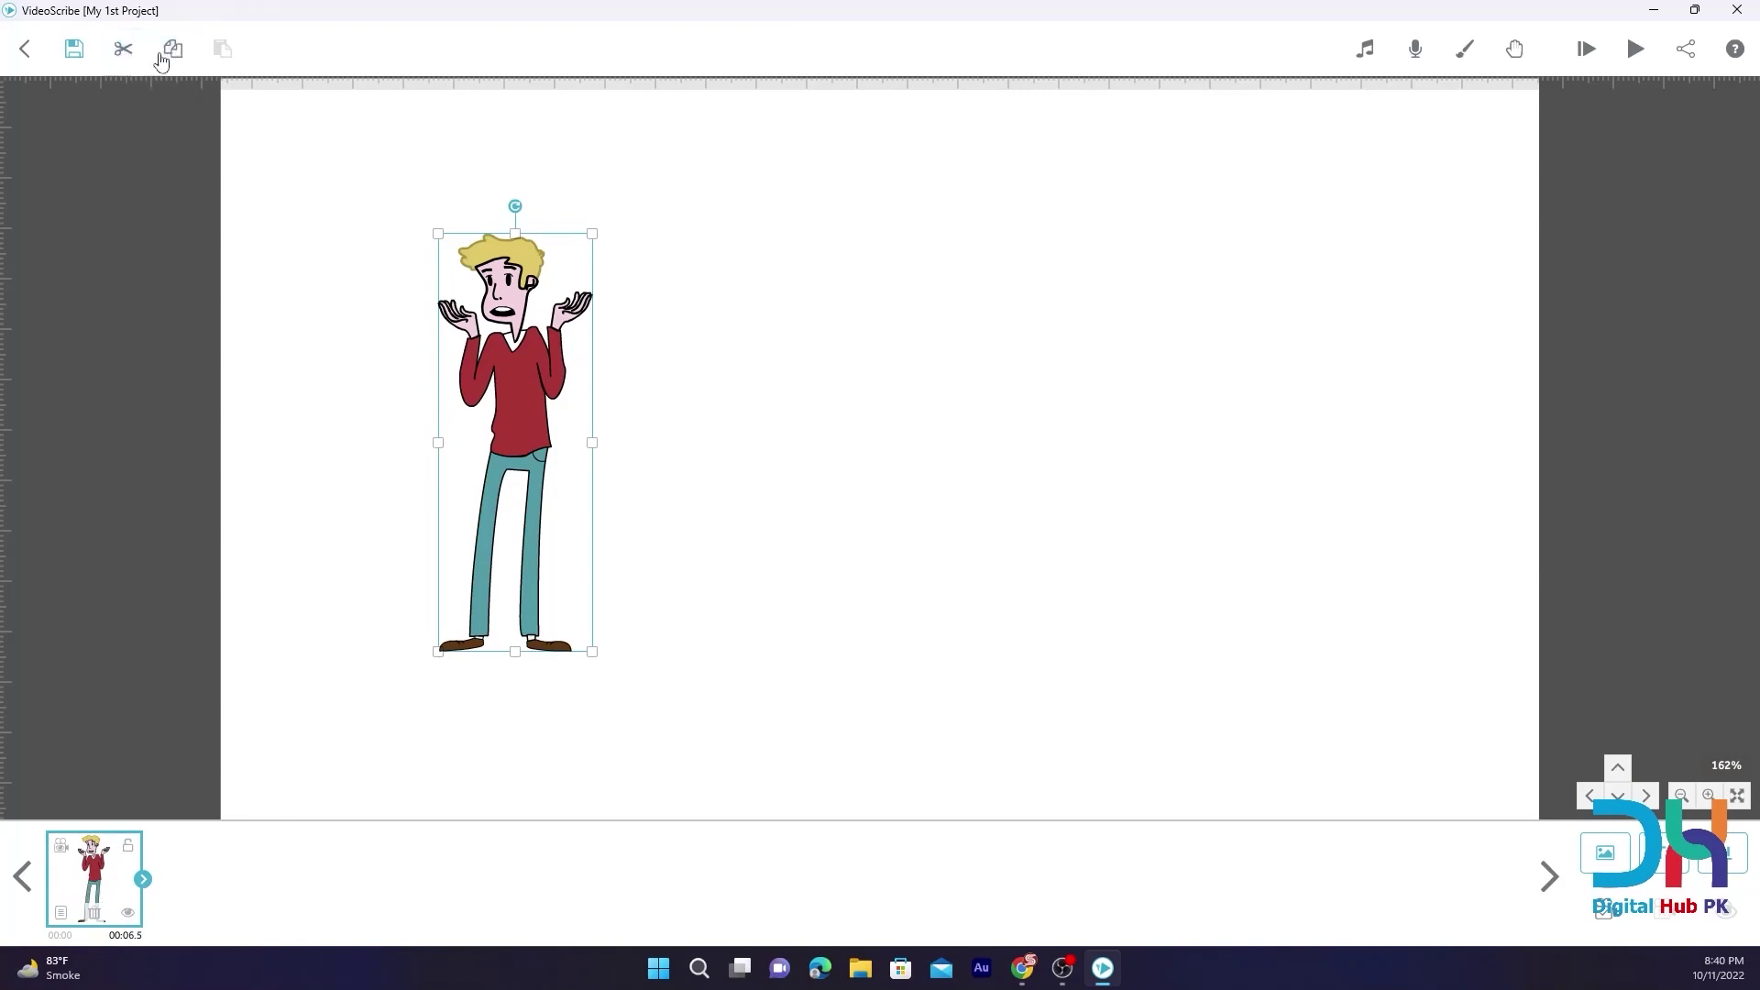
left_click(124, 51)
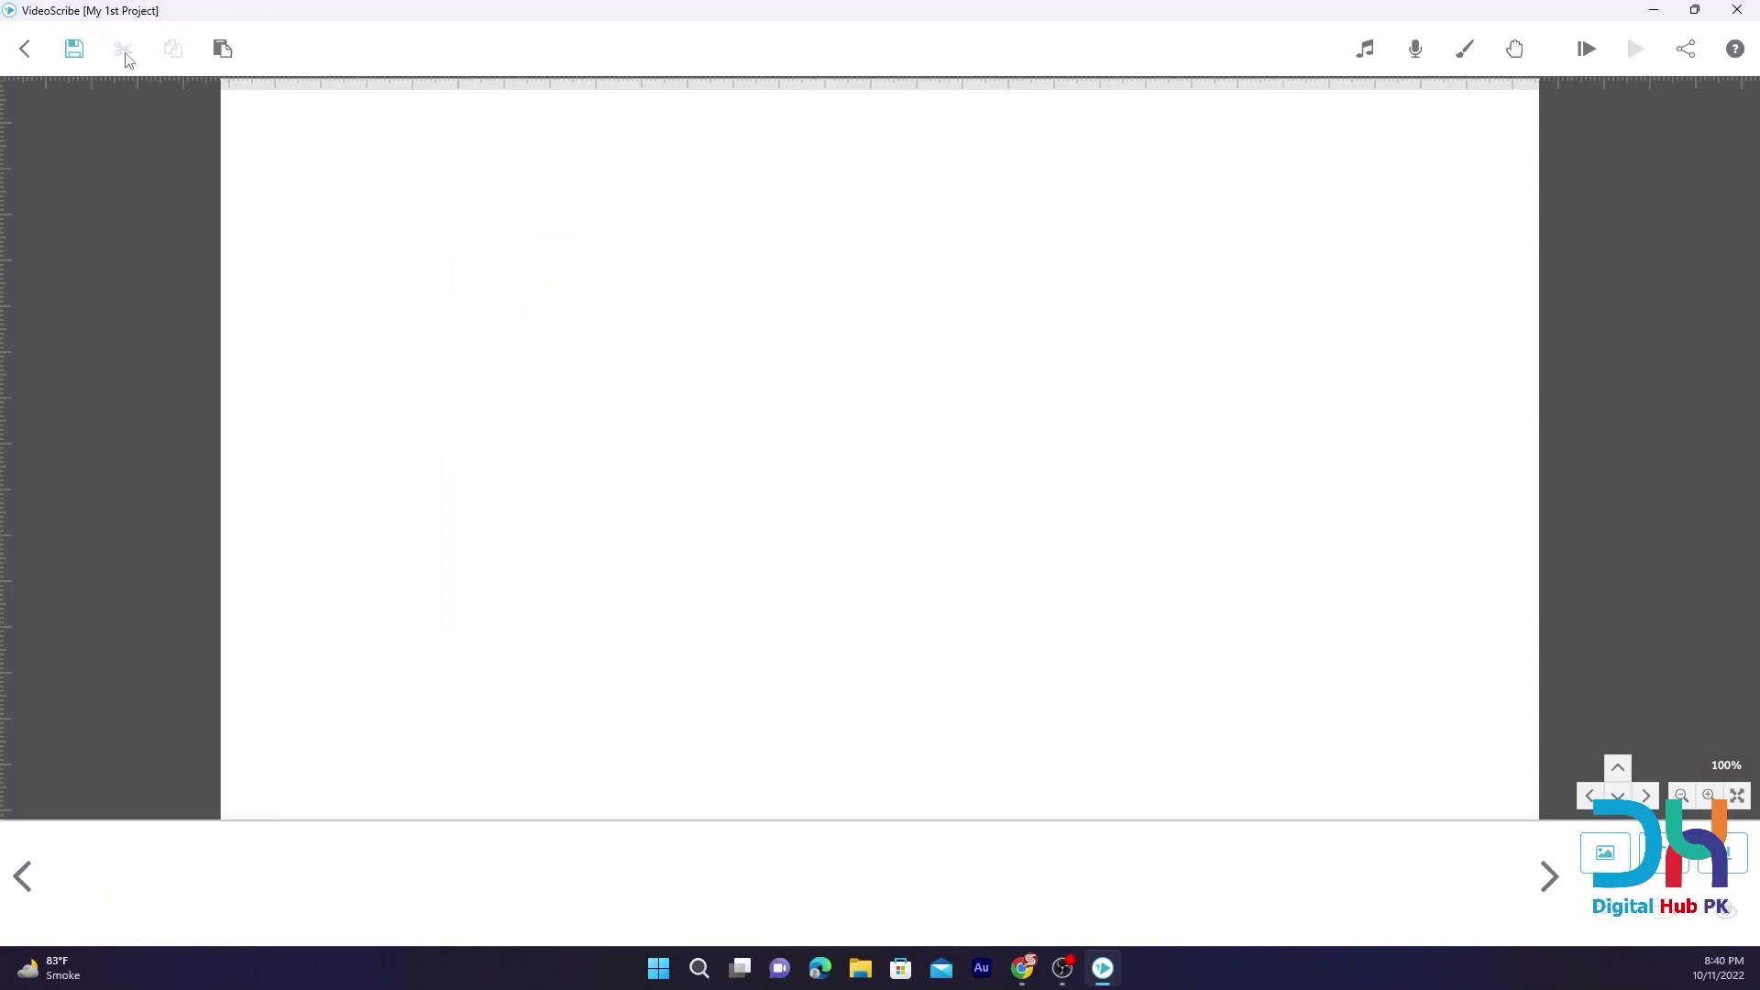
left_click(224, 61)
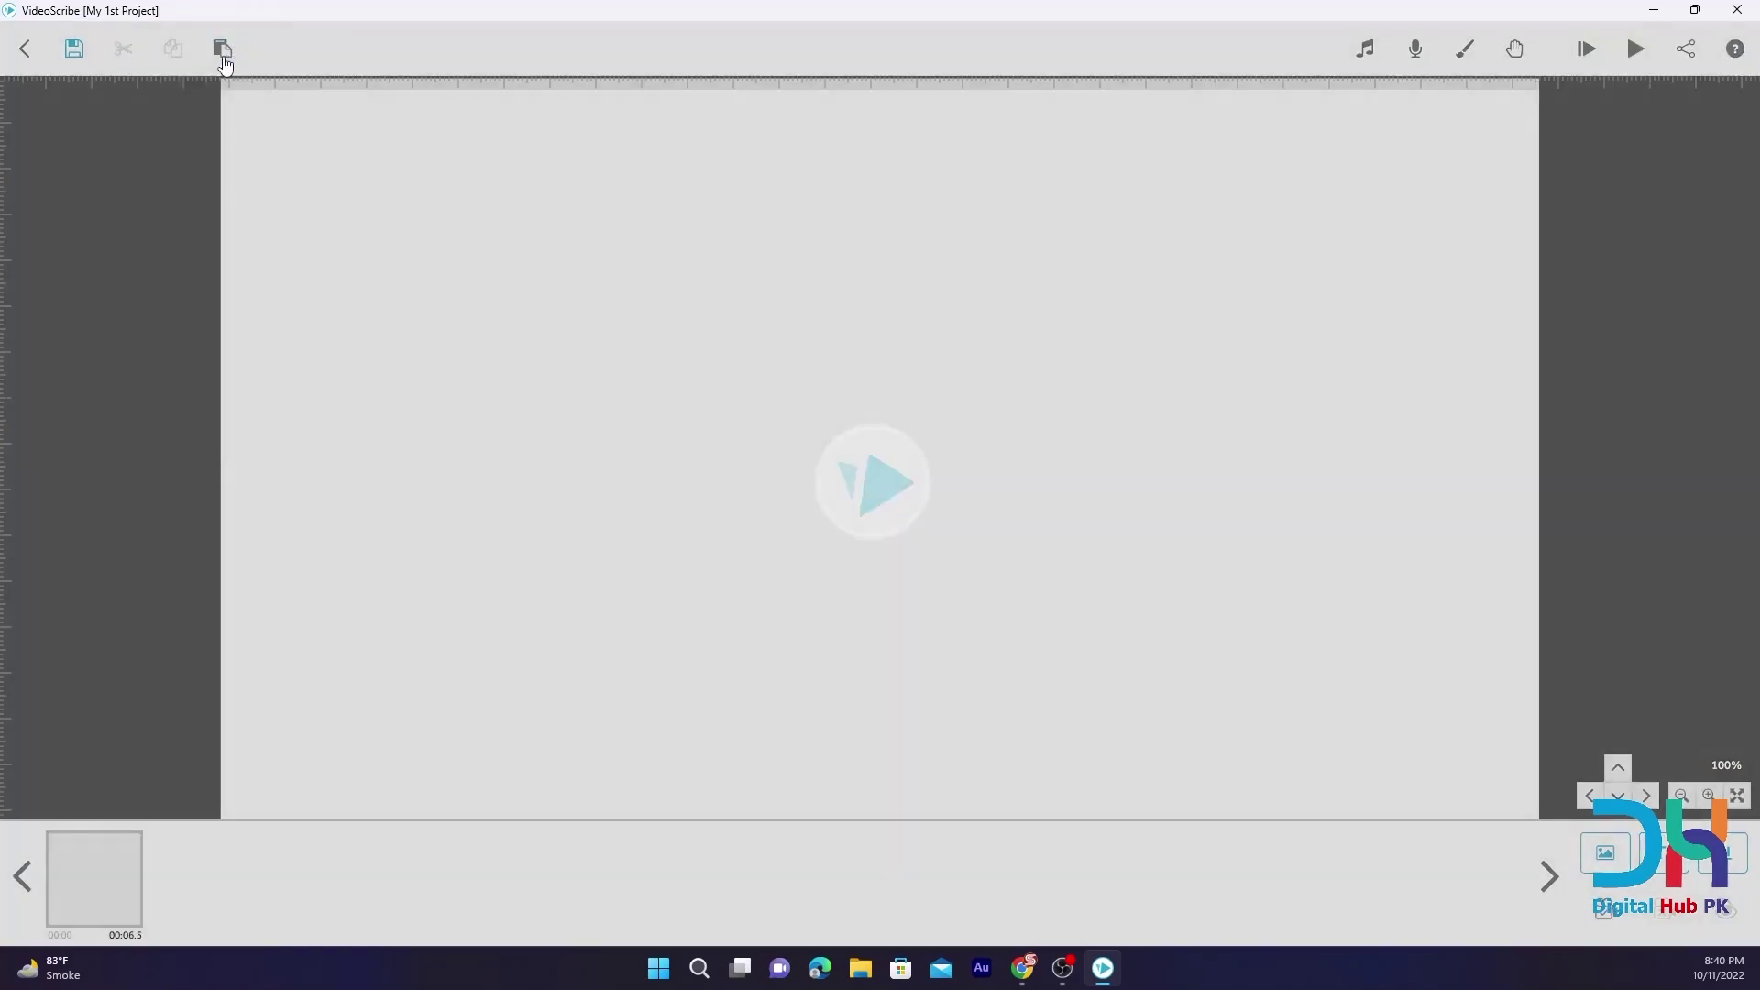
left_click(222, 55)
Place the second copy of the shrugging man to the right of the first and enlarge it to about twice the size
left_click_drag(656, 415, 973, 383)
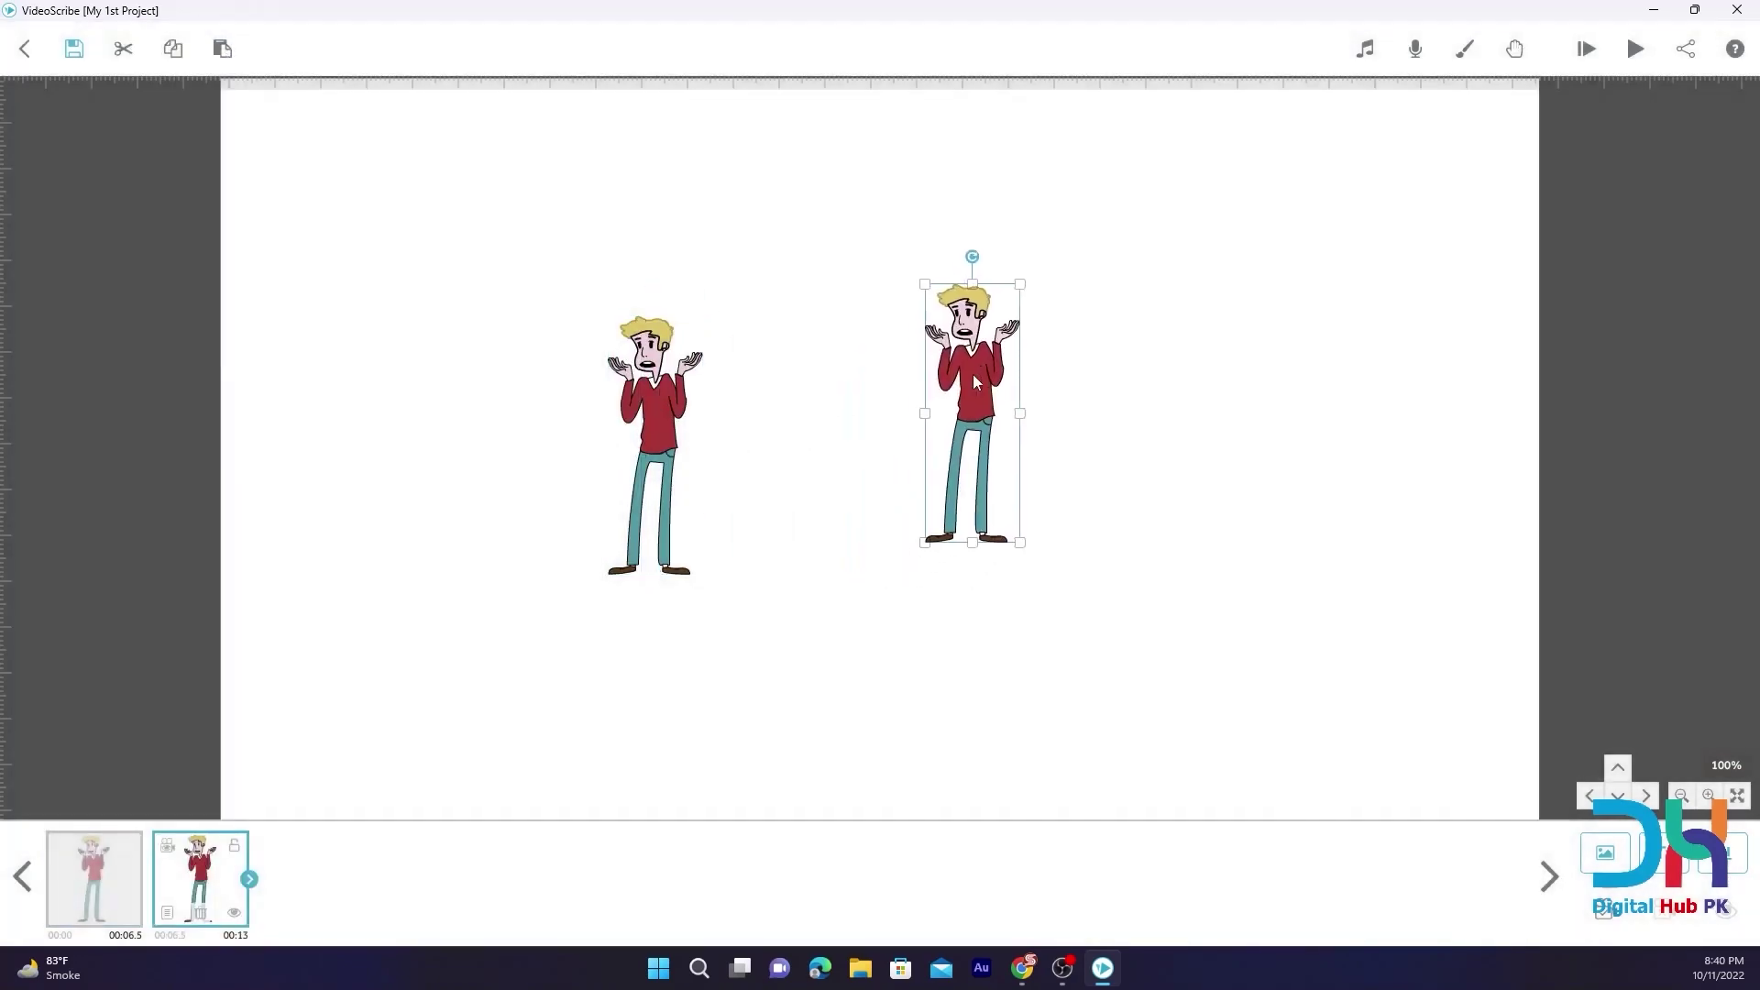
left_click_drag(1023, 558, 1086, 675)
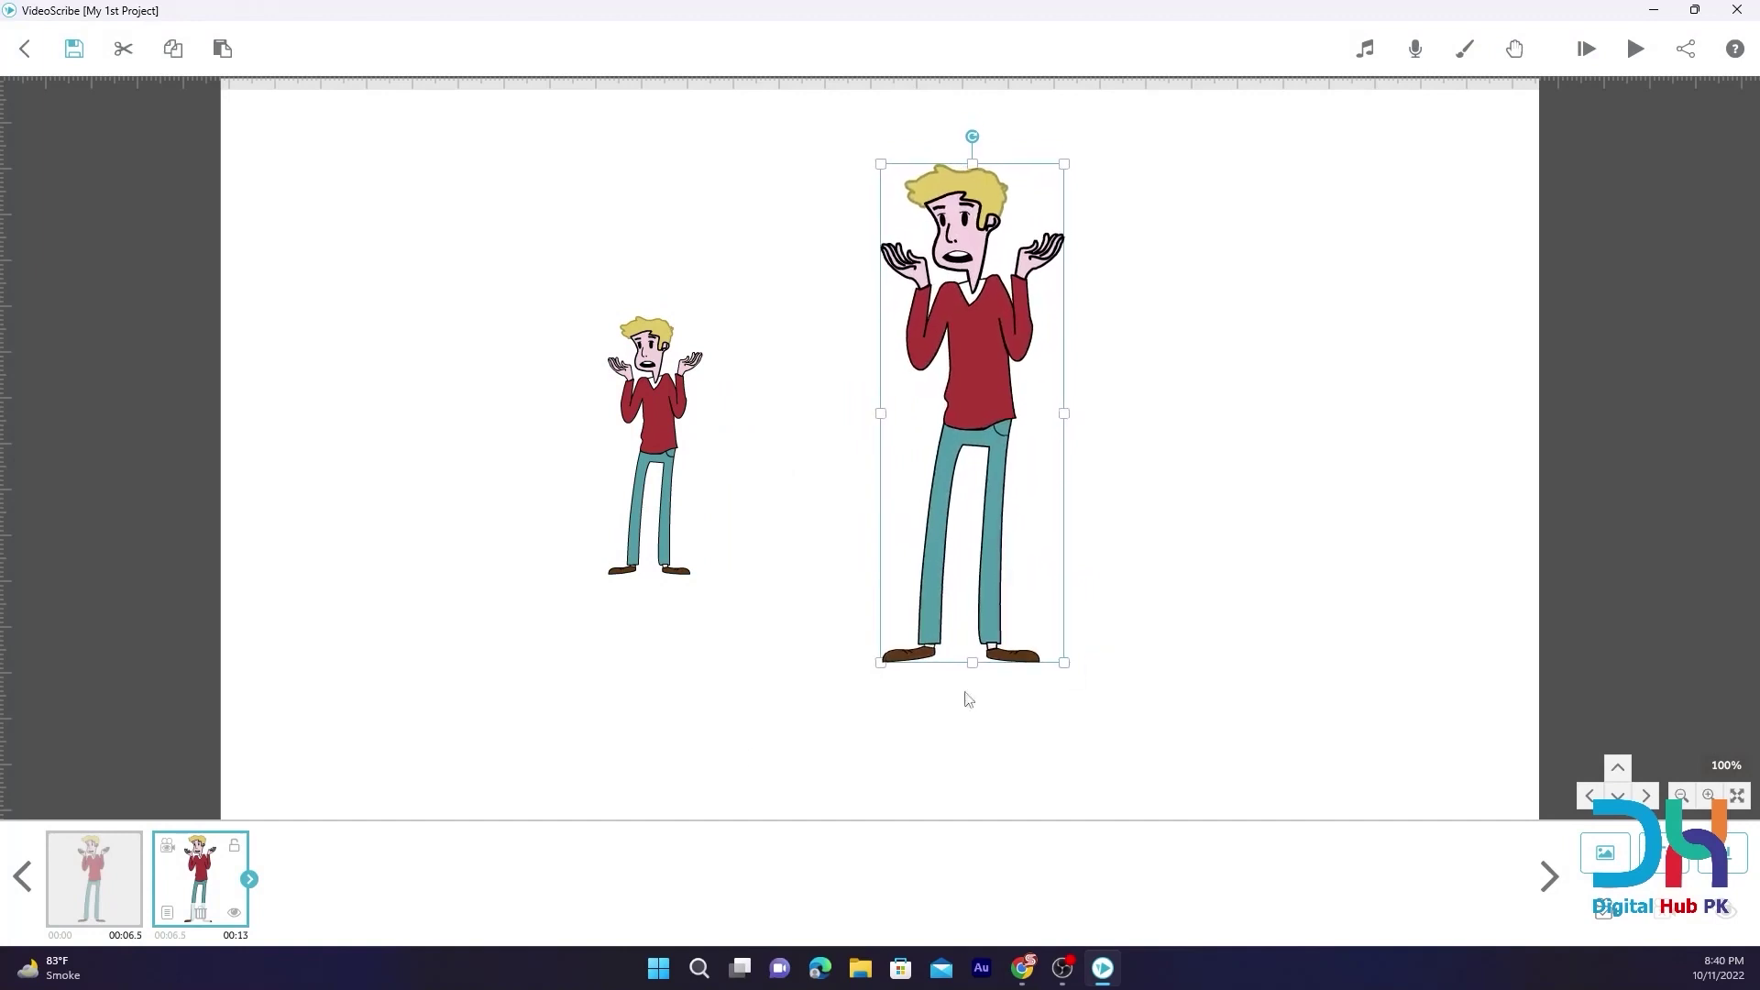
Select the two man images alternately in the timeline and on the canvas to see which thumbnail belongs to which image
left_click(98, 879)
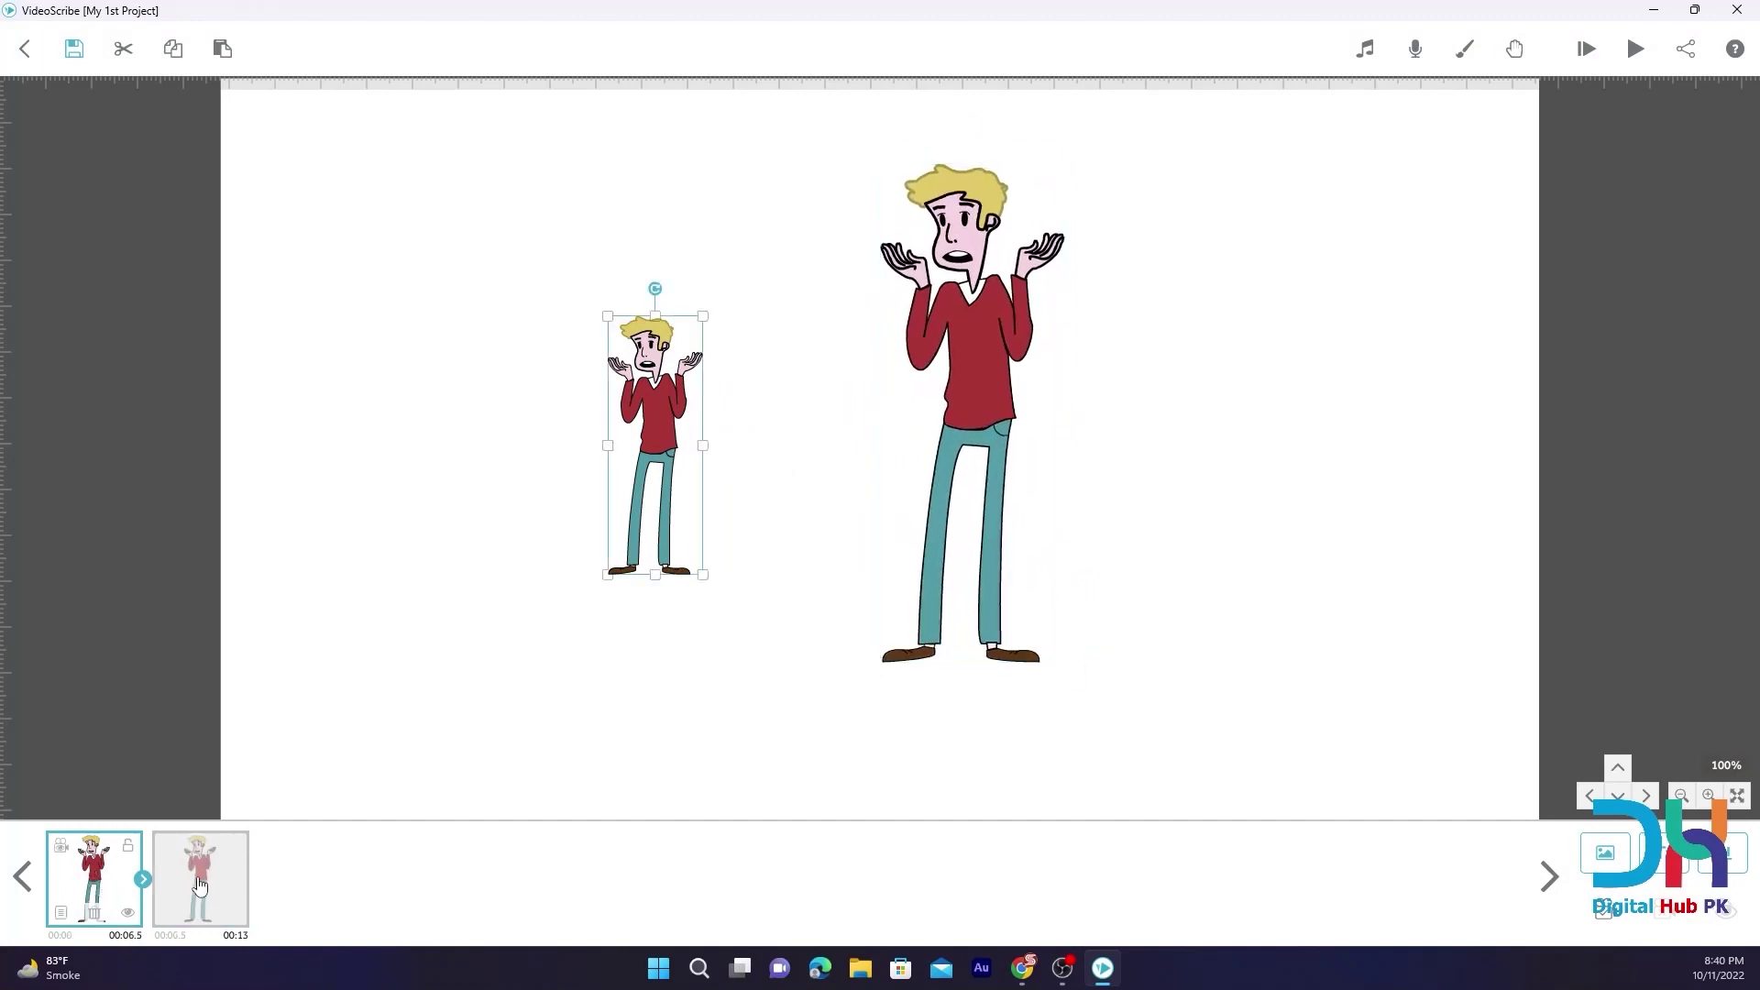
left_click(200, 885)
left_click(85, 883)
left_click(186, 885)
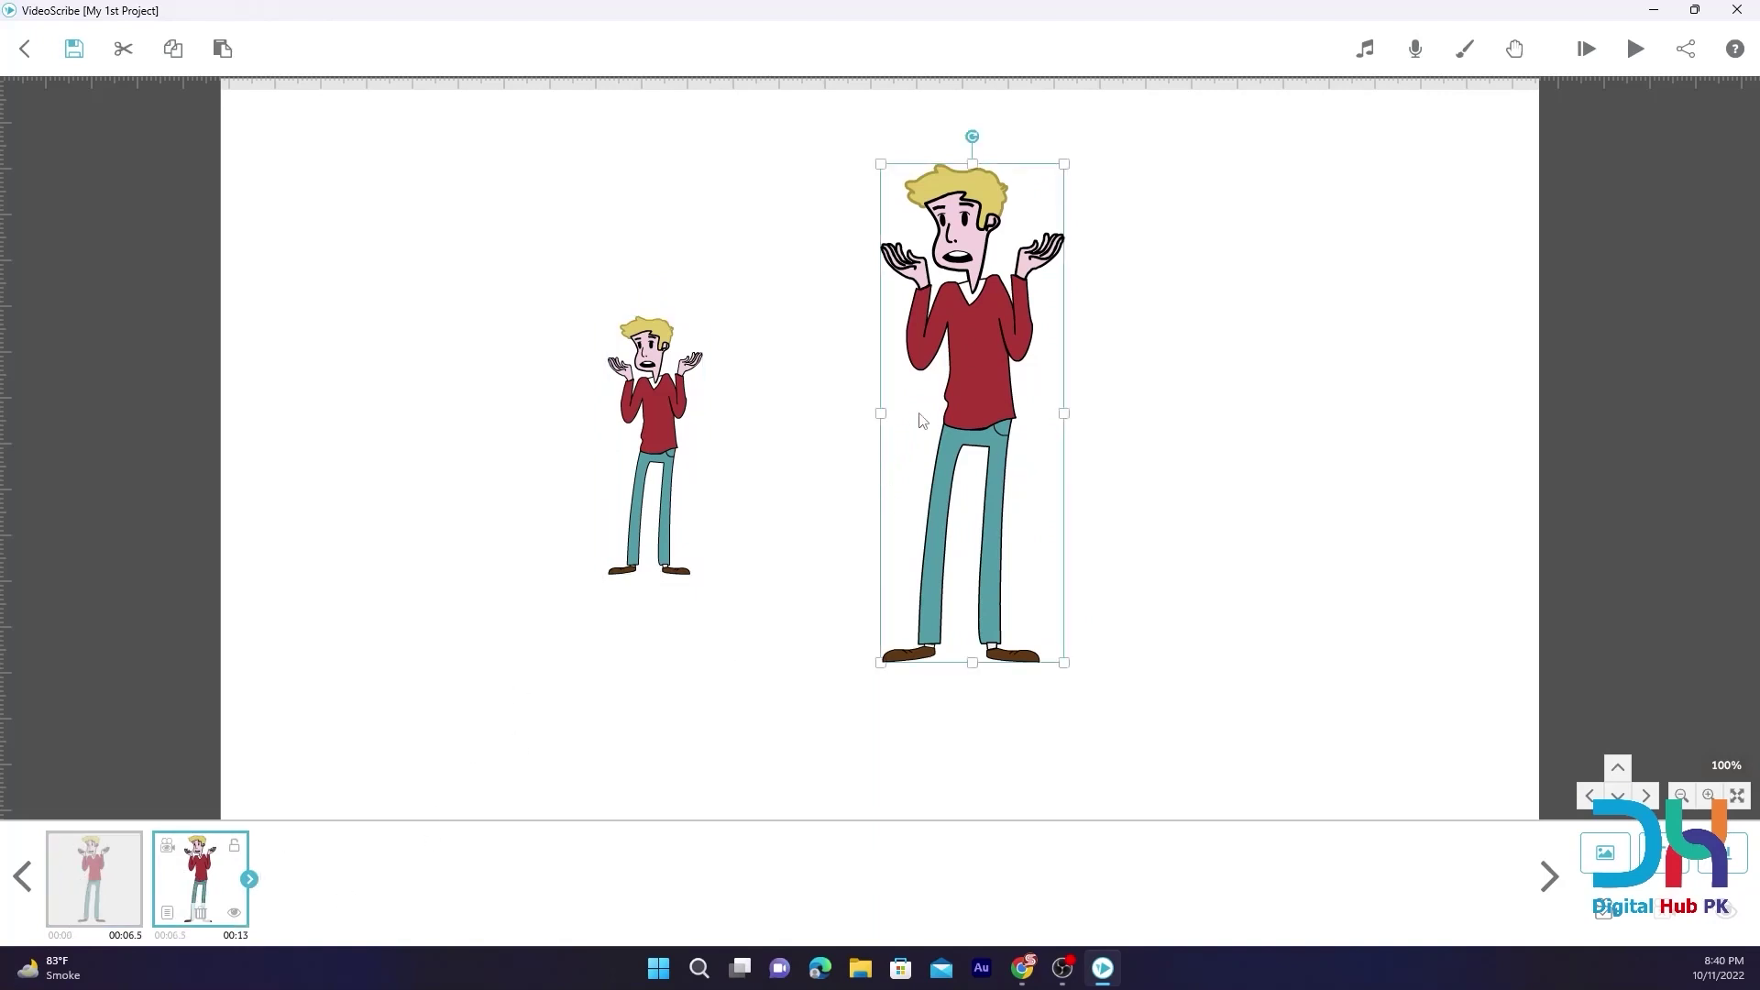
left_click(656, 412)
left_click(939, 402)
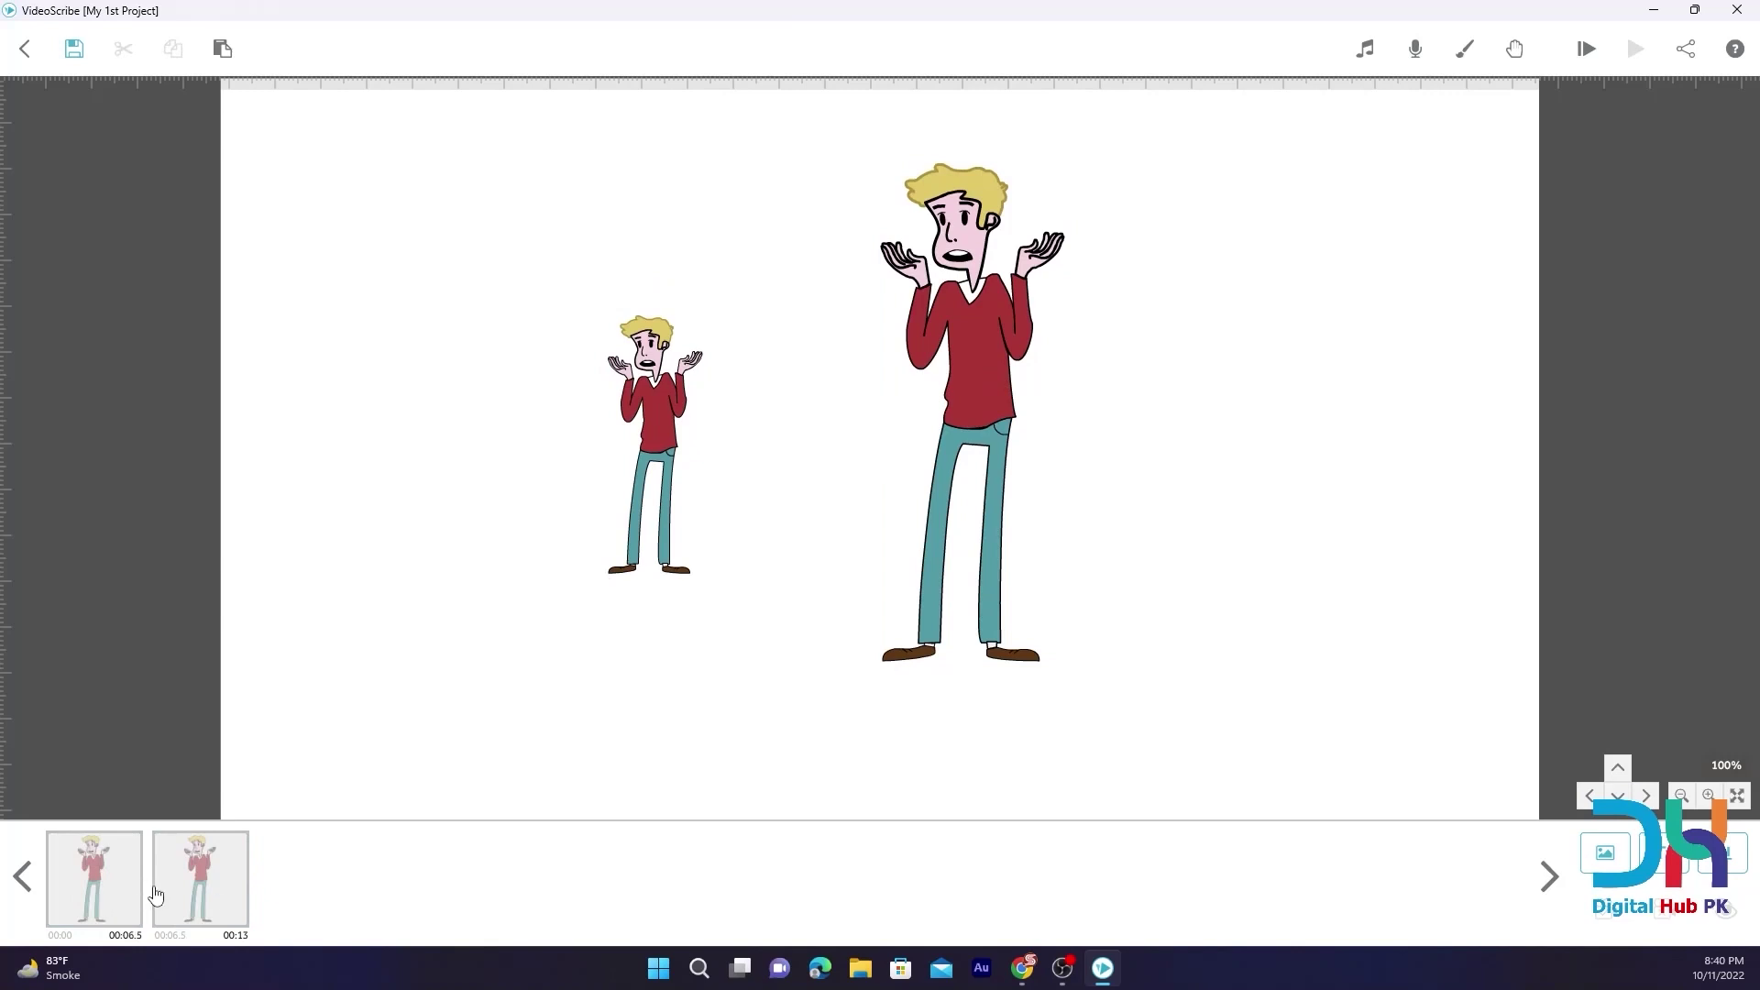
left_click(964, 329)
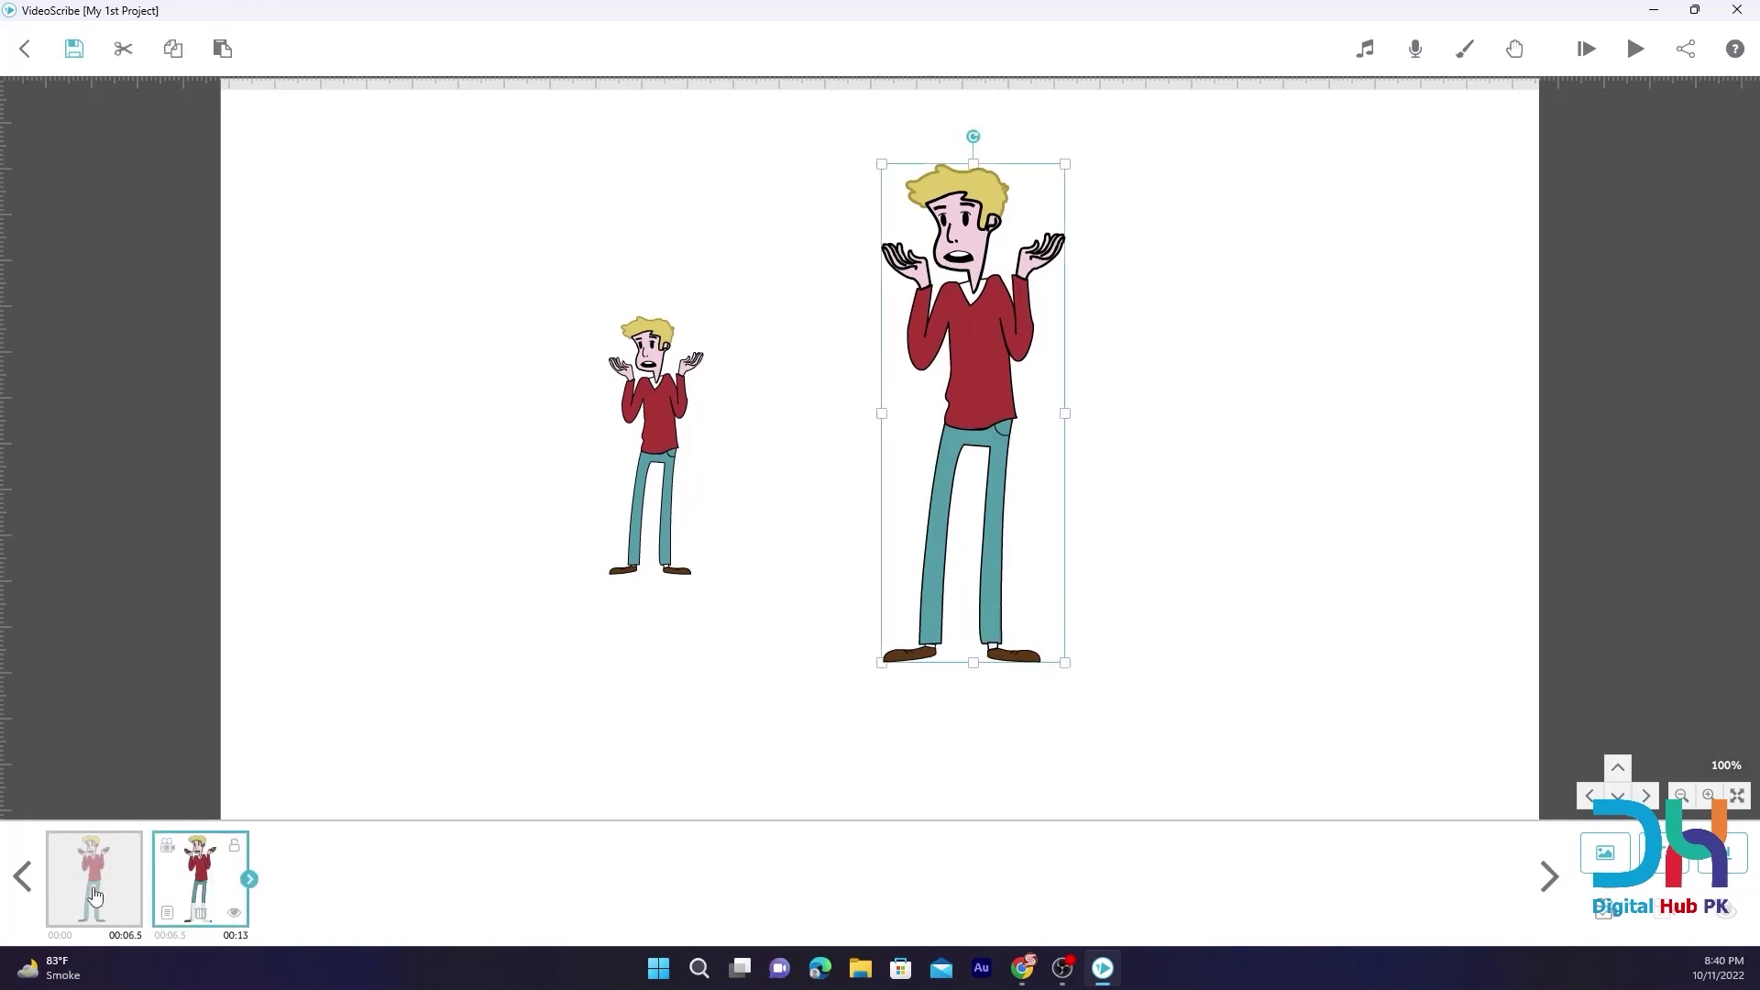
Add the recently used image of the boy reading a book and place it to the right of the larger man
left_click(1606, 857)
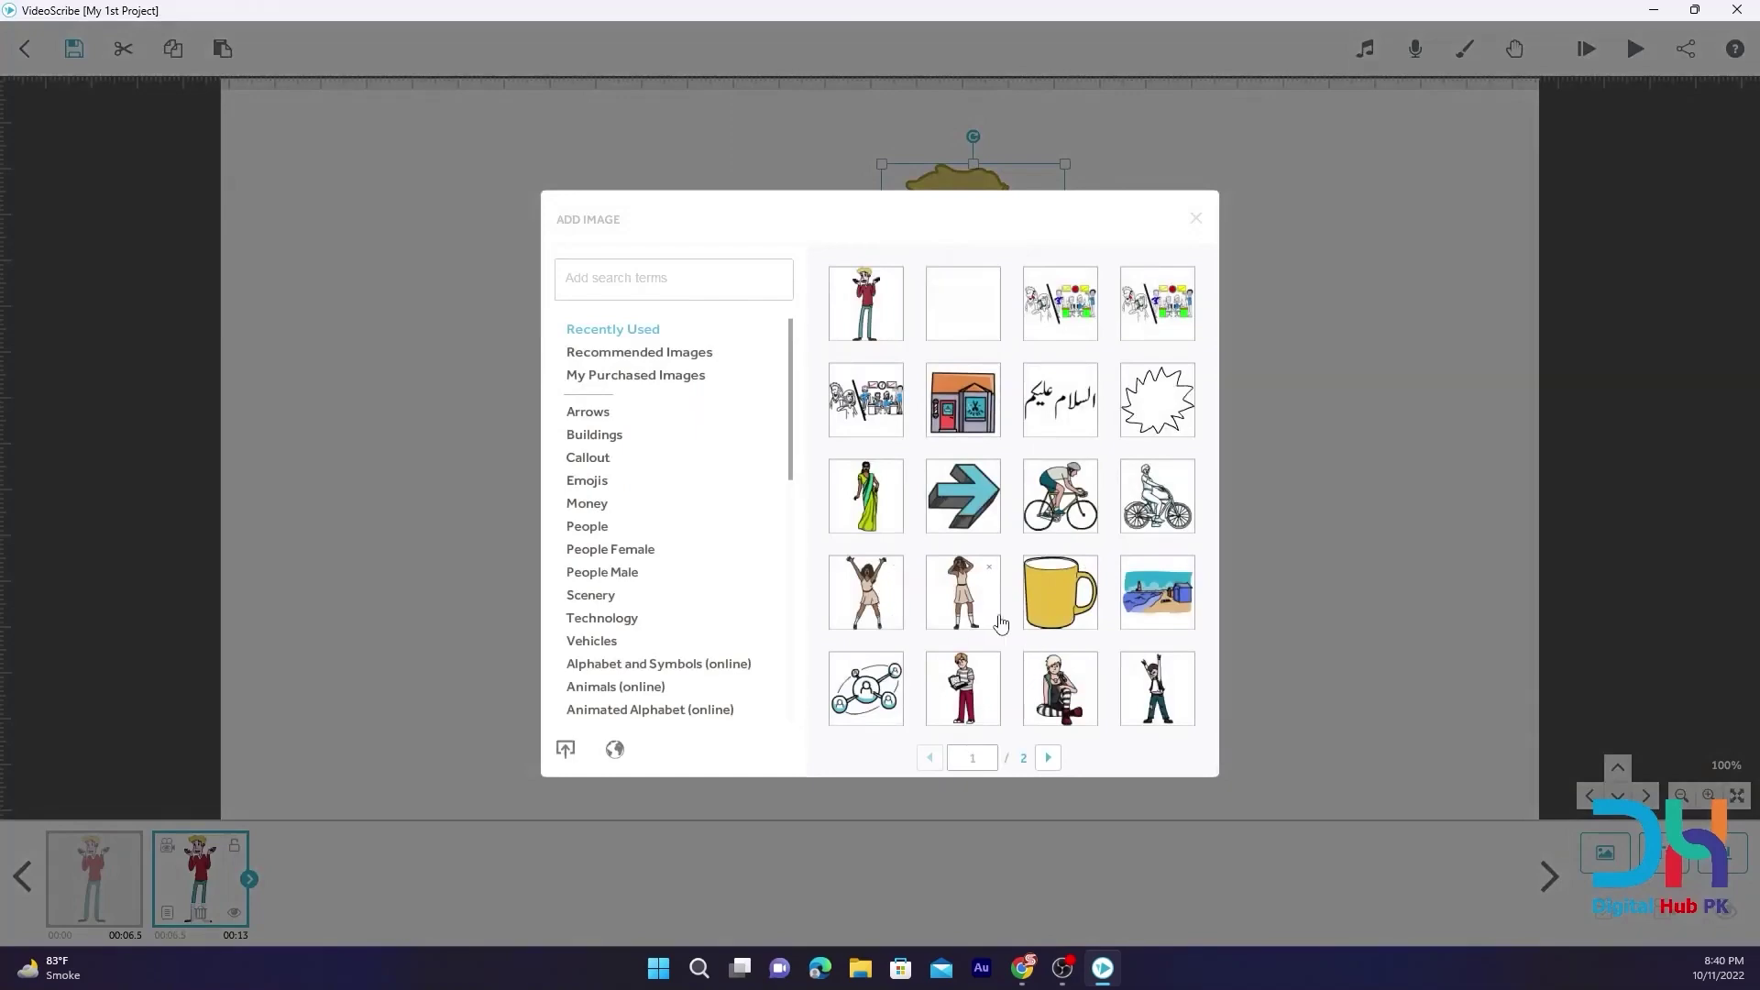
left_click(988, 690)
left_click_drag(927, 547, 1286, 542)
Move the boy reading a book to the front of the timeline, and after that between the two man images
left_click_drag(279, 903, 96, 898)
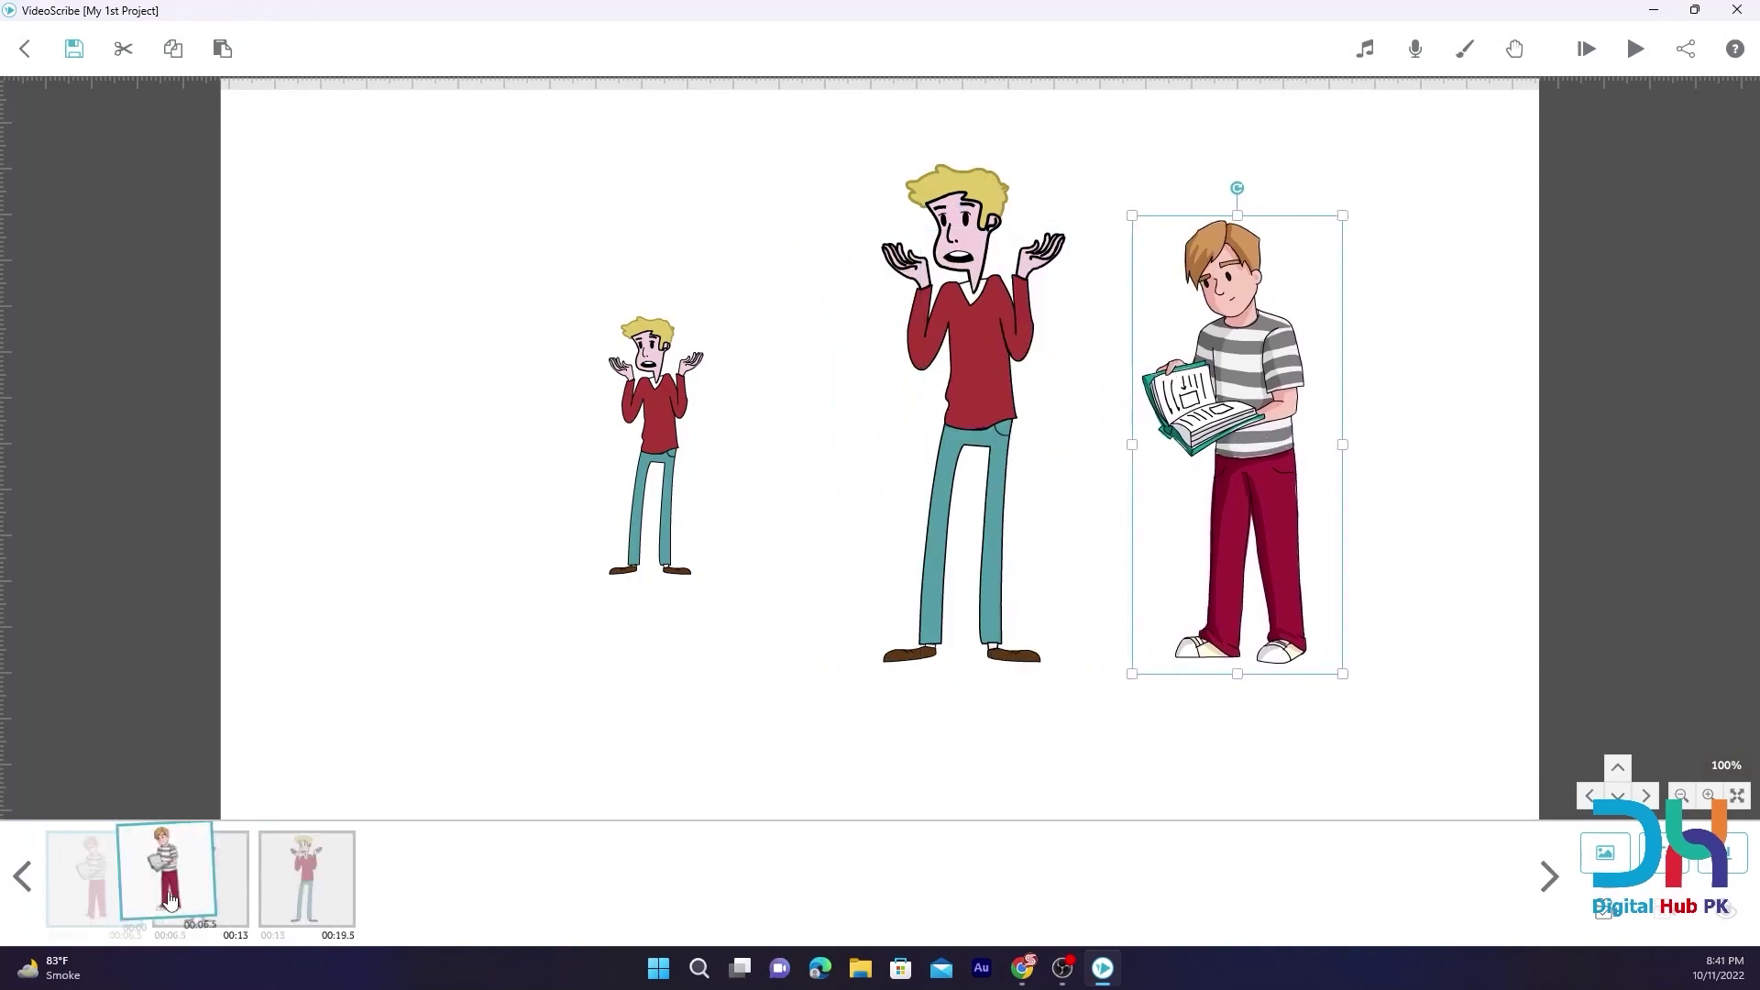
left_click(188, 900)
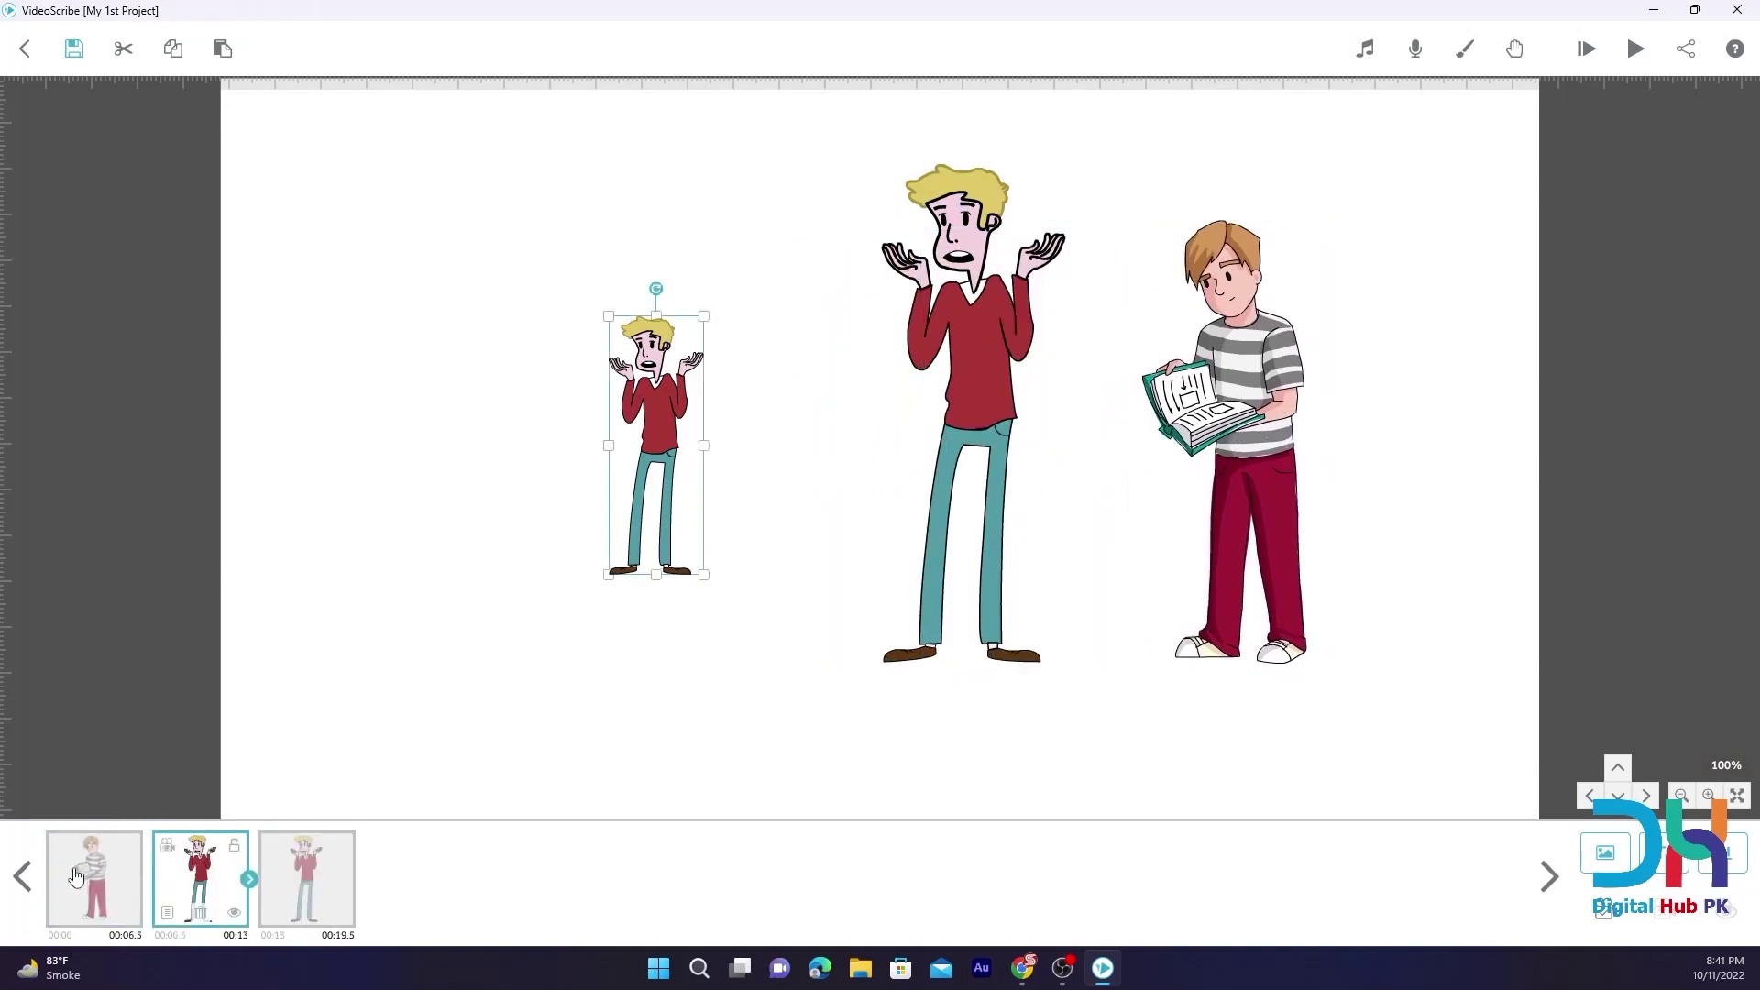
left_click(133, 897)
left_click_drag(133, 897, 218, 894)
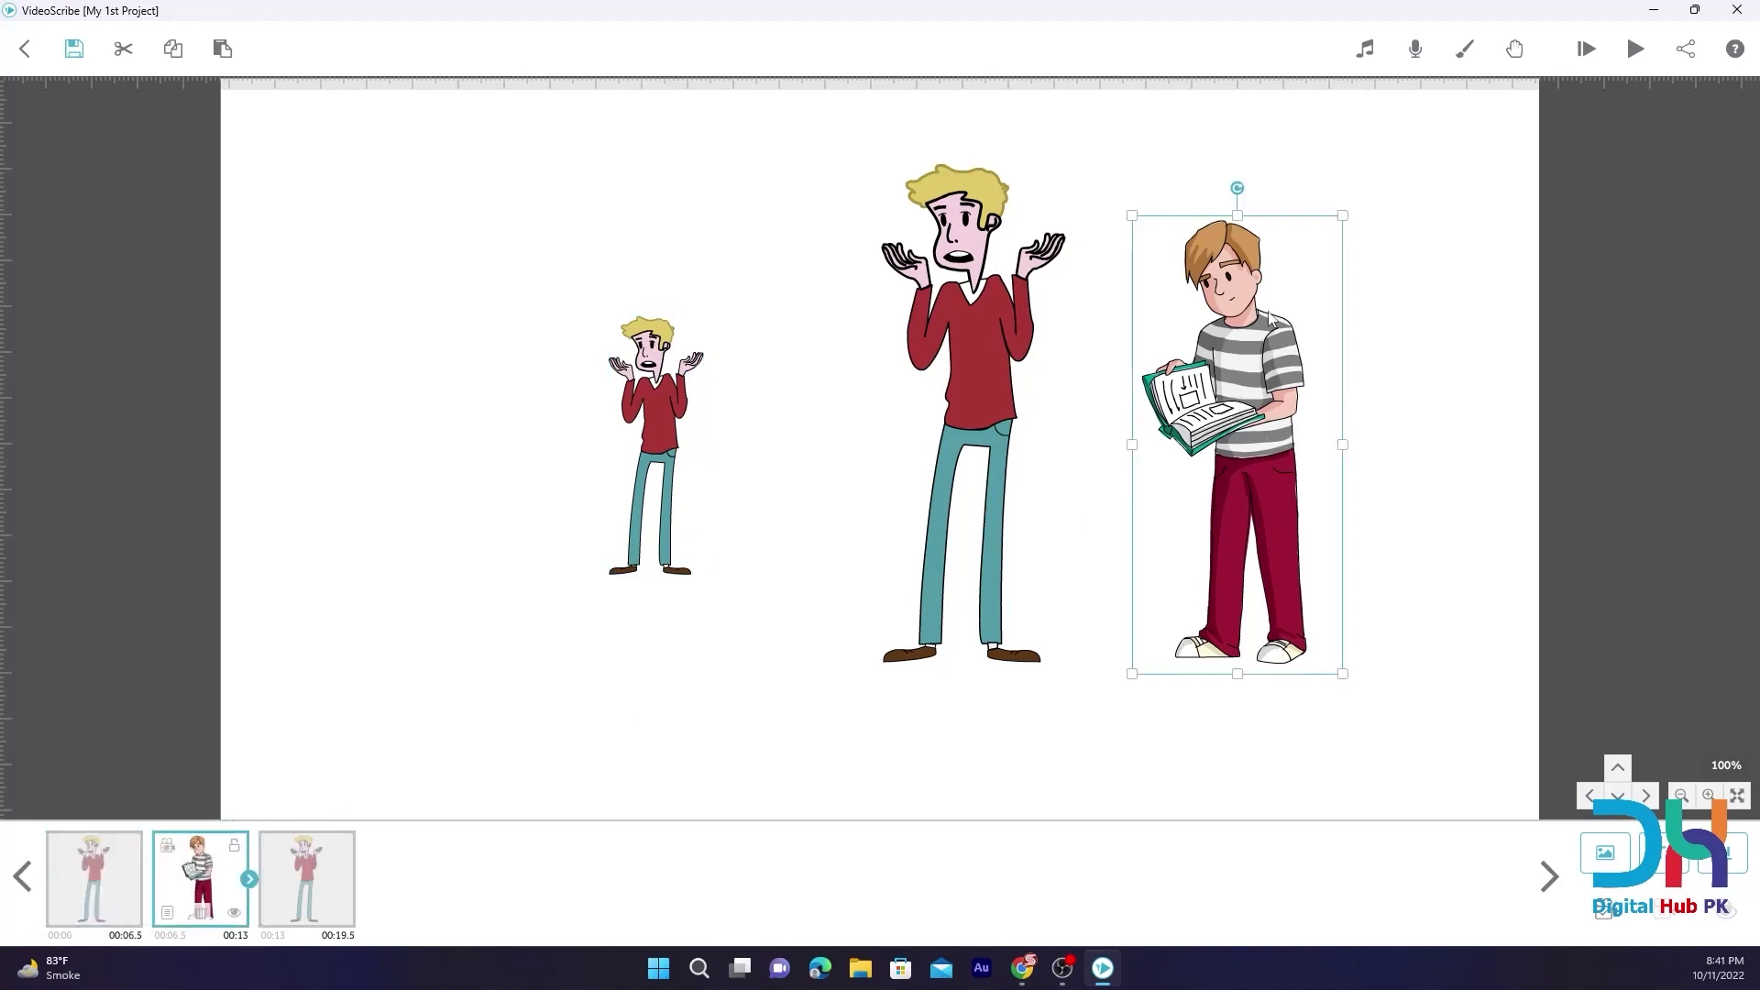
Preview the animation from the start, stop it, and move the boy reading a book to the end of the timeline
left_click(94, 886)
left_click(199, 883)
left_click(1590, 47)
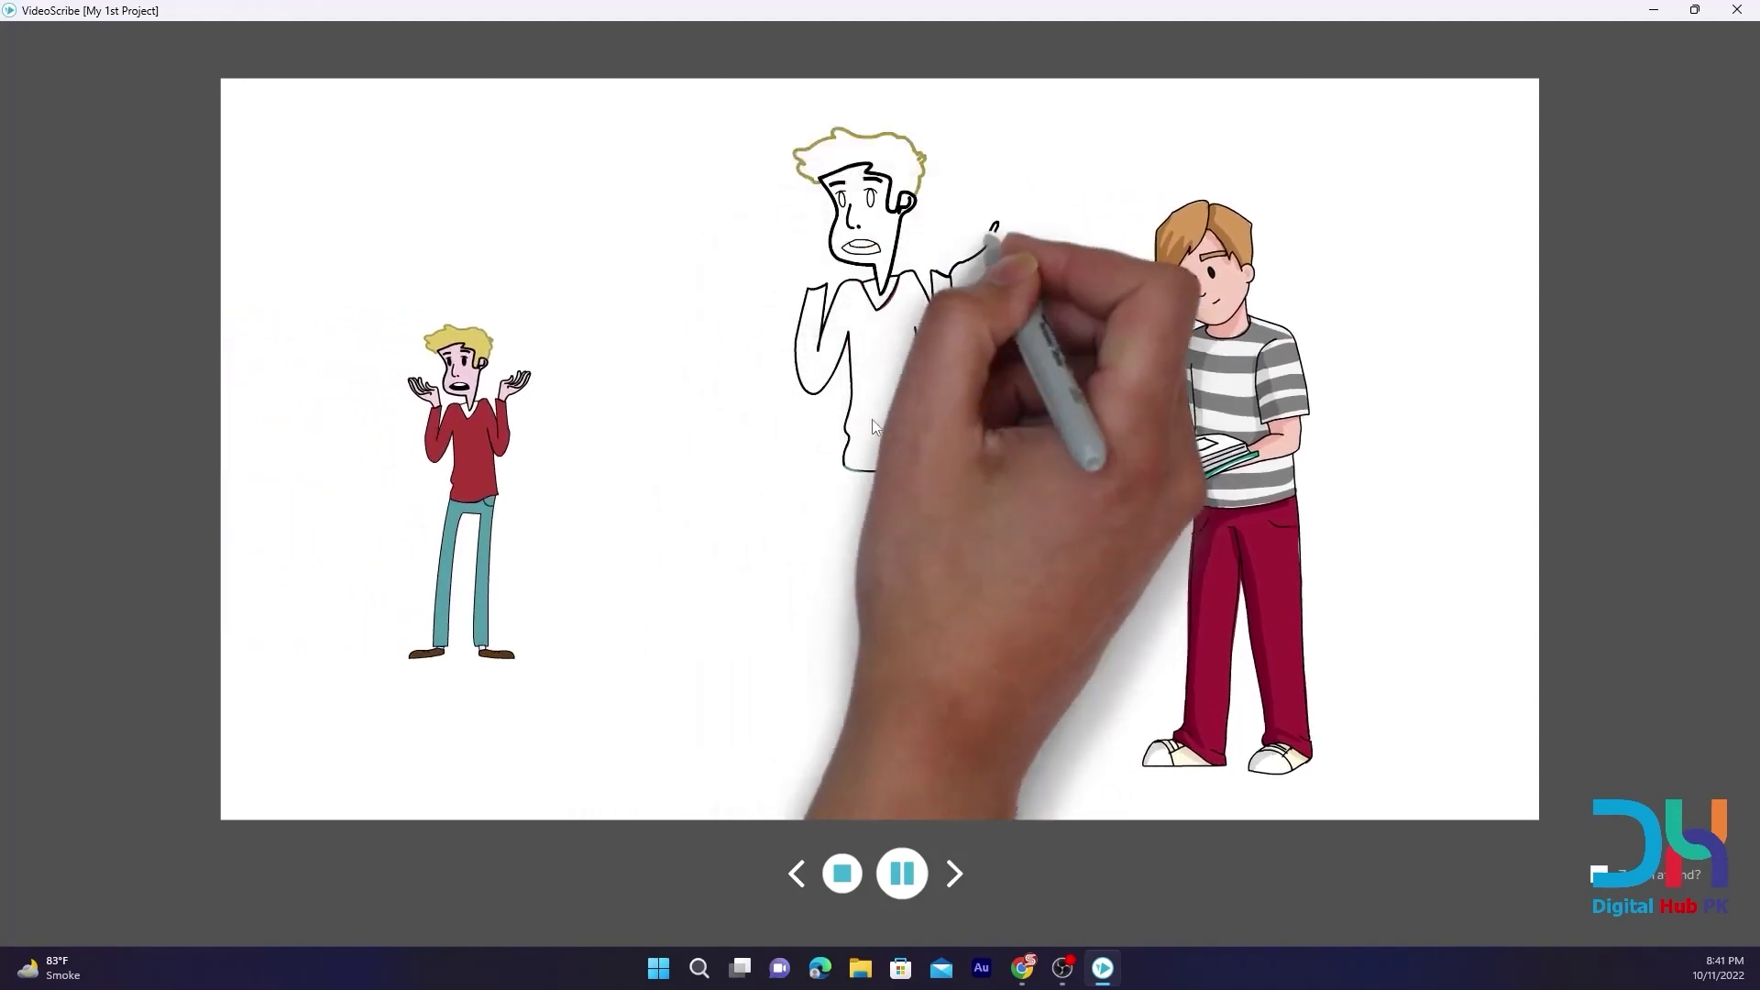
key("Escape")
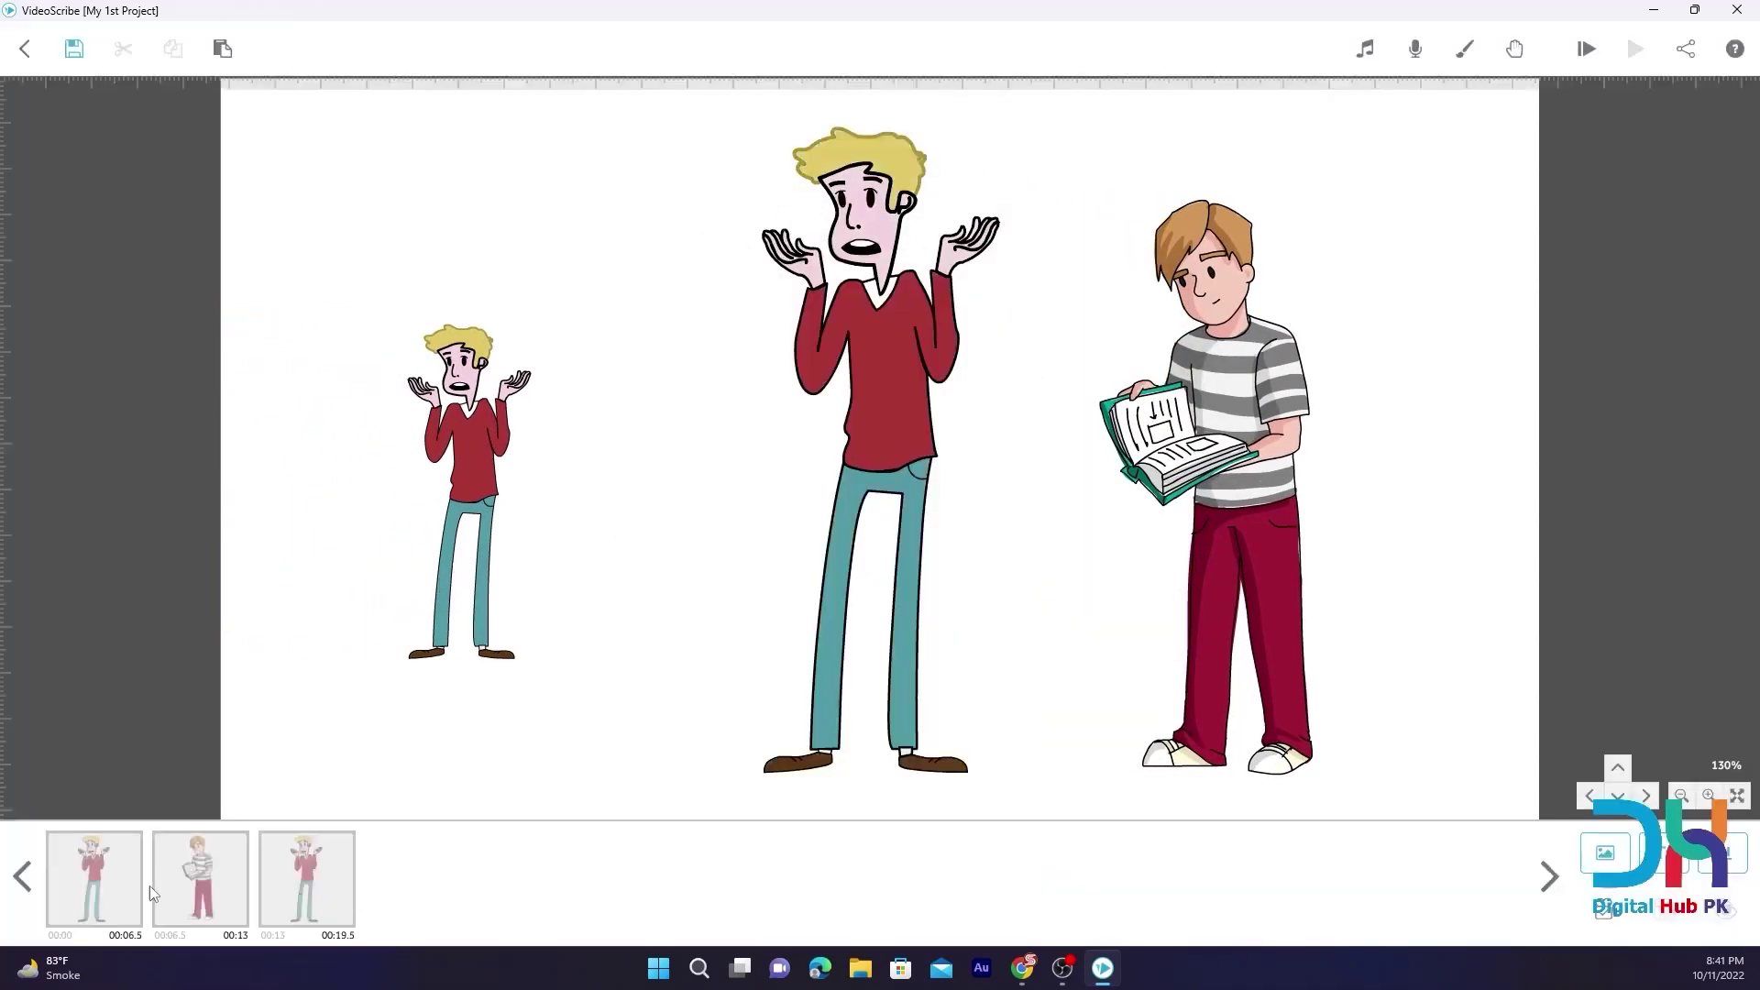
left_click_drag(181, 889, 308, 915)
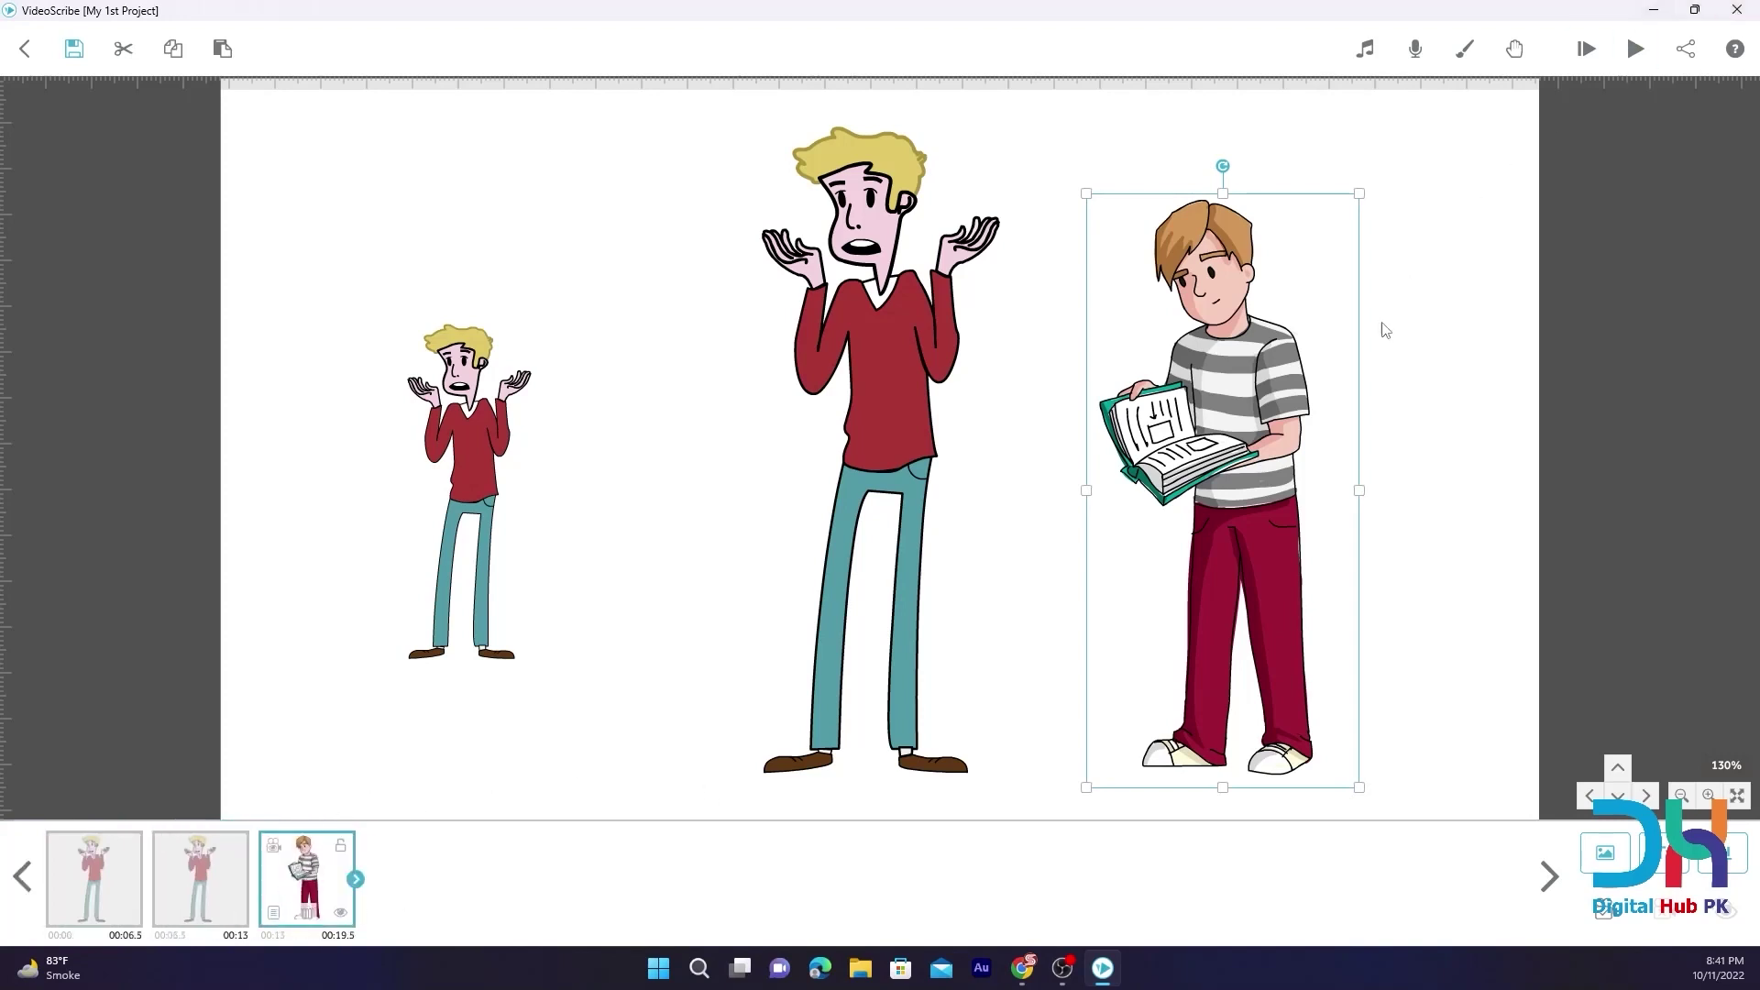
Open the image library and remove all images from the Recently Used list
left_click(1606, 858)
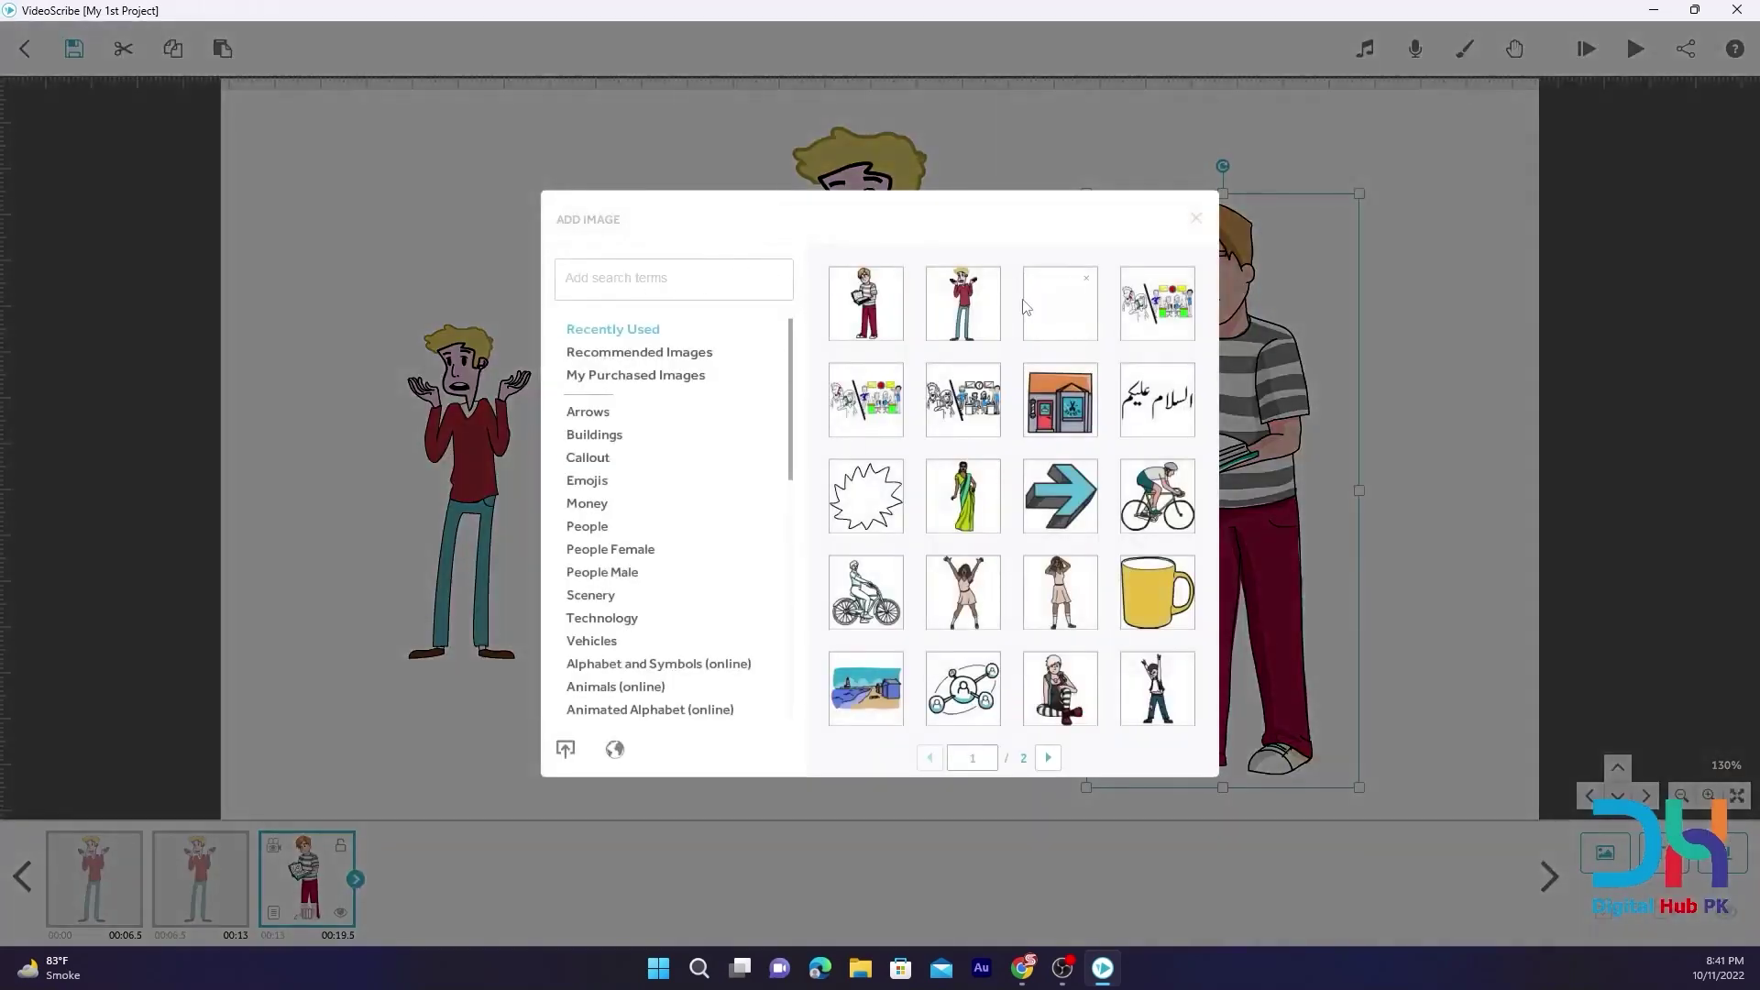
left_click(892, 279)
left_click(892, 279)
left_click(892, 279)
left_click(892, 279)
left_click(892, 279)
left_click(893, 279)
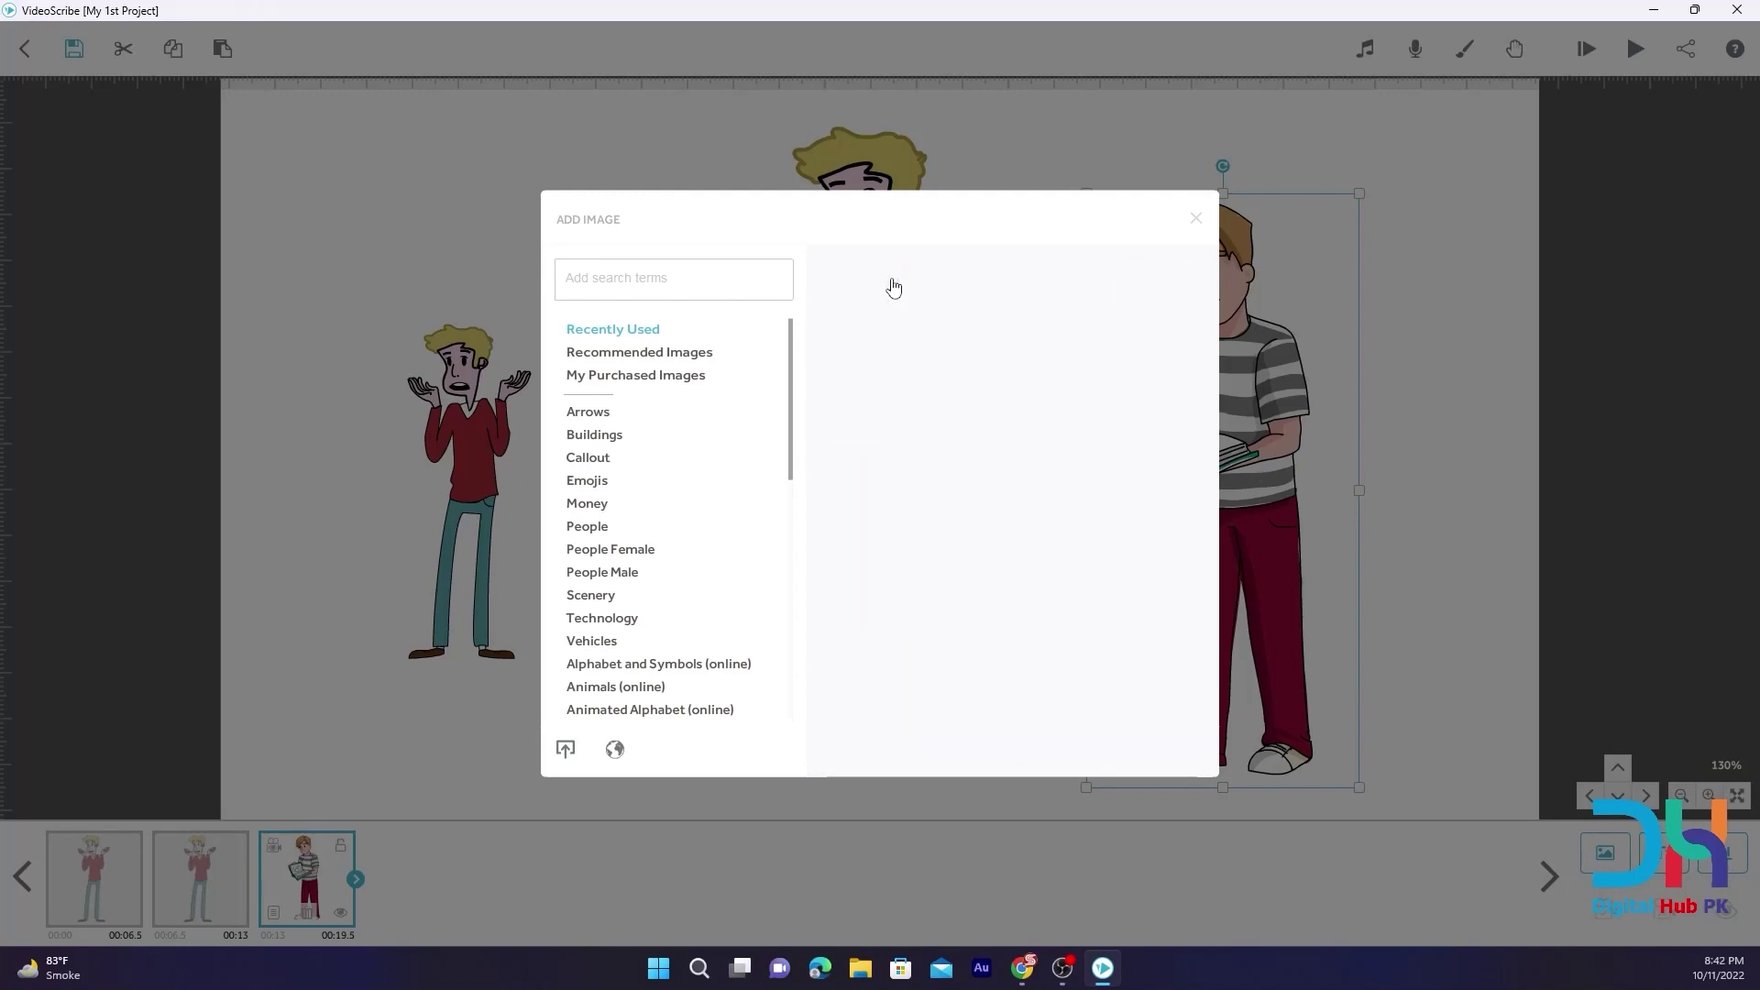
left_click(894, 284)
left_click(894, 284)
left_click(894, 285)
left_click(894, 286)
left_click(894, 286)
left_click(894, 287)
left_click(894, 288)
left_click(894, 288)
left_click(894, 288)
left_click(895, 287)
left_click(895, 287)
left_click(894, 287)
left_click(894, 287)
left_click(894, 287)
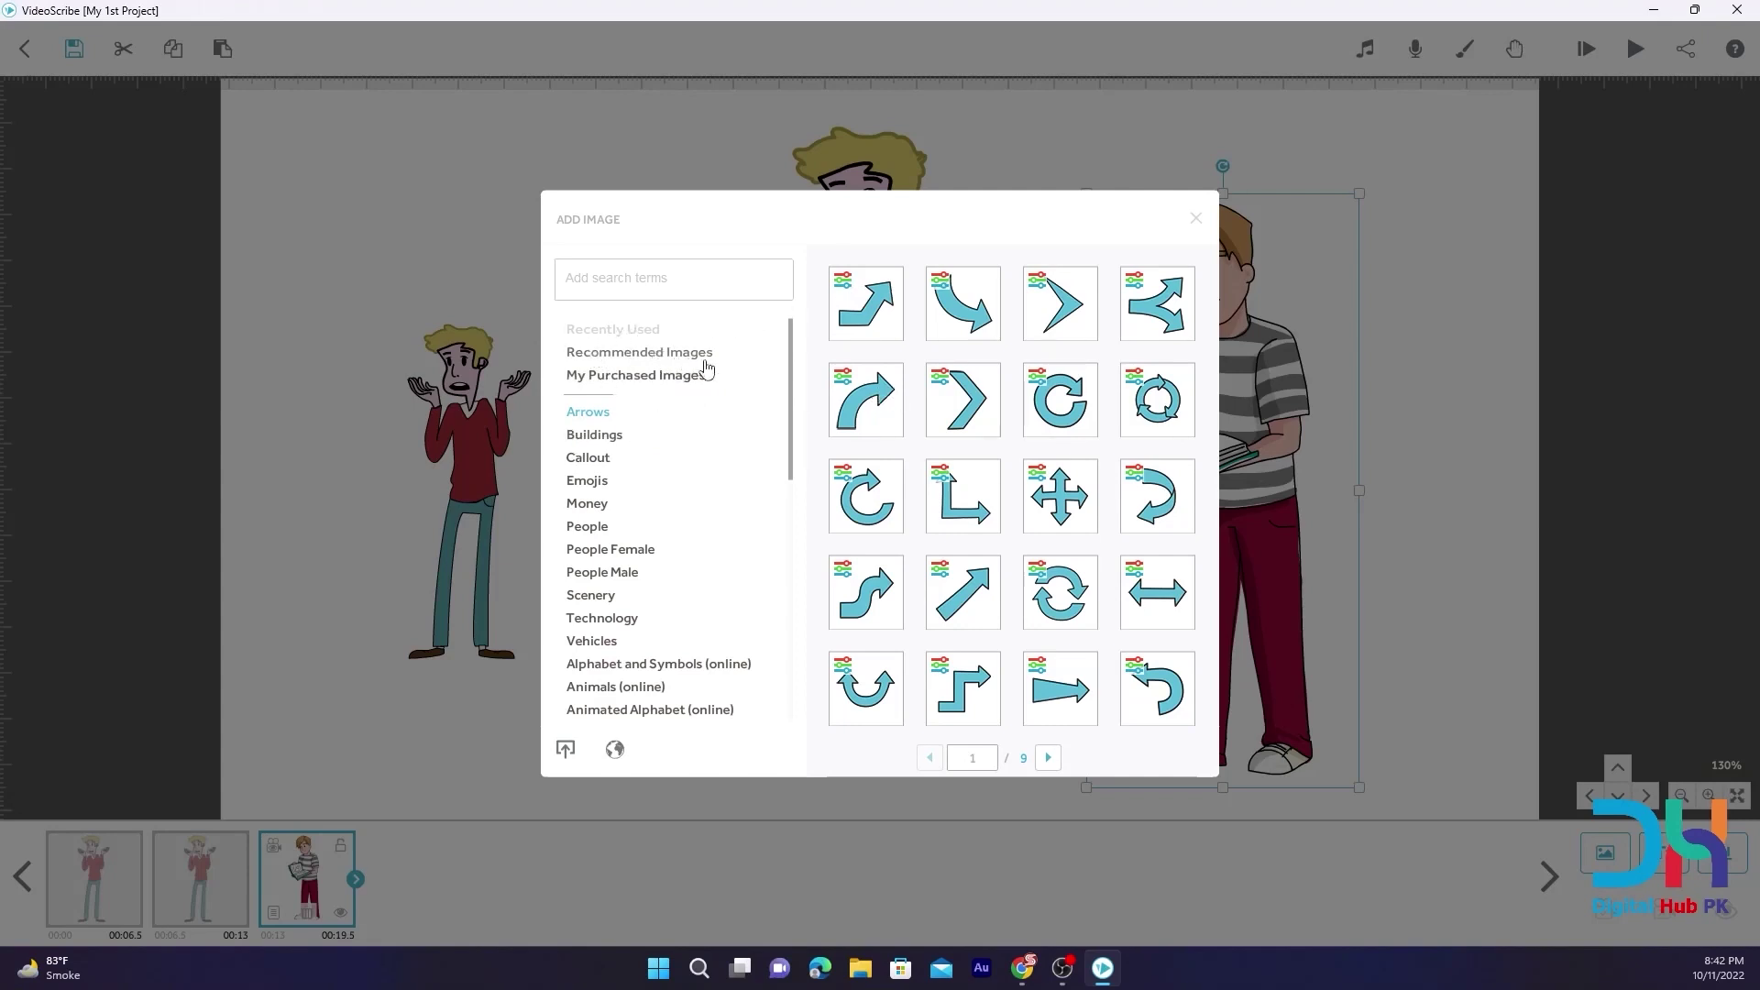
Browse the Arrows and Buildings categories of the image library, paging back and forth through the available images
scroll(1087, 426, "down", 6)
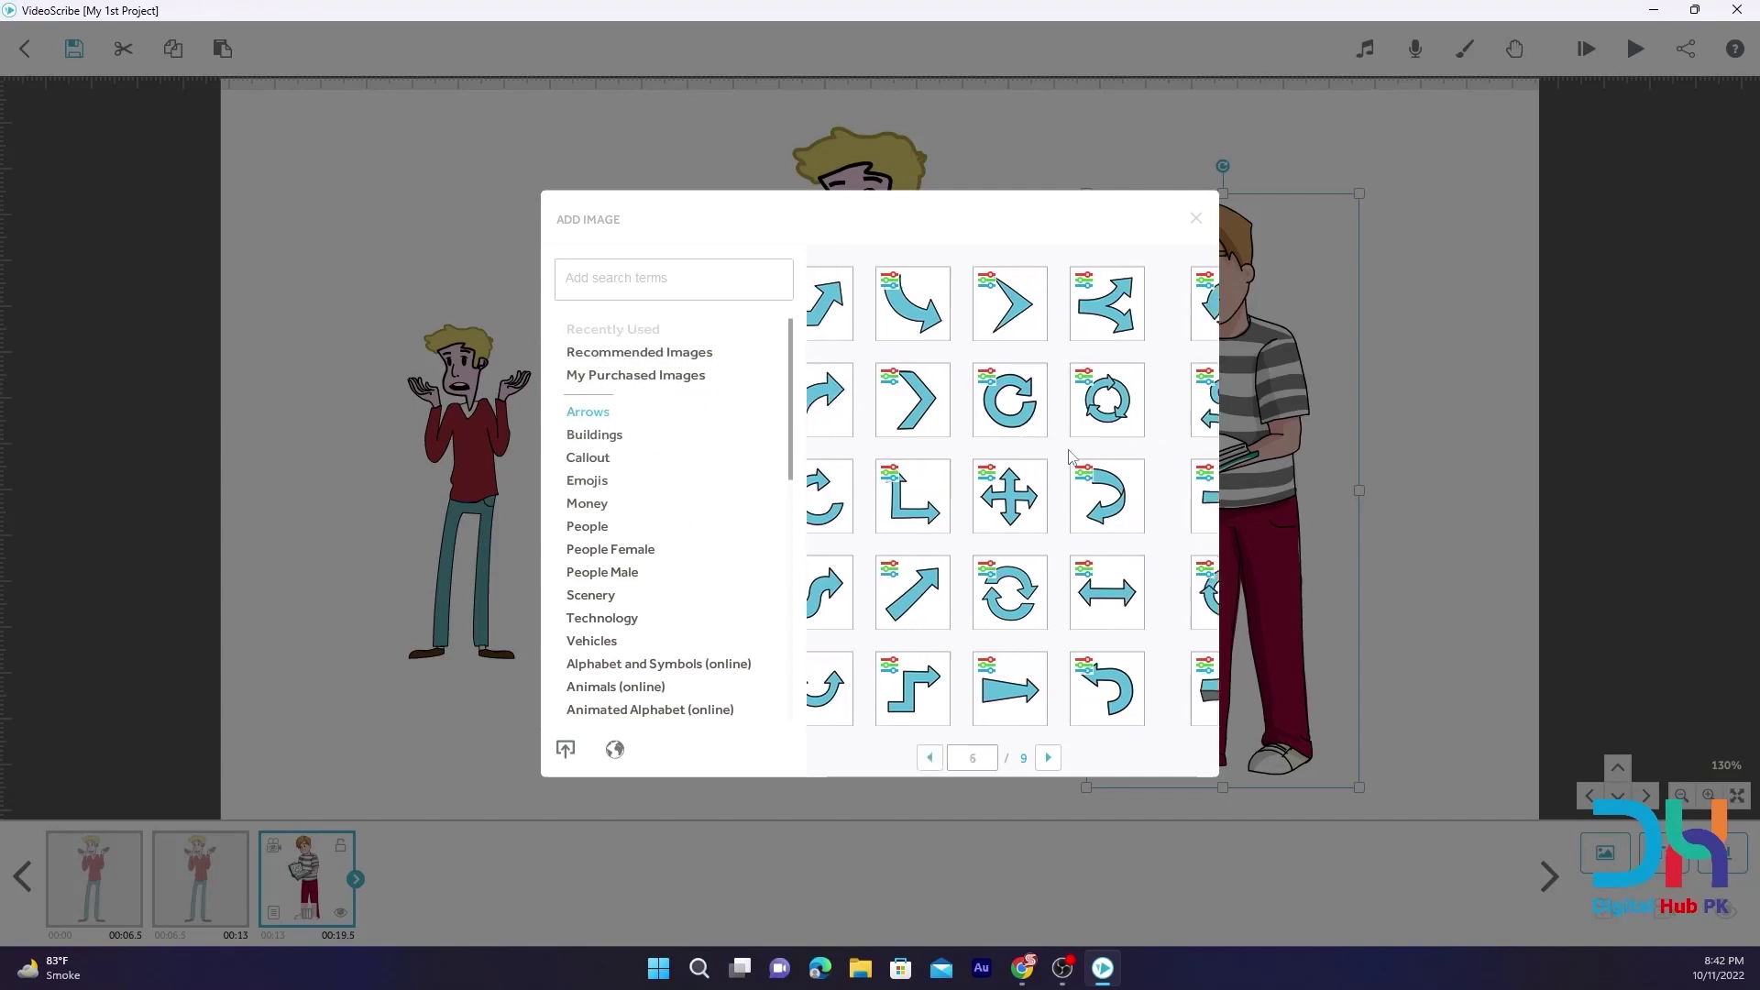
scroll(932, 409, "up", 5)
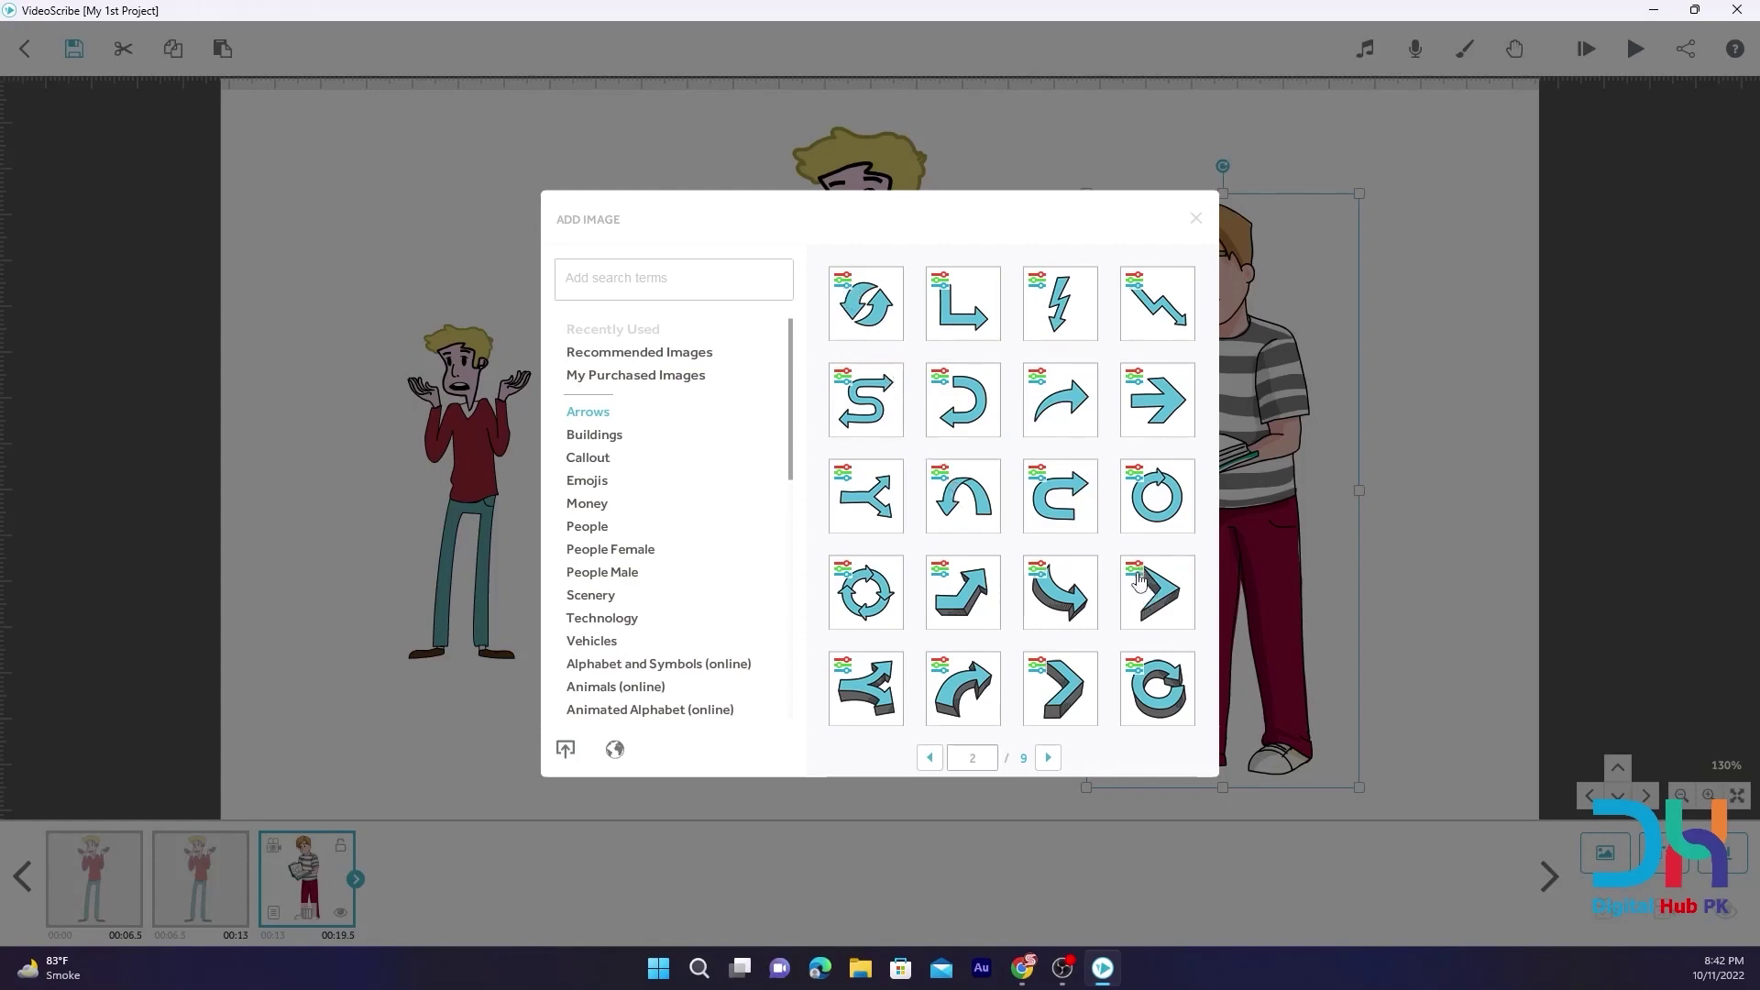
left_click(596, 434)
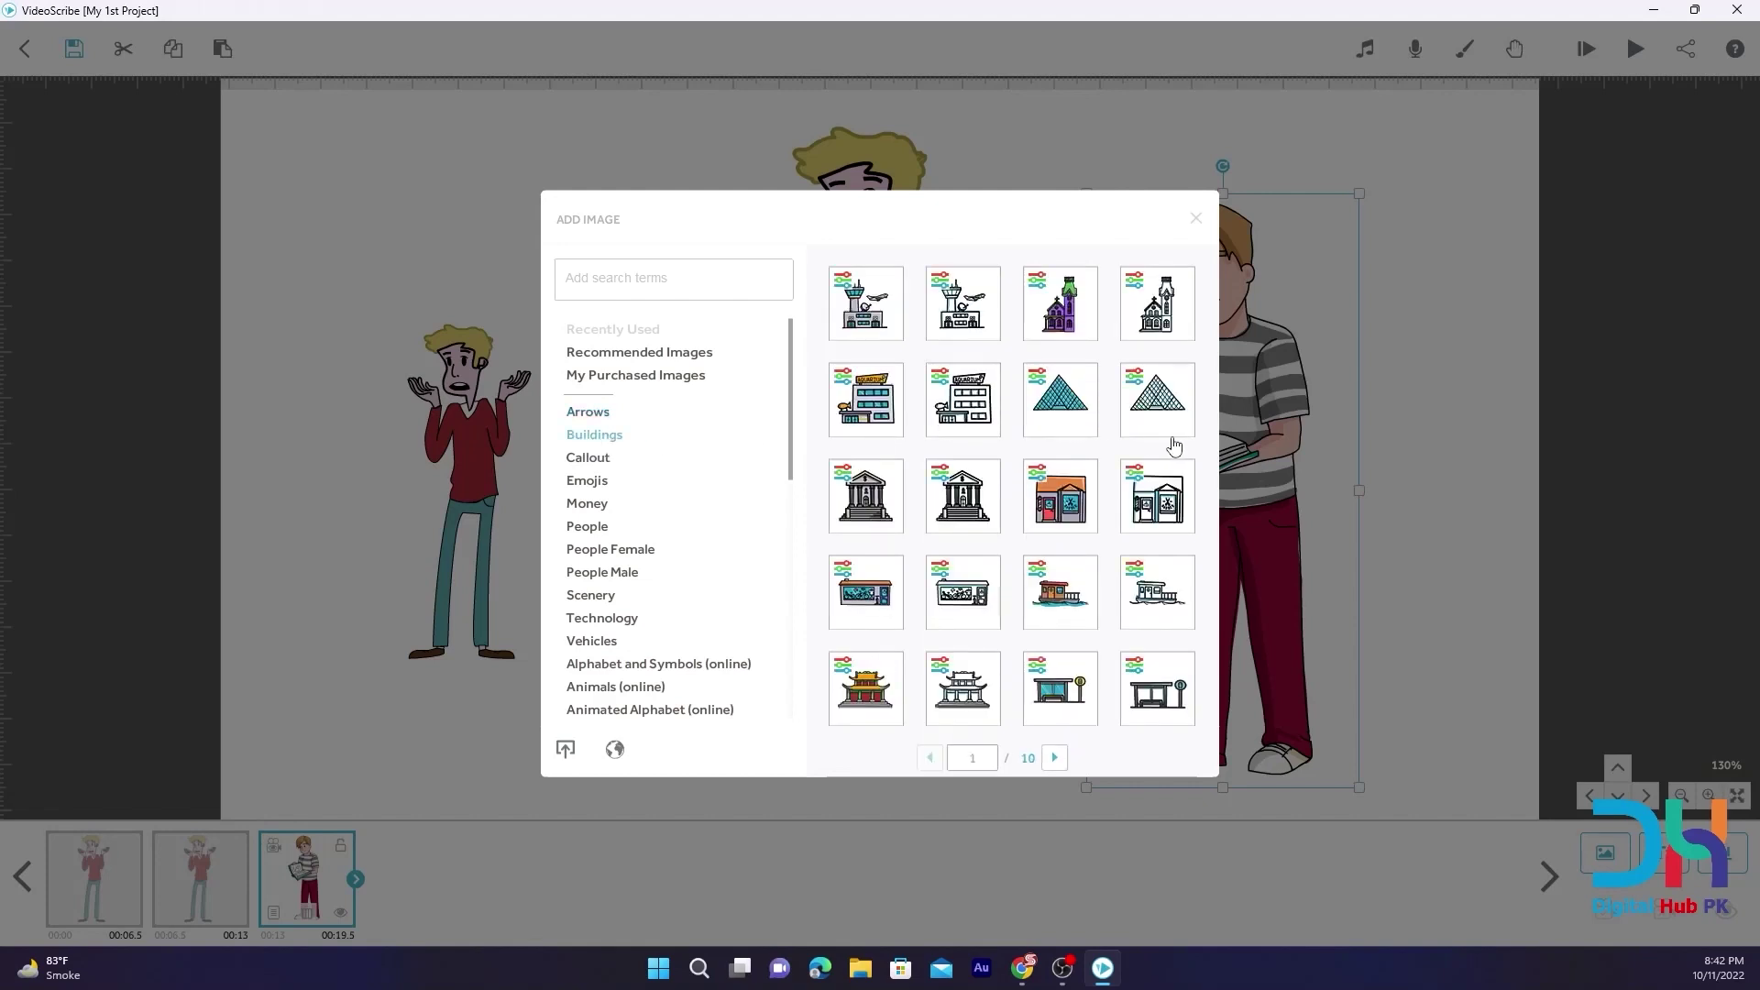
scroll(1025, 538, "down", 3)
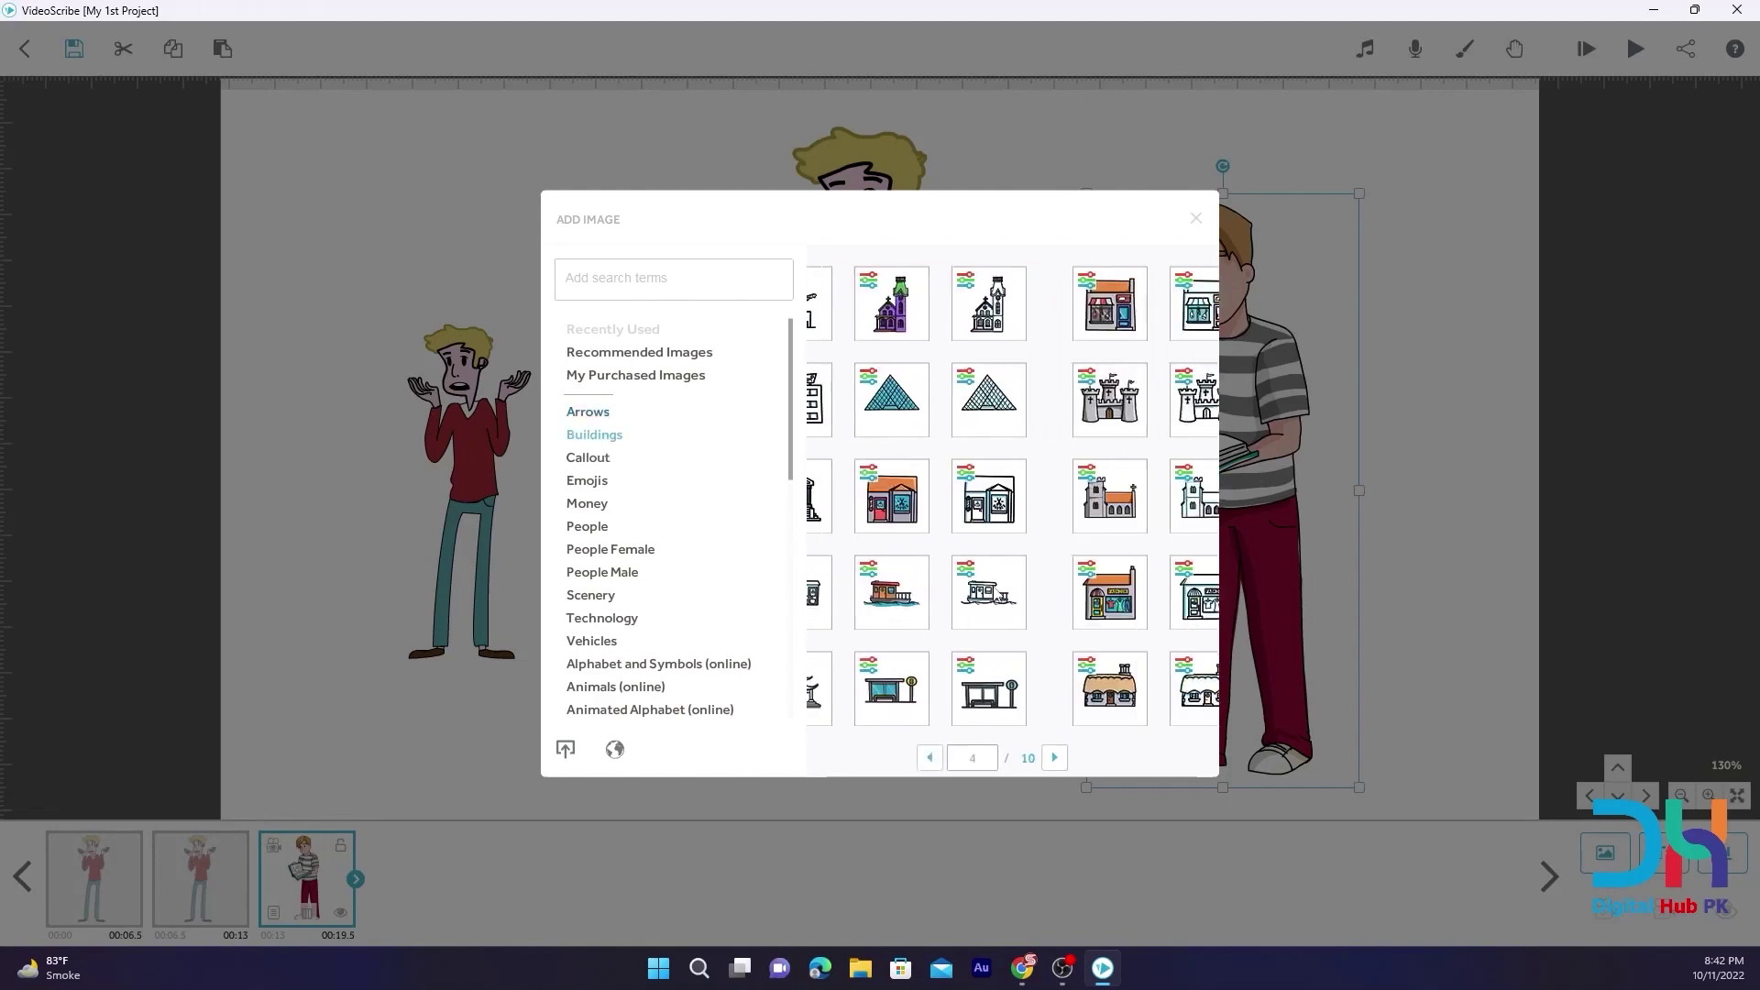
left_click(929, 758)
left_click(929, 759)
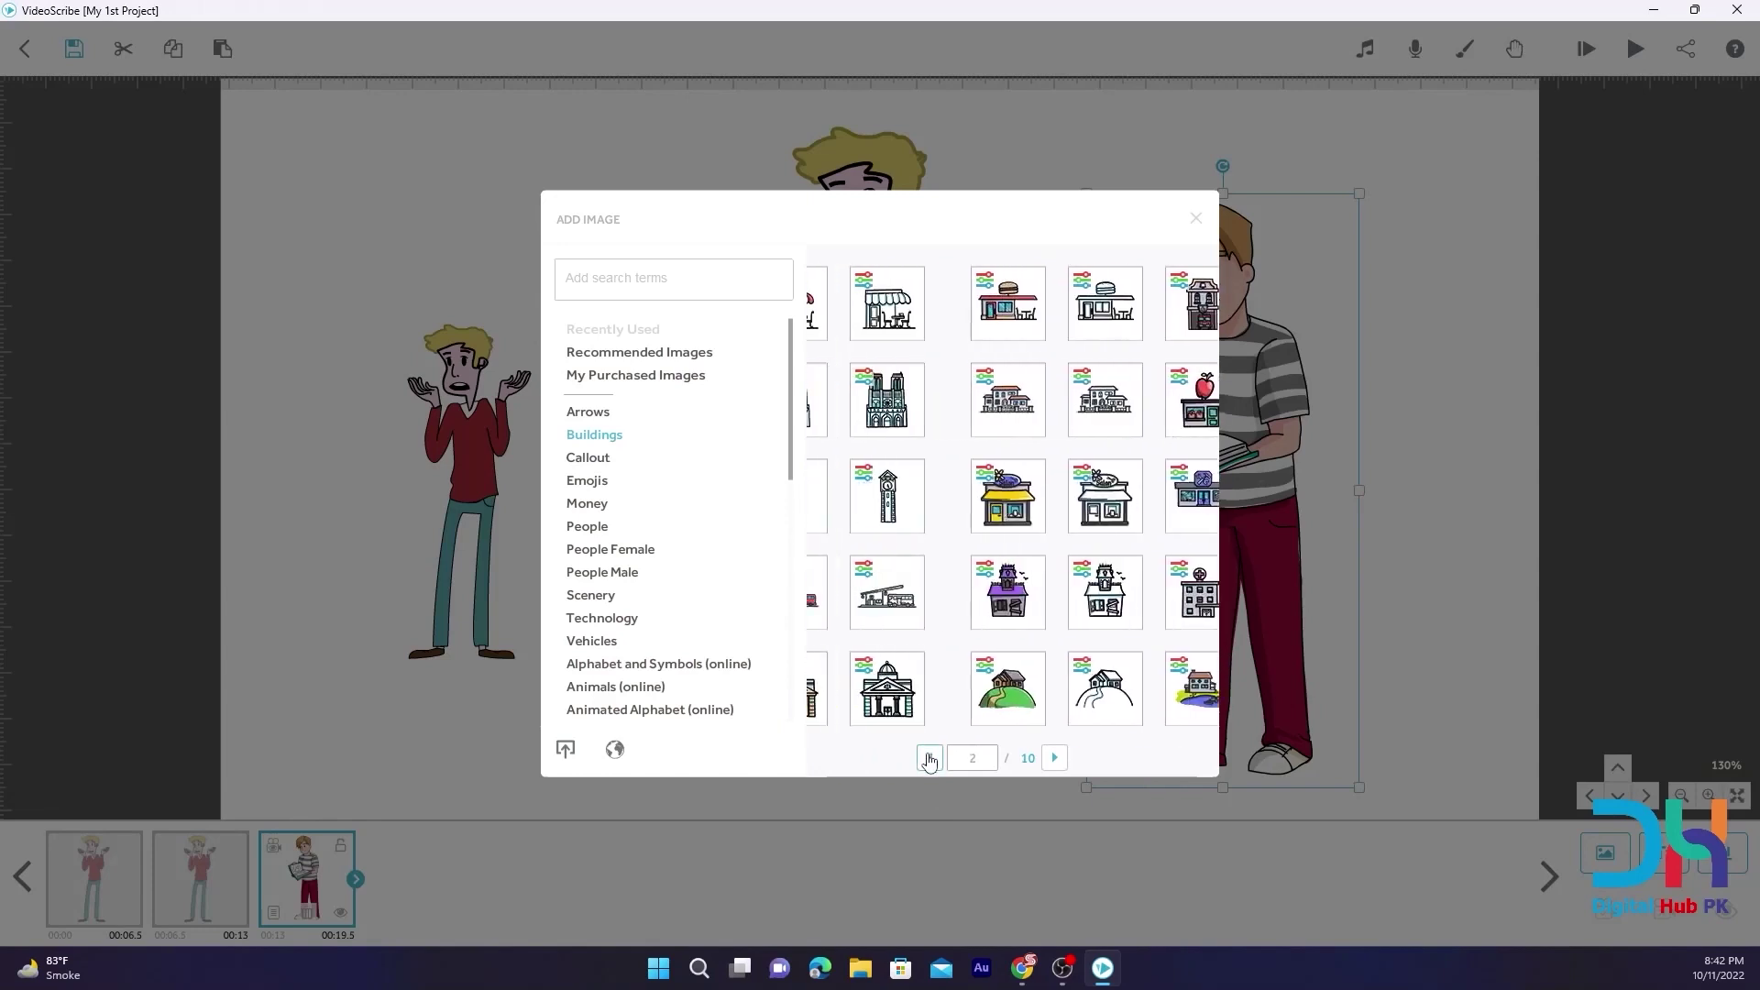
left_click(930, 759)
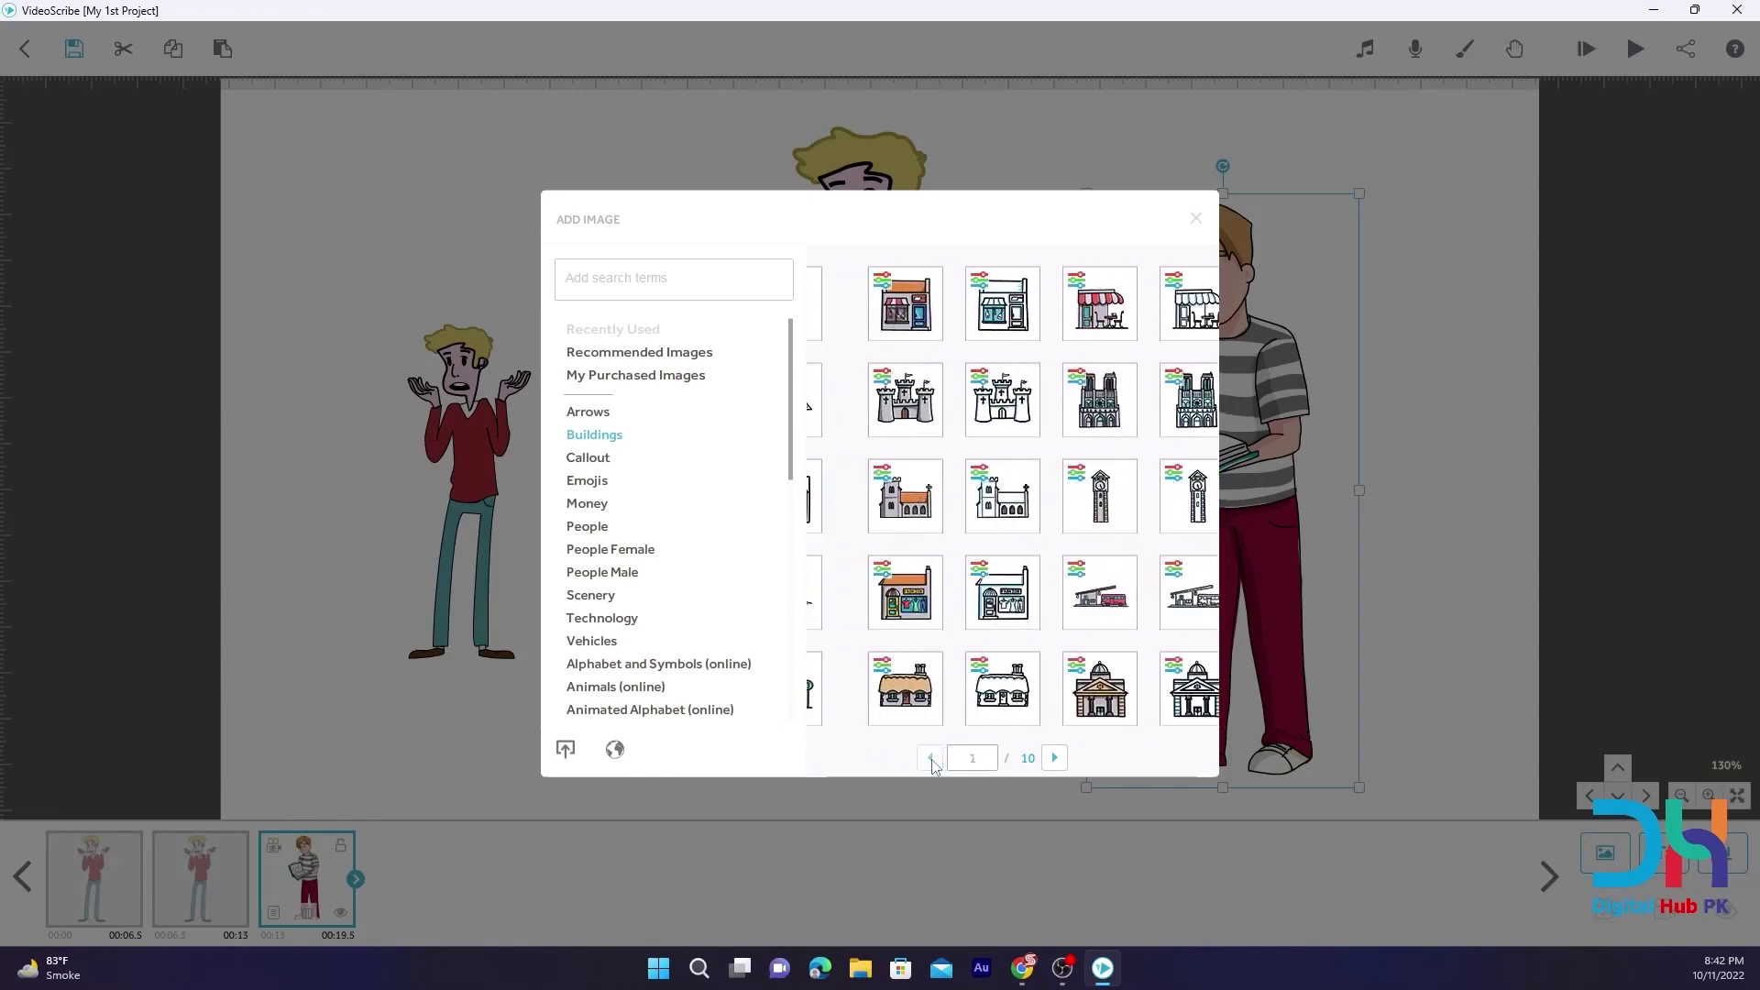
left_click_drag(962, 758, 996, 759)
left_click(1054, 759)
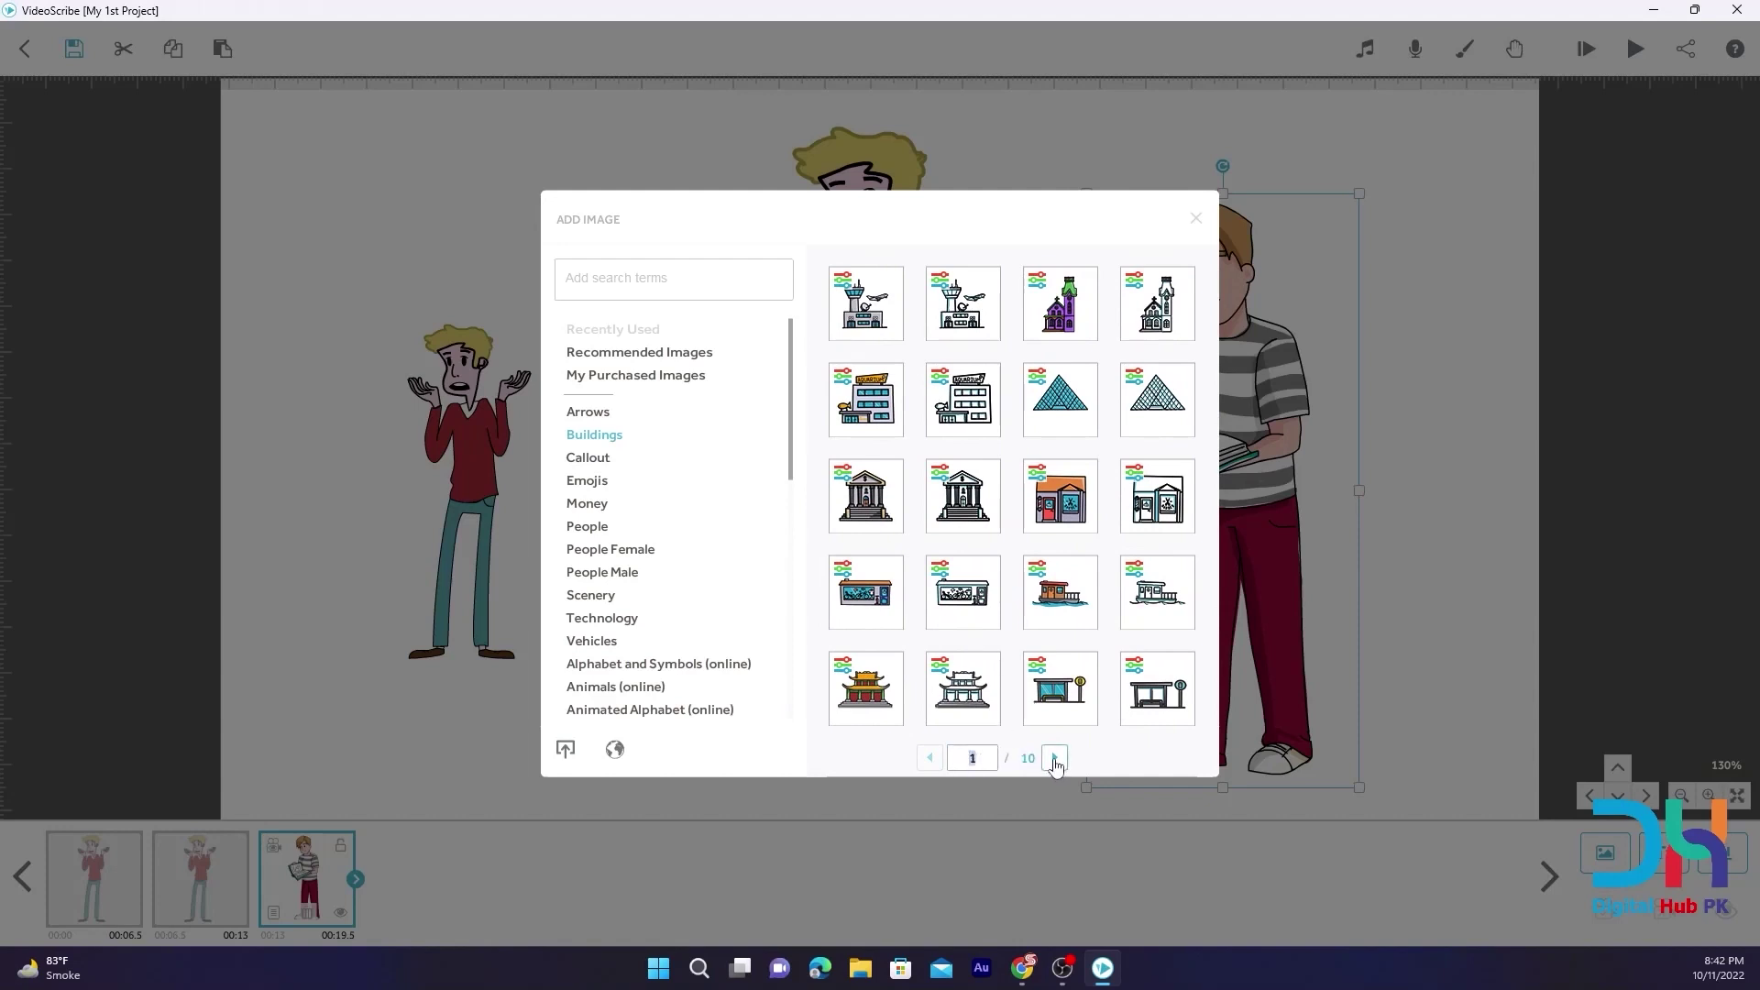
left_click(1055, 758)
left_click(1055, 758)
left_click(1054, 758)
left_click(1054, 758)
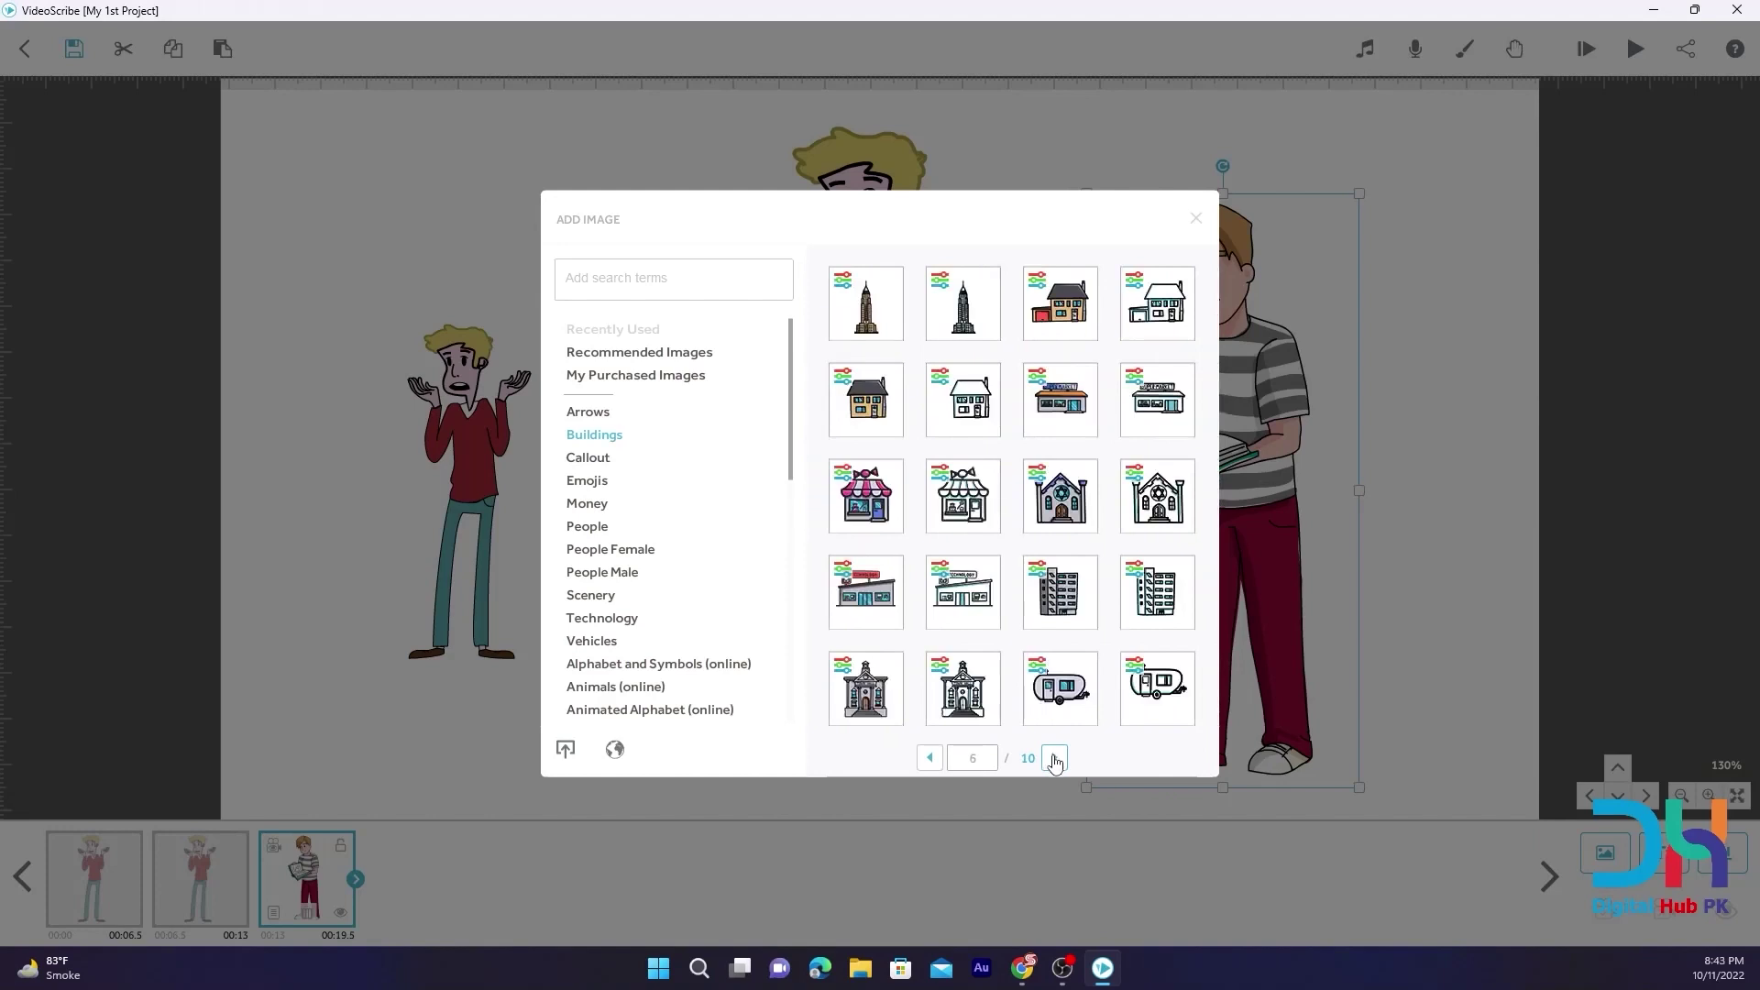
Look through the Callout, Emojis and Money categories, viewing the second page of callouts and of money images
left_click(594, 459)
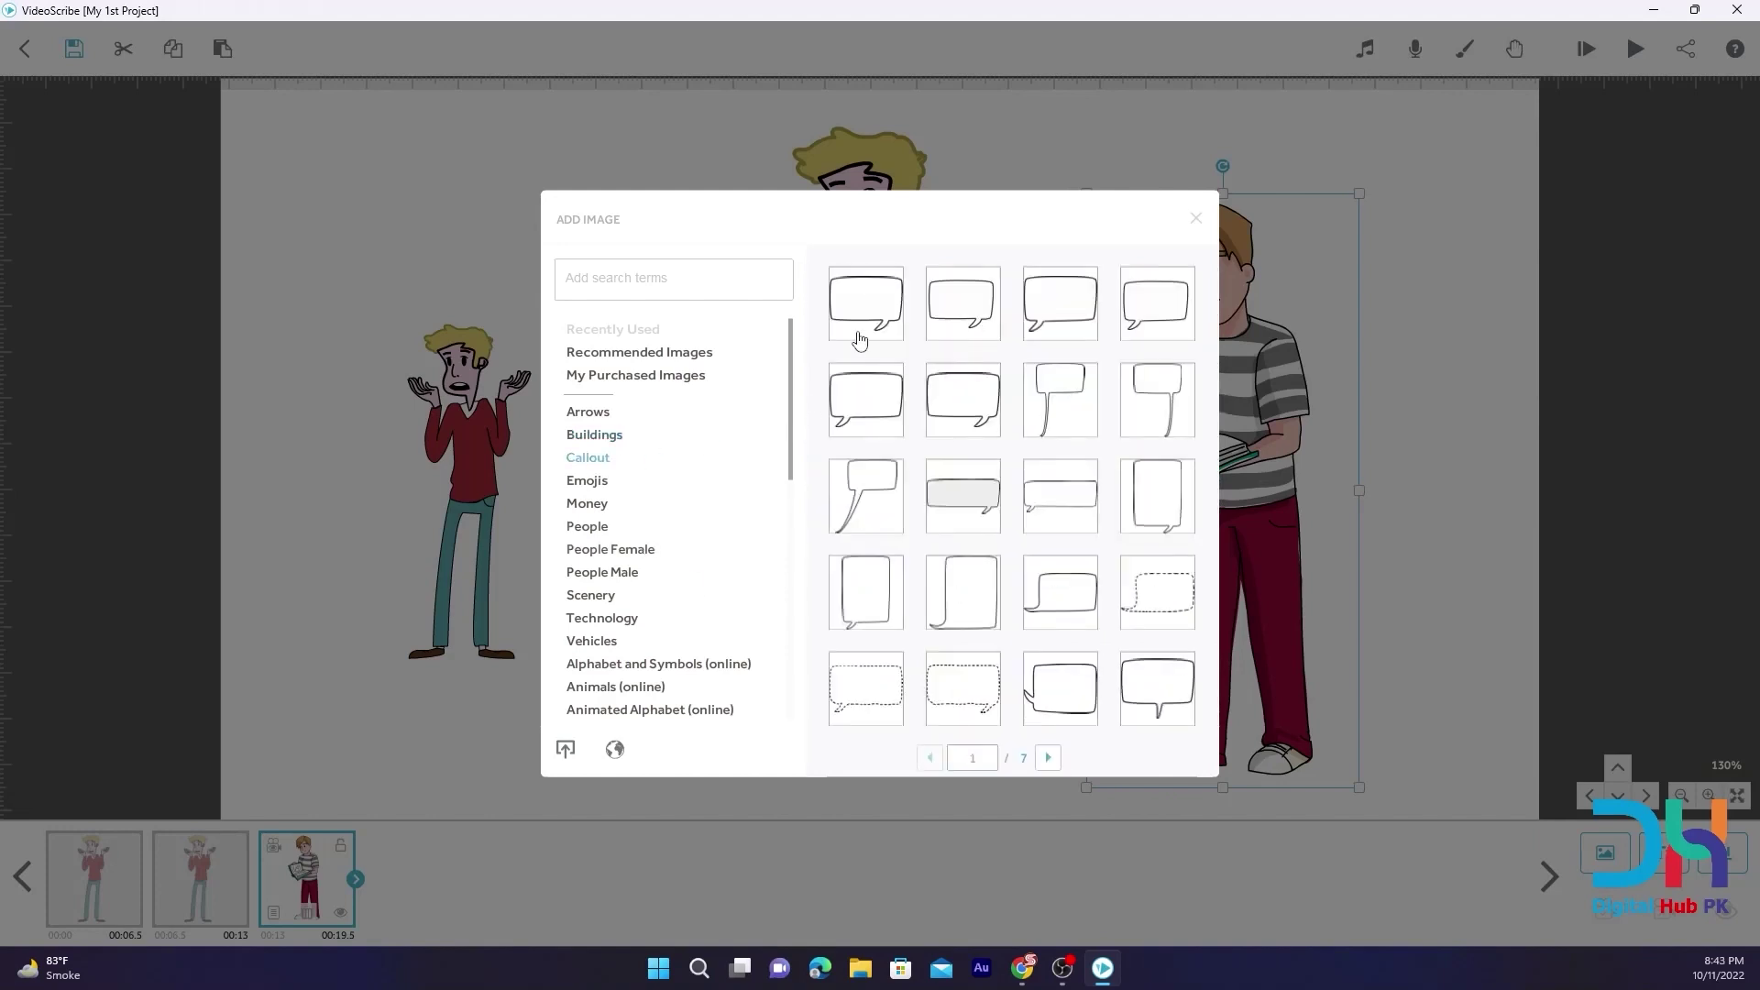
left_click(1048, 761)
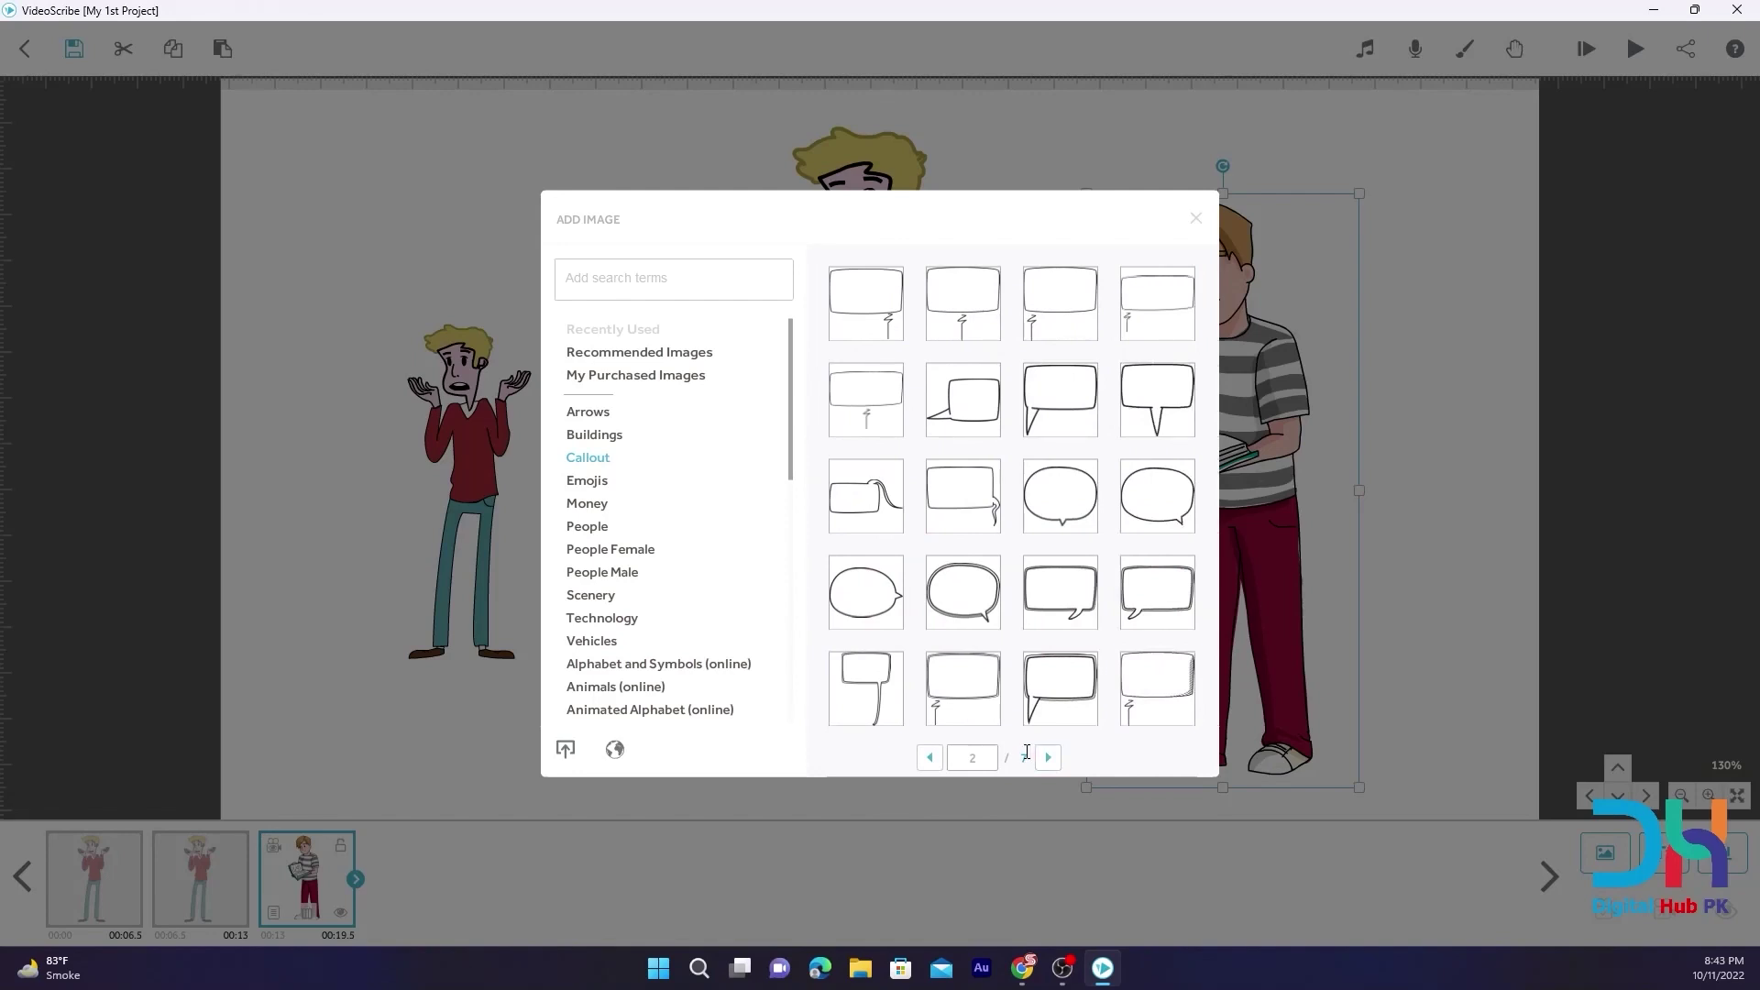
left_click(590, 483)
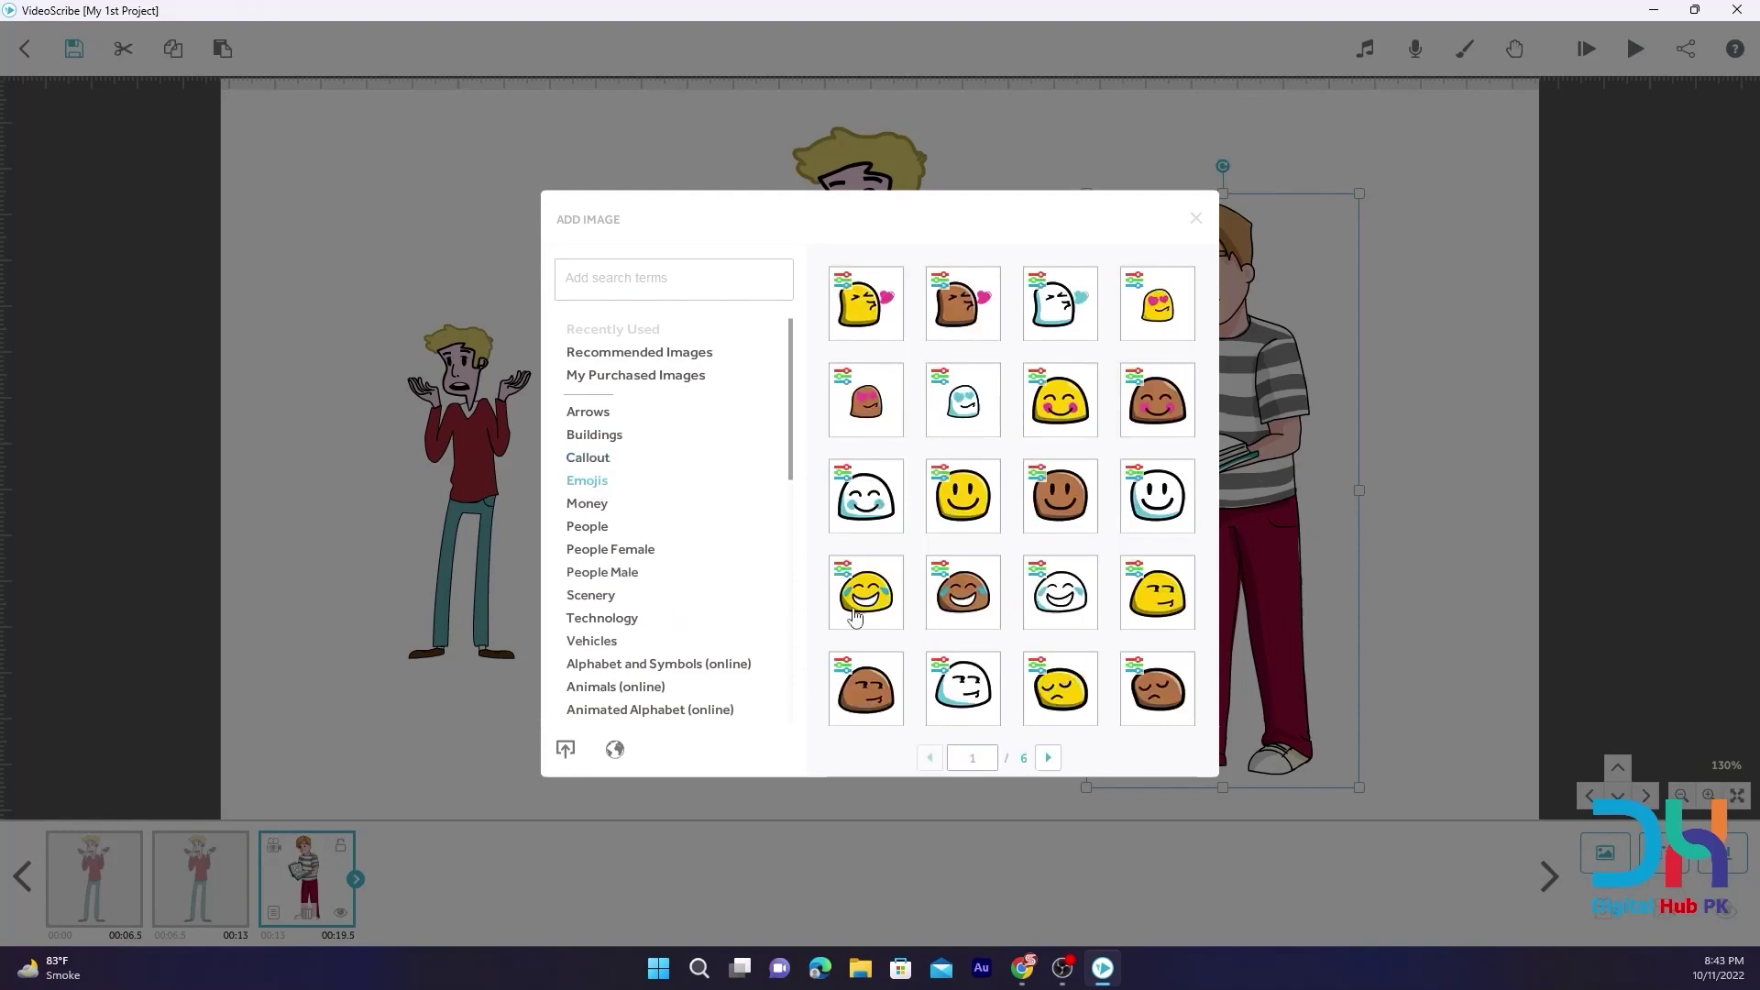
left_click(585, 503)
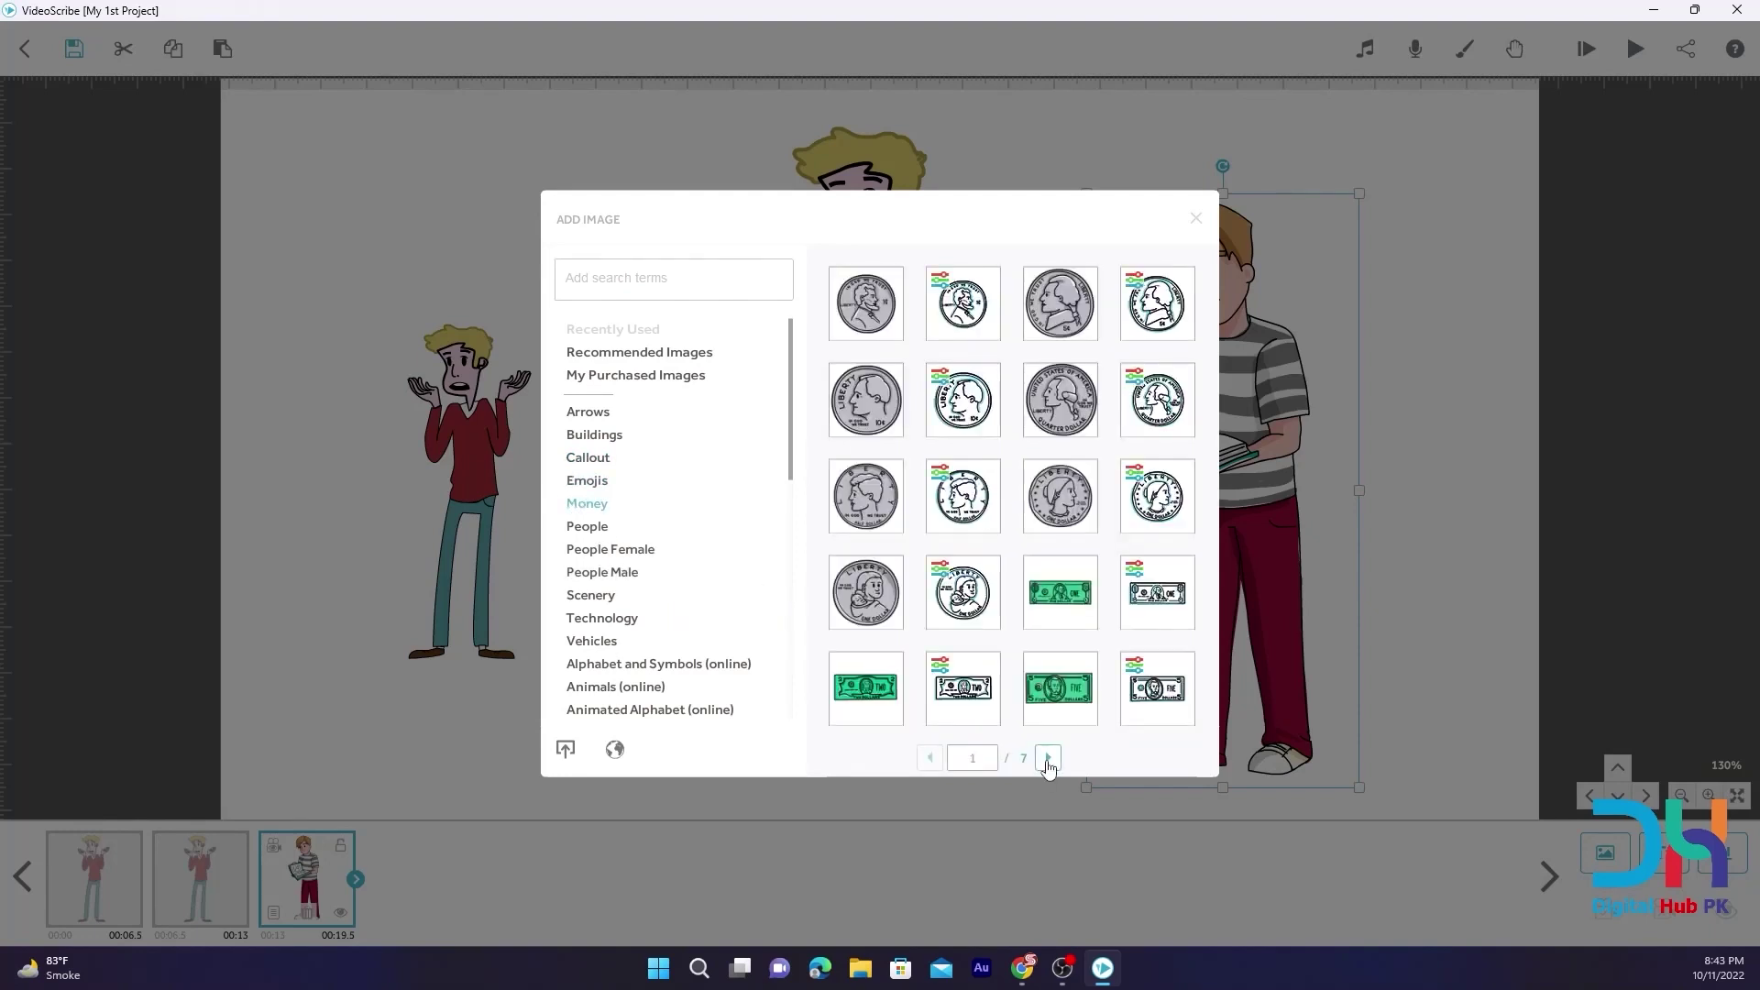
left_click(1048, 759)
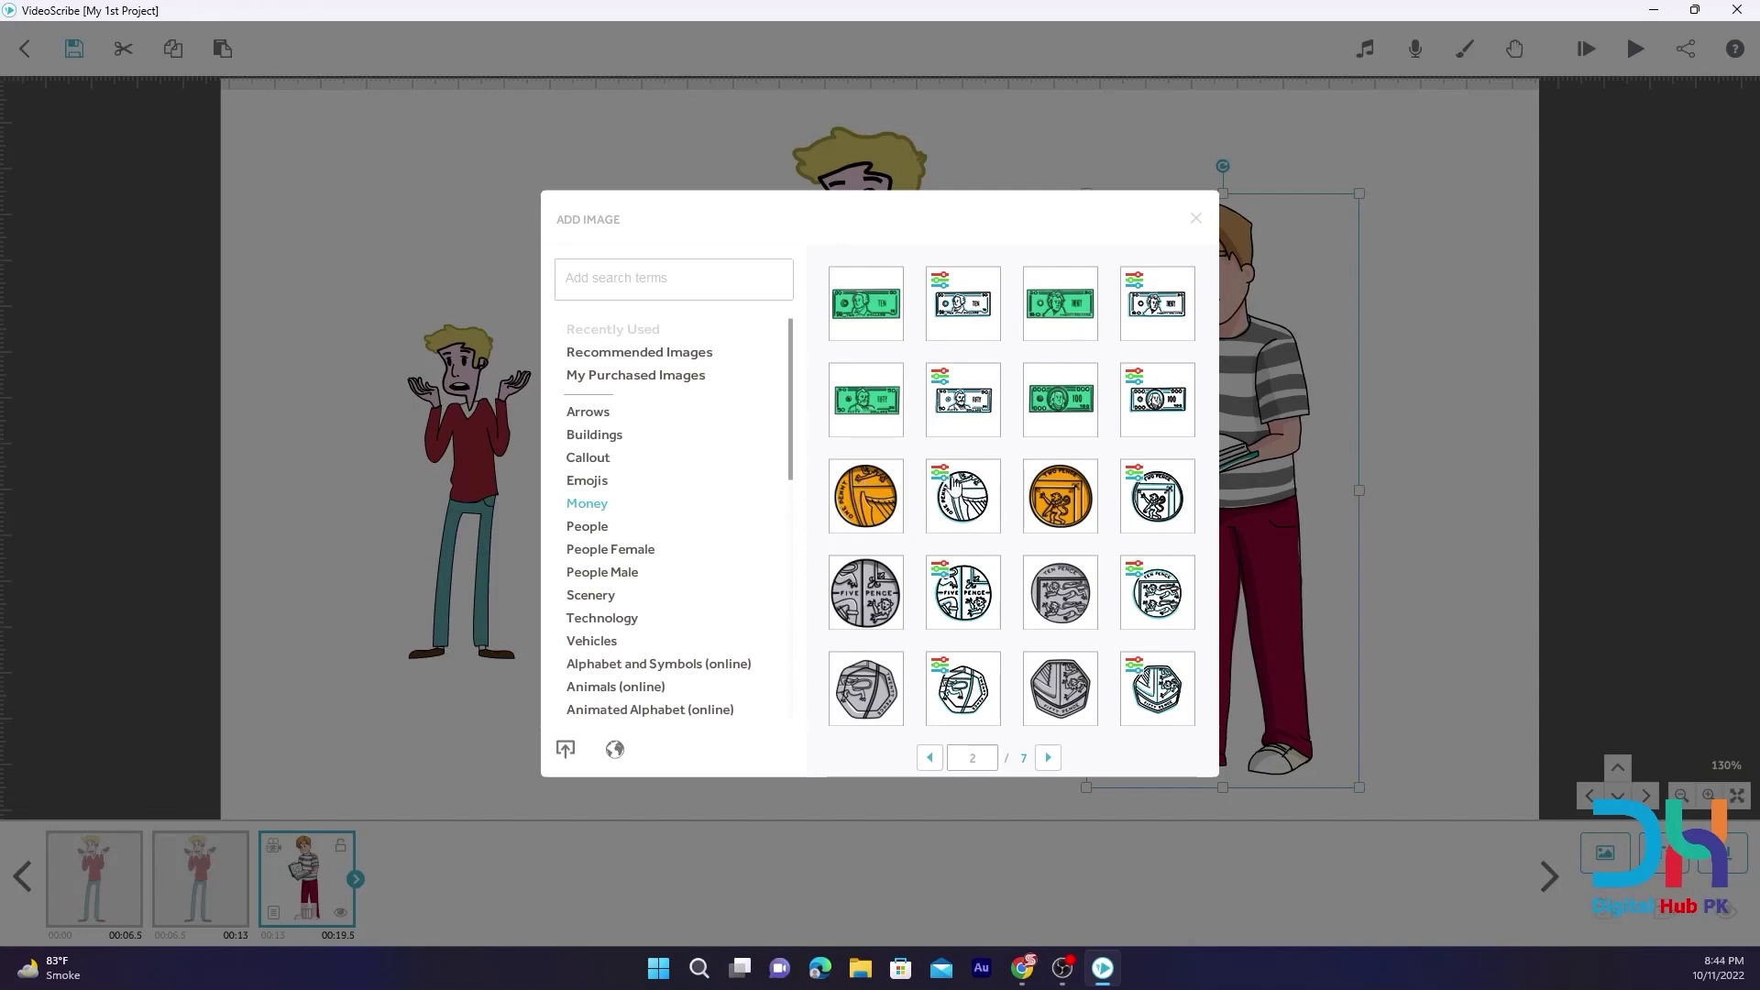
Browse the People category of the image library from page 1 to page 6
left_click(585, 530)
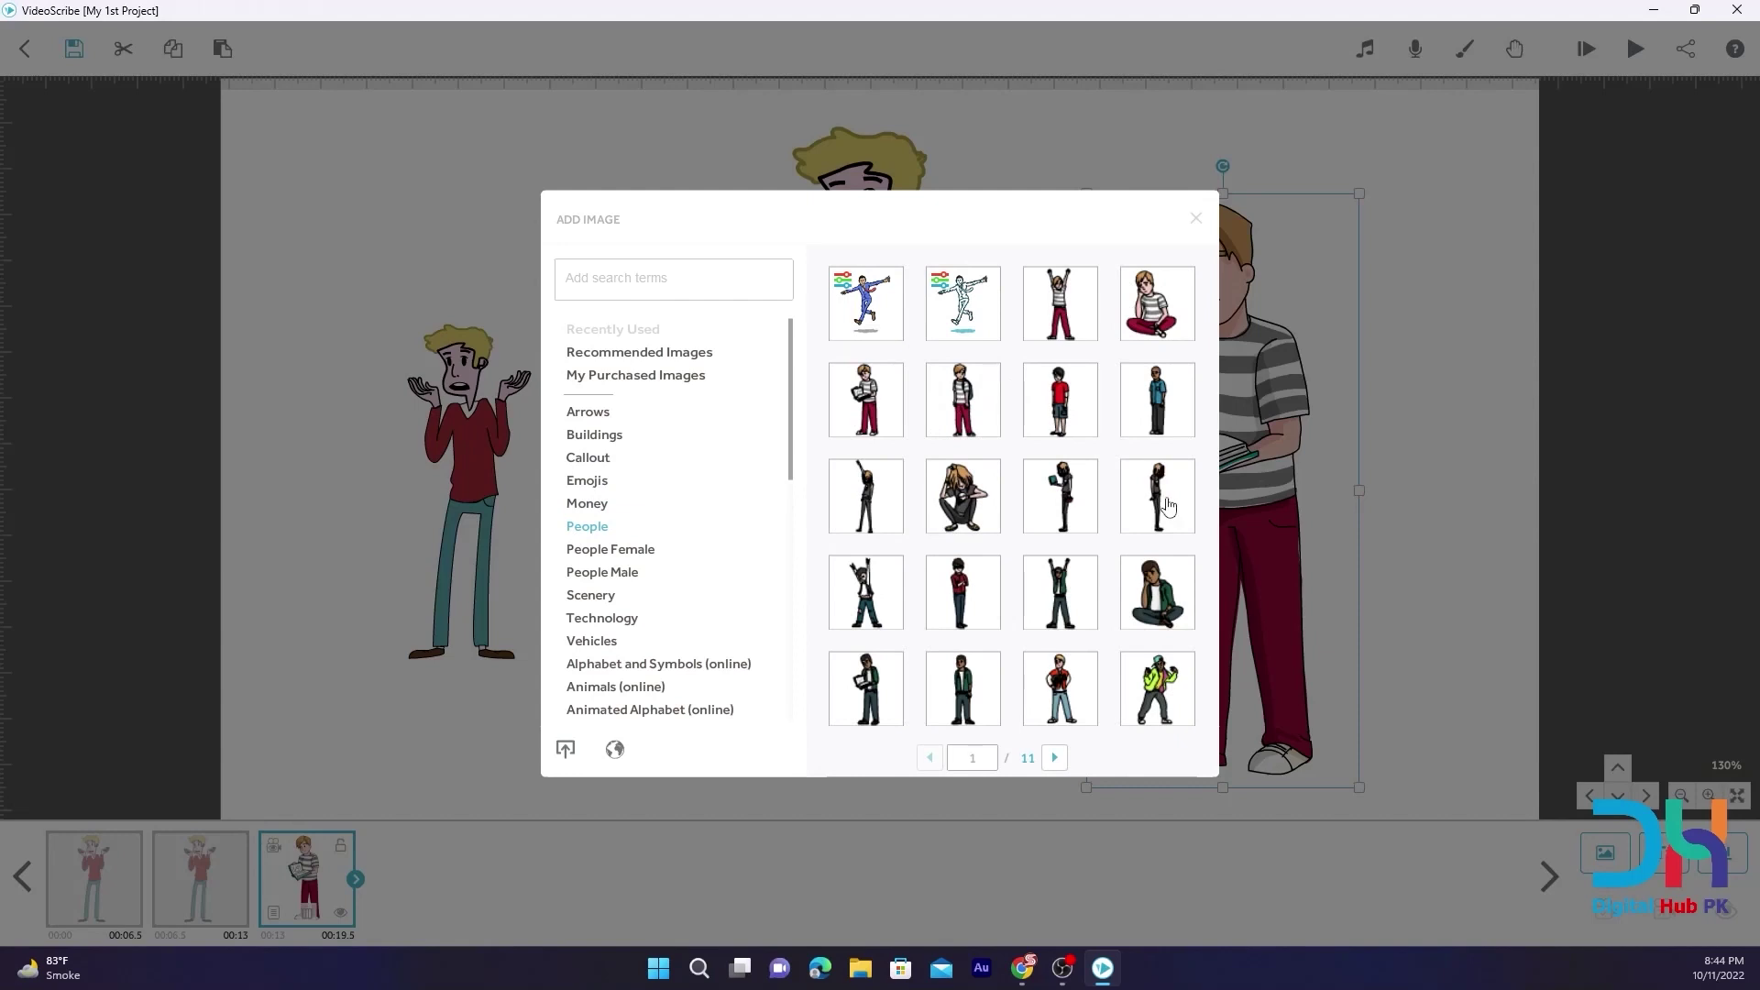
left_click(1053, 760)
left_click(1053, 759)
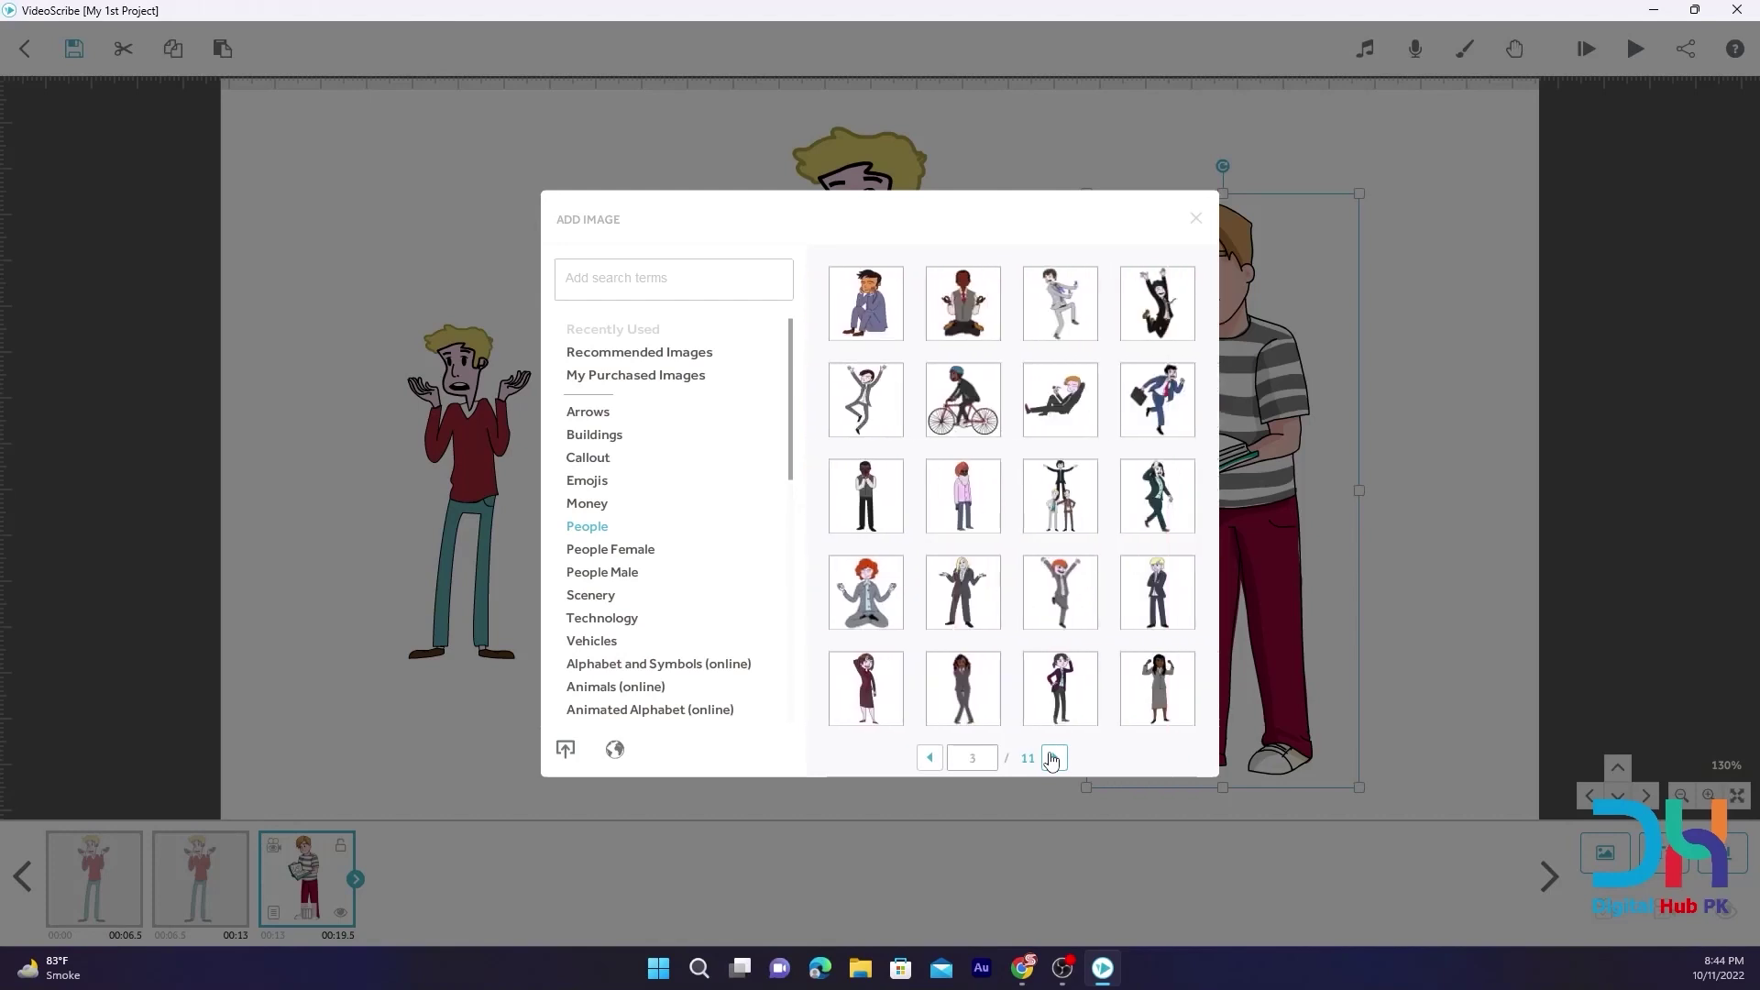
left_click(1058, 758)
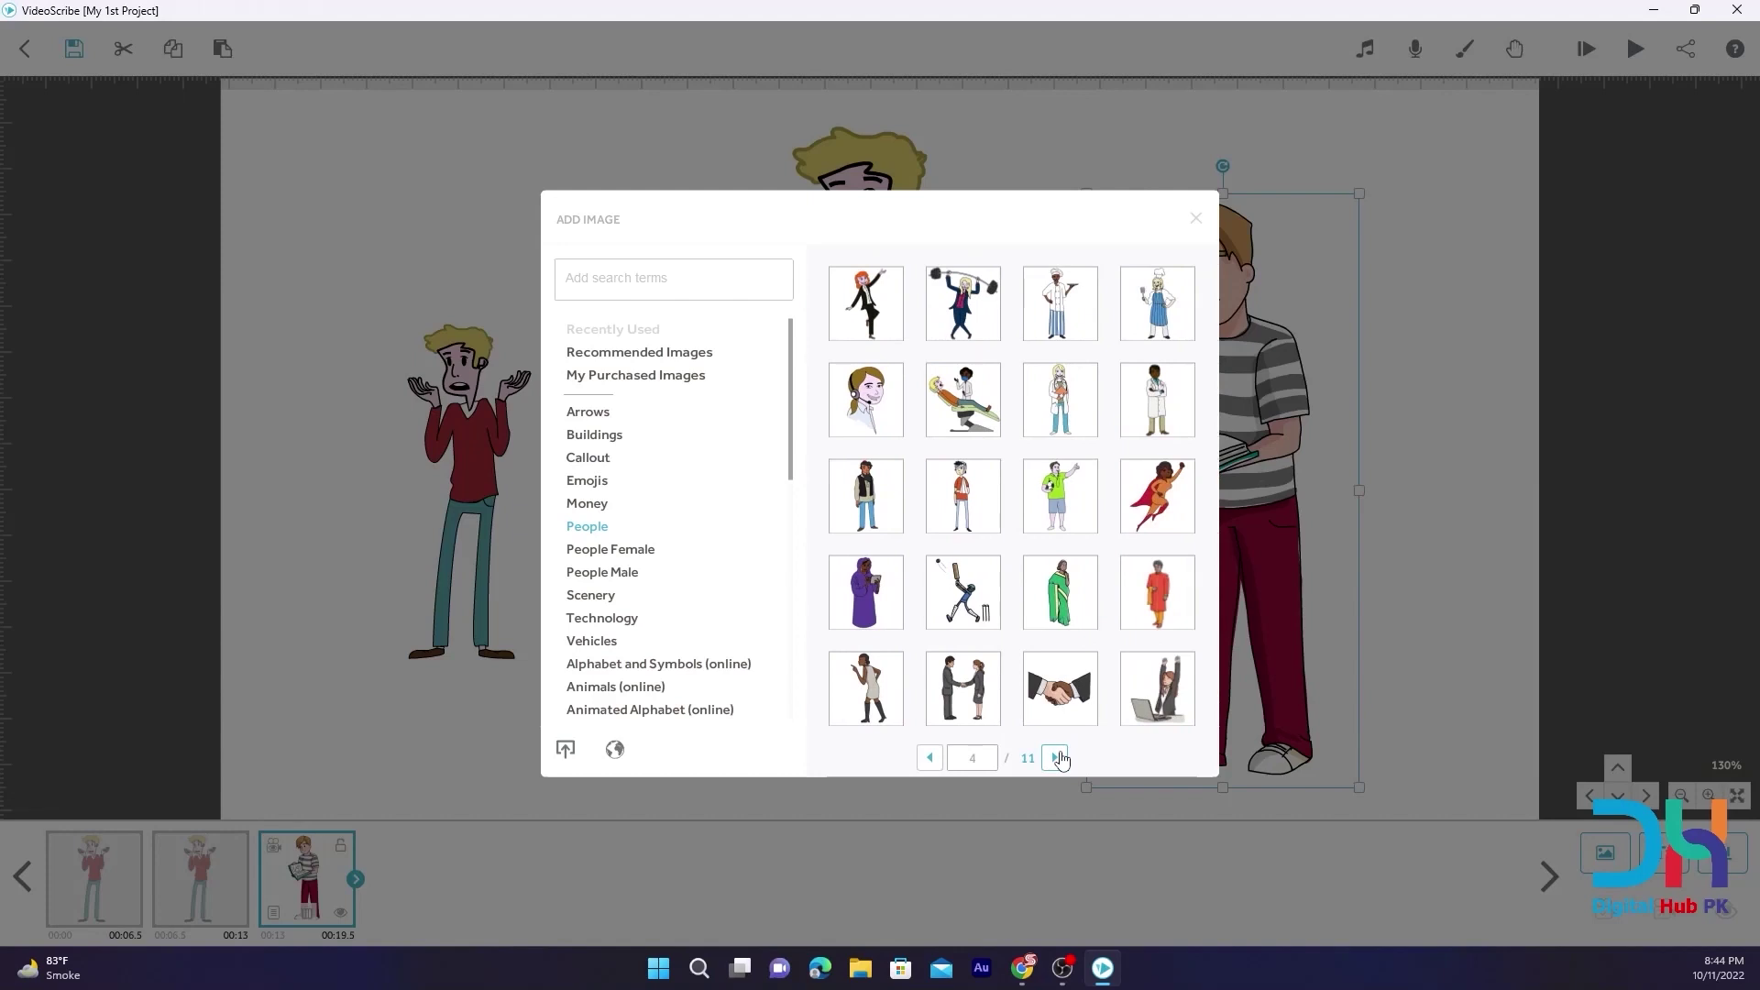
left_click(1059, 758)
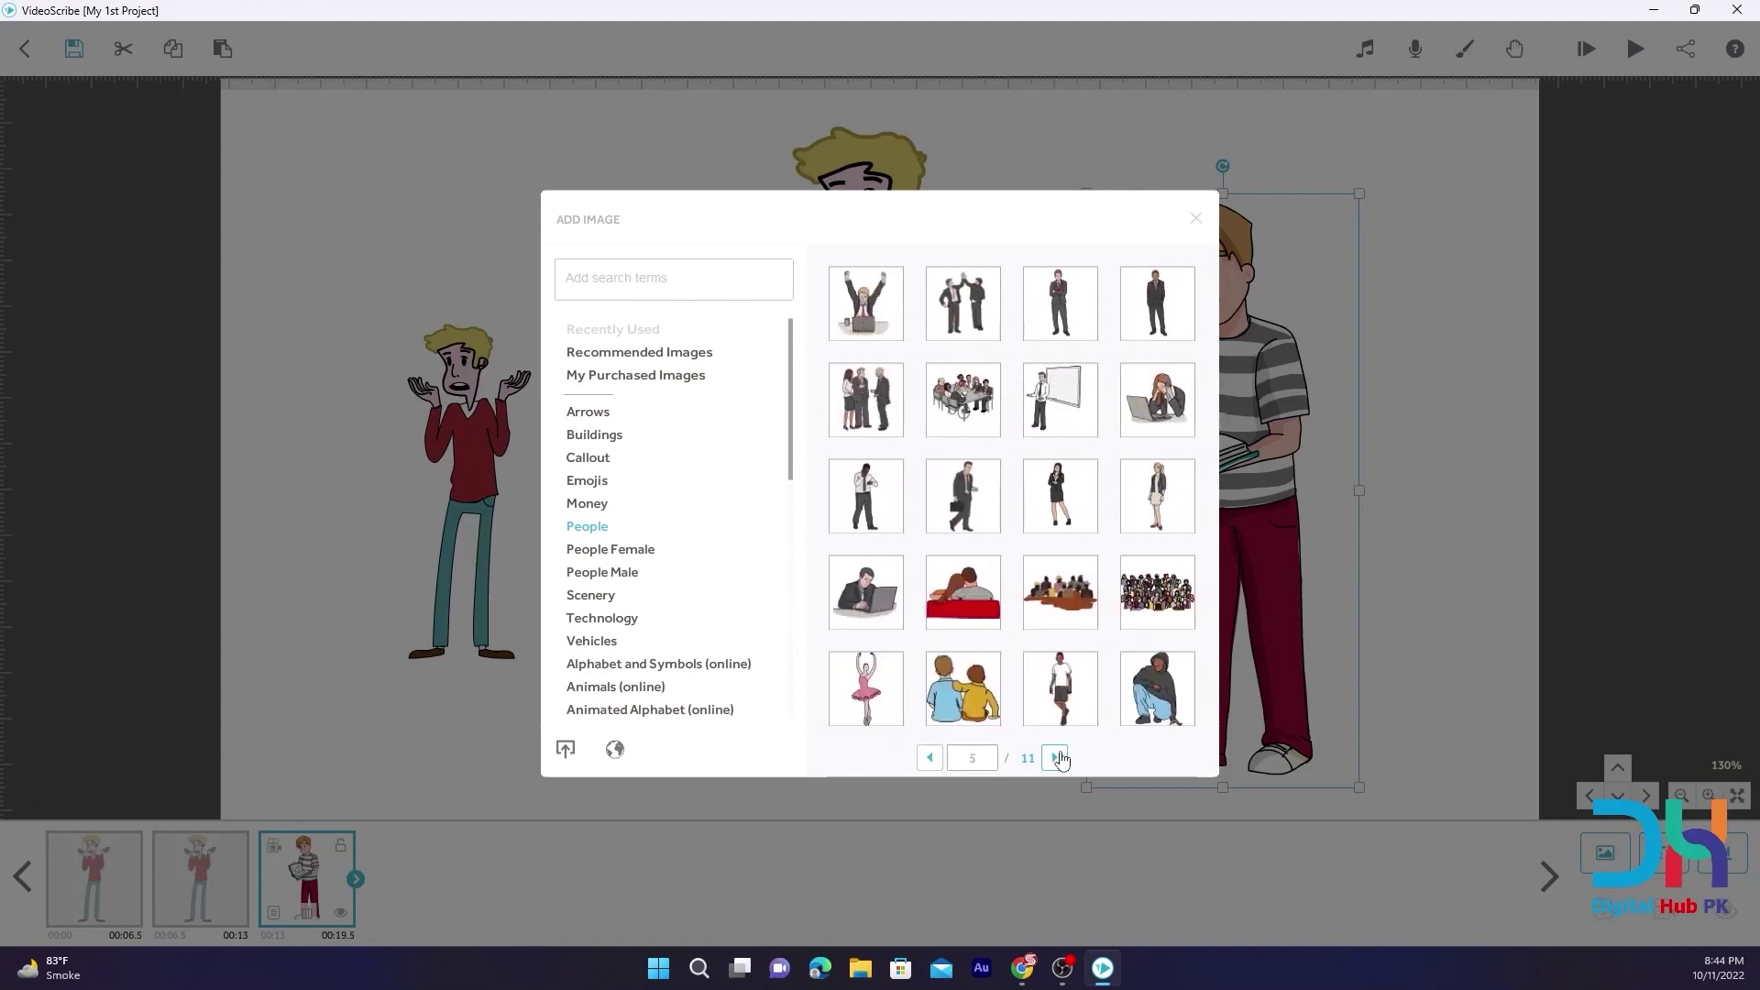
left_click(1059, 758)
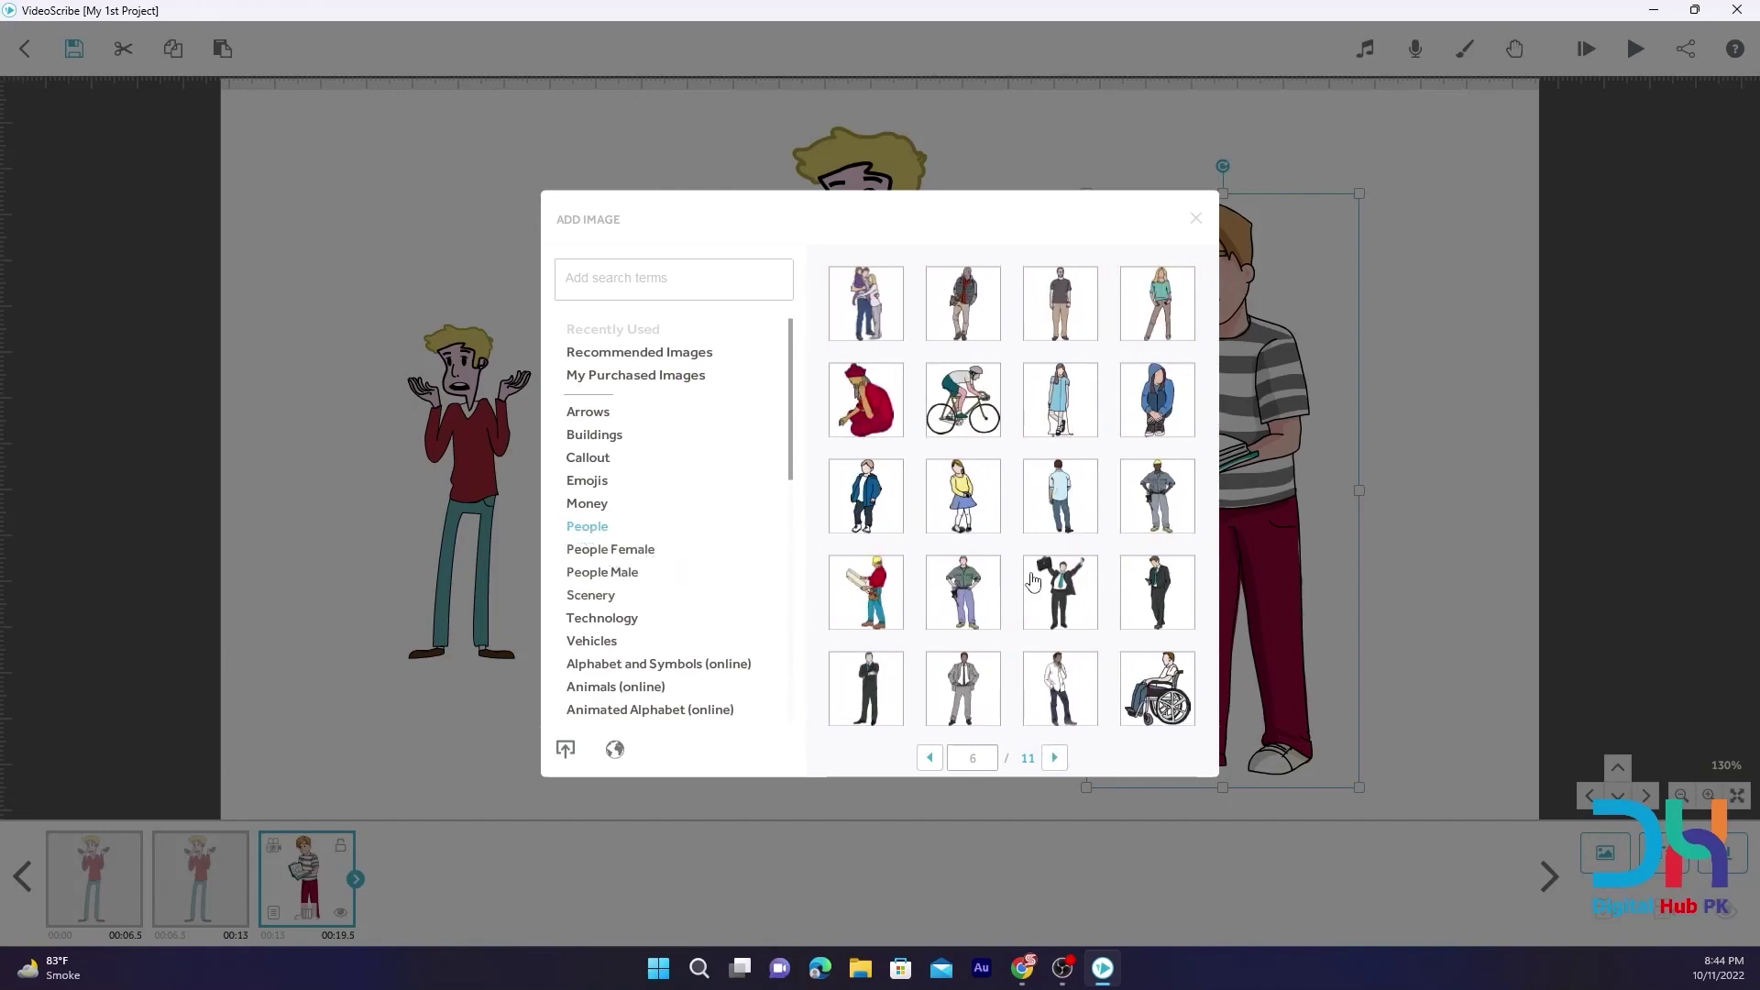
Browse the People Female category from page 1 to page 11 to examine the available characters and poses
left_click(607, 550)
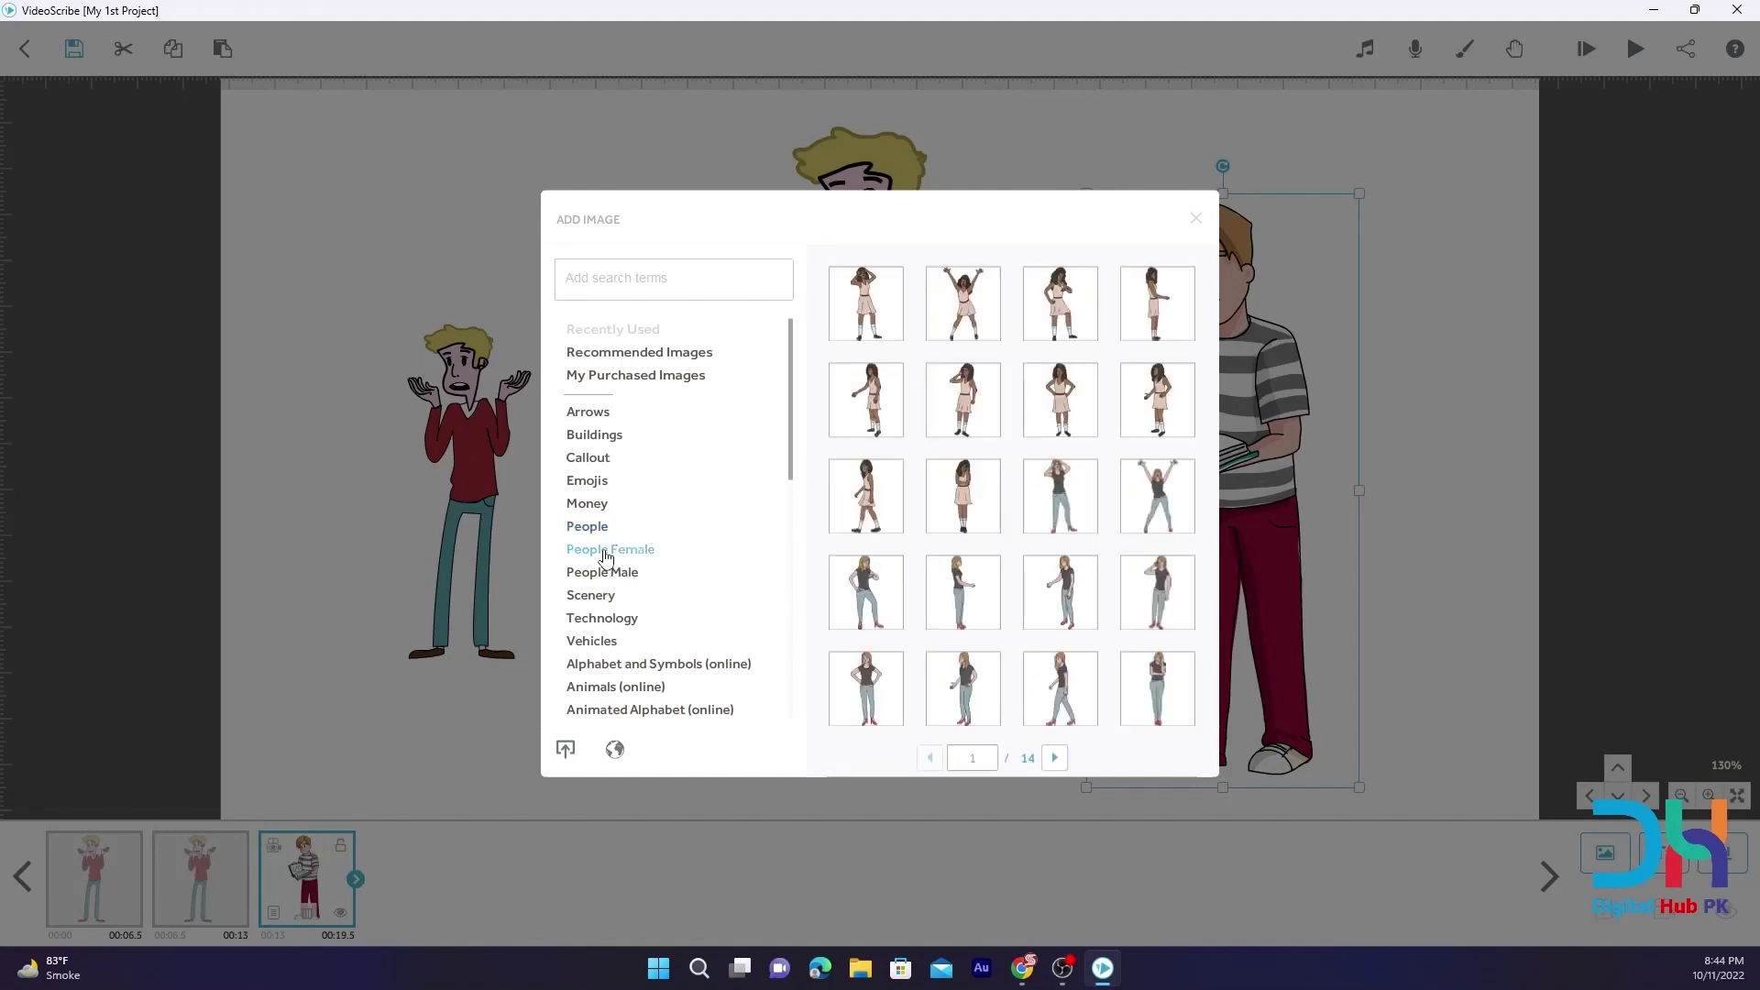
left_click(1055, 759)
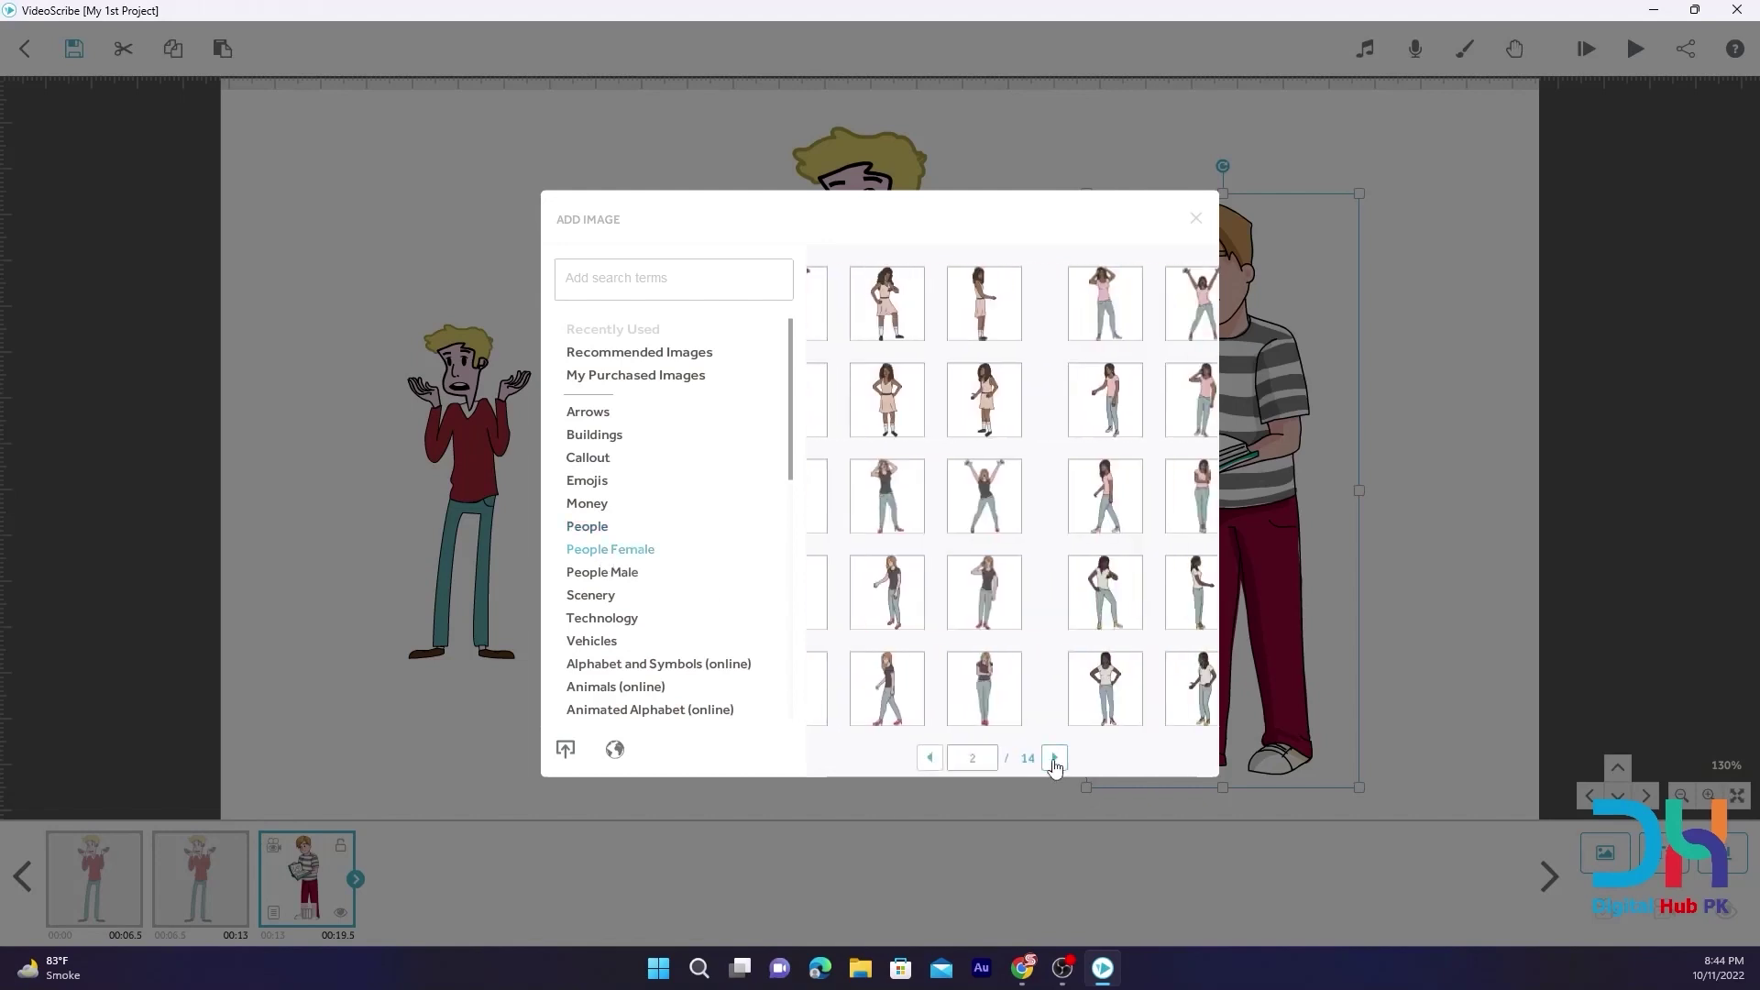
left_click(1055, 759)
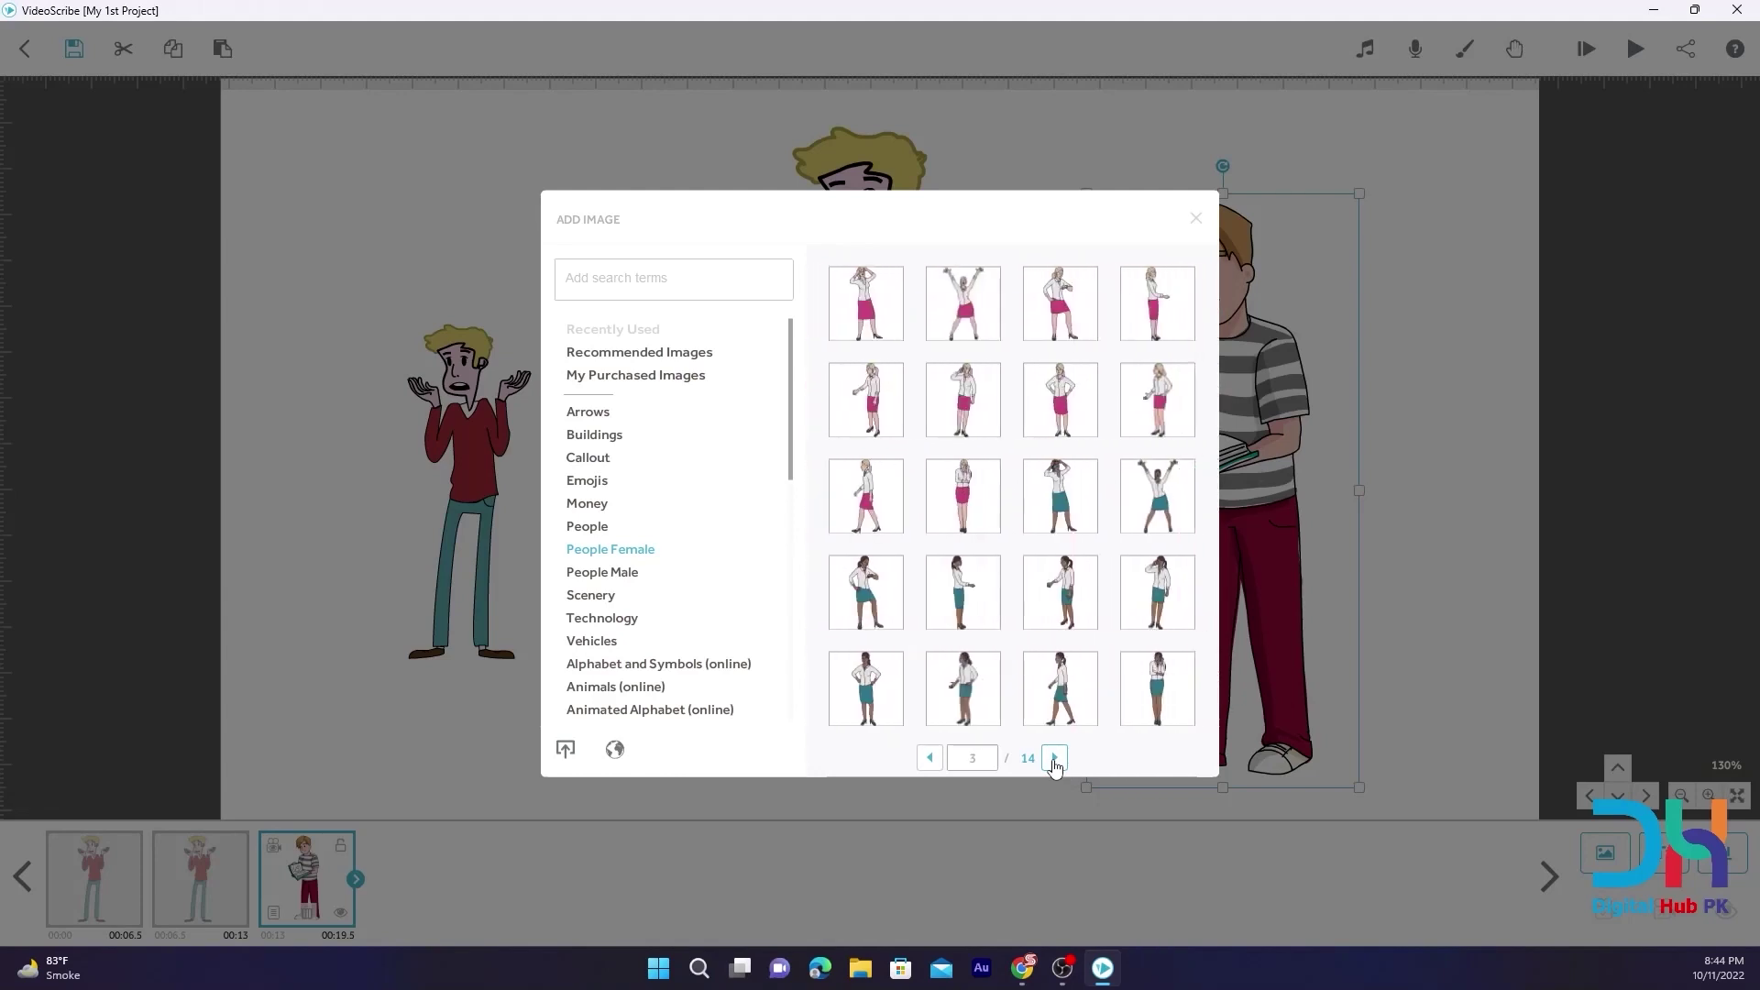
left_click(1055, 761)
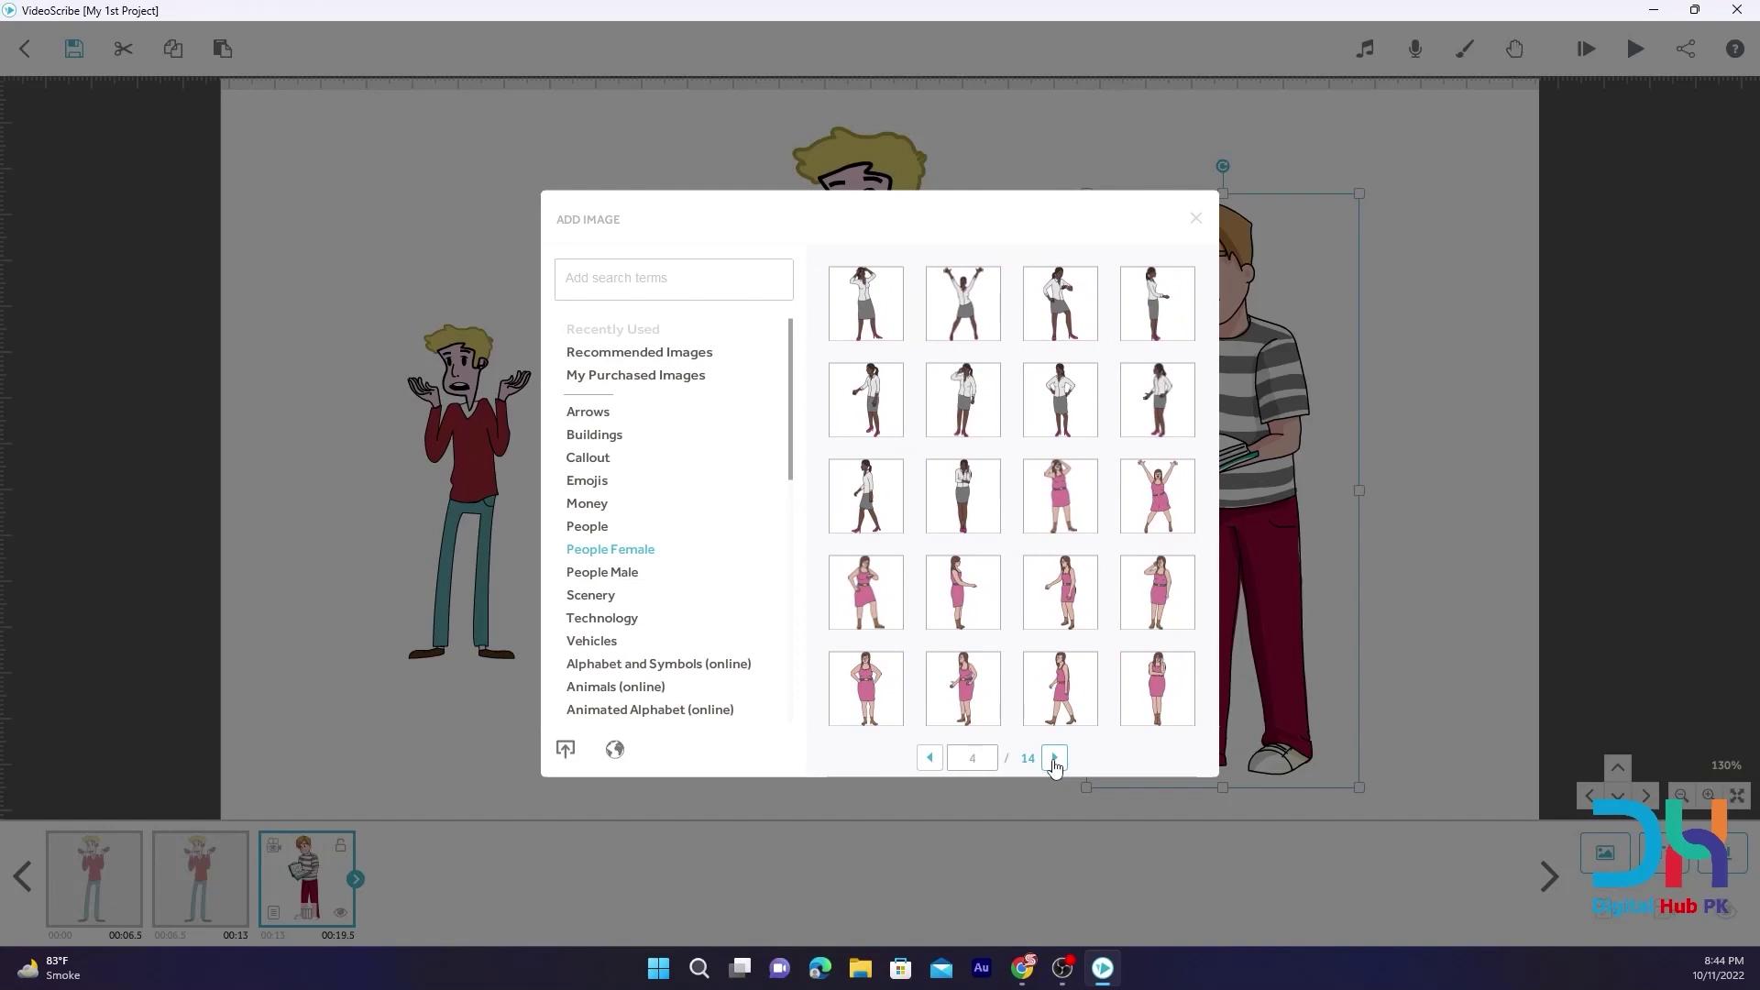
left_click(1055, 759)
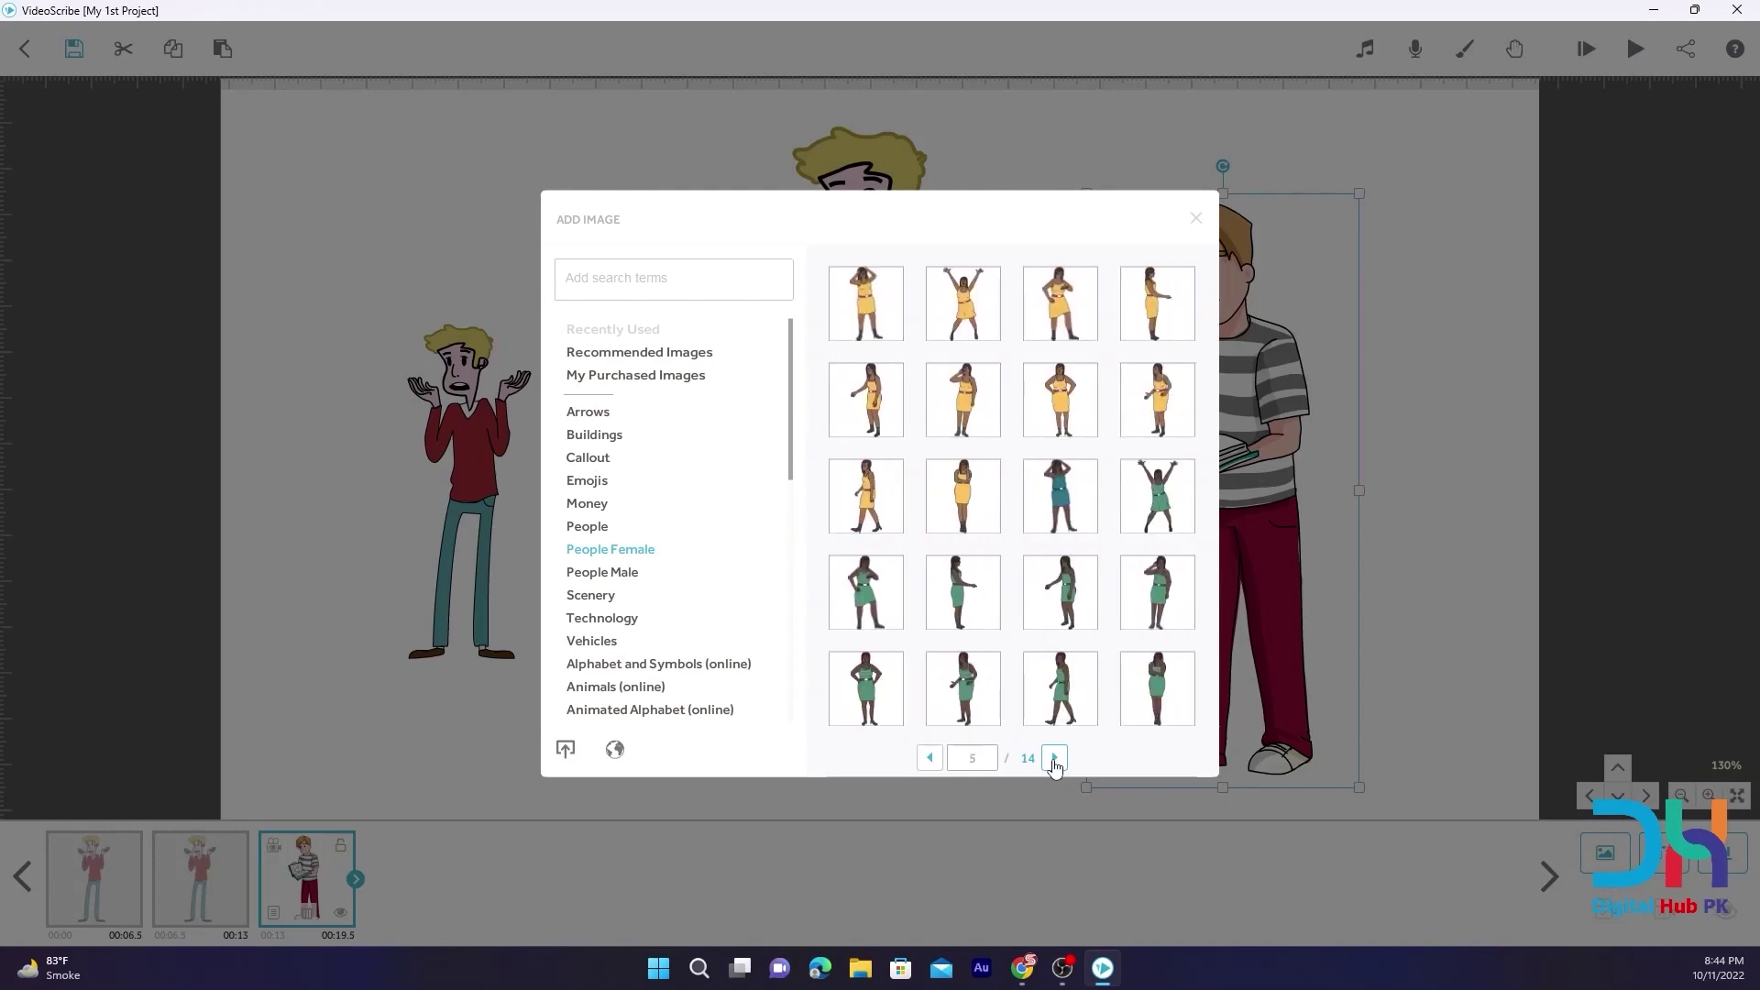
left_click(1054, 760)
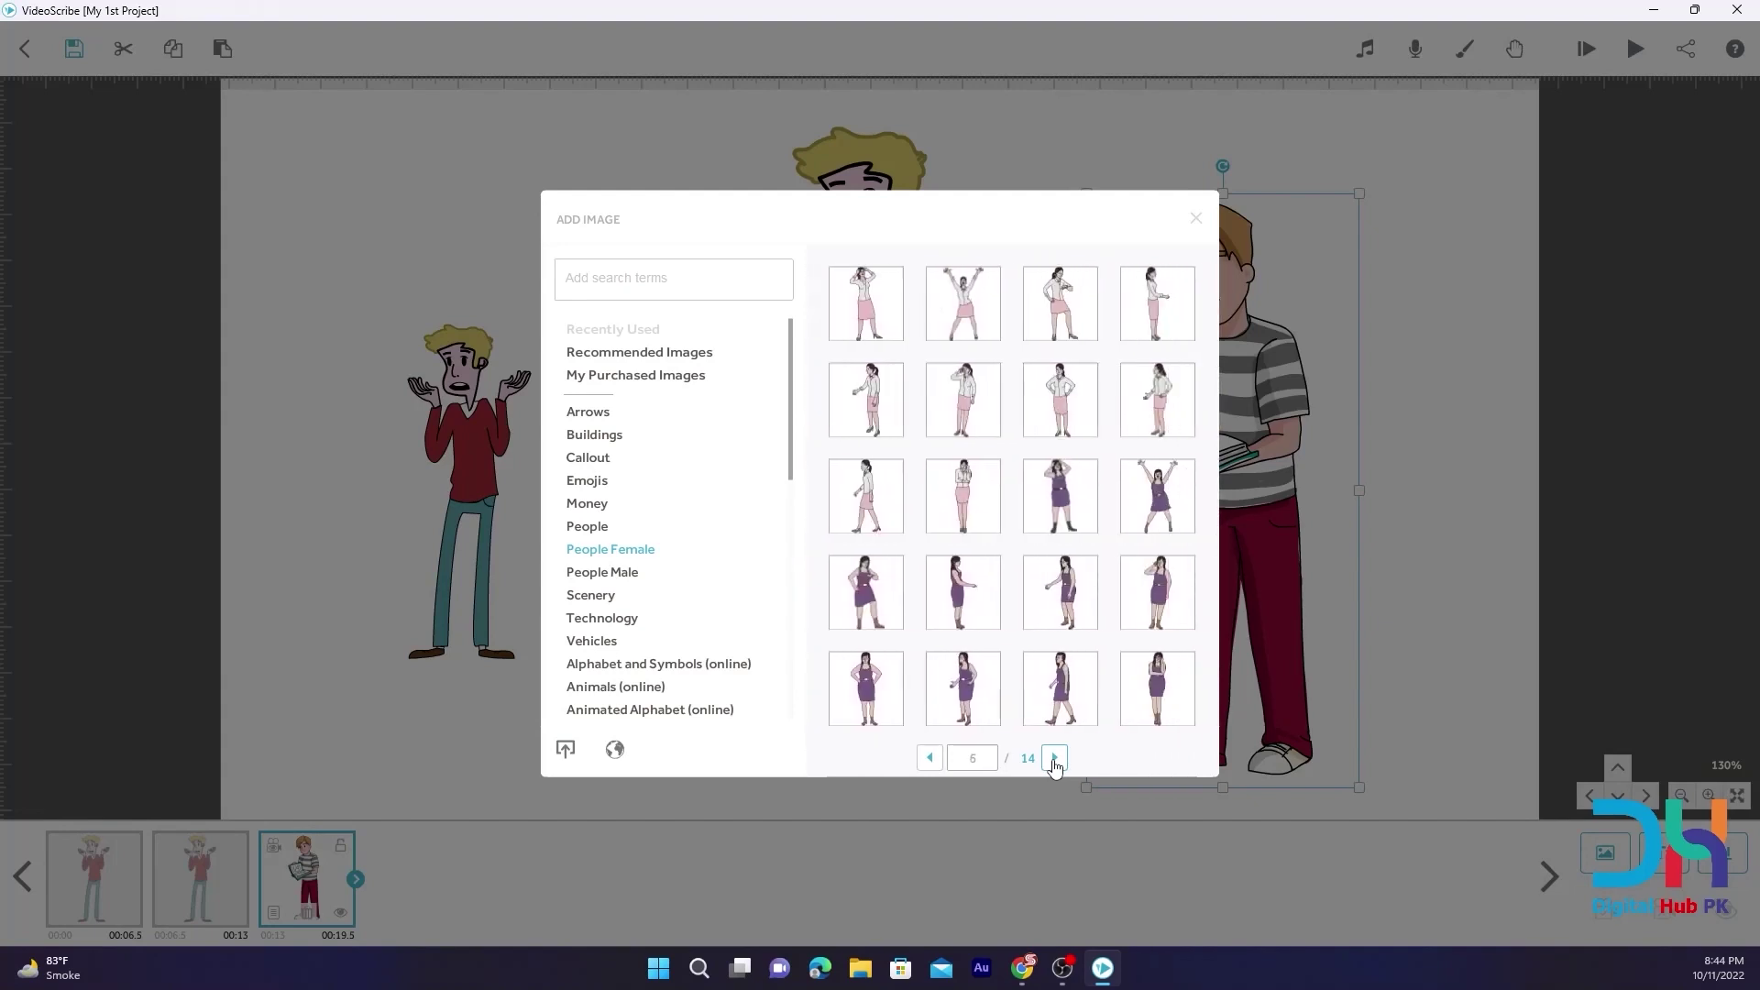
left_click(1054, 759)
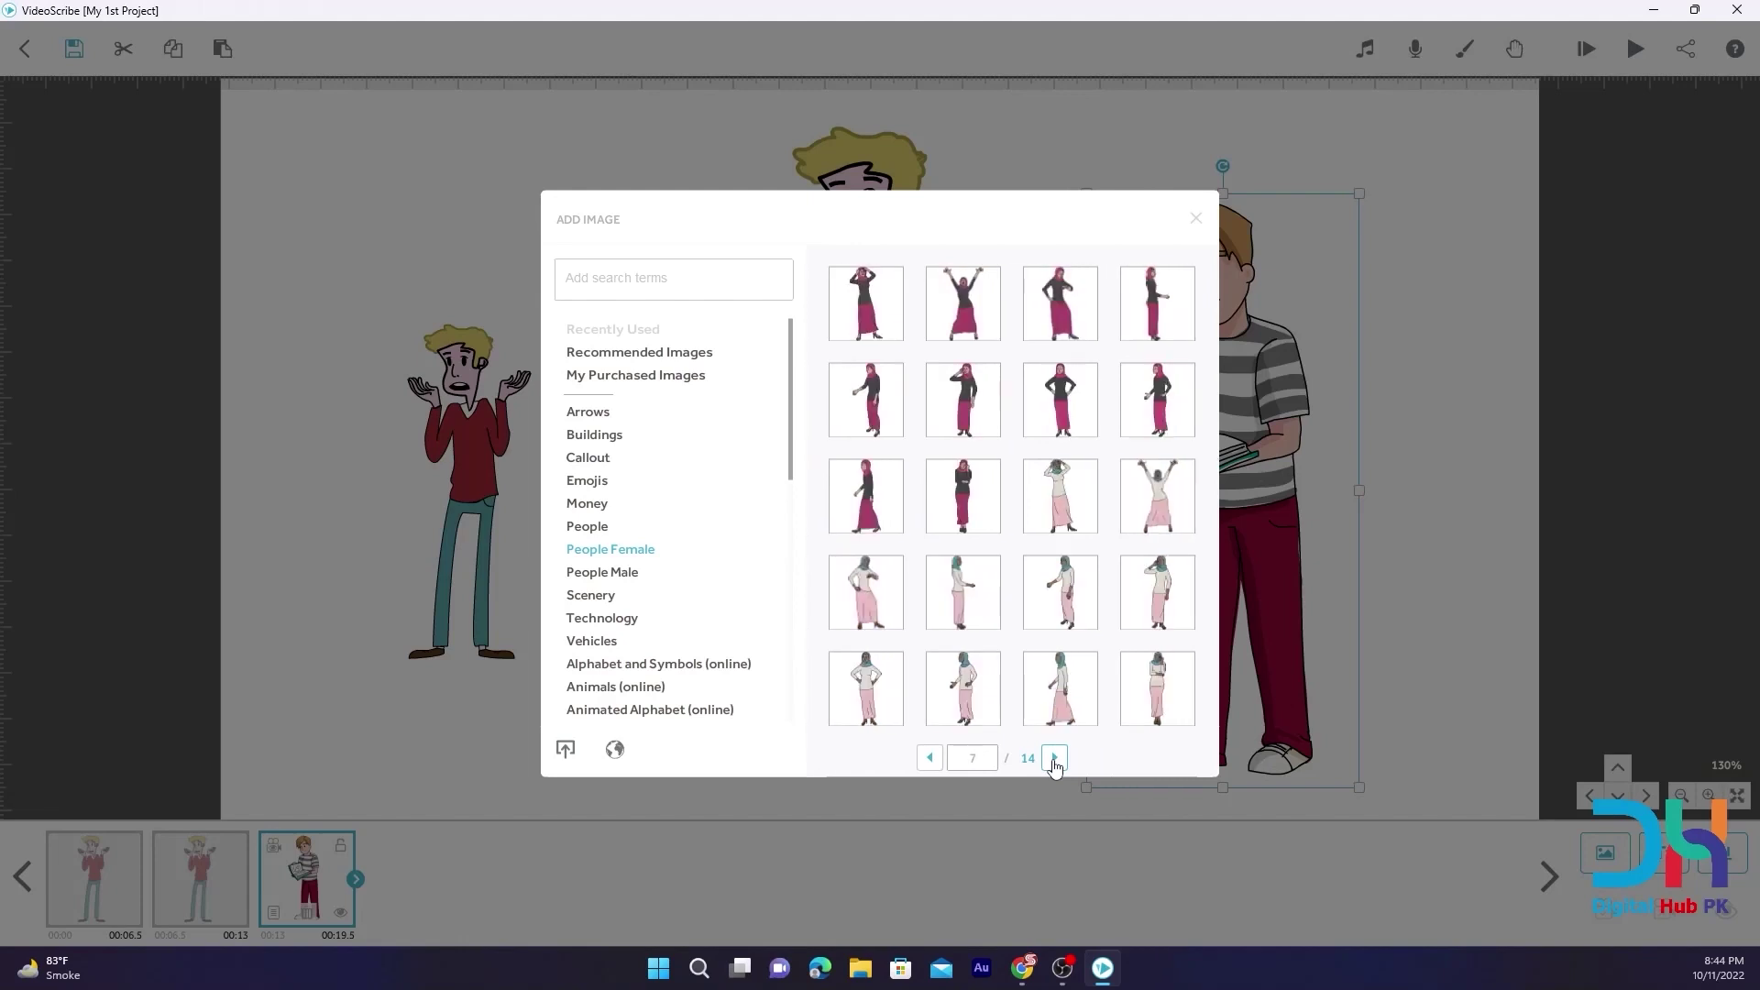
left_click(1054, 759)
left_click(1055, 759)
left_click(1055, 759)
left_click(1055, 759)
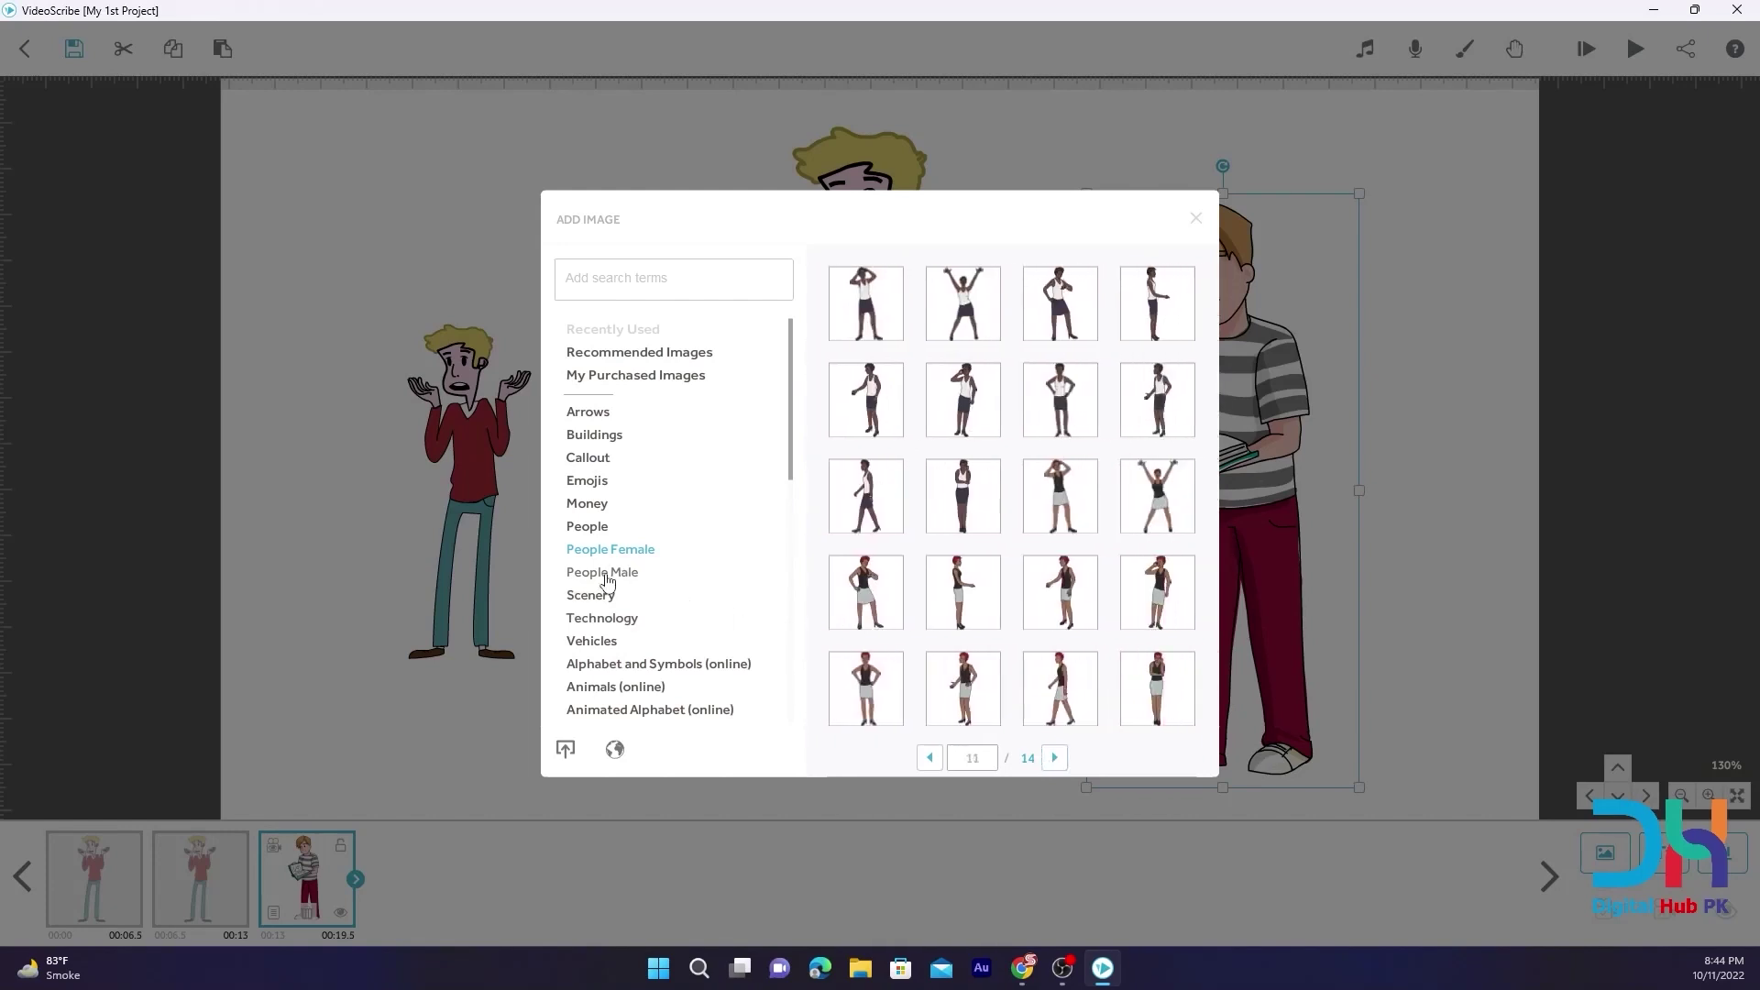
Browse the People Male category of the image library up to page 3 and the Scenery category up to page 2
left_click(610, 578)
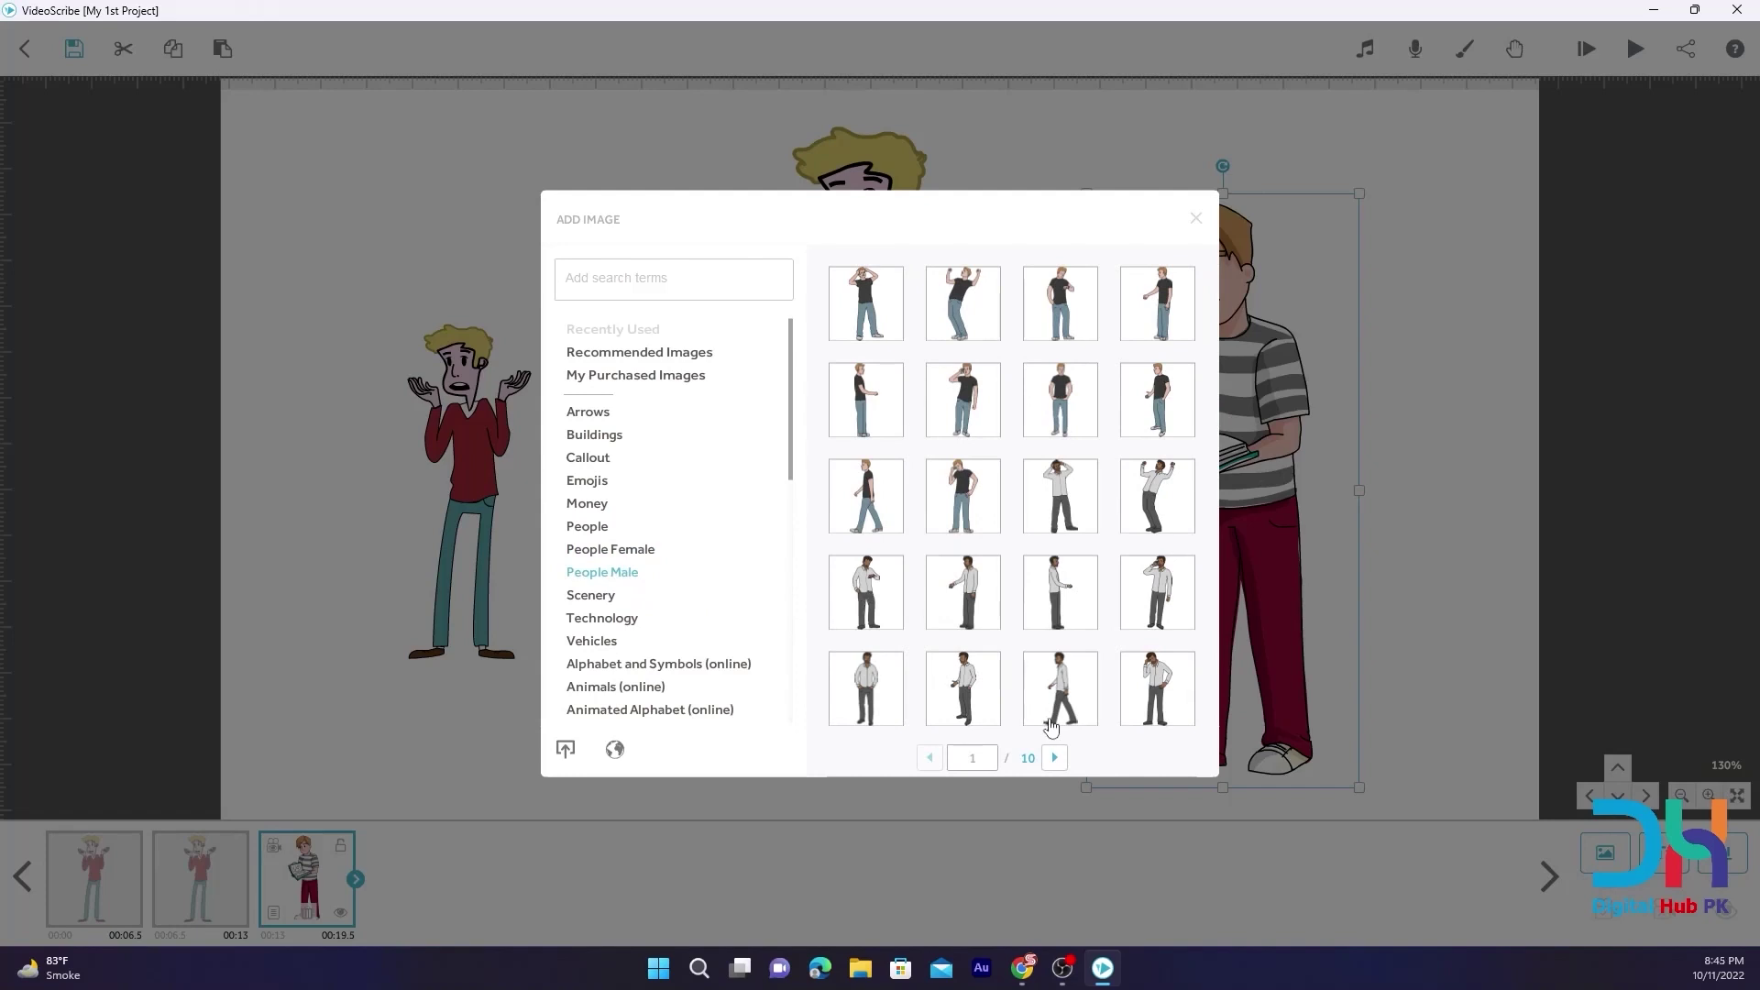
left_click(1055, 758)
left_click(1053, 757)
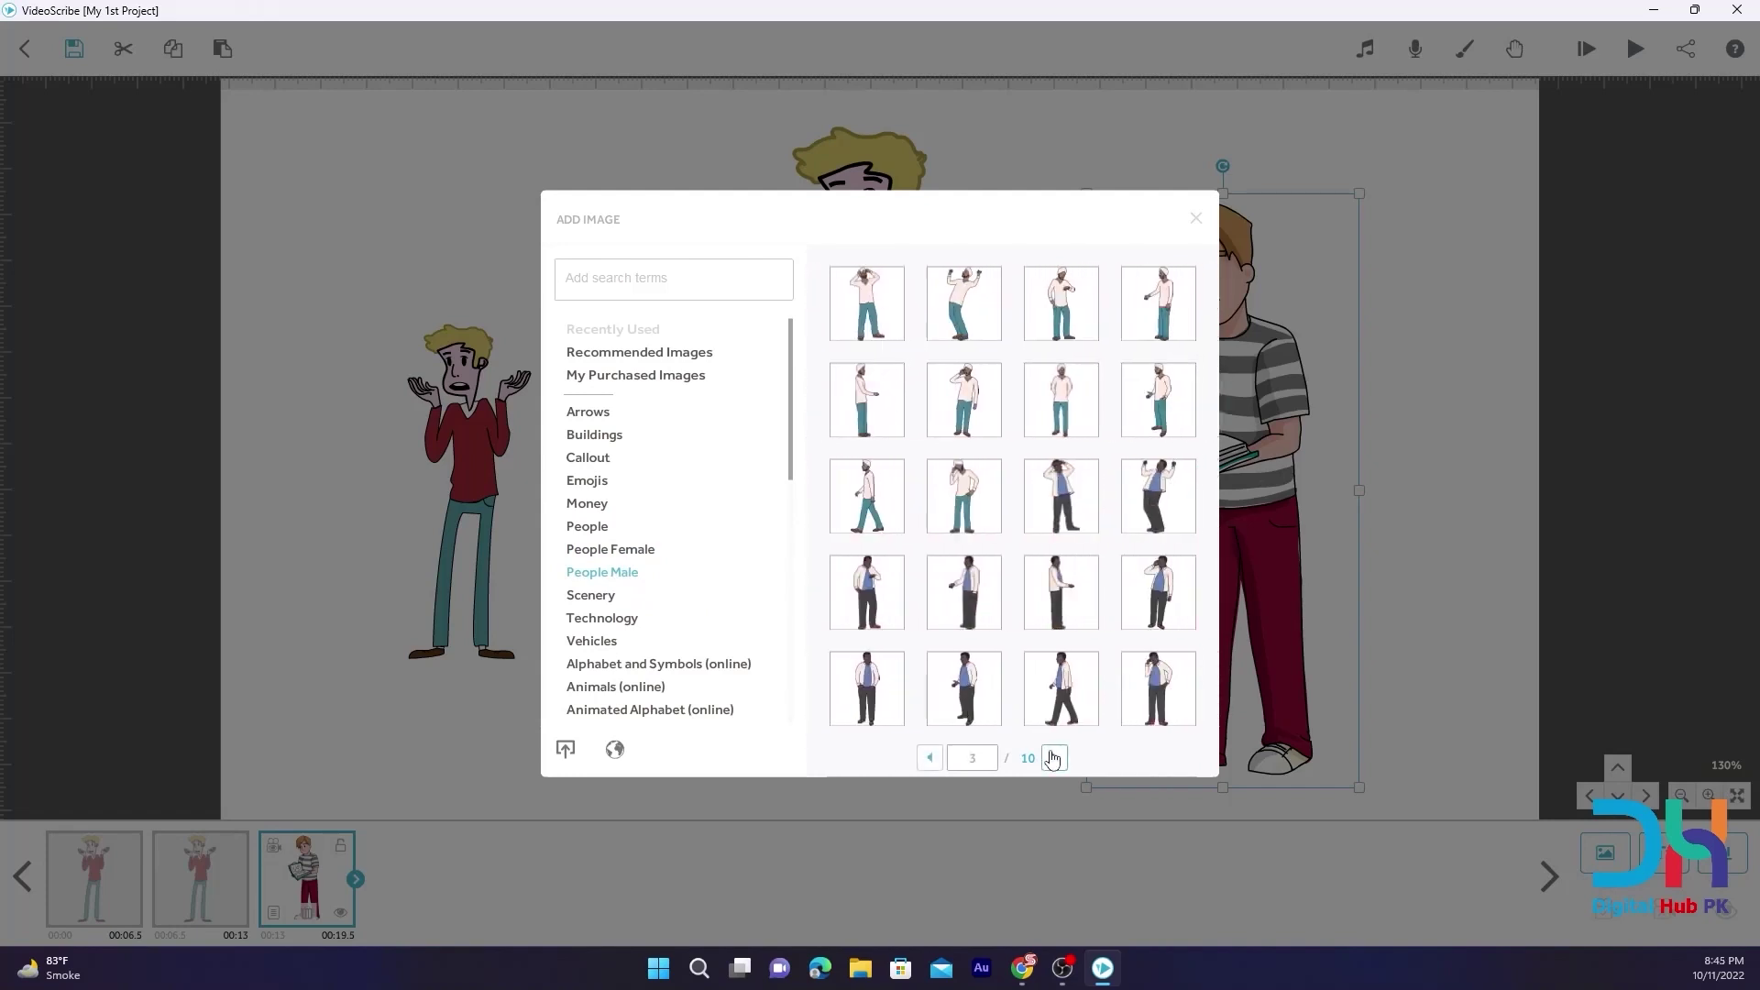
left_click(608, 602)
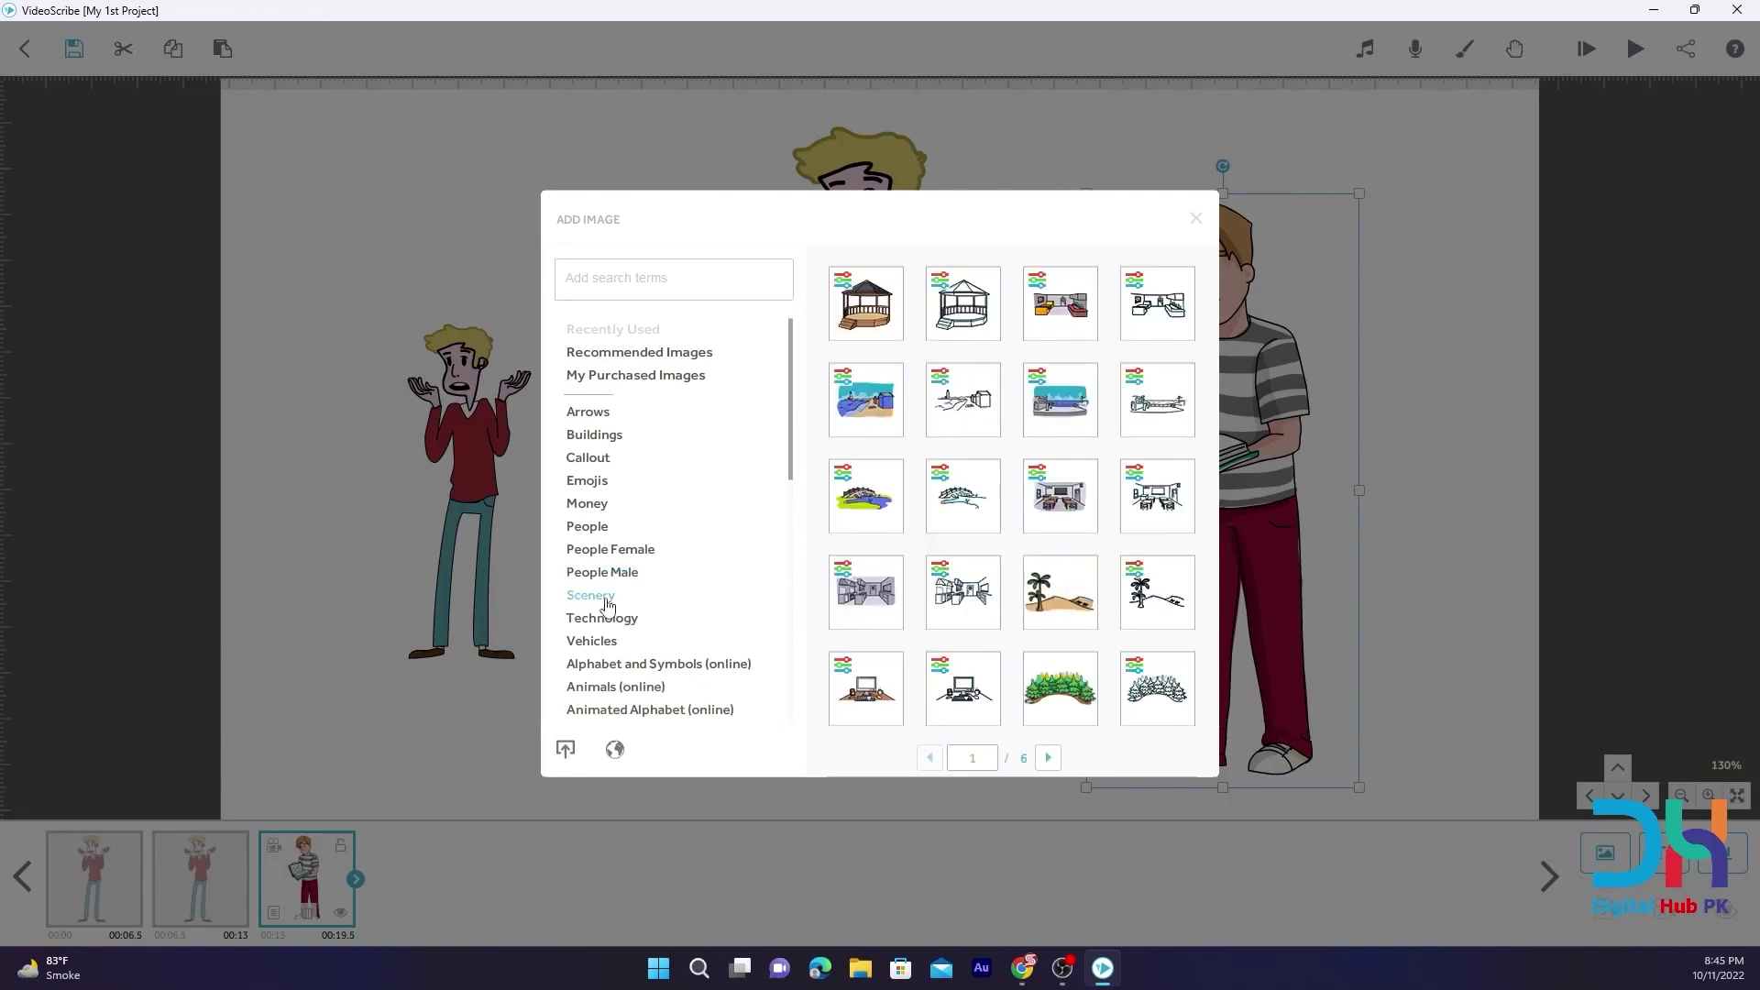
left_click(1051, 759)
Look through the Technology and Vehicles categories, including the second page of vehicle images
left_click(621, 625)
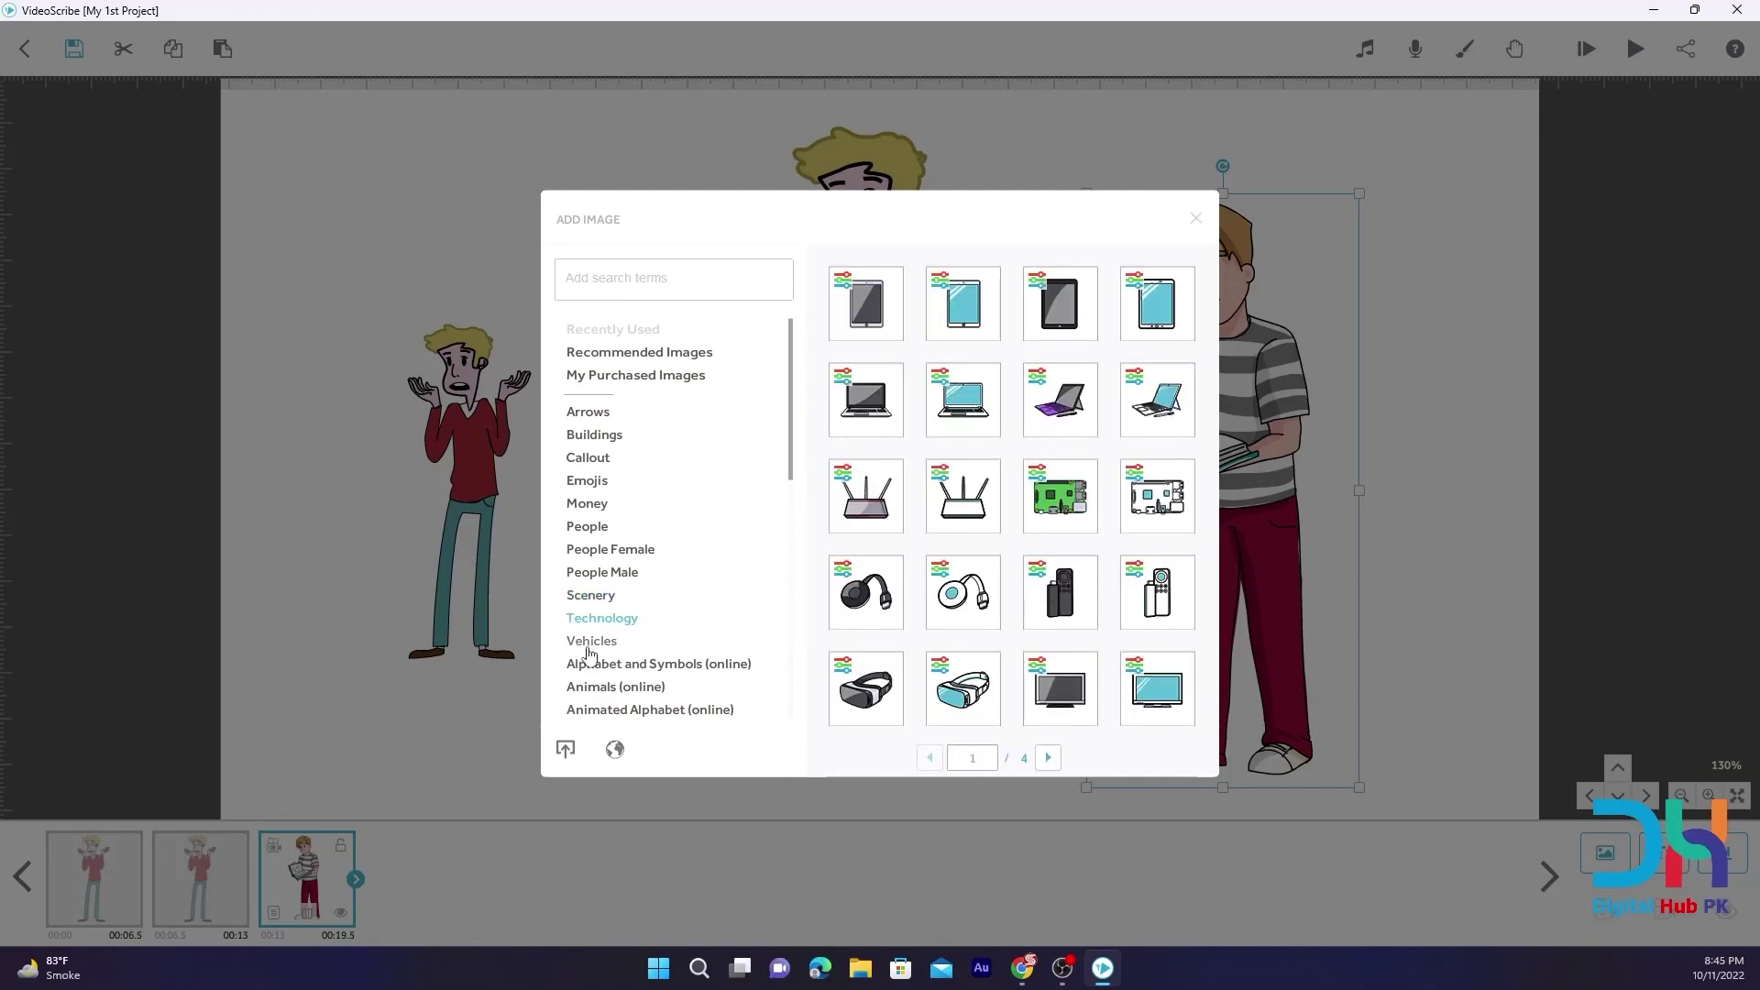
left_click(589, 650)
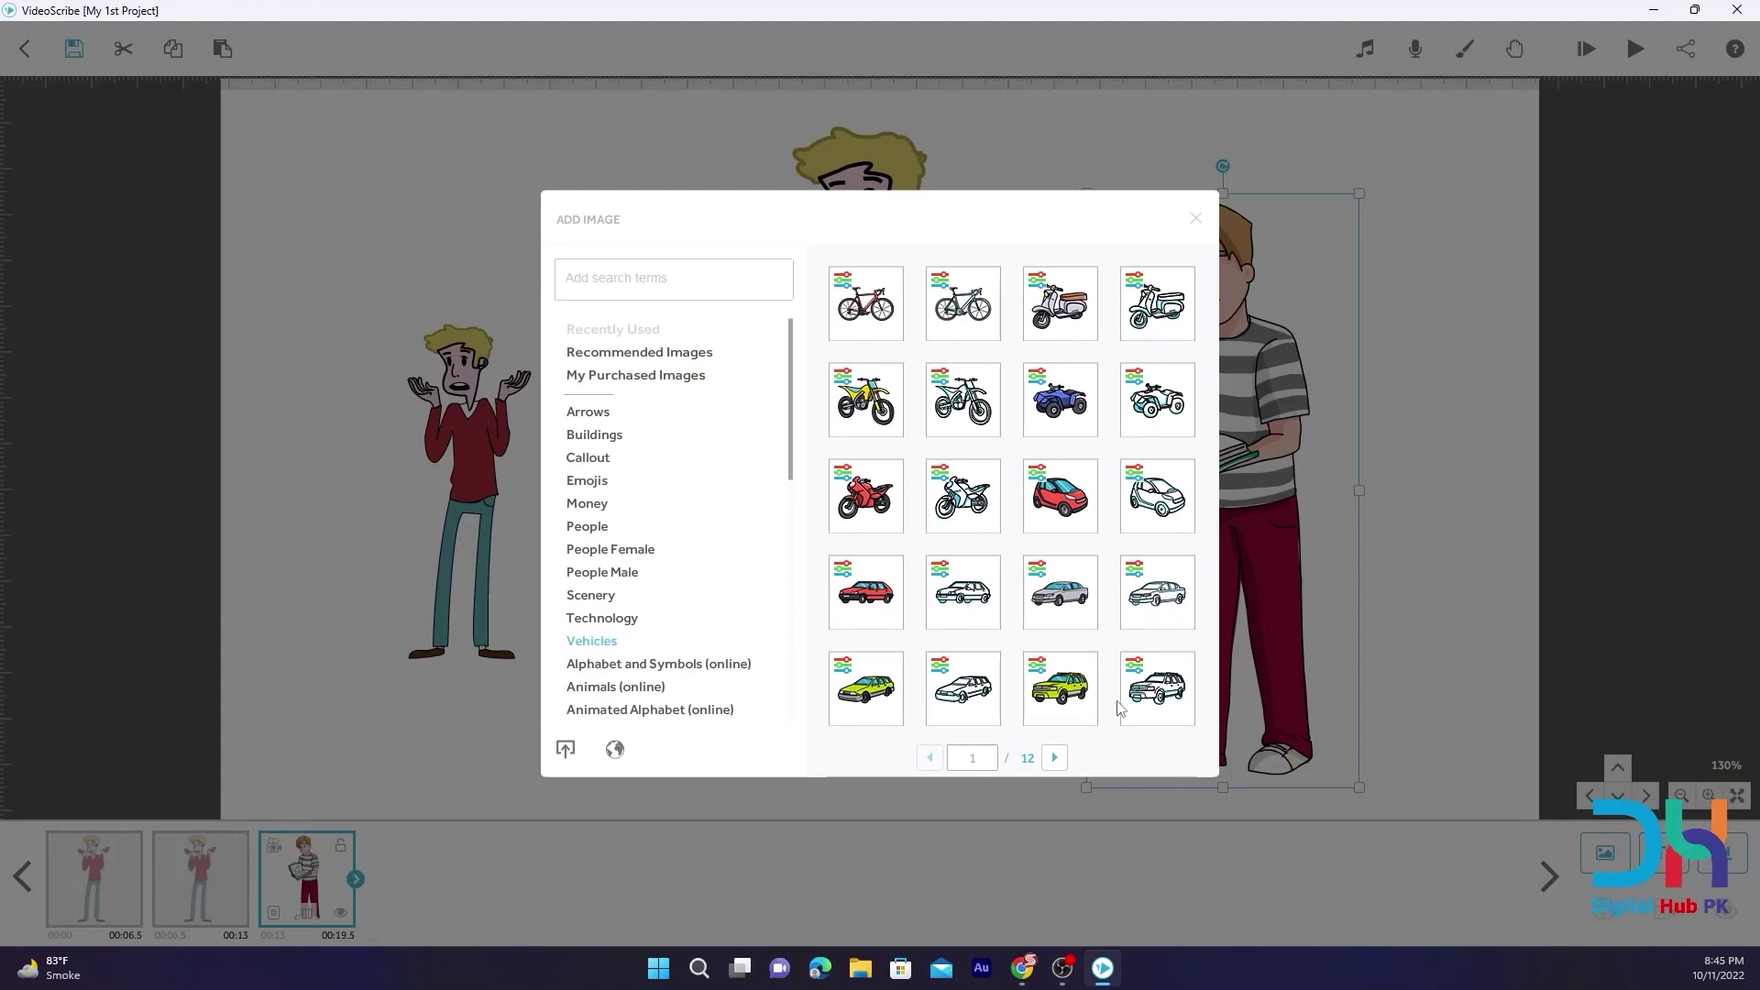
left_click(1055, 757)
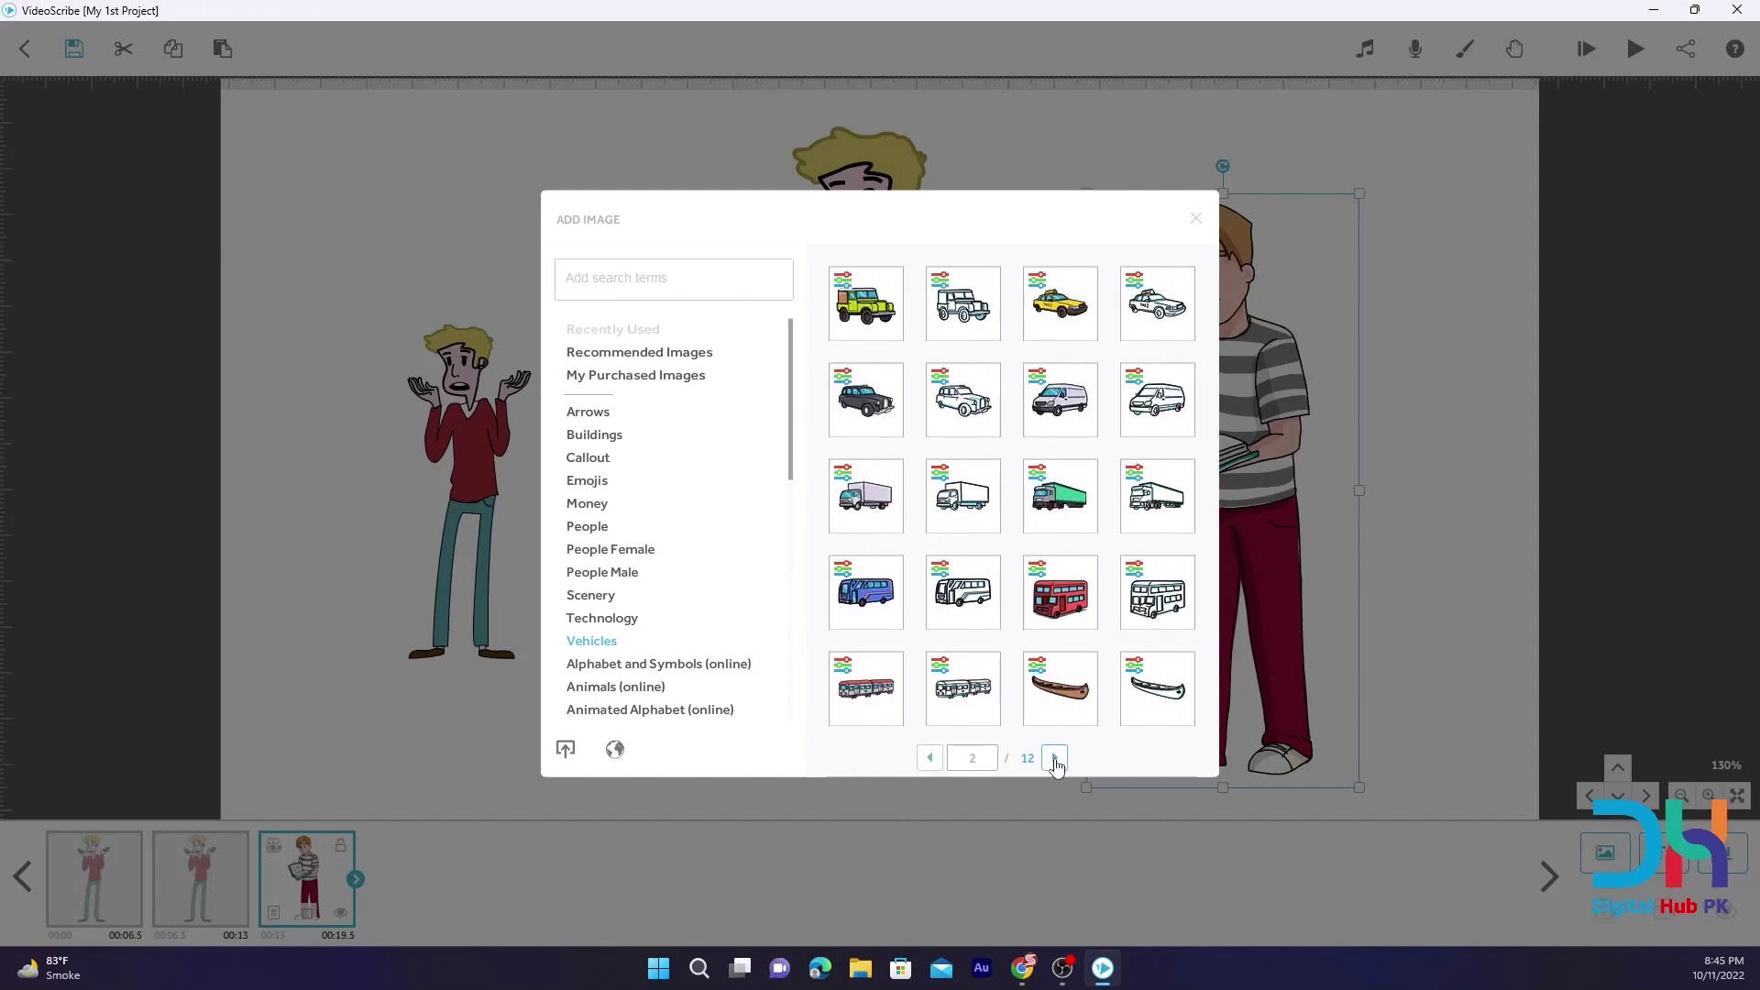
View the online Alphabet and Symbols, Animals and Animated Alphabet image categories
left_click(635, 667)
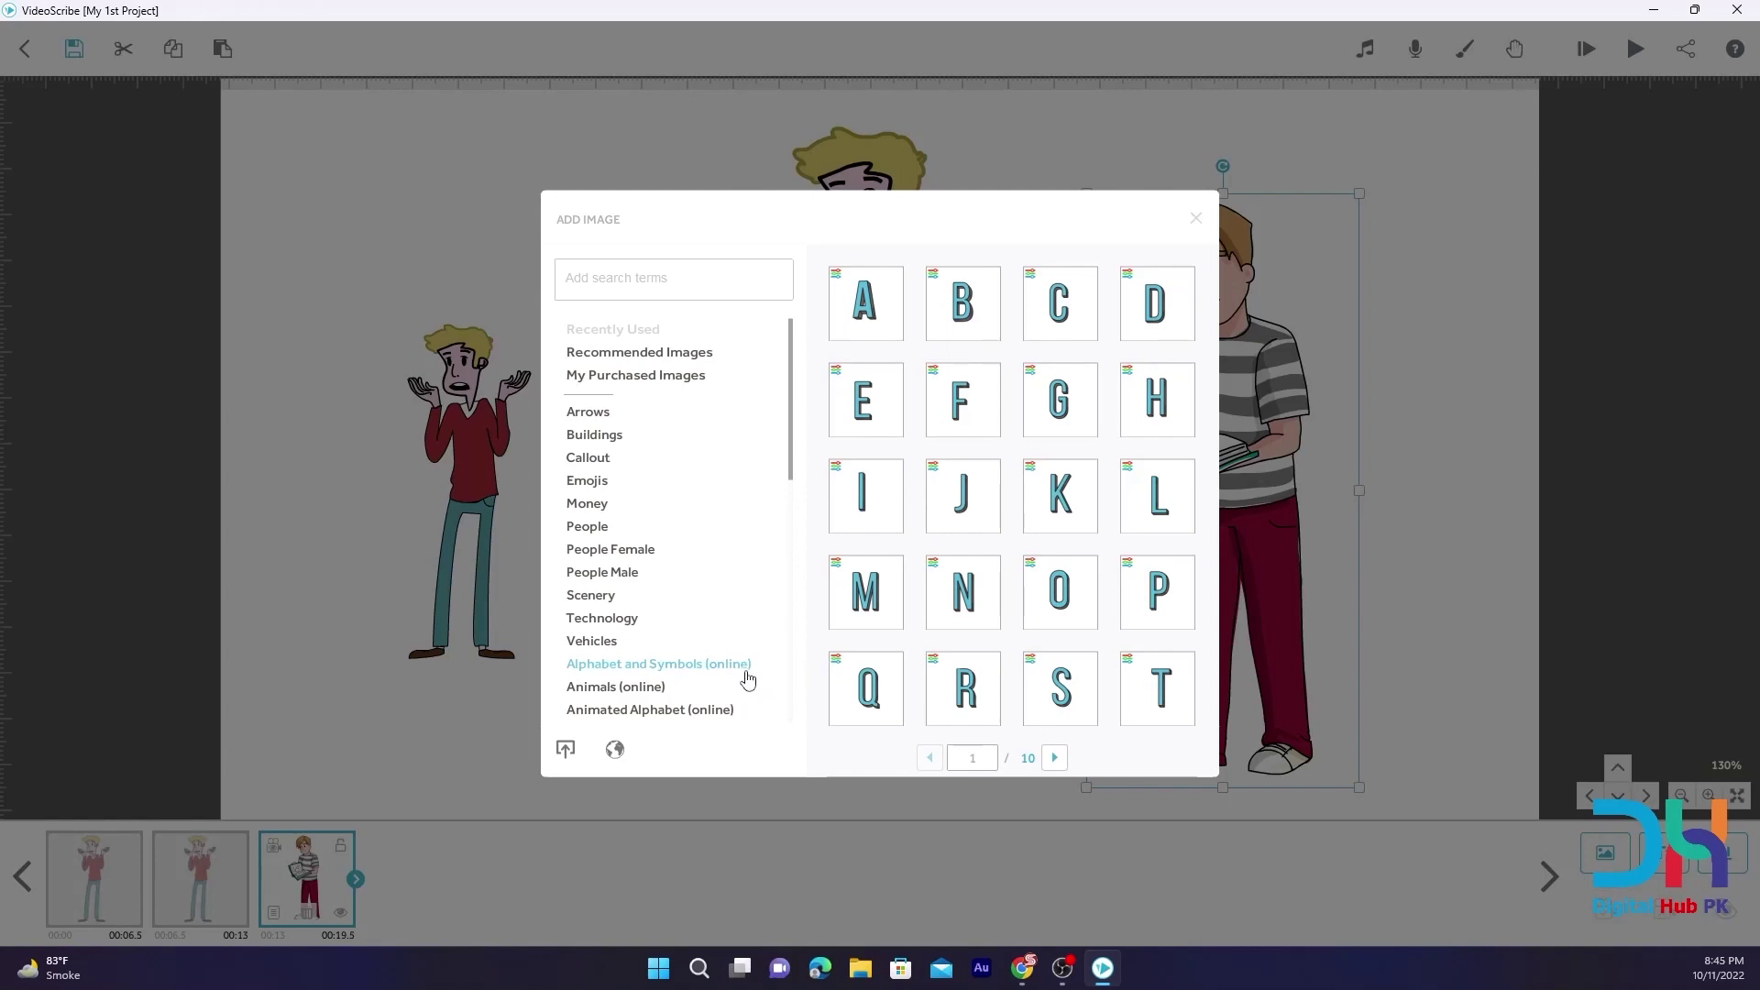
left_click(648, 694)
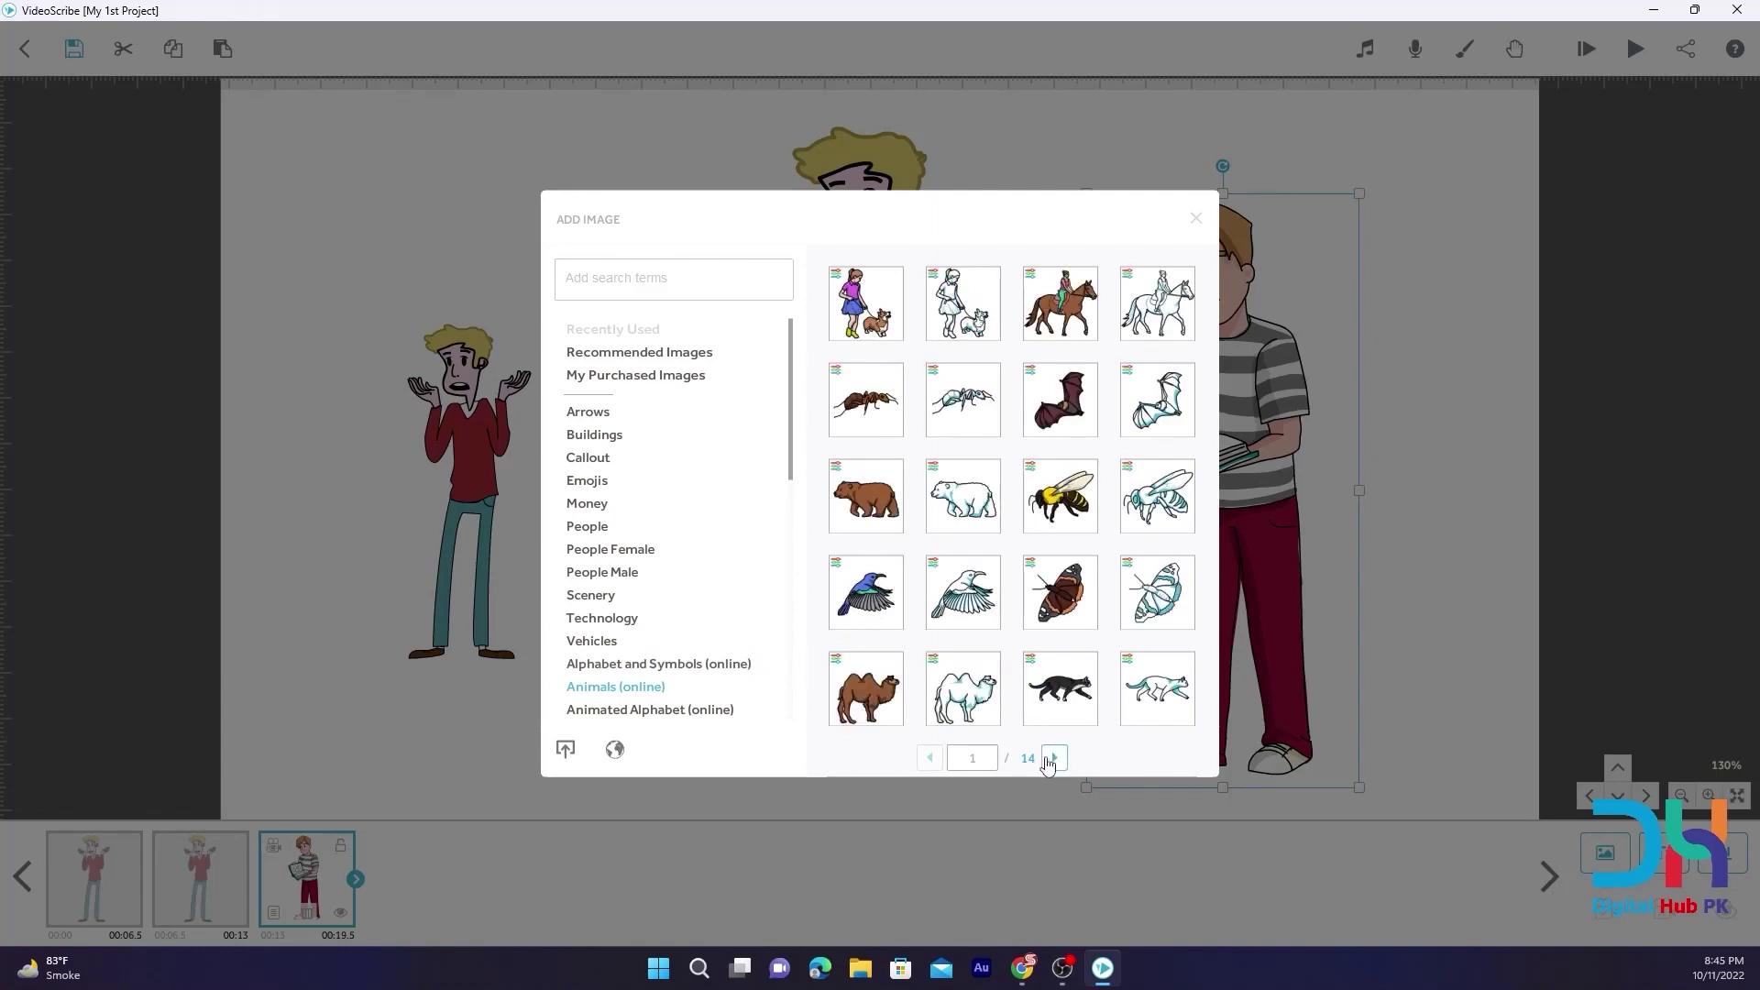
left_click(654, 719)
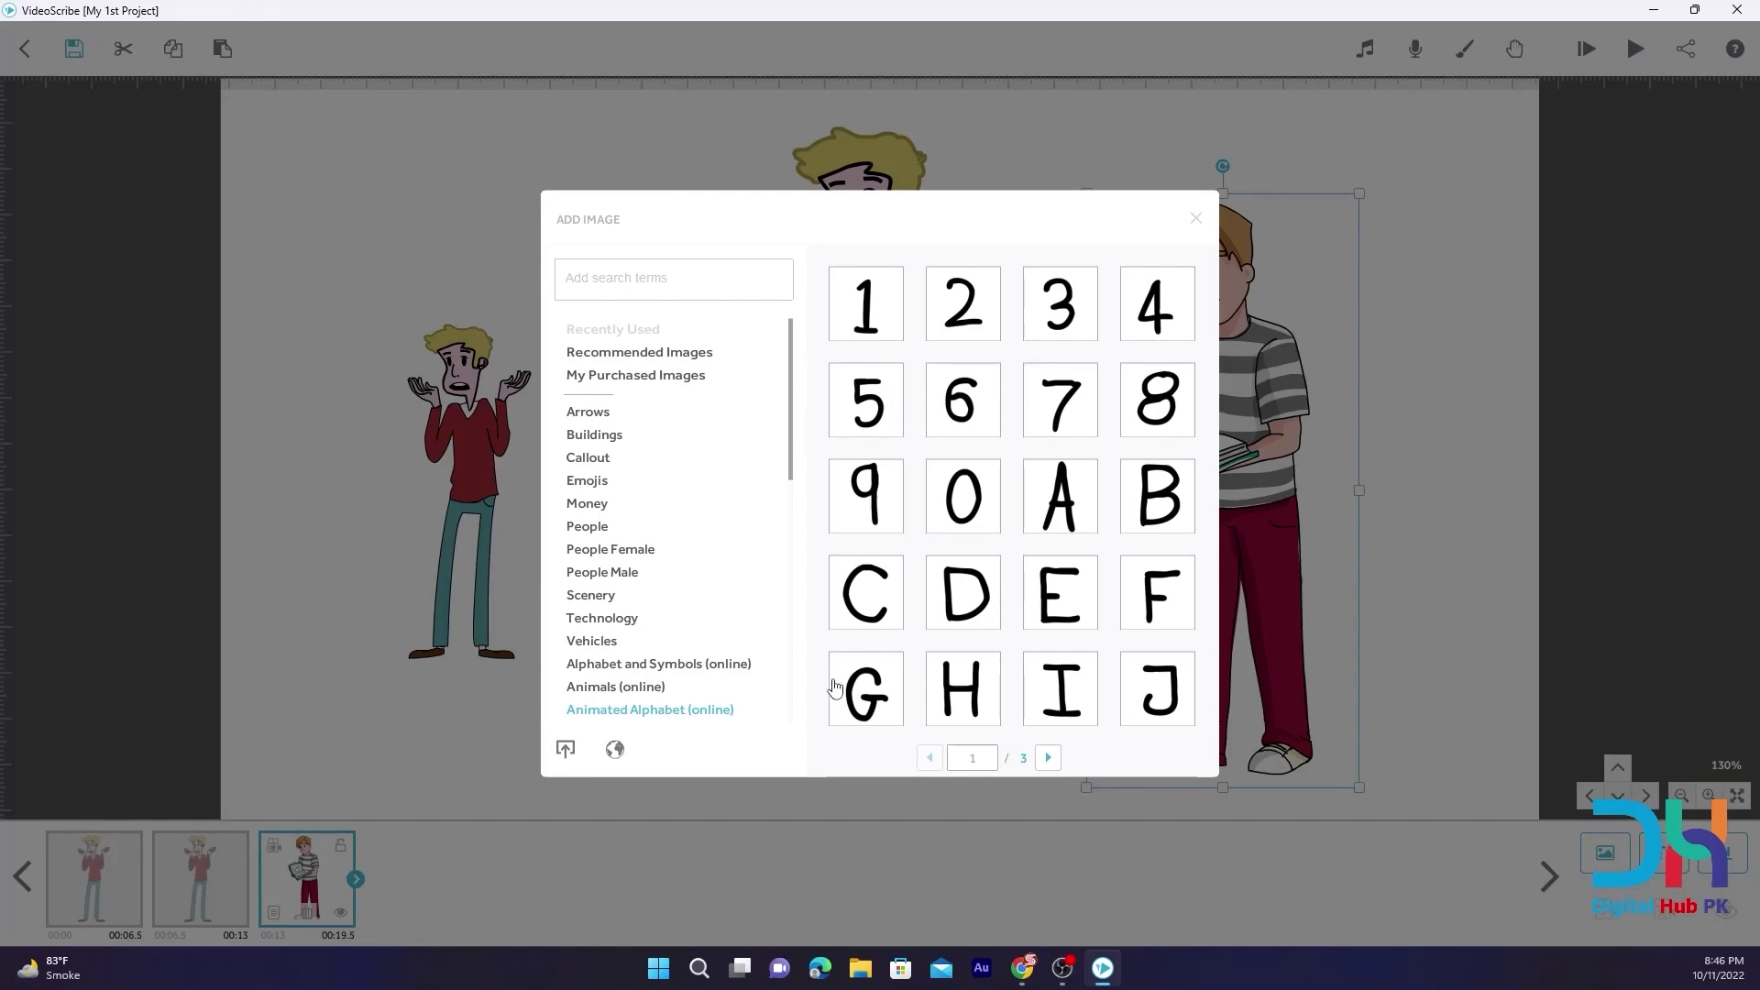
Look through the online Backdrops, Body Parts, Business, Cartoons and Celebration image categories
scroll(720, 667, "down", 3)
scroll(719, 668, "down", 2)
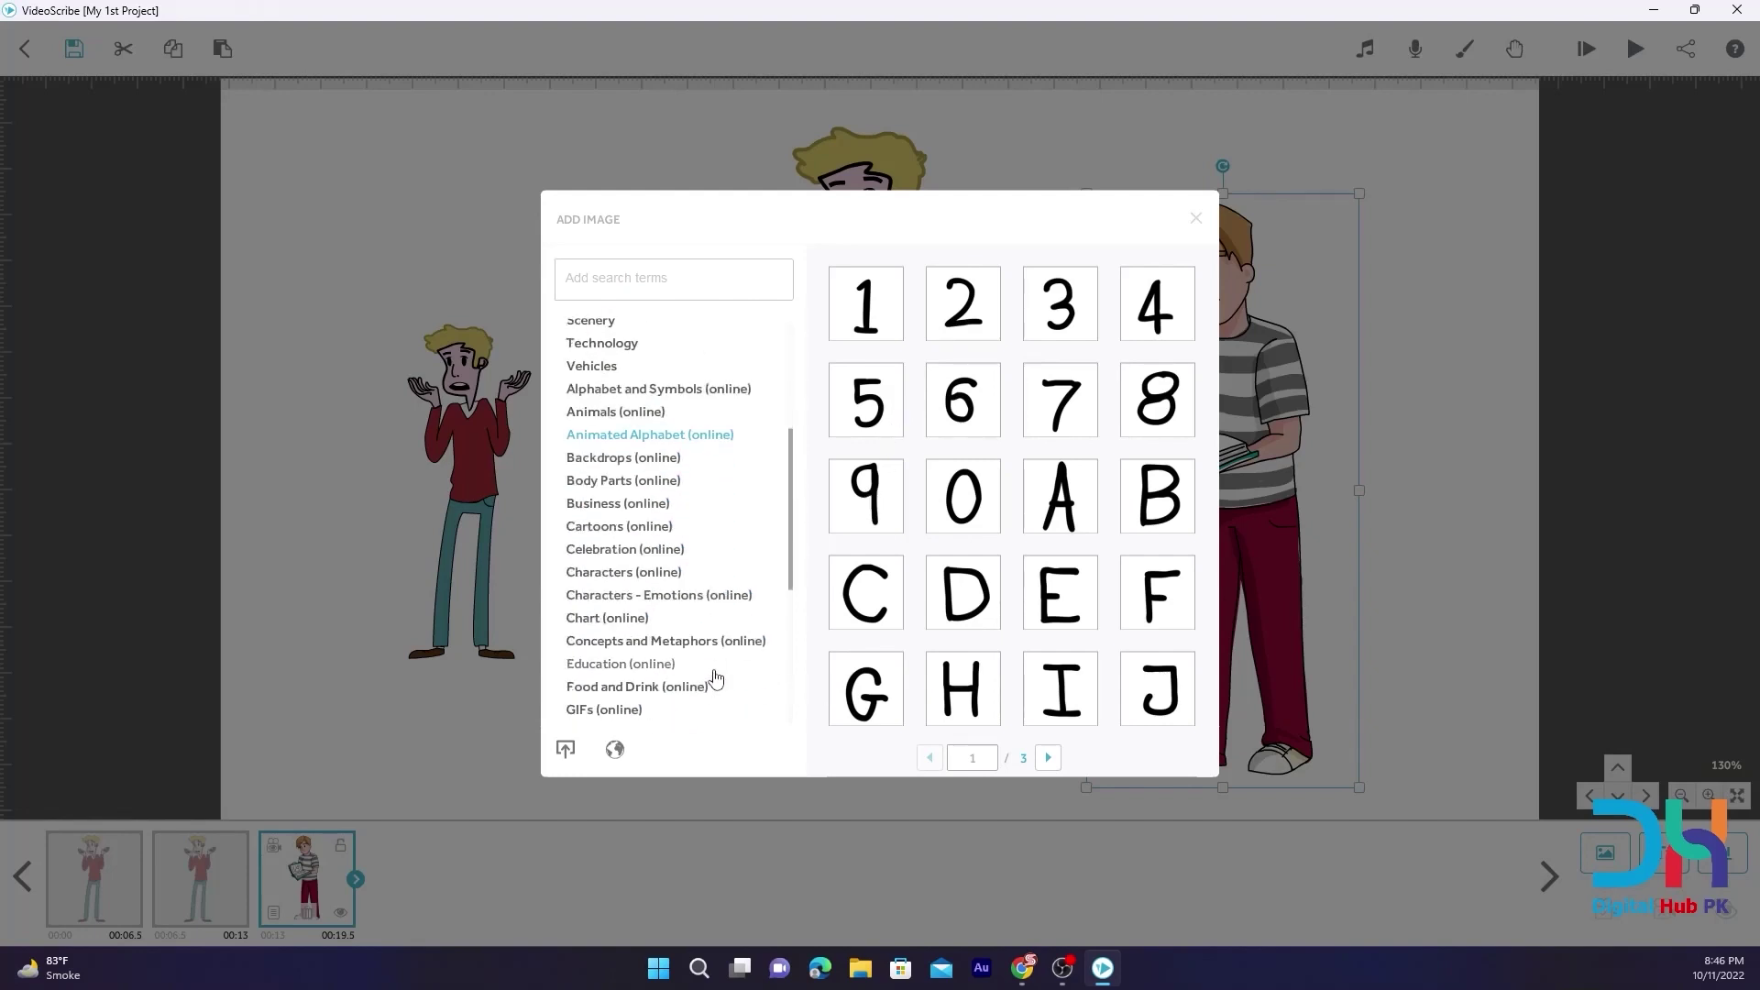
left_click(627, 467)
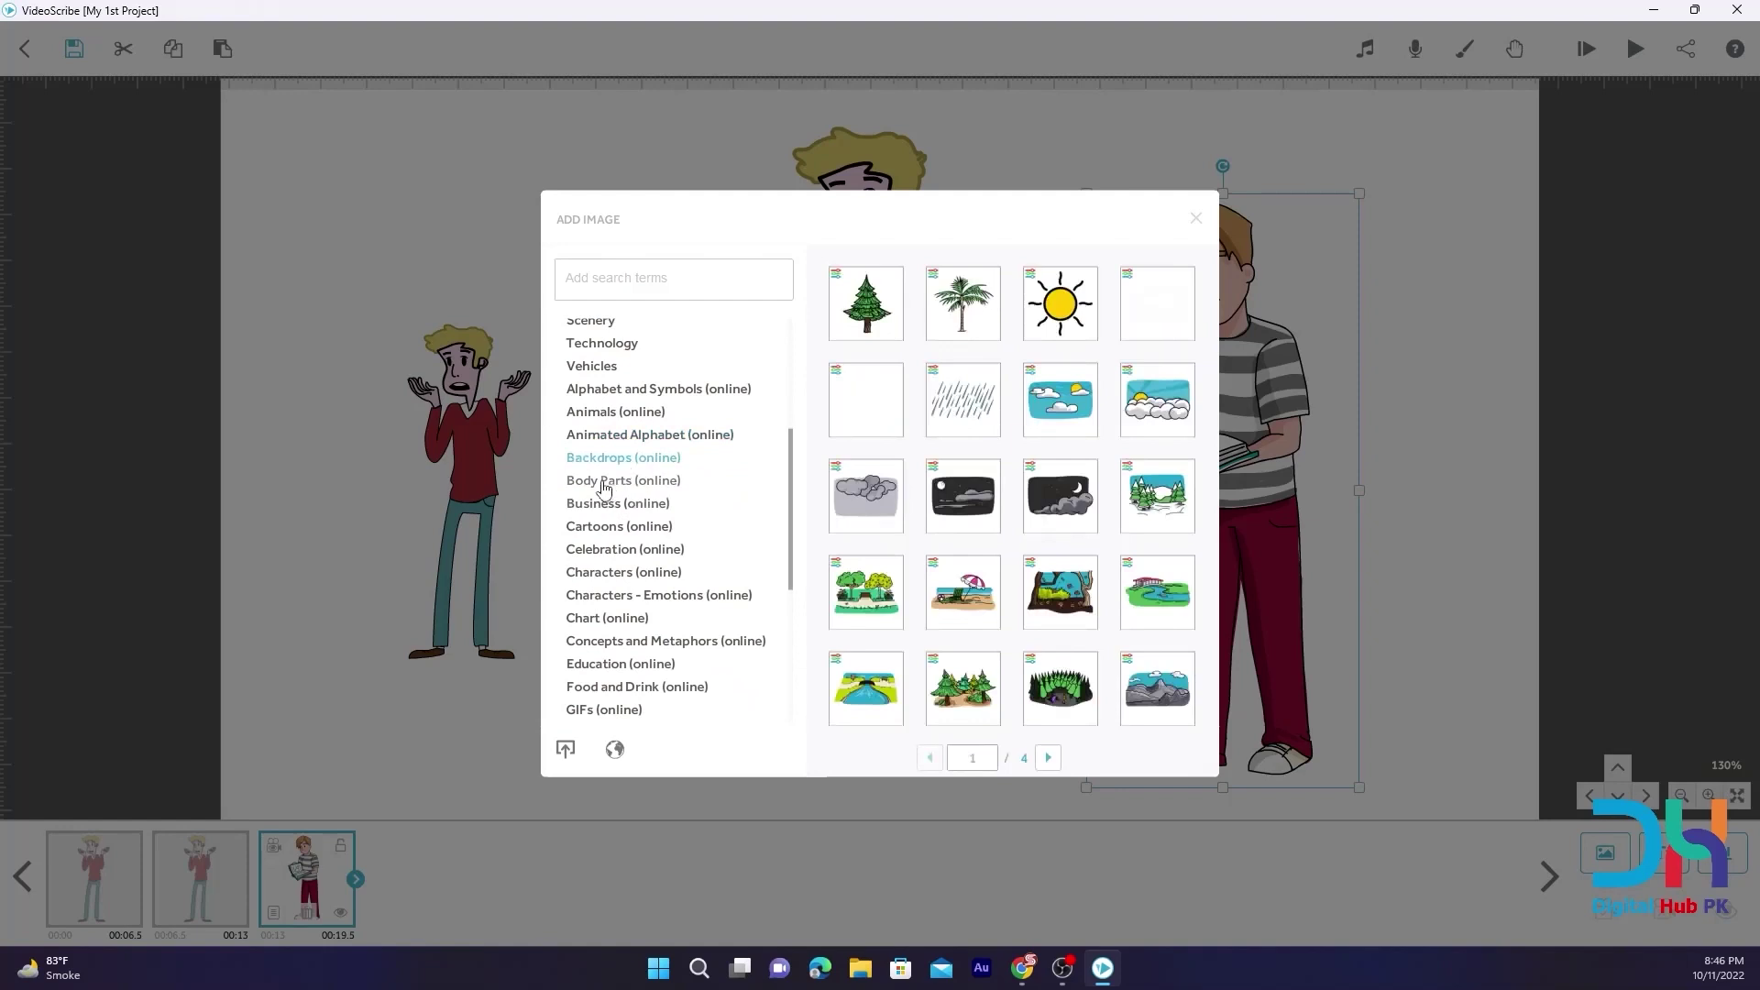
left_click(604, 483)
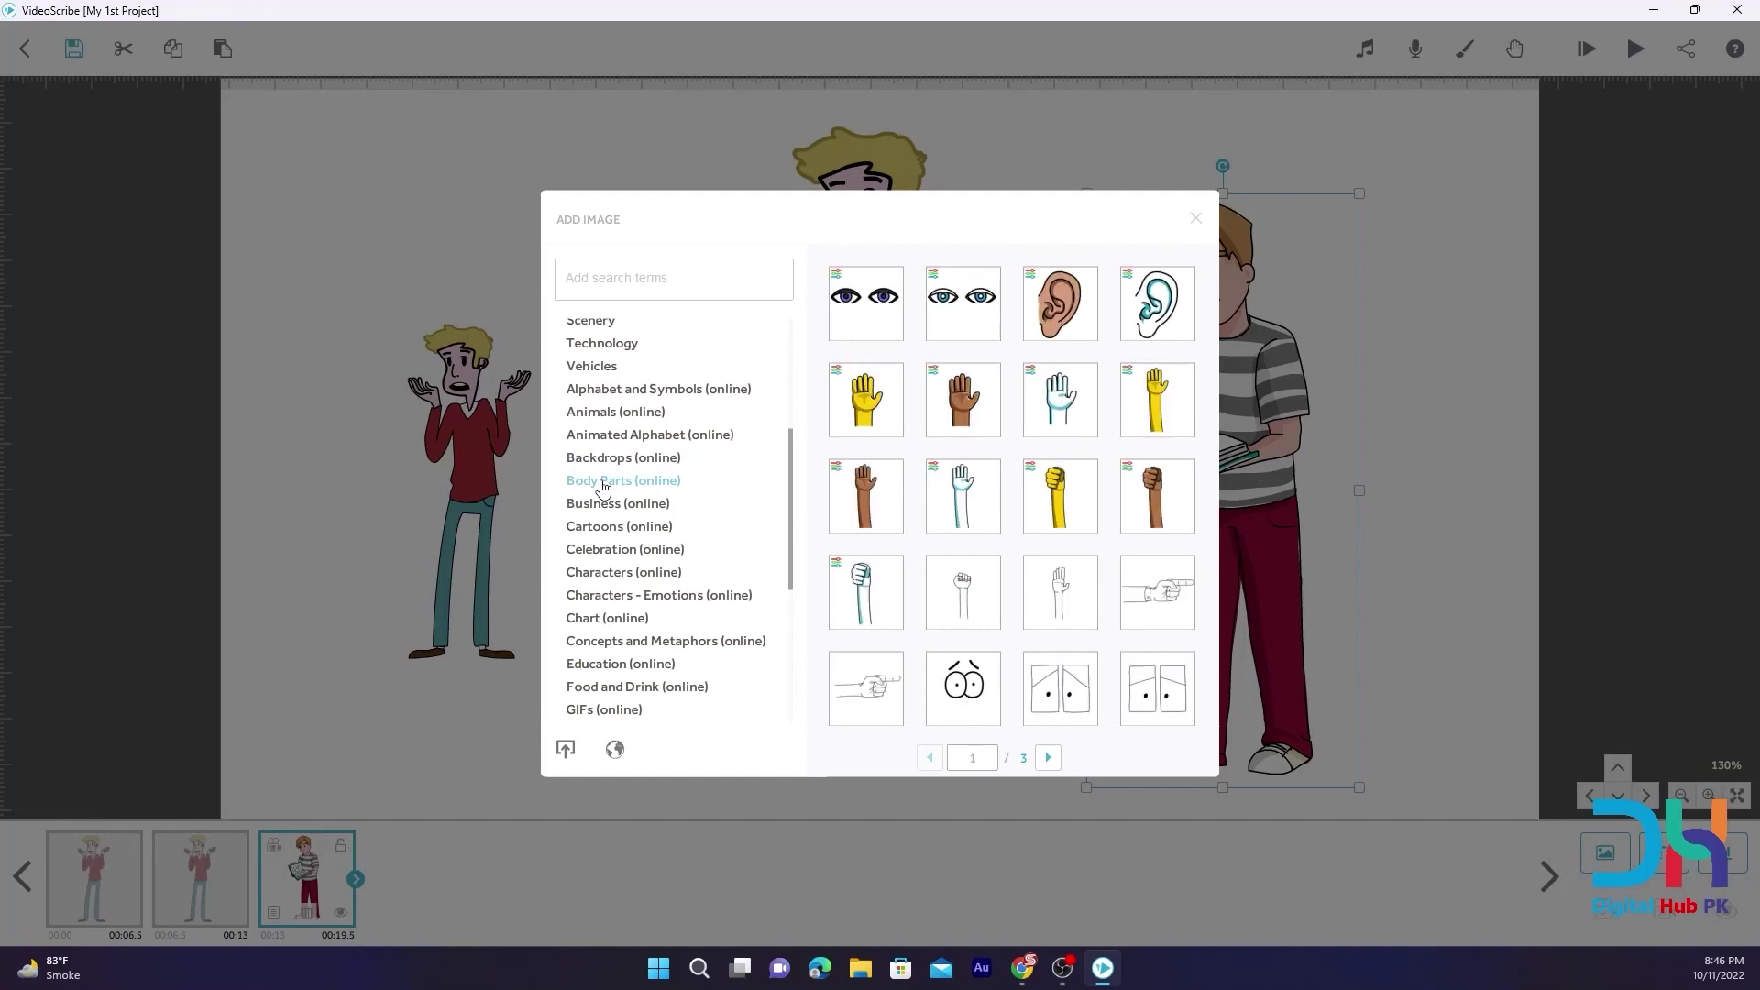
left_click(604, 506)
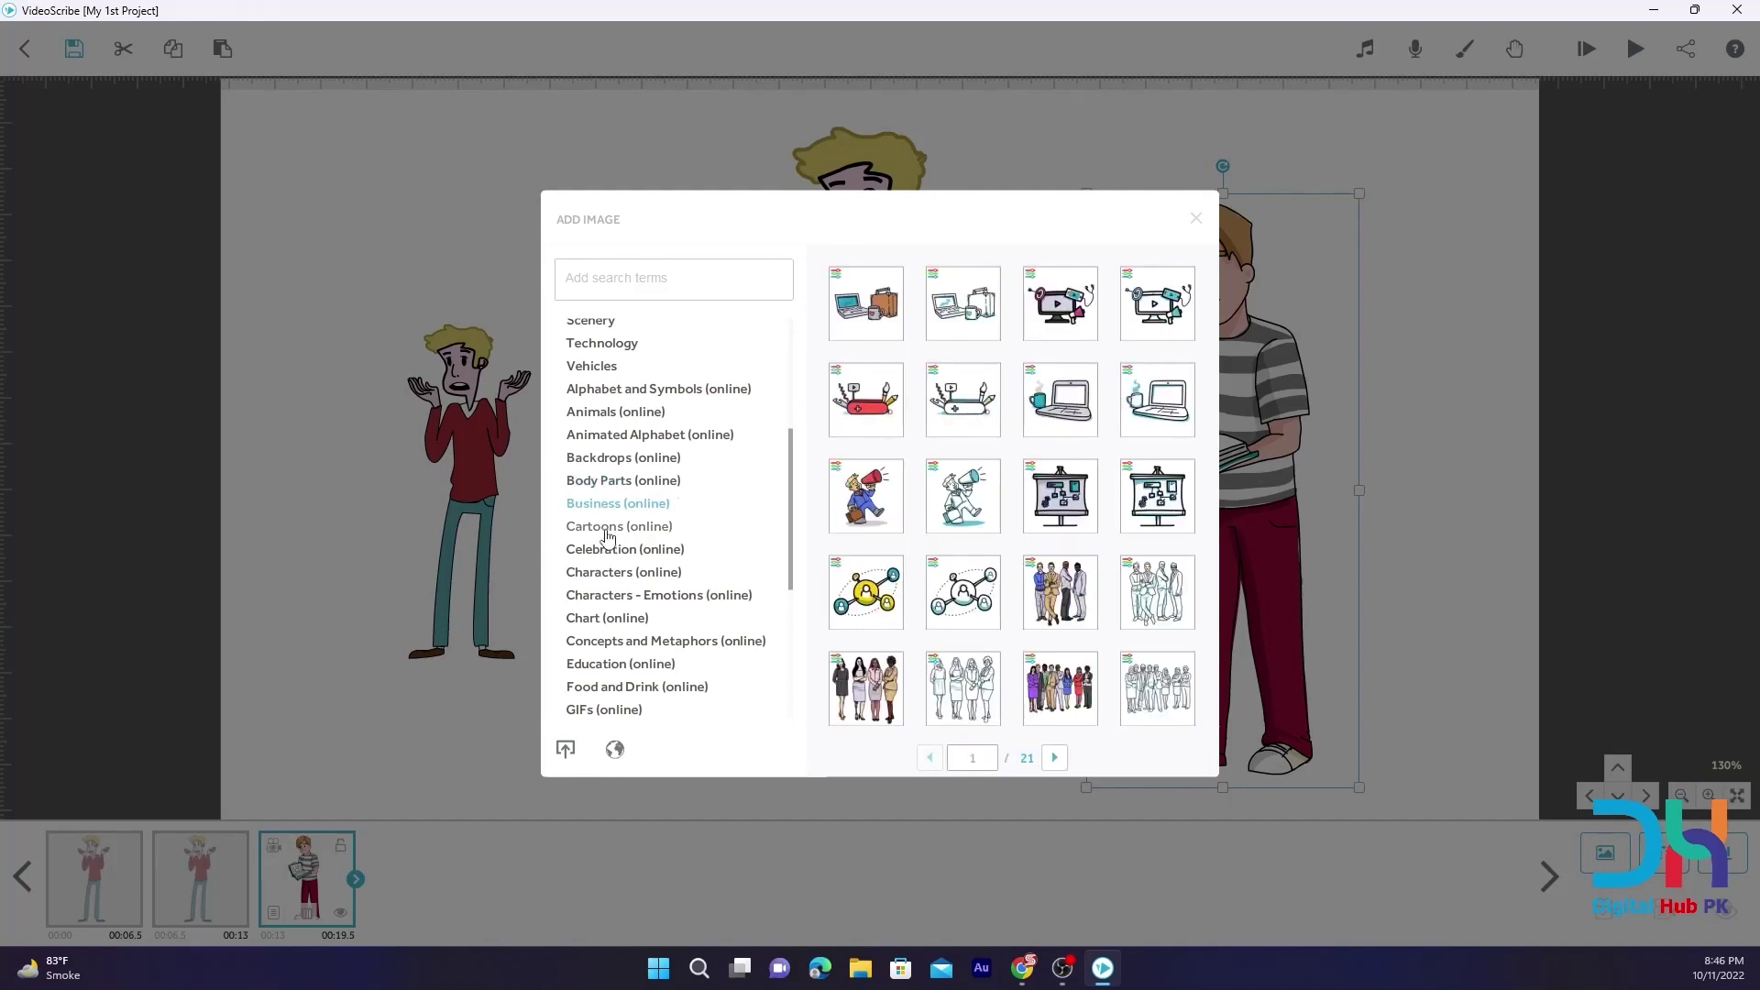
left_click(606, 529)
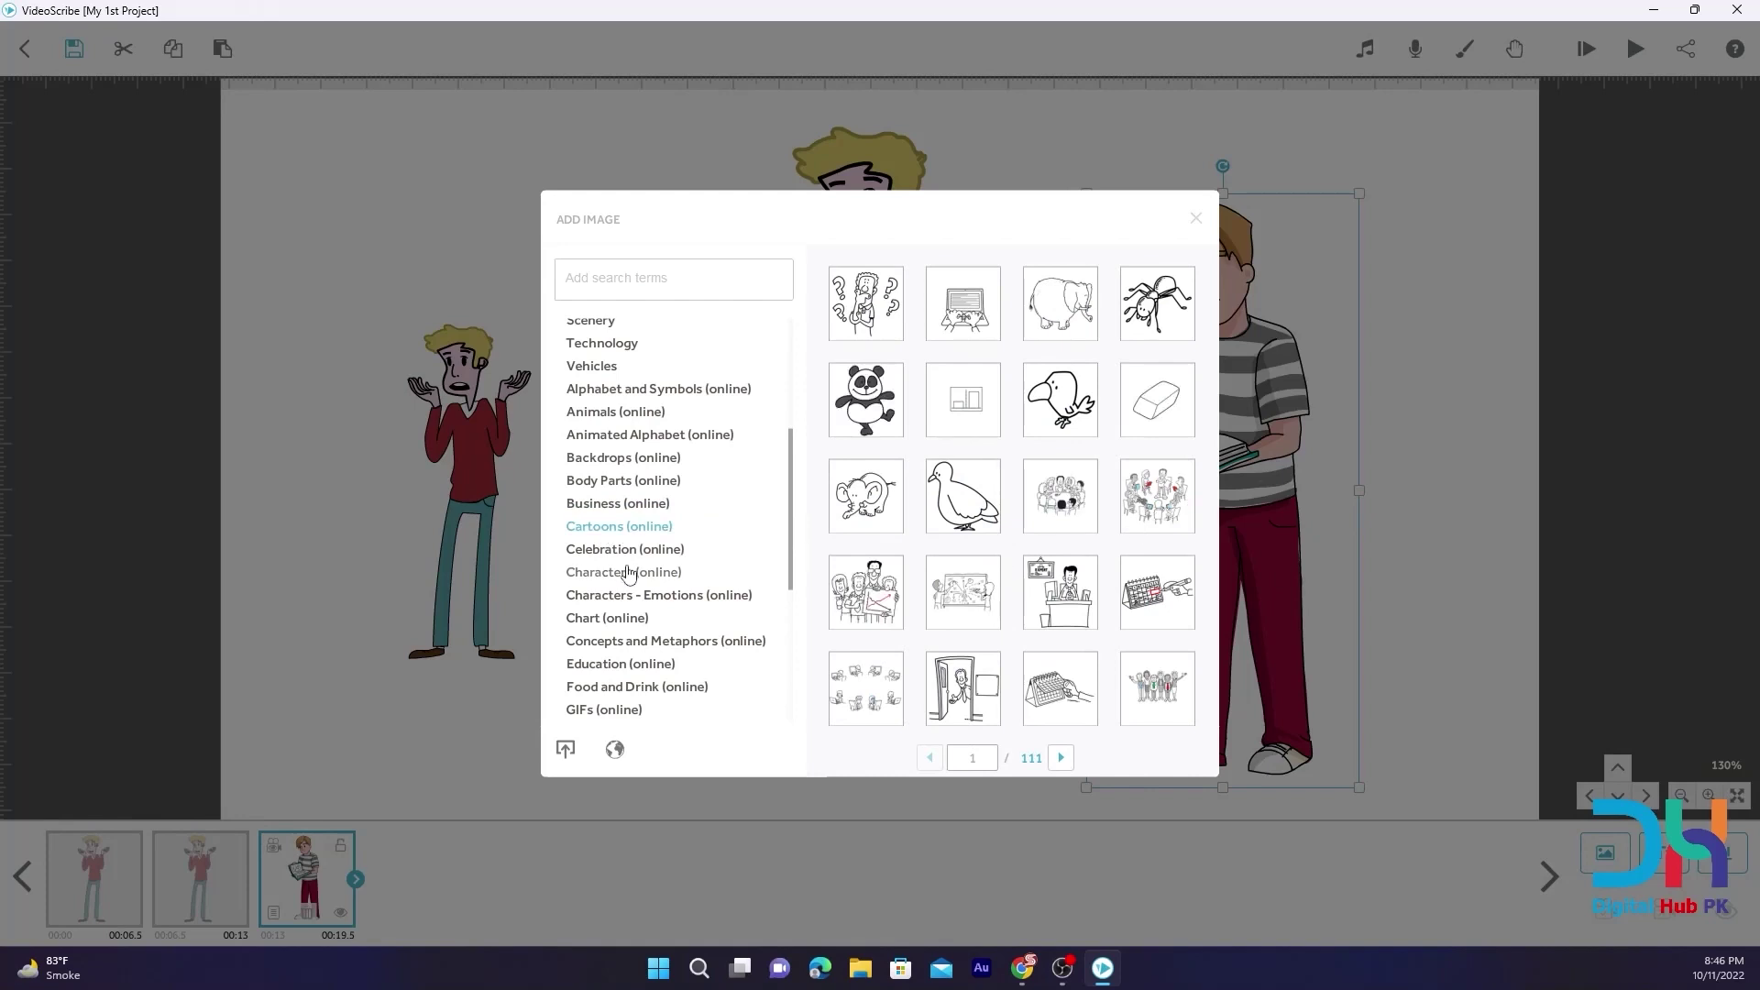
left_click(637, 550)
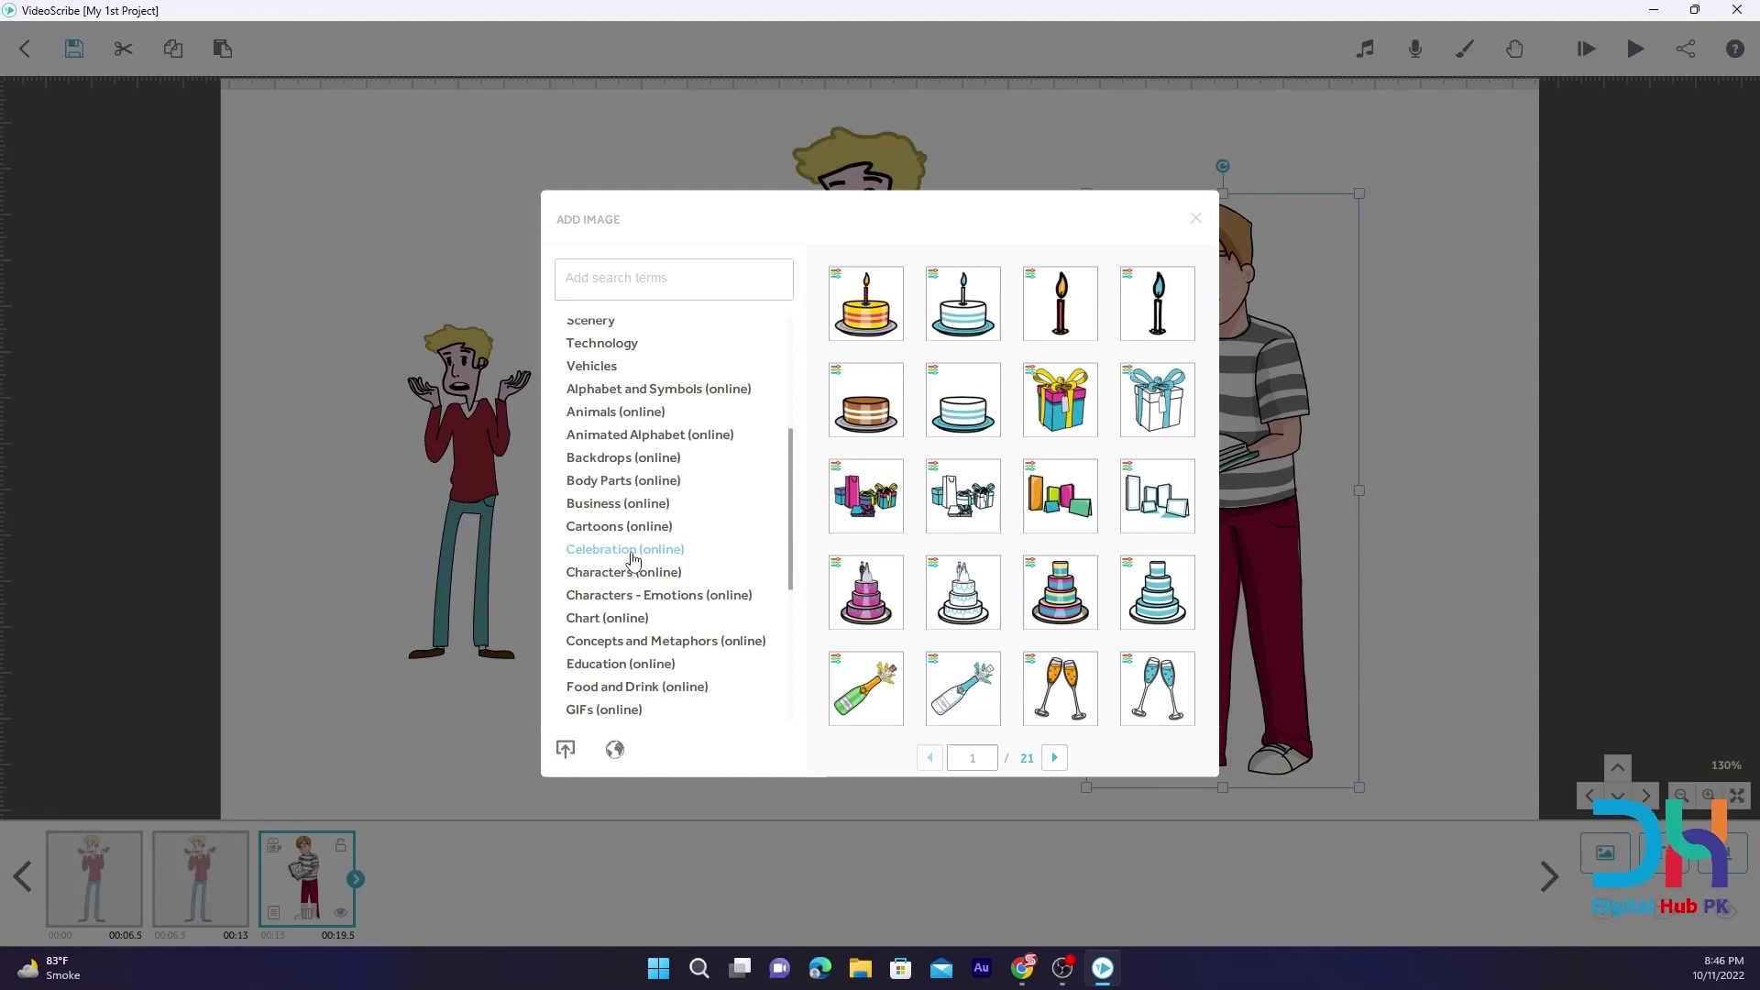
Examine the first two pages of the online Characters category and the first page of Characters - Emotions
left_click(616, 575)
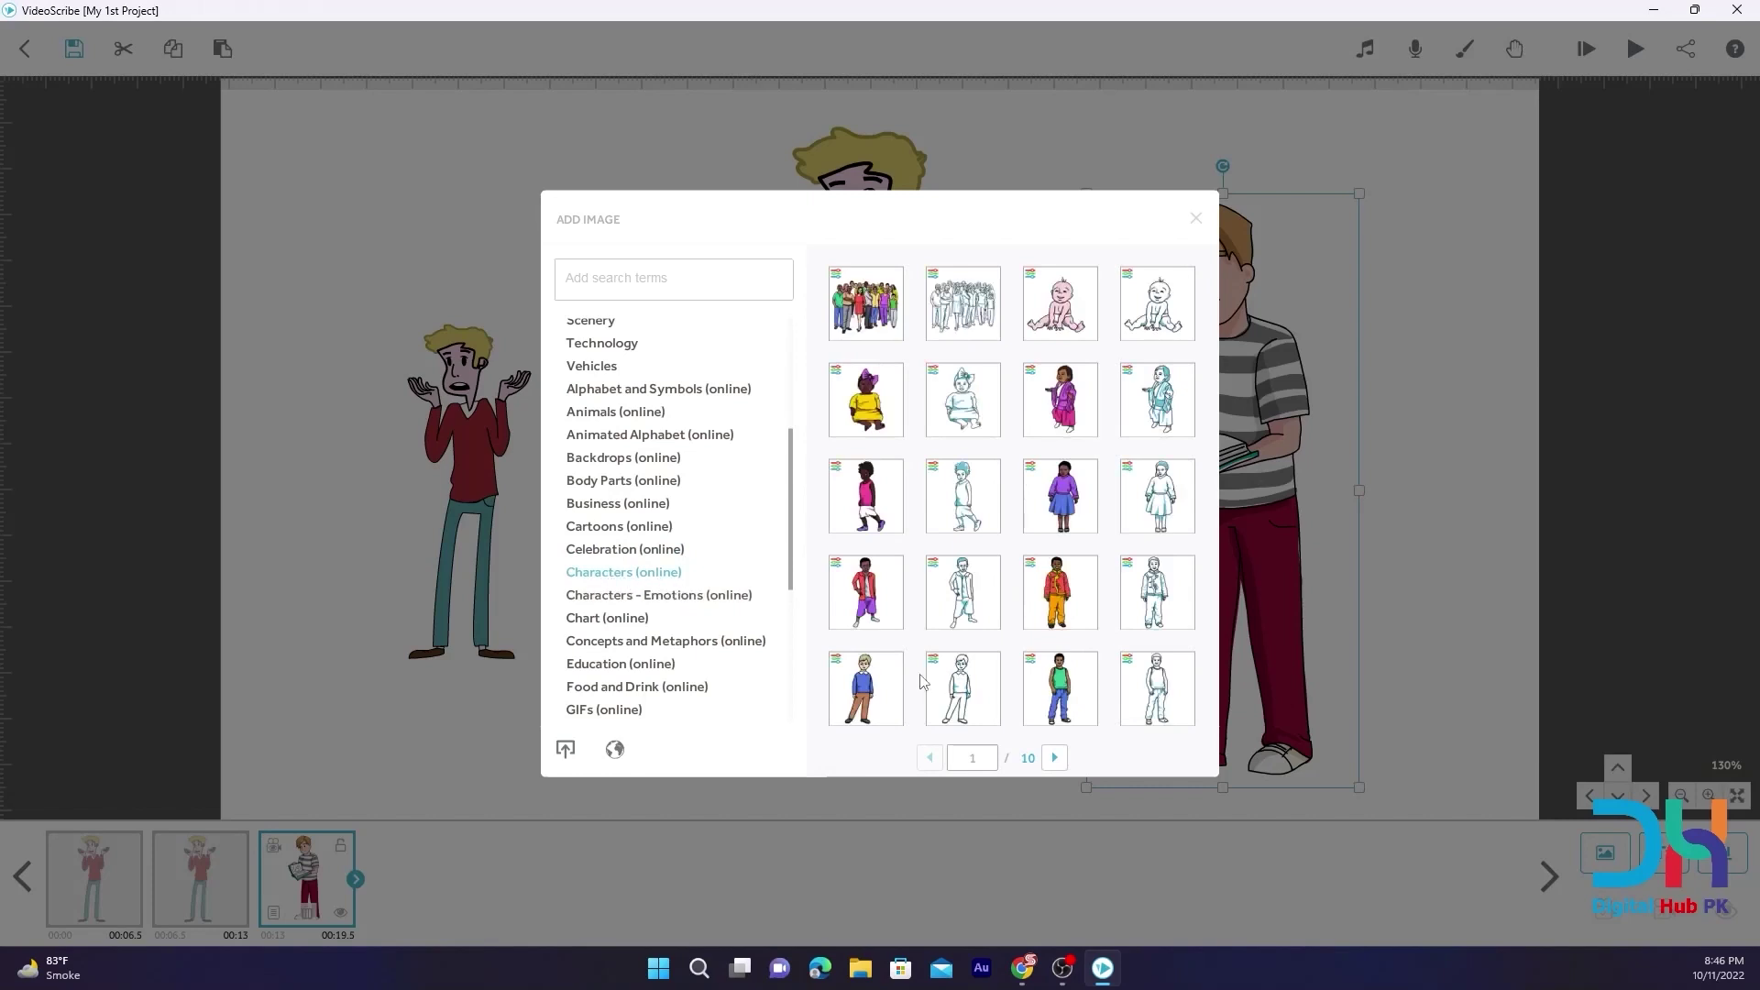
left_click(1054, 758)
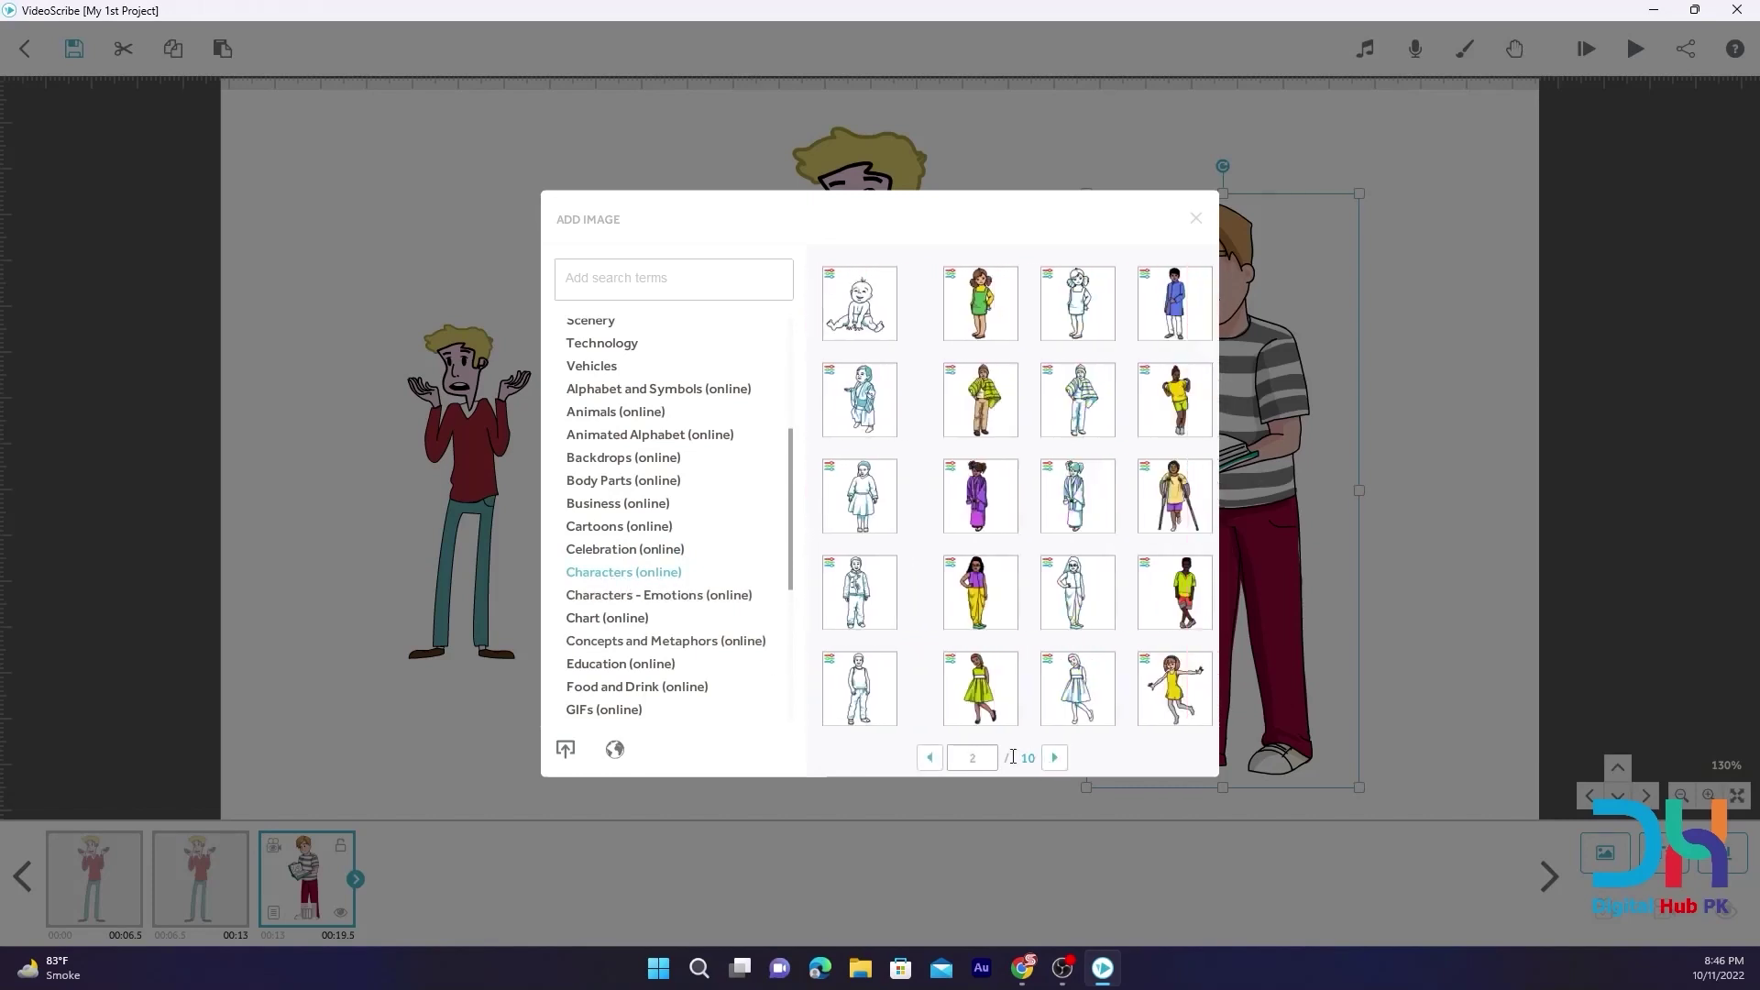
left_click(717, 601)
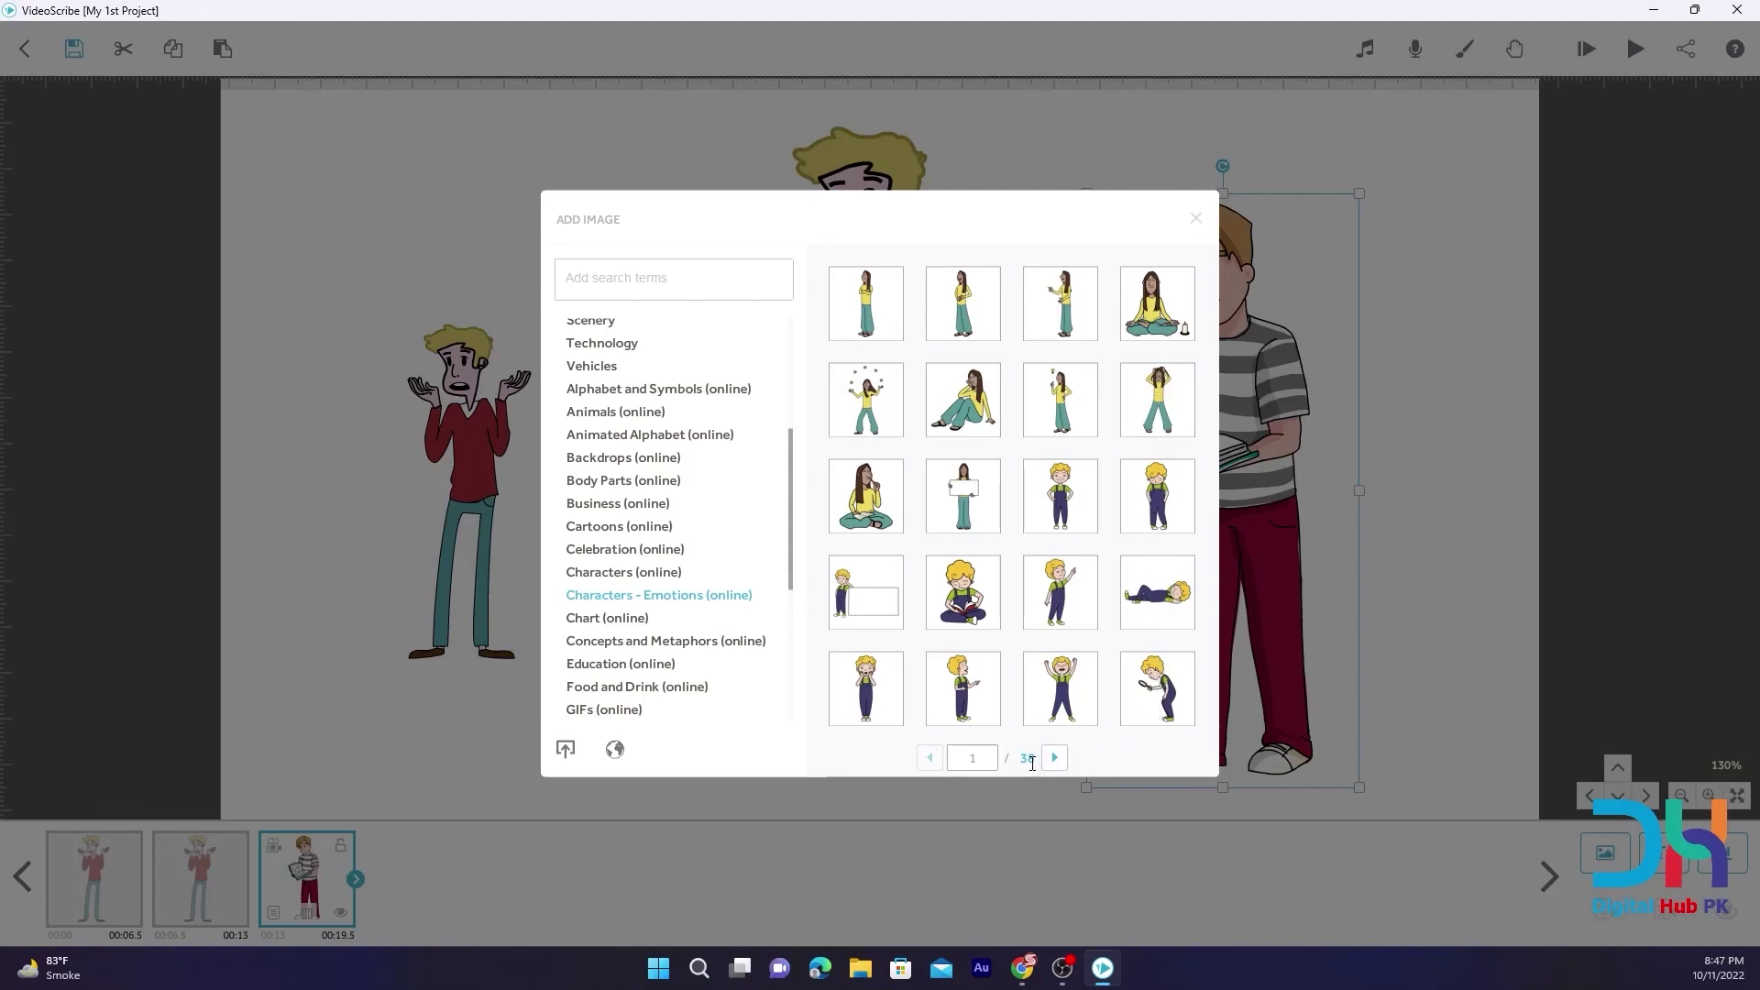
left_click_drag(1037, 760, 1022, 762)
View the online Chart, Concepts and Metaphors, Education, and Food and Drink image categories
left_click(604, 621)
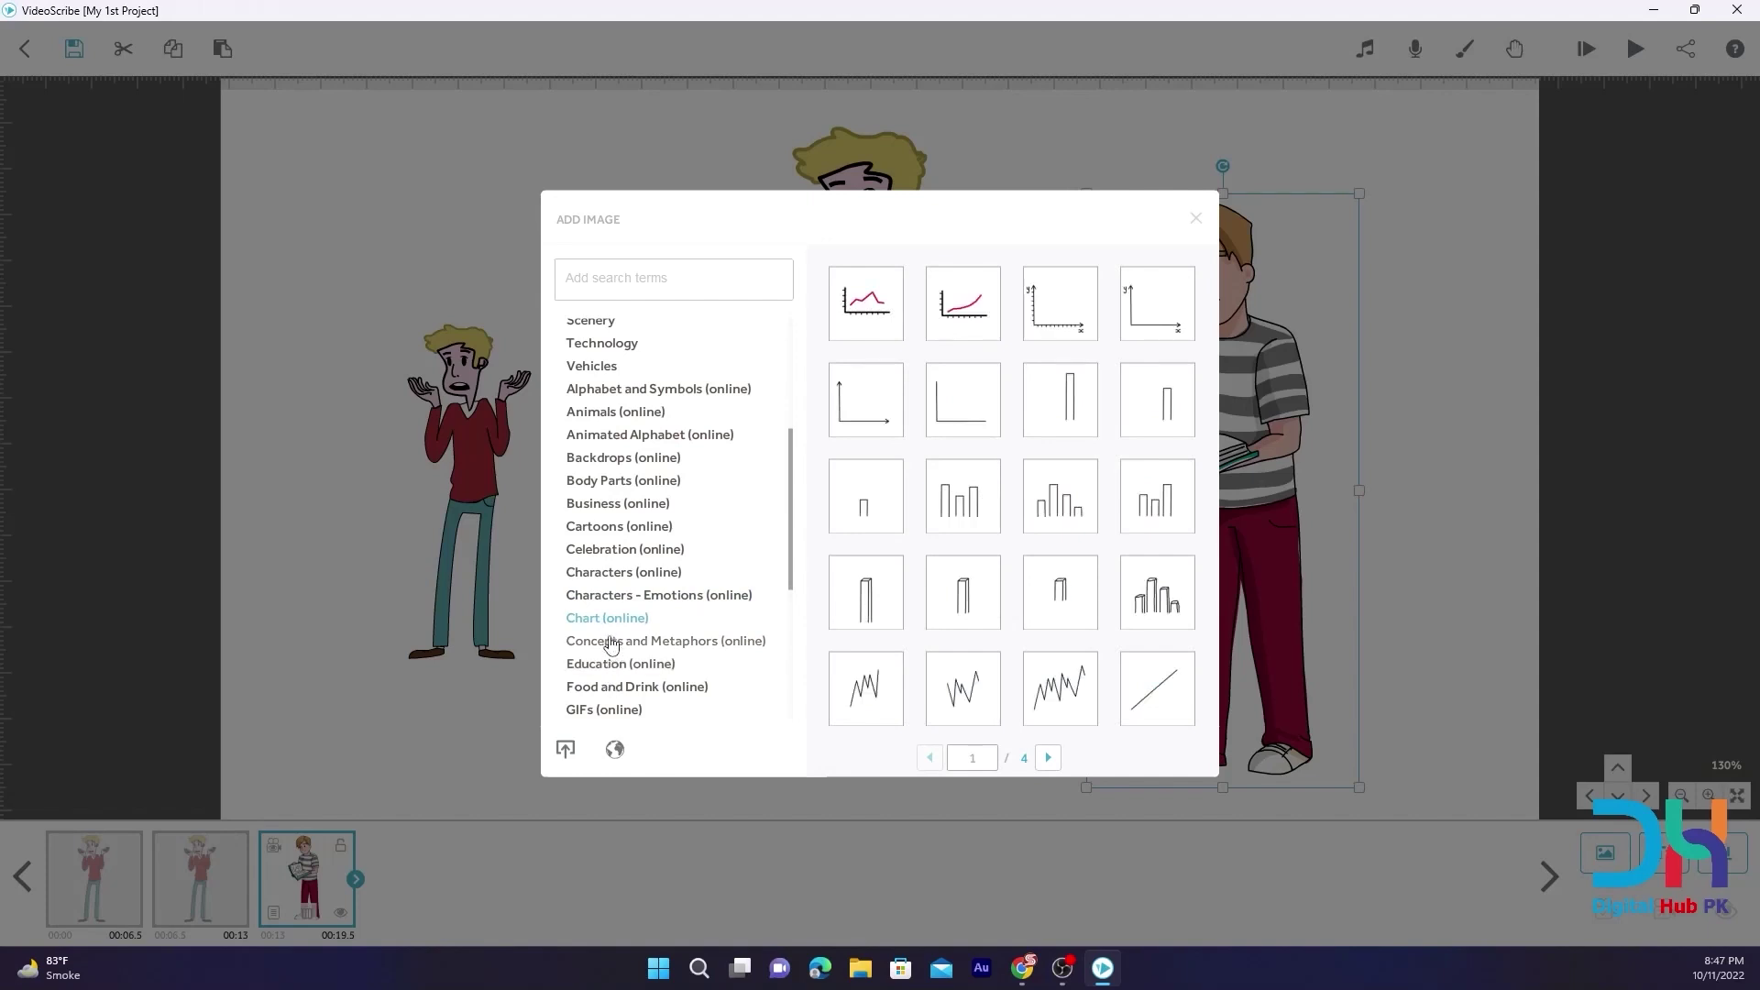
left_click(611, 643)
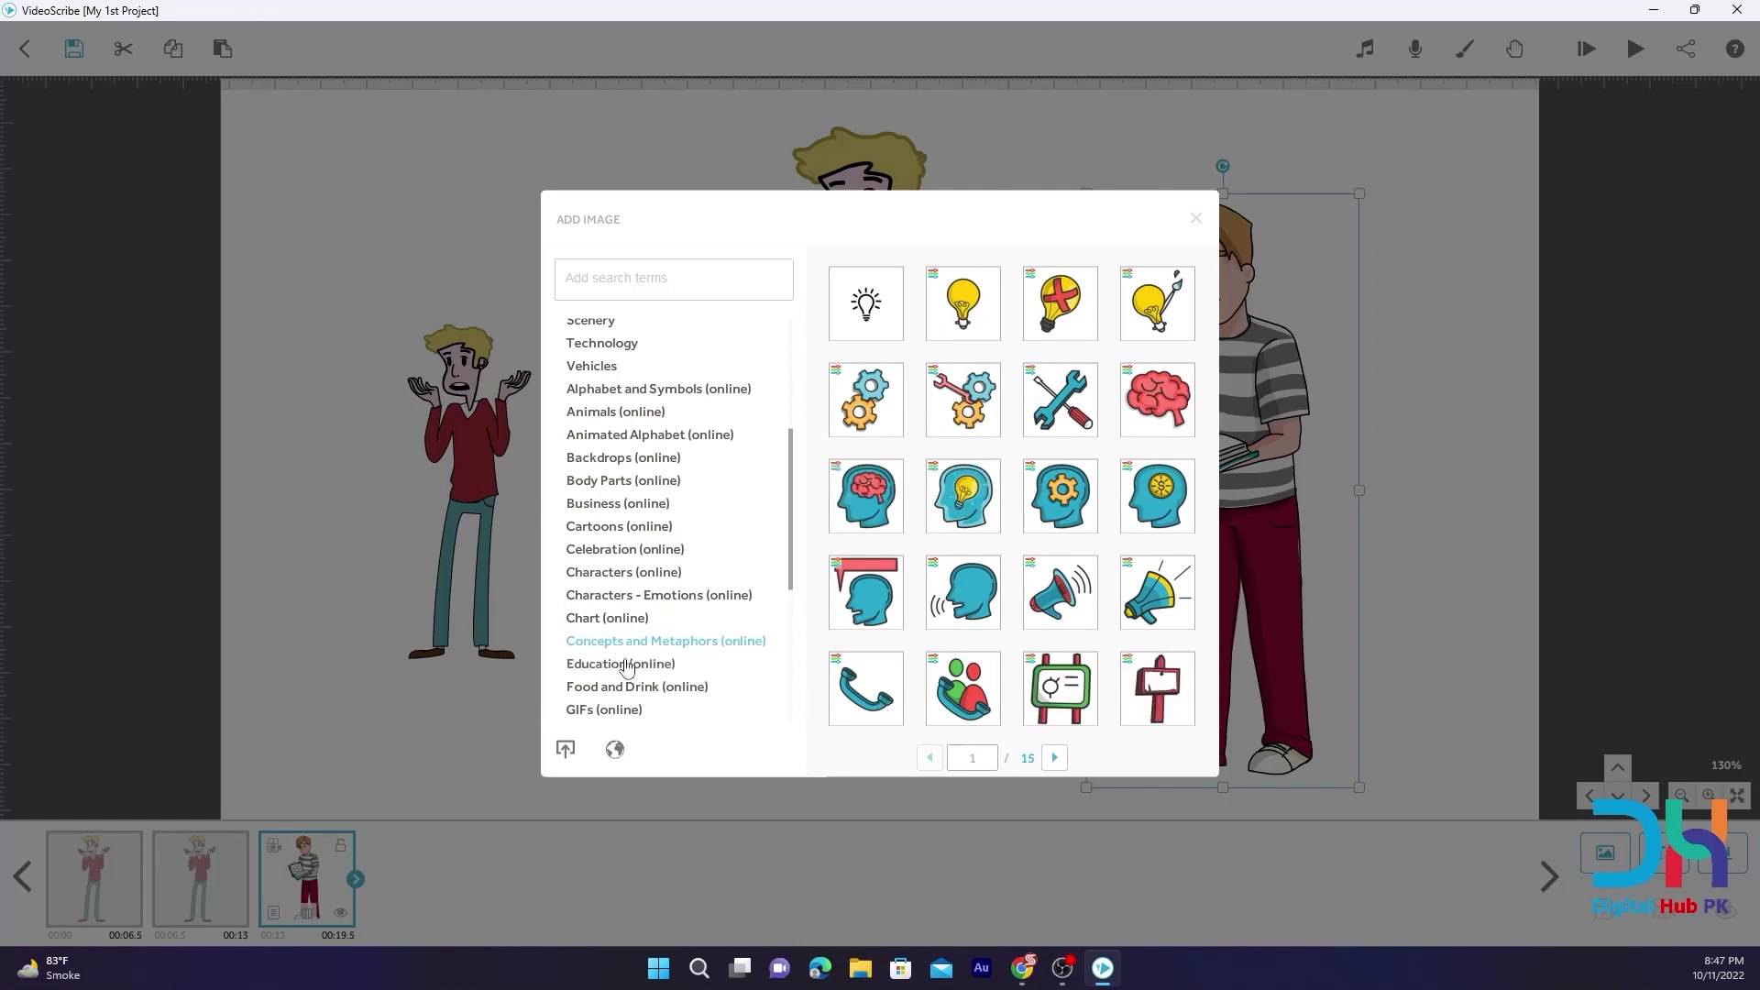
left_click(631, 670)
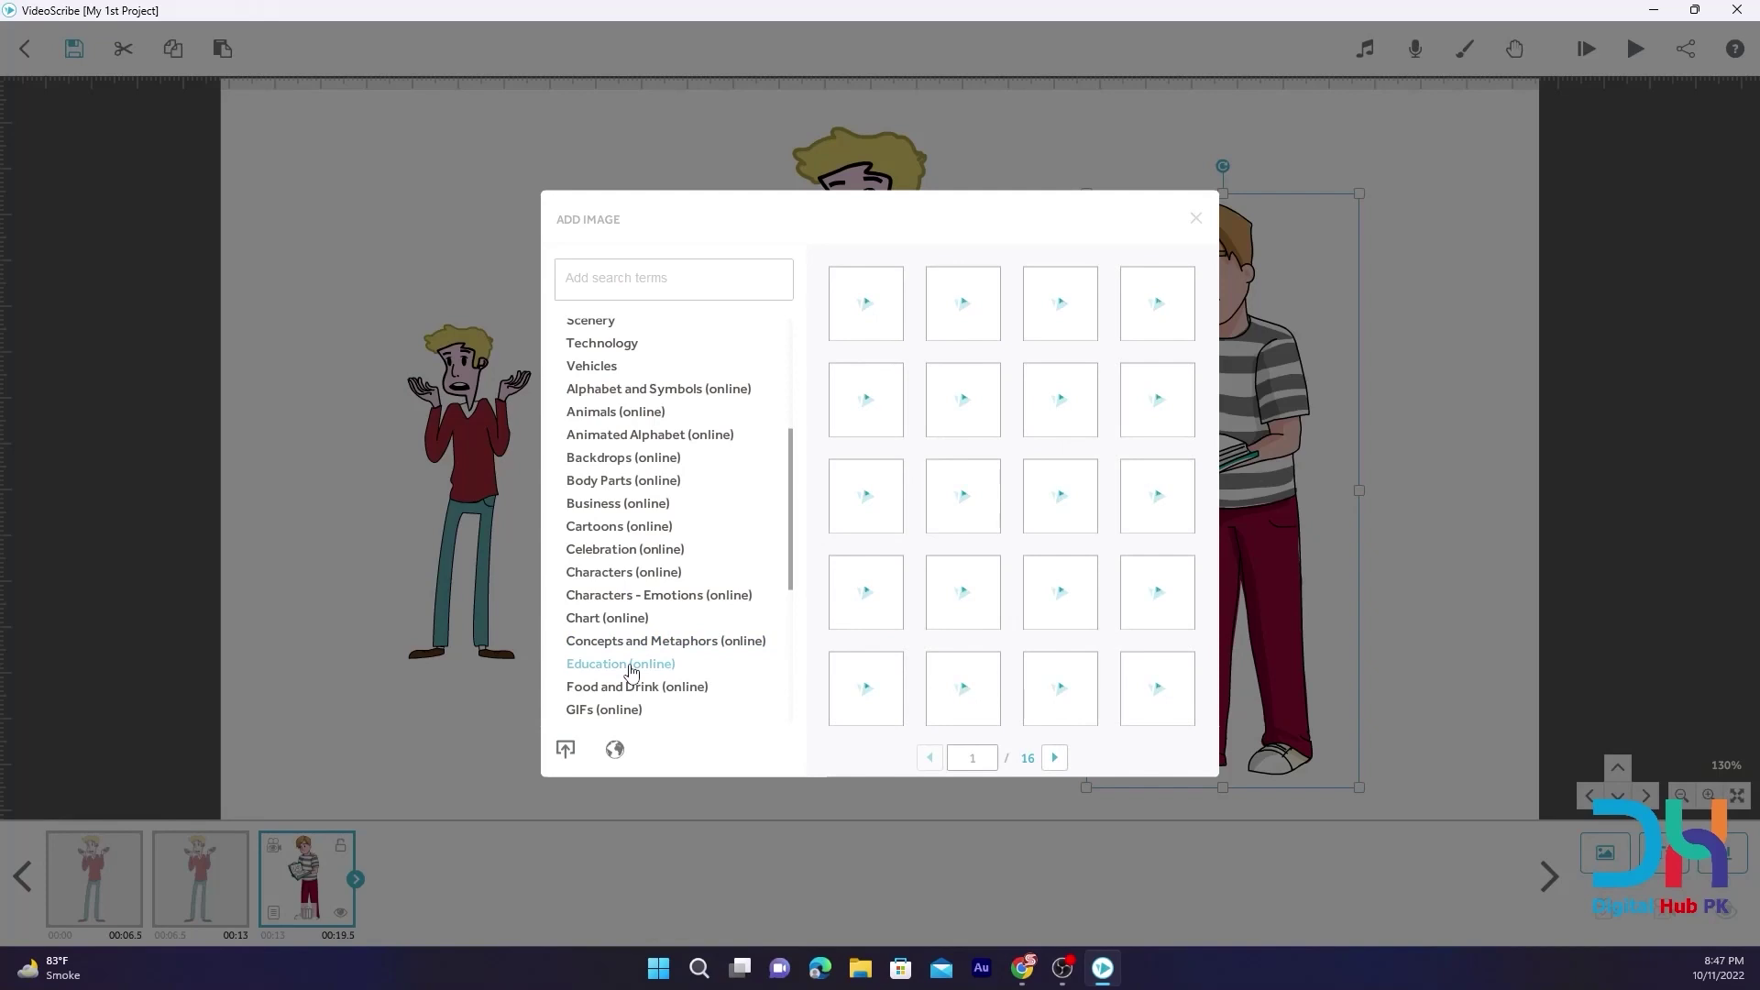
left_click(627, 688)
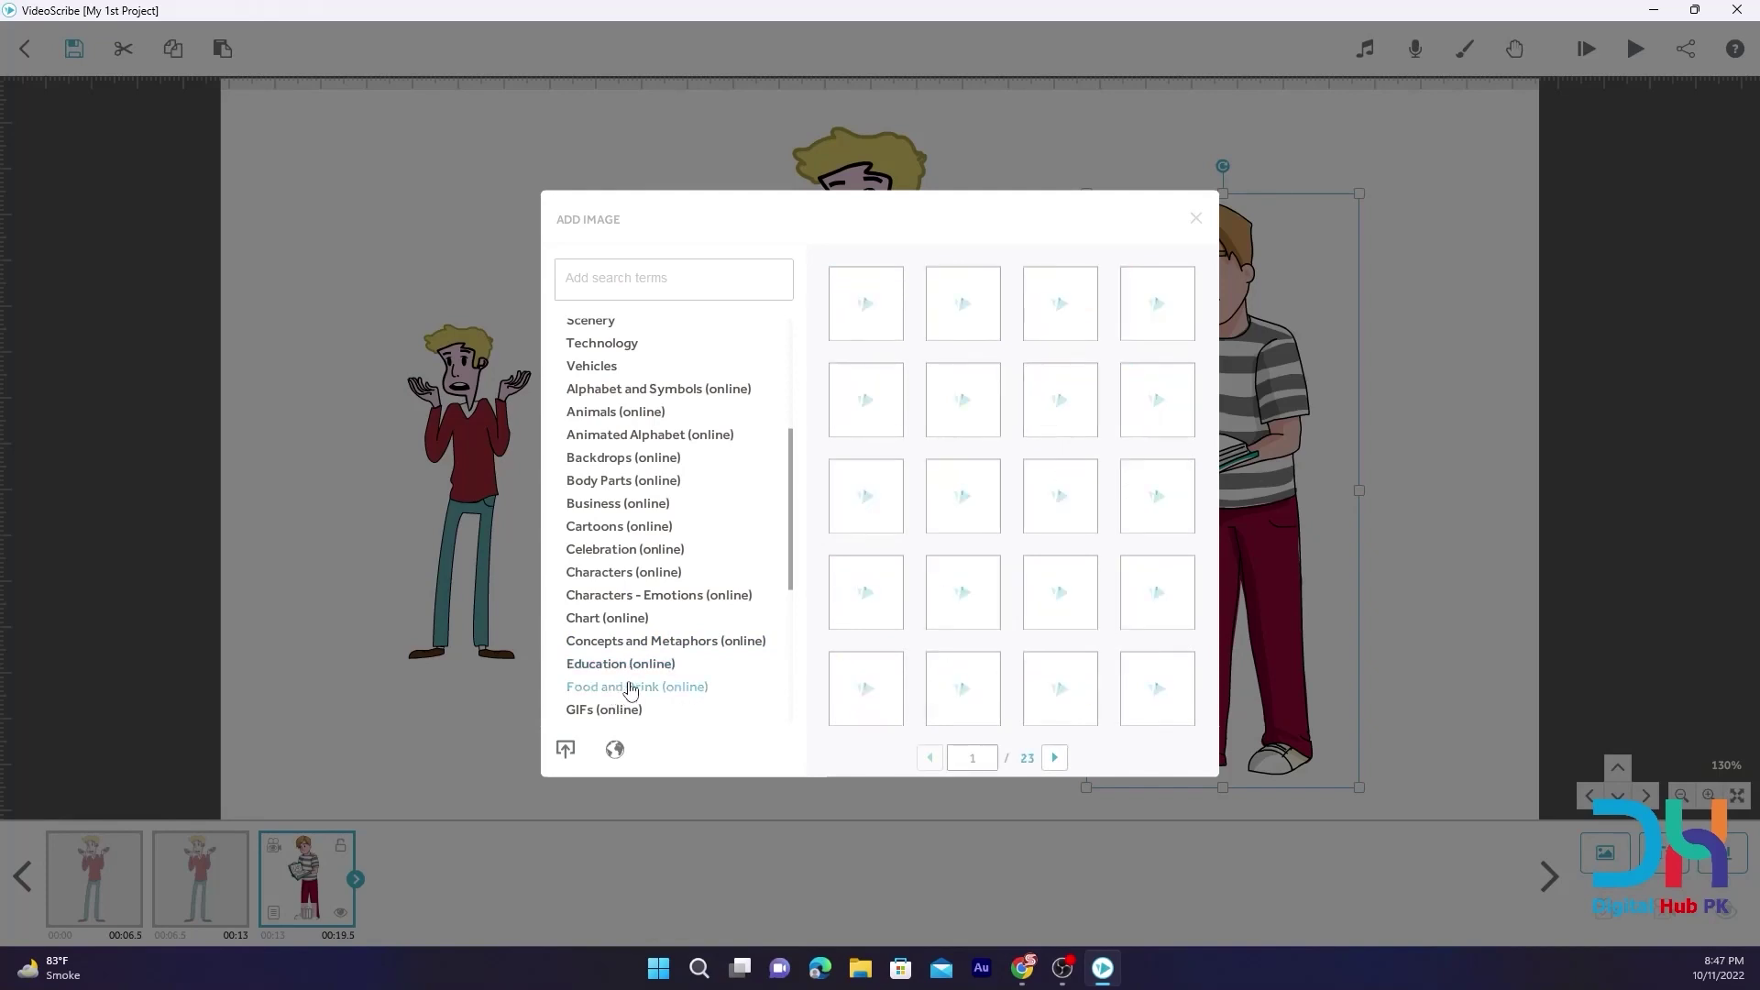
Look through the online GIFs, Geography, Healthcare and Medical, History and Culture, and Home and Family categories
scroll(616, 697, "down", 3)
scroll(616, 697, "down", 4)
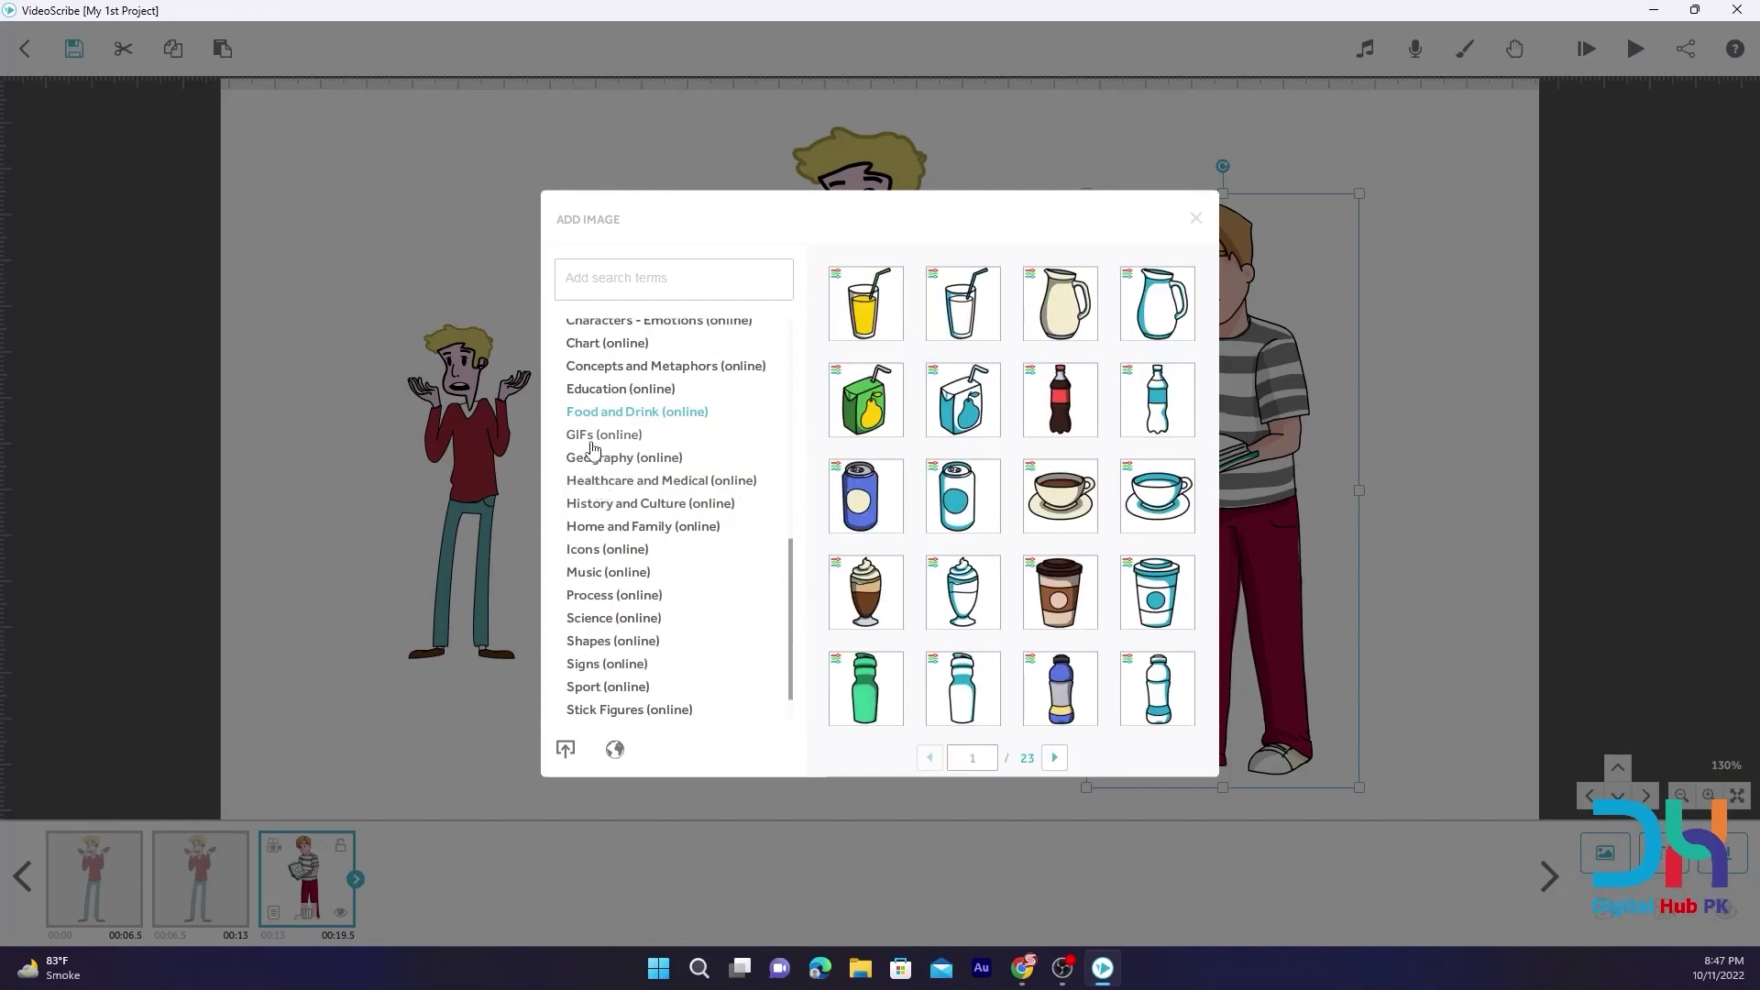
left_click(592, 438)
left_click(616, 462)
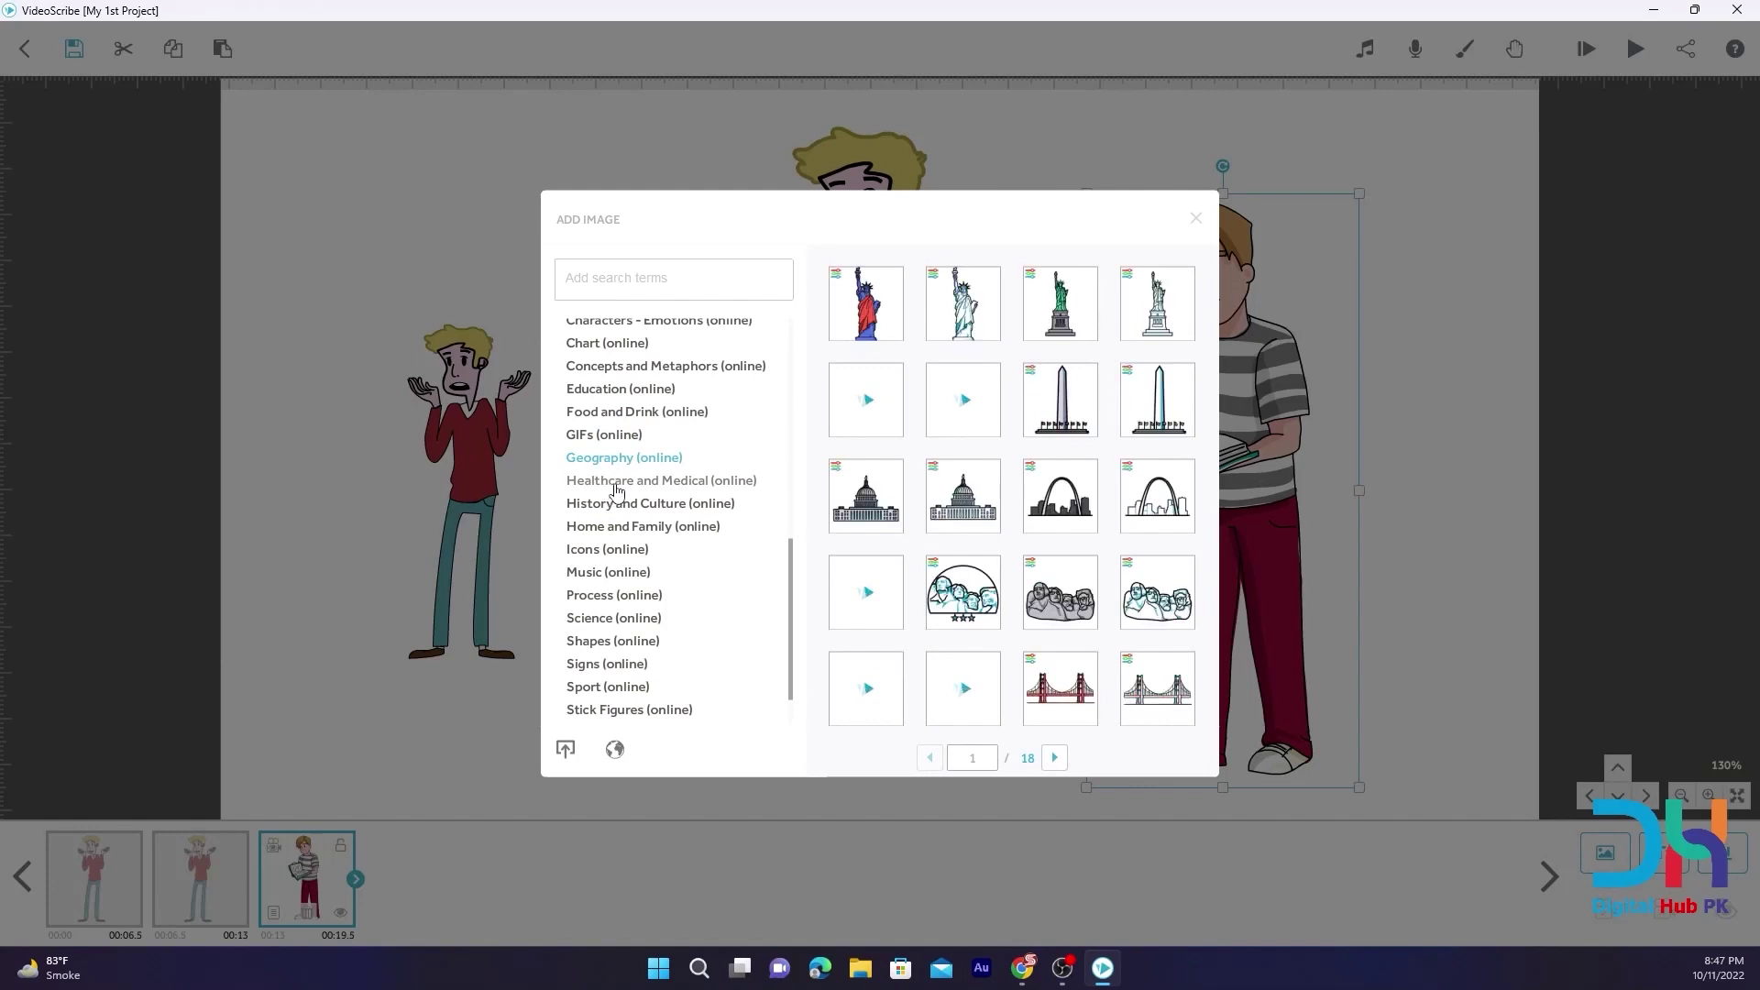
left_click(616, 486)
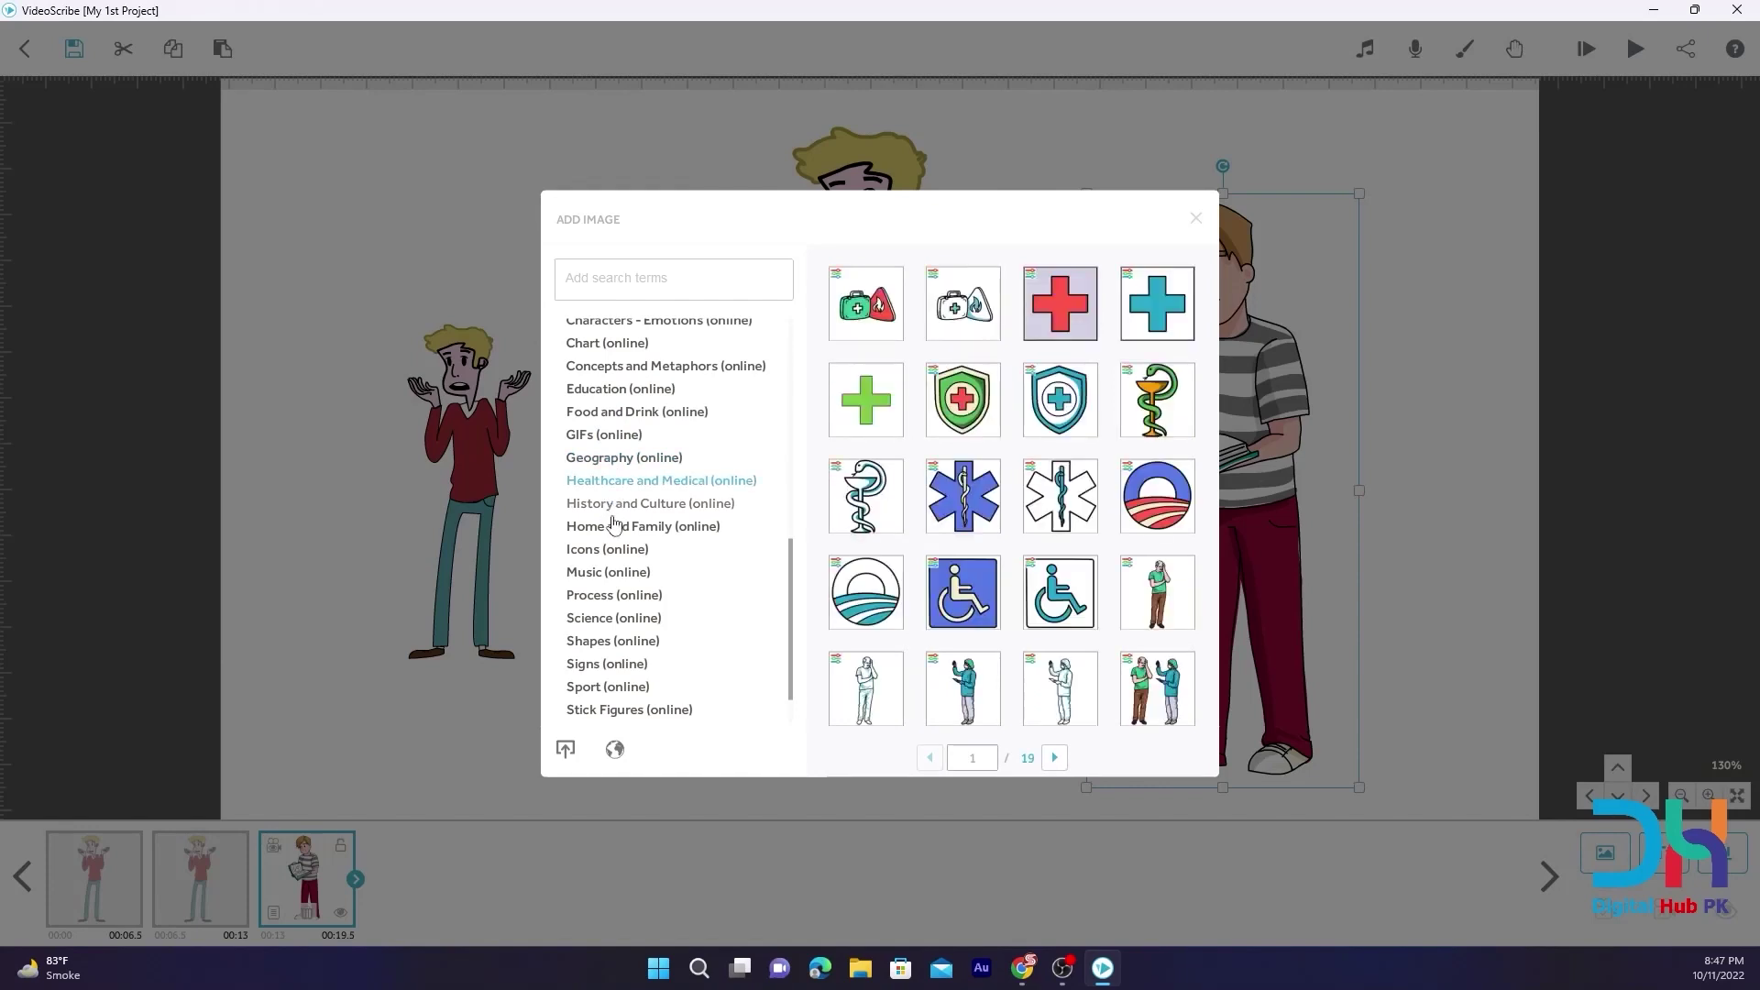
left_click(615, 508)
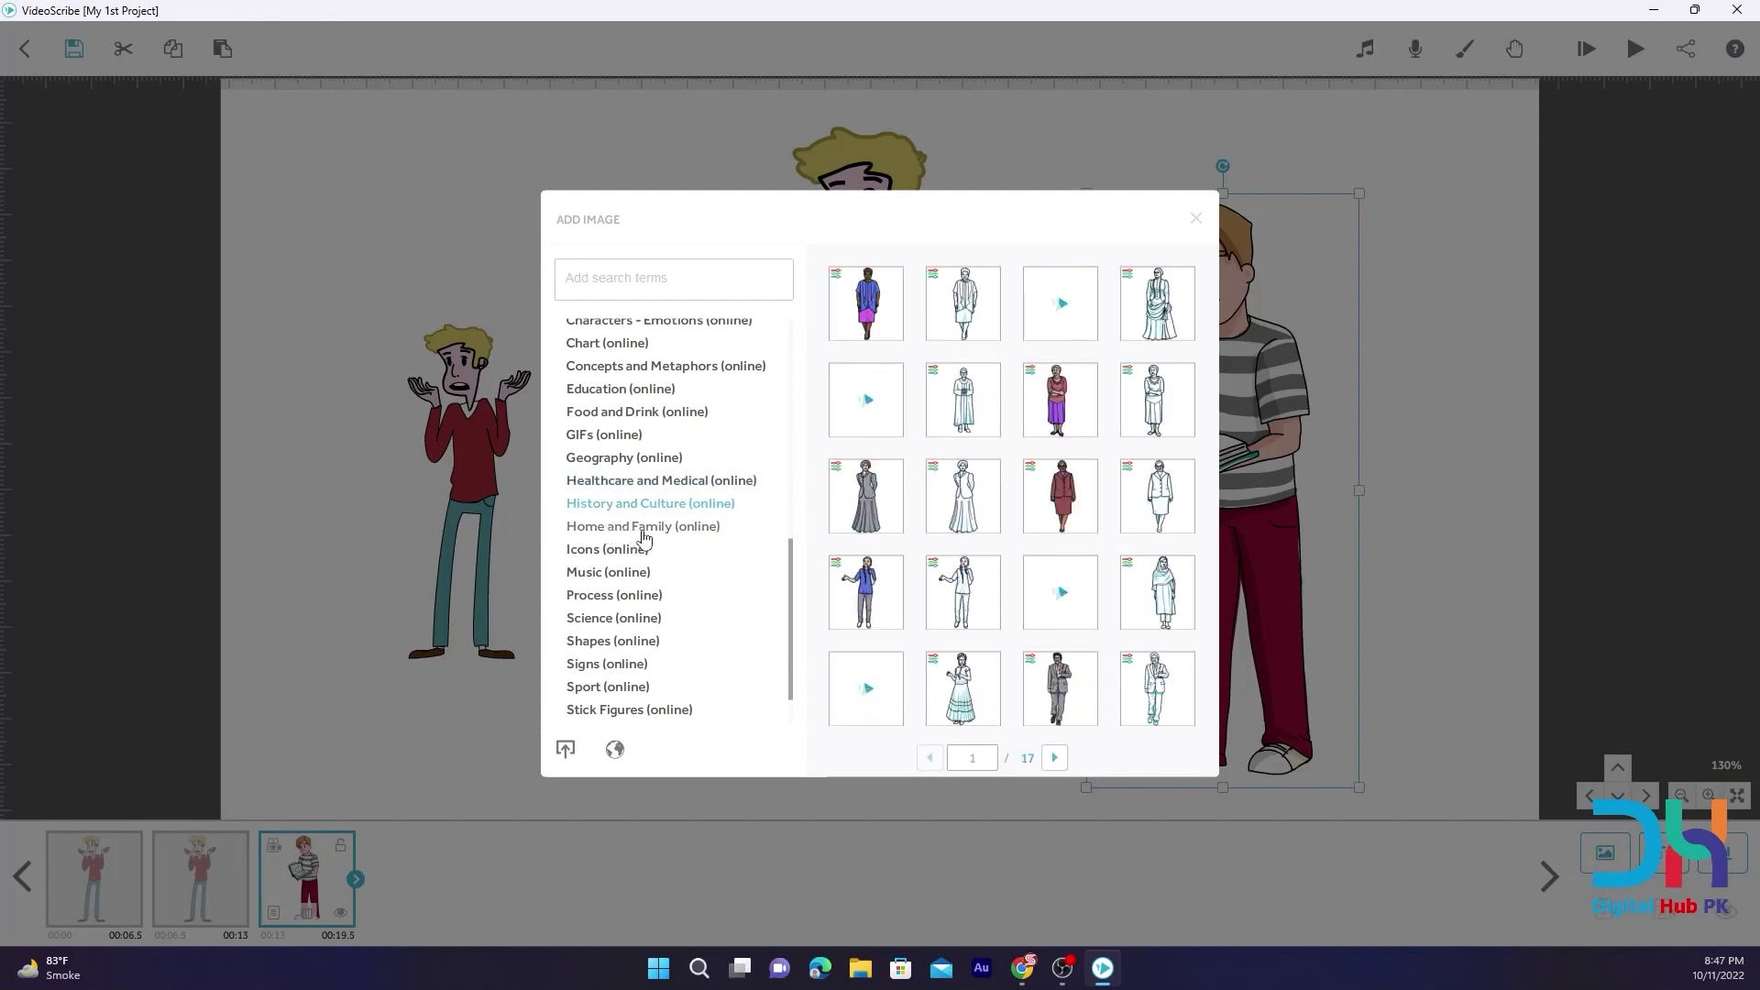
left_click(643, 531)
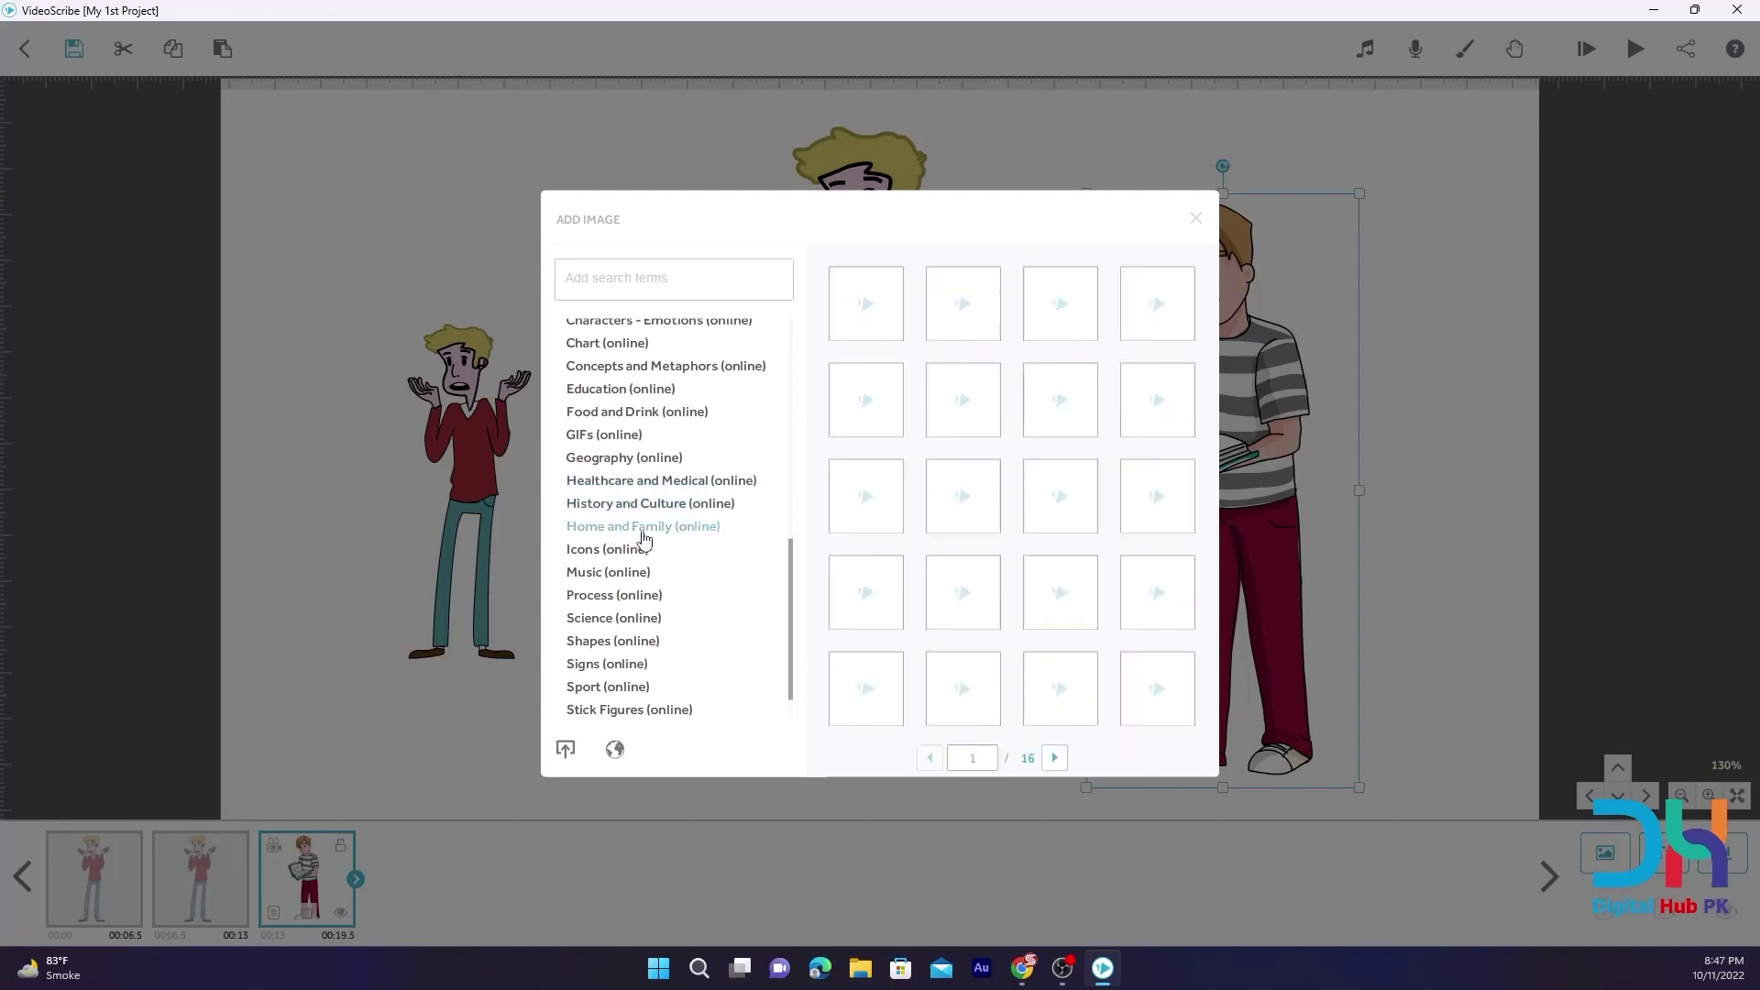
View the first two pages of the online Icons and Process categories, and return to the start of the category list
left_click(601, 552)
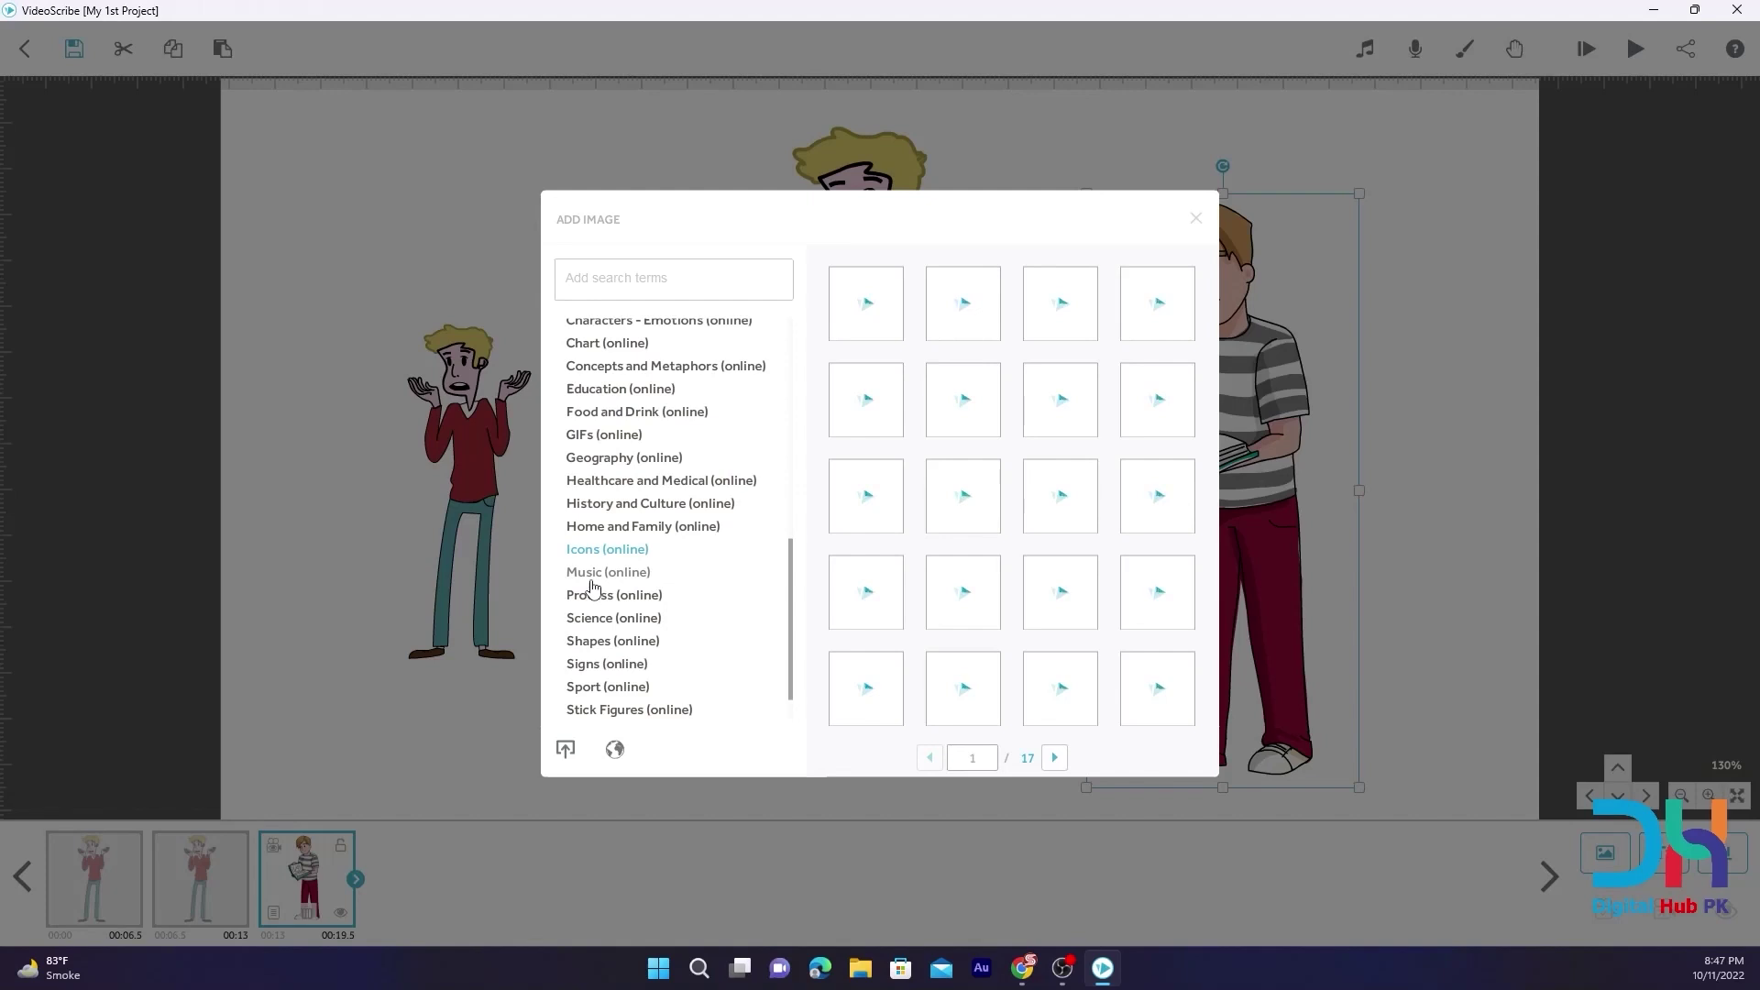
left_click(1057, 757)
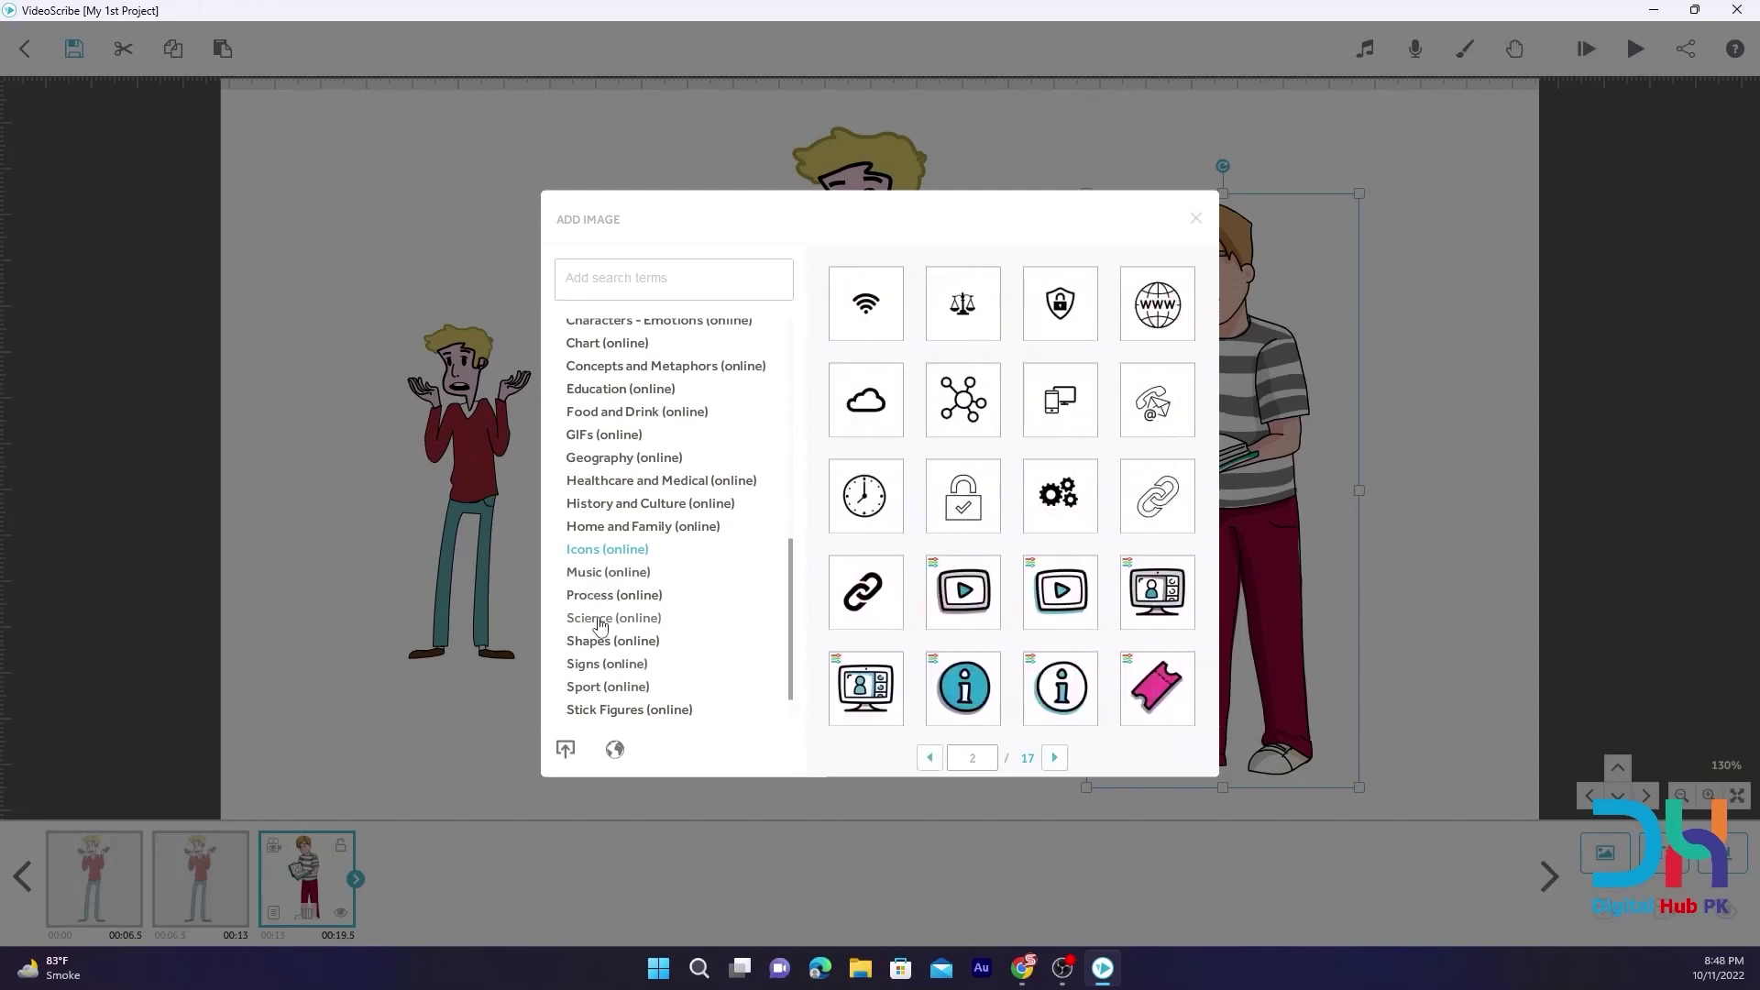
scroll(612, 585, "down", 2)
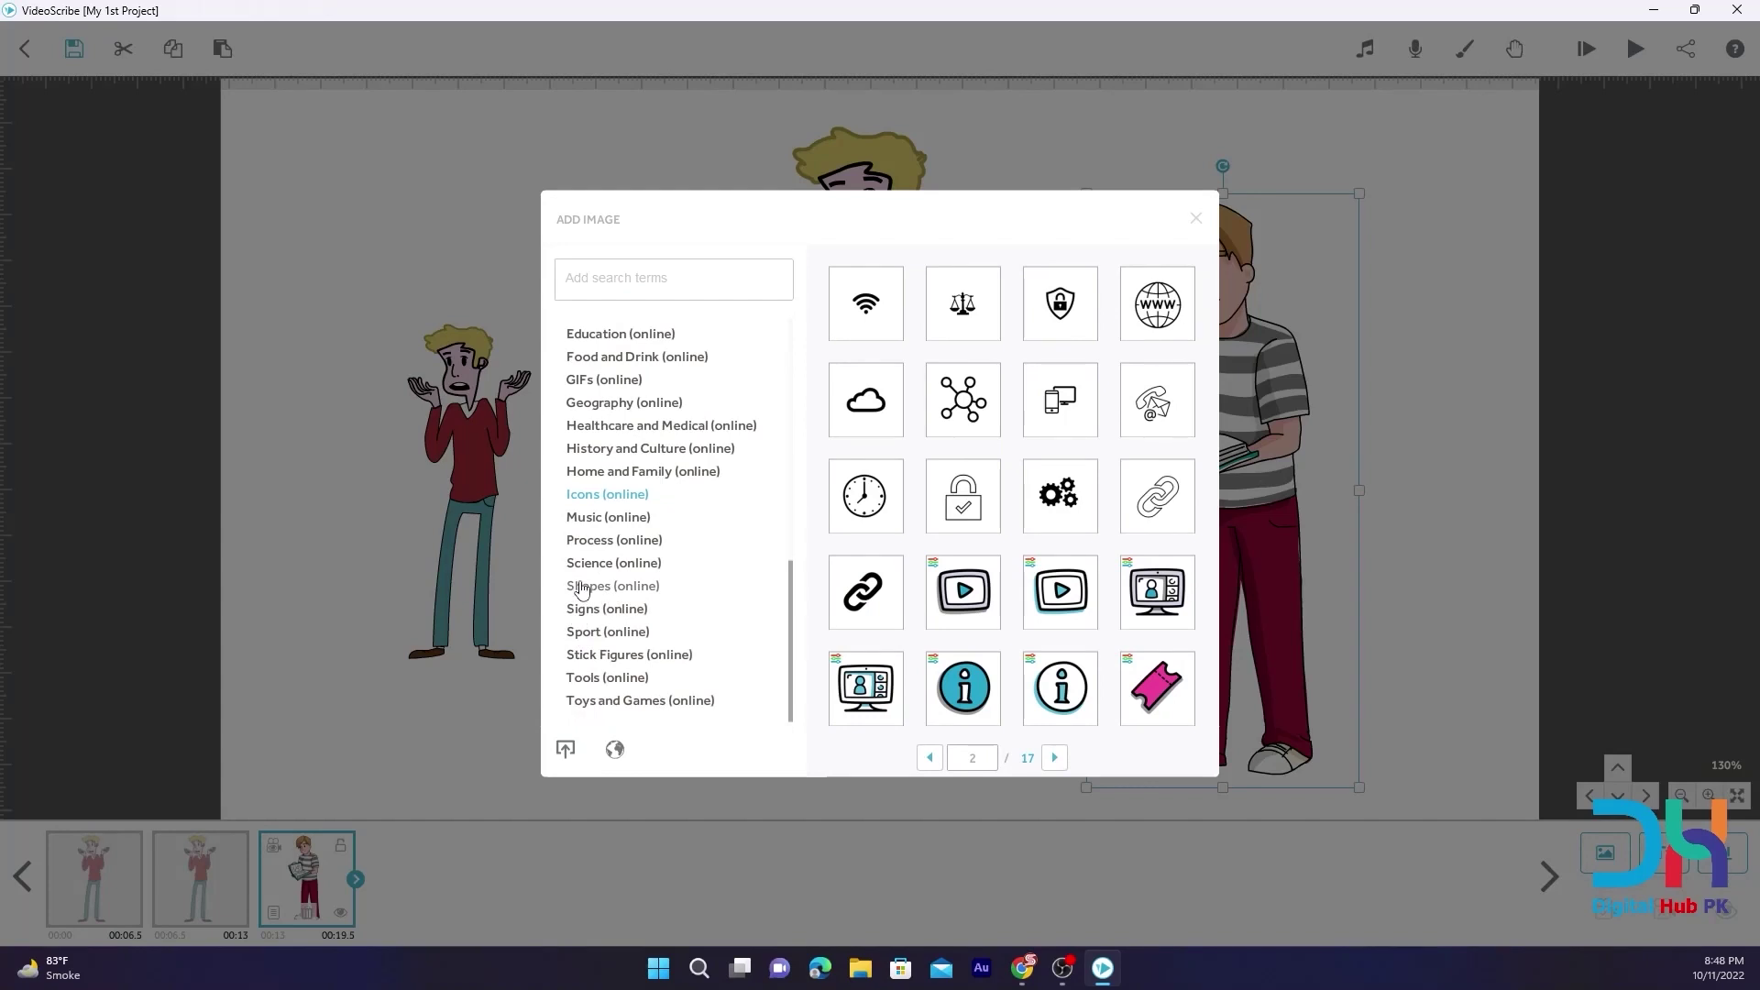
left_click(603, 543)
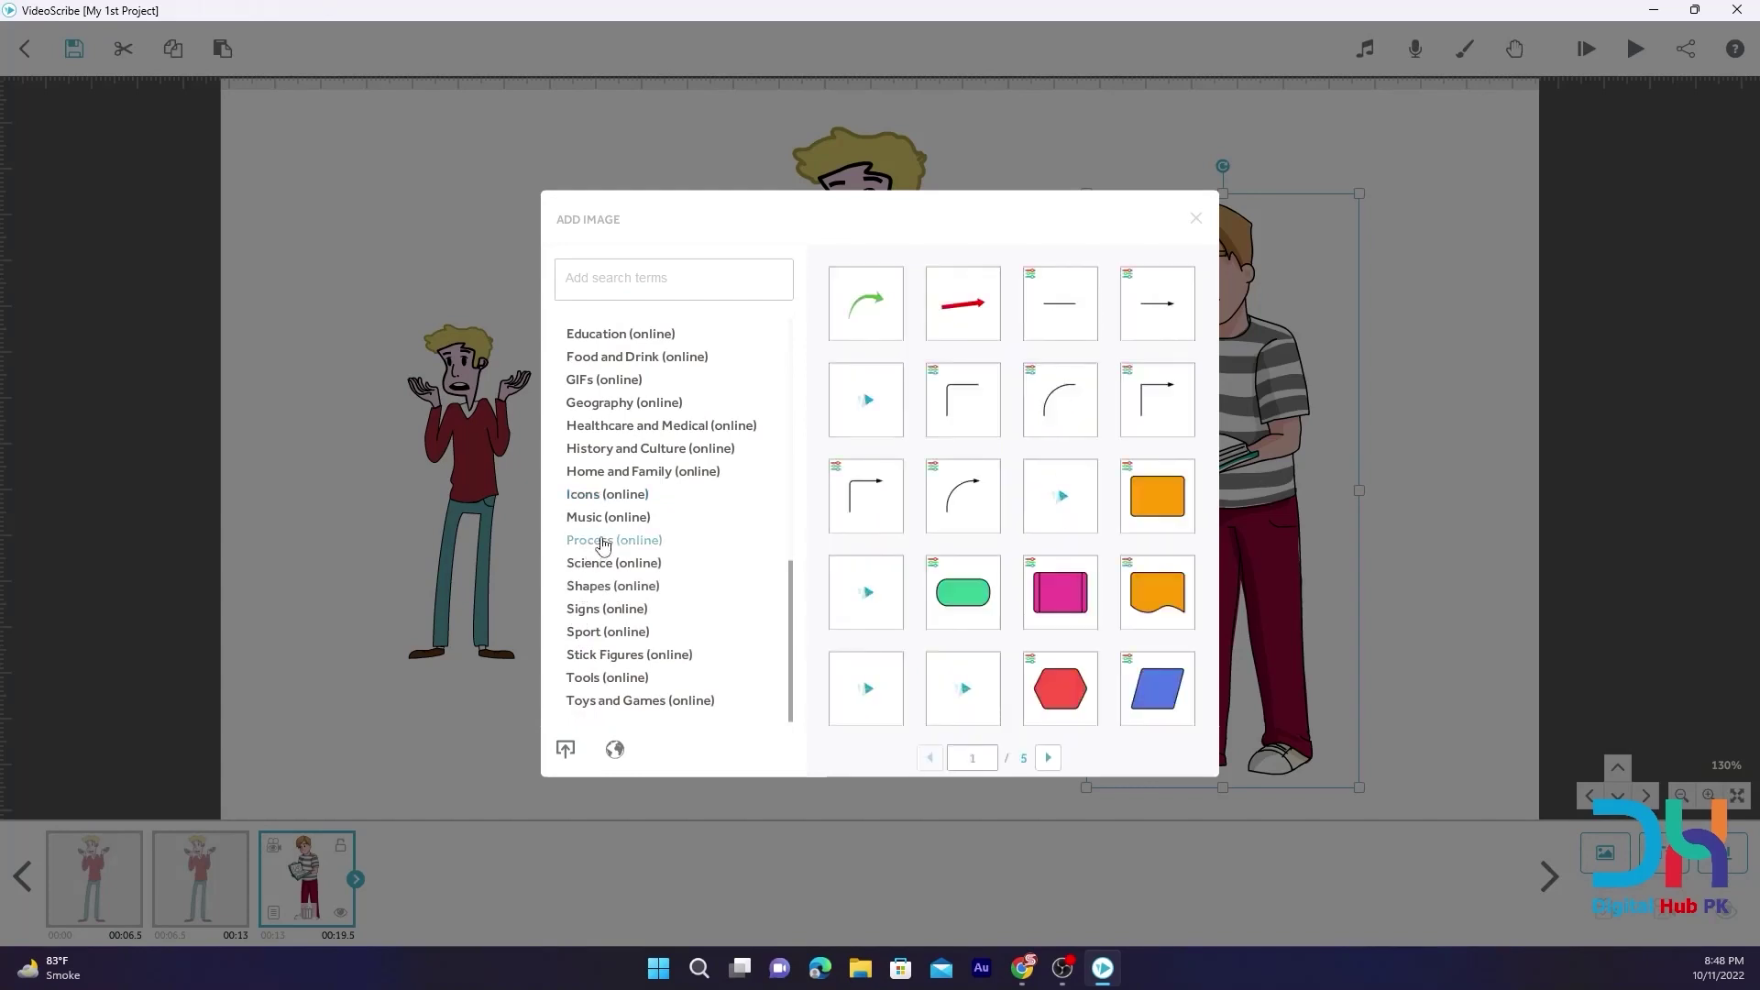
scroll(930, 591, "down", 1)
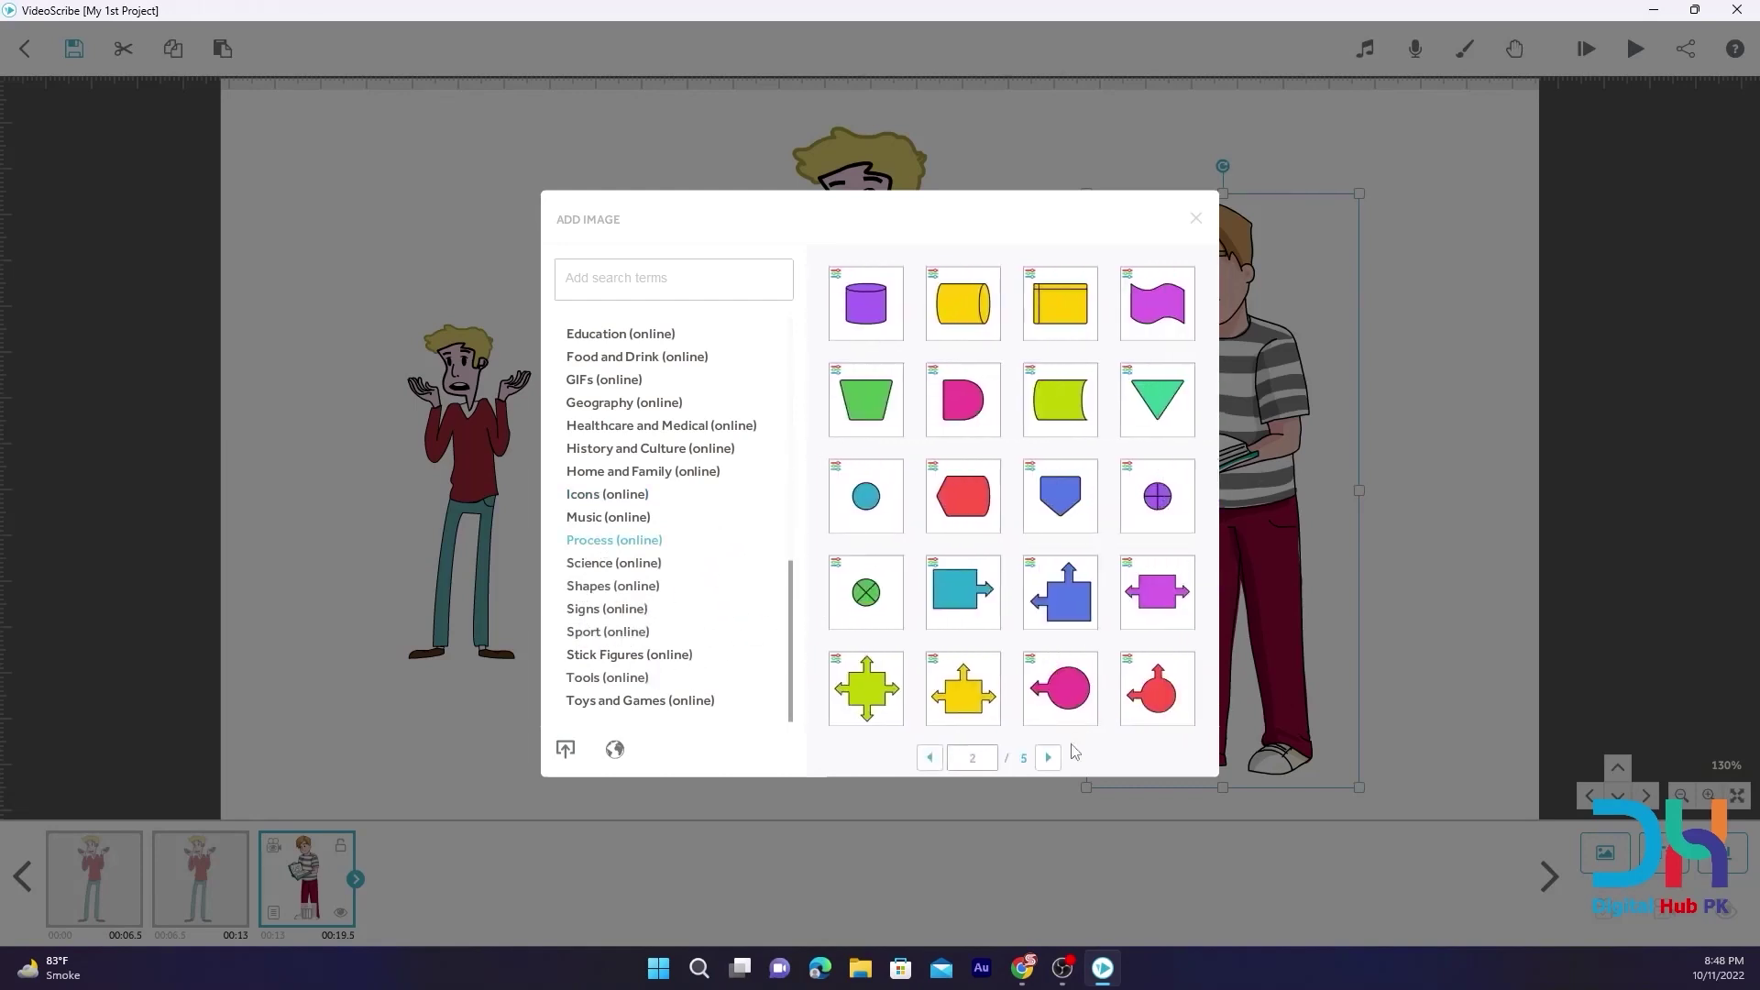
scroll(699, 346, "up", 4)
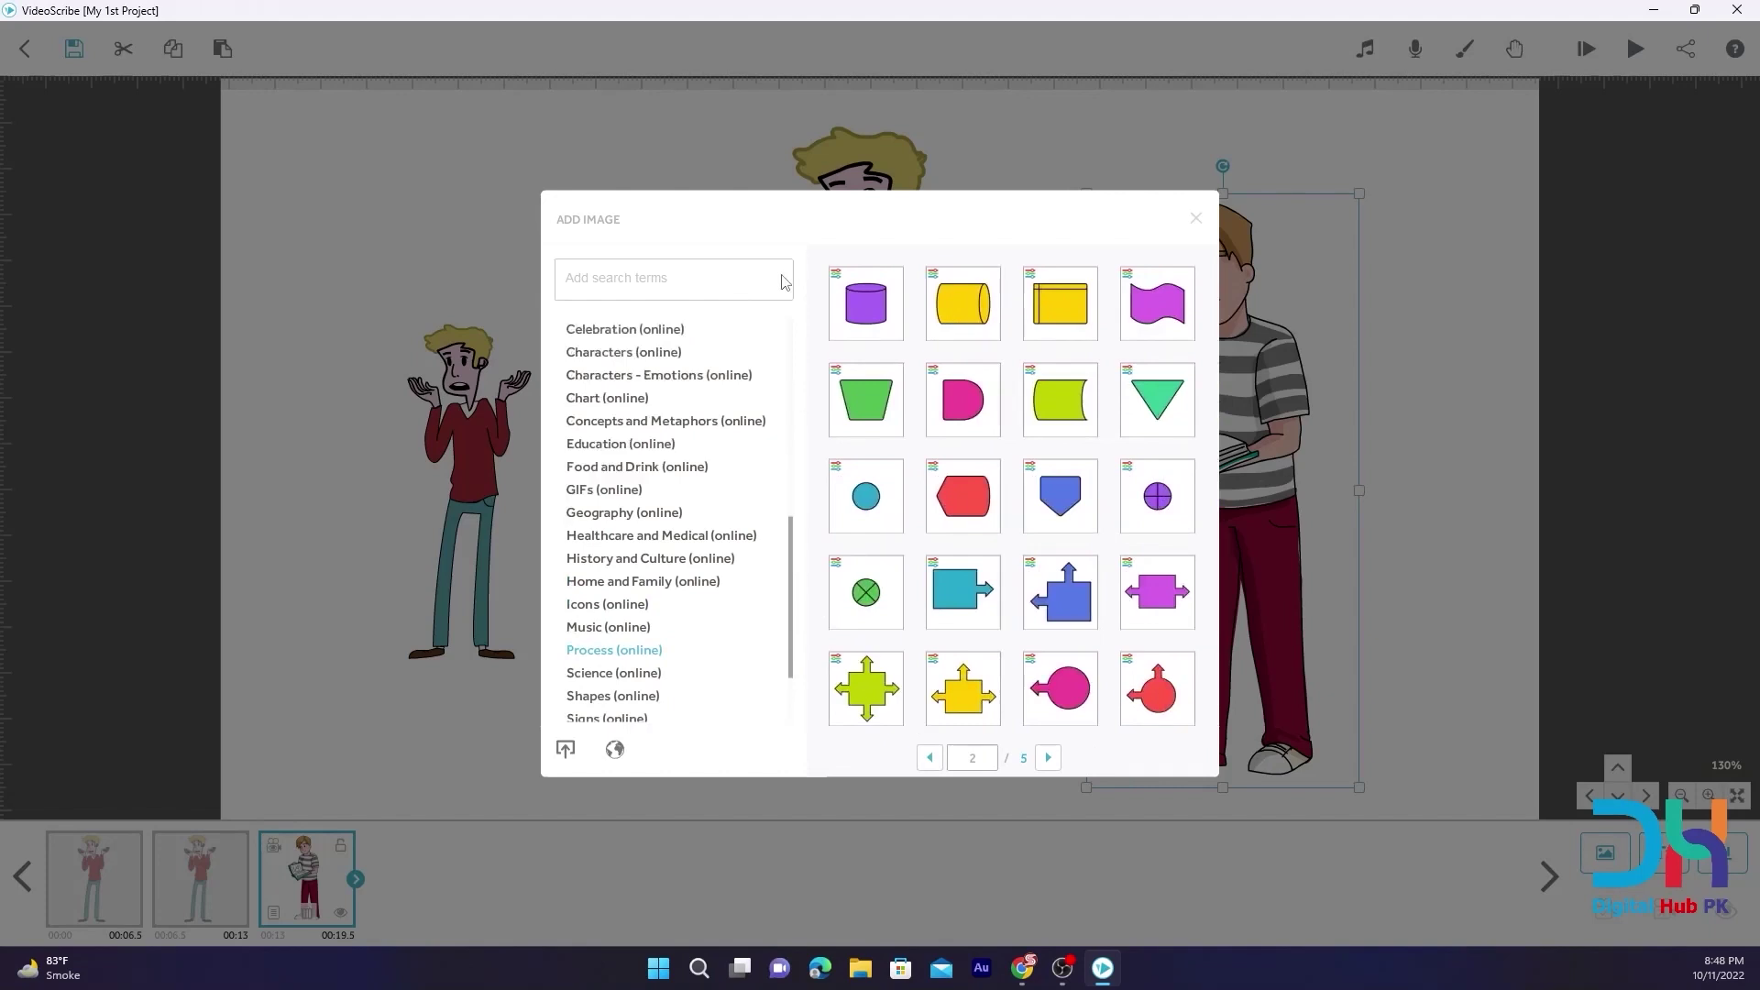
scroll(729, 429, "up", 5)
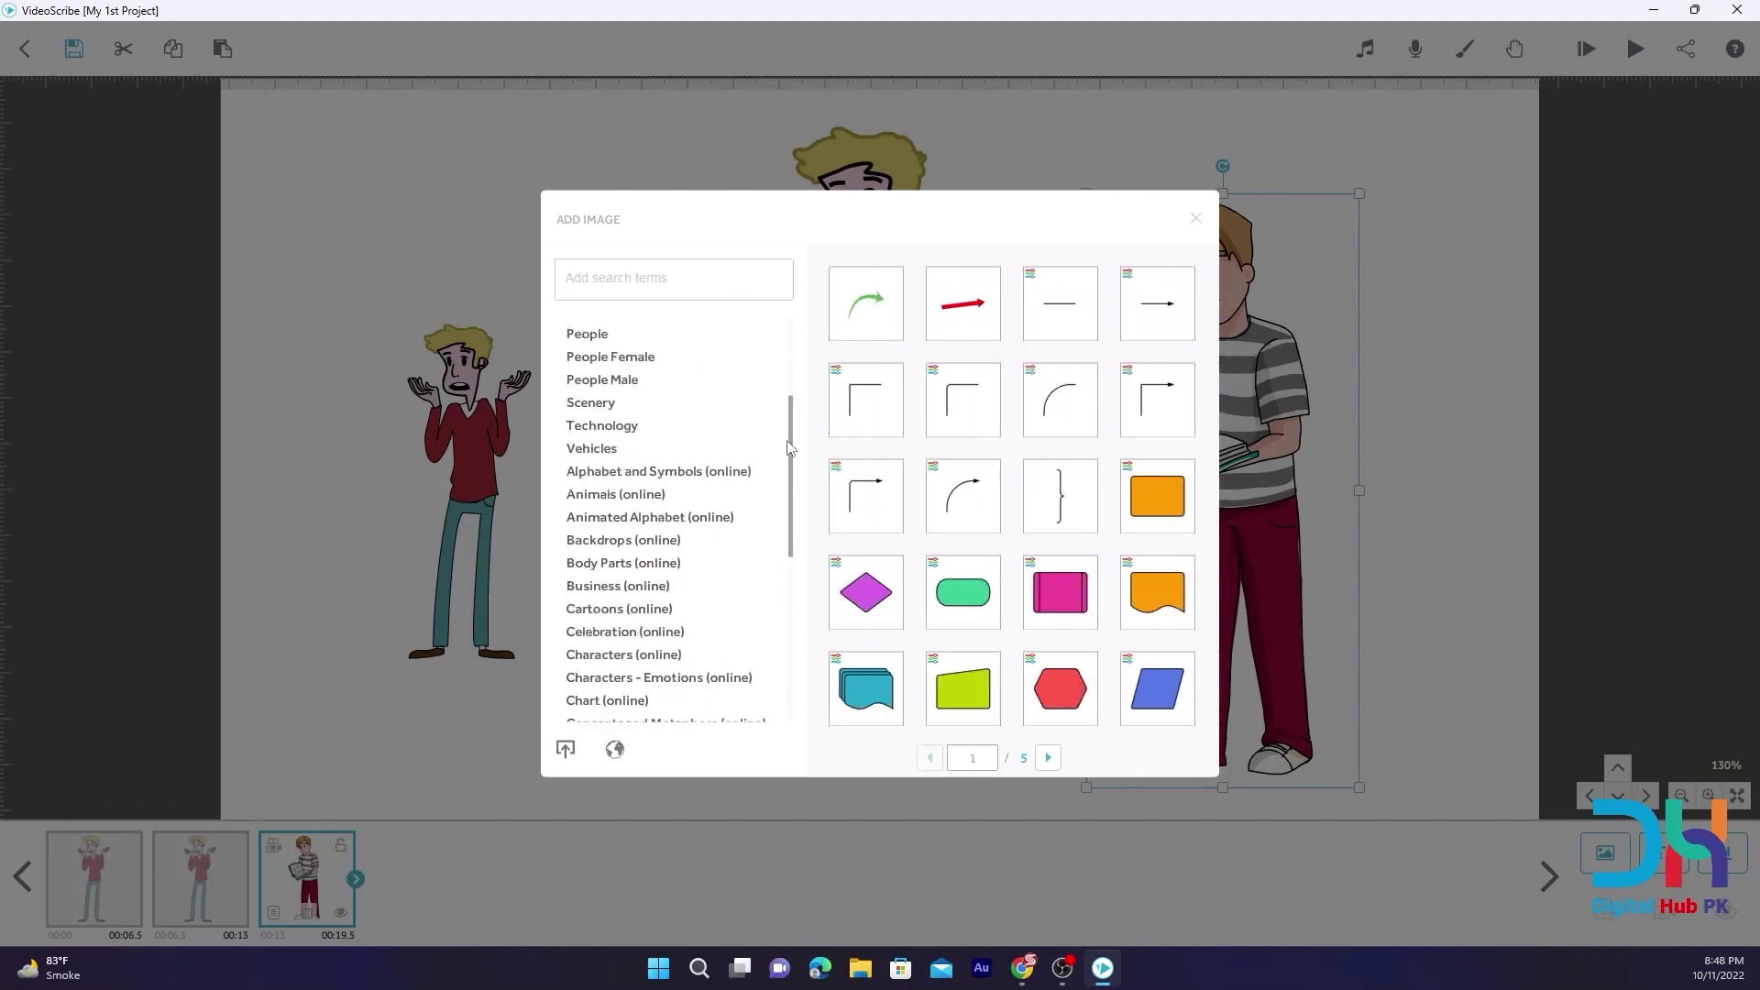
left_click_drag(790, 444, 756, 309)
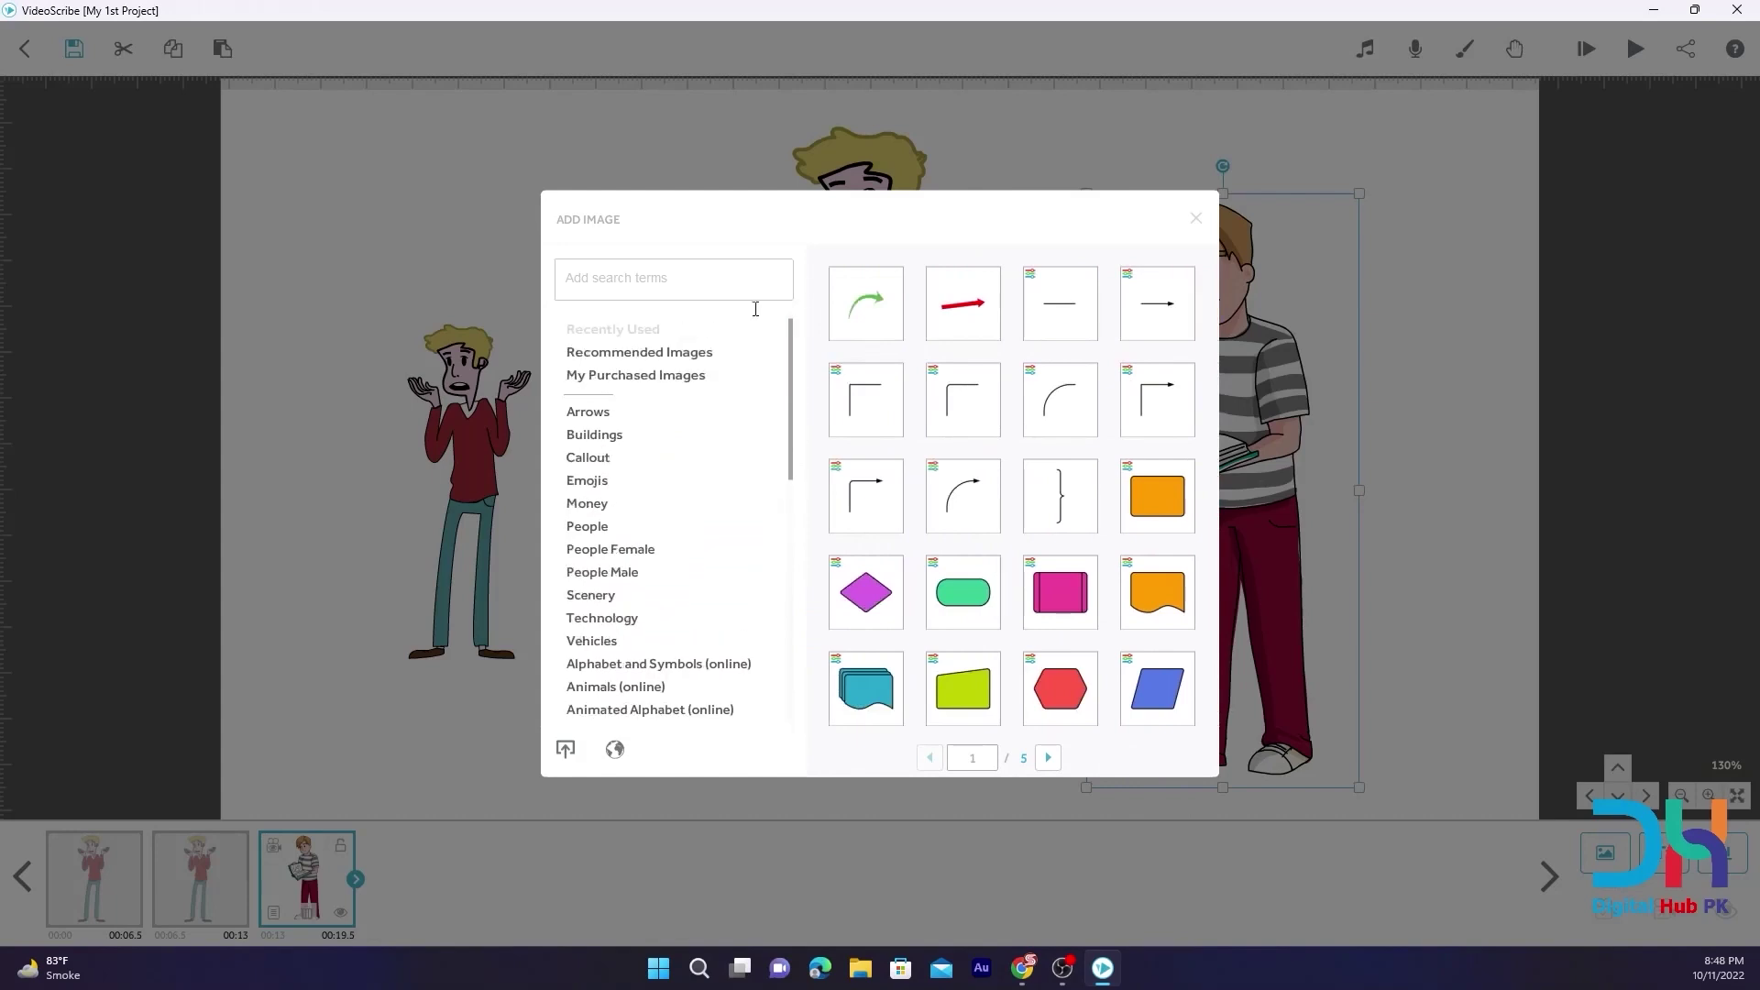
View the Arrows image category and choose the photo of the woman holding a knife from the Downloads folder for import
left_click(584, 418)
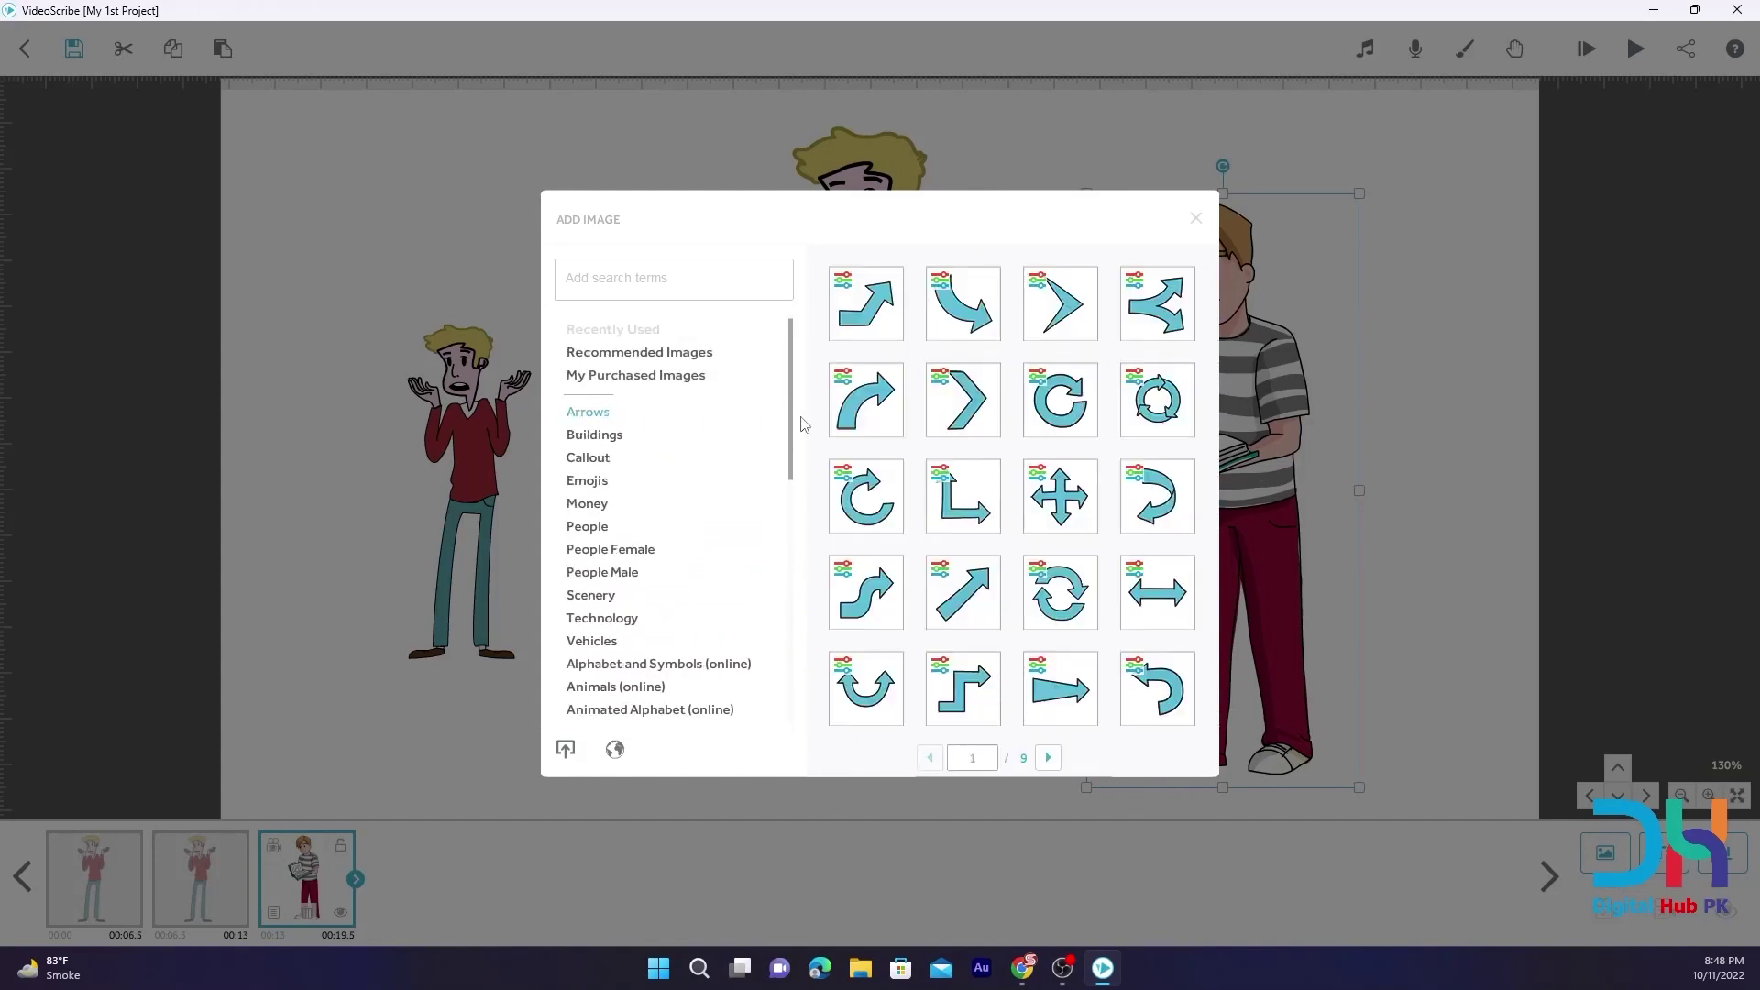
left_click_drag(793, 426, 801, 379)
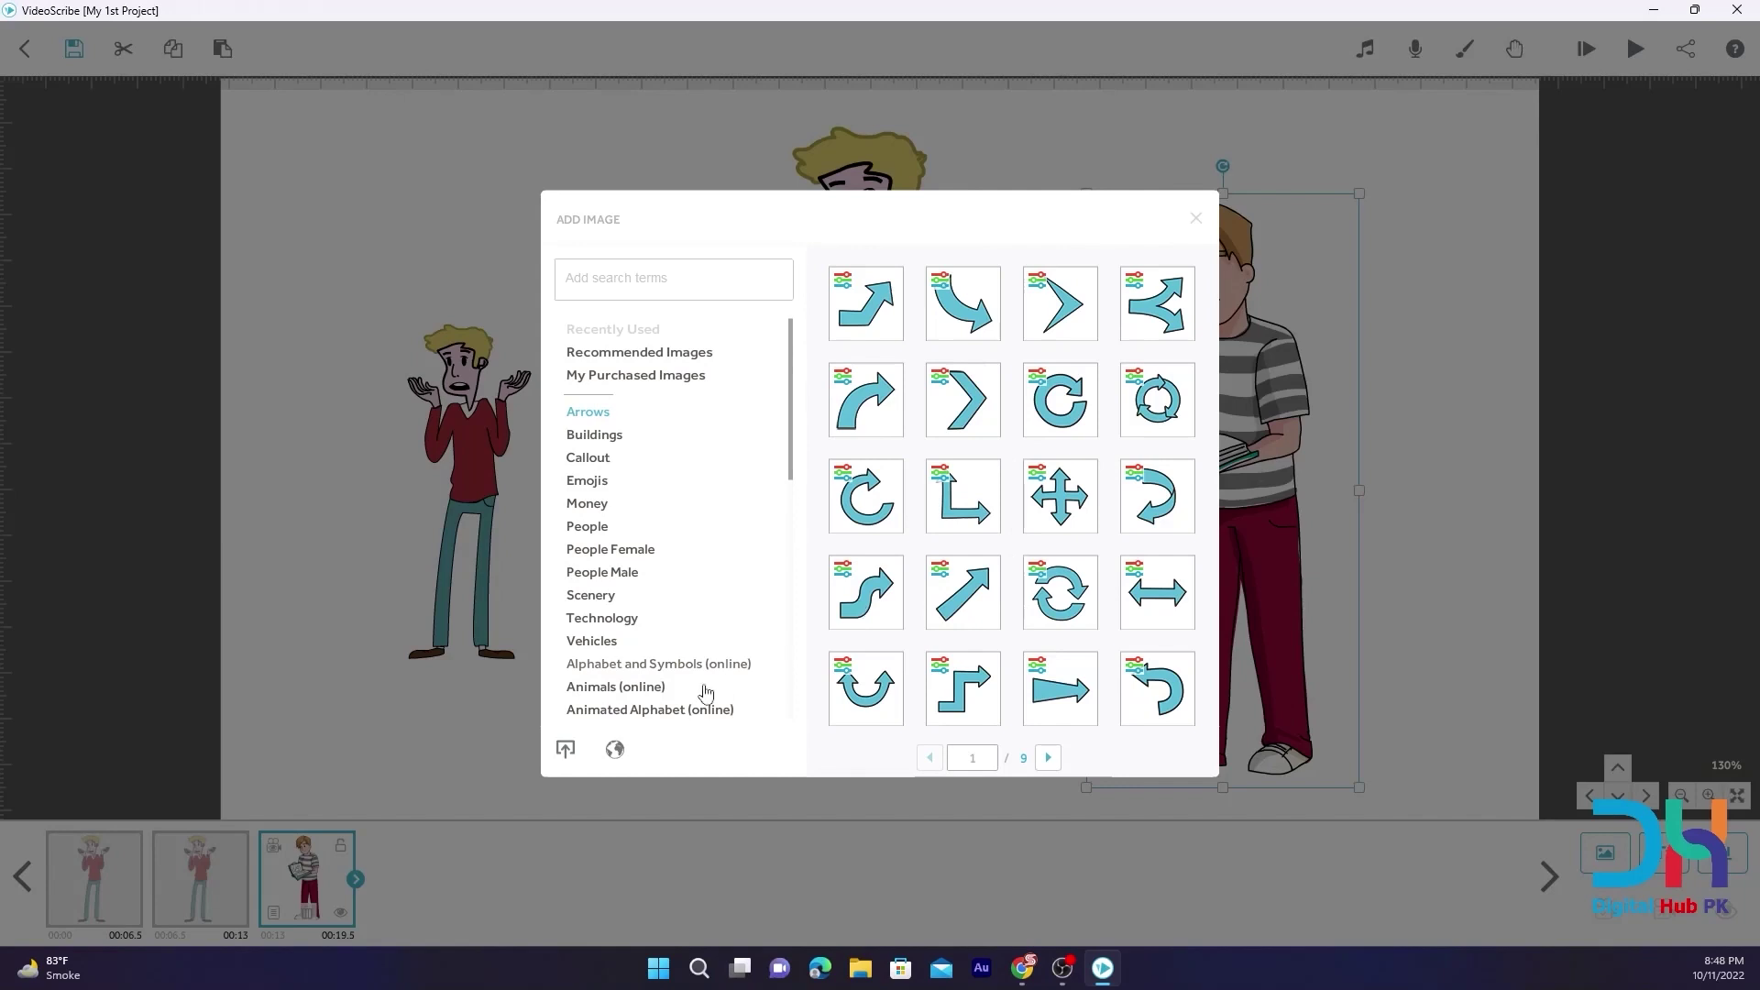
left_click(566, 750)
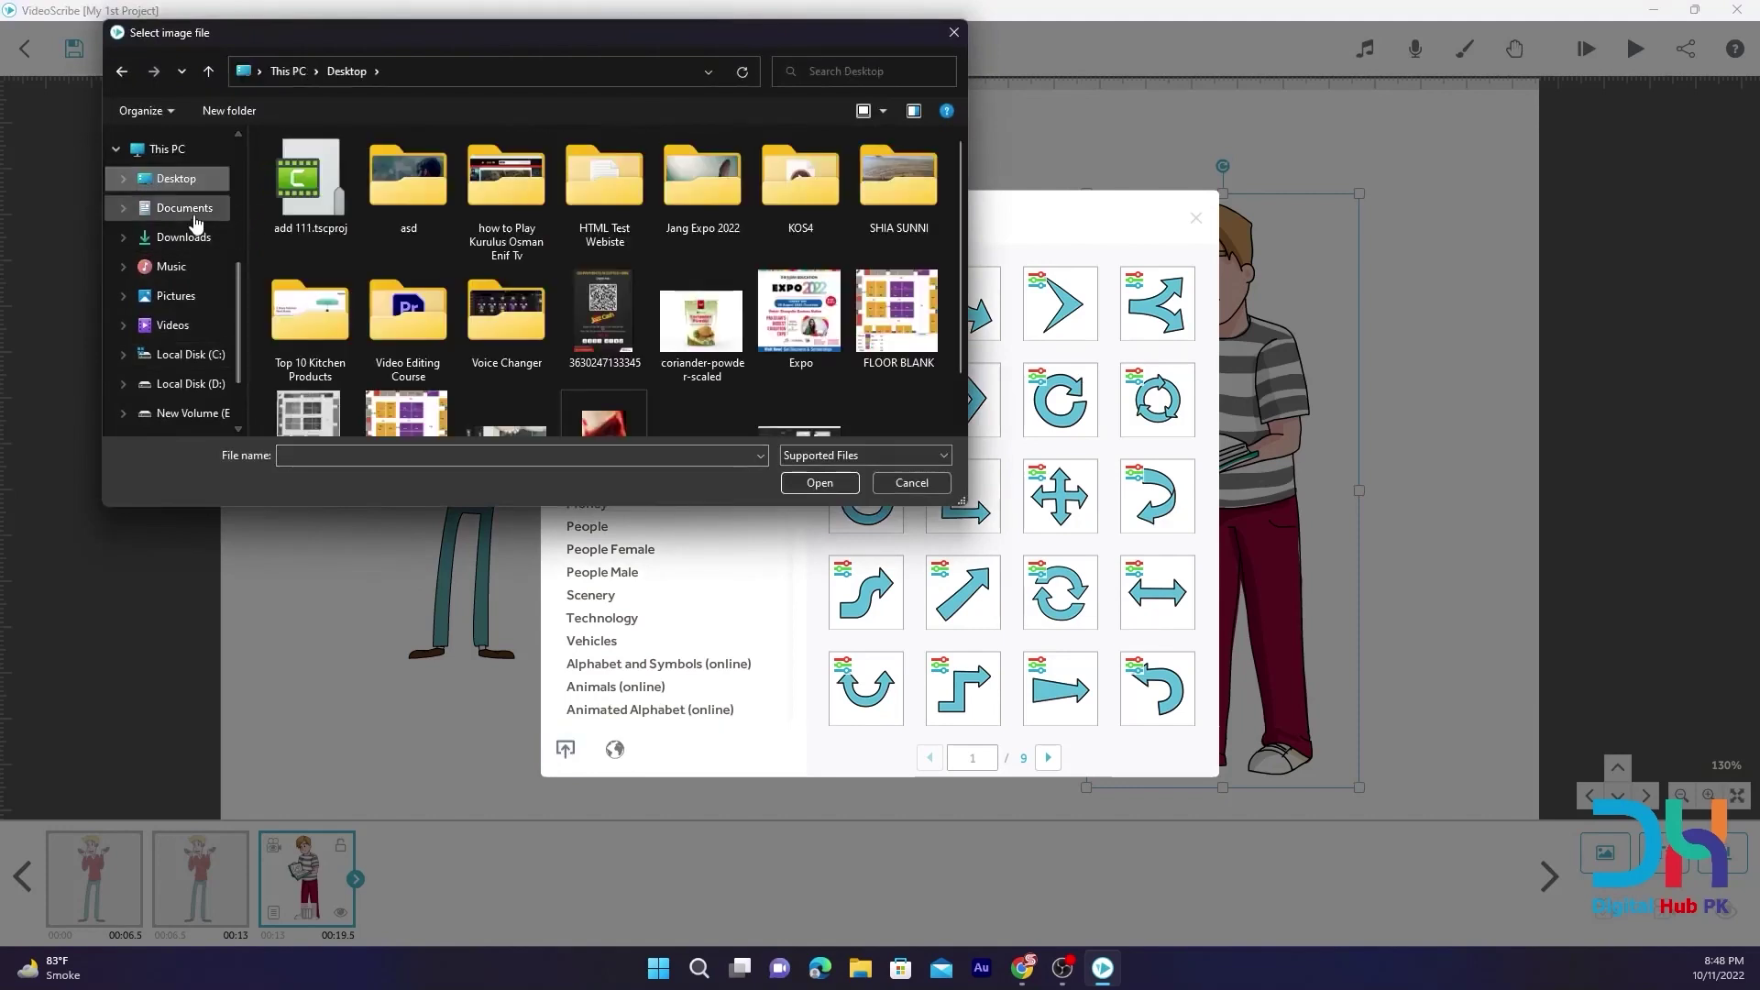
left_click(183, 204)
left_click(184, 237)
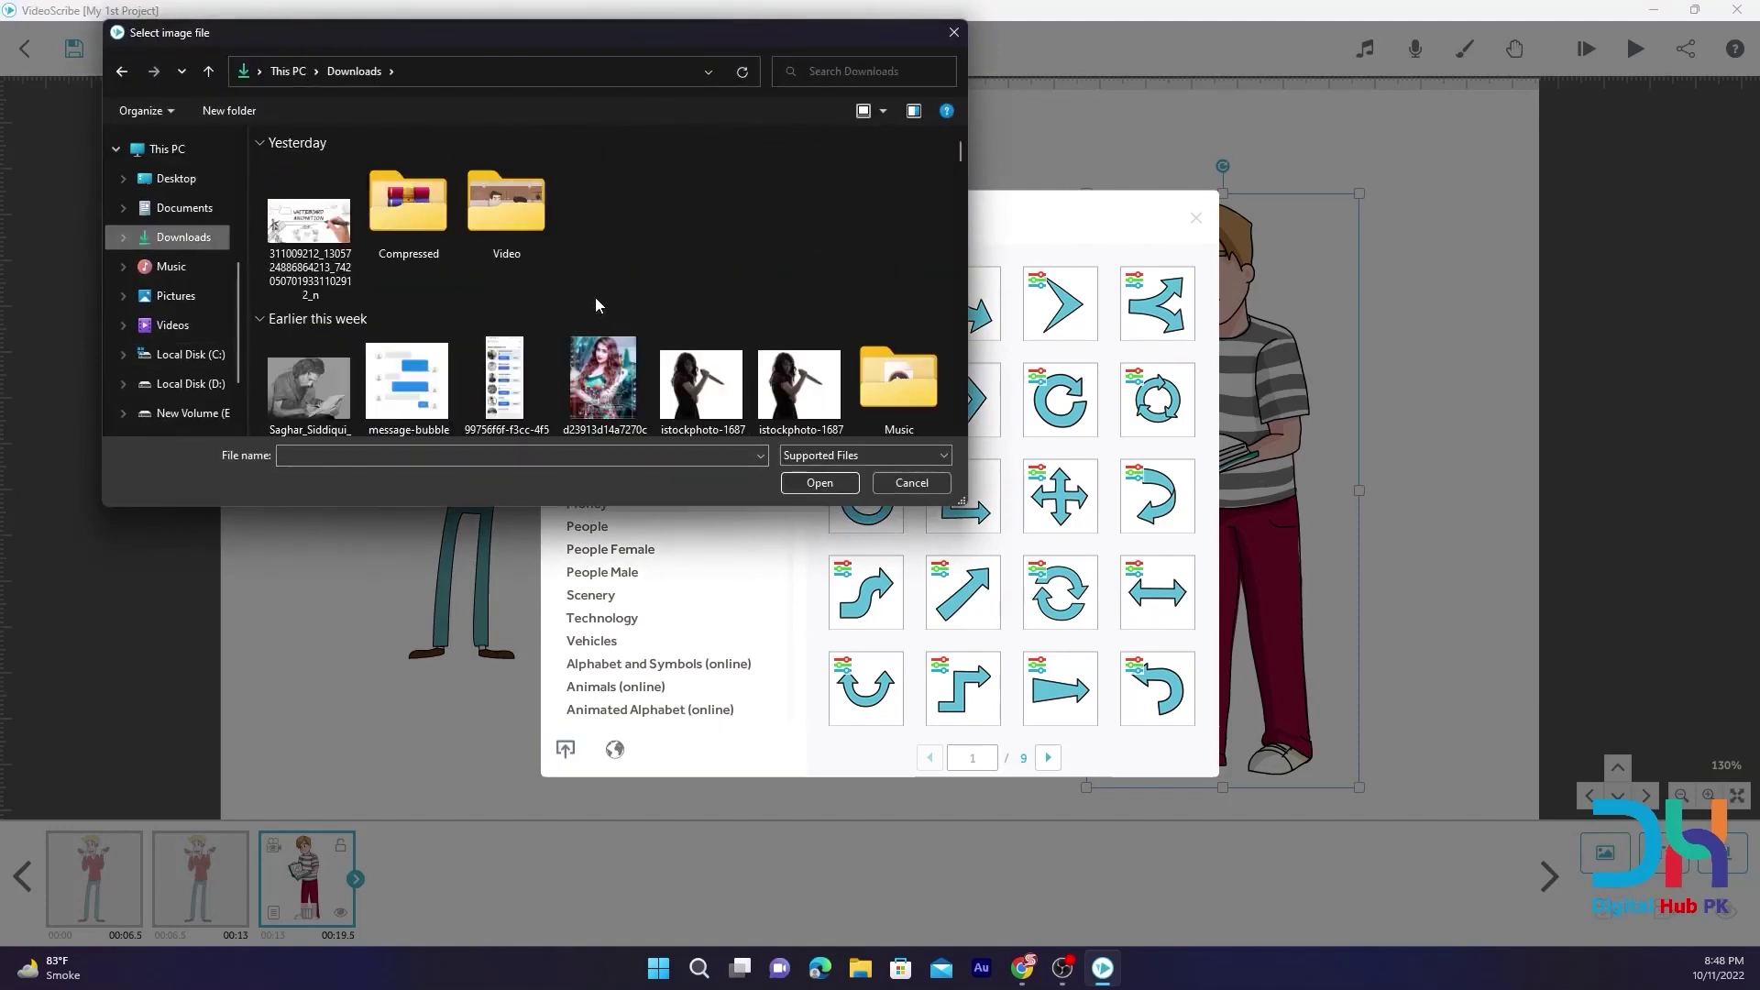
double_click(698, 390)
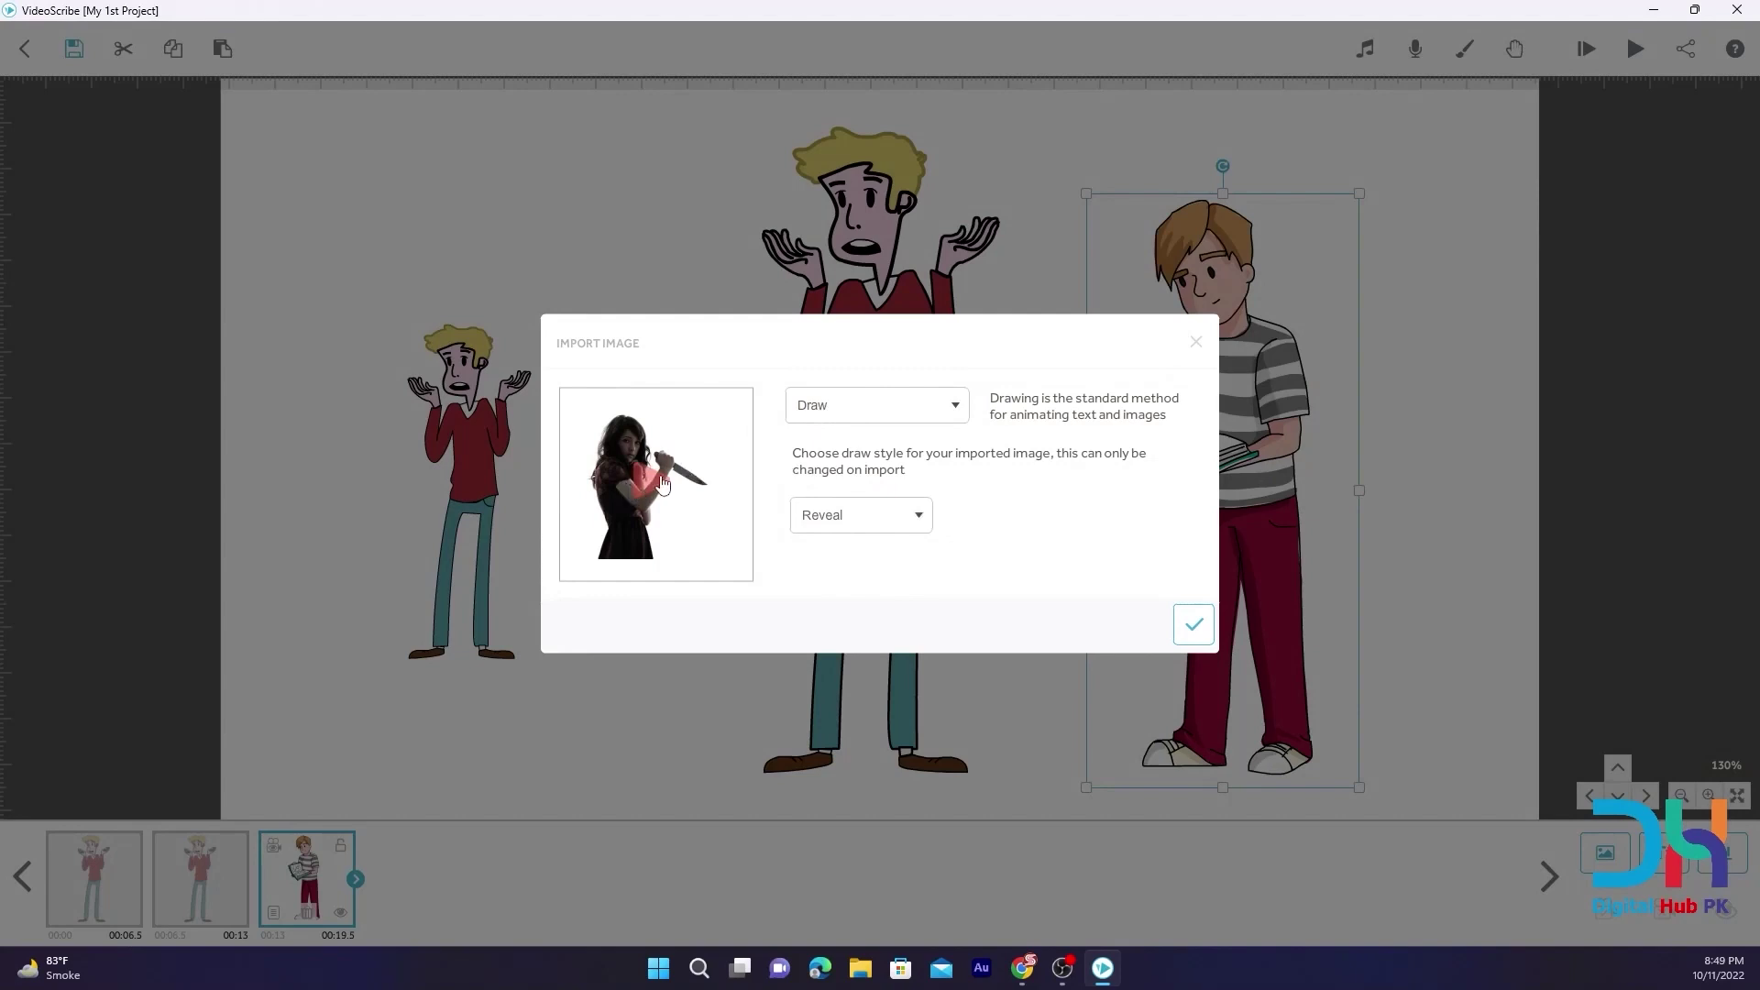
Try the Move In animation with the Smooth setting on the imported photo and preview it
left_click(845, 420)
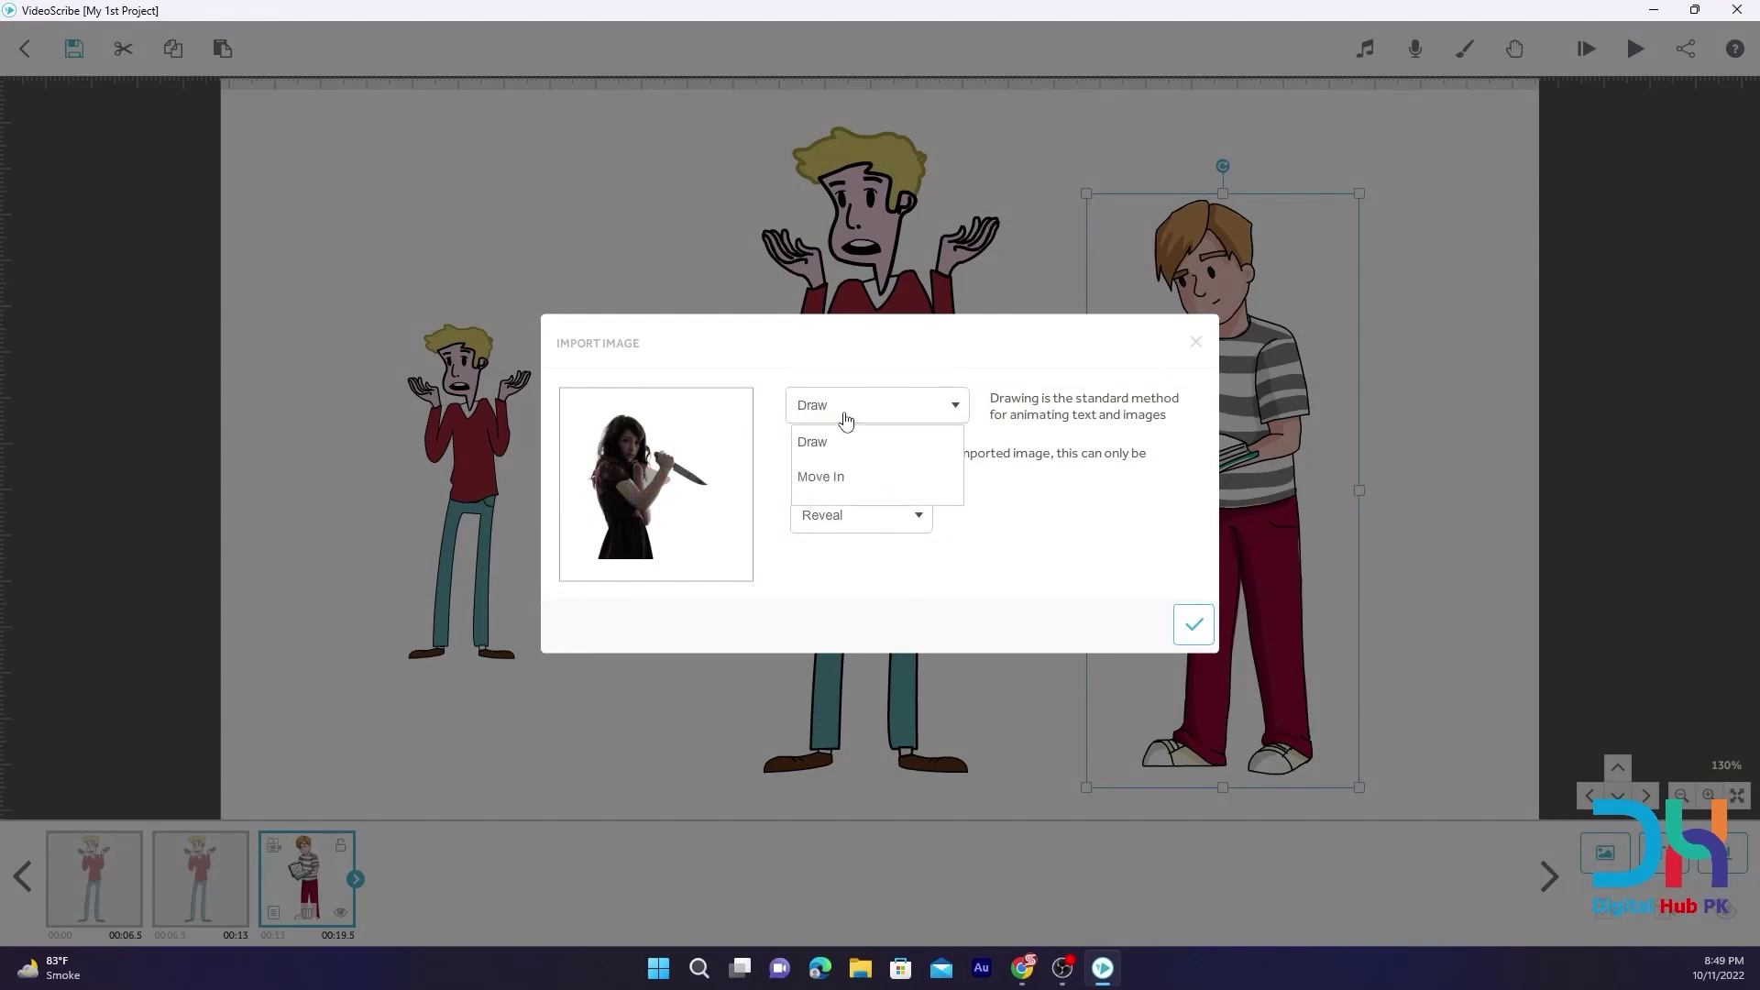
left_click(845, 420)
left_click(838, 417)
left_click(829, 491)
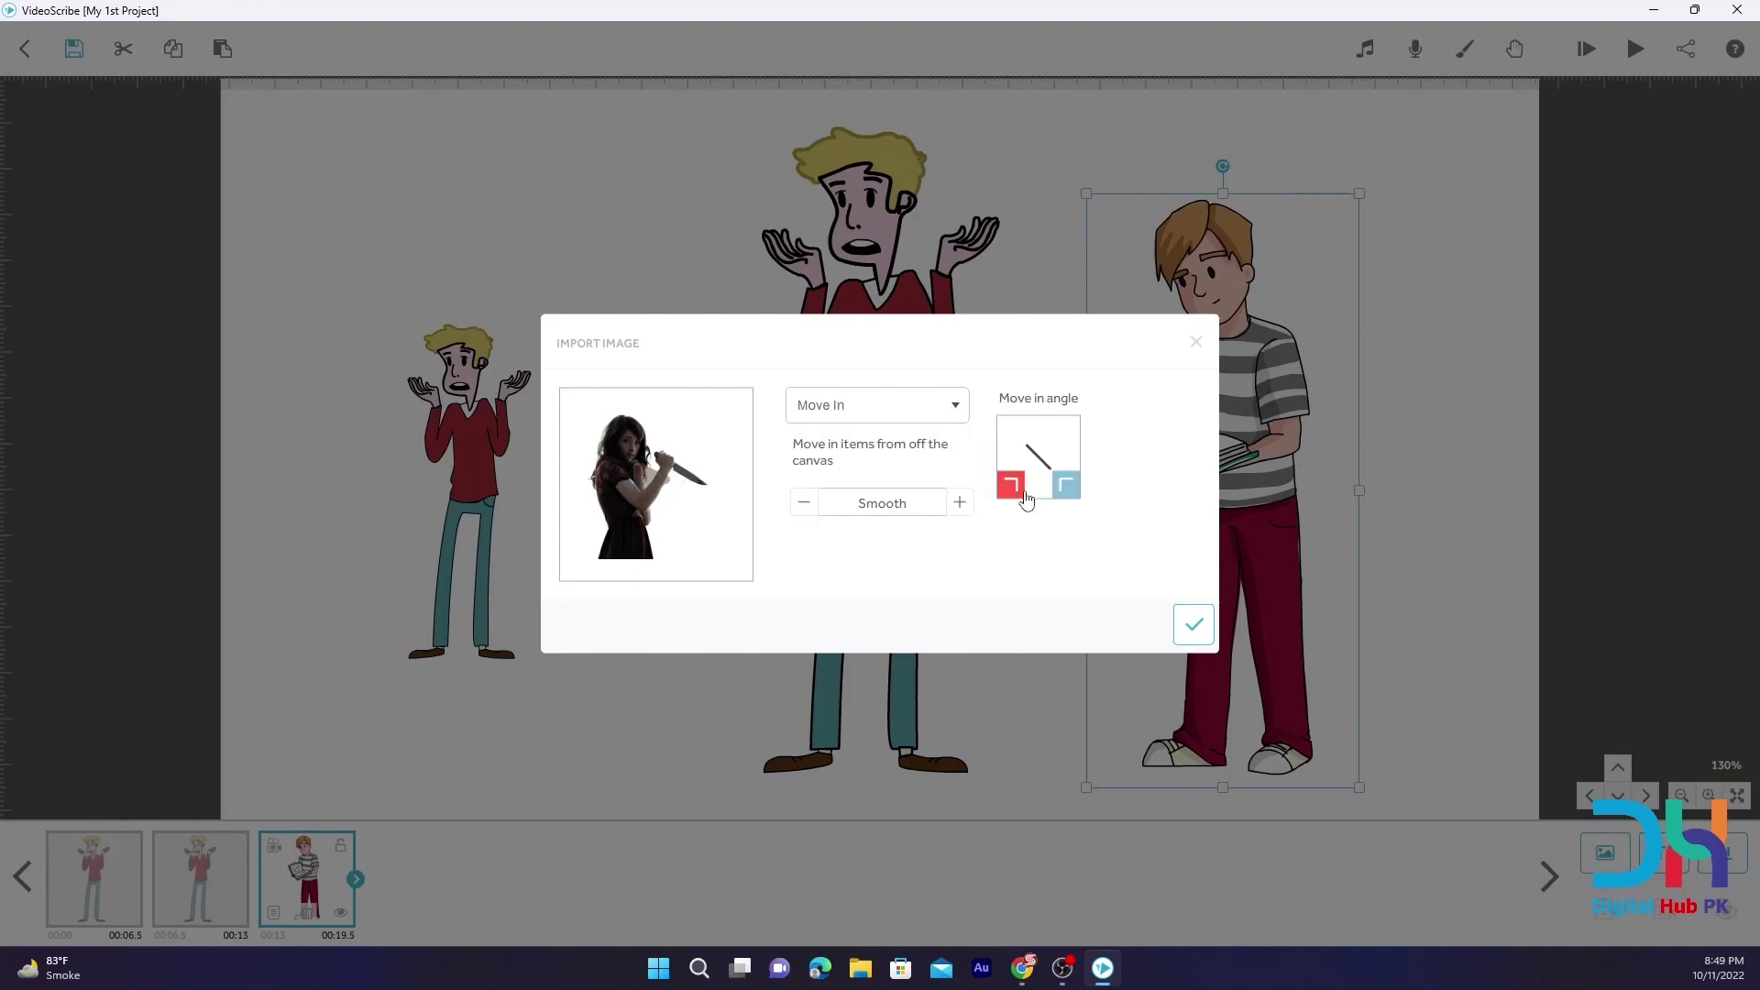
left_click(642, 481)
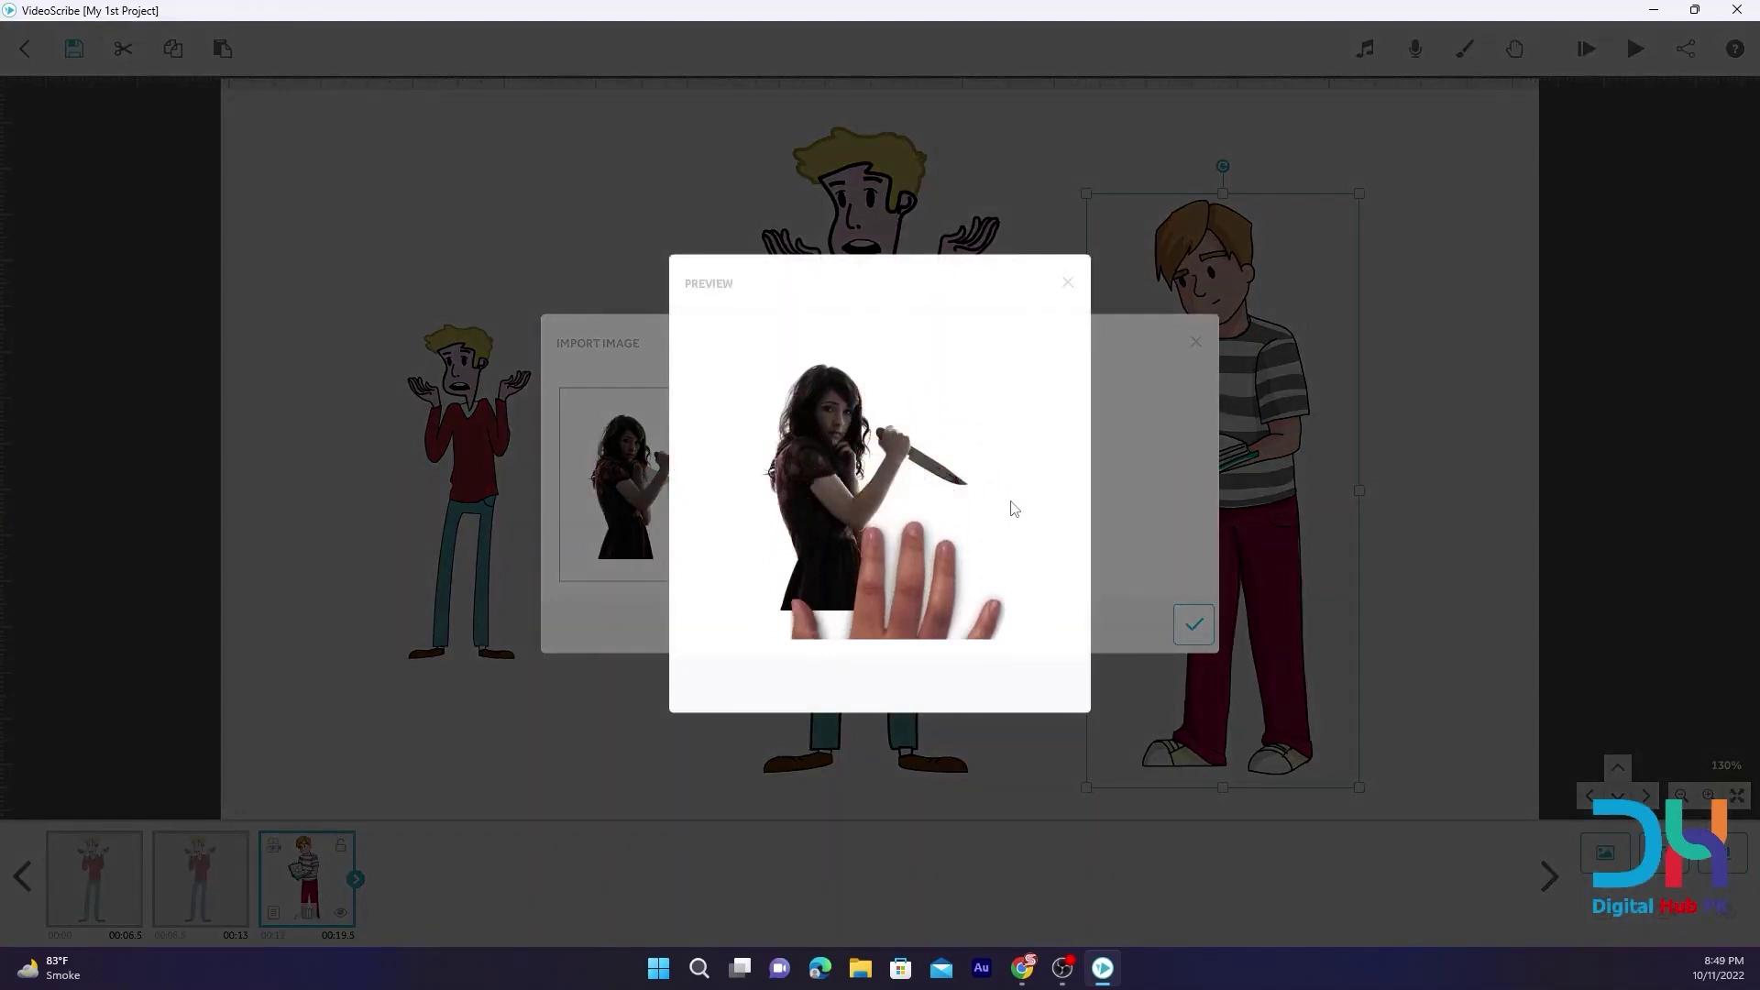
left_click(1070, 284)
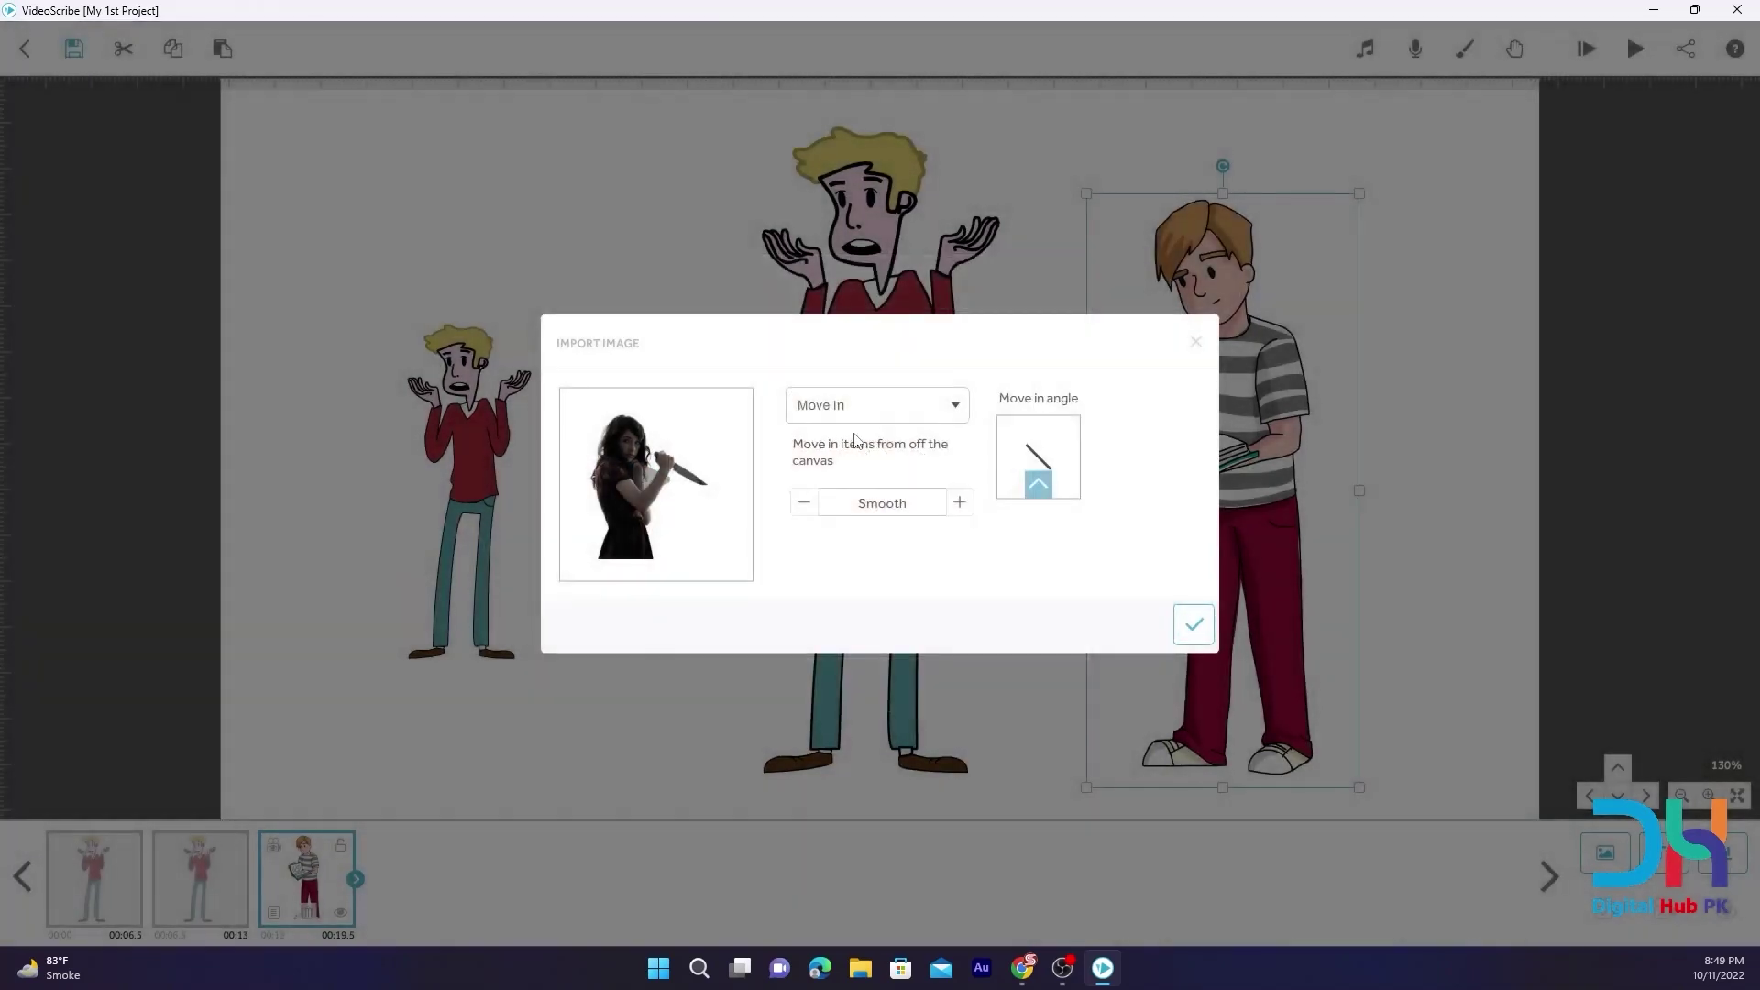
Set the imported photo's animation to Draw and preview it with the Reveal draw style
left_click(862, 405)
left_click(825, 445)
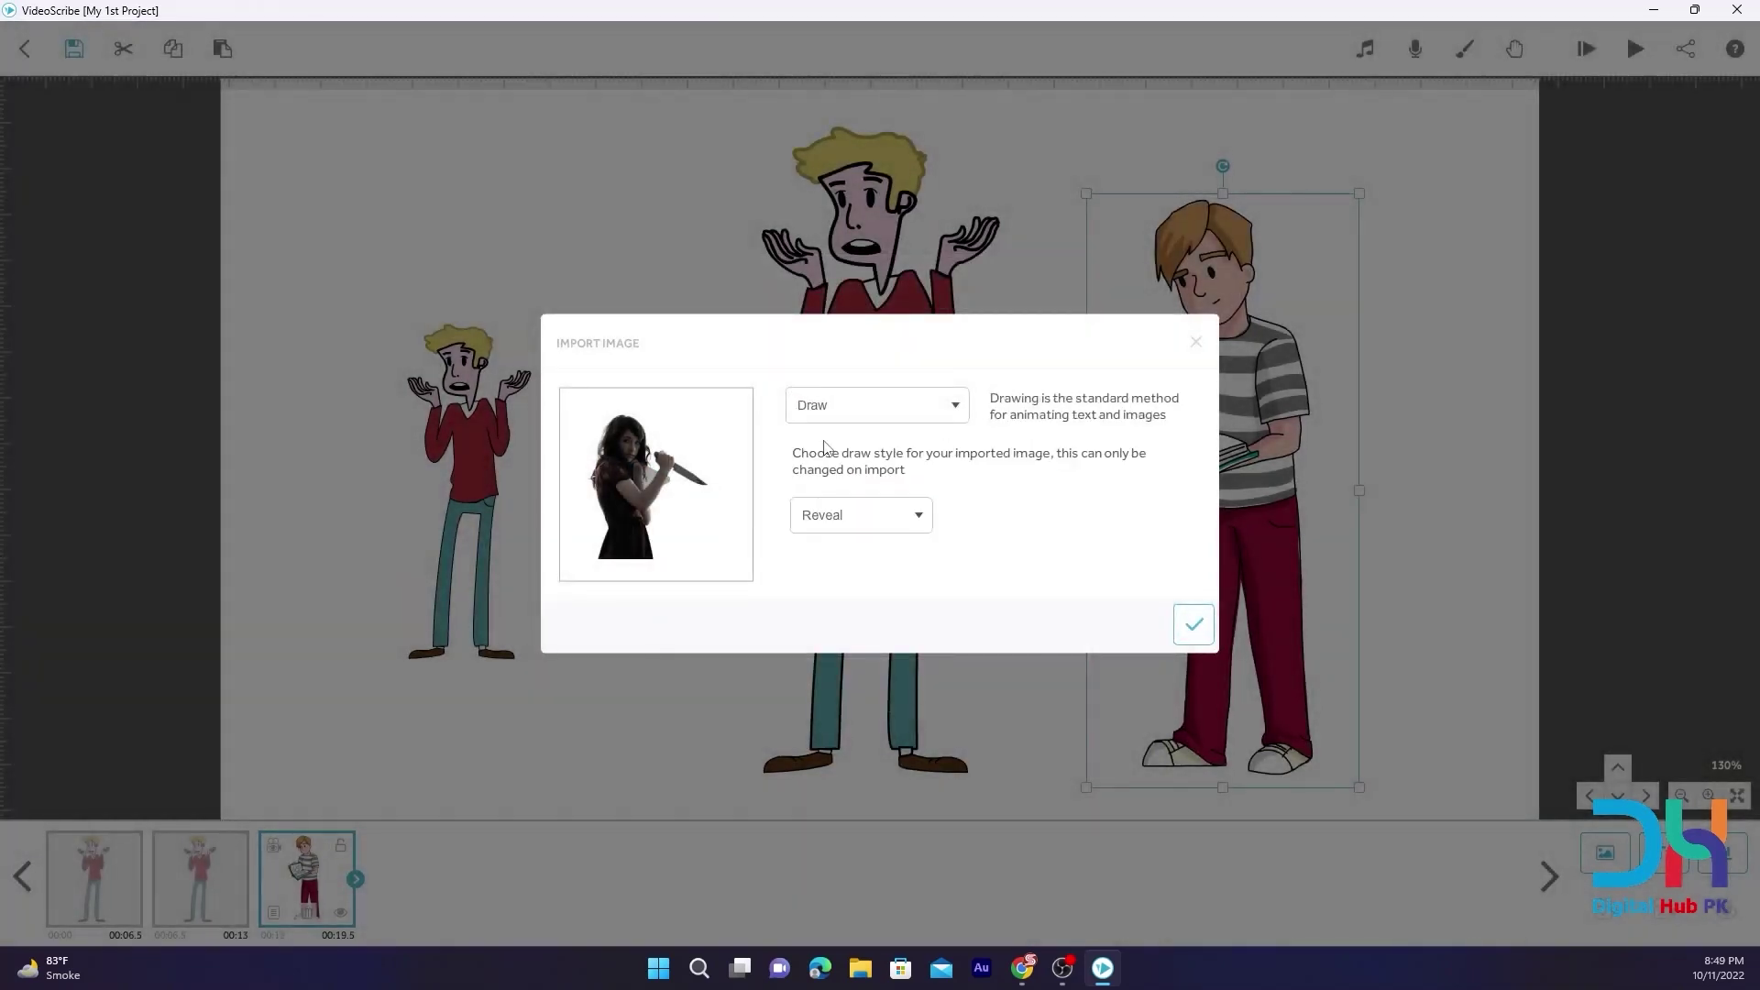
left_click(854, 522)
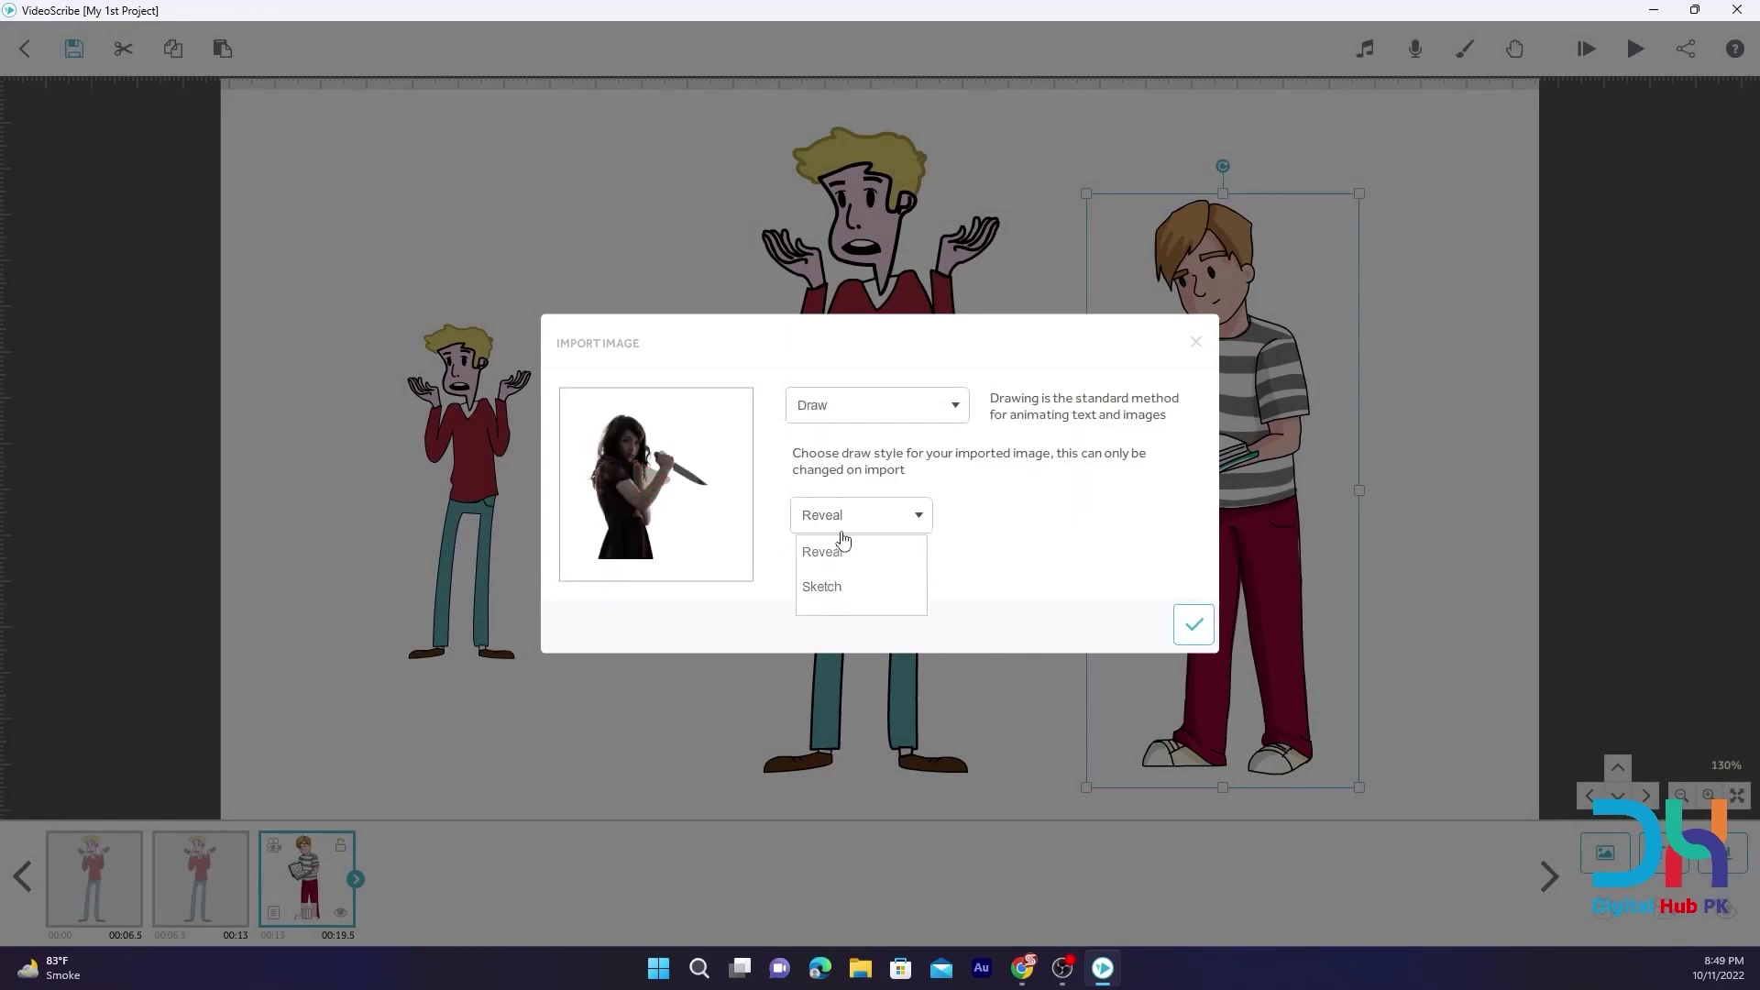
left_click(945, 538)
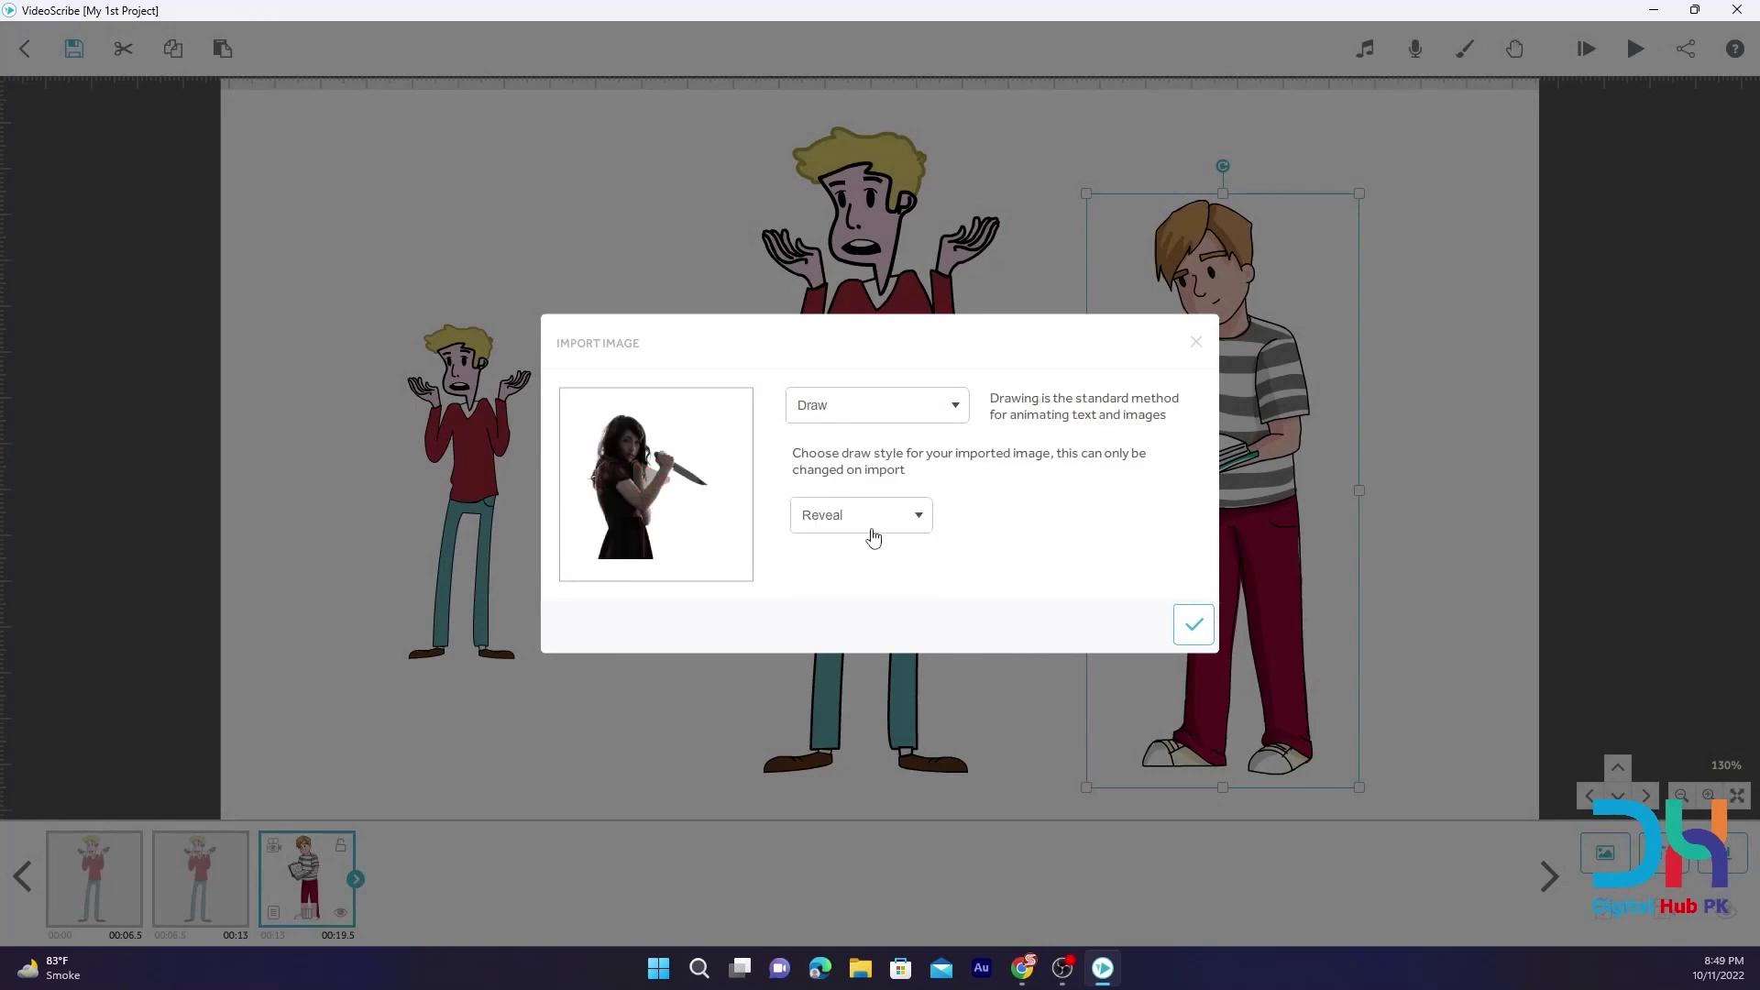
left_click(668, 492)
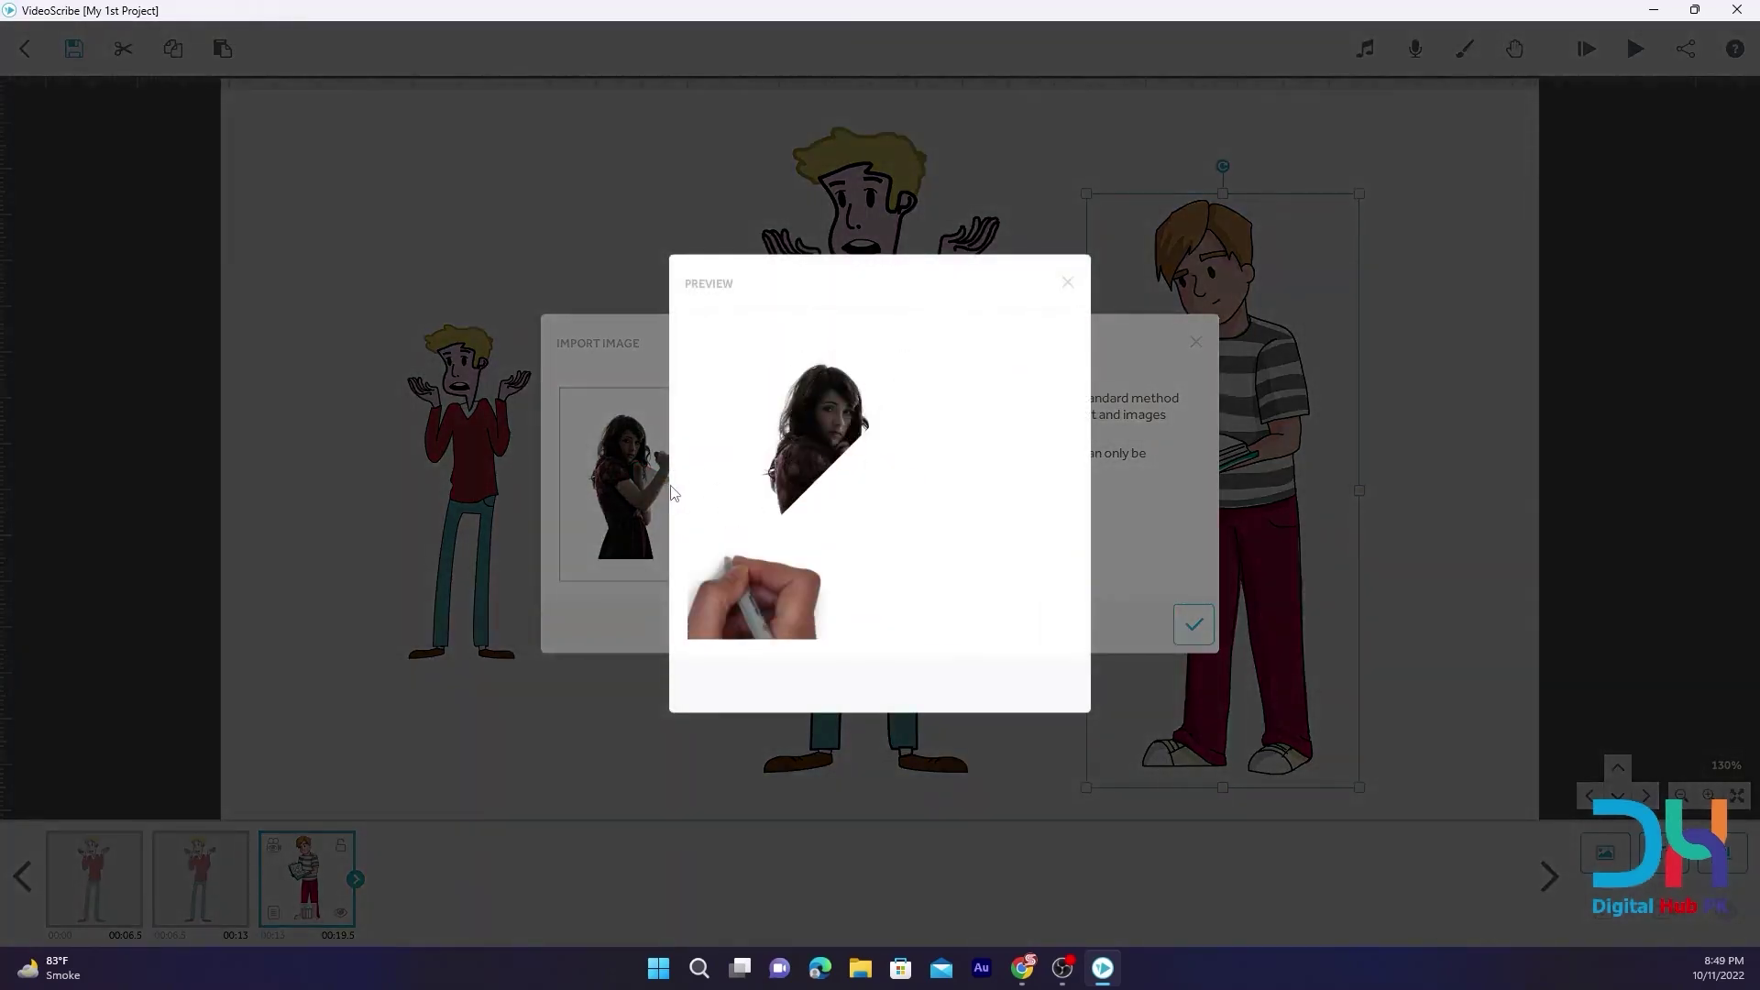
left_click(1067, 281)
Try the Sketch draw style on the imported photo and preview it
left_click(834, 524)
left_click(816, 585)
left_click(645, 486)
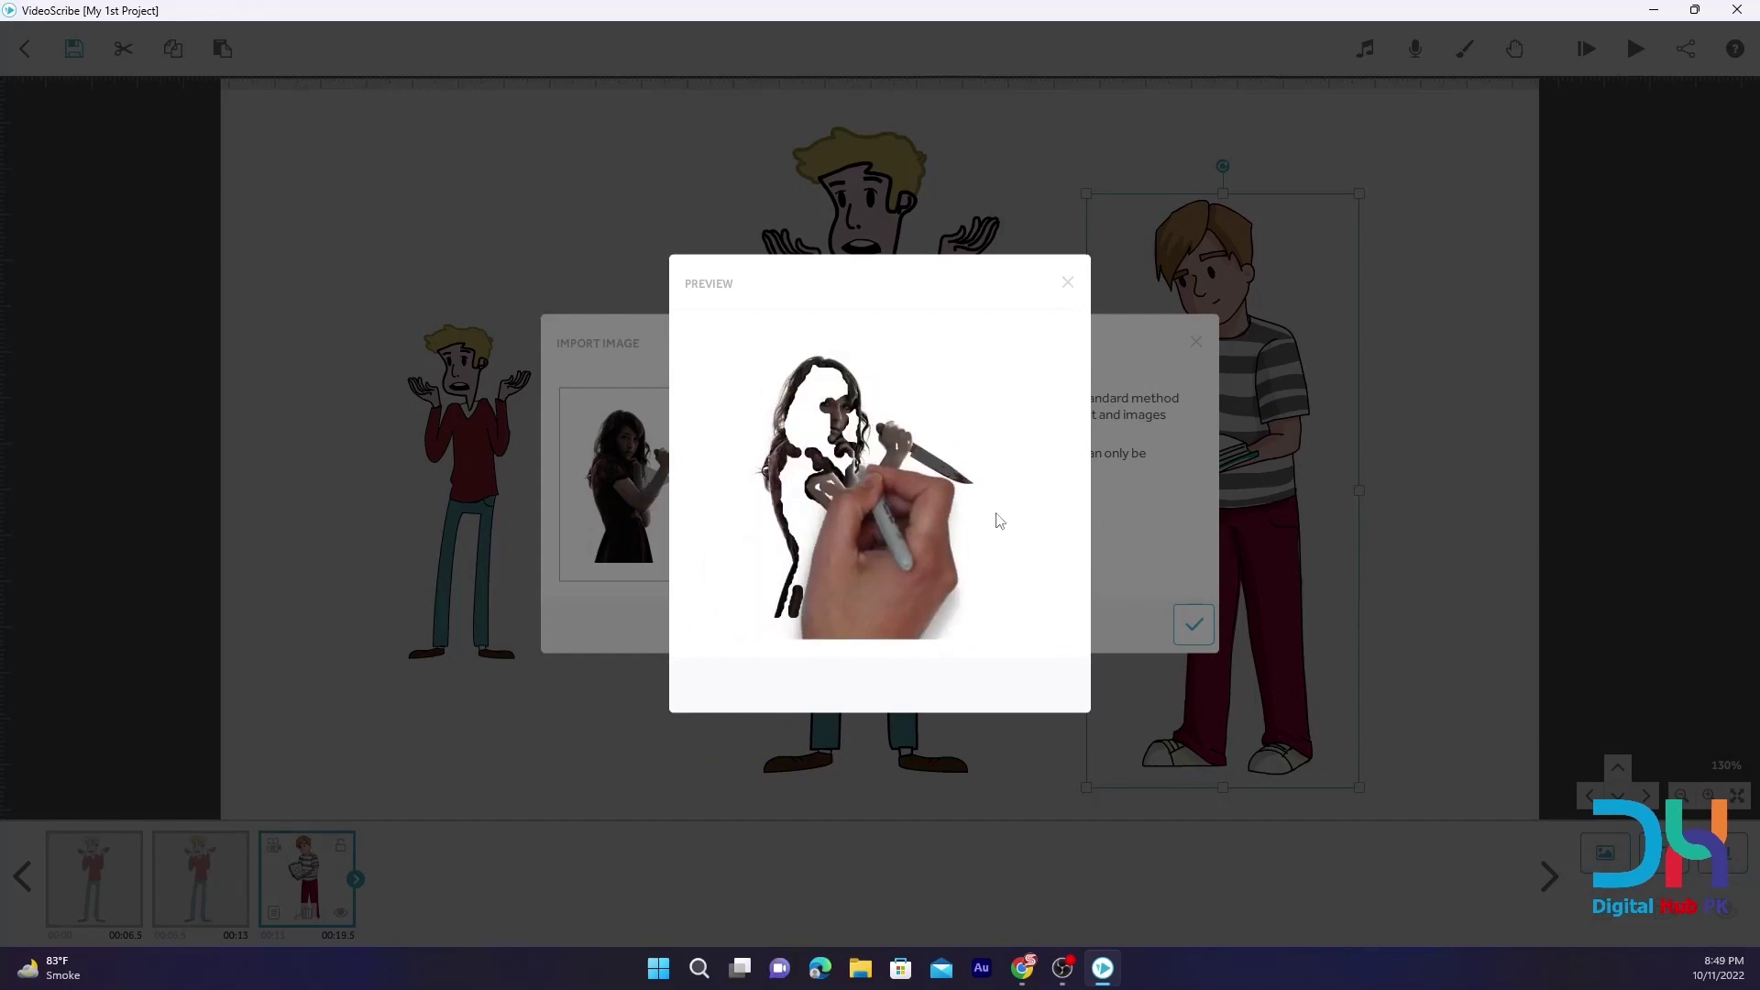
left_click(1070, 285)
Set the photo's draw style to Reveal, preview it, and import the photo onto the canvas
left_click(822, 516)
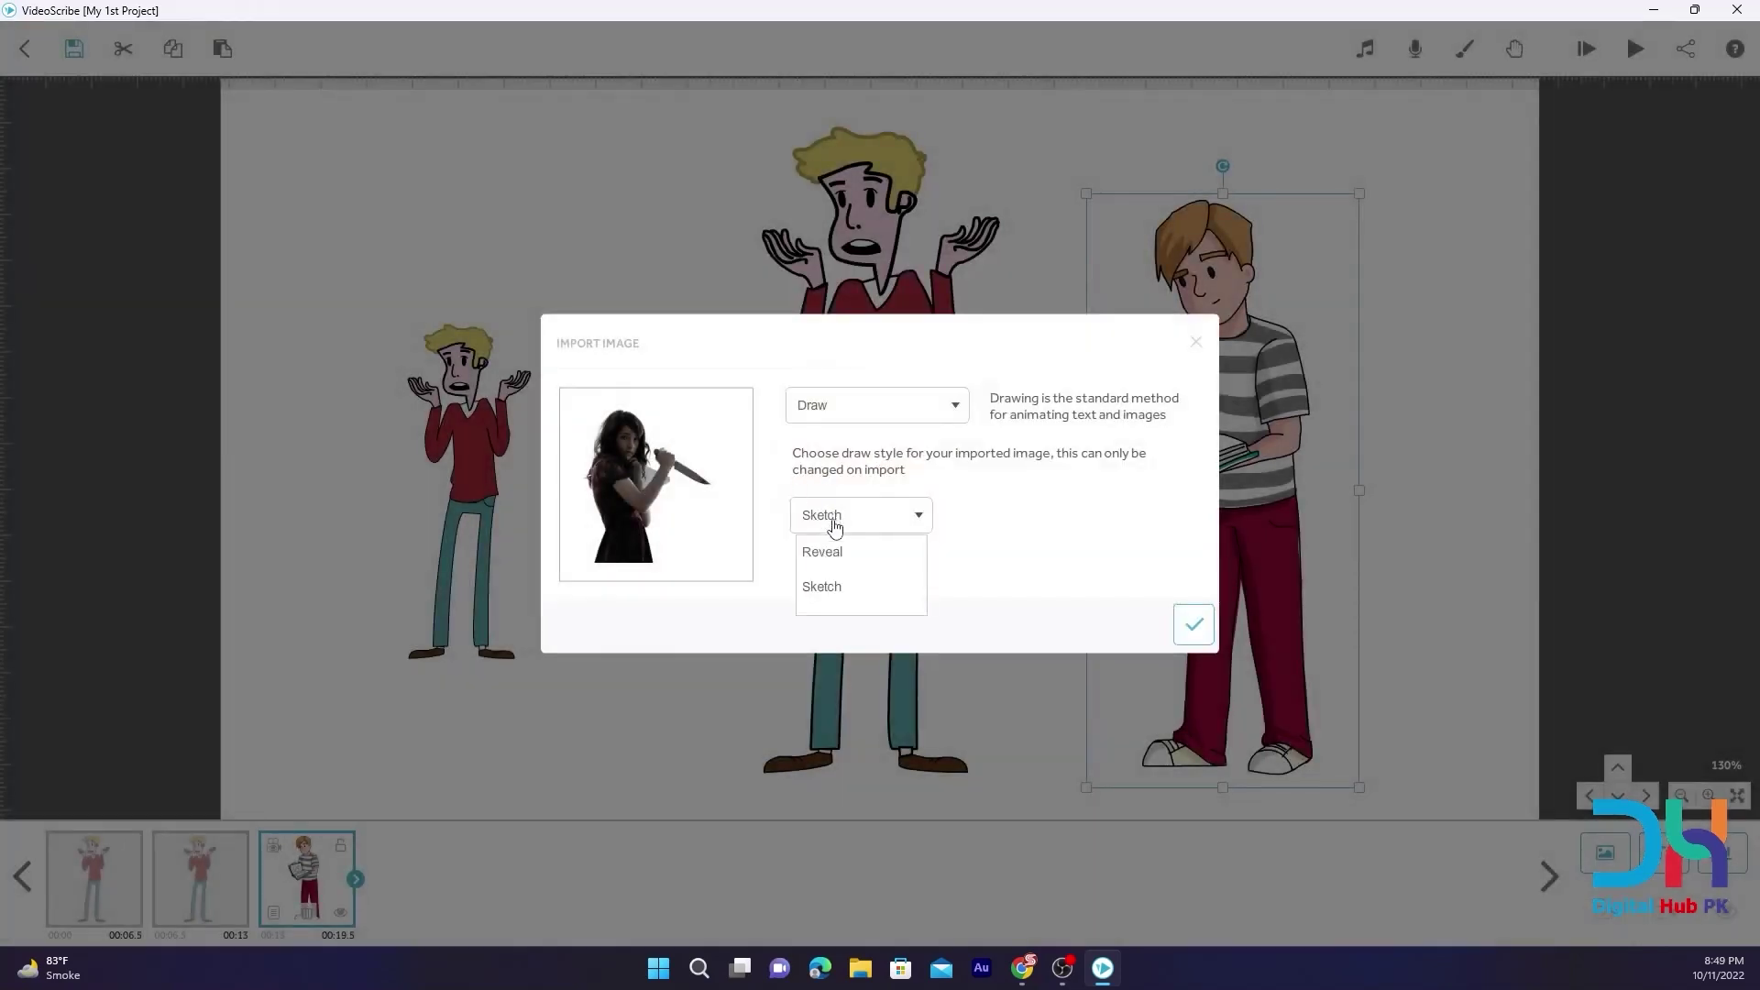
left_click(830, 552)
left_click(654, 463)
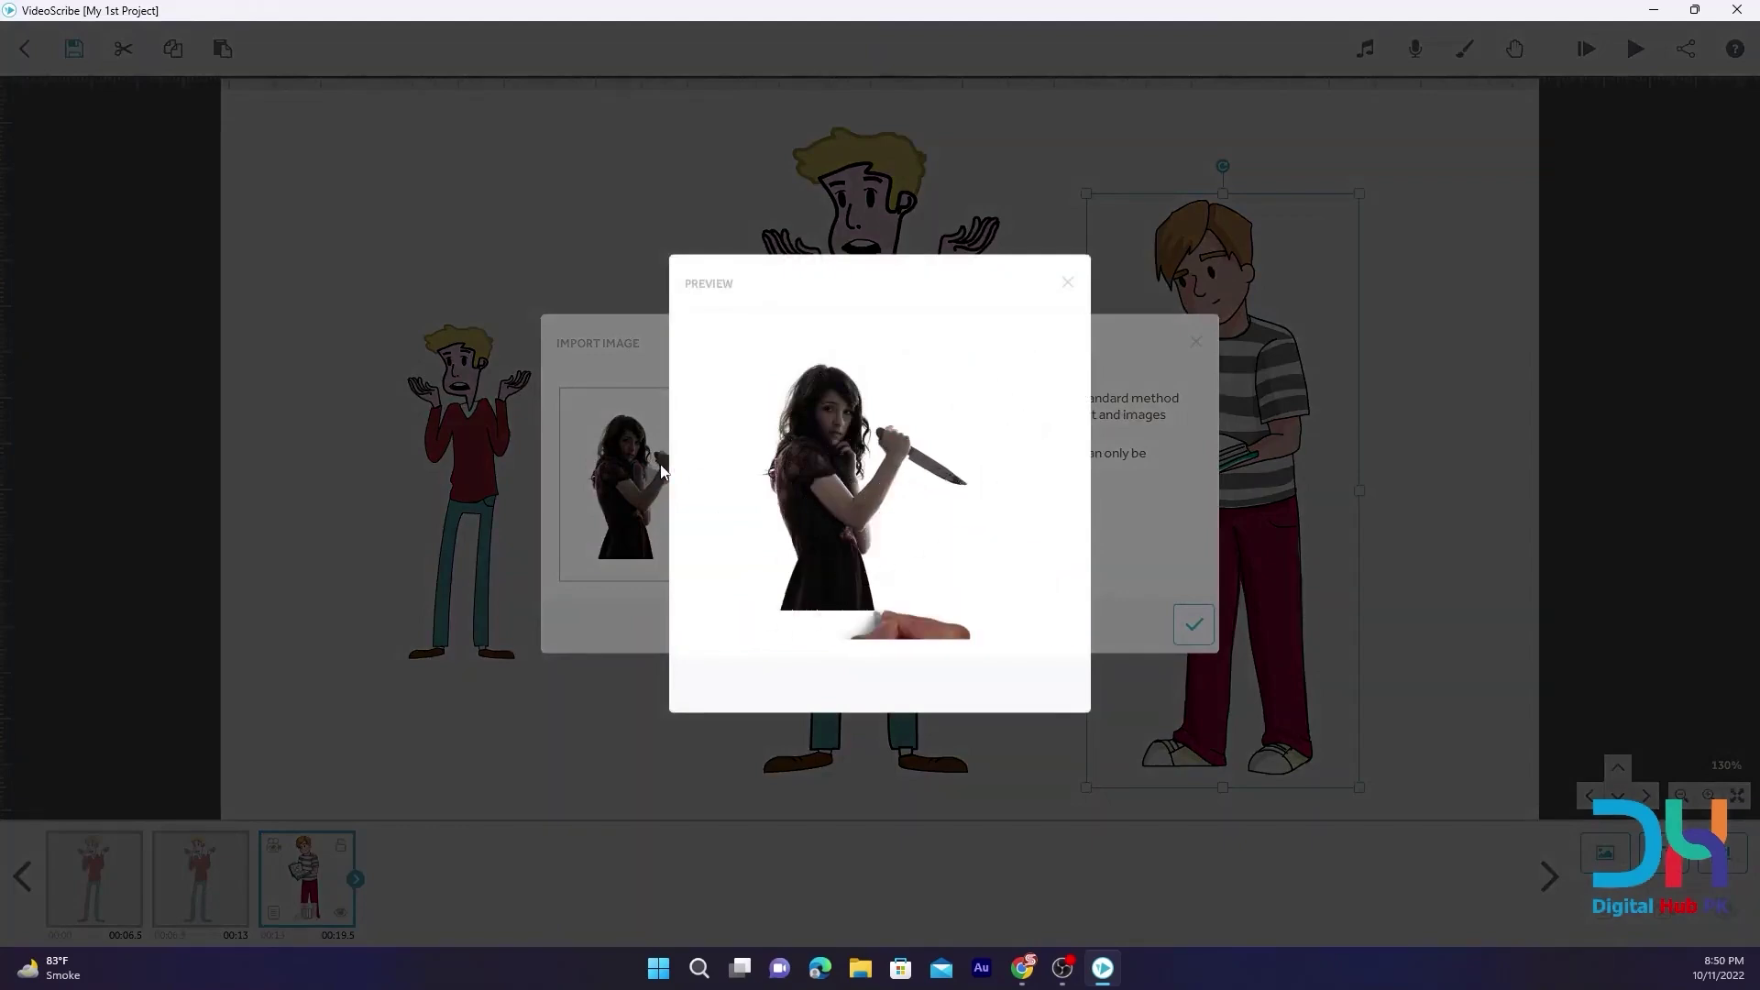
left_click(1068, 281)
left_click(1193, 624)
Place the woman's photo on the left of the canvas and move the small shrugging man between the two larger figures
left_click(858, 455)
left_click_drag(859, 455, 494, 568)
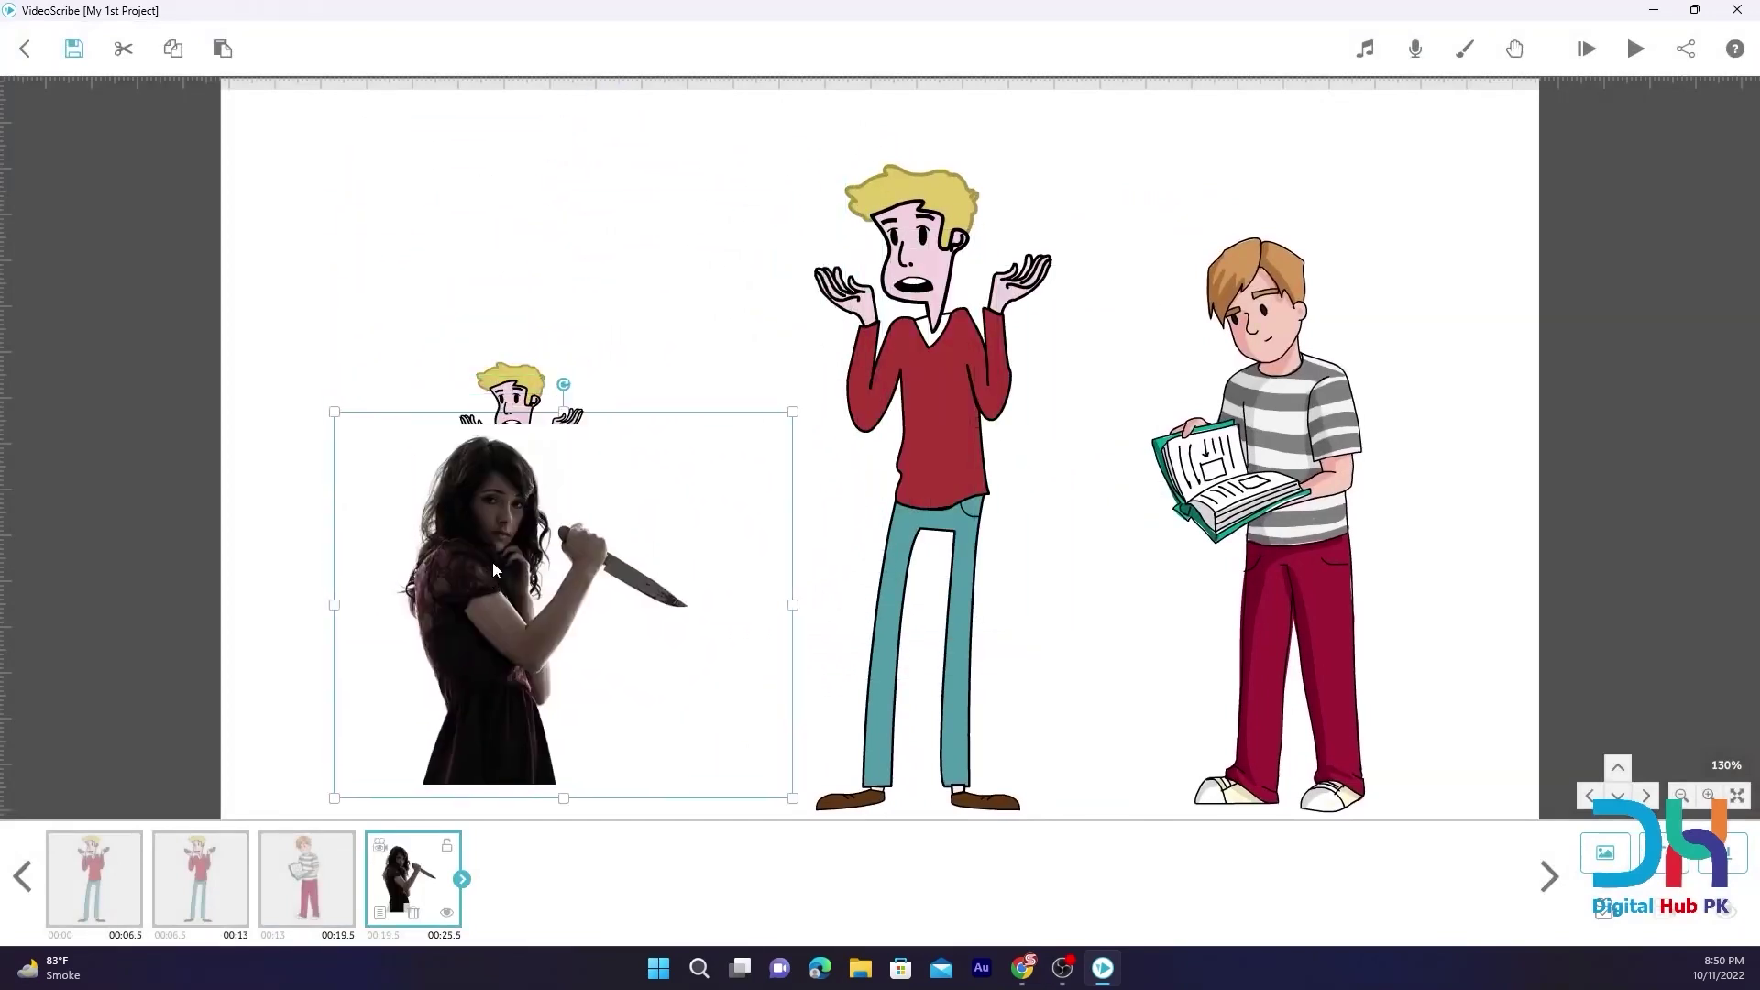
left_click(511, 404)
left_click_drag(511, 404, 1109, 280)
left_click(405, 906)
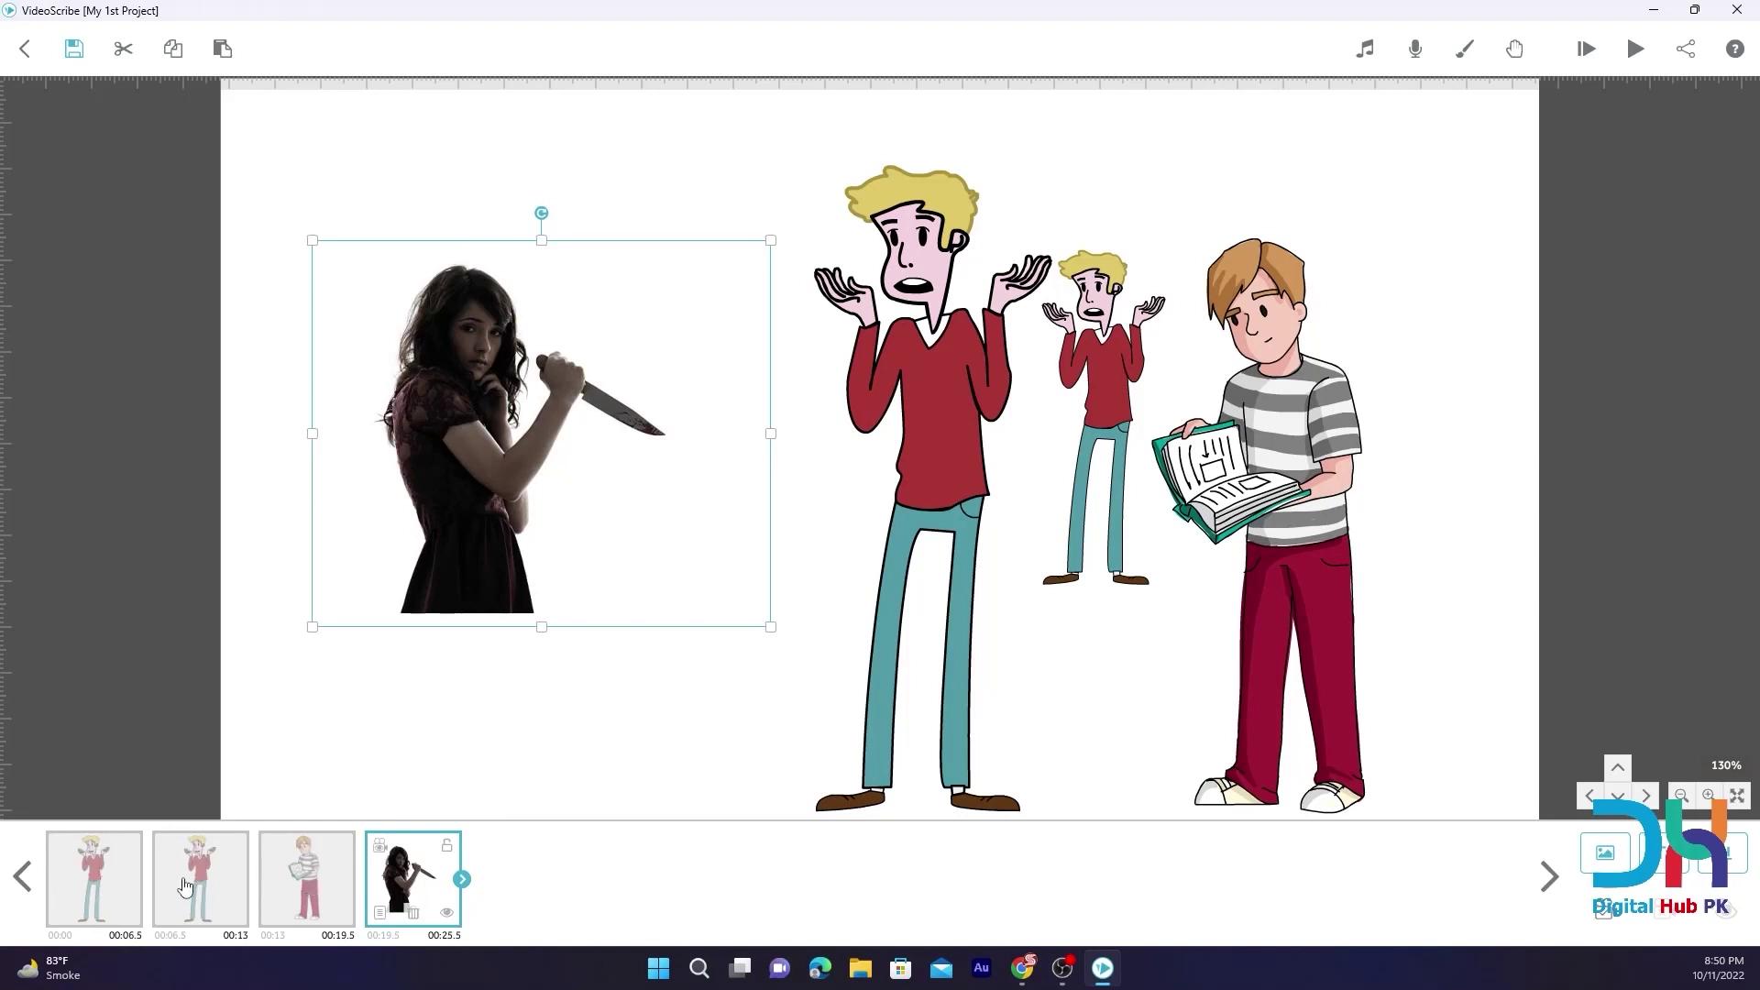
Select each of the four timeline images in turn to see which canvas element it corresponds to
left_click(129, 912)
left_click(220, 903)
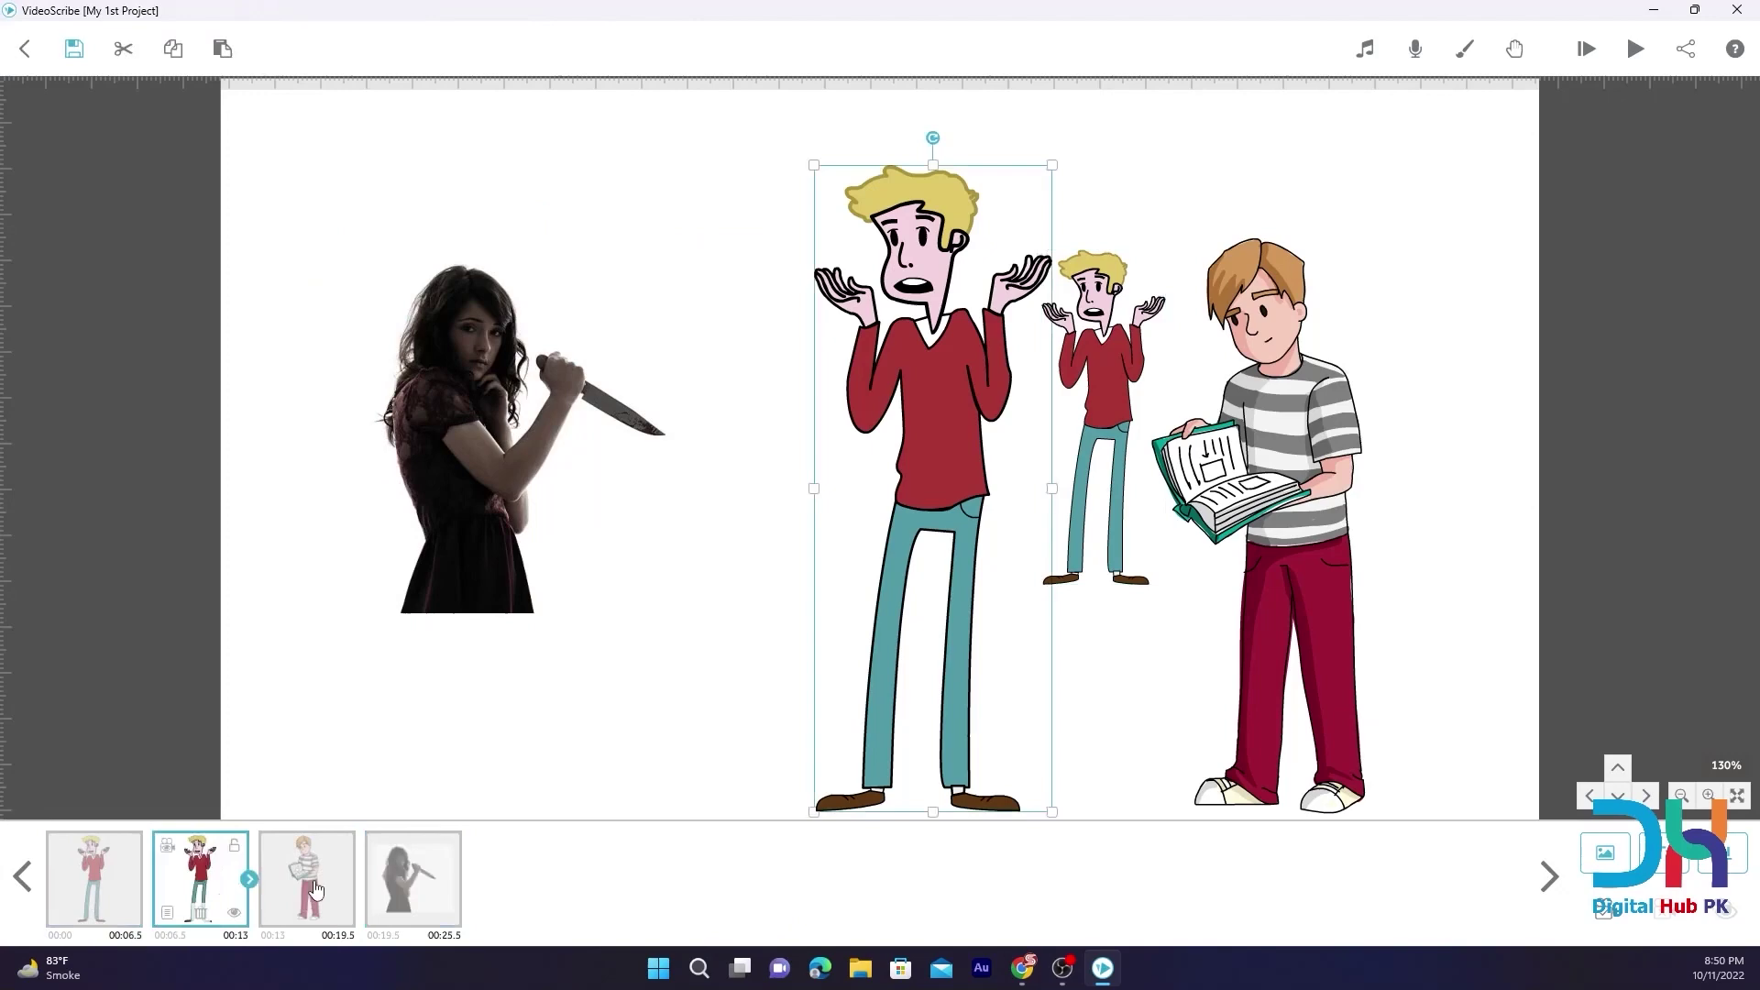
left_click(332, 889)
left_click(411, 894)
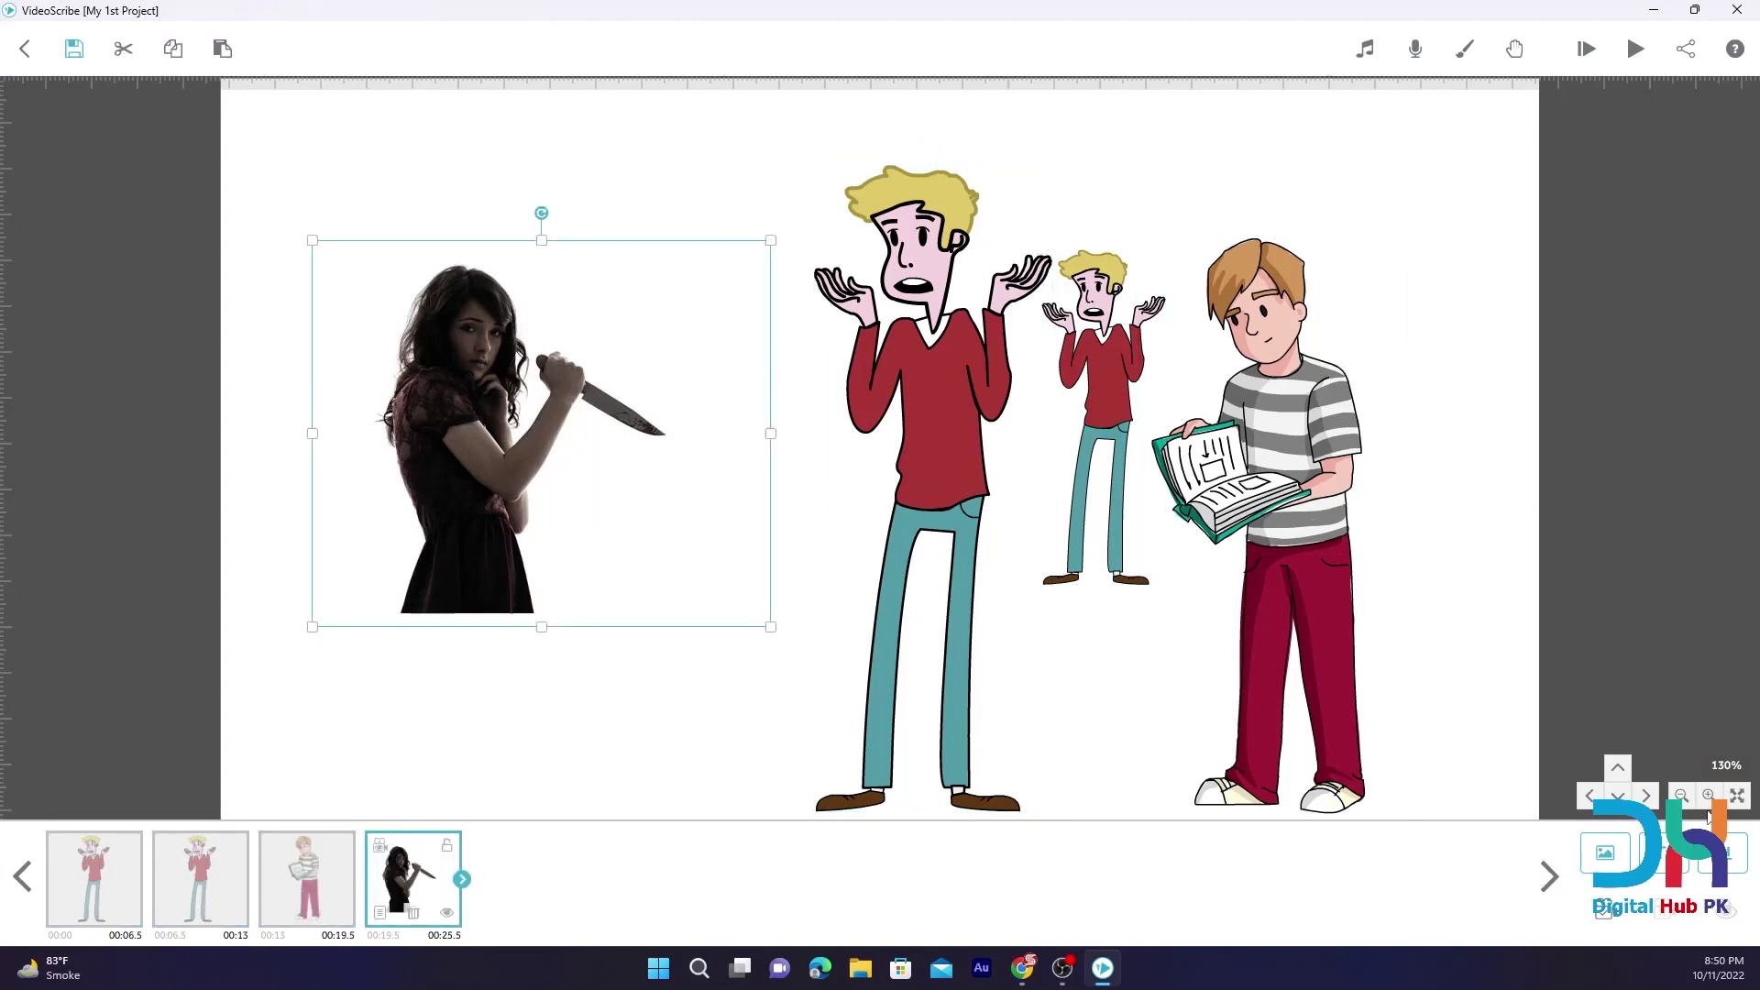
Review the image library's file import option and the Arrows, Buildings and Callout categories, and close the library without adding anything
left_click(1606, 855)
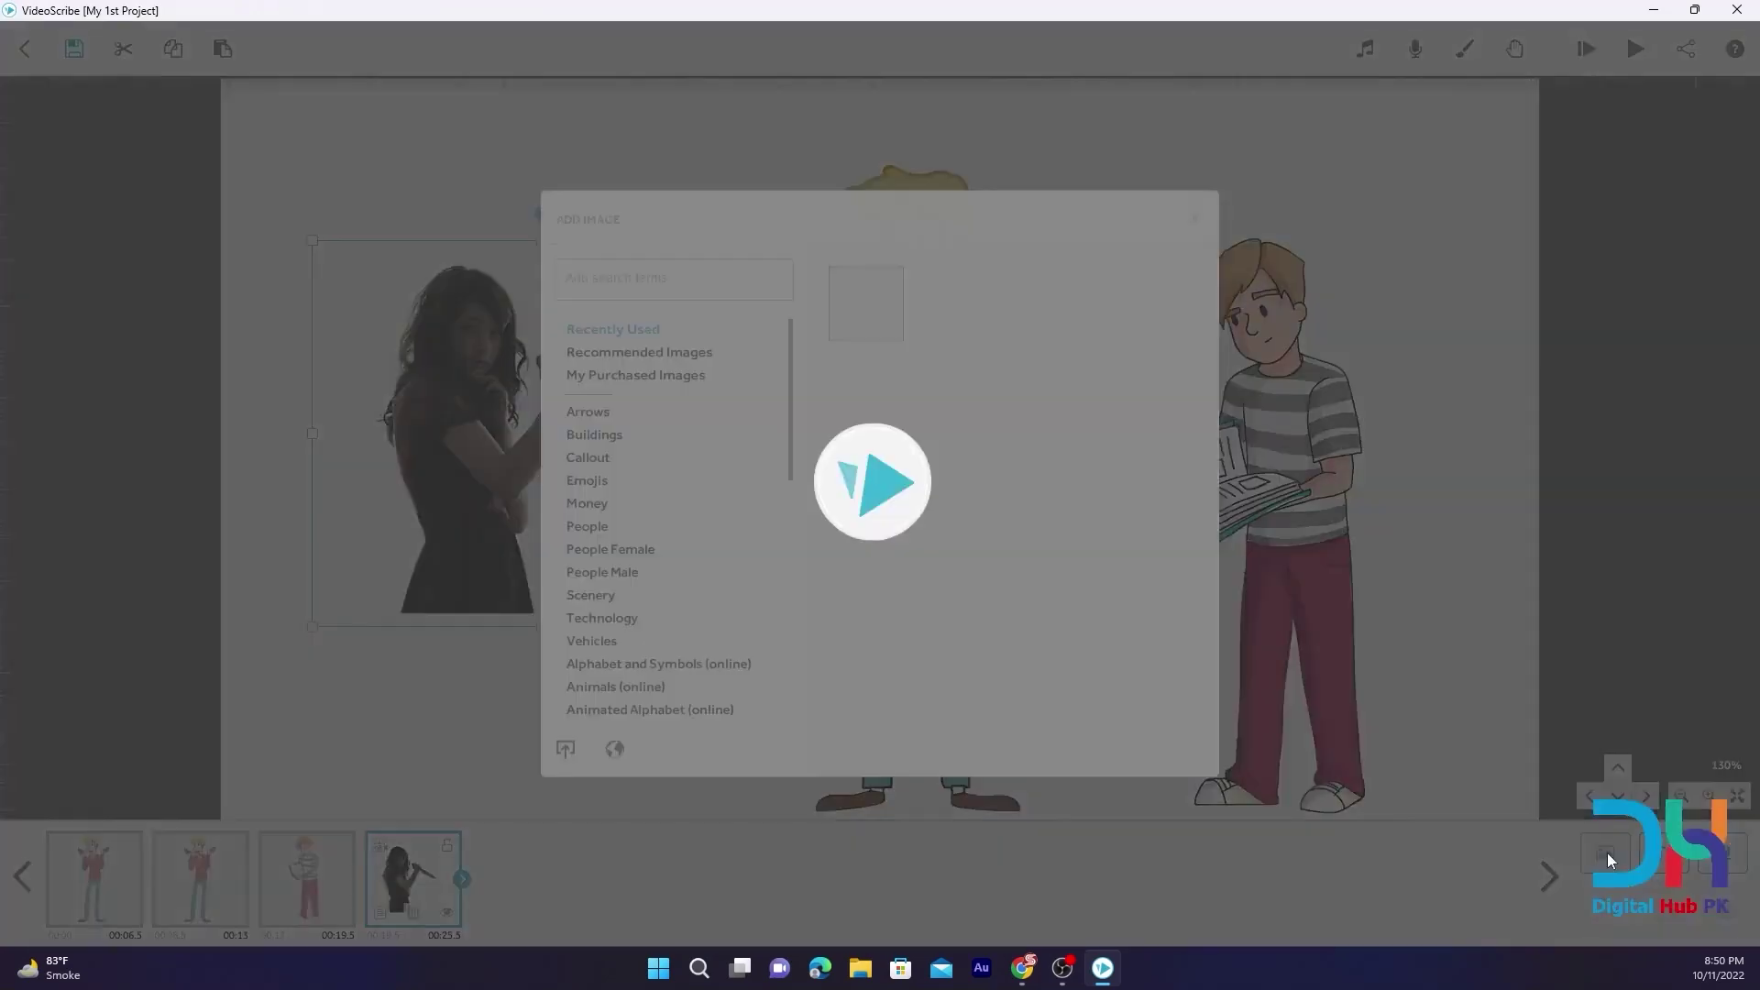
scroll(591, 653, "down", 1)
scroll(591, 653, "down", 2)
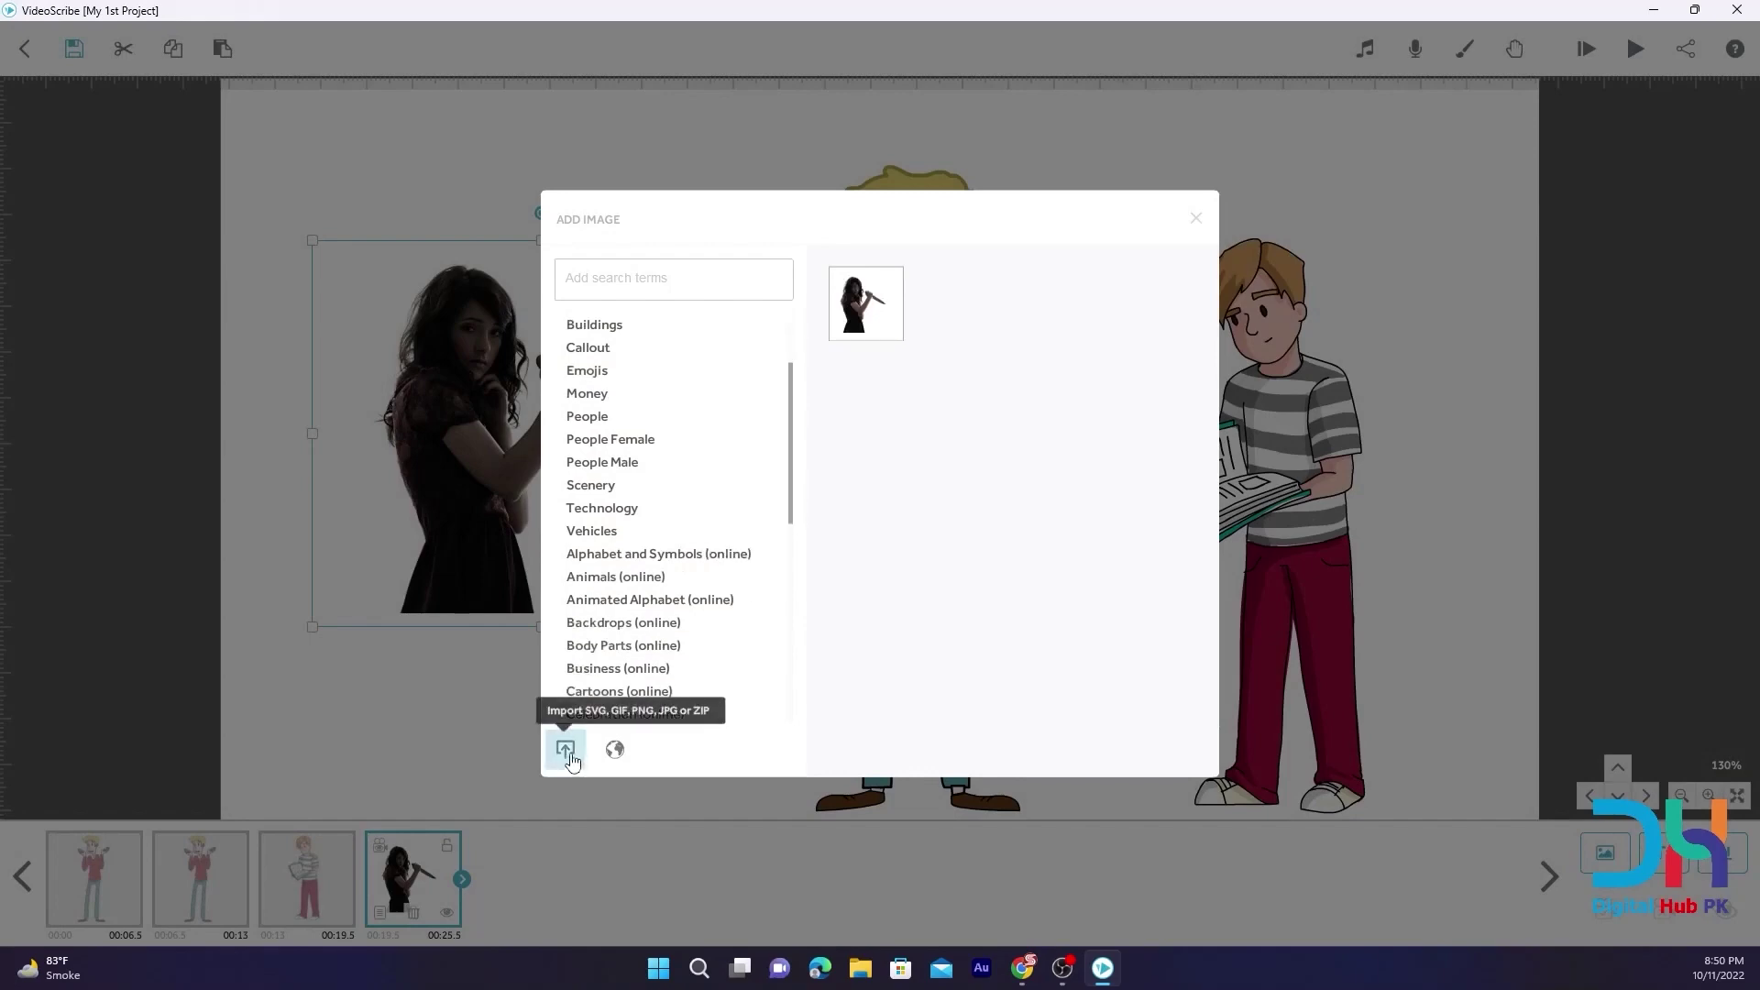
left_click(565, 752)
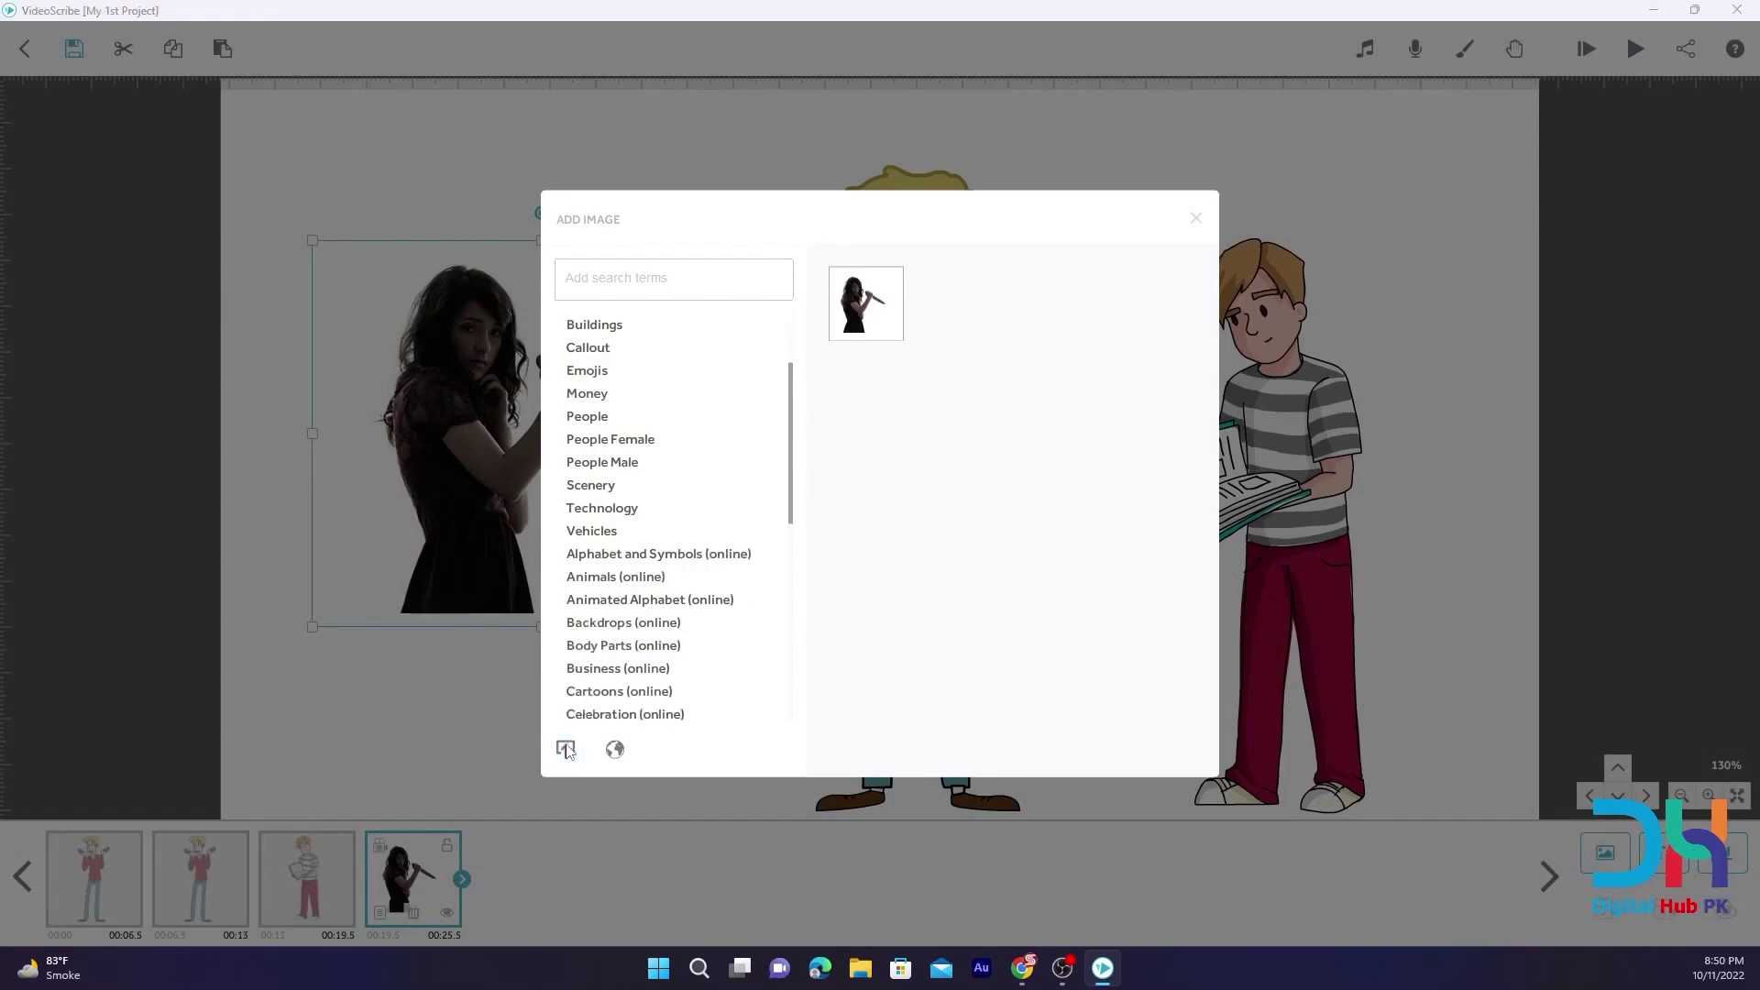
left_click(955, 33)
scroll(612, 467, "up", 3)
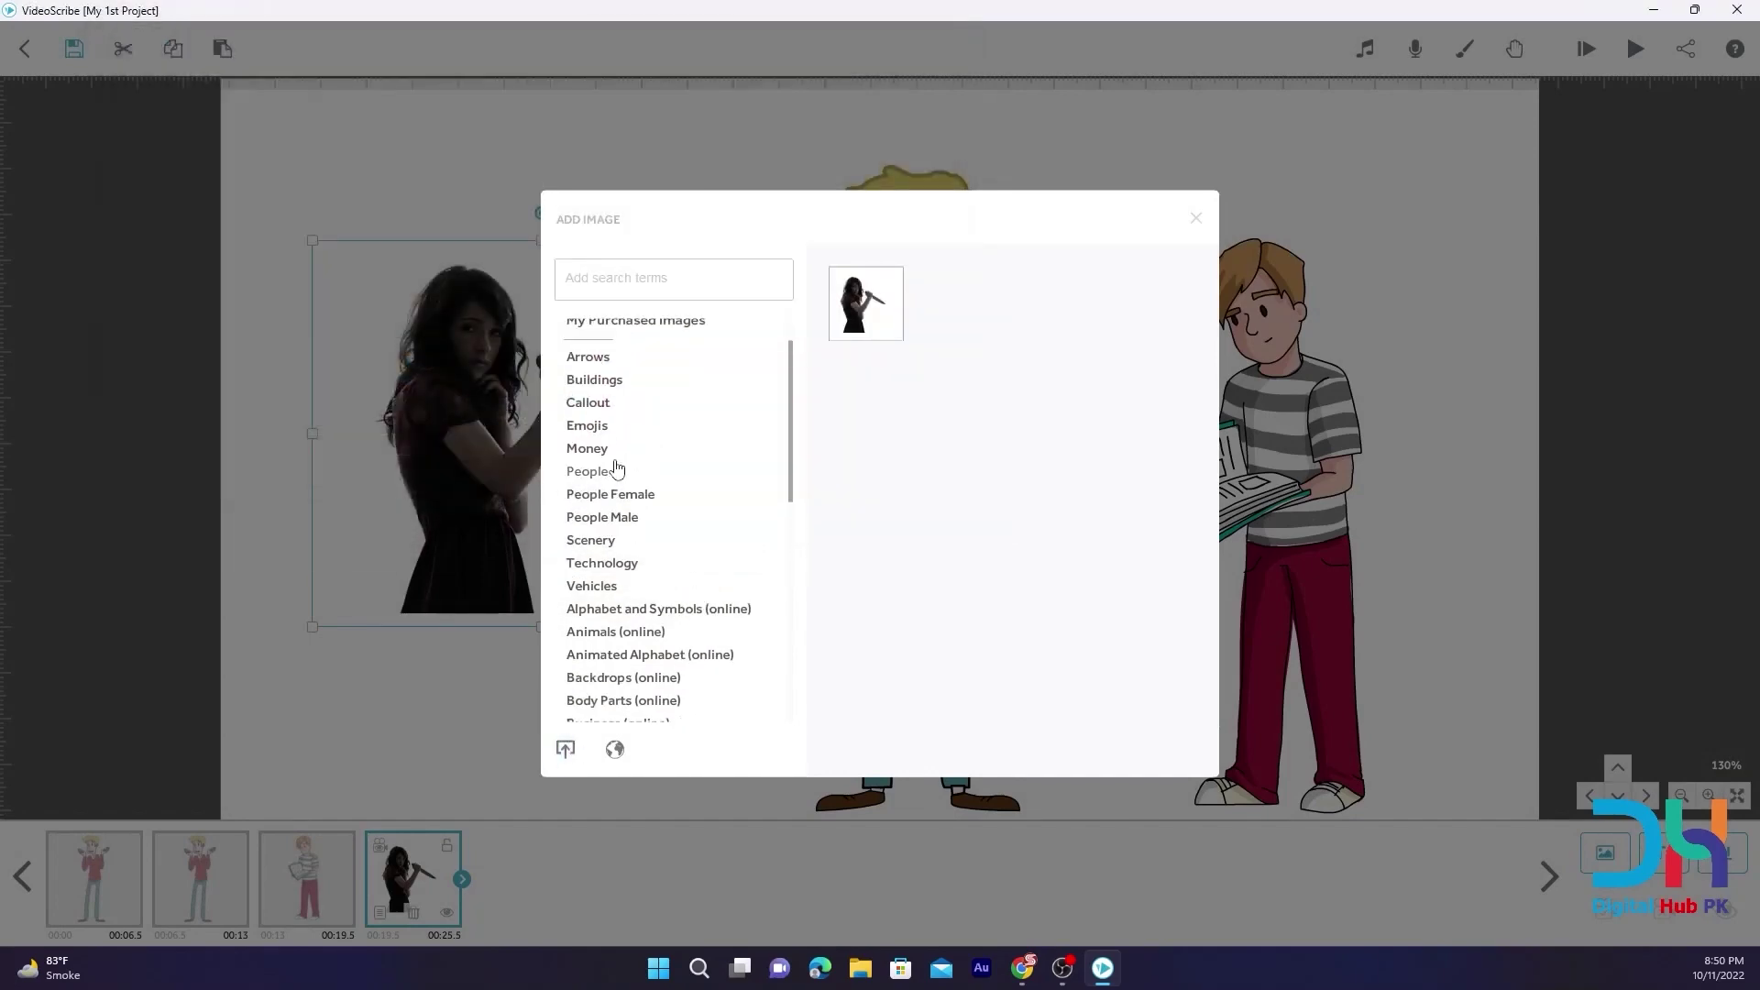
left_click(591, 412)
left_click(596, 435)
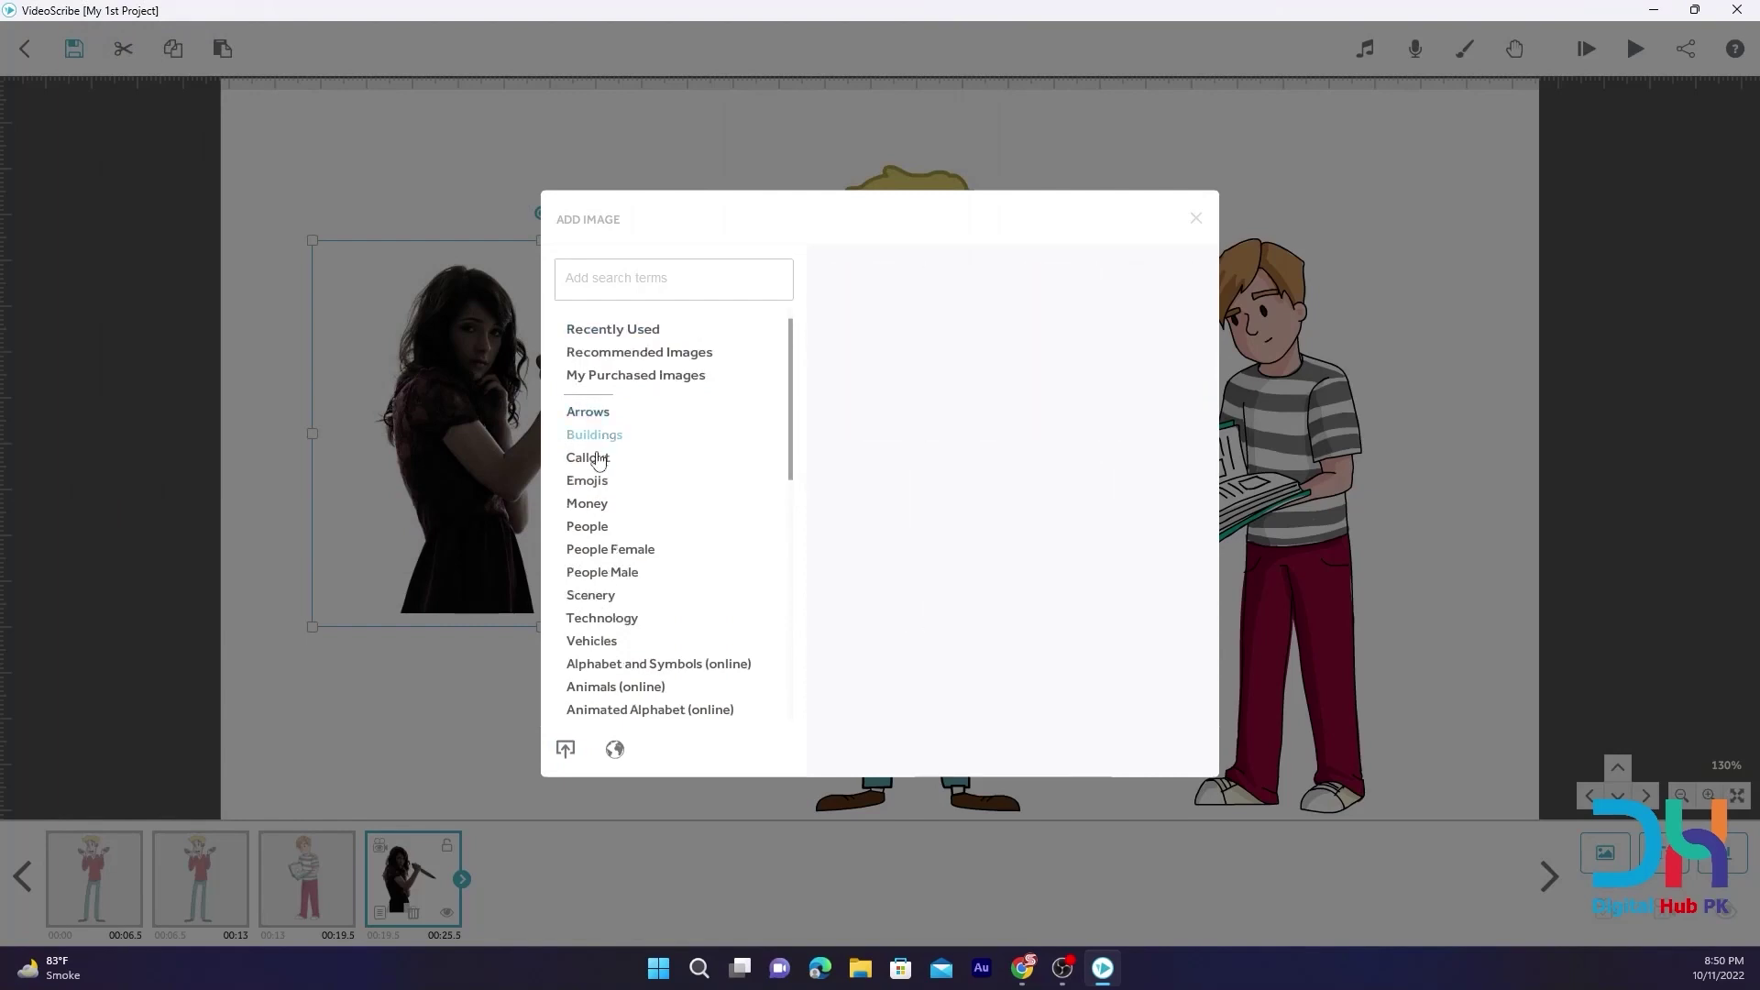
left_click(590, 458)
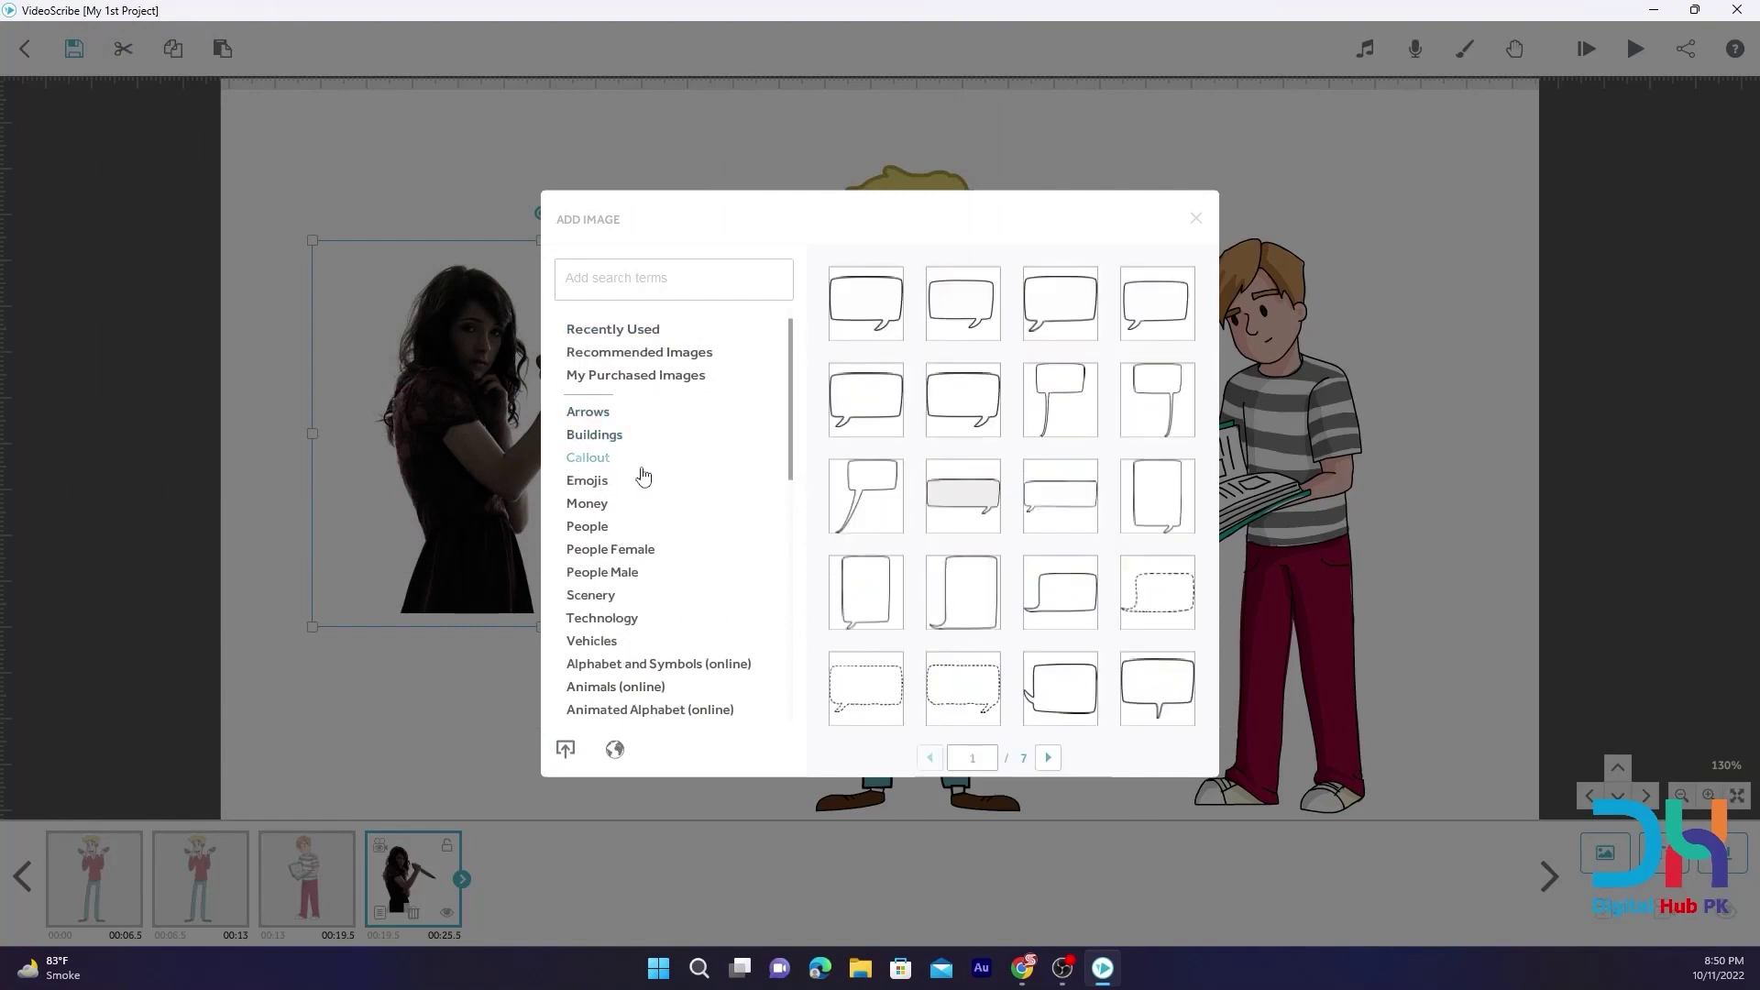
left_click(1197, 221)
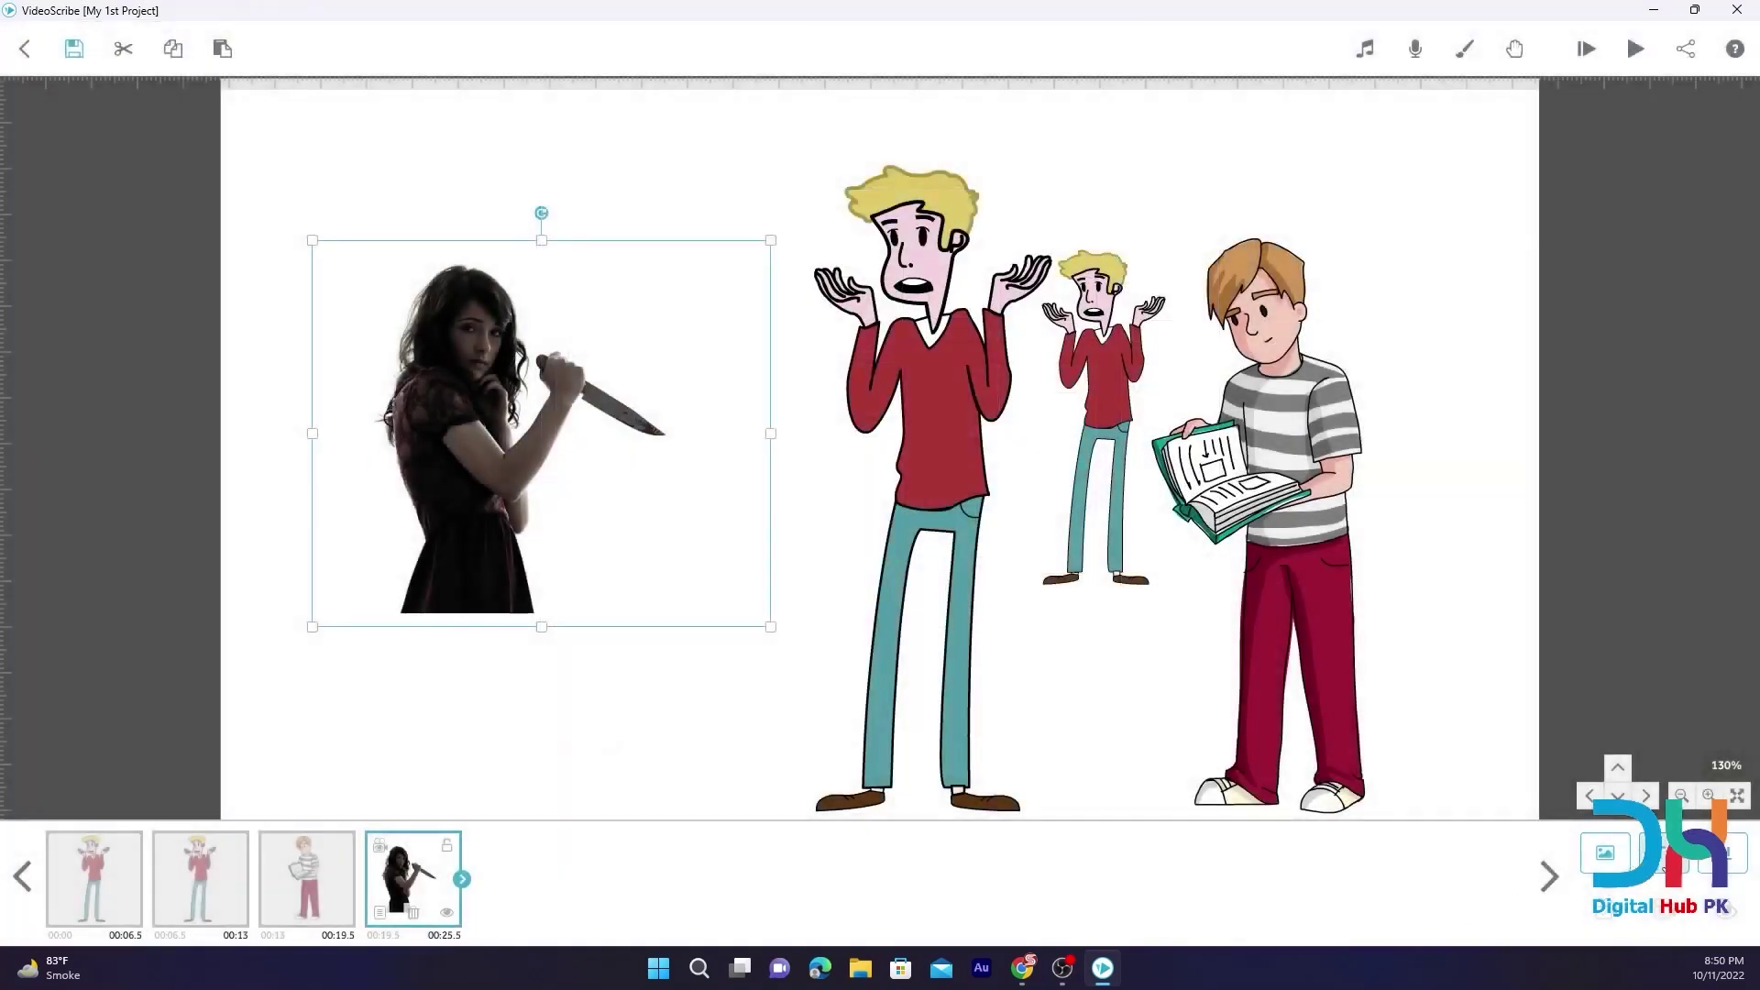
Add a text element containing a person's first name in the BASIC font
left_click(1663, 862)
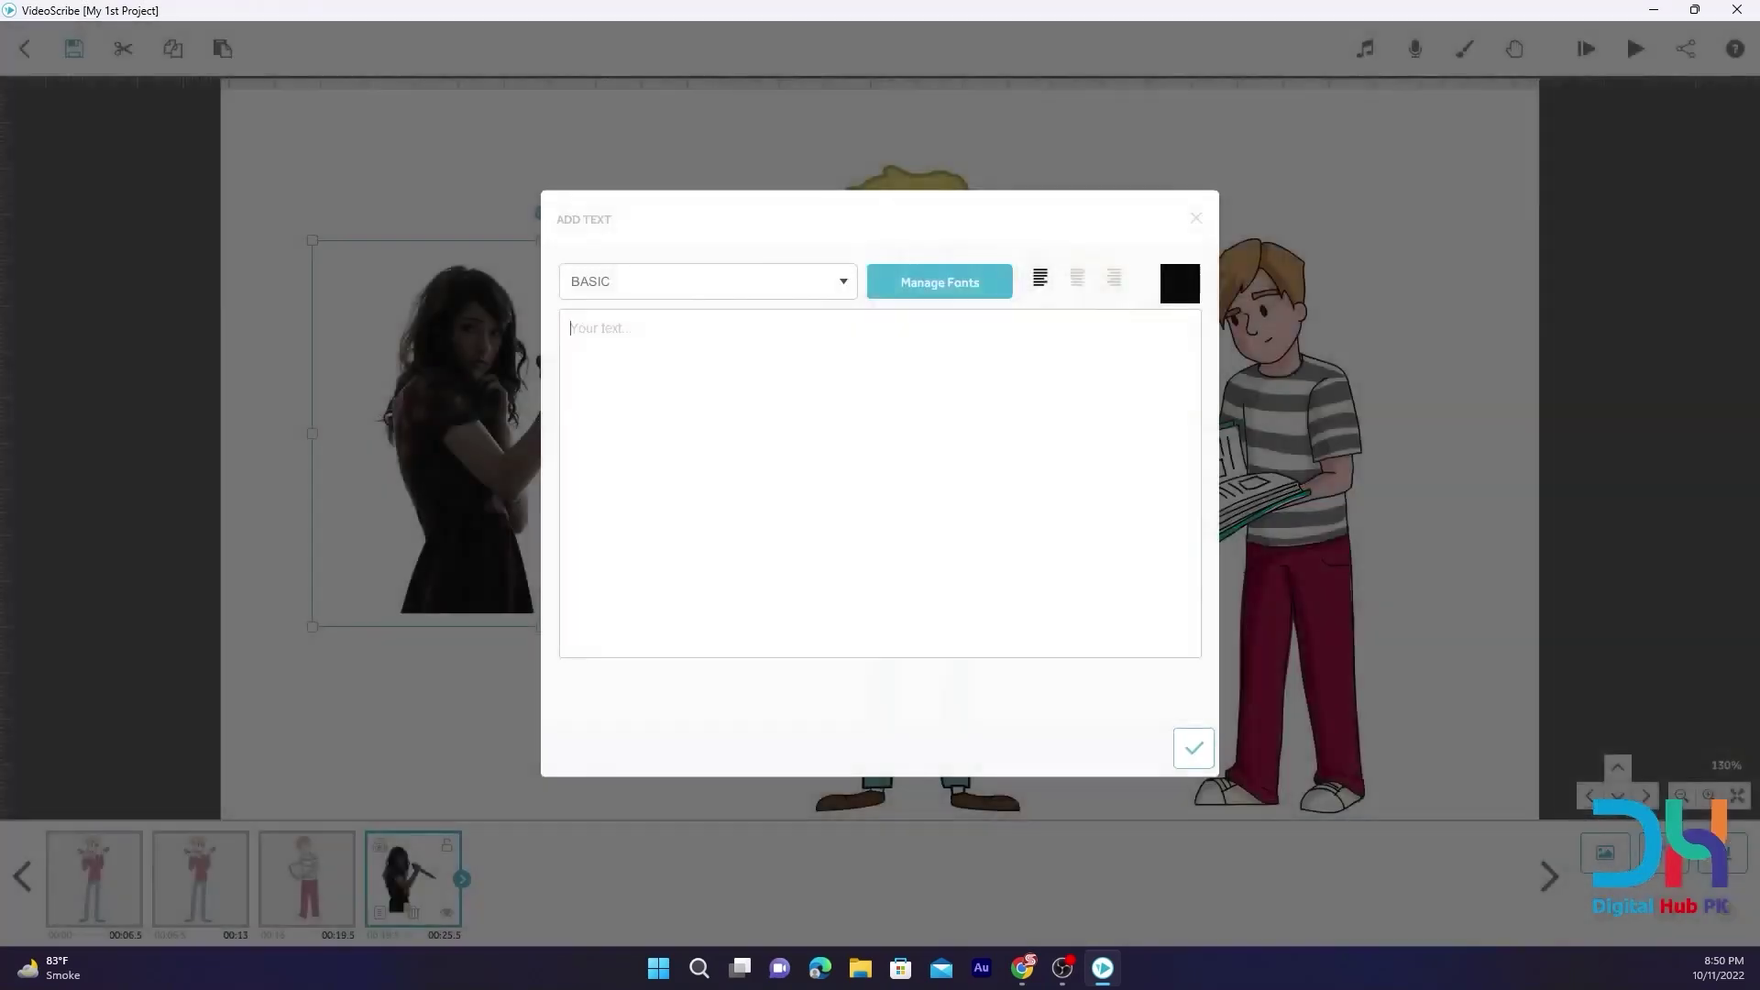
left_click(823, 292)
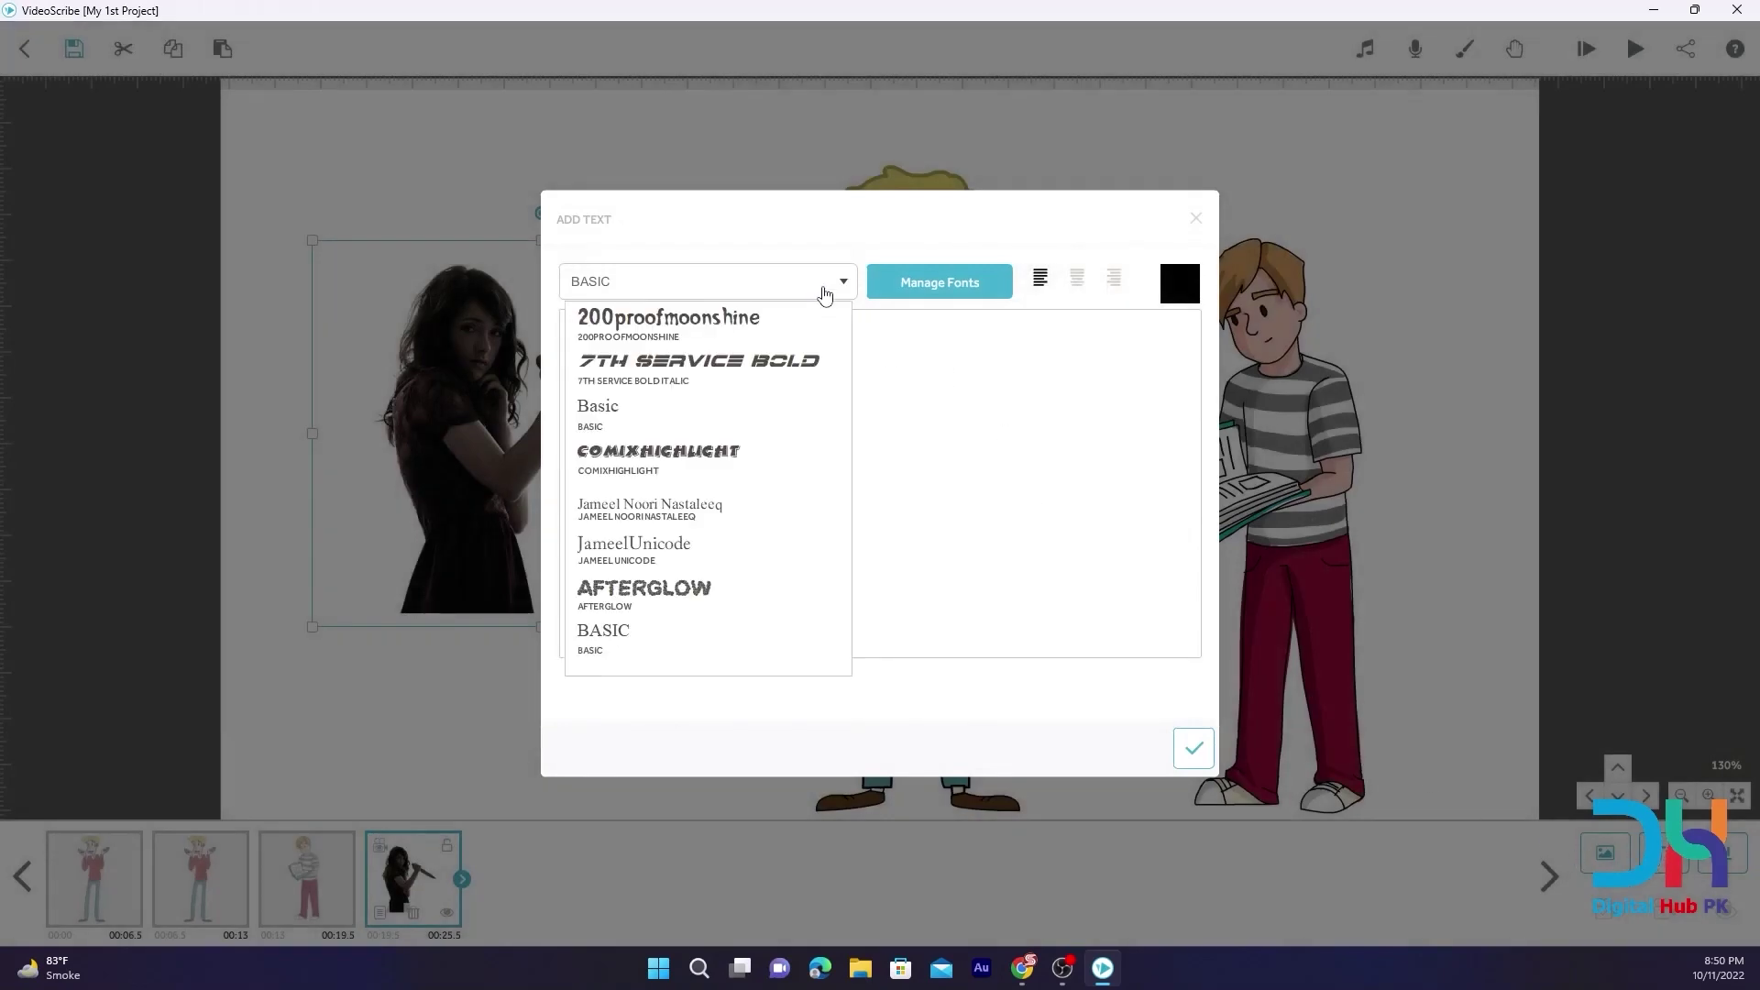
left_click(696, 286)
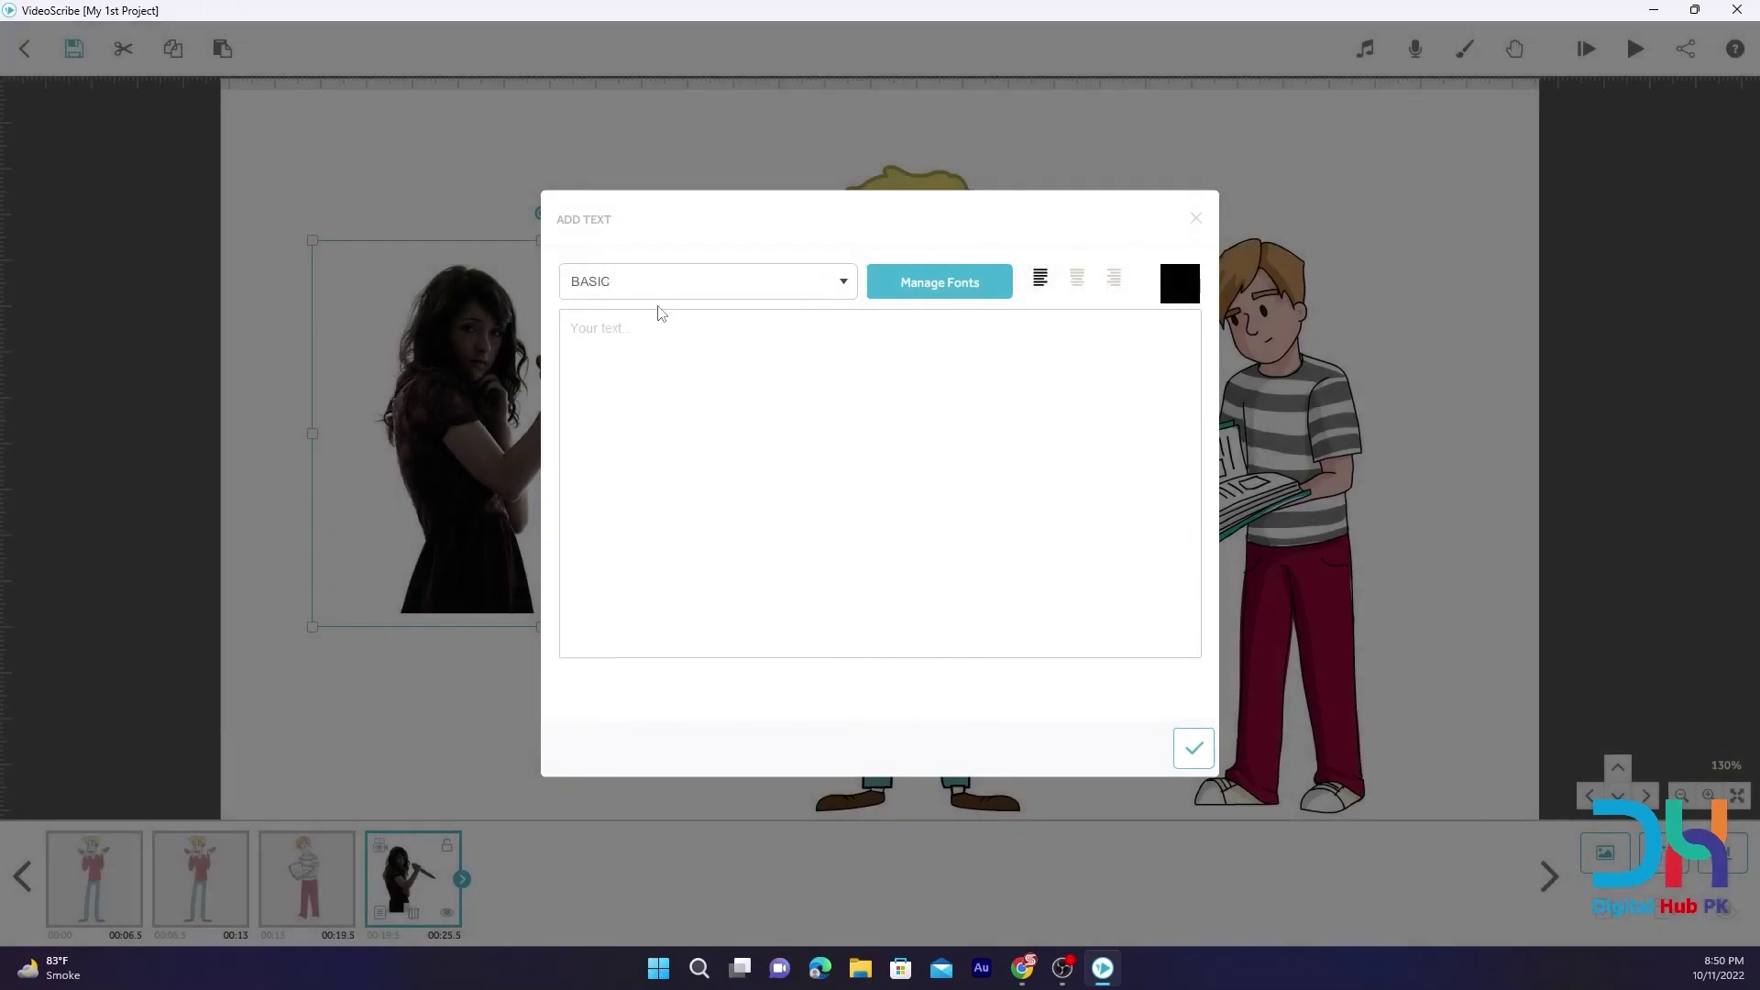
type("Salman")
left_click(1194, 749)
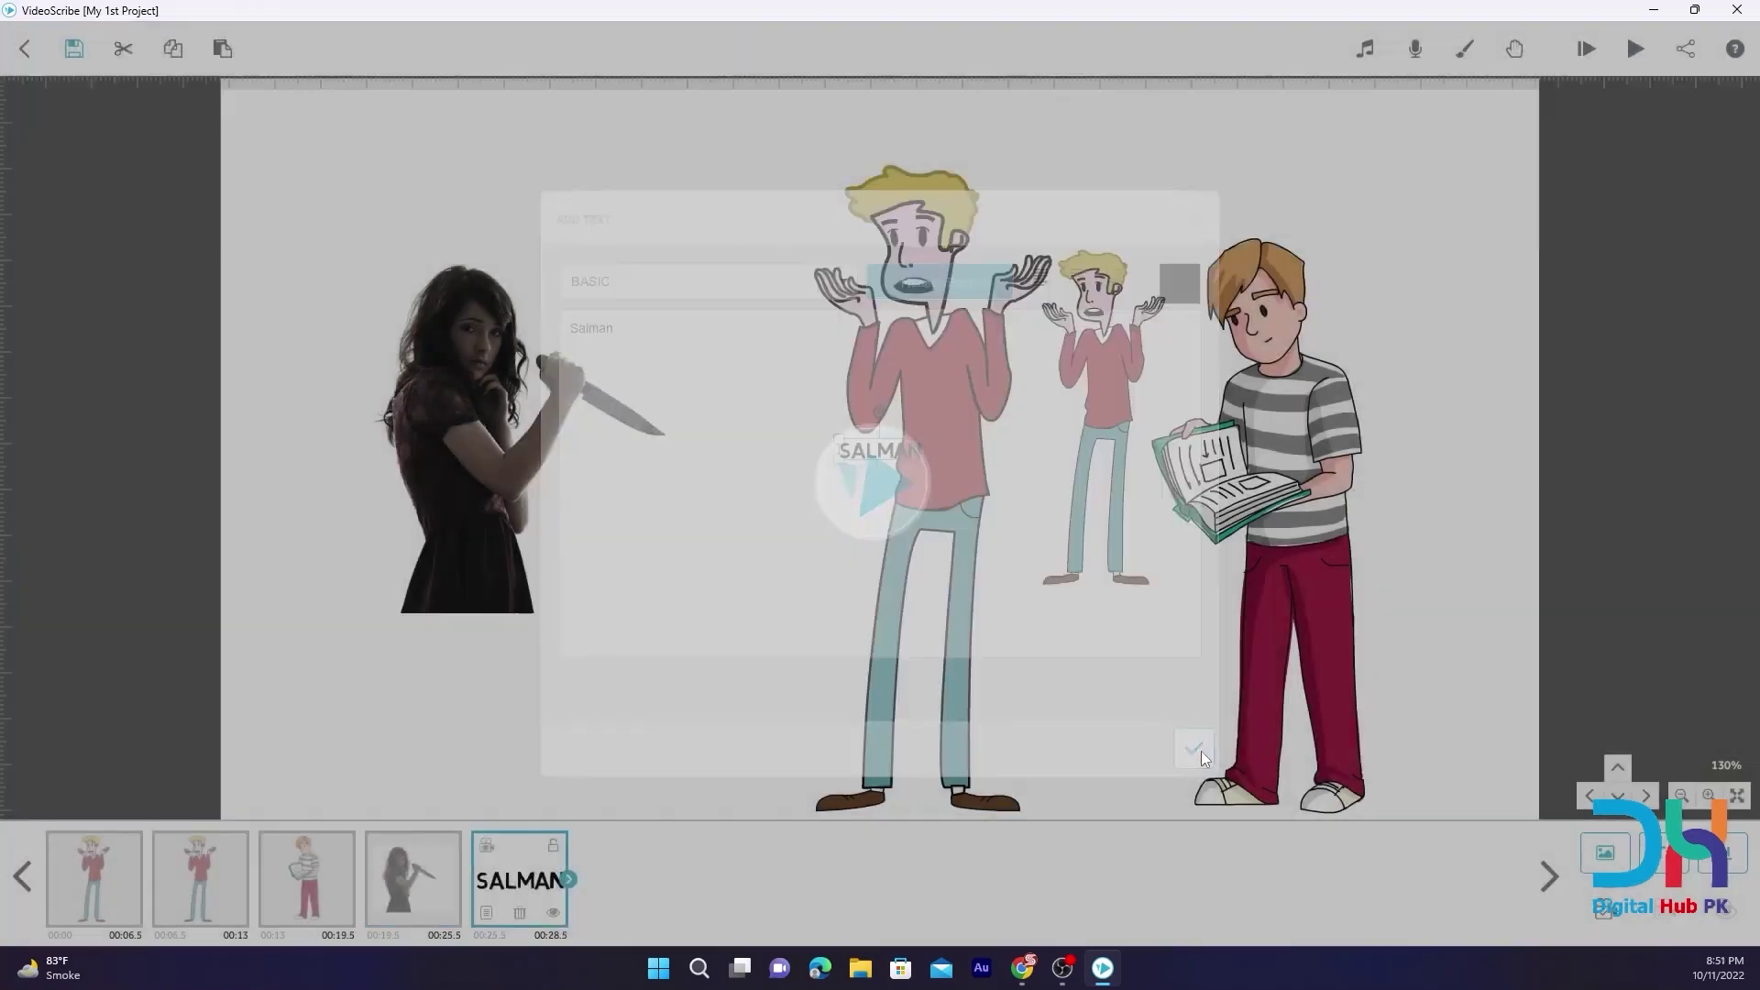
Shrink the woman's photo and move it toward the canvas's lower left, and enlarge the name text in the space above it
left_click_drag(783, 357, 664, 438)
left_click_drag(496, 492, 487, 585)
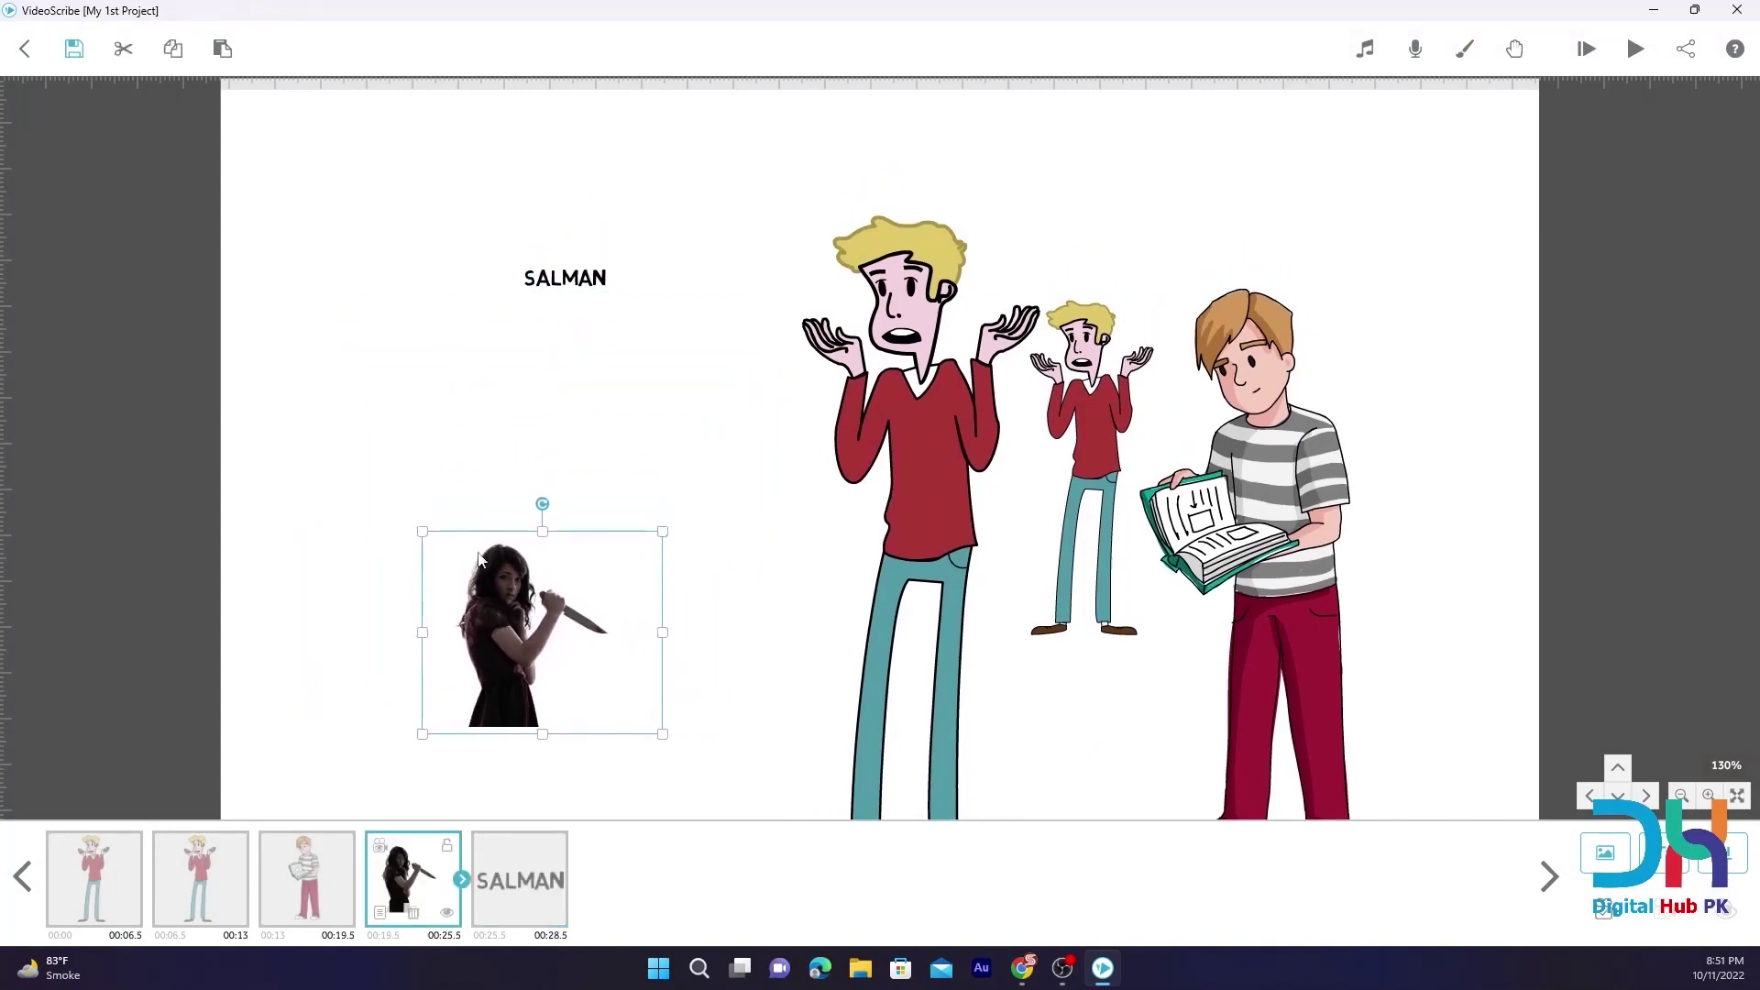
left_click(578, 295)
left_click(583, 283)
left_click_drag(621, 306, 637, 348)
left_click_drag(719, 273, 698, 260)
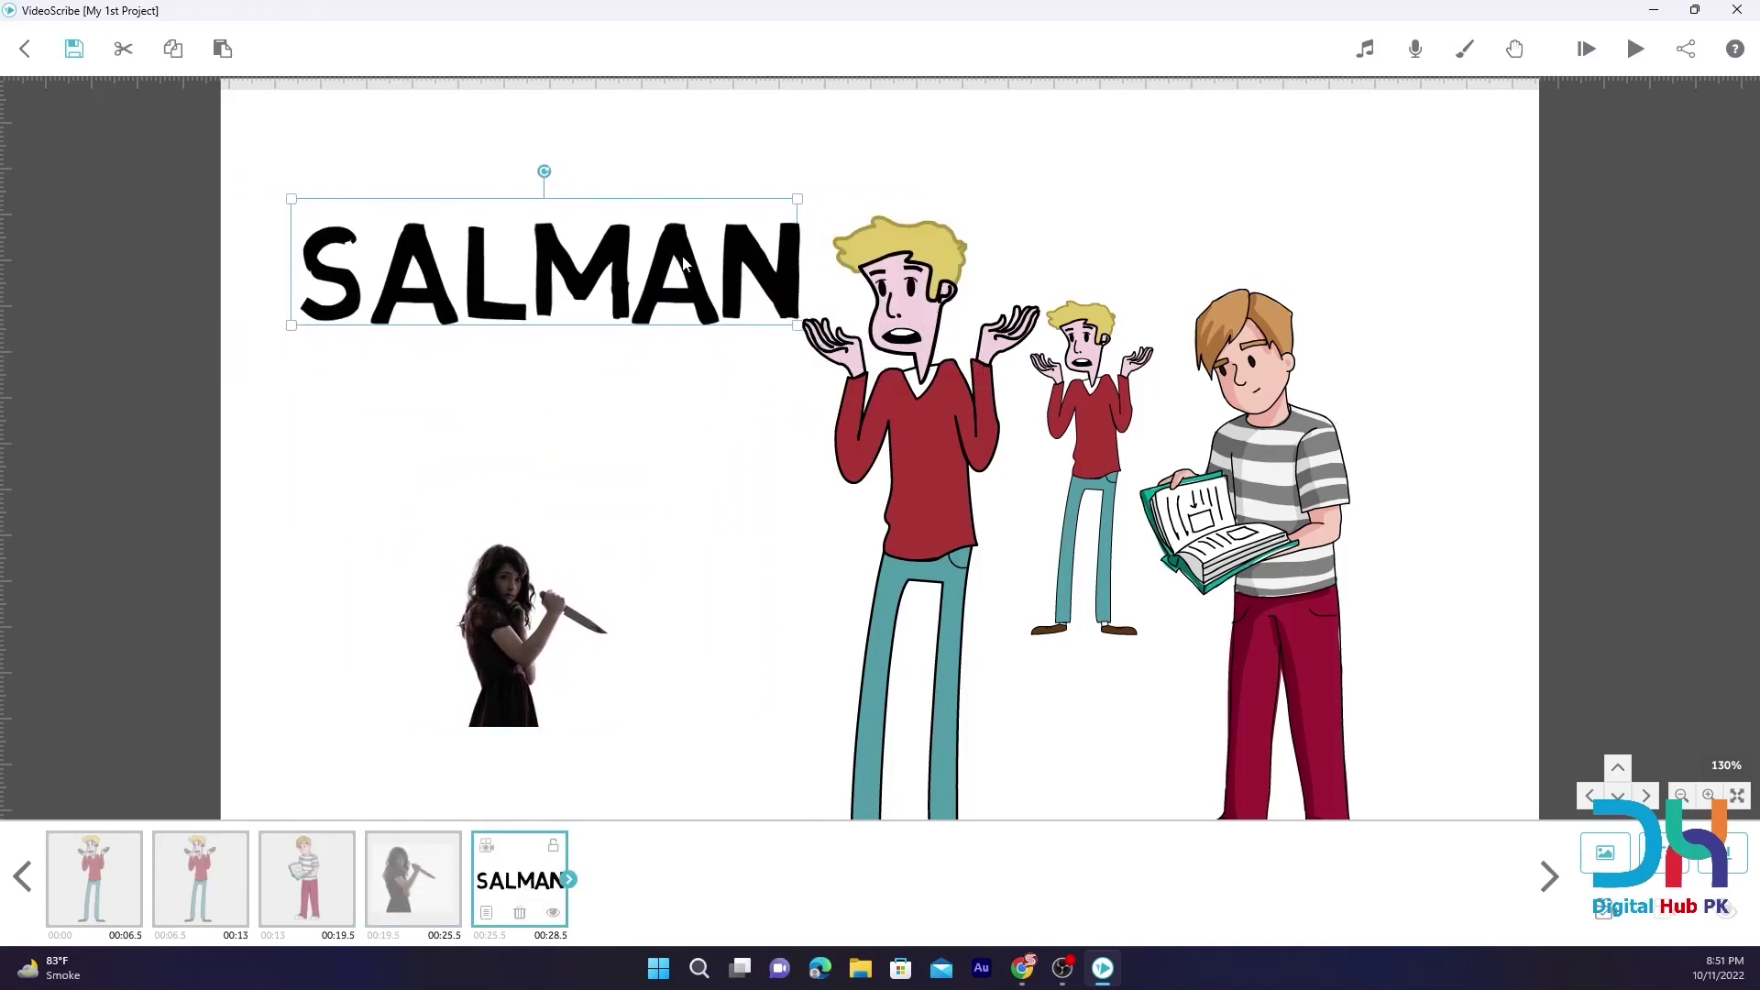
left_click_drag(683, 263, 676, 264)
Open a new text element and review the list of fonts currently available for it
double_click(677, 263)
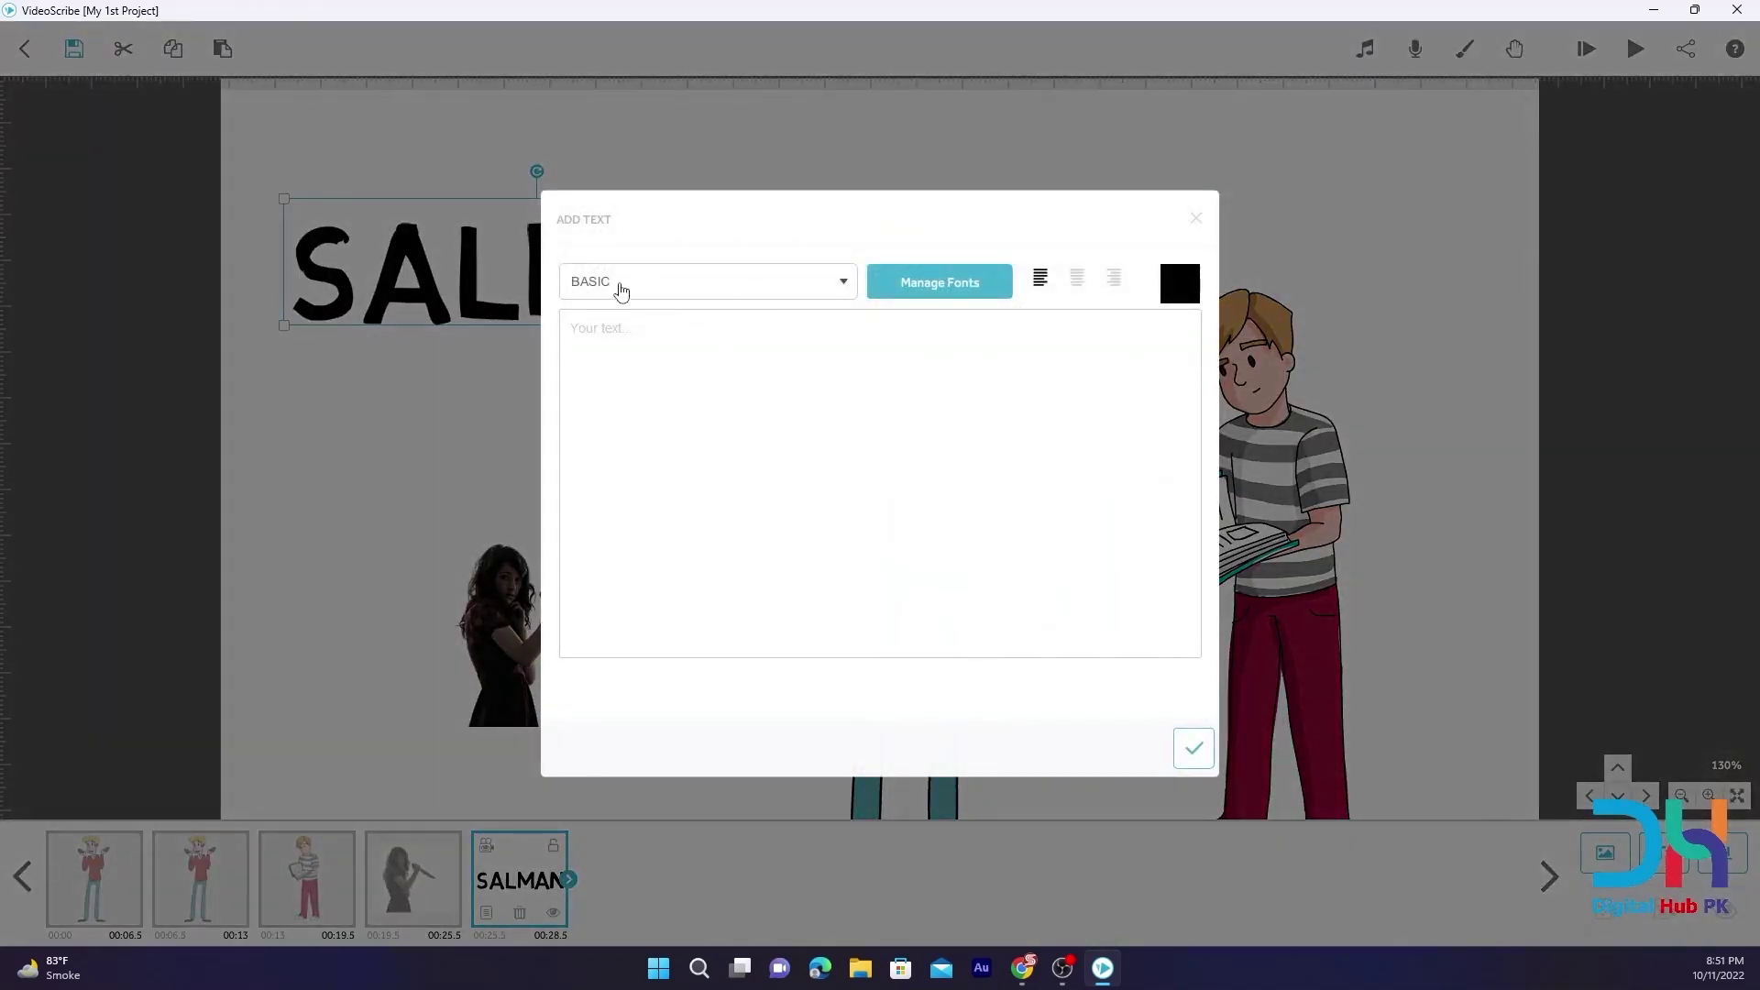
left_click(621, 291)
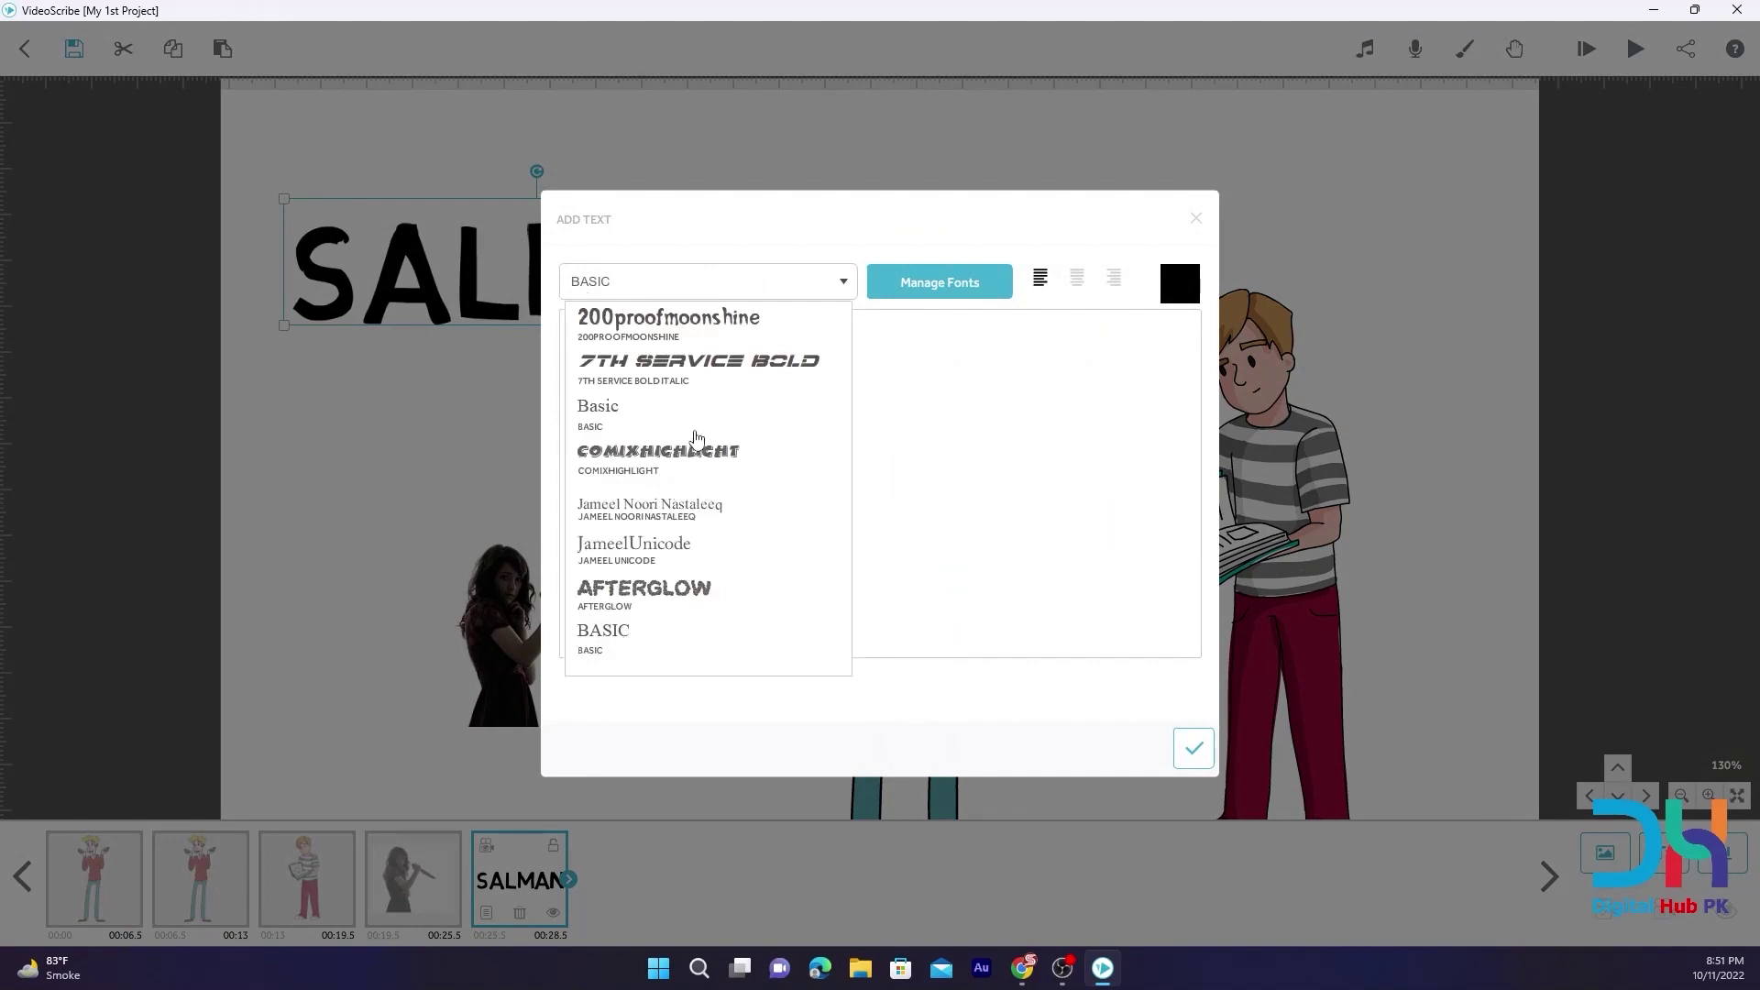
left_click(713, 291)
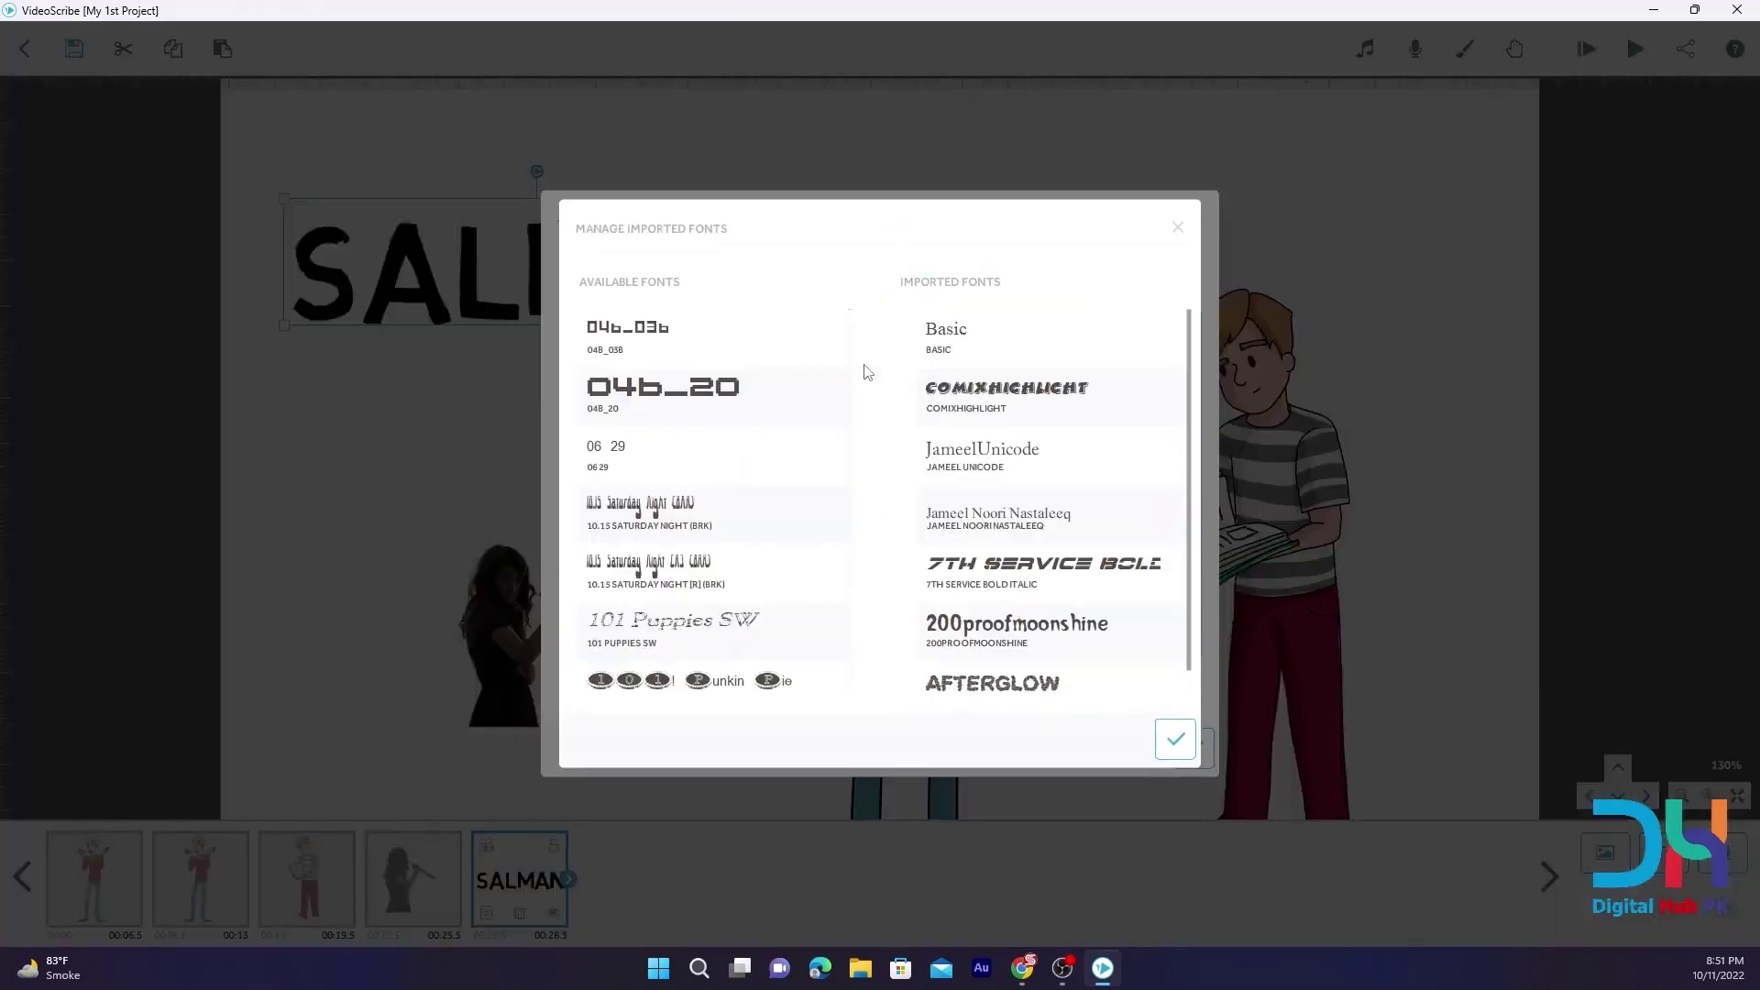
Find the Aller Display font among the available fonts and import it with only the basic characters
scroll(730, 584, "down", 3)
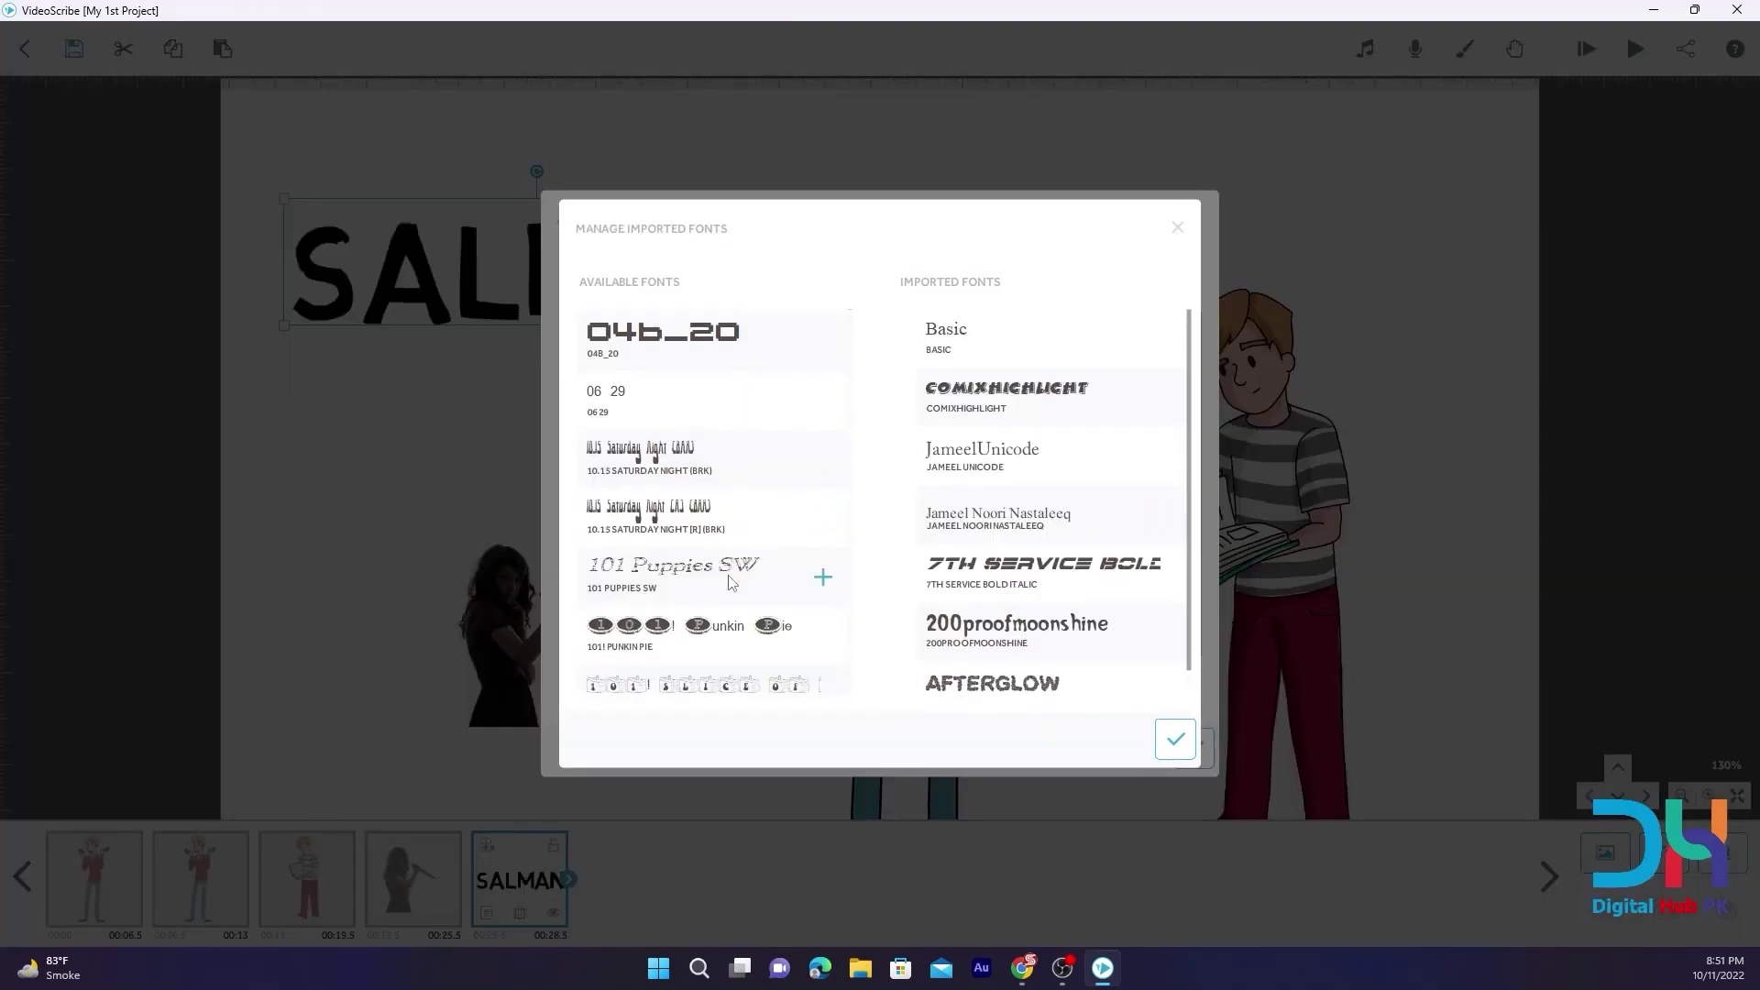
scroll(731, 584, "down", 10)
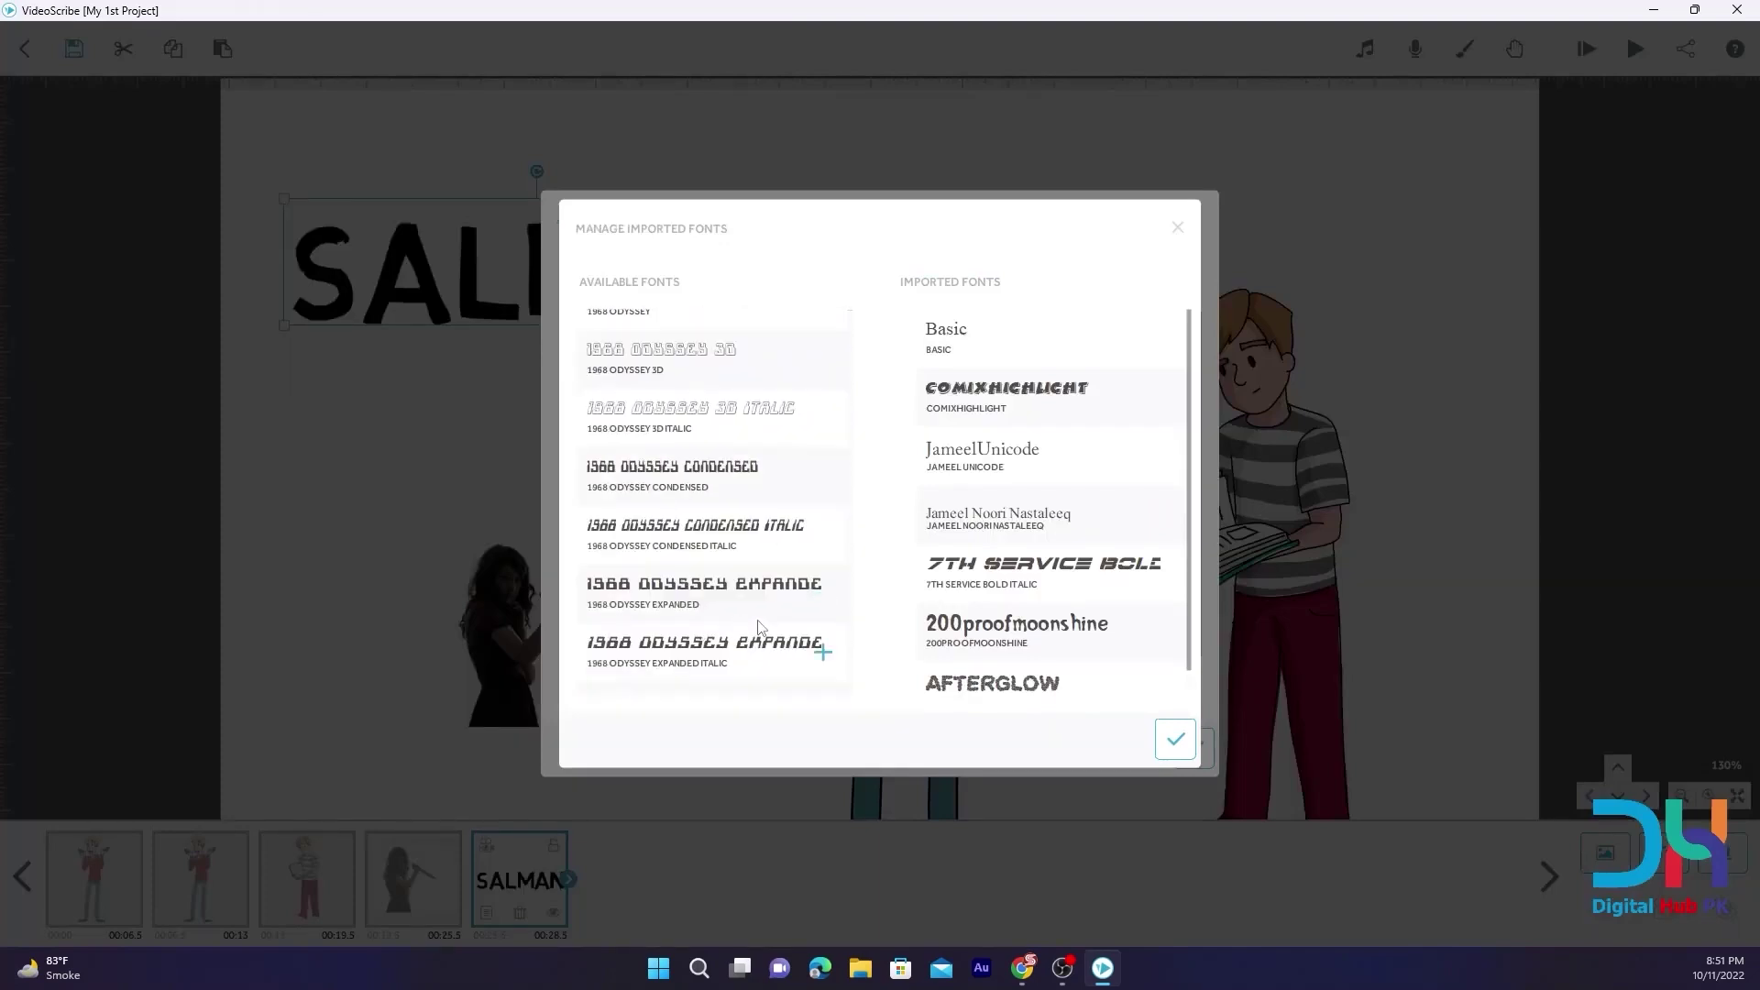
scroll(817, 582, "down", 5)
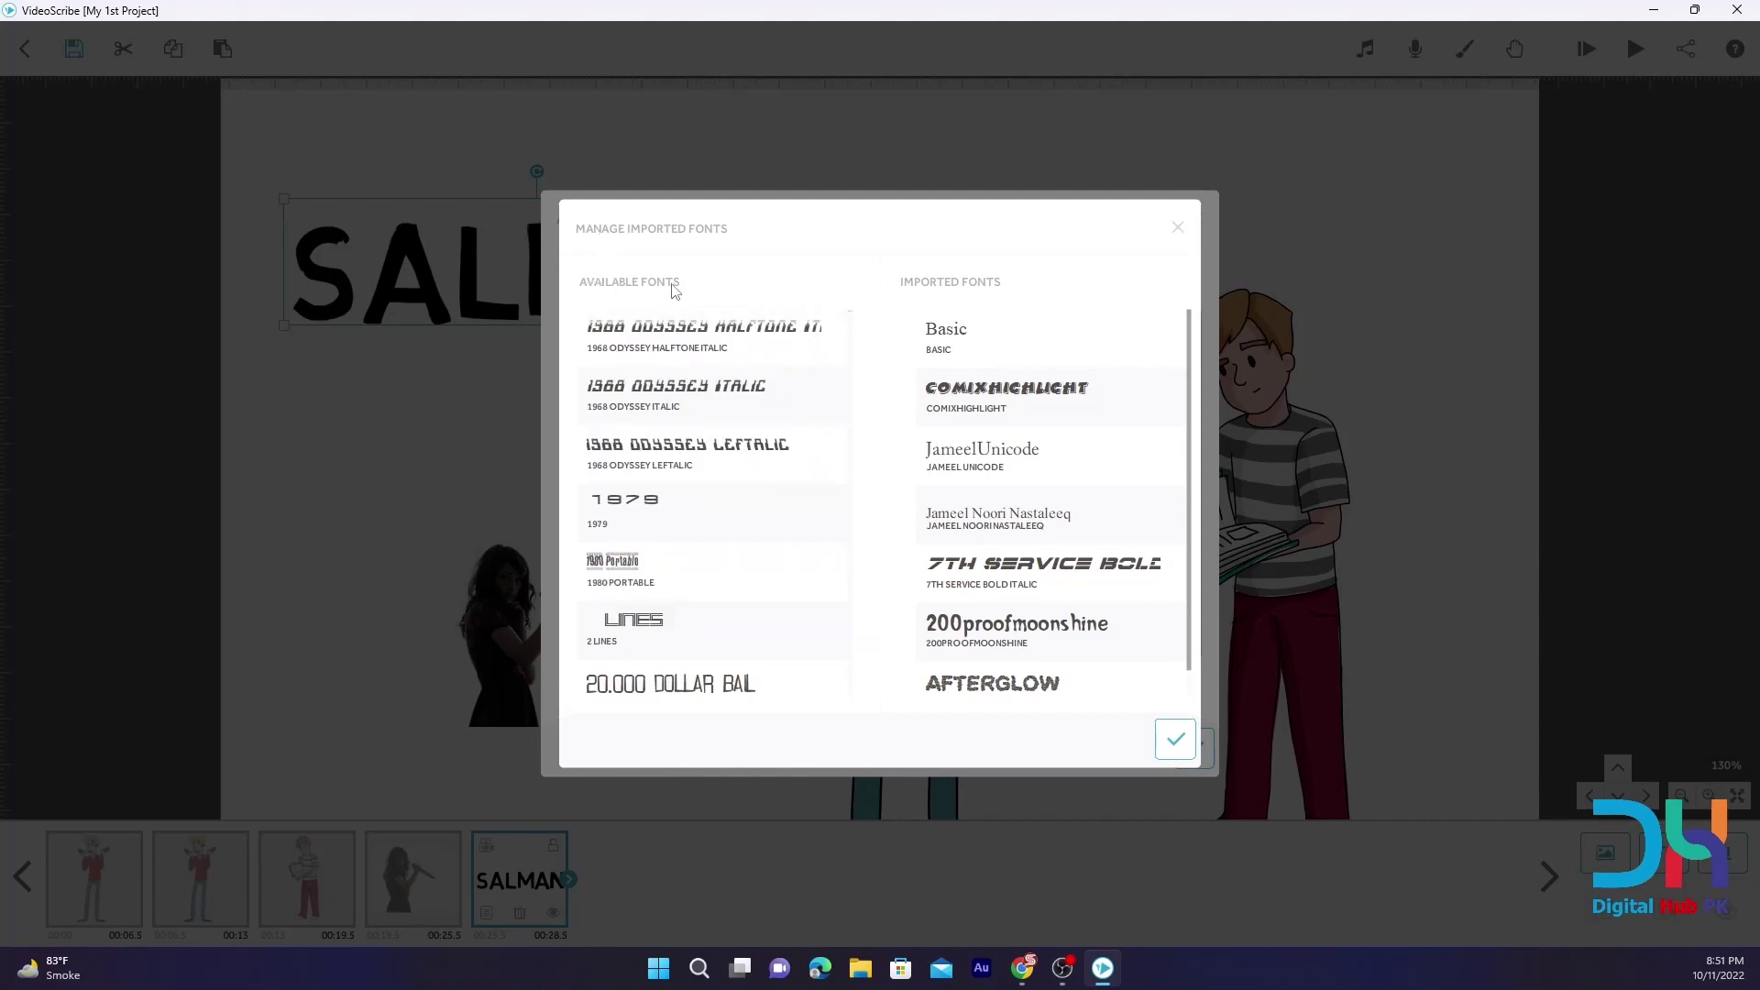
scroll(689, 378, "down", 15)
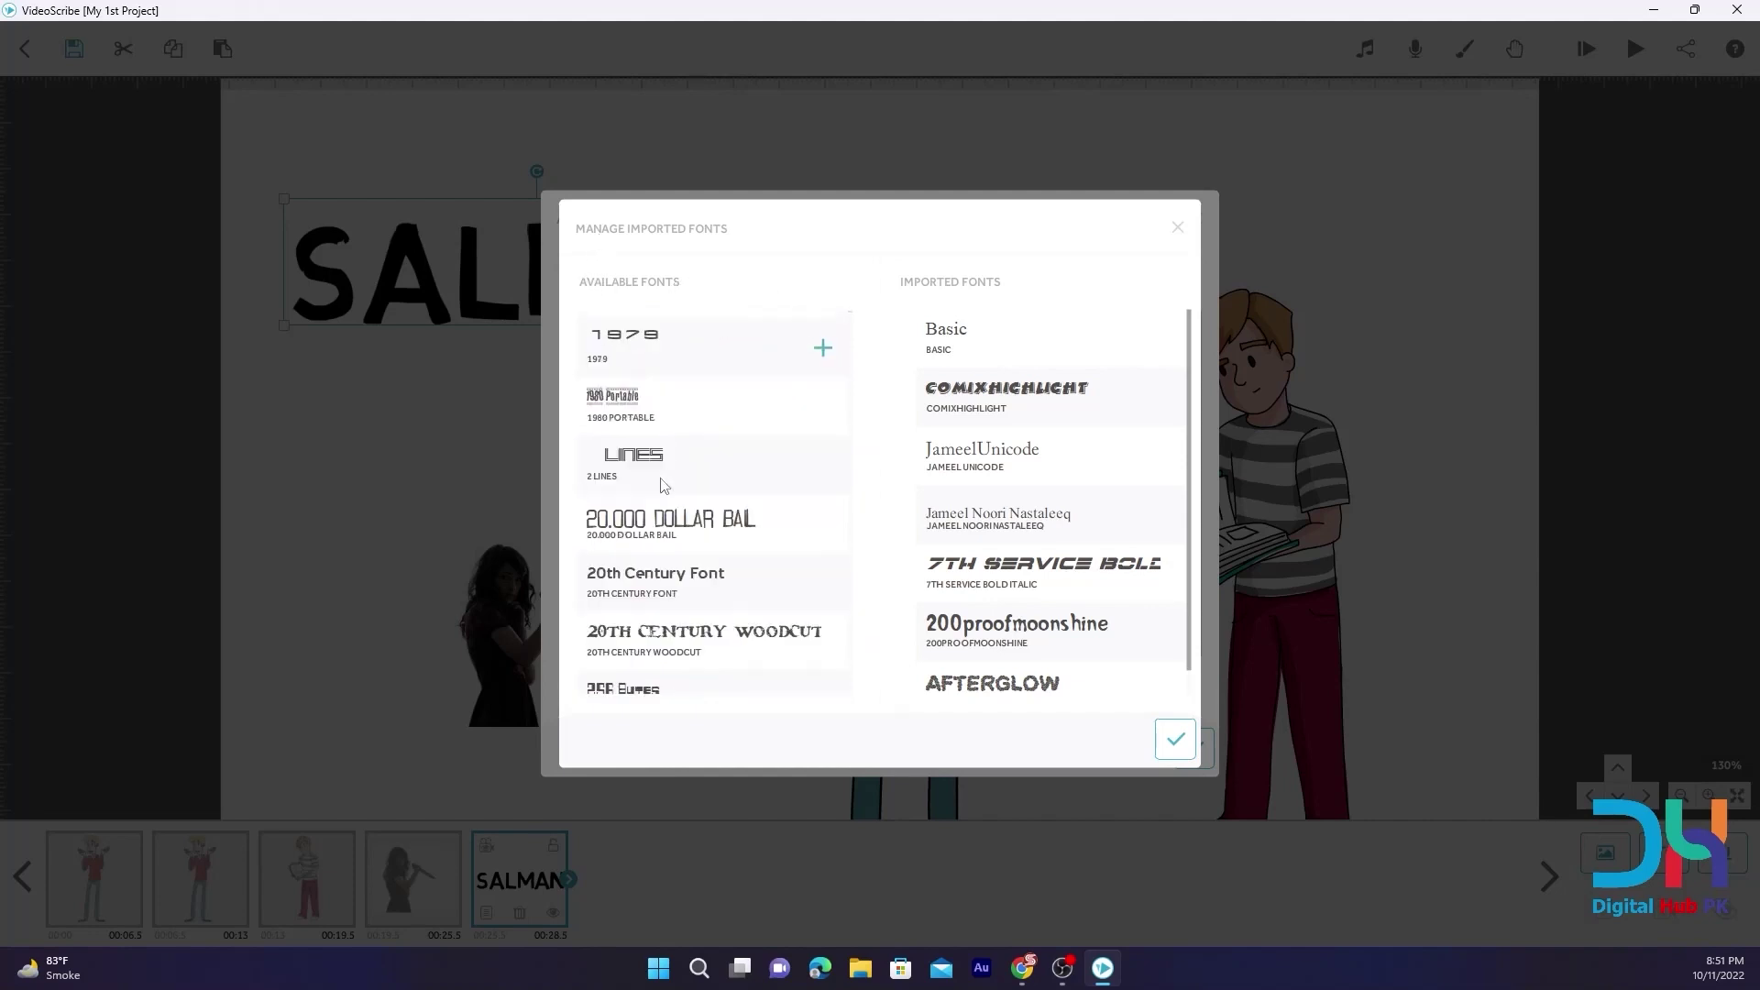
scroll(683, 621, "down", 15)
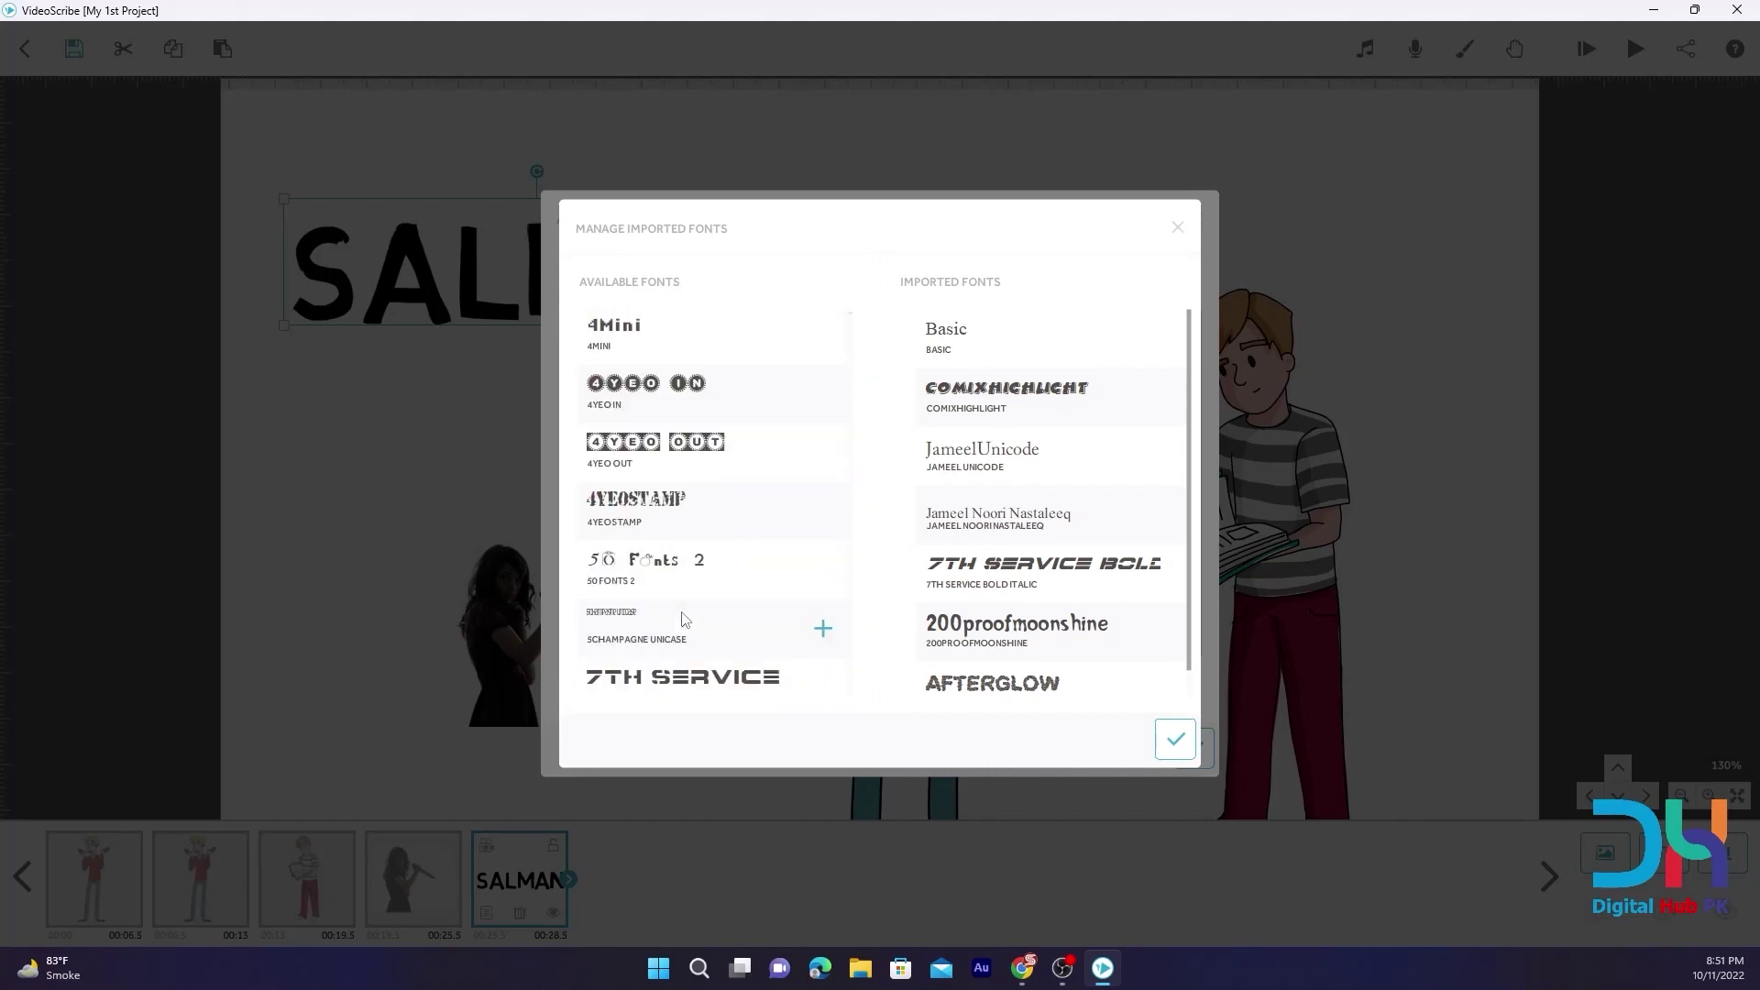
scroll(713, 620, "down", 10)
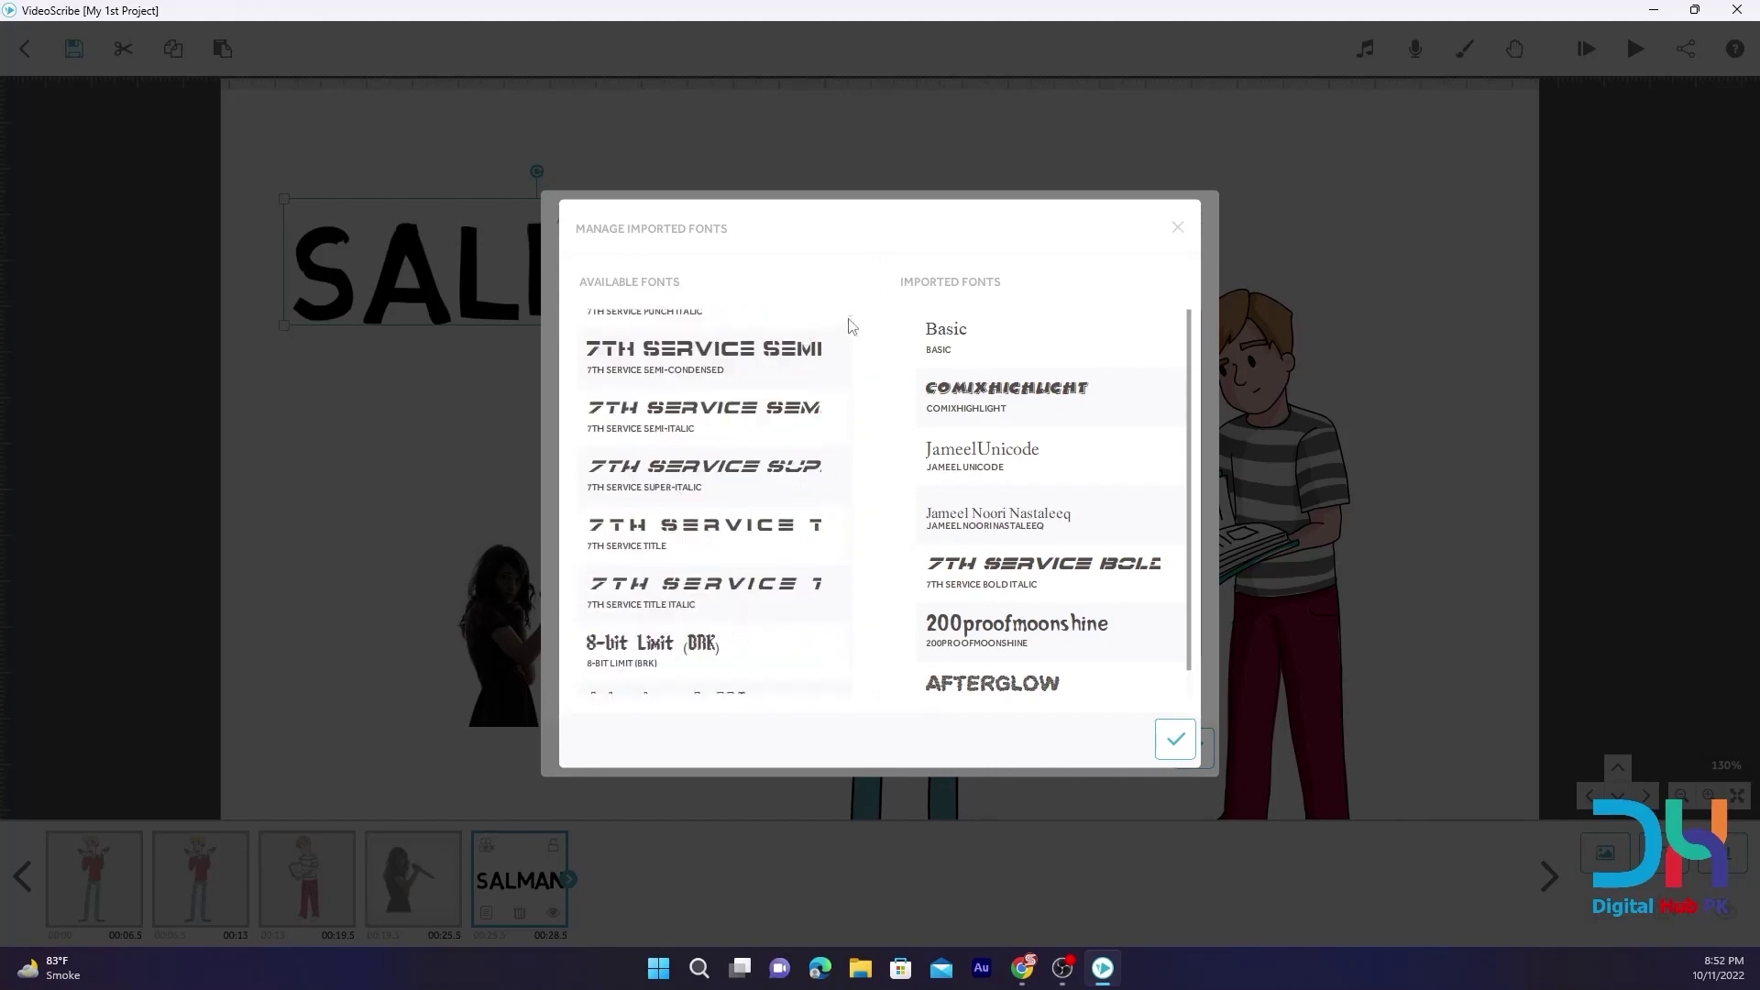
scroll(852, 331, "down", 12)
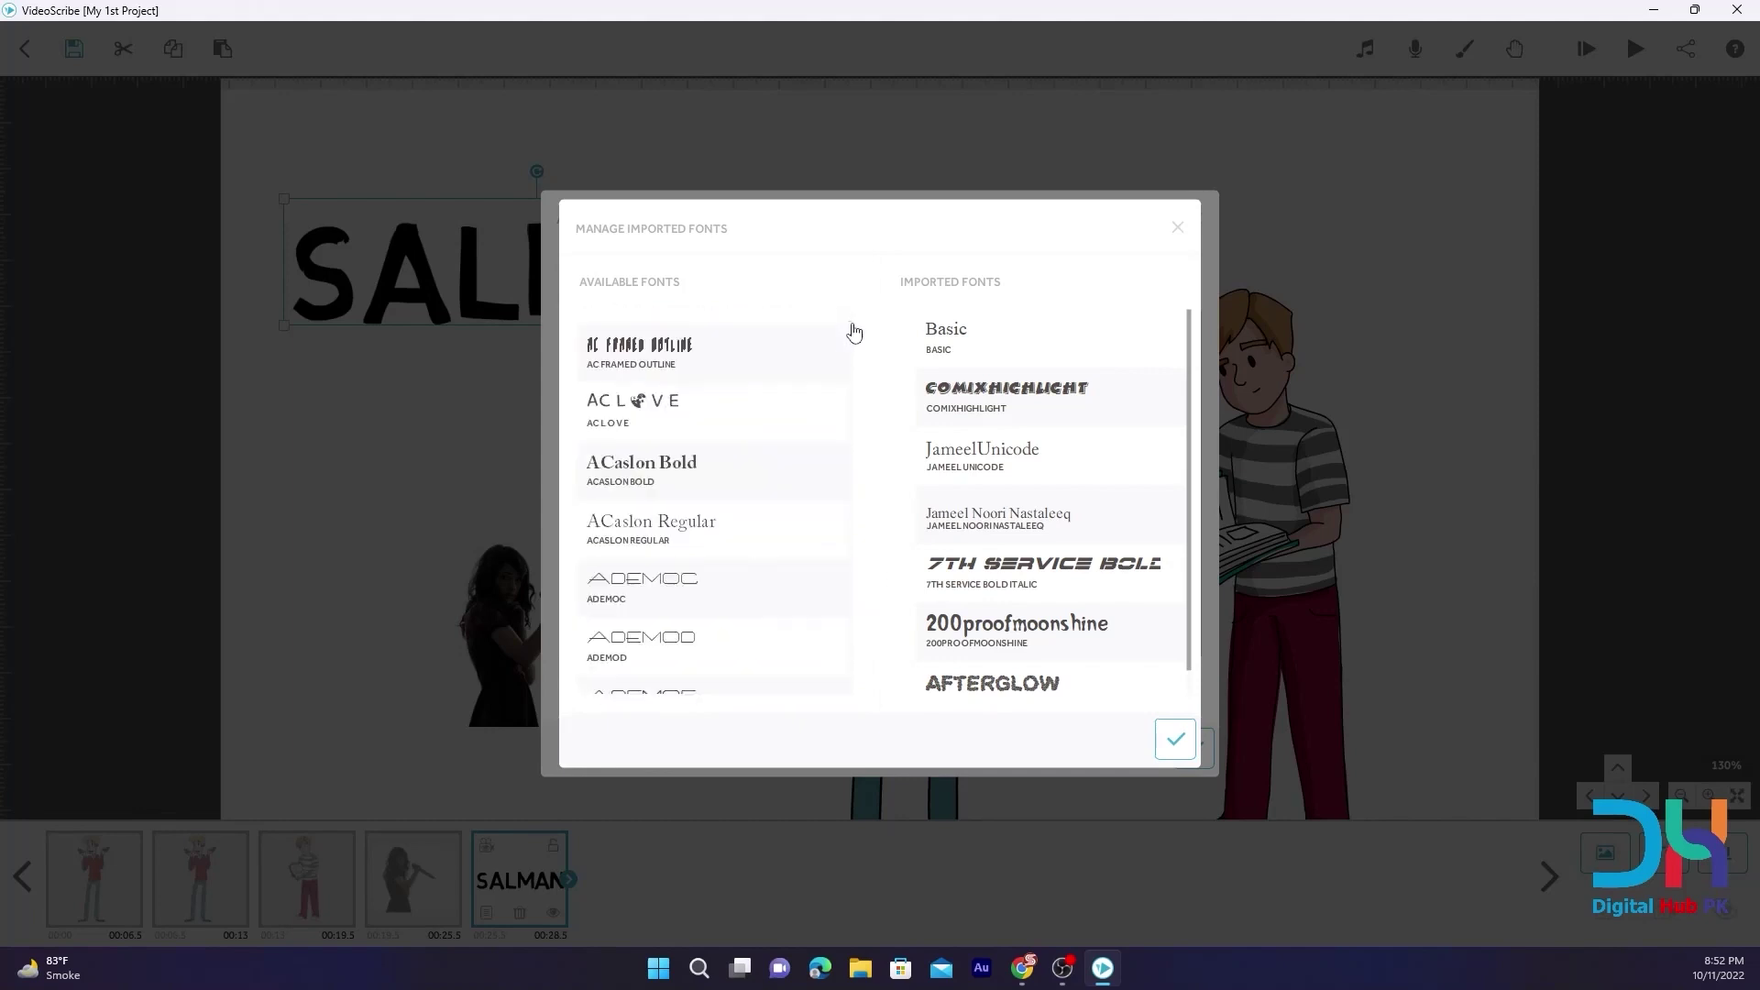
scroll(854, 374, "down", 5)
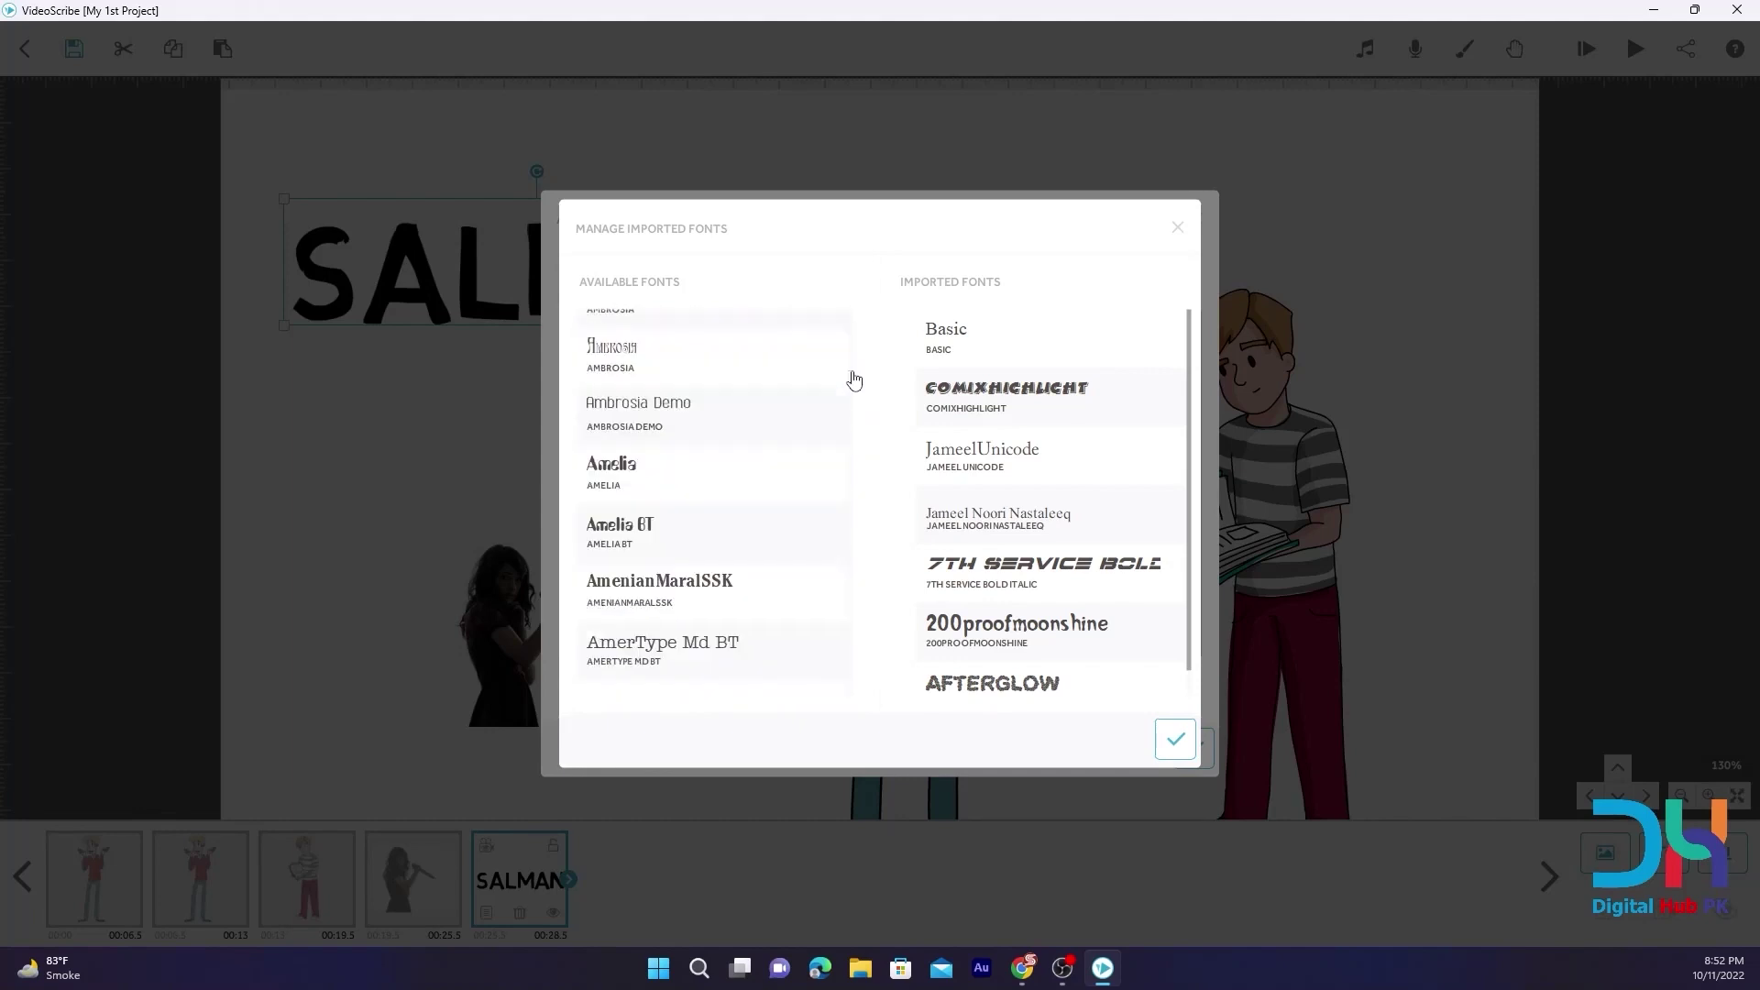
scroll(854, 377, "up", 3)
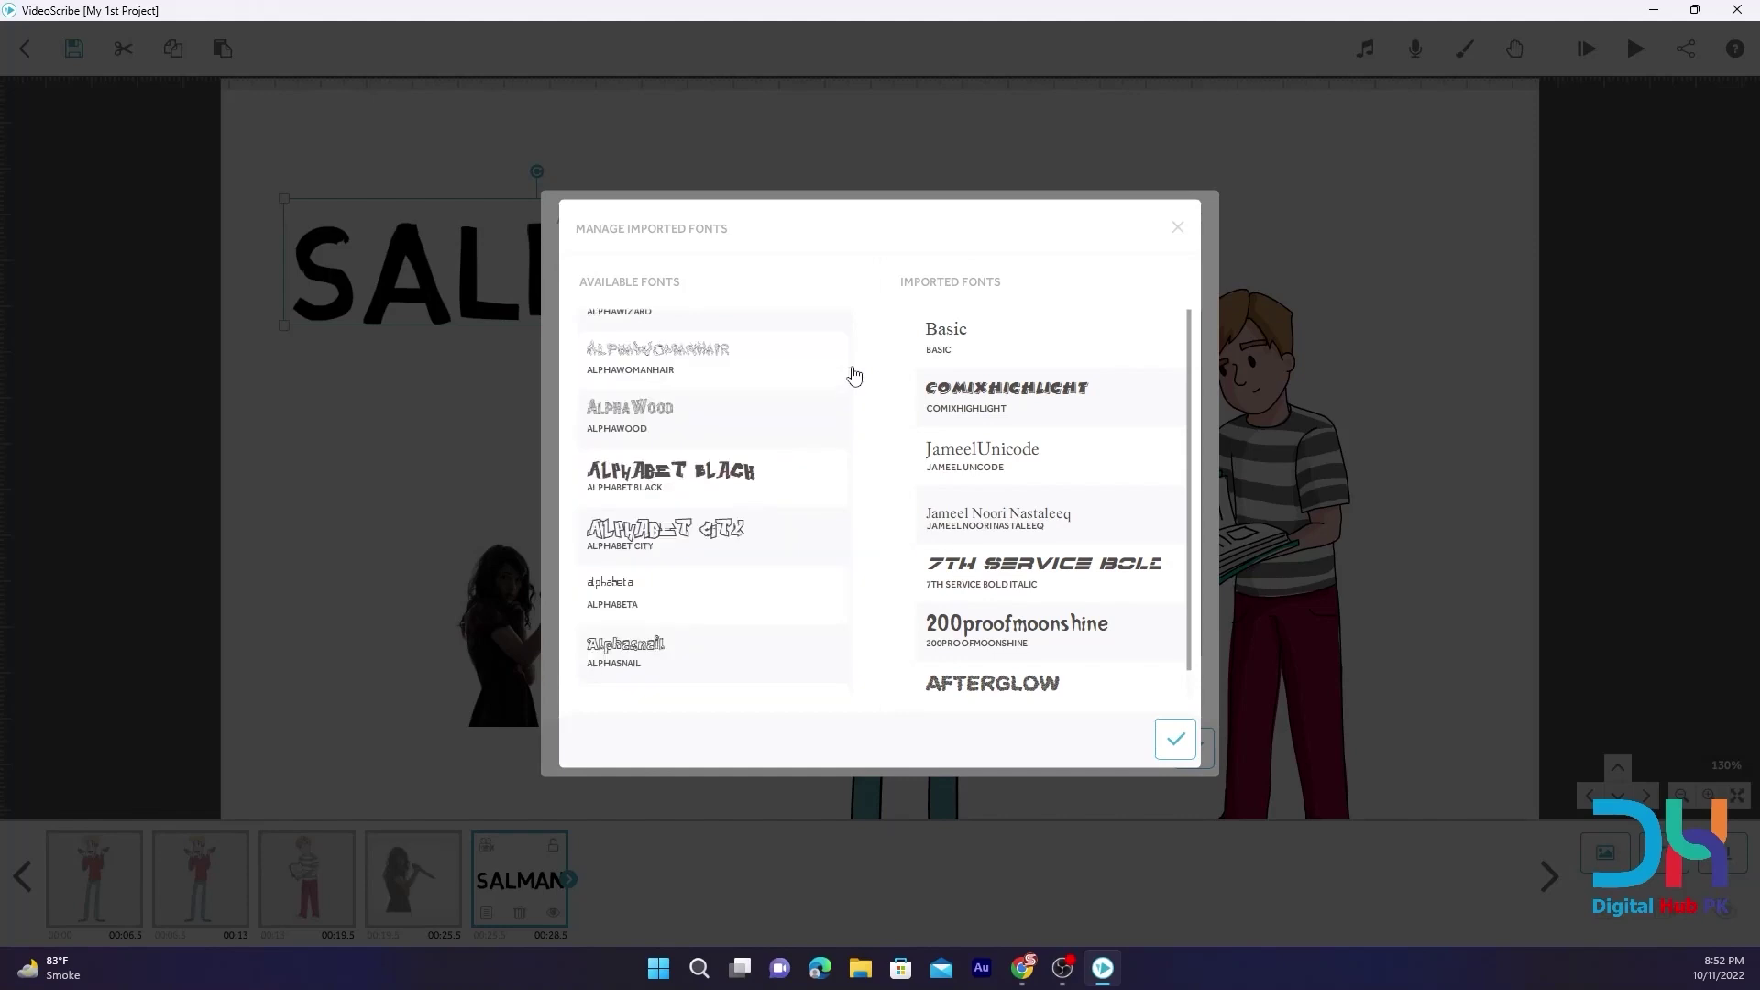
scroll(825, 385, "up", 2)
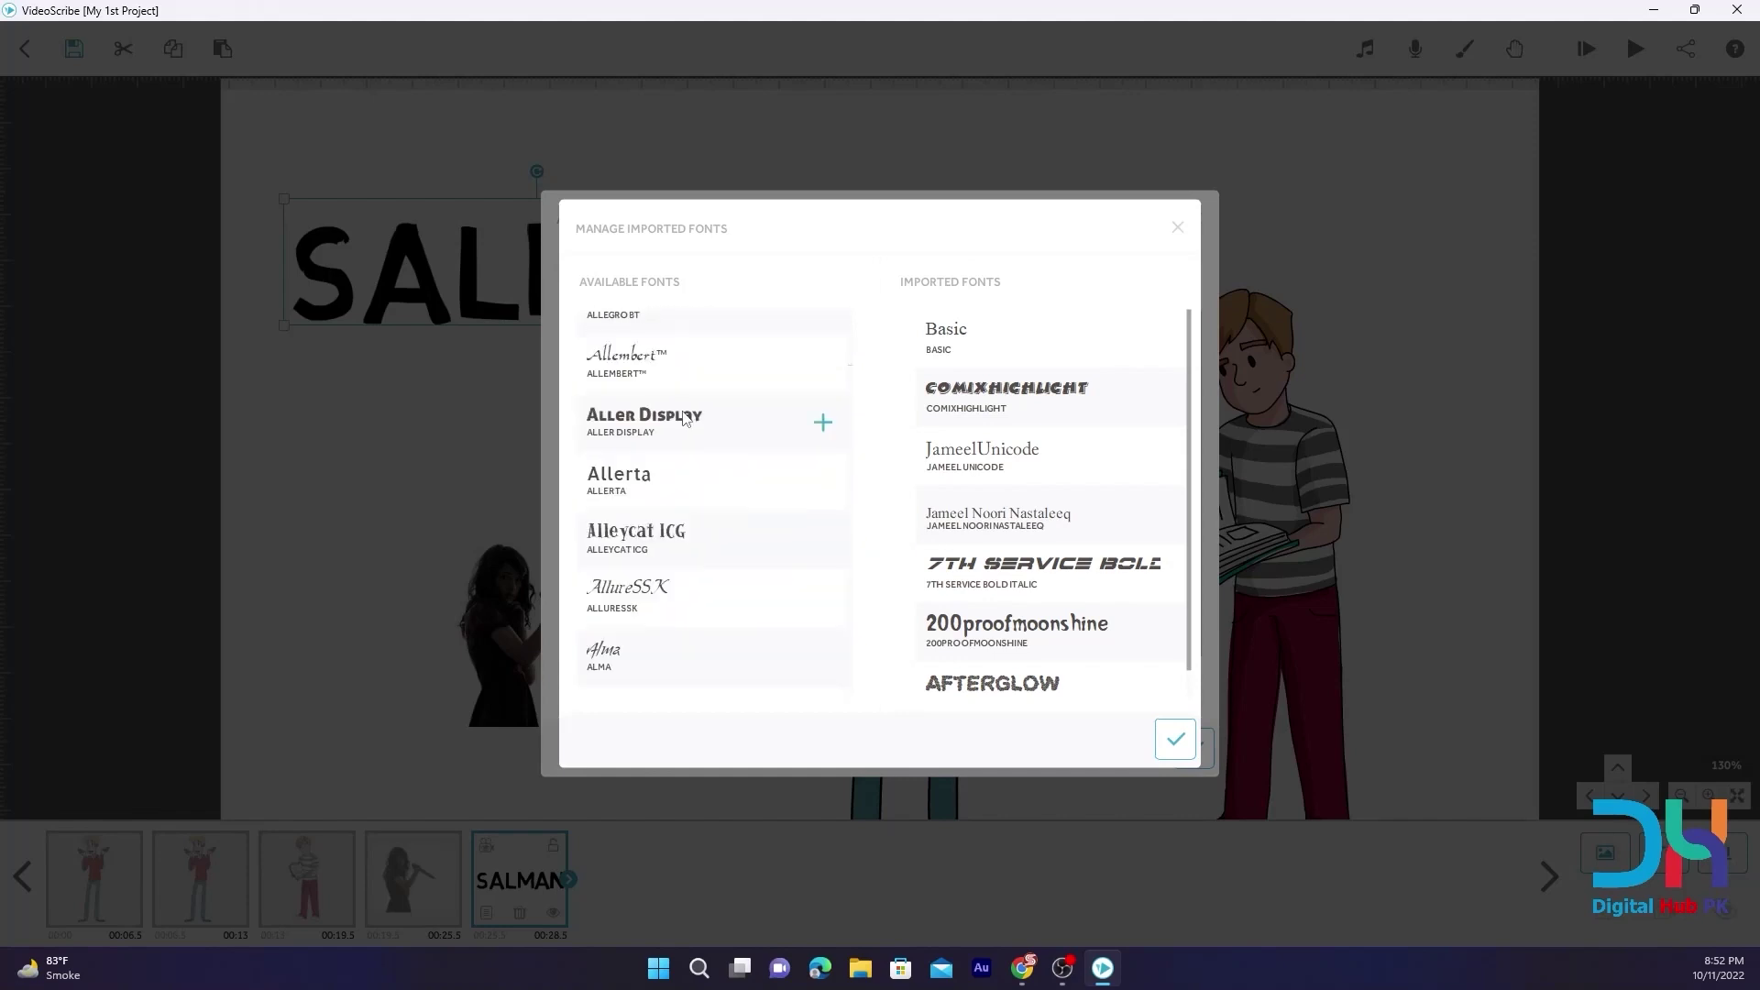
left_click(823, 423)
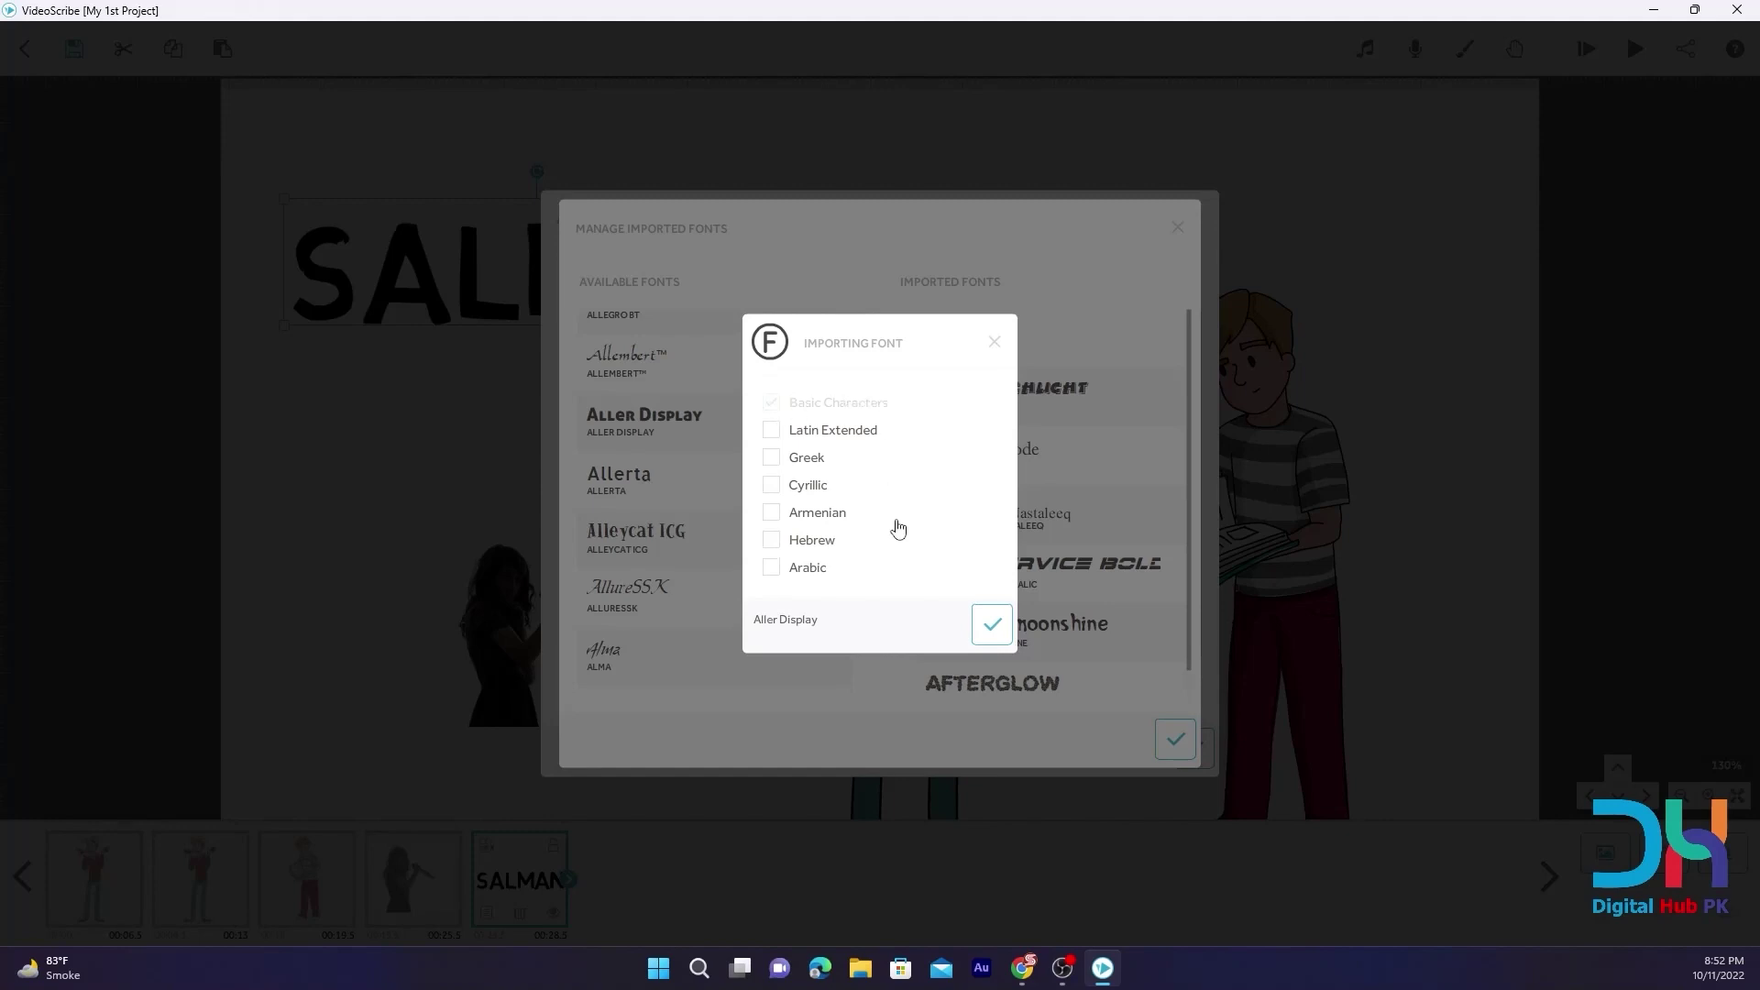
left_click(983, 624)
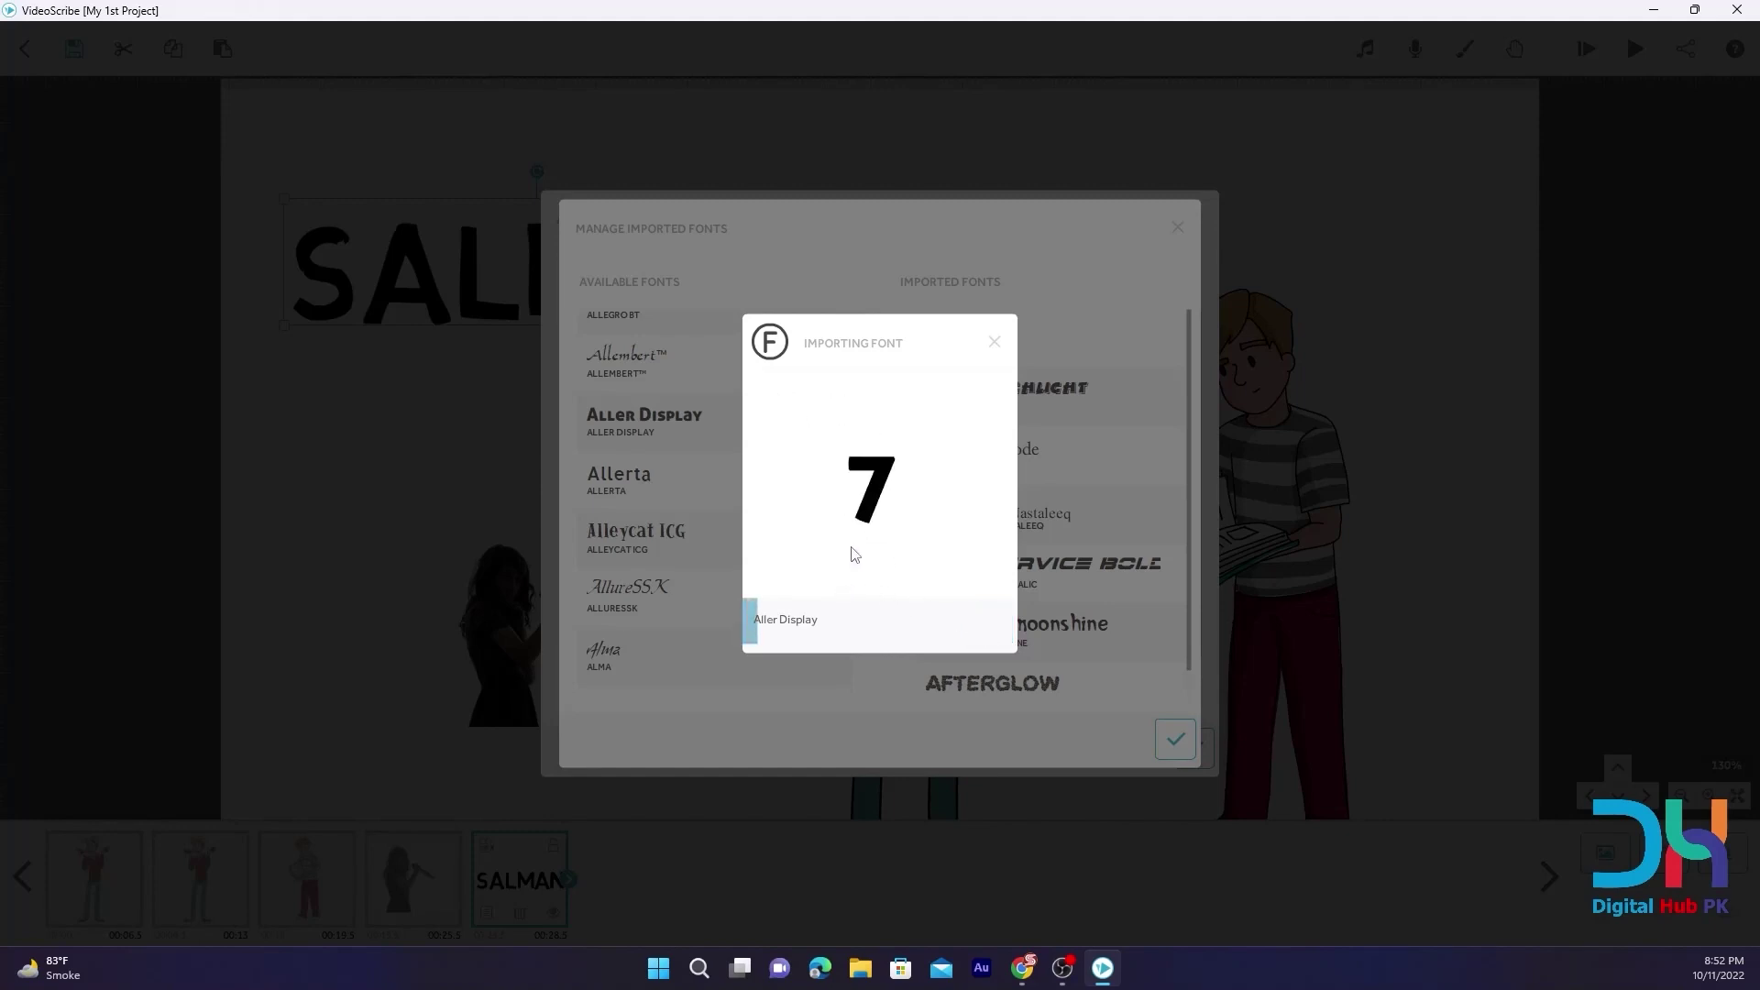
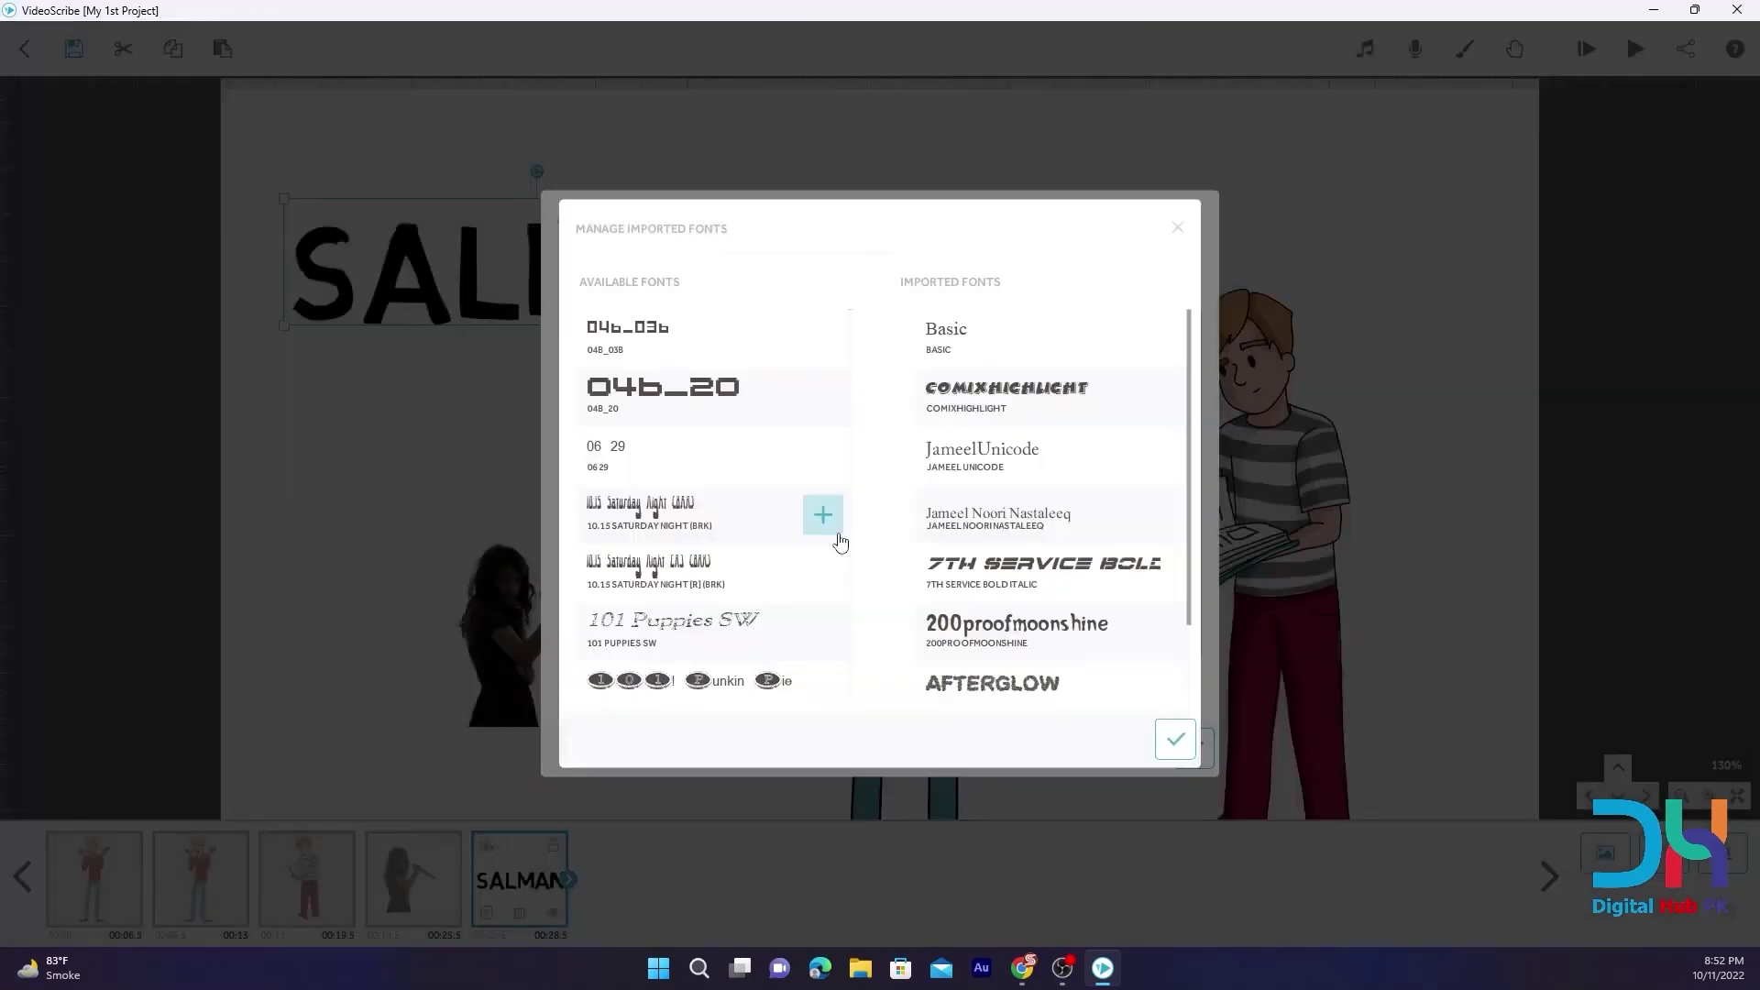
Remove the afterglow, 7th Service Bold Italic and 200proofmoonshine fonts from the imported fonts
scroll(977, 440, "down", 2)
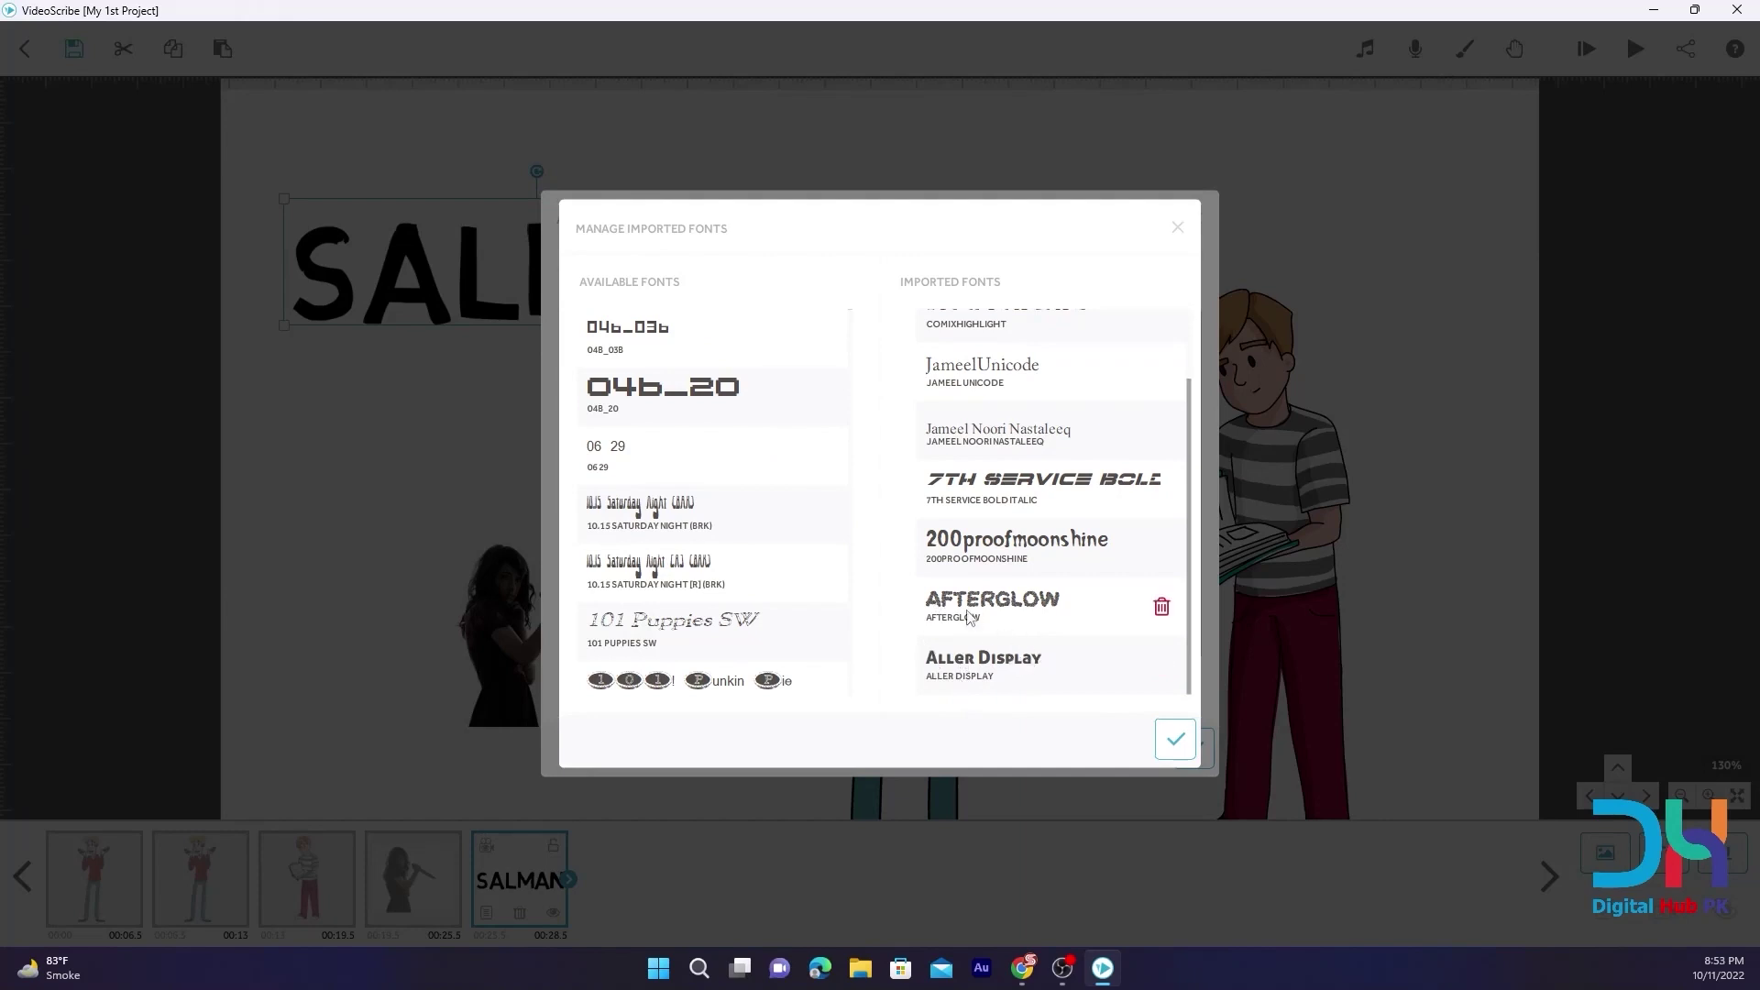
left_click(1163, 610)
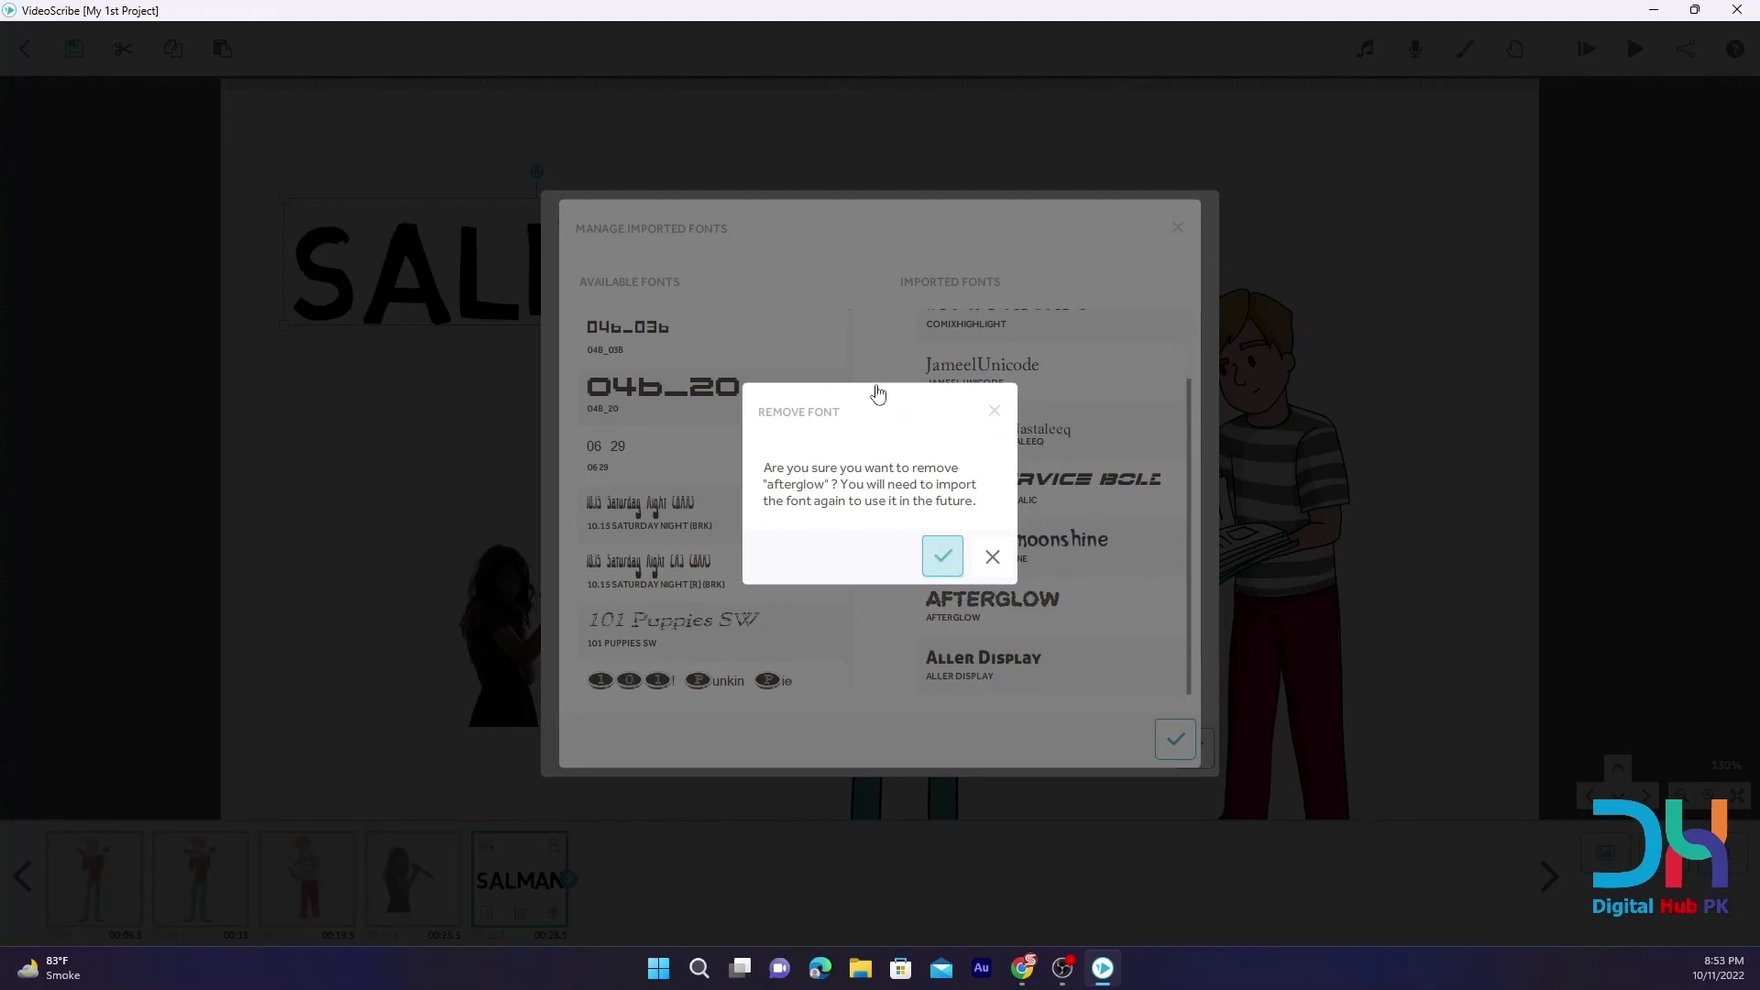
key("Return")
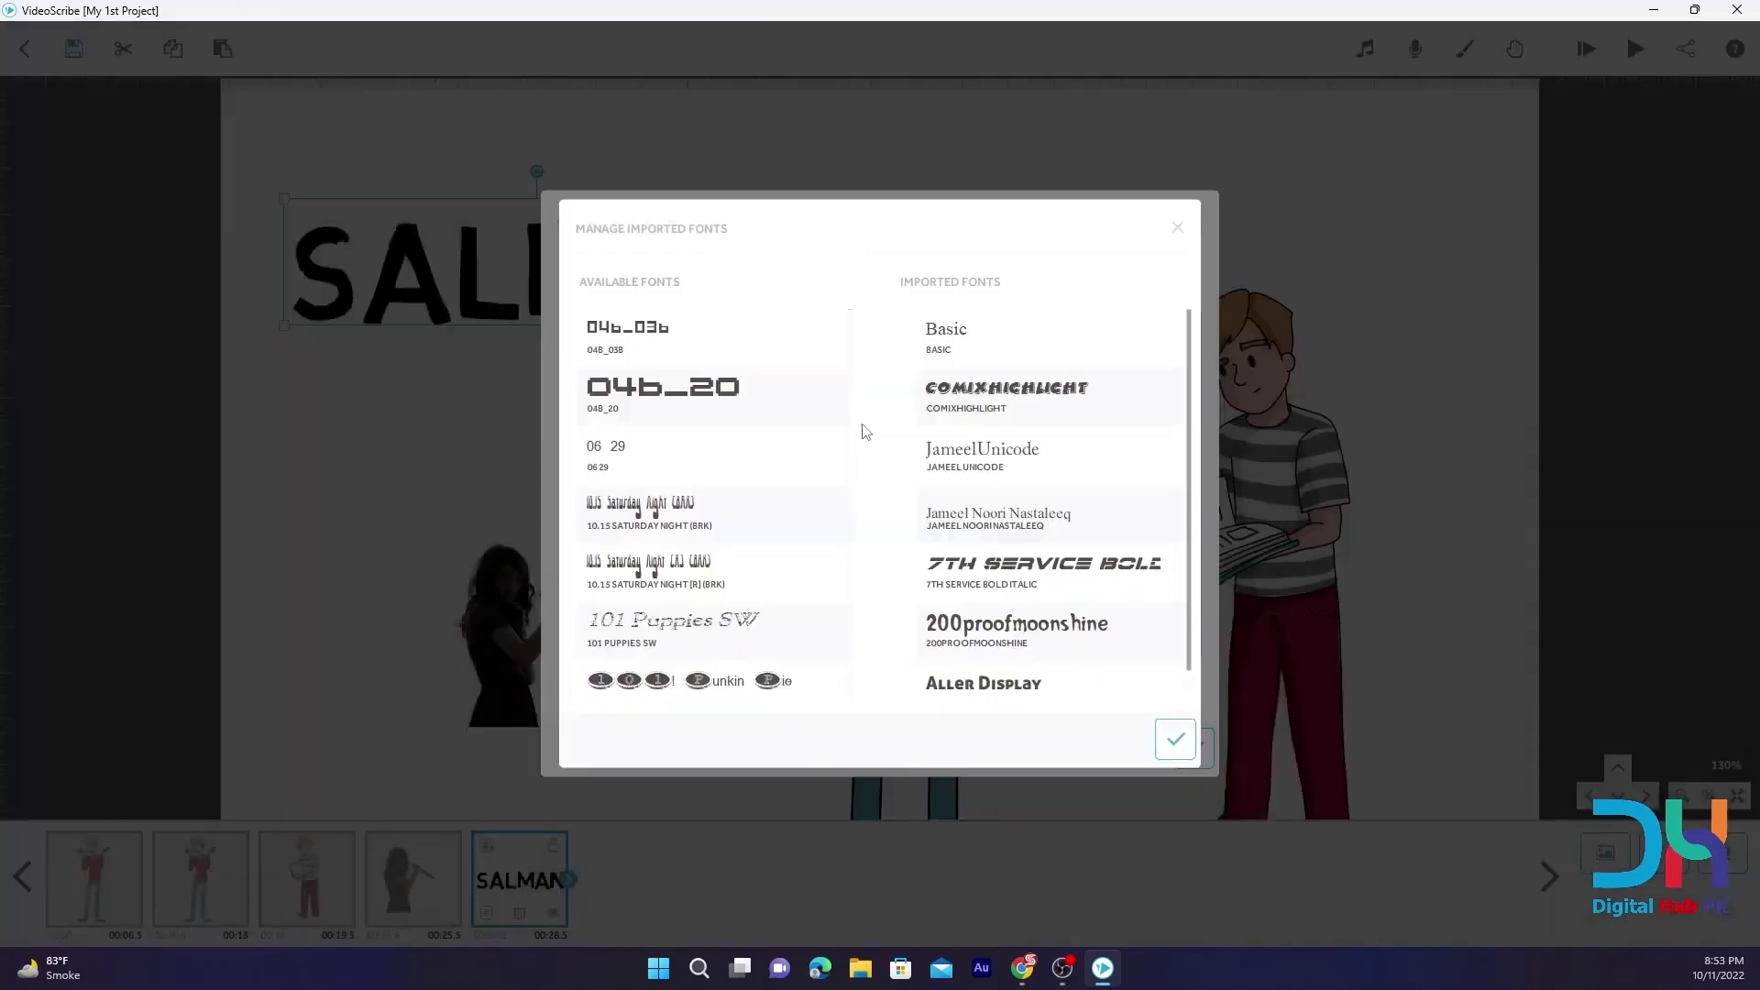
left_click(1168, 580)
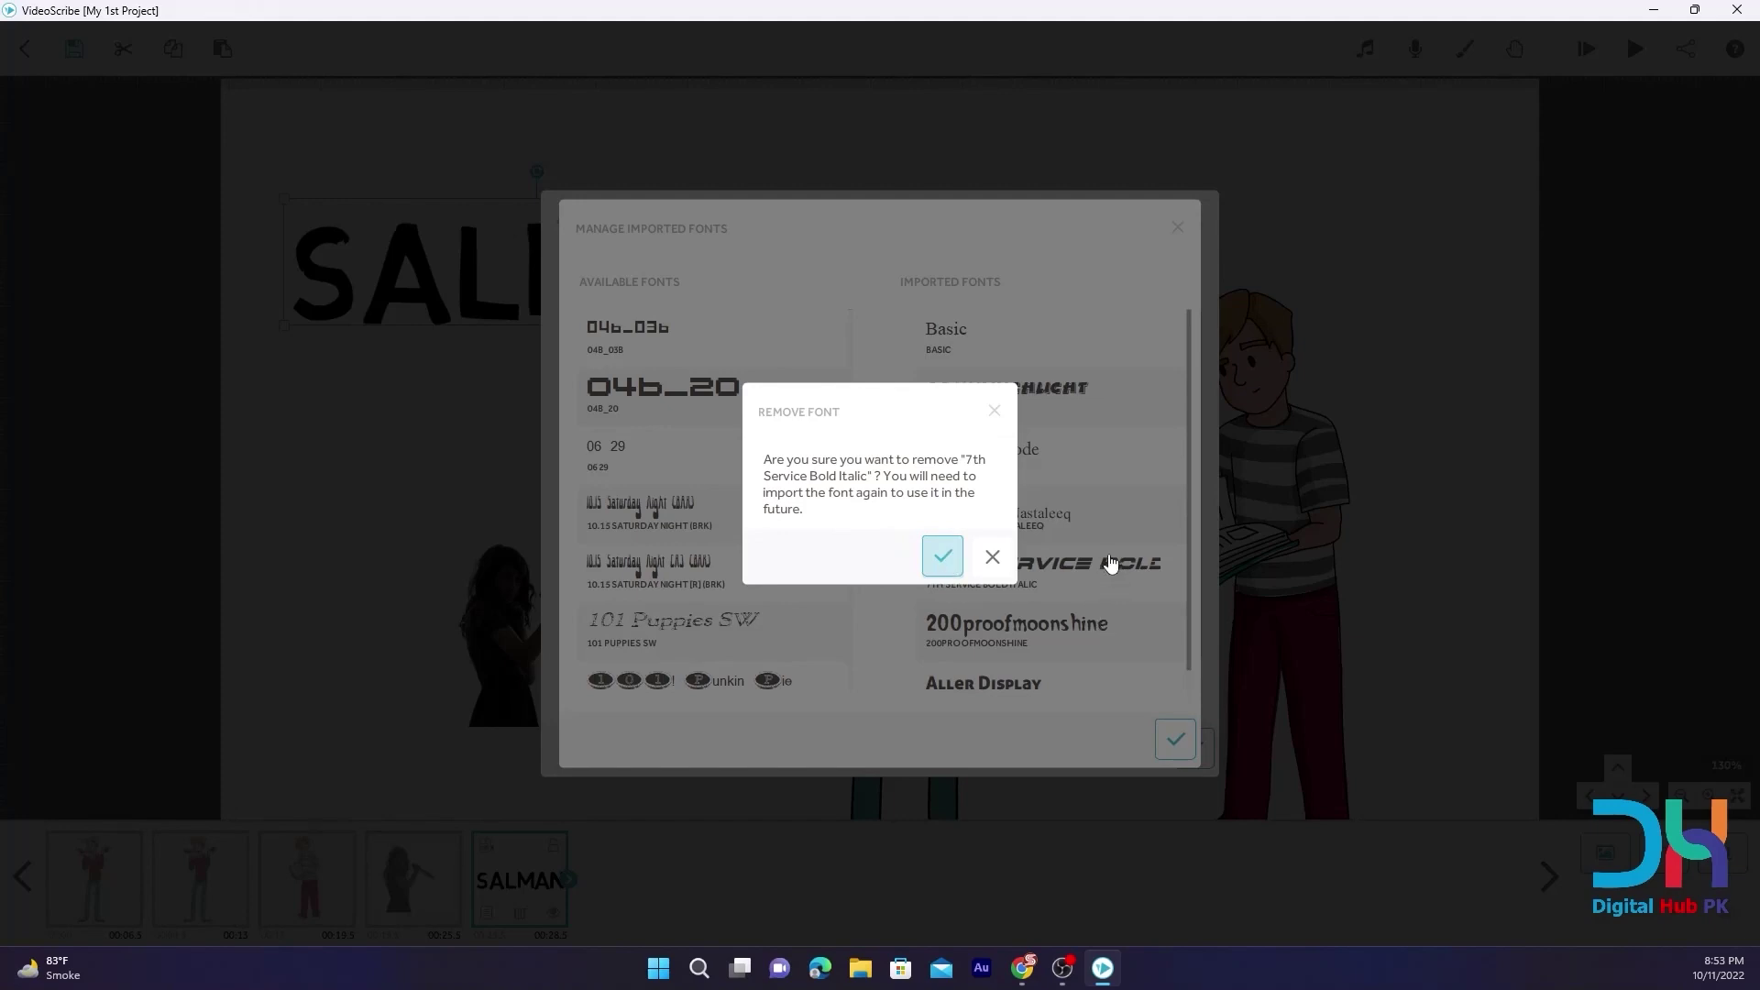
key("Return")
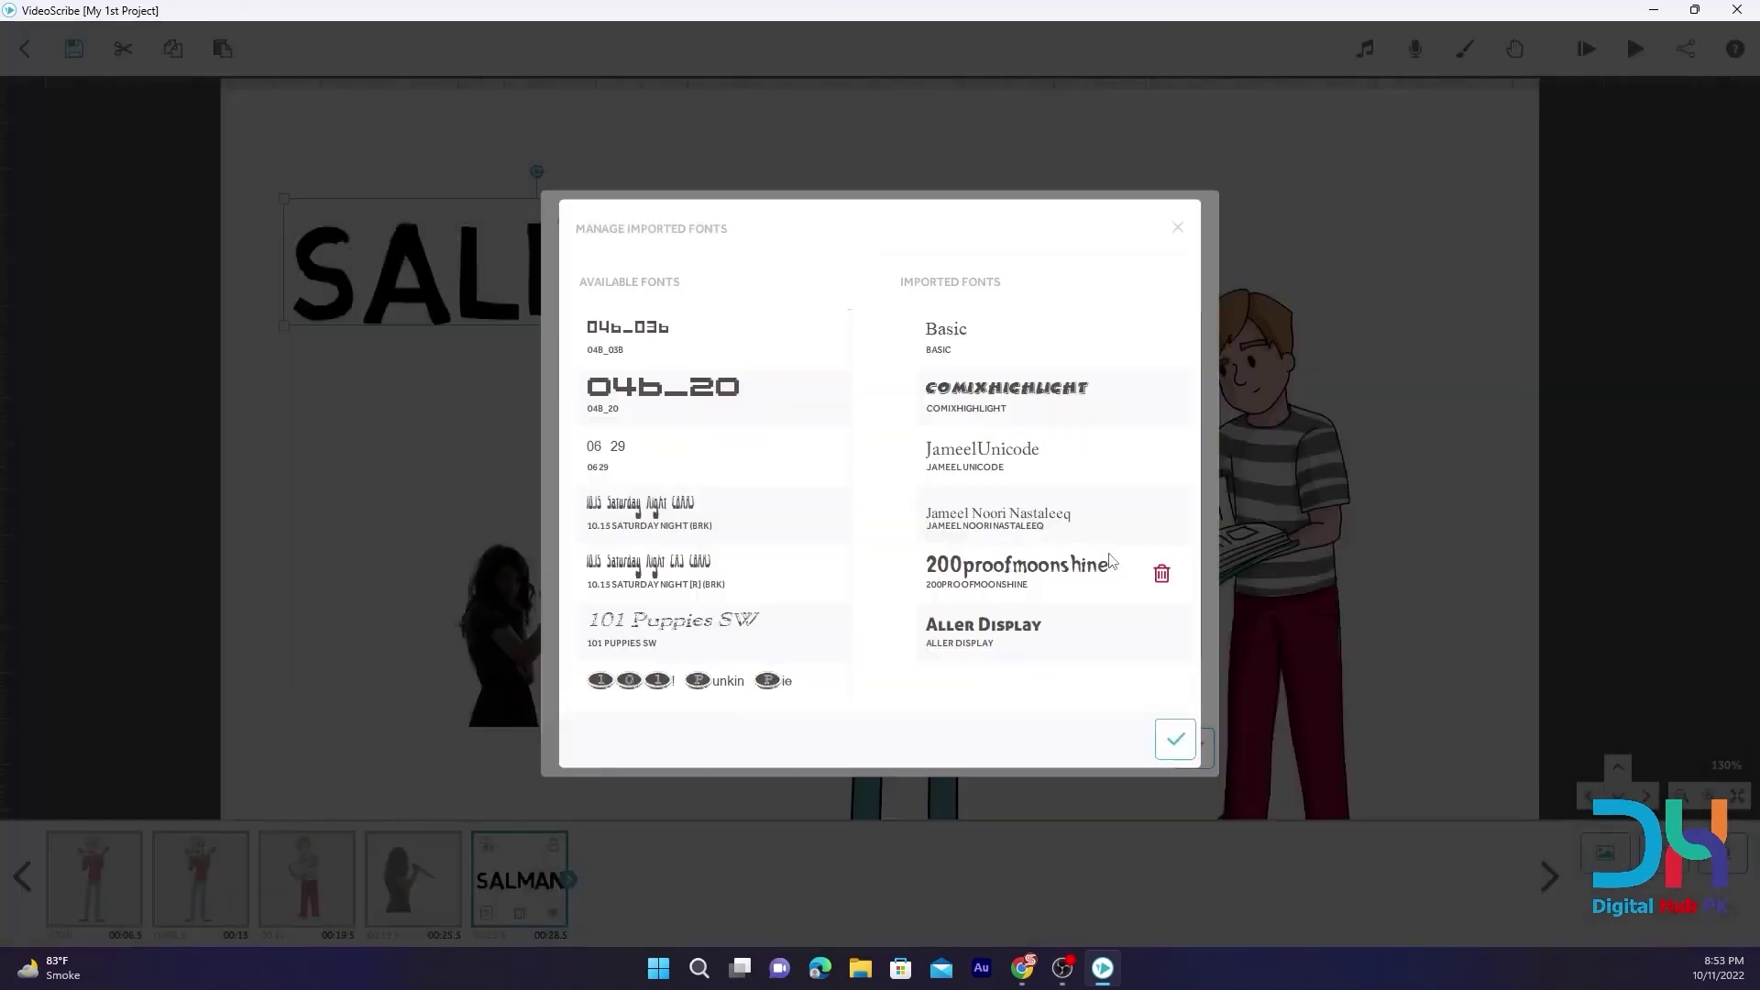
left_click(1163, 572)
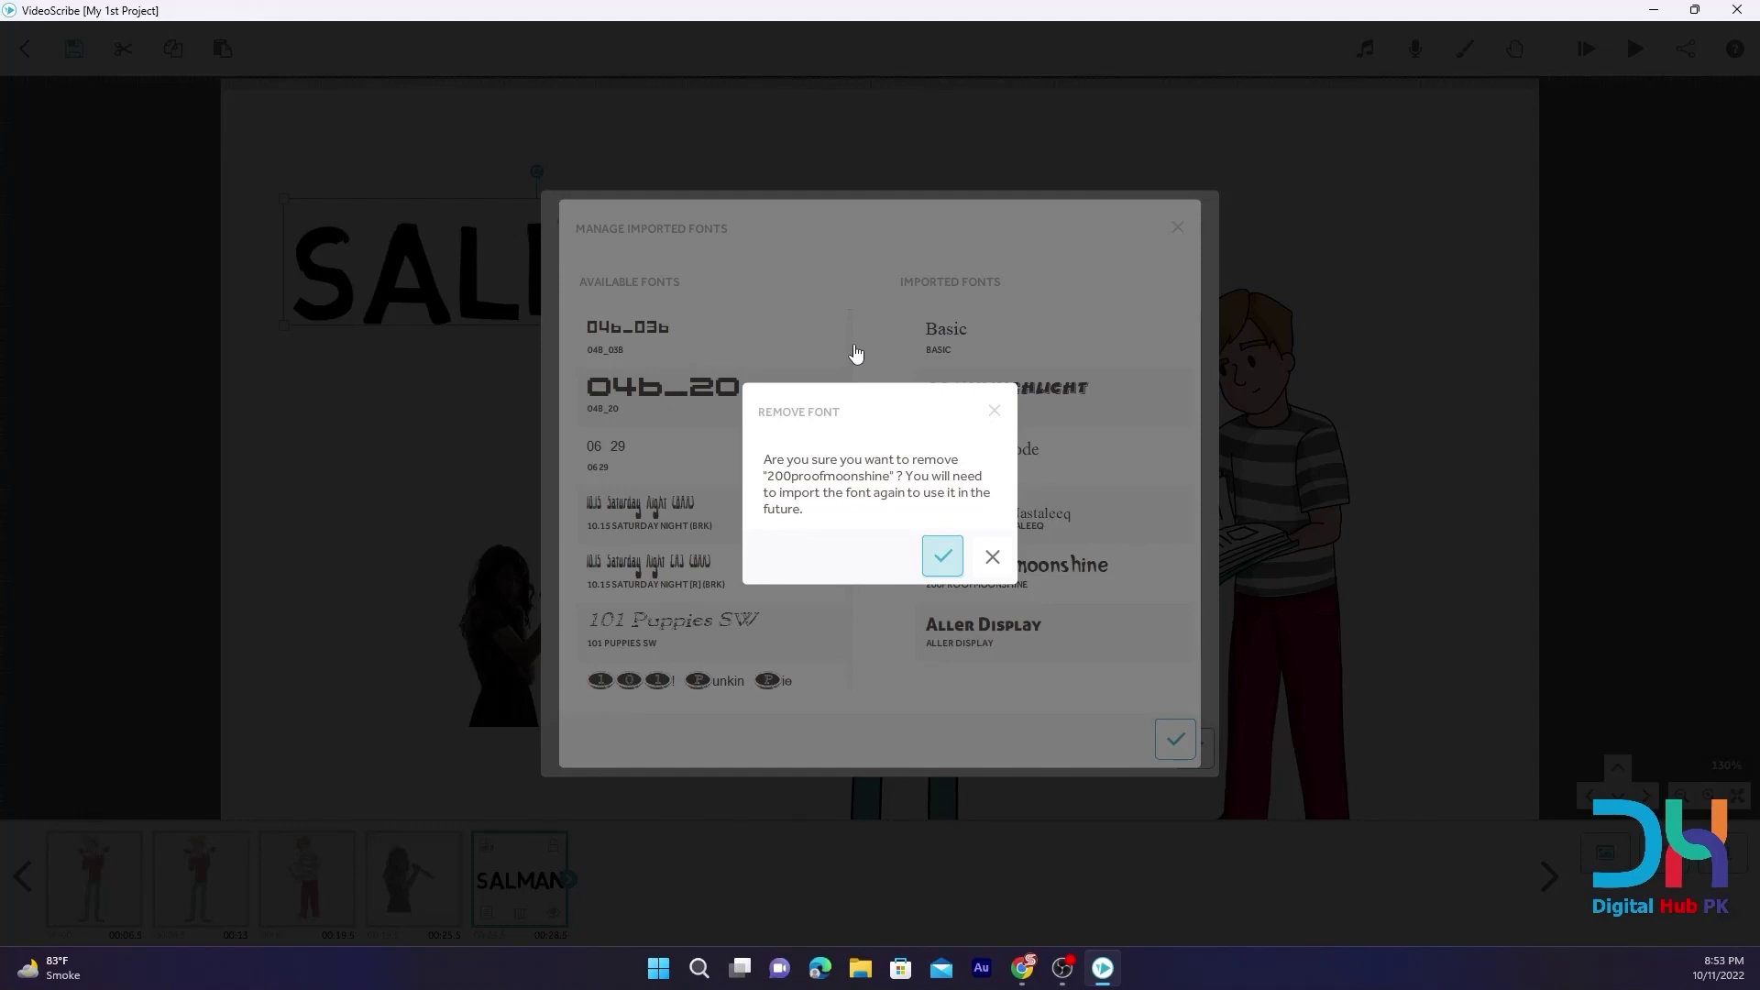
key("Return")
Remove the ComixHighlight font from the imported fonts, and leave font management and the new text element without adding text
scroll(715, 413, "down", 2)
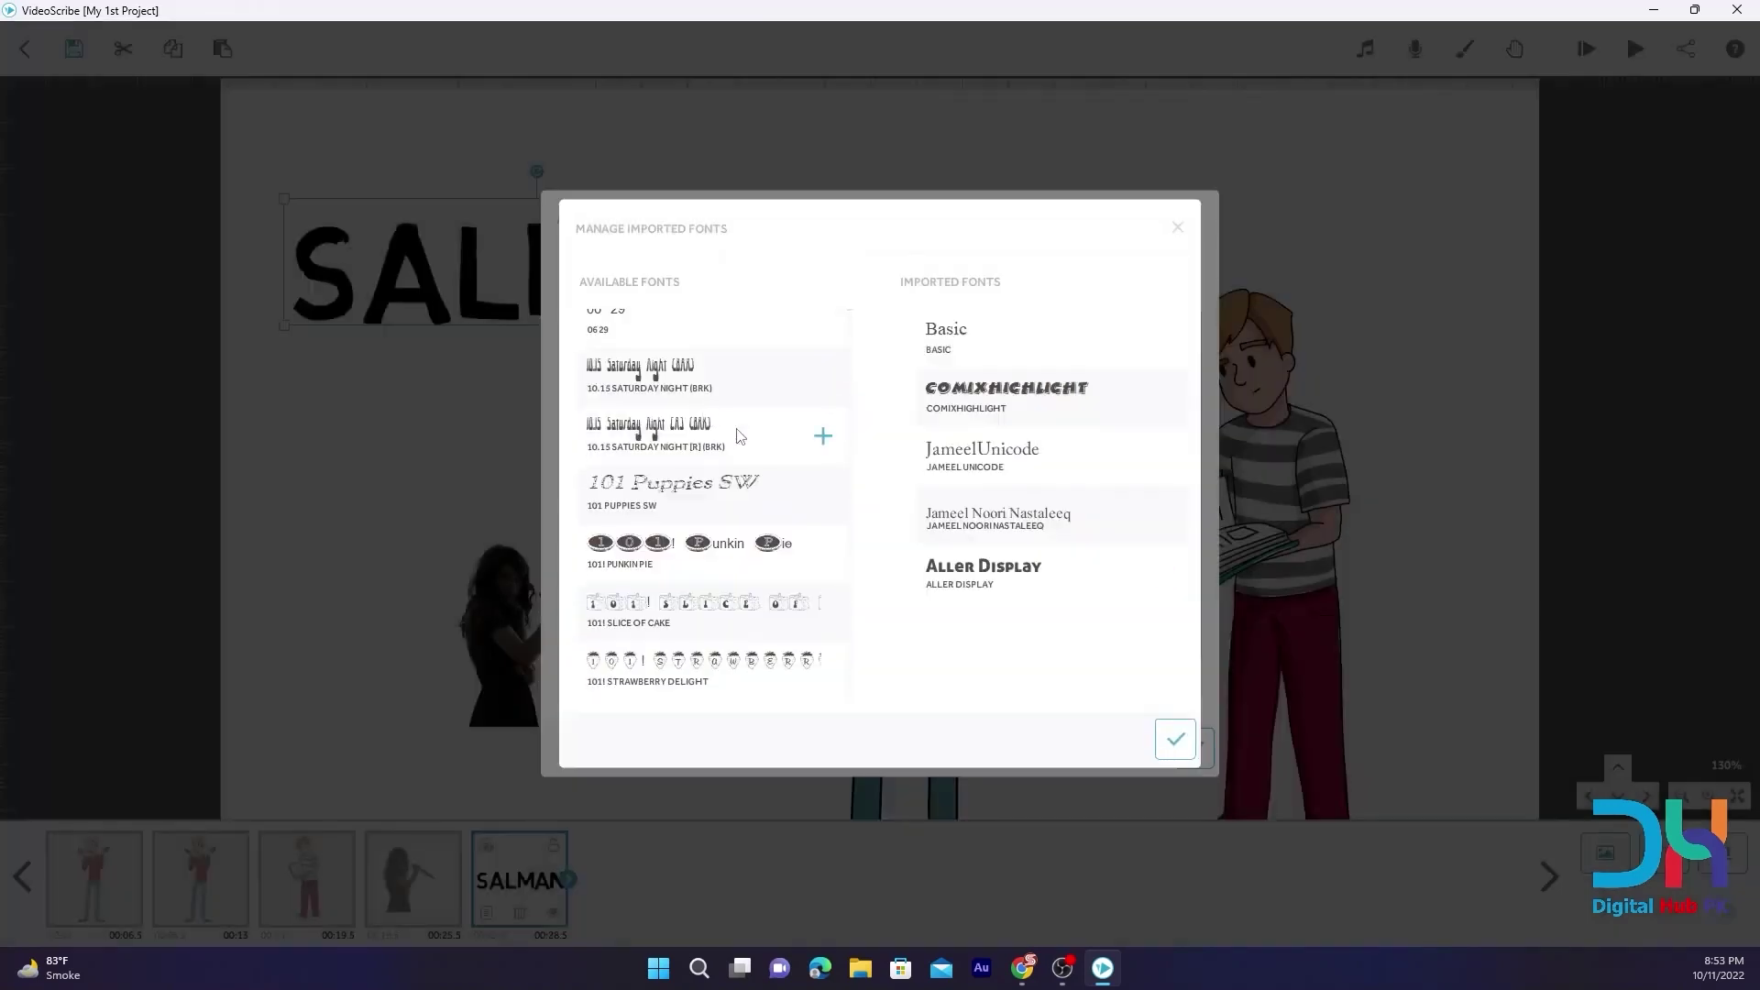
scroll(741, 438, "up", 2)
left_click(1164, 397)
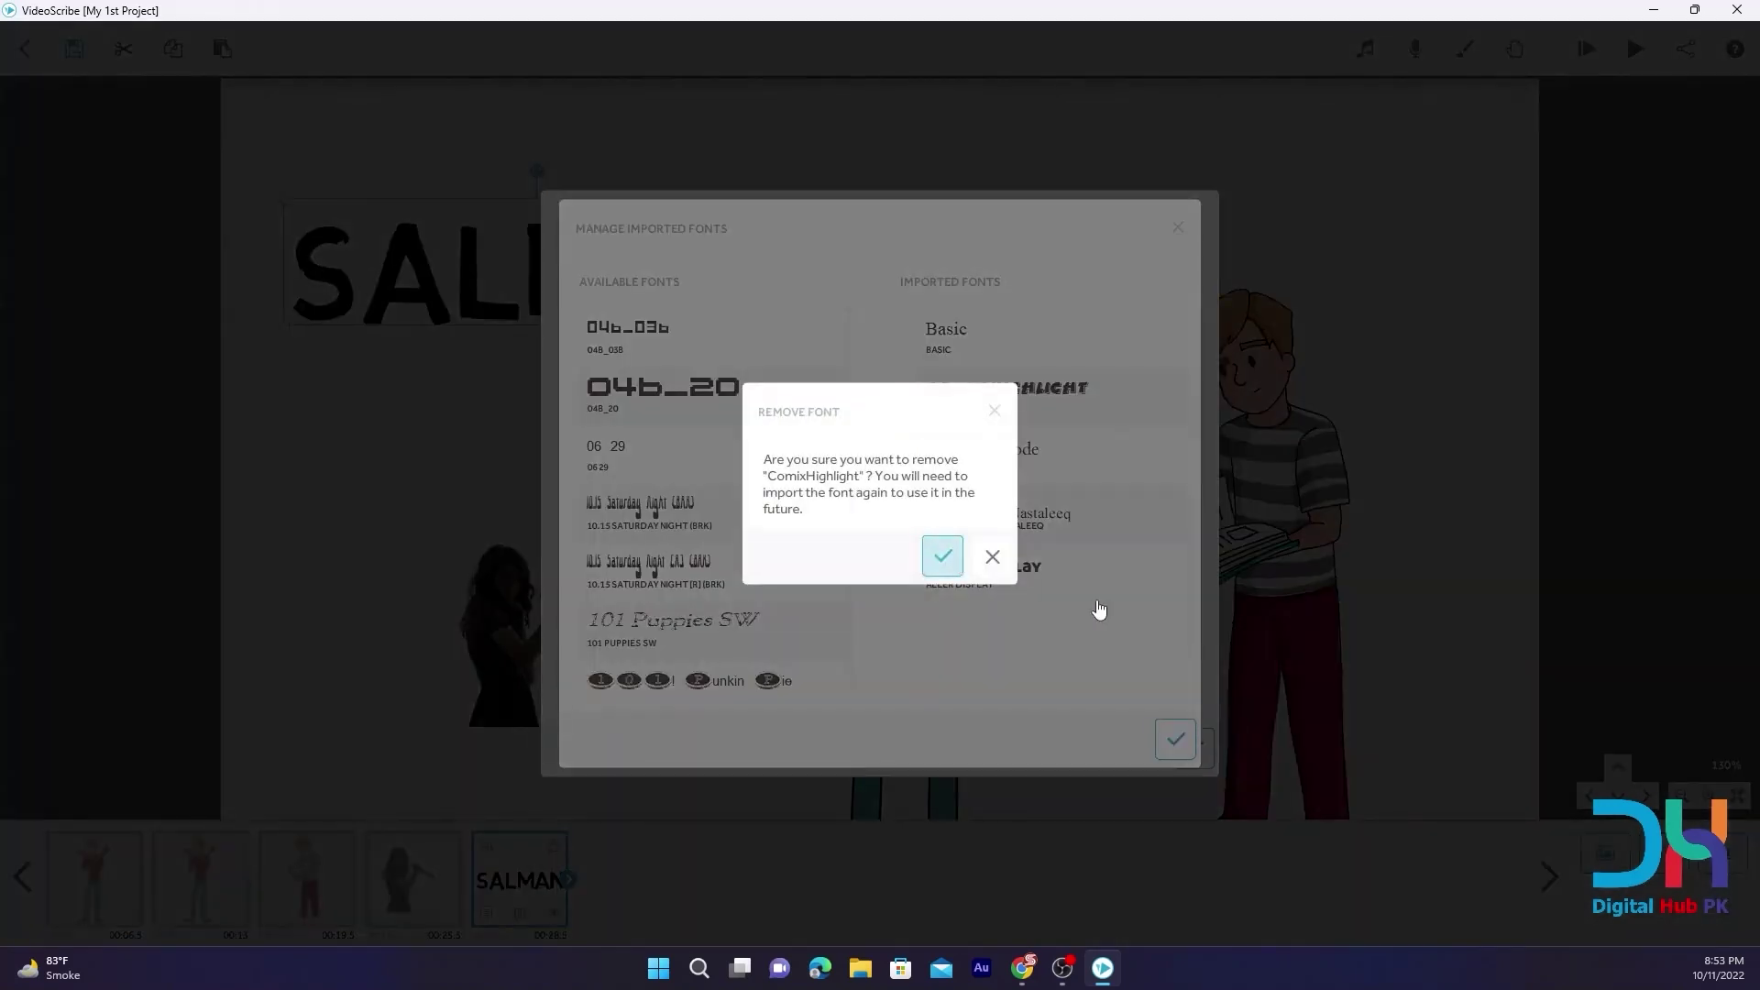
left_click(949, 565)
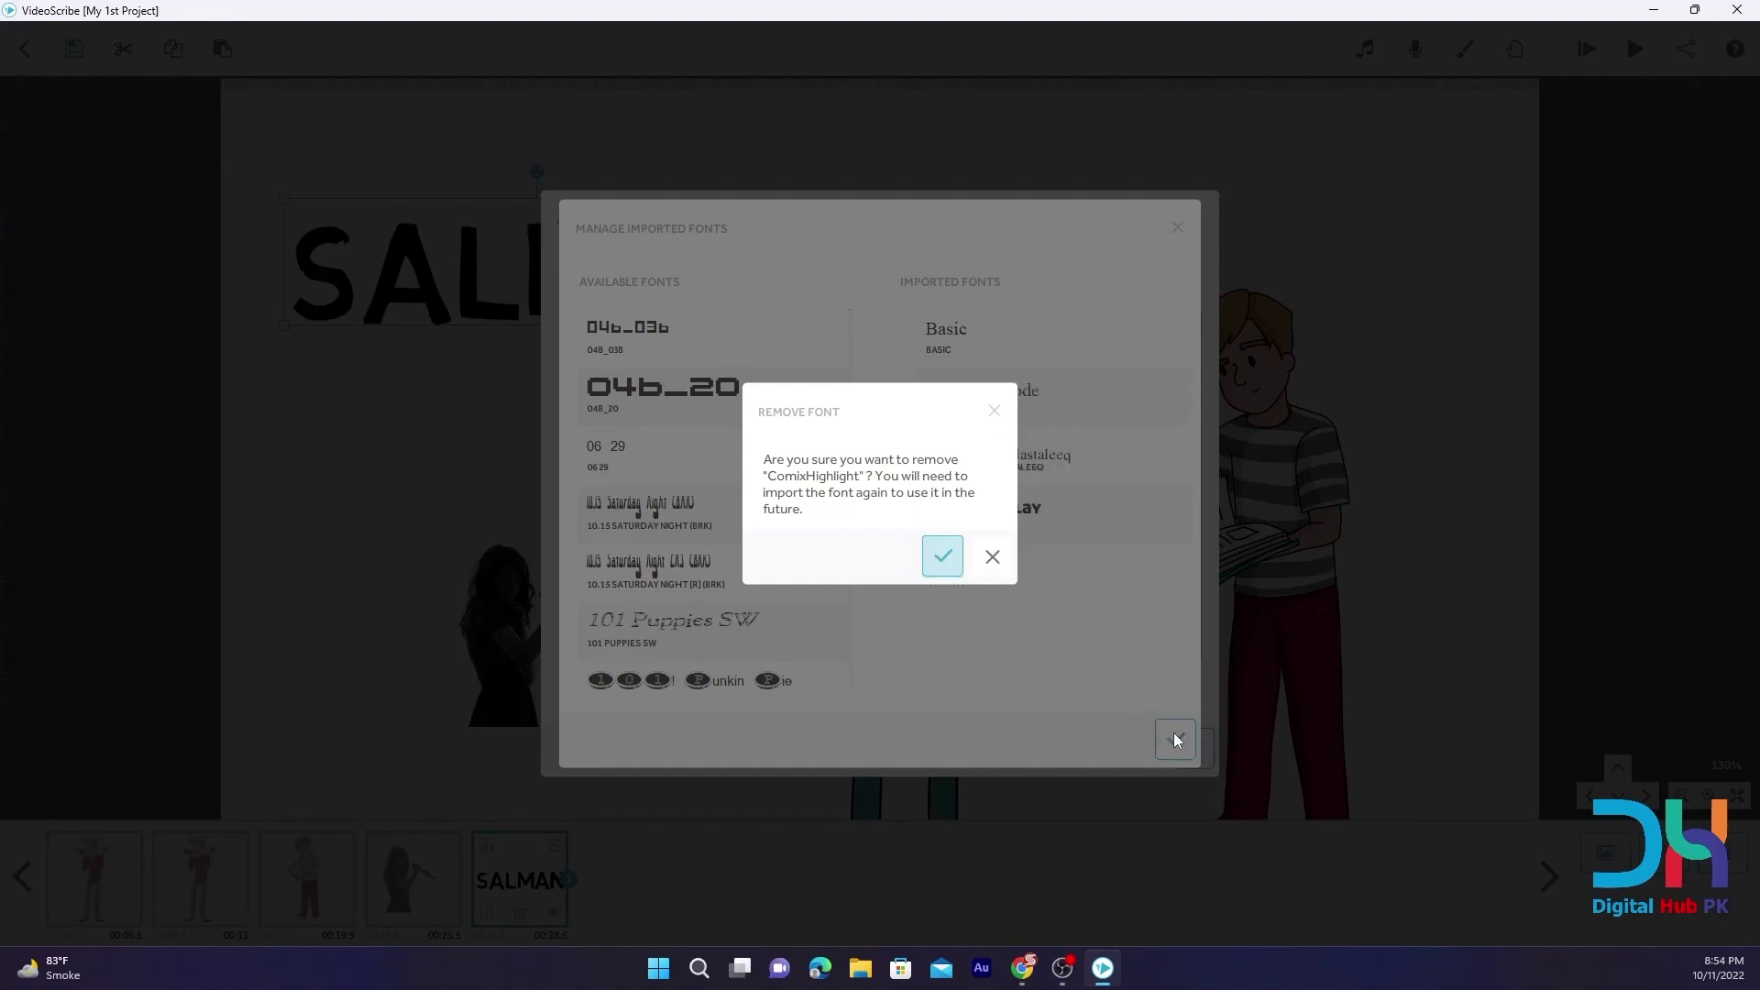
left_click(1176, 739)
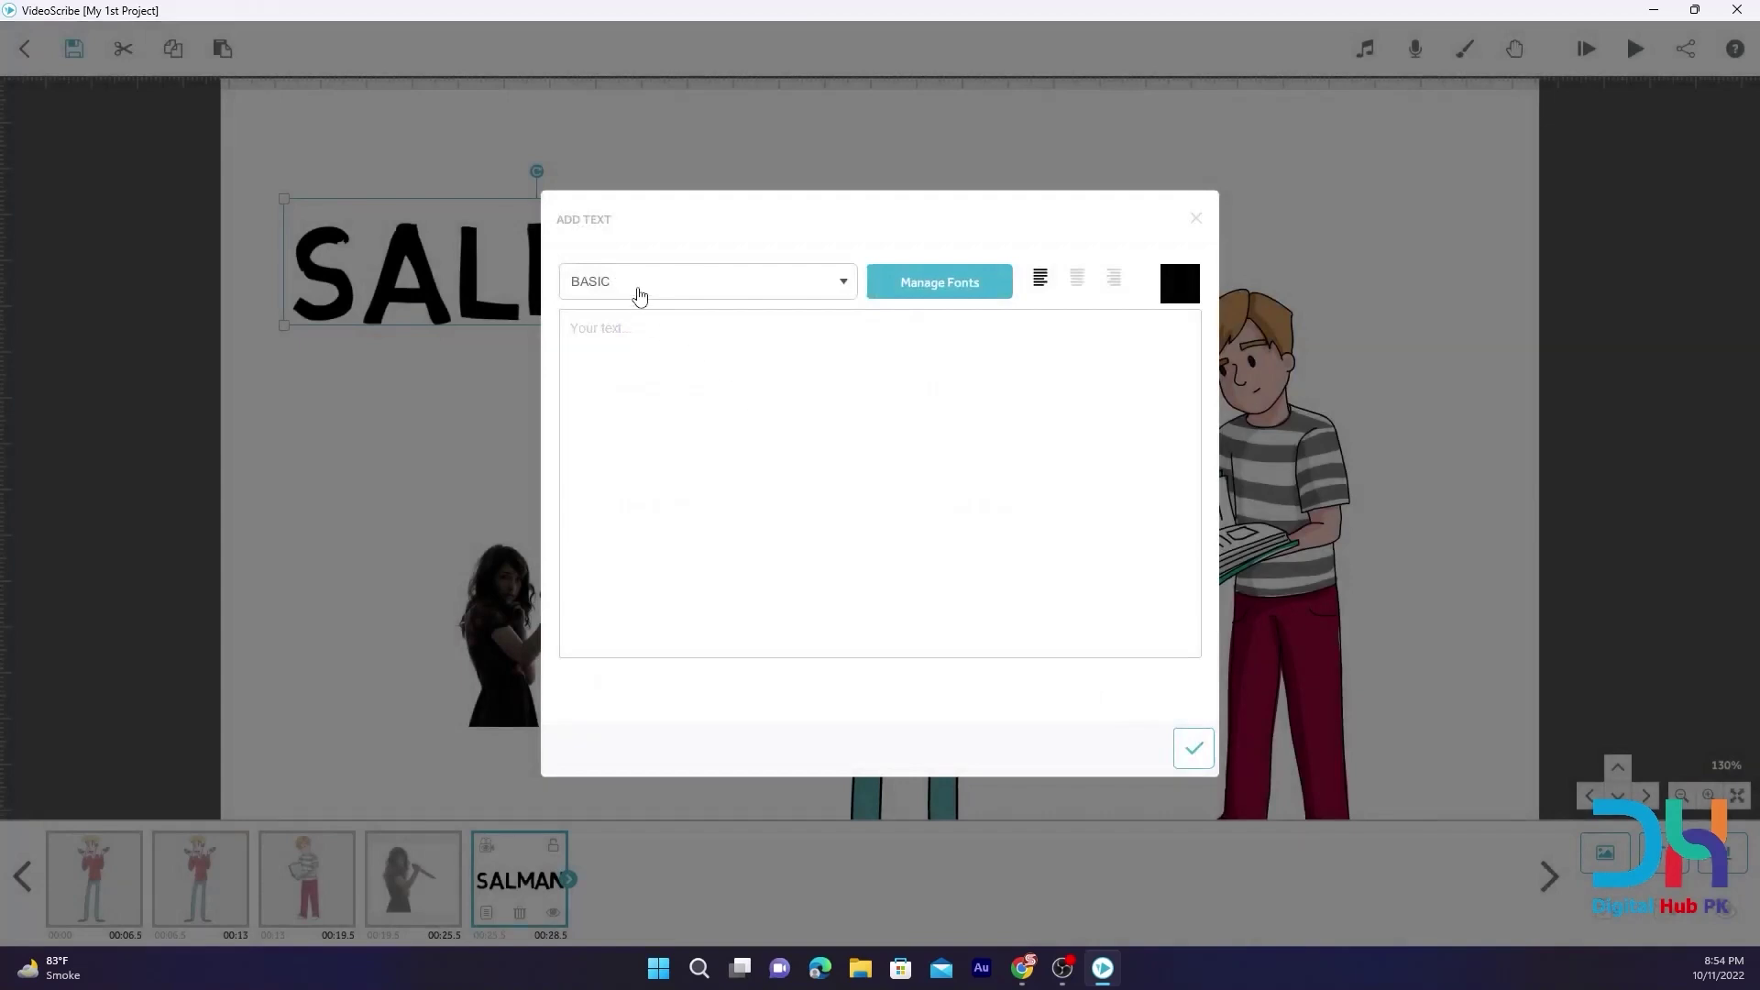
left_click(1197, 221)
Change the name text's font to Aller Display, and shrink and move the text into the empty space above the woman's photo
left_click(104, 903)
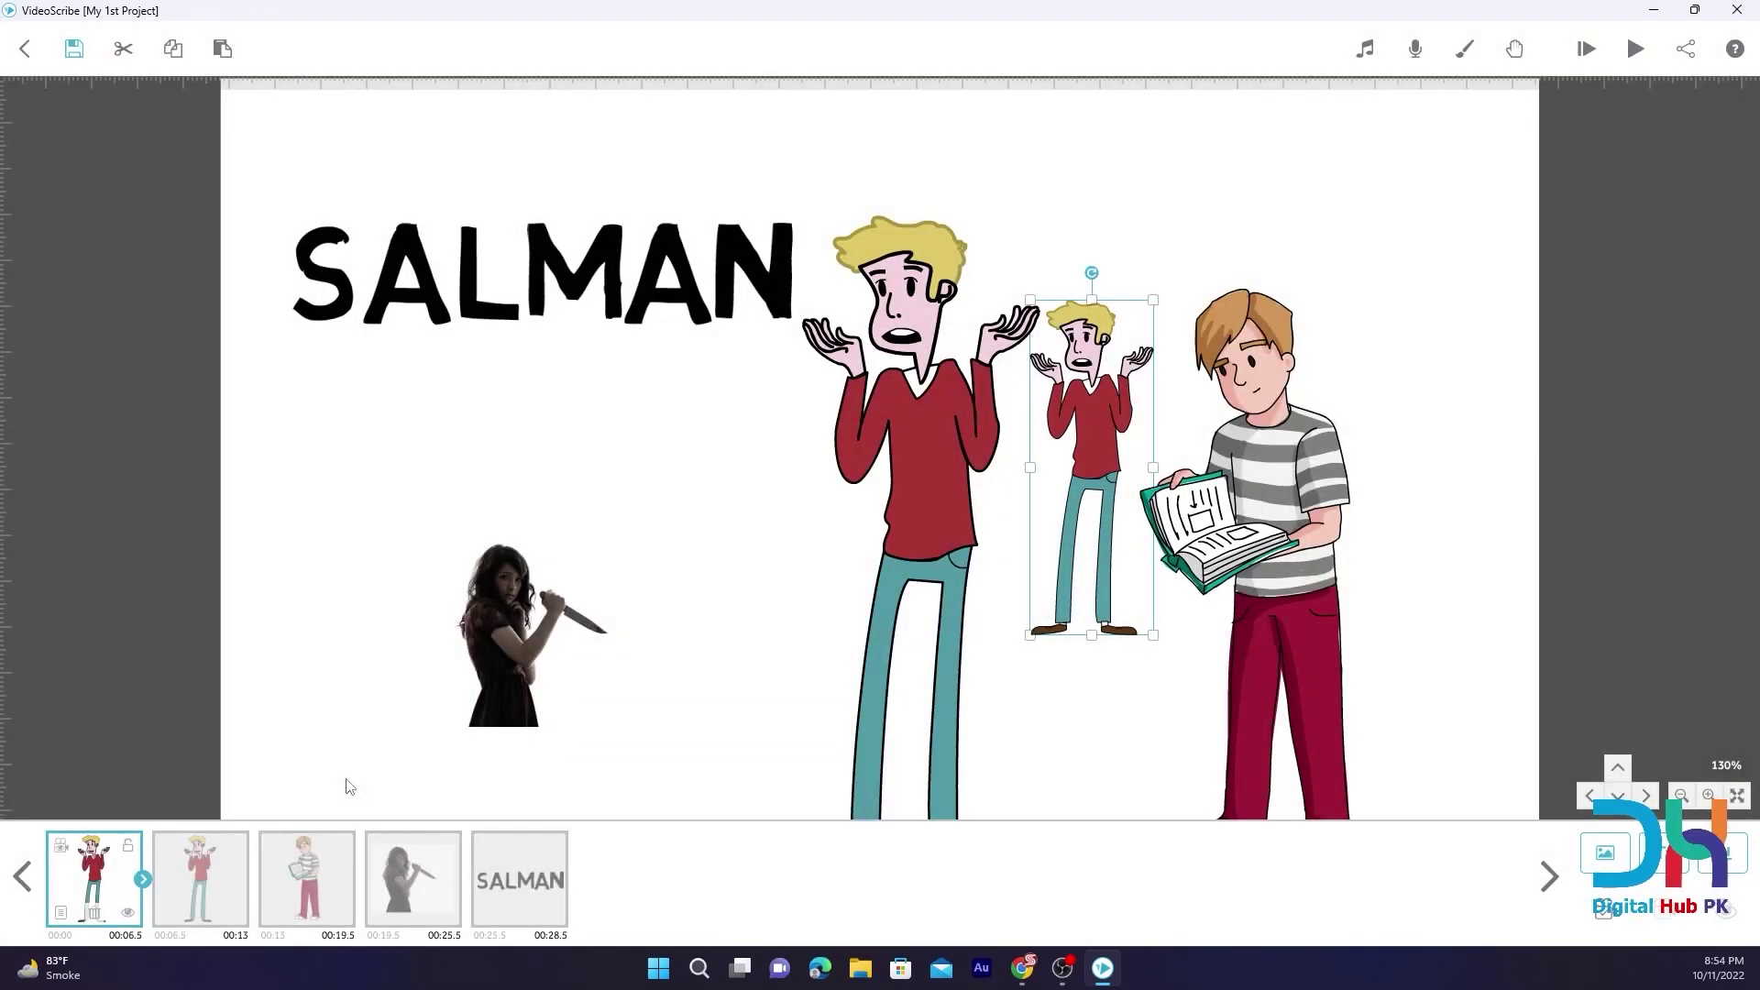
left_click(536, 921)
left_click(487, 913)
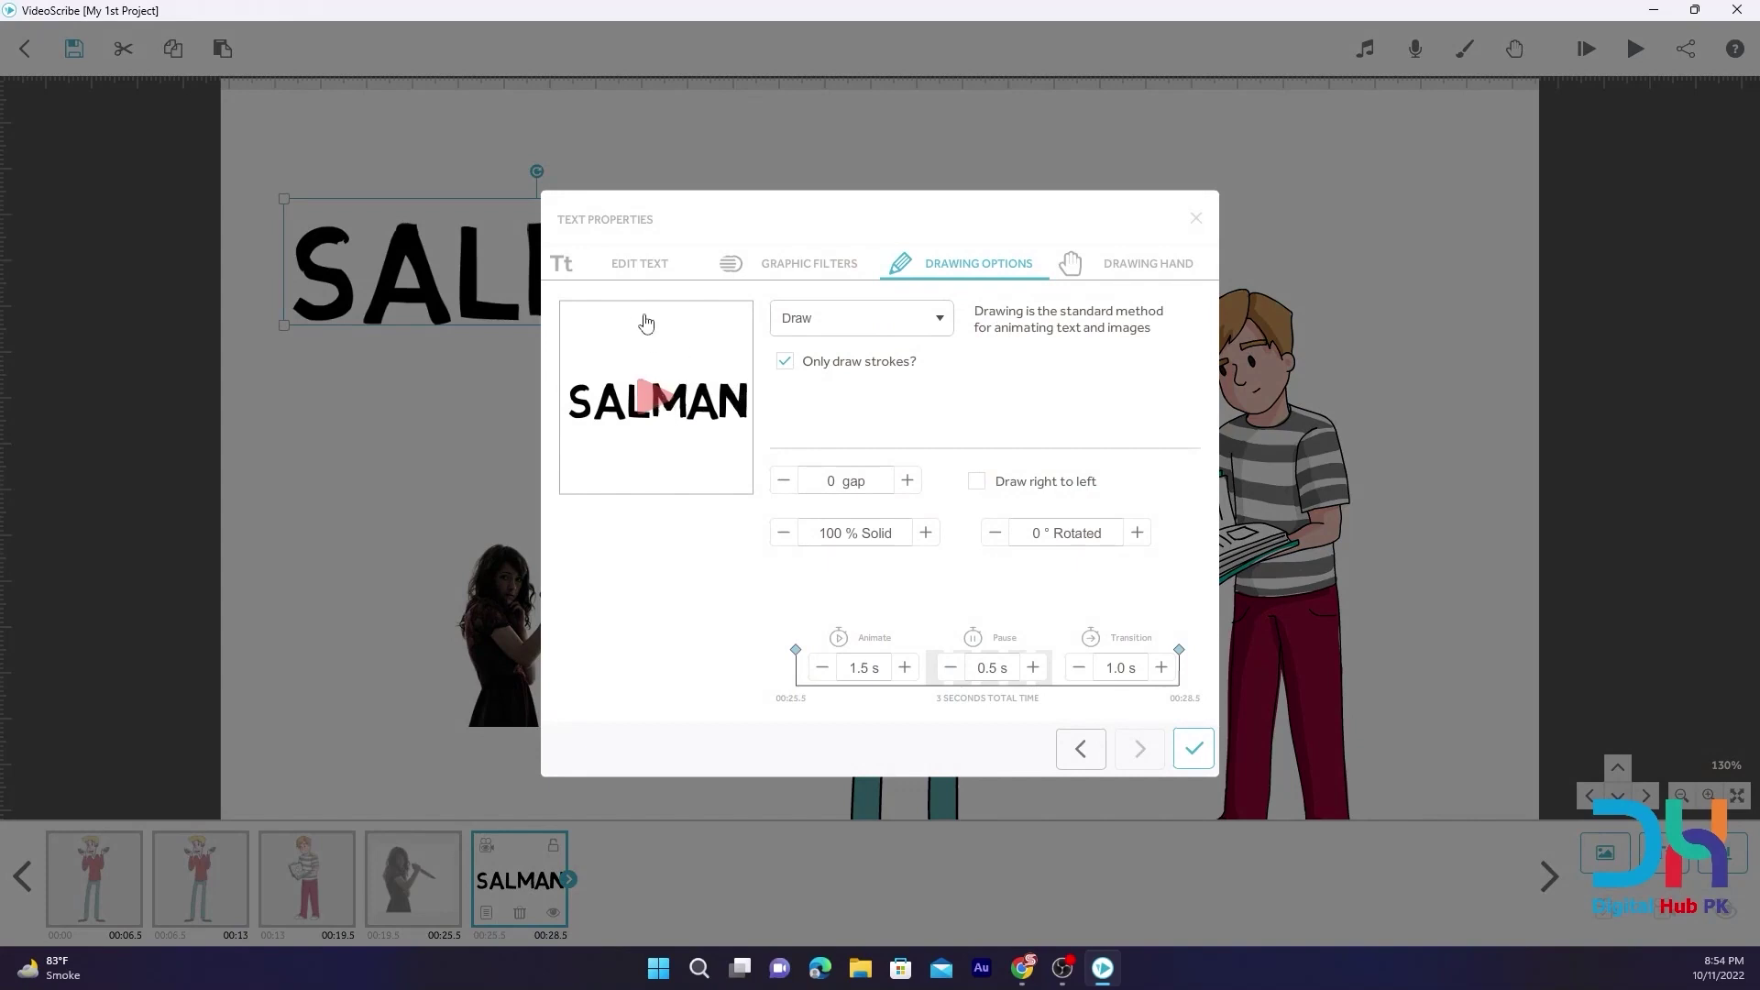
left_click(562, 265)
left_click(681, 333)
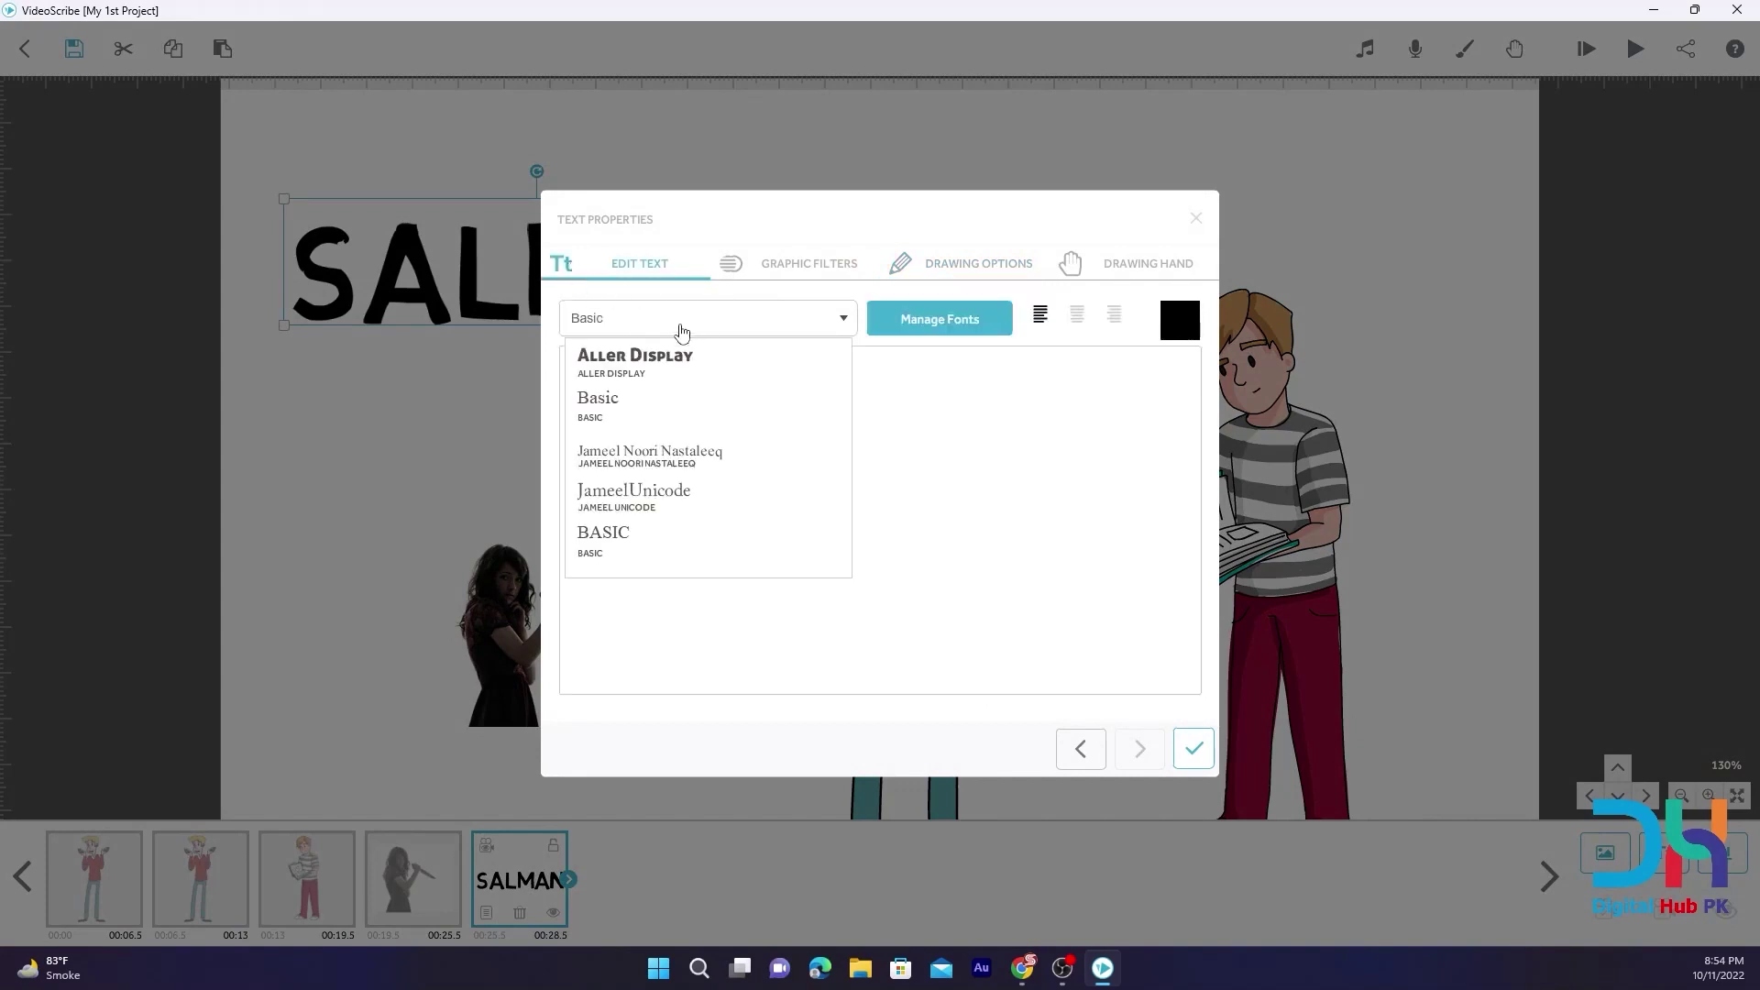
left_click(640, 365)
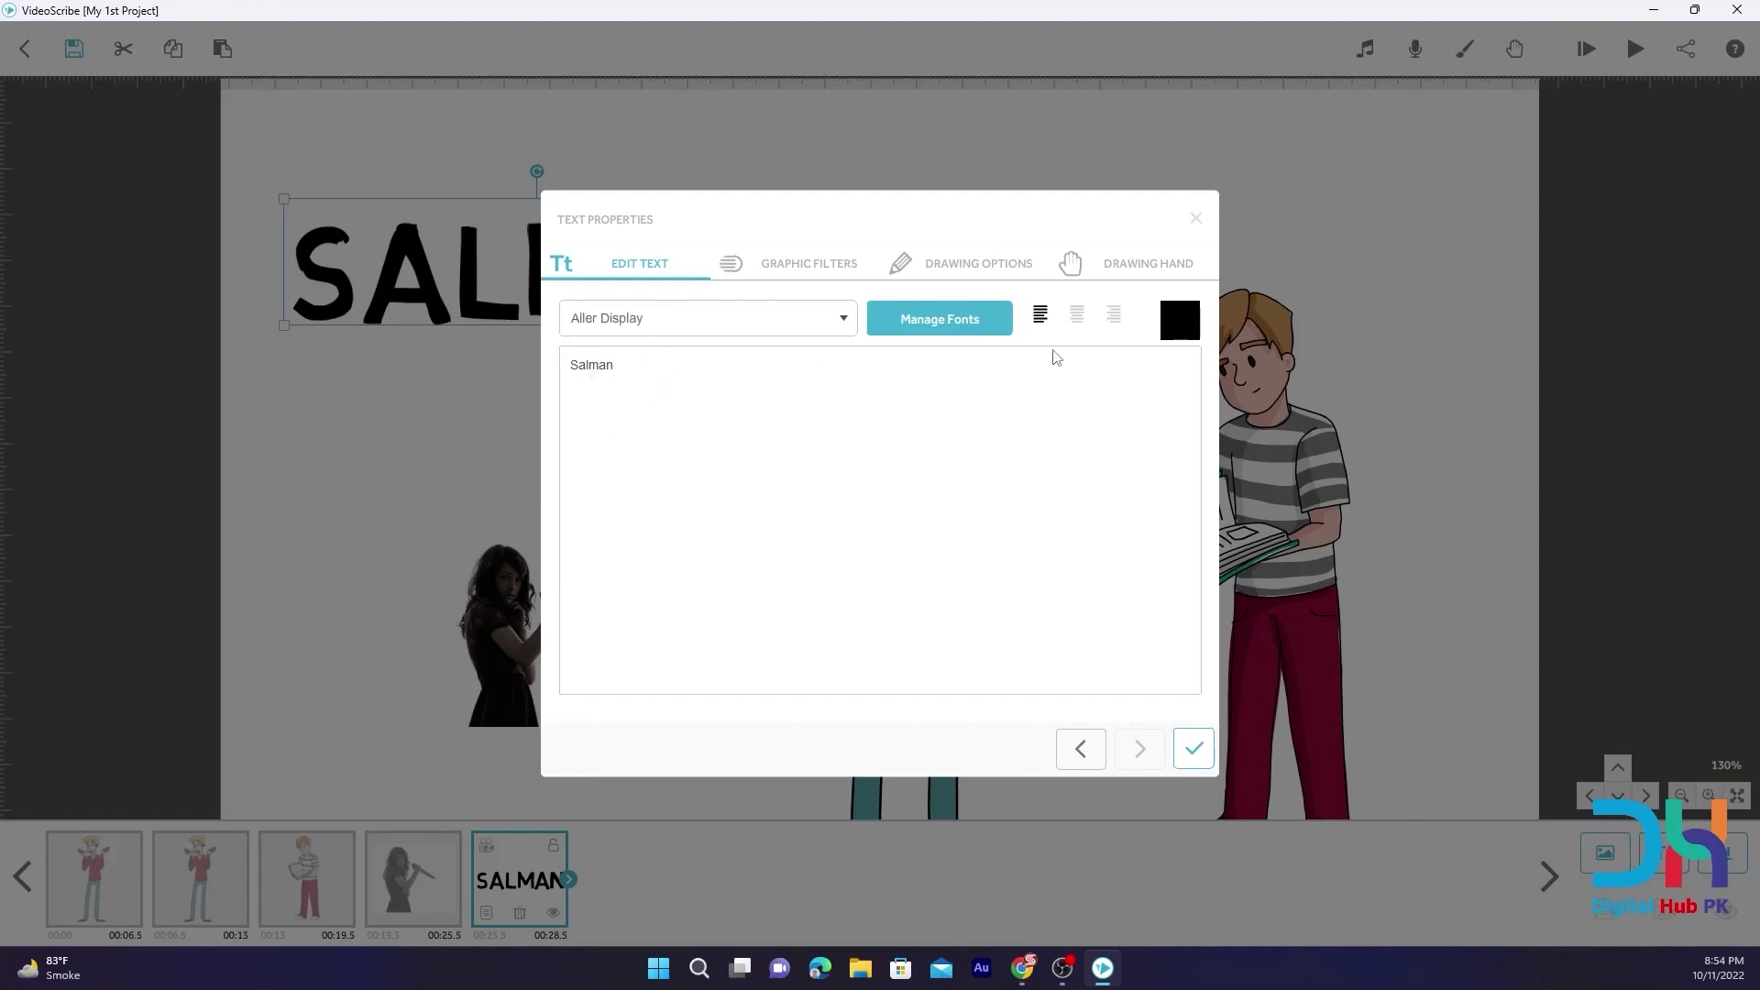
left_click(1193, 749)
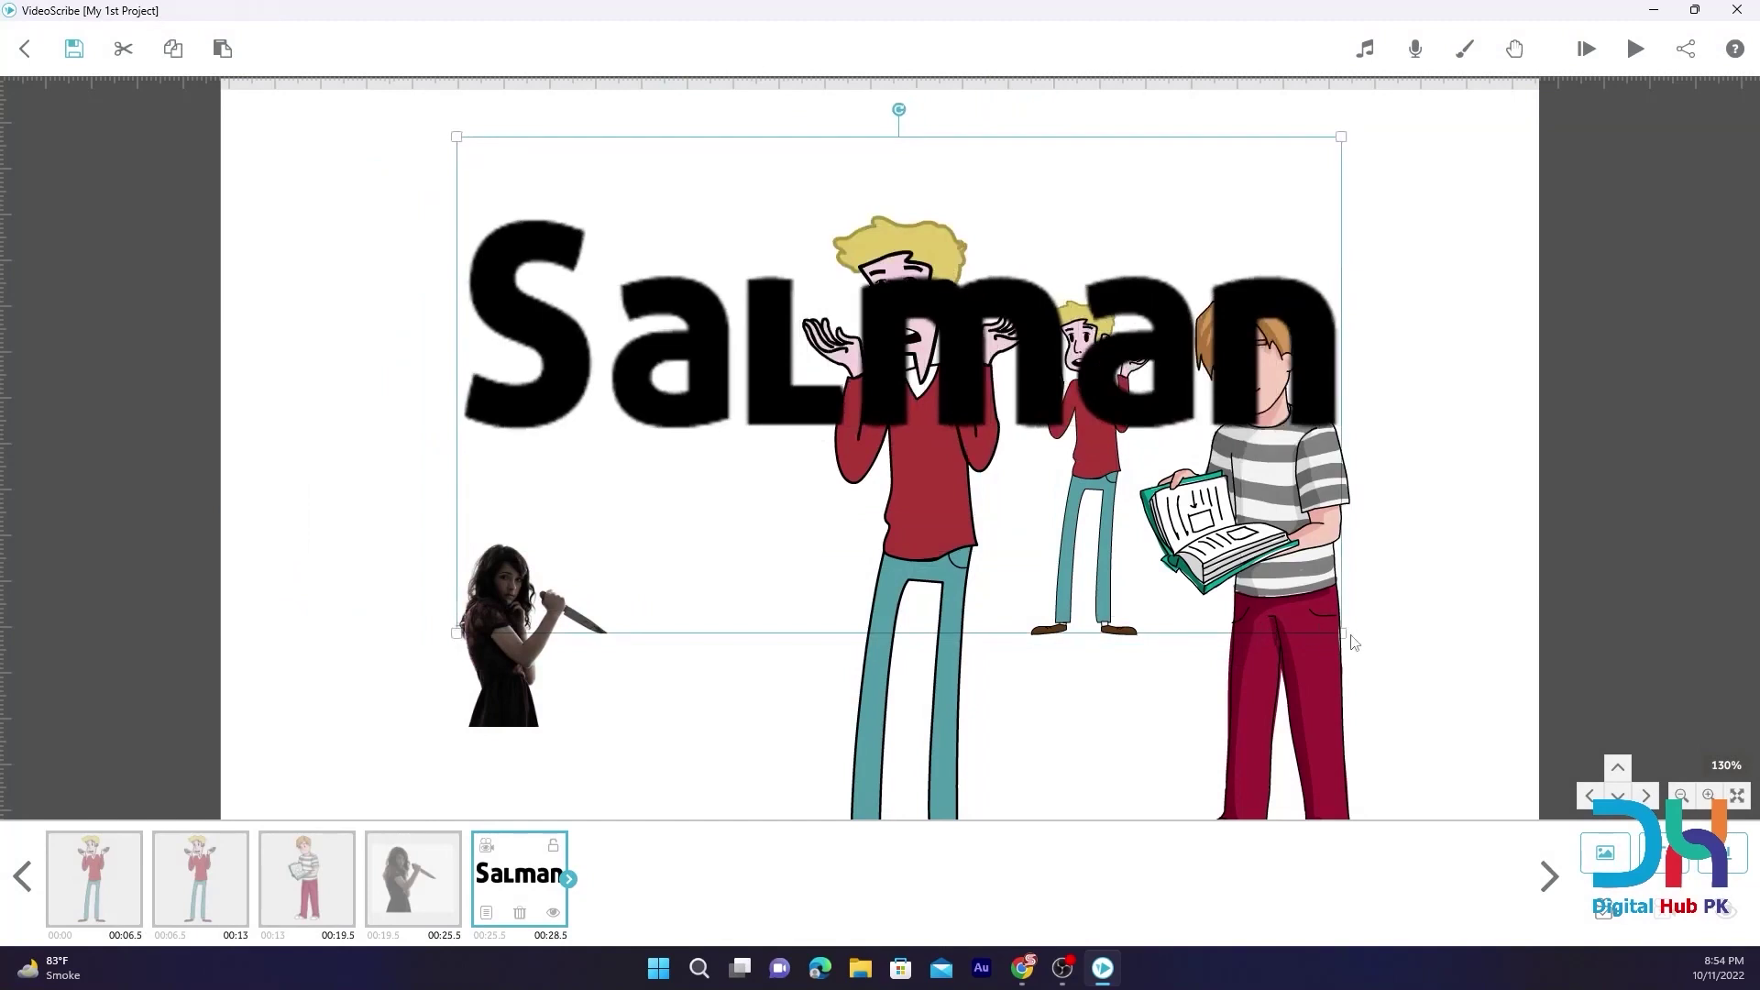
left_click_drag(1341, 633, 1194, 441)
key("ctrl+z")
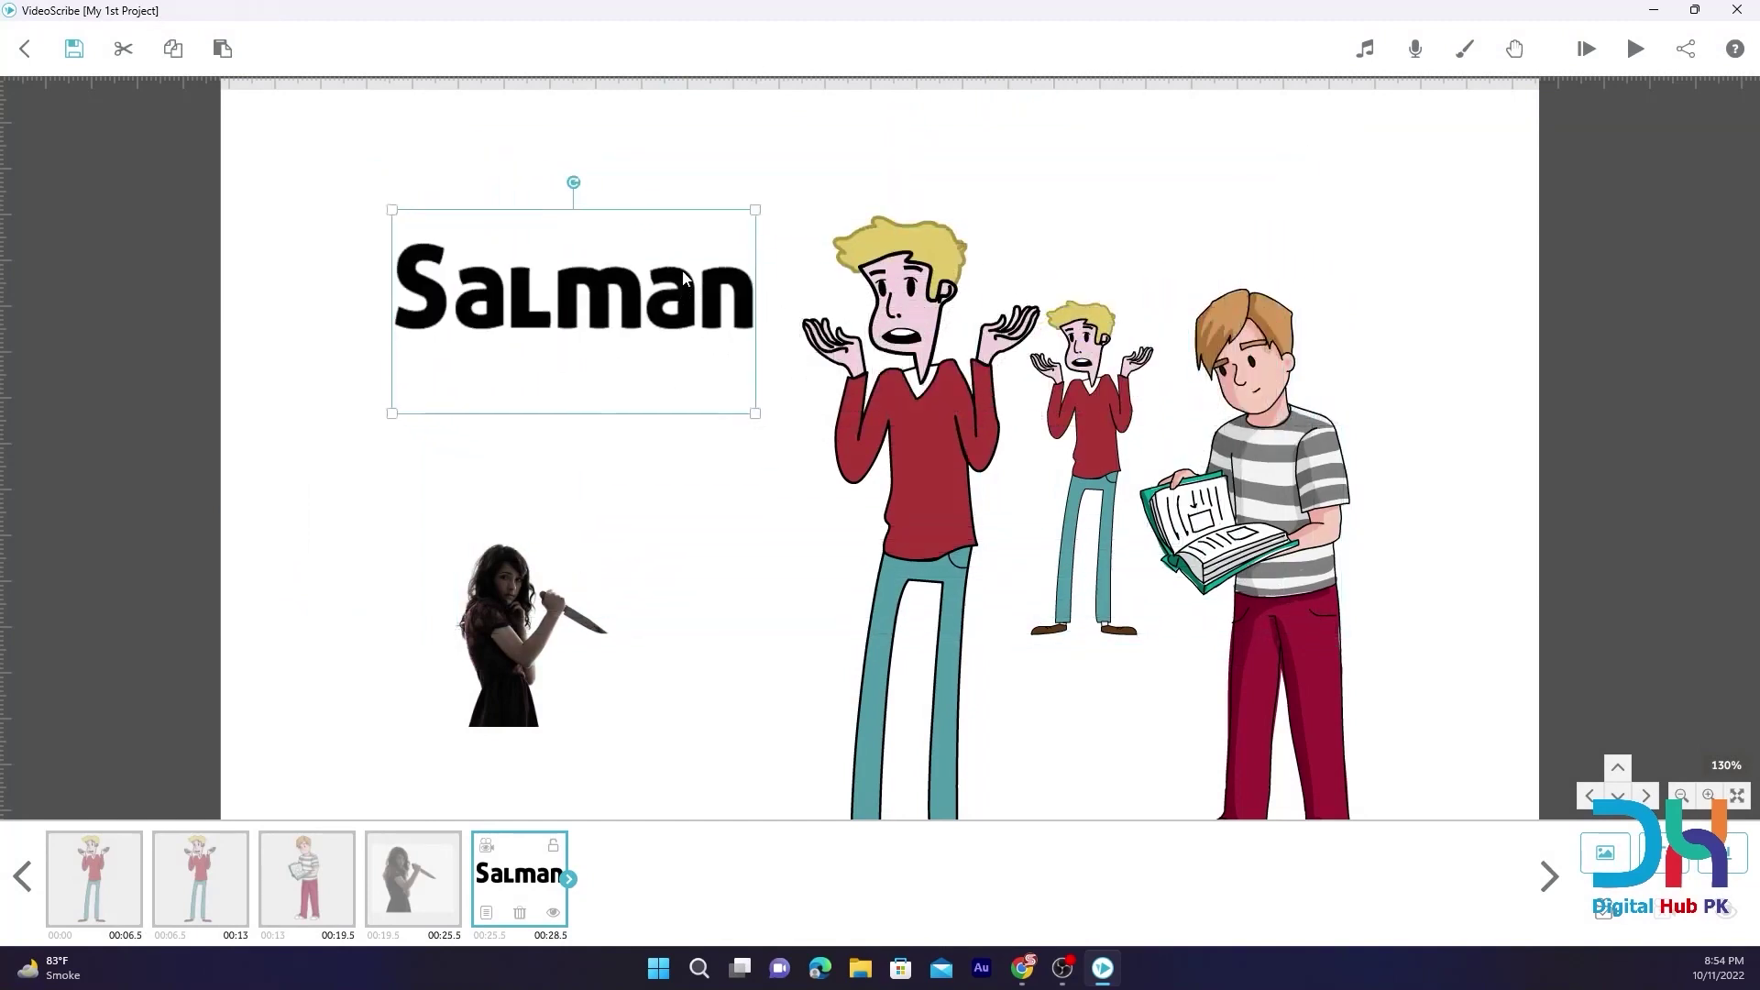
Duplicate the name text and place the copy directly below the original
left_click(172, 48)
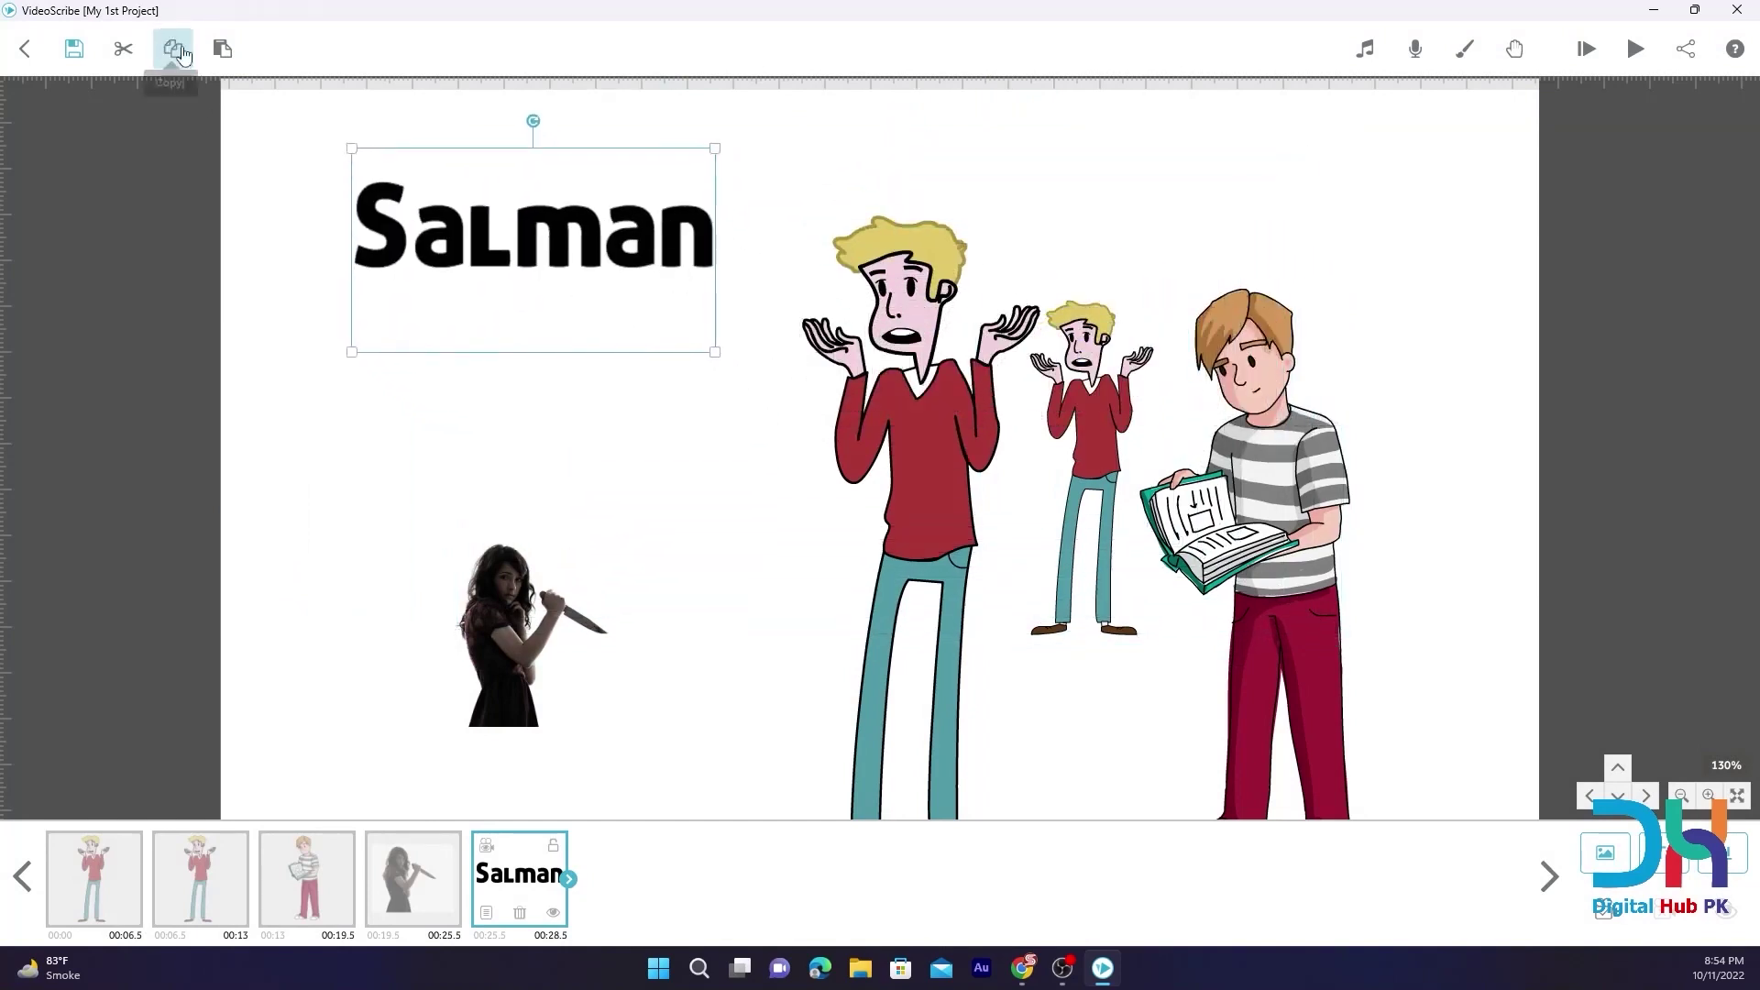
left_click(222, 48)
left_click_drag(443, 246, 441, 412)
Set the duplicated name text's font to Basic, and enlarge it beneath the original name text
left_click(600, 917)
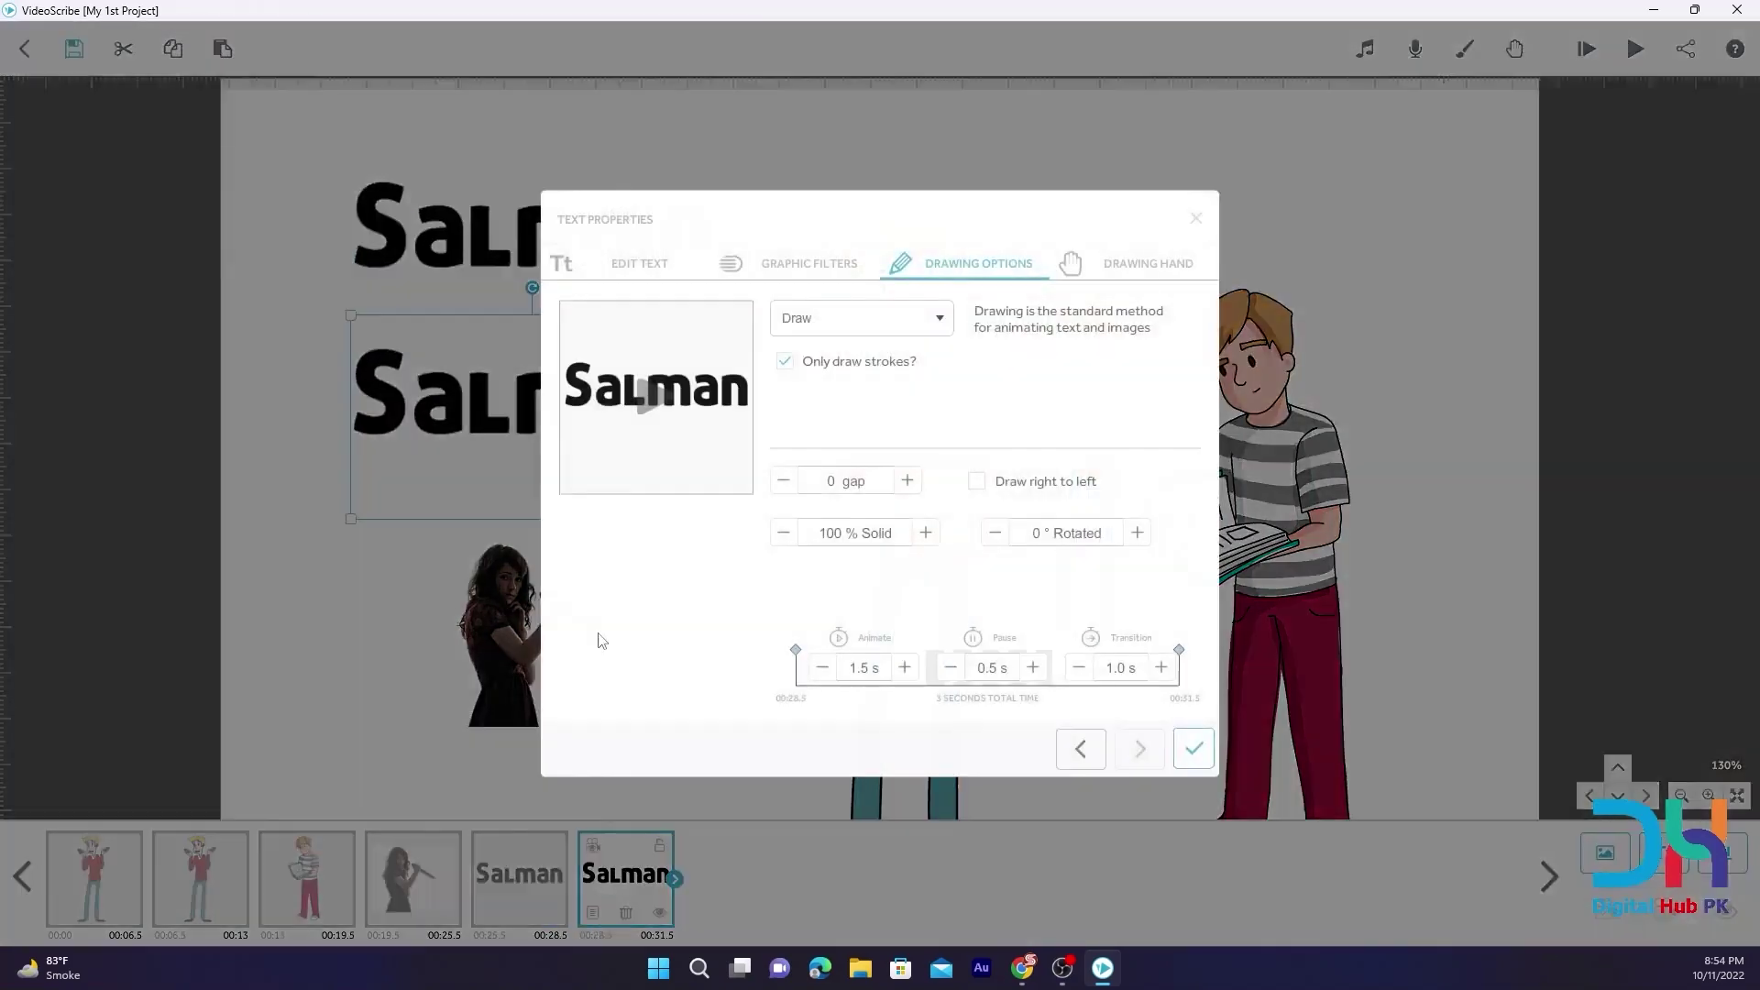
left_click(562, 265)
left_click(688, 335)
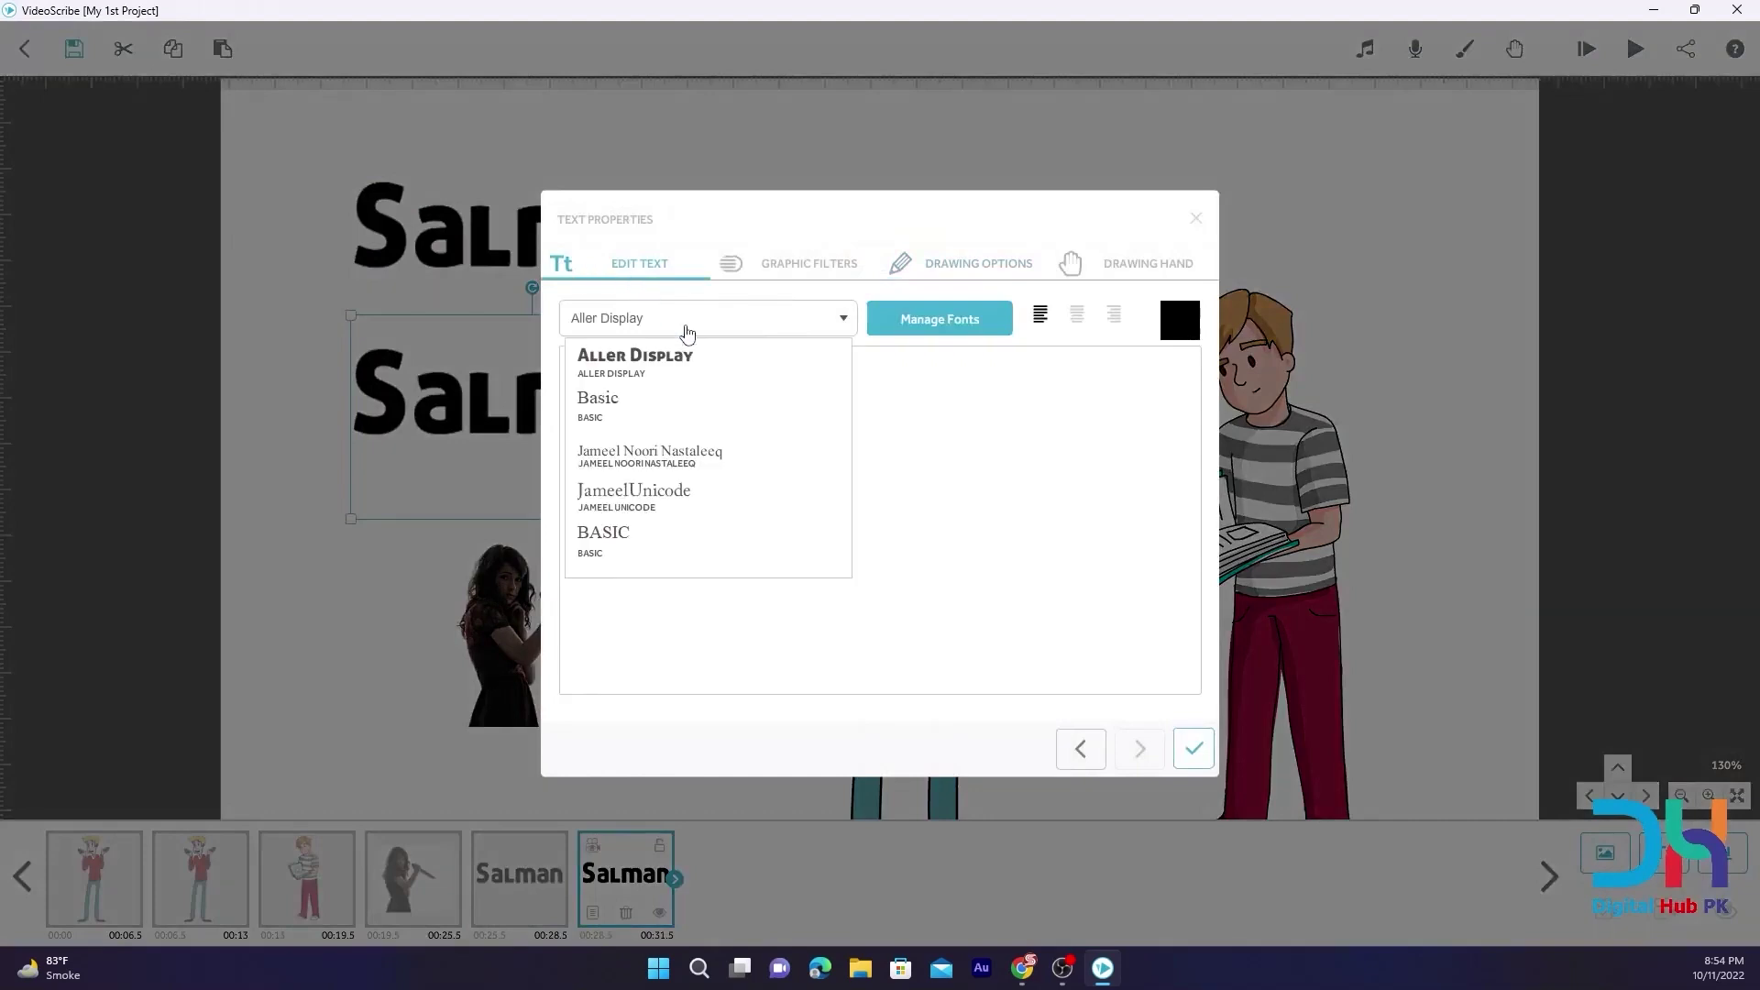
left_click(597, 399)
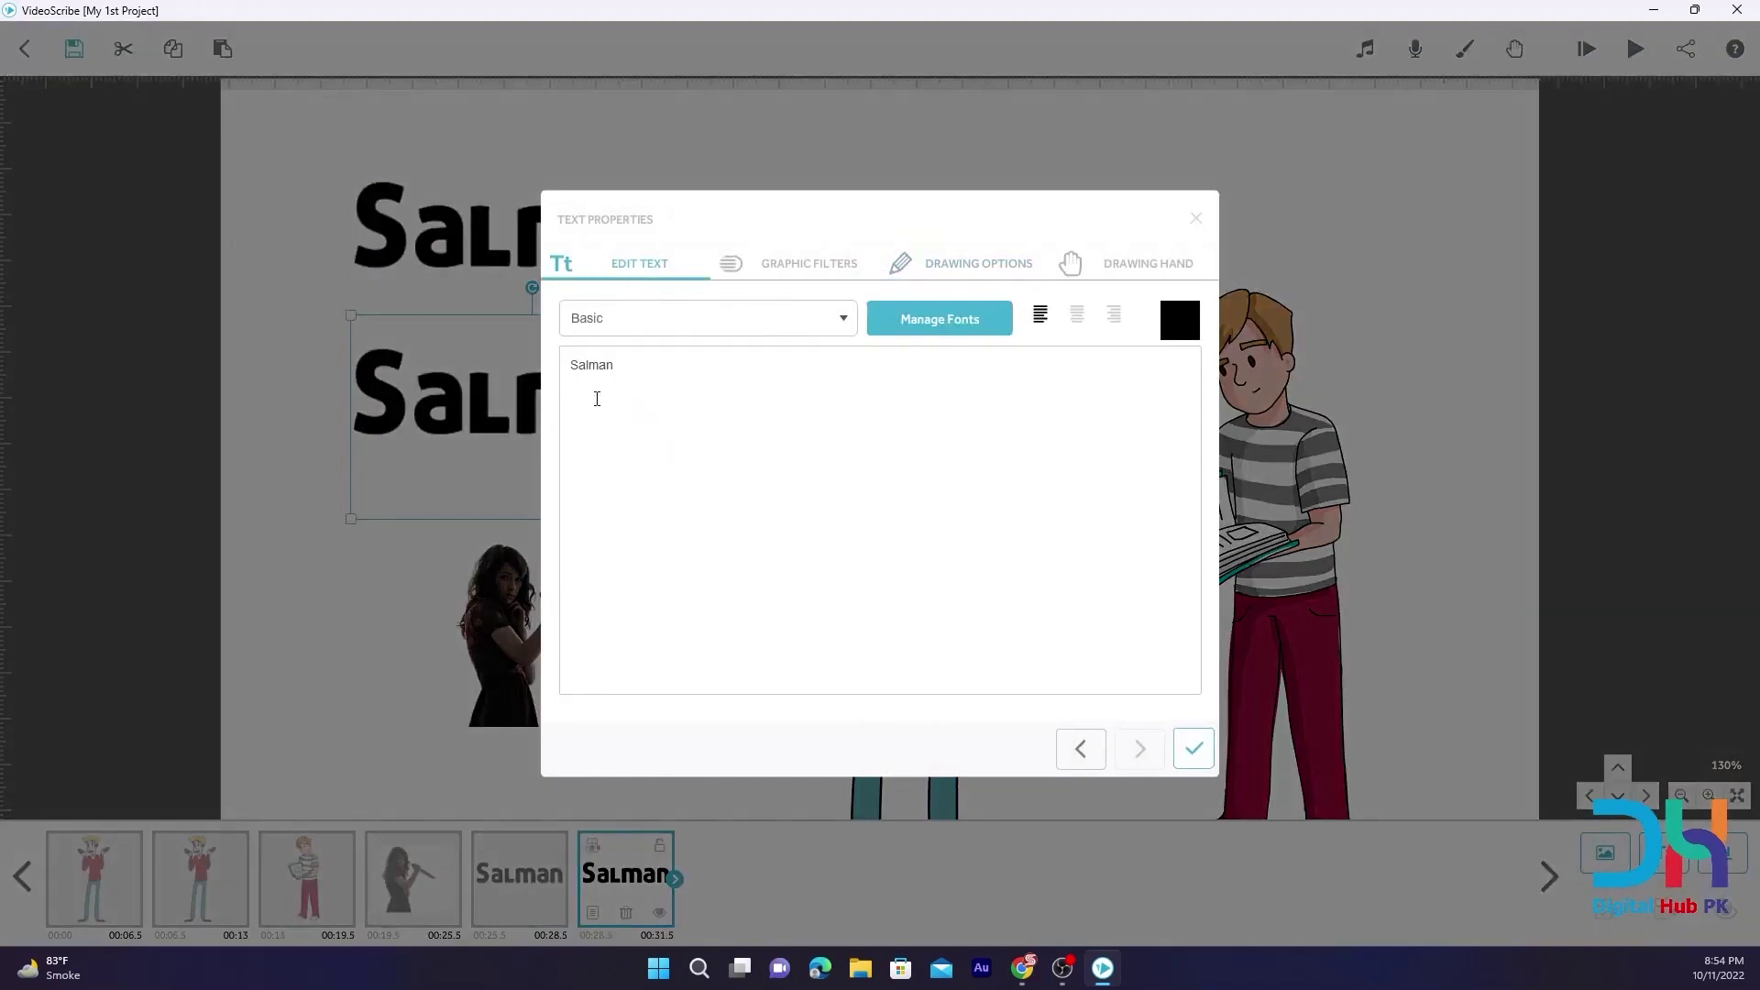
left_click(1192, 747)
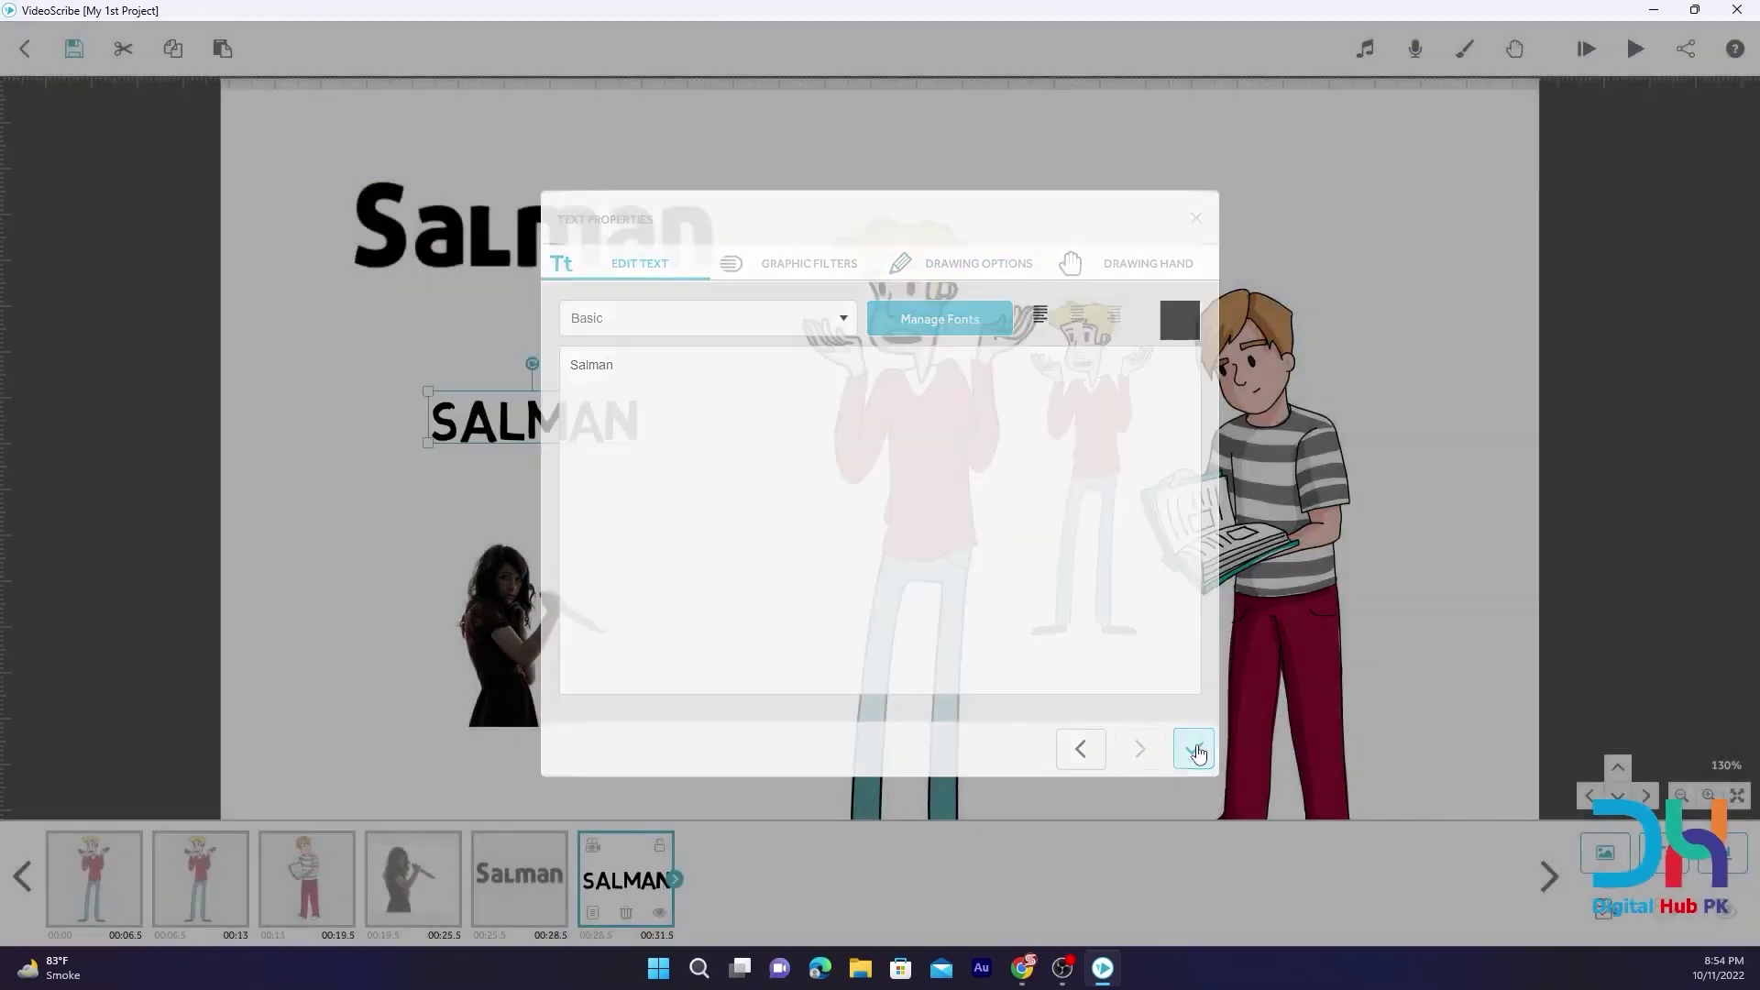
left_click_drag(638, 445, 690, 360)
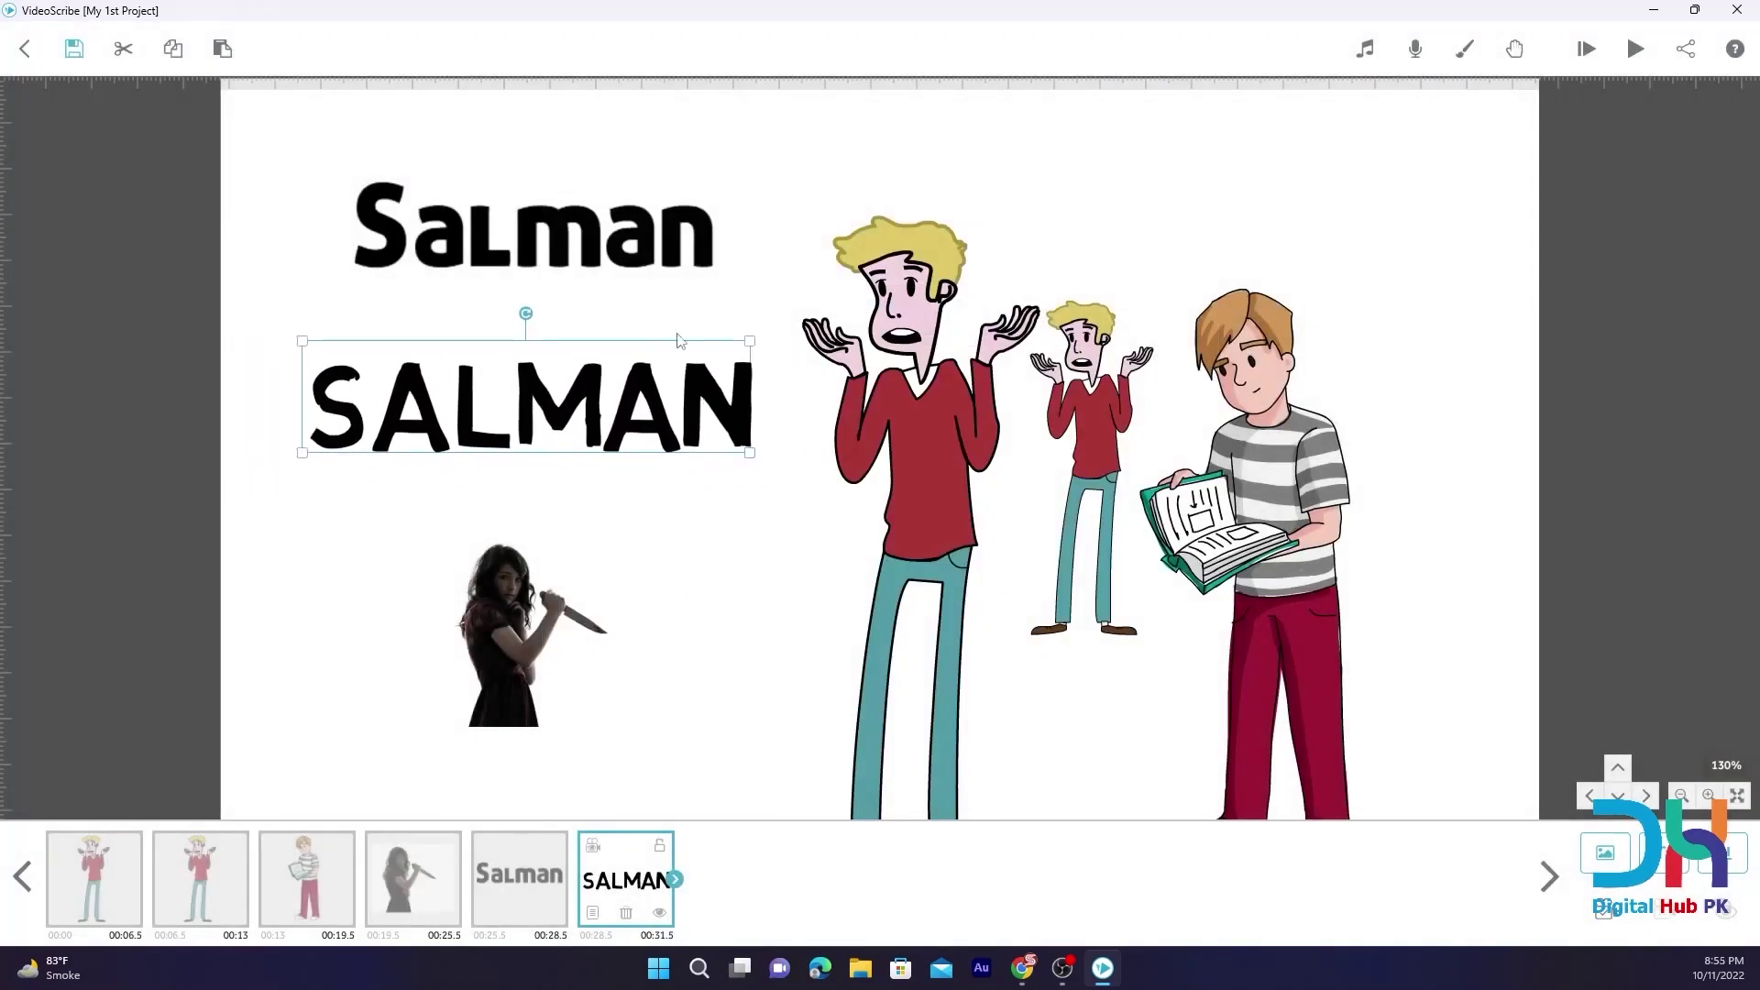
left_click(641, 236)
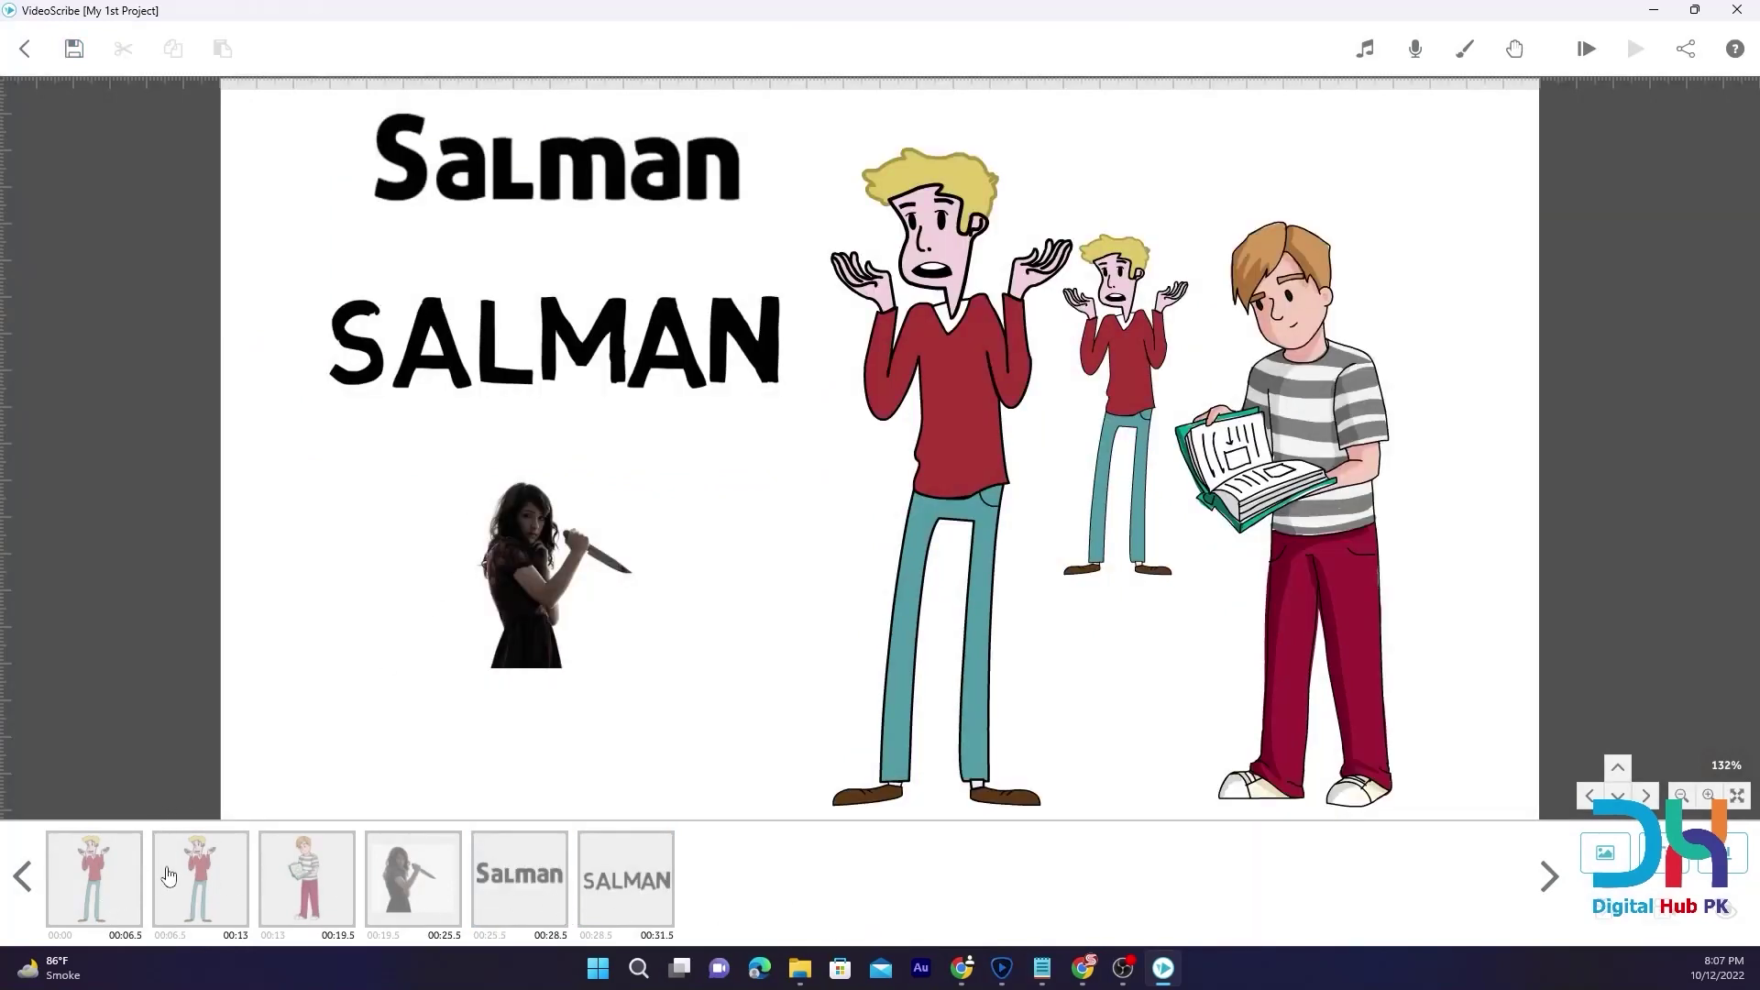
Select each of the six timeline elements in order to examine which canvas object it represents, and clear the selection
left_click(101, 887)
left_click(182, 889)
left_click(272, 884)
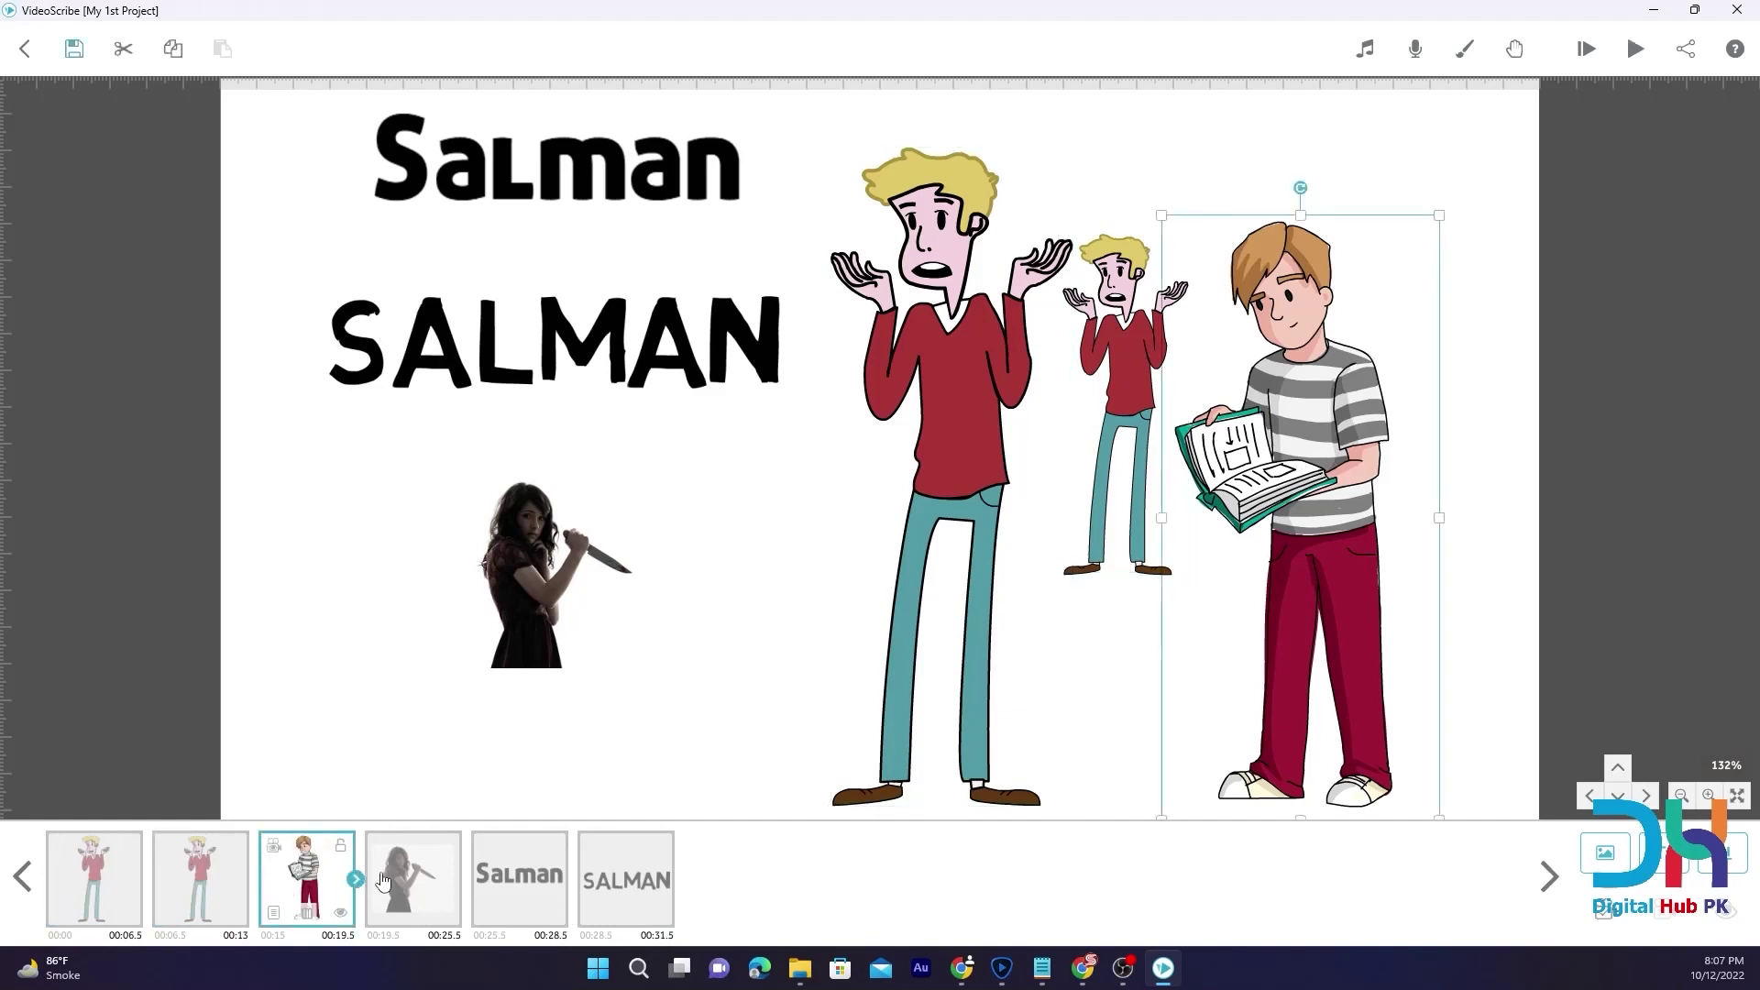
left_click(383, 882)
left_click(491, 901)
left_click(619, 901)
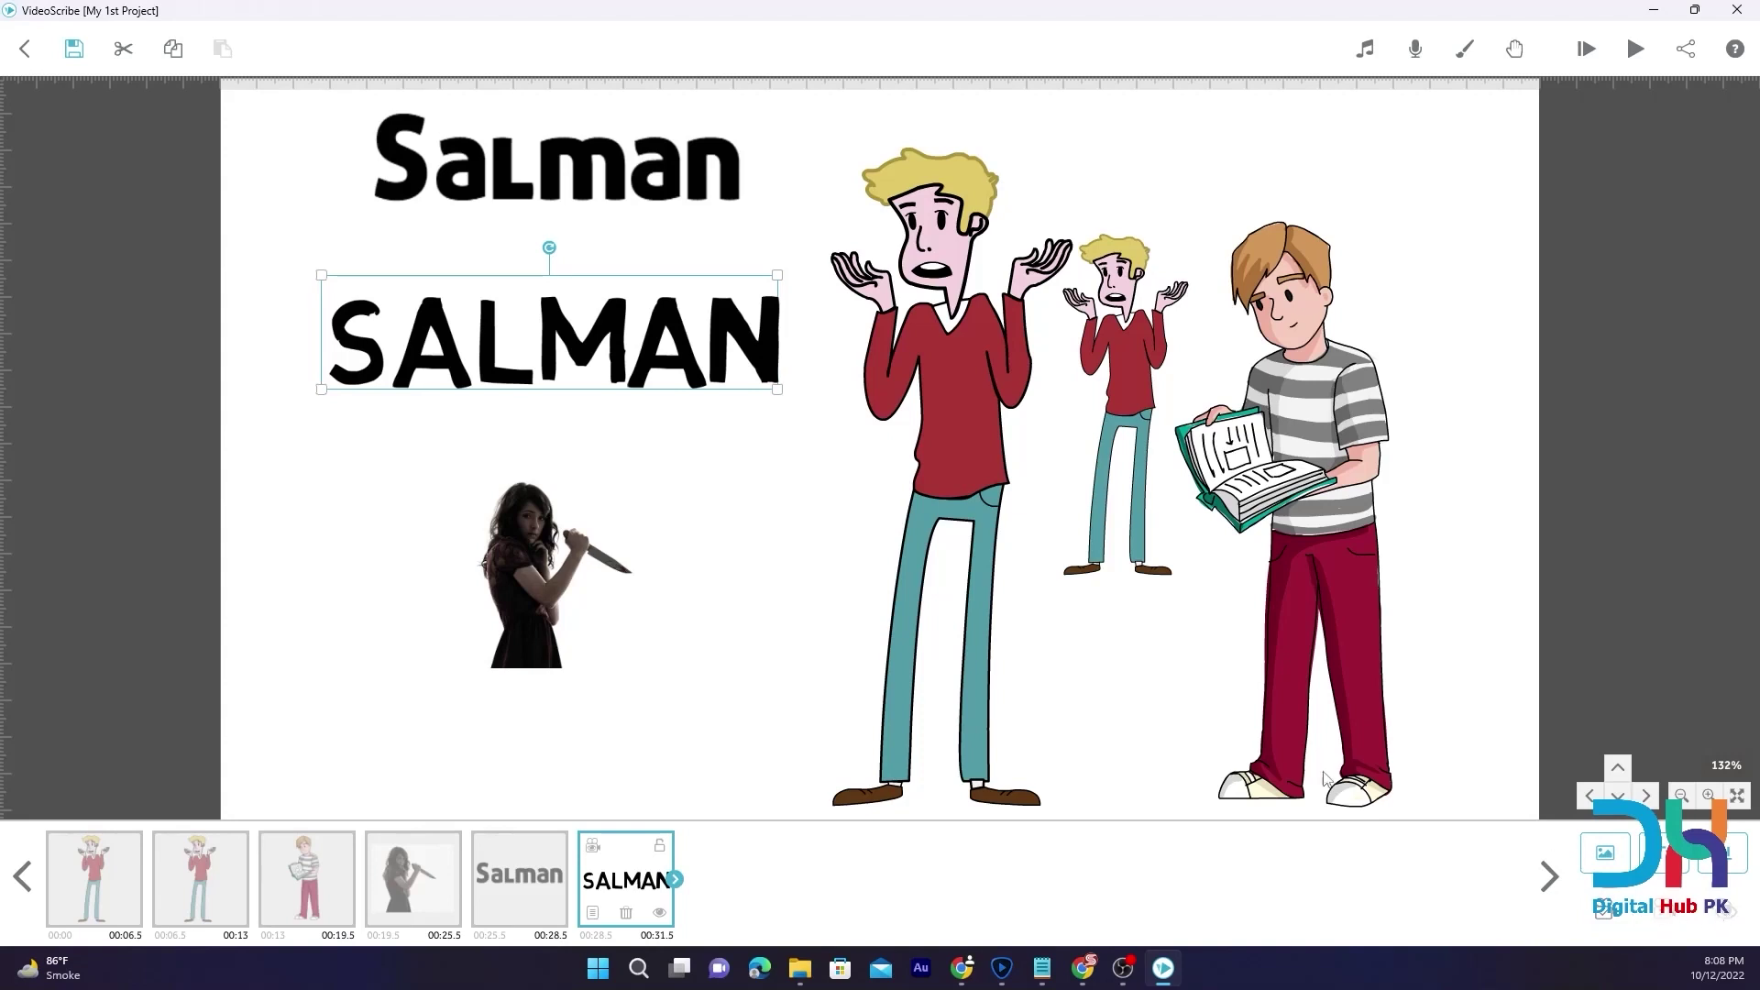
left_click(1099, 661)
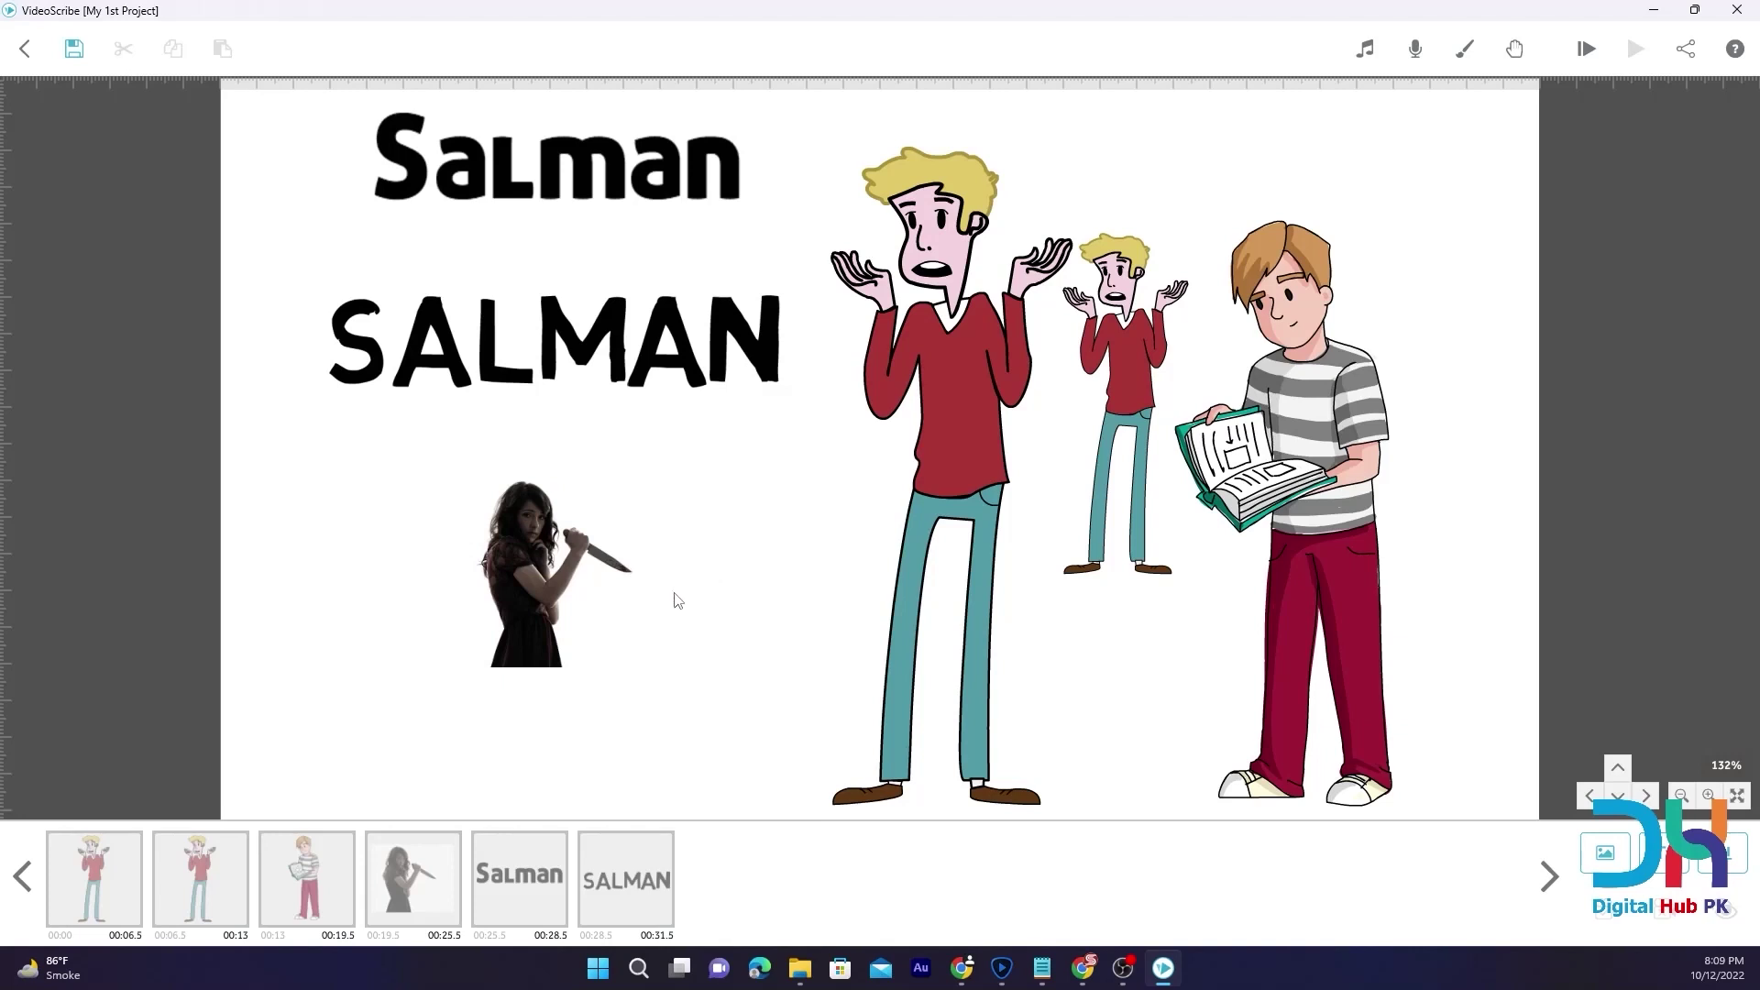
Duplicate the boy reading a book and place the copy in the empty canvas space to the right of the original
left_click(682, 552)
left_click(781, 588)
left_click_drag(801, 606, 722, 199)
left_click_drag(782, 653, 792, 411)
left_click_drag(847, 488, 692, 115)
left_click_drag(1045, 342, 800, 826)
left_click_drag(1037, 547, 729, 541)
left_click(441, 415)
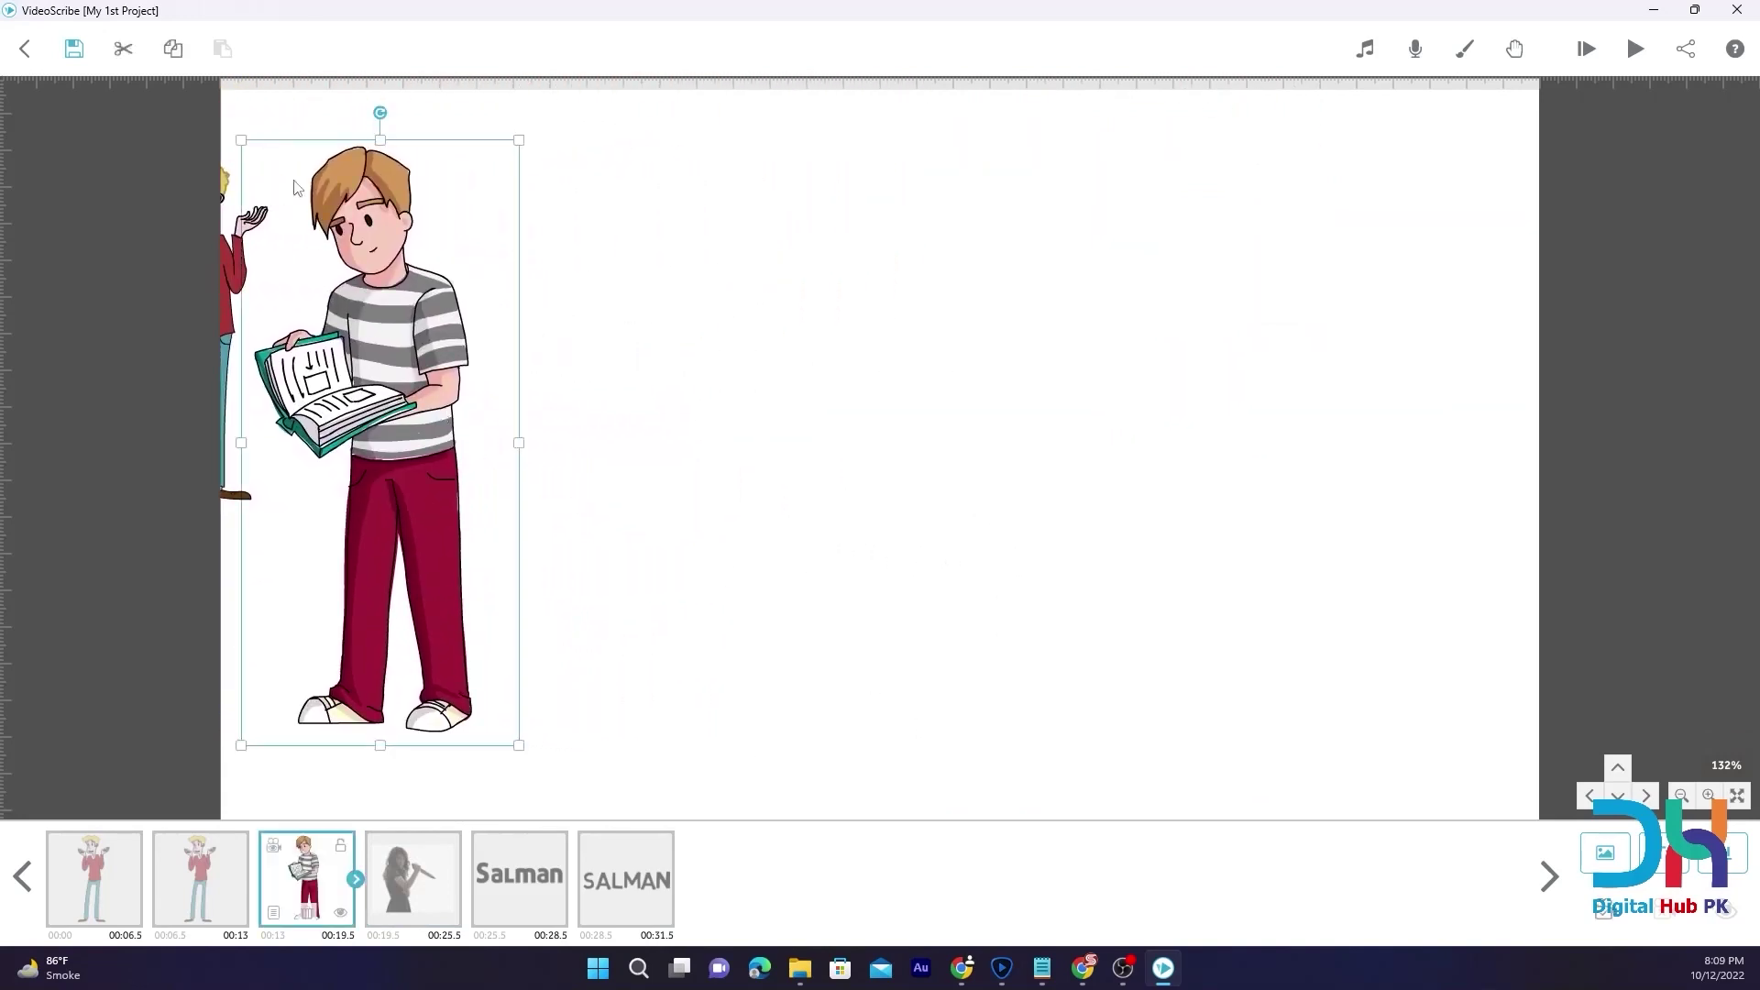
left_click(220, 51)
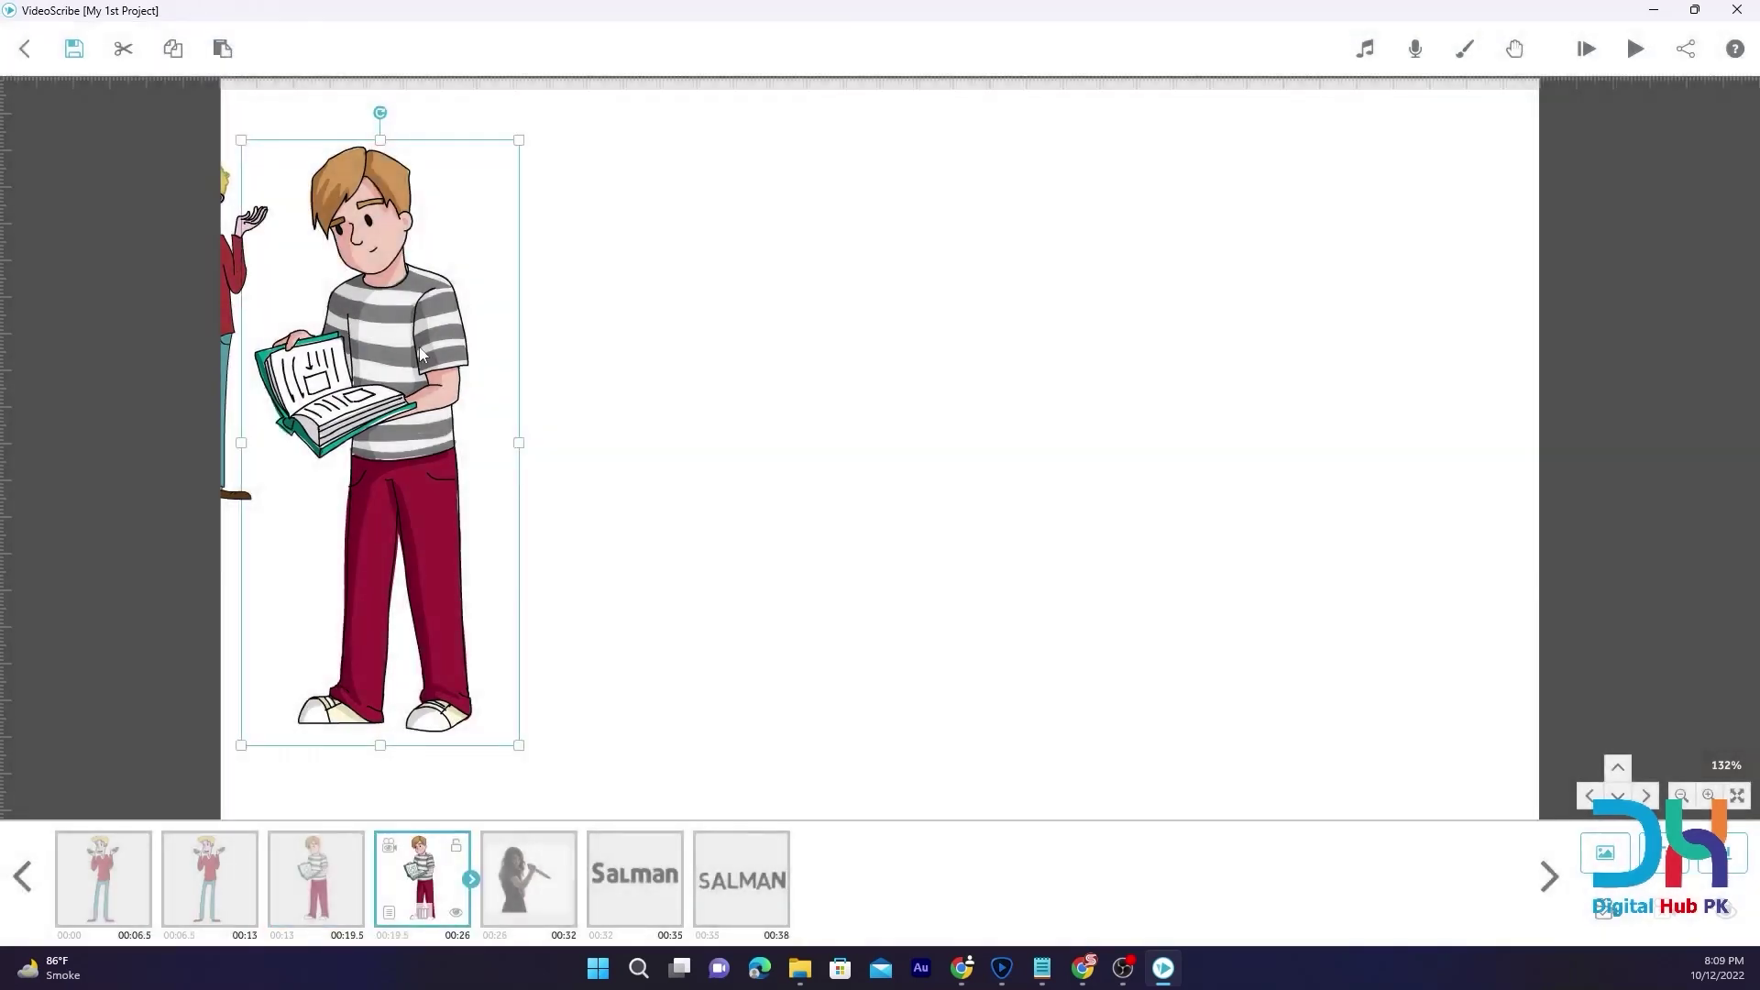
left_click_drag(752, 377, 894, 334)
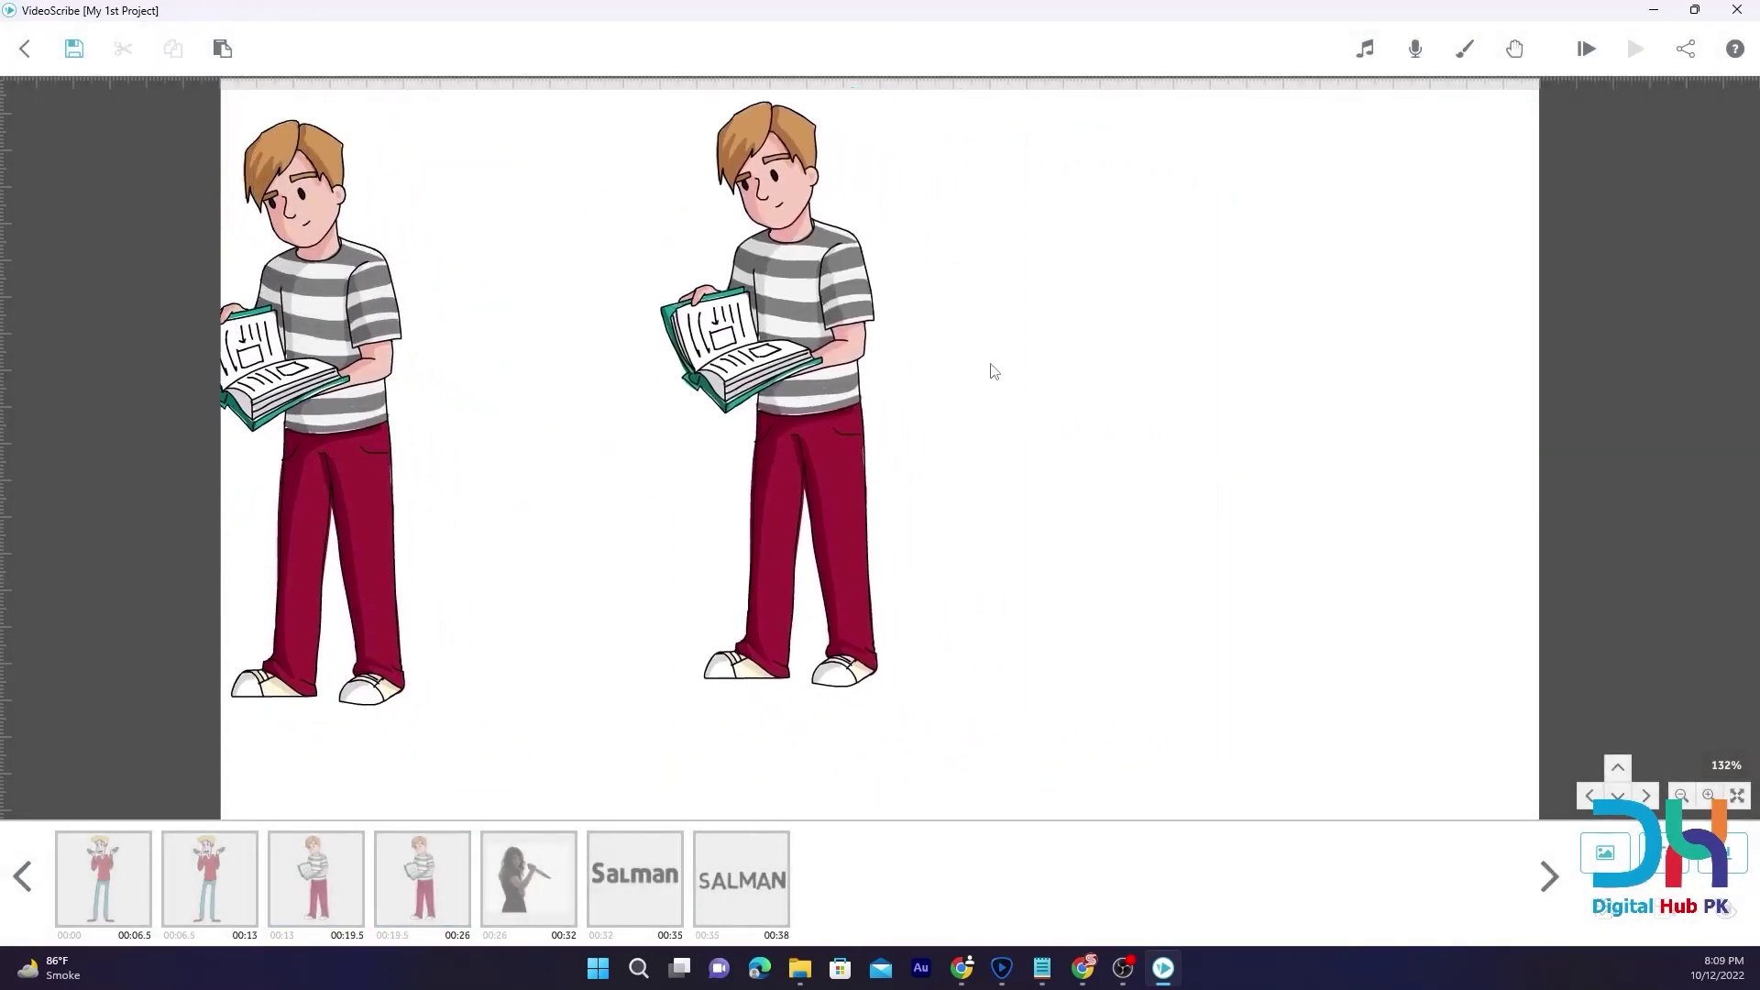
Add the coloured aquarium image from the Buildings library and place it to the right of the copied boy
left_click(518, 435)
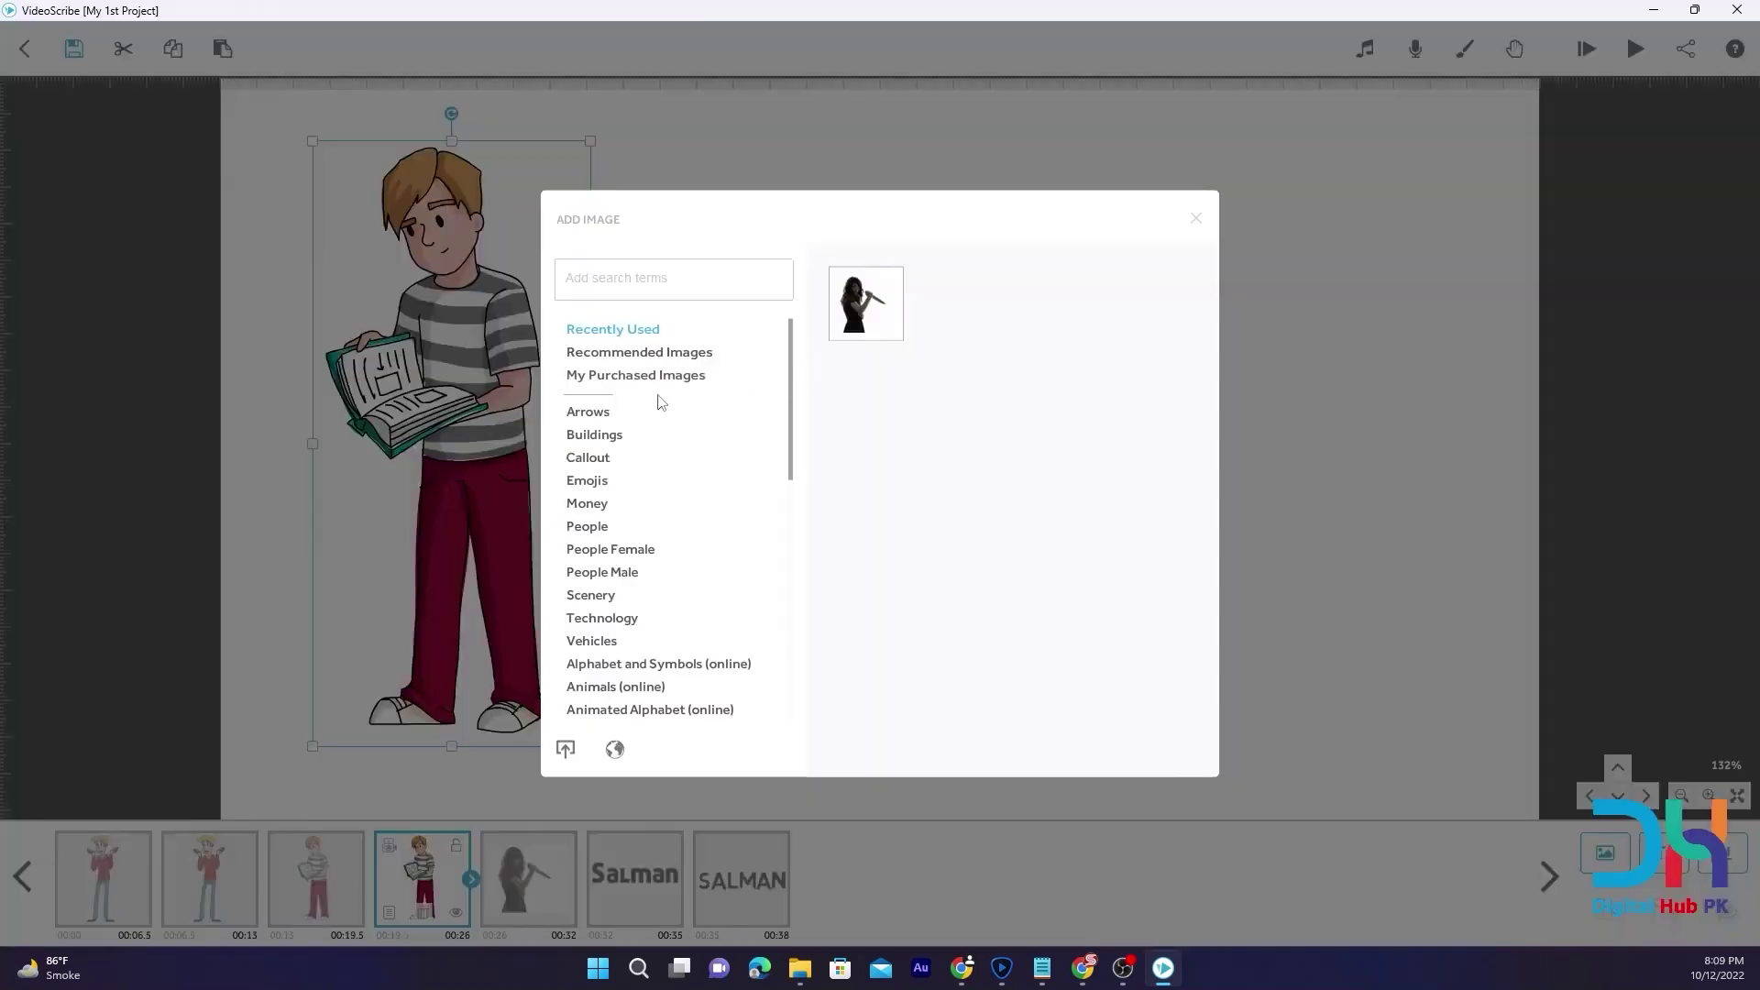
left_click(597, 437)
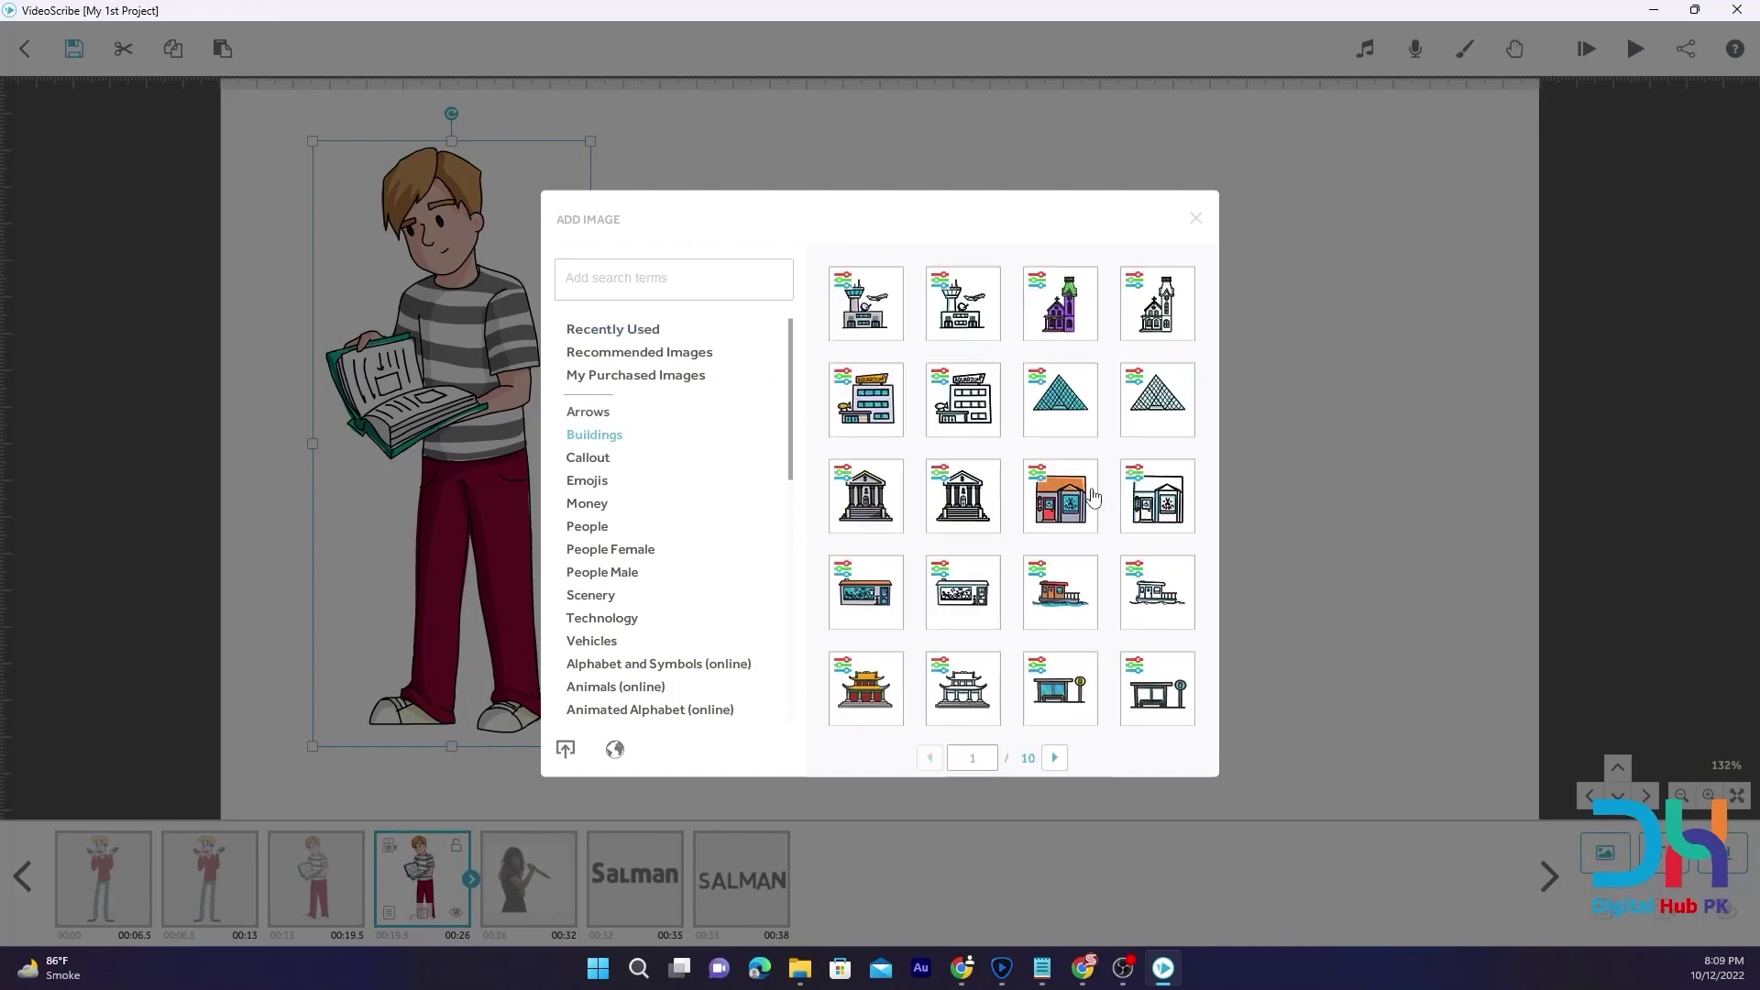
left_click(860, 401)
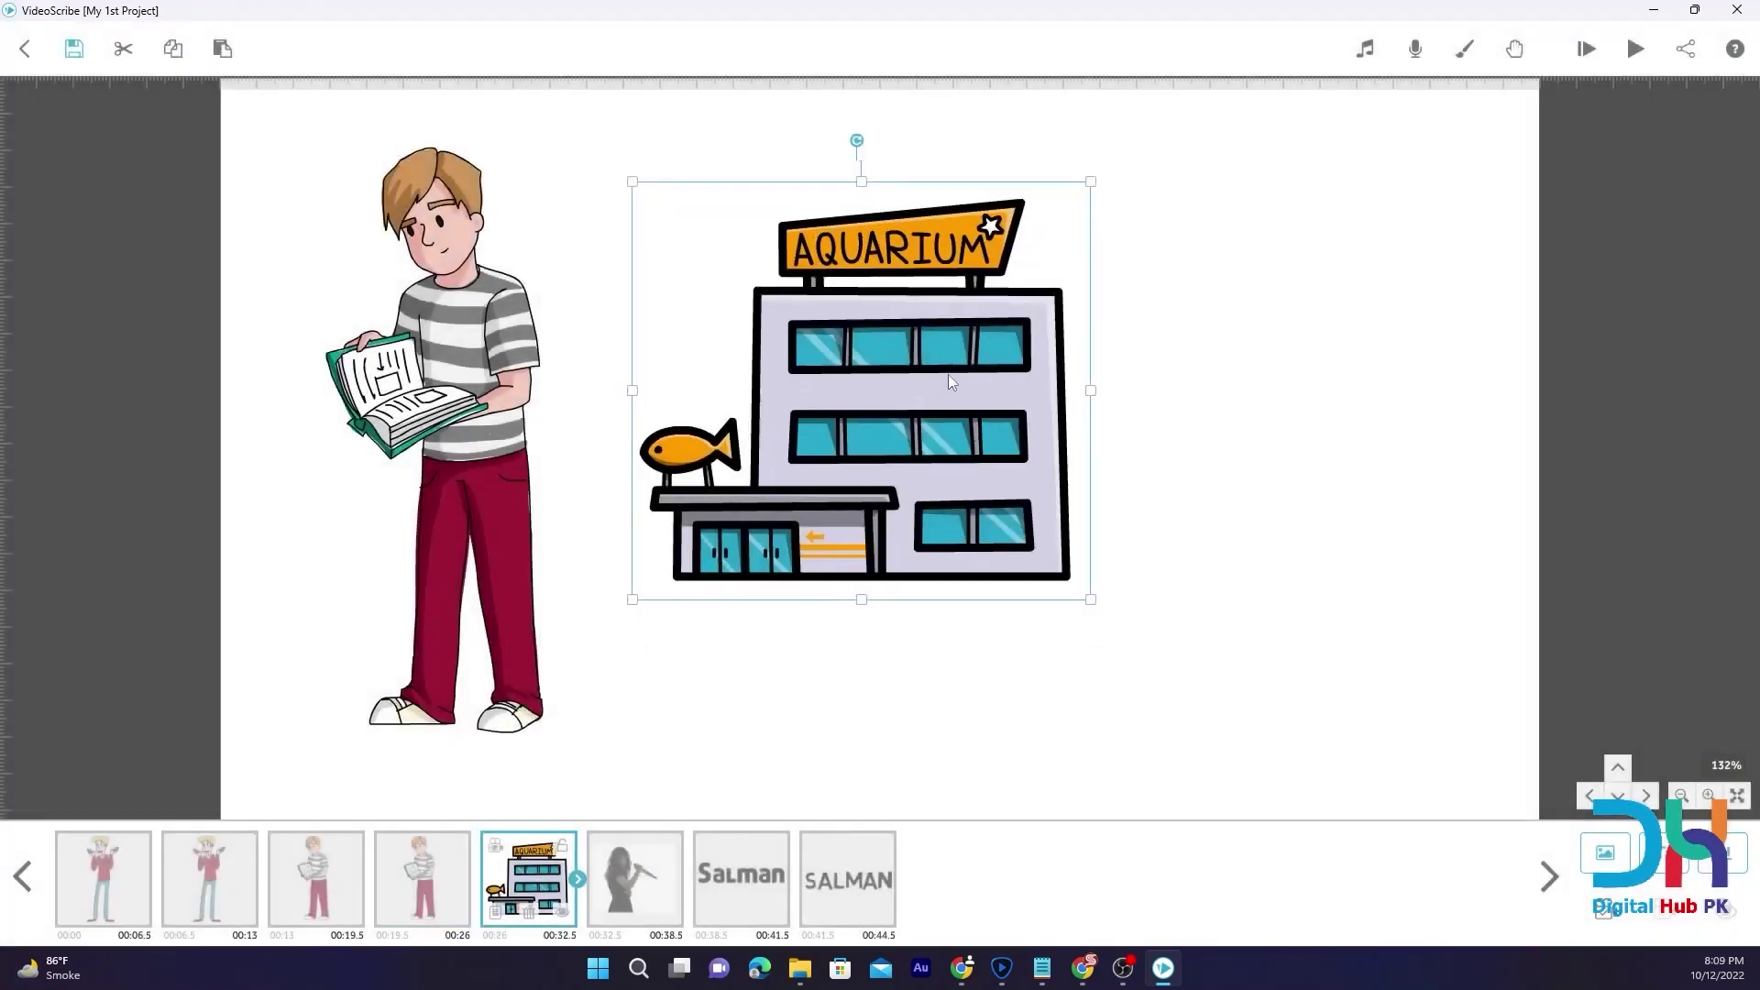
Add the outlined half-dollar coin from the Money library, and shrink and place it to the right of the aquarium
left_click(1610, 860)
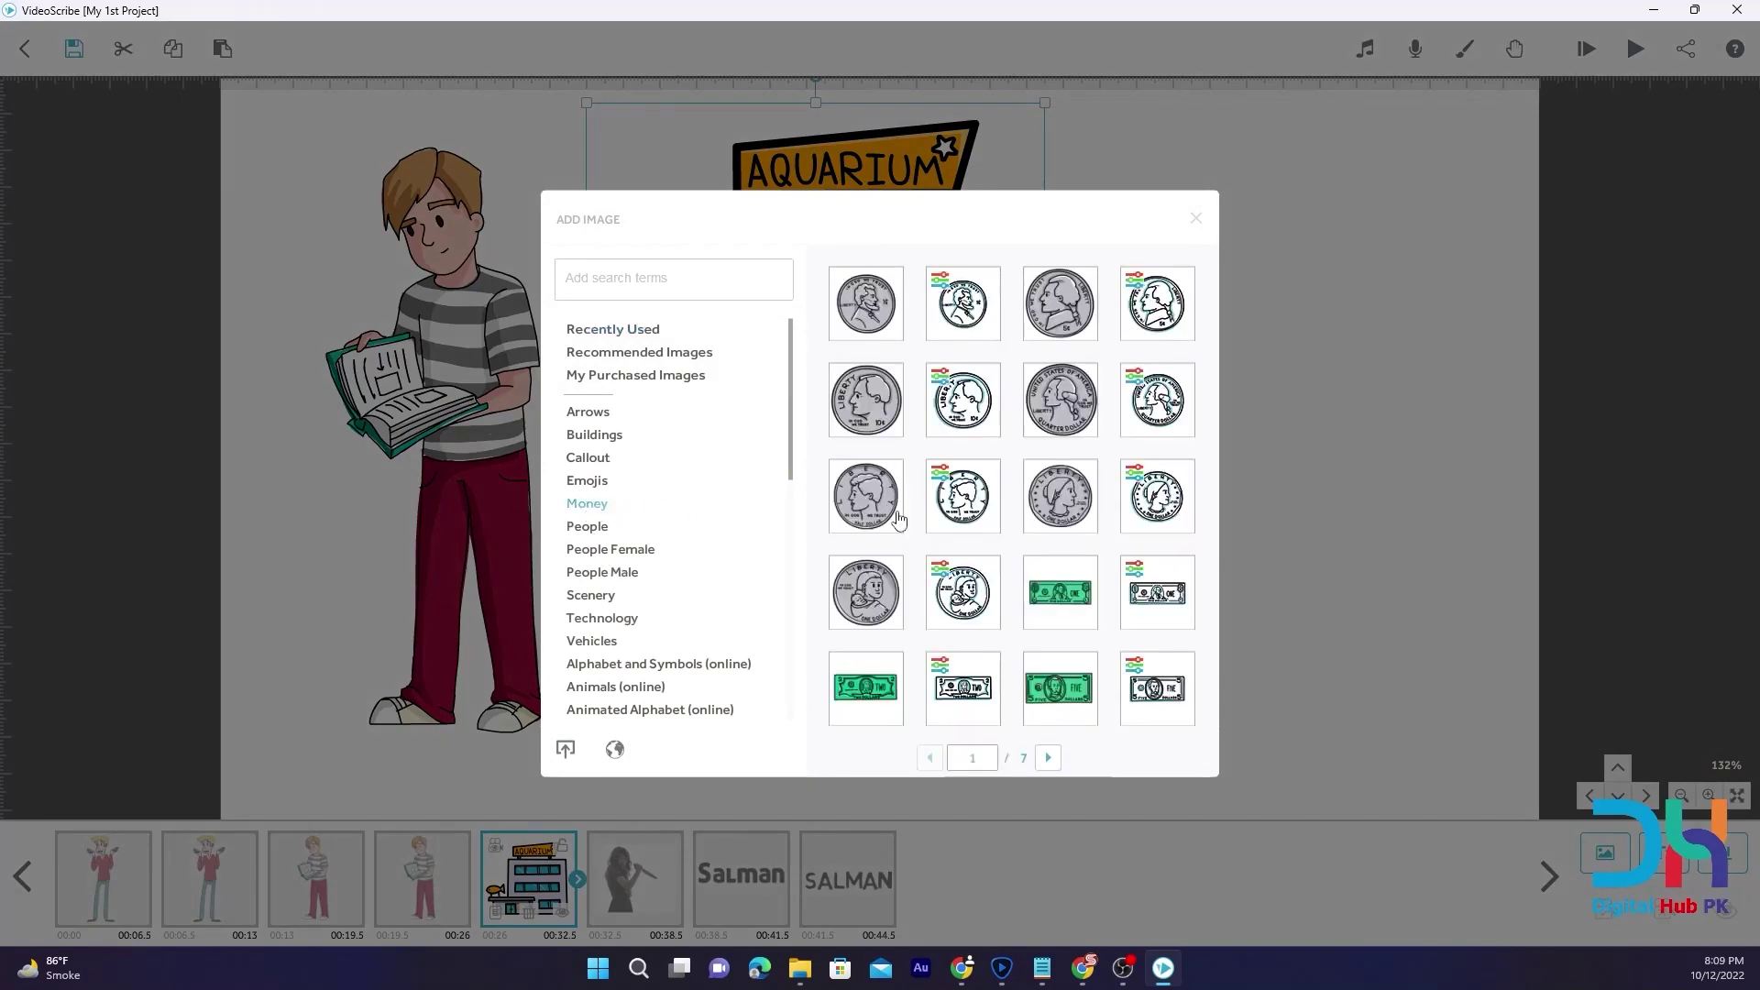
left_click(972, 503)
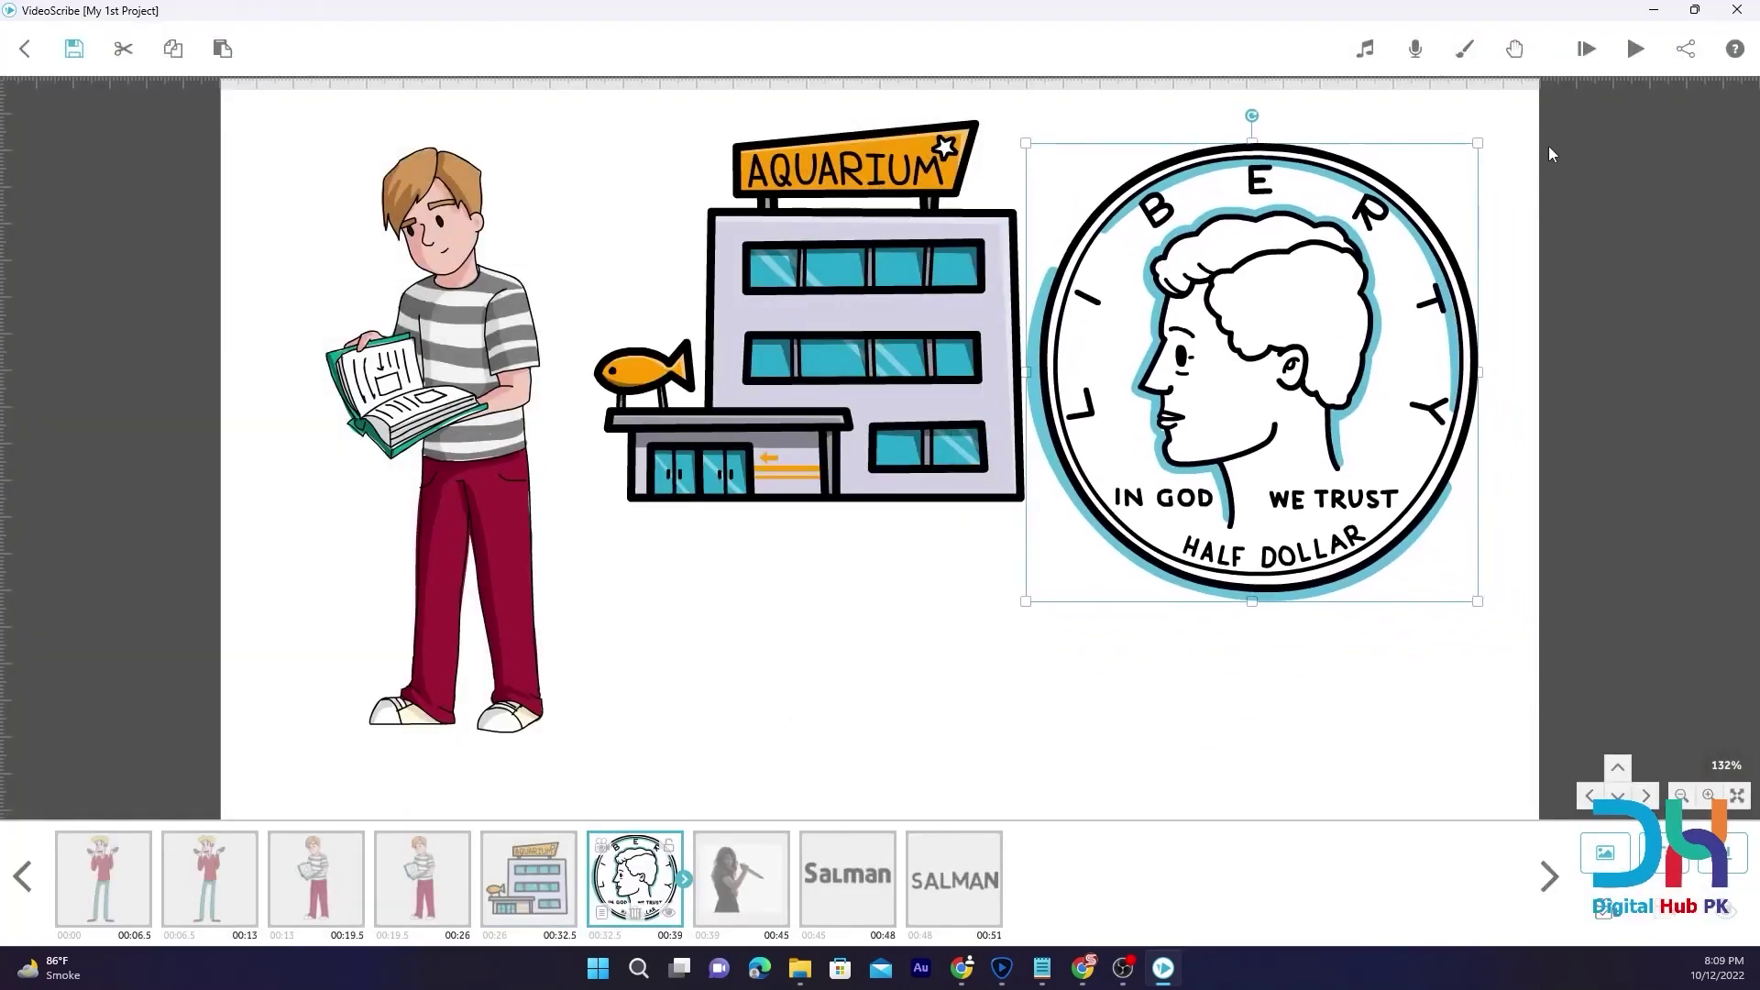
left_click_drag(1478, 146, 1372, 249)
mouse_move(1250, 360)
left_mouse_down()
mouse_move(1261, 319)
mouse_move(1241, 332)
left_mouse_up()
Add the punk figure with raised arms from the People library and move it to the right, beside the coin
left_click(1597, 858)
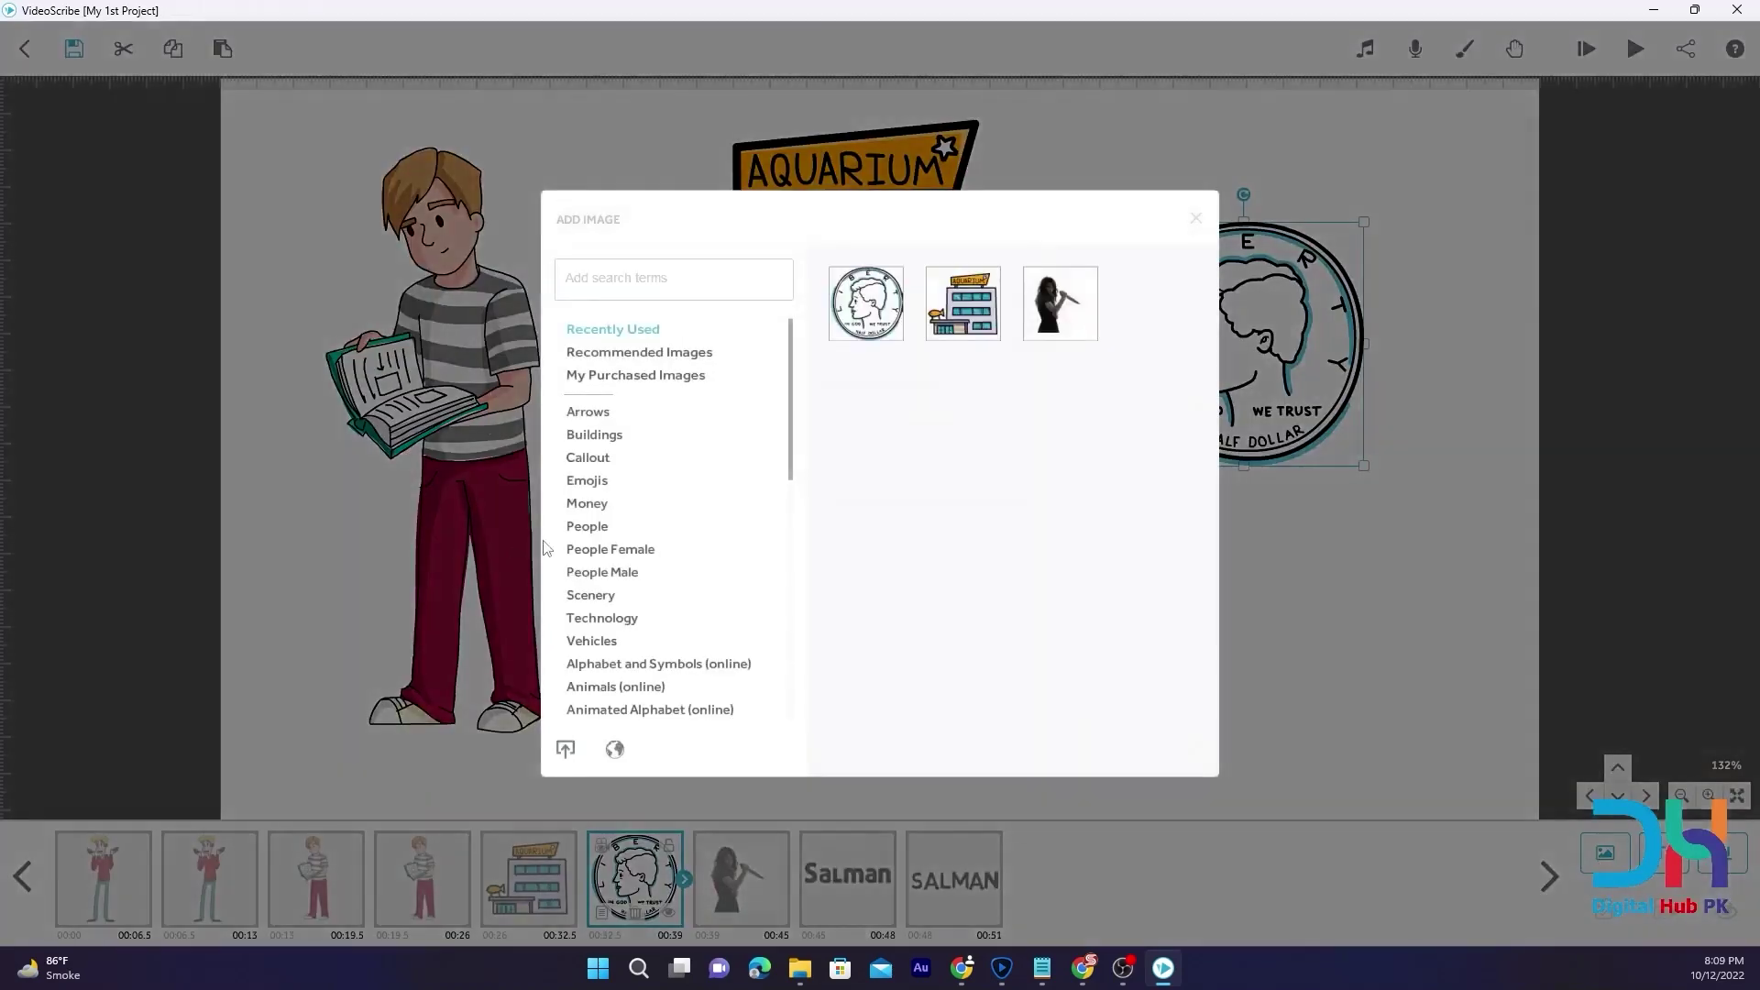
left_click(584, 516)
left_click(580, 526)
left_click(1005, 554)
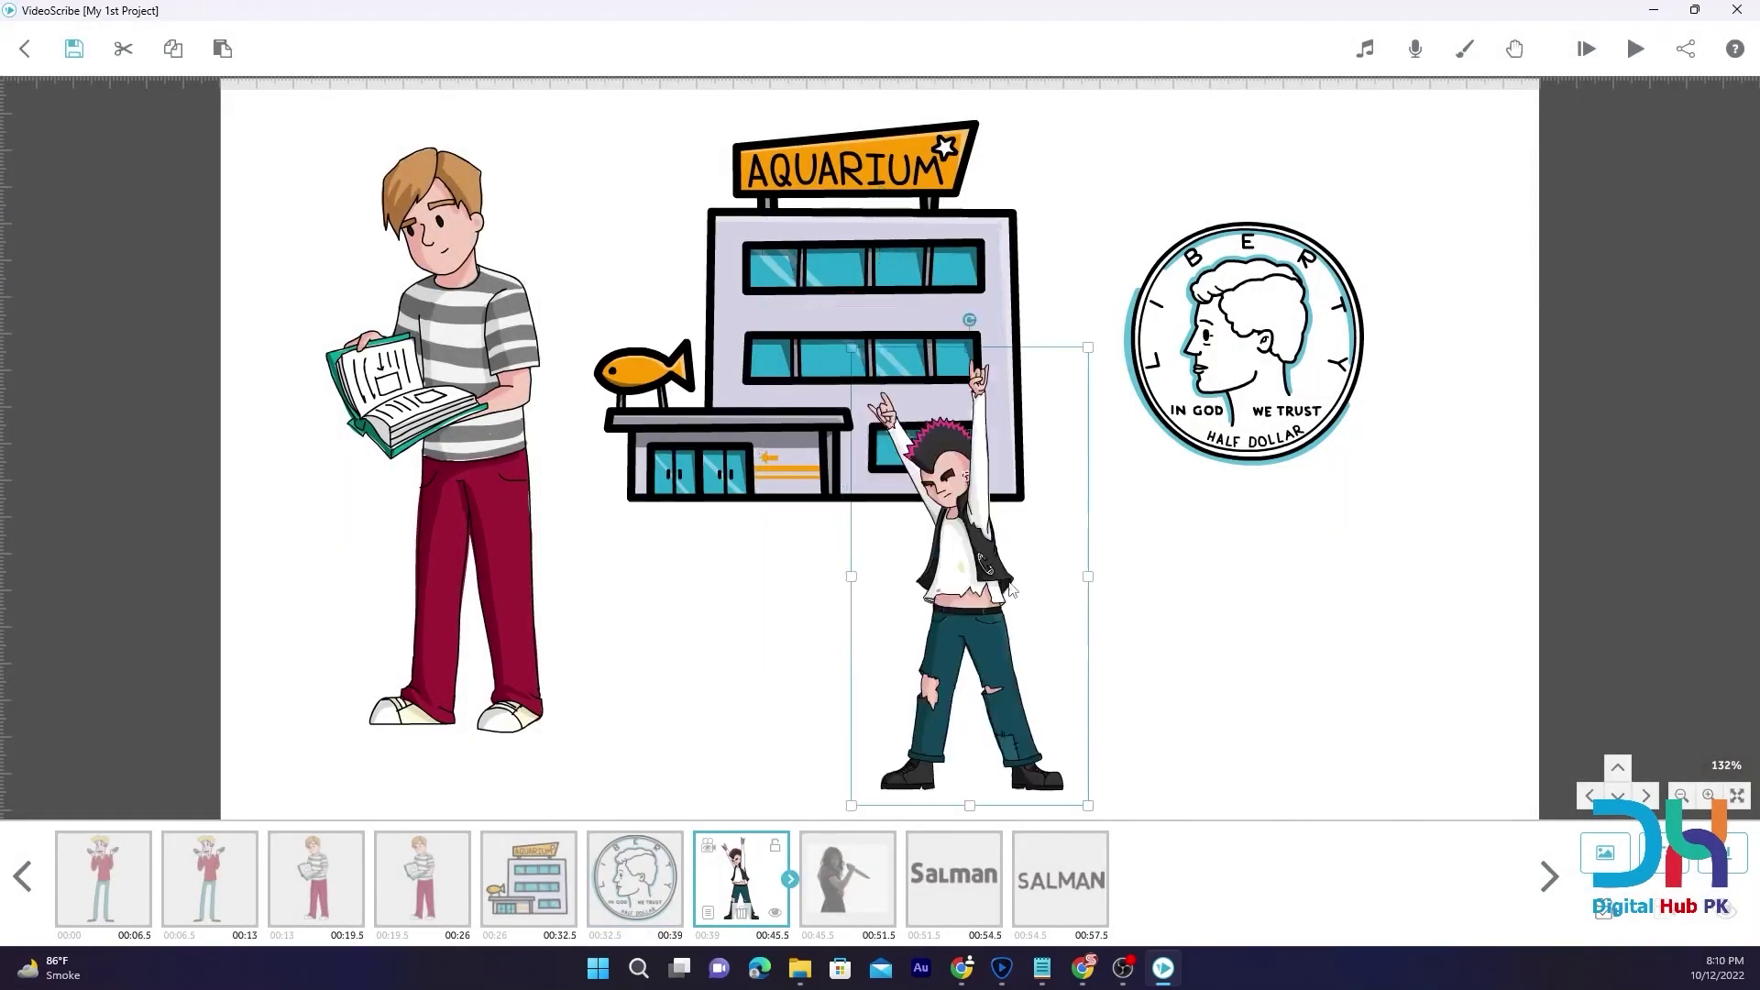
left_click_drag(1046, 546, 1440, 431)
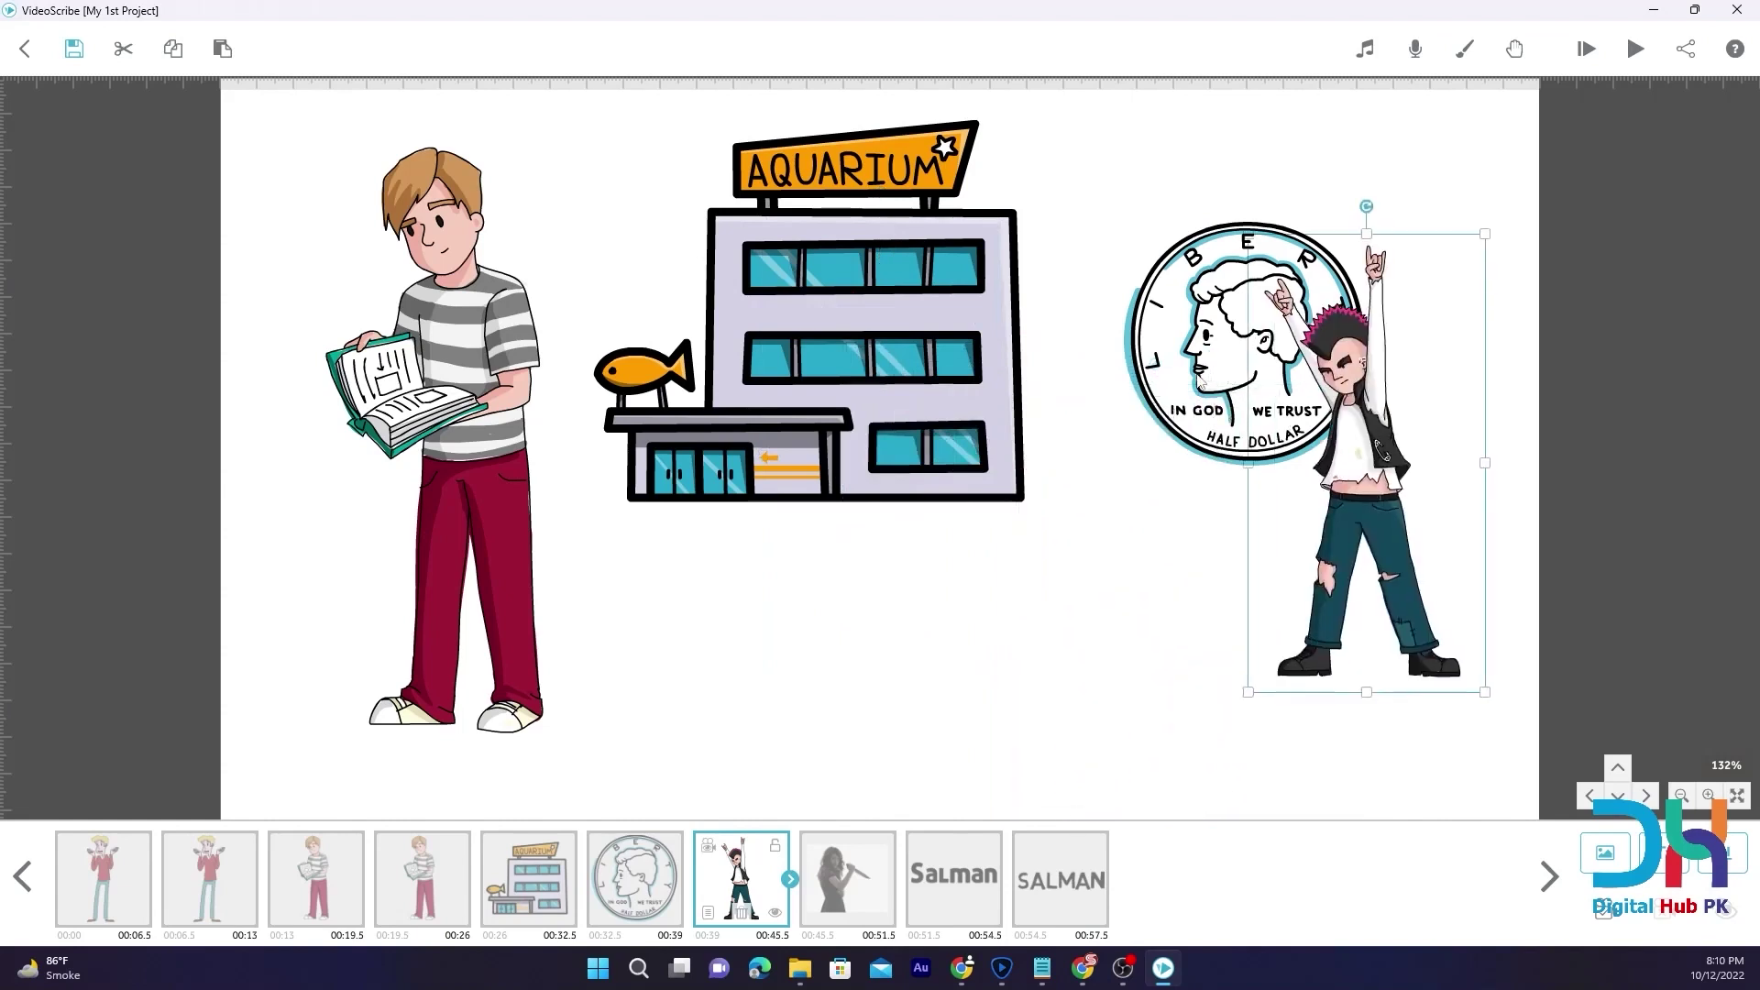
Move the half-dollar coin into the empty space below the aquarium building
left_click_drag(1181, 371, 1165, 412)
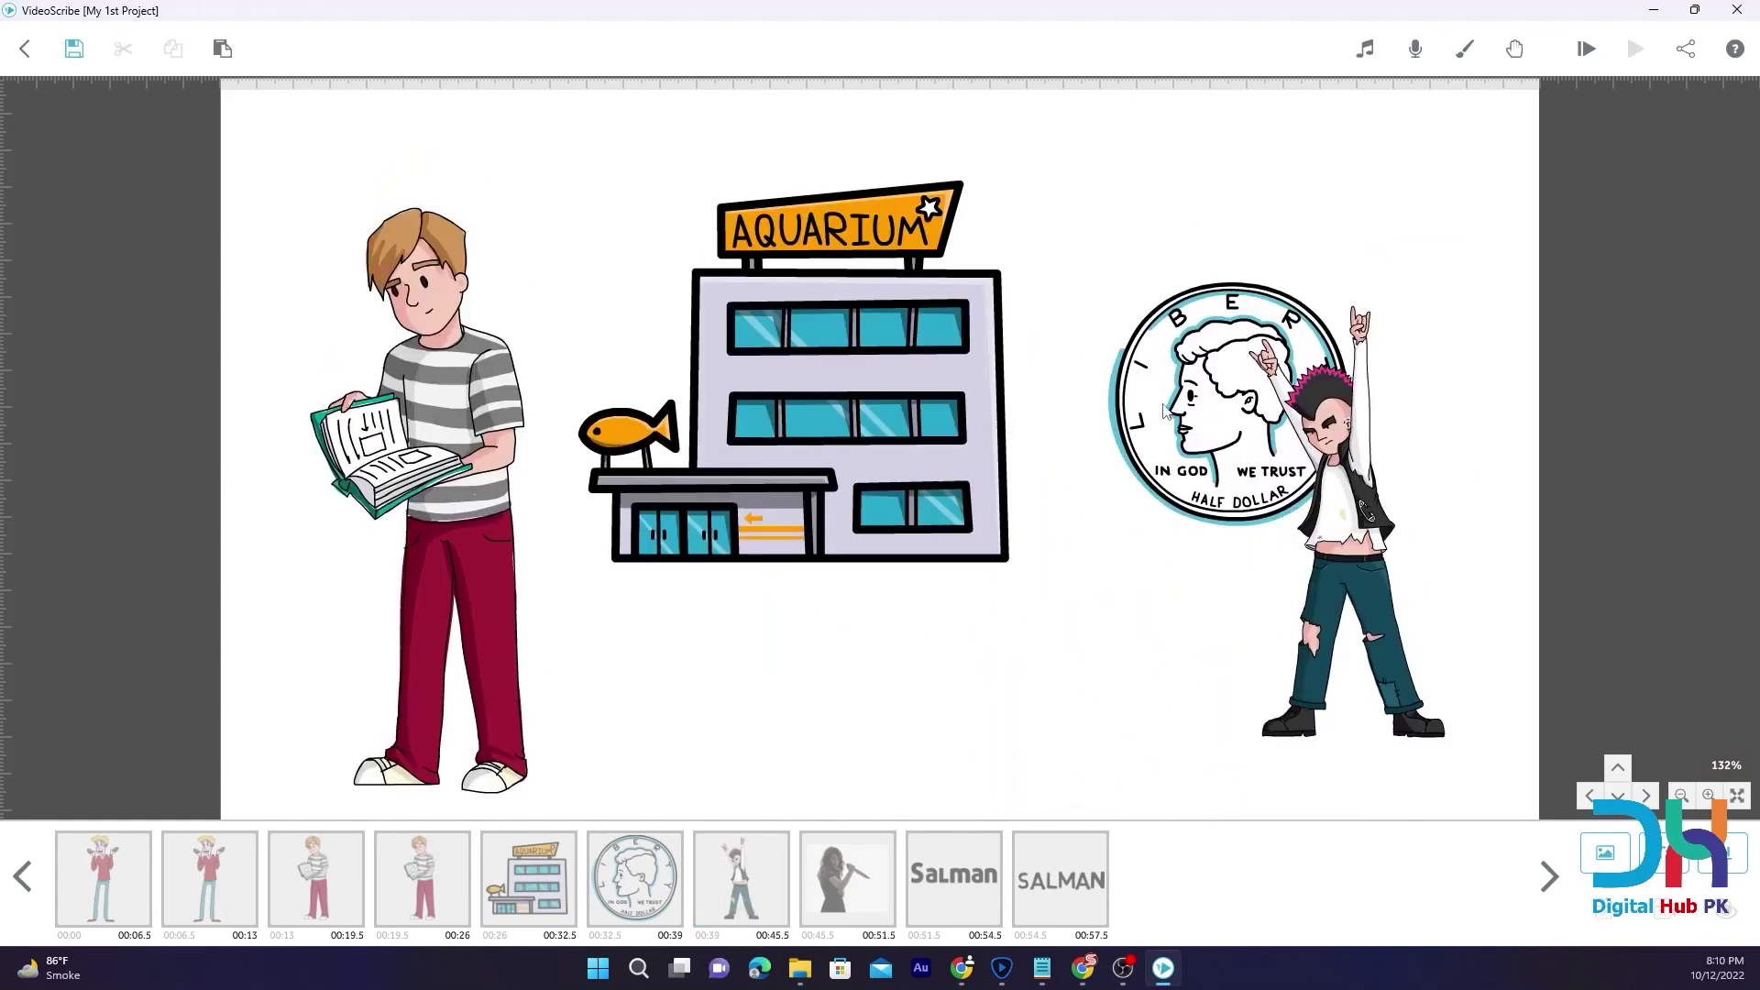
scroll(1169, 371, "down", 1)
left_click(1164, 419)
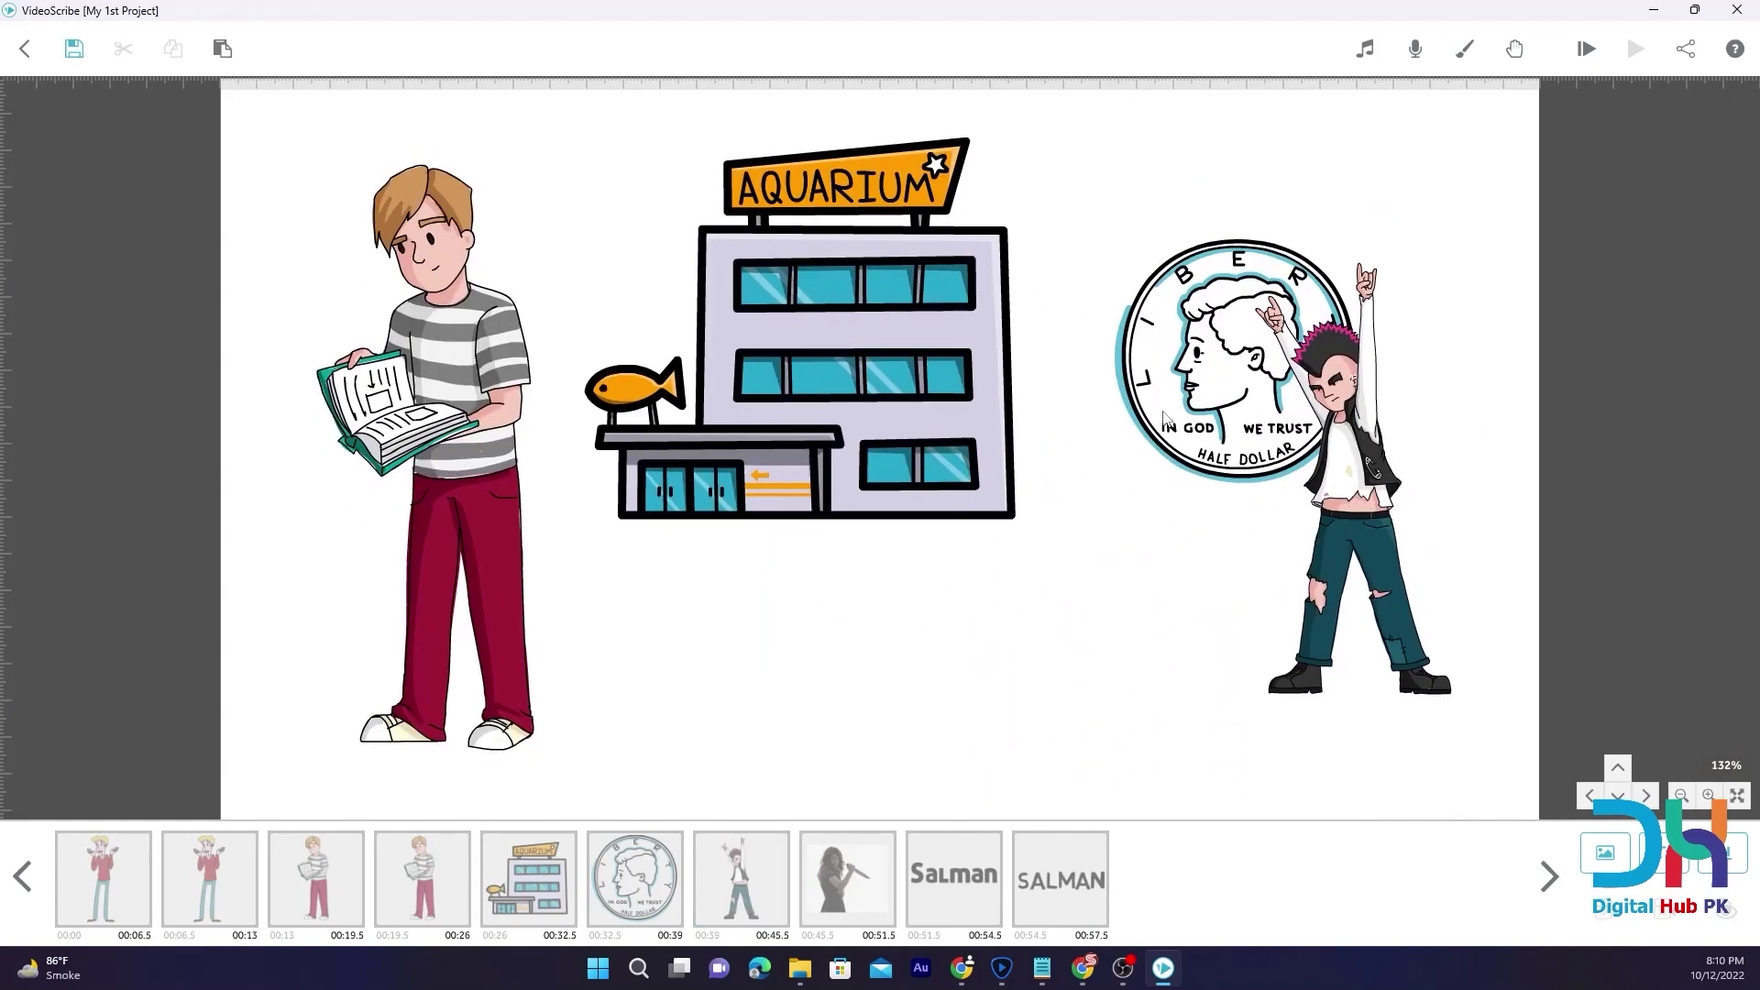
left_click_drag(1164, 419, 690, 719)
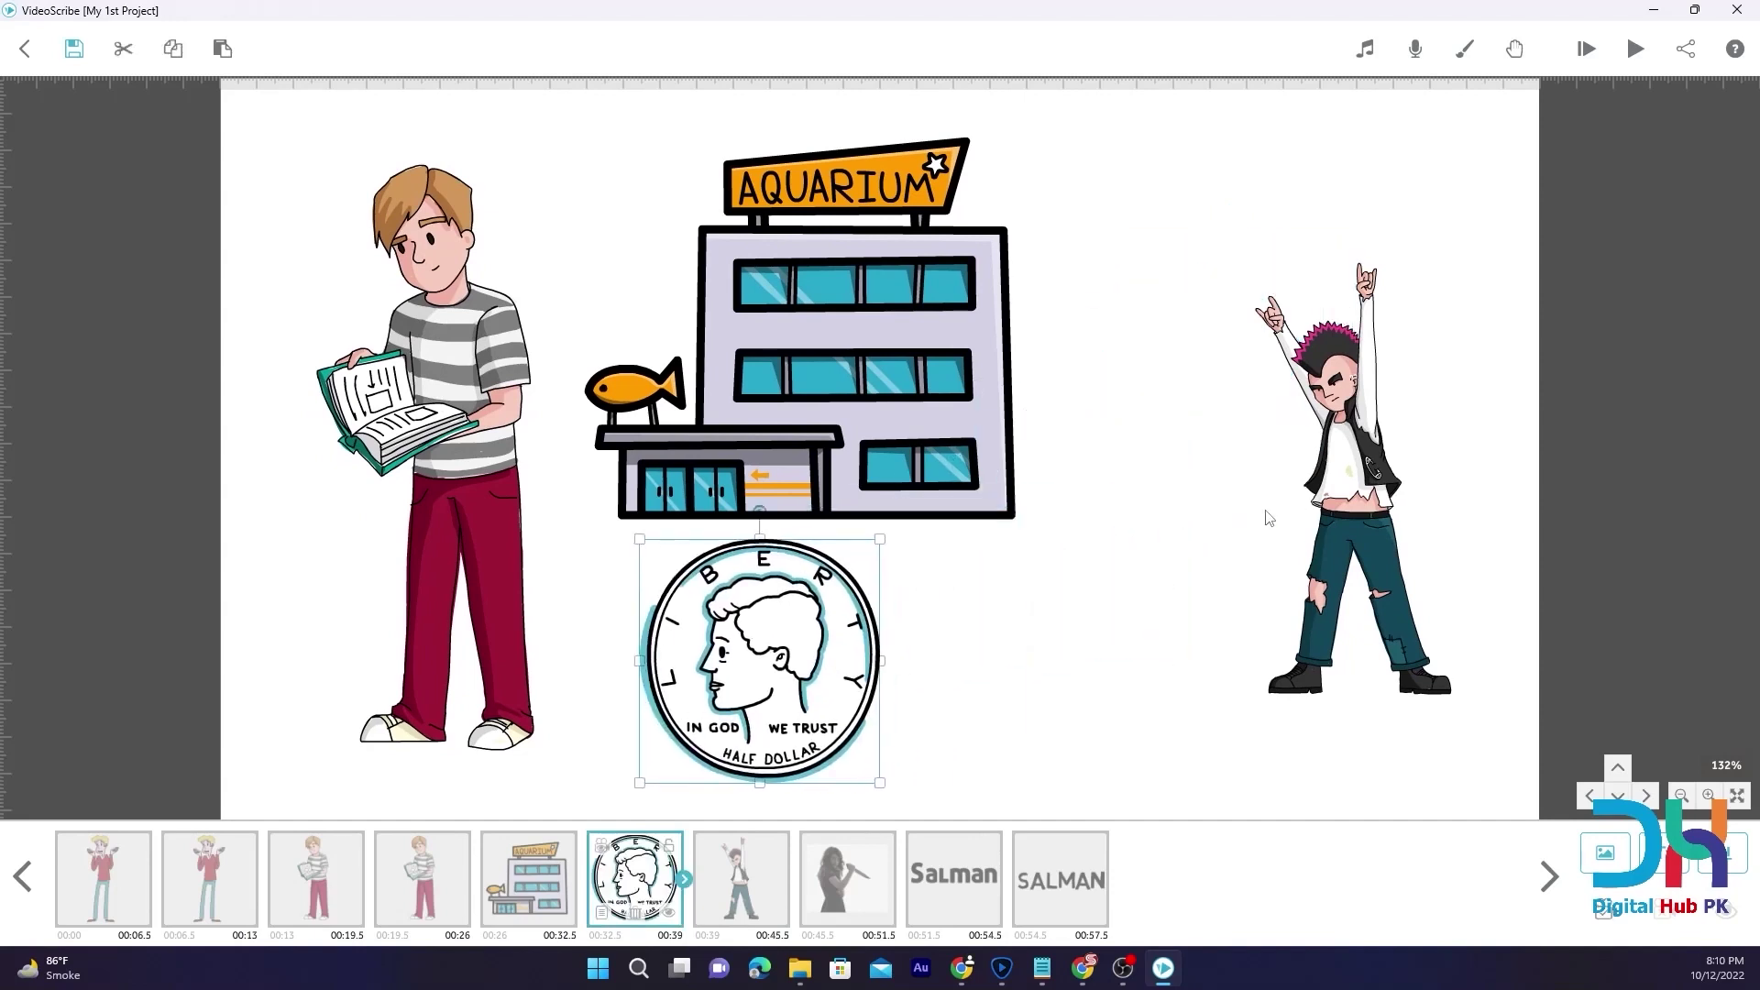
Move the punk figure closer to the aquarium and enlarge it to fill the empty space there
left_click(1341, 479)
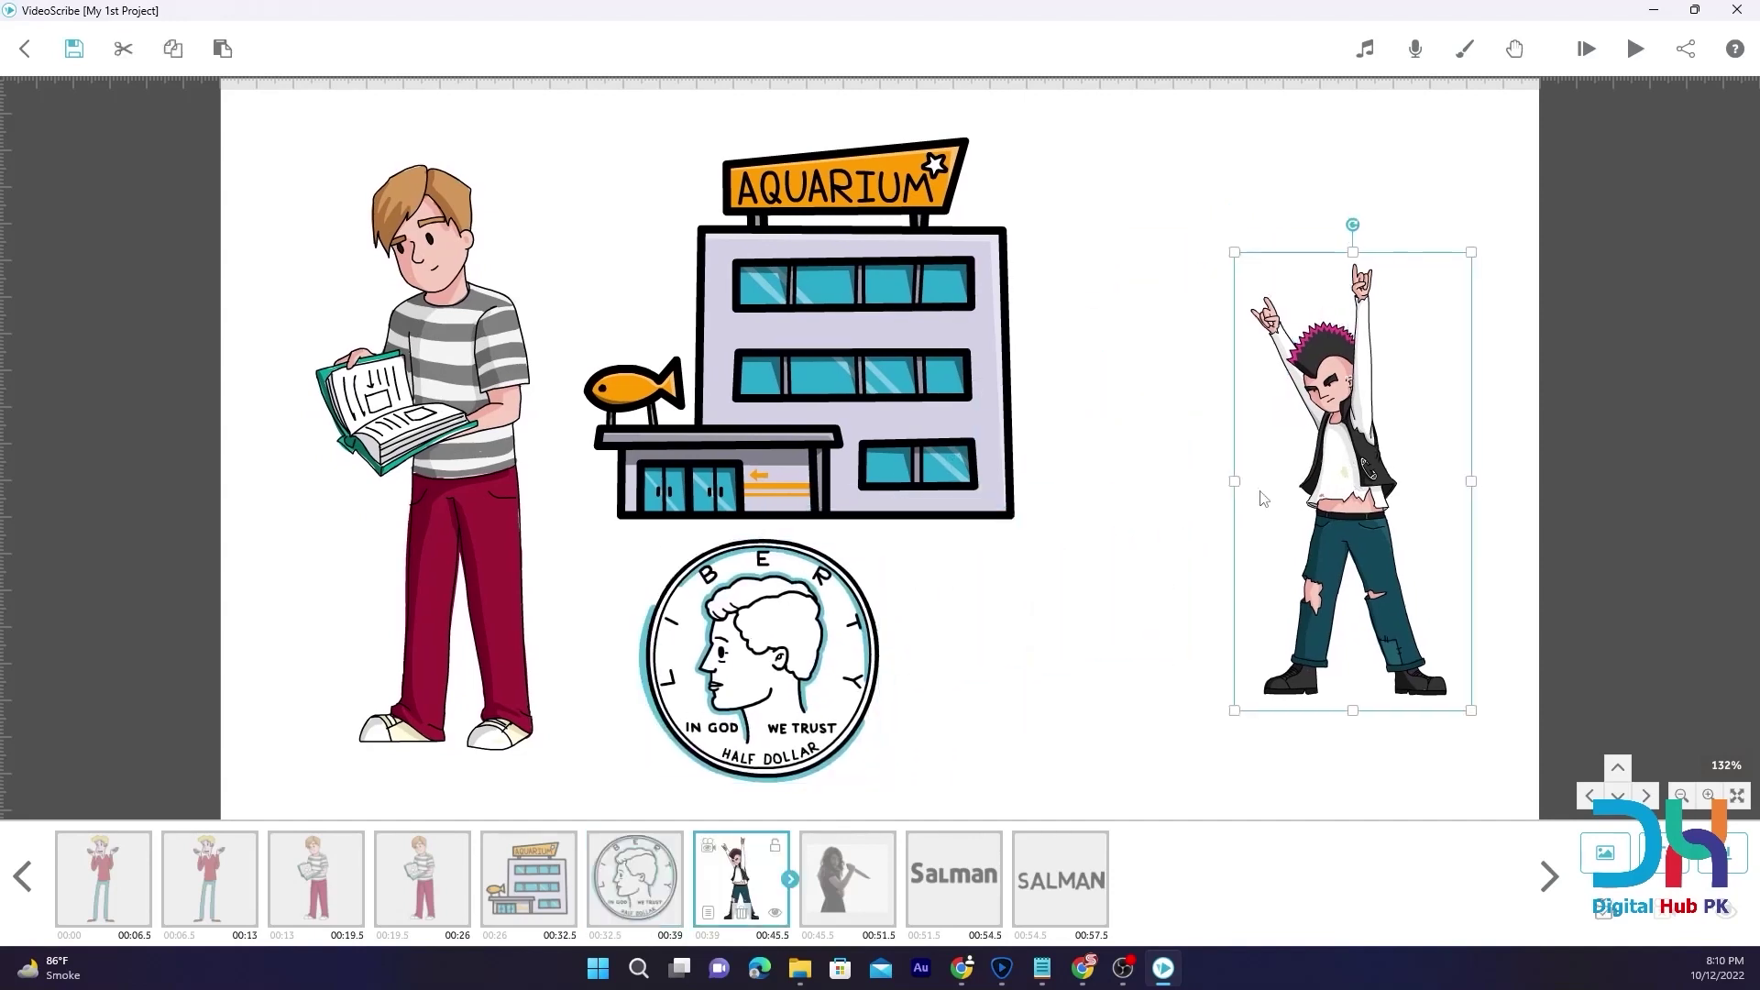
left_click_drag(1340, 479, 1189, 500)
left_click_drag(1306, 268, 1379, 276)
left_click_drag(1177, 463, 1230, 404)
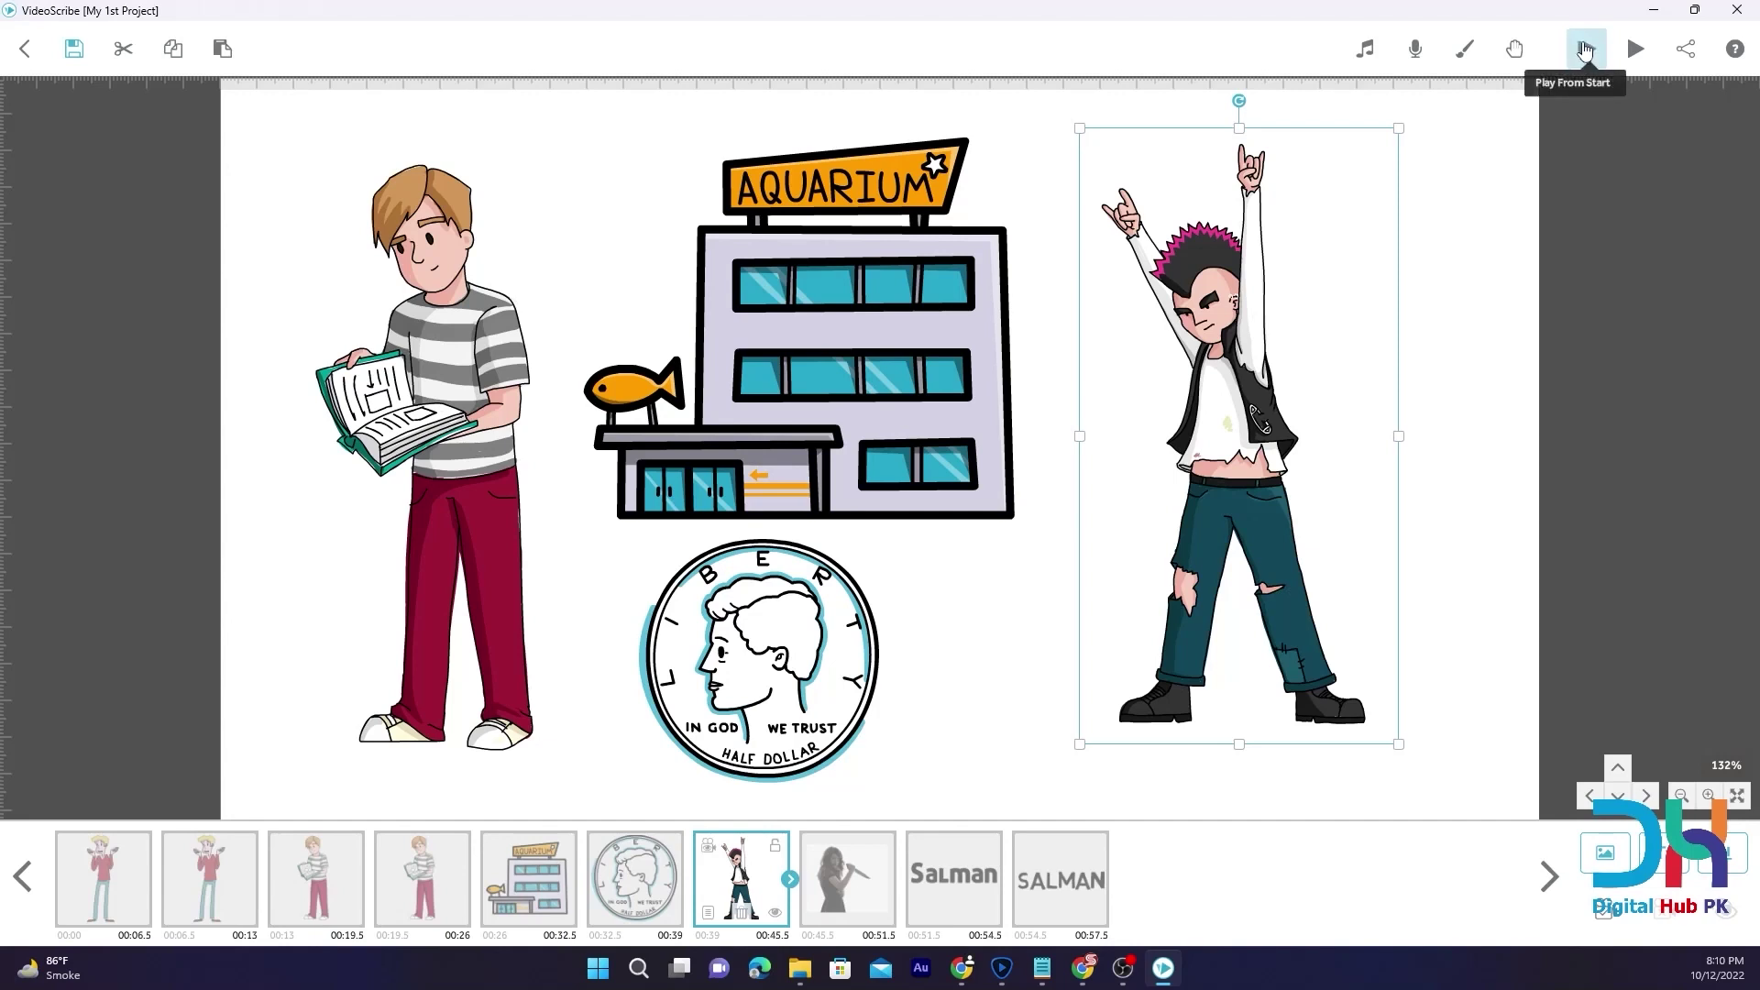
Preview the project from the start, and select the timeline elements in order from the aquarium to the last name text
left_click(1585, 48)
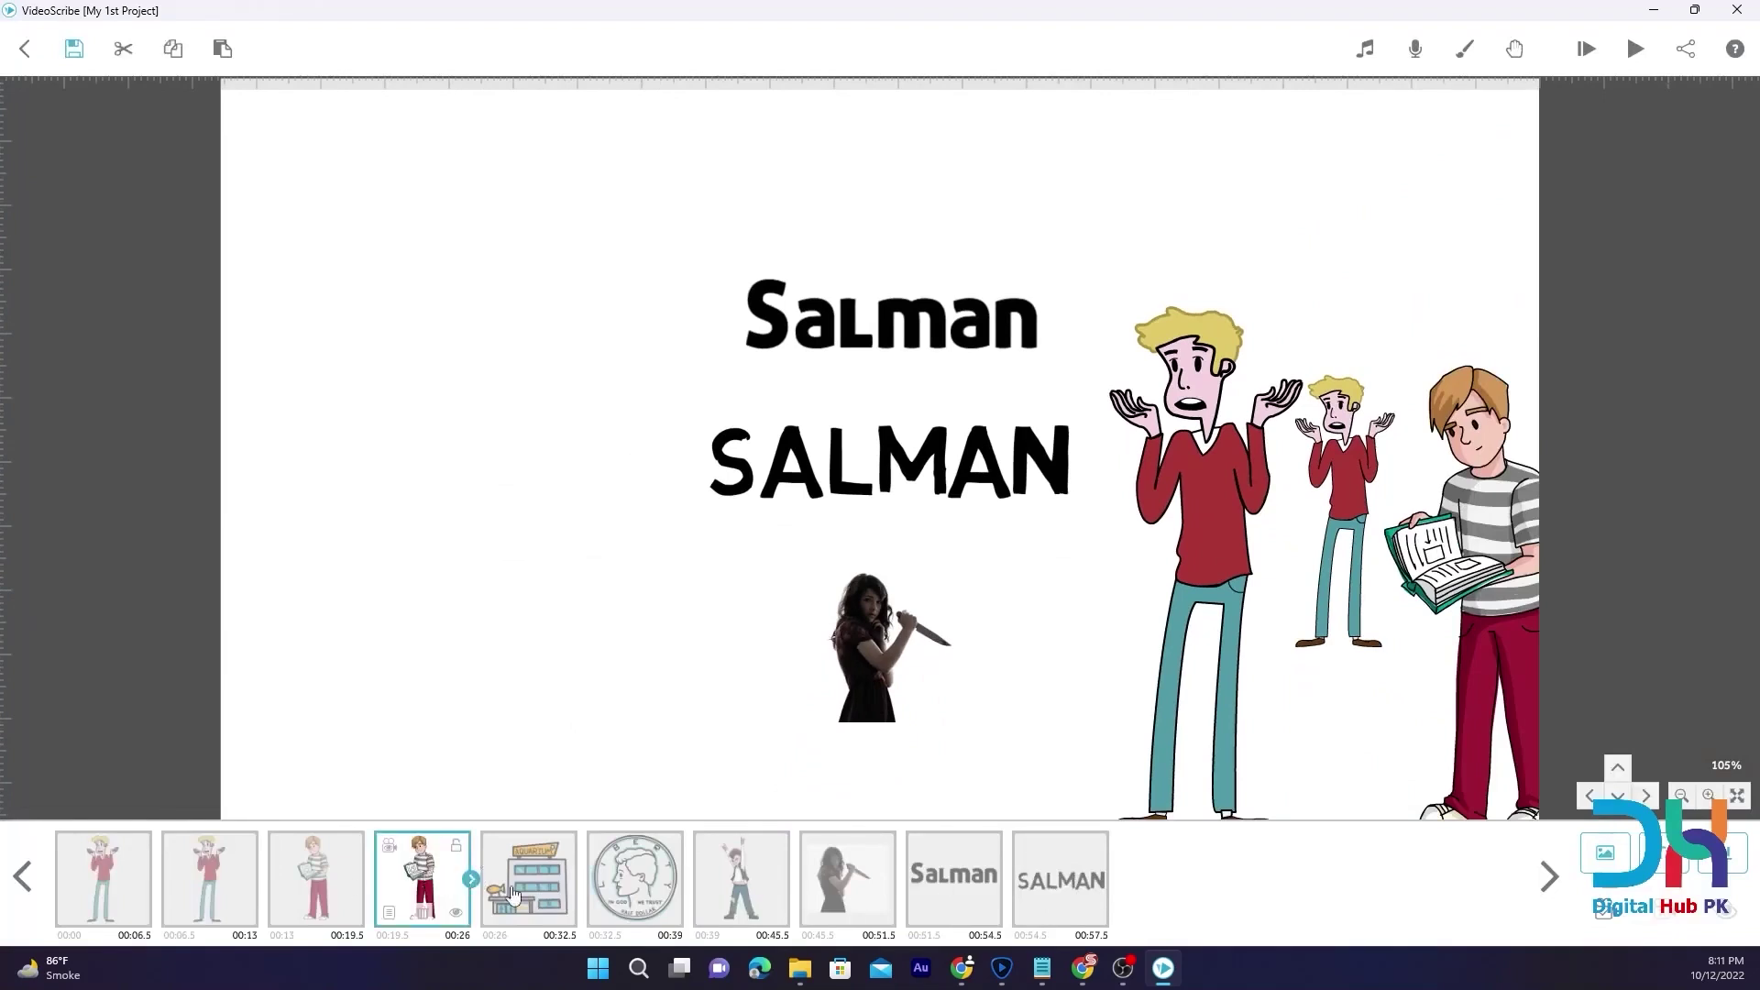
left_click(541, 897)
left_click(648, 890)
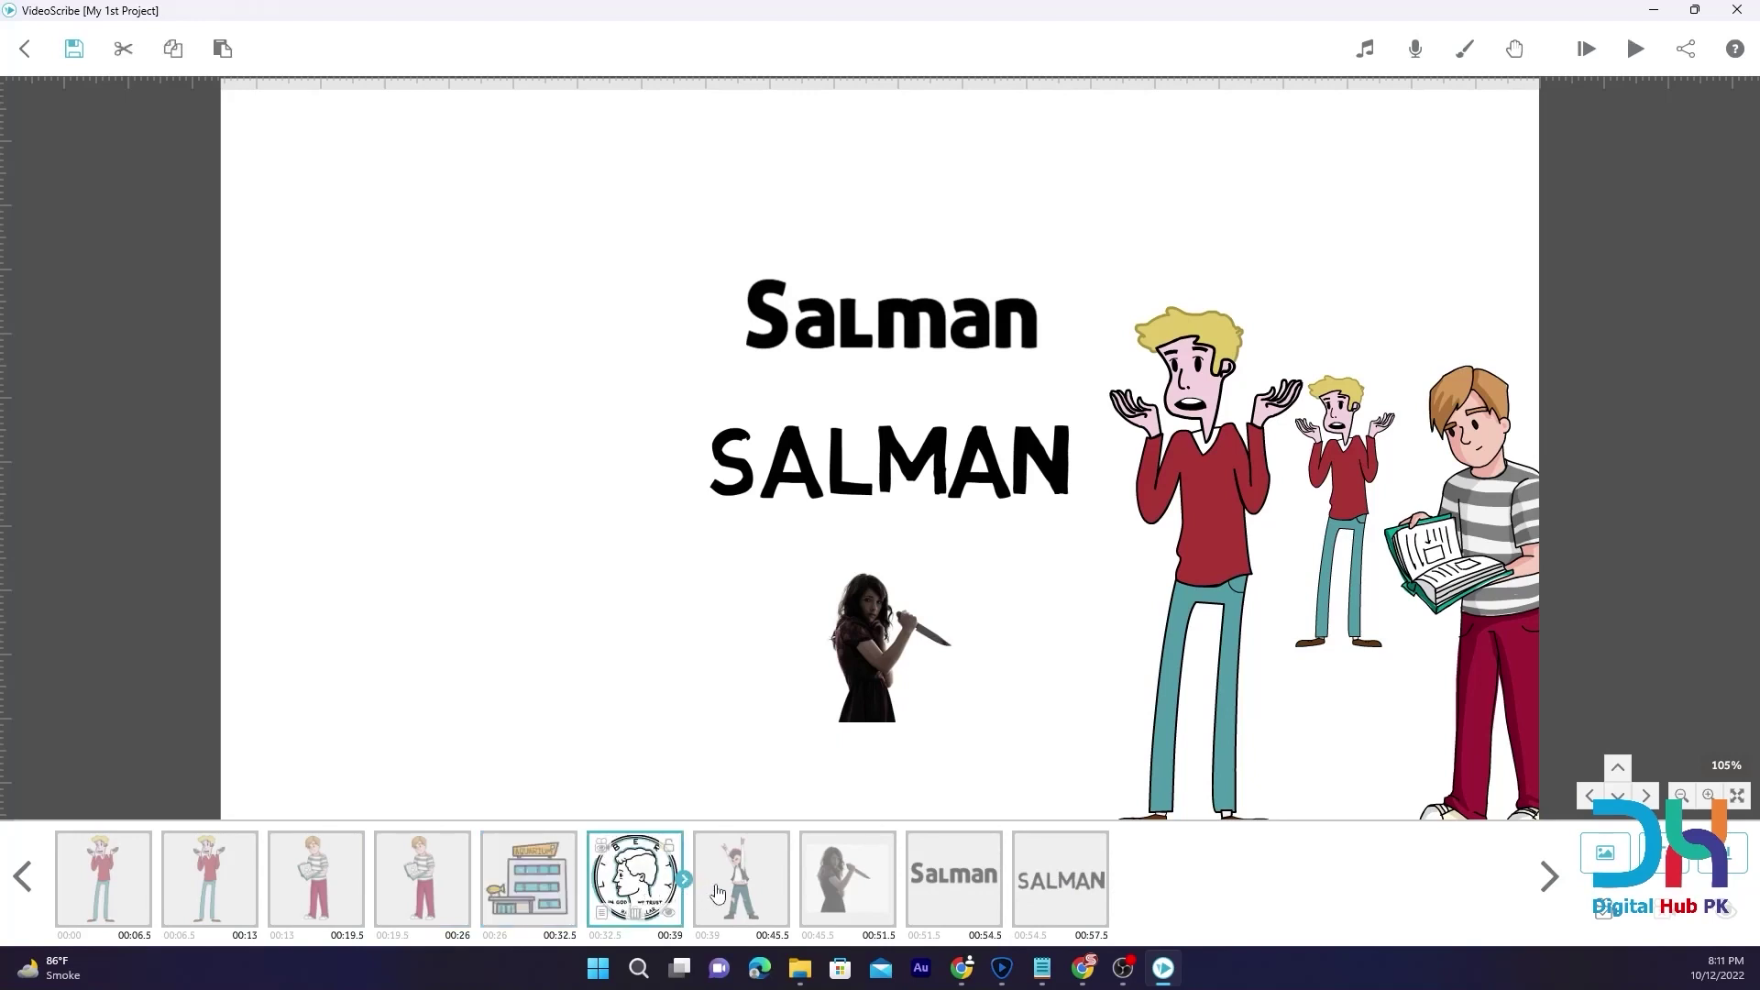
left_click(718, 892)
left_click(840, 894)
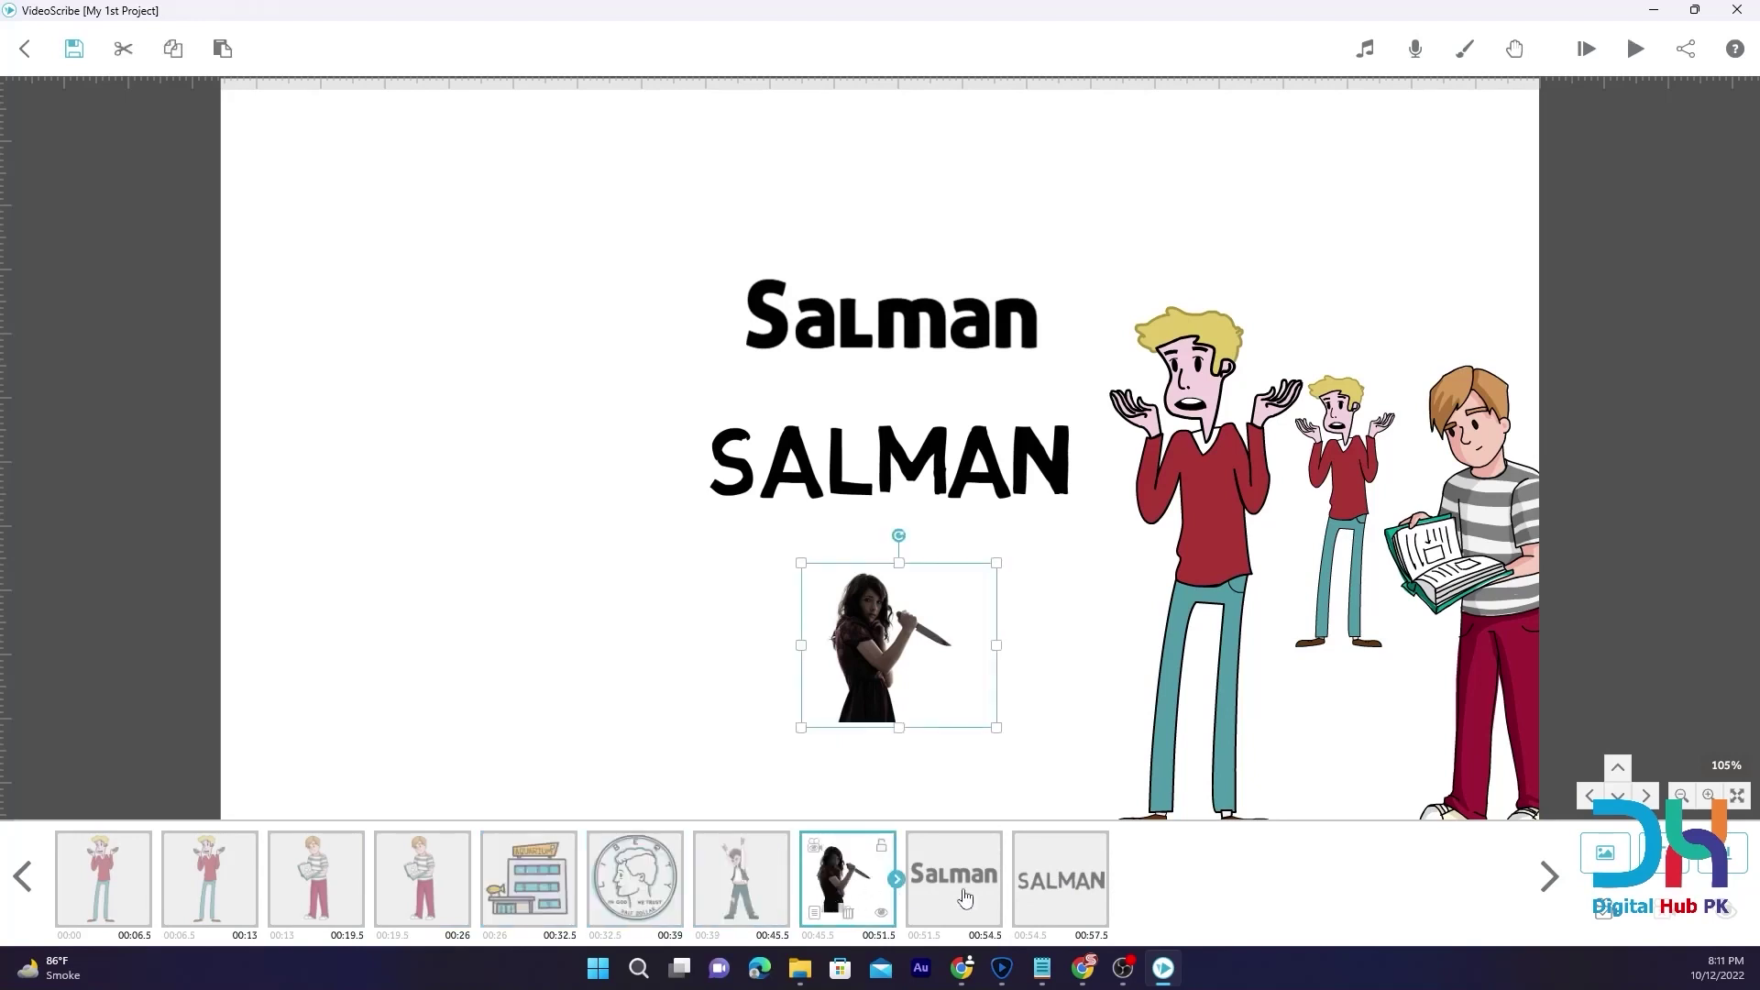
left_click(973, 895)
left_click(1029, 899)
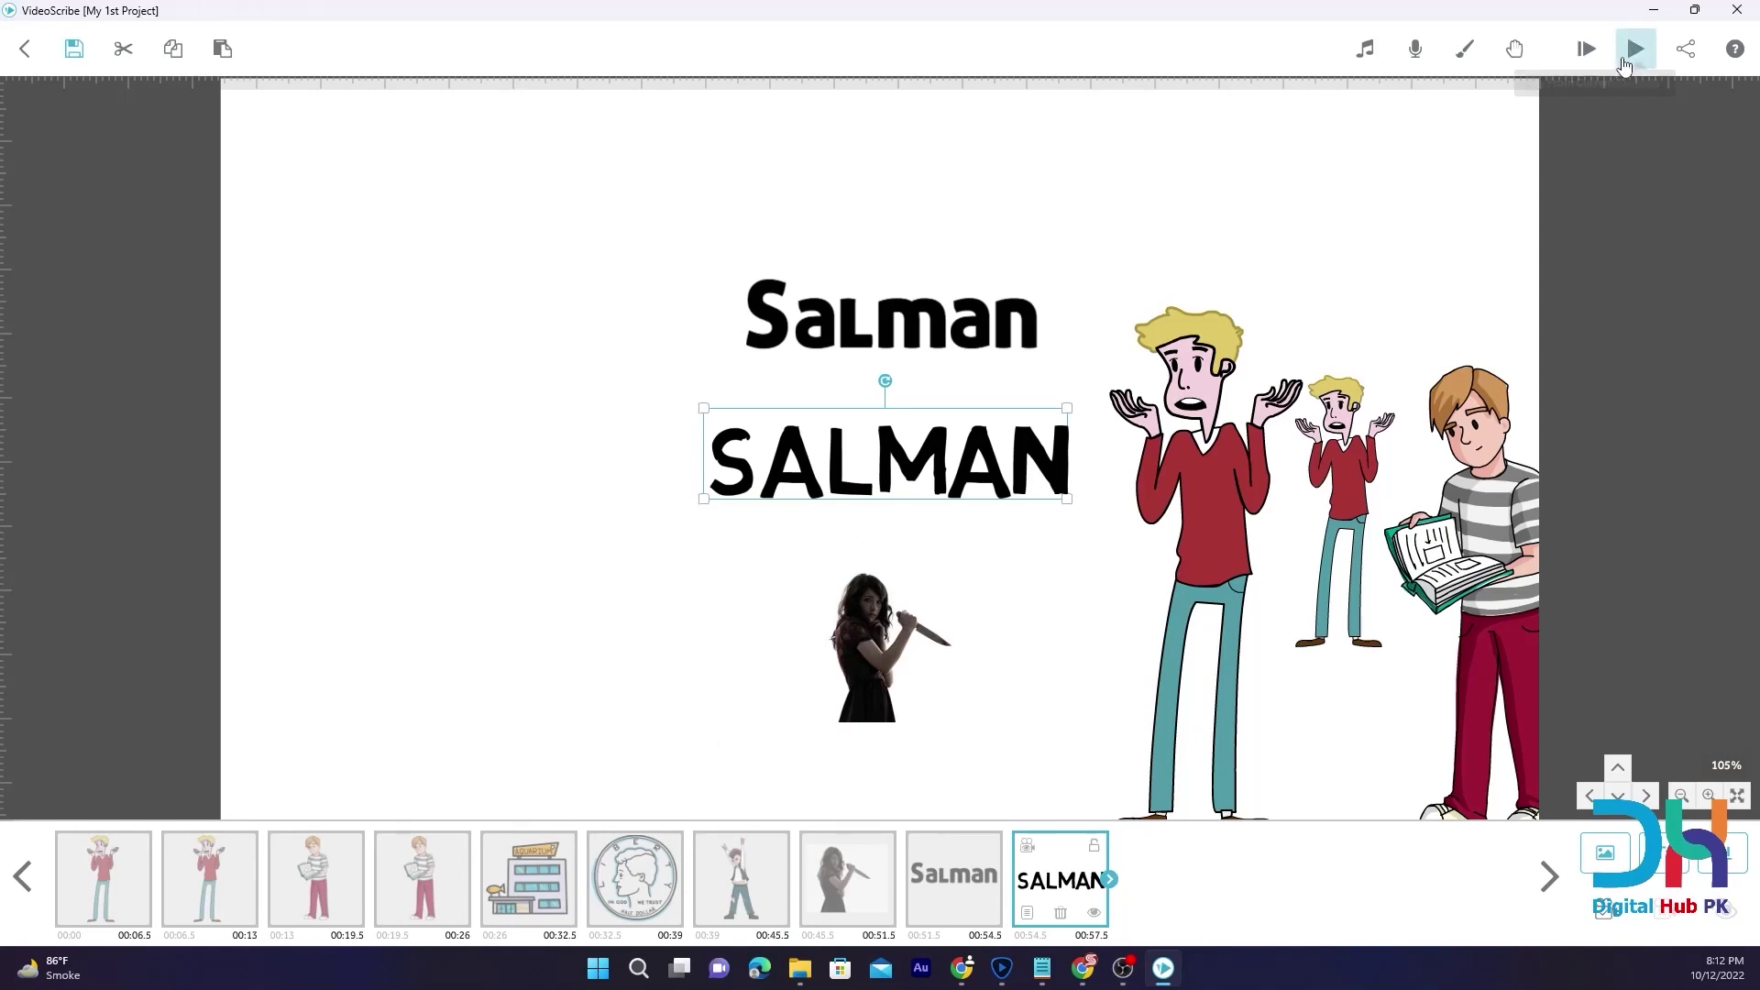
Preview the project from the selected last name text, and replay it from the start, skipping ahead element by element
left_click(1623, 60)
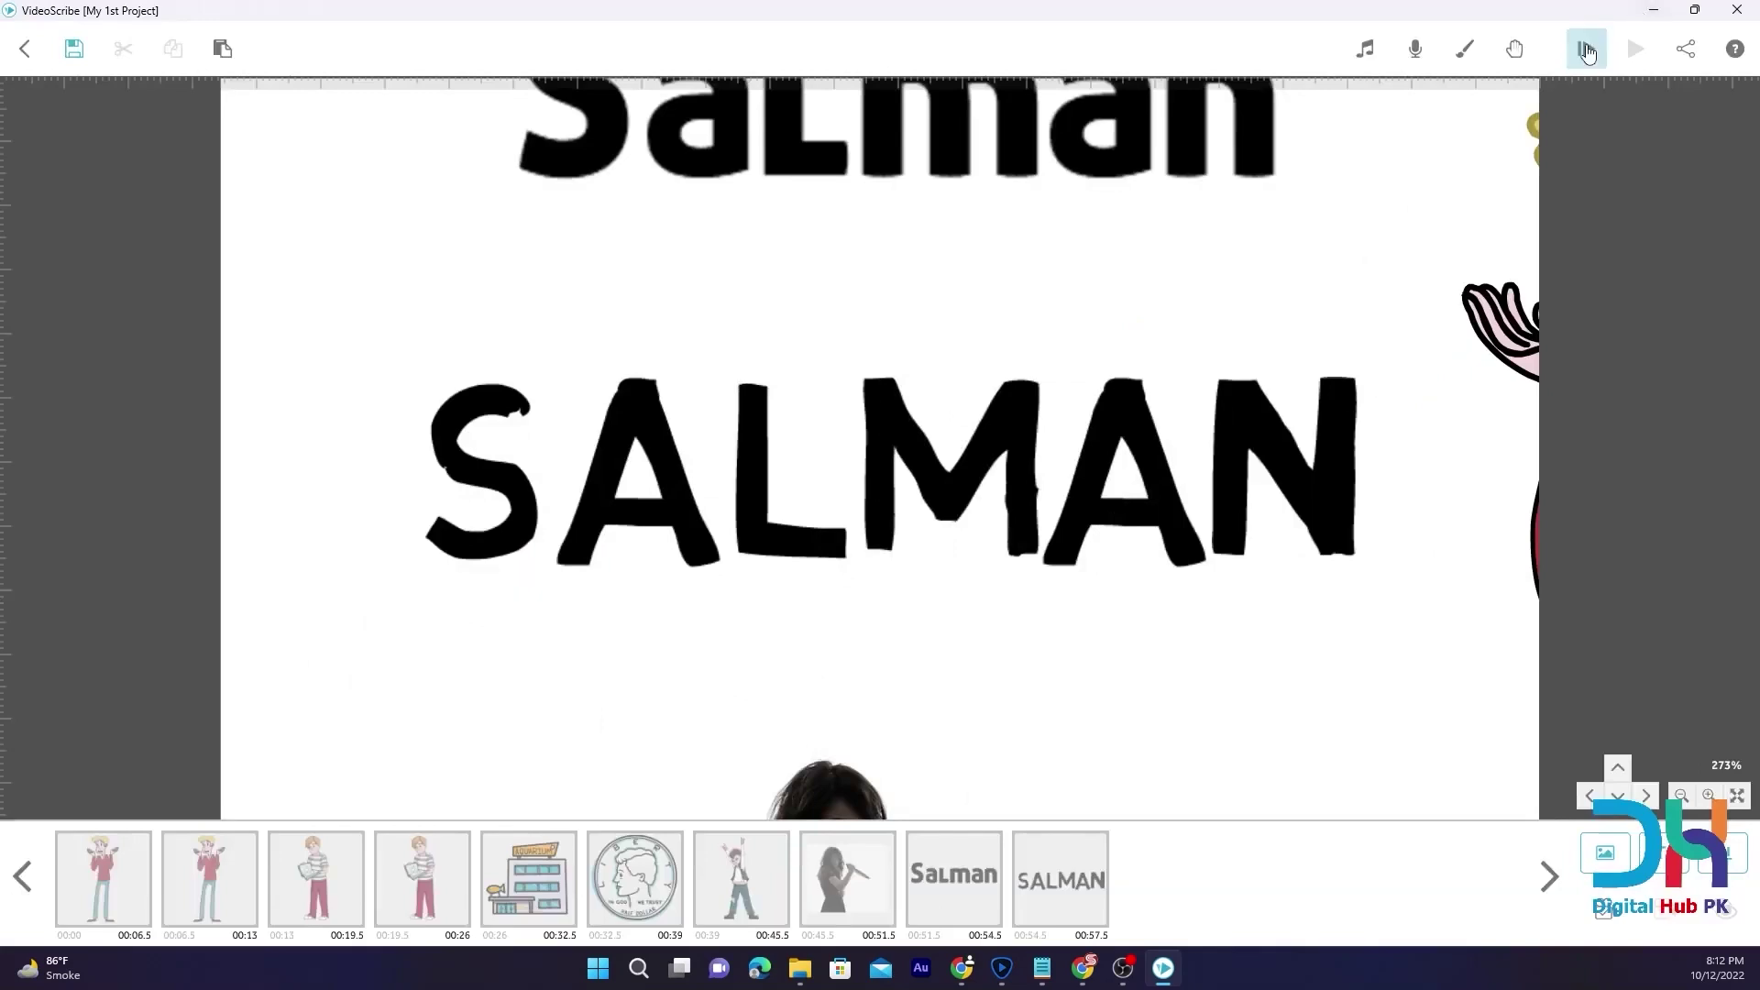
left_click(1588, 50)
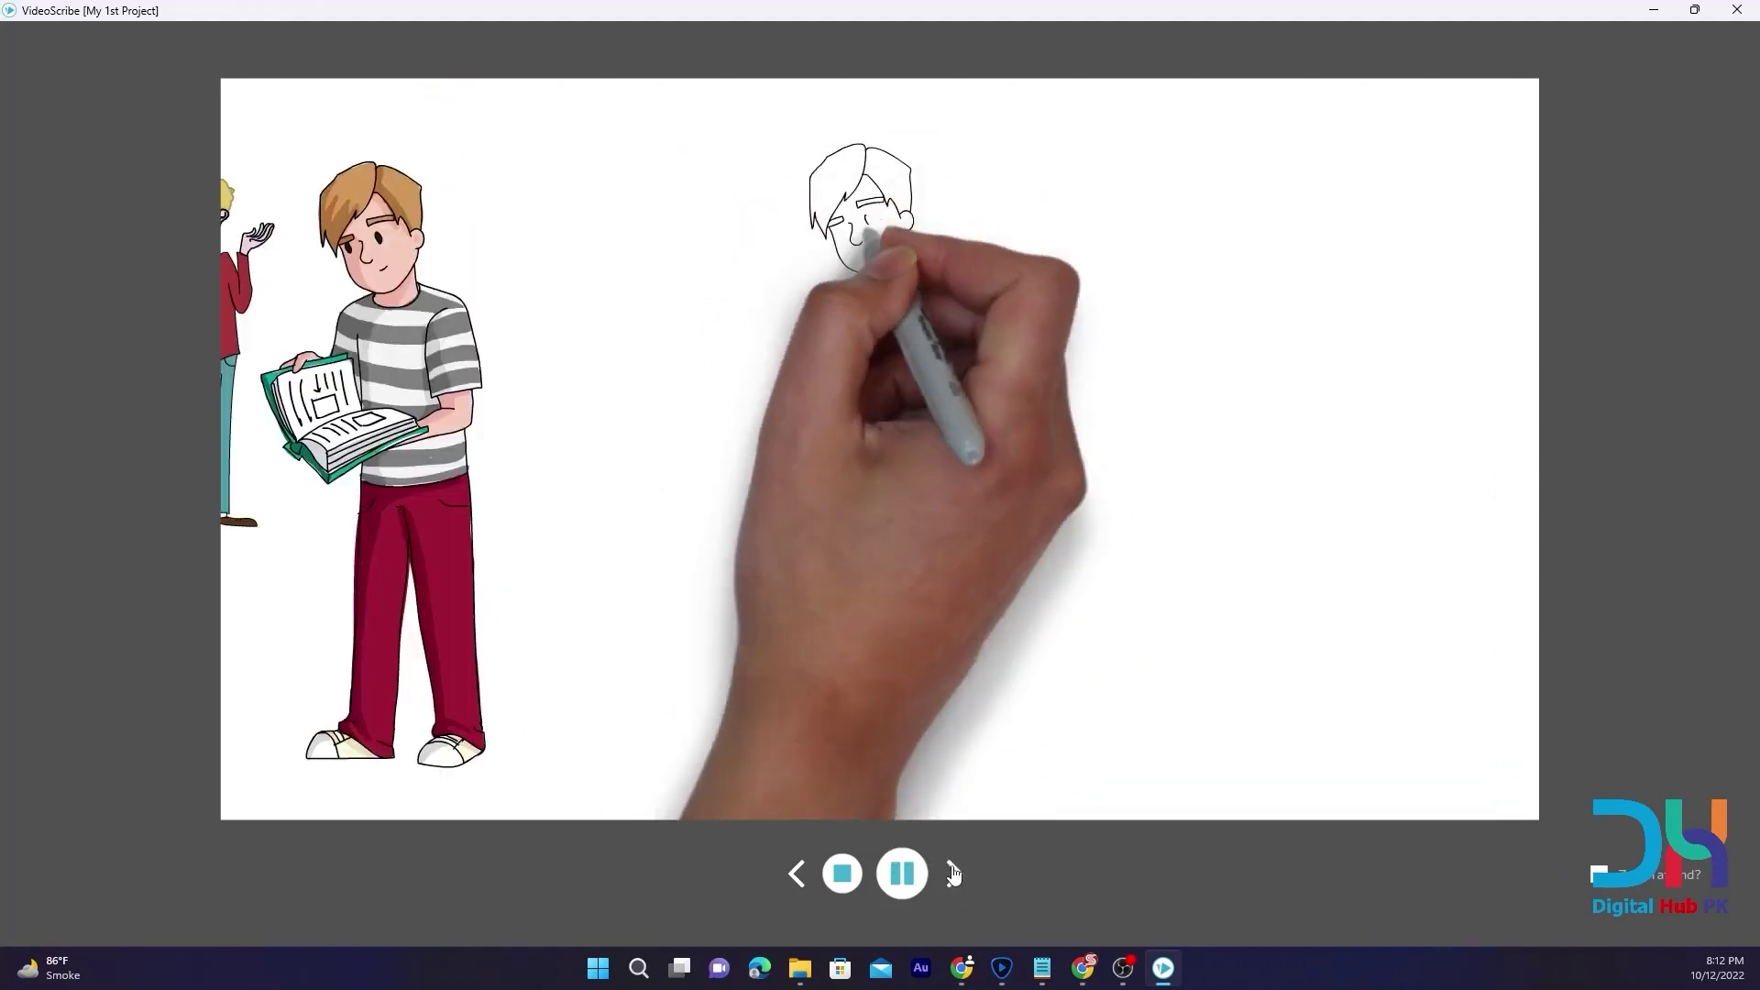
left_click(954, 873)
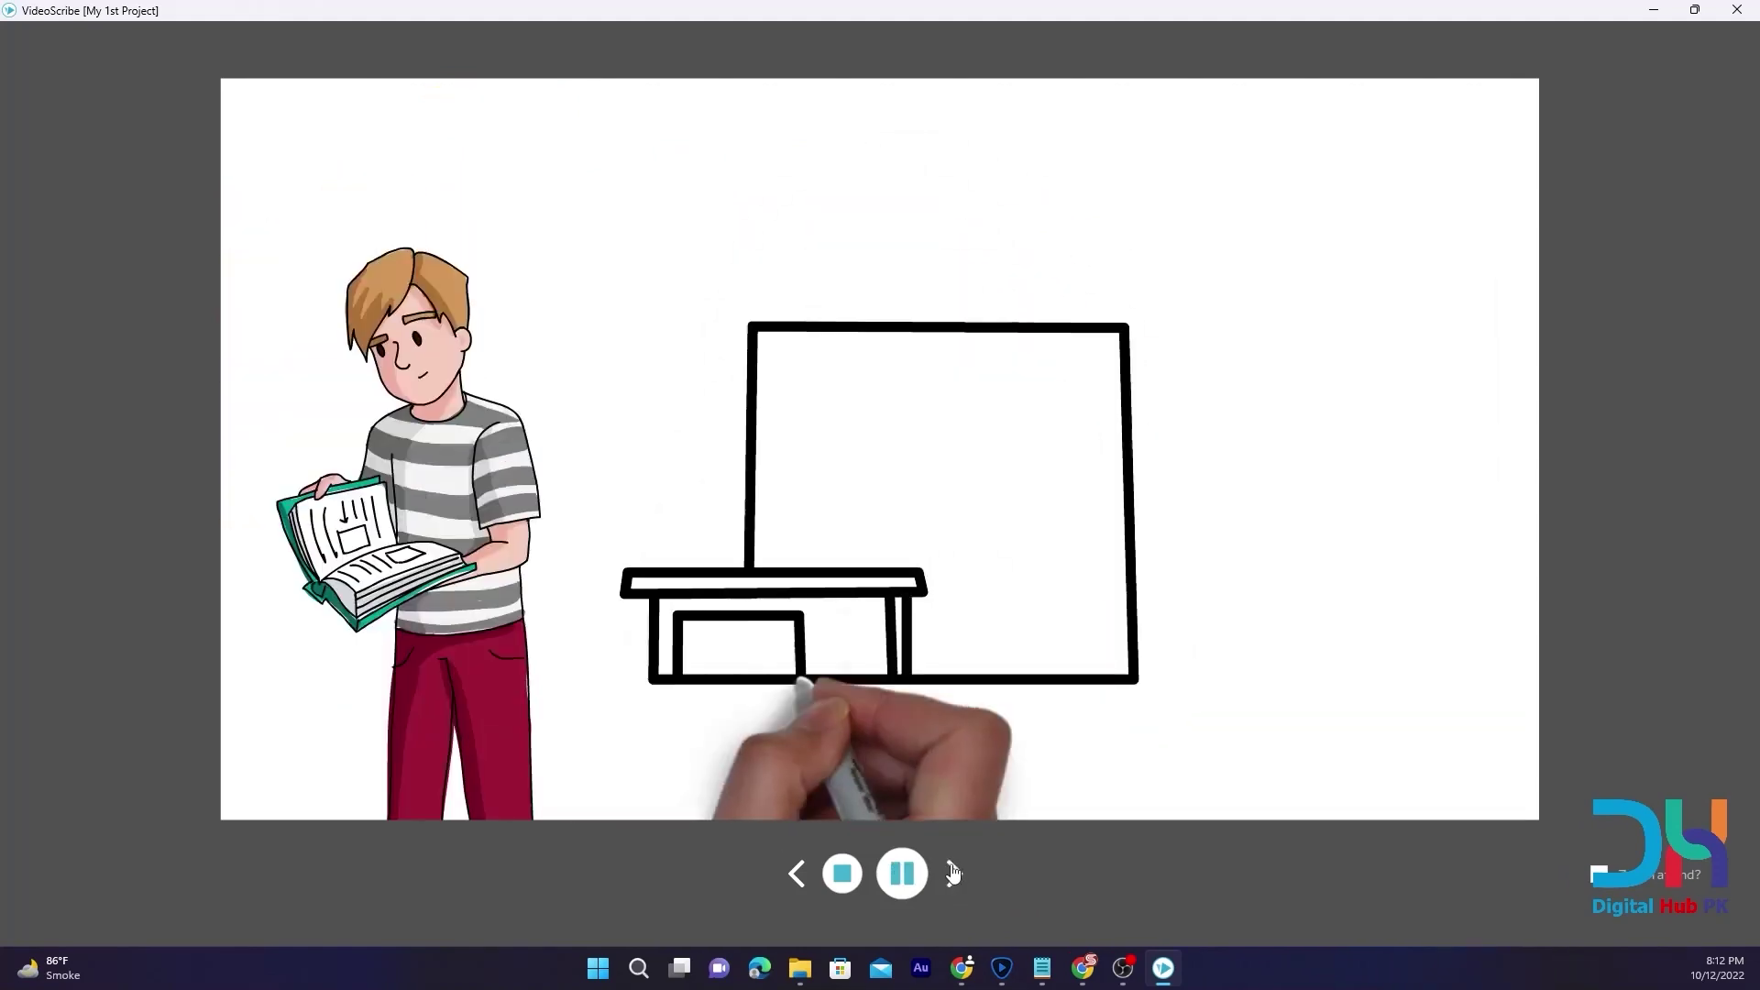
left_click(954, 873)
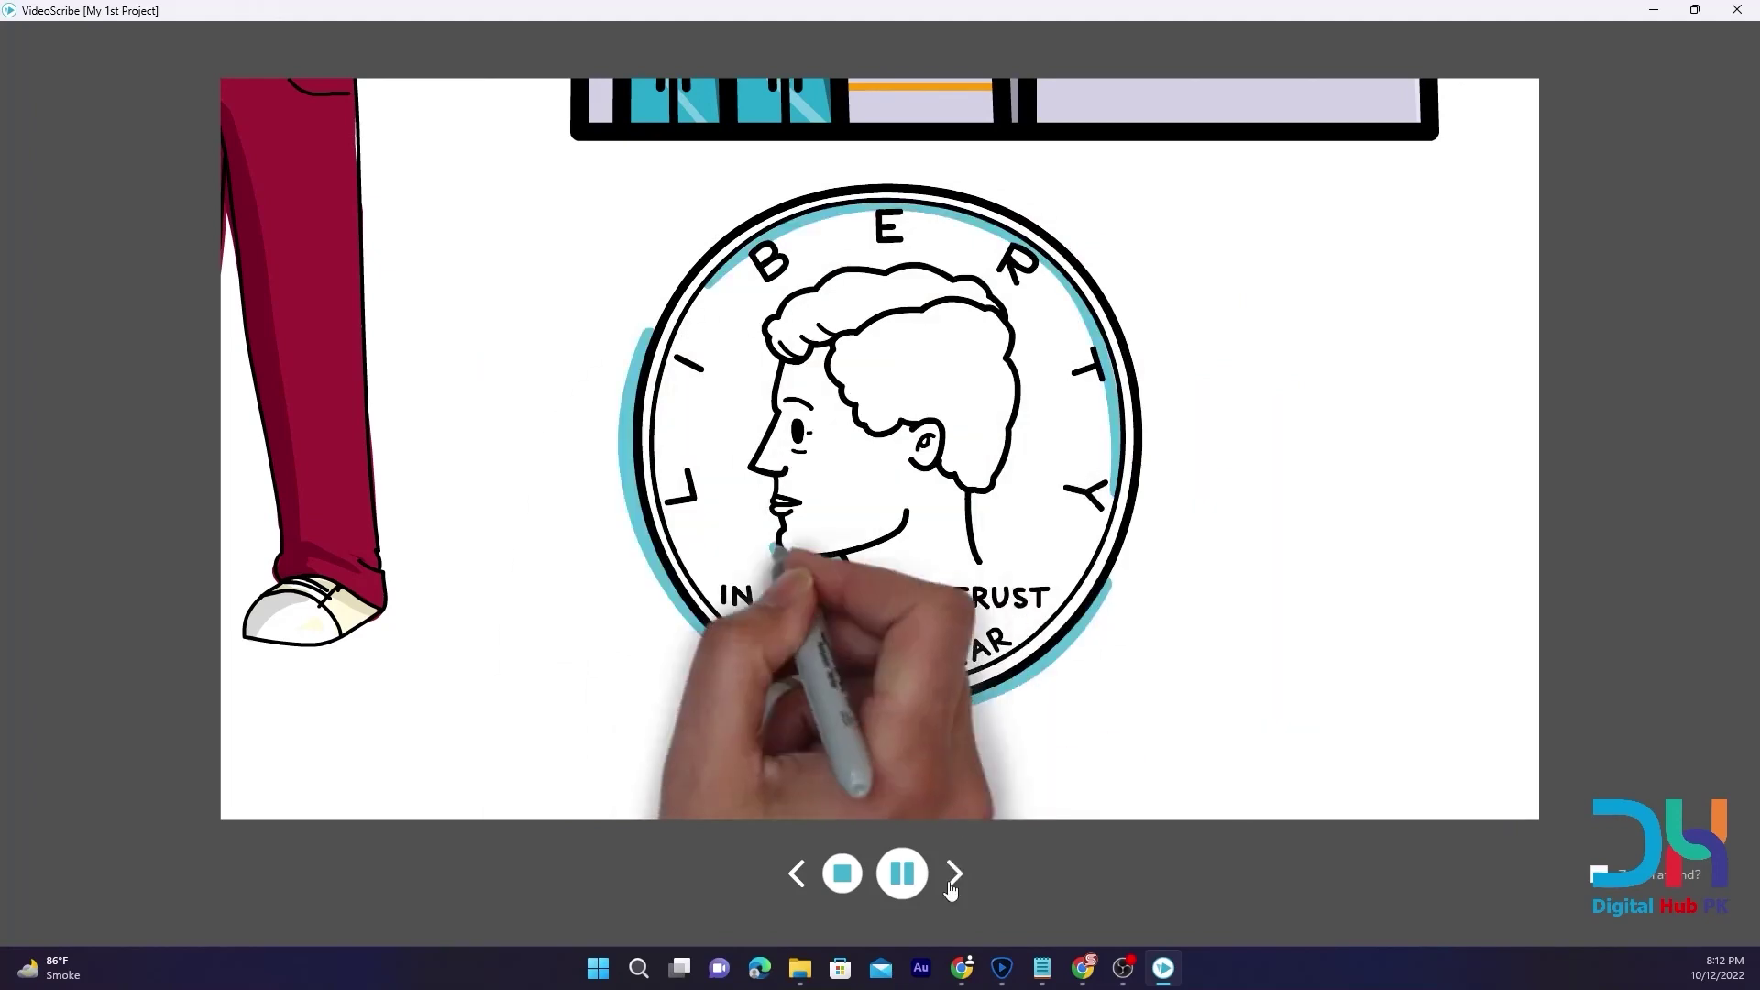
left_click(953, 875)
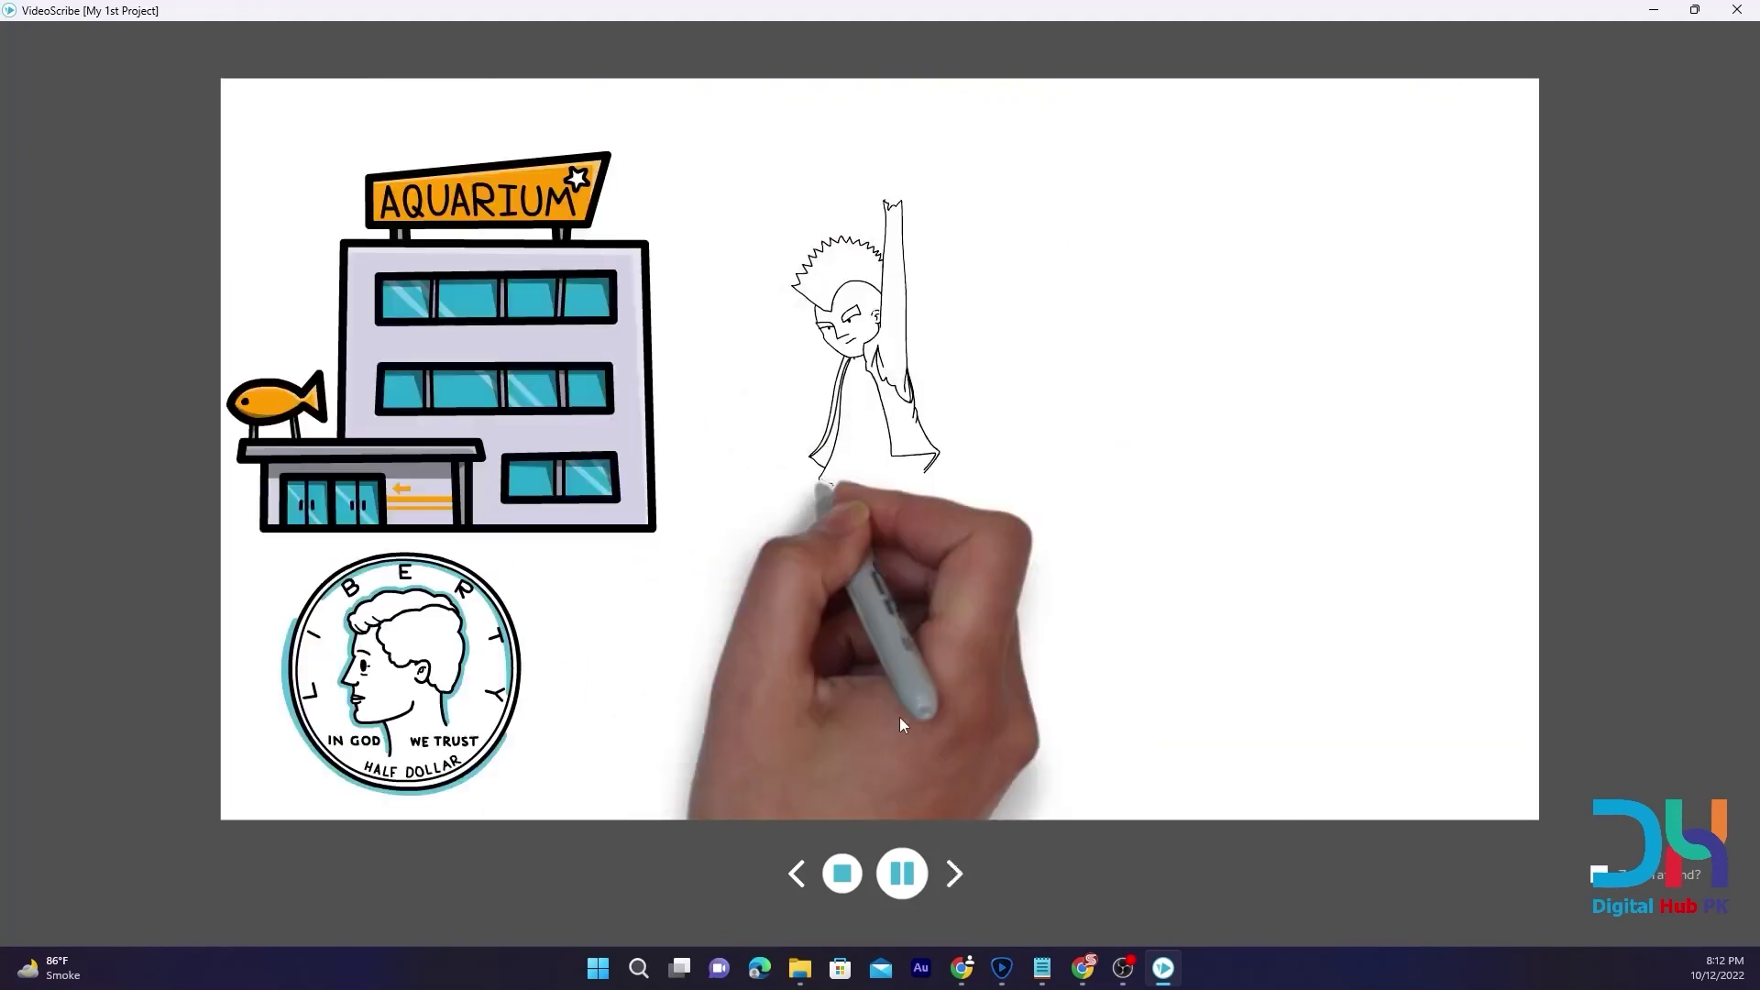
left_click(957, 874)
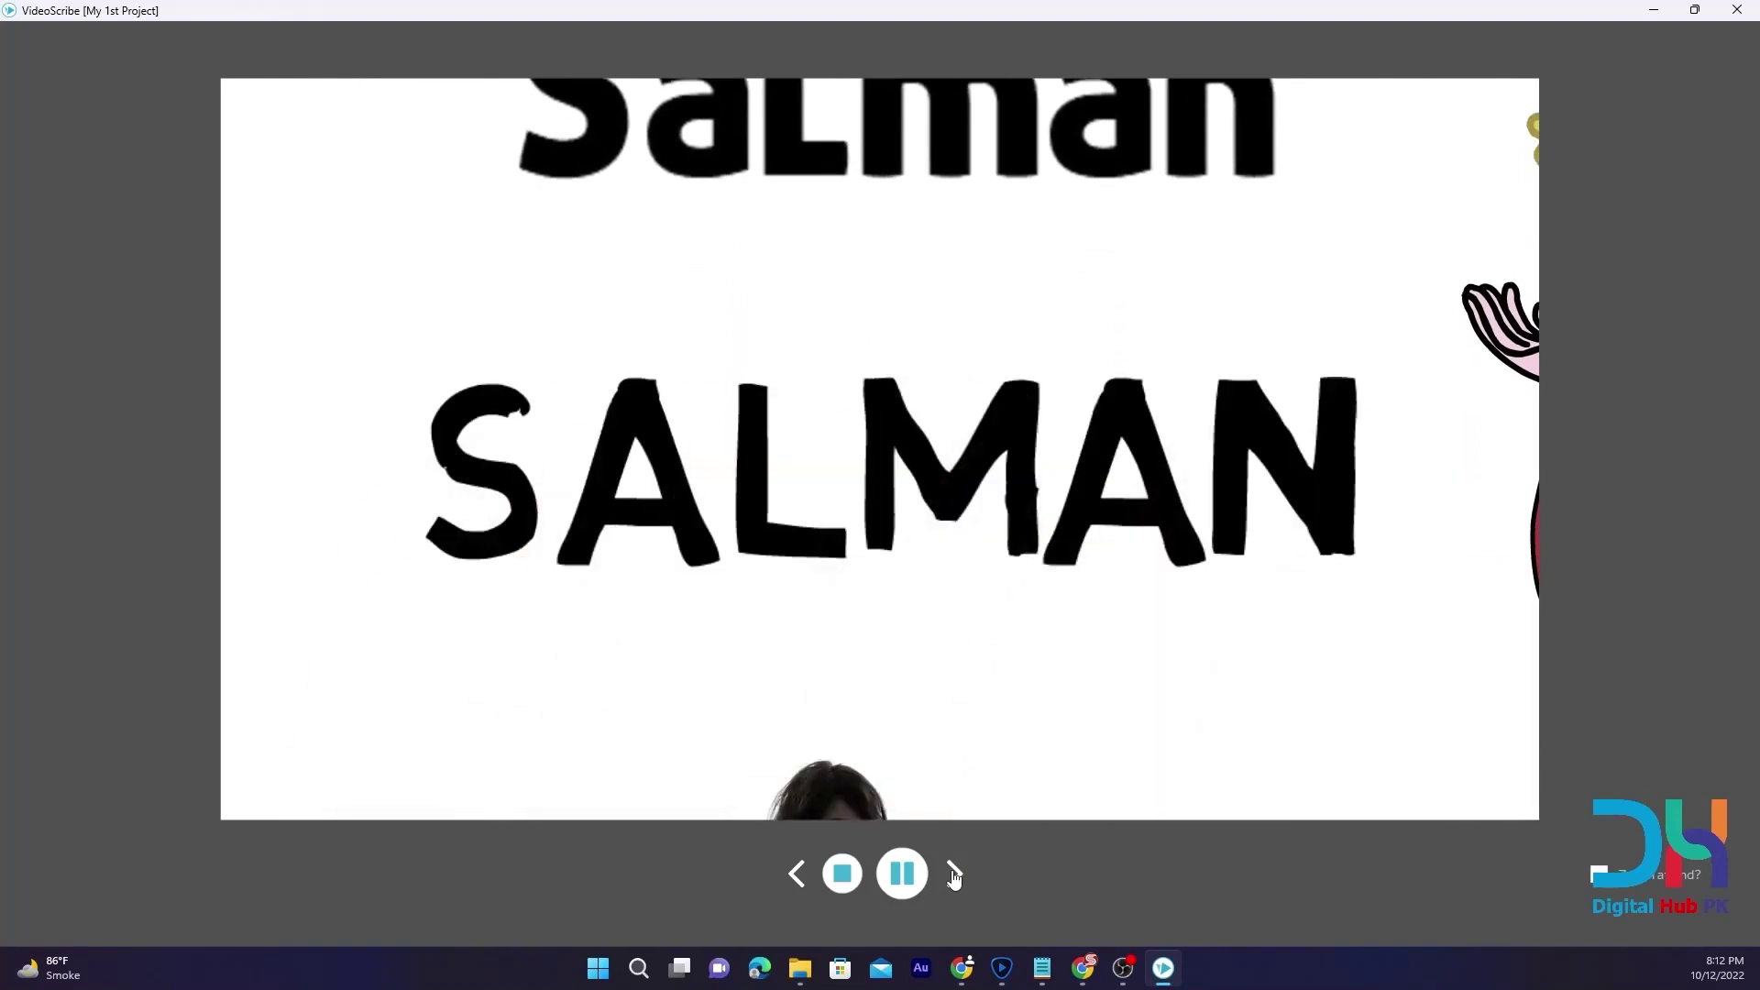
Finish the preview and move the woman with the knife in the timeline to directly after the first reading boy
left_click(955, 878)
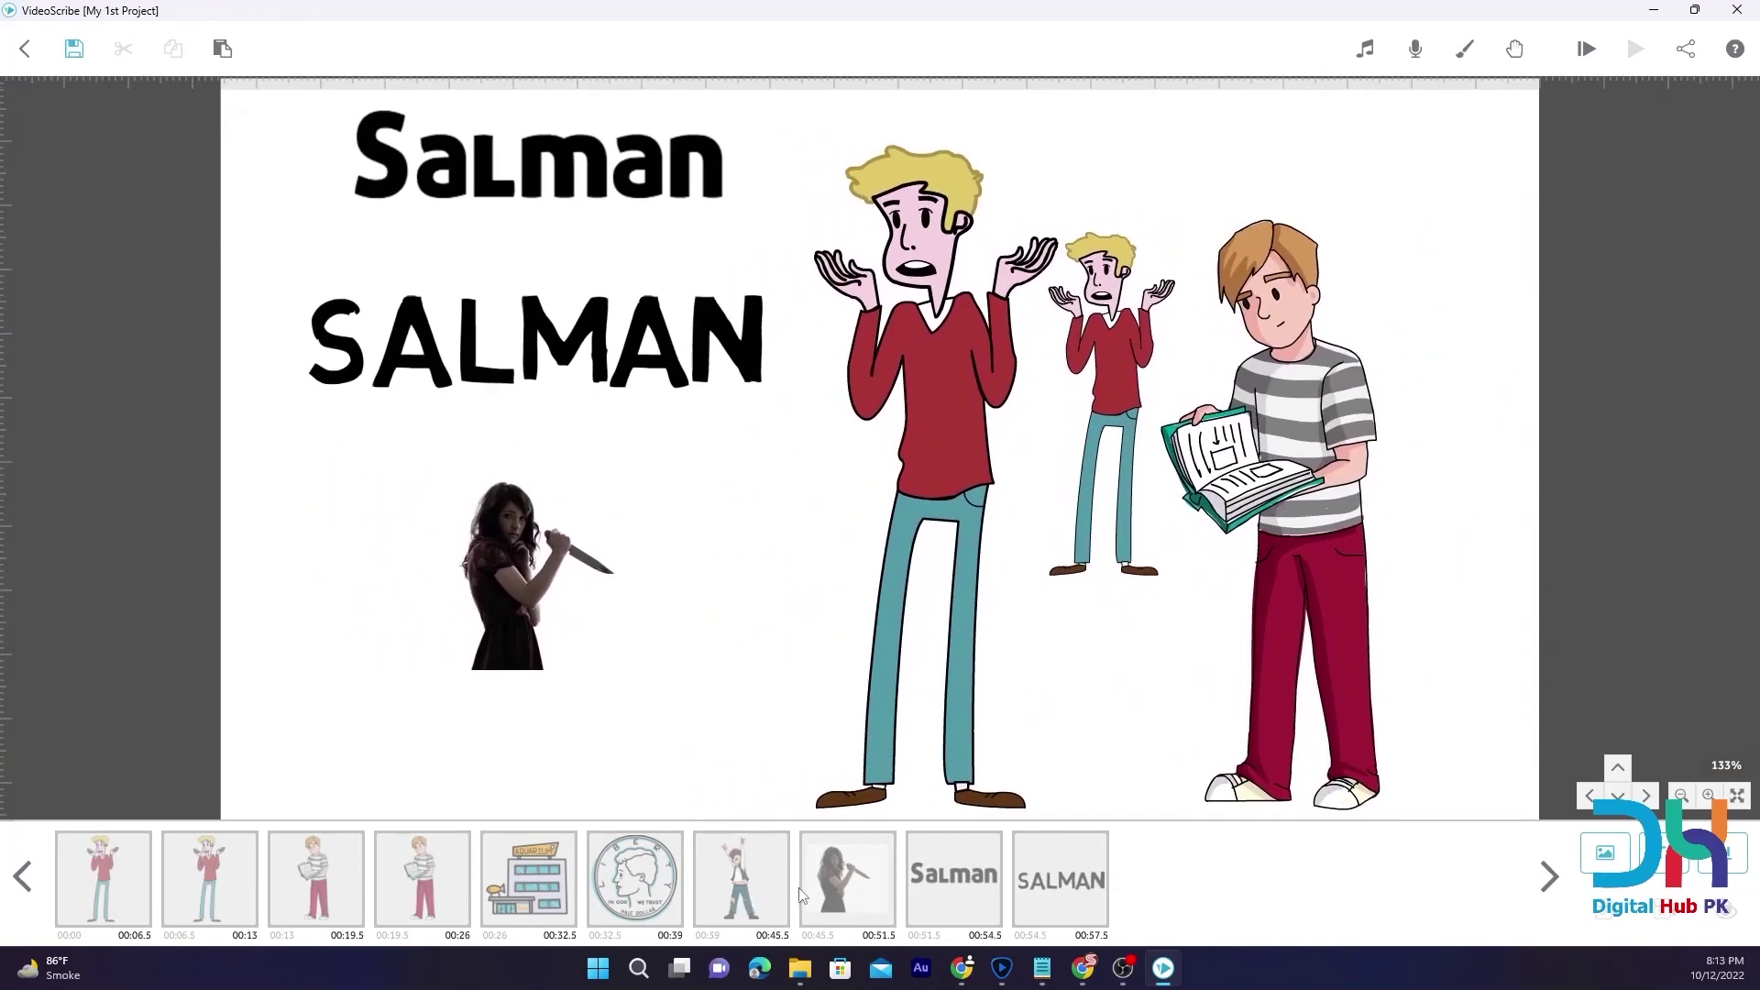
left_click(836, 880)
left_click_drag(835, 880, 413, 882)
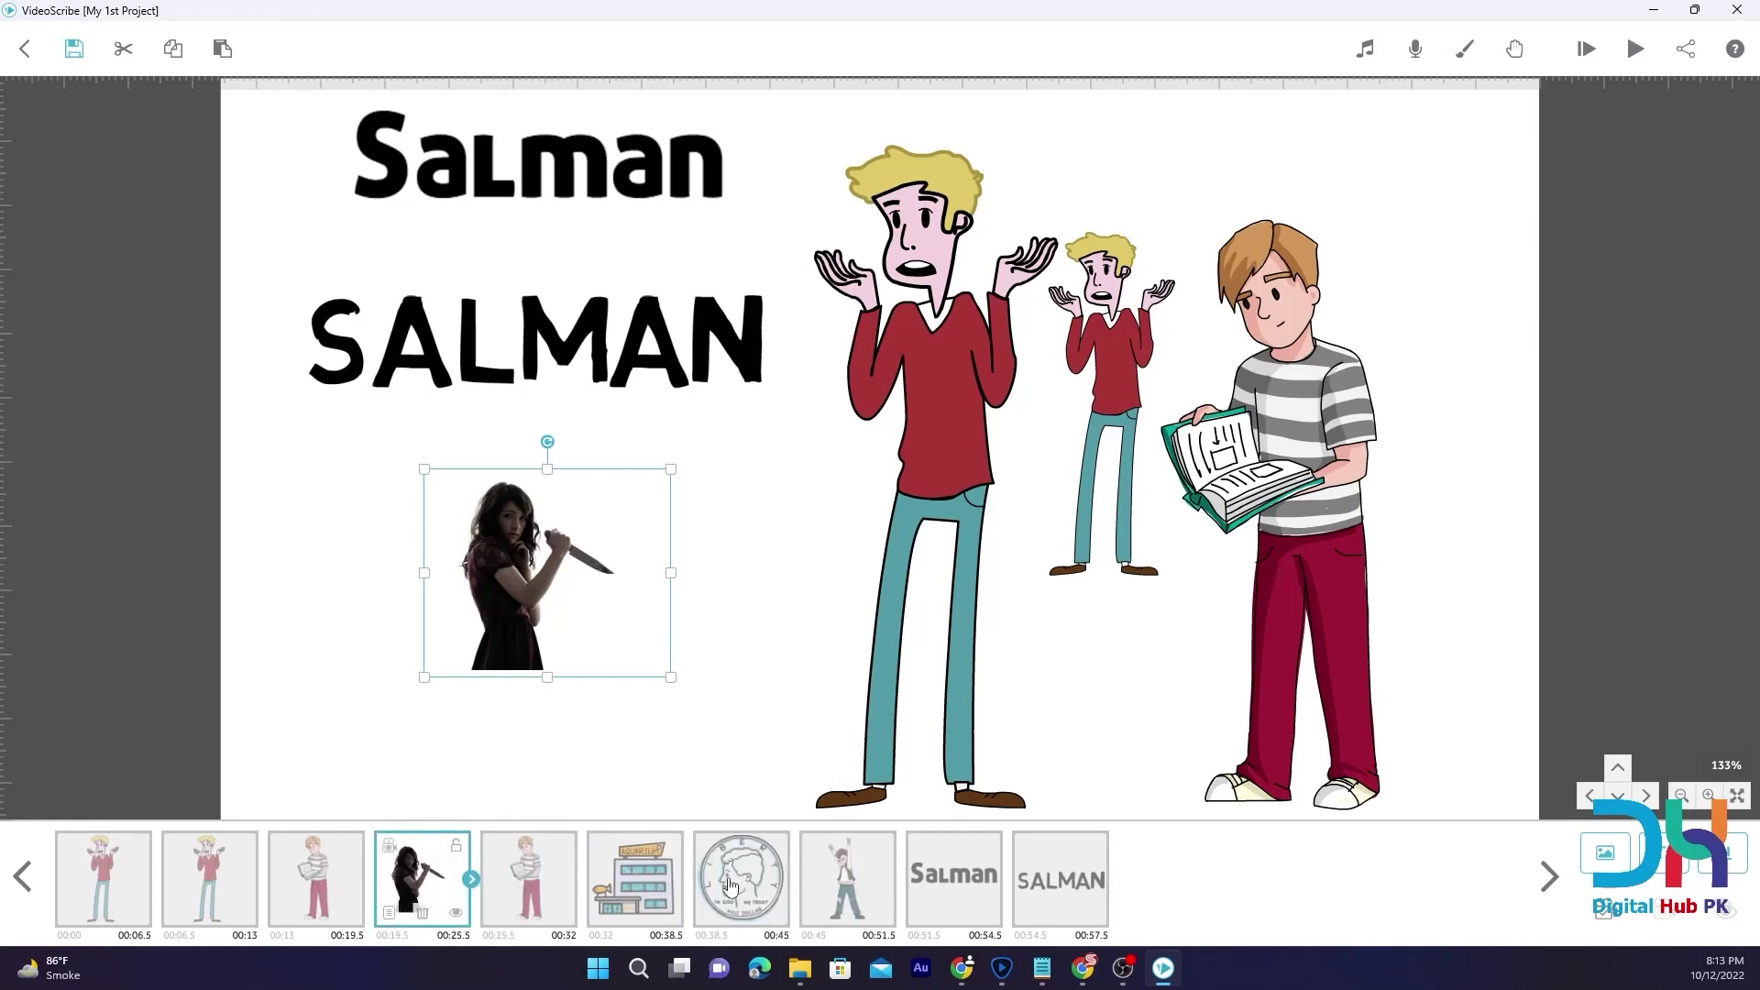
left_click(545, 876)
left_click_drag(1318, 526, 793, 509)
left_click(1221, 412)
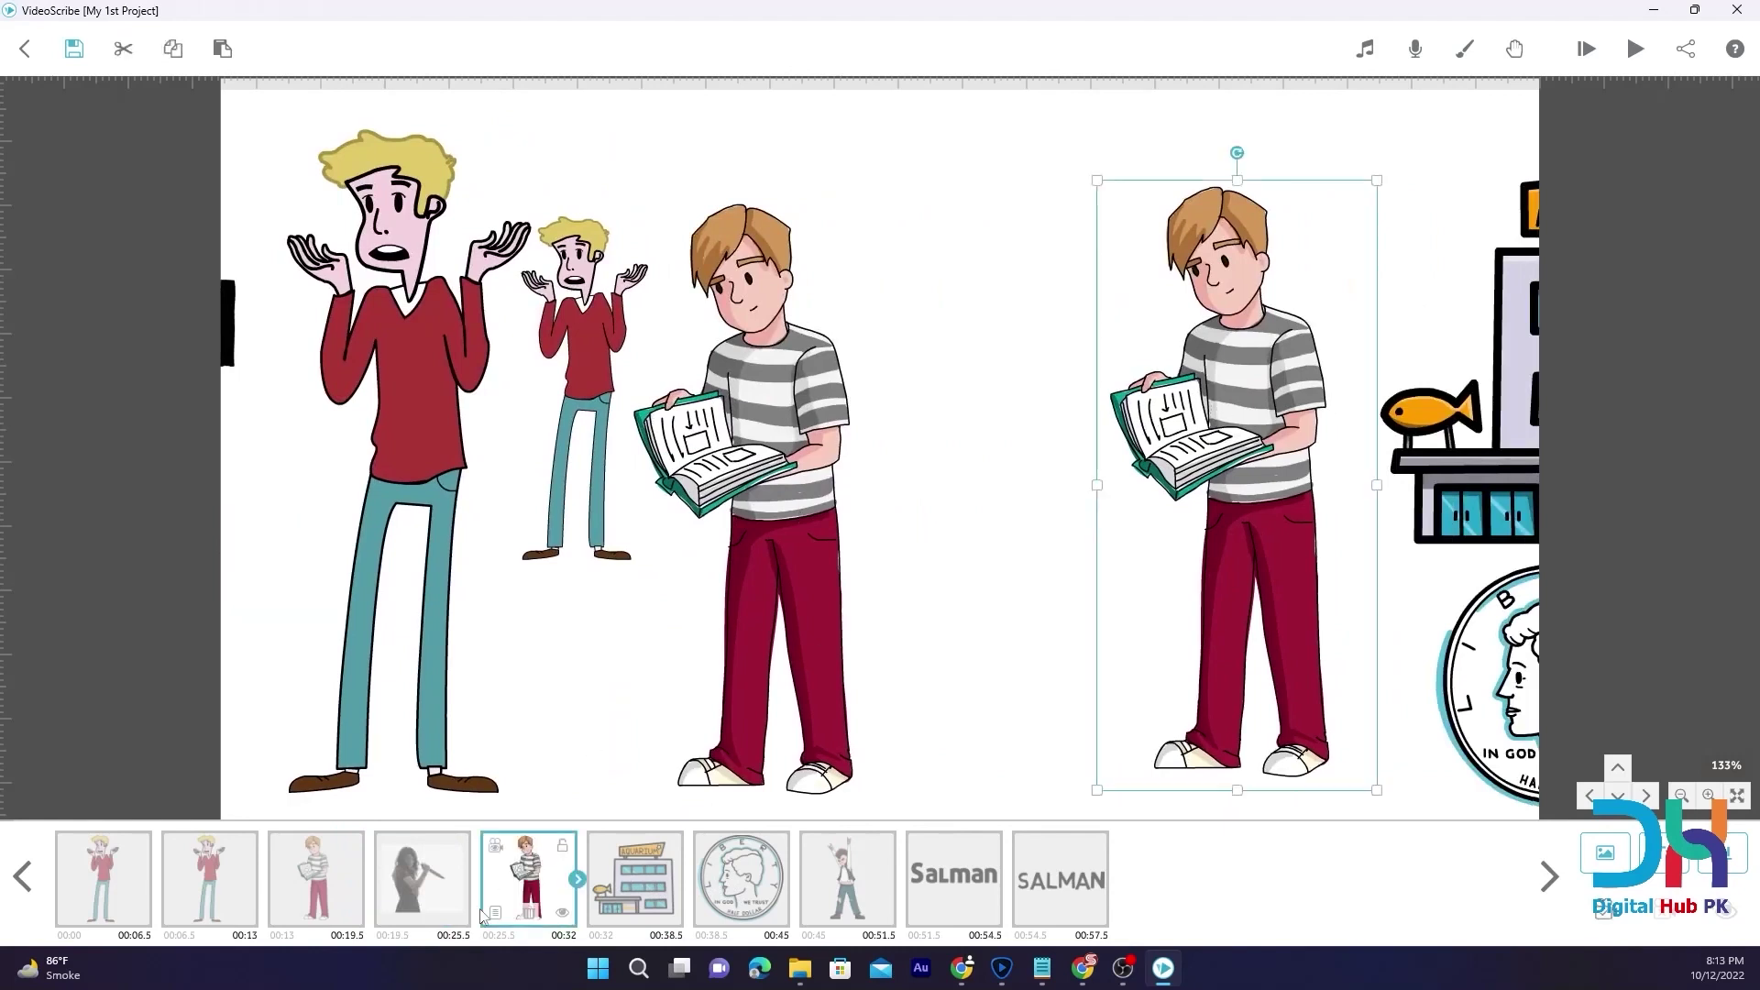
left_click(591, 609)
left_click_drag(621, 629, 1094, 636)
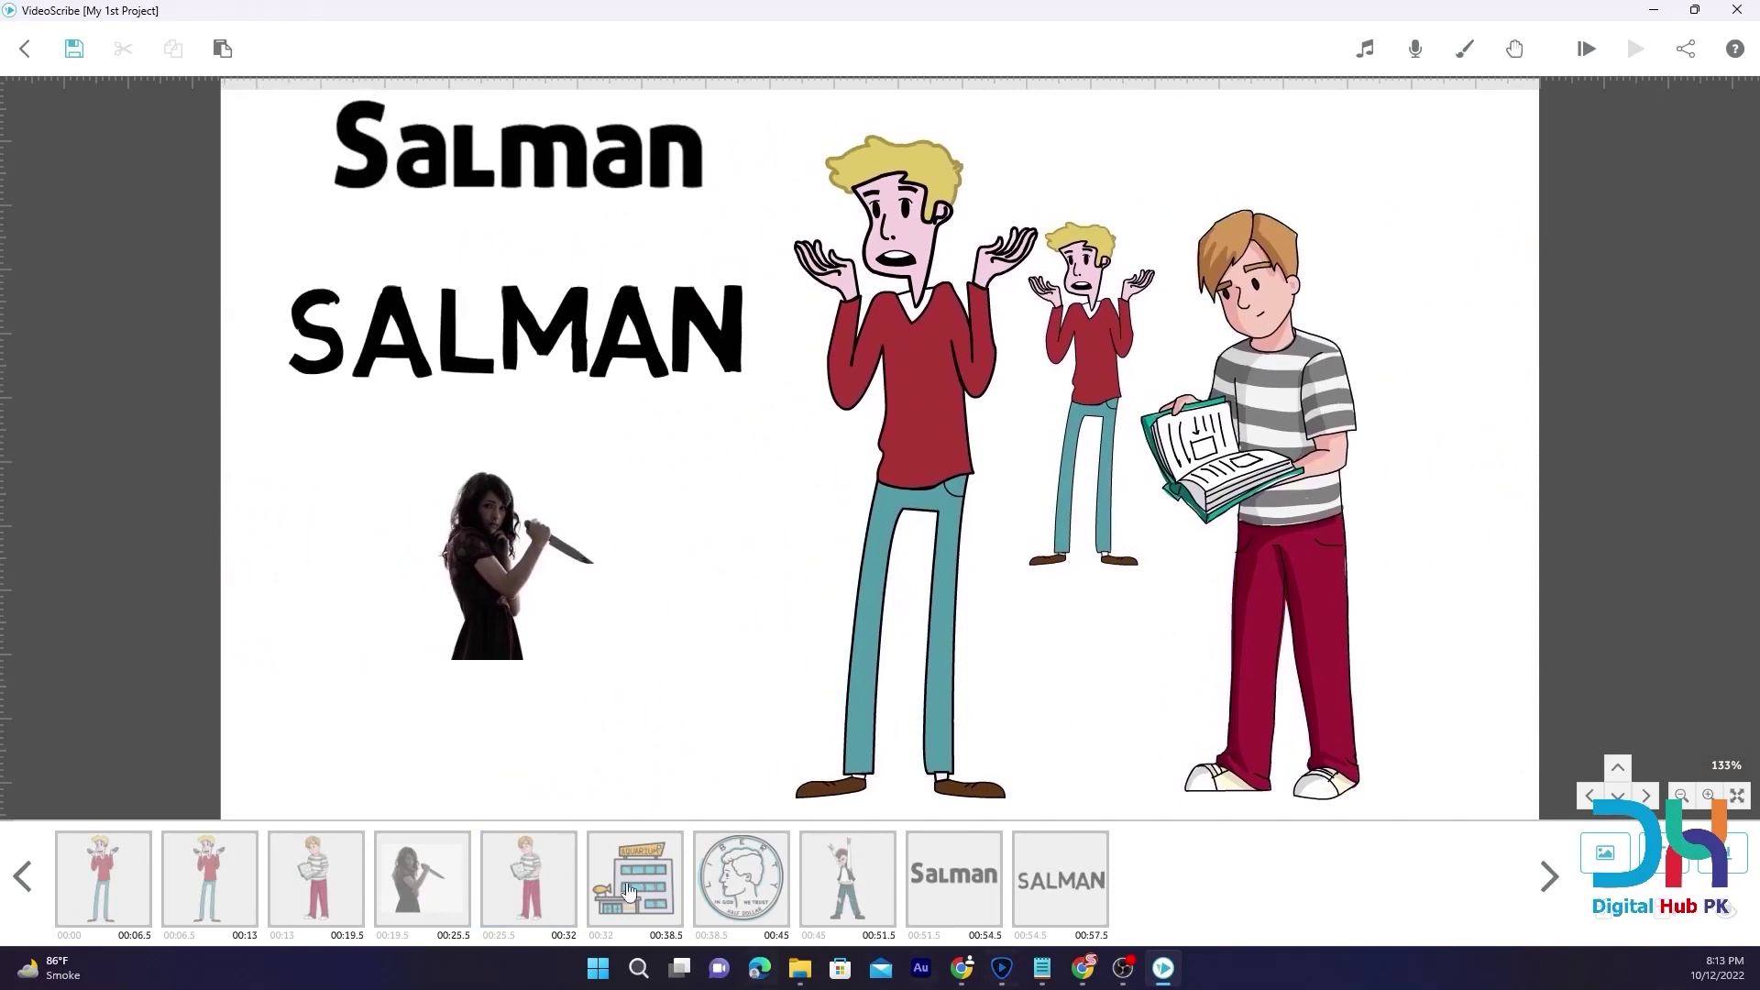
Move the two name texts in the timeline, placing one directly before and the all-caps one directly after the woman with the knife
left_click(920, 880)
left_click_drag(798, 922, 422, 904)
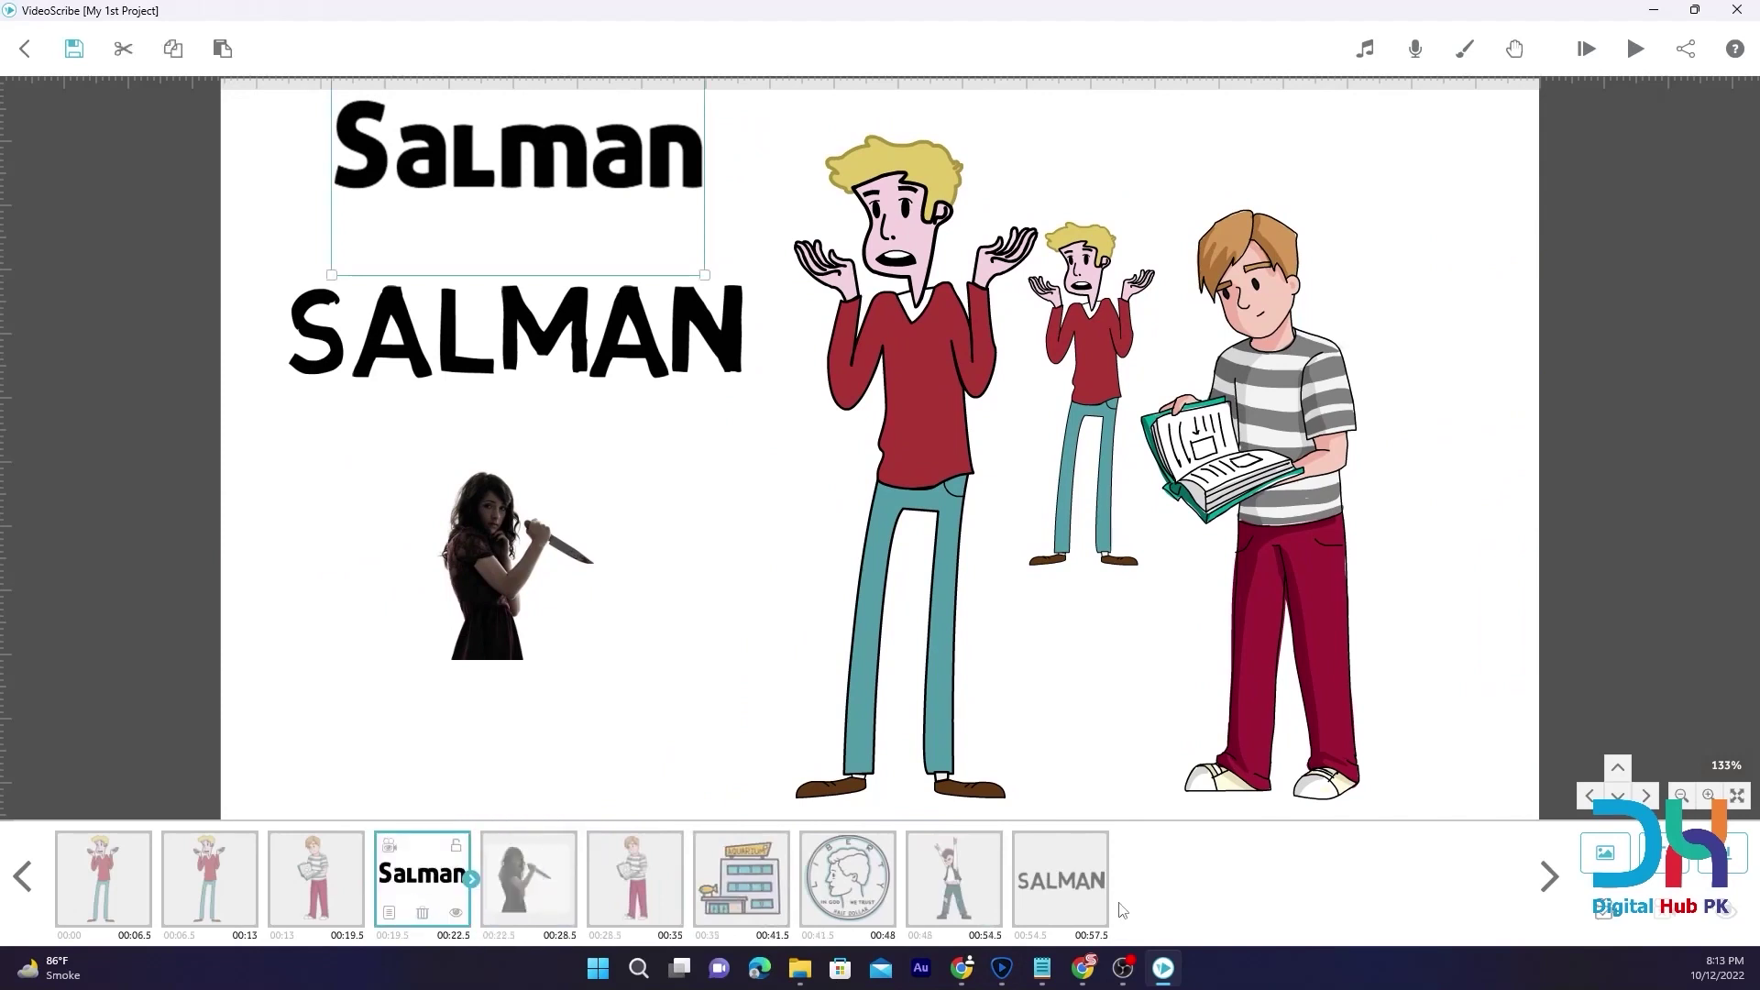
left_click(1064, 894)
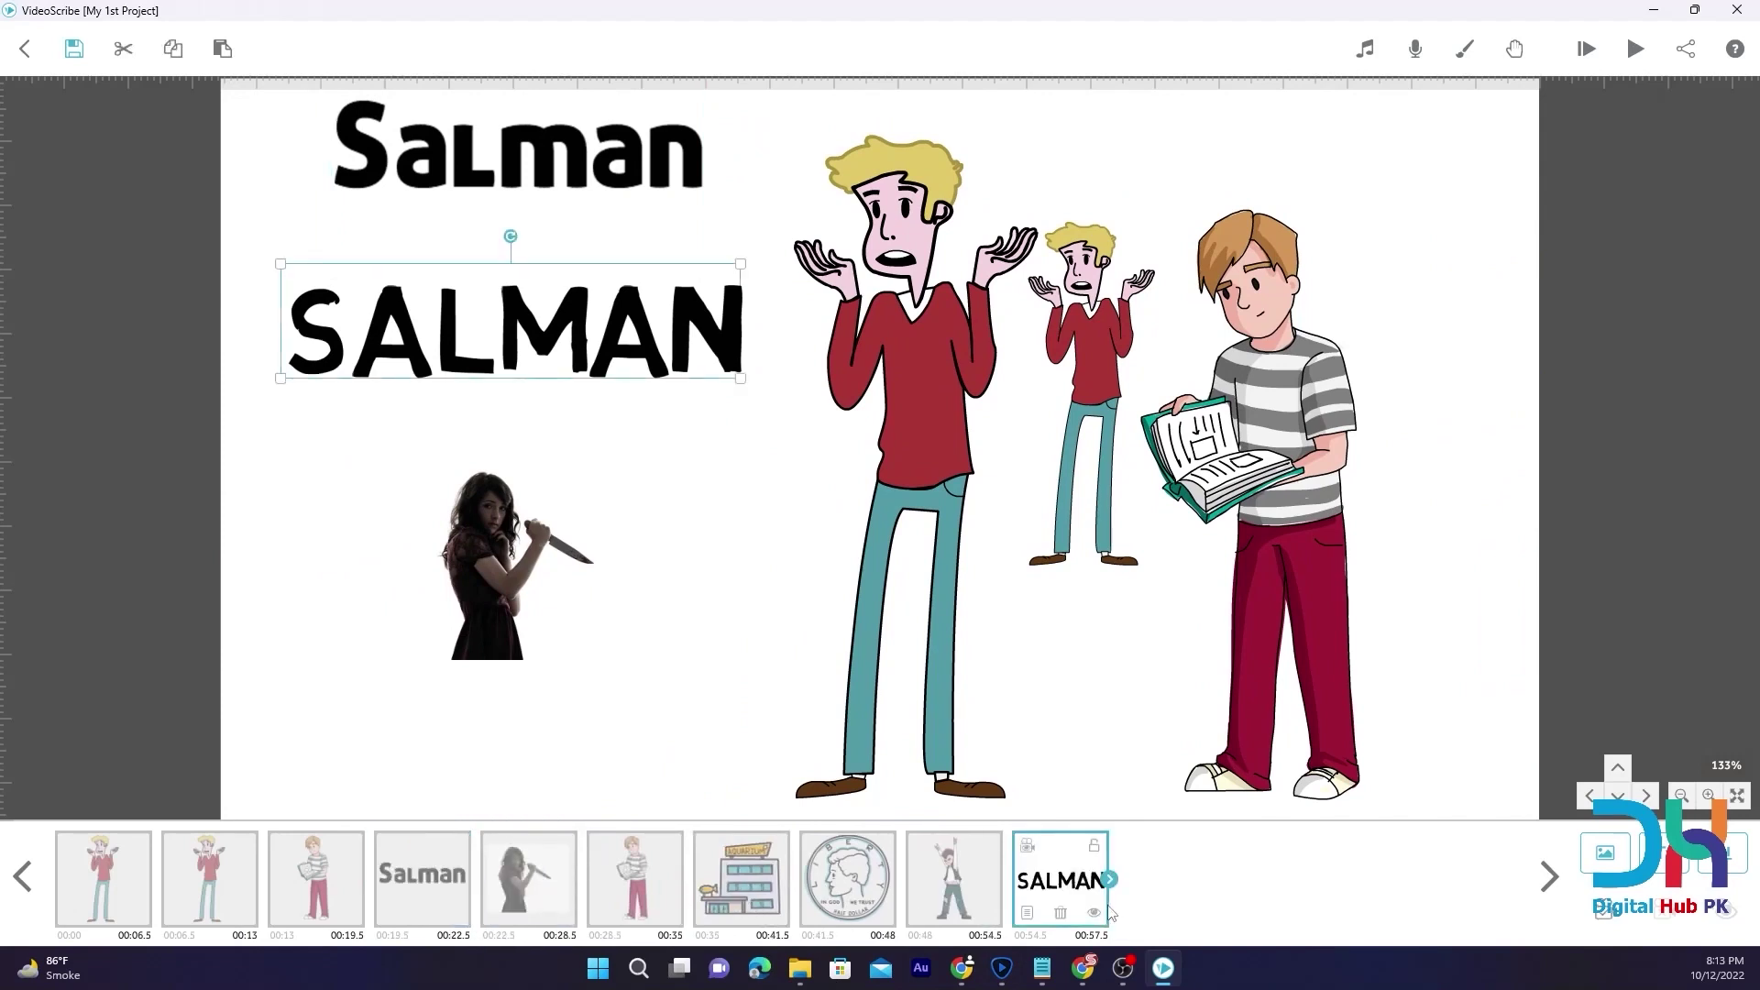
left_click_drag(1057, 891, 640, 903)
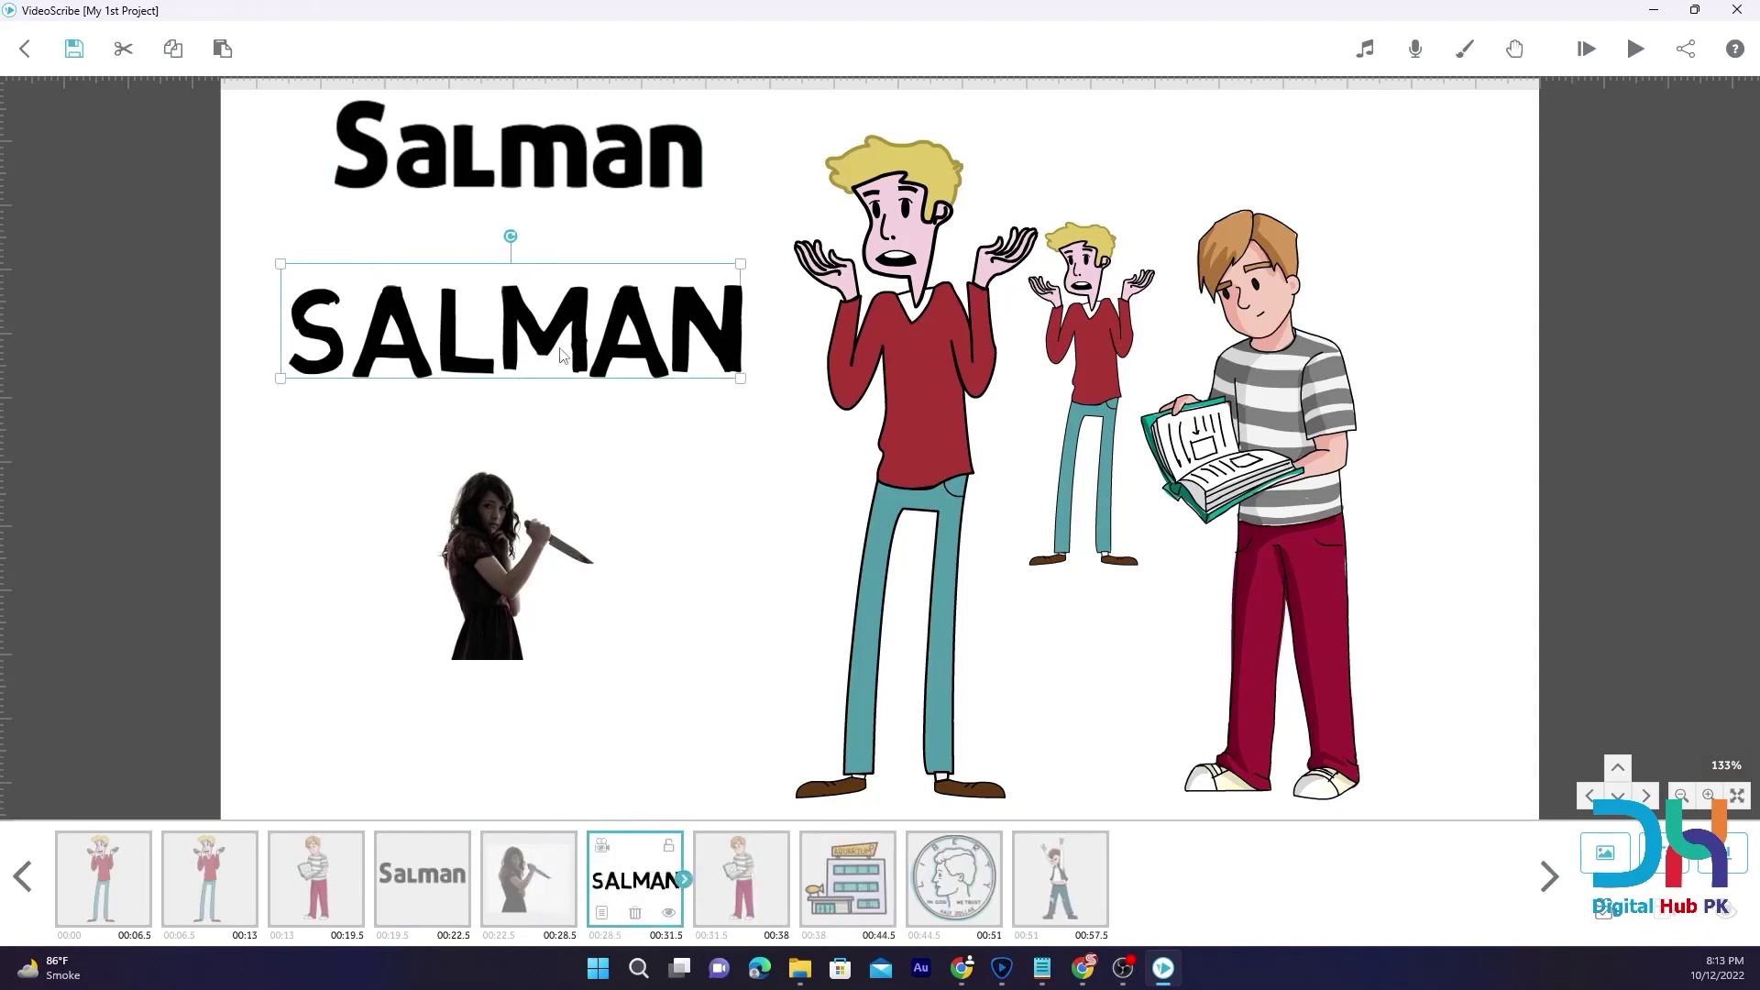
Place the woman with the knife between the two name texts on the canvas, with the all-caps text beneath her, and enlarge her
left_click_drag(568, 351, 569, 689)
left_click(500, 524)
left_click_drag(499, 524, 495, 314)
left_click_drag(658, 514, 731, 636)
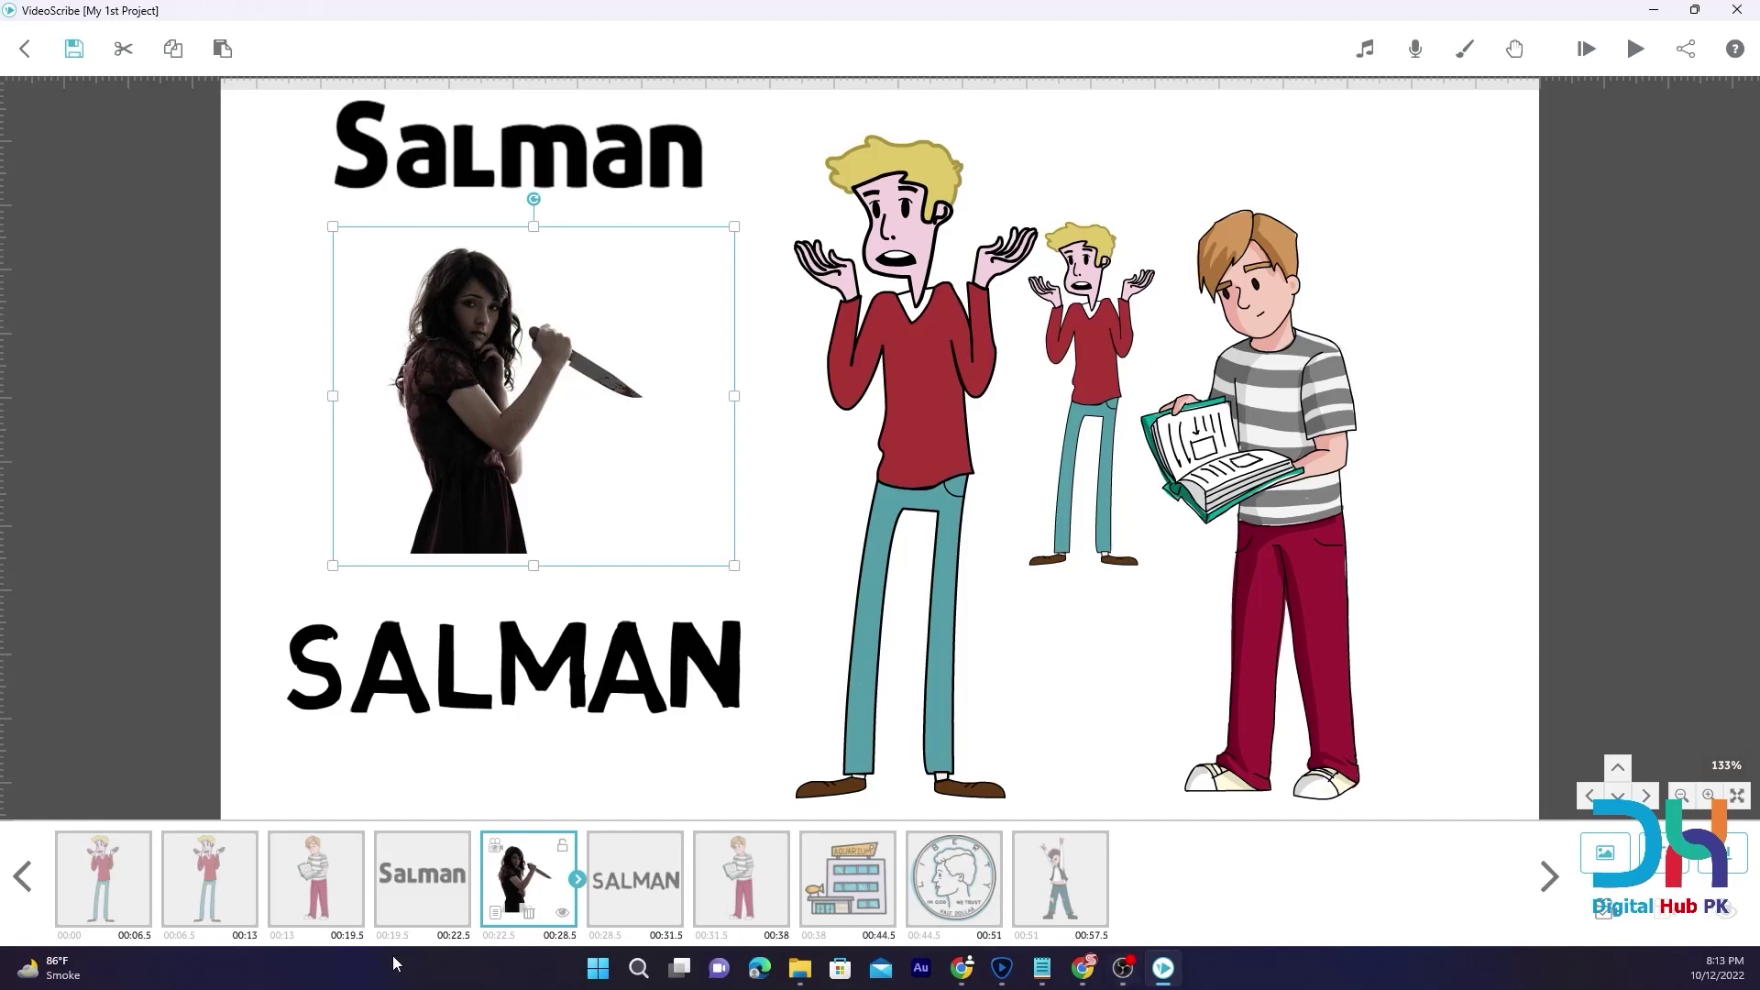
Move the small shrugging man to the far side of the reading boy, and shift the boy closer to the large shrugging man
left_click(105, 872)
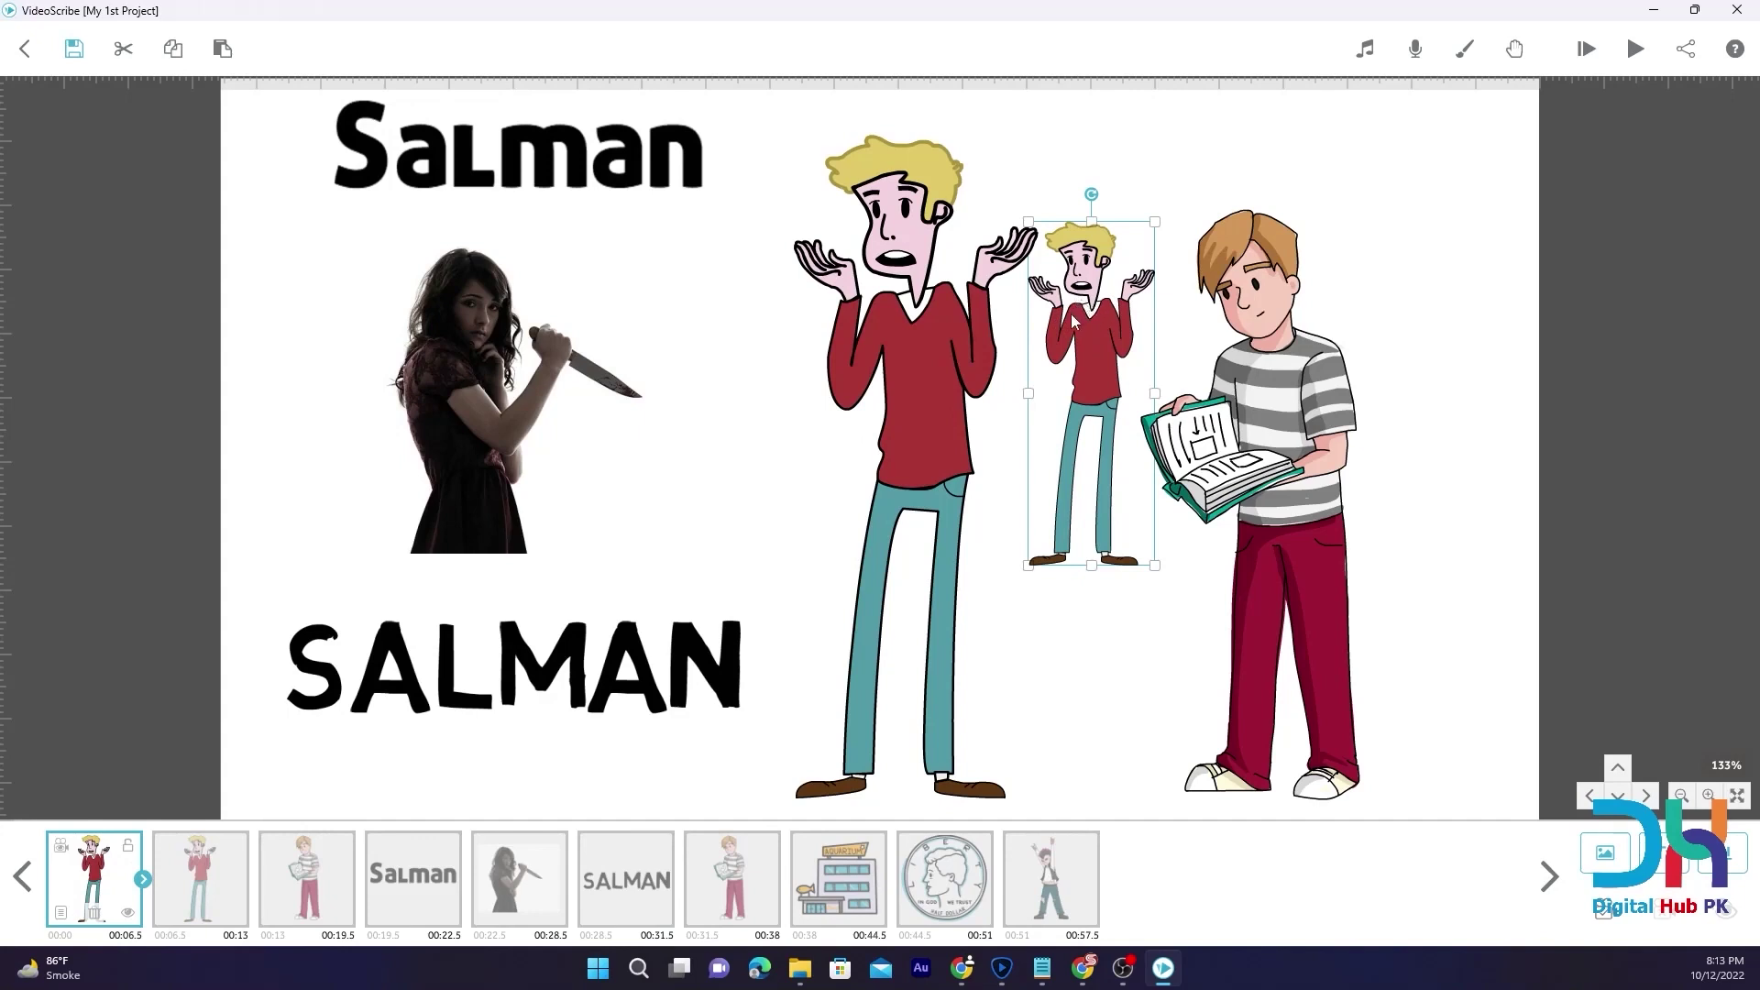
left_click_drag(1074, 319, 1395, 302)
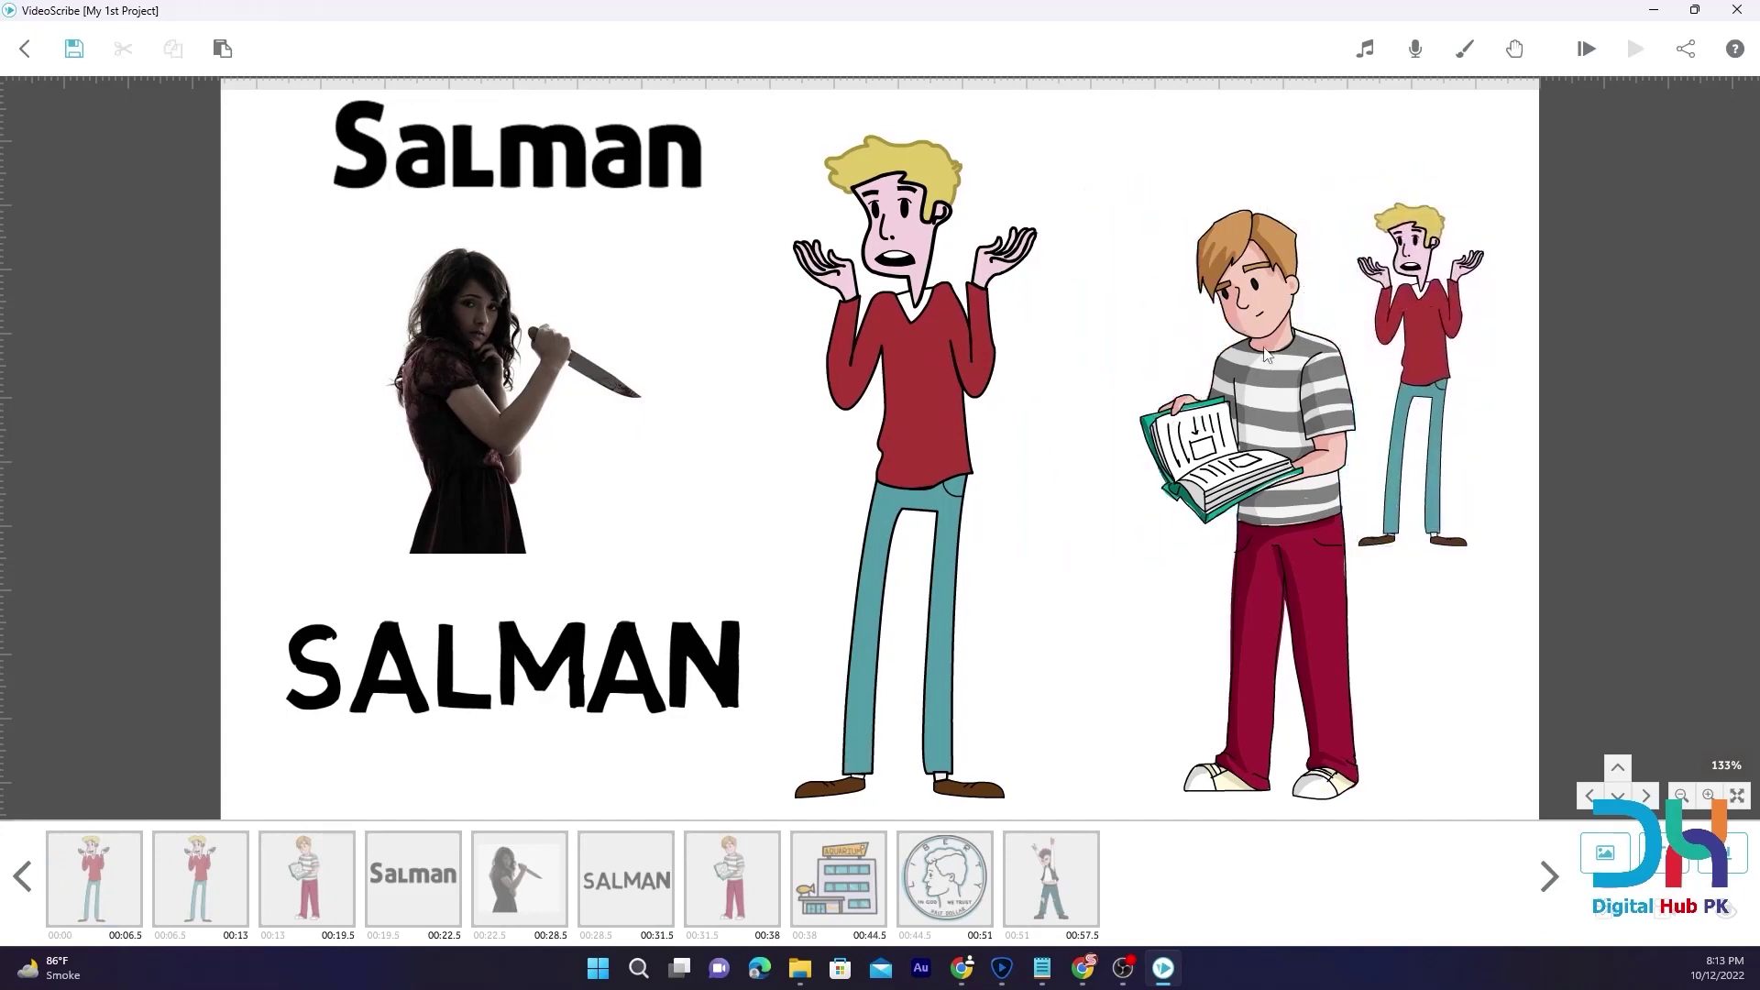
left_click_drag(1262, 396, 1150, 356)
left_click(1417, 341)
left_click_drag(1420, 346, 1377, 404)
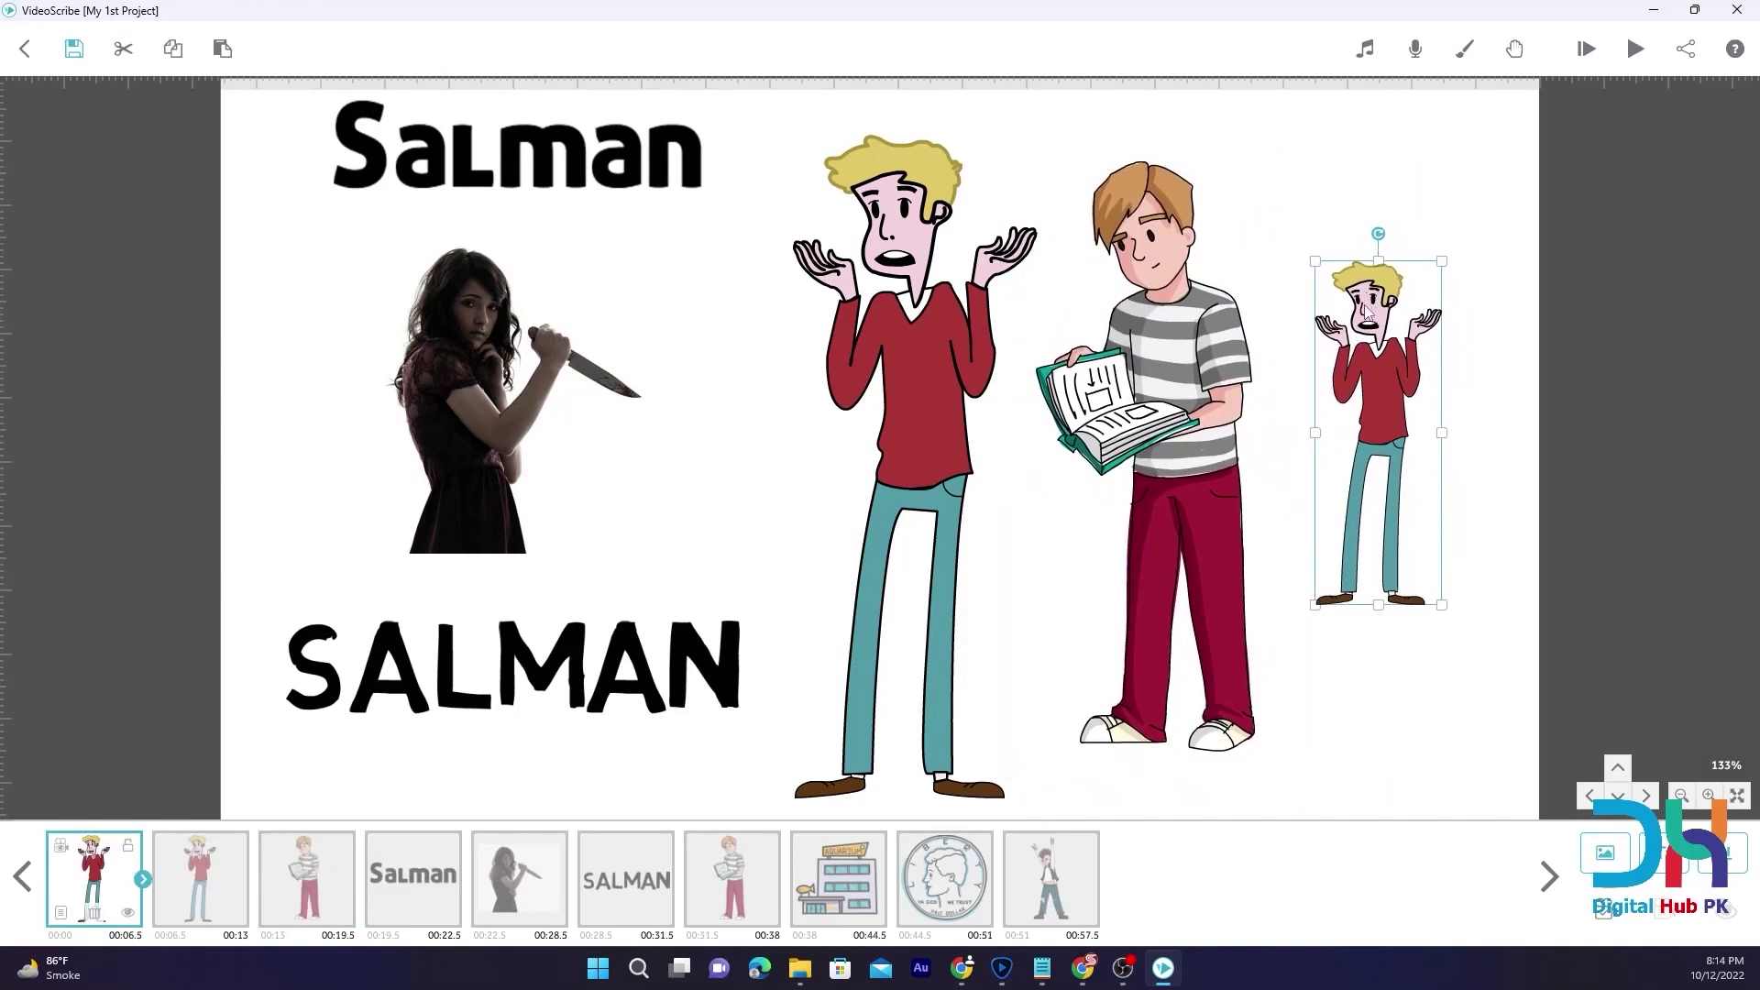
Set the small shrugging man's camera to the current view, and preview the project from the start
left_click(1607, 922)
left_click(1580, 48)
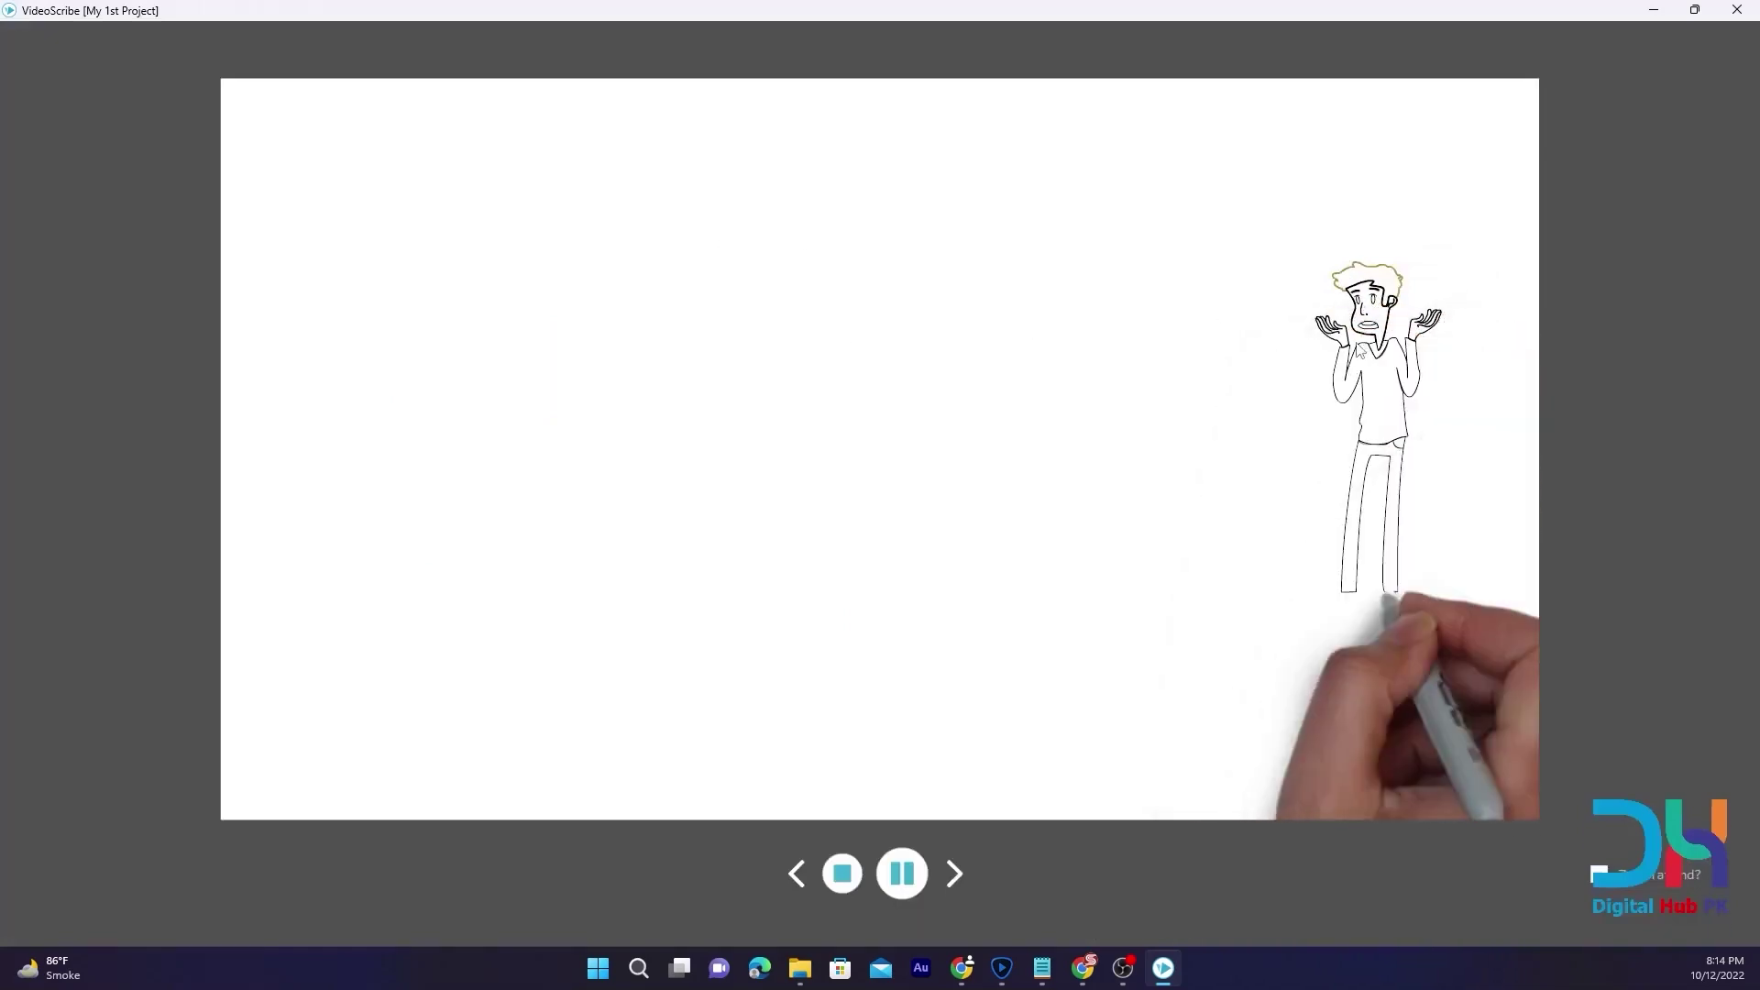
left_click(845, 875)
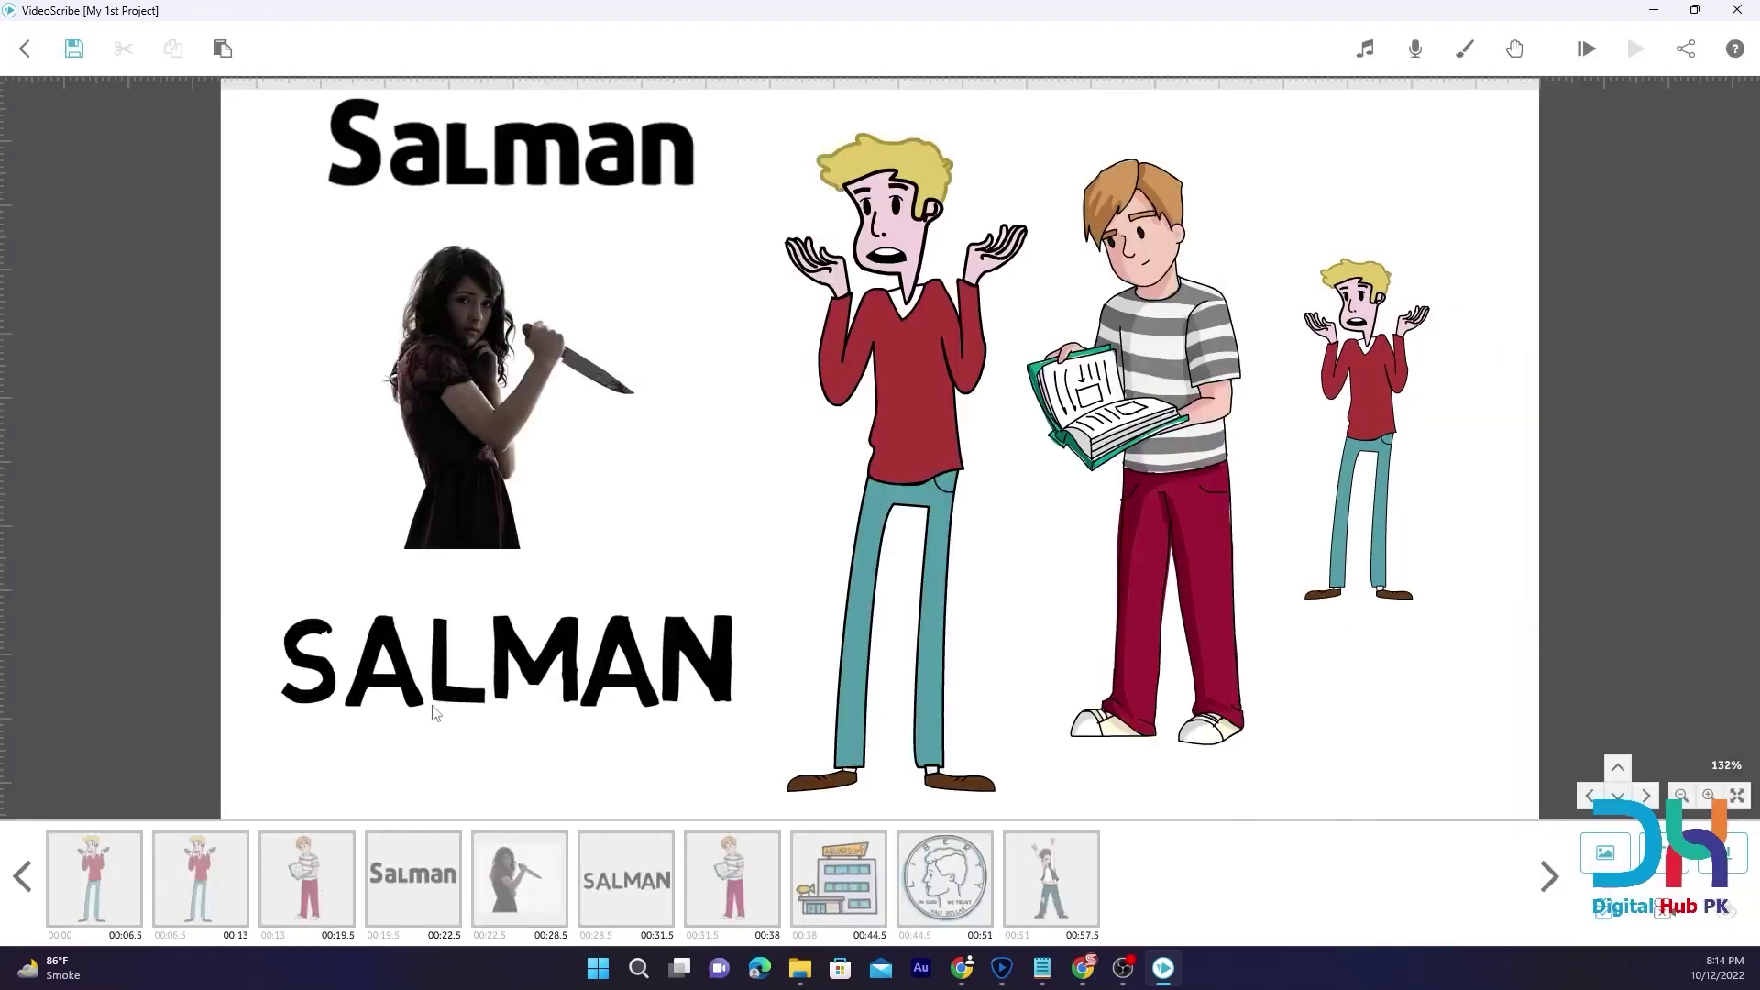
Select the scene's elements in turn: both shrugging men, the reading boy, the woman with the knife and the upper name text
left_click(198, 896)
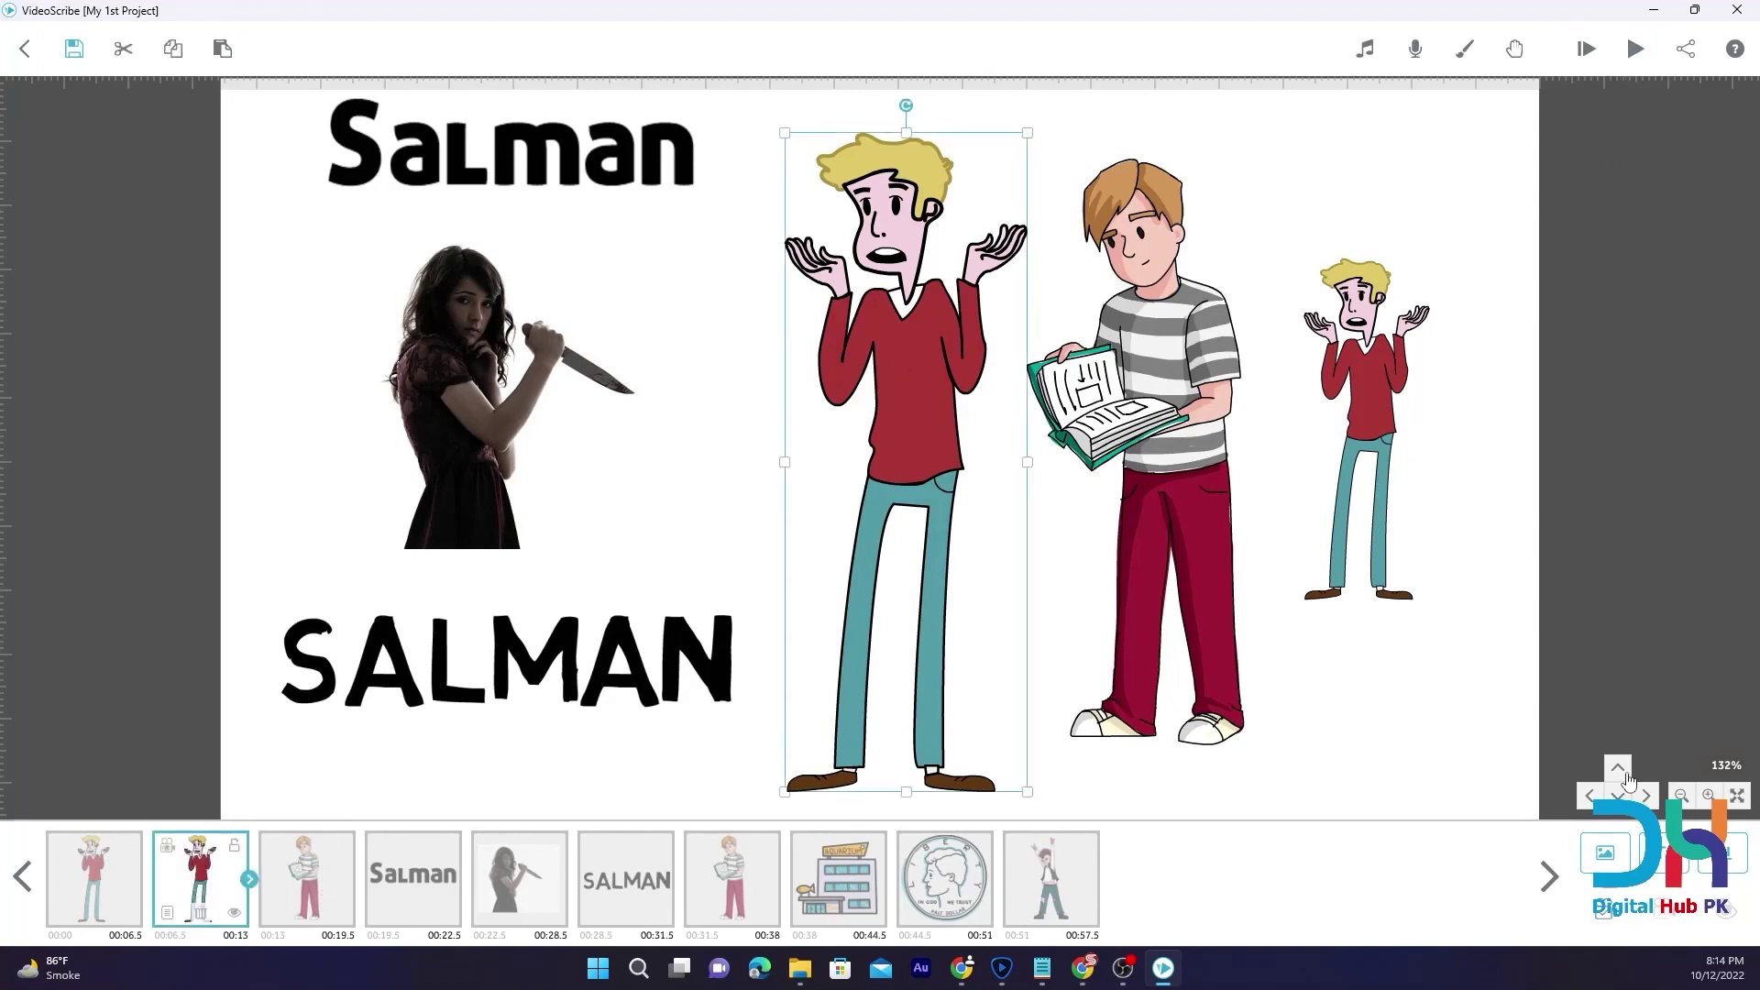
left_click(1197, 429)
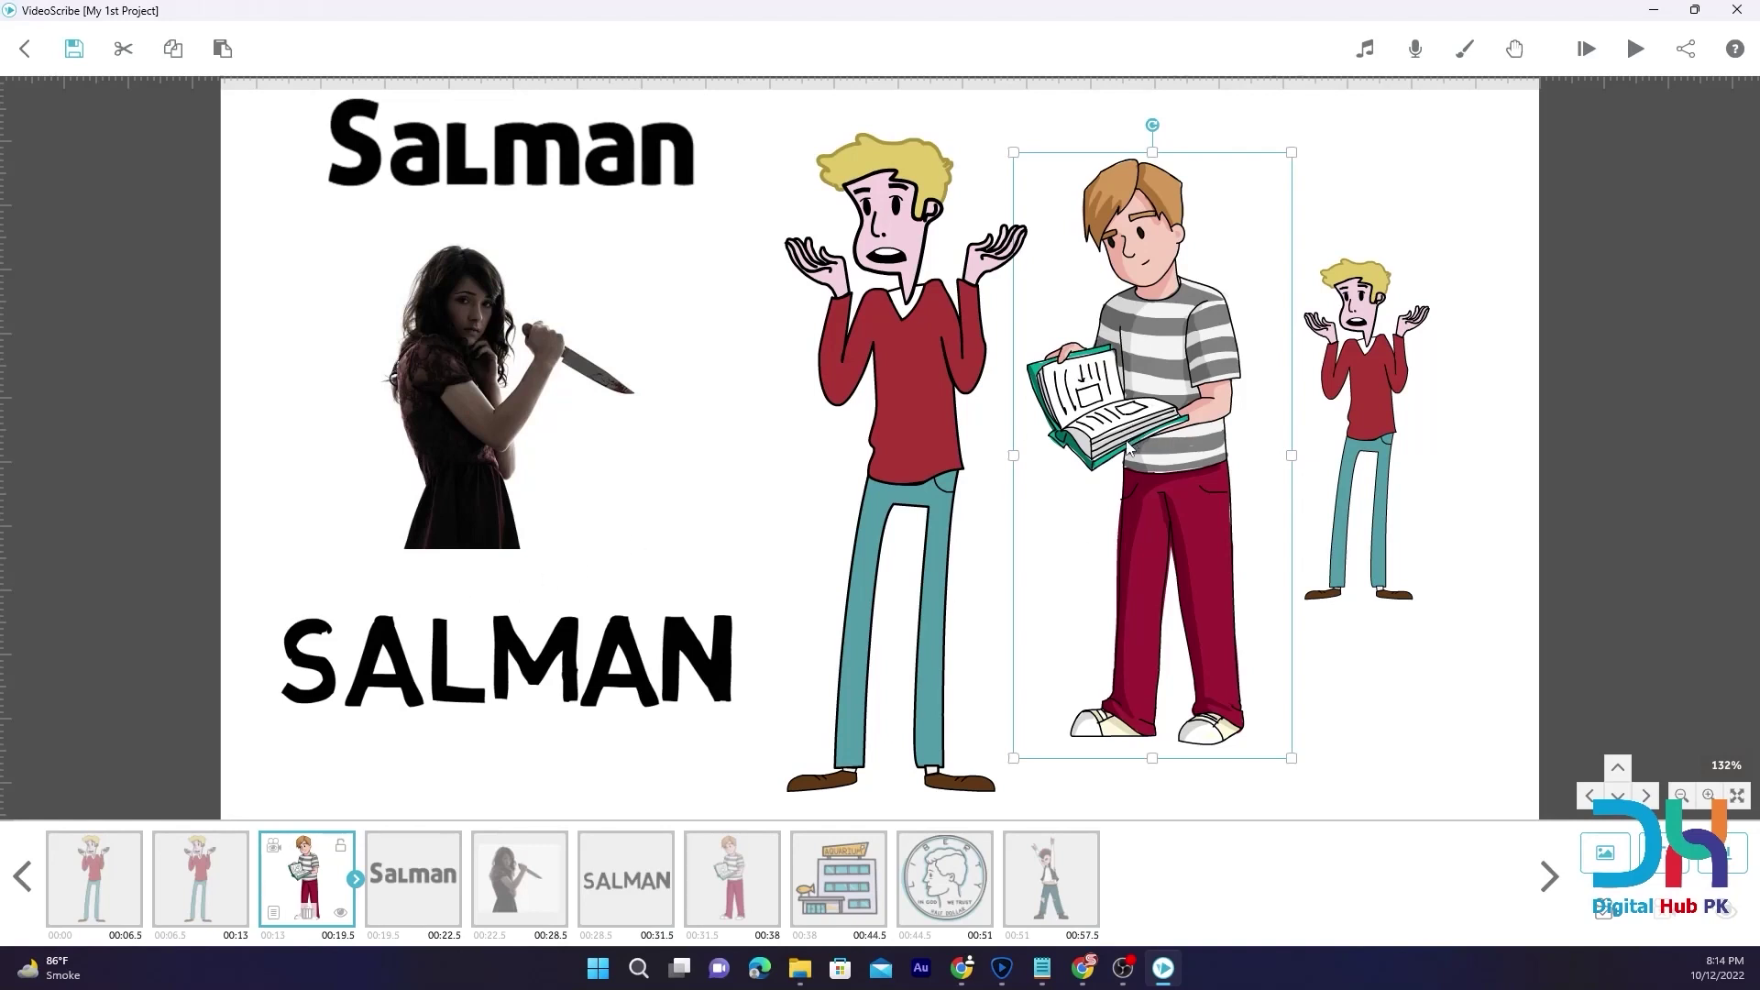
left_click(1379, 394)
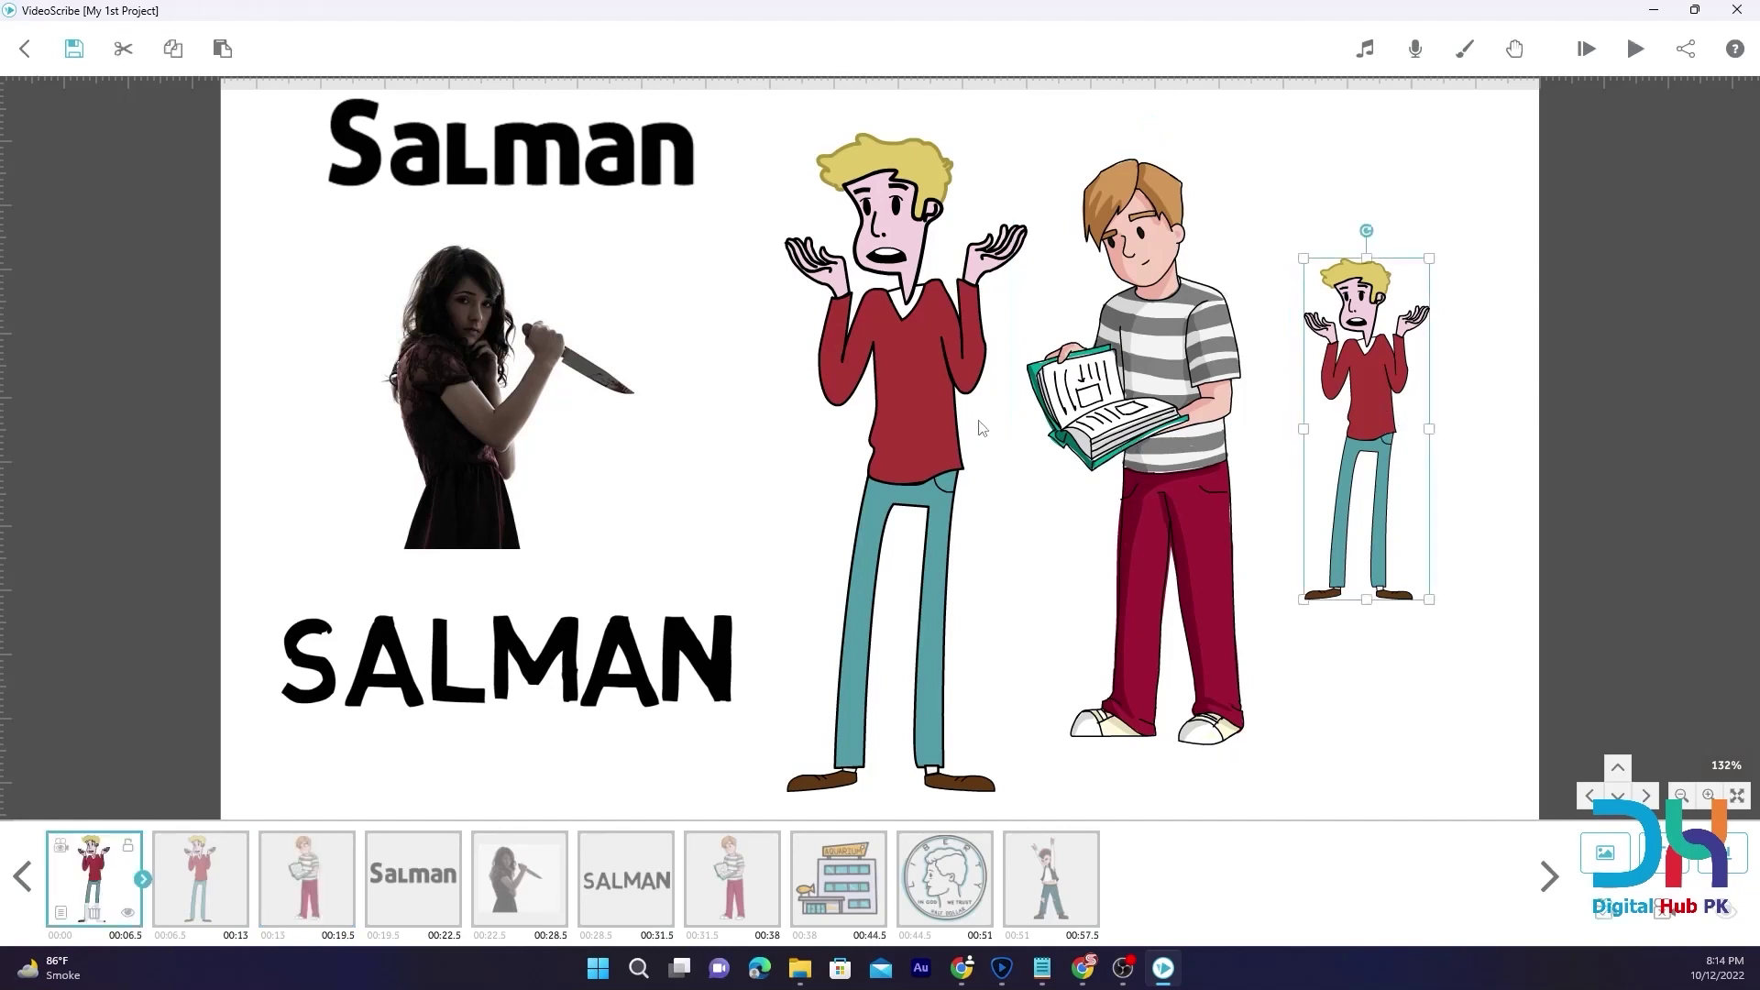
left_click(926, 420)
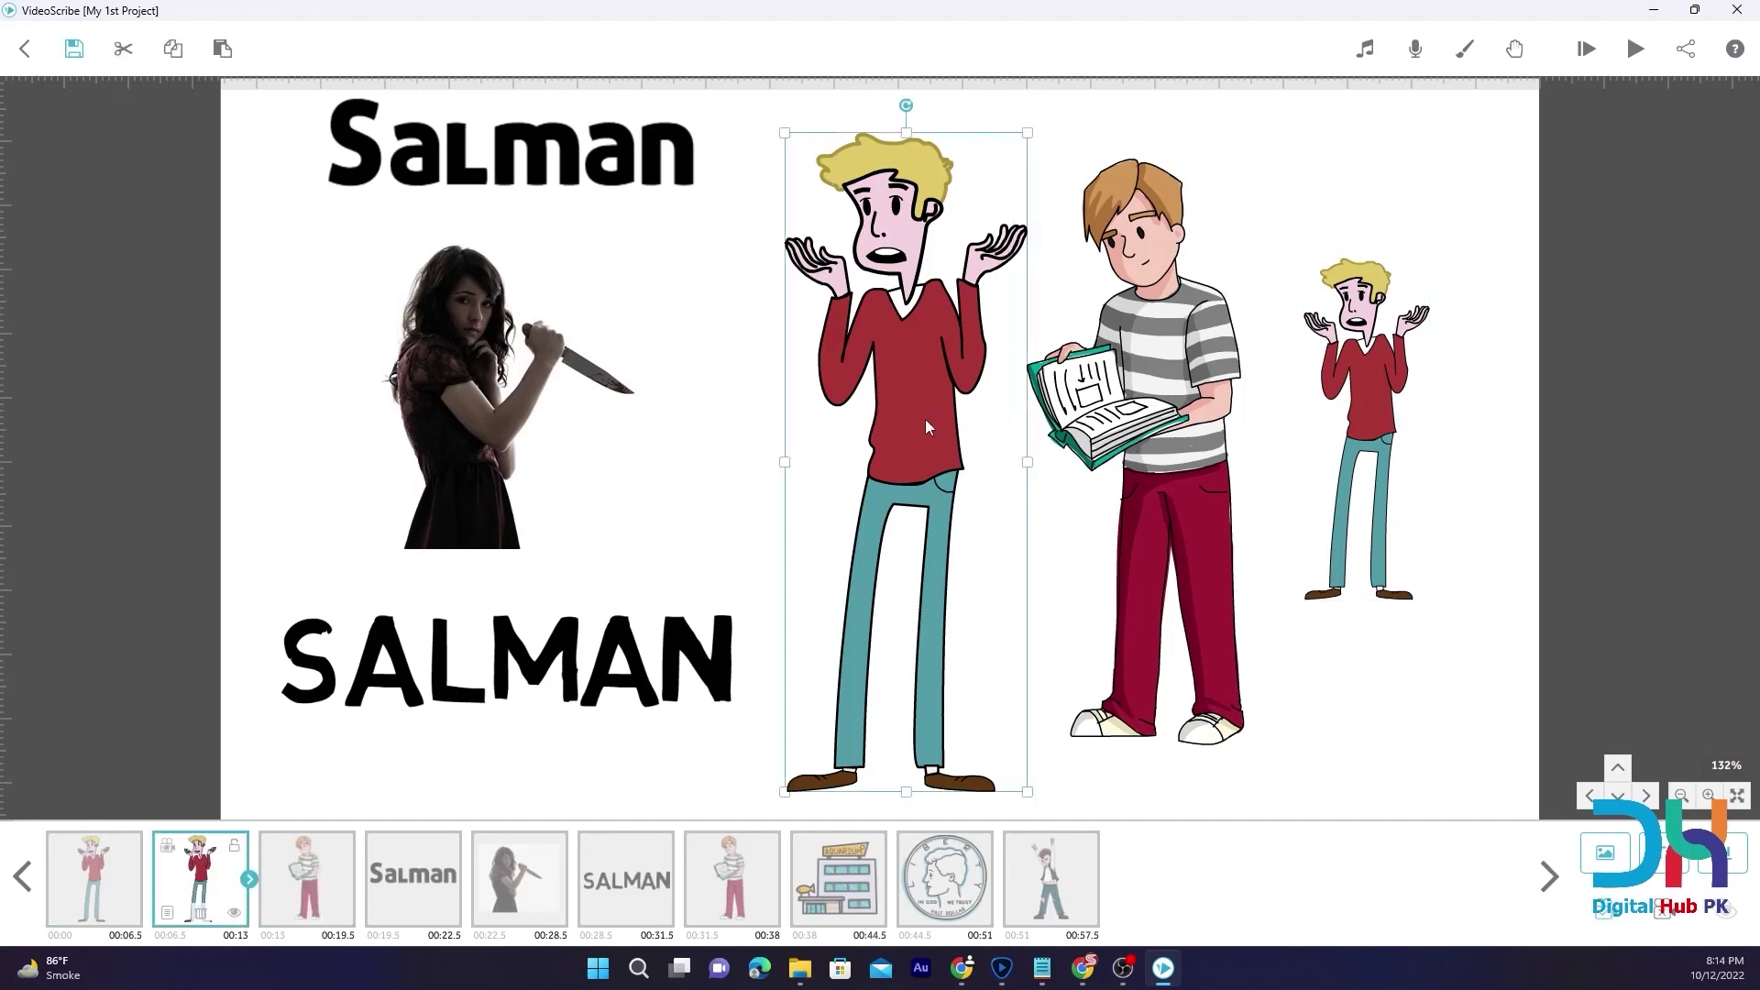
left_click(1181, 367)
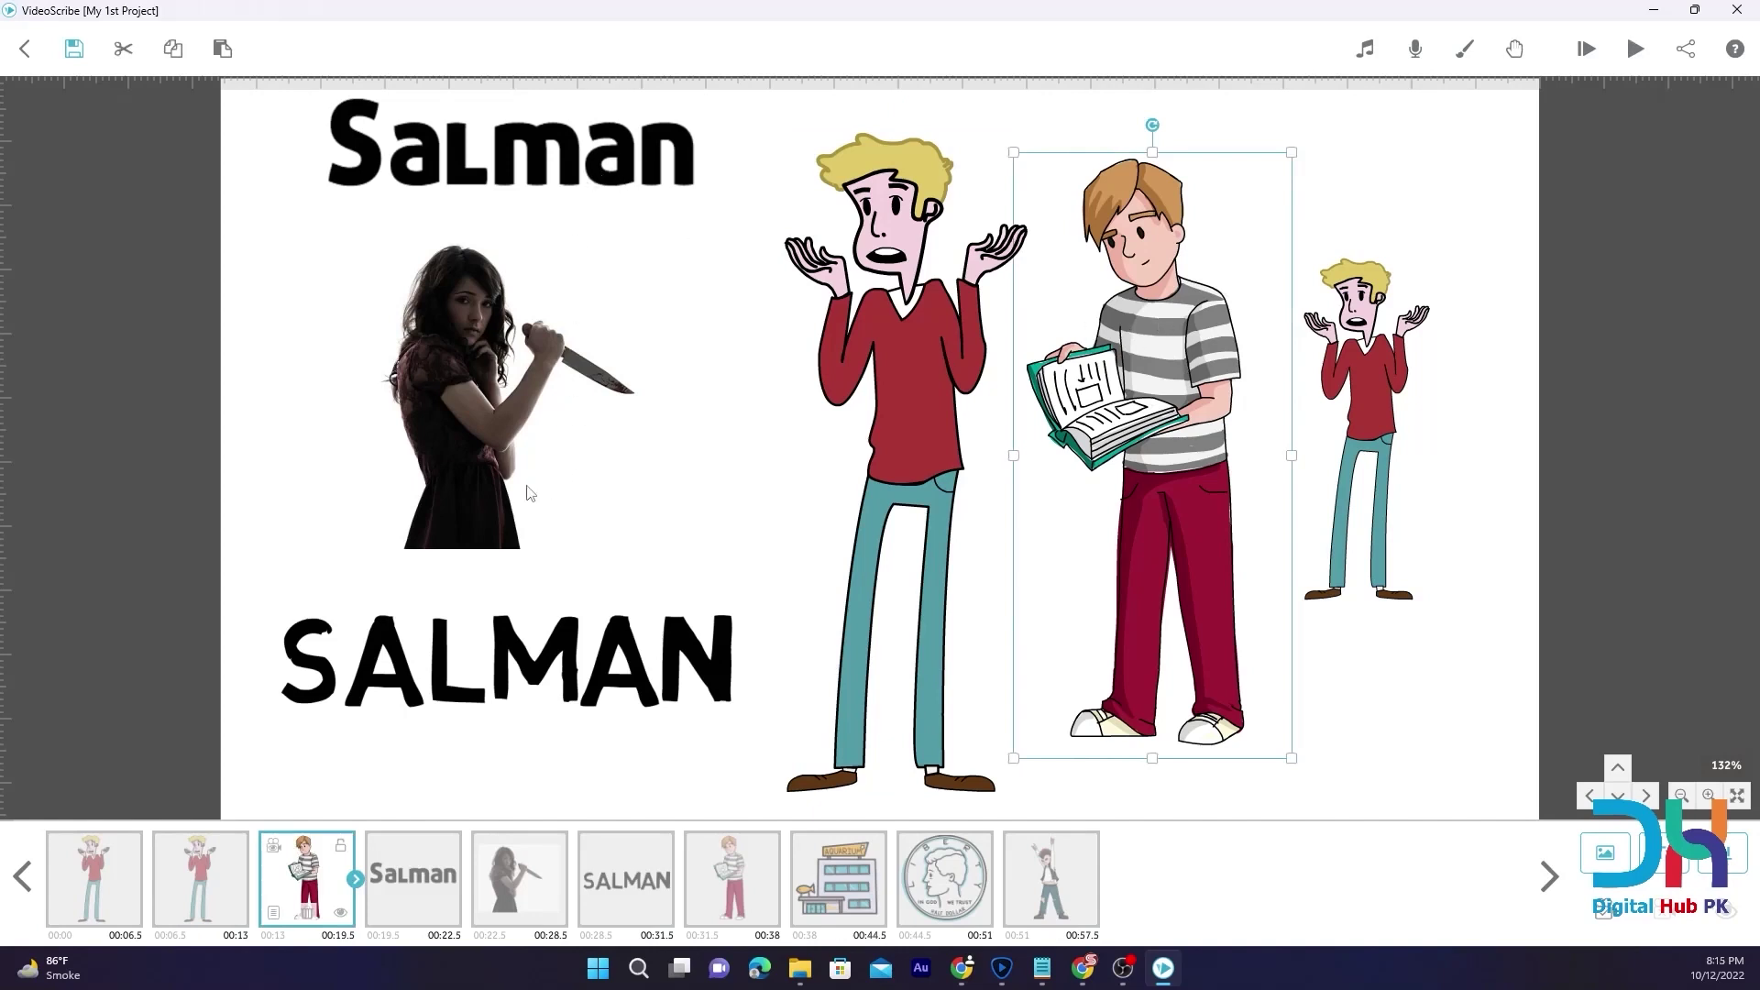
left_click(490, 411)
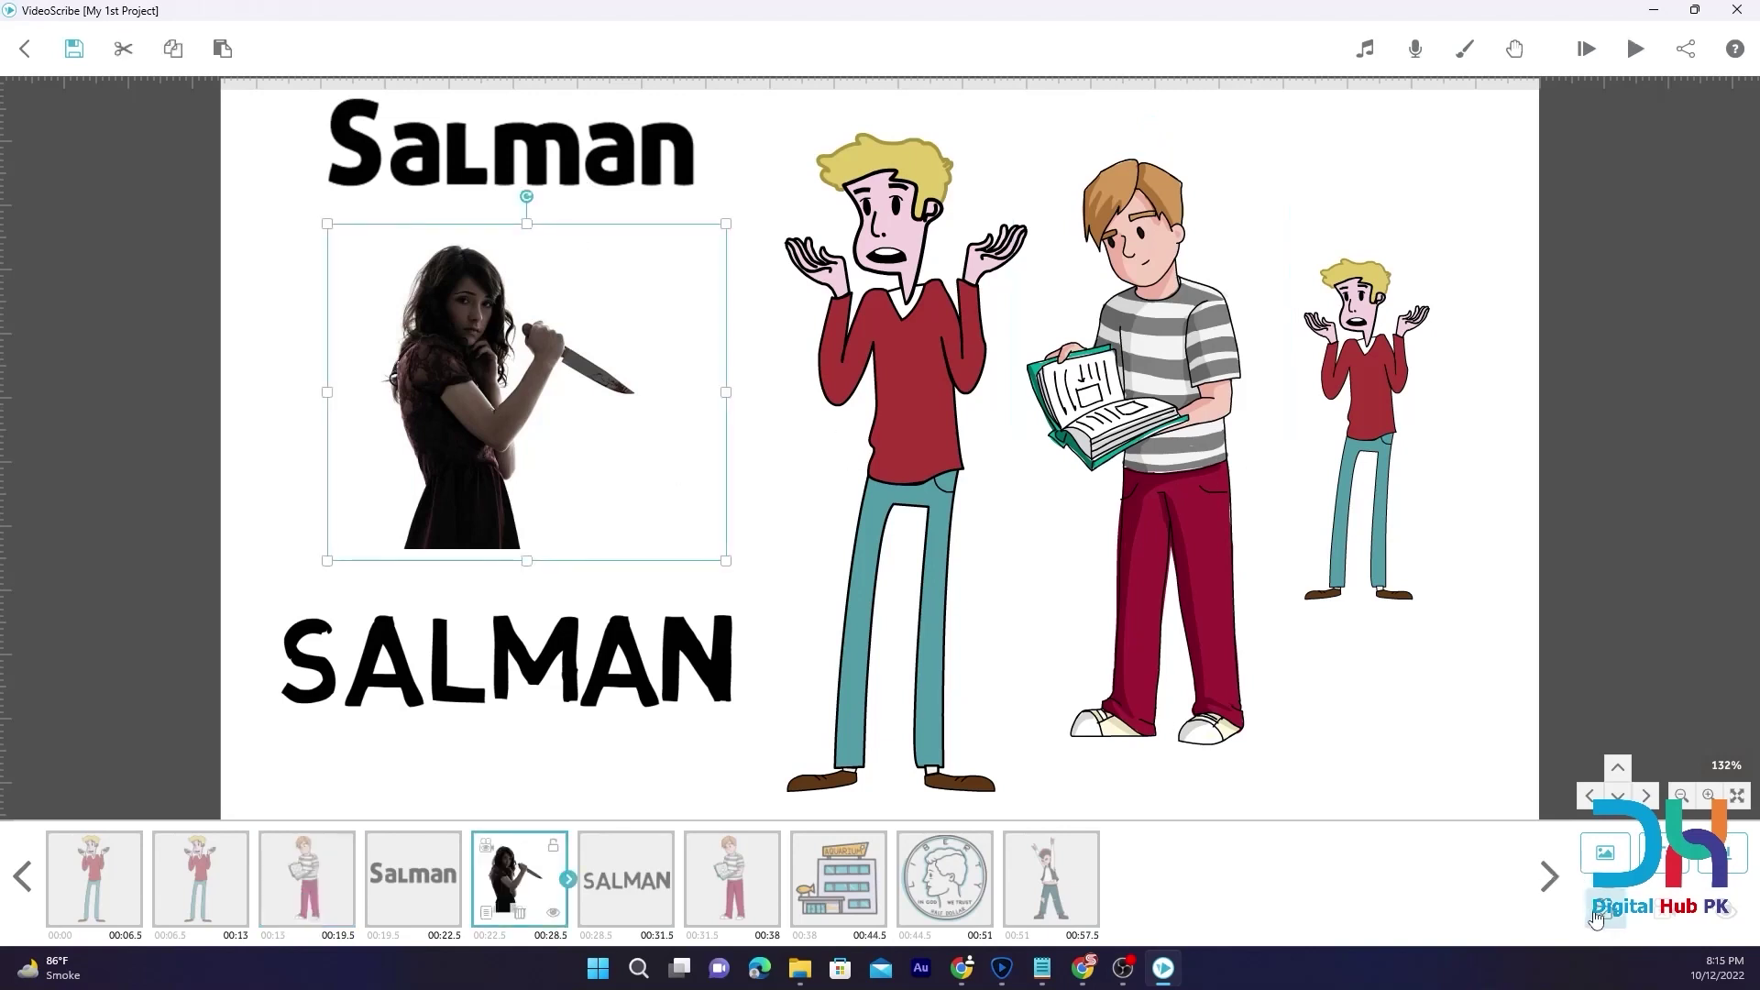
left_click(563, 169)
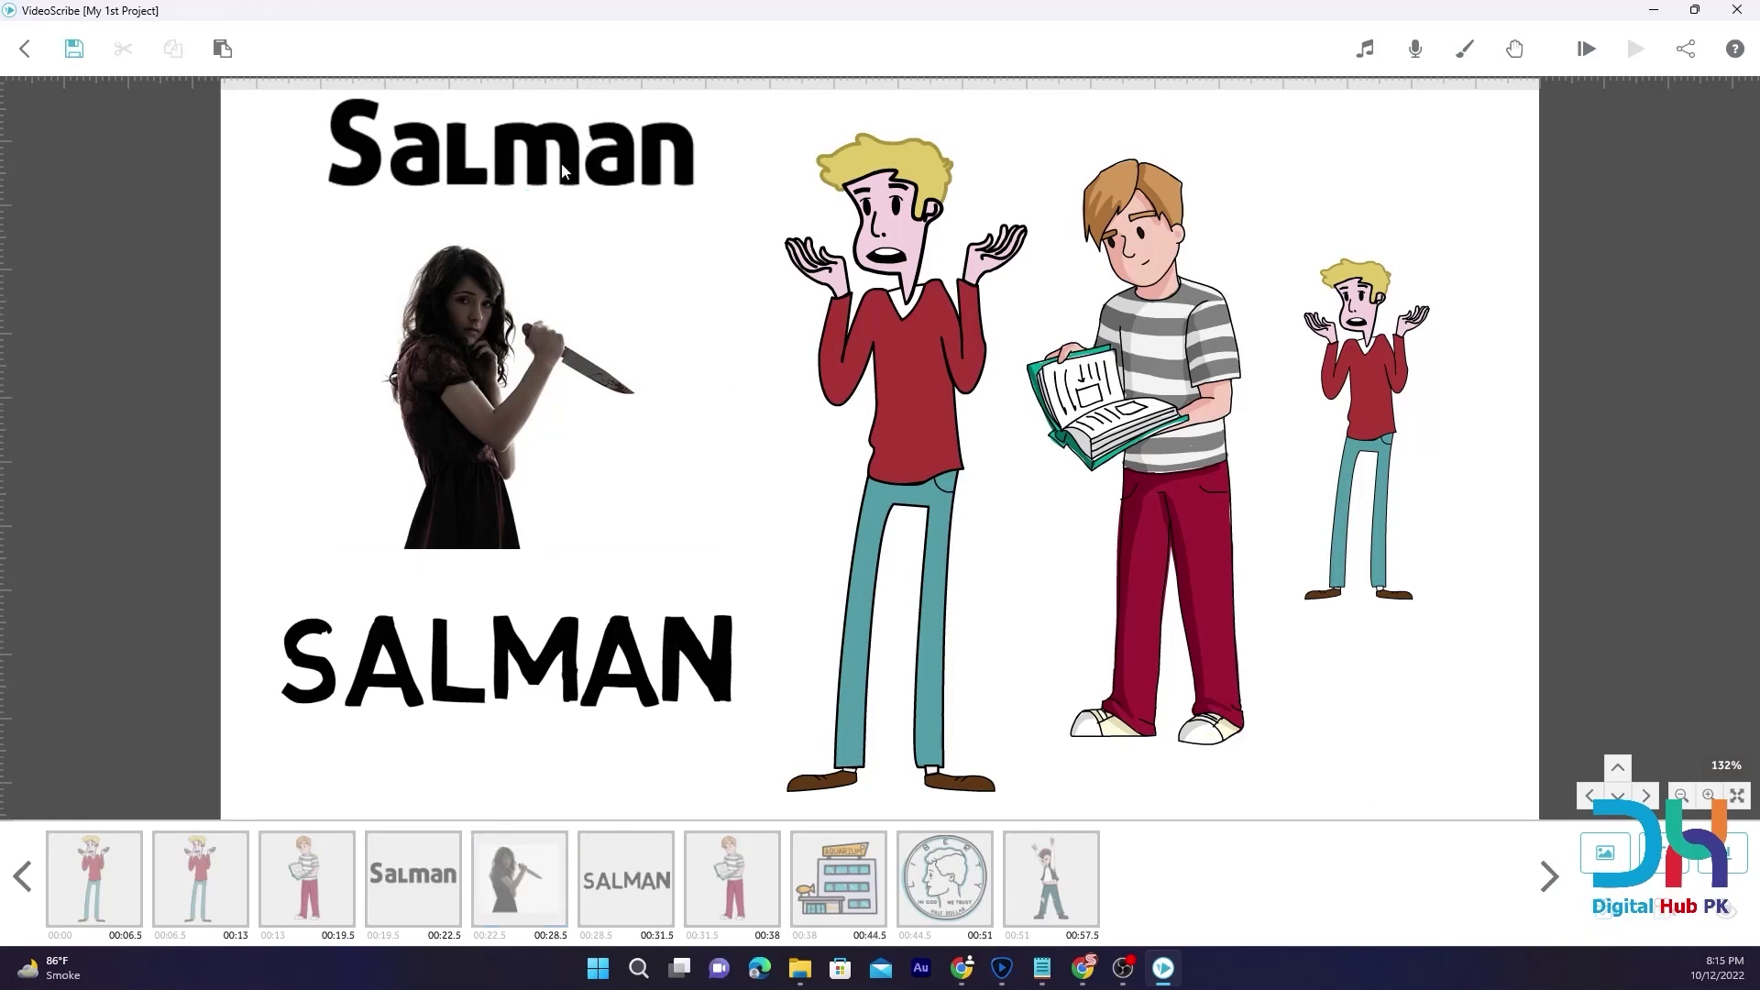
left_click(563, 665)
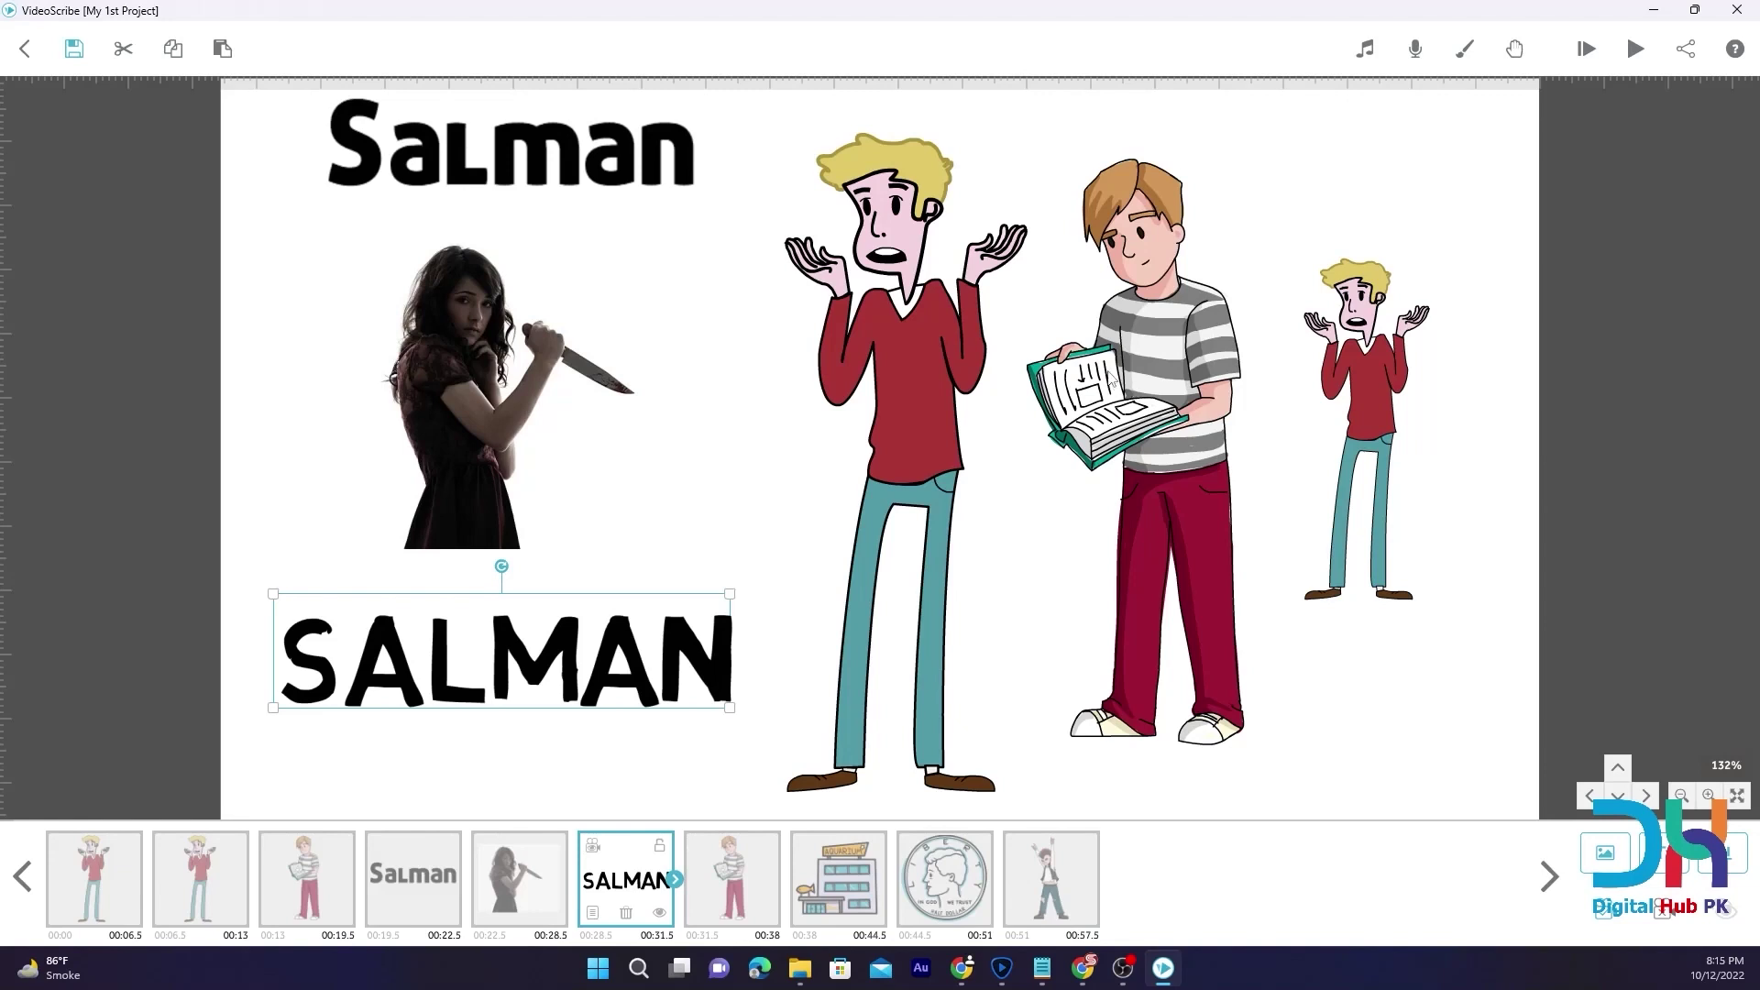
left_click(1146, 373)
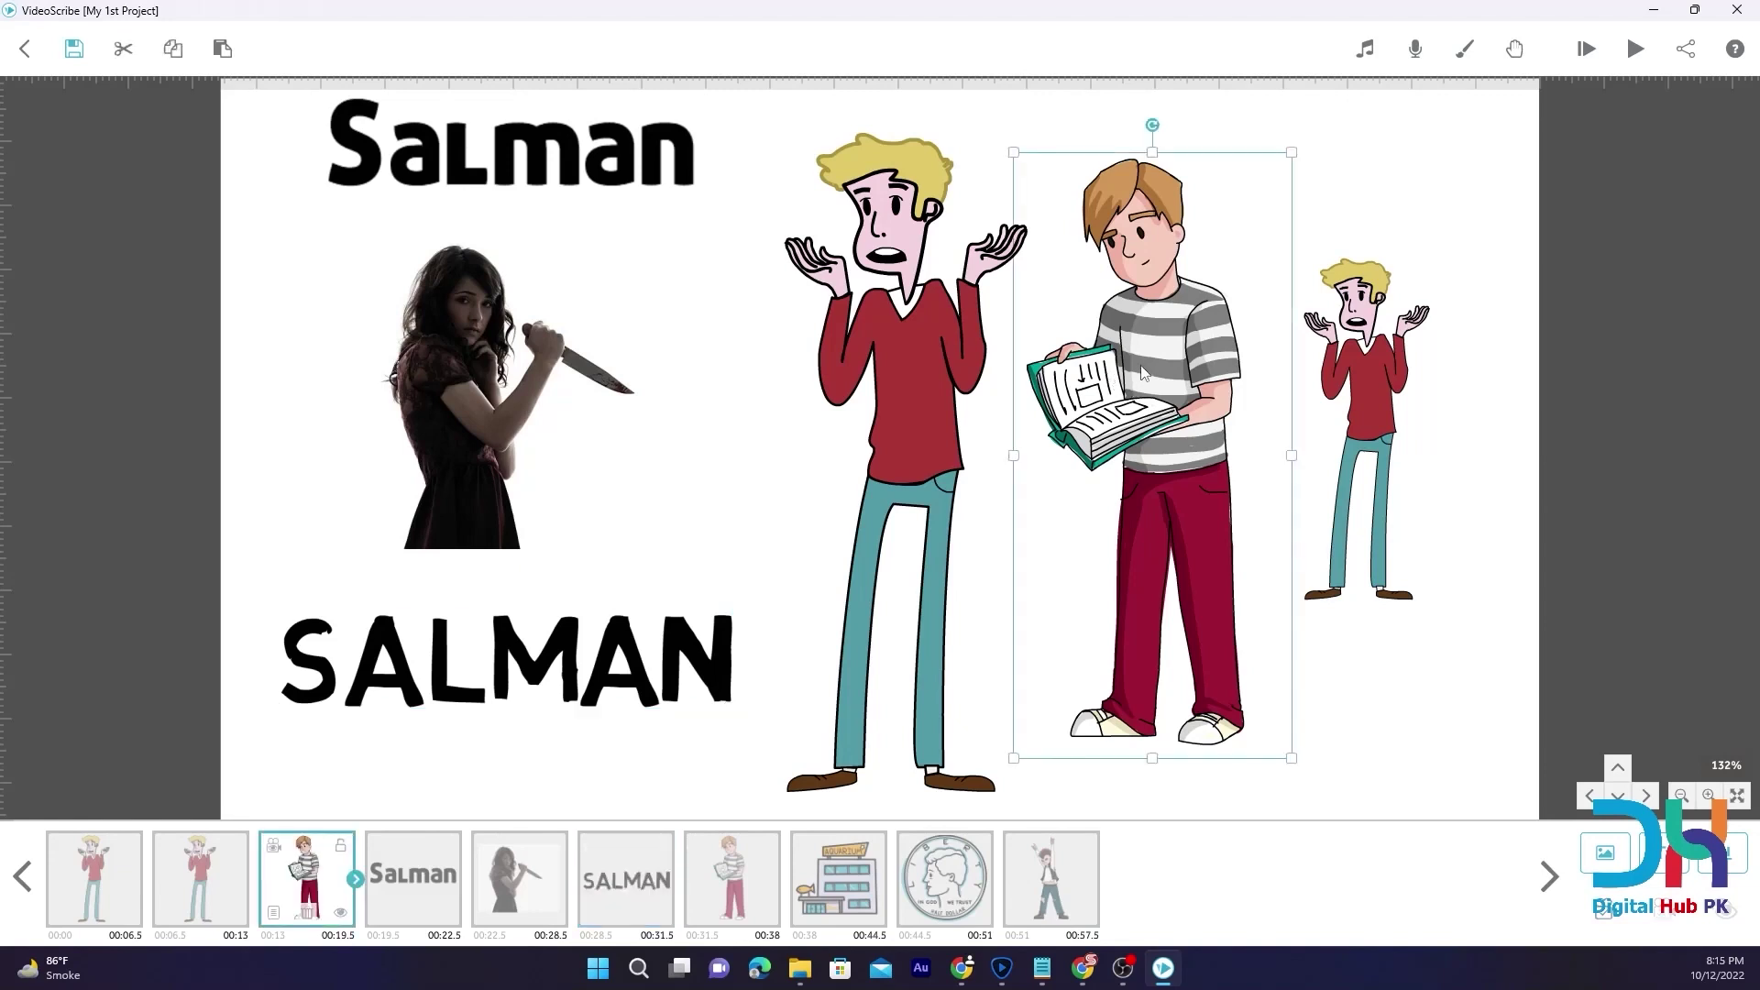
key("Escape")
left_click(542, 177)
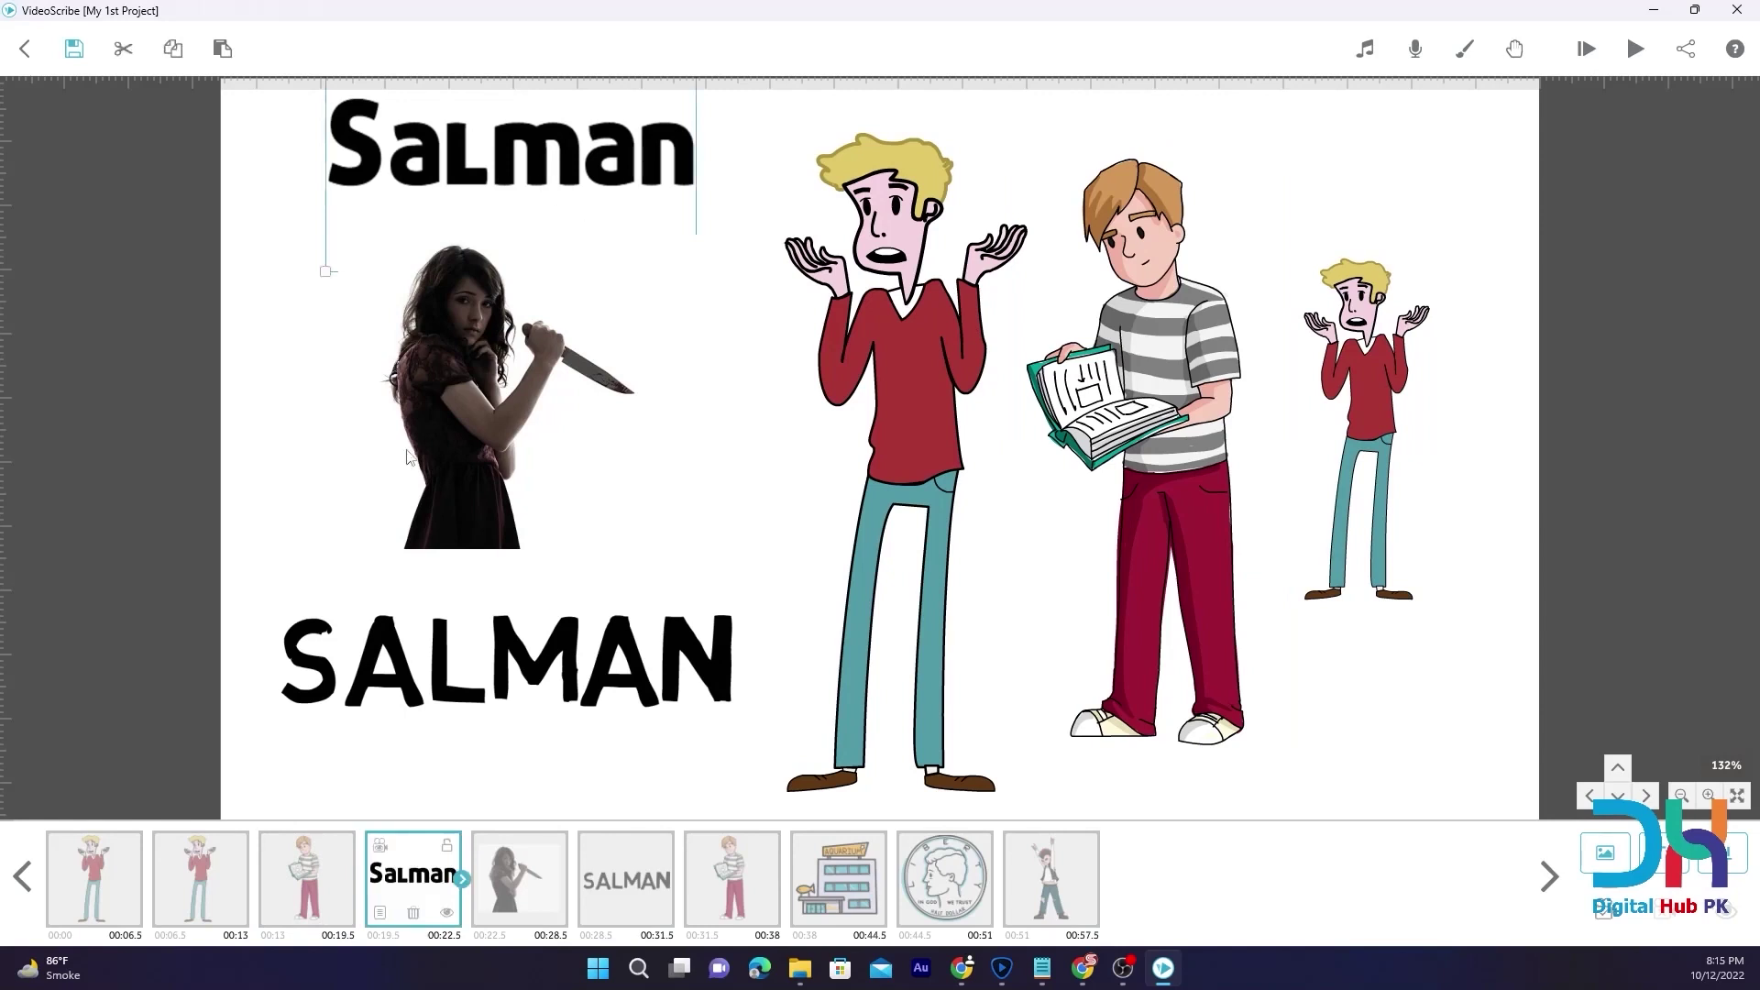
Preview the whole scribe from its first element and stop the playback
left_click(87, 883)
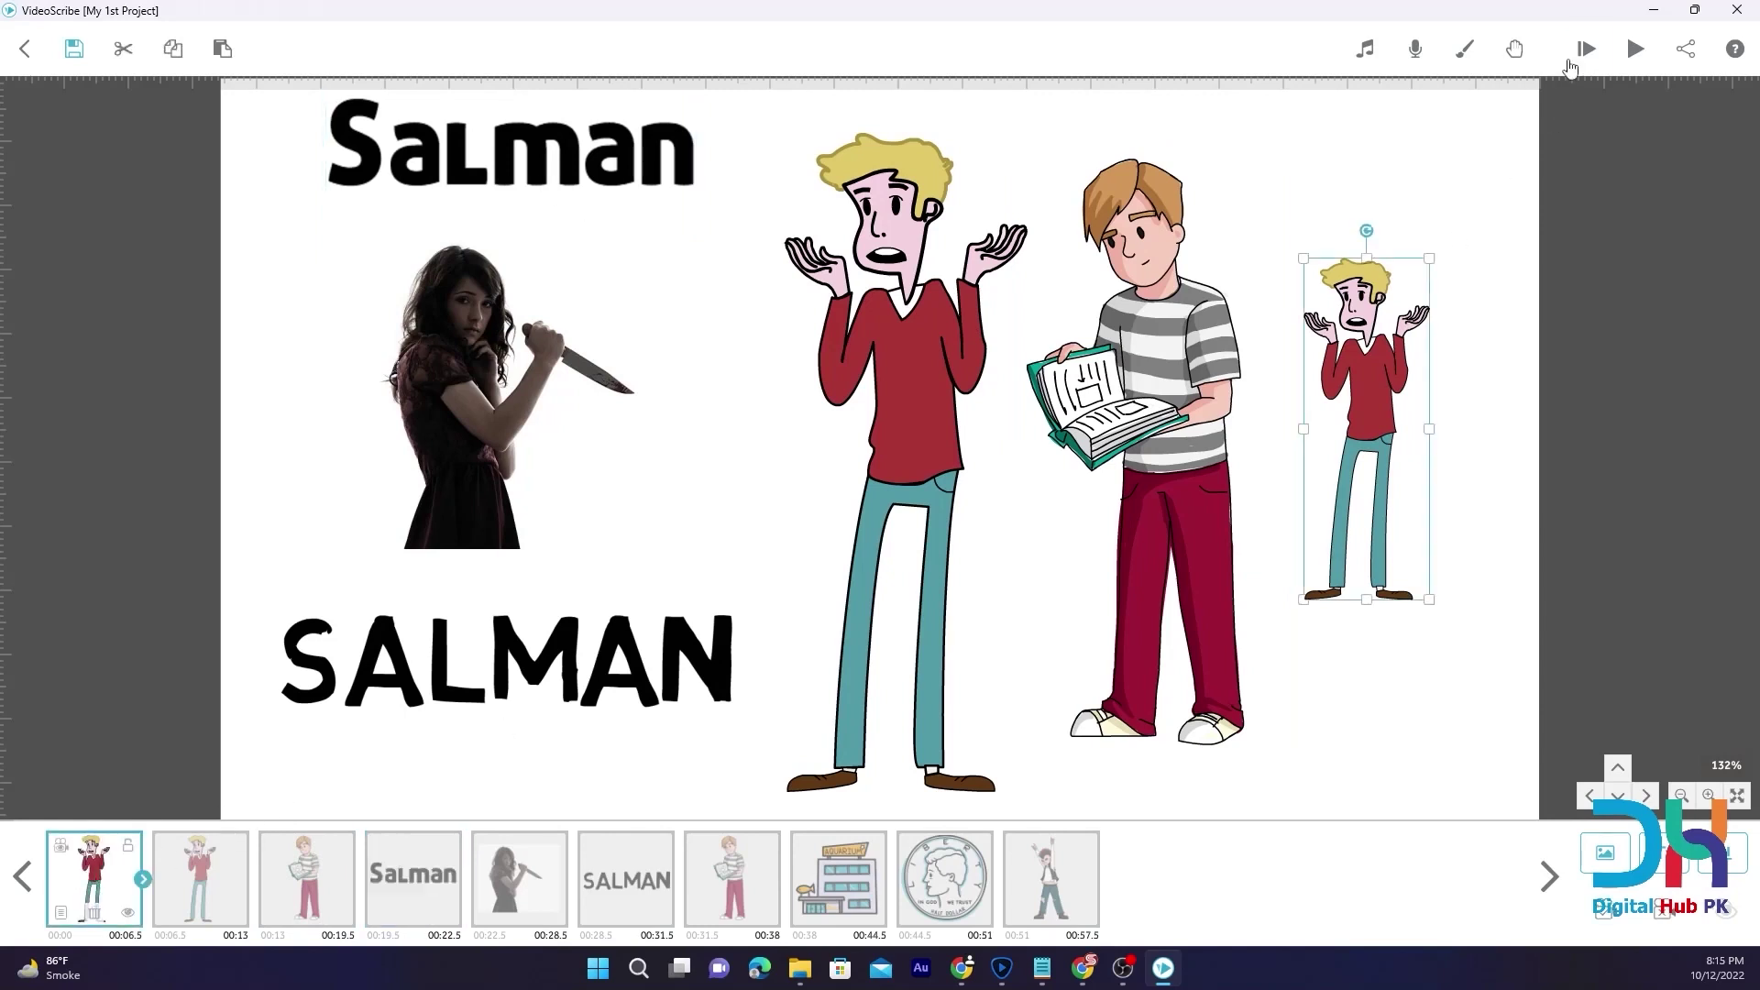
left_click(1585, 50)
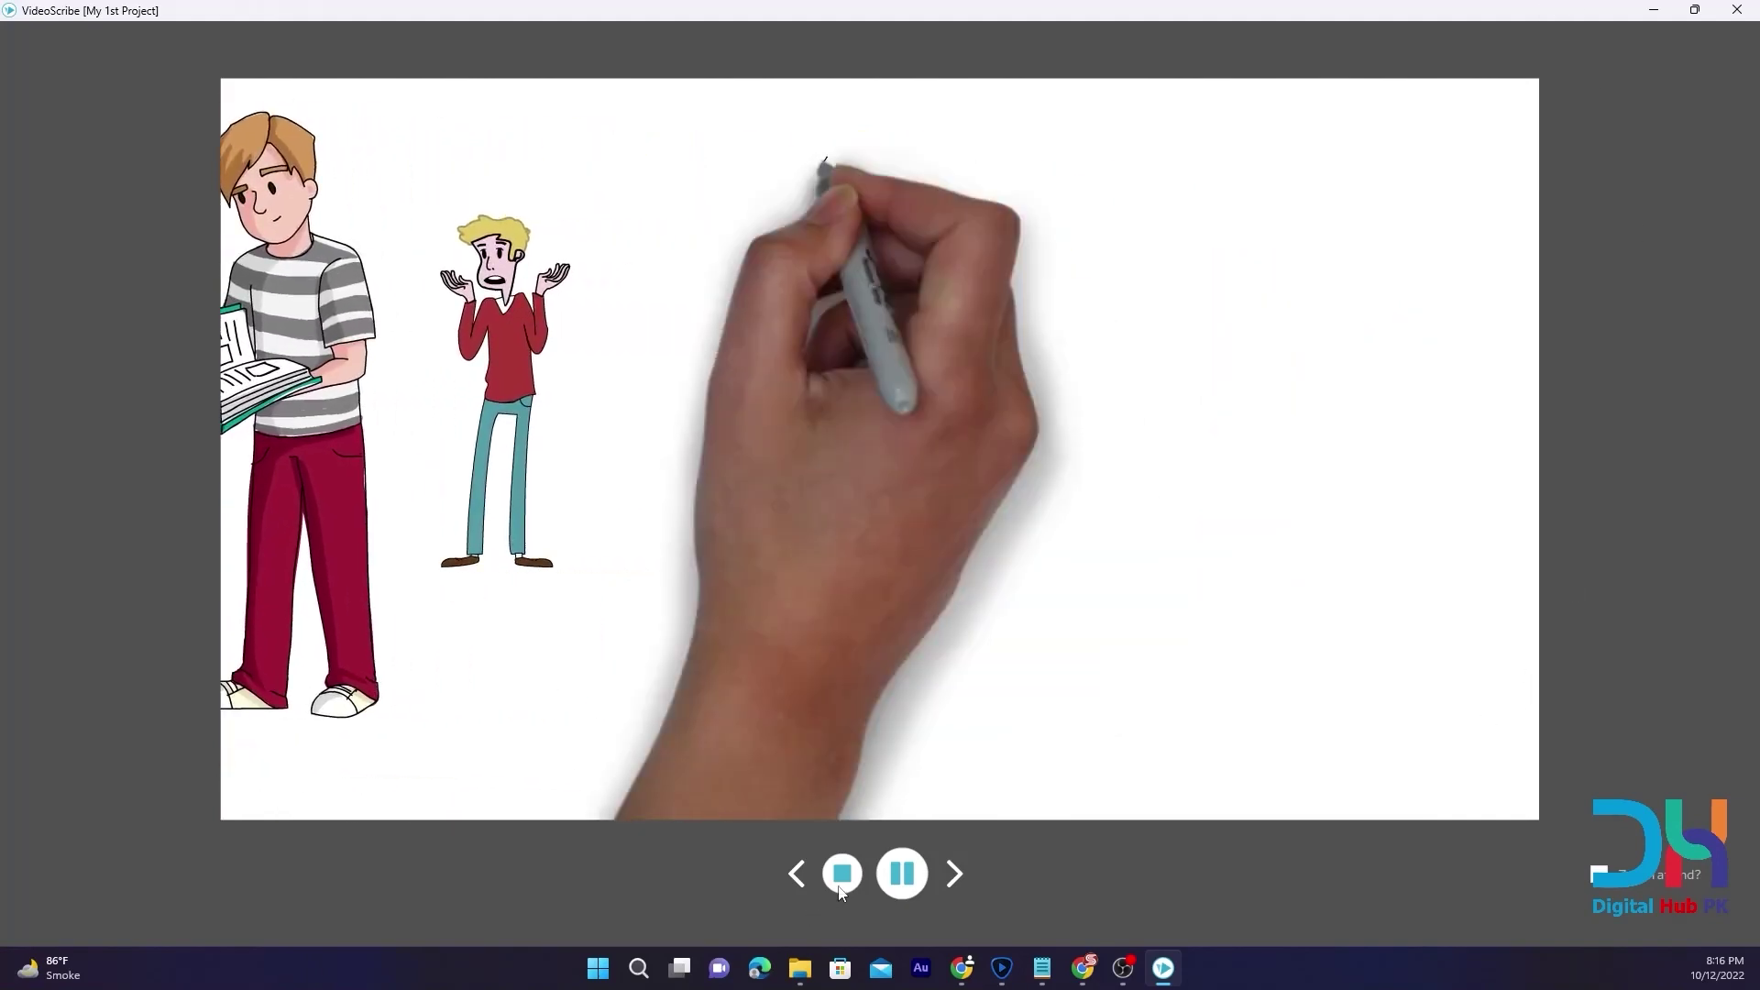
left_click(841, 873)
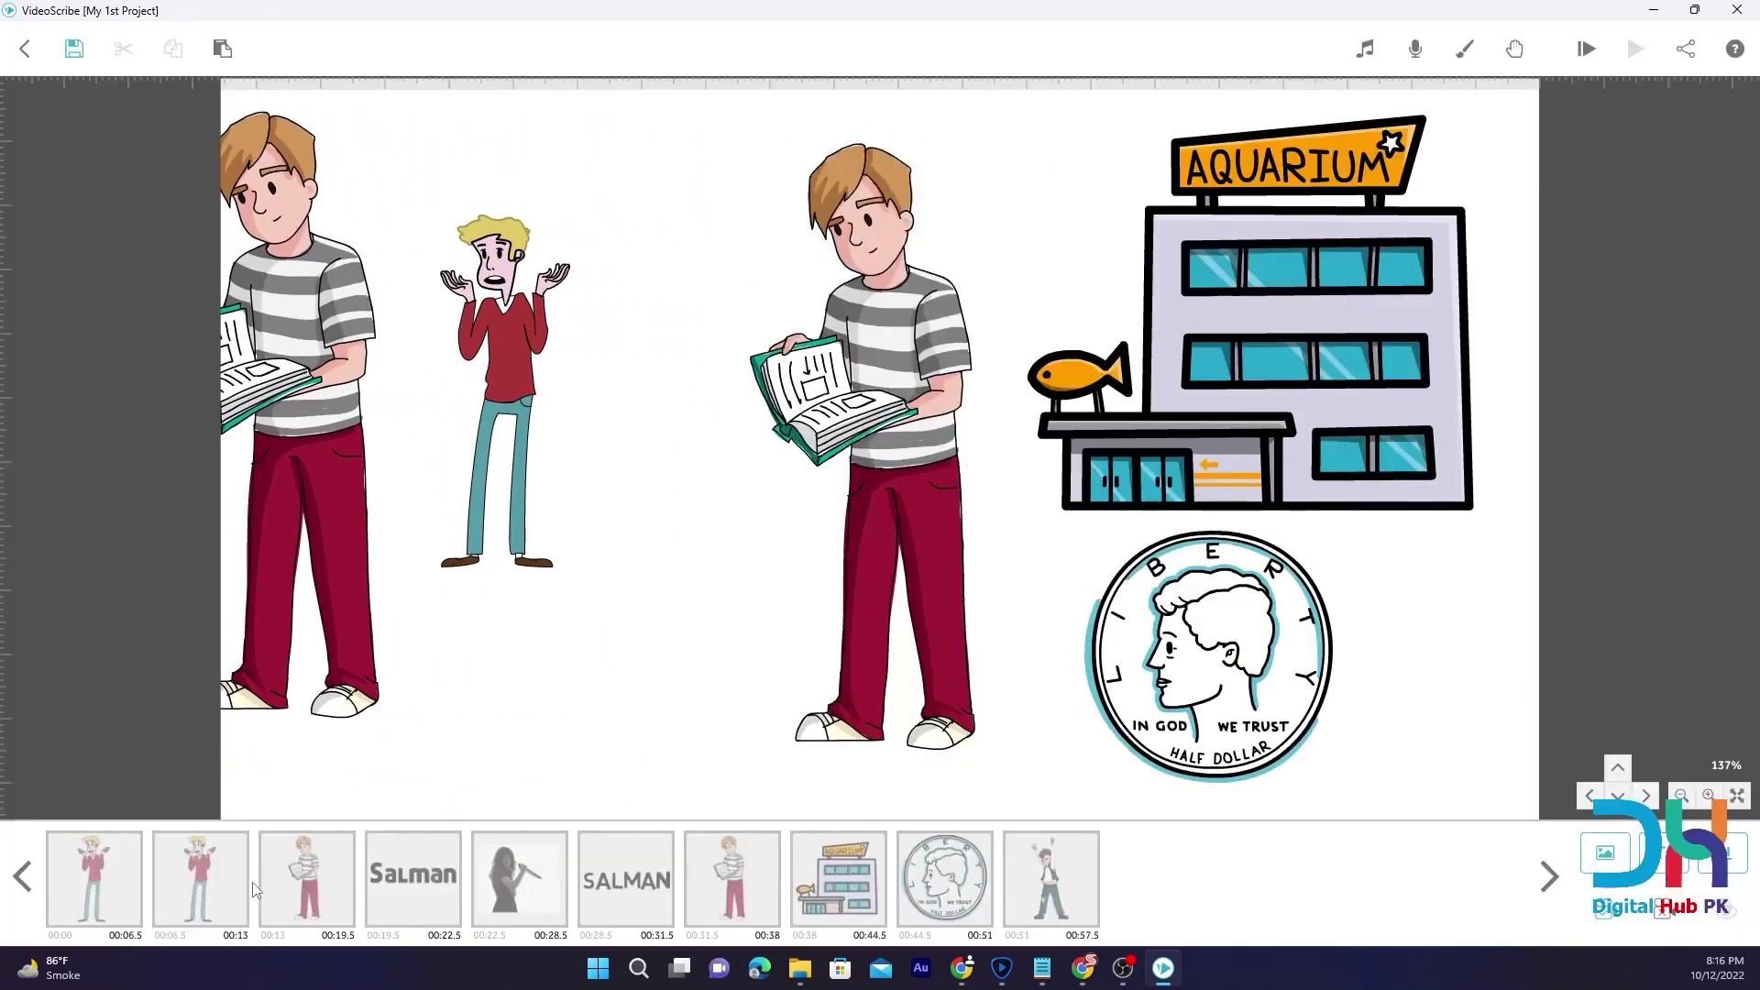
Preview the scribe starting from the upper text element, stop it, and replay it from the same element
left_click(103, 886)
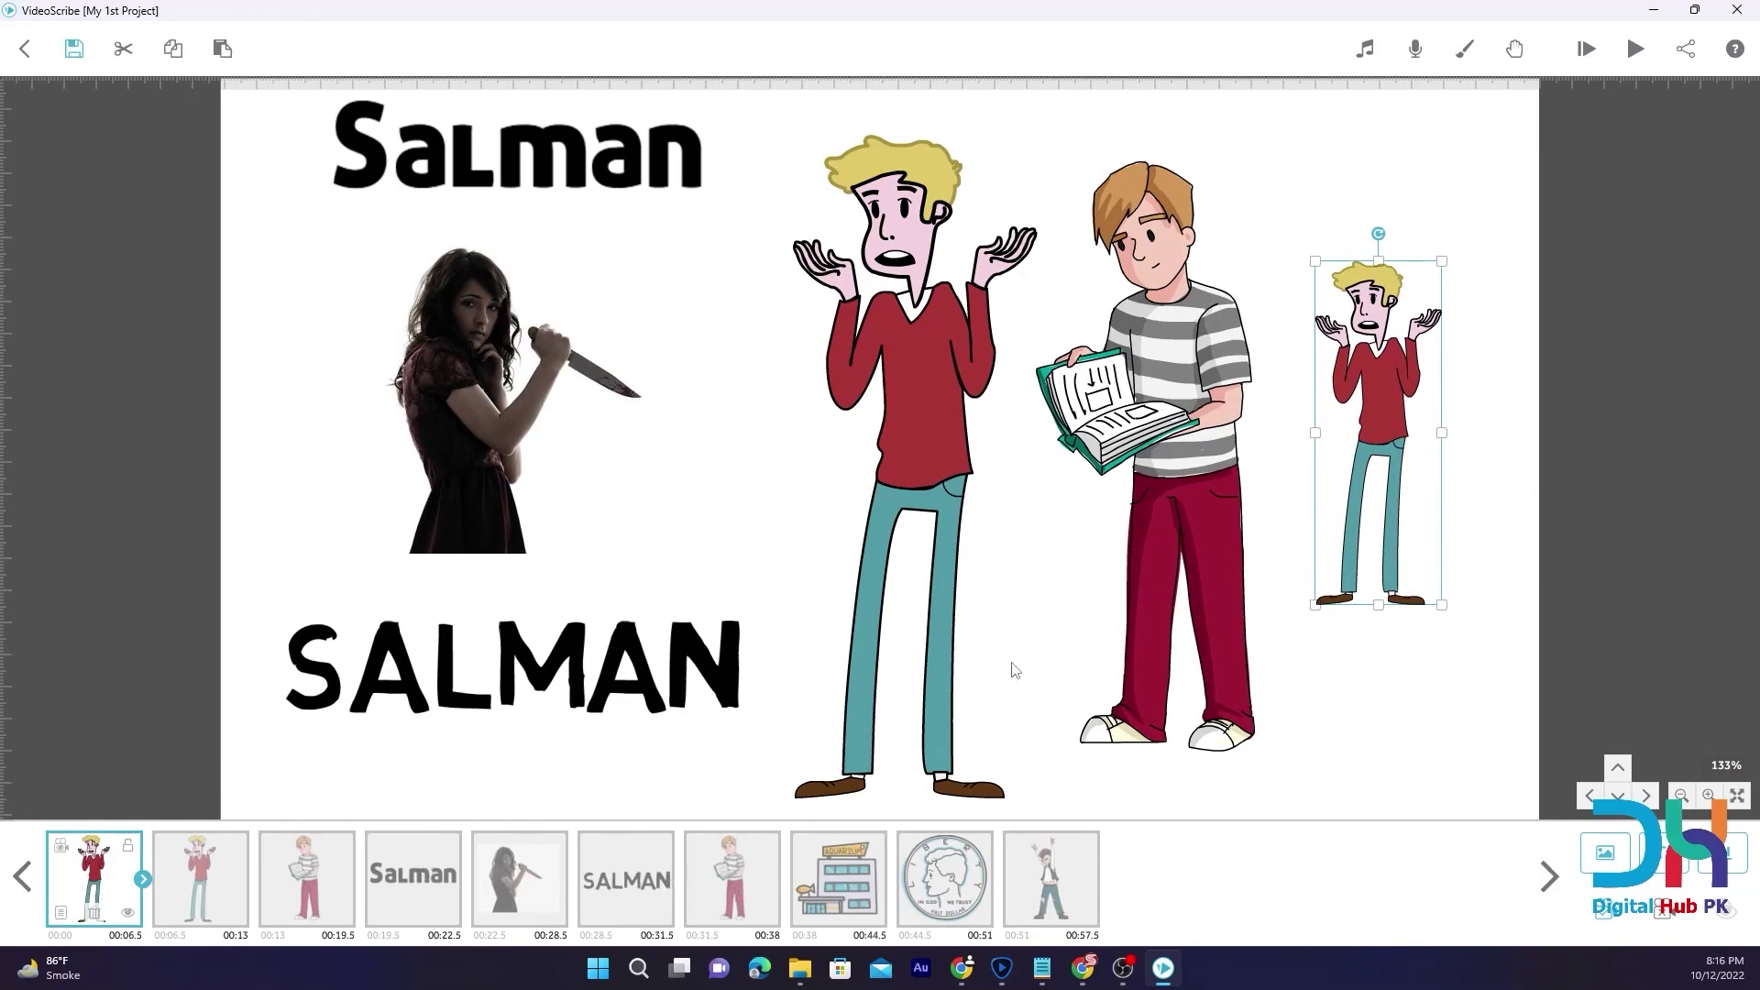
left_click(568, 156)
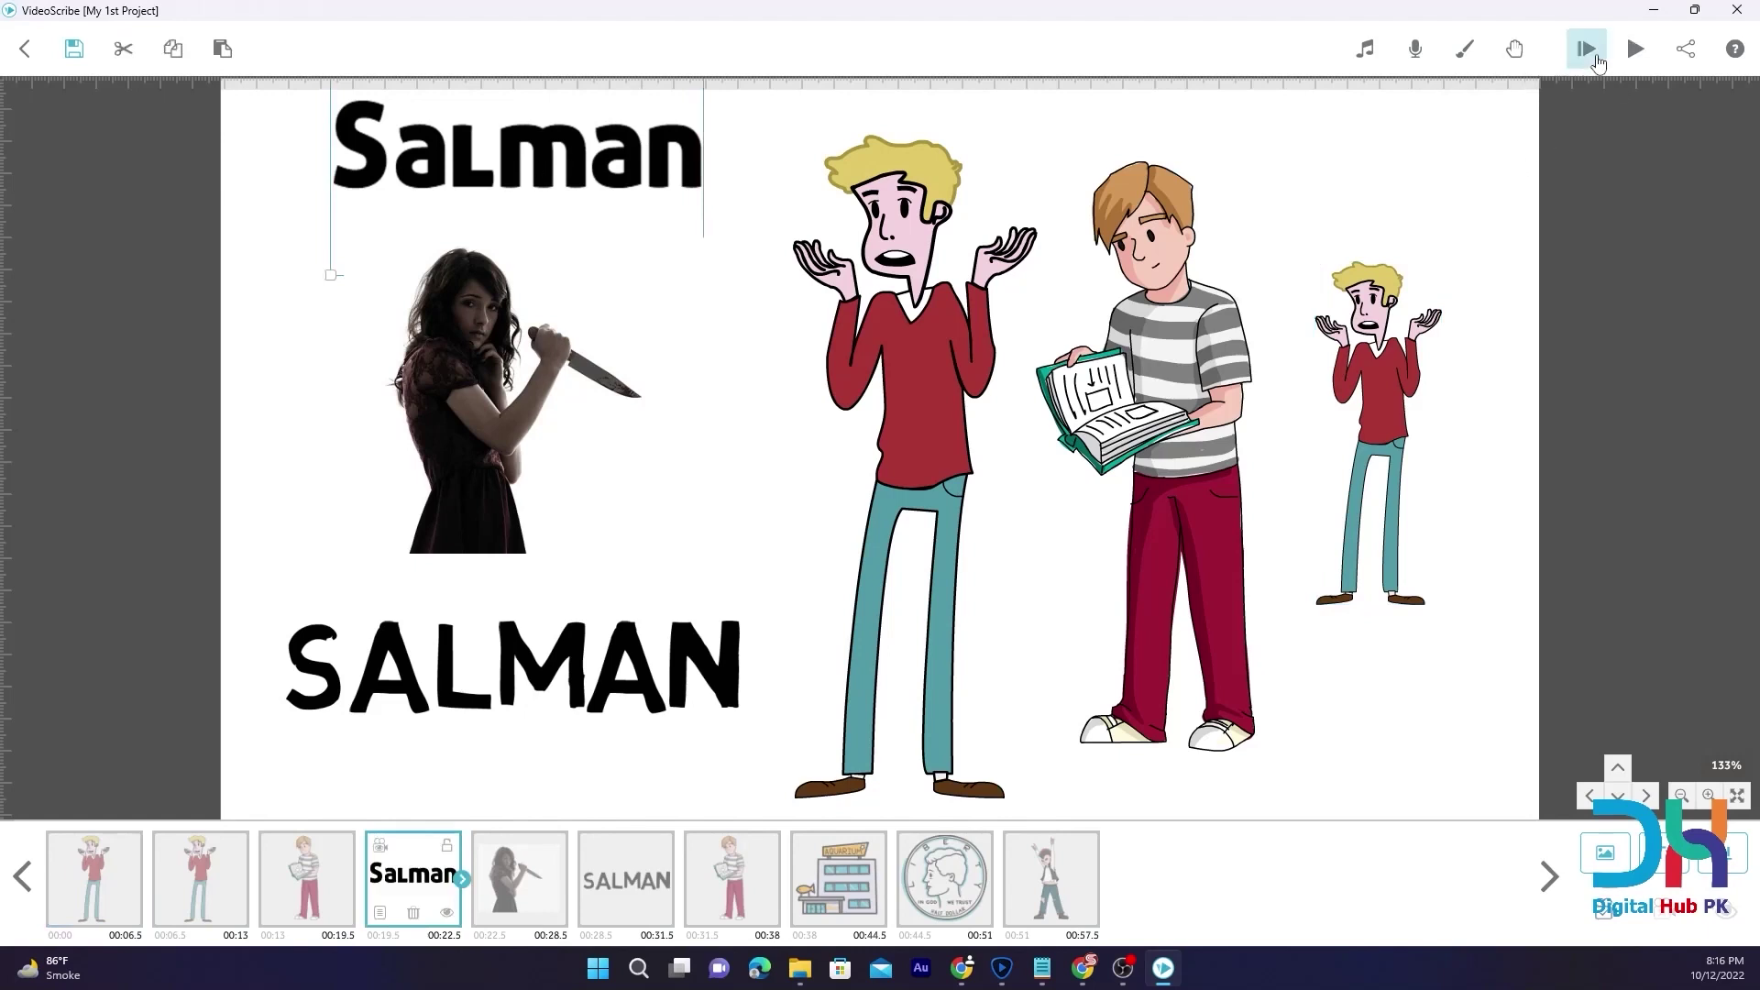
left_click(1636, 50)
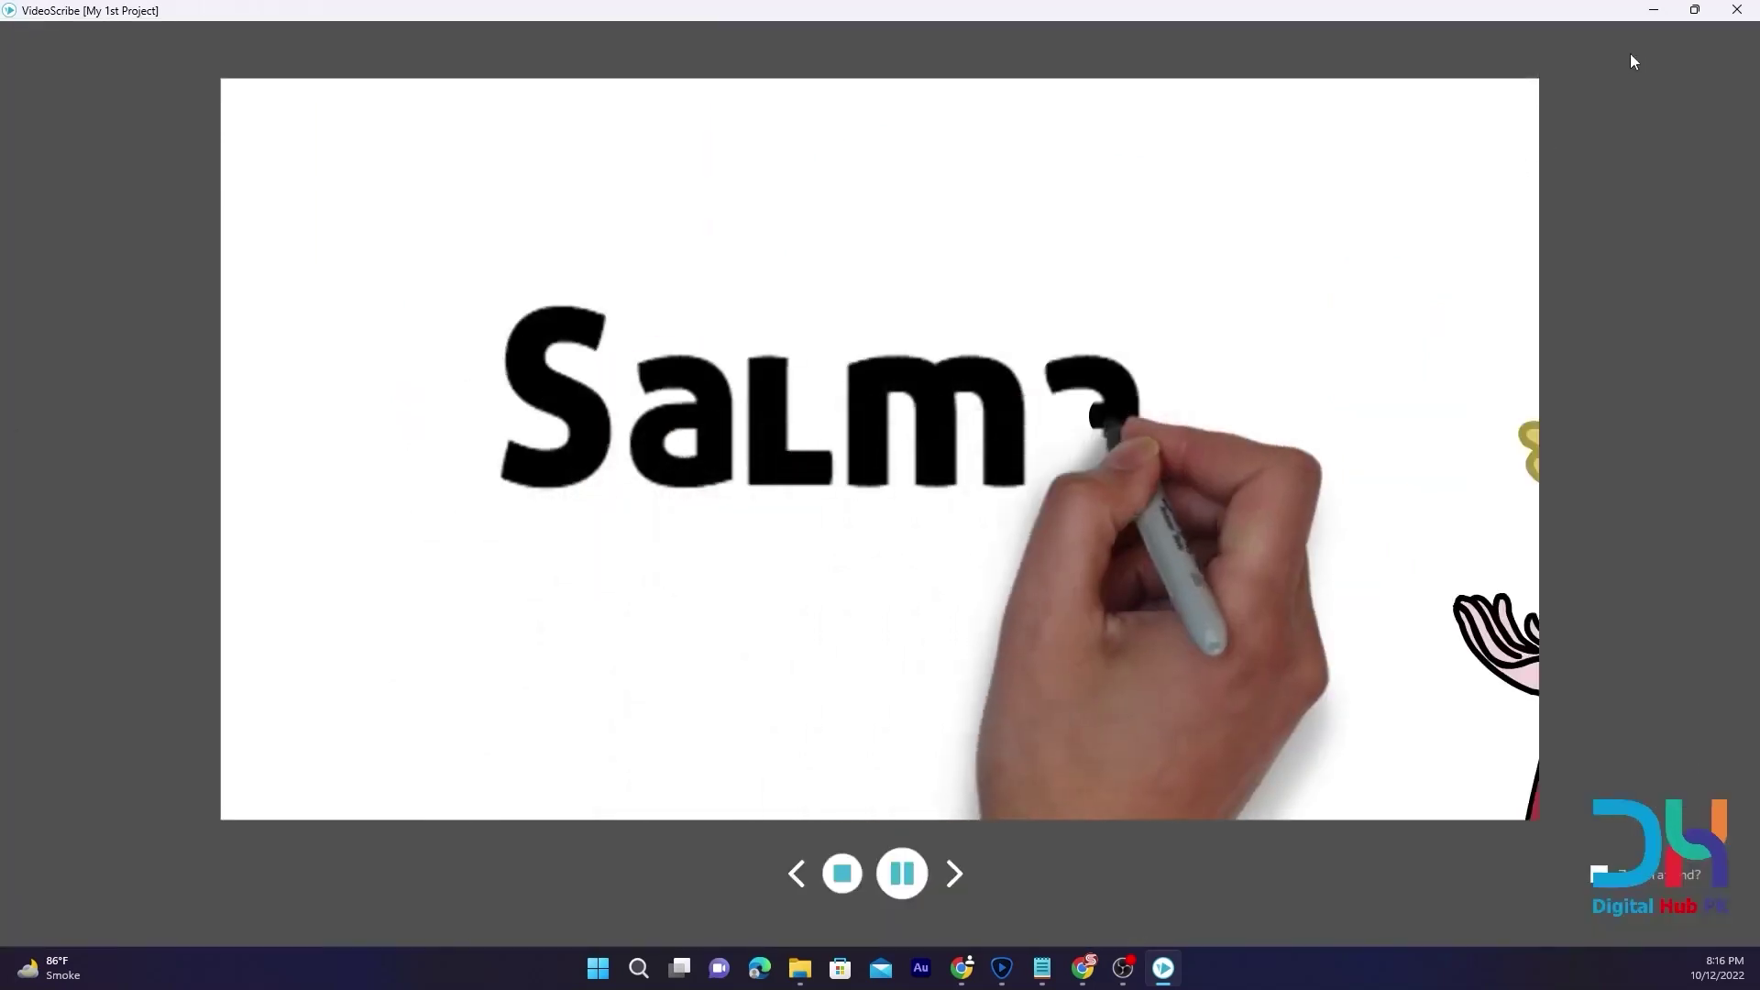
left_click(848, 873)
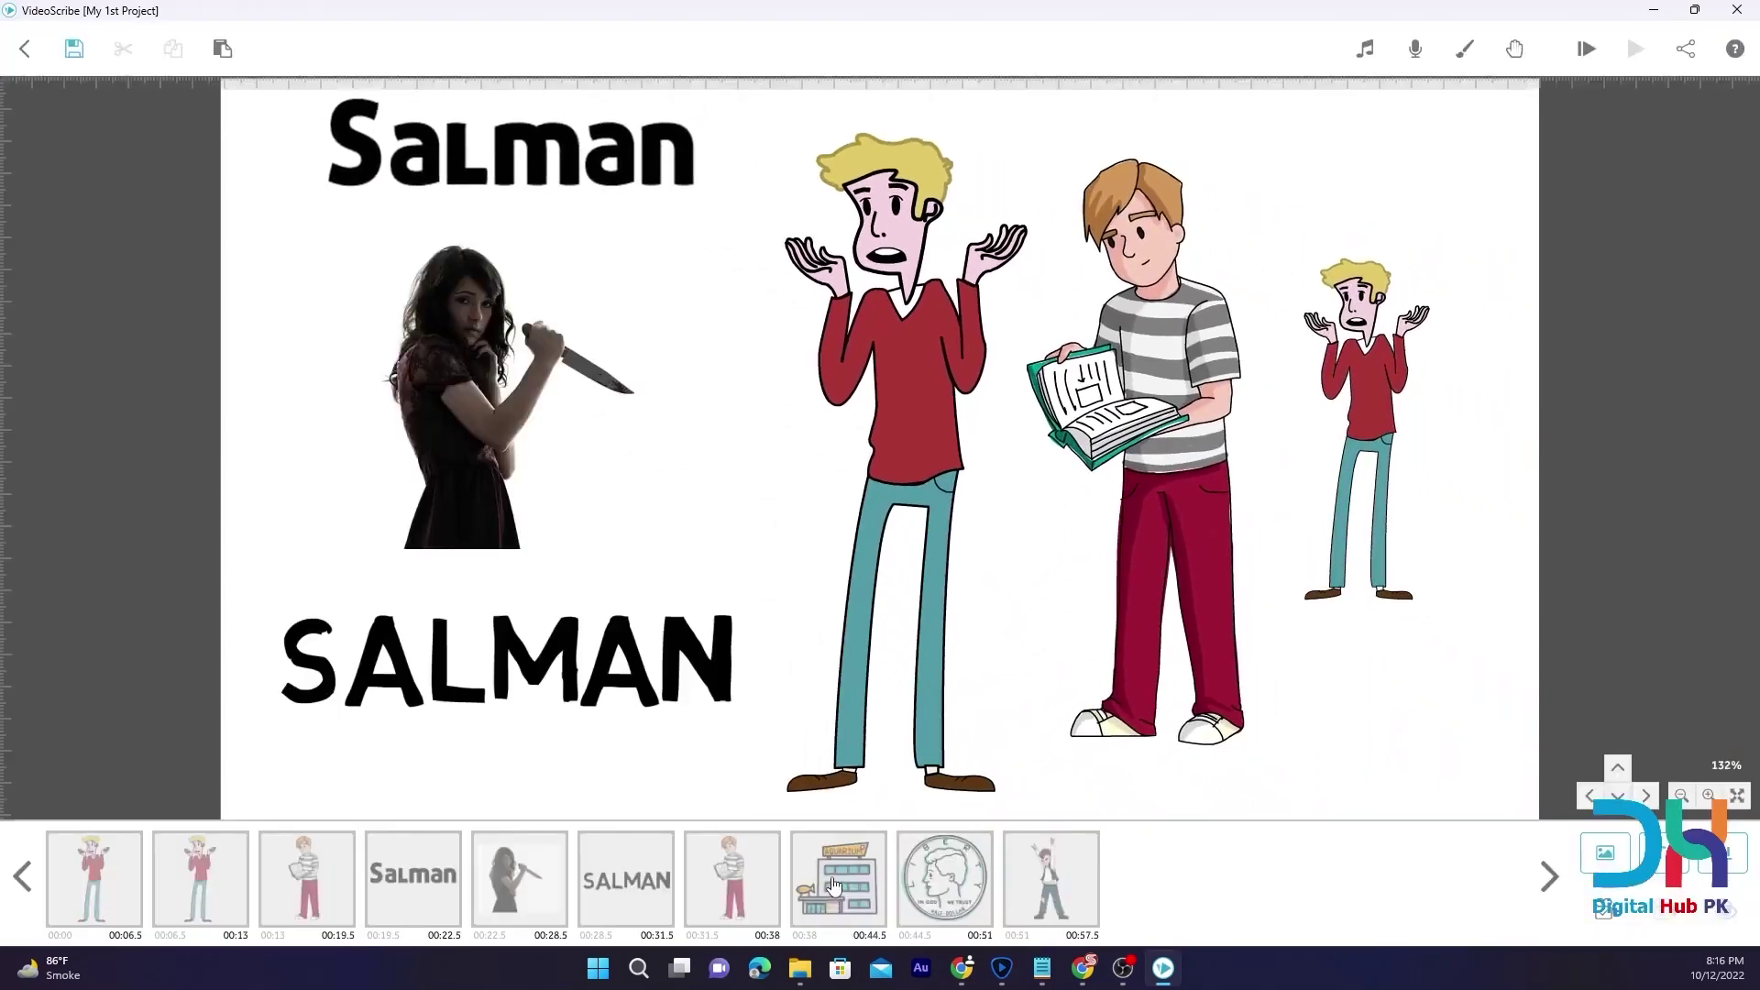
left_click(543, 156)
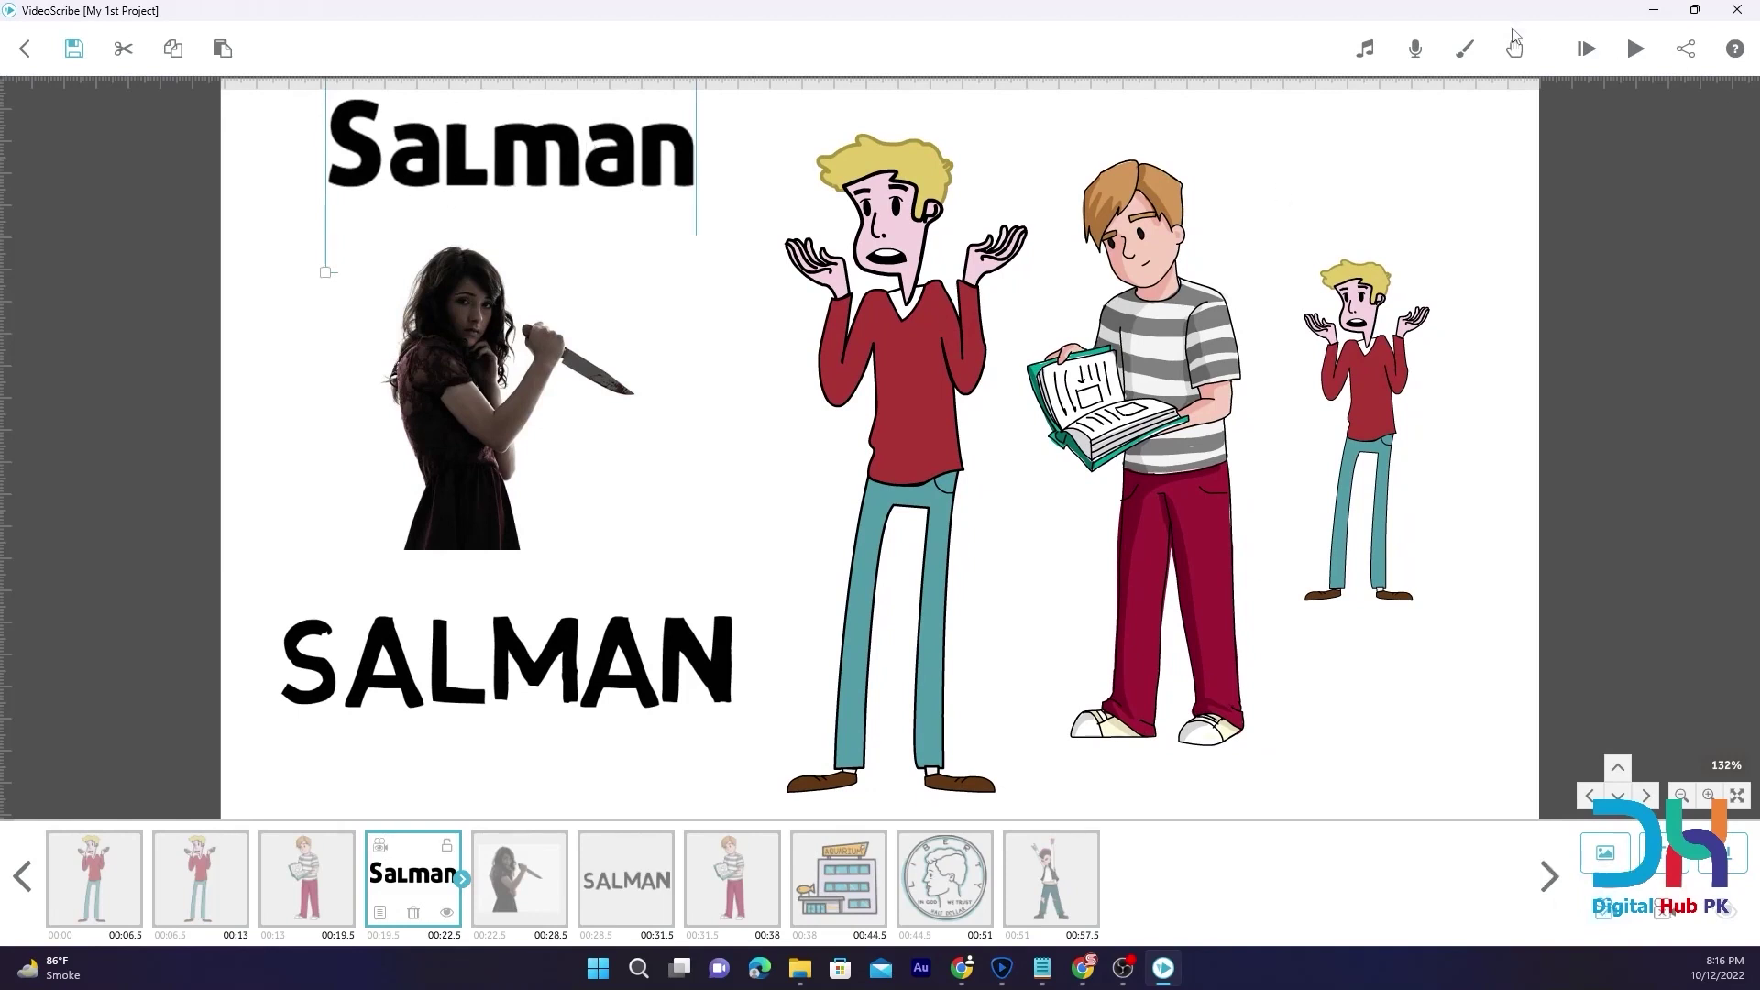
left_click(1636, 49)
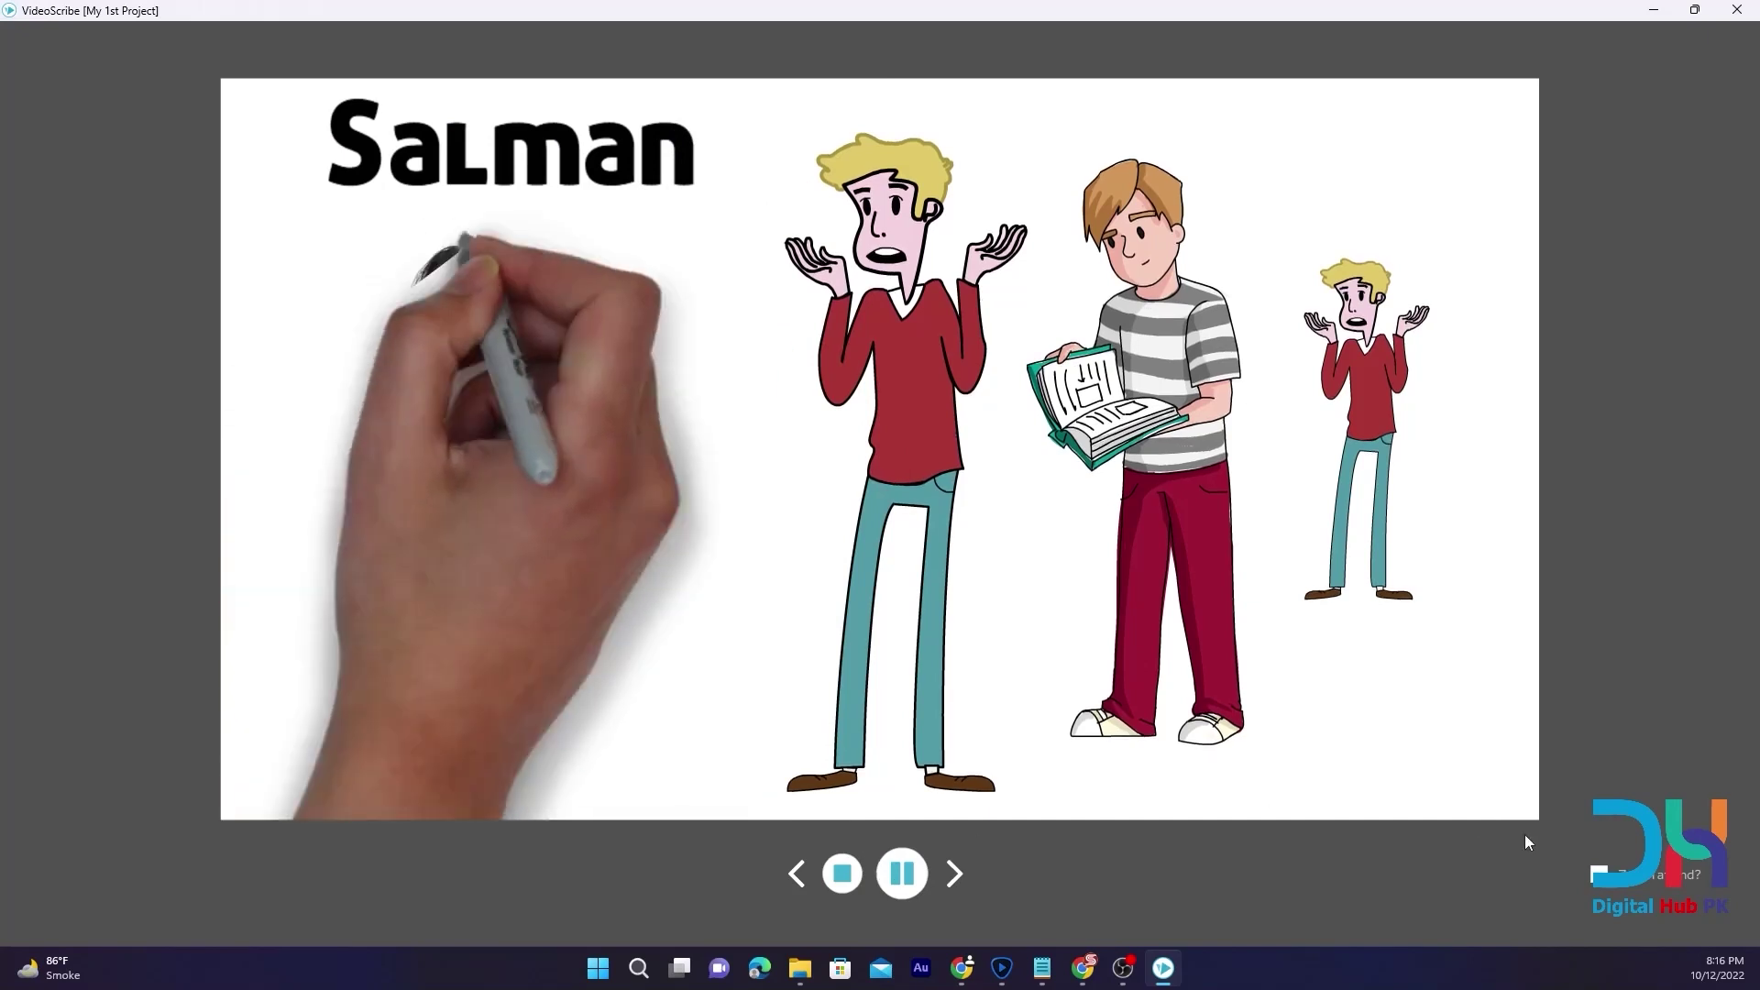
left_click(843, 873)
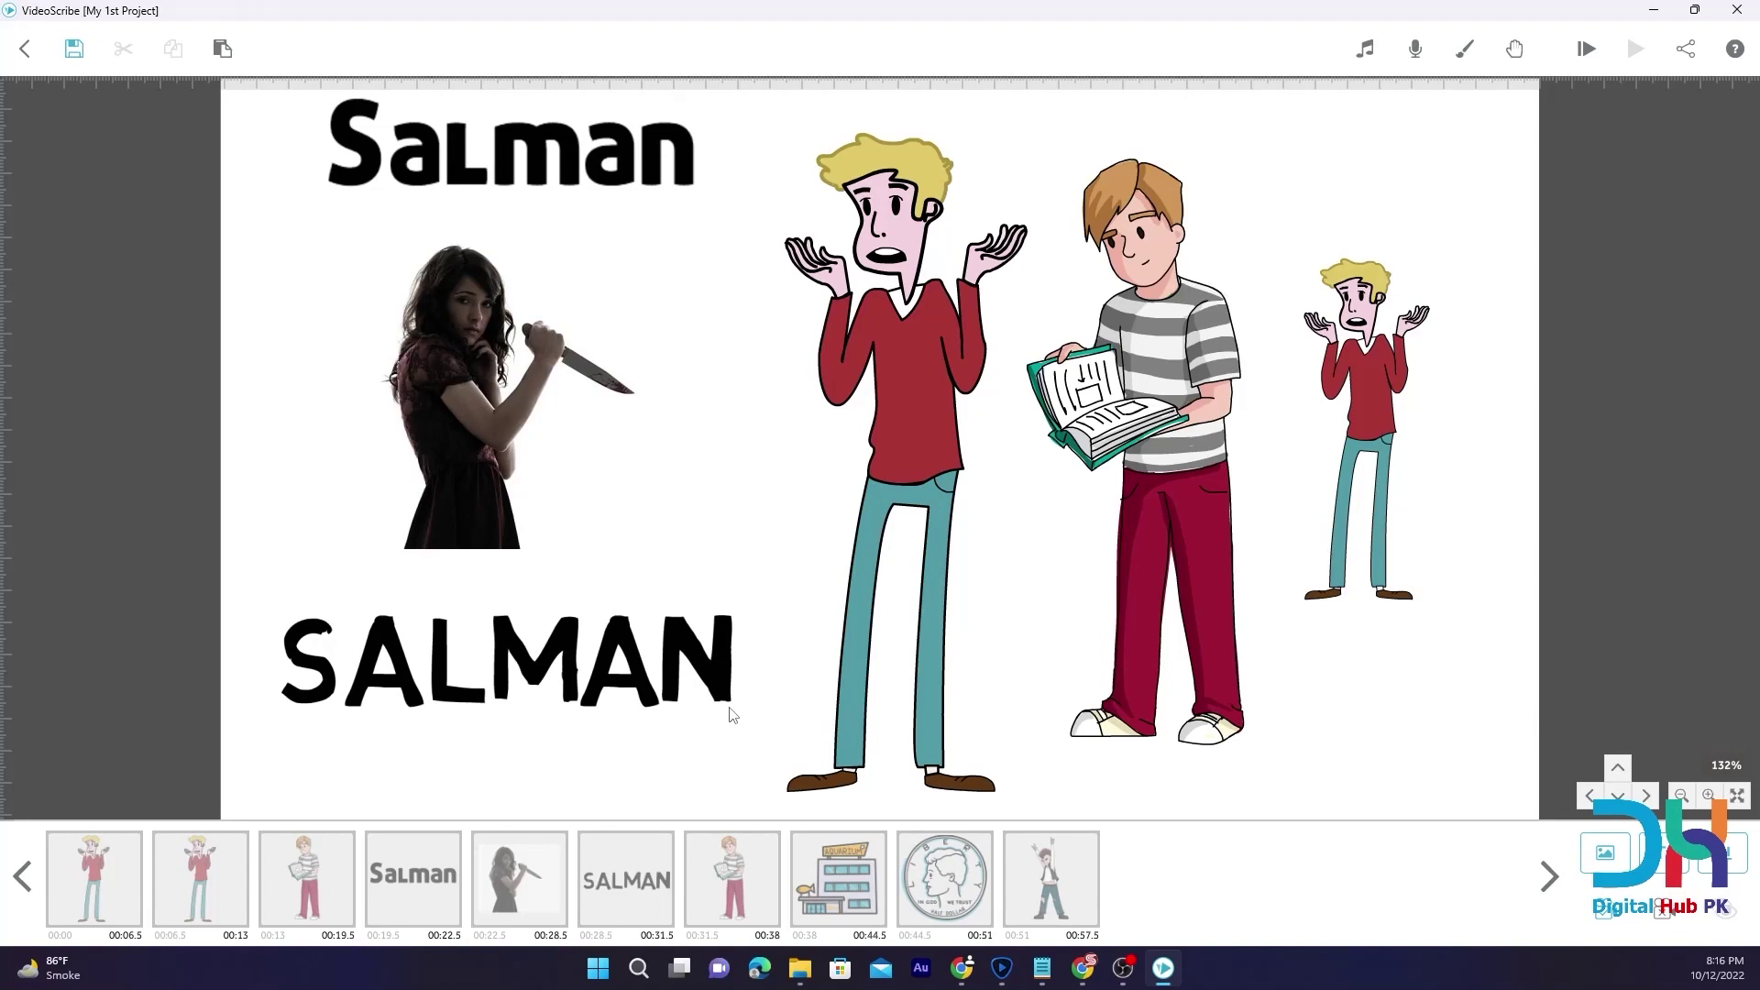
Adjust the stored camera position for the two red-sweater figures, the upper text, the photo and the lower text
left_click(1249, 699)
left_click(1454, 726)
left_click(1391, 458)
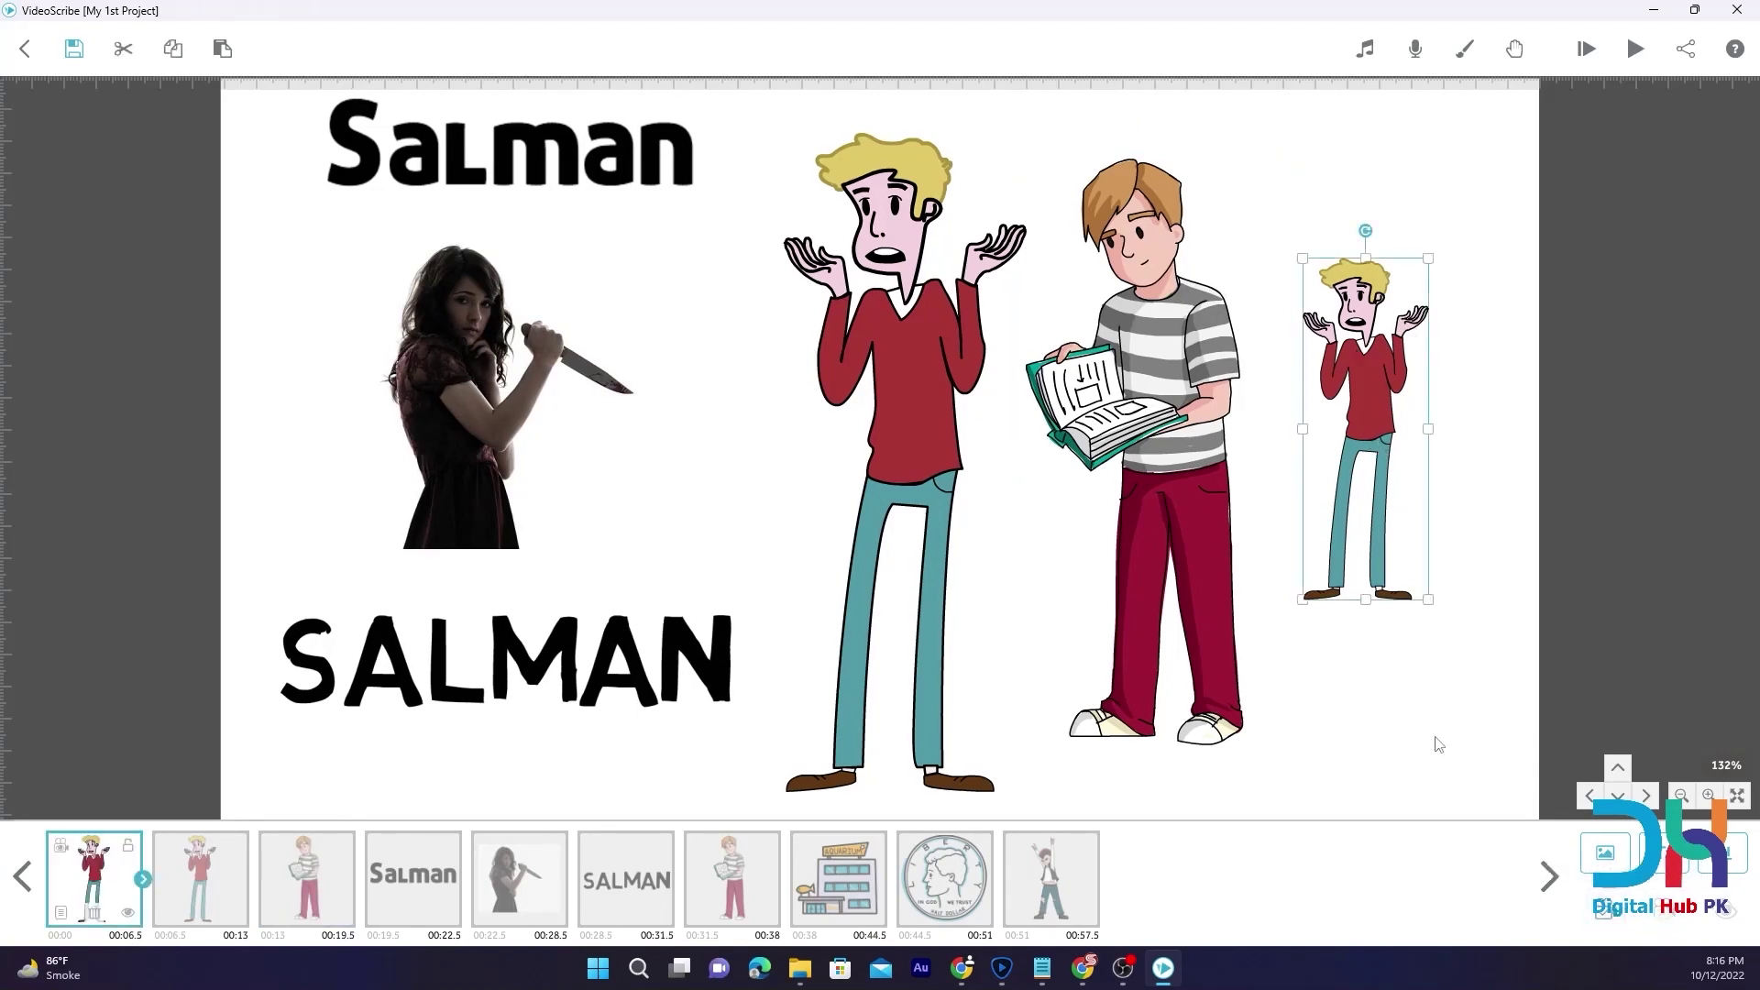
left_click(935, 306)
left_click(1666, 923)
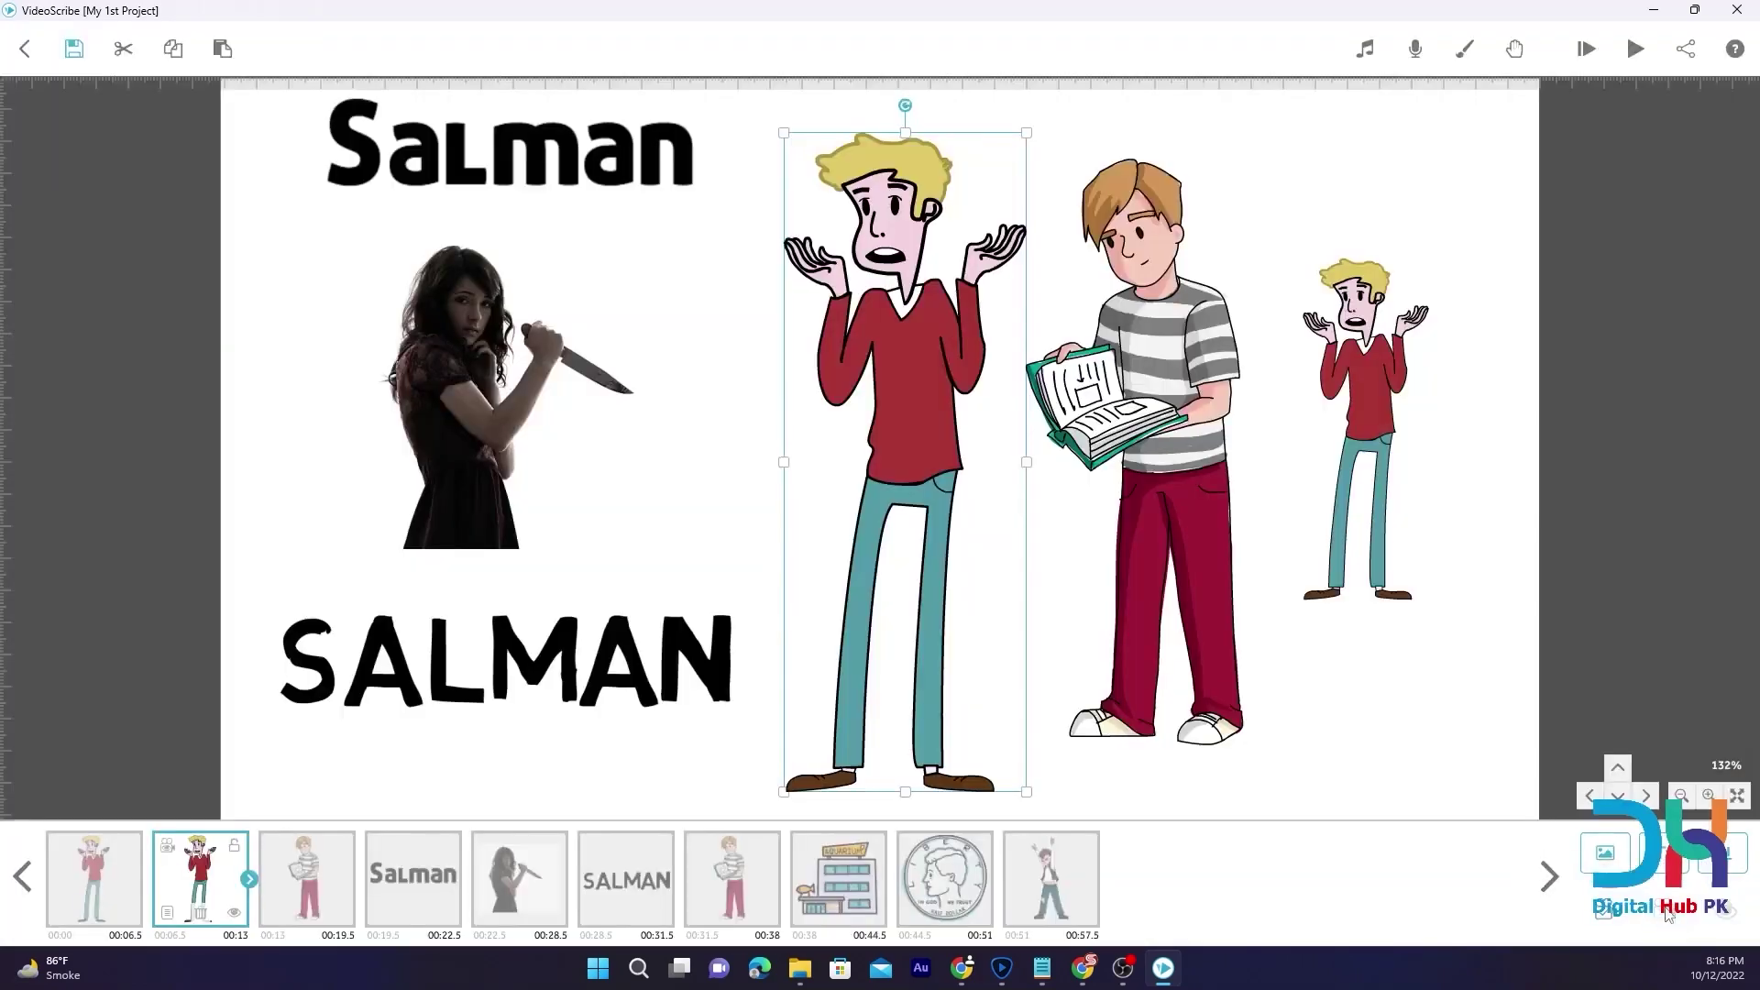
left_click(550, 195)
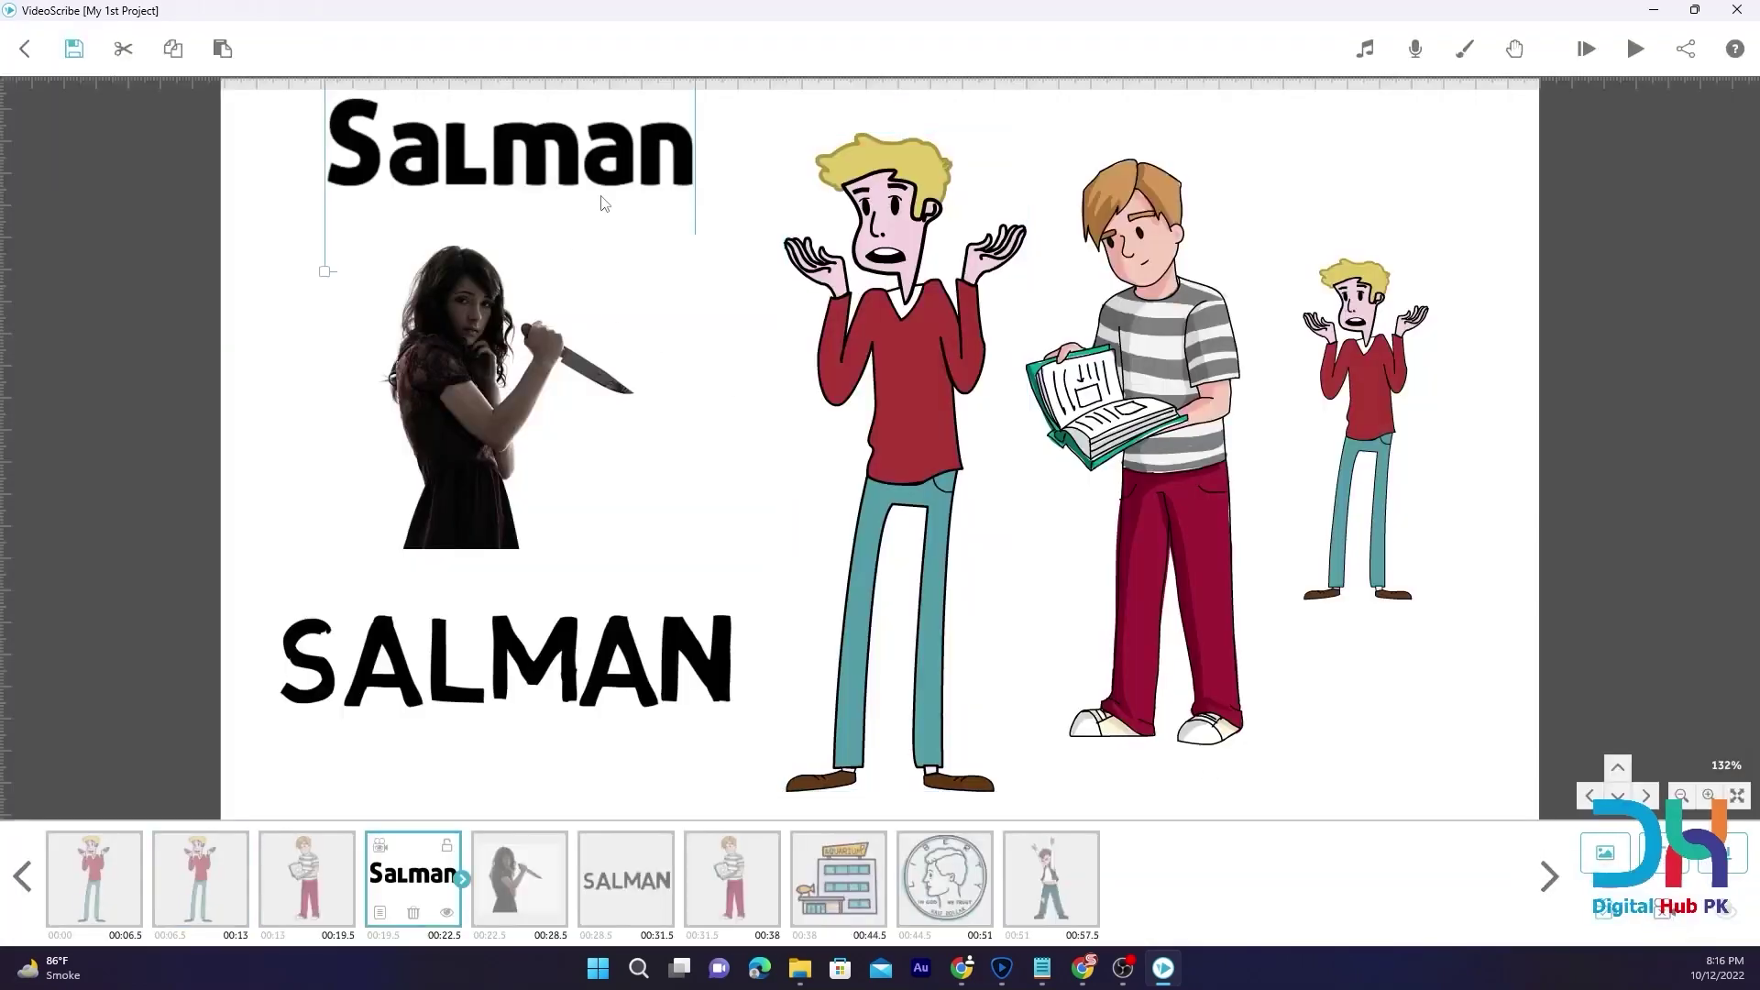
left_click(510, 385)
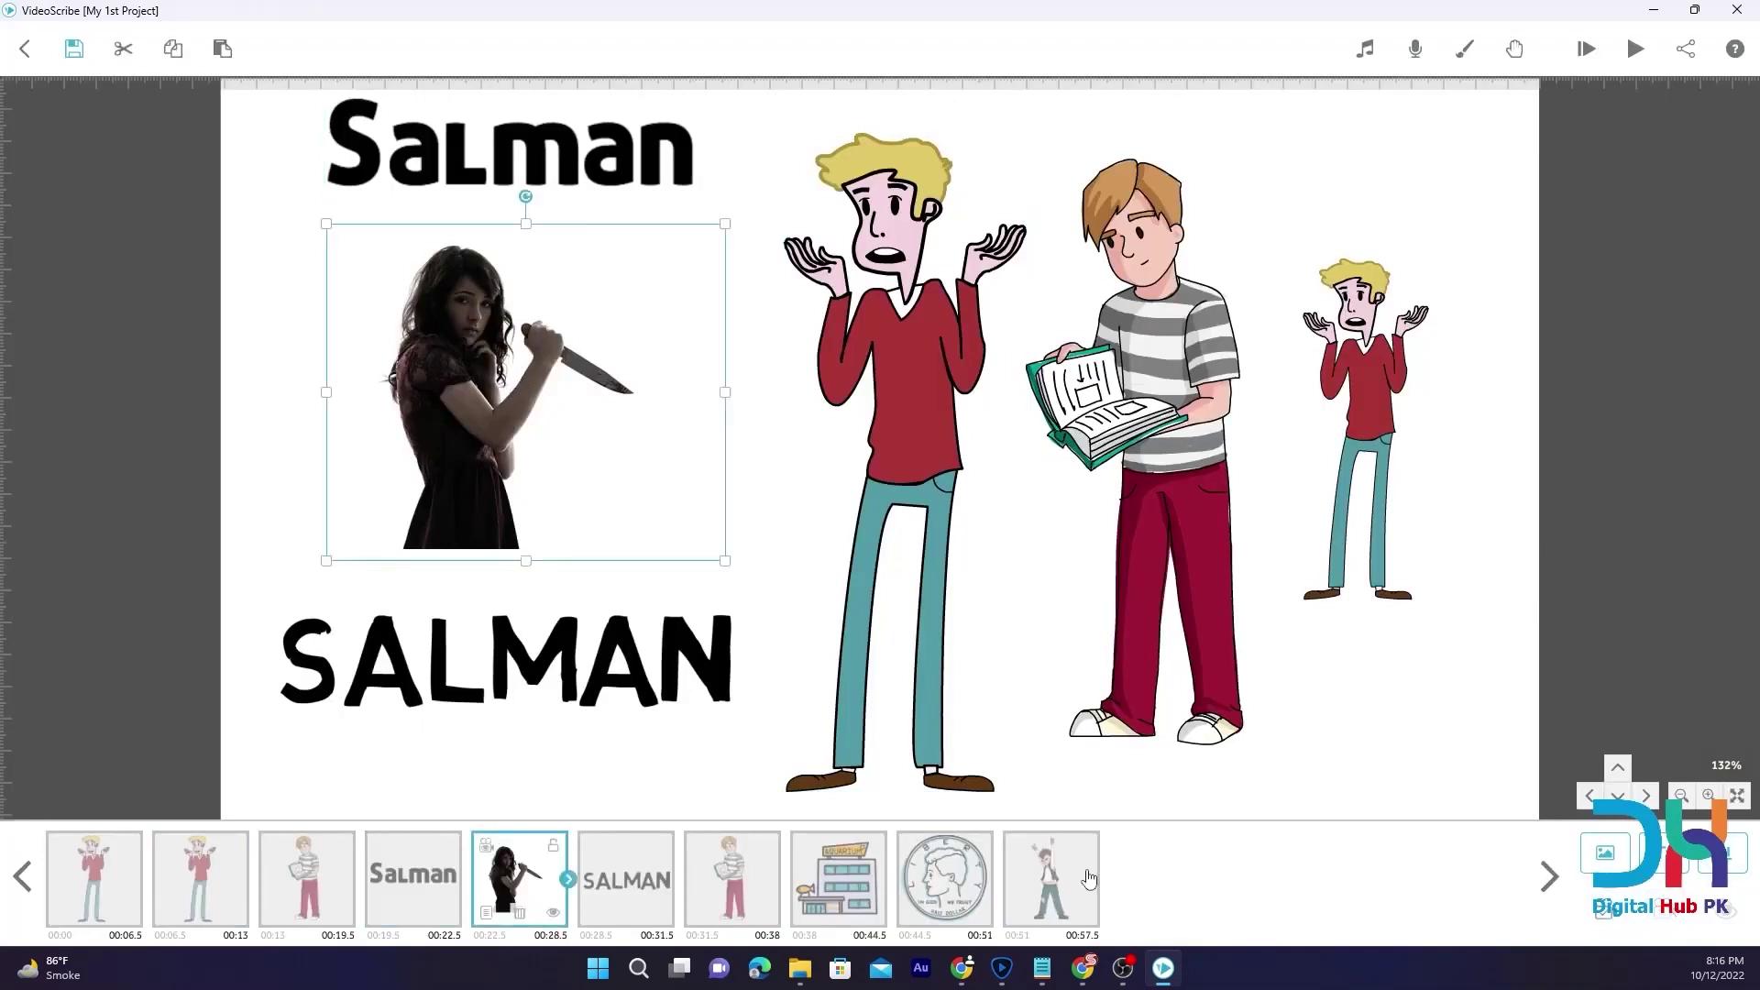
left_click(600, 694)
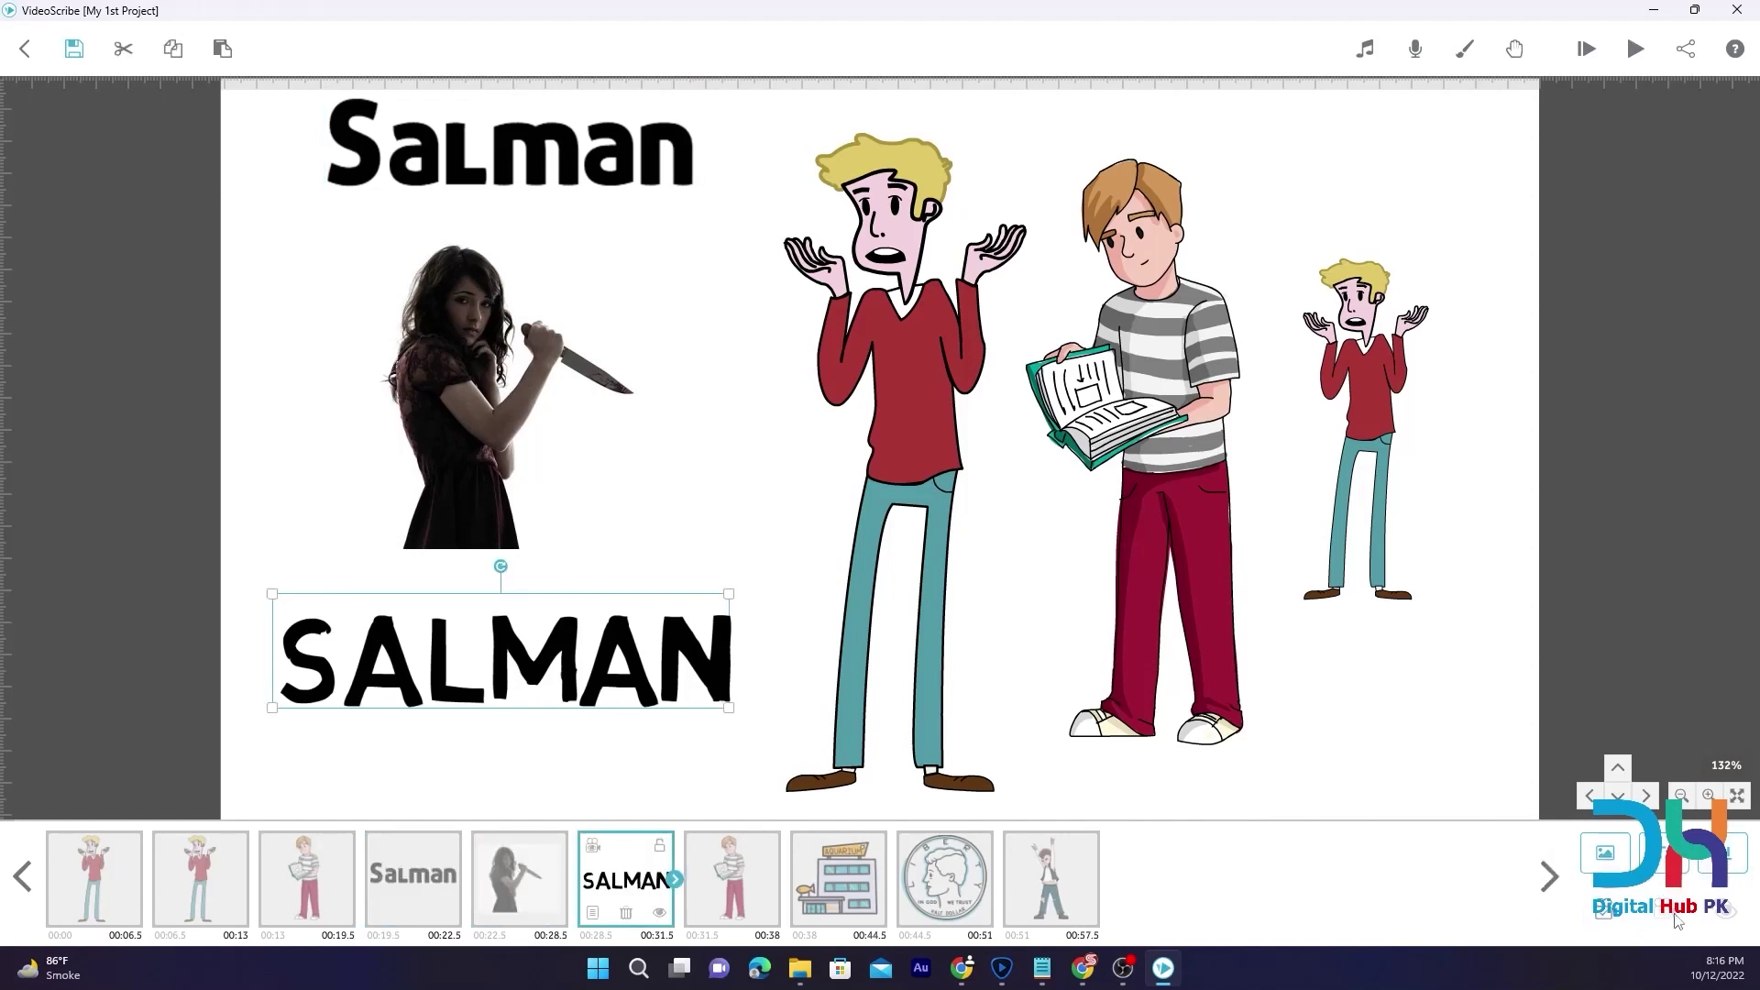
left_click(1373, 784)
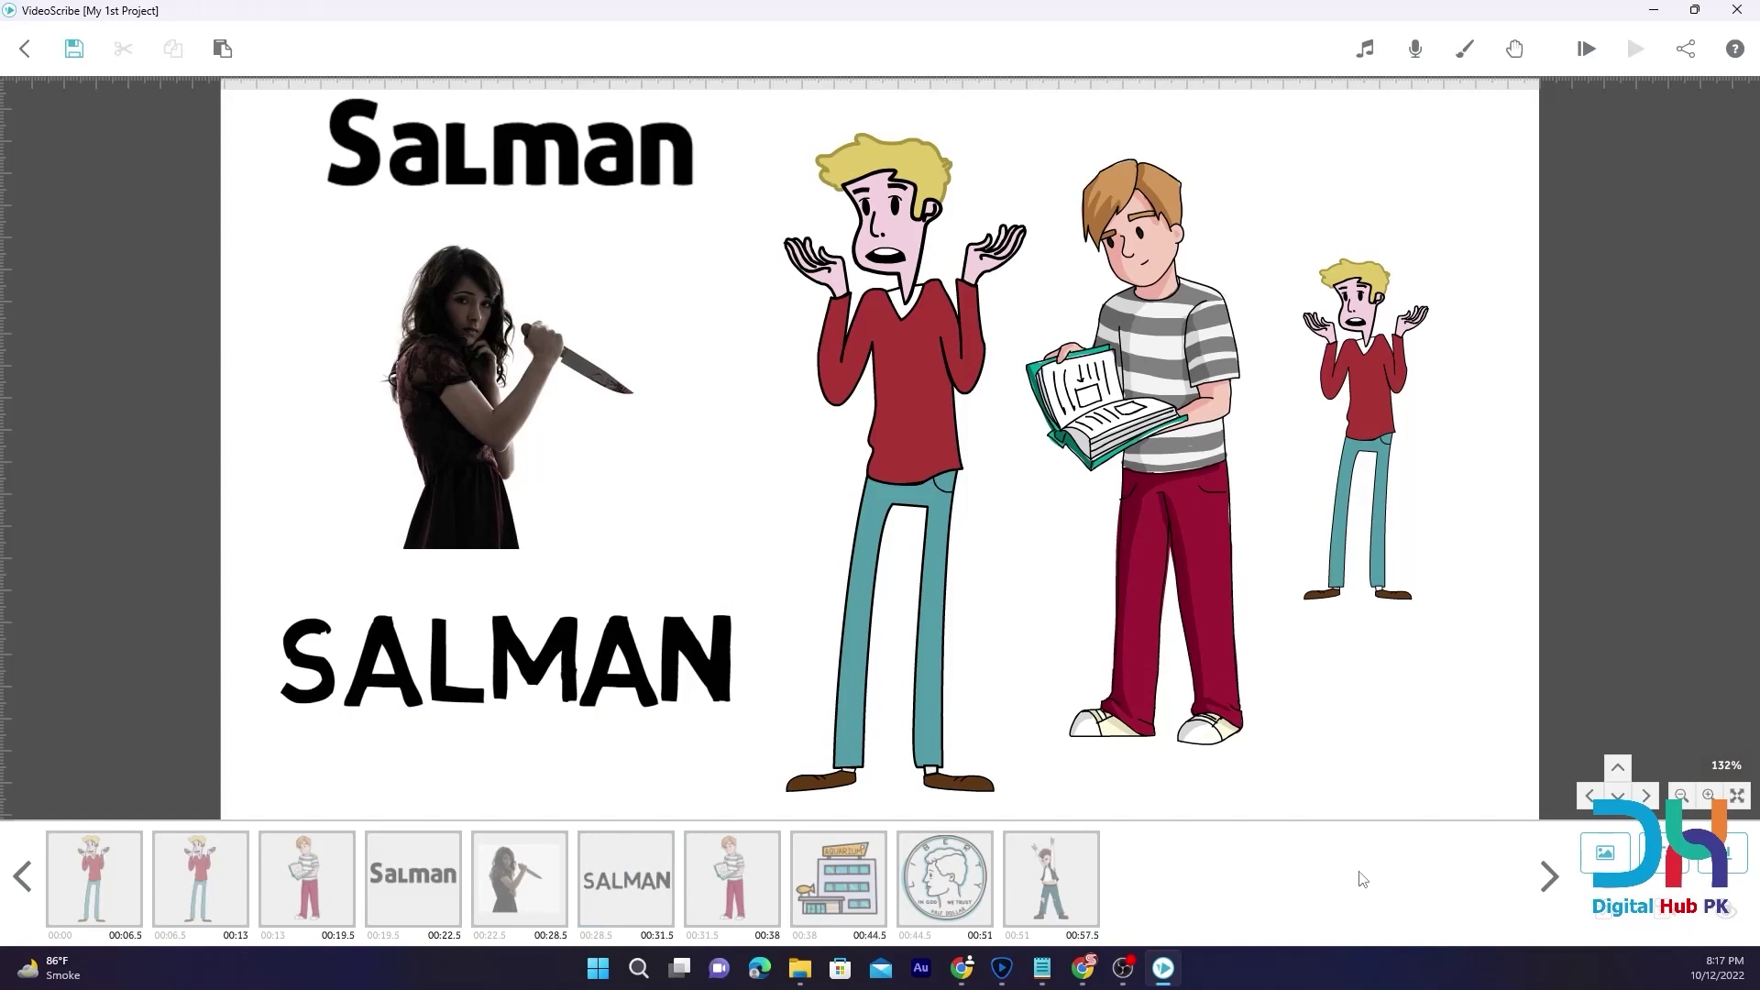
Set the camera to the current view for the small figure, striped-shirt boy, large figure, upper text, photo and lower text
left_click(1366, 402)
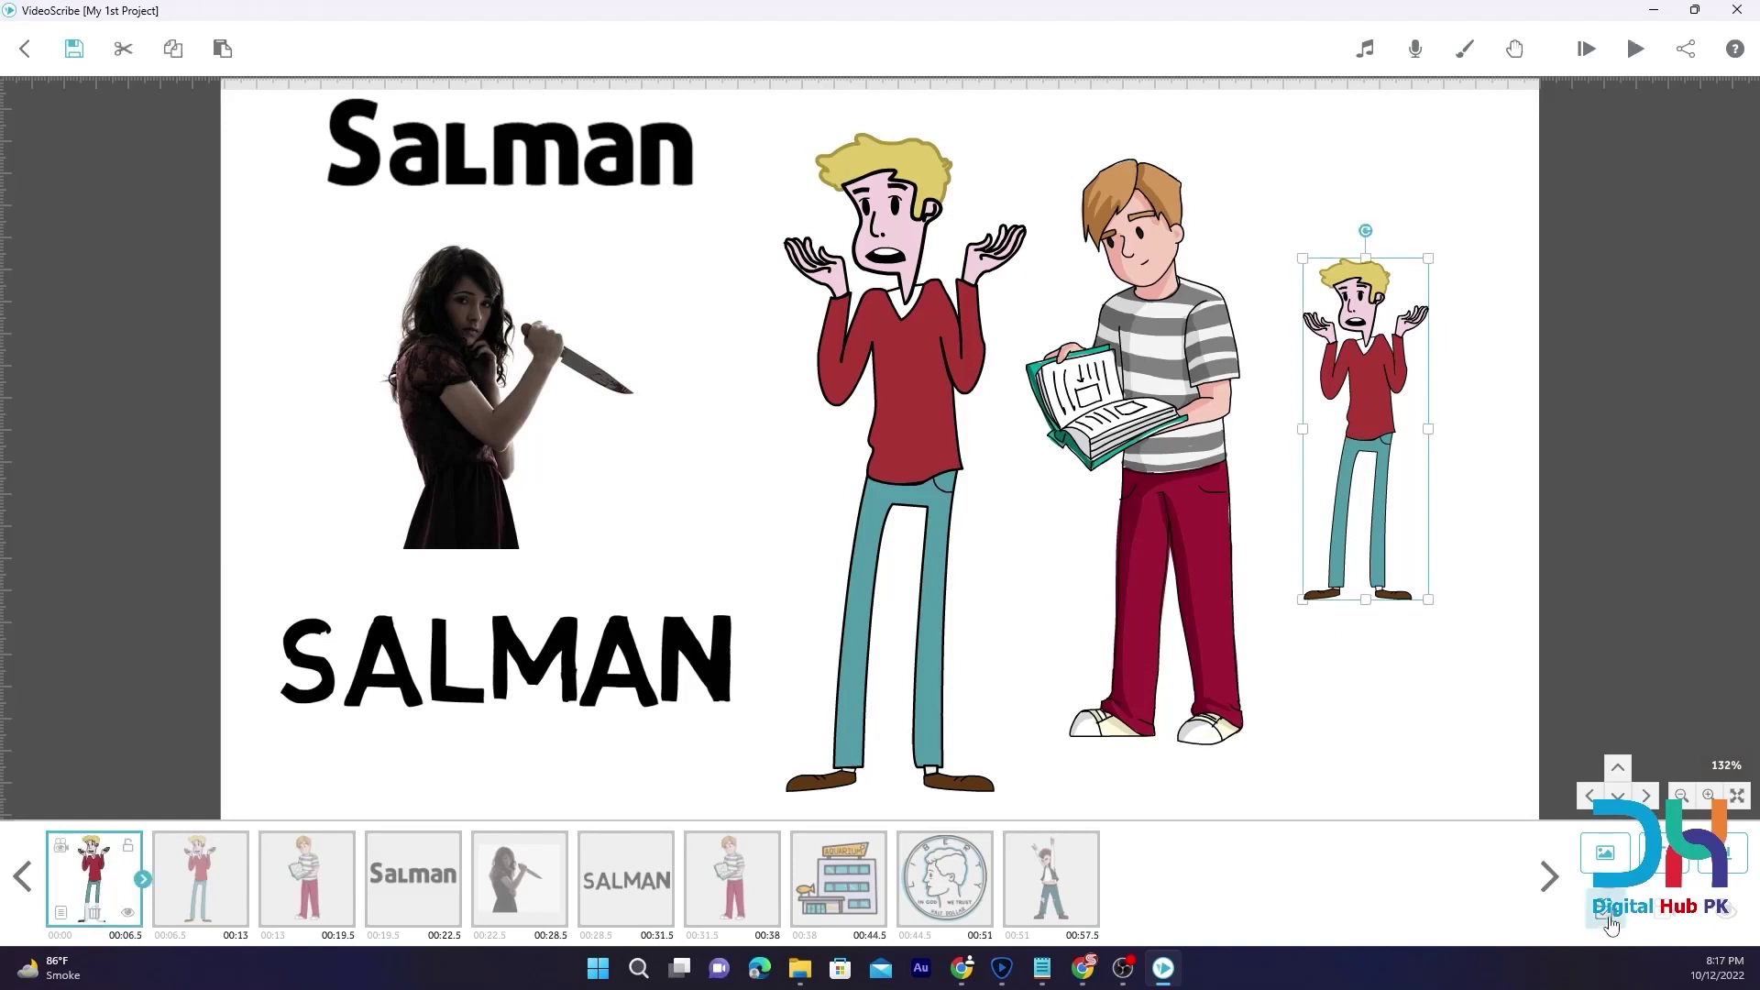
left_click(1154, 386)
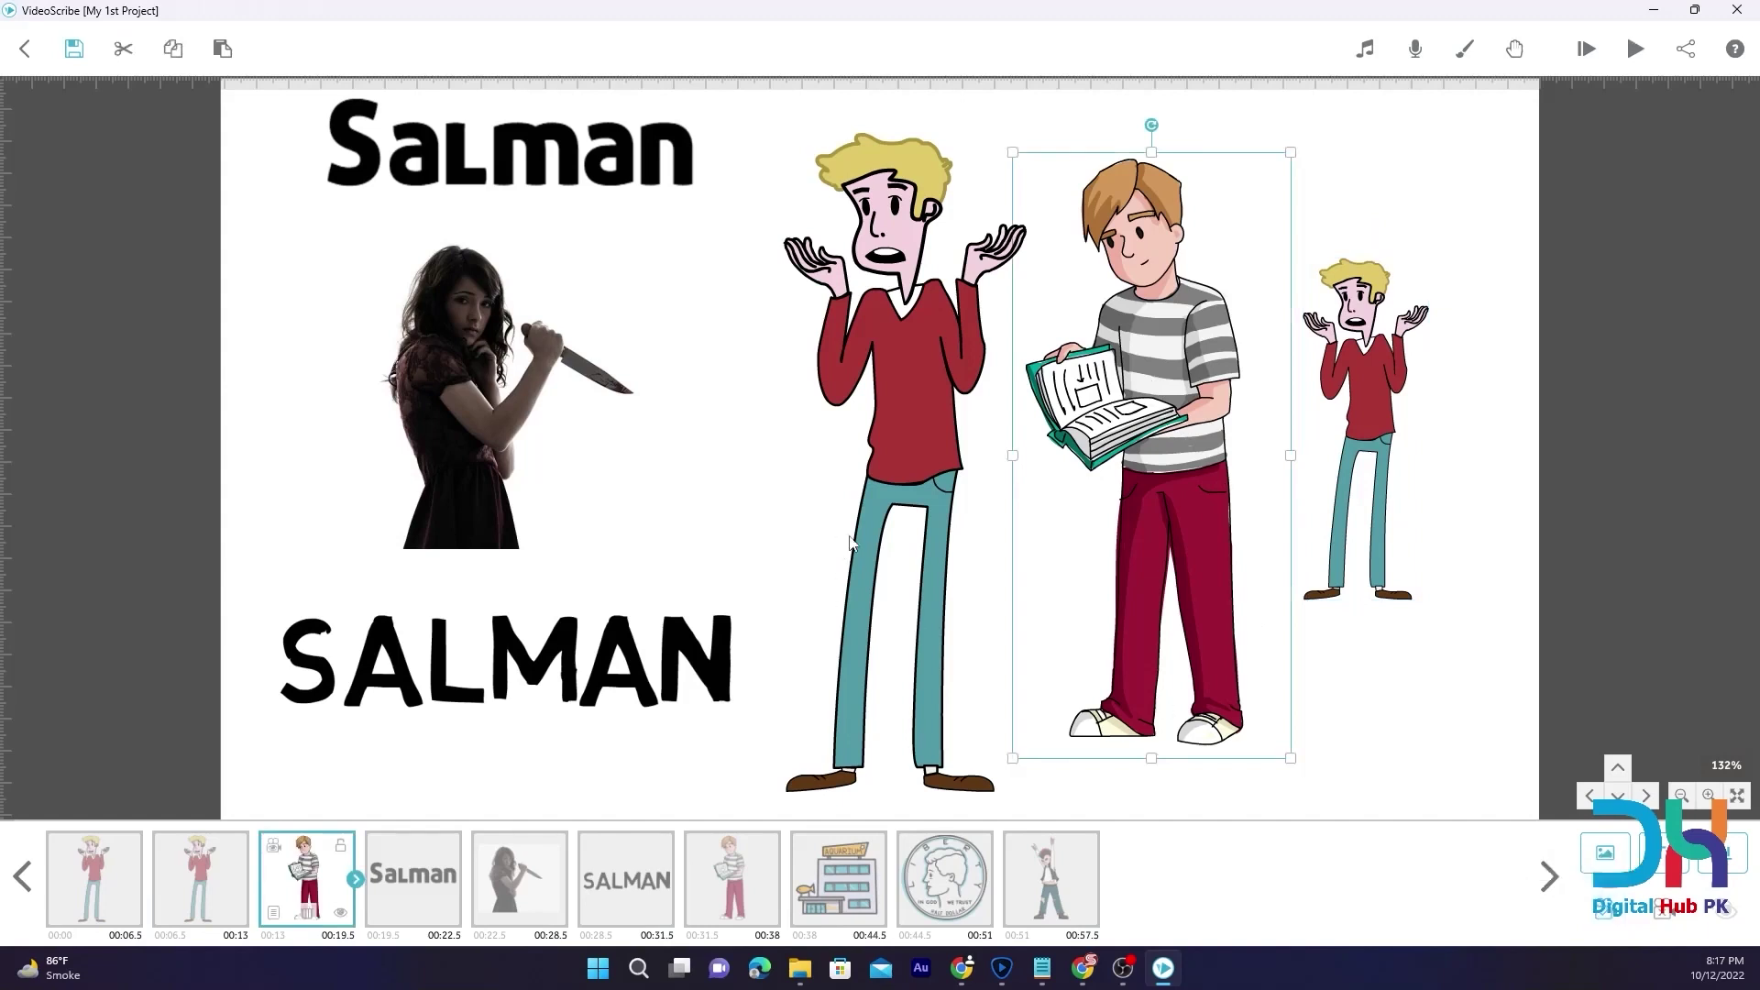
left_click(898, 418)
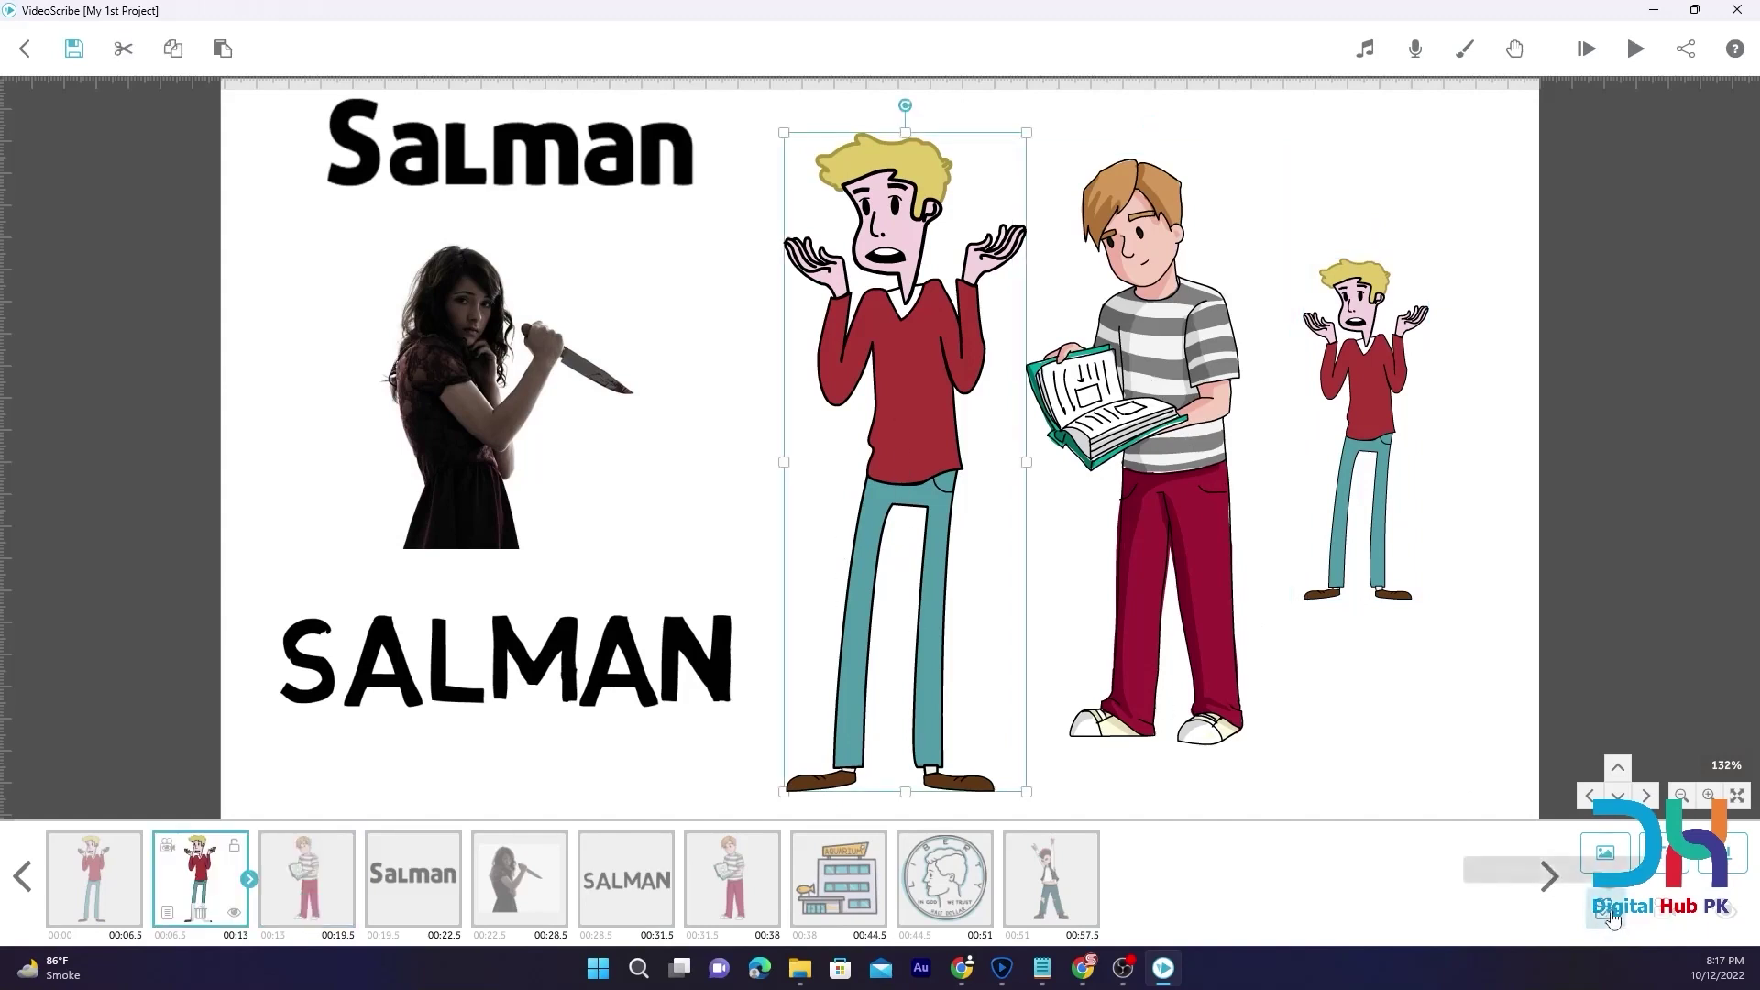
left_click(605, 183)
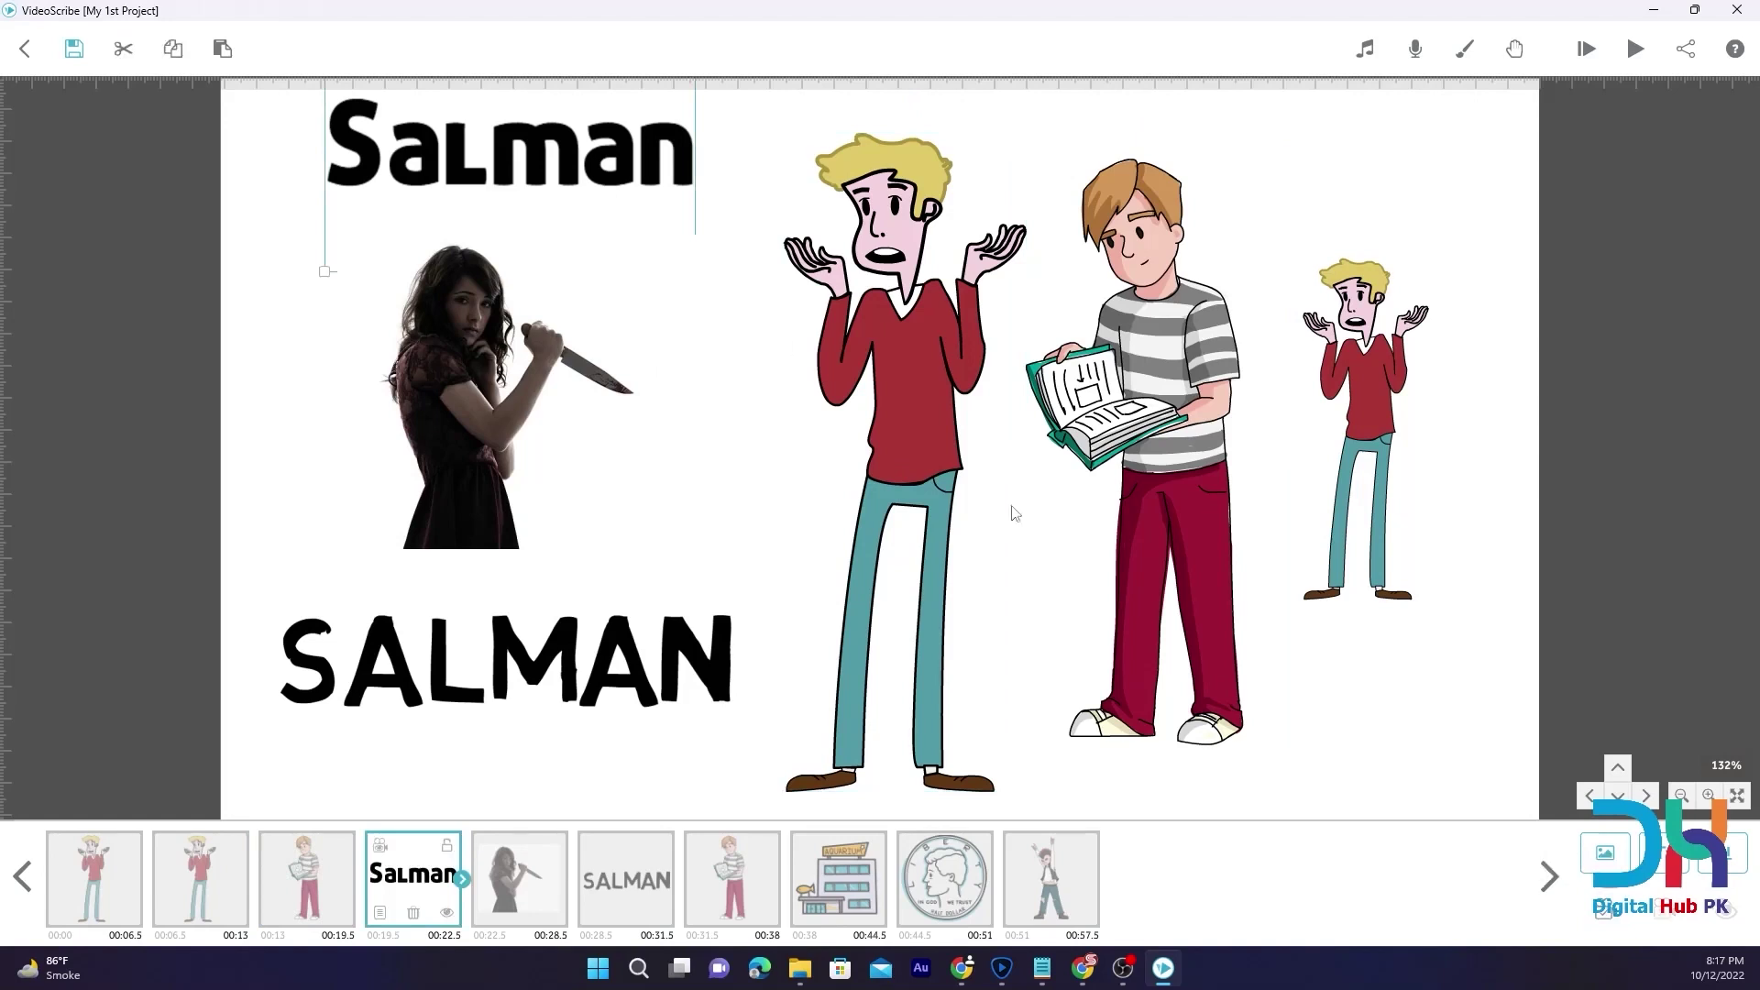
left_click(501, 428)
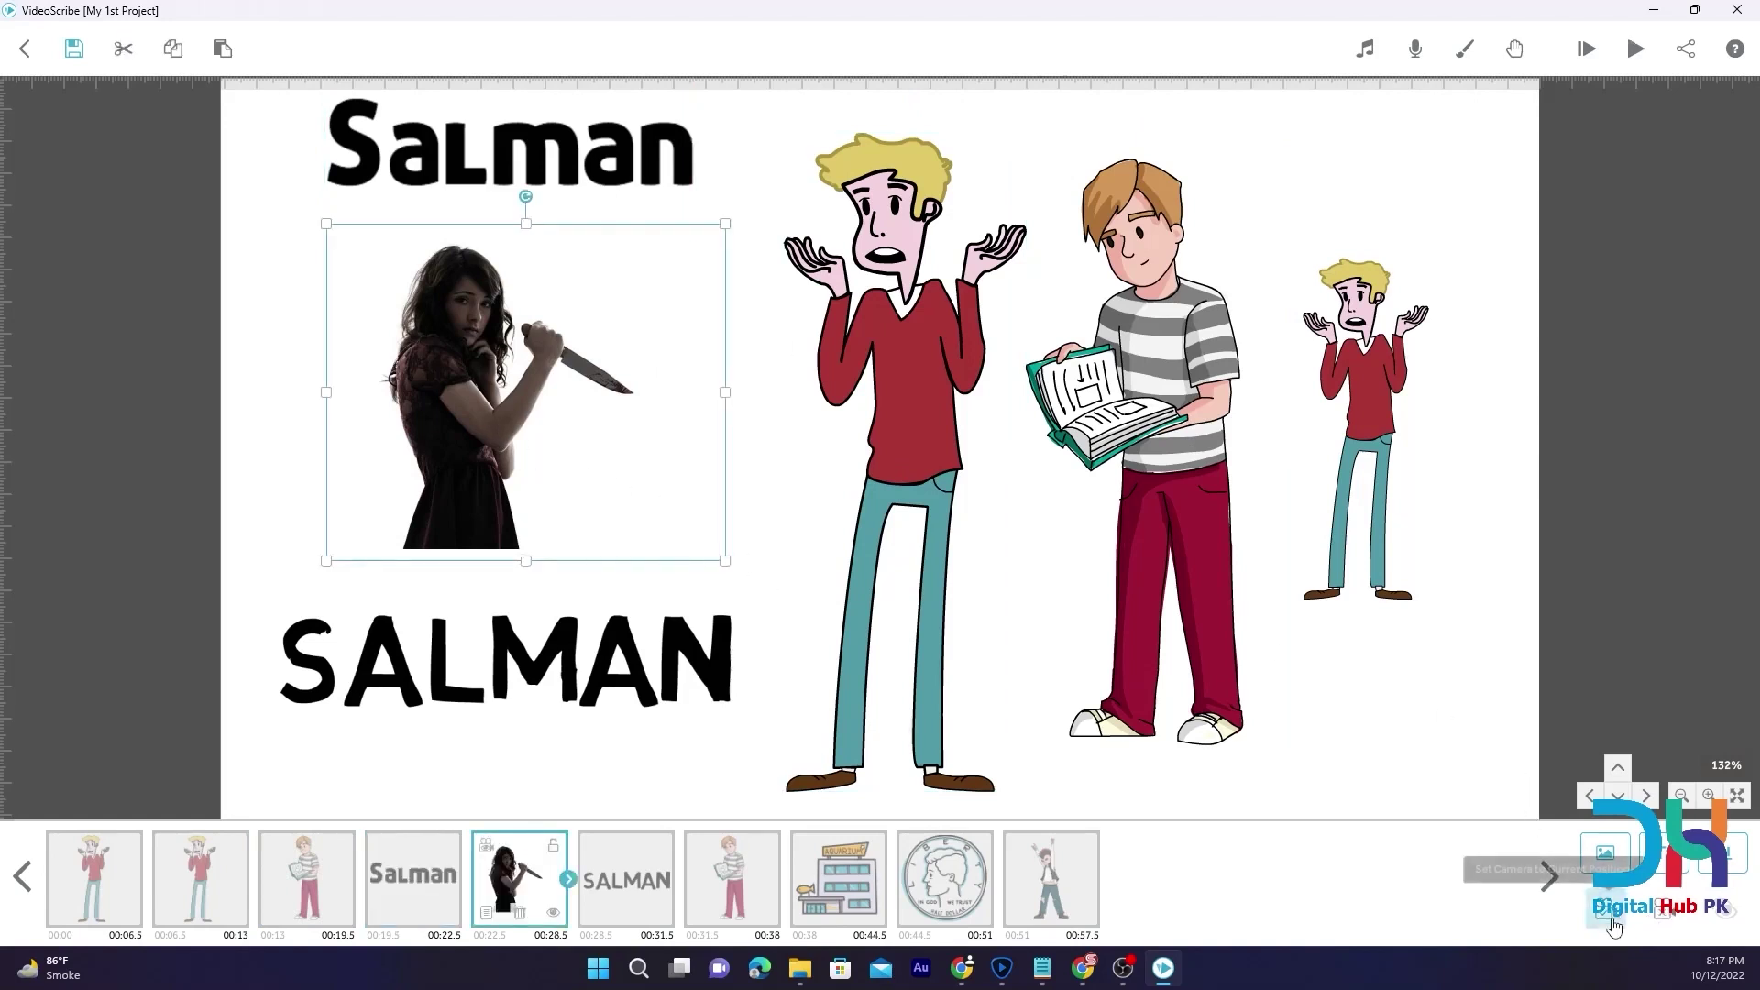
left_click(533, 661)
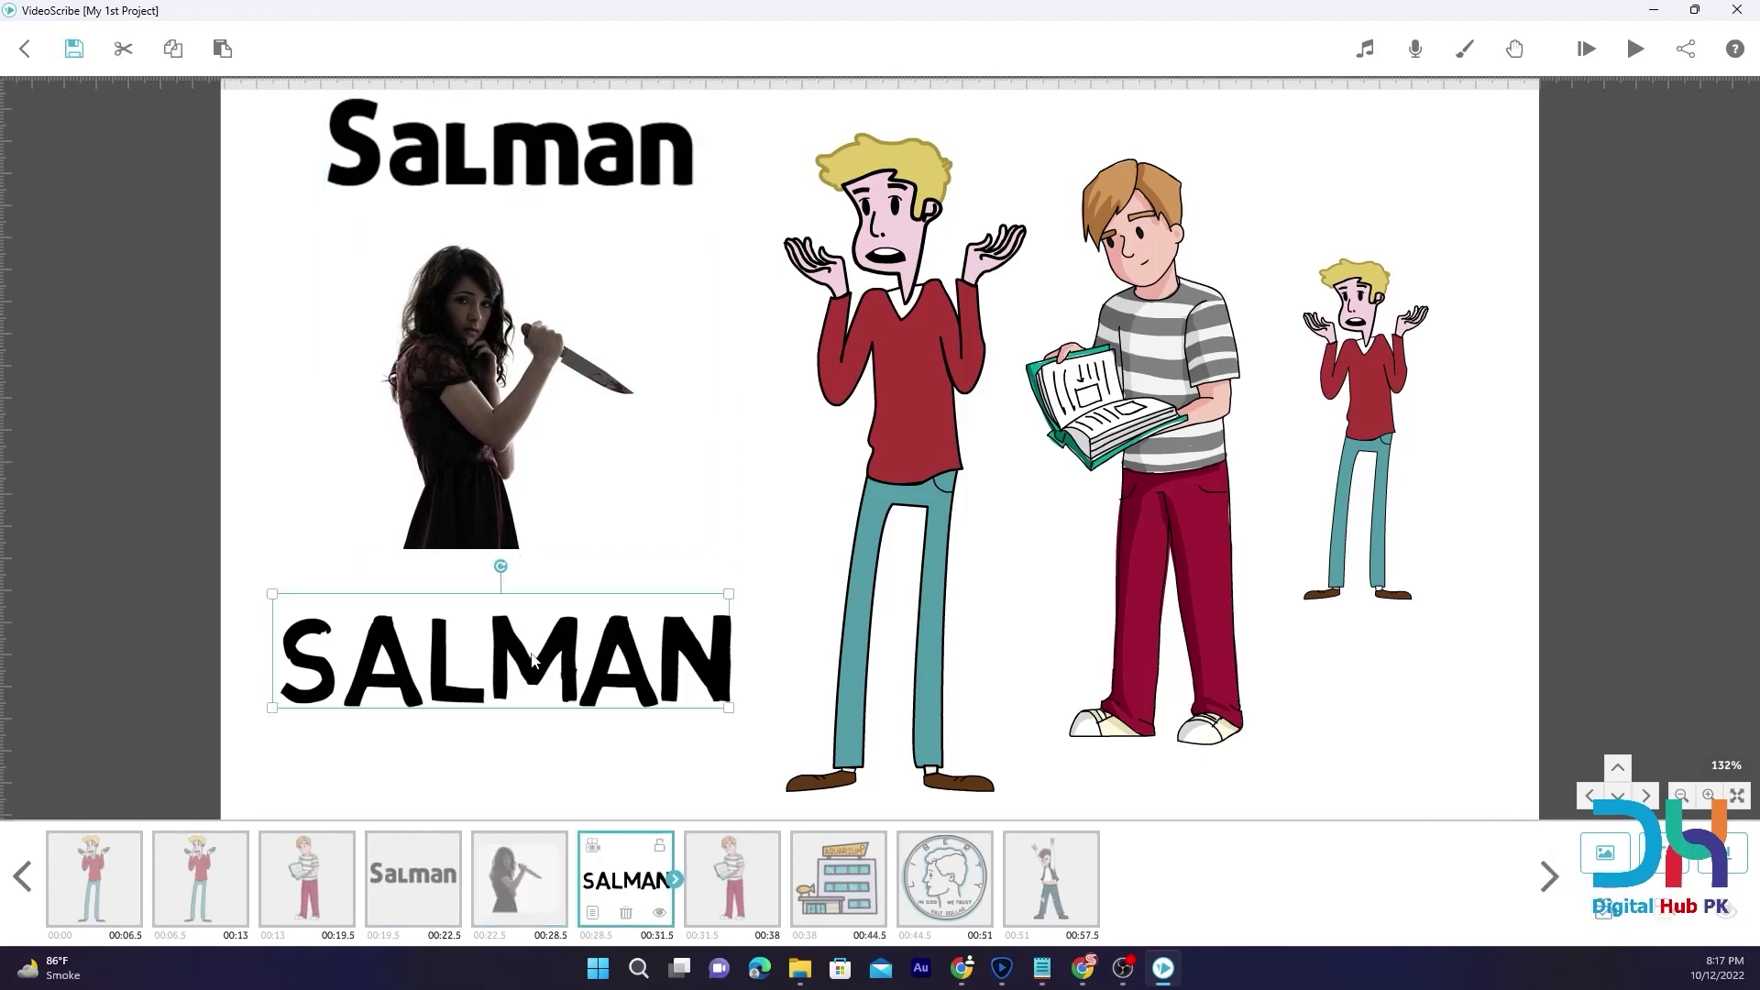
Shift the canvas content slightly to the right and set the lower text's camera to that view
left_click(516, 753)
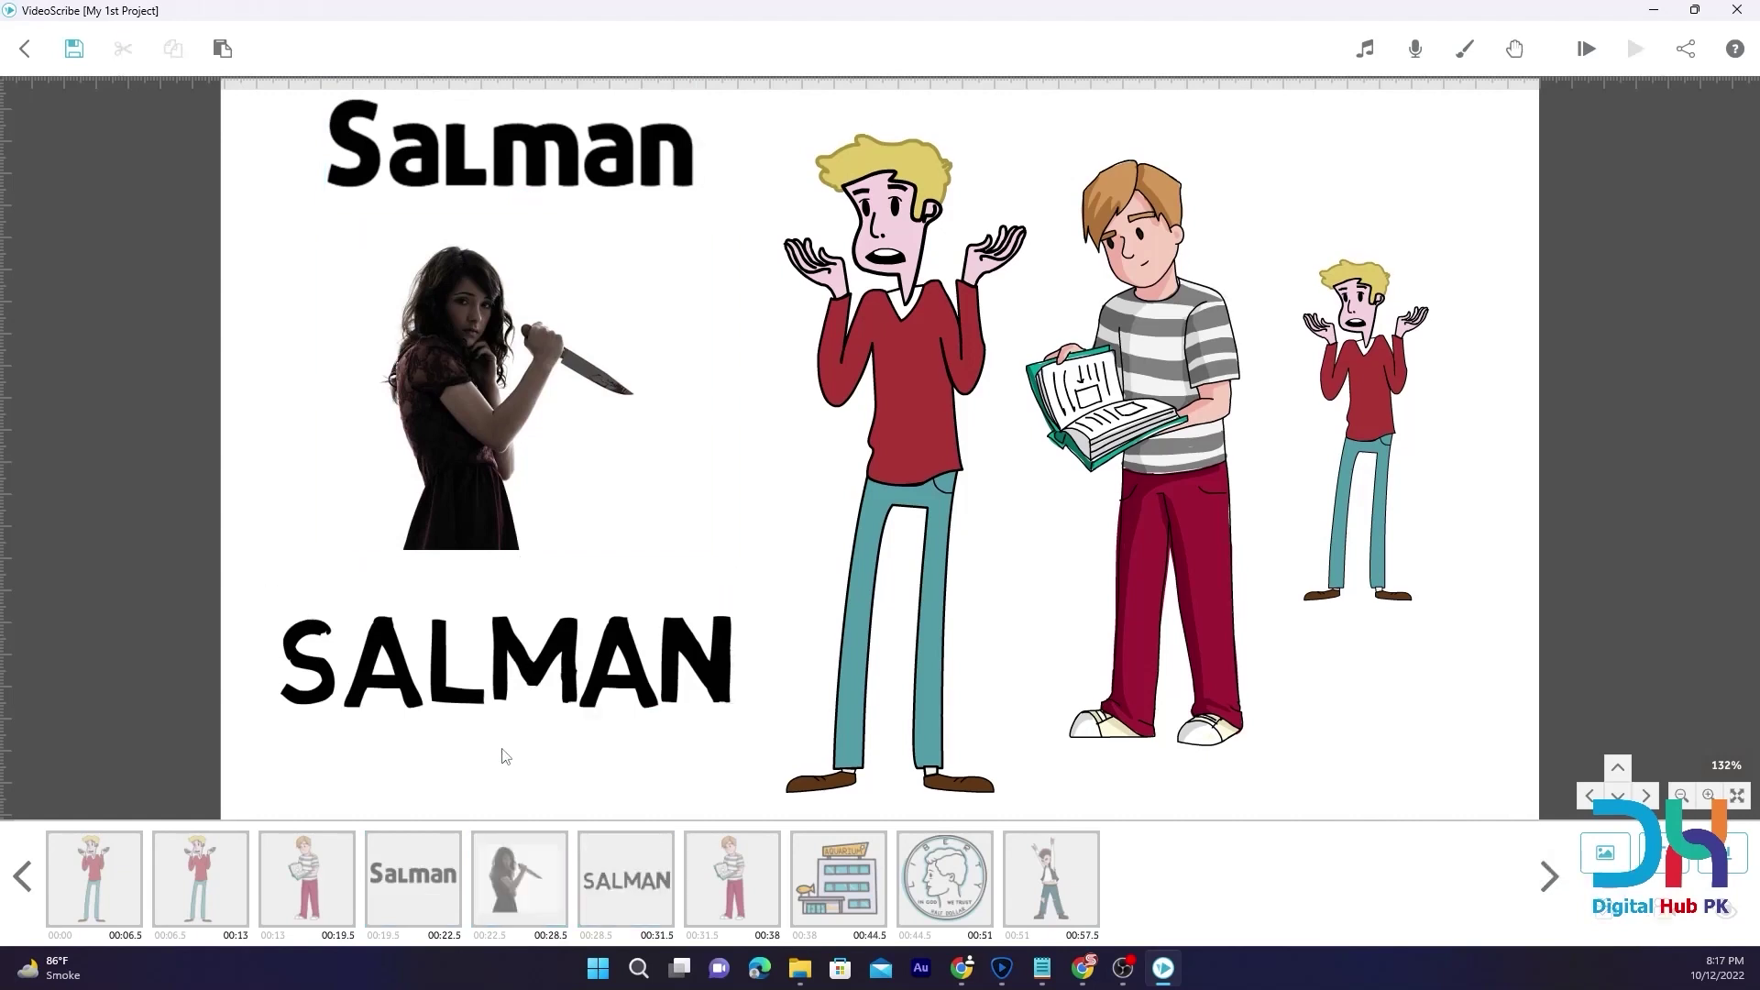
left_click_drag(507, 756, 569, 752)
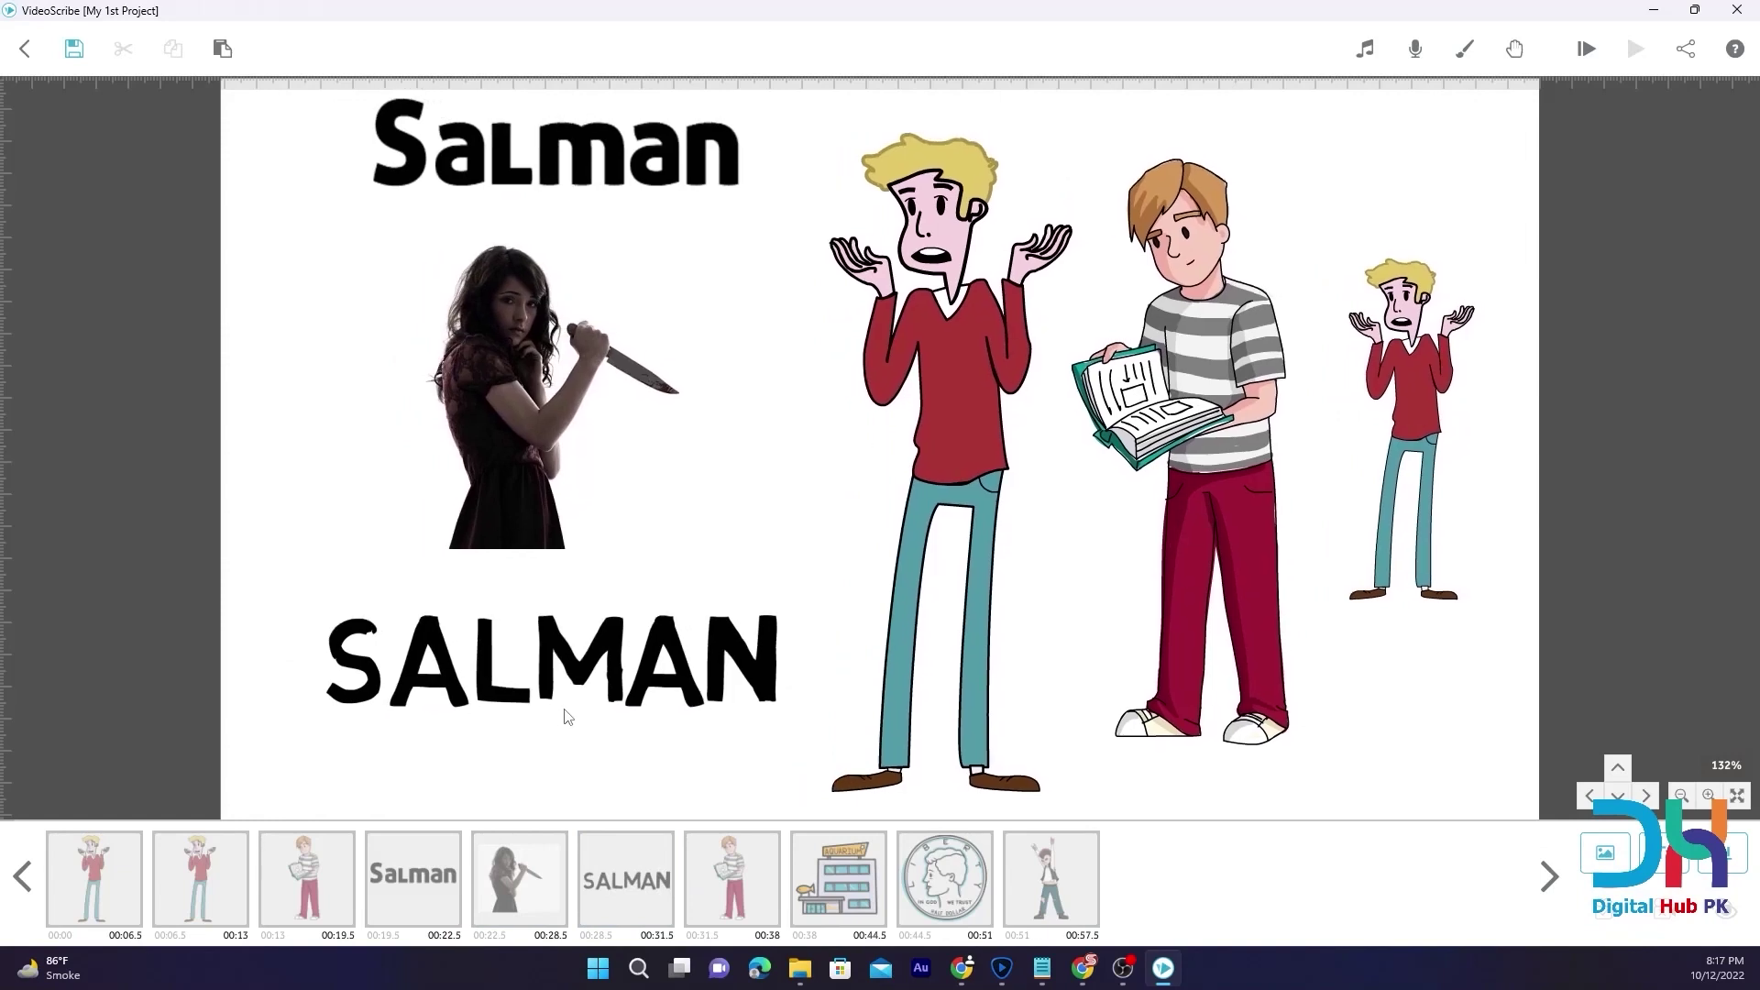
left_click(591, 672)
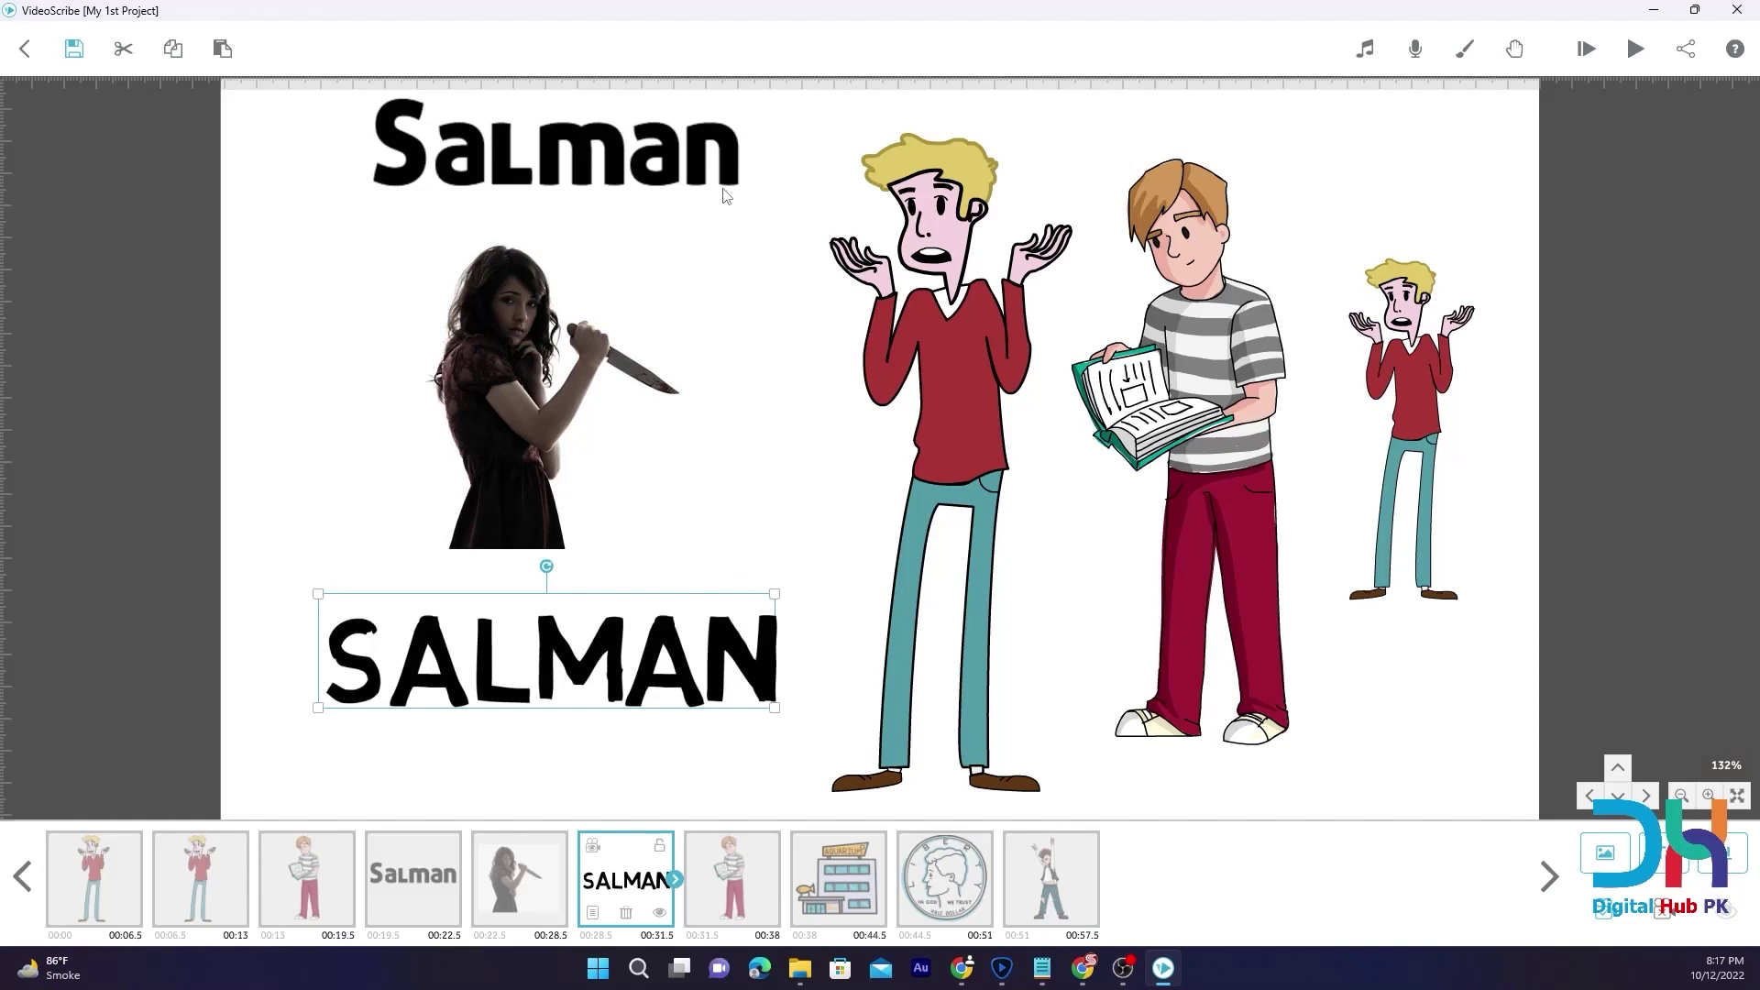
Preview the scribe from the upper text element to check the camera movement and stop the playback
left_click(531, 184)
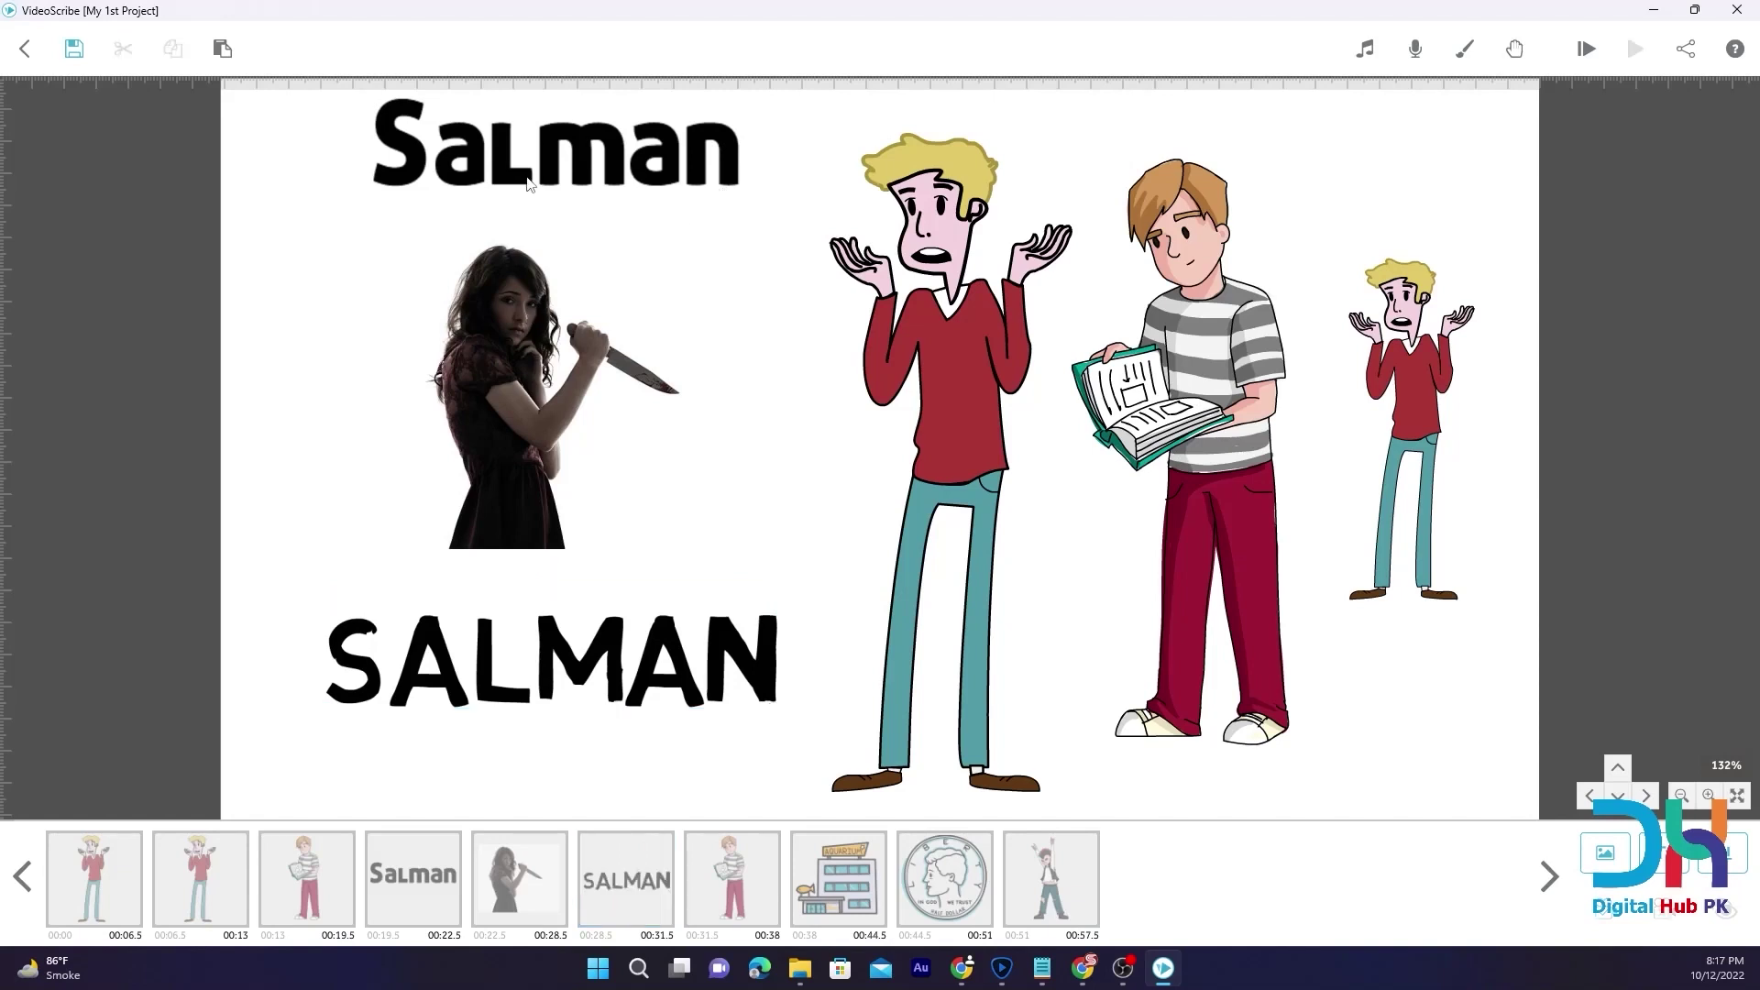
left_click(554, 187)
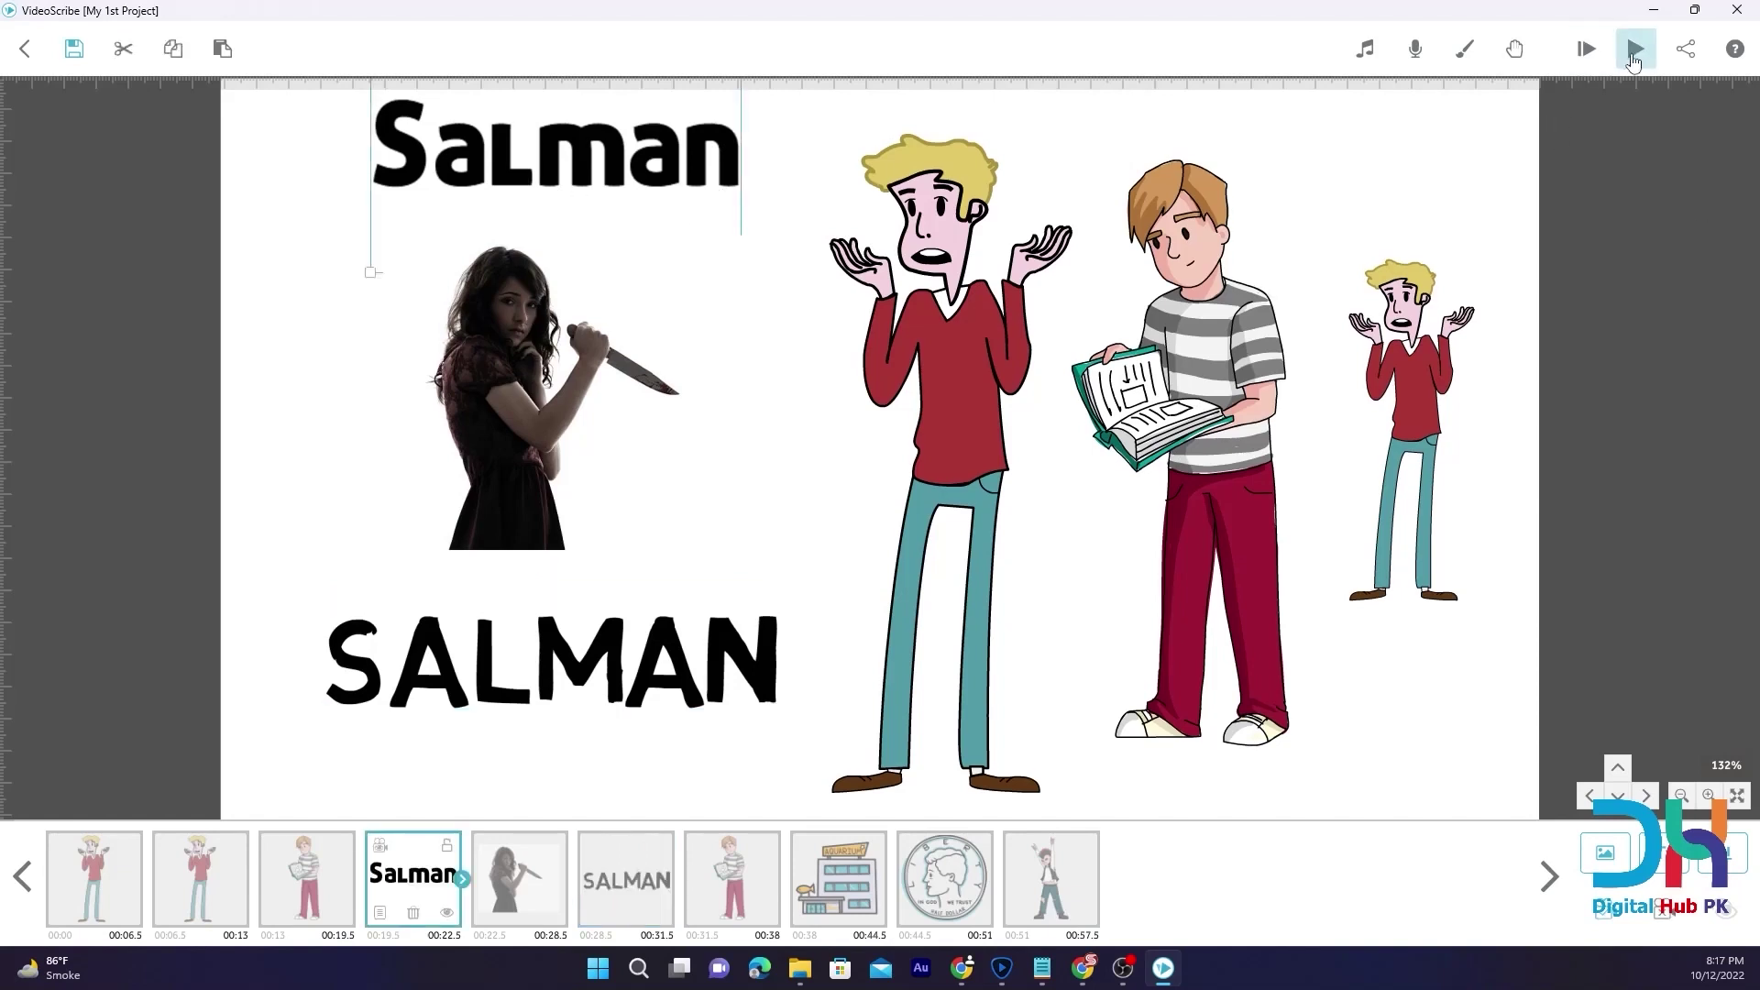
left_click(1587, 49)
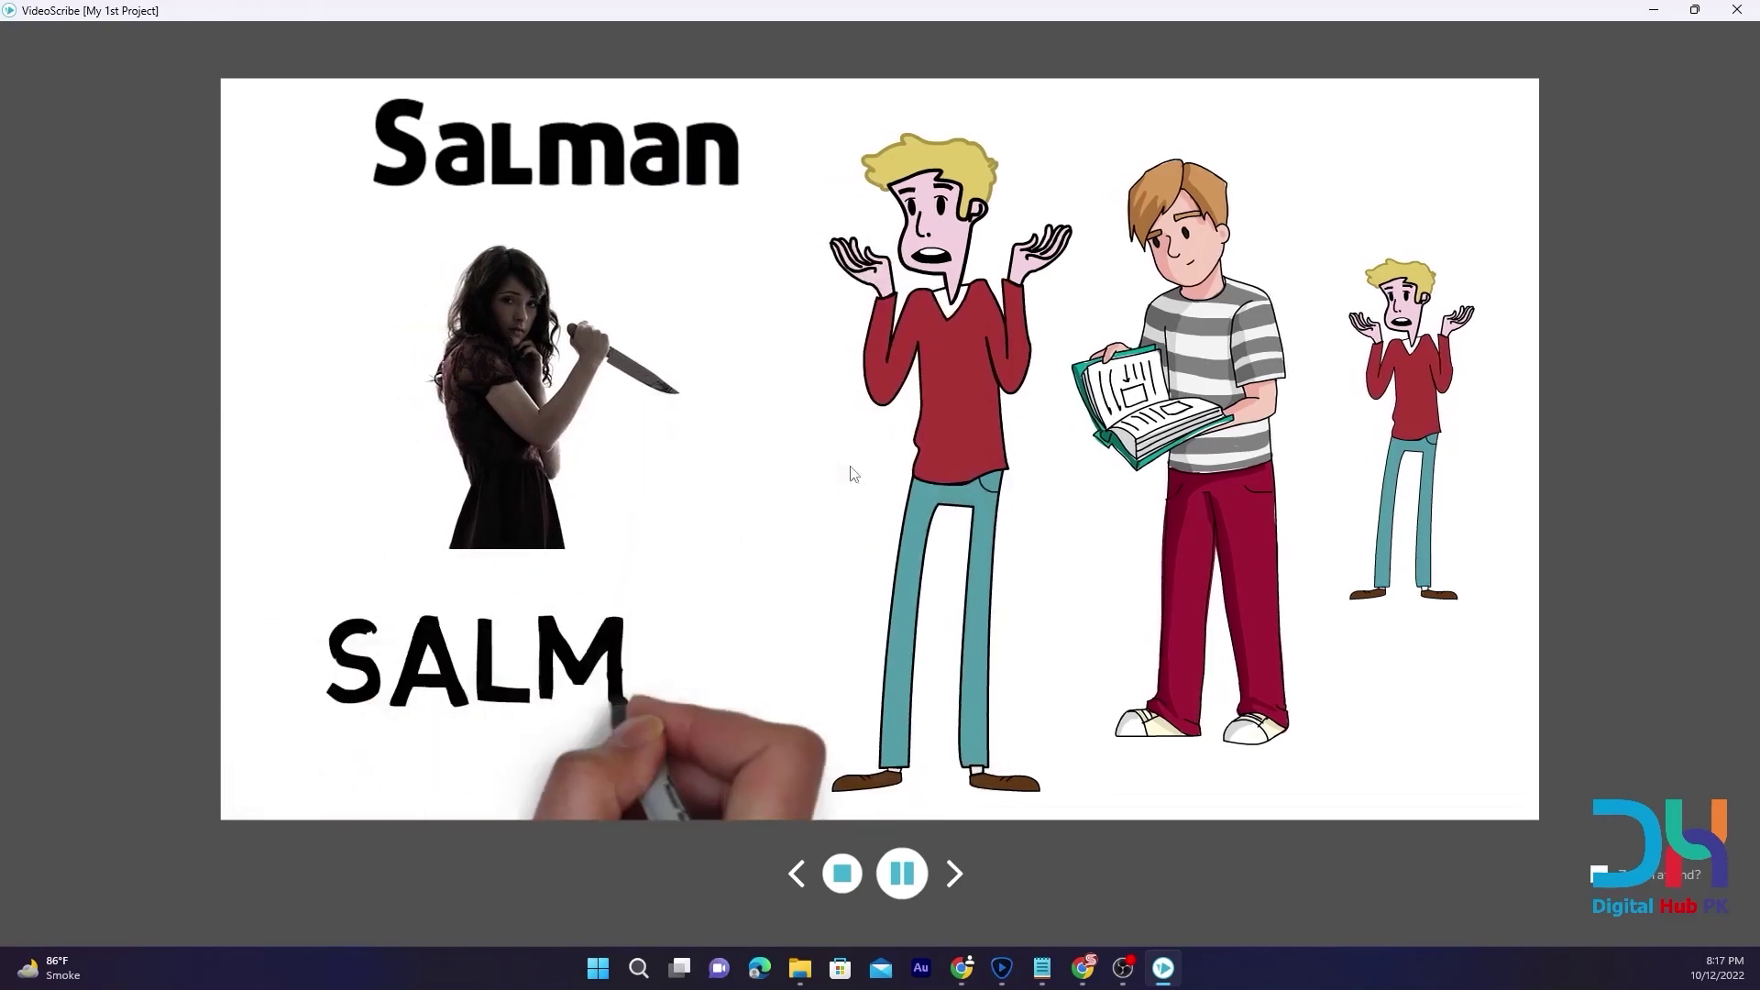
left_click(844, 879)
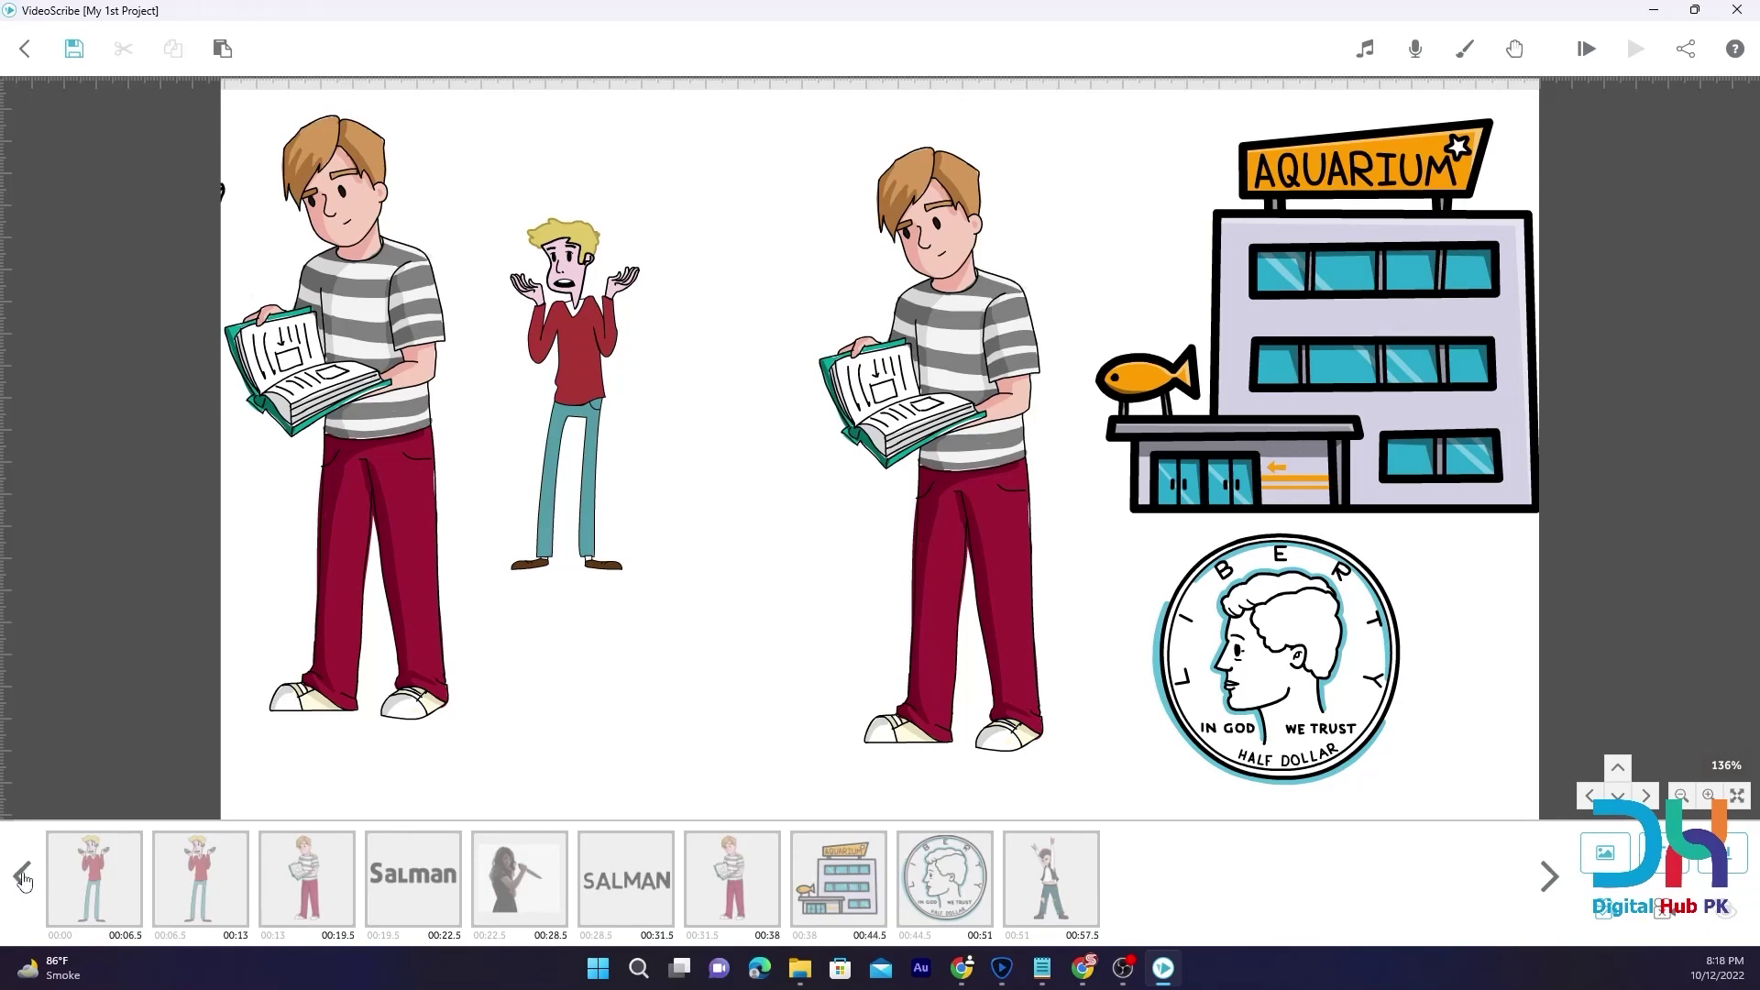
Return to the opening figures' view, preview the scribe from the upper text element and stop the playback
left_click(75, 880)
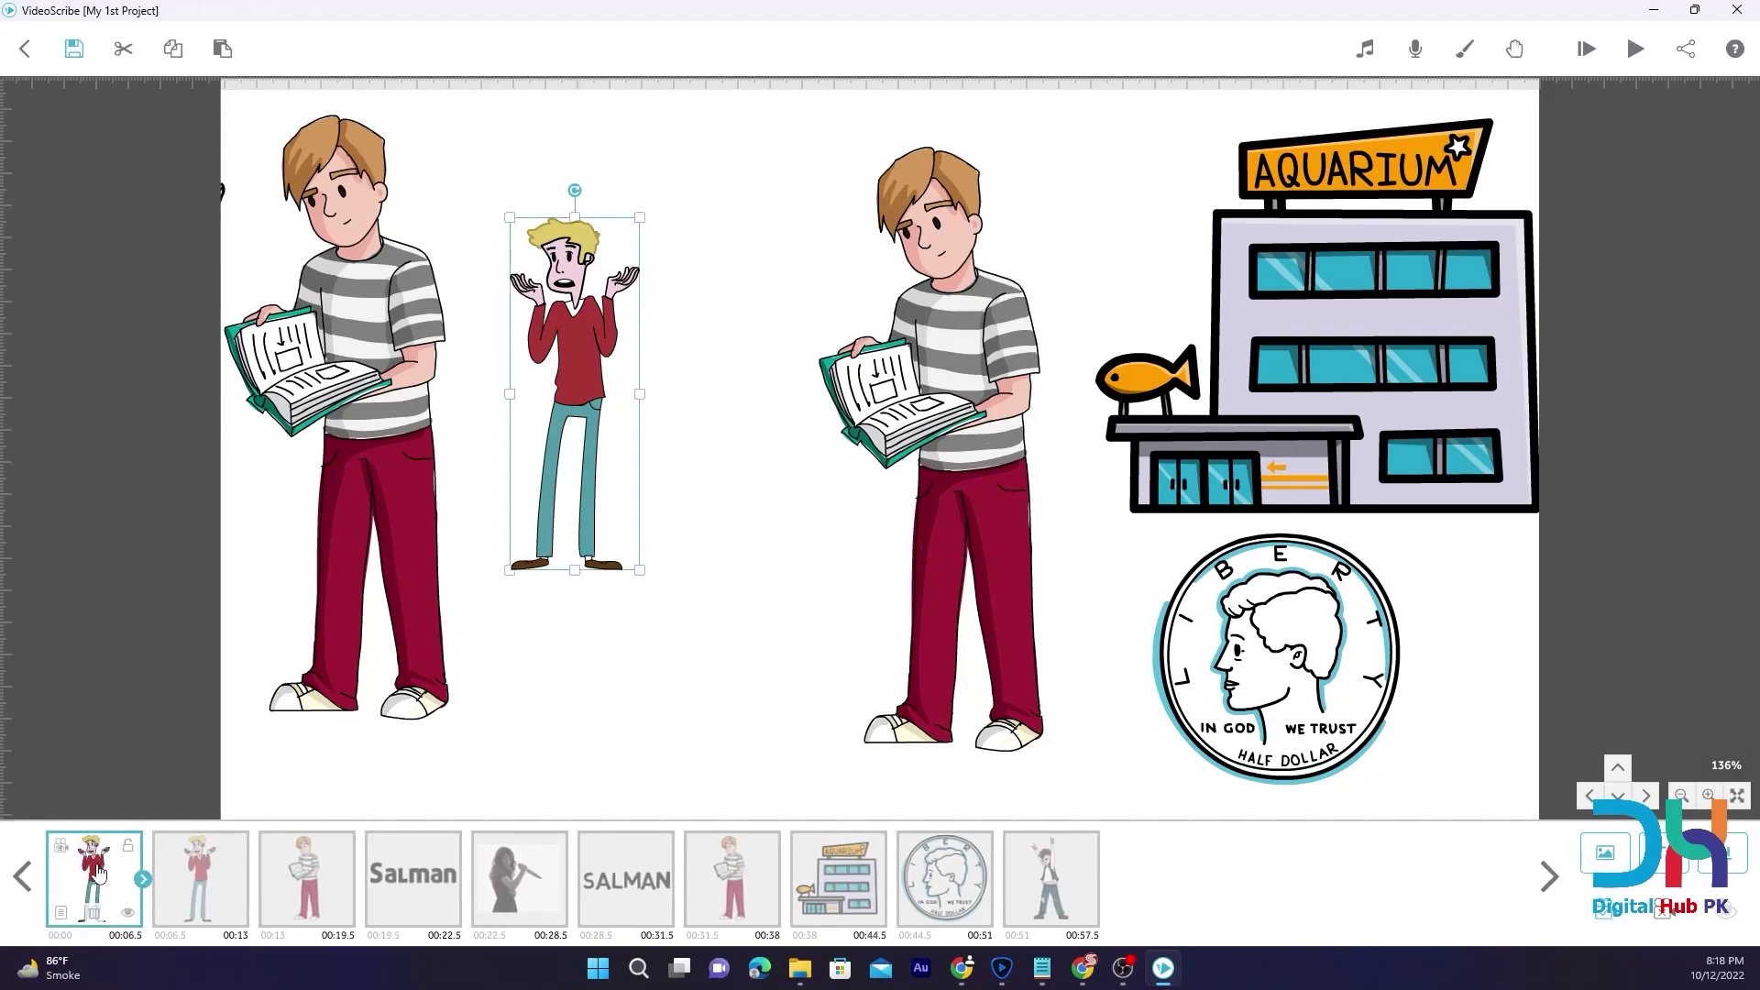
left_click(99, 872)
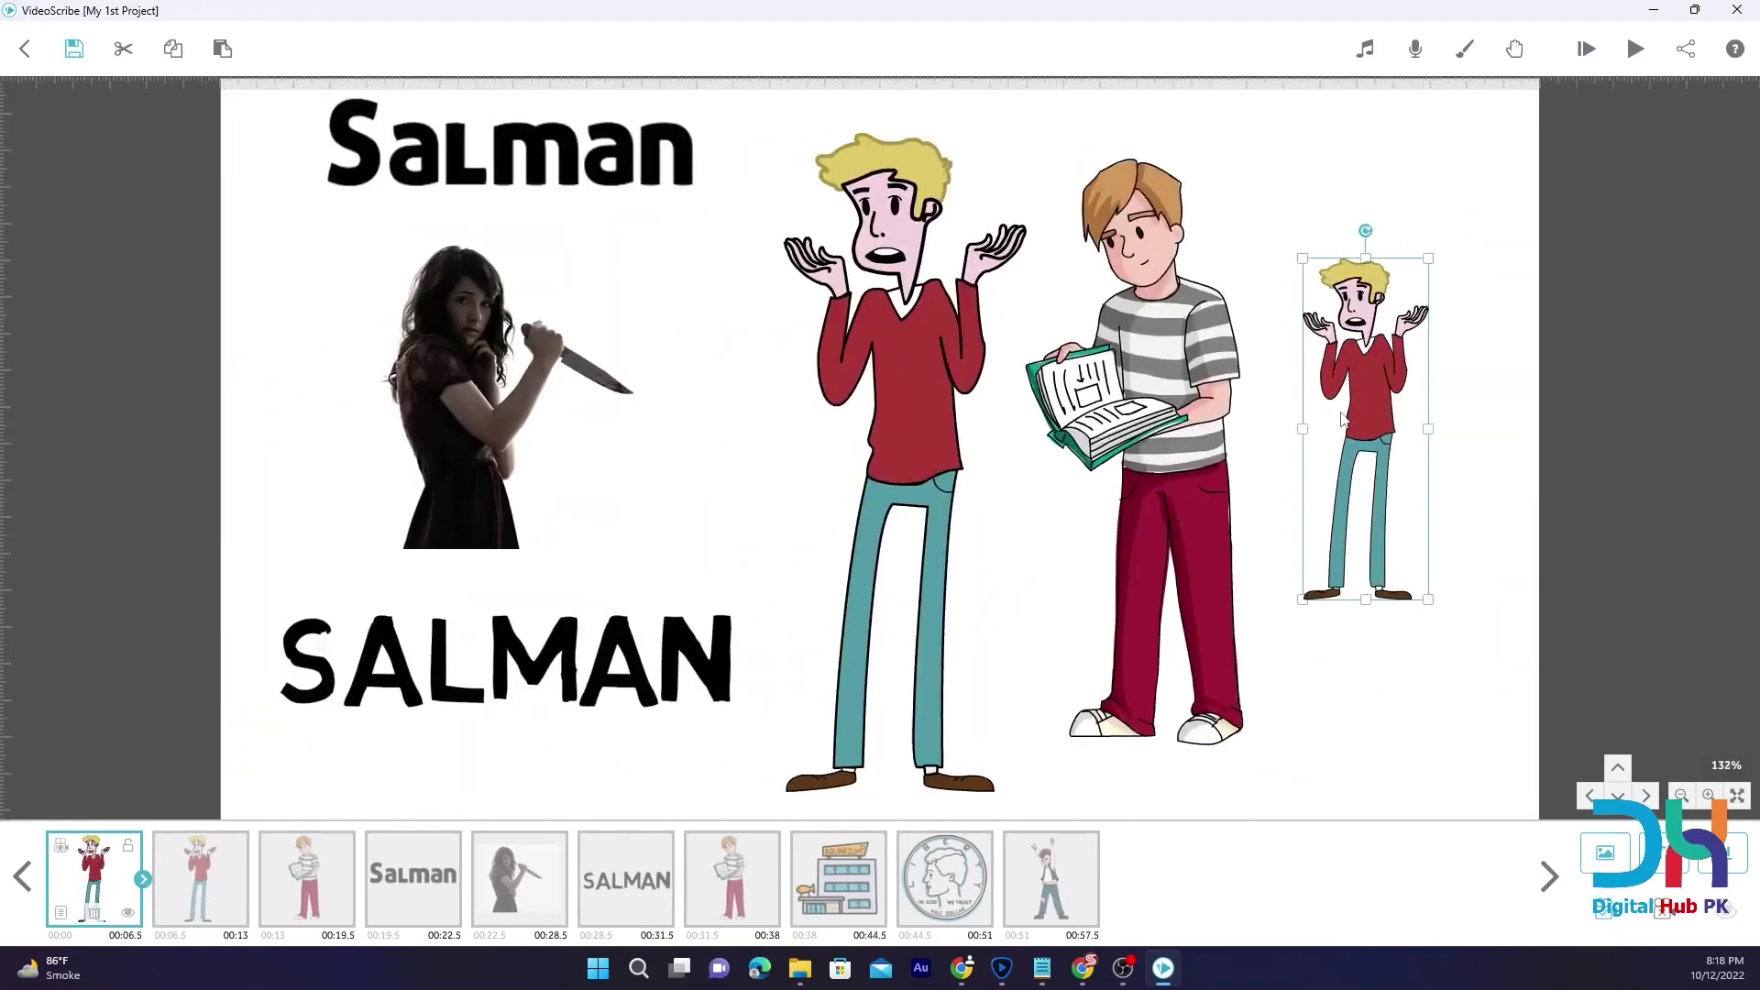
left_click(559, 655)
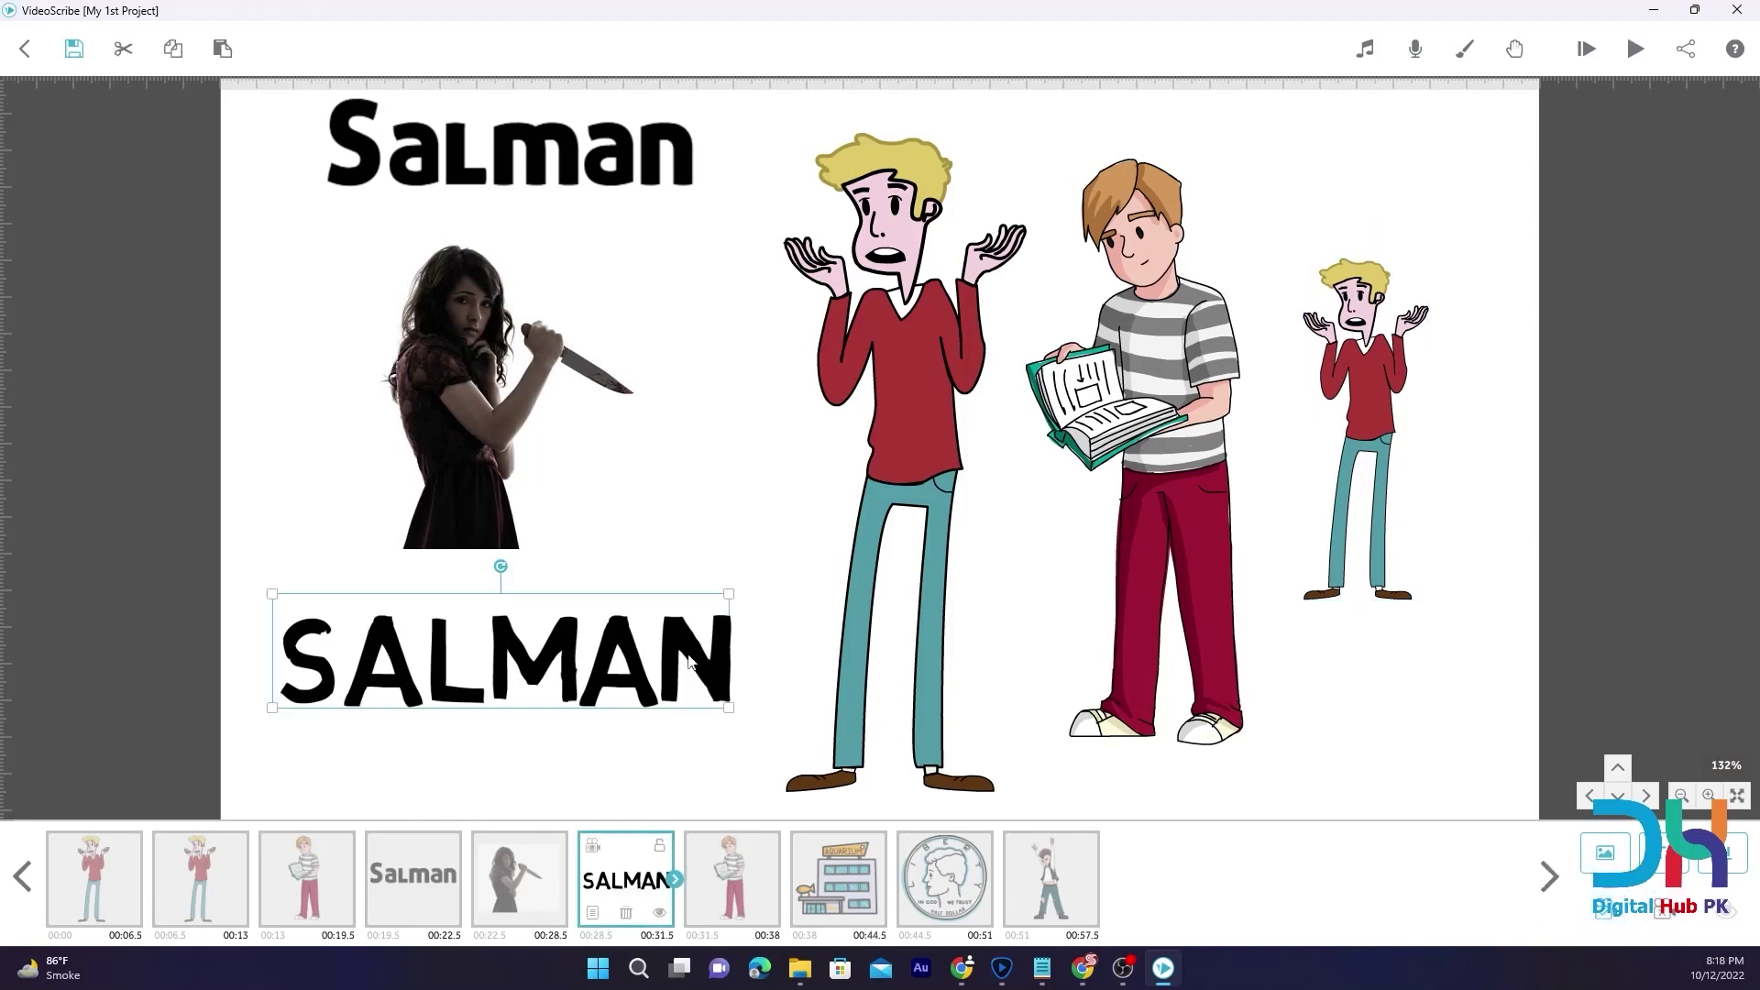
left_click(500, 179)
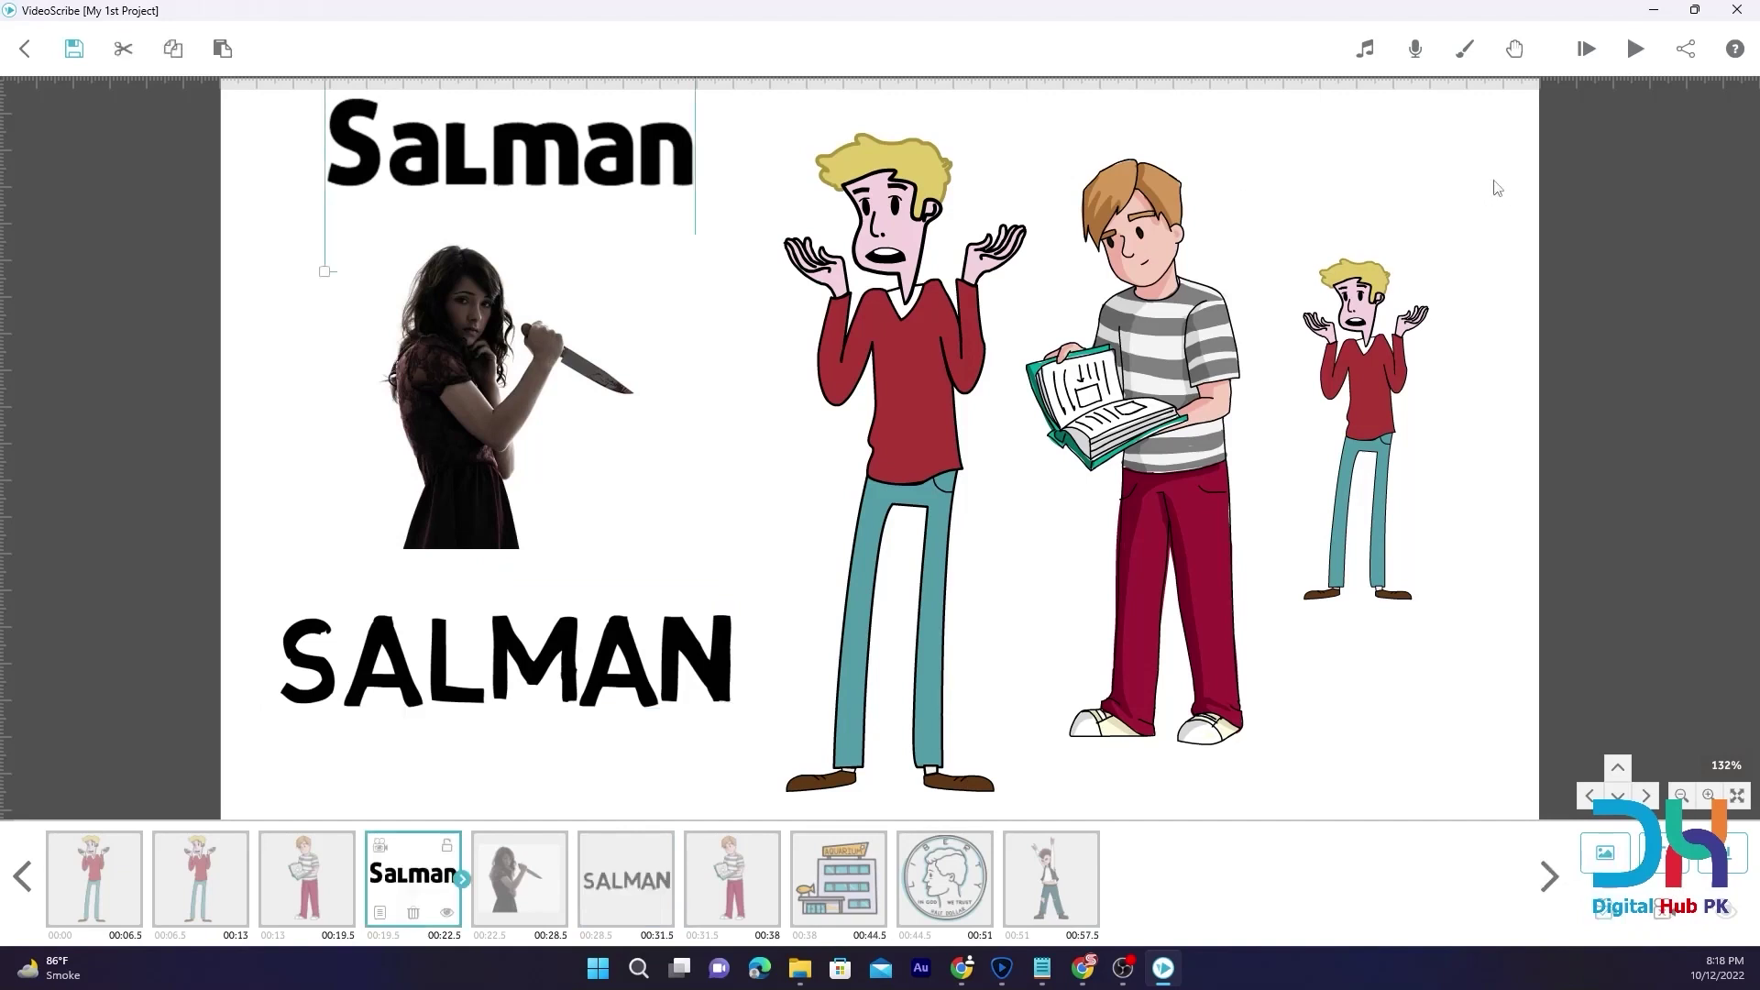
left_click(1587, 49)
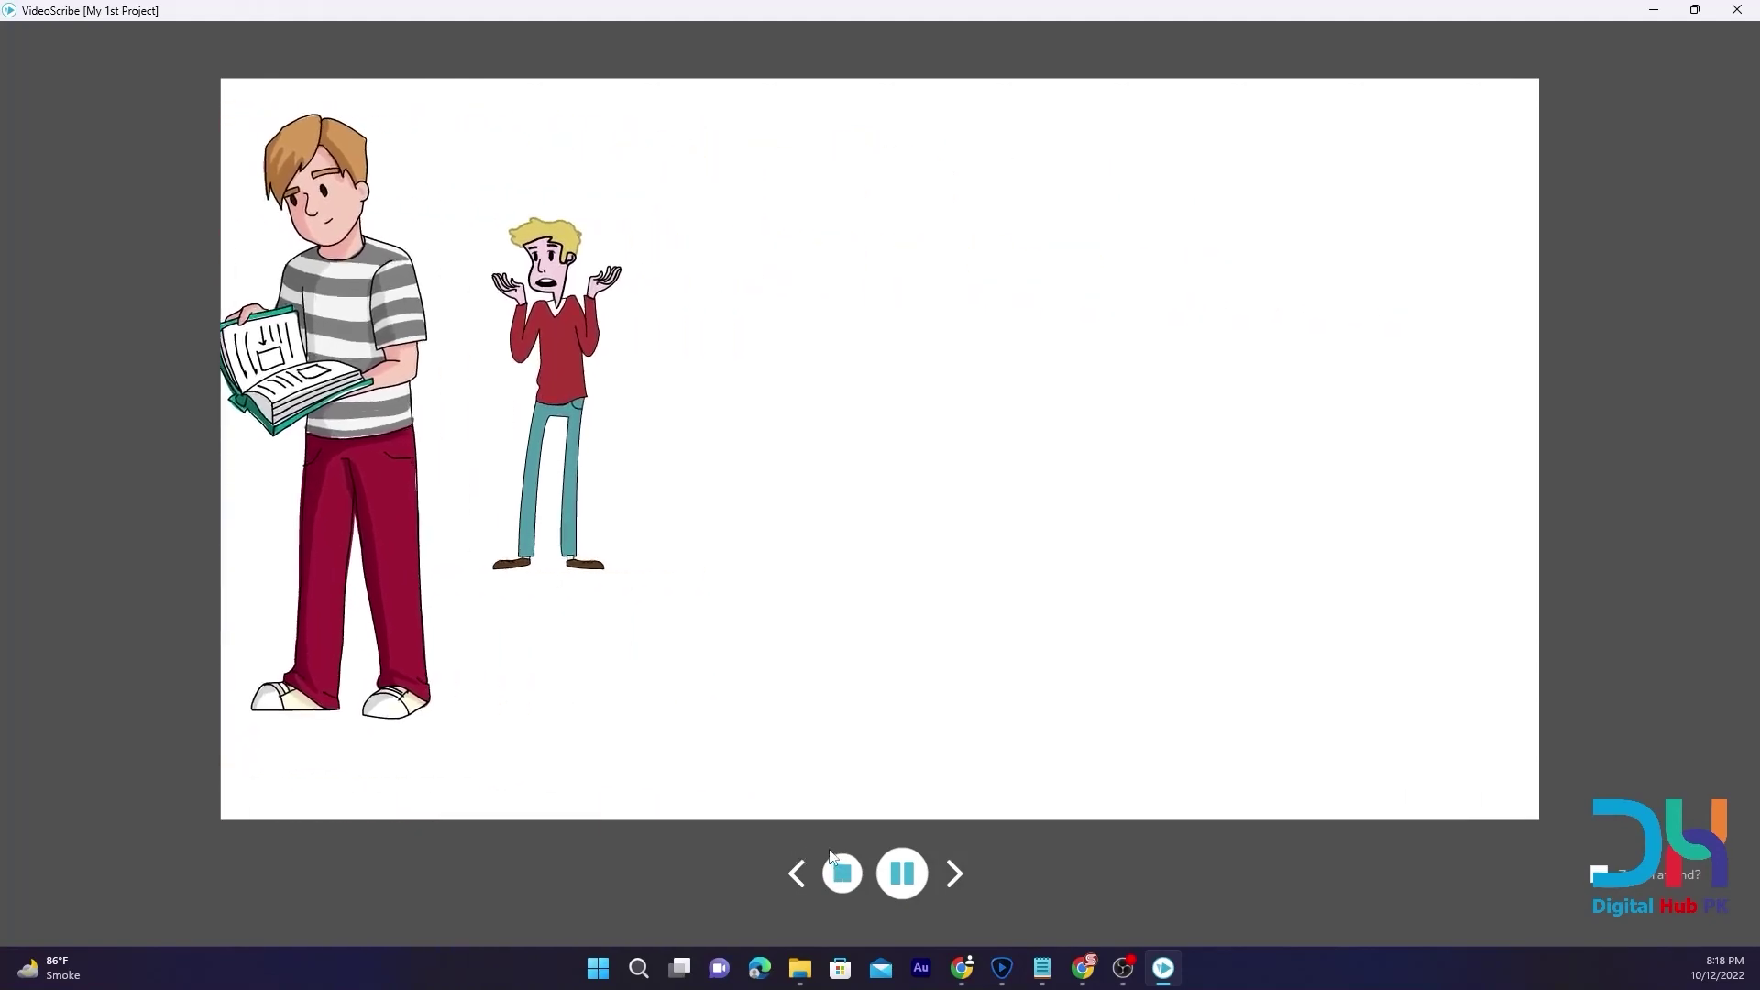
left_click(842, 872)
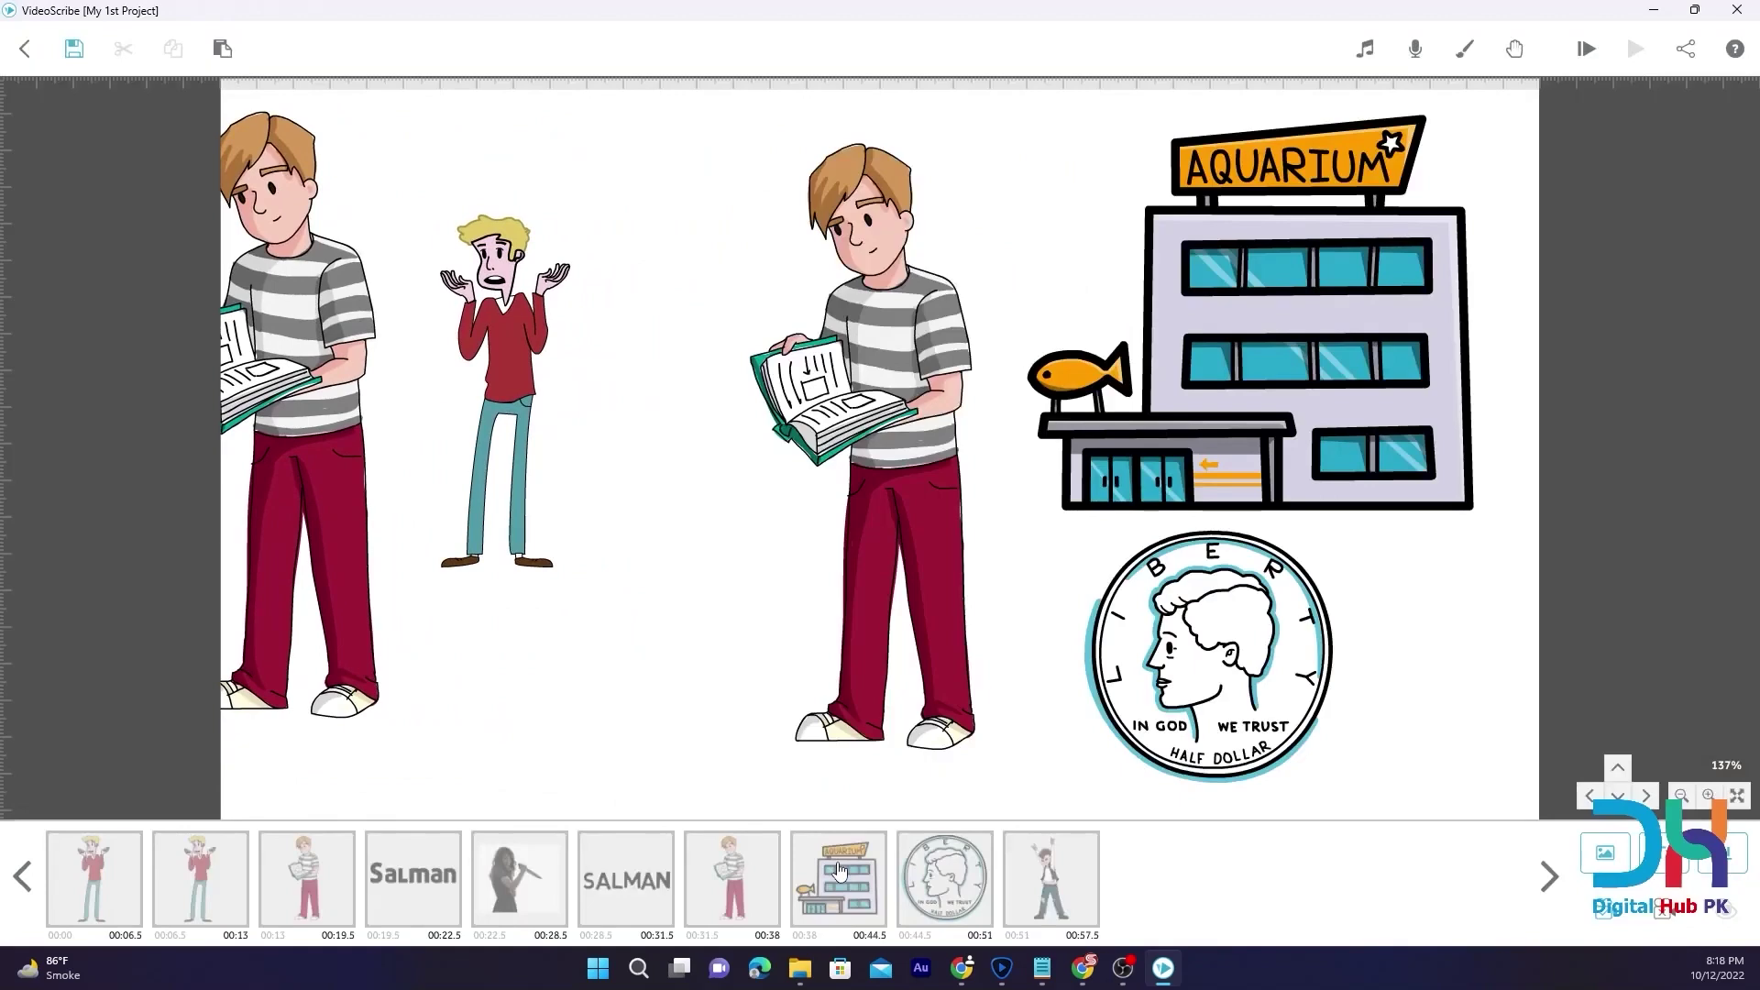
Frame the punk figure, aquarium, coin and reading boy together and set each element's camera to that view
left_click(1282, 583)
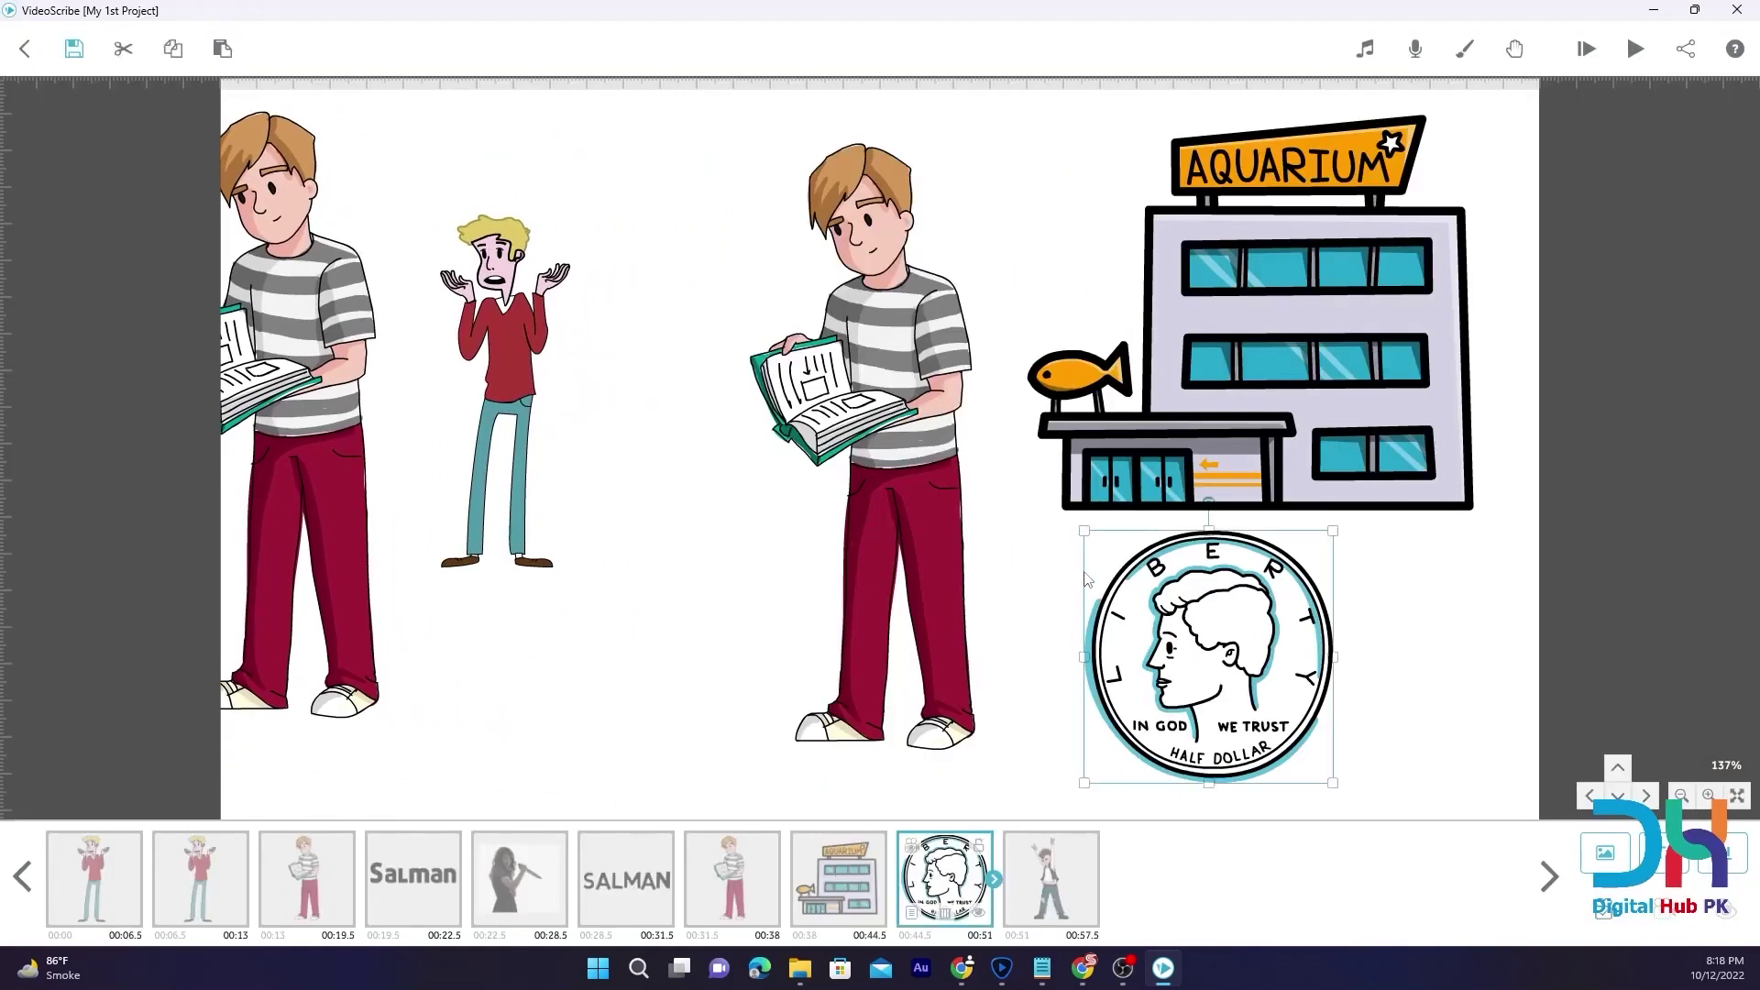
left_click(642, 513)
left_click_drag(1244, 582, 1050, 606)
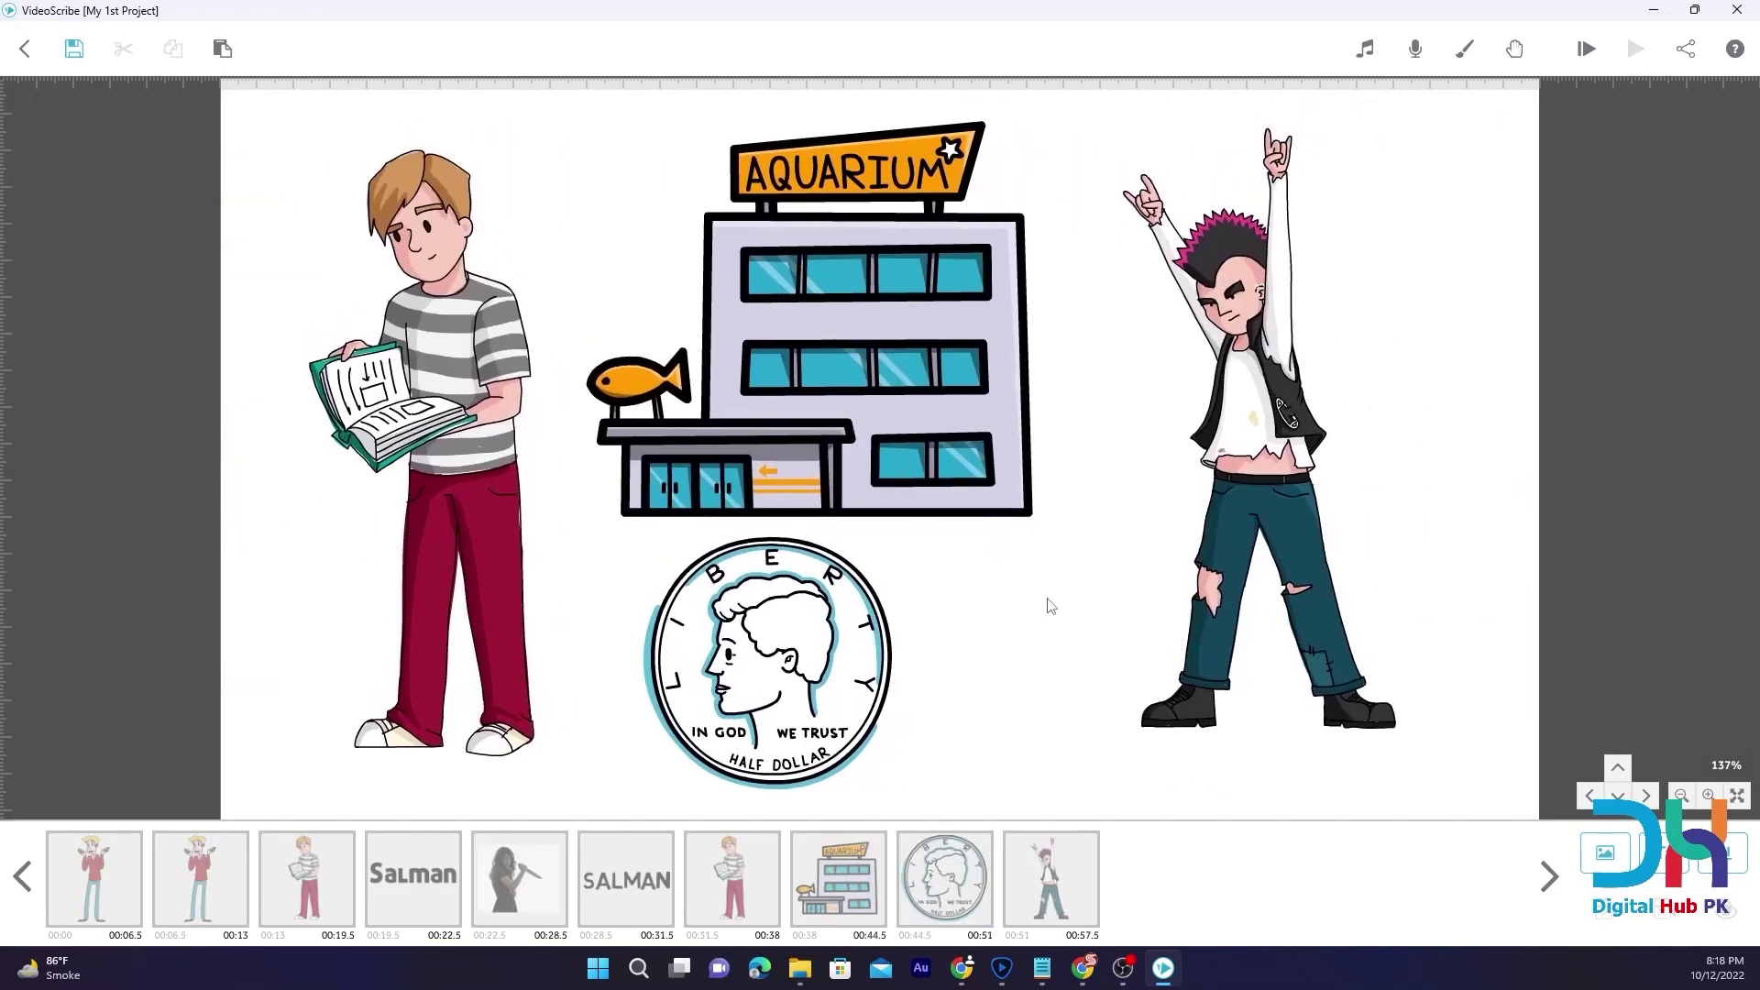
left_click(1274, 435)
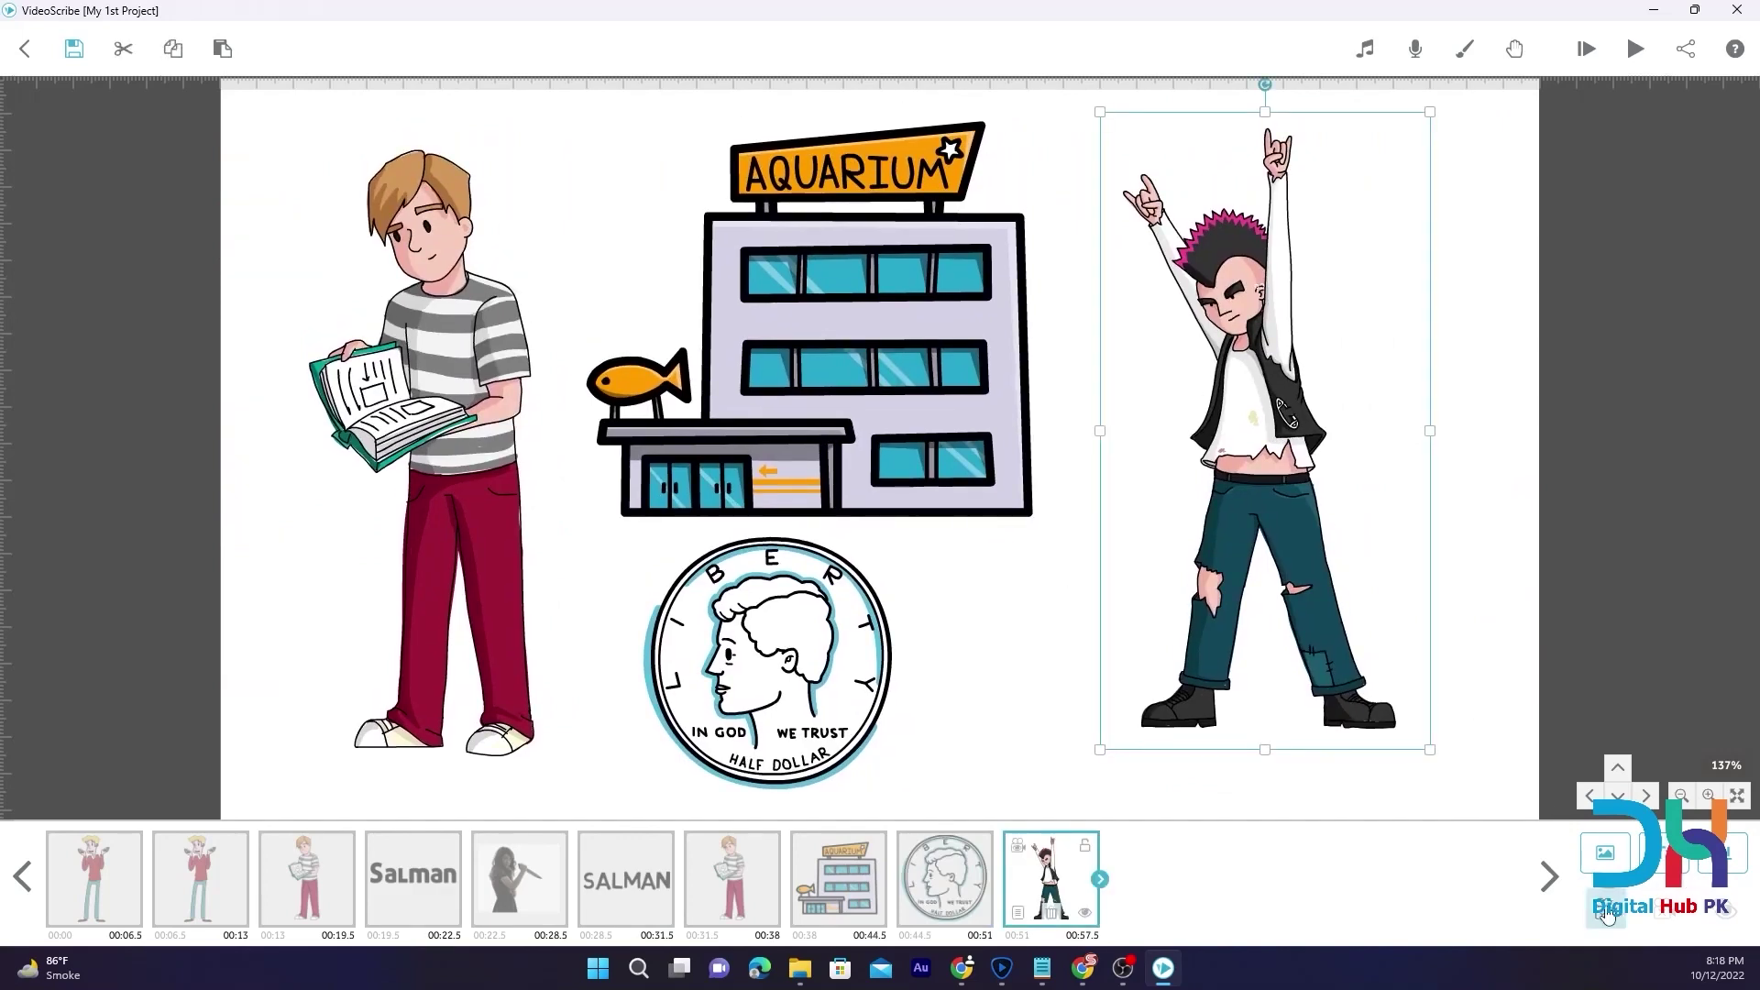
left_click(970, 344)
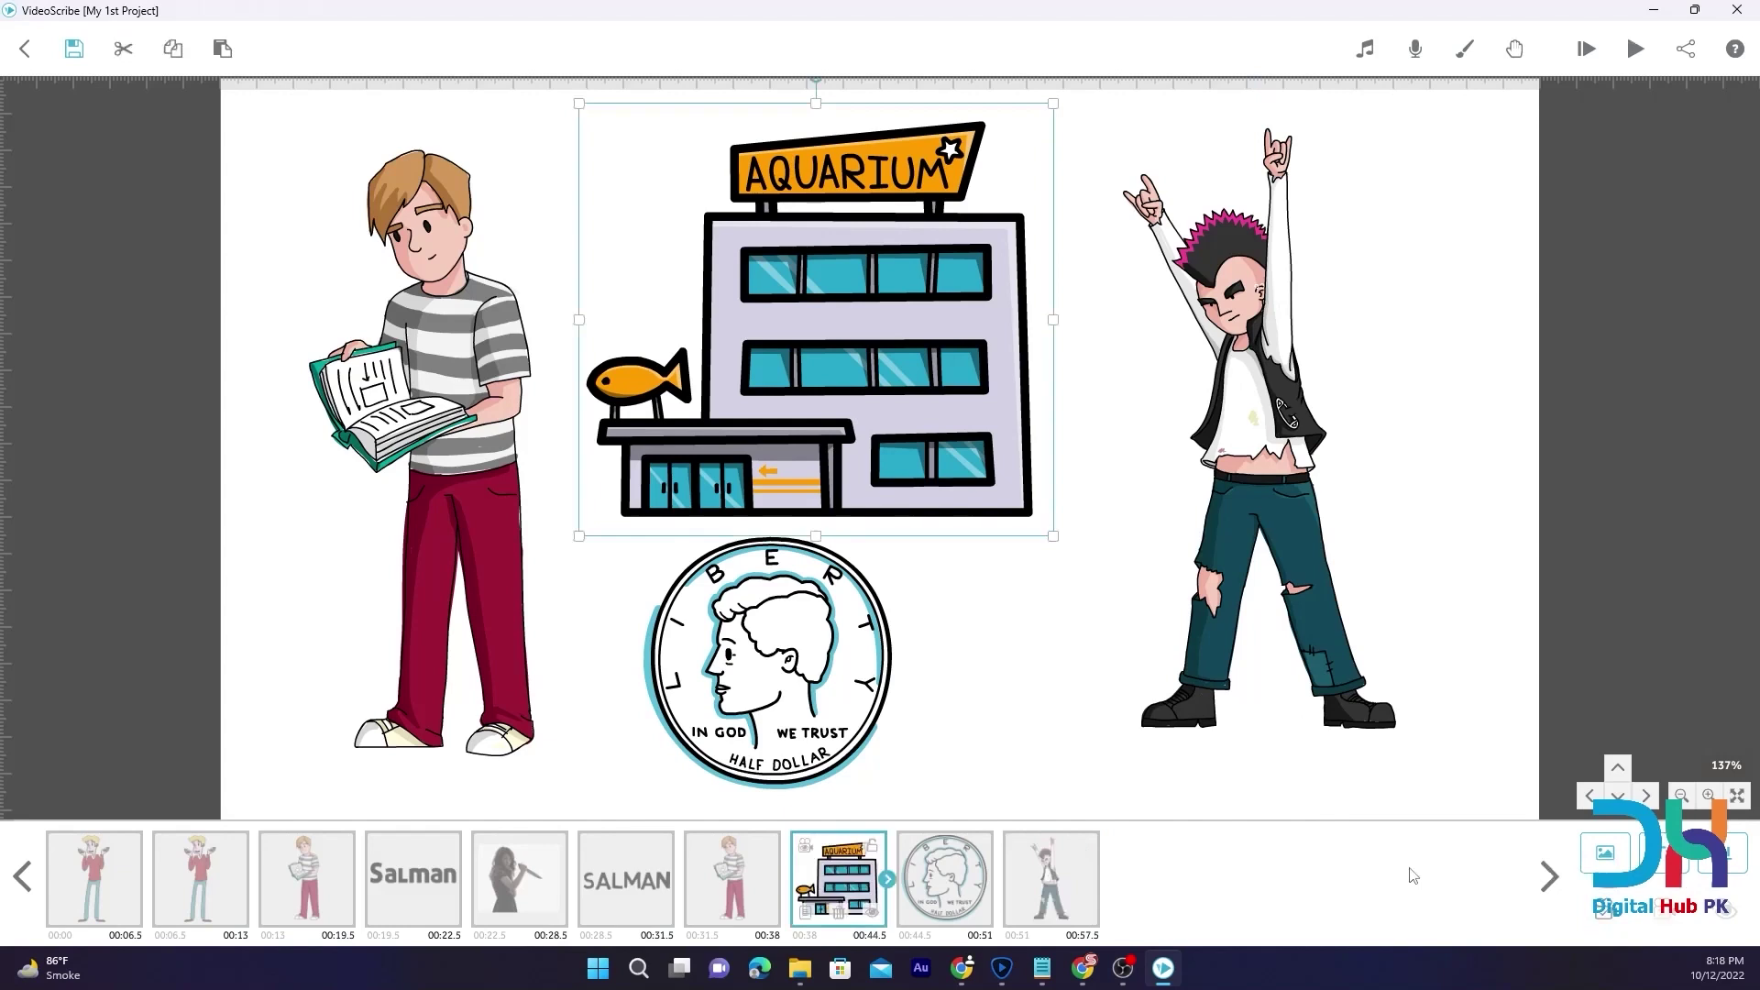
left_click(869, 665)
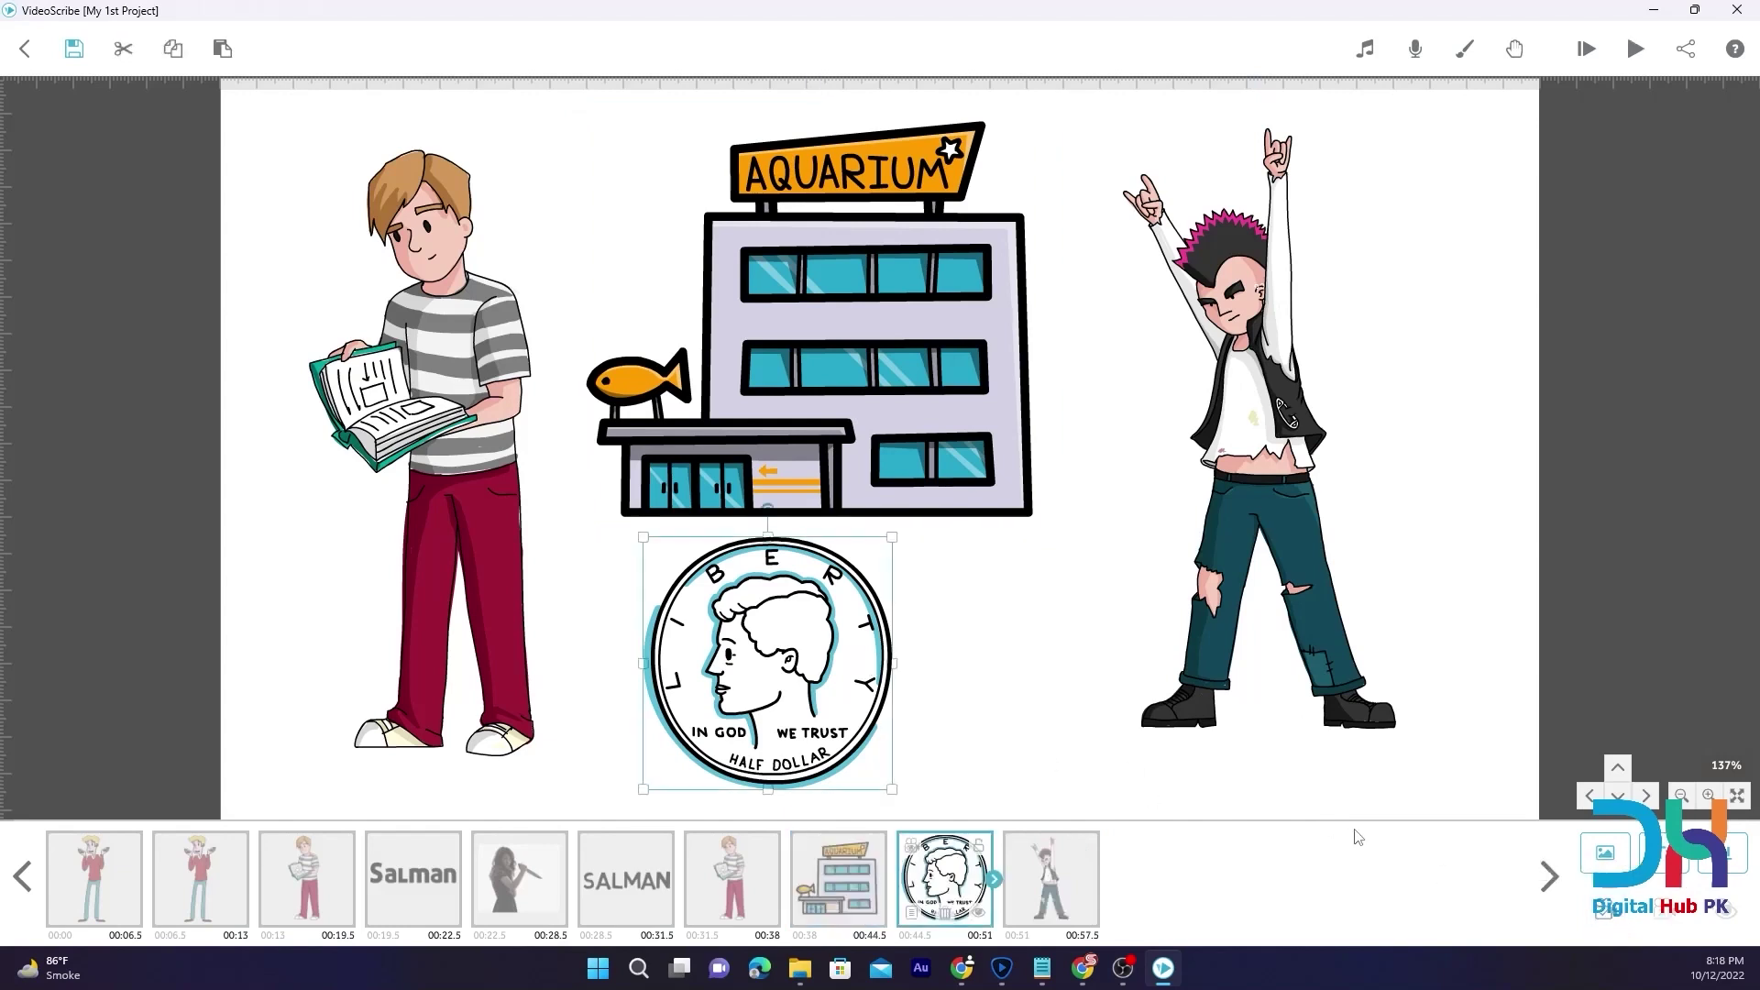
left_click(499, 576)
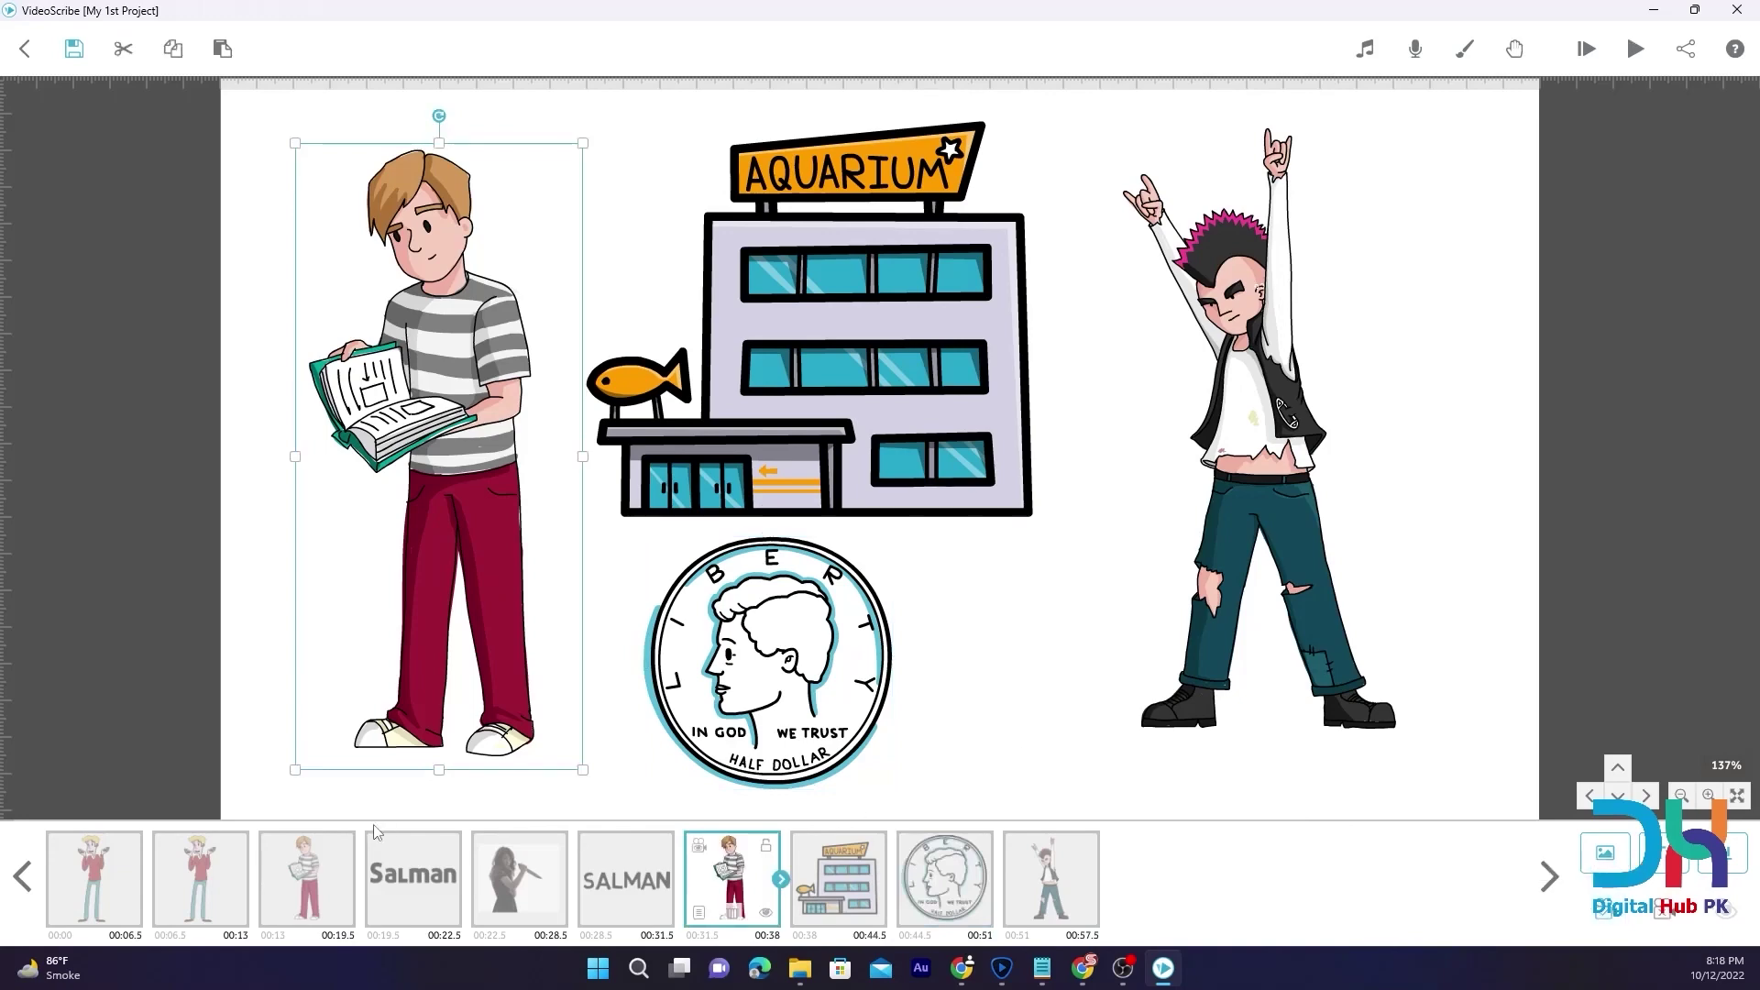
Return to the view with the two texts and preview the scribe from the photo element through to the end
left_click(402, 885)
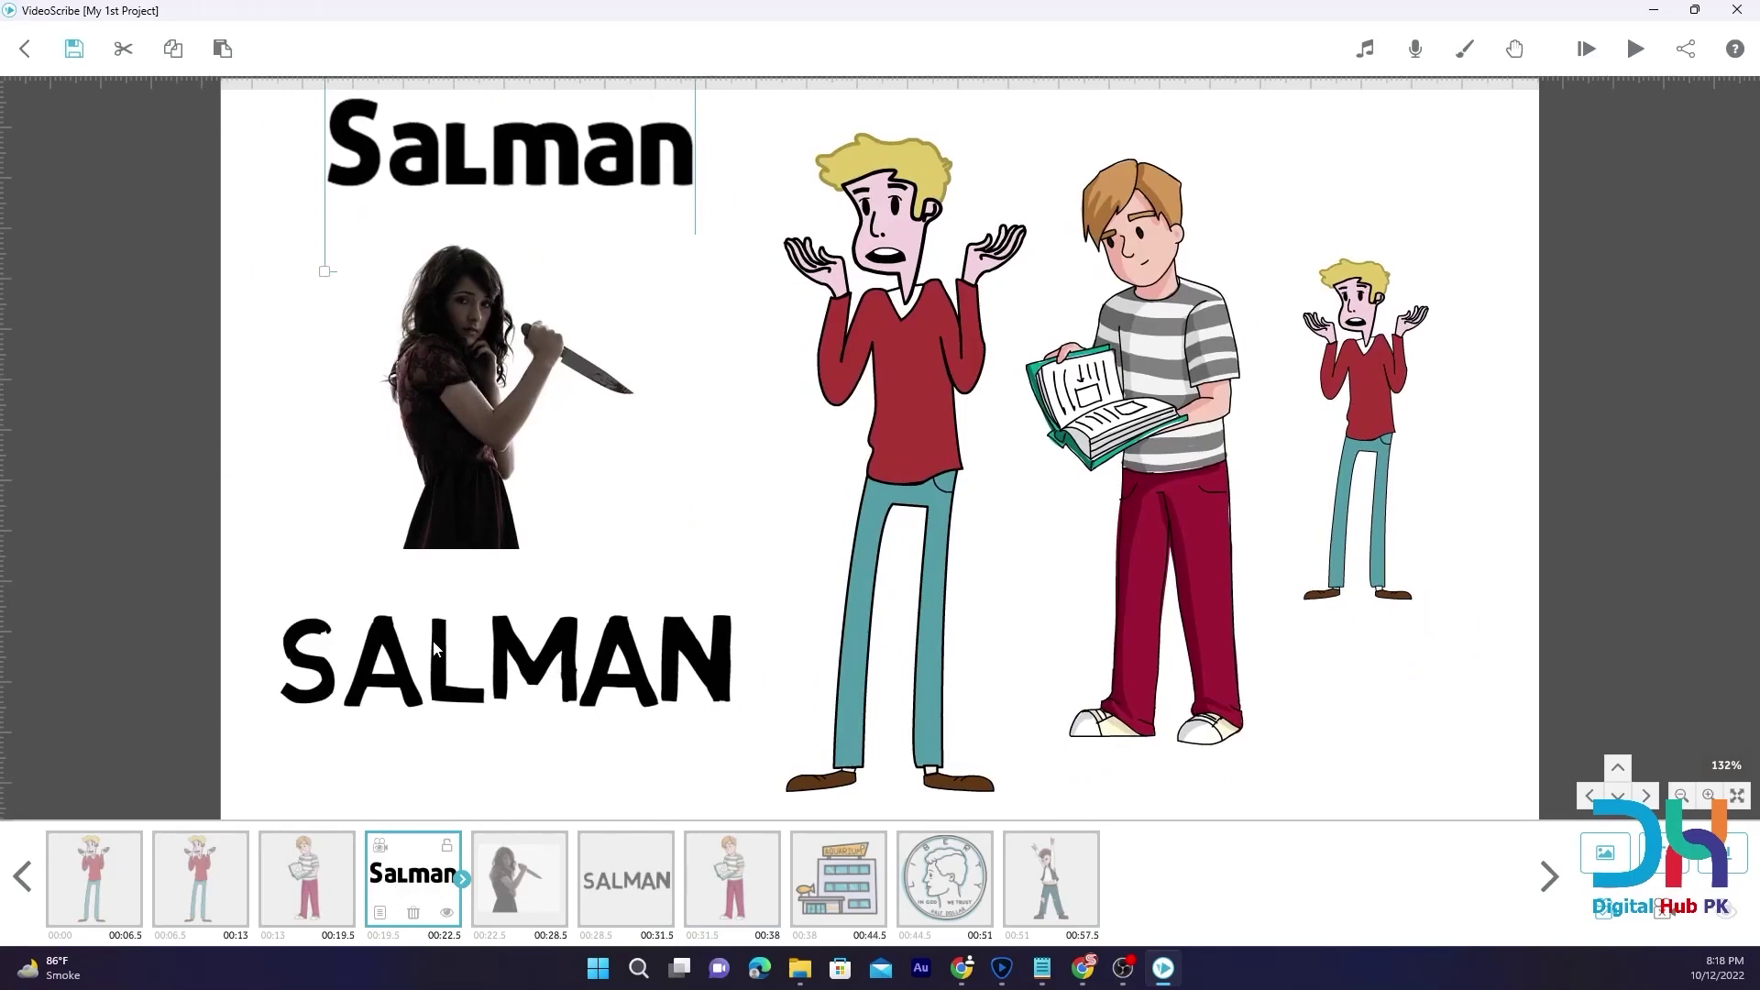
left_click(435, 648)
left_click(442, 652)
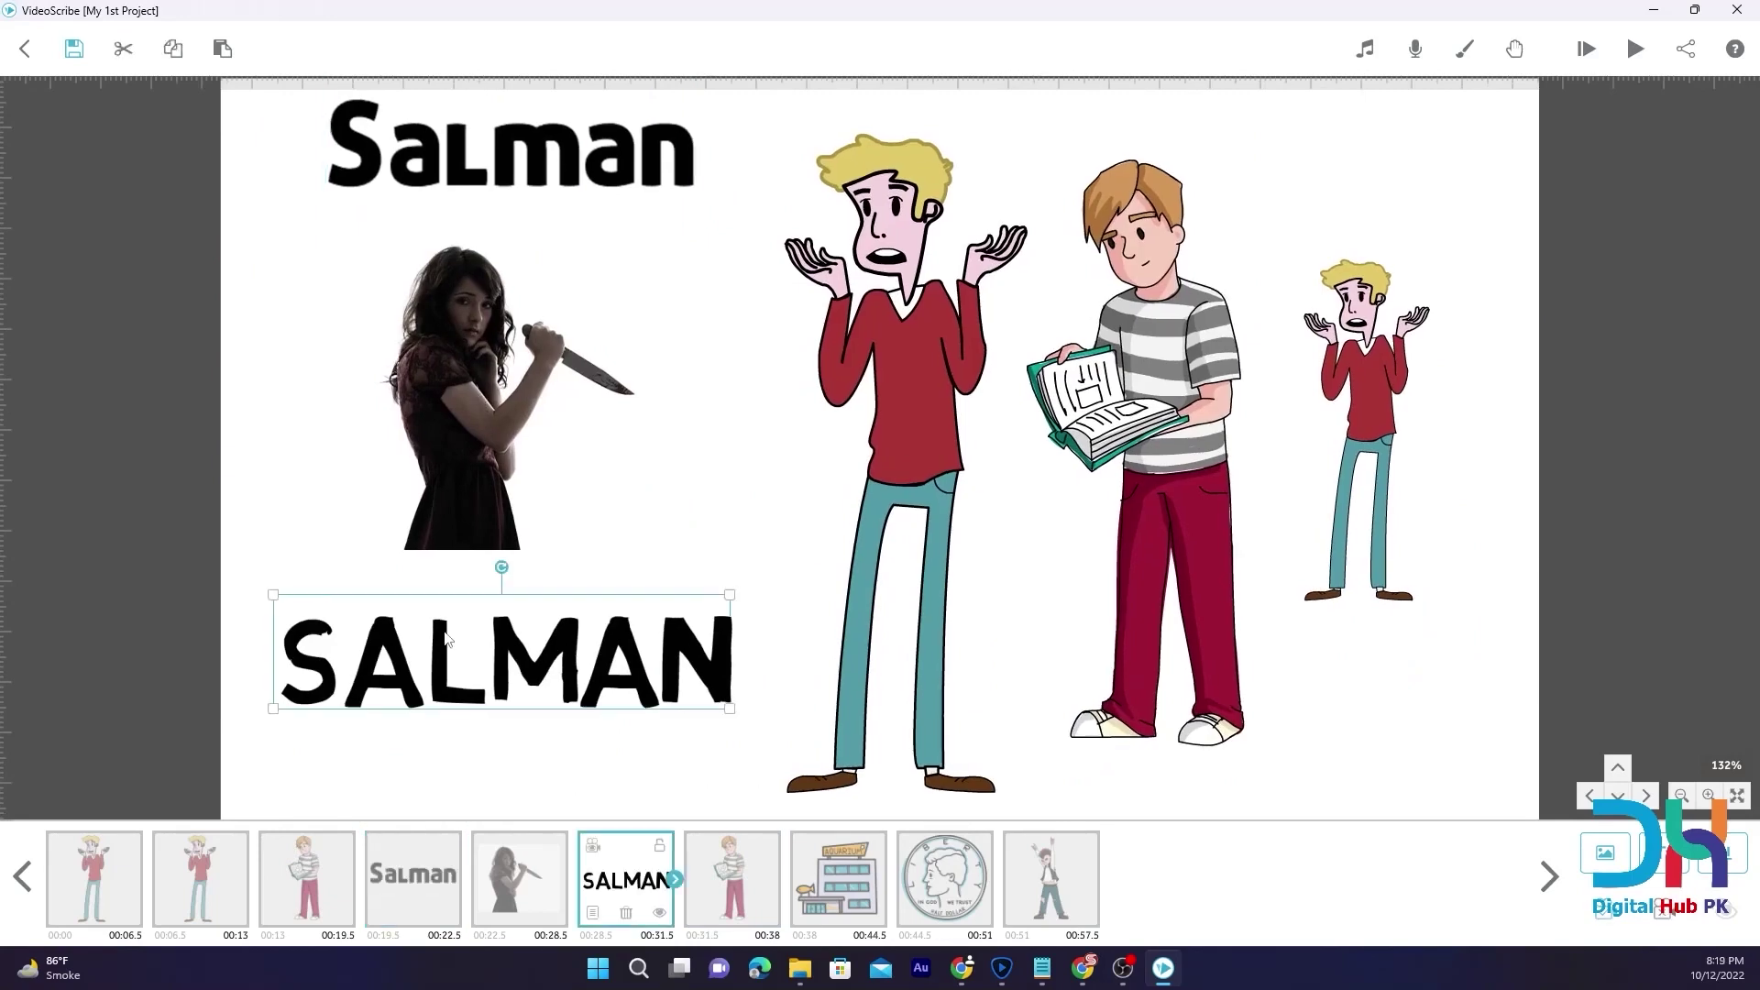
left_click(456, 344)
left_click(1601, 55)
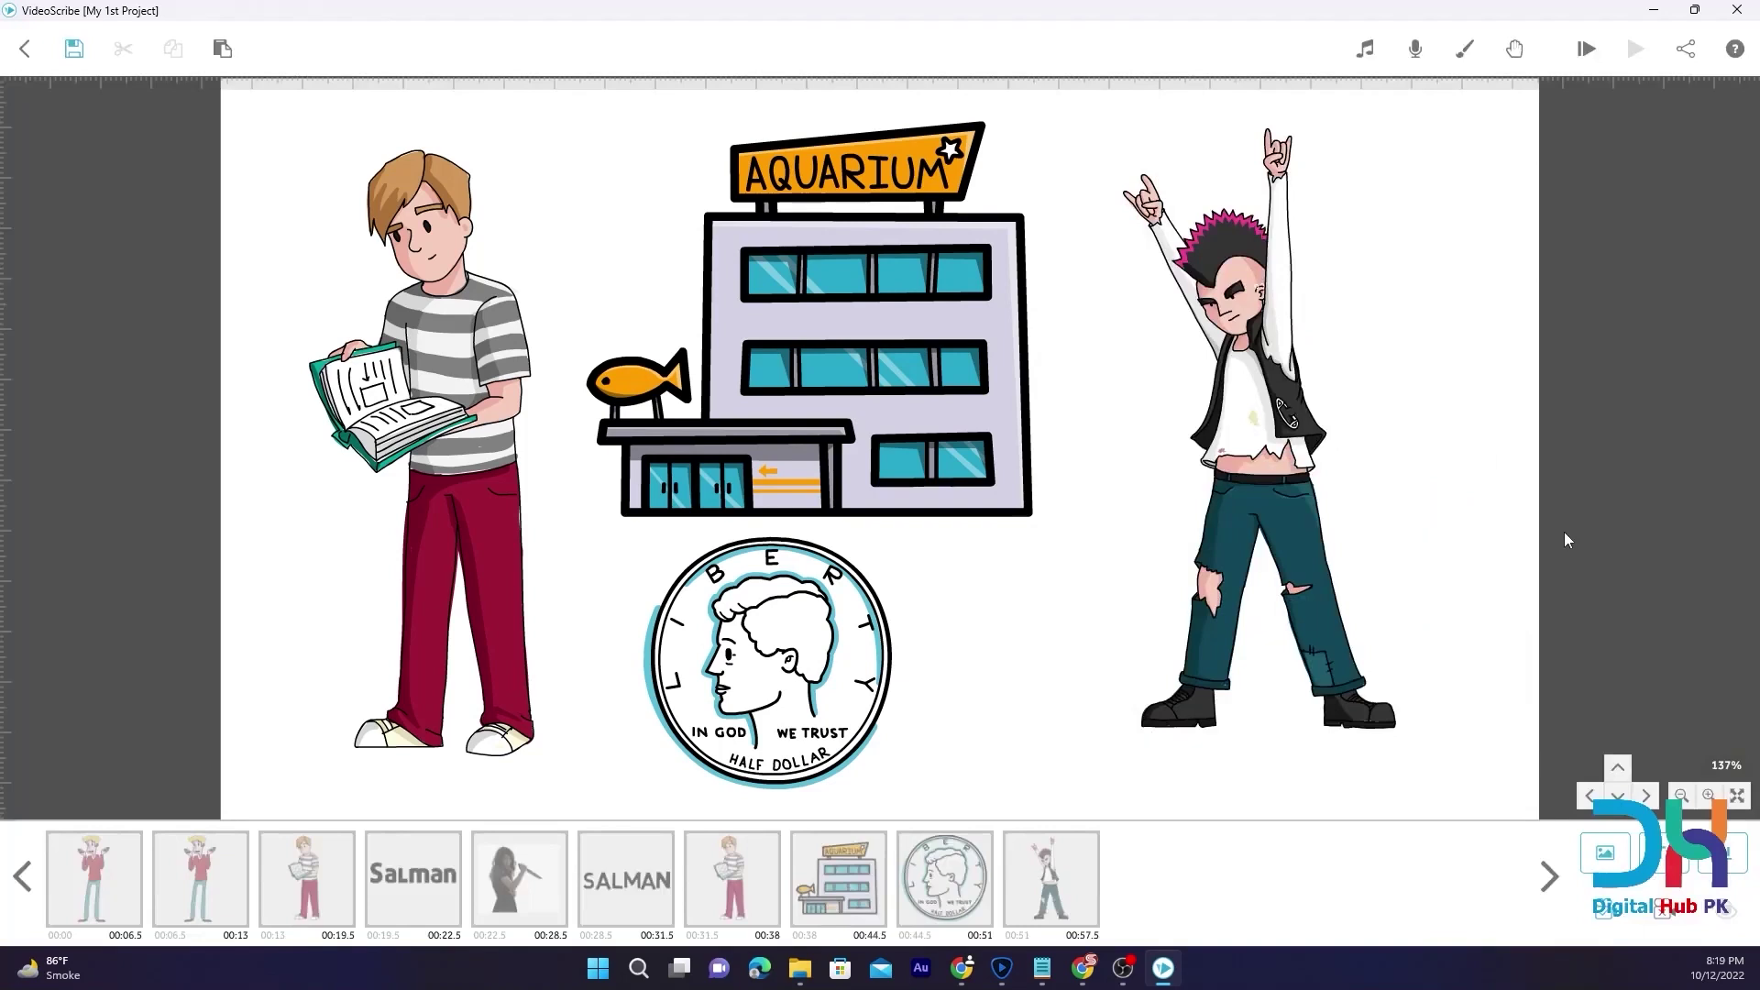
Add the yellow kissing emoji with a pink heart from the Emojis category to the empty canvas above the aquarium and enlarge it
scroll(1282, 407, "down", 1)
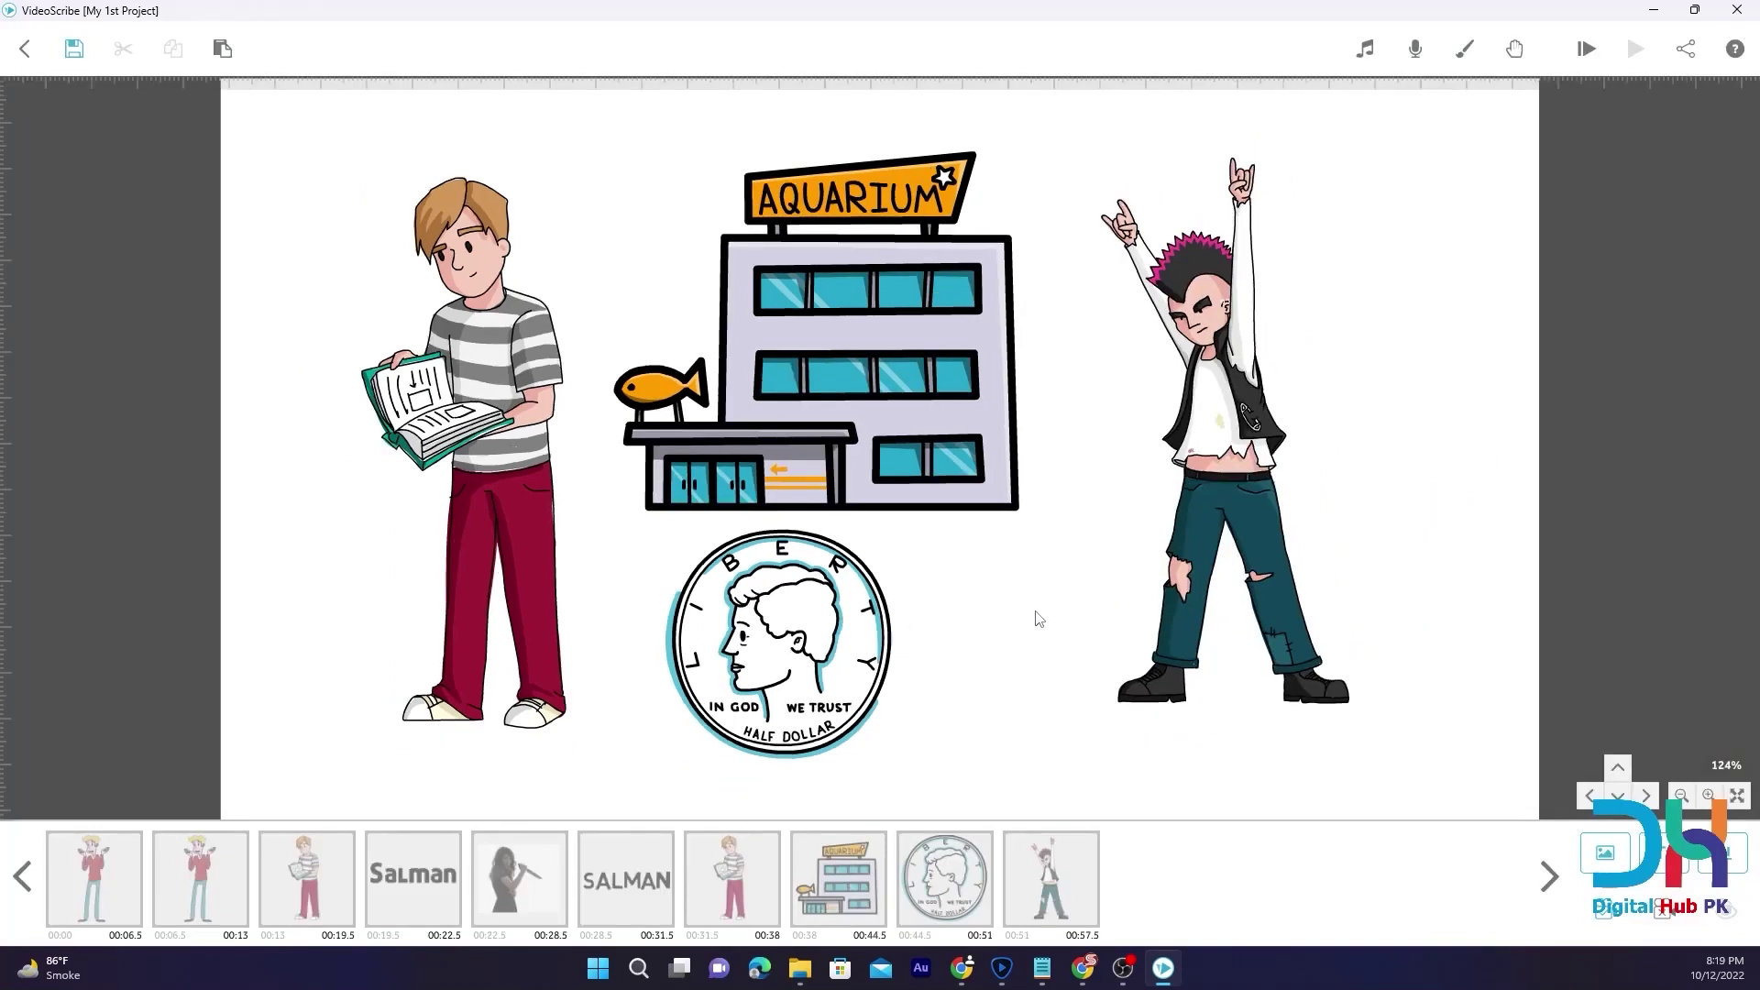
scroll(1026, 604, "up", 1)
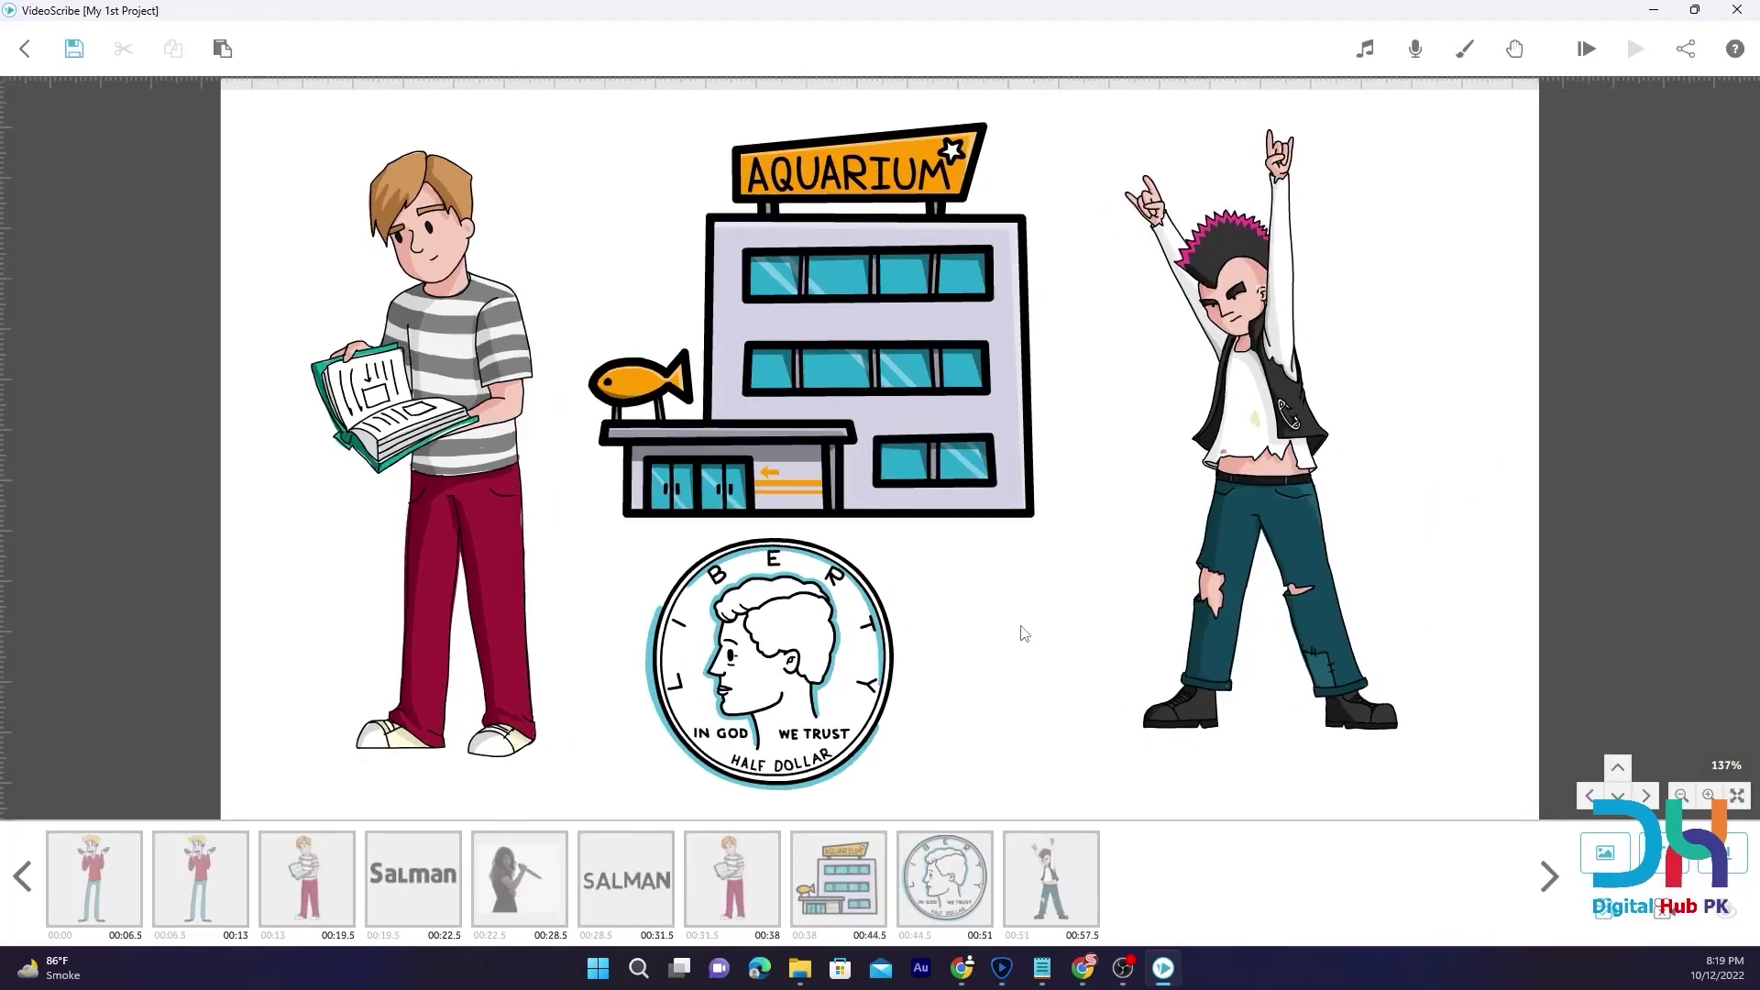
left_click_drag(1023, 553, 1042, 83)
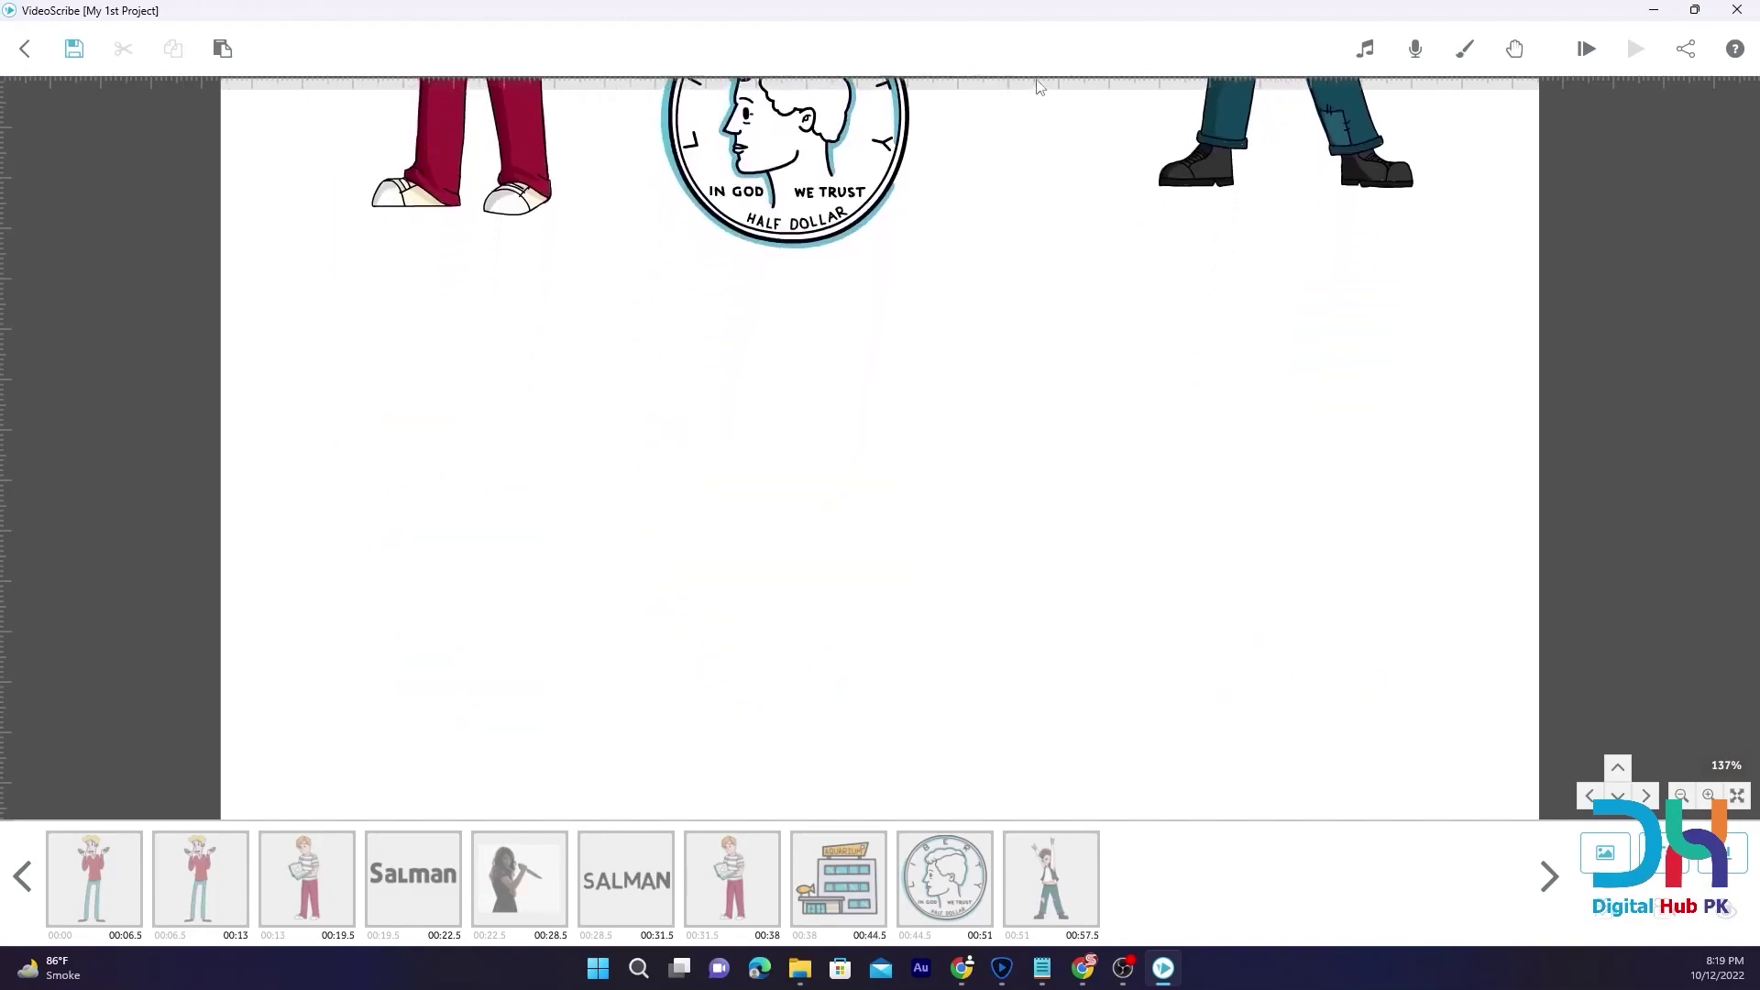
left_click_drag(748, 389, 639, 697)
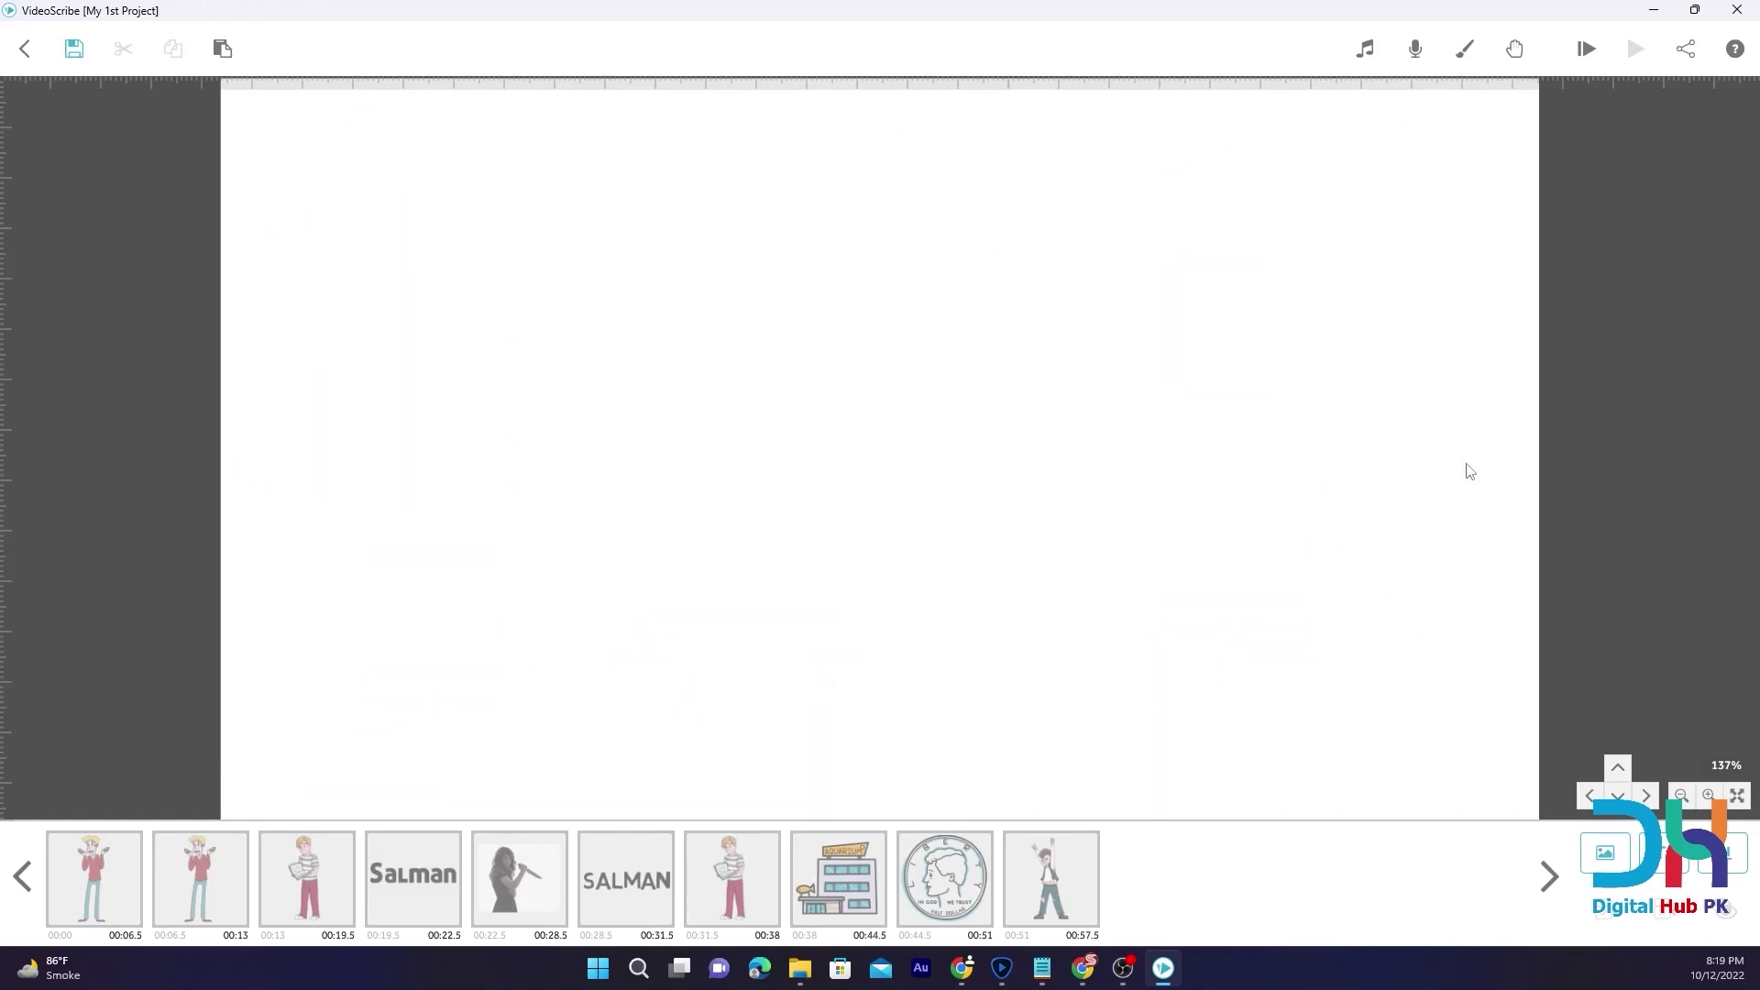
left_click(1616, 863)
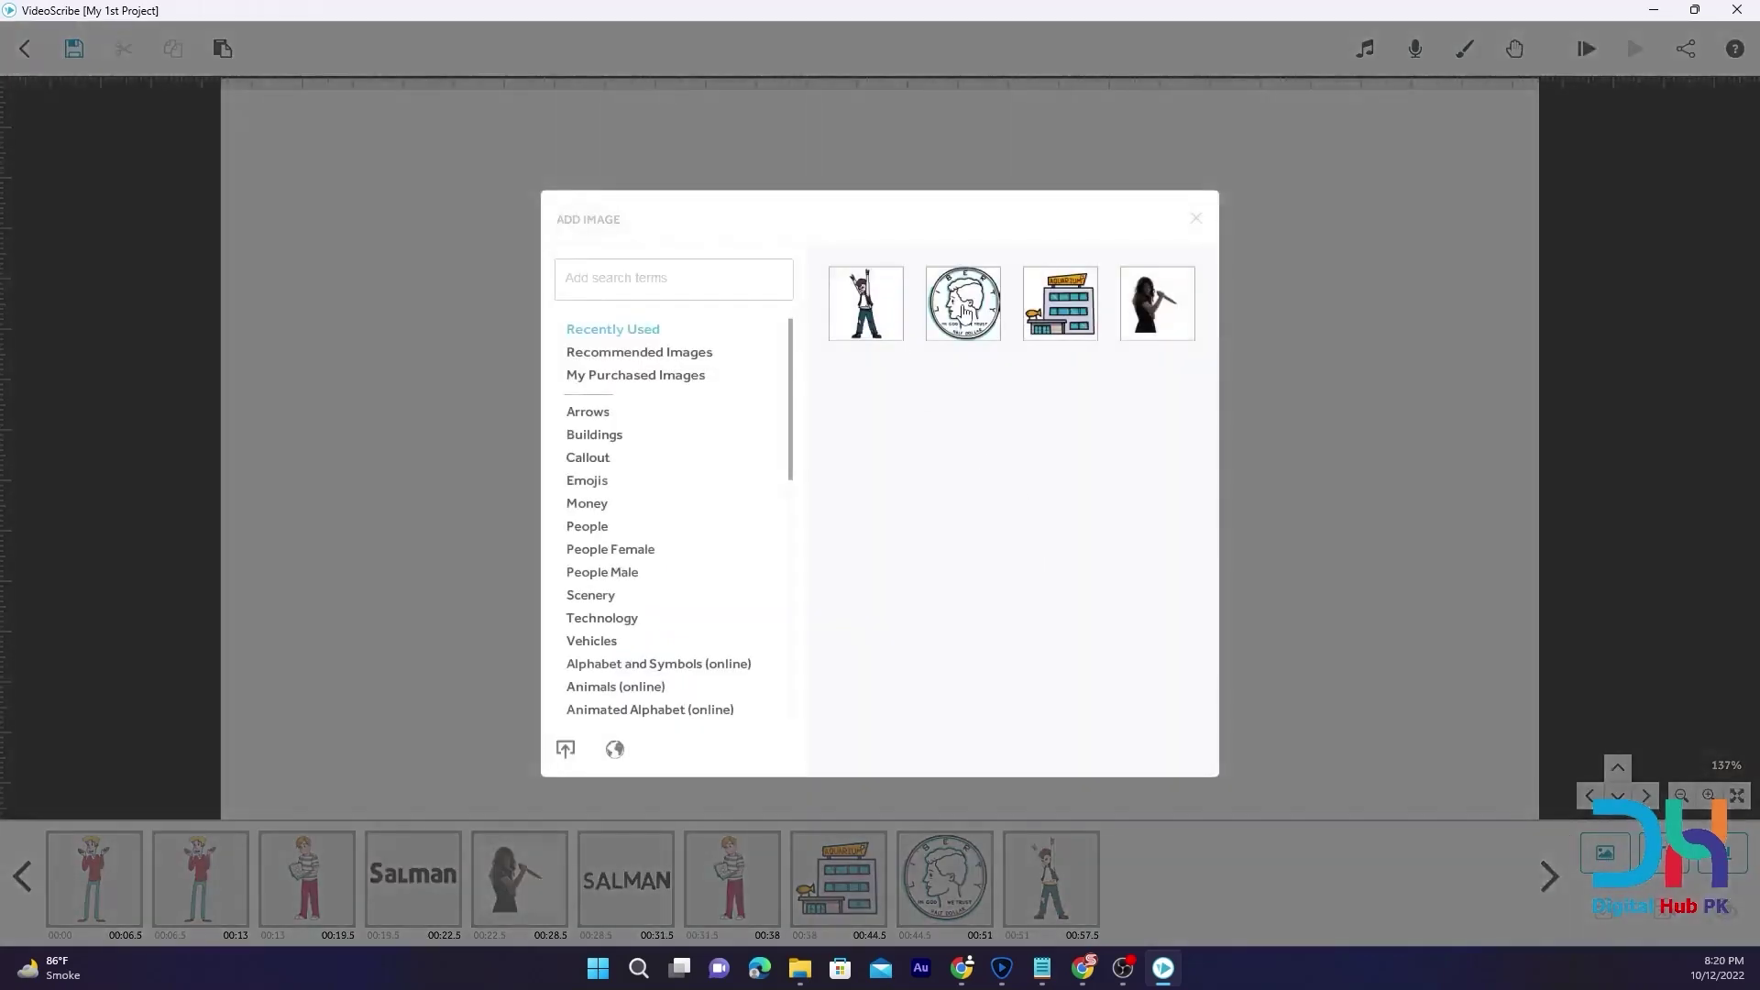
left_click(592, 483)
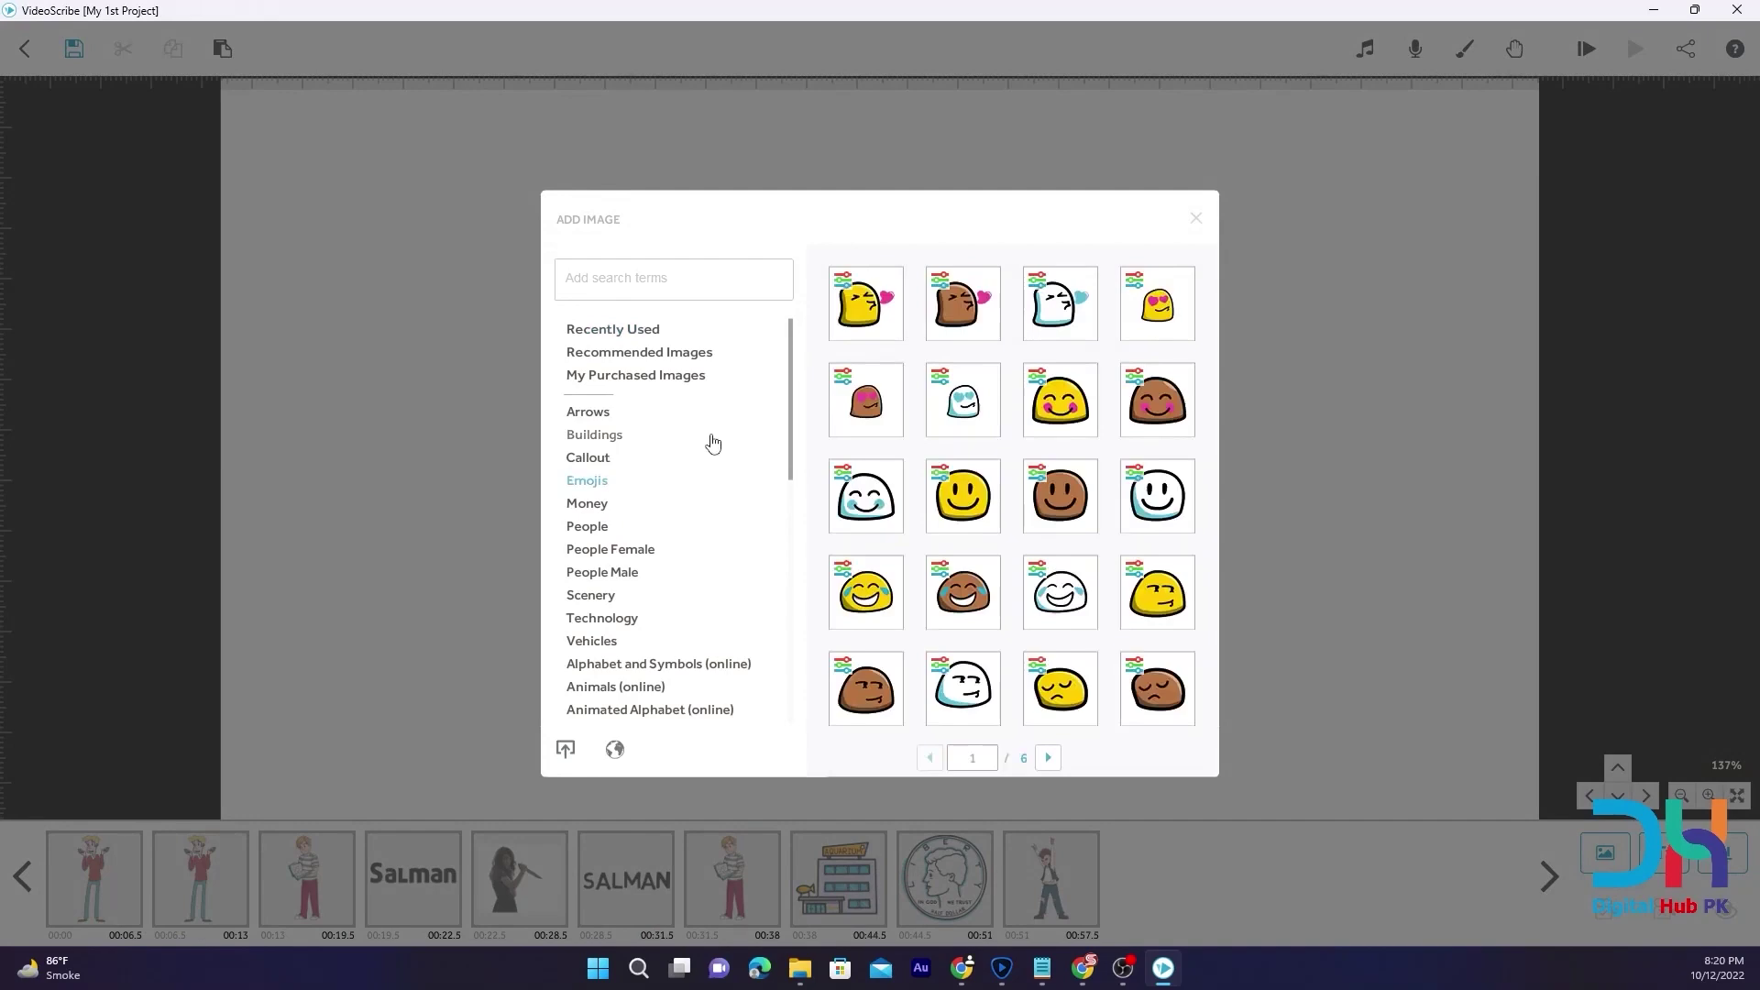
left_click(866, 307)
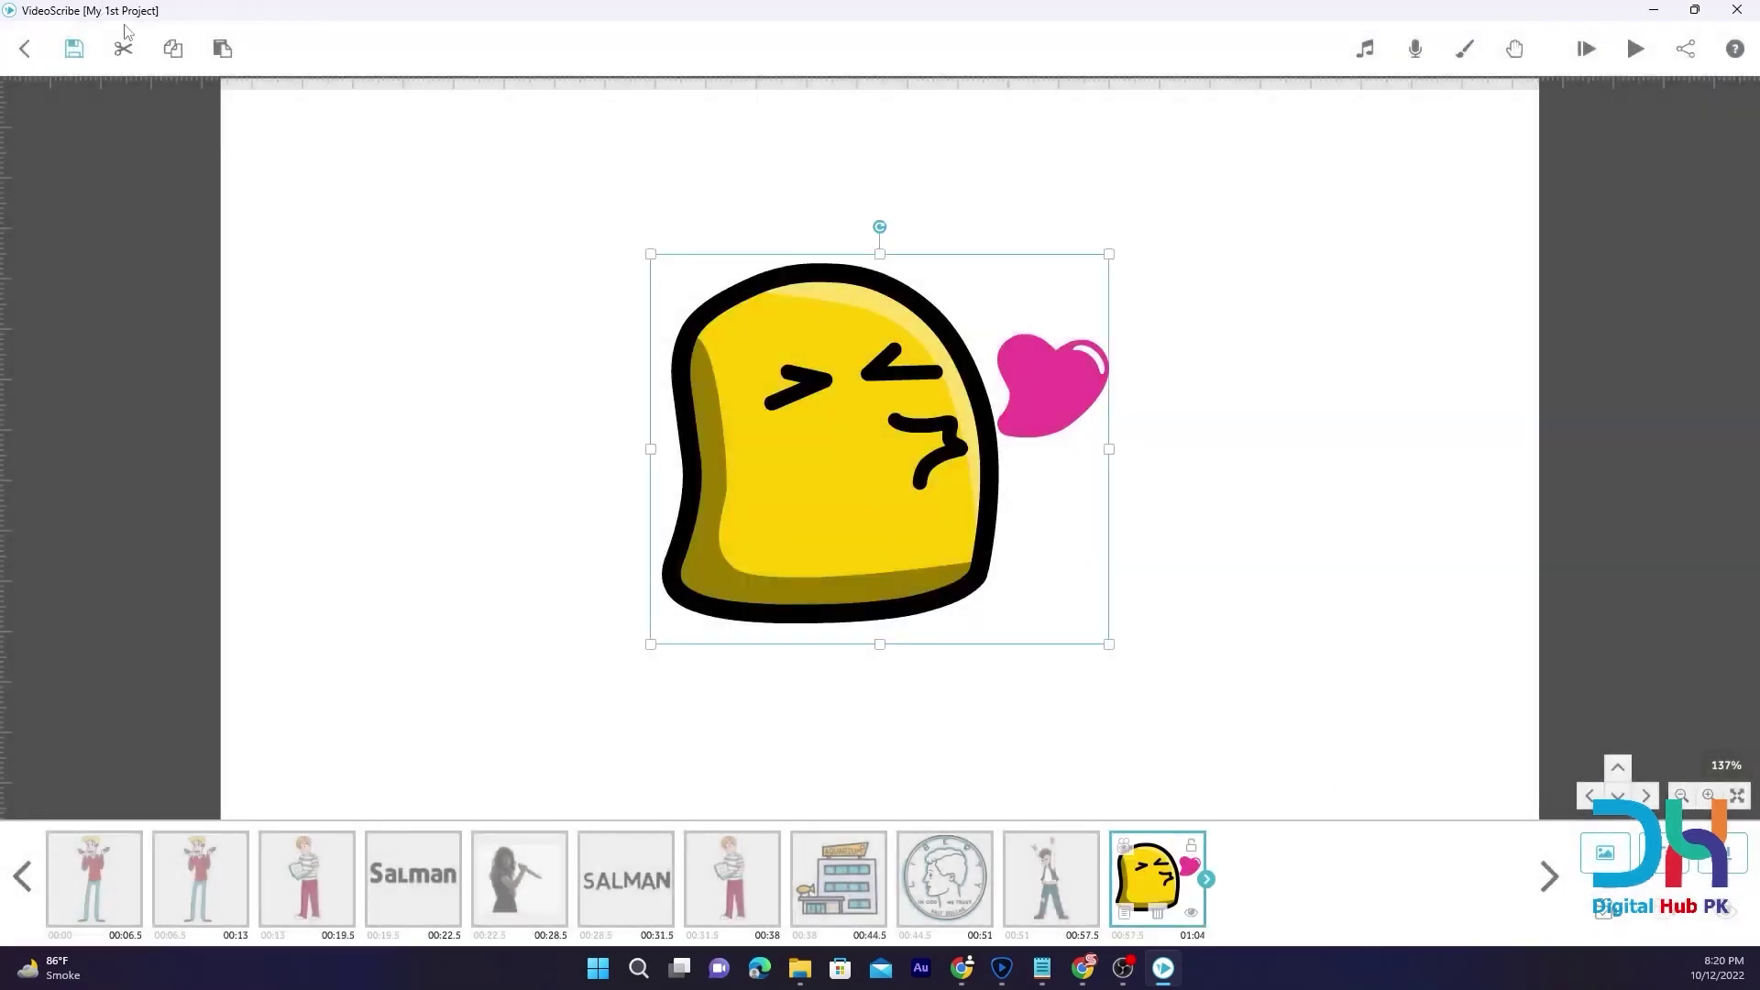
left_click_drag(1110, 645, 1225, 749)
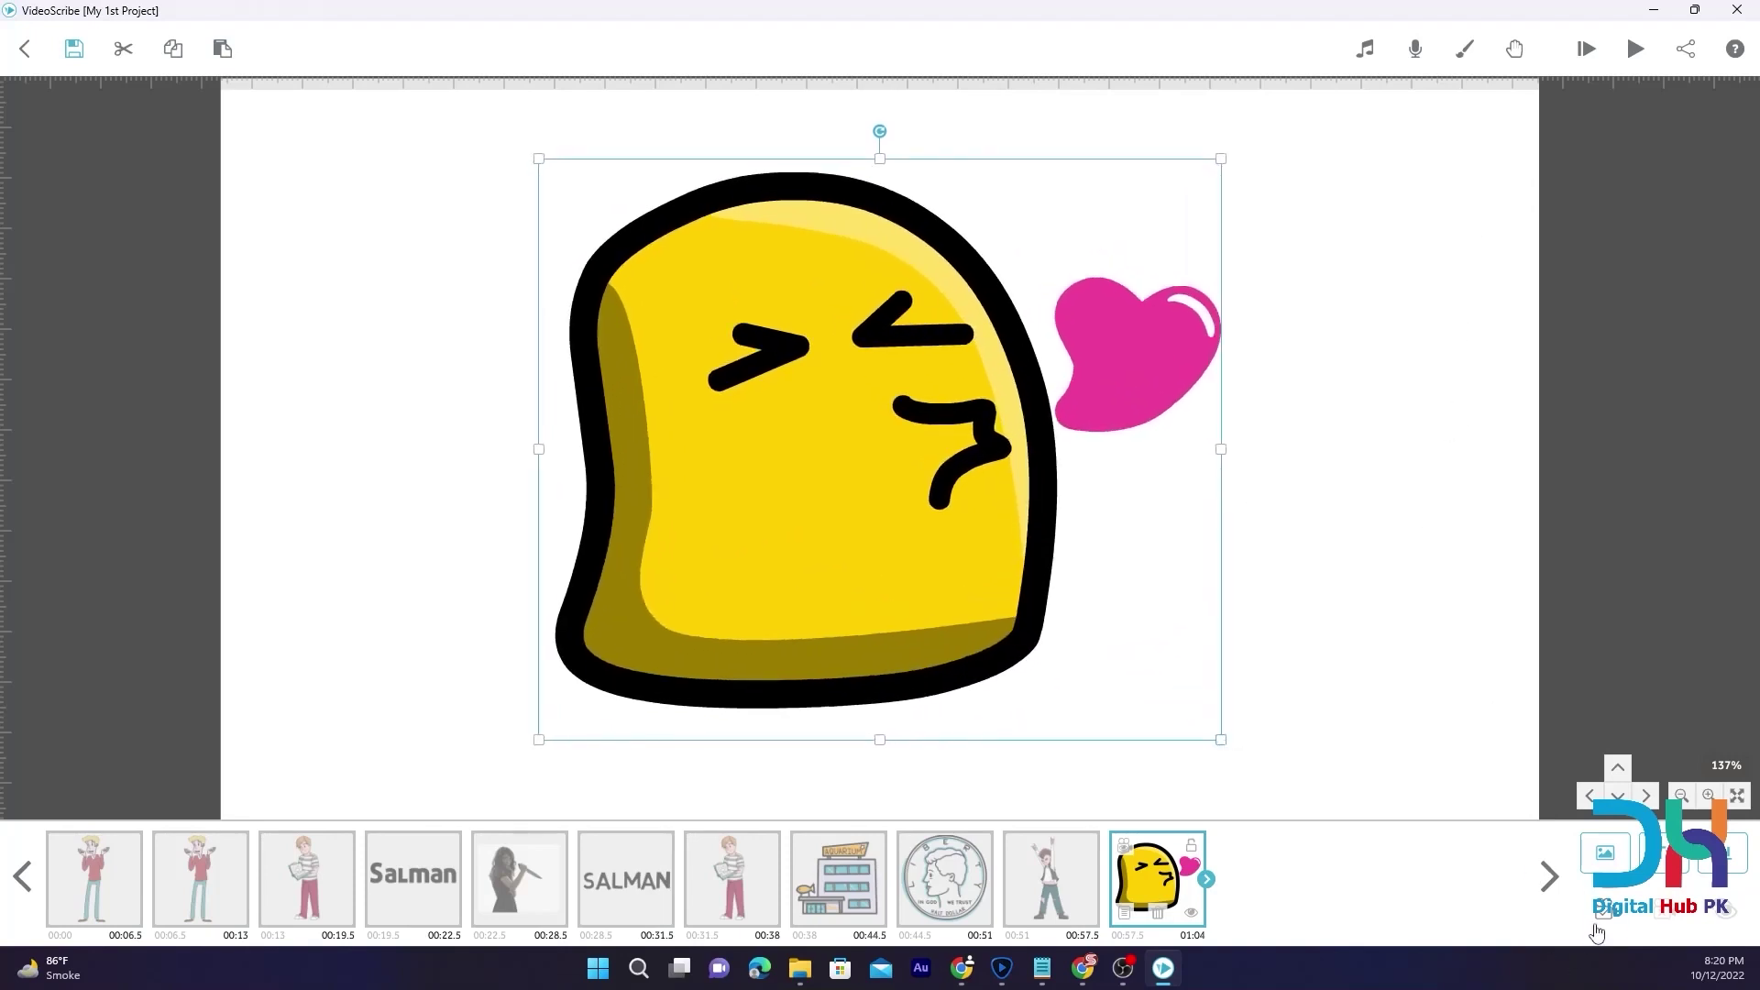
Add the coloured bridge-and-river image from the Scenery category to another empty canvas area, enlarge it and centre it in the view
left_click(1340, 601)
scroll(1266, 425, "down", 3)
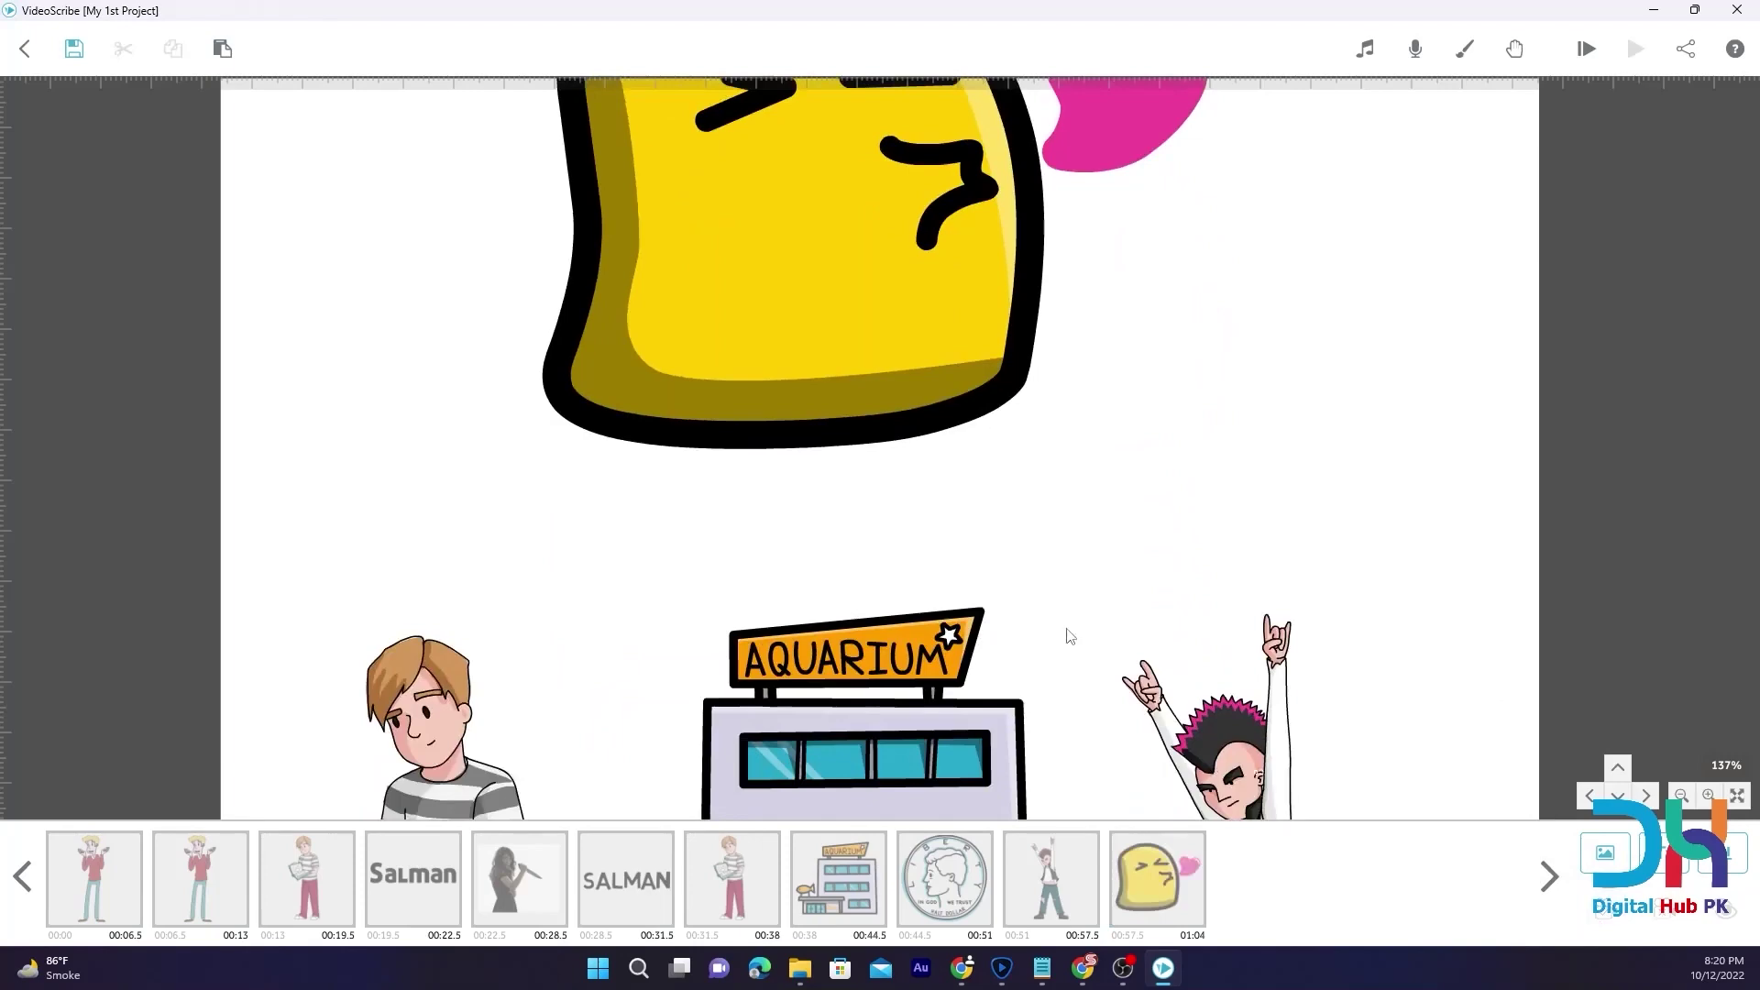
scroll(1113, 637, "down", 8)
scroll(959, 460, "down", 5)
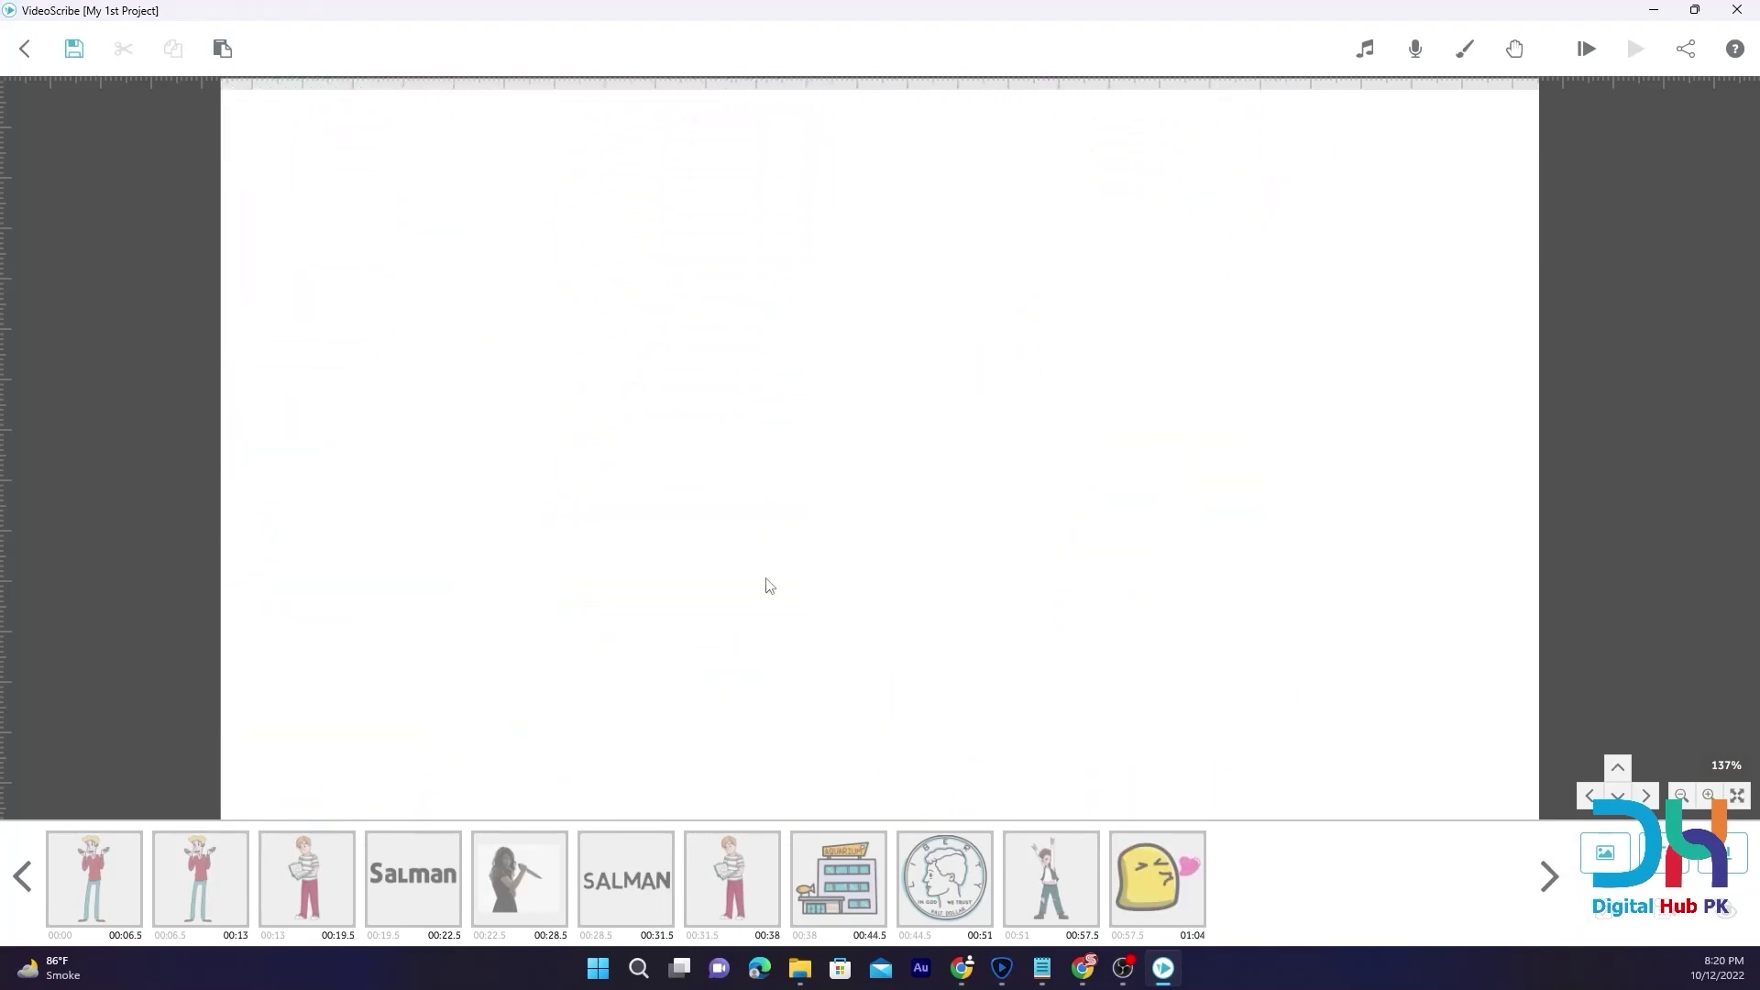
left_click(1606, 853)
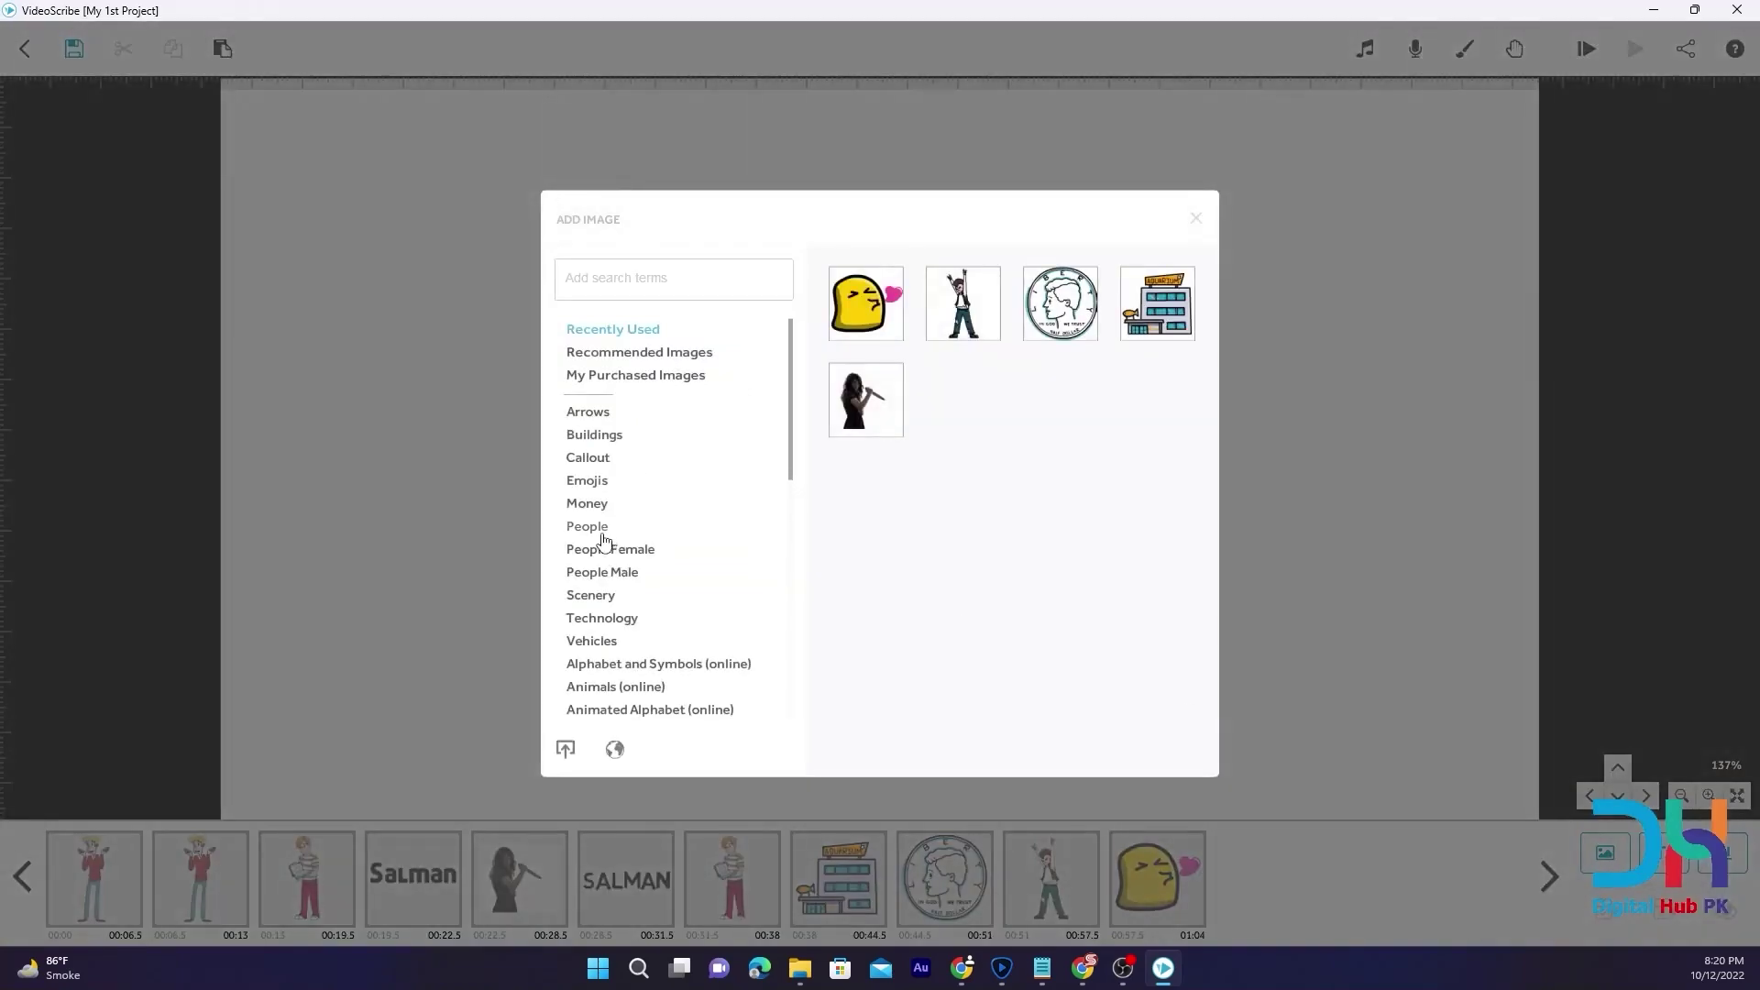
left_click(605, 537)
left_click(598, 600)
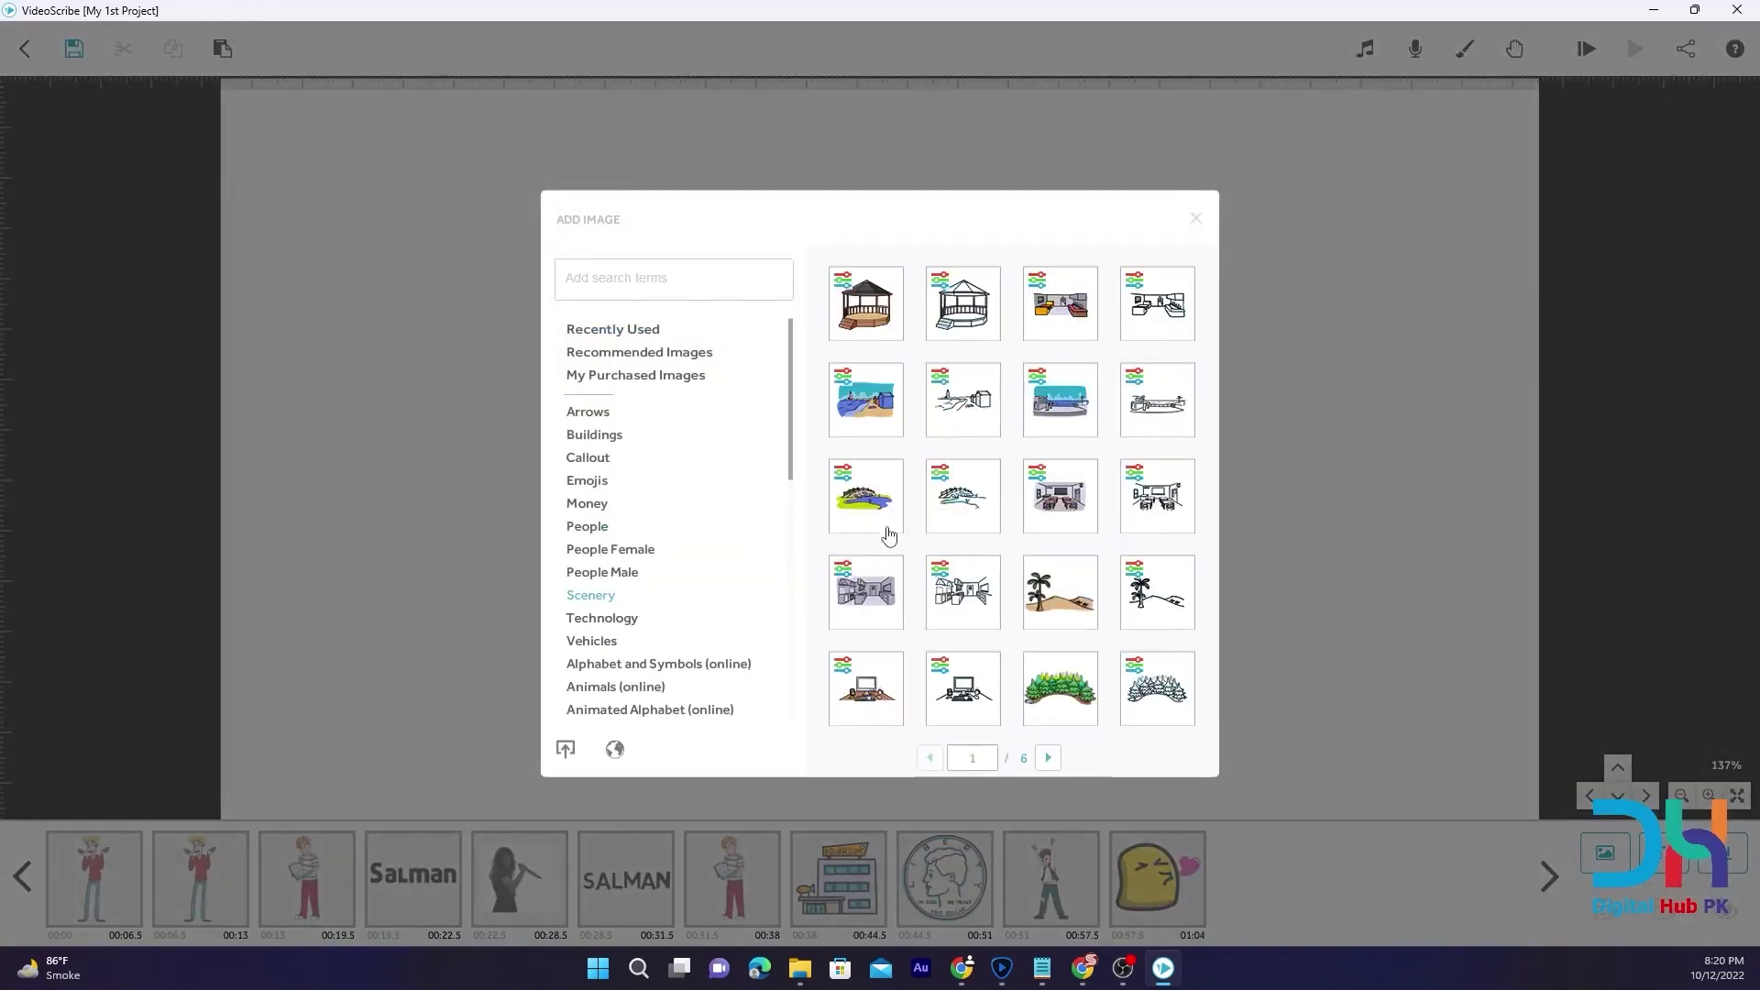
left_click(888, 520)
left_click_drag(1109, 561, 770, 417)
left_click_drag(849, 315, 854, 570)
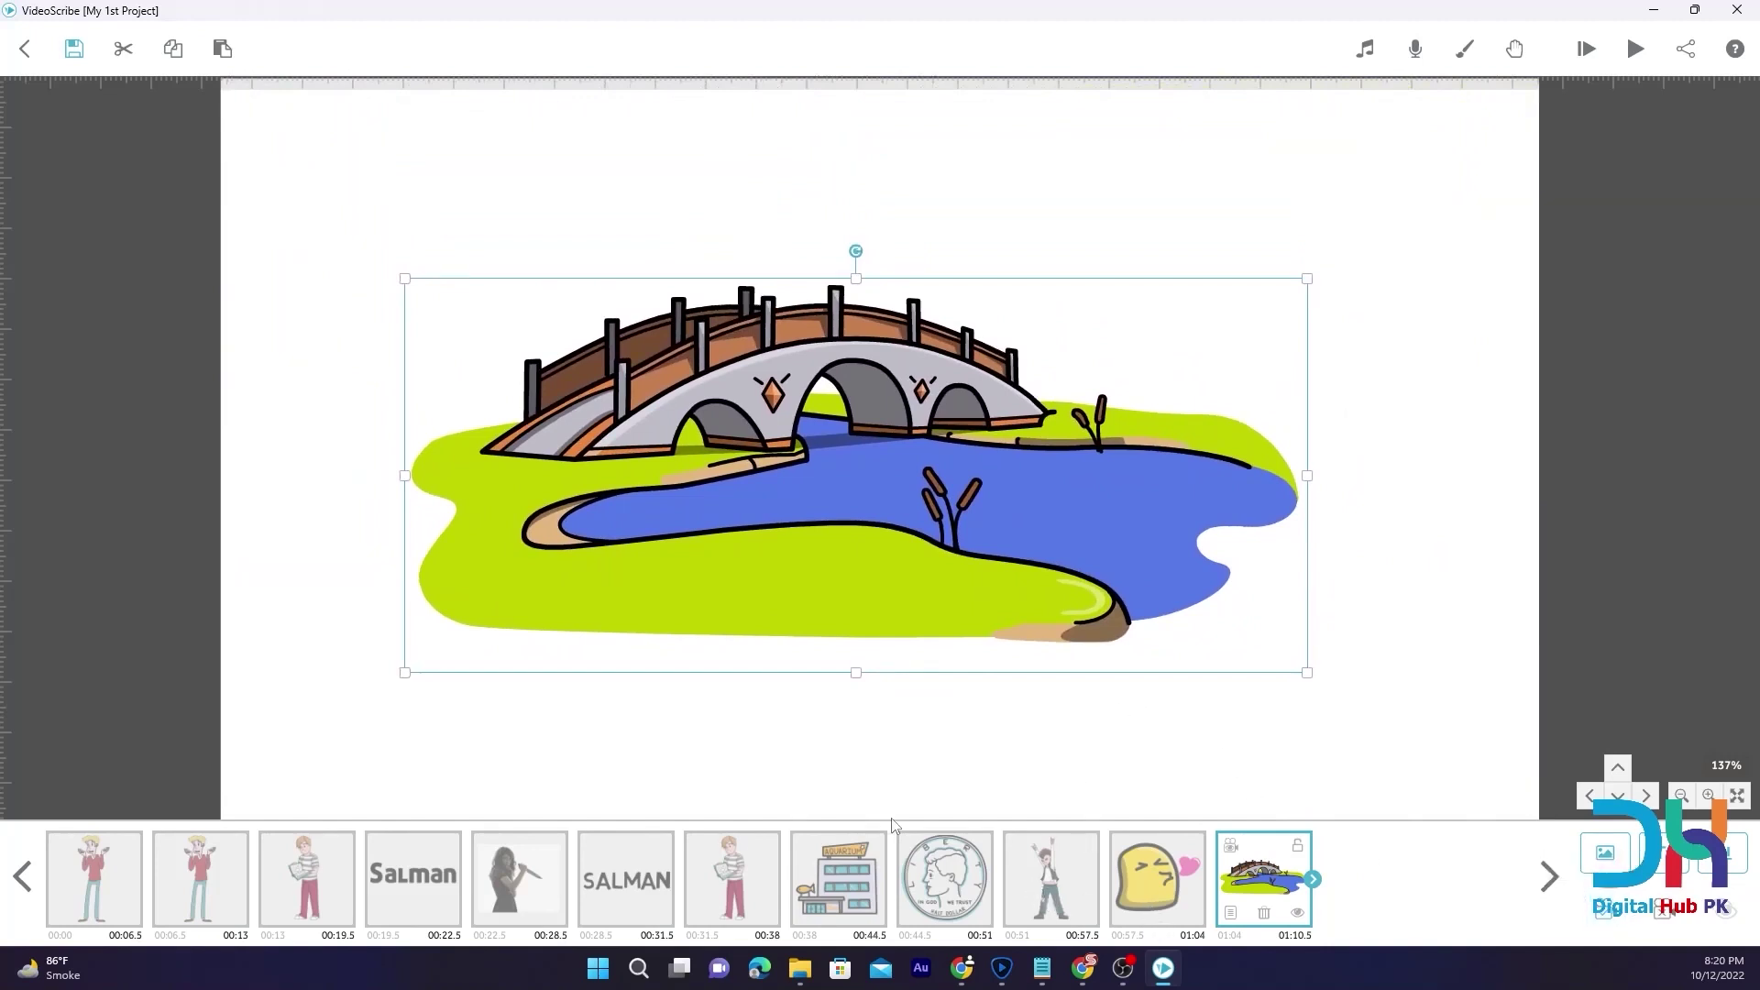
Preview the scribe from the second reading-boy element through to the bridge scene
left_click(722, 889)
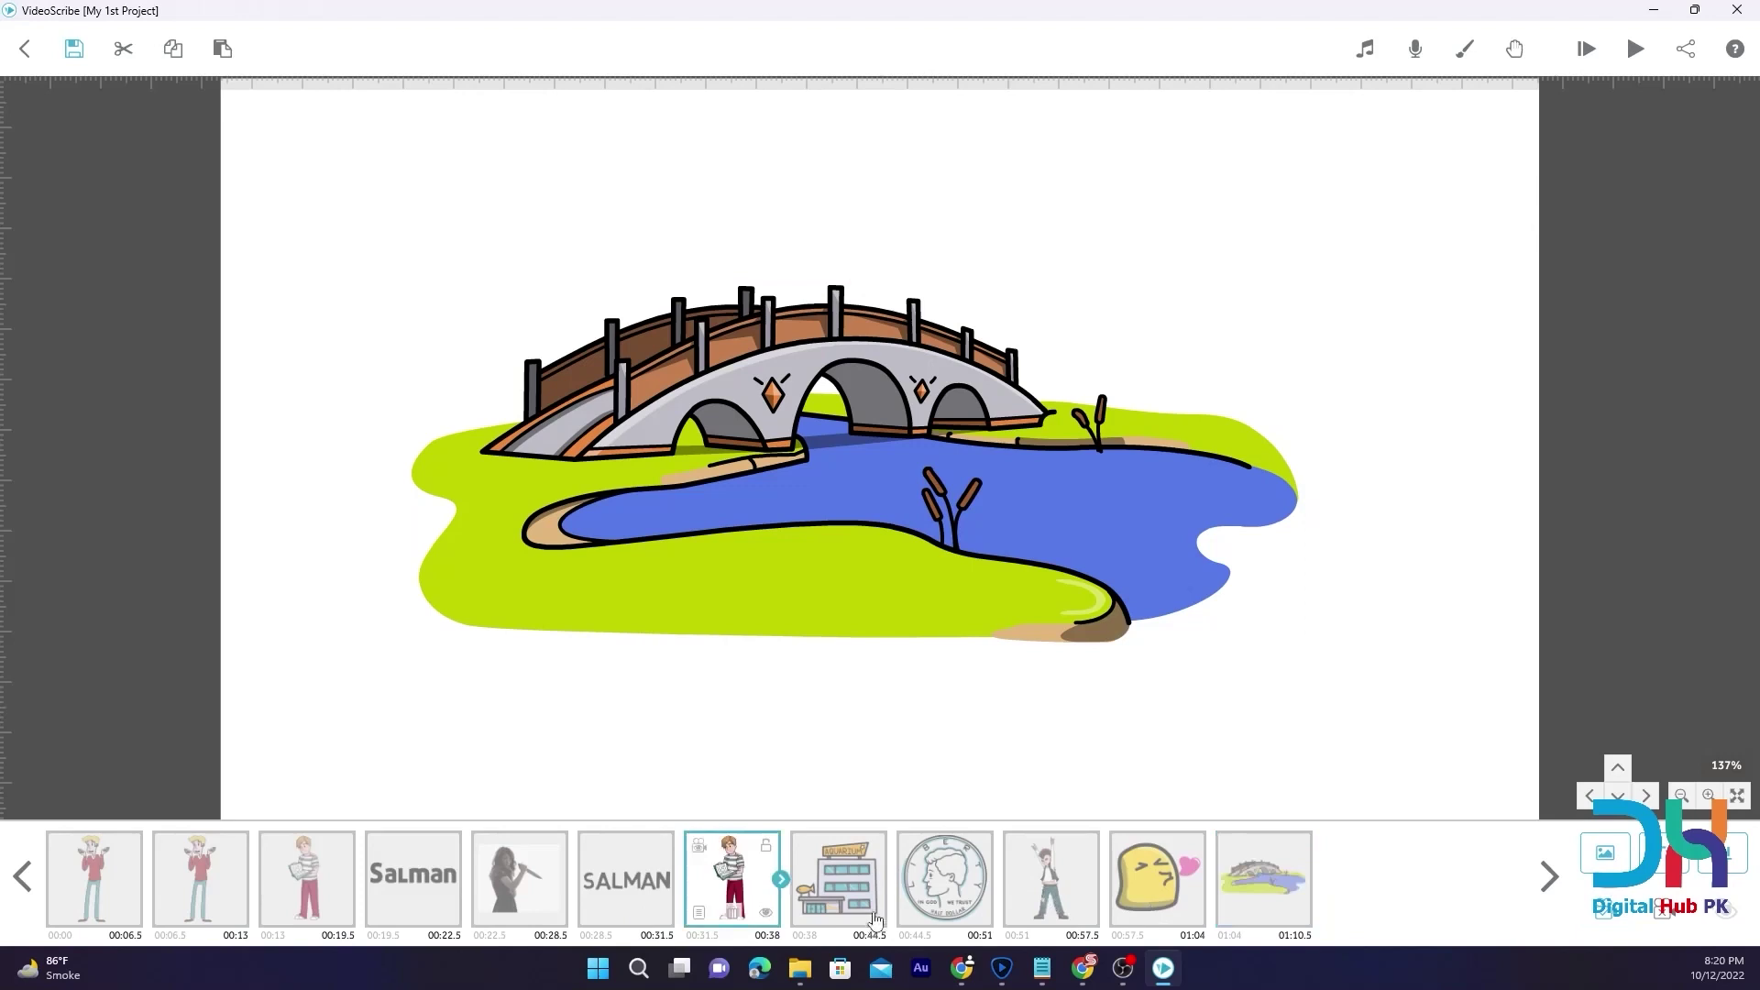
left_click(874, 919)
left_click(1586, 48)
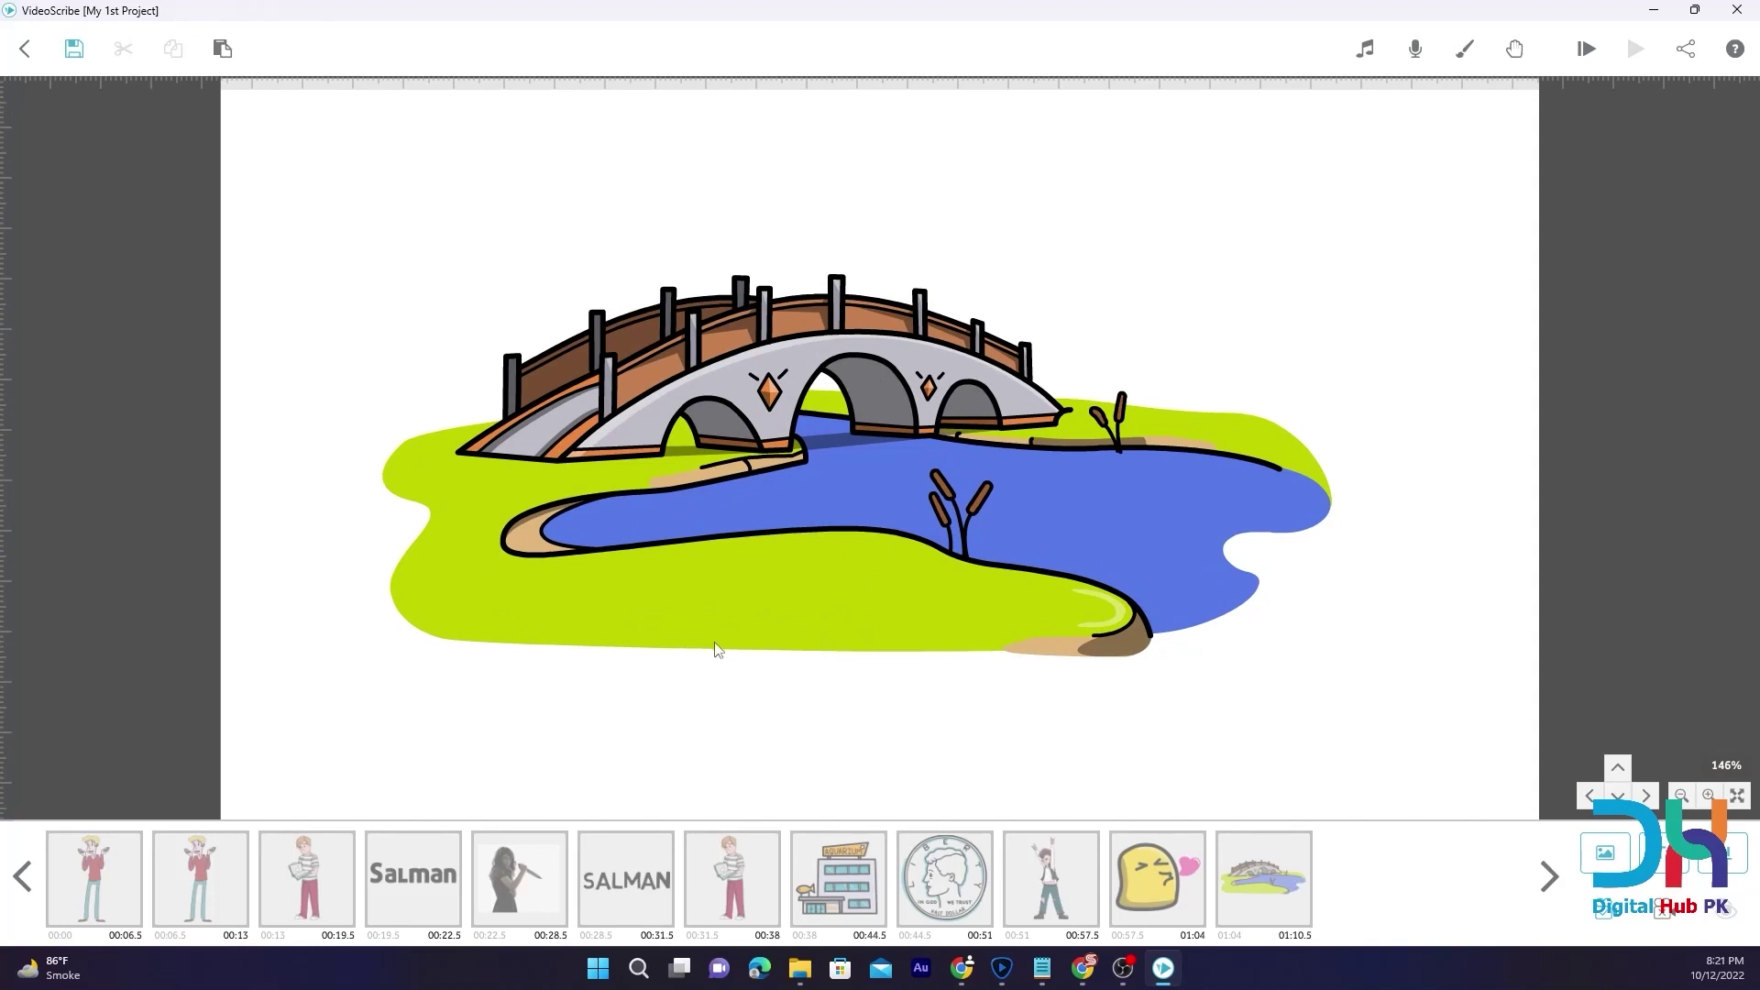
Examine how the element groups are laid out across the canvas, from the bridge scene back to the opening figures
scroll(640, 735, "down", 3)
left_click_drag(606, 487, 707, 673)
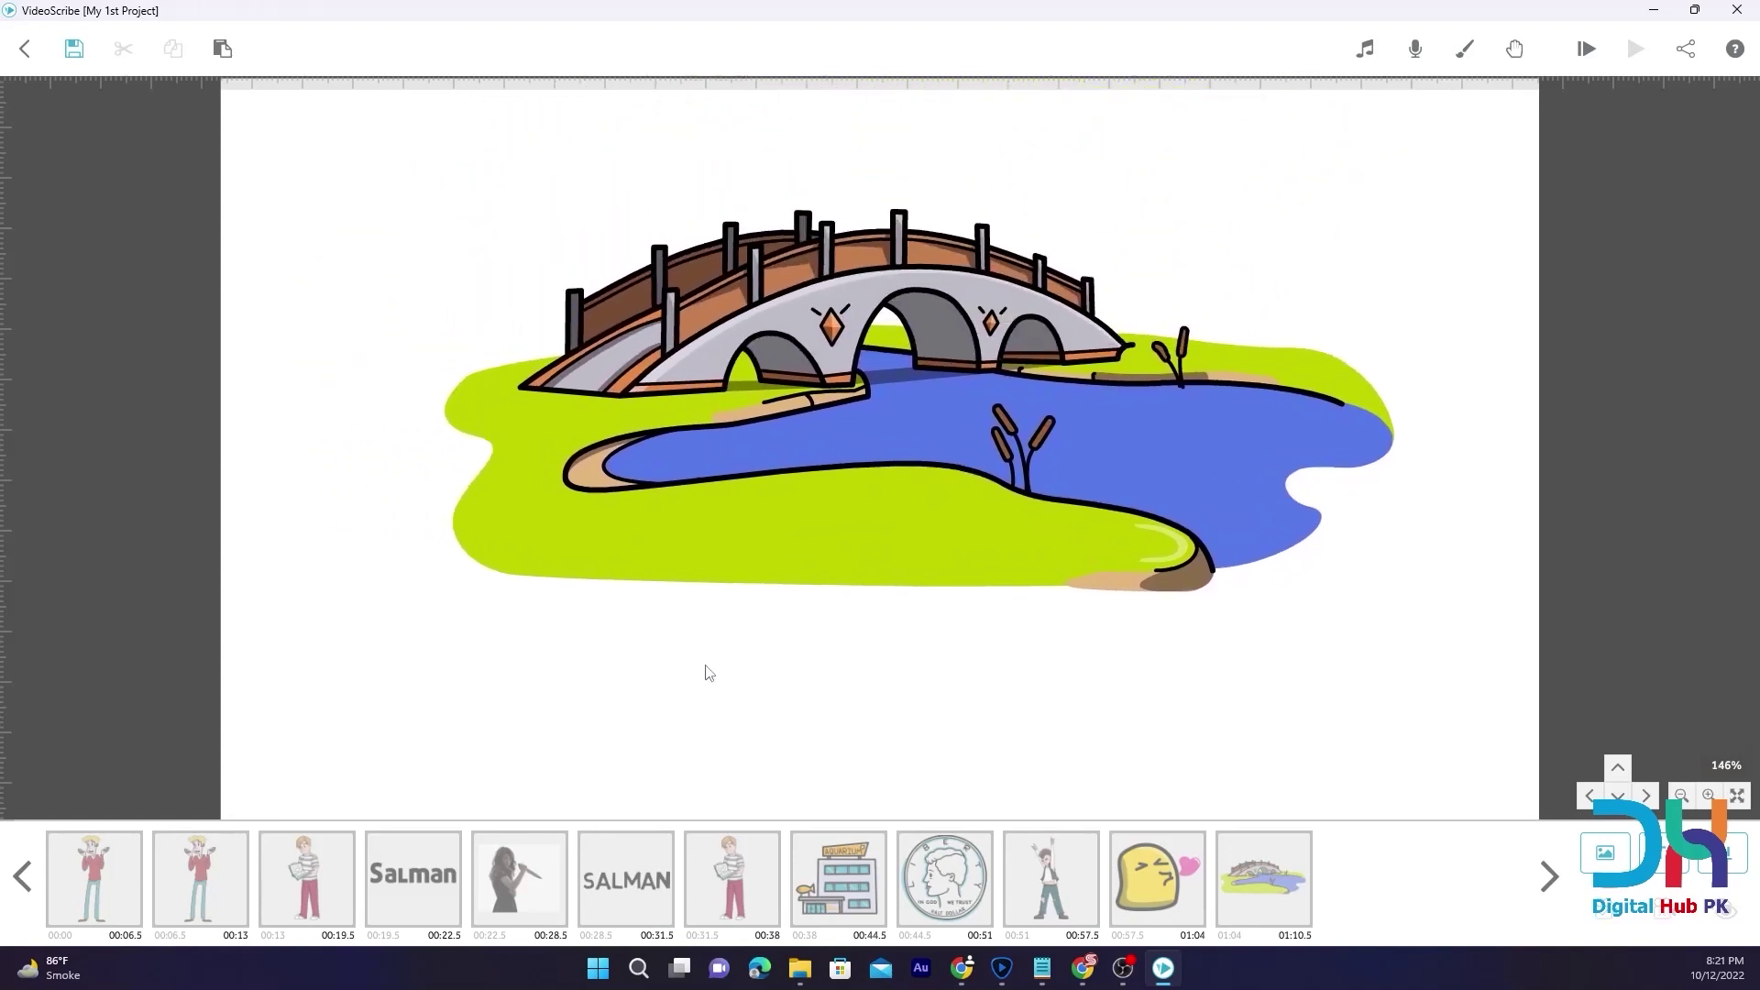
left_click(559, 542)
left_click_drag(618, 557, 549, 583)
left_click(535, 738)
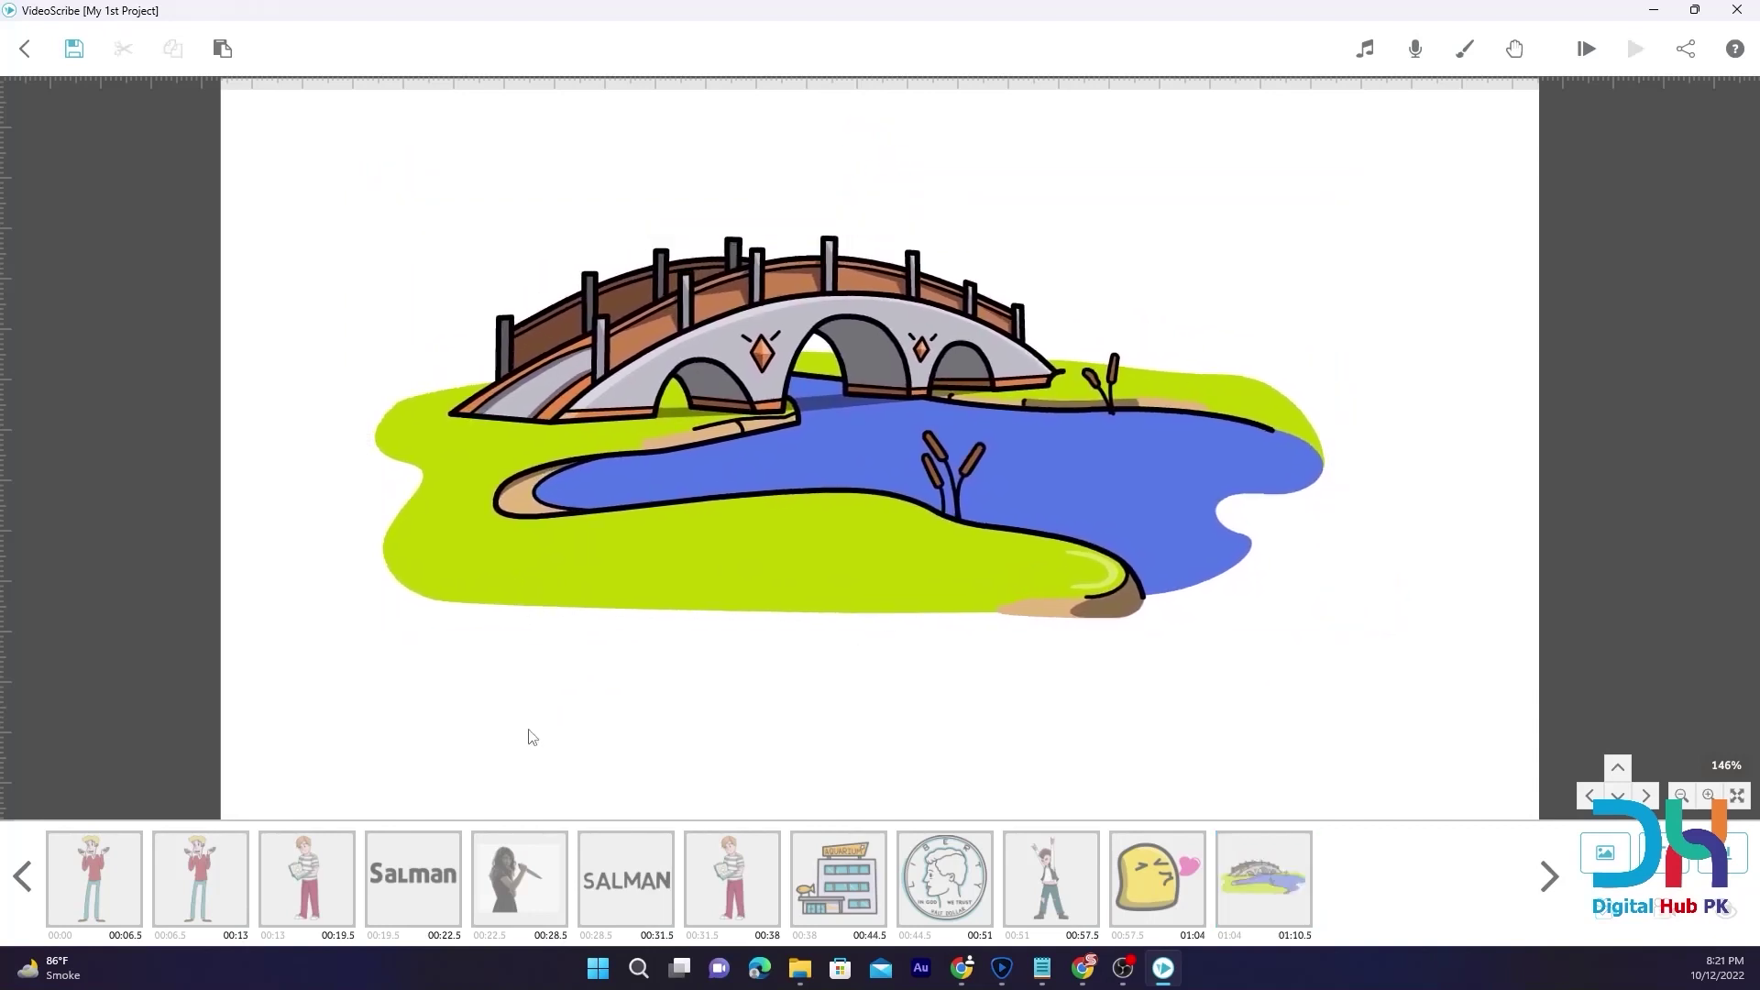
left_click_drag(518, 746, 959, 637)
left_click_drag(511, 451, 834, 312)
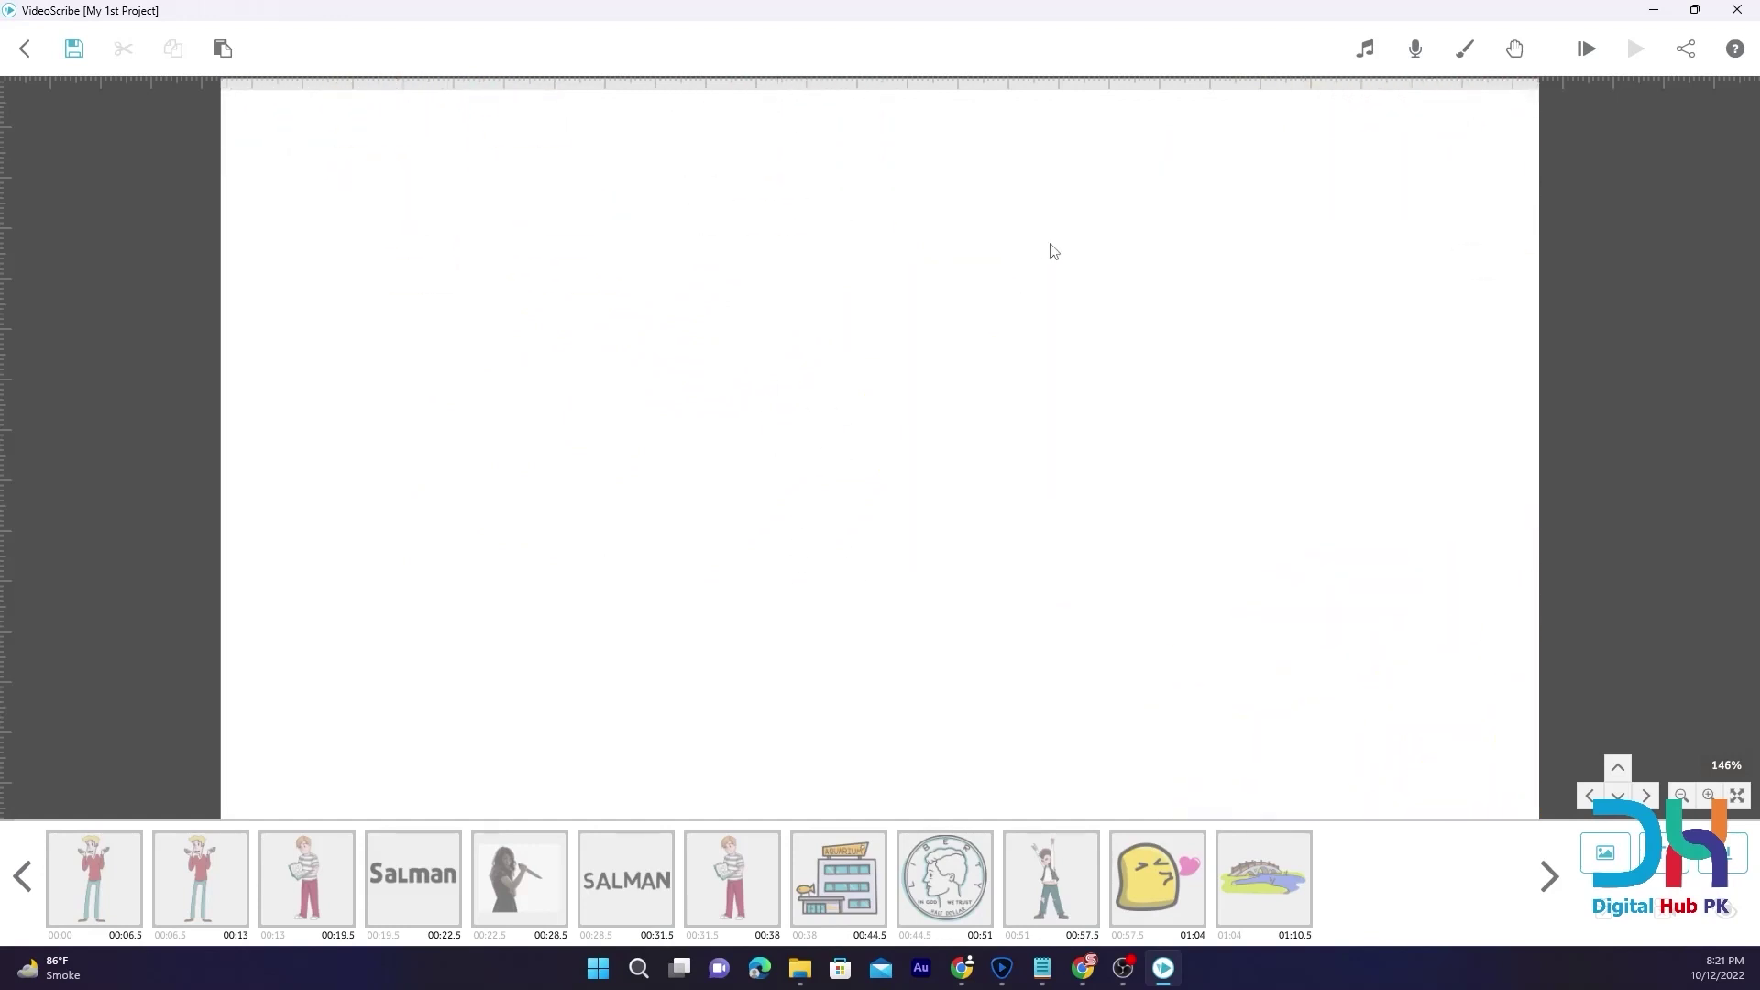
left_click_drag(699, 609, 512, 783)
left_click_drag(416, 420, 762, 738)
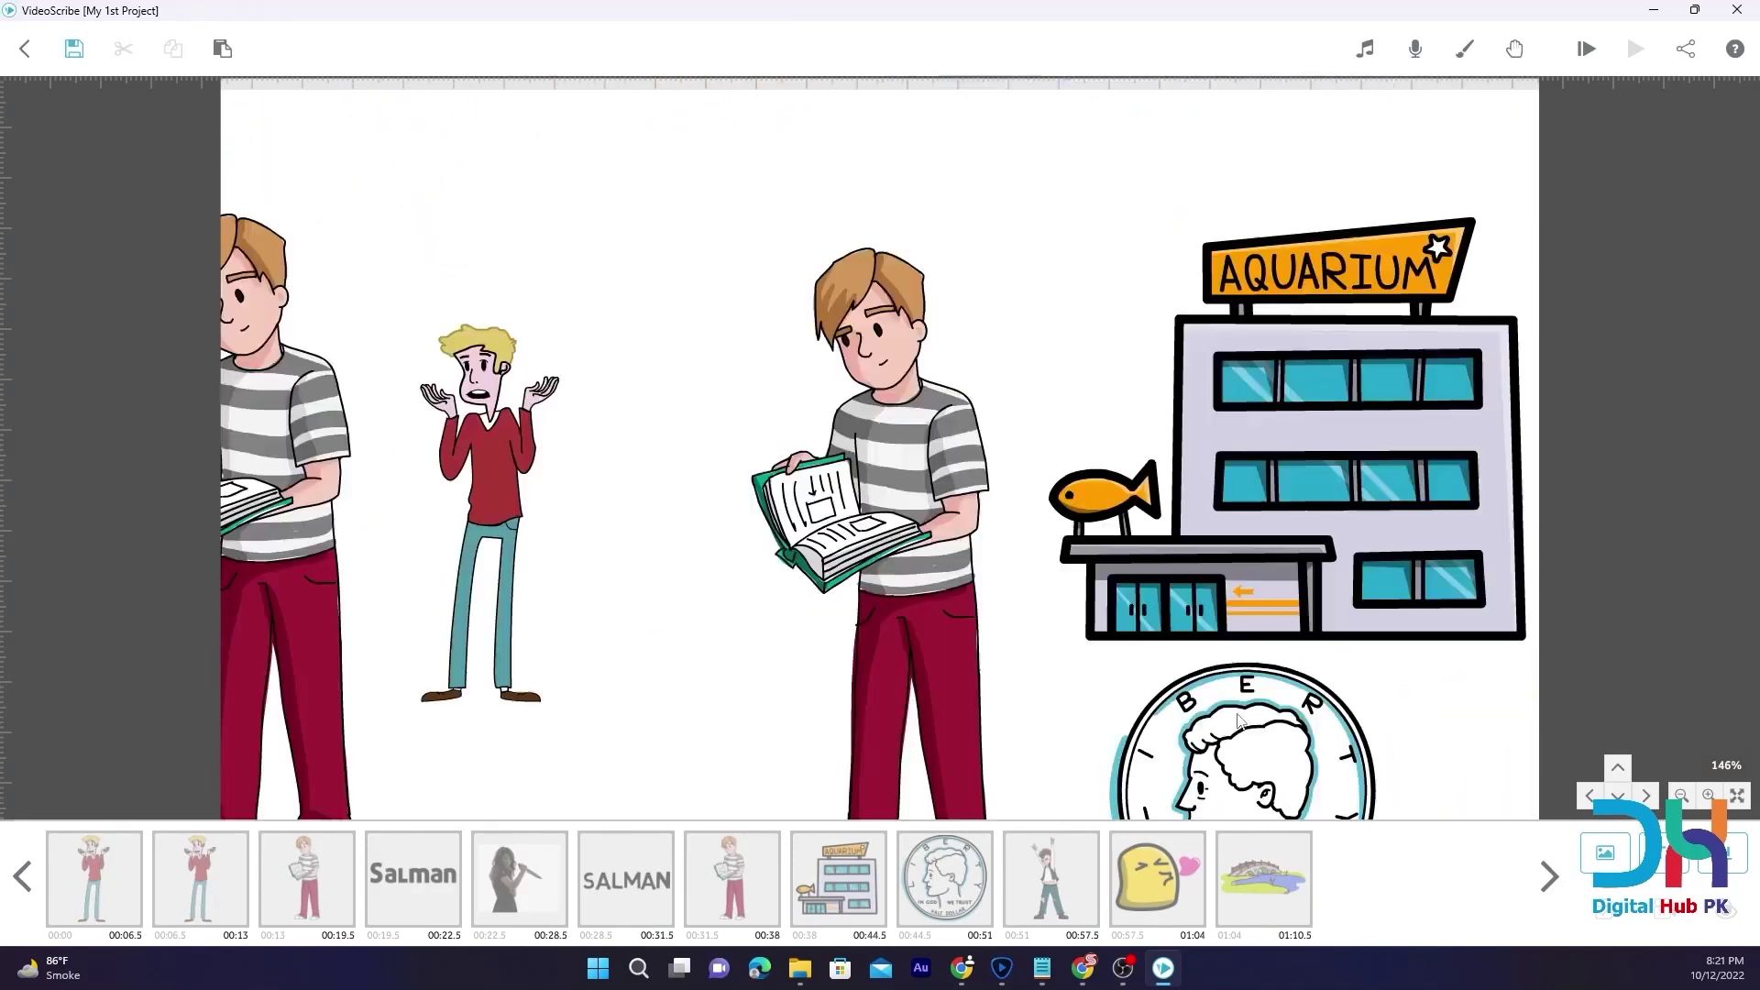
left_click_drag(286, 409, 644, 493)
left_click_drag(438, 489, 747, 184)
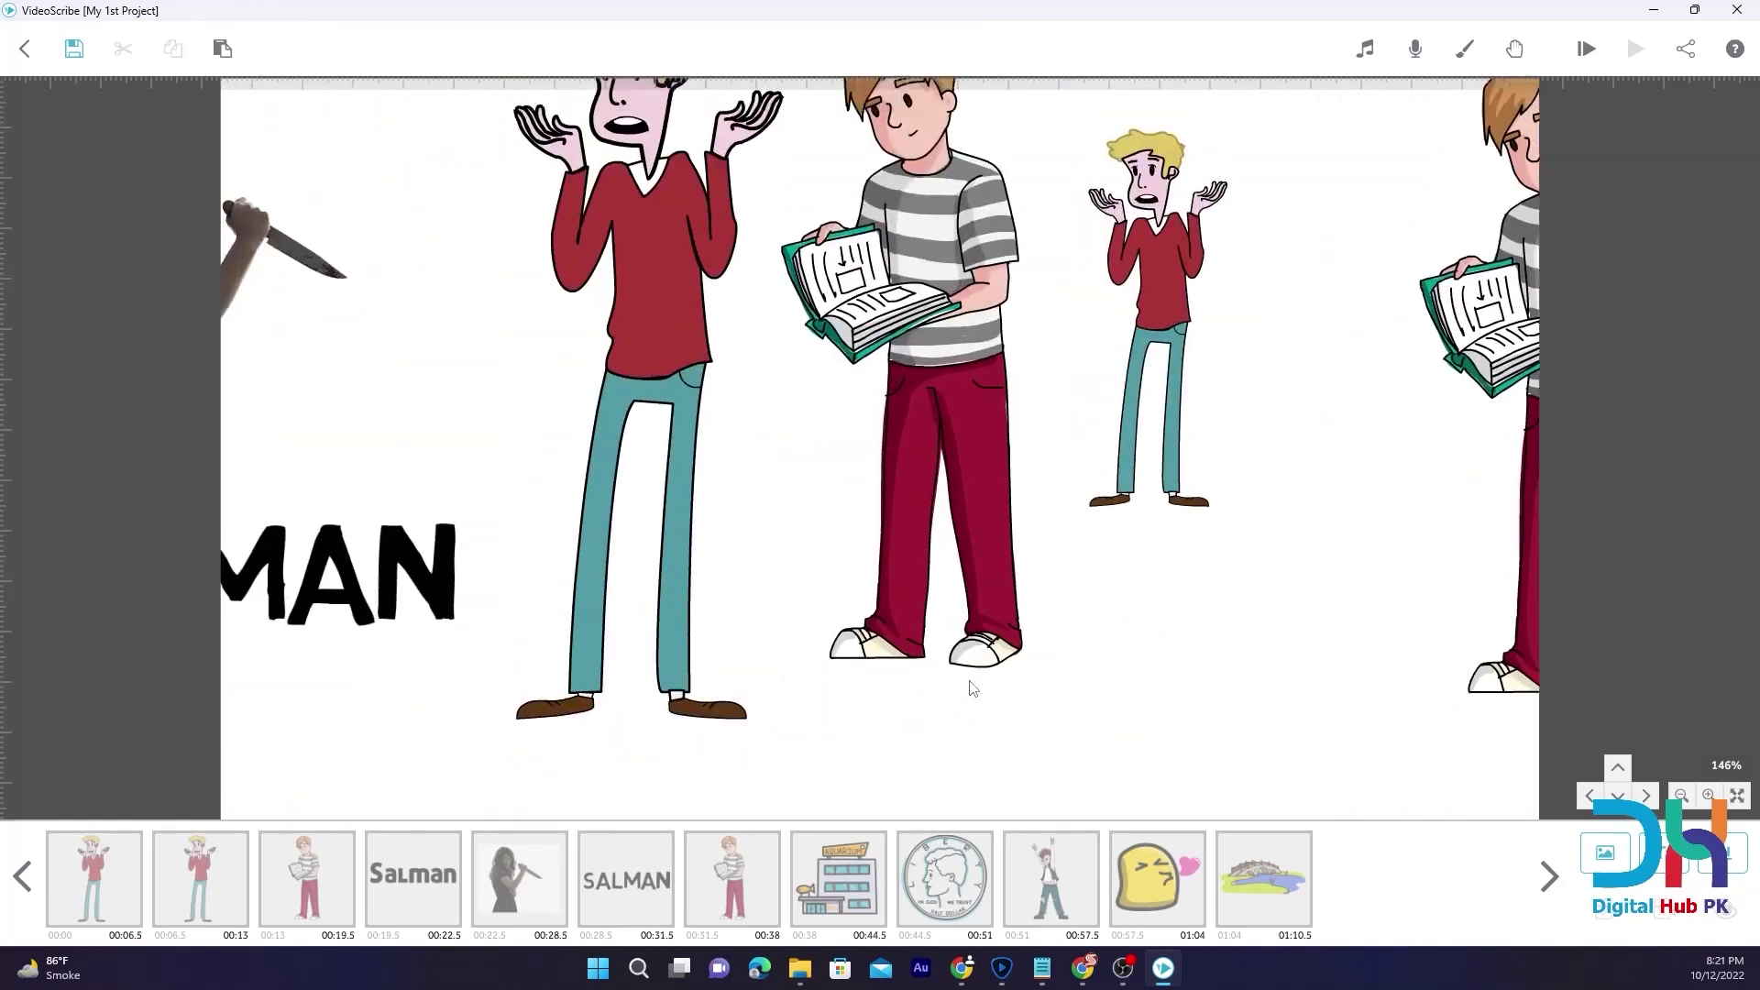
Examine the camera views of the first reading-boy element and the punk figure to see which elements share each view
left_click_drag(586, 234, 1012, 660)
left_click_drag(801, 609, 636, 381)
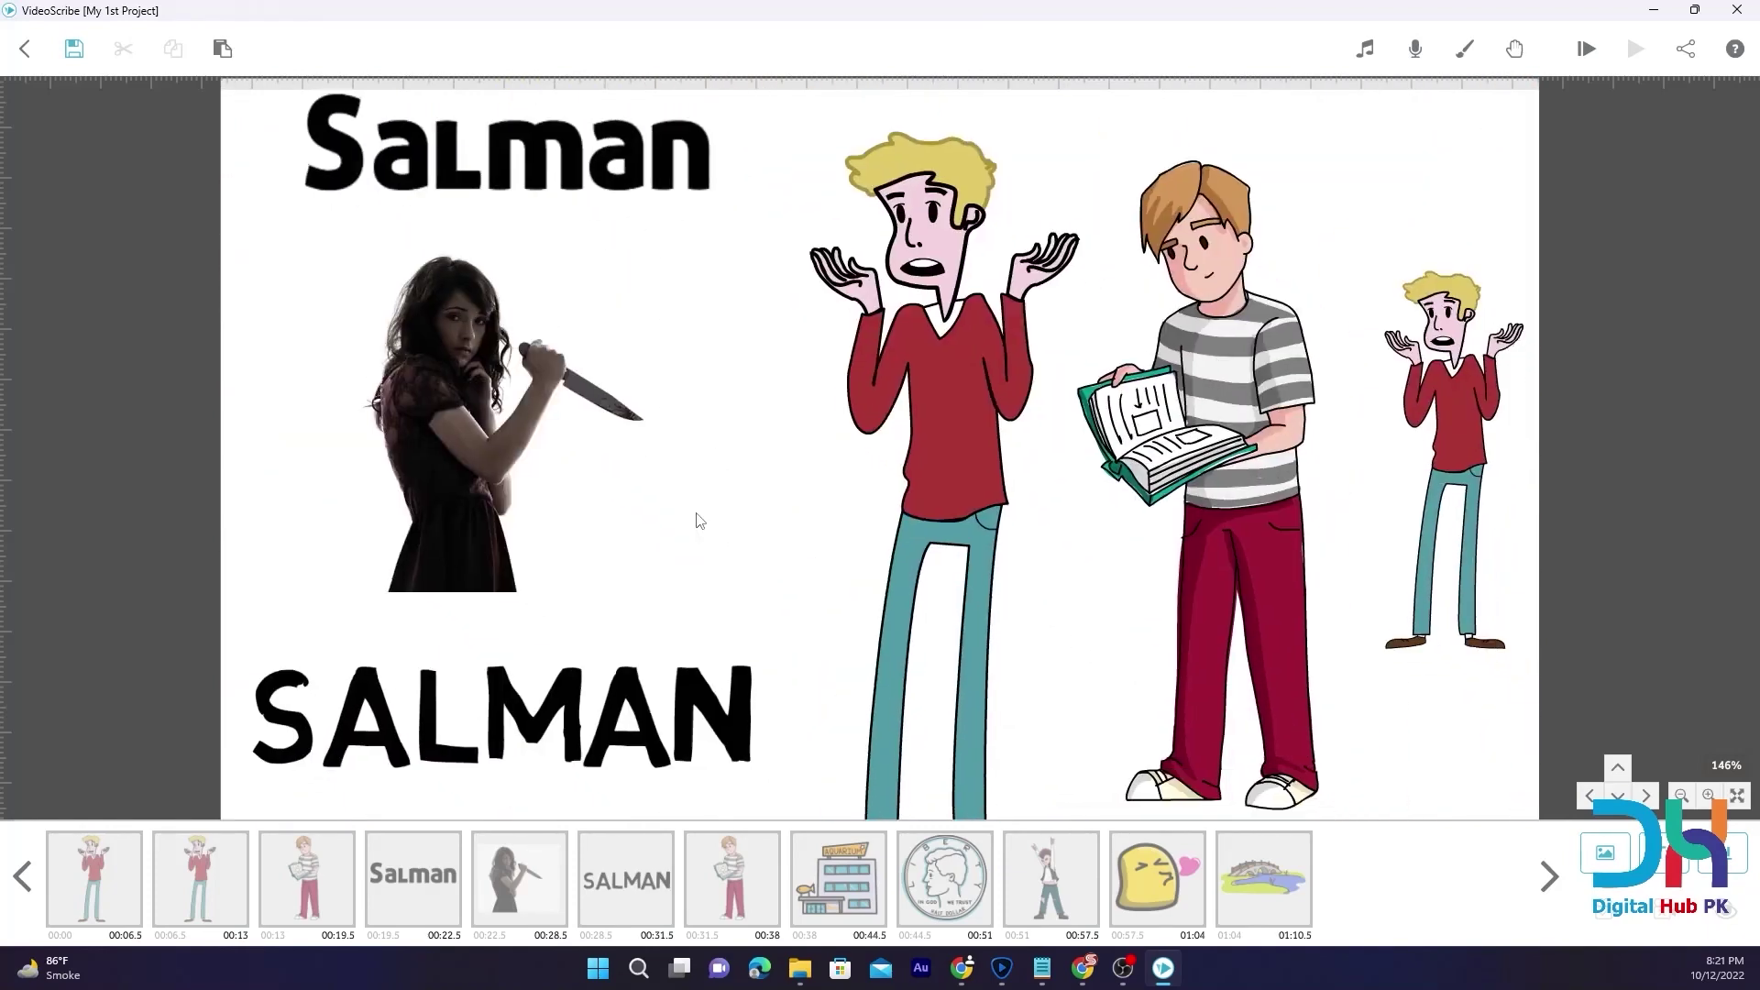
left_click_drag(810, 544, 801, 542)
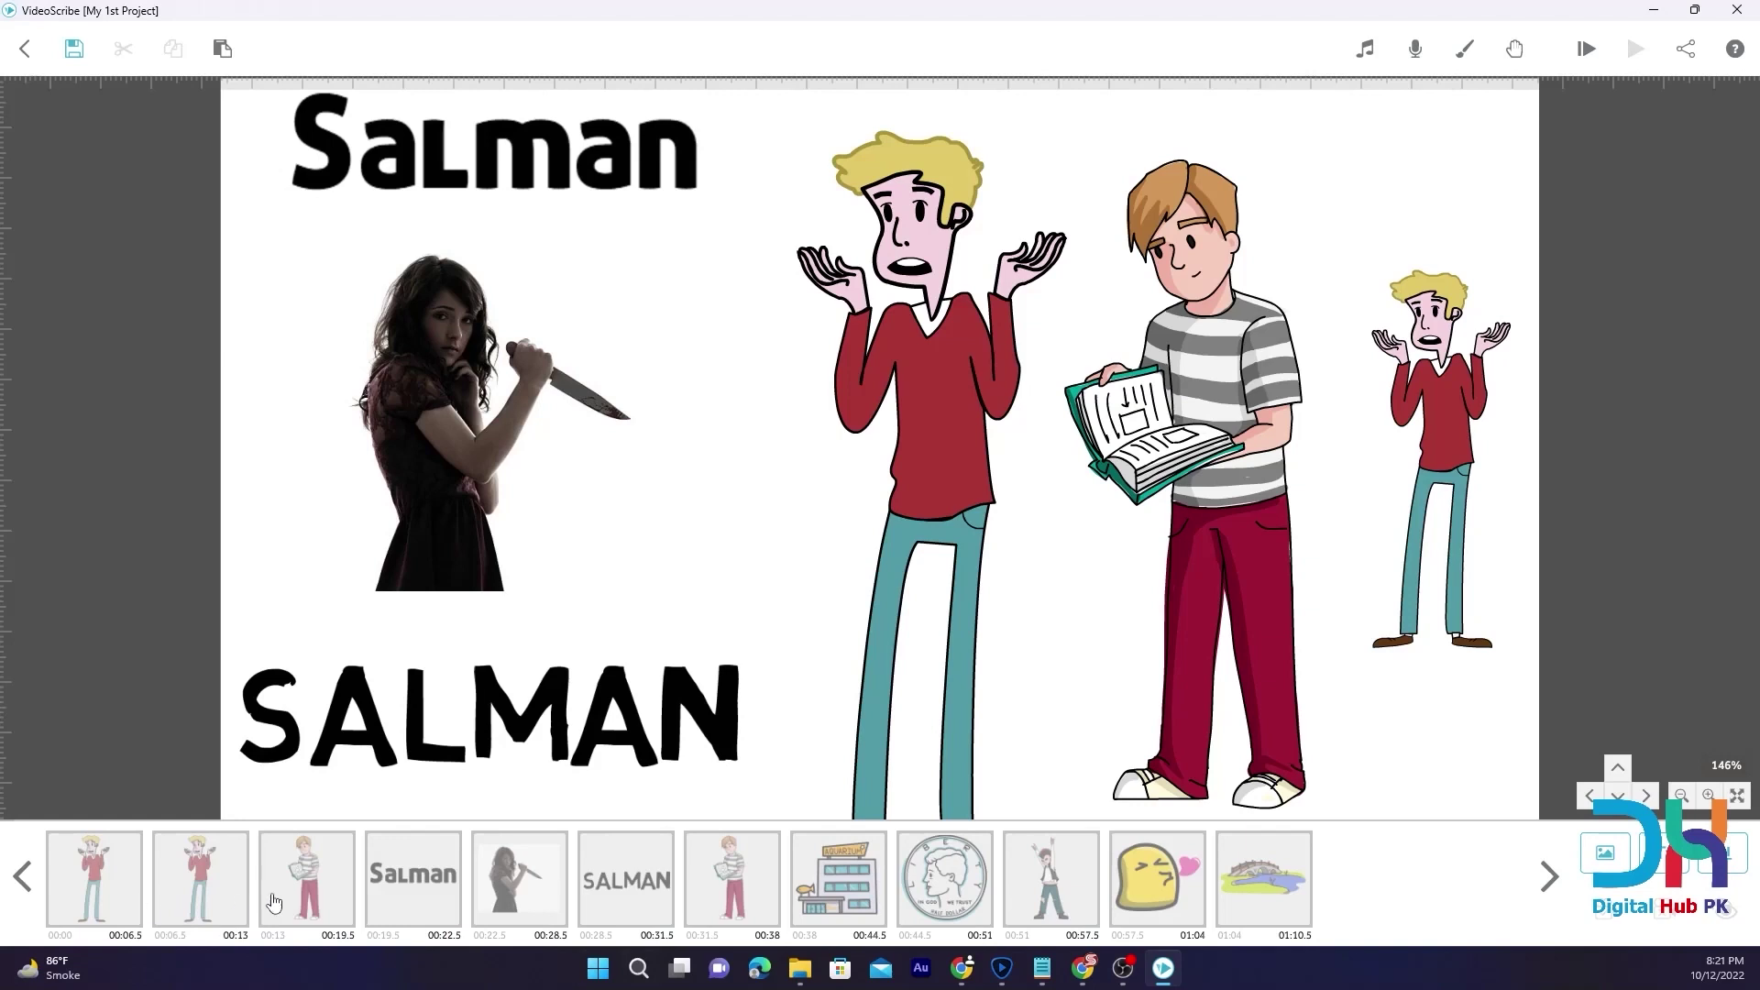
left_click(23, 880)
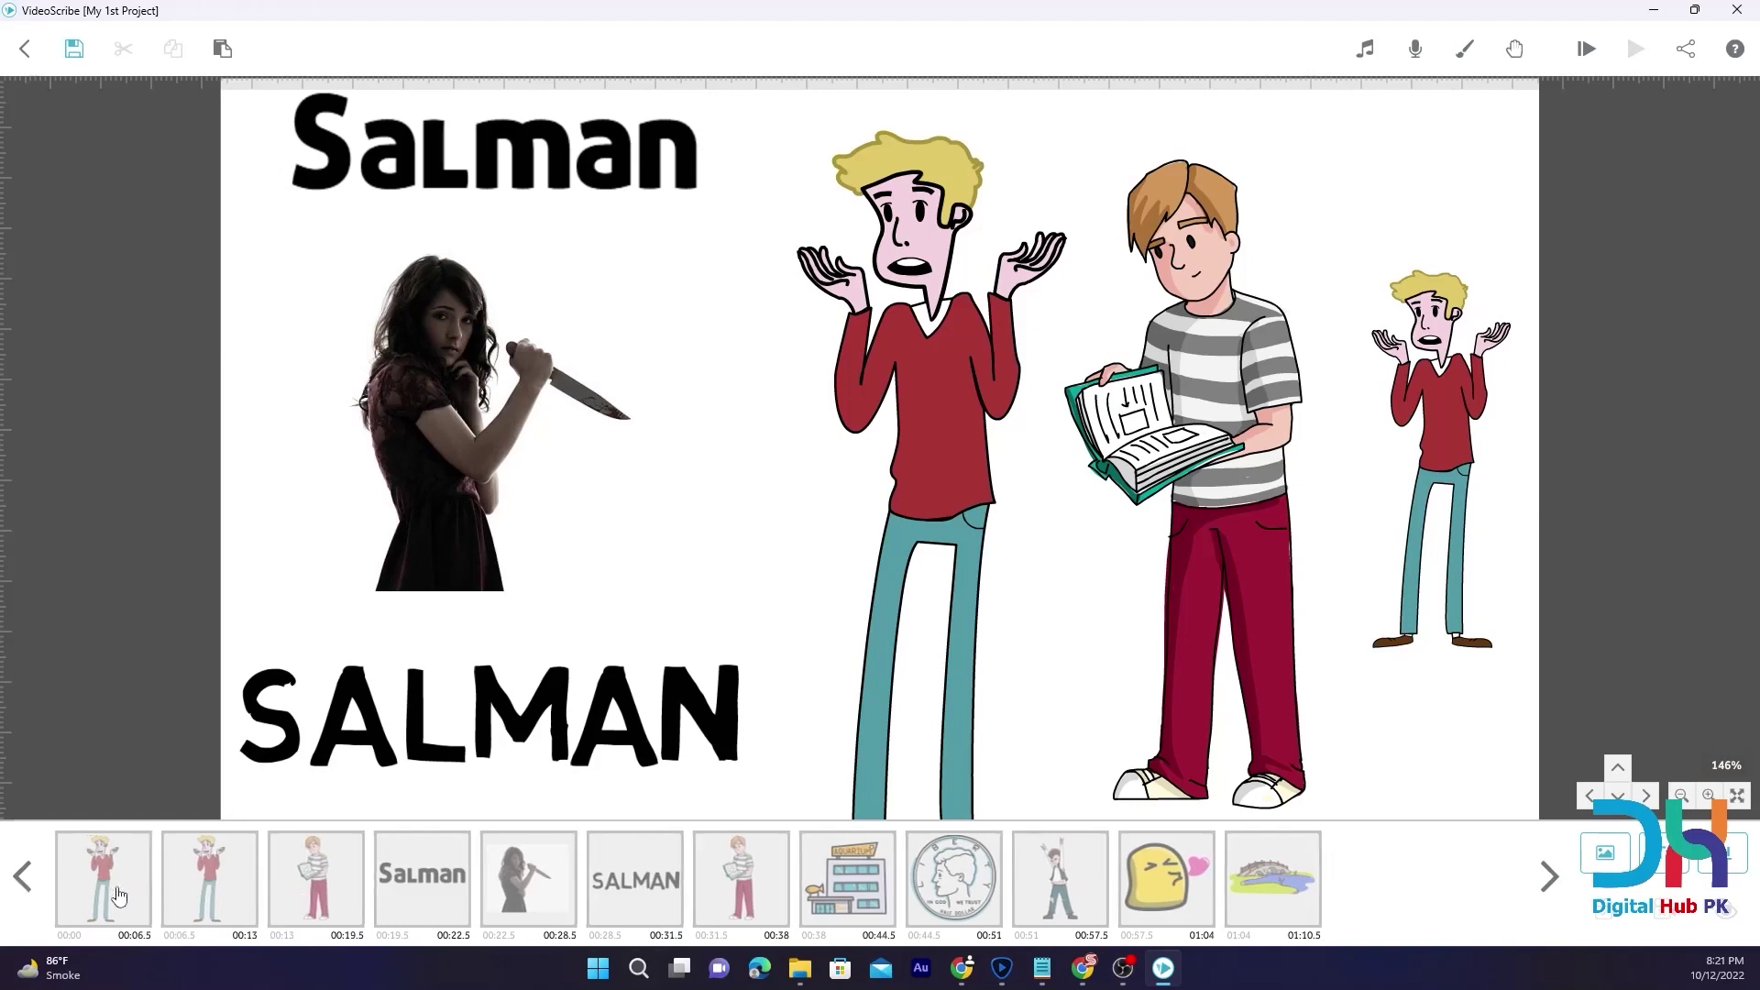
left_click(311, 876)
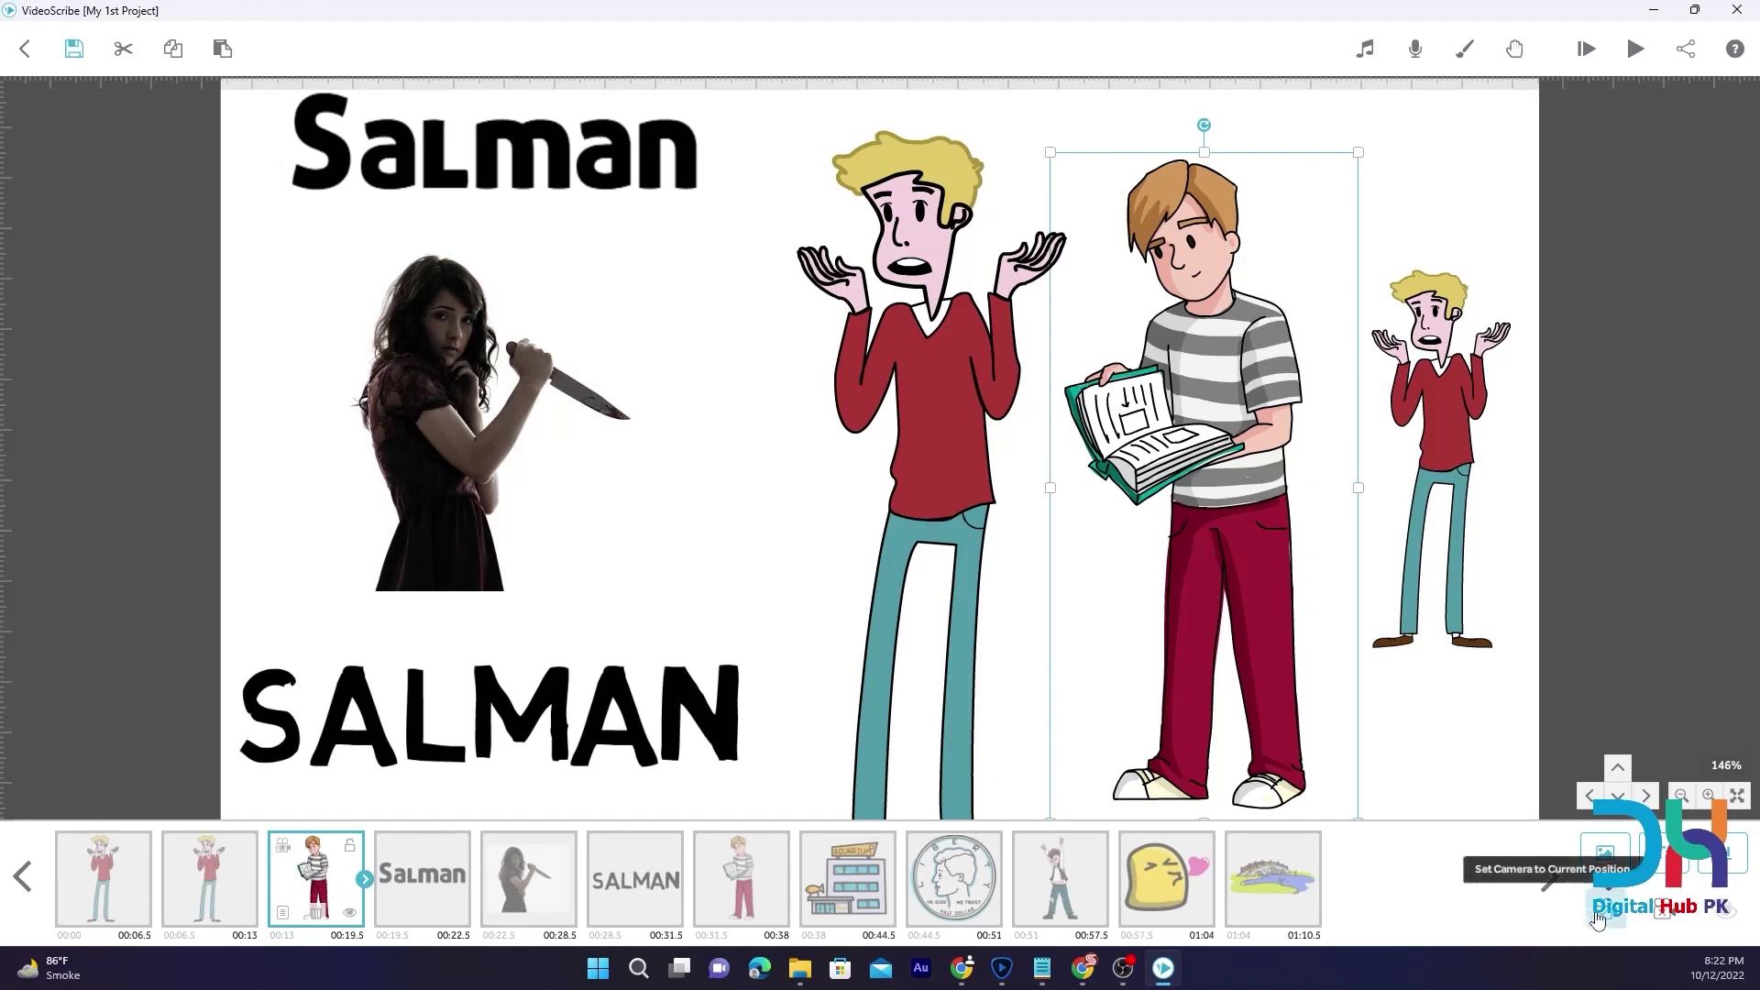
left_click(325, 869)
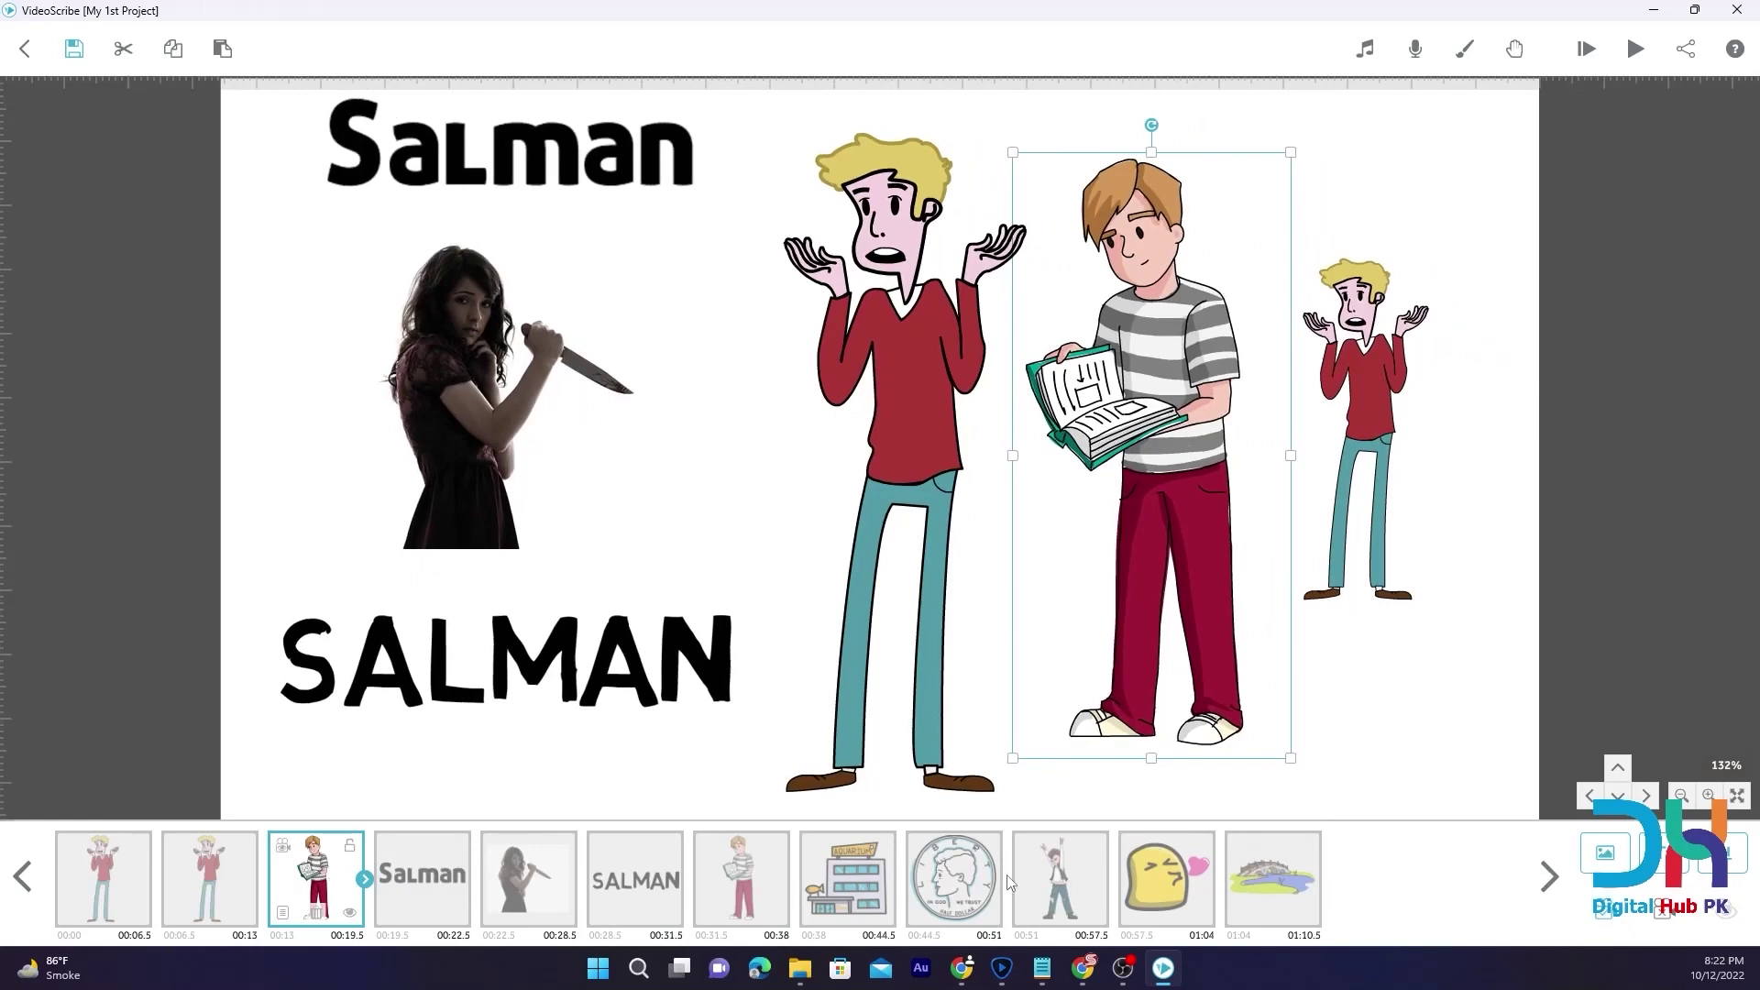
left_click(1062, 882)
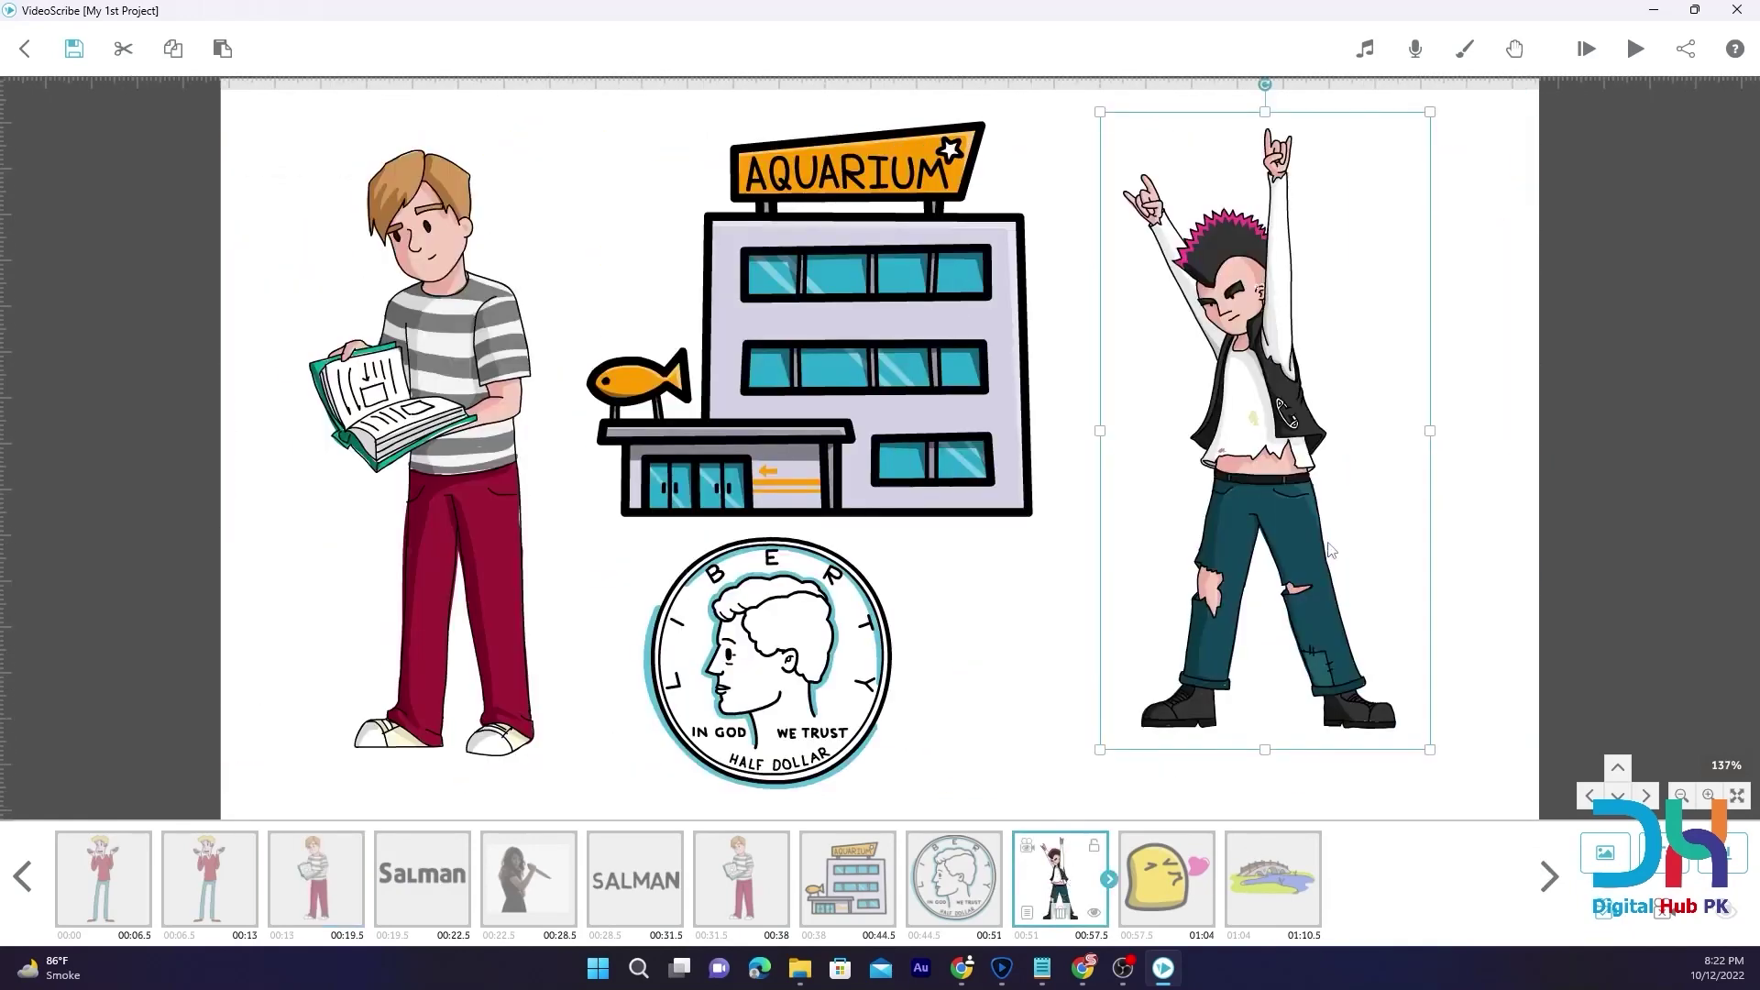
left_click(1464, 451)
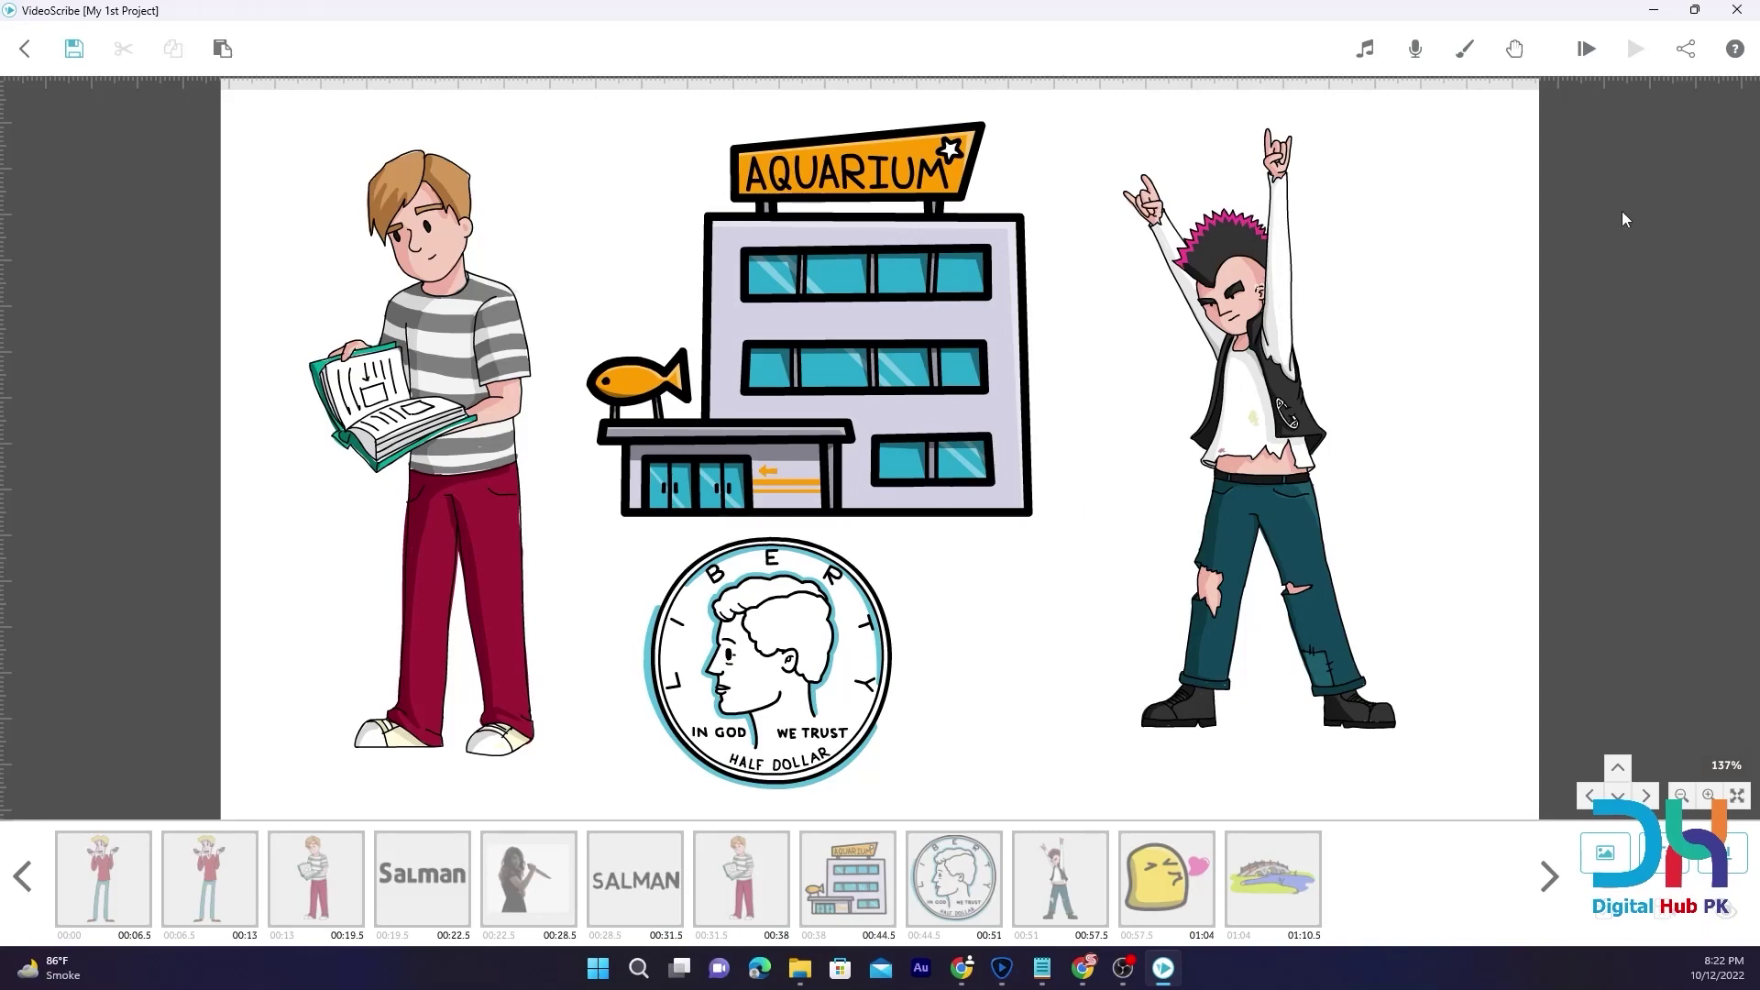
Try the Windows WMV video download settings with size 1080 (Full HD), check the output folder choice, and close them without rendering
left_click(1686, 51)
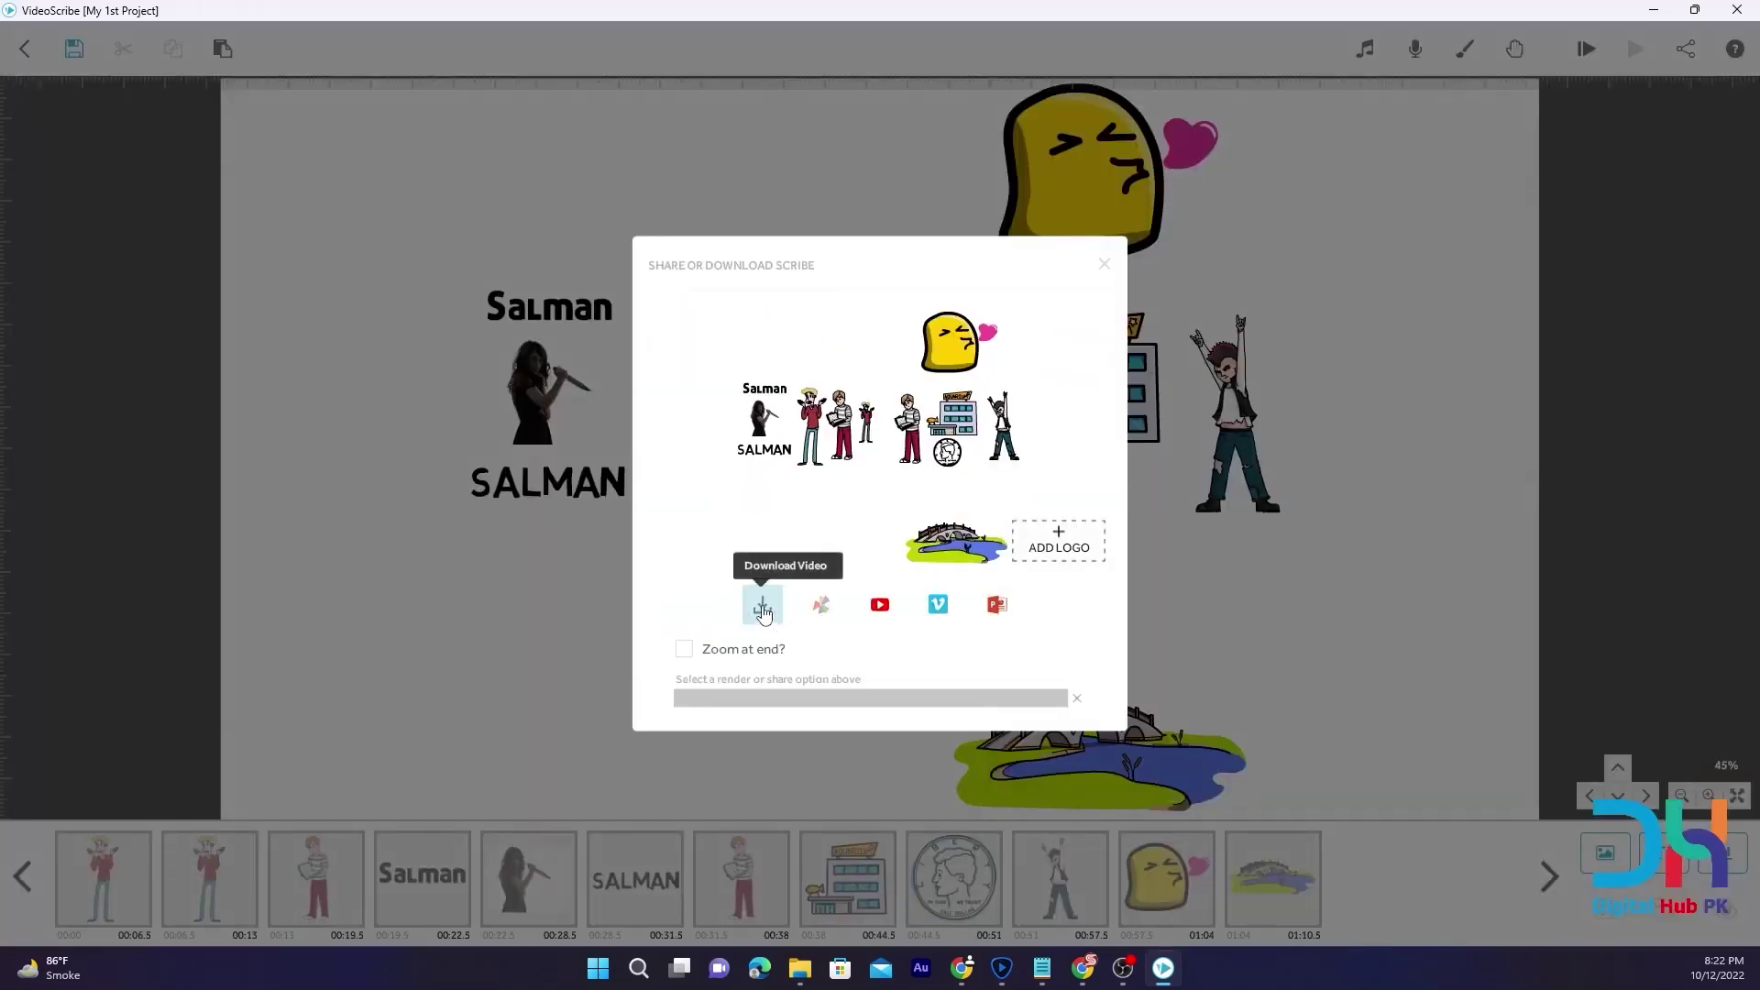
left_click(763, 605)
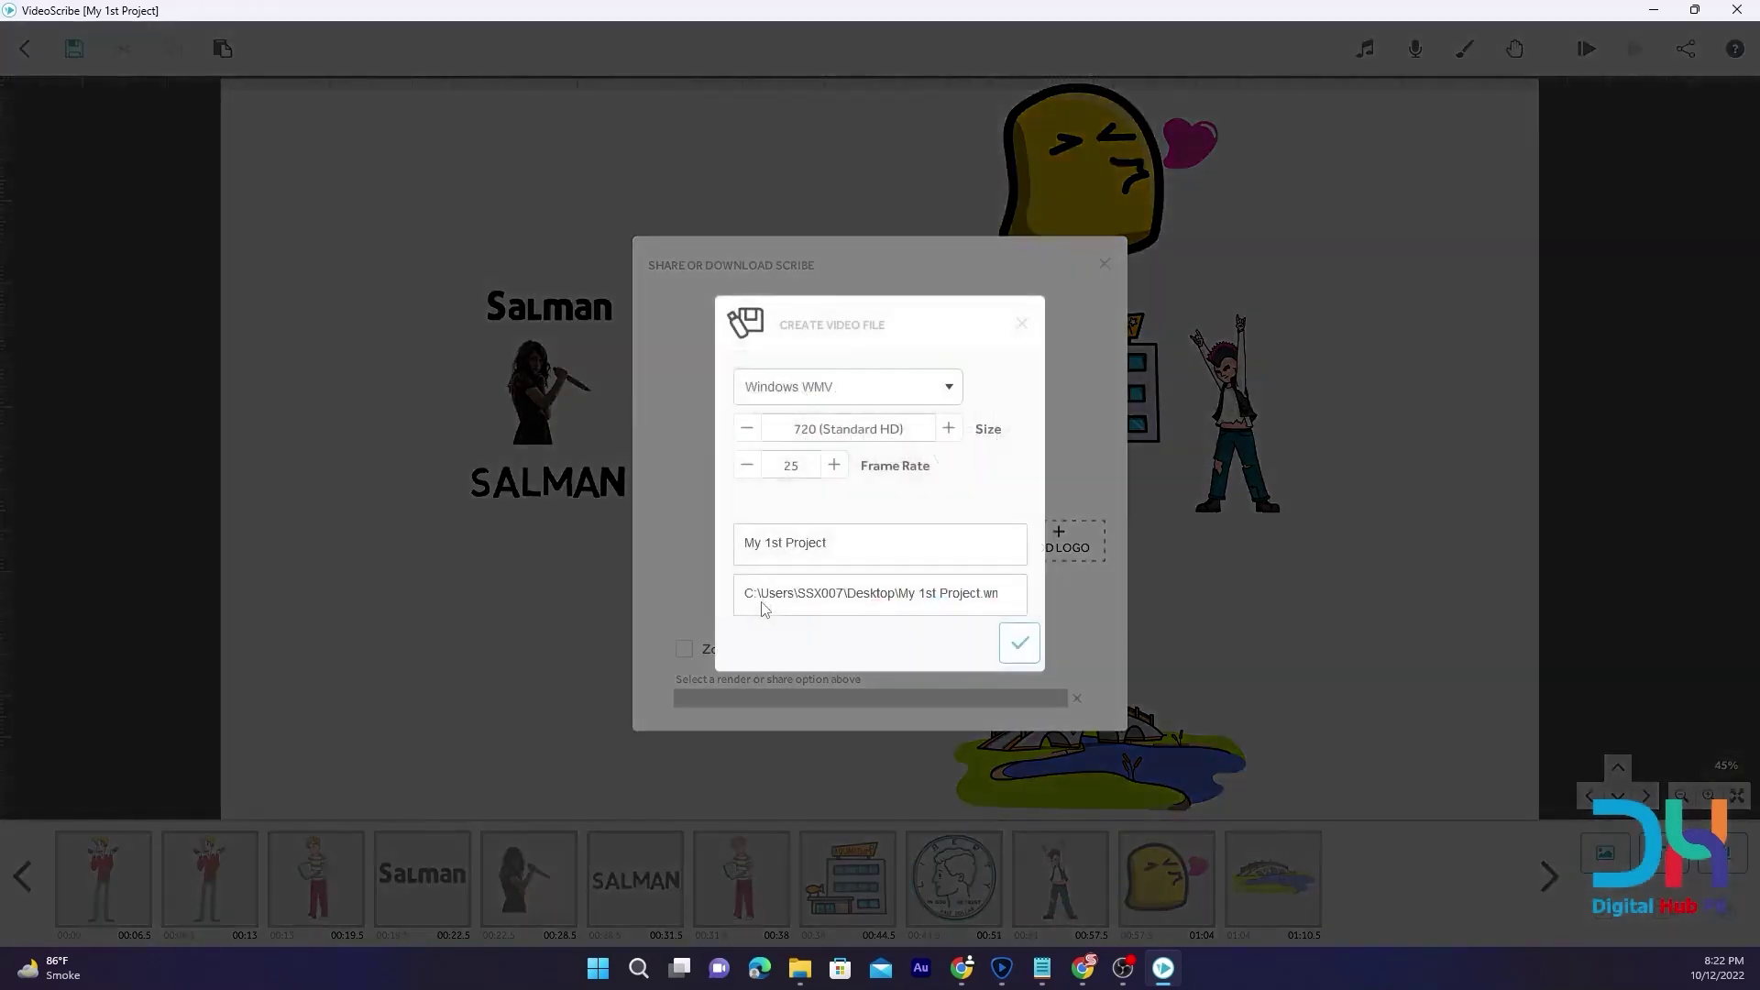
left_click(951, 430)
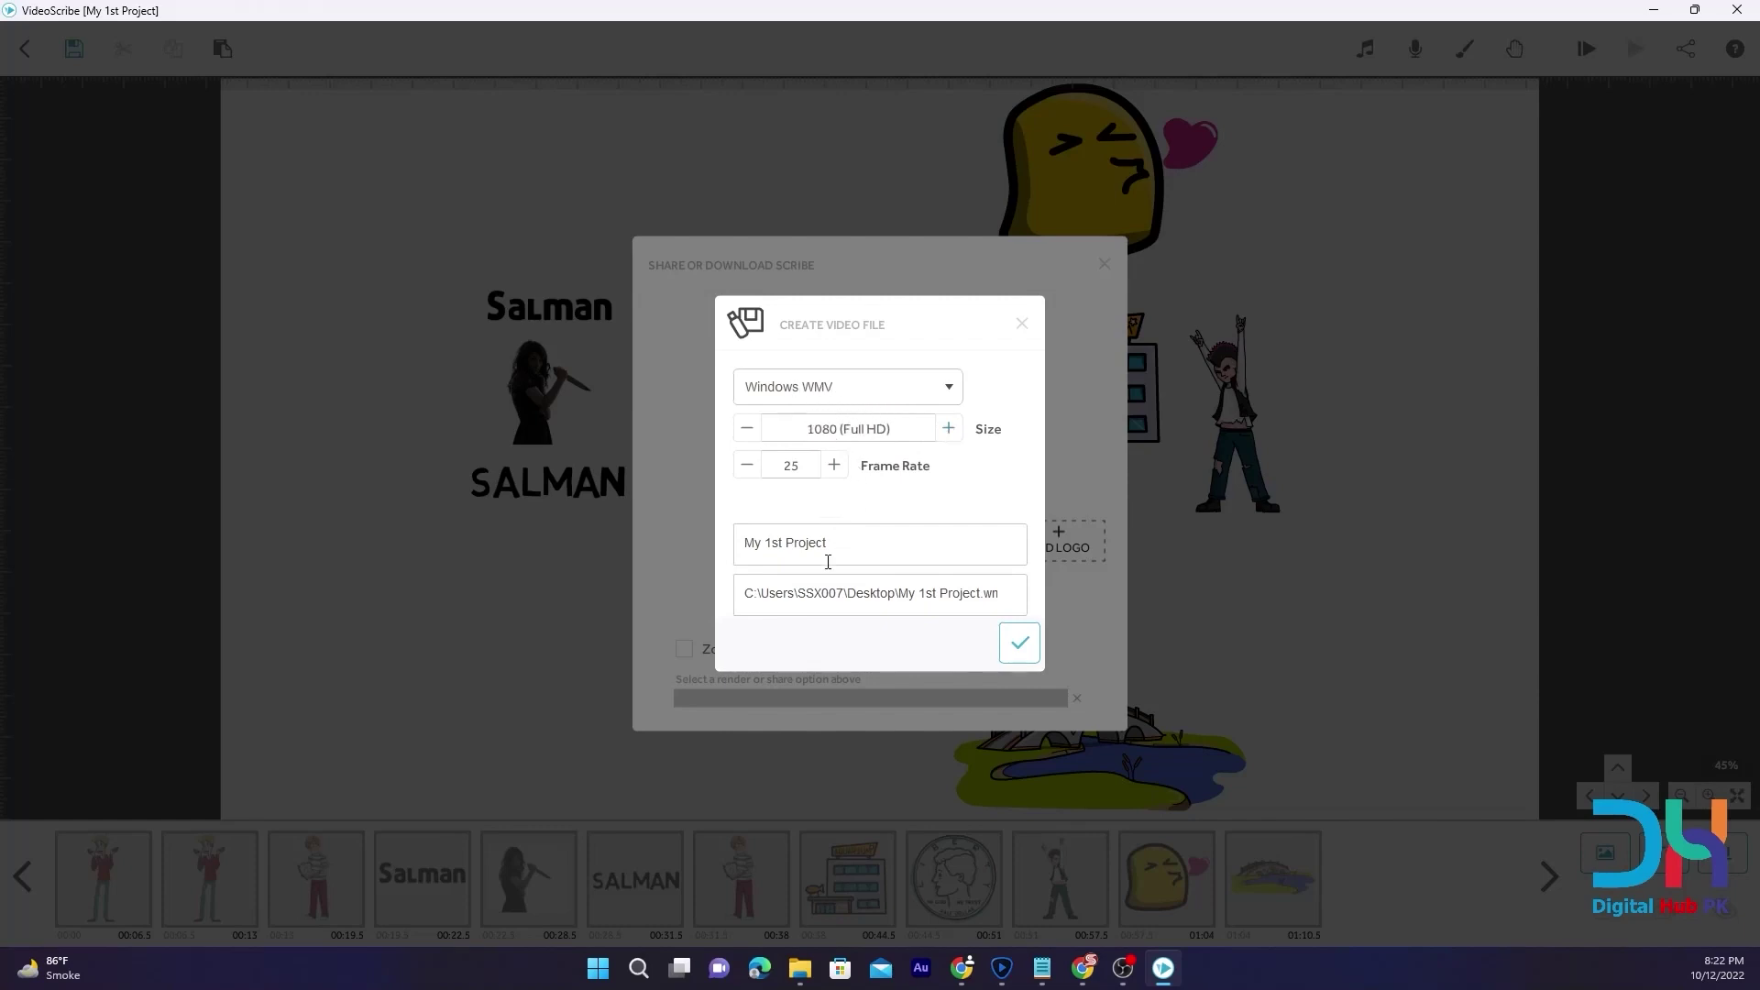
left_click(1009, 596)
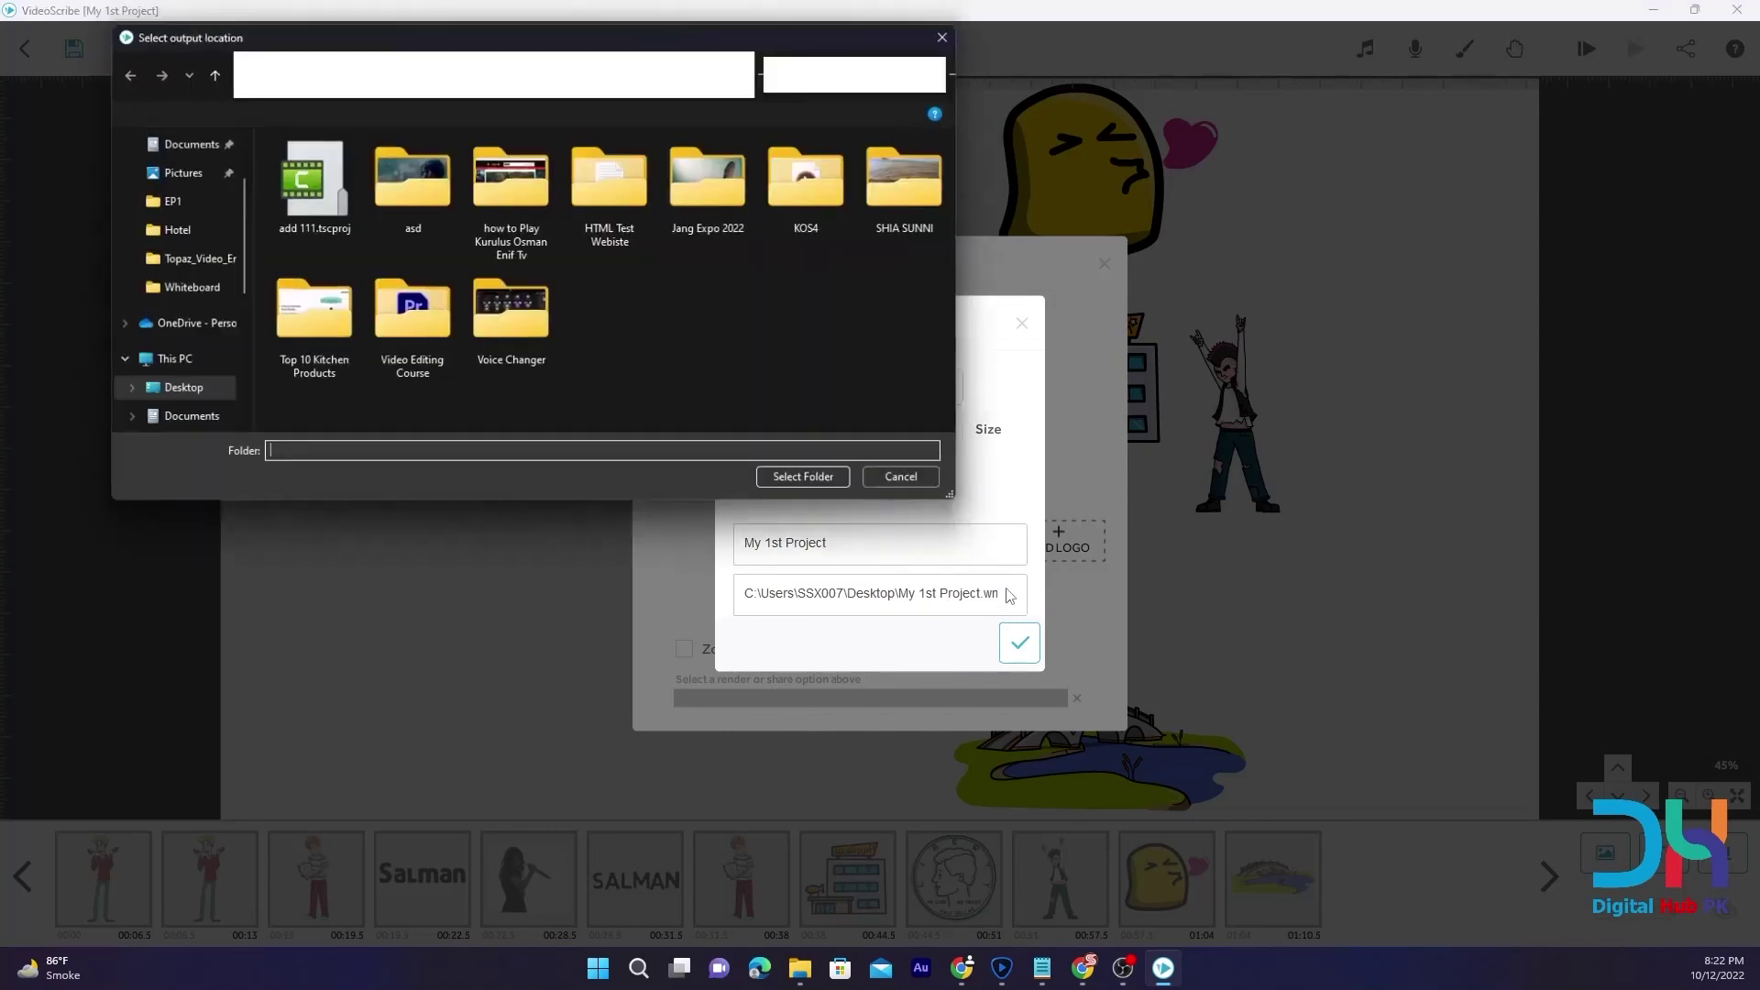
left_click(964, 42)
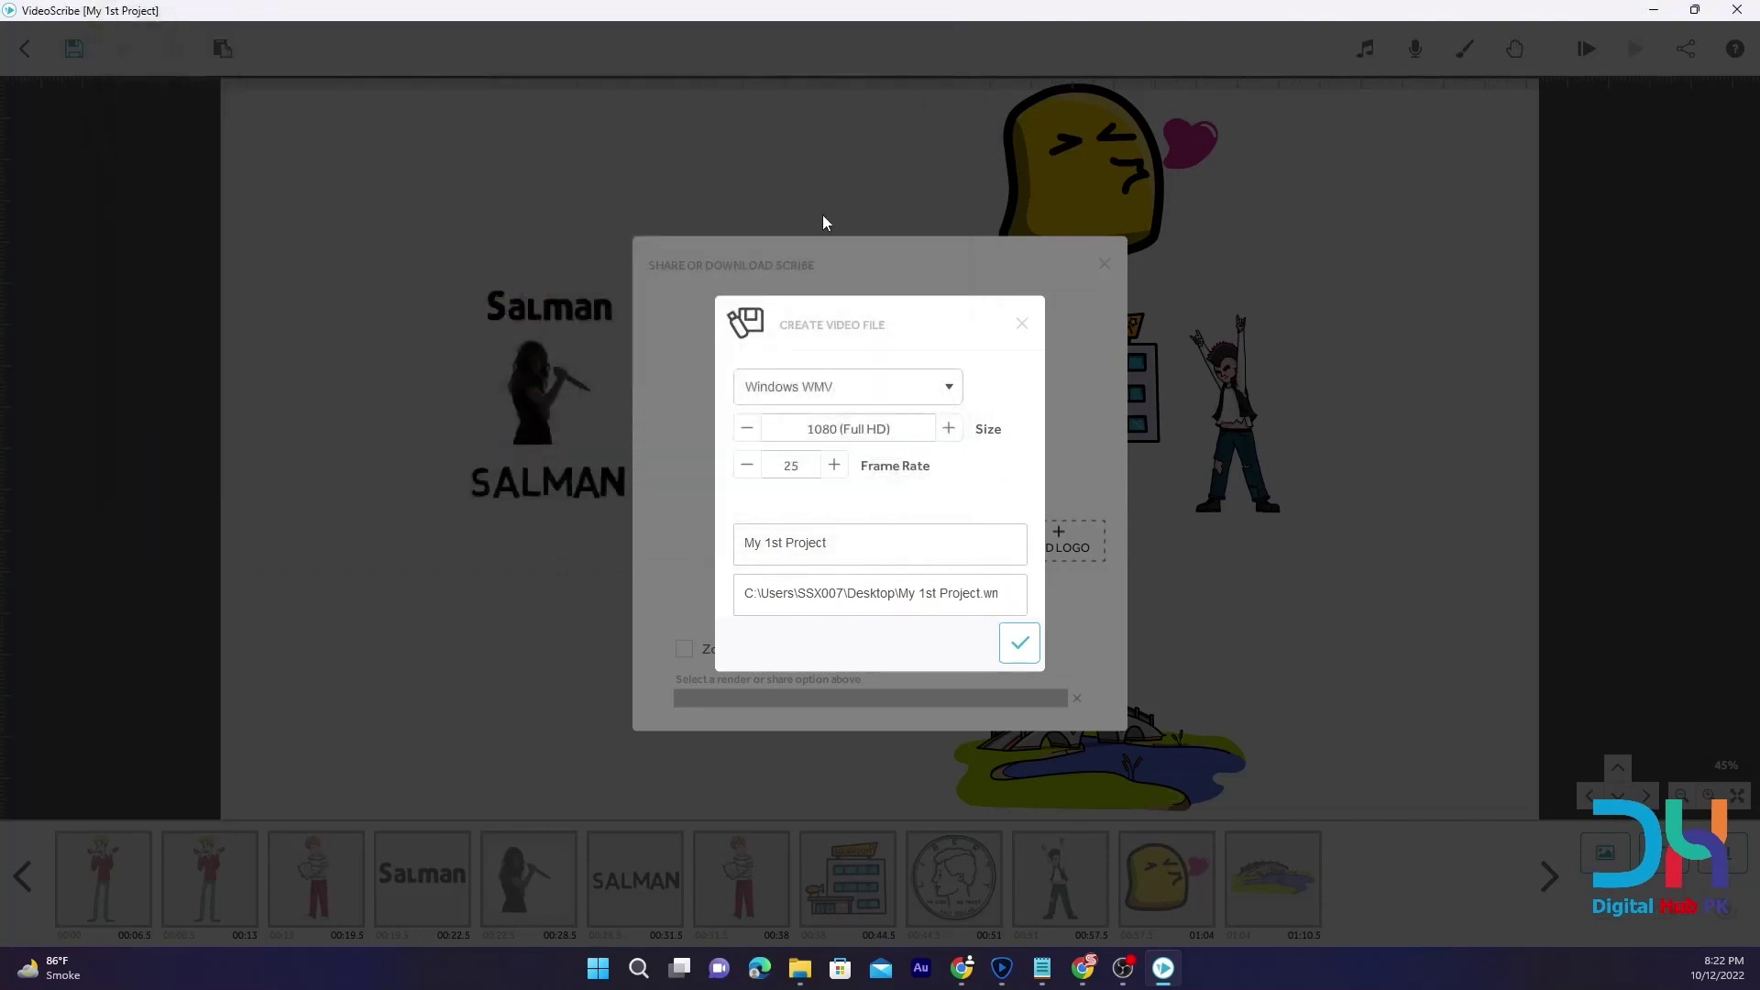
left_click(1022, 325)
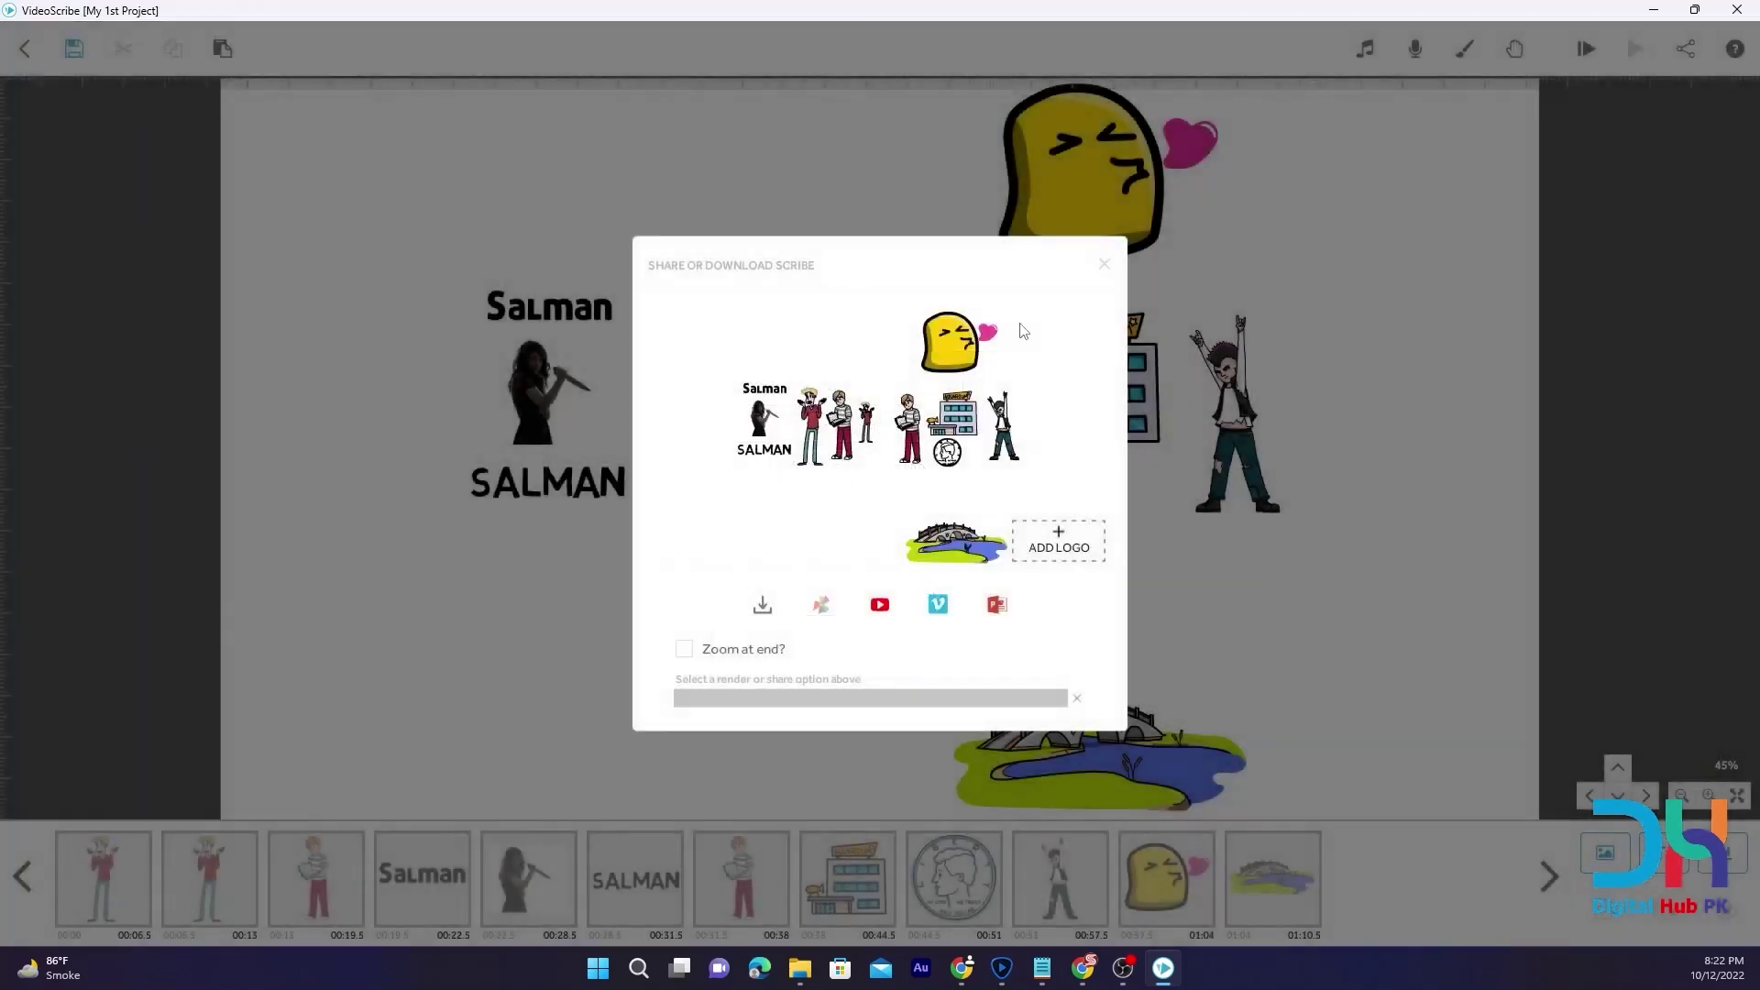
left_click(1105, 266)
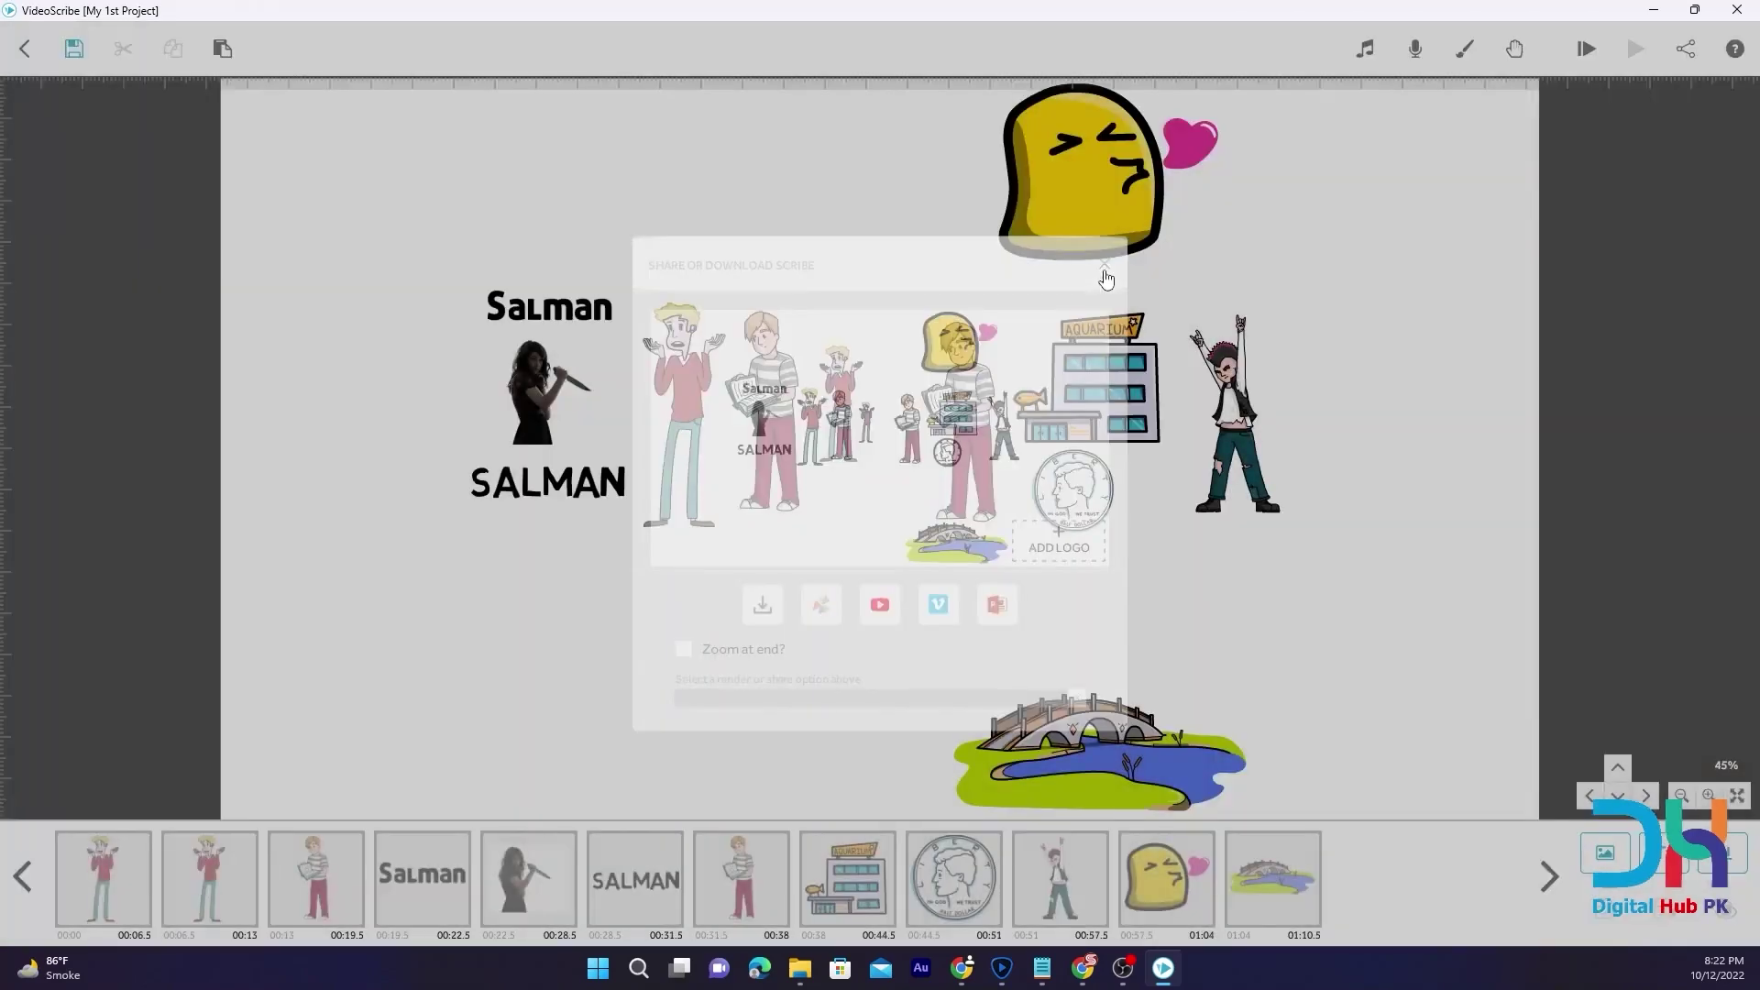
Review the whole canvas layout and the camera views of the first element, the second reading boy and the bridge scene
scroll(931, 448, "down", 5)
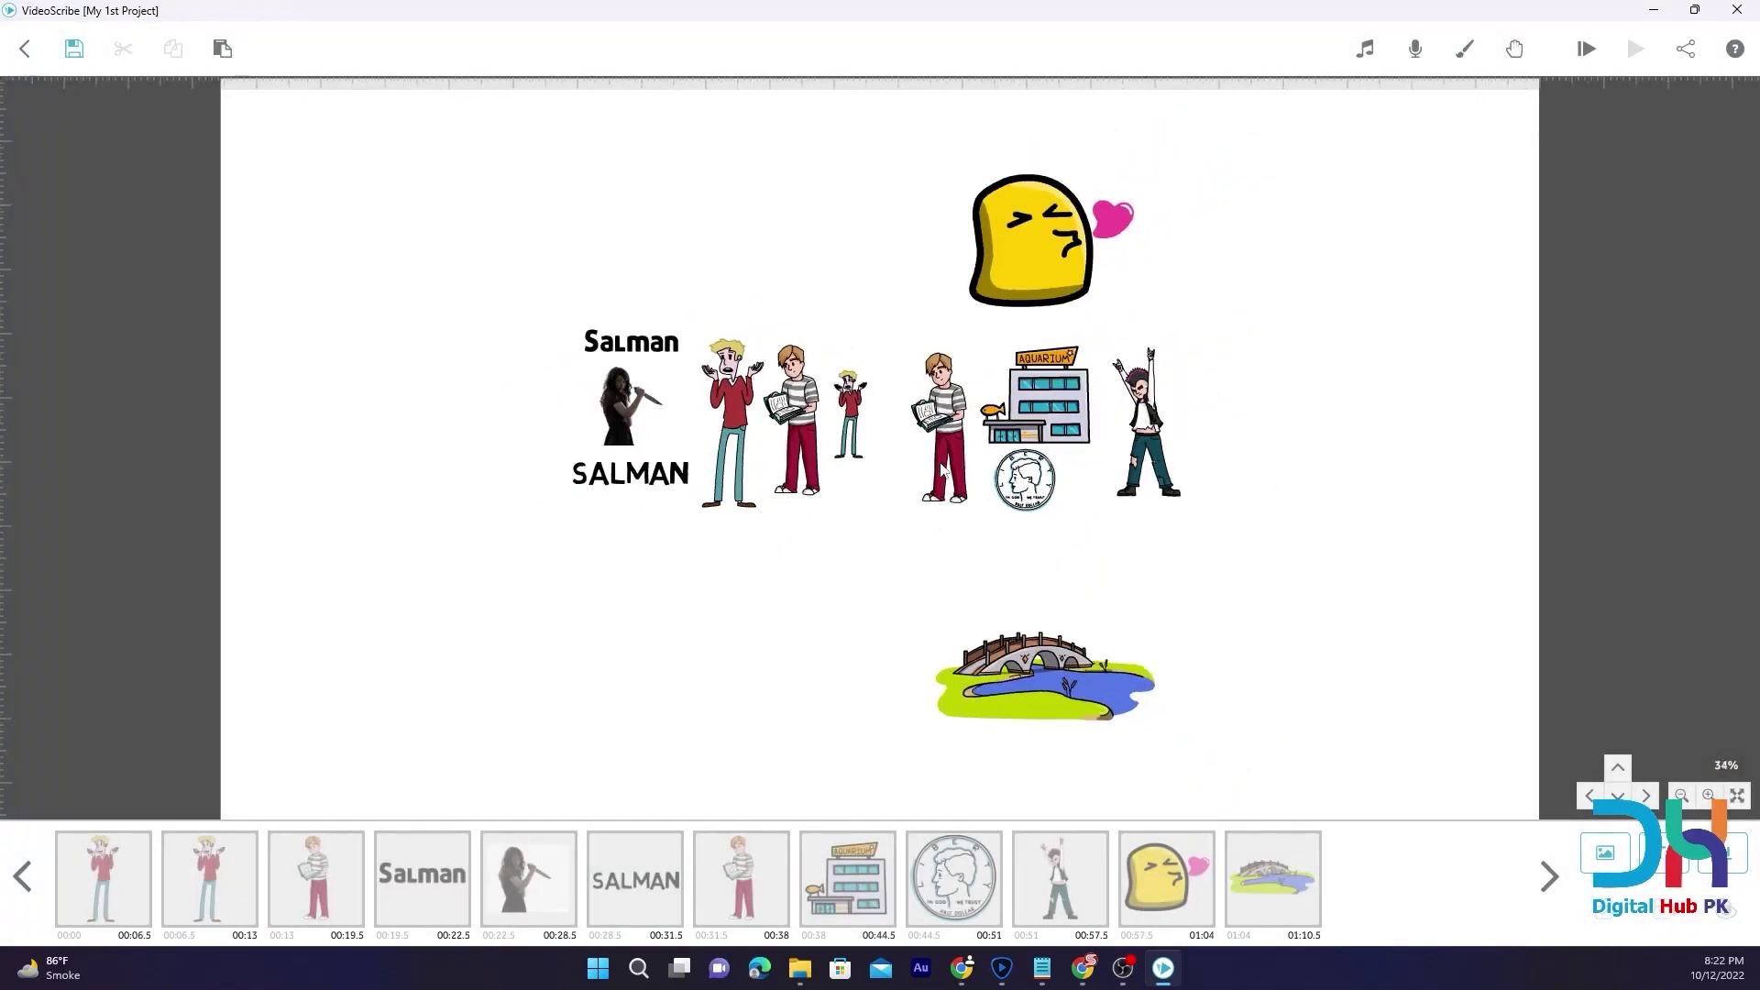
scroll(1180, 340, "up", 2)
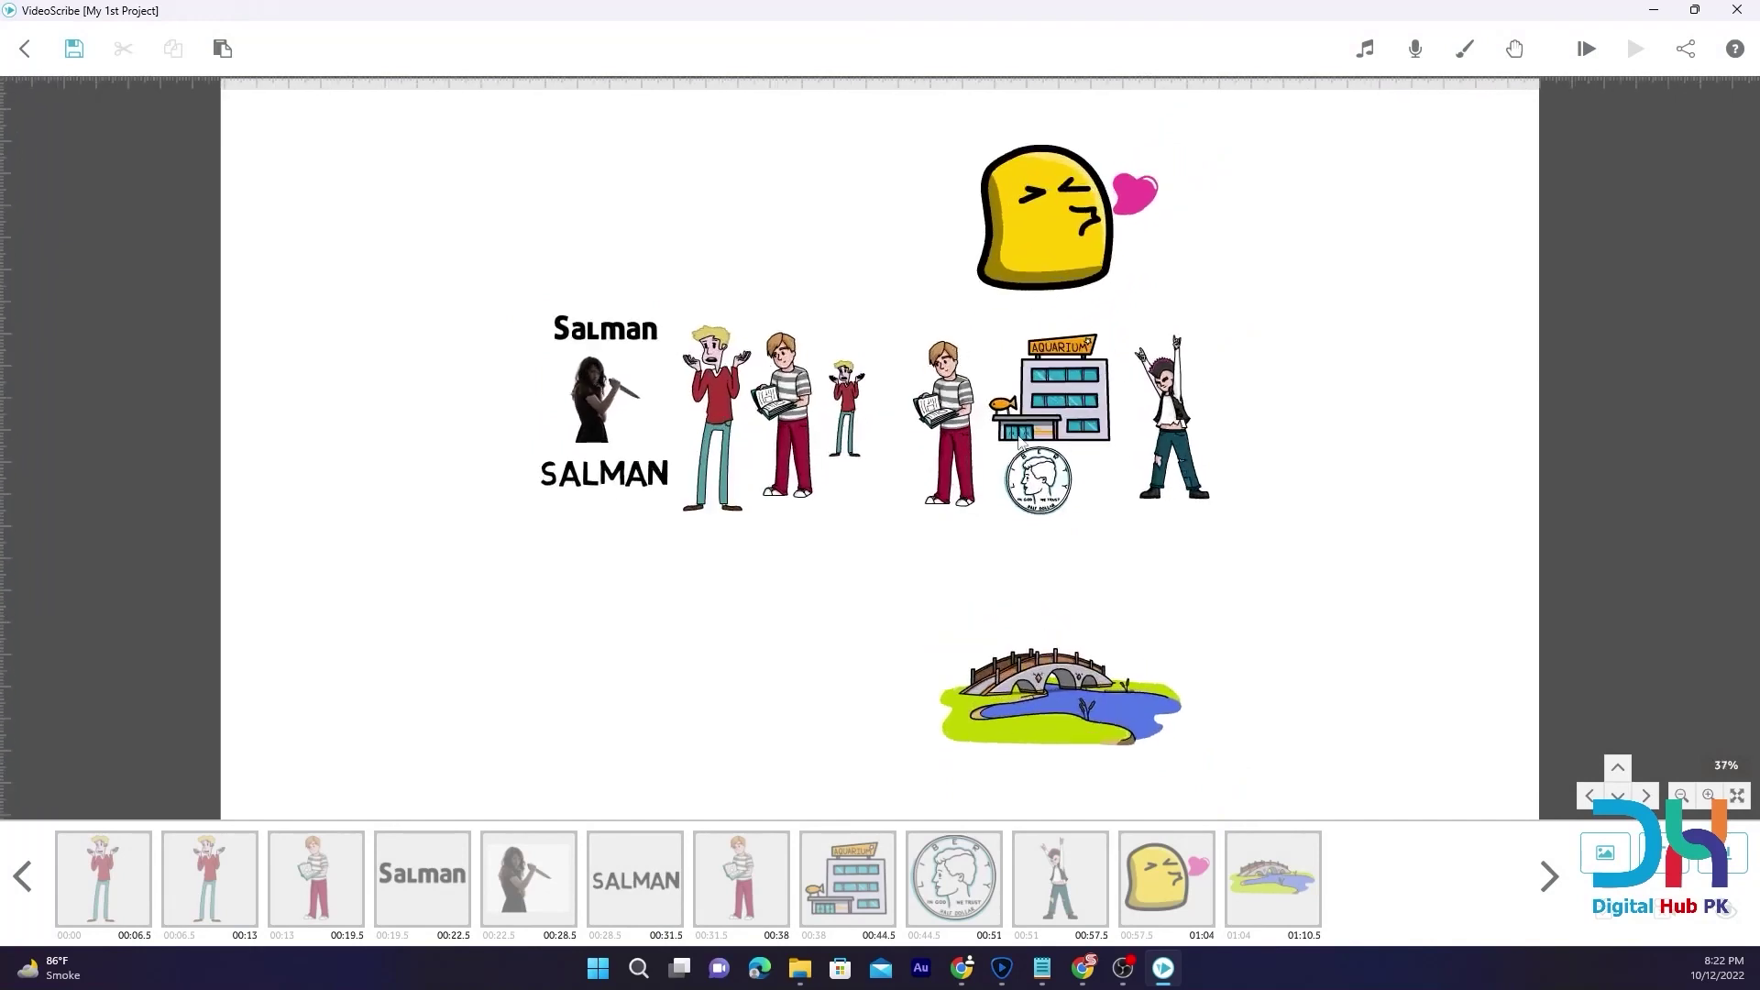
left_click(102, 887)
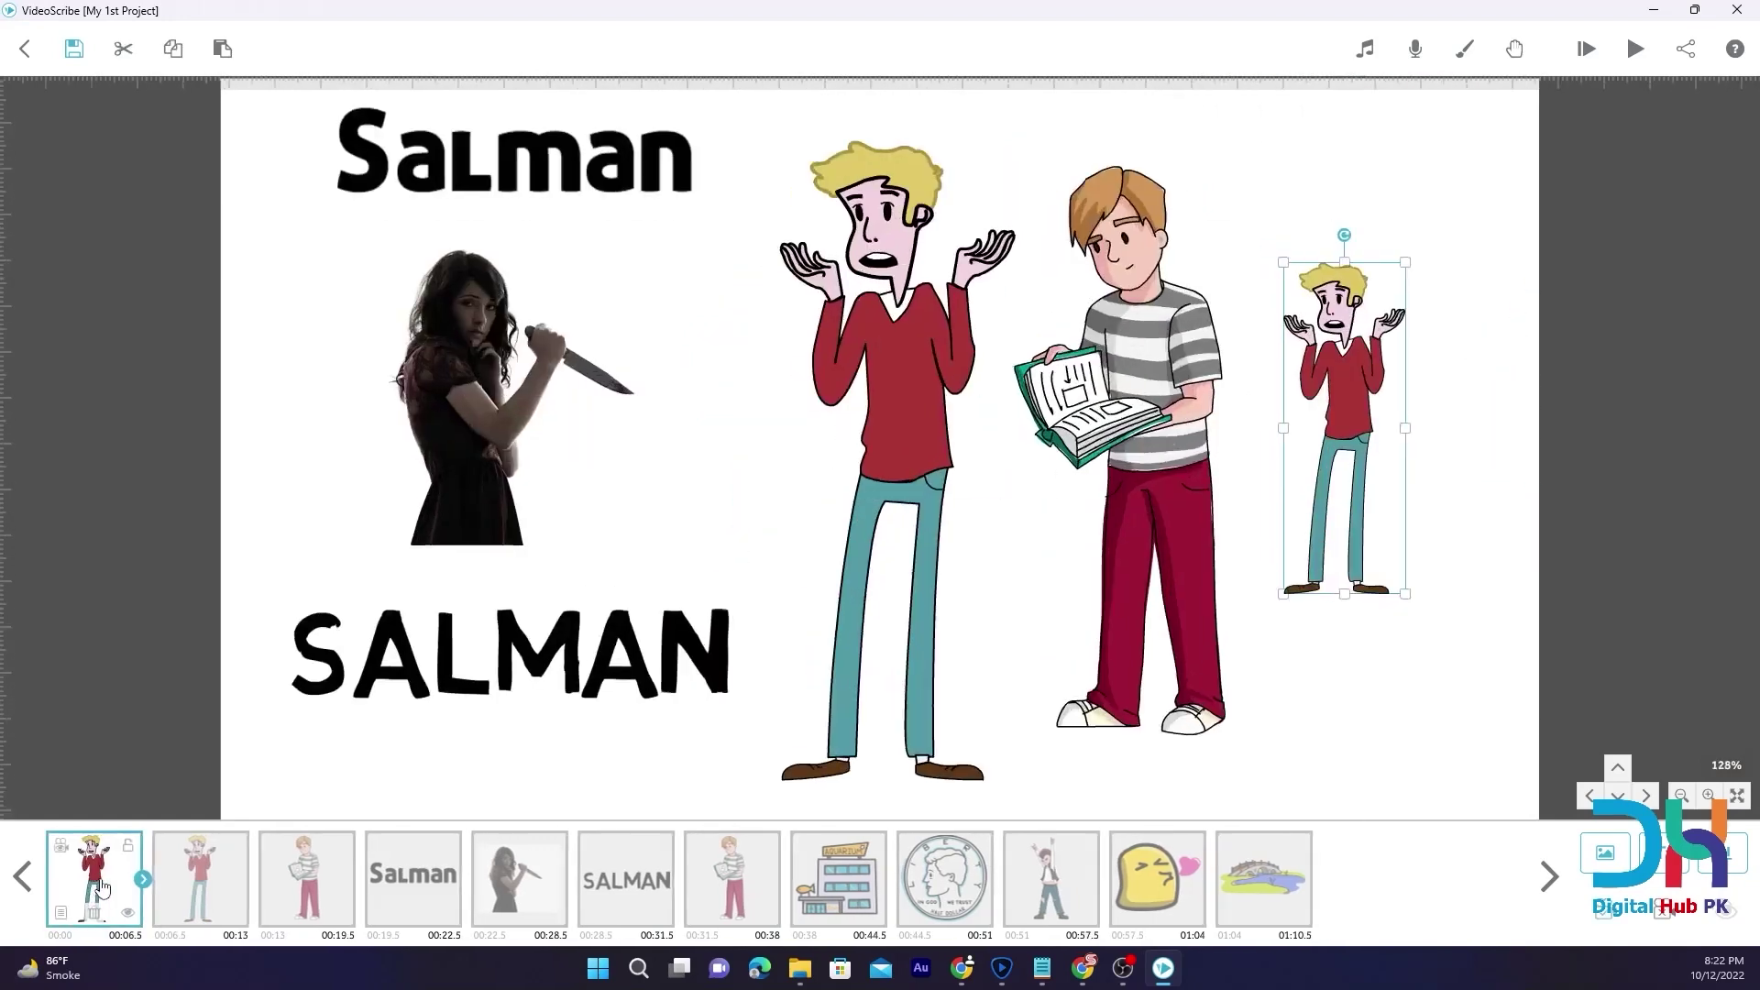
left_click_drag(1421, 656, 1174, 702)
left_click(724, 908)
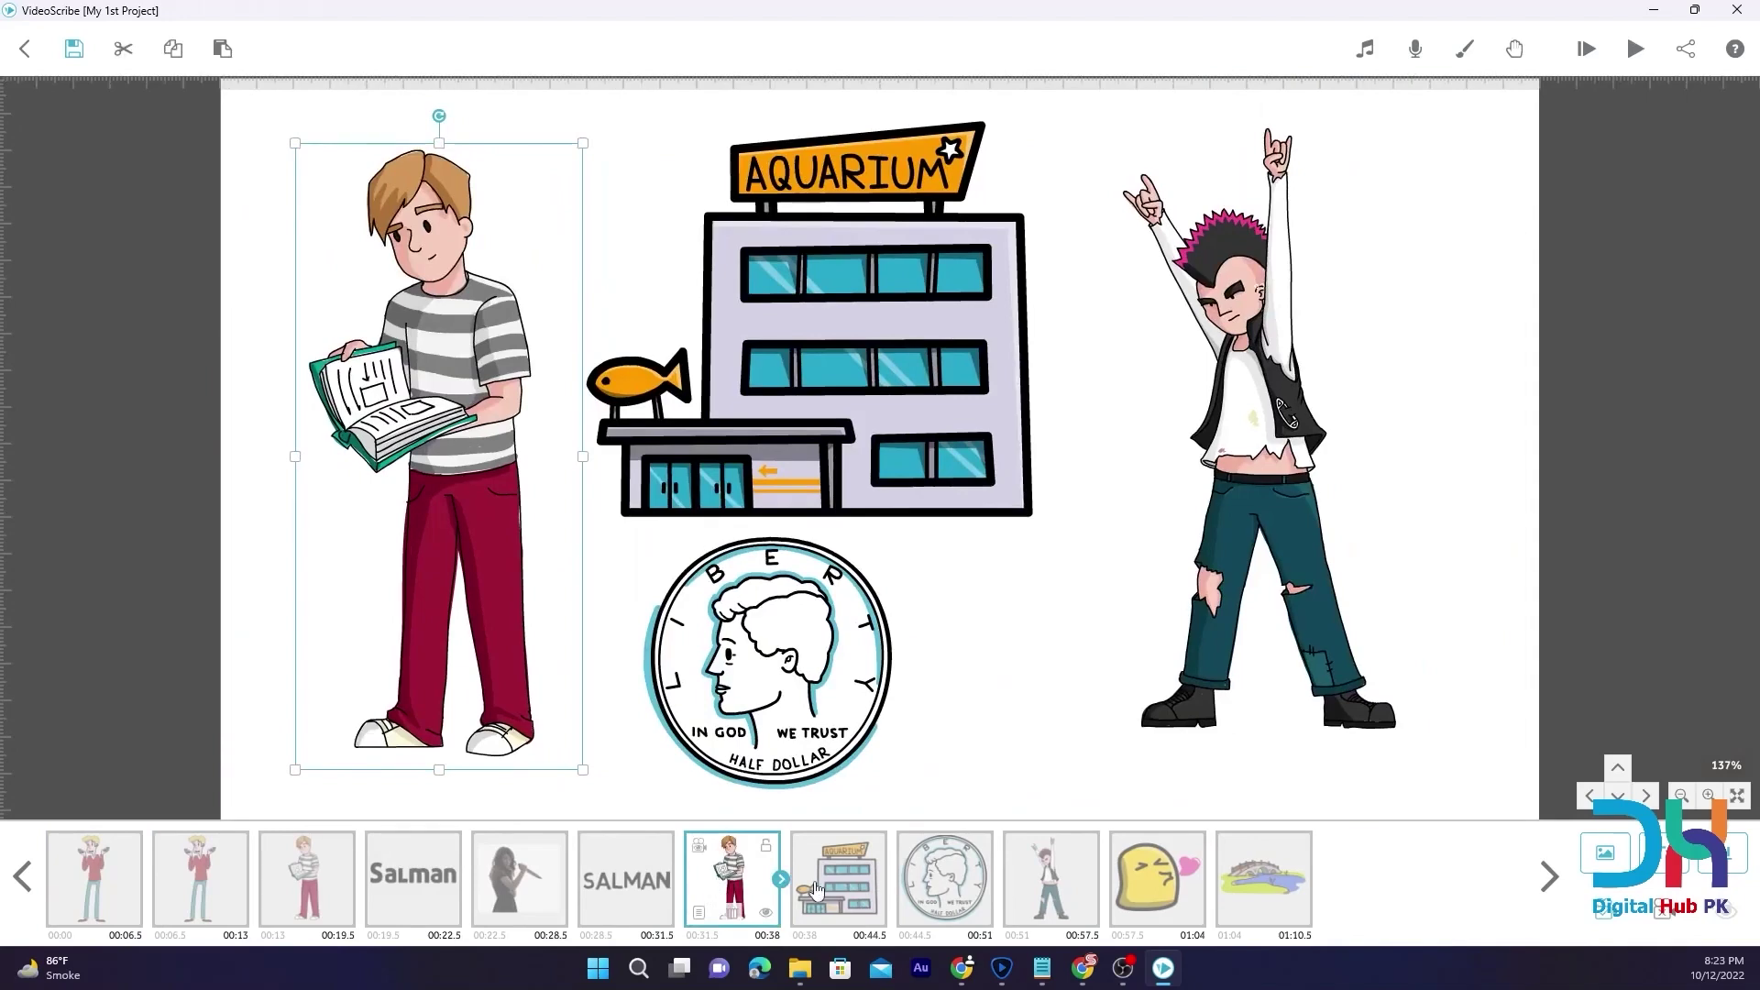
left_click(1229, 885)
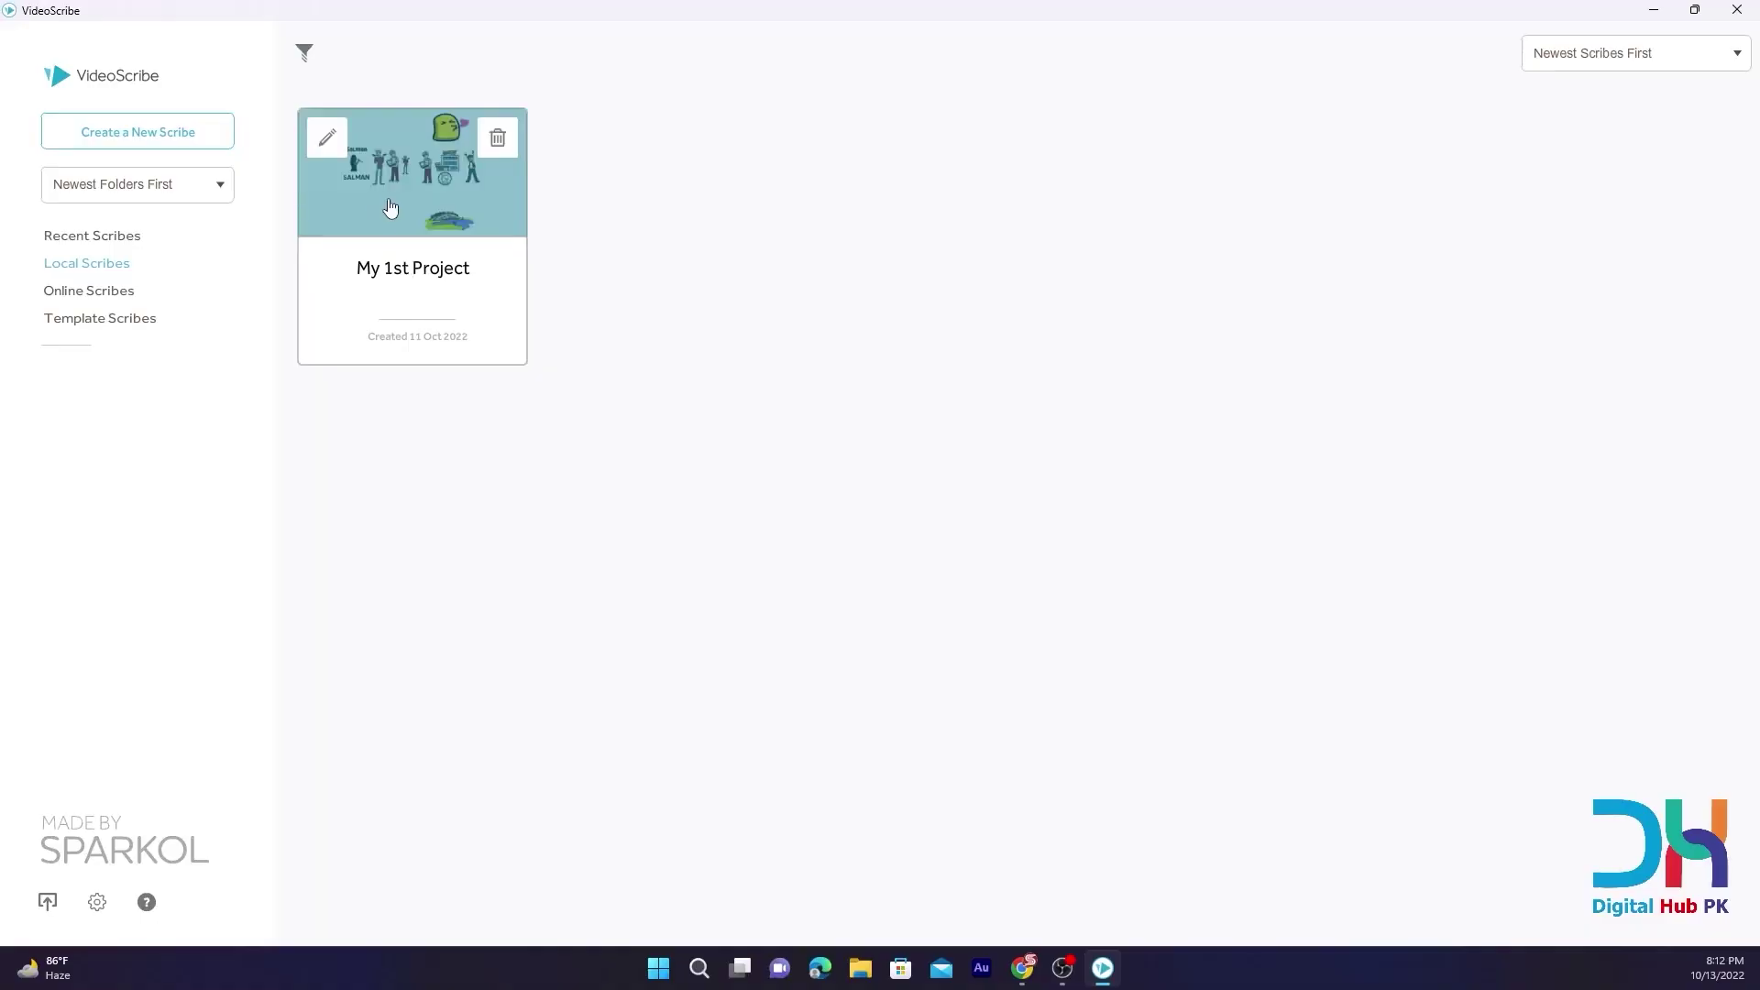
Open the My 1st Project scribe and view the camera positions of the first reading boy, the aquarium and the bridge scene
left_click(387, 196)
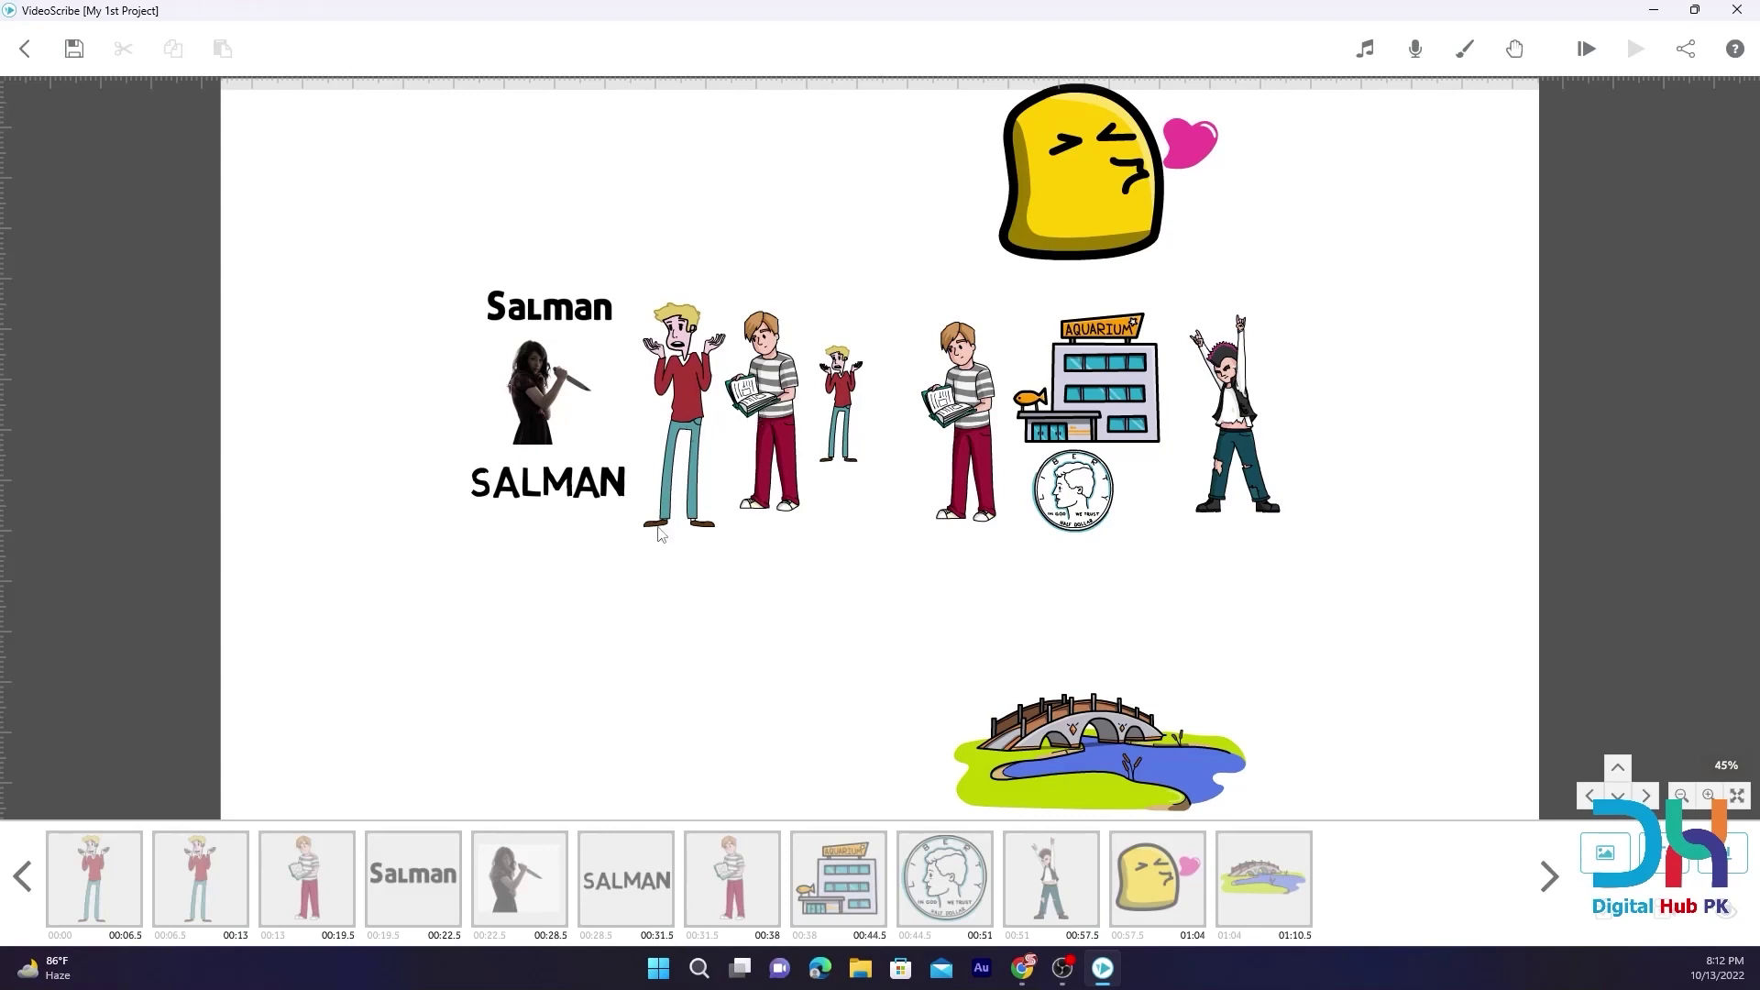
left_click(298, 880)
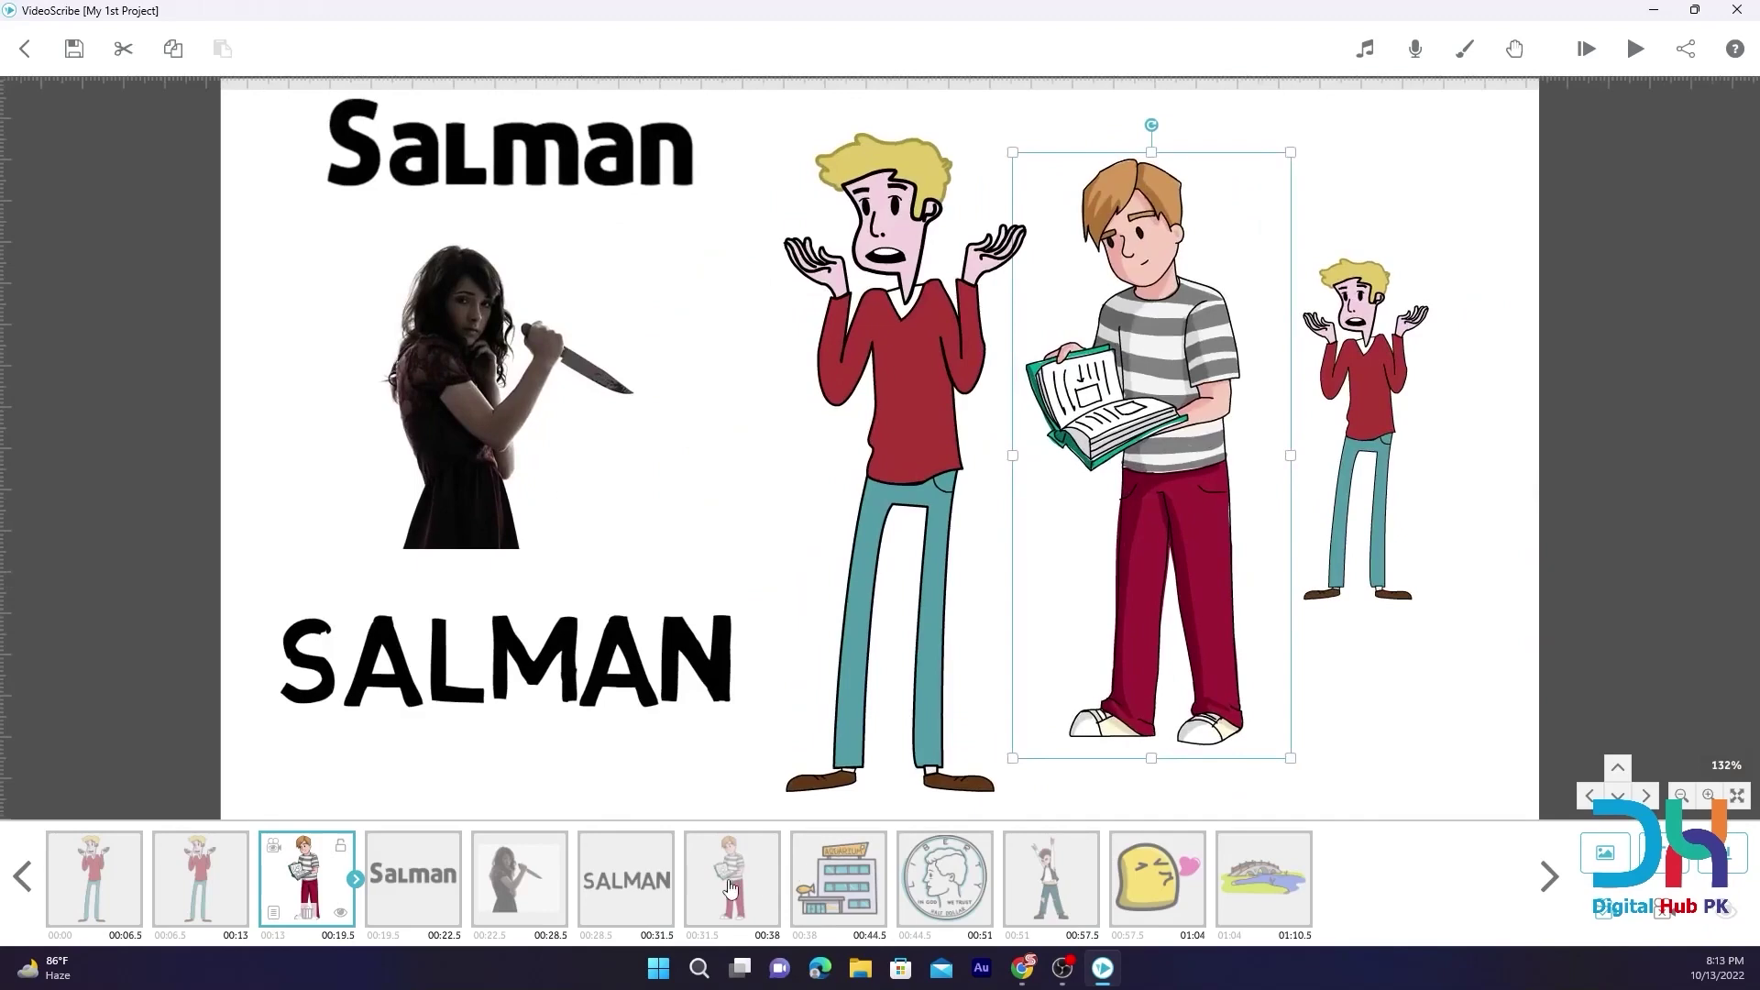
left_click(828, 881)
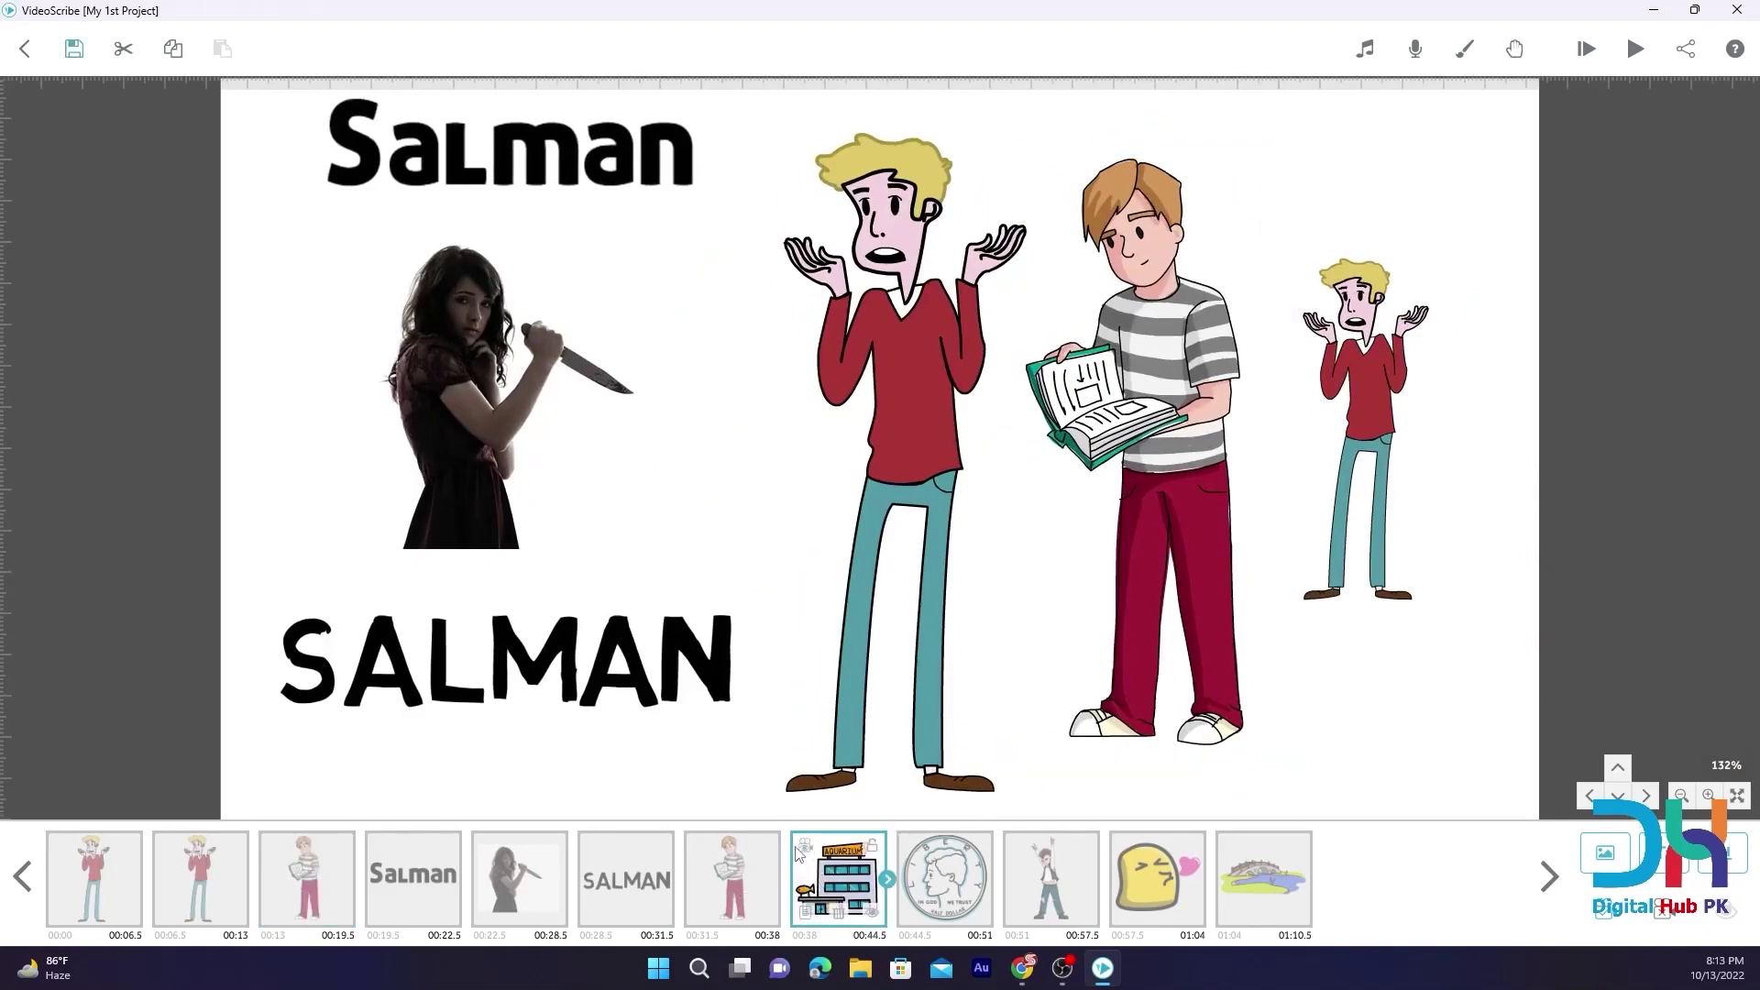
left_click(831, 880)
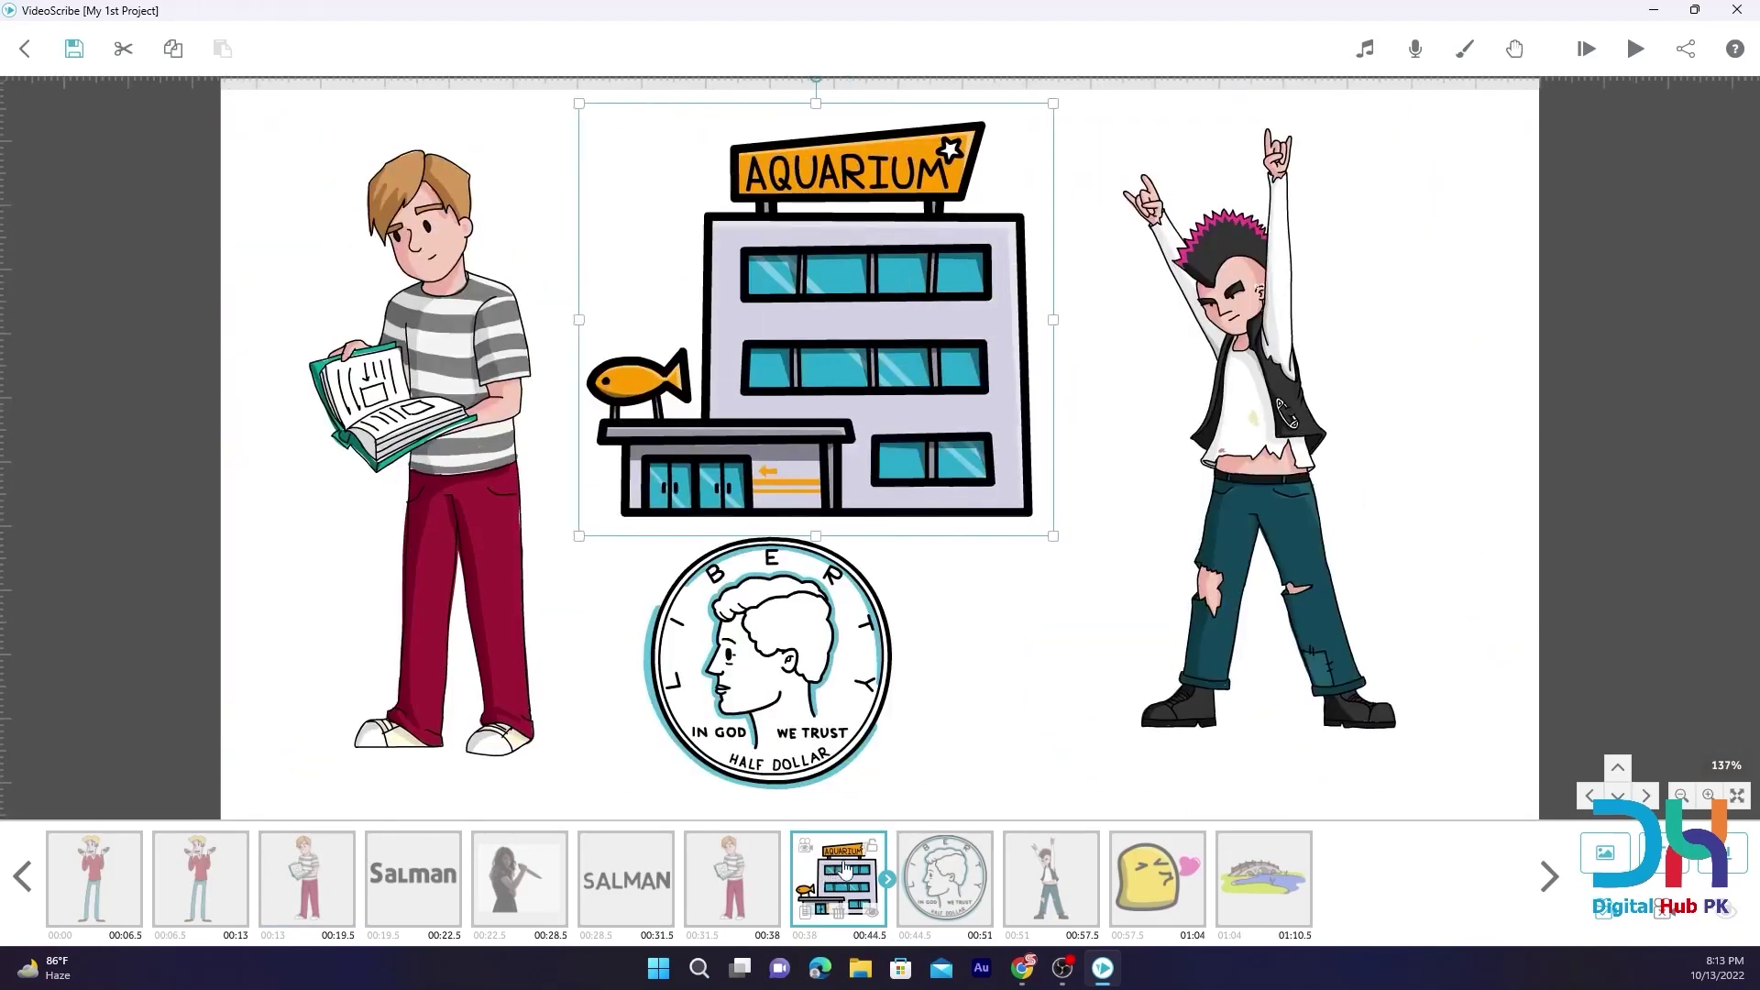
left_click(1253, 871)
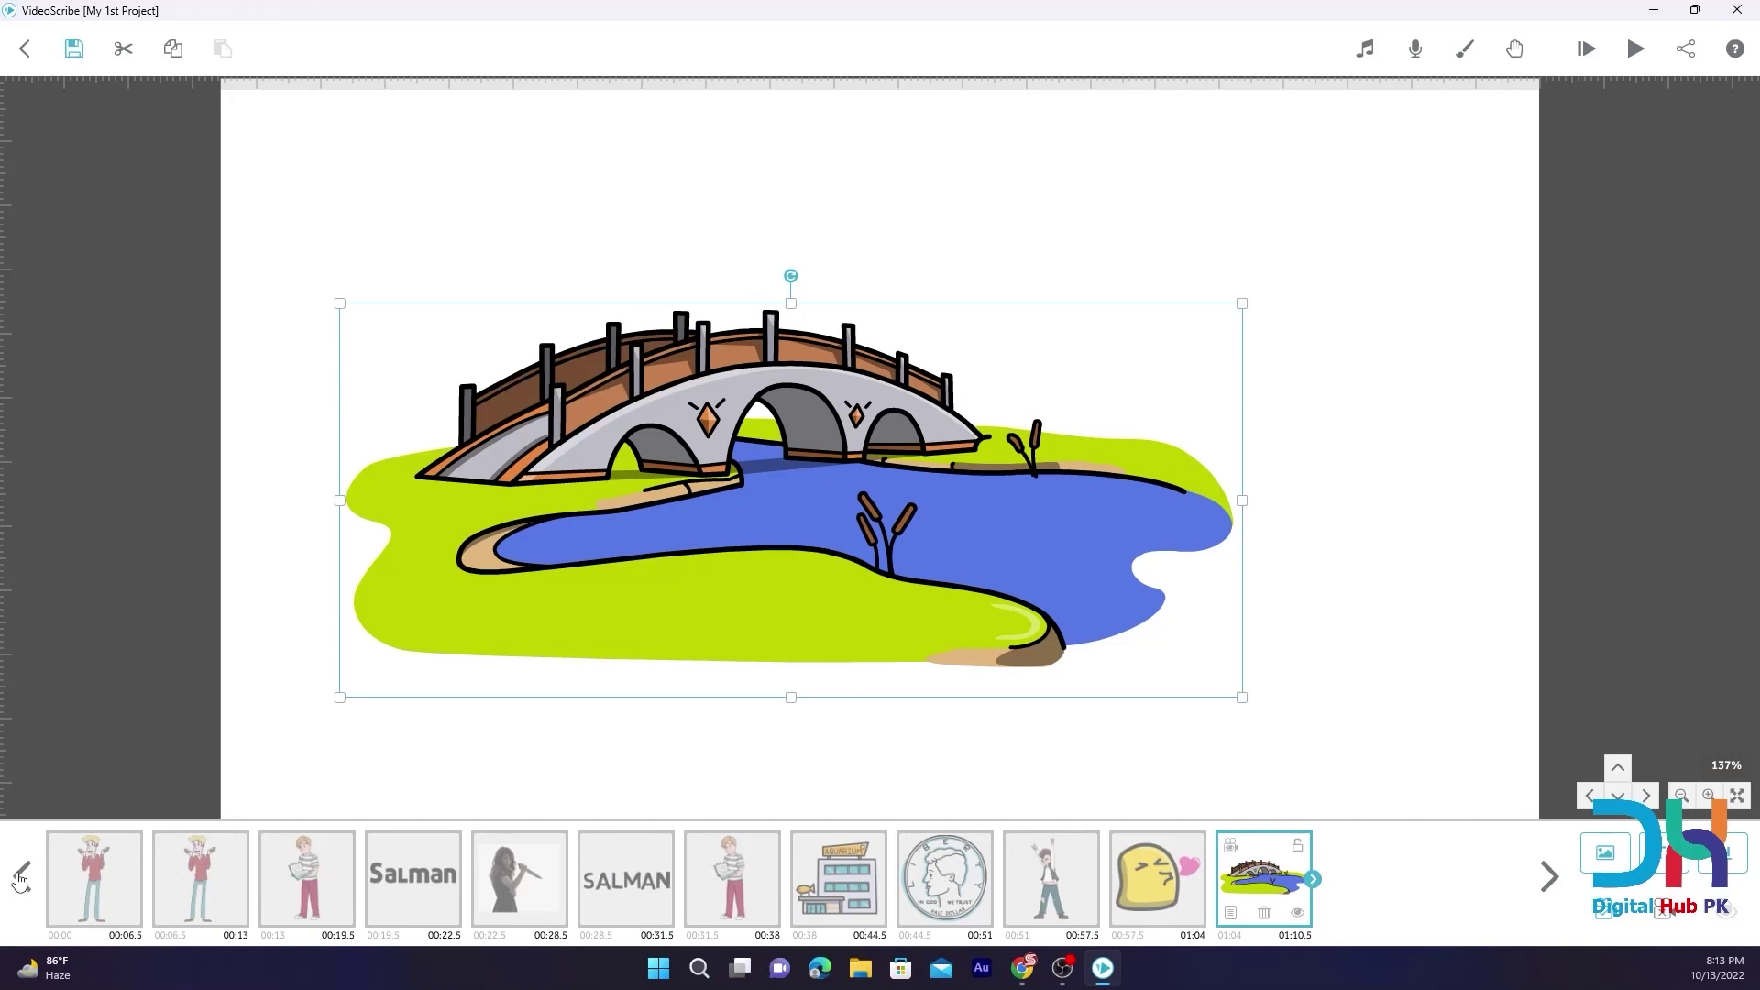
Compare the camera positions of the first timeline element and the aquarium, ending on the first element's view
left_click(112, 880)
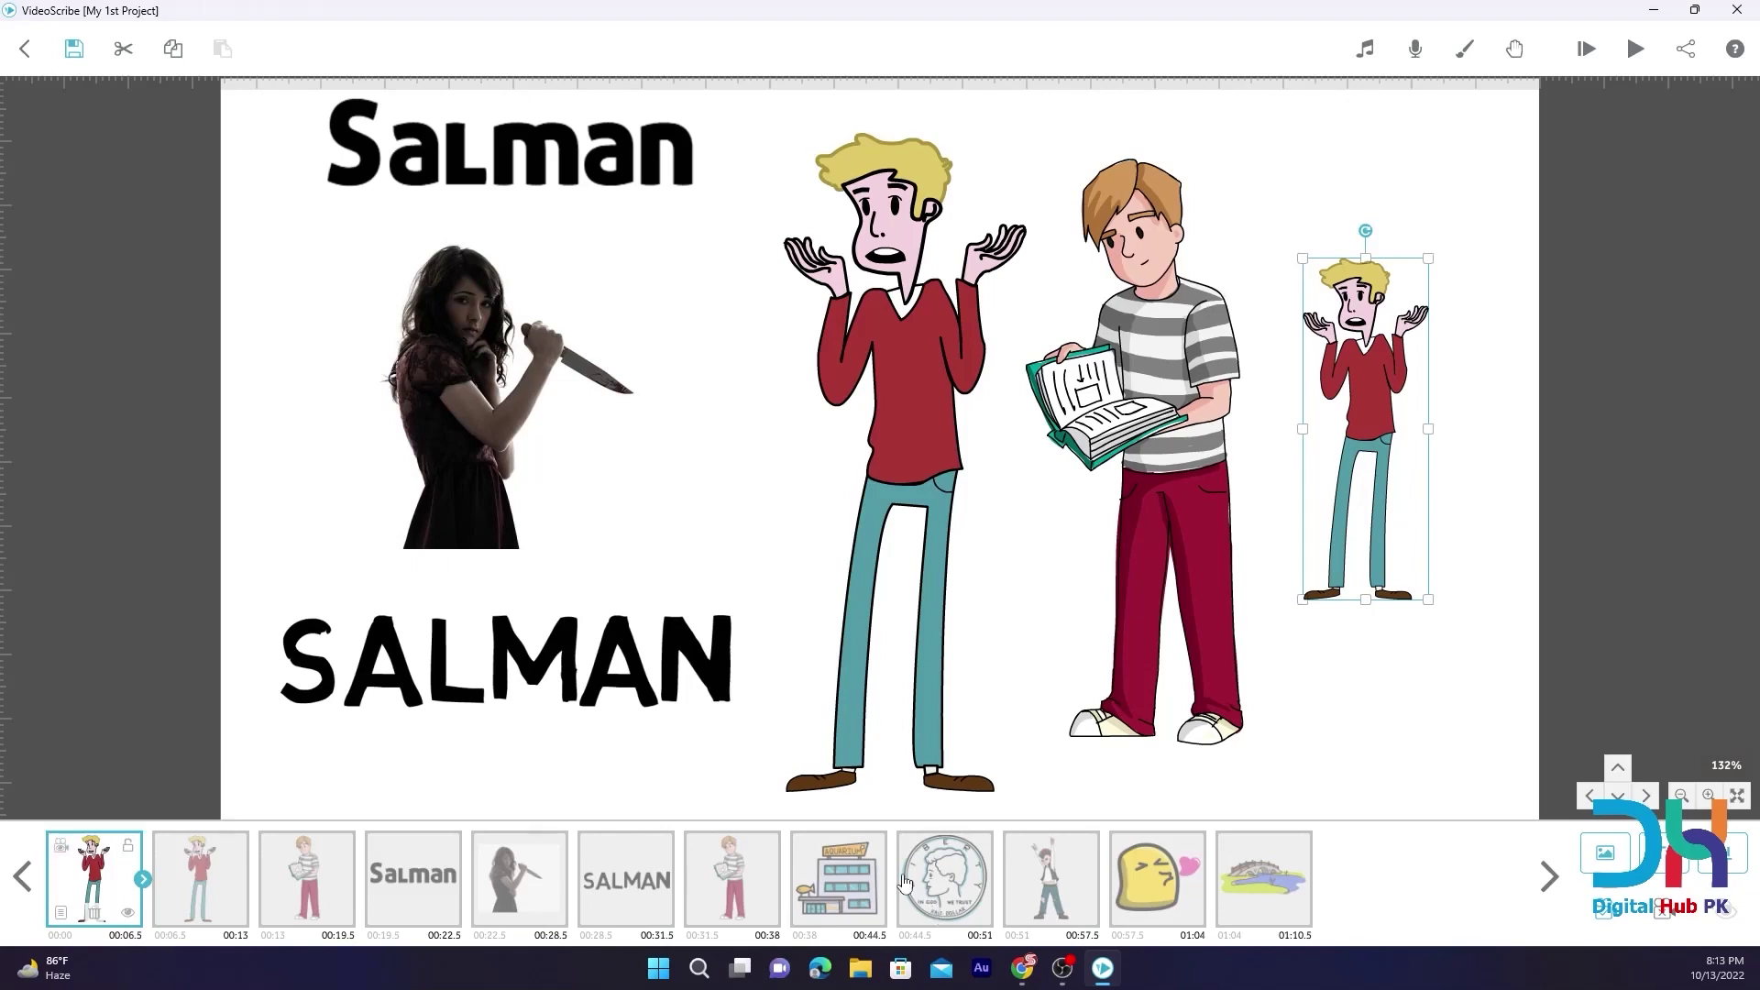
left_click(845, 869)
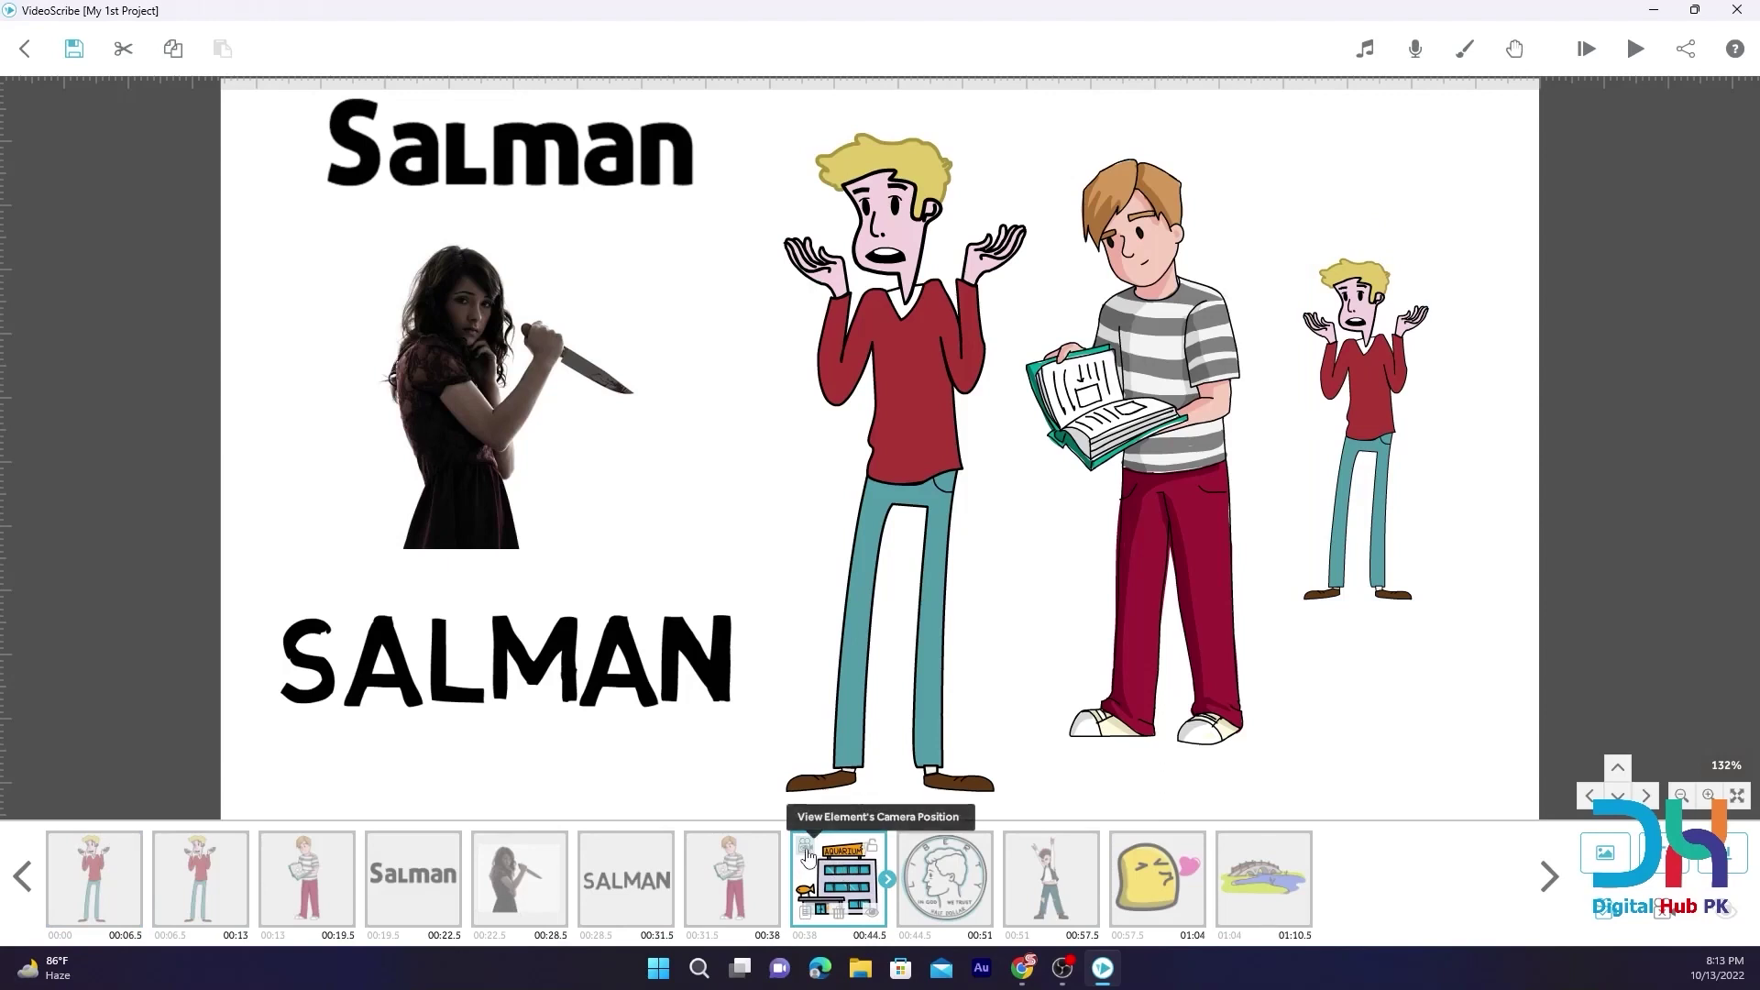
left_click(807, 857)
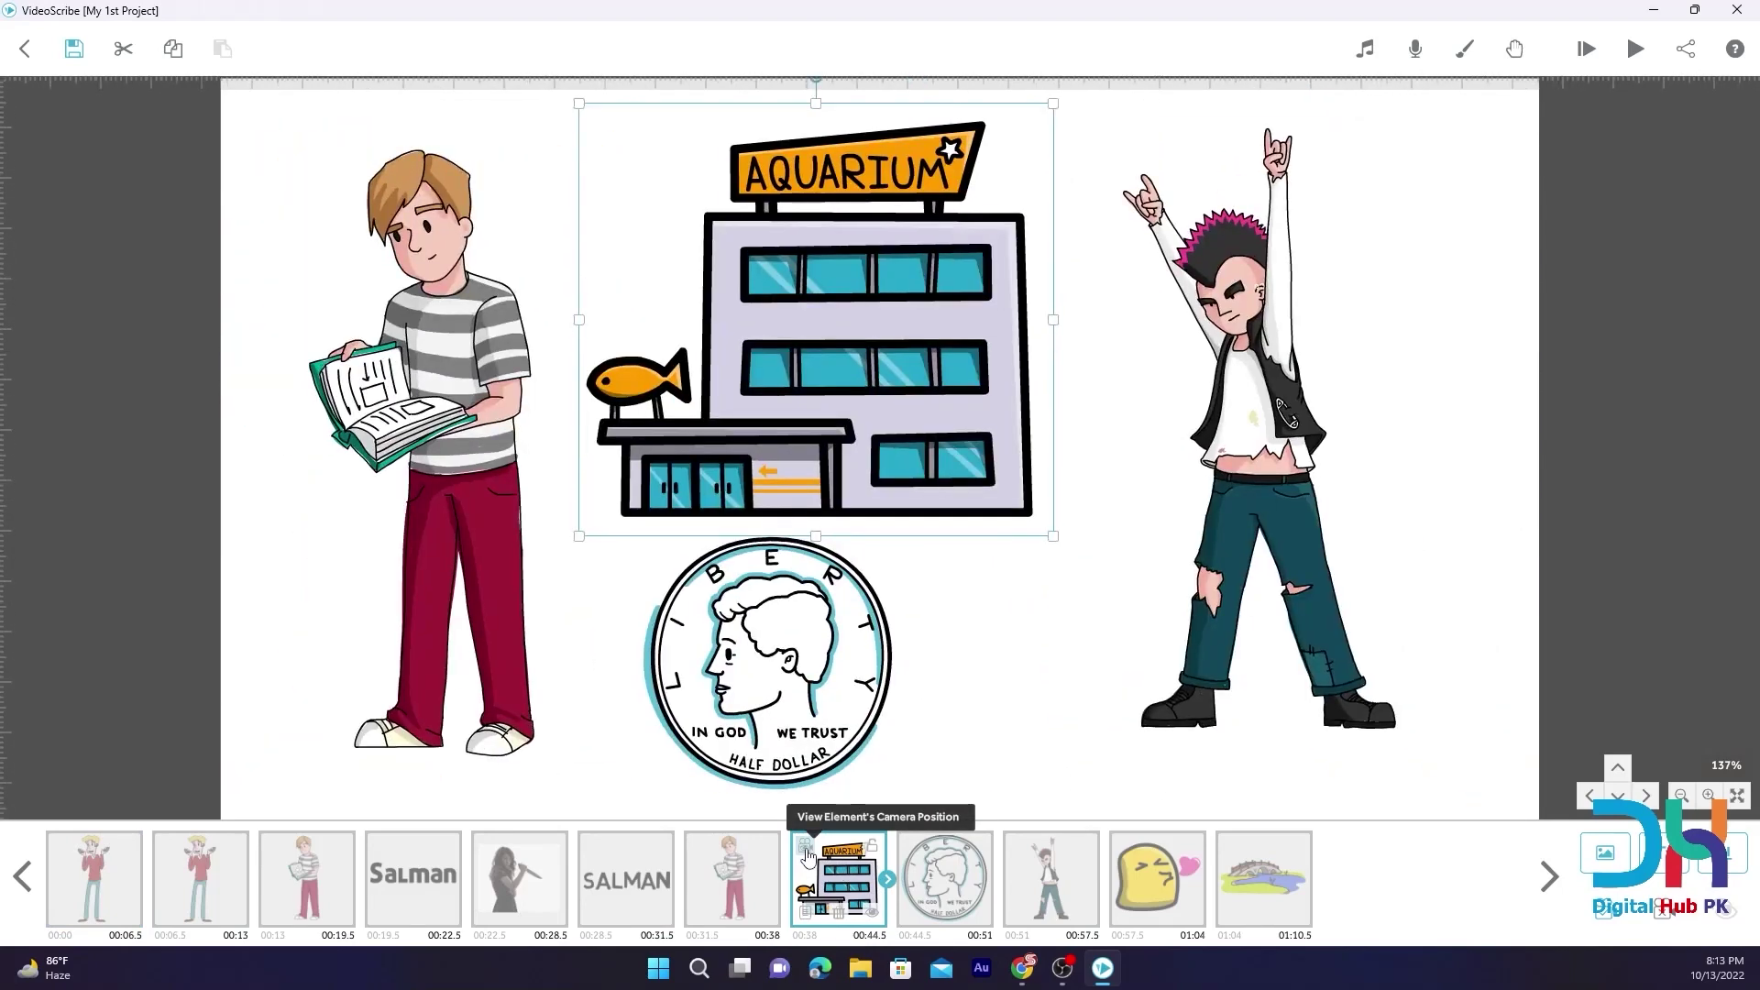
left_click(91, 902)
left_click(65, 857)
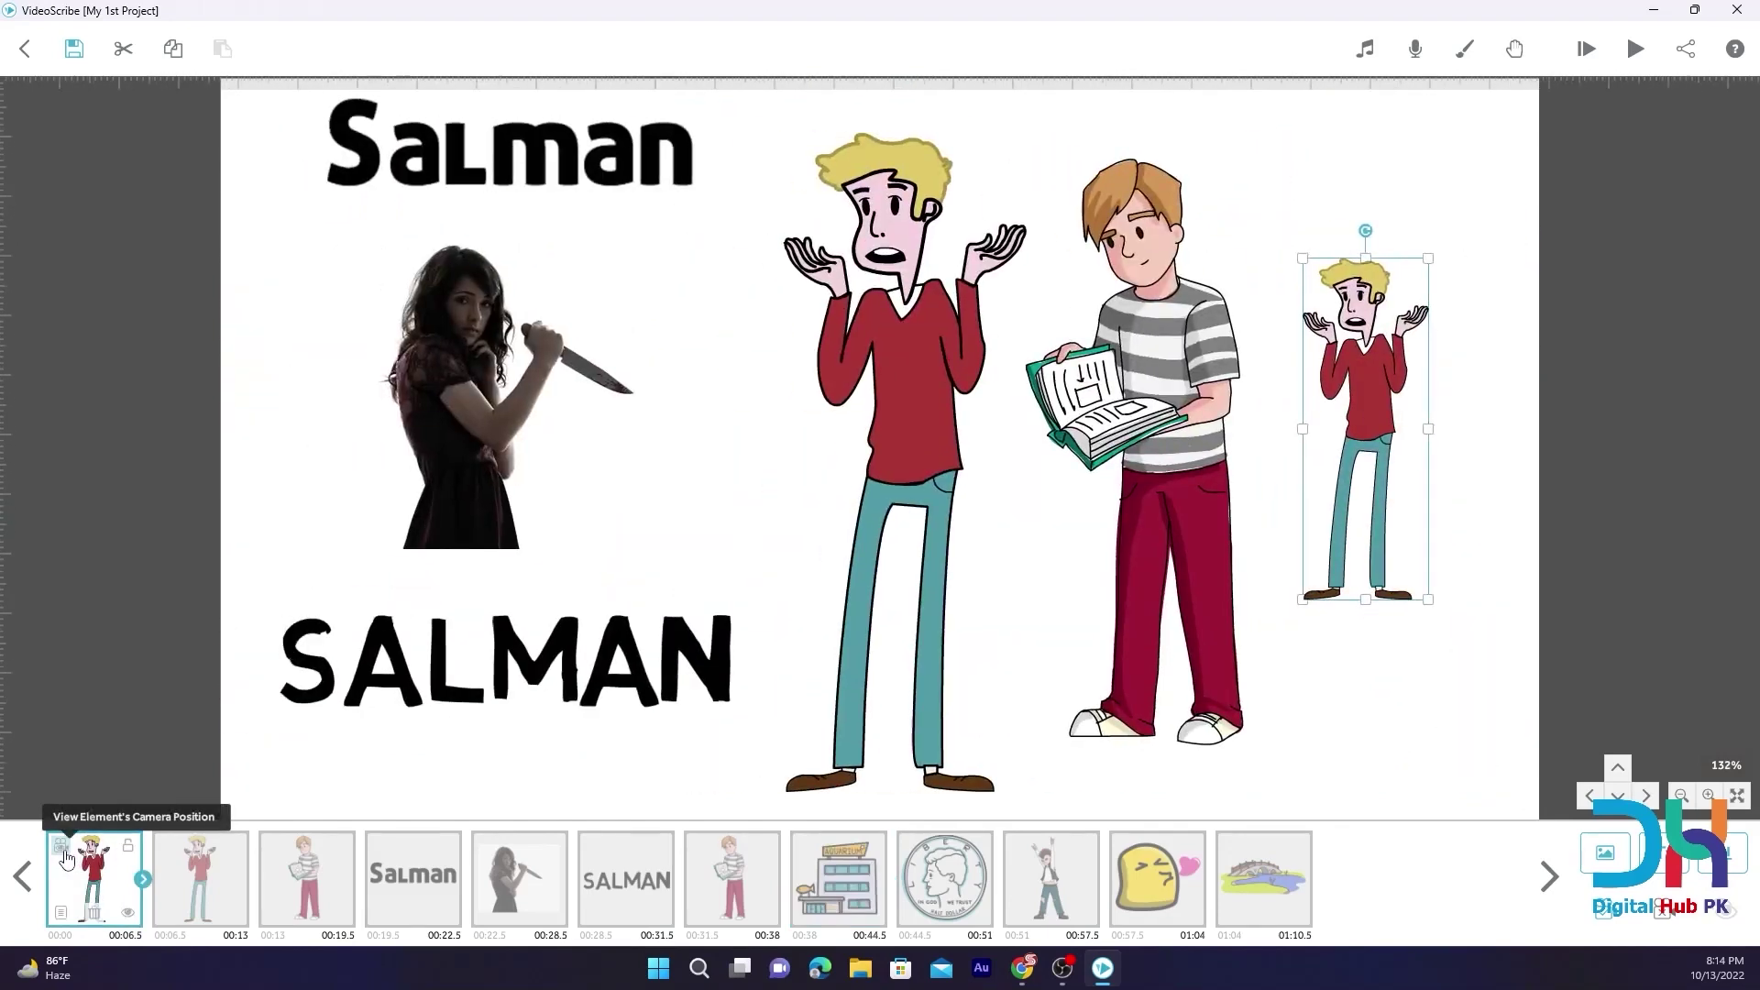
Lock the small shrugging man, the first timeline element, and test selecting the unlocked figures on the canvas
left_click(127, 856)
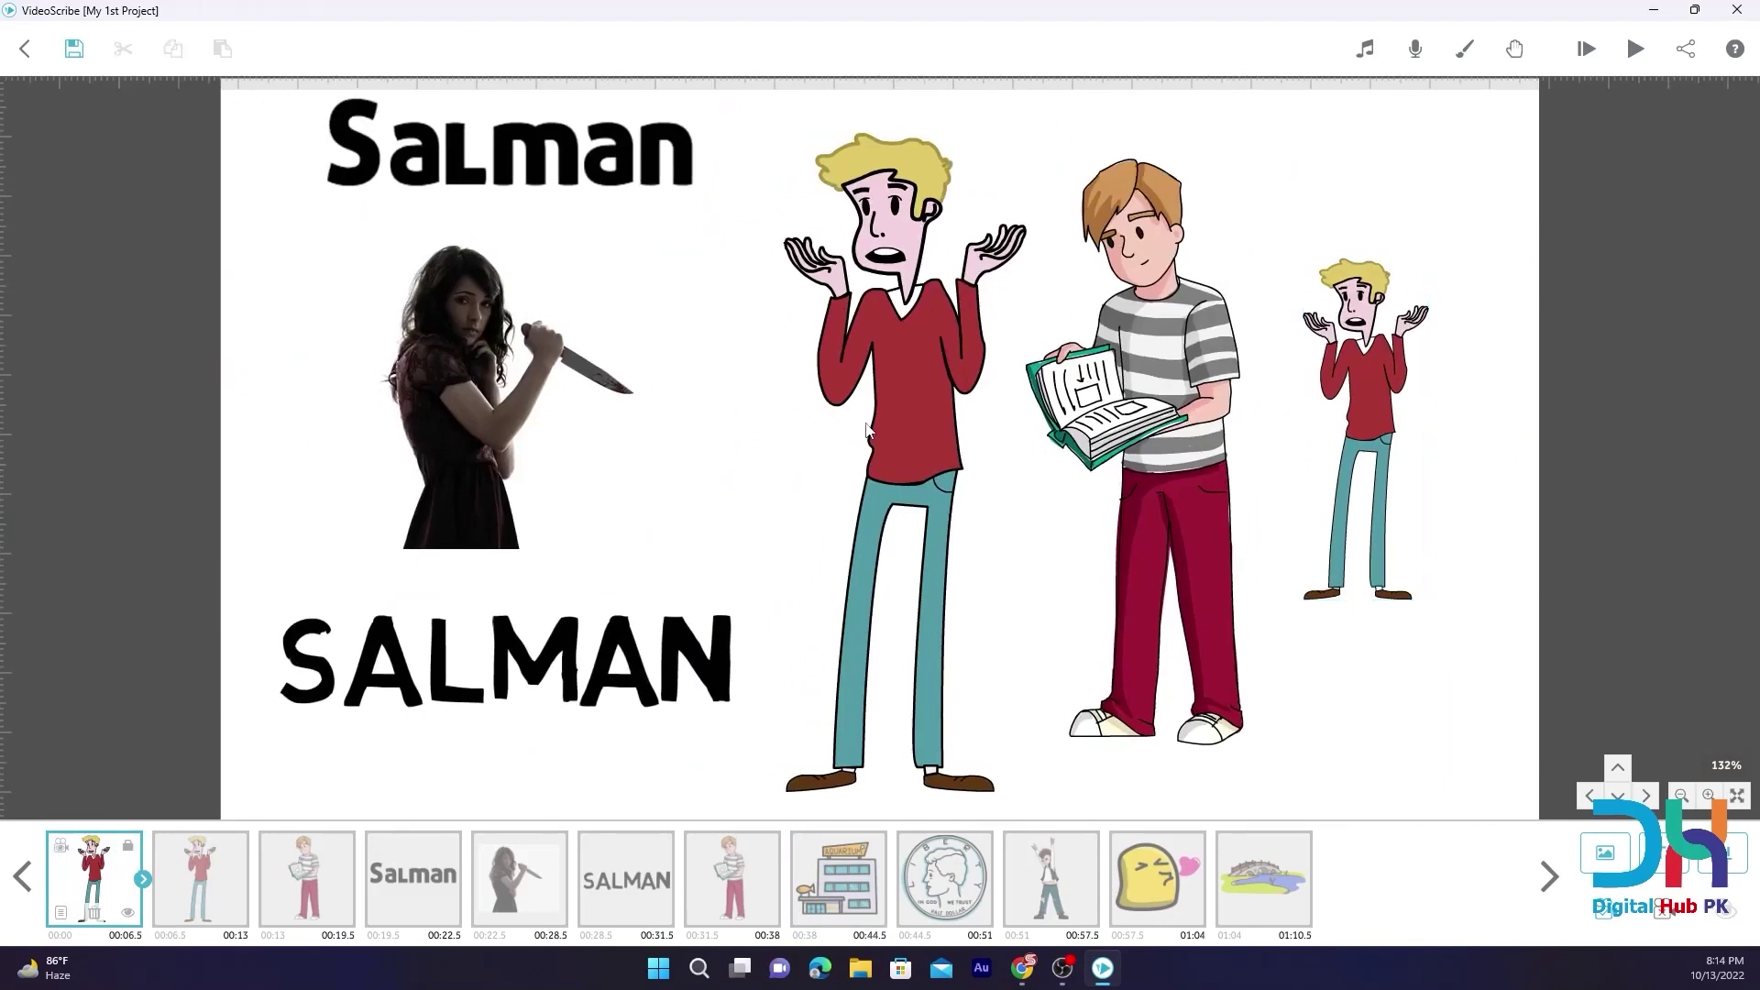
mouse_move(894, 410)
left_mouse_down()
mouse_move(898, 392)
mouse_move(889, 403)
left_mouse_up()
left_click(1220, 420)
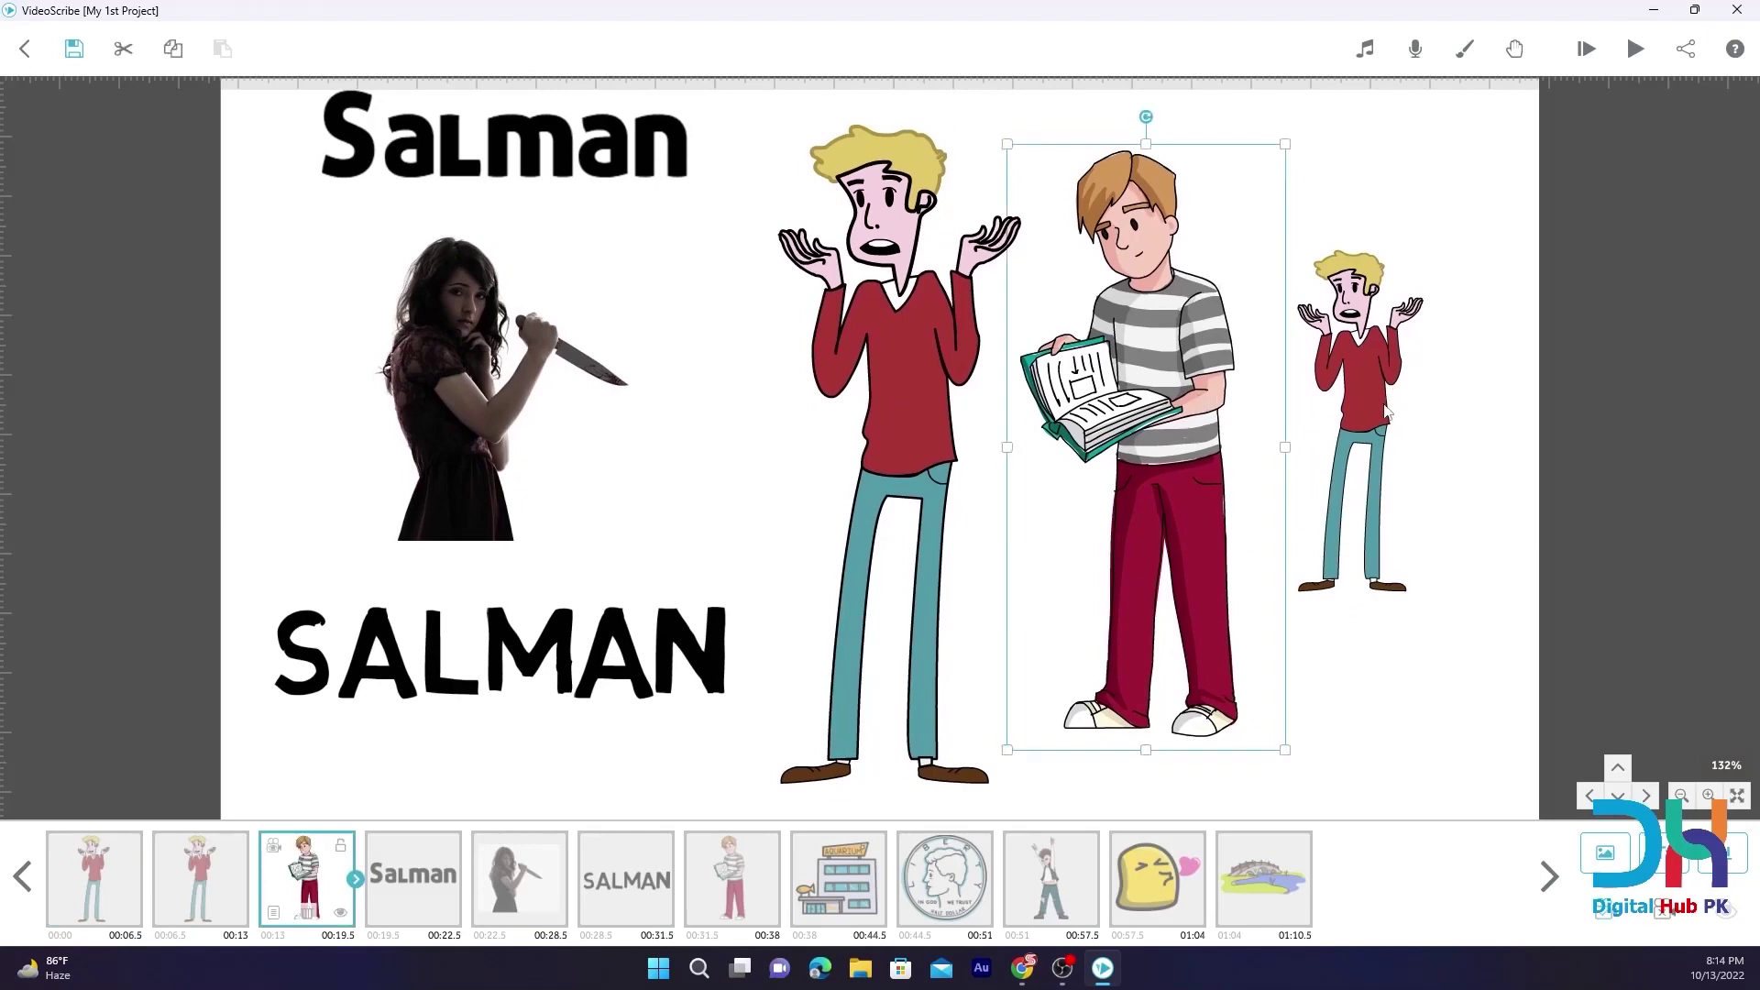
left_click(872, 415)
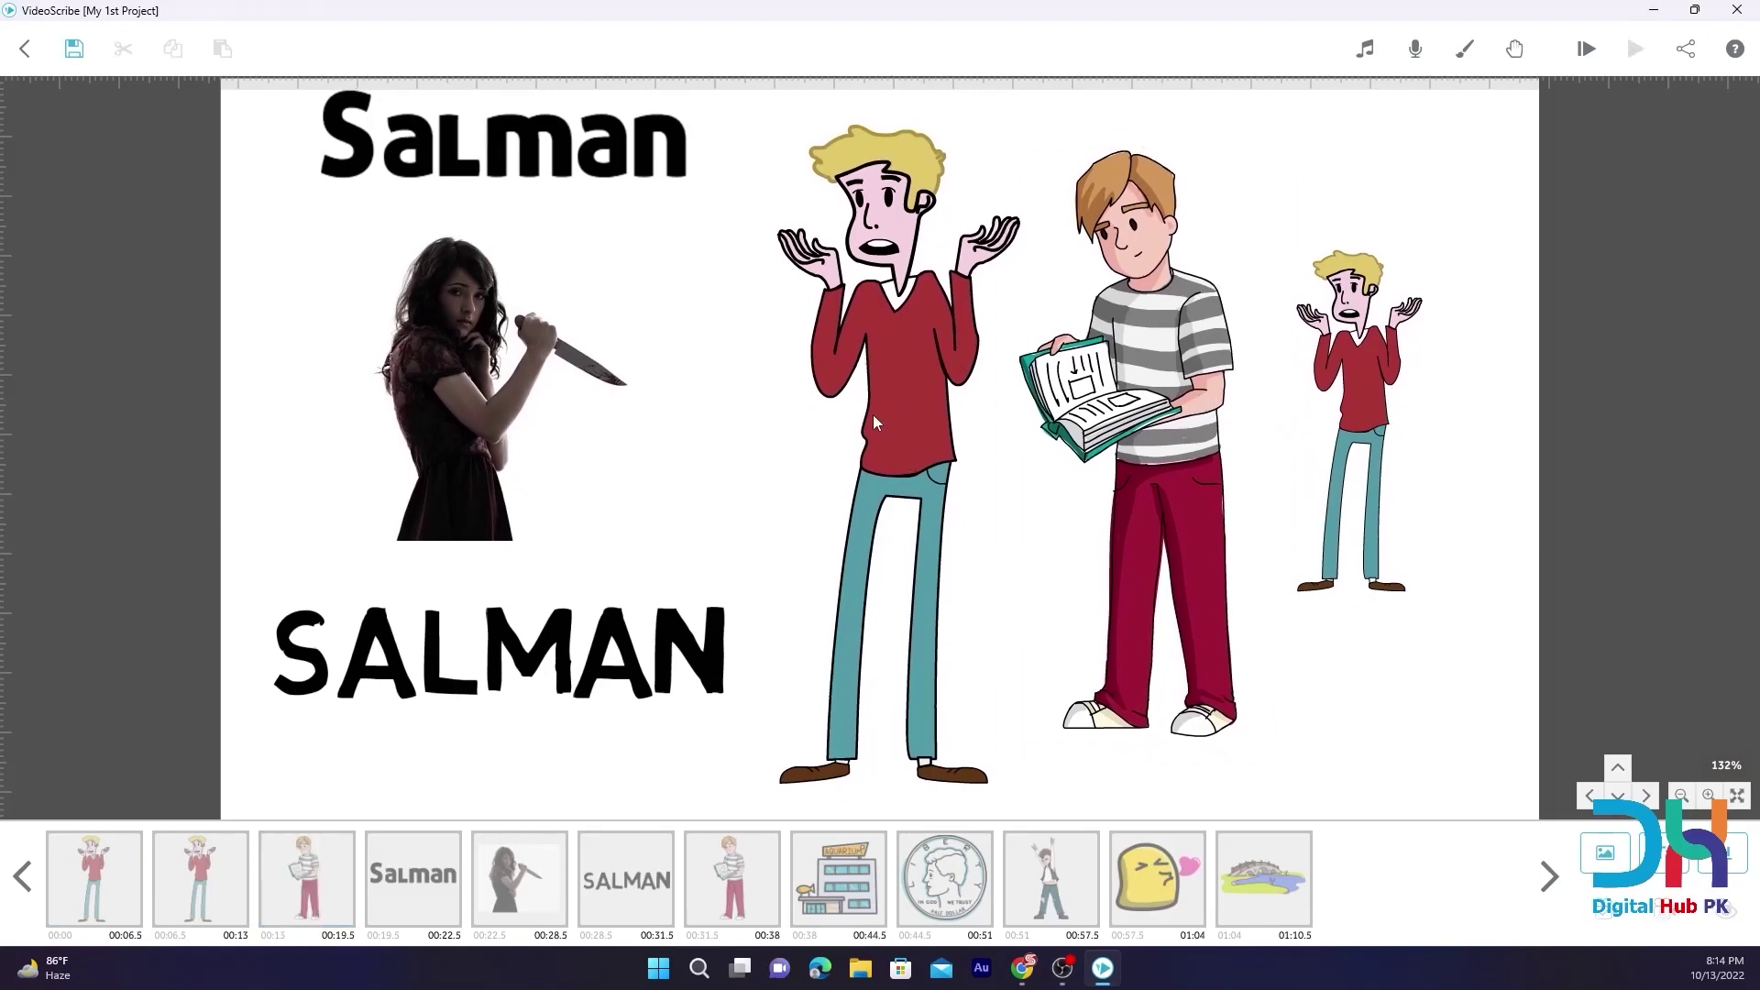
left_click_drag(882, 422, 862, 422)
Check the image properties of the large shrugging man and of the locked small shrugging man without changing them
double_click(873, 400)
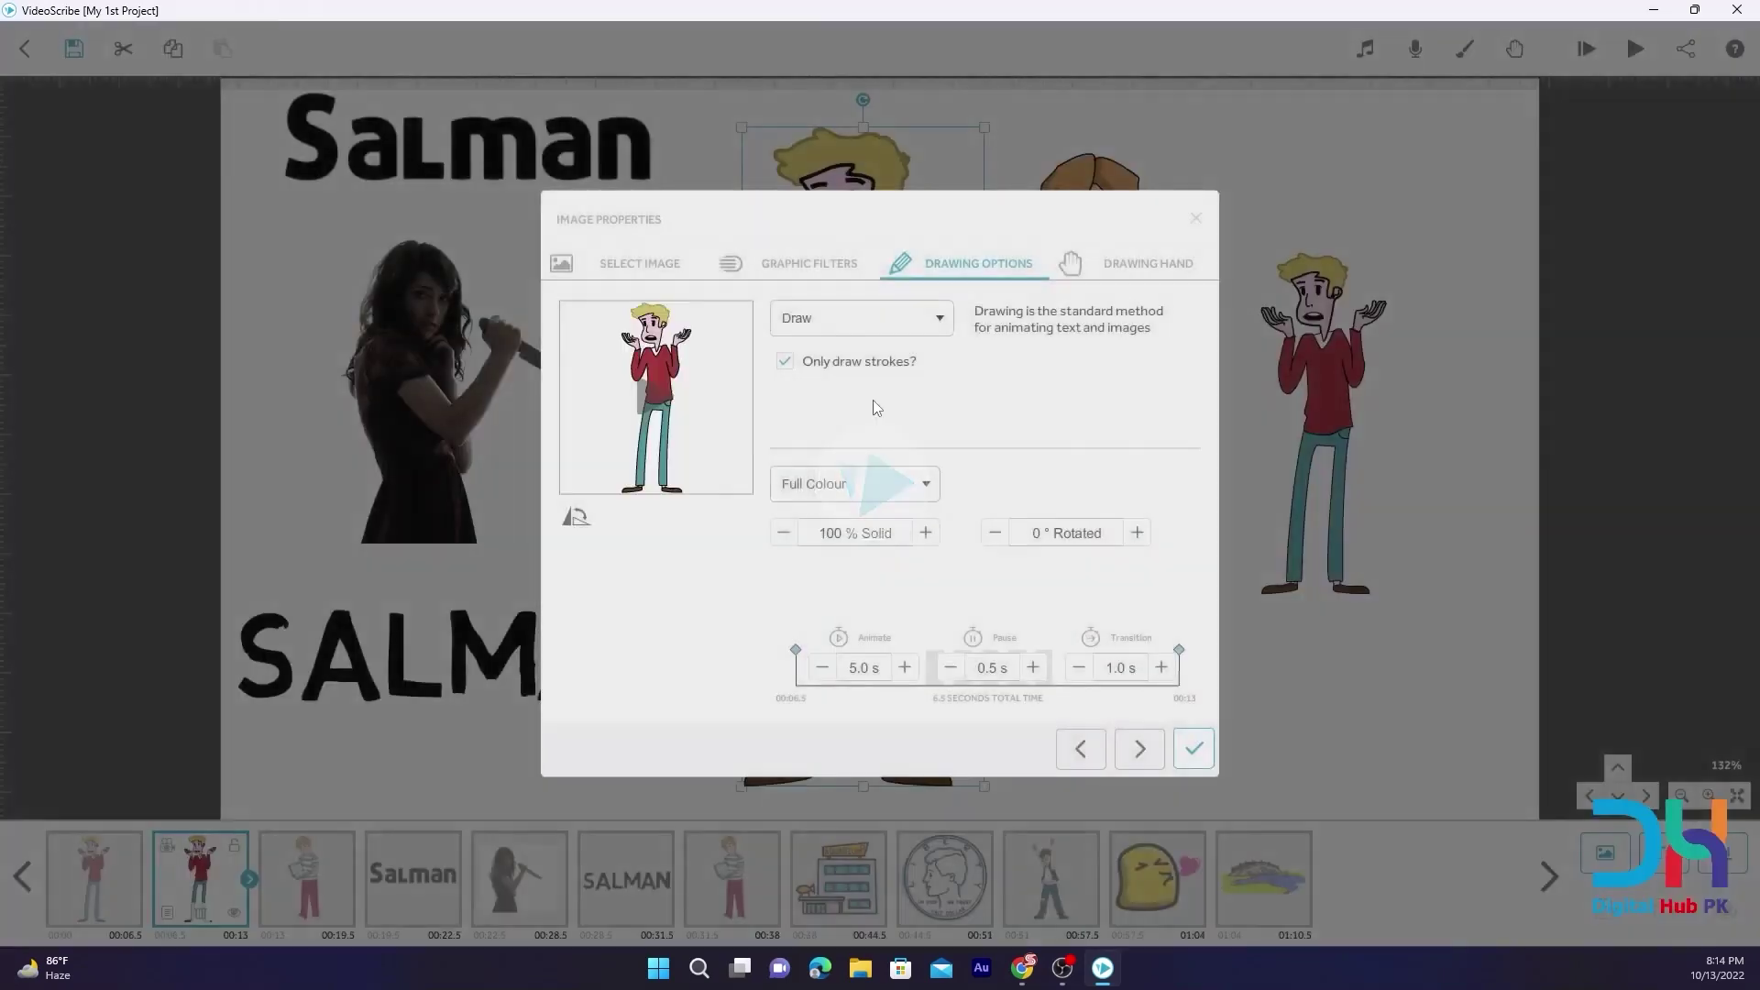
left_click(1194, 221)
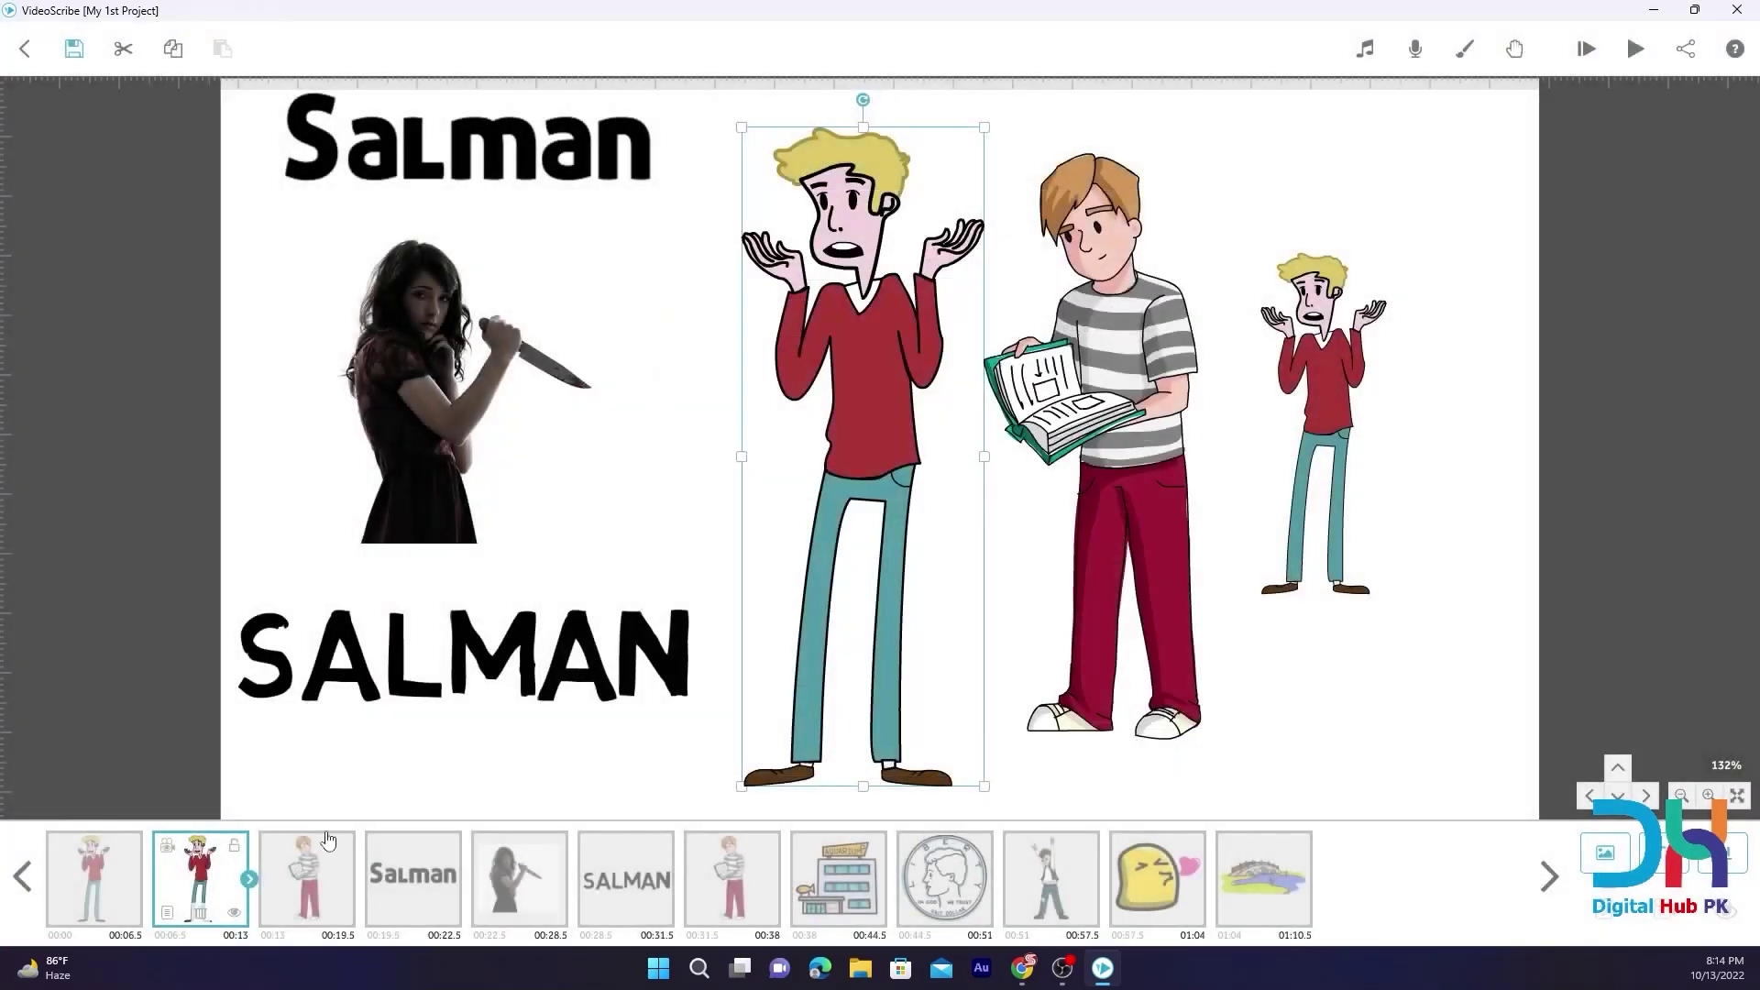
left_click(102, 871)
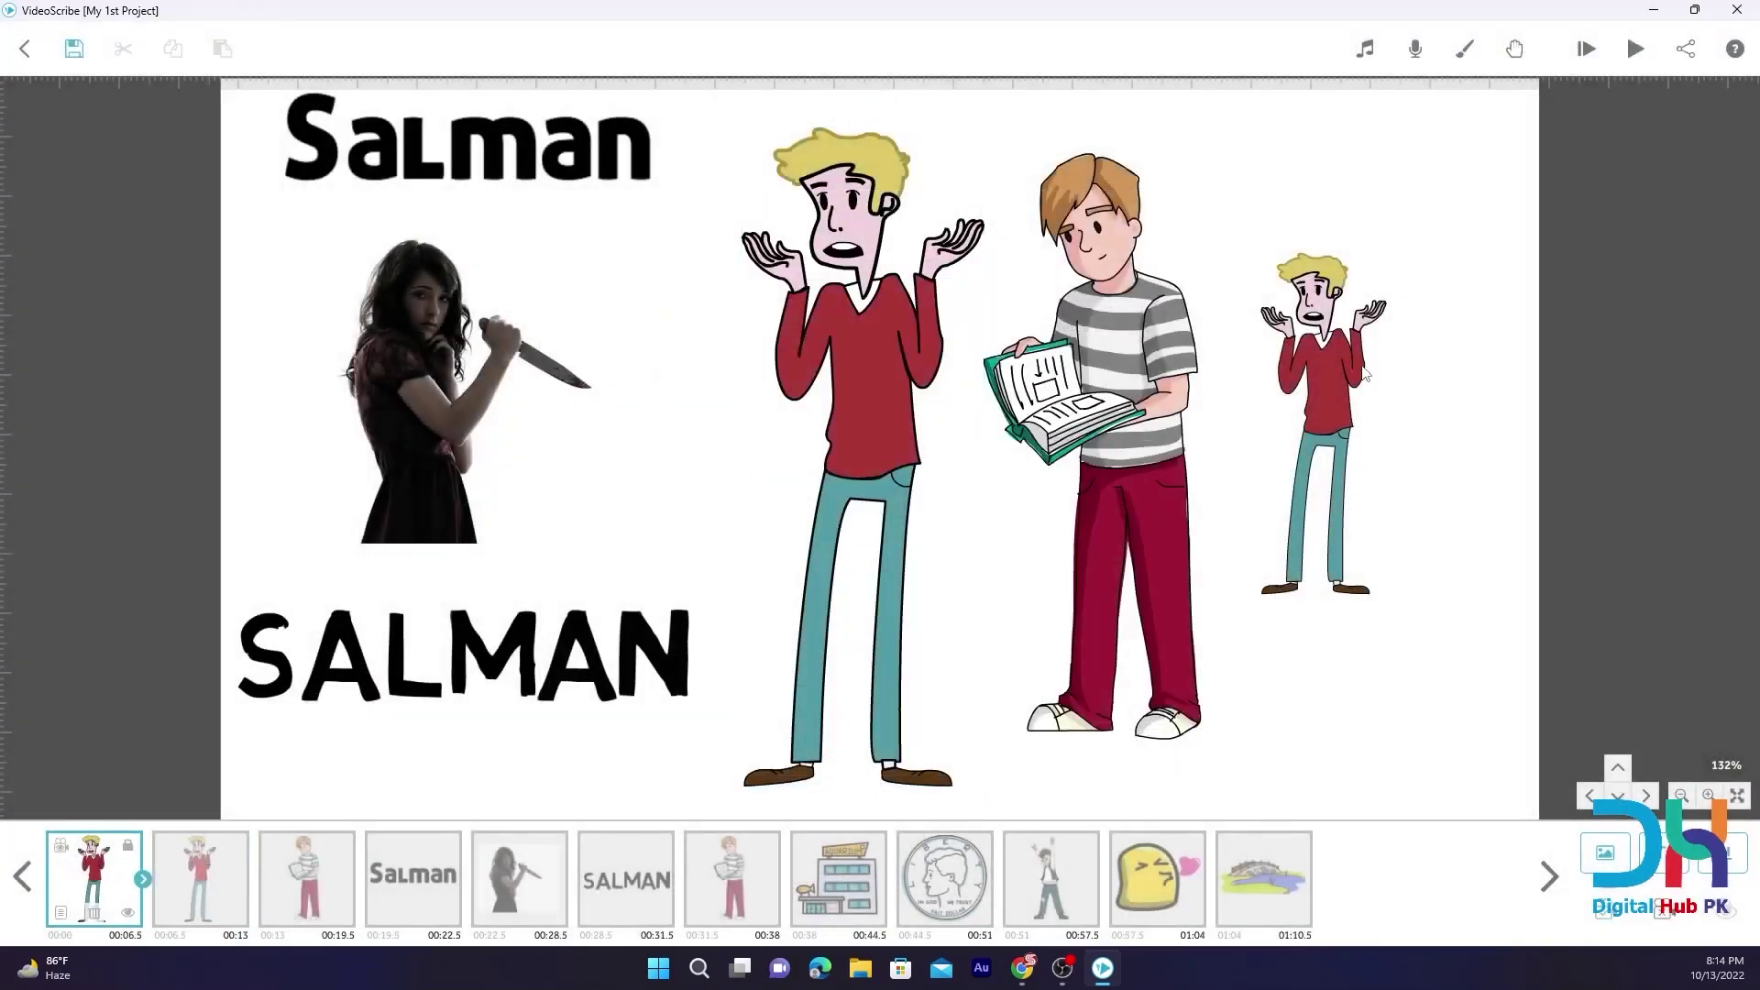
double_click(1335, 361)
left_click(1195, 218)
double_click(1328, 383)
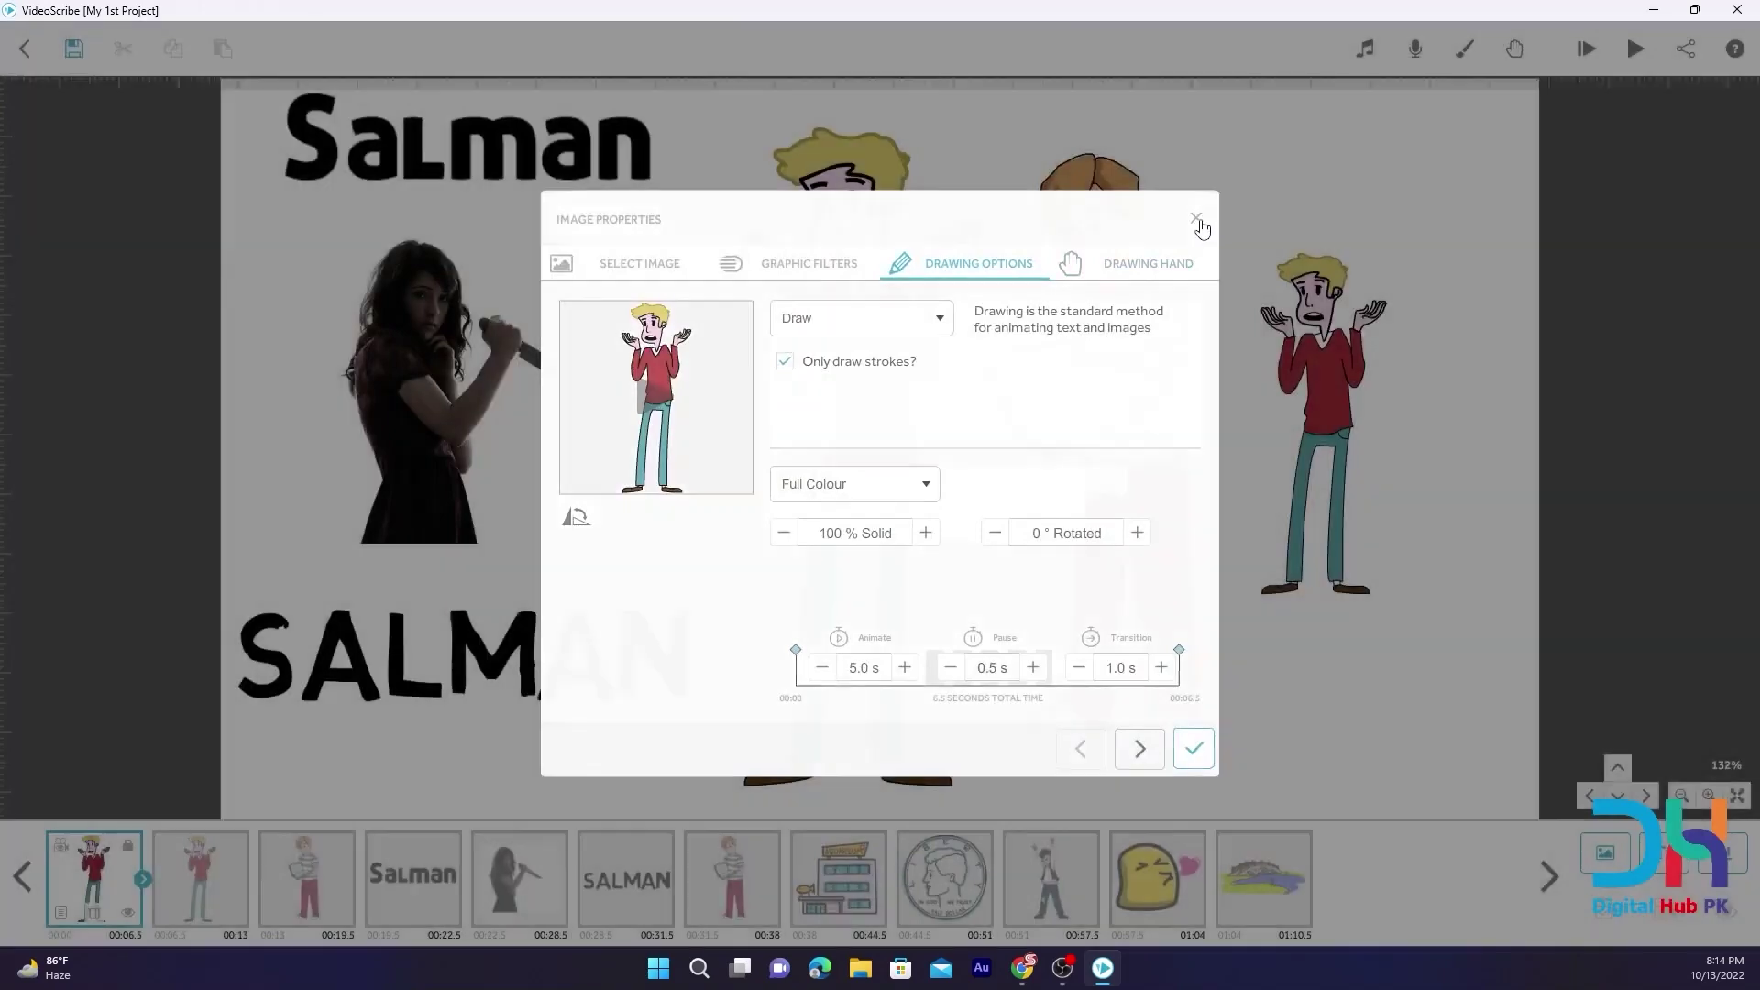
Check the image properties of the woman with the knife and of the locked small shrugging man without changing them
left_click(1197, 221)
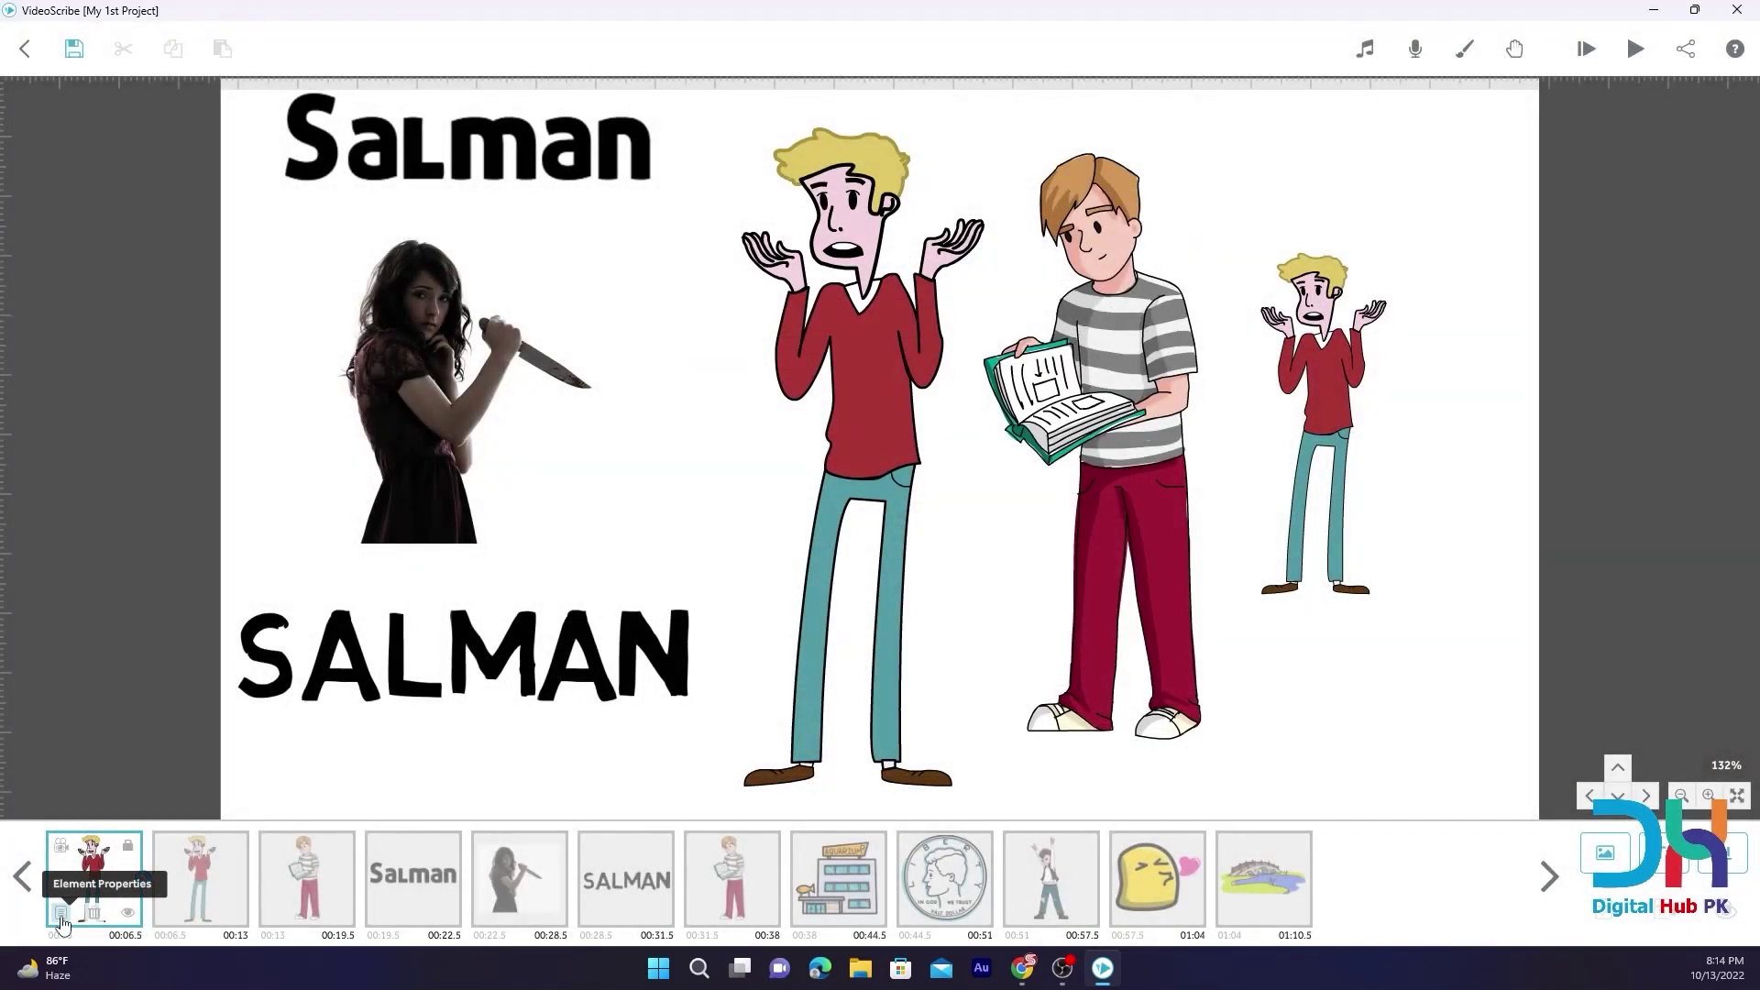
double_click(389, 447)
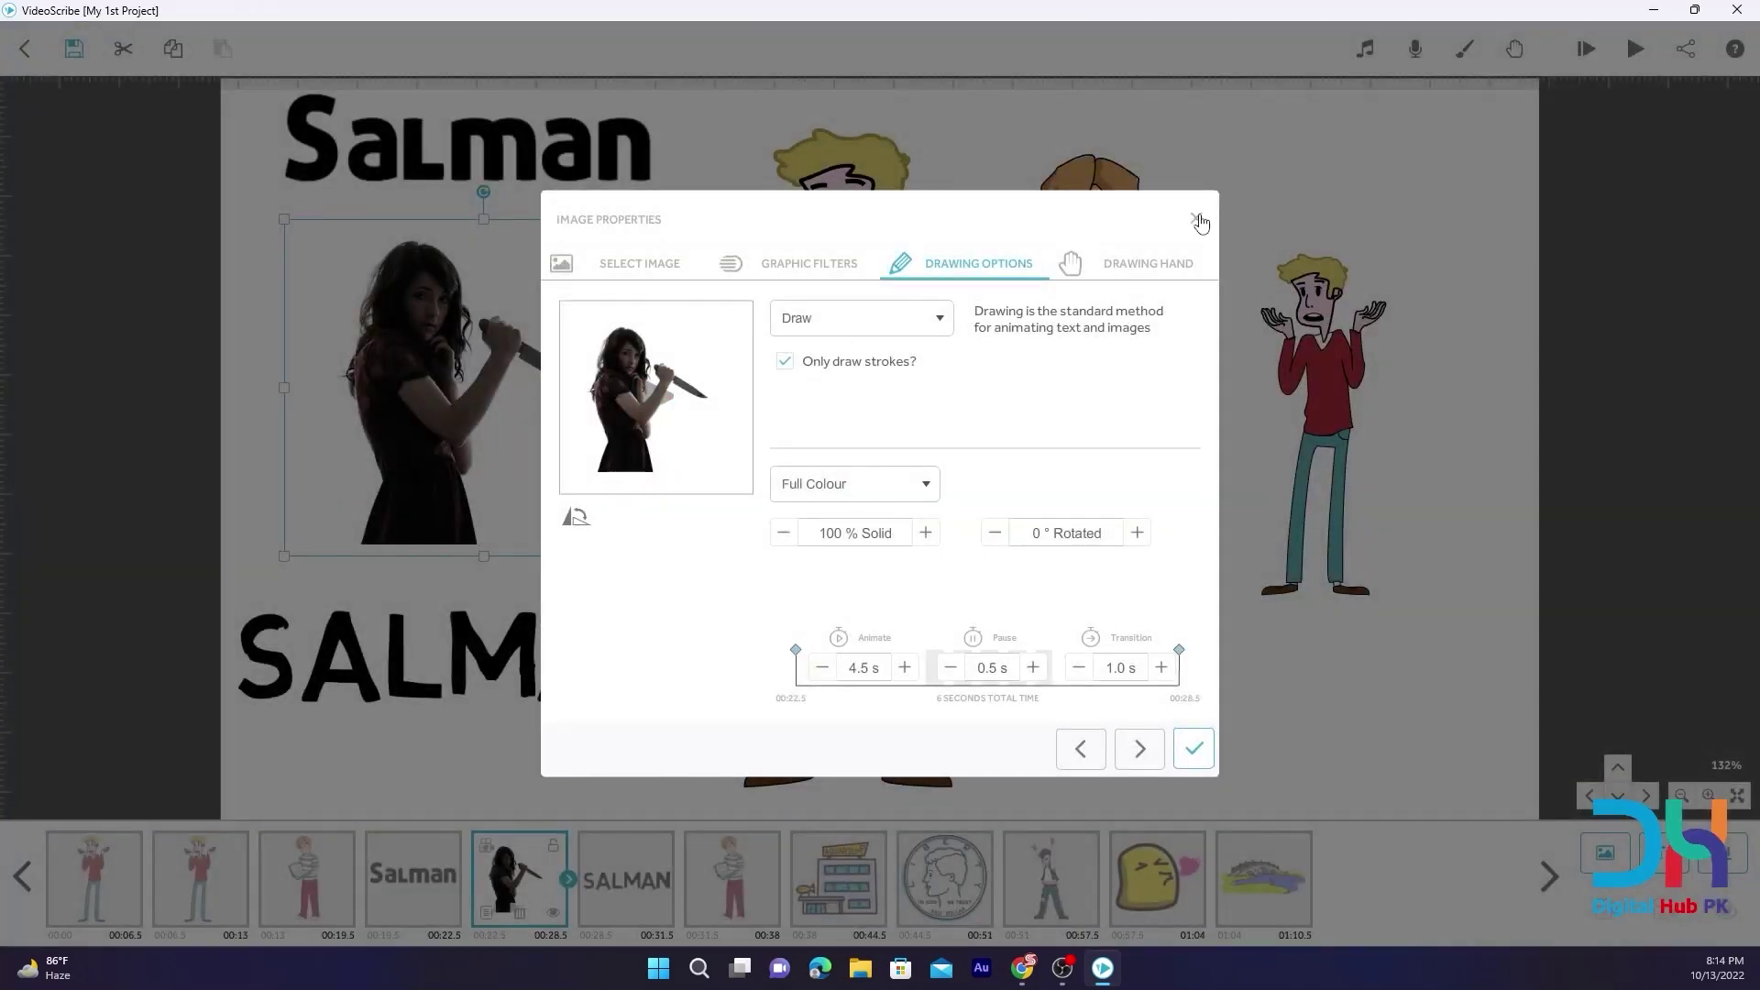
left_click(1198, 220)
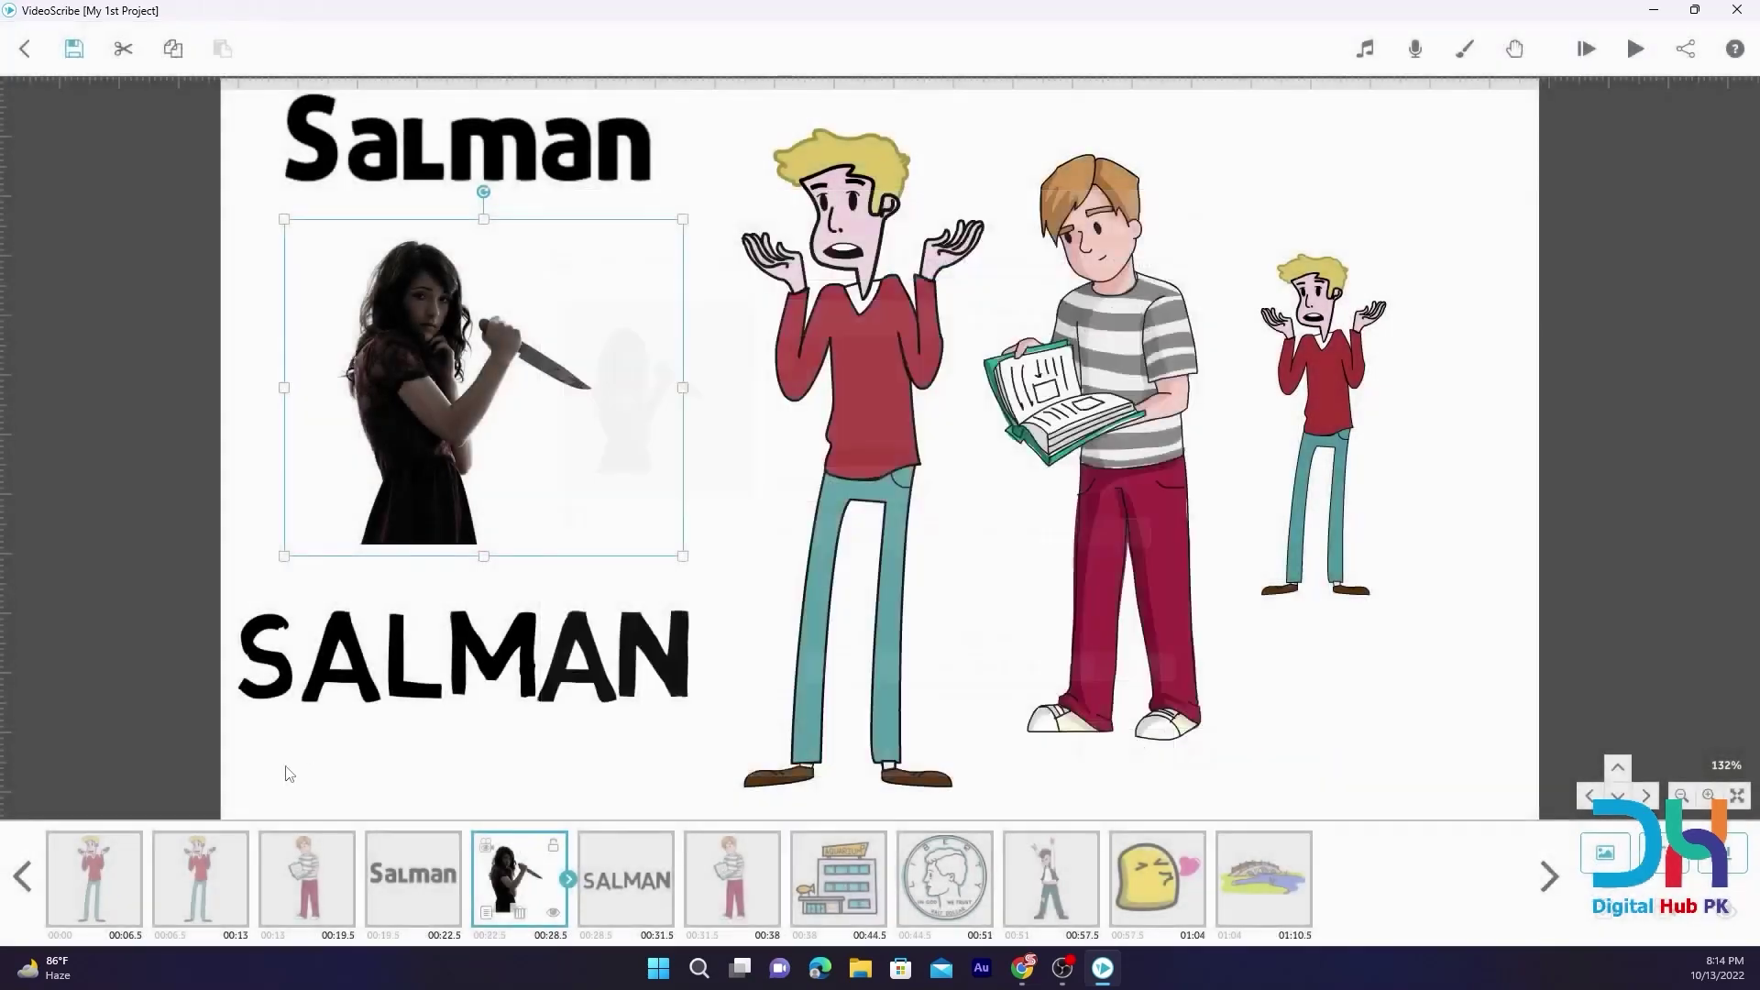
left_click(104, 867)
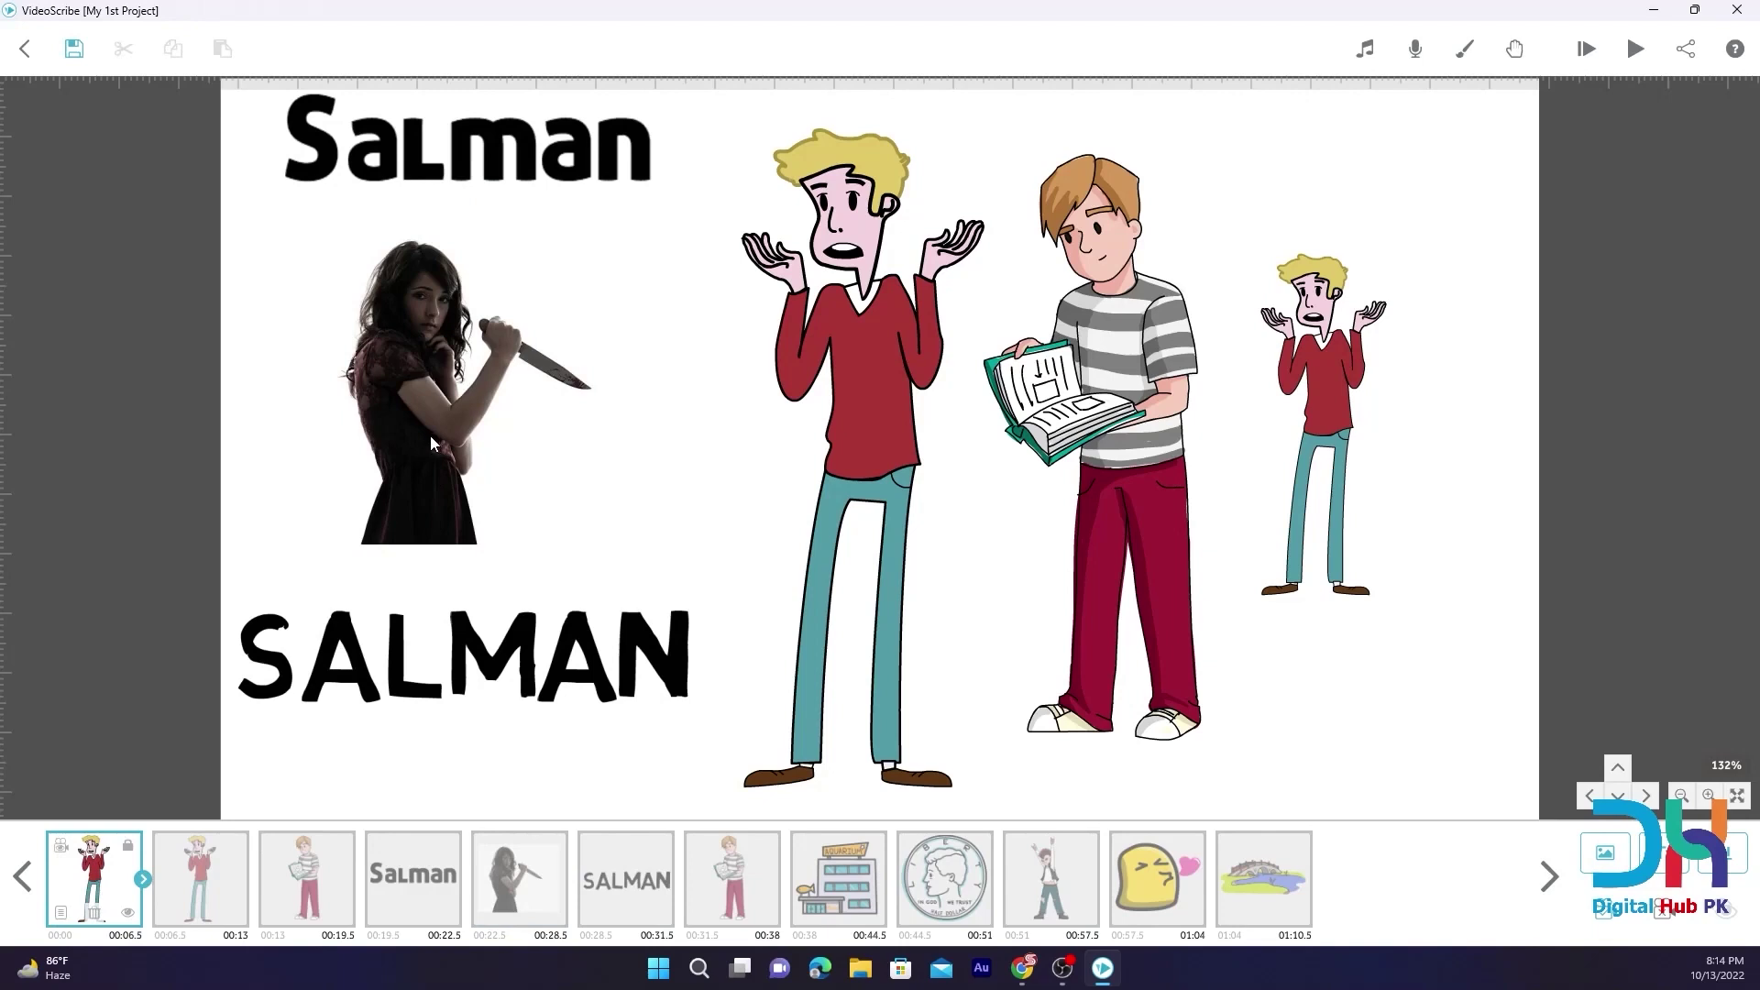
left_click(62, 913)
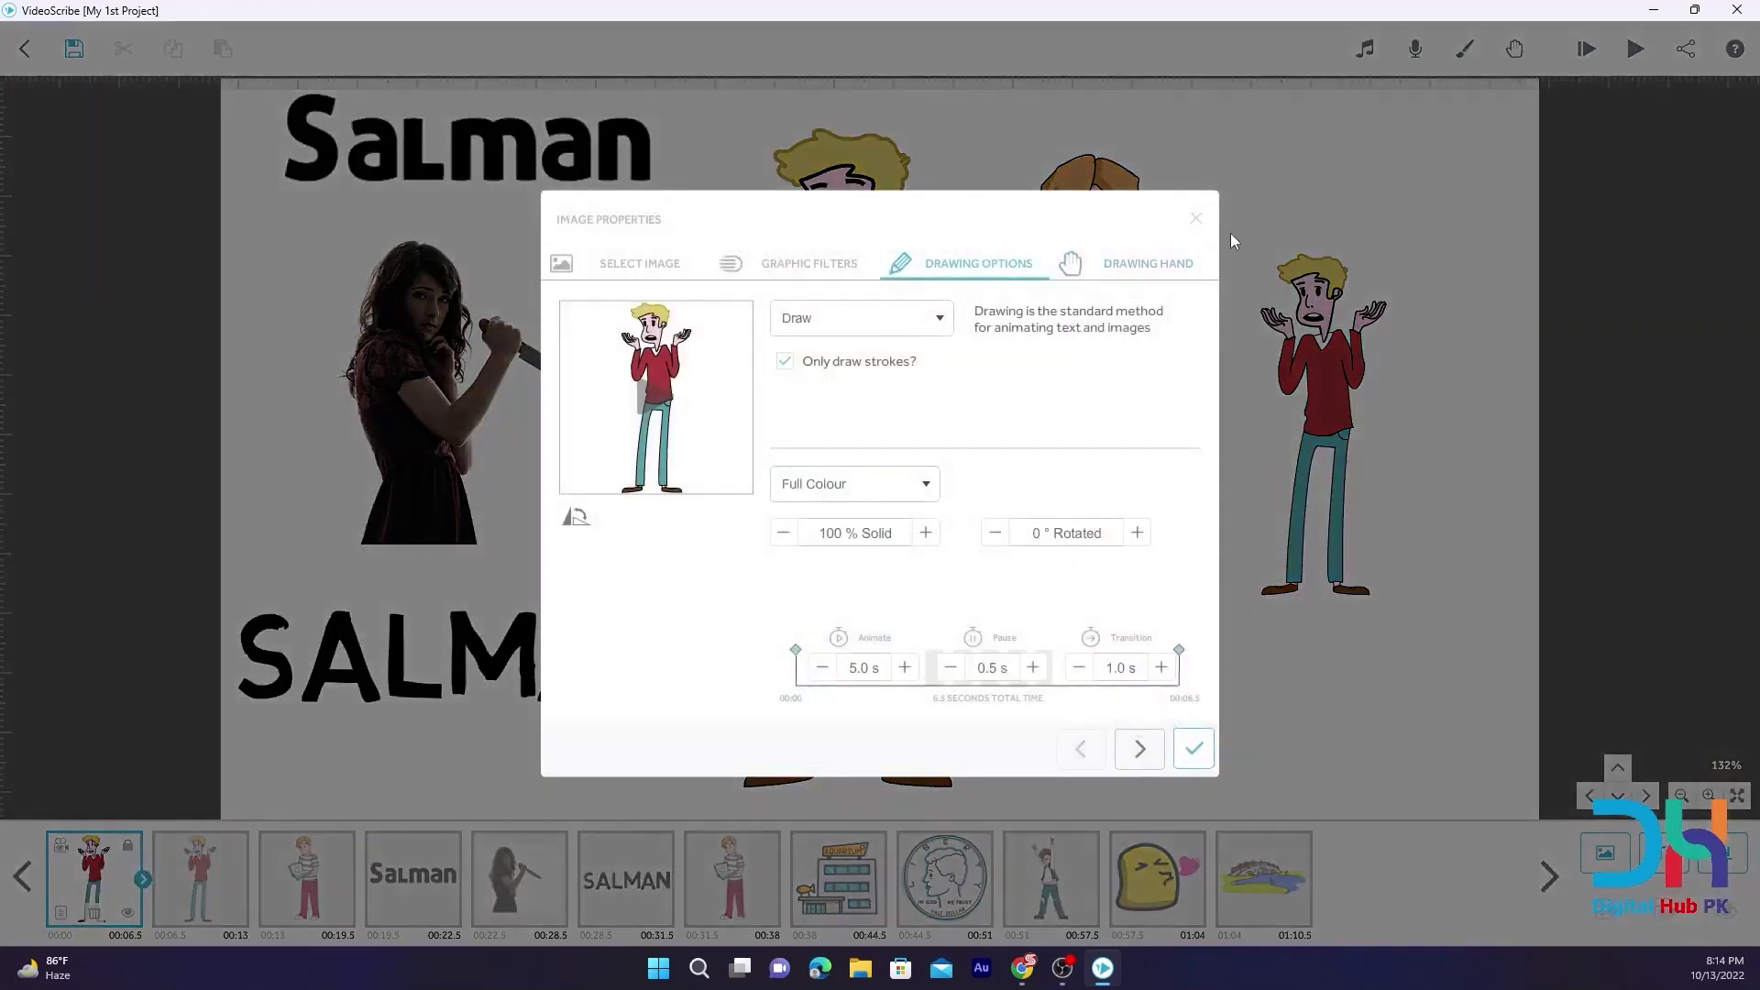
left_click(1196, 219)
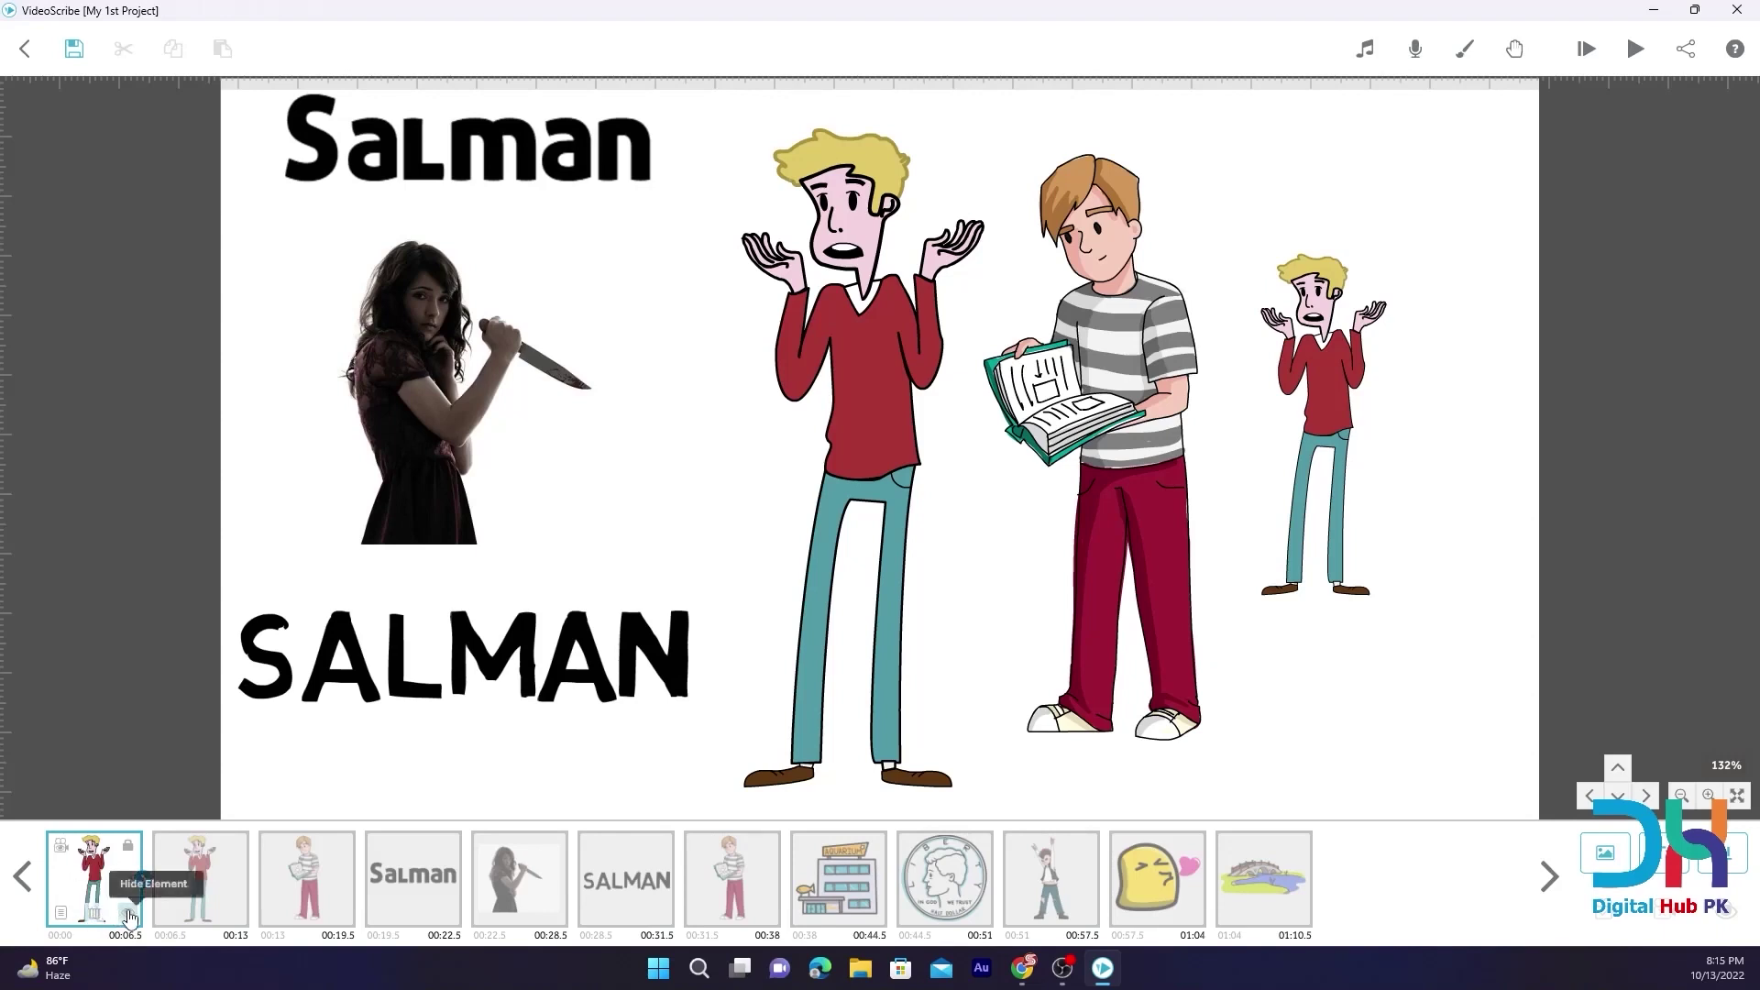
Try hiding the small shrugging man, show him again, and select the second and fourth timeline elements
left_click(130, 915)
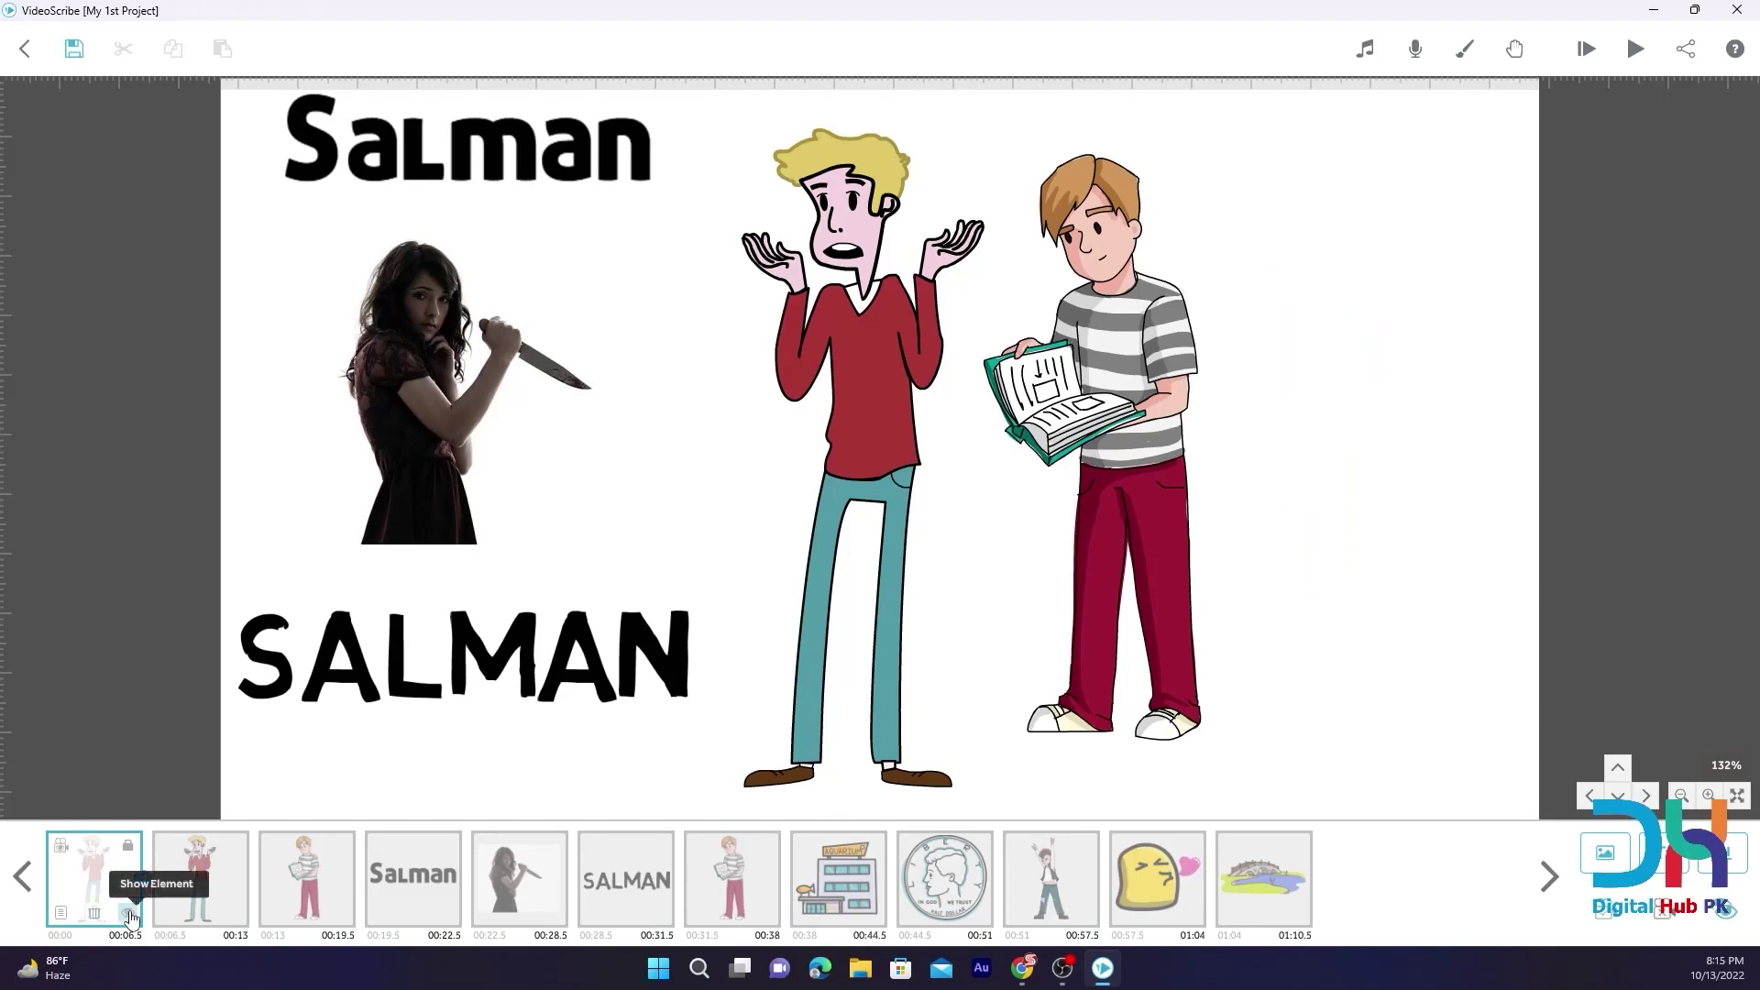
left_click(129, 915)
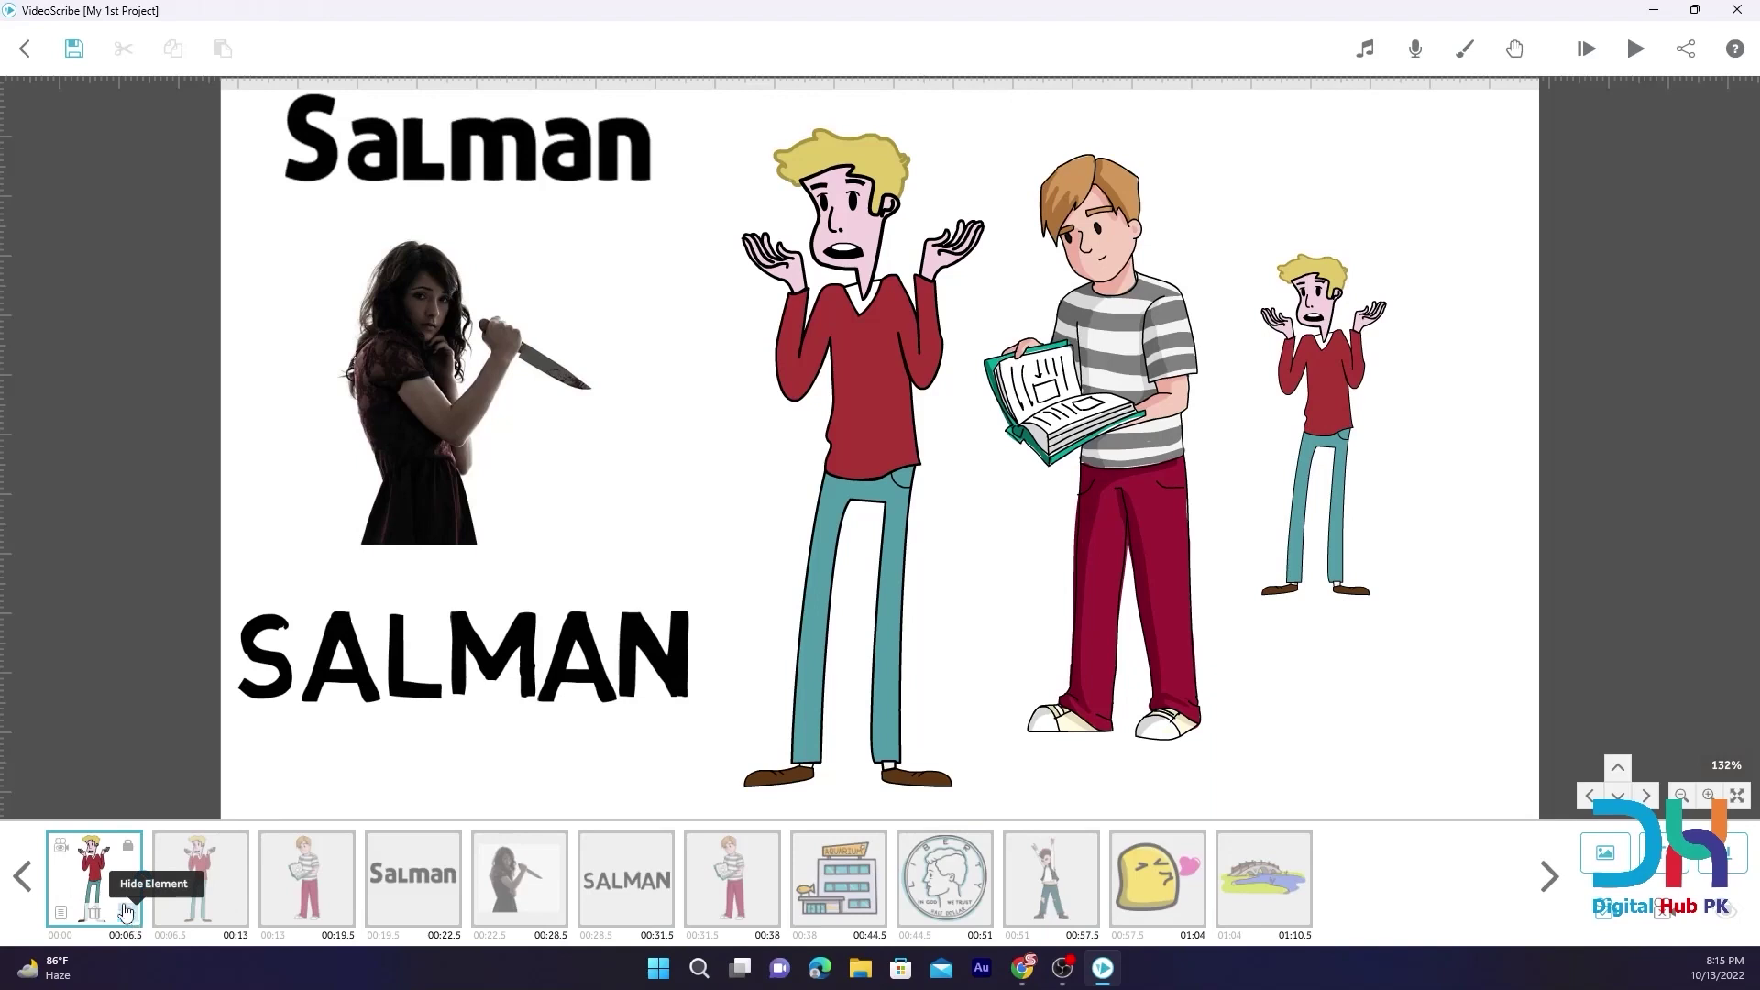
left_click(190, 862)
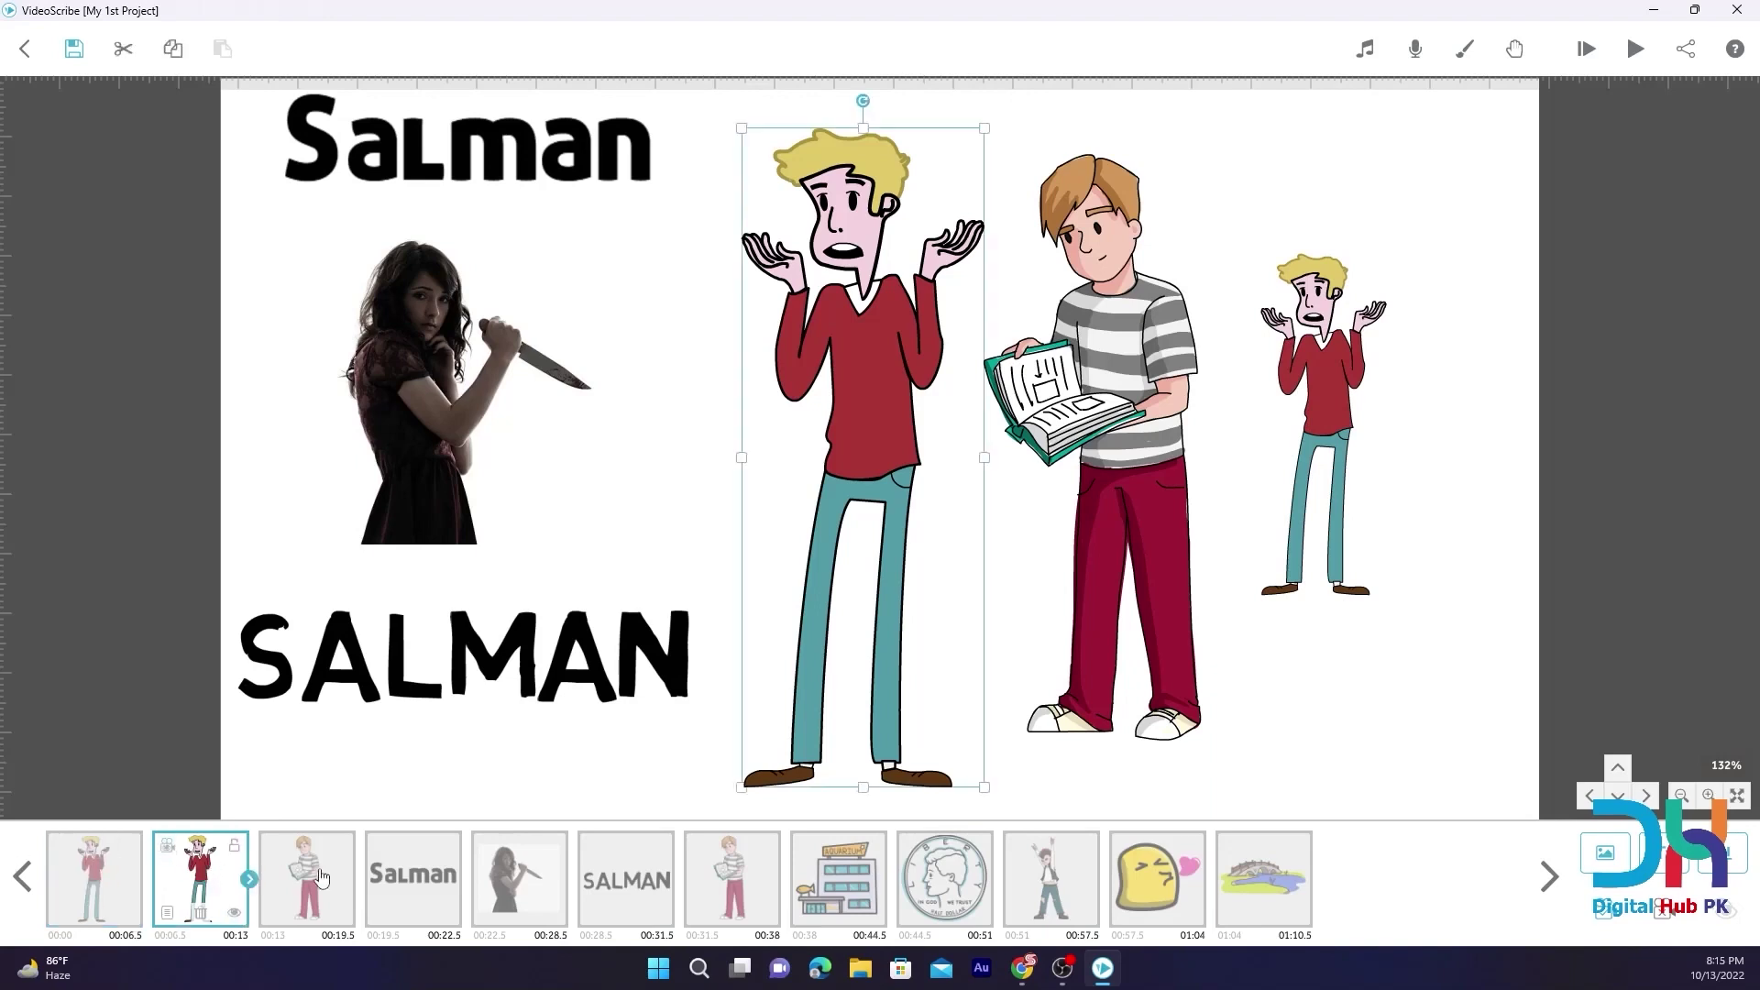
left_click(386, 879)
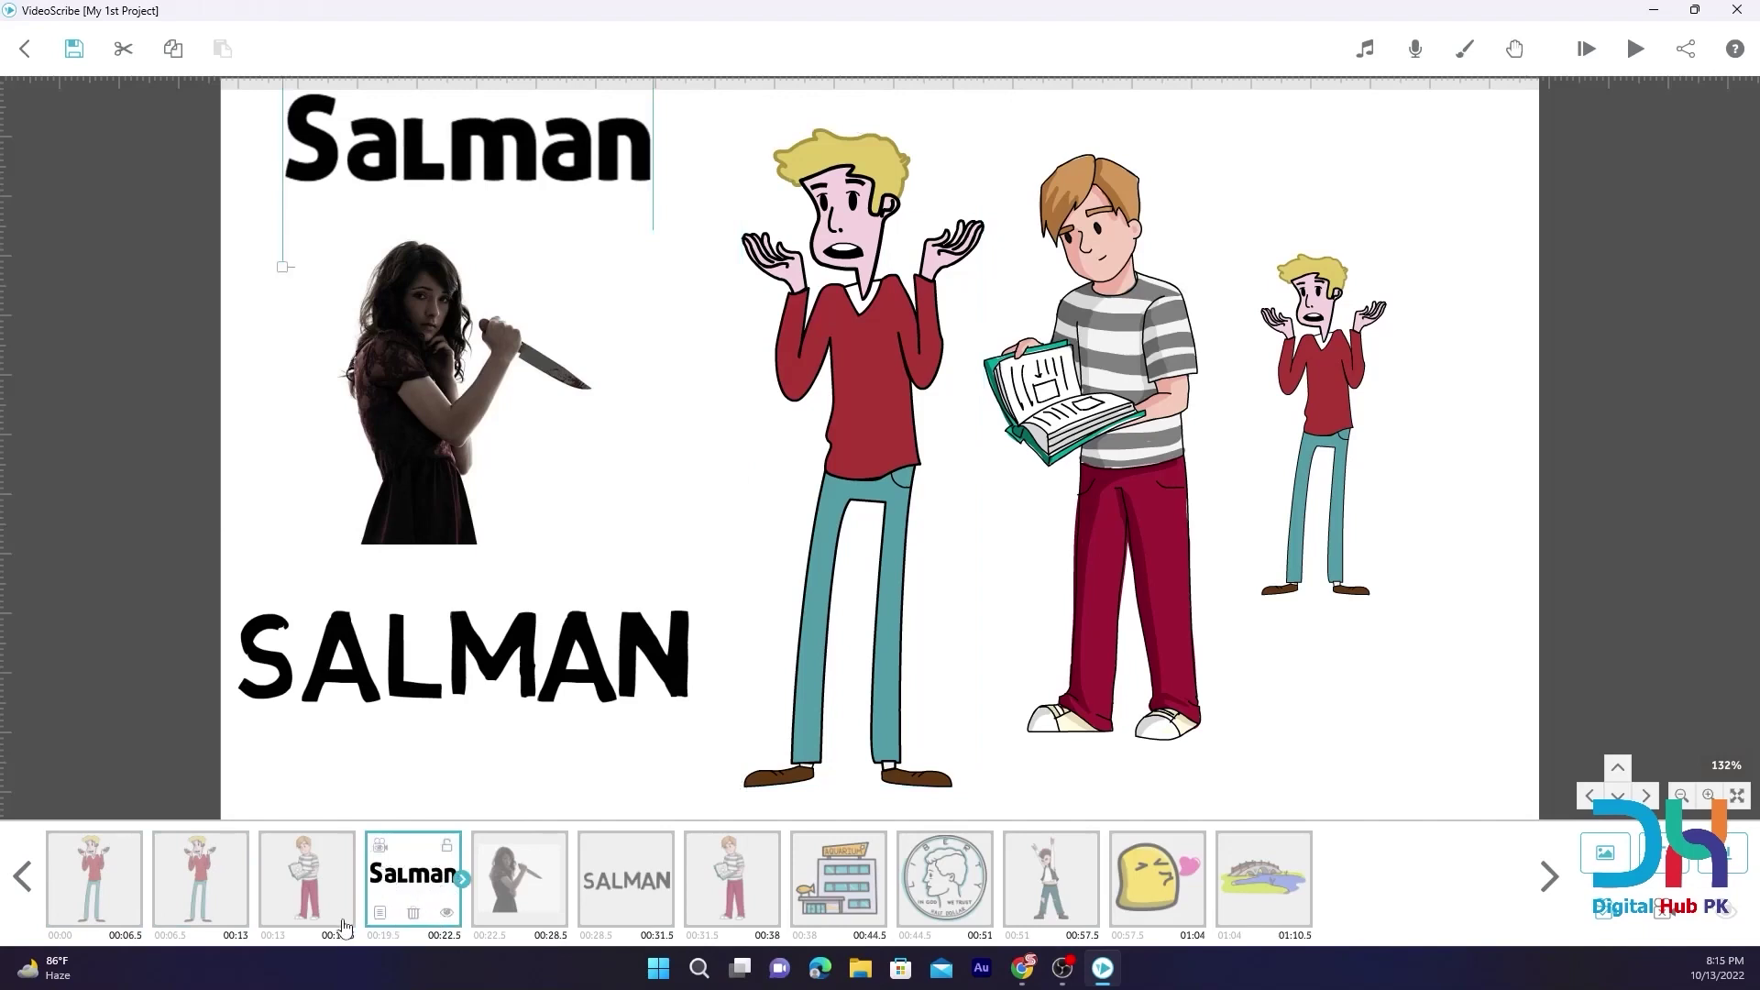
Review the image selection, graphic filter, drawing and drawing hand options in the small shrugging man's image properties
left_click(103, 894)
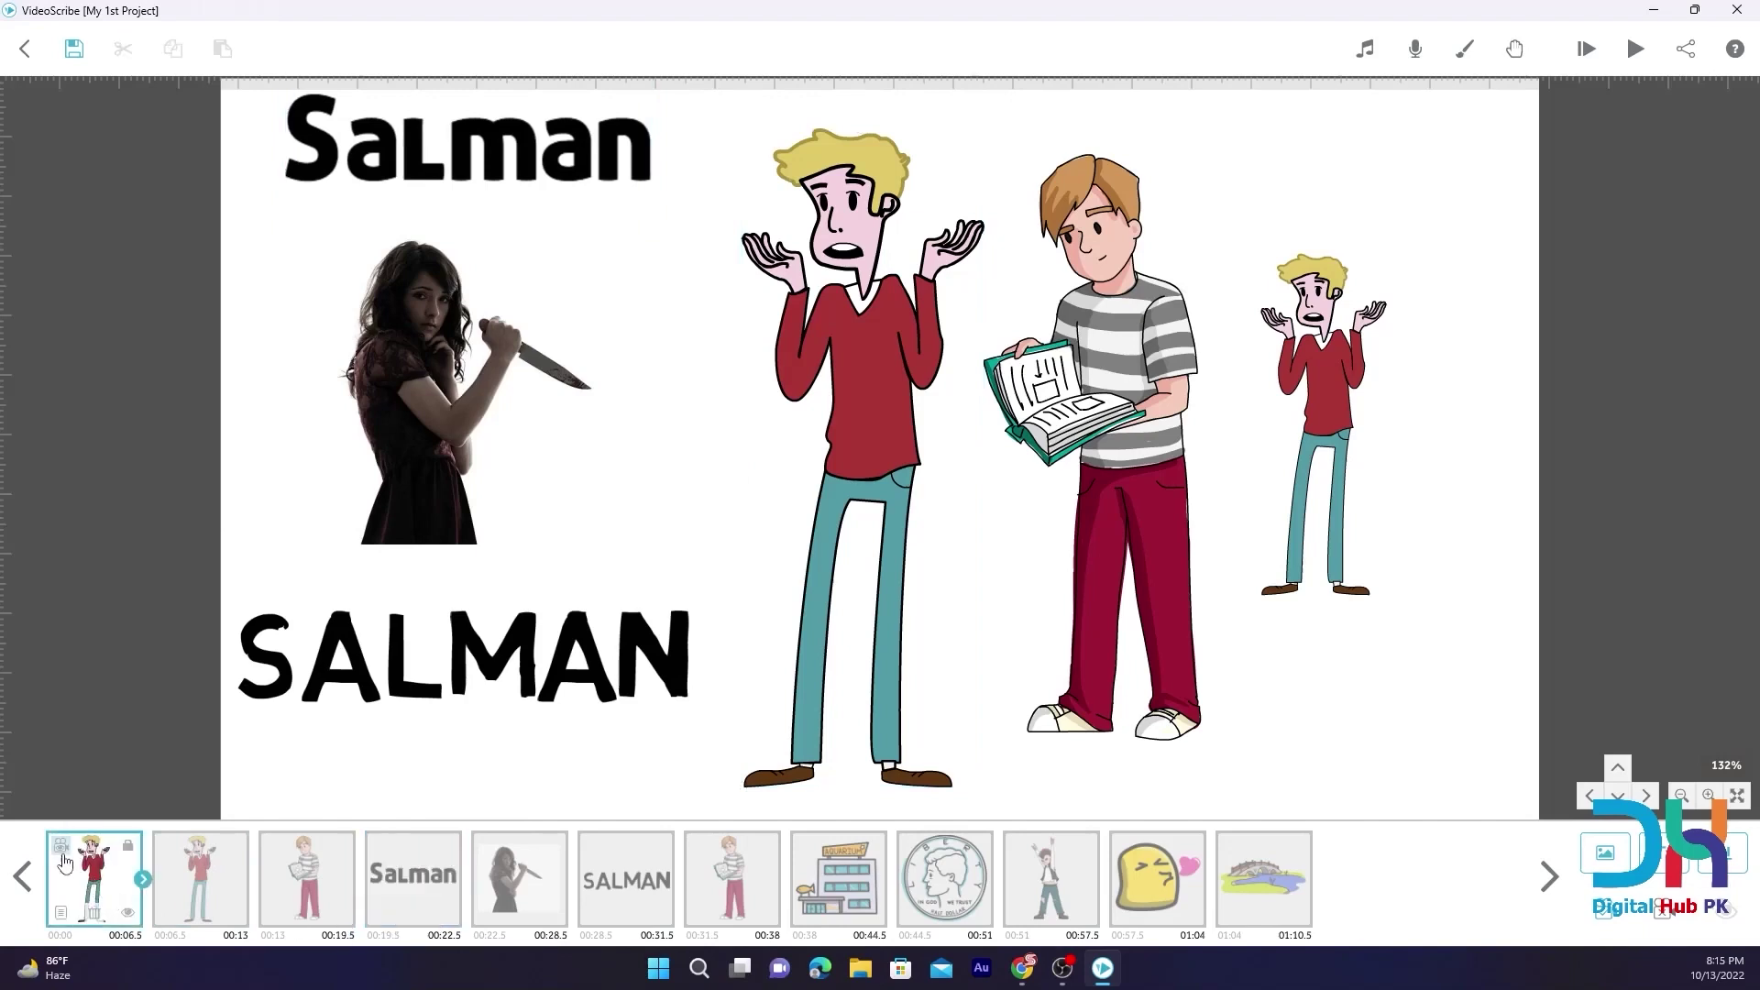
left_click(61, 914)
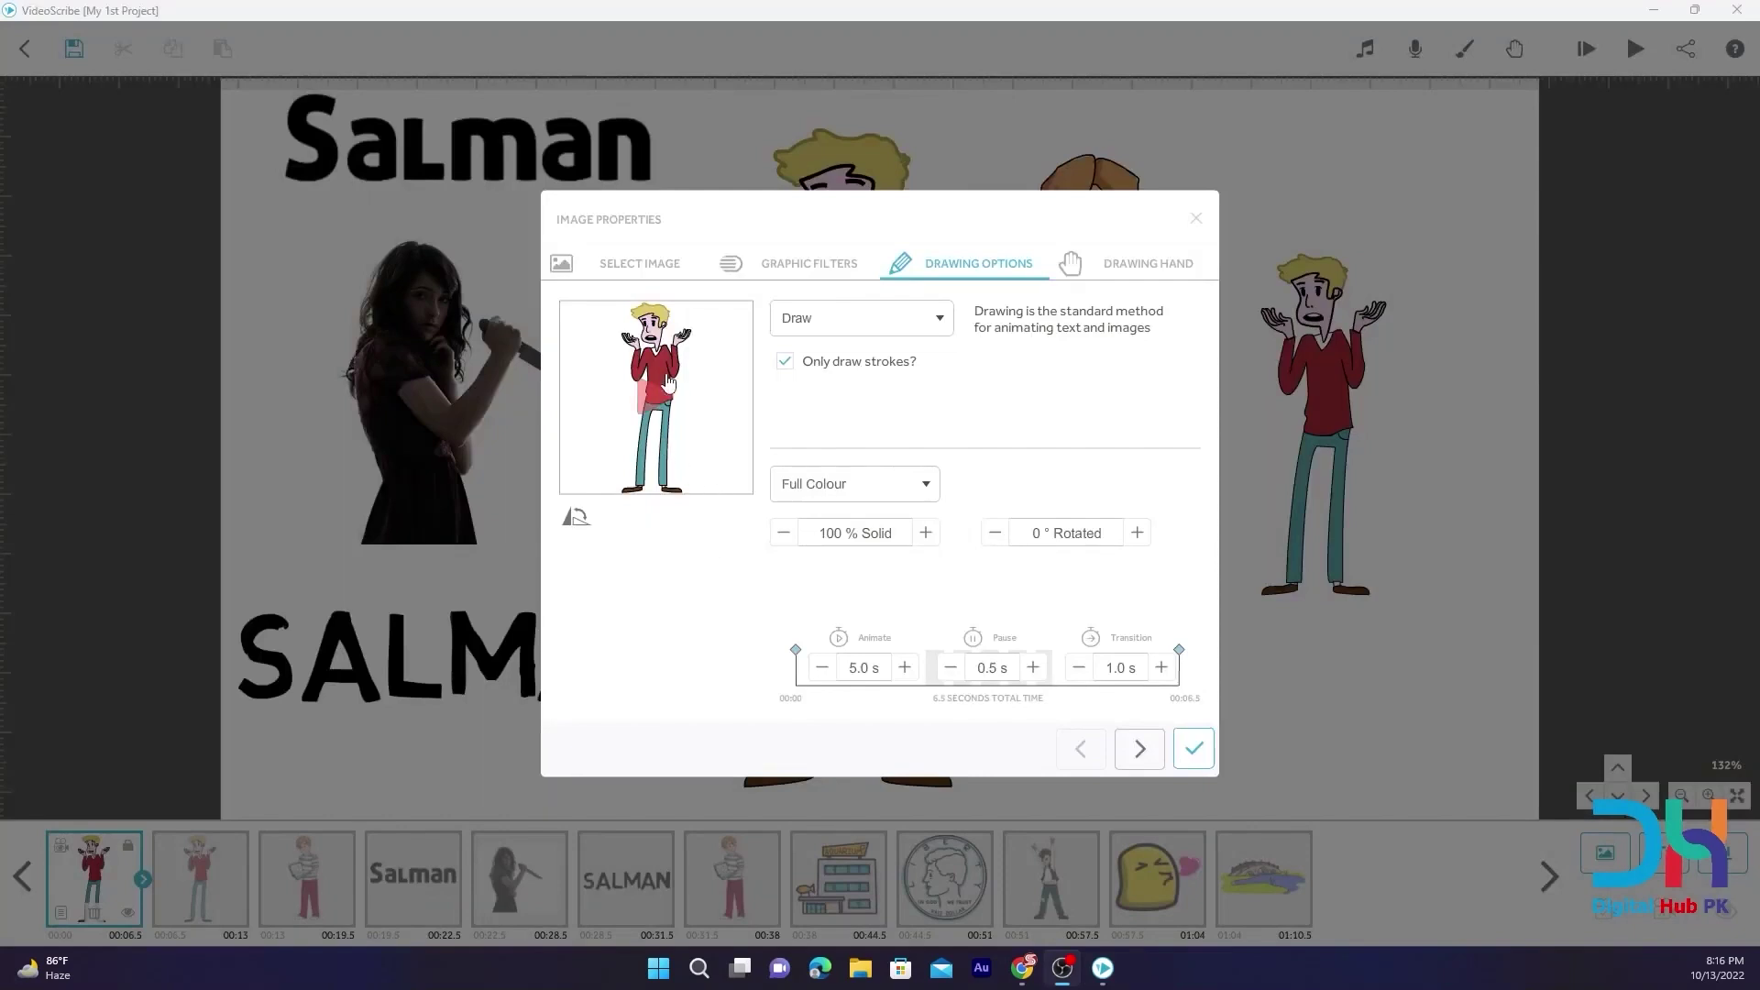
left_click(637, 266)
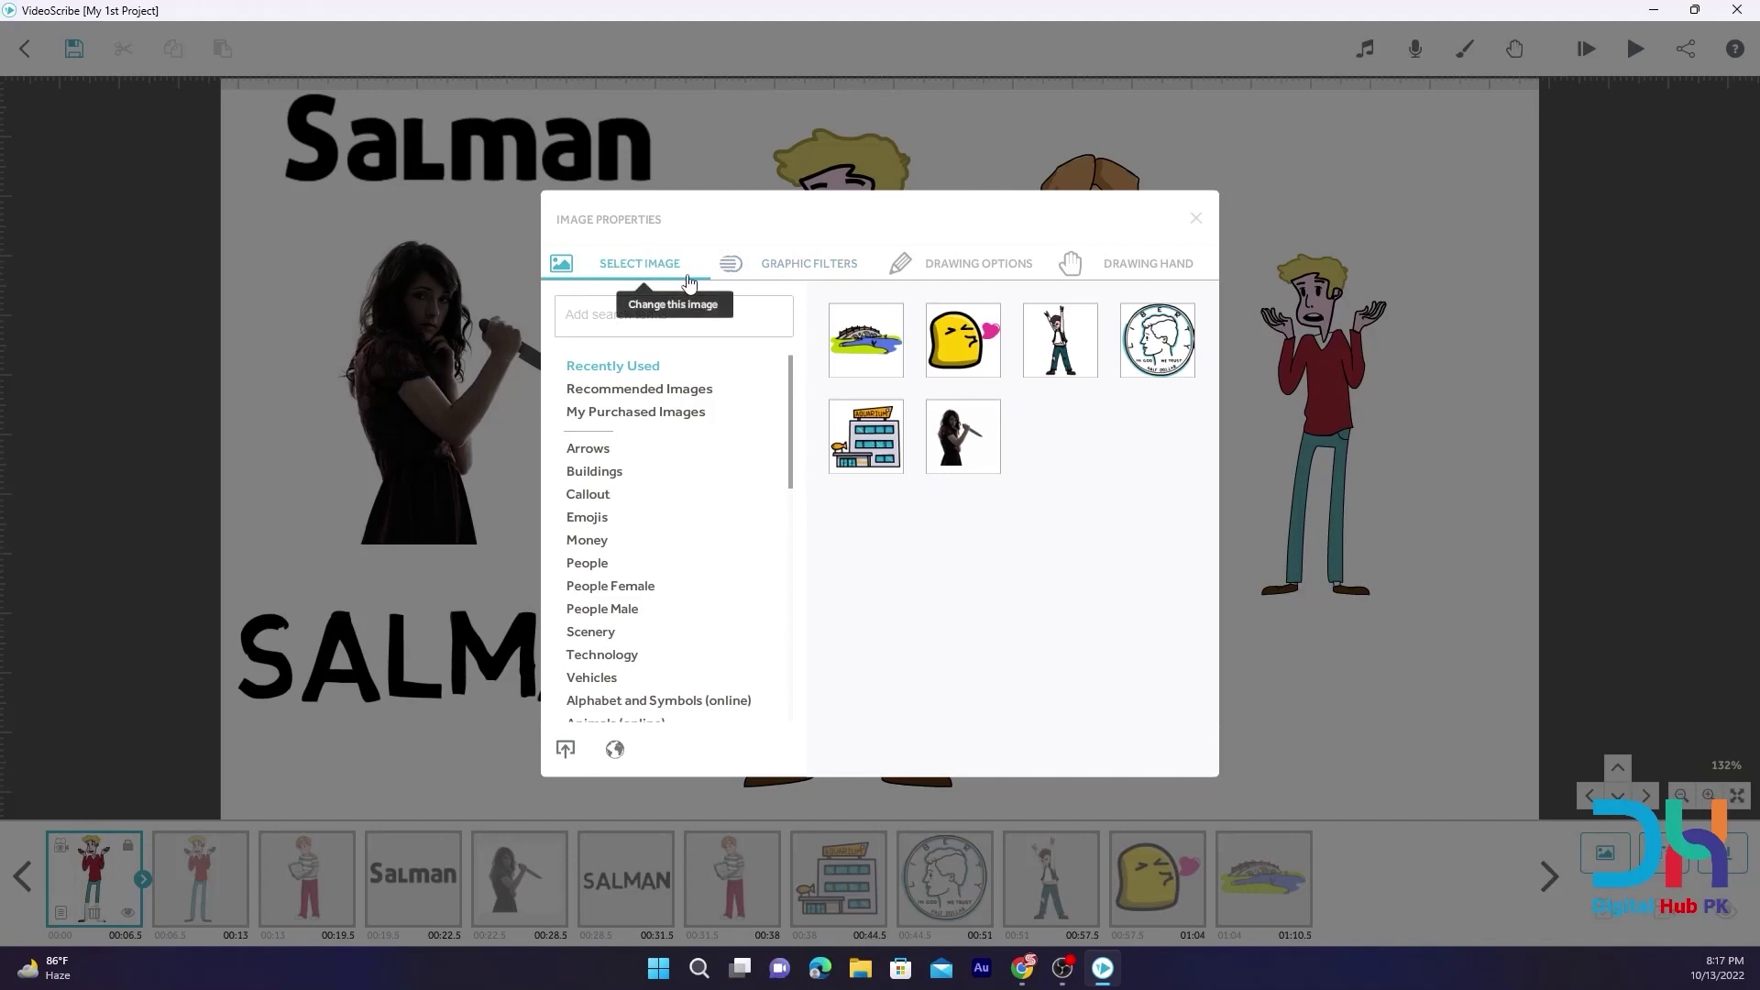
left_click(770, 273)
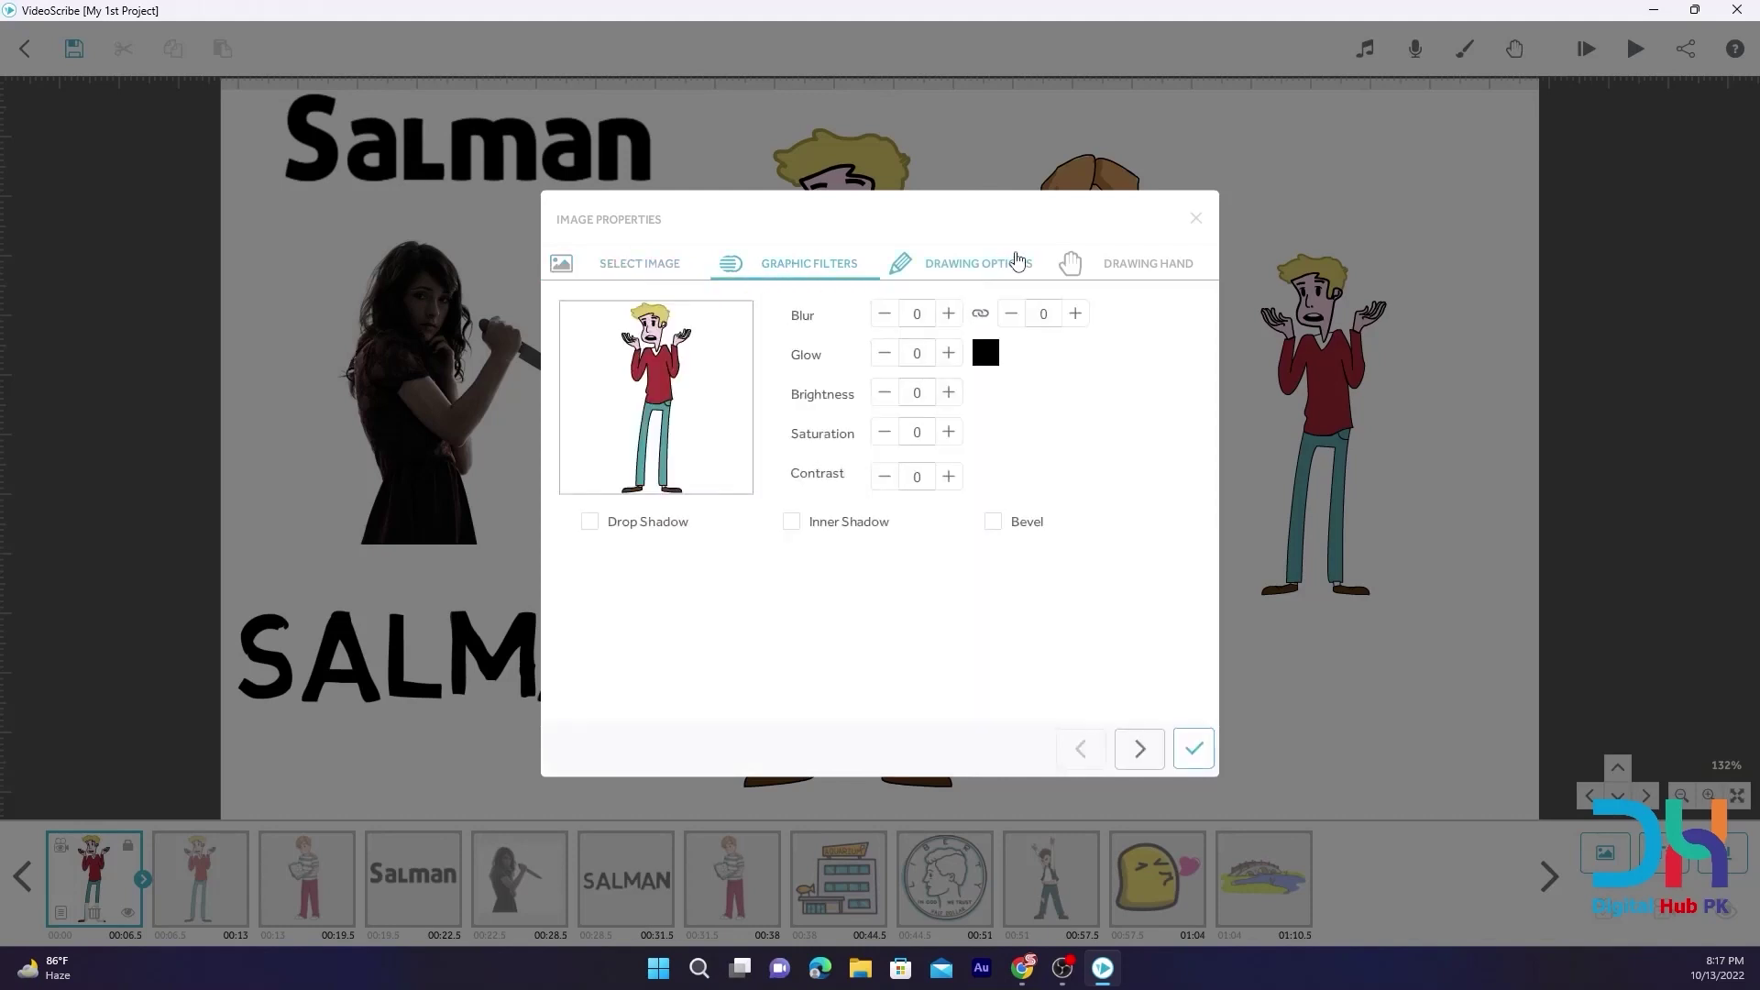
left_click(1005, 266)
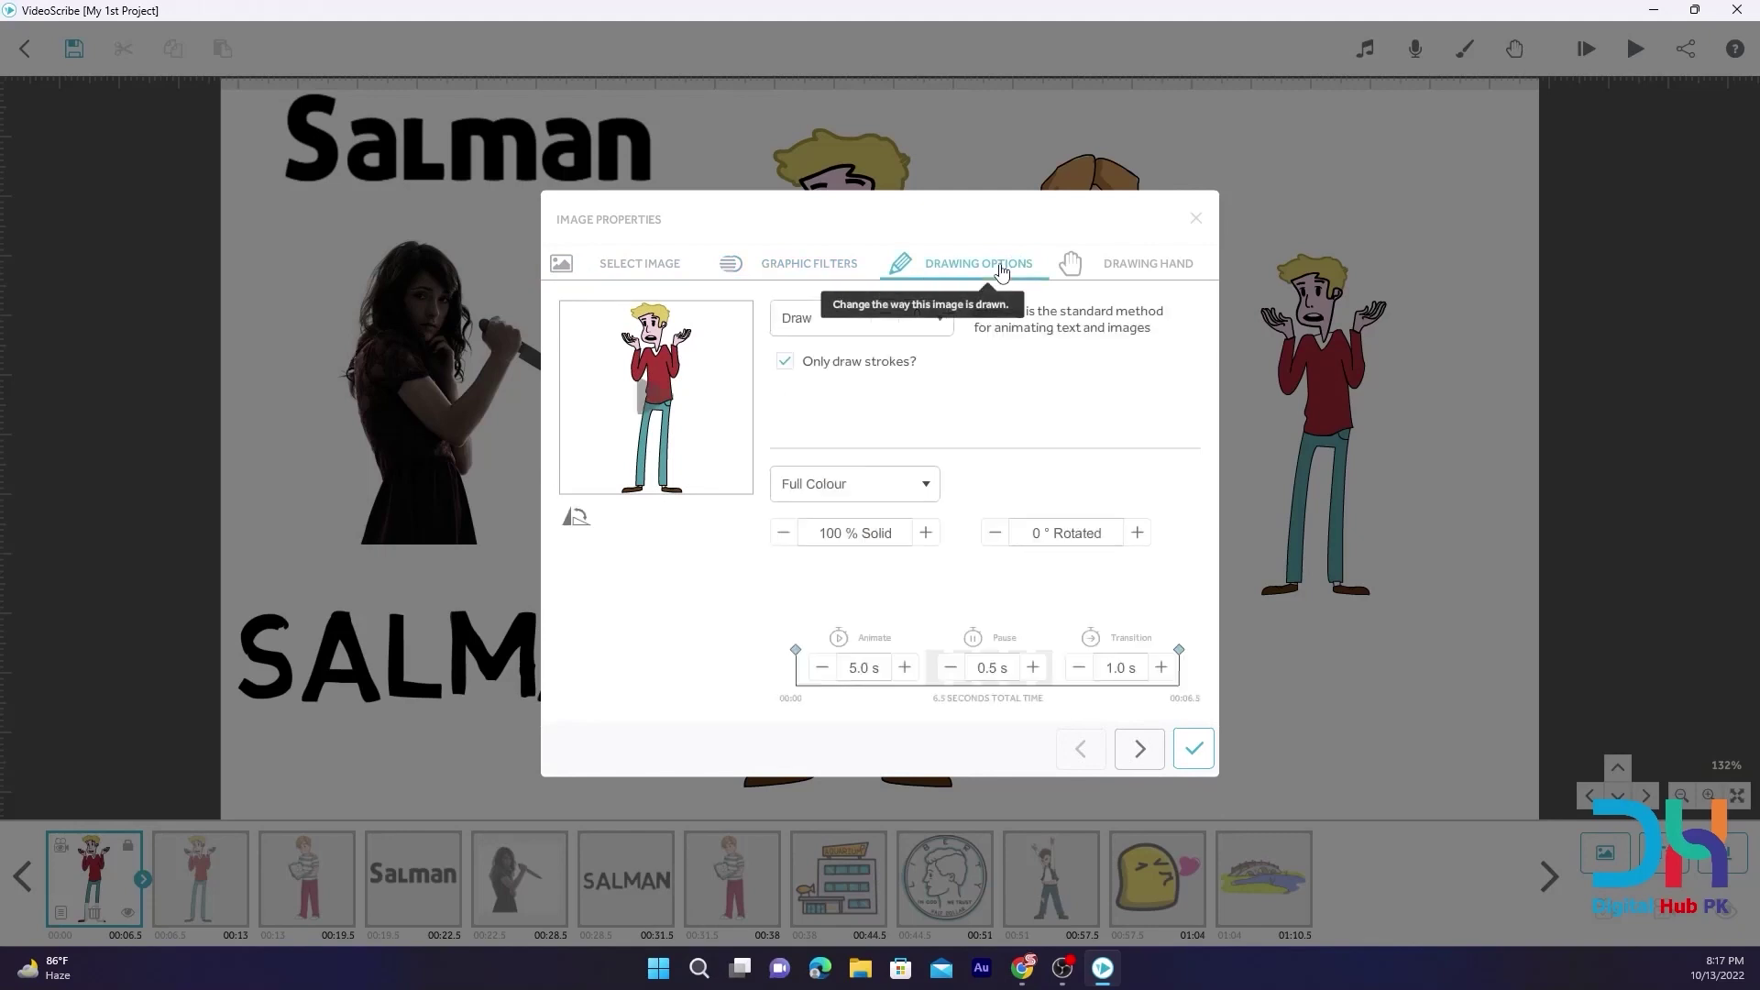
left_click(1140, 273)
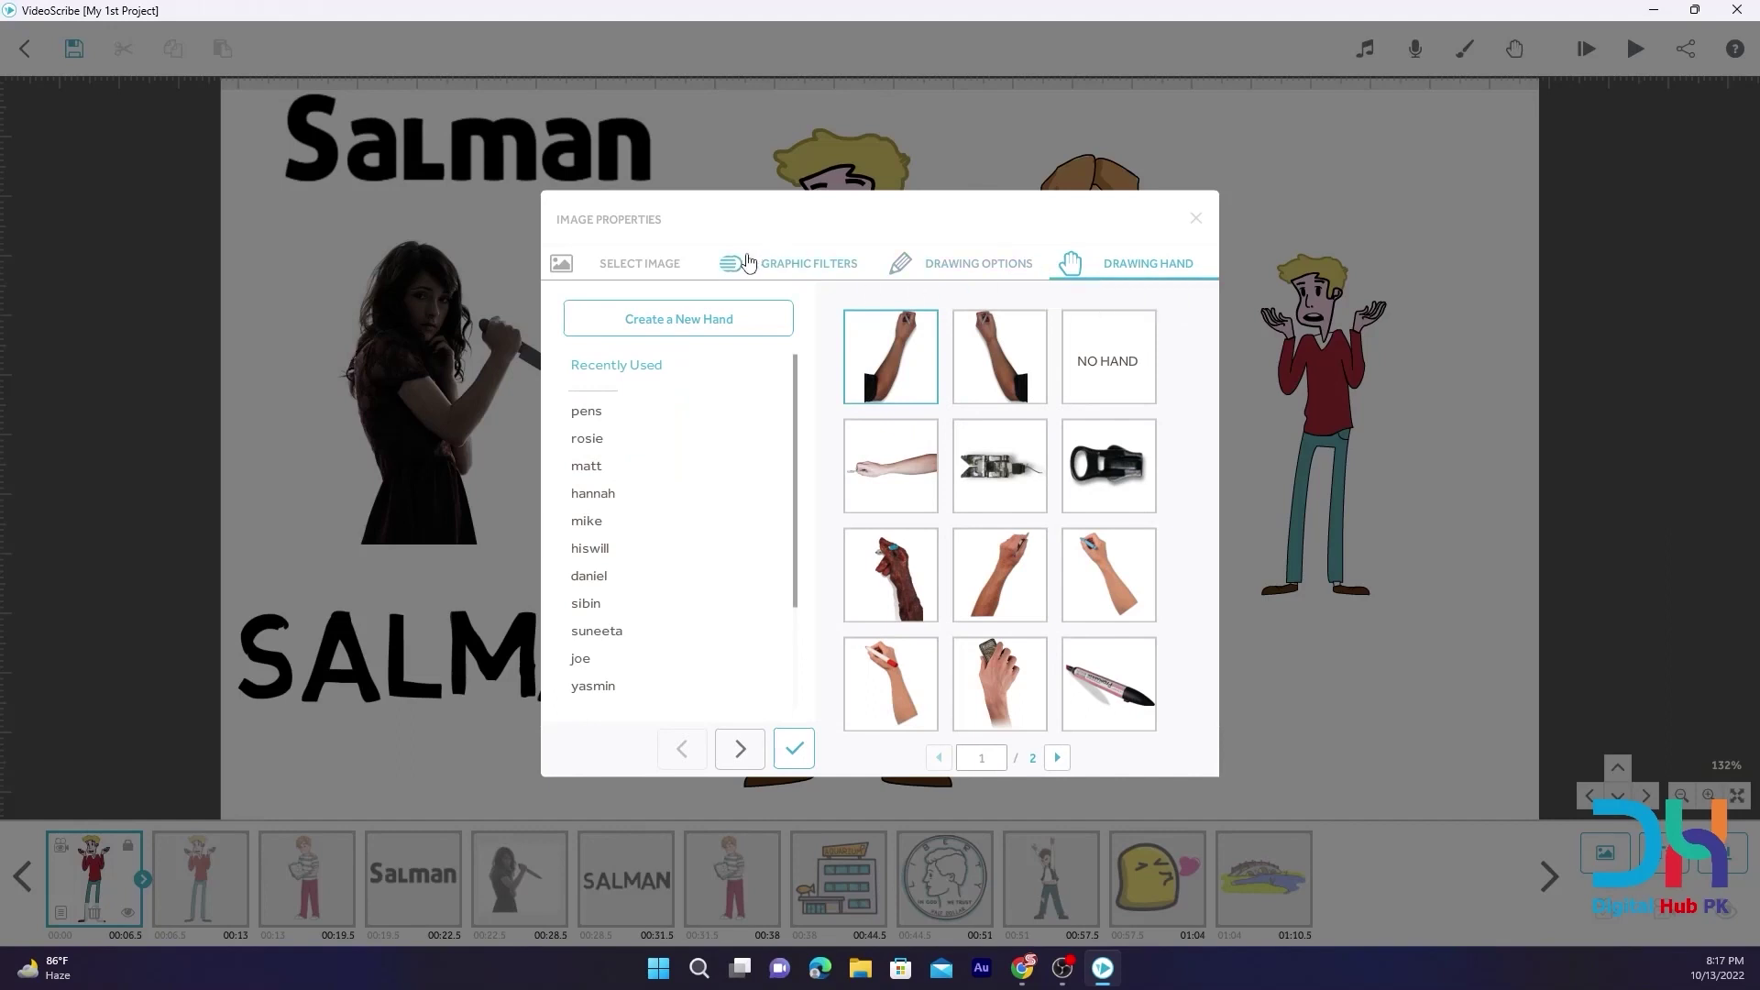
Replace the small shrugging man with the cheering woman with raised arms from the People Female category
left_click(626, 271)
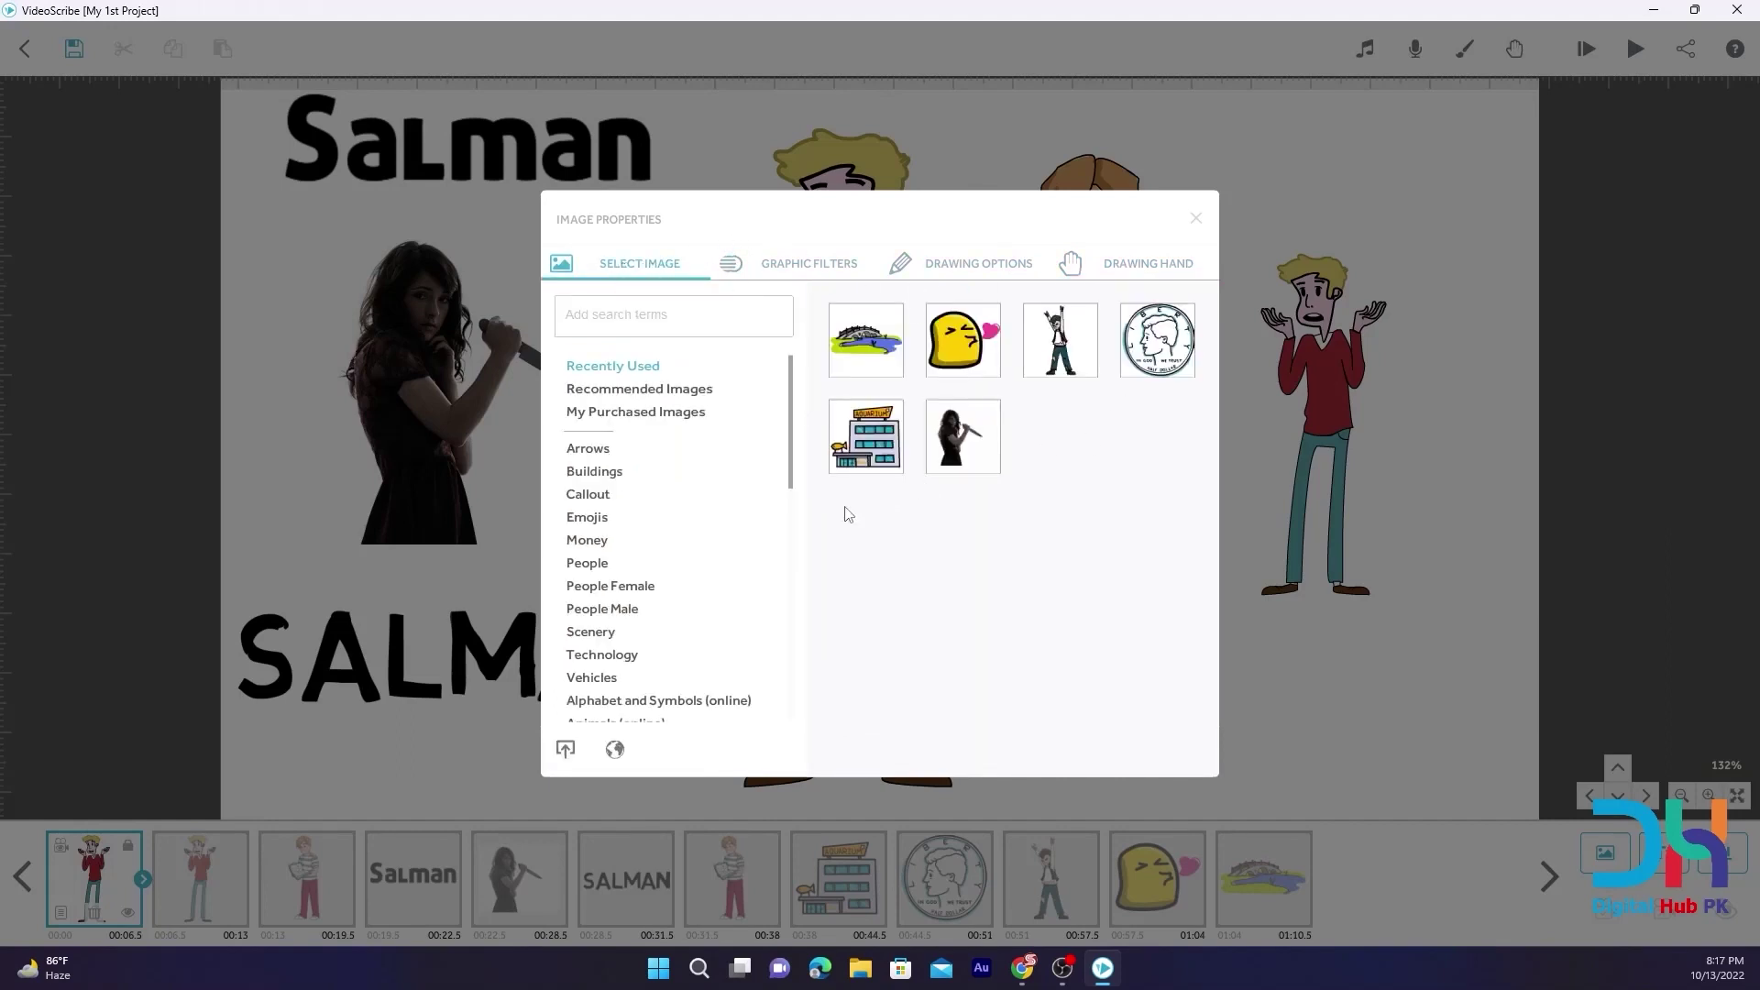
left_click(629, 595)
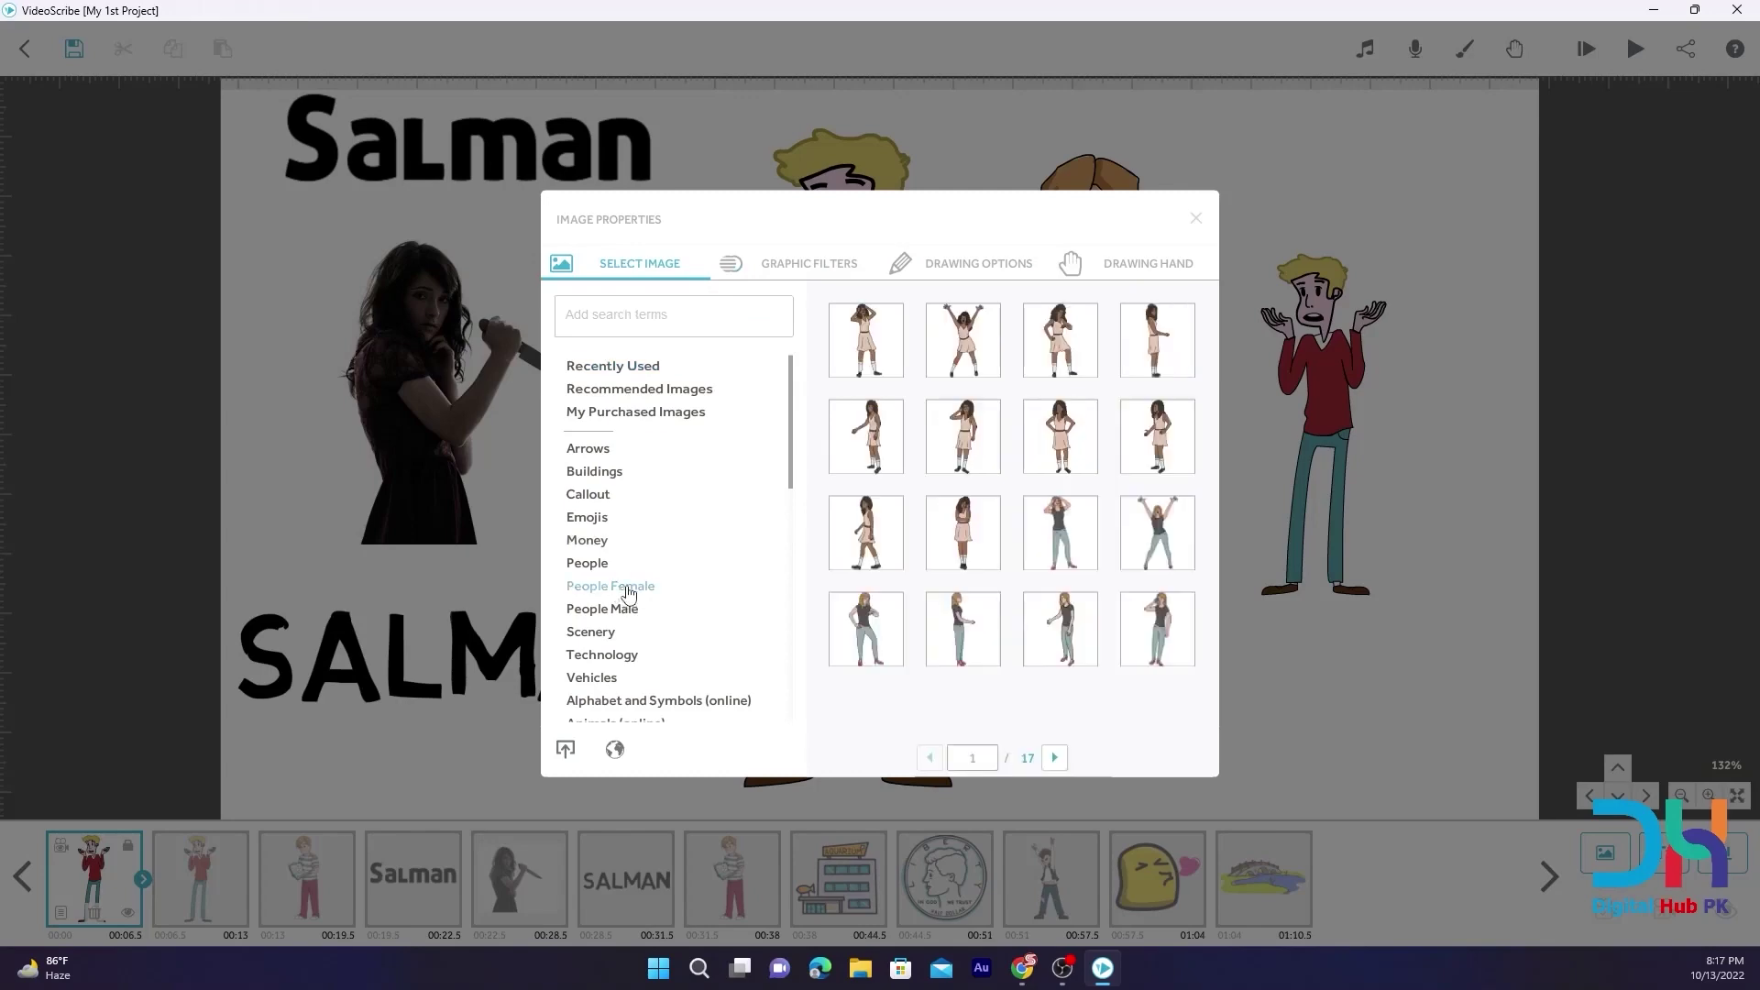
left_click(959, 334)
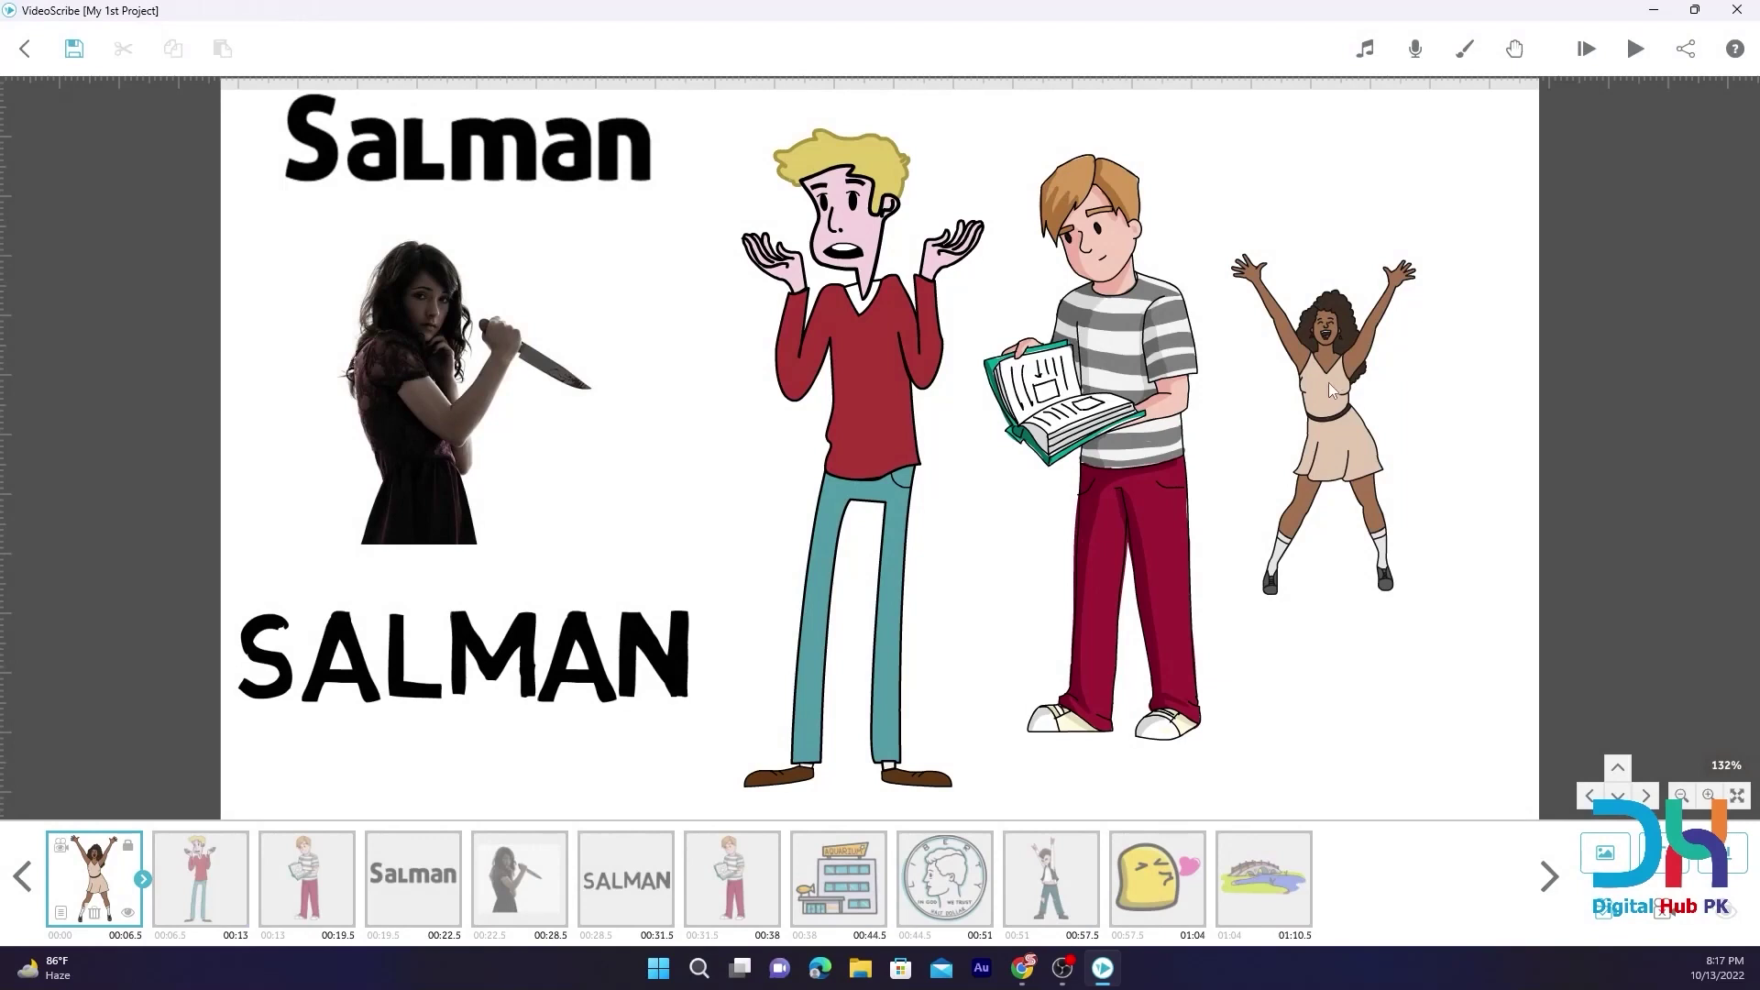
Add a drop shadow to the cheering woman with angle 175, offset 20 and opacity 37
left_click(61, 915)
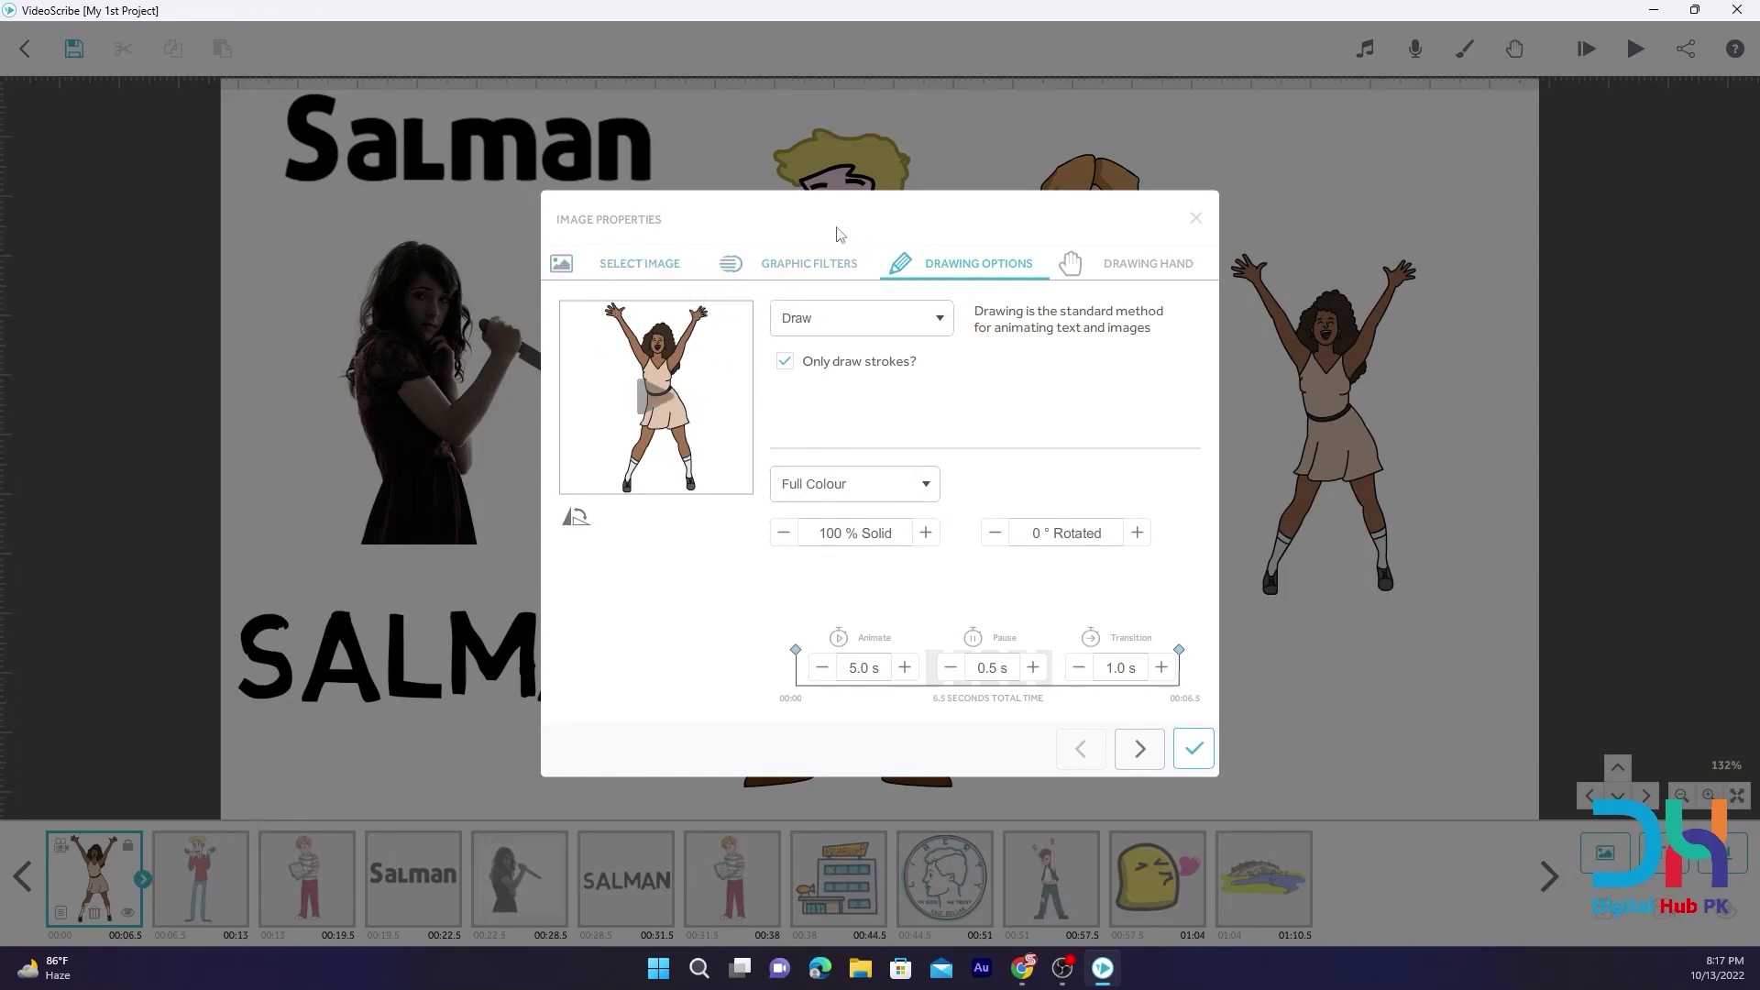
left_click(805, 266)
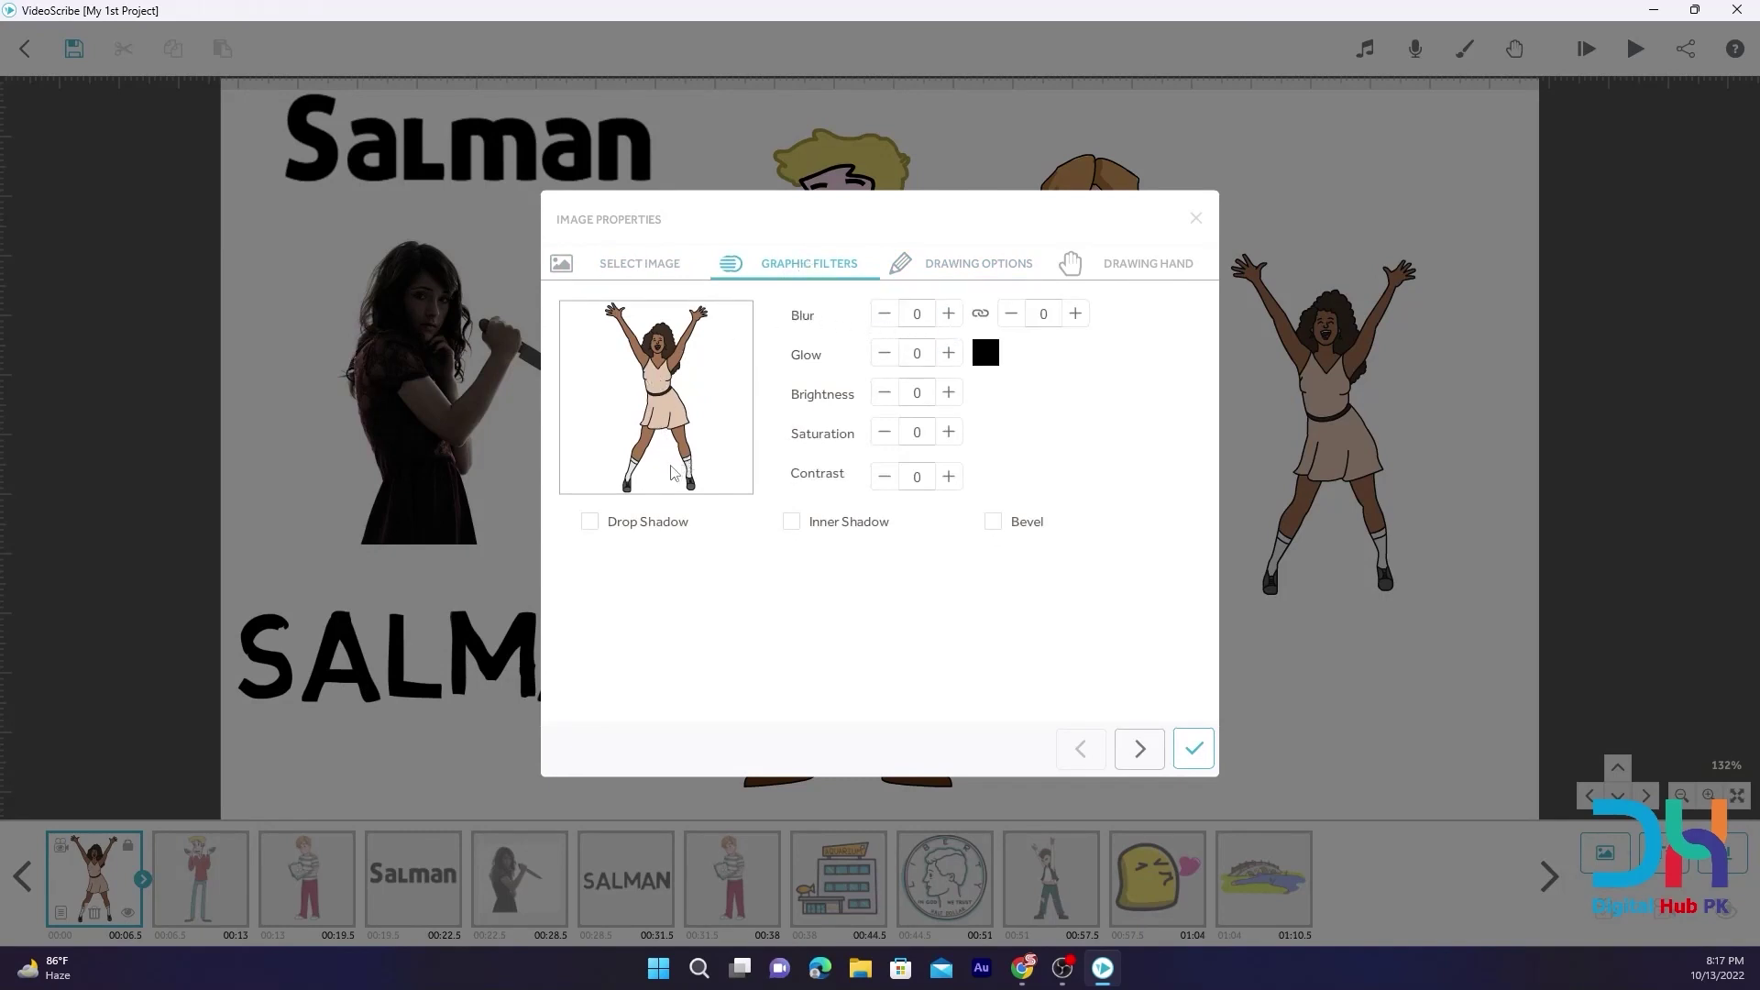
left_click(590, 525)
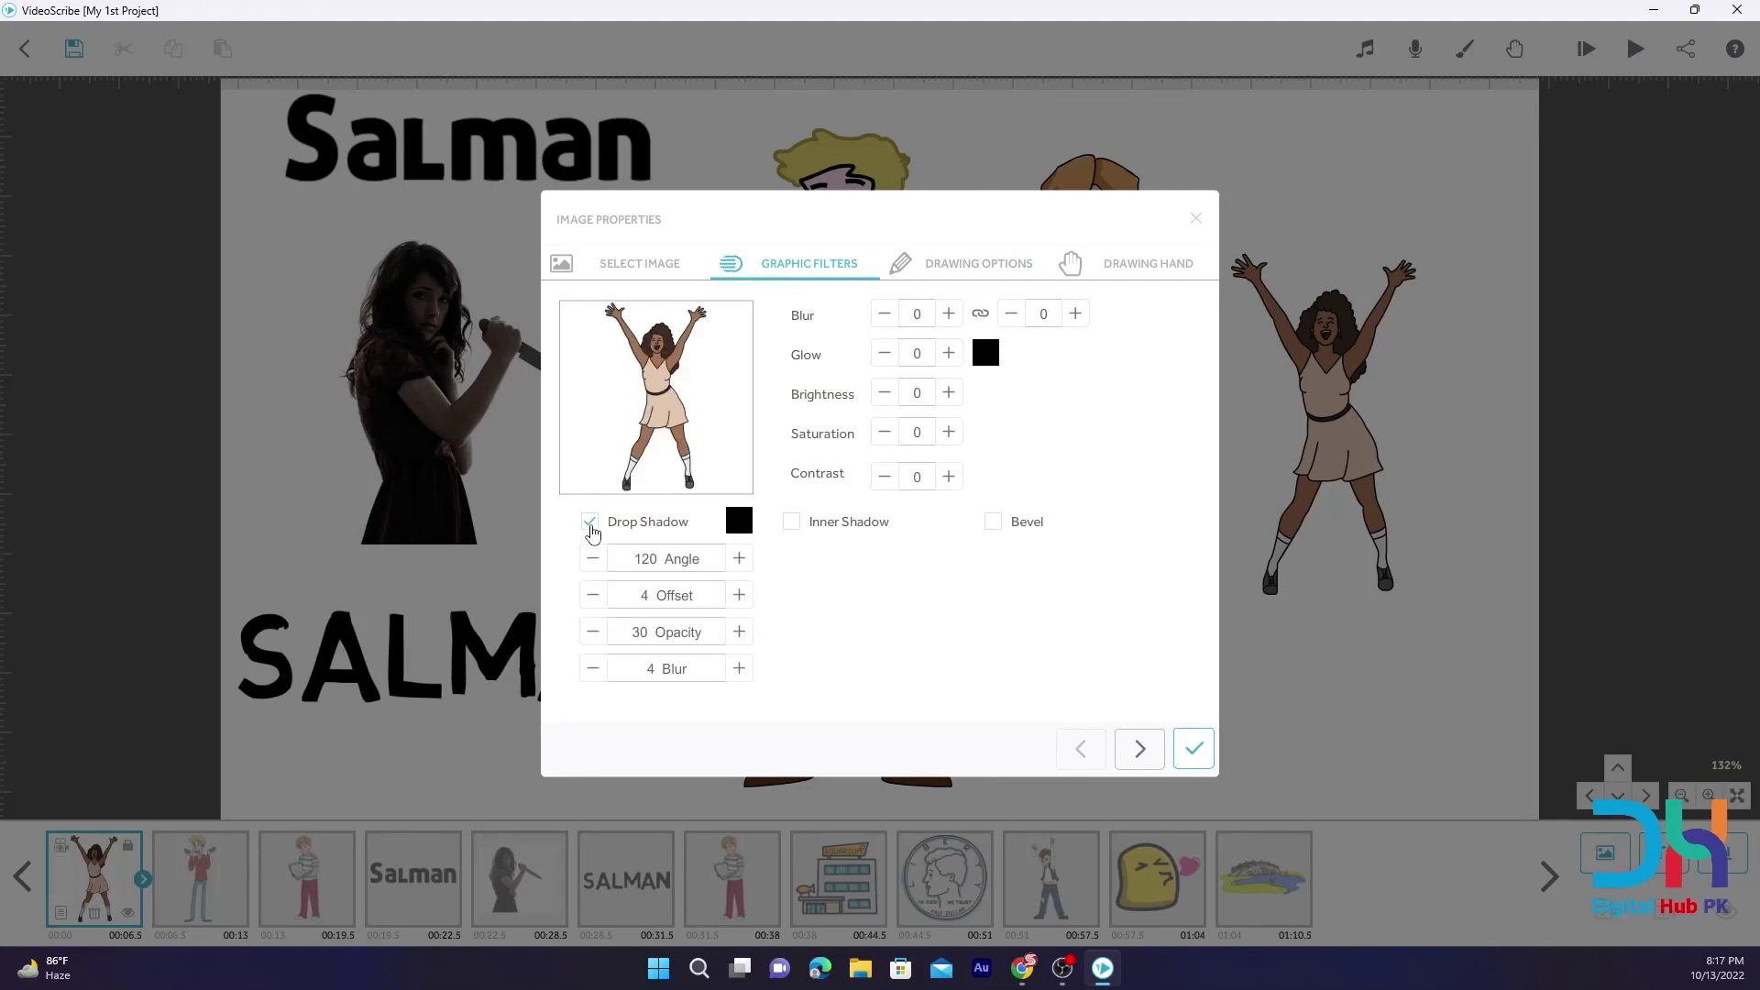
left_click(740, 559)
left_click(739, 558)
left_click(740, 596)
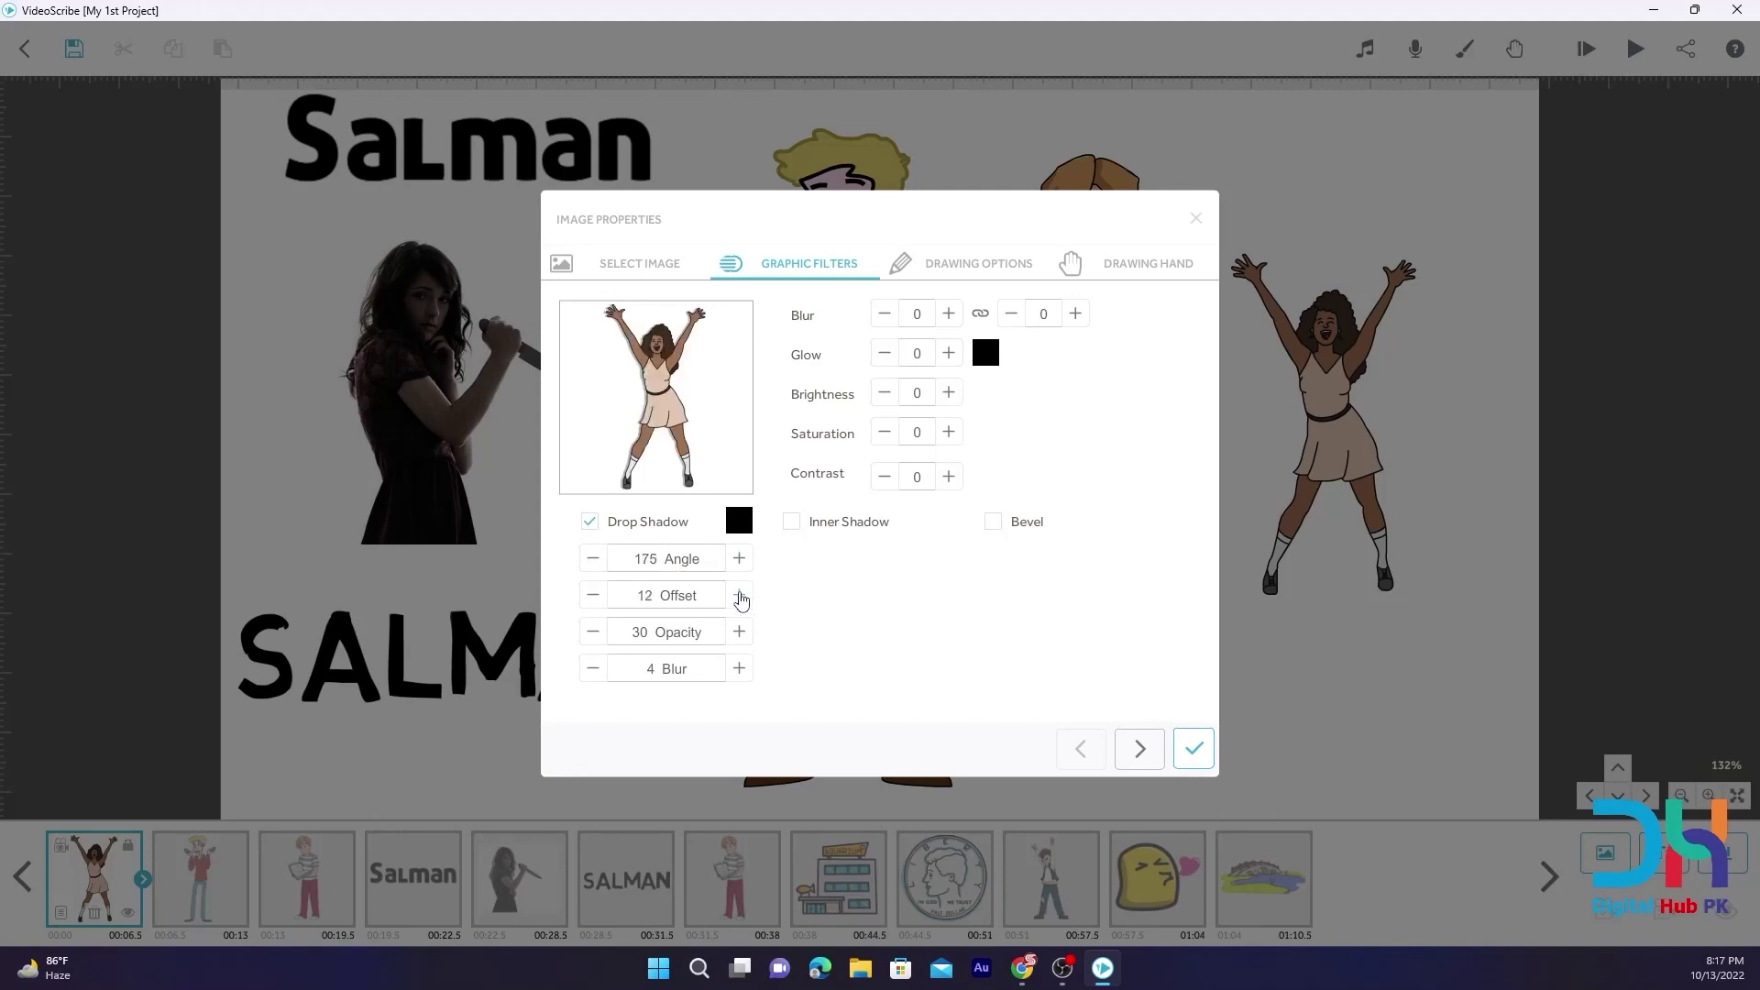
left_click(740, 596)
left_click(739, 633)
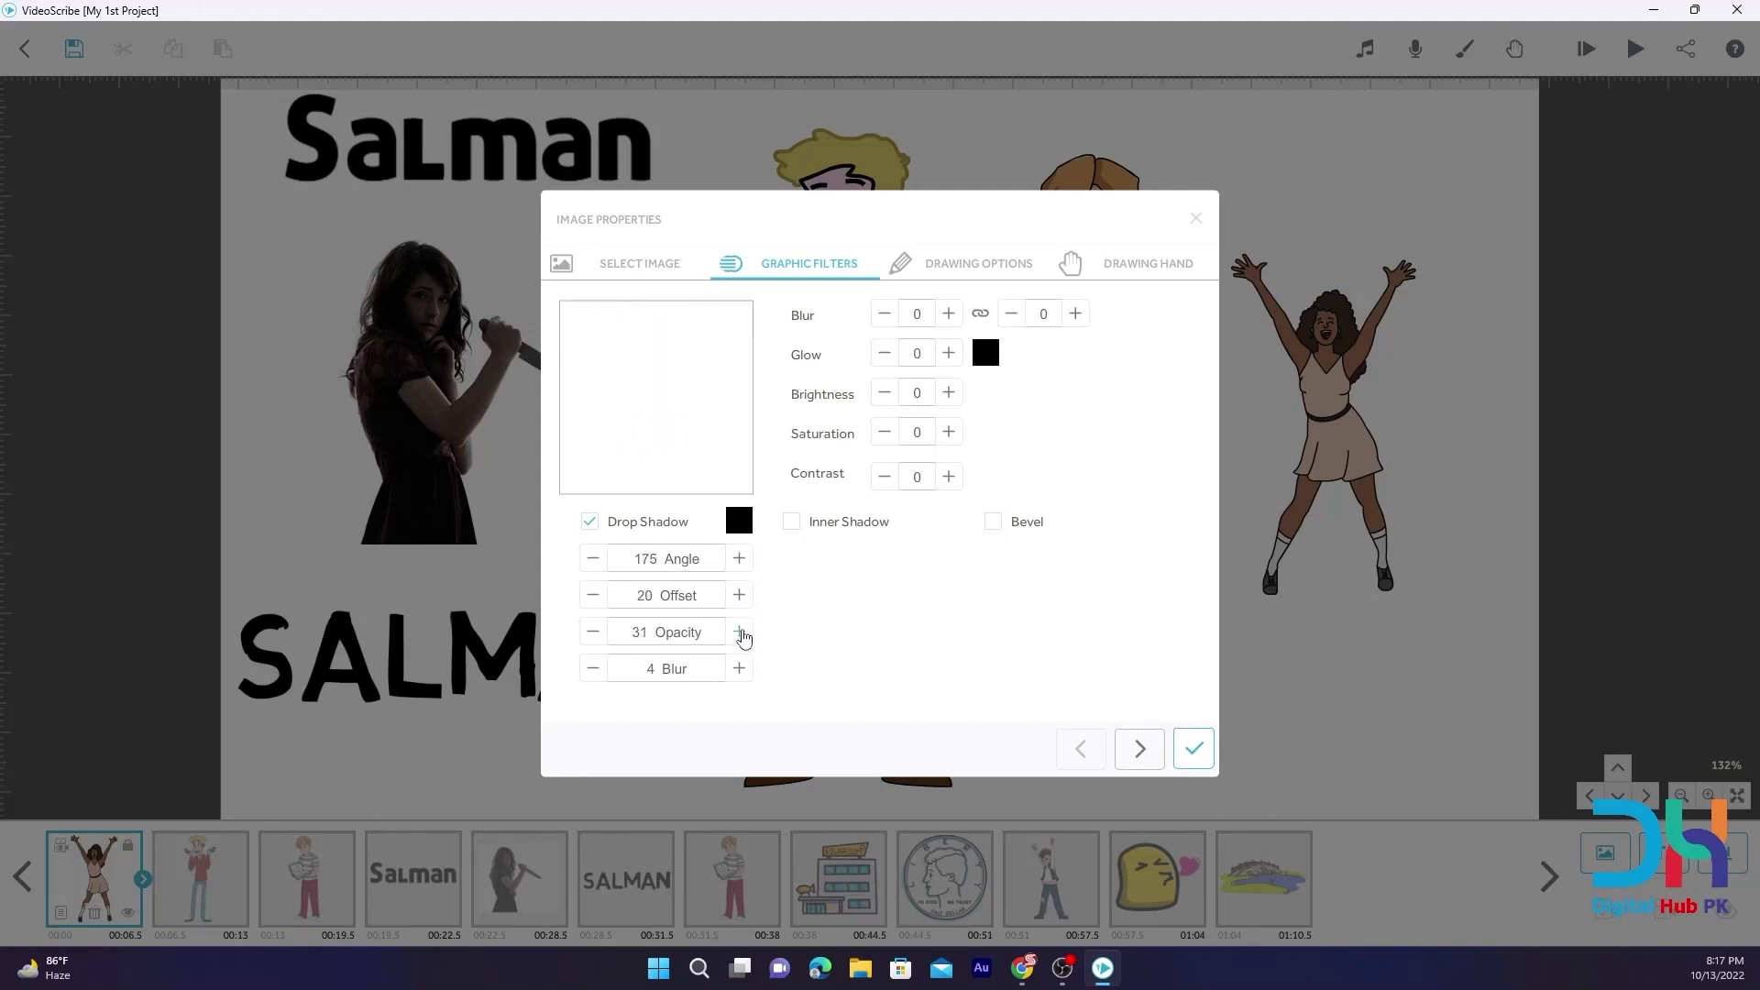
left_click(740, 632)
left_click(740, 633)
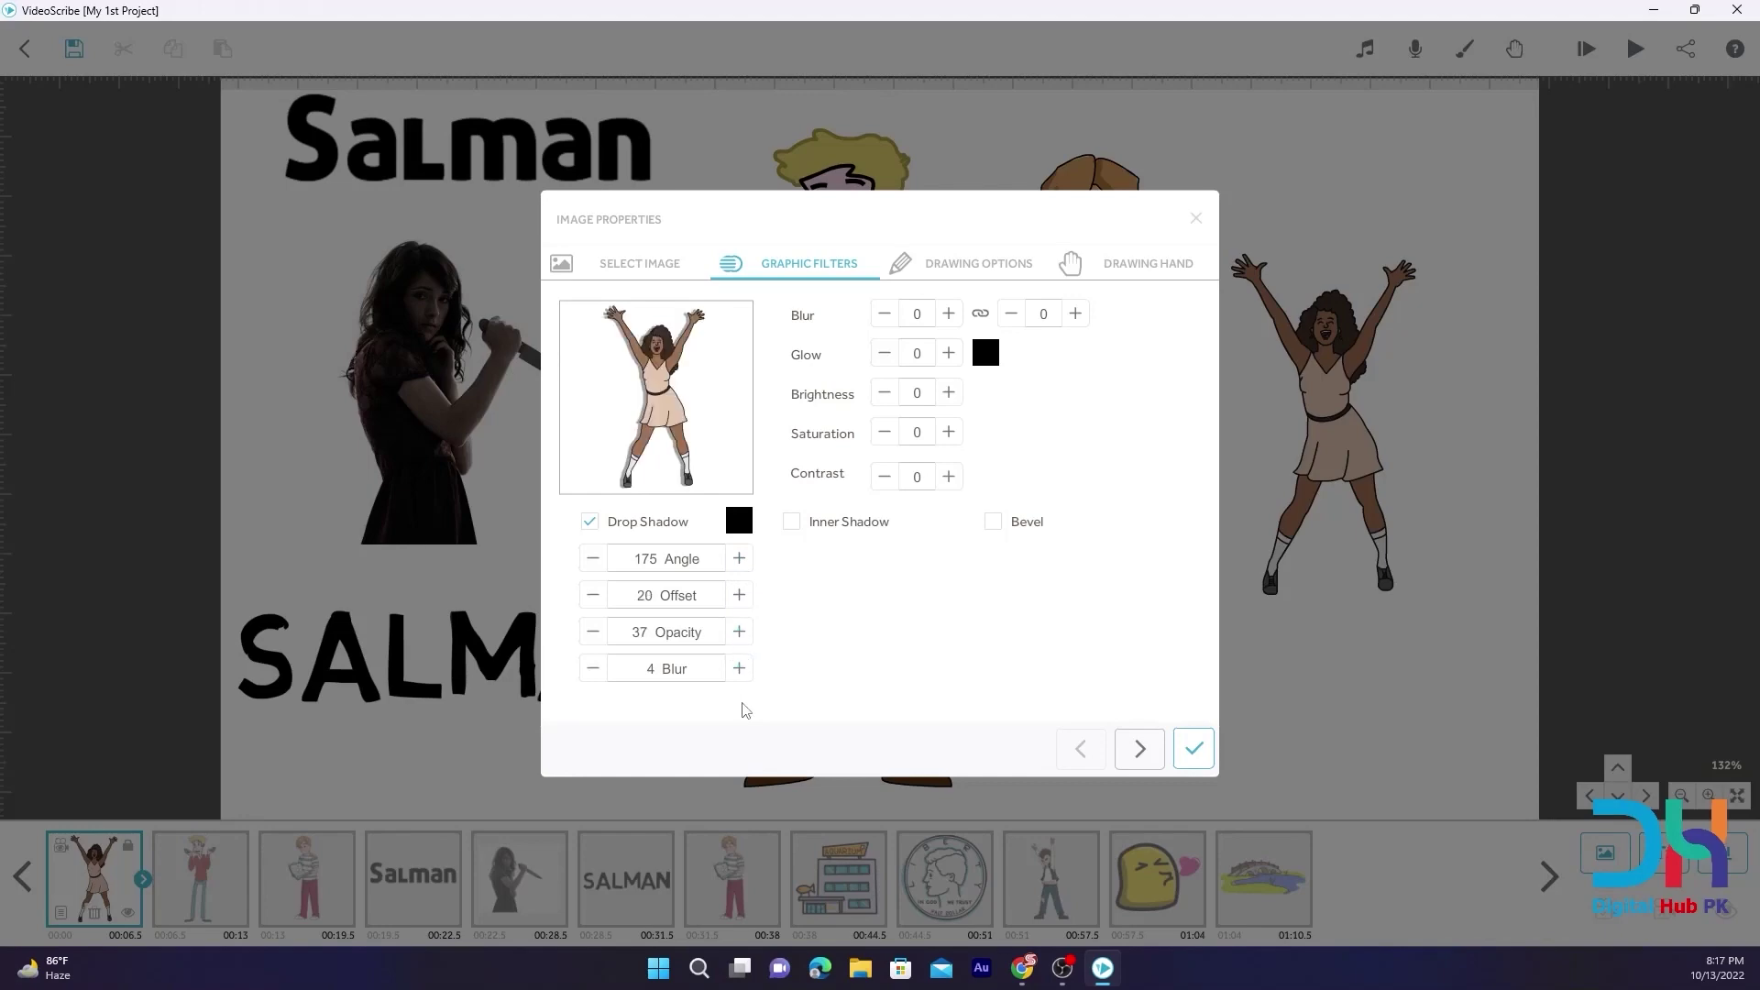
Set the drop shadow's blur to 7 and its colour to dark red, and apply the filter
left_click(740, 669)
left_click(740, 668)
left_click(739, 521)
left_click(796, 316)
left_click(1022, 712)
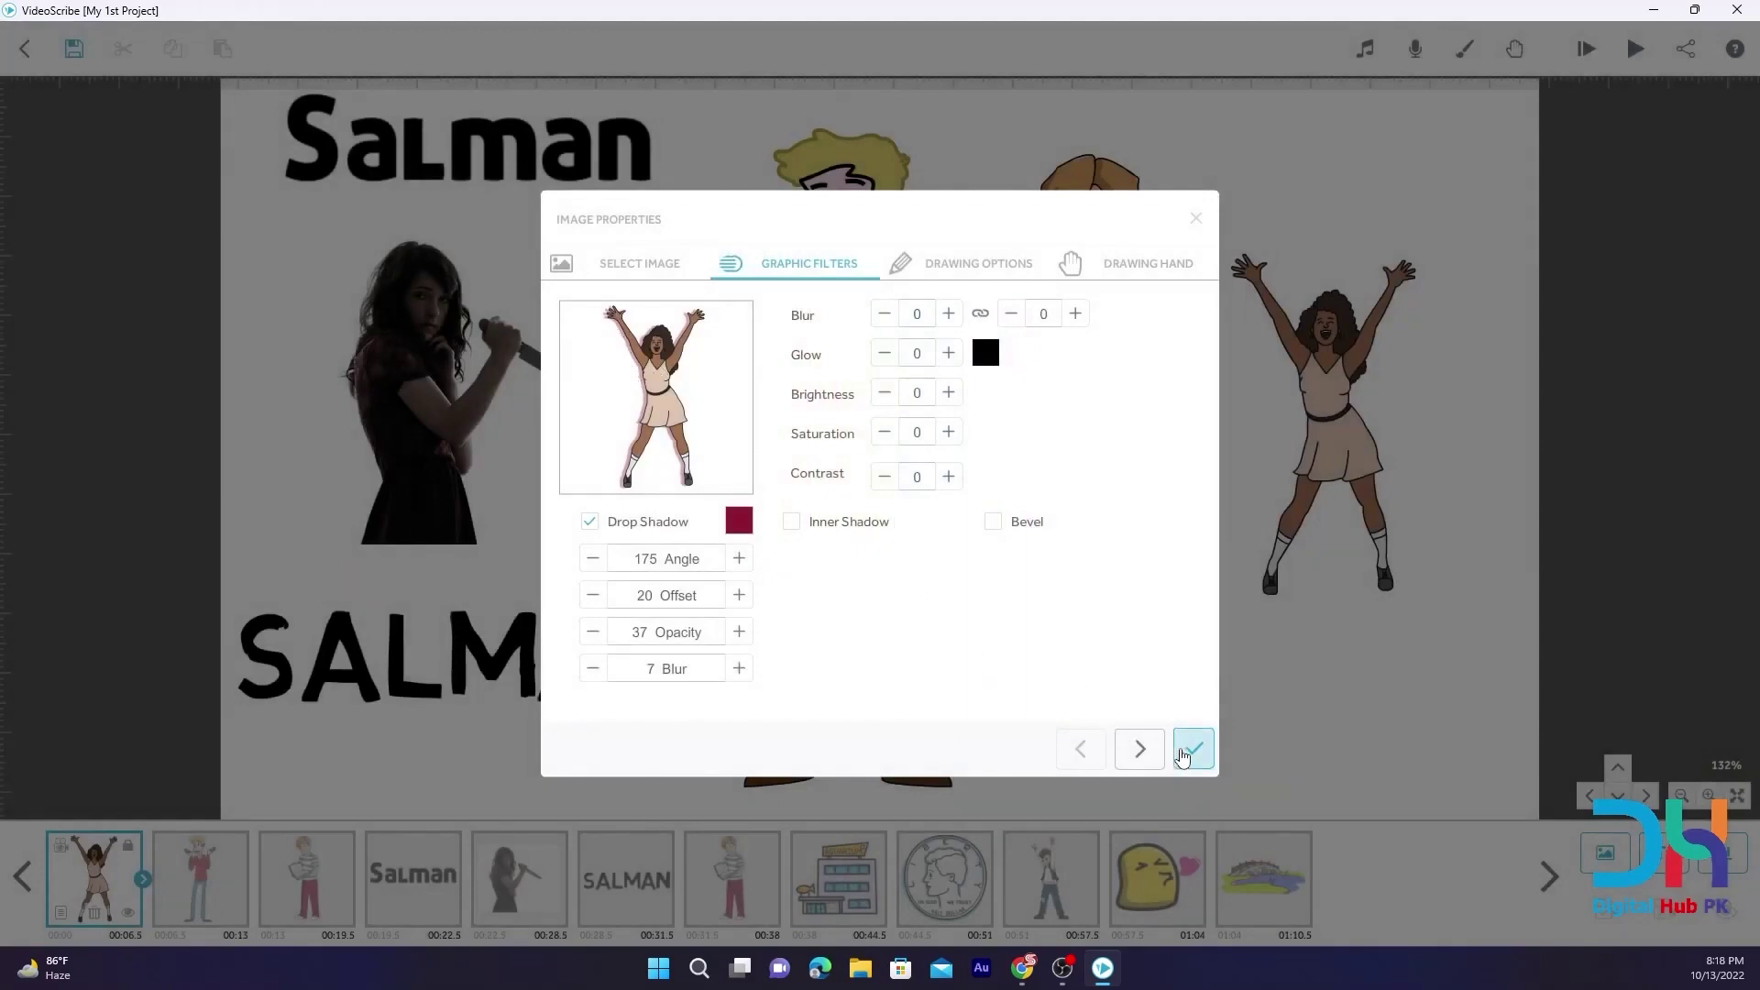
left_click(1192, 750)
Inspect the cheering woman's shadow up close, then set its drop shadow angle to 360 and apply it
scroll(1344, 408, "up", 3)
left_click_drag(1344, 408, 888, 445)
scroll(1014, 392, "up", 4)
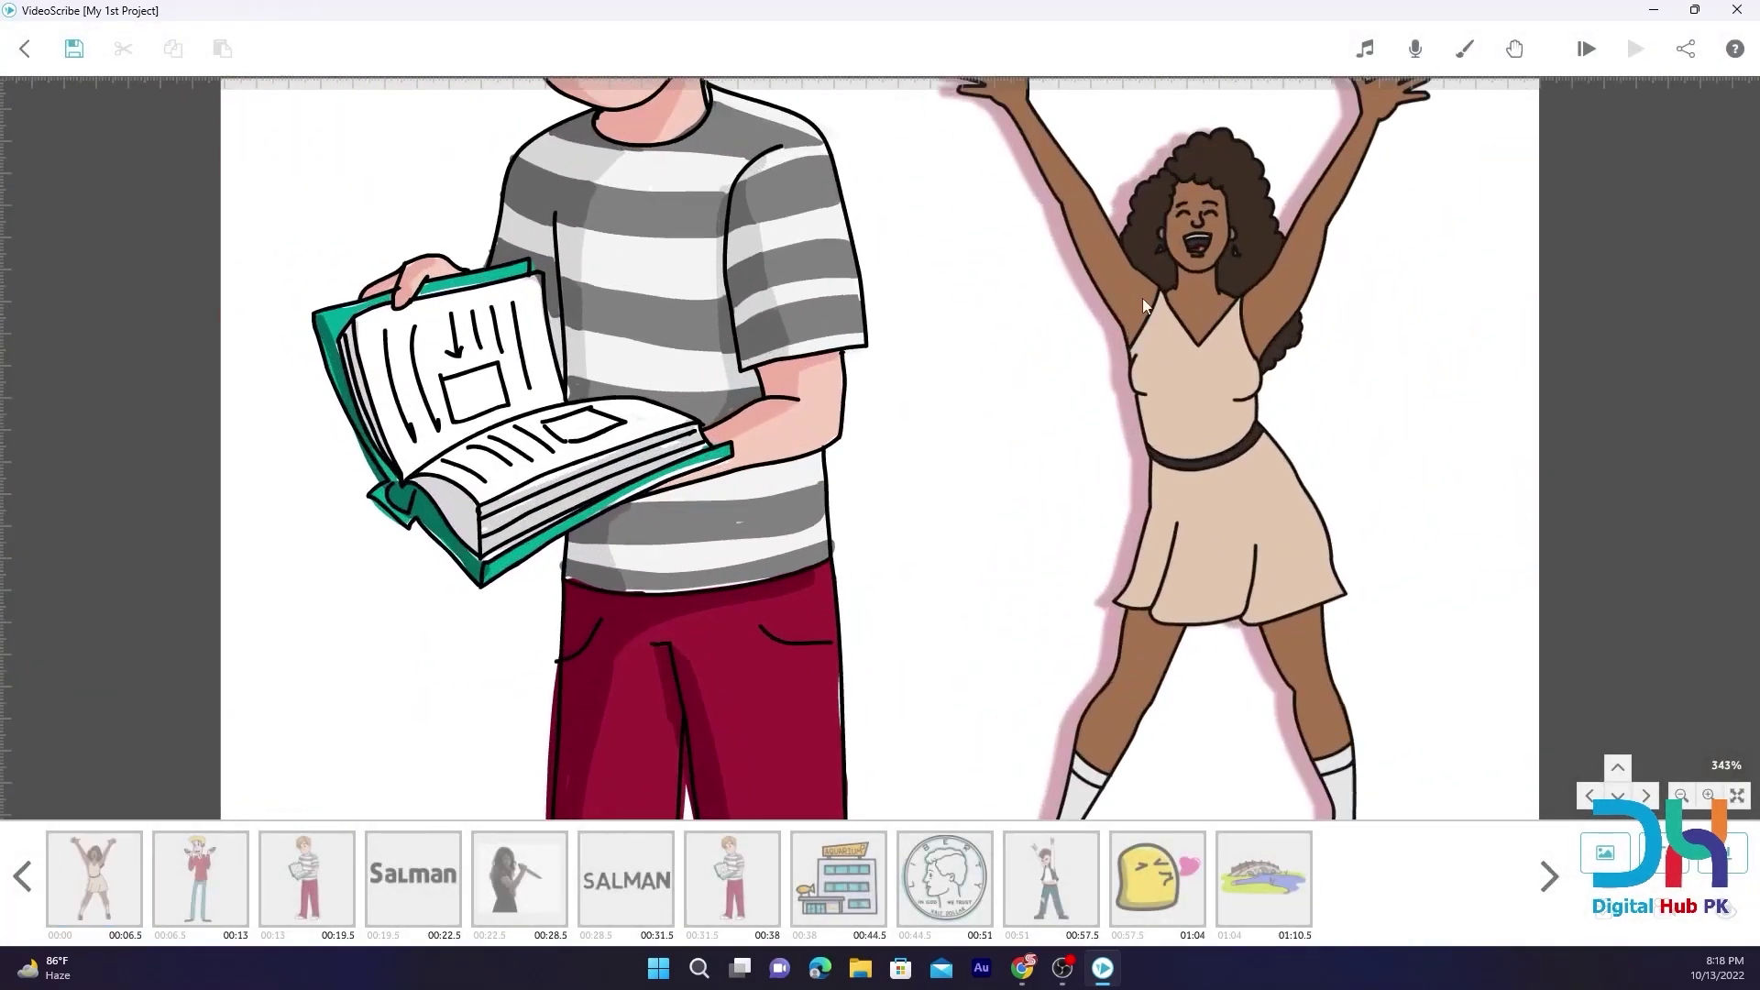
left_click_drag(1143, 299, 1038, 299)
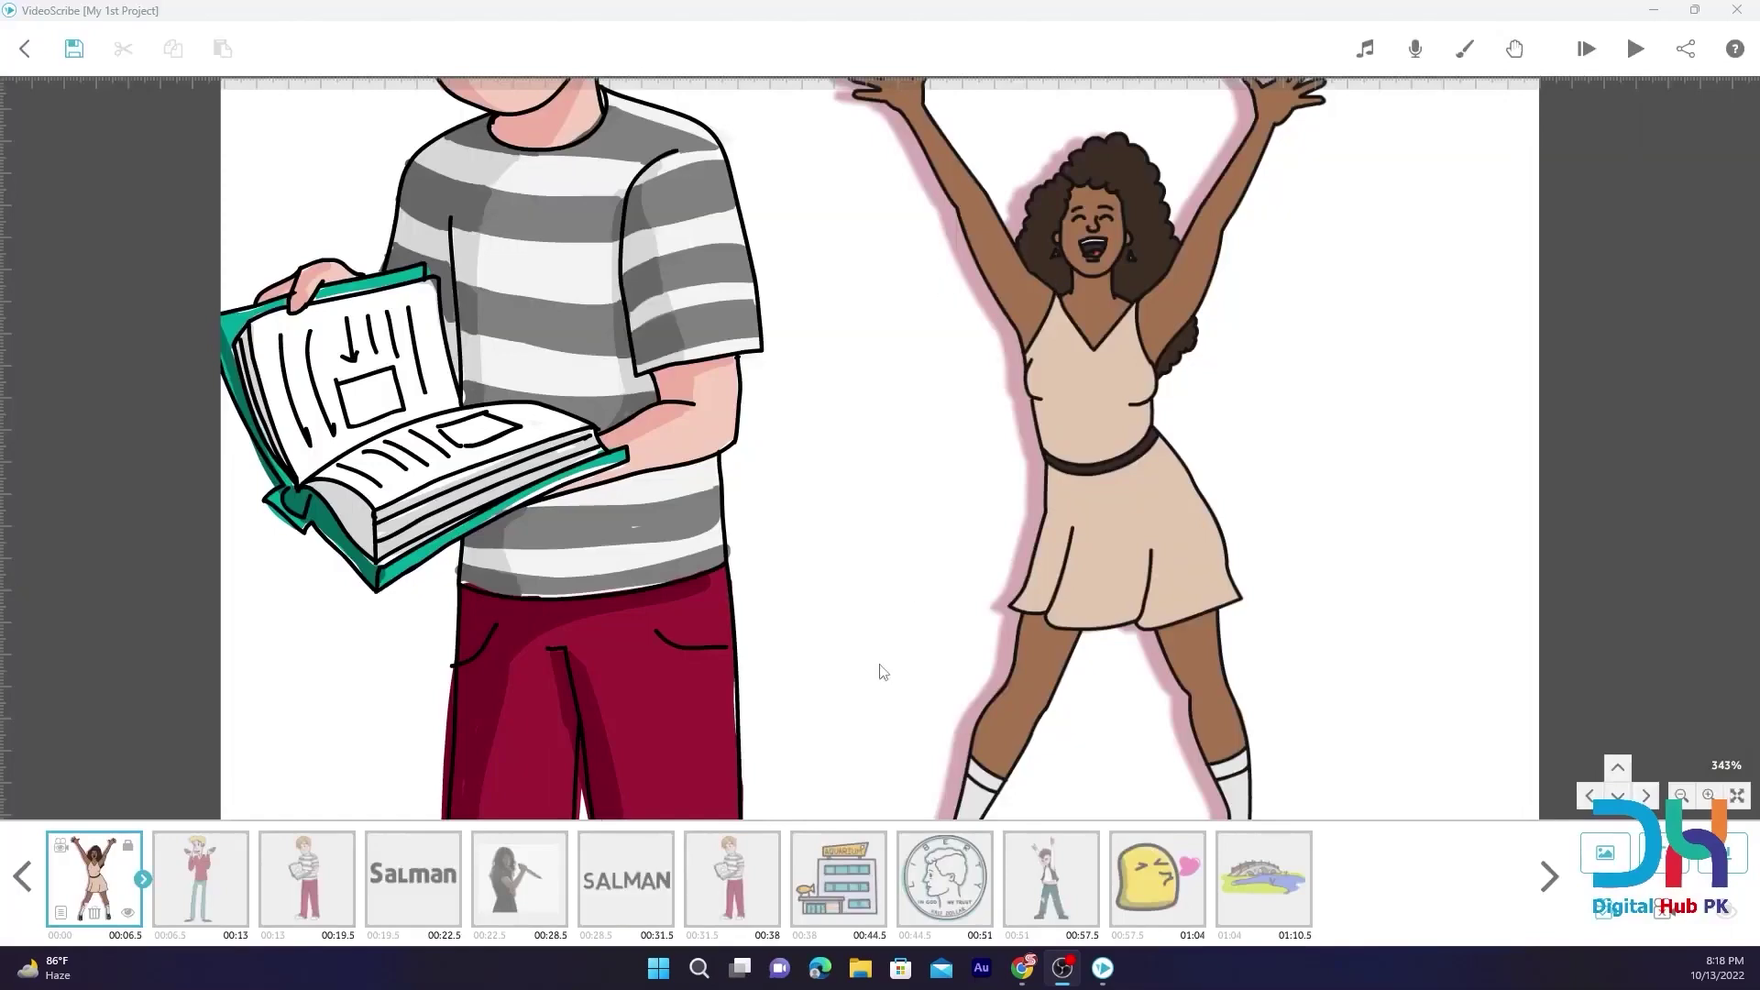
left_click(61, 913)
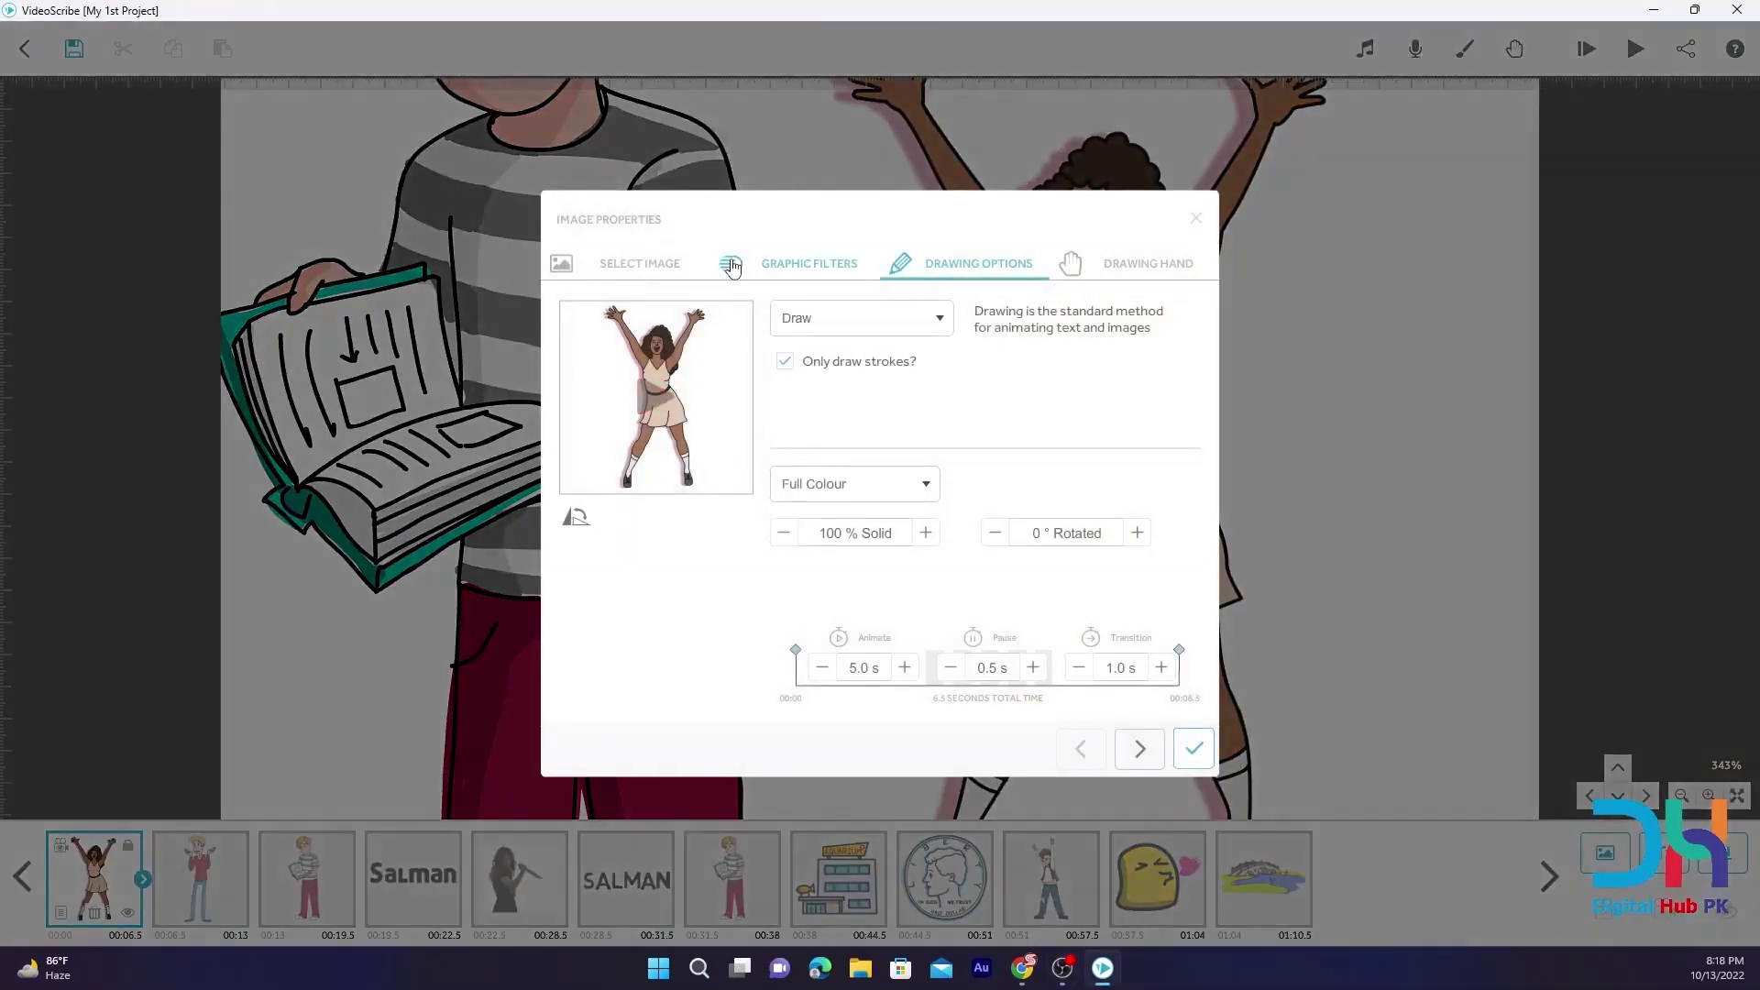
left_click(789, 267)
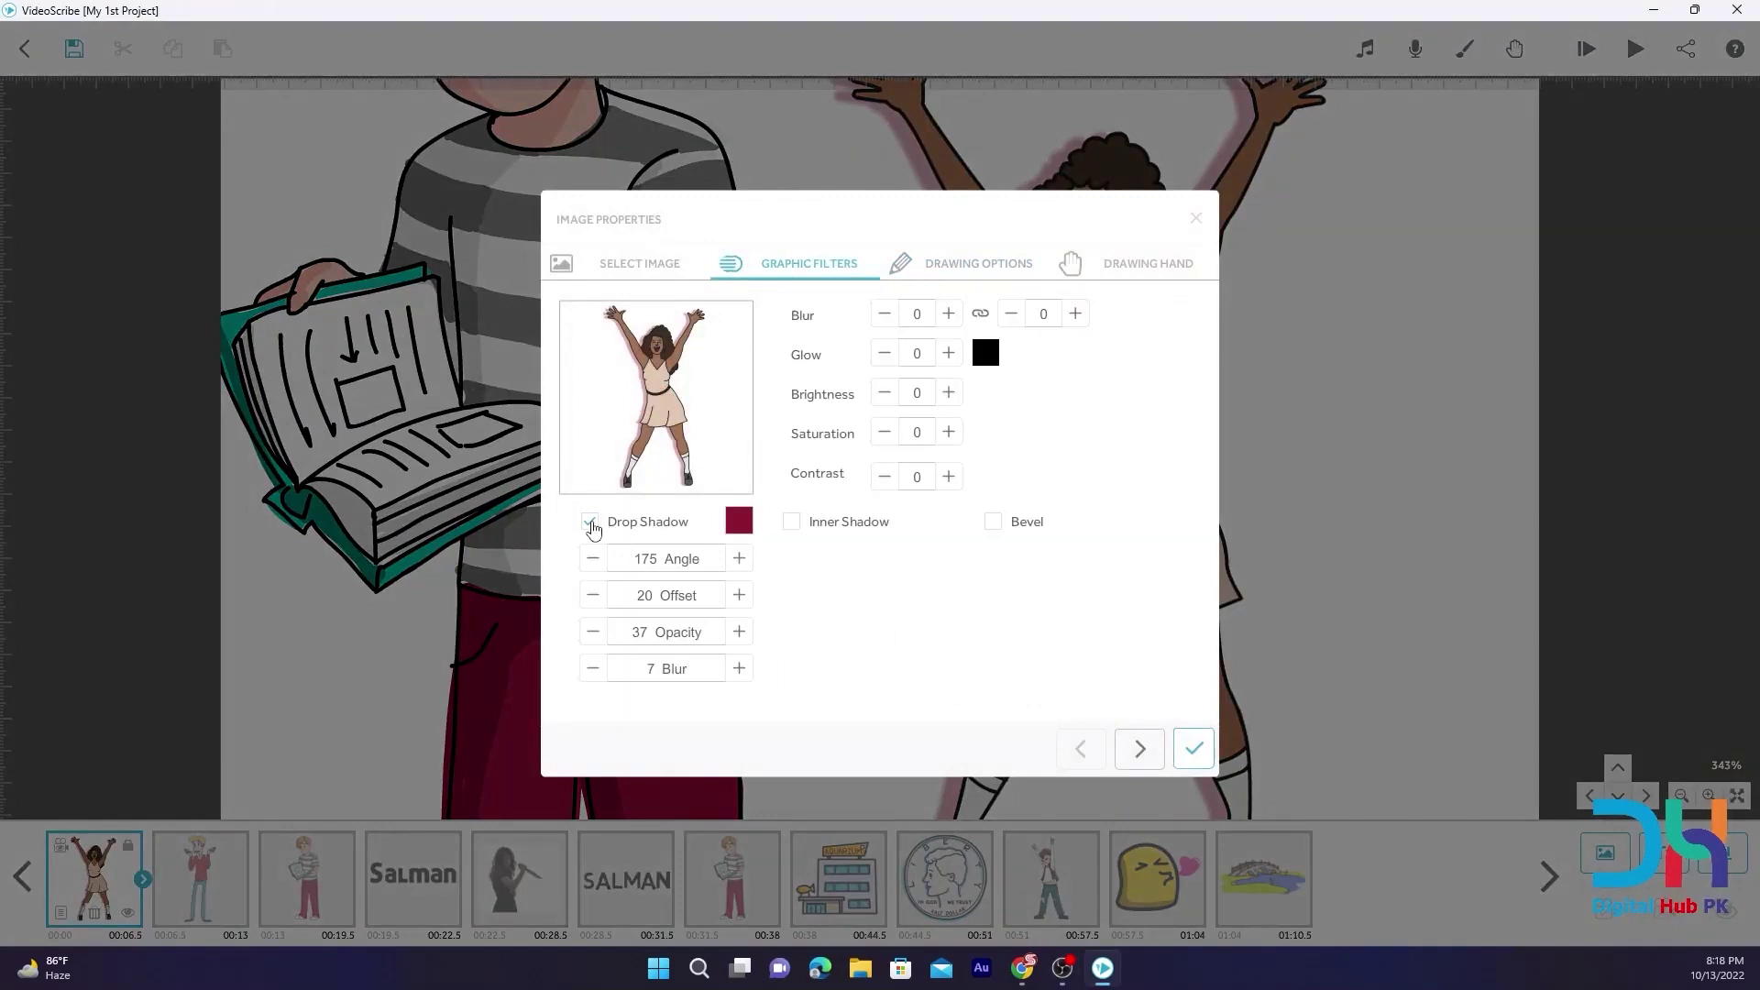
left_click(739, 561)
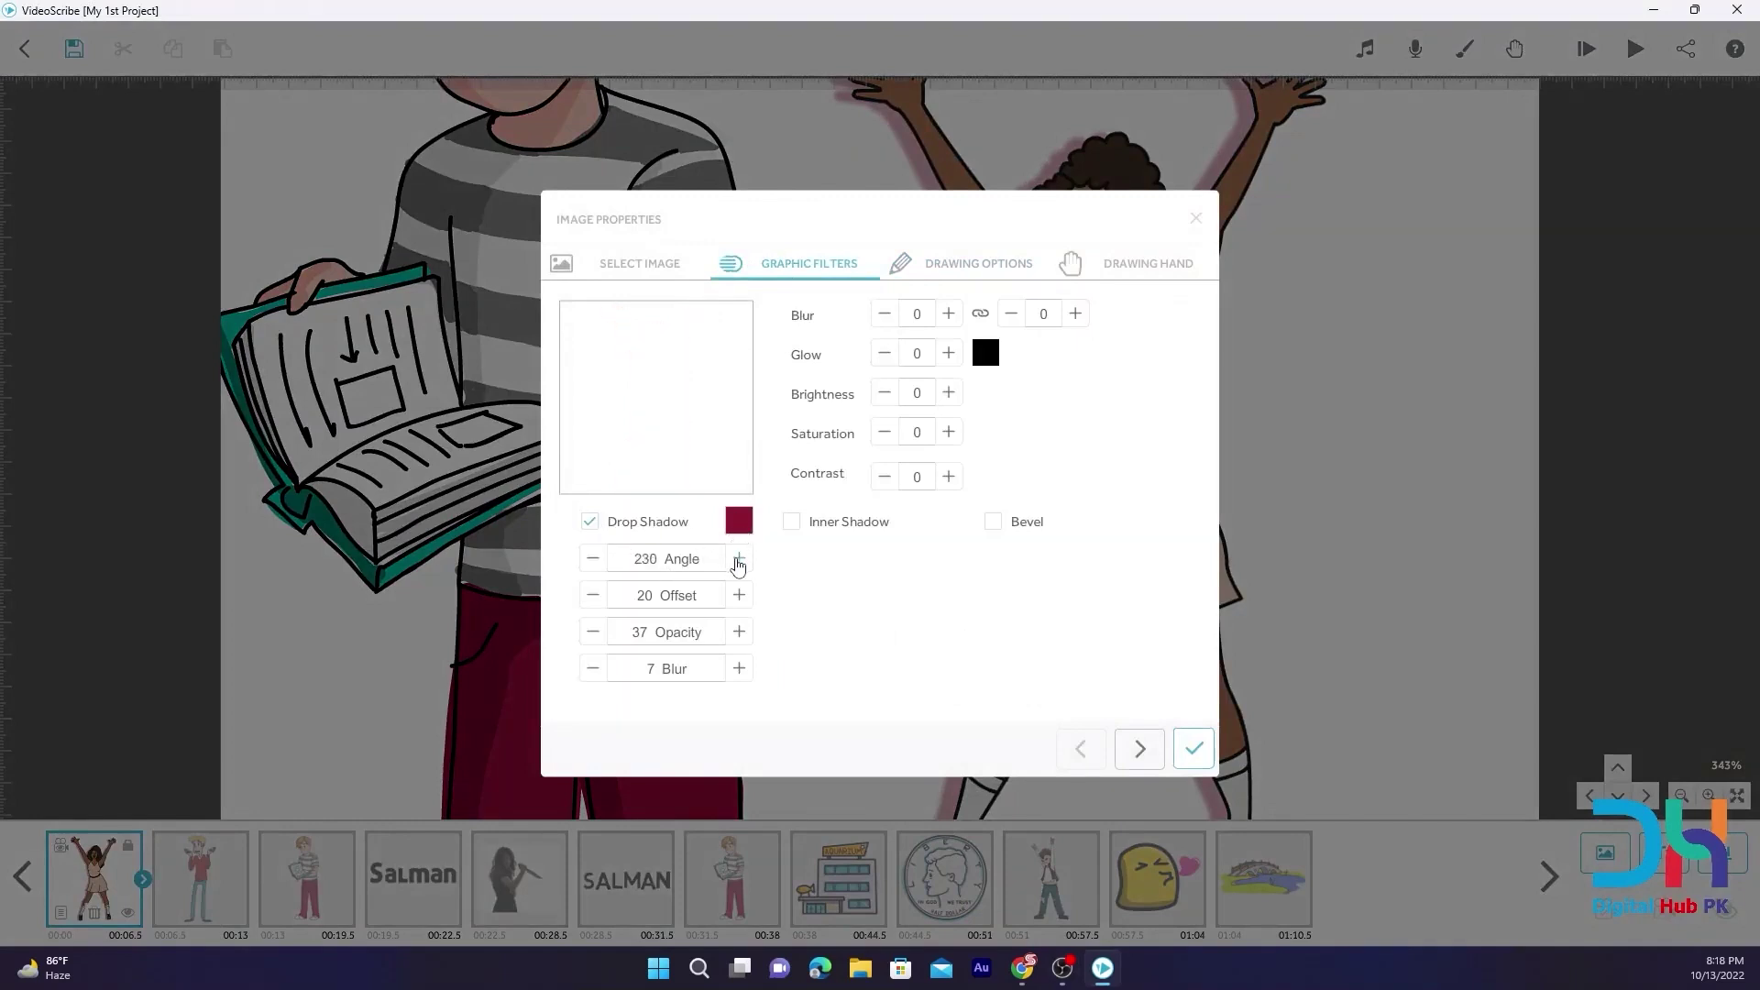
left_click(739, 562)
left_click(740, 561)
left_click(739, 561)
left_click(739, 561)
left_click(739, 561)
left_click(739, 561)
left_click(739, 561)
left_click(740, 561)
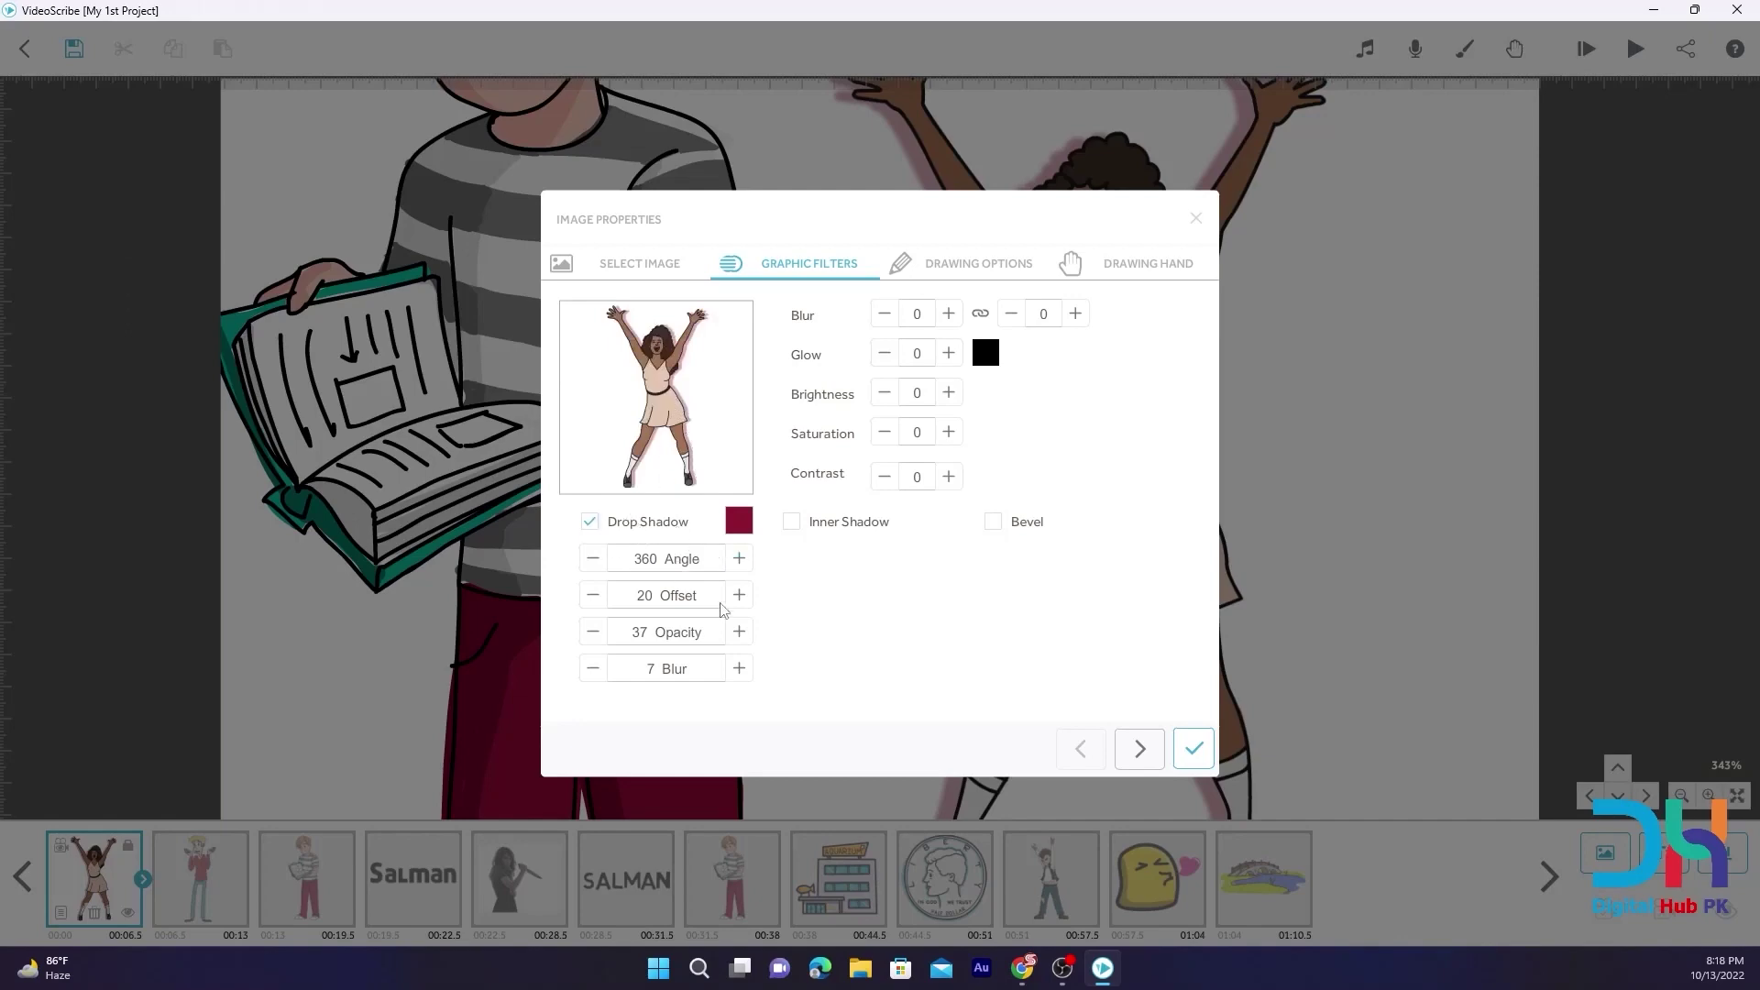
left_click(1192, 749)
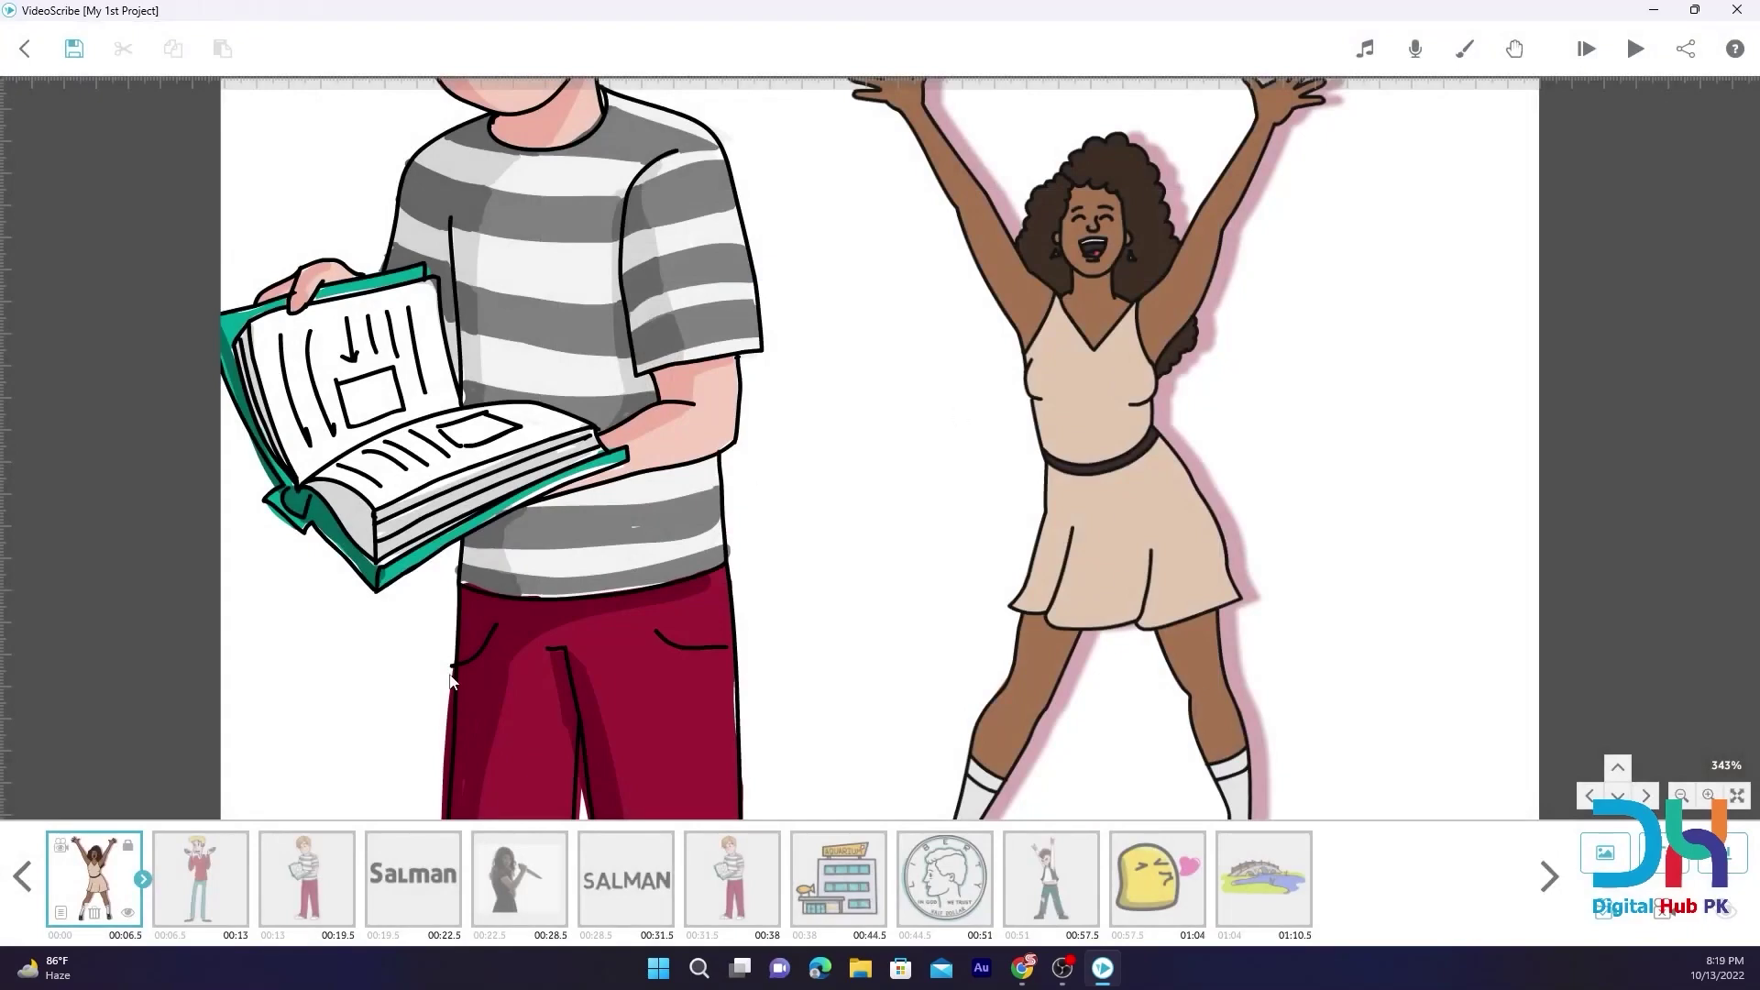
Remove the drop shadow from the cheering woman, apply the change and return to her saved camera view
left_click(62, 911)
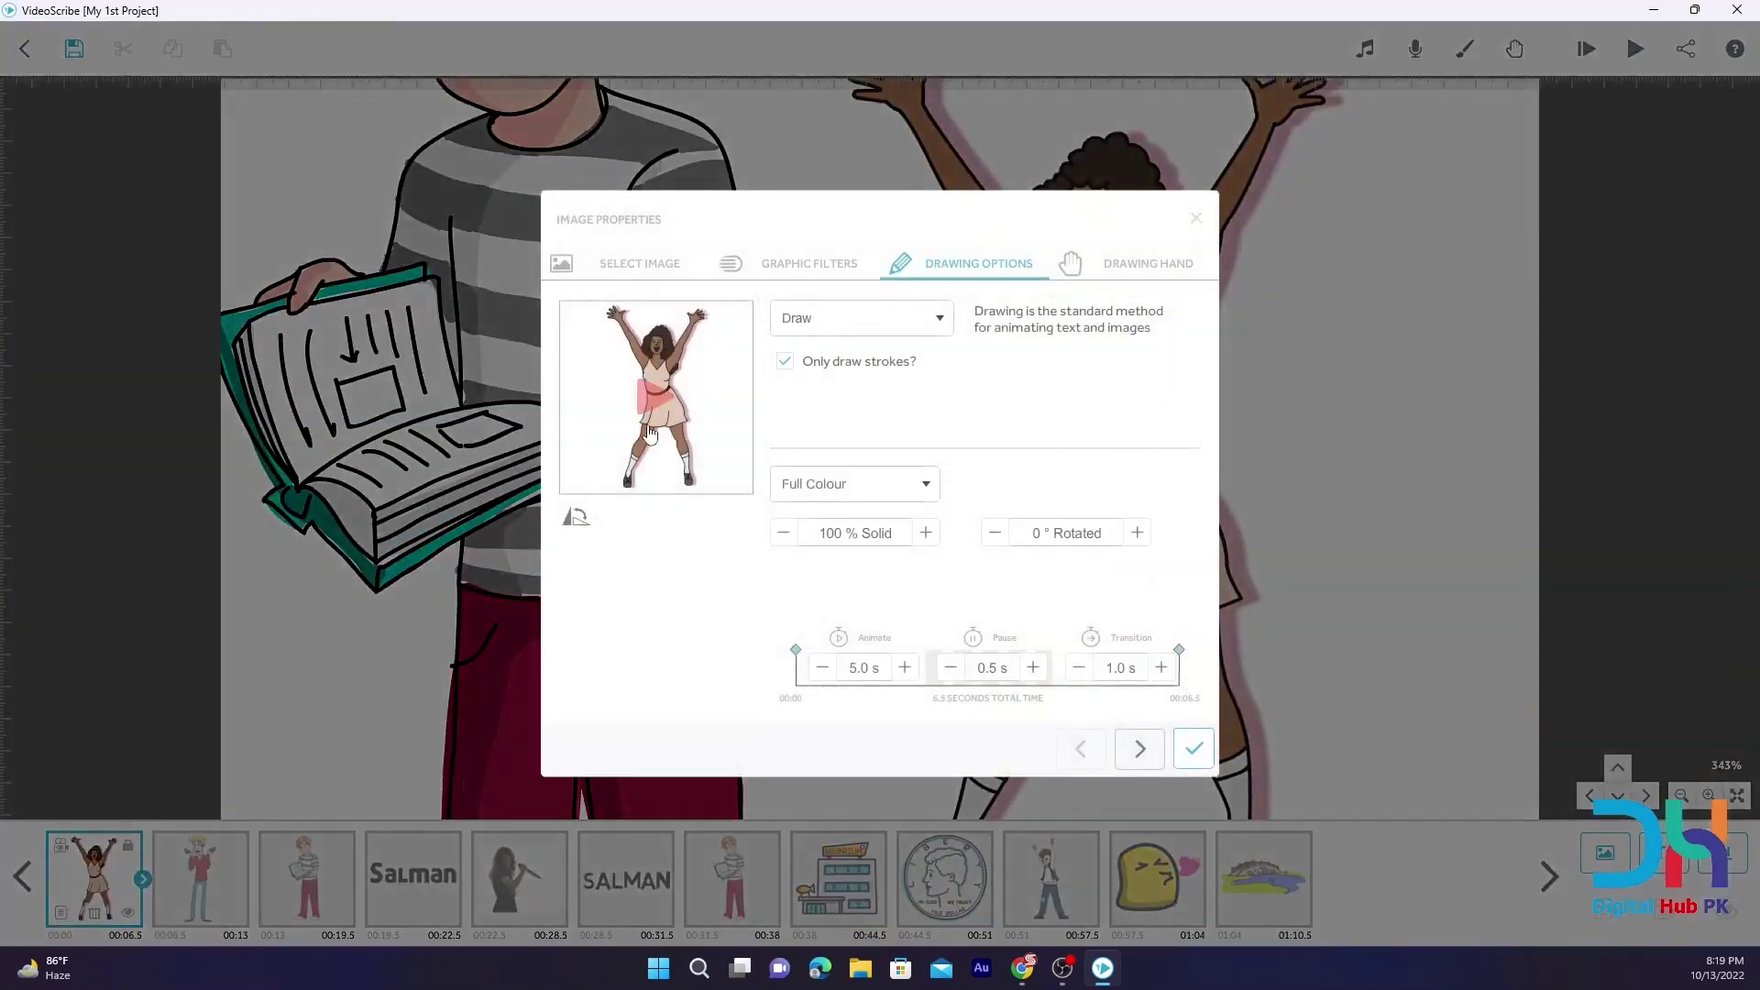
left_click(812, 266)
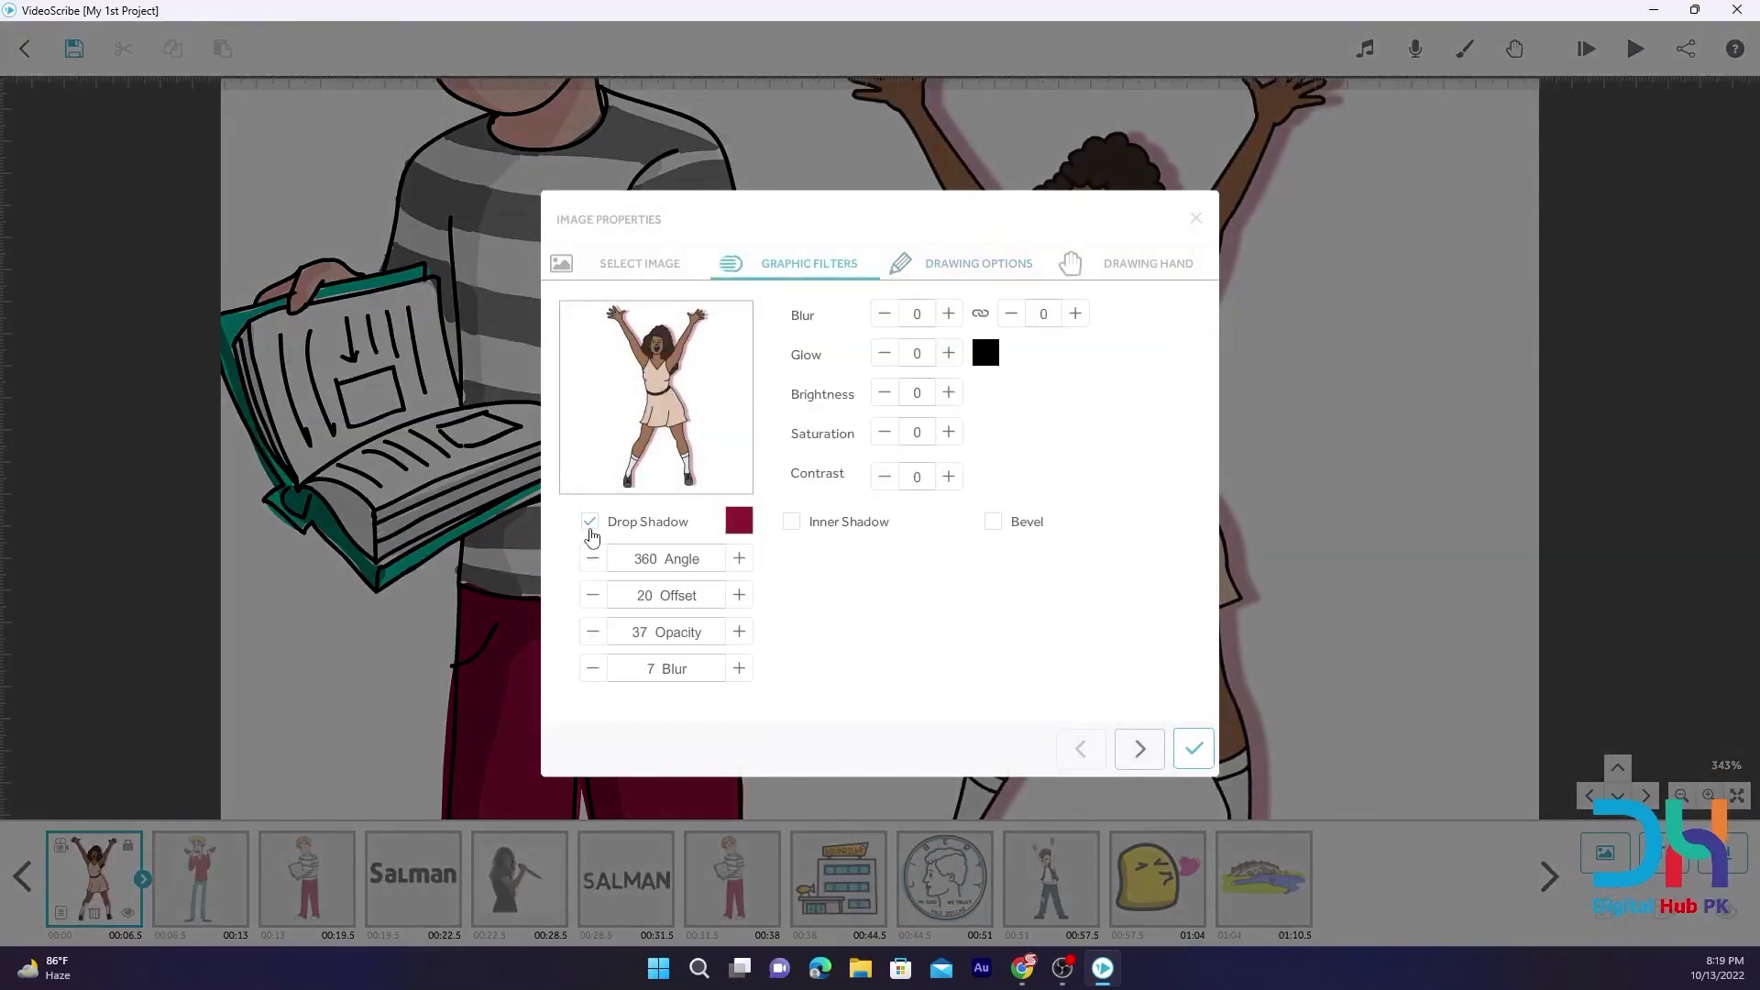
left_click(589, 523)
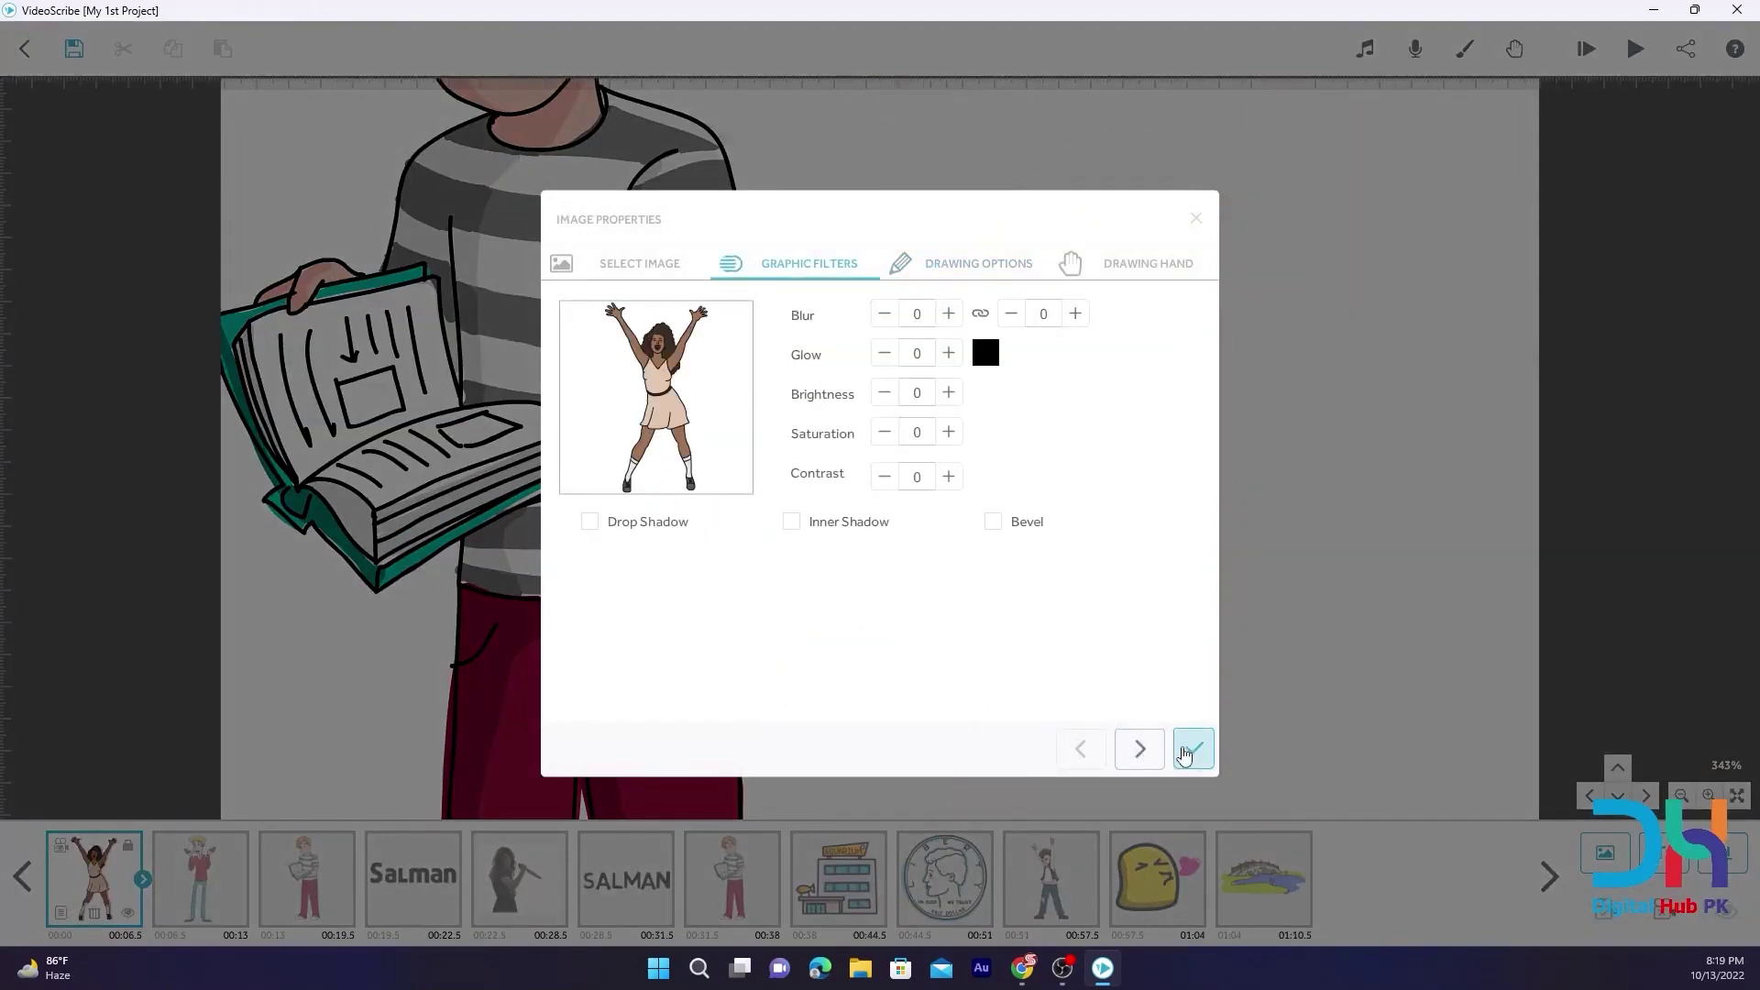
left_click(1192, 749)
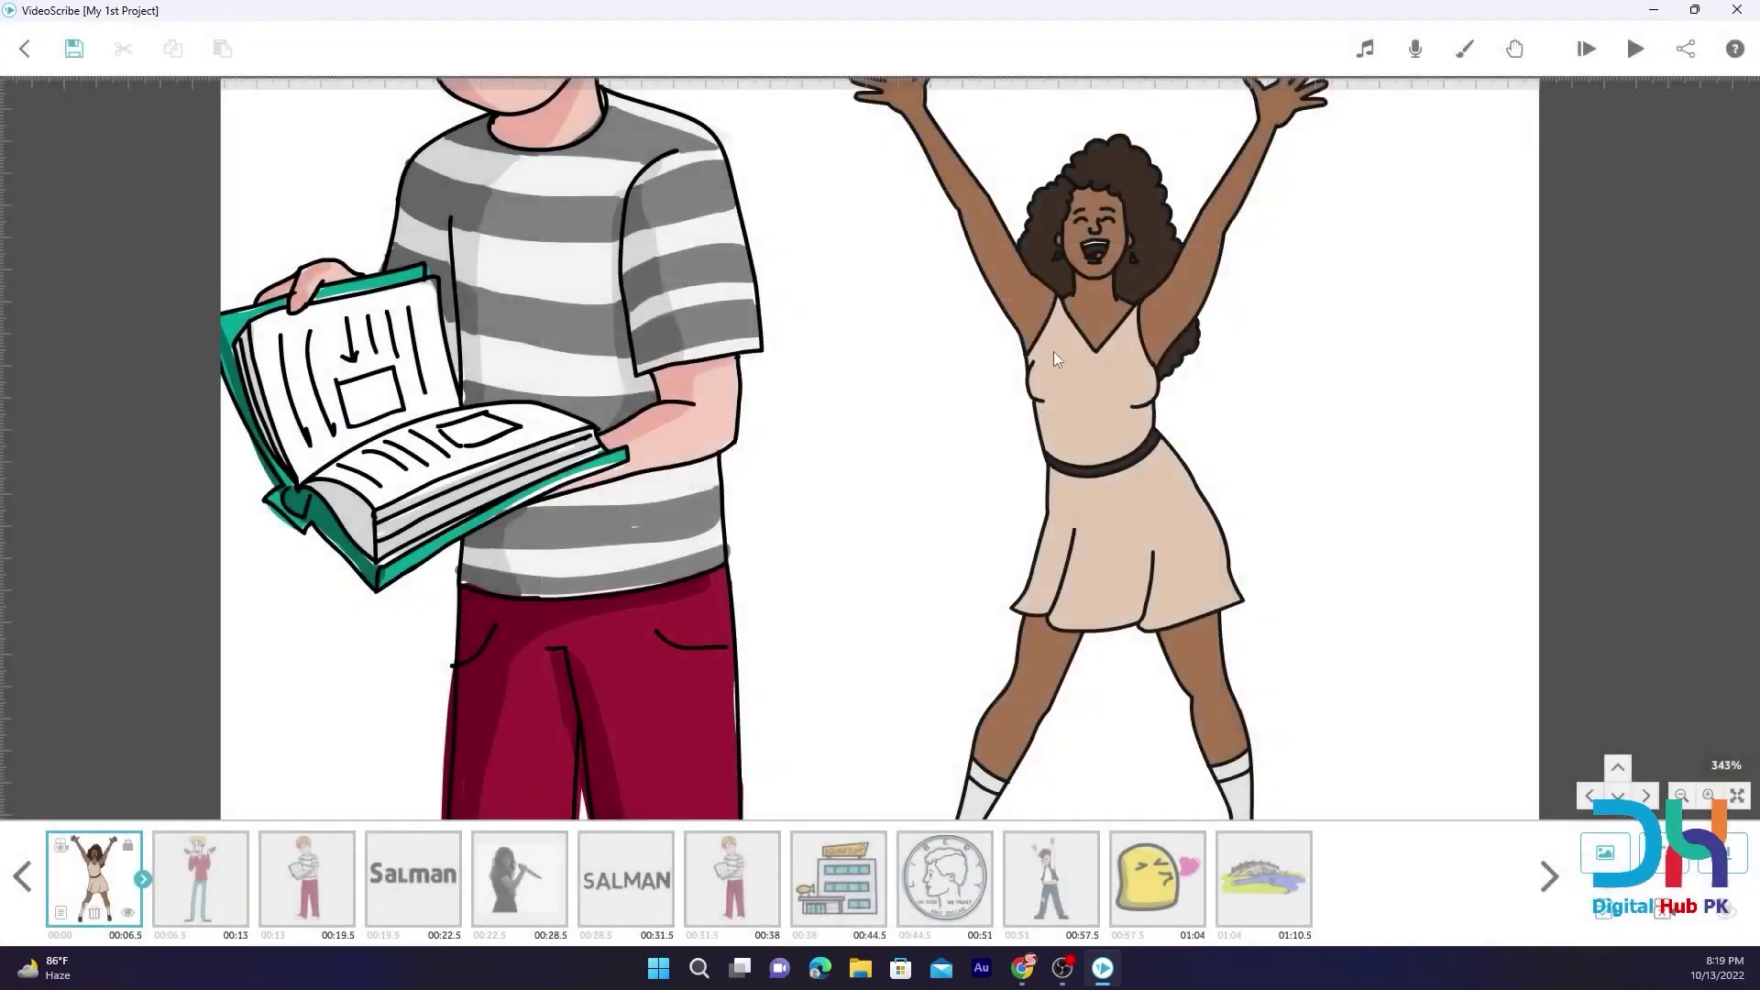
left_click(62, 855)
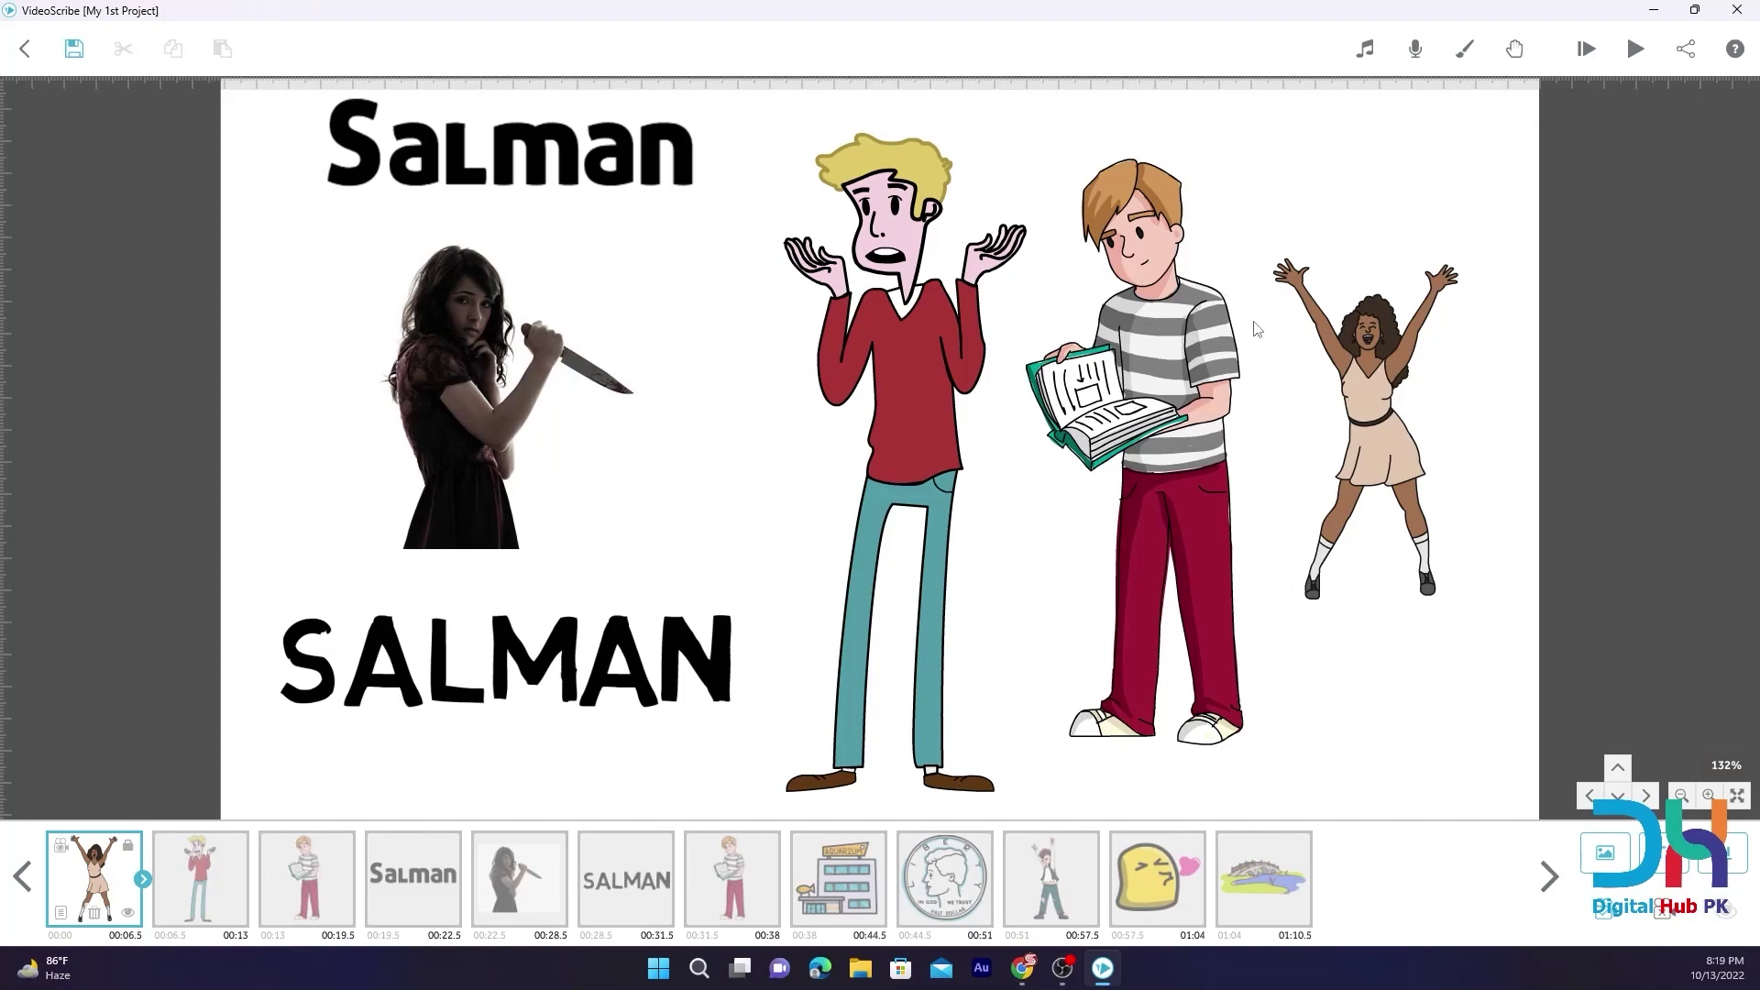
Check the glow colour choices for the cheering woman, then try the bevel filter and turn it off again
left_click(60, 913)
left_click(795, 273)
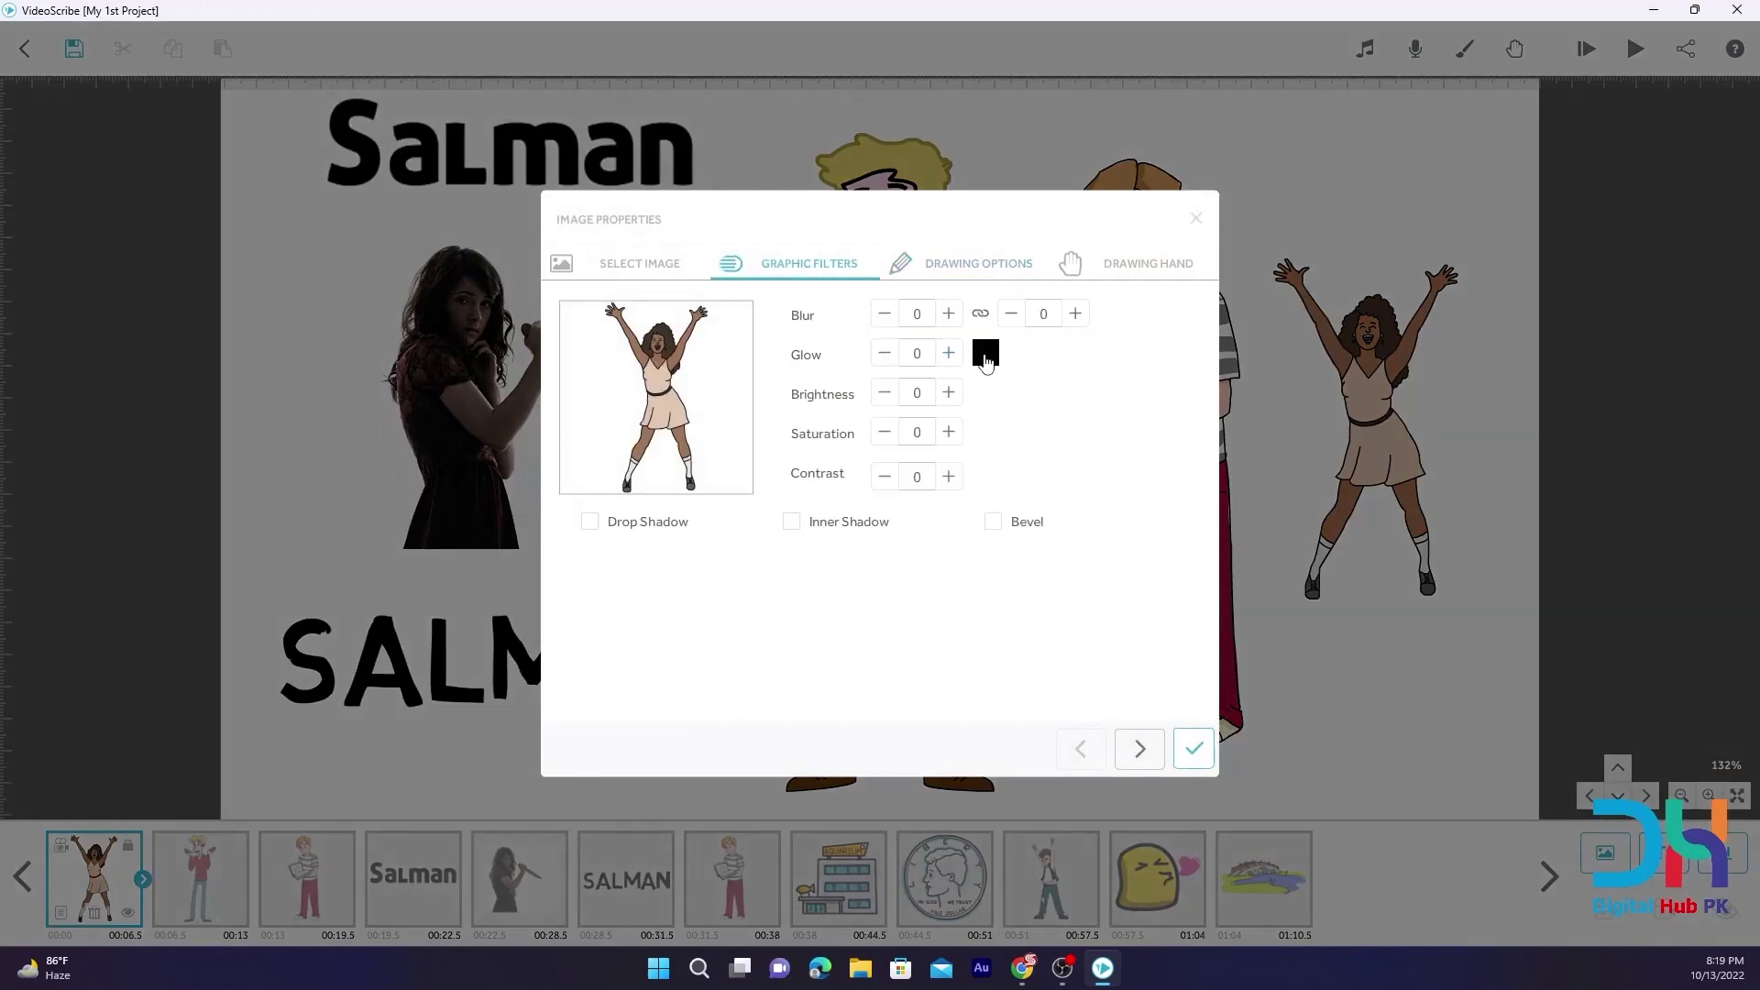
left_click(981, 360)
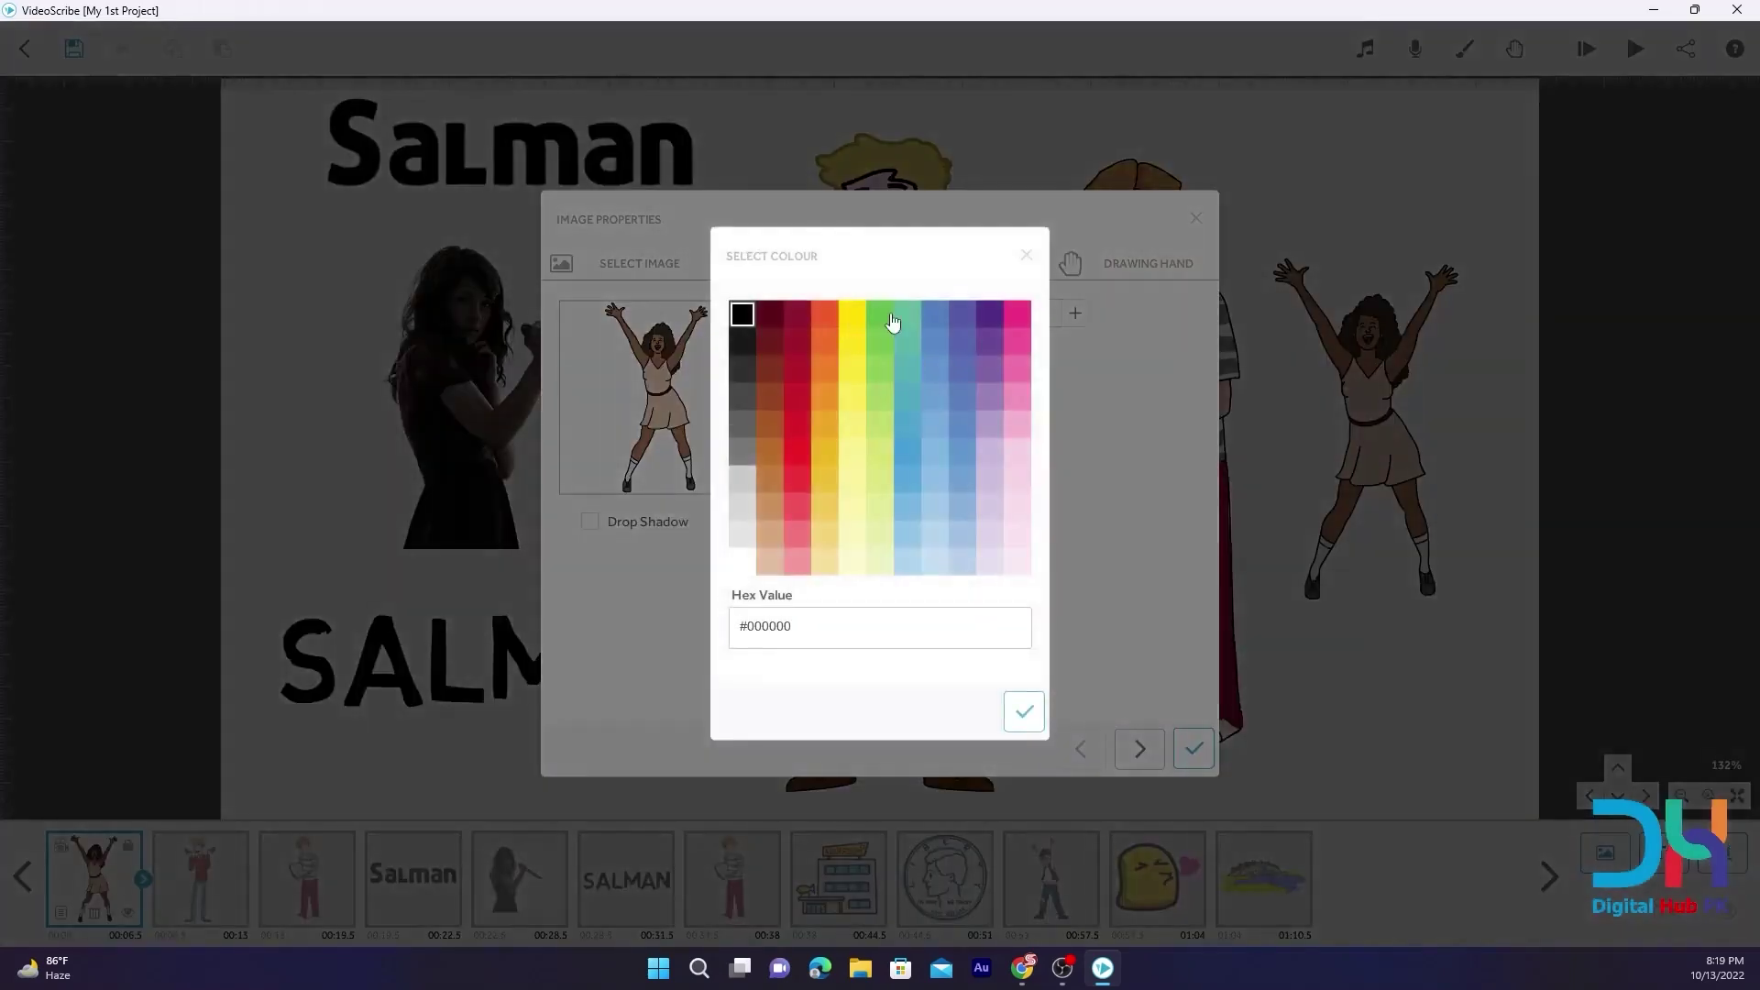
left_click(1026, 255)
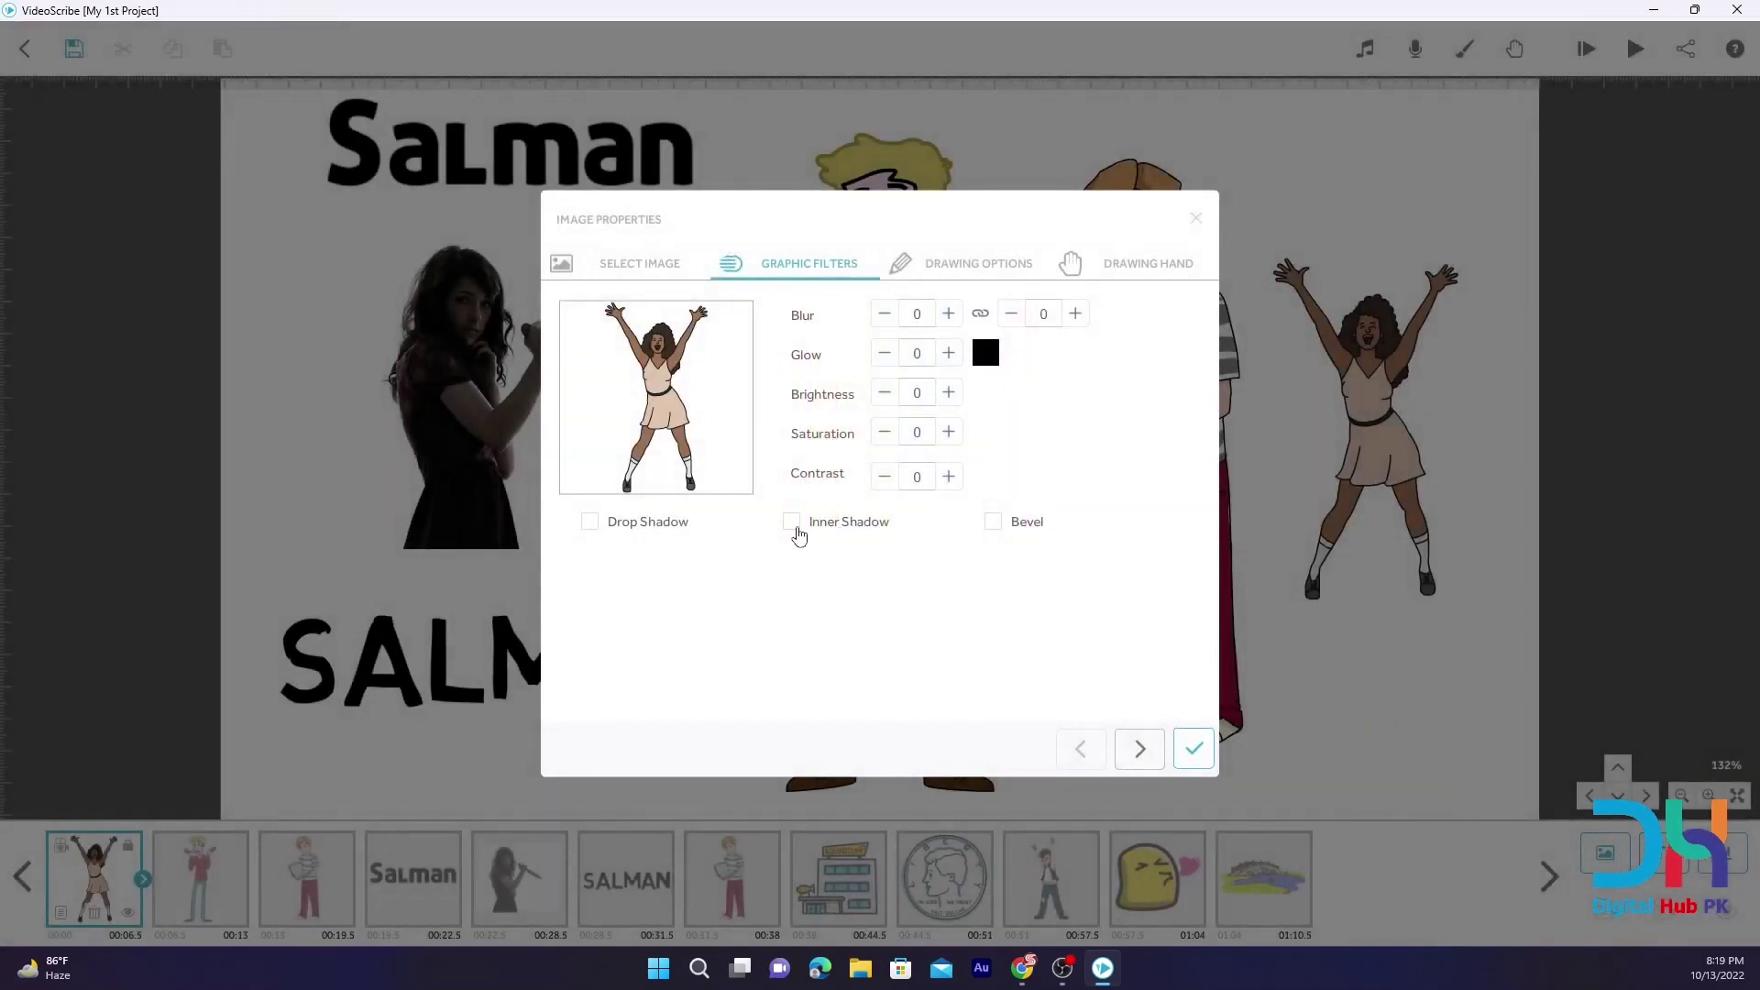
left_click(993, 523)
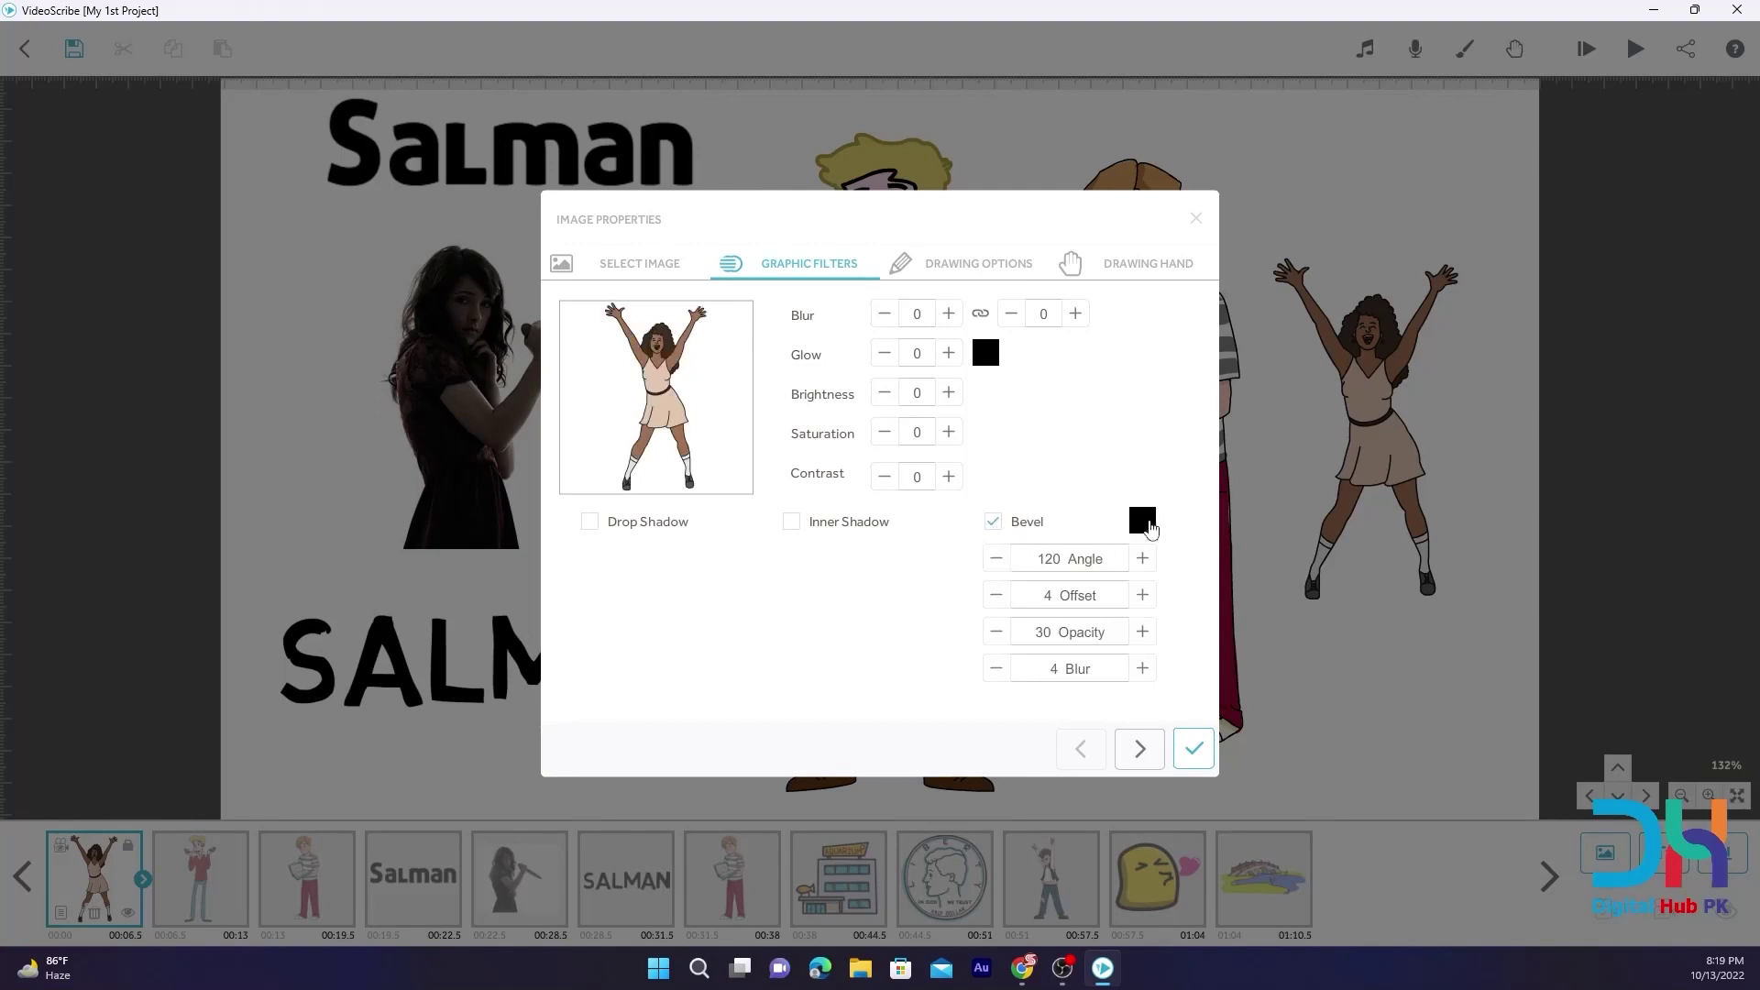
left_click(997, 526)
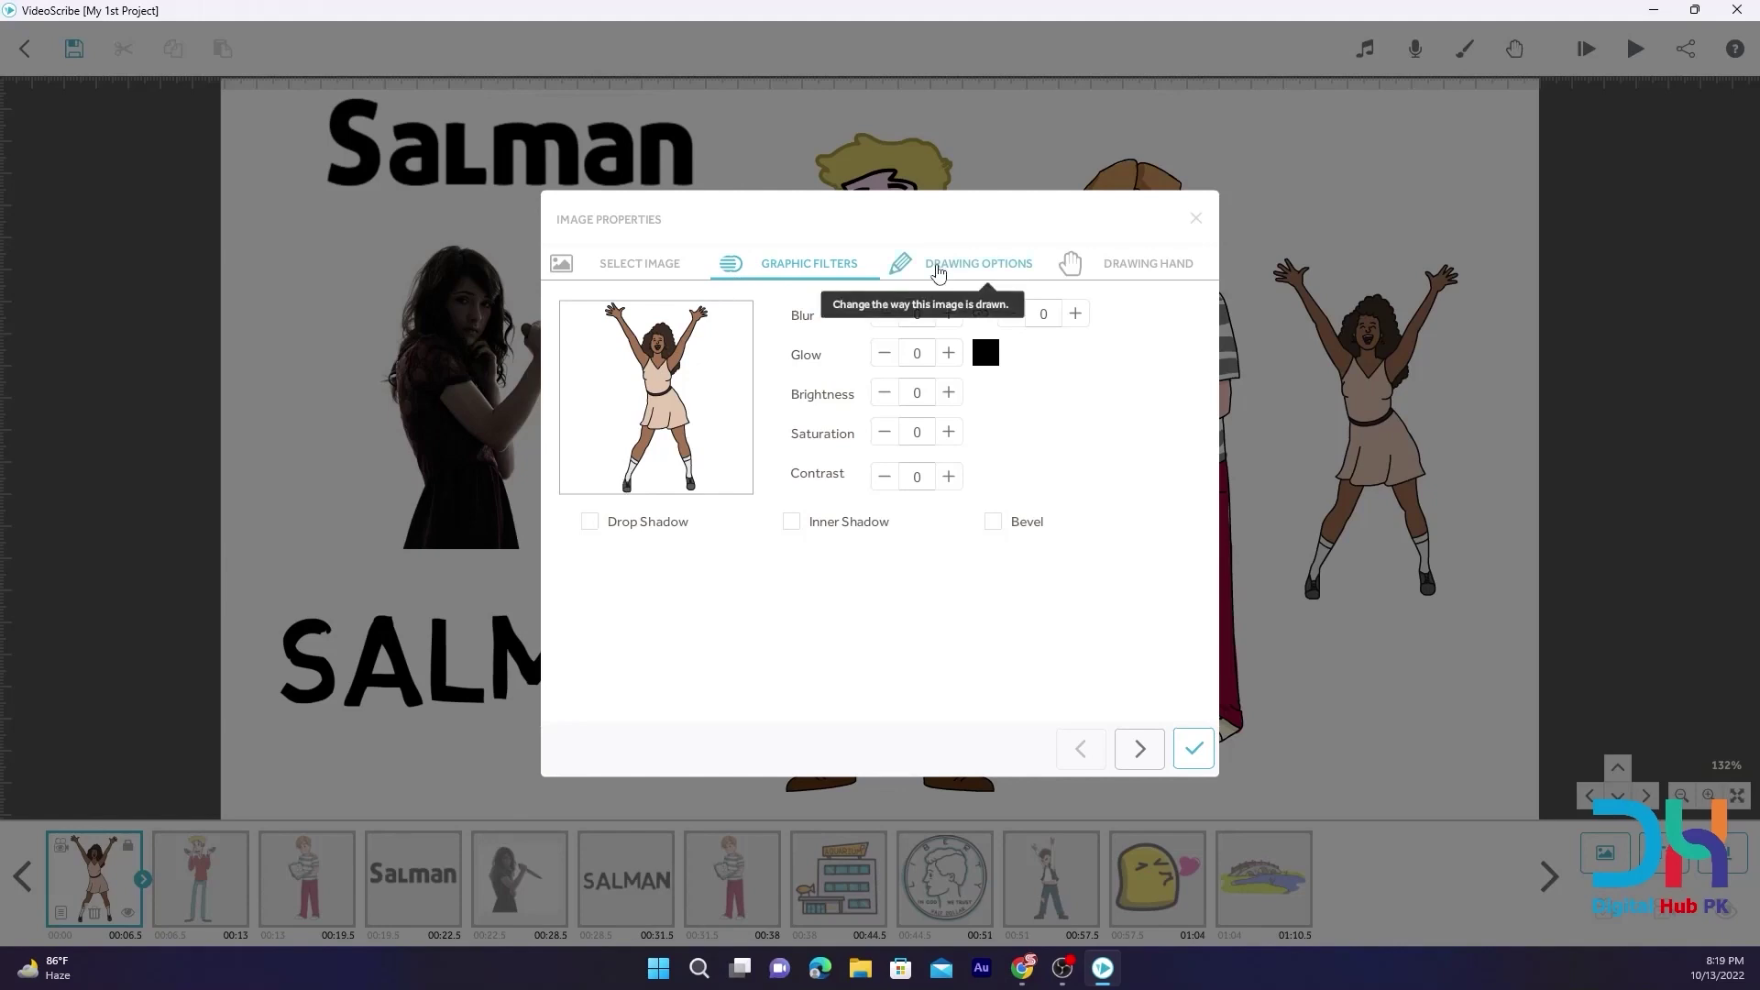
Try the cheering woman's image in its flipped orientations in the drawing options, then discard the changes
left_click(939, 272)
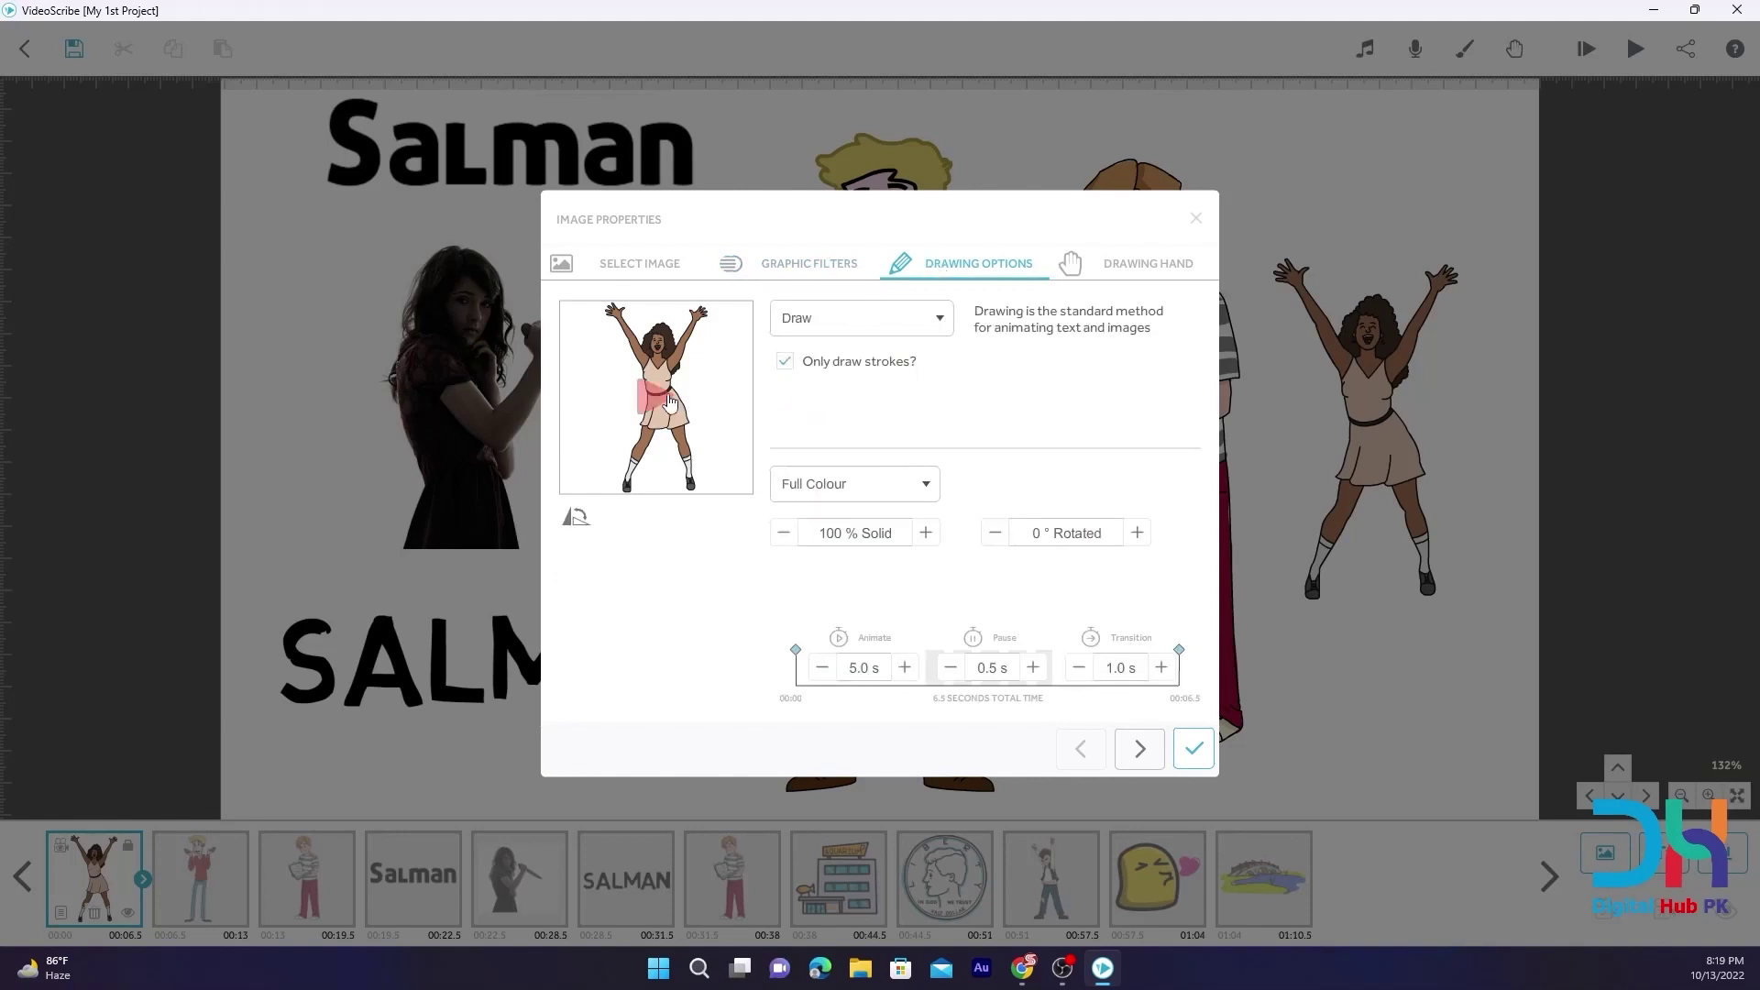
left_click(575, 520)
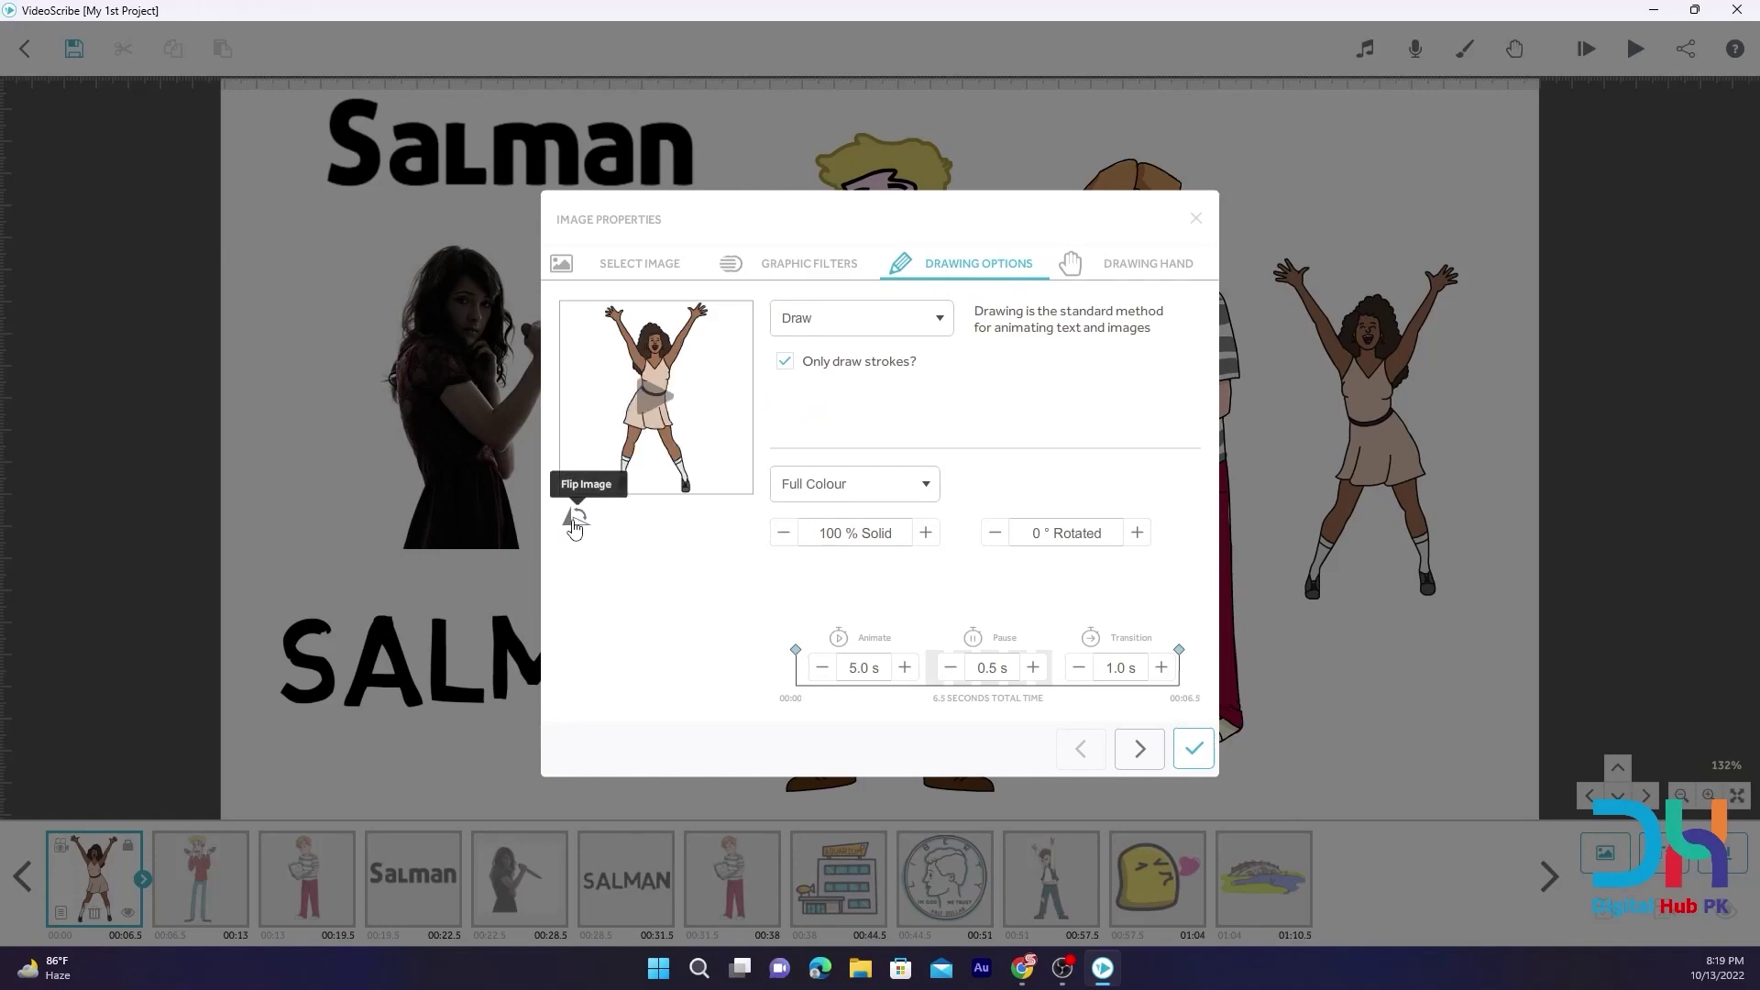
left_click(576, 520)
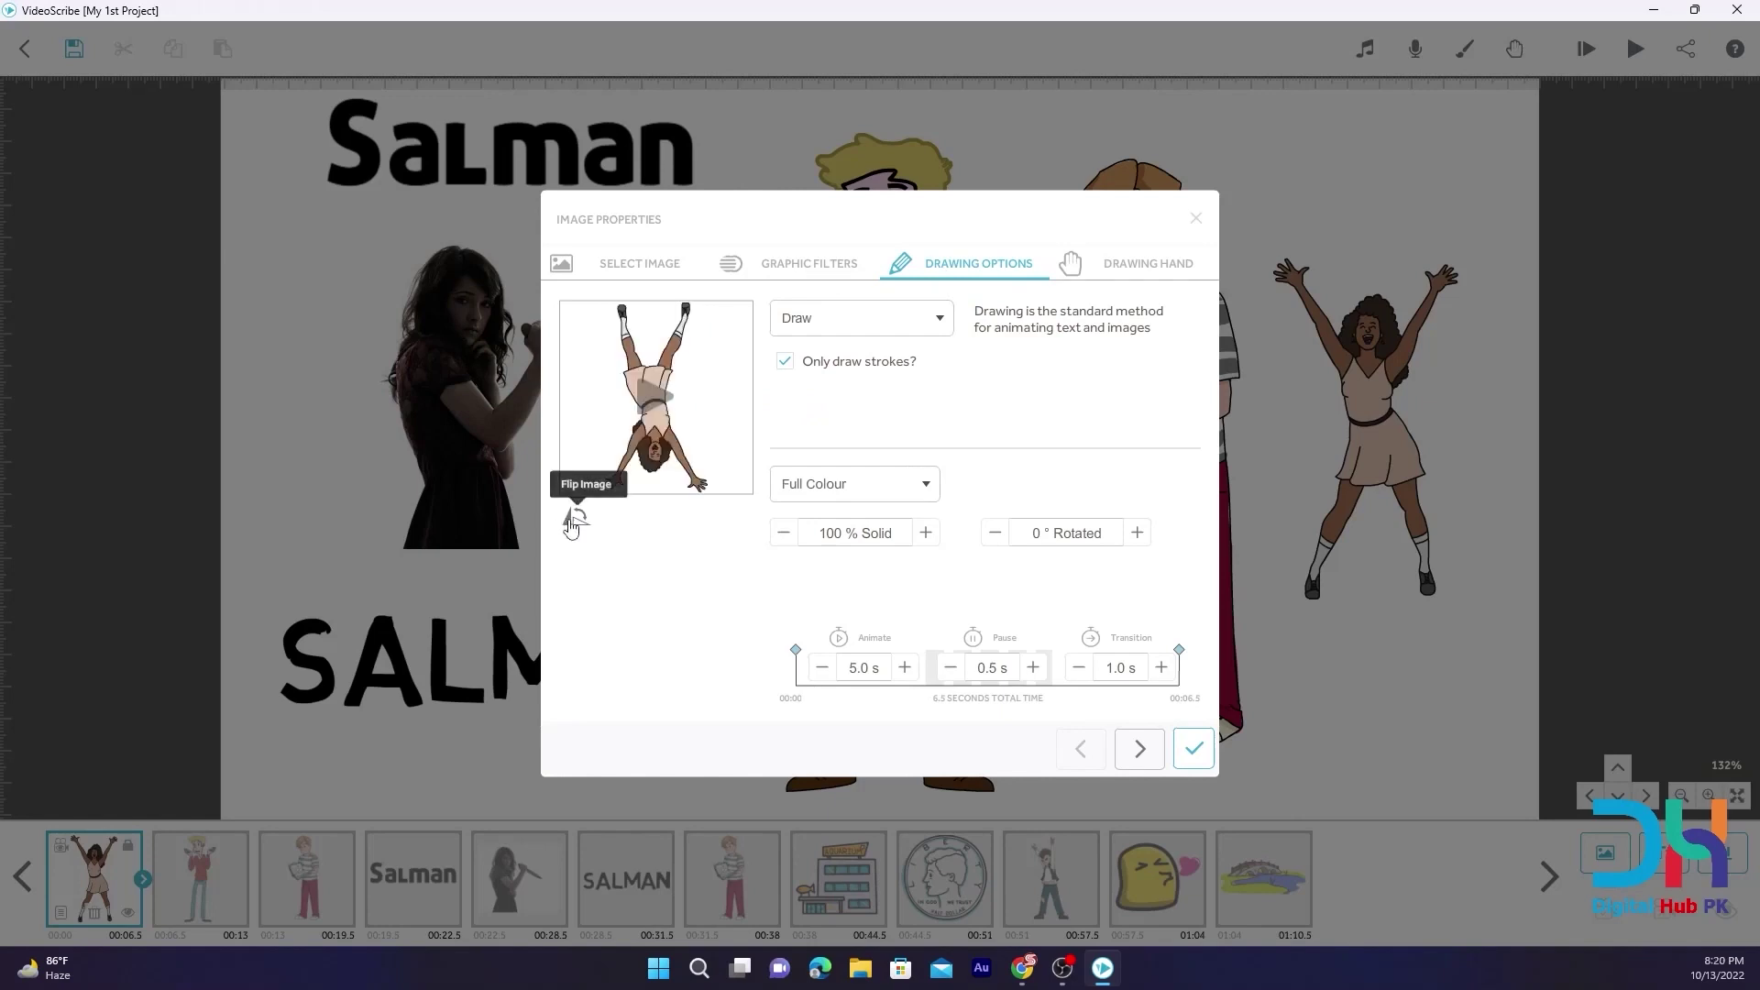
left_click(574, 522)
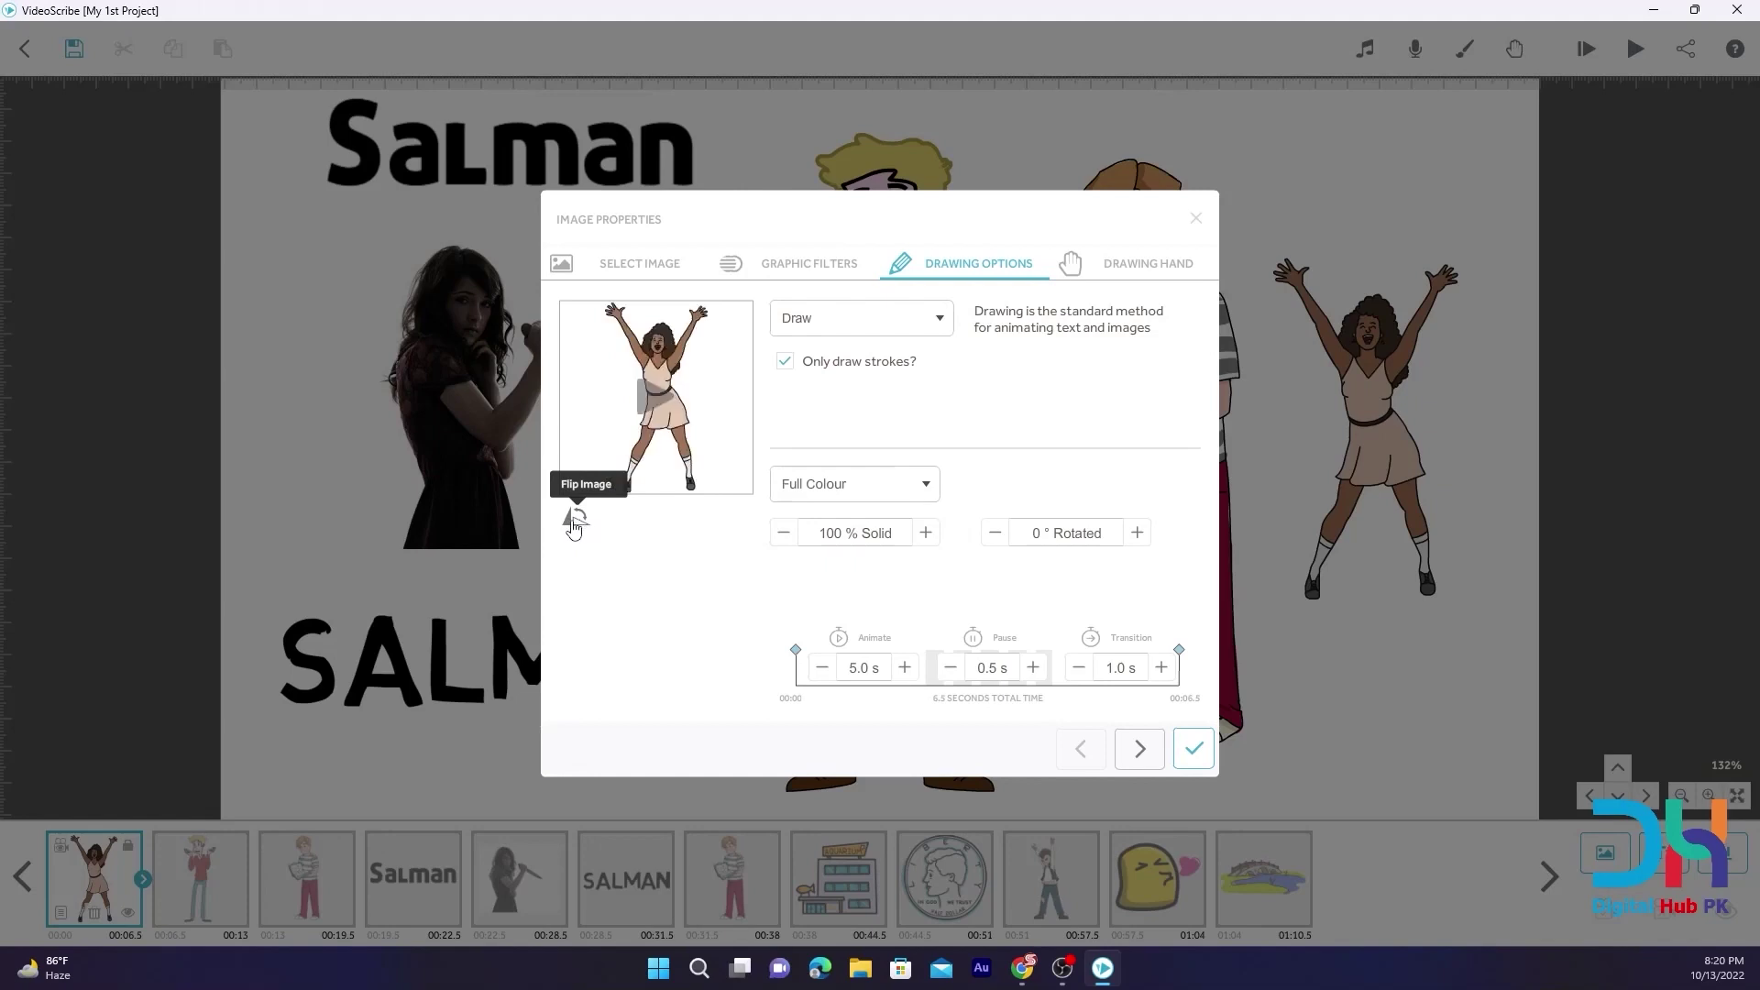
left_click(574, 522)
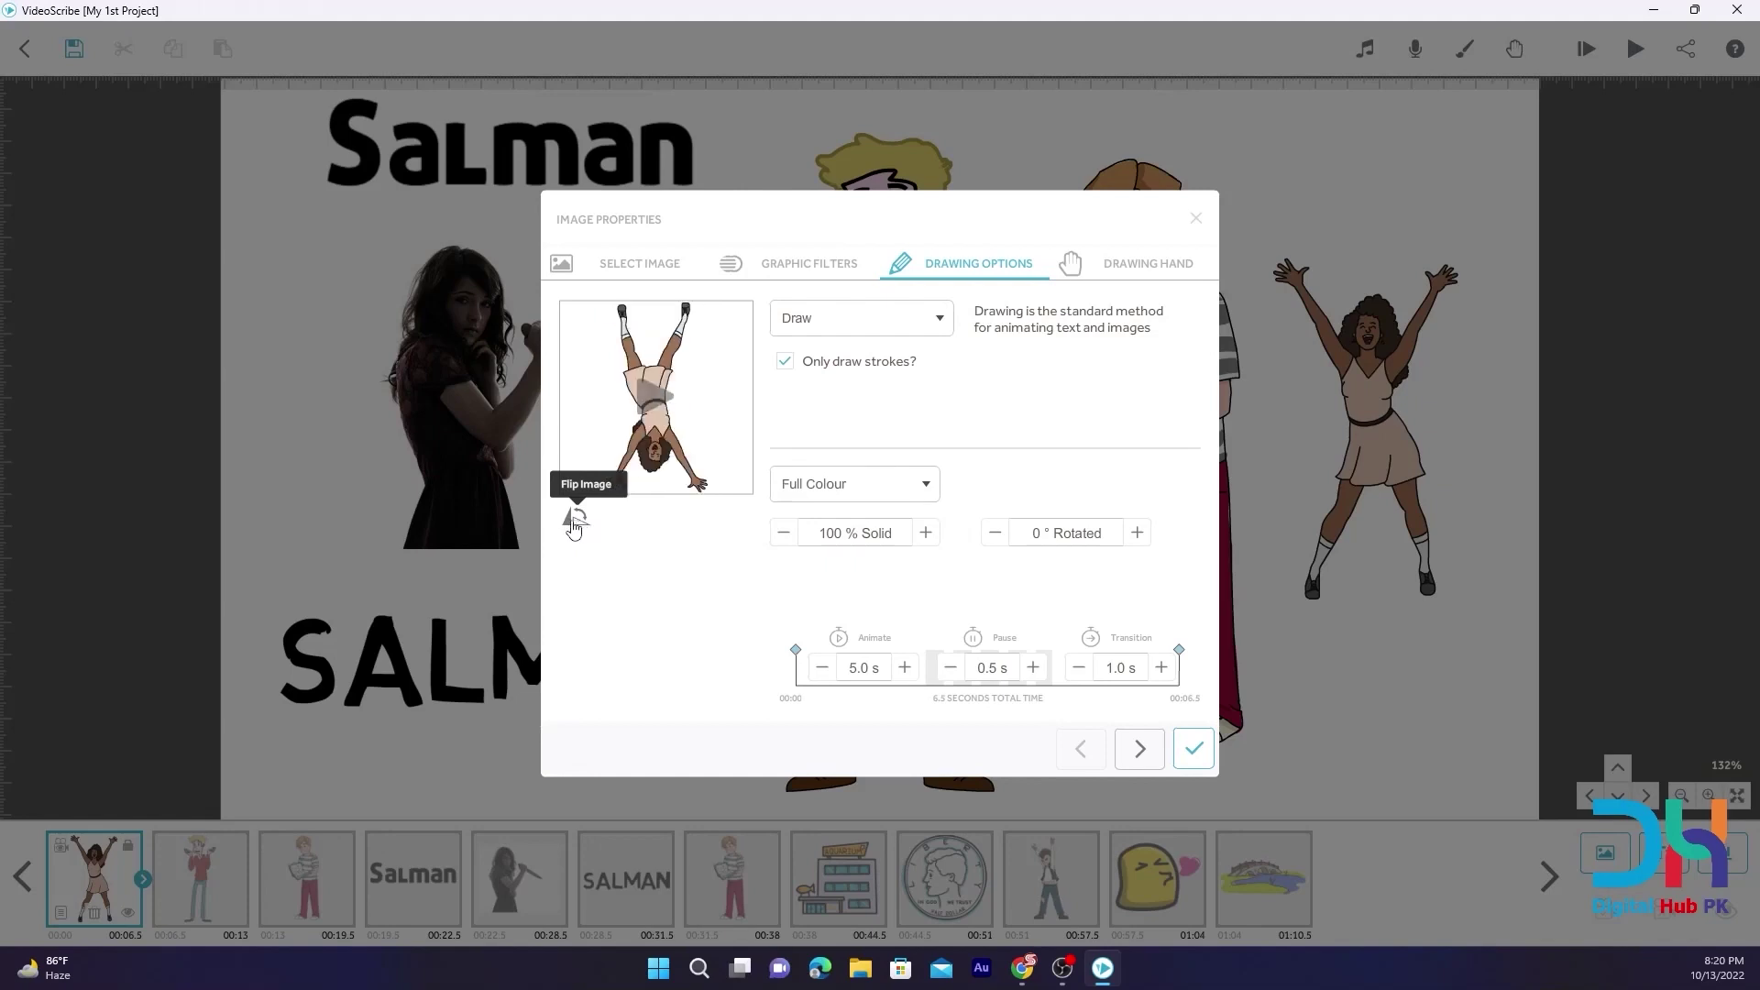
left_click(575, 522)
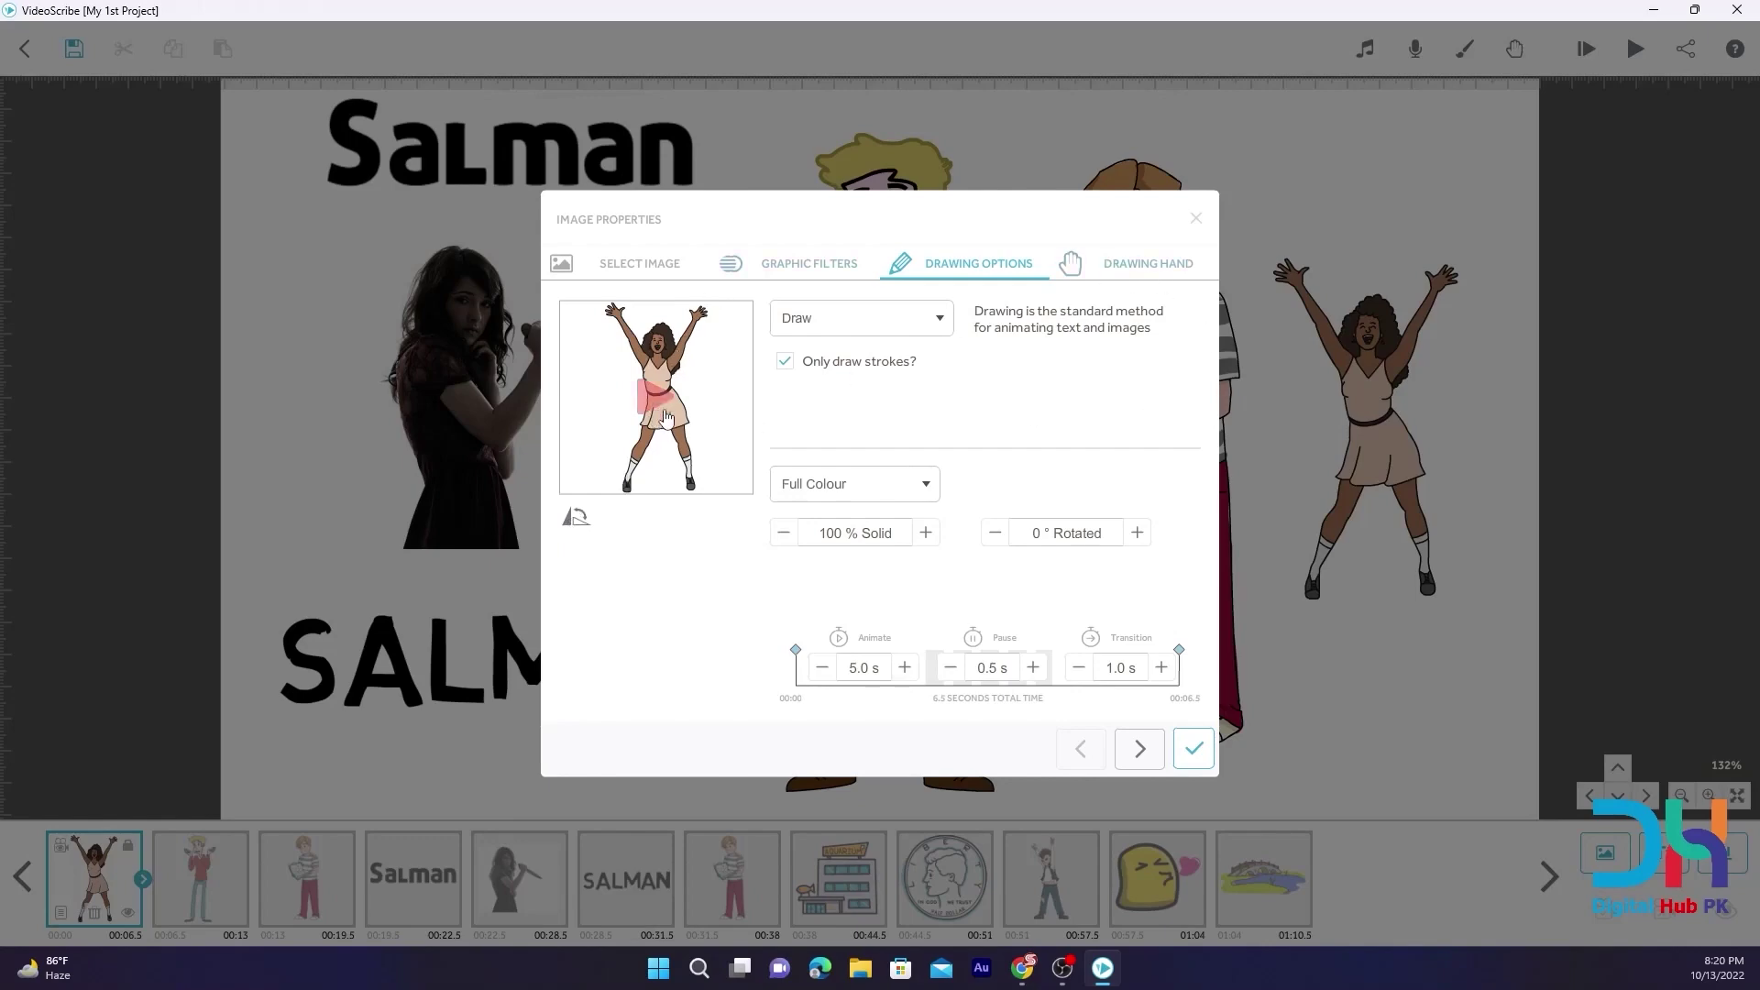
left_click(1197, 219)
Try flipping the image of the woman holding a knife through its orientations, then close its properties without applying
left_click(461, 370)
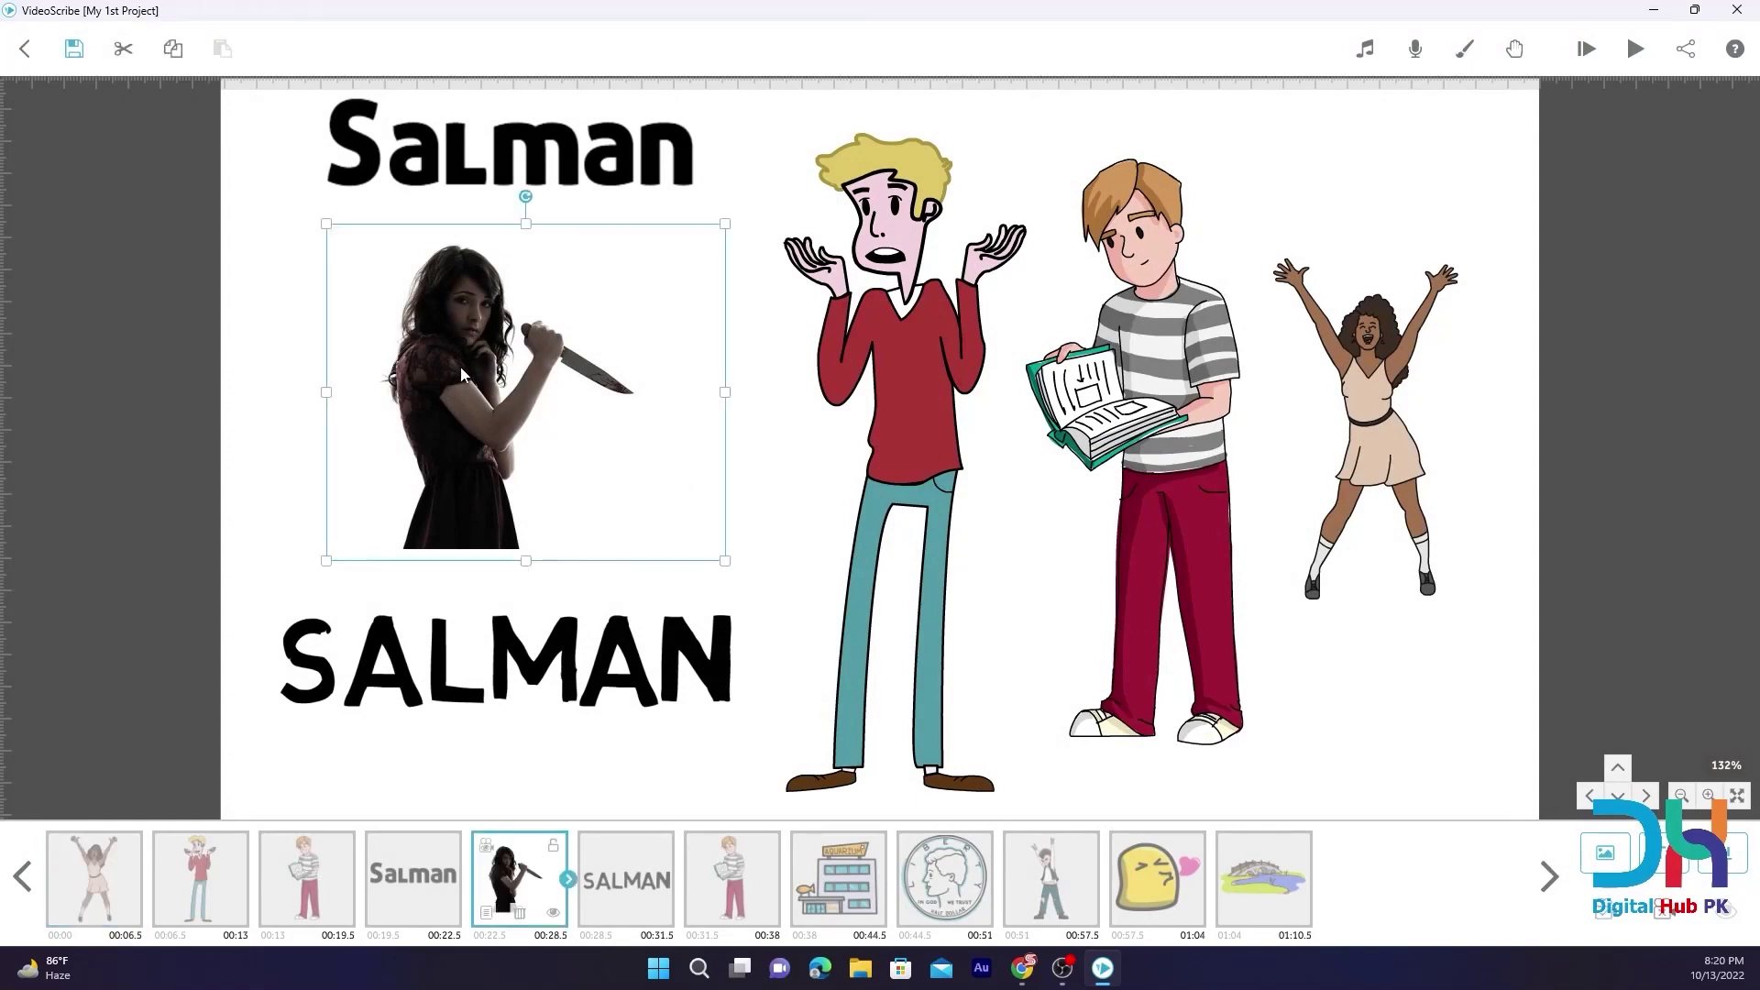
left_click(487, 914)
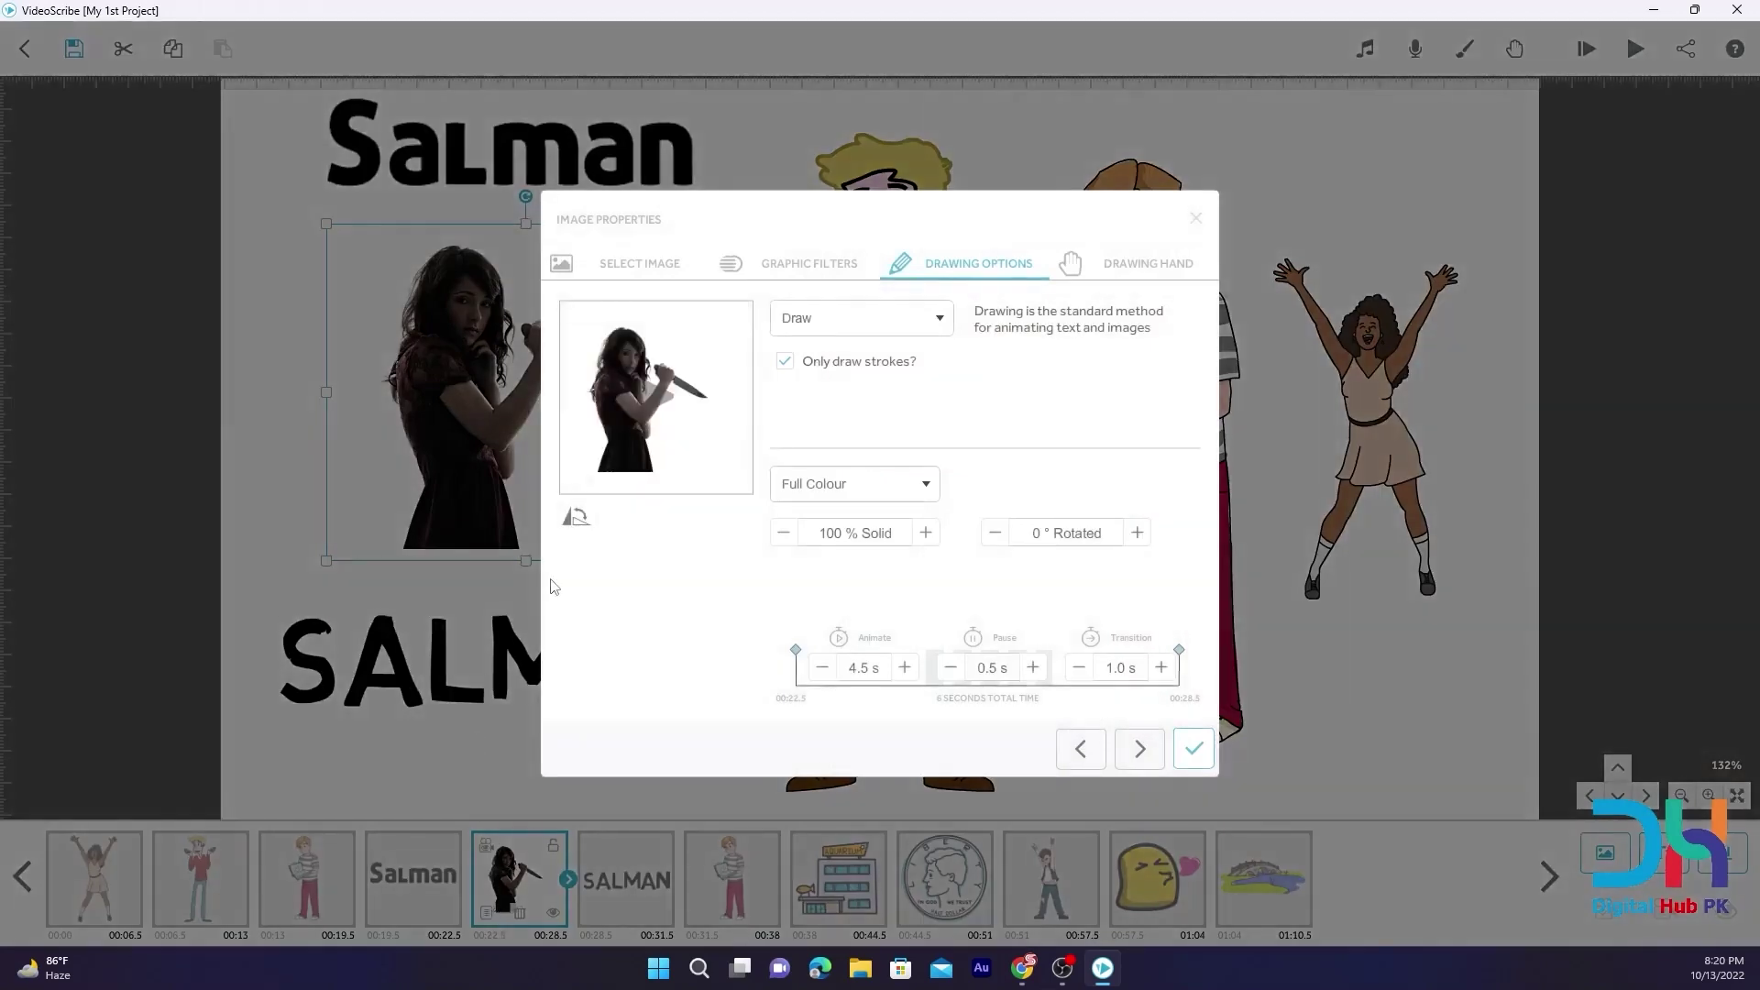
left_click(577, 519)
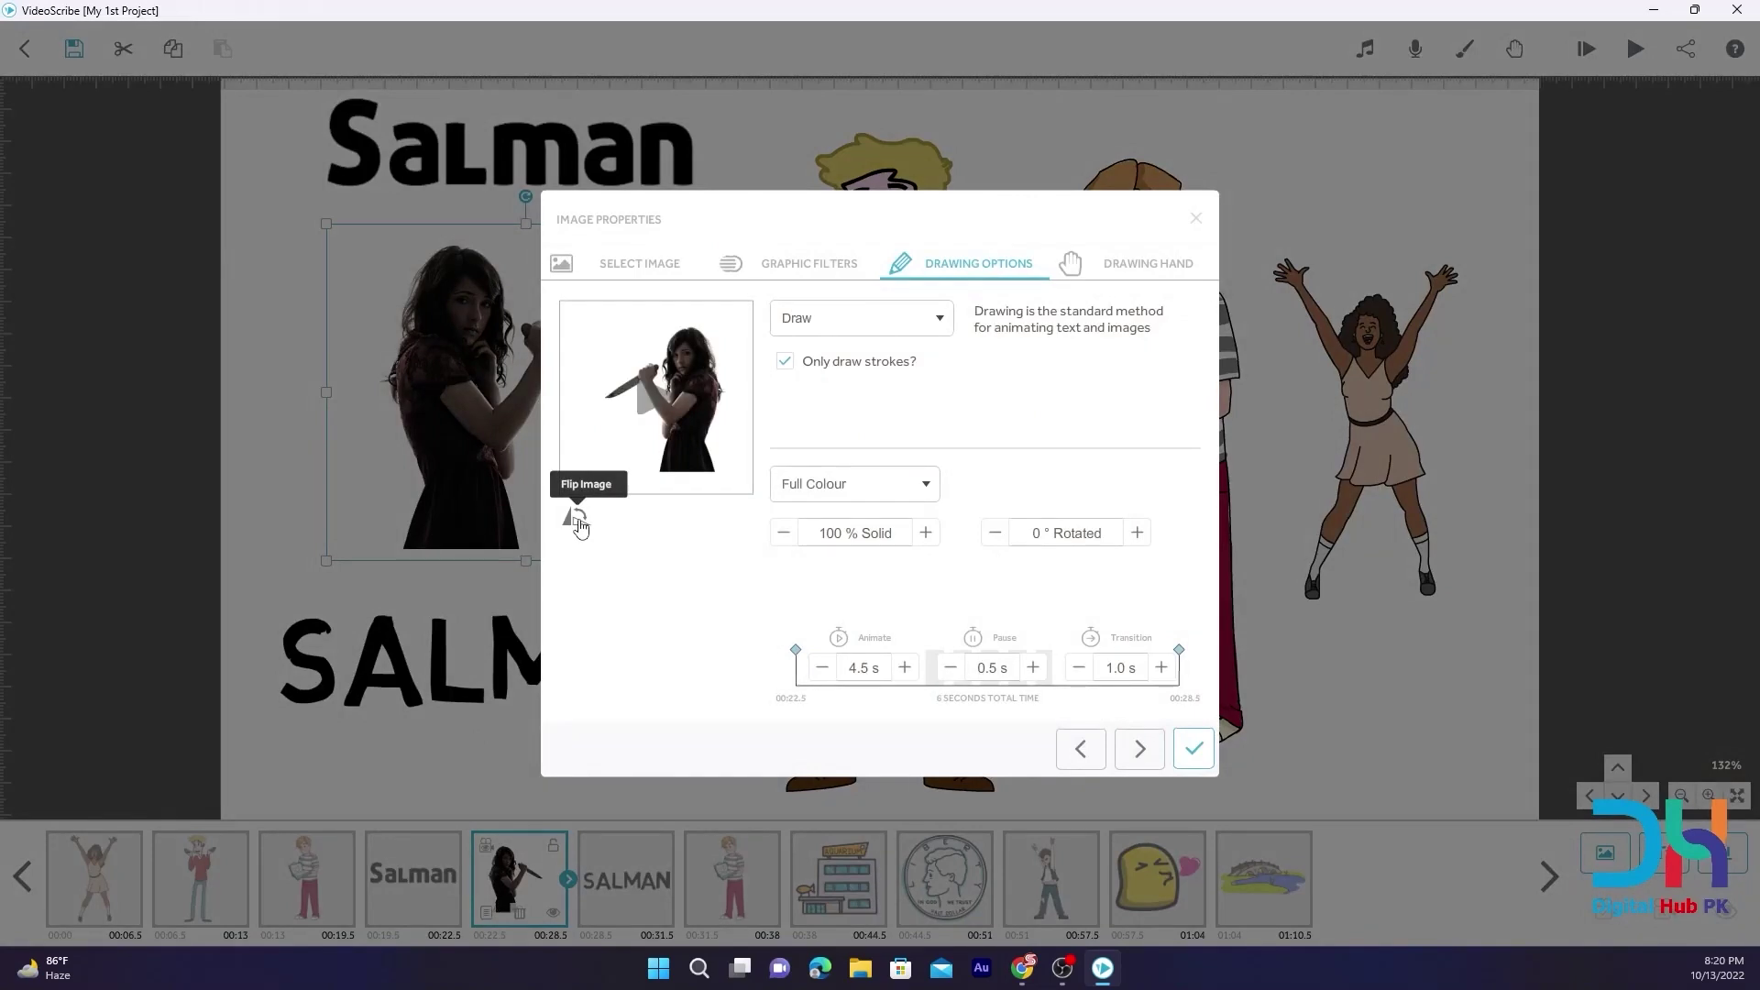
left_click(578, 520)
left_click(578, 520)
left_click(578, 520)
left_click(577, 520)
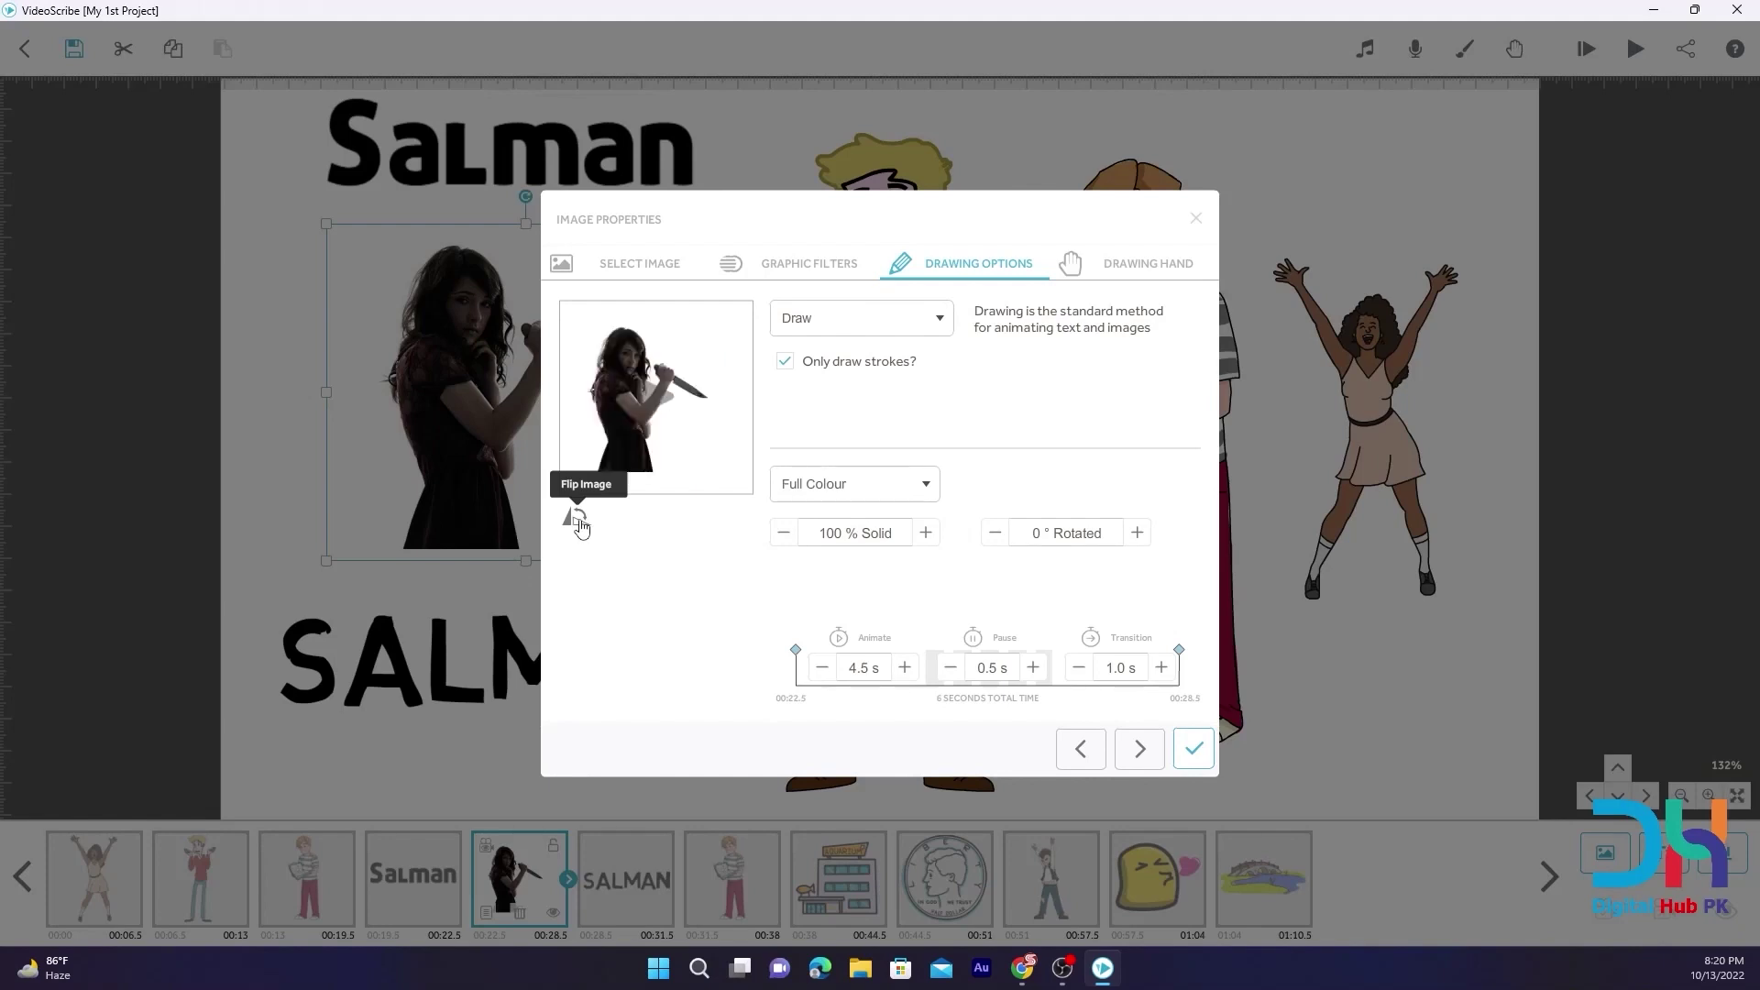
left_click(578, 522)
left_click(587, 523)
left_click(1196, 218)
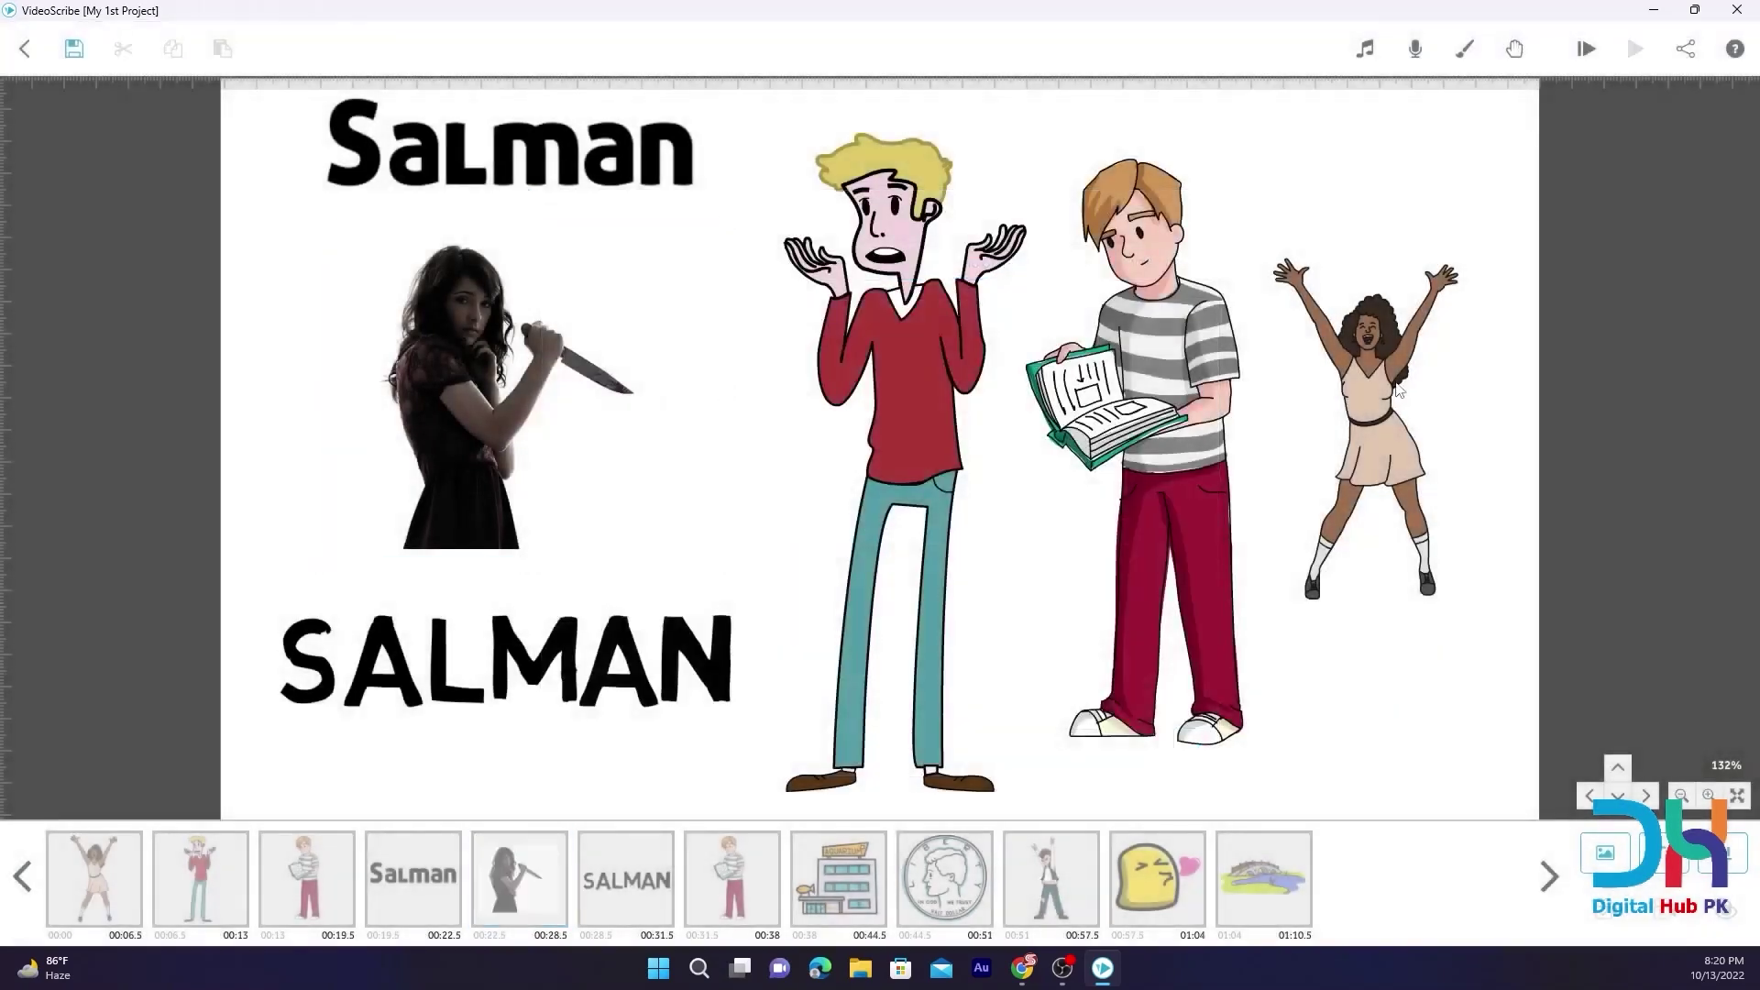
Preview the cheering woman's Draw animation from her image properties
left_click(119, 908)
left_click(62, 914)
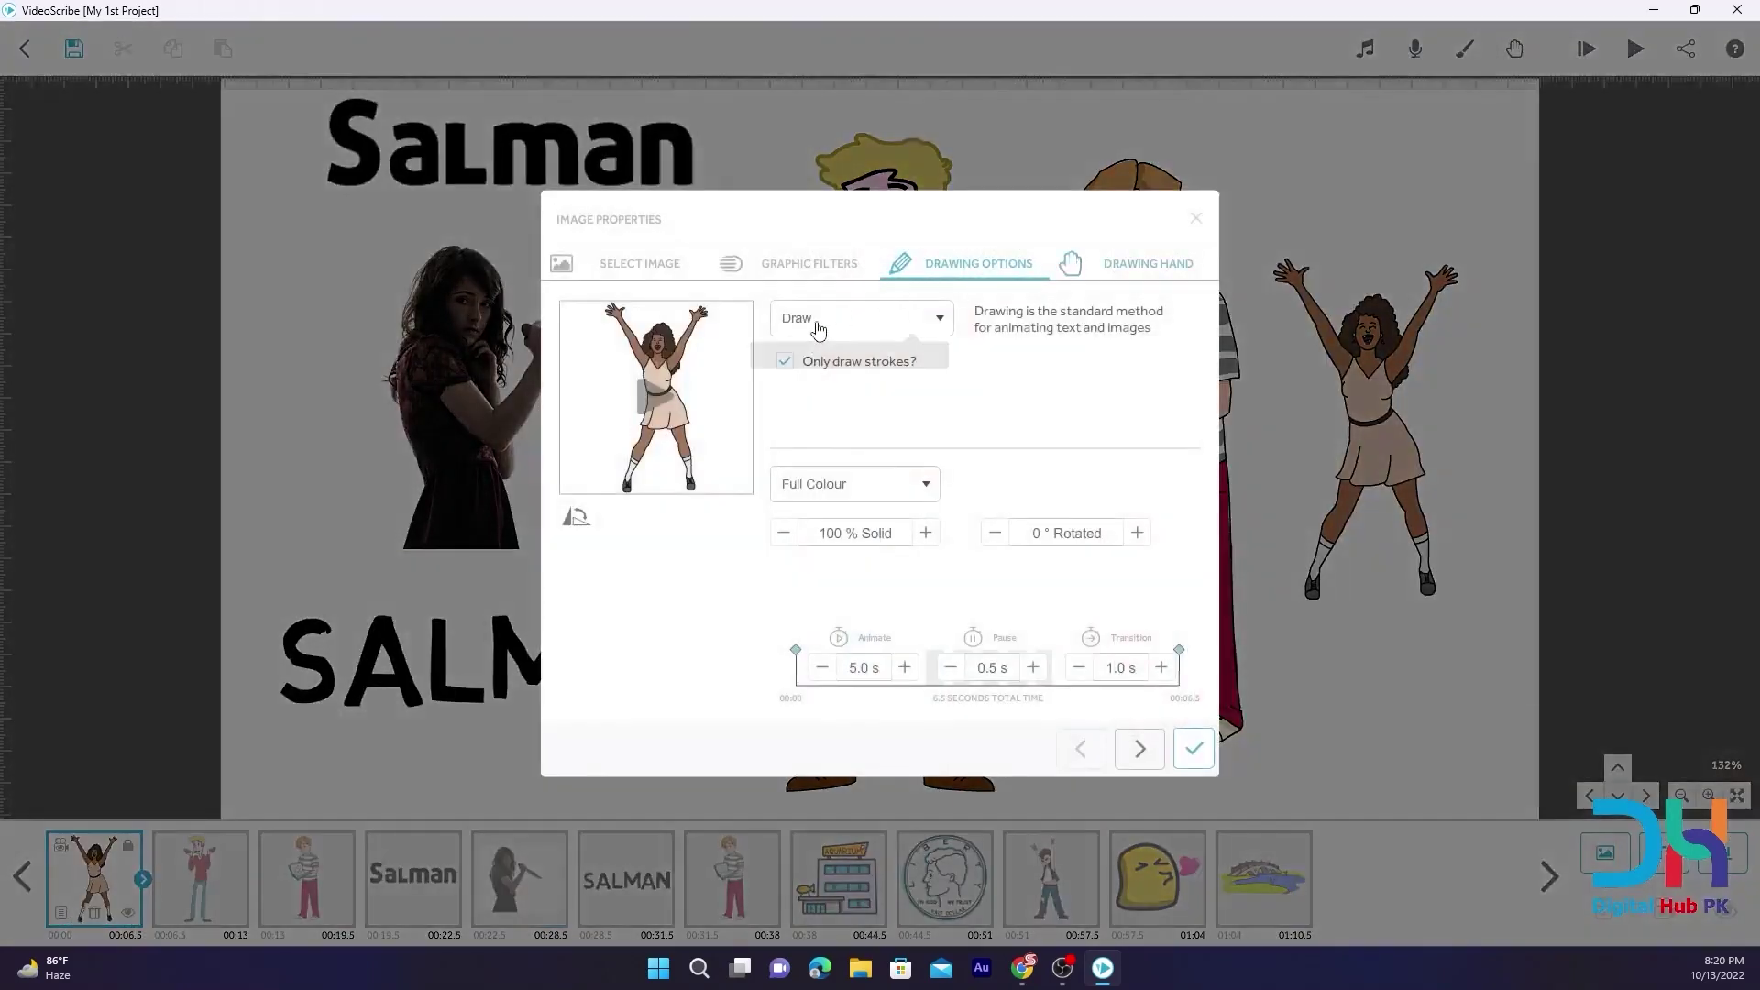
left_click(644, 402)
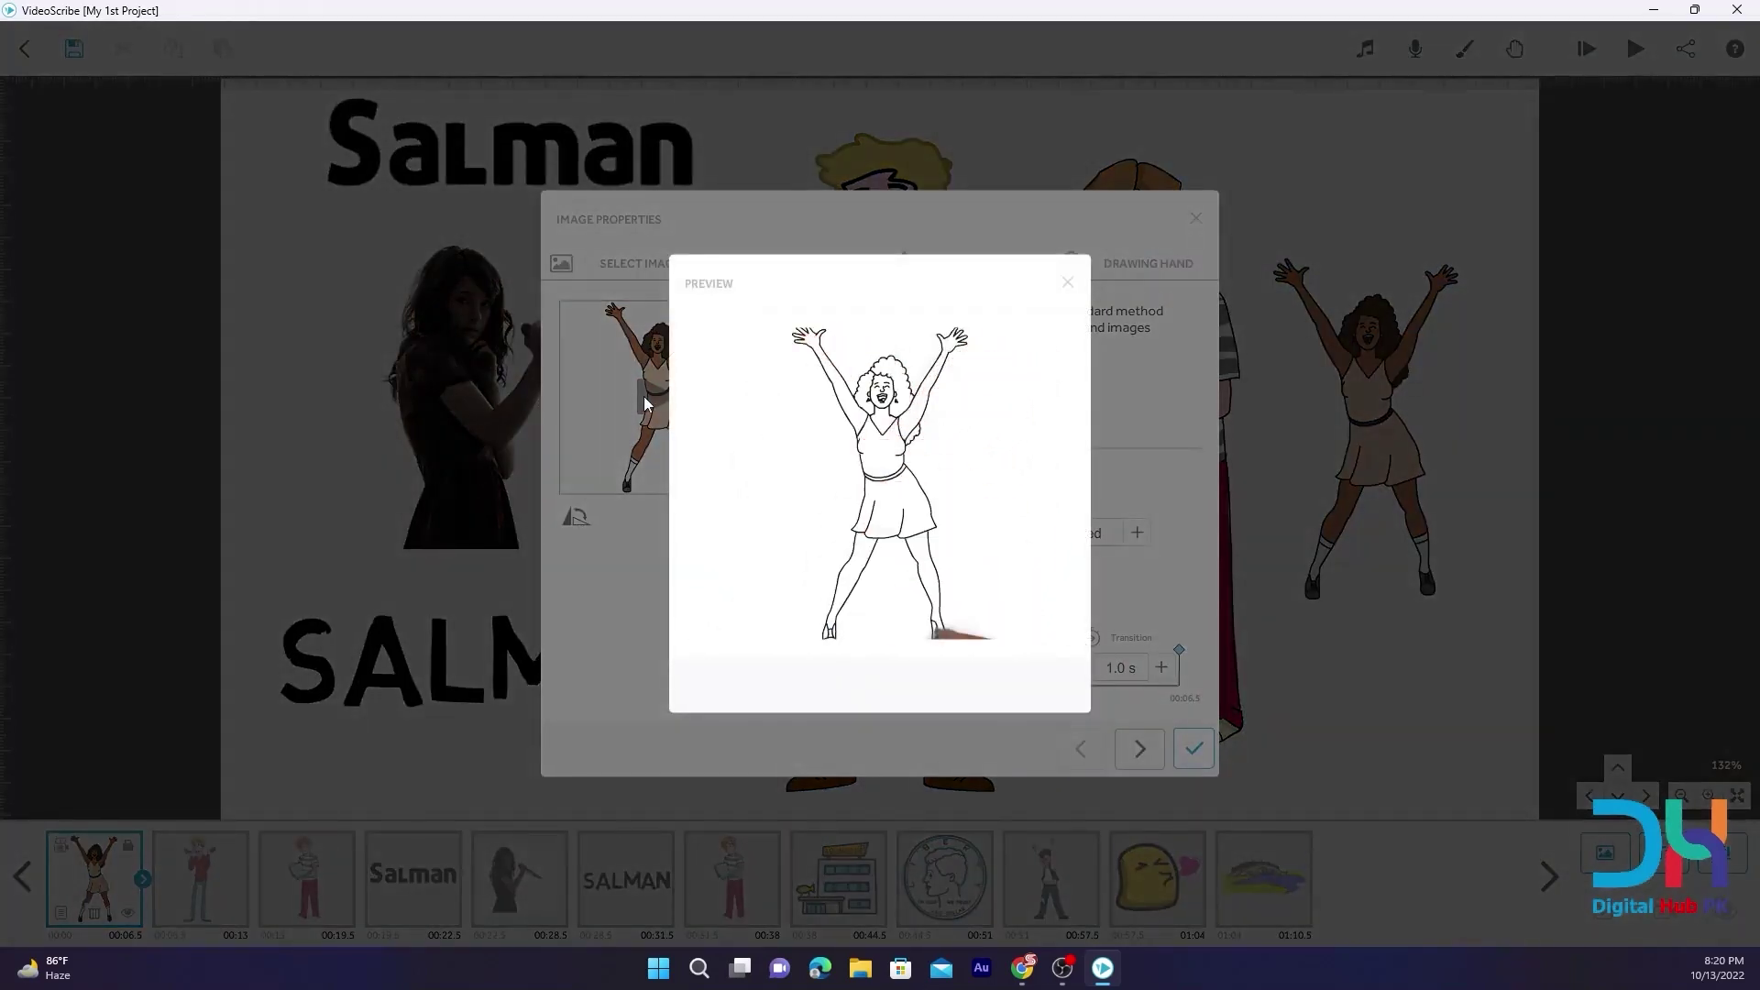
left_click(1069, 283)
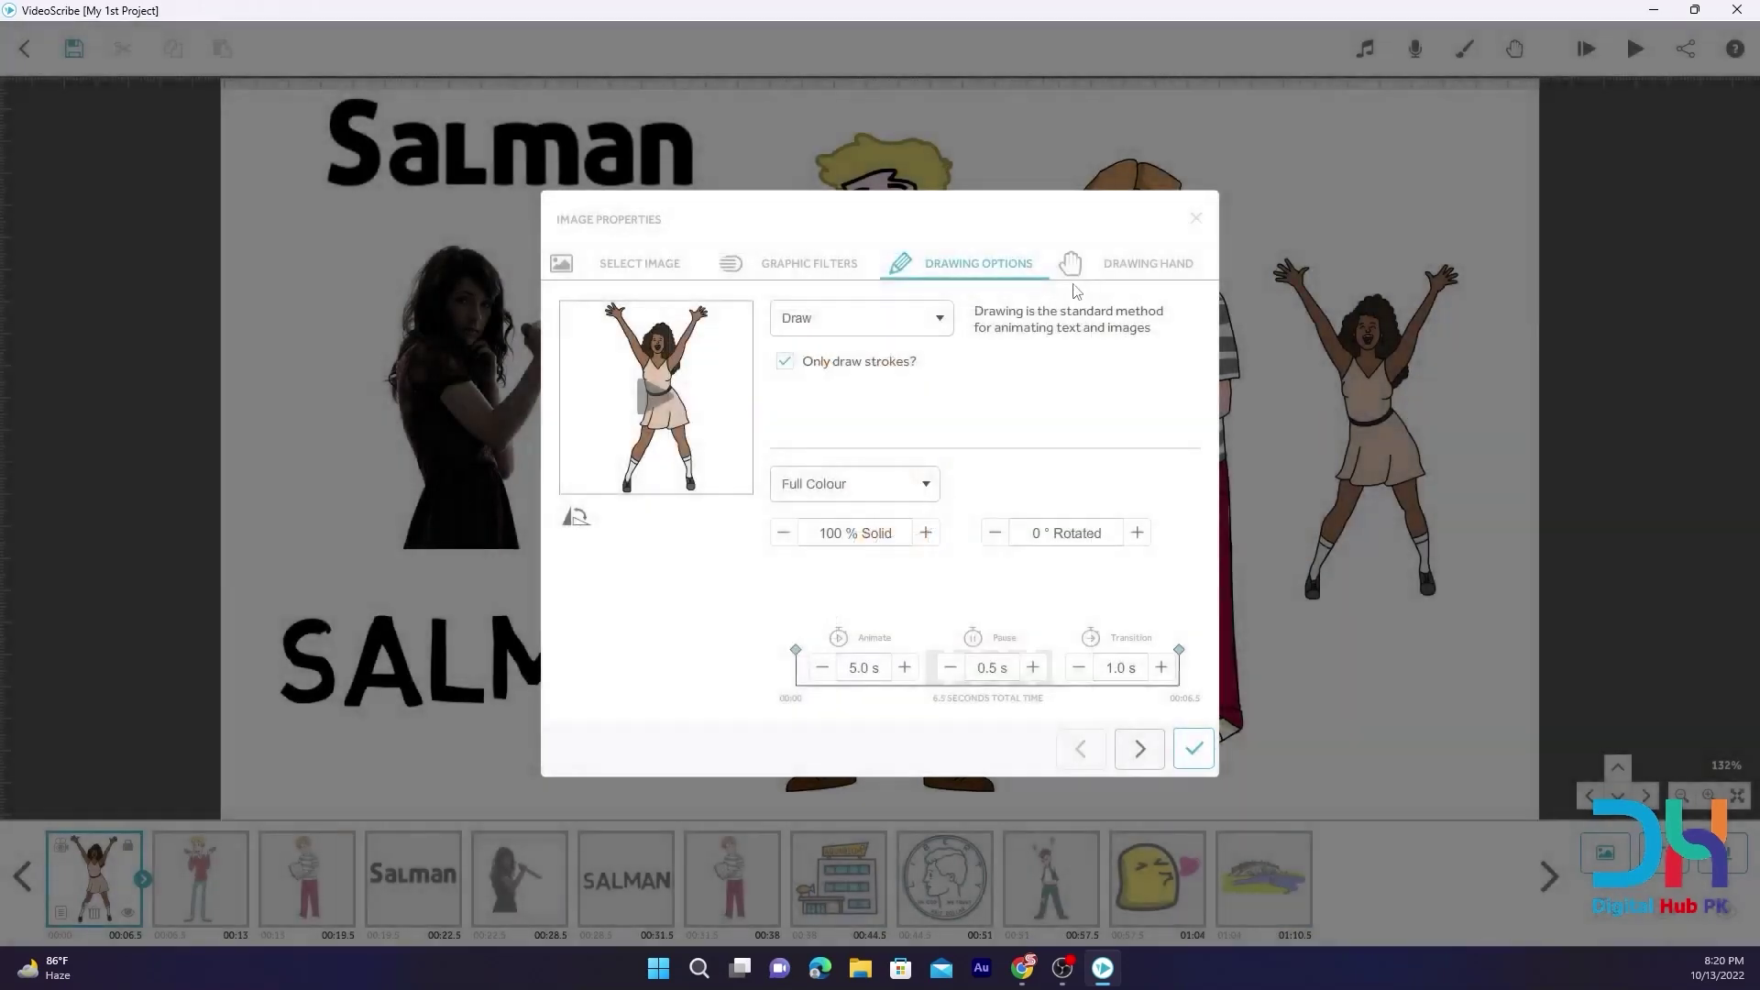
Try the Move In animation on the cheering woman with entry from the left, preview it, and switch back to Draw
left_click(859, 328)
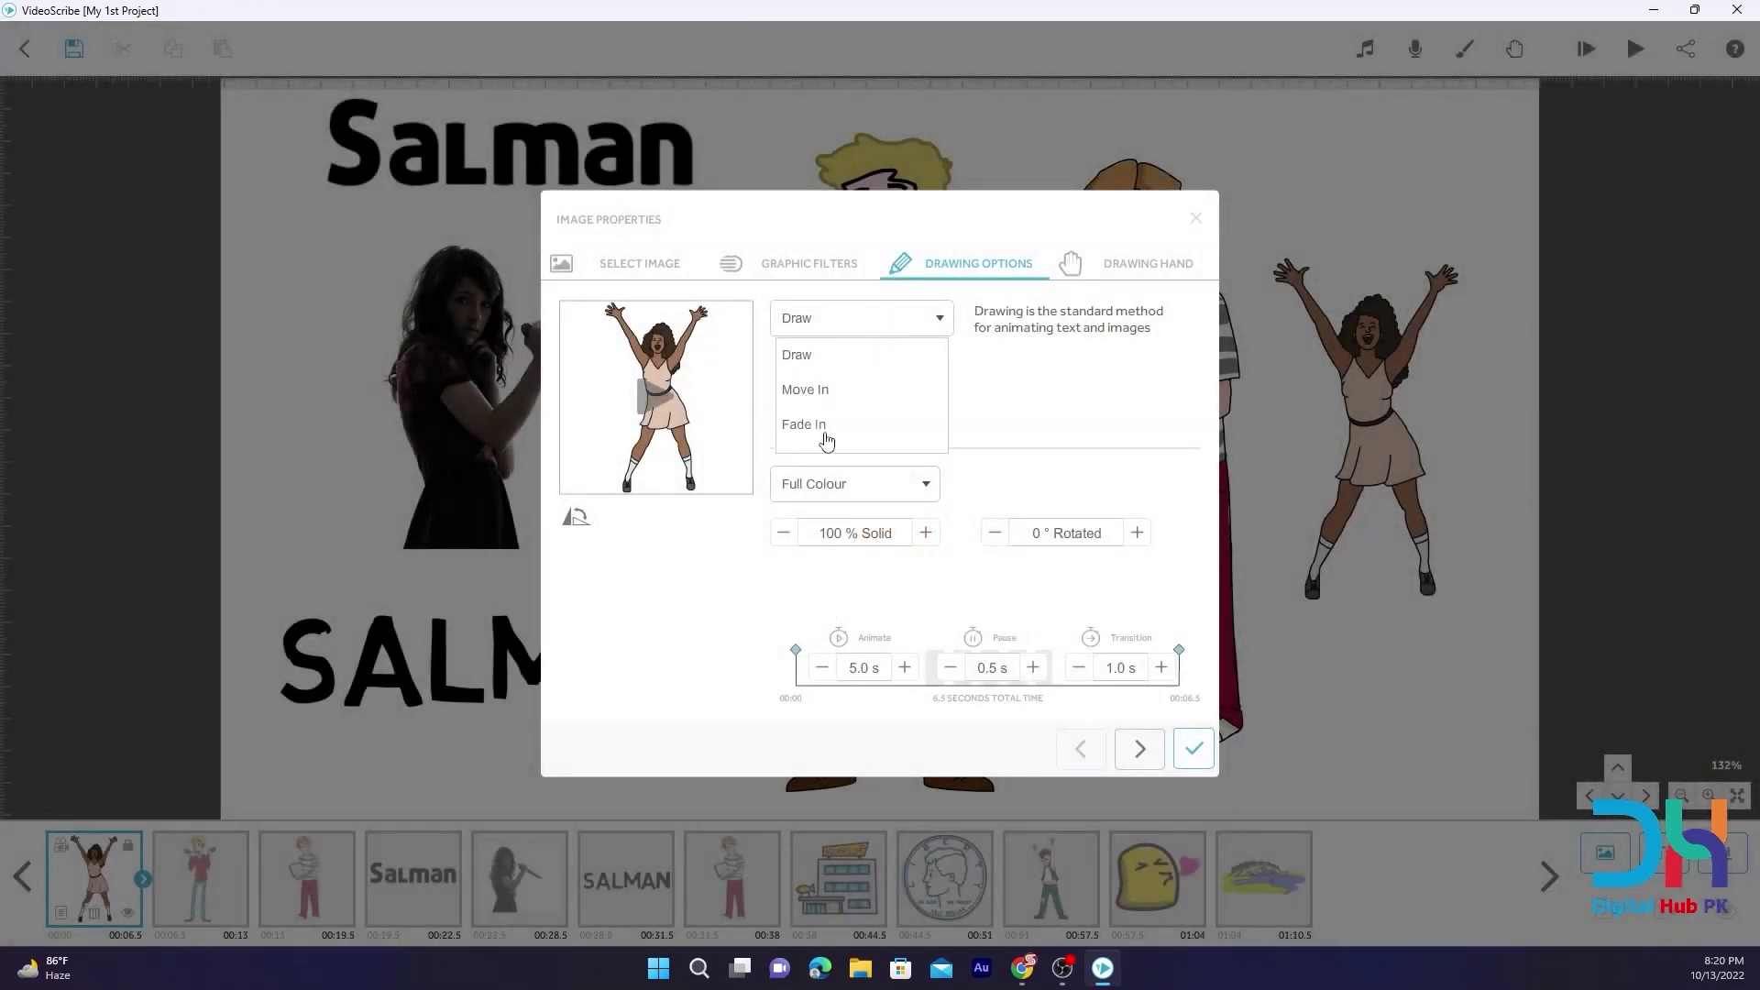
left_click(823, 392)
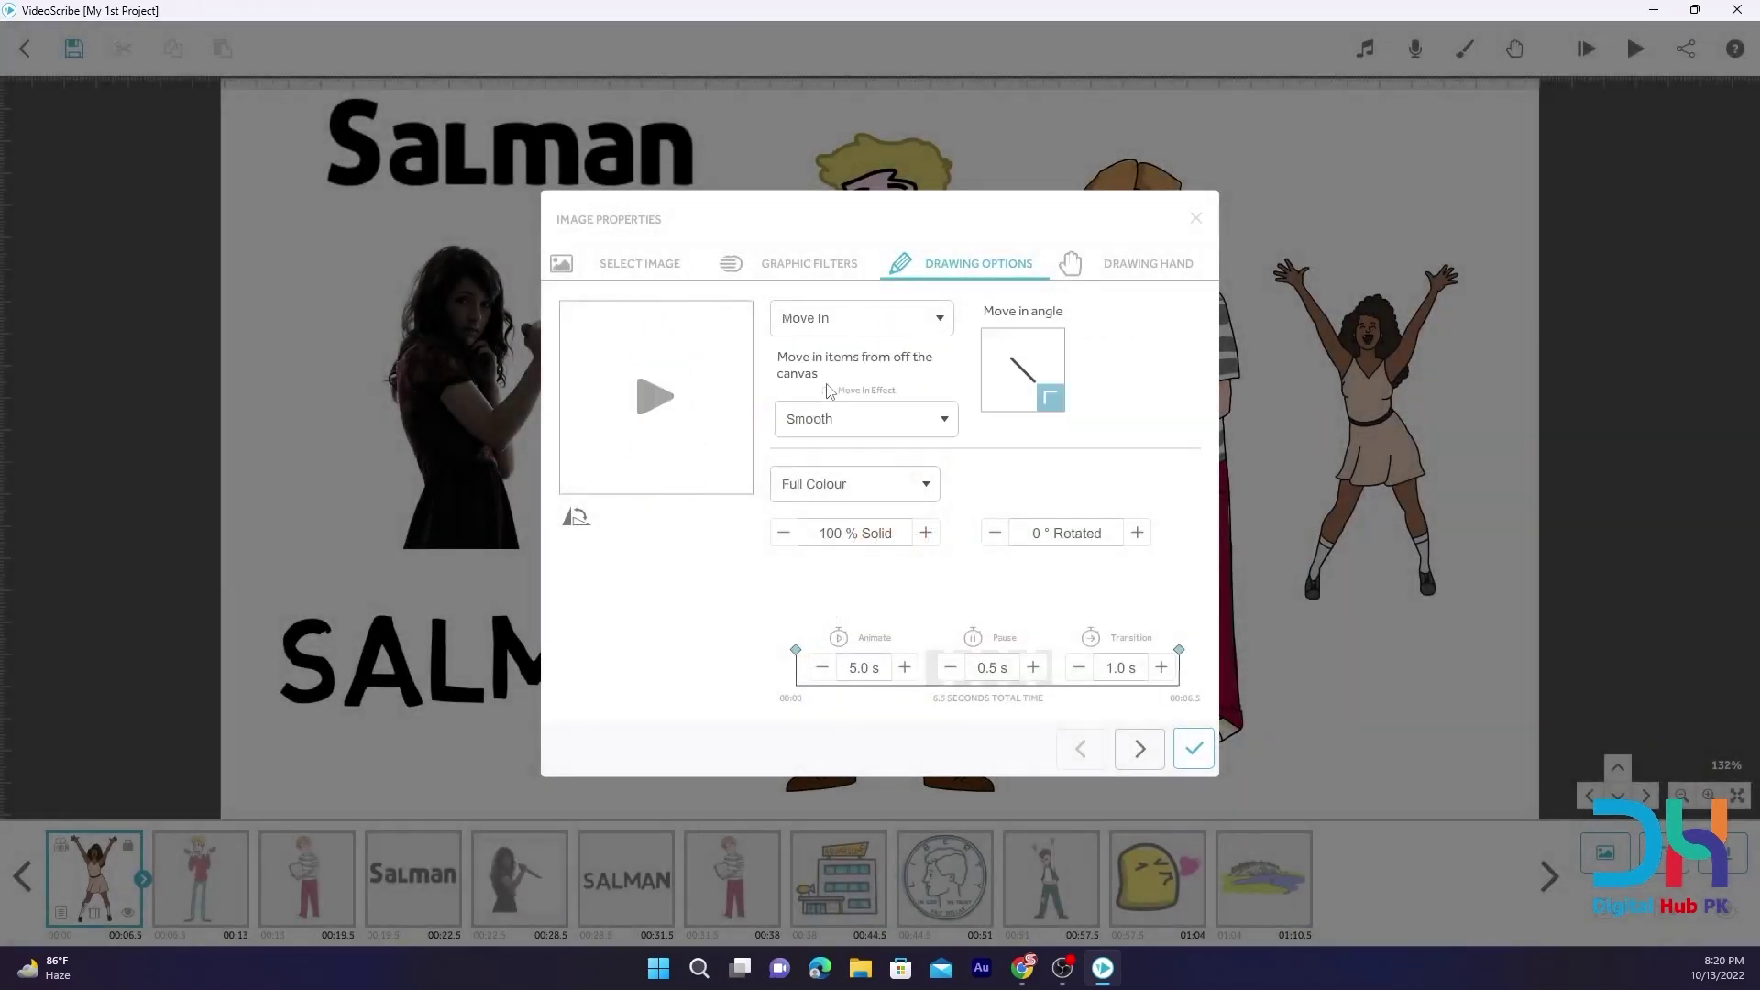
left_click(1056, 373)
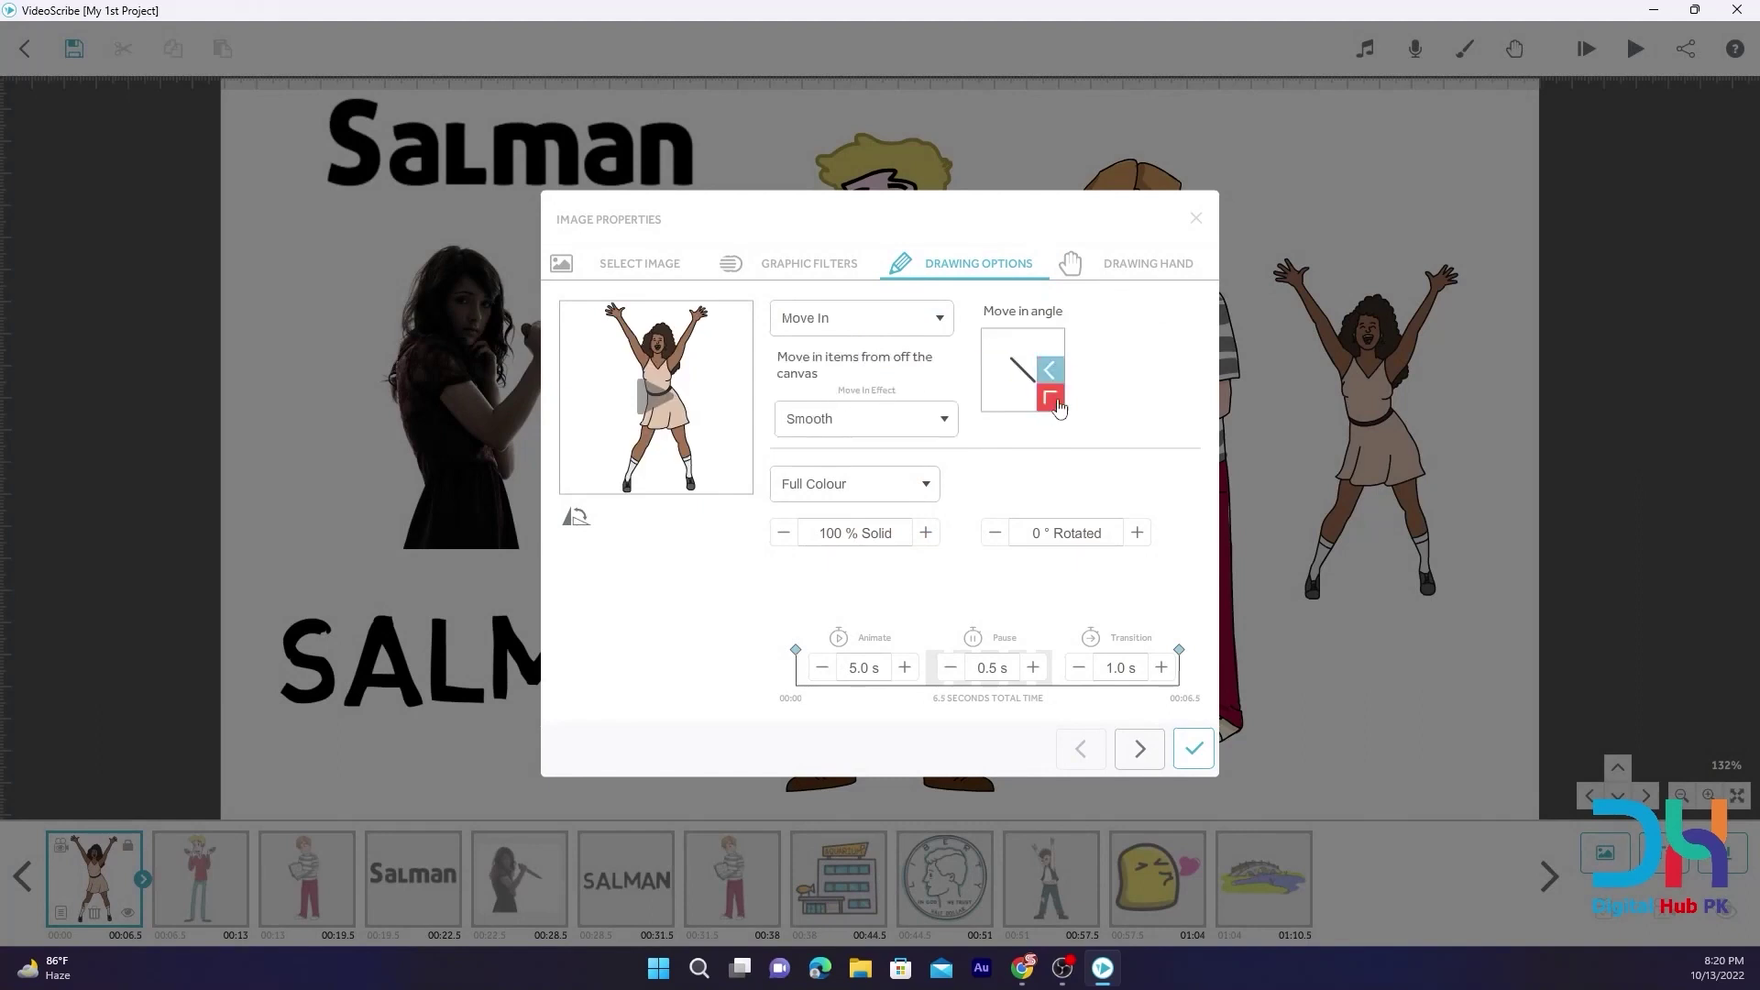
left_click(1005, 374)
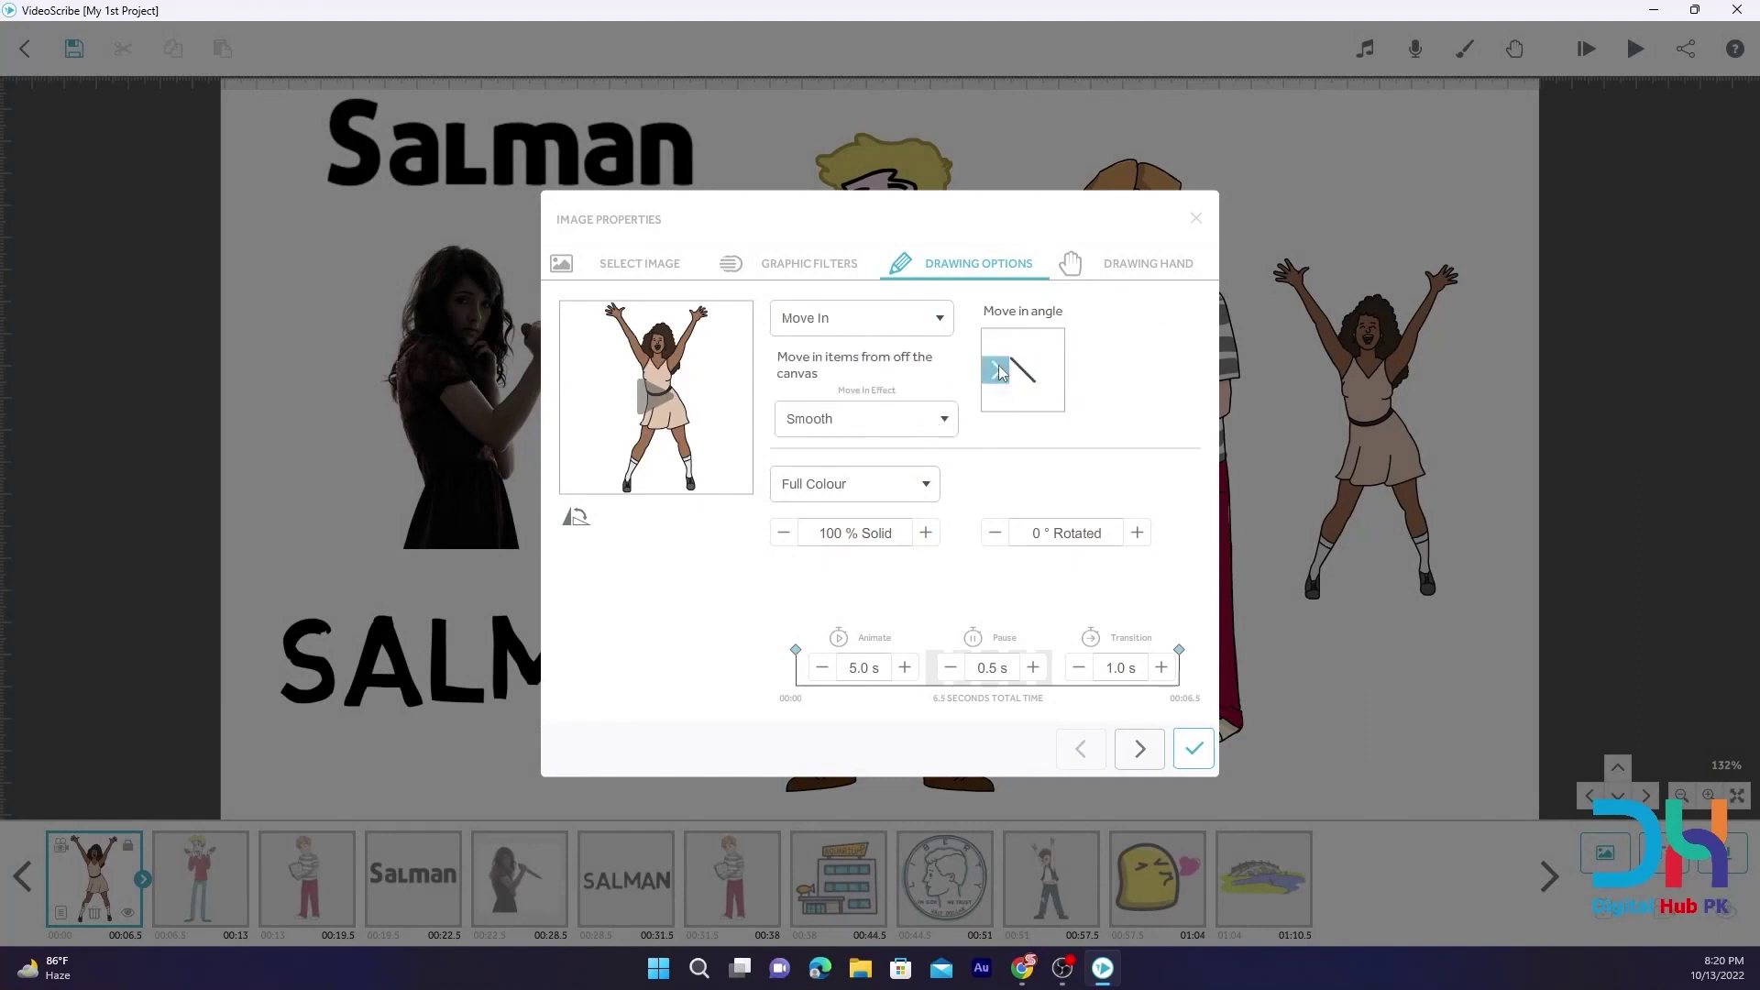
left_click(670, 396)
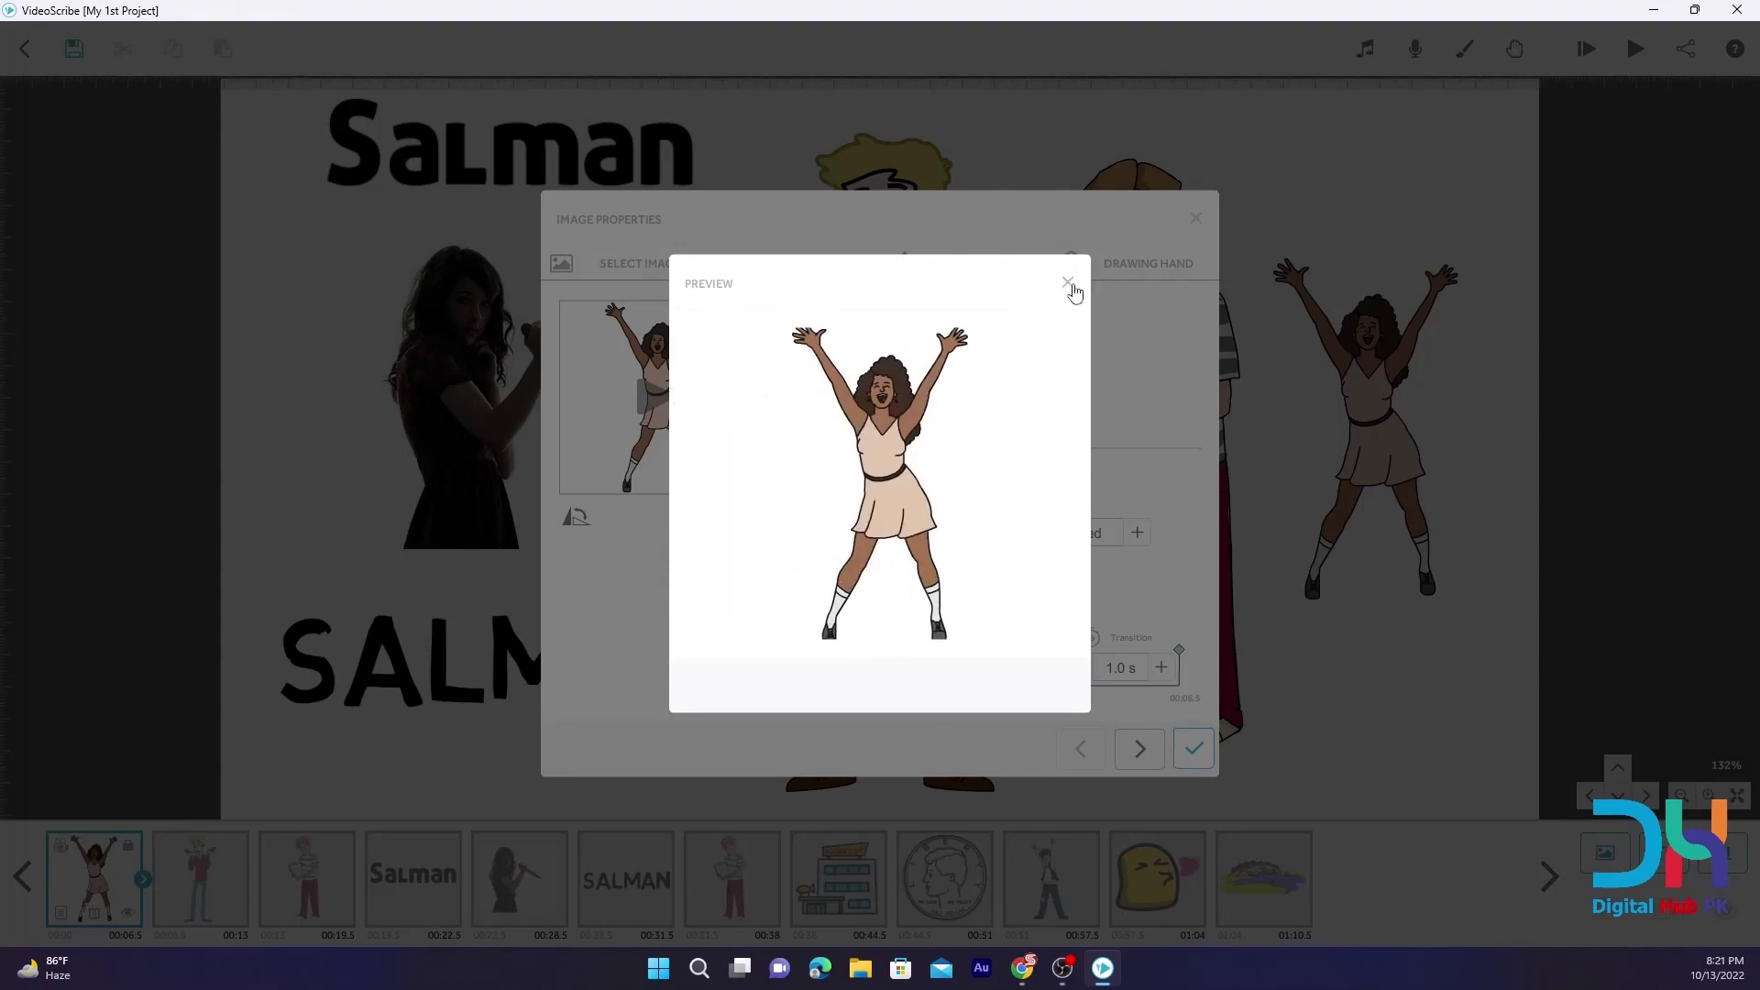
left_click(1071, 286)
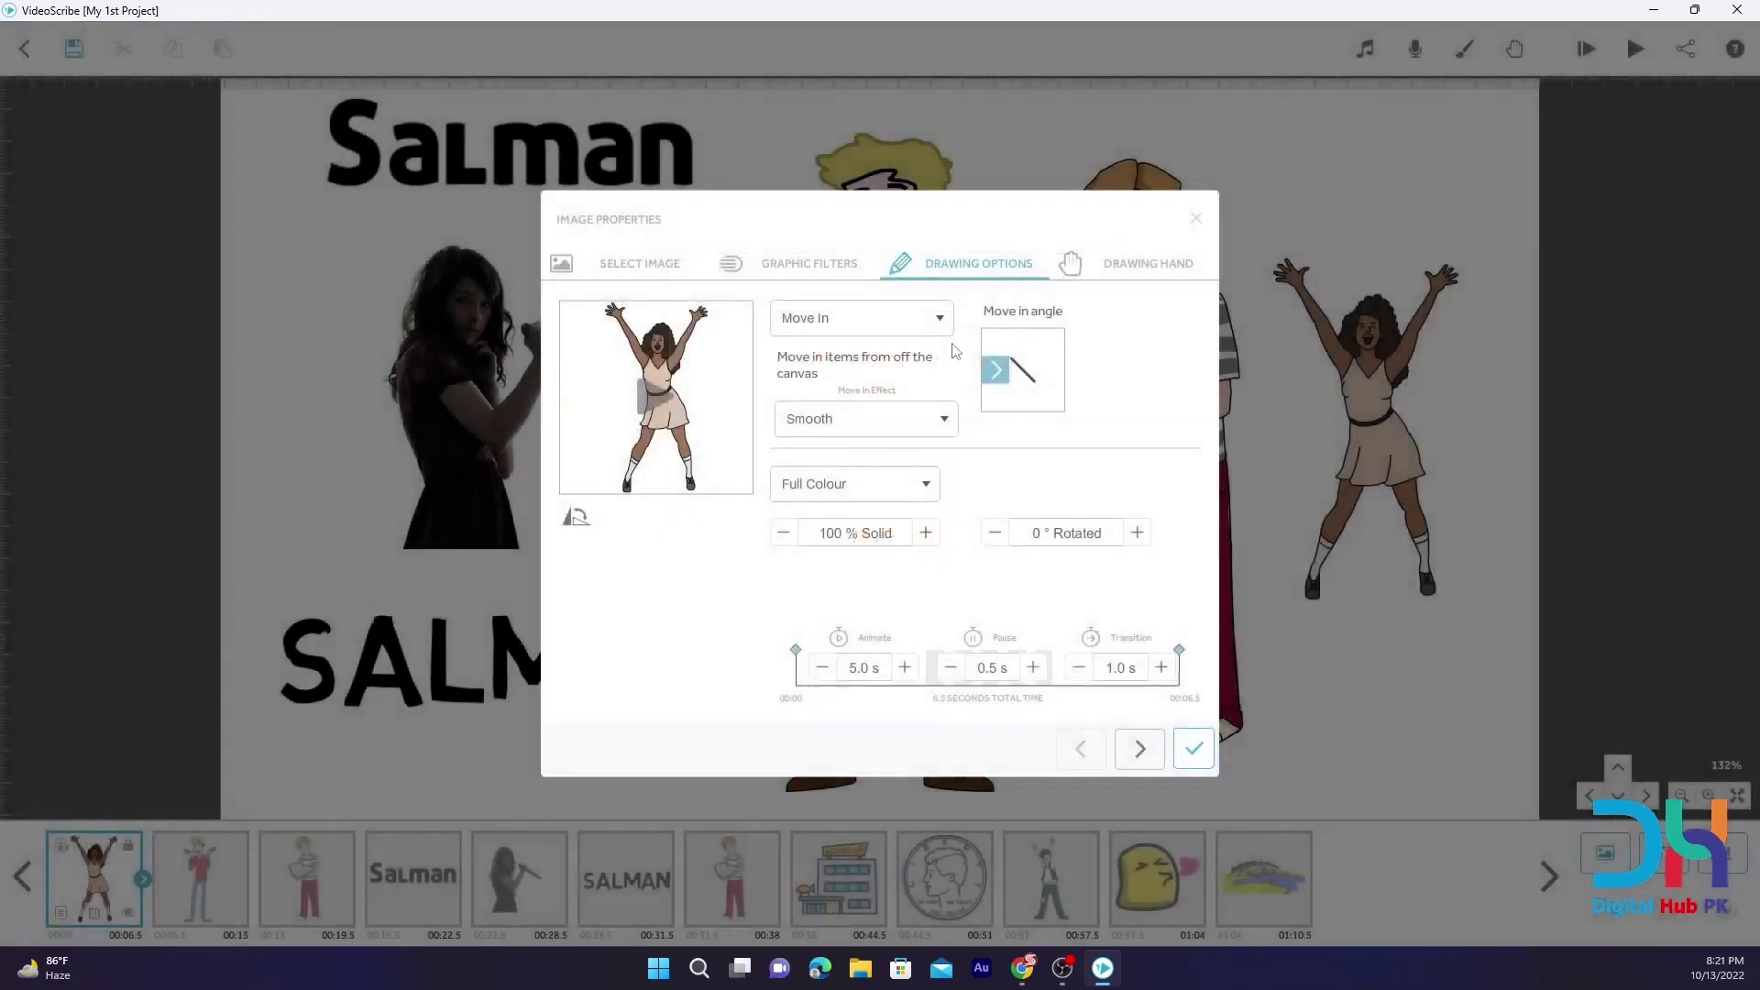
left_click(836, 321)
left_click(807, 354)
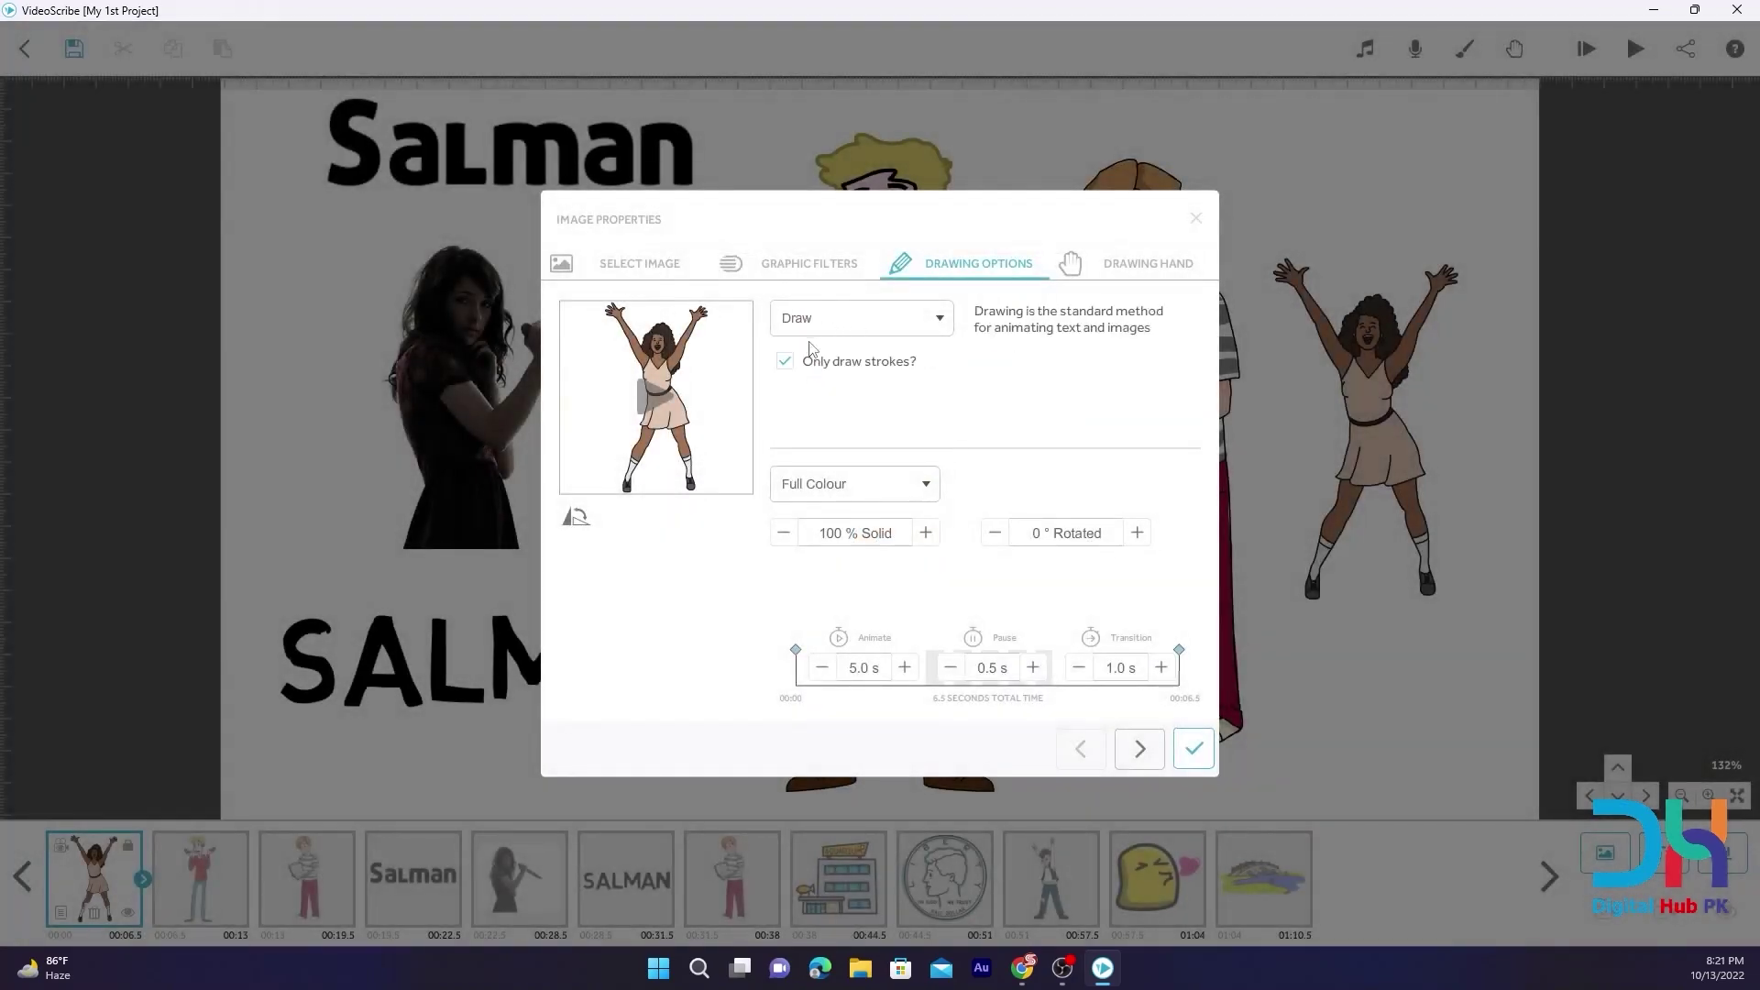
Try the Outline colour style on the cheering woman, then set her style to Greyscale
left_click(825, 486)
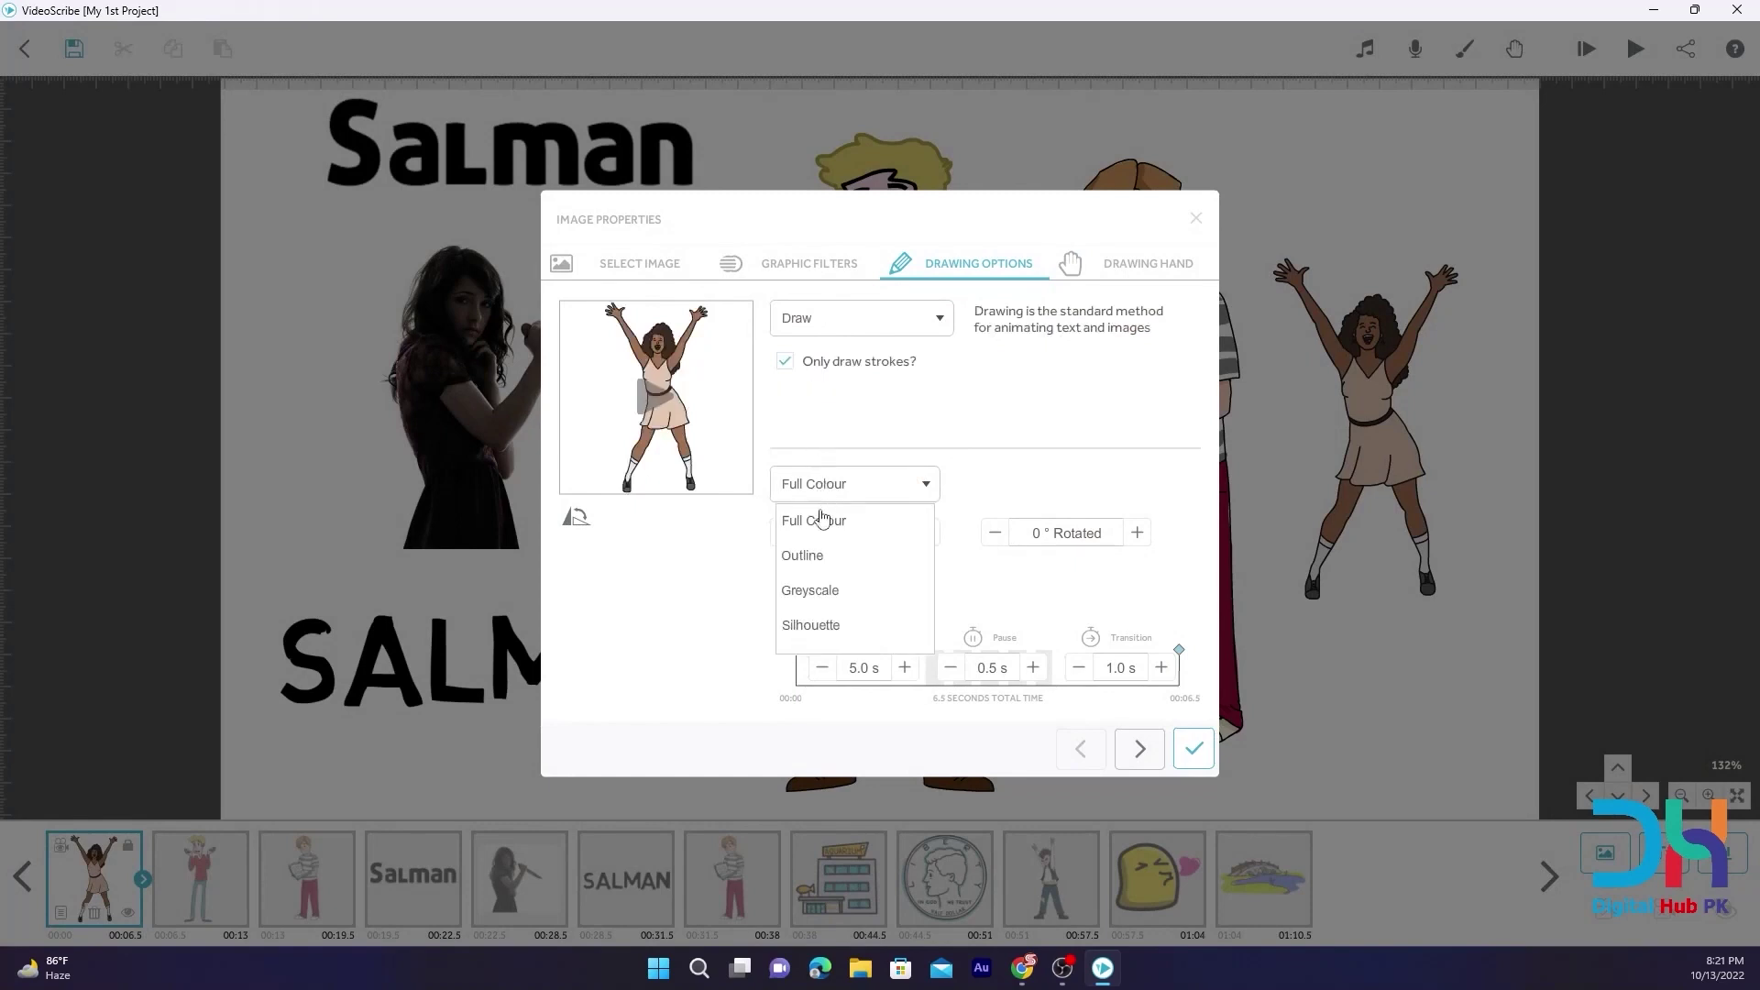
left_click(818, 564)
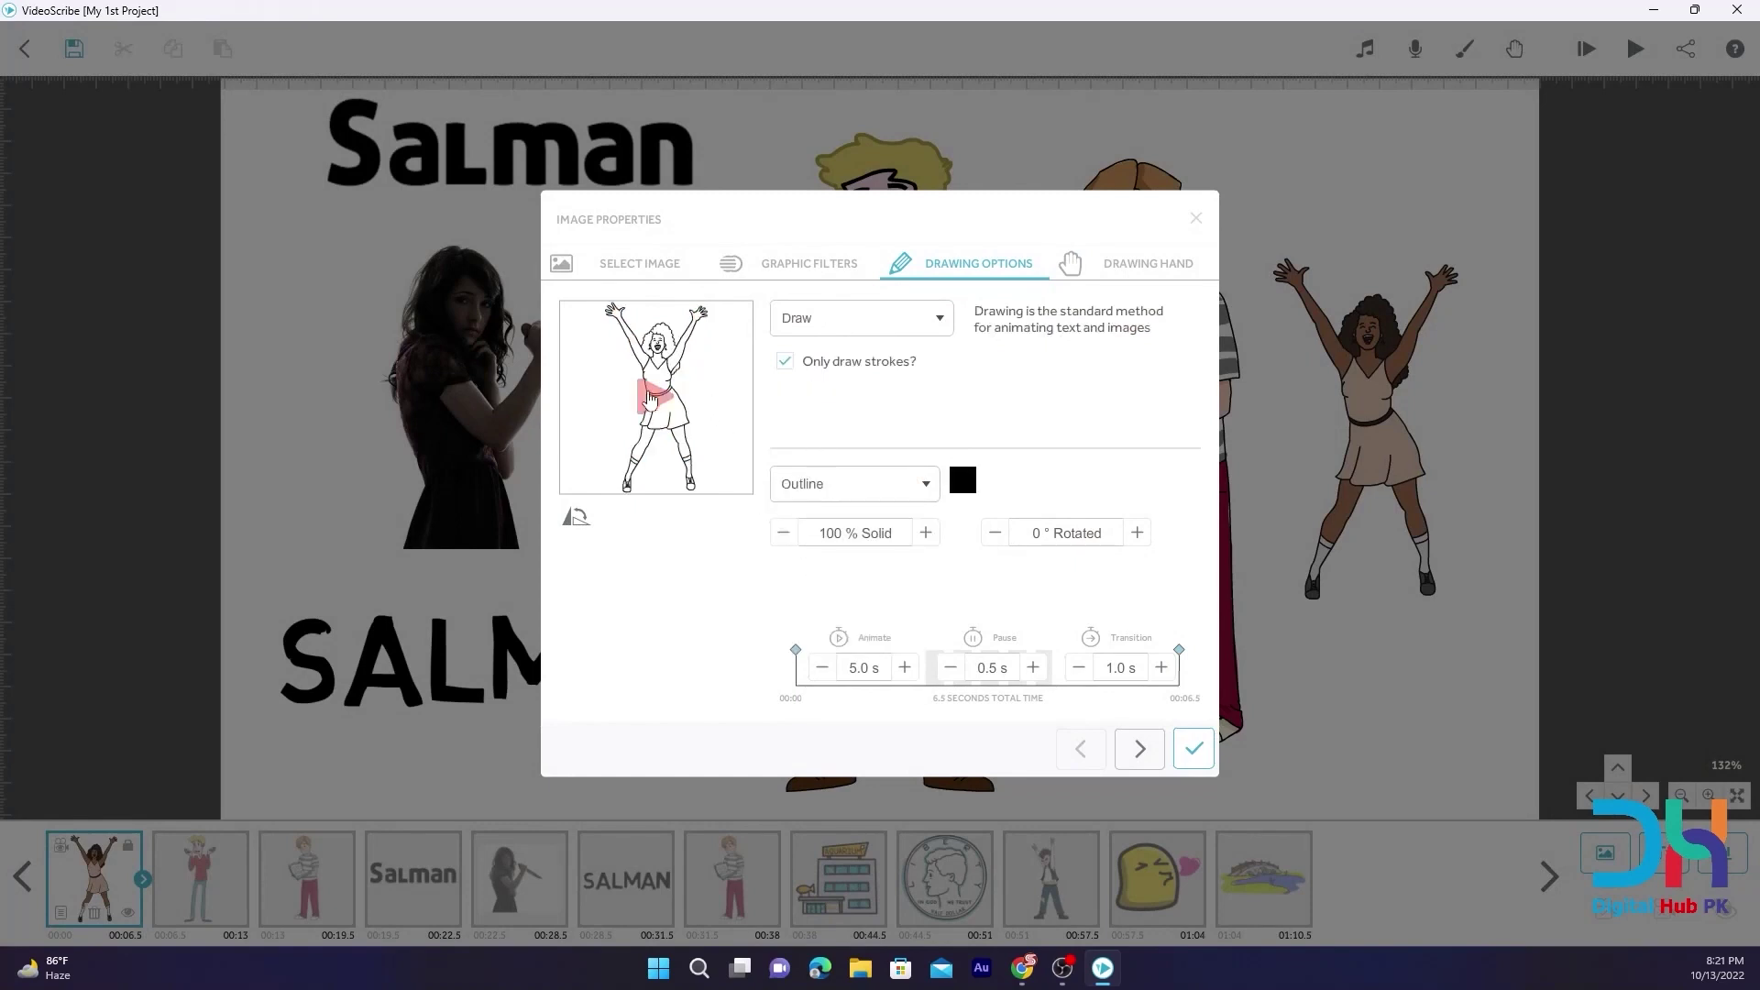
left_click(642, 381)
left_click(911, 501)
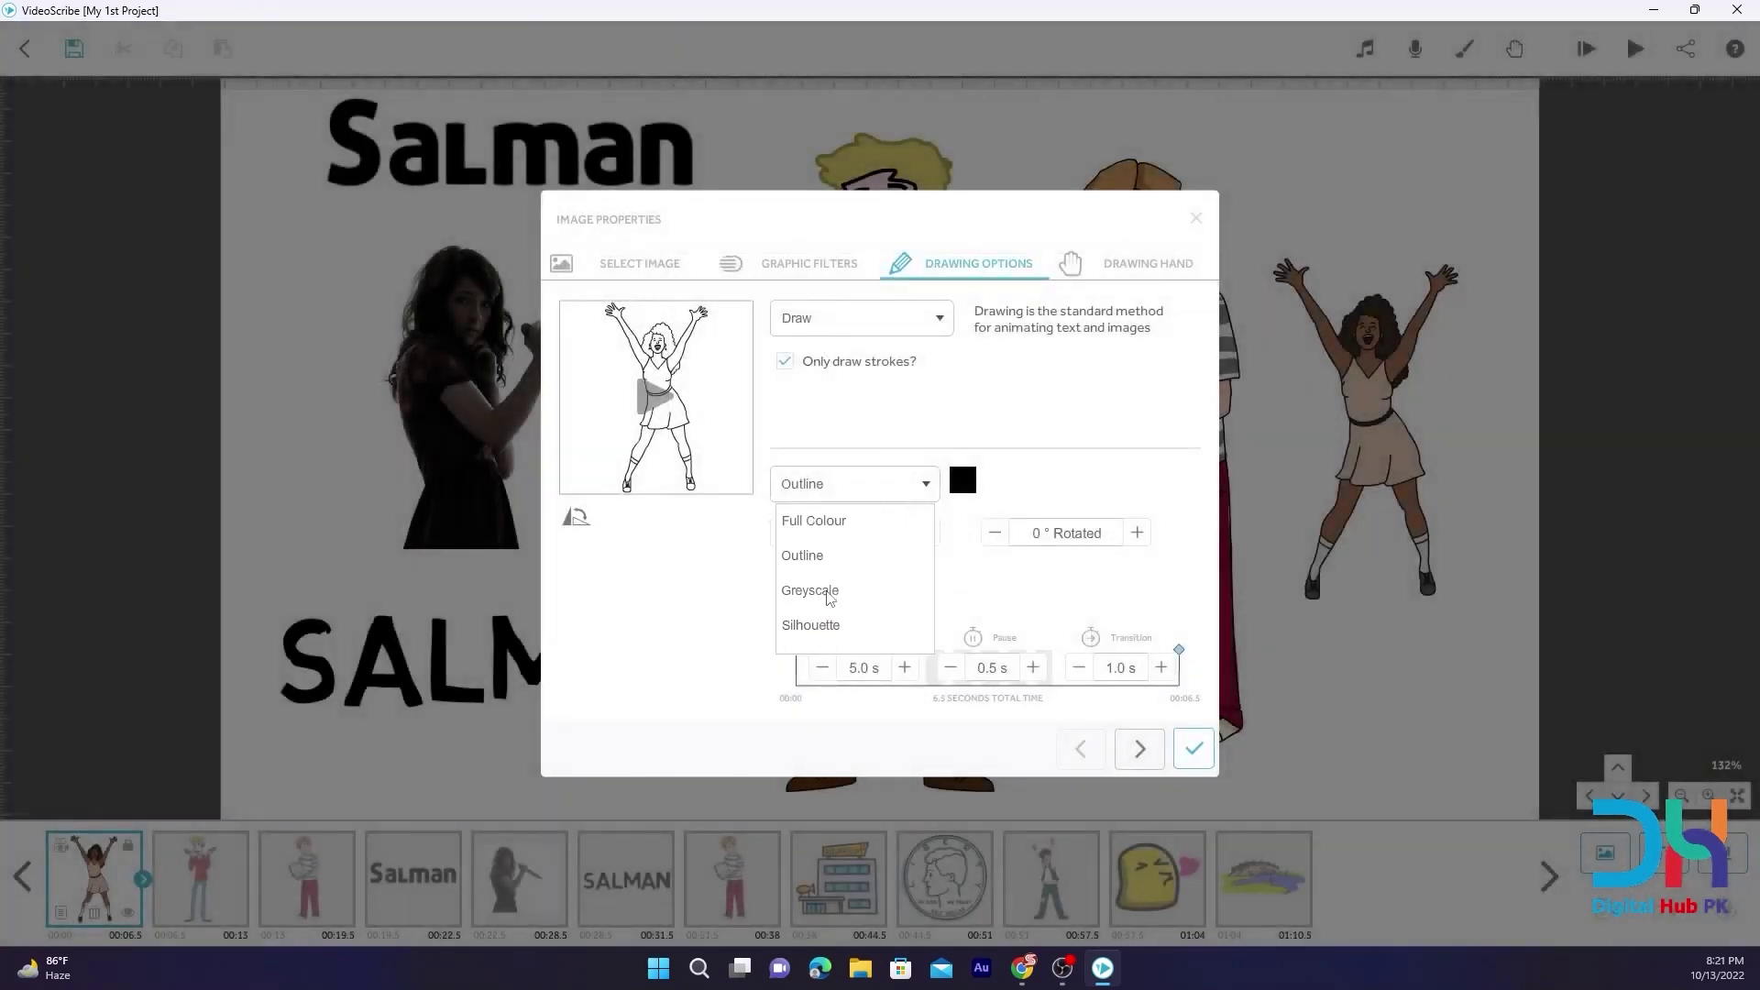
left_click(829, 592)
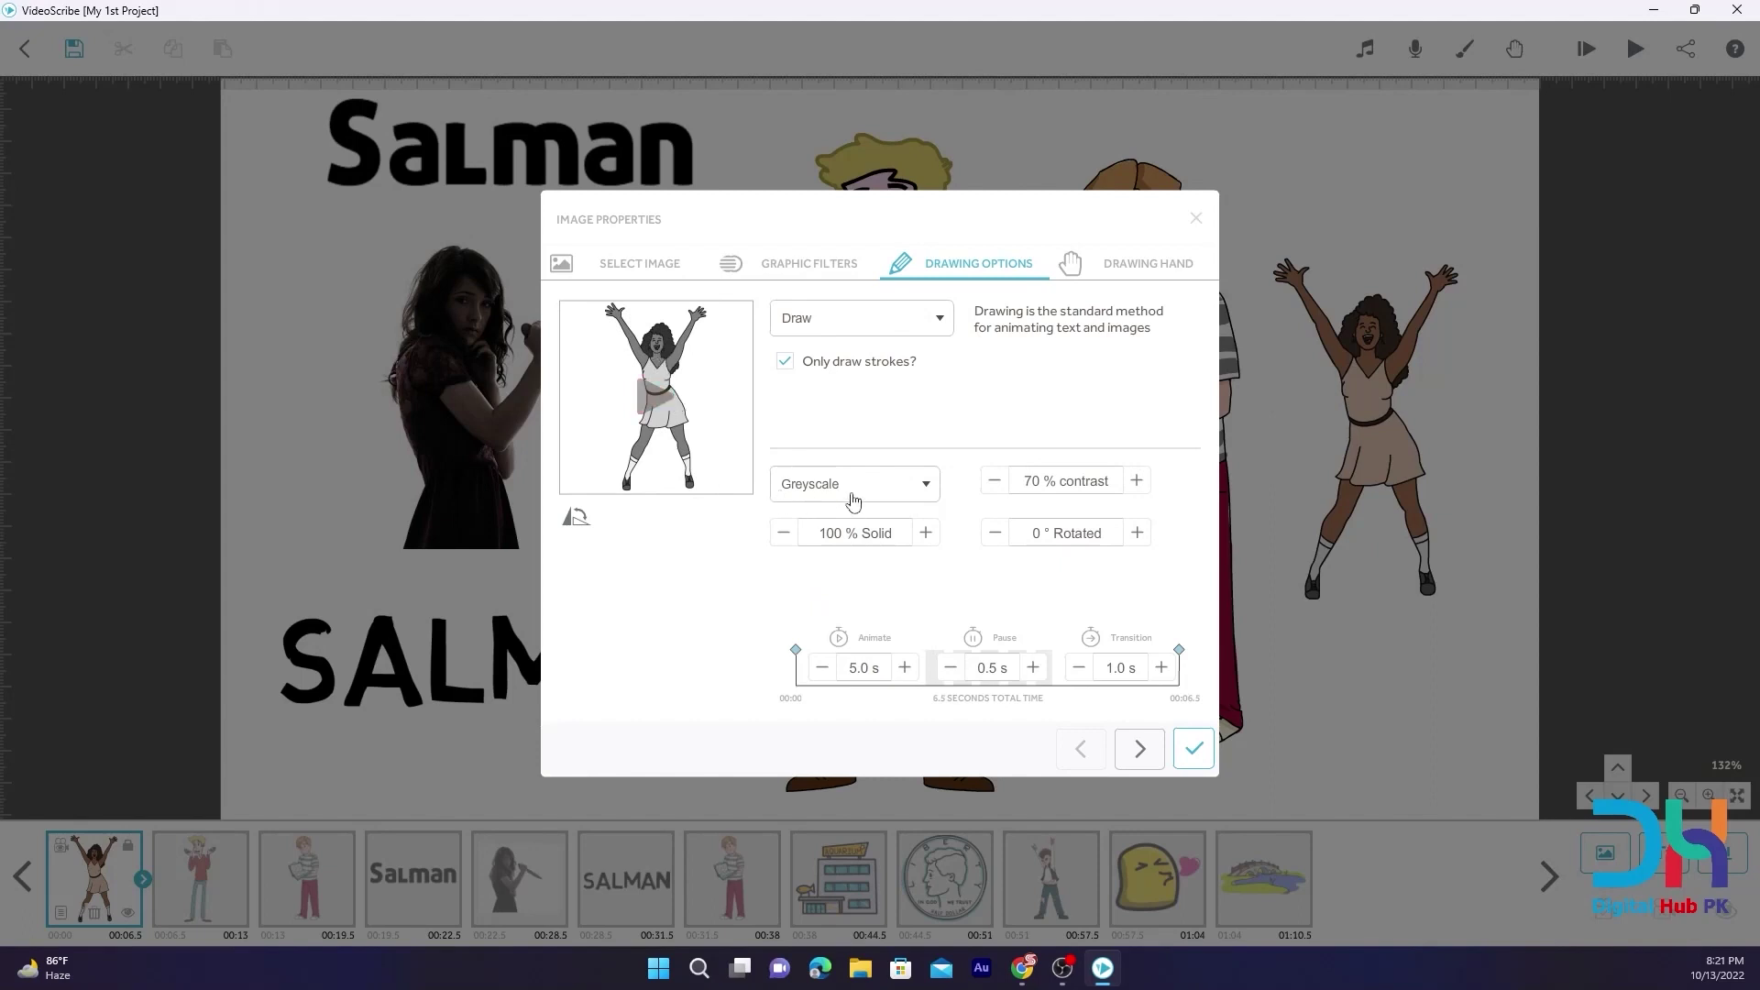
Try the Silhouette colour style in dark red #8c172f on the cheering woman, then set her style to Full Colour
left_click(851, 499)
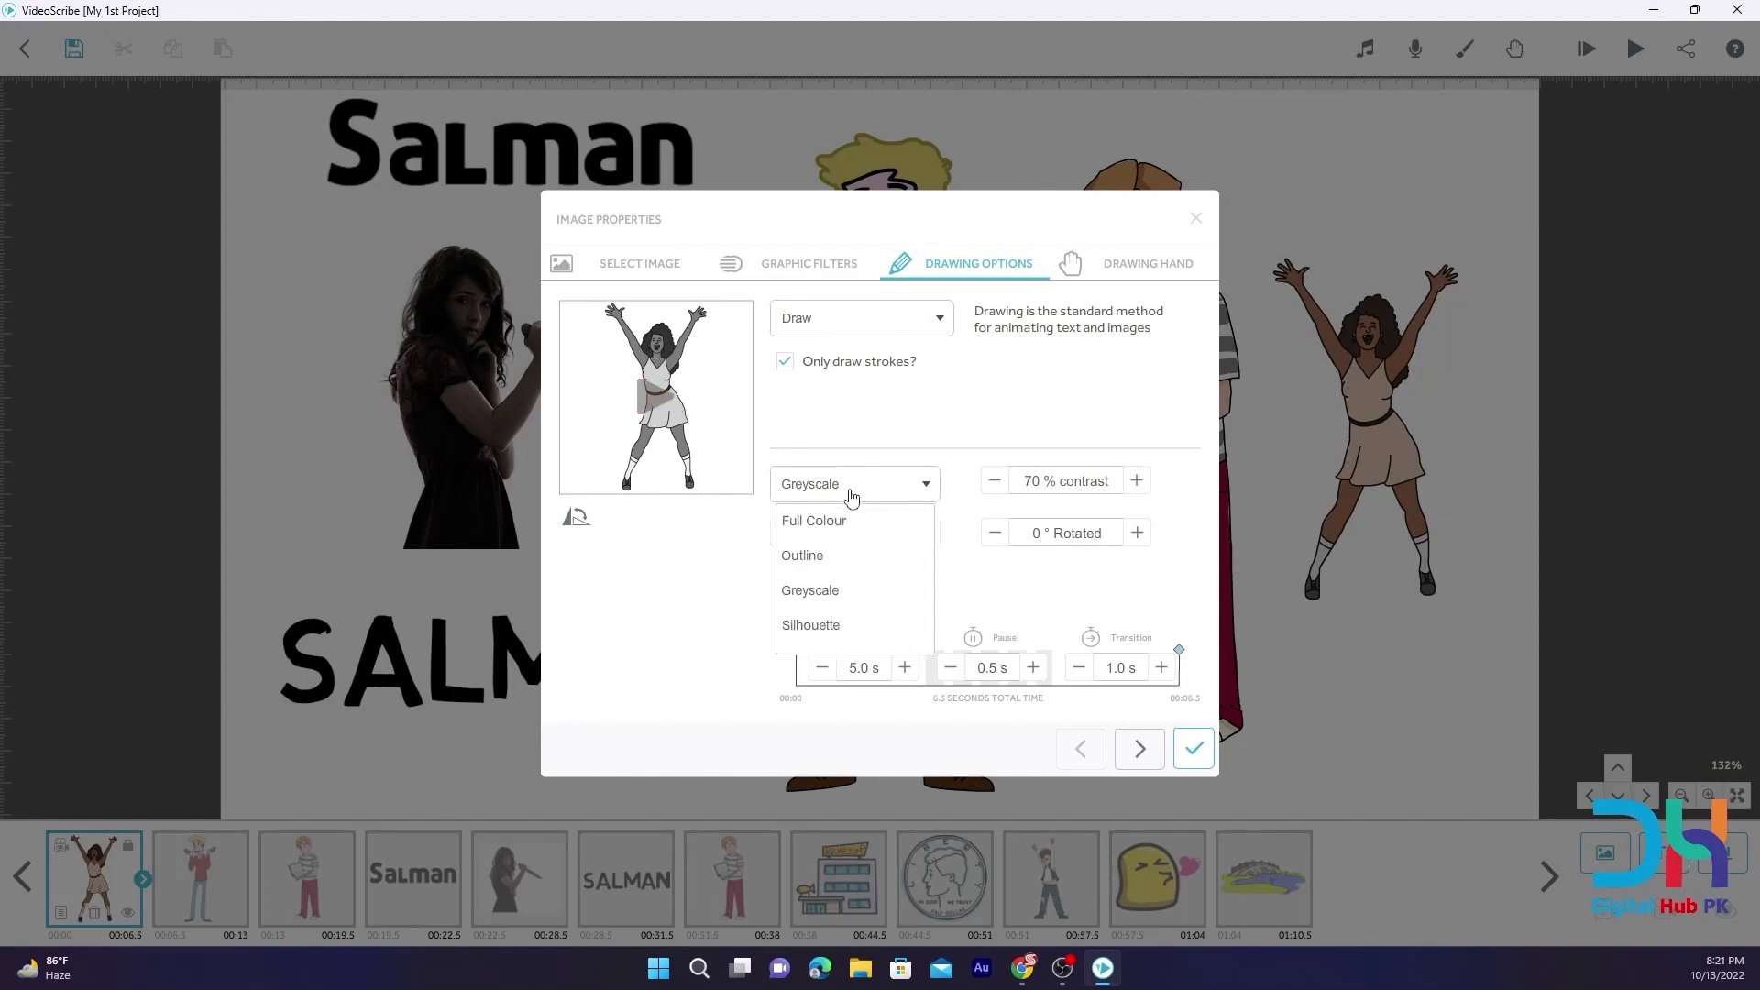
left_click(813, 629)
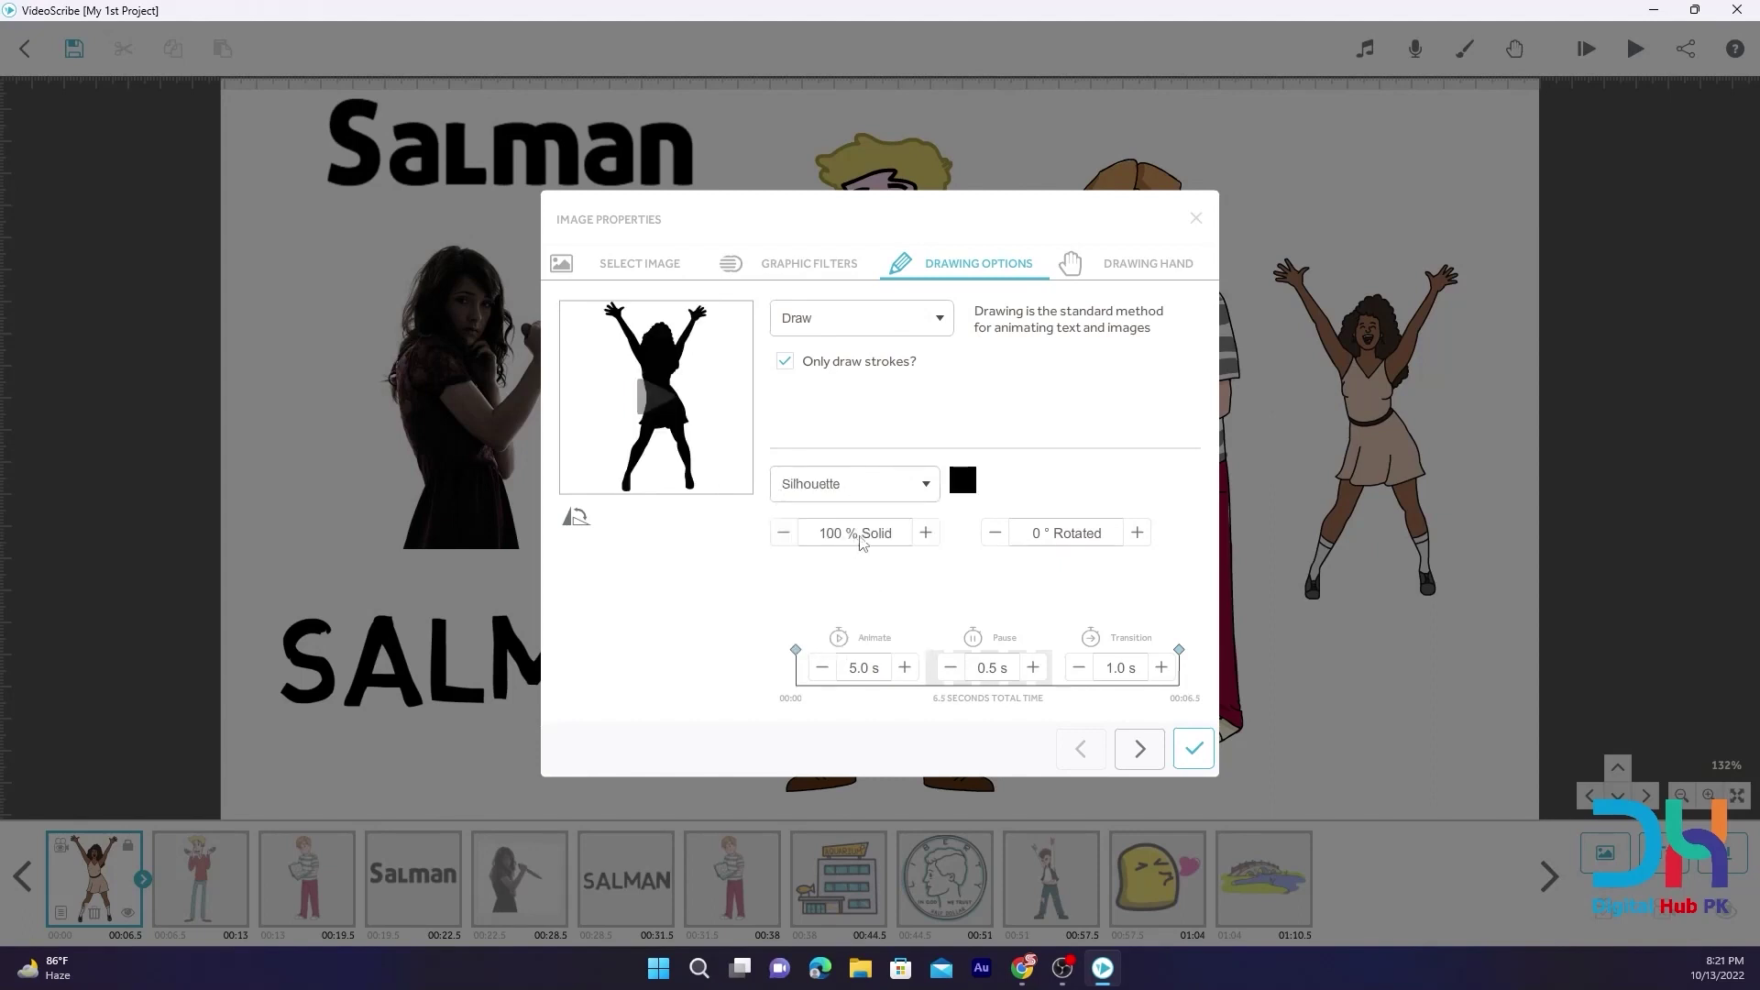
left_click(962, 480)
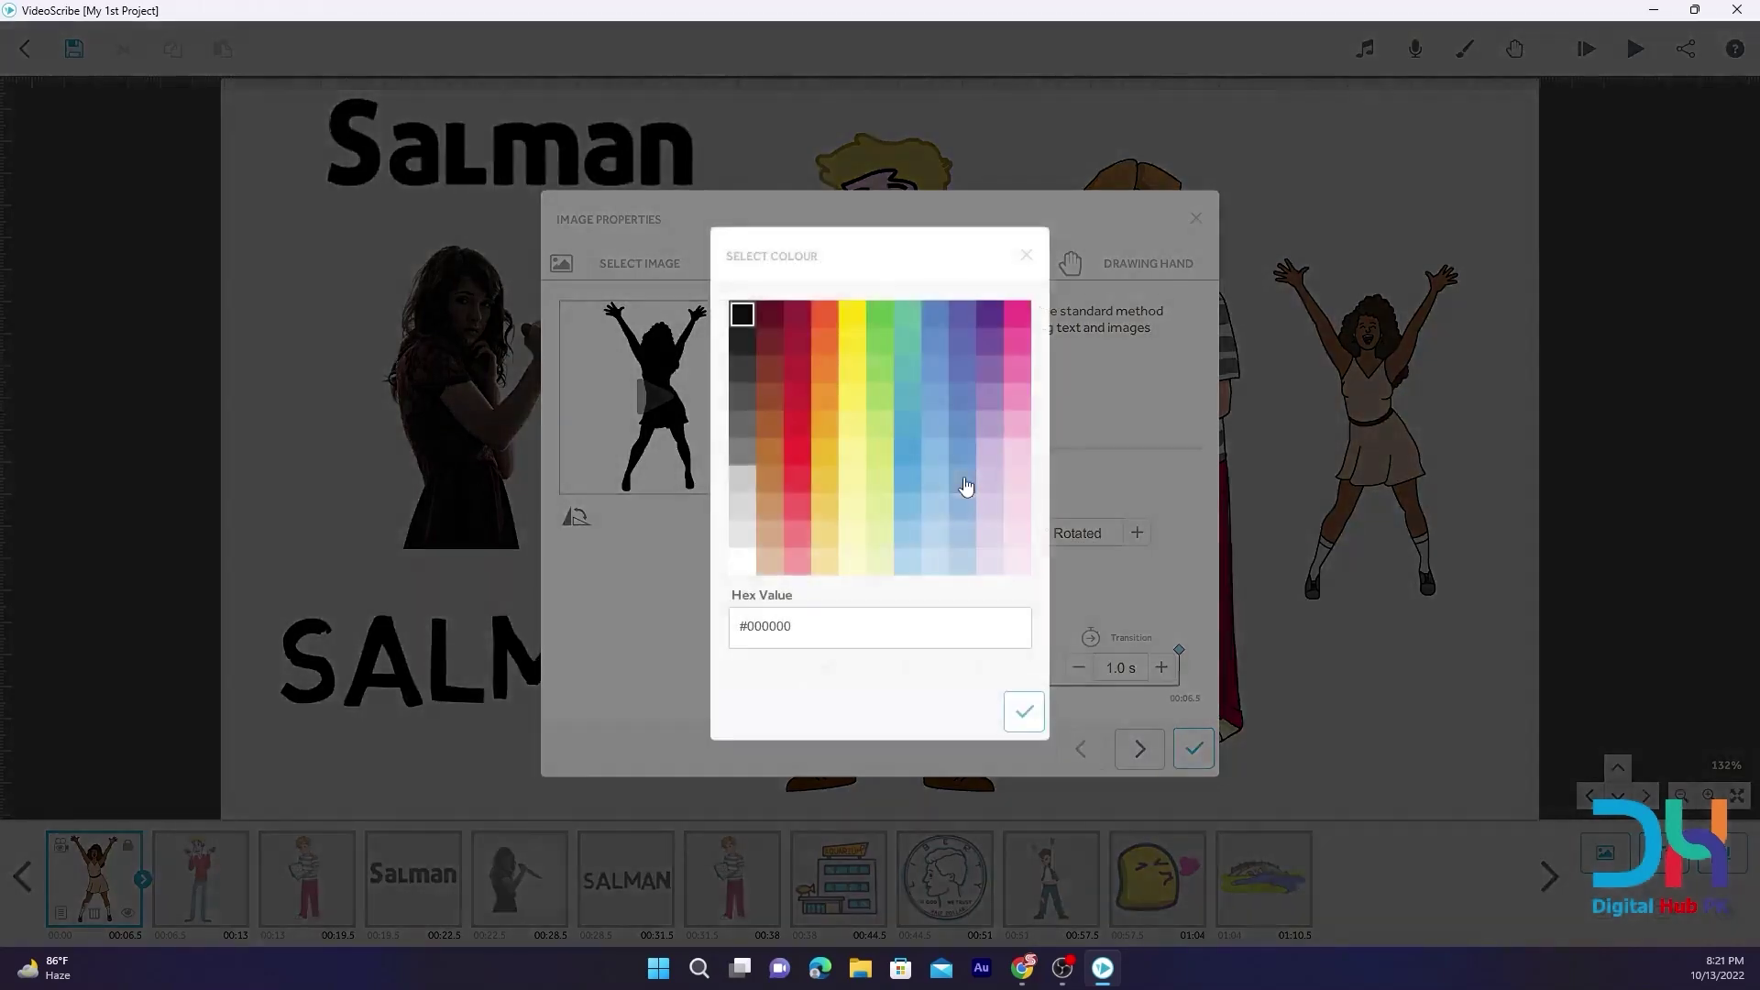
left_click(798, 314)
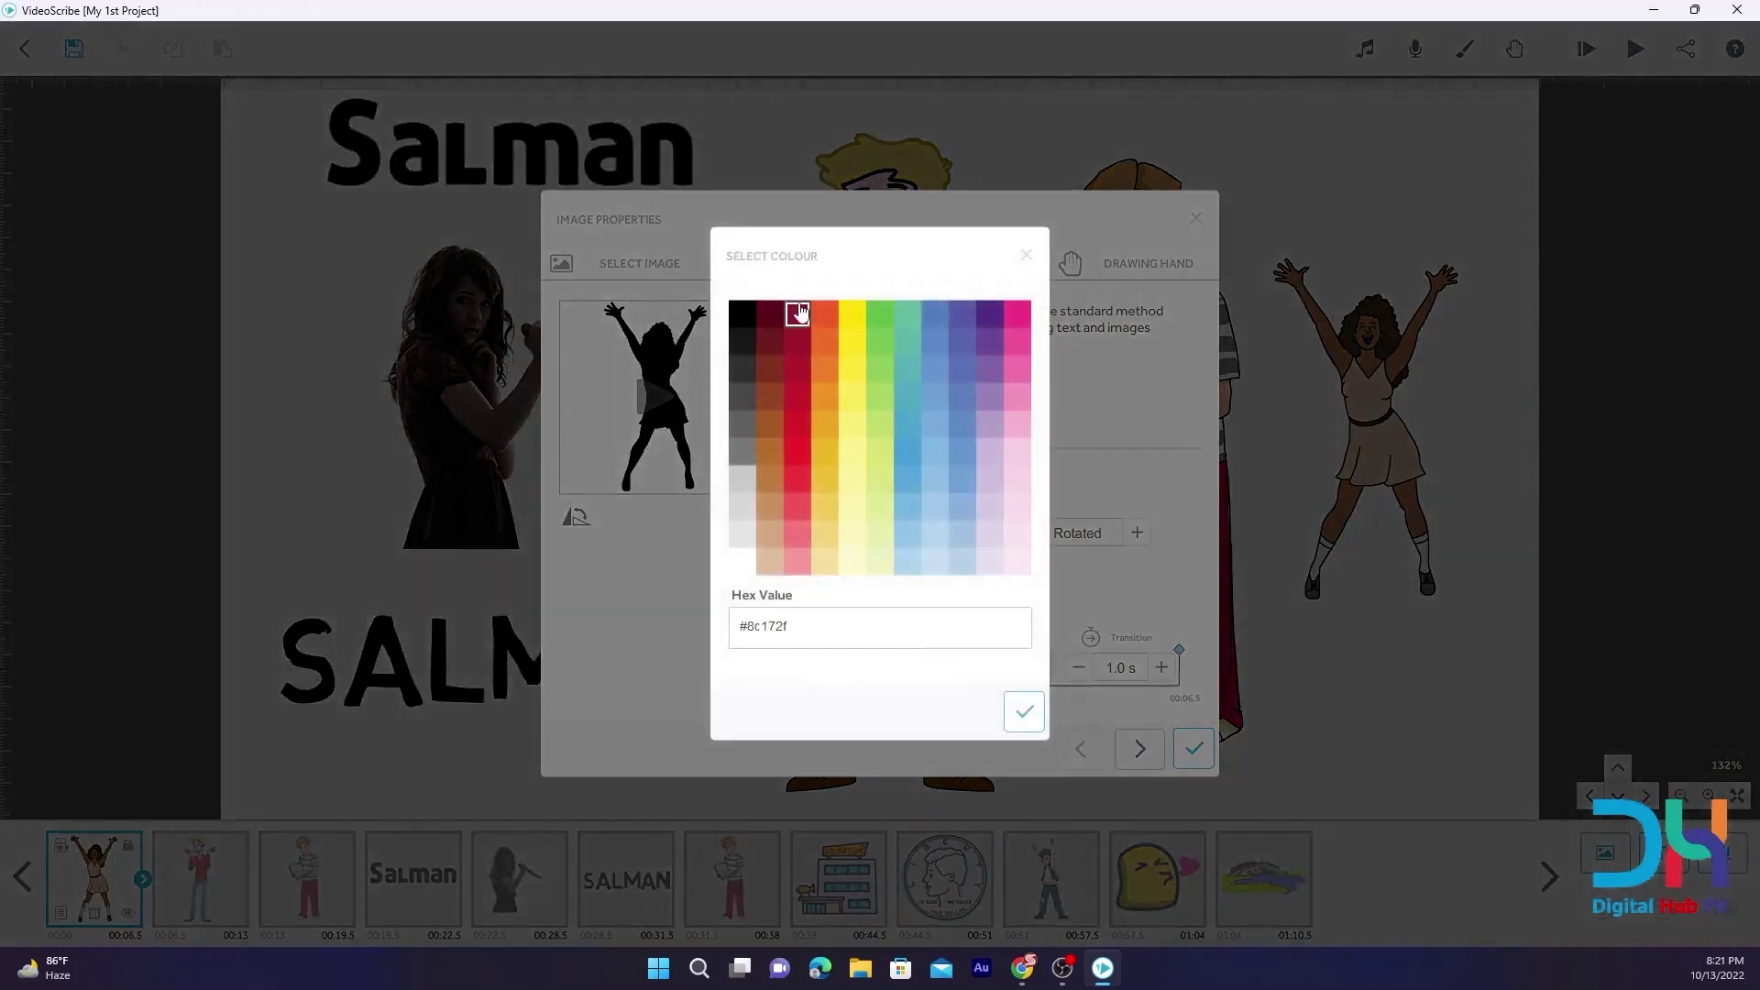
left_click(1024, 712)
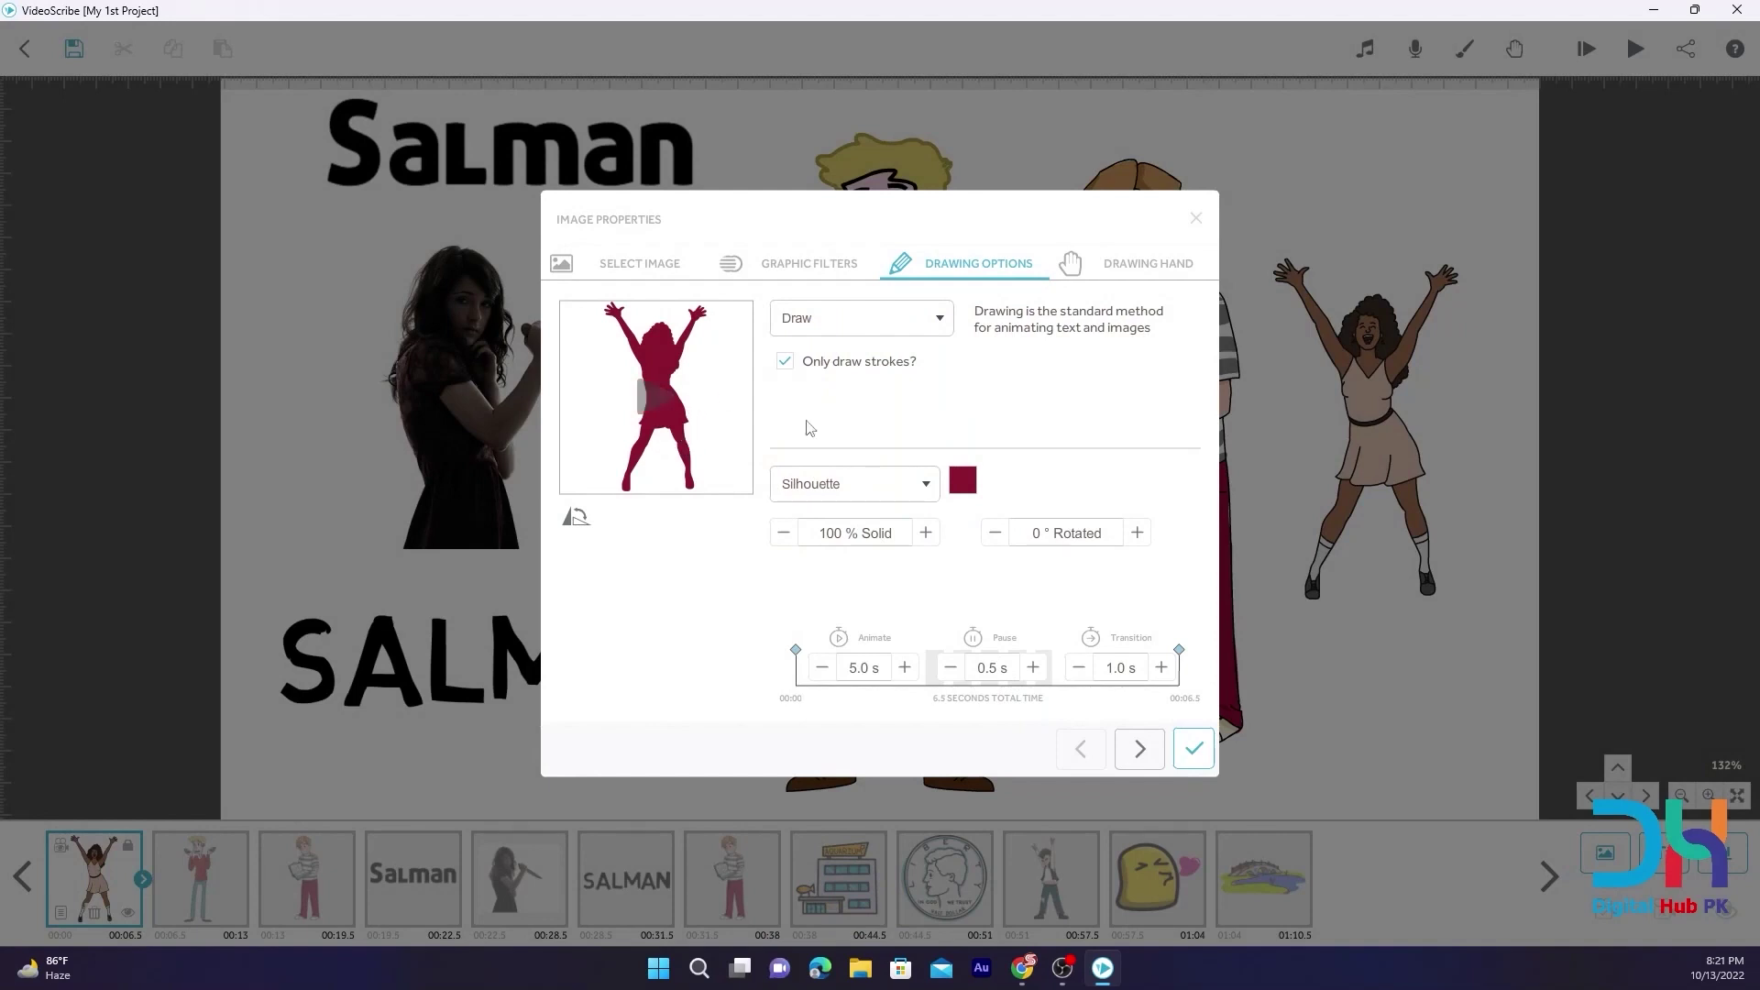
left_click(823, 487)
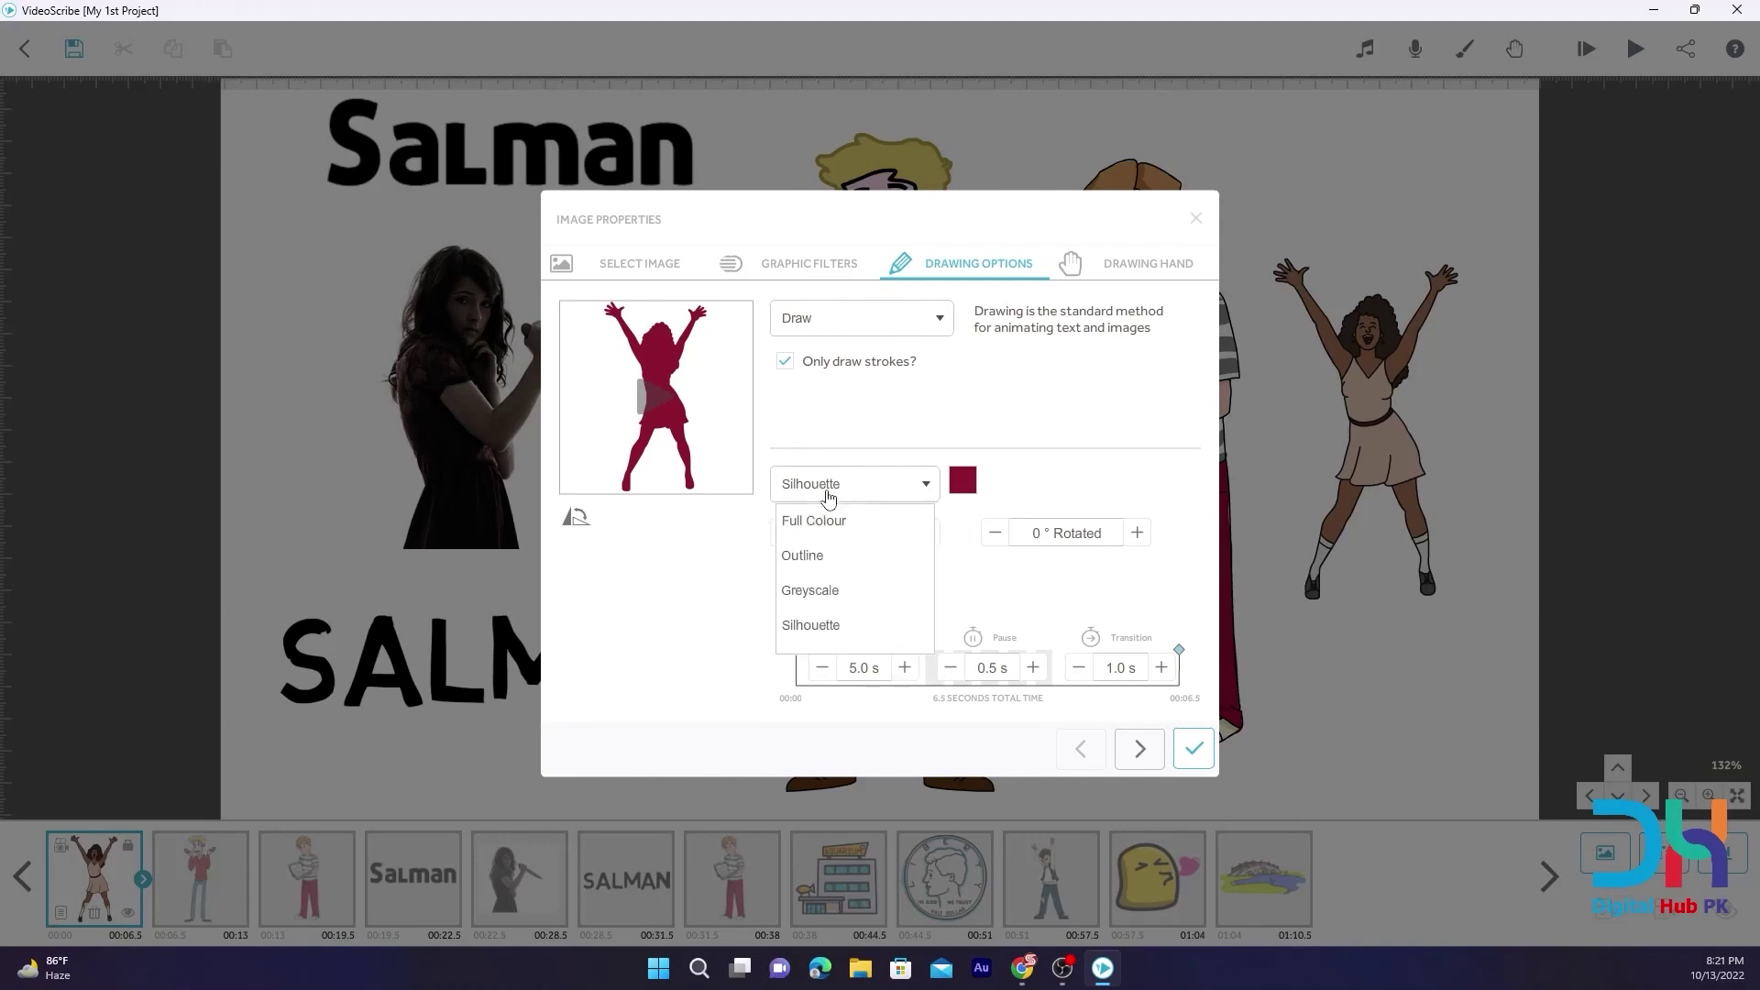
left_click(808, 513)
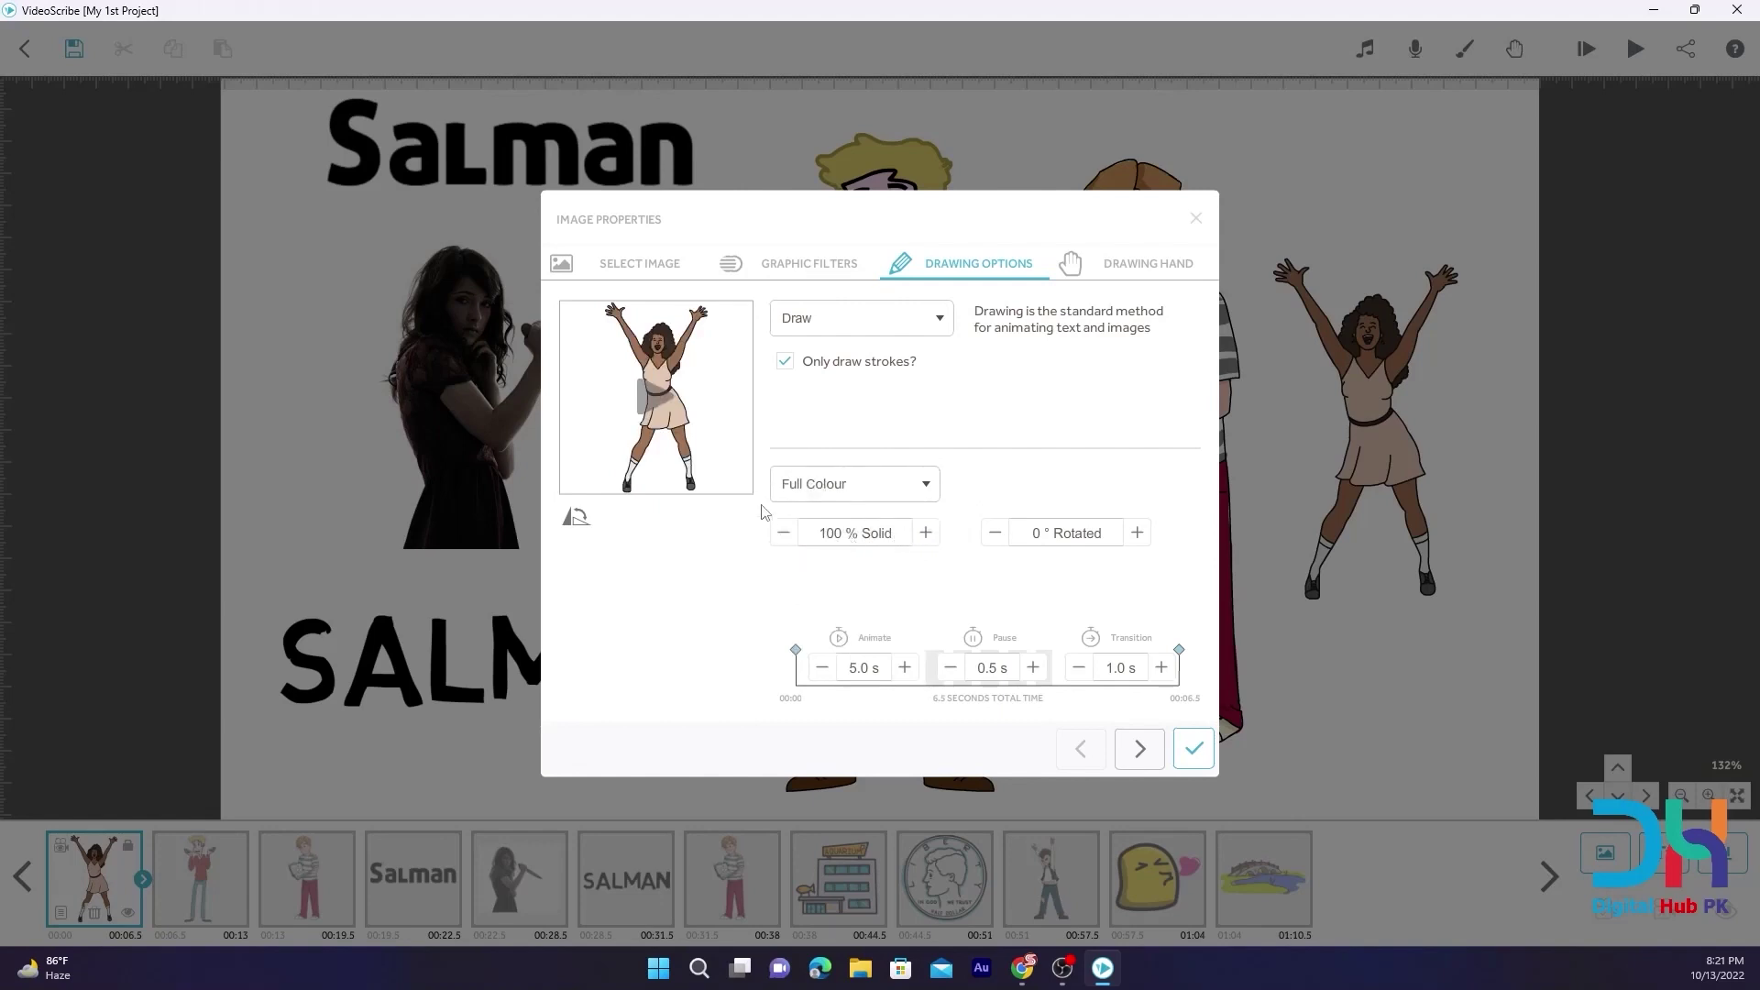
Reduce the cheering woman's opacity to 20 % solid and preview her animation
left_click(791, 538)
left_click(790, 537)
left_click(791, 537)
left_click(791, 537)
left_click(790, 537)
left_click(790, 538)
left_click(790, 537)
left_click(791, 537)
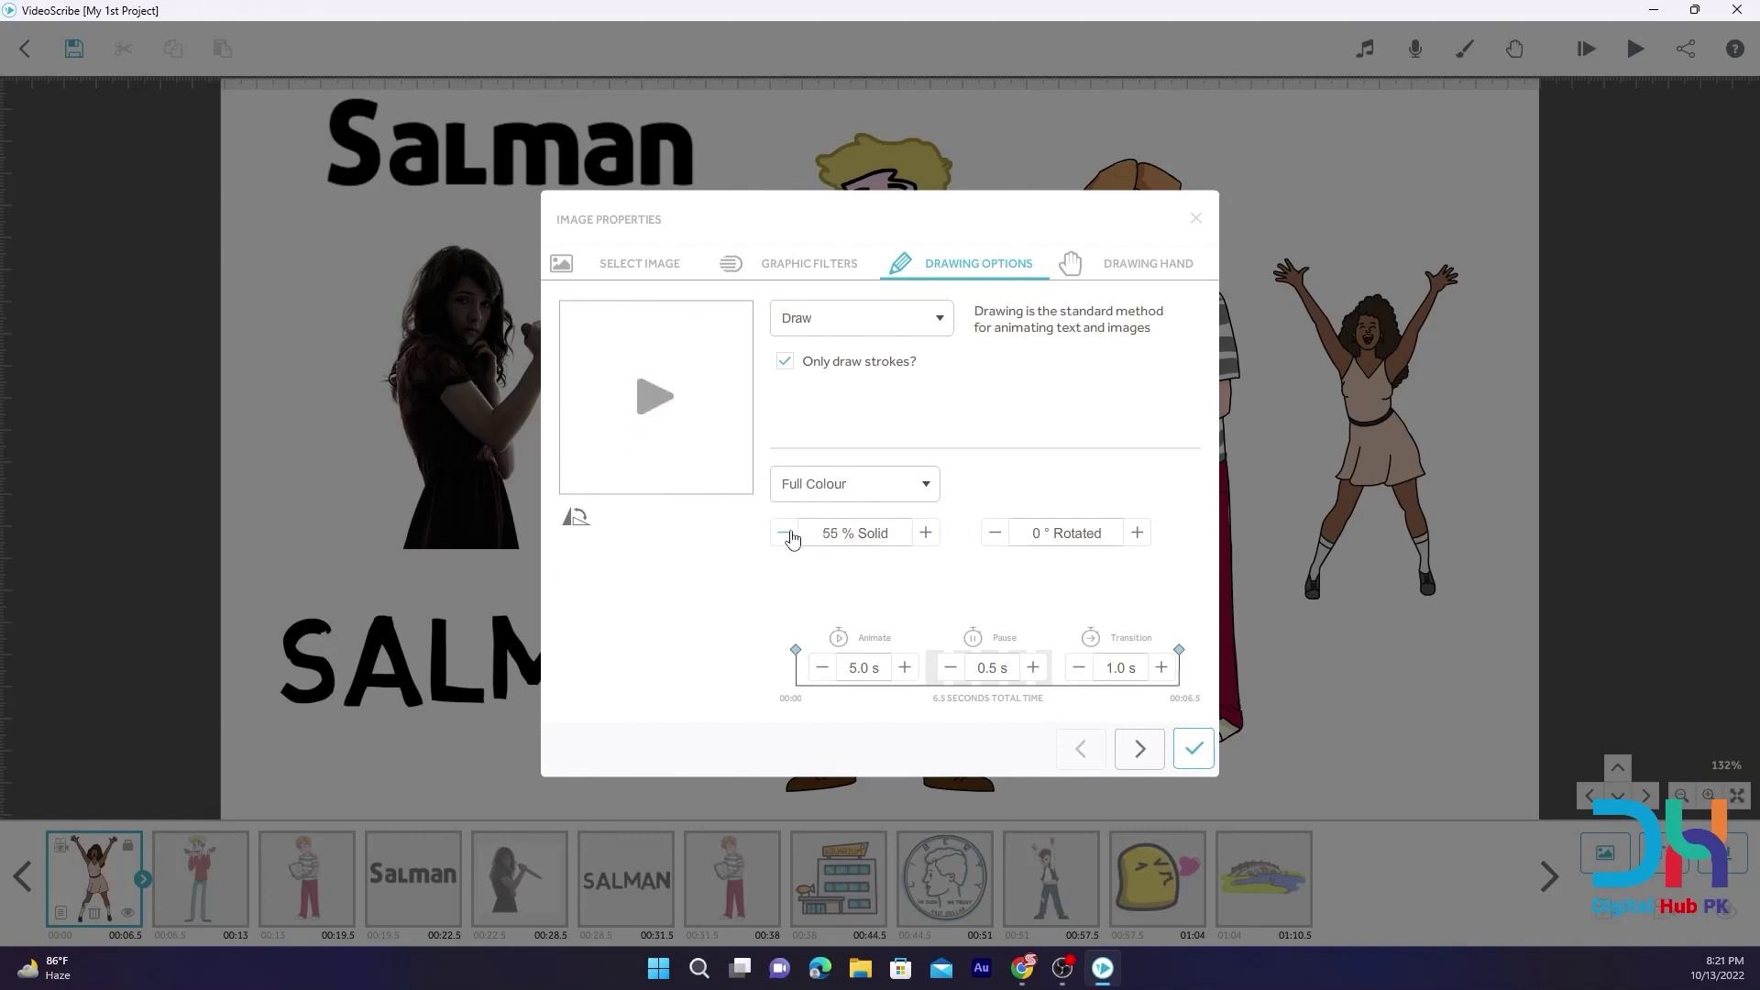
left_click(791, 537)
left_click(790, 537)
left_click(790, 537)
left_click(791, 537)
left_click(790, 537)
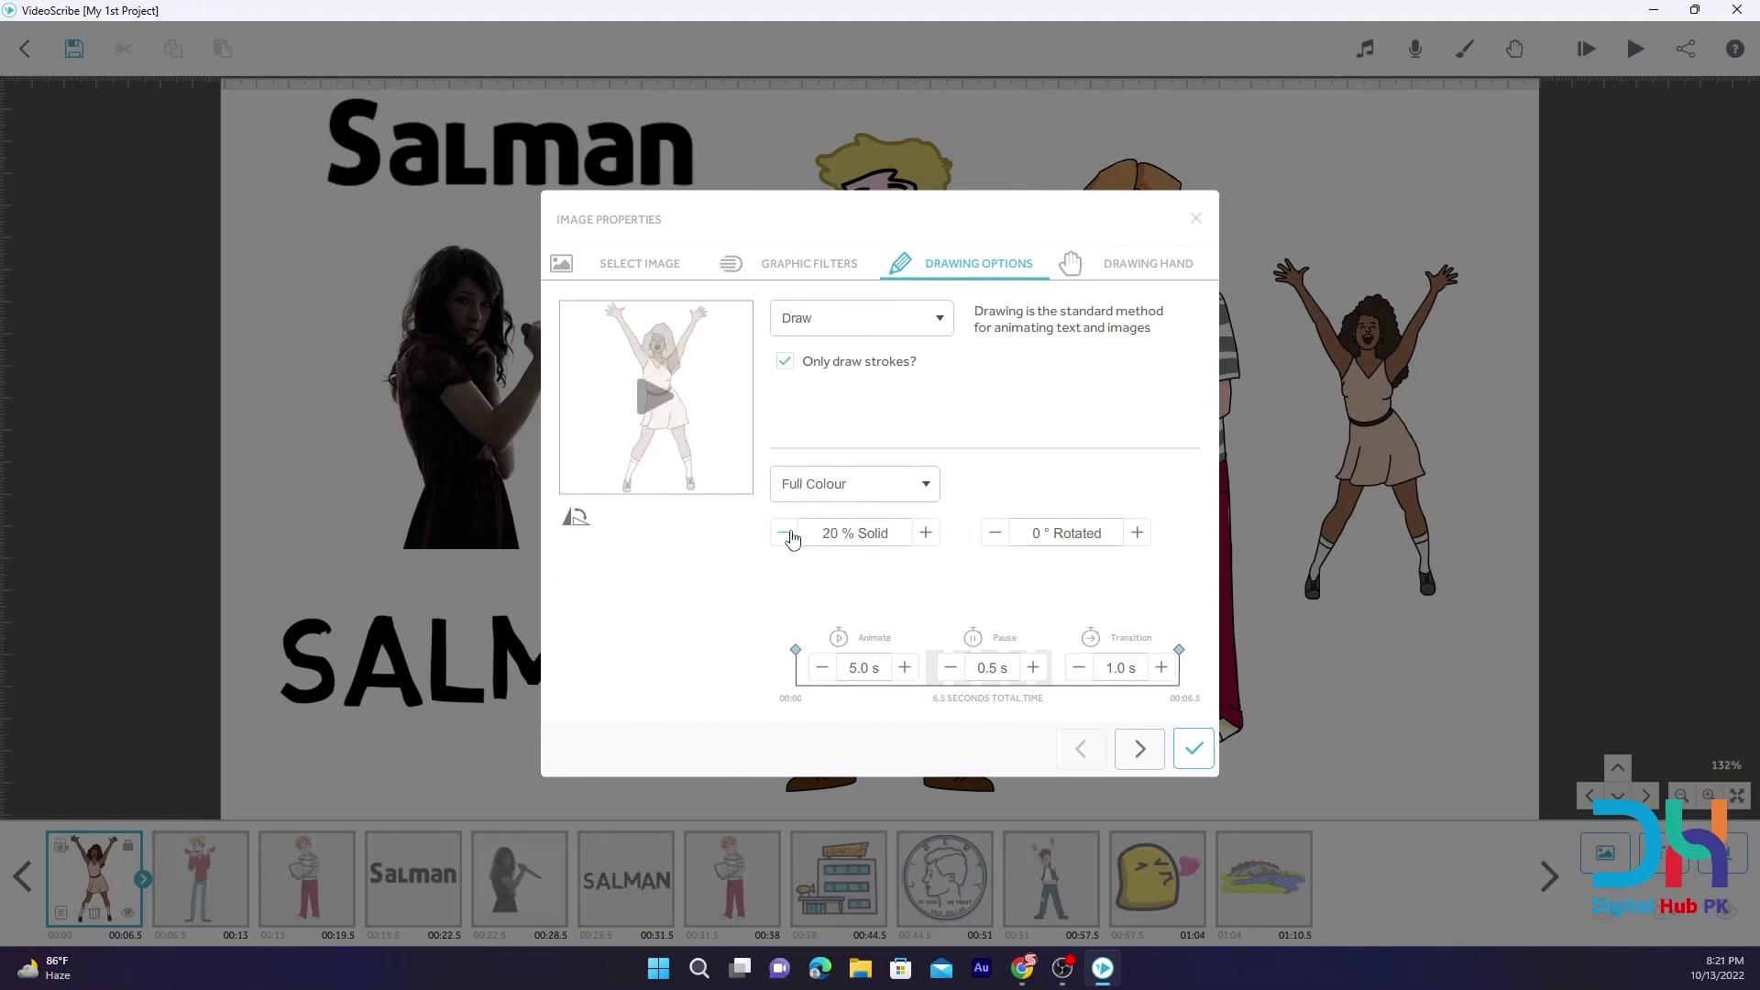
left_click(681, 392)
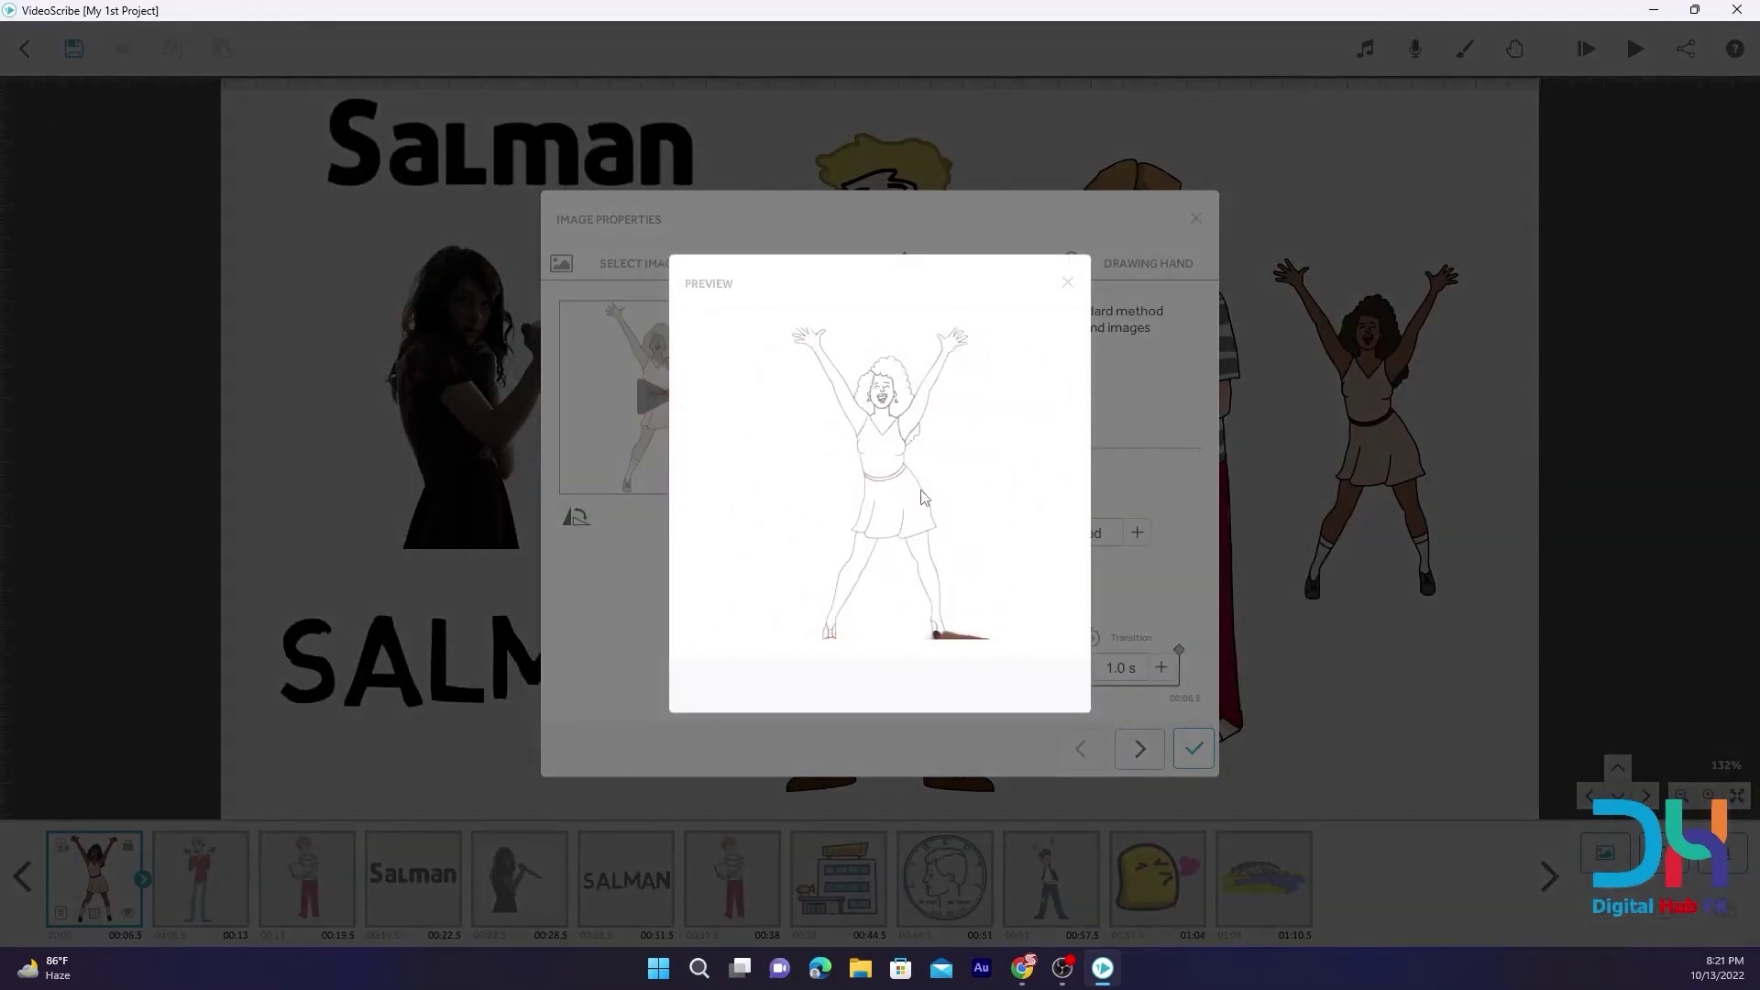
left_click(1067, 283)
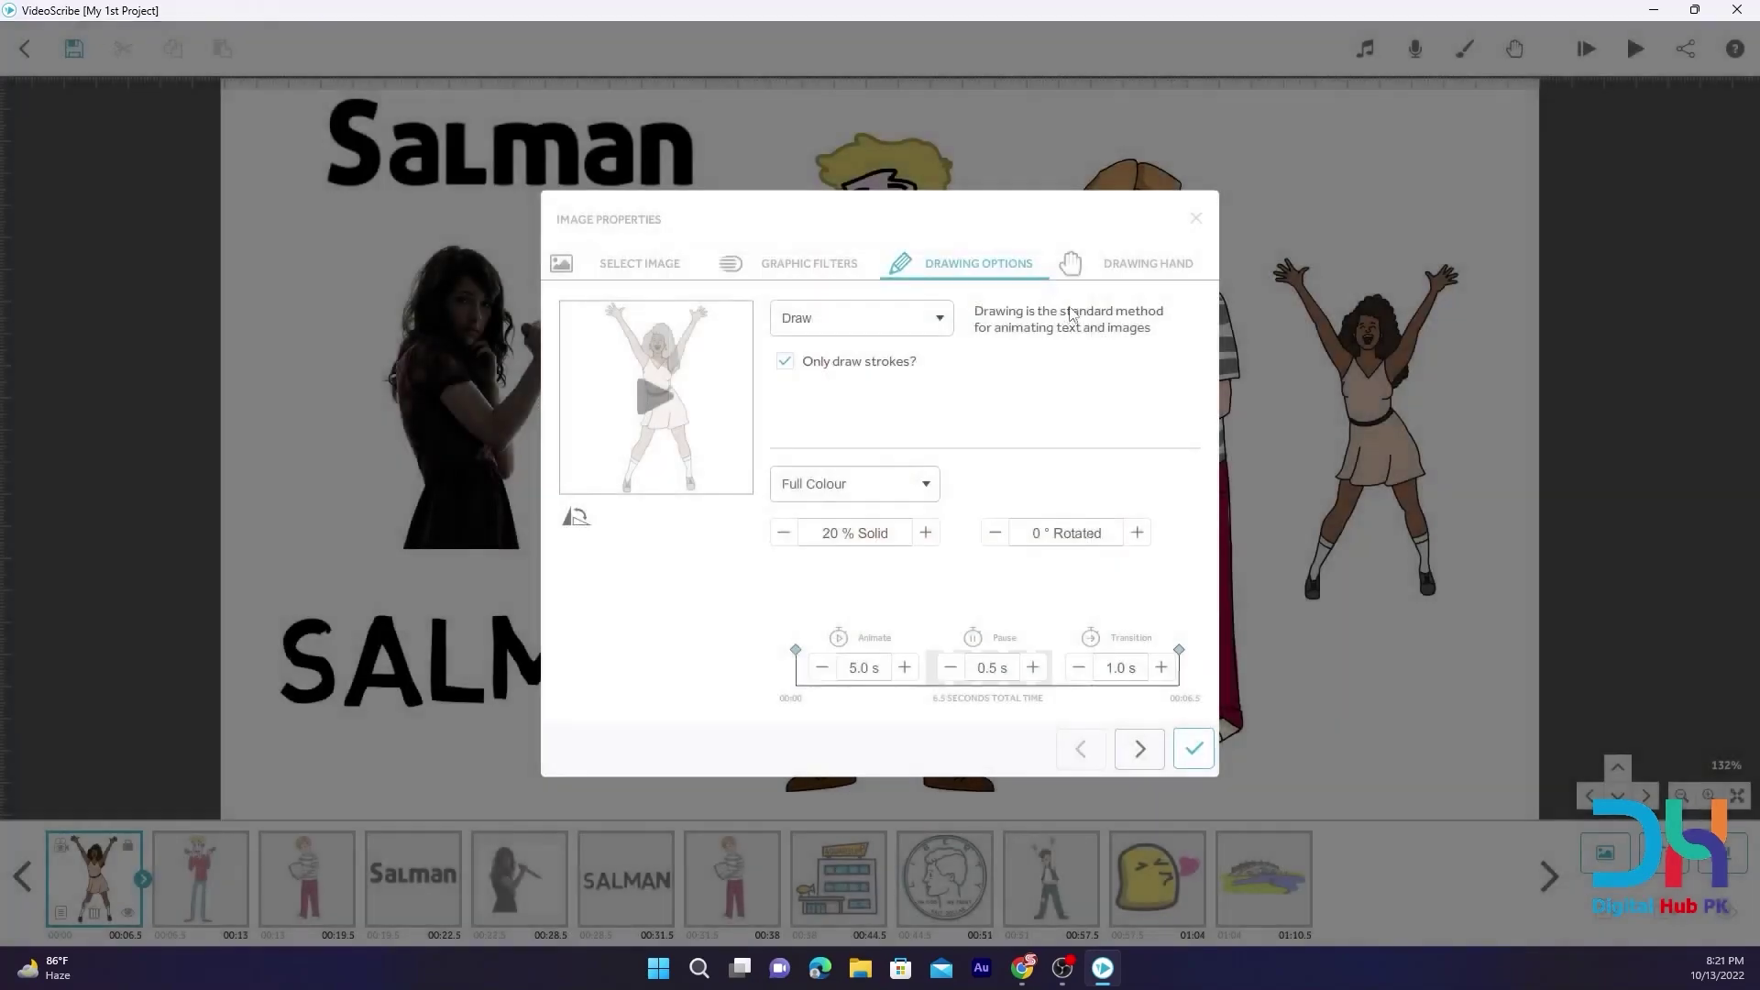
Restore the cheering woman's opacity to 100 % solid and preview her animation again
left_click(929, 535)
left_click(929, 535)
left_click(929, 534)
left_click(929, 534)
left_click(928, 535)
left_click(929, 534)
left_click(648, 392)
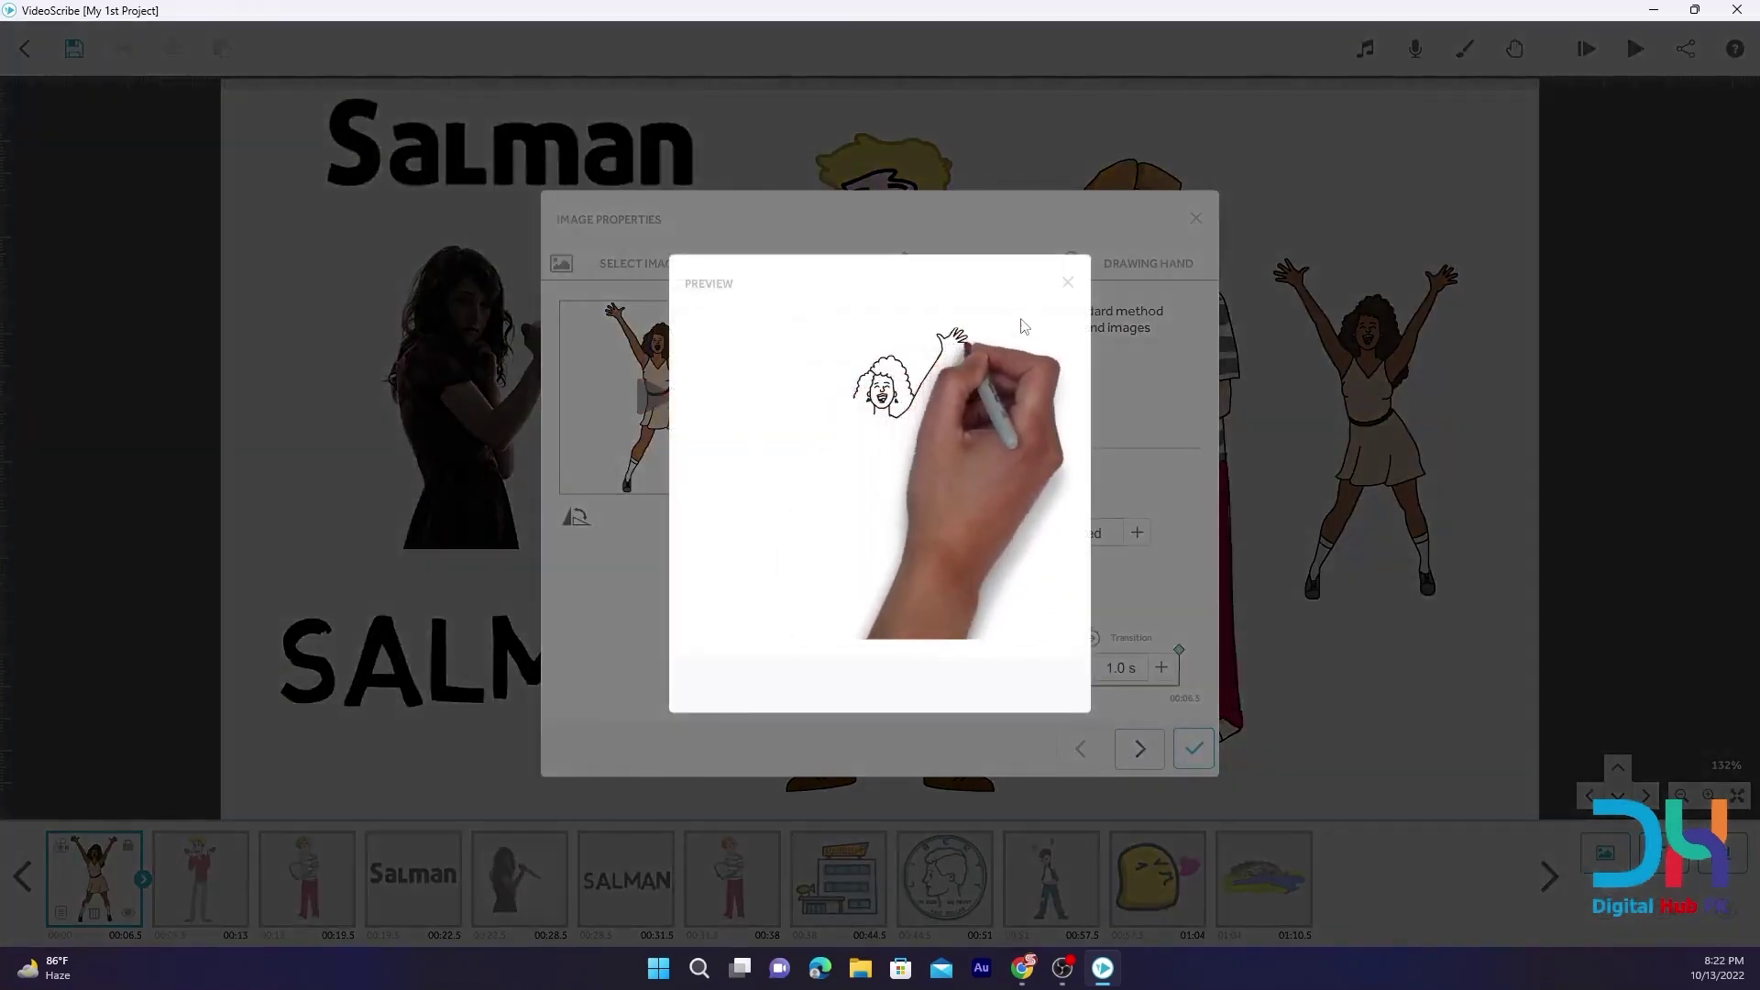
left_click(1068, 283)
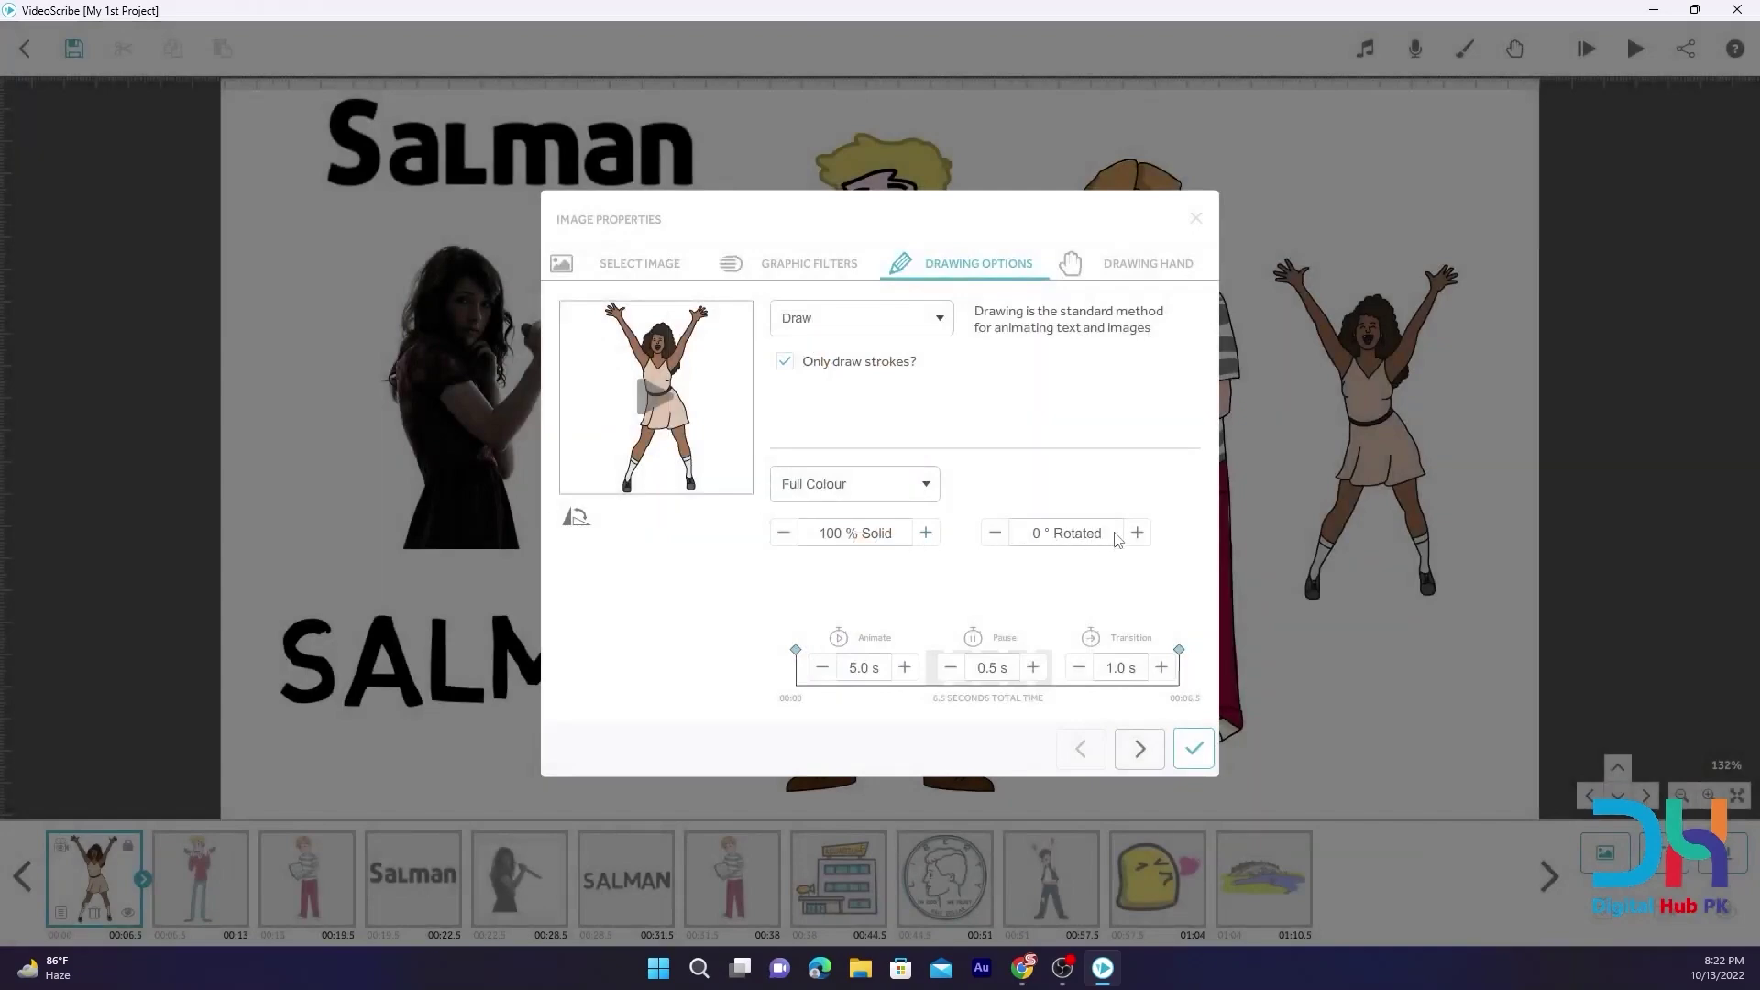
Rotate the cheering woman by 45° and apply the change to the canvas
left_click(1138, 534)
left_click(1138, 535)
left_click(1138, 534)
left_click(1138, 535)
left_click(1138, 535)
left_click(1138, 534)
left_click(1138, 535)
left_click(1027, 537)
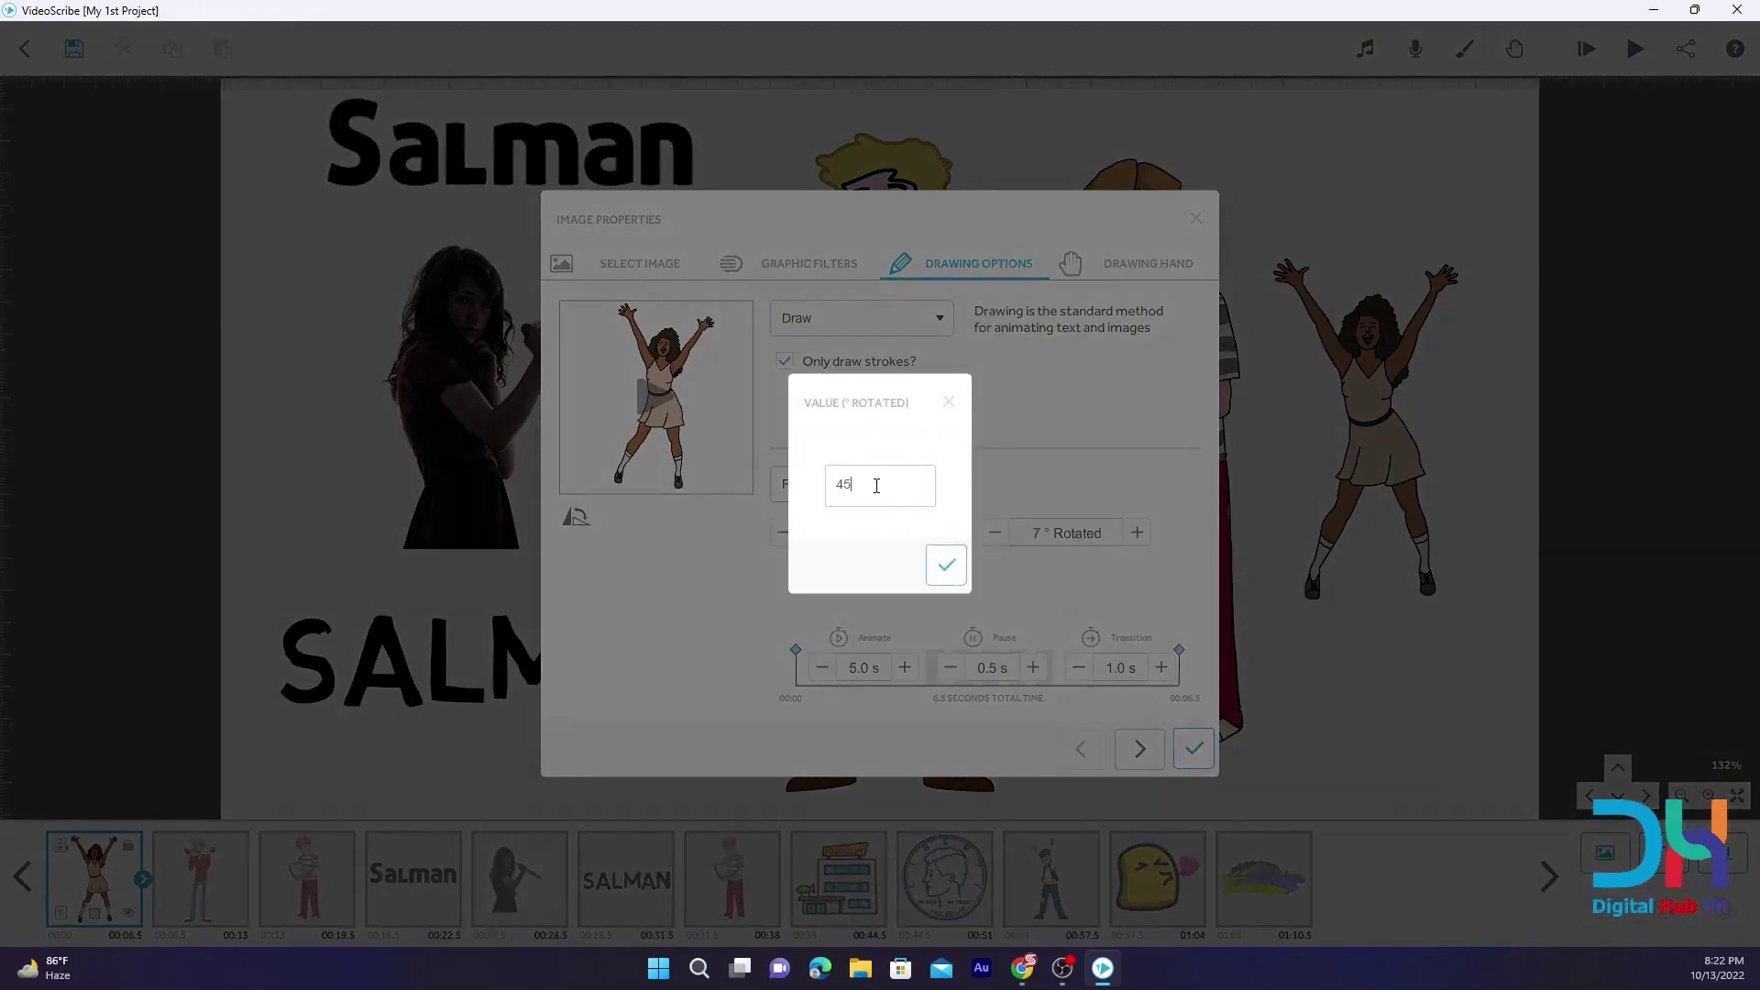
left_click(945, 564)
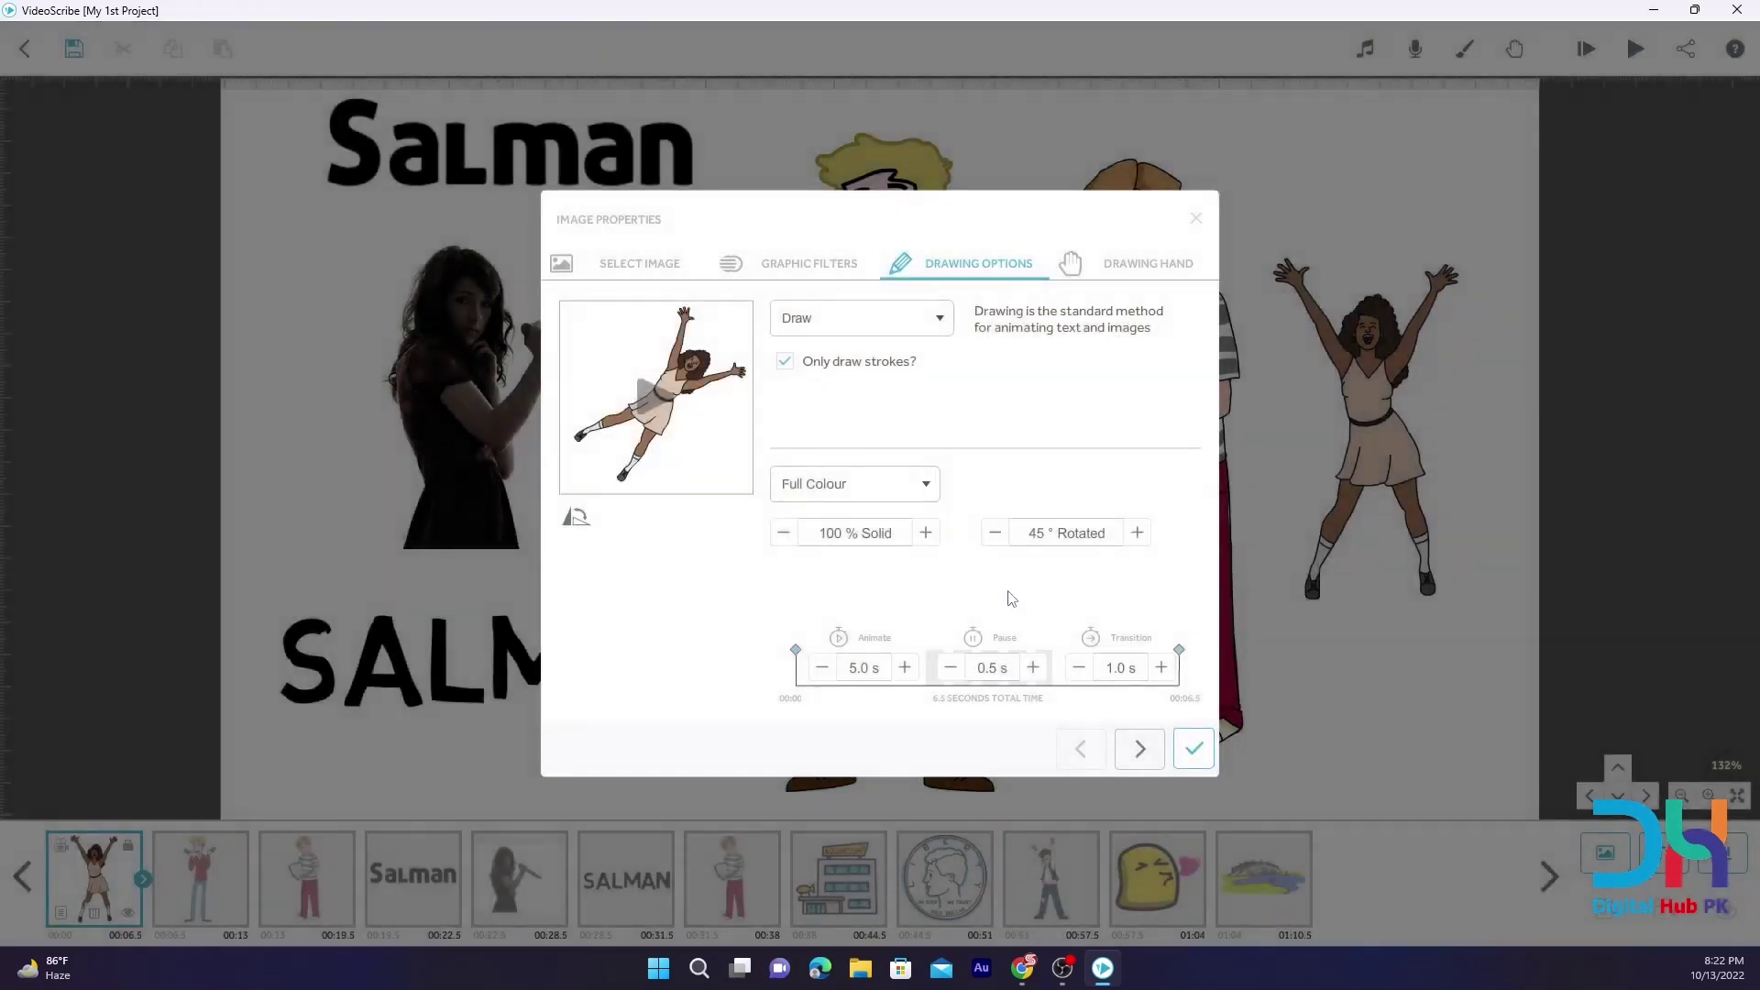
left_click(1192, 750)
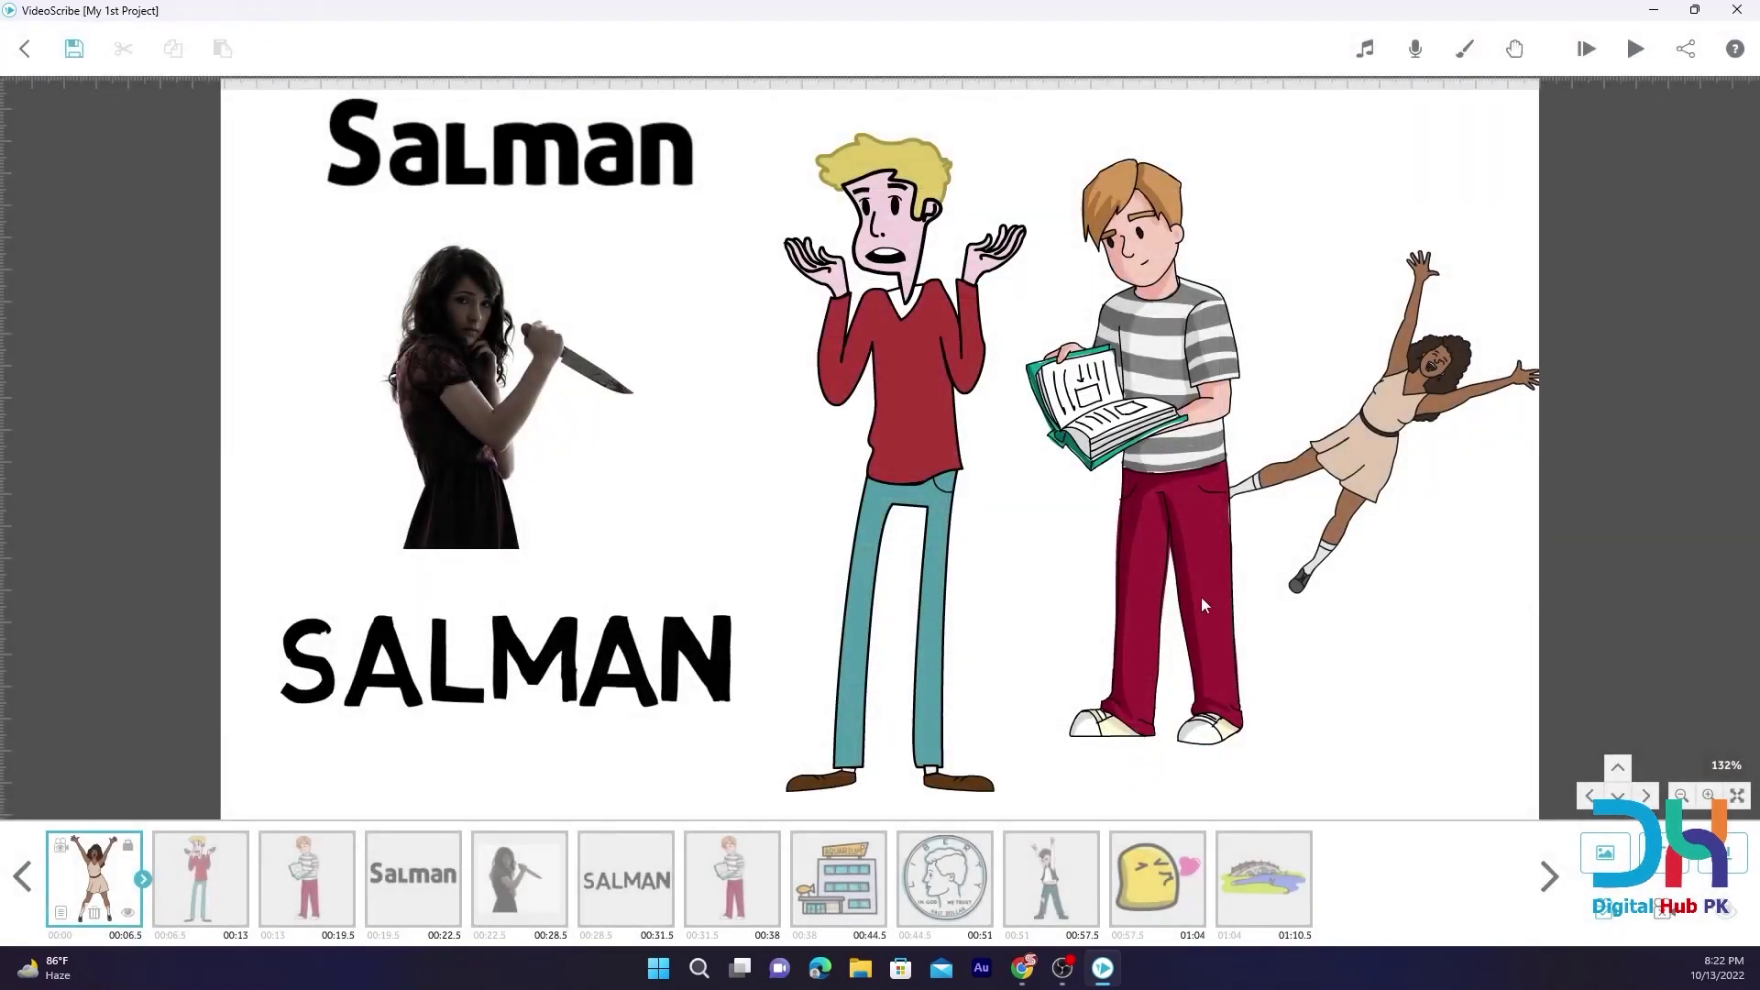
Reopen the cheering woman's image properties, try a 90° rotation, and set the rotation back to 0°
left_click(60, 913)
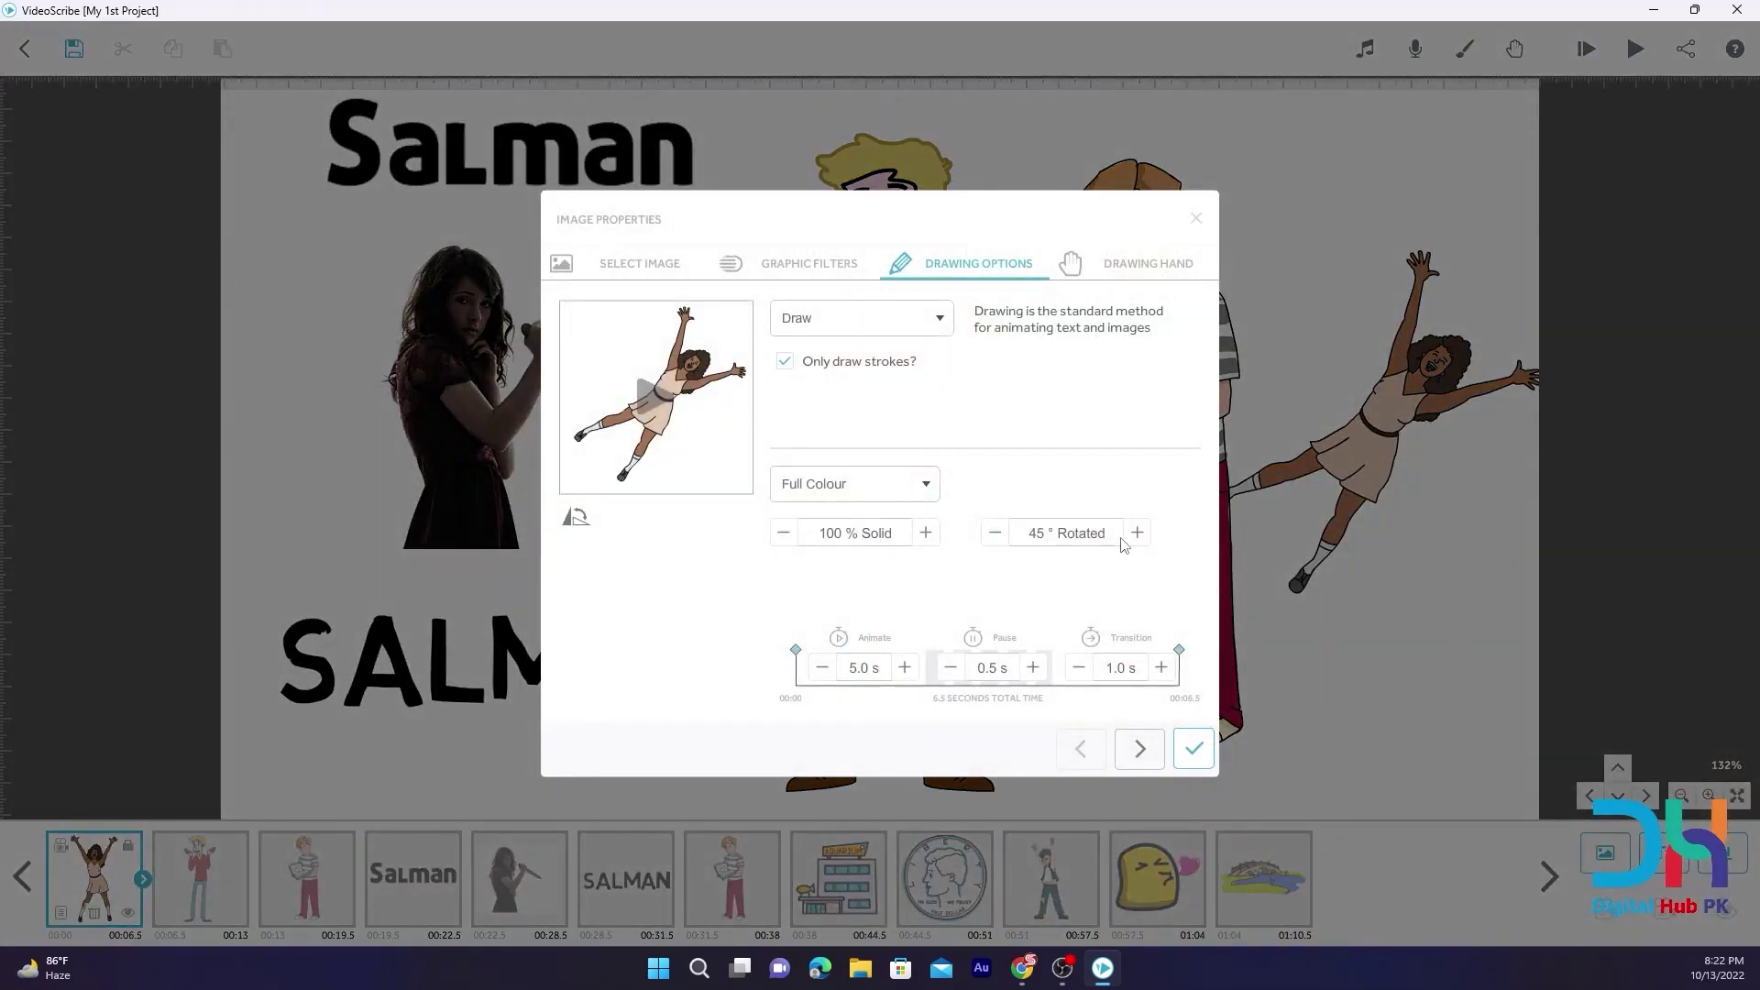
left_click(1136, 534)
left_click(1021, 529)
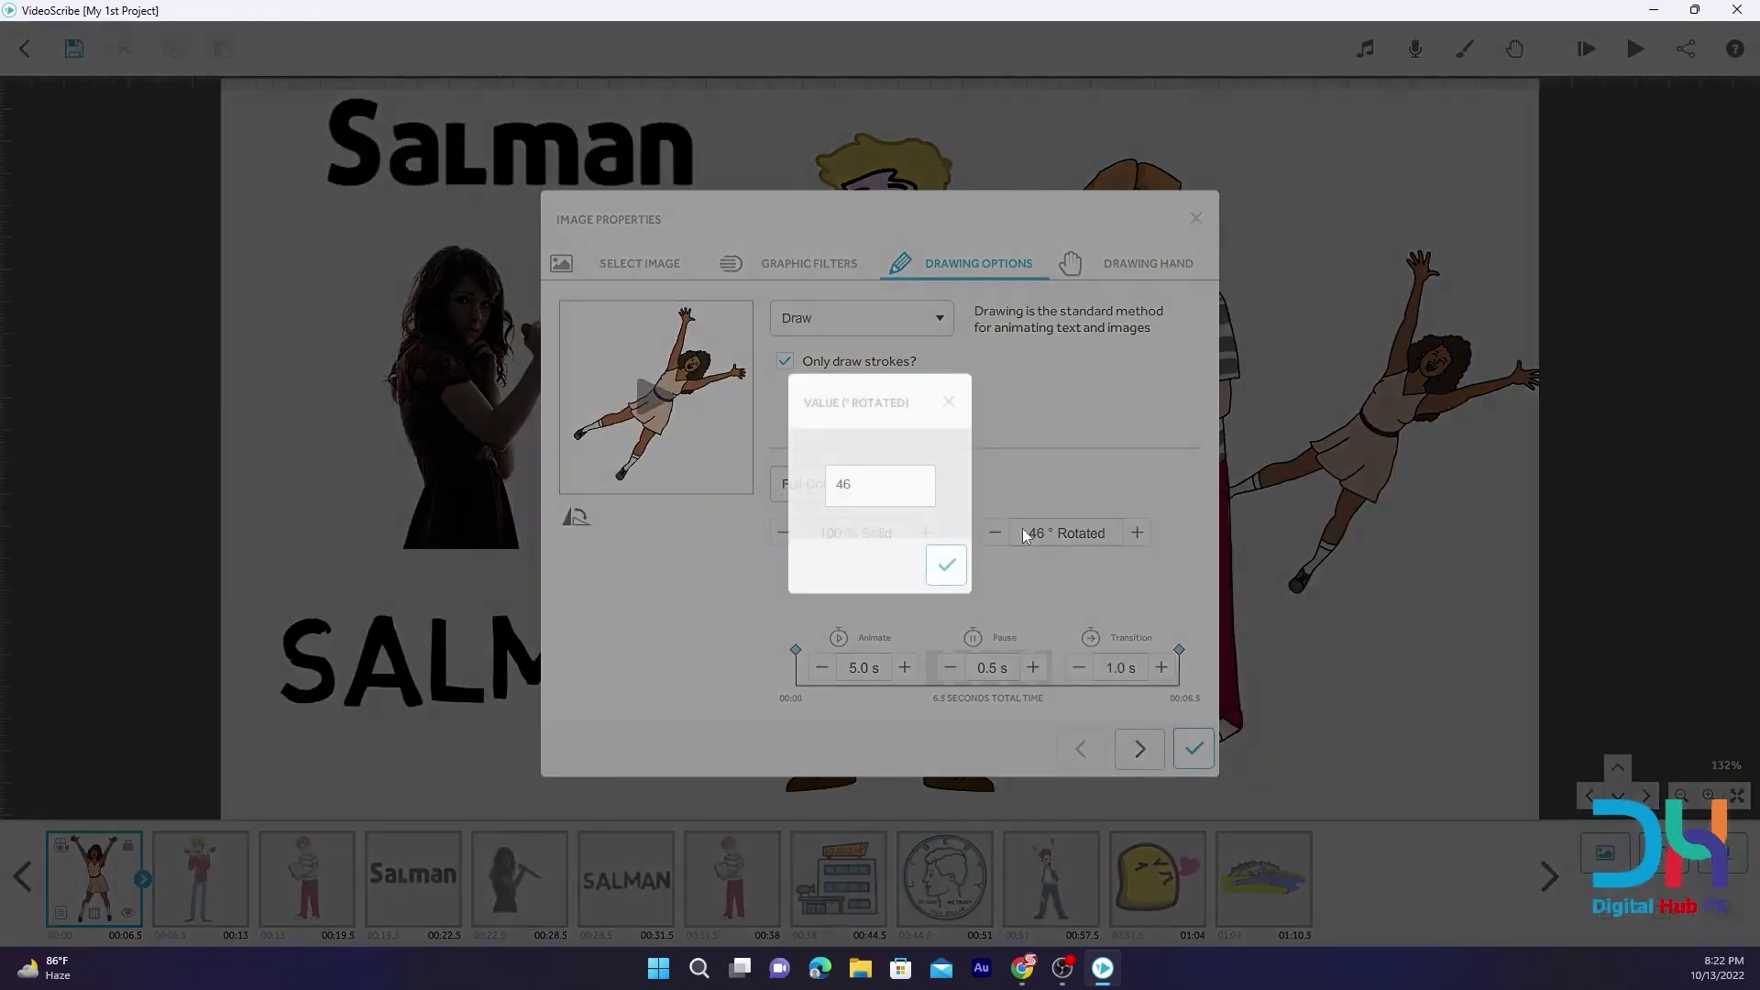
type("90")
key("Return")
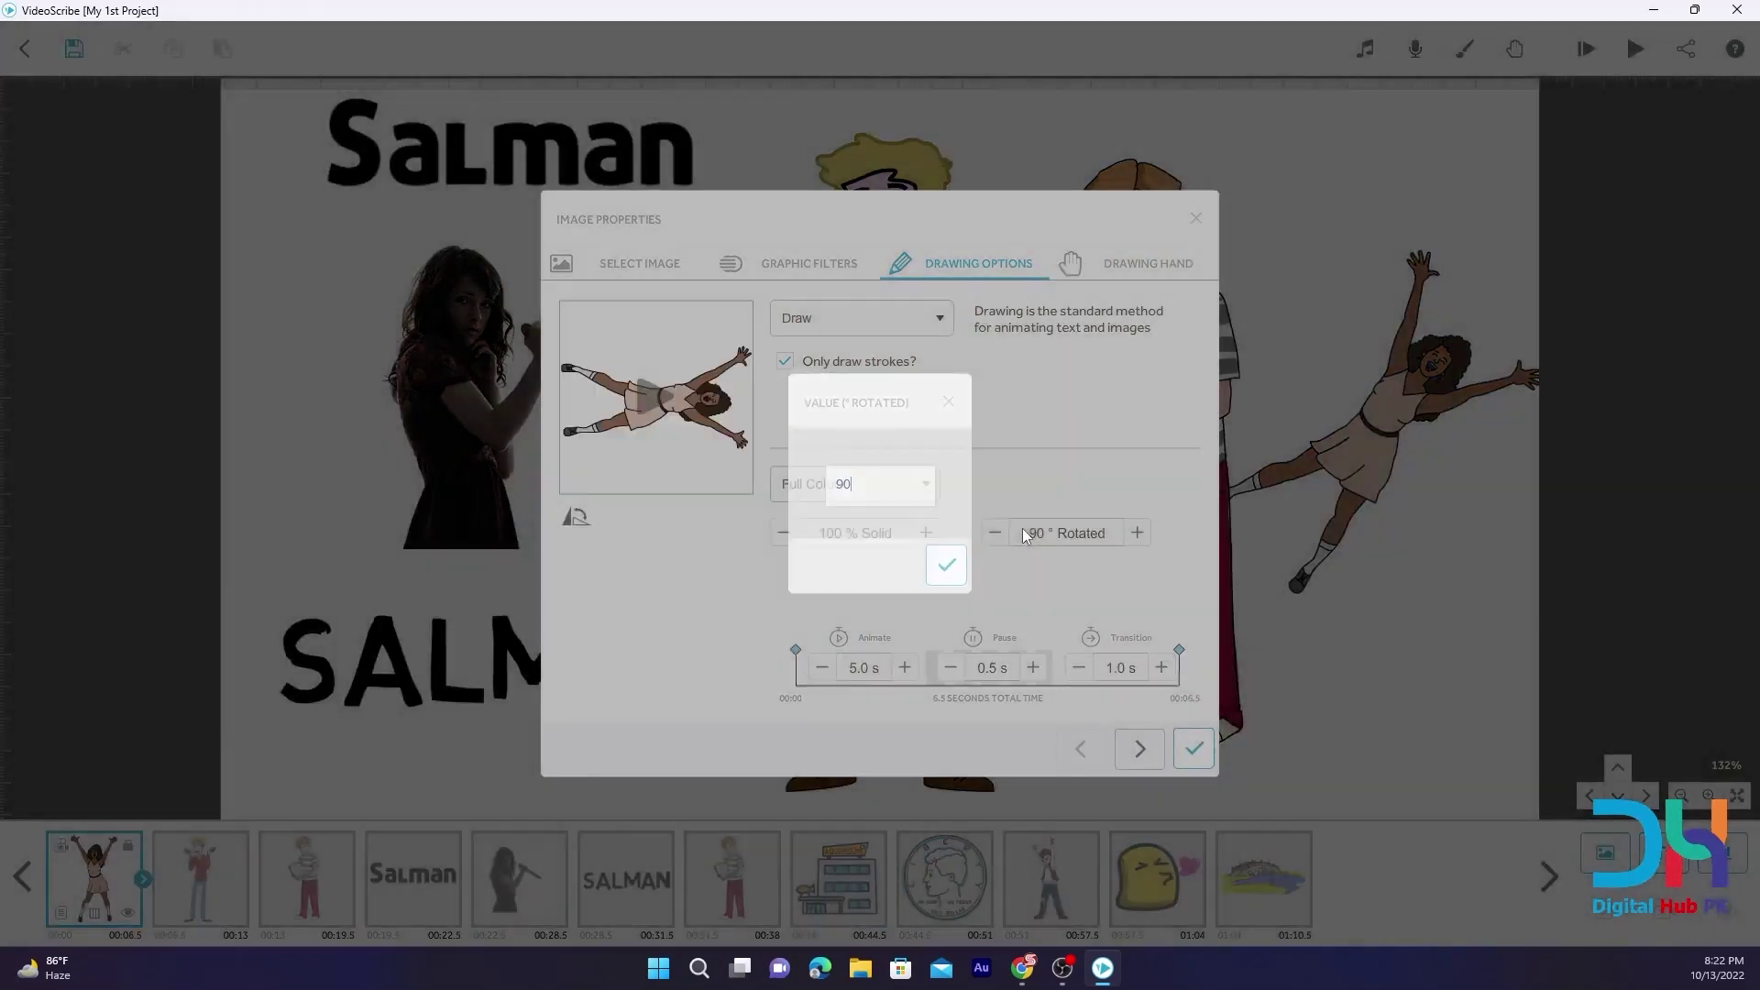
left_click(1051, 535)
type("0")
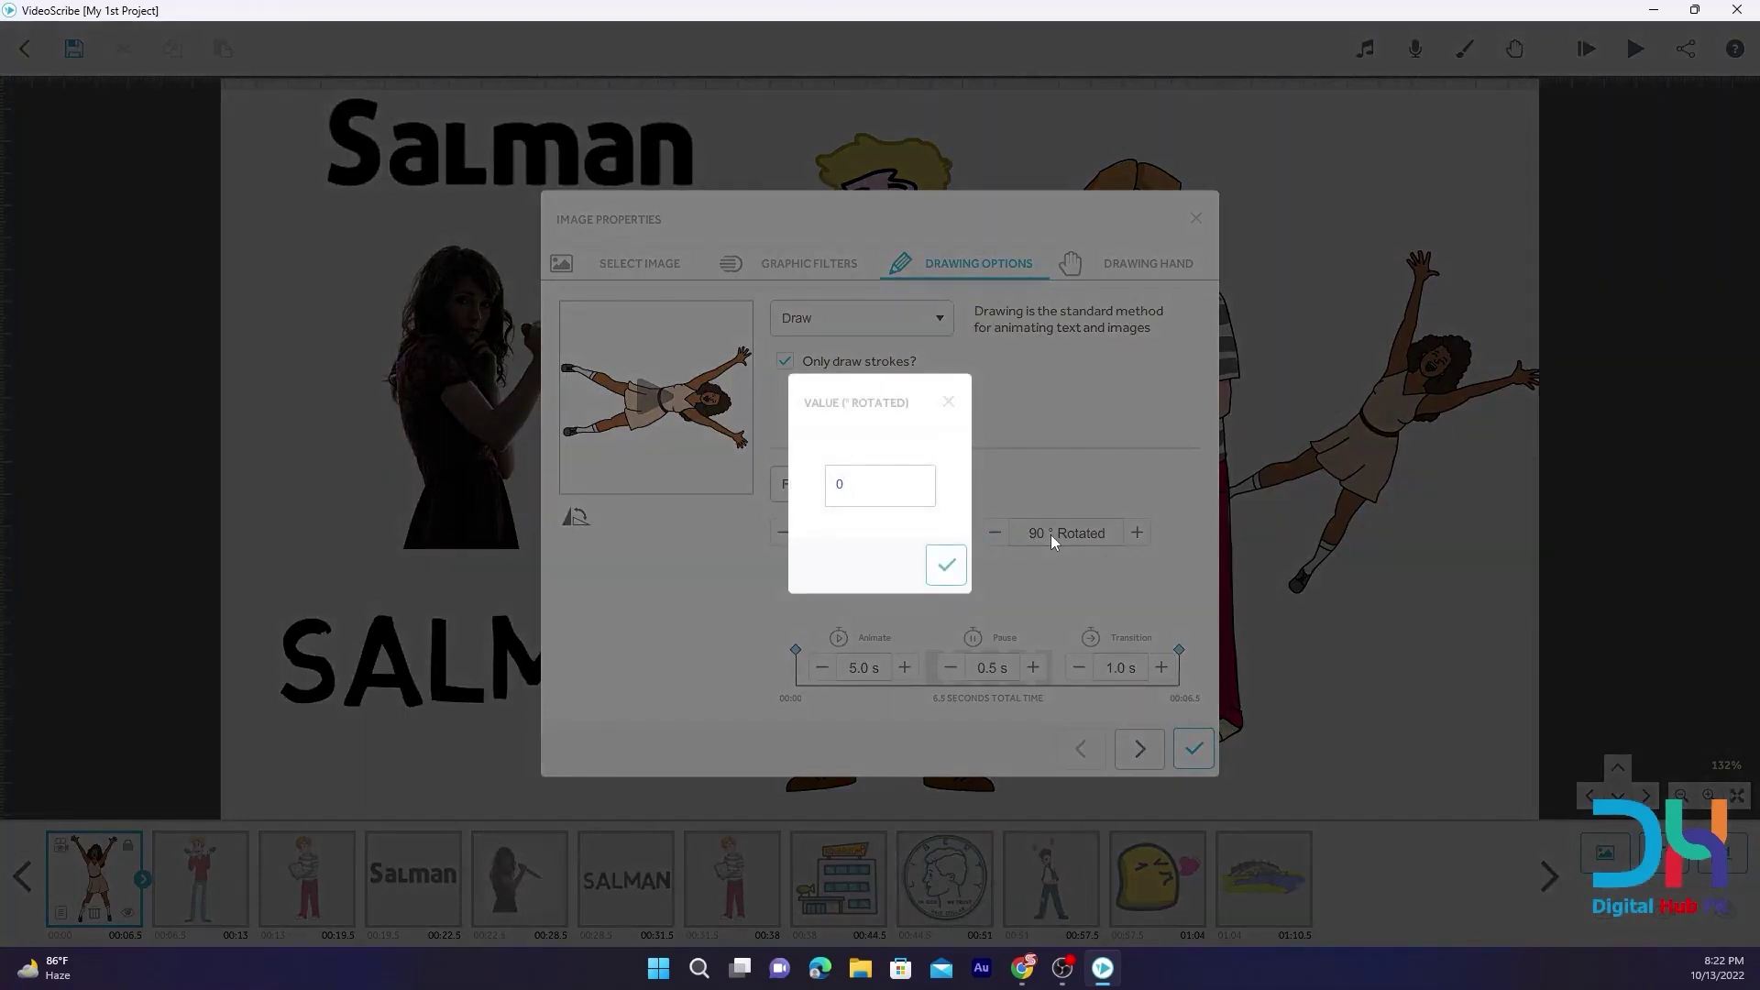
key("Return")
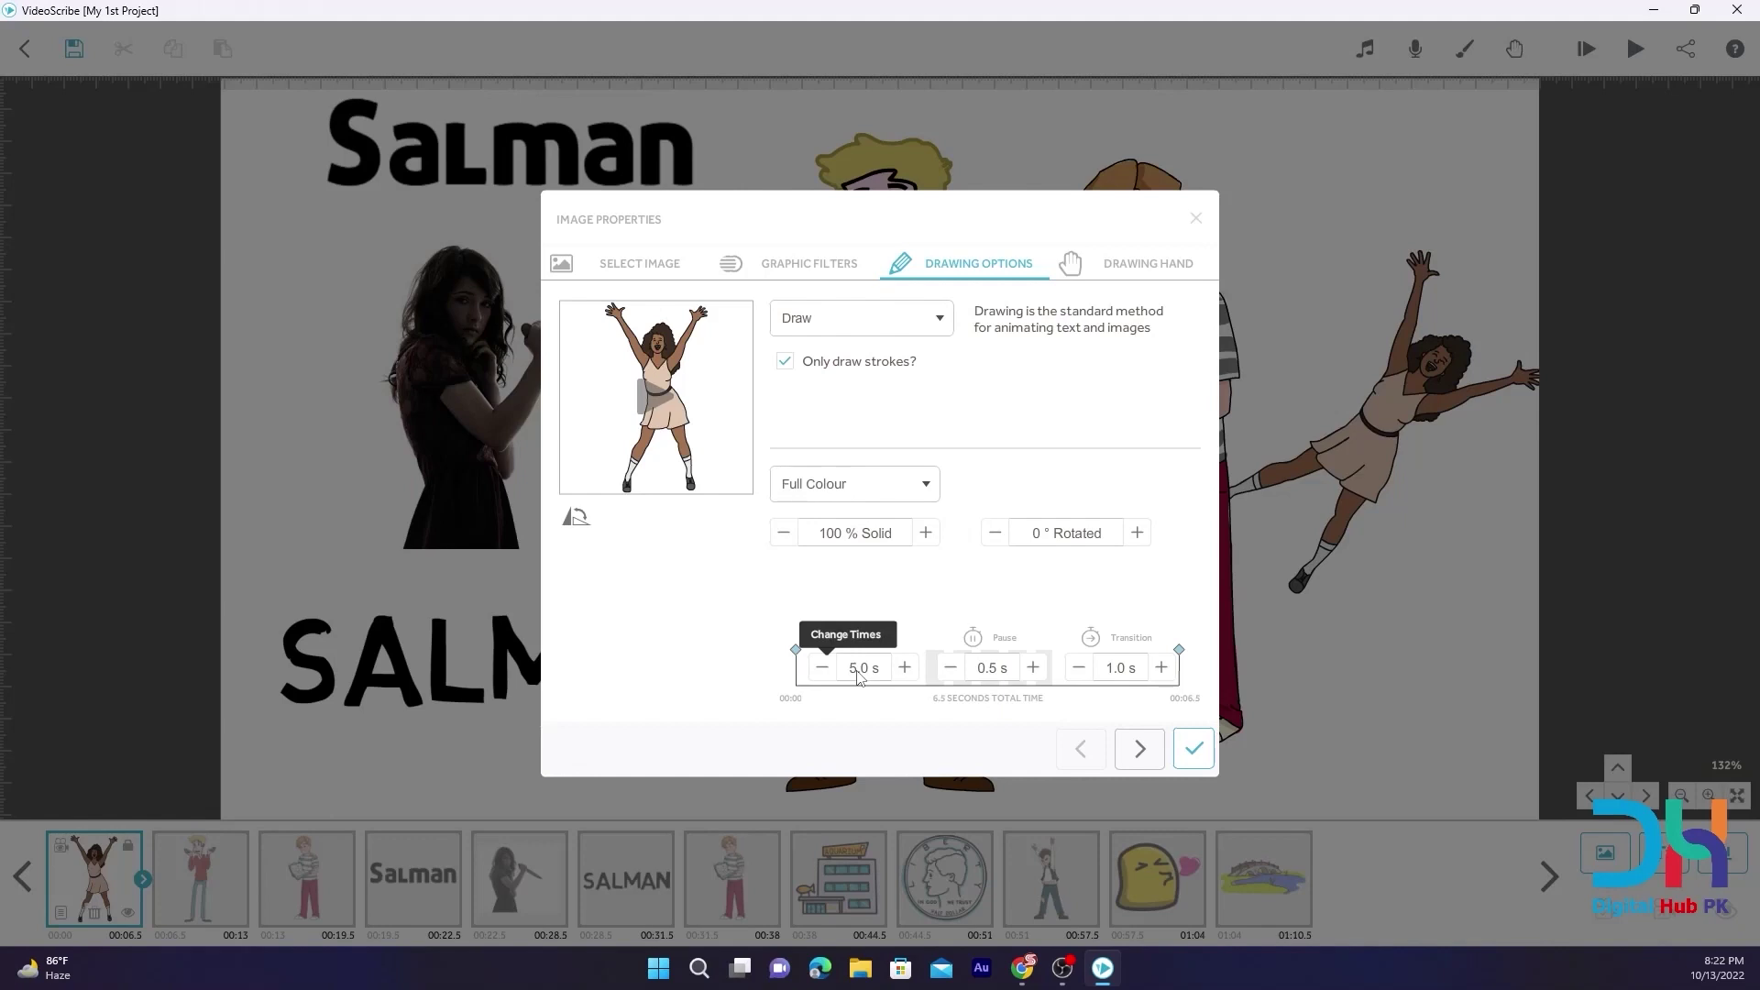
Preview the cheering woman's Draw animation, set its animate time to 2 seconds, and preview it again
left_click(657, 401)
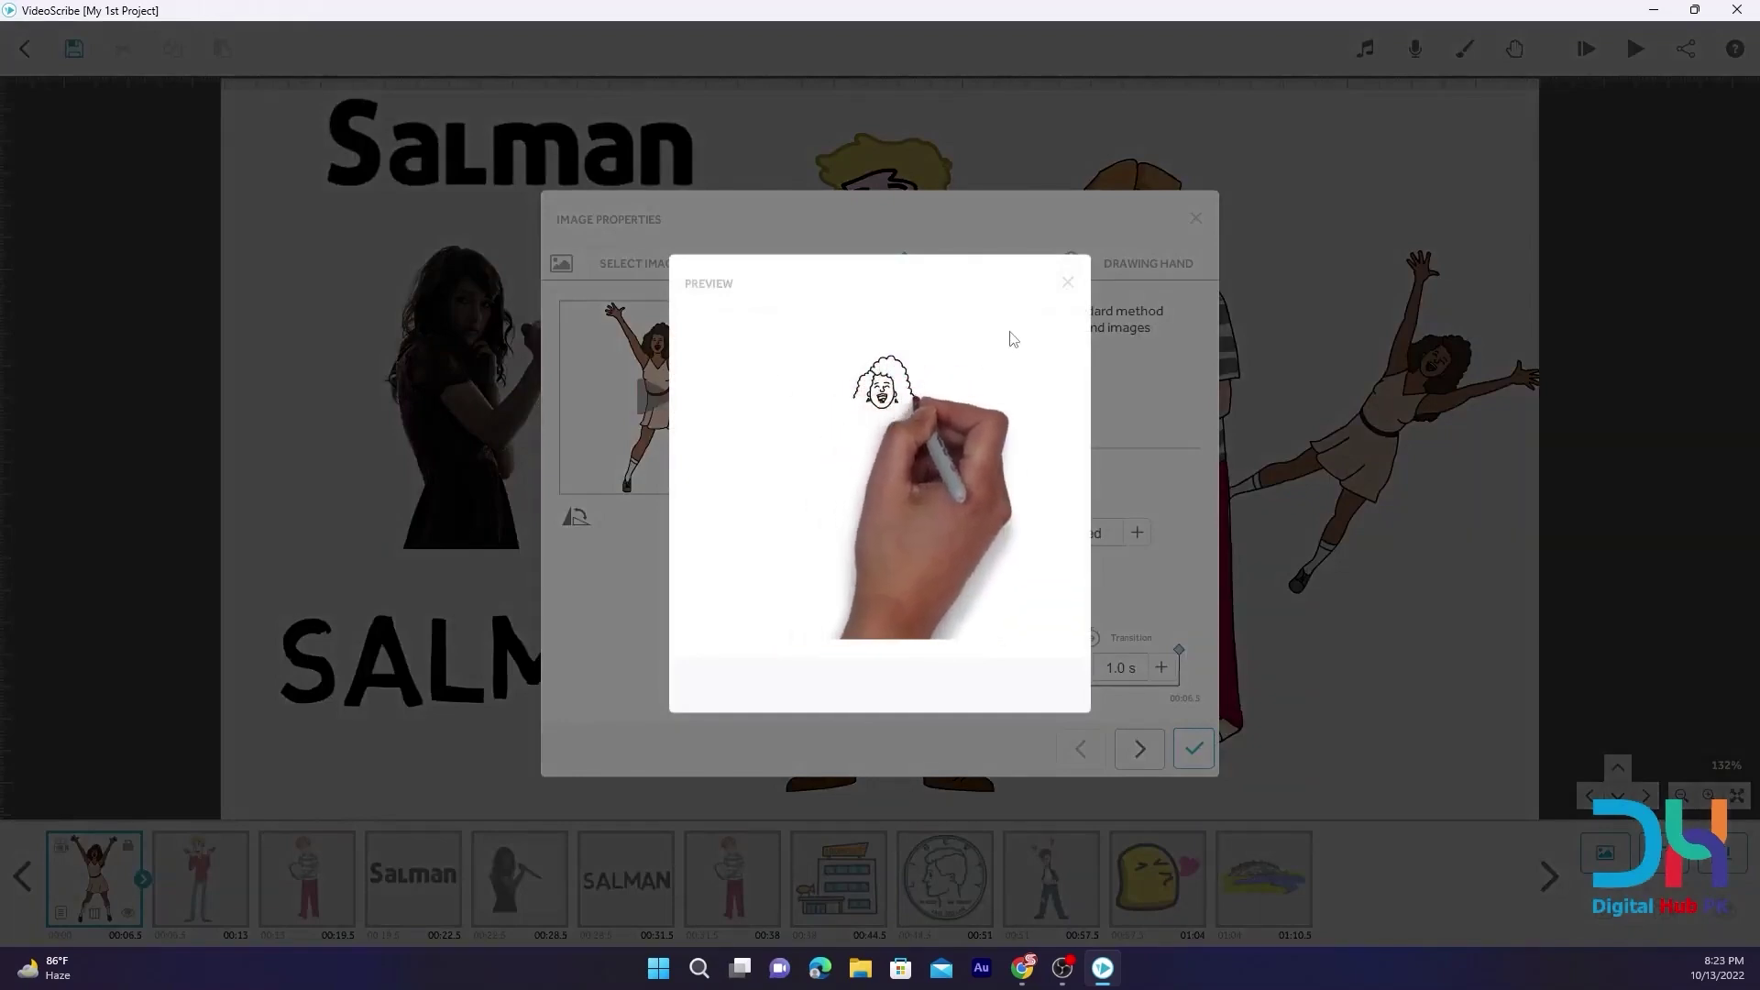
left_click(1075, 287)
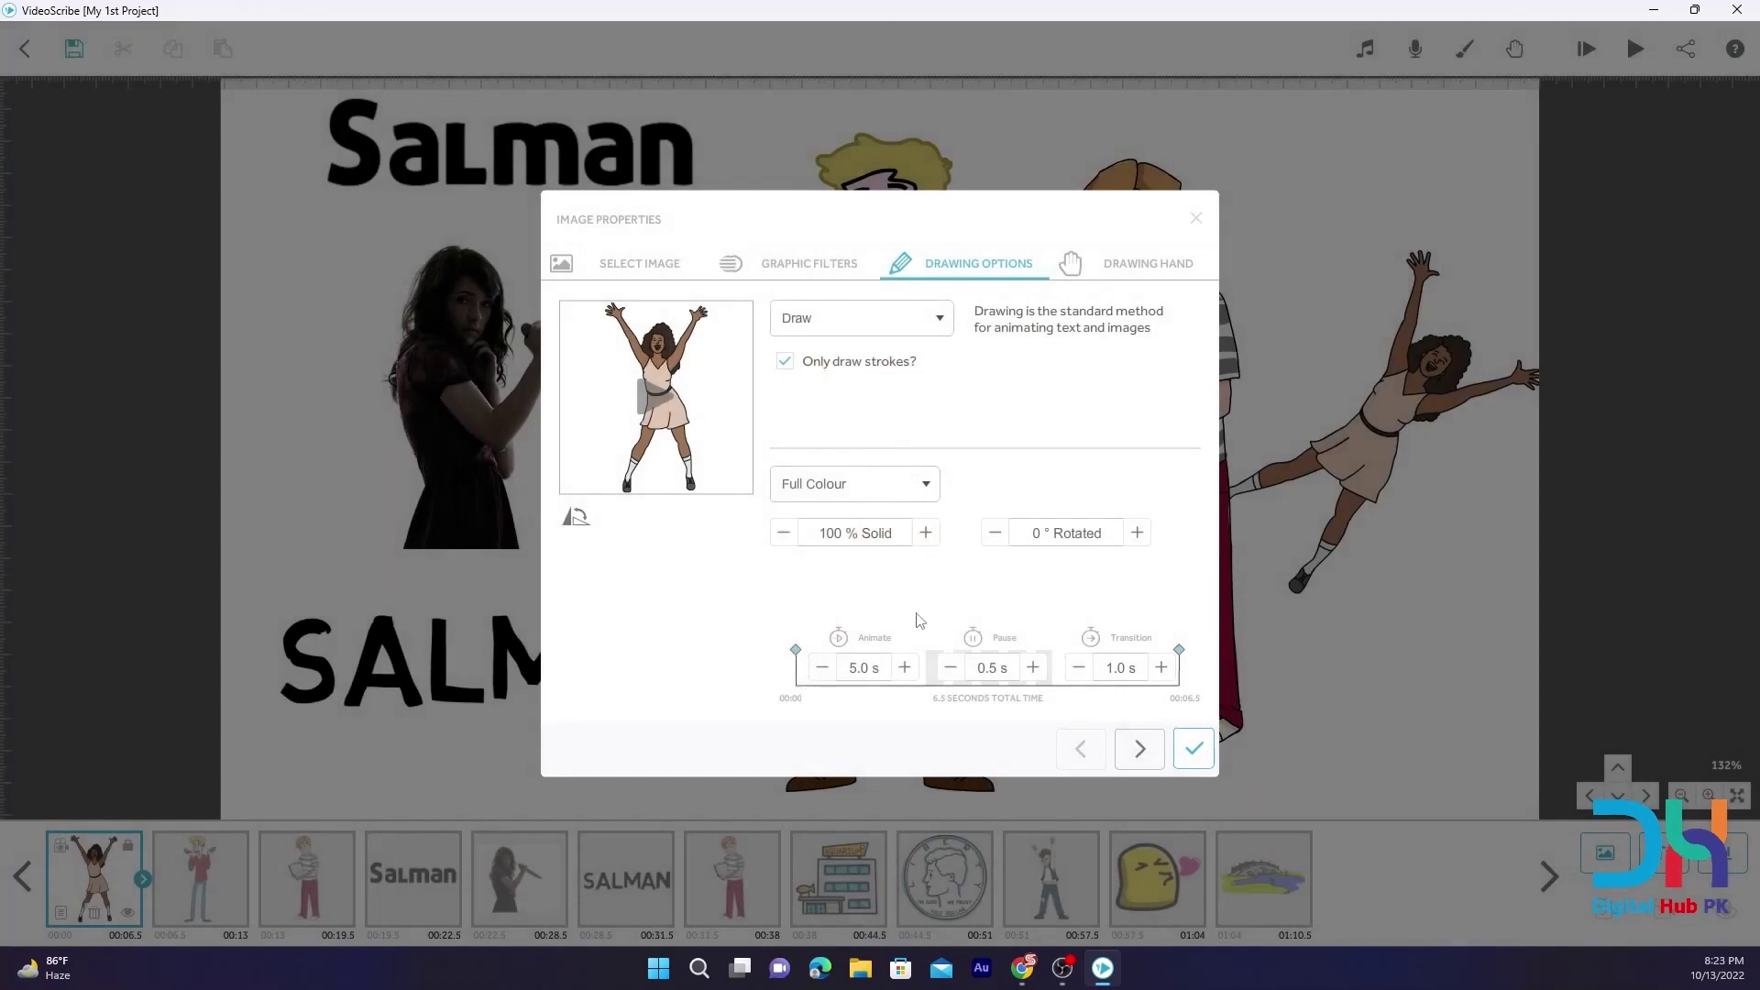
left_click(852, 677)
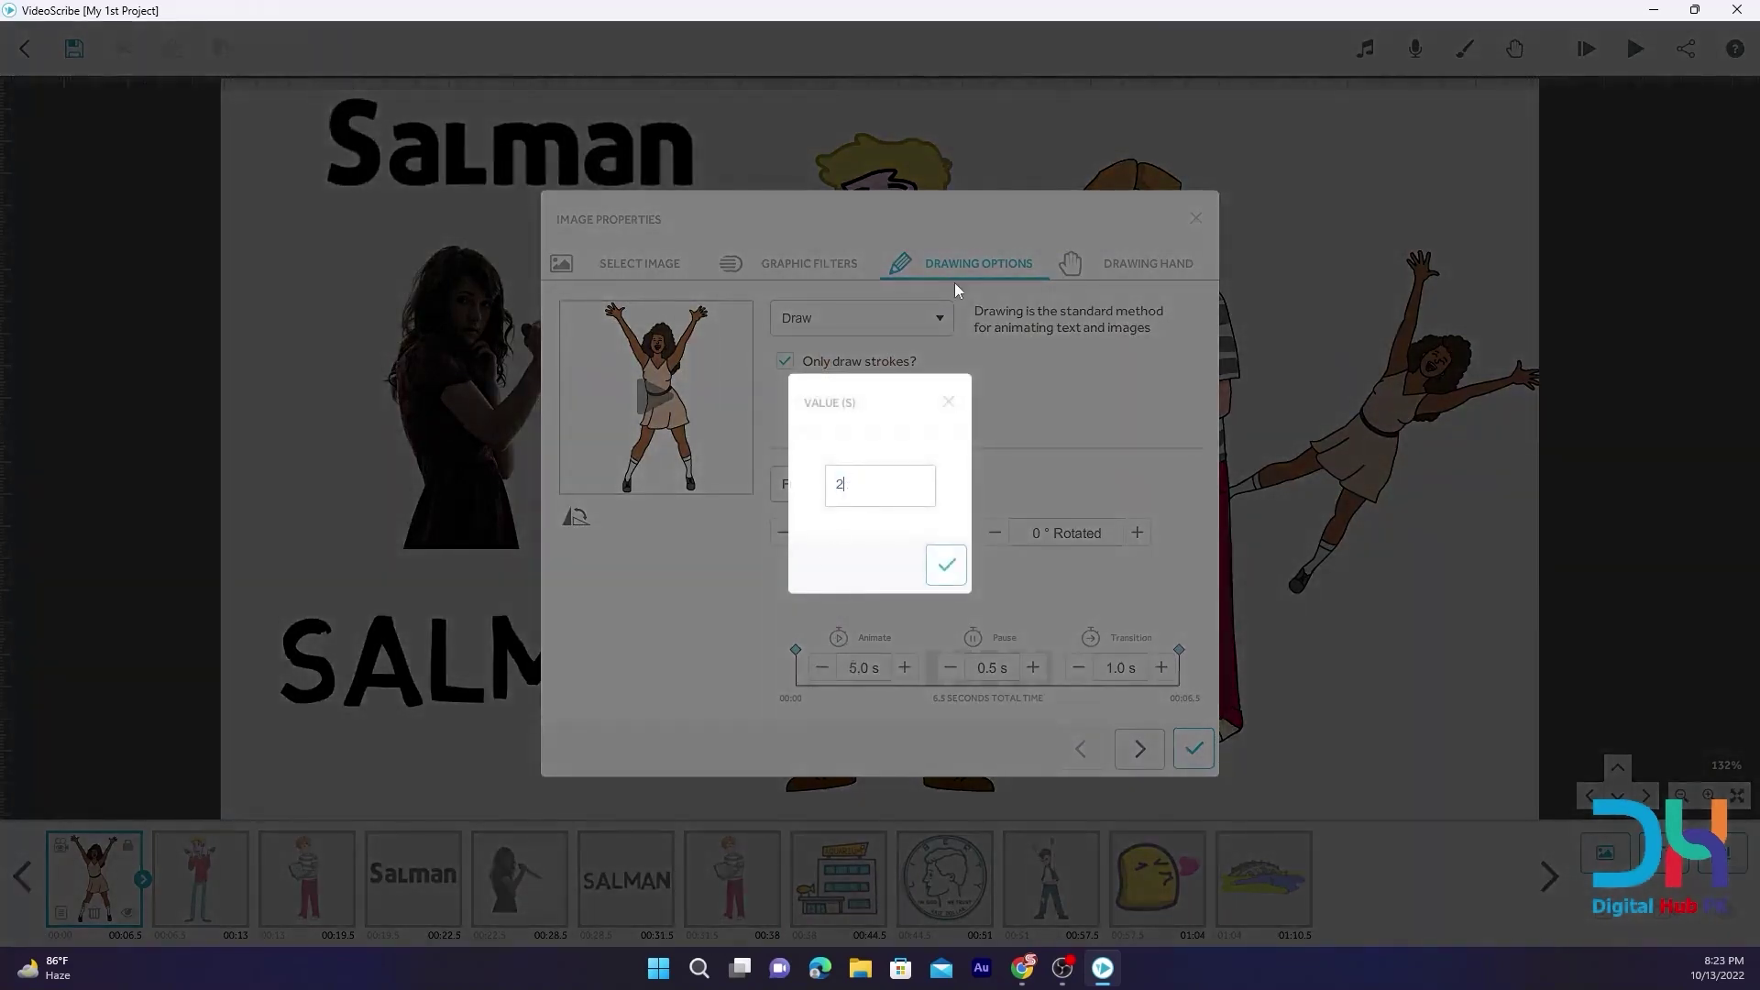
left_click(946, 587)
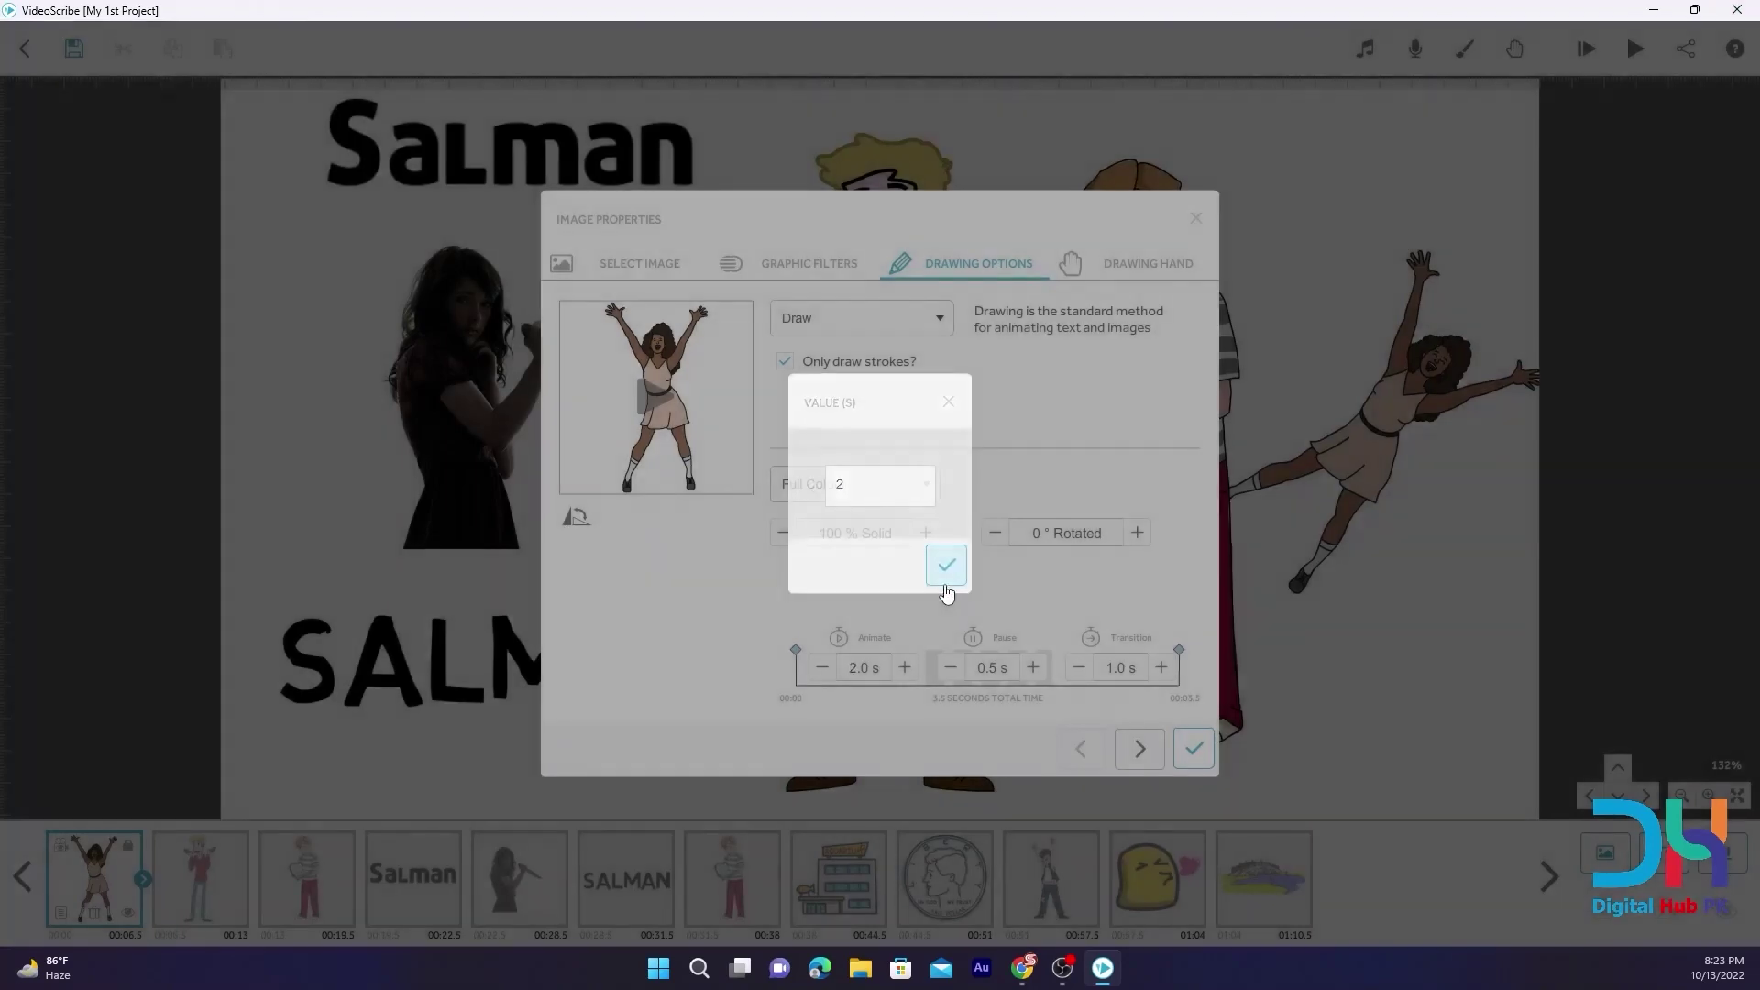
left_click(645, 389)
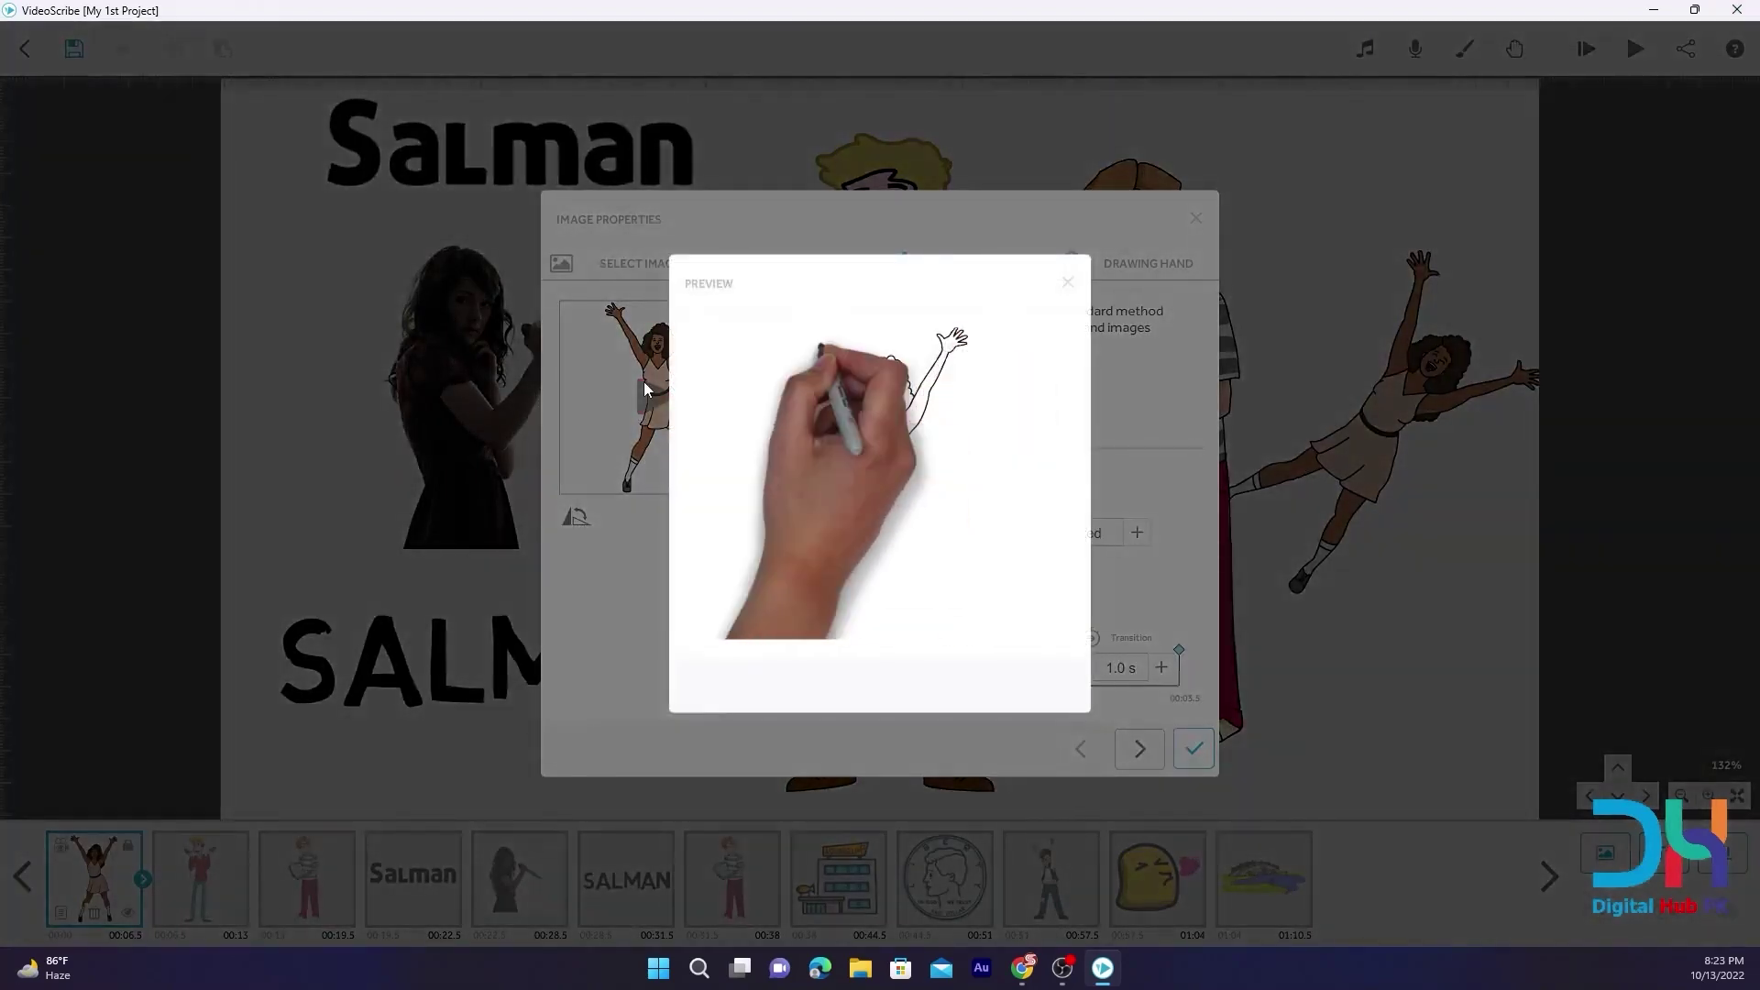
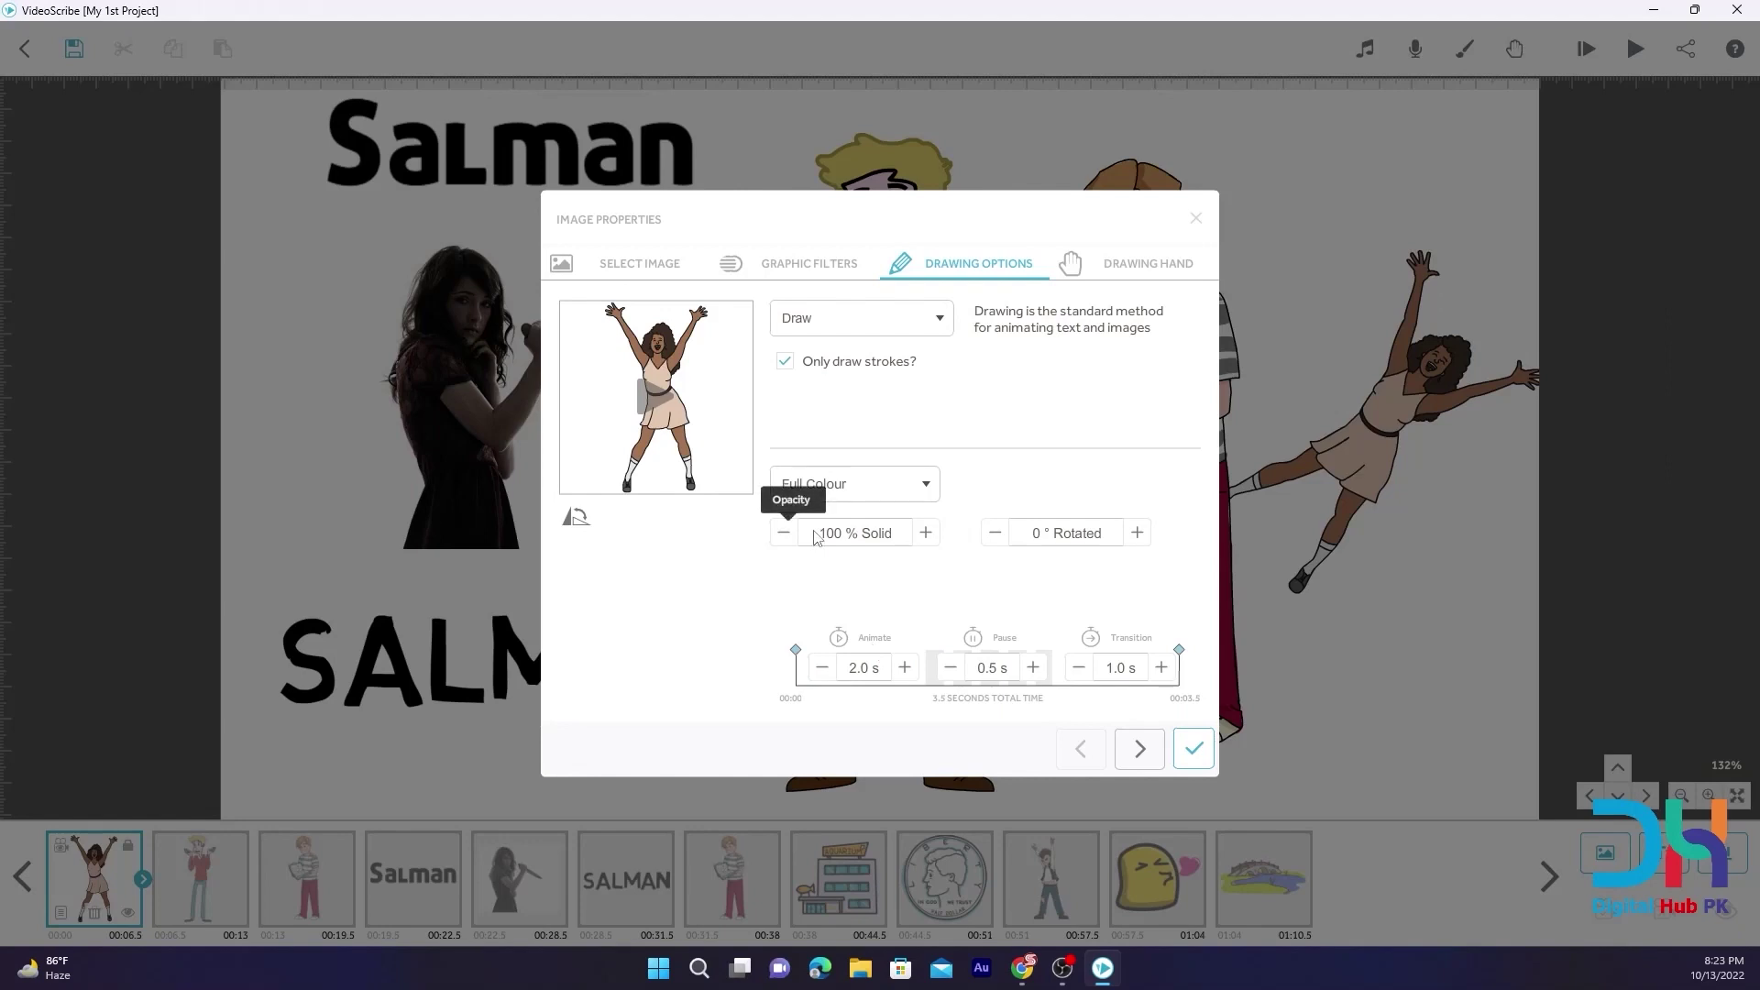
Turn off drawing only strokes for the cheering woman, keeping Draw as her animation type
left_click(833, 342)
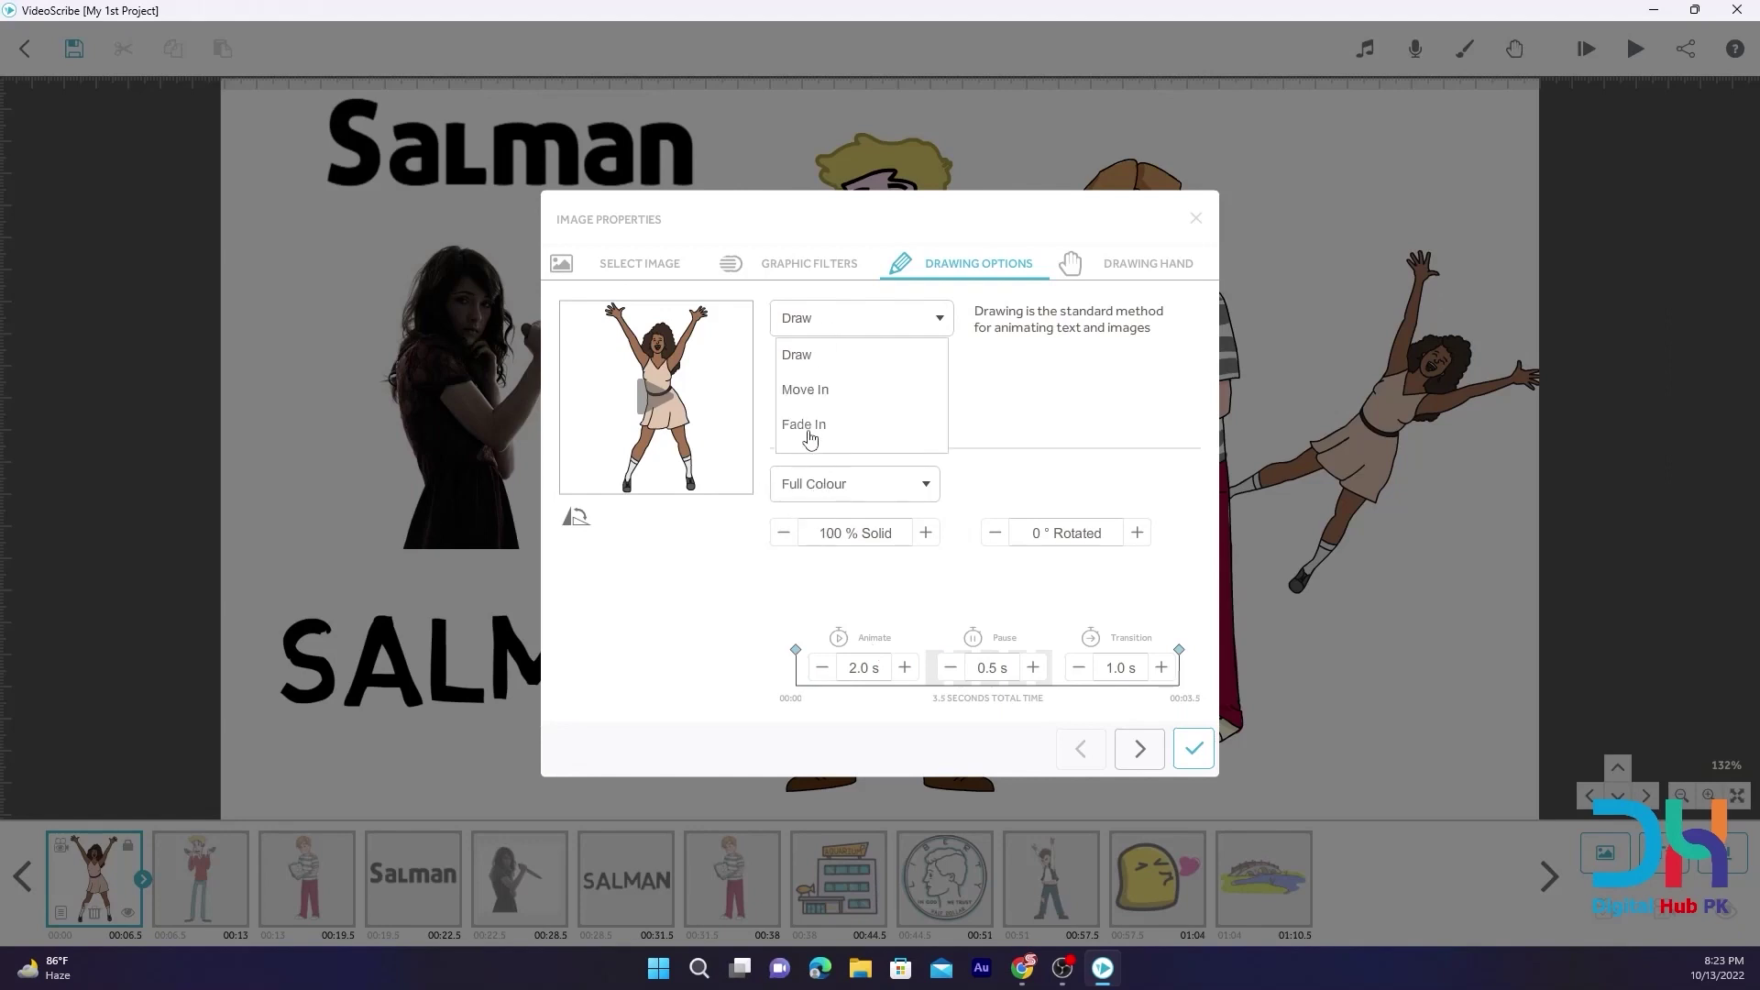
left_click(1009, 372)
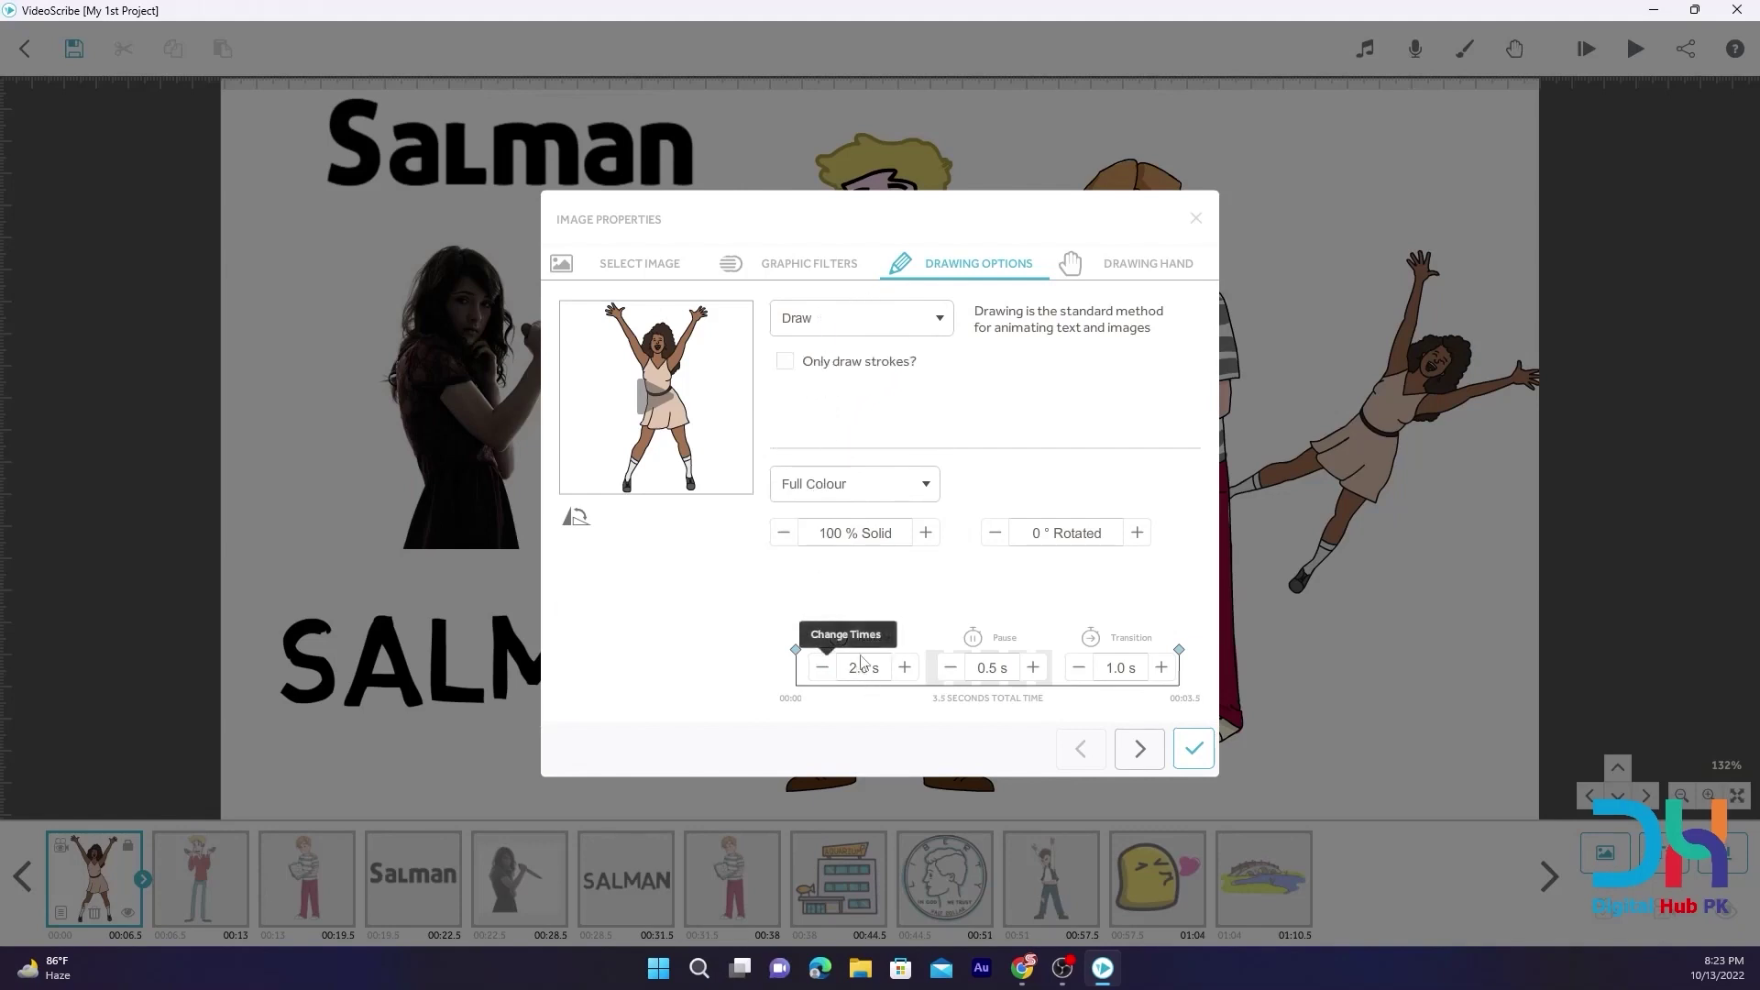
left_click(836, 332)
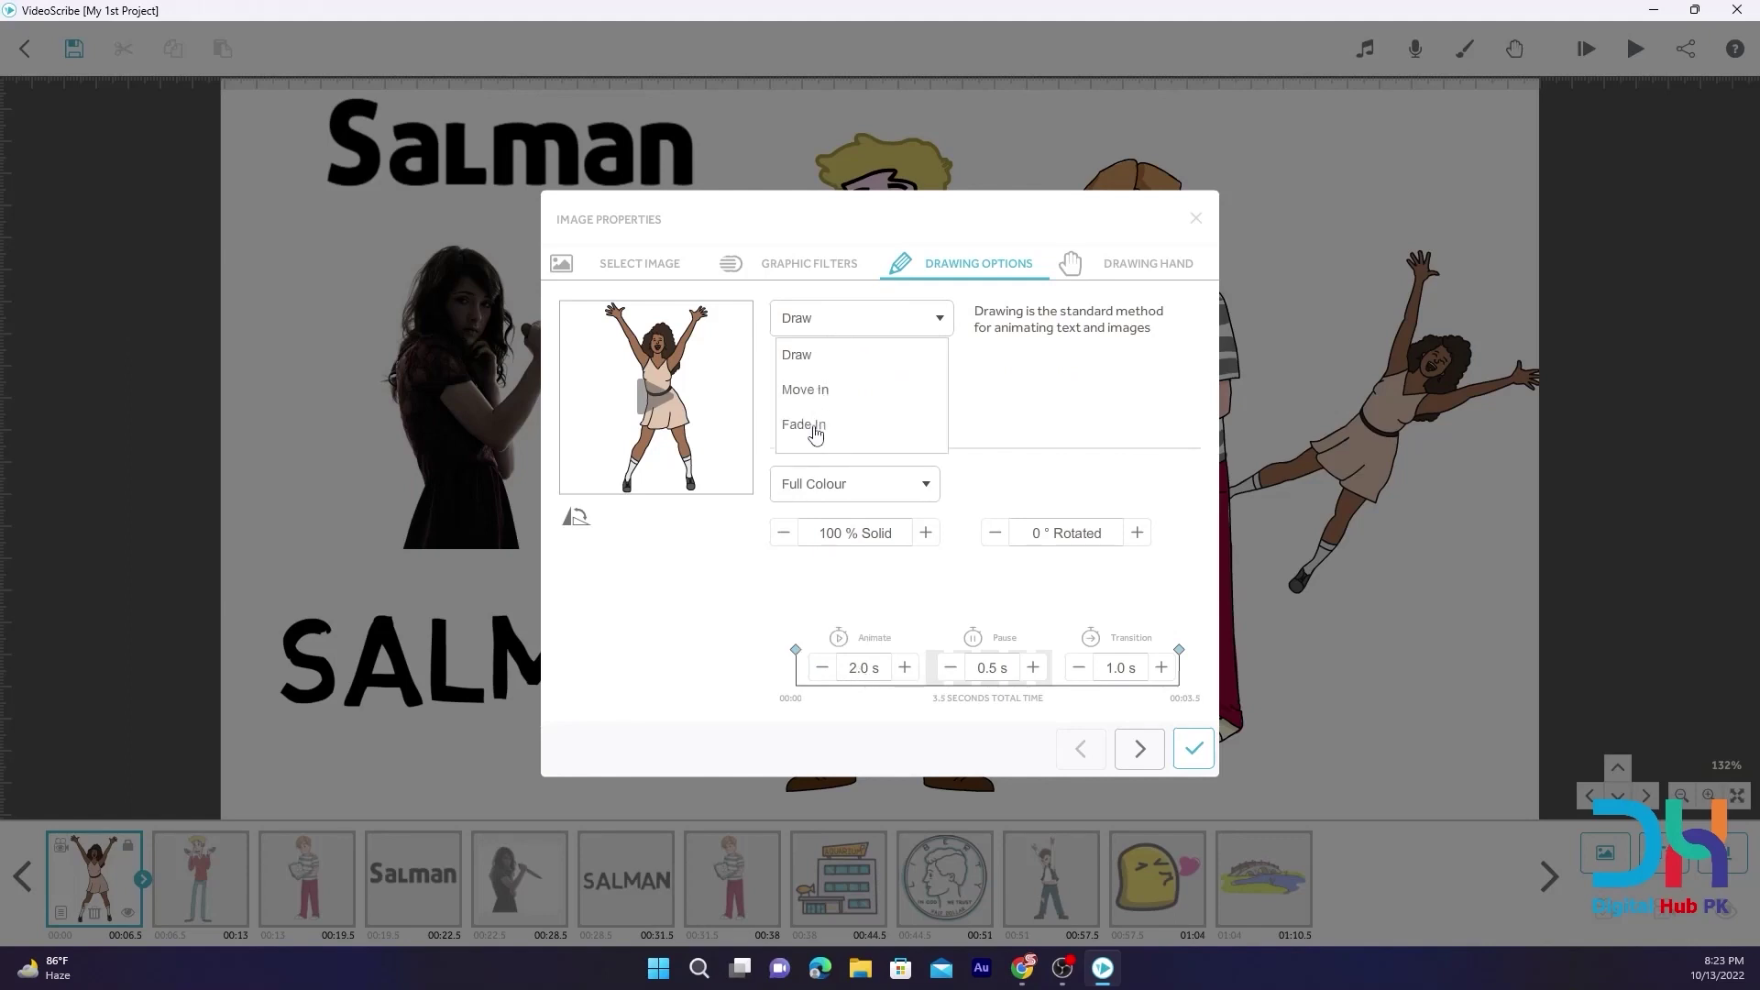
left_click(1003, 415)
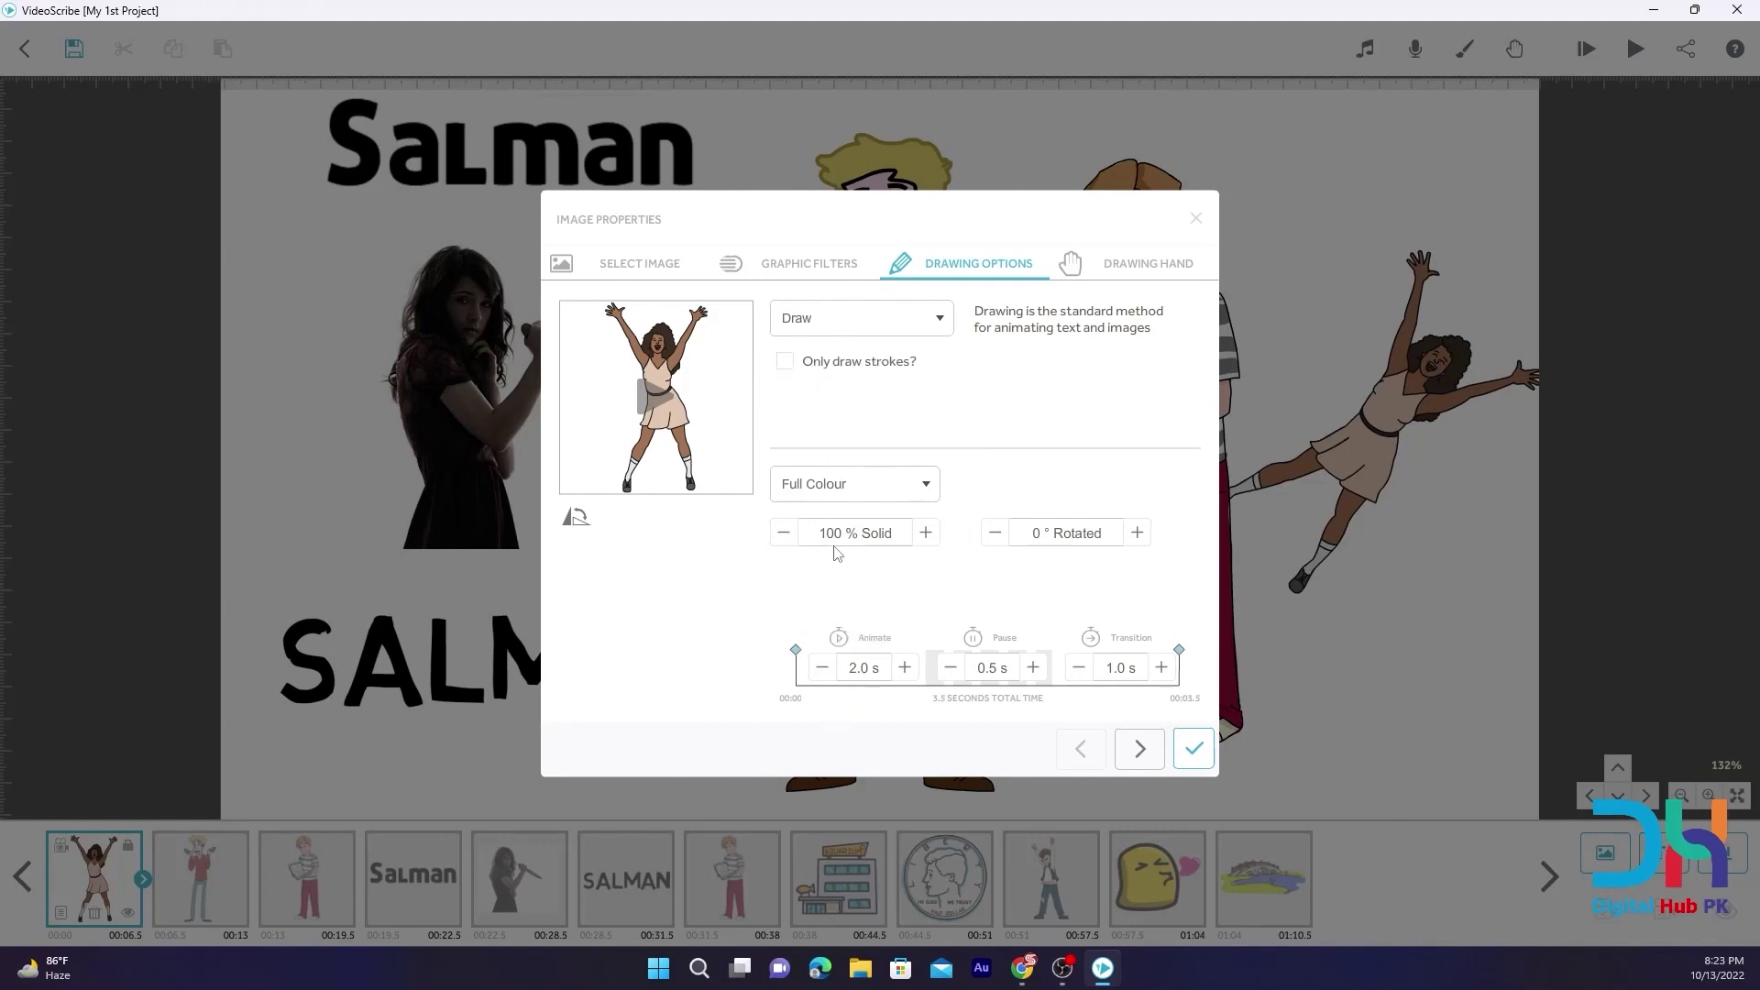
Change the cheering woman's animation type to Move In and preview it
left_click(810, 327)
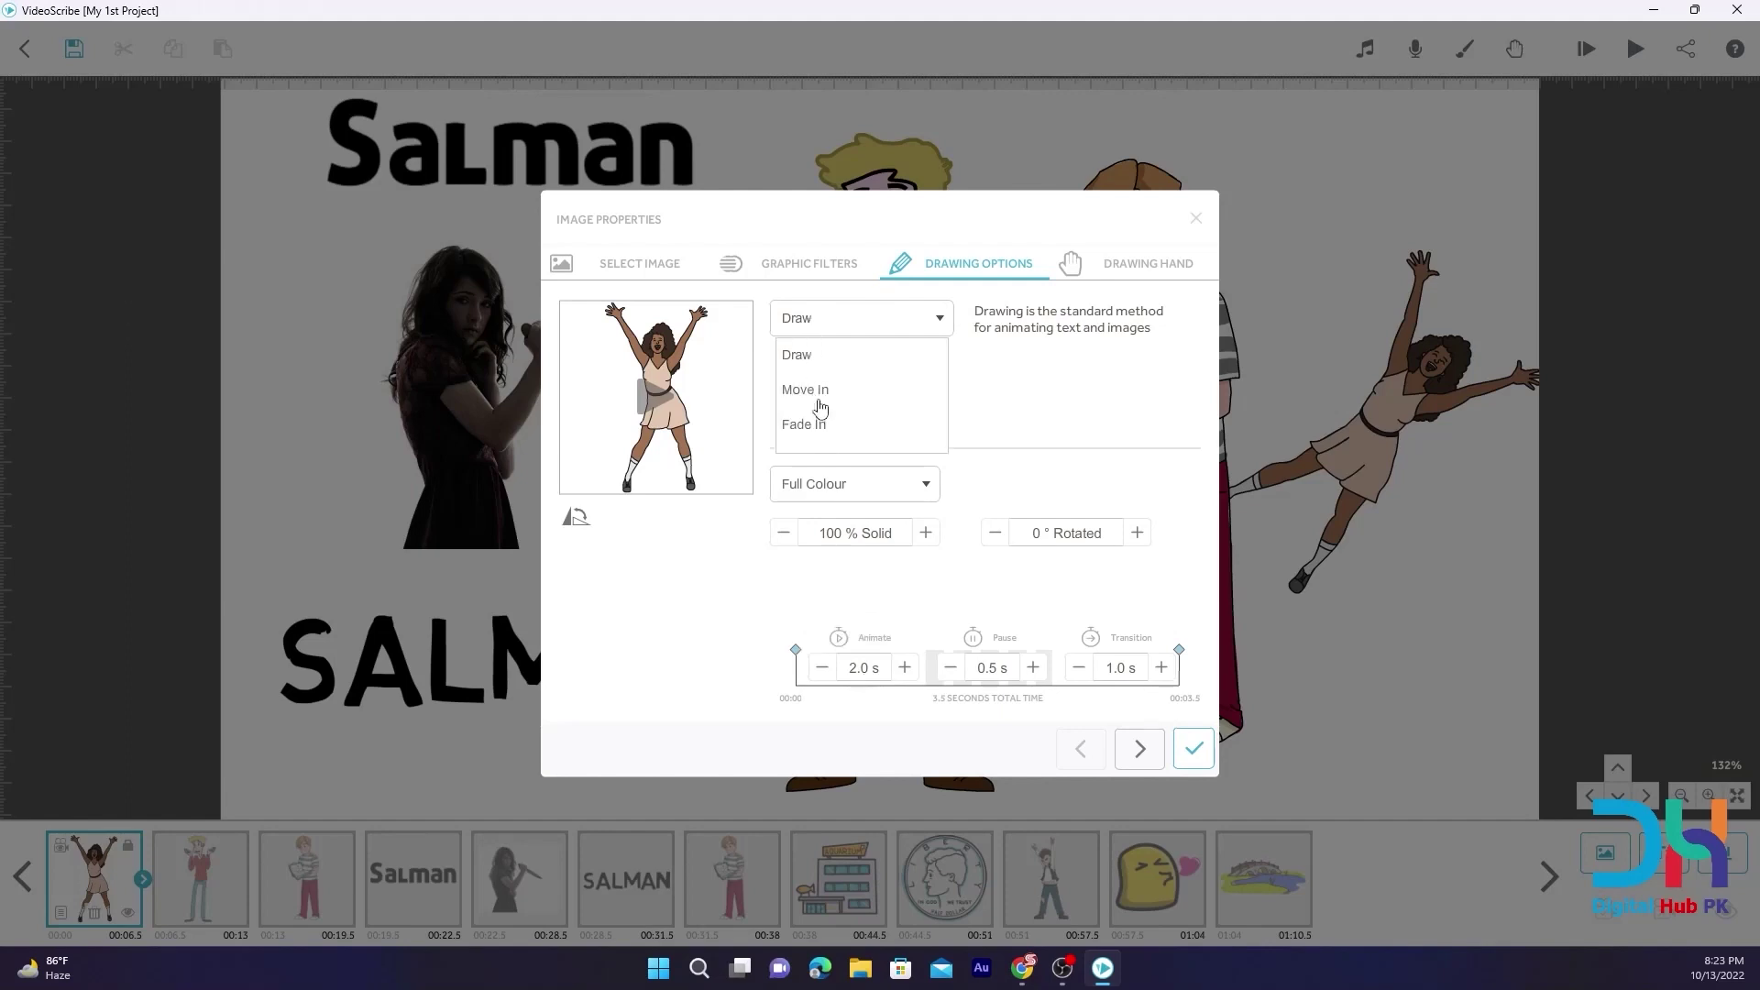
left_click(816, 399)
left_click(641, 410)
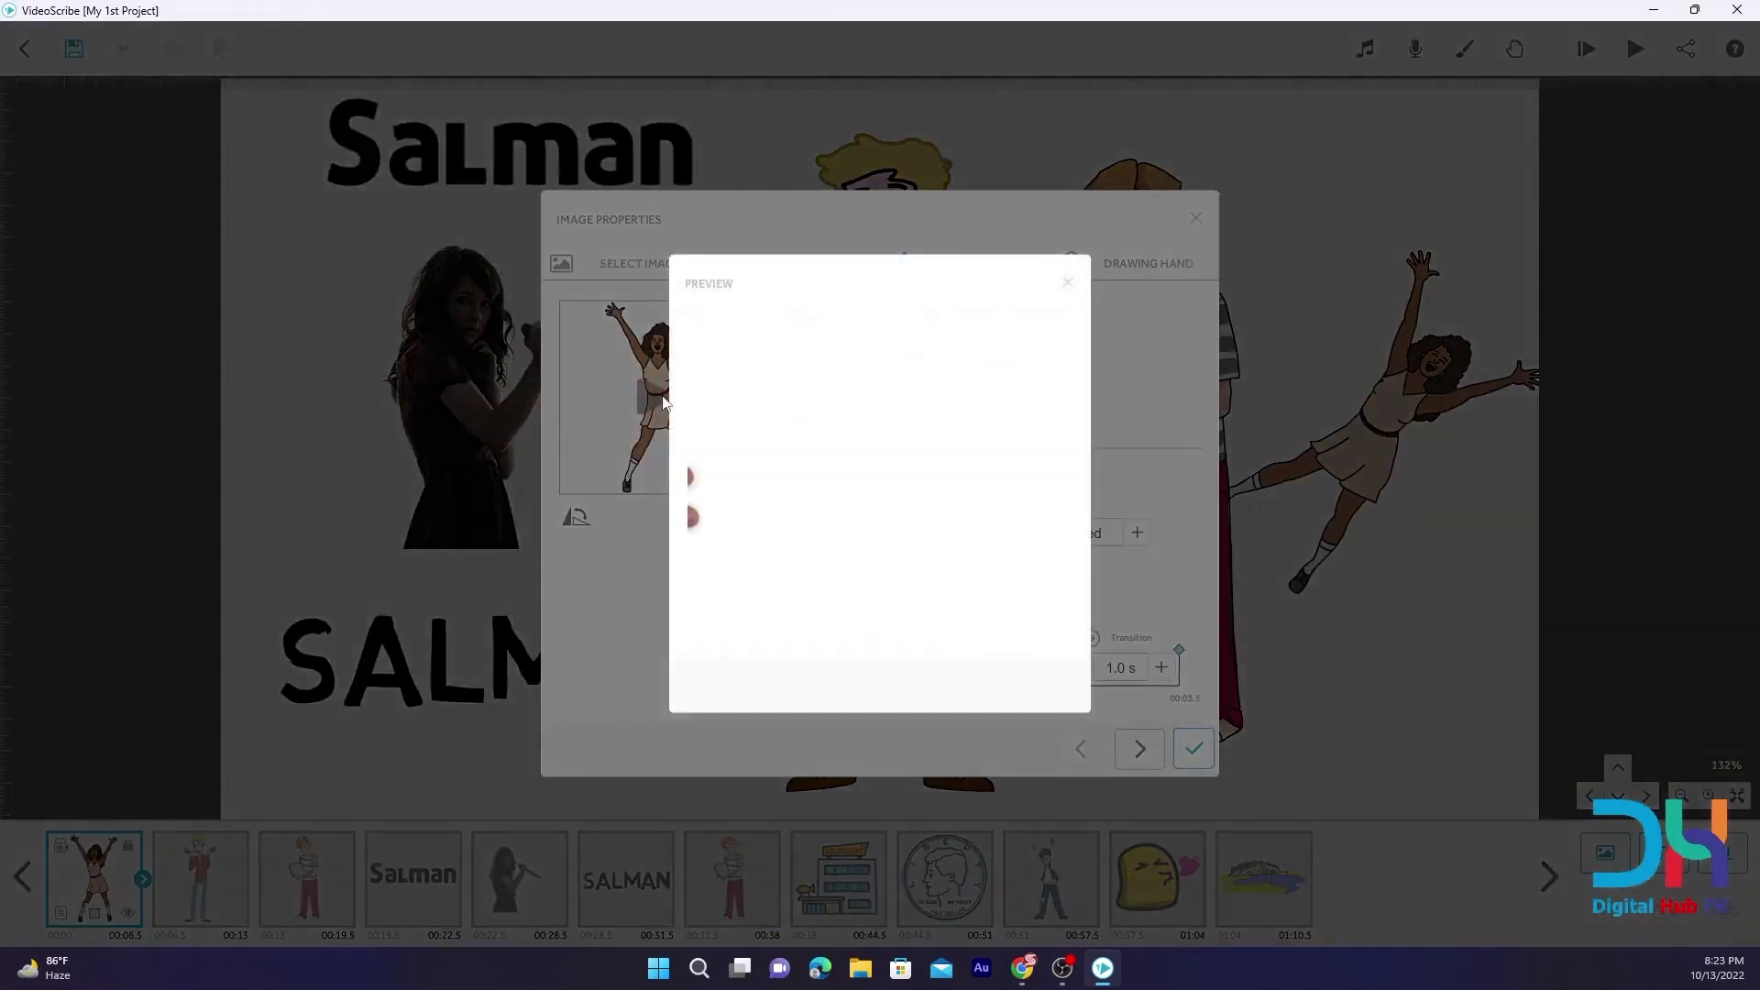
left_click(1067, 282)
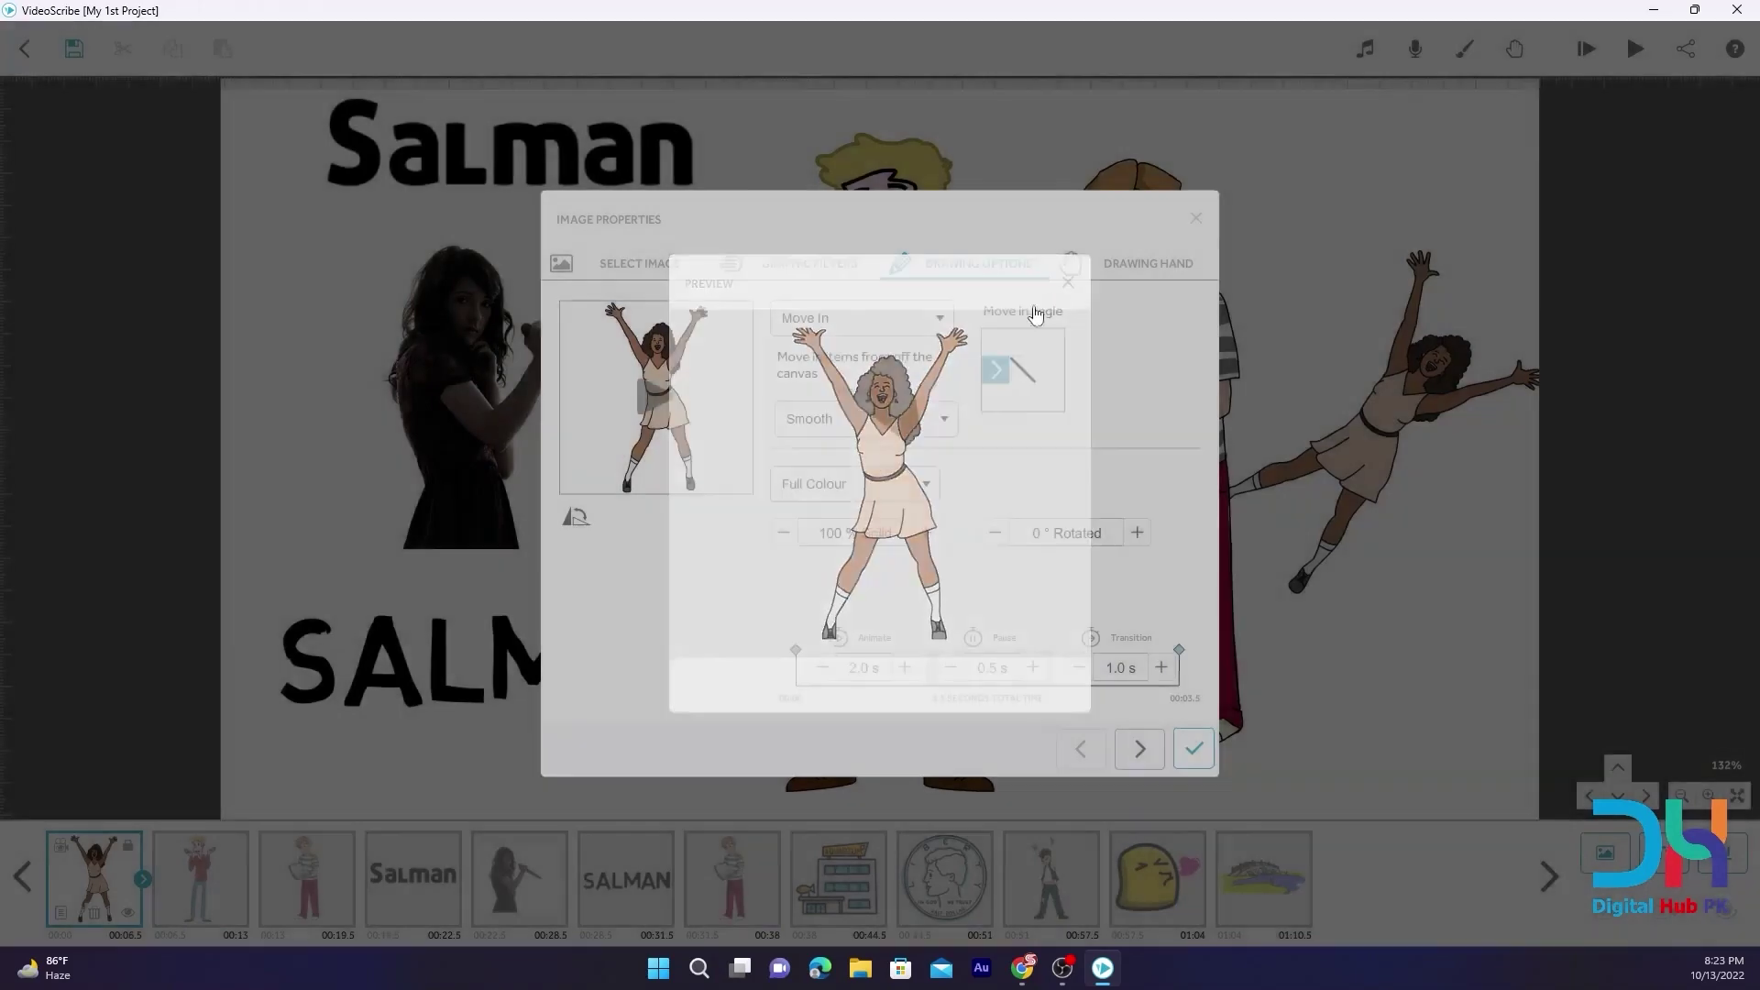
Set the cheering woman's animate time to 5 seconds and preview her Move In animation
left_click(823, 321)
left_click(824, 326)
left_click(864, 667)
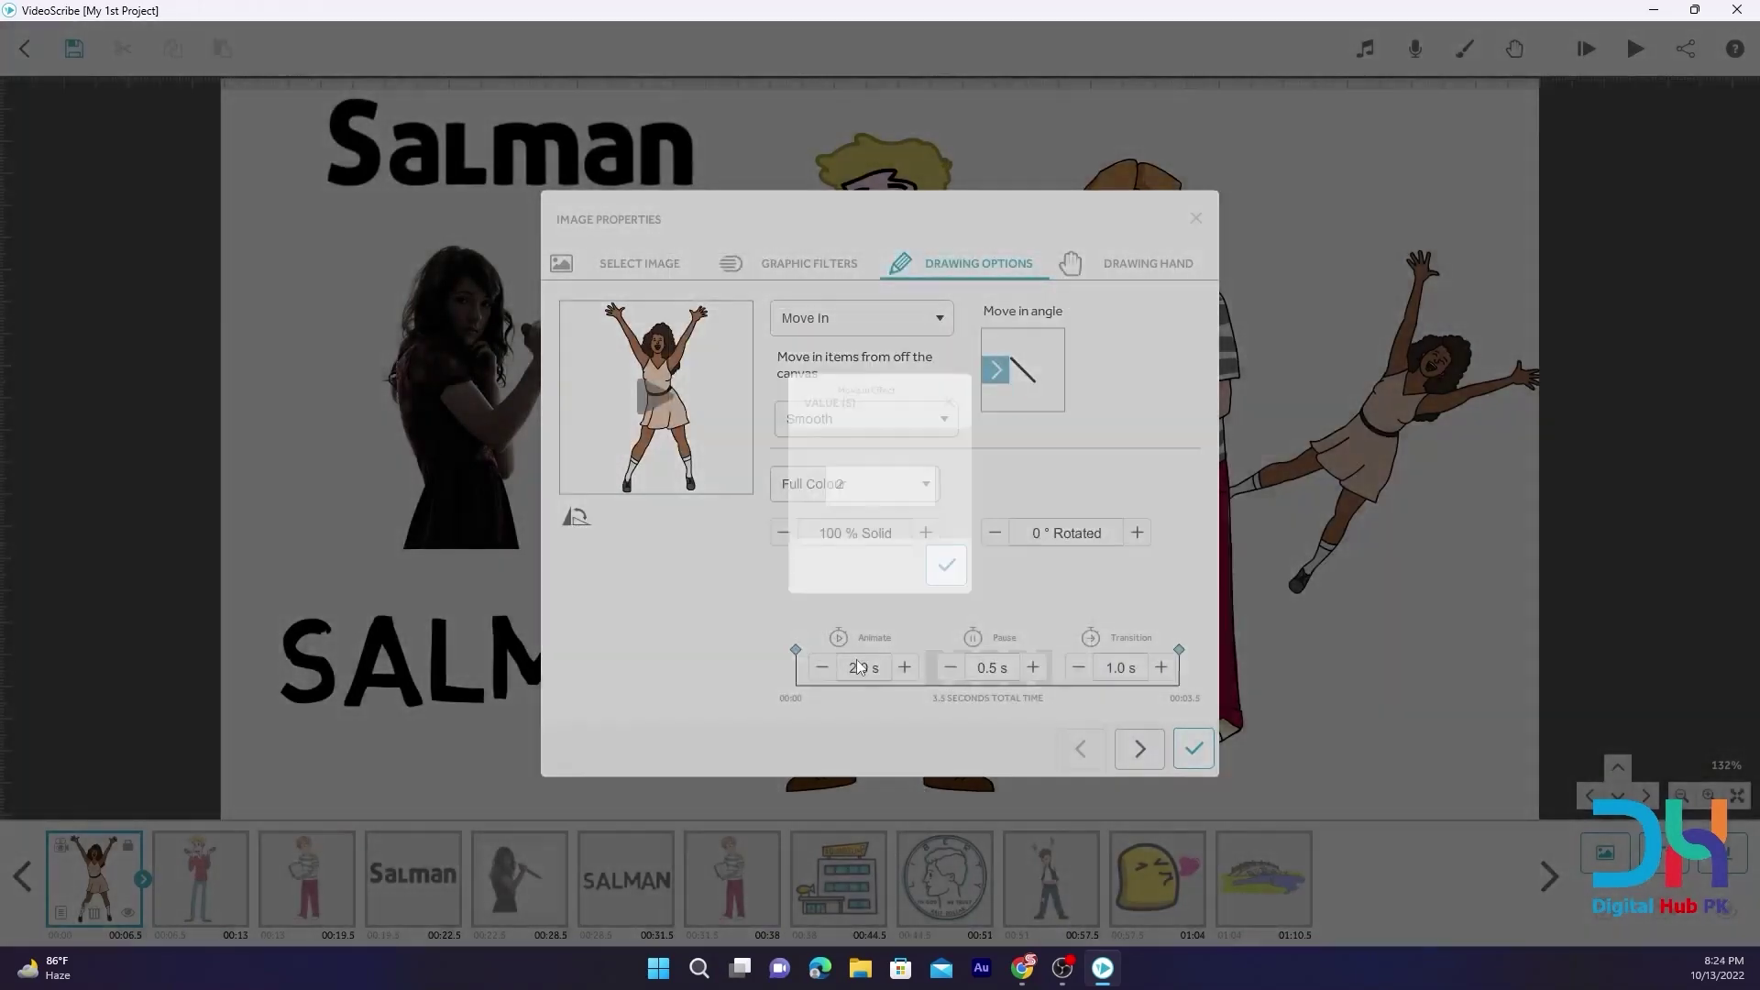
type("5")
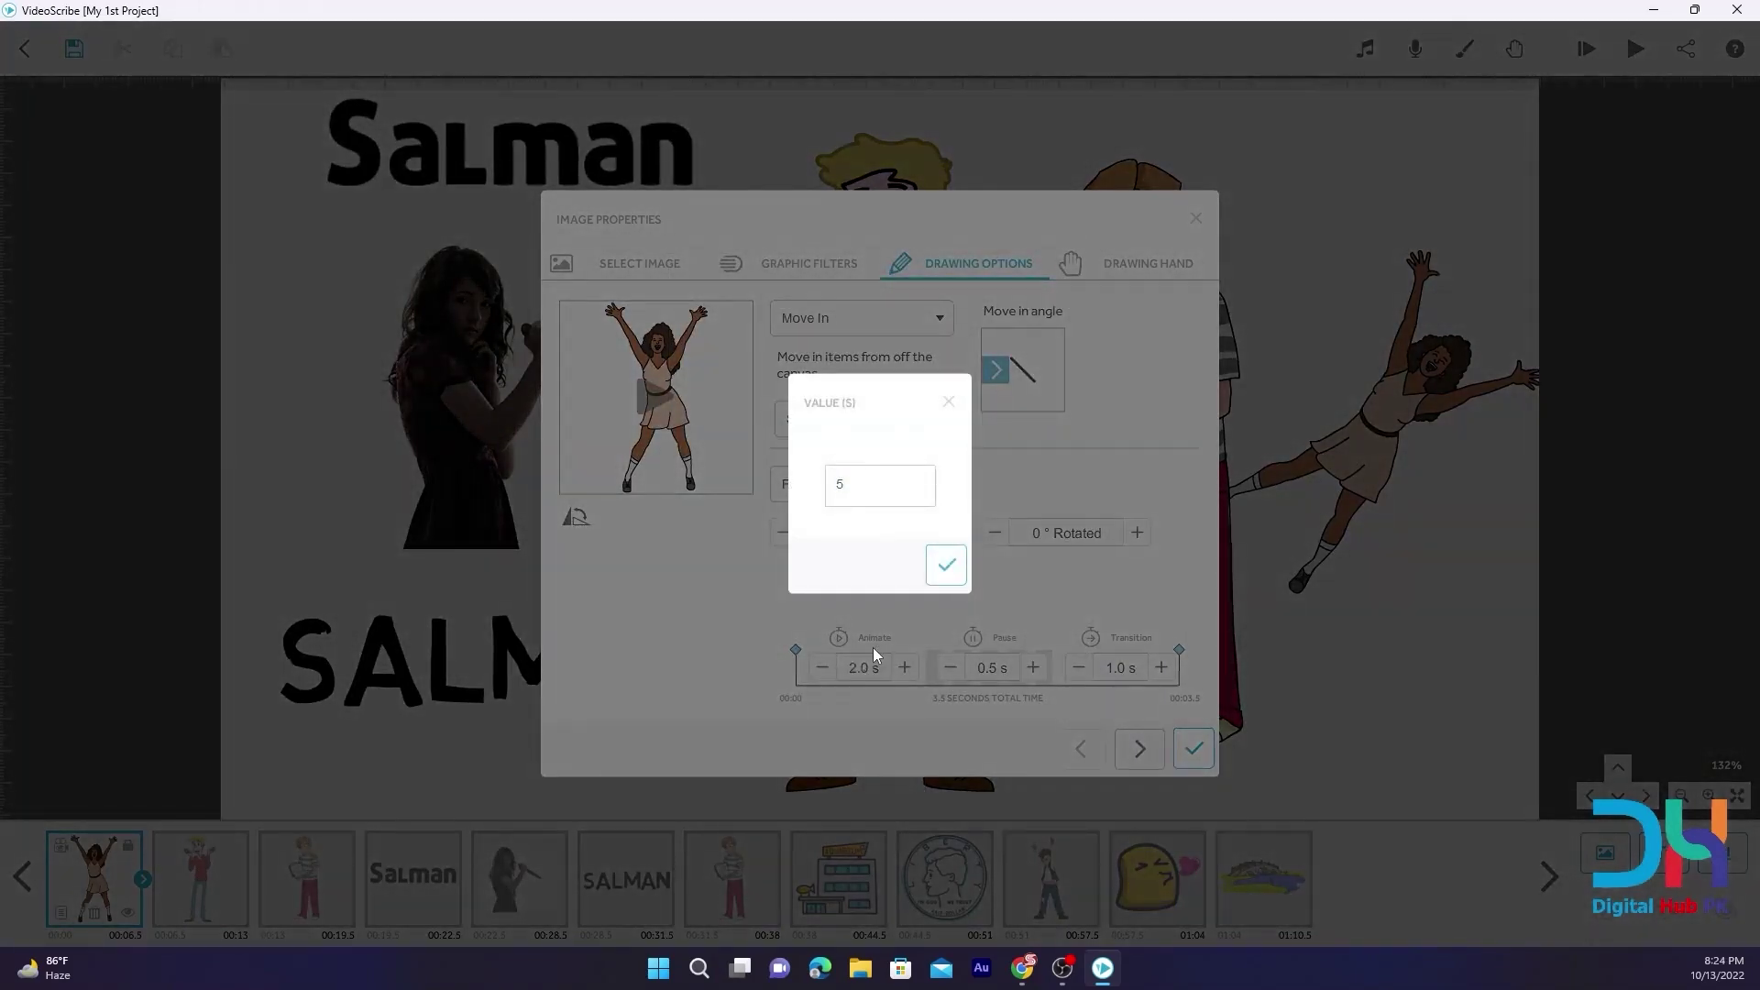
left_click(949, 567)
left_click(651, 389)
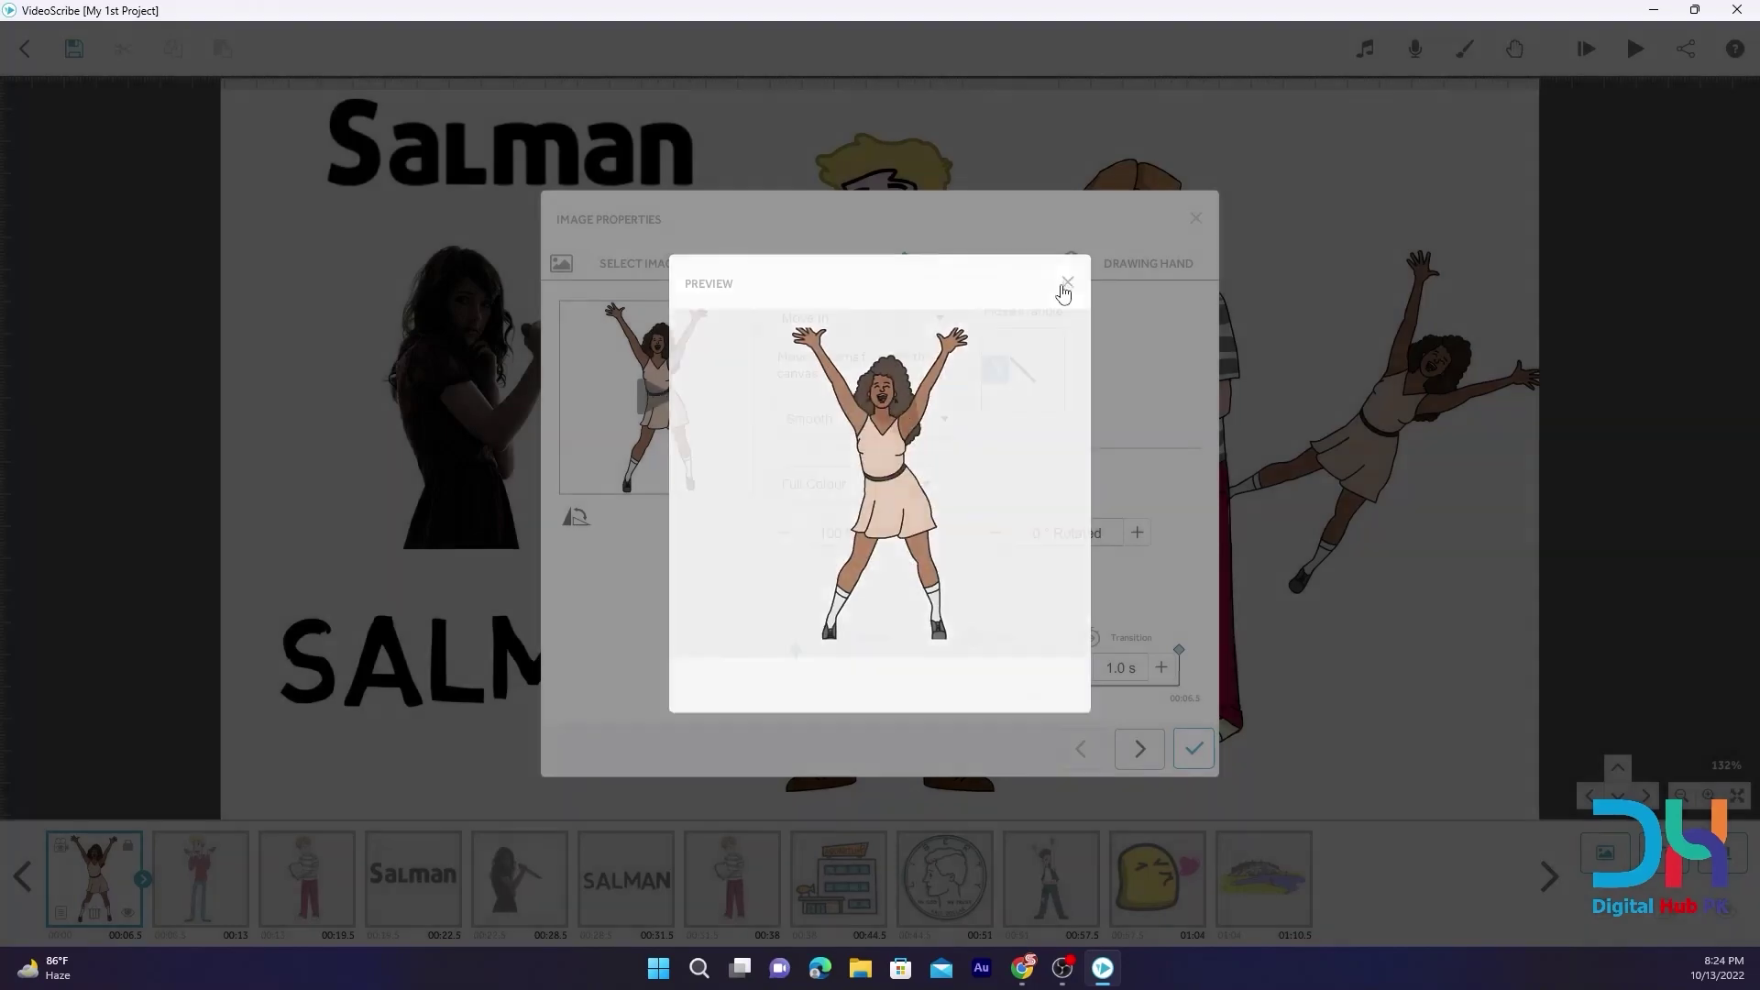
left_click(1067, 283)
Try a 1-second animate time for the cheering woman and preview the faster Move In animation
left_click(862, 667)
type("1")
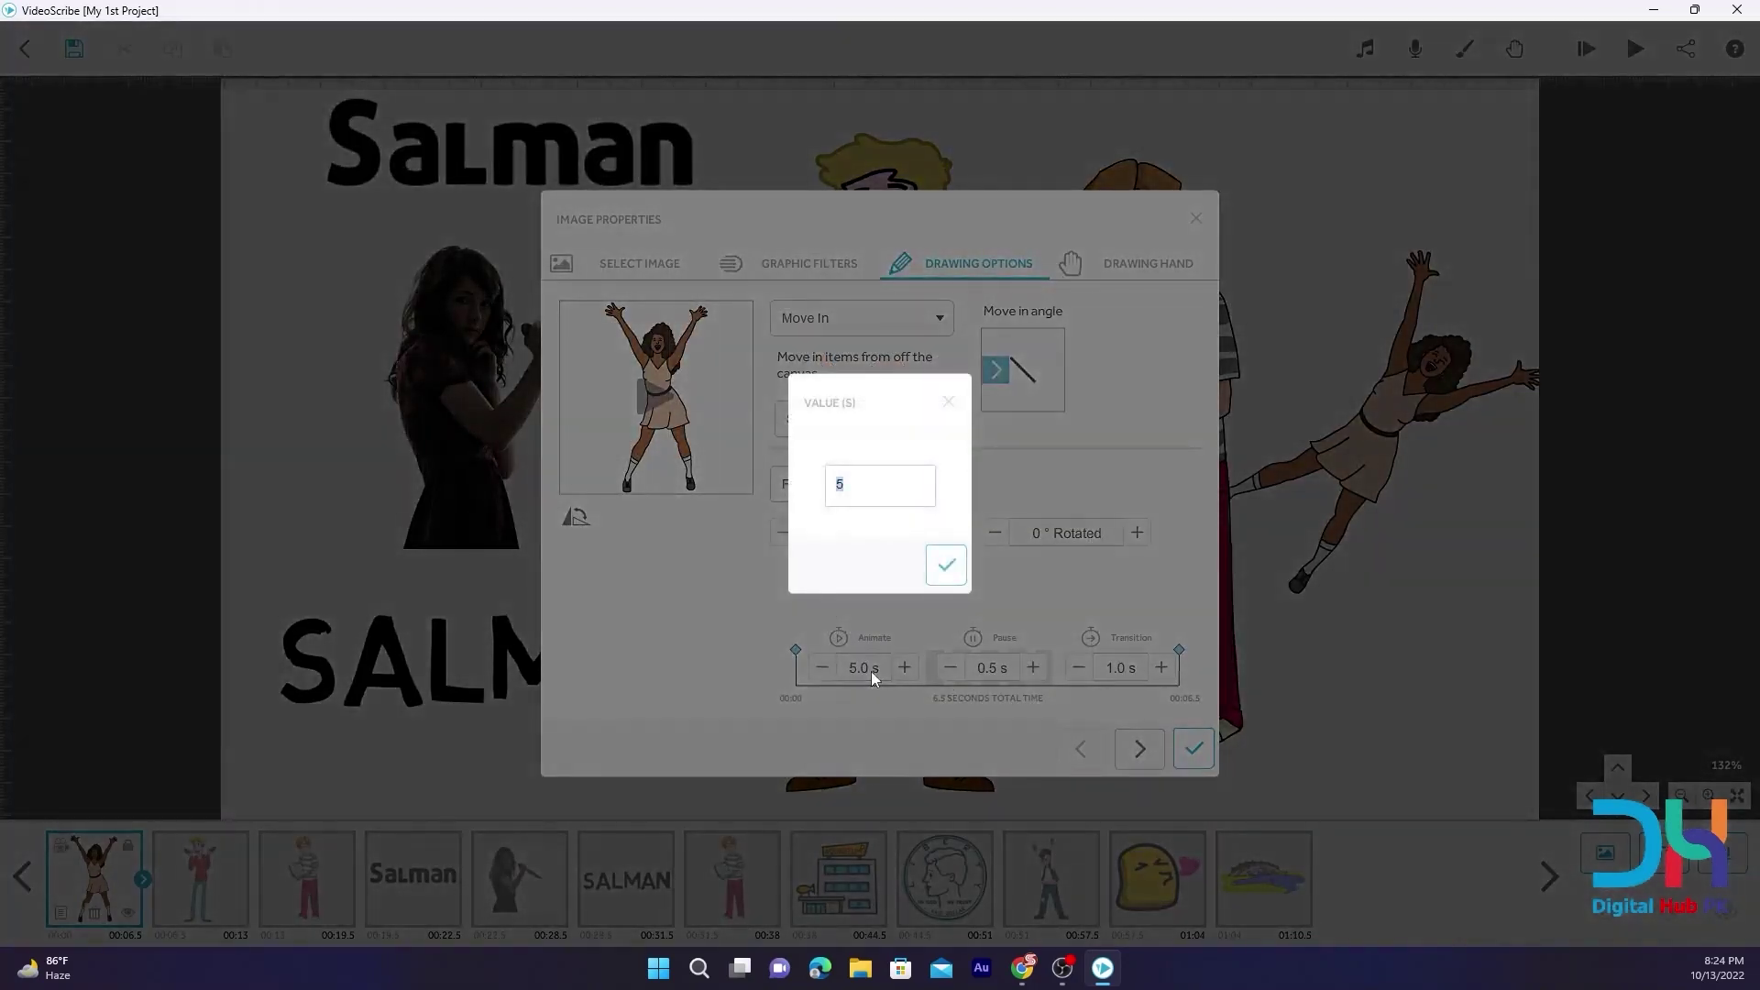
left_click(947, 565)
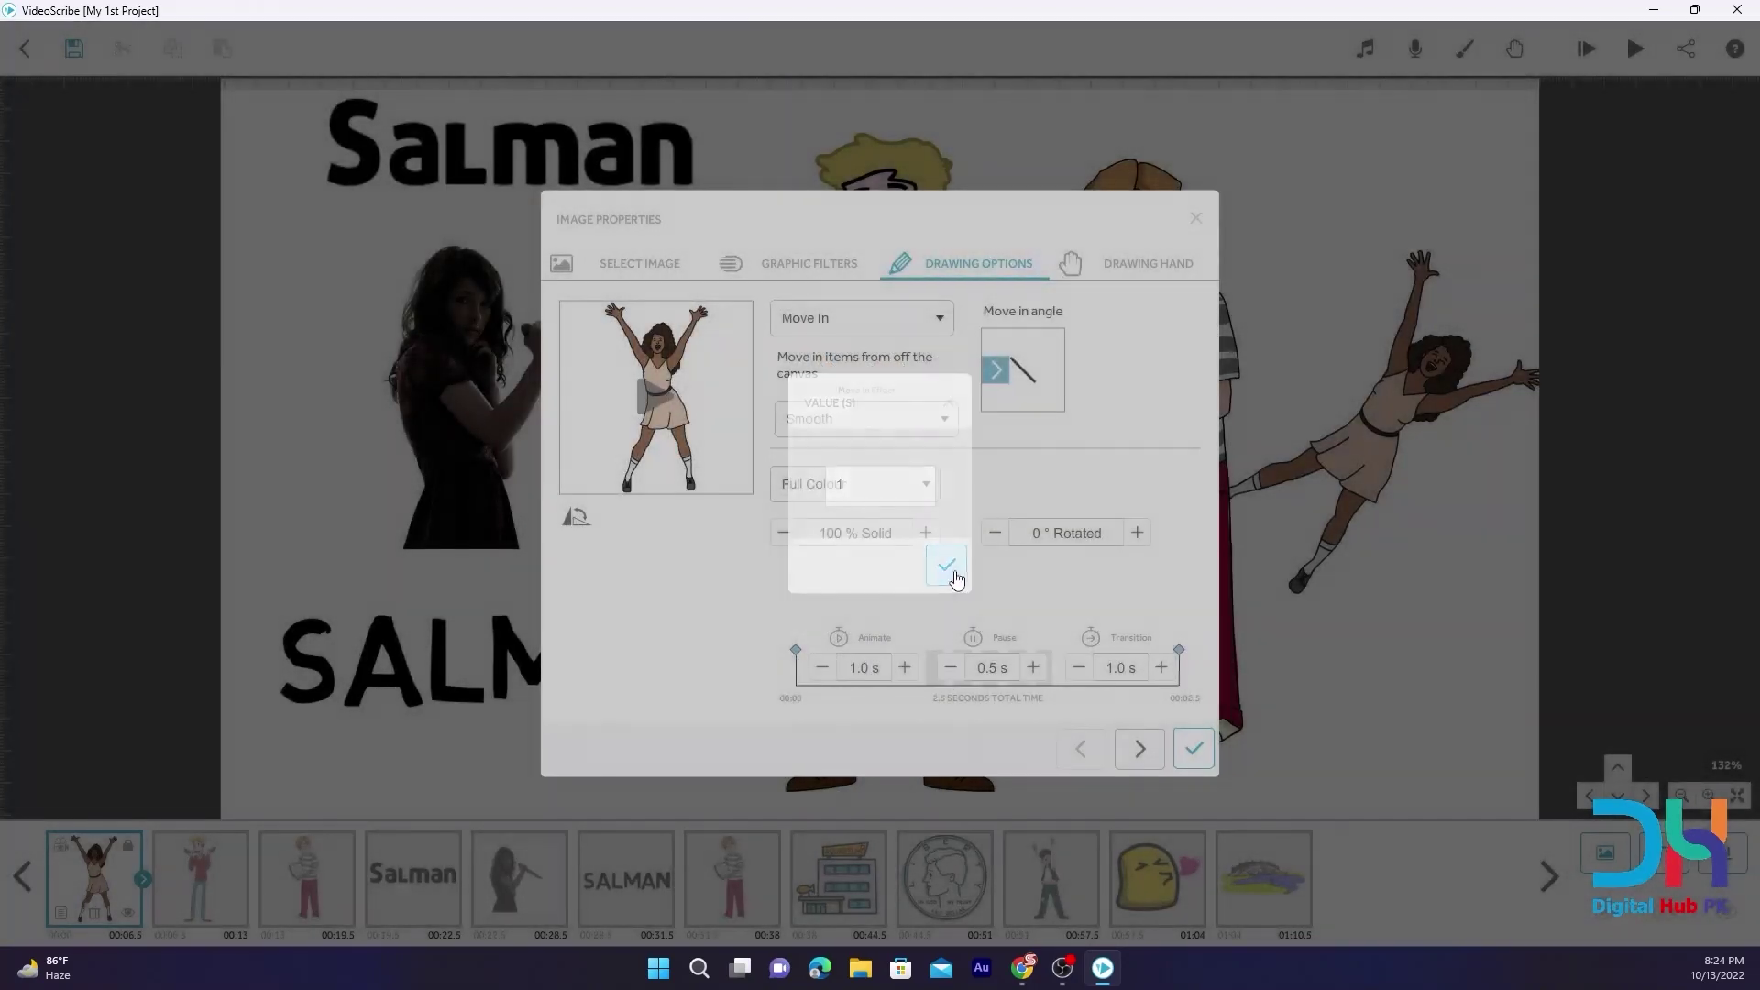
left_click(640, 384)
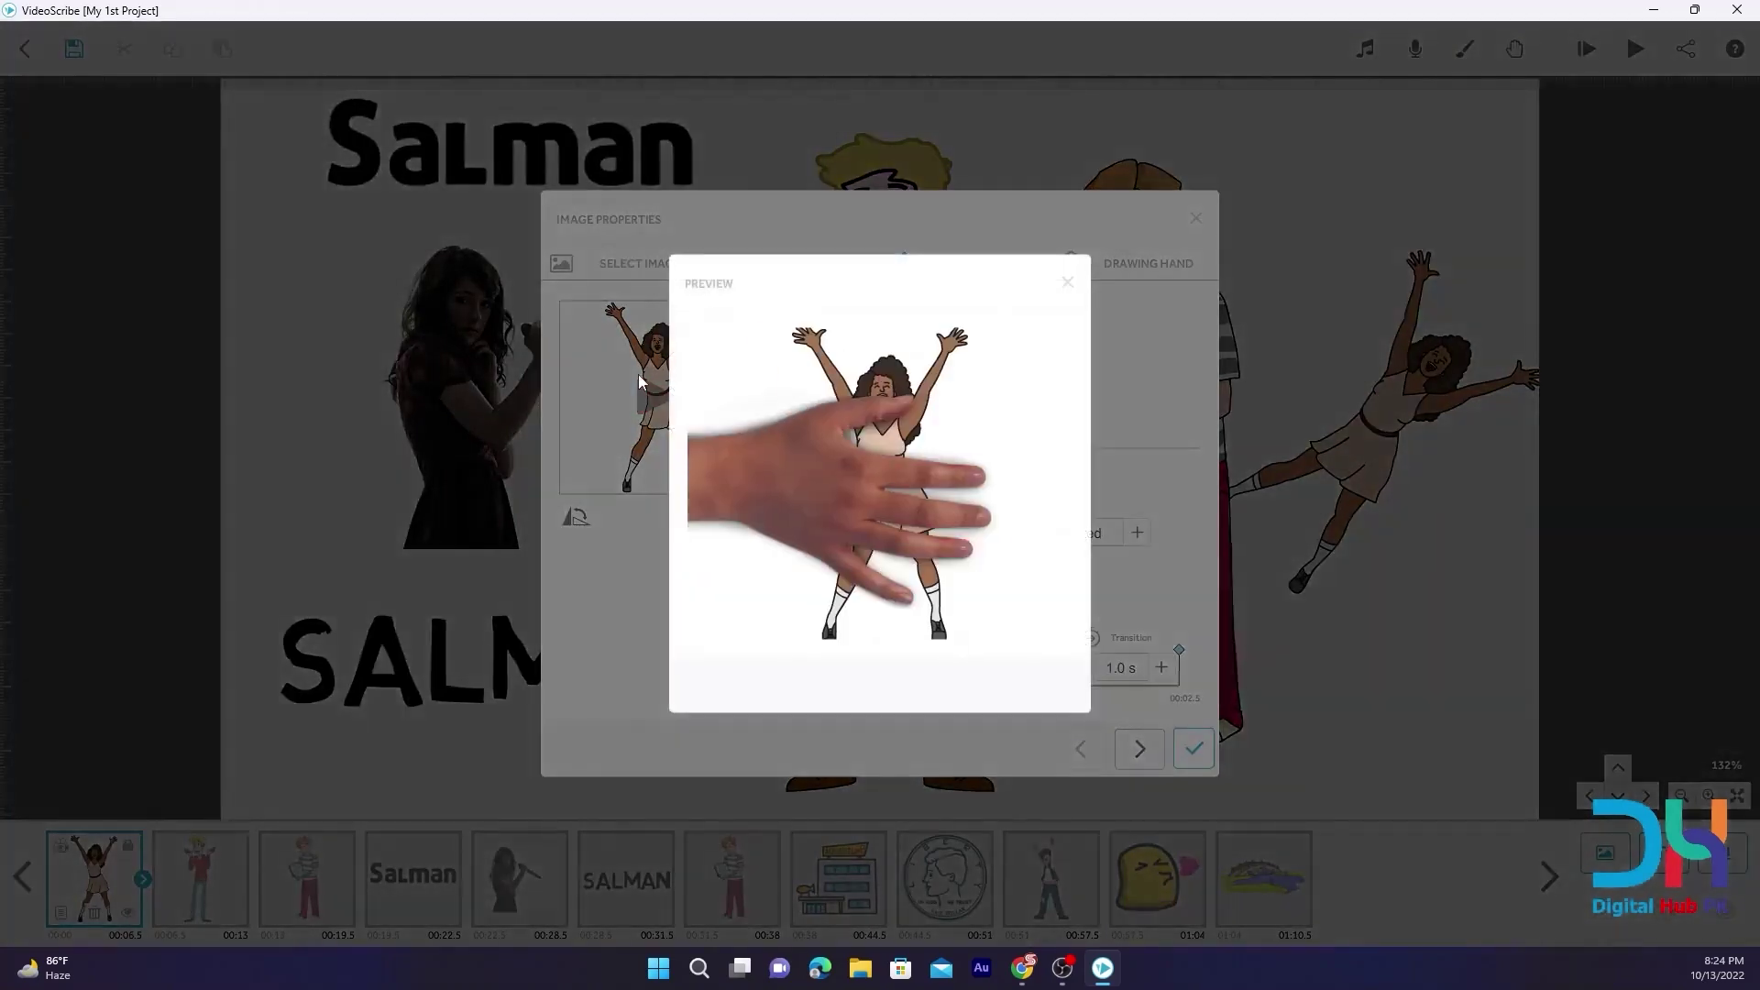
left_click(984, 389)
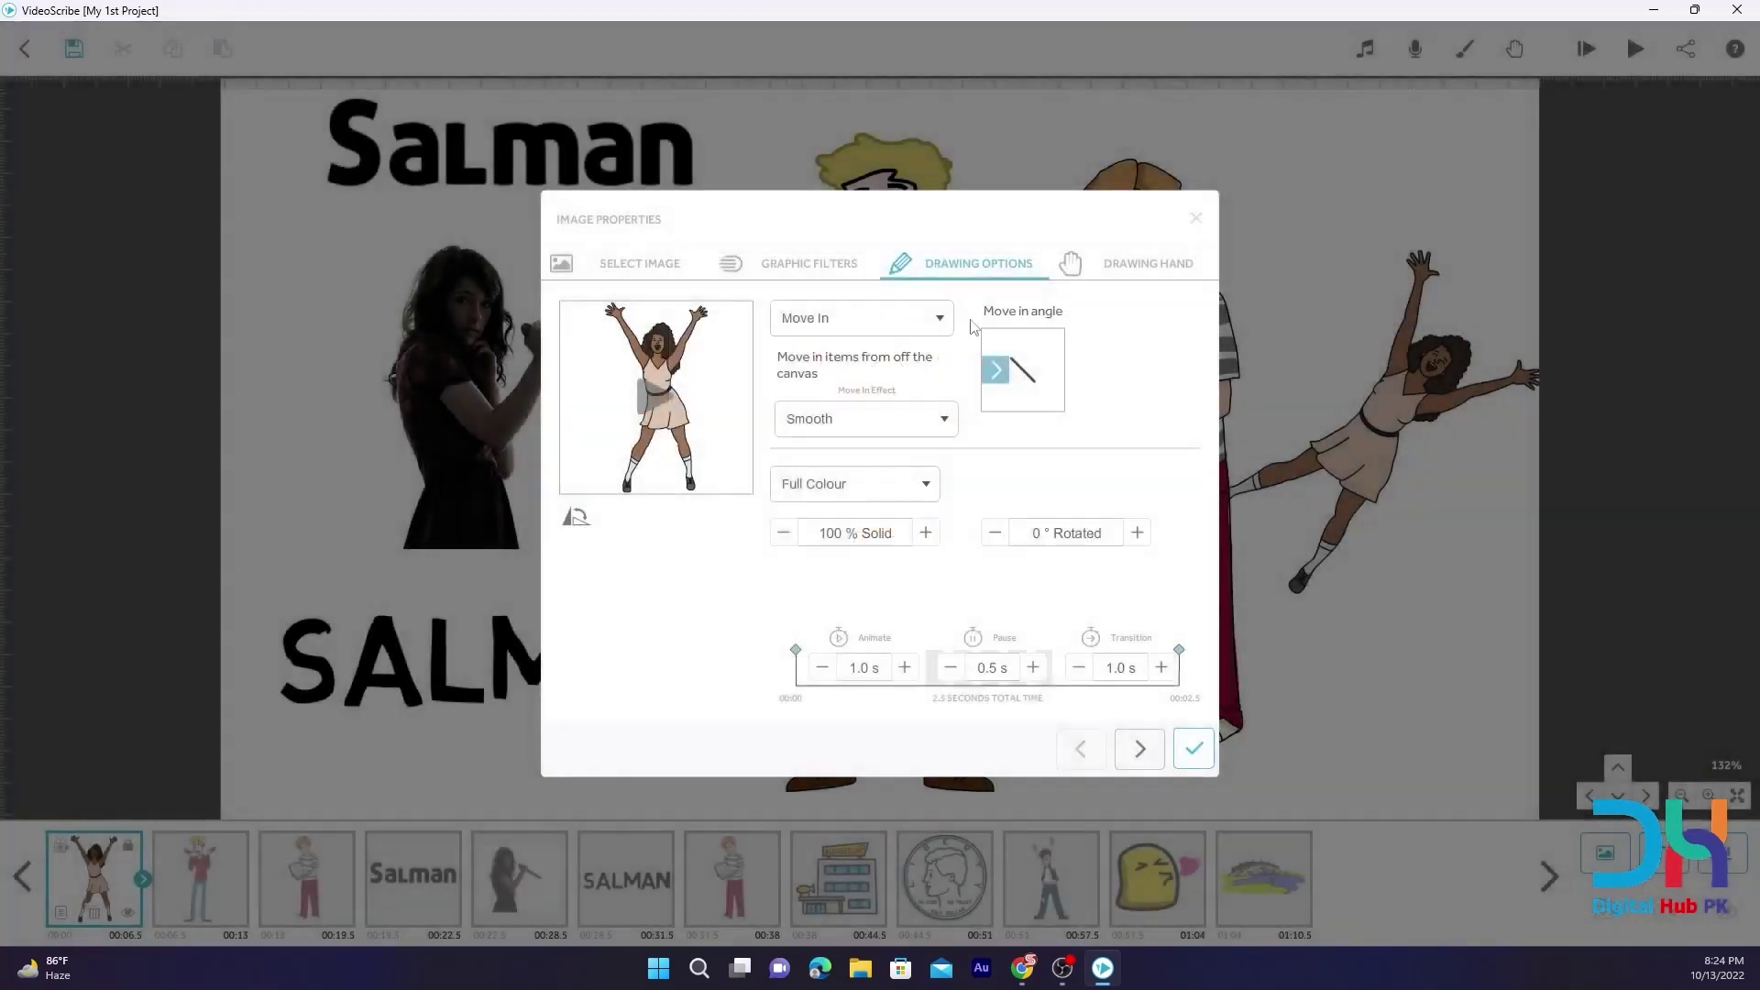
Try an animate time of 1.5 seconds for the cheering woman and preview the Move In animation
left_click(863, 668)
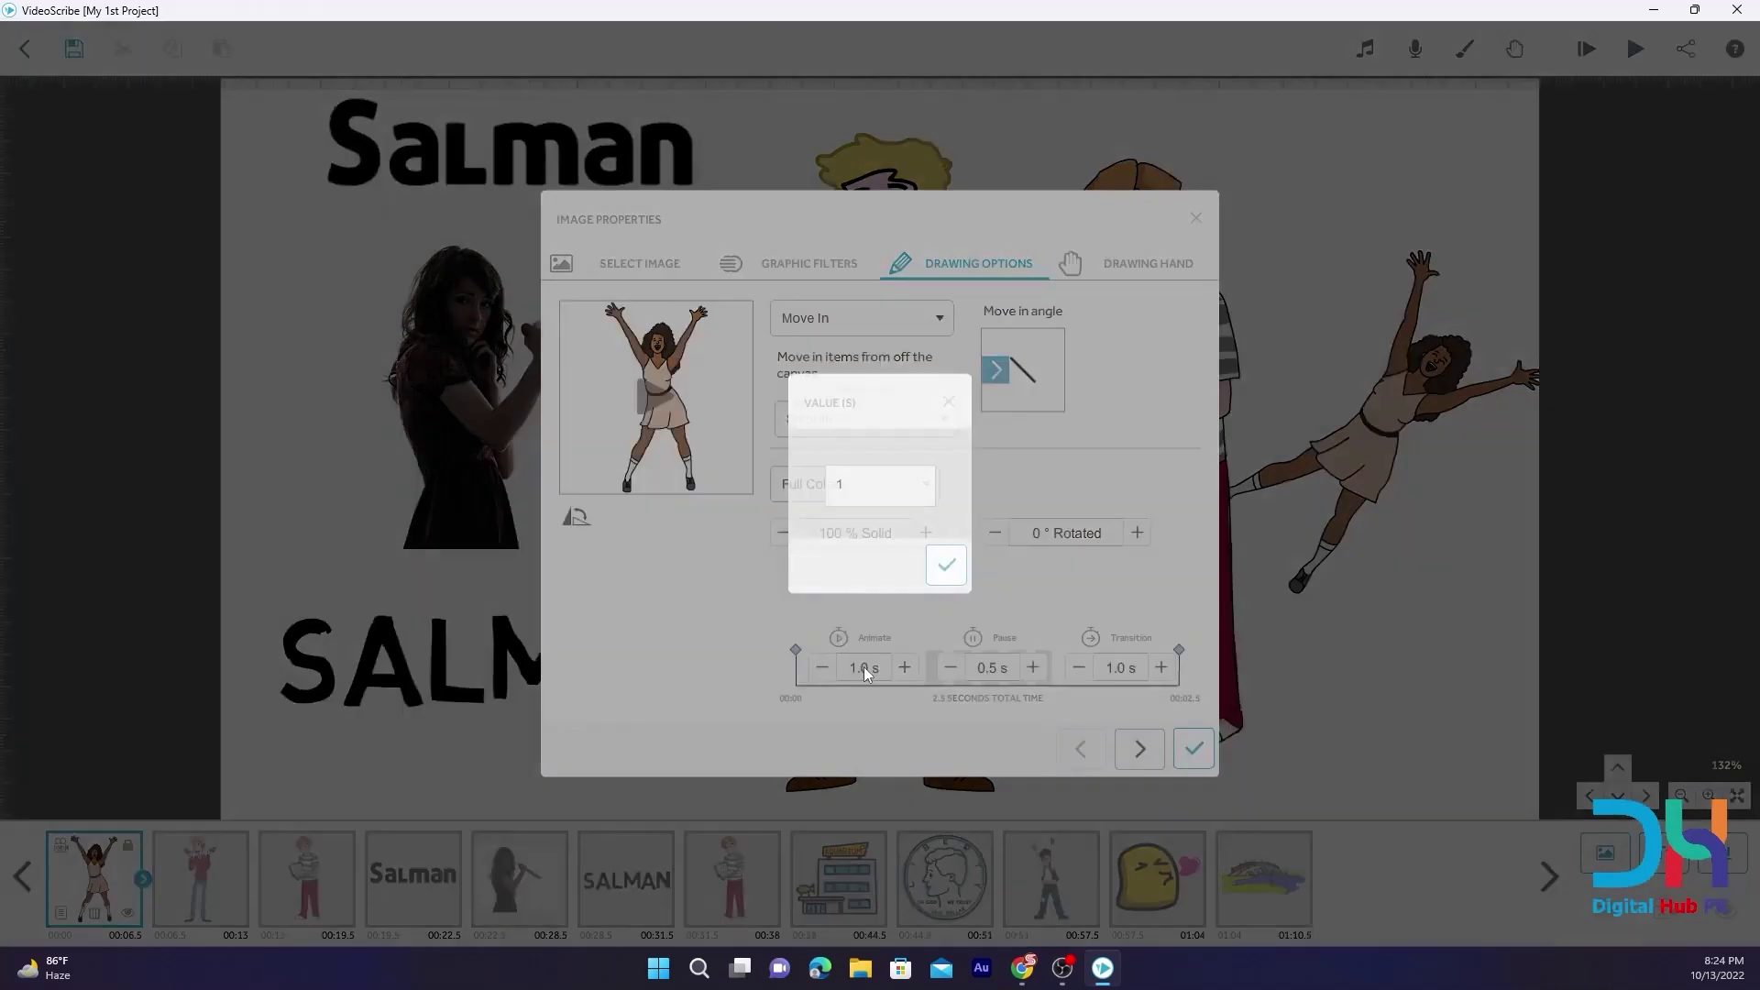
type("1.5")
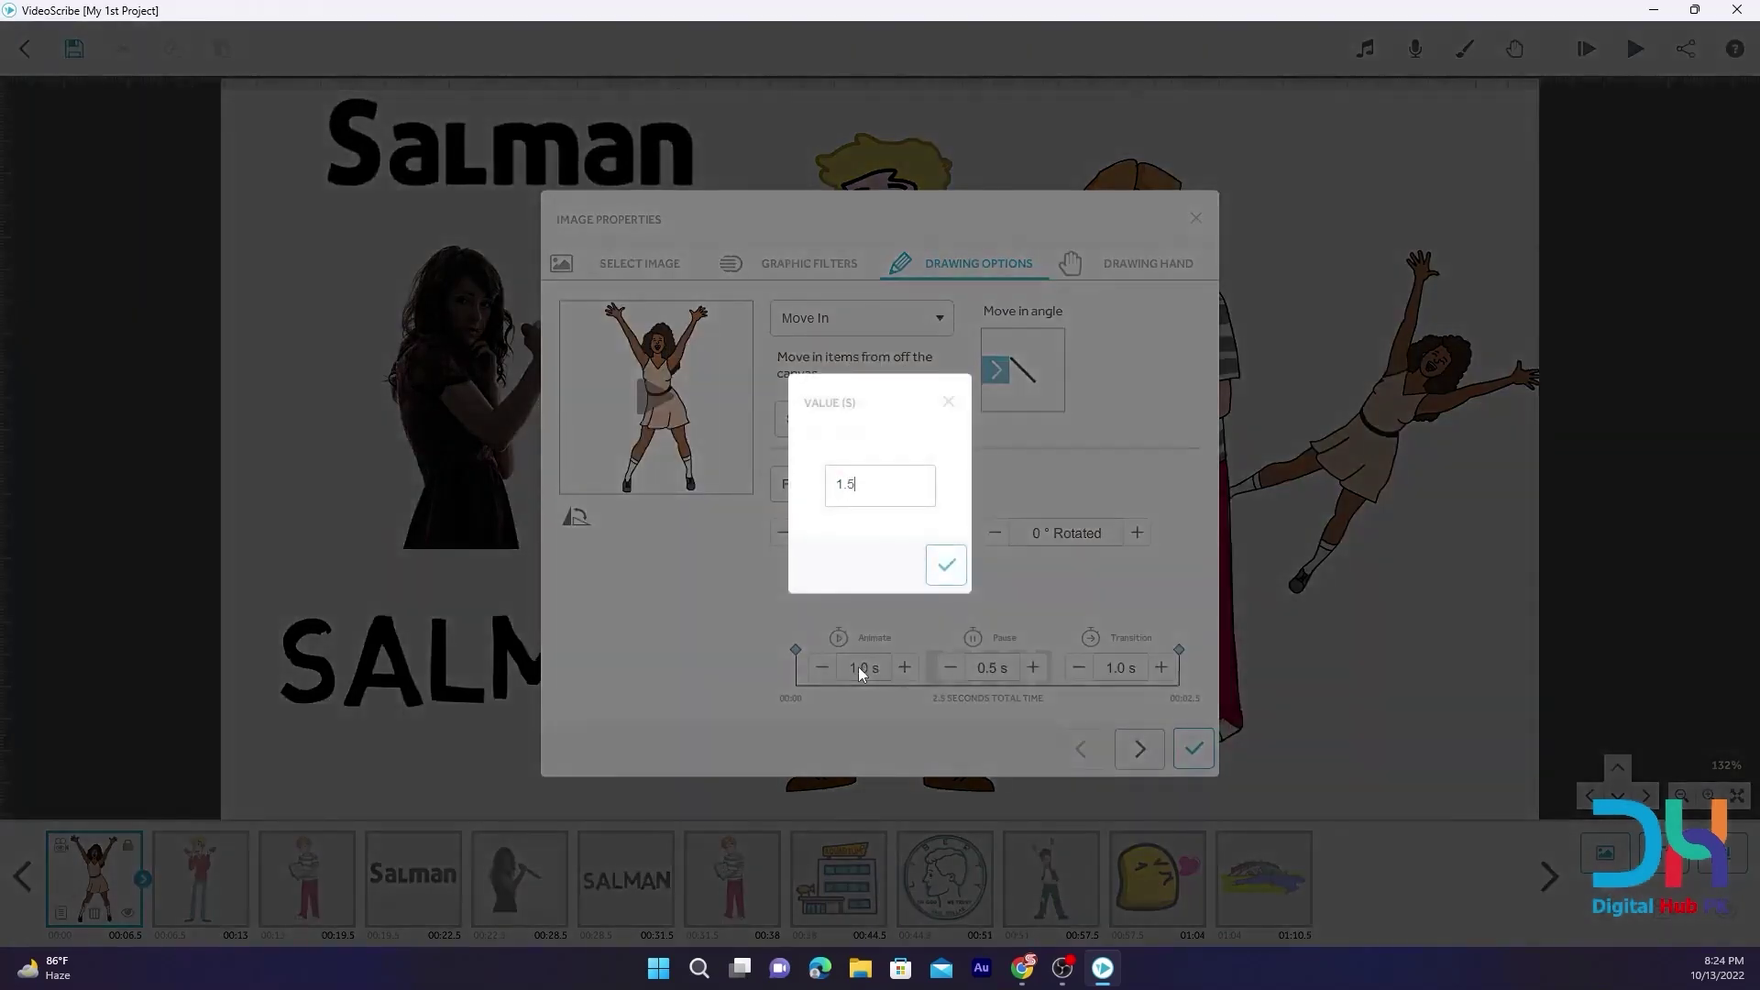
left_click(947, 565)
left_click(632, 391)
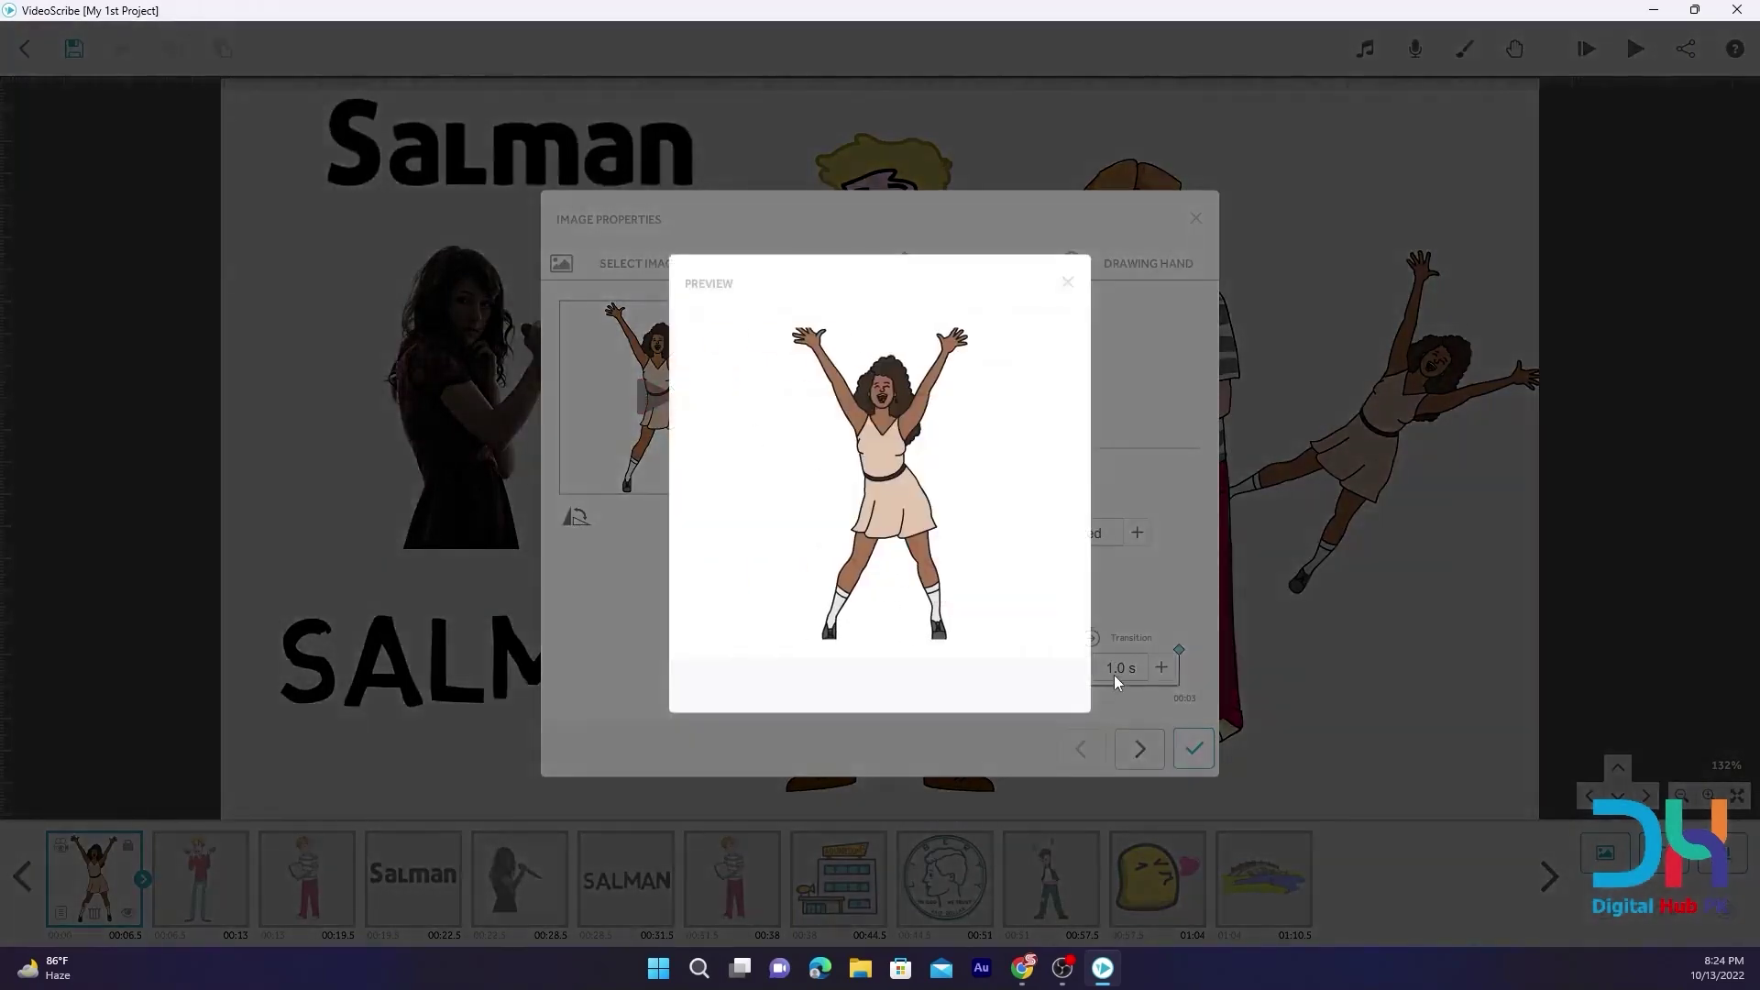
left_click(1065, 284)
Set the cheering woman's animate time to 2 seconds
left_click(862, 667)
type("2")
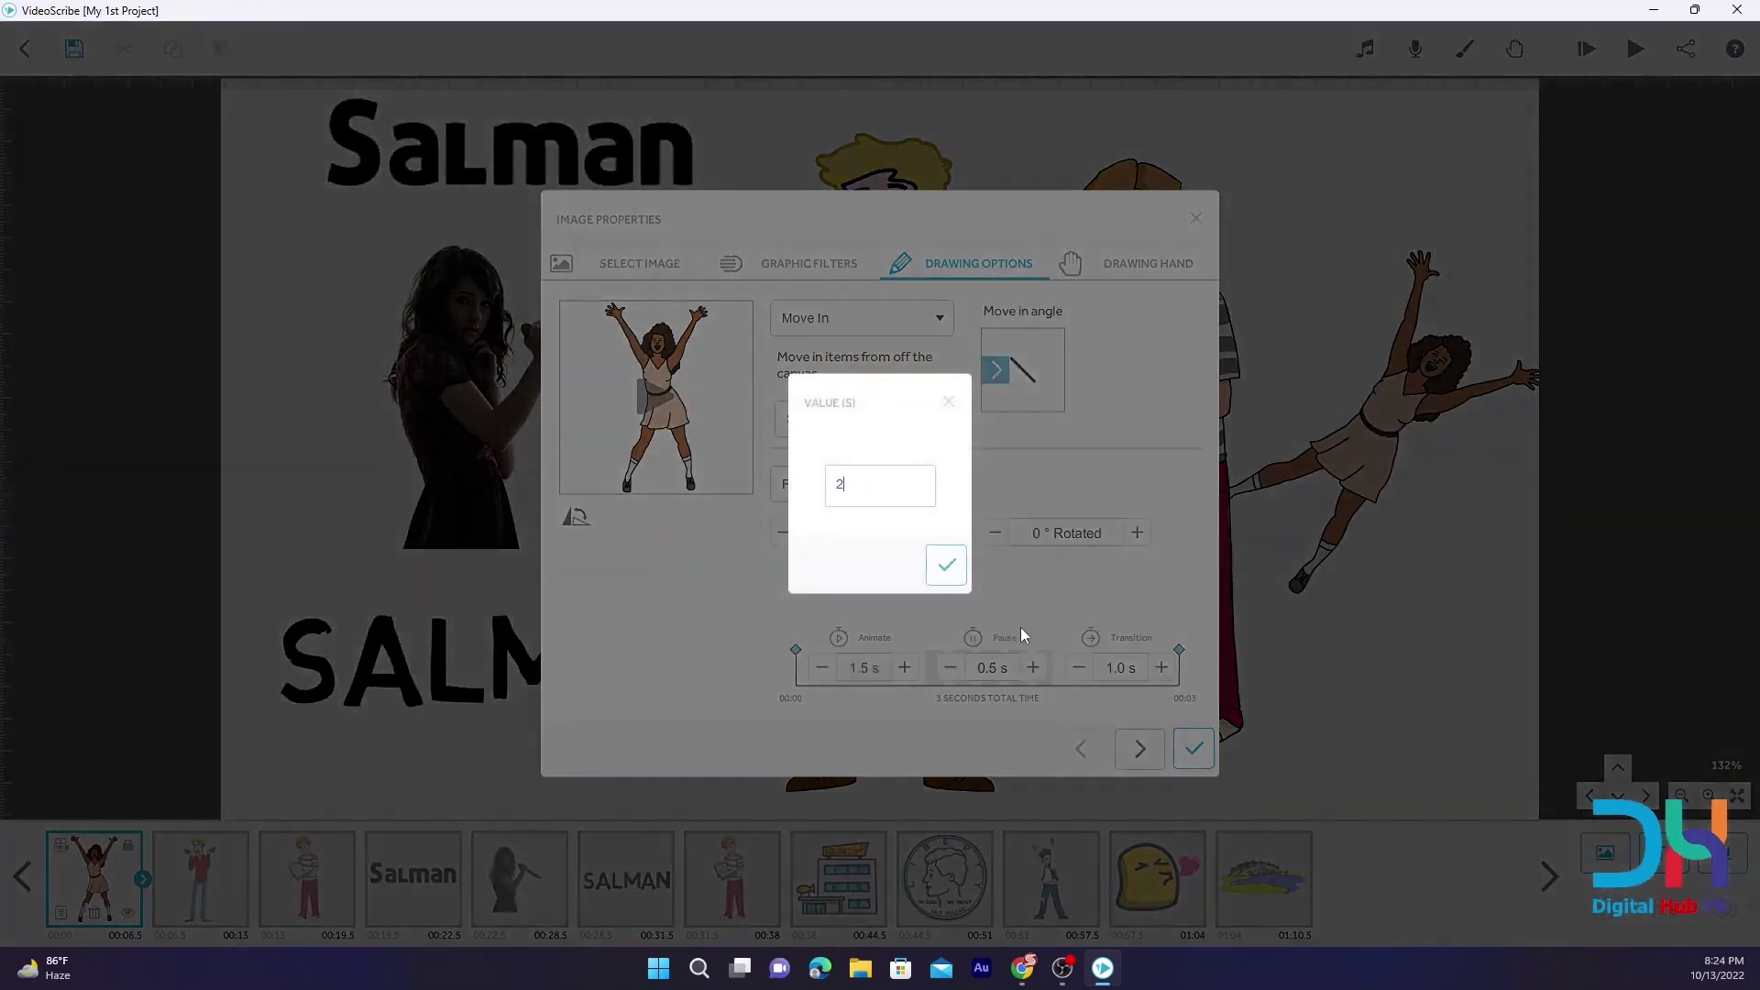
left_click(947, 564)
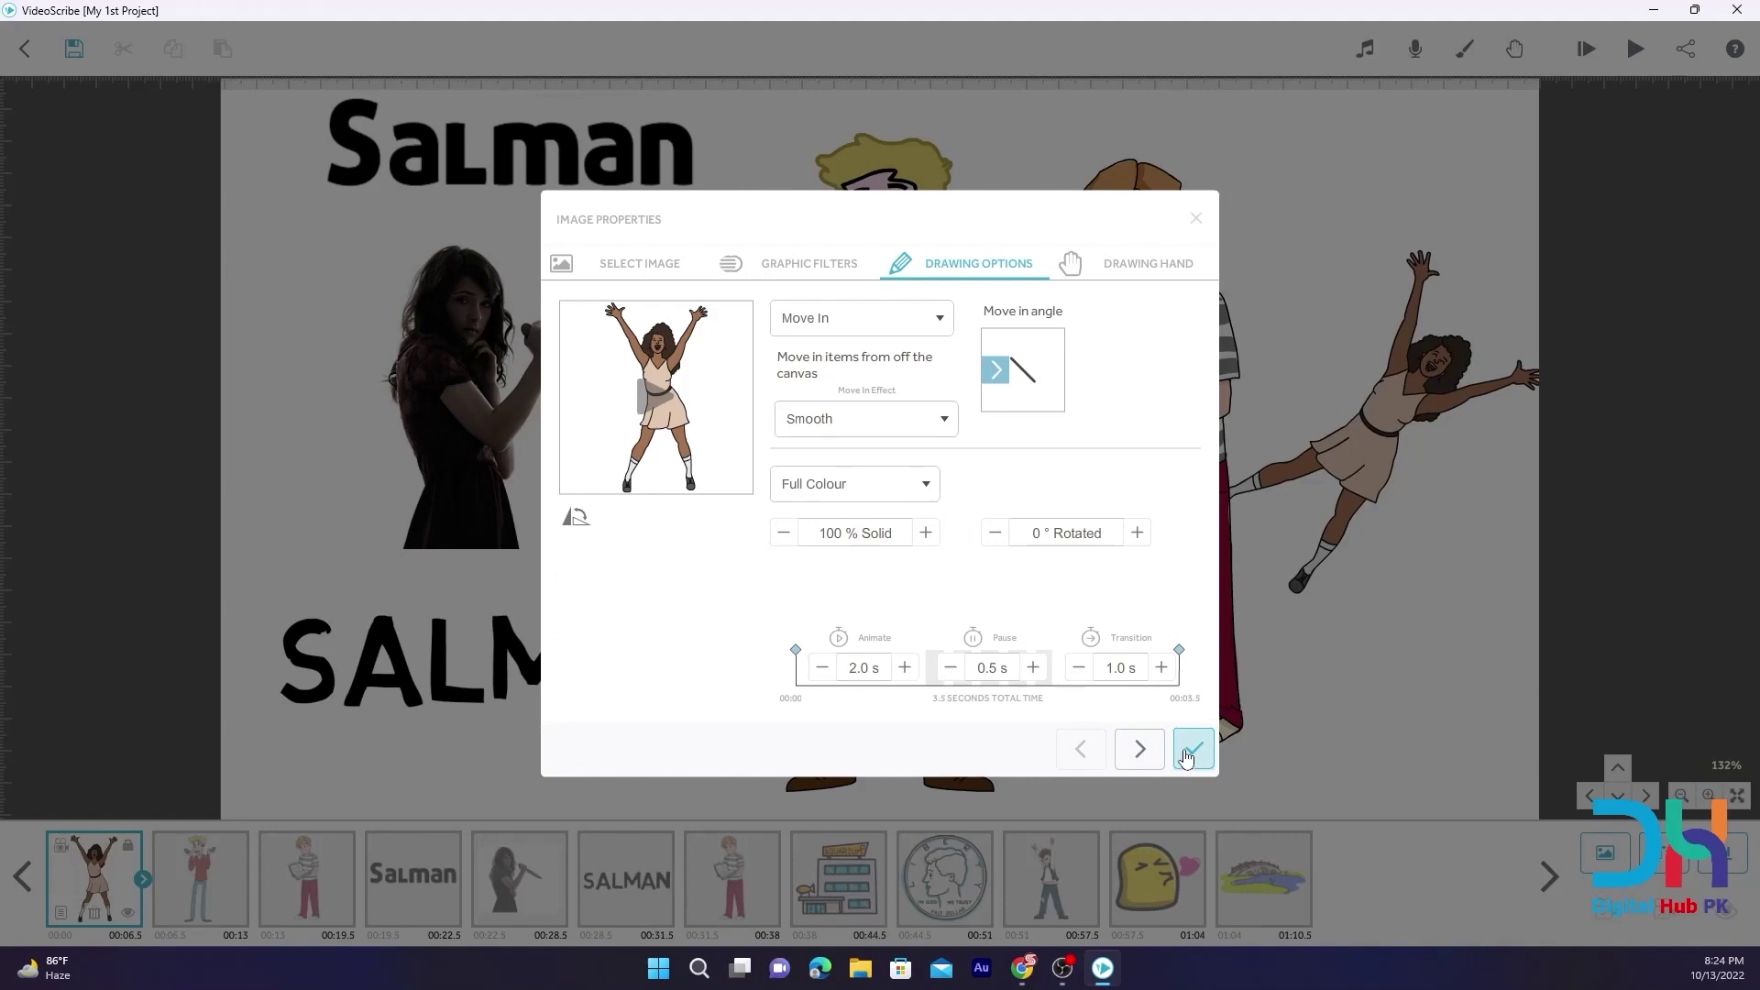
Set the cheering woman's pause time to 5 seconds, apply it, and recheck the timings in her image properties
left_click(985, 670)
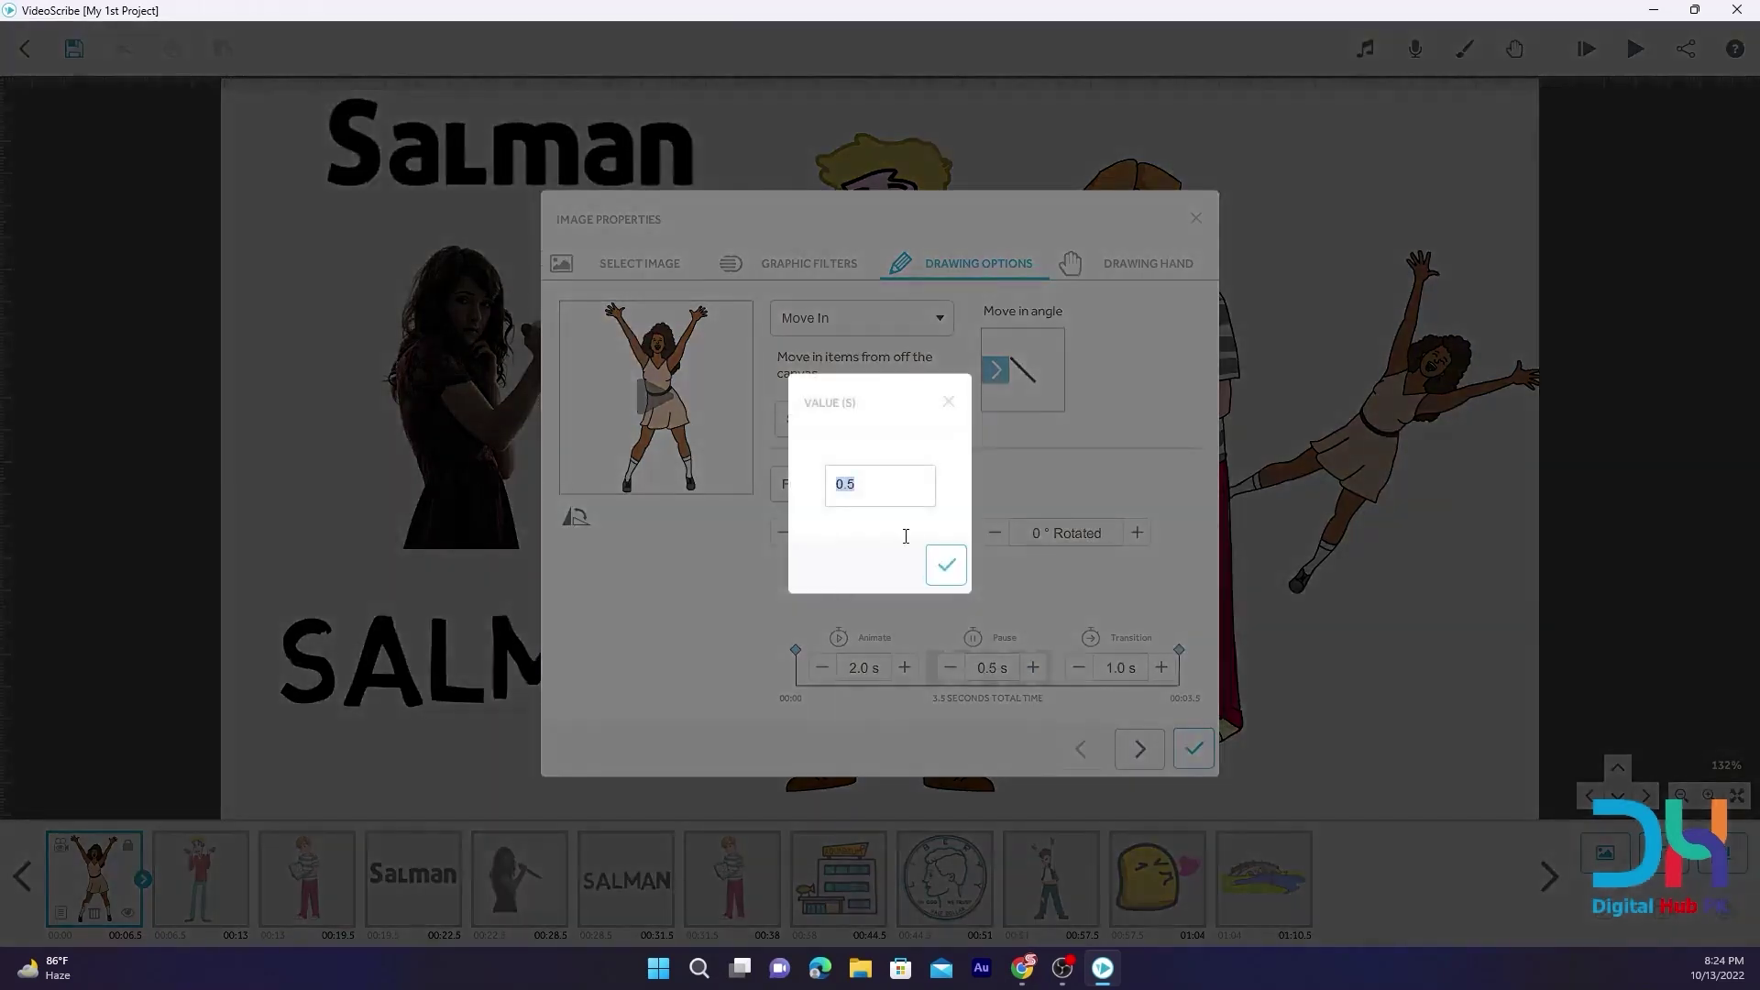
type("5")
left_click(946, 565)
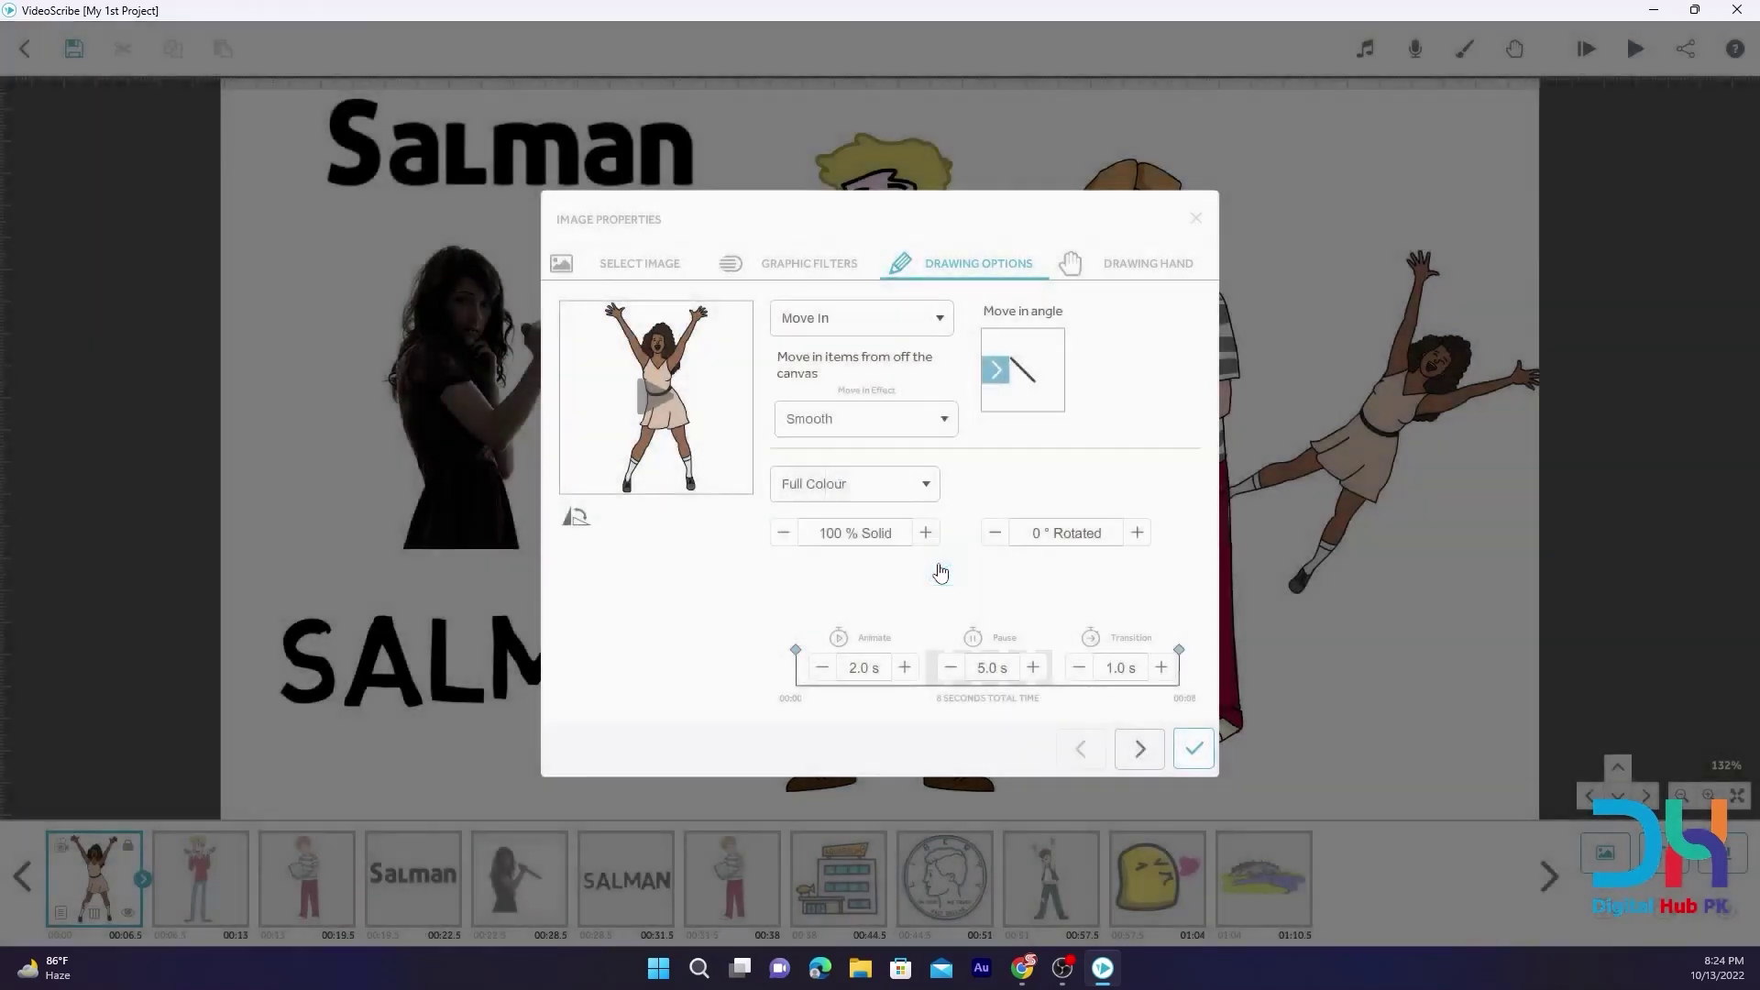
left_click(1190, 750)
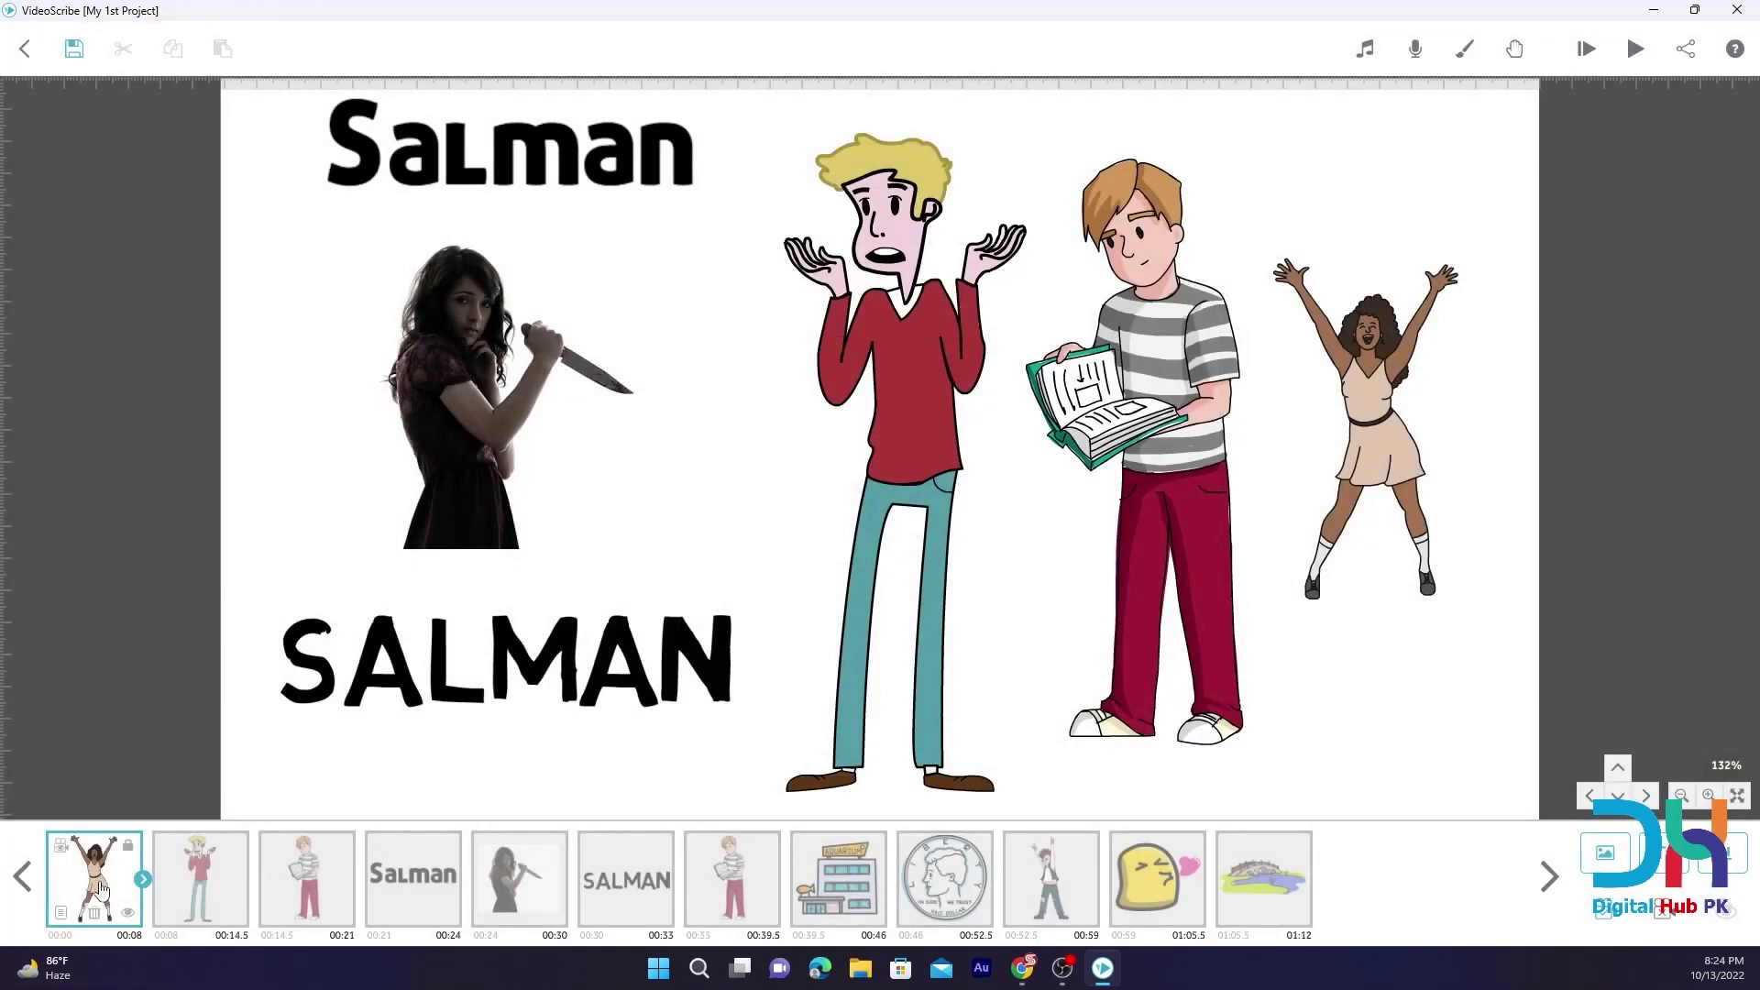
left_click(62, 914)
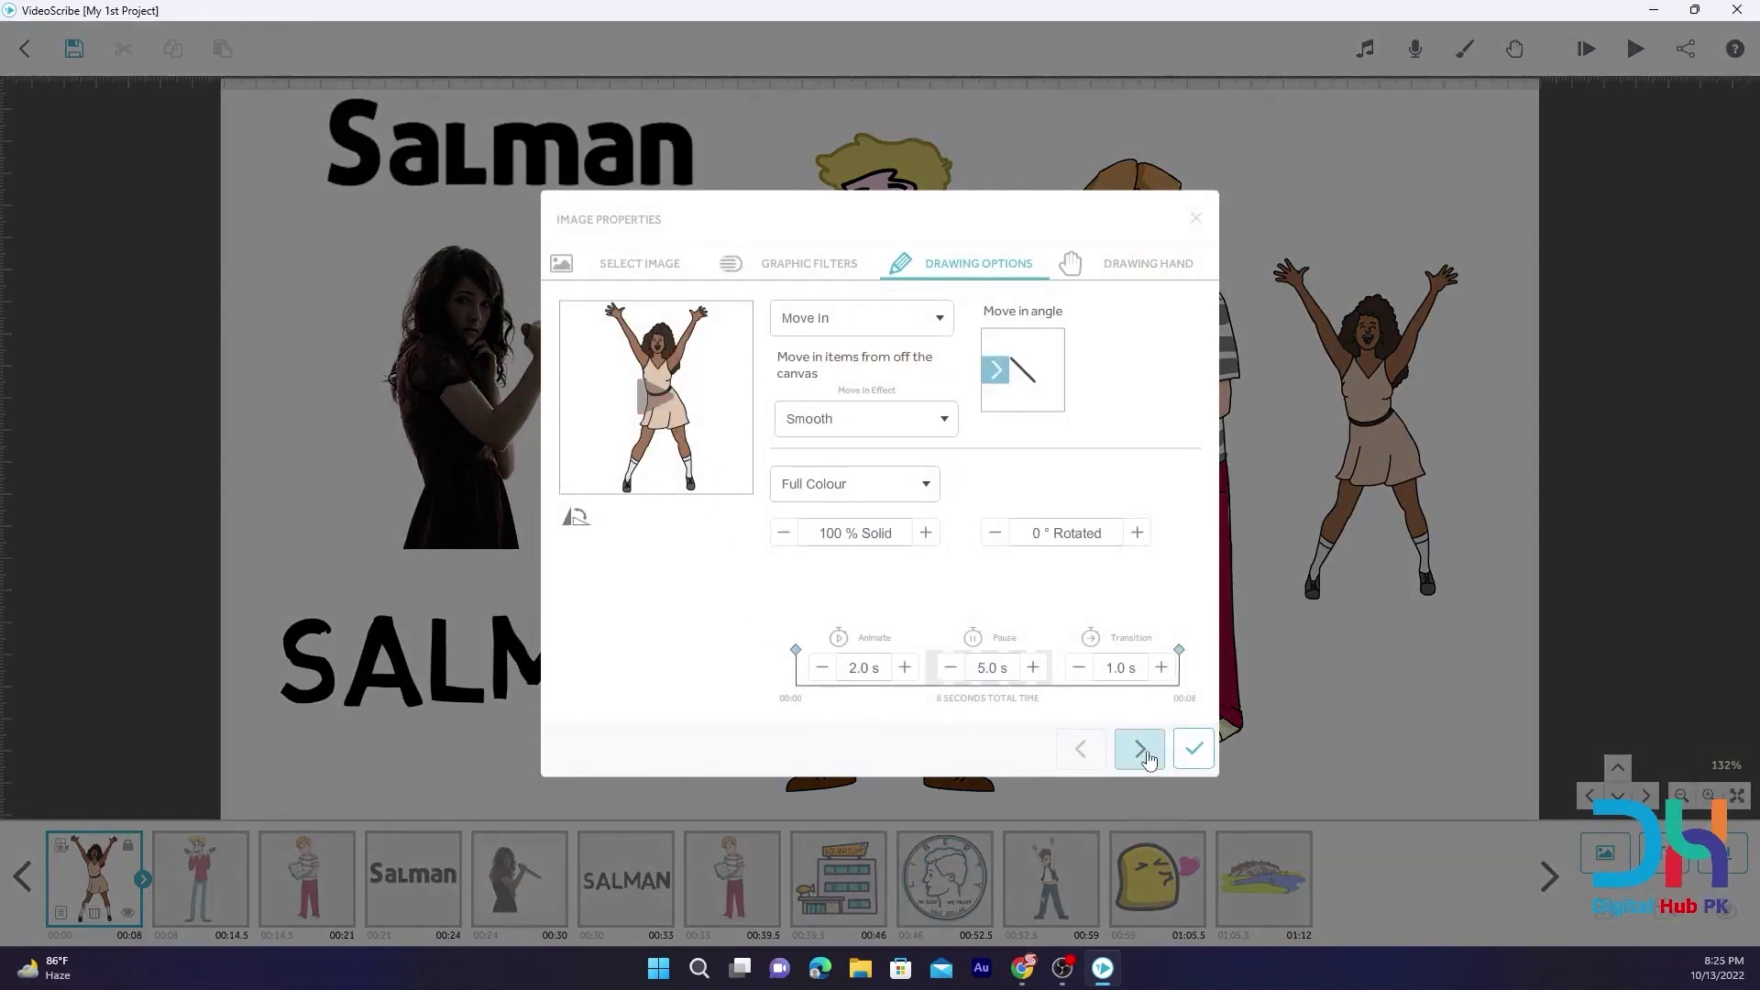
left_click(1192, 750)
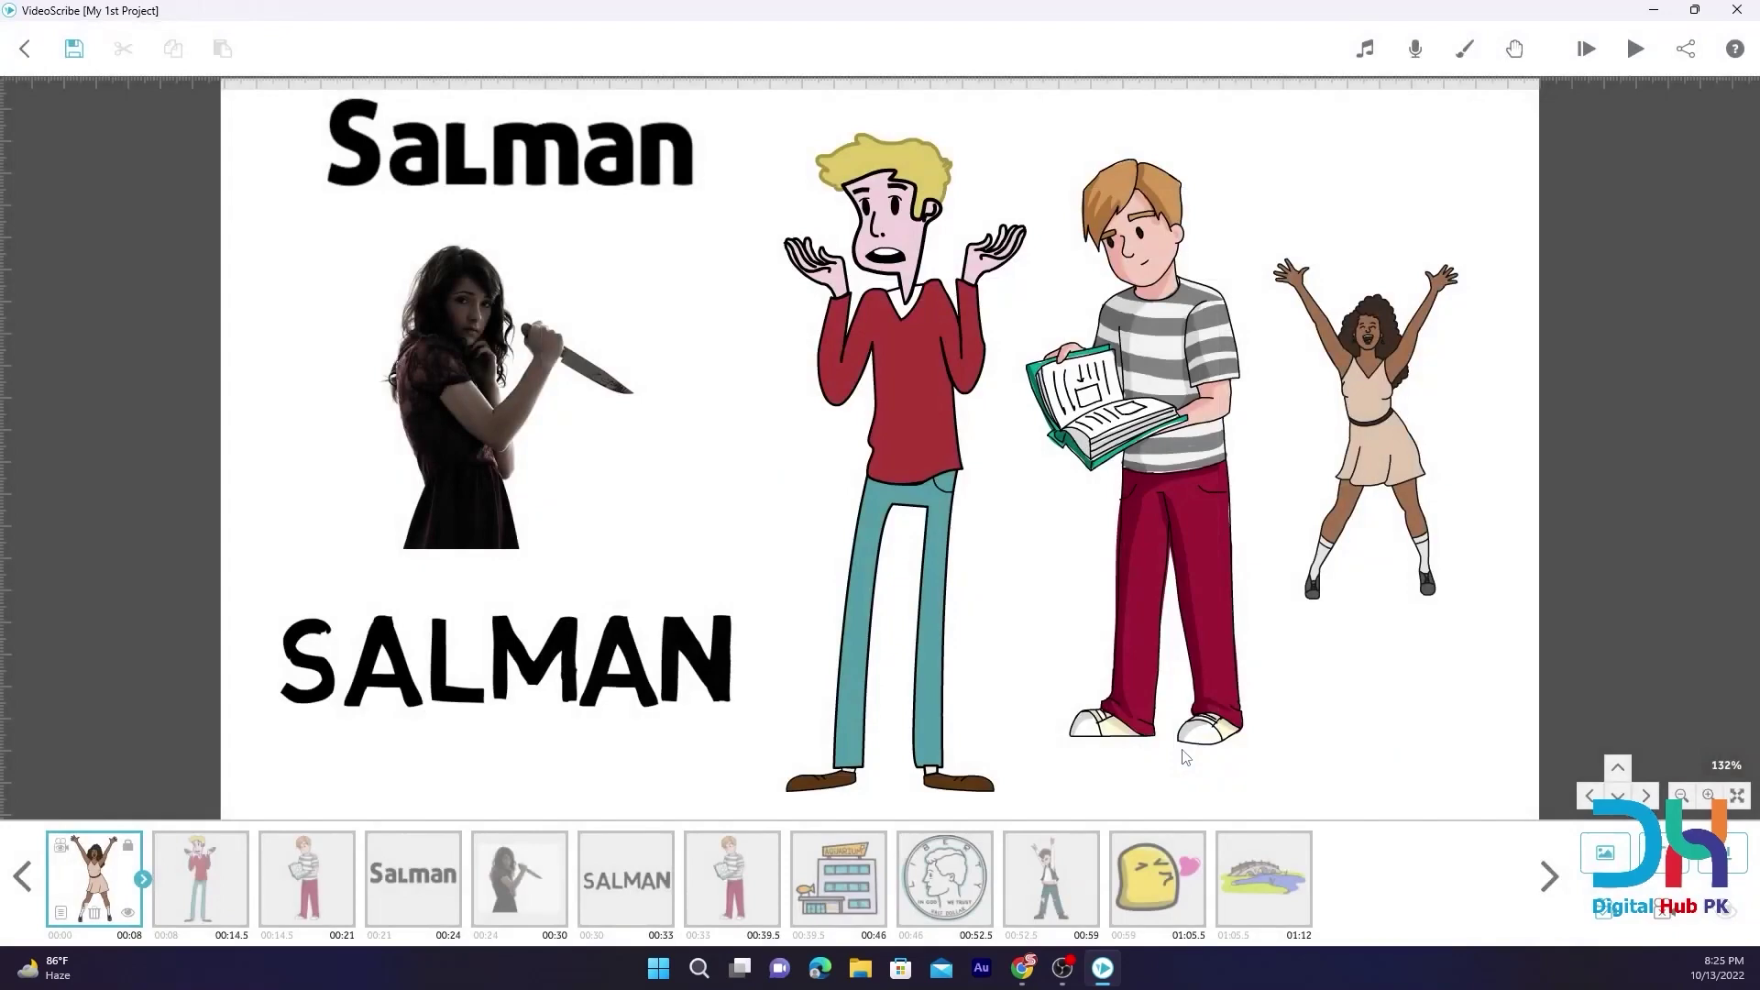
Play the scribe from the cheering woman to check the pause before the next drawing, and stop playback
left_click(954, 348)
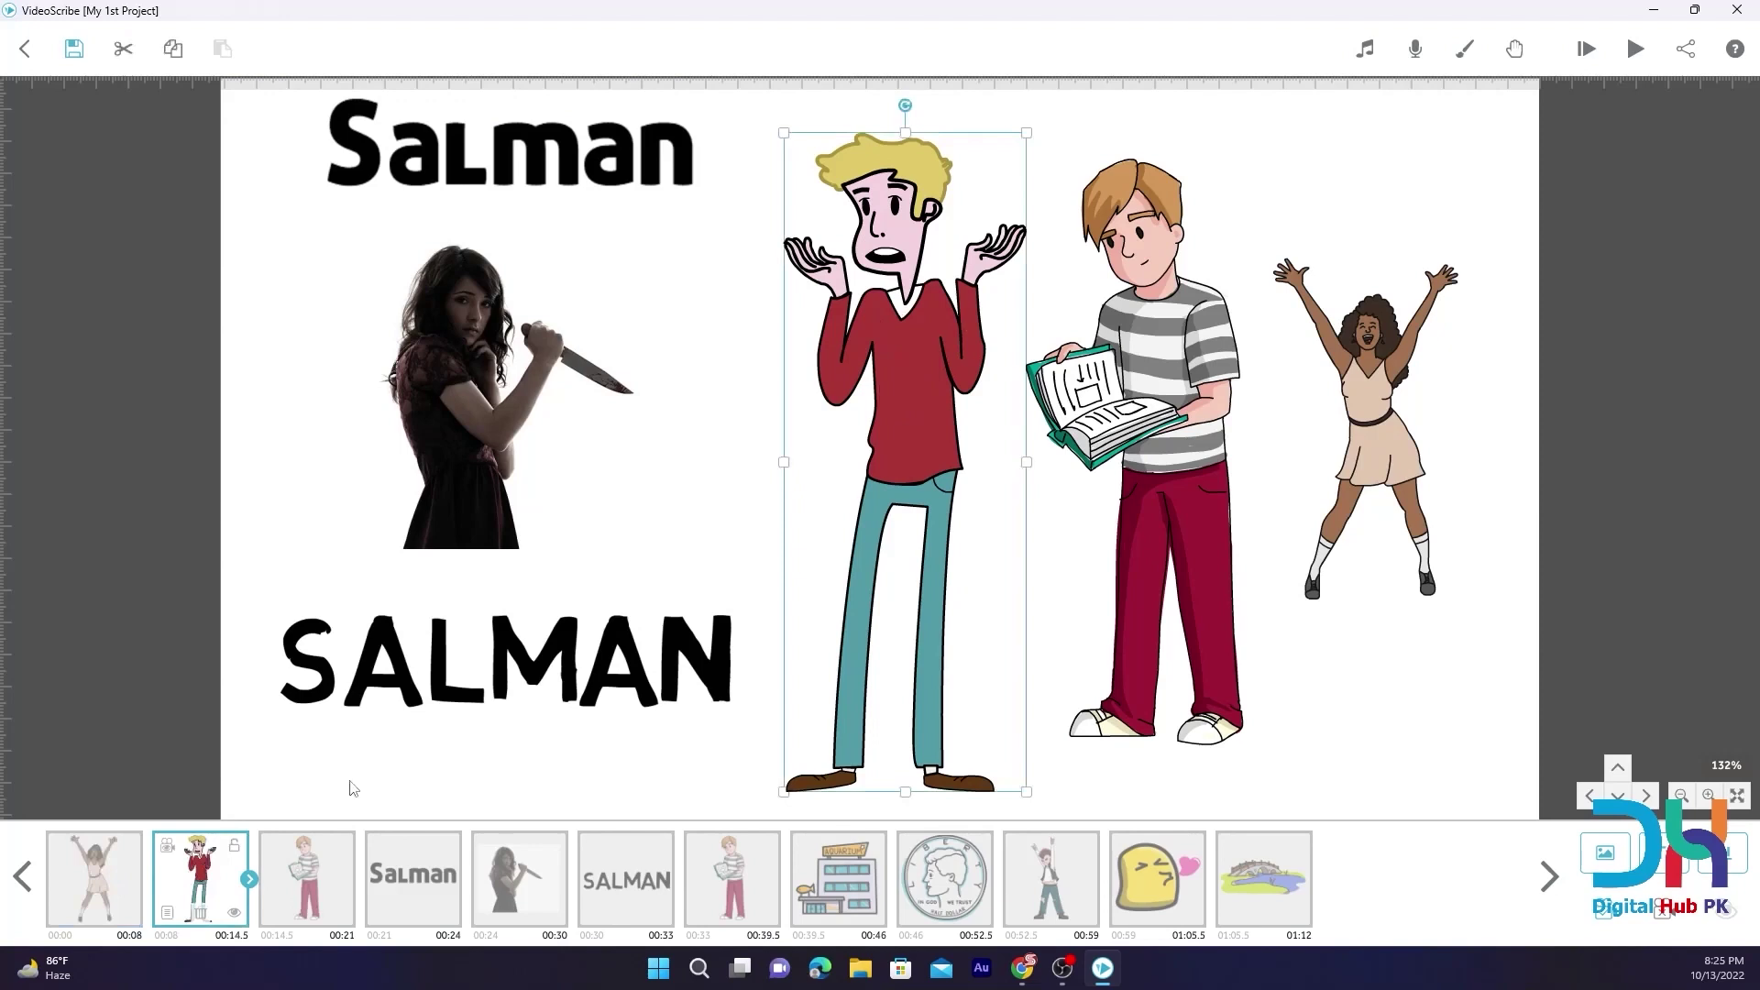
left_click(111, 884)
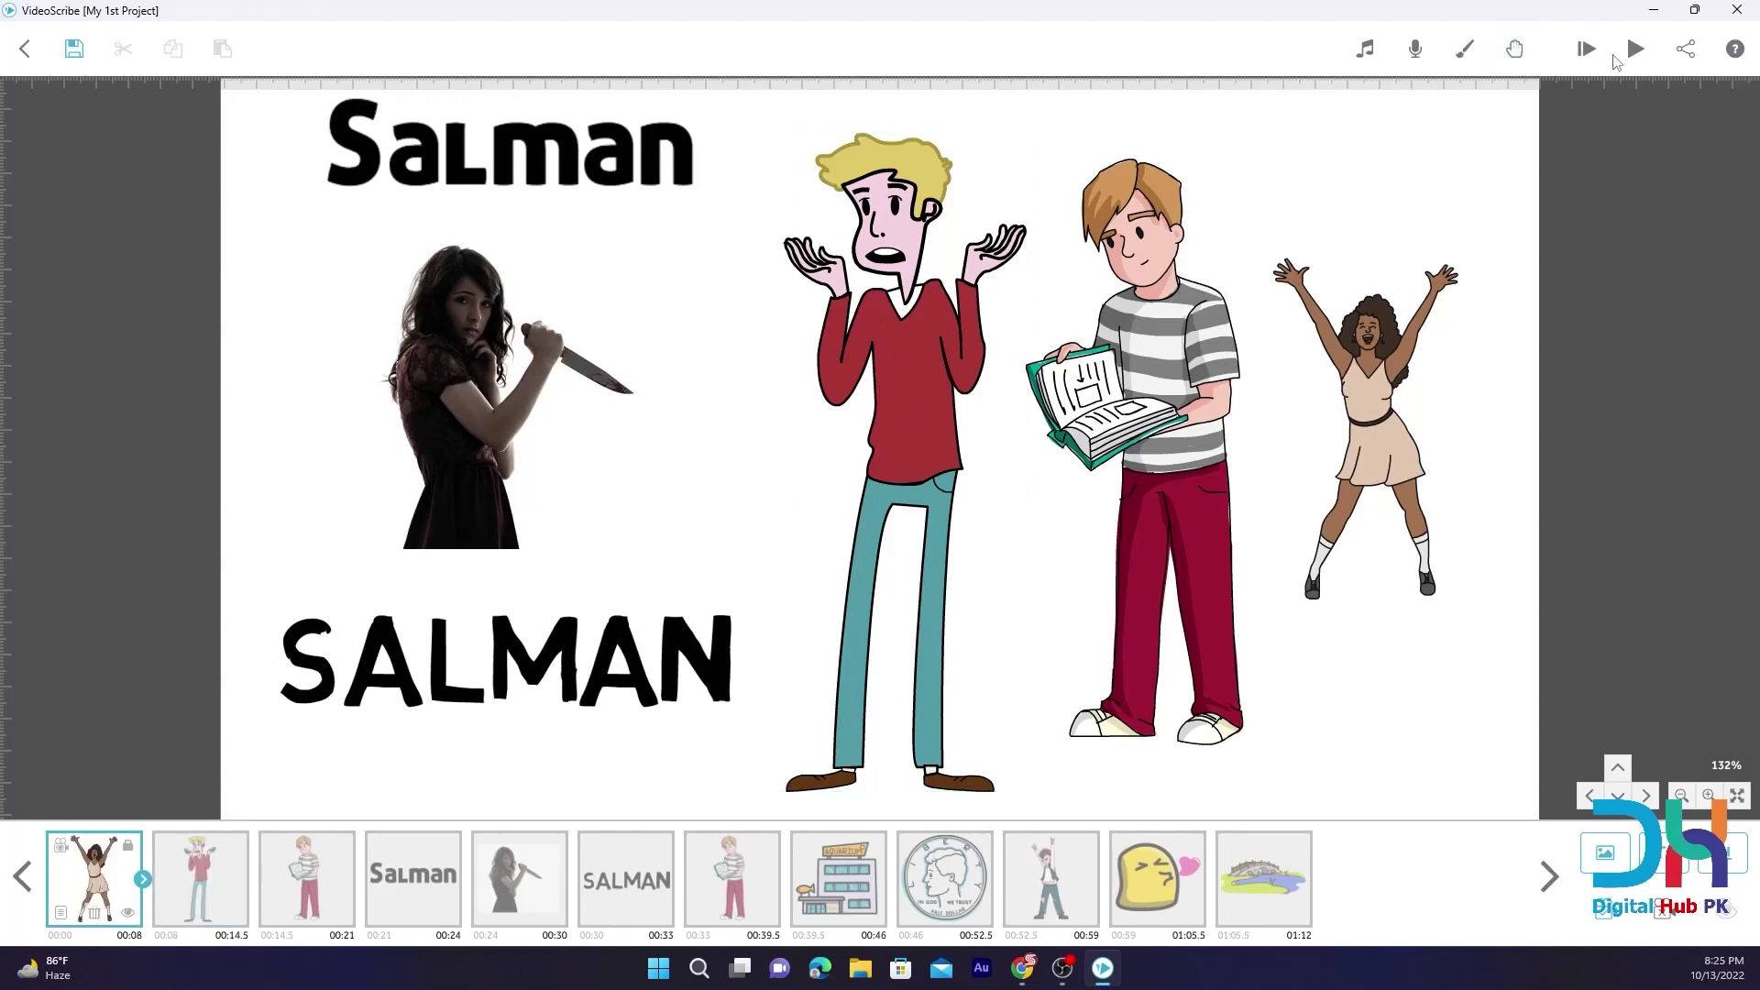
left_click(1632, 50)
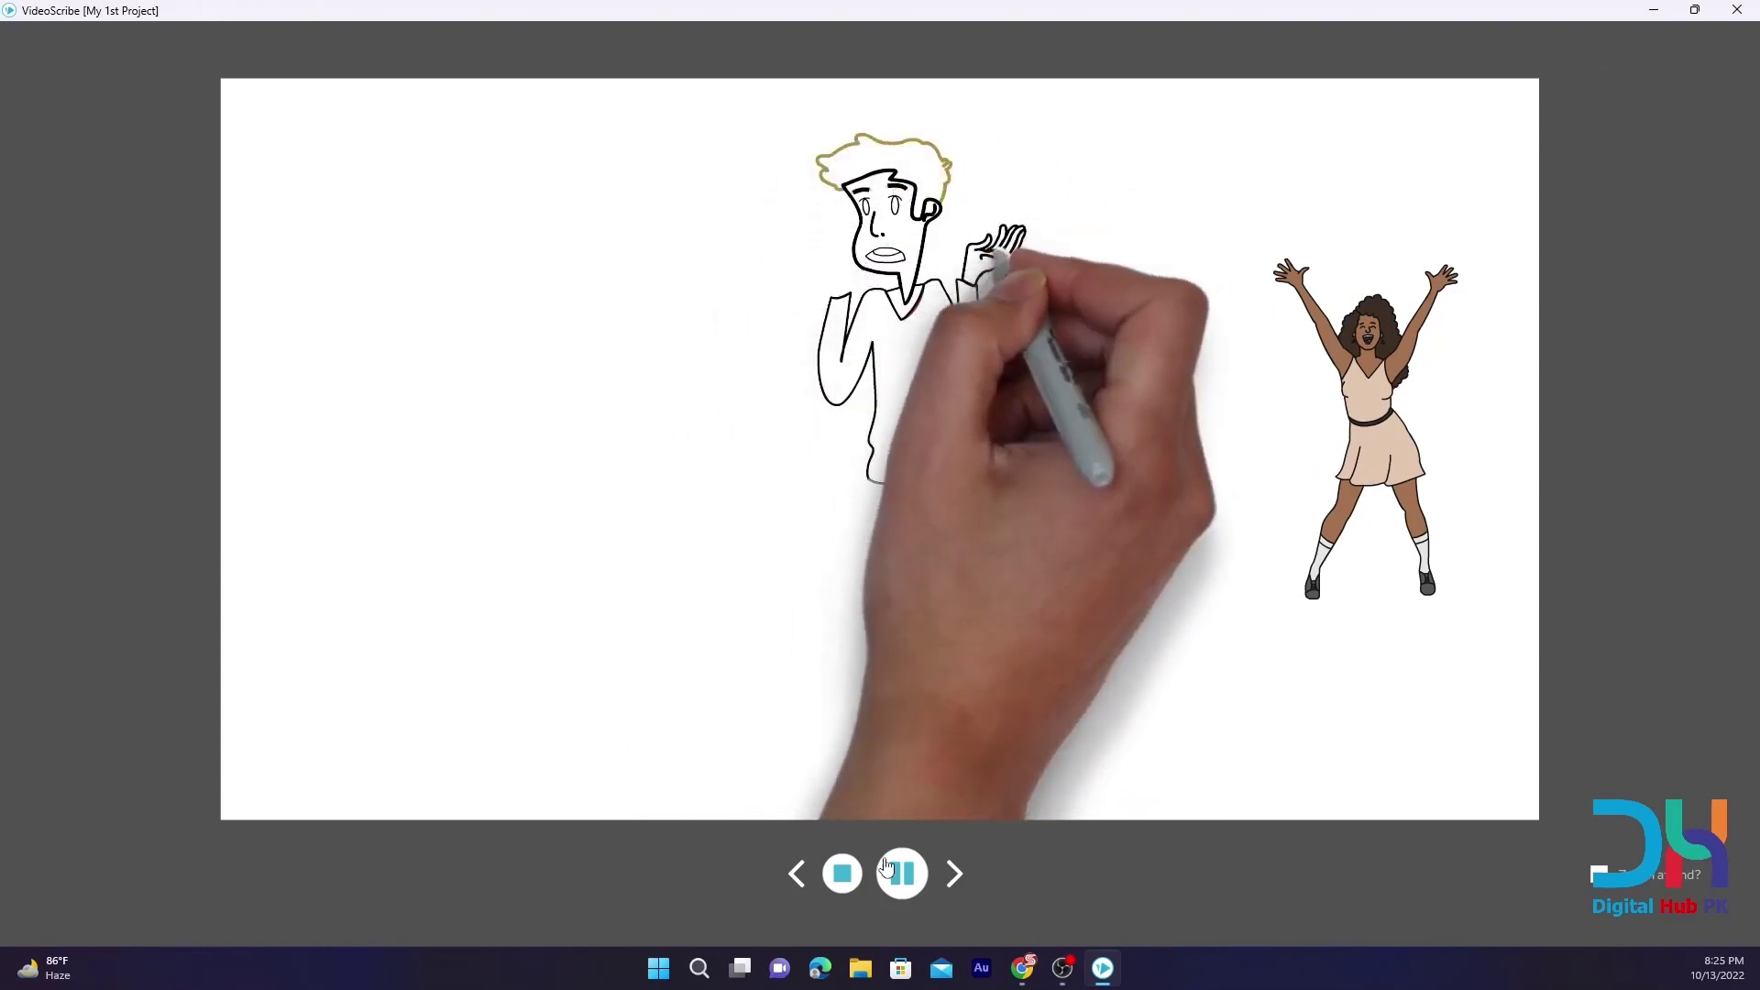
left_click(833, 882)
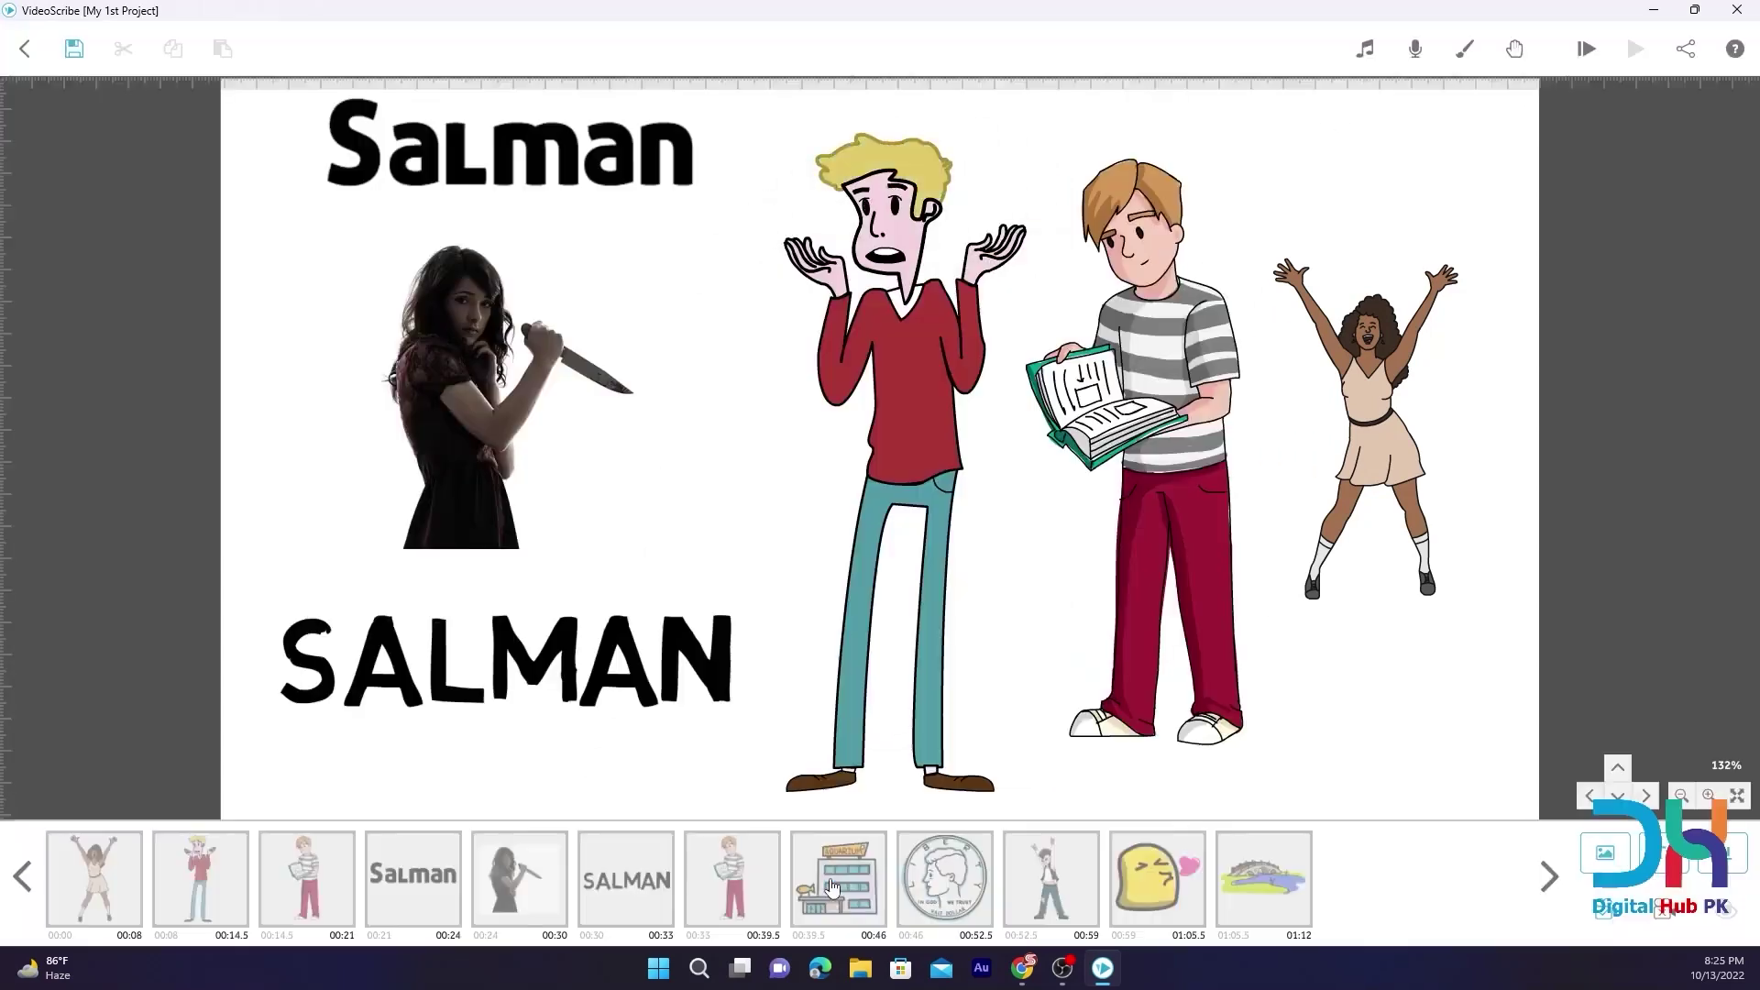
Set the cheering woman's pause time to 0.5 seconds, apply it, and play the scribe into the next drawing
left_click(62, 914)
left_click(987, 667)
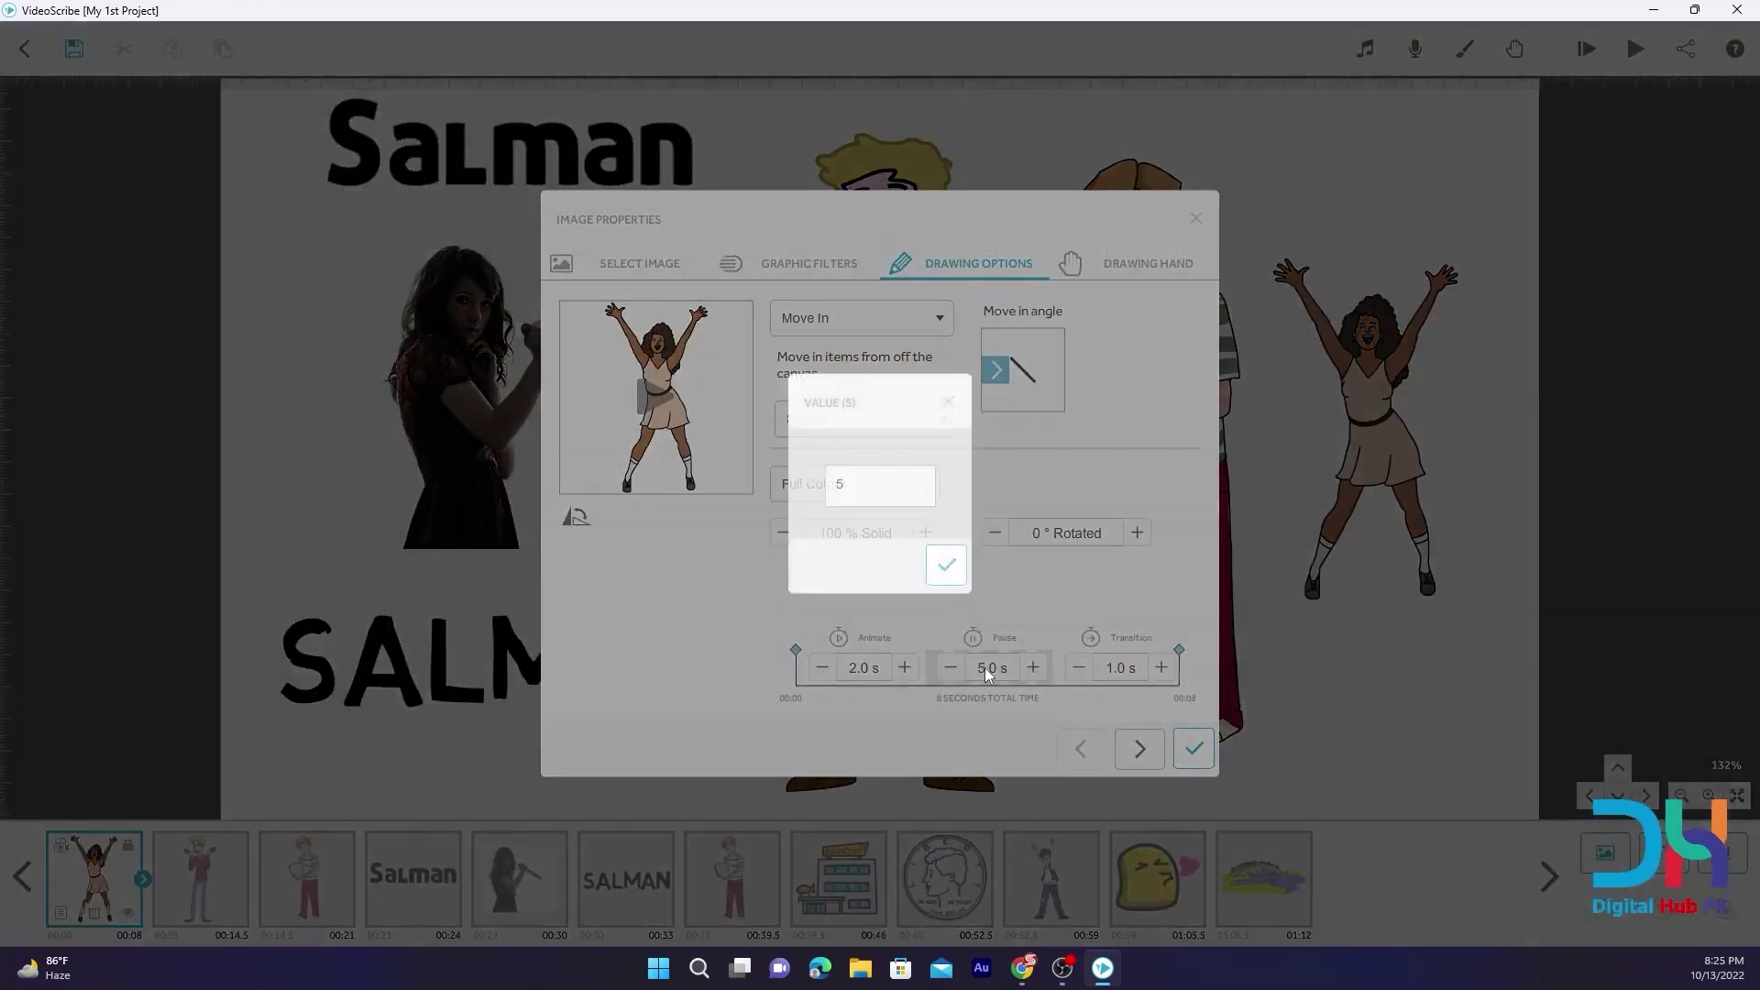
type("0.5")
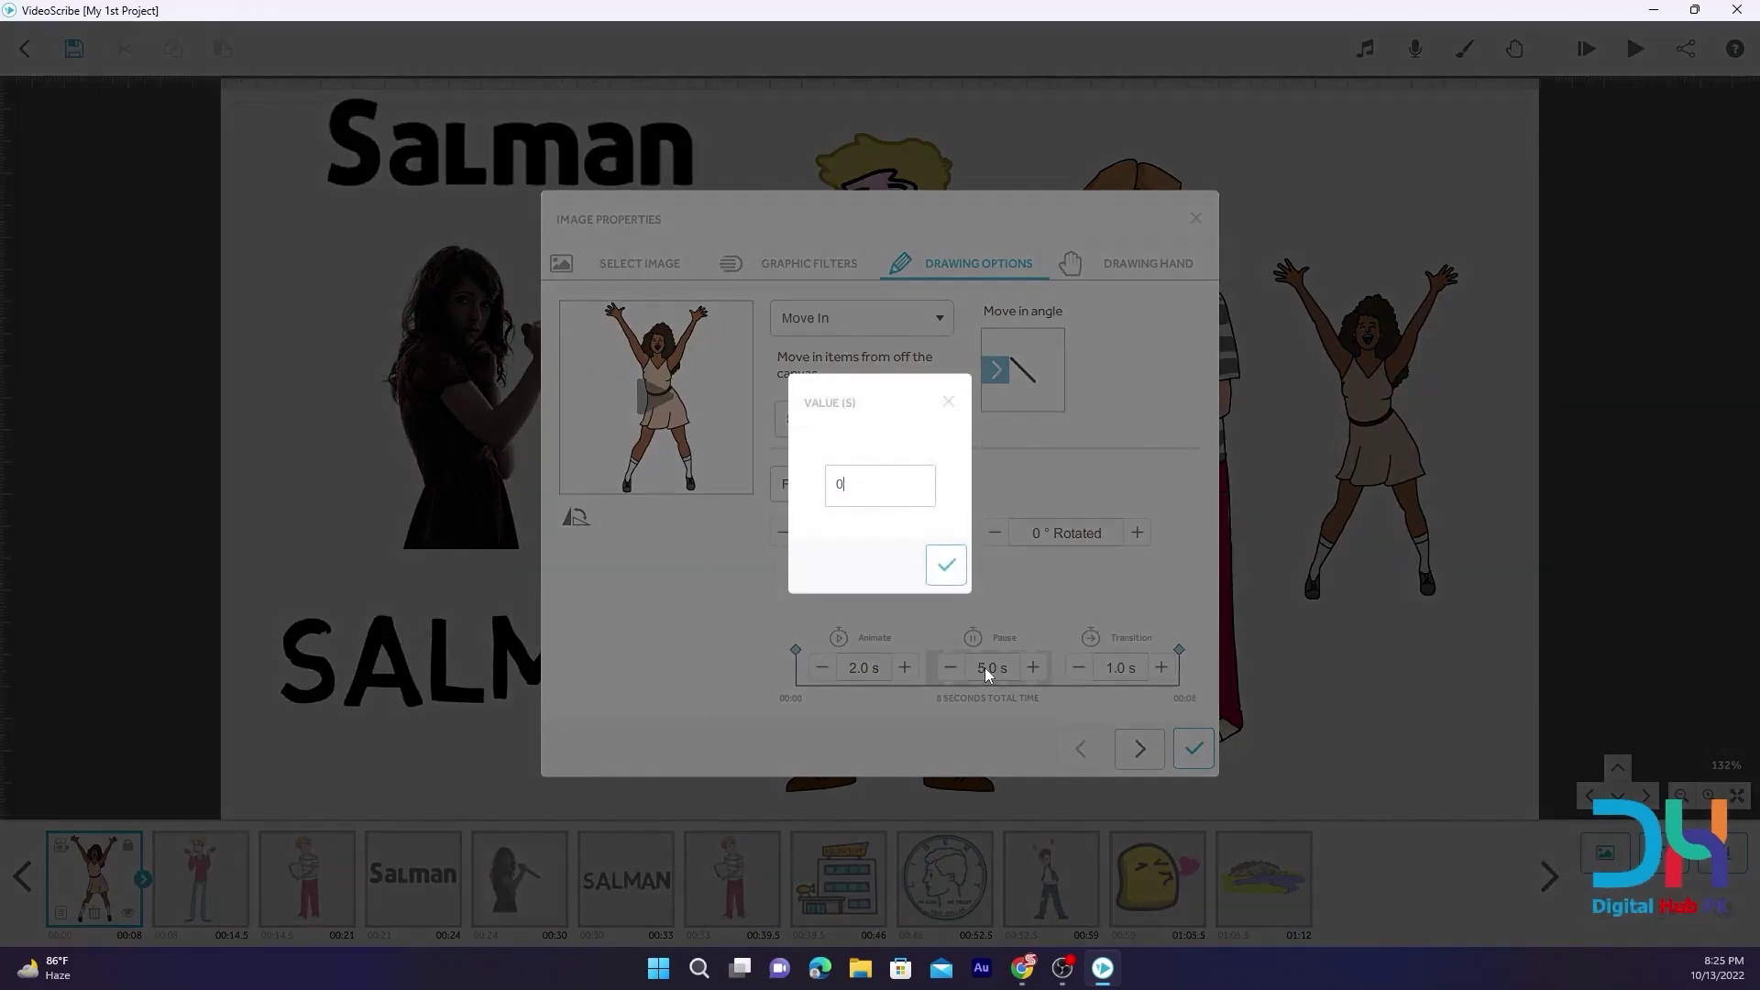
left_click(947, 566)
left_click(1193, 748)
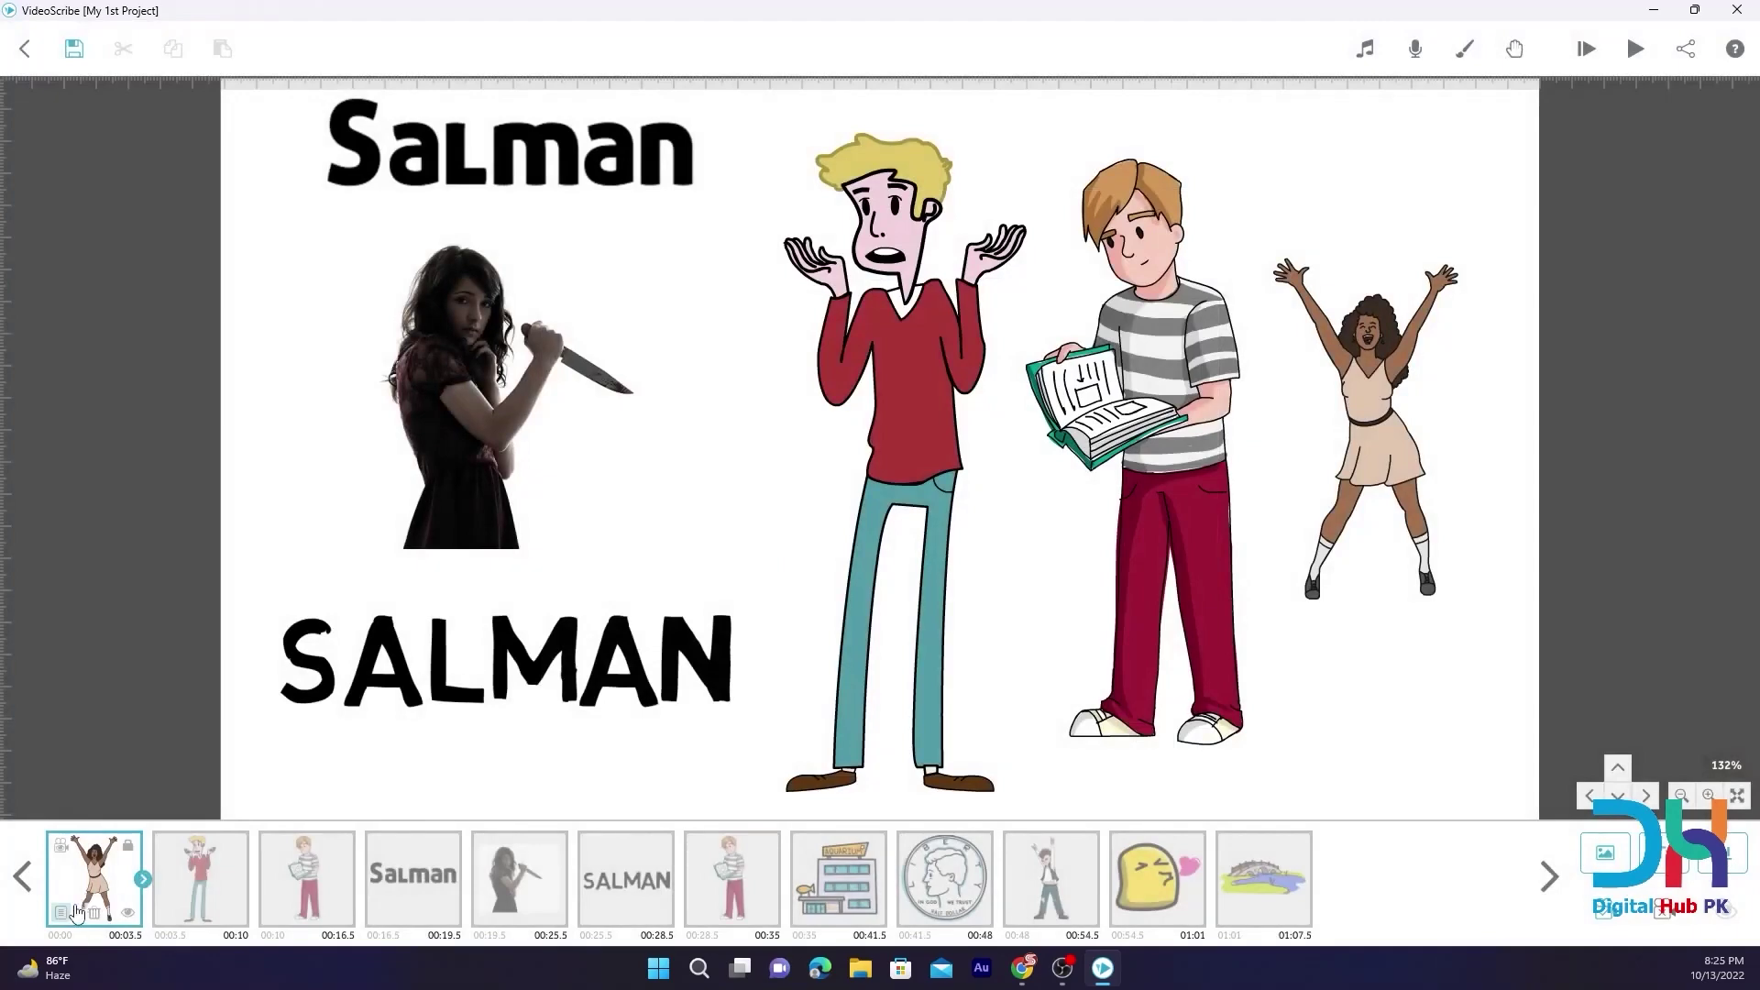
left_click(1621, 50)
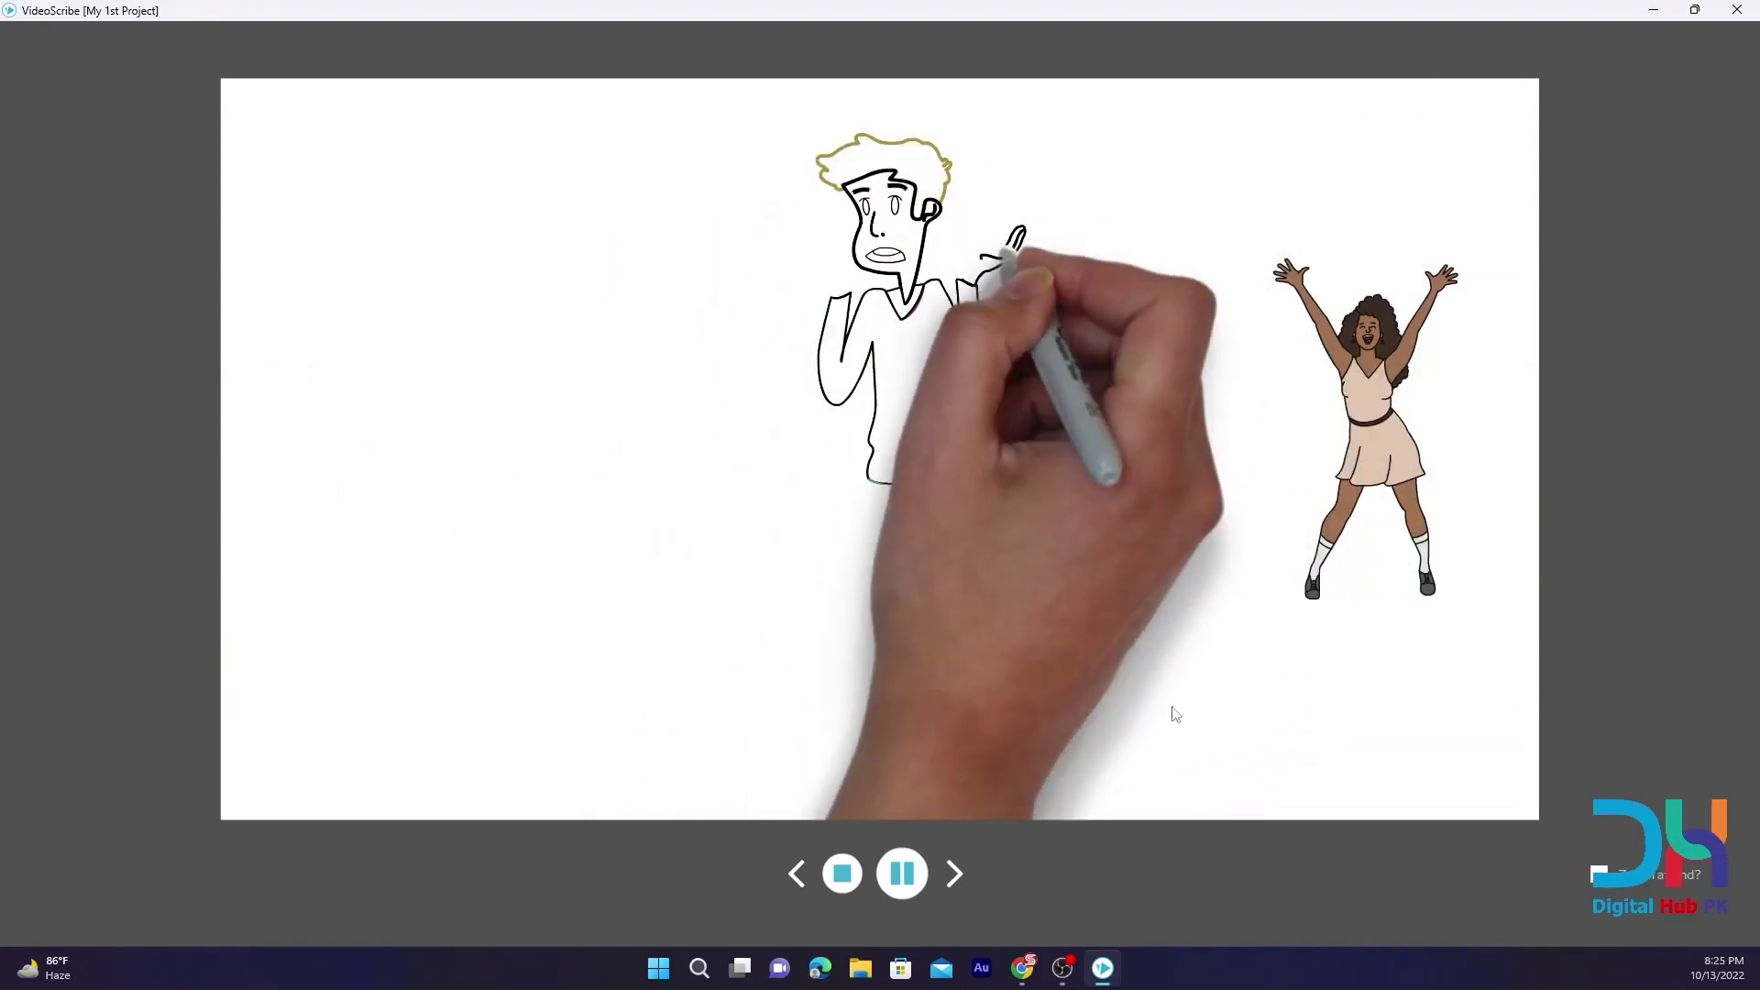
left_click(843, 873)
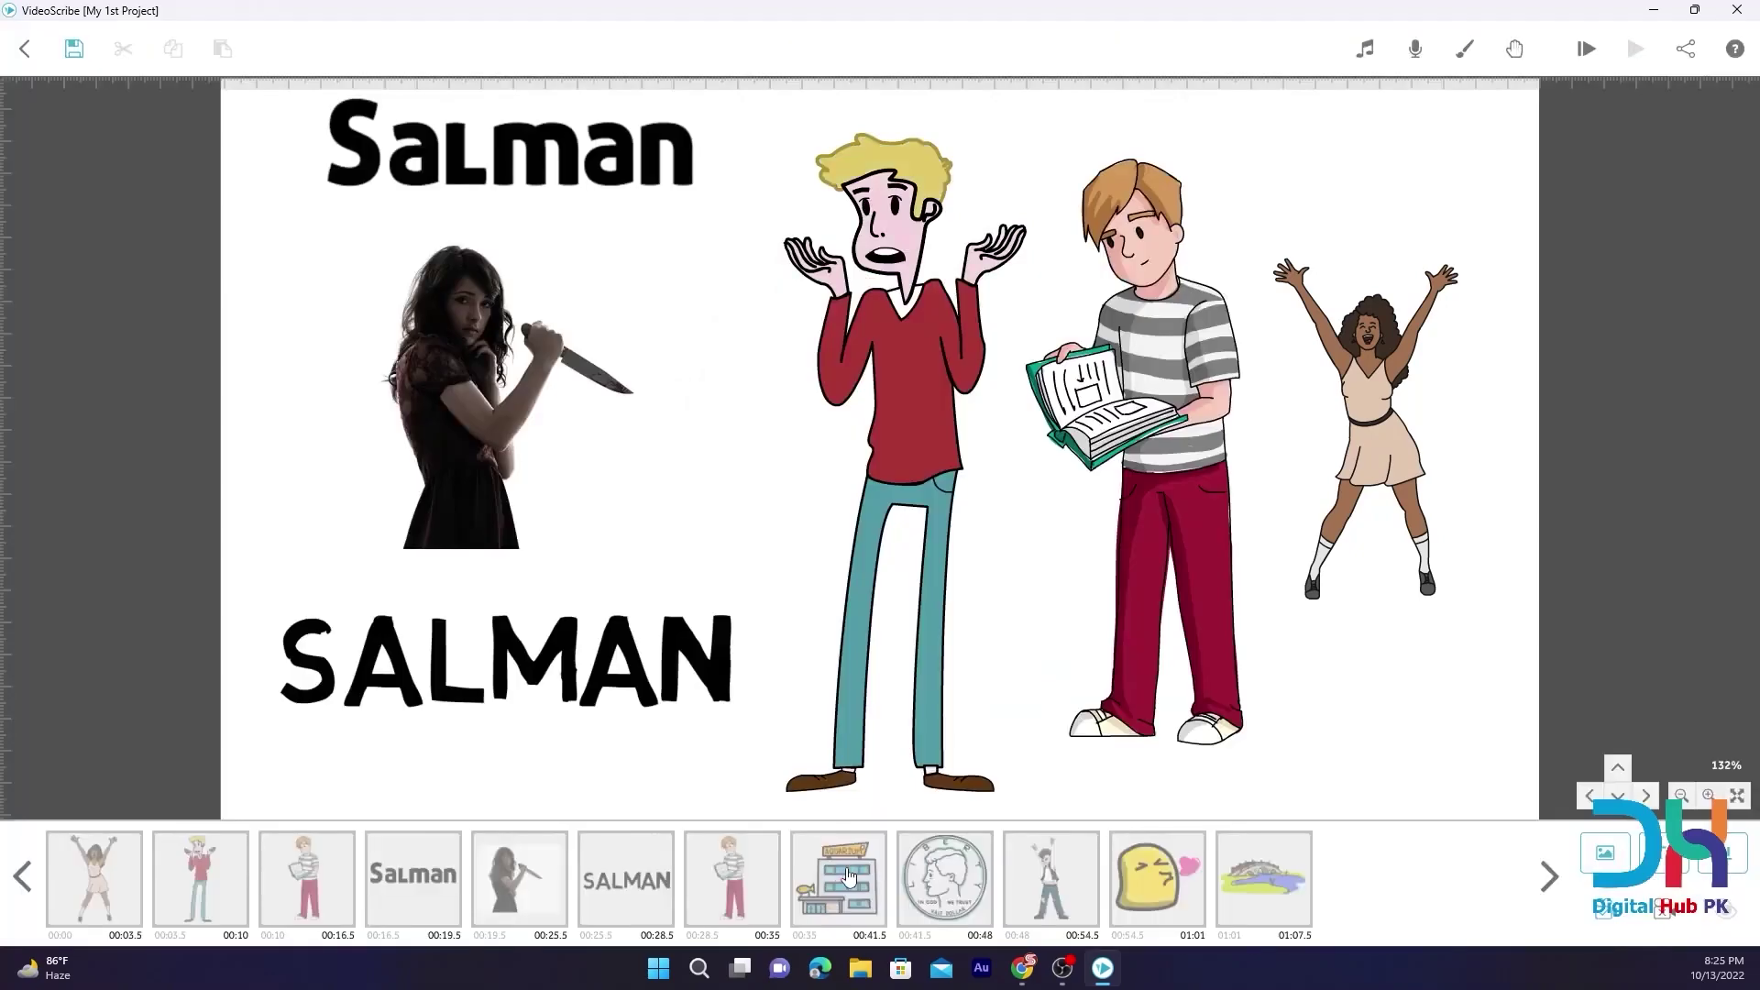
Reopen the cheering woman's image properties and set her pause time to 0 seconds
left_click(87, 903)
left_click(61, 917)
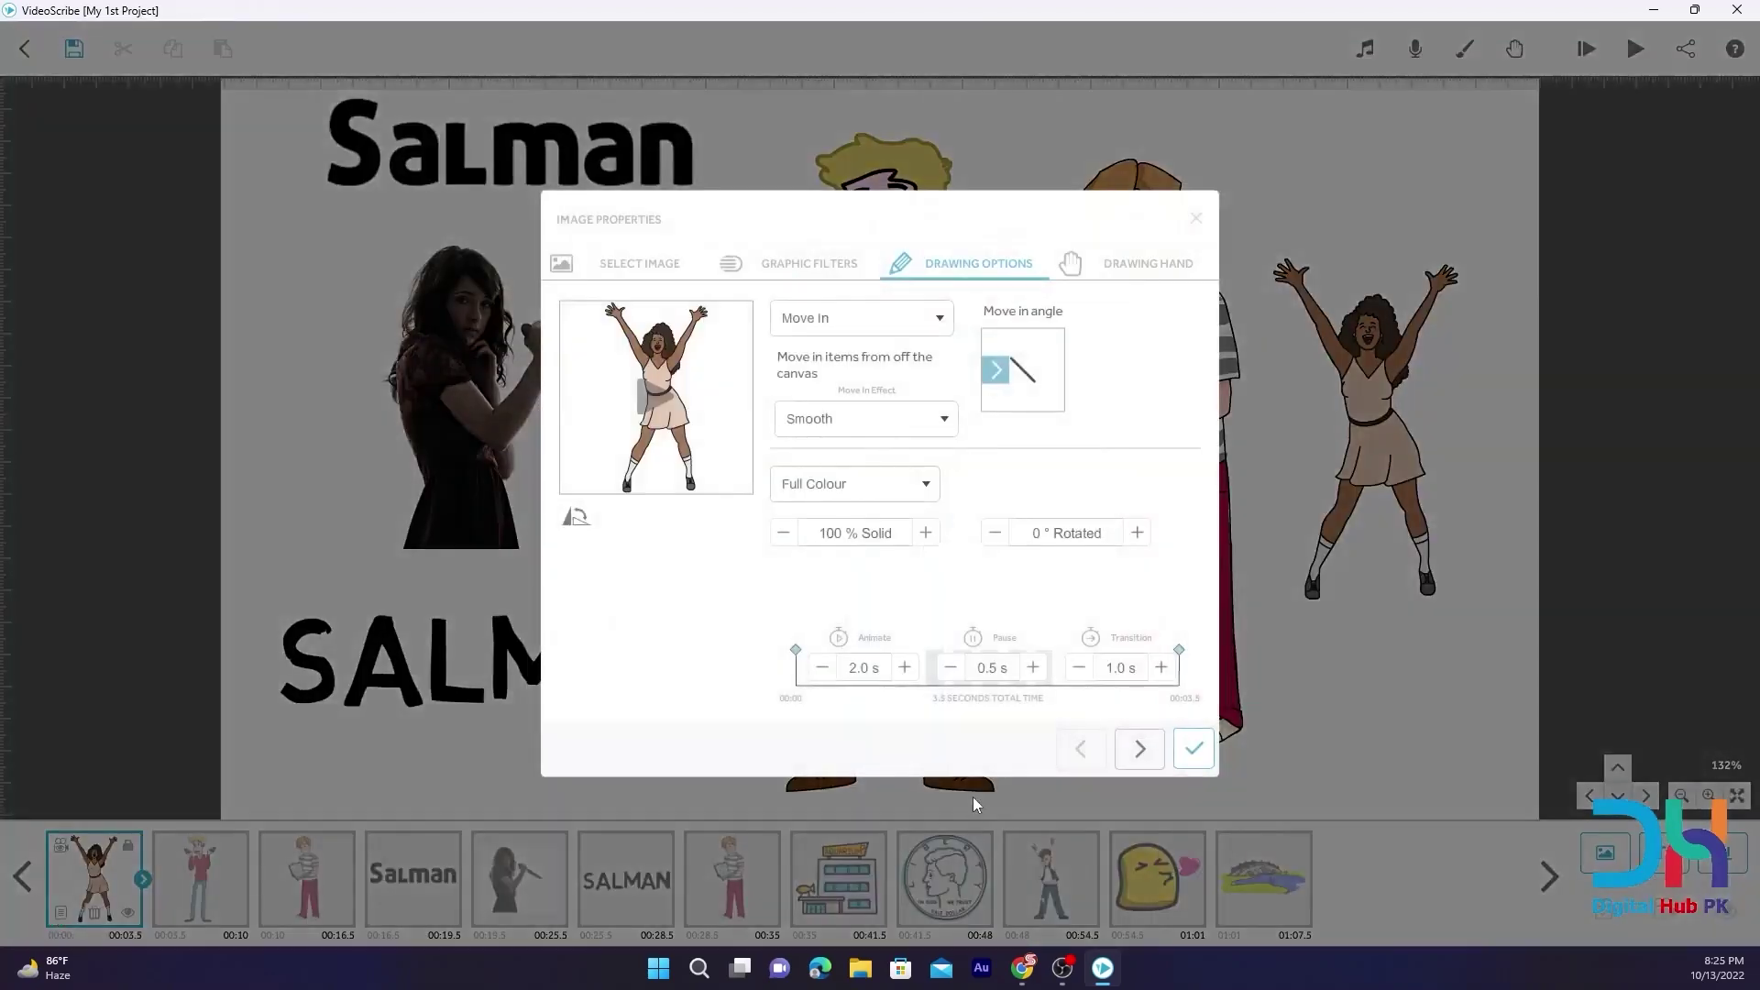
left_click(992, 668)
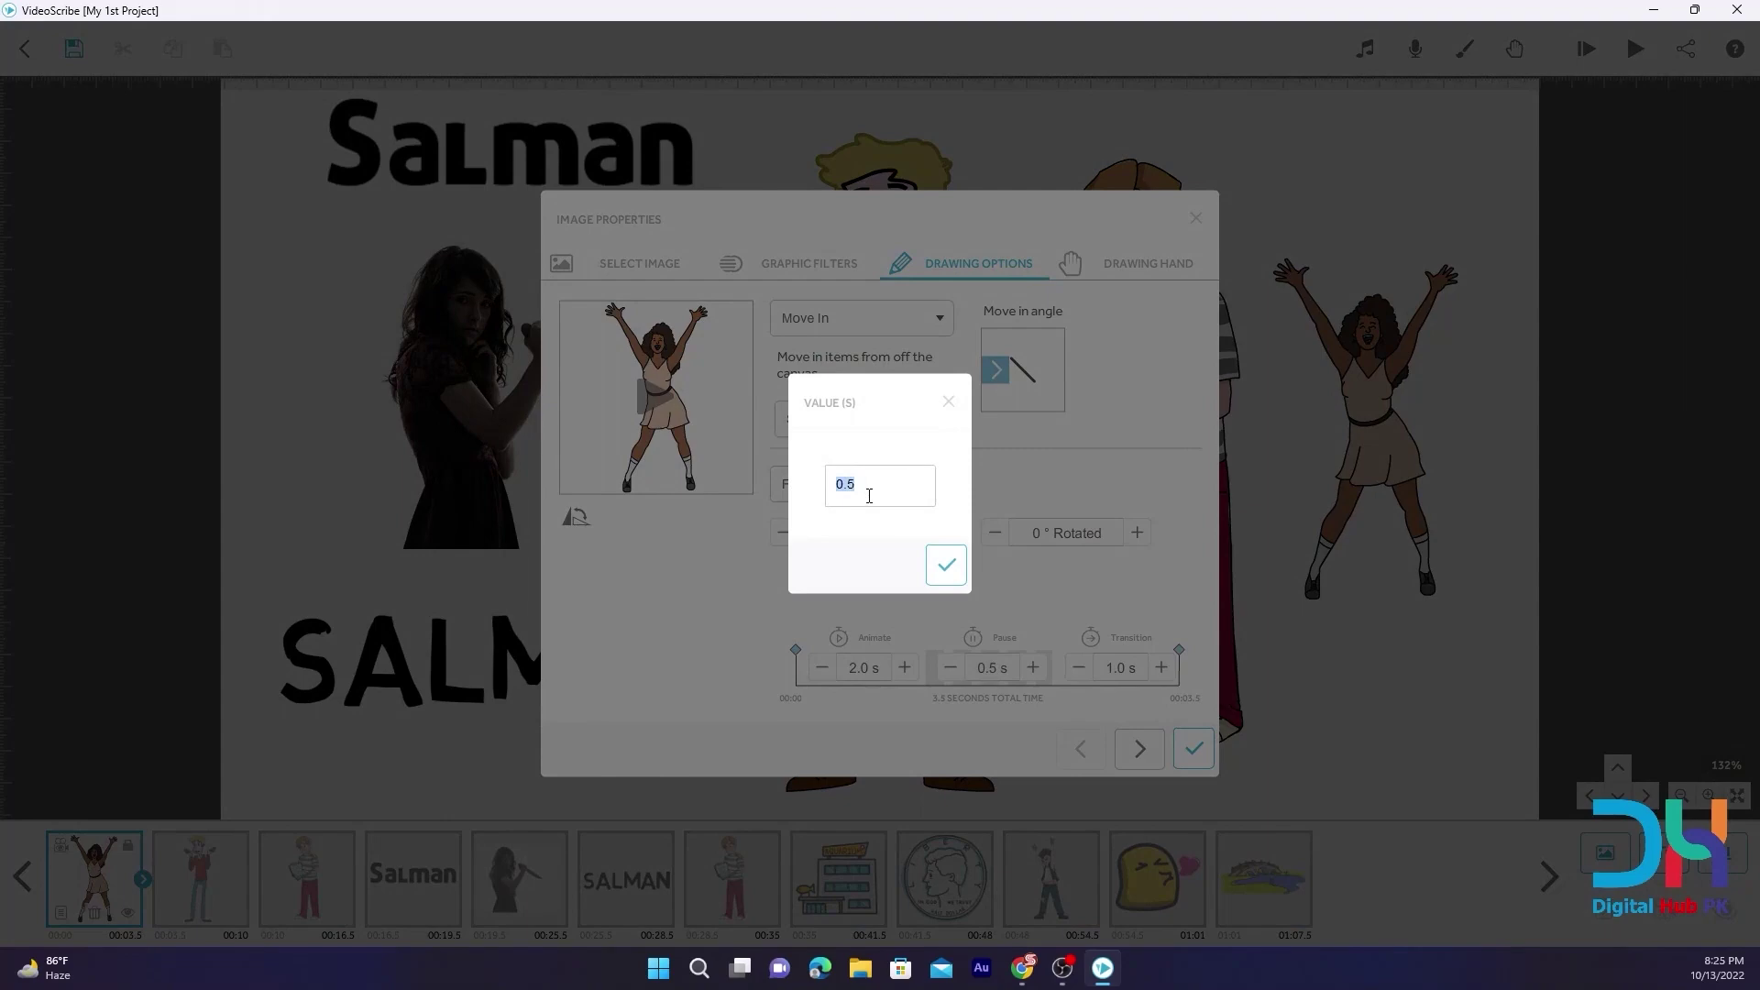
type("0")
left_click(947, 565)
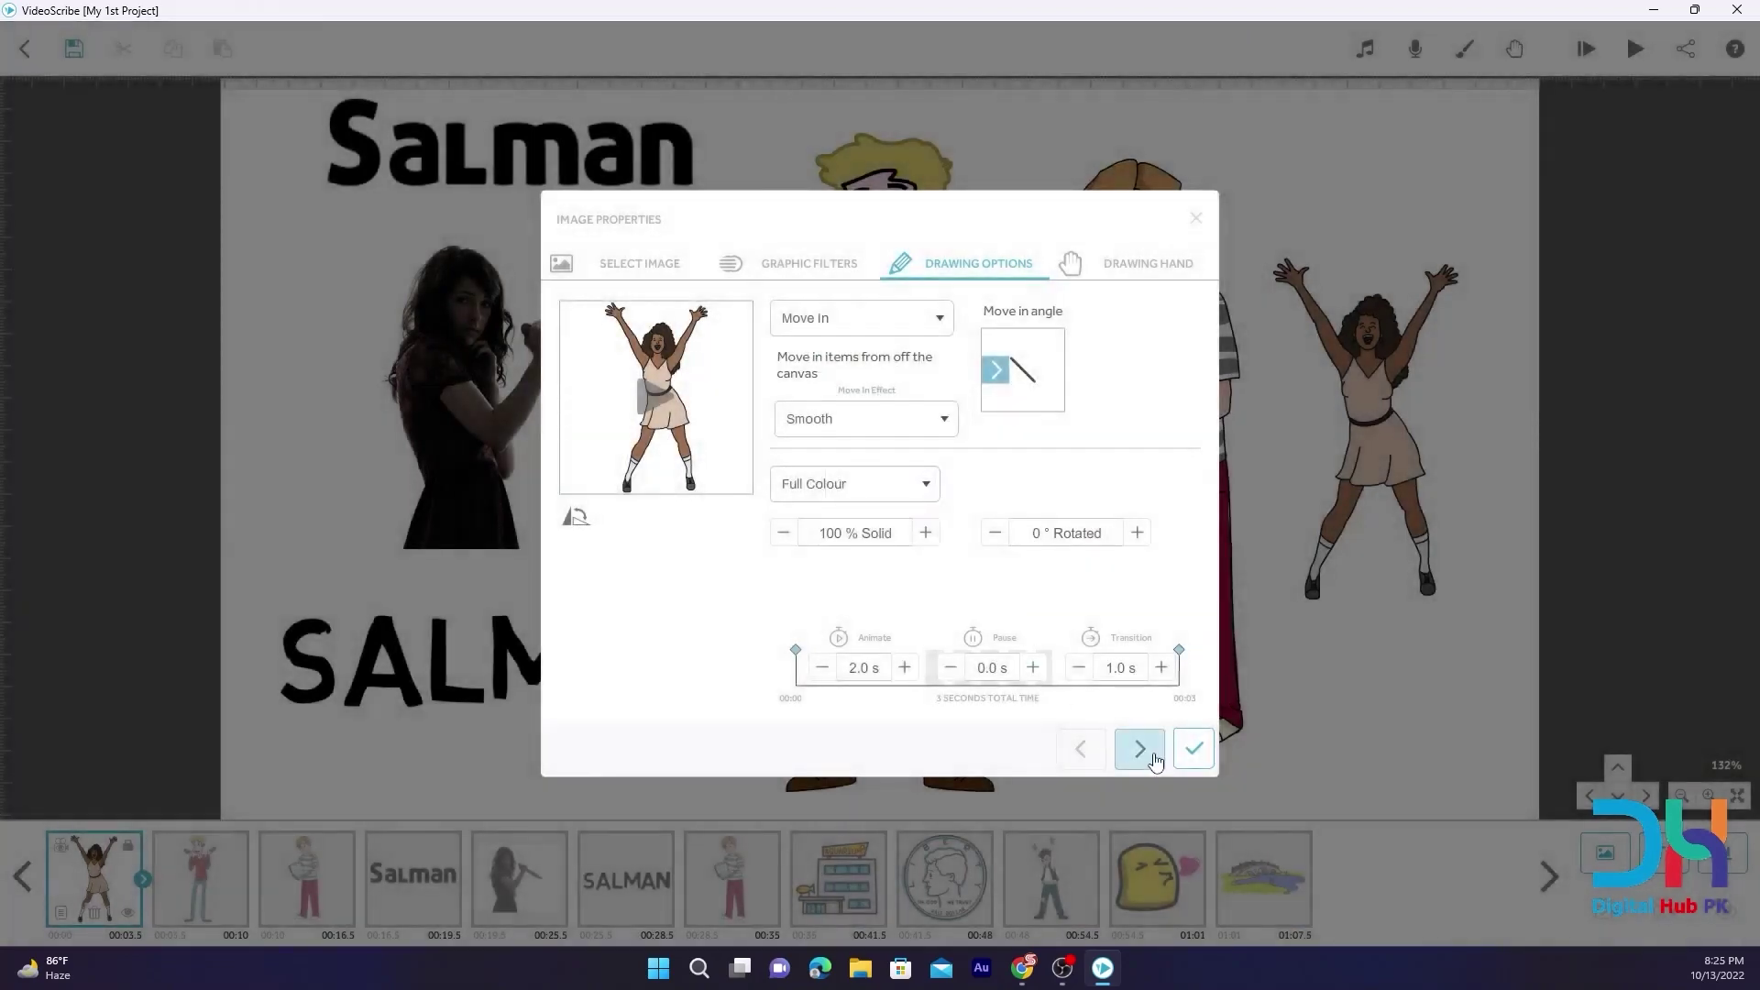
Set the cheering woman's transition time to 0 seconds and apply the image properties
left_click(1120, 670)
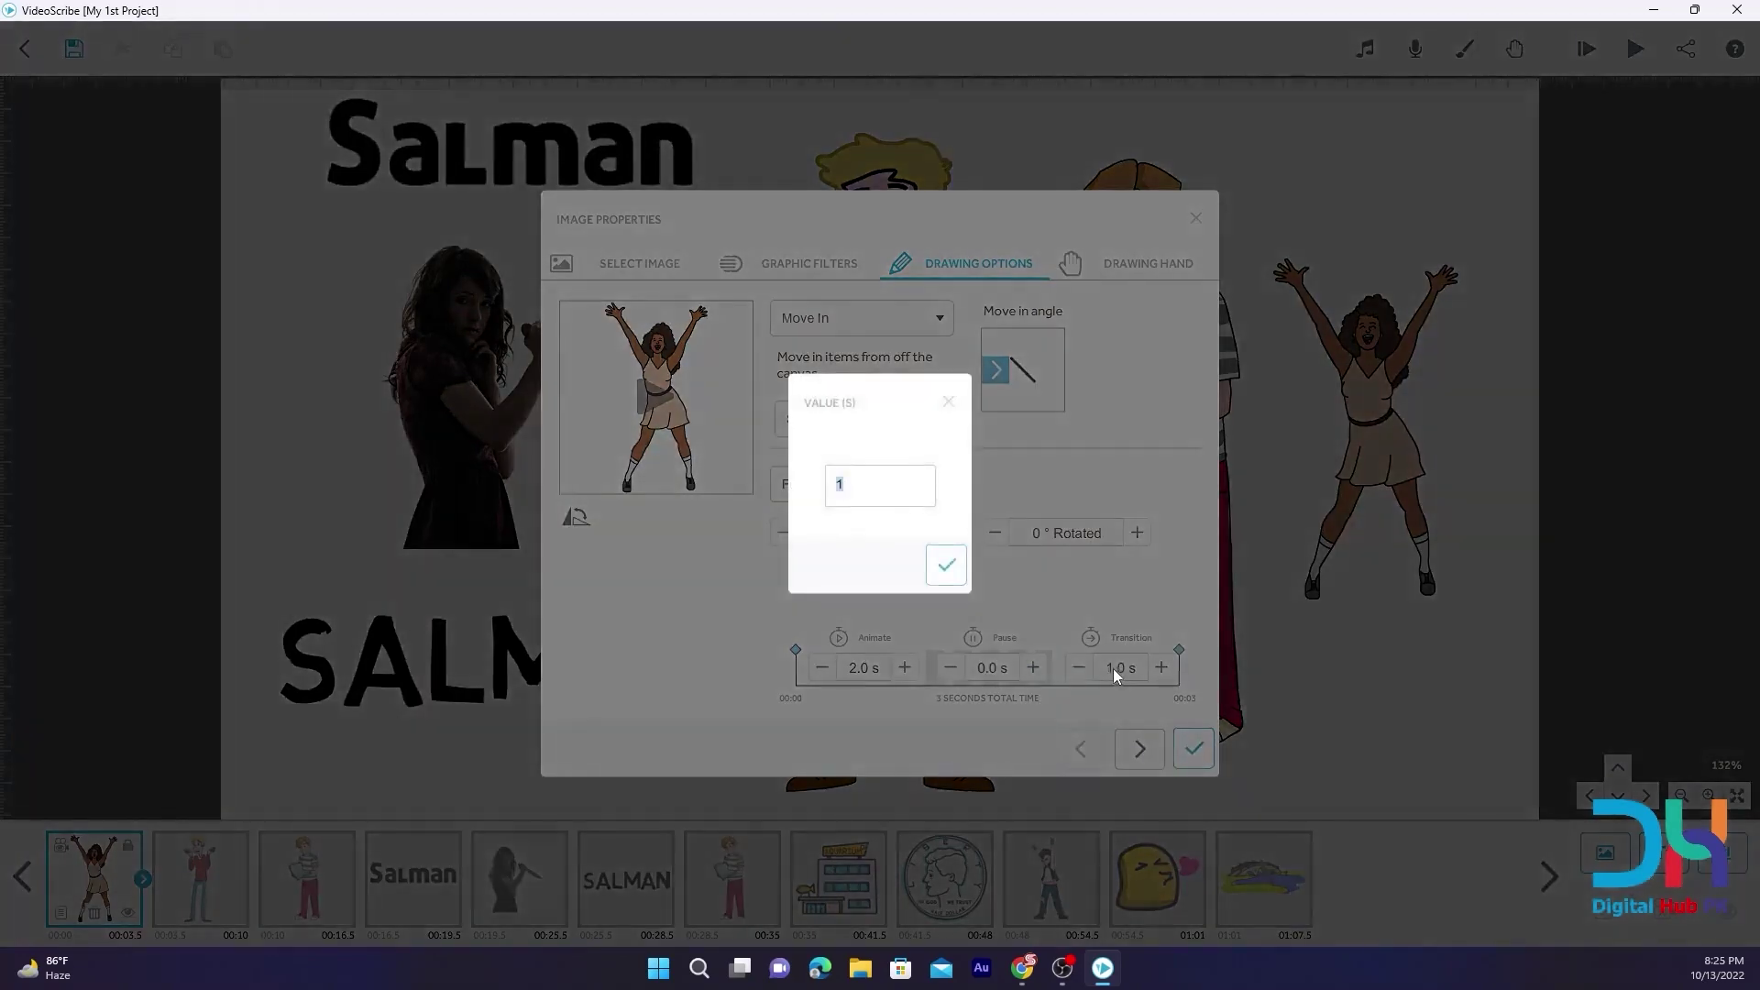
type("0")
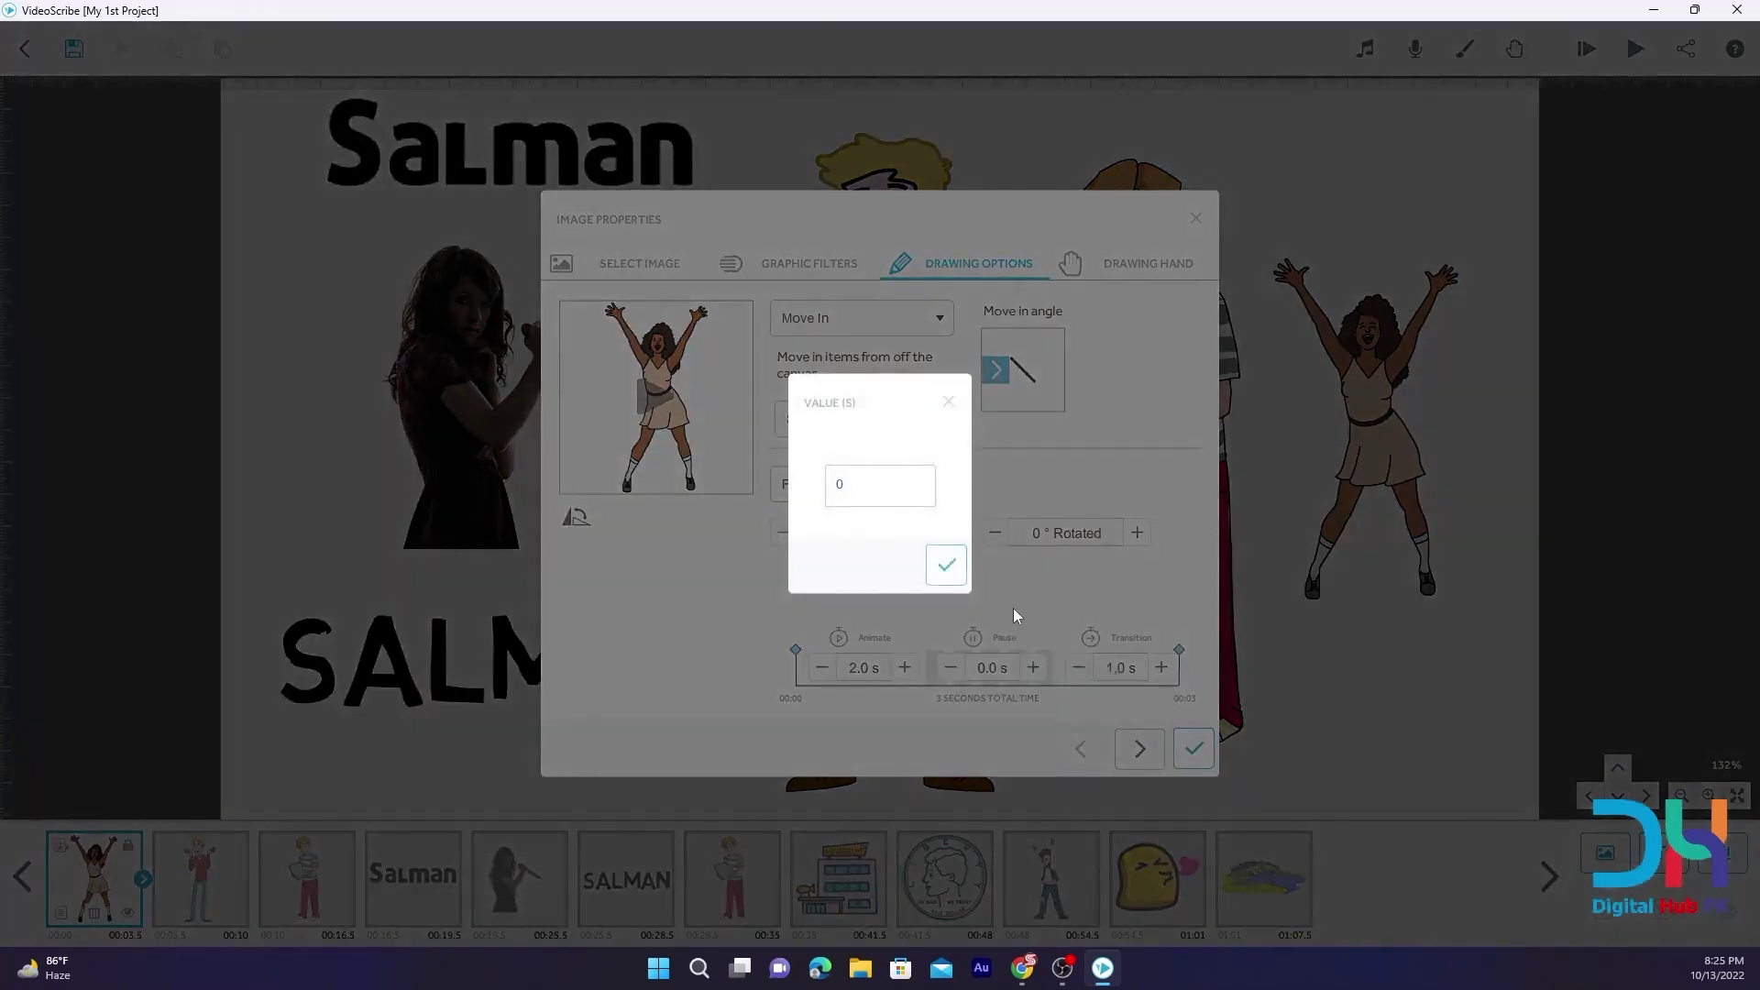
left_click(940, 564)
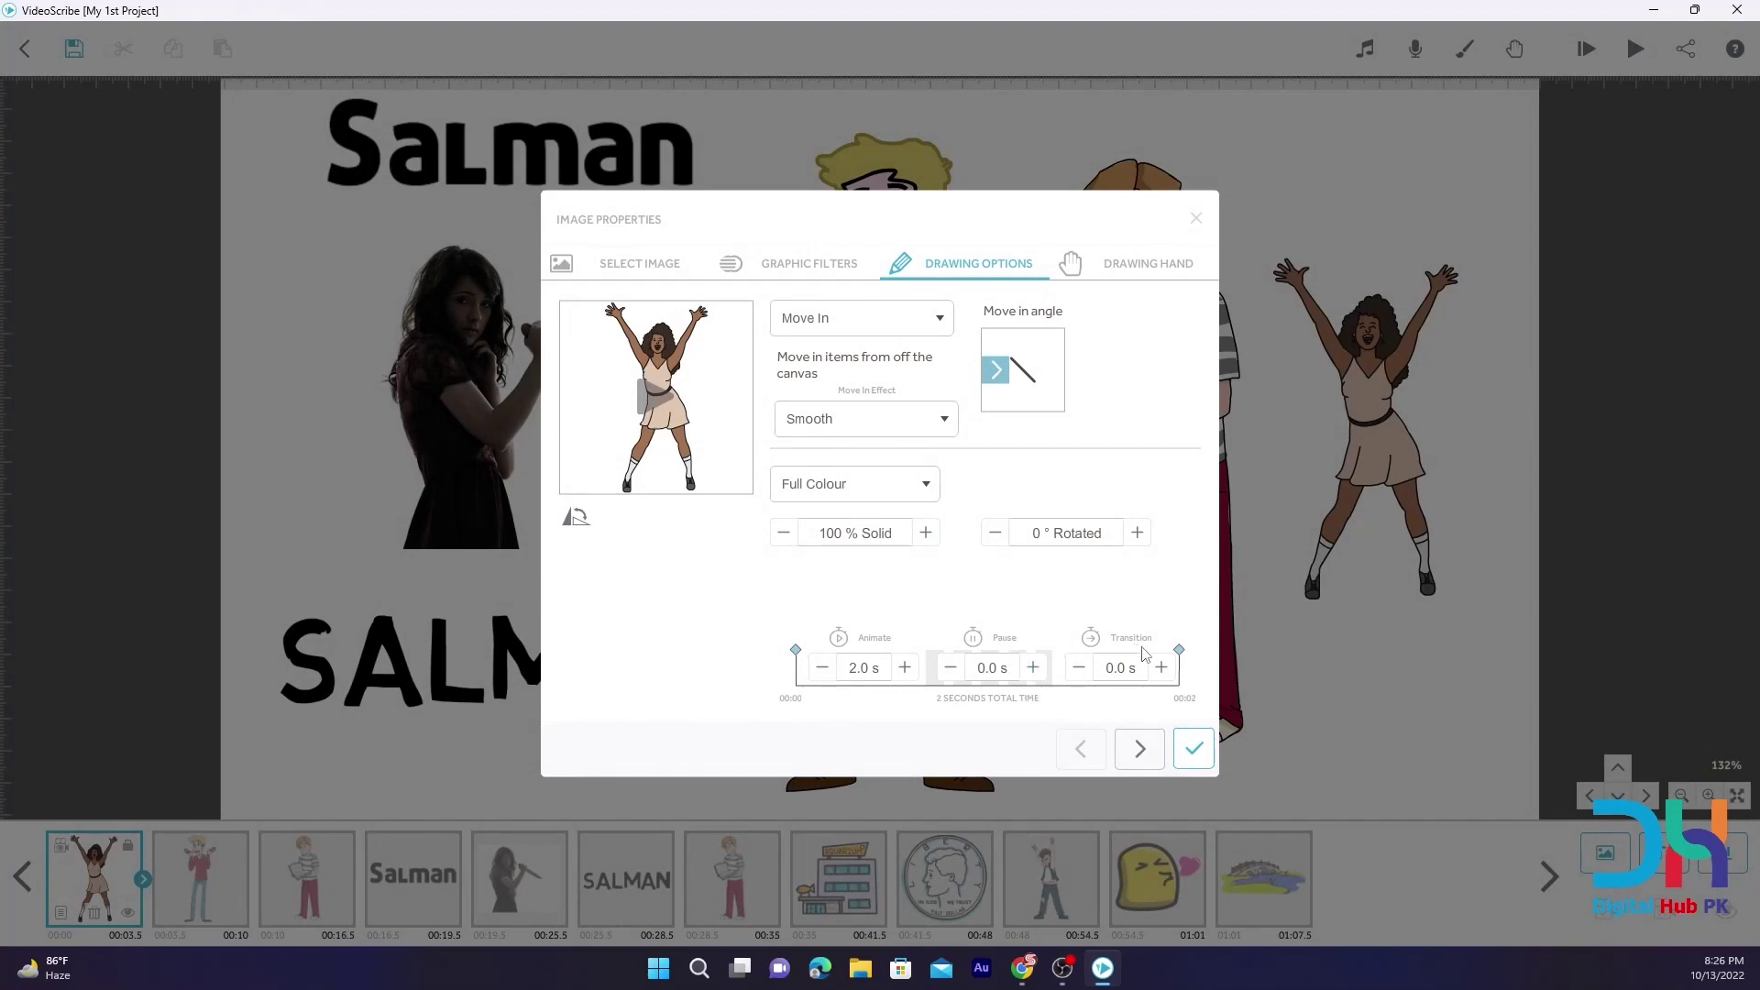
left_click(1194, 748)
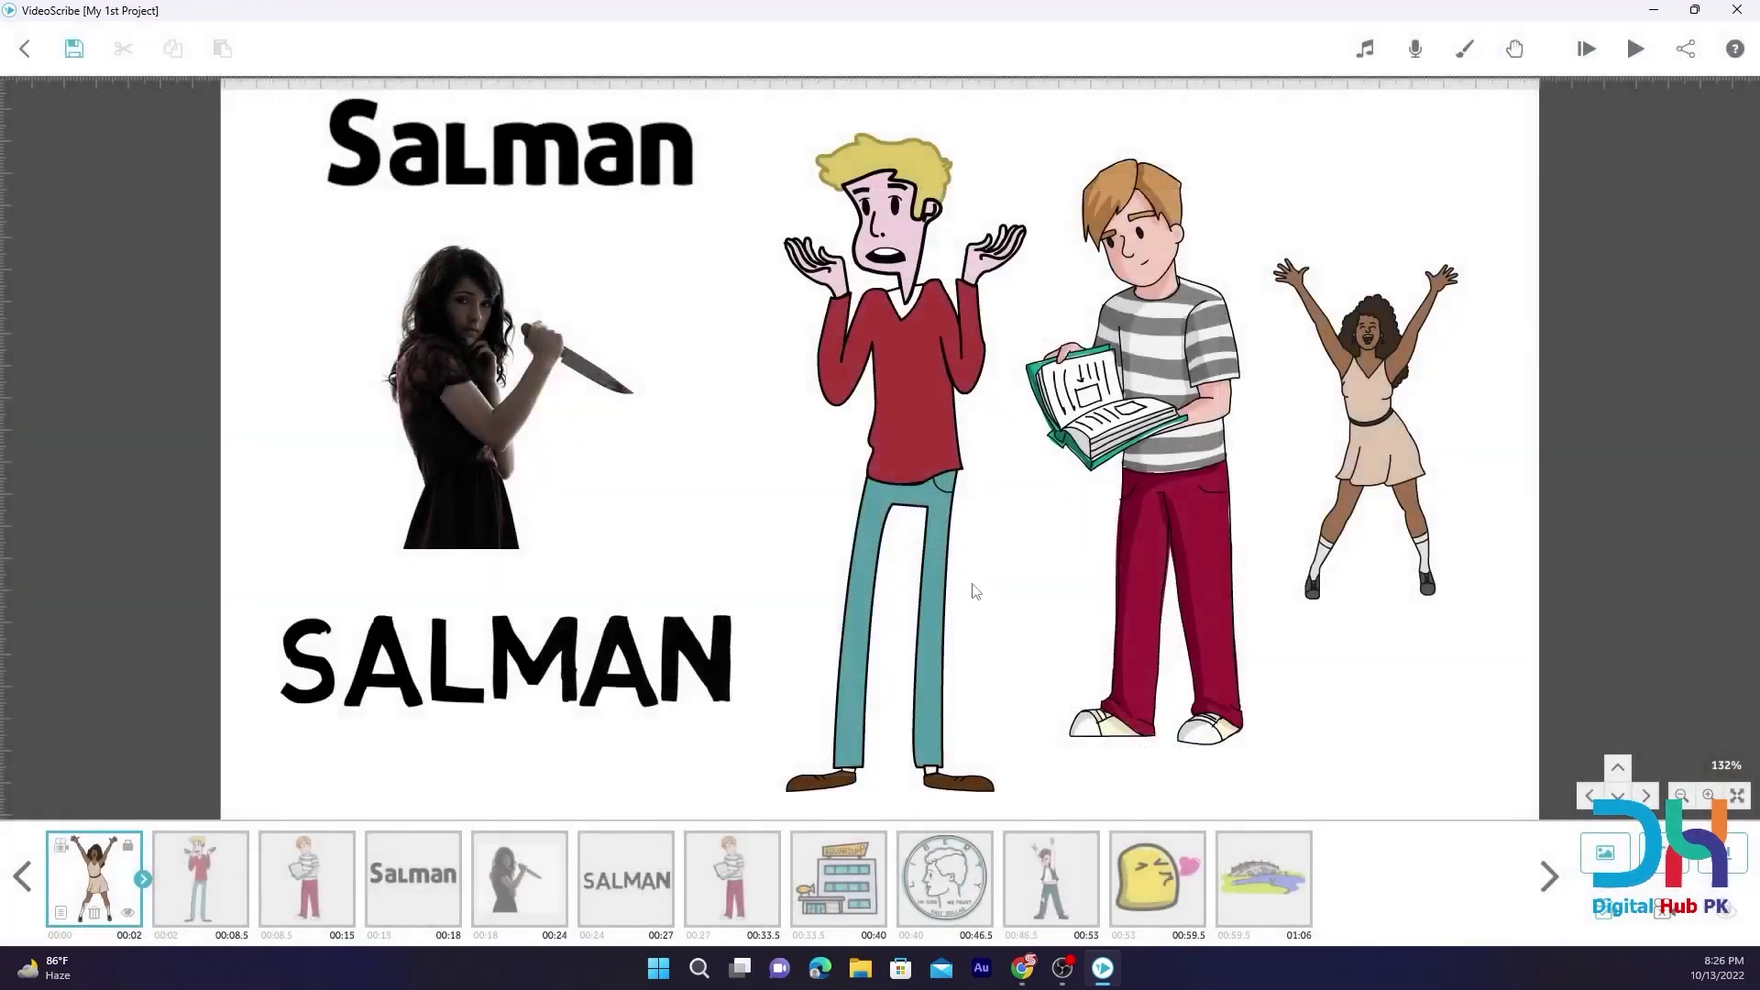
Select the uppercase name text on the timeline and the reading boy after it to compare their canvas views
left_click(615, 883)
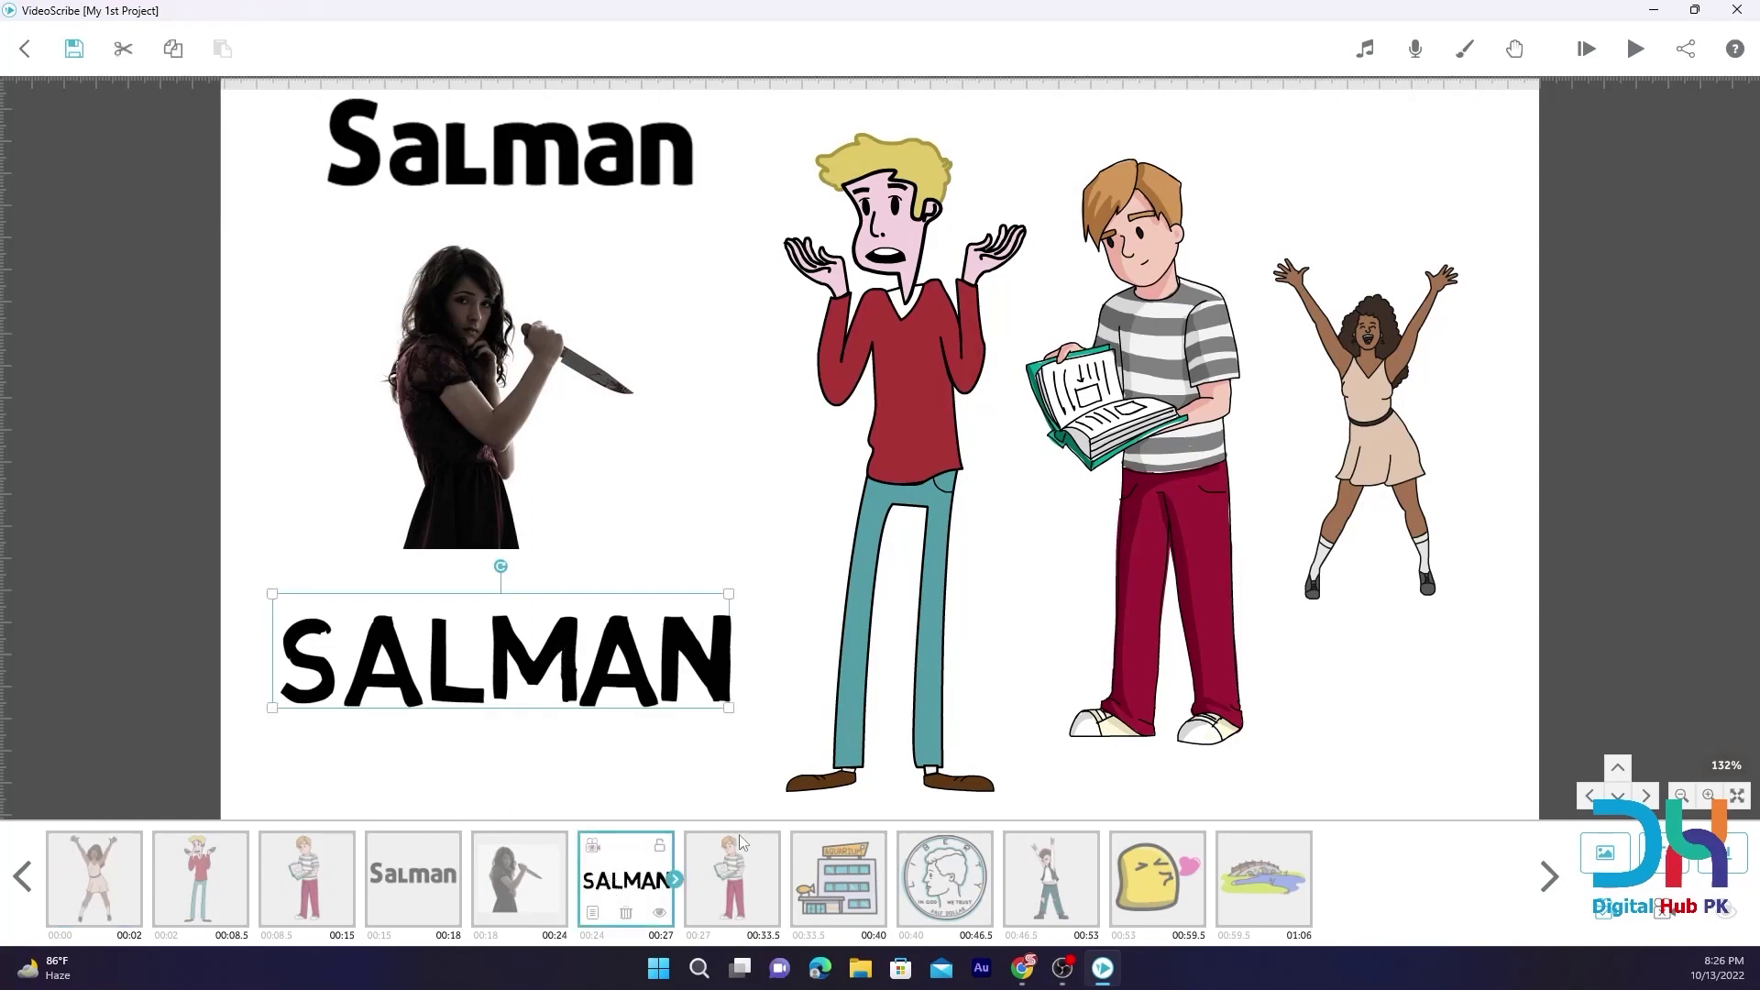
left_click(720, 878)
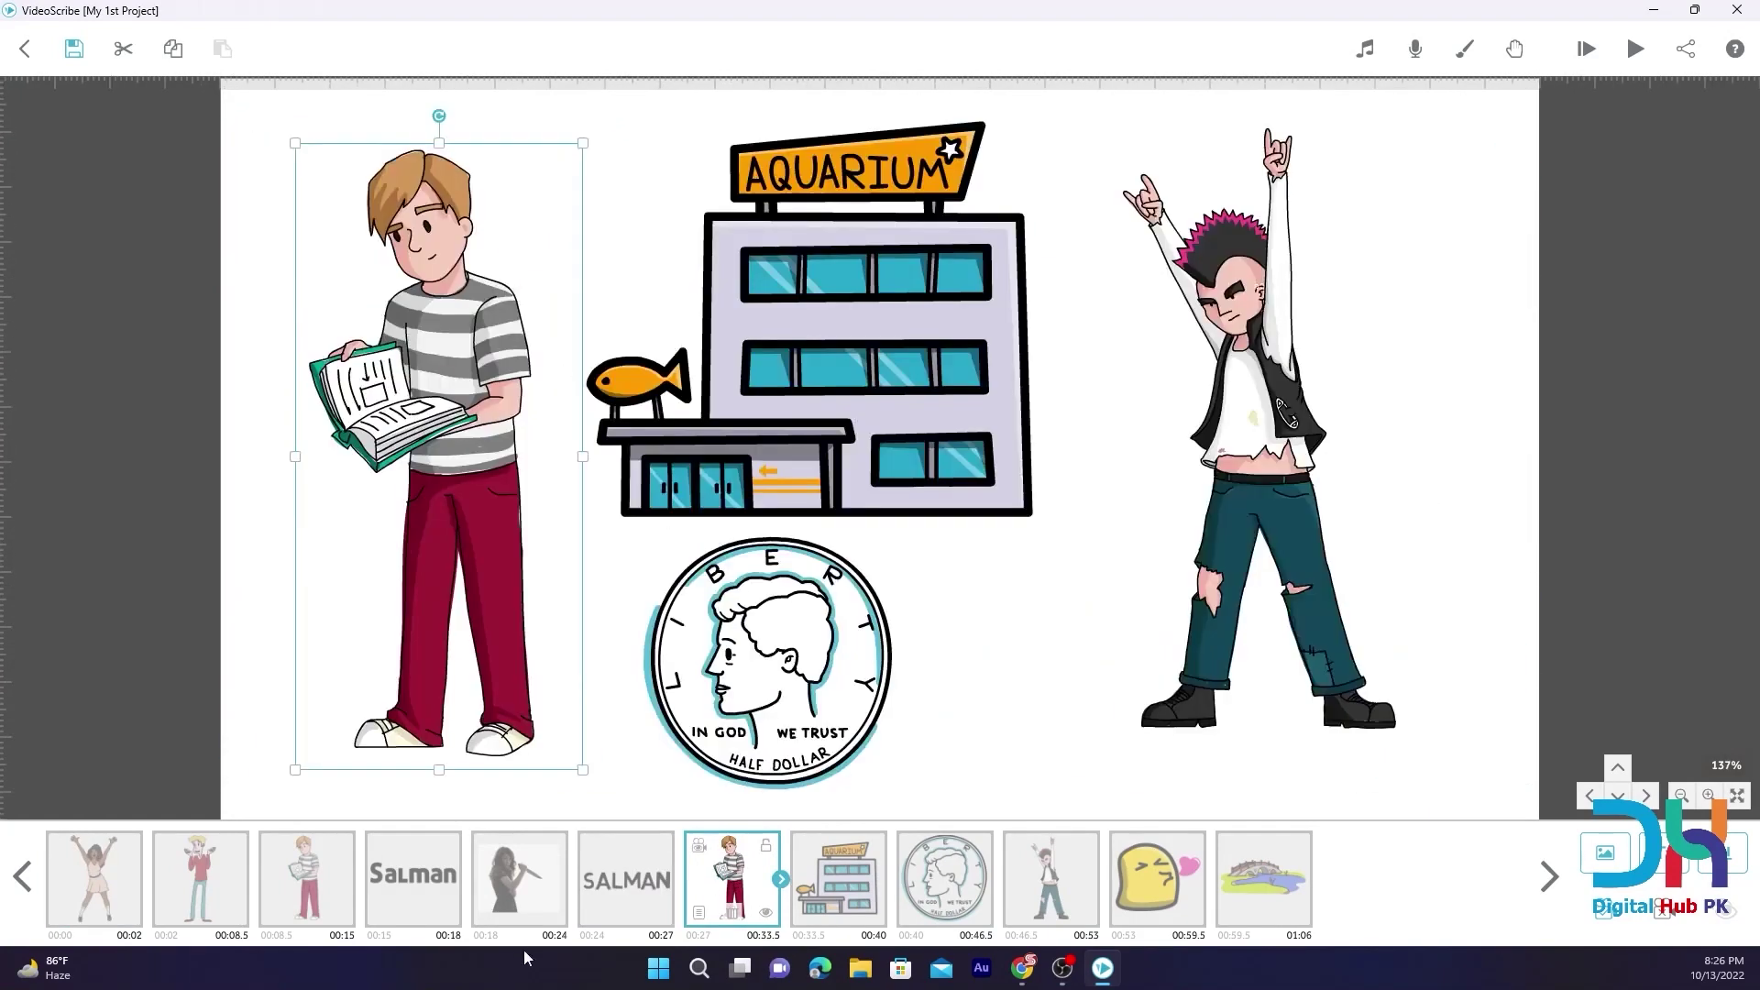
Switch between the uppercase name text and the second reading boy on the timeline to recheck their canvas positions
left_click(610, 908)
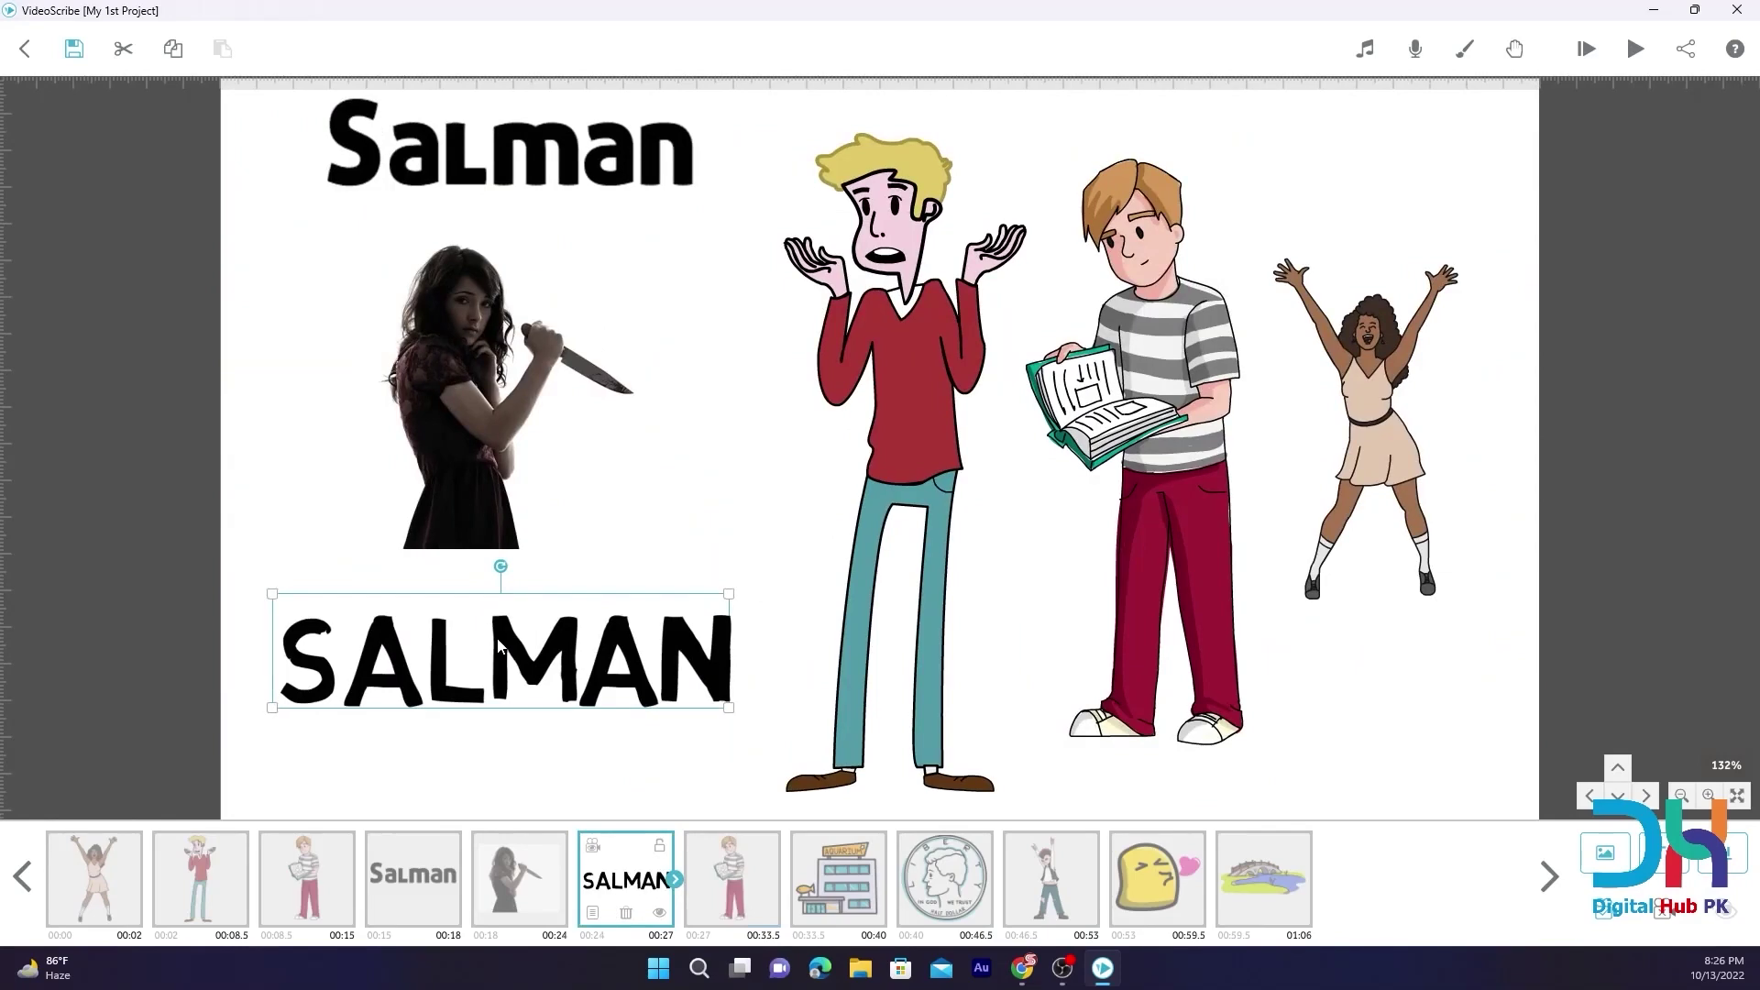
left_click(734, 883)
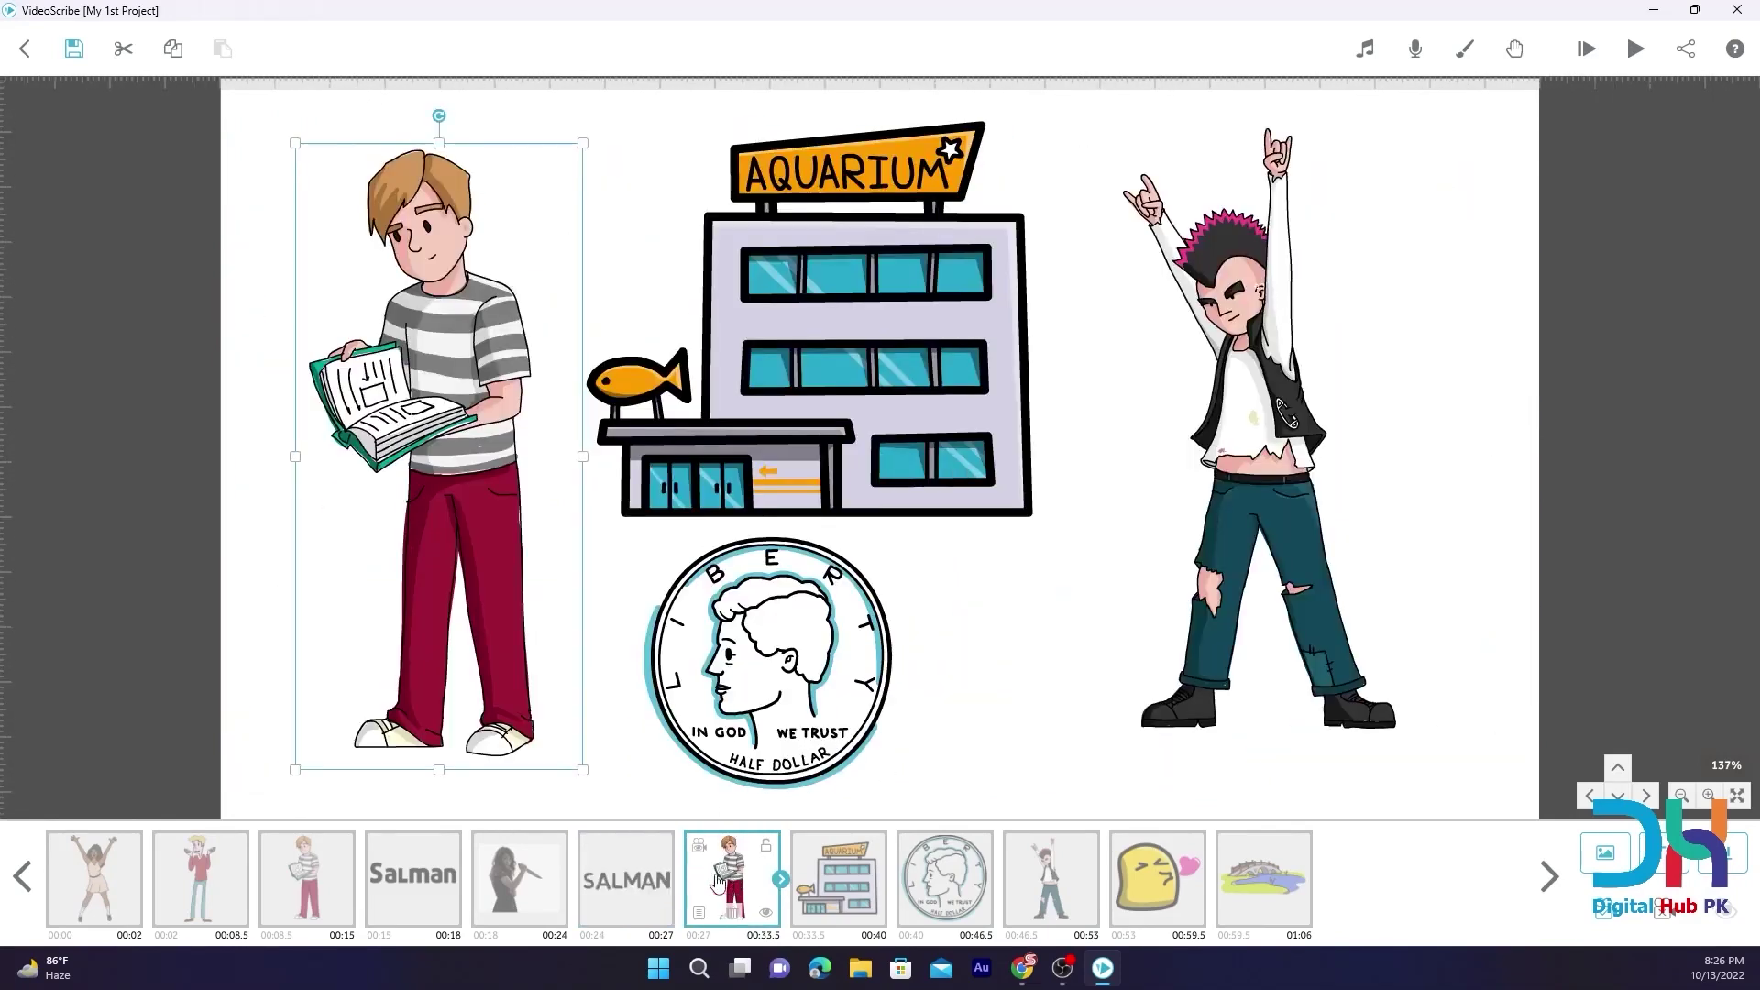
left_click(640, 879)
Open the cheering woman's image properties to review her timing values, and close them
left_click(91, 891)
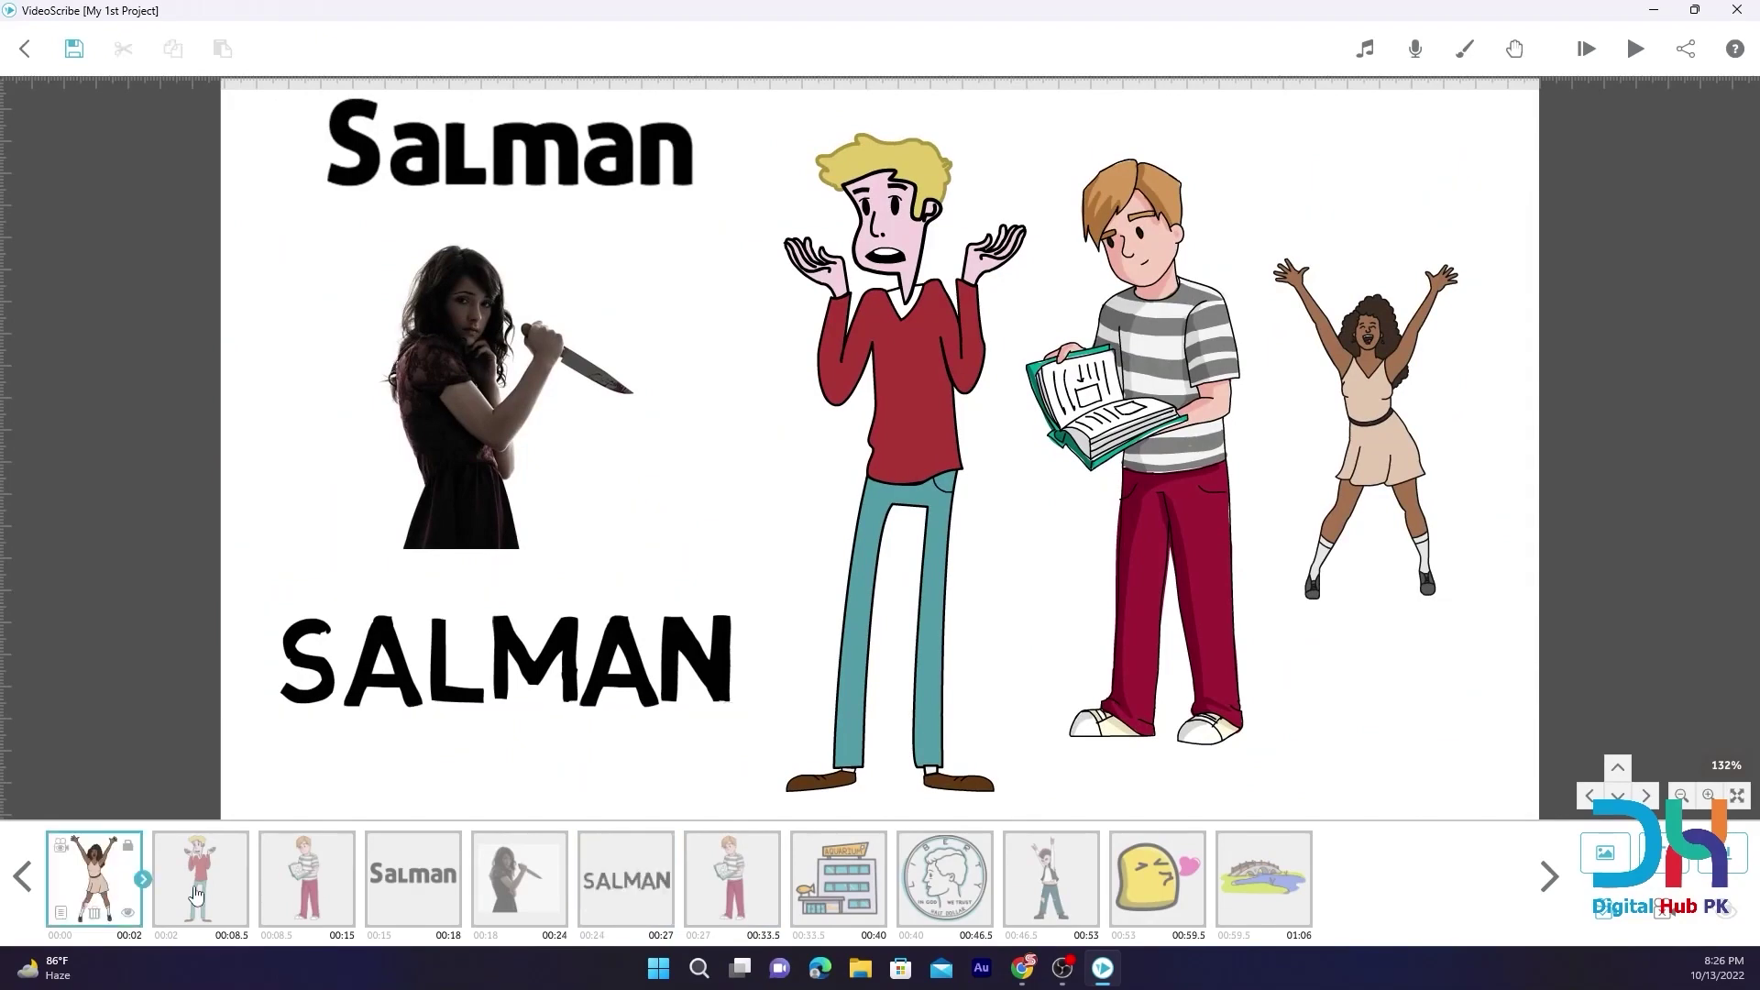
left_click(61, 913)
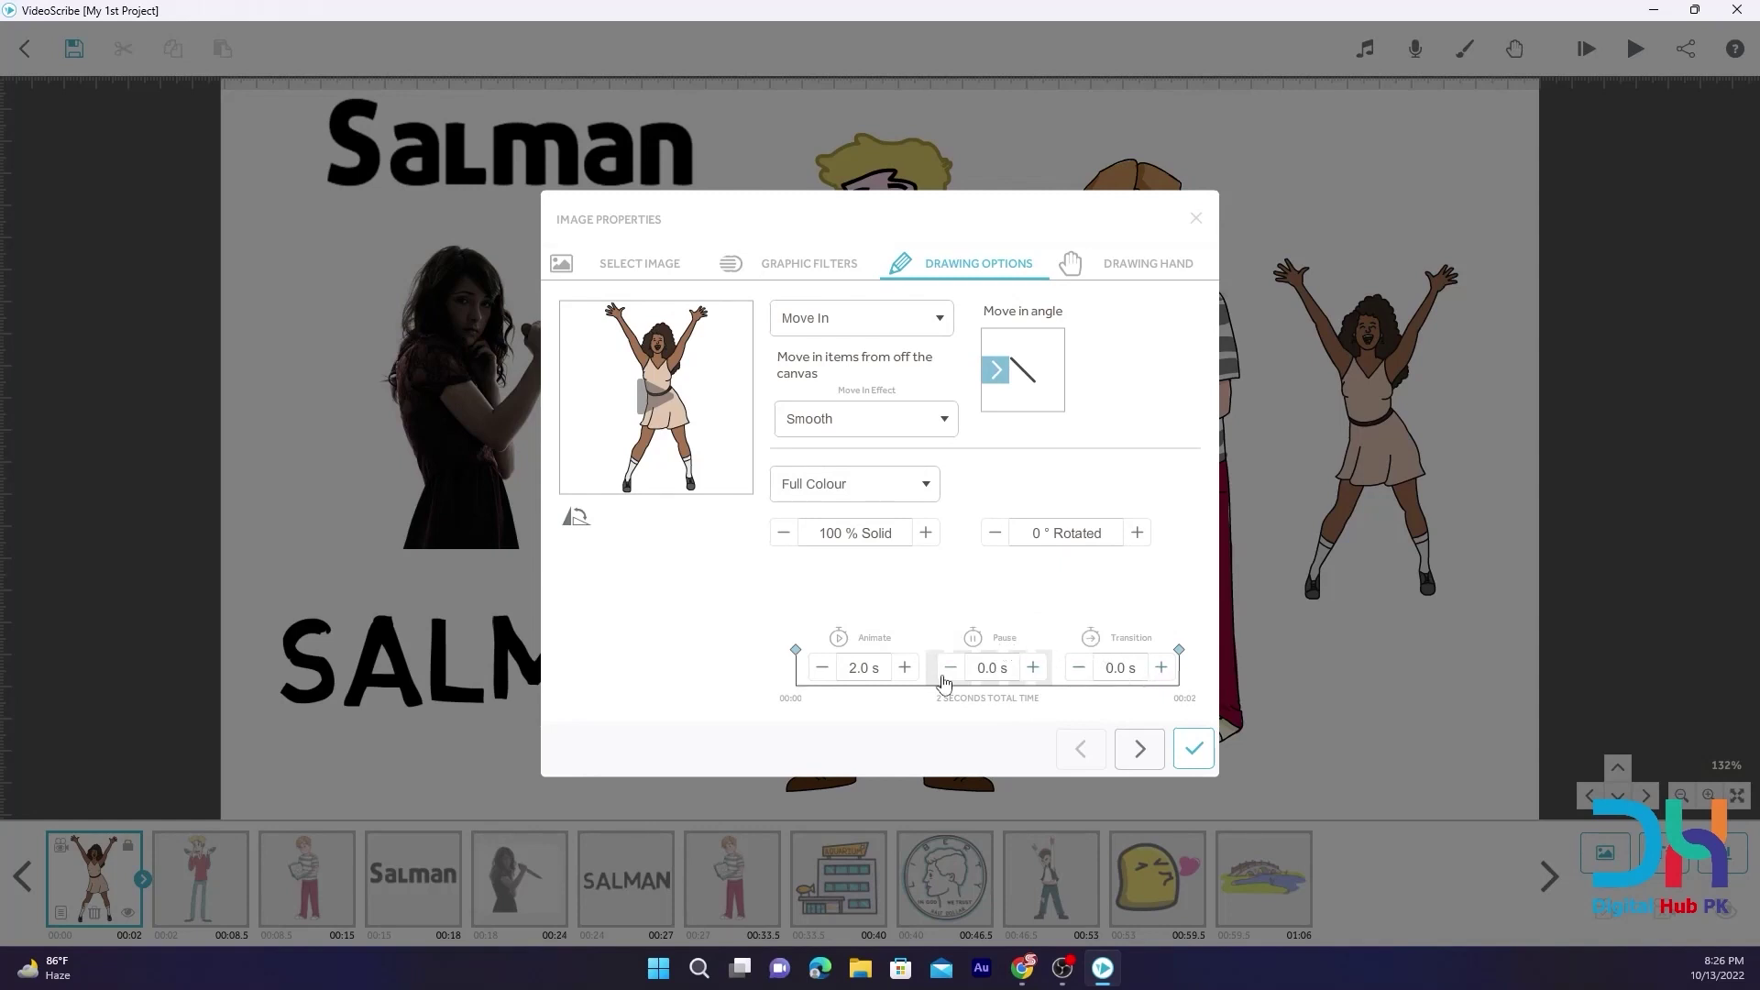
left_click(1192, 747)
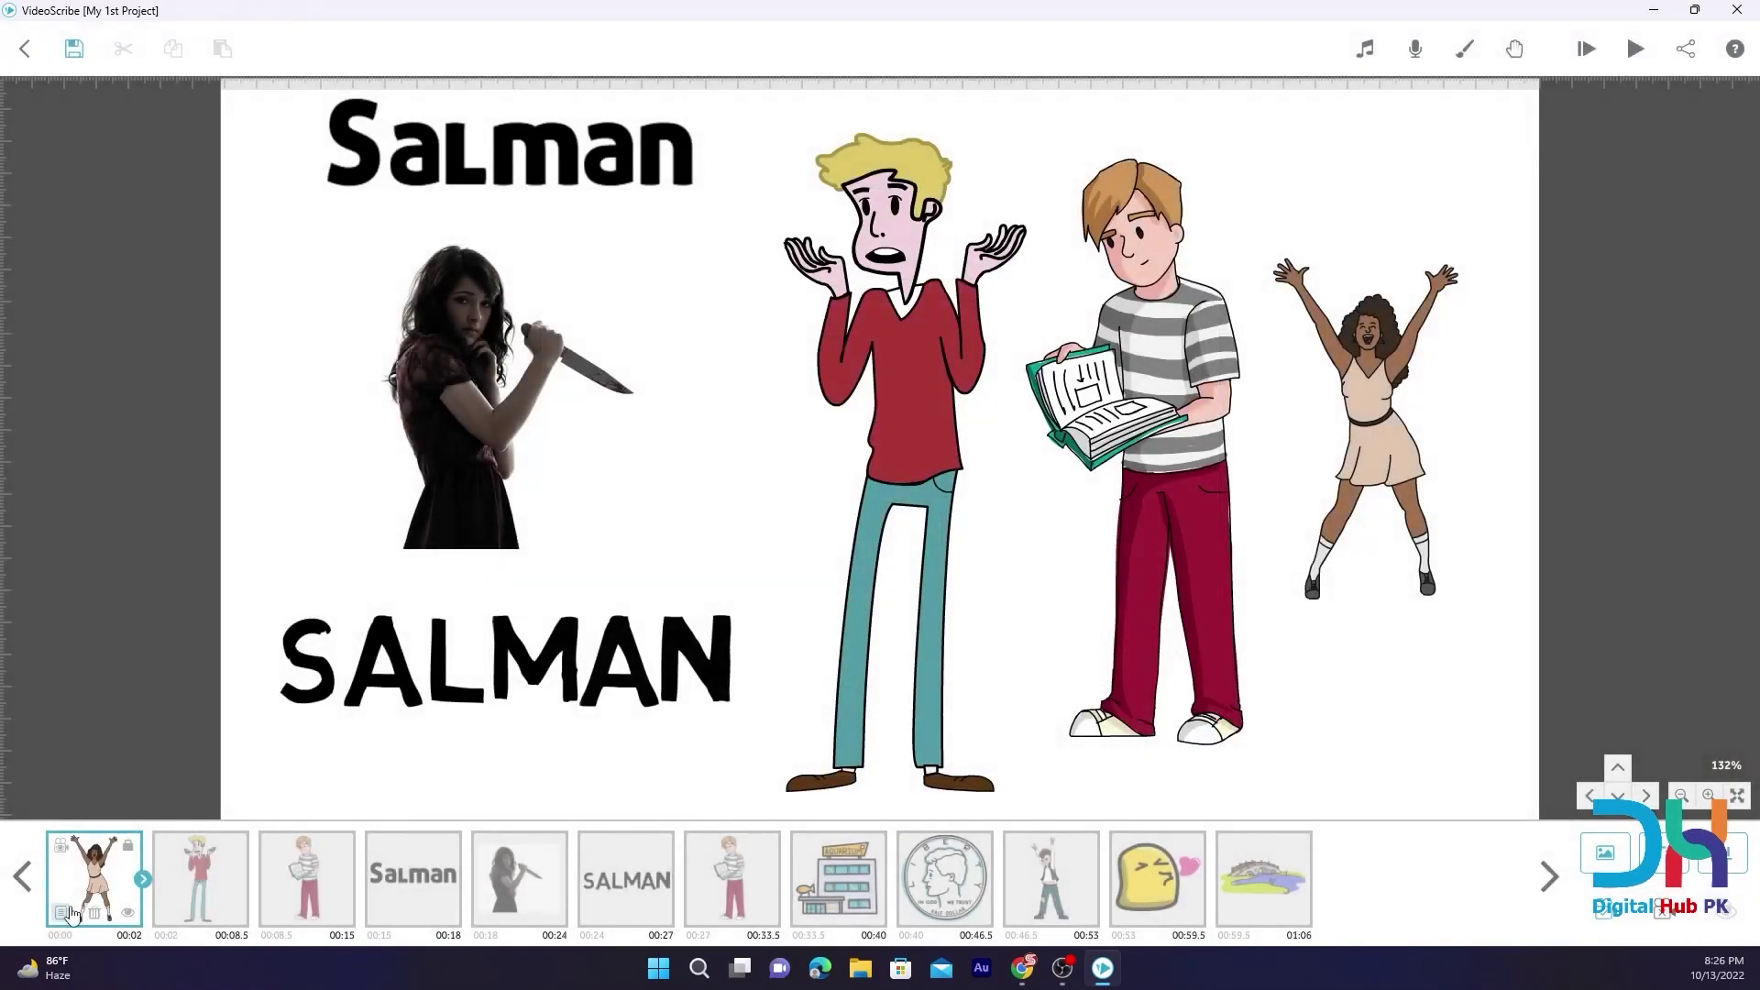
Play the scribe from the start until the shrugging man is being drawn, and stop the playback
left_click(211, 893)
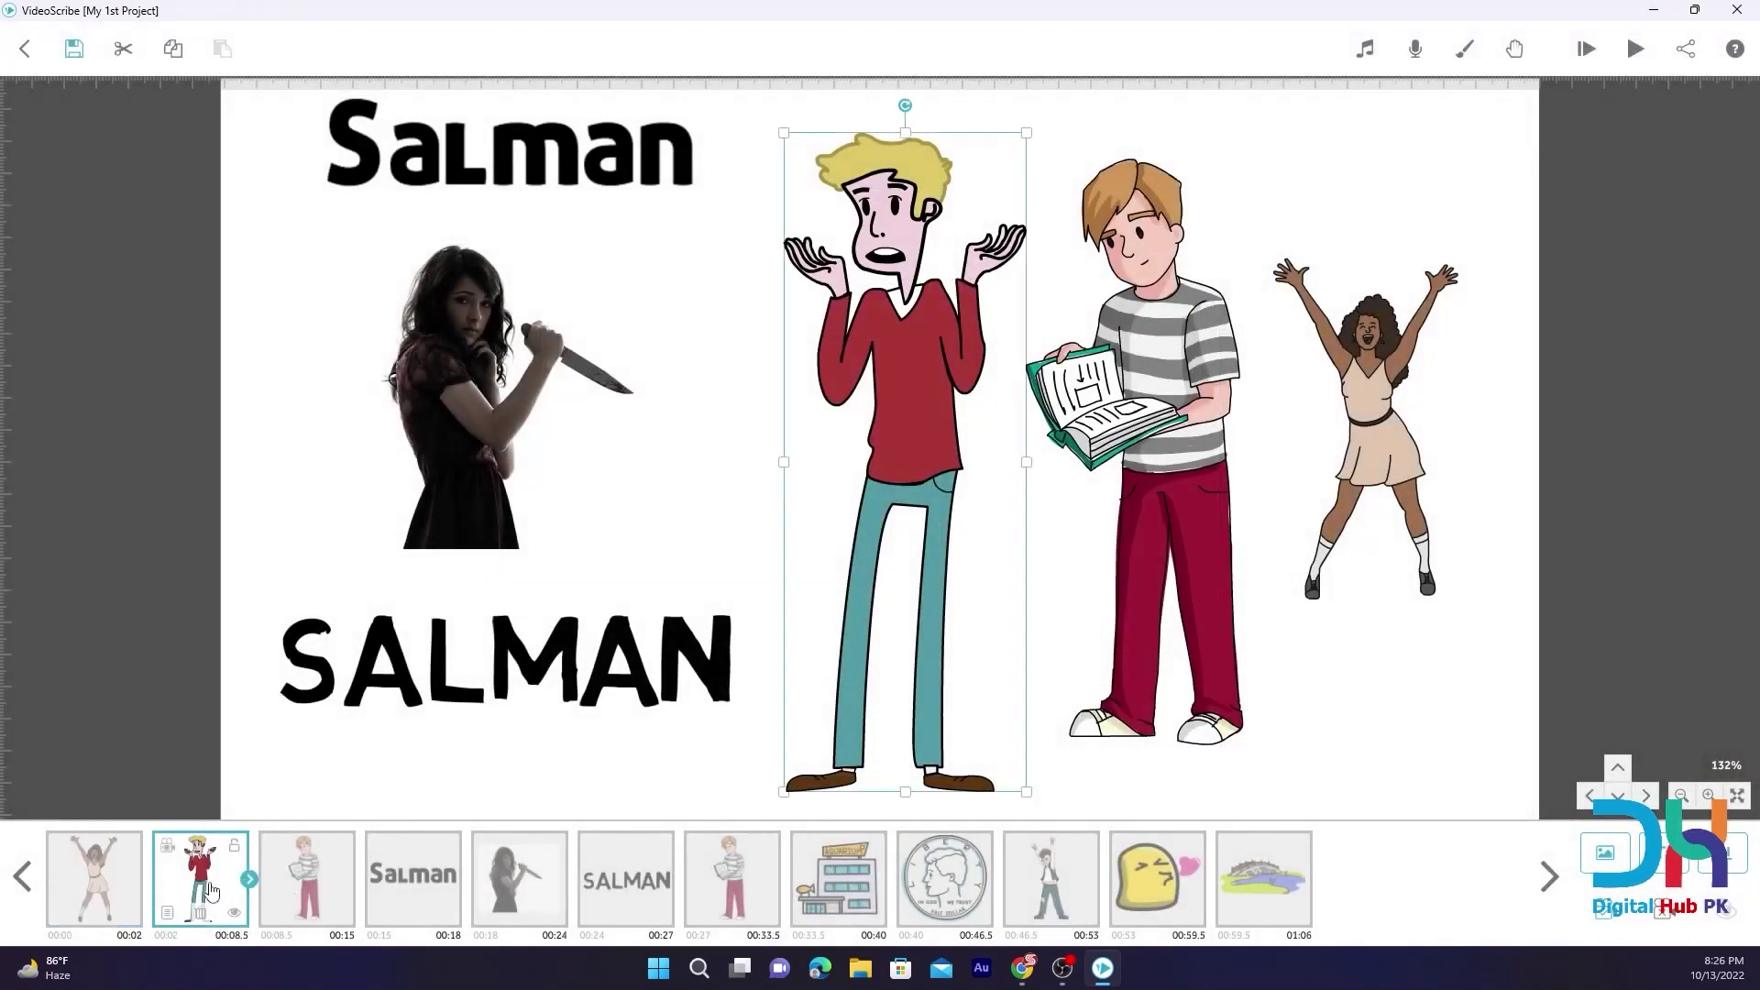
left_click(80, 908)
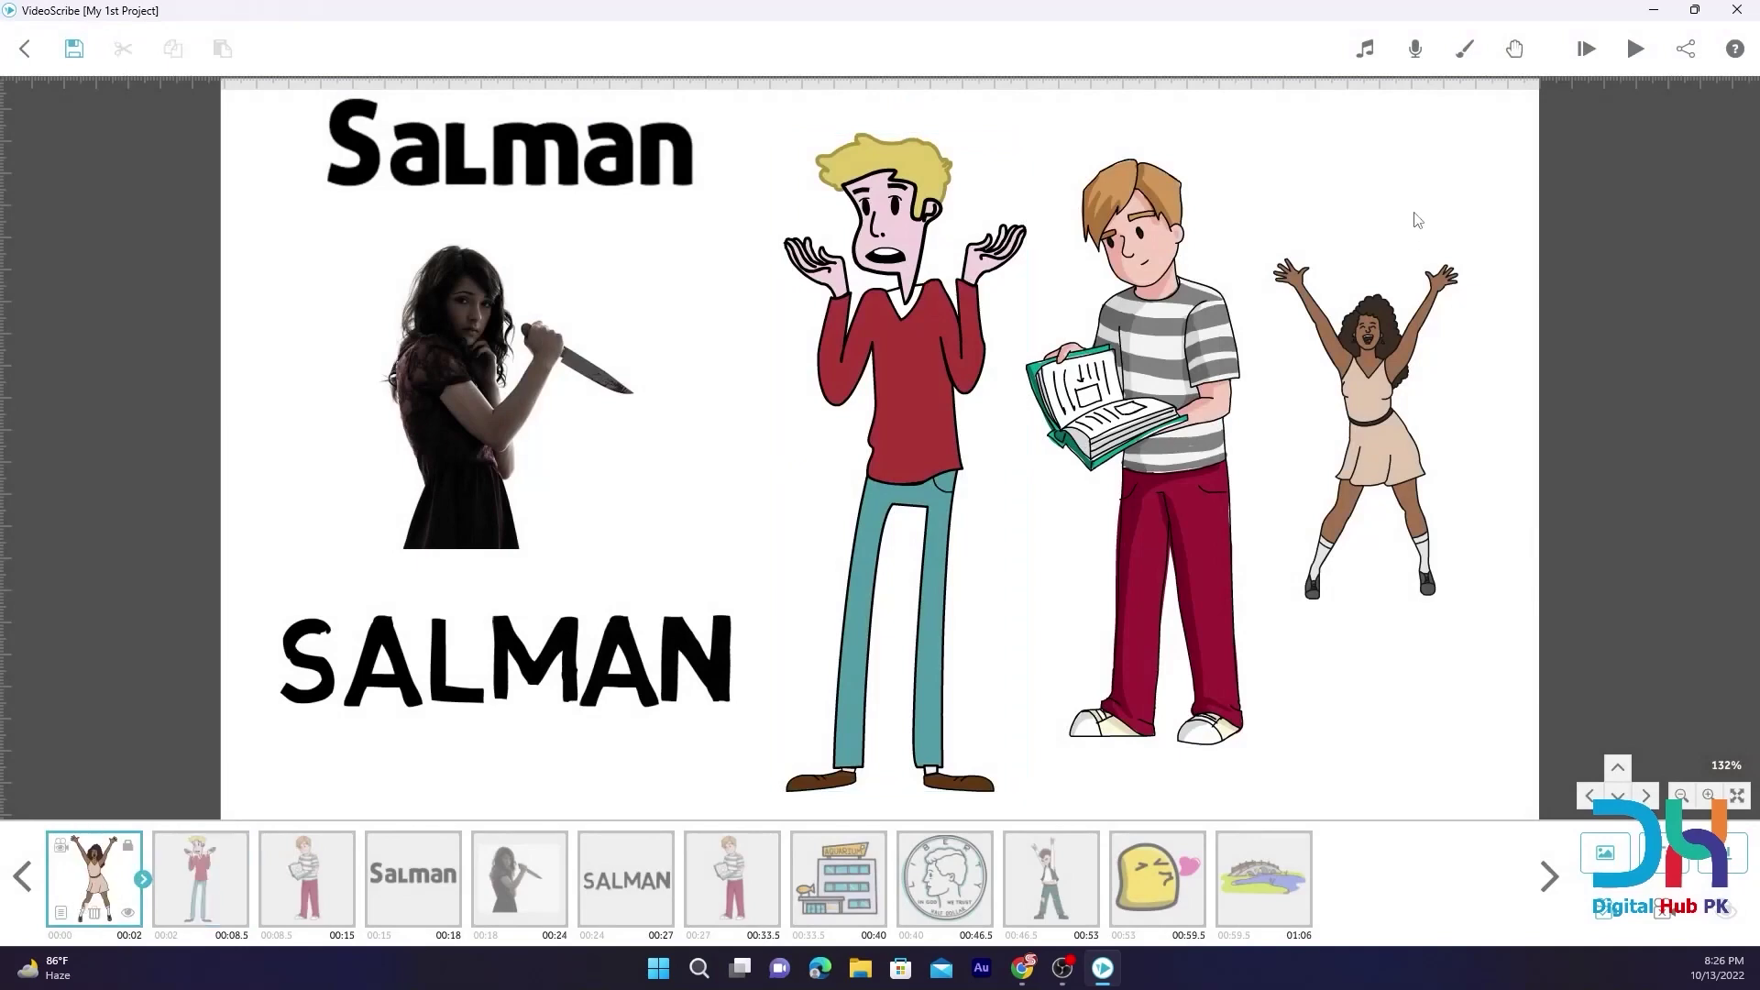
left_click(1635, 49)
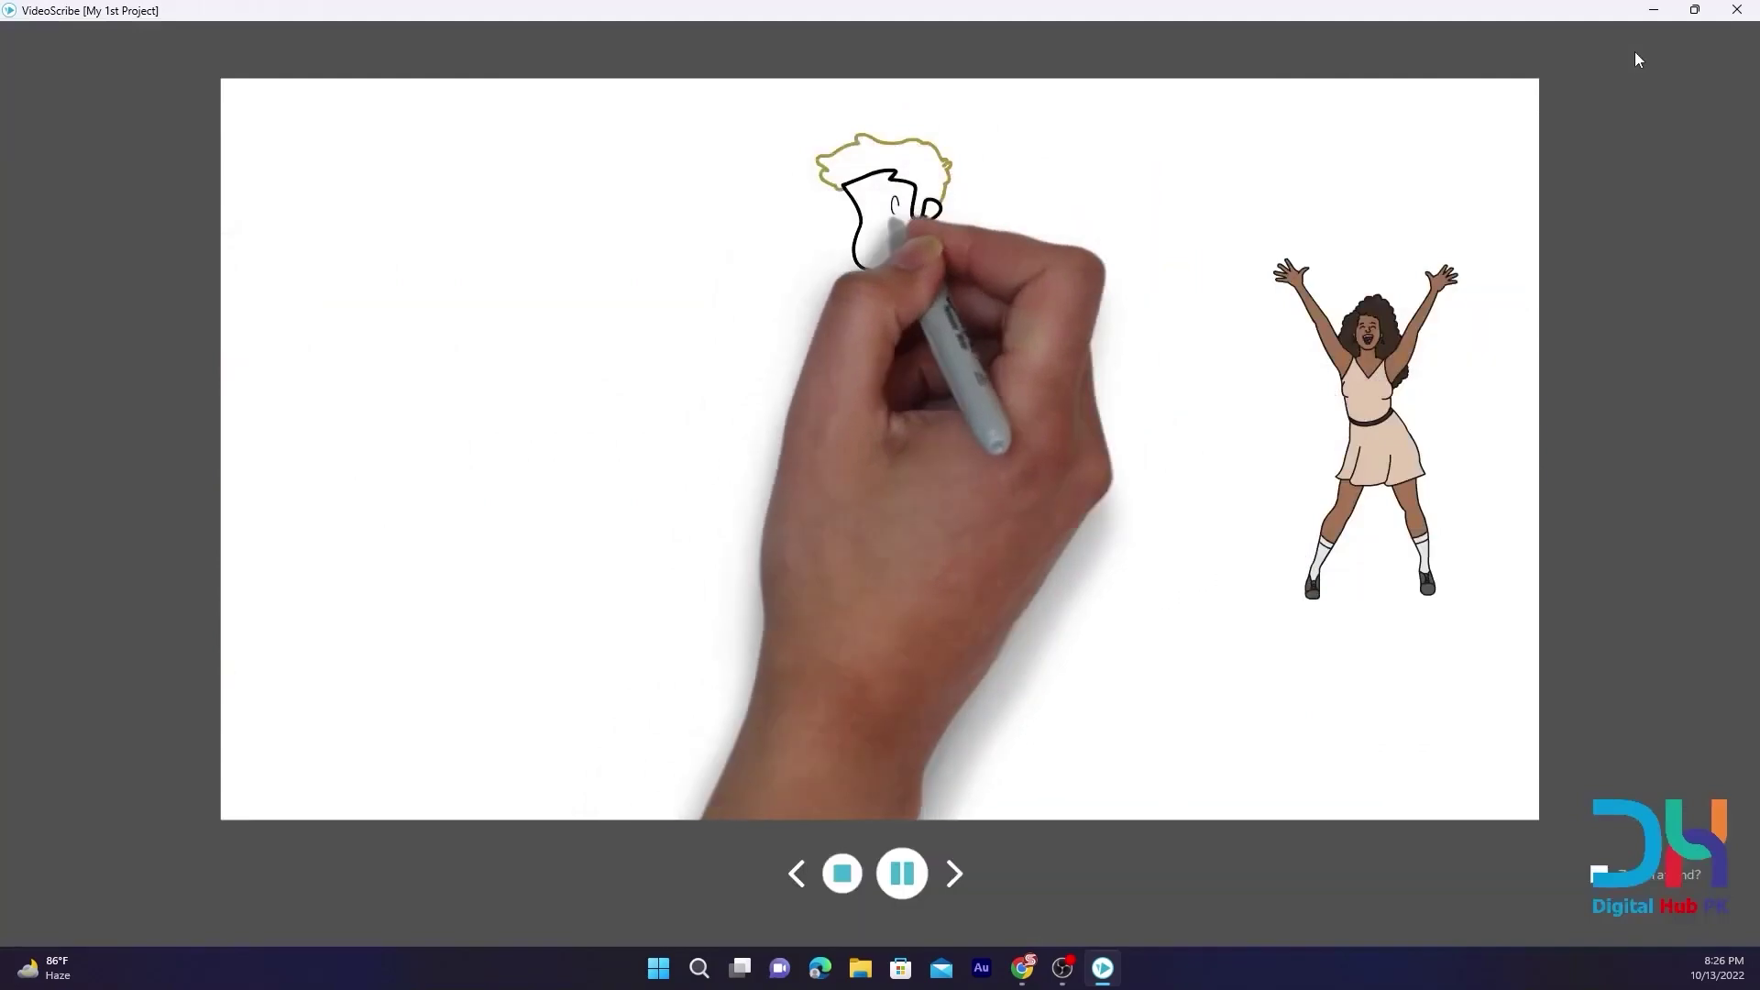
left_click(843, 873)
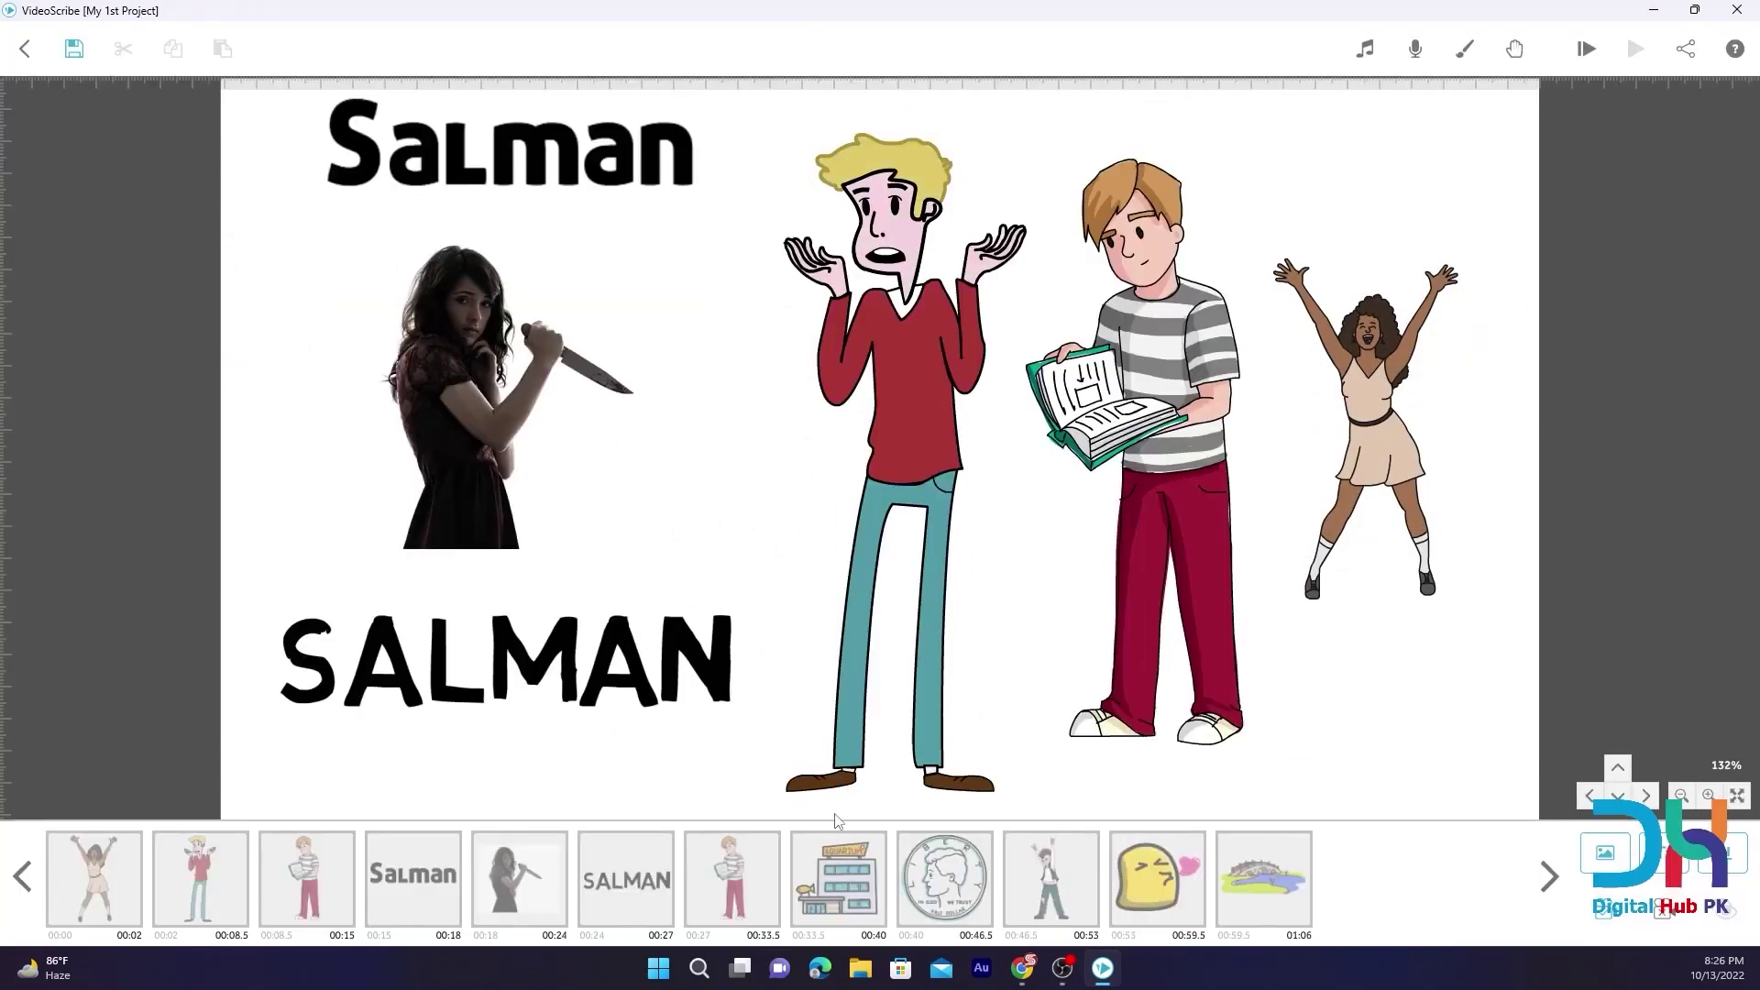
Set the cheering woman's pause time to 0.5 seconds, apply it, and recheck her timing values
left_click(79, 888)
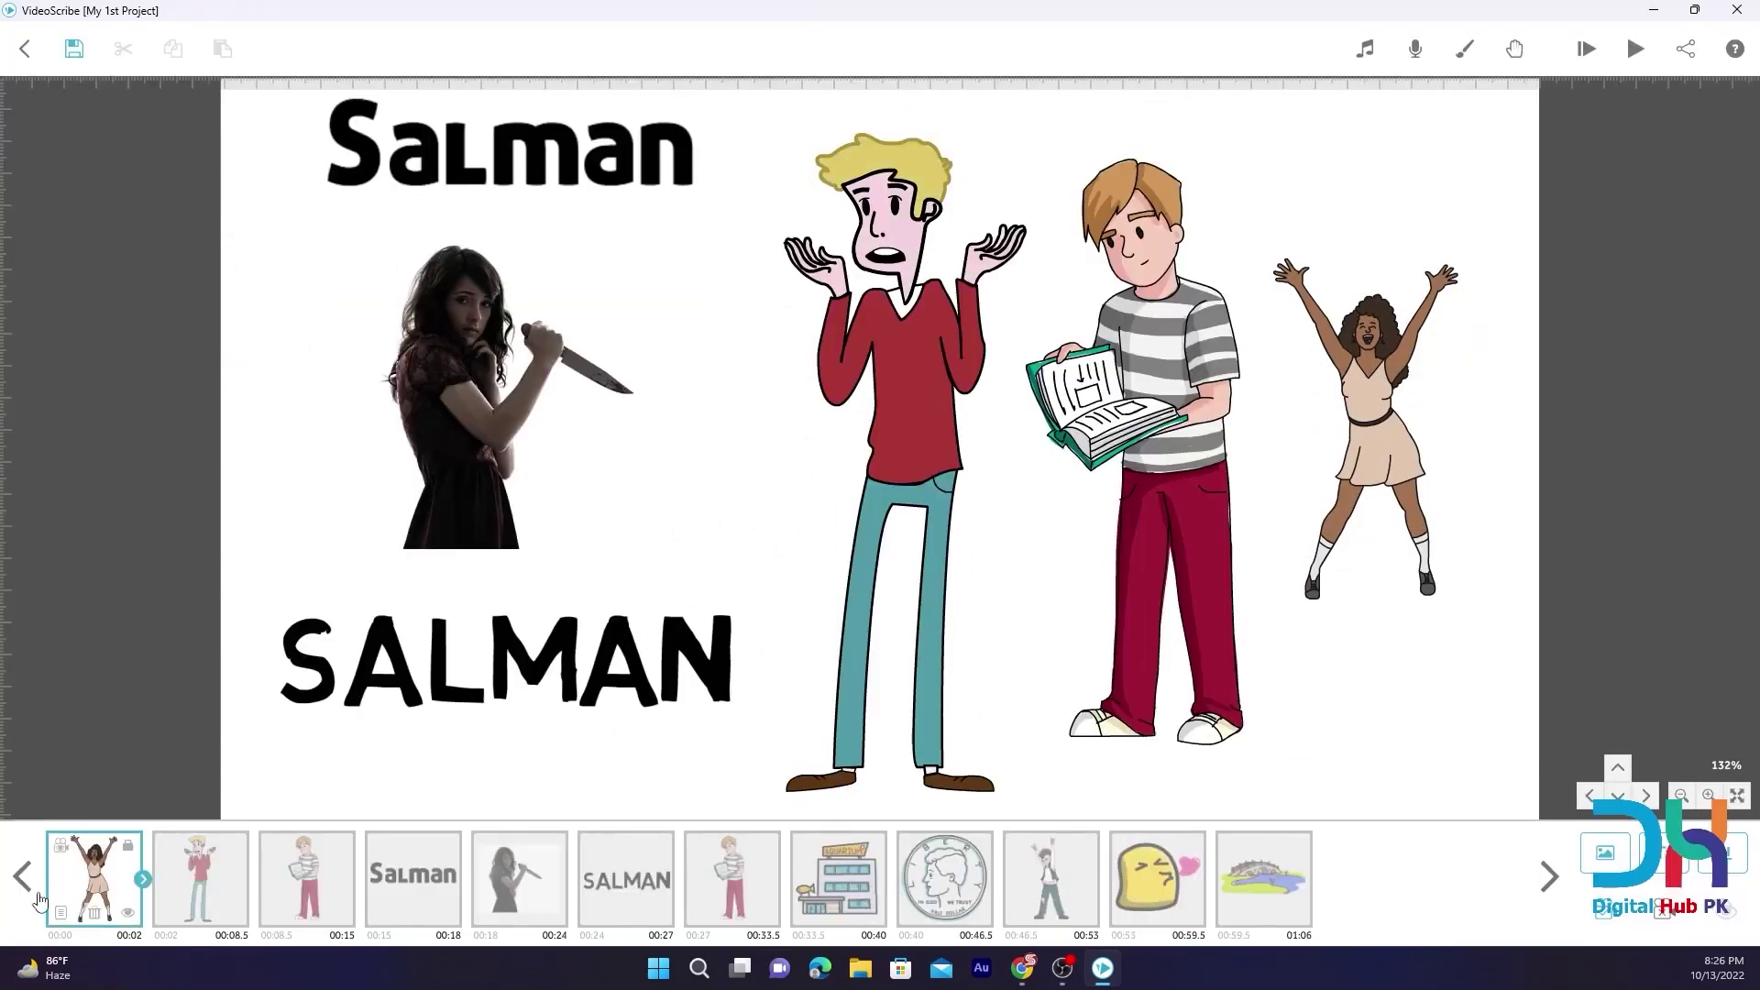
left_click(61, 914)
left_click(1034, 669)
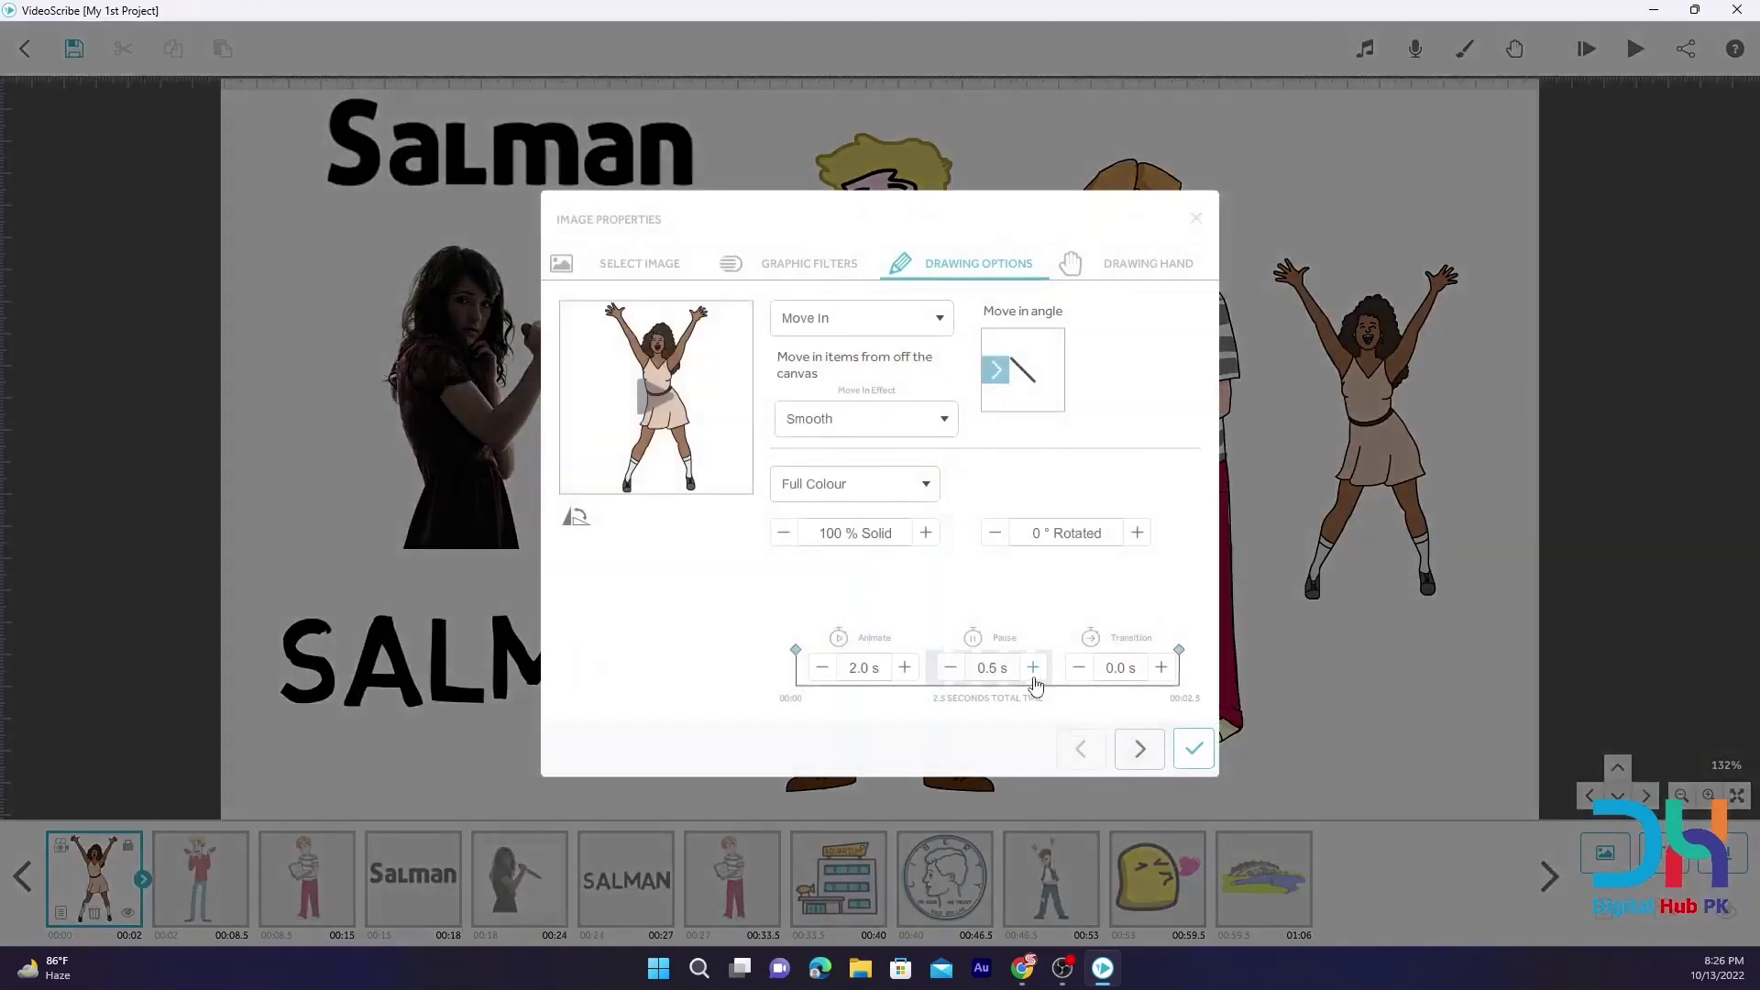
left_click(1034, 669)
left_click(1034, 669)
left_click(1034, 670)
left_click(1034, 670)
left_click(1035, 669)
left_click(992, 669)
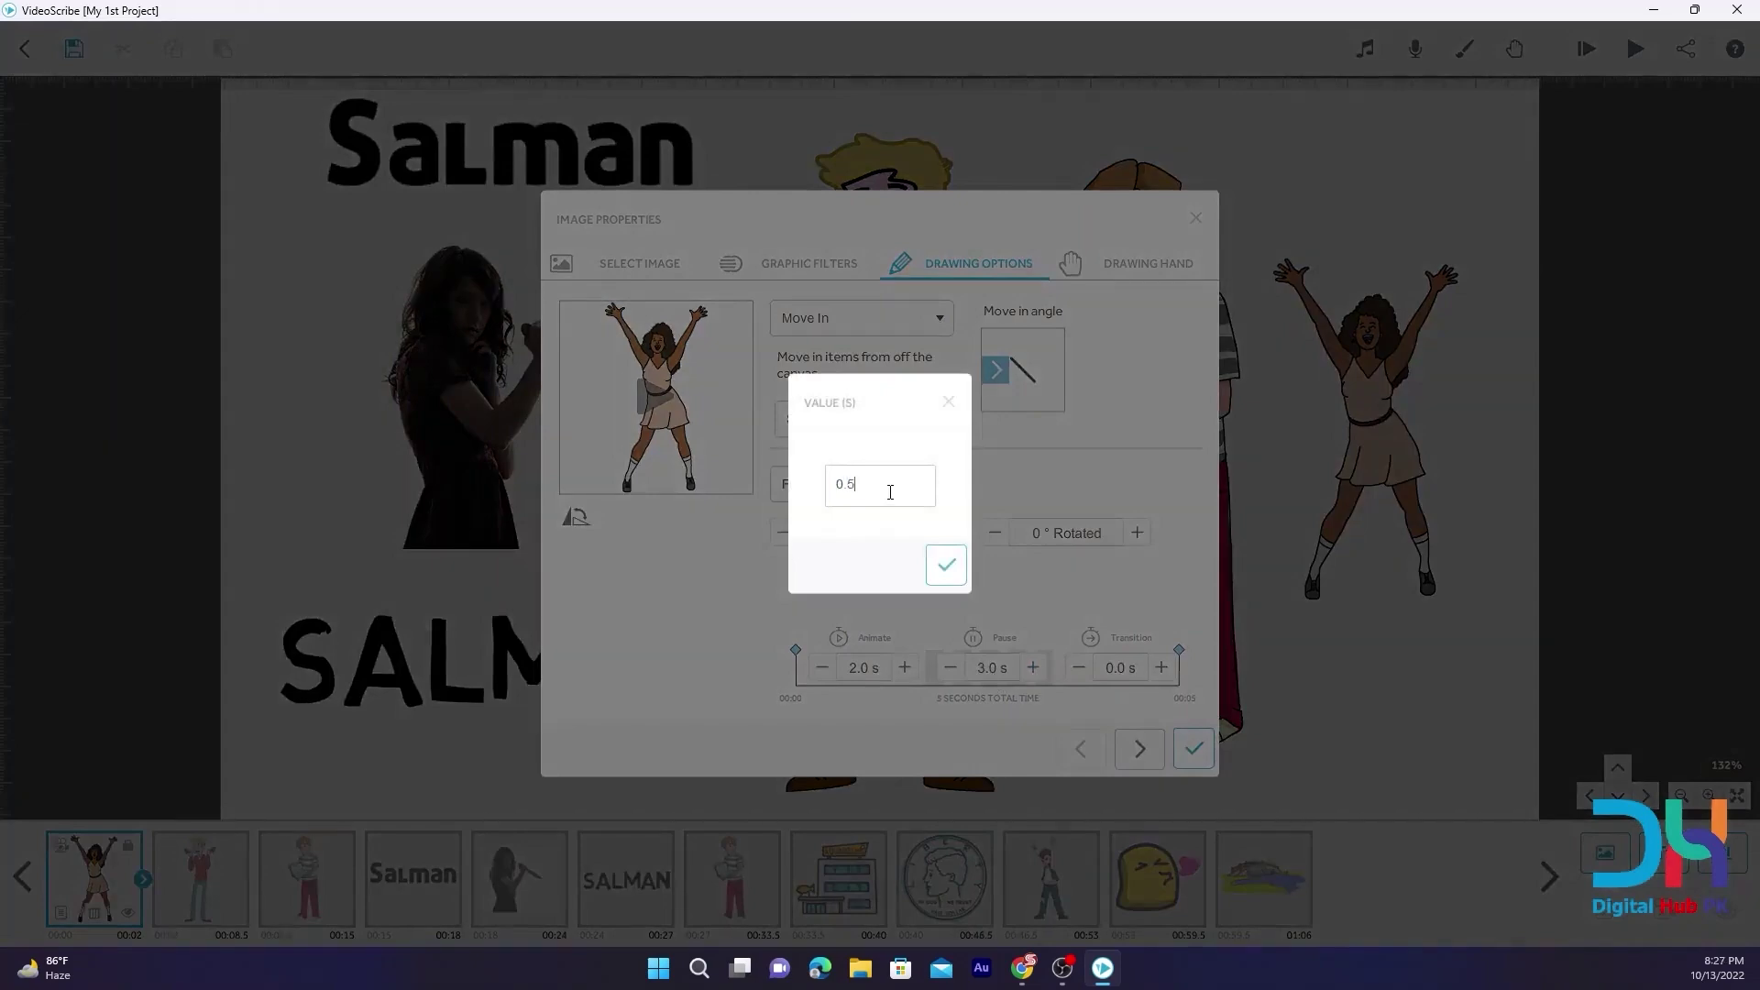
left_click(948, 565)
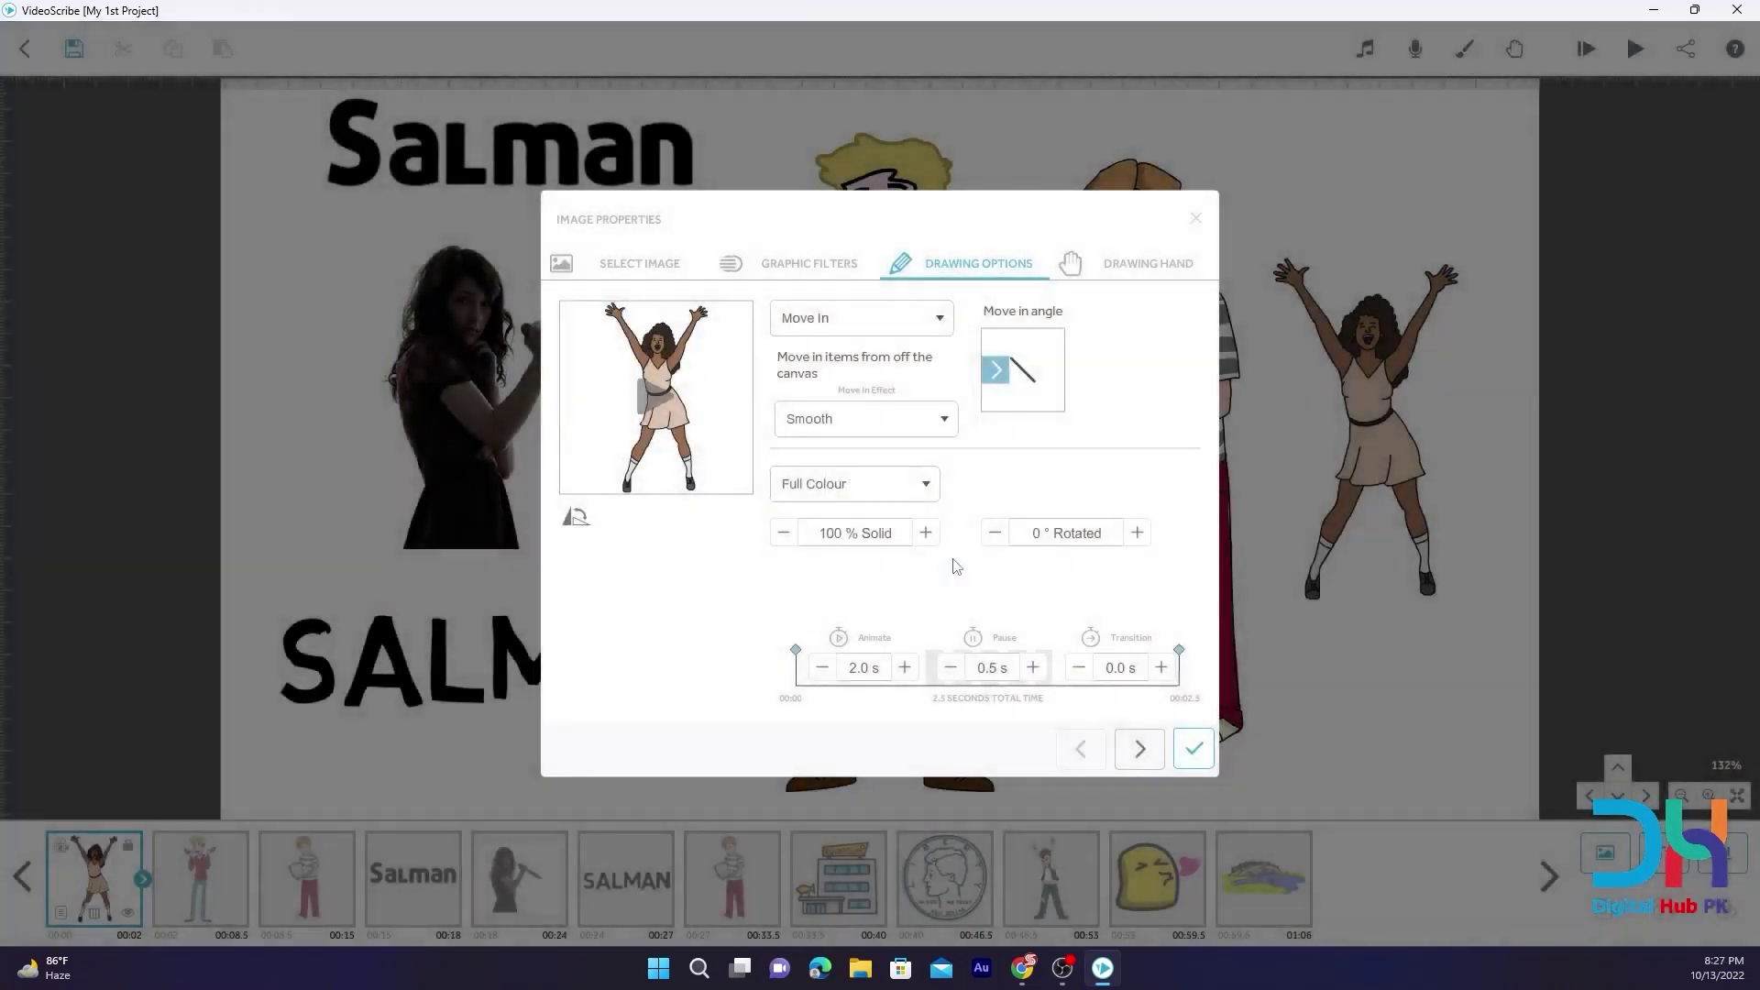
left_click(1198, 759)
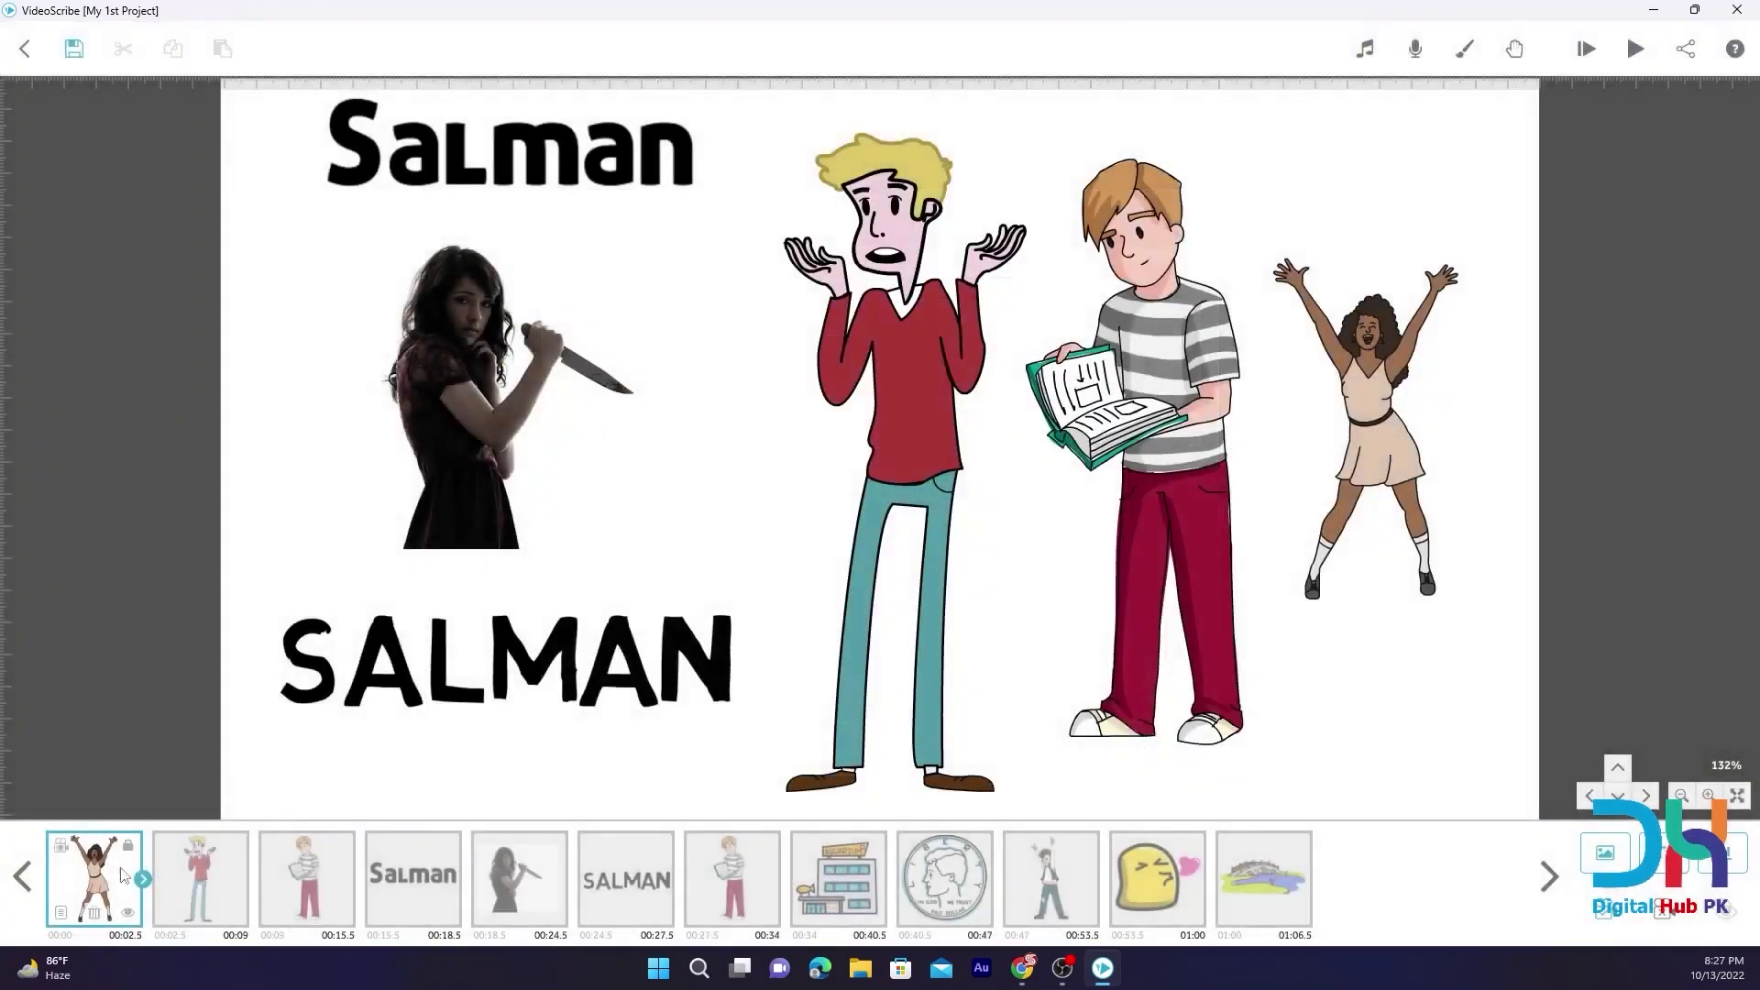
left_click(58, 914)
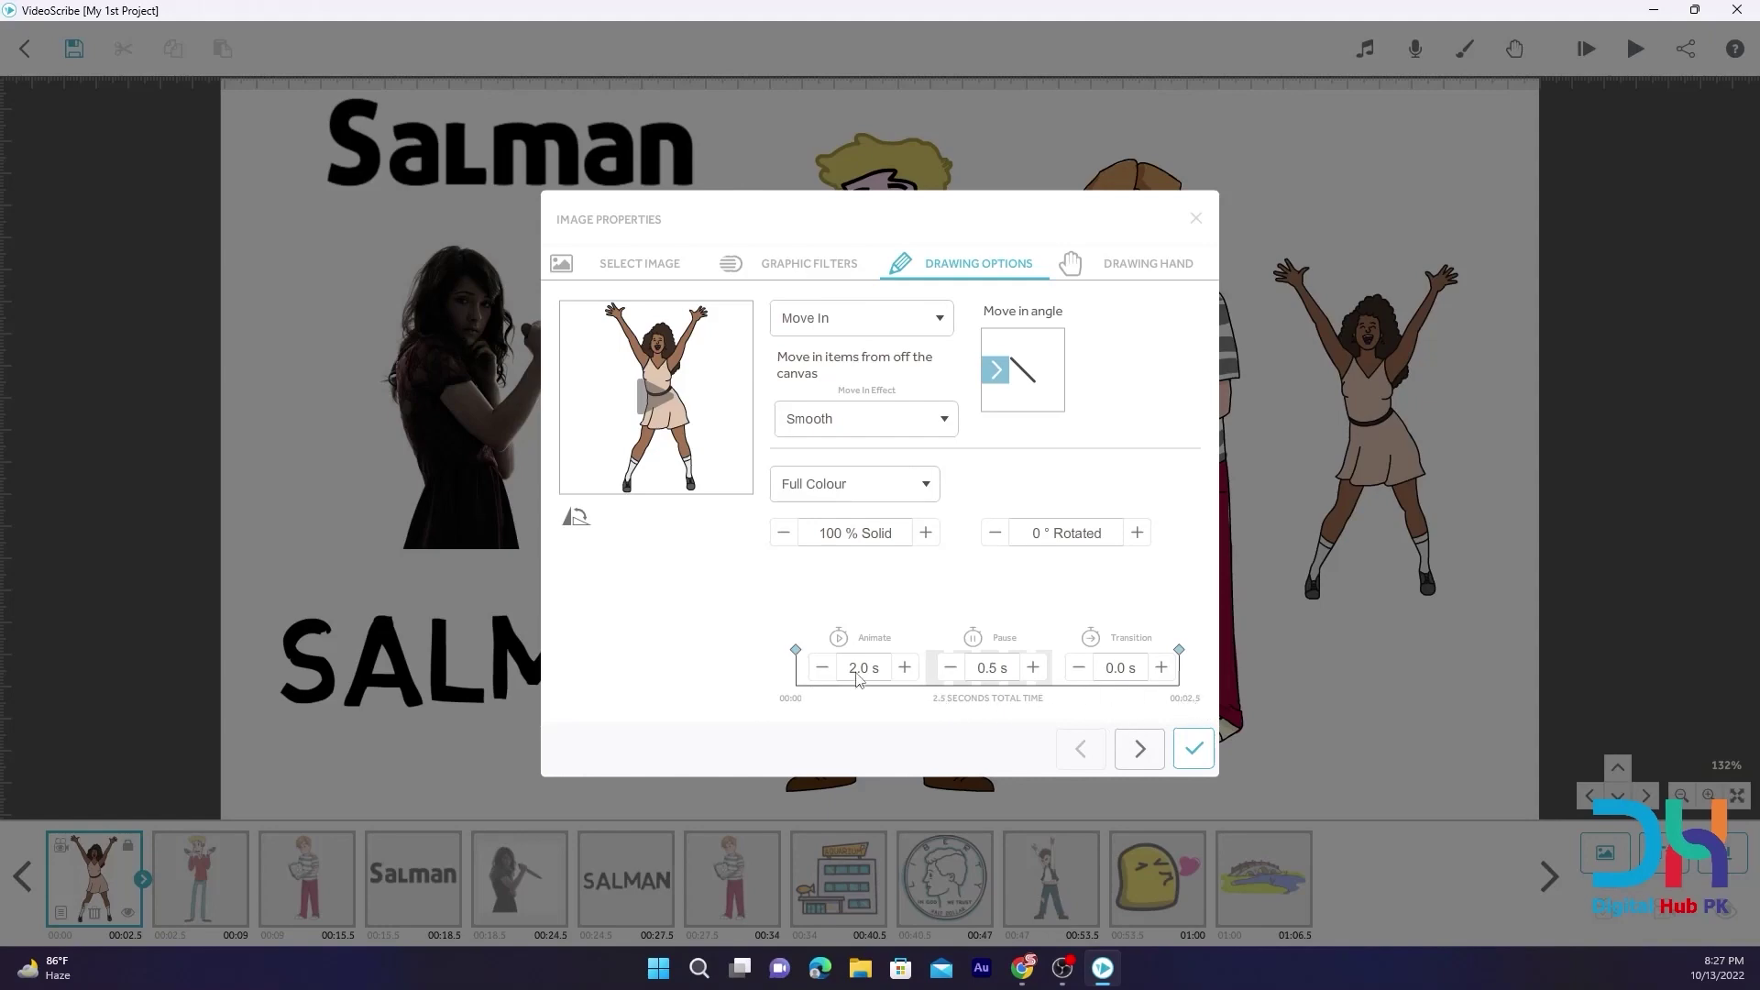
left_click(1192, 748)
Reduce the shrugging man's animate and transition times so his item lasts 2.5 seconds in total, and apply the image properties
double_click(195, 878)
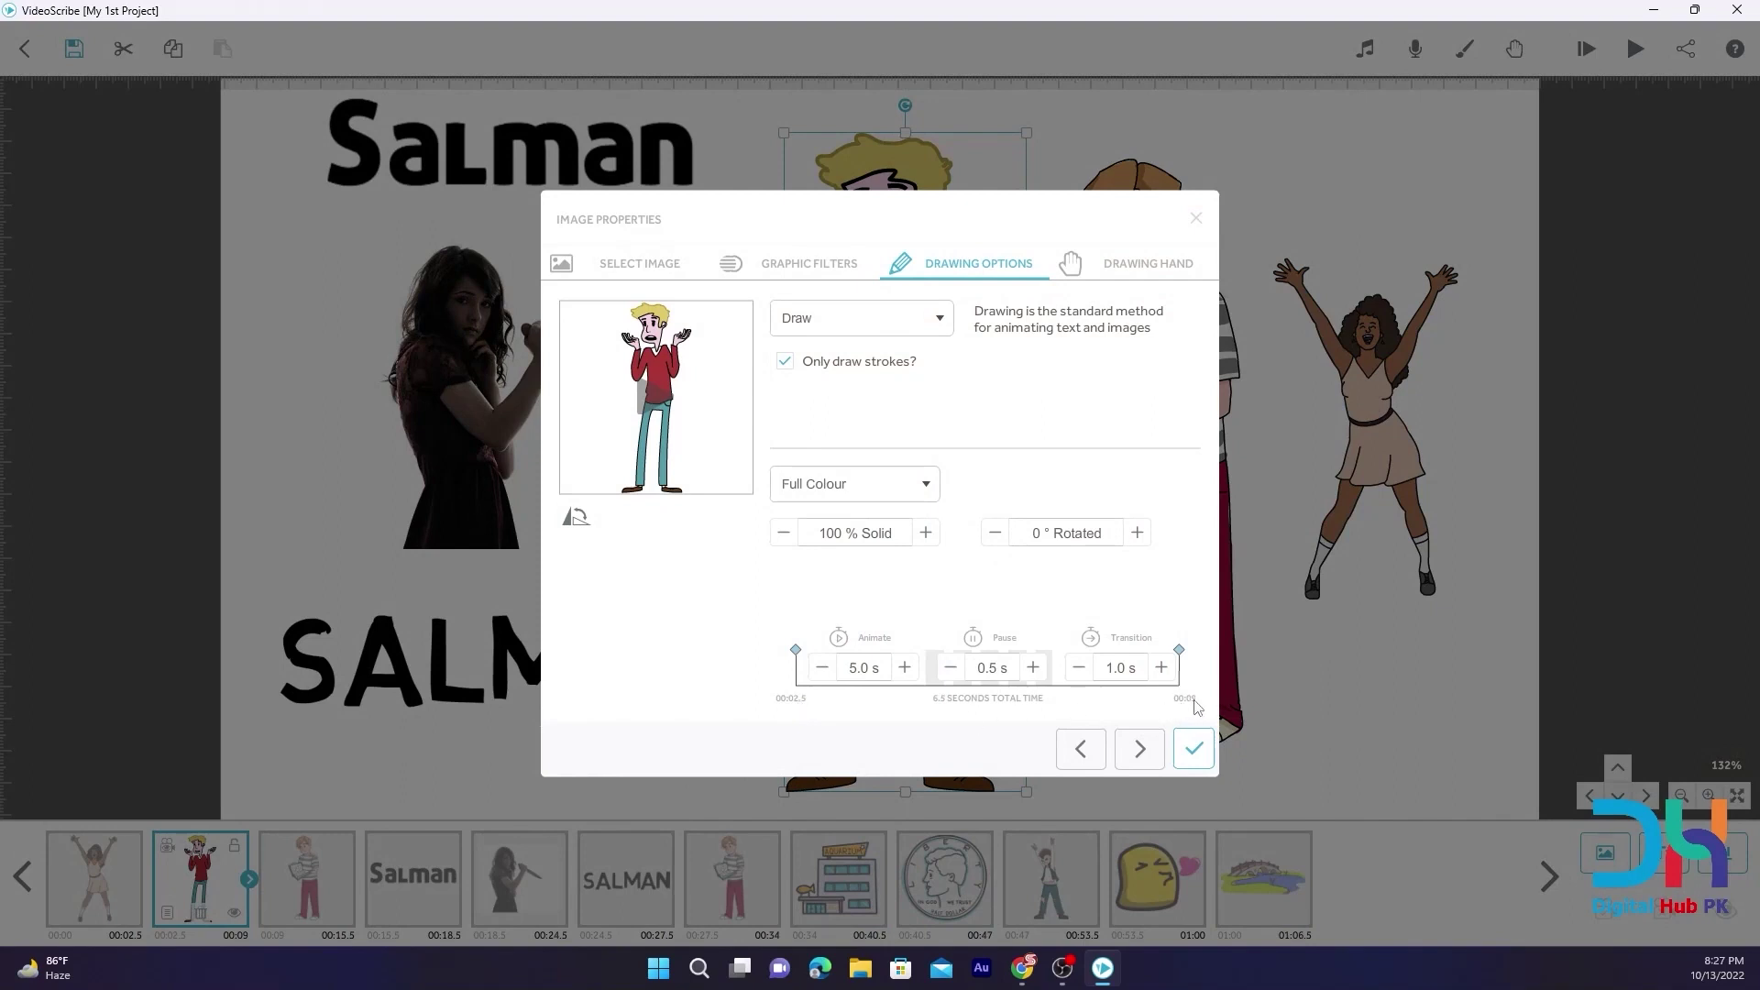
left_click(1079, 668)
left_click(951, 667)
left_click(1034, 667)
left_click(822, 668)
left_click(822, 668)
left_click(821, 668)
left_click(1194, 752)
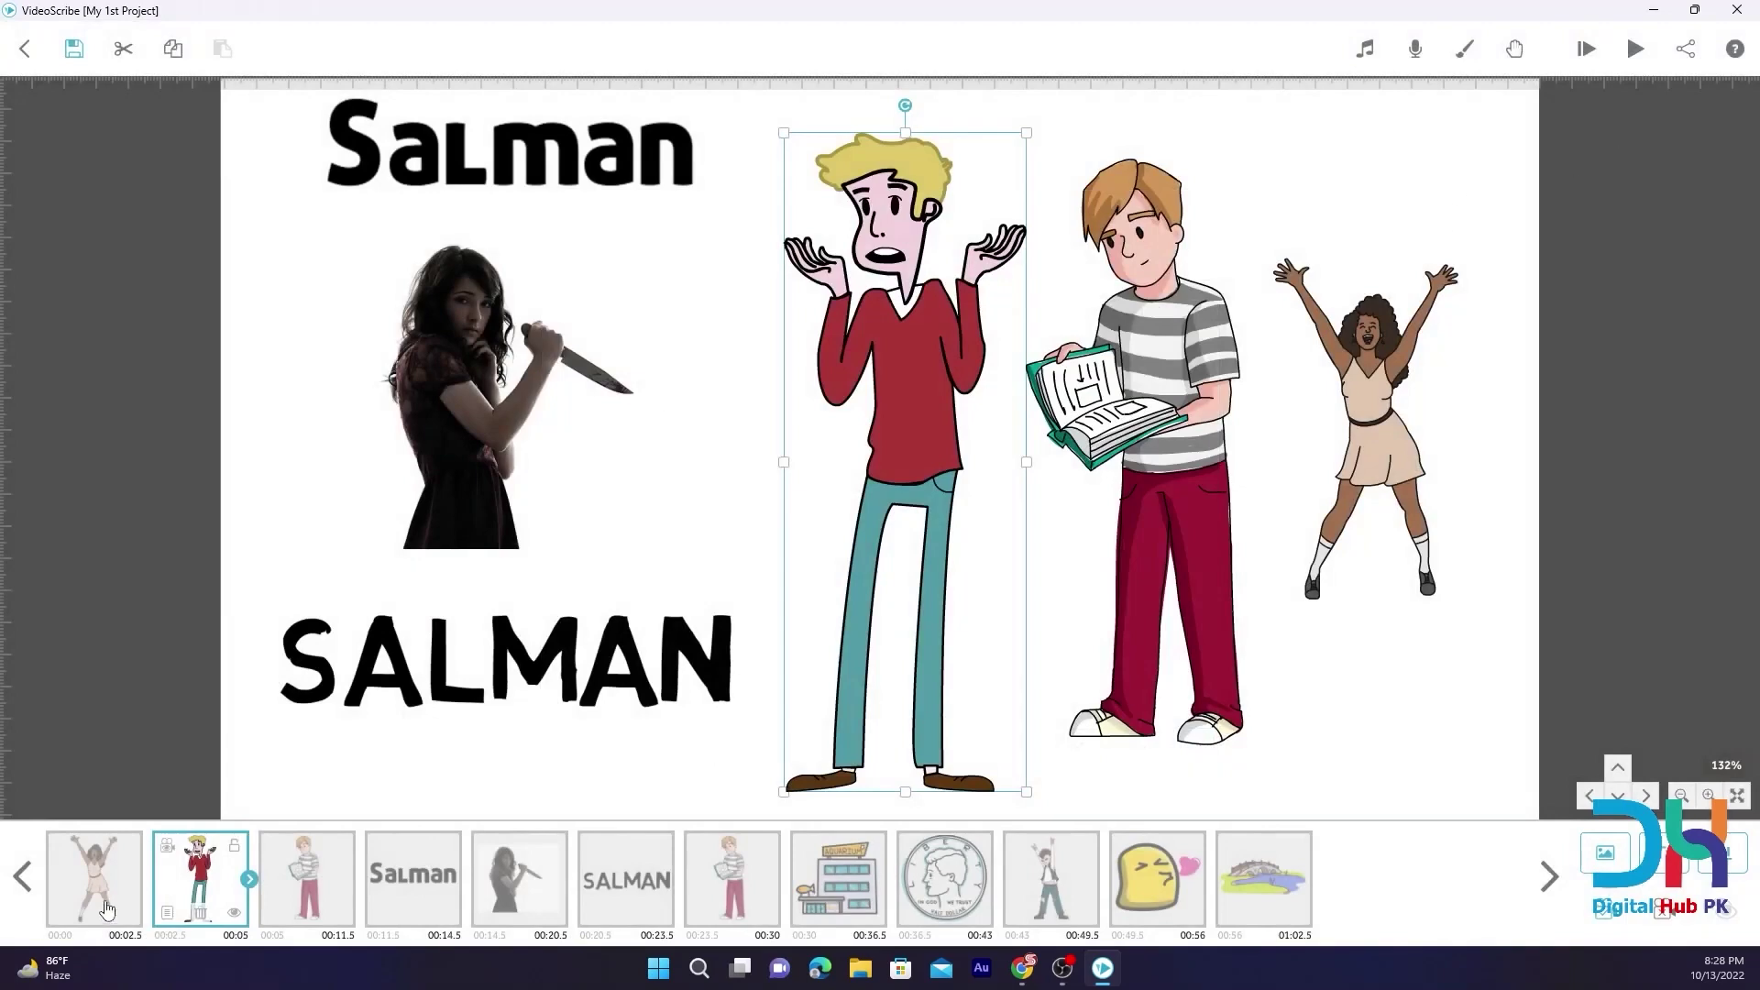
Play the scribe up to the first reading boy to check the shortened timing, then stop and select him
left_click(1647, 50)
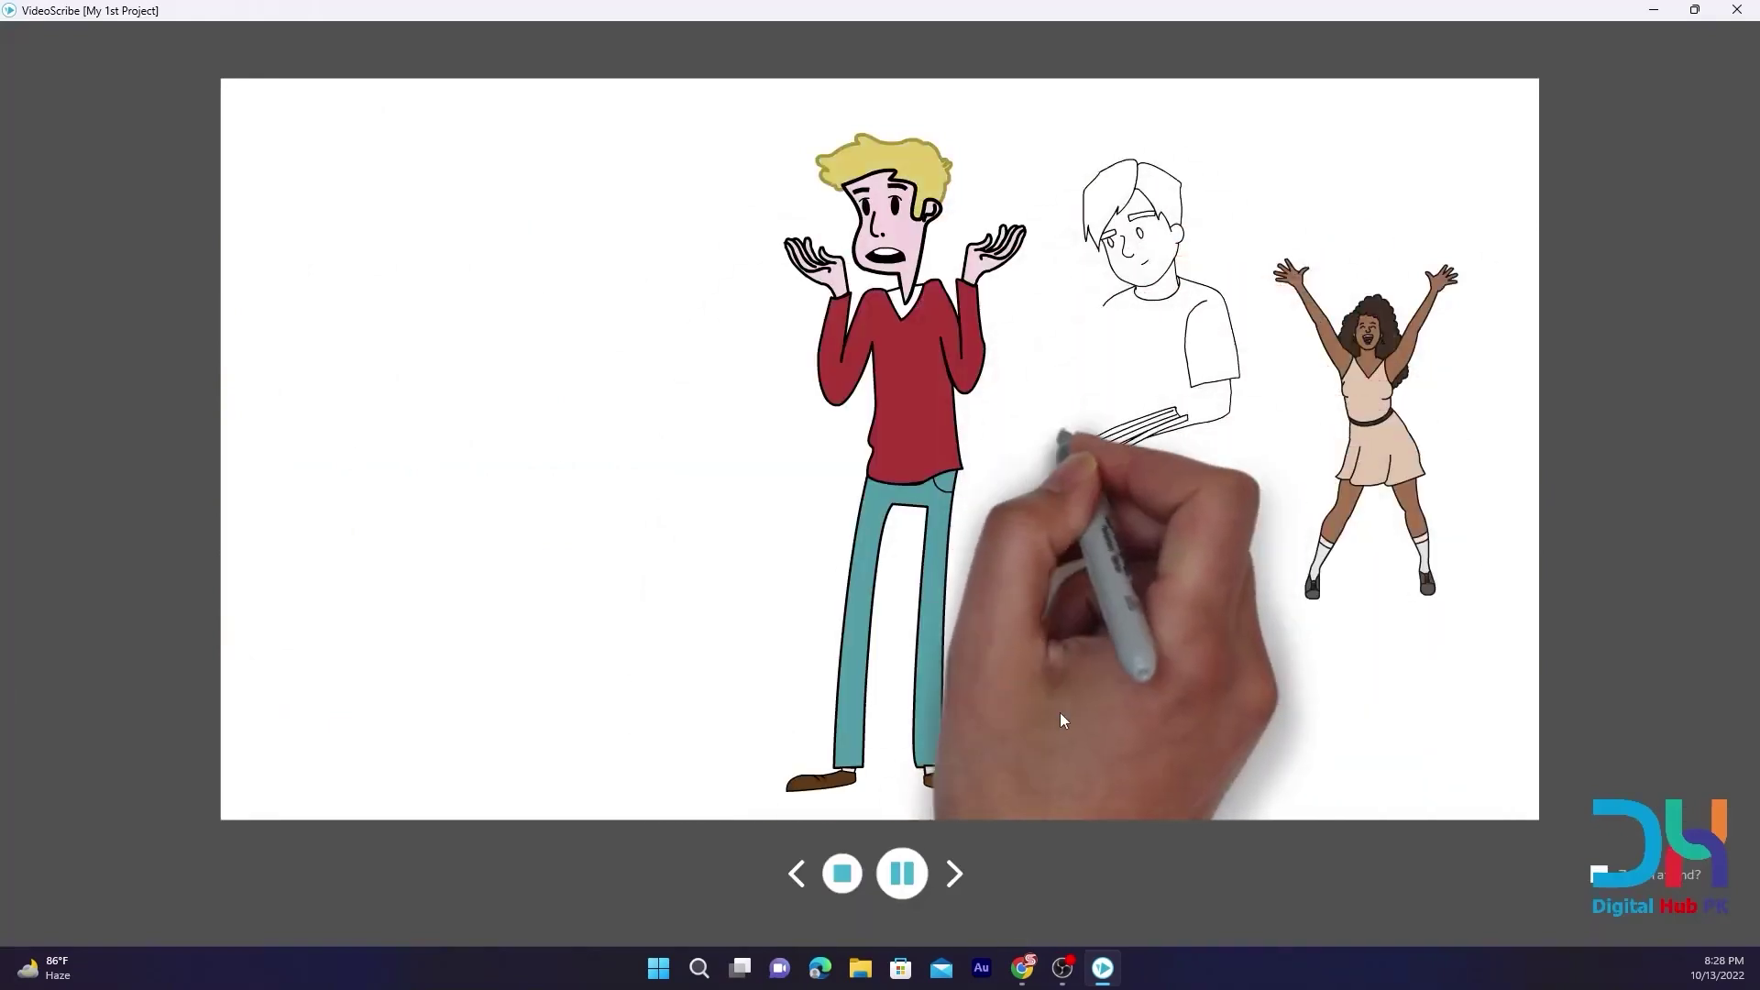
left_click(843, 873)
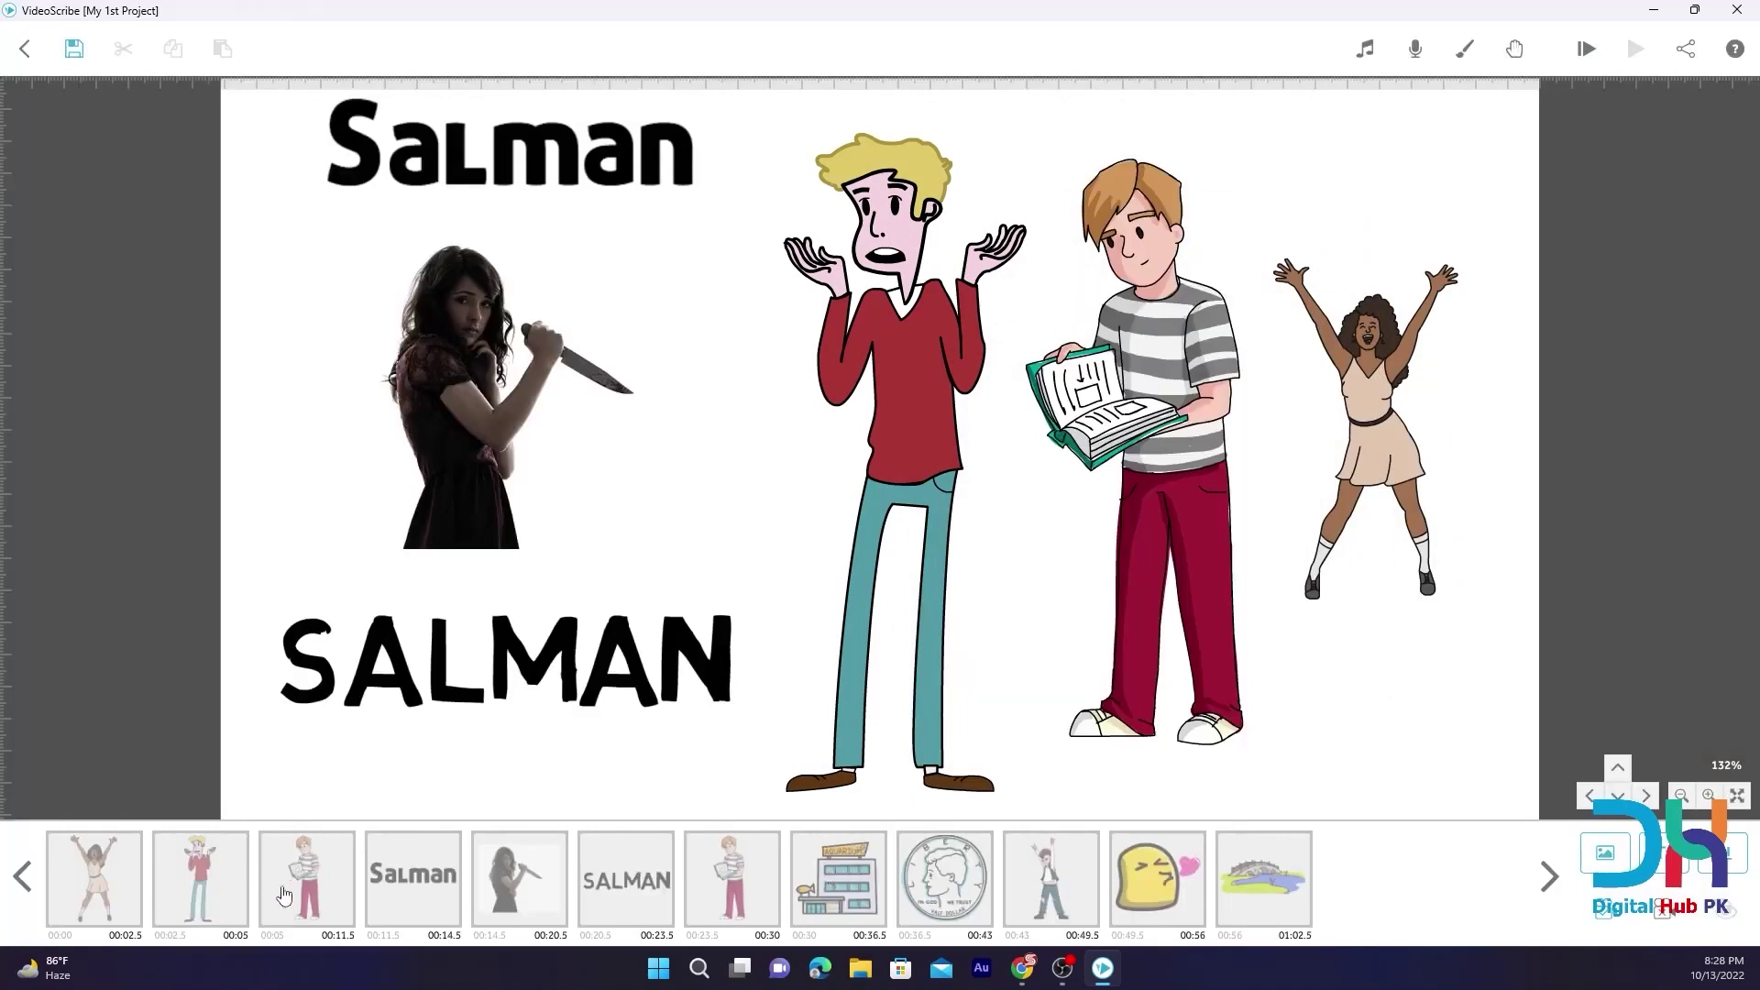
left_click(302, 883)
Change the cheering woman's drawing hand to the dark red hand holding a pen
left_click(112, 881)
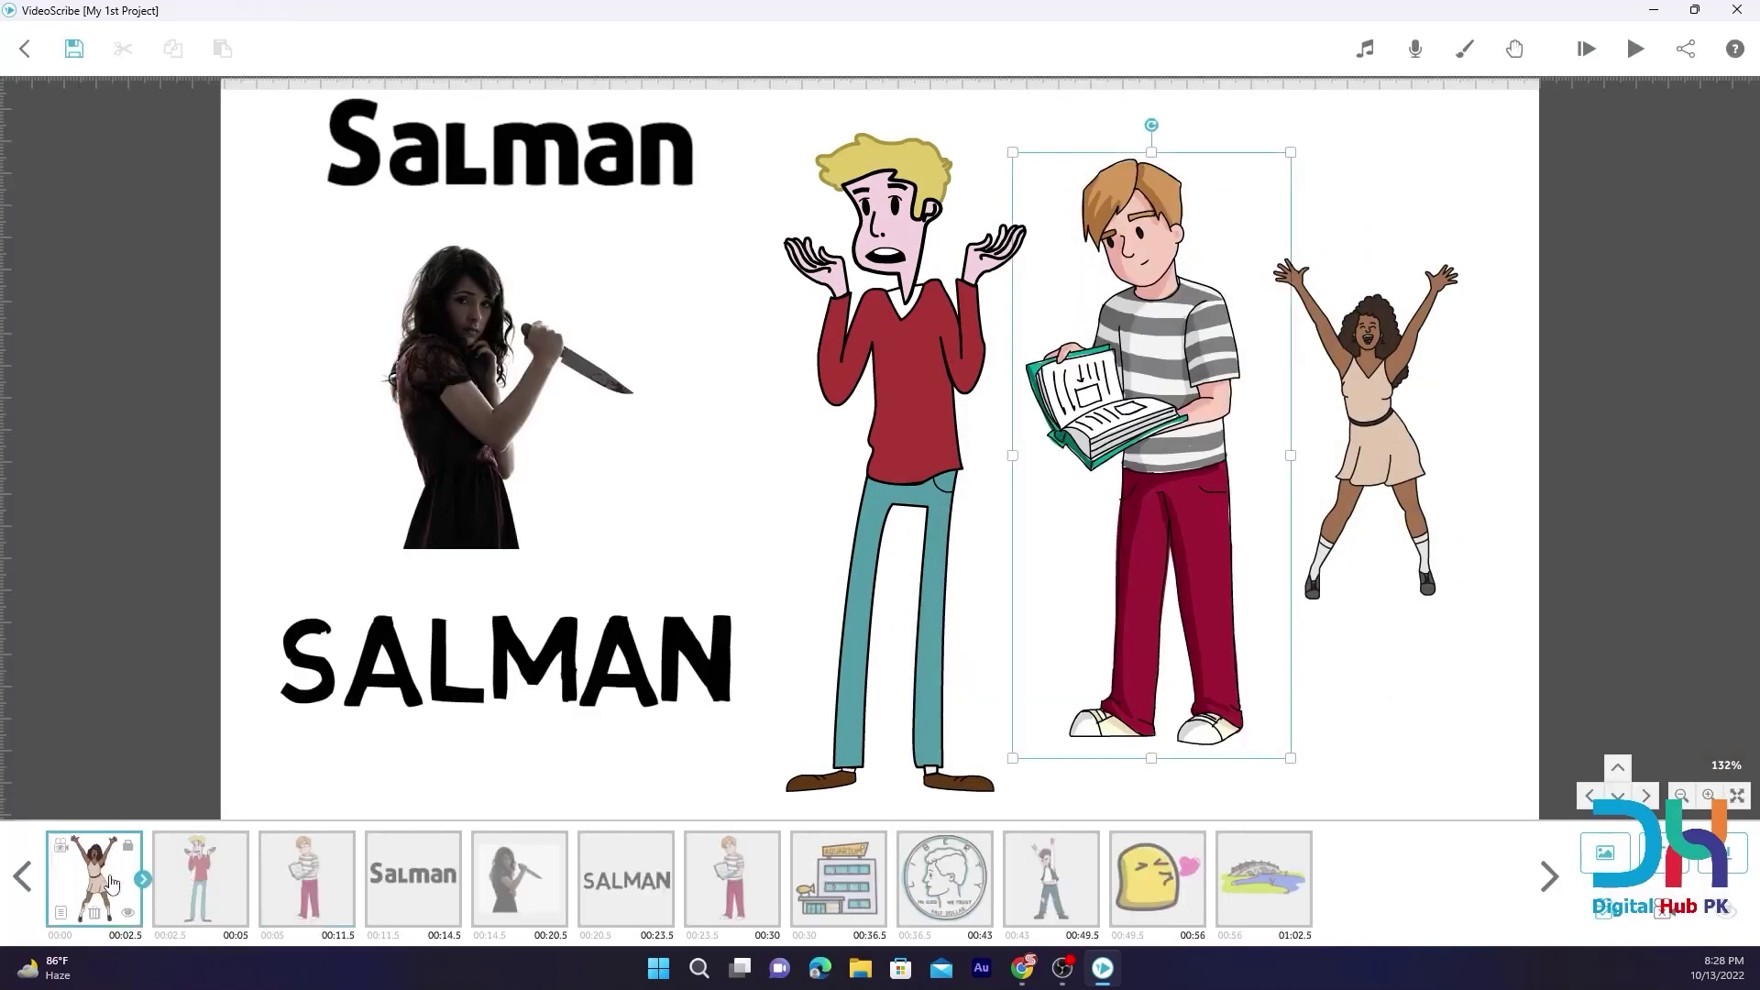
left_click(60, 913)
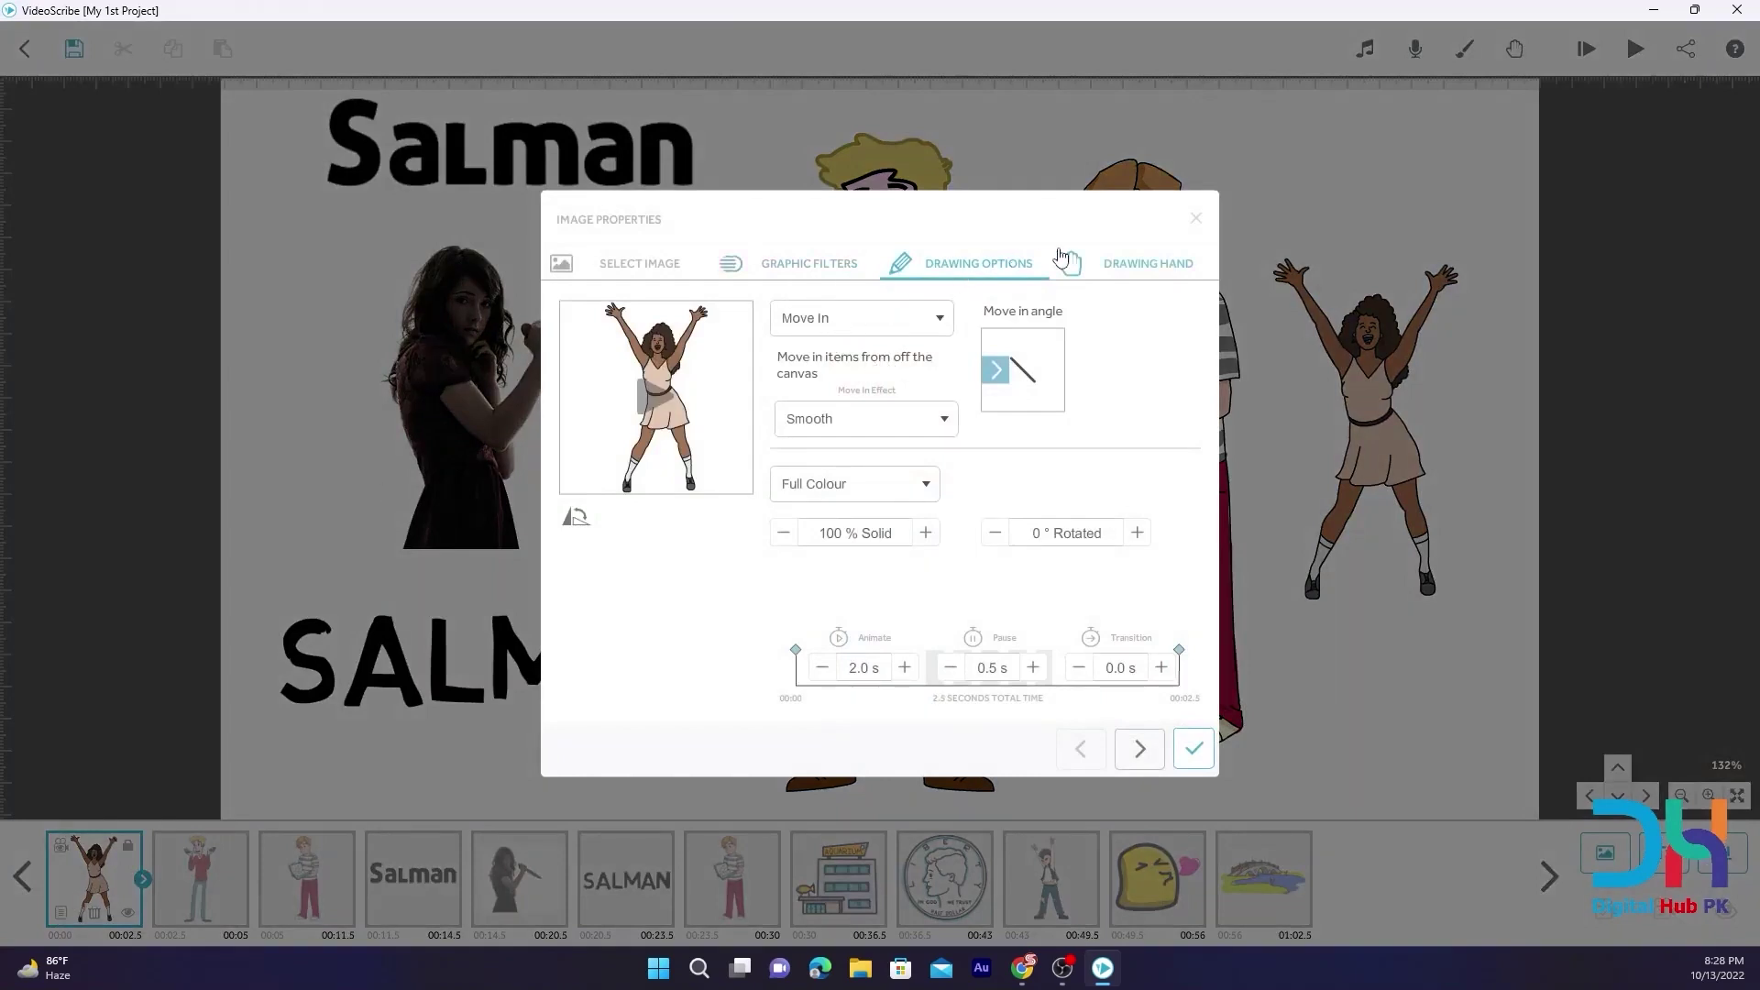
left_click(1154, 268)
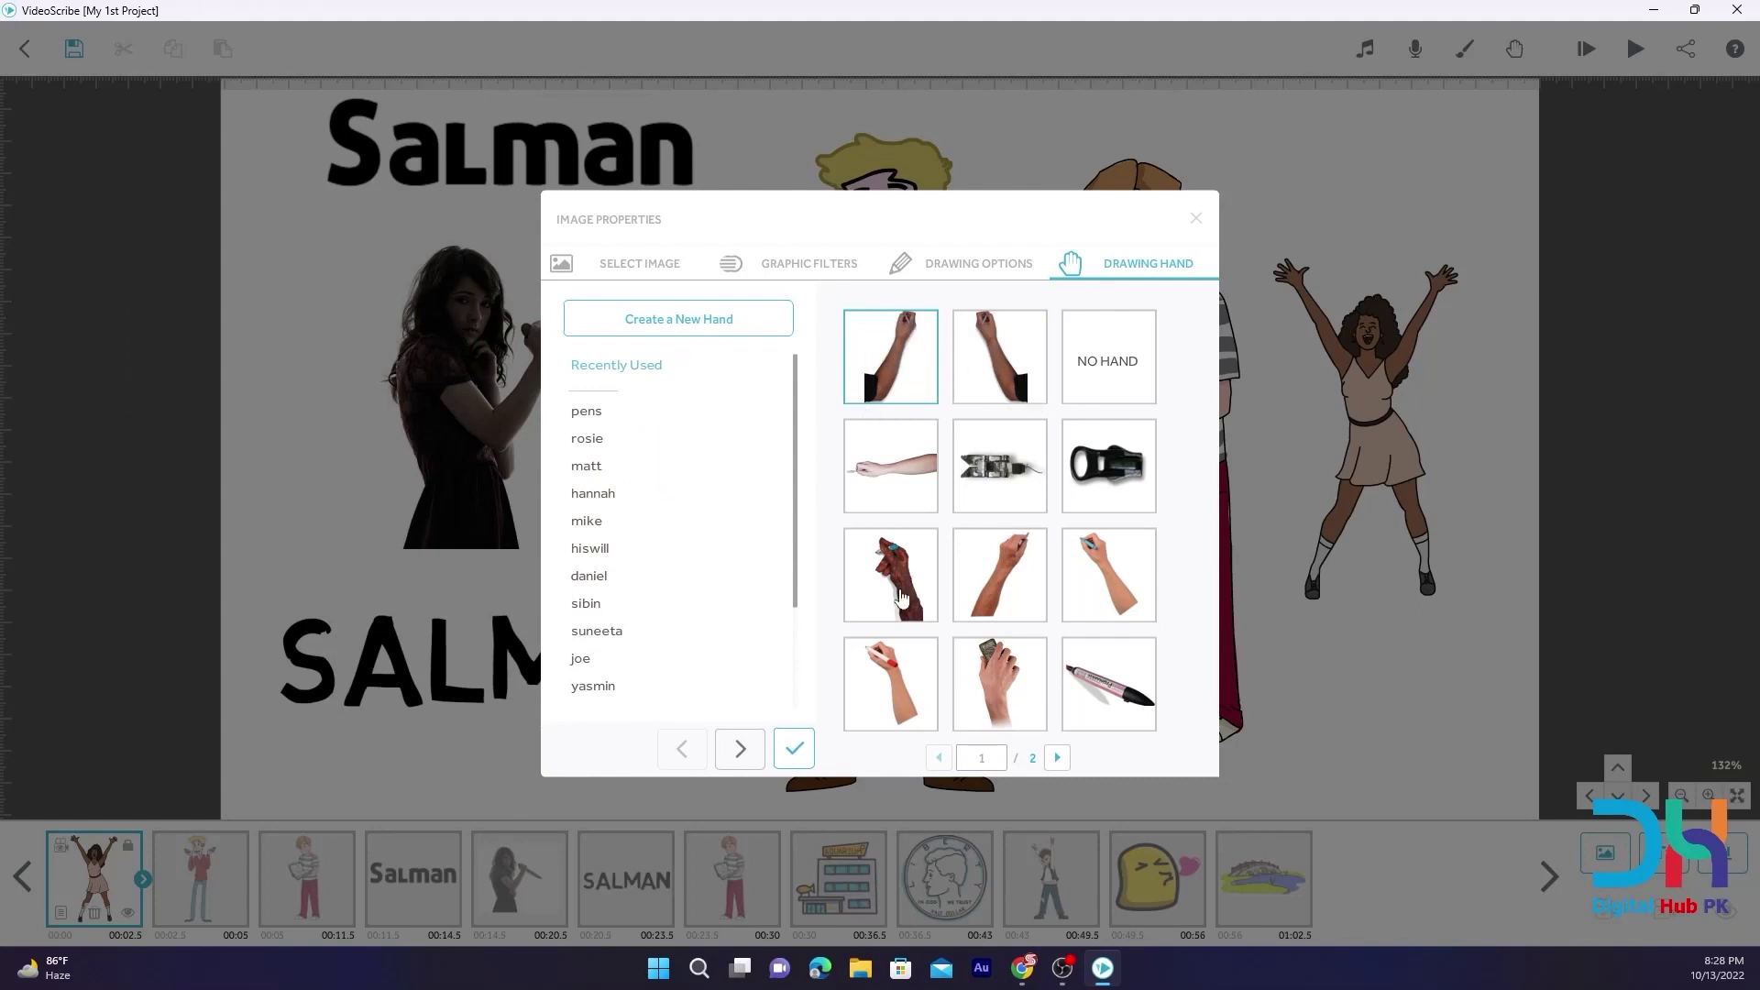
left_click(897, 592)
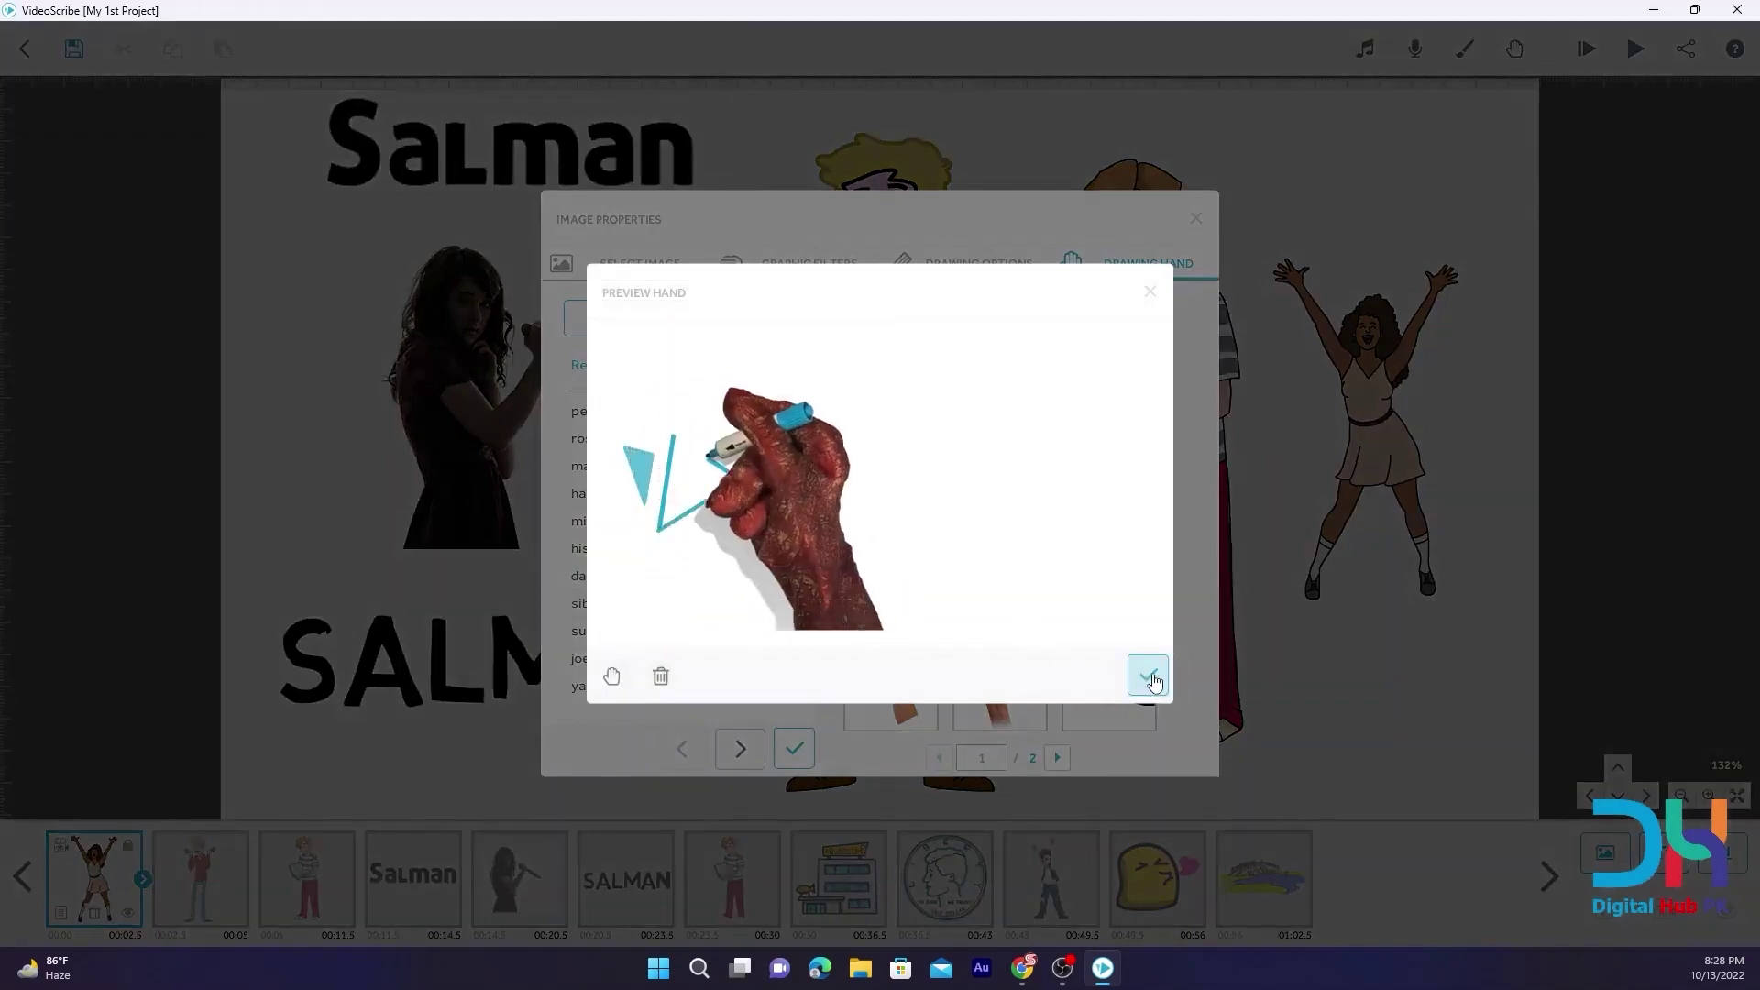
left_click(1148, 675)
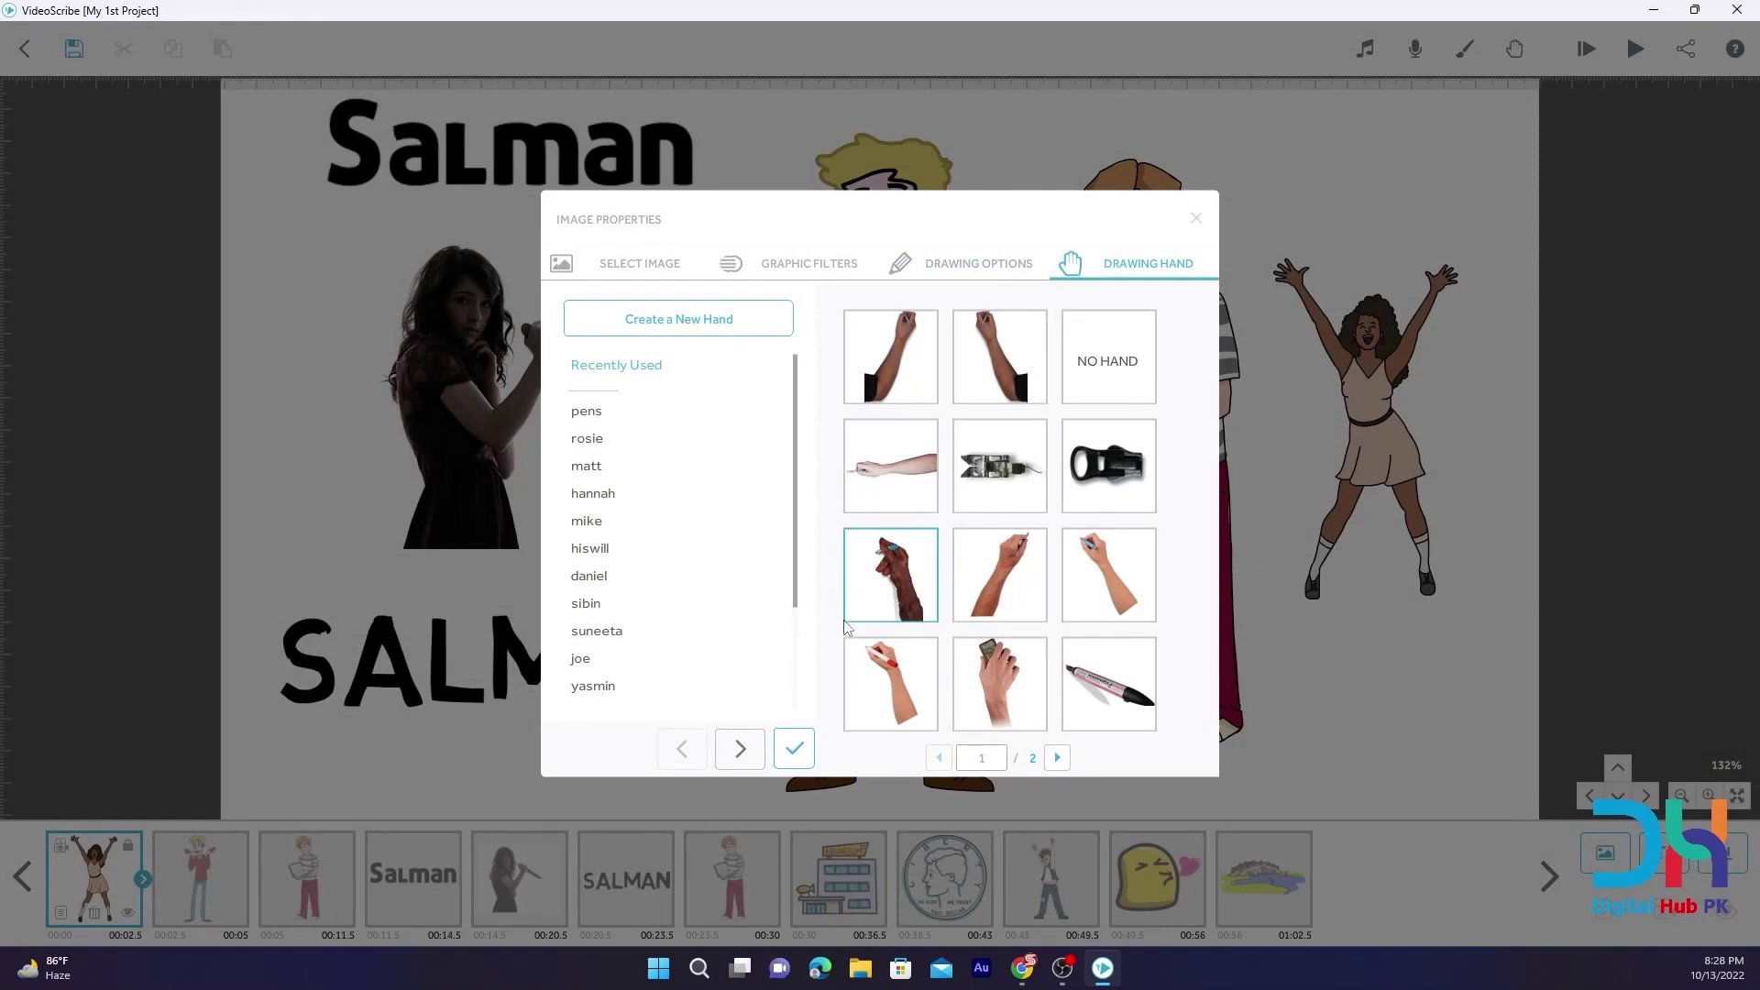
Preview the cheering woman's move-in animation twice from her drawing options to see the new hand
left_click(953, 266)
left_click(660, 390)
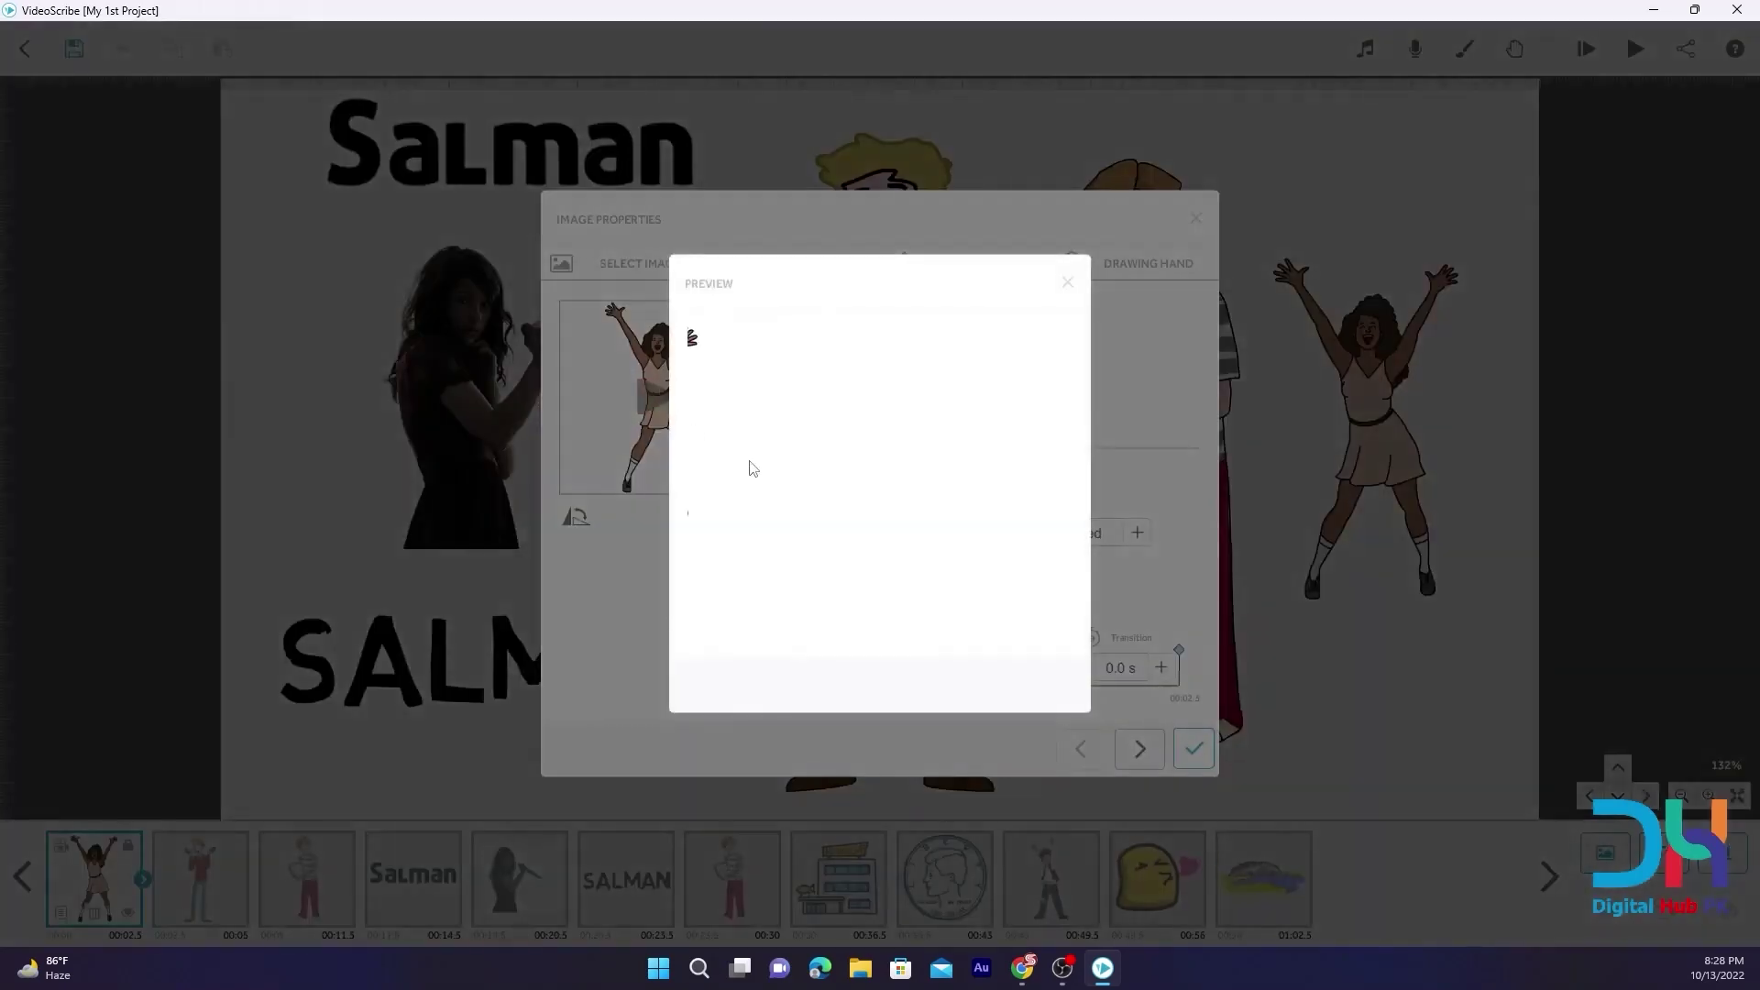
left_click(1068, 282)
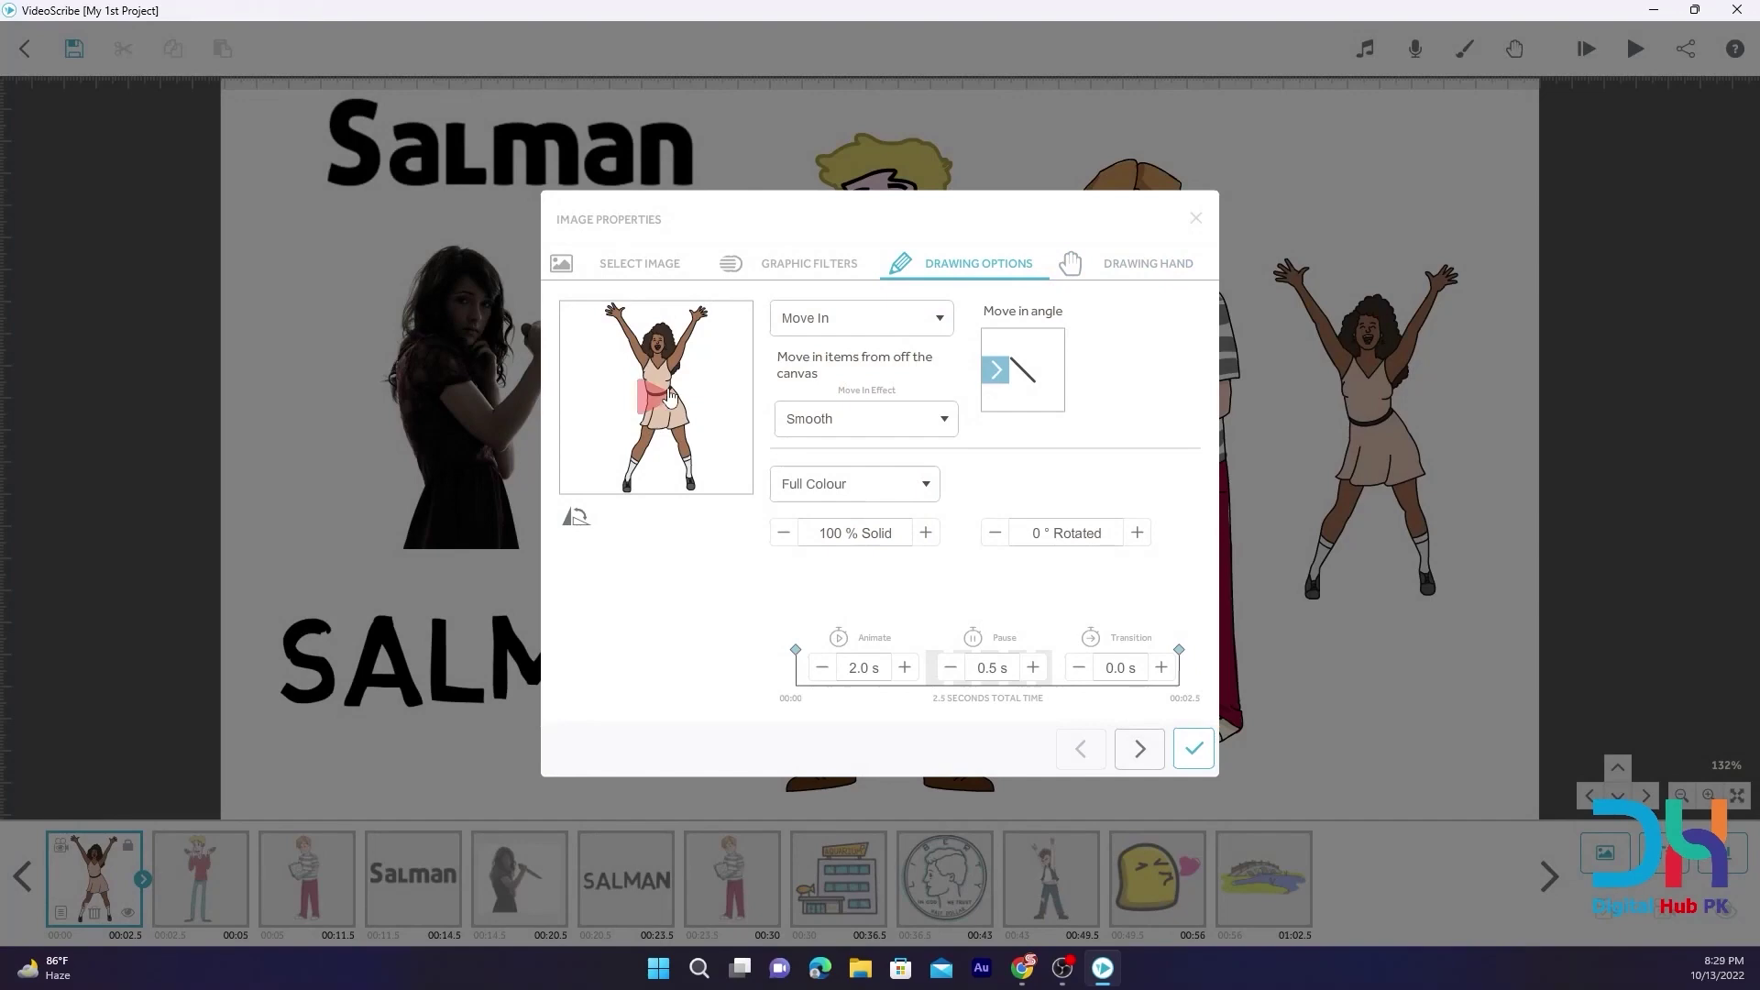
left_click(677, 404)
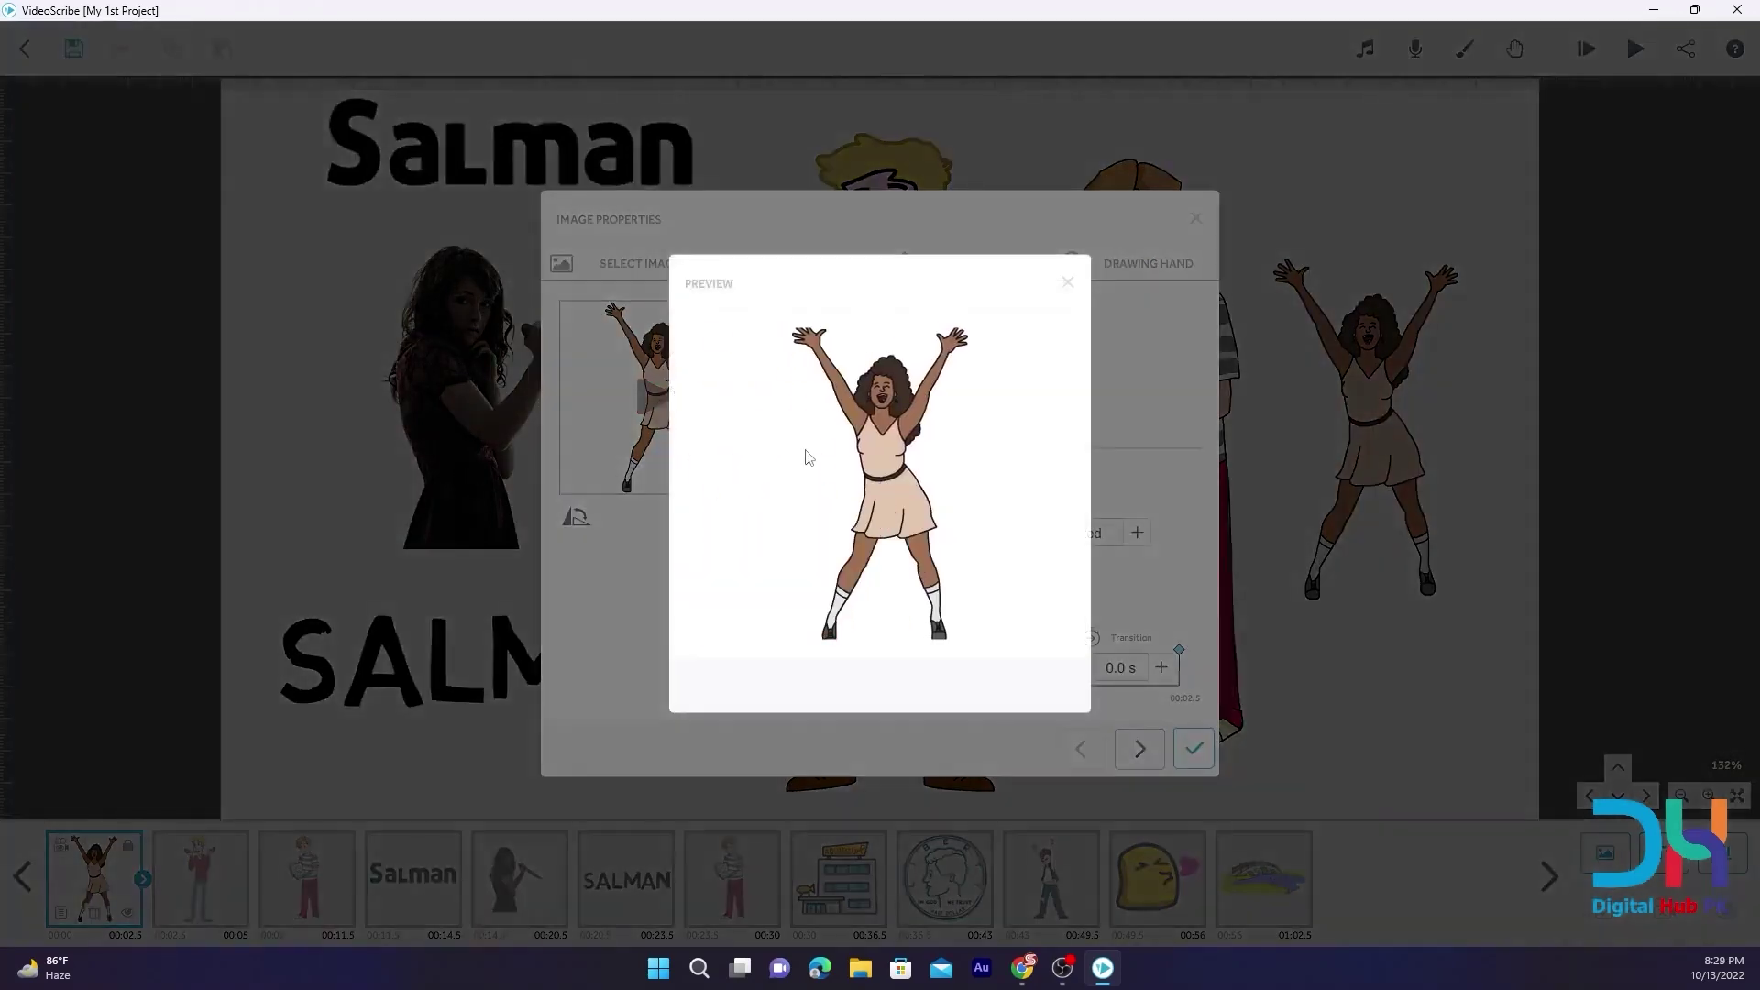
left_click(993, 643)
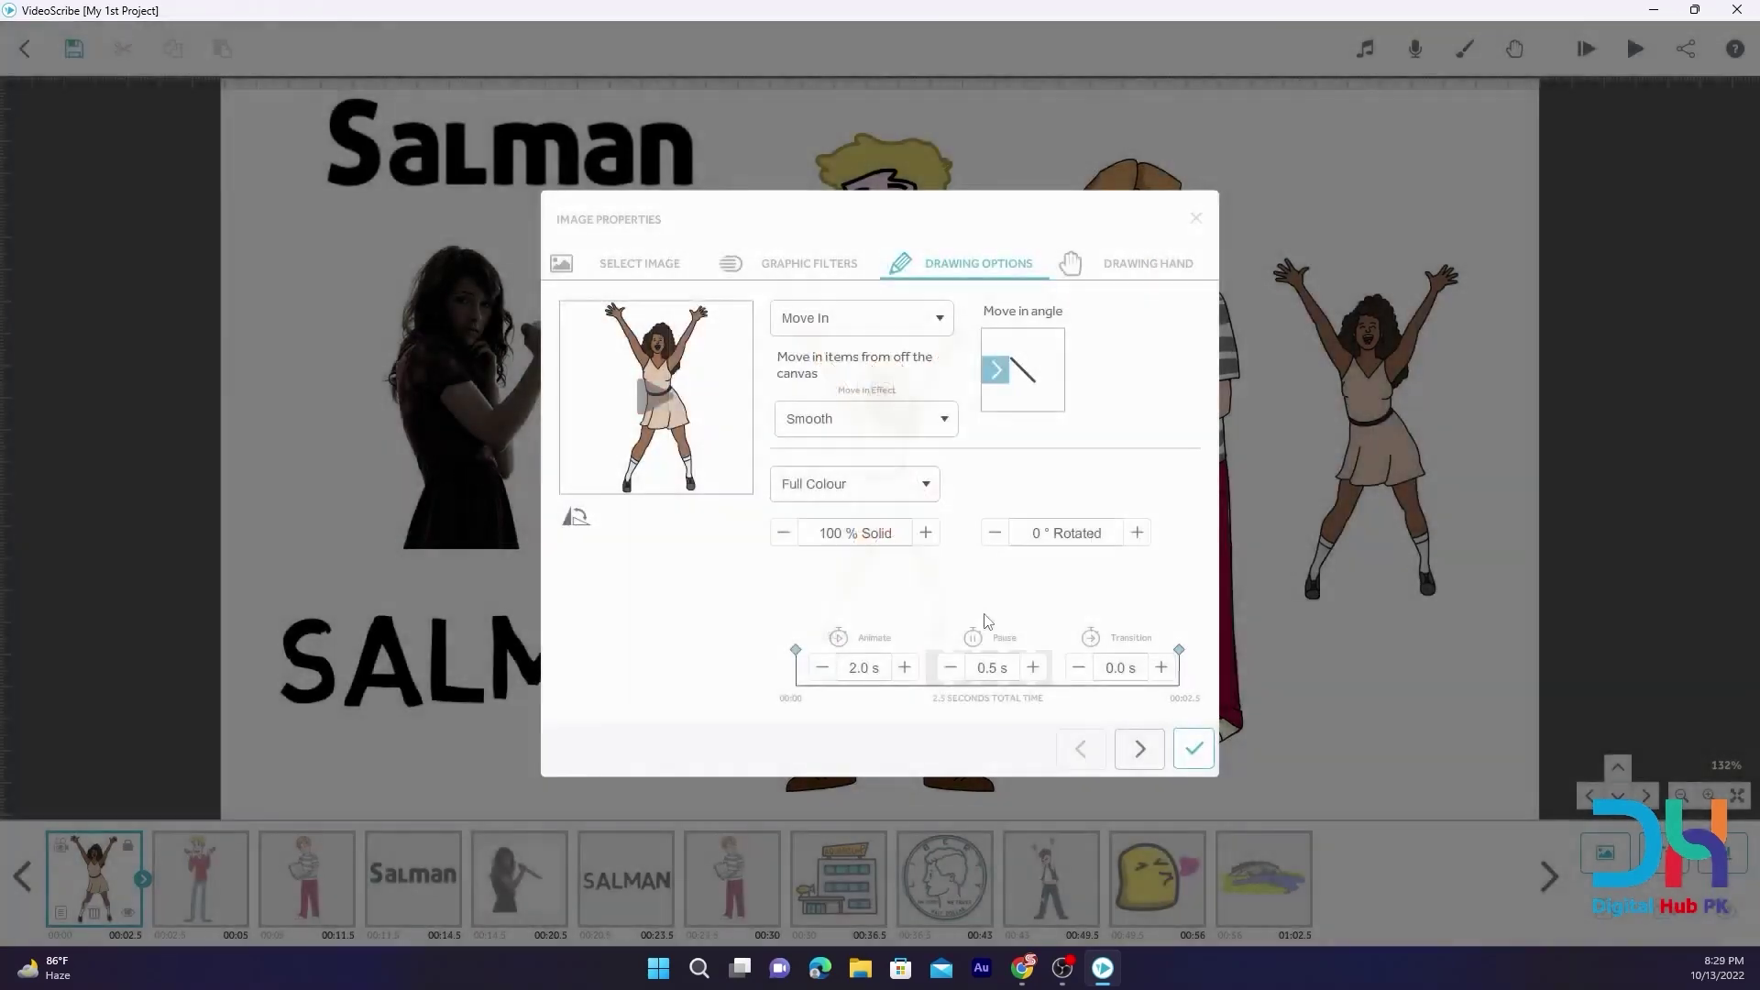
Apply the image properties and play the scribe to check the cheering woman's new hand, stopping at the shrugging man
left_click(1193, 749)
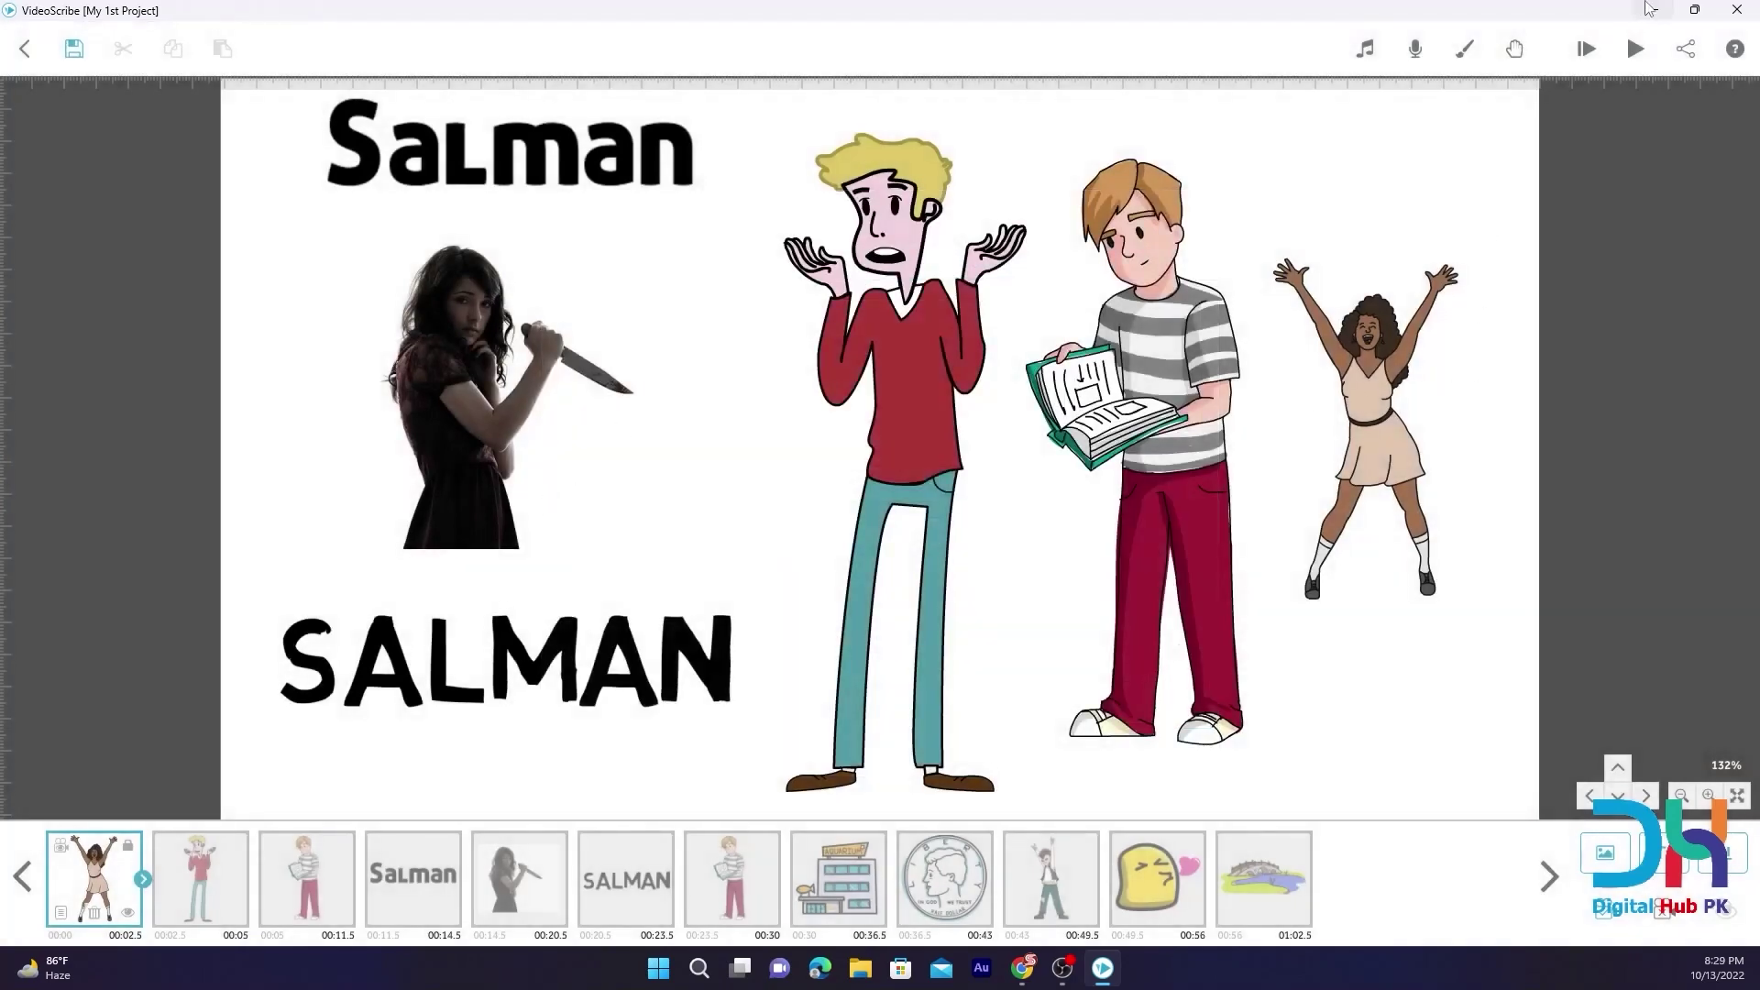
left_click(1641, 49)
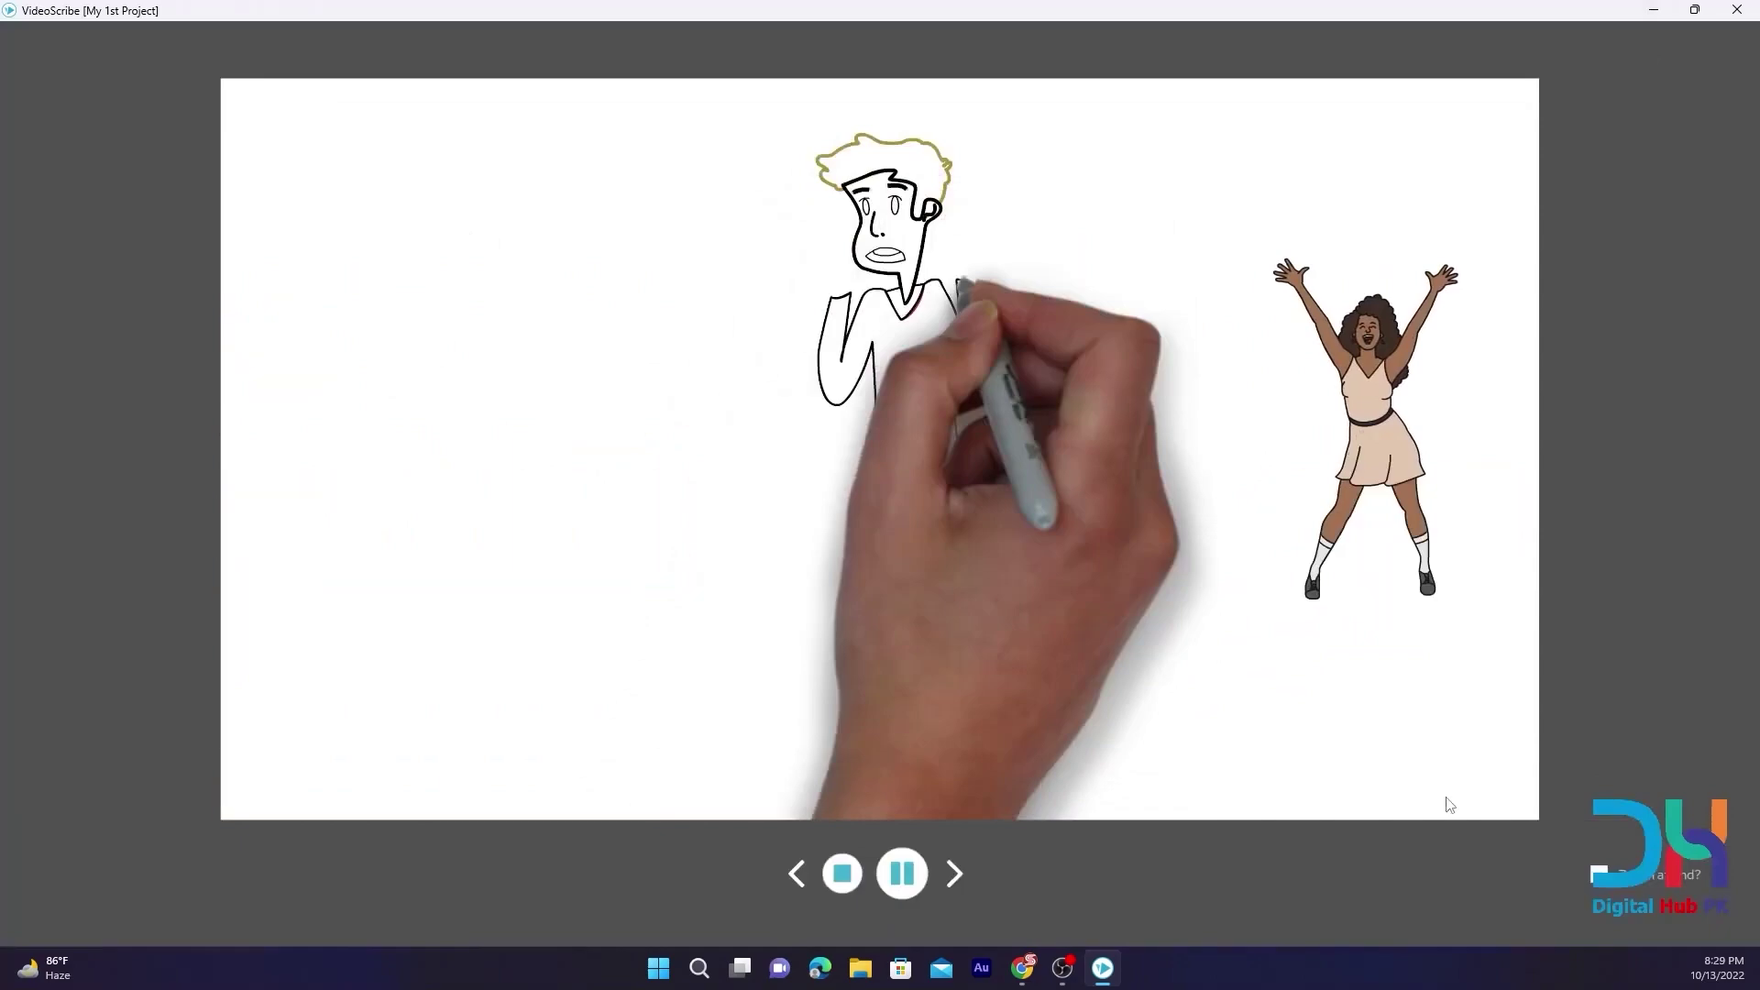
left_click(859, 881)
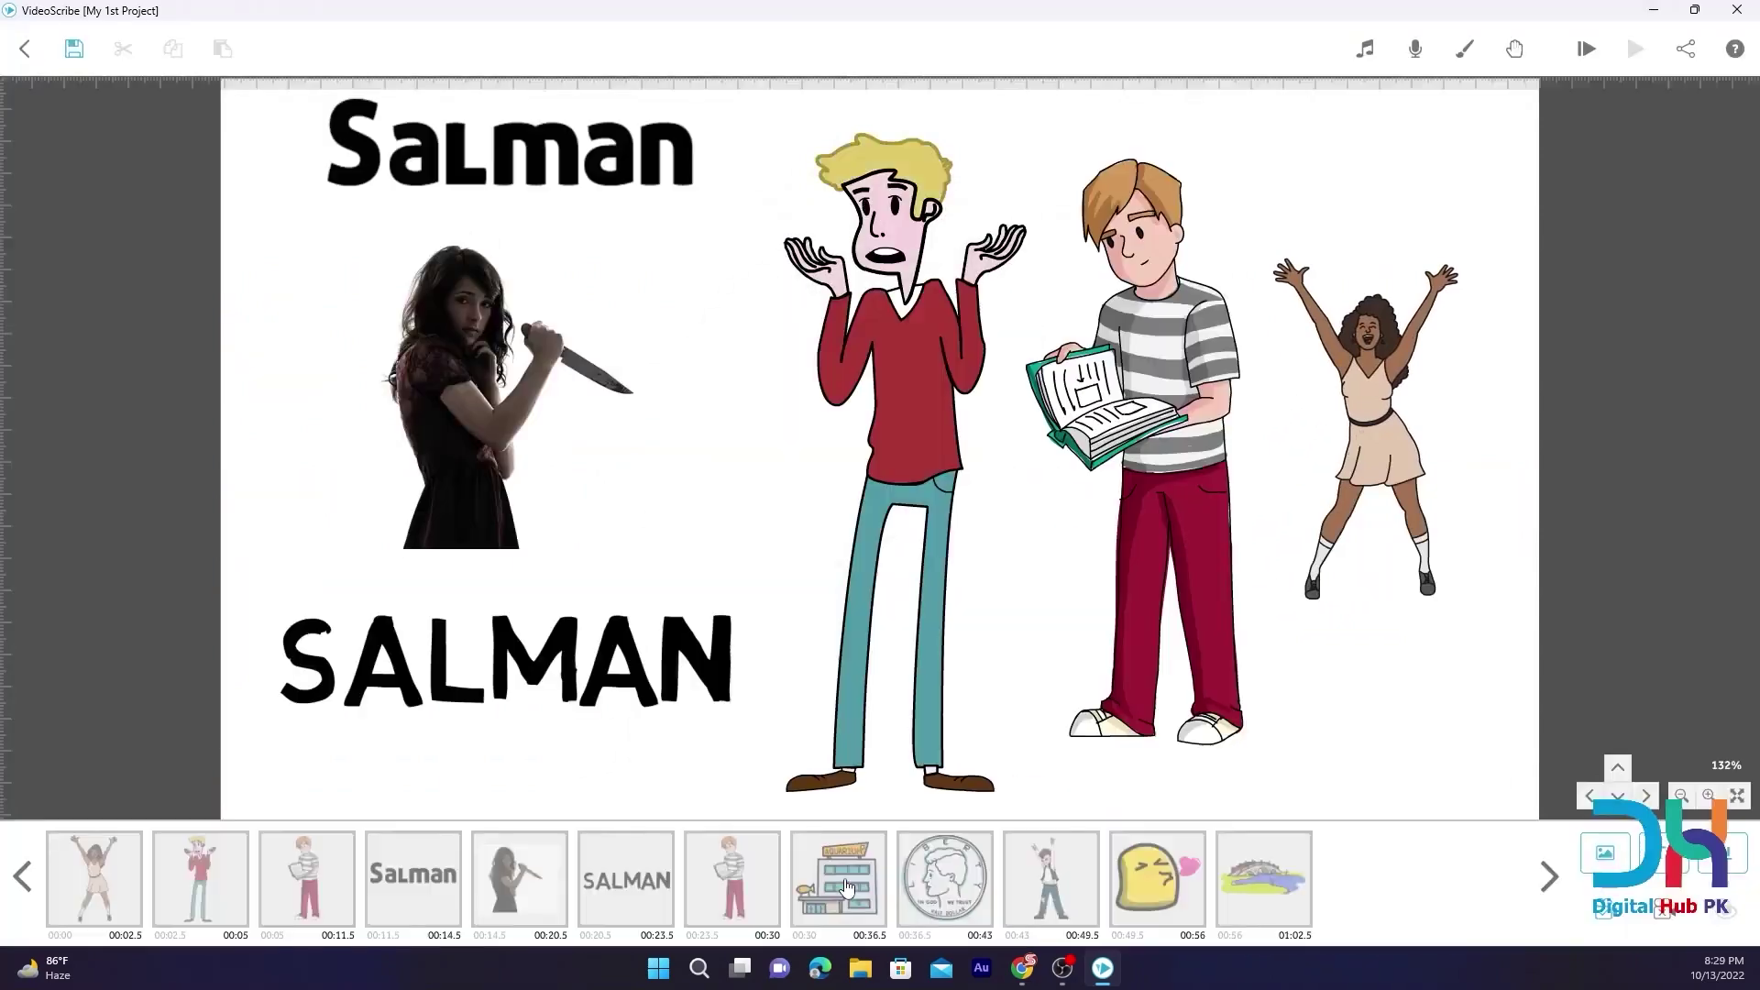
Set the cheering woman's drawing hand to No Hand and apply the image properties
left_click(72, 915)
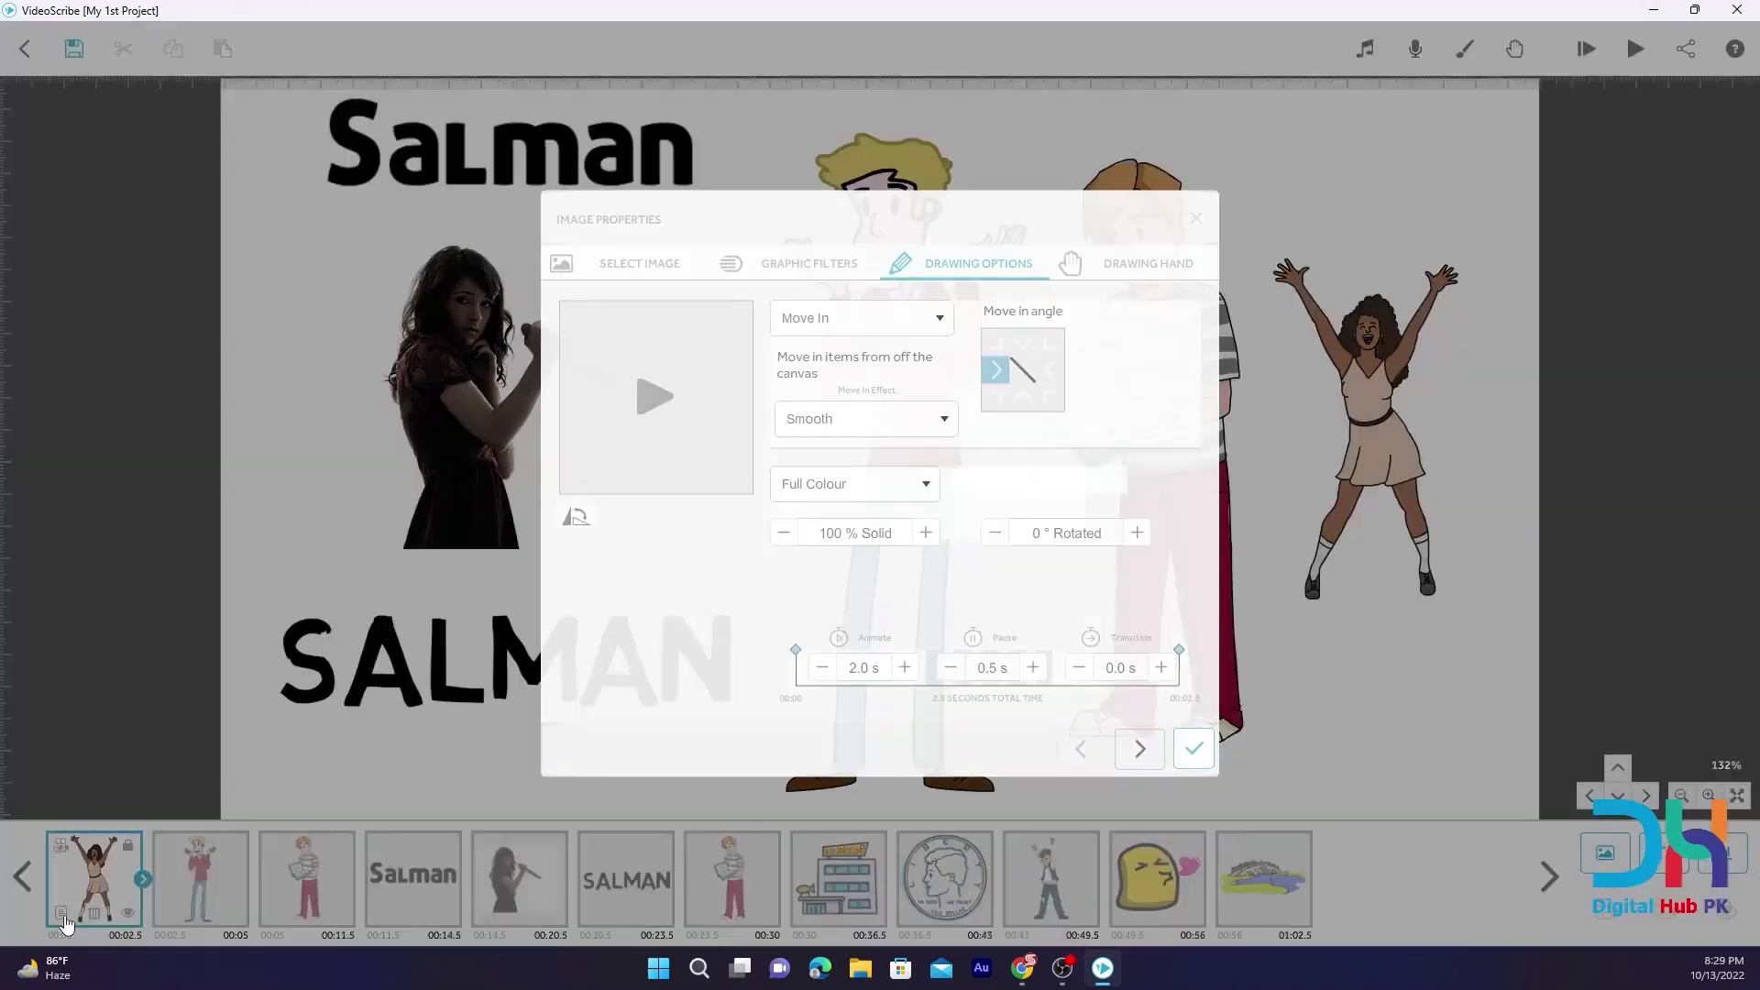
left_click(1130, 261)
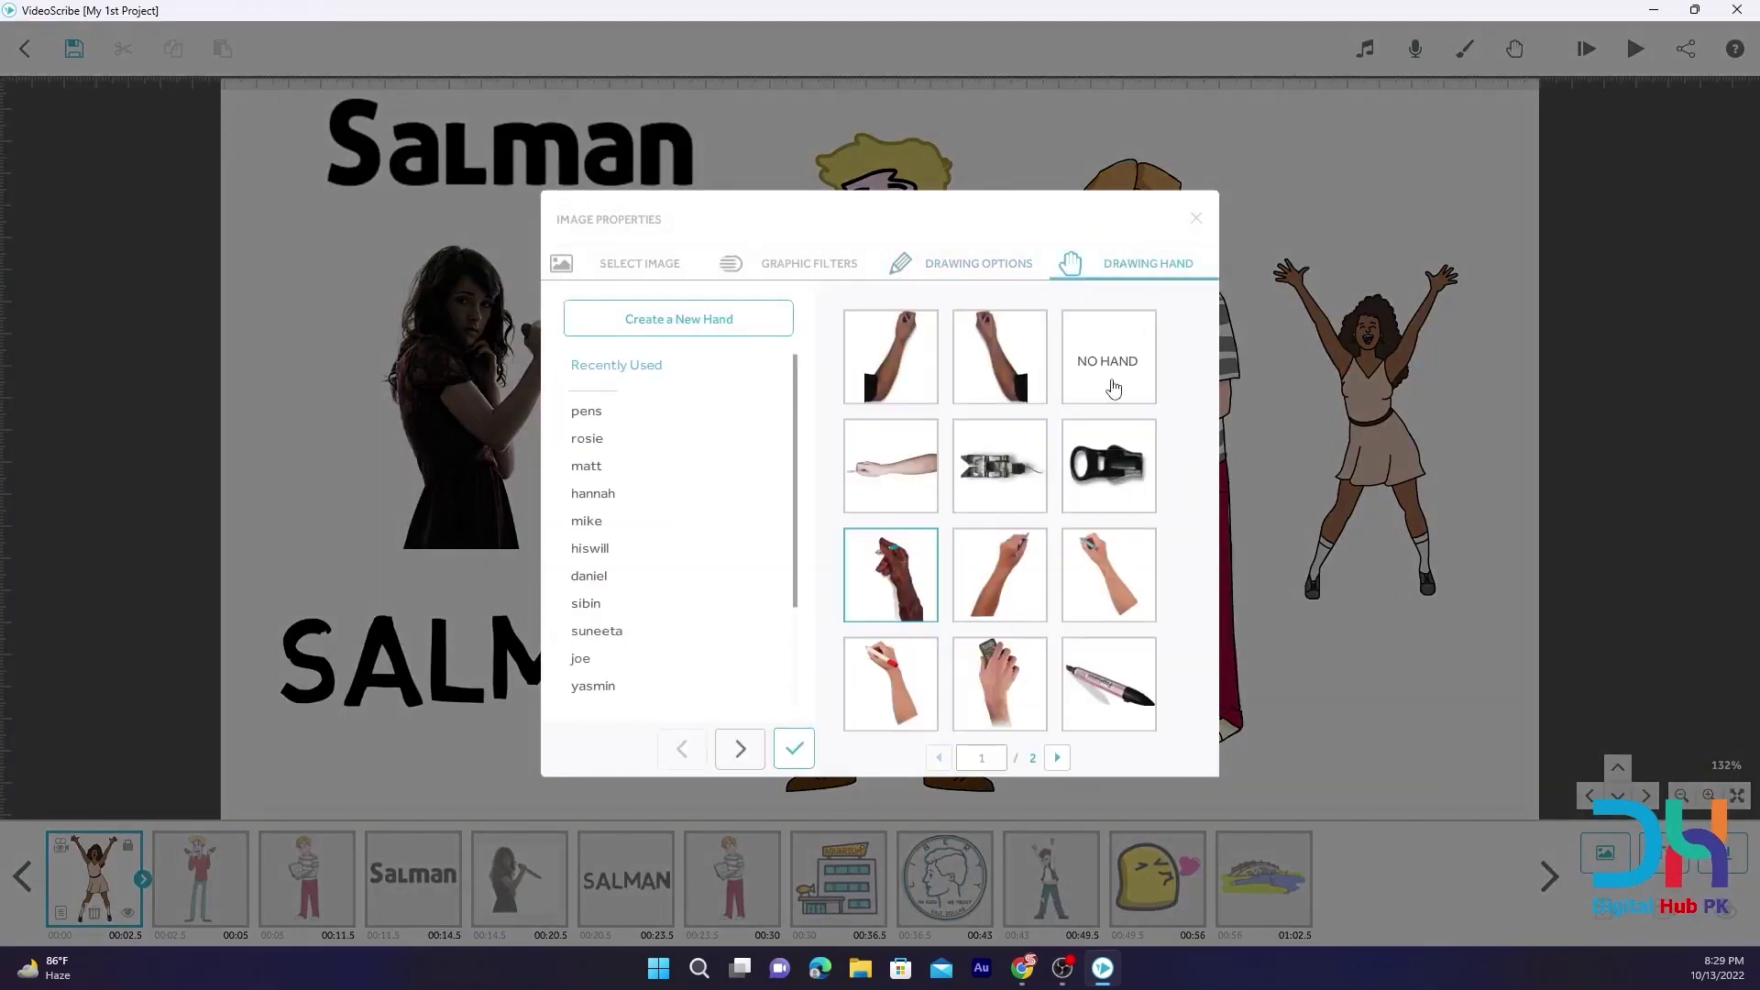
left_click(1114, 386)
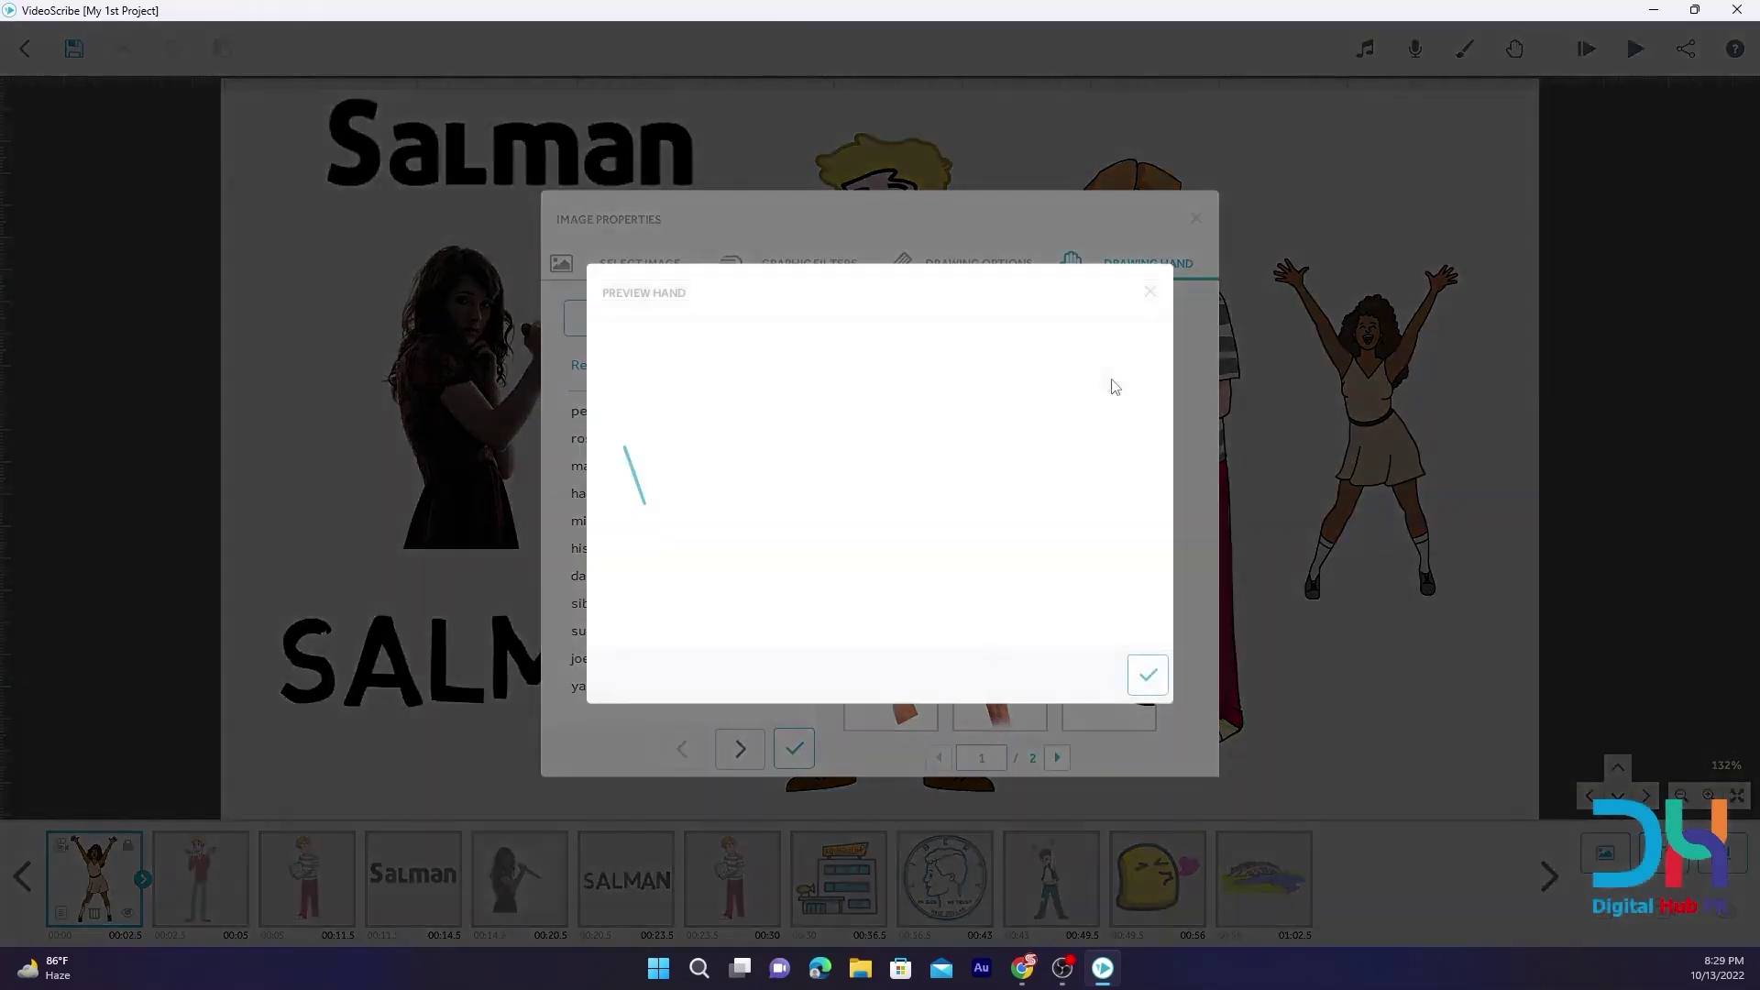
left_click(1148, 675)
left_click(794, 749)
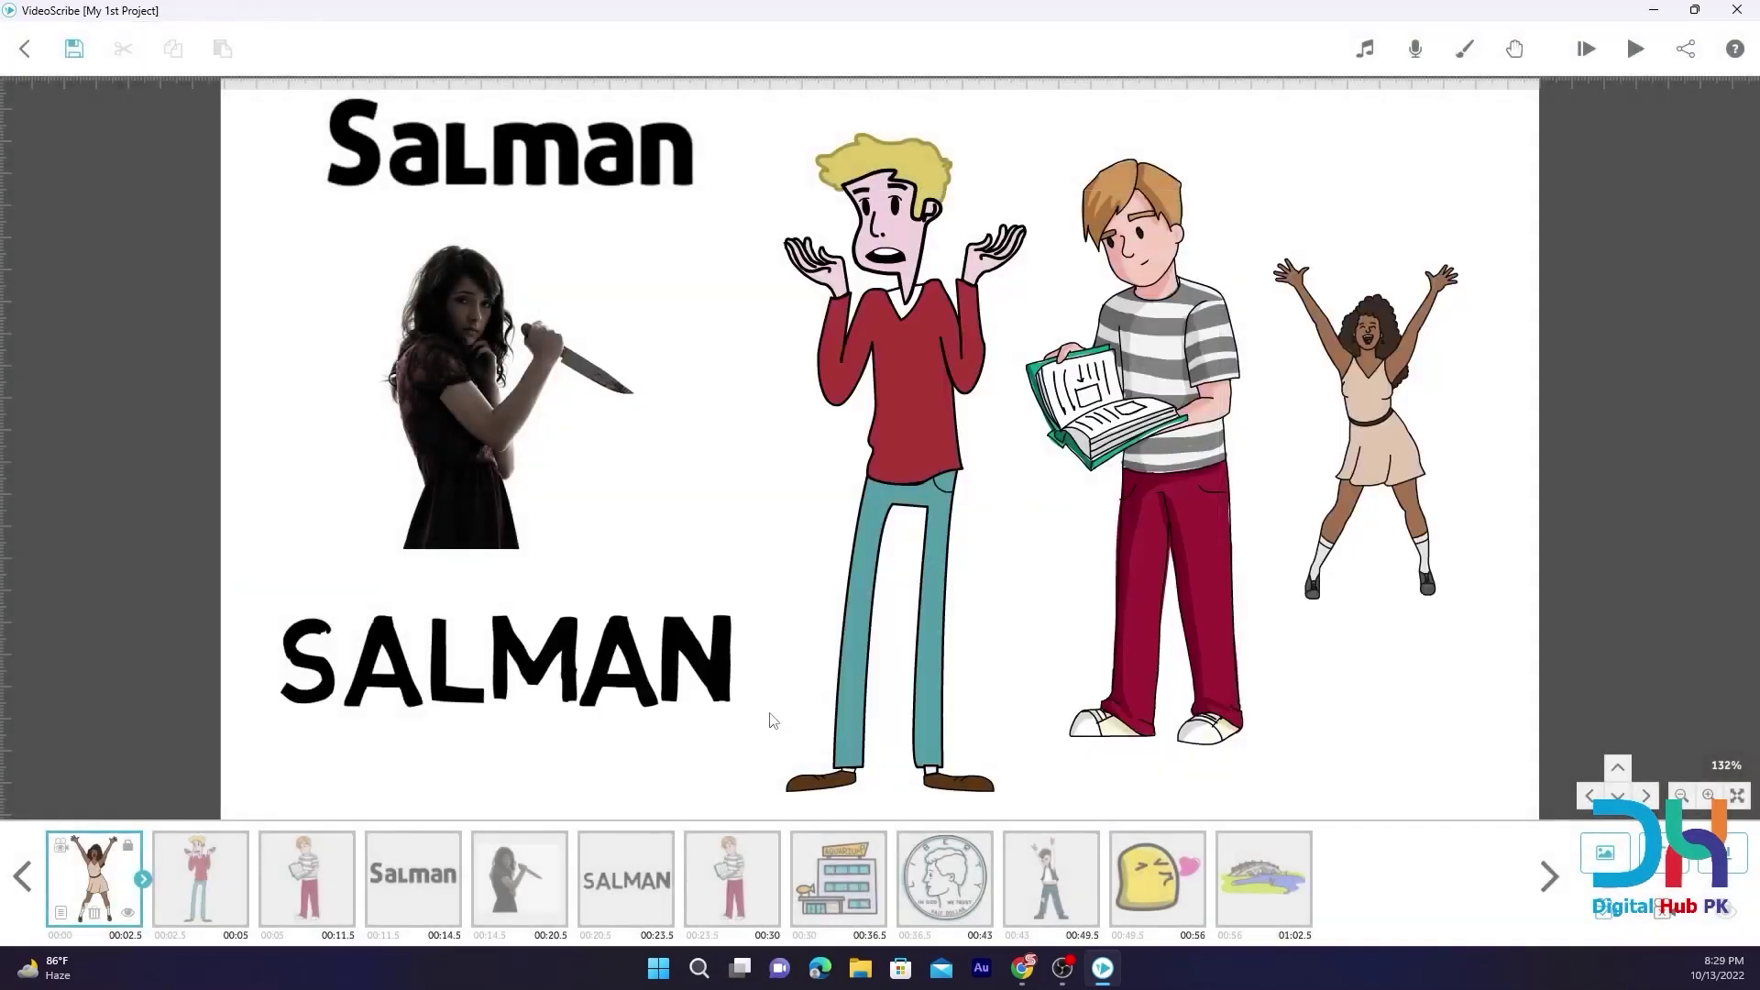
Play the scribe to check the cheering woman's entrance without a hand, stopping playback after she appears
left_click(1632, 48)
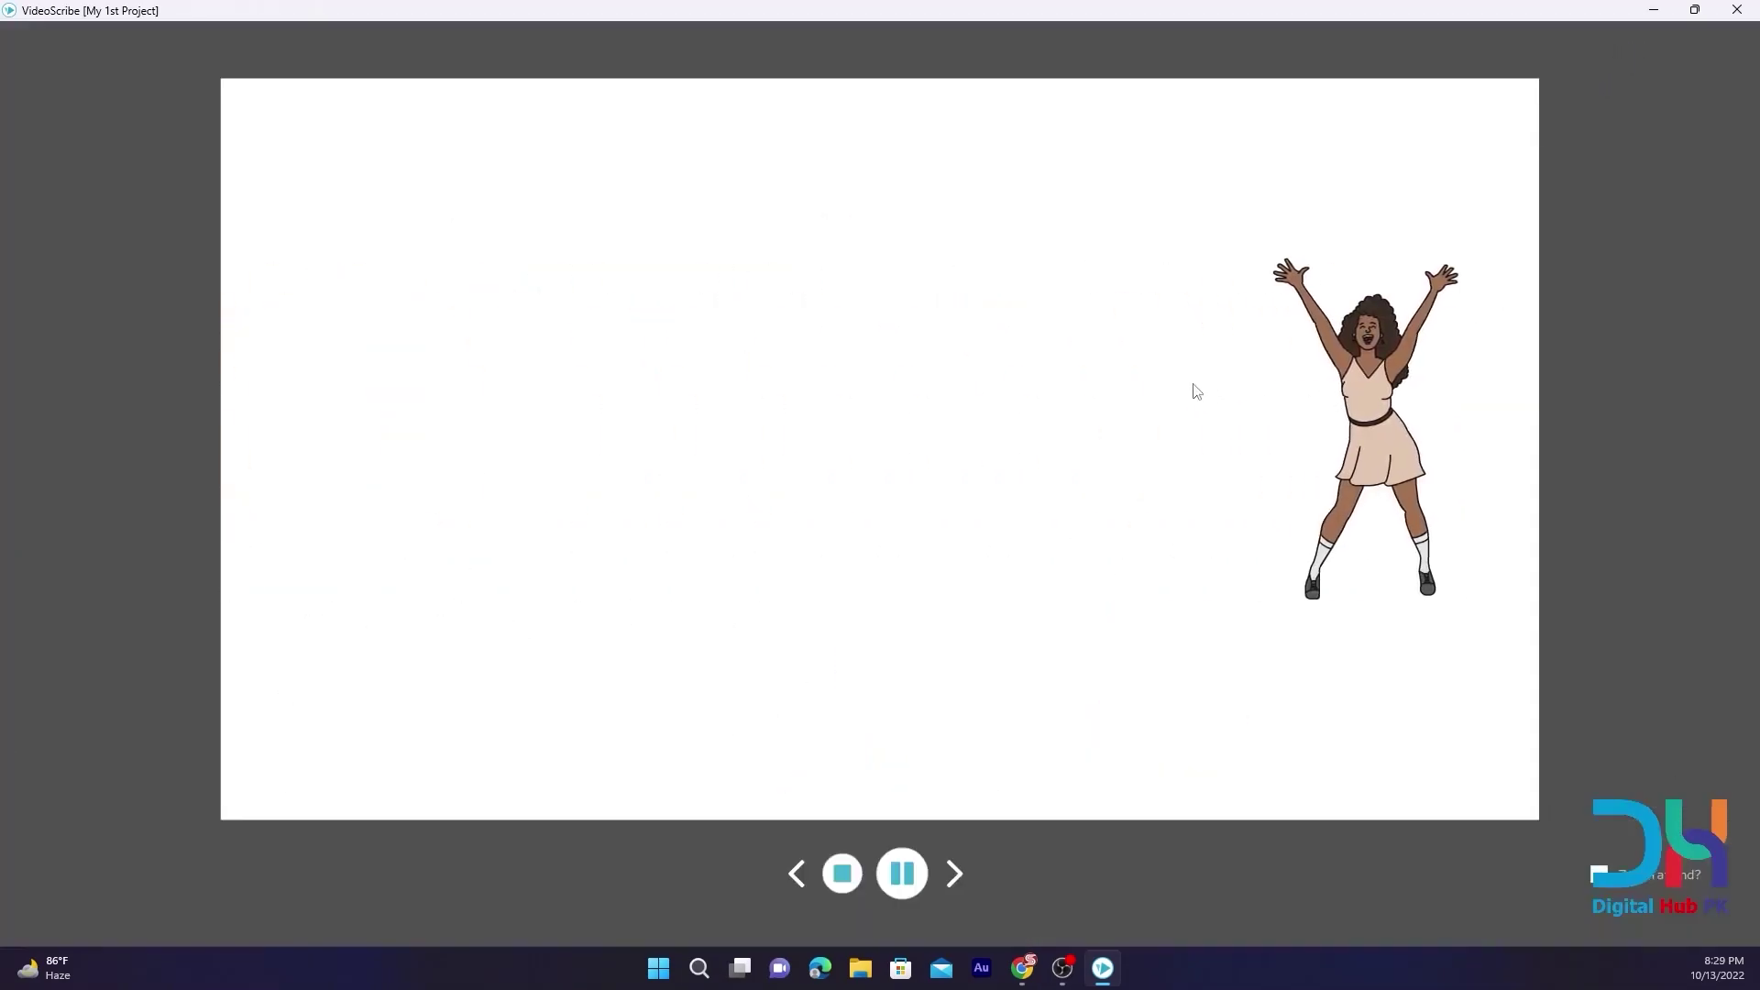
left_click(843, 873)
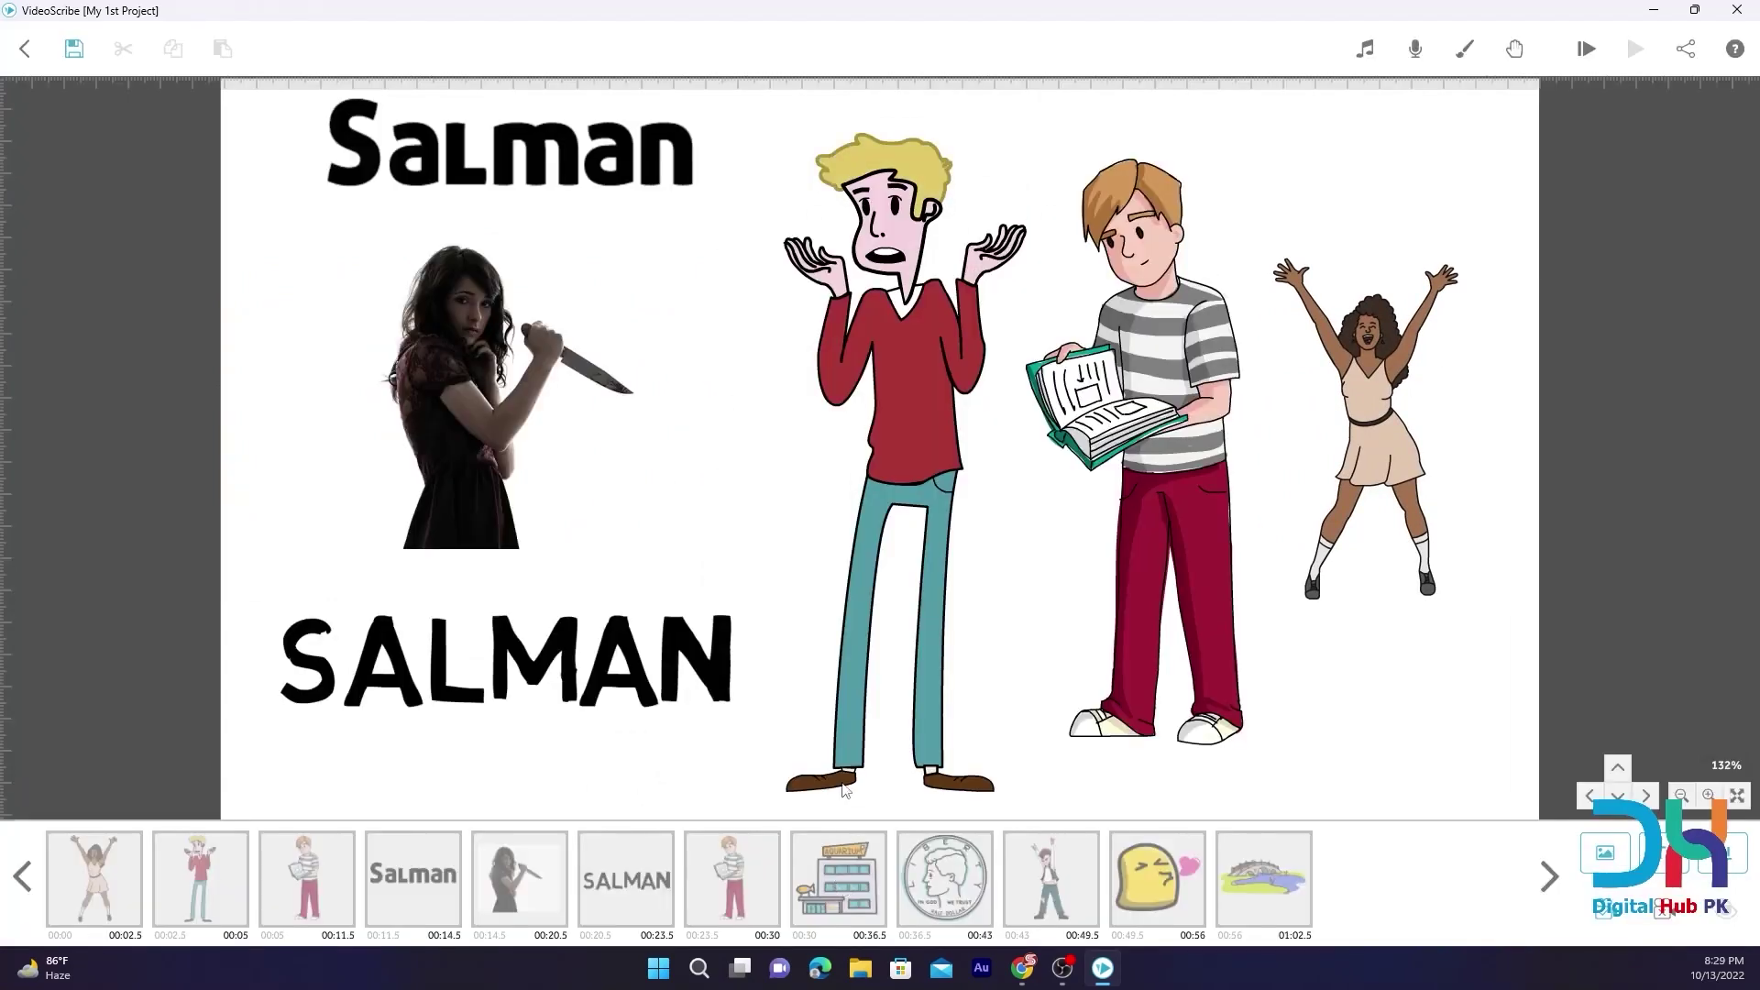
Set the cheering woman's drawing hand to the bare hand with pointing fingers and play the scribe through to the shrugging man
mouse_move(133, 882)
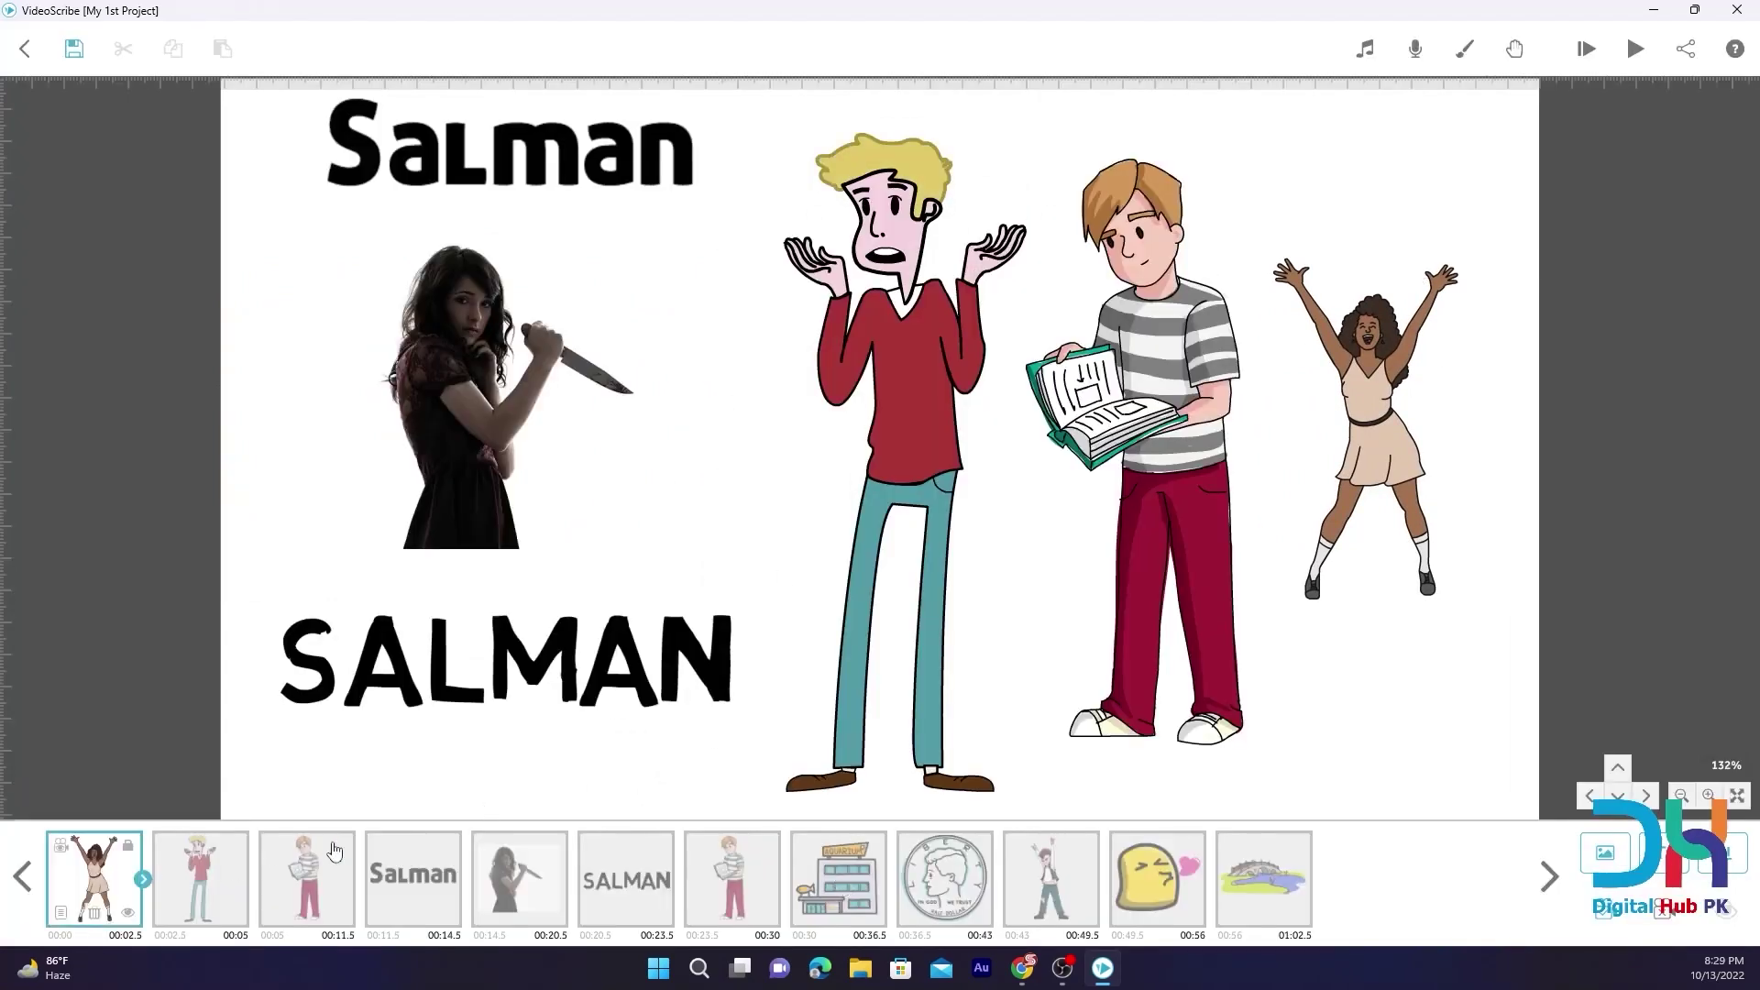
left_click(61, 912)
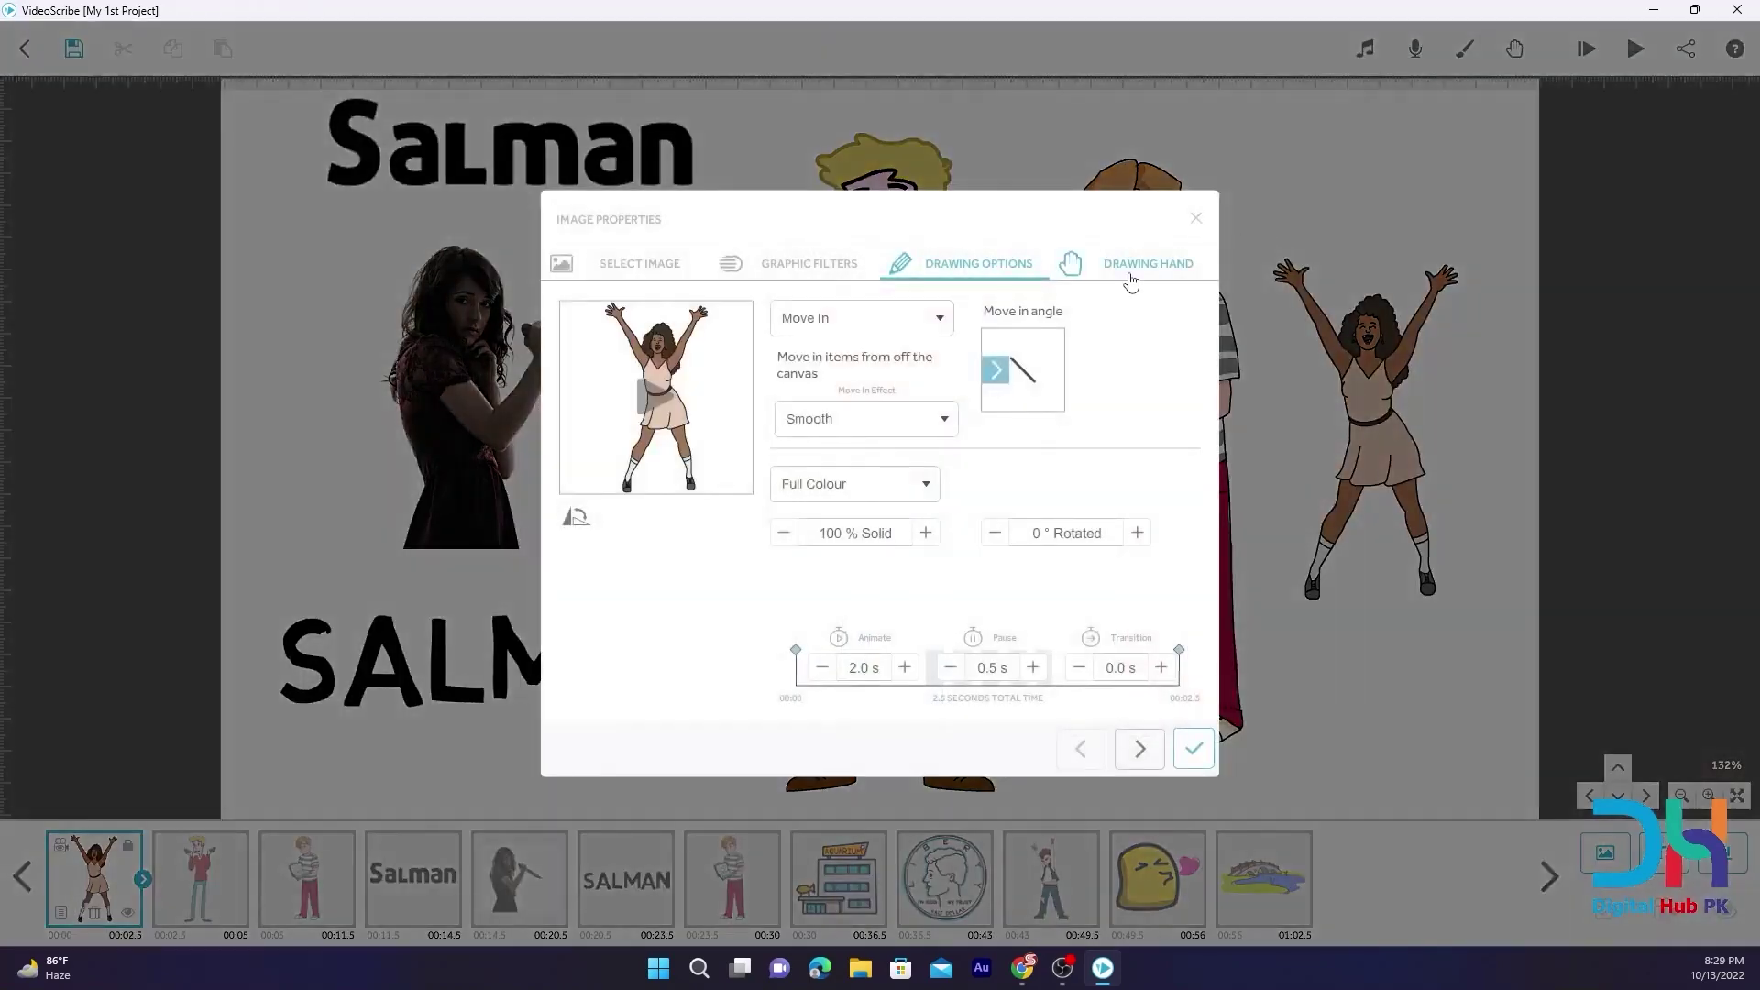
left_click(1132, 266)
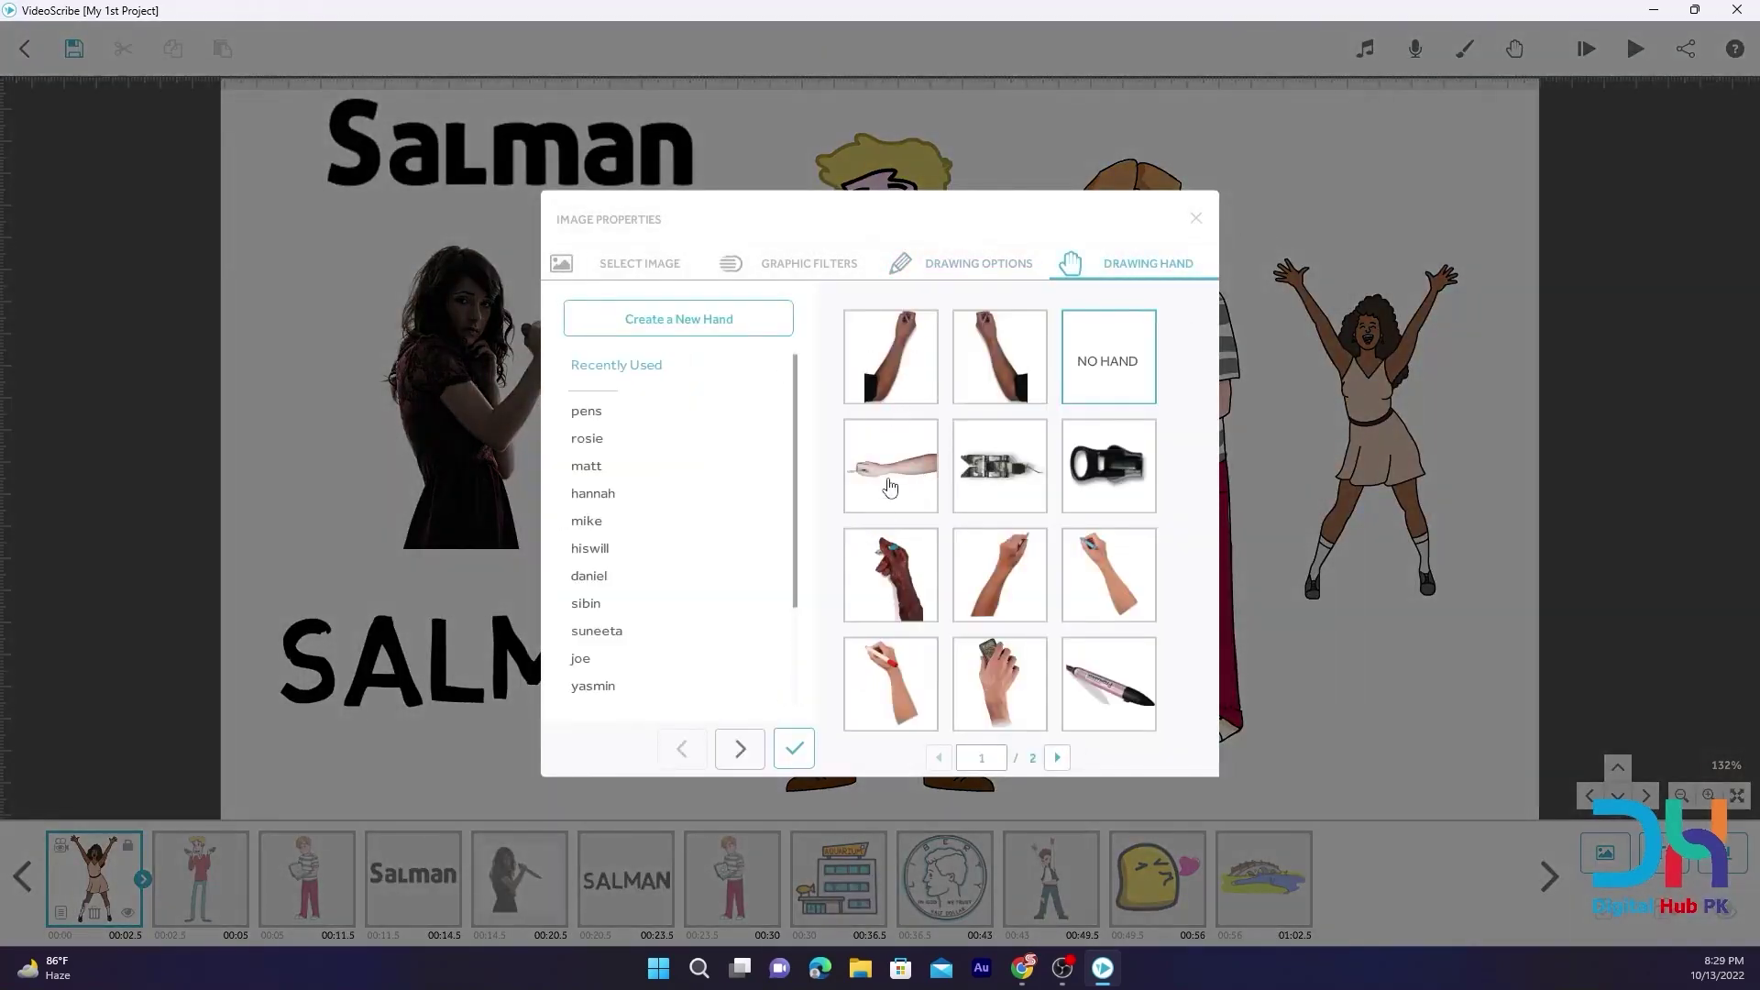
scroll(922, 632, "down", 1)
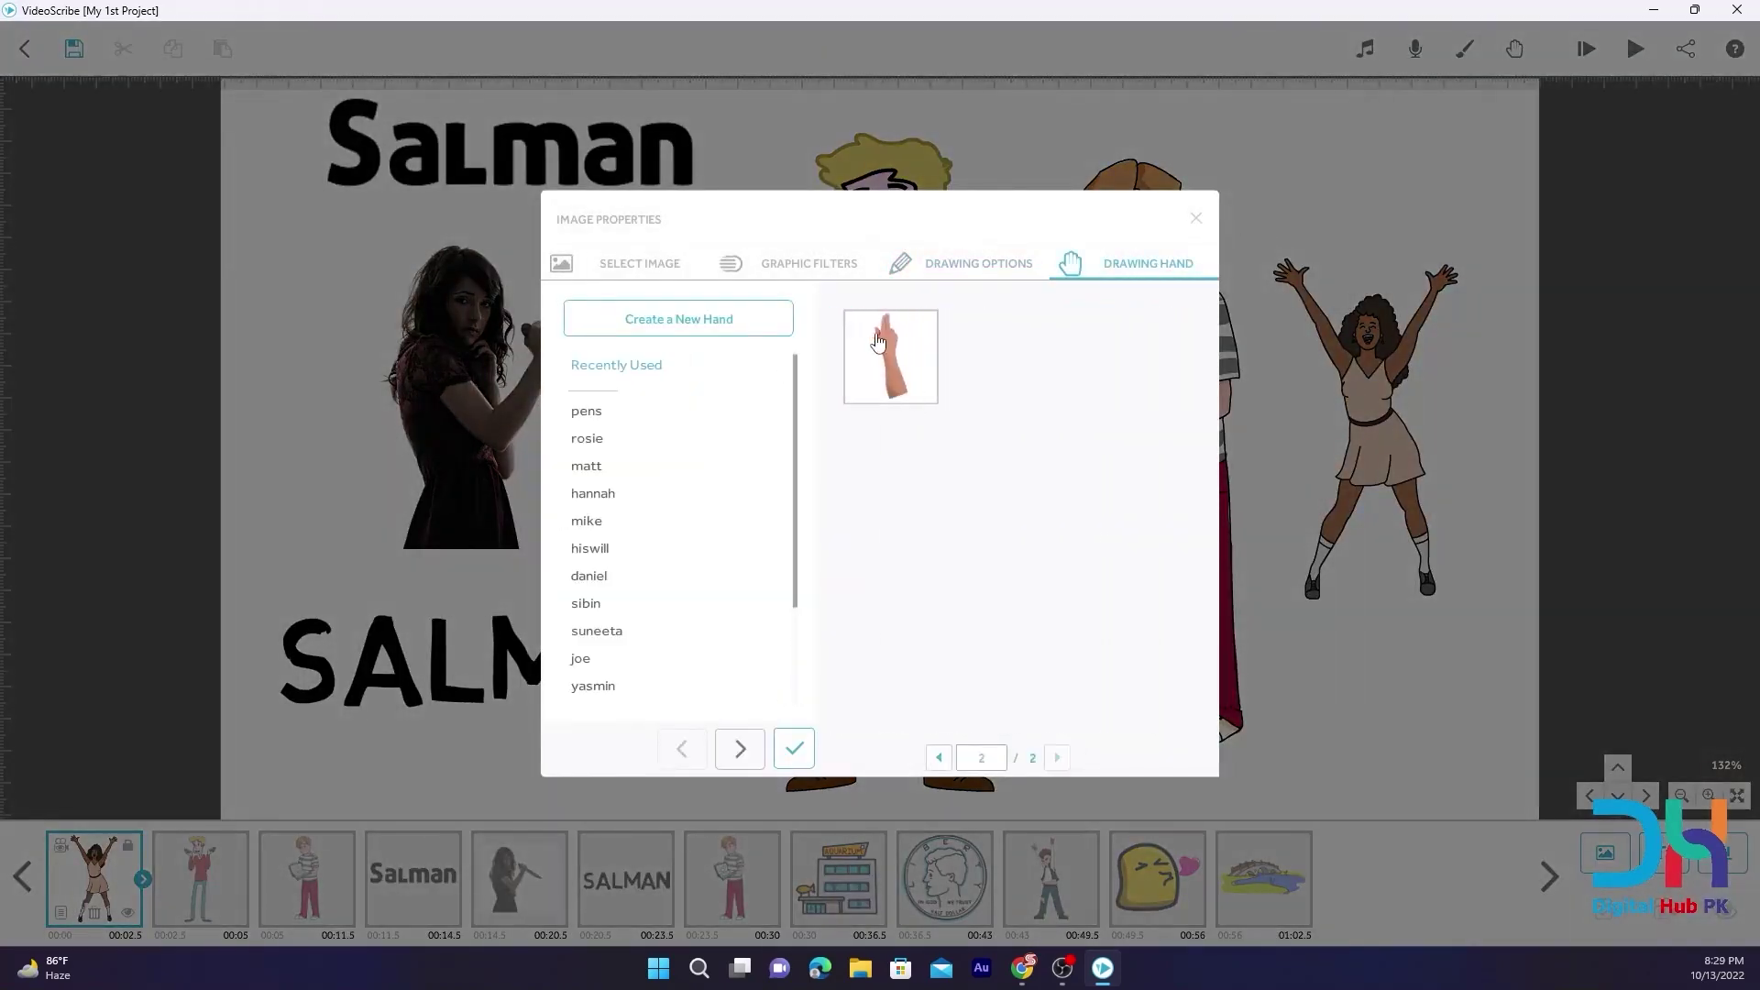
left_click(885, 345)
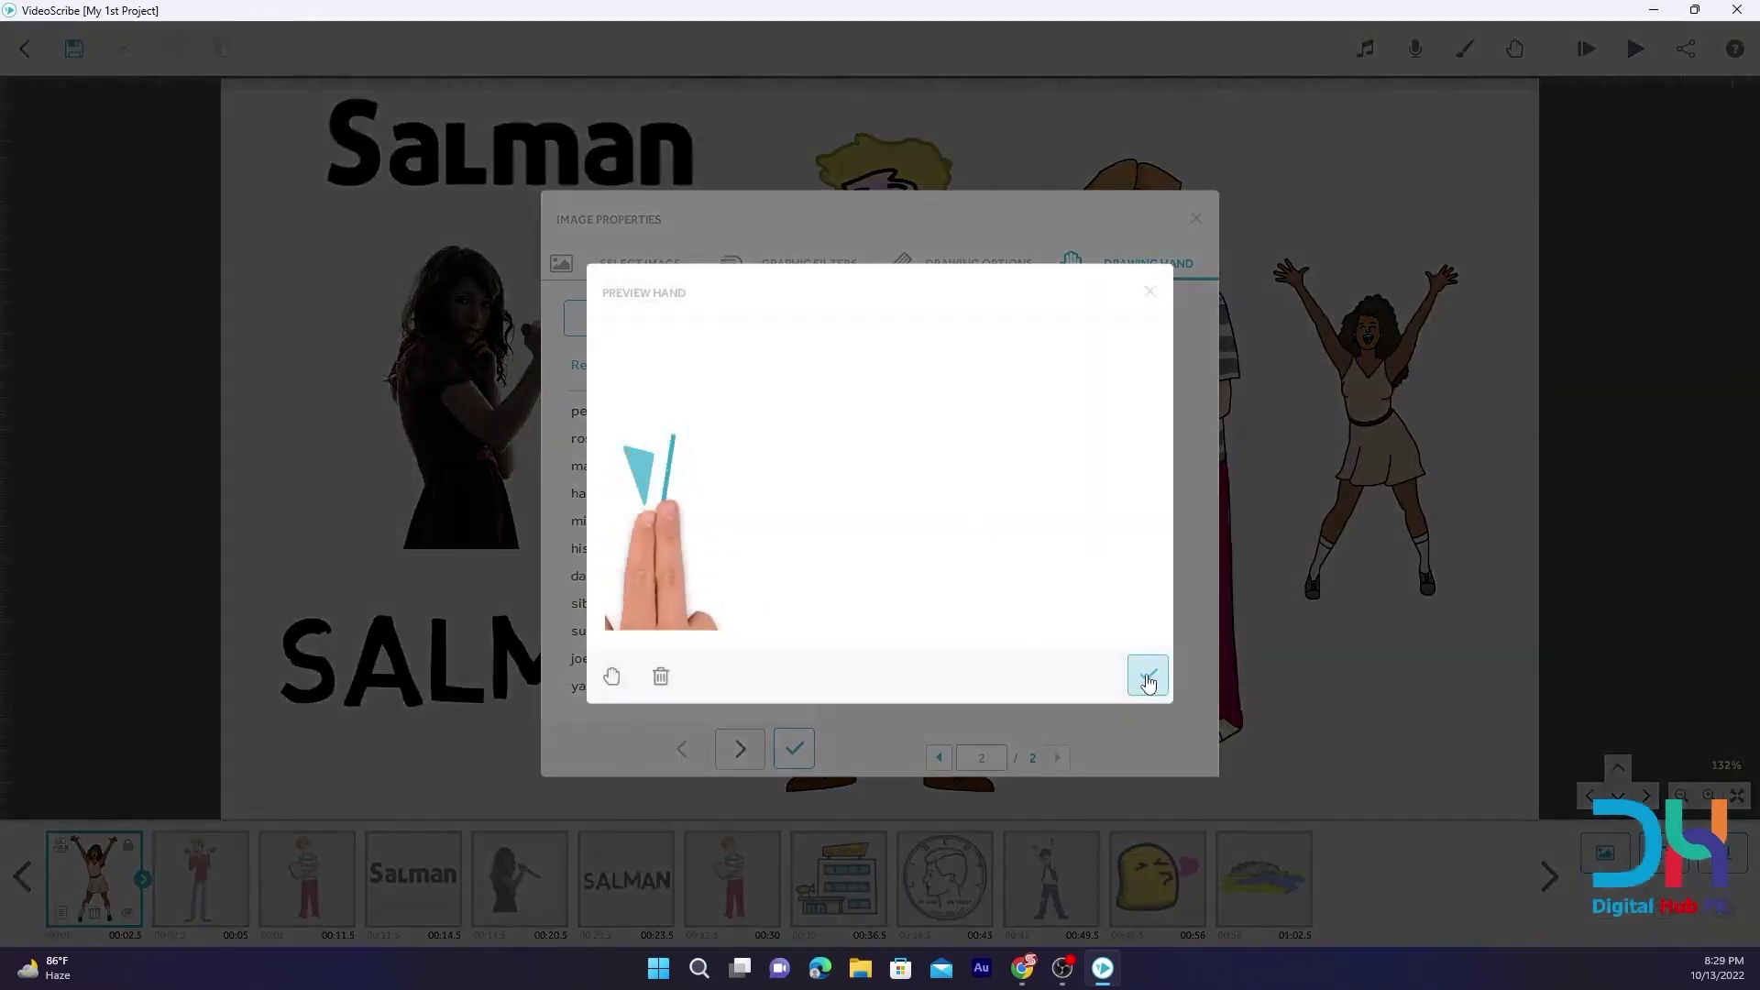
left_click(1148, 679)
left_click(794, 749)
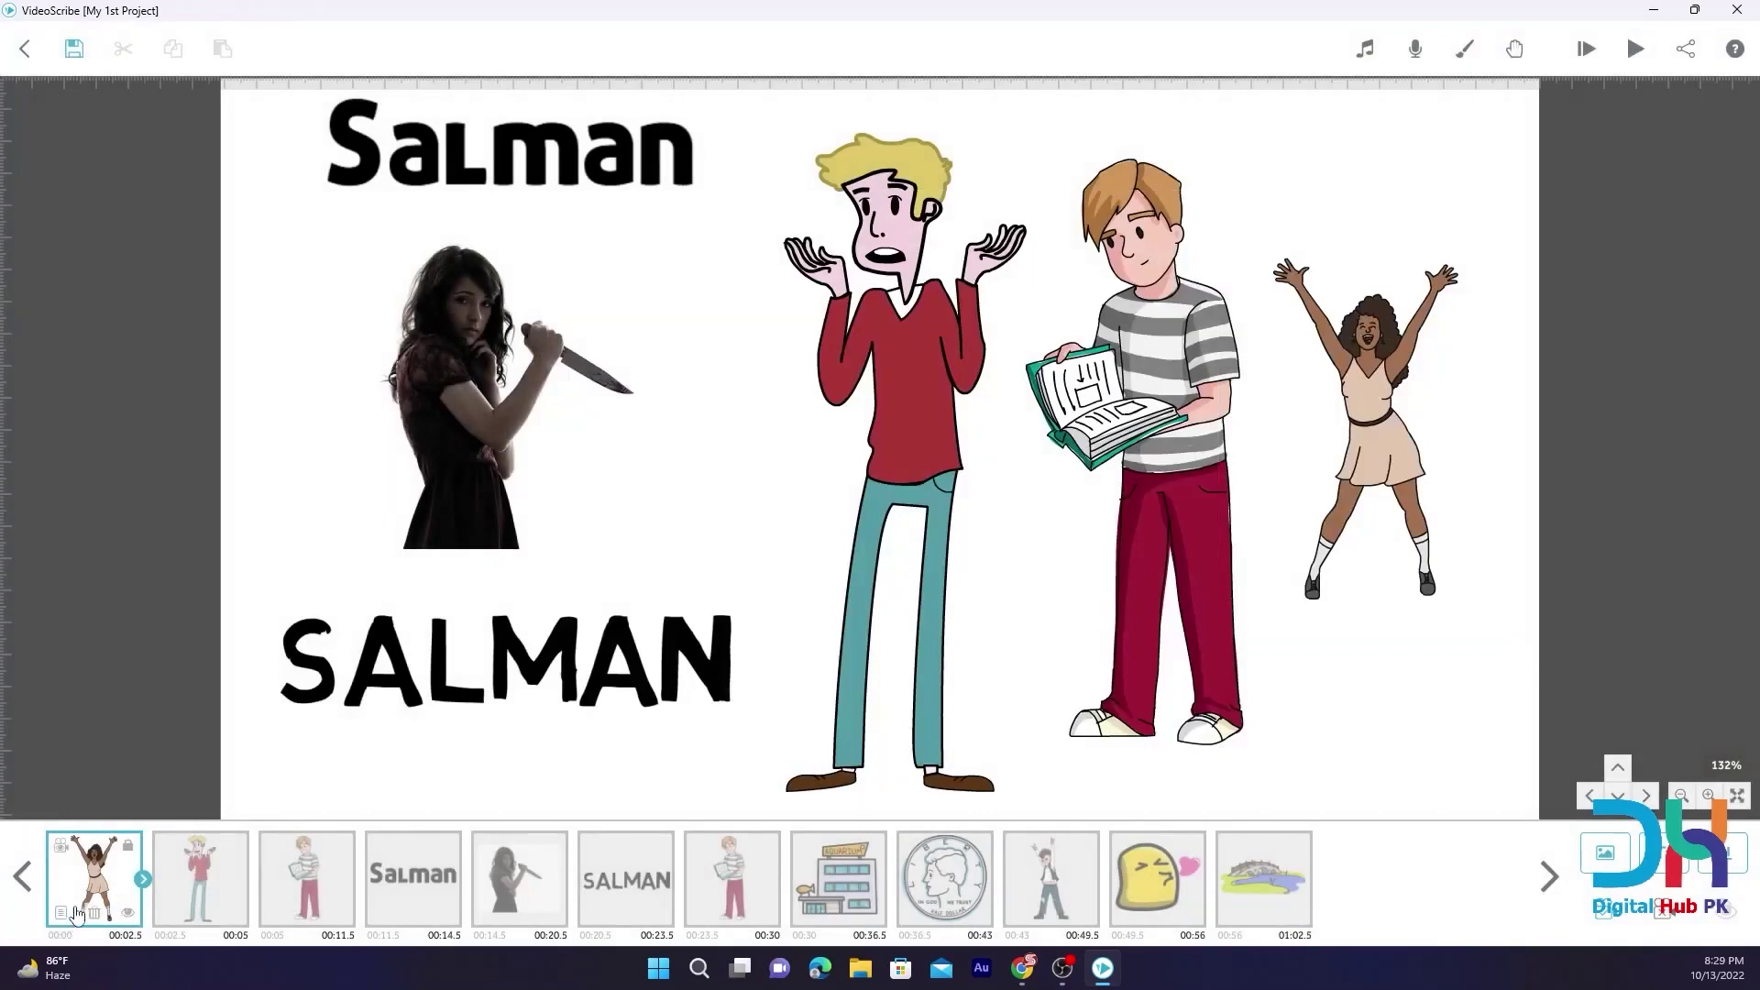
left_click(1621, 52)
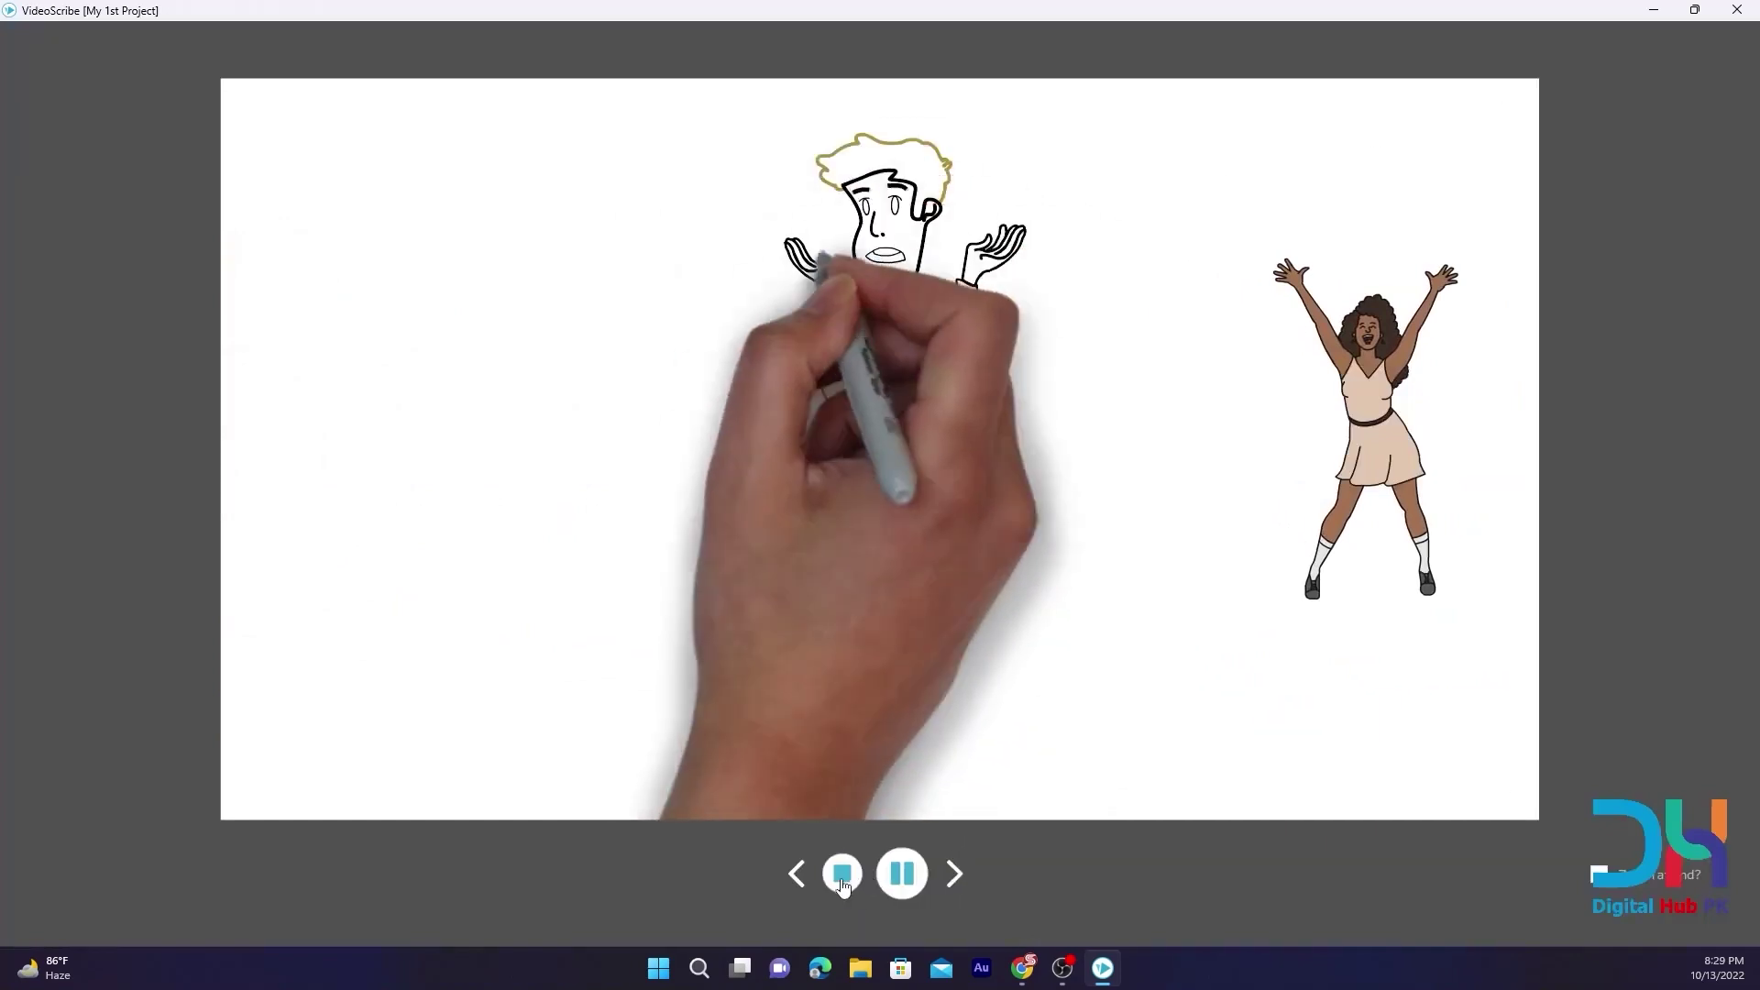
left_click(843, 876)
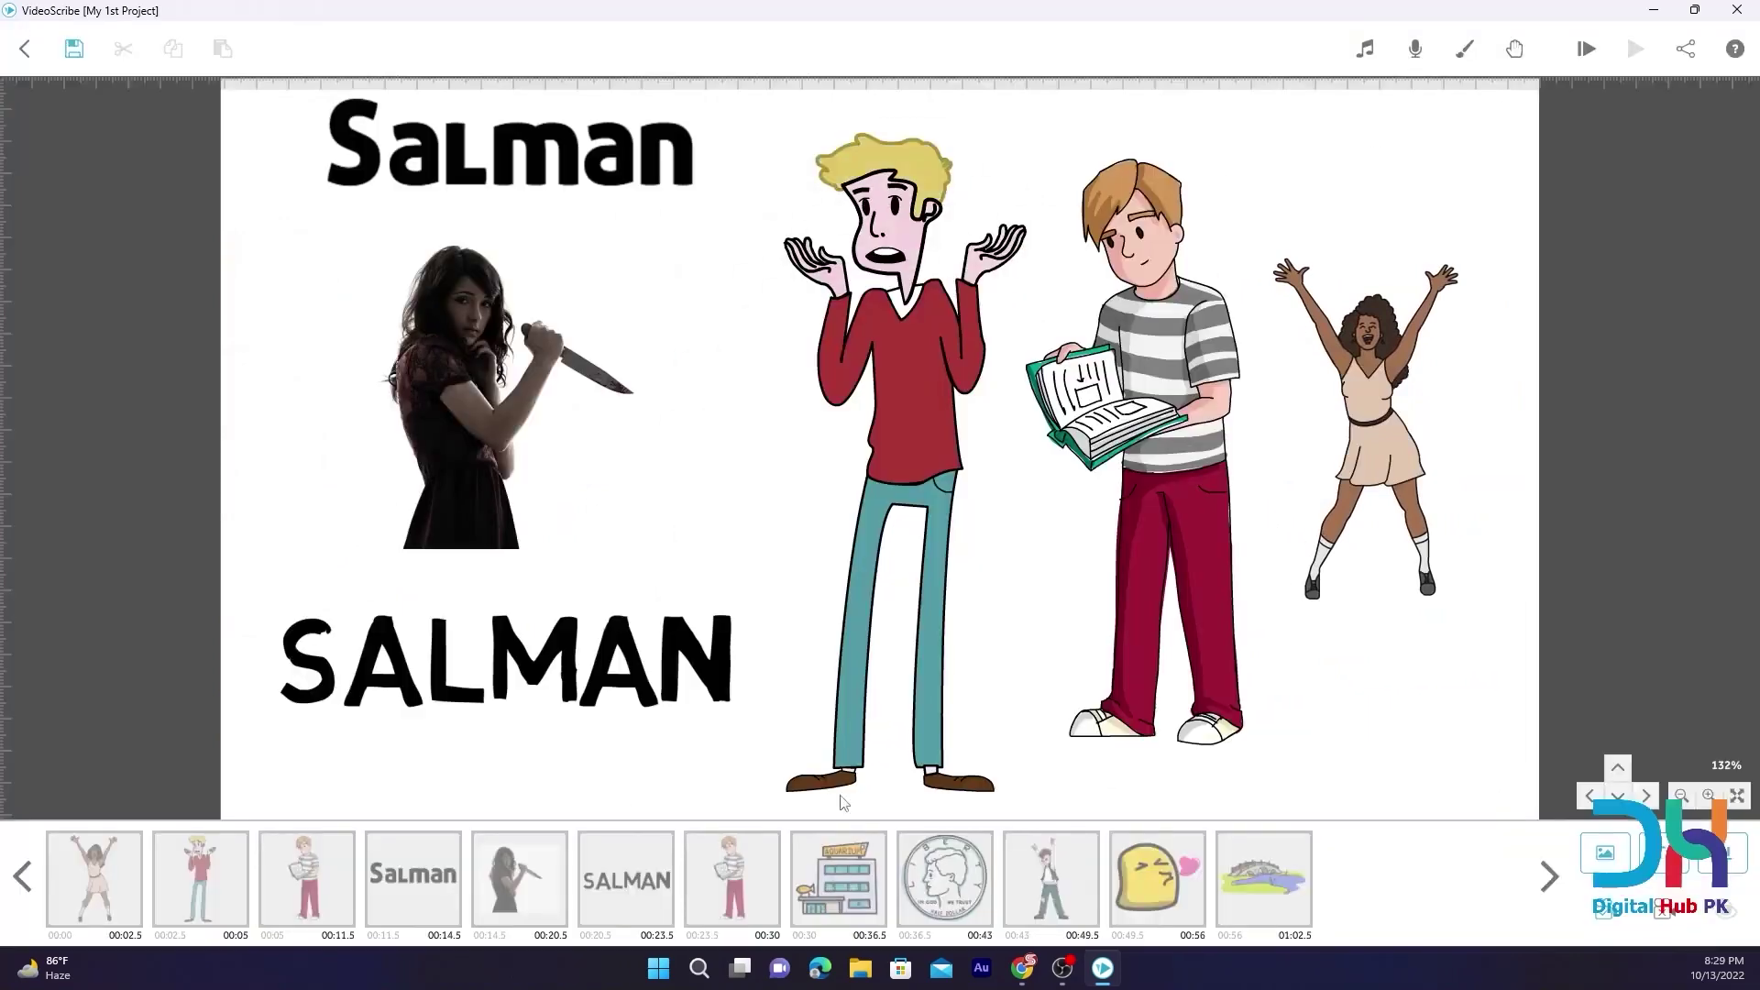
Change the shrugging man's drawing hand to the one holding a white and red marker and preview his draw animation
left_click(898, 328)
left_click(167, 910)
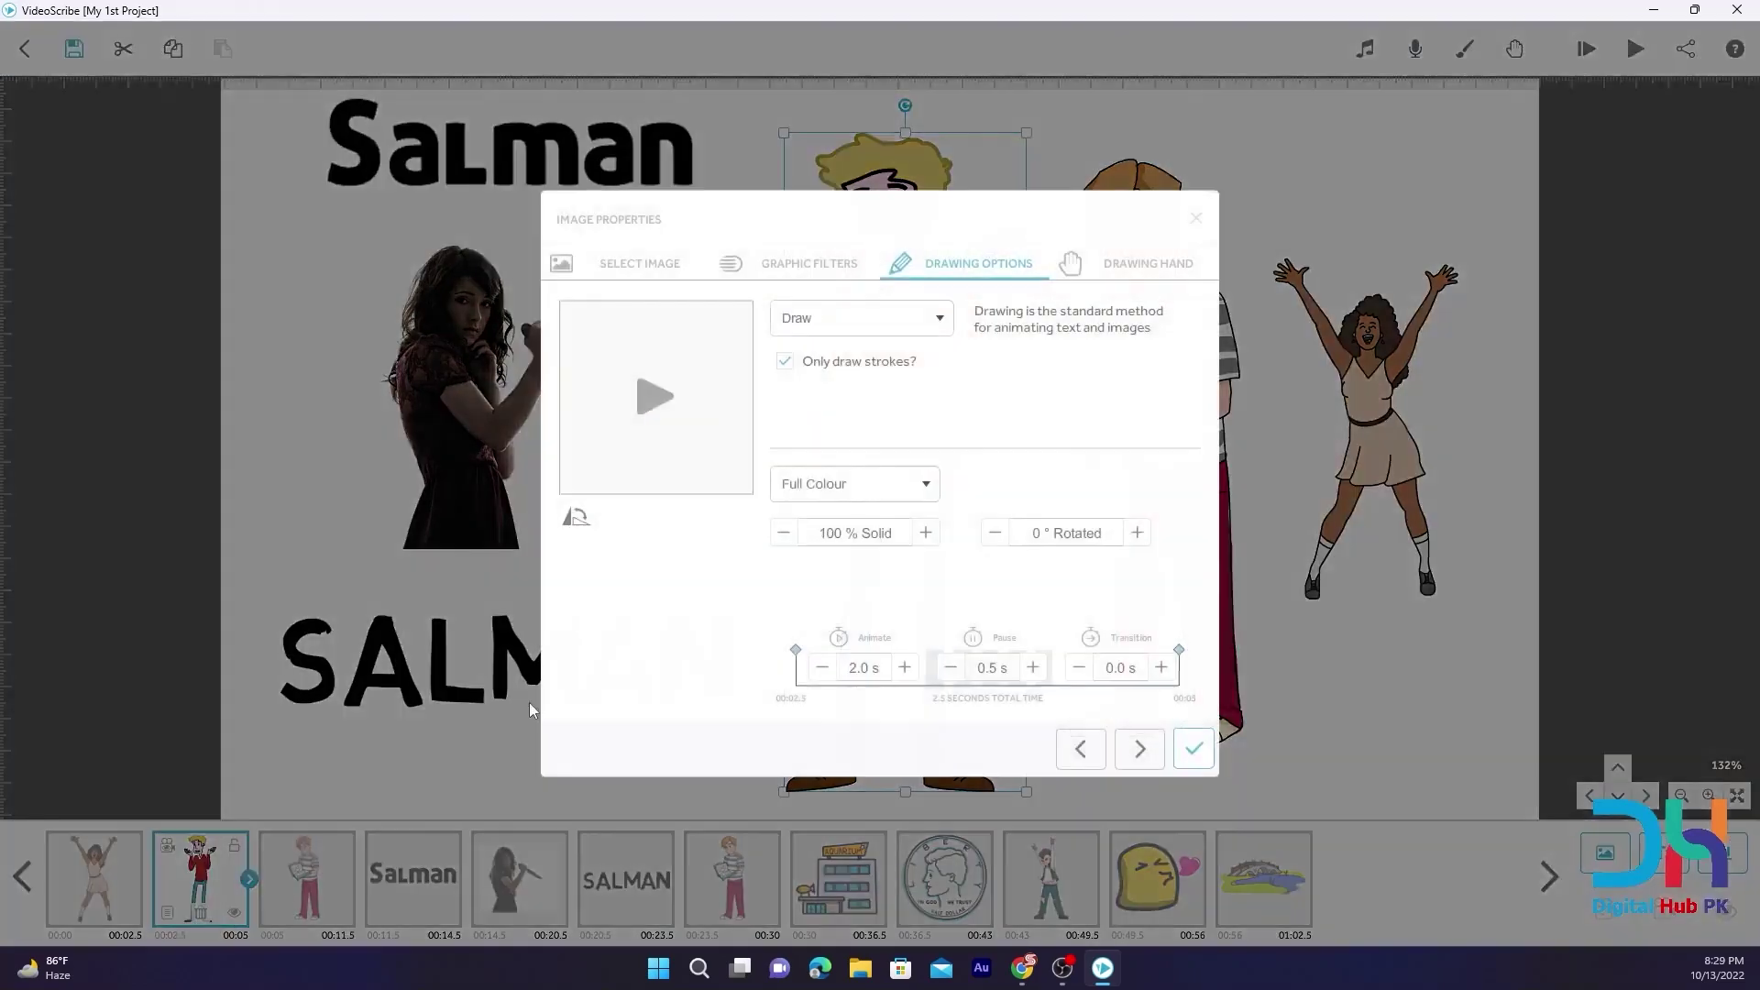
left_click(1183, 270)
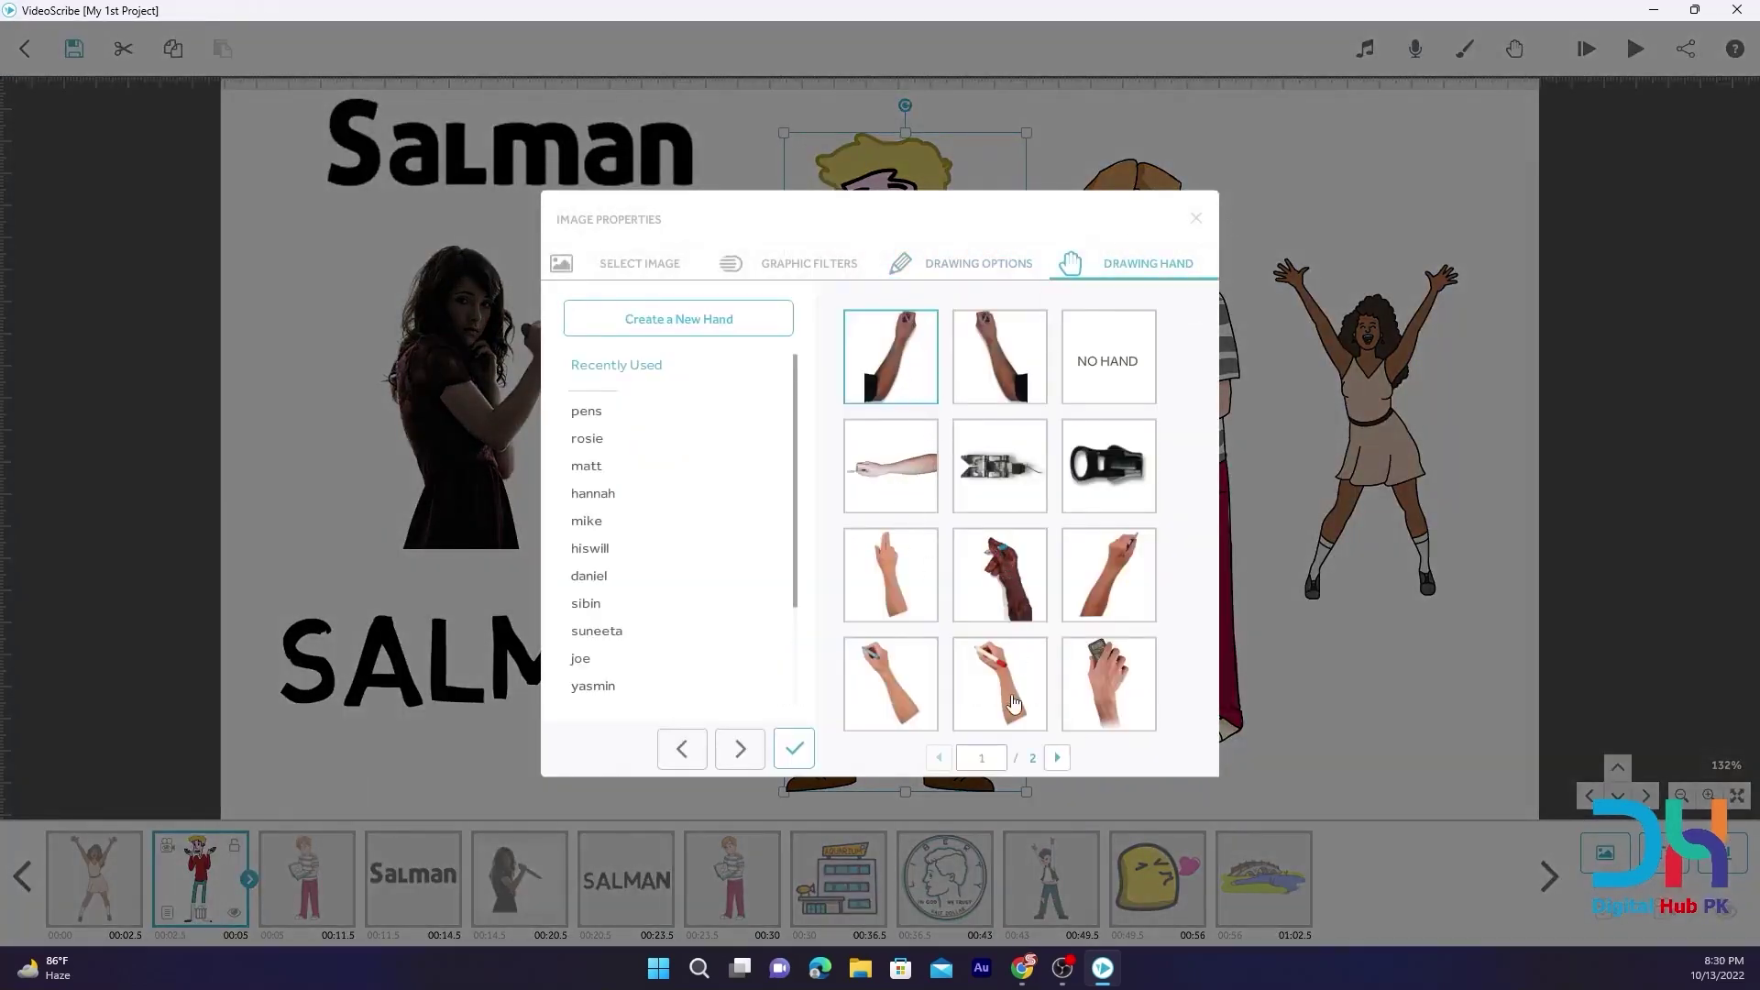
left_click(991, 680)
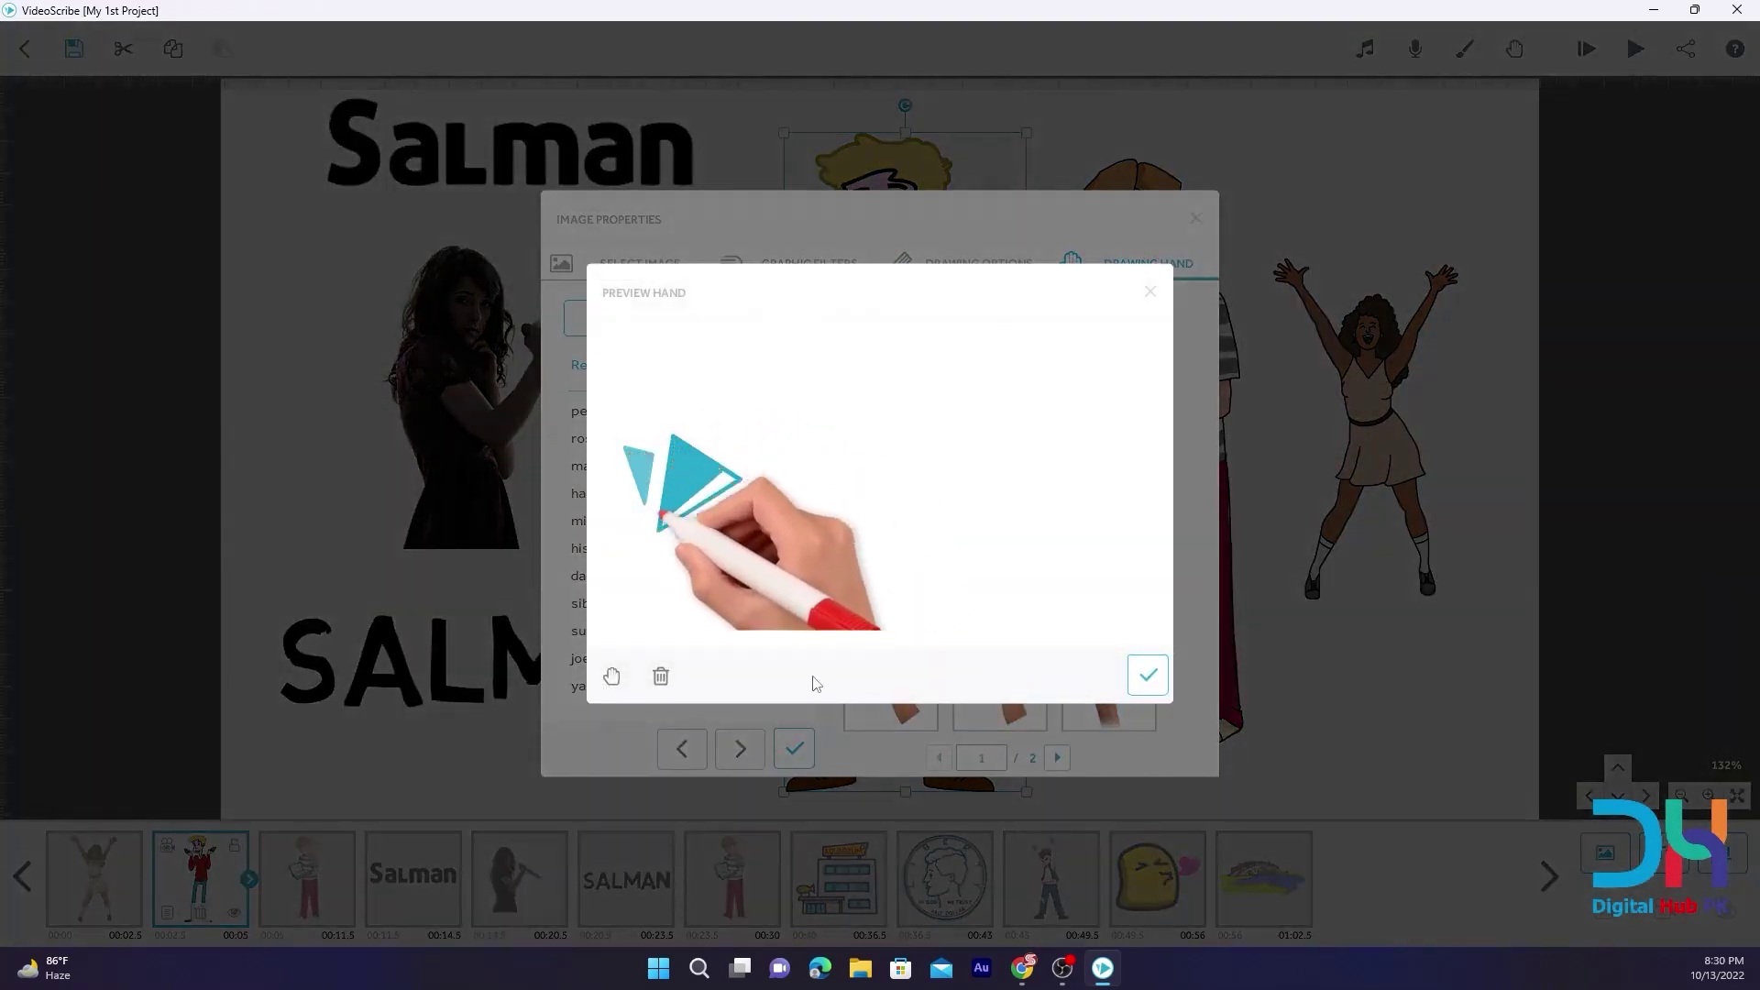
left_click(1148, 676)
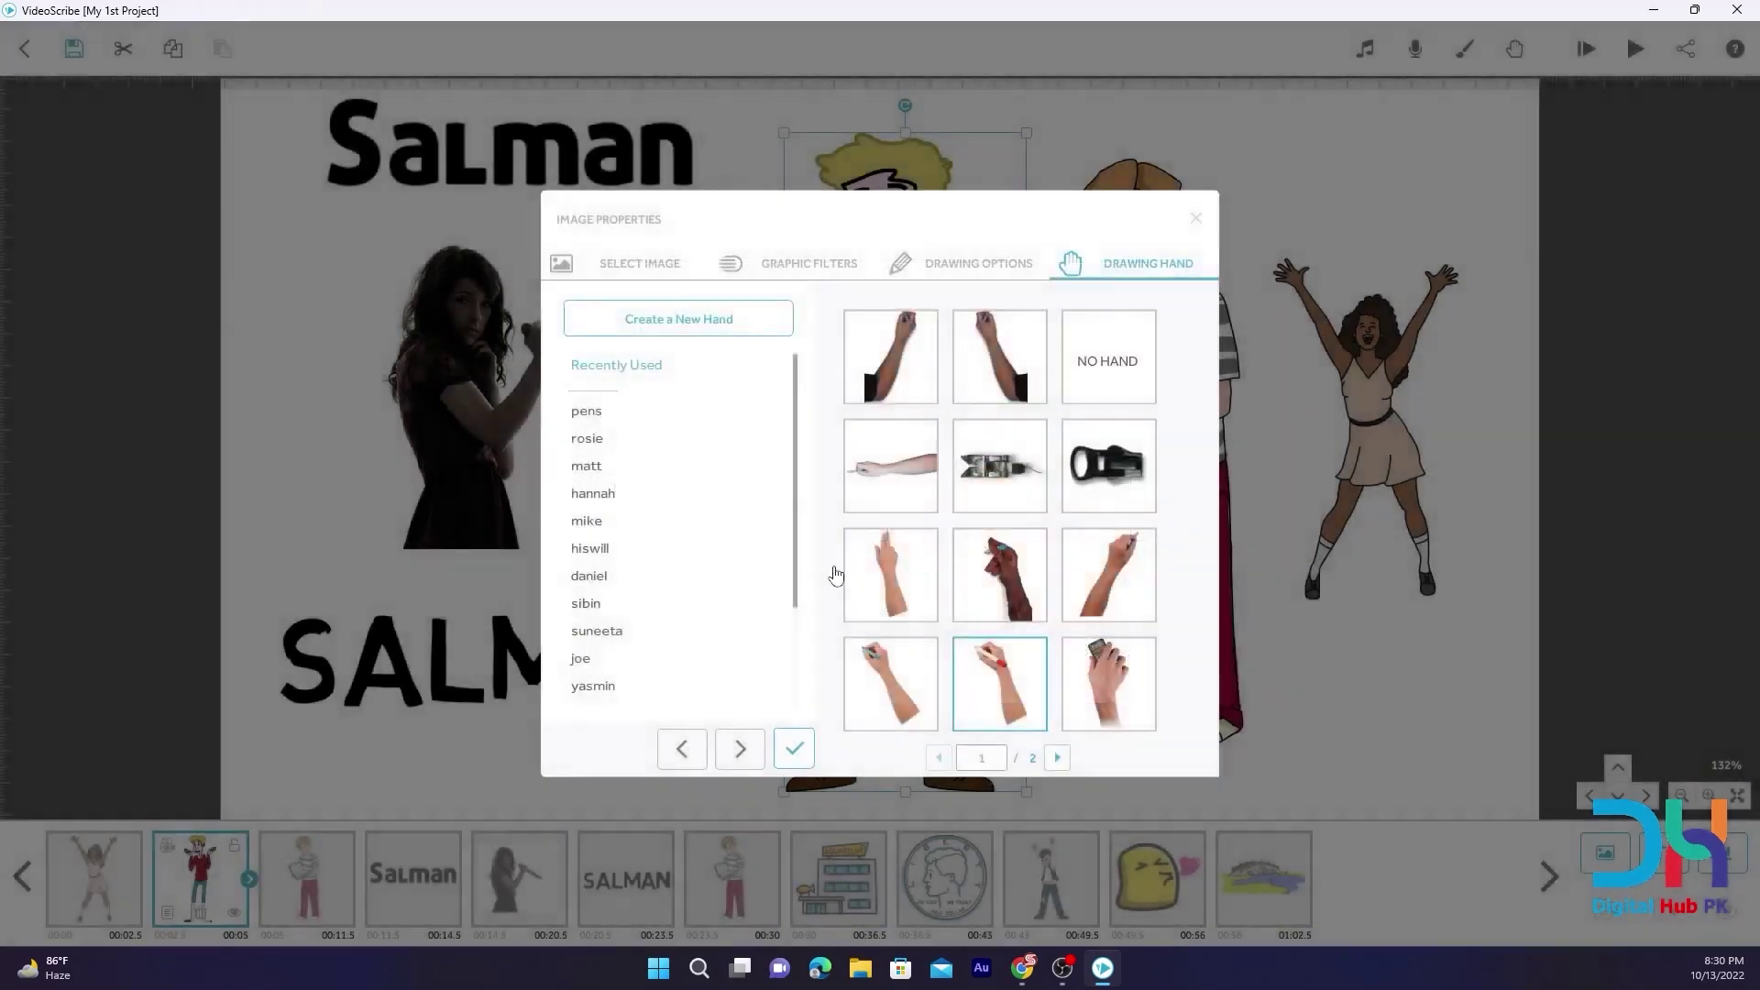
left_click(979, 263)
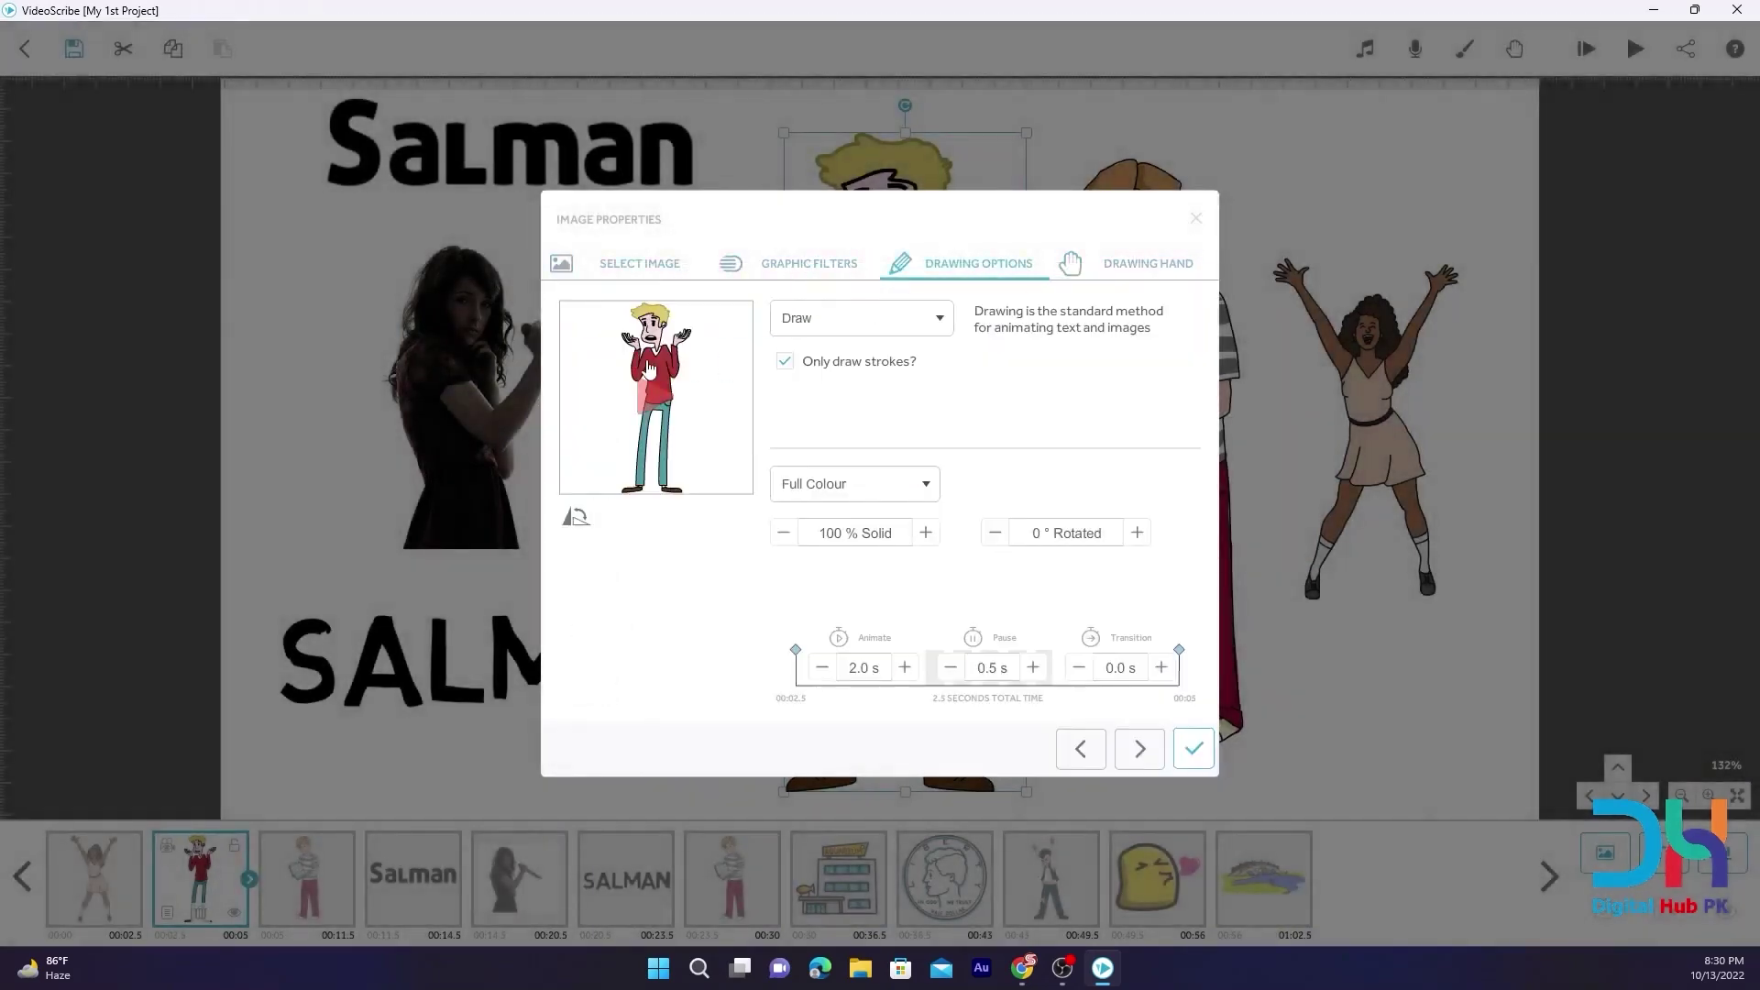
left_click(647, 368)
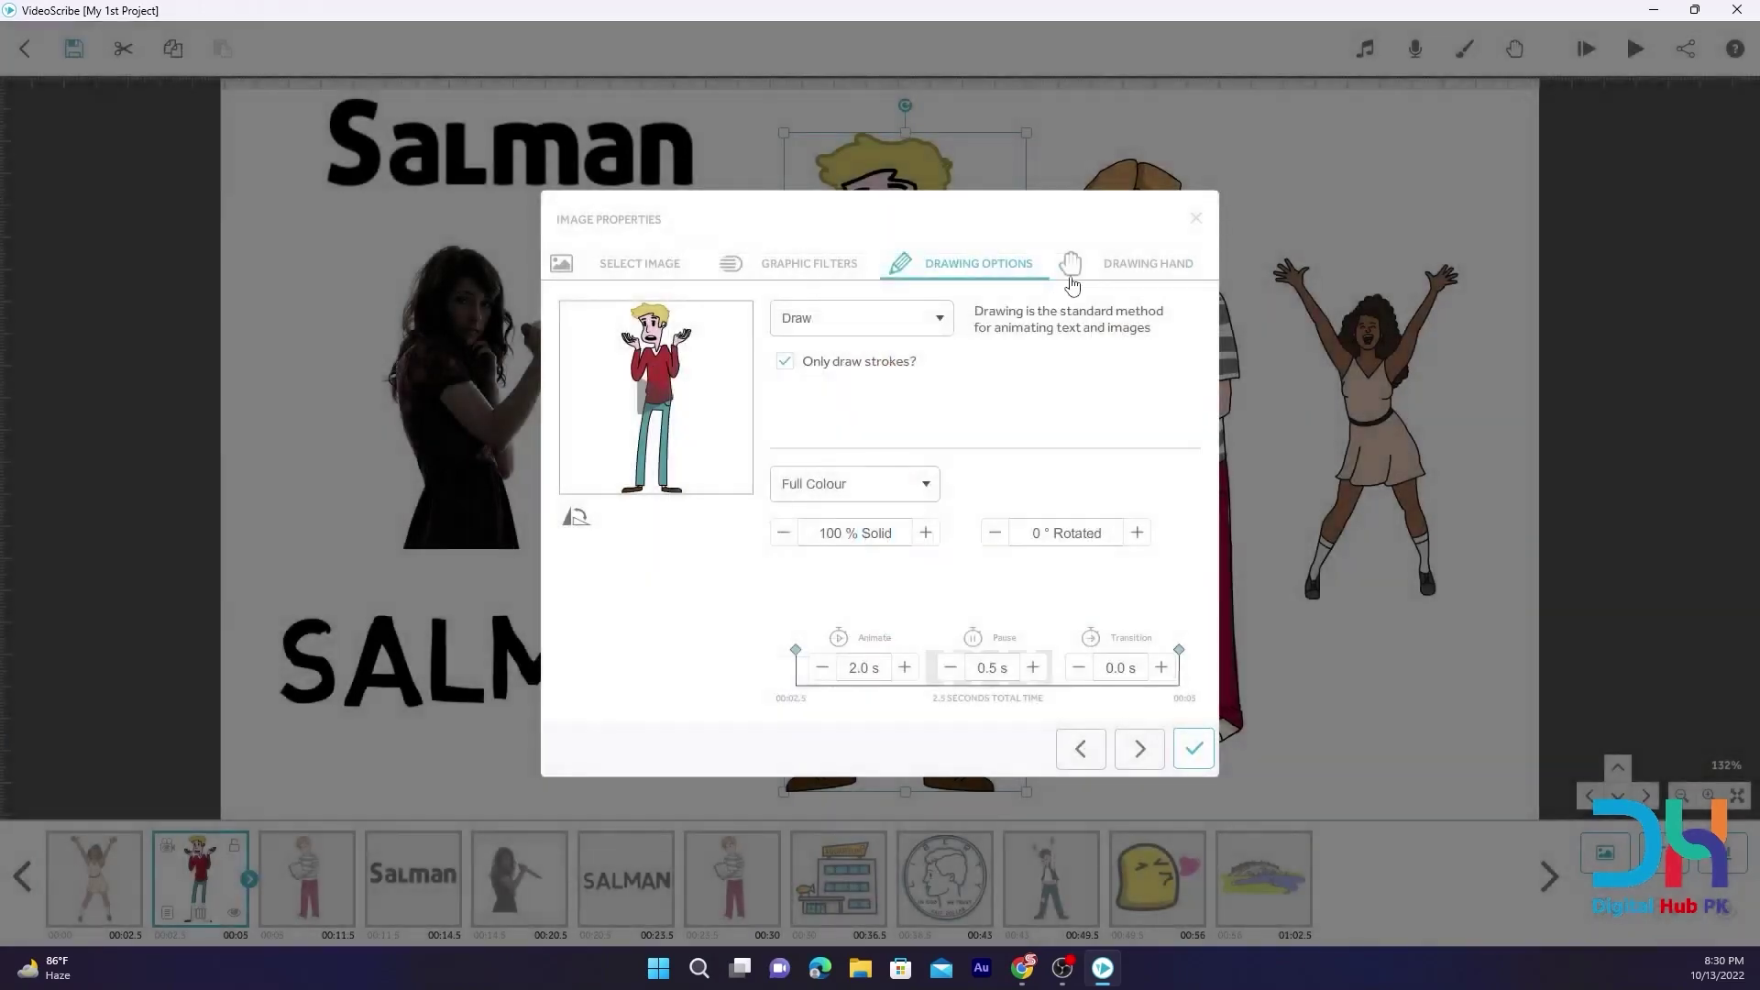
Switch the shrugging man's drawing hand to the red crayon hand from the yasmin set and preview the draw animation
left_click(1124, 271)
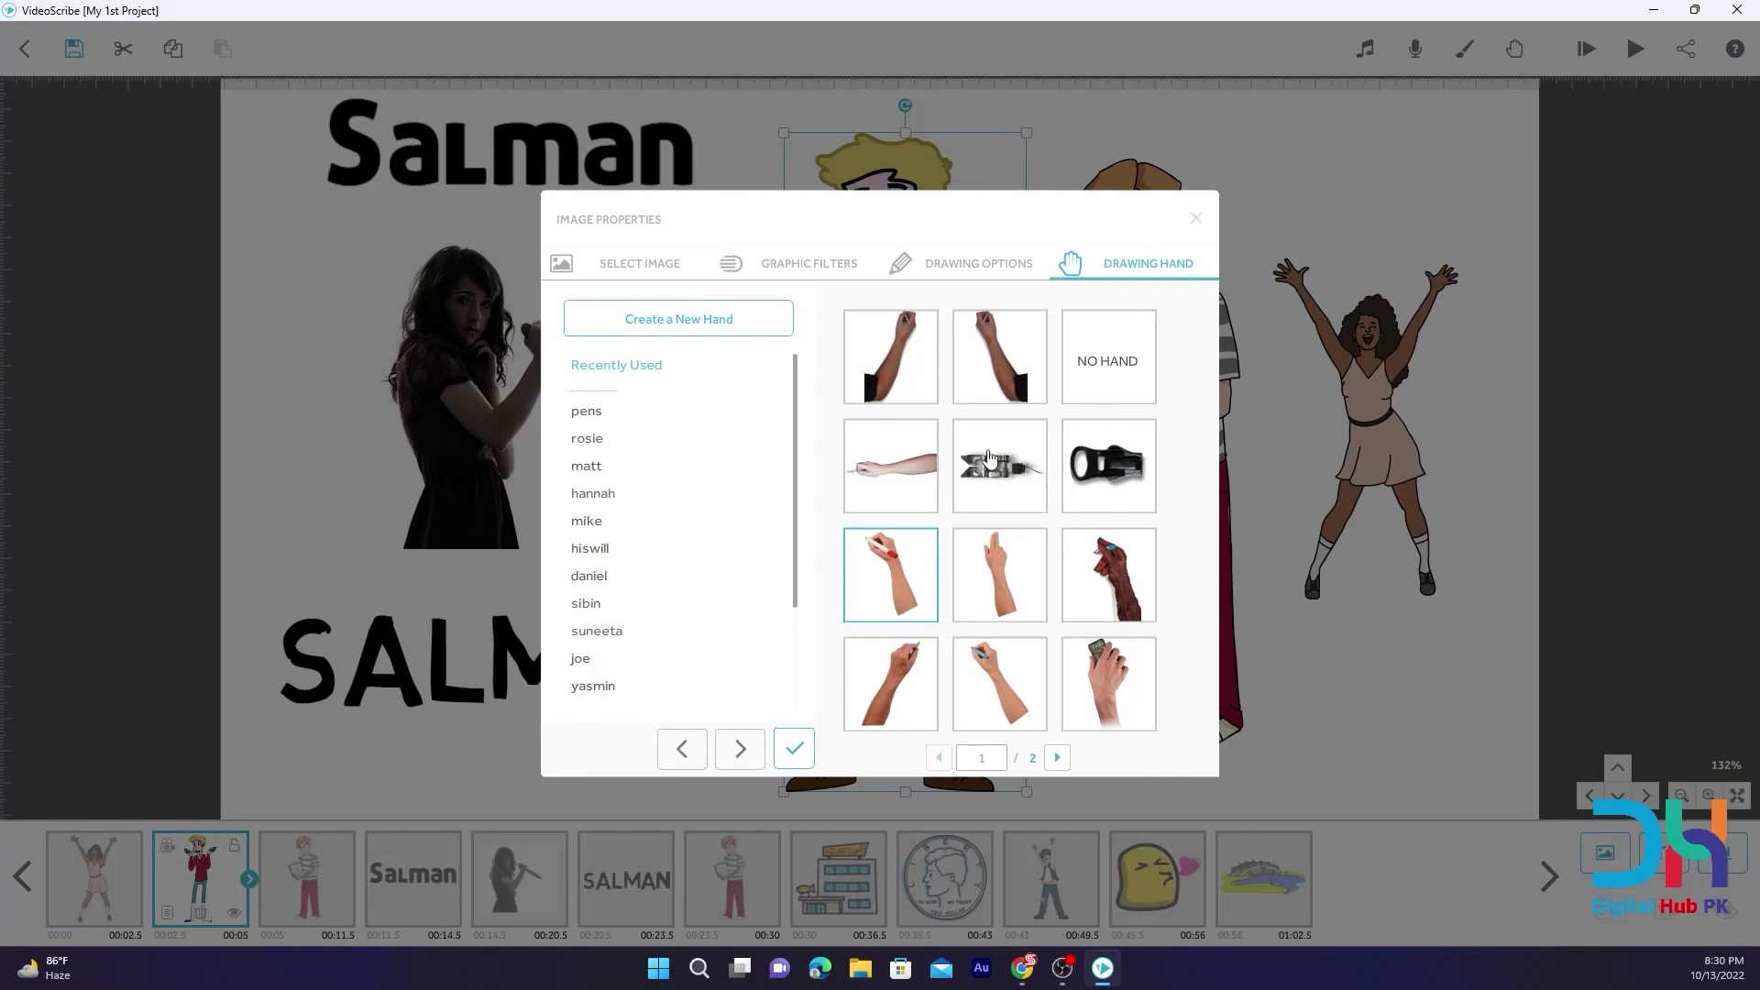
scroll(640, 591, "down", 1)
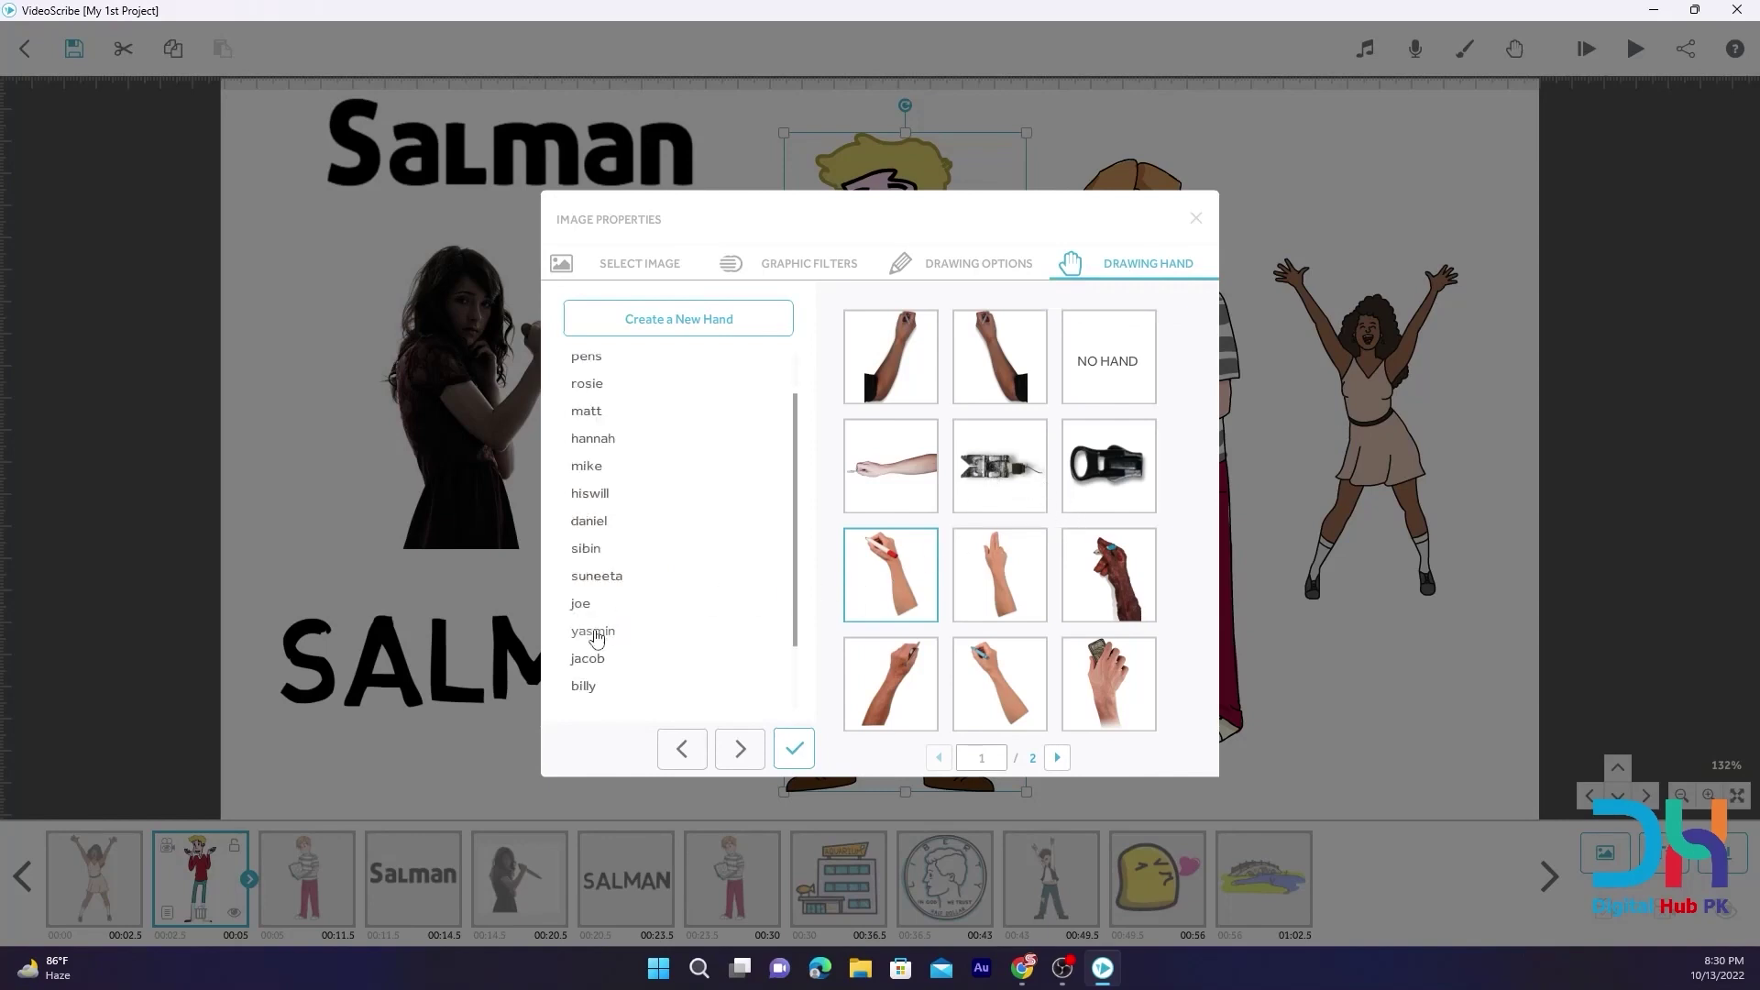
left_click(601, 635)
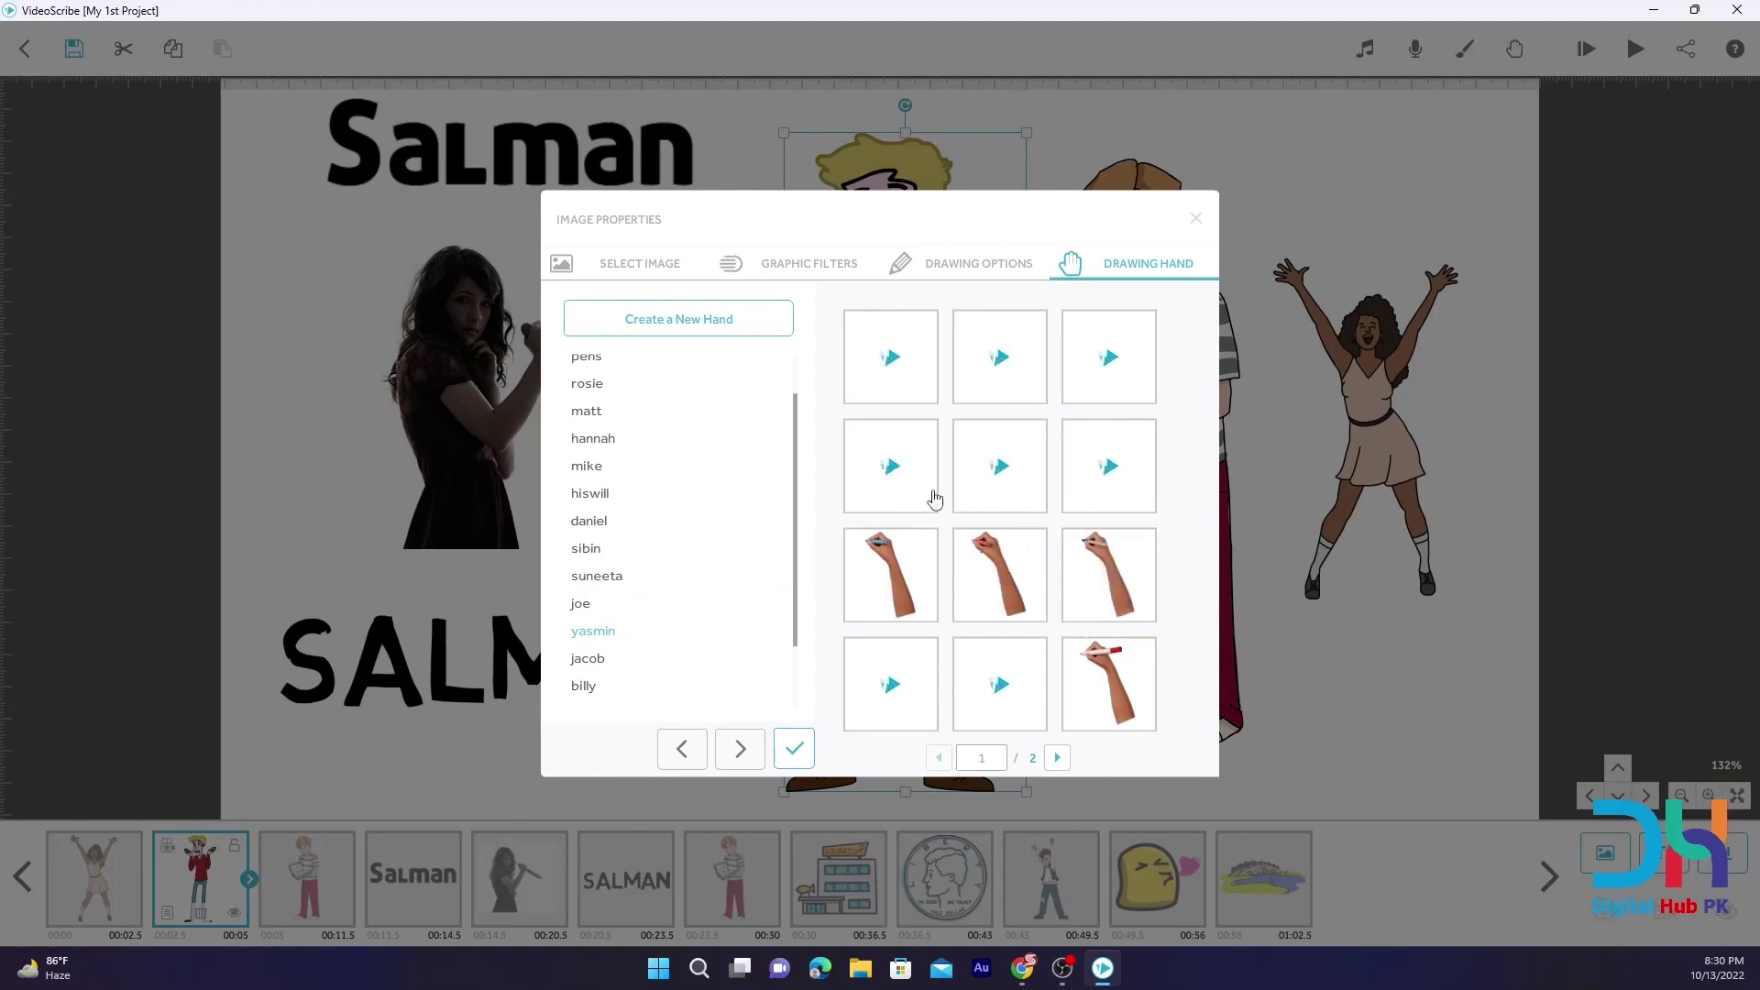
left_click(983, 566)
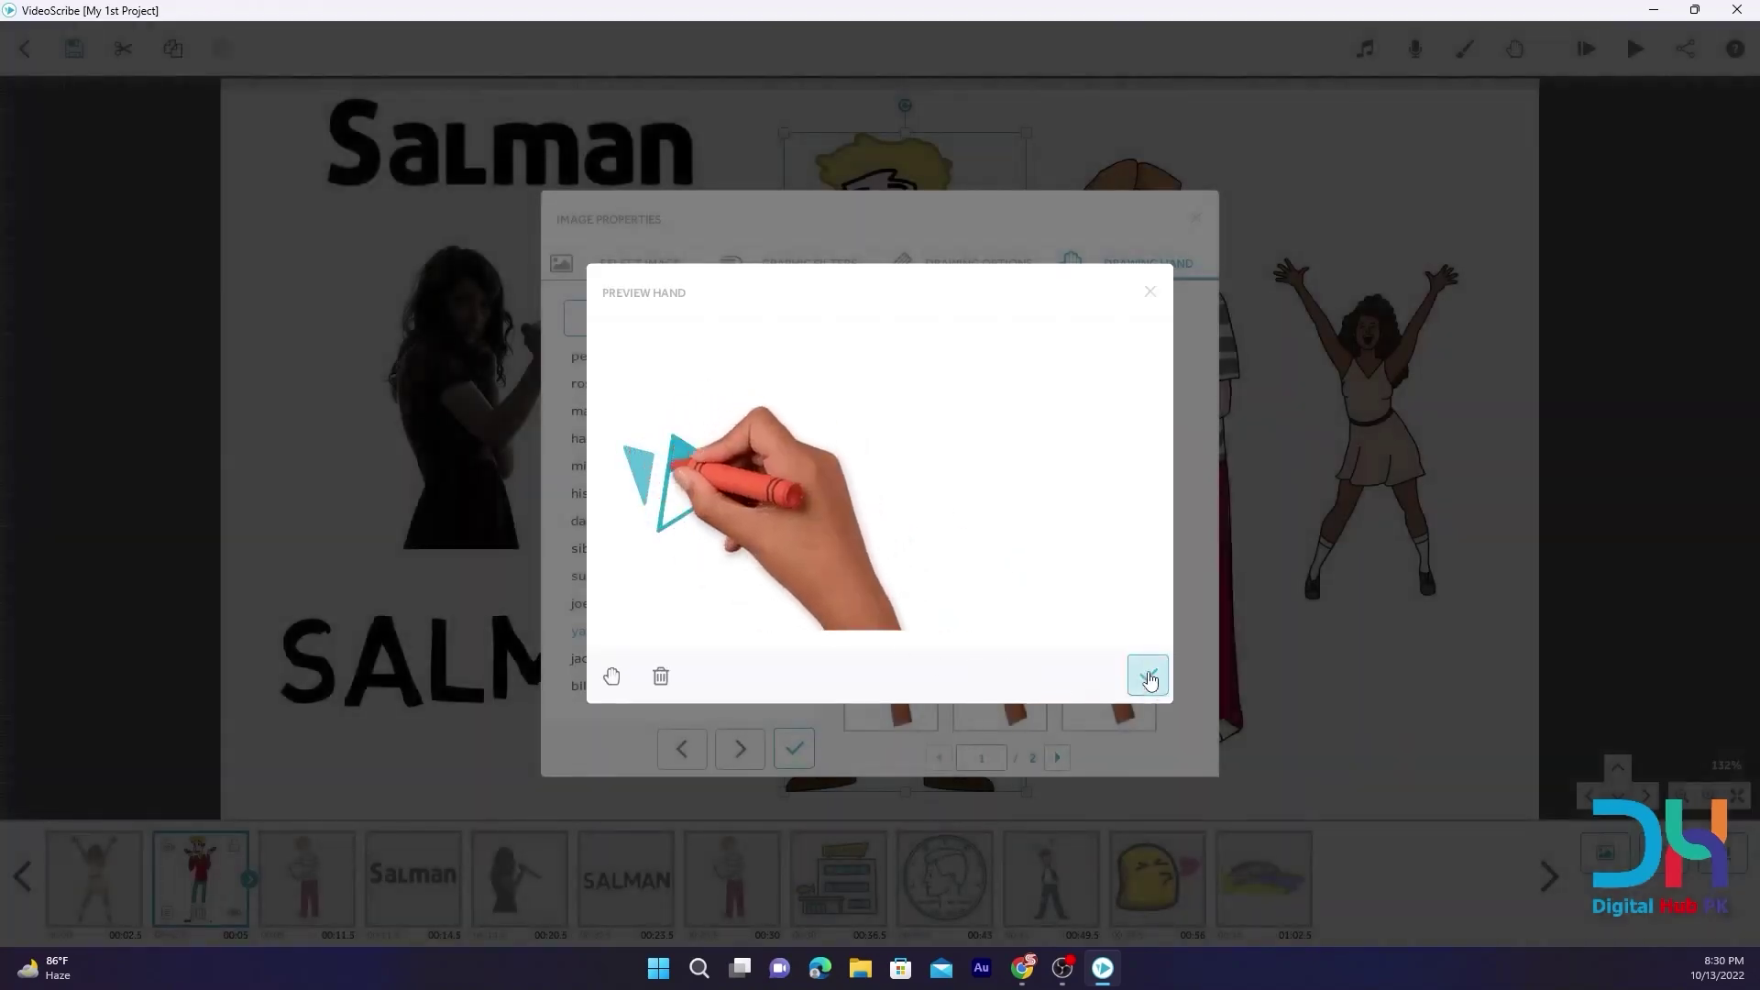
left_click(1146, 675)
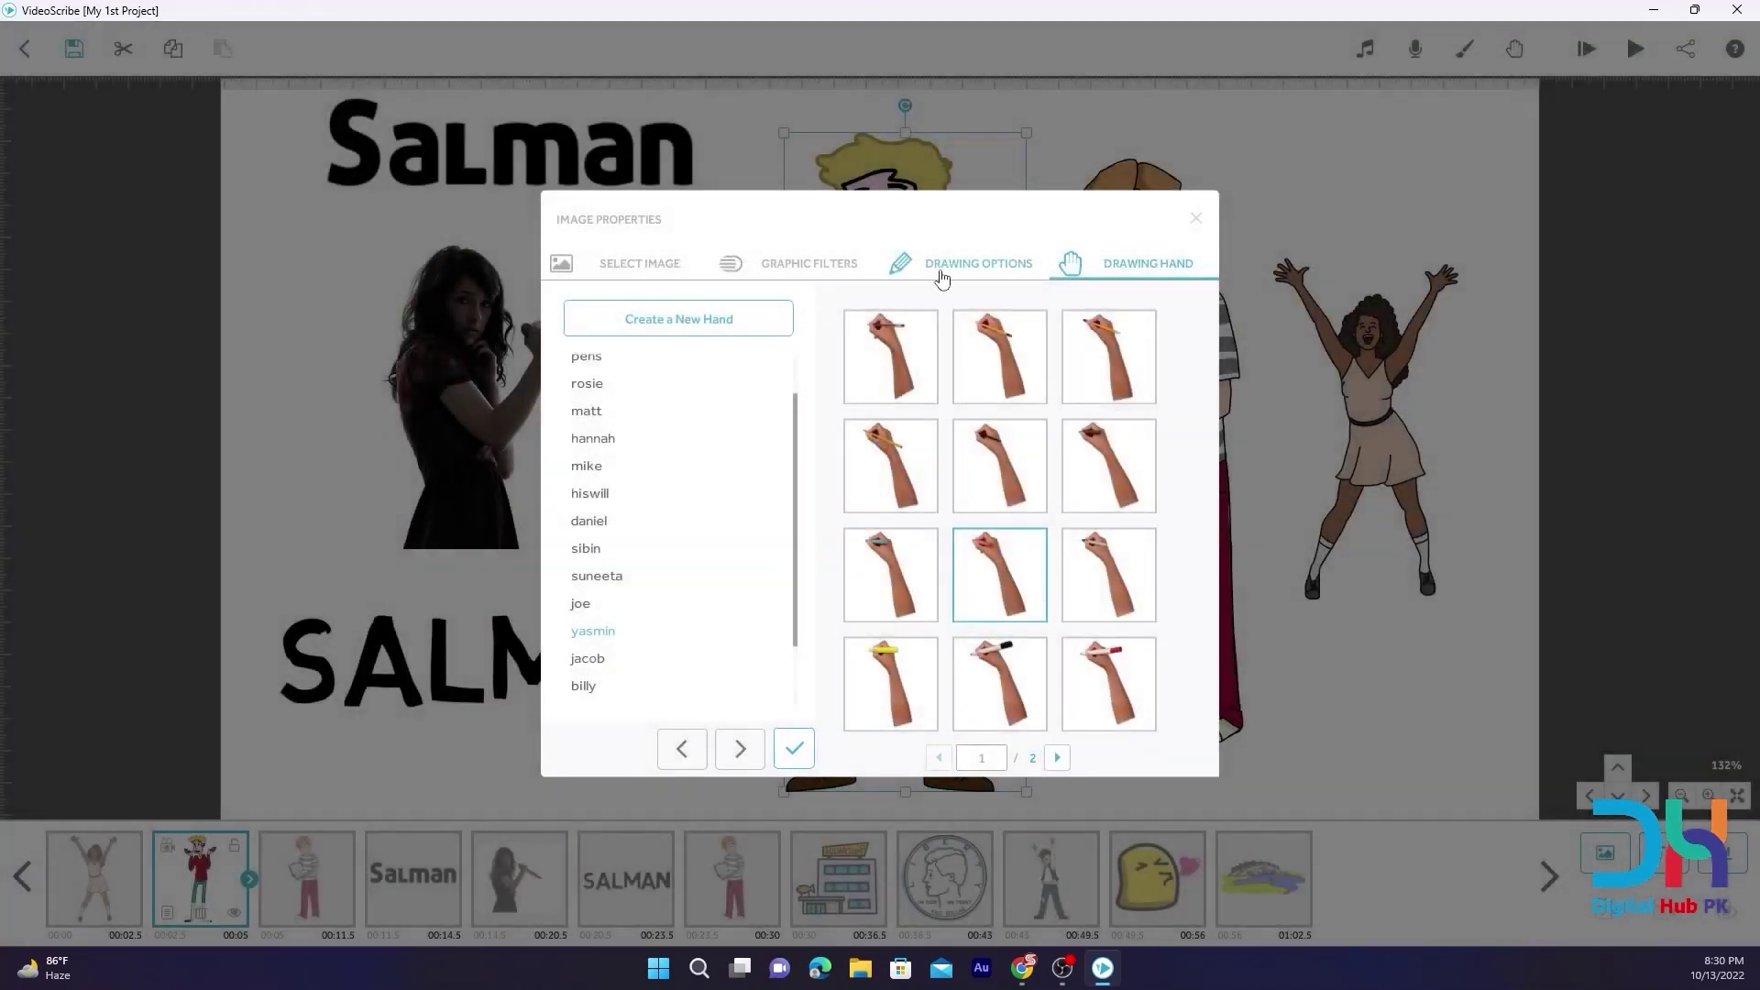
left_click(937, 271)
left_click(708, 443)
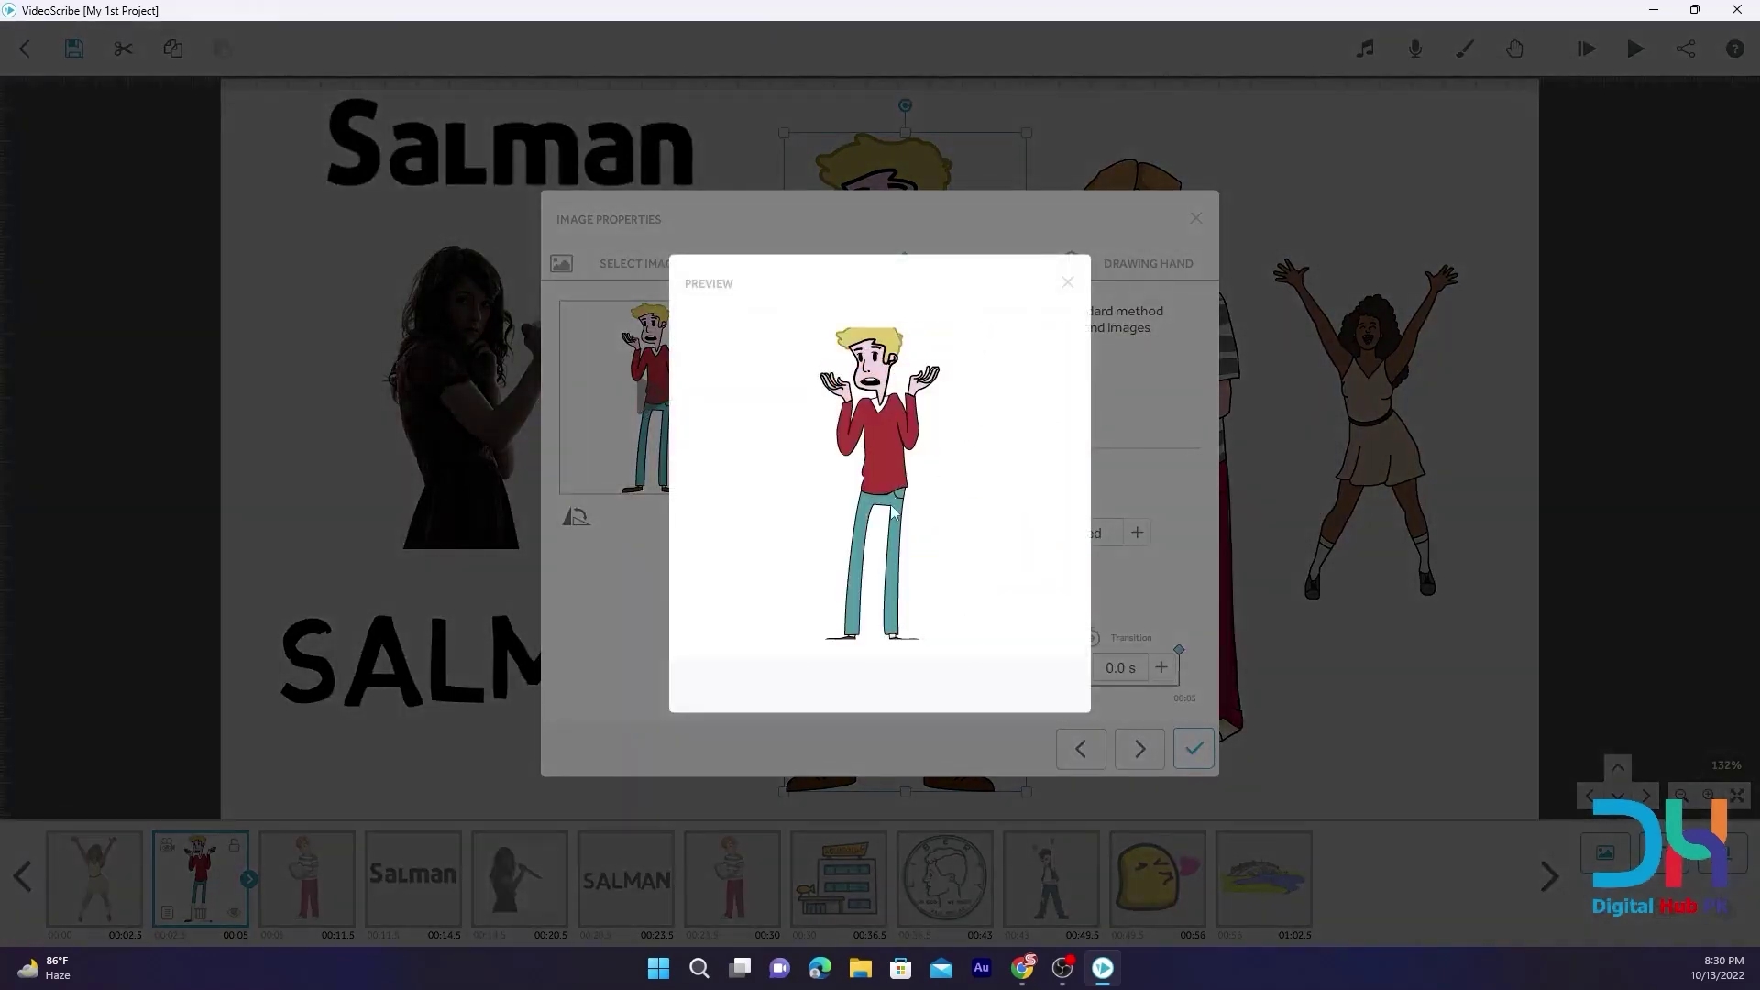
left_click(1098, 727)
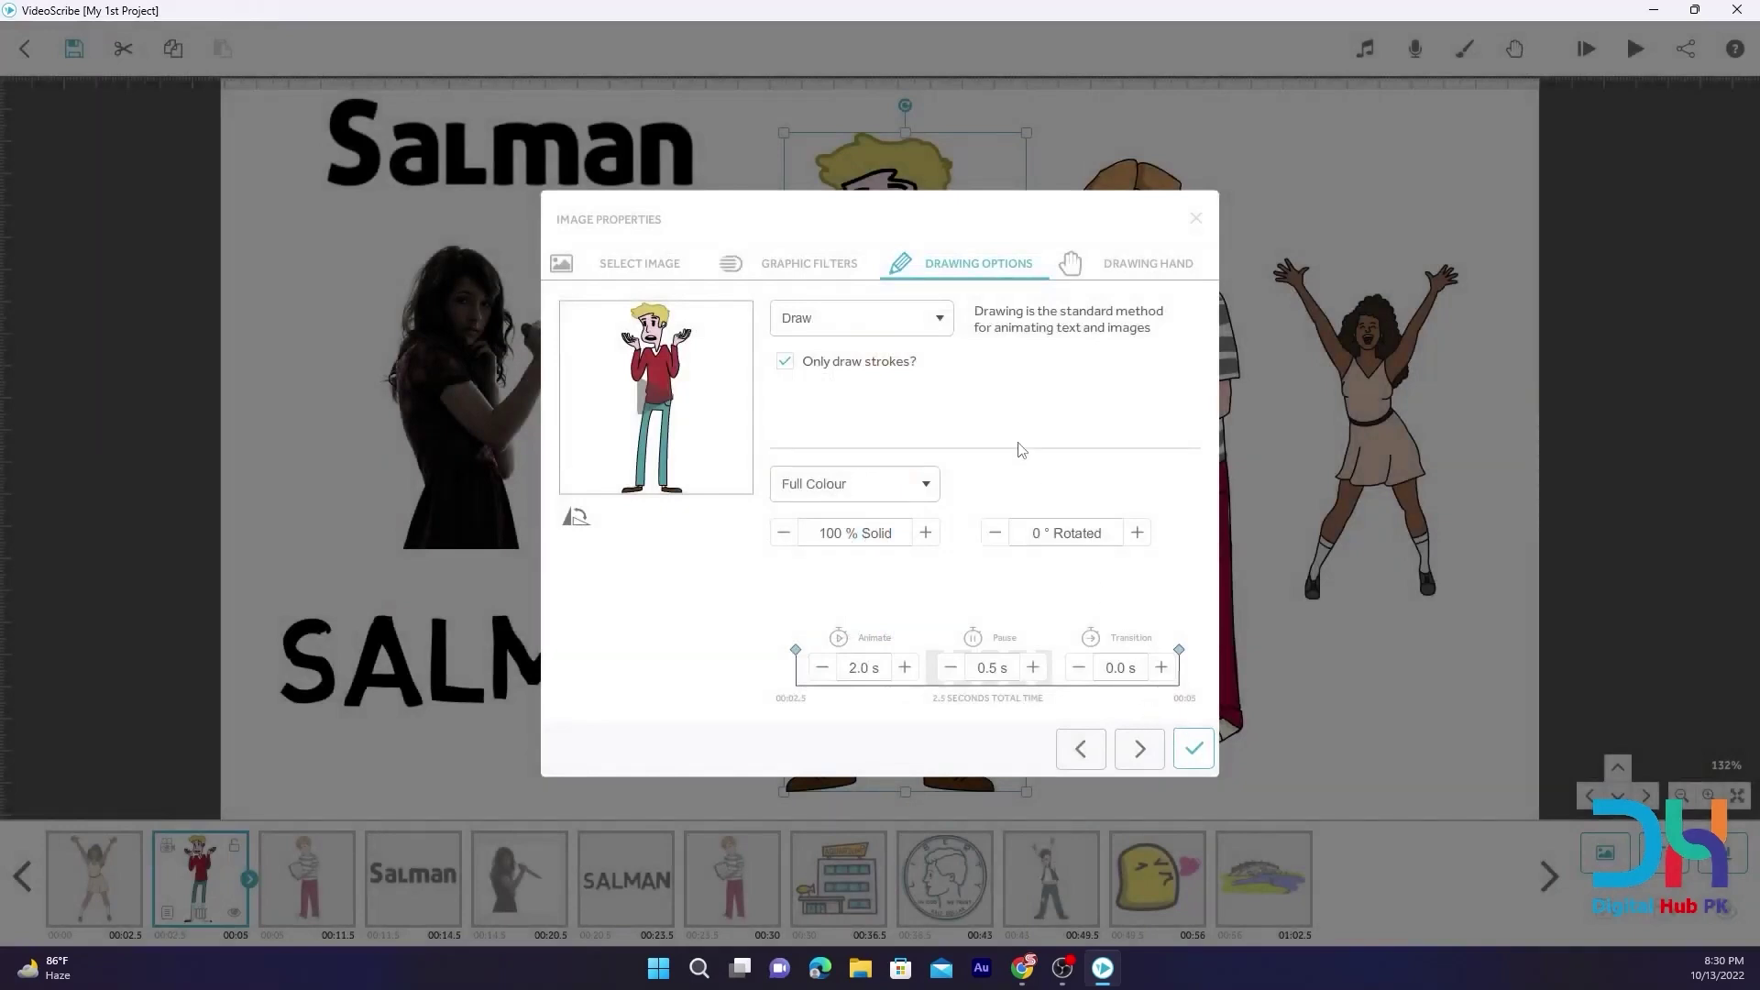
Replace the shrugging man's drawing hand with the handless ProMarker pen from the recently used hands and preview his draw animation
left_click(1137, 266)
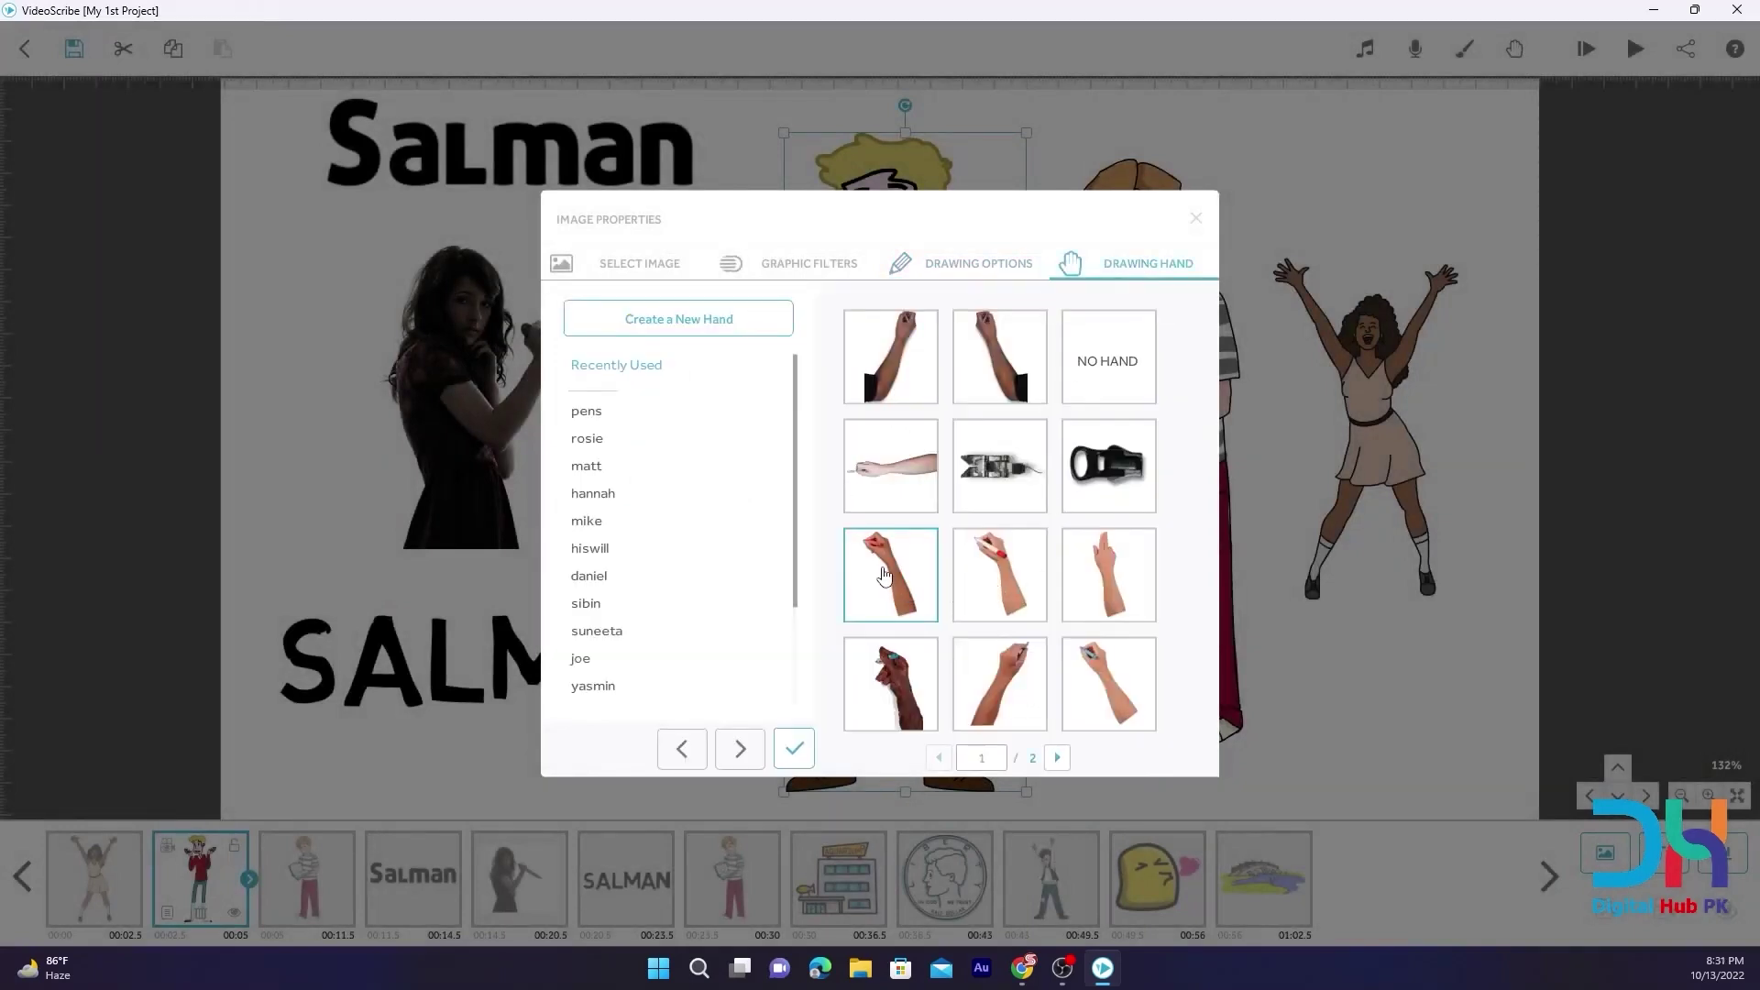
scroll(889, 576, "down", 1)
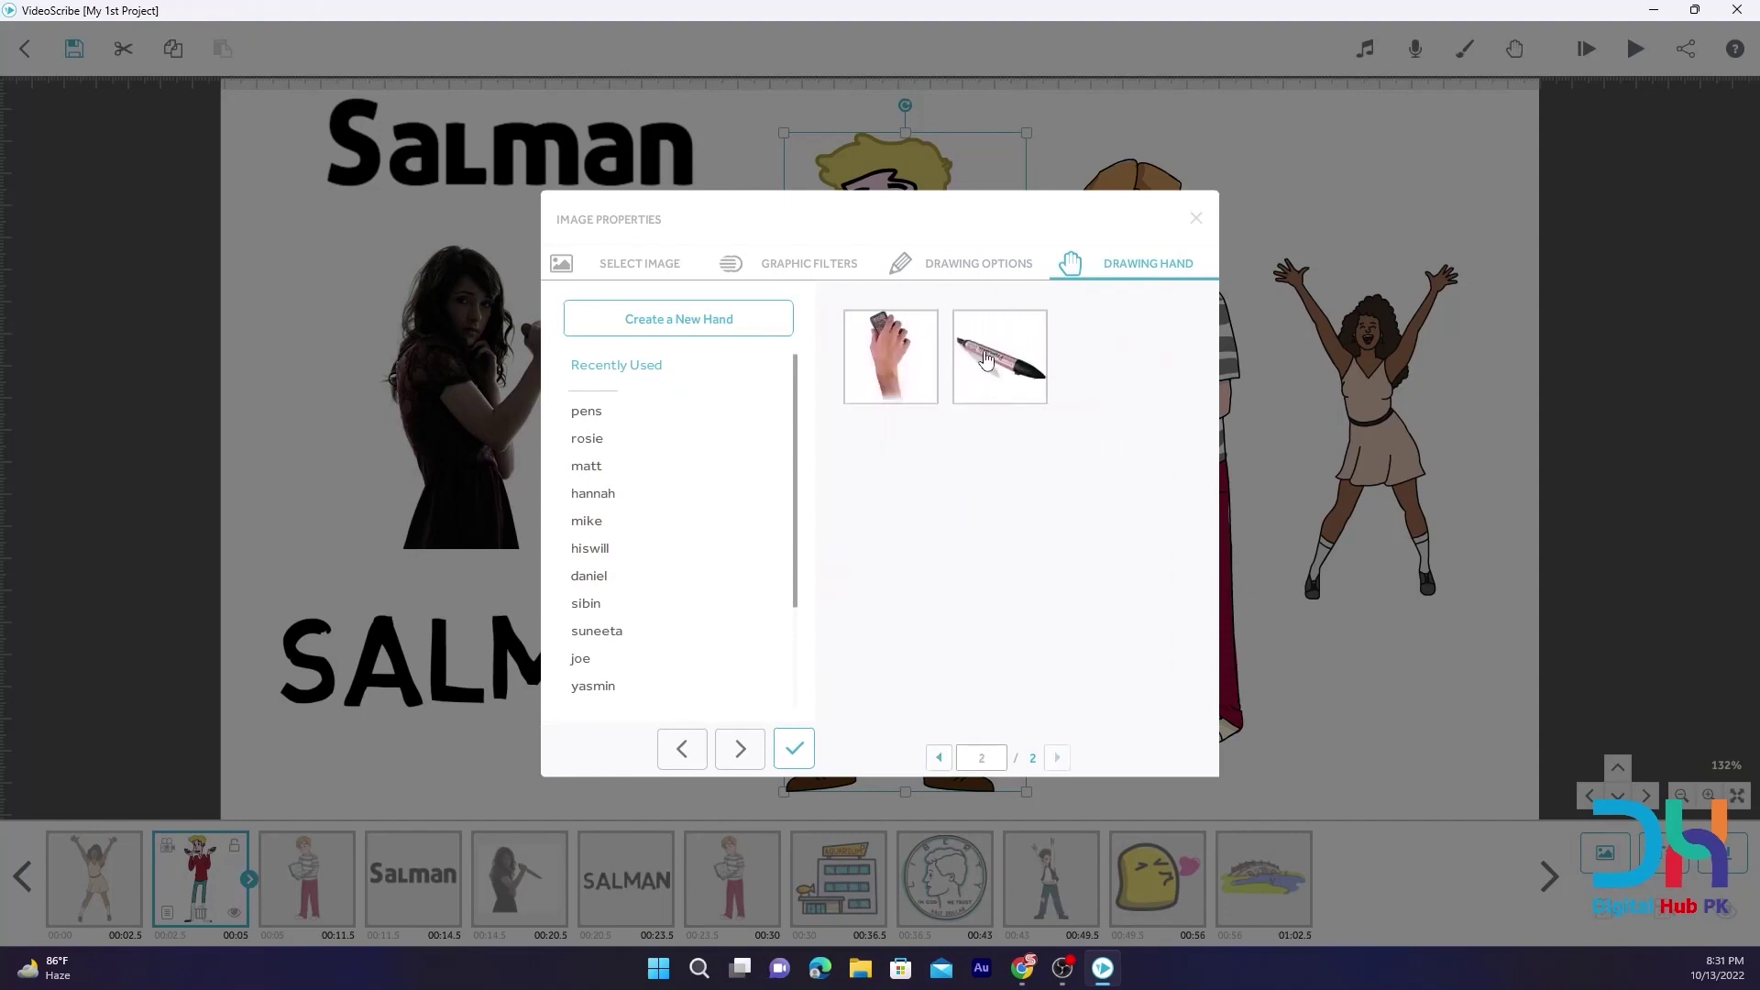
left_click(983, 353)
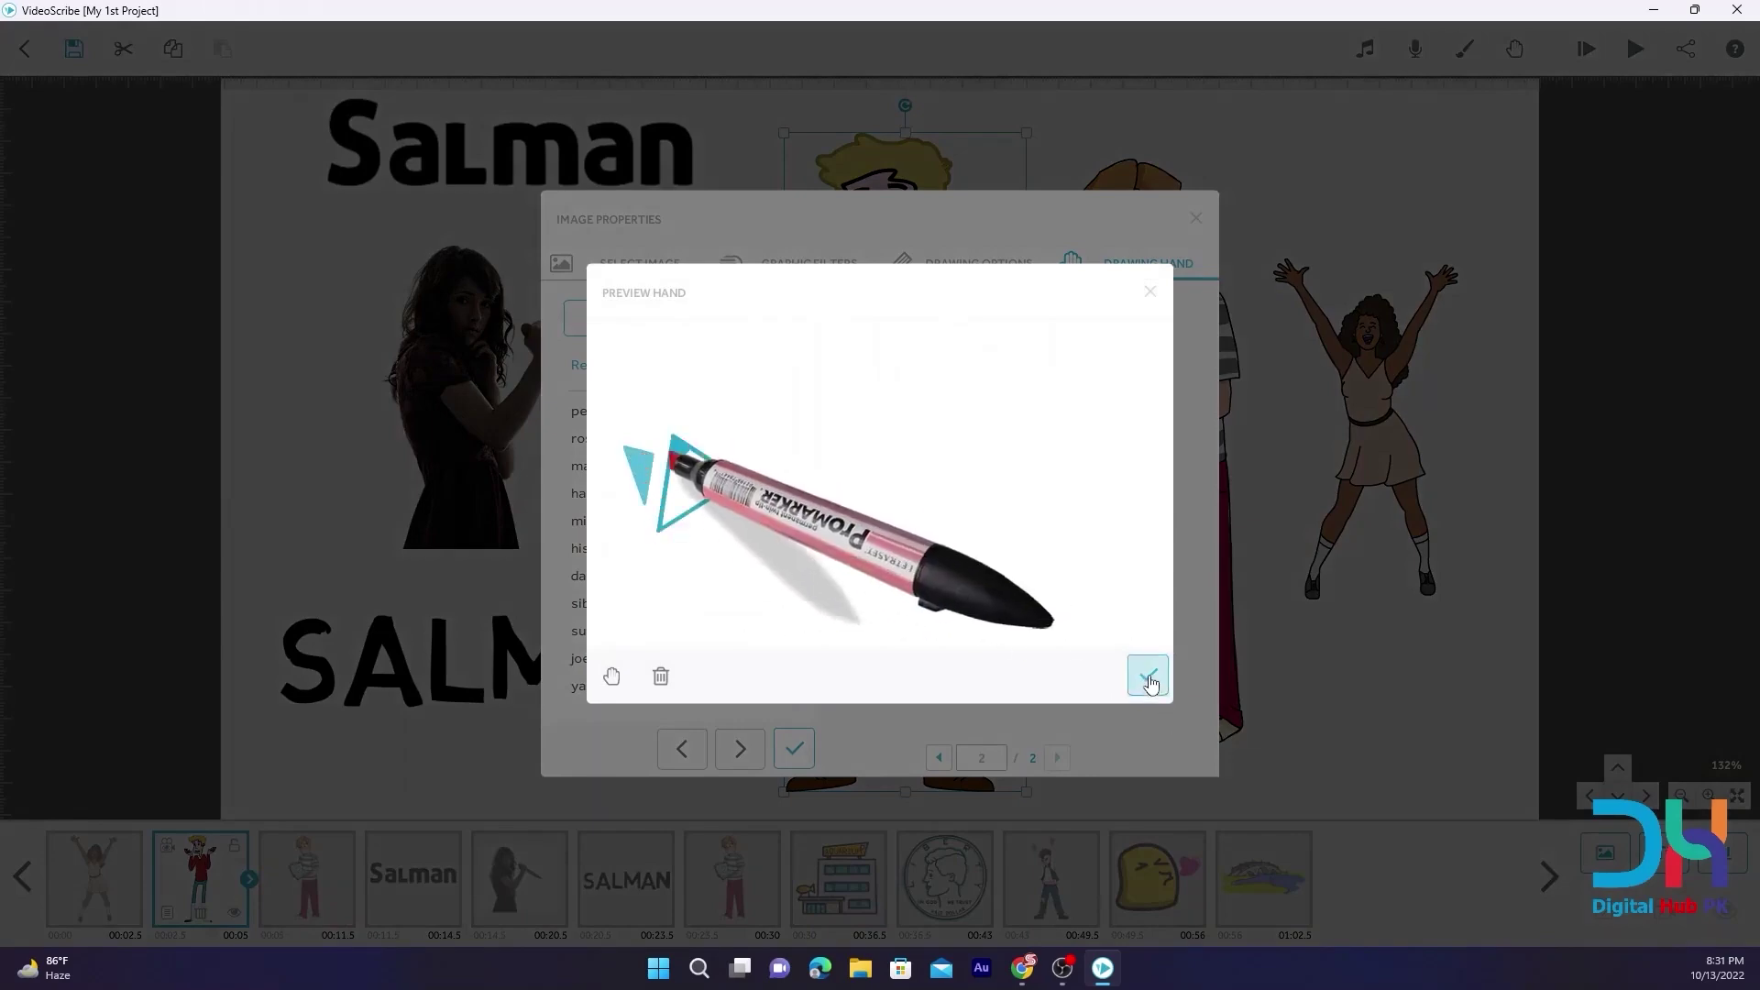
left_click(1148, 676)
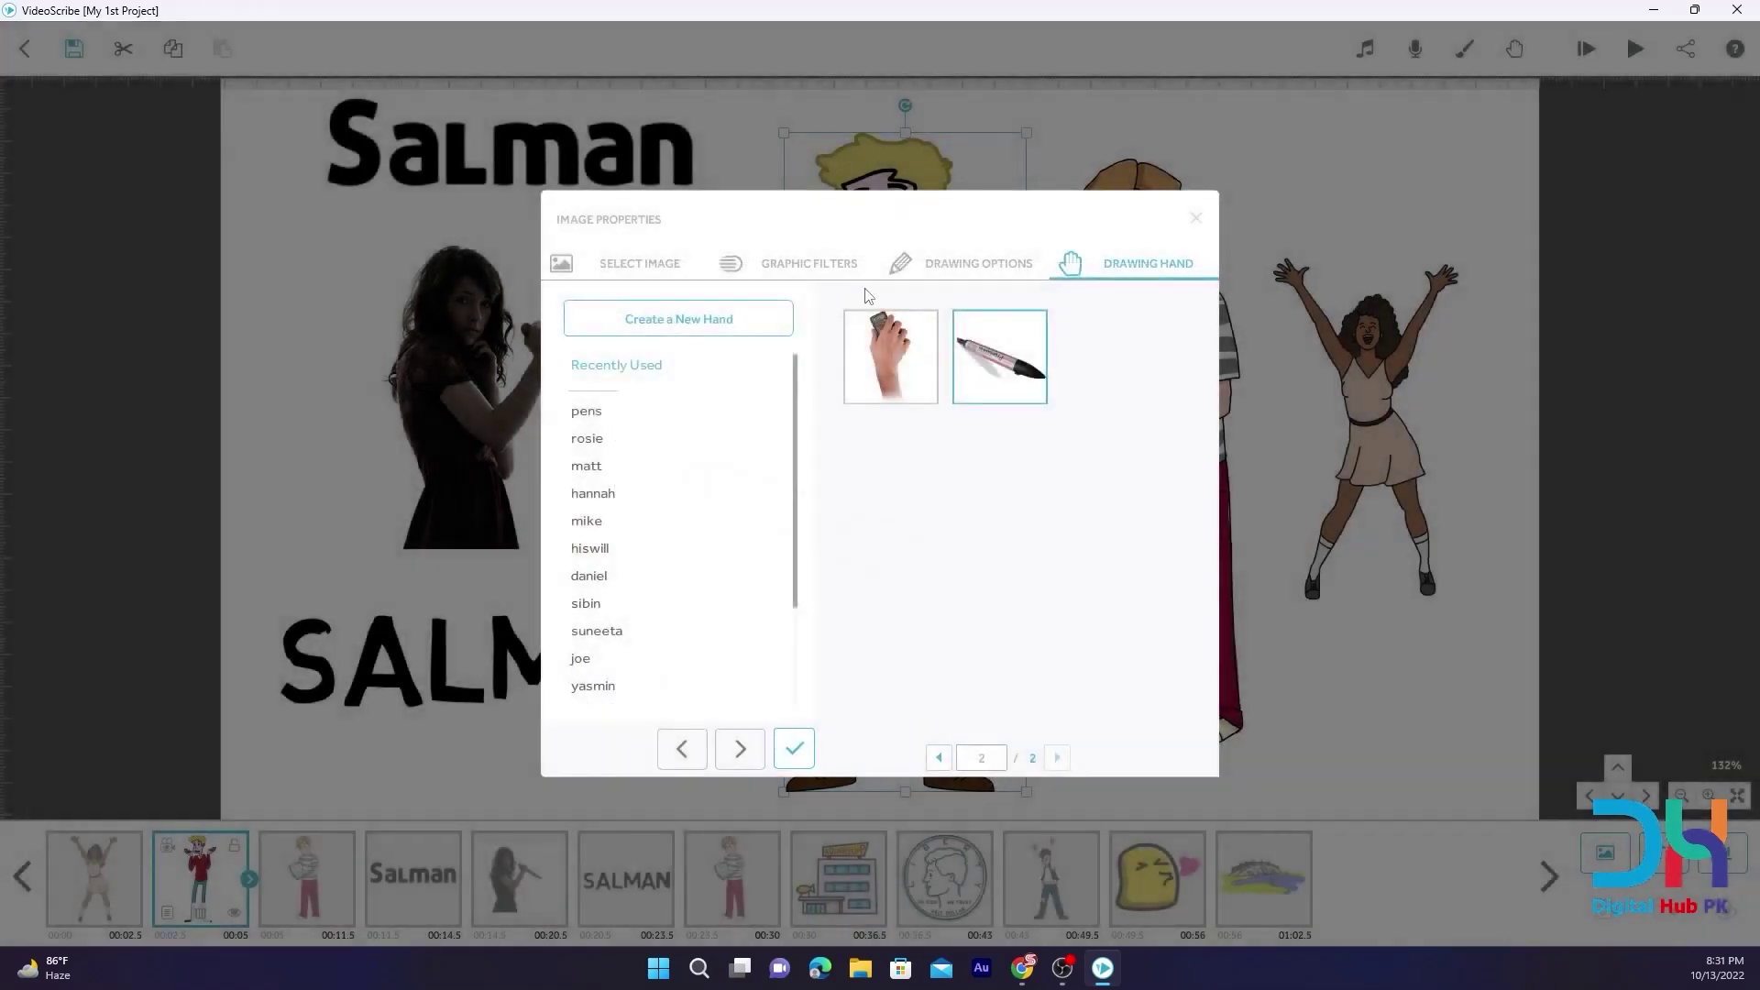
left_click(922, 272)
left_click(660, 386)
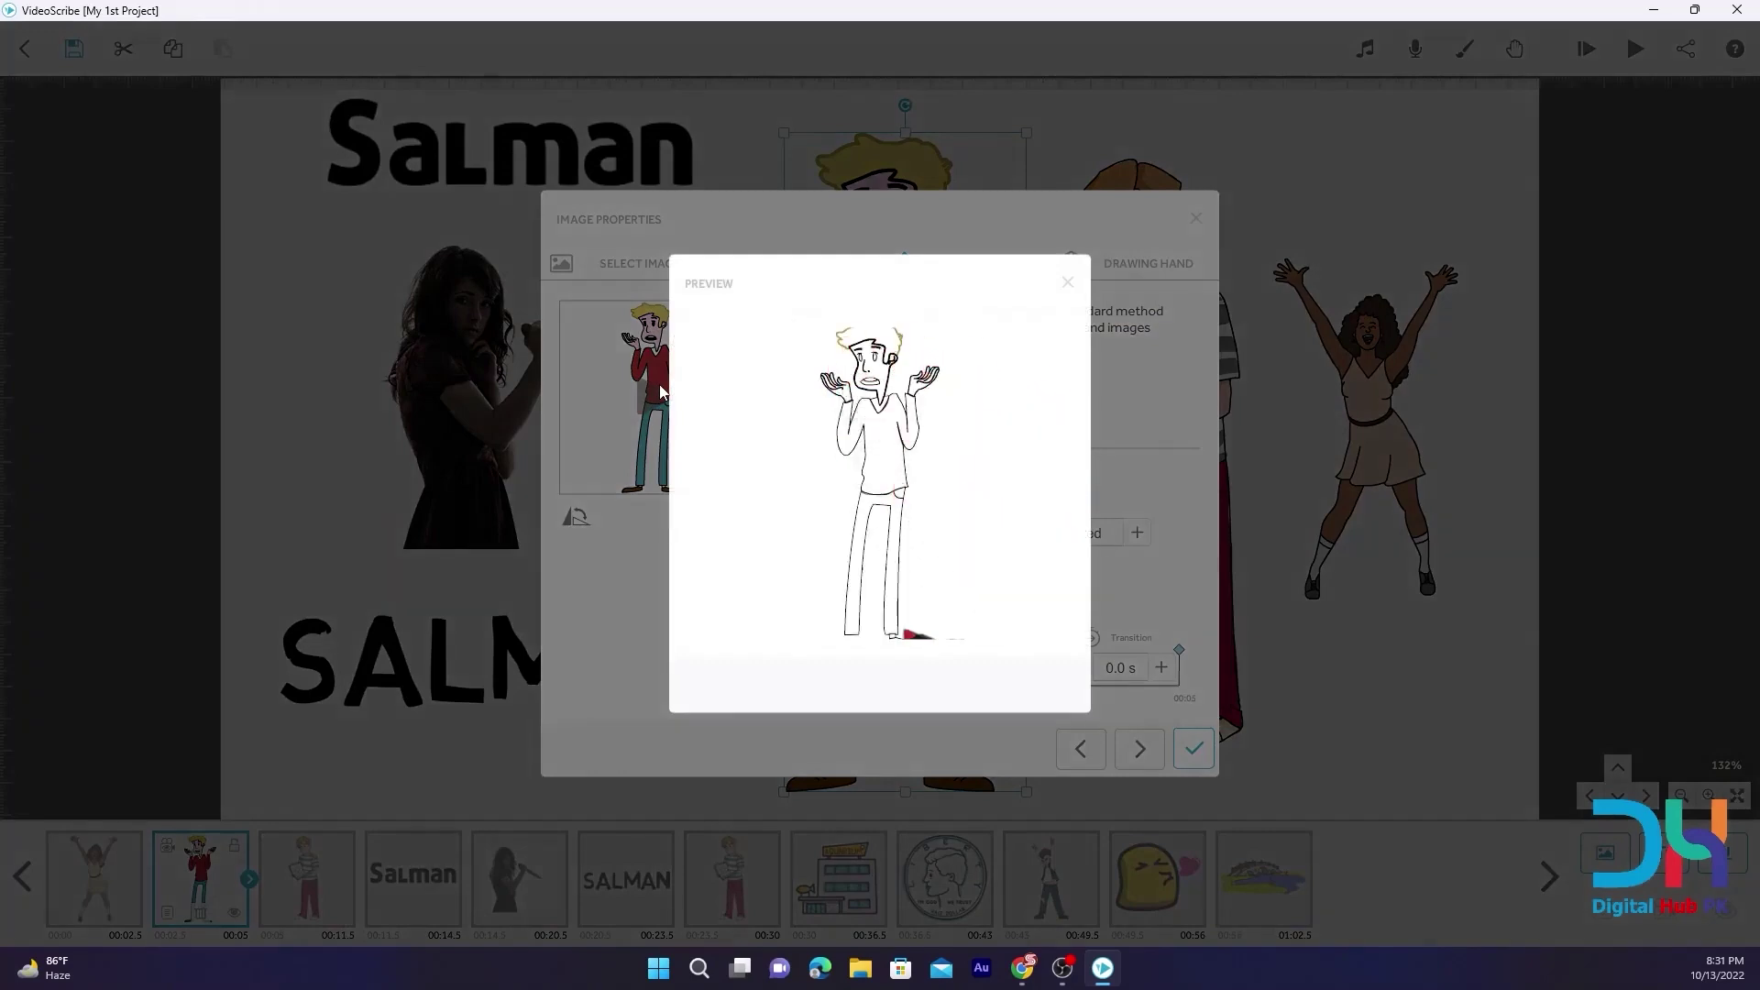
left_click(1068, 284)
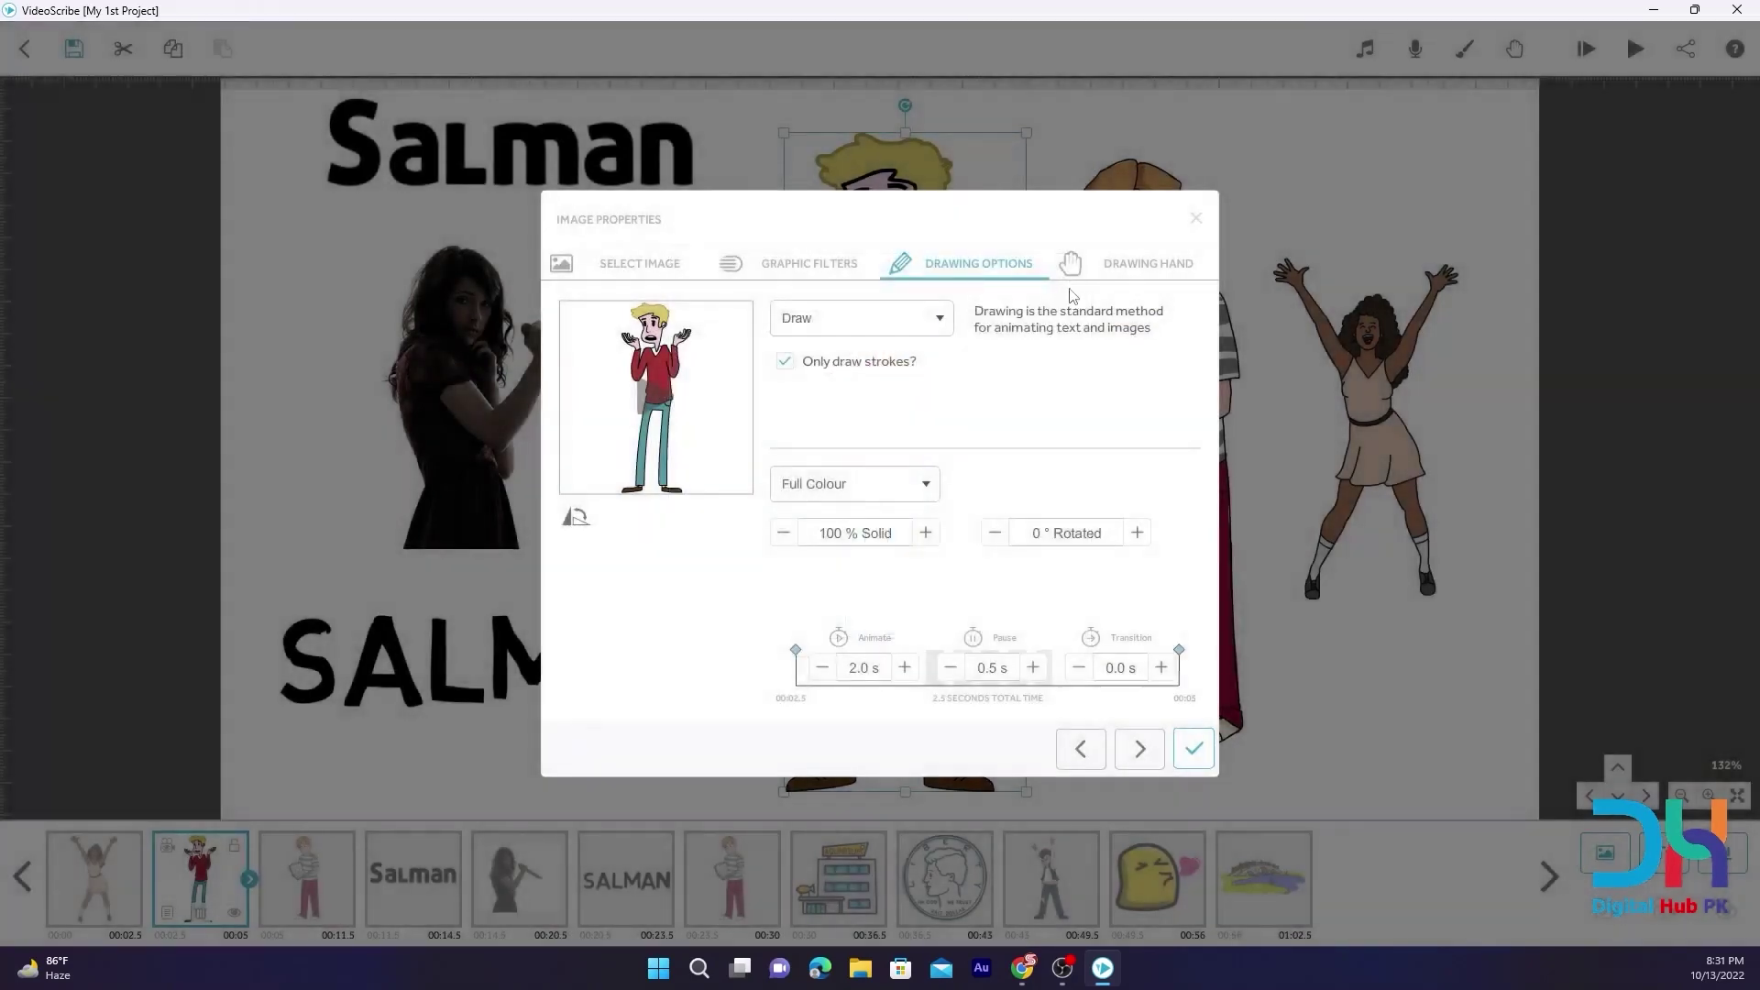
left_click(1172, 275)
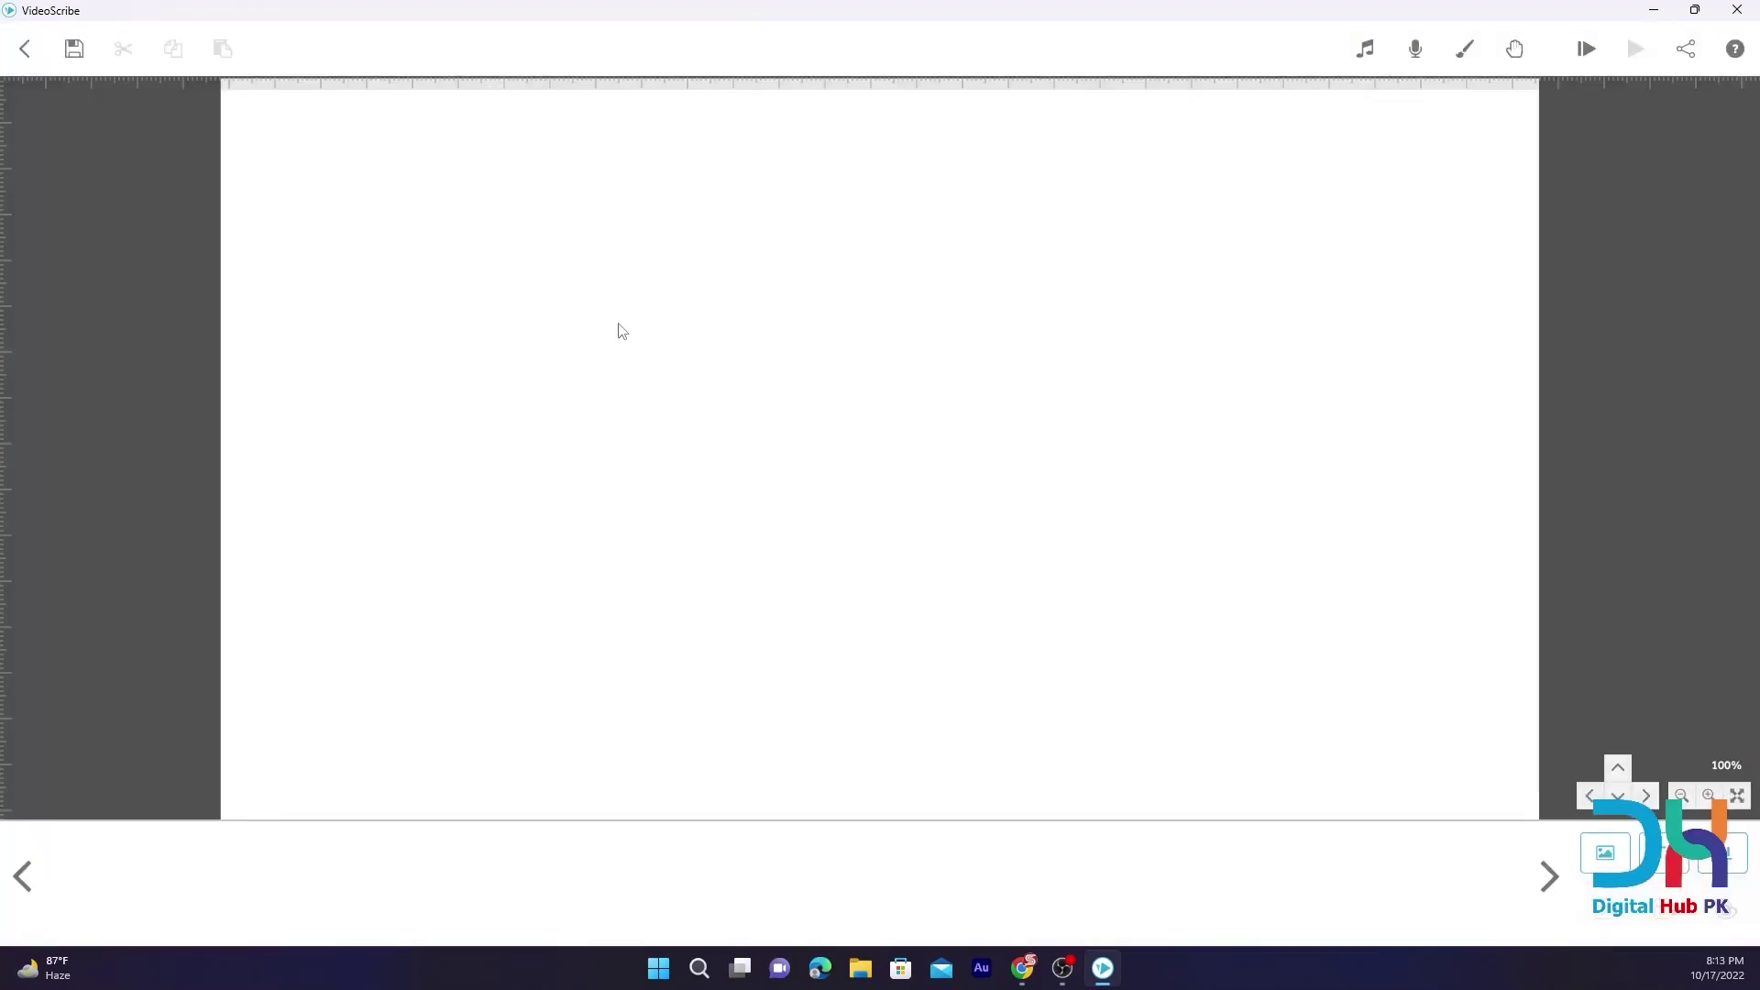
Save the new empty scribe as "special class" in the All Scribes folder
left_click(74, 48)
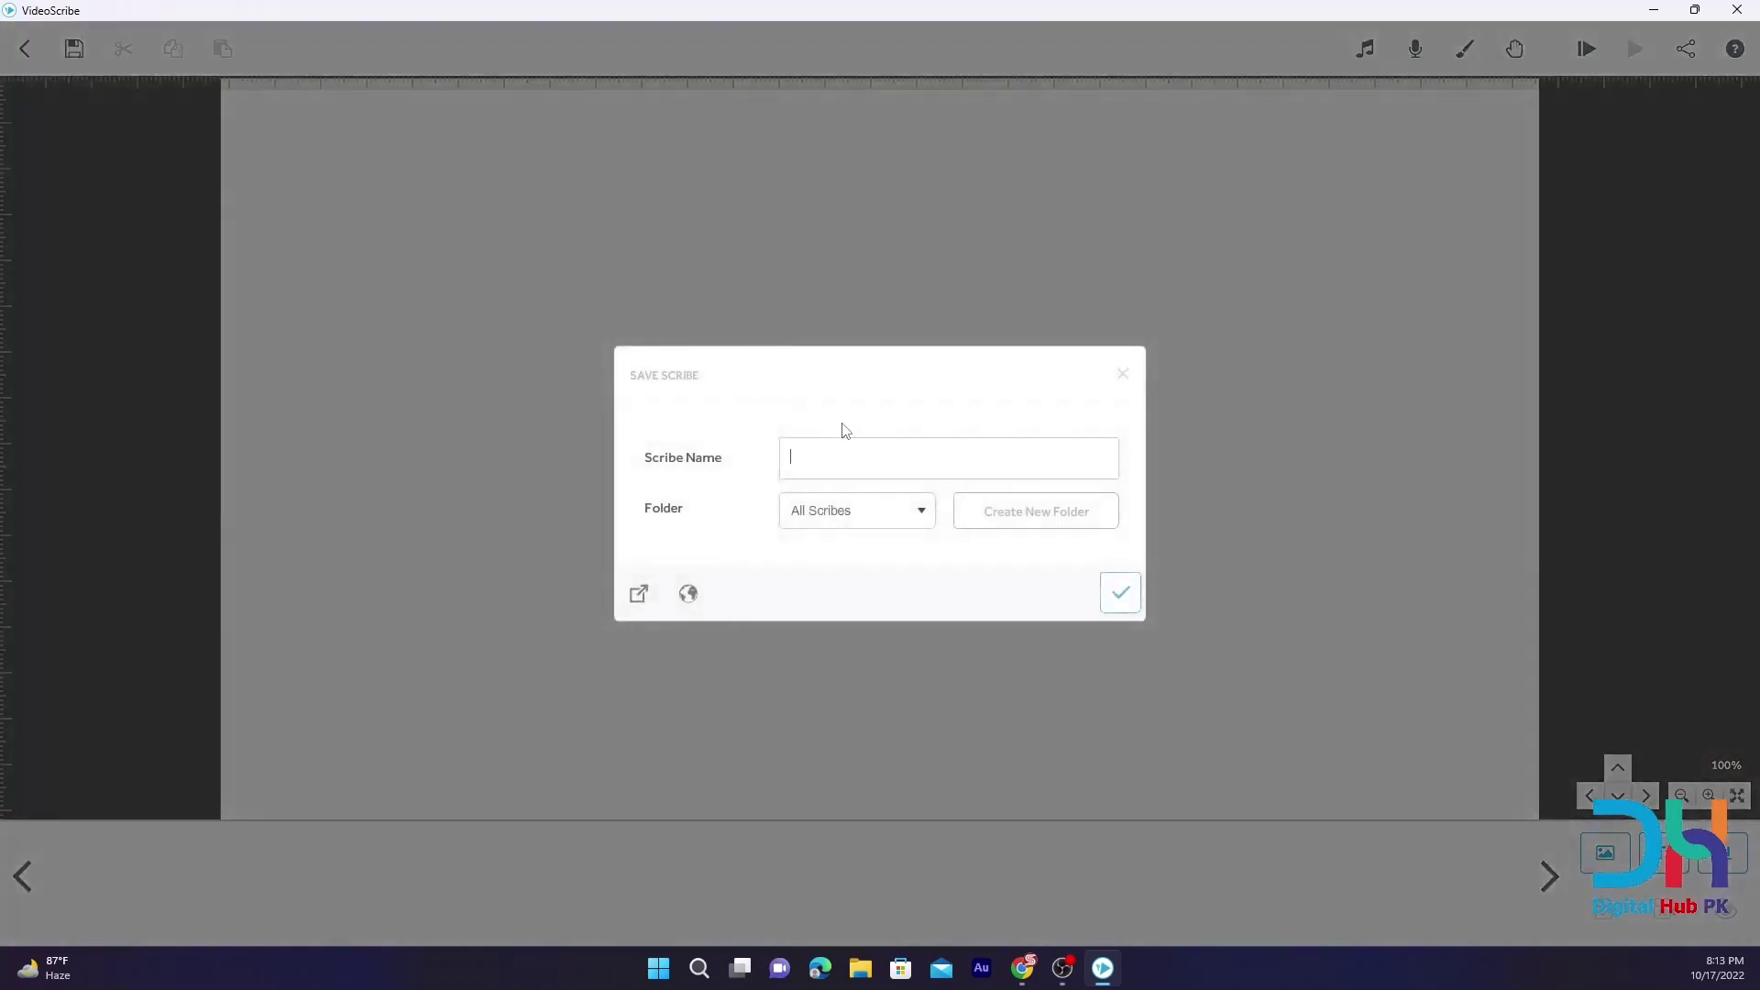
type("special class")
left_click(1134, 597)
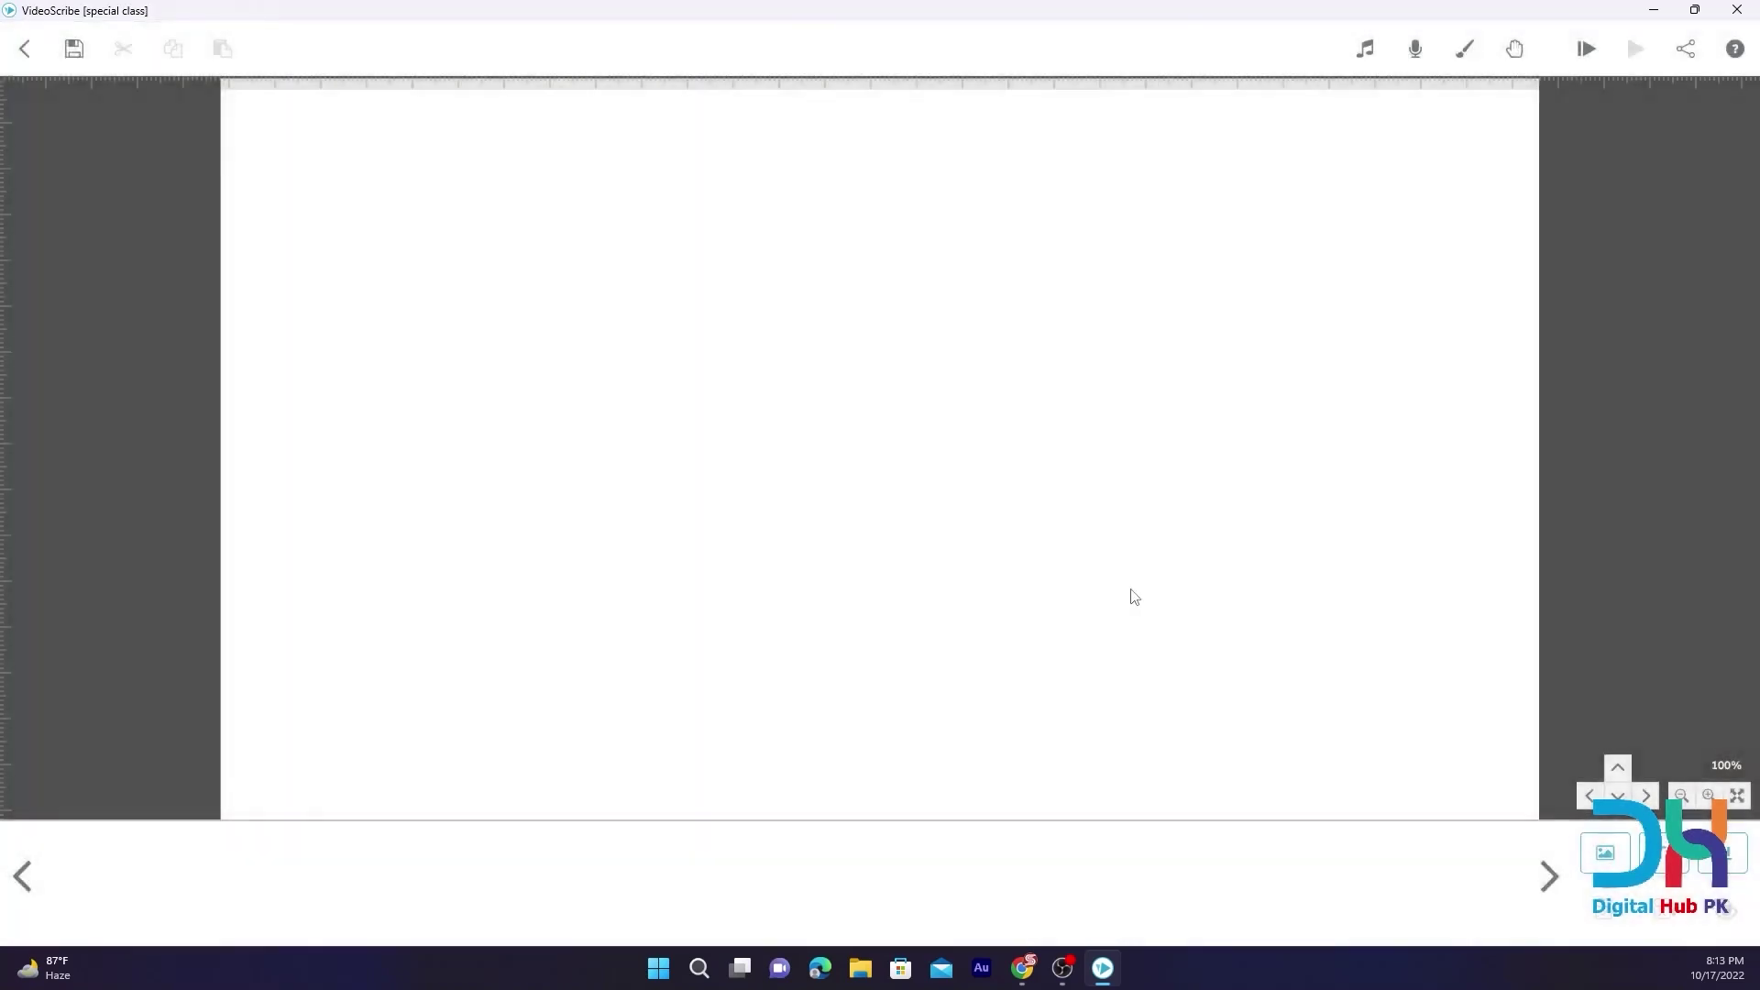
Add the cheering woman image to the empty canvas and position her near its left edge
left_click(1606, 853)
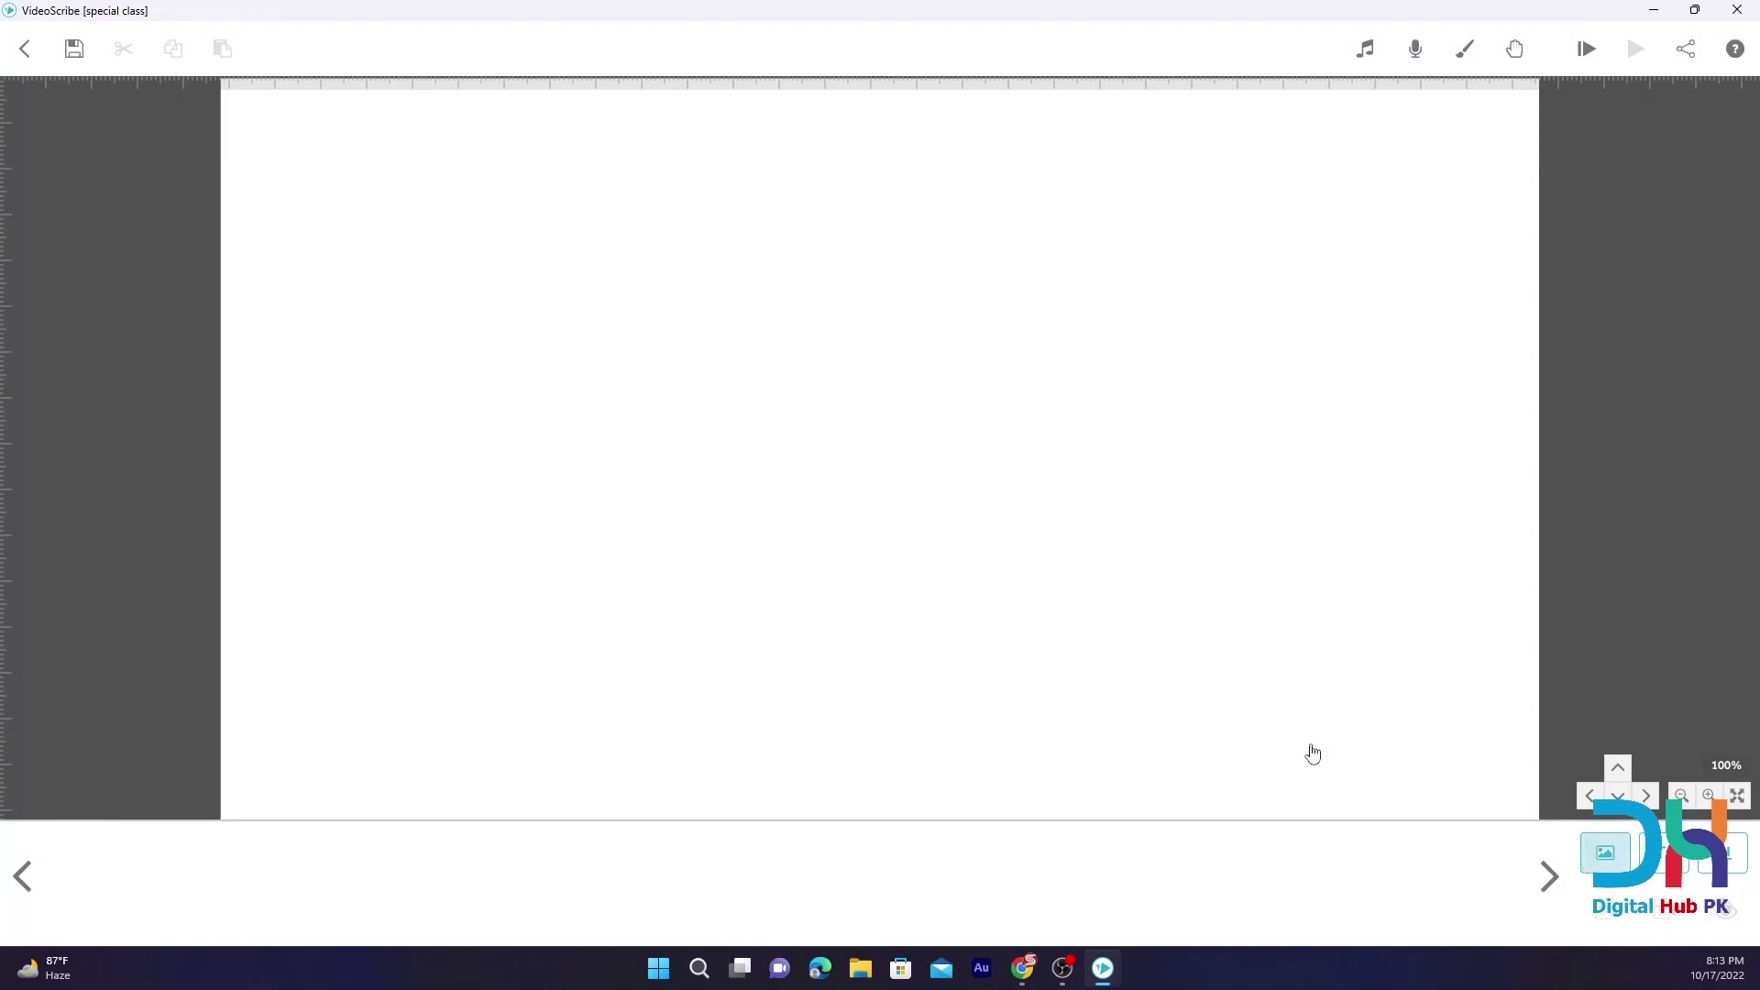
left_click(856, 319)
left_click_drag(743, 436, 508, 400)
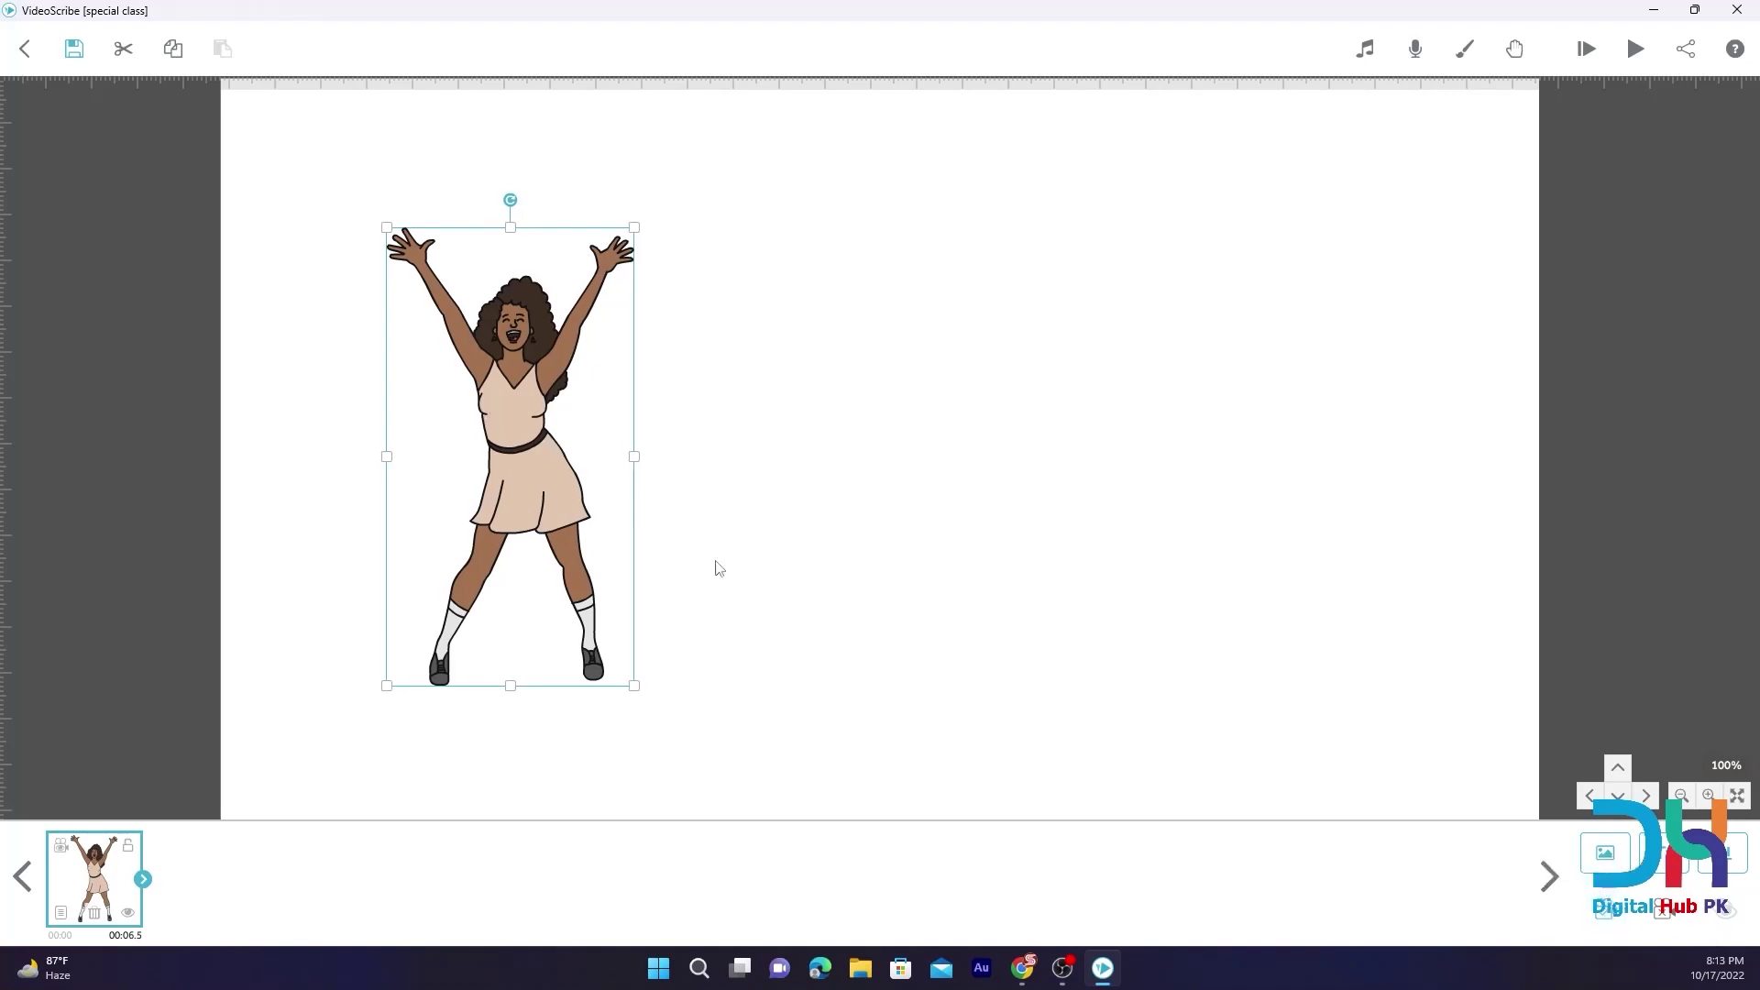
left_click_drag(519, 420, 443, 391)
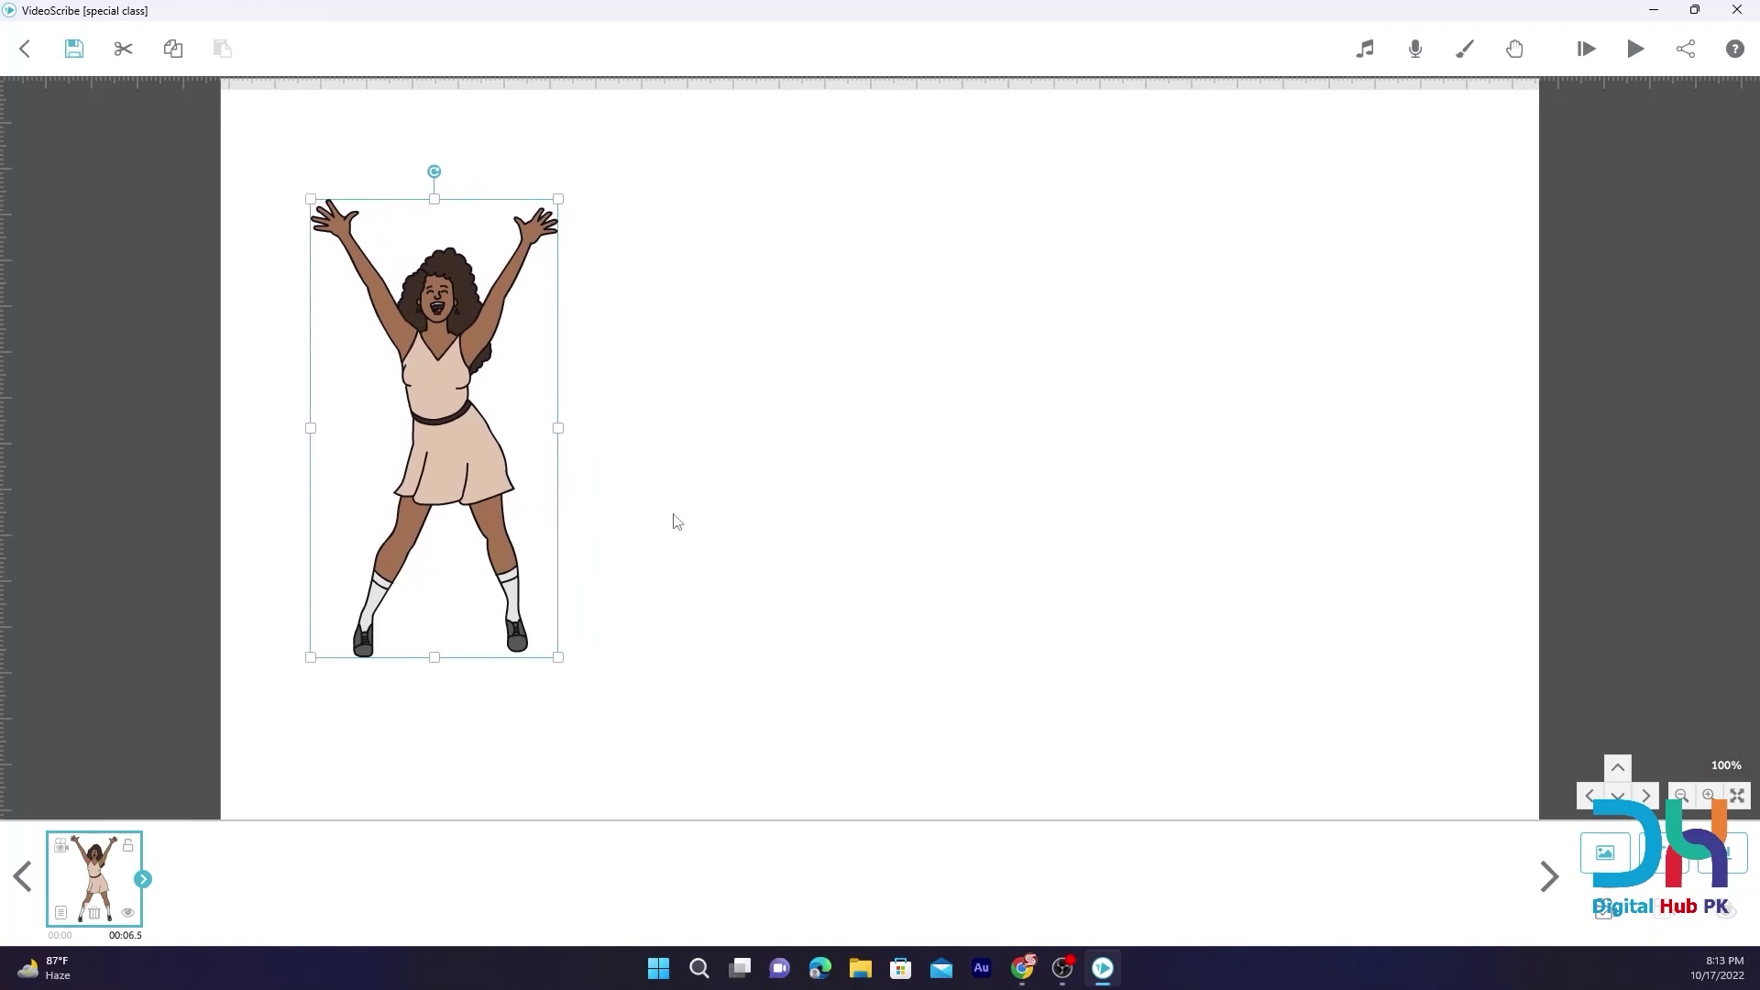
Move the cheering woman to the right half of the canvas and review her animation types, drawing hands and graphic filters
left_click(1600, 916)
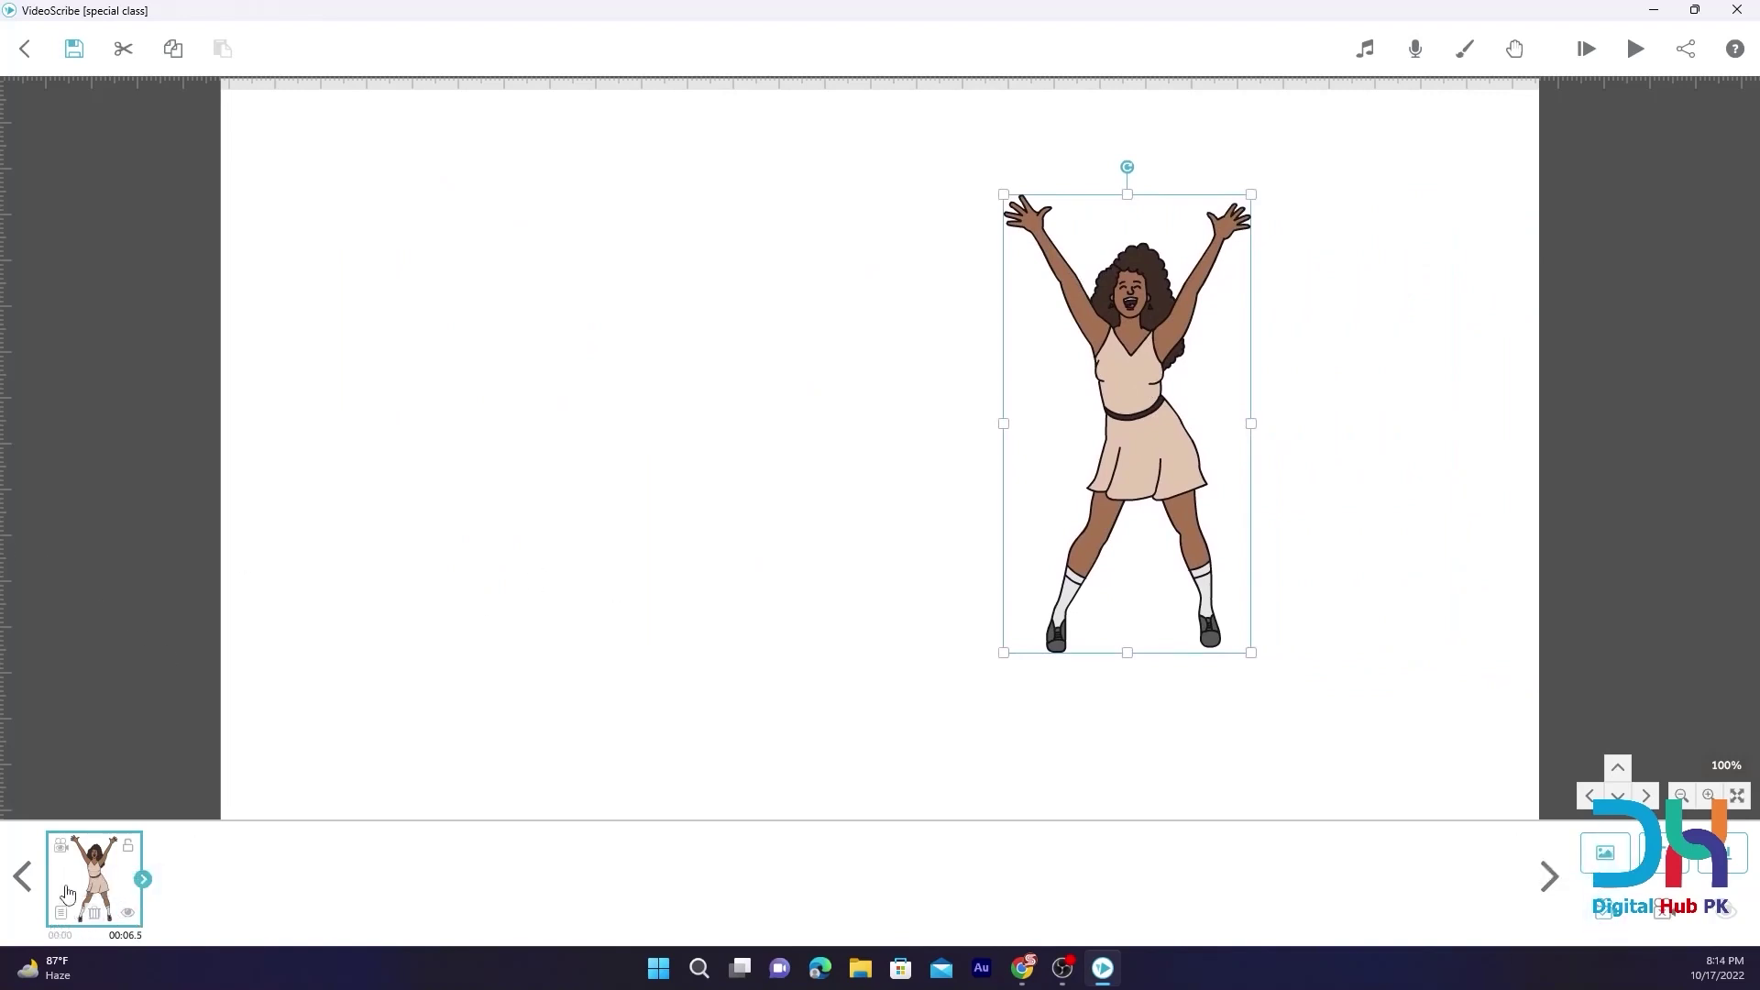
left_click(66, 916)
left_click(862, 320)
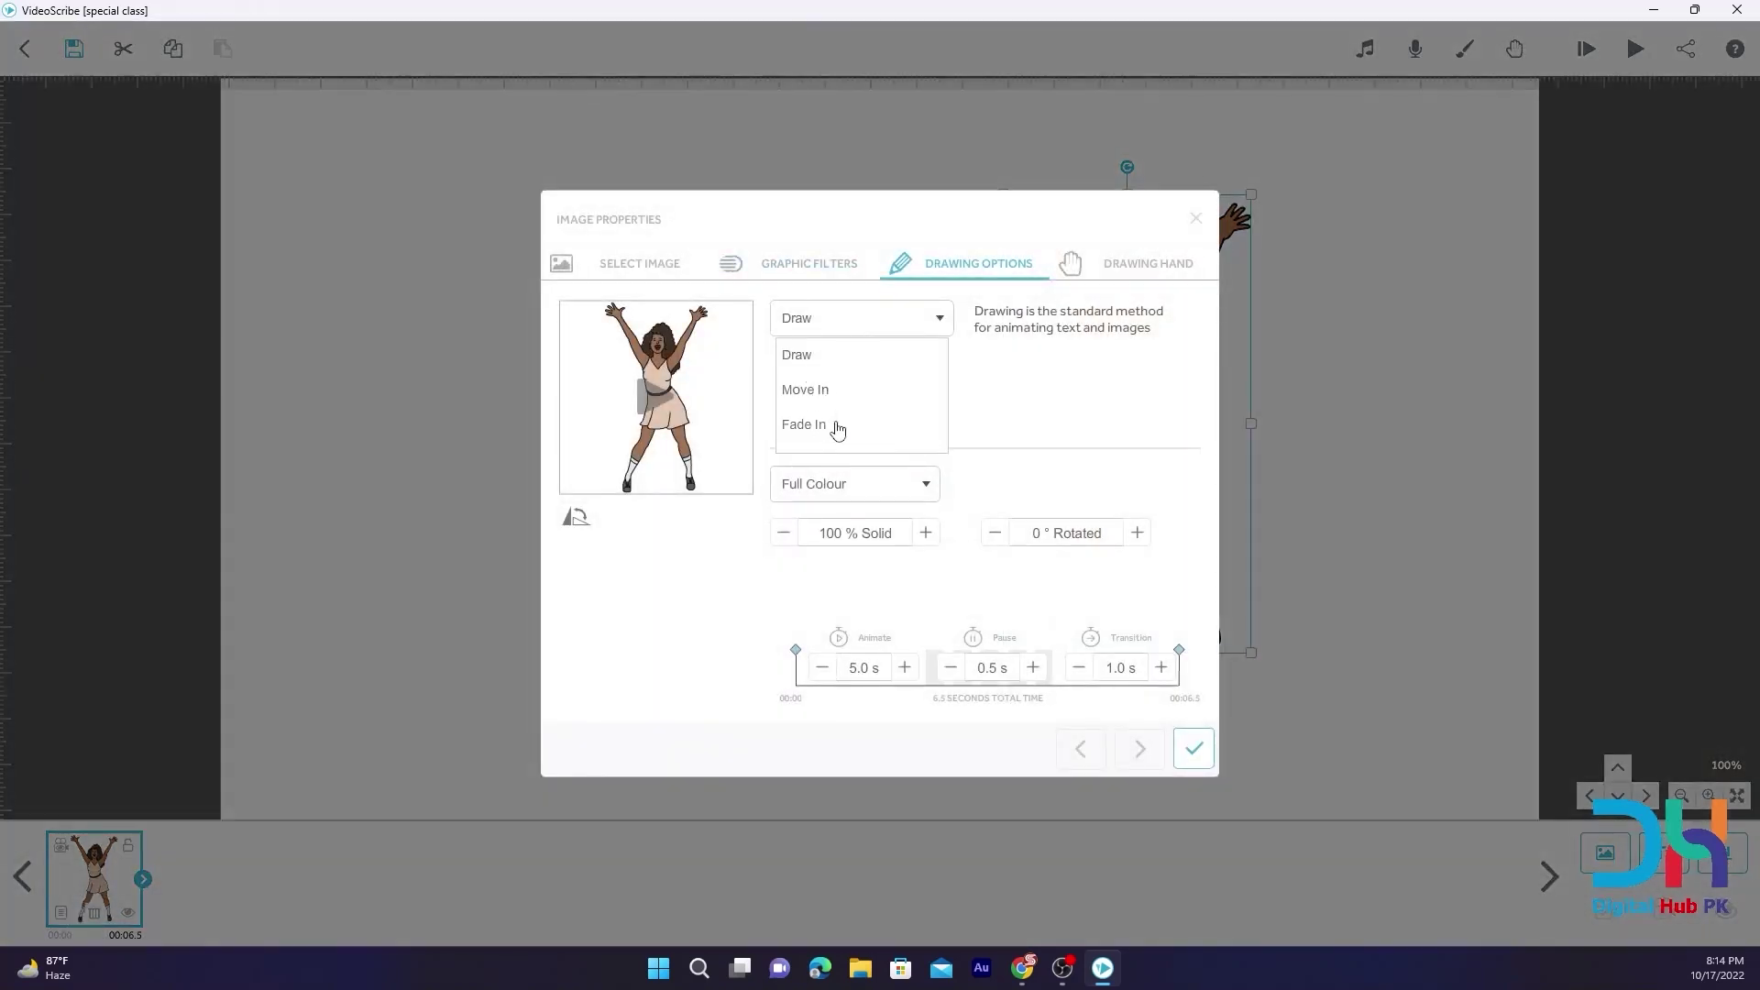
left_click(1027, 391)
left_click(1137, 266)
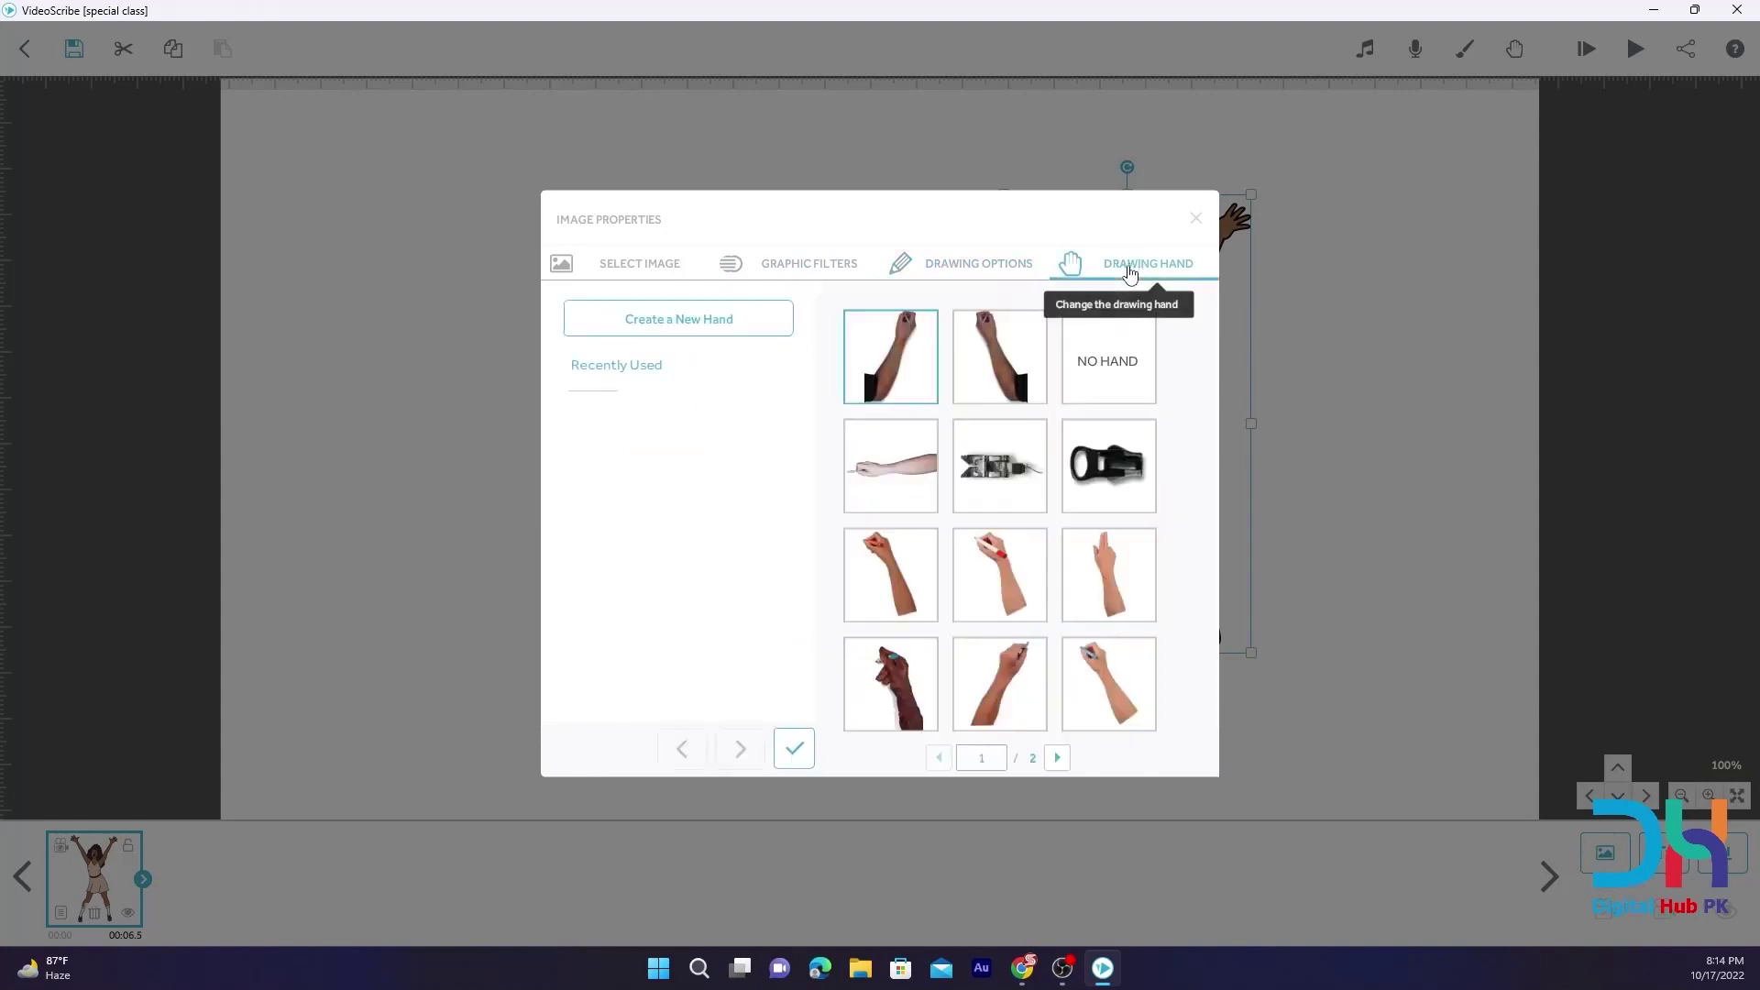
left_click(962, 263)
left_click(807, 266)
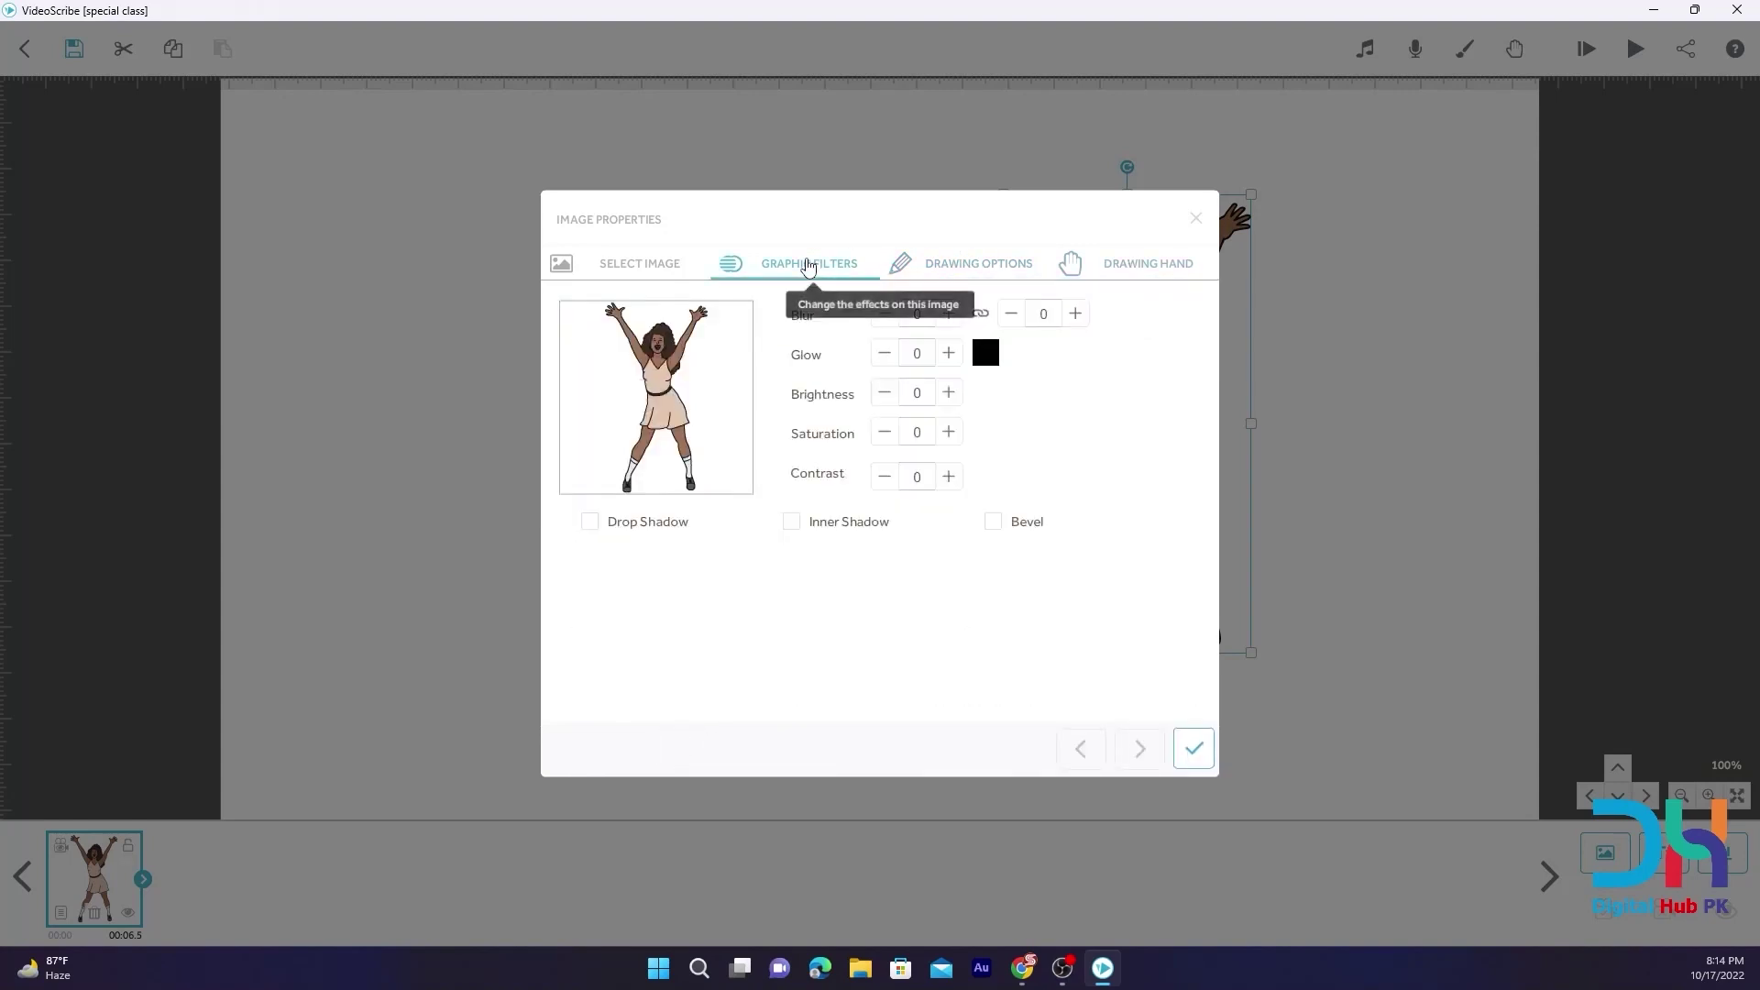
left_click(935, 268)
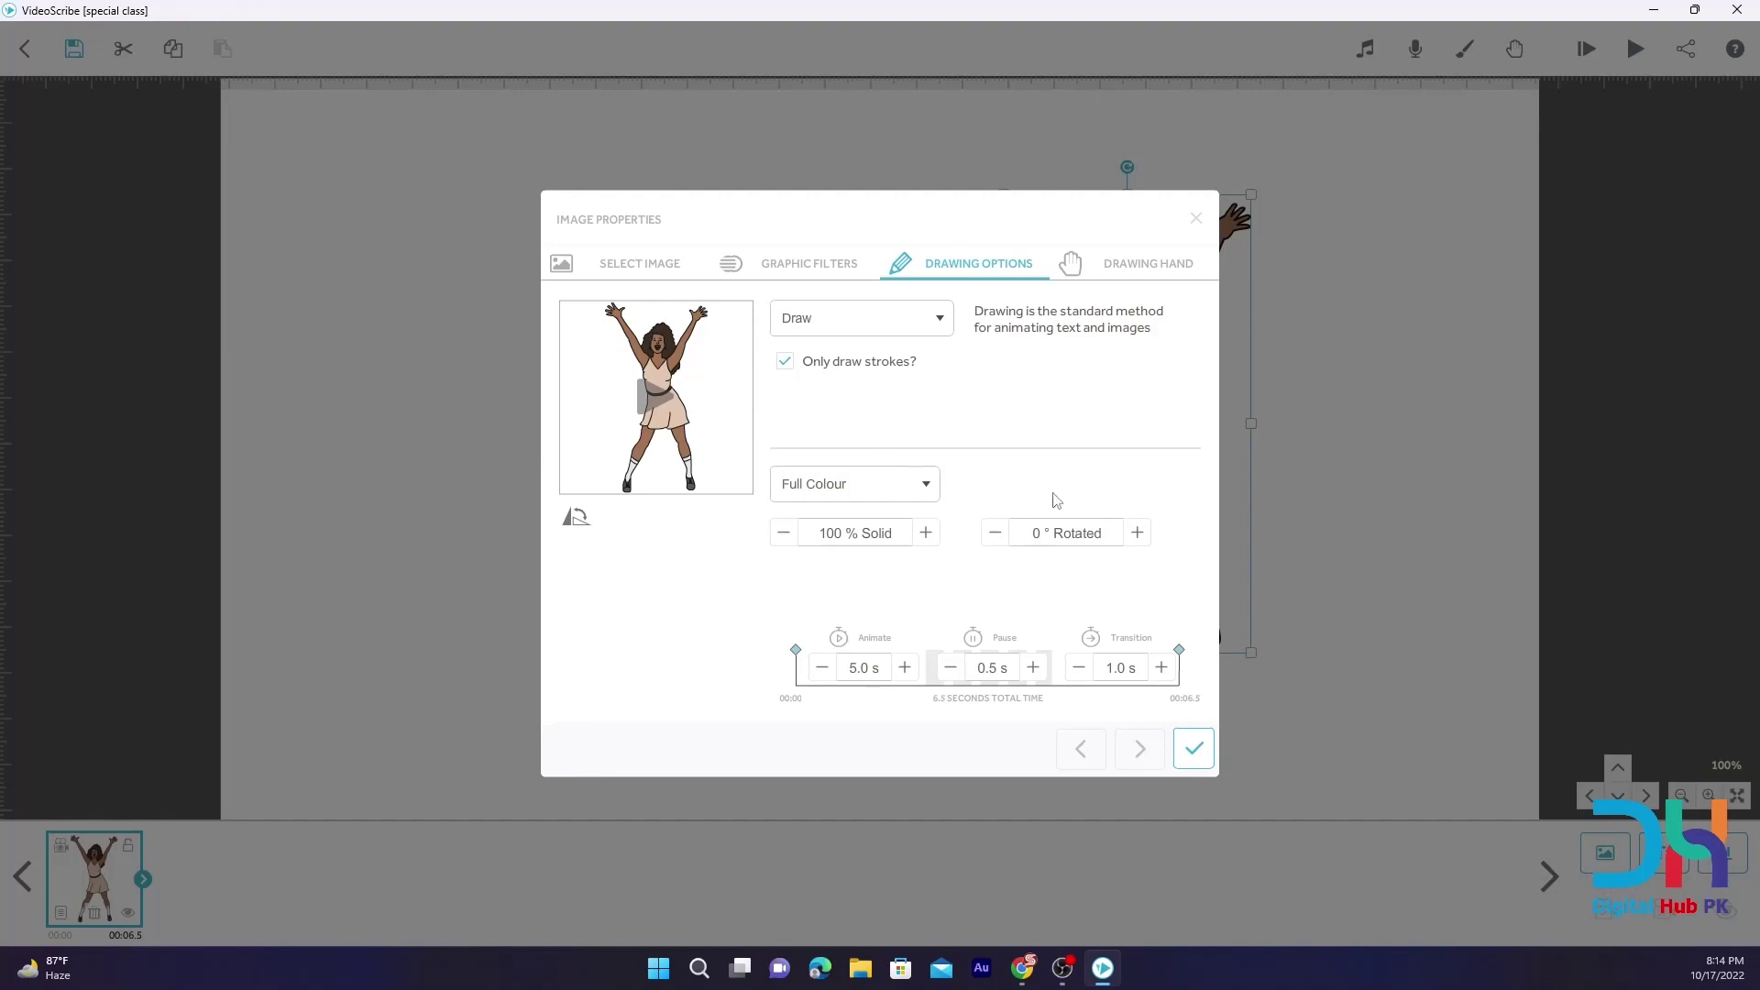
left_click(1193, 748)
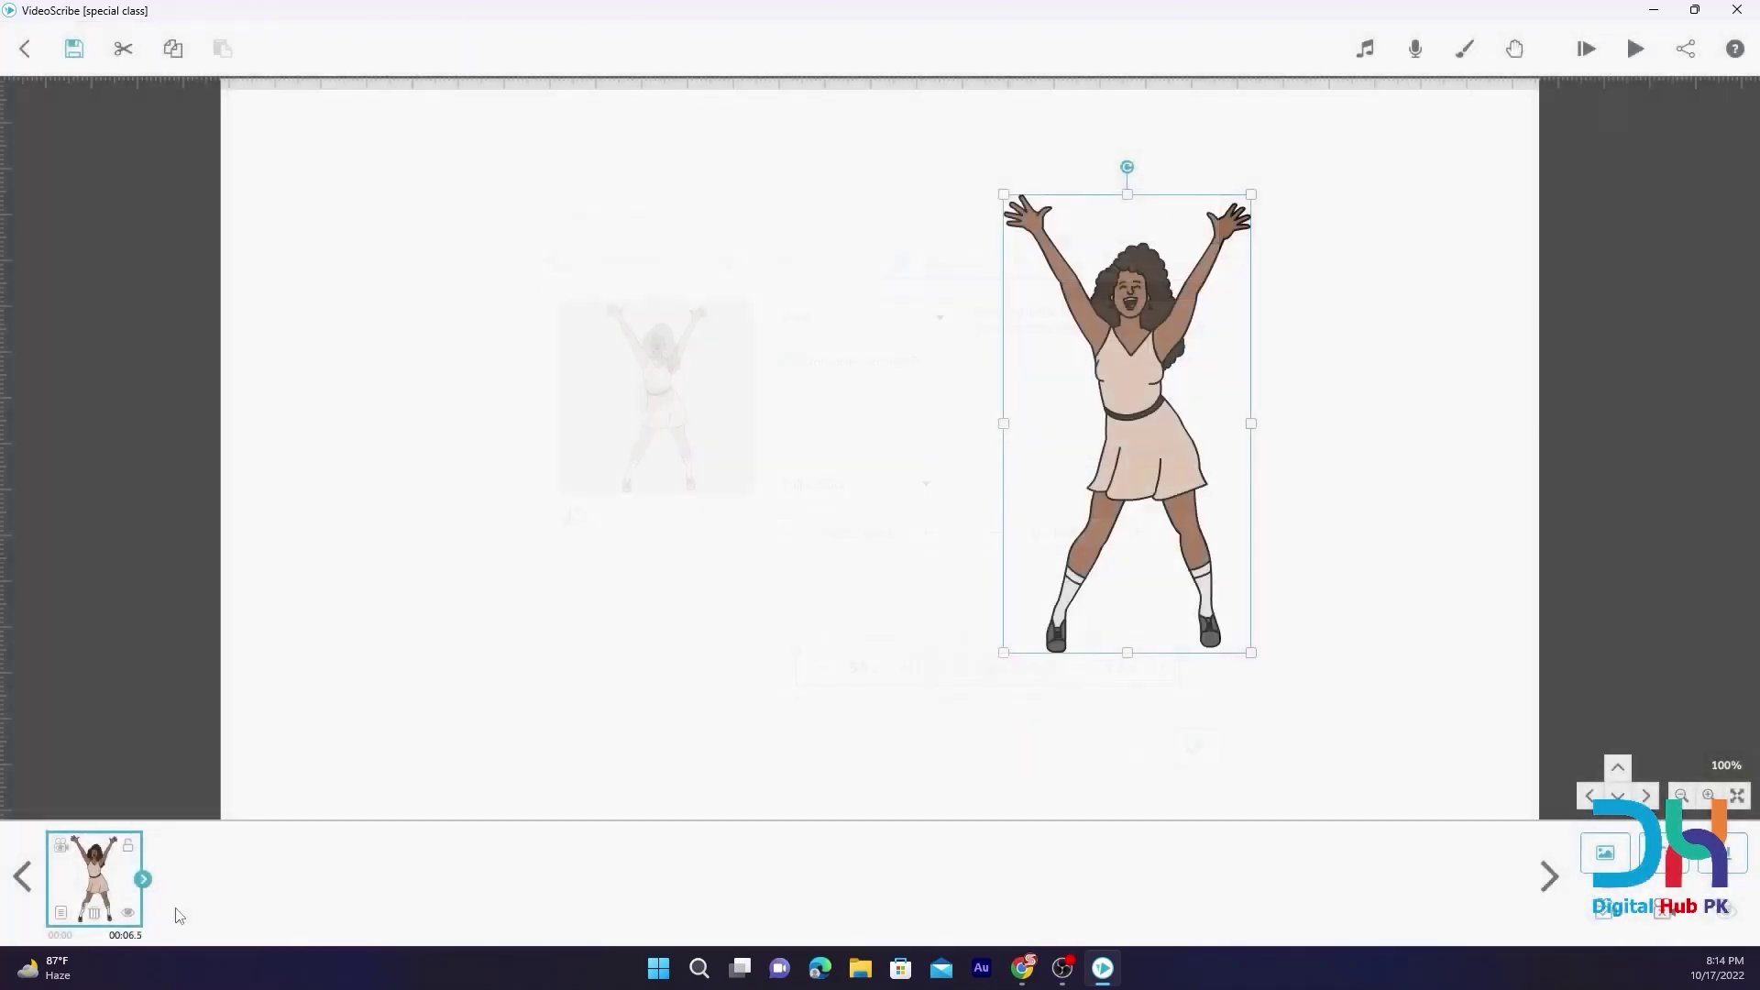
Search the image library for "sad", add the sad woman in the same dress, and place her near the canvas's left edge
left_click(1605, 853)
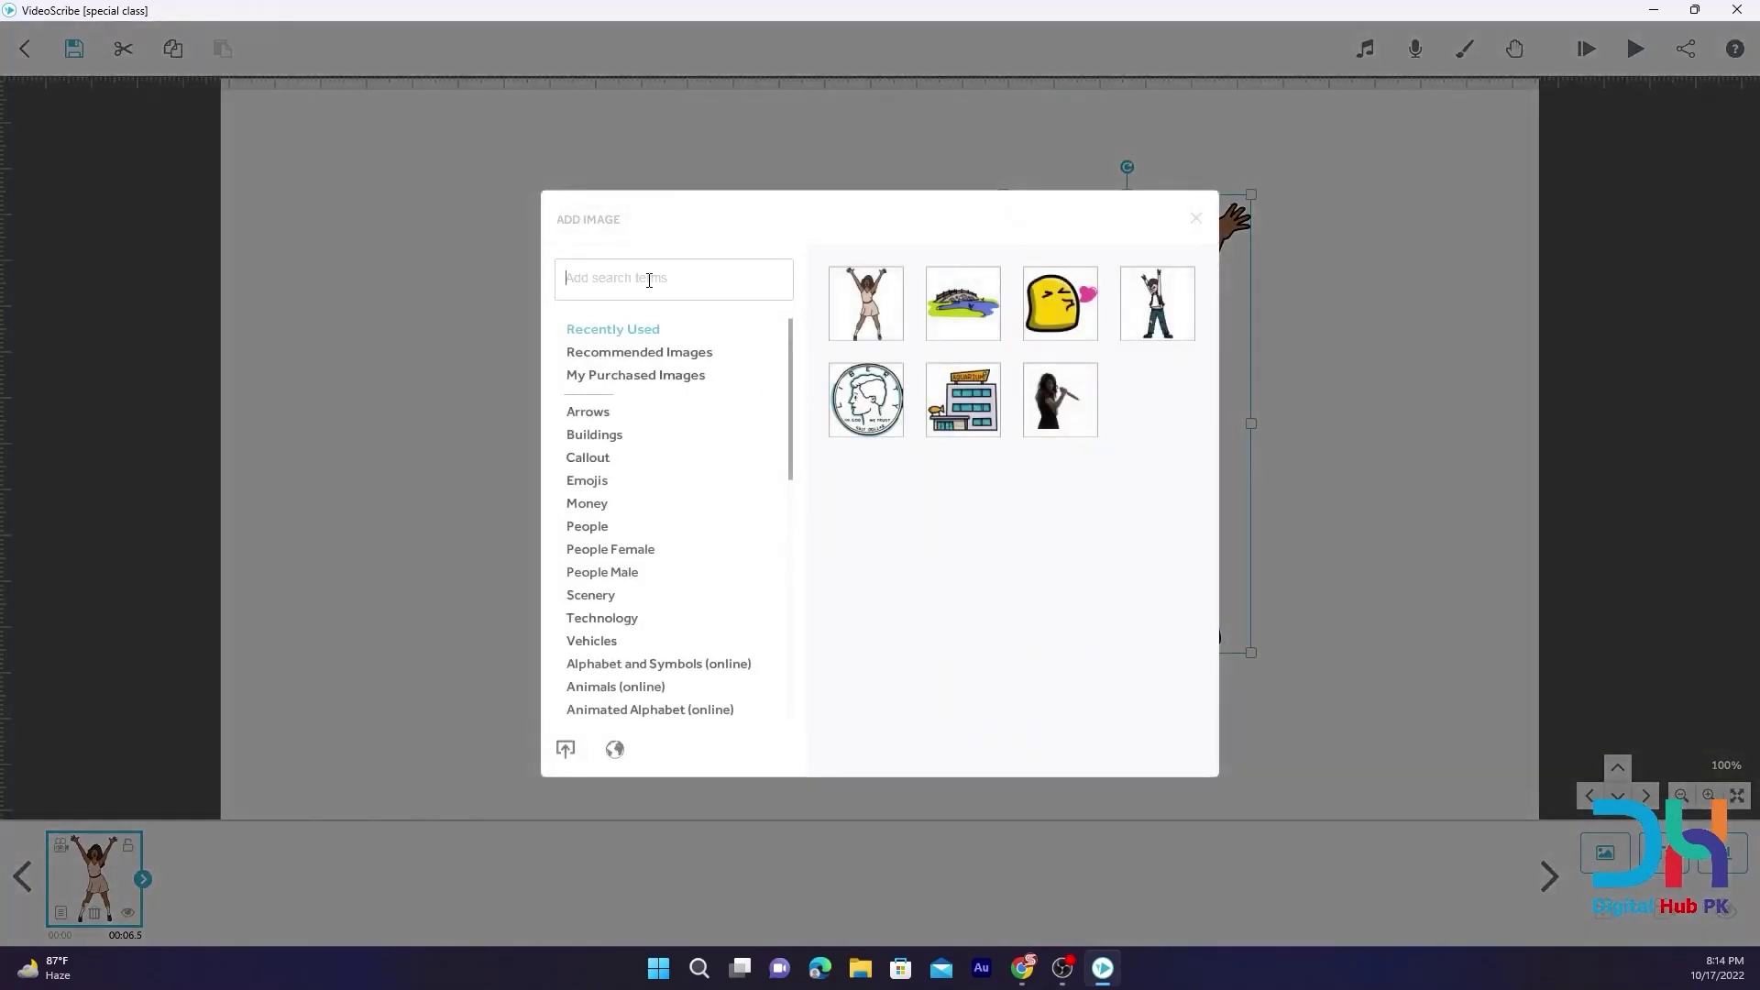
type("sad")
key("Return")
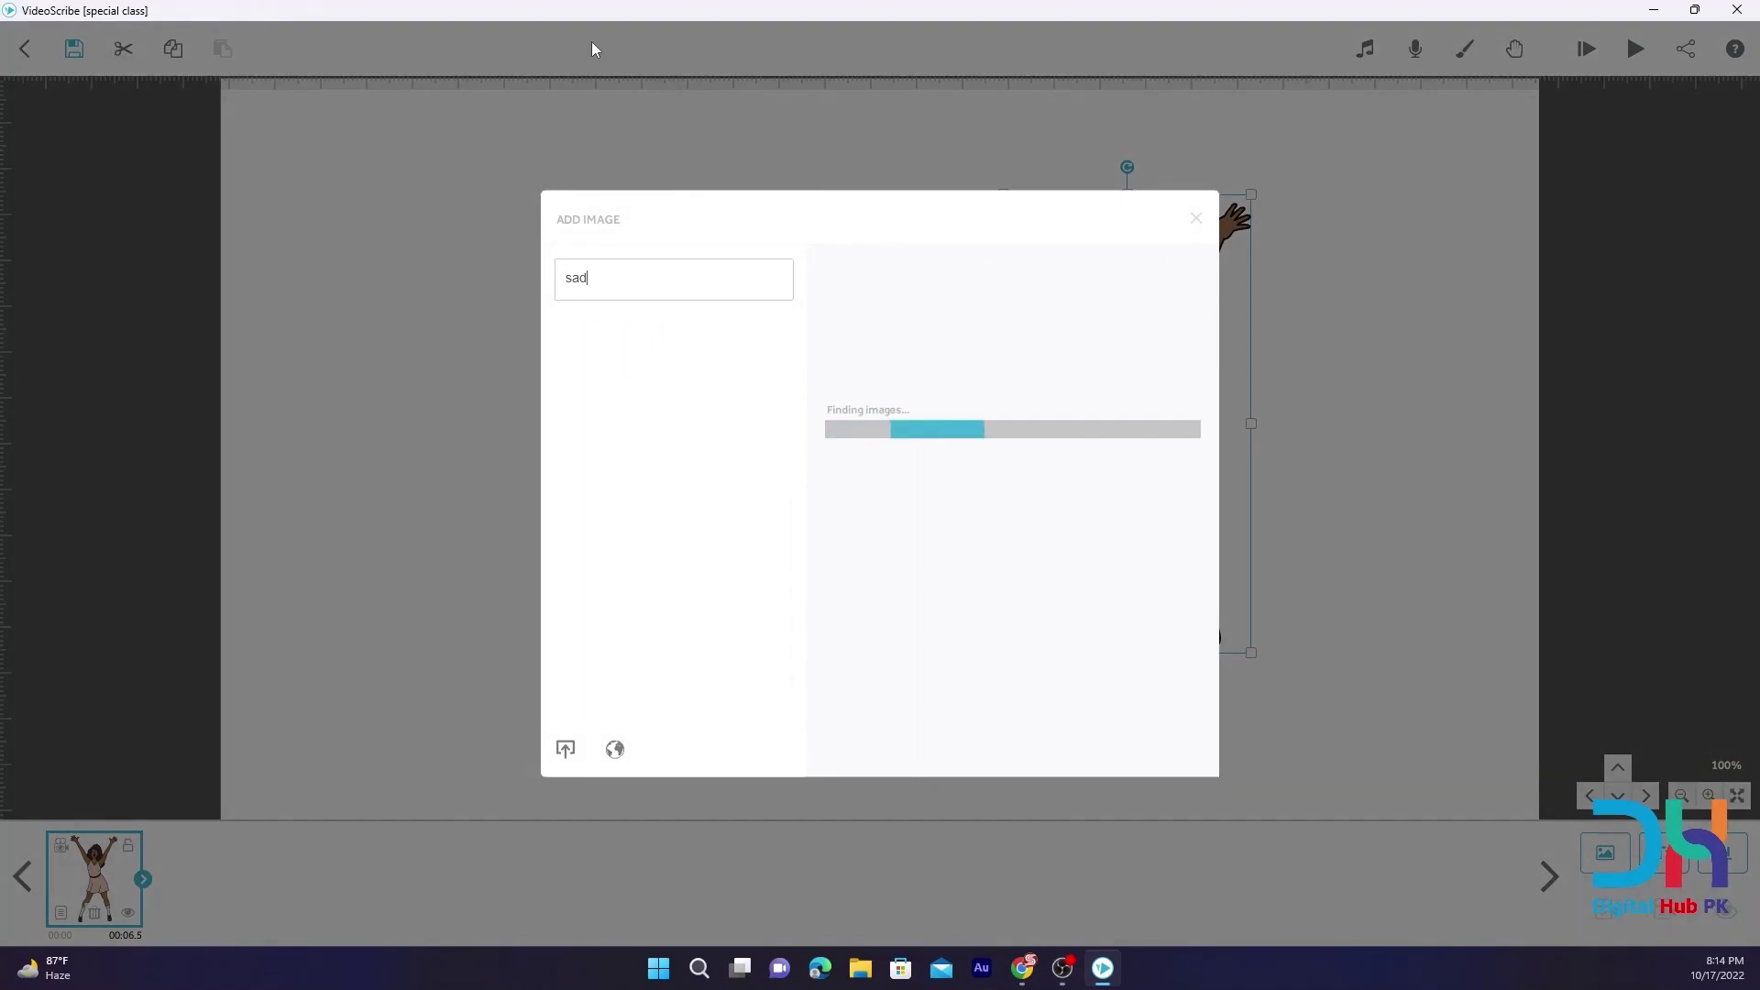
left_click(873, 274)
left_click_drag(884, 367, 445, 372)
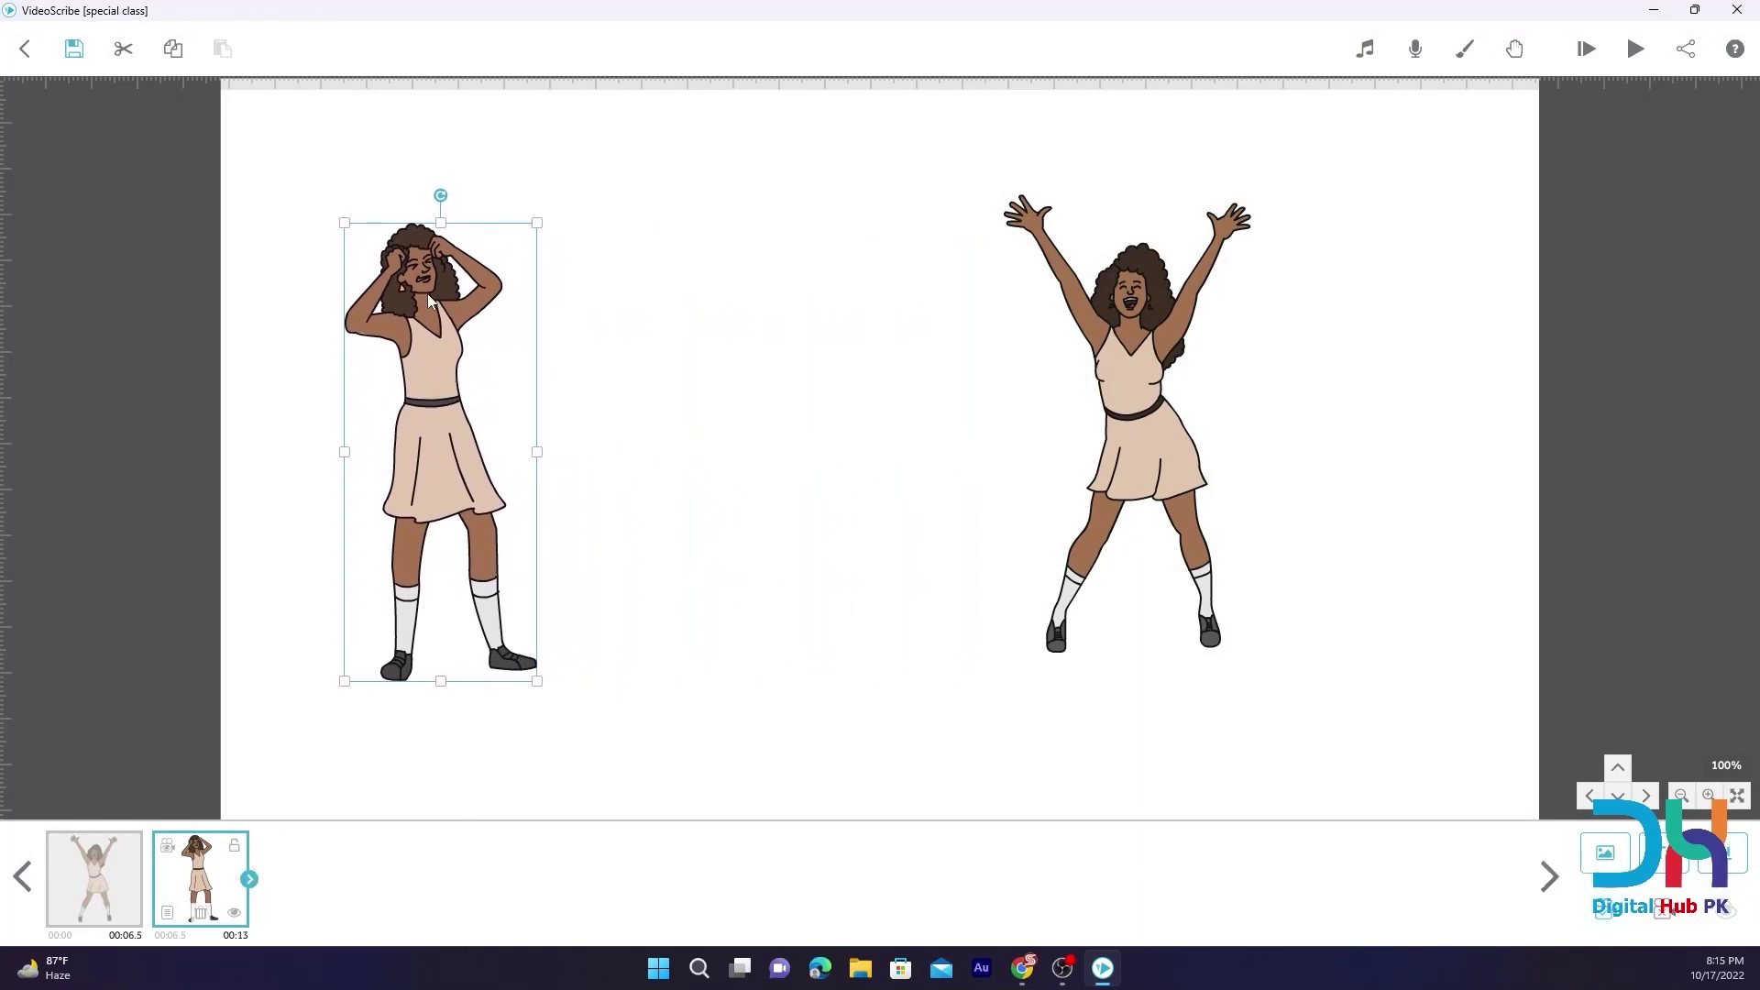
Reorder the timeline so the sad woman precedes the cheering woman, and check the cheering woman's available animation types
left_click_drag(202, 884, 91, 880)
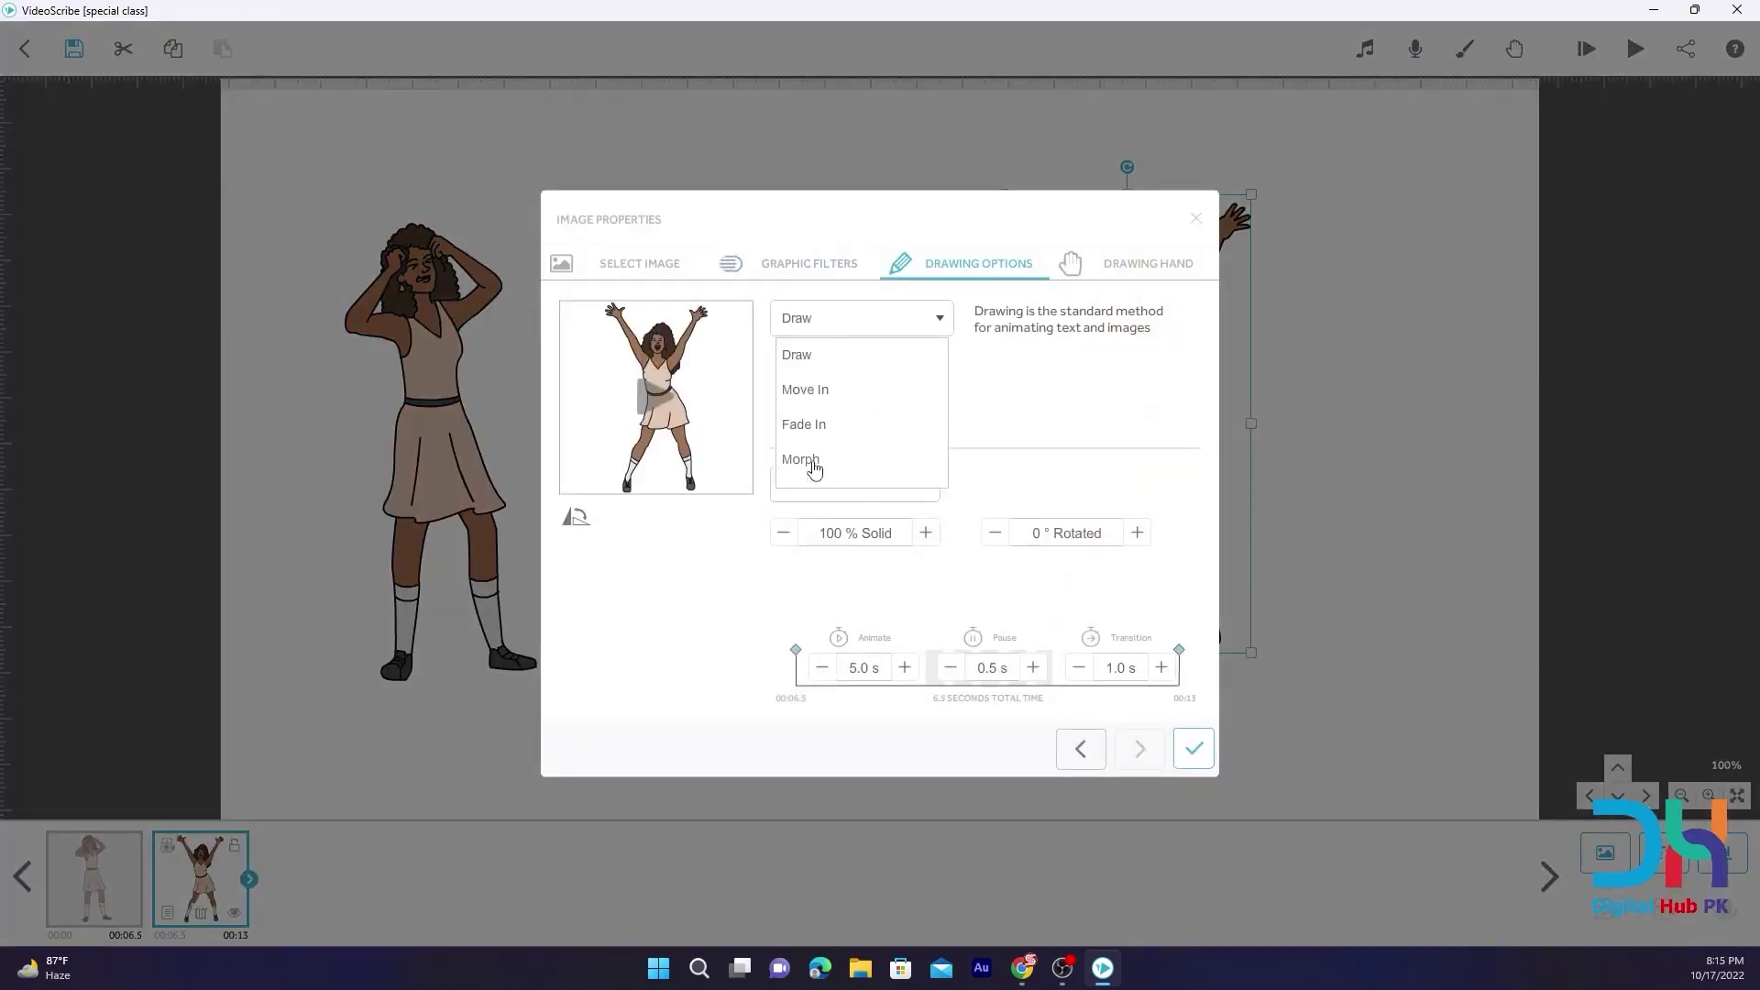
left_click(1193, 221)
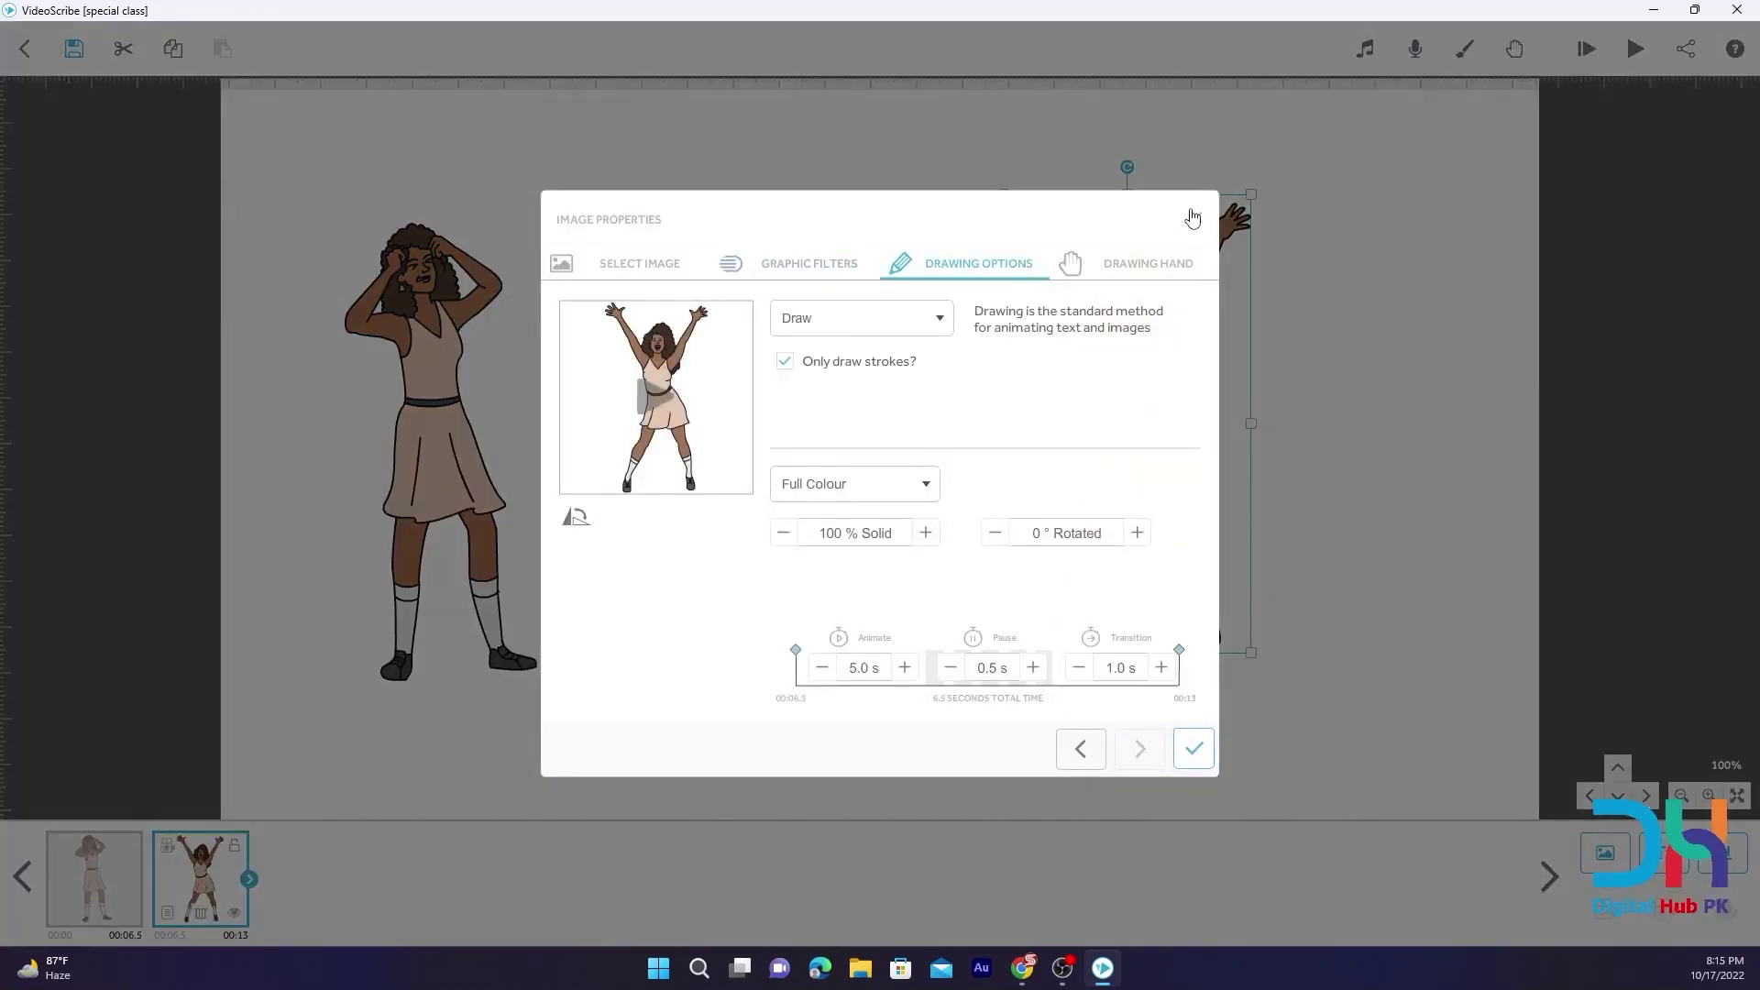
left_click(1196, 218)
Check which animation types are available for the sad woman as the first image in the timeline
left_click(112, 869)
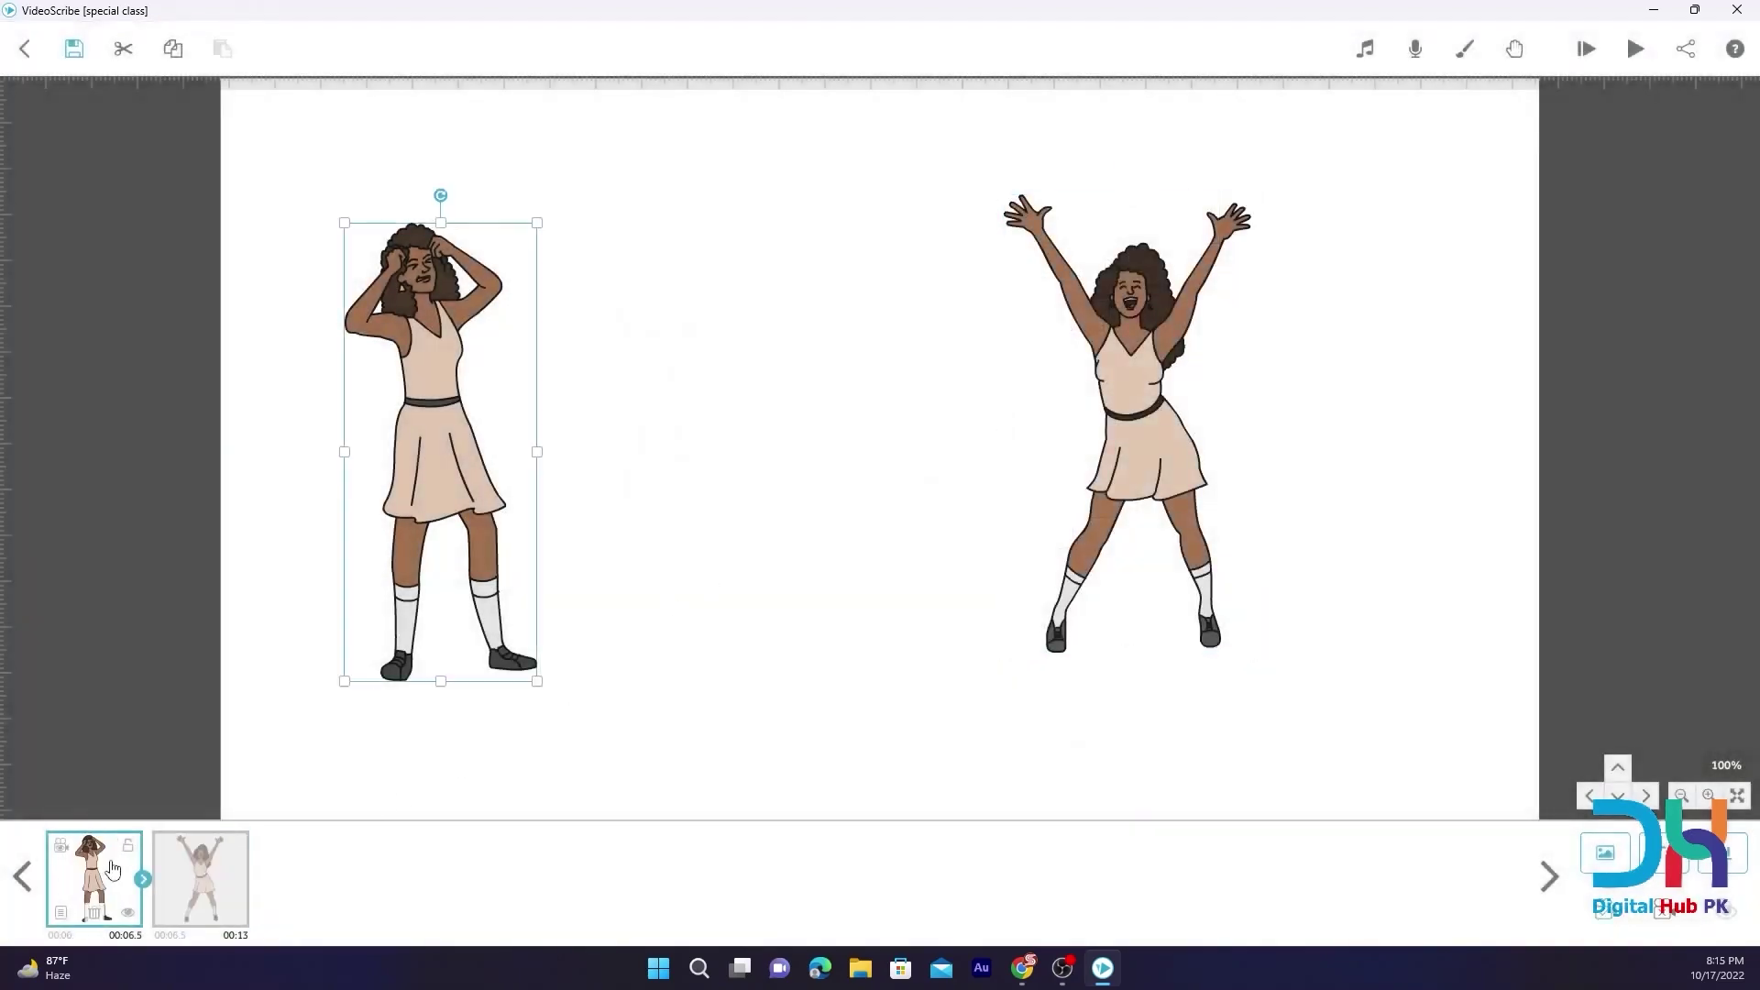
left_click(61, 913)
left_click(880, 318)
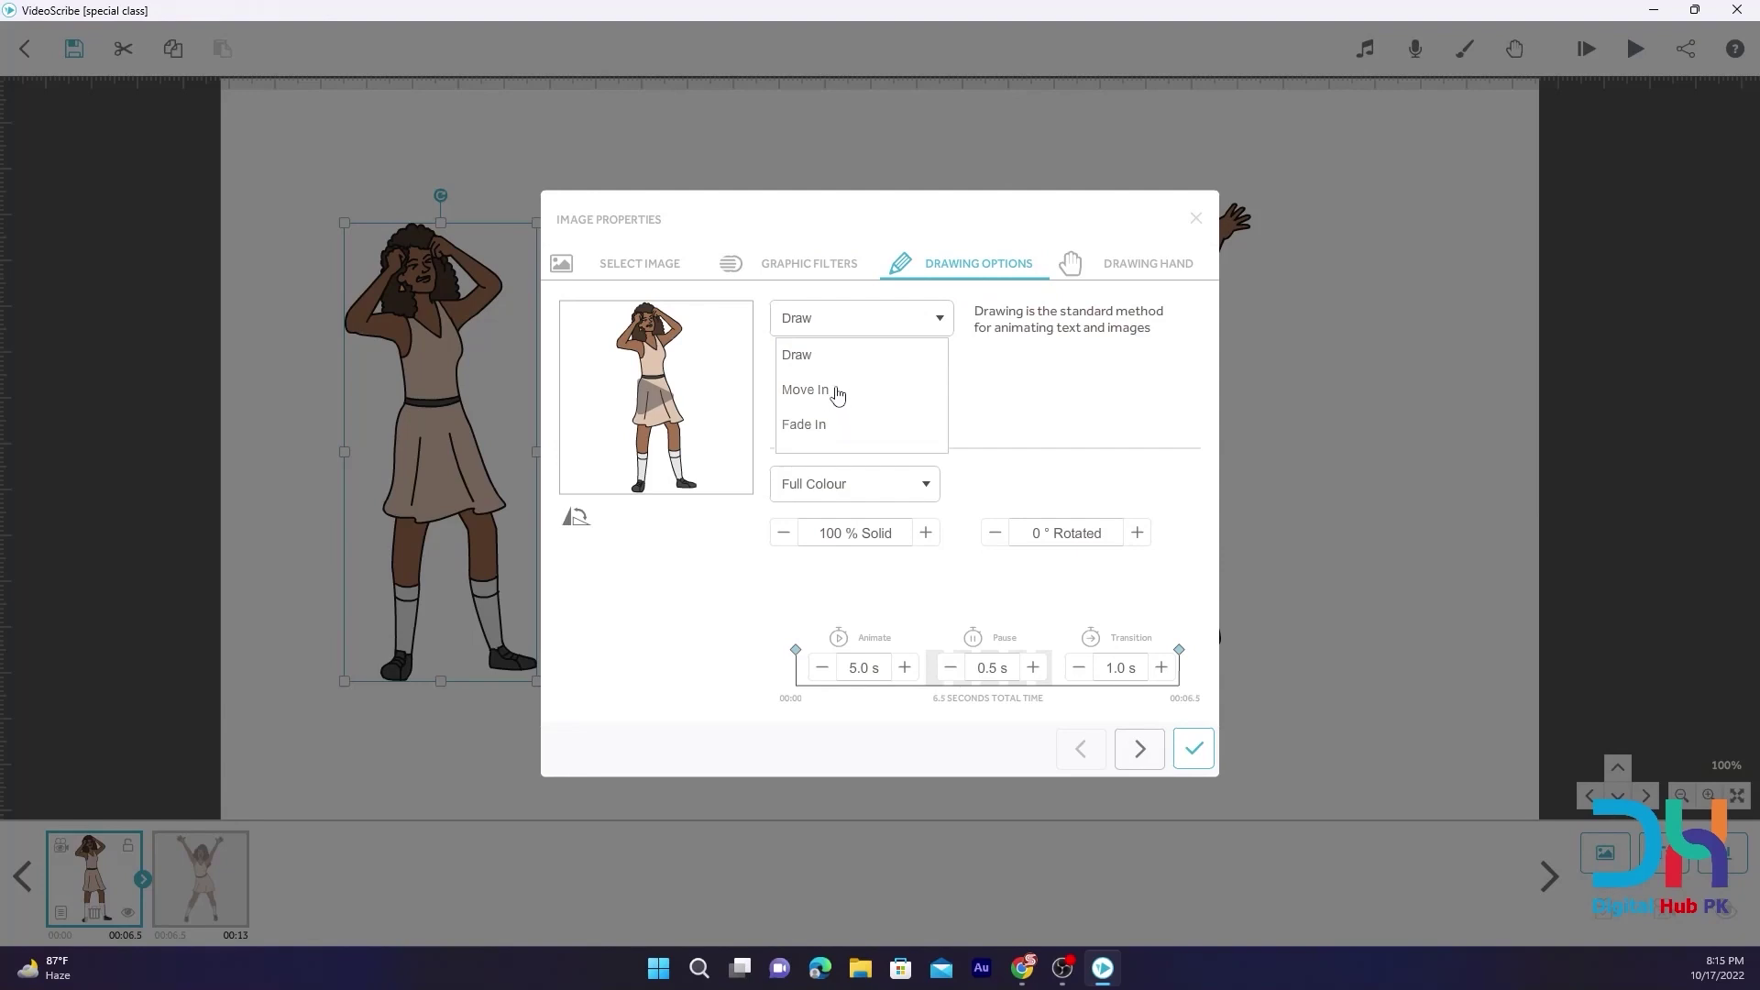
left_click(1029, 398)
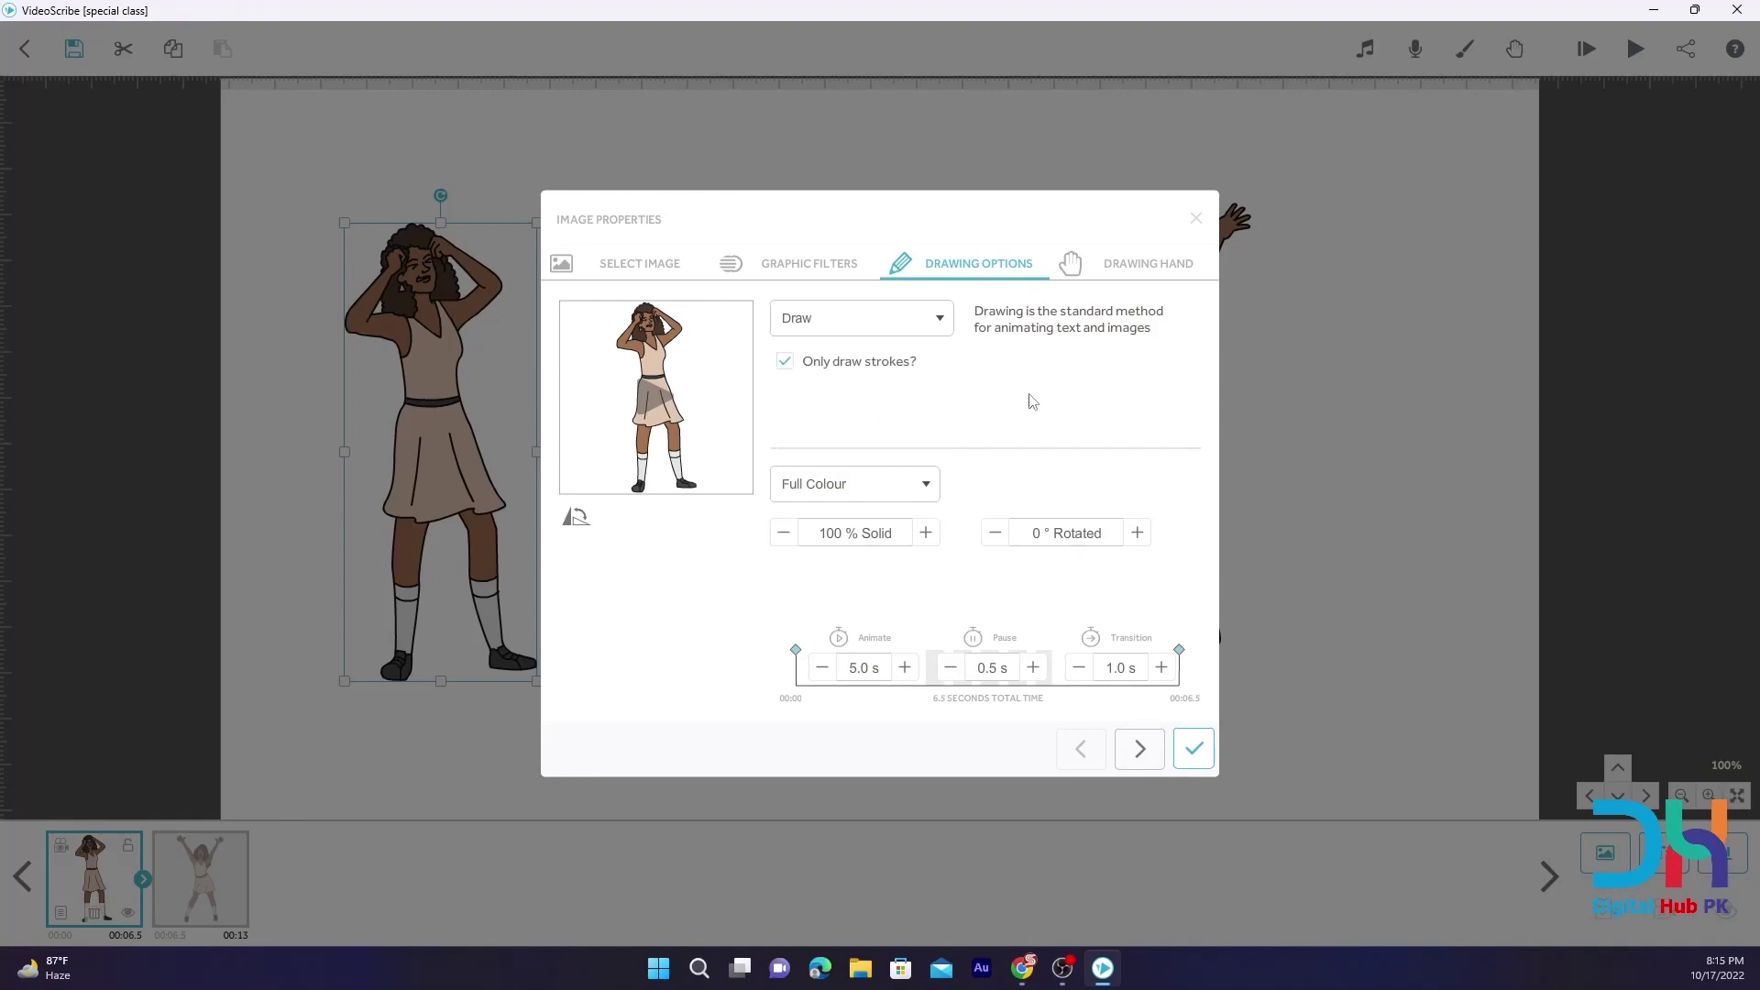
left_click(1195, 218)
Set the cheering woman's animation type to Morph from the sad woman, keeping the Clear item option enabled
left_click(1170, 299)
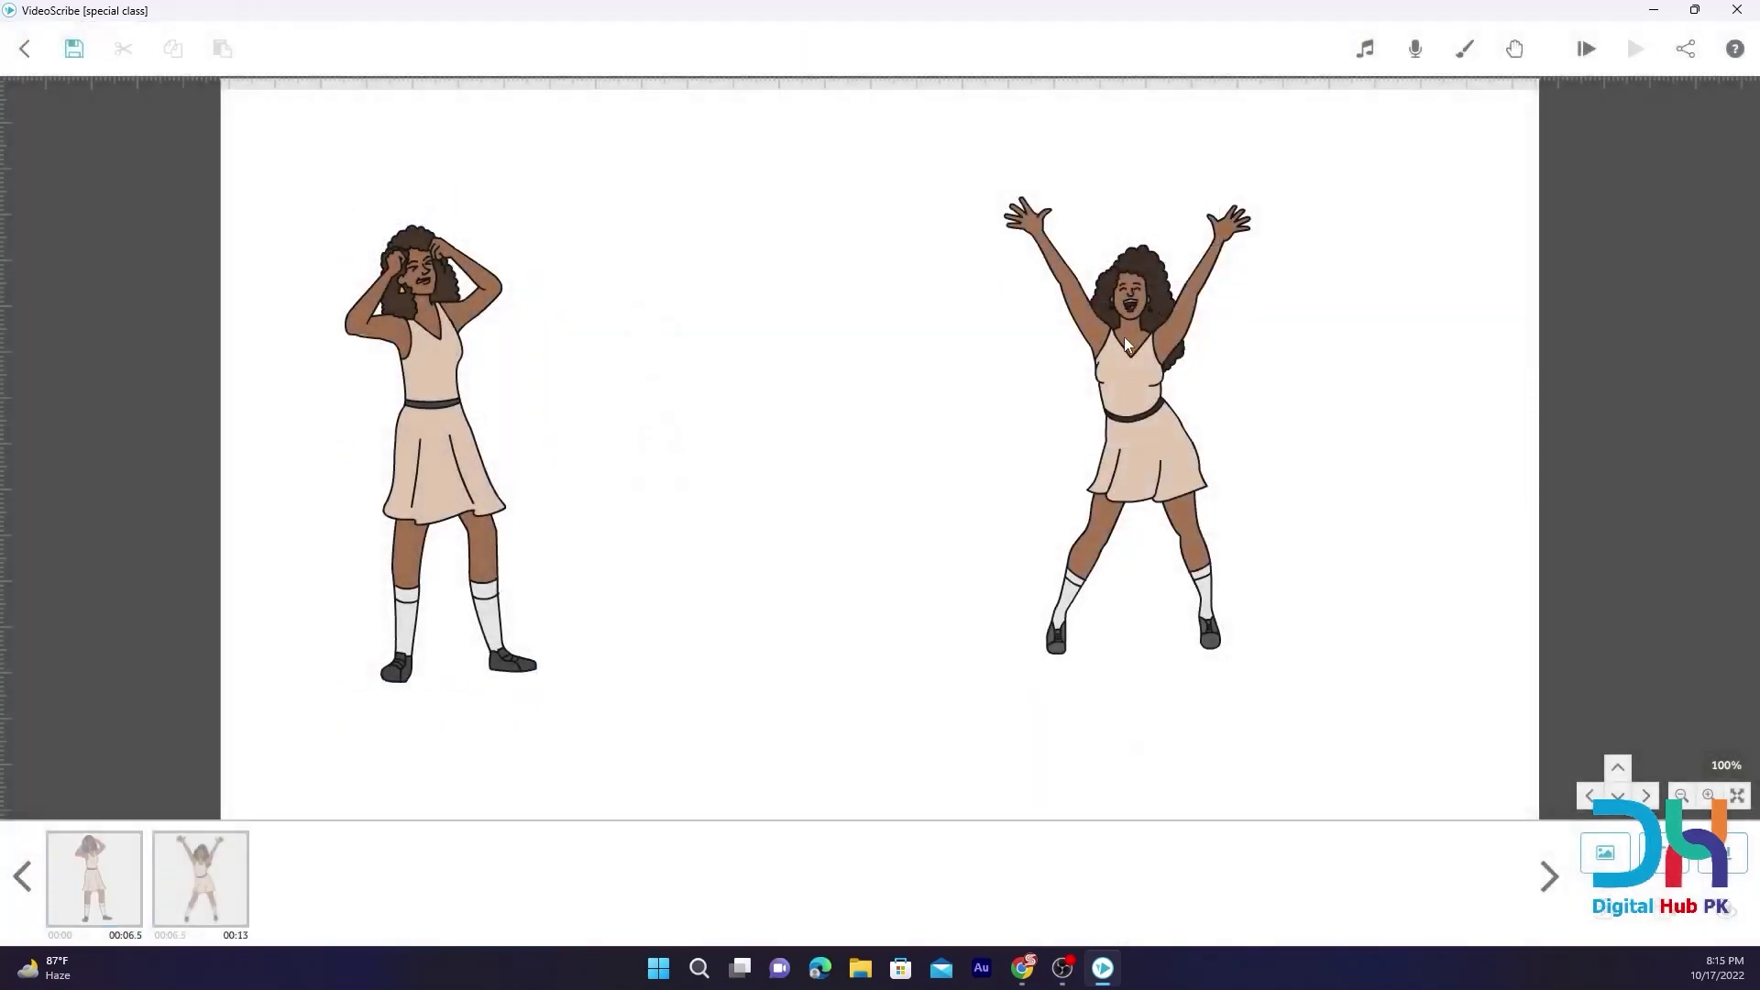
left_click(1128, 462)
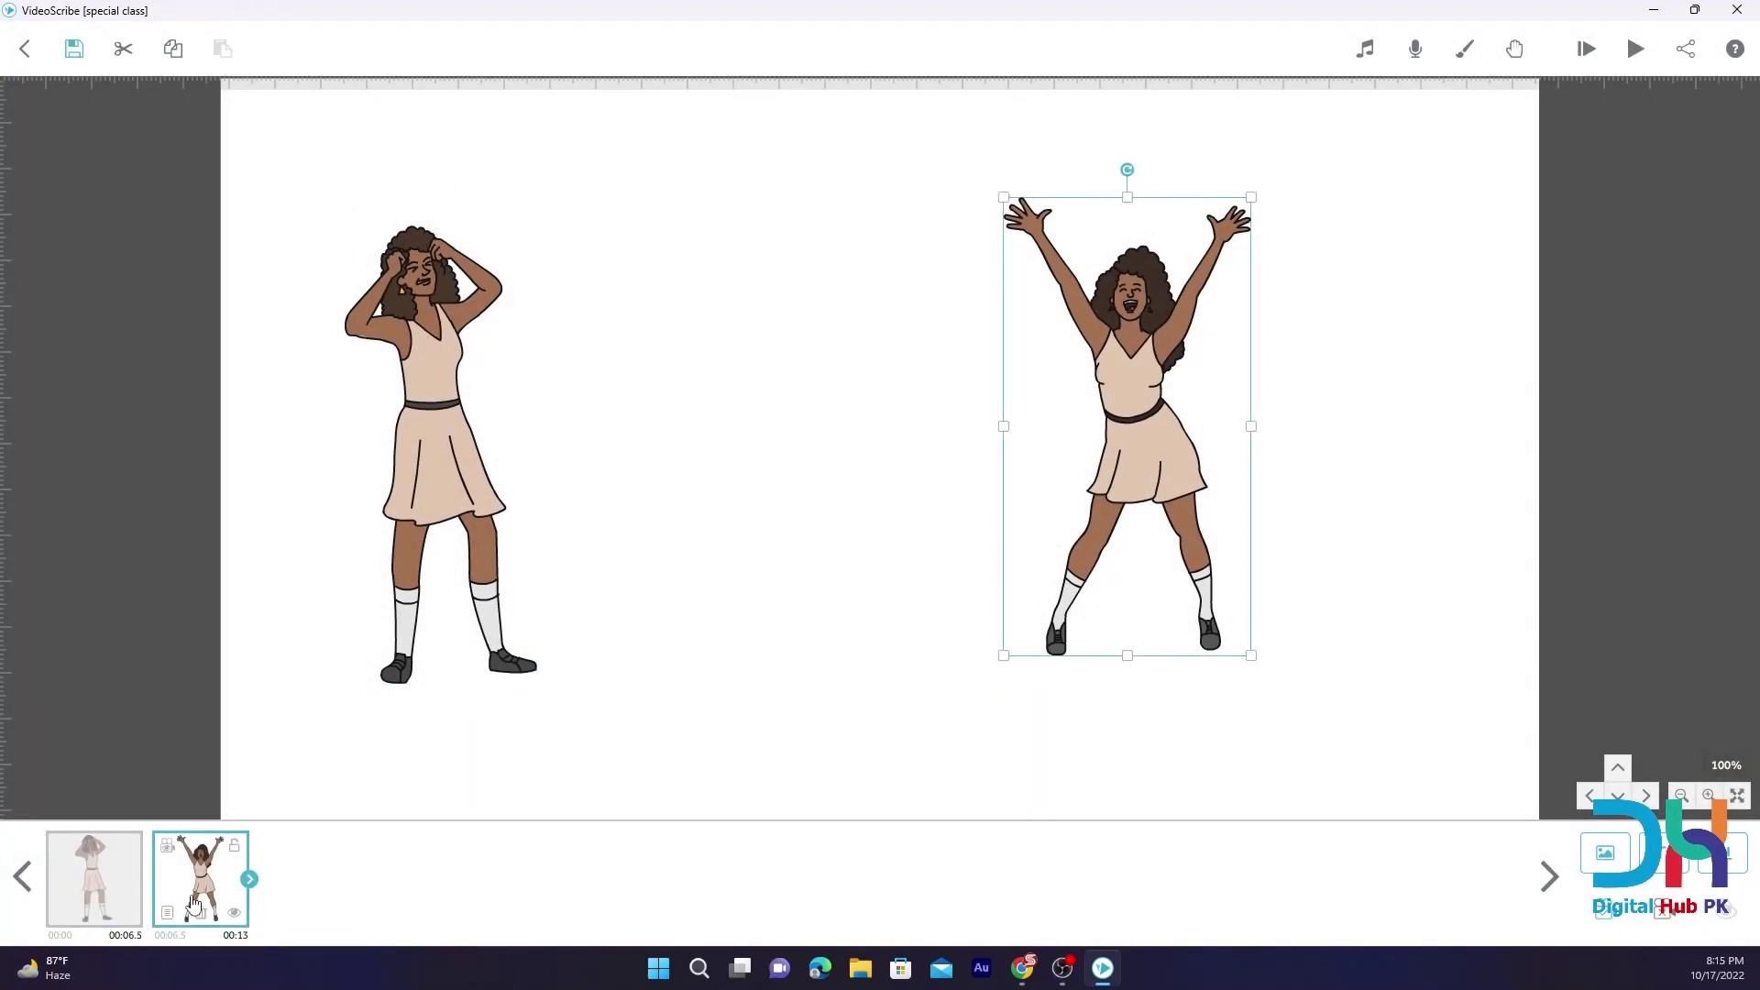
left_click(166, 912)
left_click(885, 320)
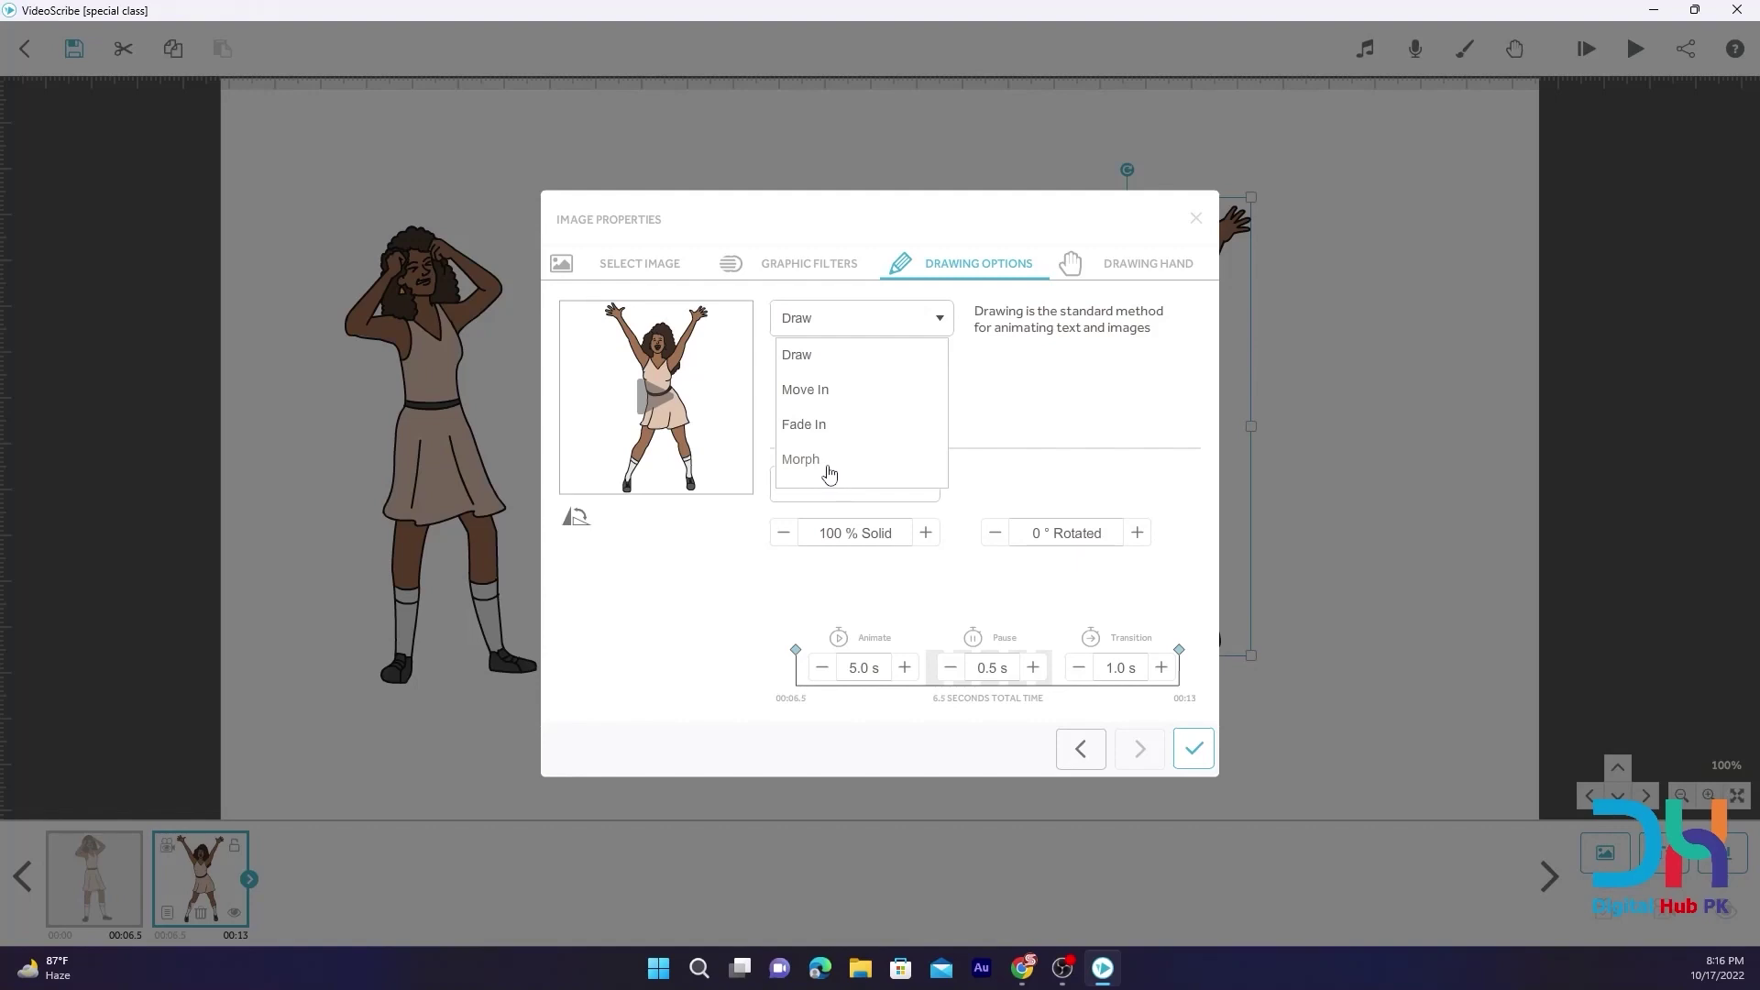
left_click(816, 460)
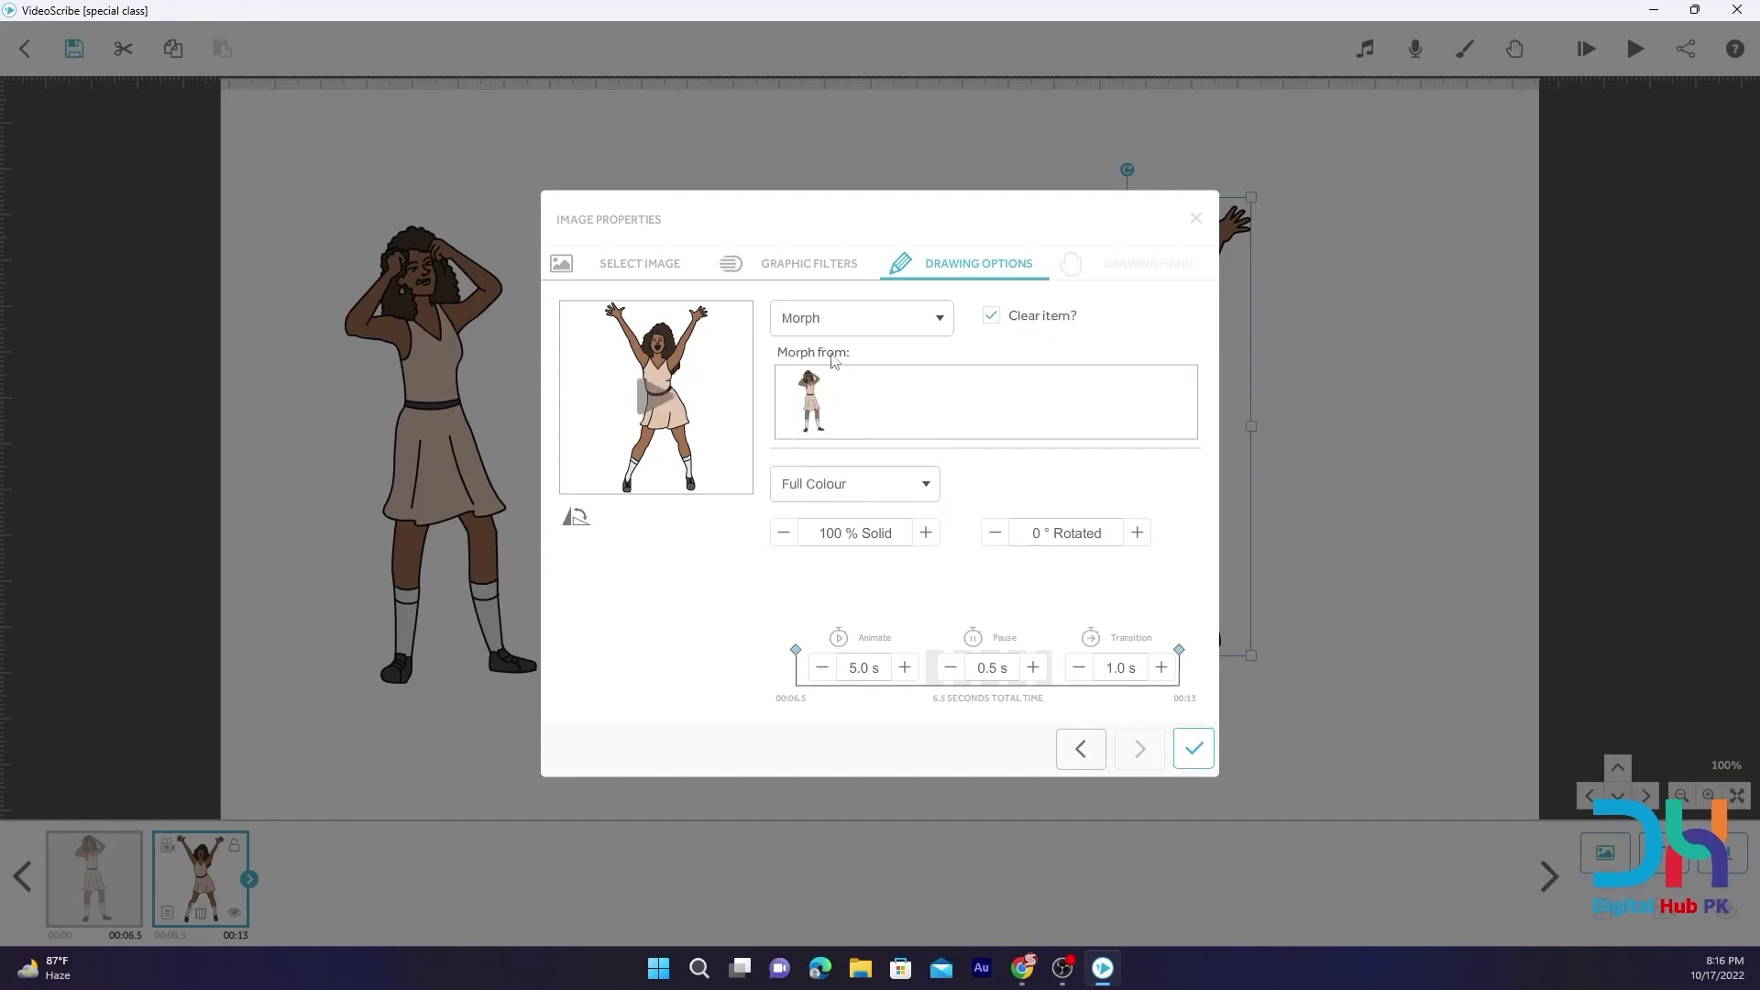
left_click(837, 327)
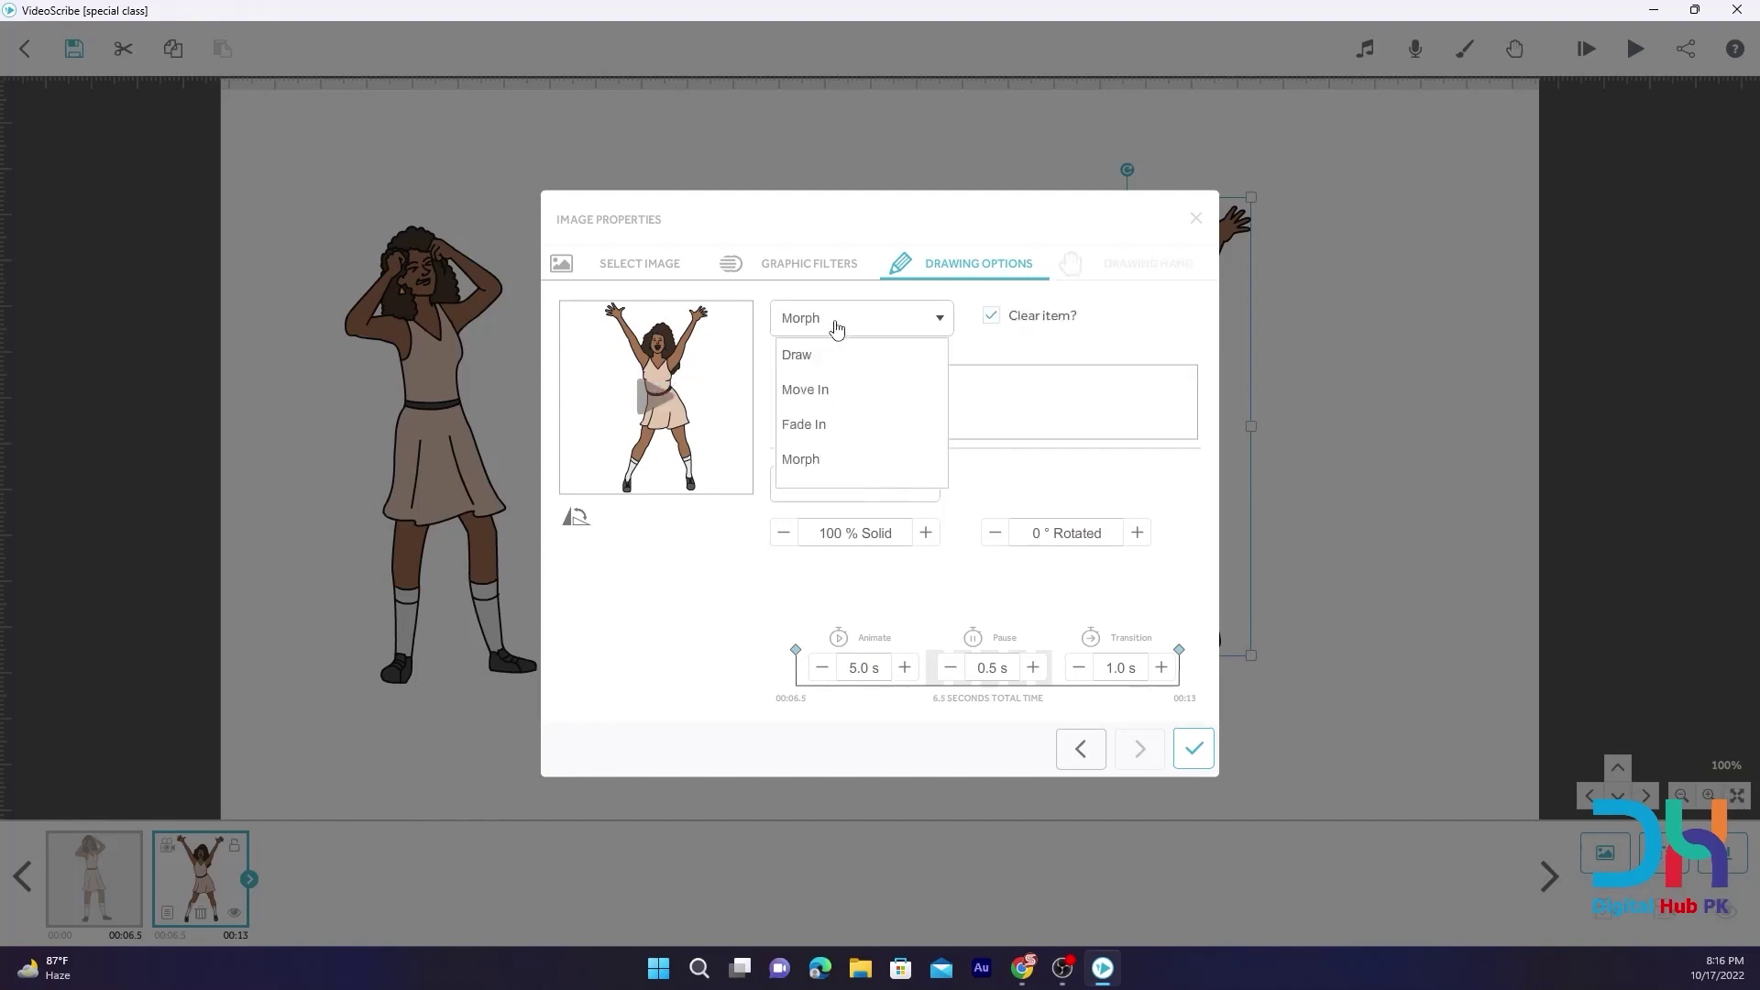
left_click(818, 463)
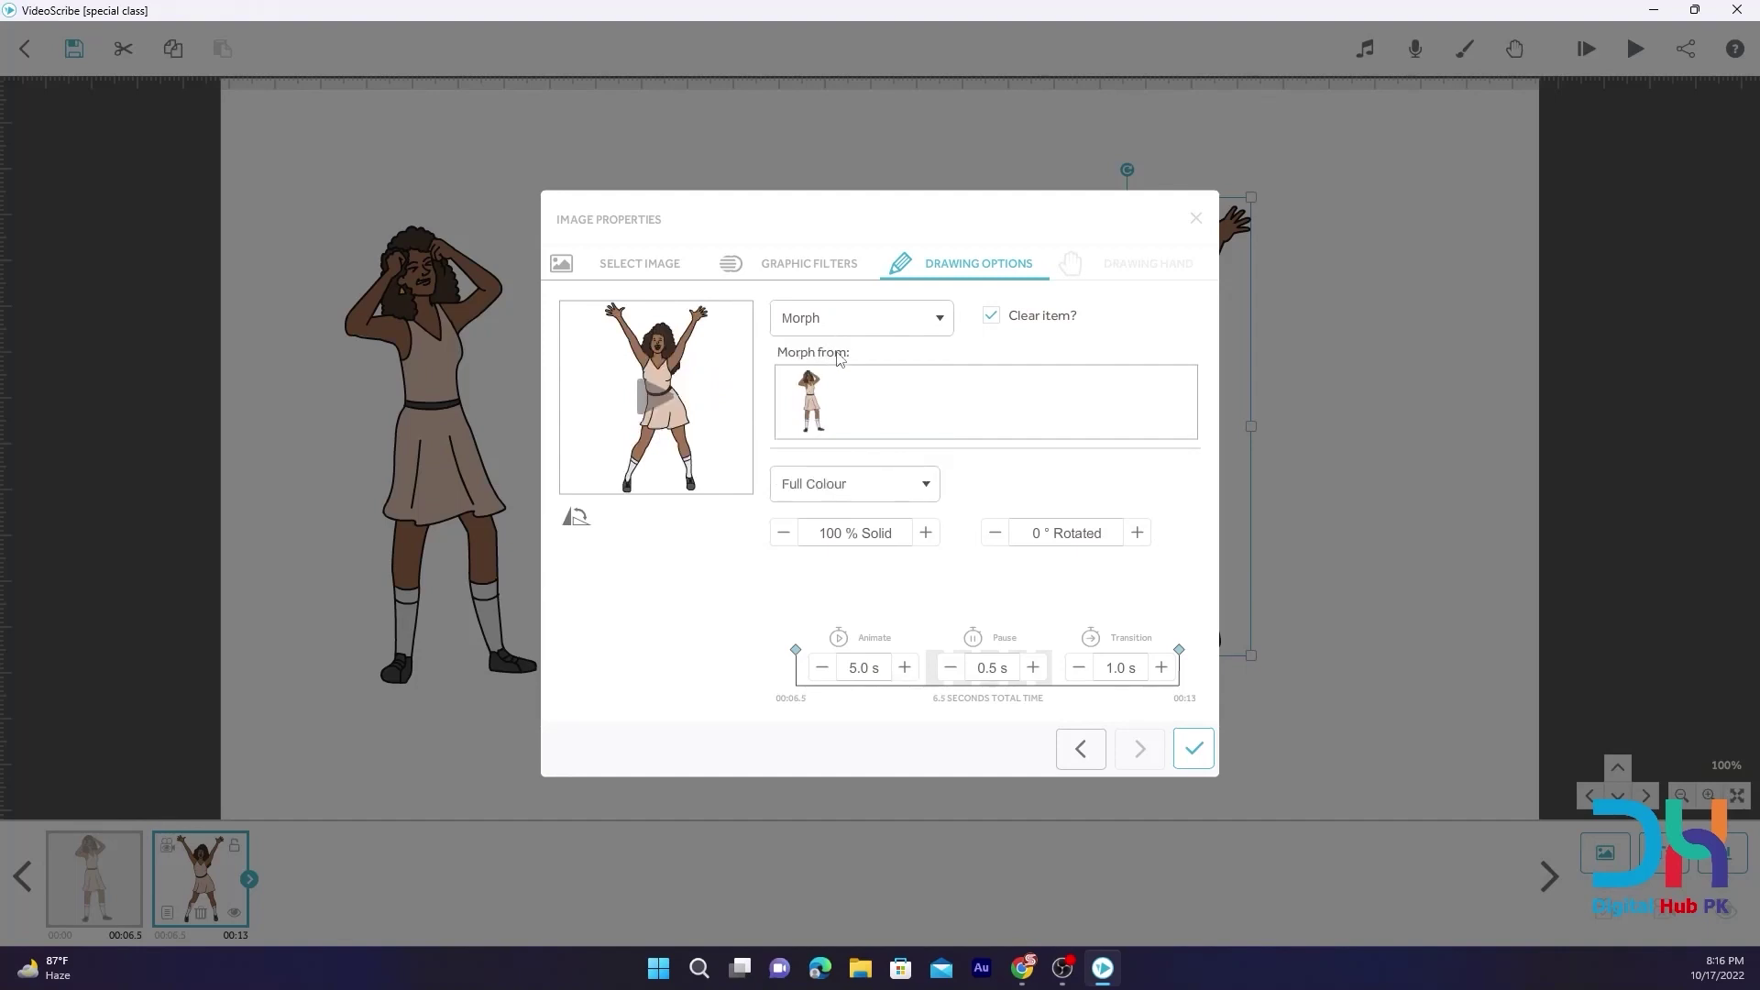
Morph the raised-arms woman from the worried woman, with animate 2.0 s, pause 0.0 s and transition 0.0 s
left_click(820, 396)
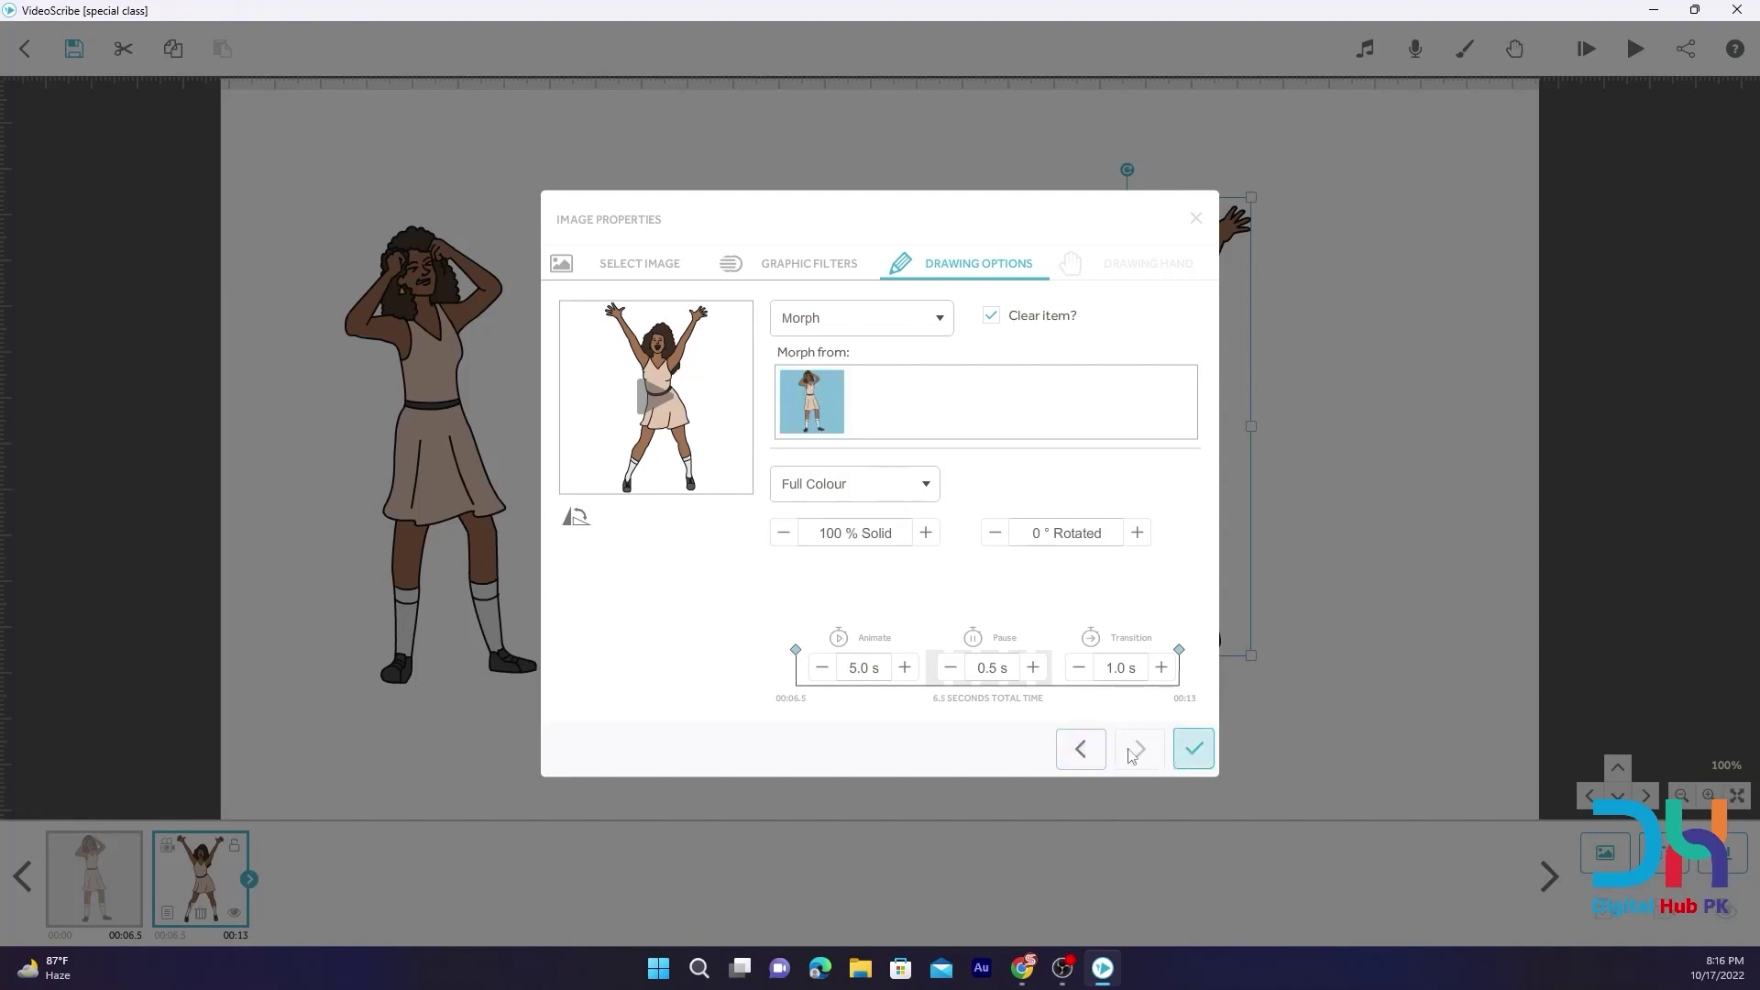
left_click(825, 668)
left_click(824, 668)
left_click(825, 667)
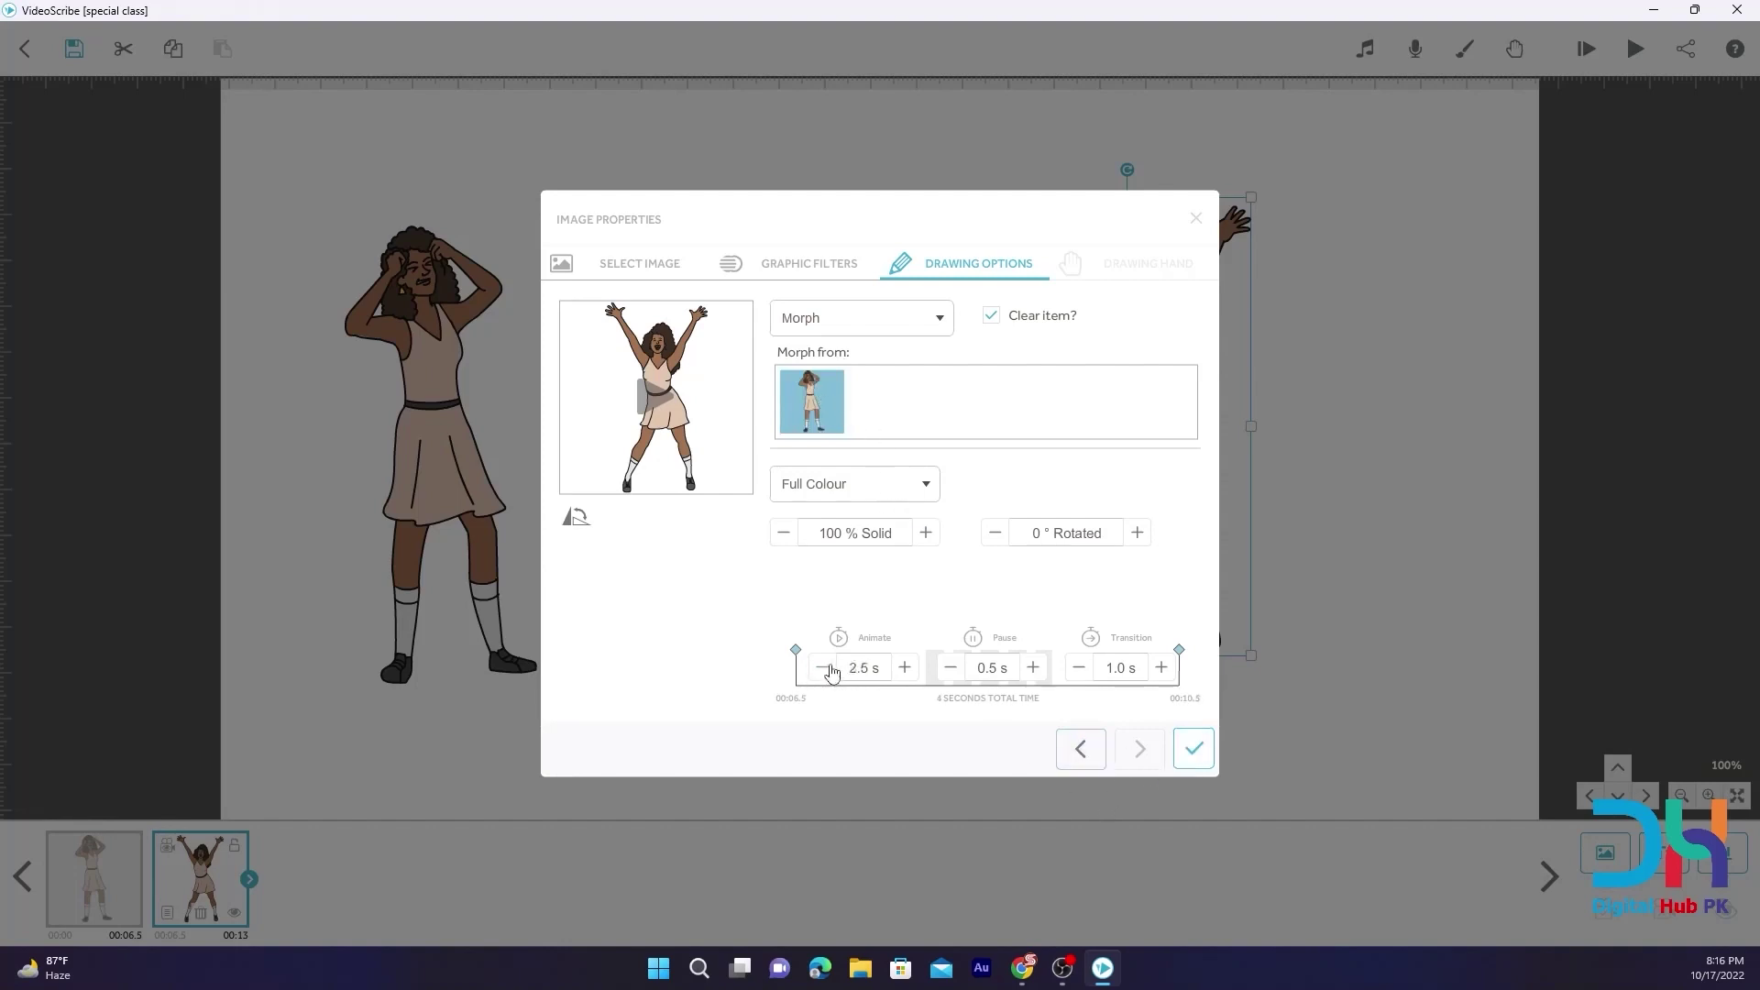
left_click(951, 668)
left_click(1078, 676)
left_click(1194, 748)
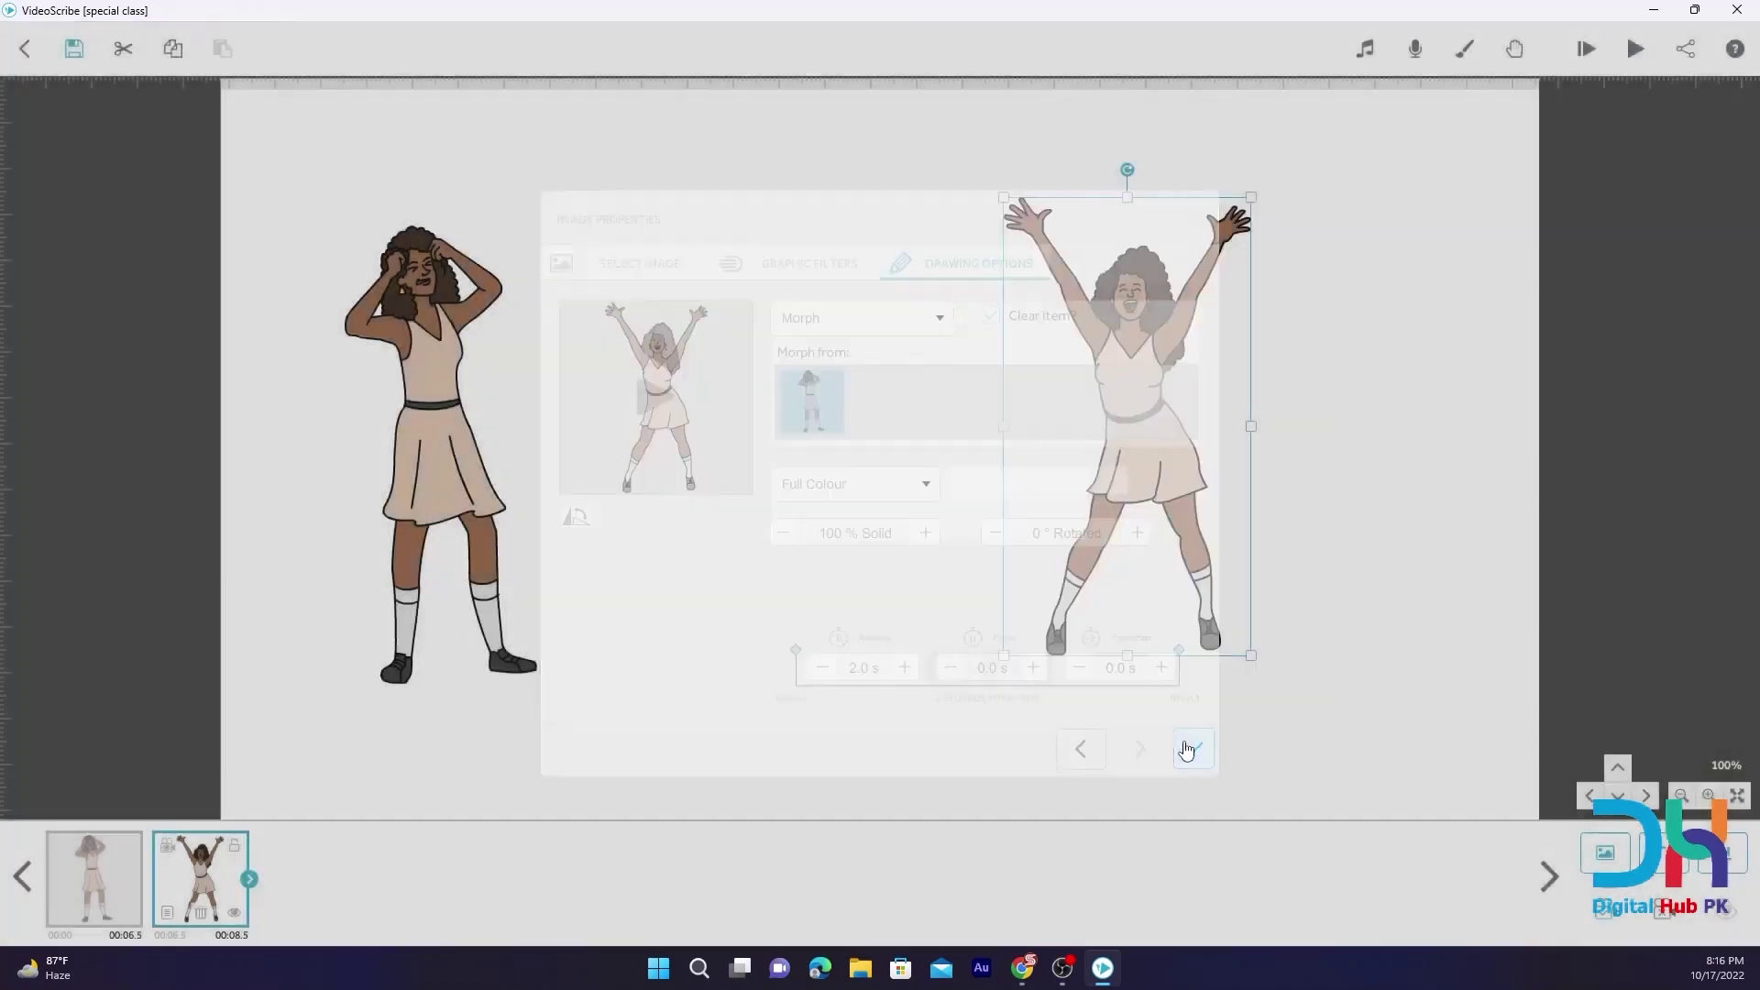
Preview the scribe from the worried woman's drawing through the morph, and stop the playback
left_click(99, 863)
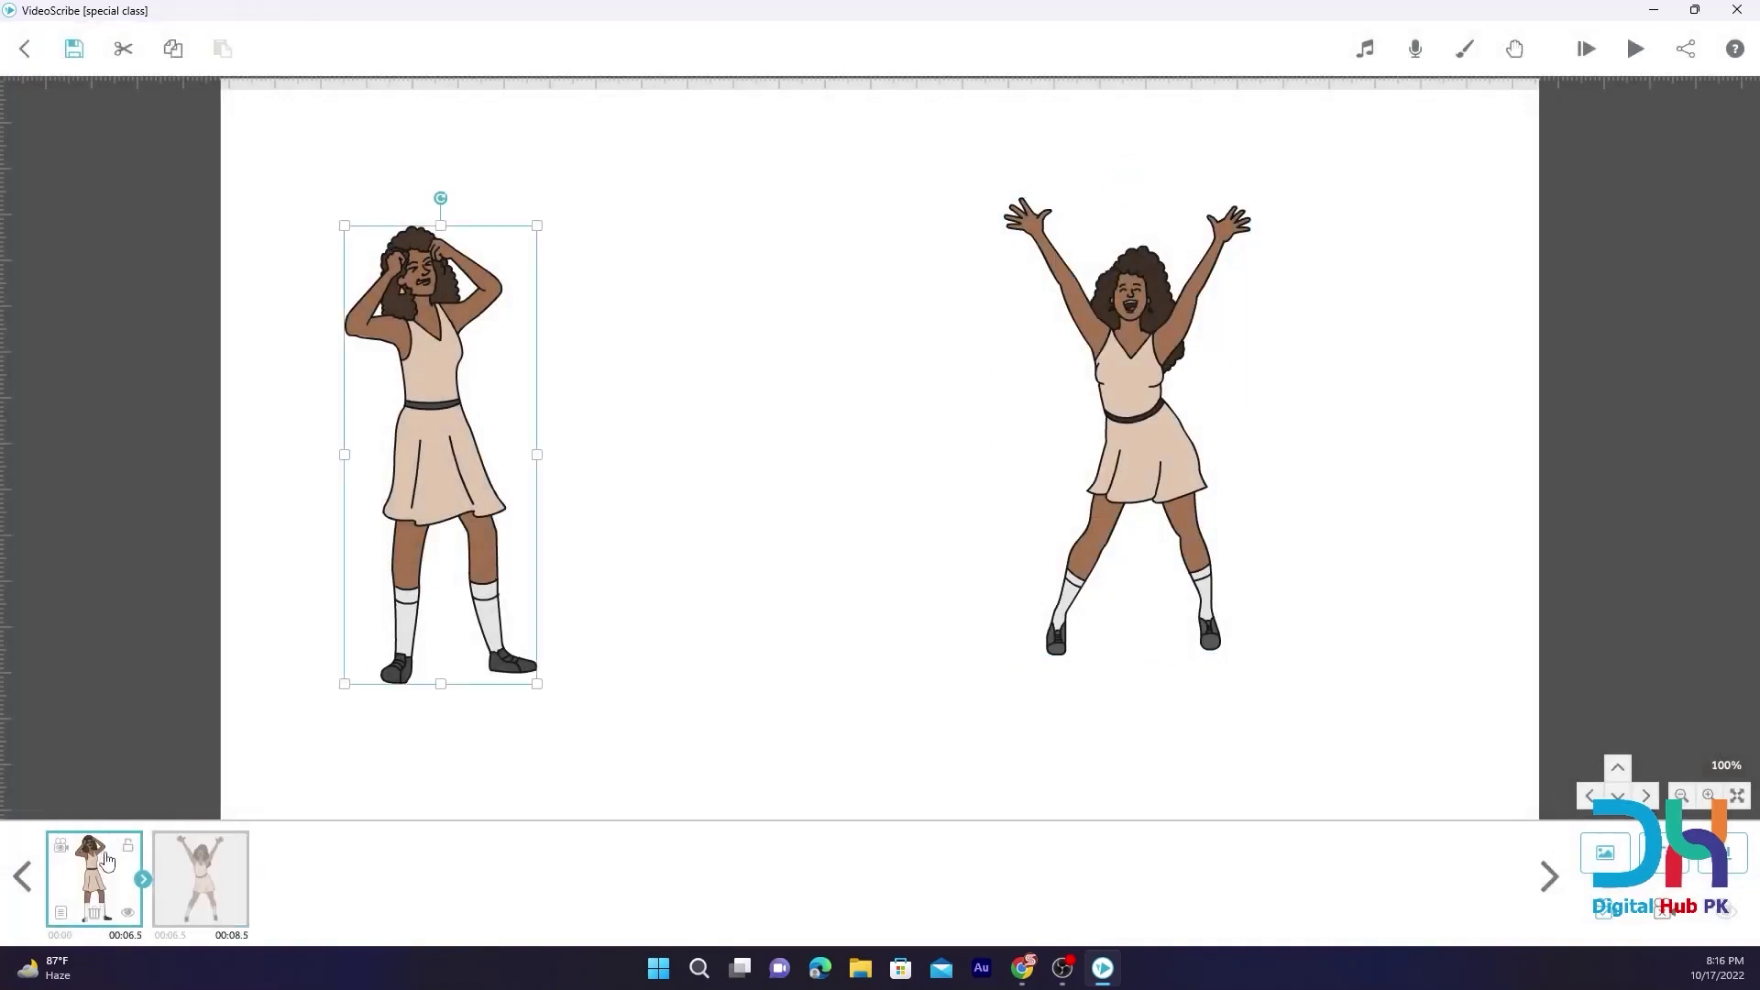
left_click(1636, 49)
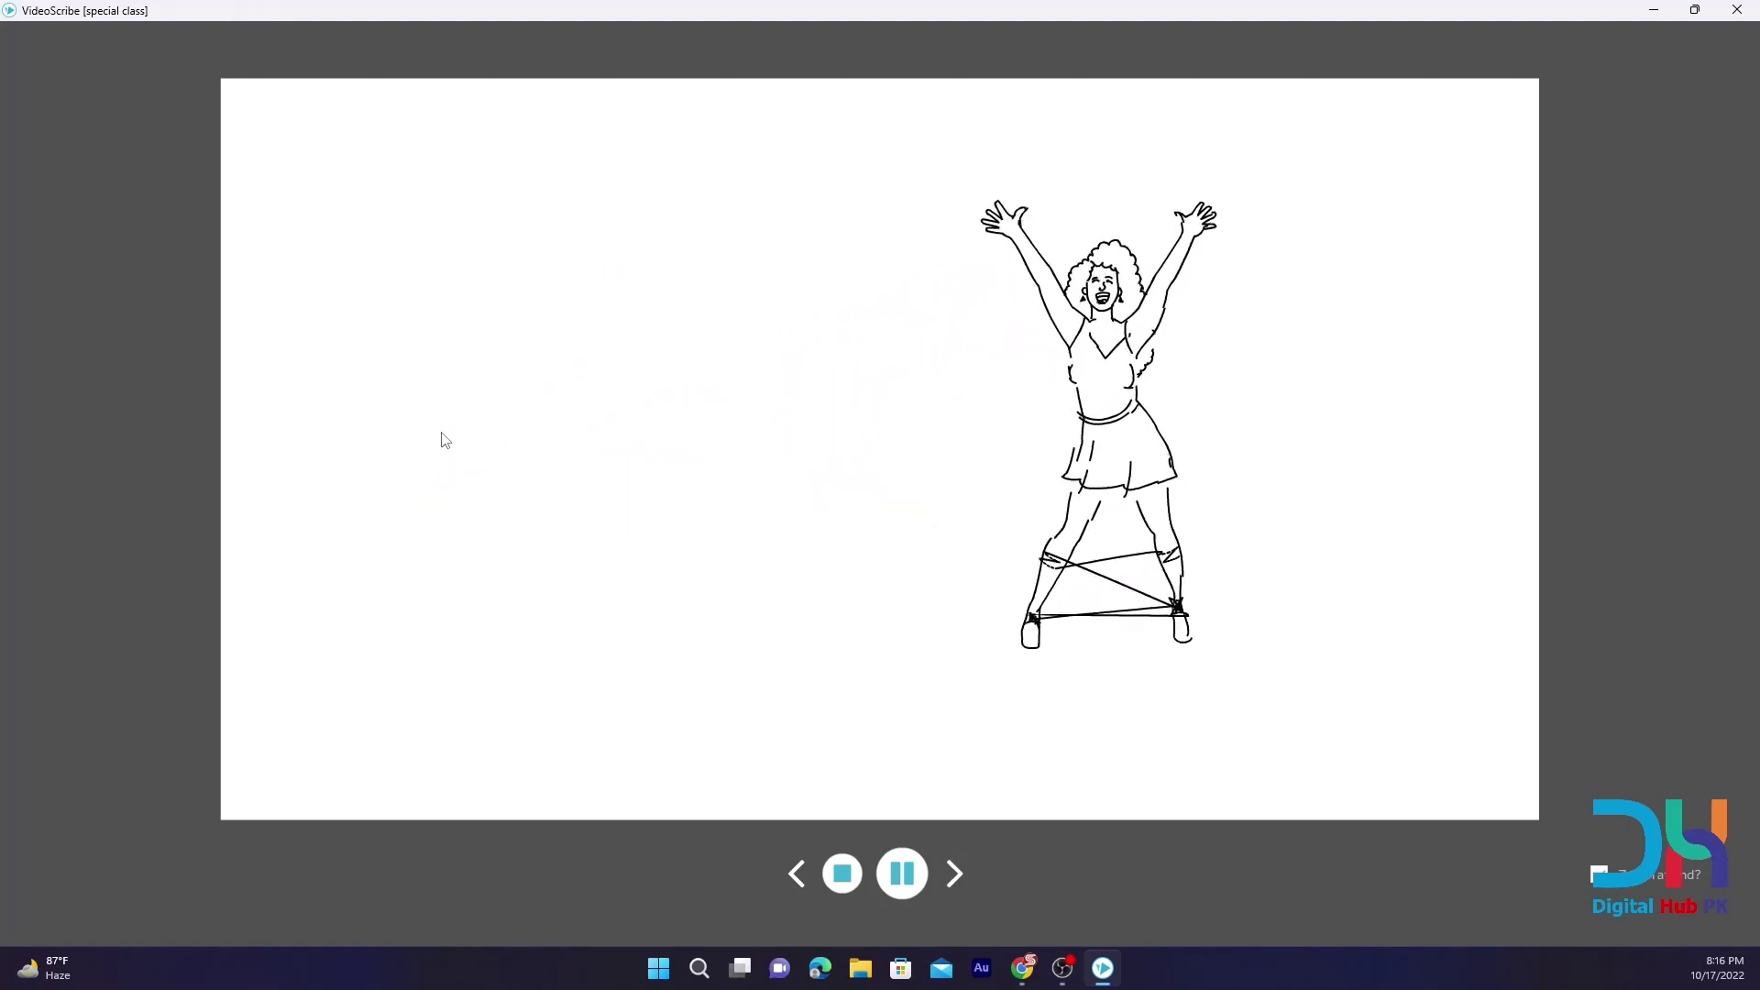
key("Escape")
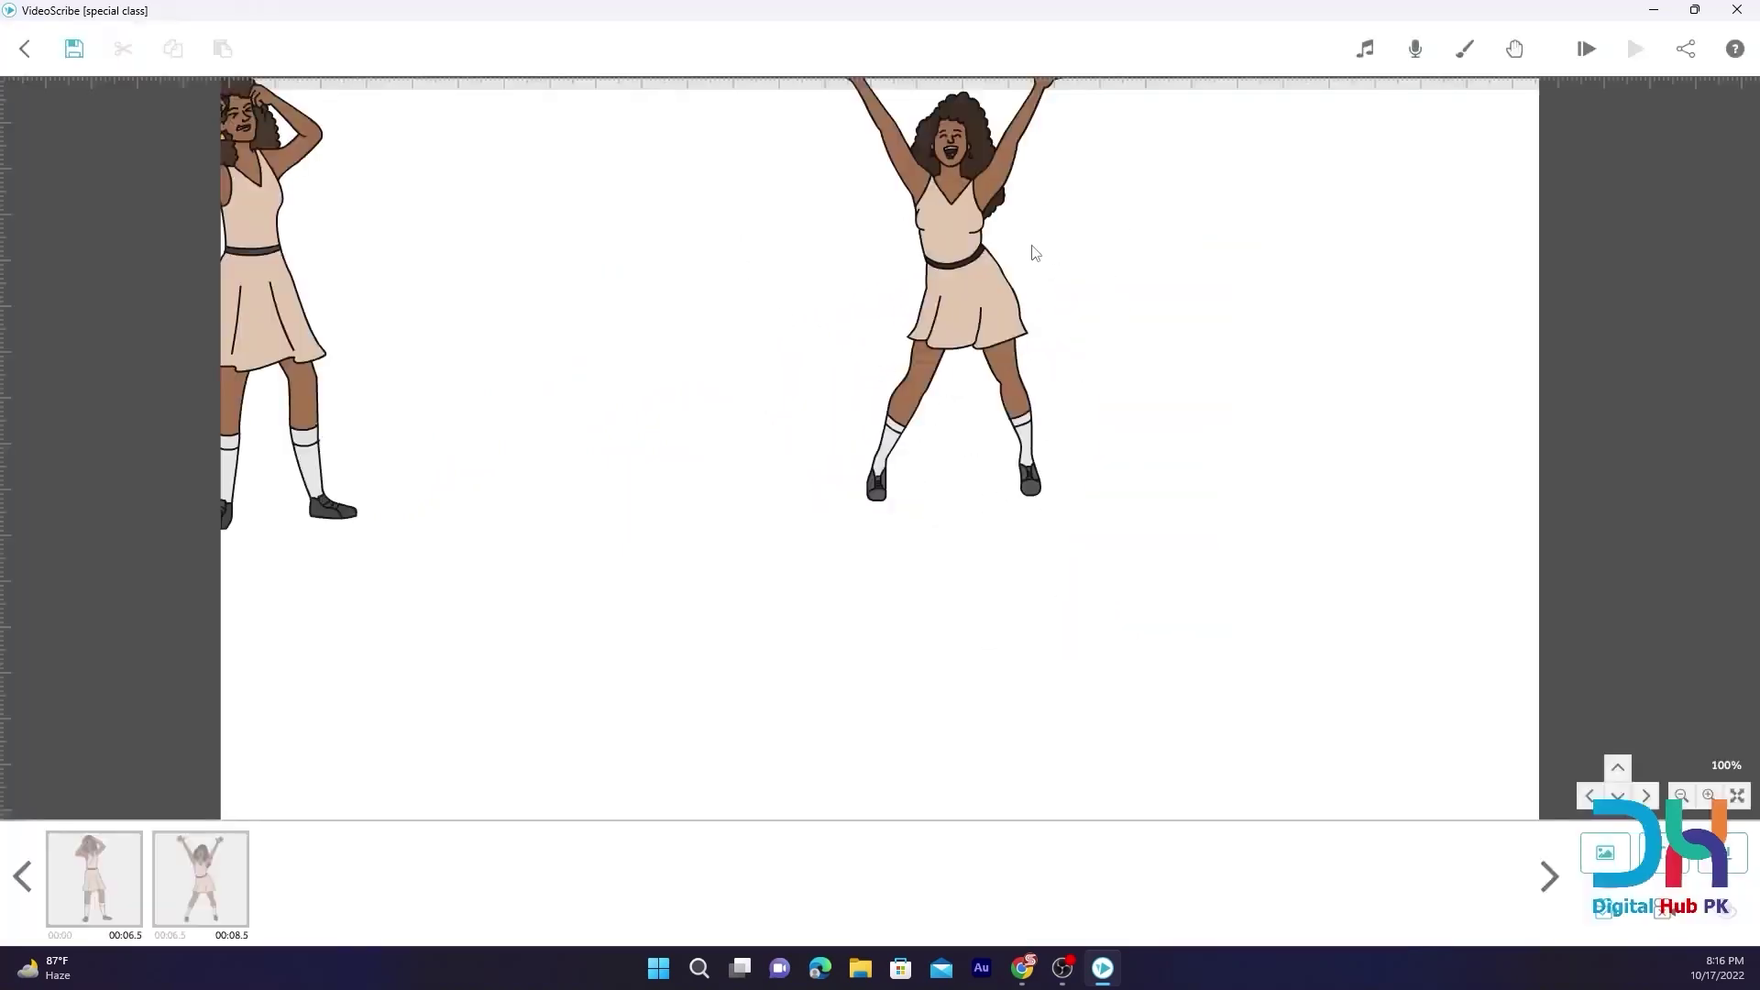
left_click(990, 259)
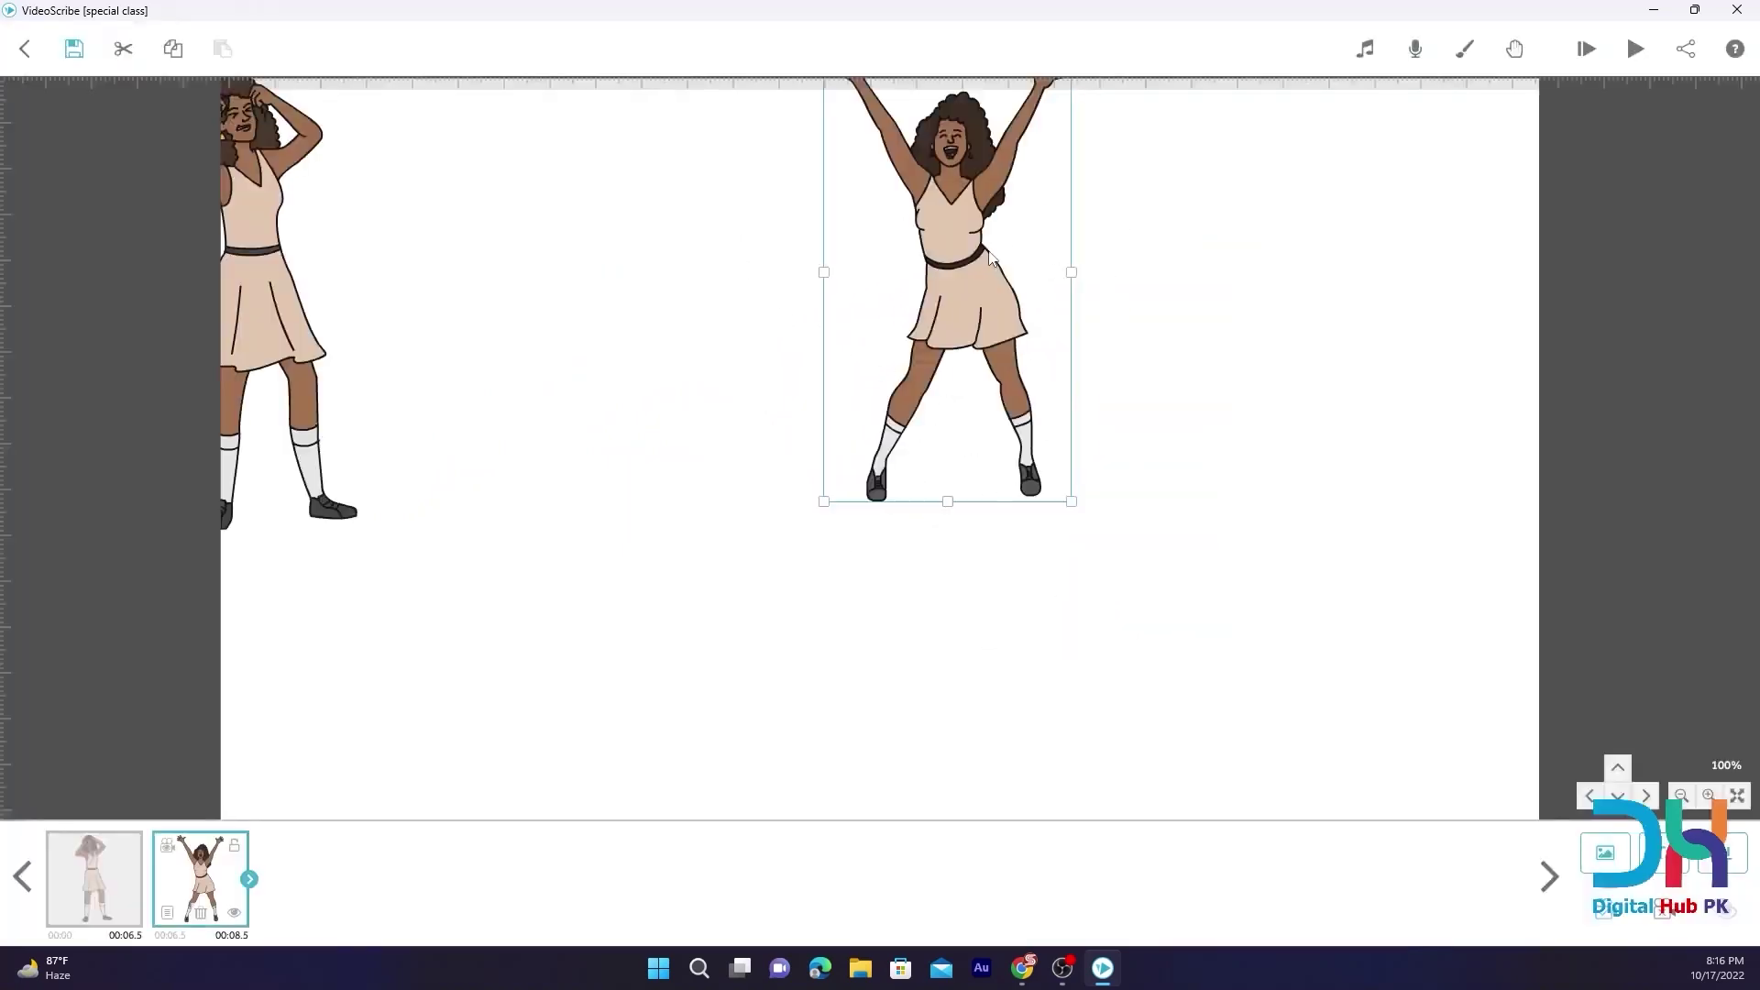
left_click(257, 220)
left_click(68, 885)
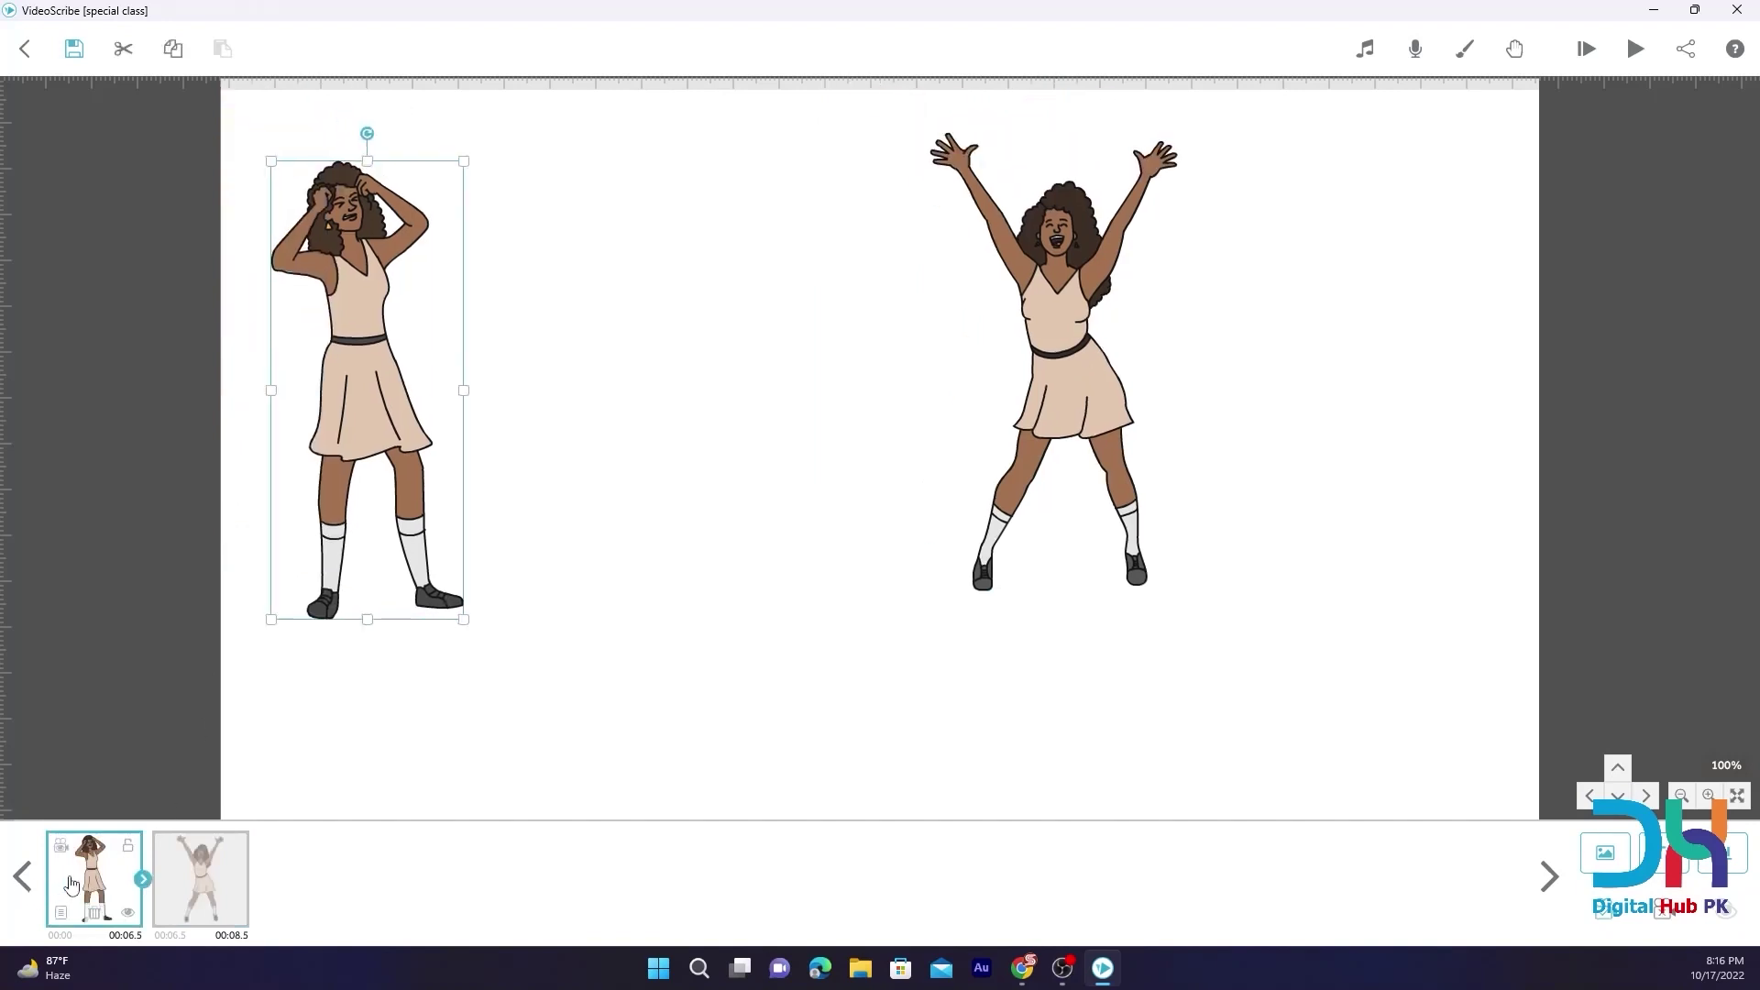
left_click(1135, 392)
left_click(103, 839)
left_click(1189, 466)
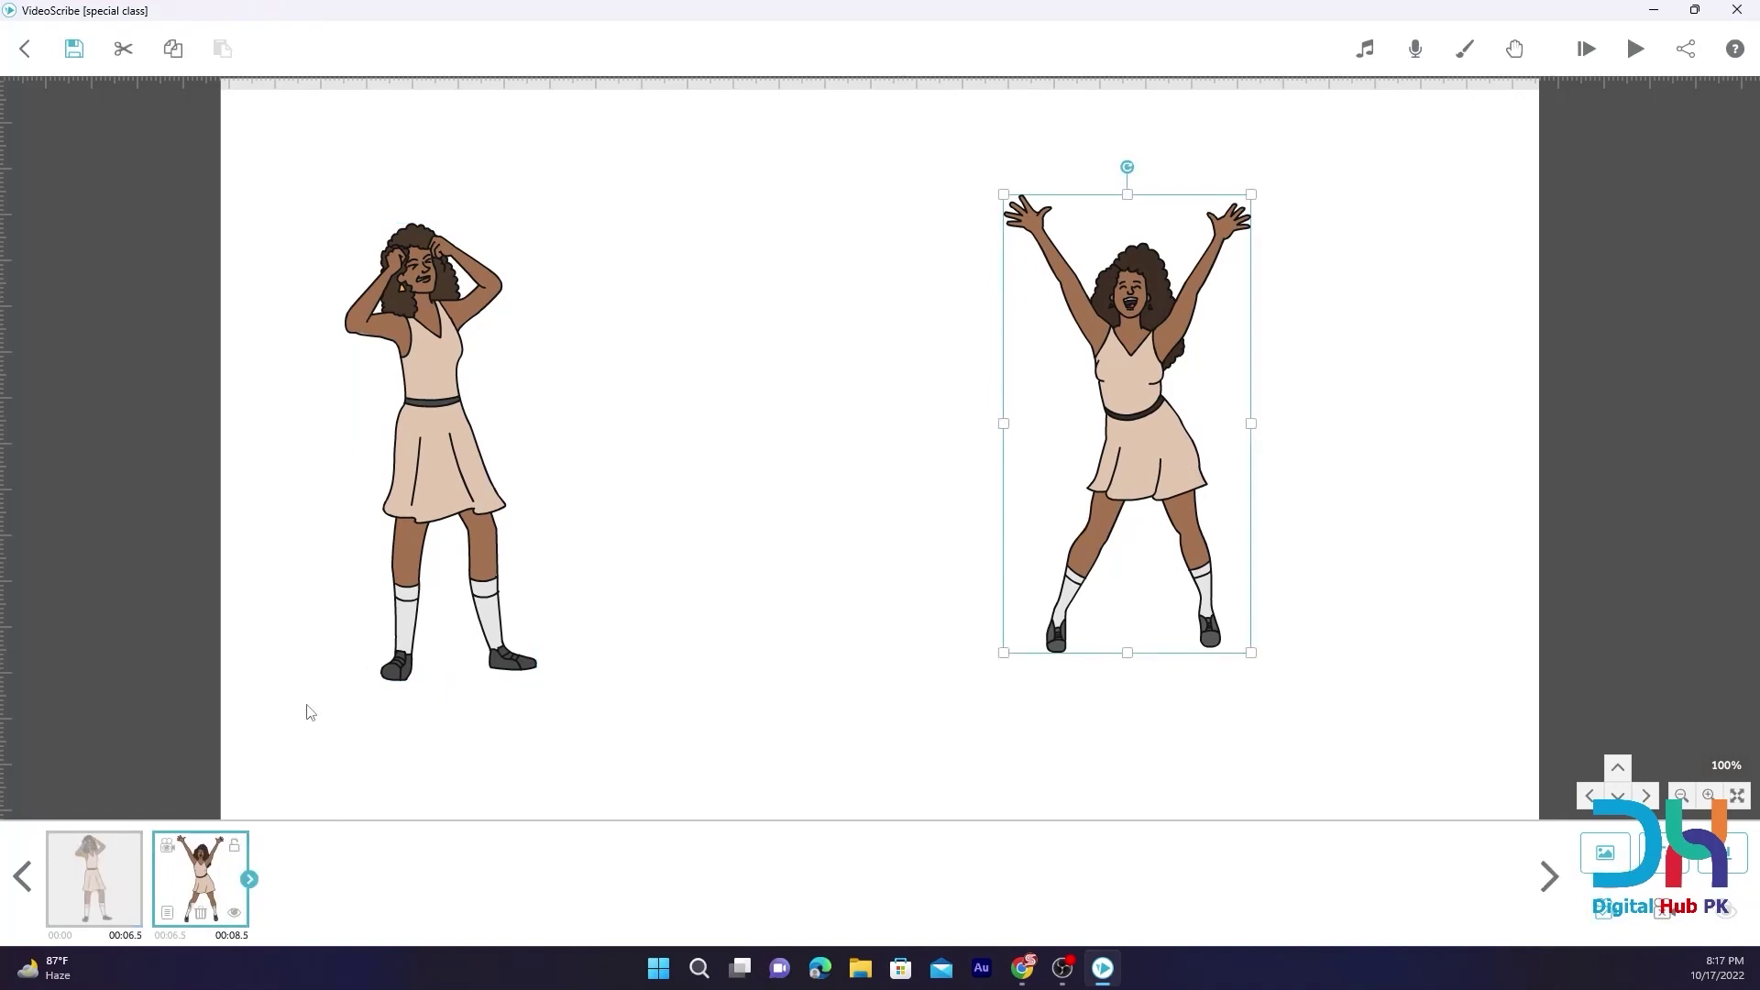
Save and close the "special class" scribe in All Scribes and open the "My 1st Project" scribe
left_click(25, 49)
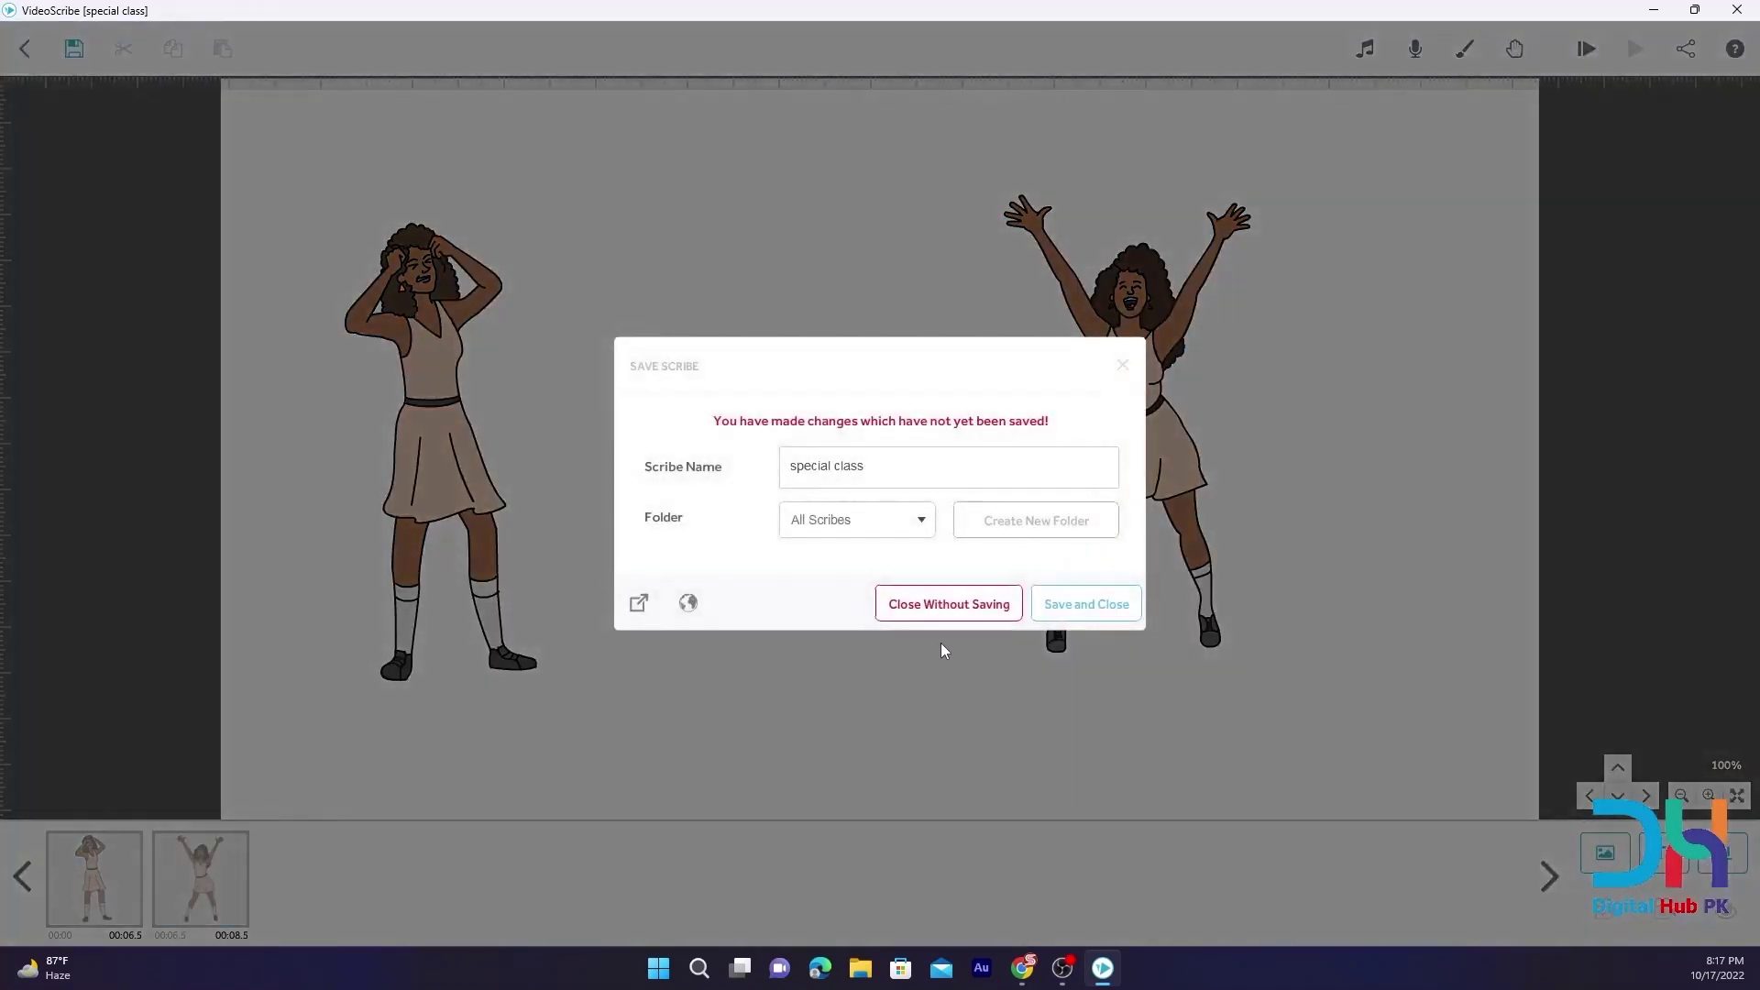
left_click(1085, 607)
left_click(562, 182)
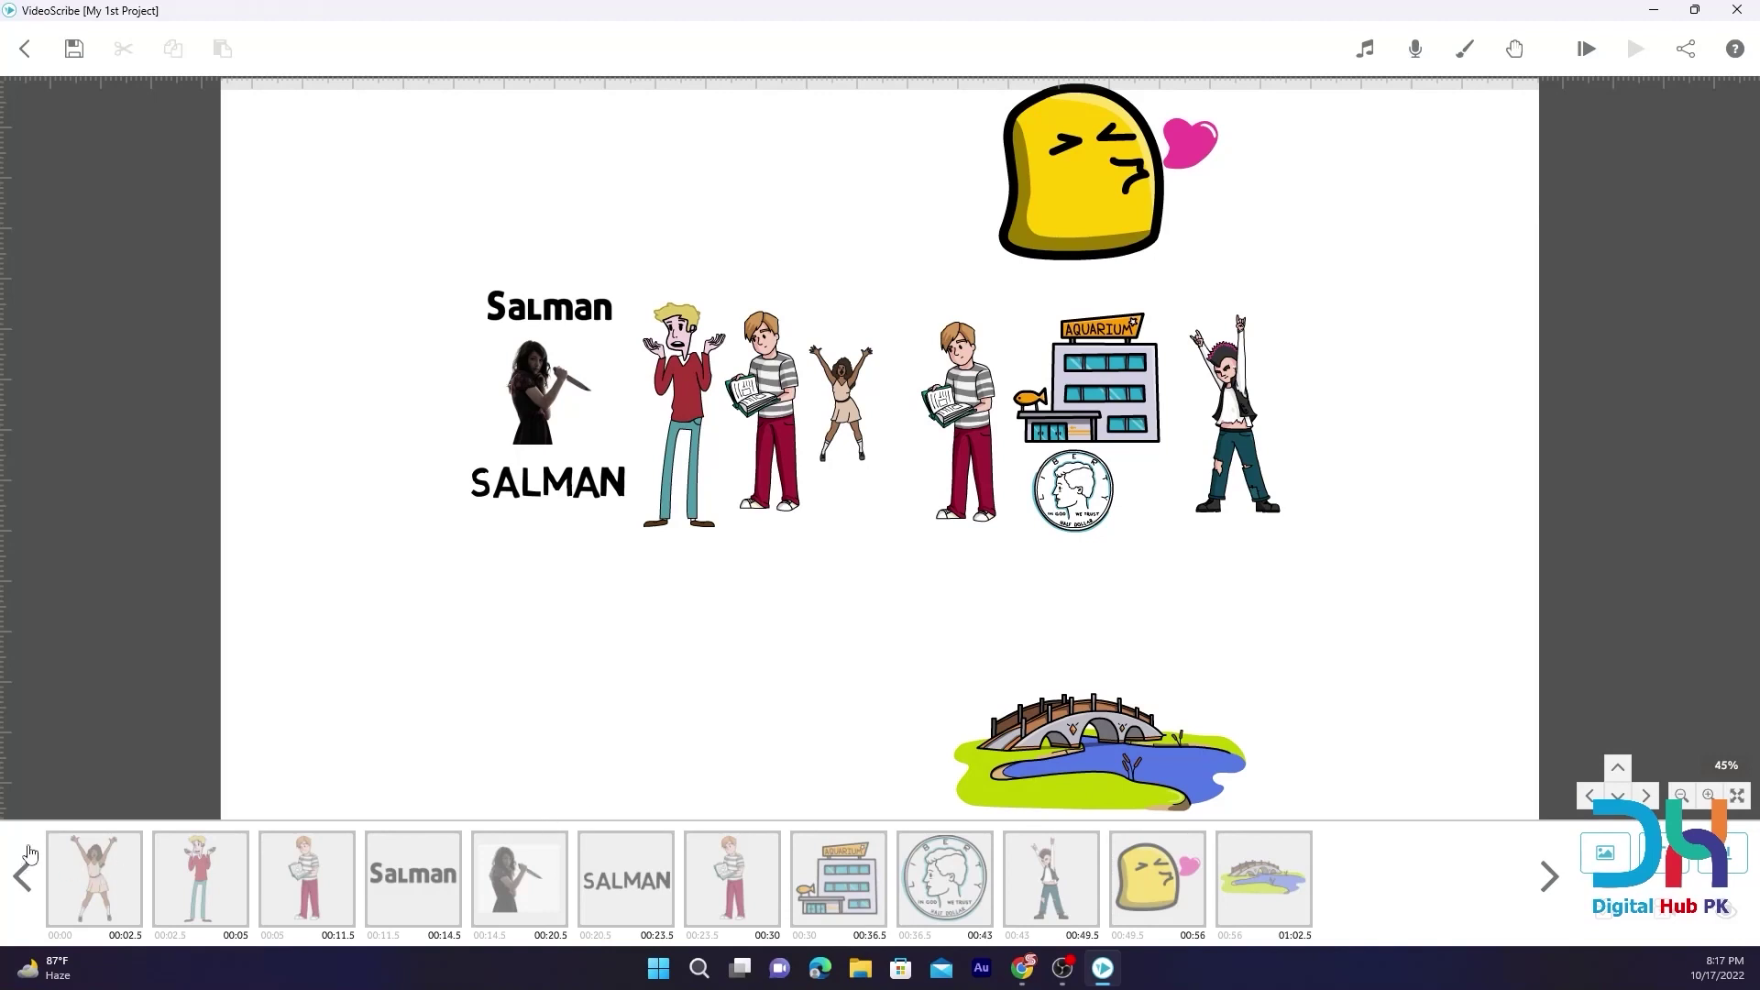
Examine the animation types offered for the raised-arms woman, the first element, and close her image properties
left_click(73, 886)
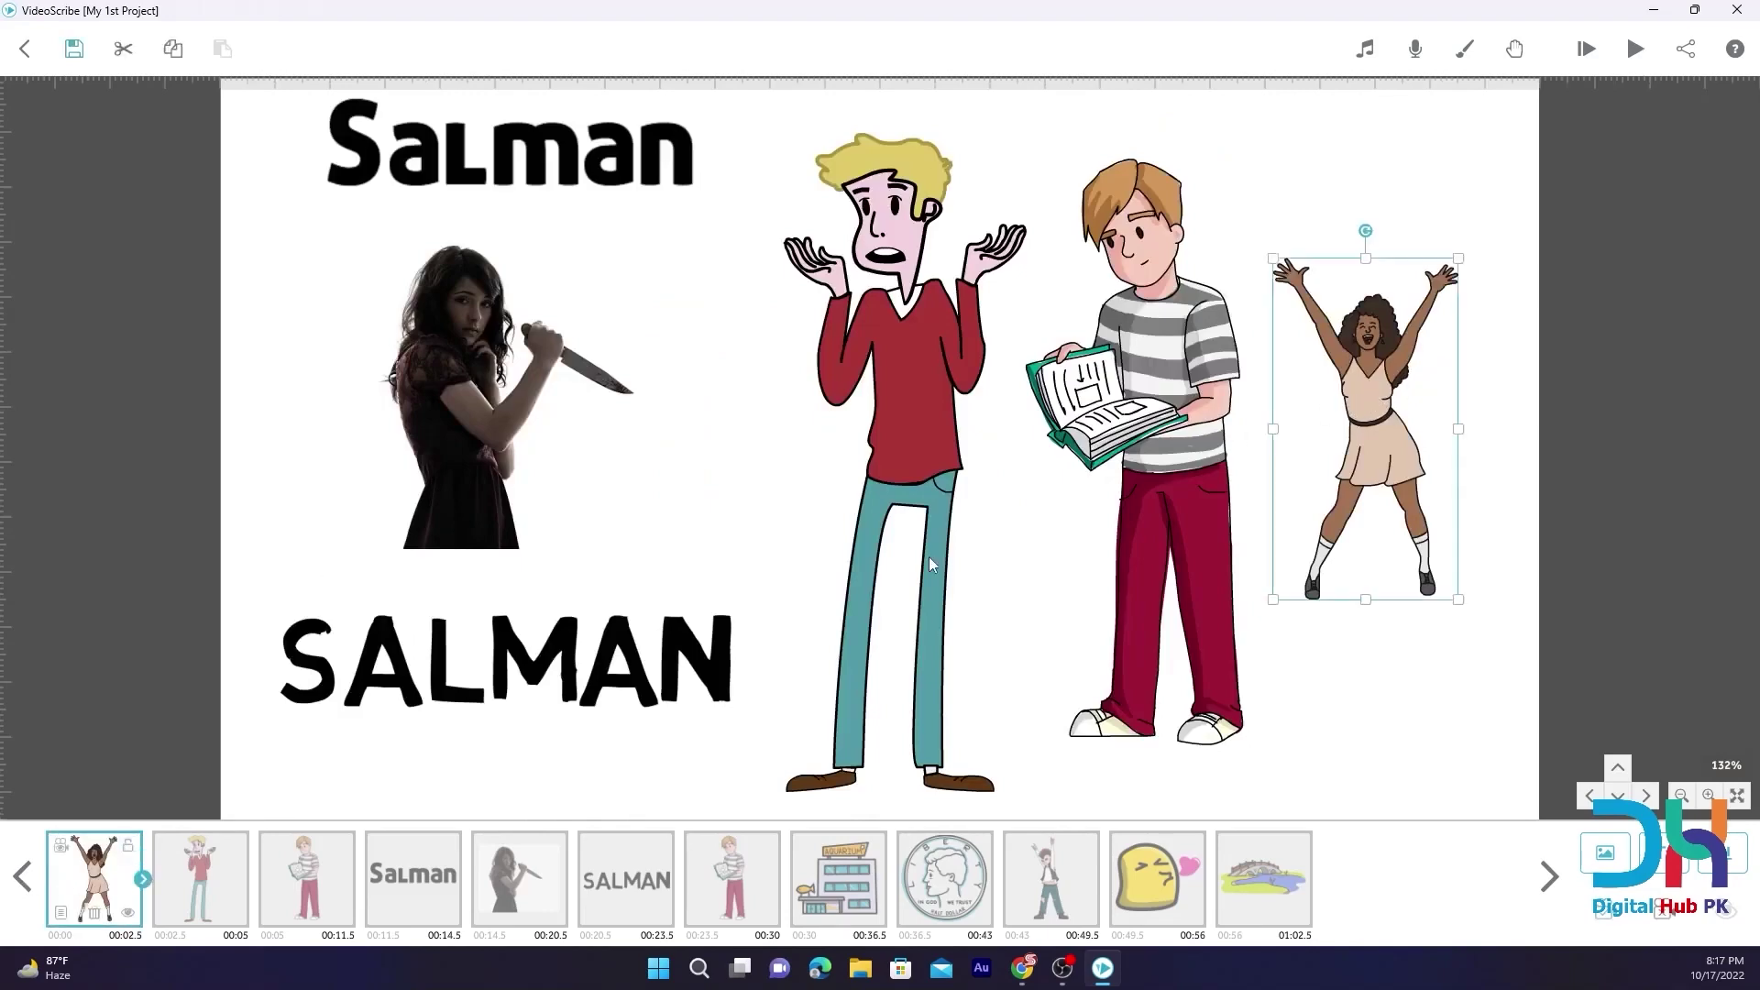
left_click(61, 913)
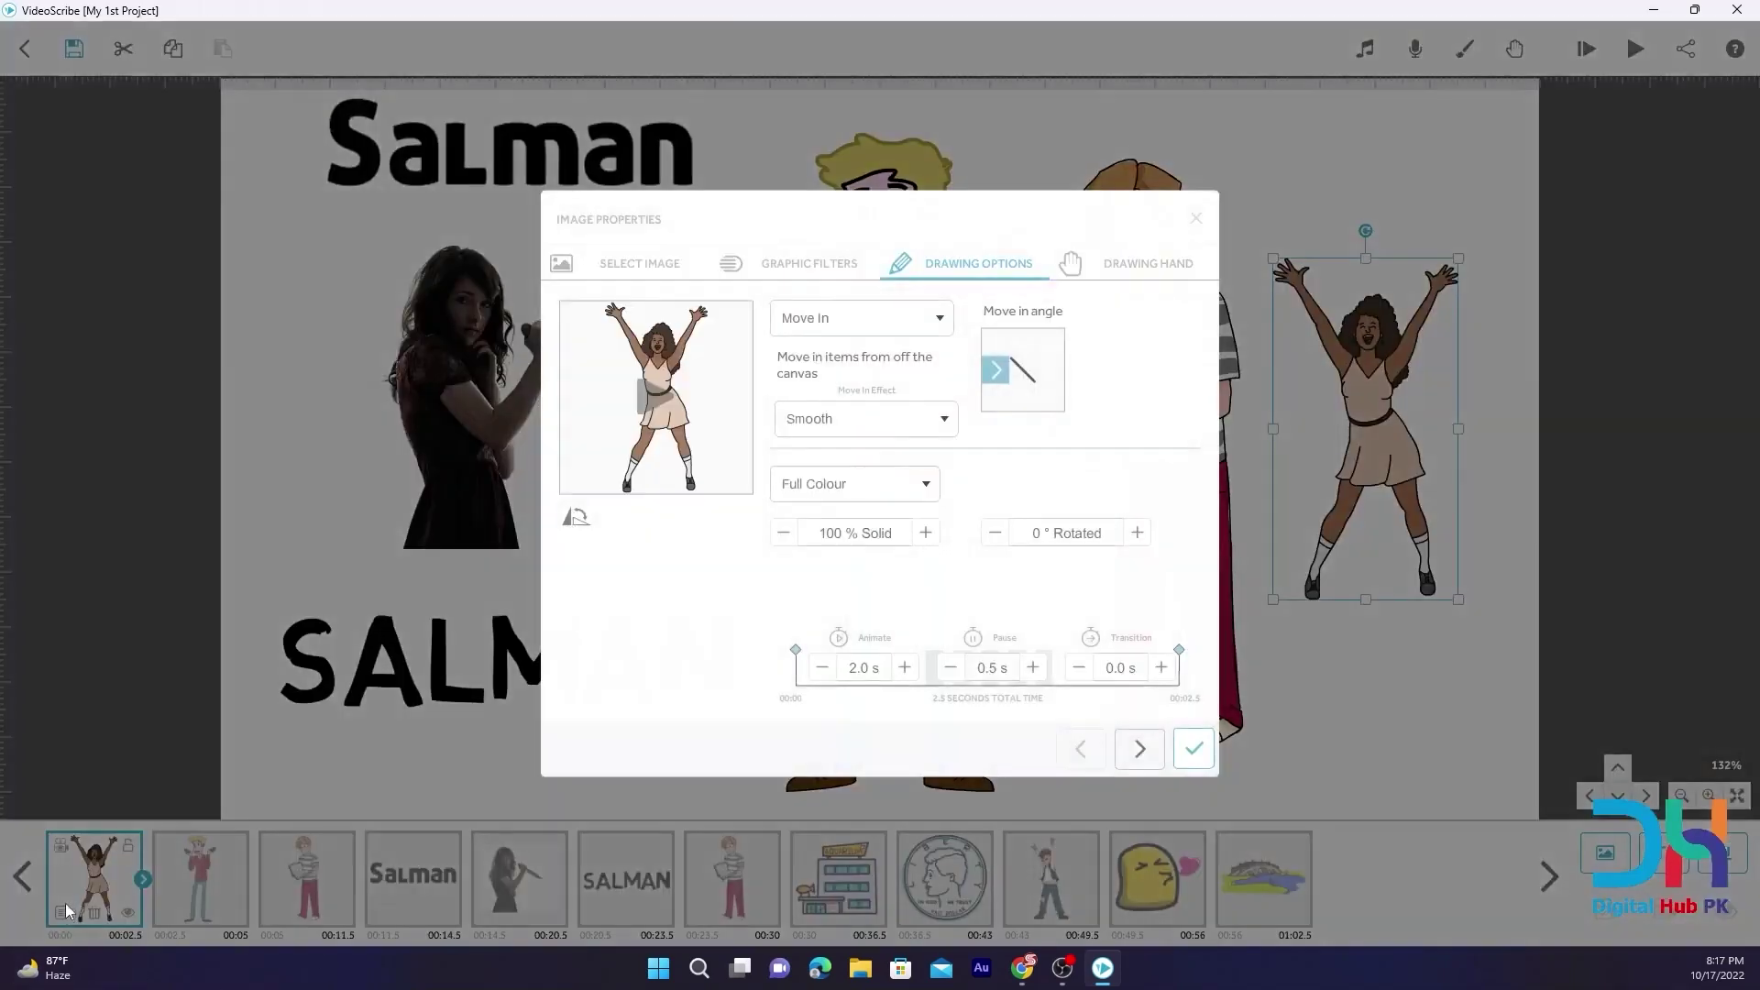
left_click(922, 334)
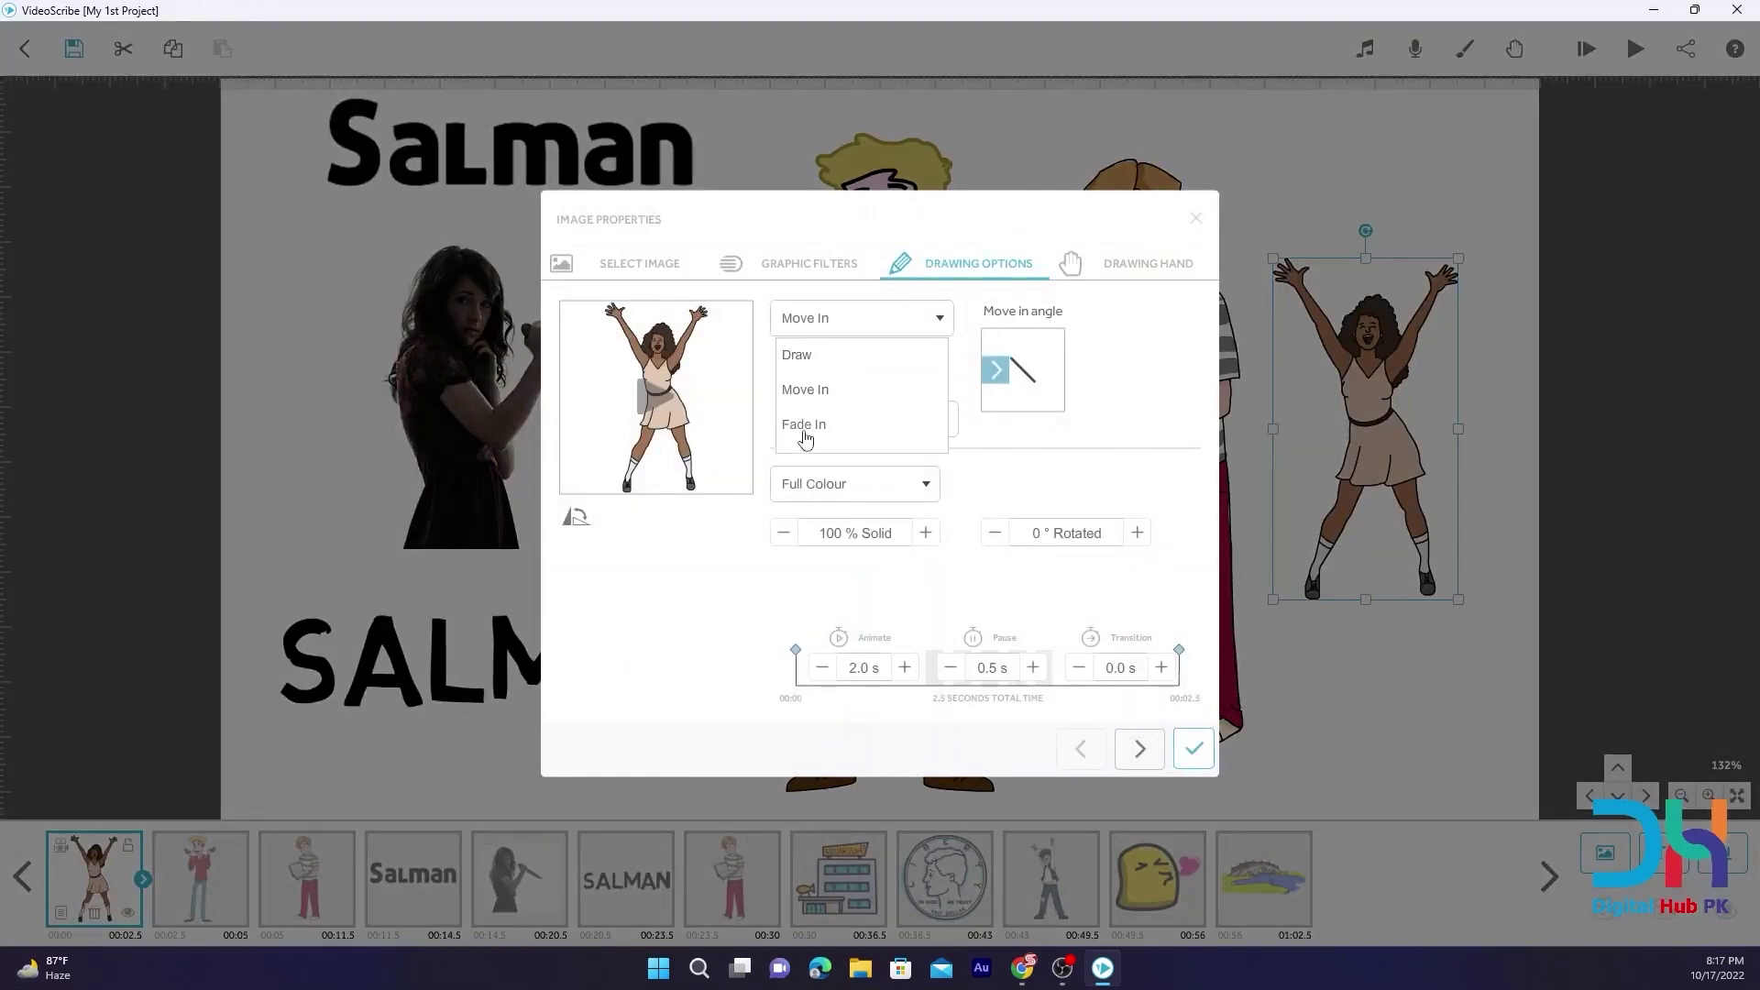
left_click(862, 233)
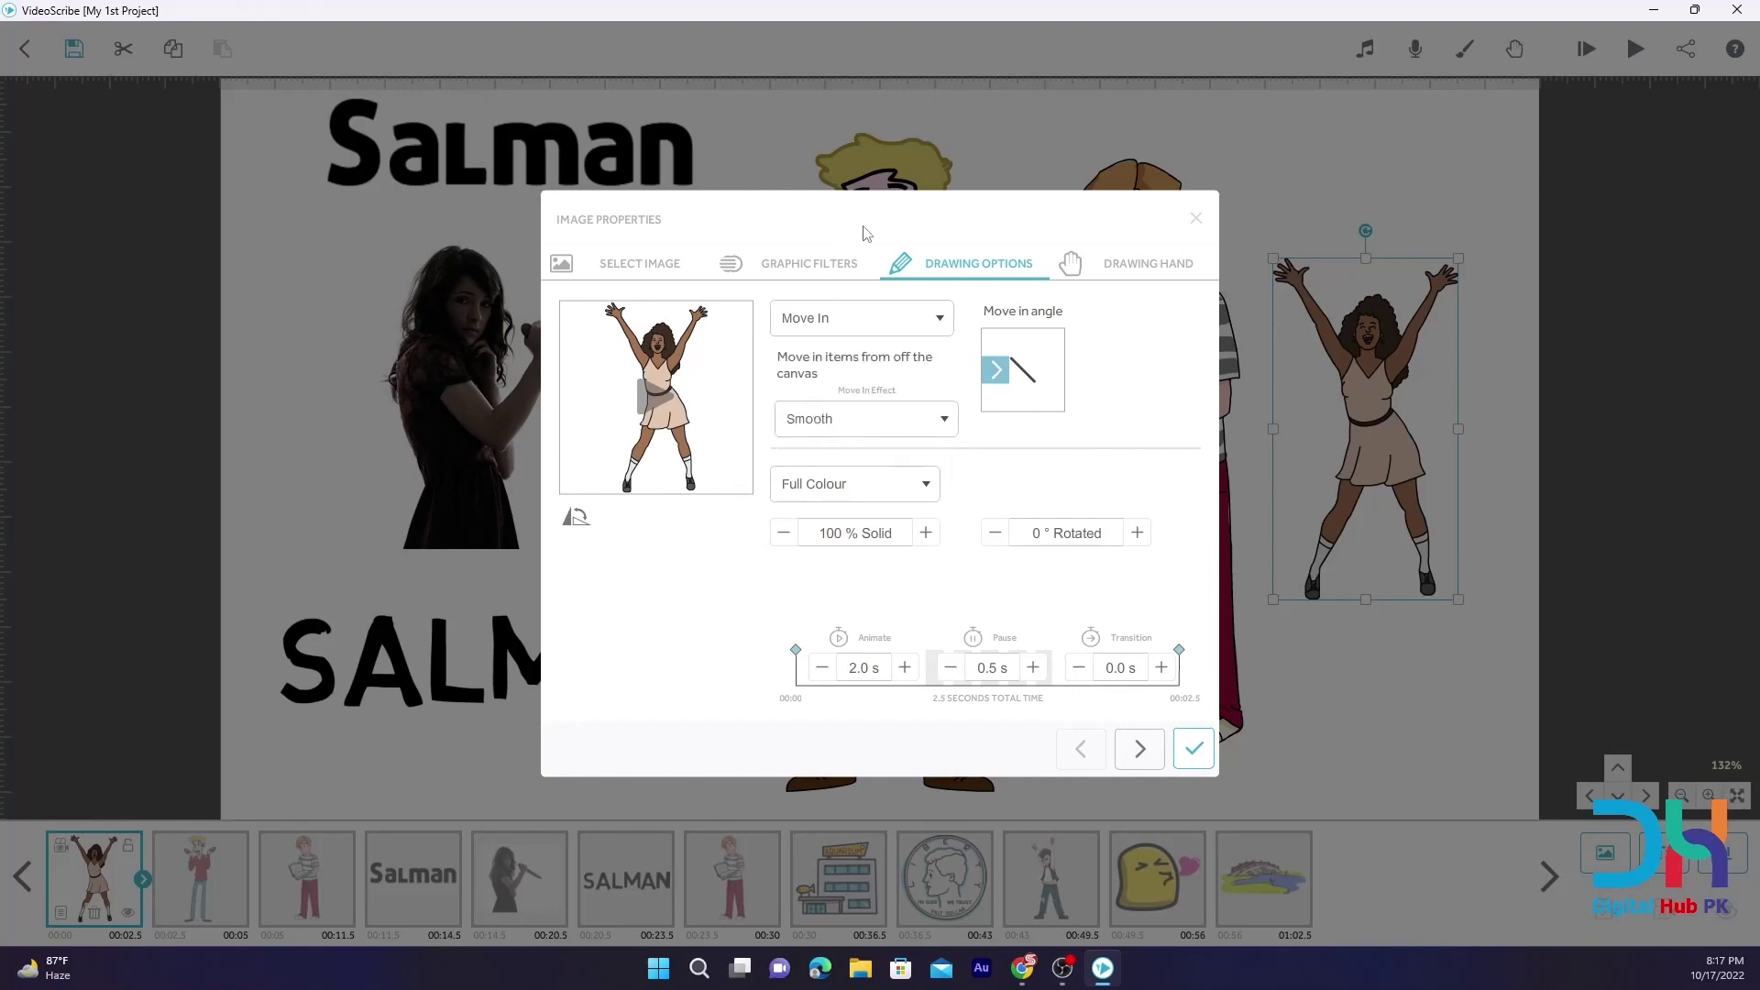
left_click(1196, 218)
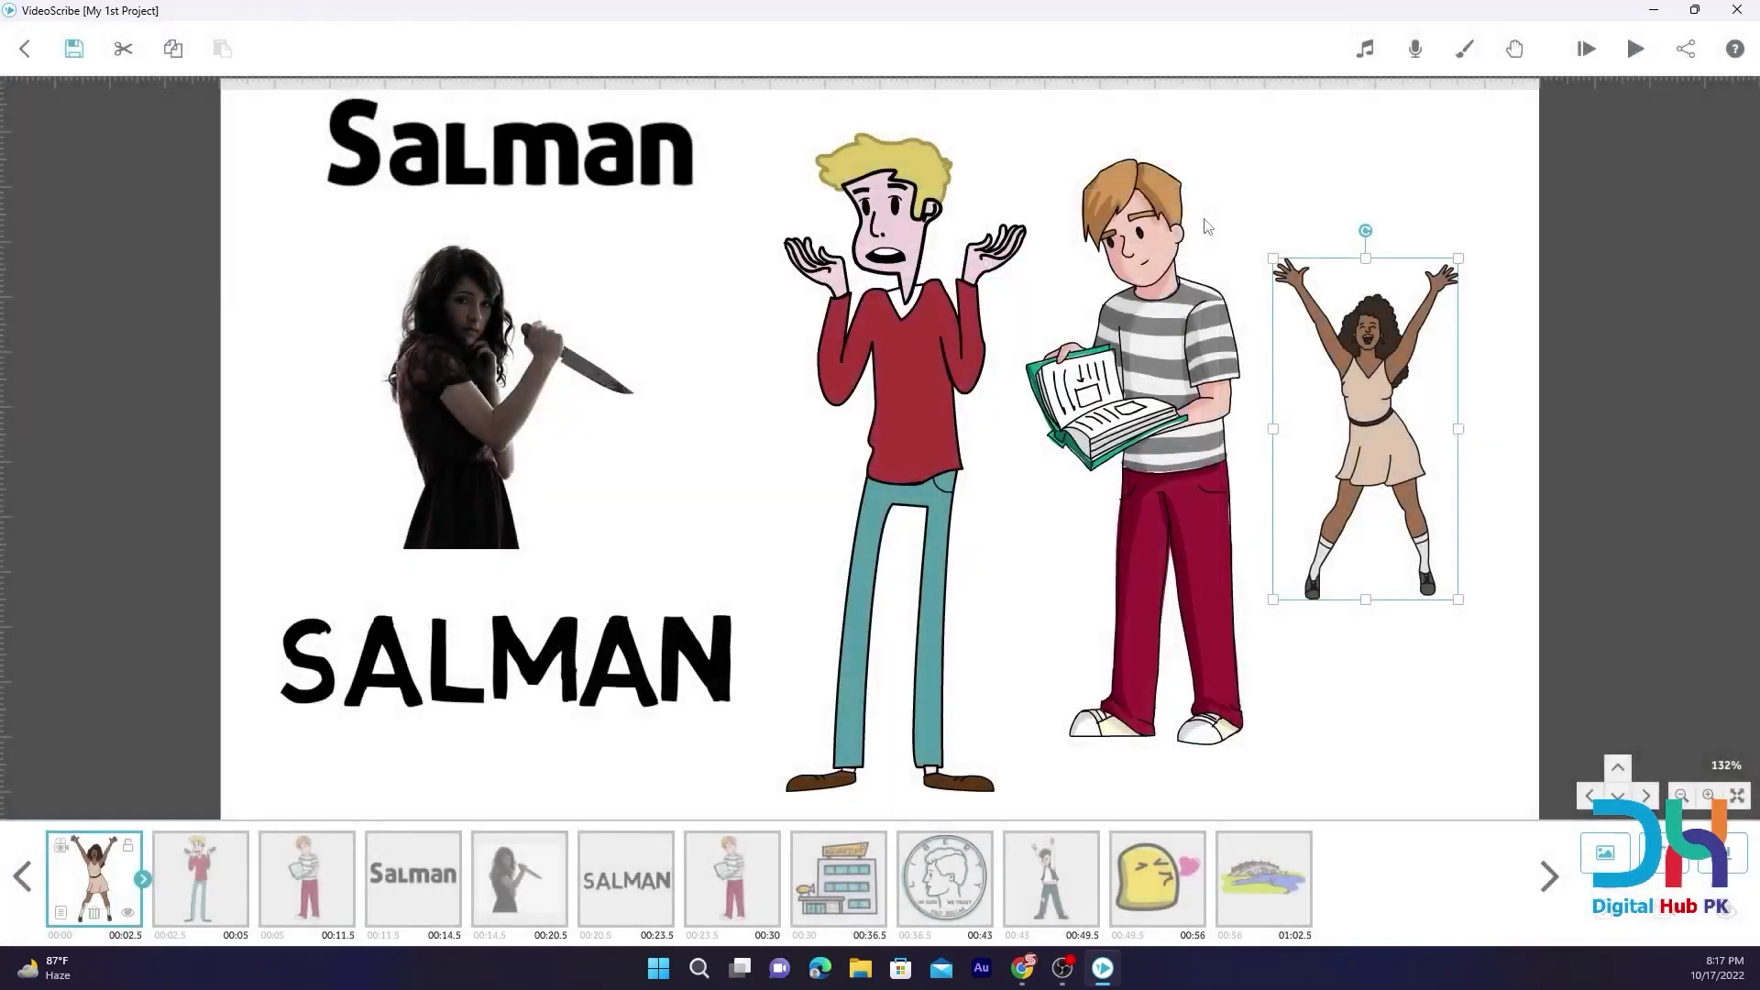
Examine the animation types offered for the man in the red sweater and close his image properties
left_click(185, 873)
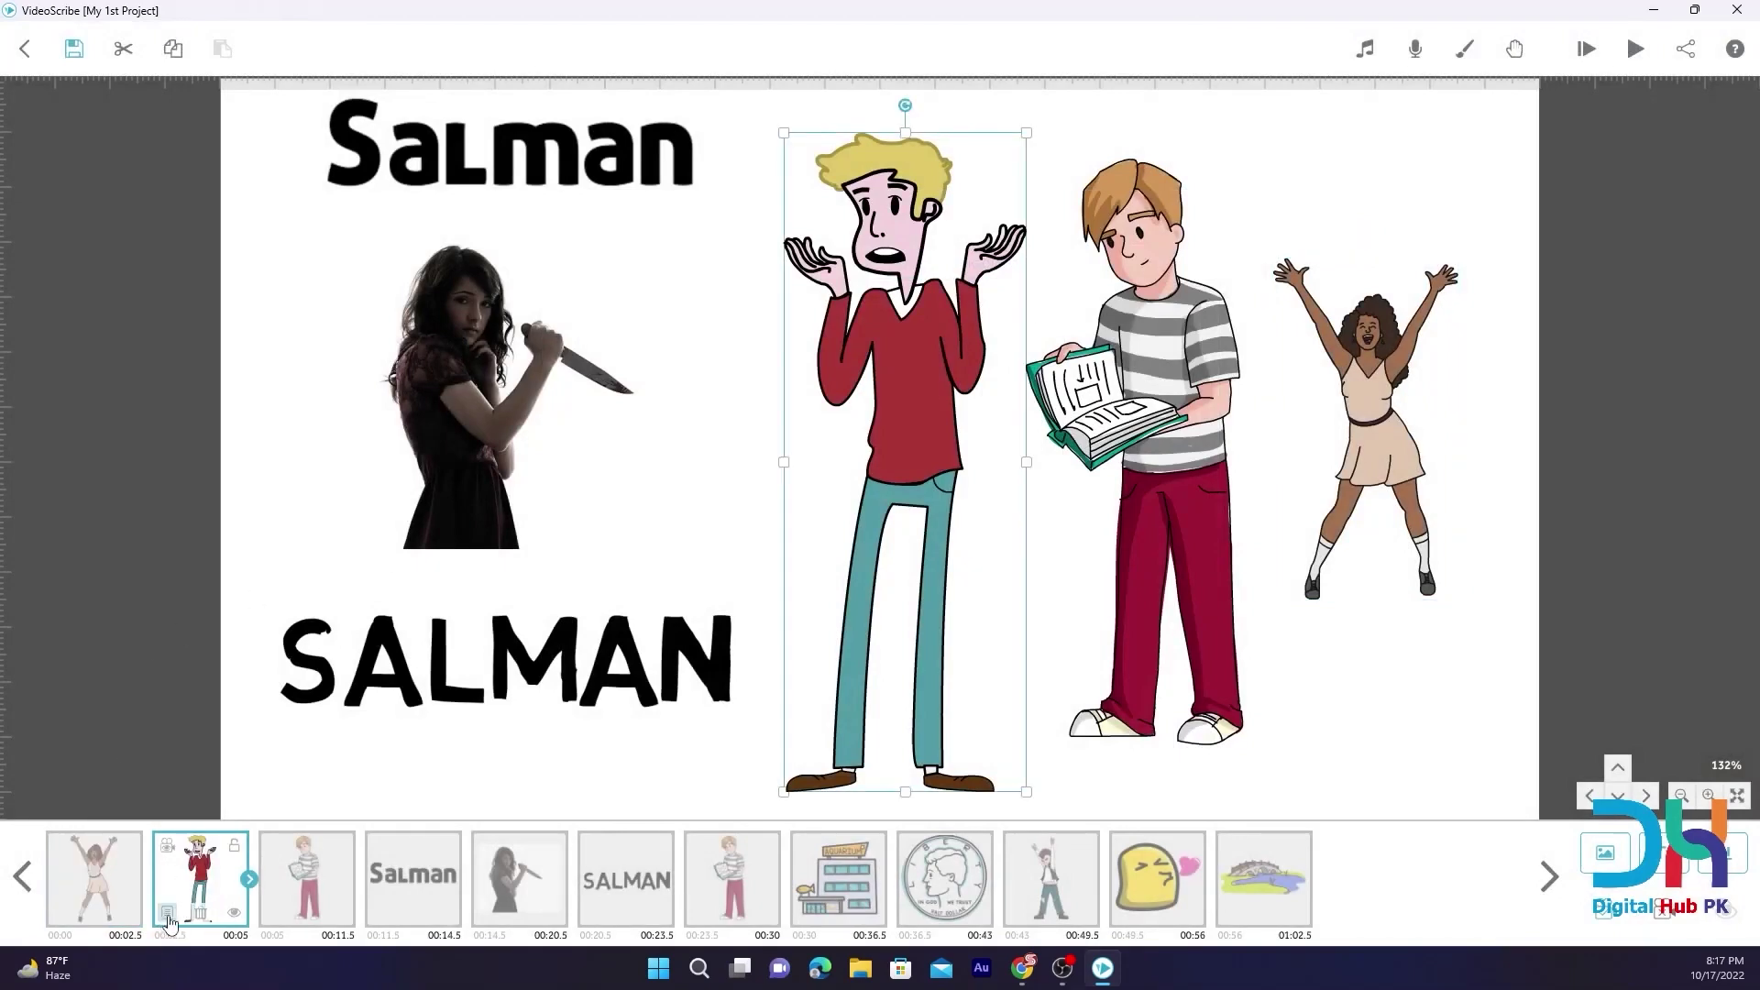
left_click(166, 913)
left_click(910, 323)
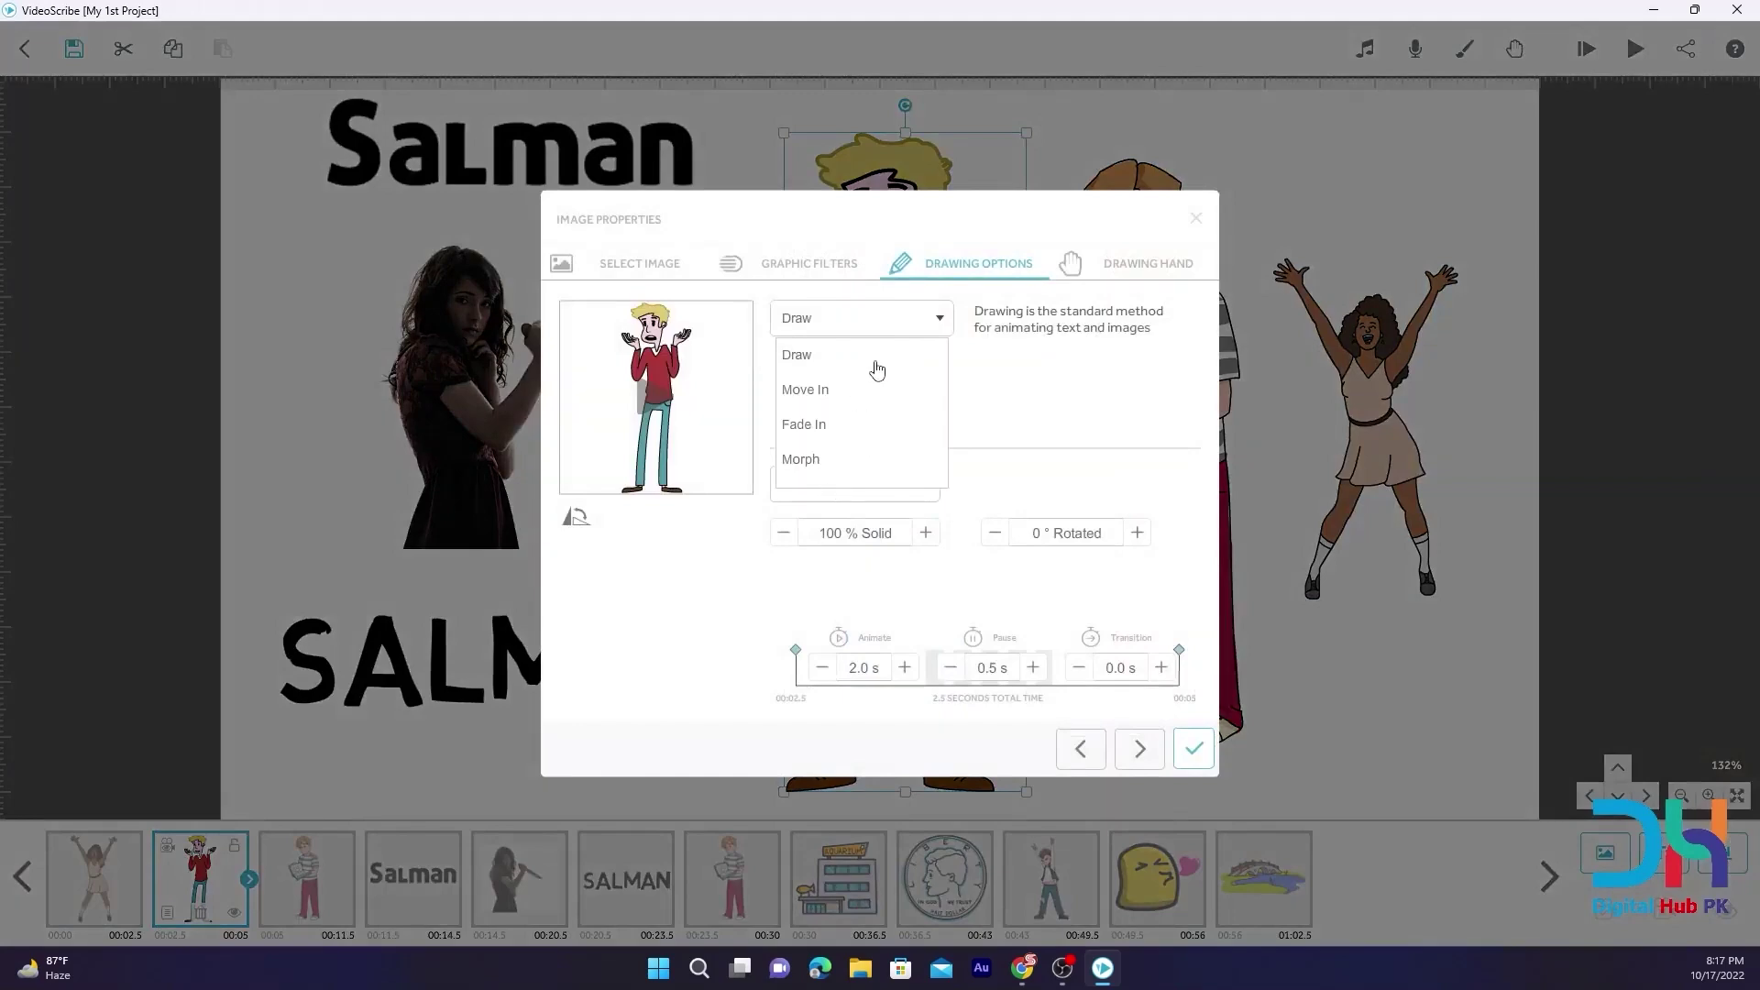
left_click(851, 234)
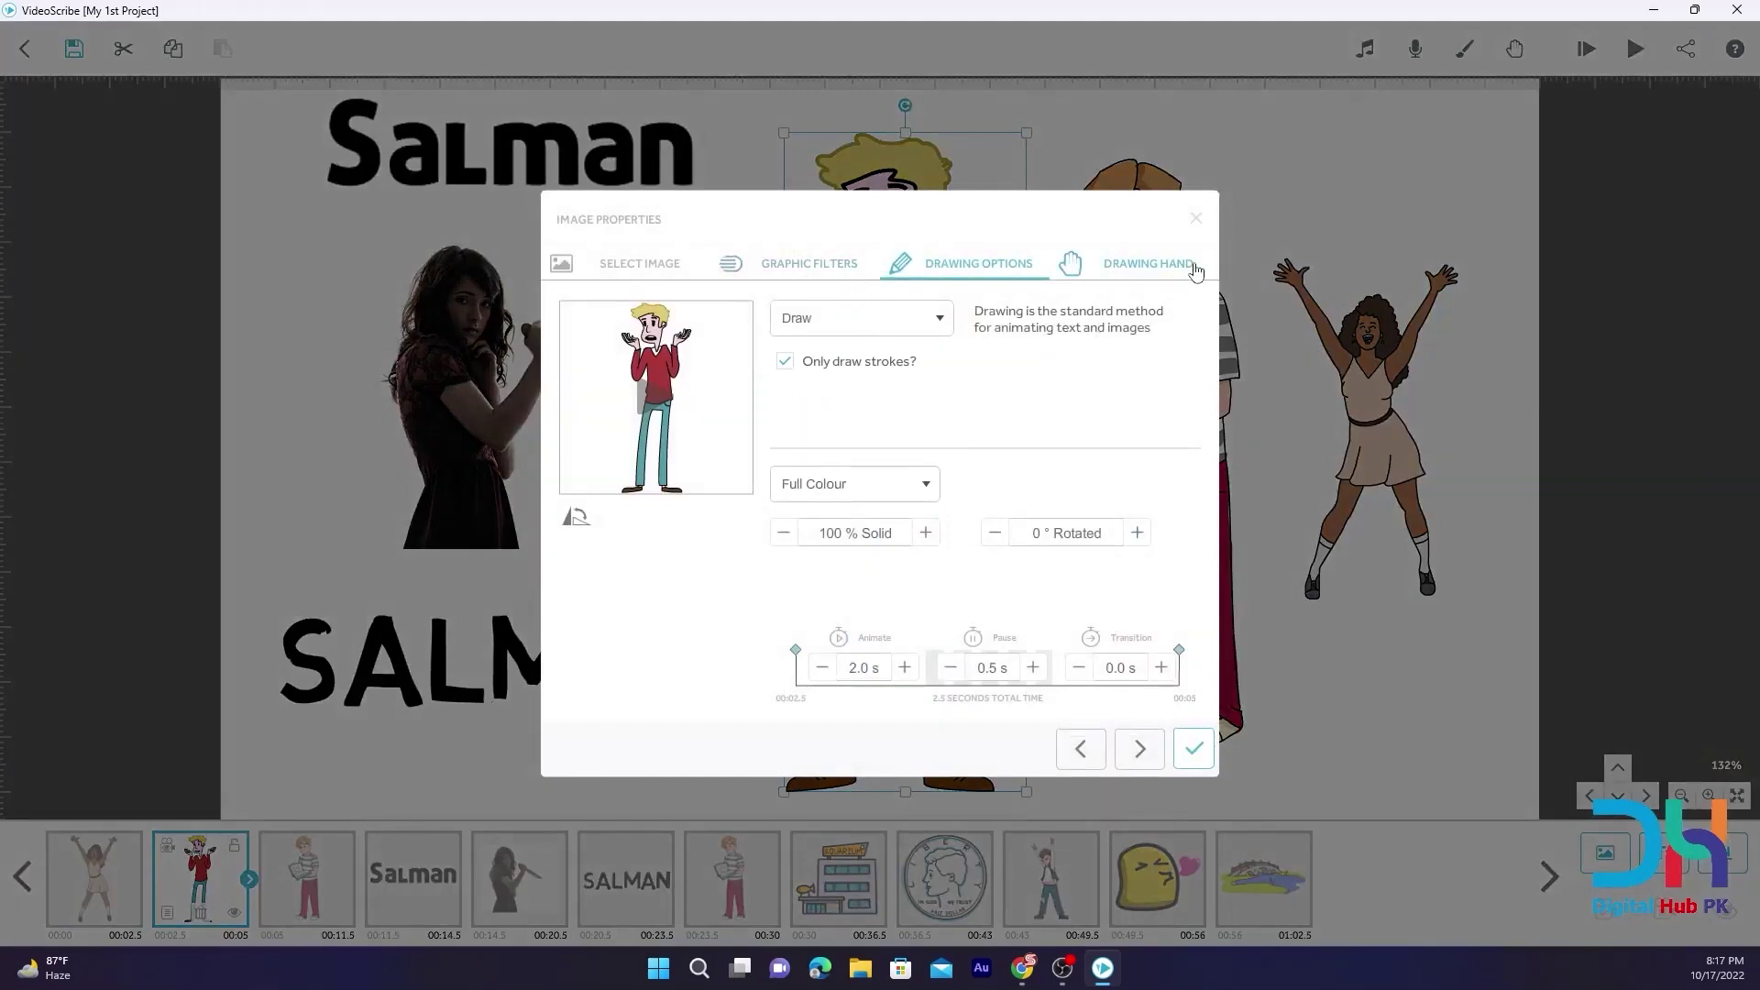
left_click(1195, 219)
Examine the animation types offered for the first boy with the book and close his image properties
left_click(280, 885)
left_click(272, 909)
left_click(904, 319)
left_click(809, 237)
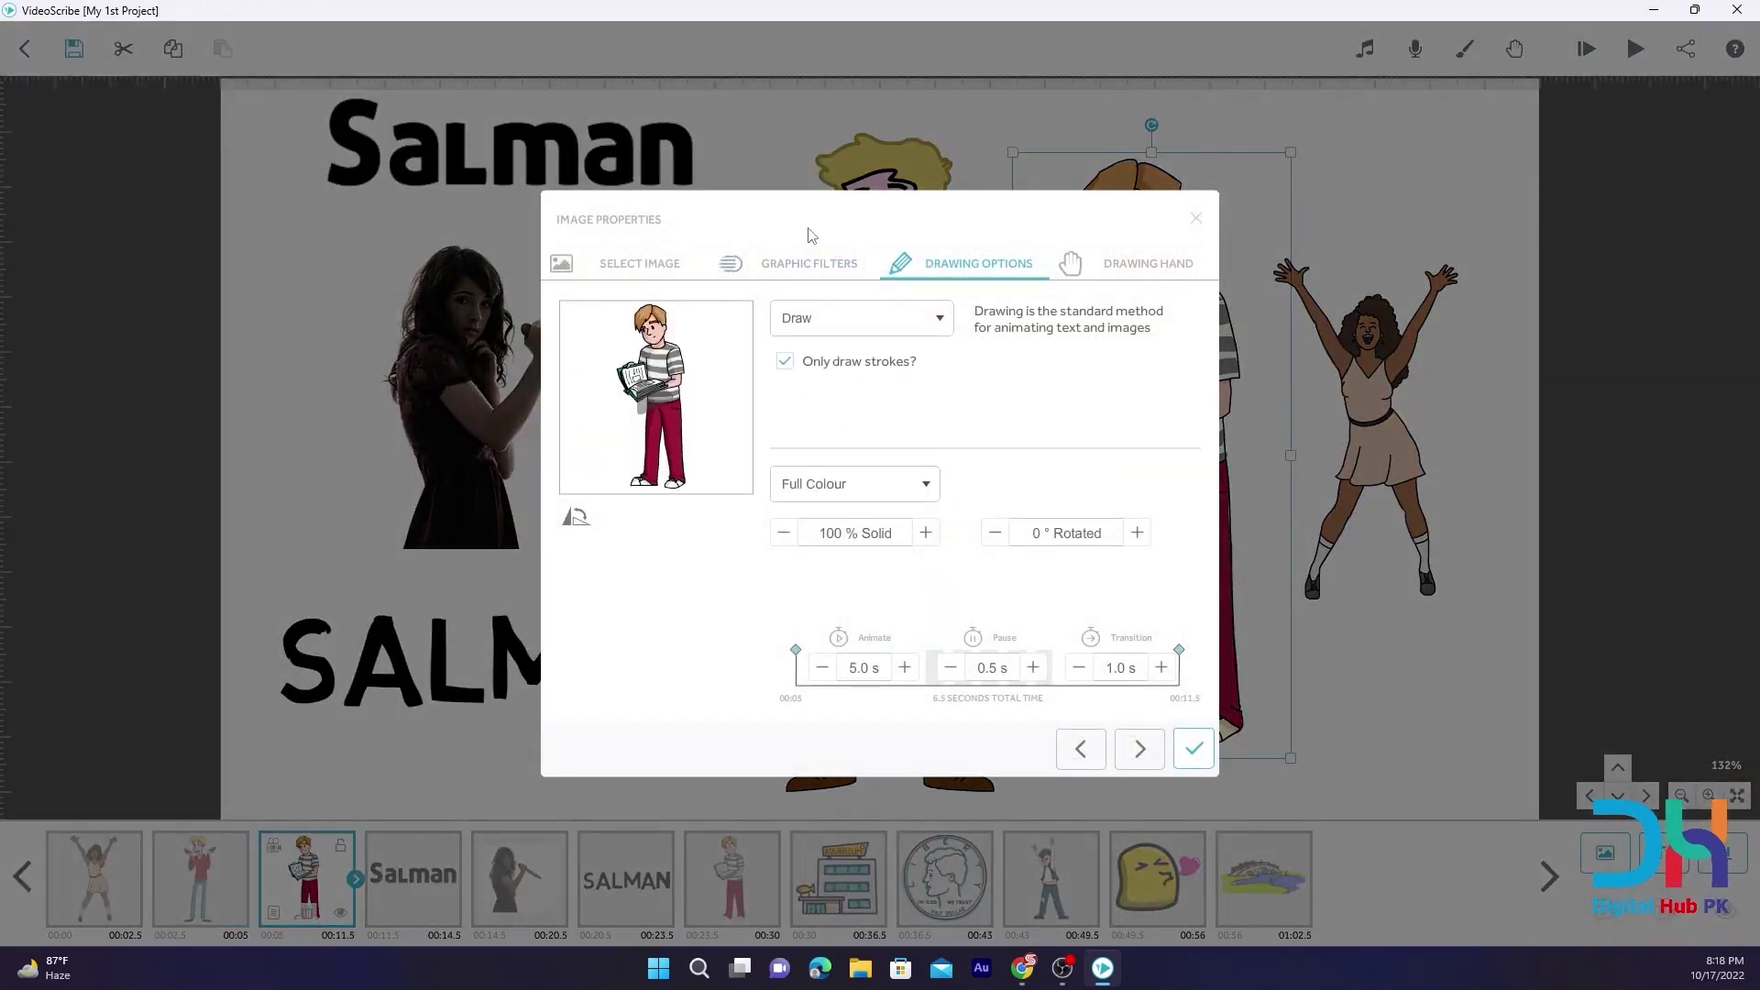
left_click(1196, 220)
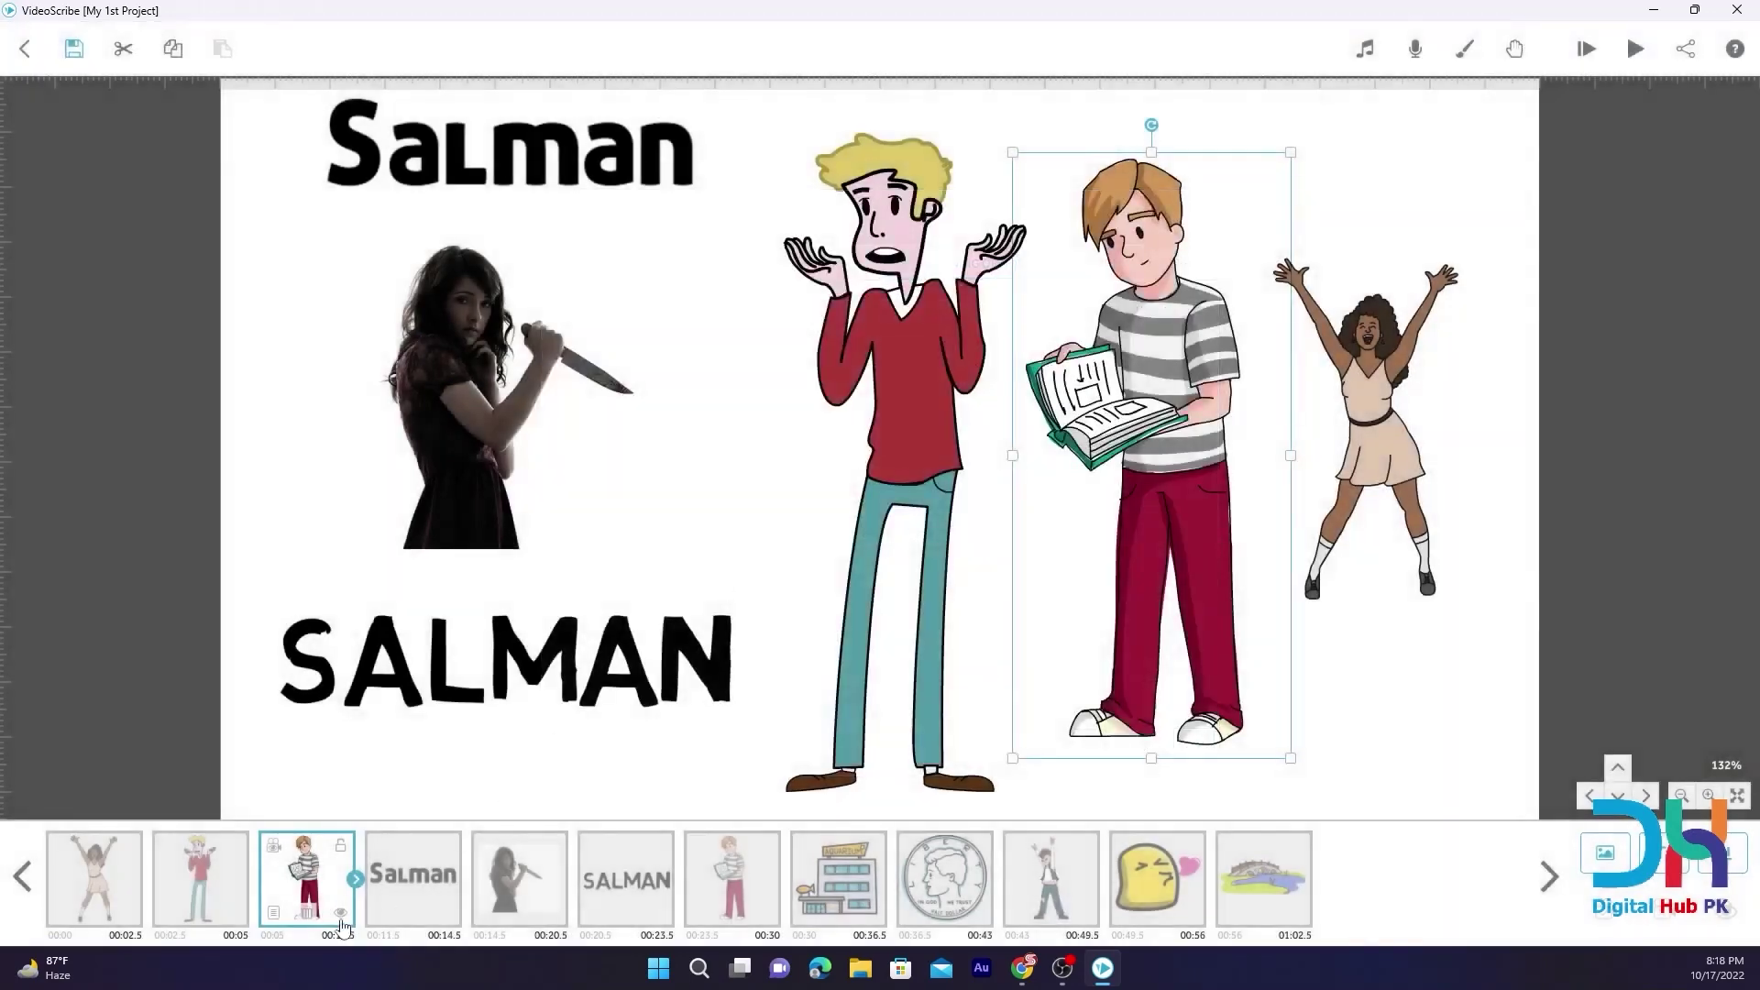
Check which images the man in the red sweater can Morph from, closing his properties without applying the change
left_click(191, 889)
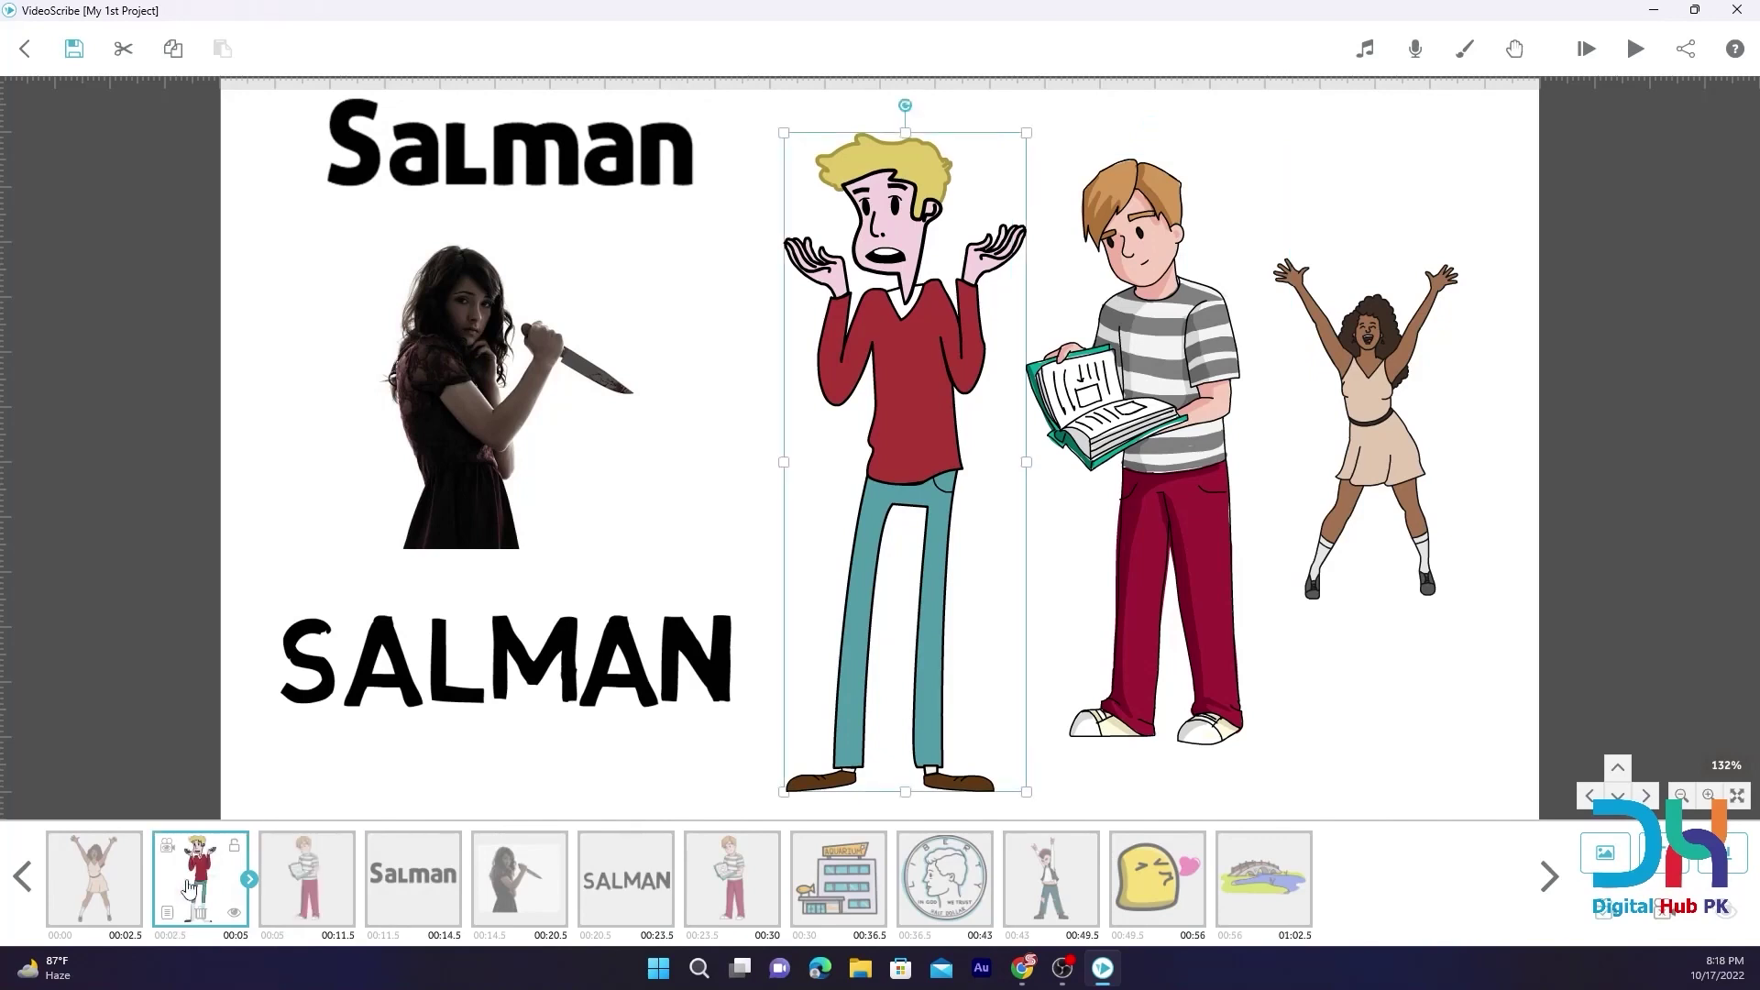
left_click(87, 877)
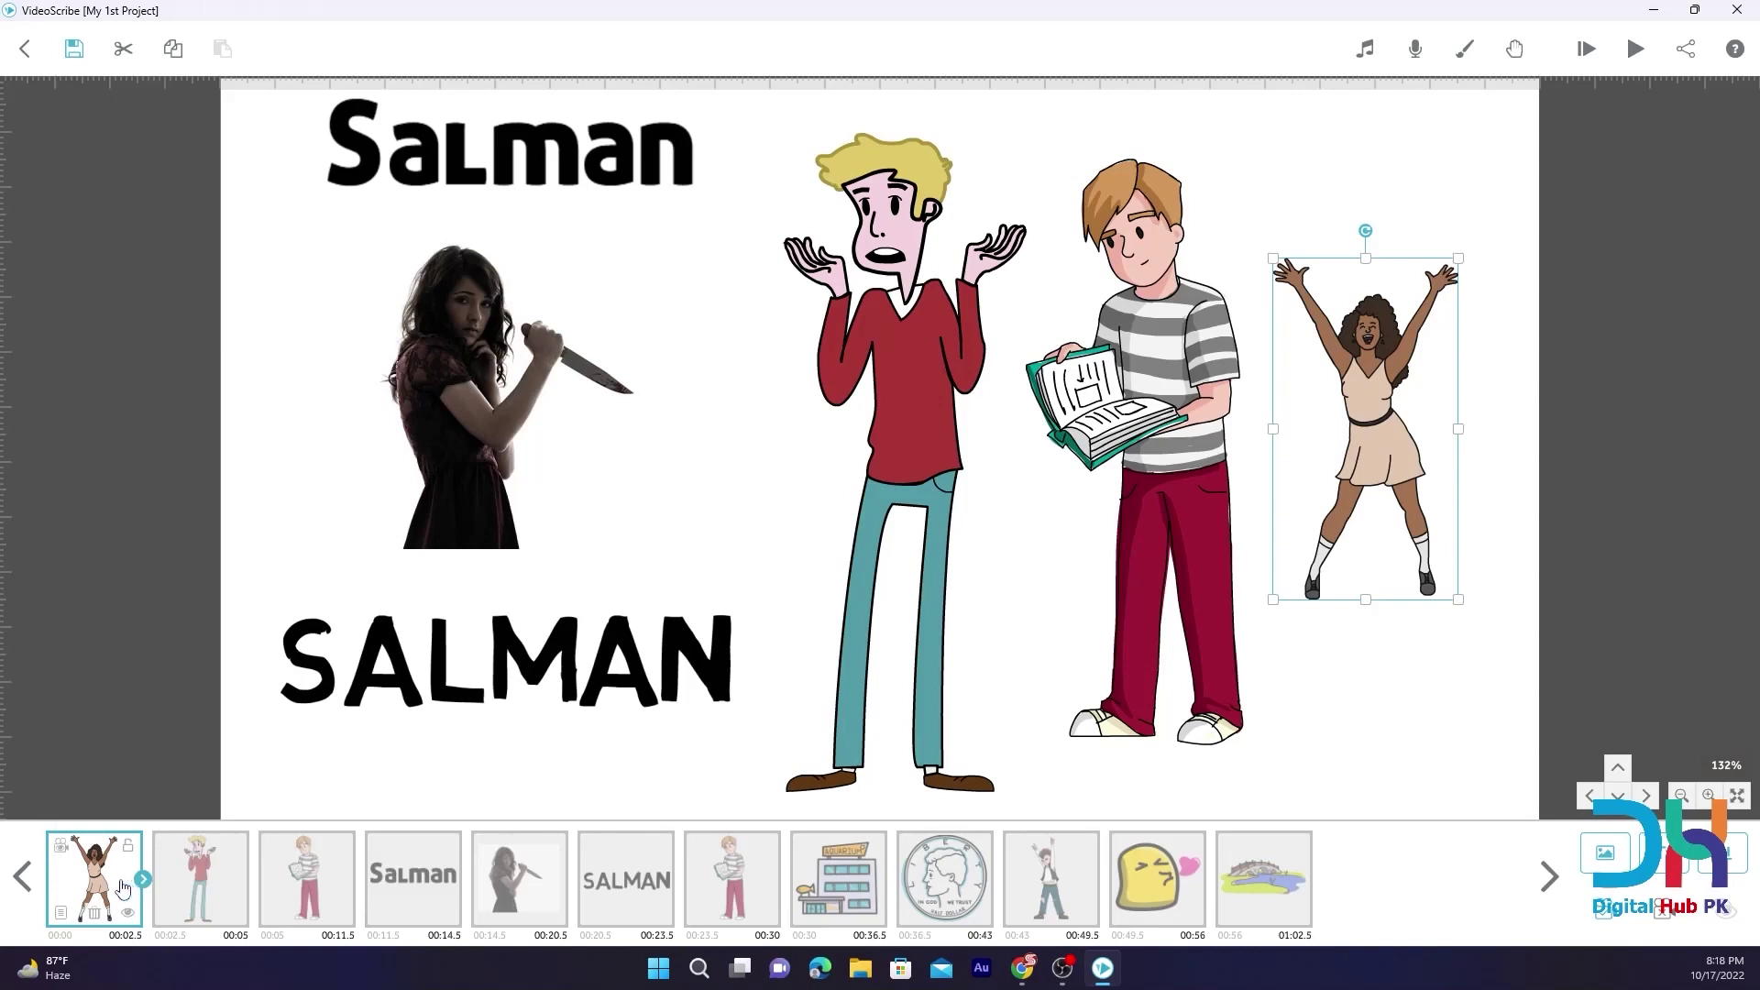
left_click(209, 876)
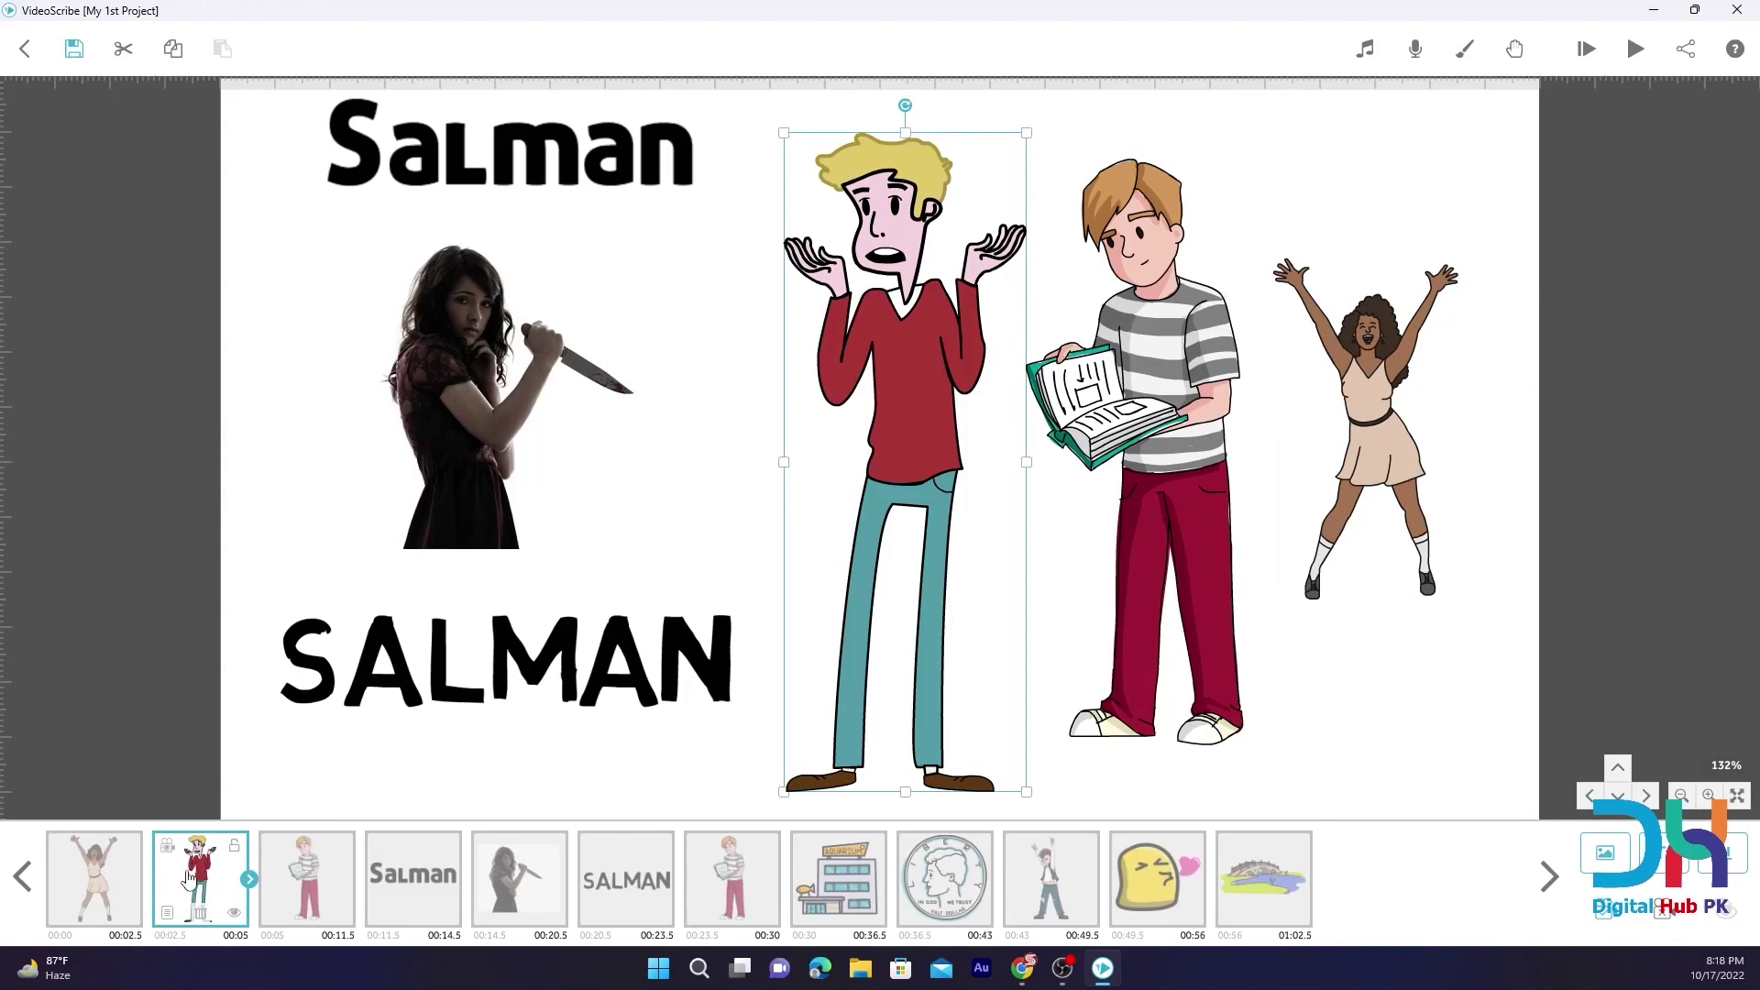
left_click(168, 913)
left_click(854, 318)
left_click(826, 459)
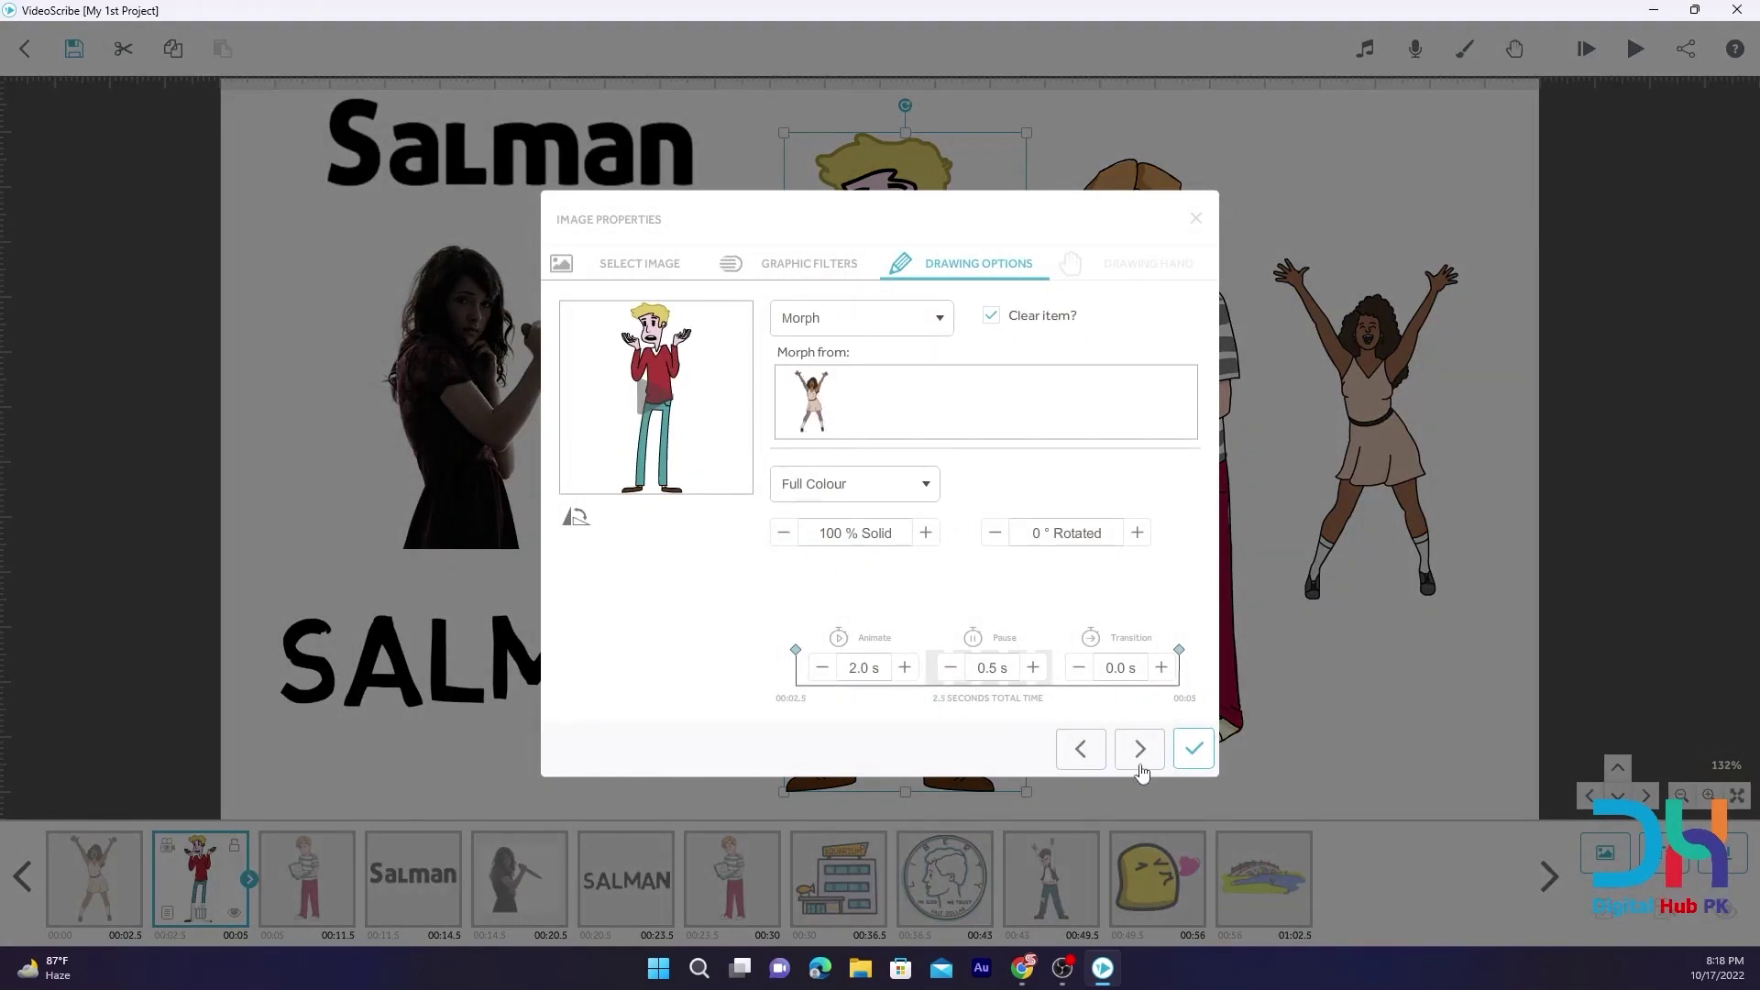
left_click(1197, 220)
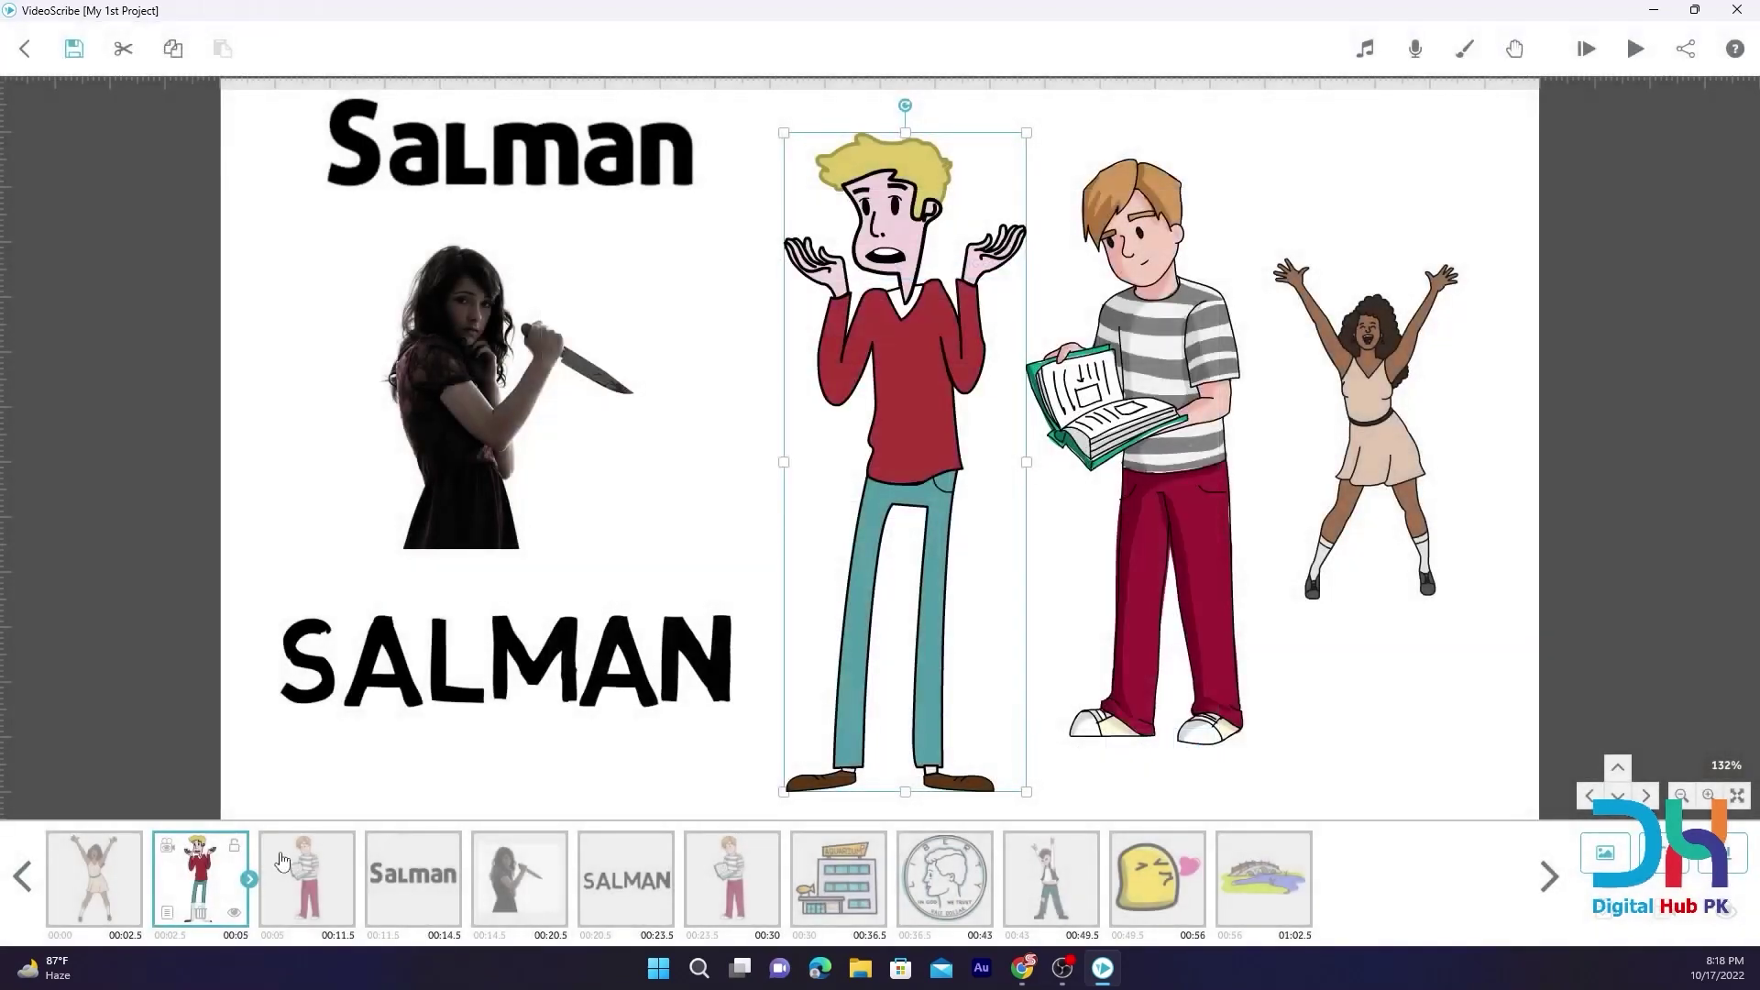
Check which images the first boy with the book can Morph from, closing his properties without applying the change
left_click(307, 871)
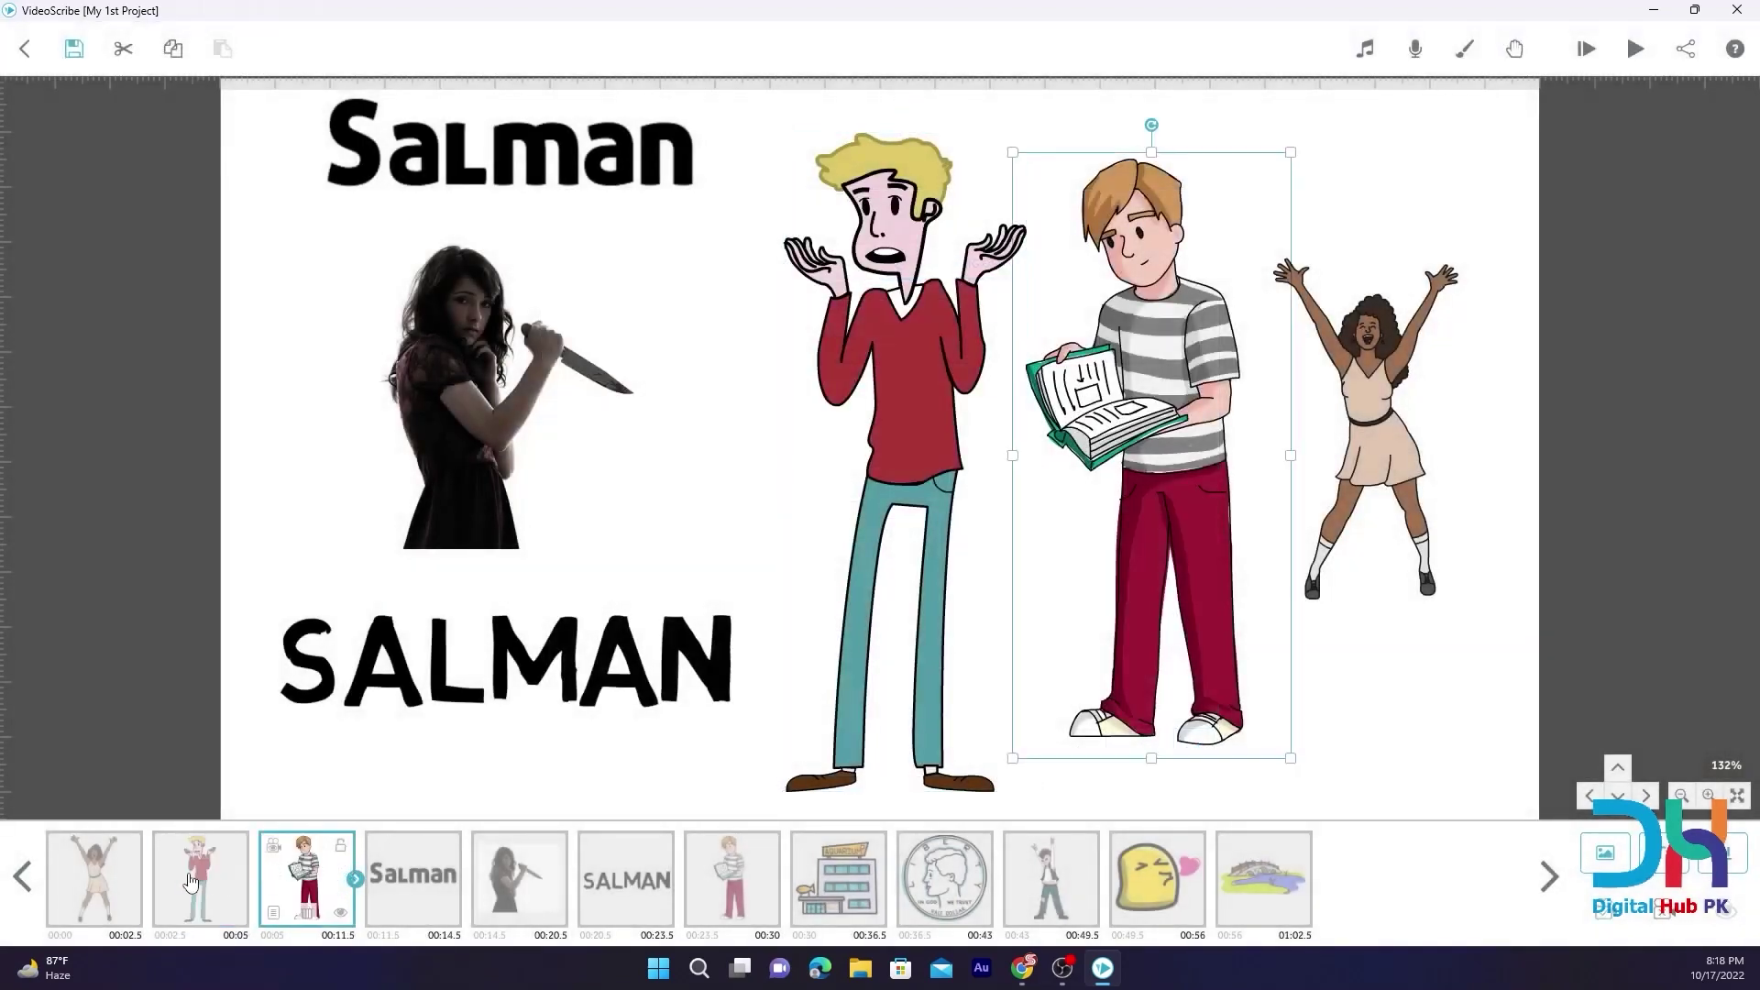
left_click(273, 912)
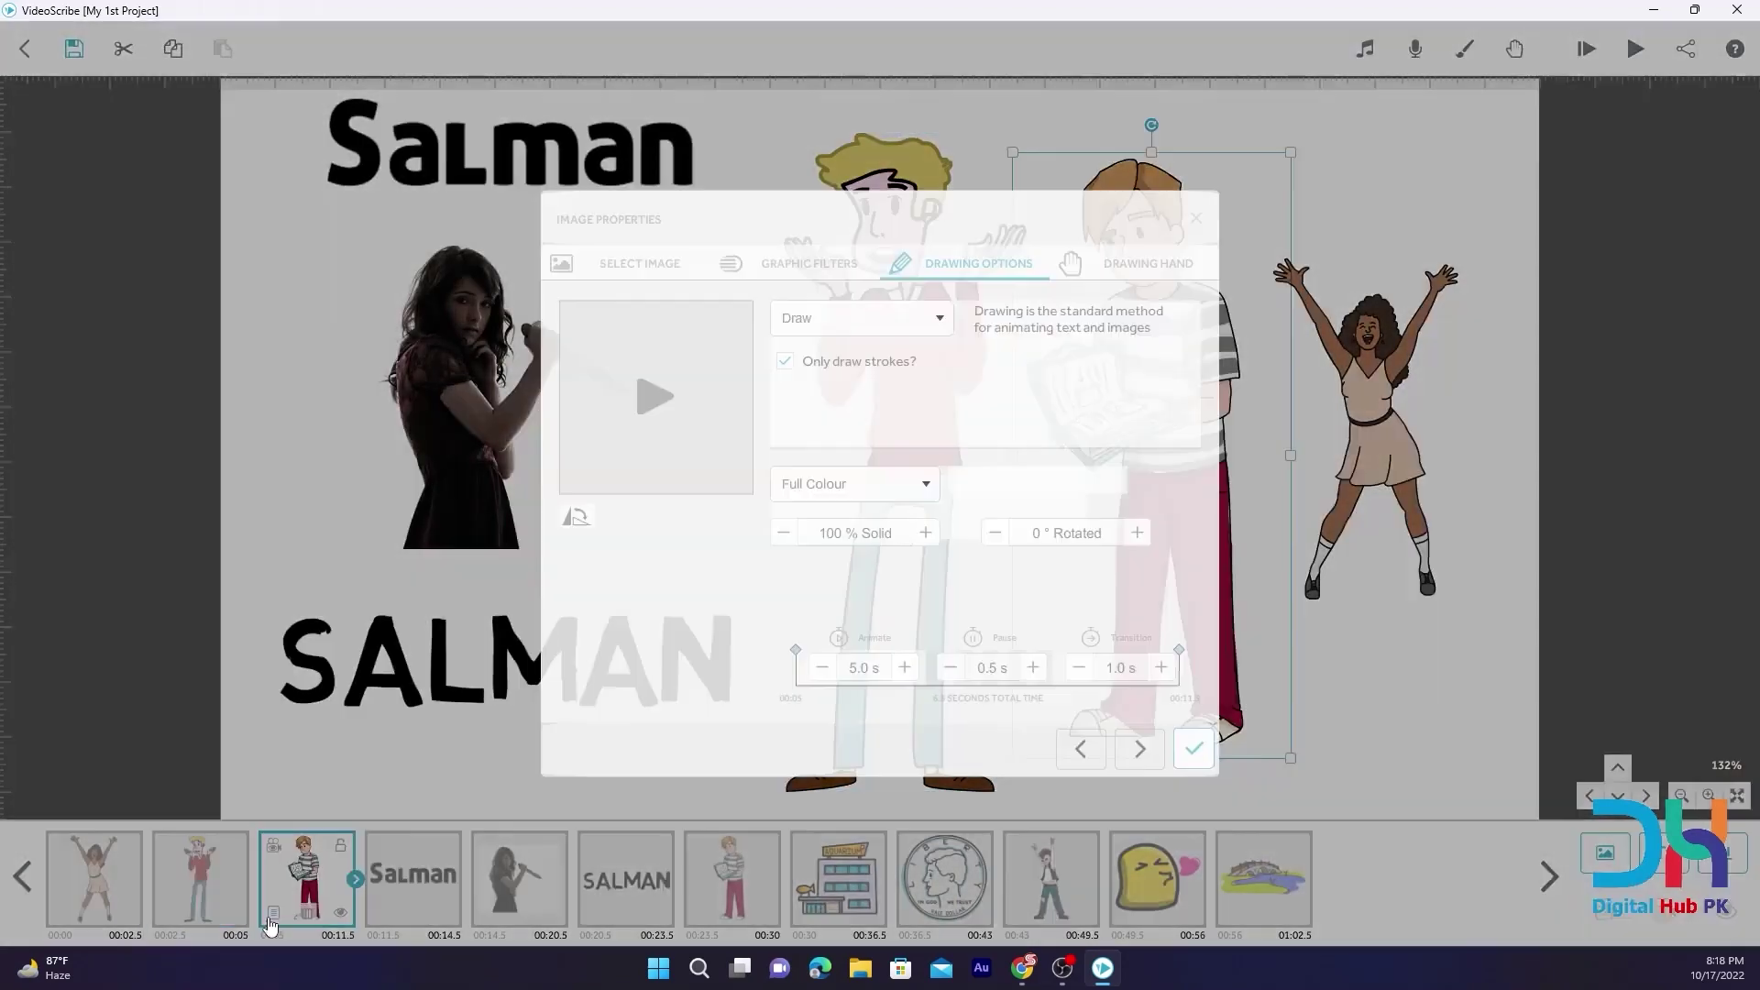
left_click(867, 333)
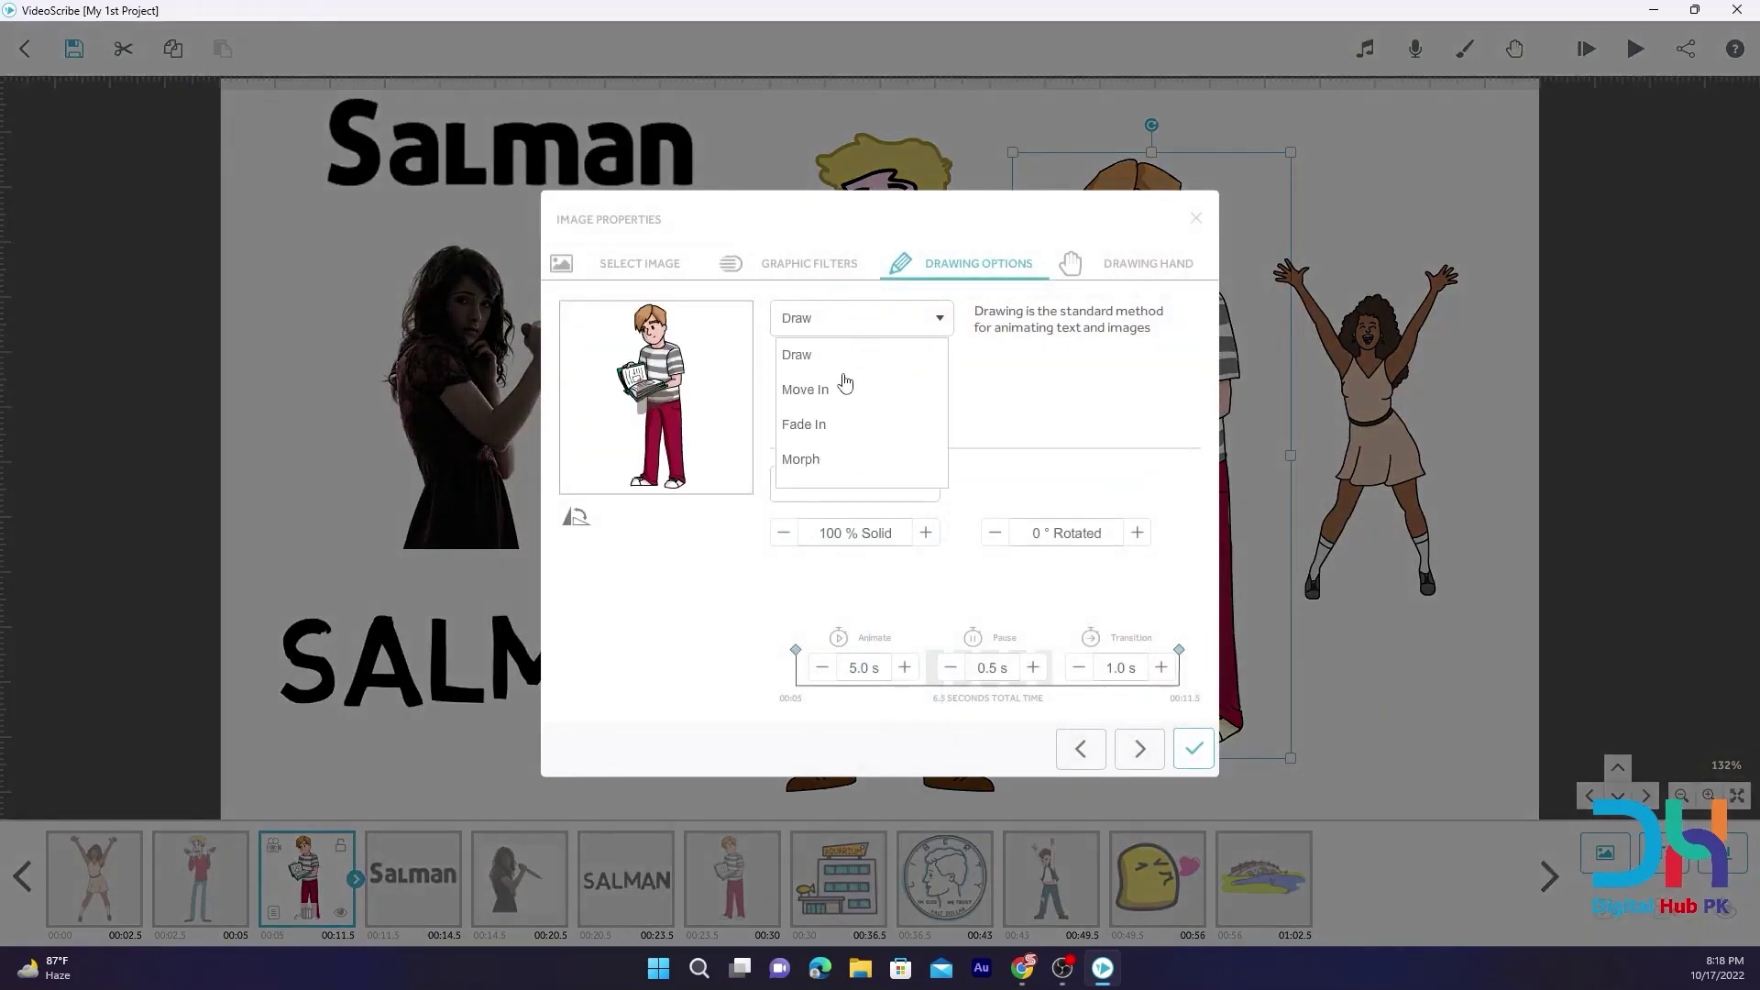
left_click(819, 461)
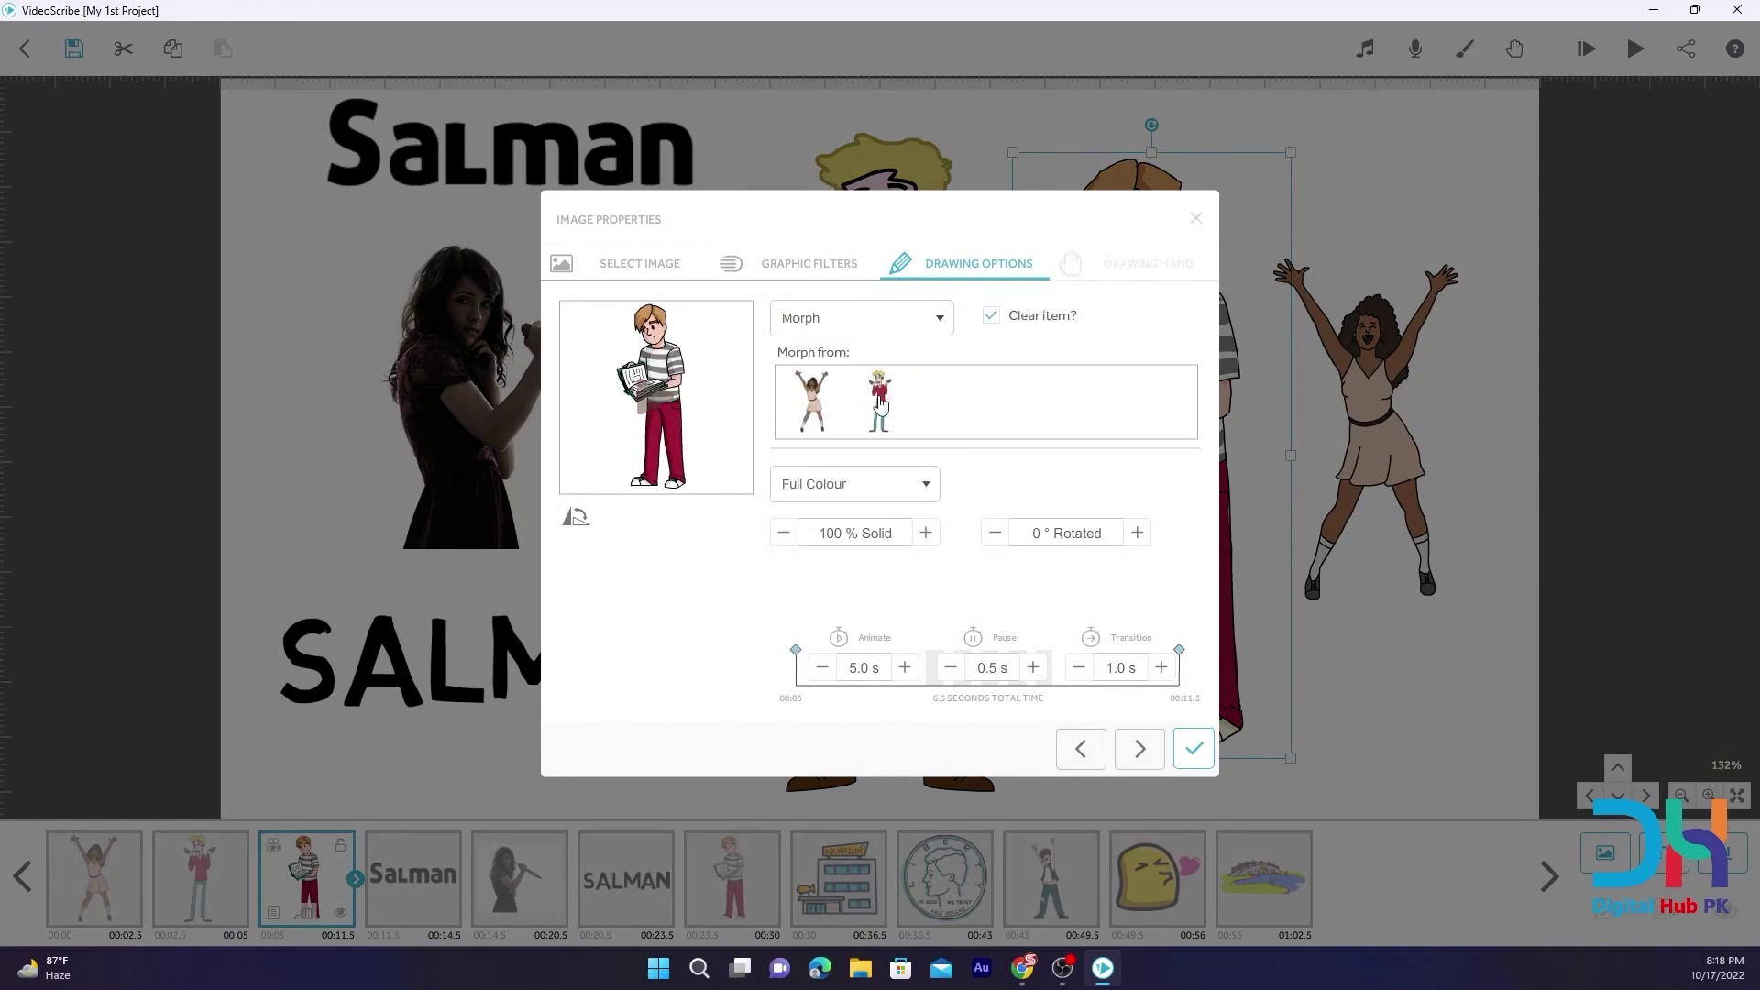
left_click(1195, 218)
left_click(1023, 969)
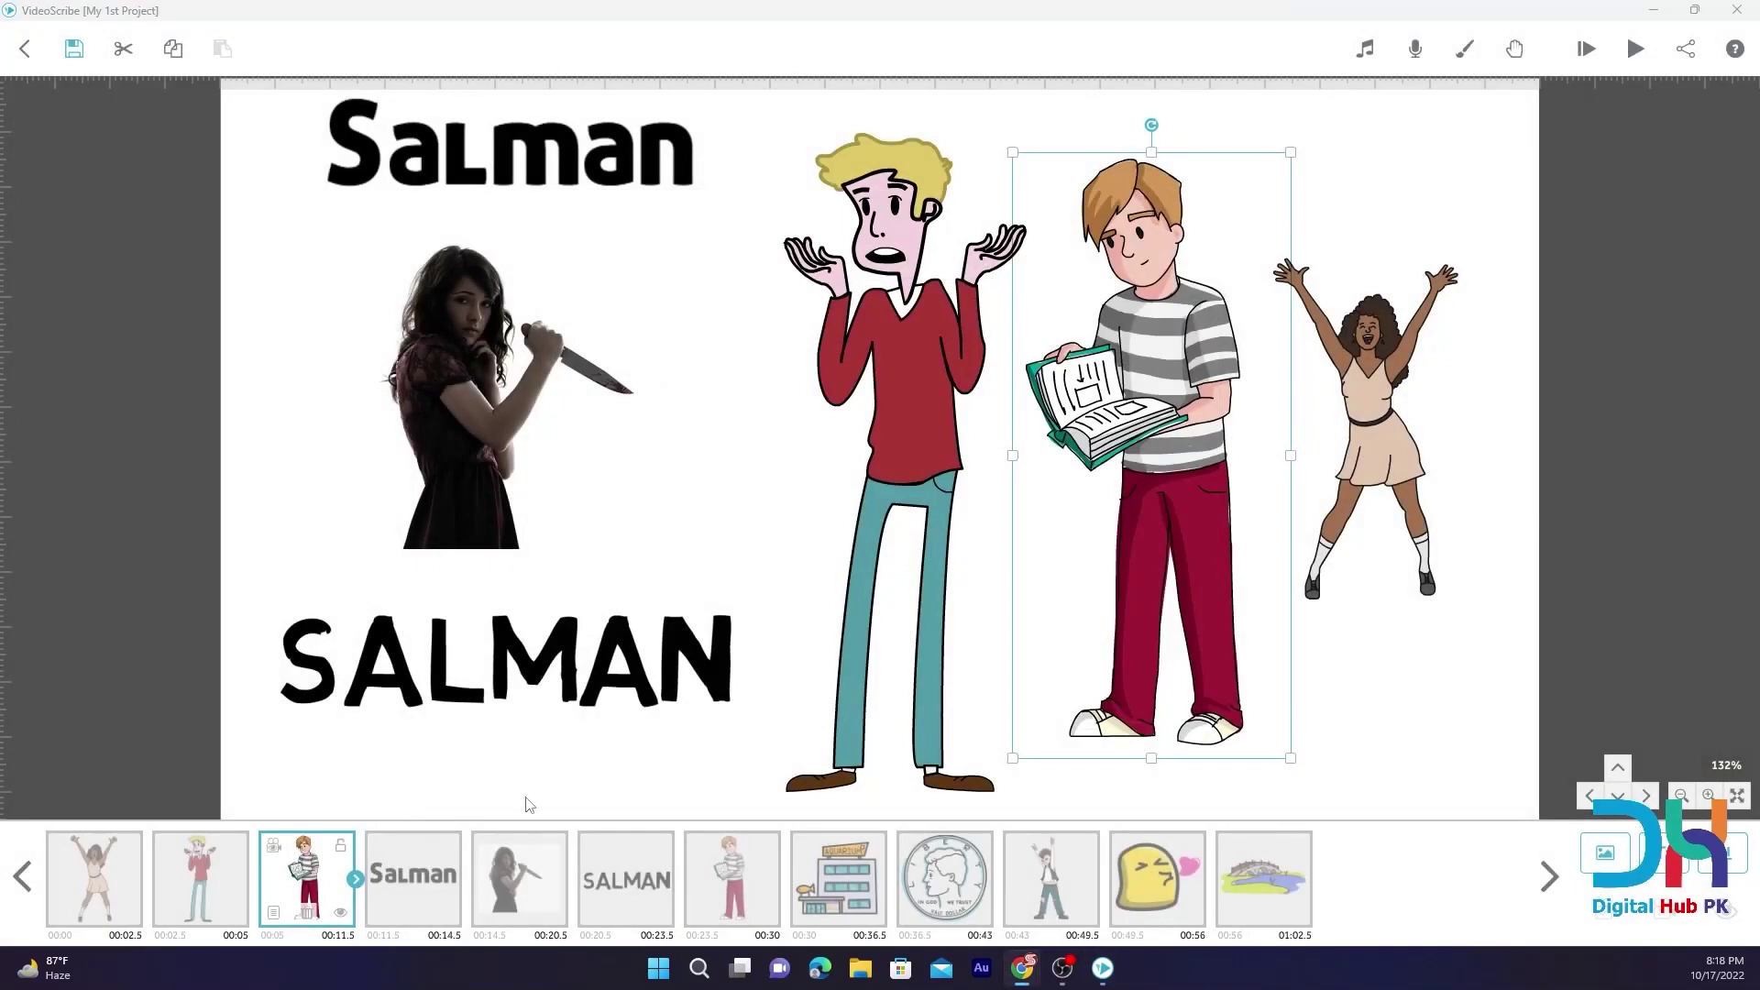
Examine the animation types offered for the first text element and close its text properties
left_click(405, 897)
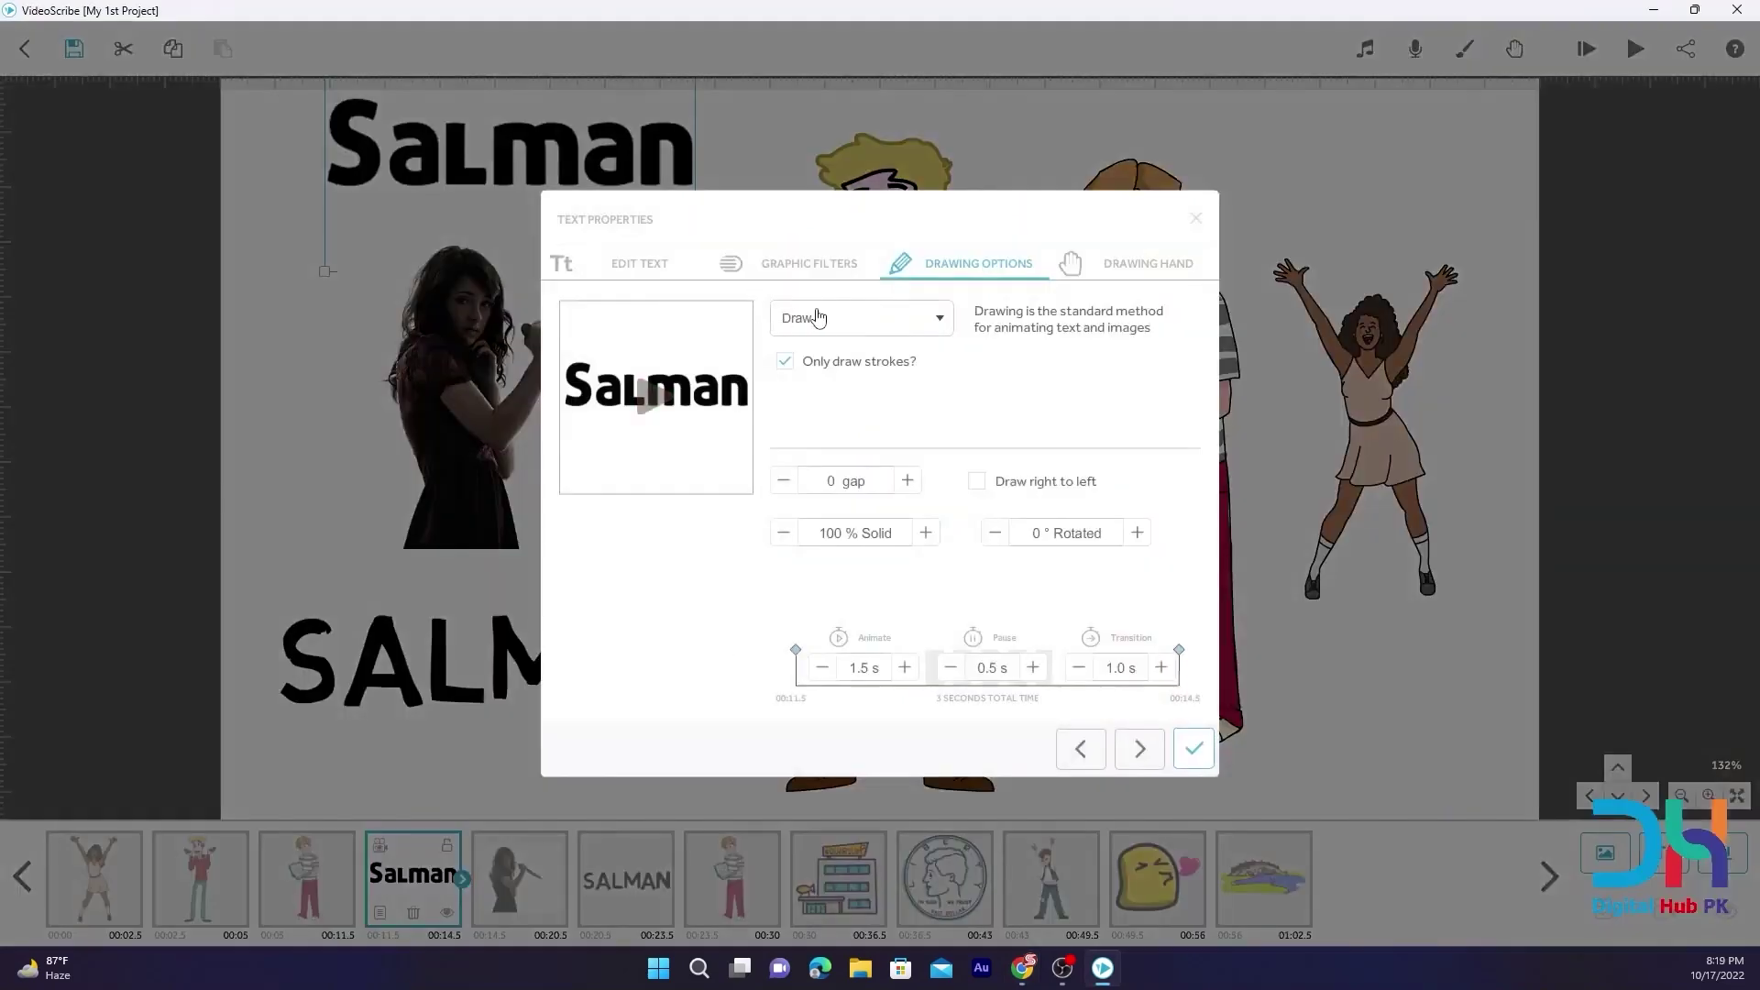
left_click(814, 320)
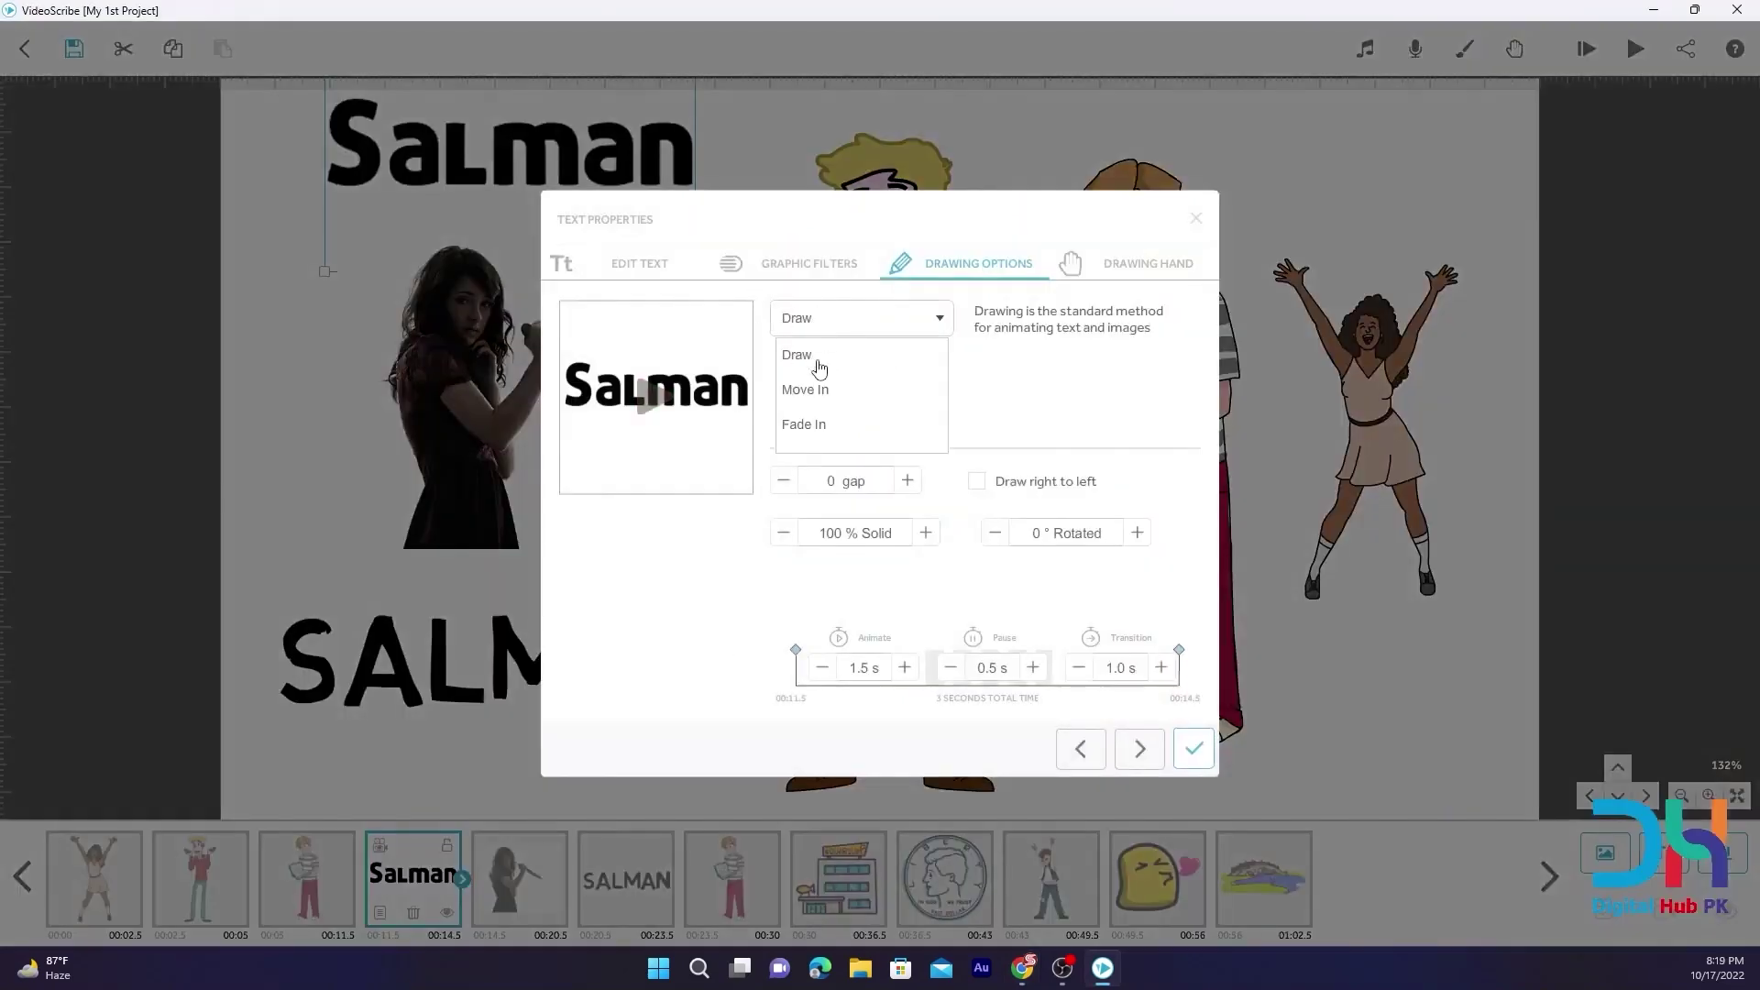
left_click(1197, 217)
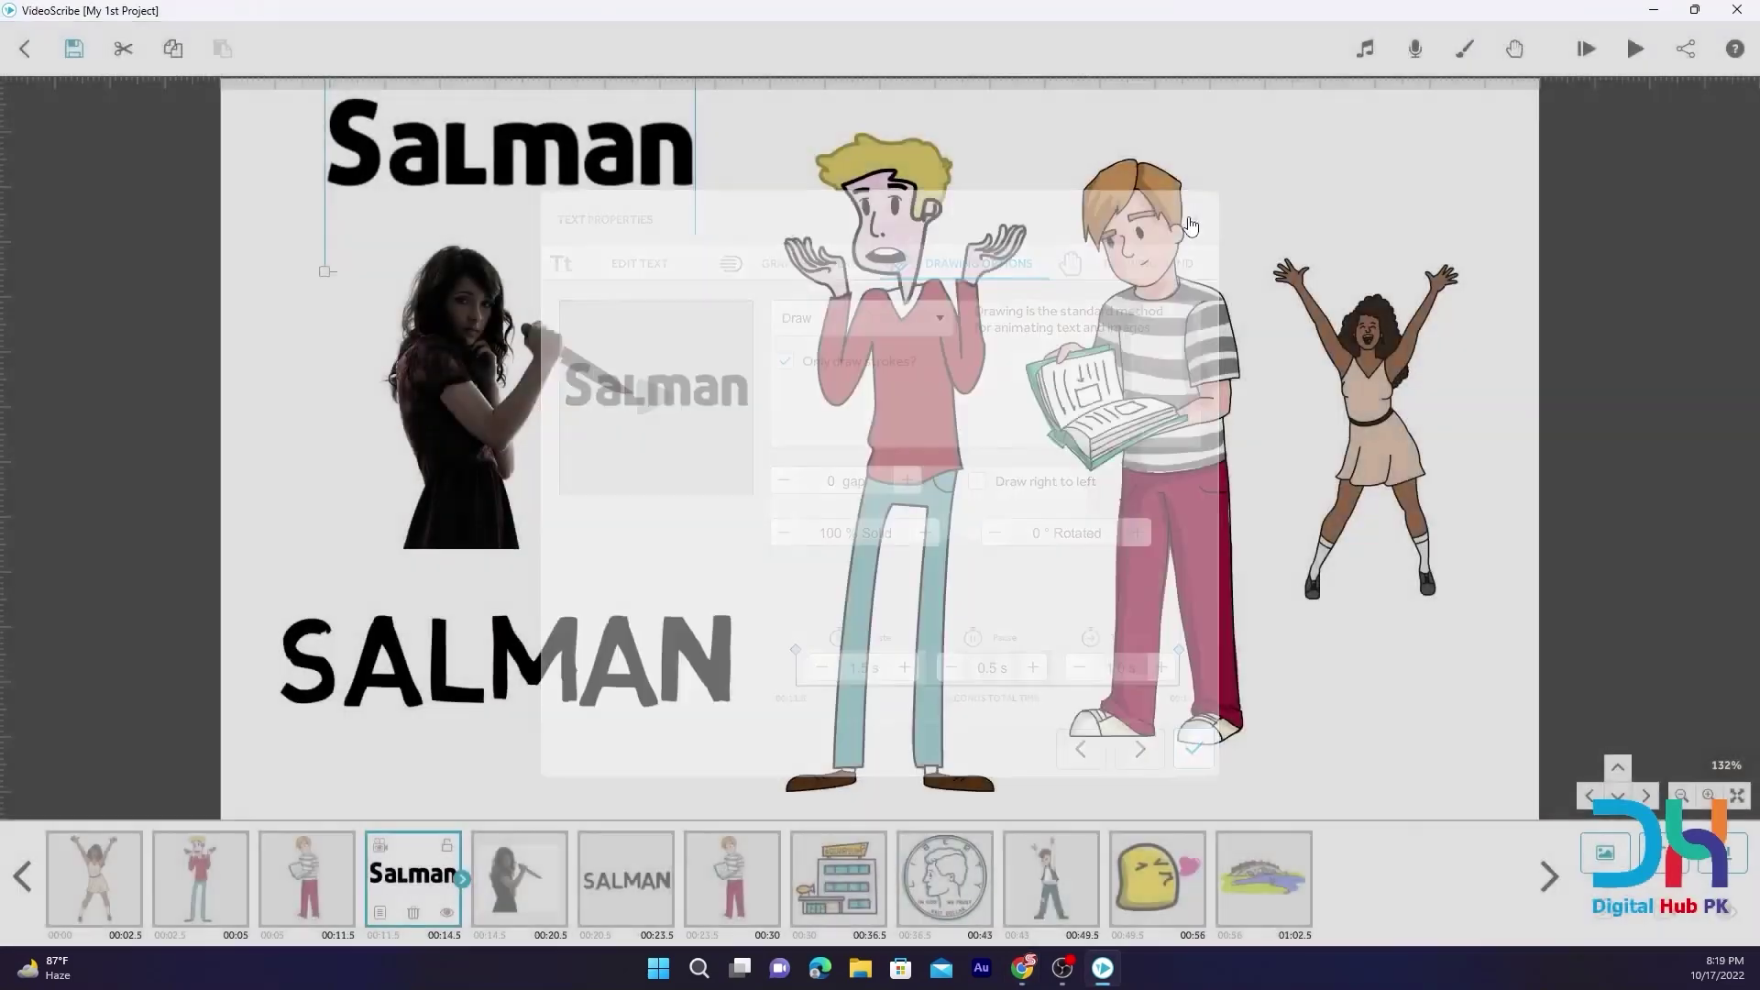
Check which images the woman with the knife can Morph from, closing her image properties without applying the change
left_click(501, 868)
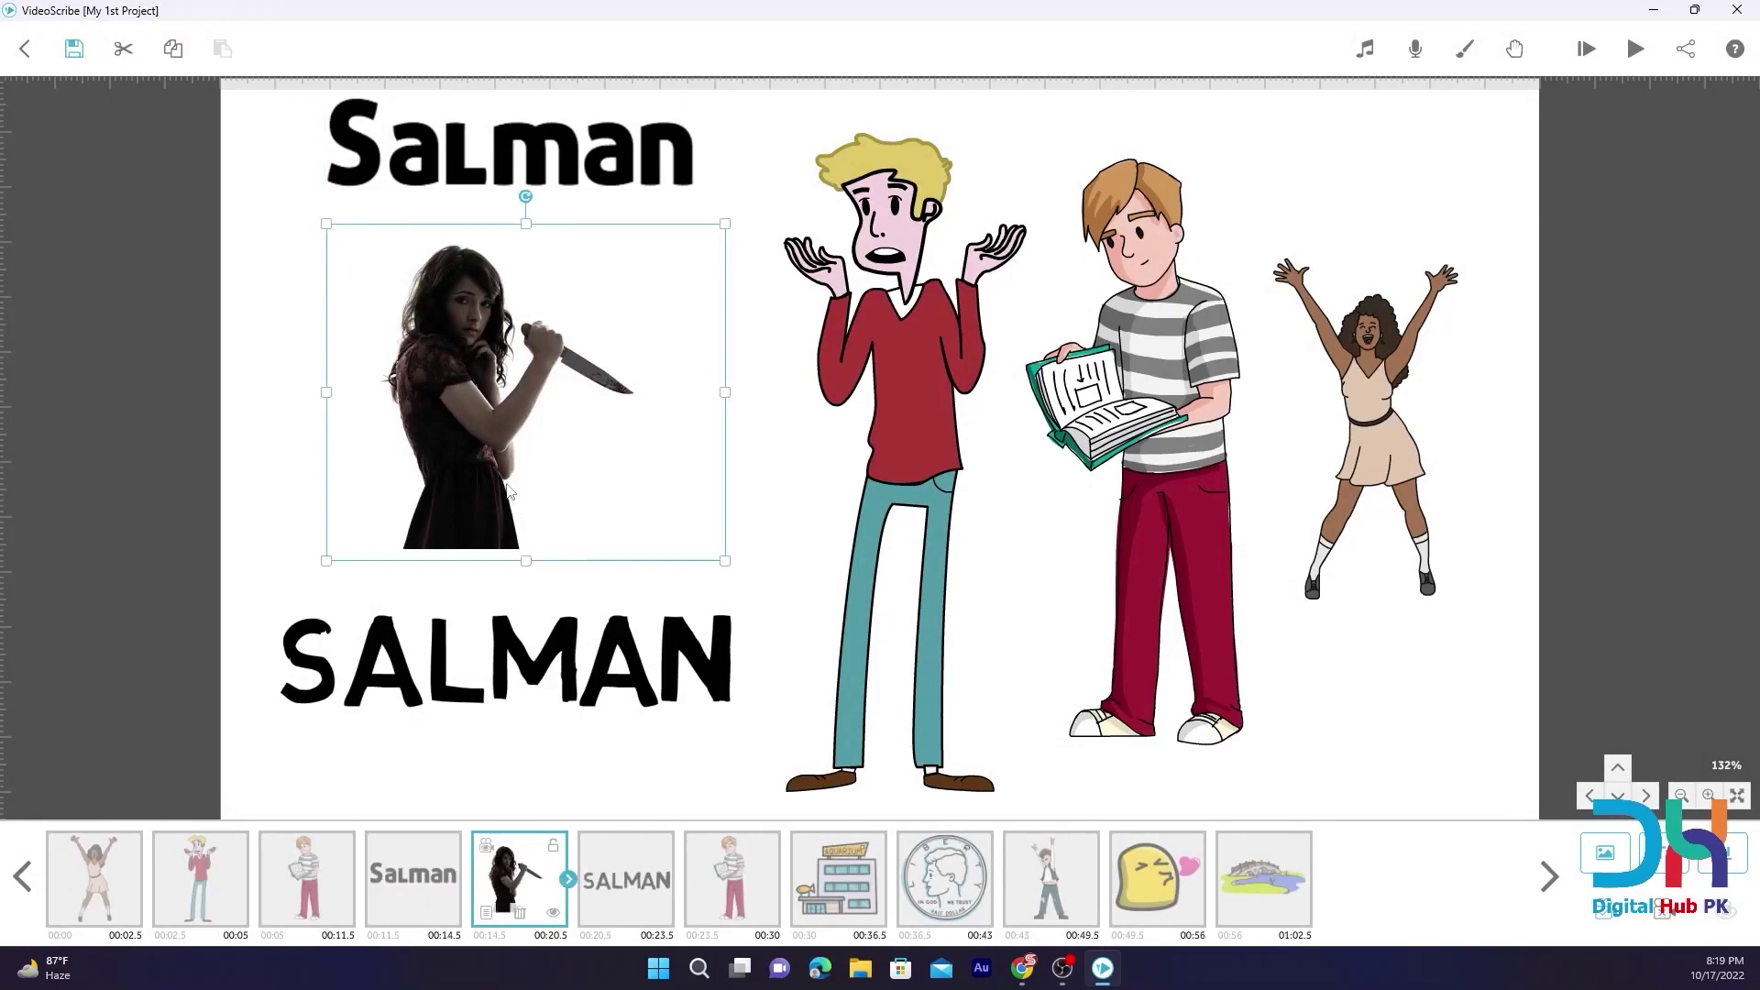
left_click(486, 913)
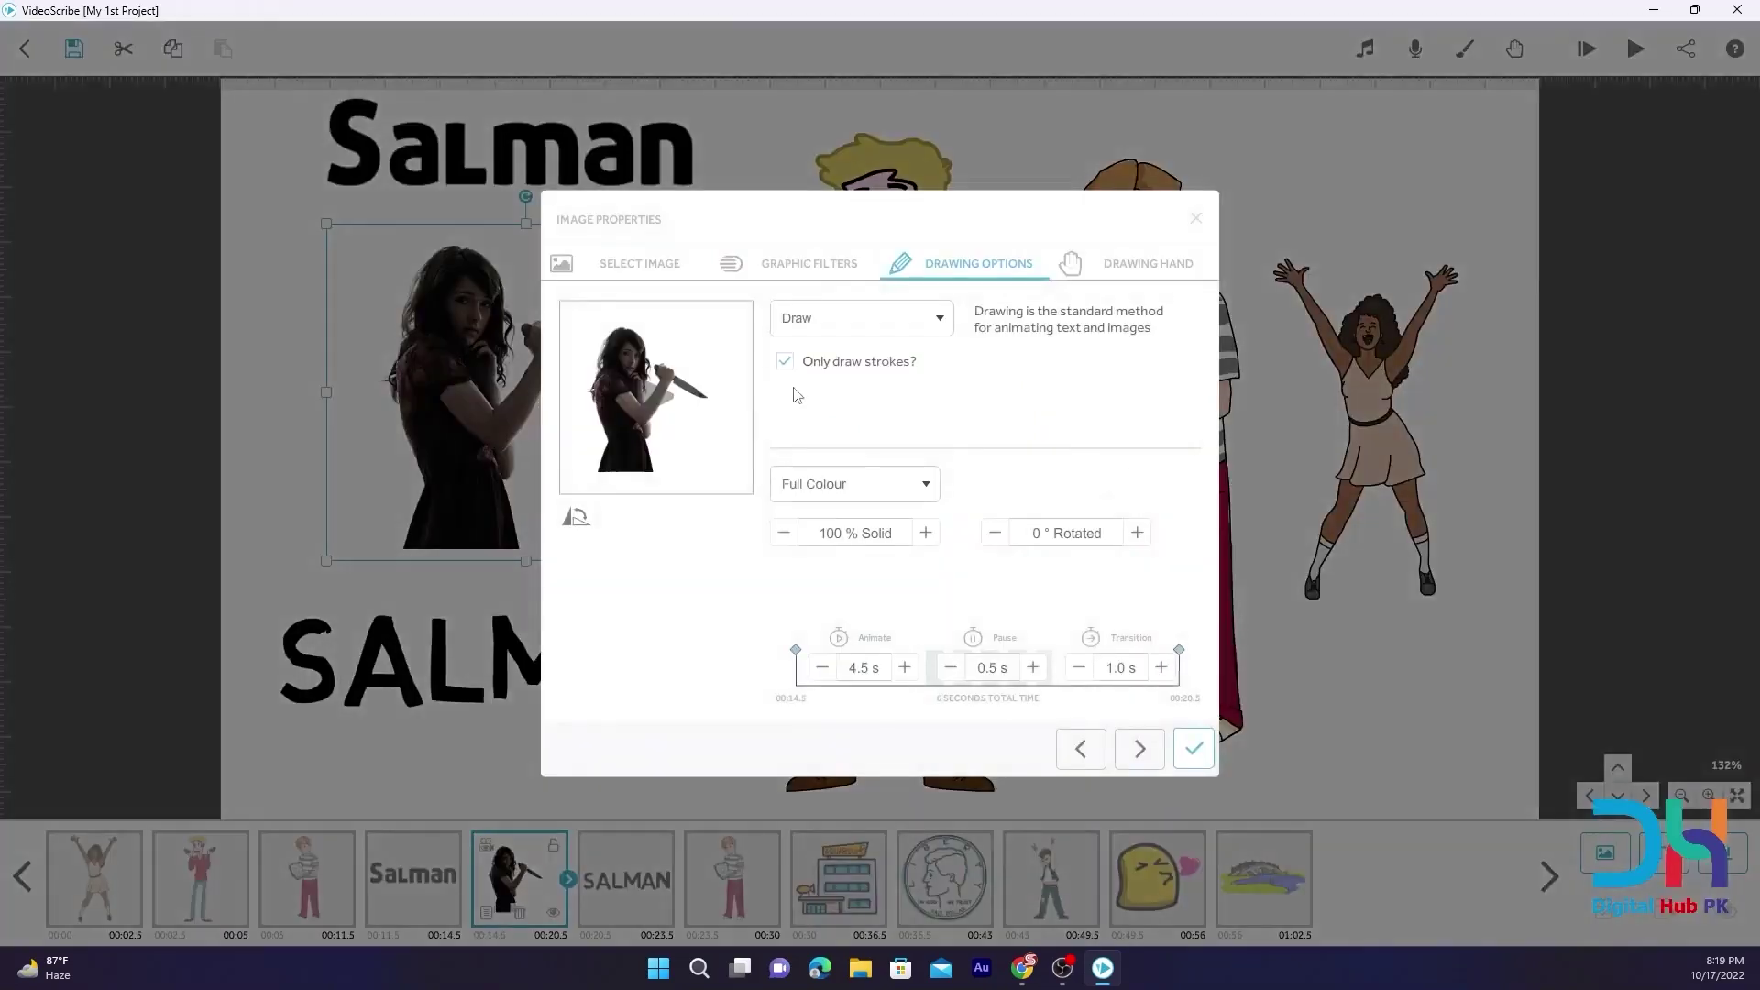
left_click(837, 320)
left_click(816, 460)
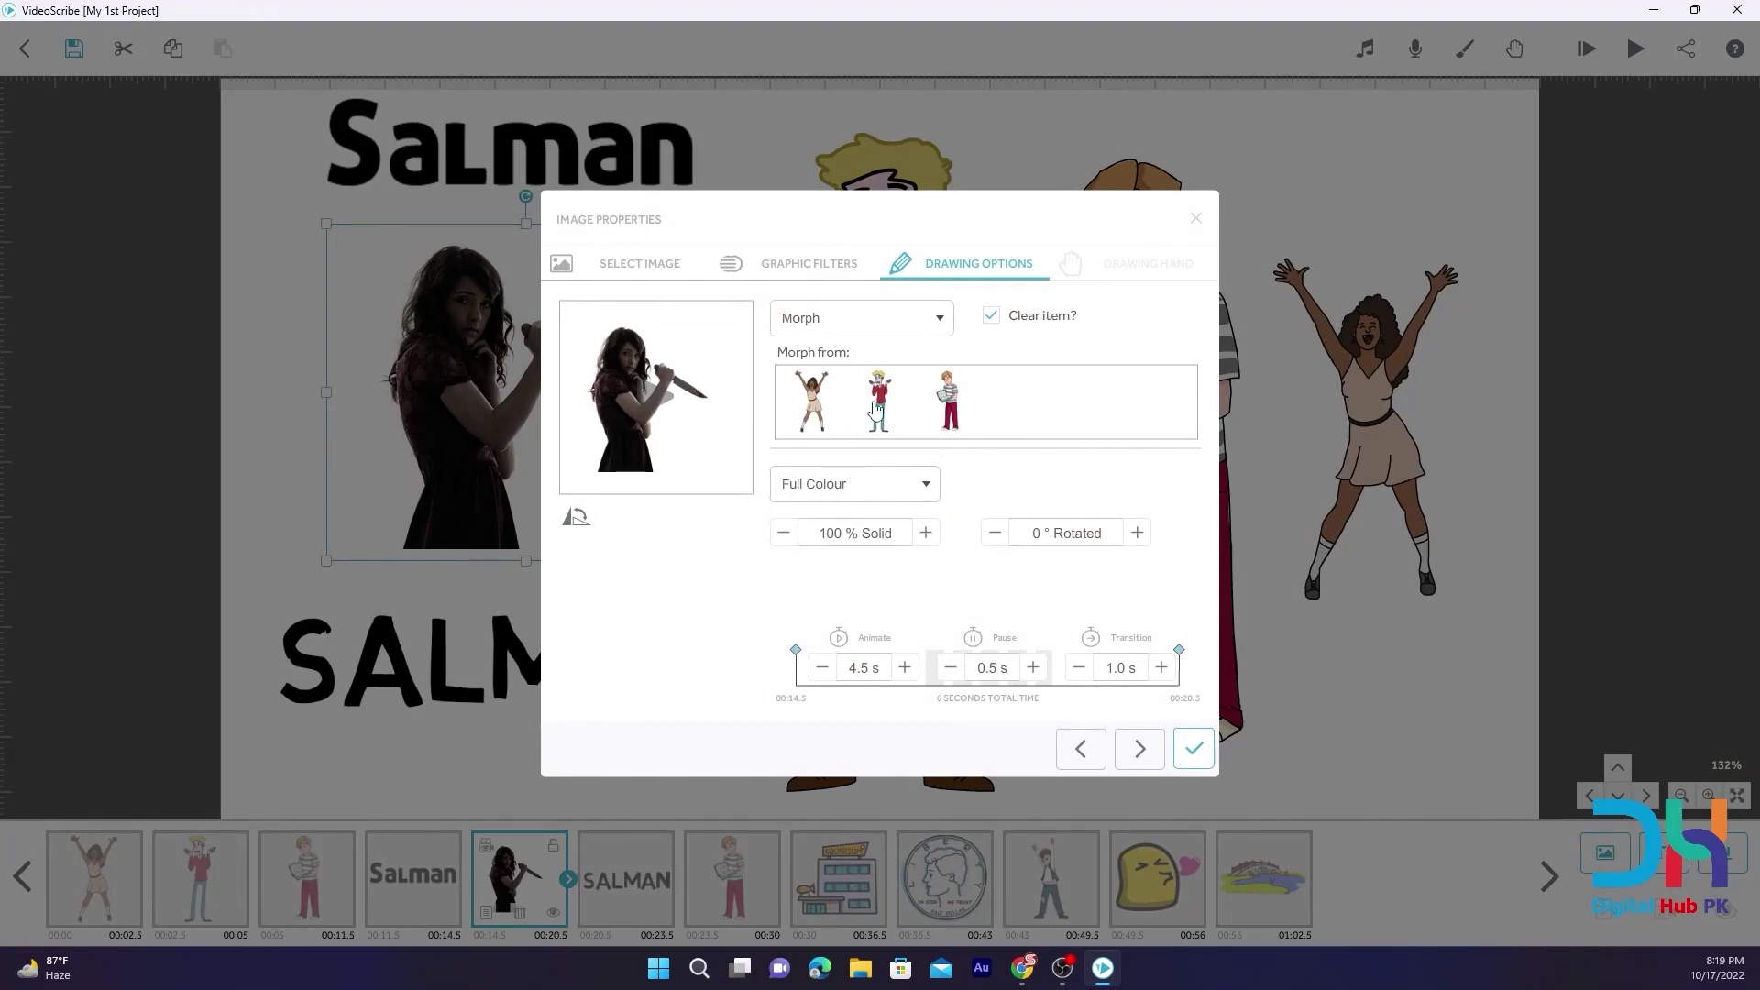
left_click(1195, 218)
Check which images the second boy with the book can Morph from, closing his properties without applying the change
left_click(741, 878)
left_click(698, 913)
left_click(838, 328)
left_click(809, 461)
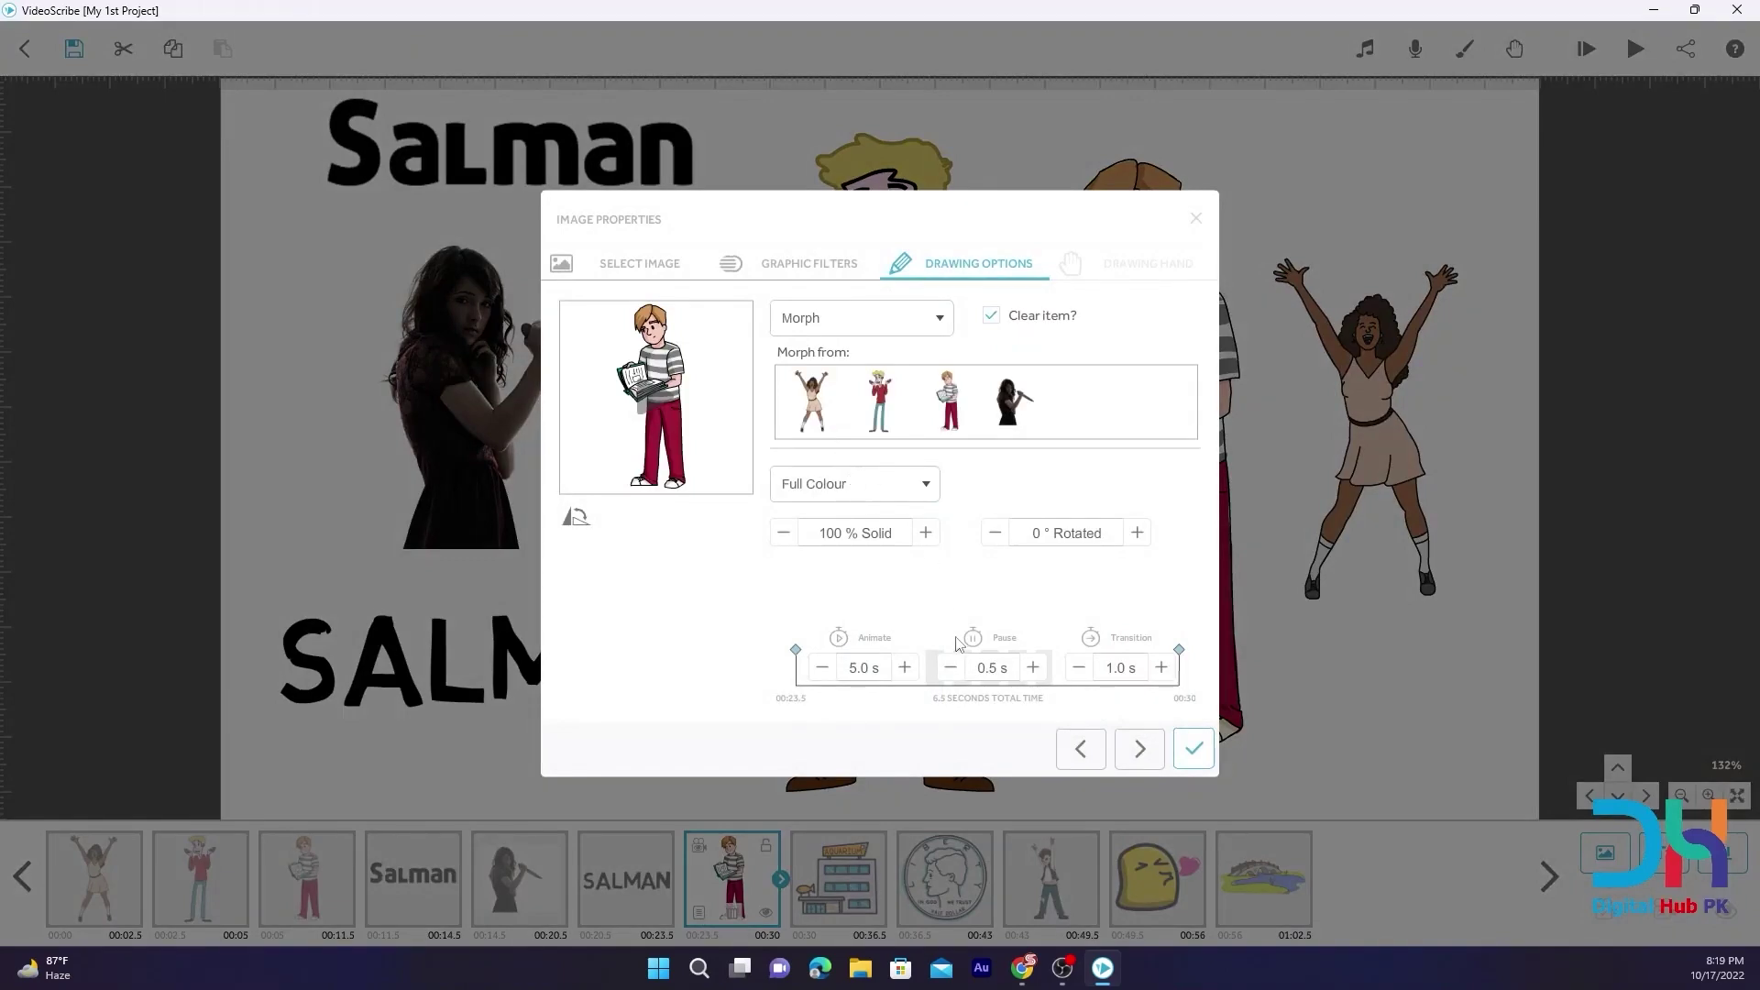
left_click(1196, 219)
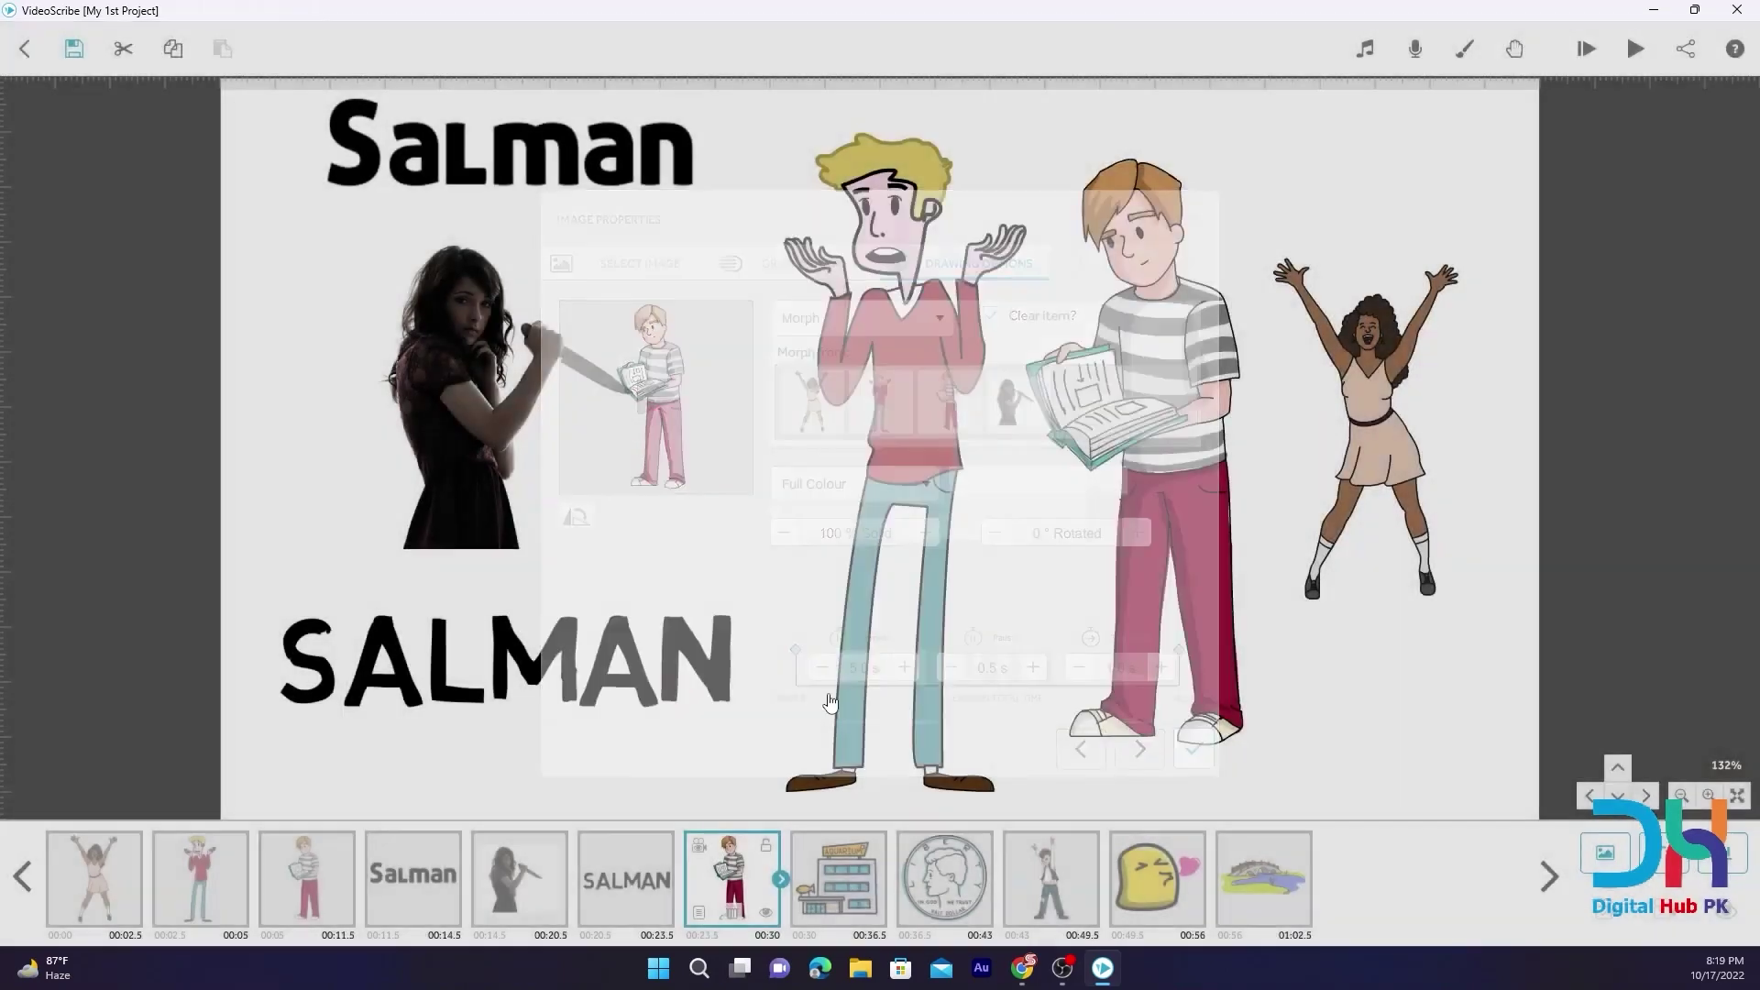
Check which images the aquarium building can Morph from, closing its properties without applying the change
left_click(841, 908)
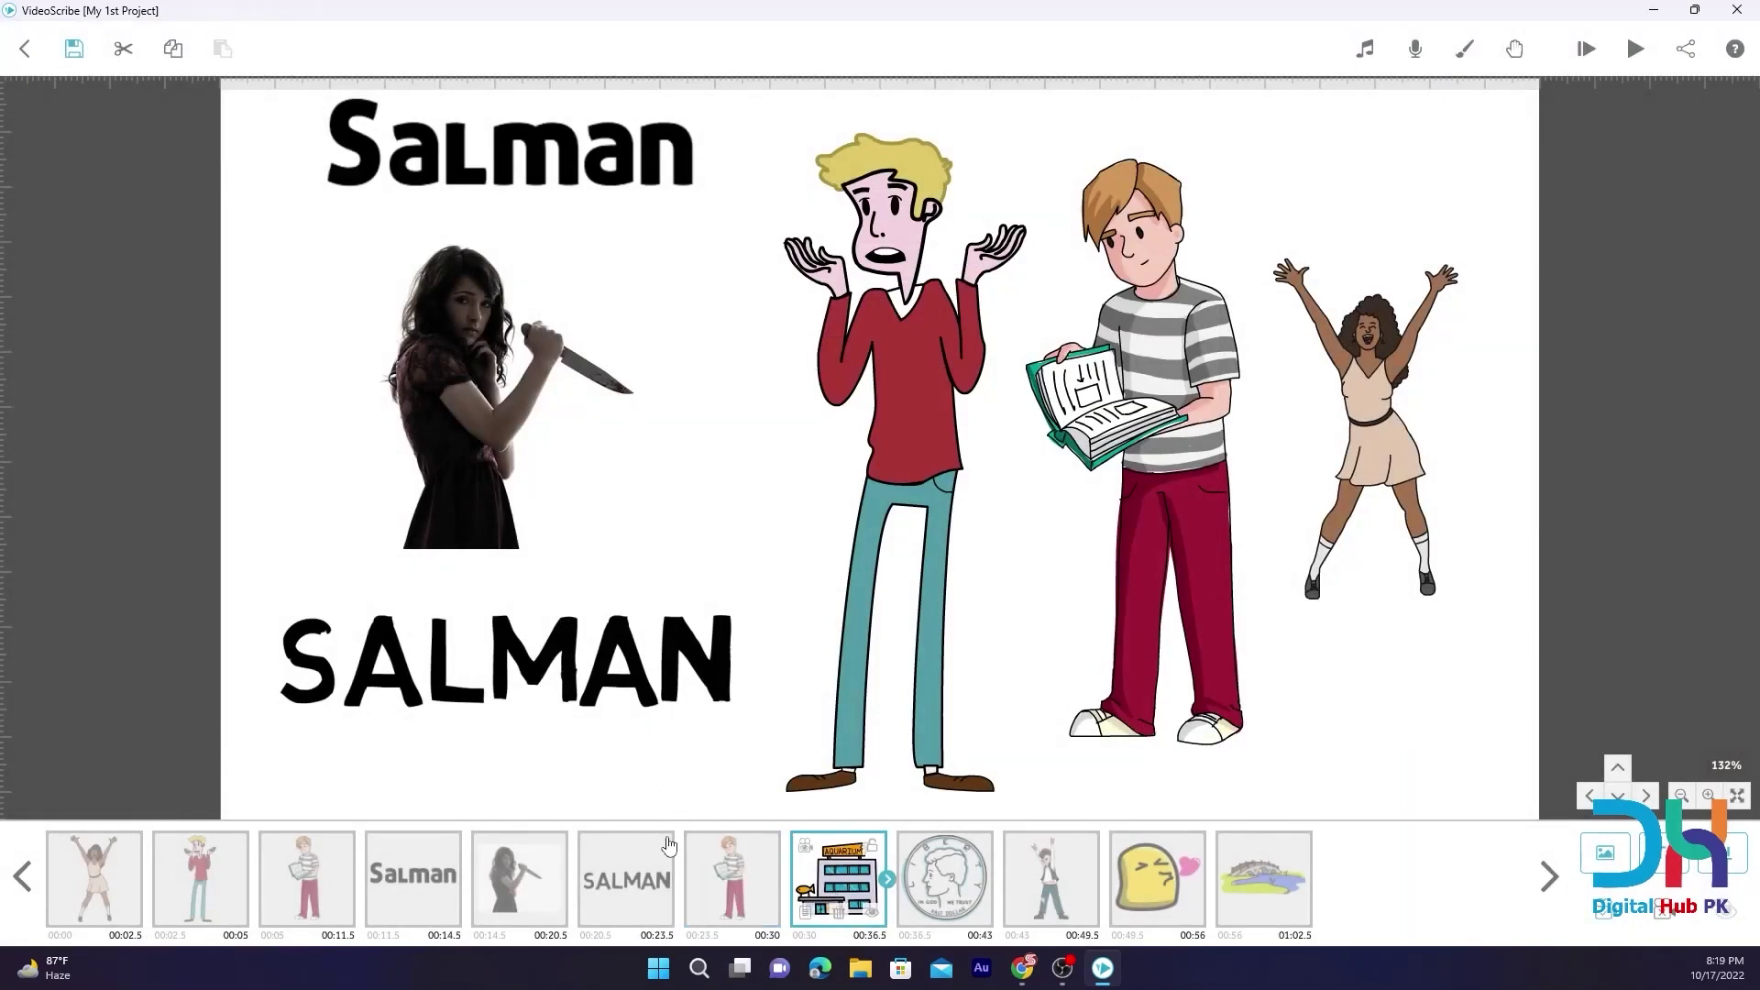
left_click(804, 911)
left_click(828, 319)
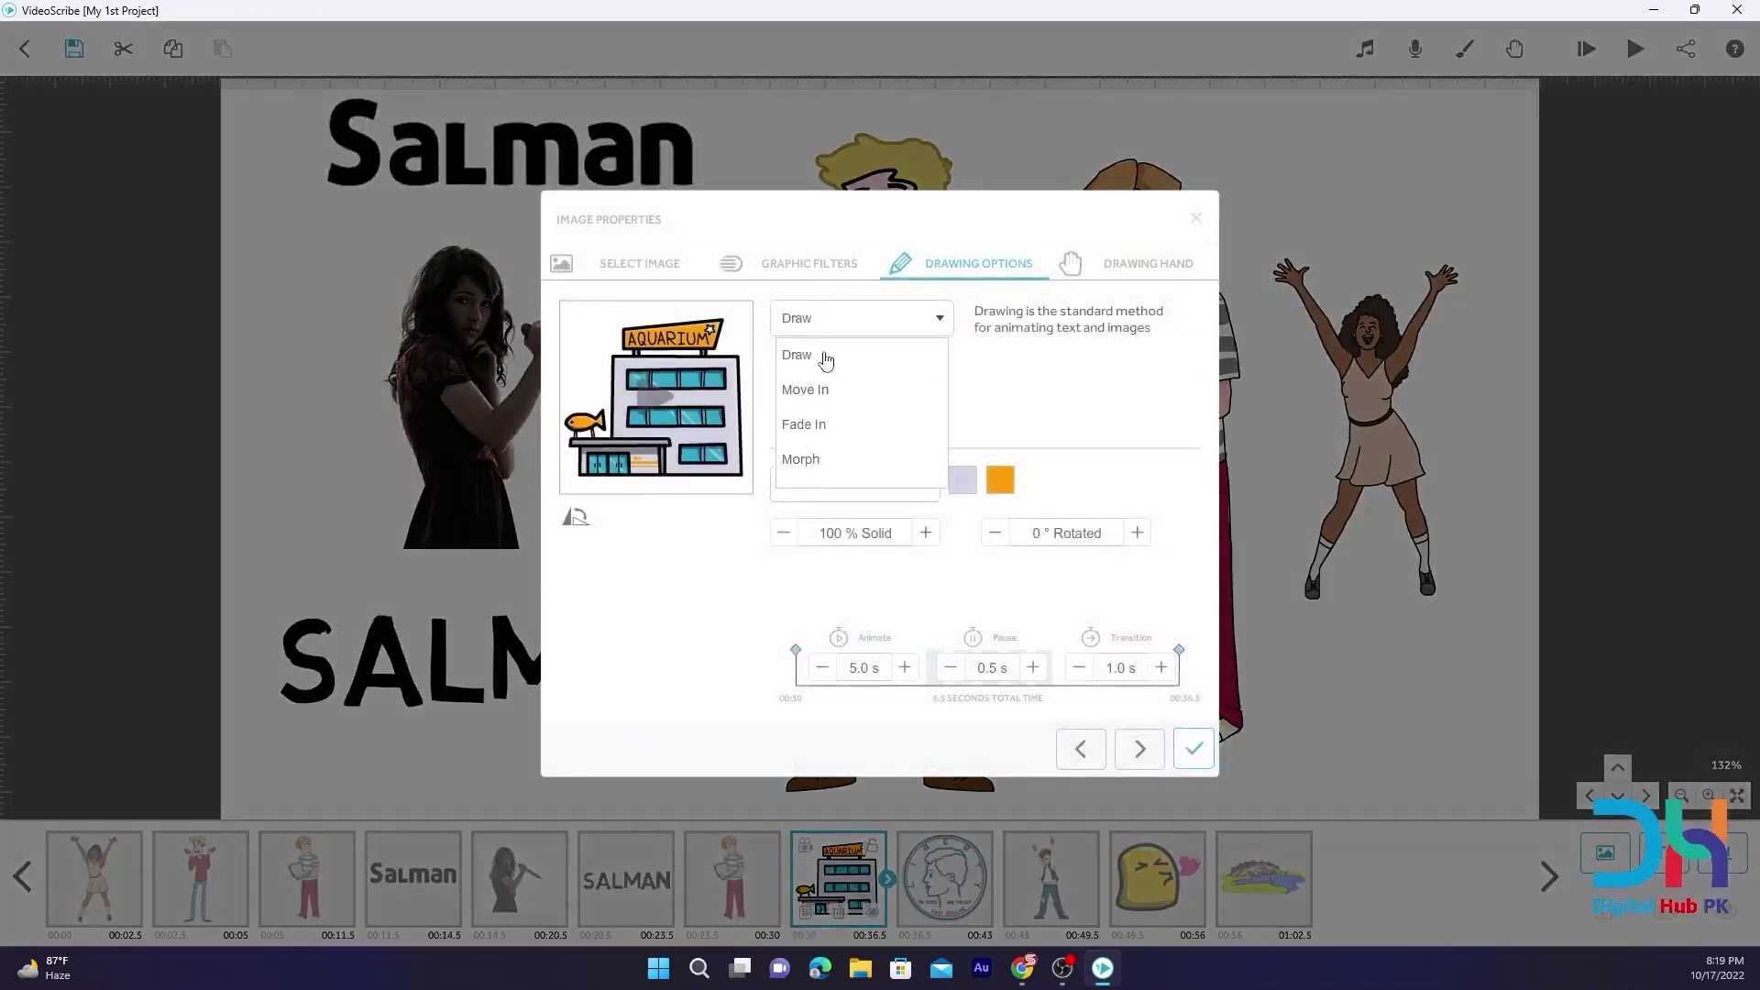
left_click(823, 461)
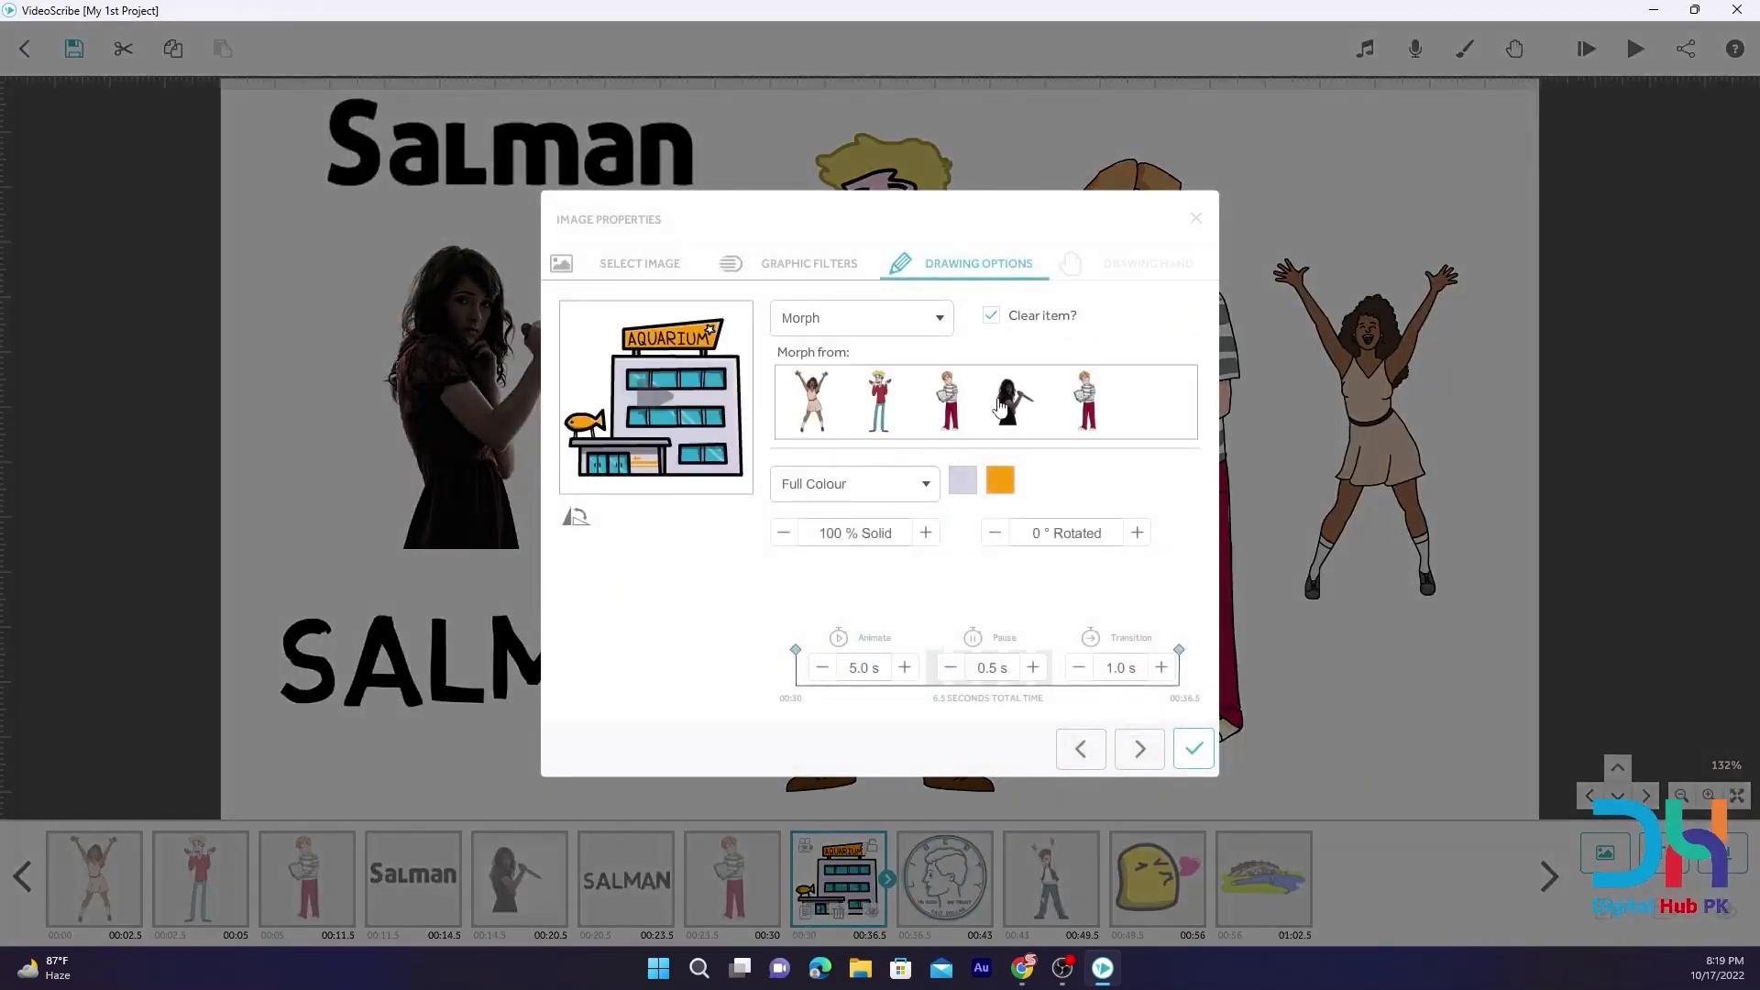
left_click(1197, 220)
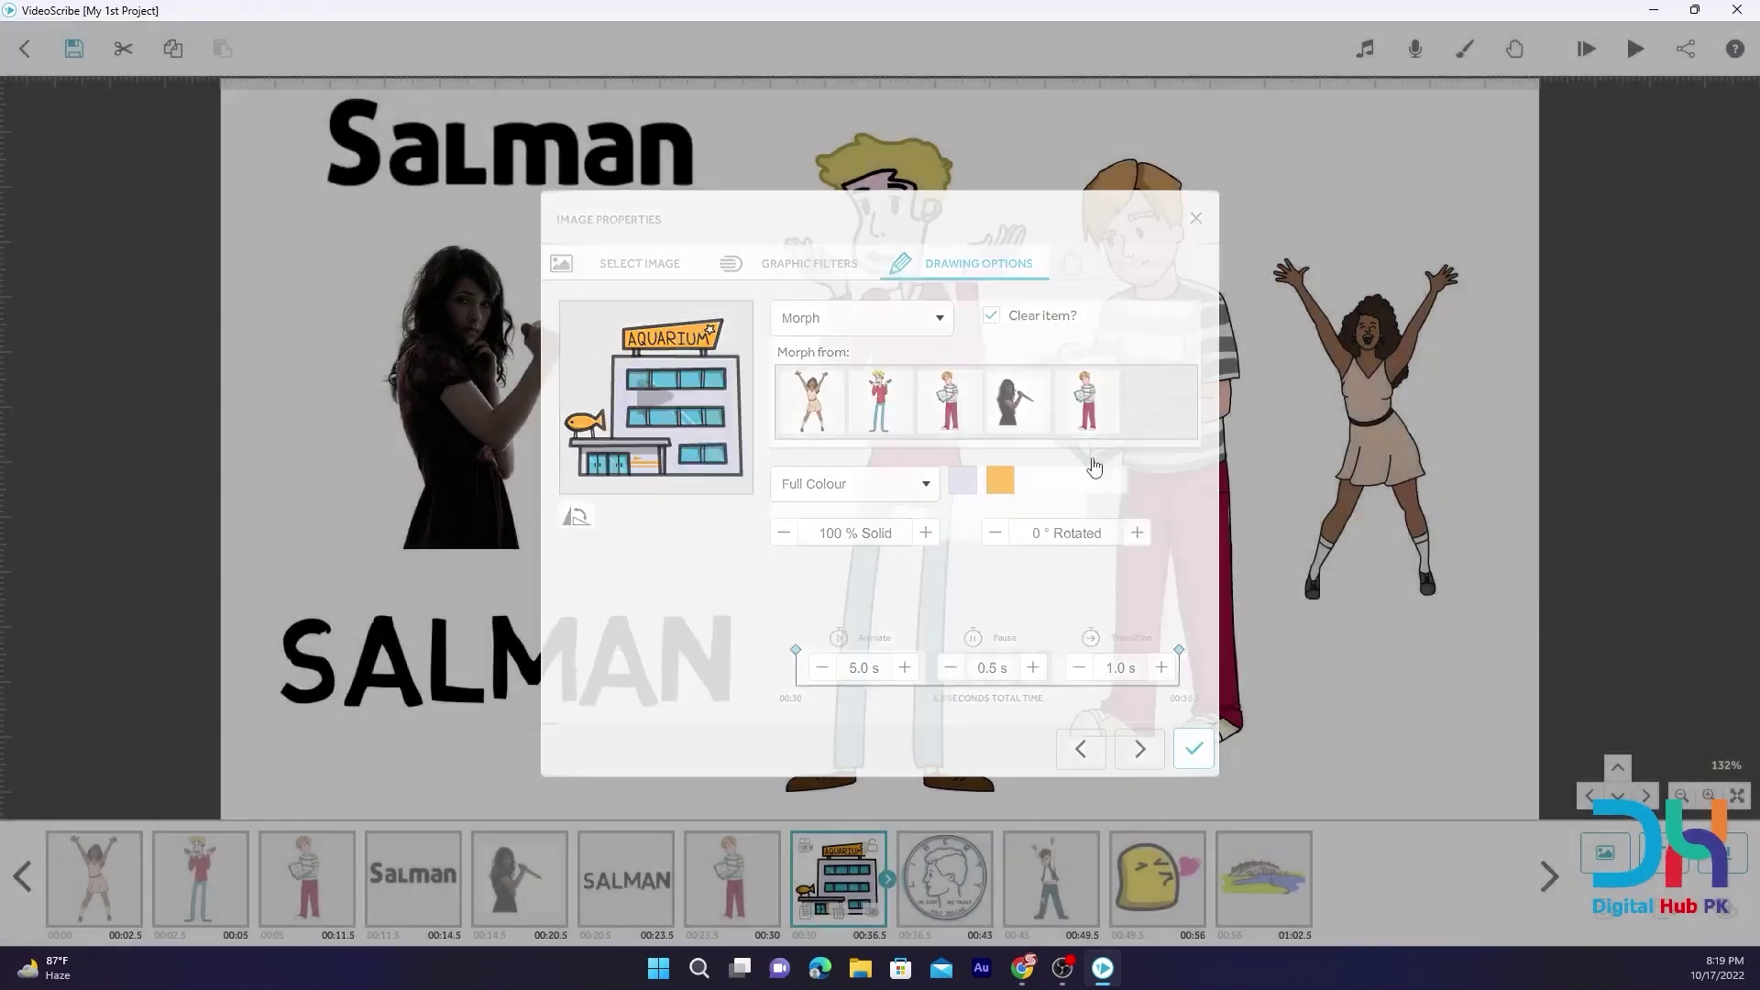
Check which images the coin can Morph from, closing its properties without applying the change
left_click(955, 889)
left_click(908, 913)
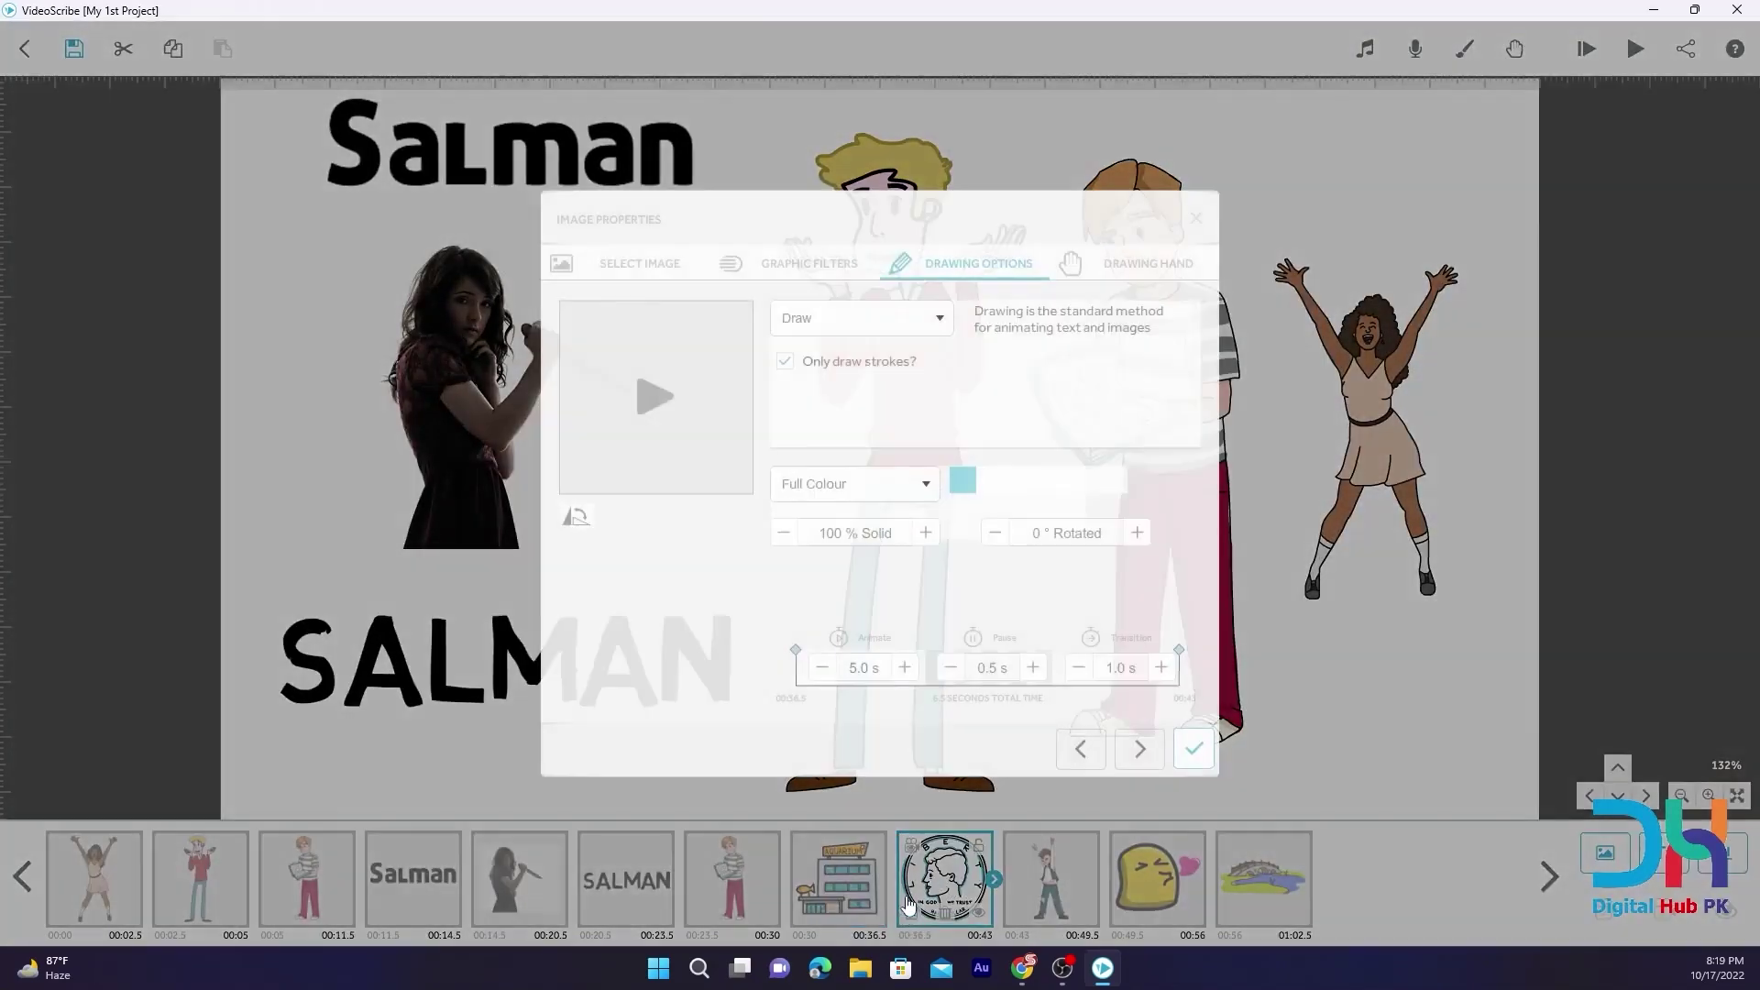
left_click(926, 316)
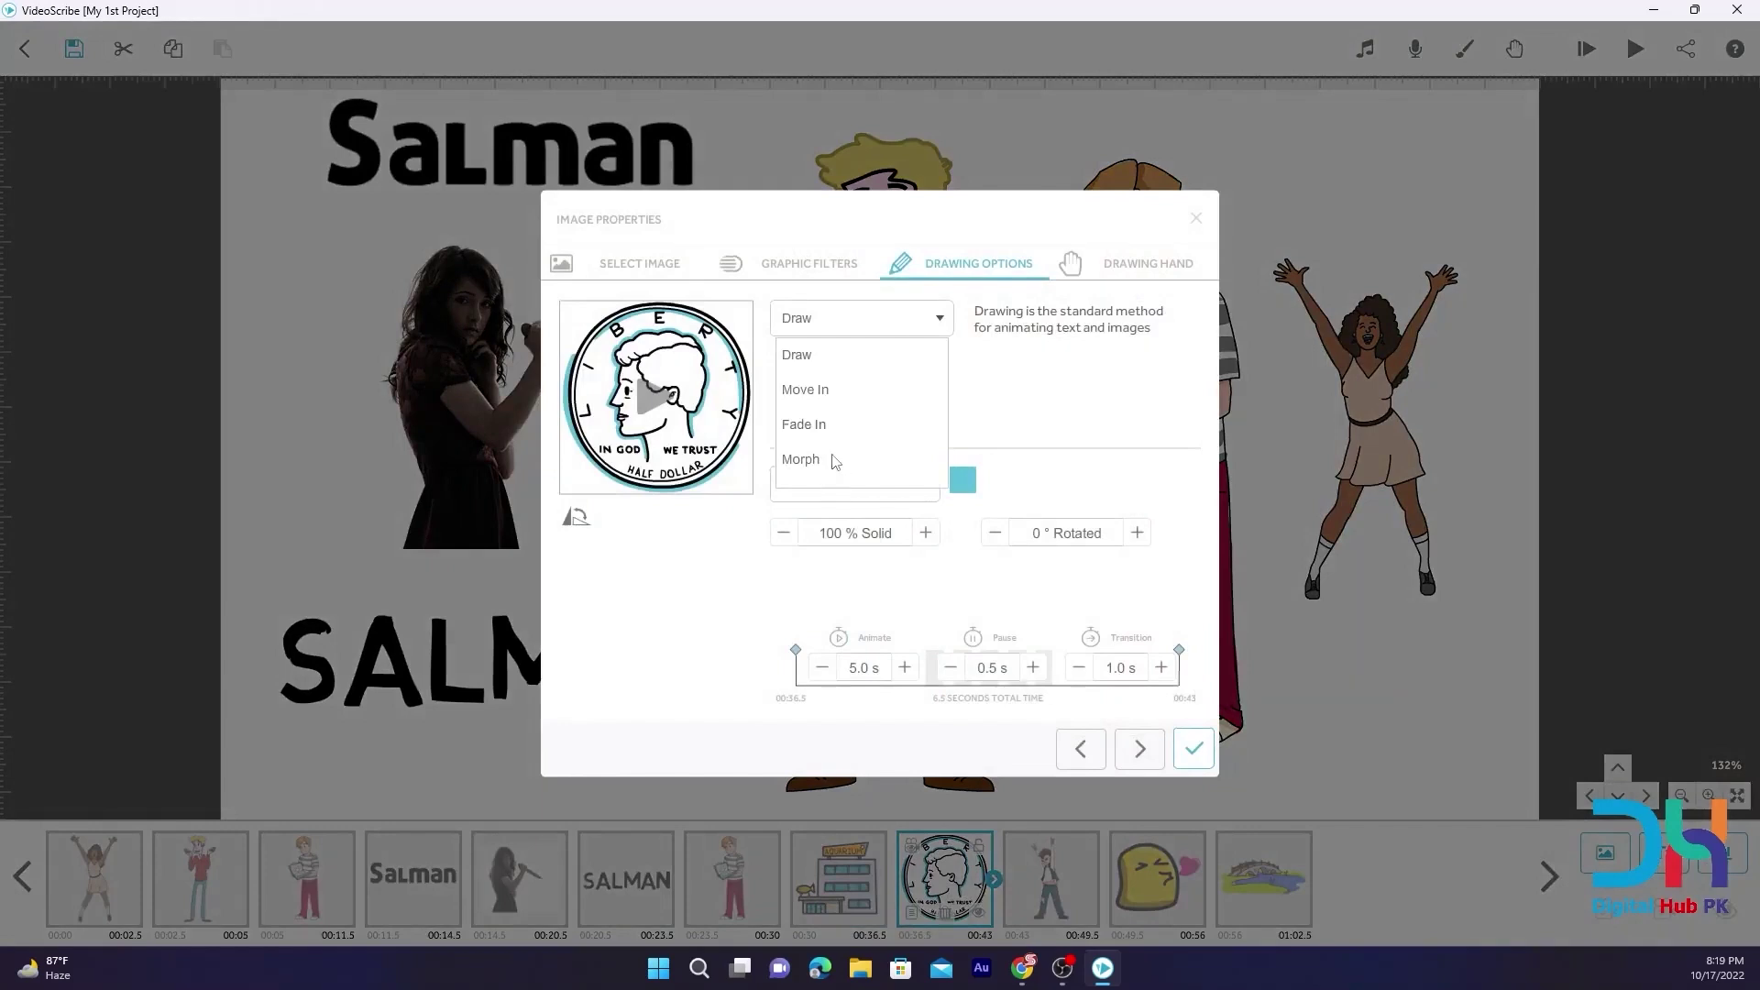
left_click(834, 461)
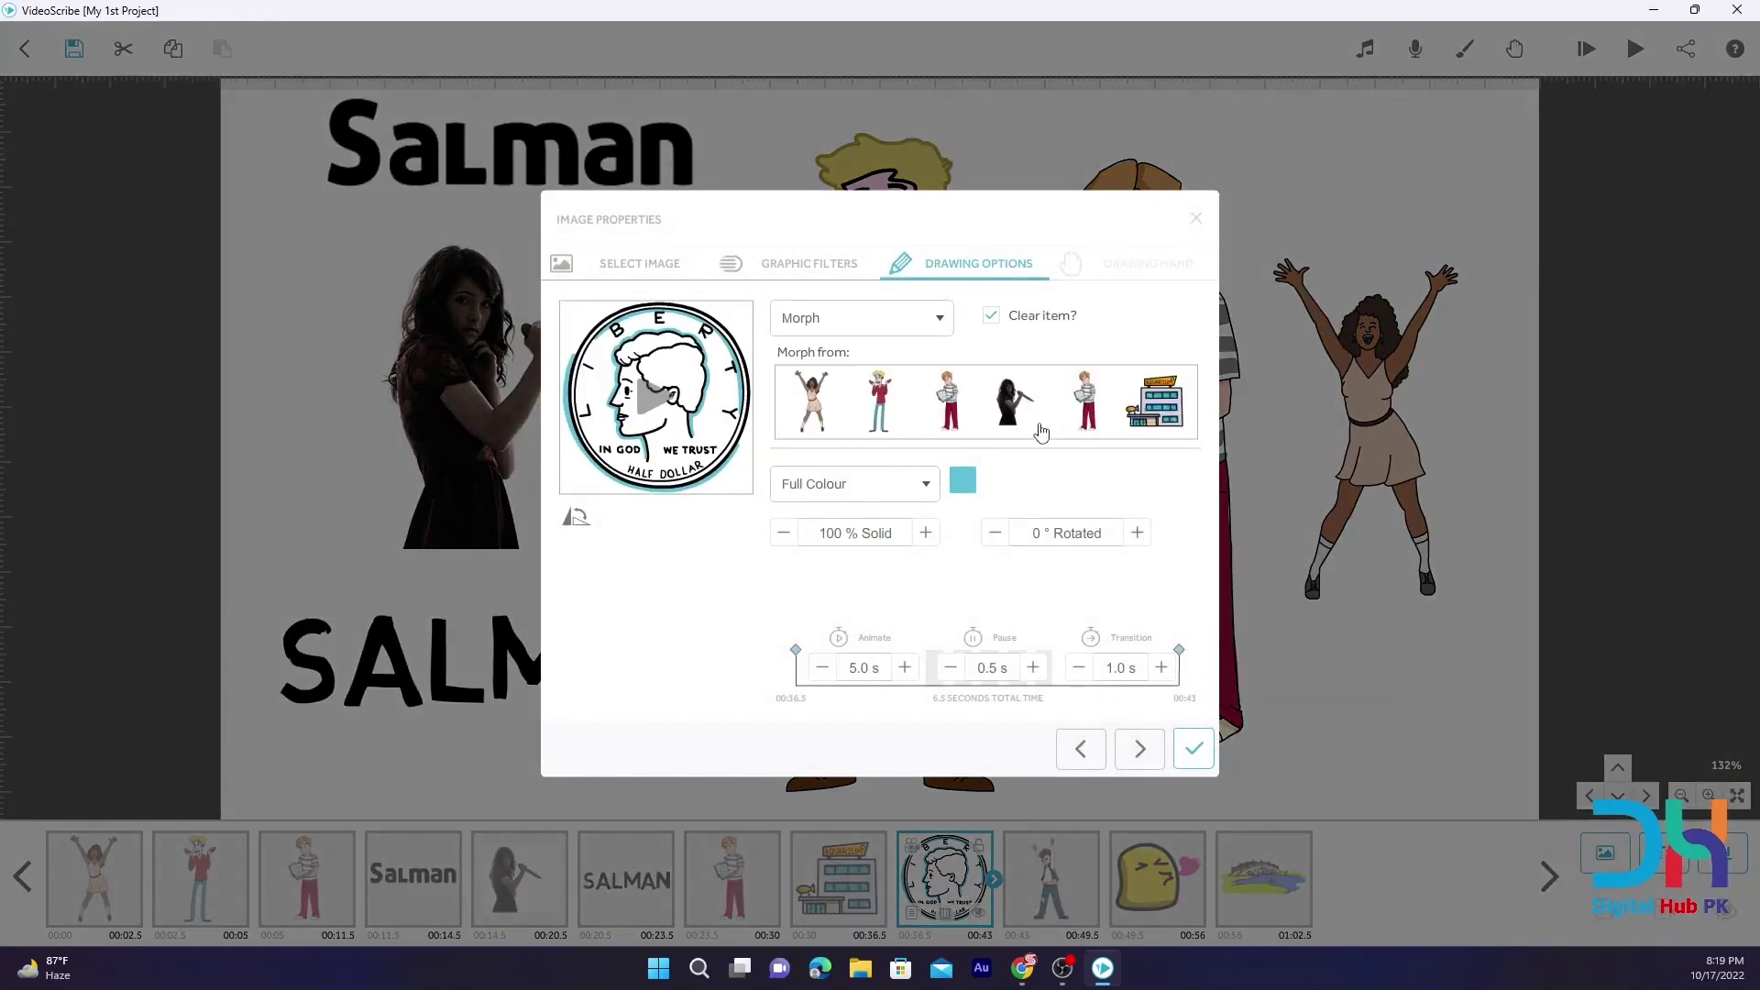
left_click(1198, 223)
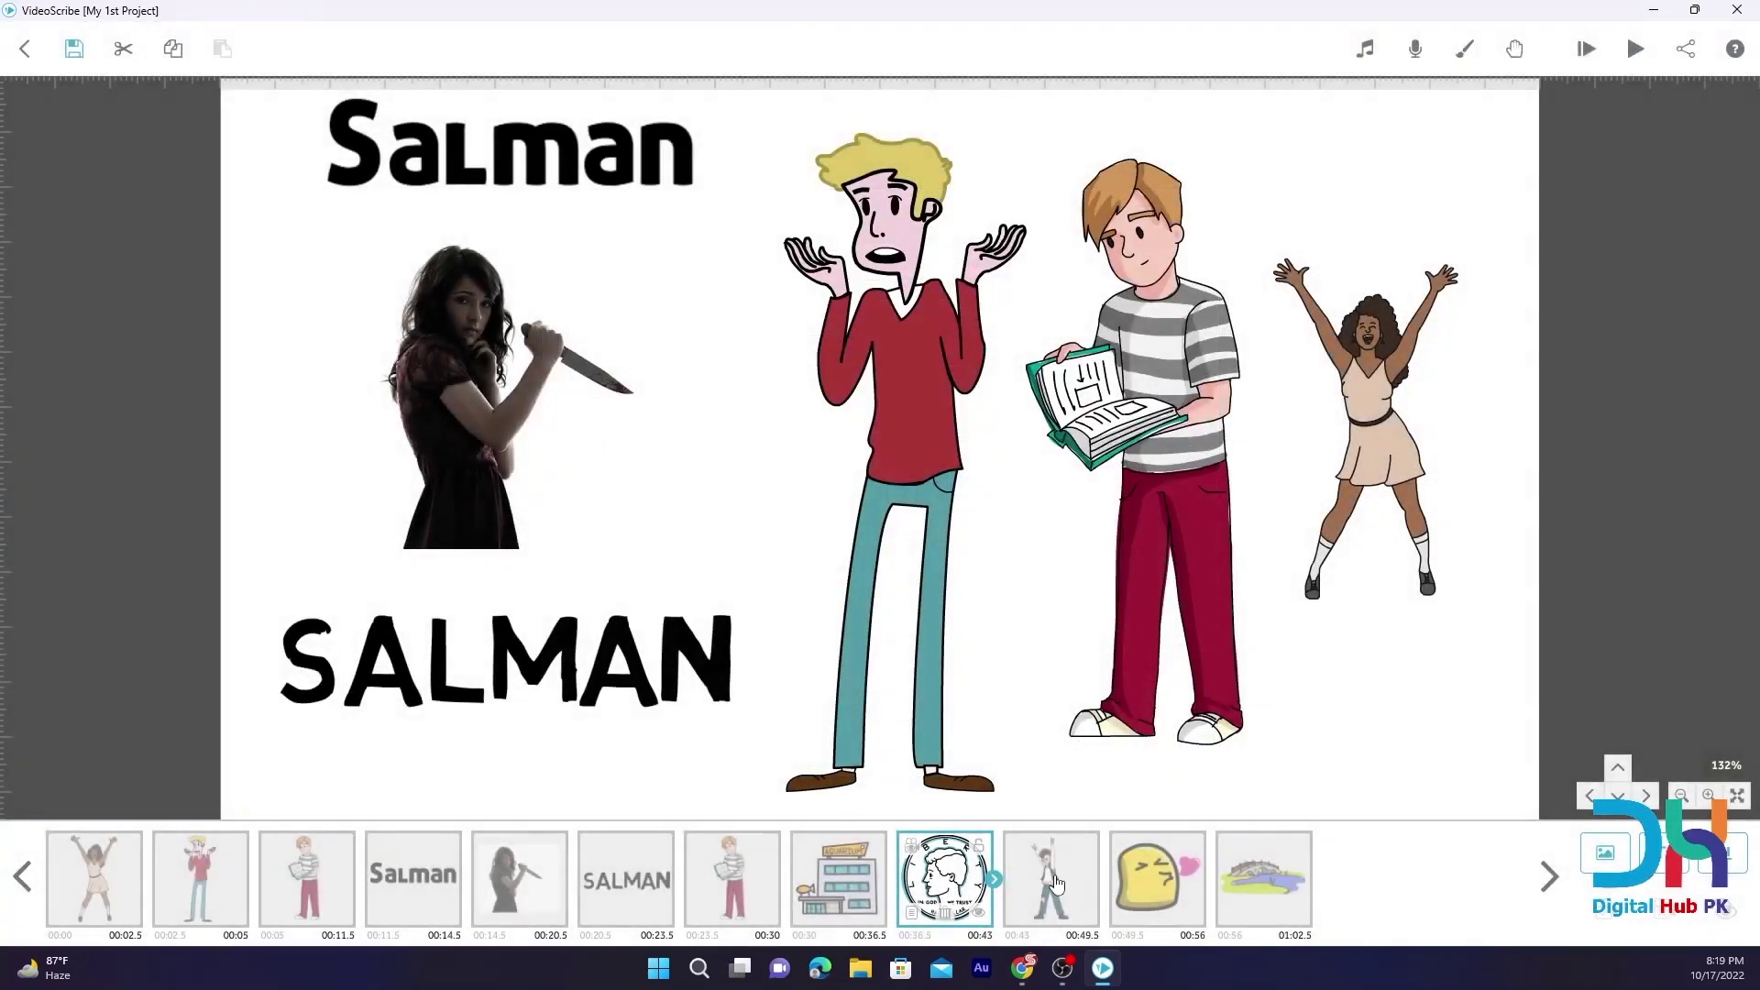
Look through both pages of Morph sources for the man with raised arms, closing his properties without applying the change
left_click(1054, 882)
left_click(1017, 913)
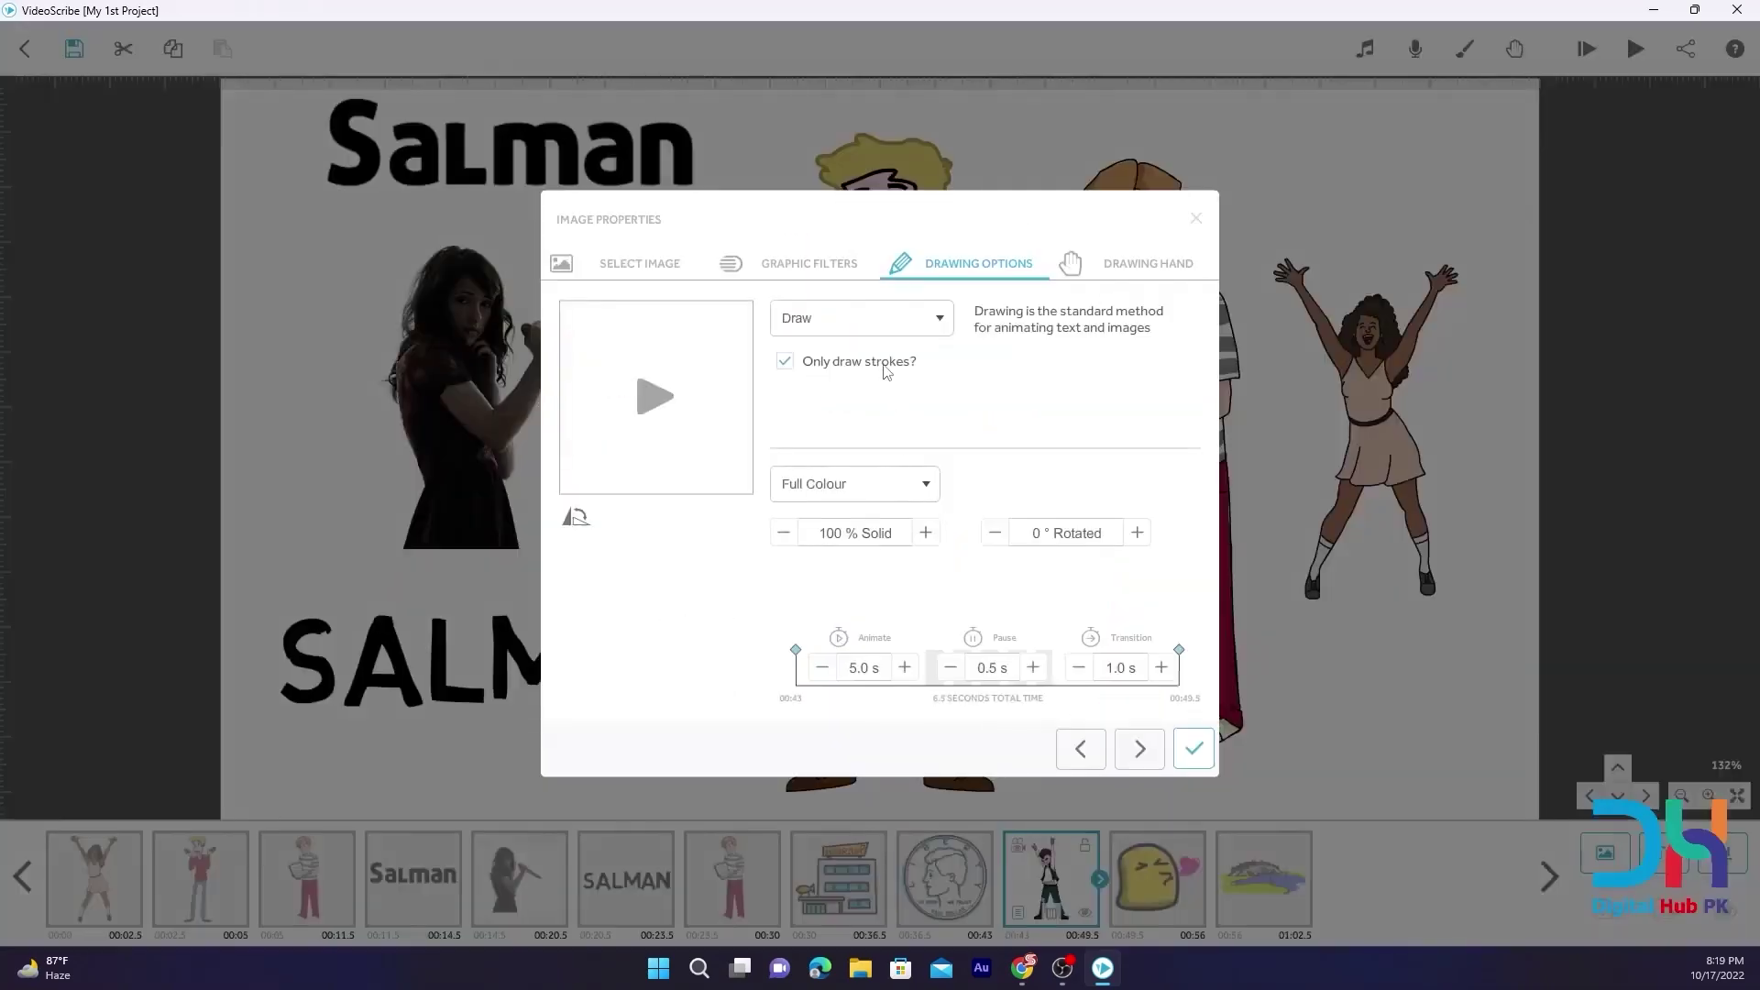
left_click(820, 326)
left_click(825, 473)
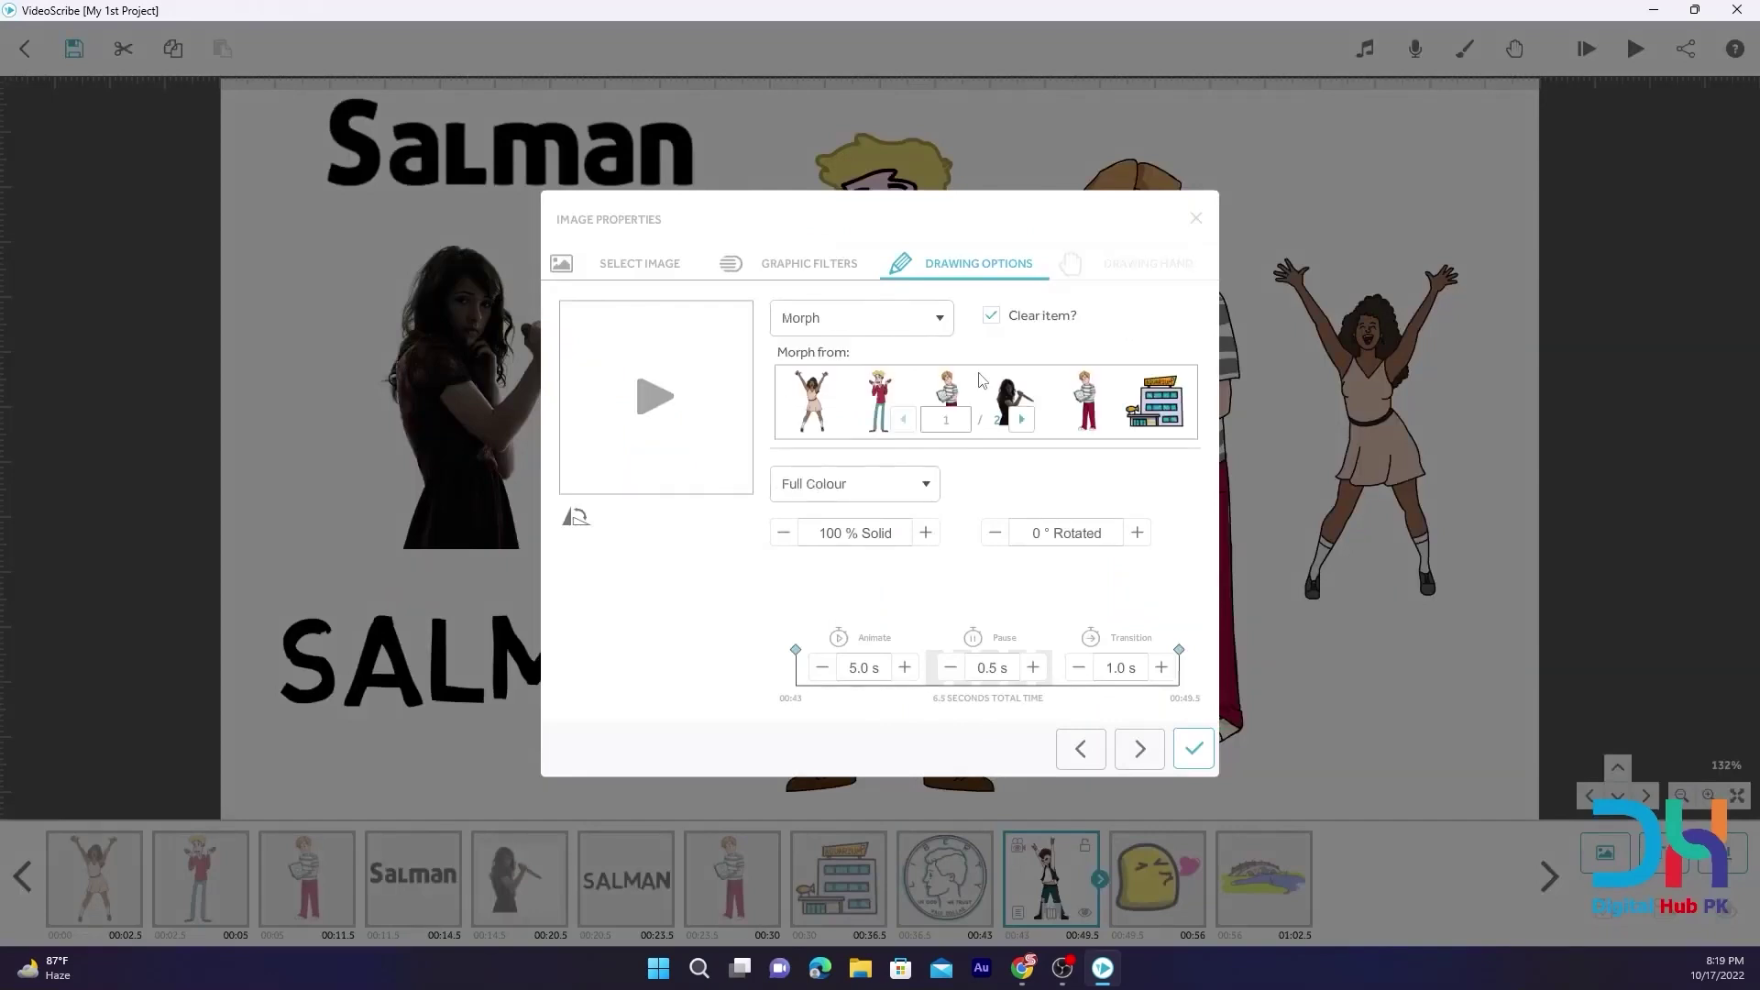
left_click(1021, 419)
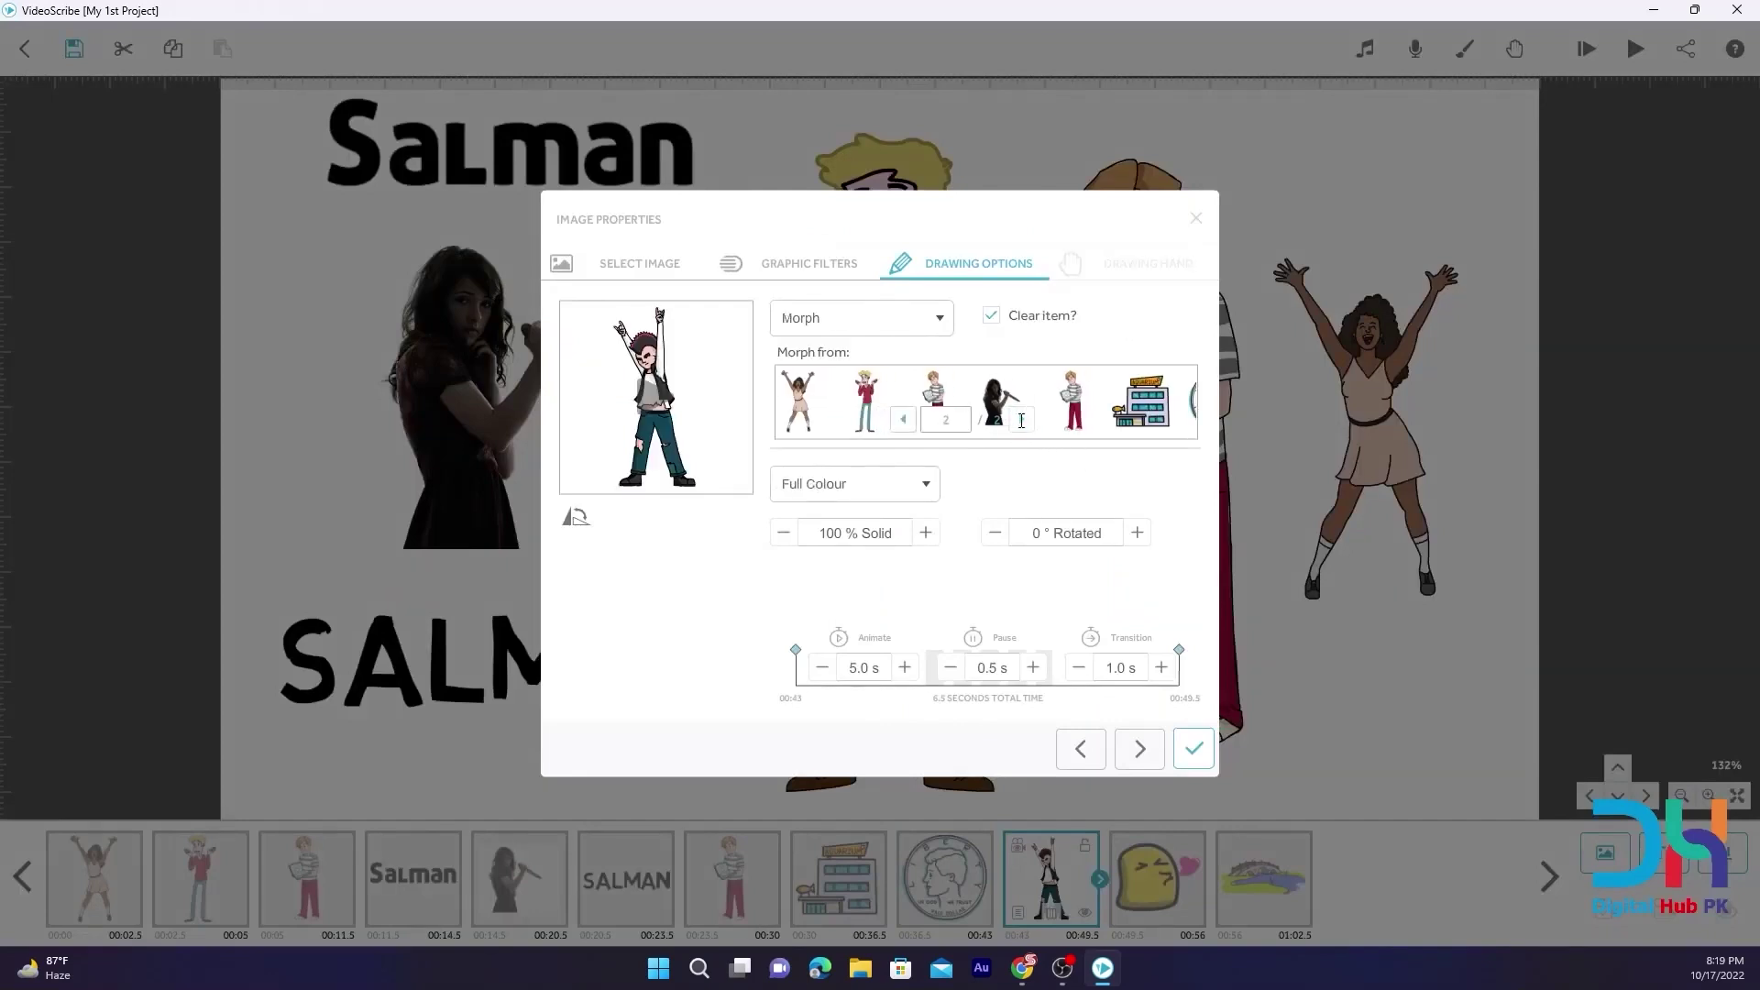
left_click(1195, 219)
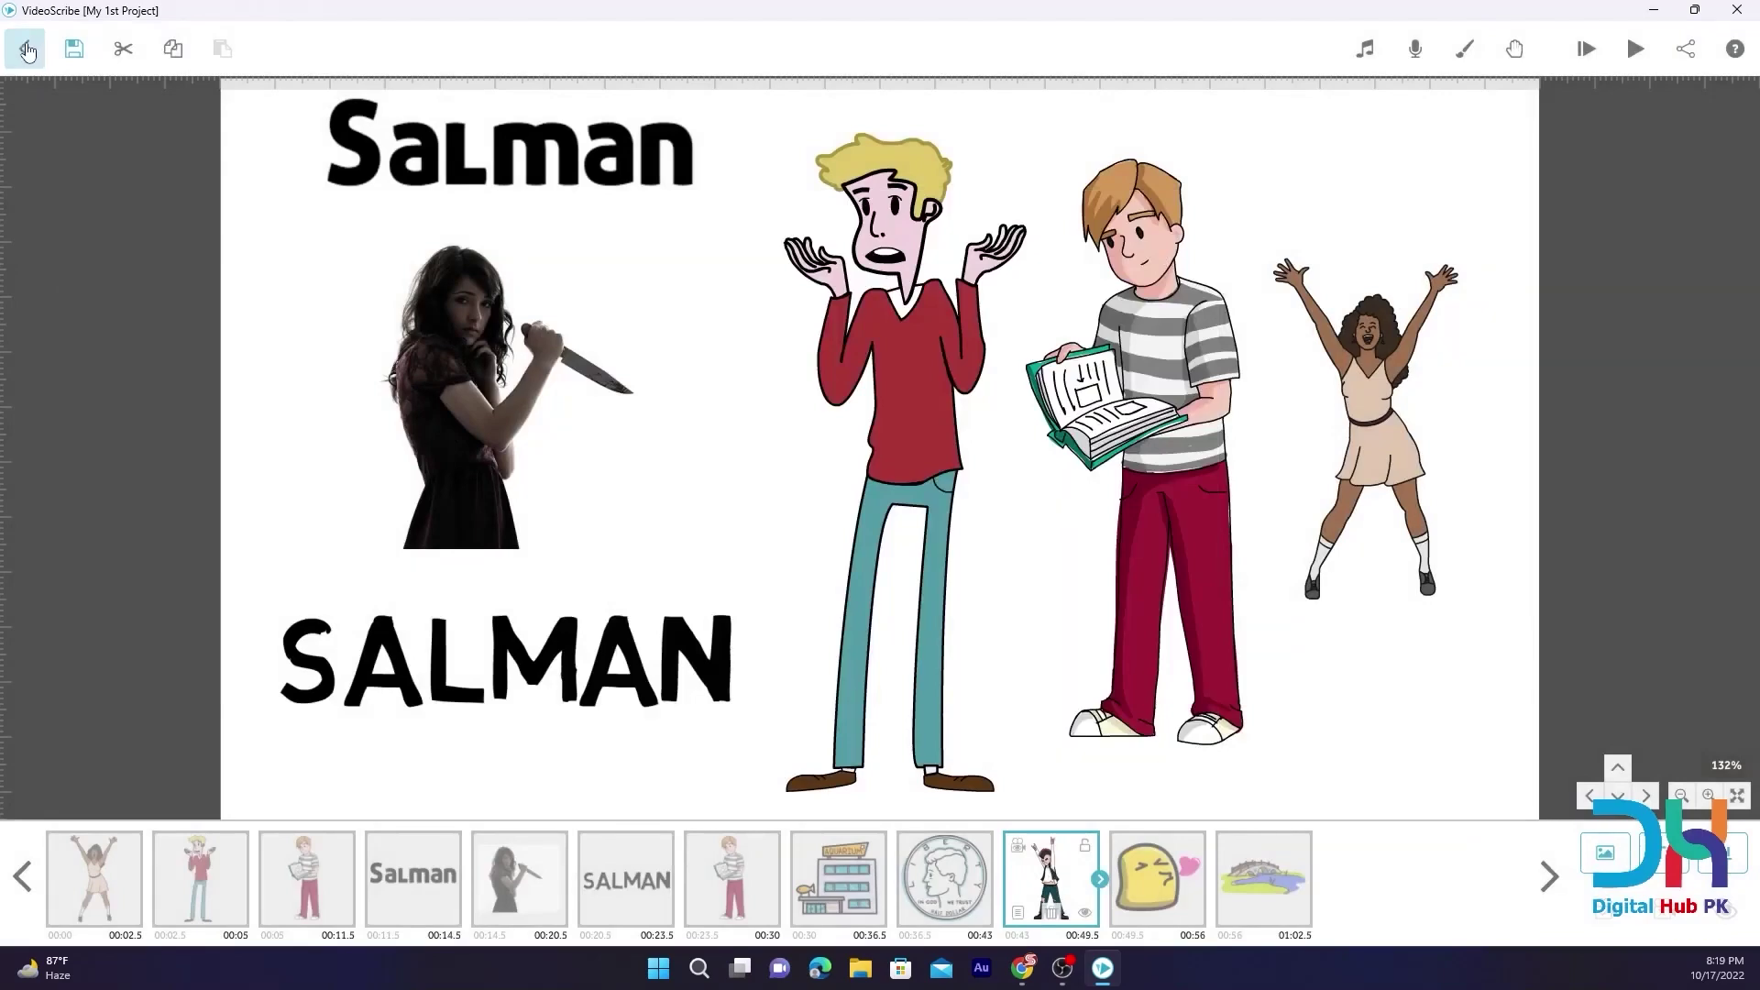
Leave the current project and open the local scribe "special class"
left_click(25, 48)
left_click(1075, 606)
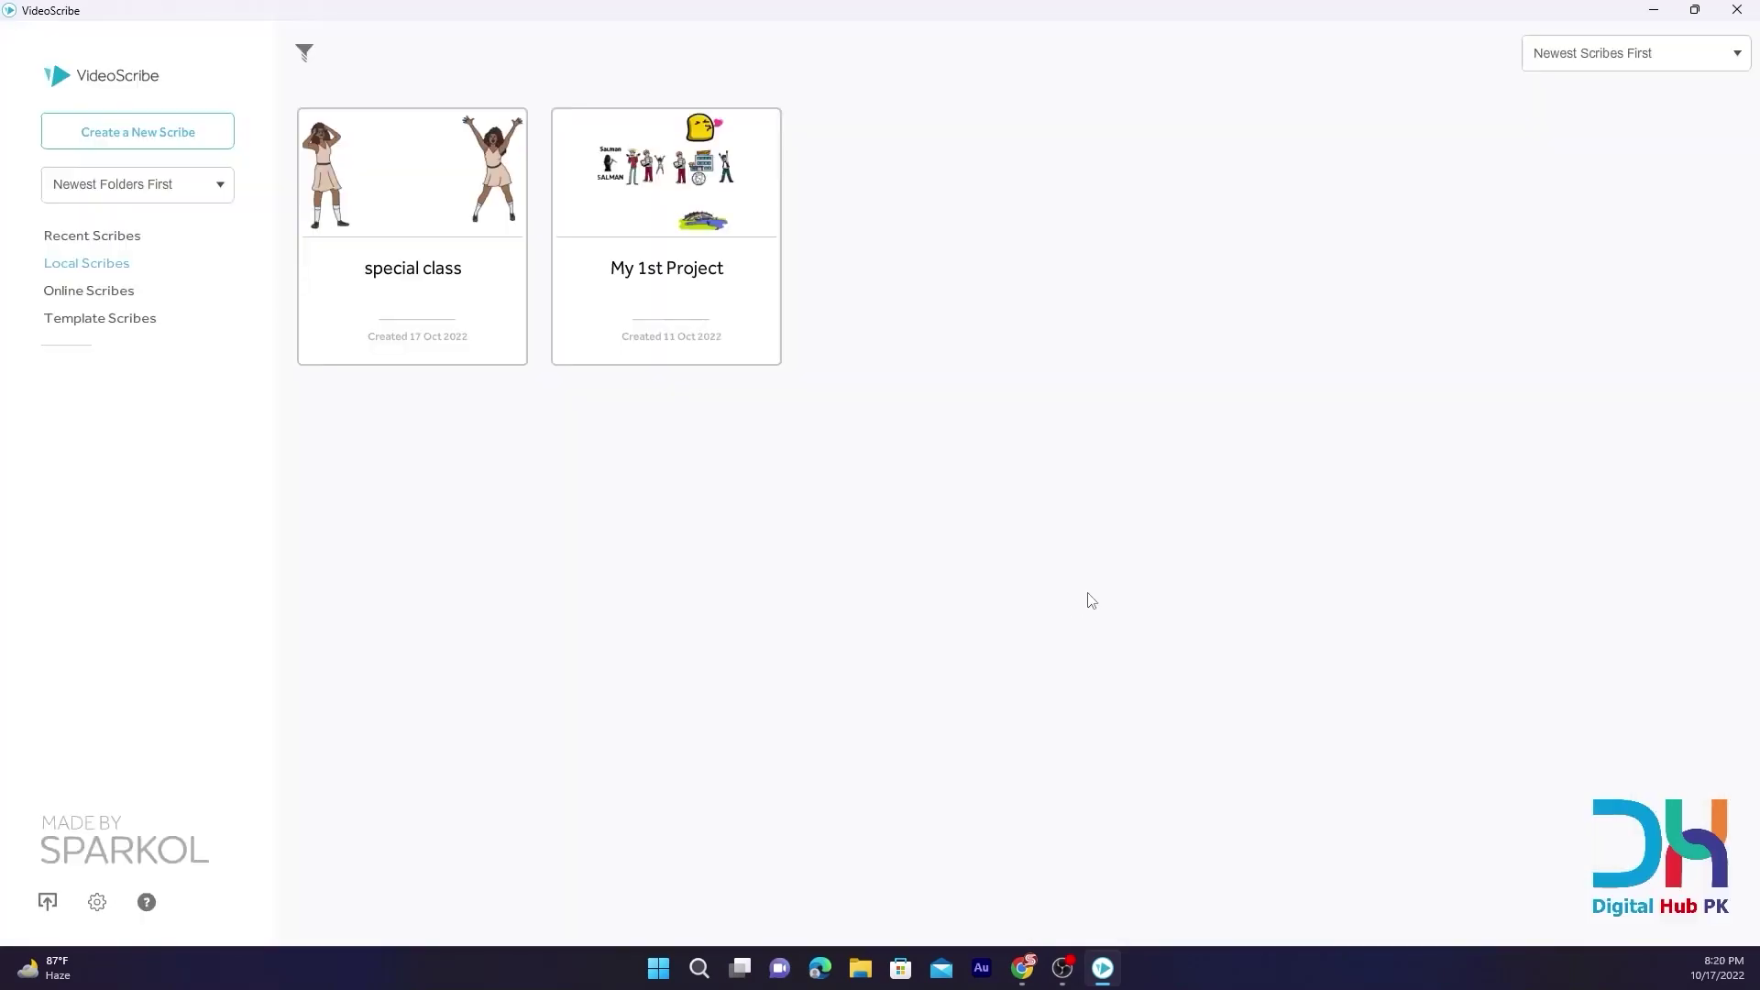
left_click(367, 194)
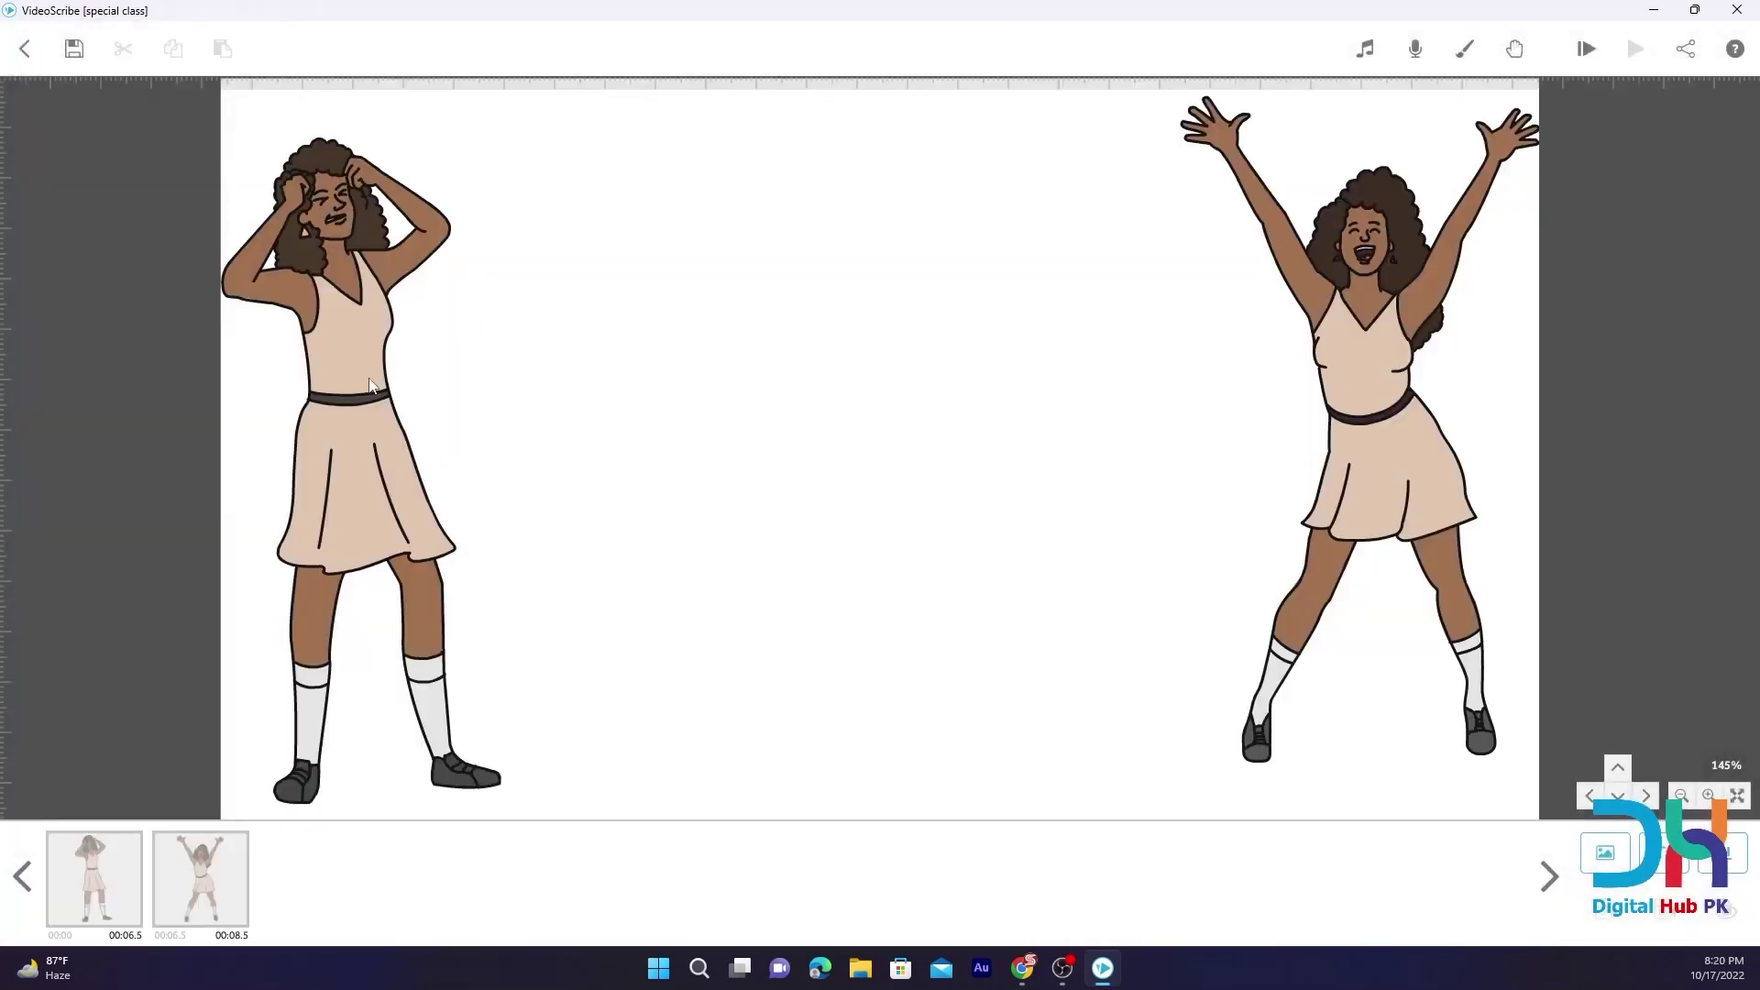
View the drawing options of the worried woman, close her image properties and return to her scene with nothing selected
double_click(345, 332)
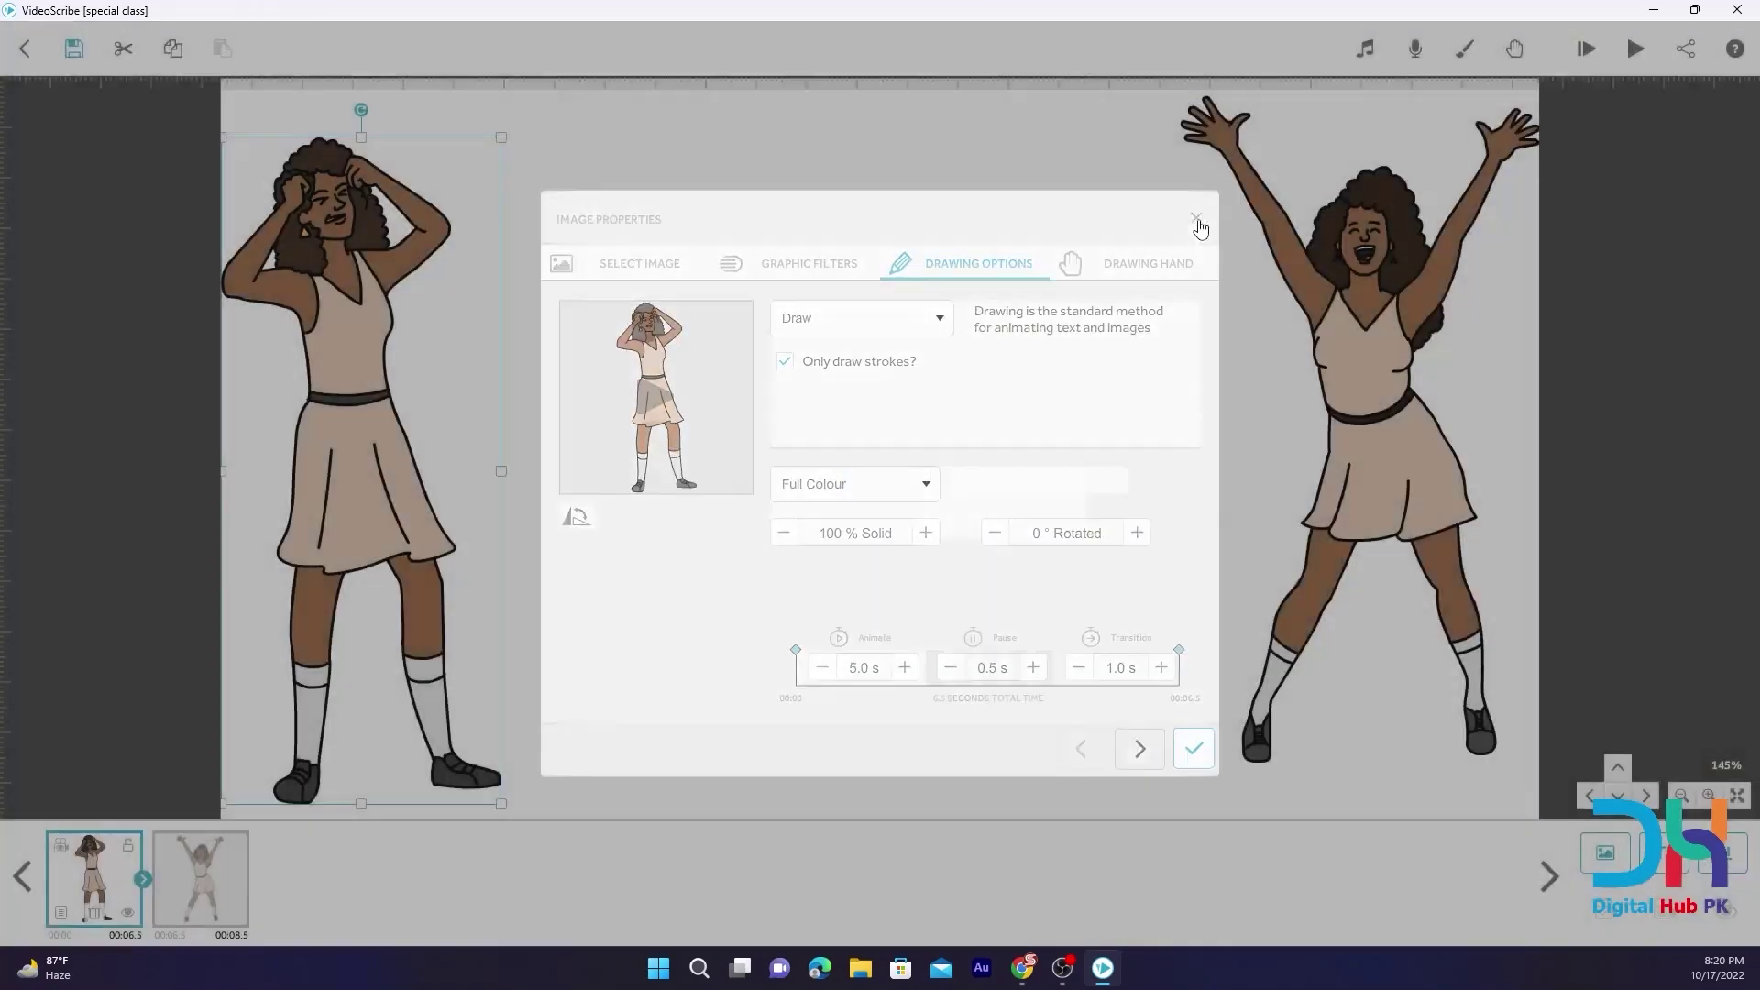
left_click(1198, 221)
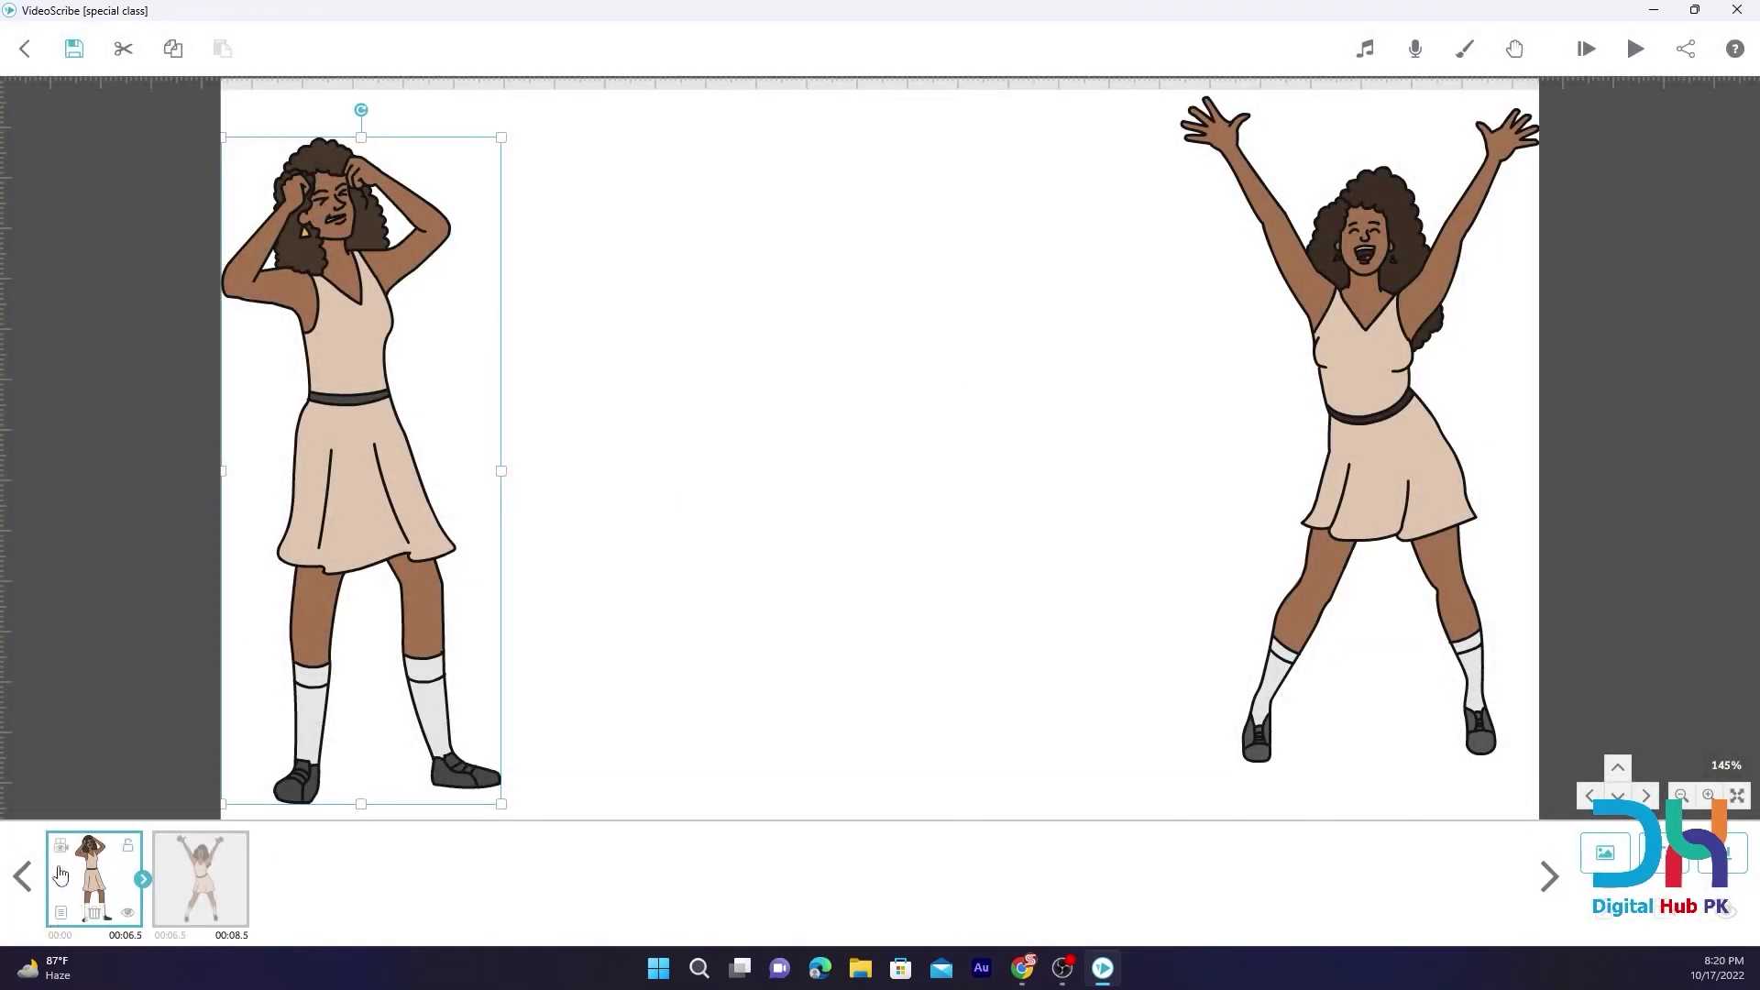
left_click(57, 876)
left_click(600, 592)
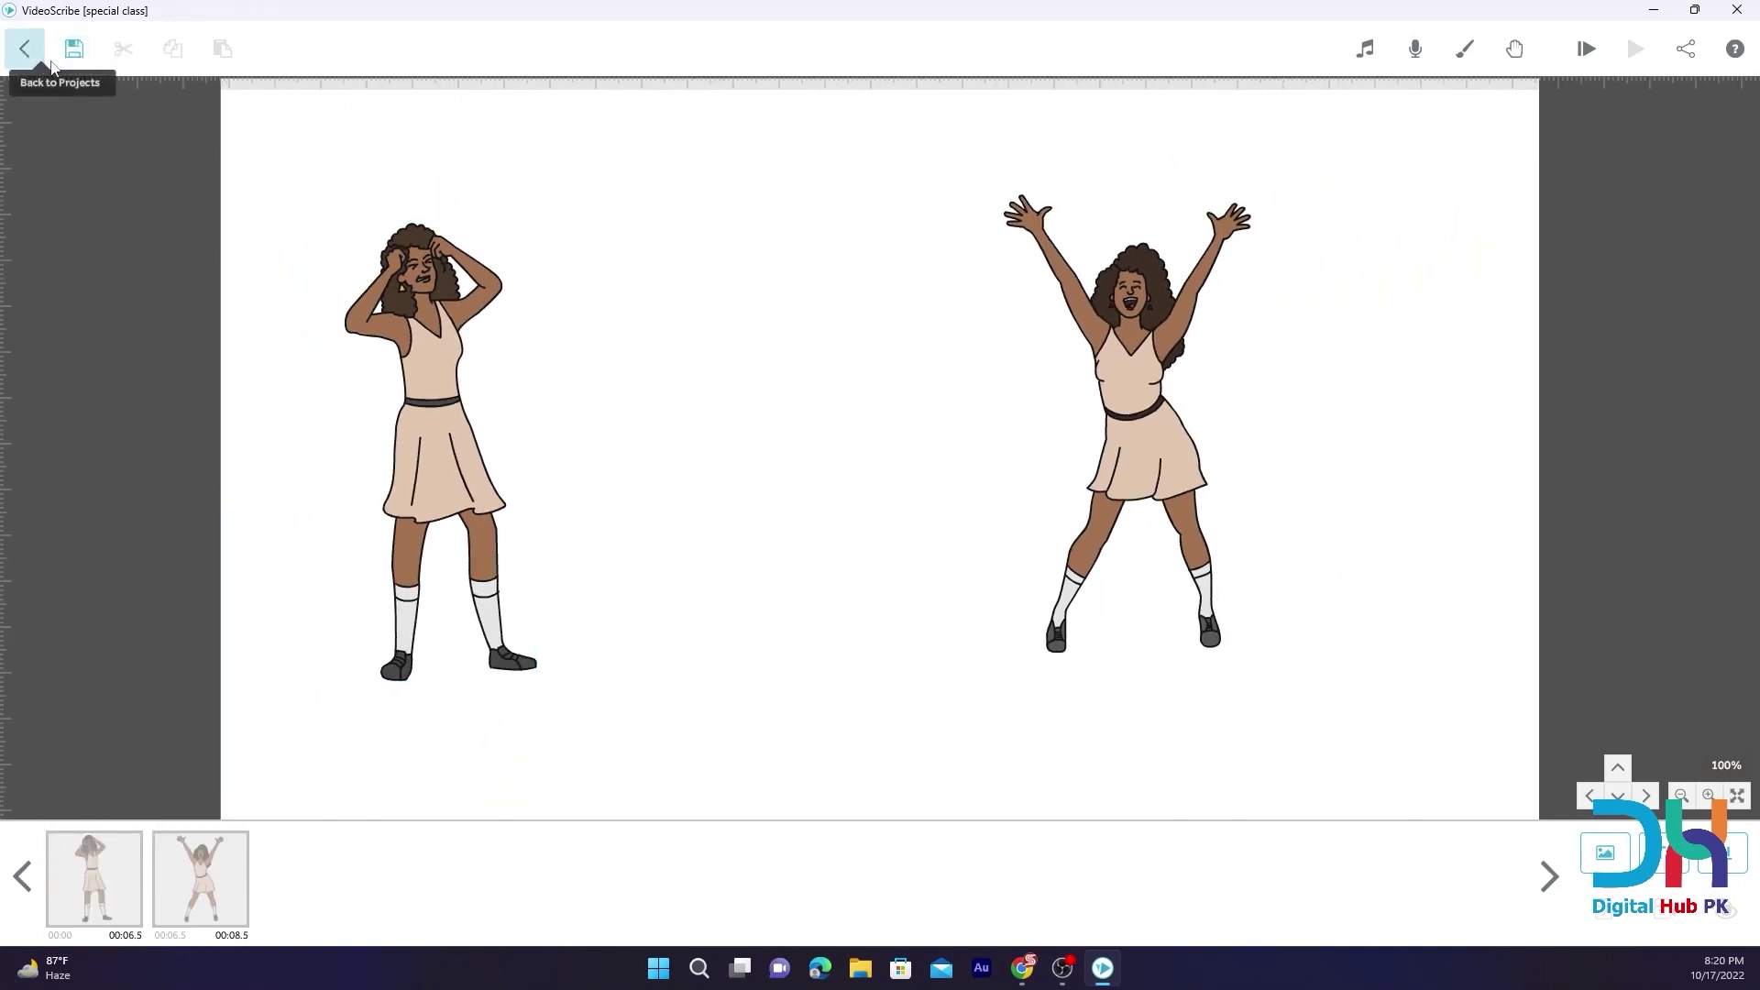
Add the text "Why are you sad??" beside the worried woman's head and order it between the two women in the timeline
left_click(1662, 853)
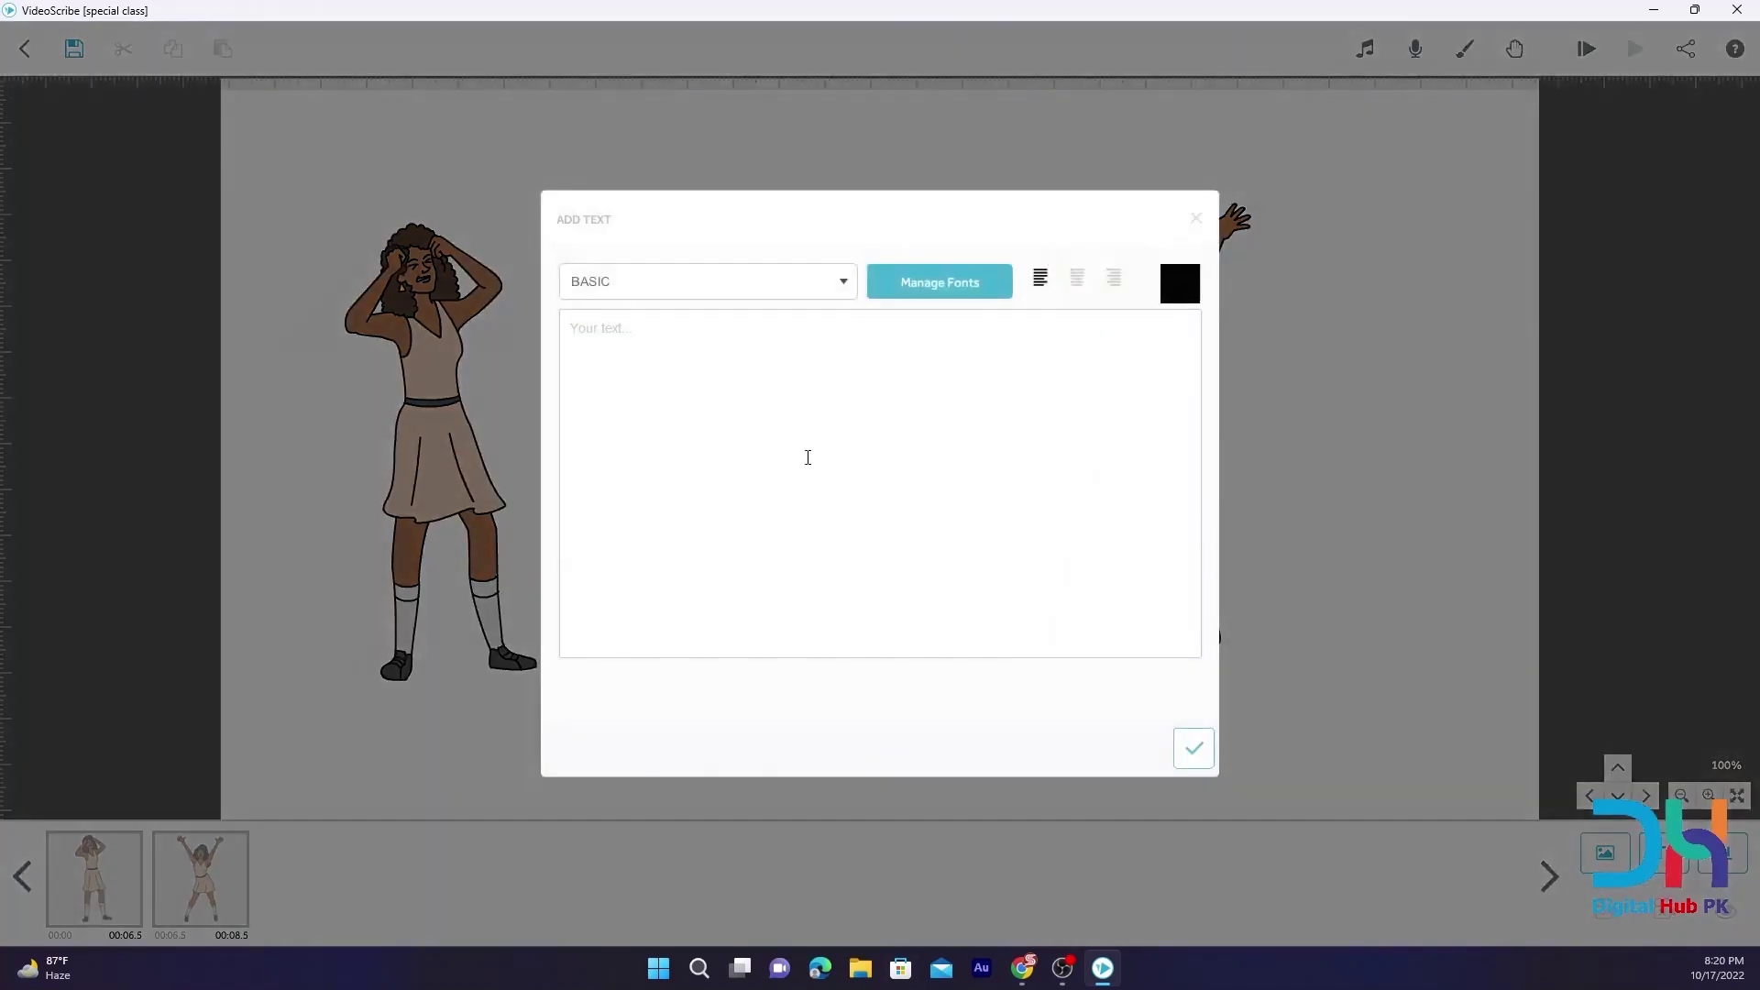
type("W")
left_click(1194, 748)
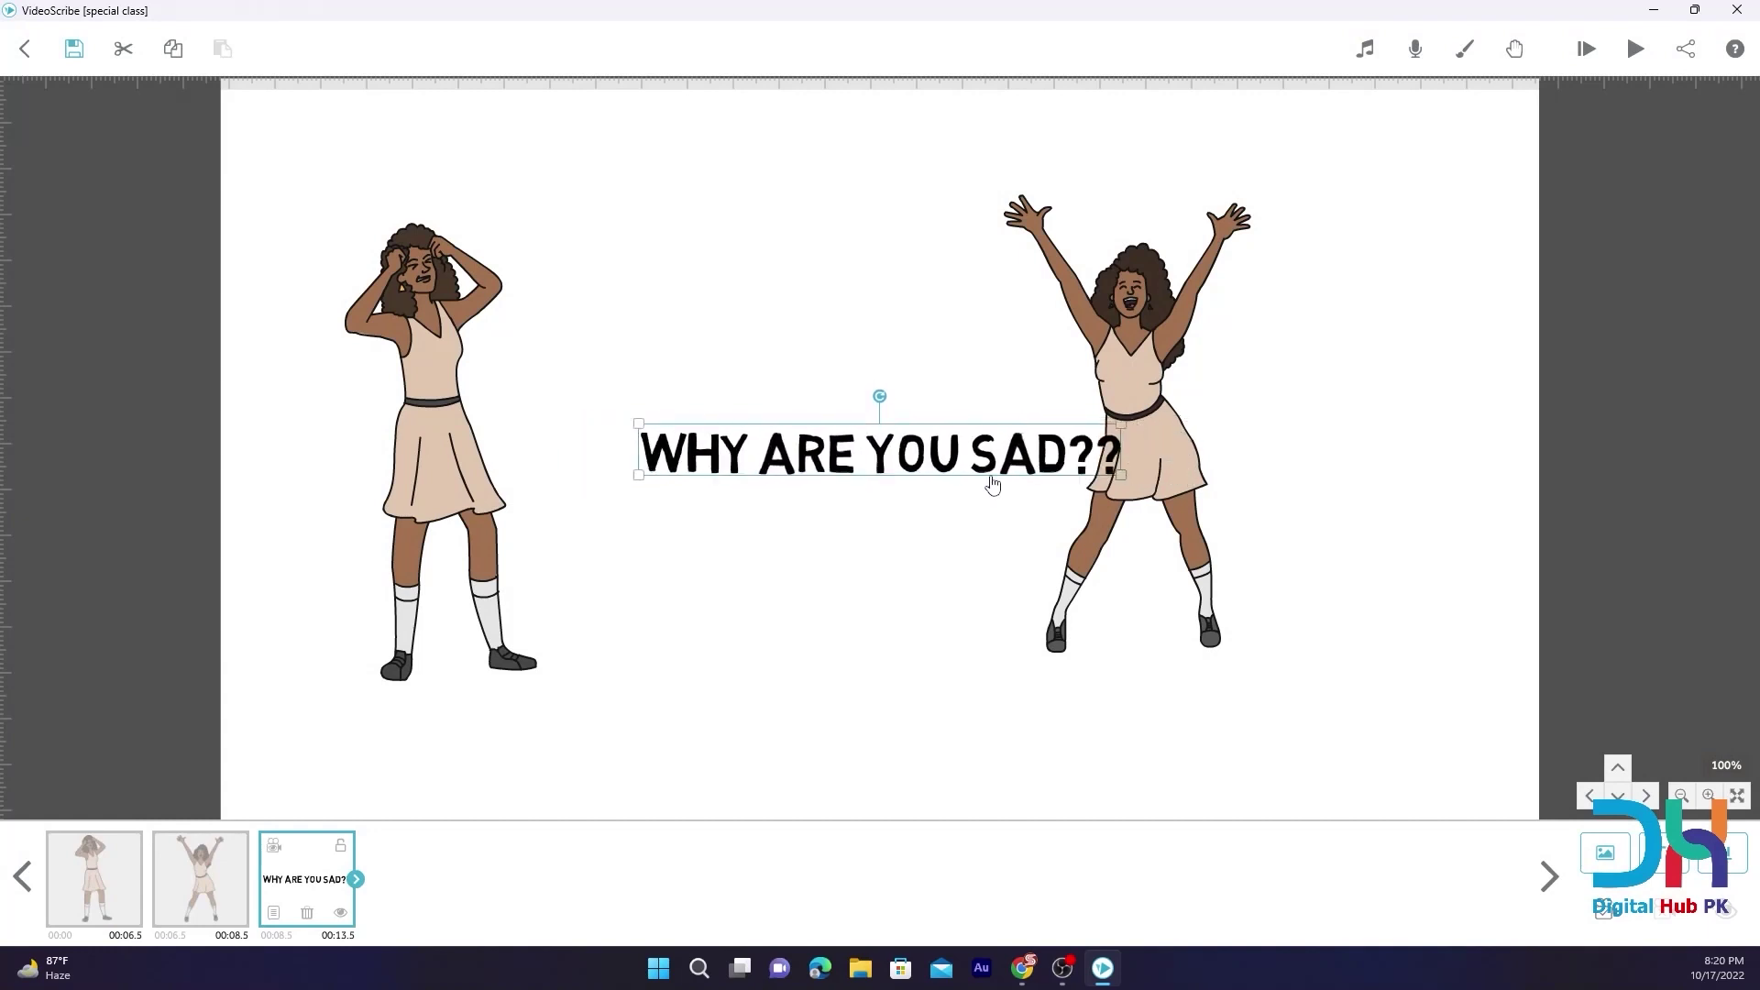
left_click_drag(944, 459, 762, 248)
left_click_drag(317, 876, 207, 878)
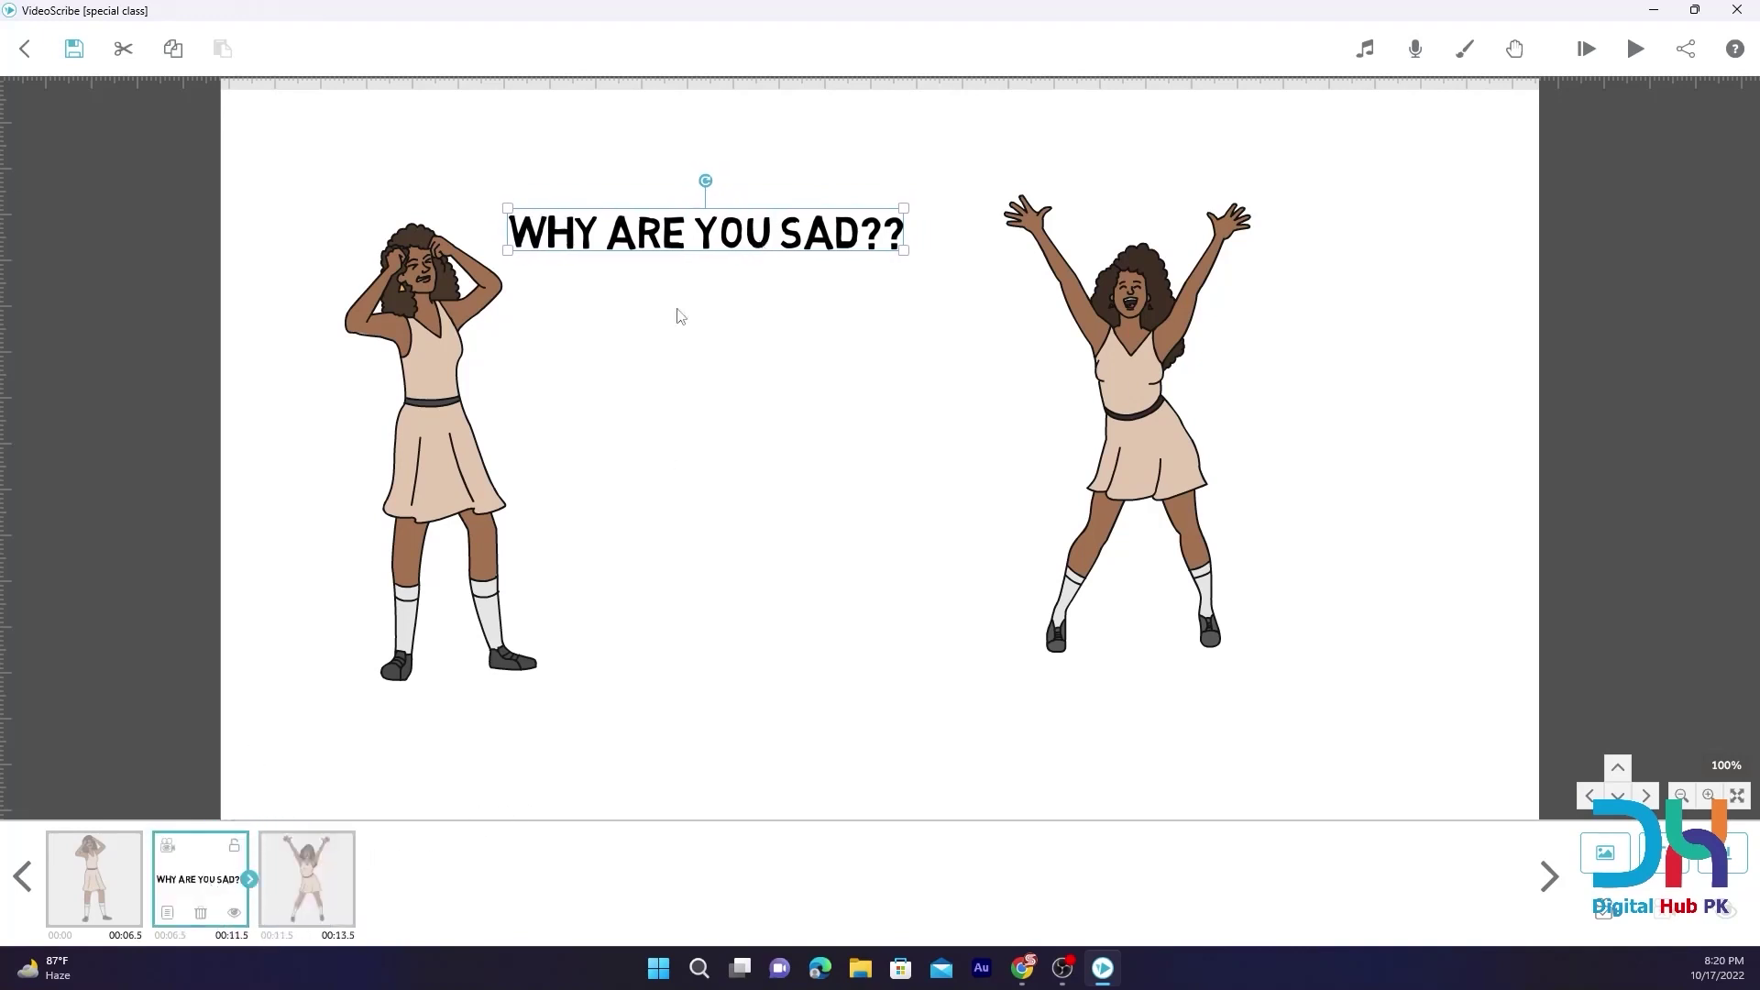
Add the text "Want to earn extra money" and place it, enlarged, below "WHY ARE YOU SAD??" between the two women
left_click(1664, 853)
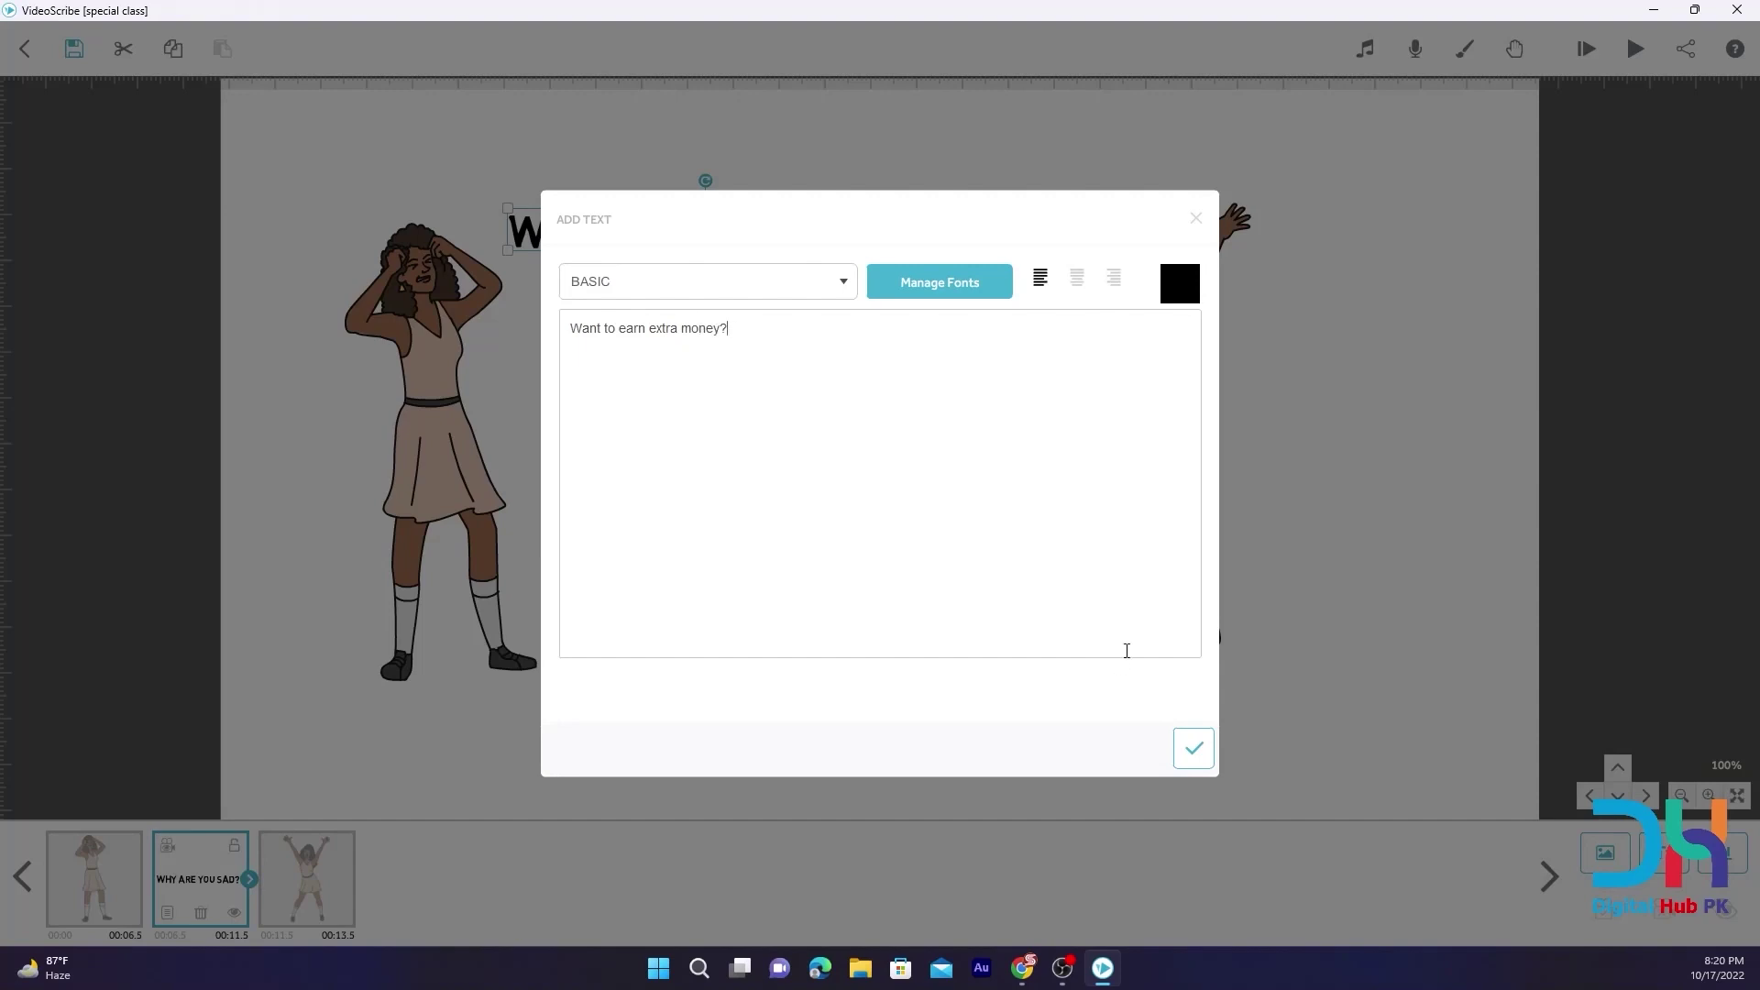
left_click(1194, 749)
left_click_drag(938, 467, 883, 471)
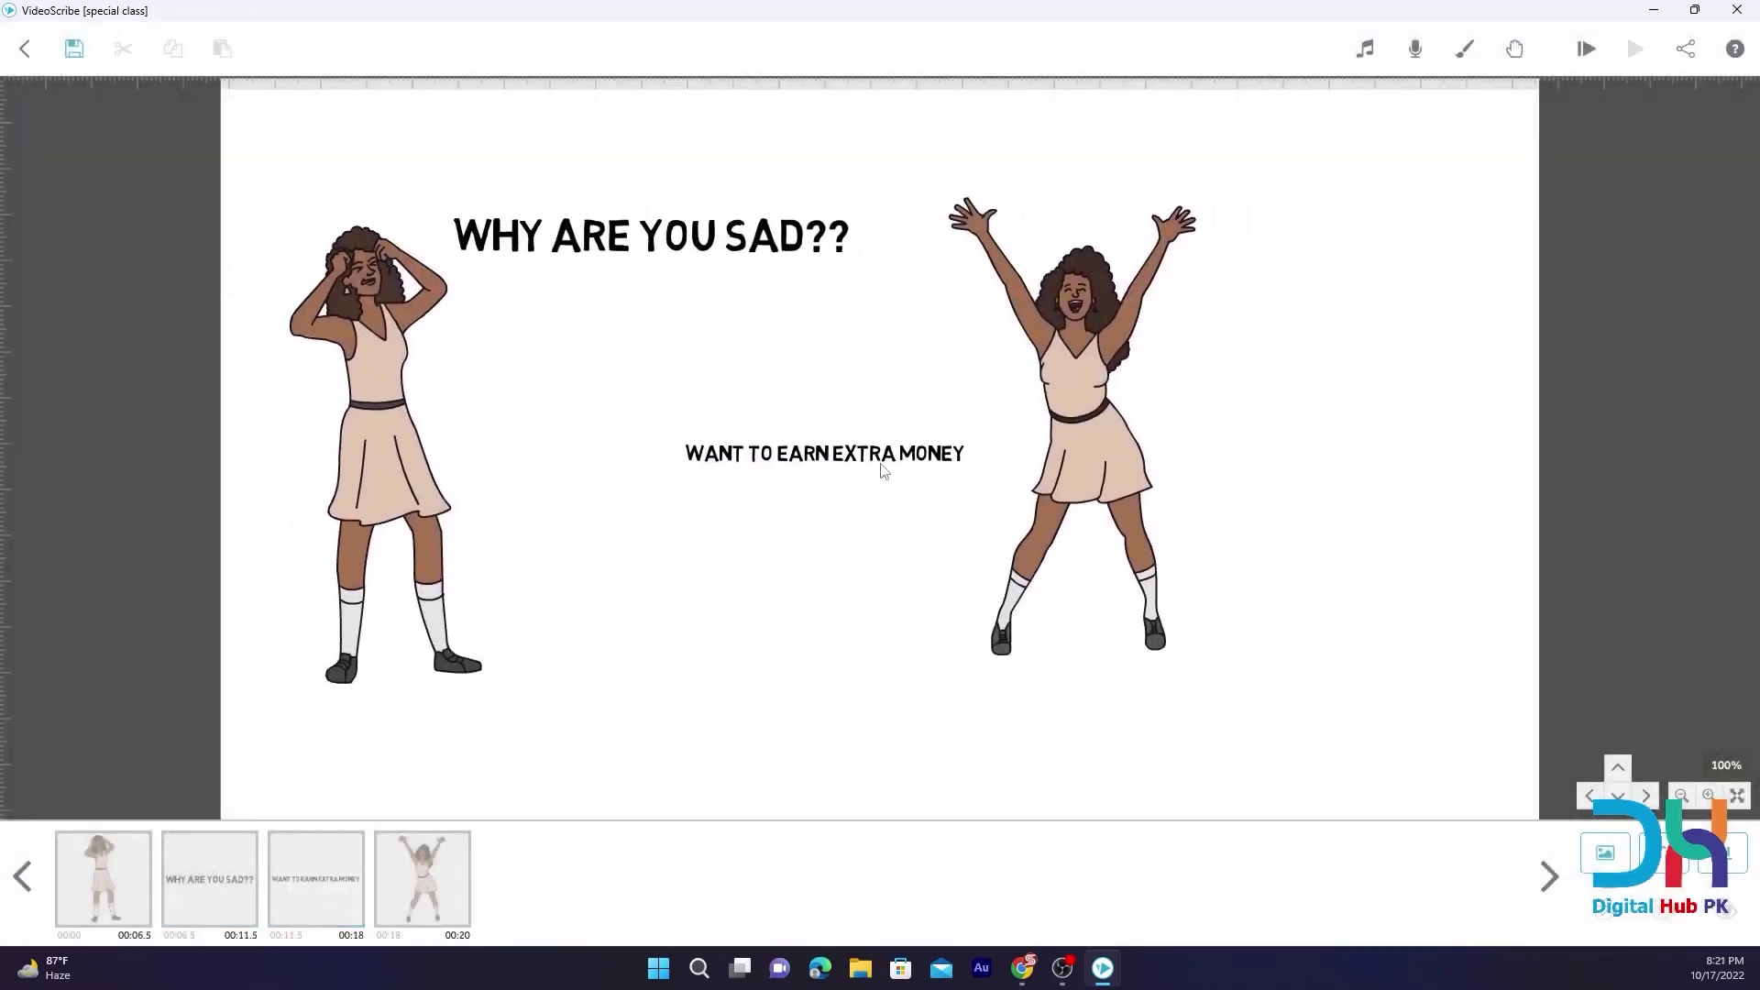
left_click(95, 879)
left_click_drag(922, 467, 840, 374)
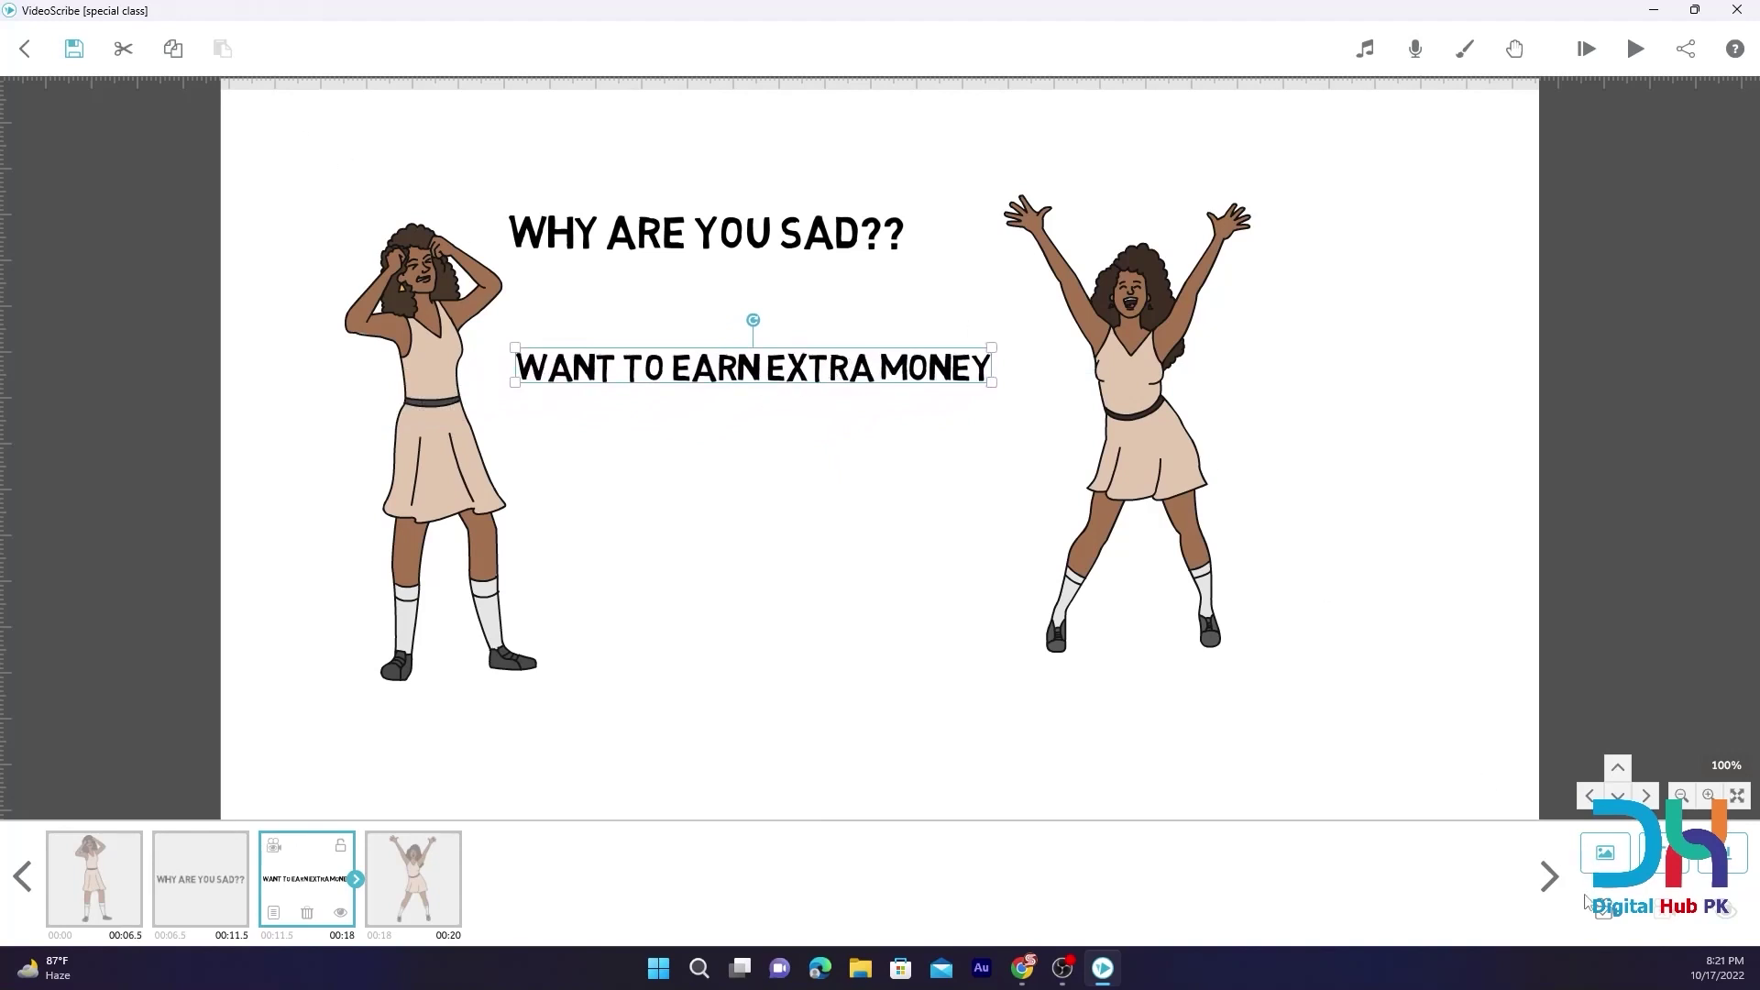
Search the image library for "qustion mark"
left_click(1603, 853)
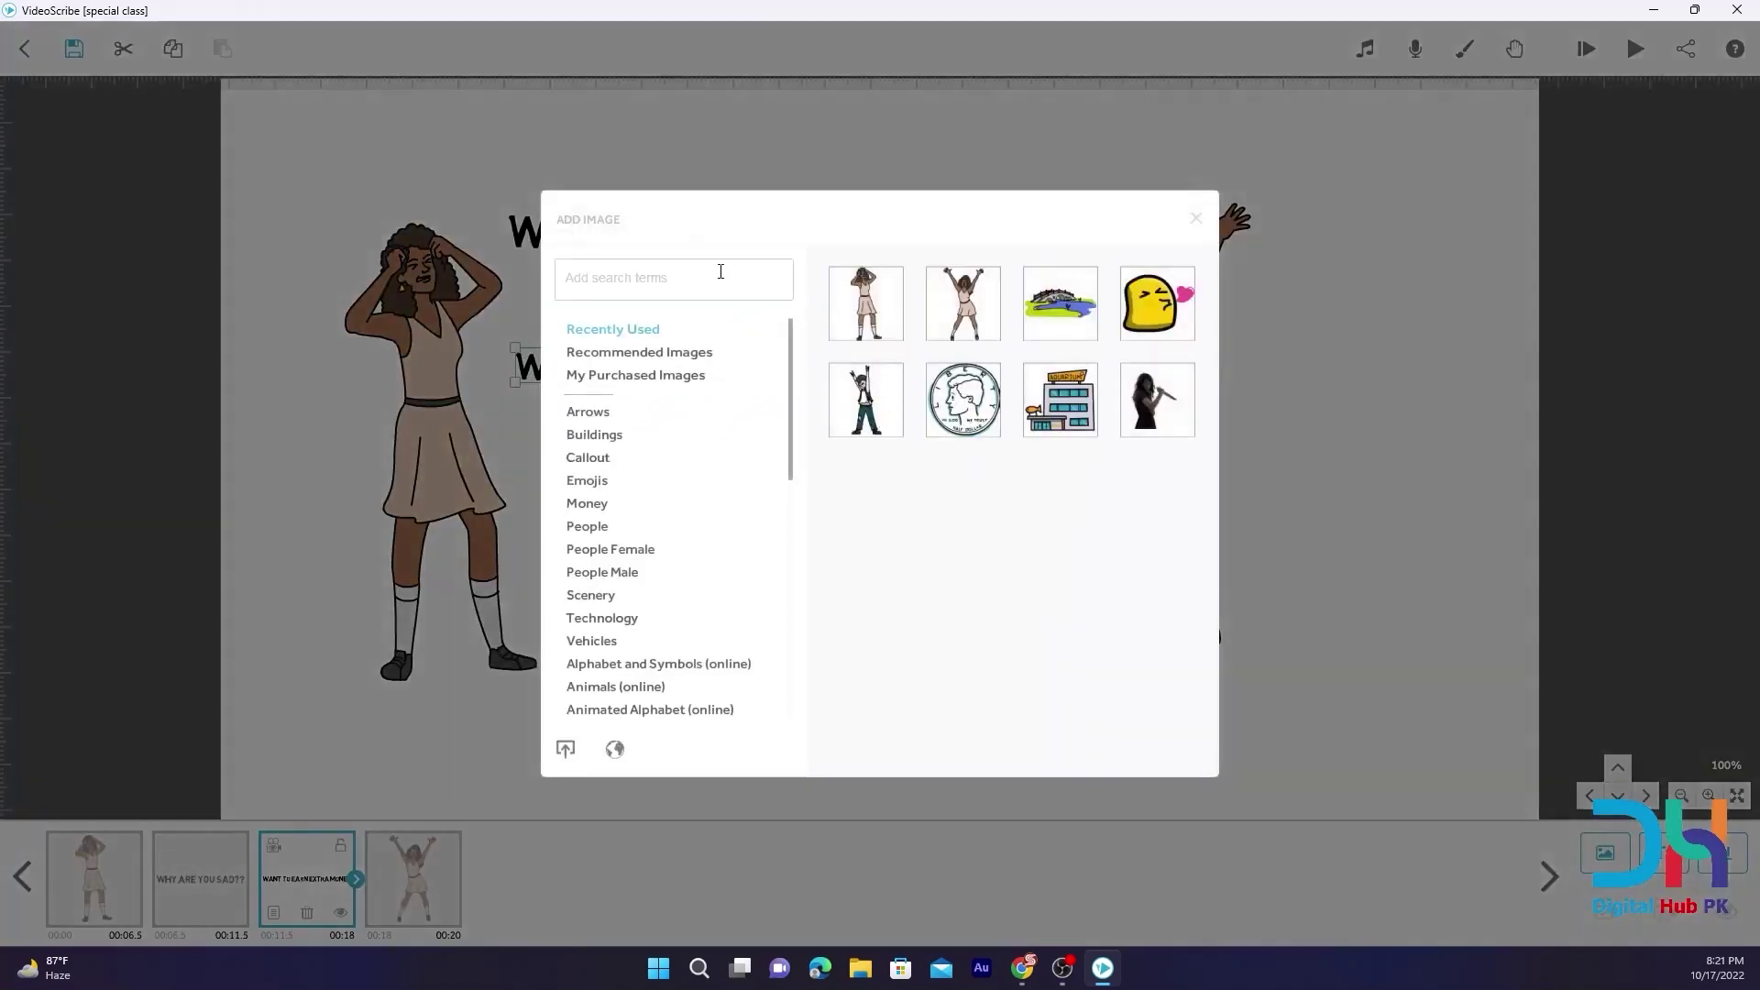
type("qustion")
key("Return")
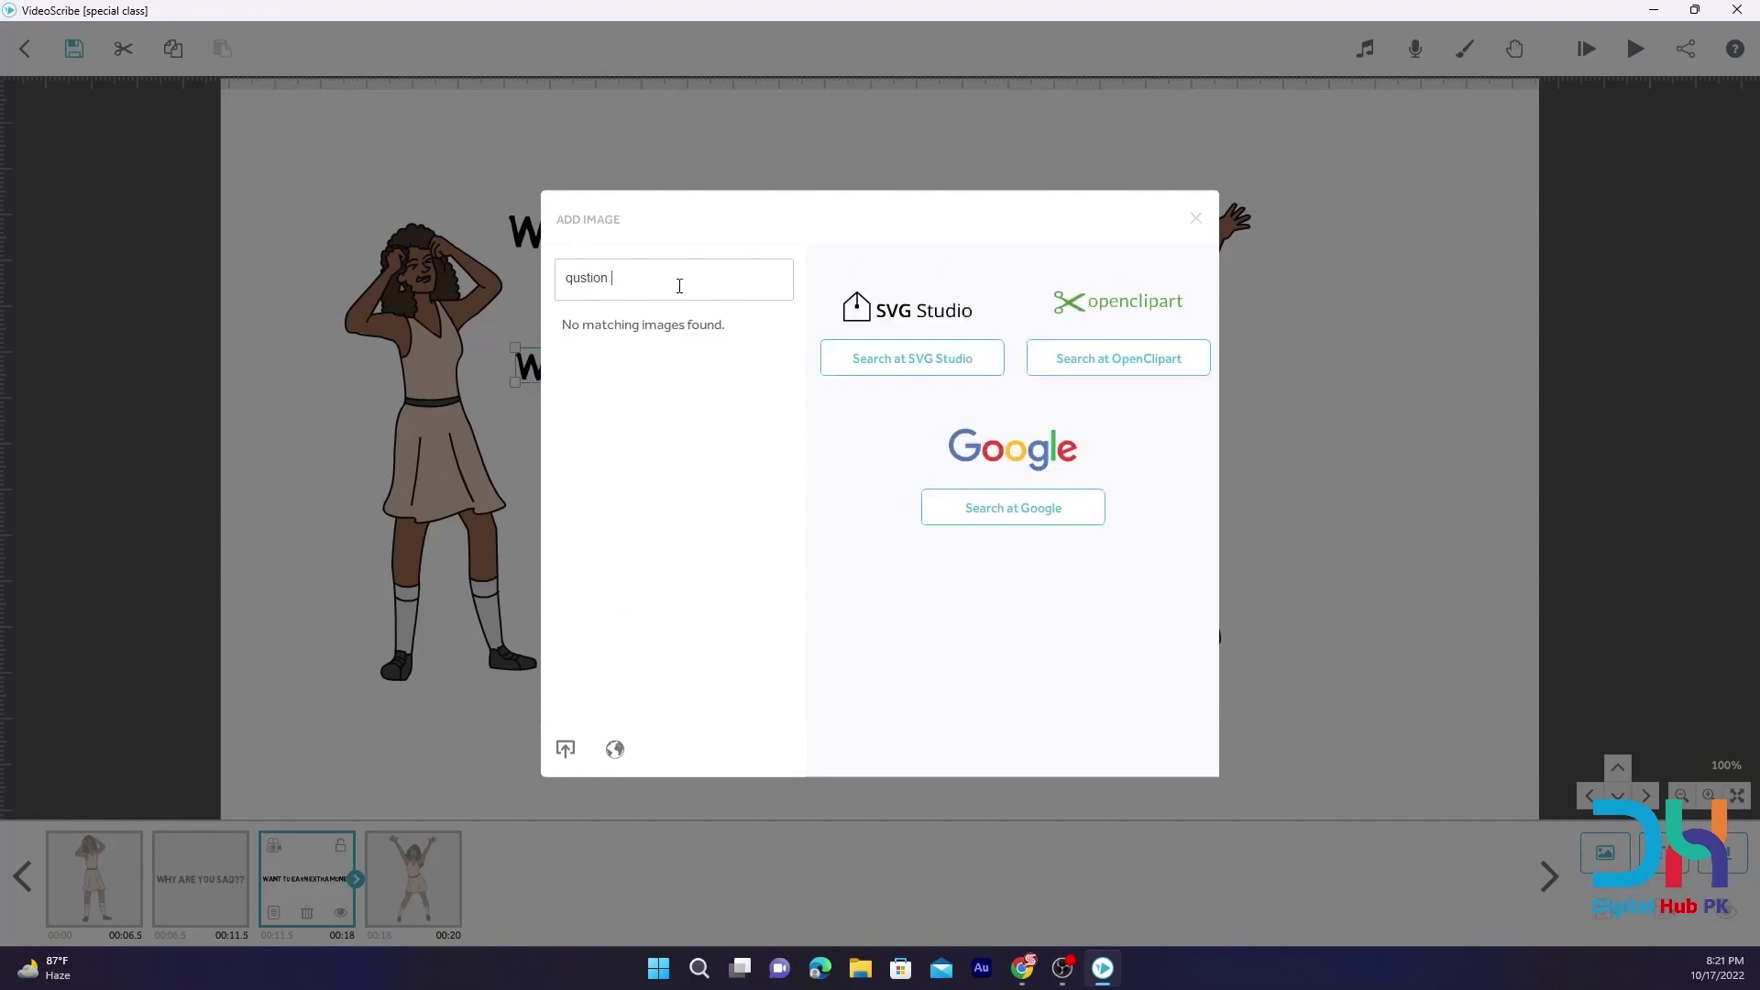
key("Return")
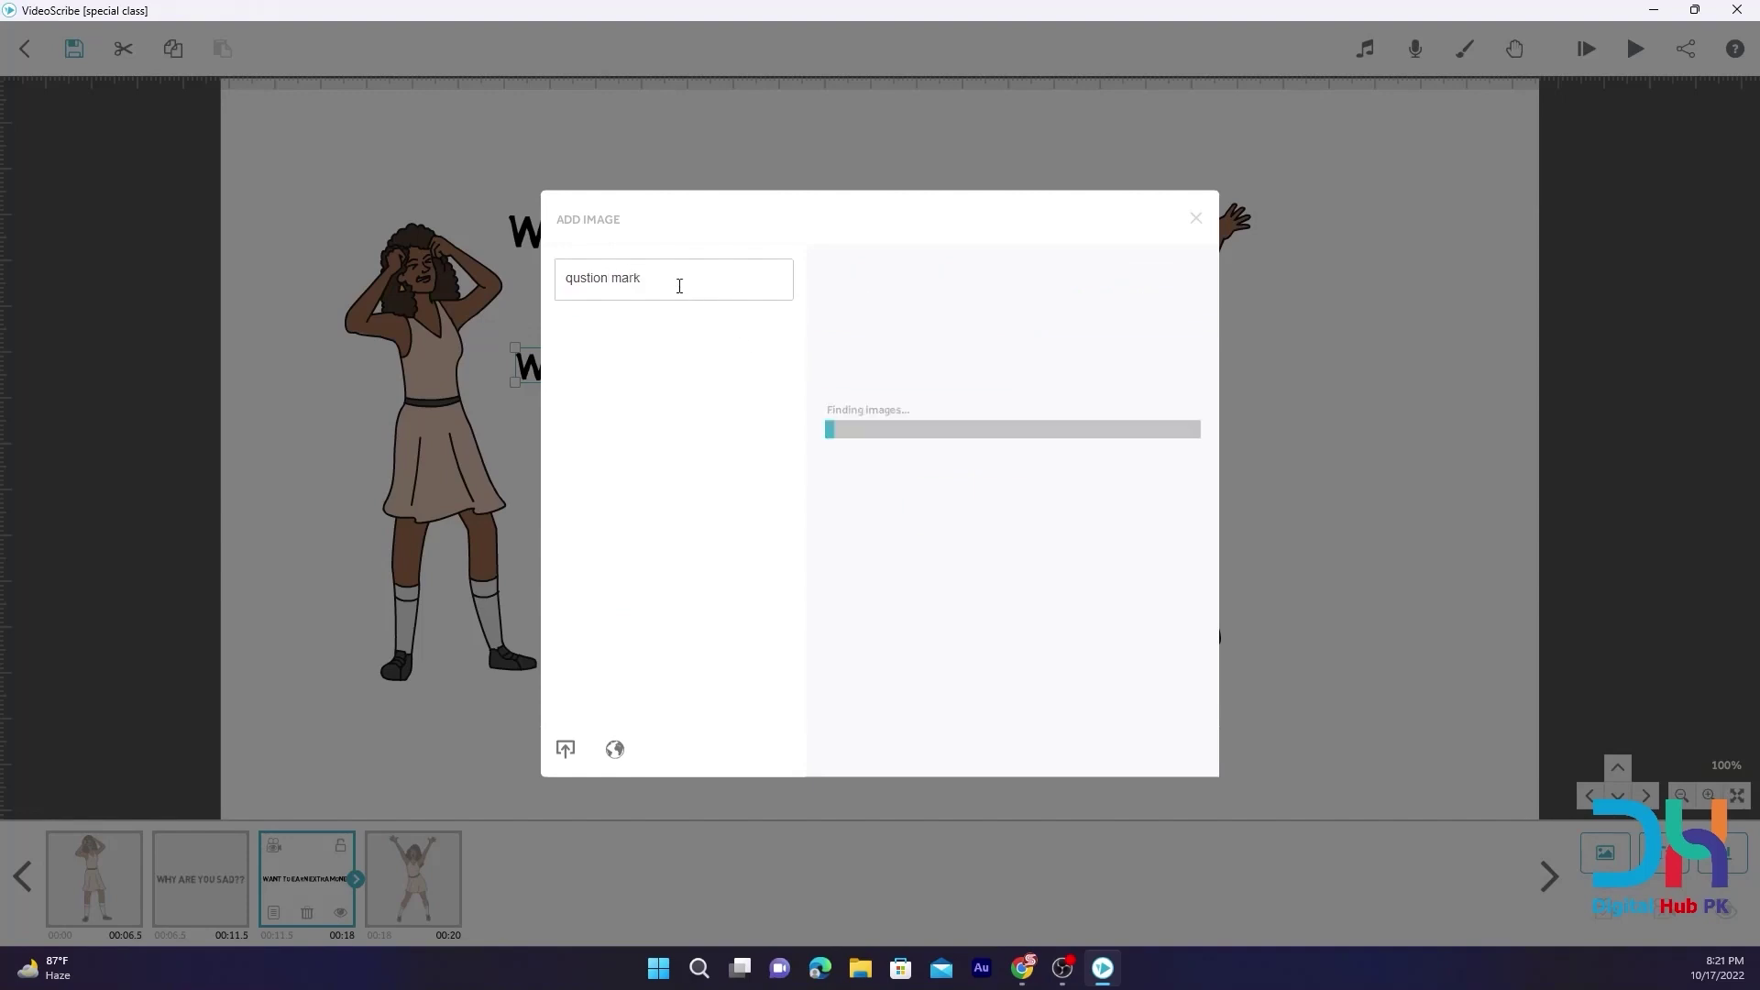
Search the image library for "sign" and look through the first five result pages for a question mark
triple_click(693, 271)
type("sign")
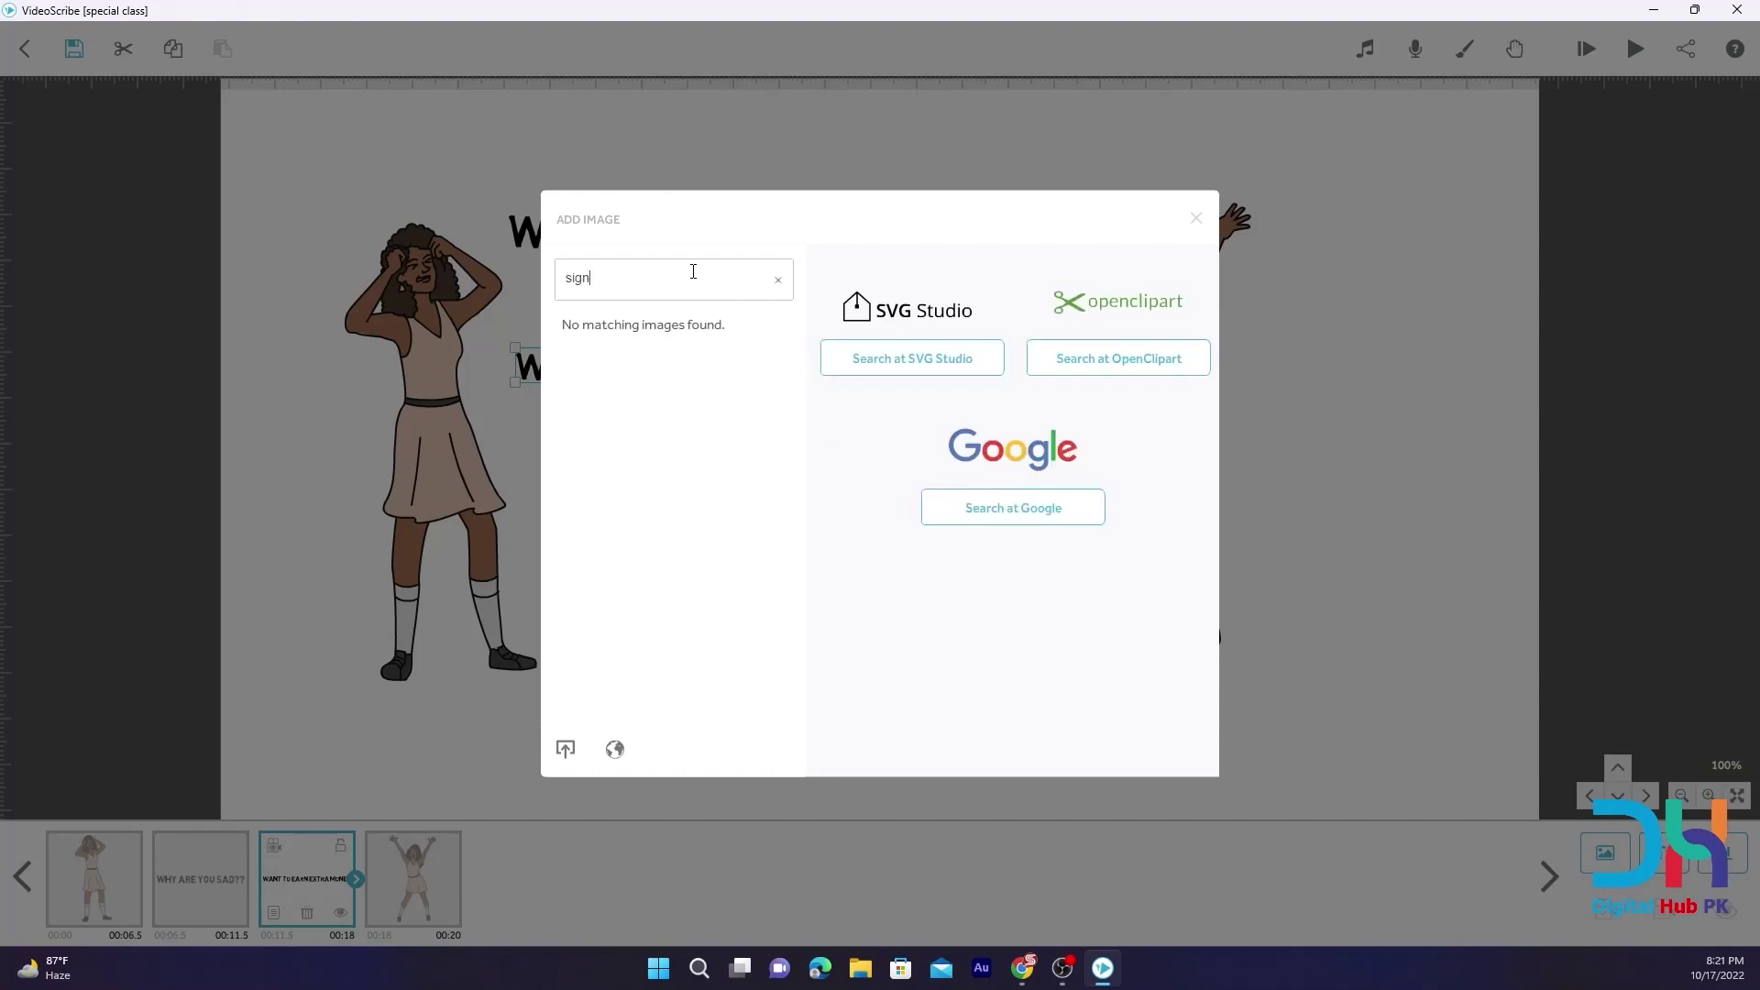
key("Return")
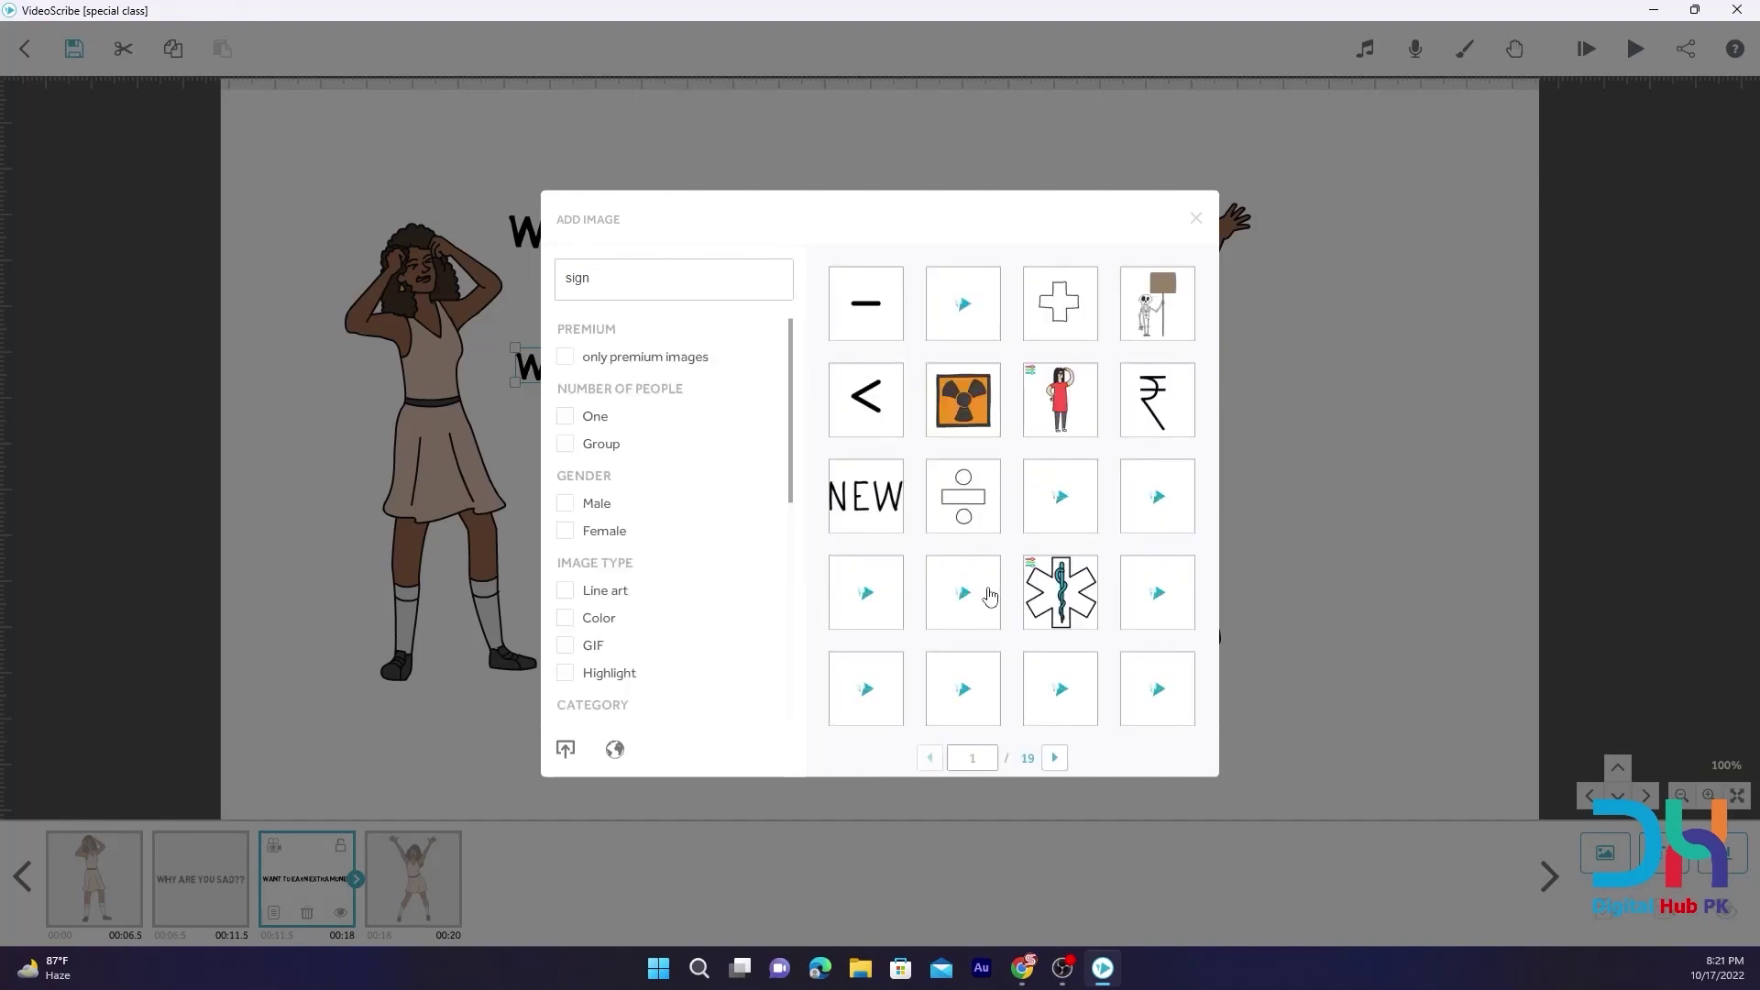
scroll(1025, 635, "down", 1)
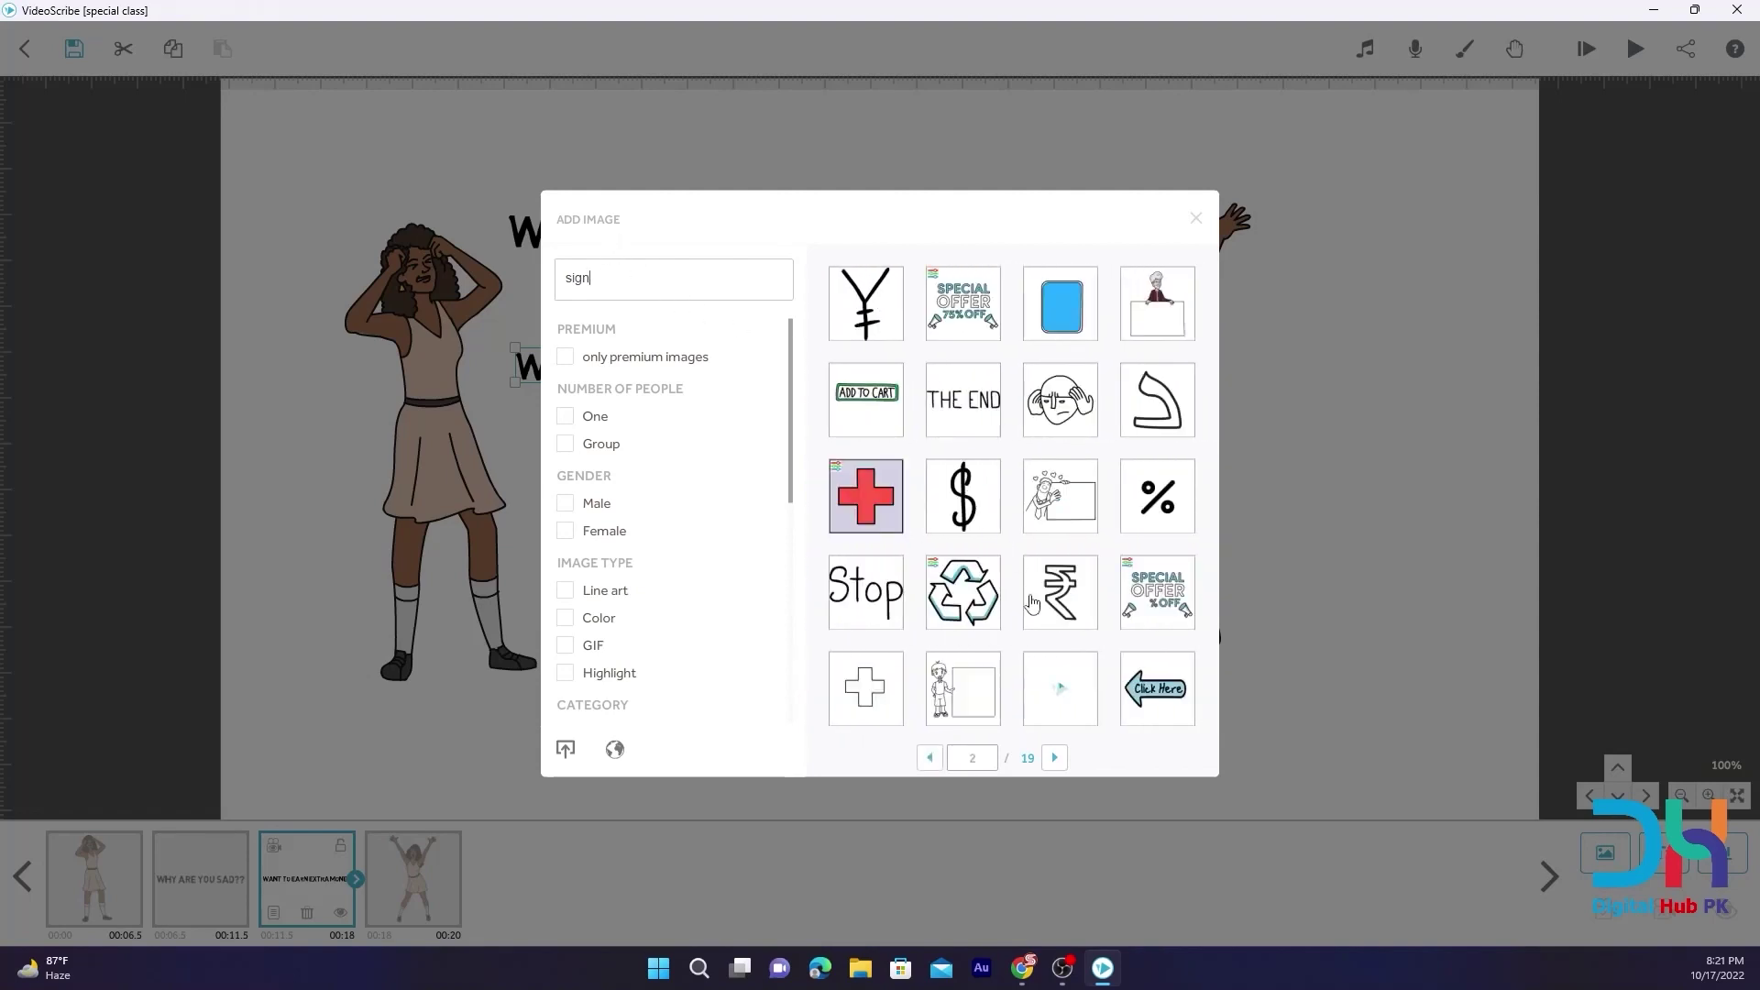
scroll(1018, 564, "down", 1)
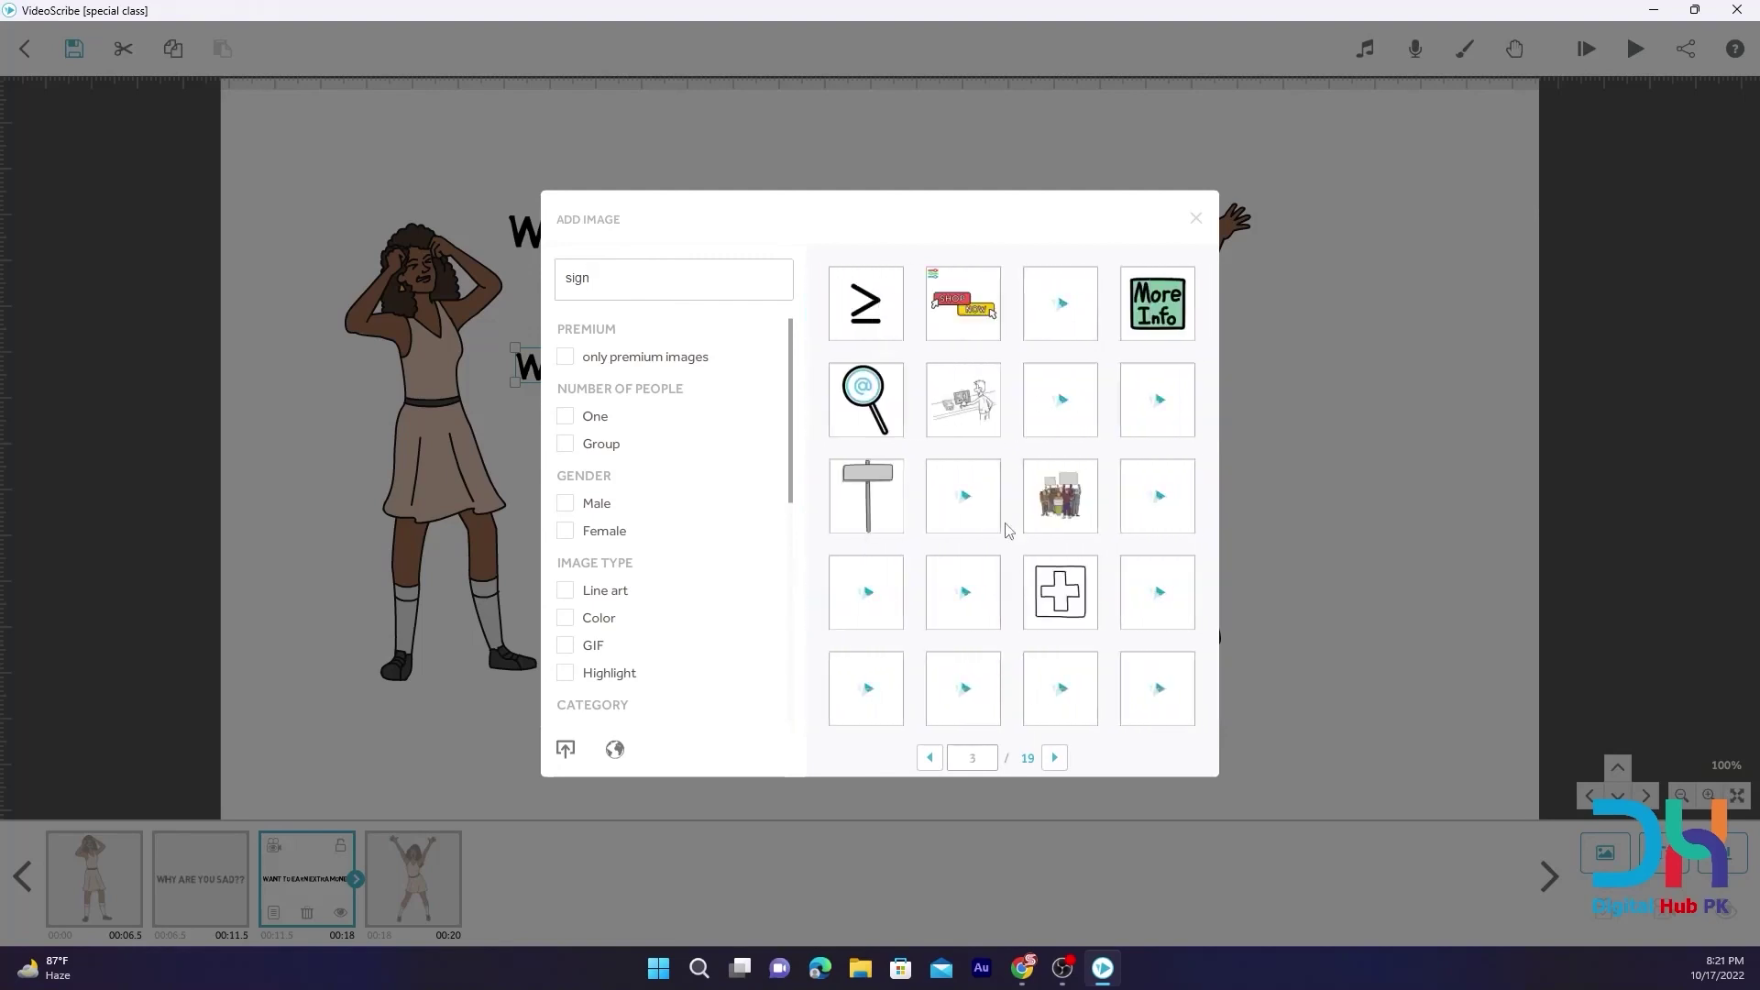
scroll(1003, 507, "down", 1)
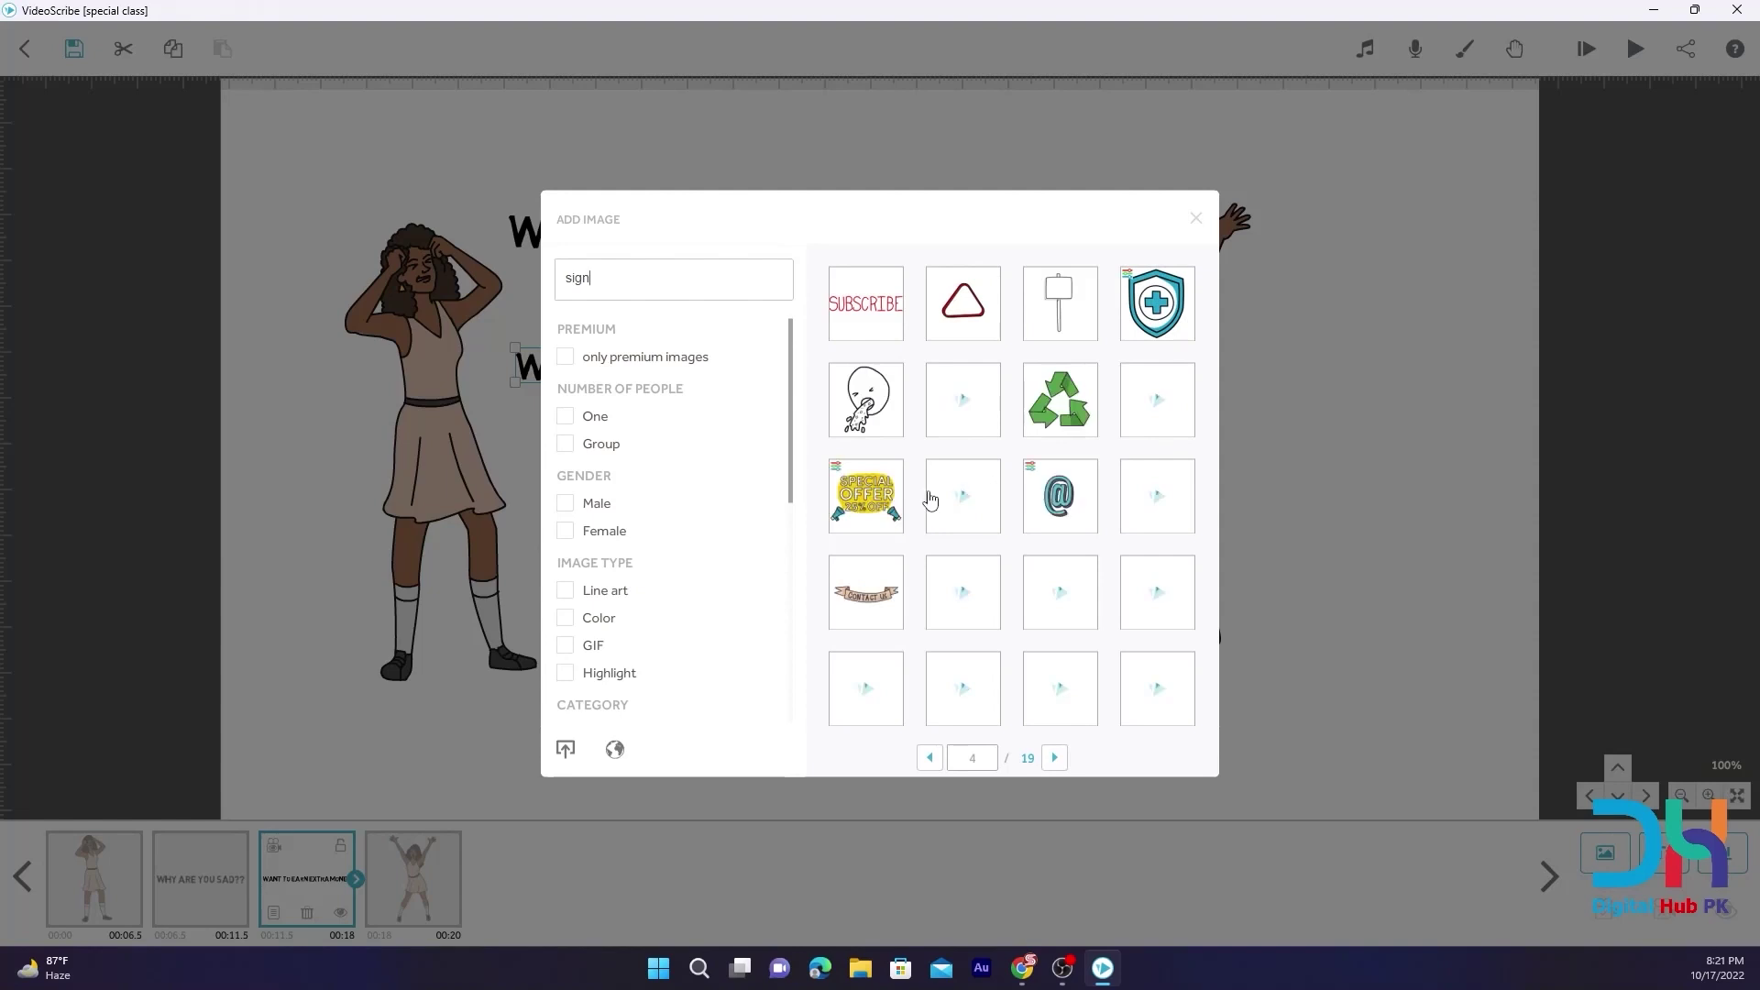
scroll(930, 499, "down", 1)
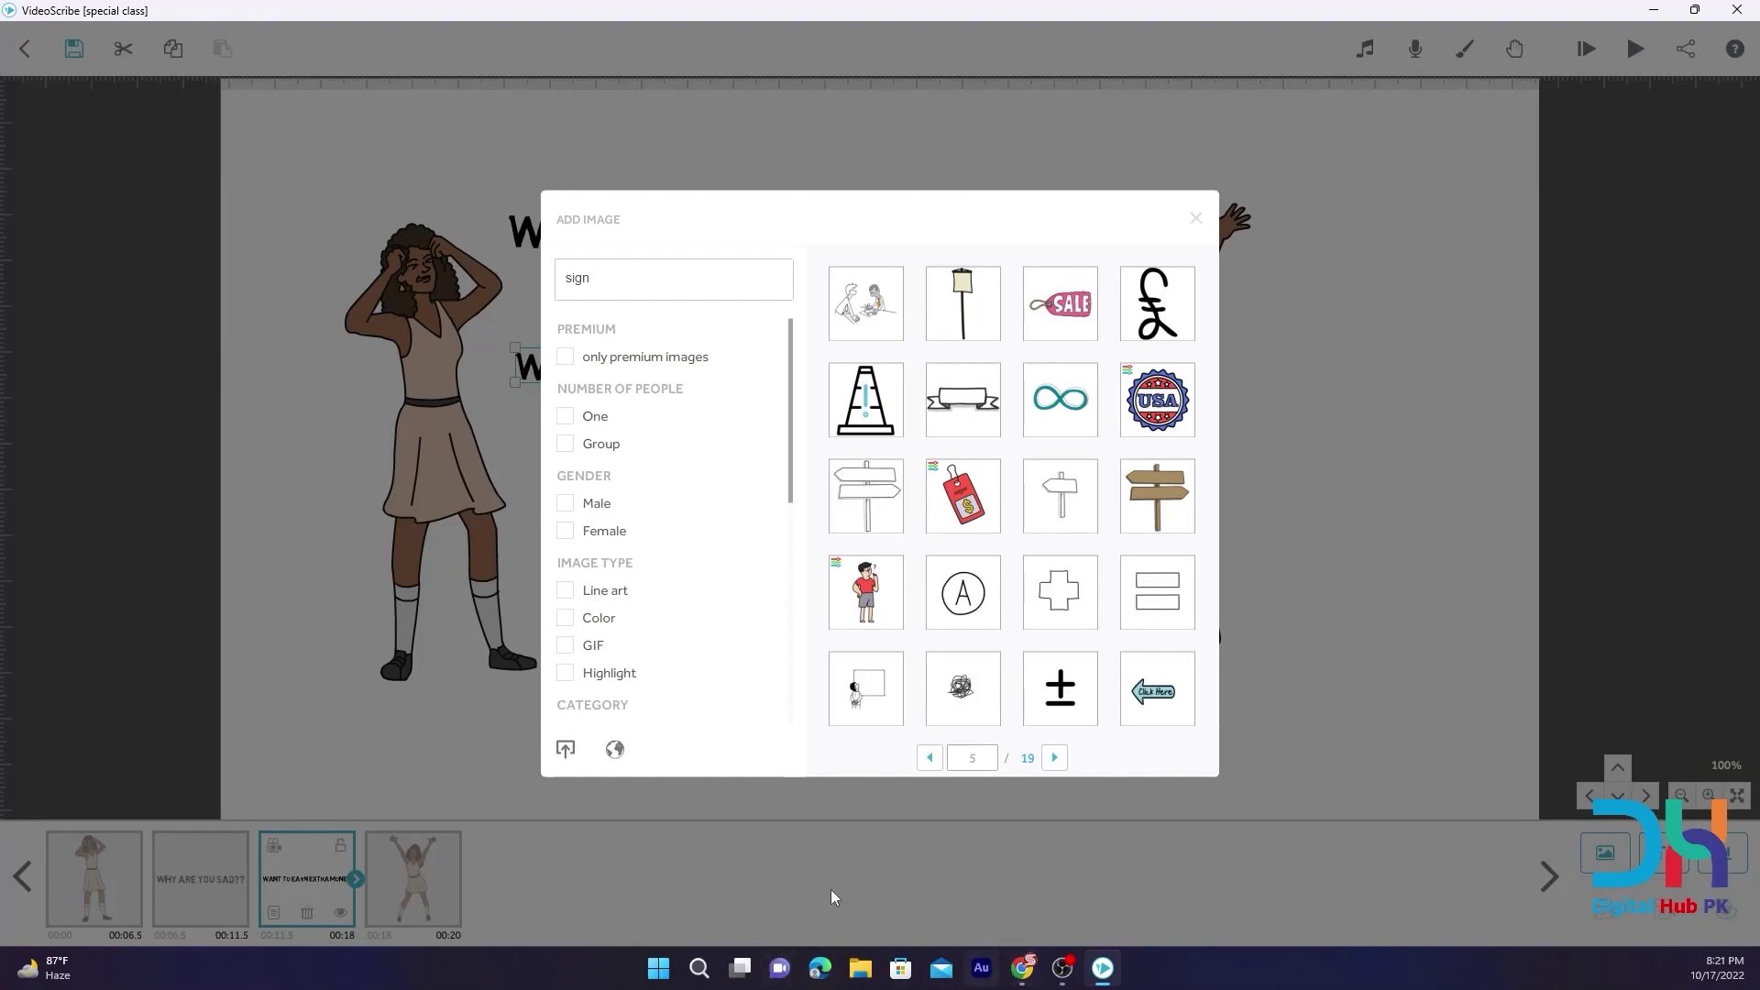
Switch to Chrome, search Google for "qustion mark png" and visit the TopPNG page of the red question mark
left_click(1022, 968)
left_click_drag(1146, 14, 1009, 7)
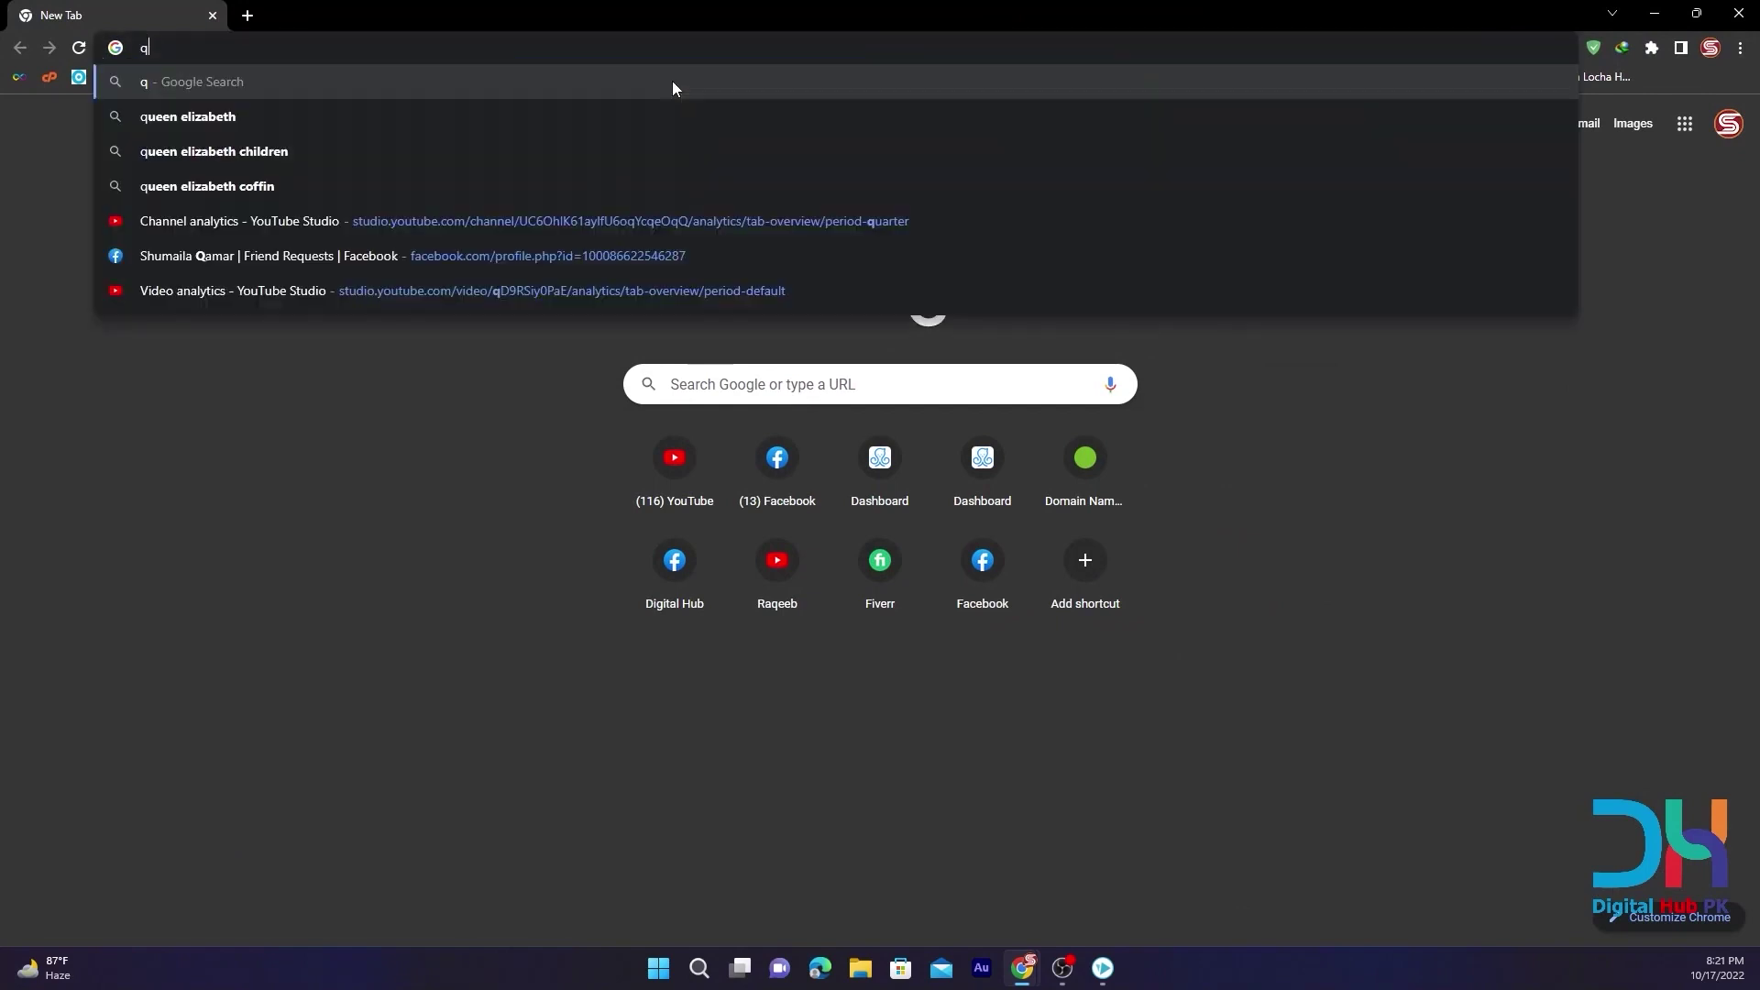
type("qustion mark png")
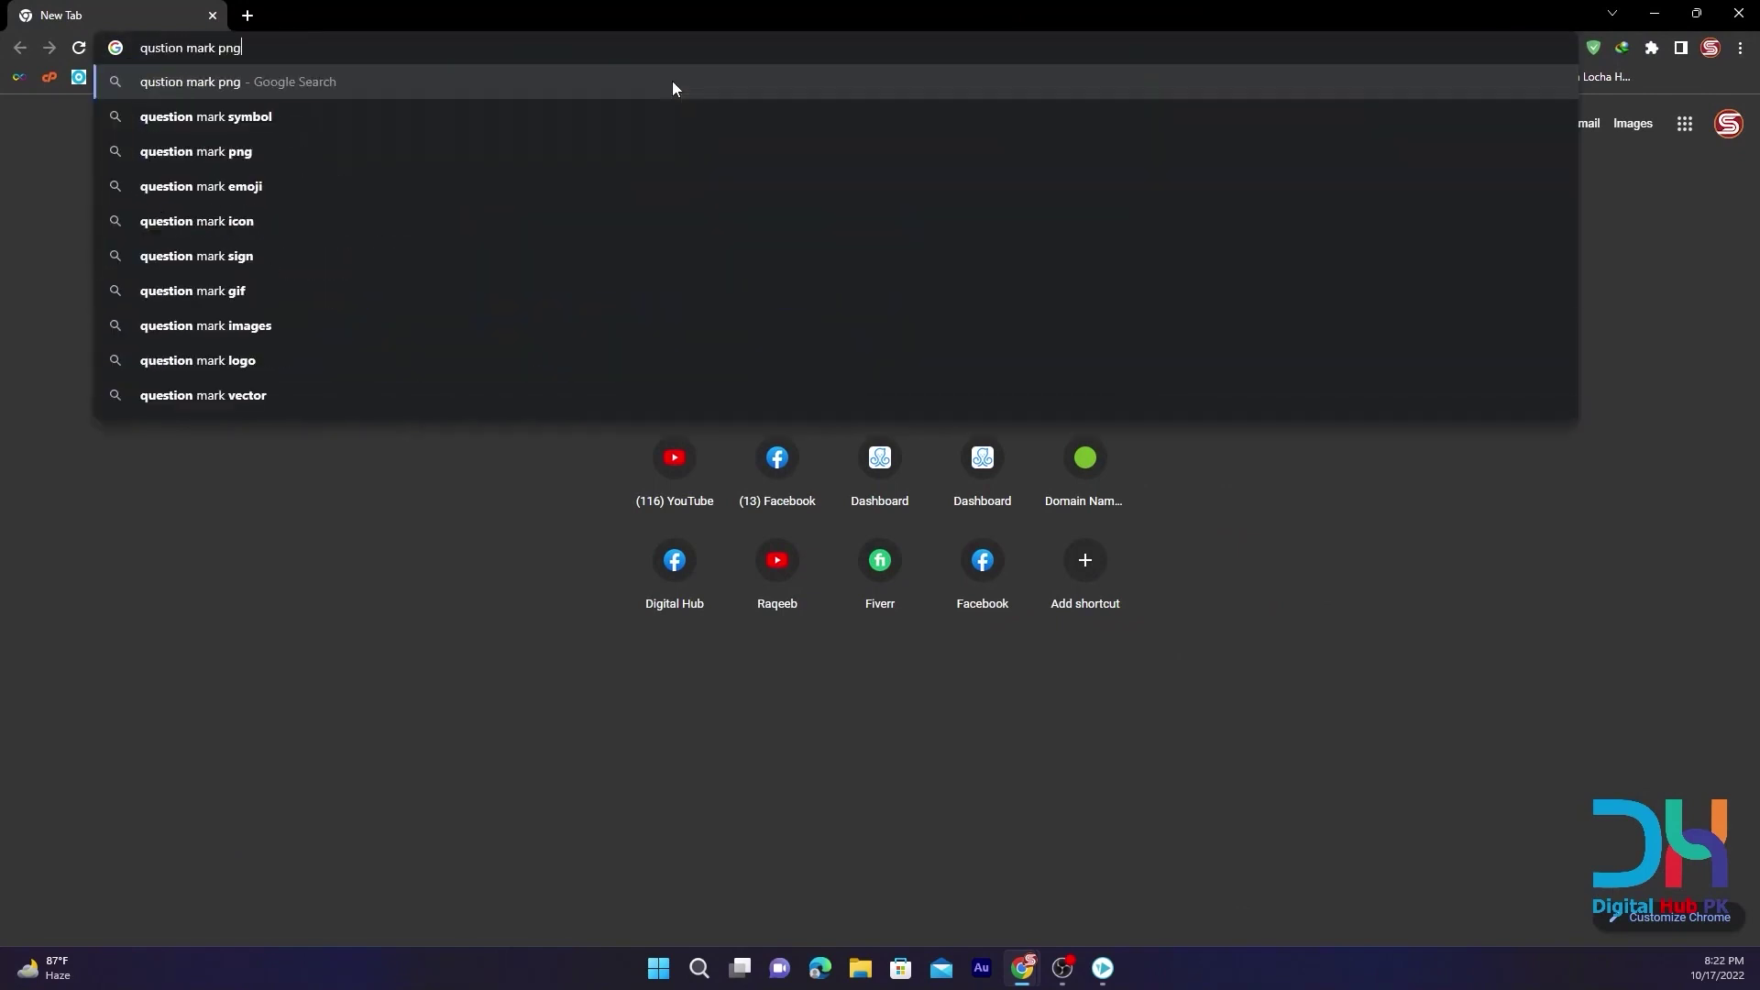
key("Return")
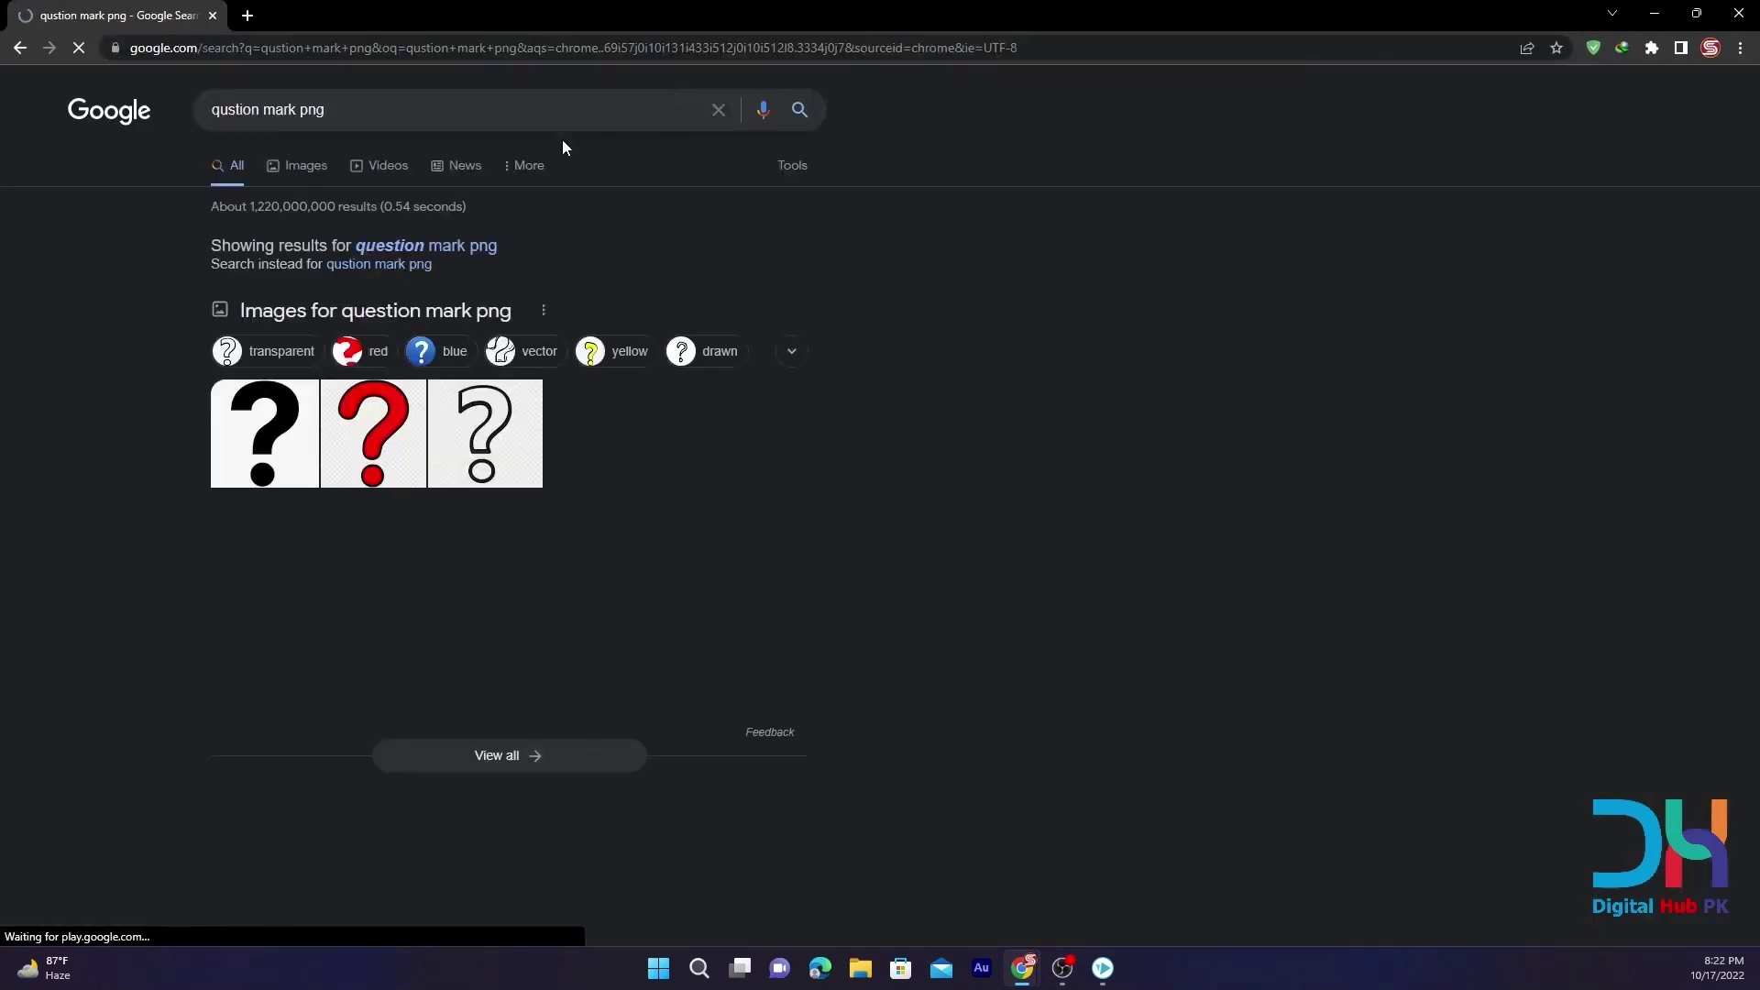
left_click(388, 244)
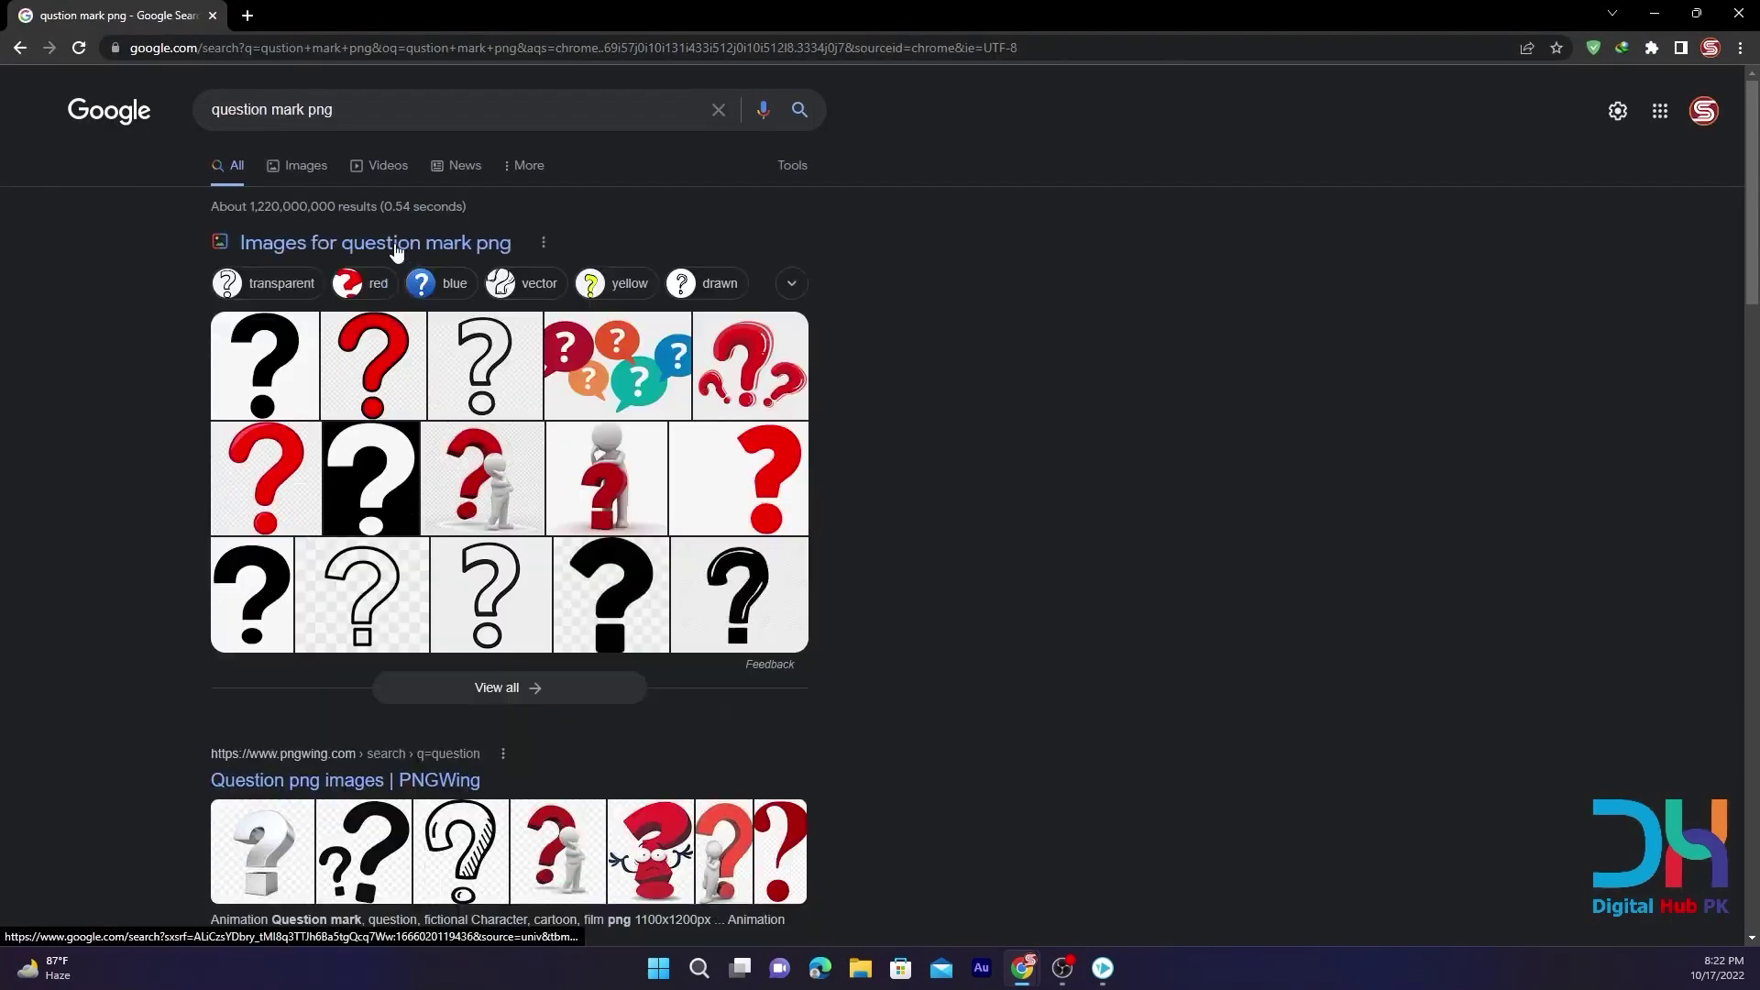
left_click(371, 356)
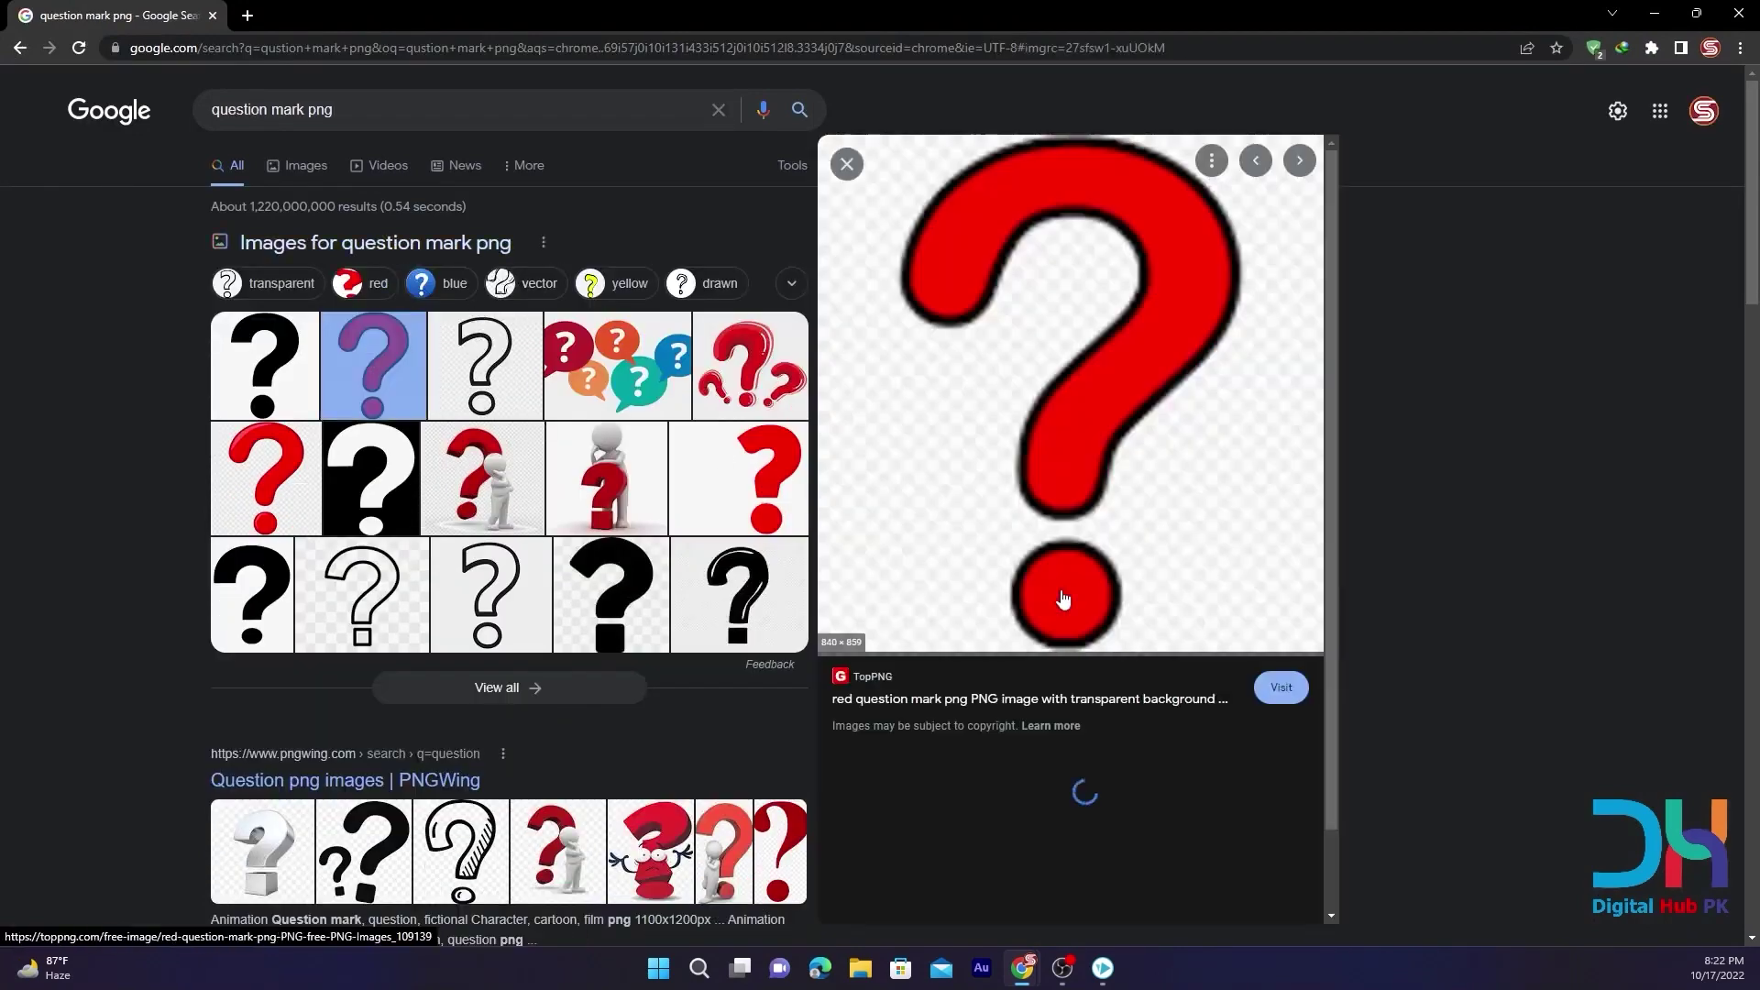
left_click(1277, 692)
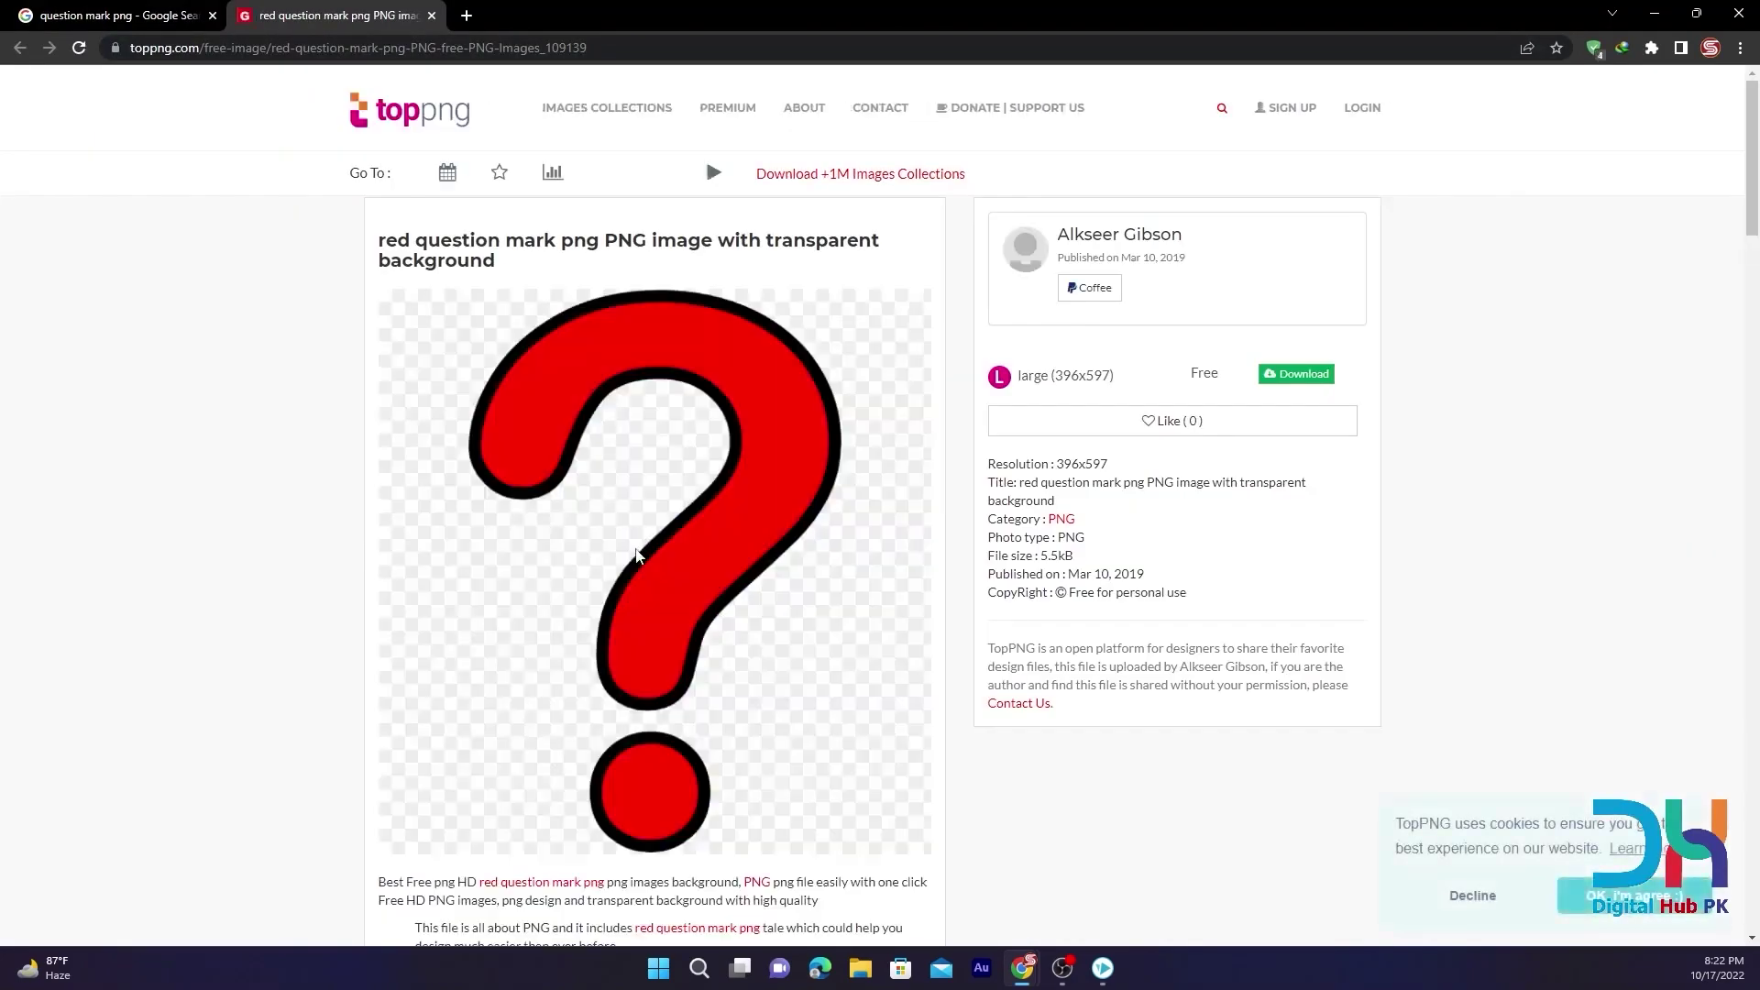
Download the large (396x597) red question mark PNG from TopPNG
scroll(697, 552, "down", 3)
scroll(678, 642, "down", 8)
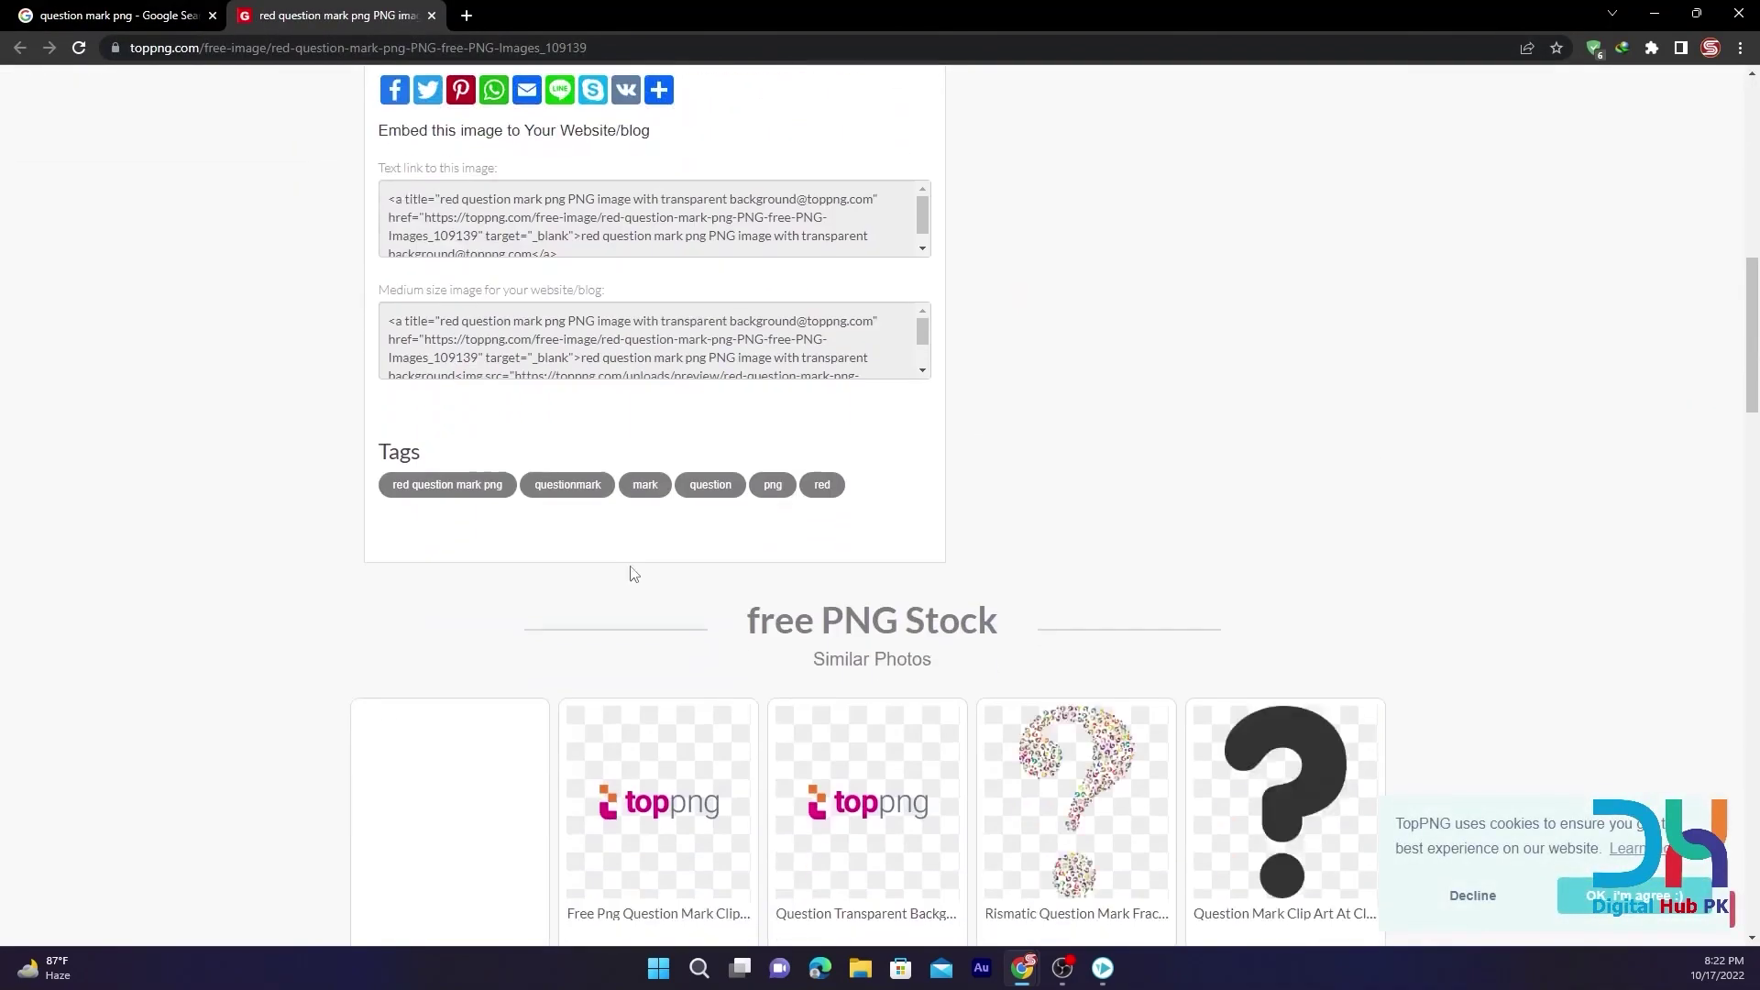
scroll(566, 417, "up", 3)
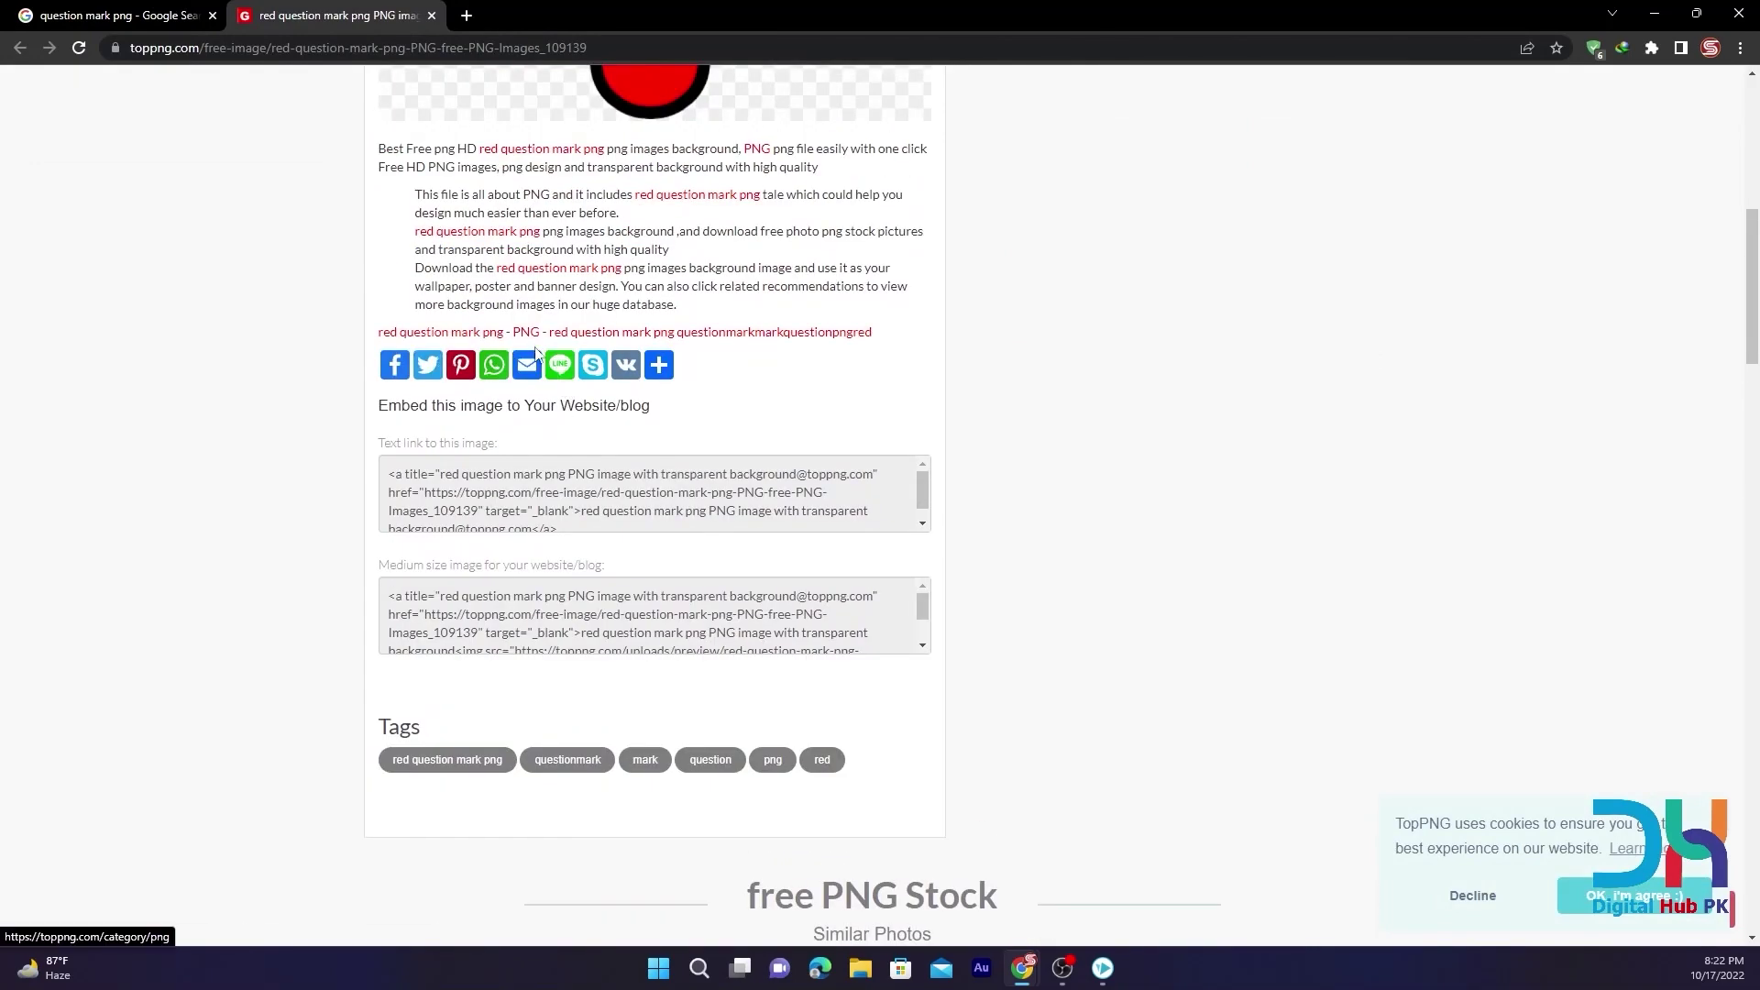
scroll(756, 315, "up", 7)
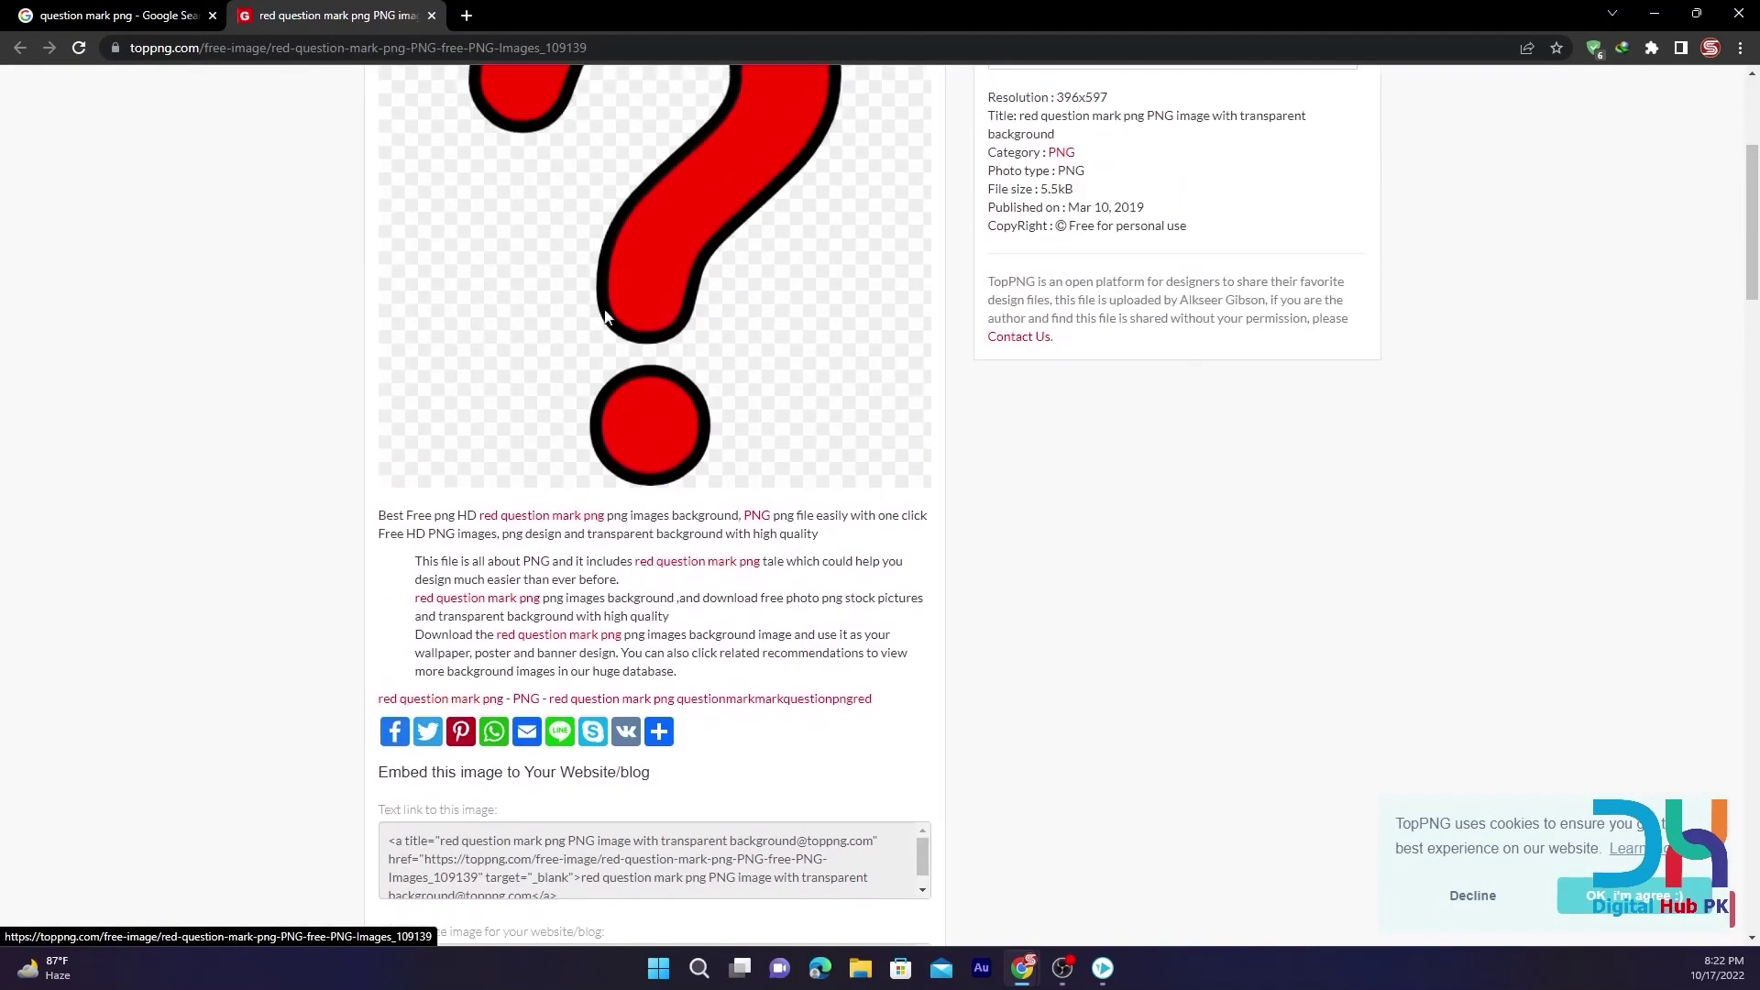
scroll(1006, 289, "up", 1)
left_click(1311, 378)
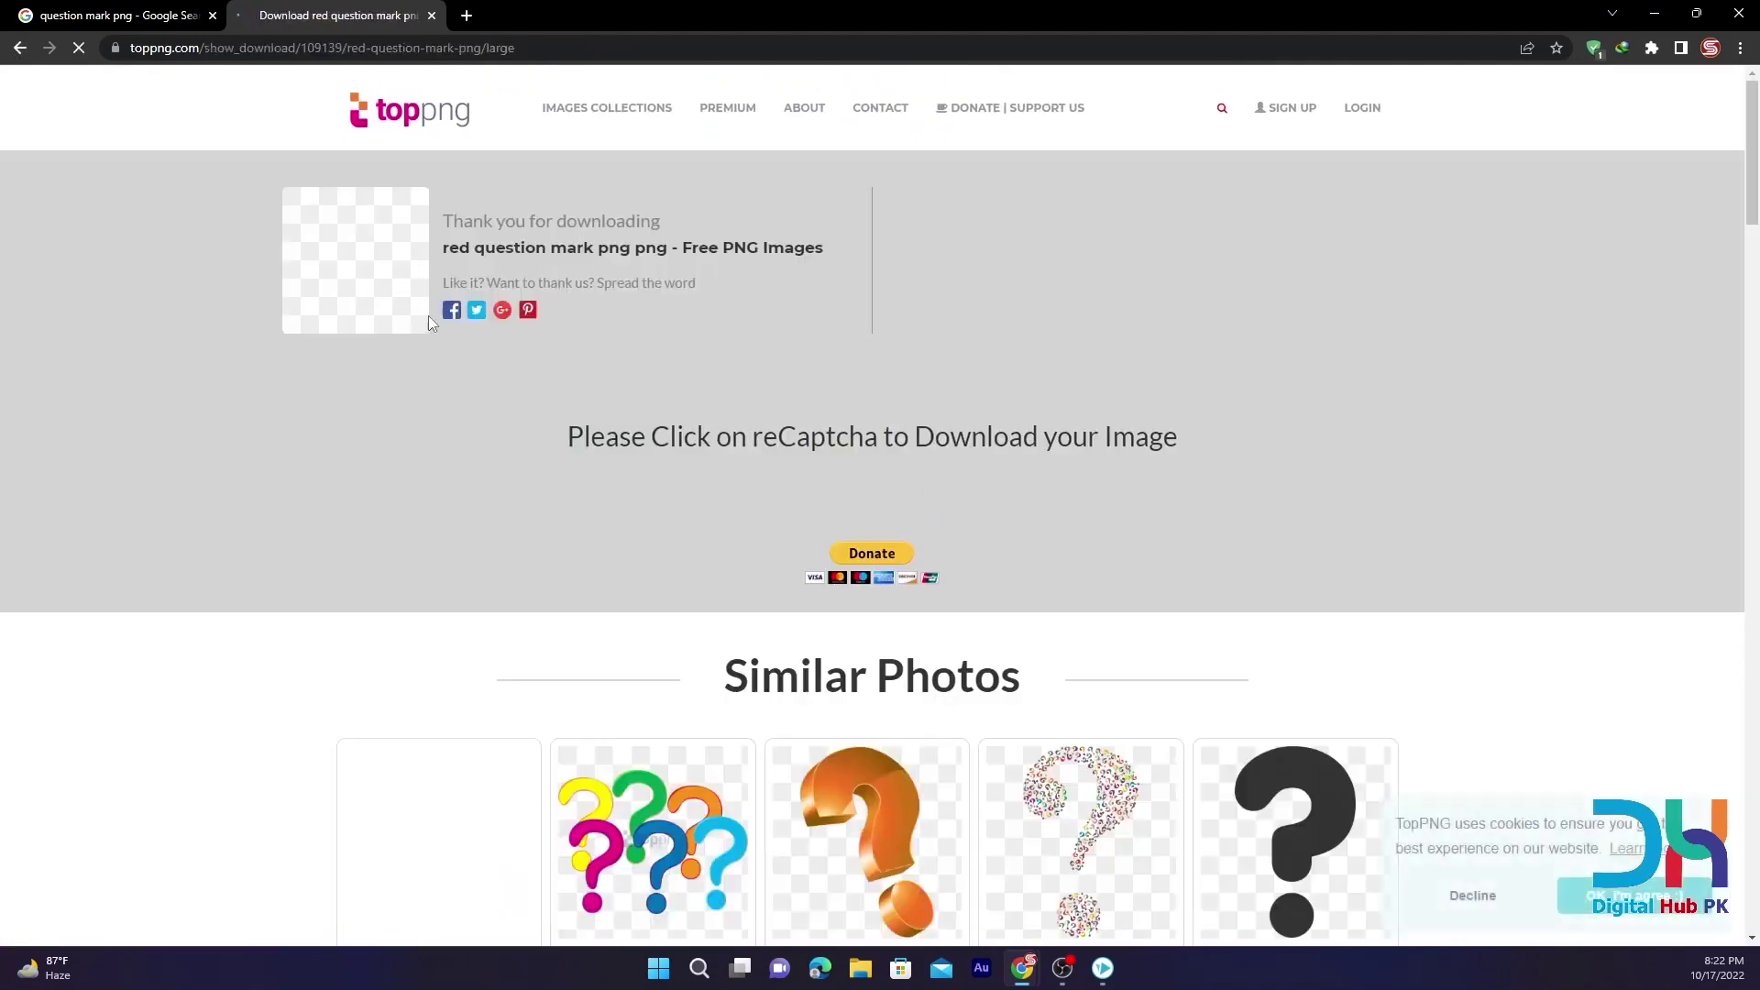
left_click(758, 501)
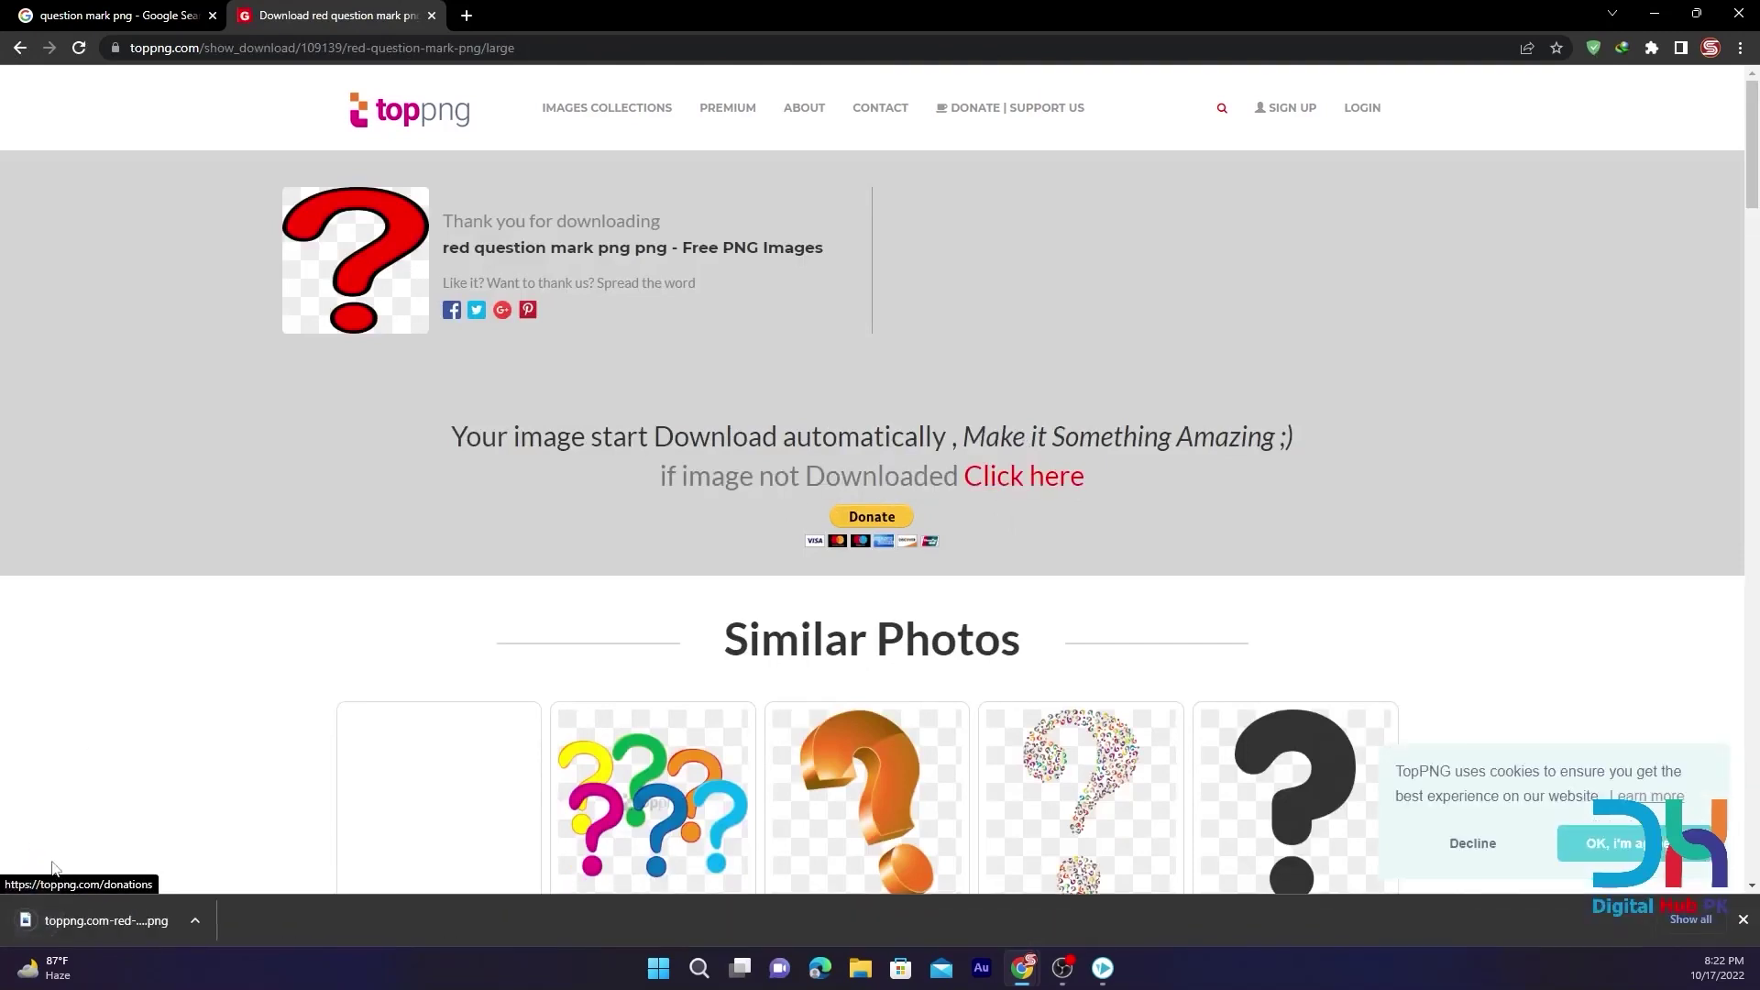
Return to VideoScribe, load the downloaded red question mark file for import and preview its Reveal drawing
left_click(1103, 968)
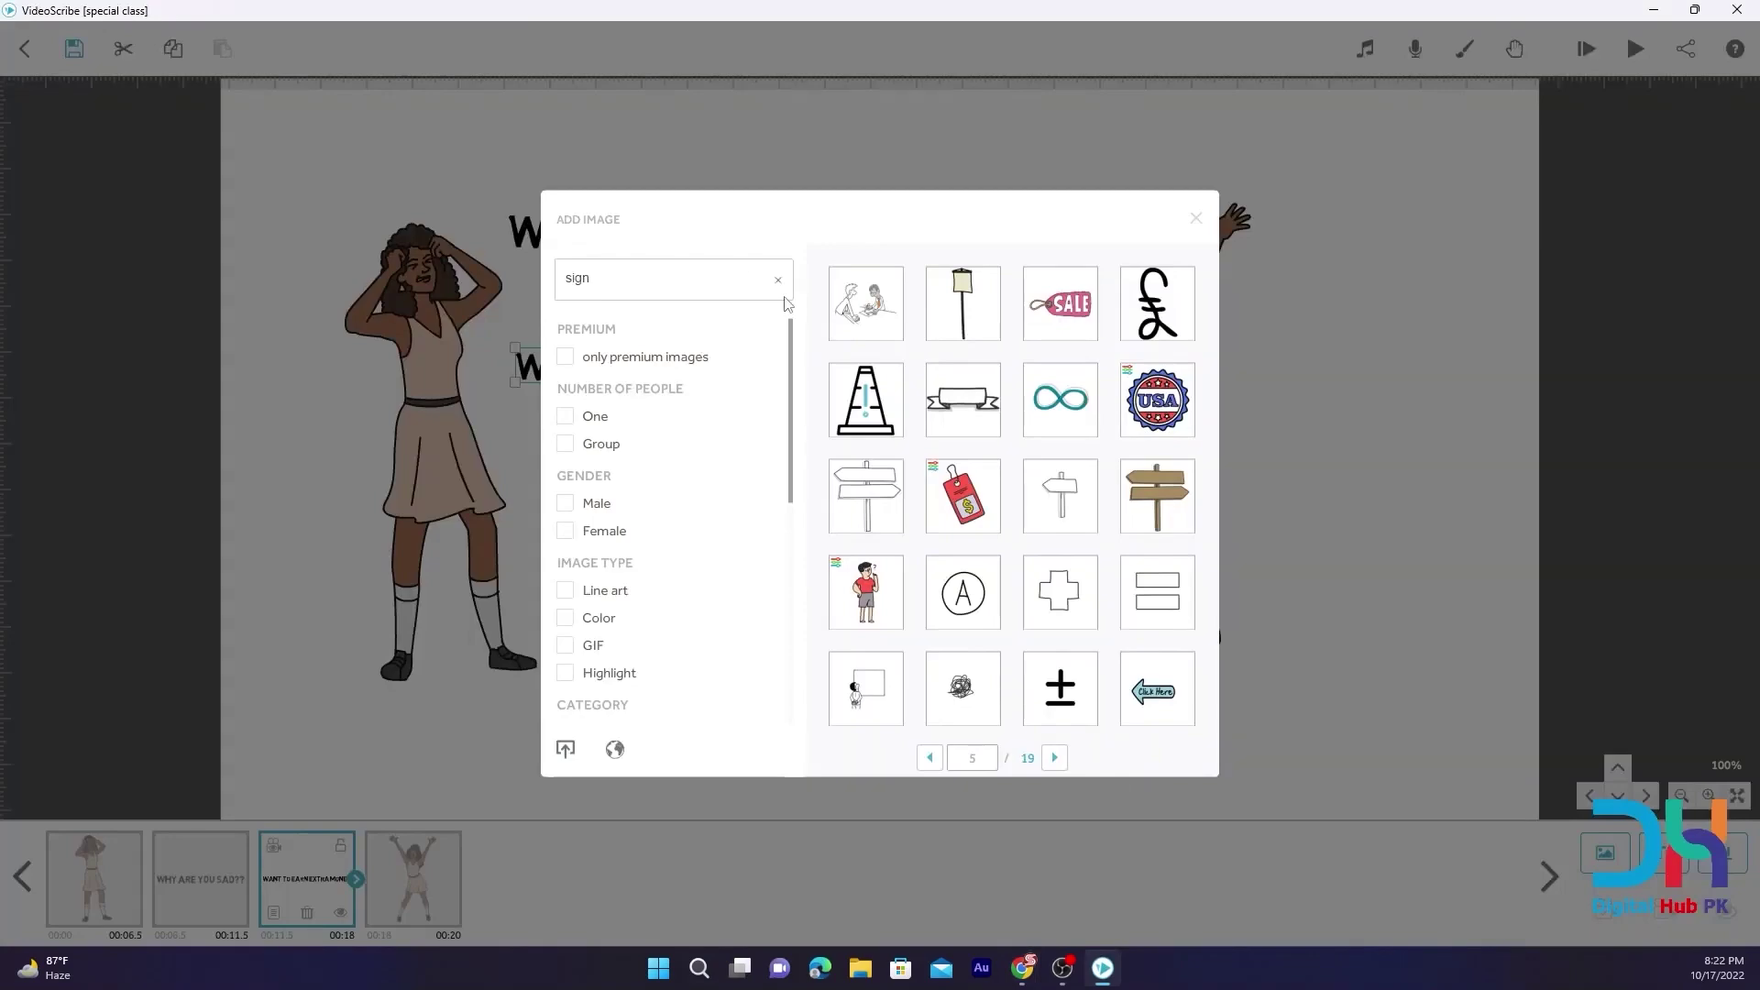
left_click(779, 279)
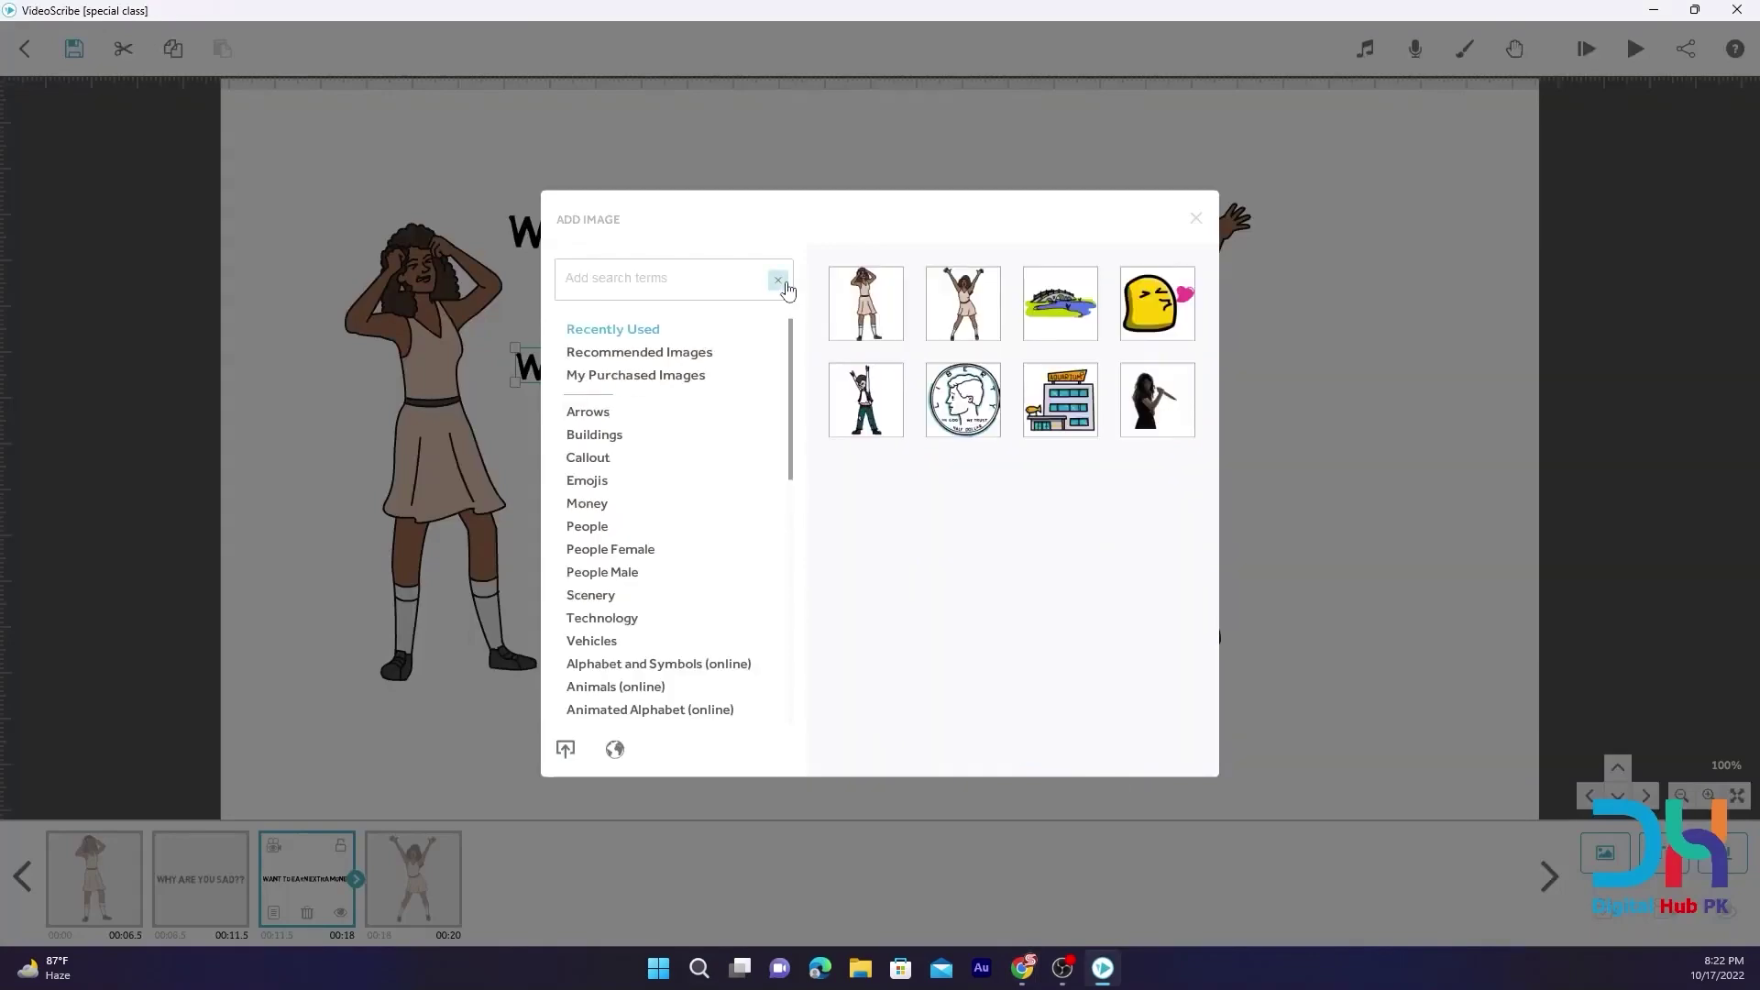
left_click(566, 750)
left_click(306, 207)
left_click(817, 479)
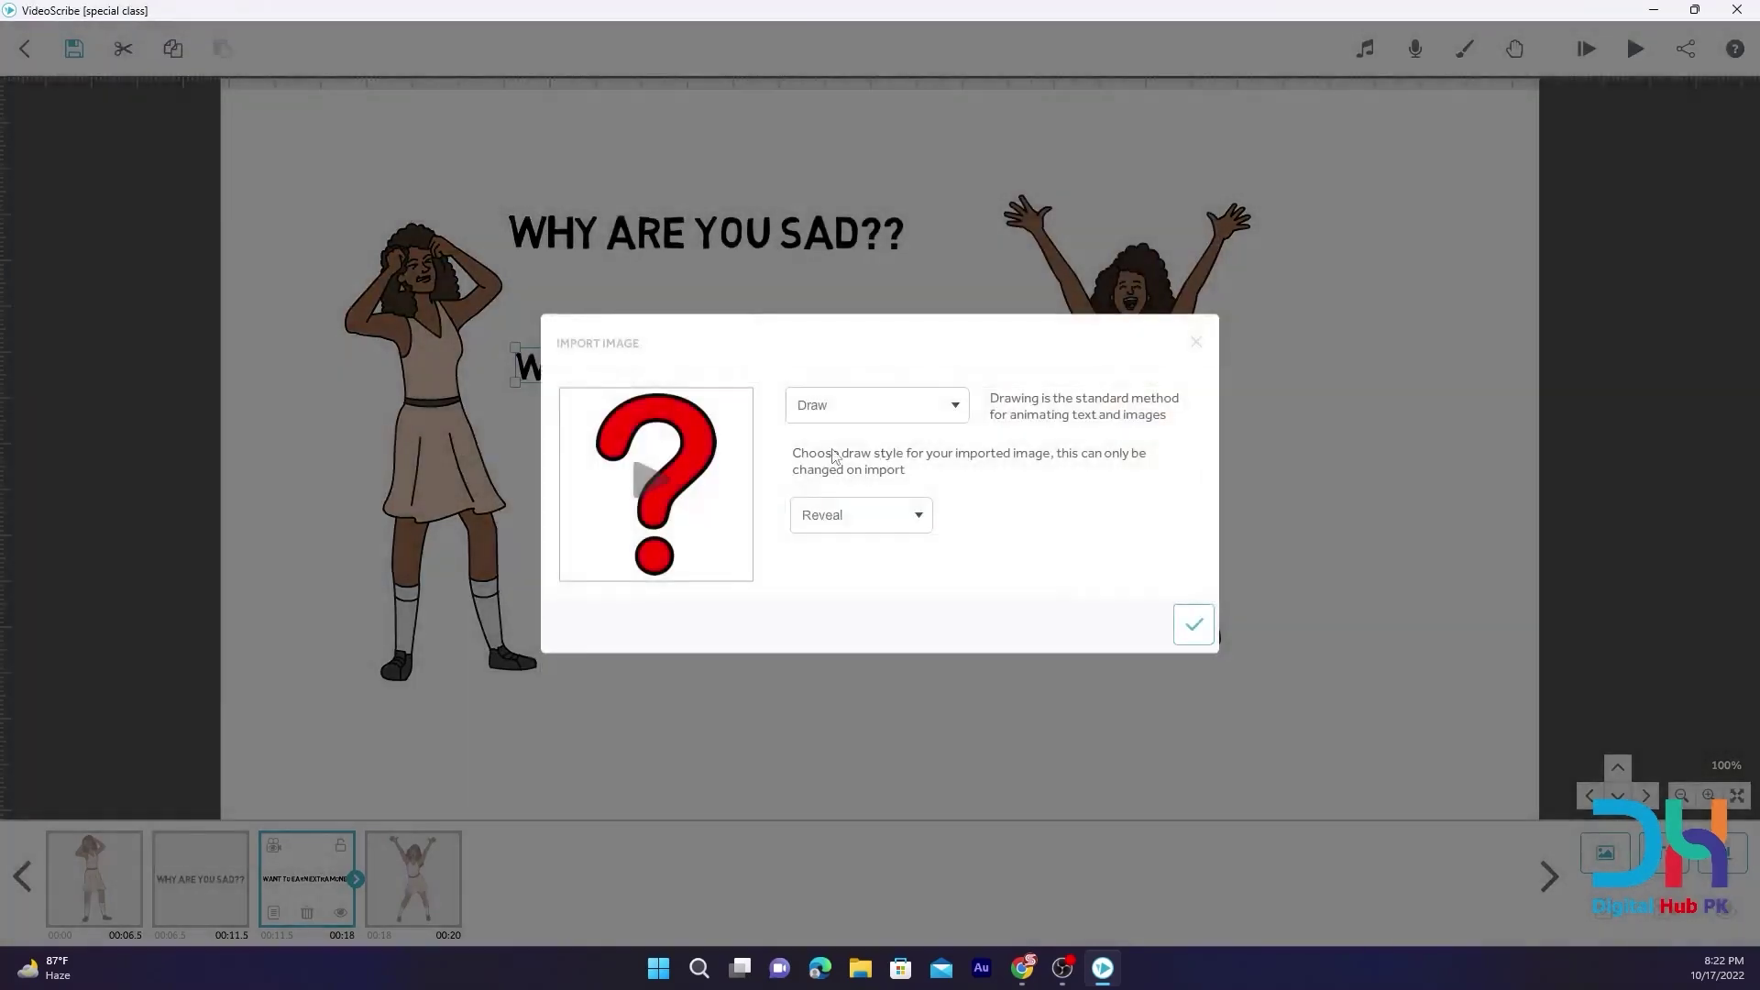
left_click(695, 461)
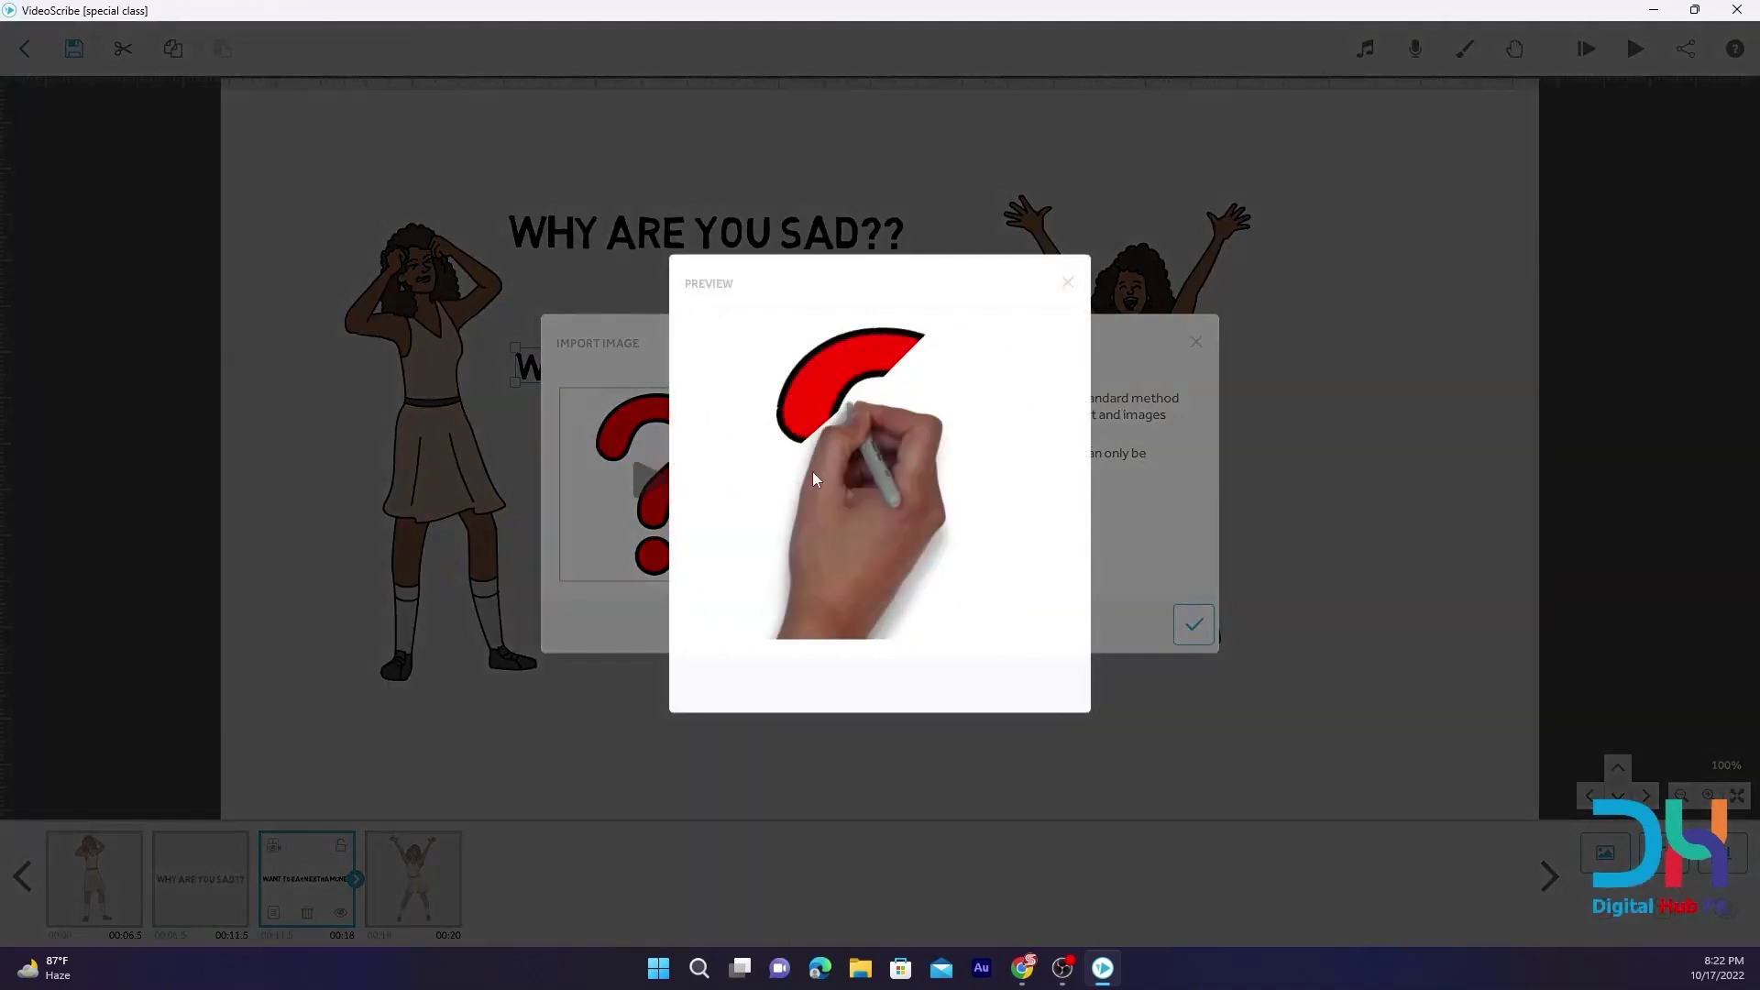
left_click(1069, 283)
Set the question mark's draw style to Sketch, preview it and import the image into the scene
left_click(829, 413)
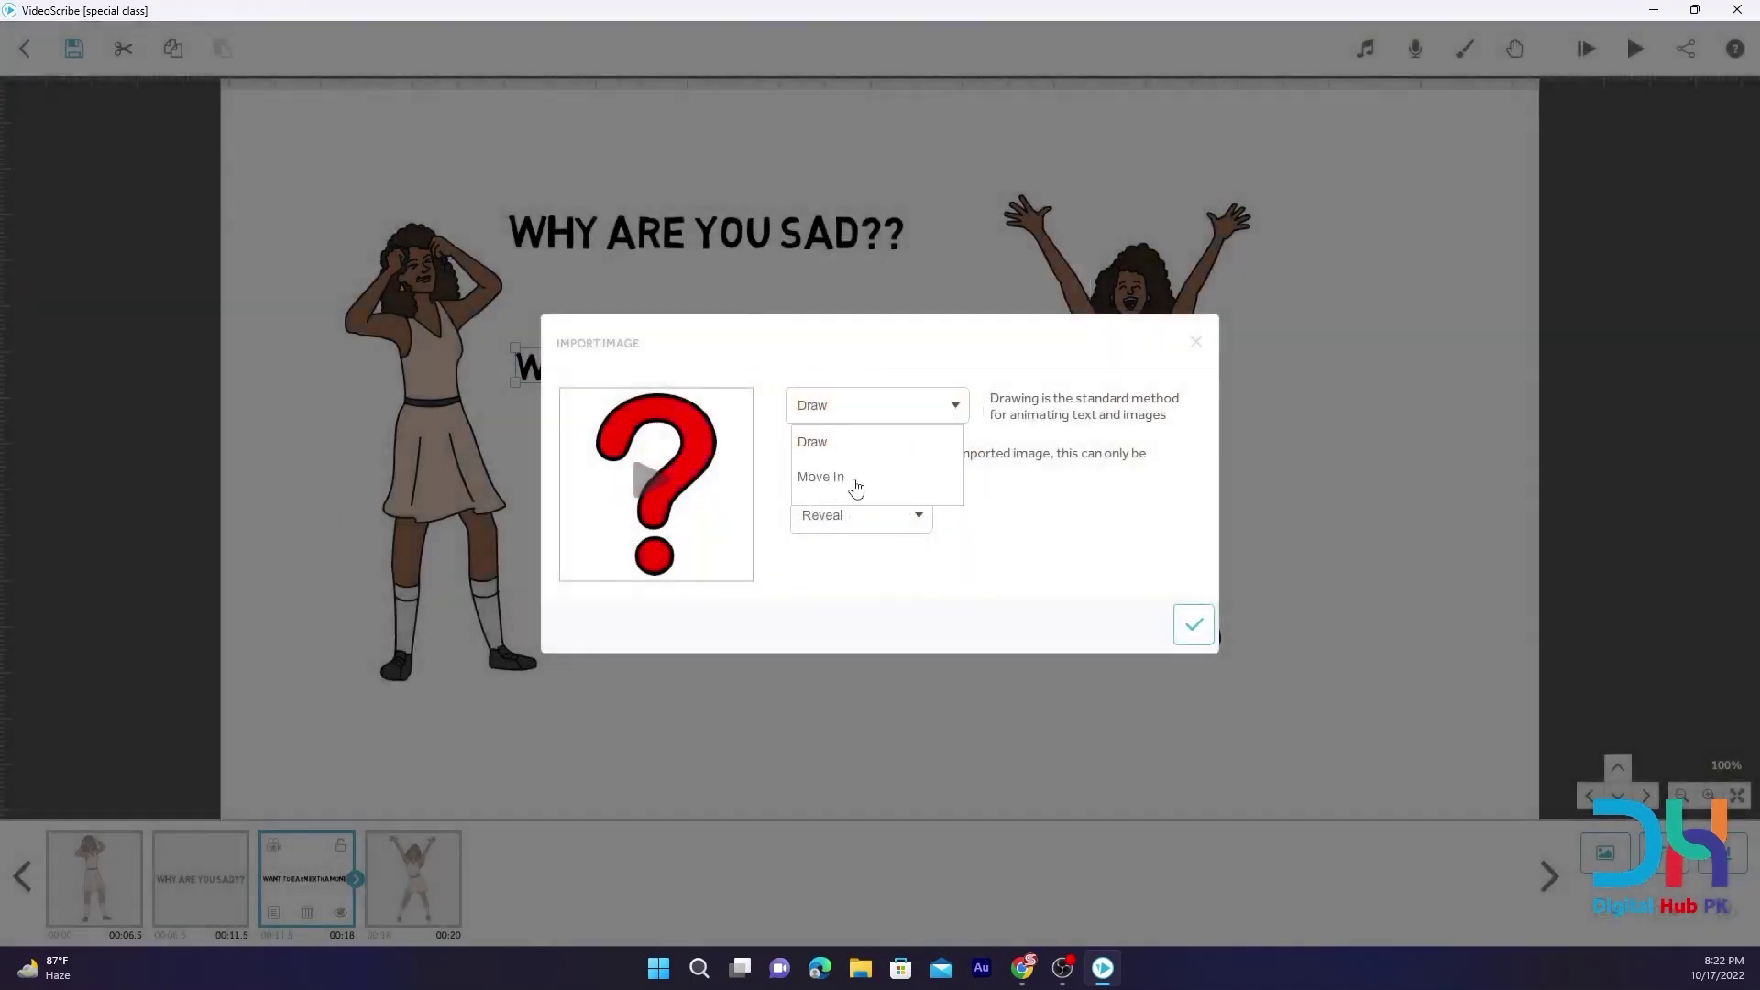
left_click(885, 516)
left_click(888, 514)
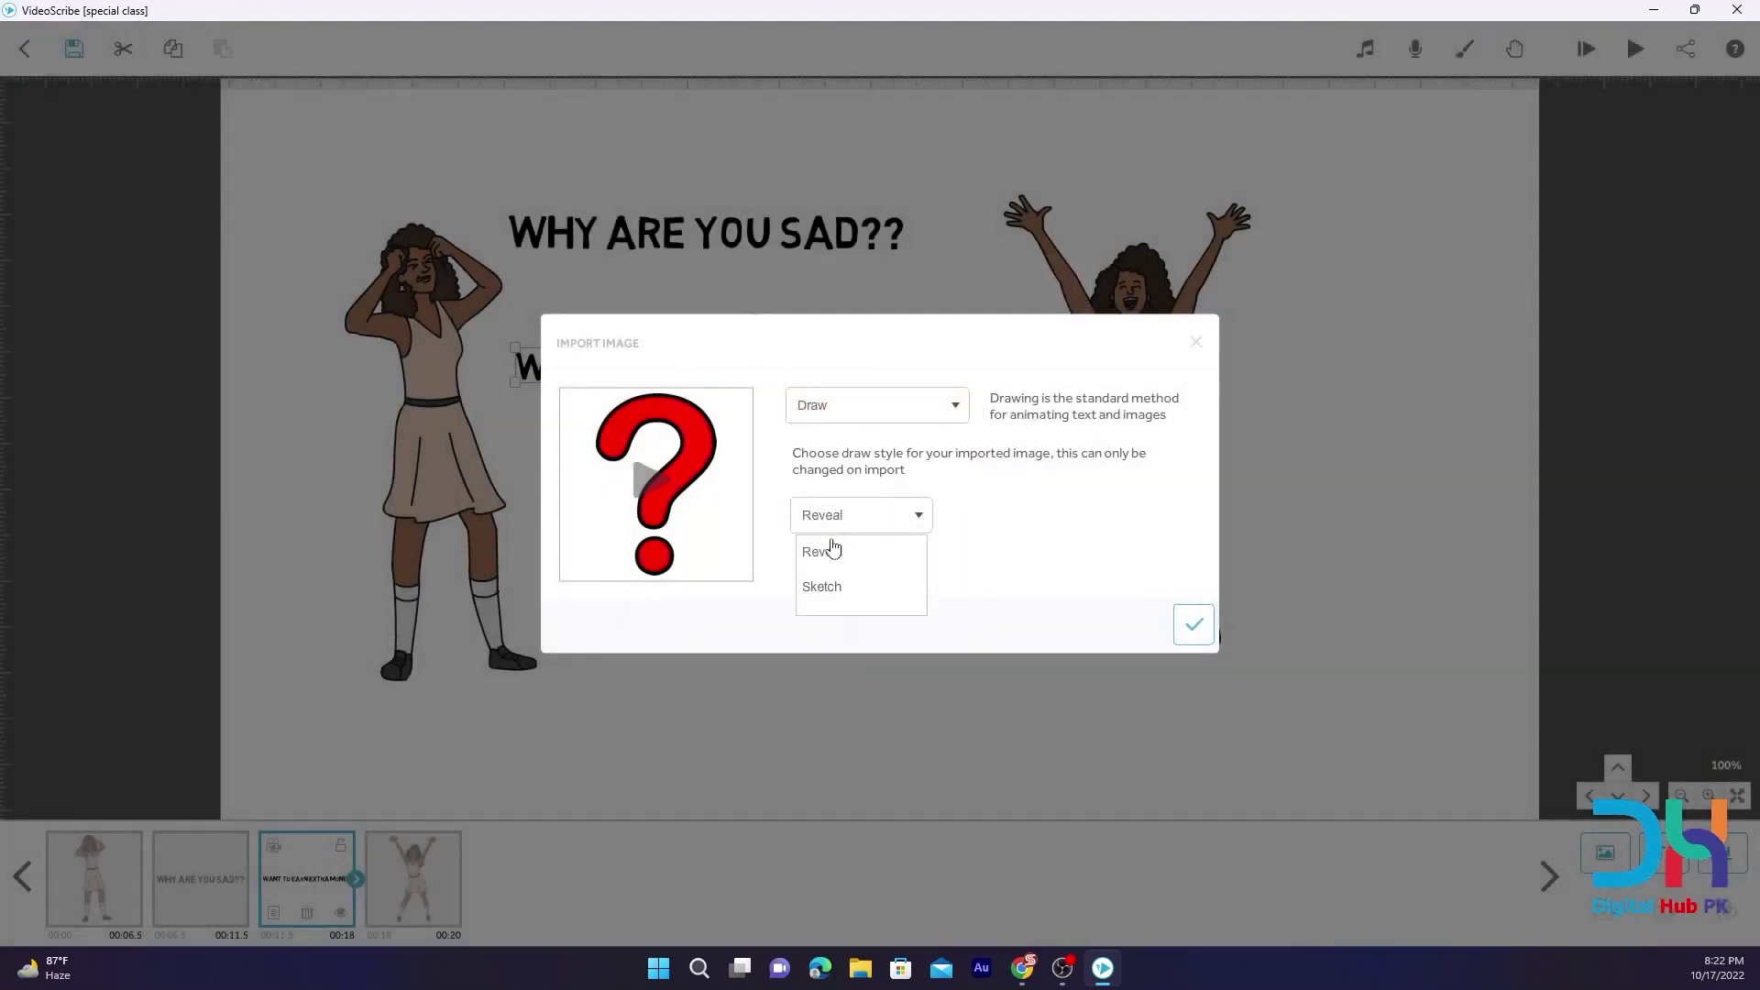
left_click(832, 588)
left_click(682, 466)
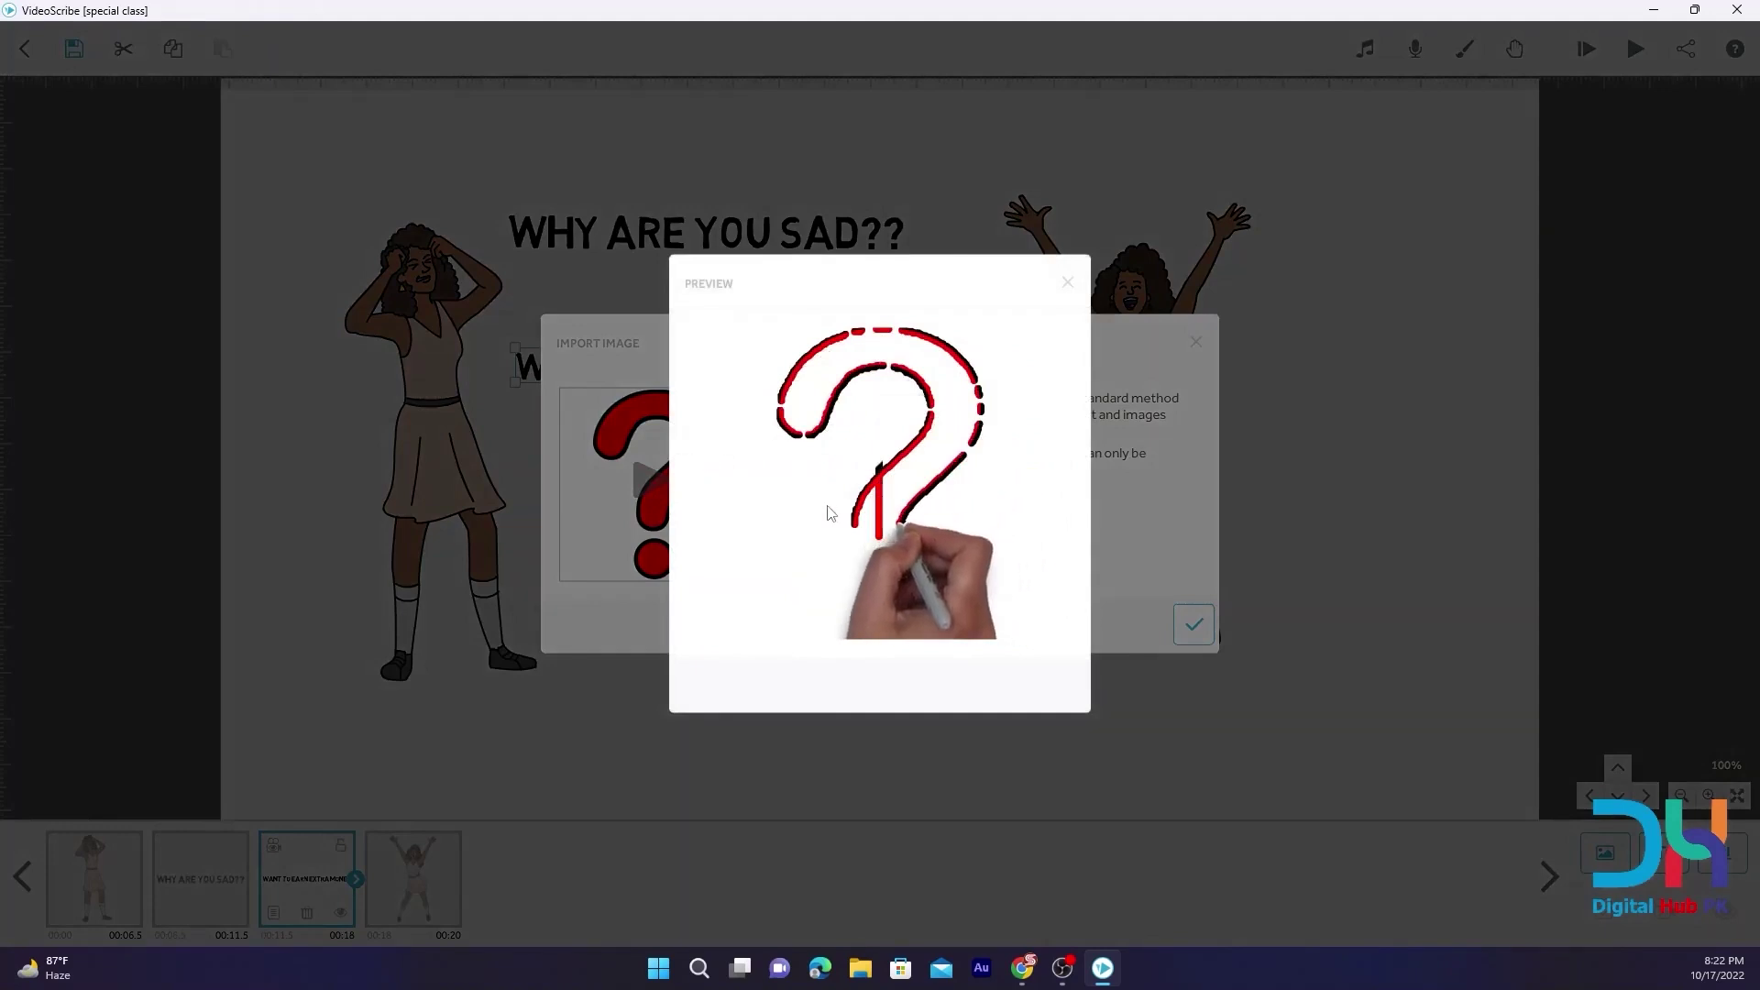
left_click(1069, 283)
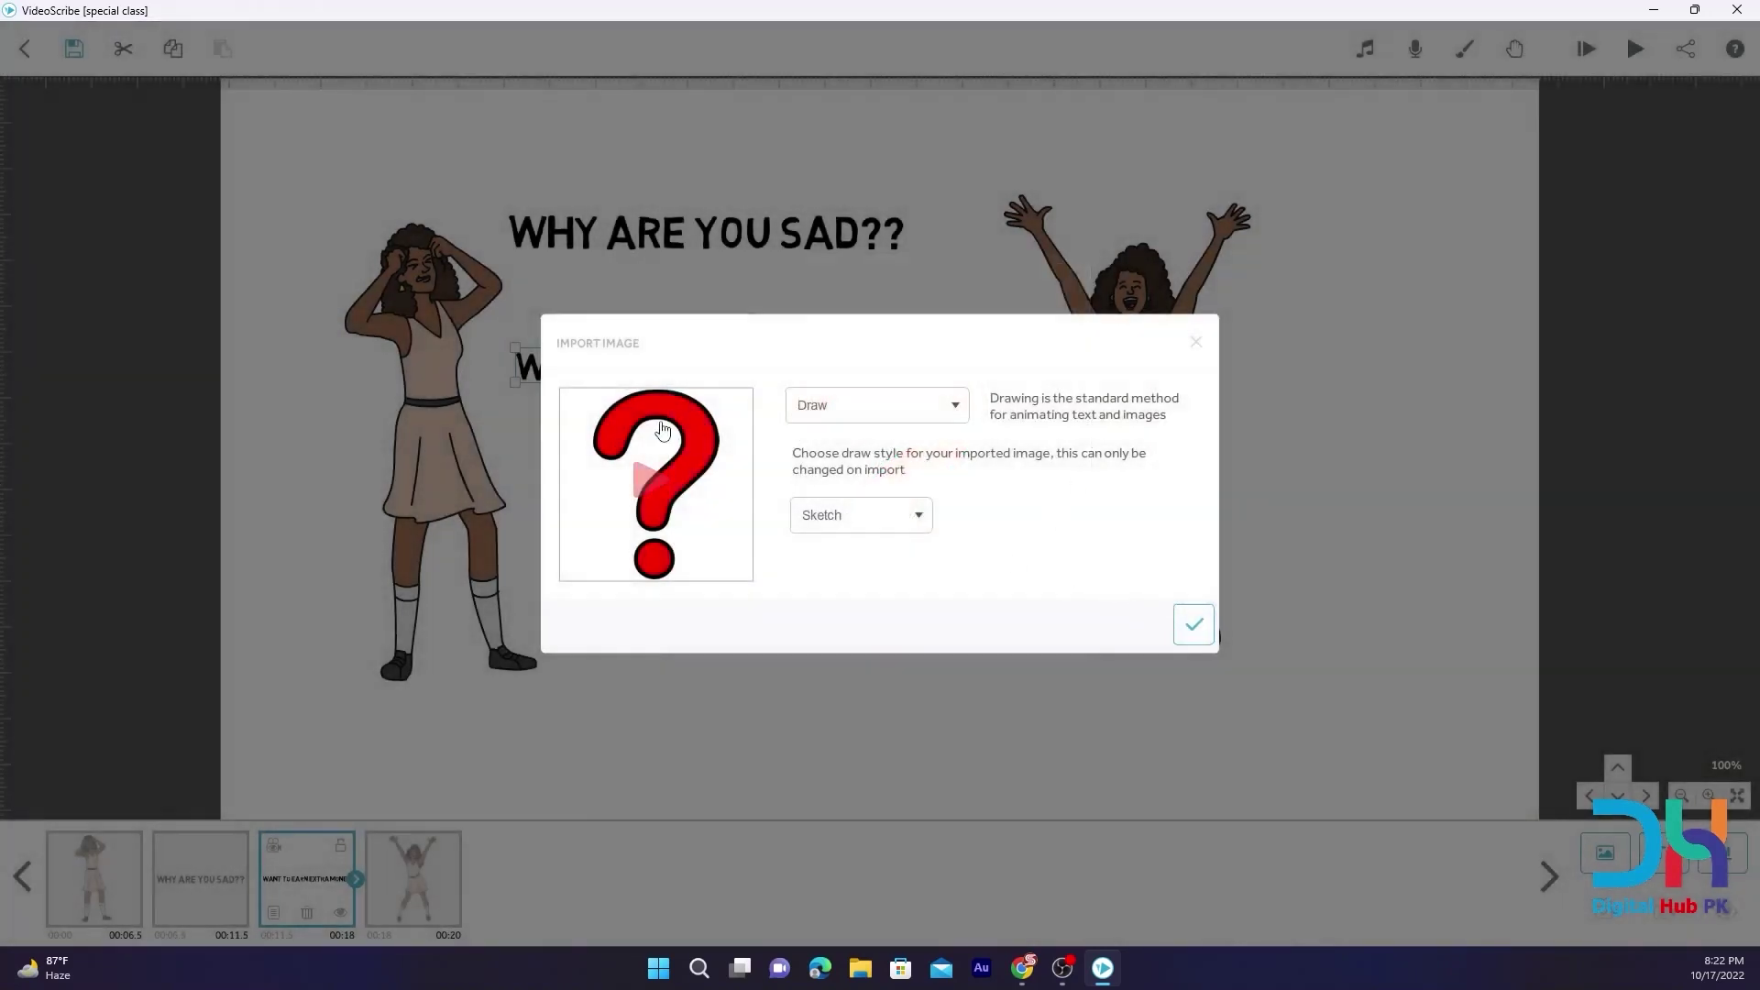
left_click(1192, 622)
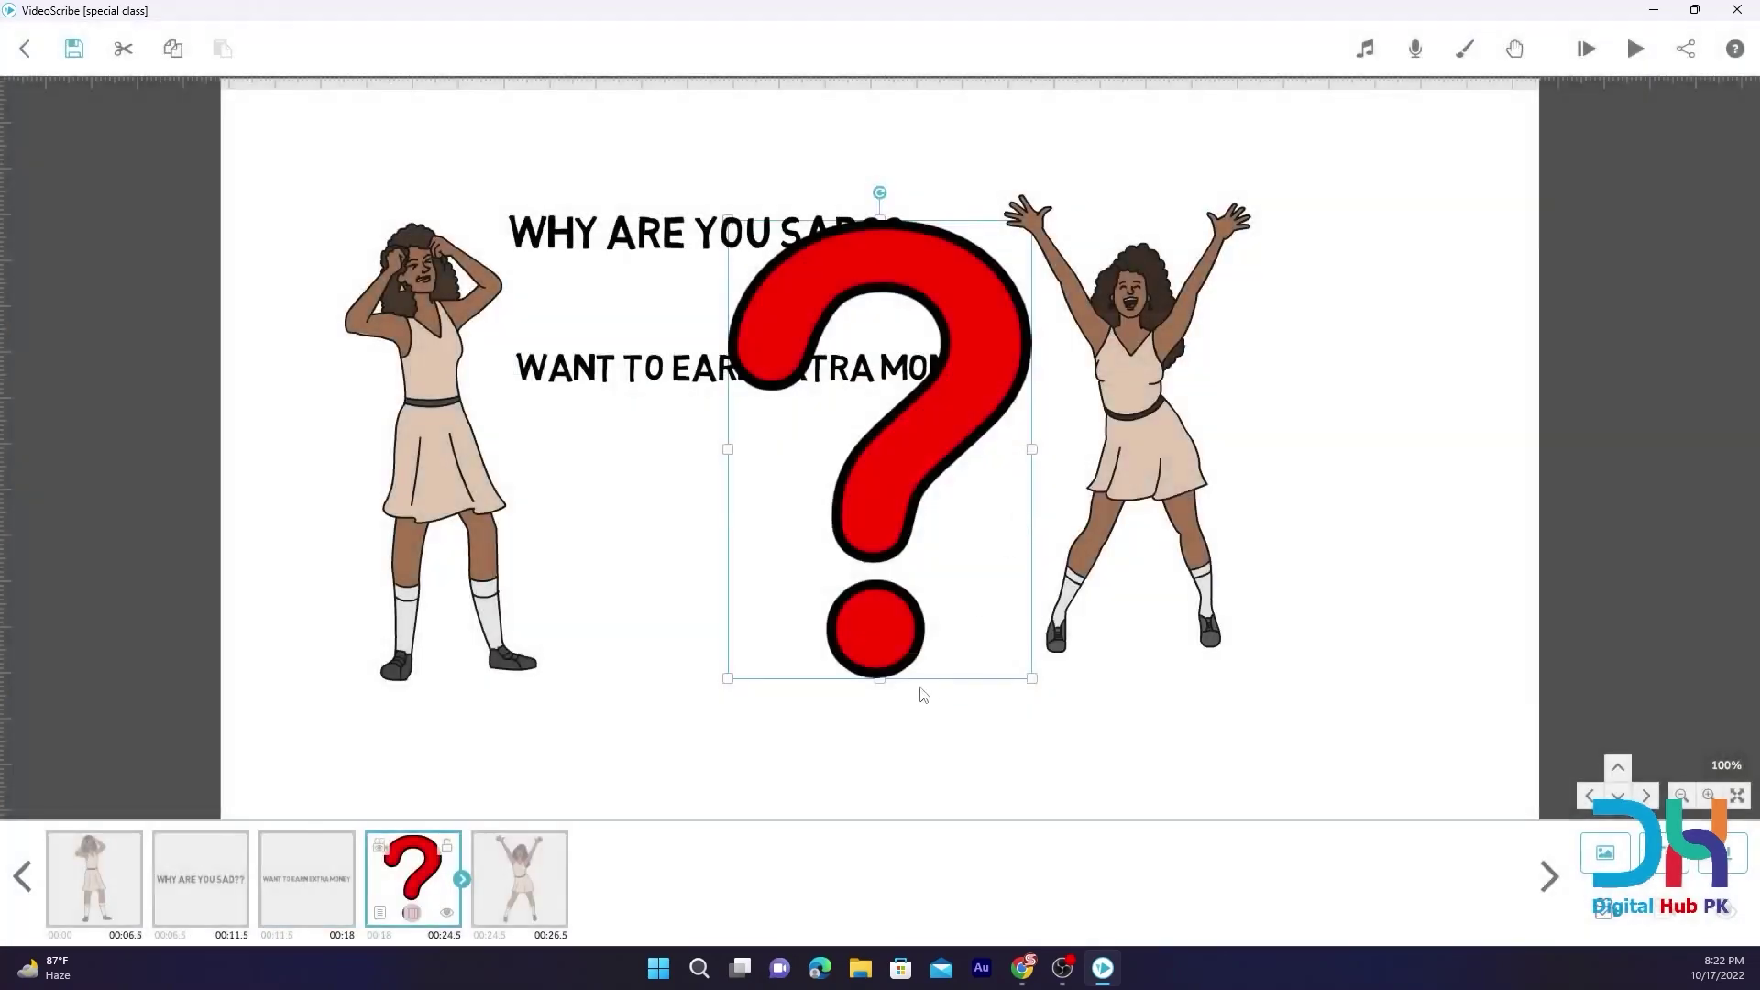
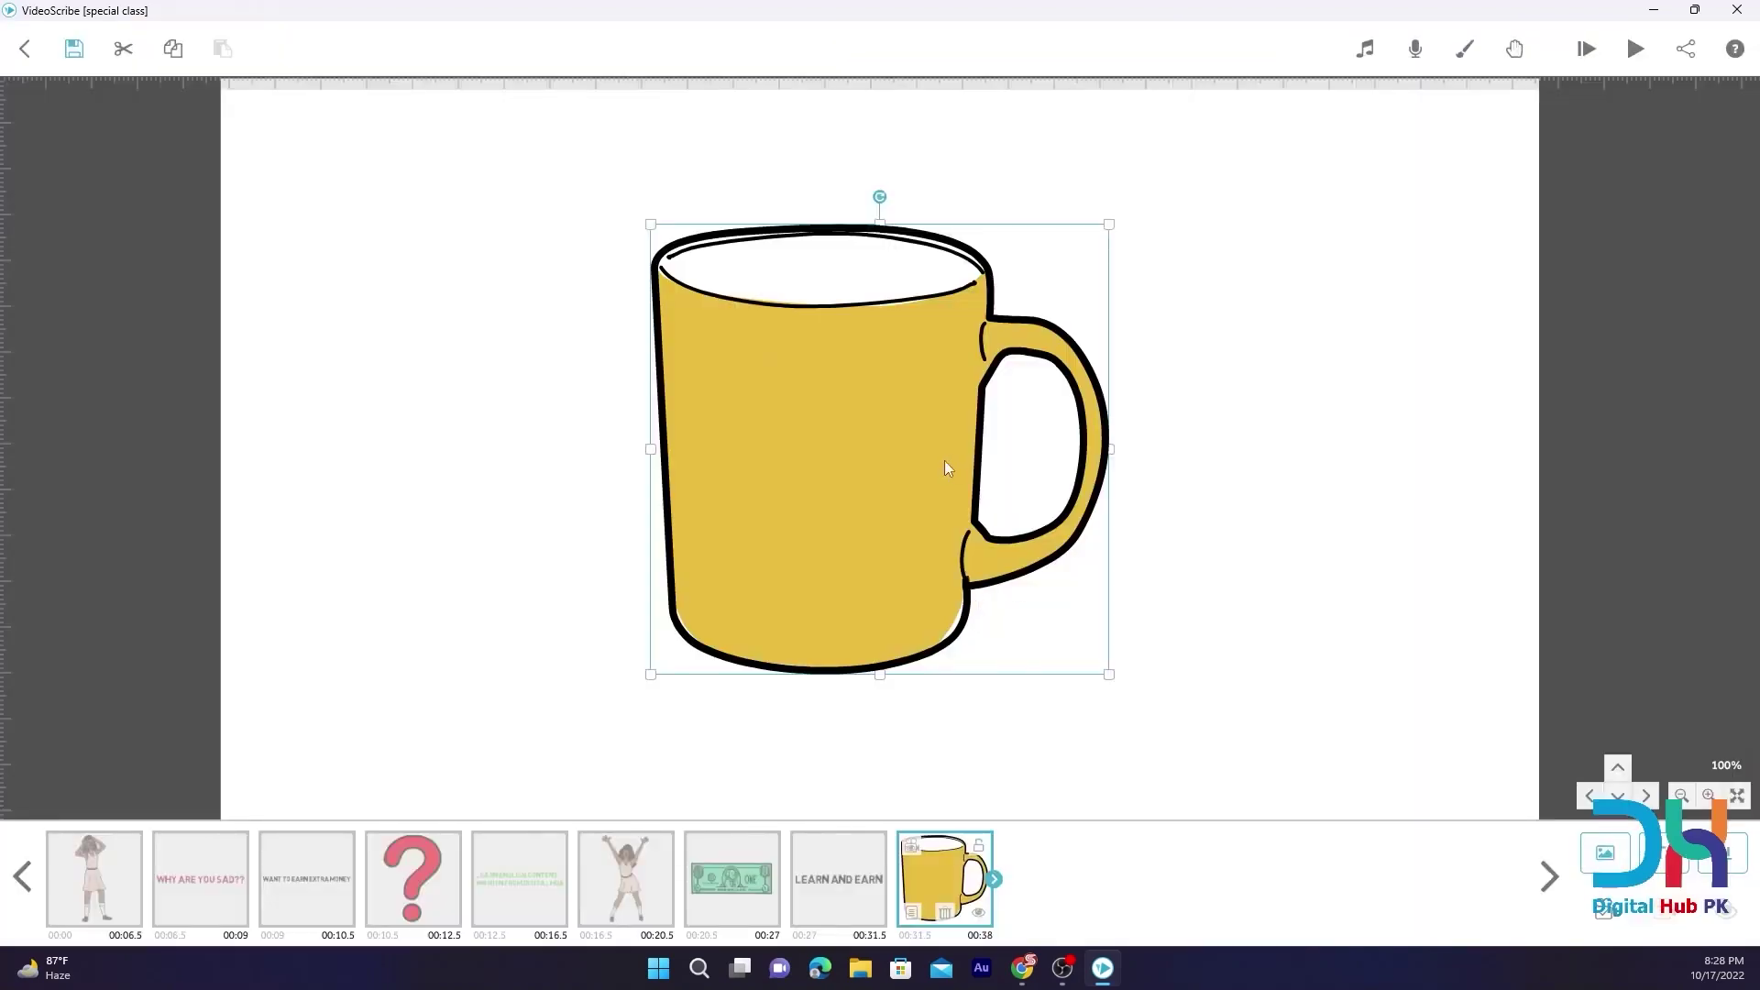
Move the yellow mug to the right half of the canvas and place a copy of it to its left
left_click_drag(945, 460, 1223, 404)
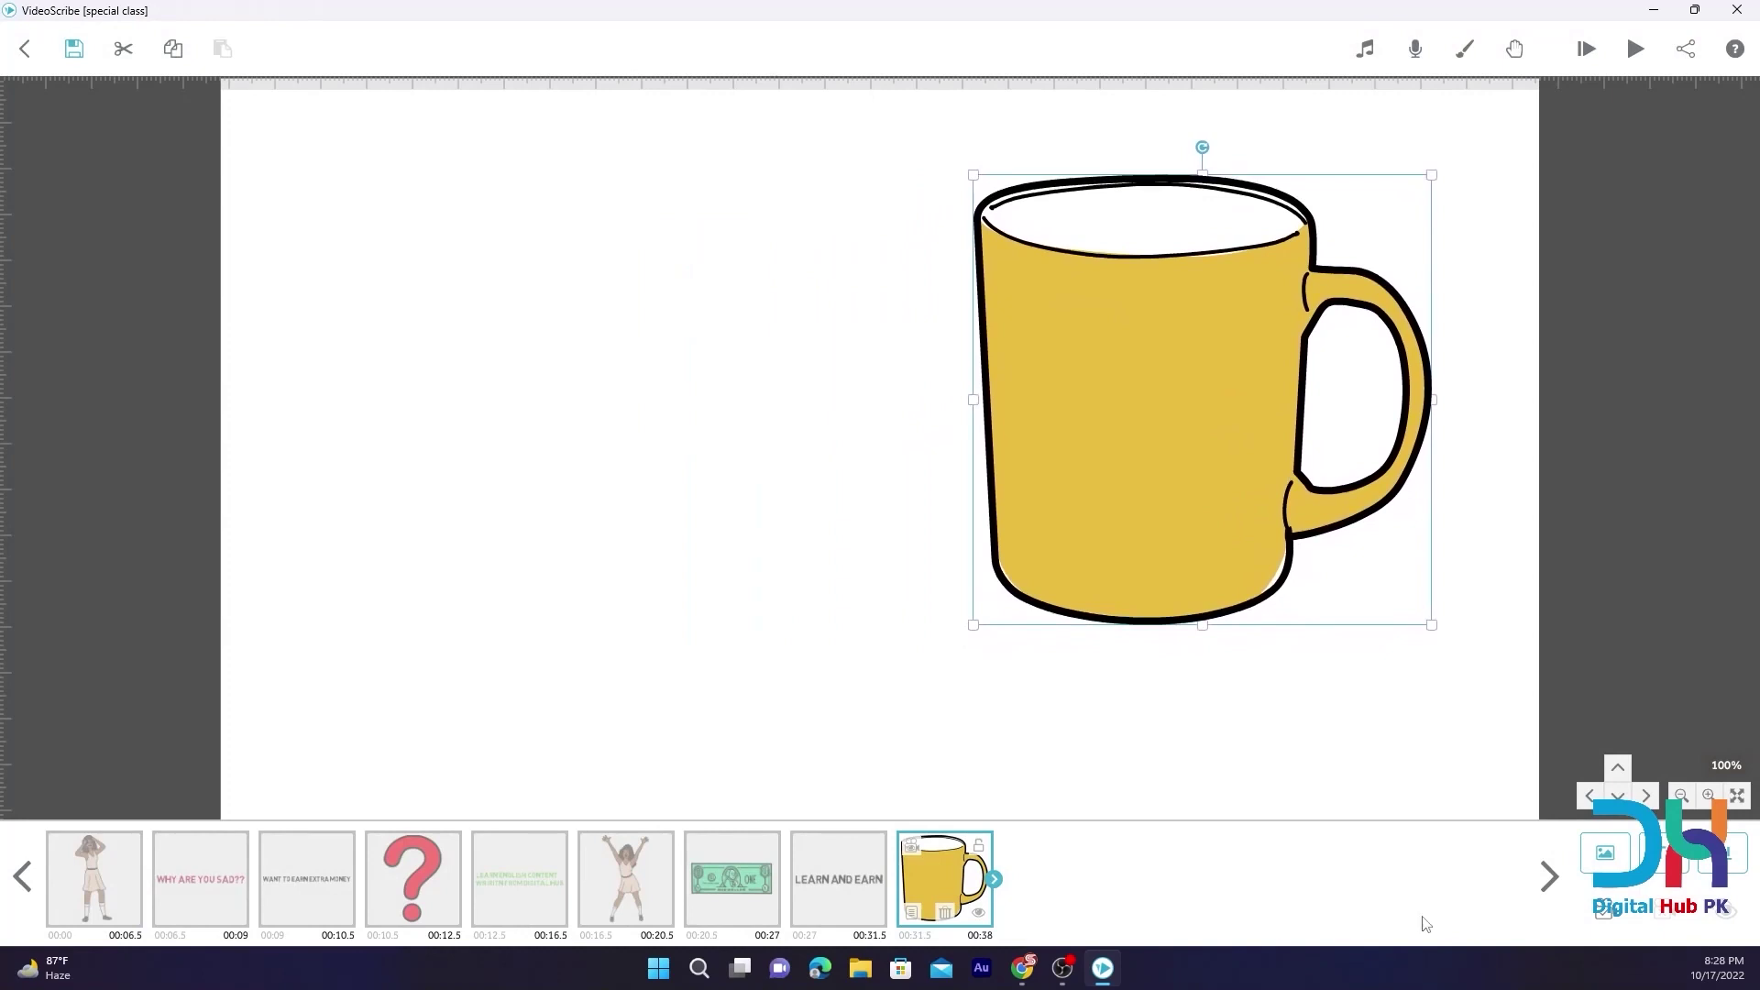
left_click(174, 49)
left_click(222, 51)
left_click_drag(1284, 383, 700, 391)
Change the original mug on the right from Full Colour to Outline, keeping the Draw animation and only drawing strokes
left_click(1103, 420)
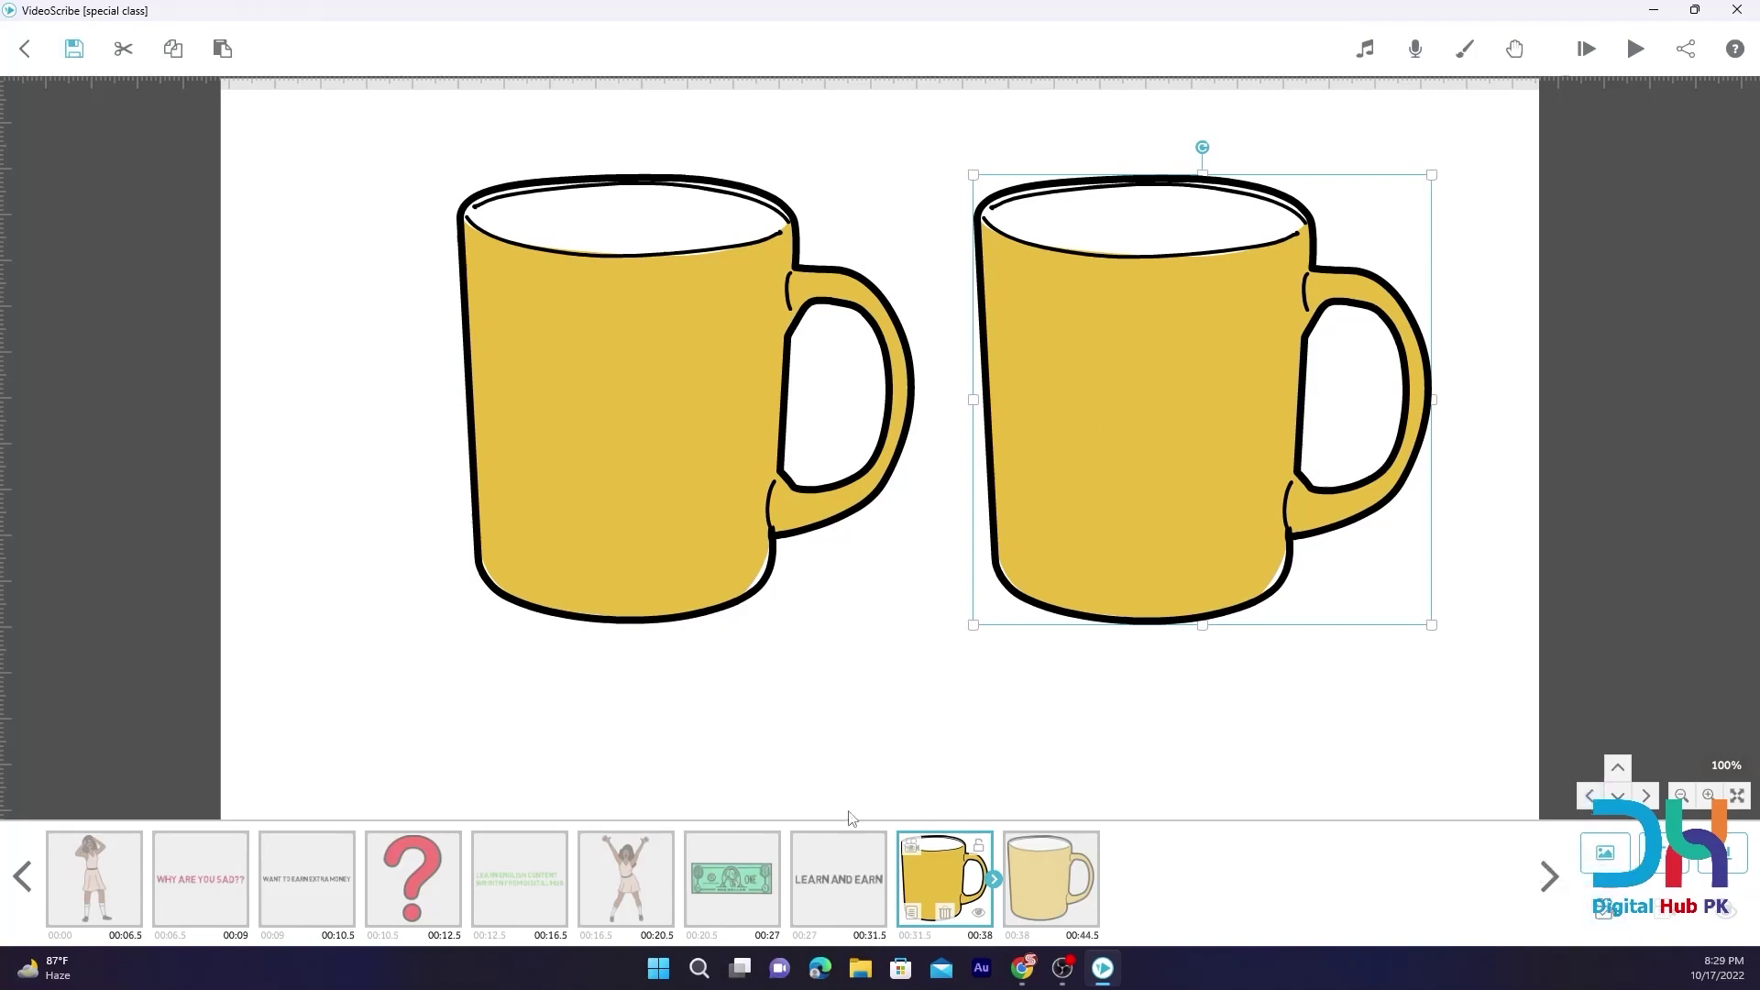
left_click(911, 912)
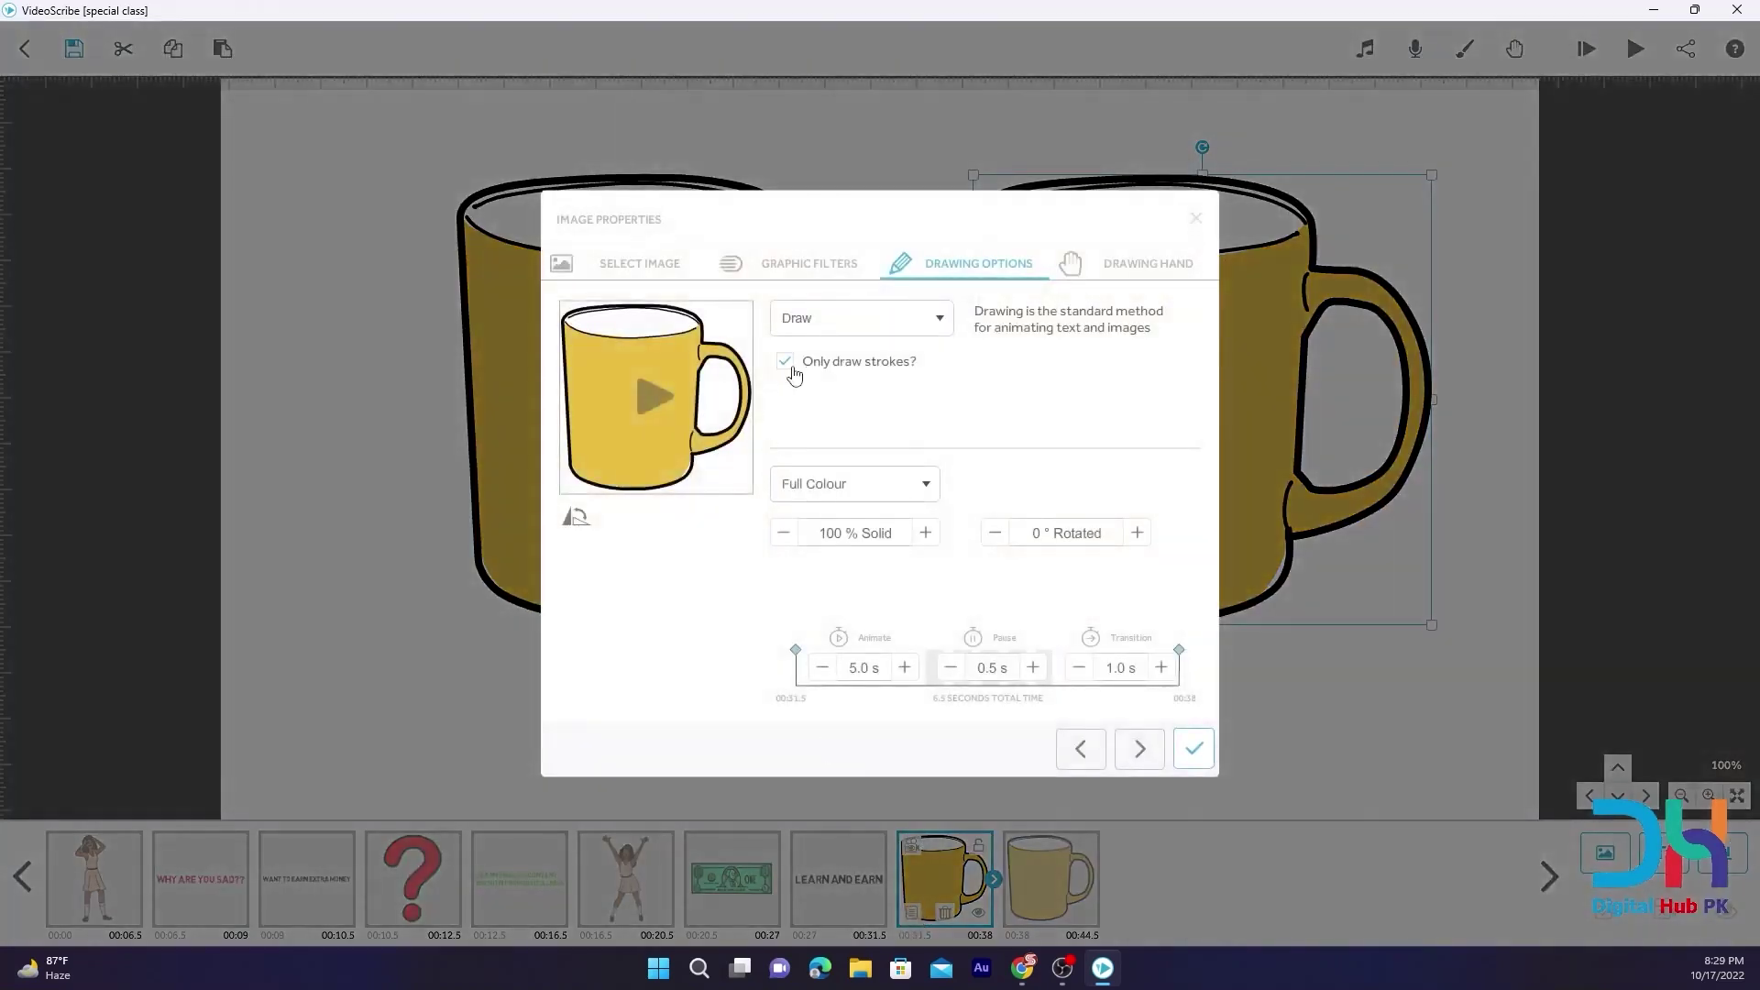
left_click(786, 362)
left_click(828, 318)
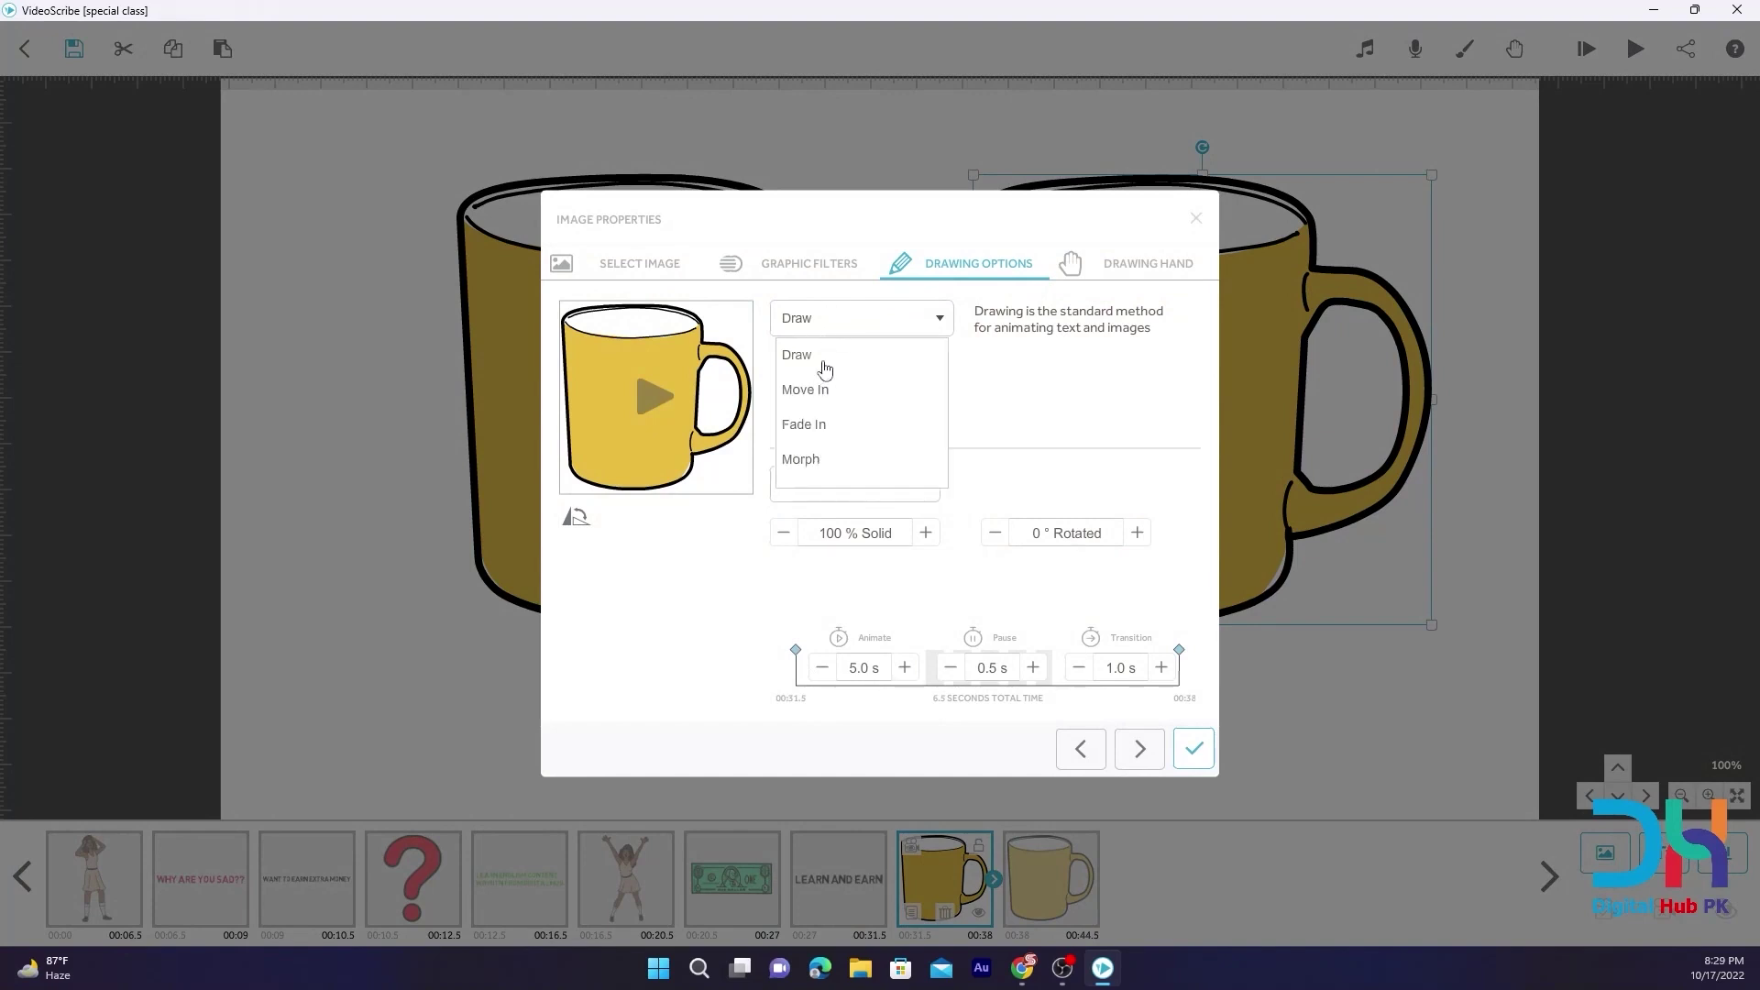
left_click(833, 328)
left_click(830, 489)
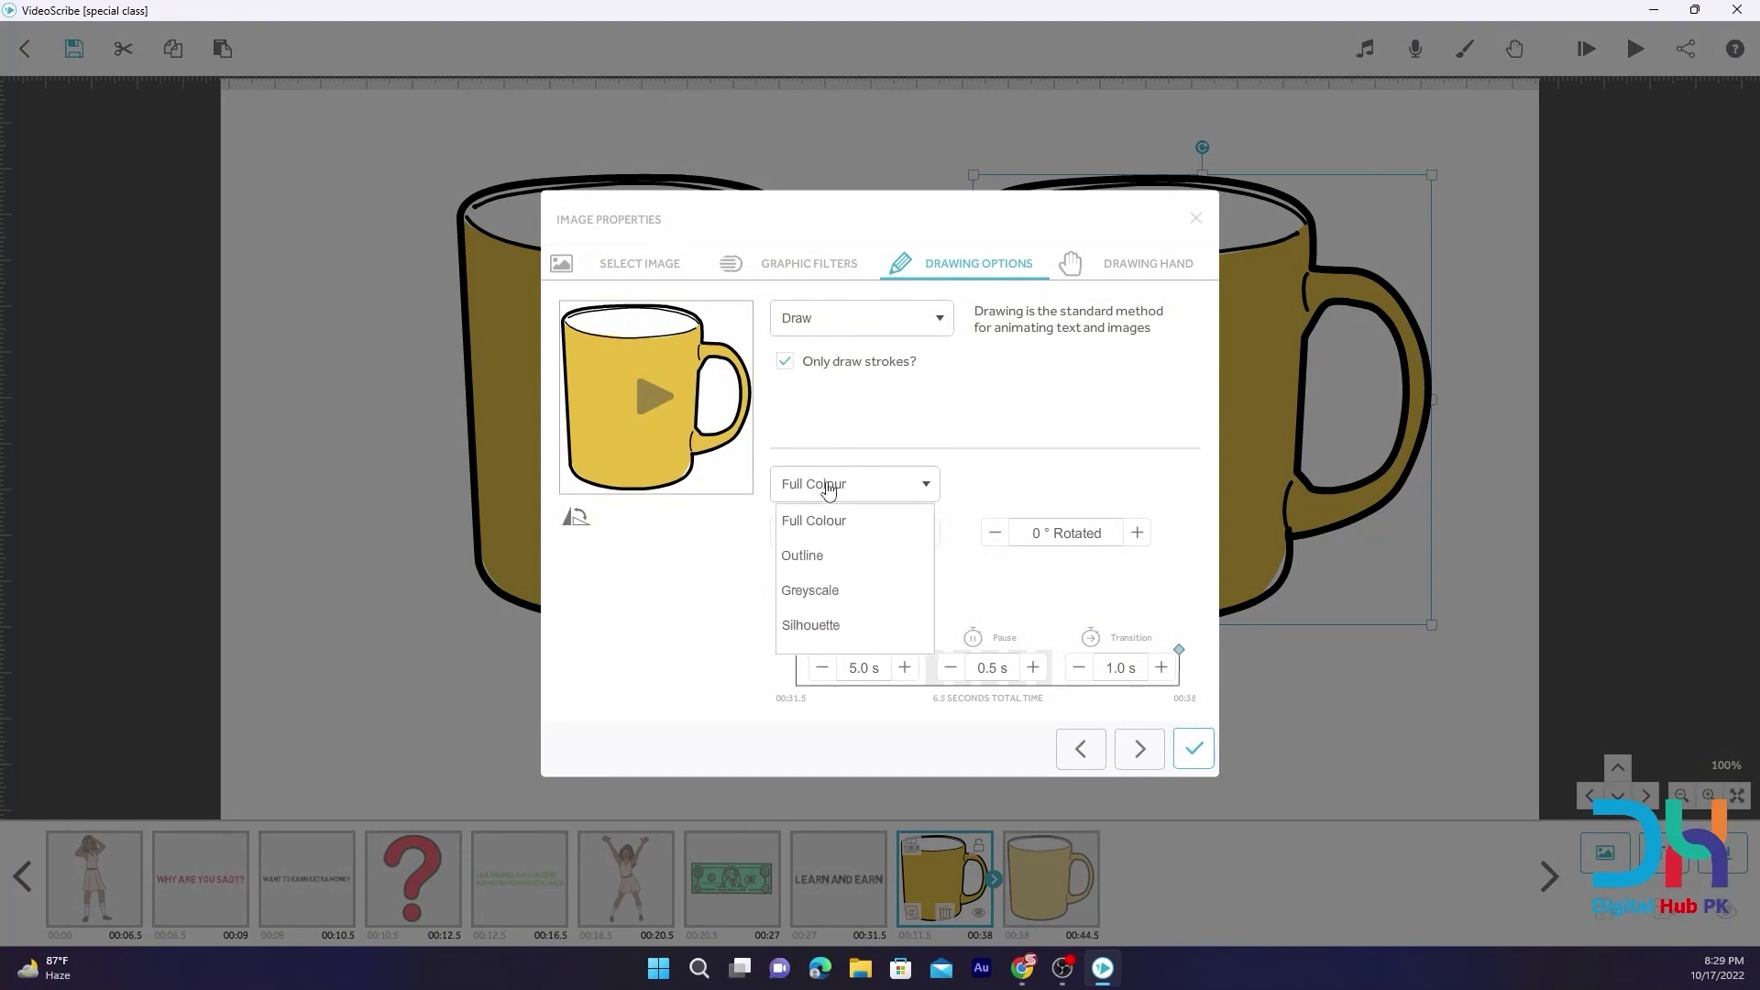
left_click(808, 561)
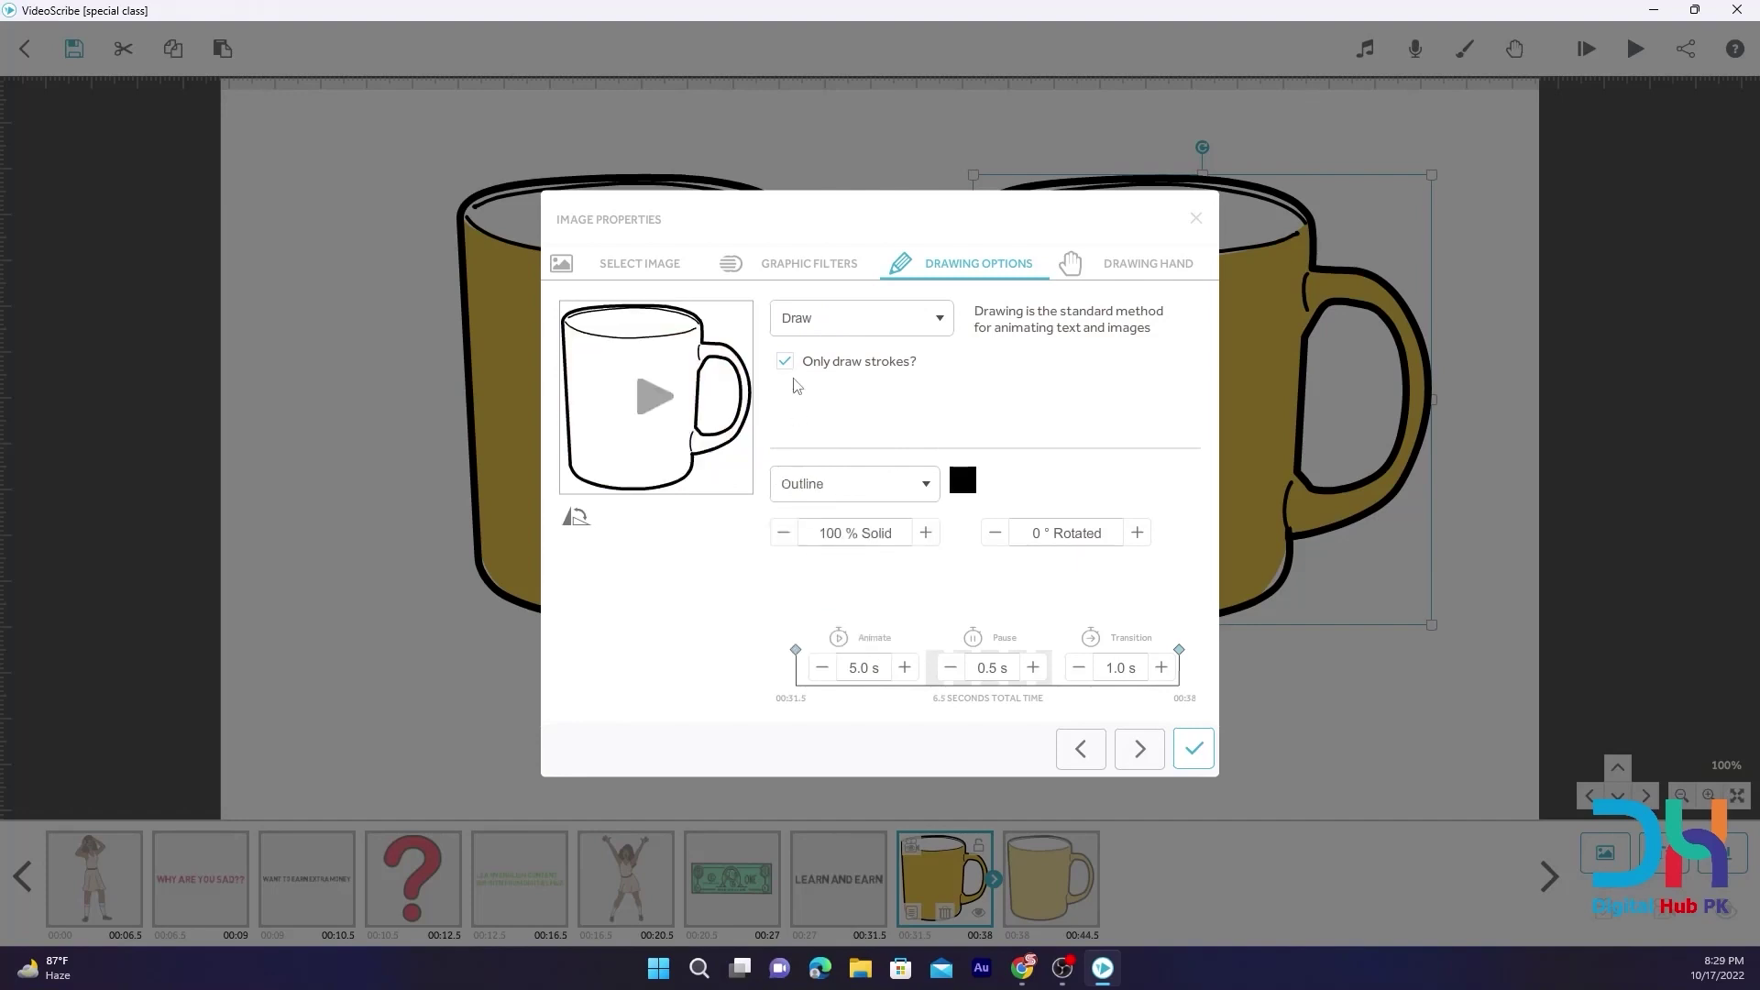
Shorten the outline mug's animate and transition times to 2.5 seconds in total and apply the image properties
left_click(830, 674)
left_click(830, 674)
left_click(832, 676)
left_click(833, 677)
left_click(951, 669)
left_click(1036, 670)
left_click(1082, 671)
left_click(1082, 671)
left_click(1194, 750)
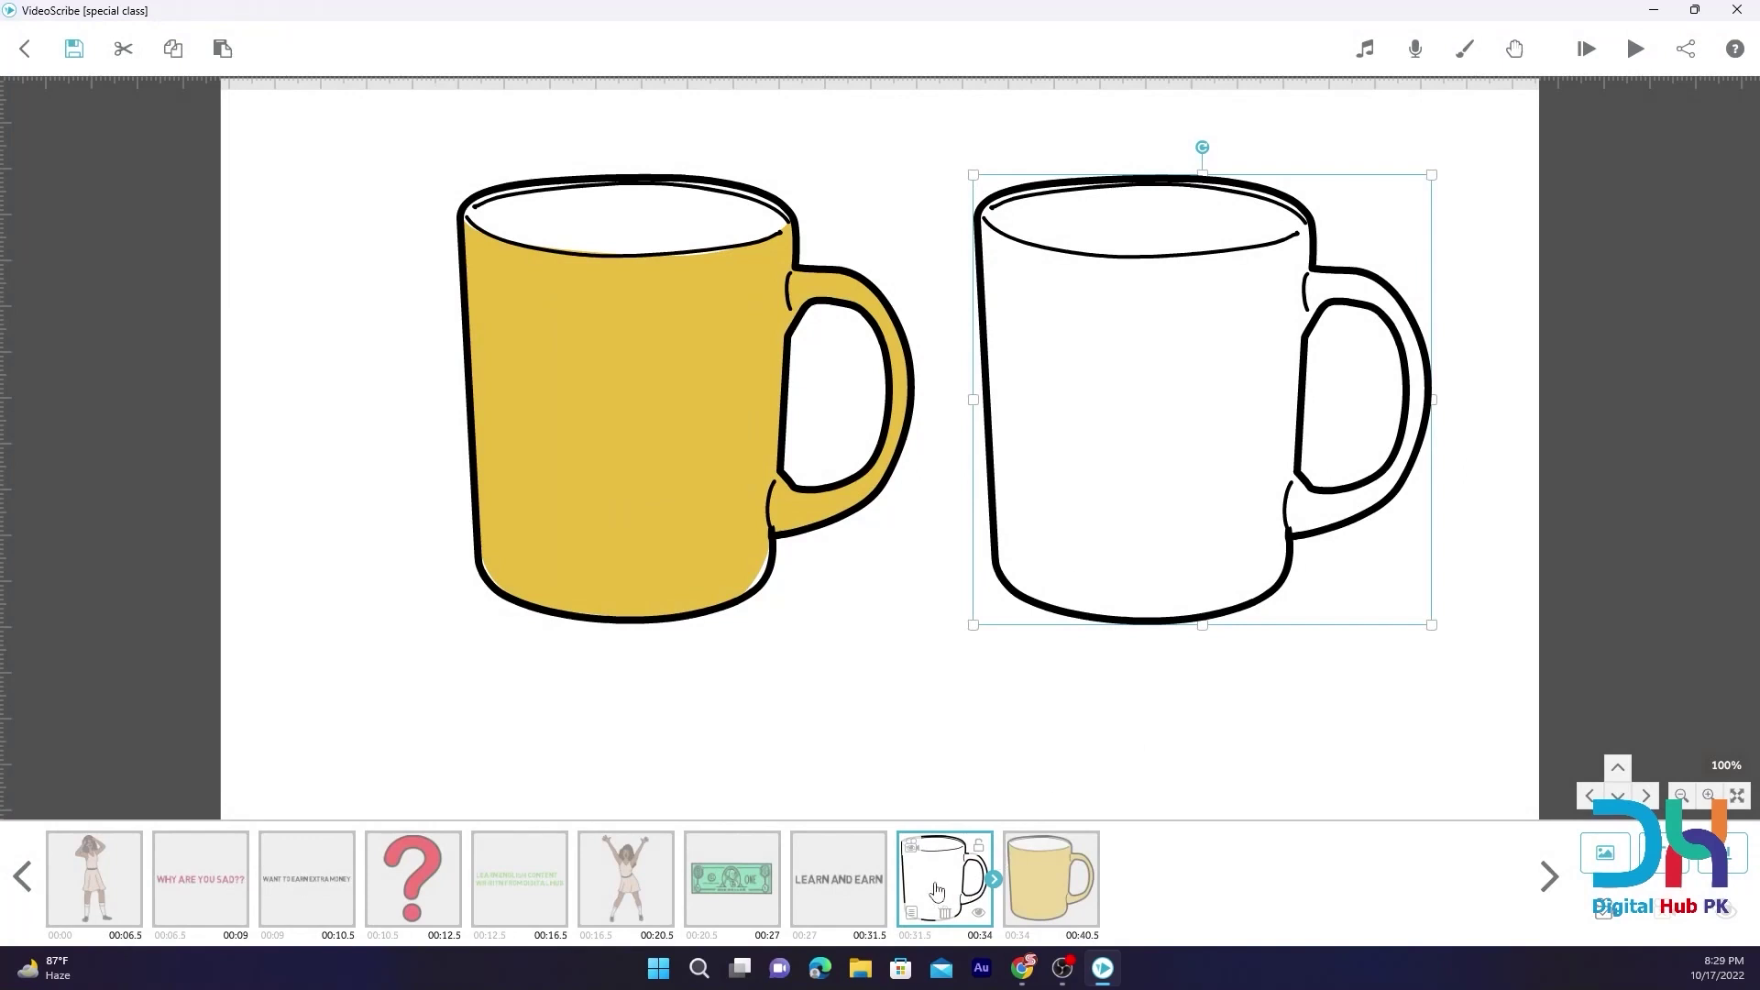
Move the yellow mug copy over the outline mug so that it covers it
left_click(646, 440)
left_click_drag(647, 440, 1169, 439)
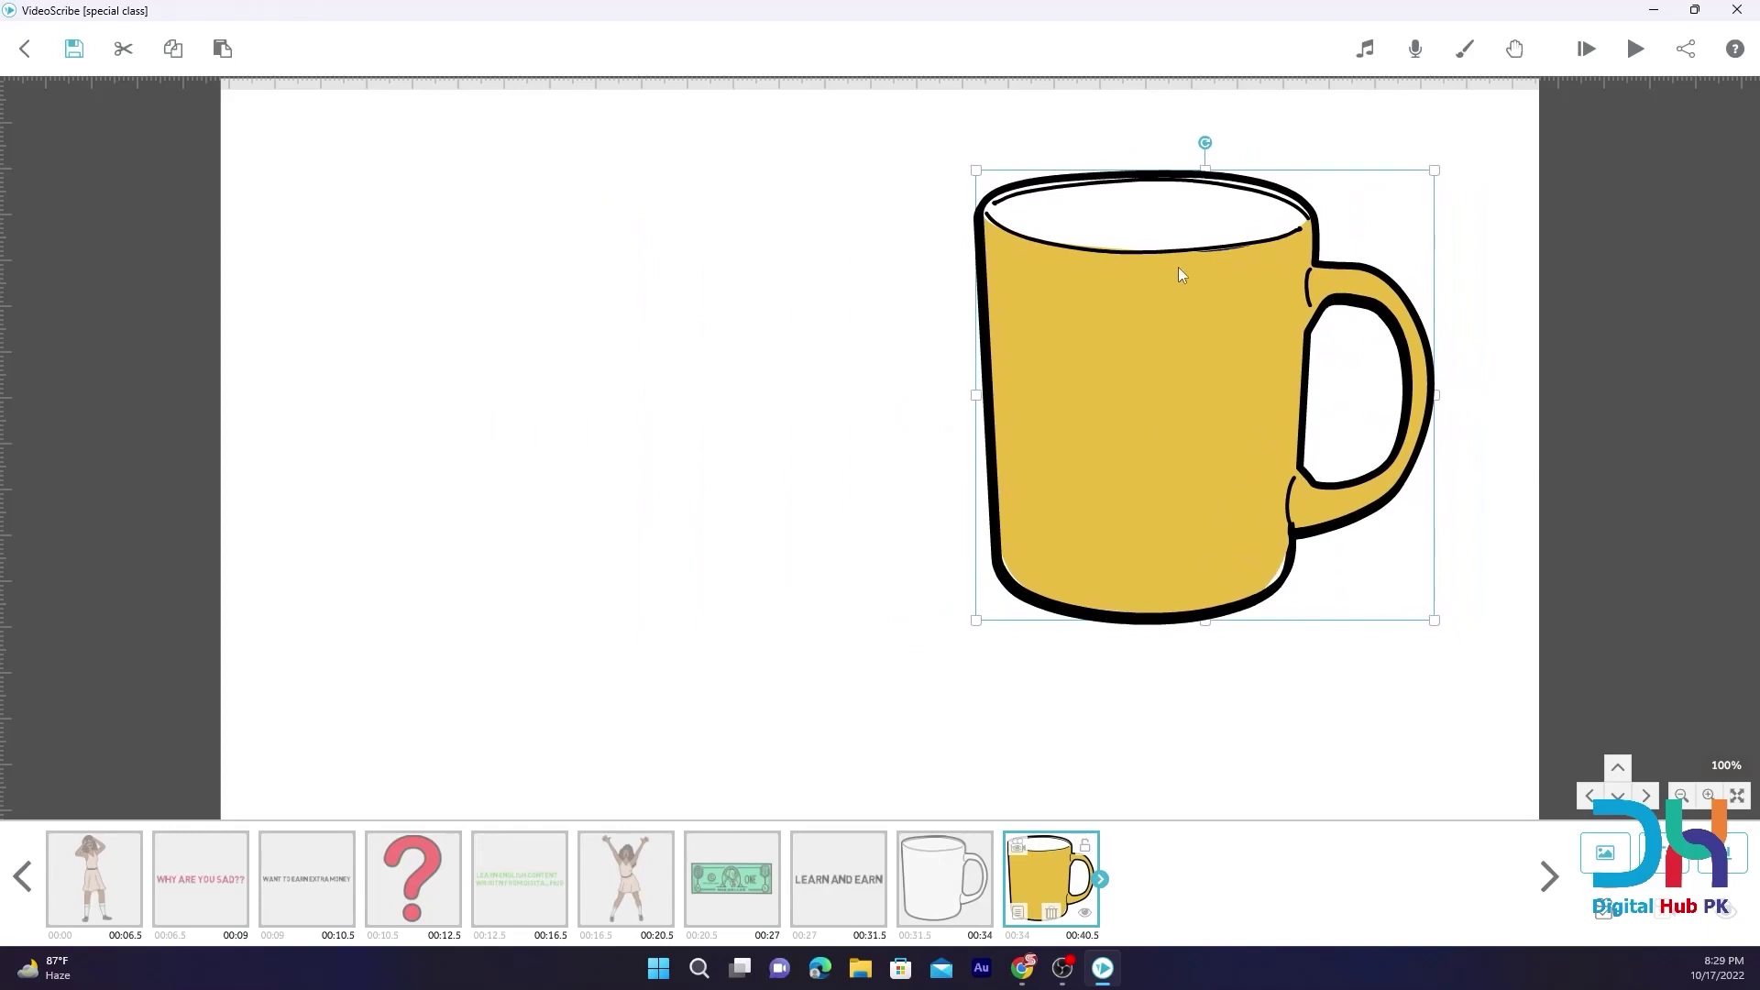
Rotate the yellow mug by 90° and flip it twice so it lies with its opening to the left and handle up
left_click(1018, 913)
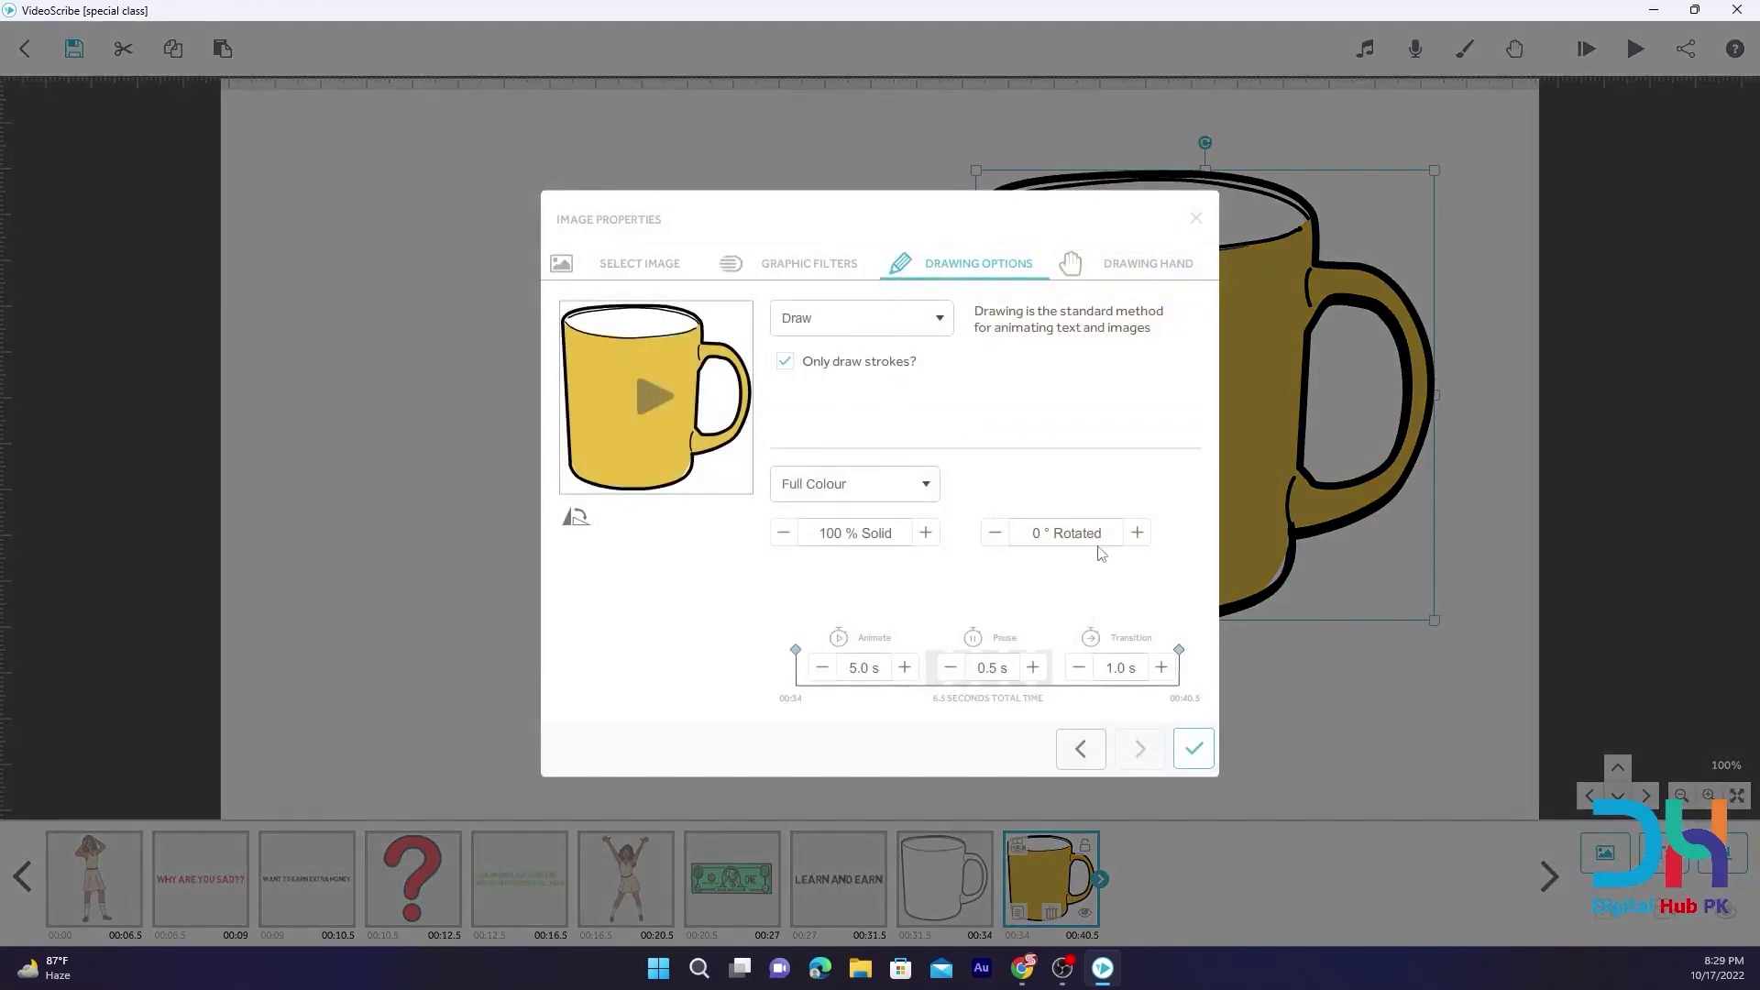
left_click(1054, 531)
type("45")
key("Return")
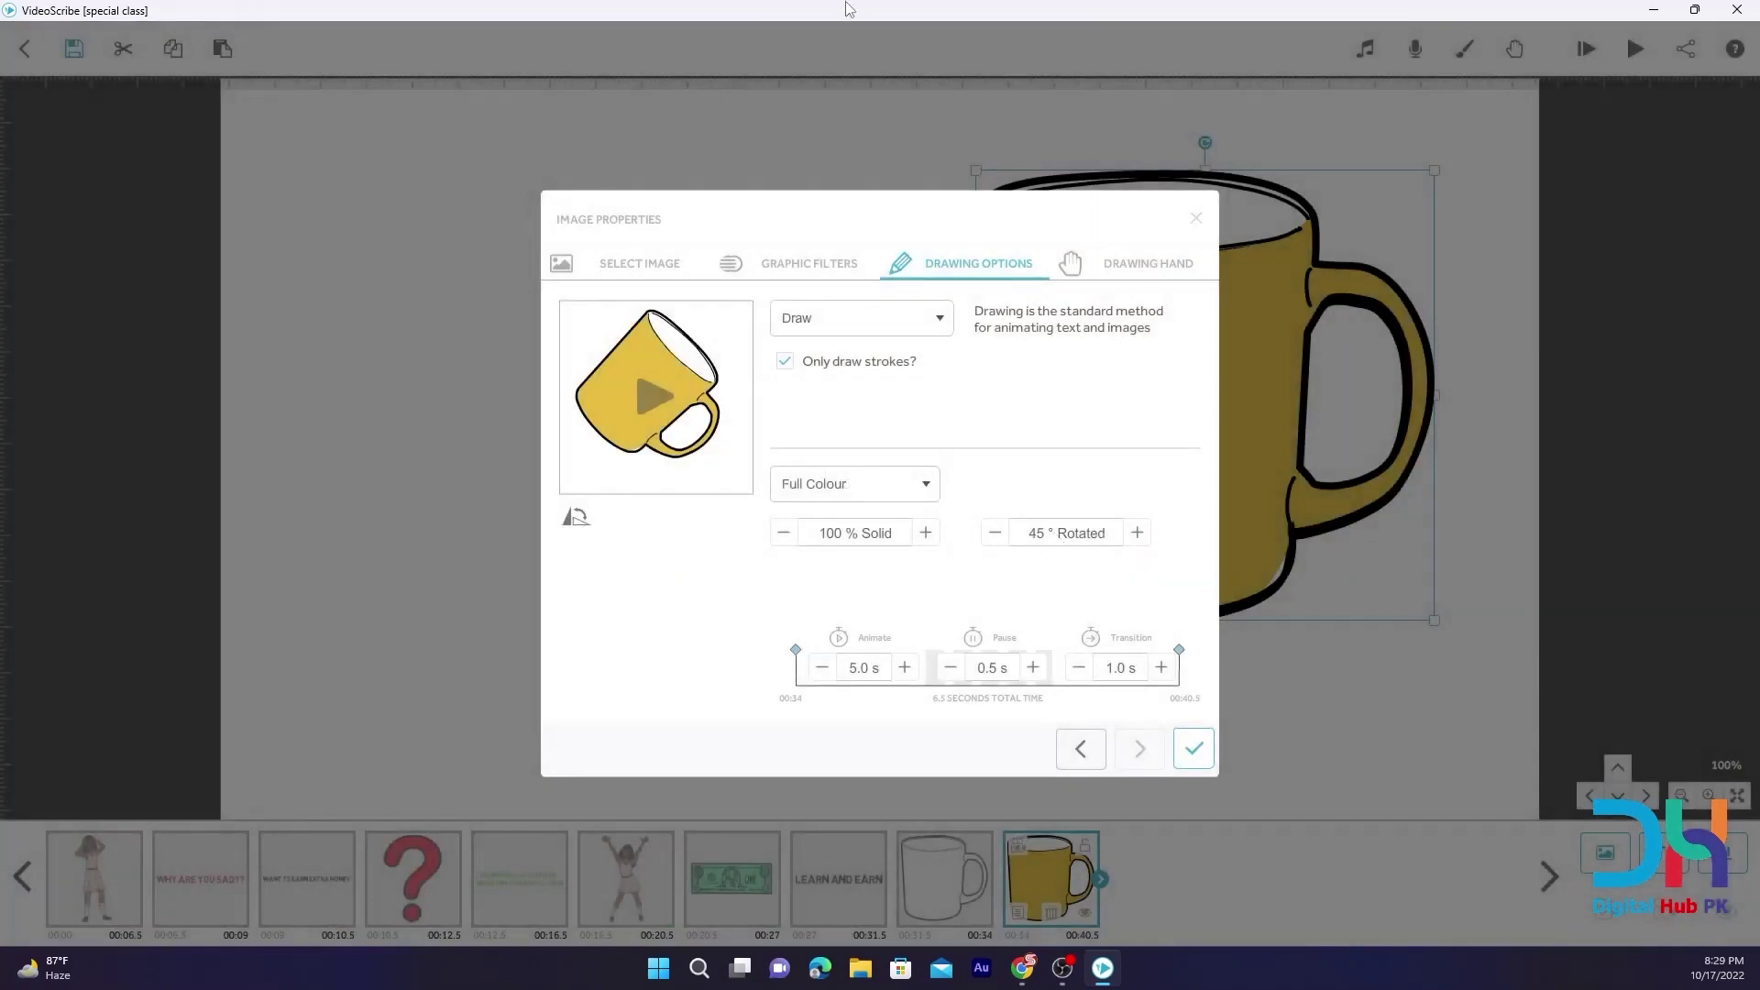
left_click(1069, 541)
type("90")
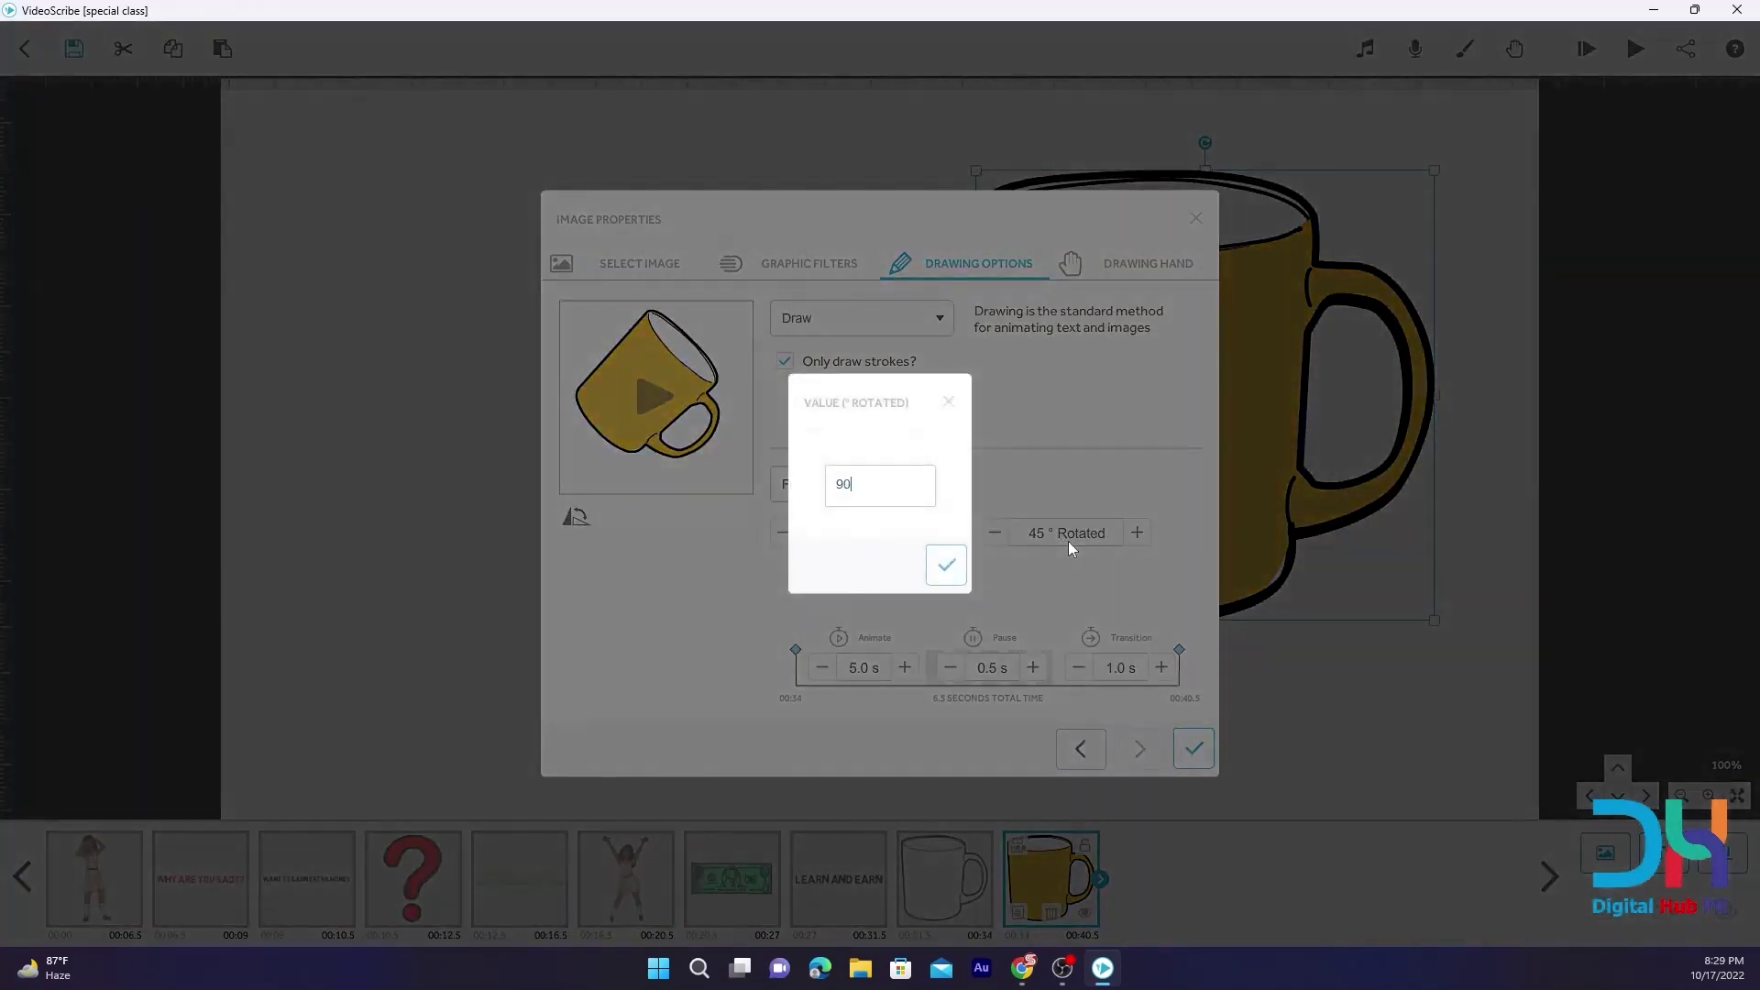
key("Return")
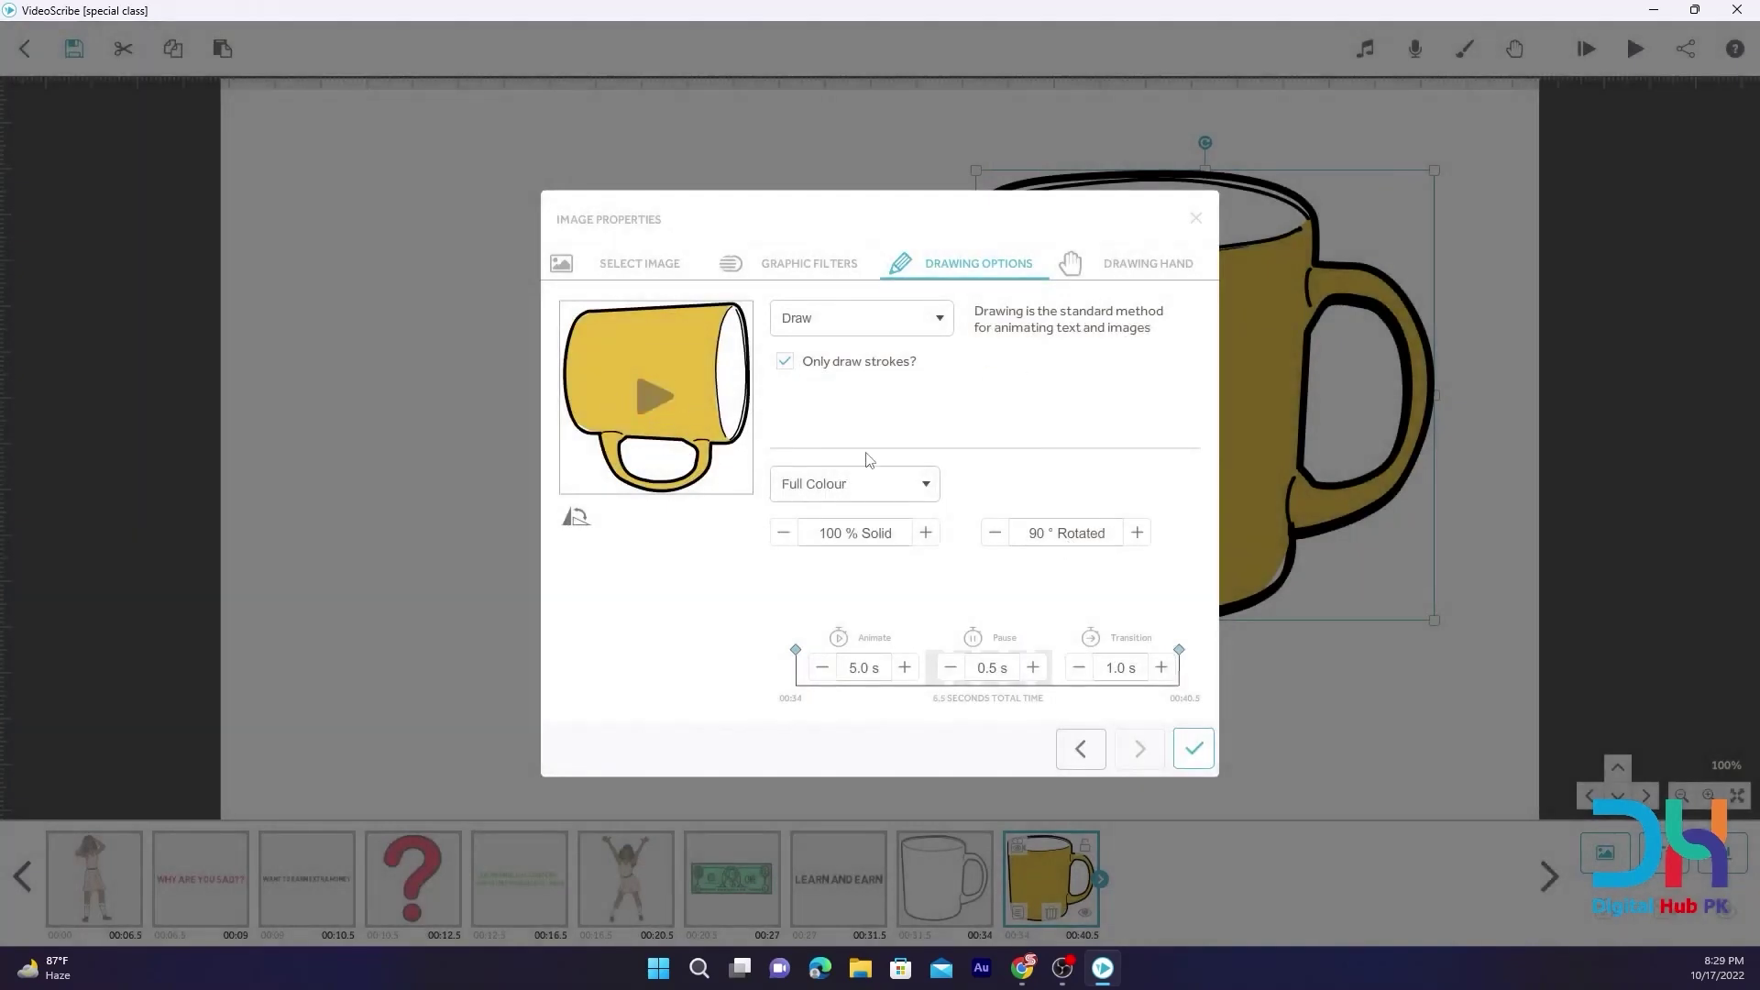
left_click(574, 523)
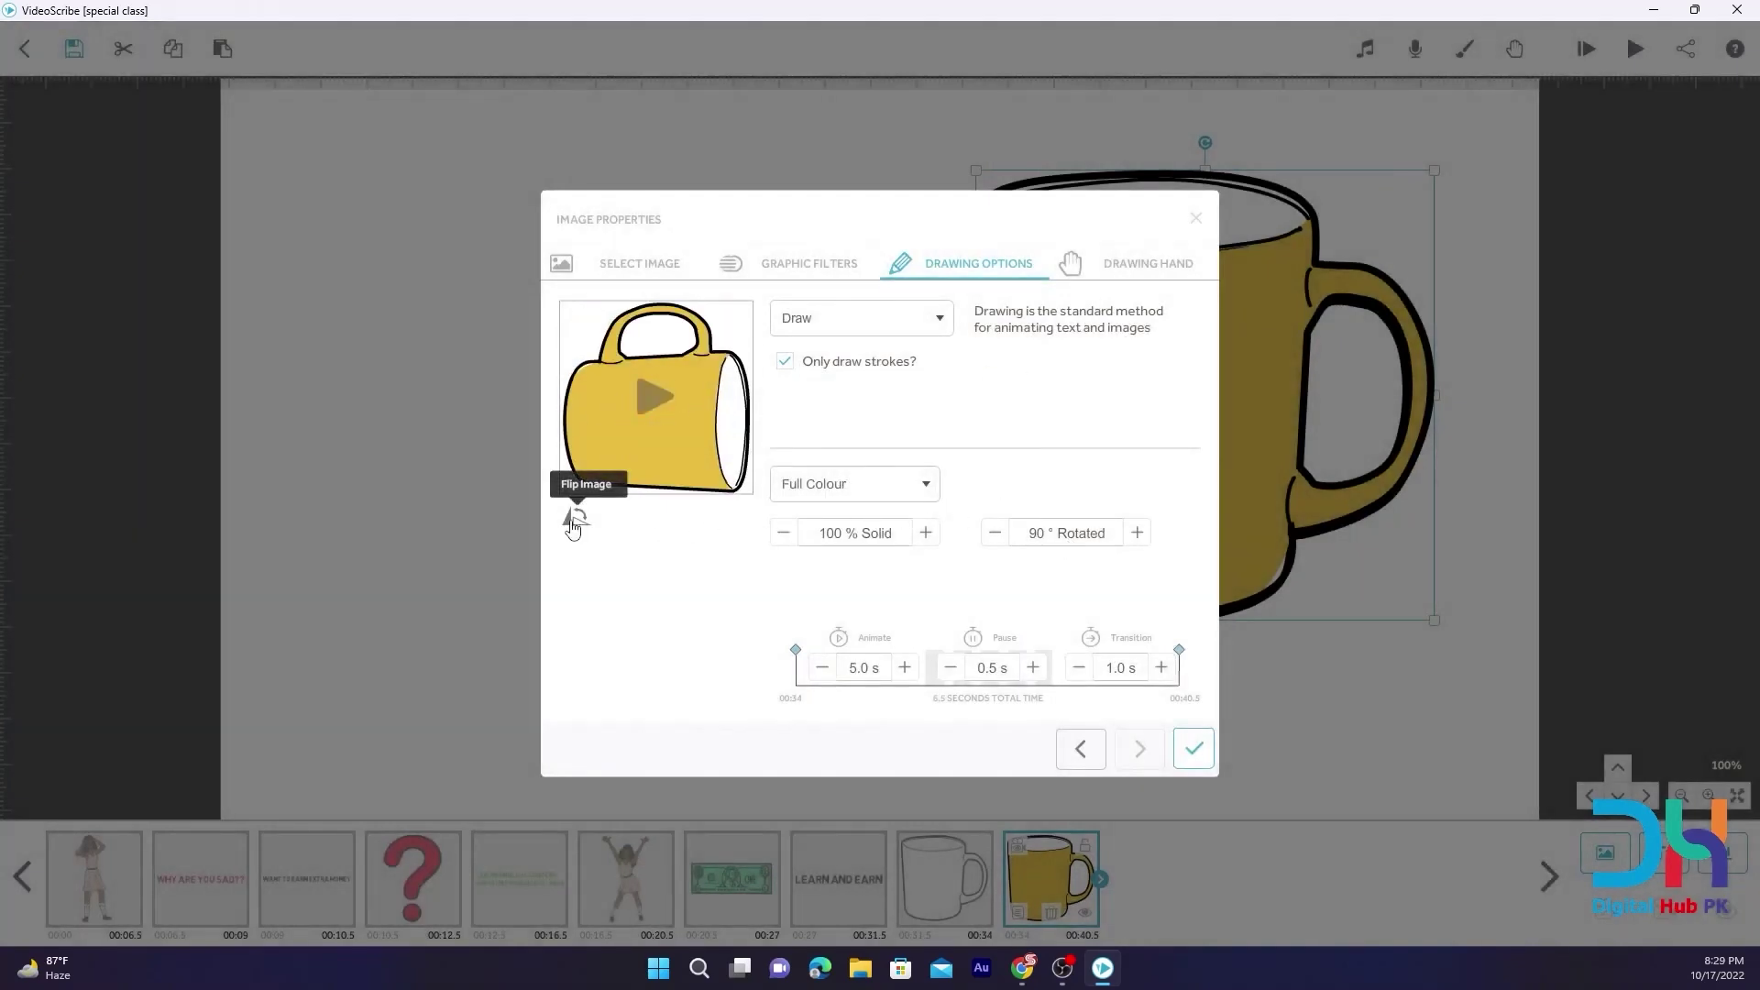
left_click(576, 524)
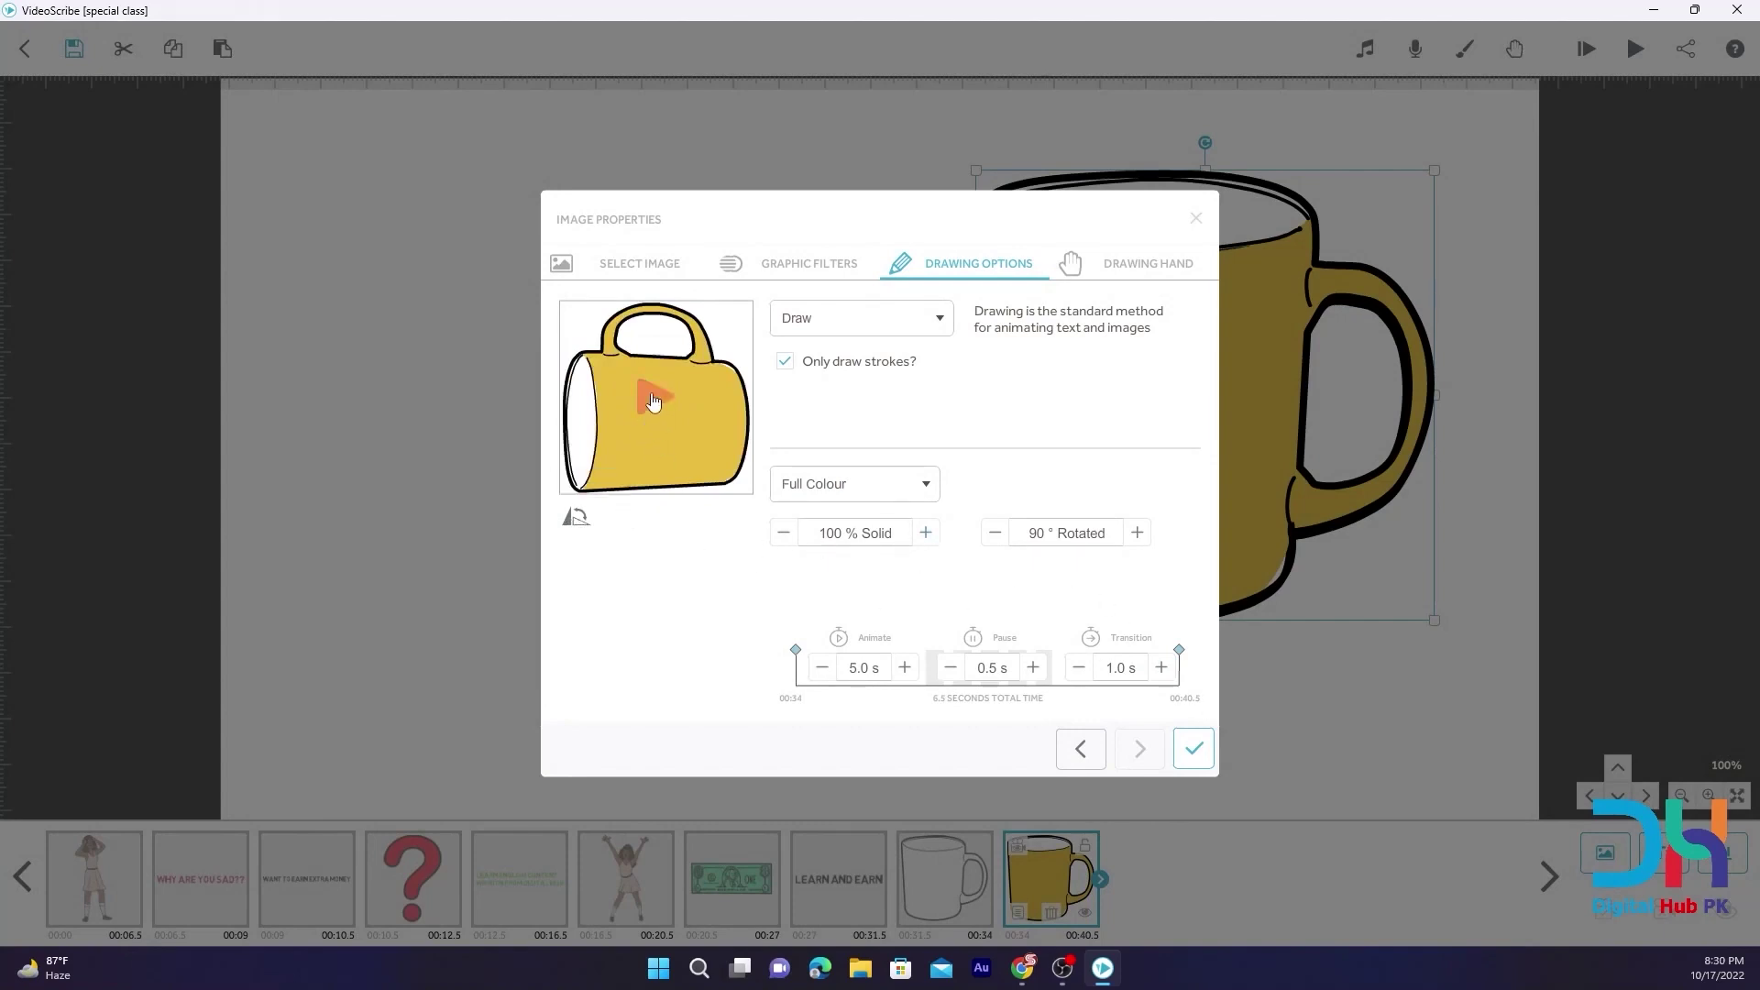
Shorten the yellow mug's animate time to 1.5 s and transition to 0.5 s, and move it left so it partly uncovers the outline mug
left_click(822, 667)
left_click(822, 668)
left_click(821, 668)
left_click(822, 668)
left_click(822, 668)
left_click(822, 668)
left_click(821, 668)
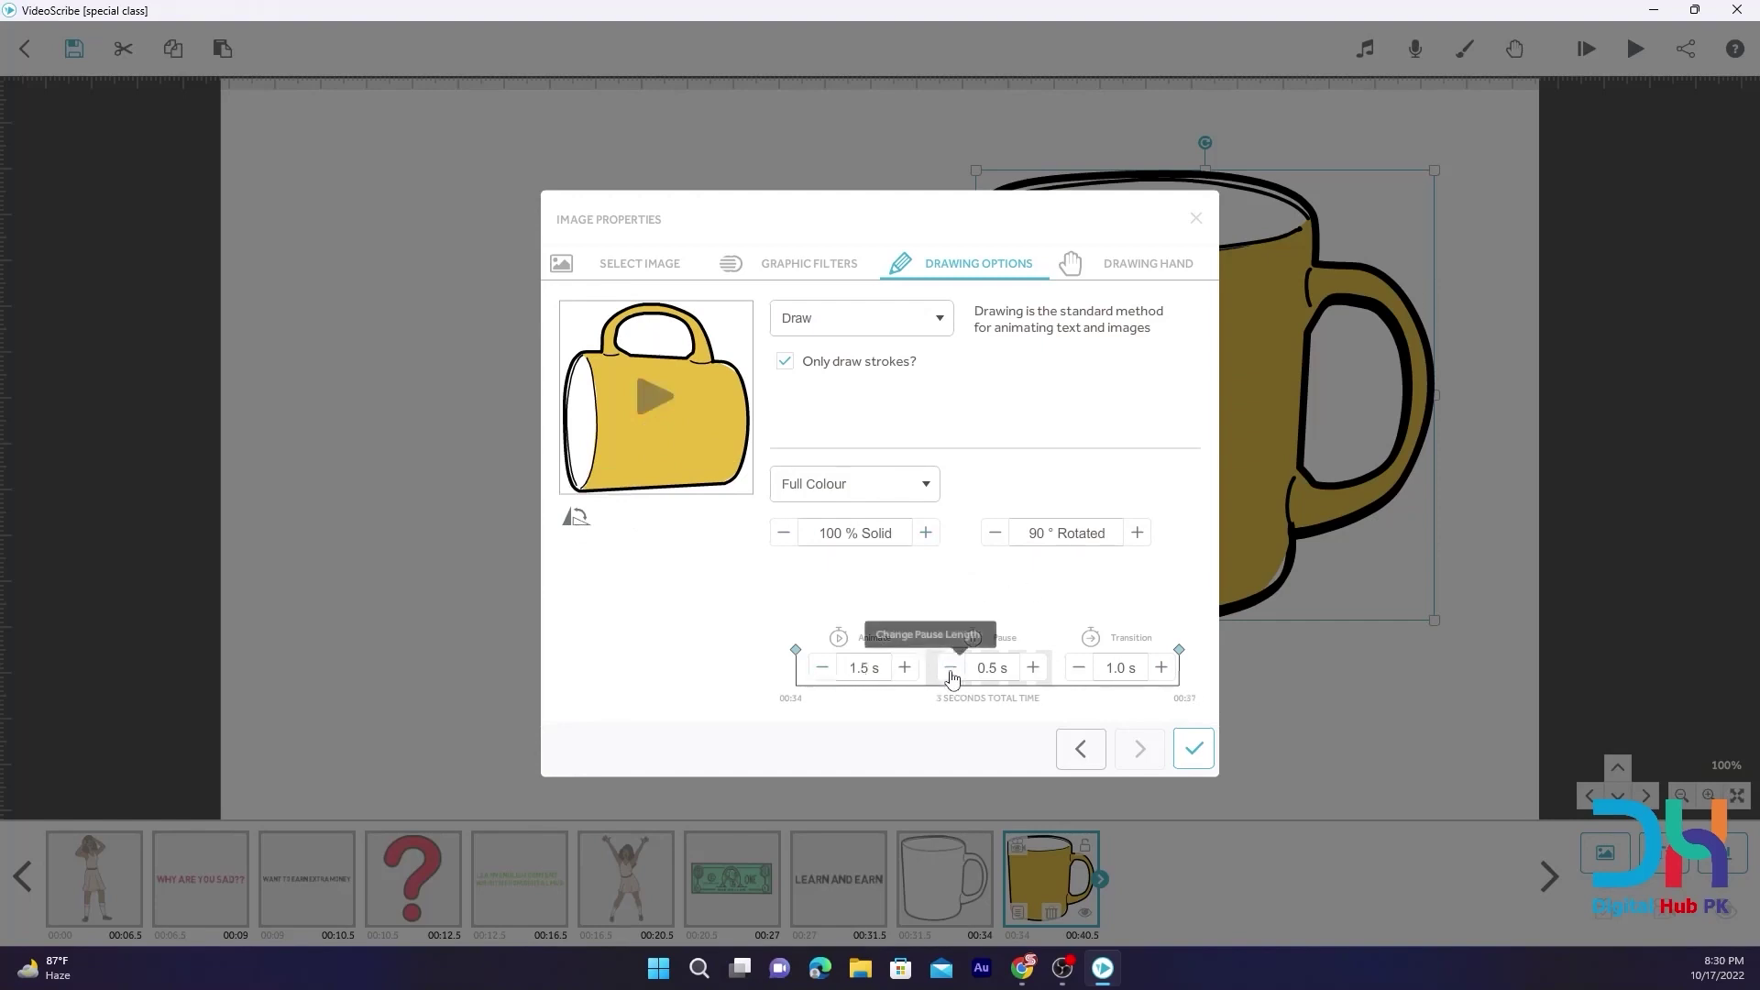
left_click(1195, 747)
left_click_drag(1233, 526, 1102, 545)
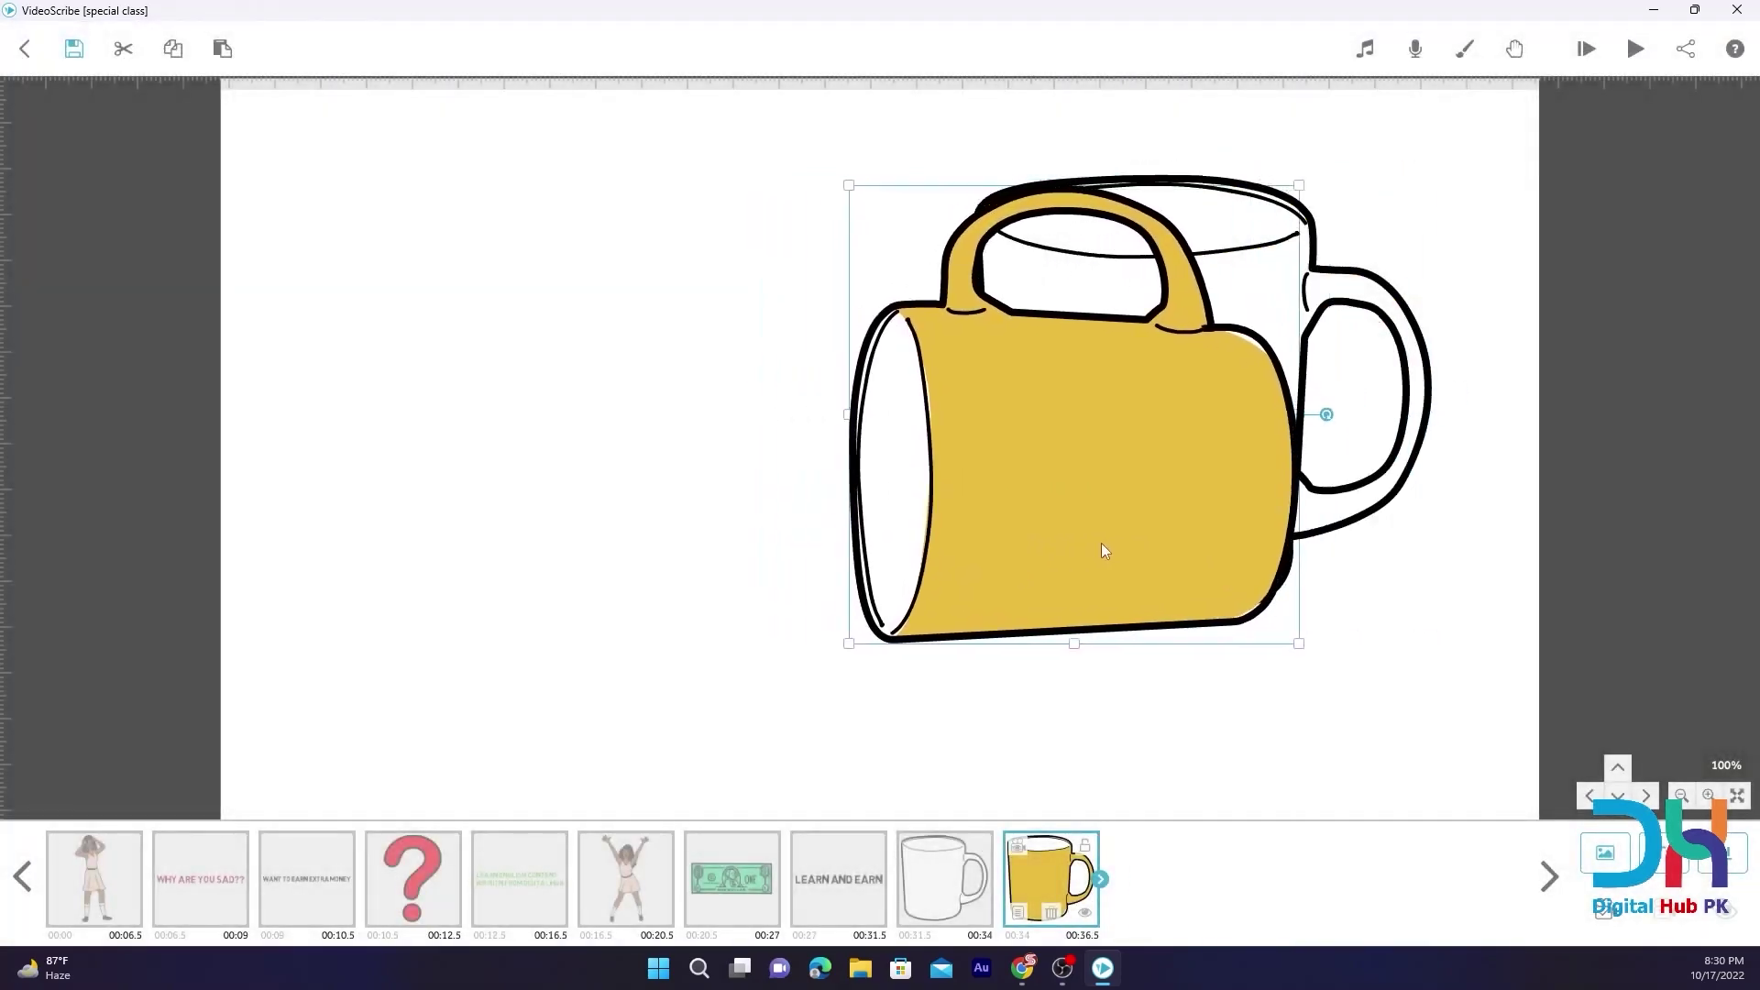
left_click(555, 479)
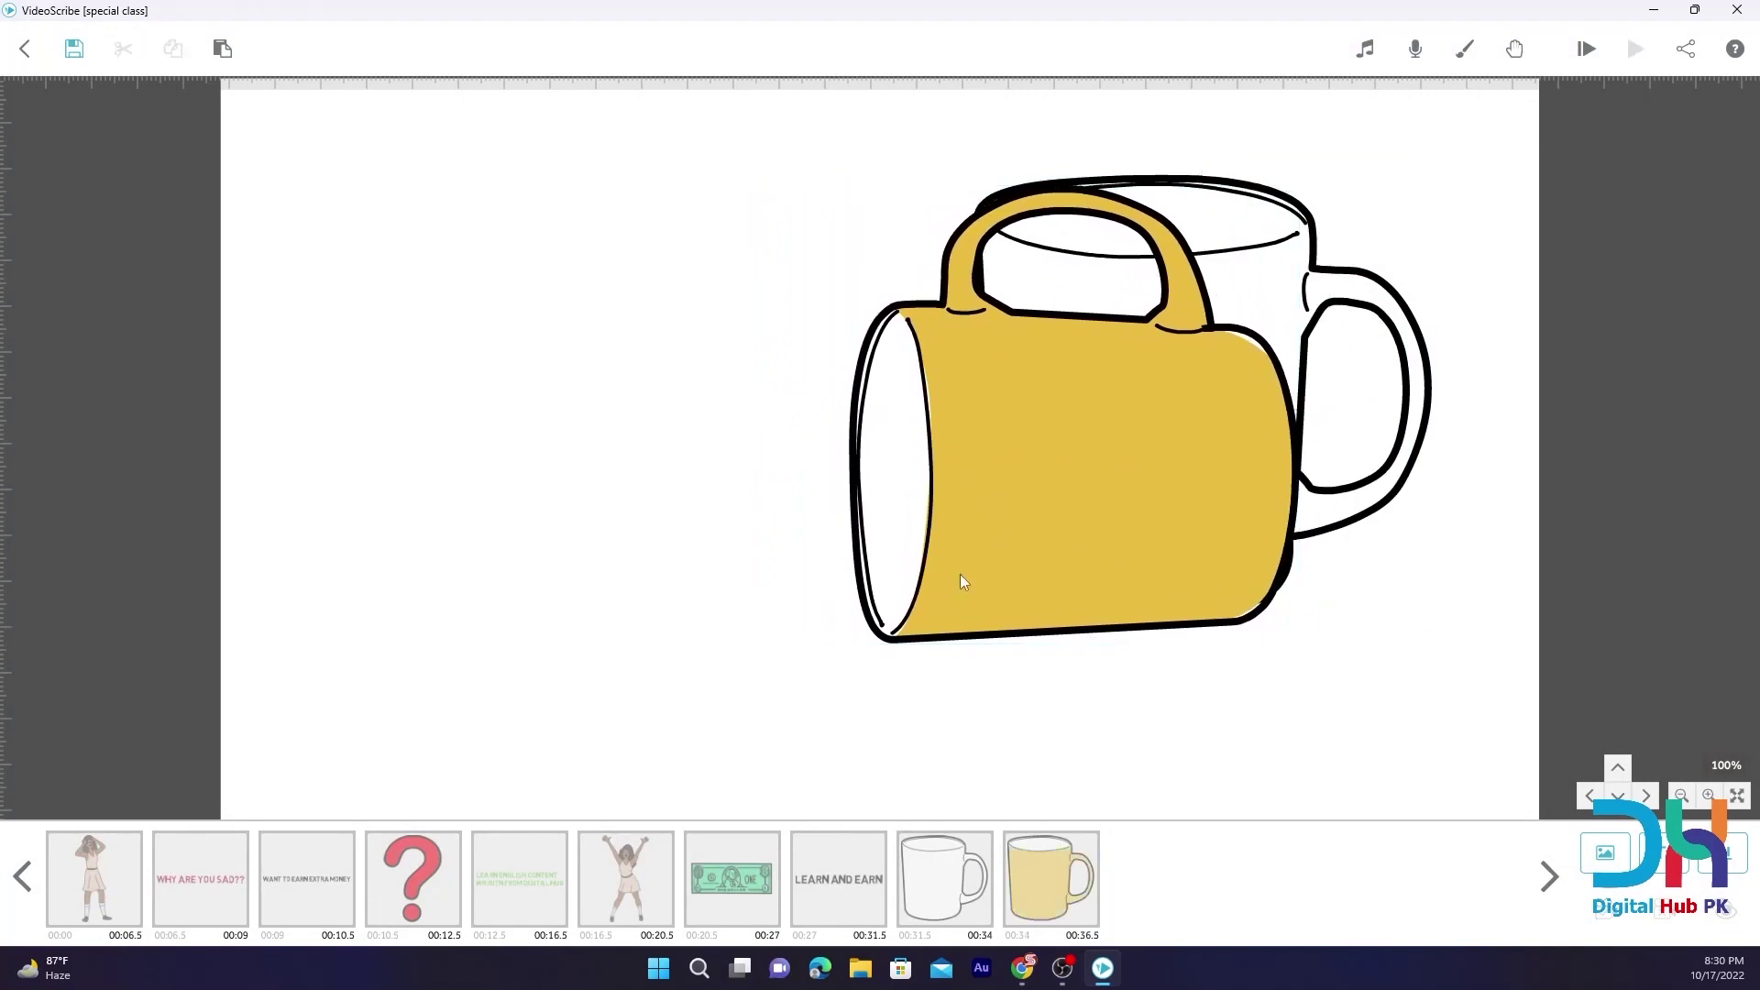
Search the image library for "egg" and add the fried egg image to the canvas
left_click(1605, 852)
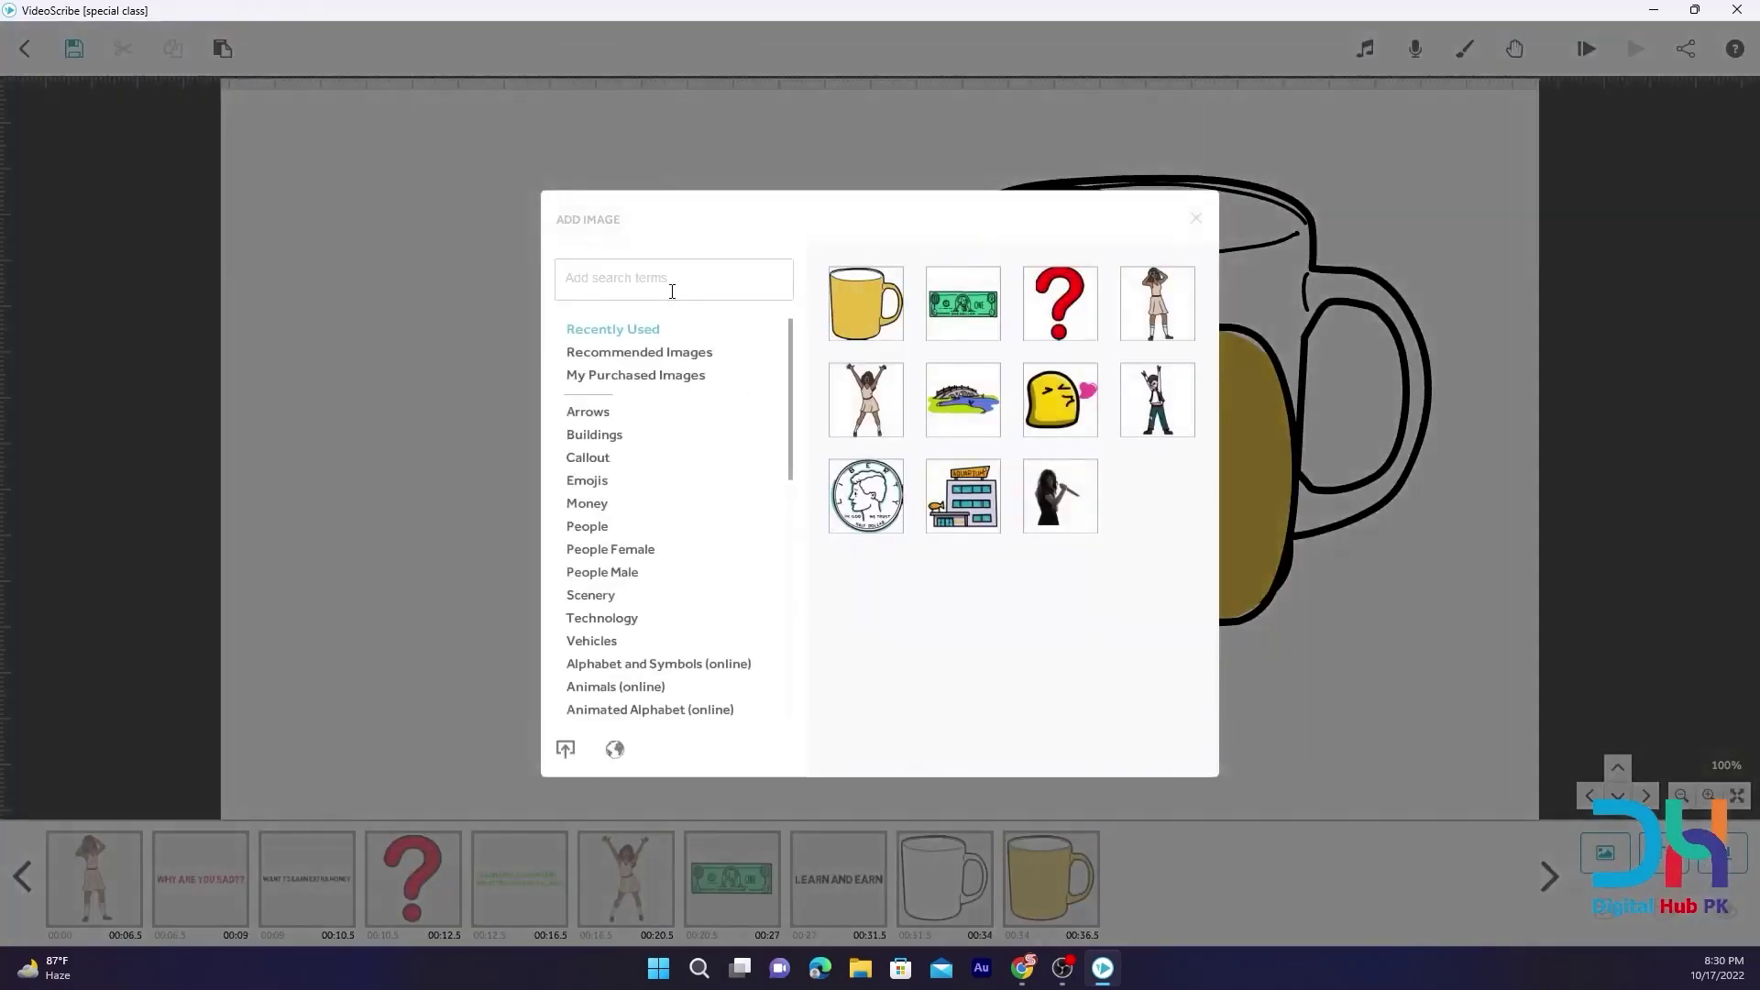
type("egg")
key("Return")
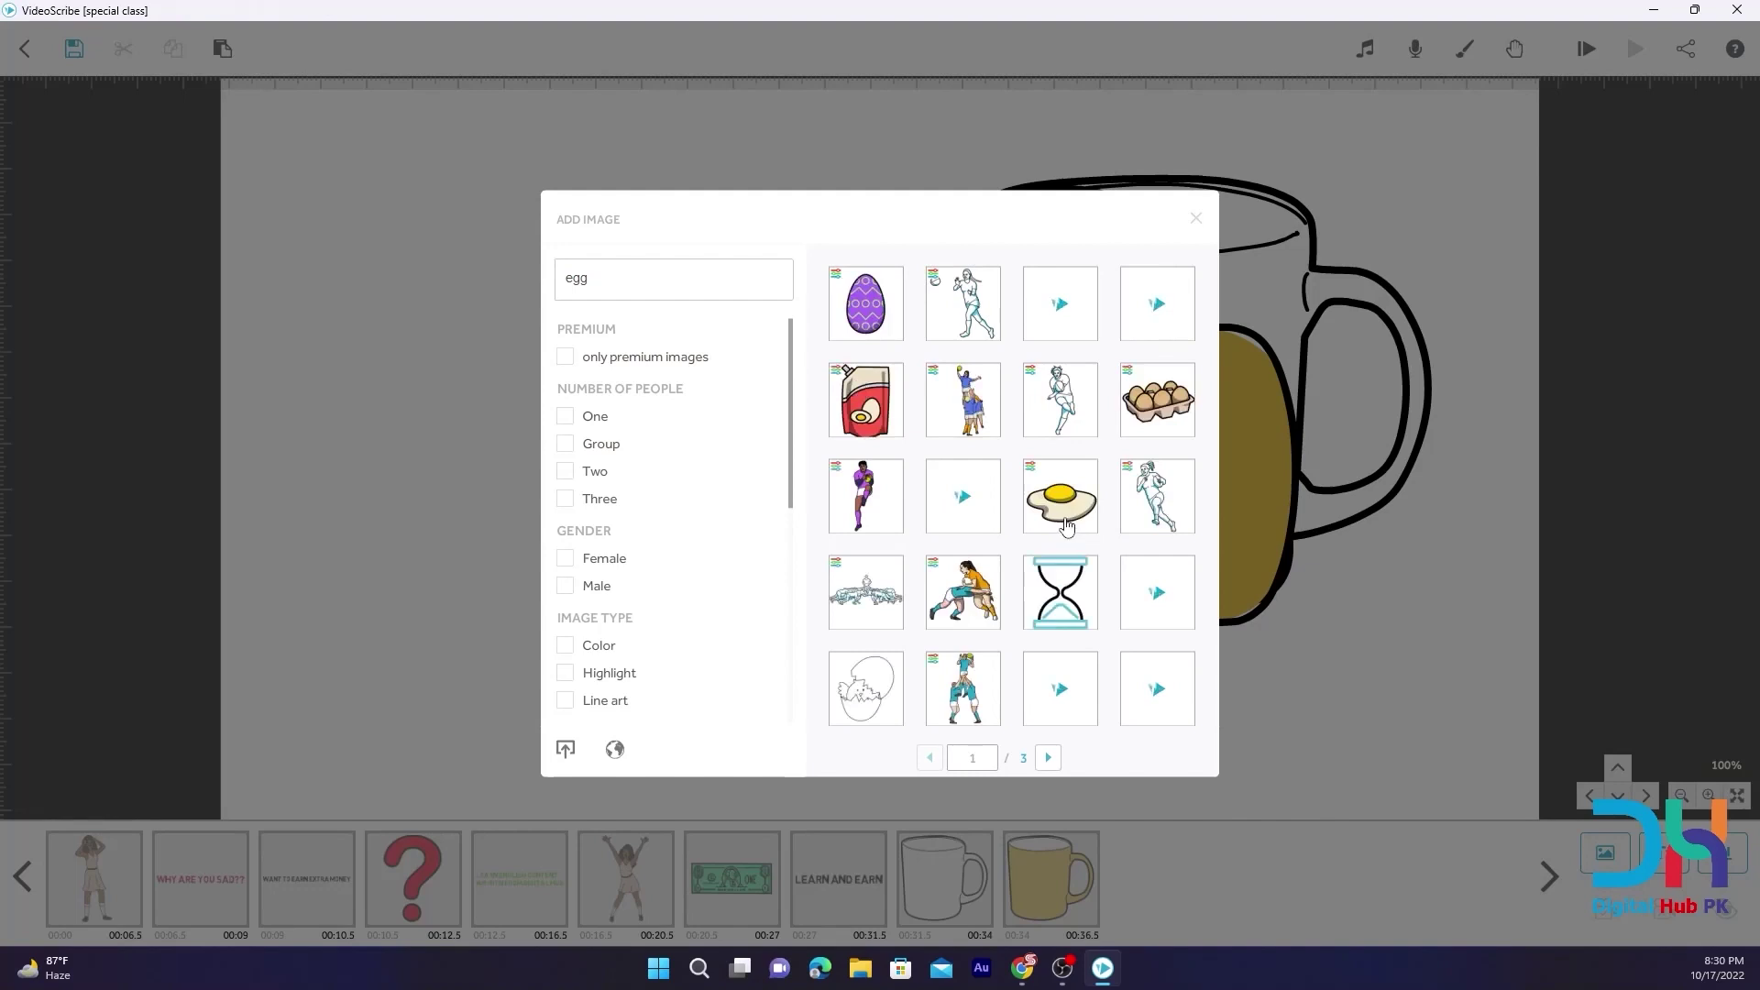
left_click(1056, 508)
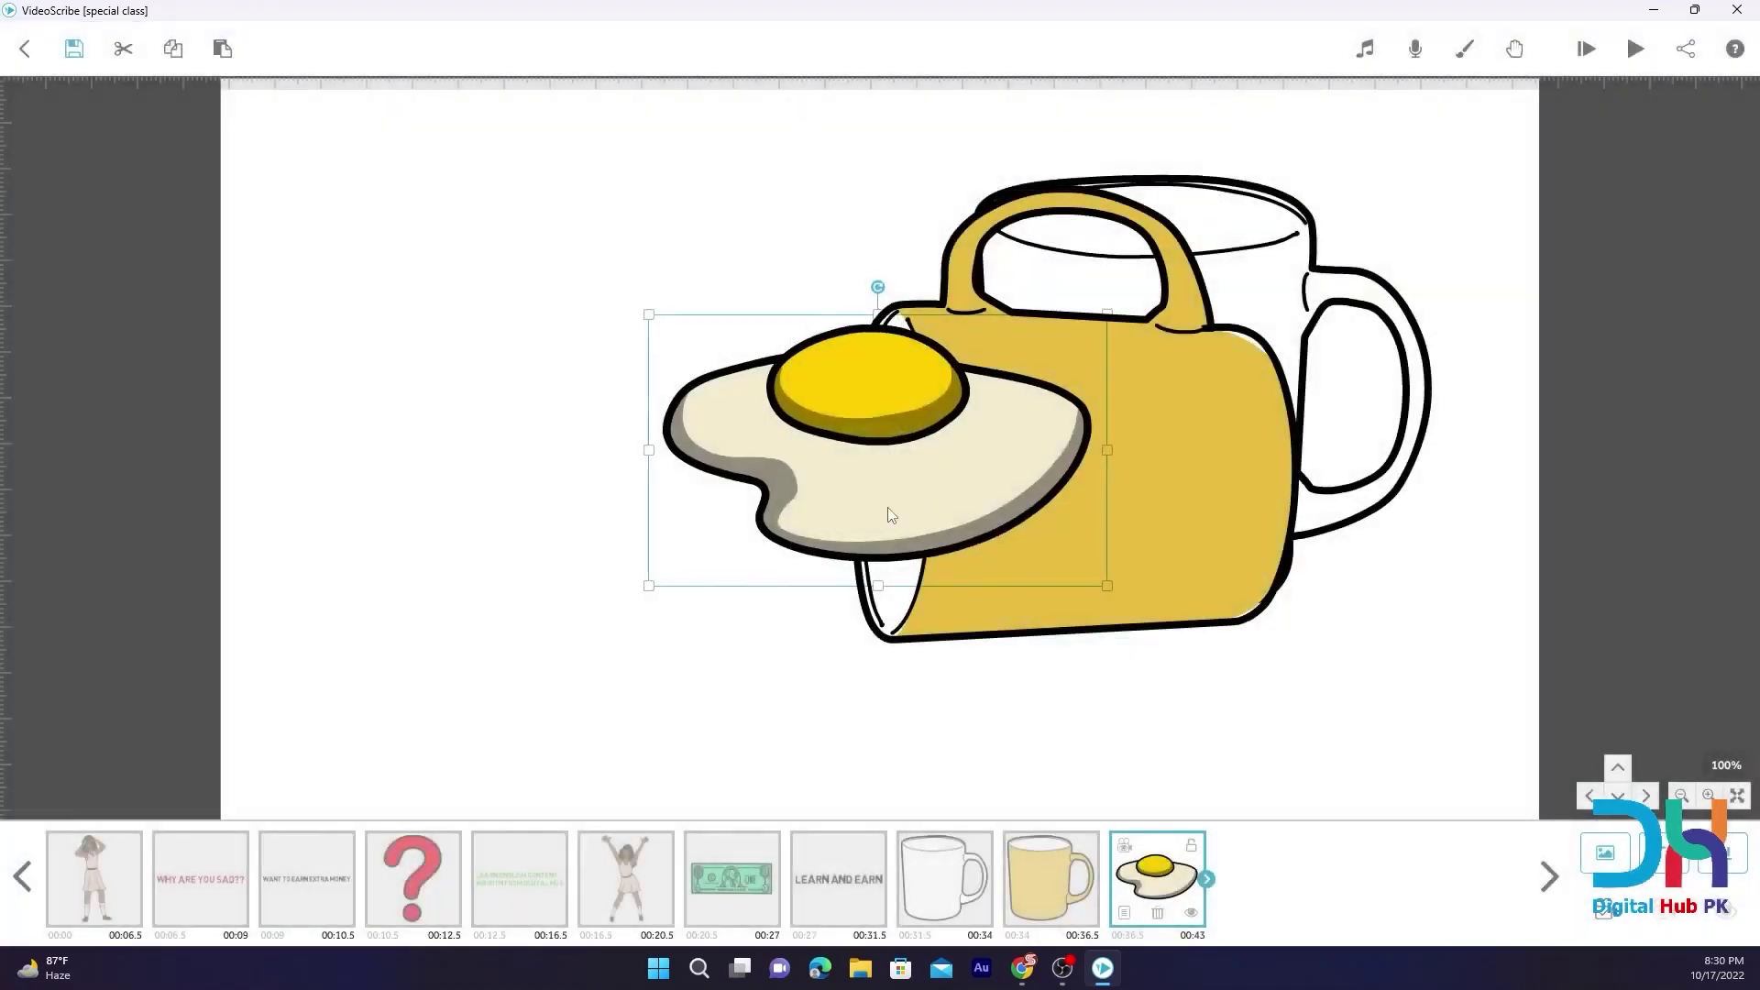
Shrink the fried egg and place it at the opening of the lying yellow mug
left_click_drag(888, 513, 758, 621)
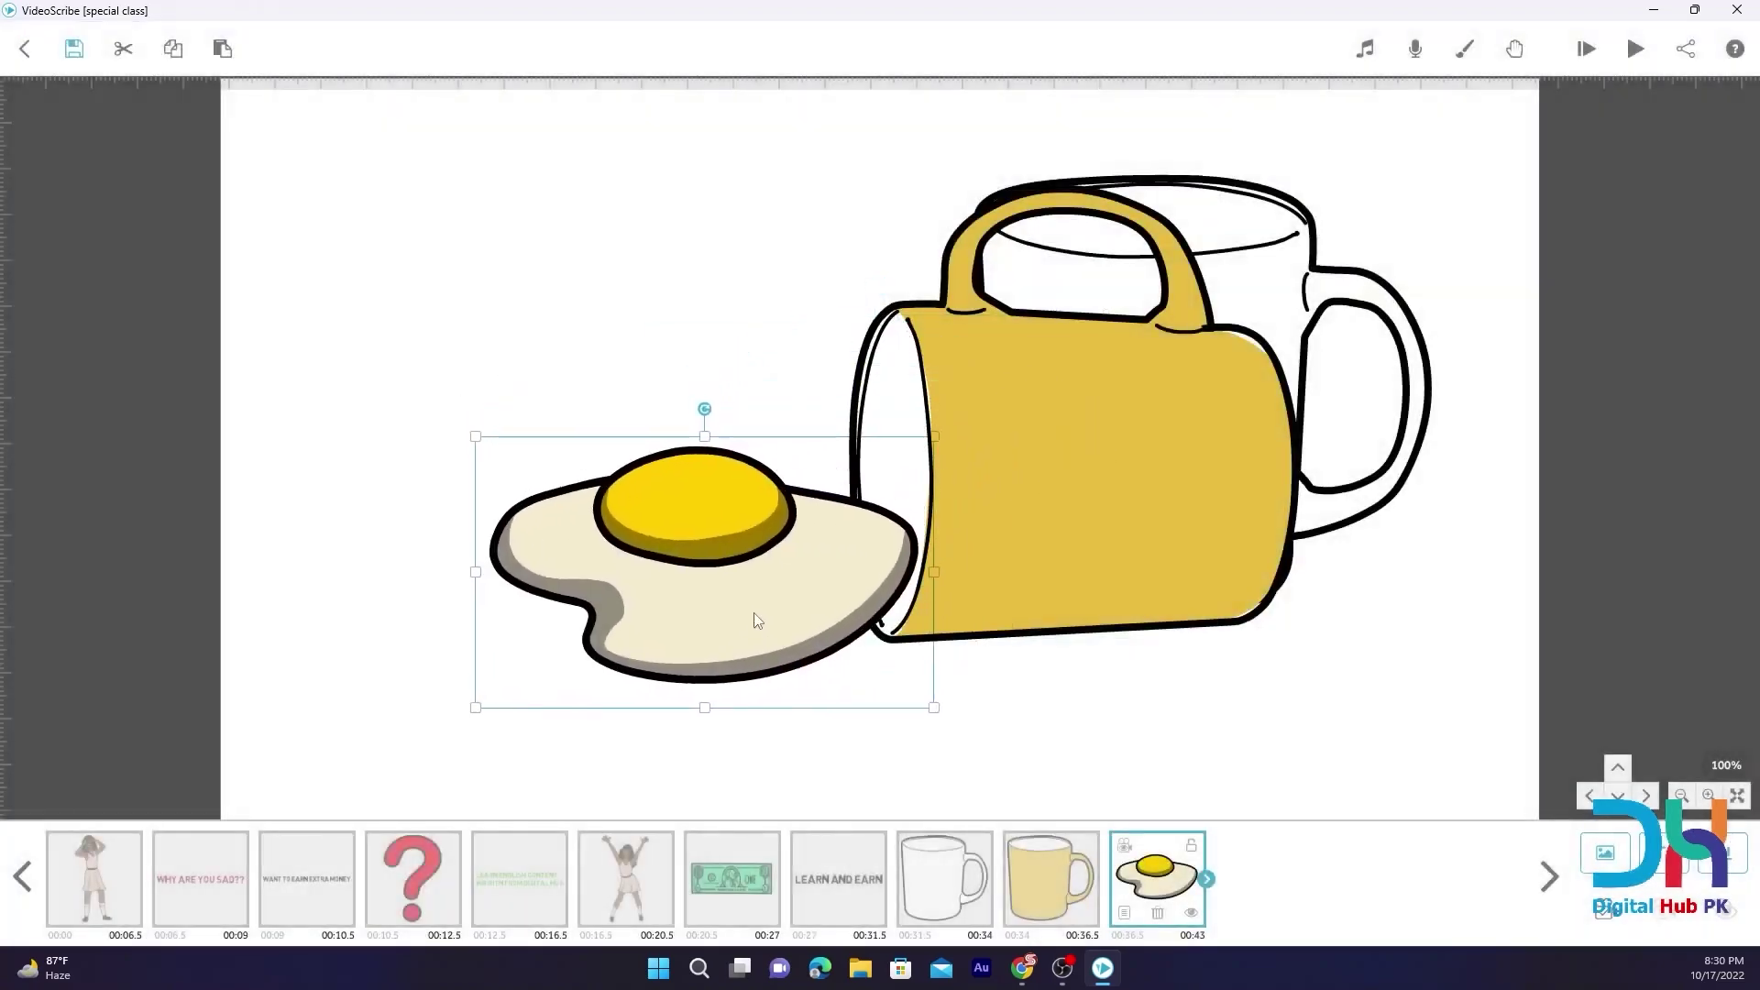
left_click_drag(934, 708, 856, 629)
left_click_drag(692, 578, 771, 576)
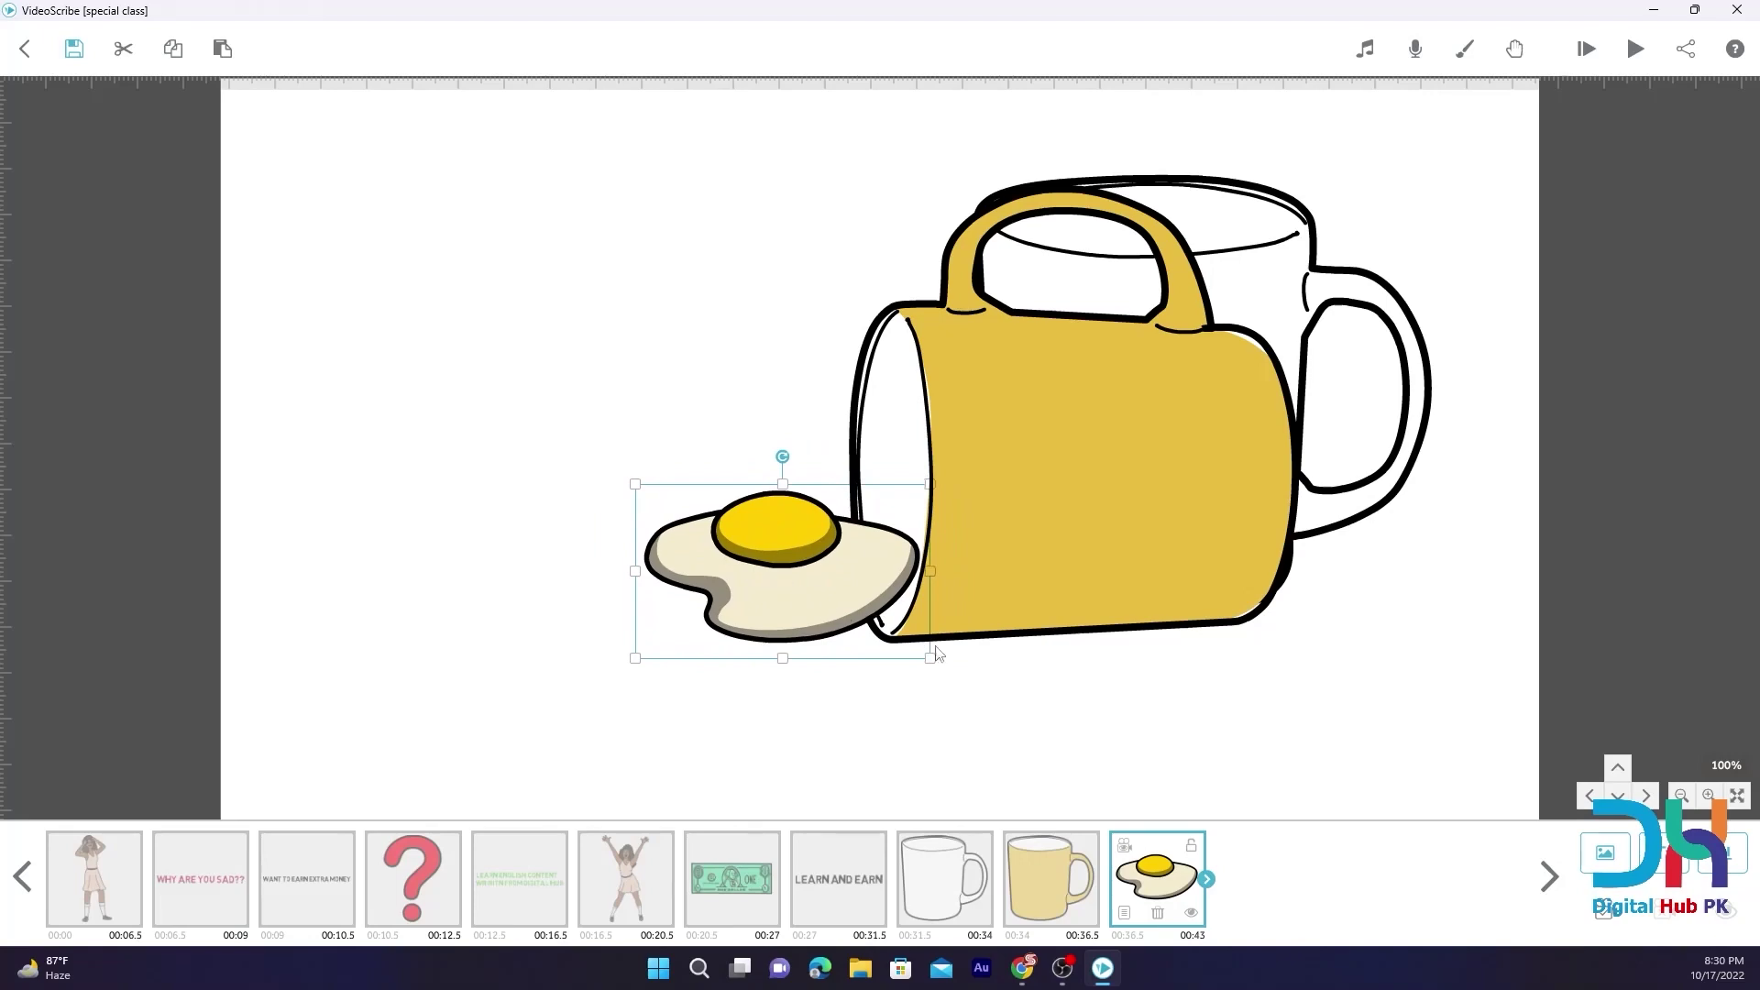
left_click(222, 49)
left_click(220, 53)
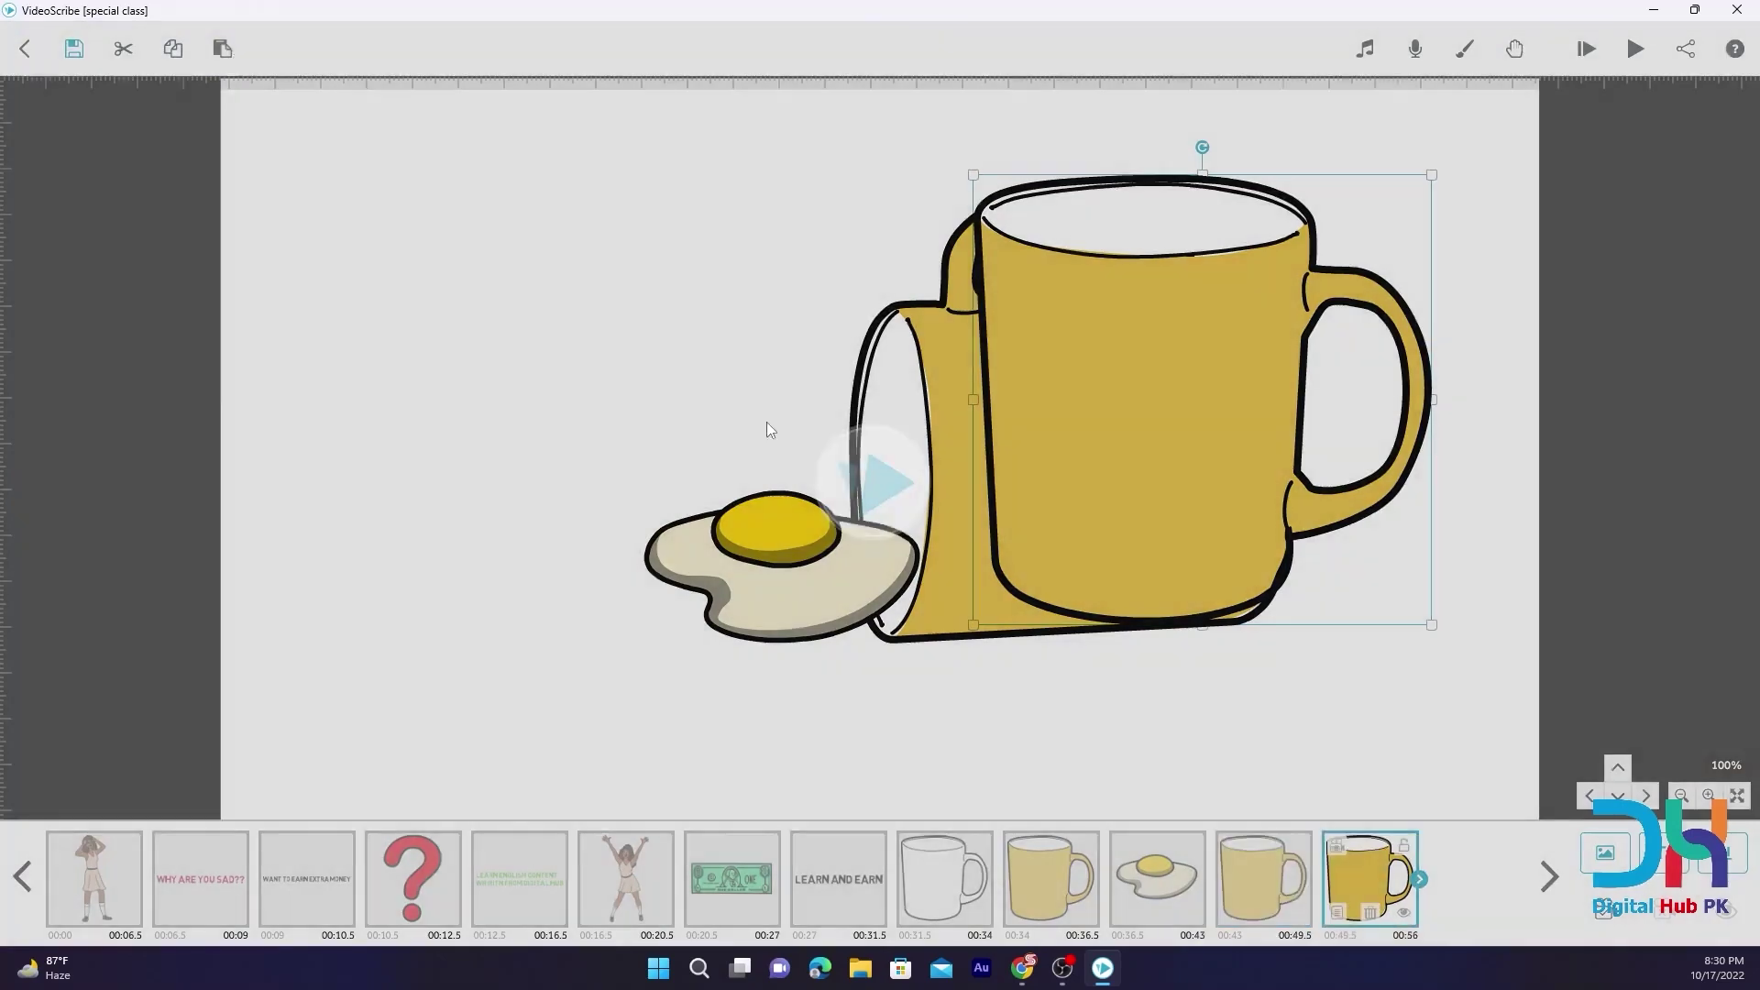
left_click(821, 616)
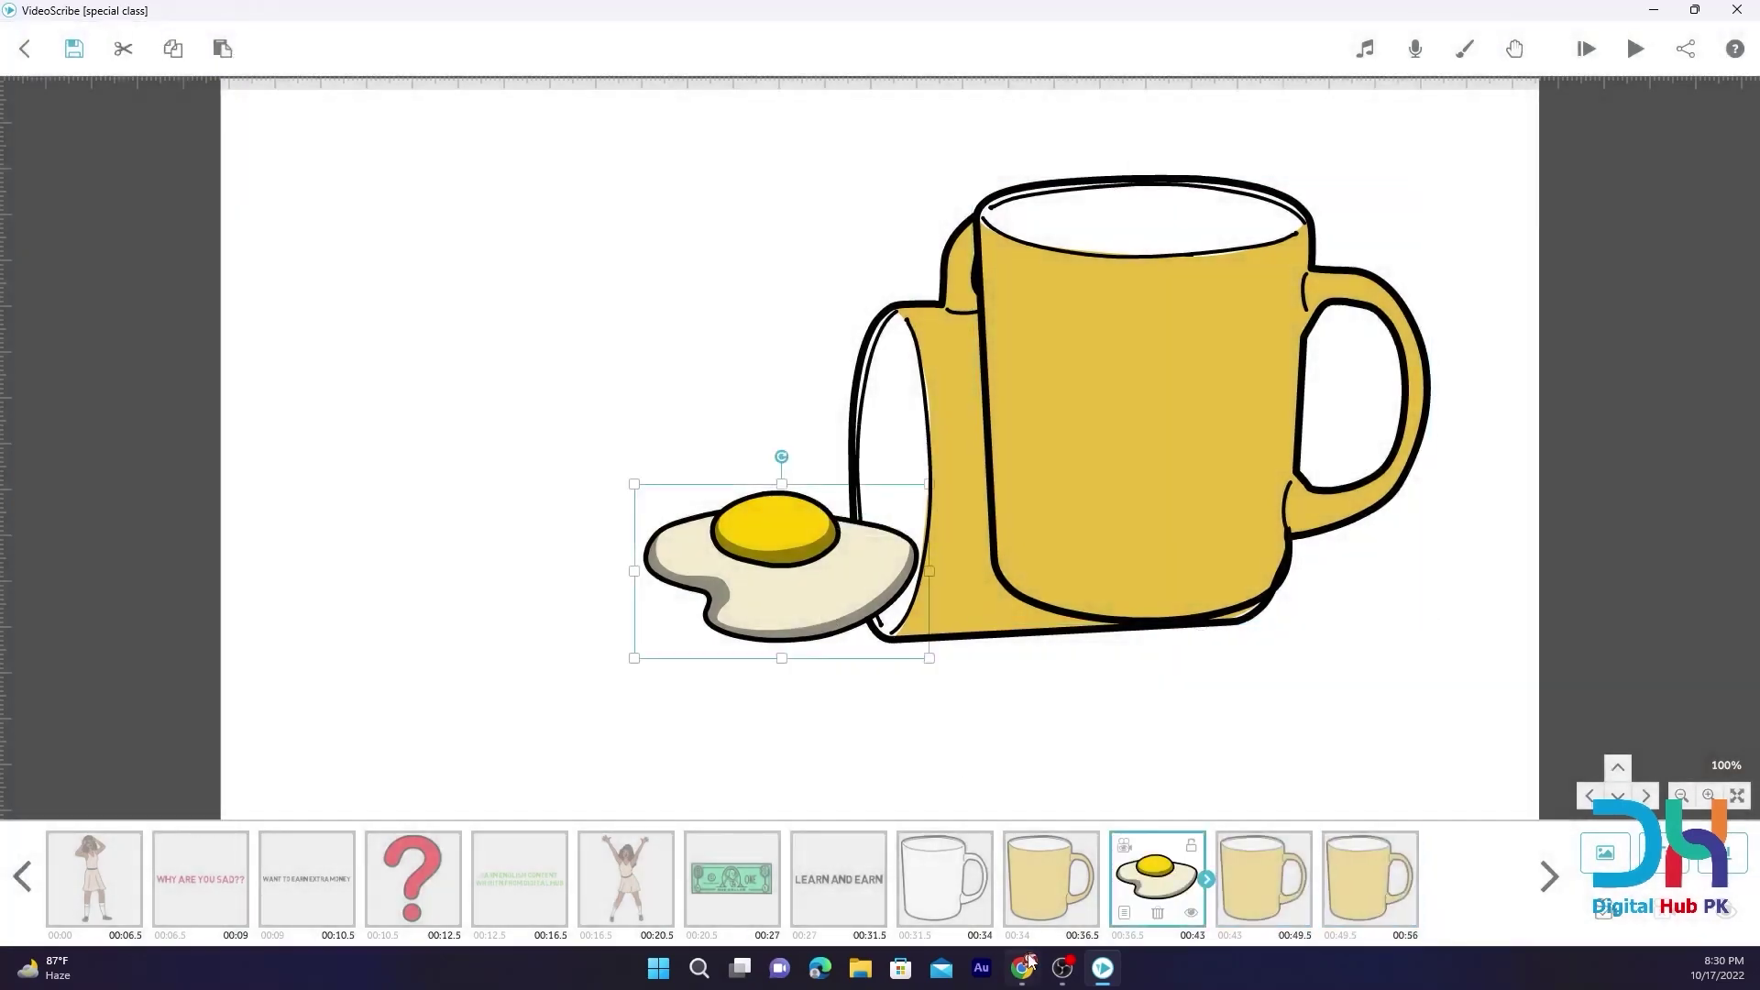
left_click(1368, 899)
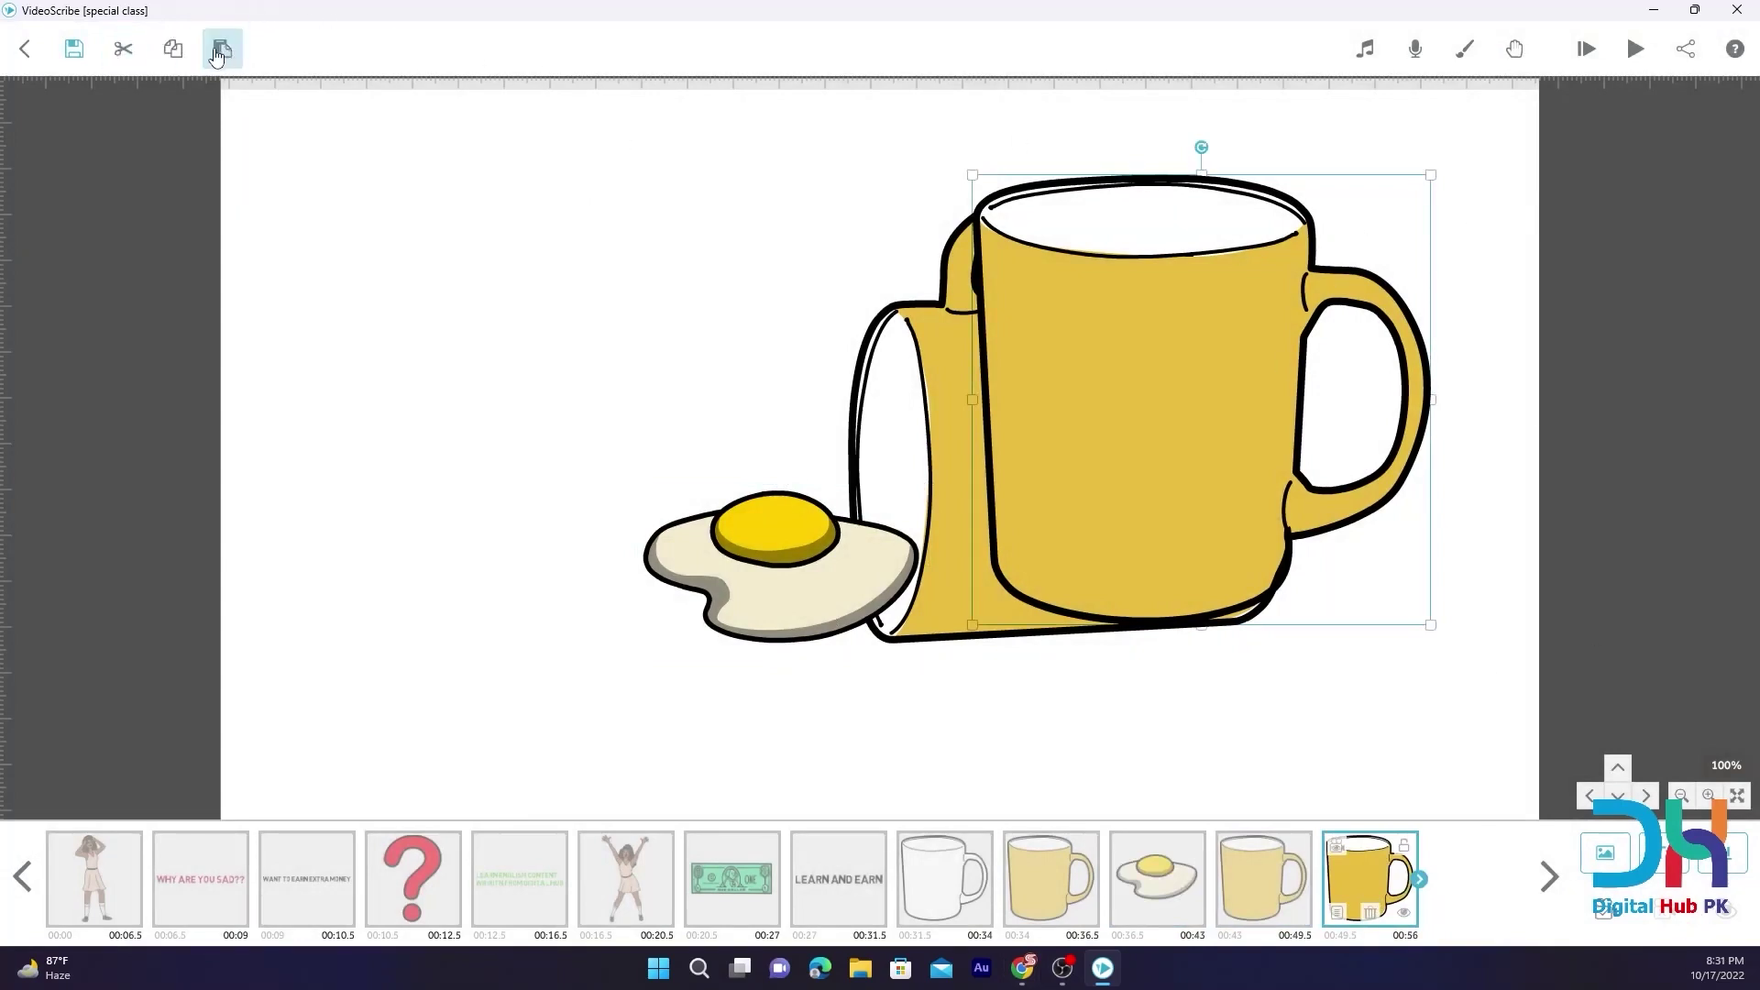
left_click(1366, 912)
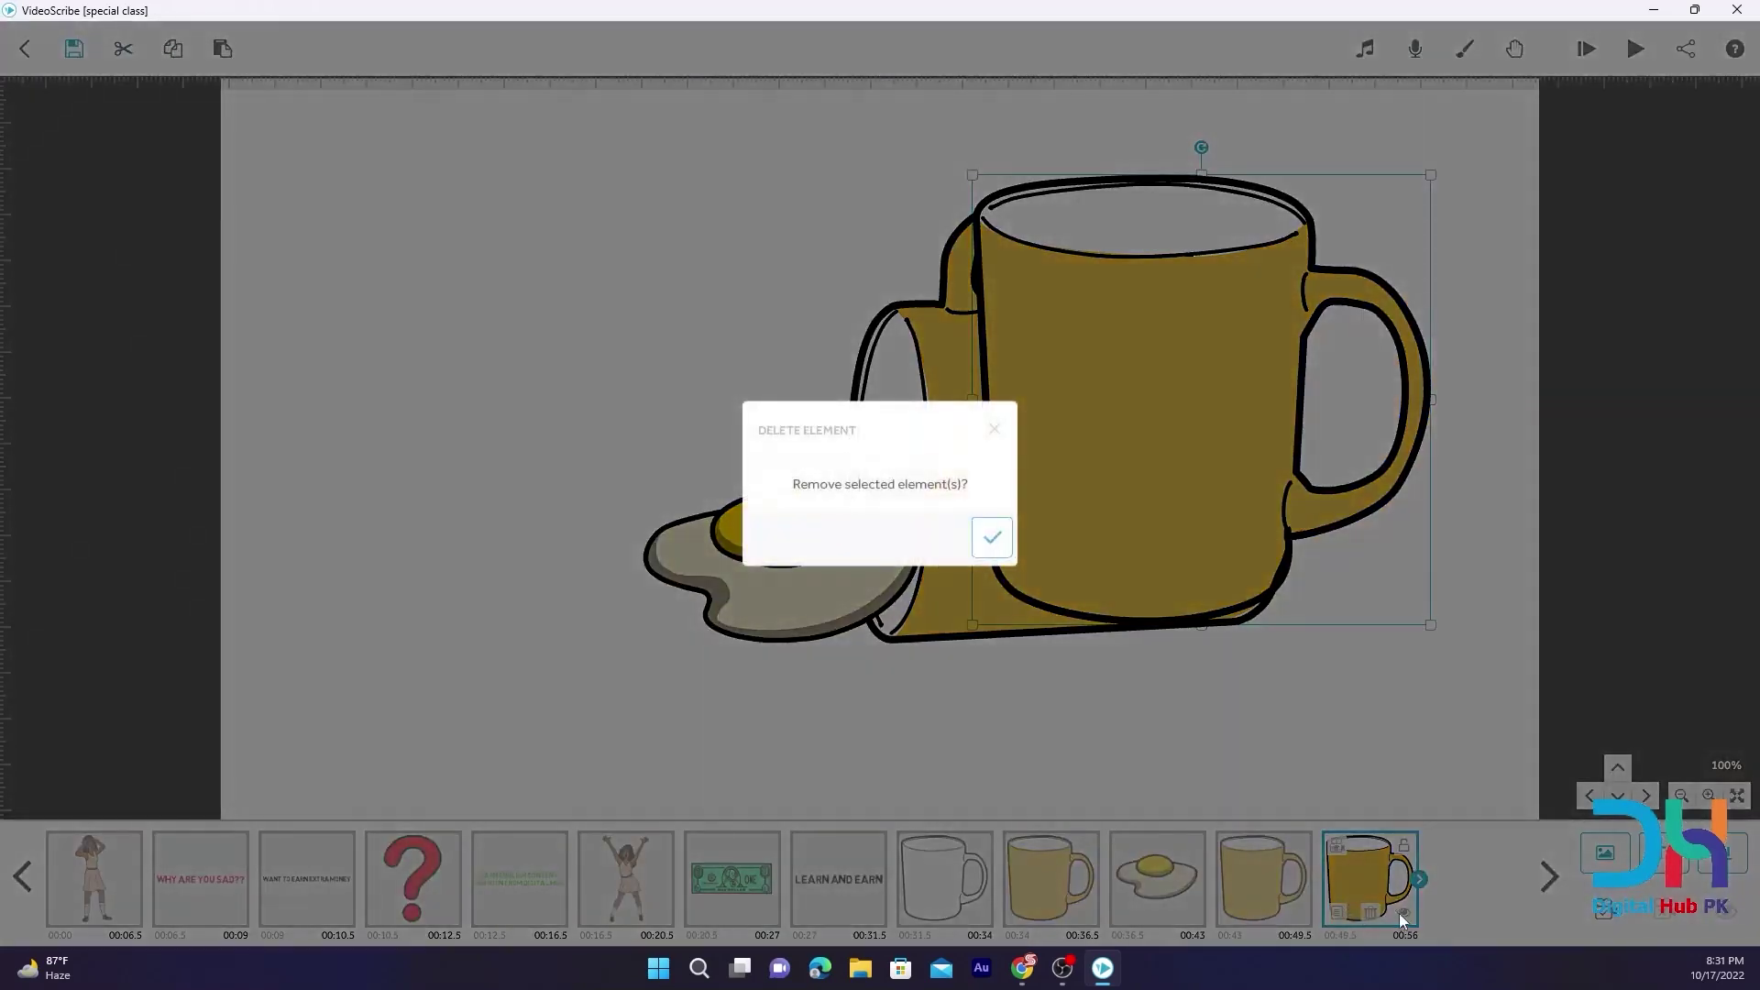
left_click(975, 544)
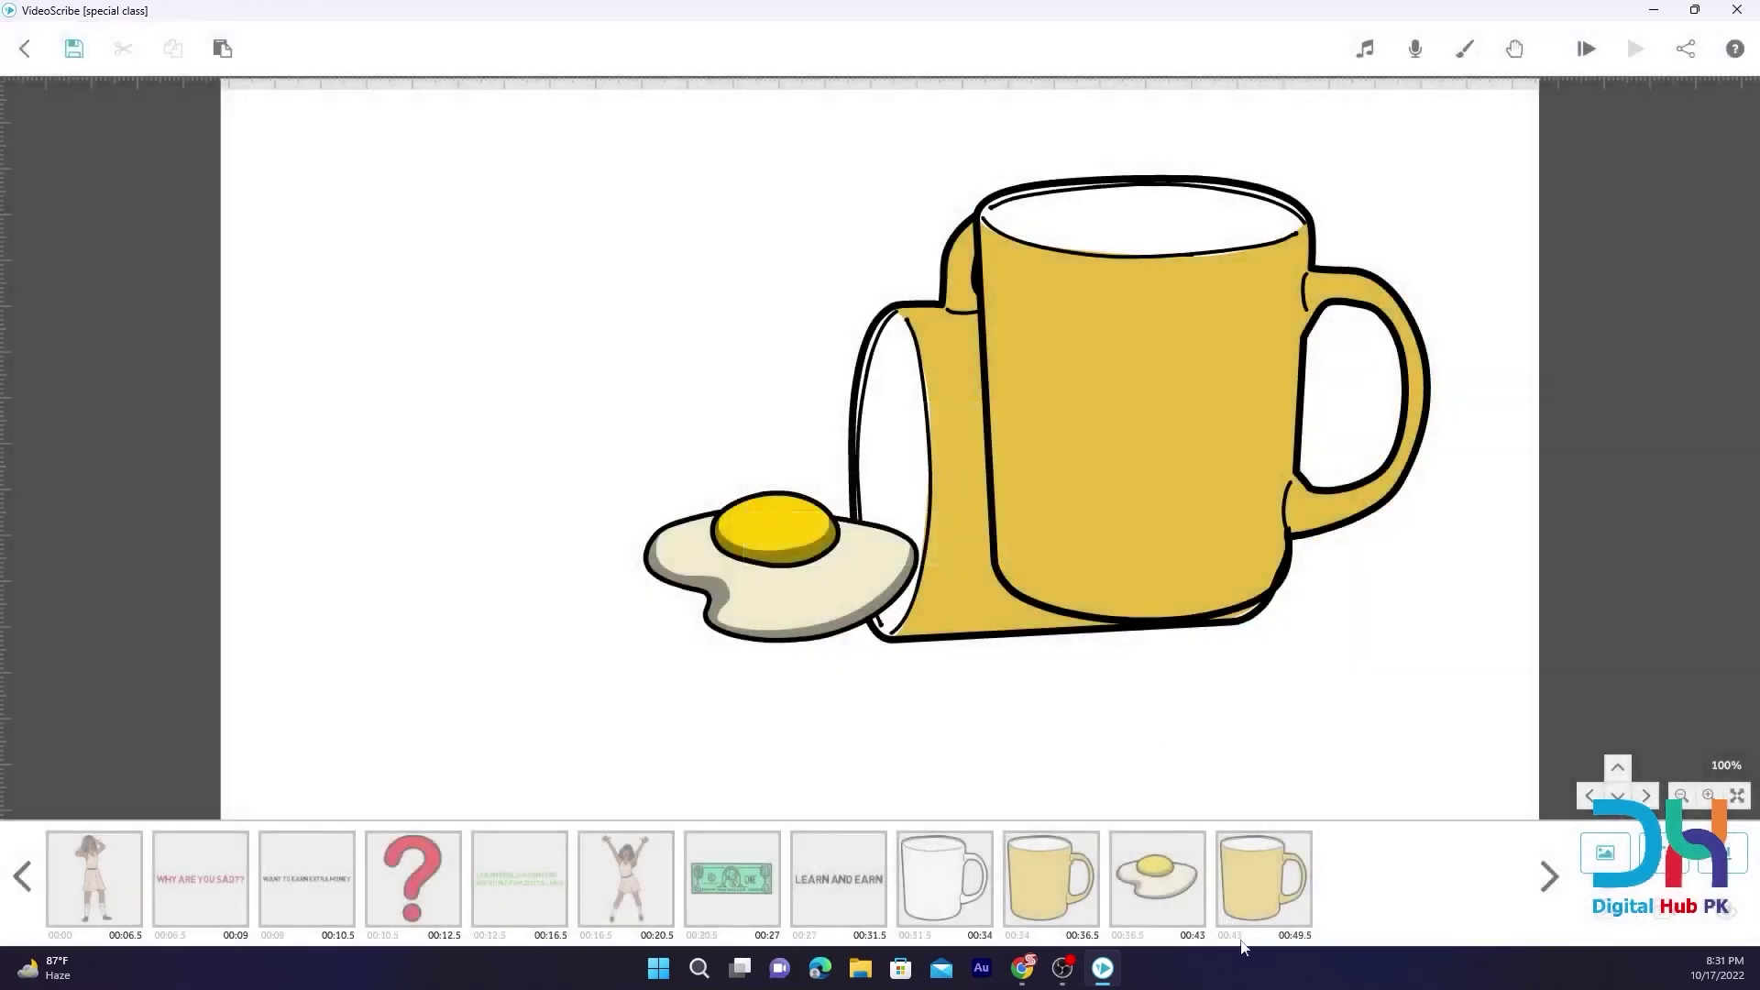
left_click(1253, 896)
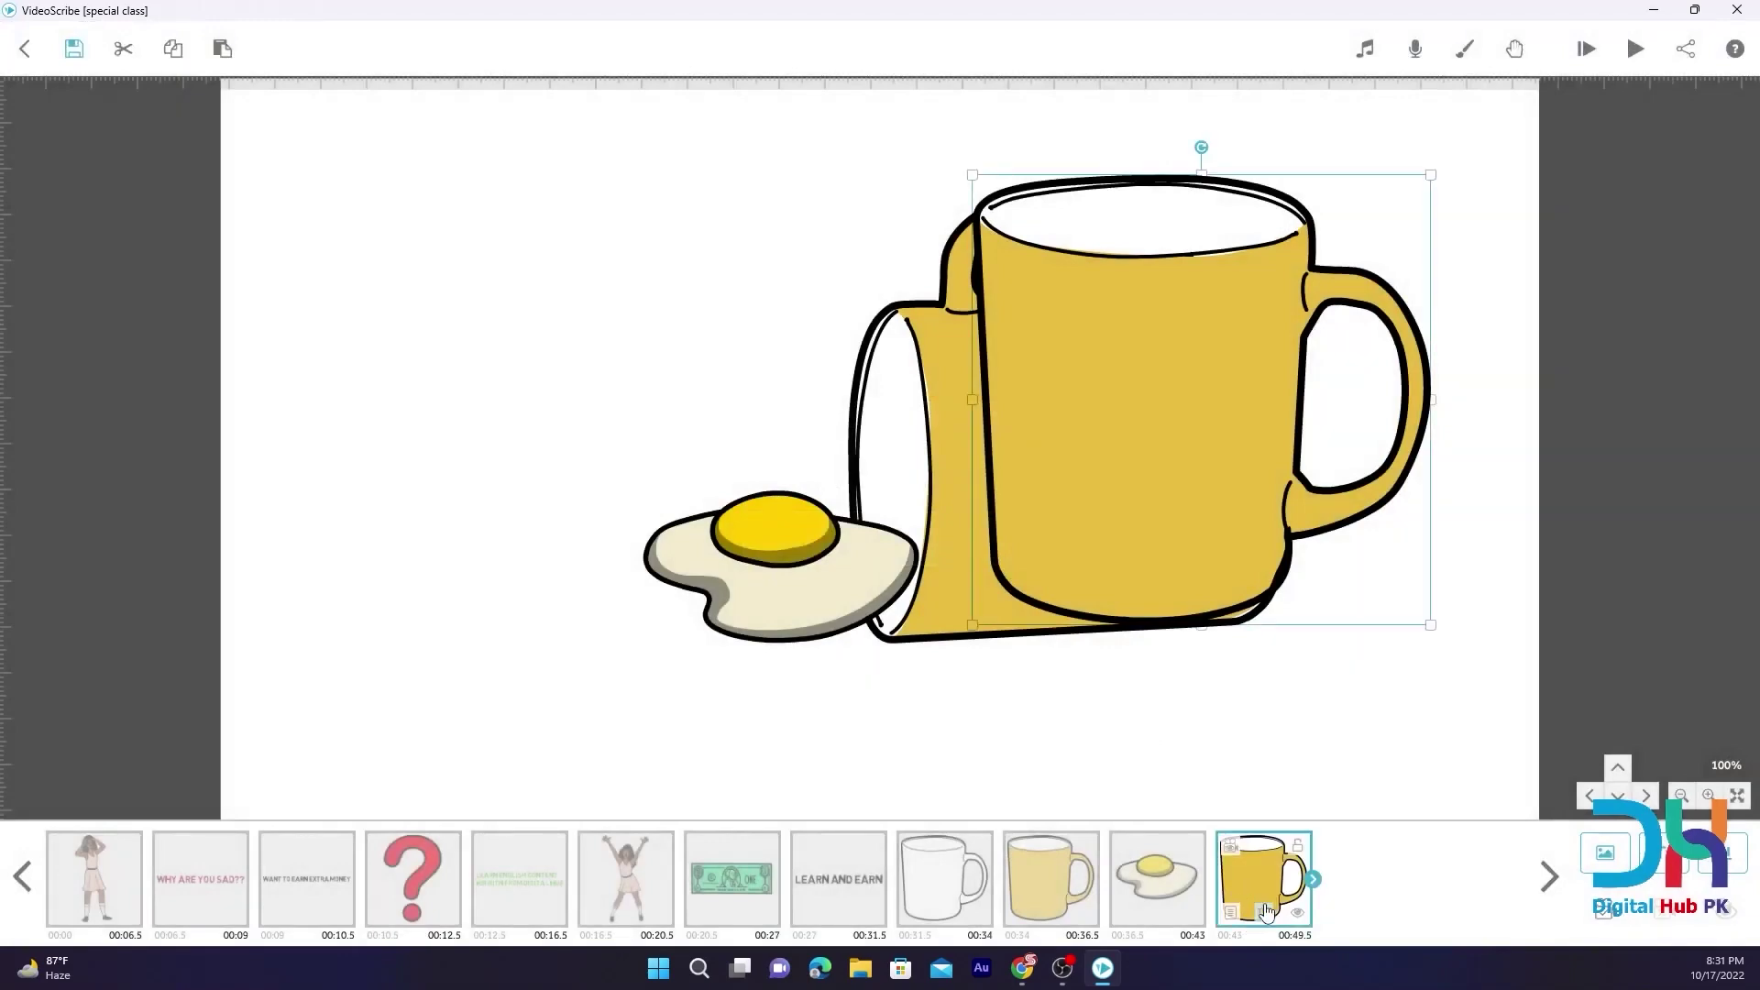
left_click(1264, 913)
left_click(994, 557)
Duplicate the fried egg, place the copy to the left of the original and enlarge it
left_click(1165, 894)
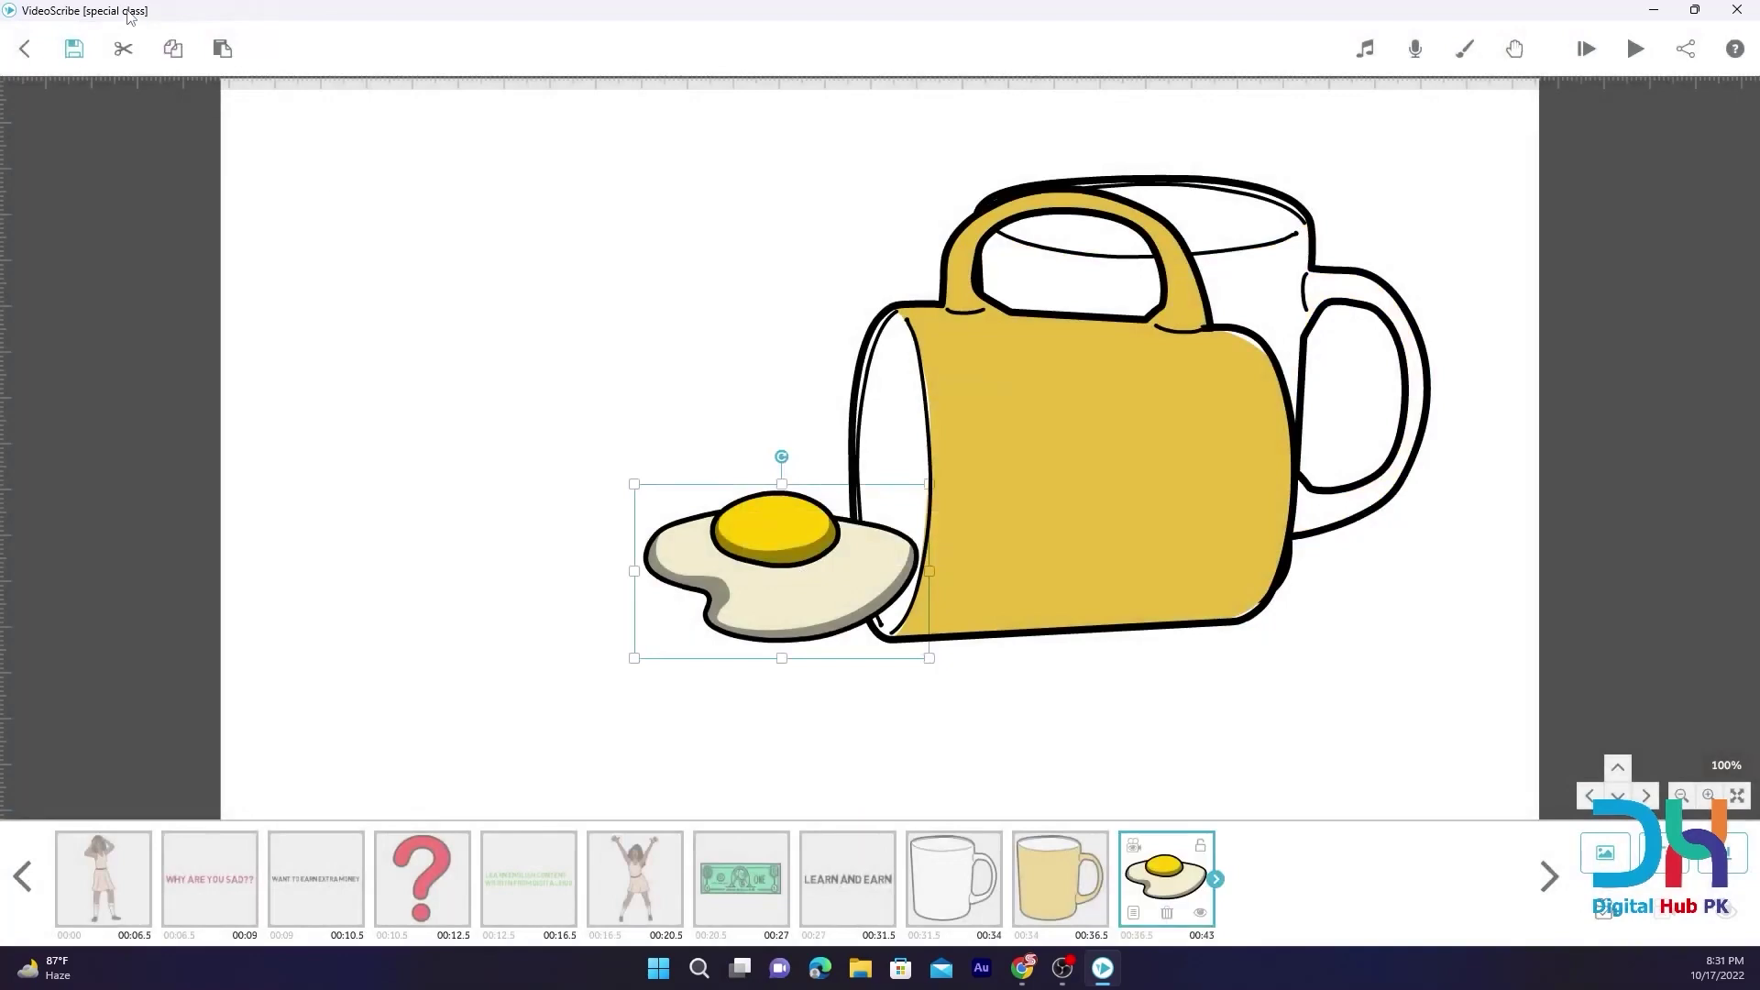
left_click(173, 49)
left_click(222, 49)
left_click_drag(799, 579, 458, 579)
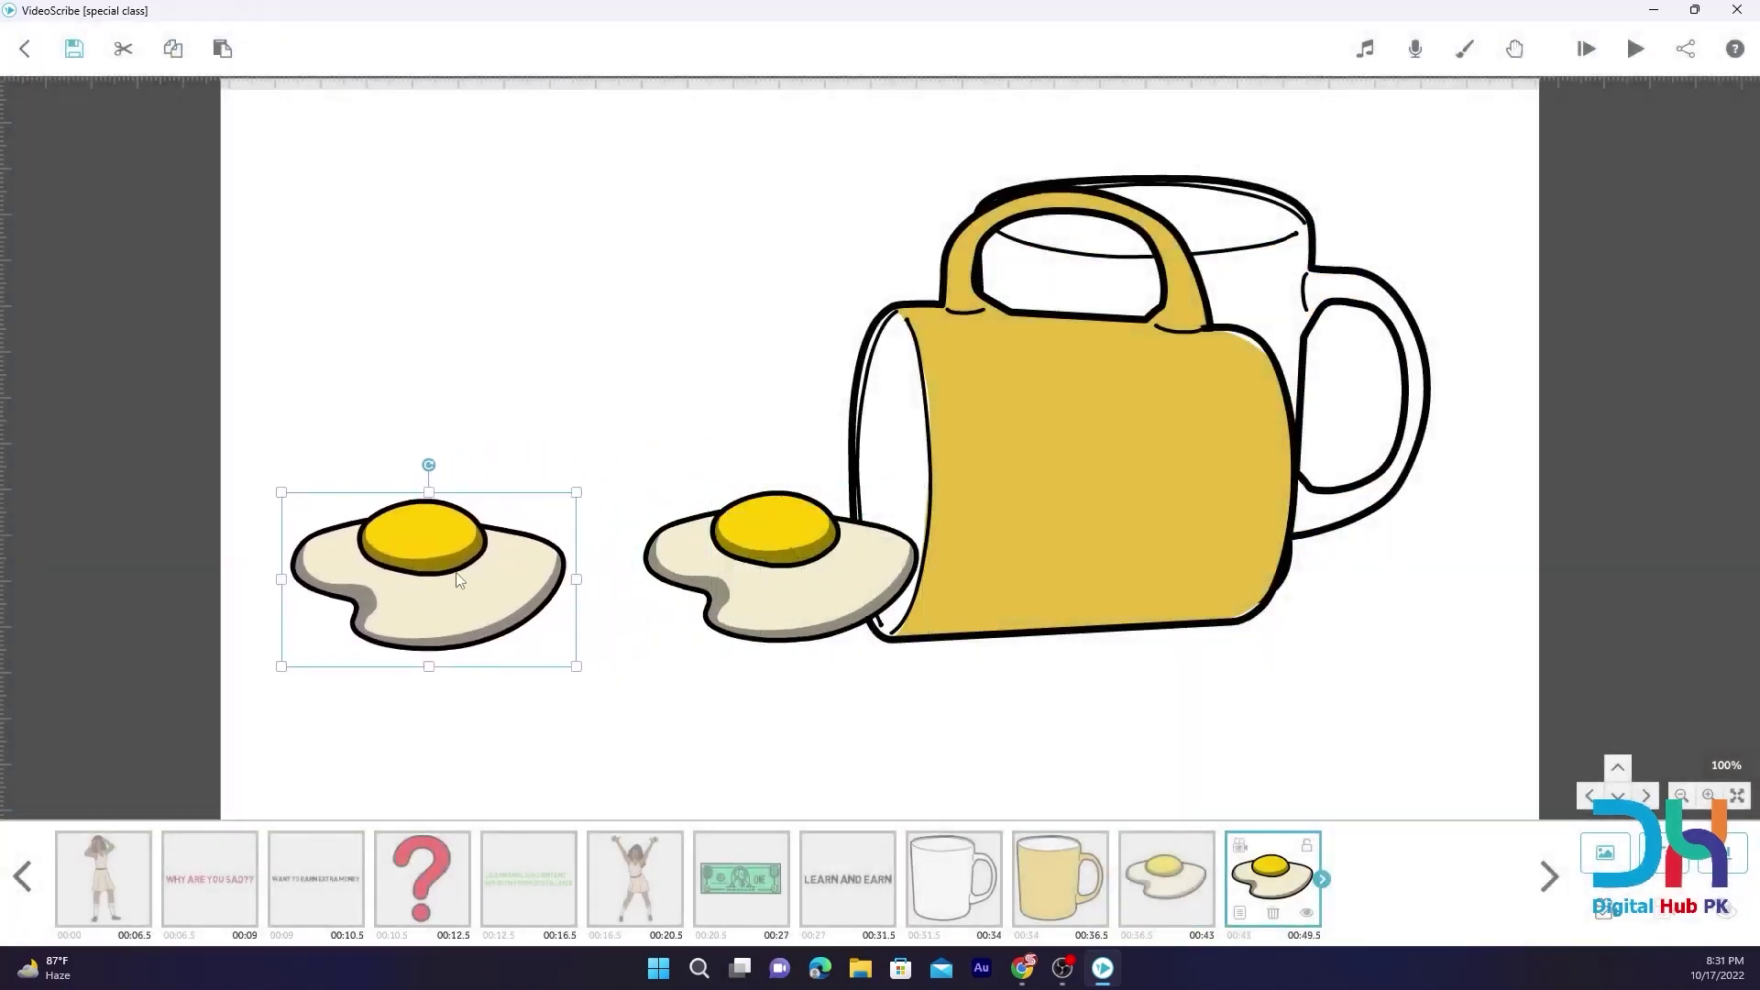
left_click_drag(577, 493, 640, 460)
left_click_drag(455, 537, 459, 537)
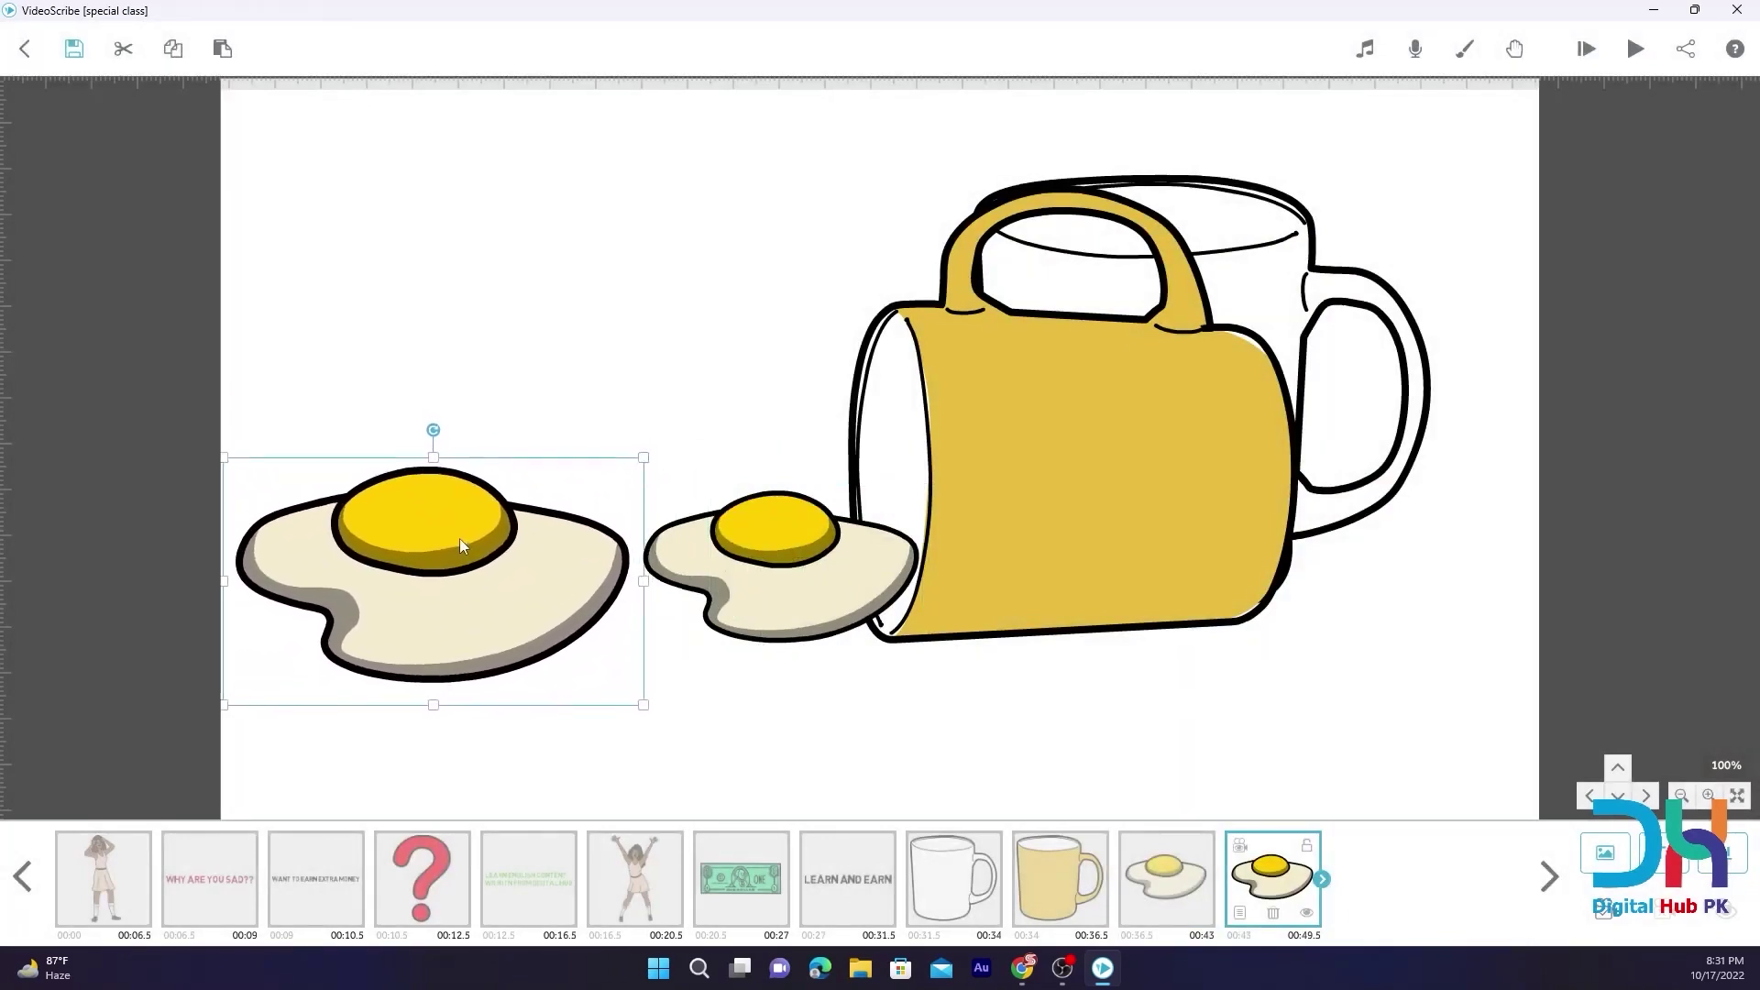
Change the smaller fried egg next to the mug from Full Colour to Outline
left_click(763, 575)
left_click(1134, 914)
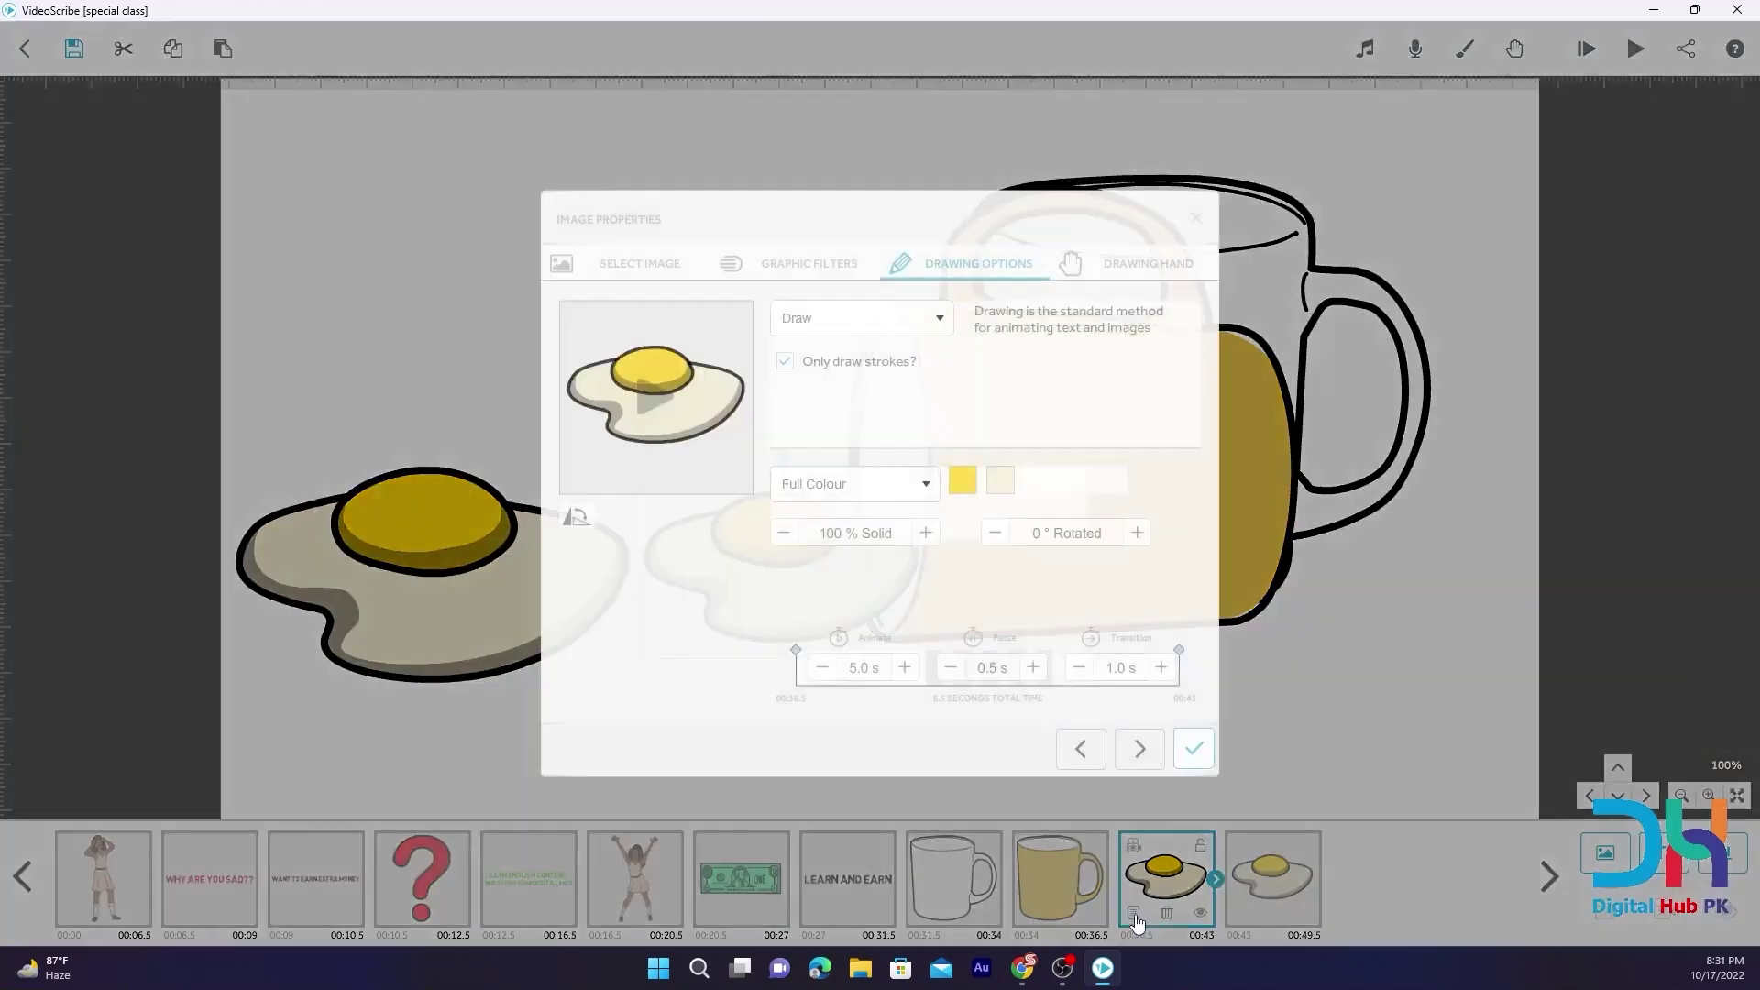
left_click(908, 495)
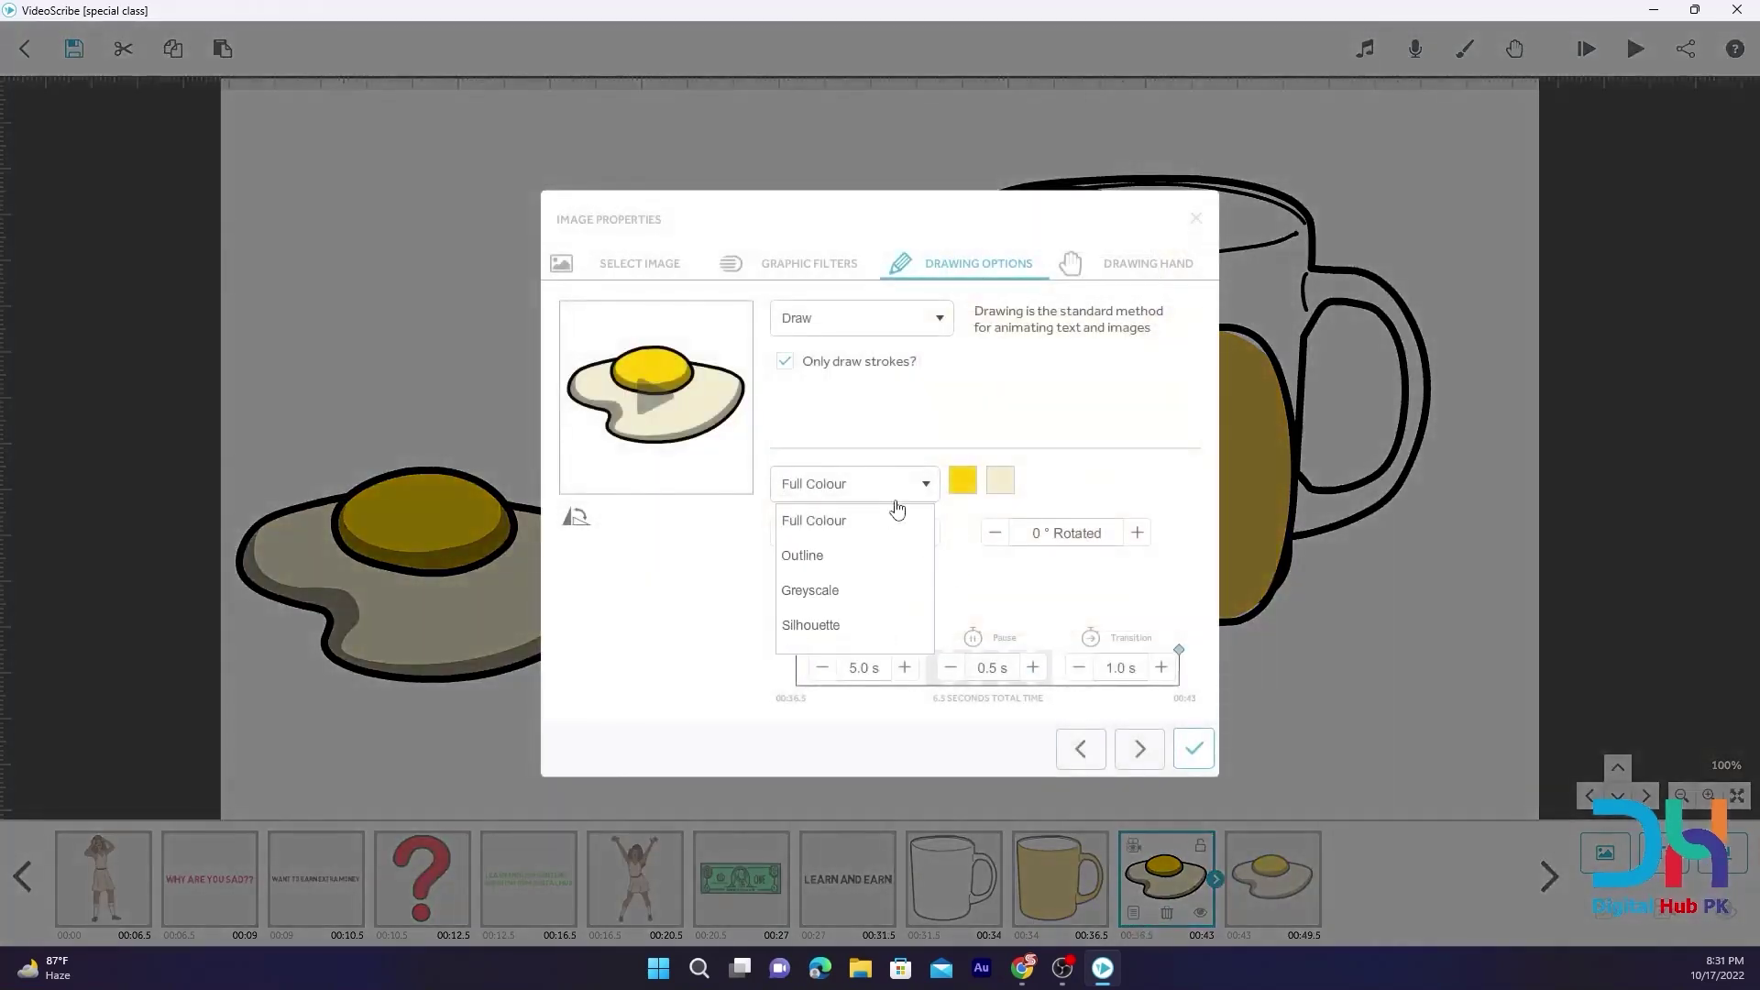
left_click(820, 555)
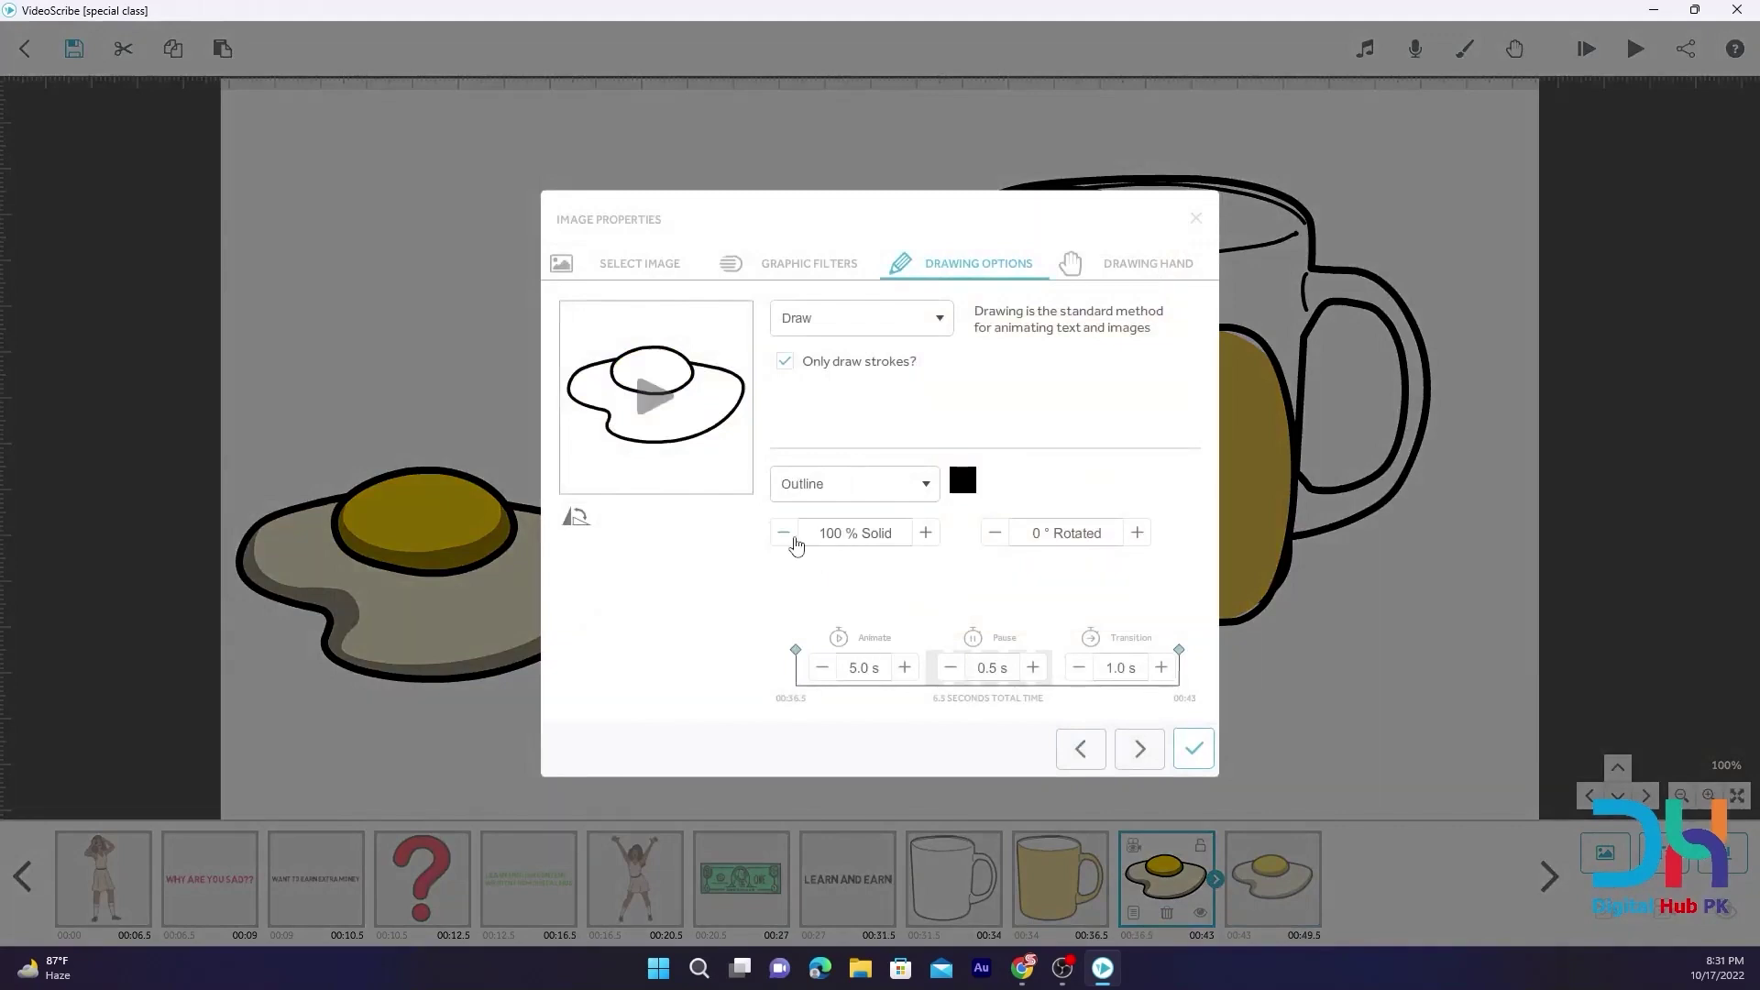
Reduce the outline egg's animate, pause and transition times to a total of 0 seconds and apply the image properties
left_click(824, 668)
left_click(823, 668)
left_click(823, 668)
left_click(823, 668)
left_click(823, 668)
left_click(824, 669)
left_click(823, 669)
left_click(951, 669)
left_click(1197, 749)
Shorten the larger full-colour egg's animate time to 1.5 seconds, keeping the Draw animation, and apply the image properties
left_click(1247, 929)
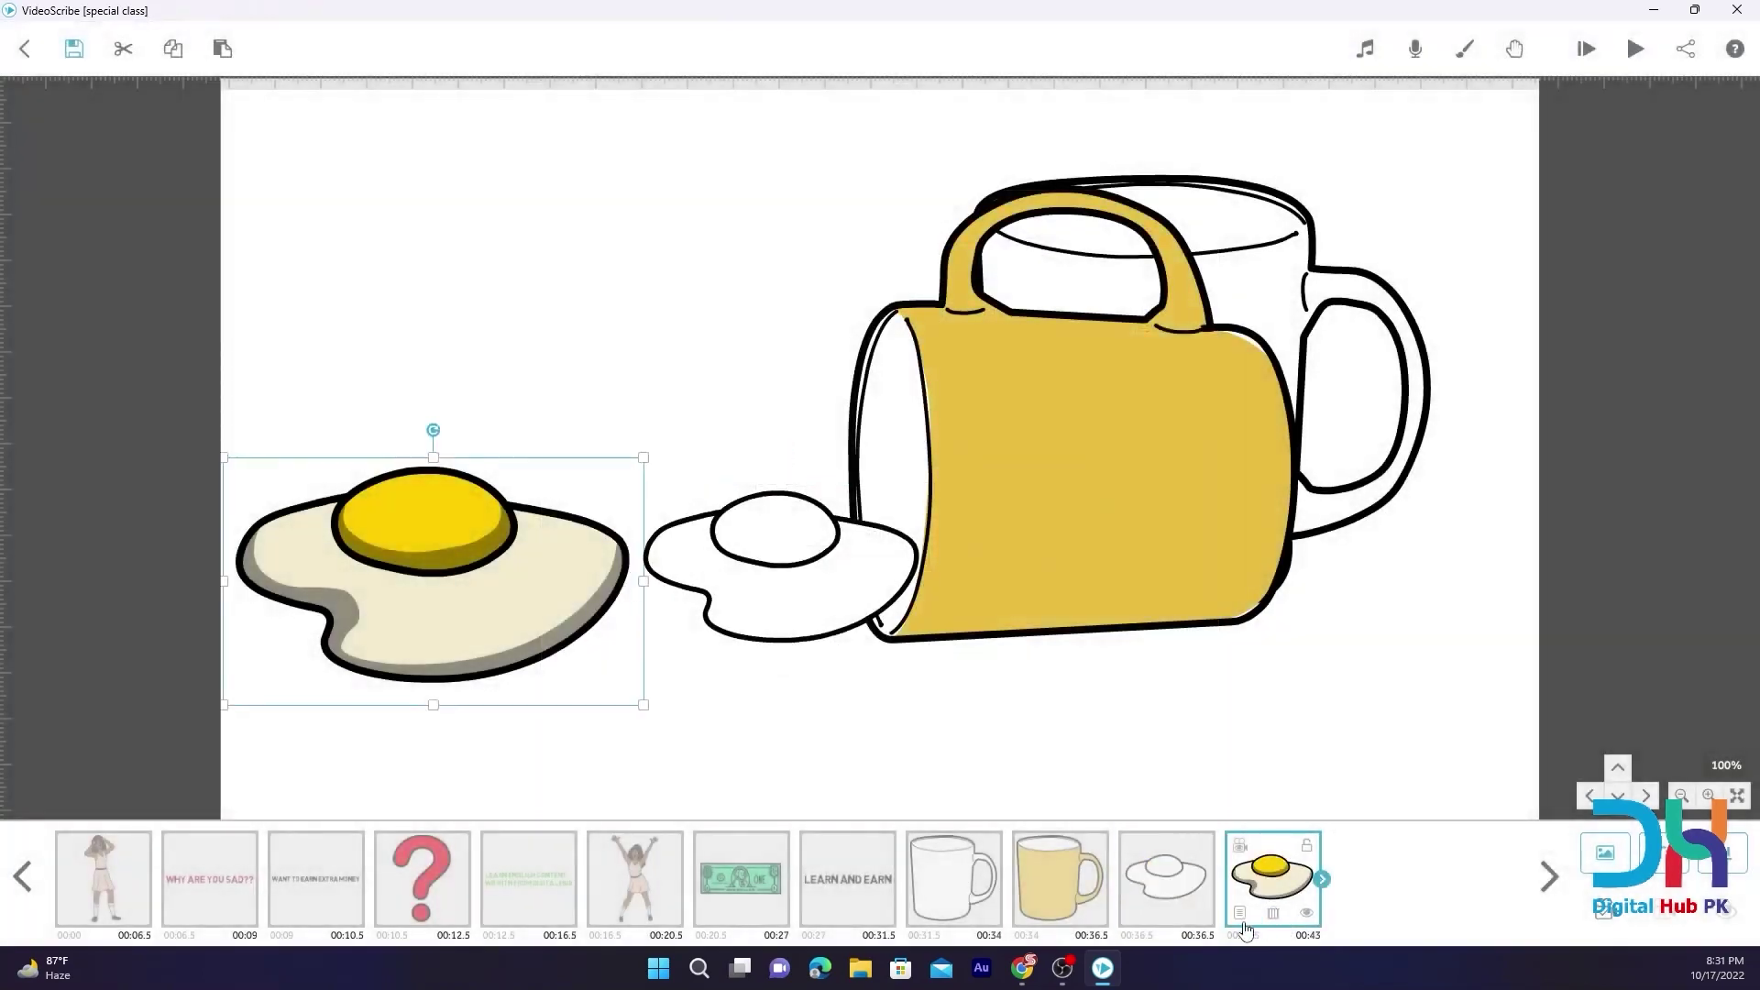
left_click(1240, 913)
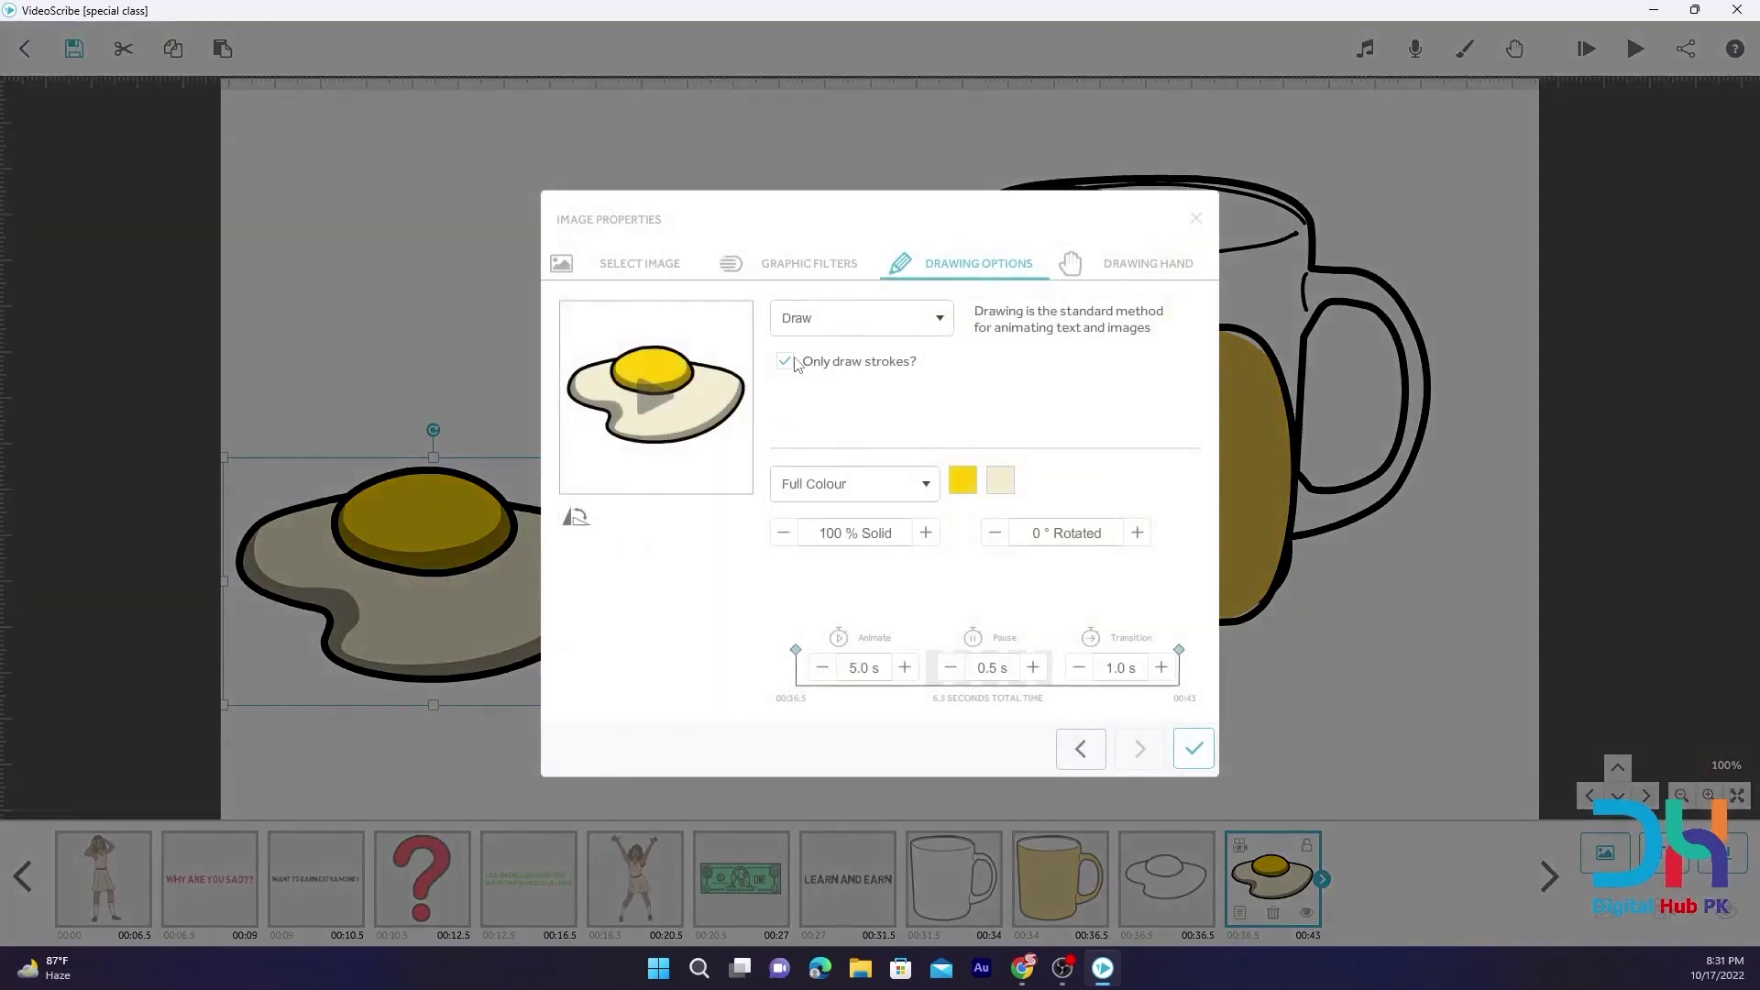
left_click(857, 327)
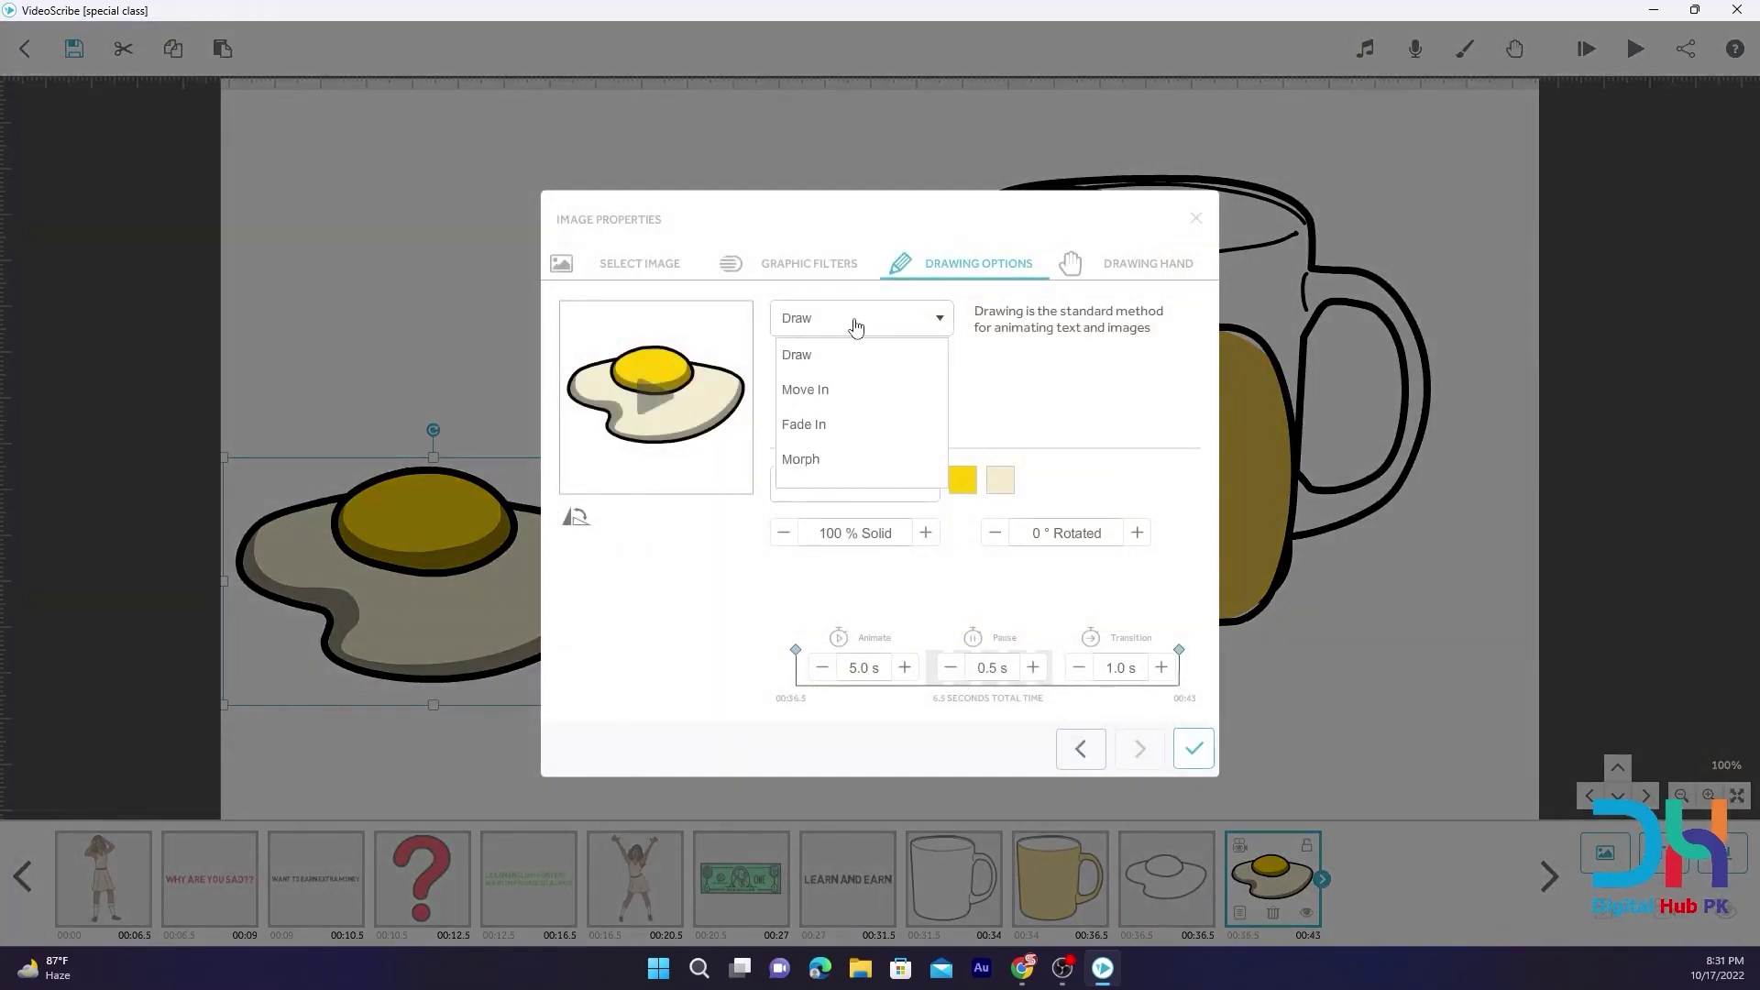
left_click(823, 669)
left_click(822, 668)
left_click(823, 669)
left_click(822, 669)
left_click(822, 668)
left_click(823, 669)
left_click(822, 669)
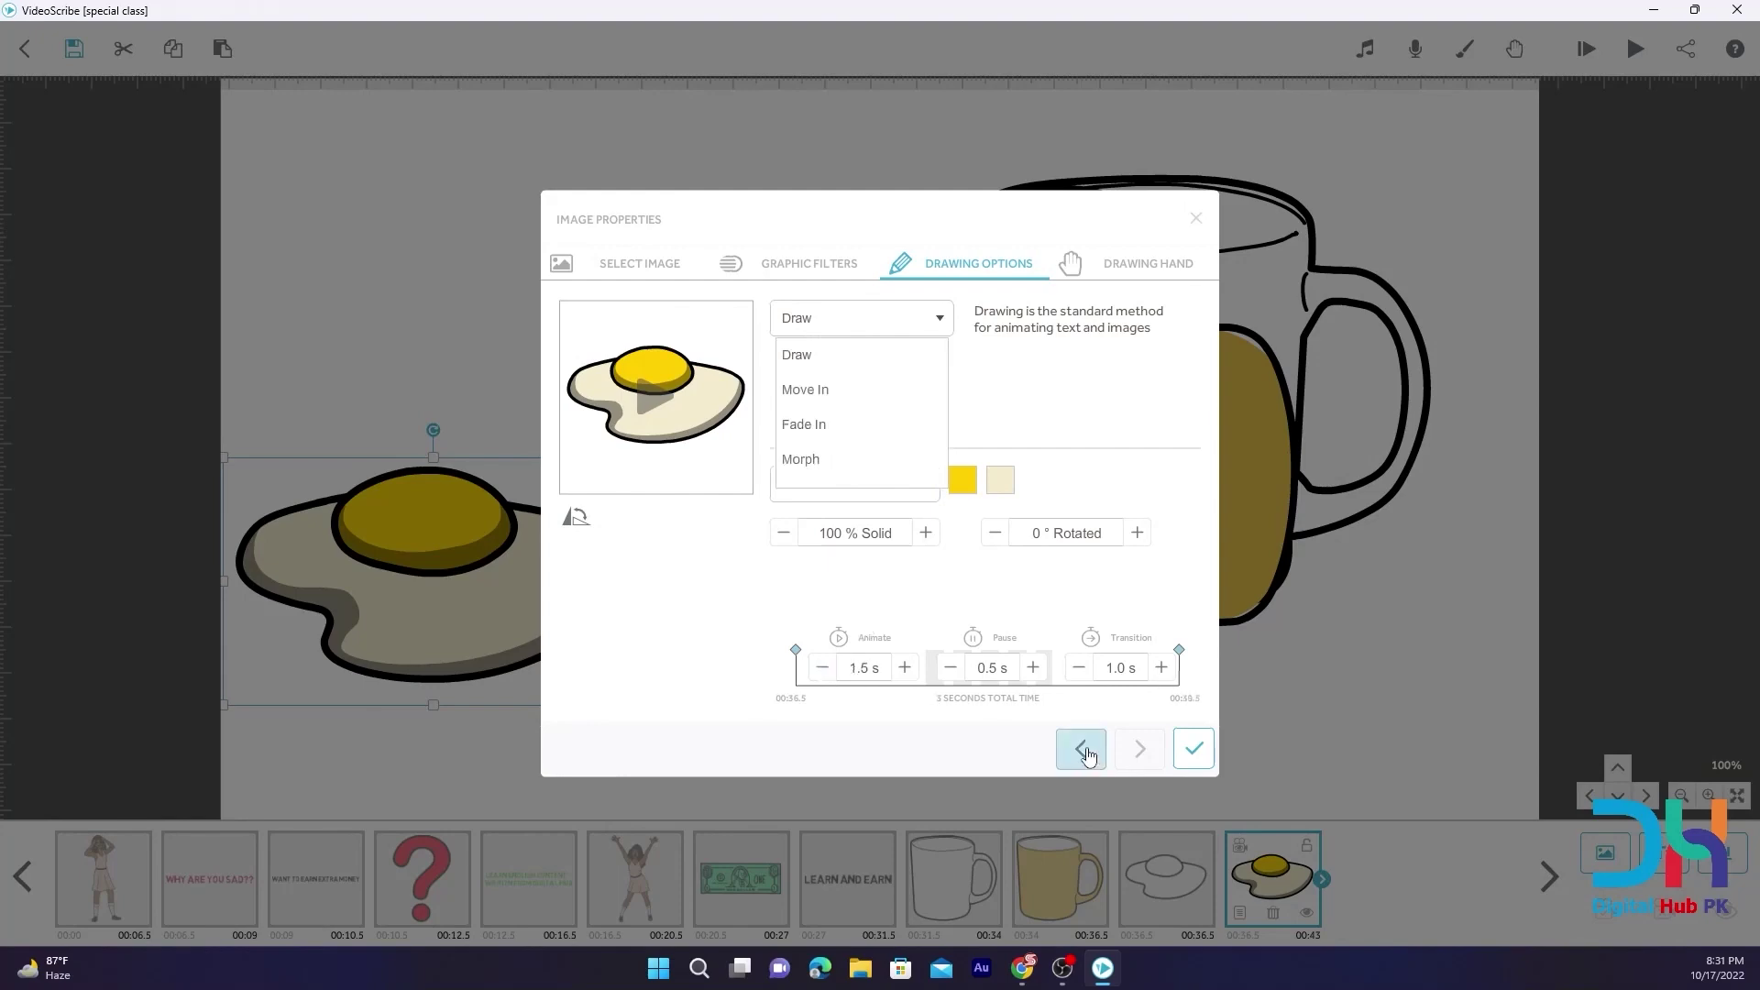
left_click(1193, 748)
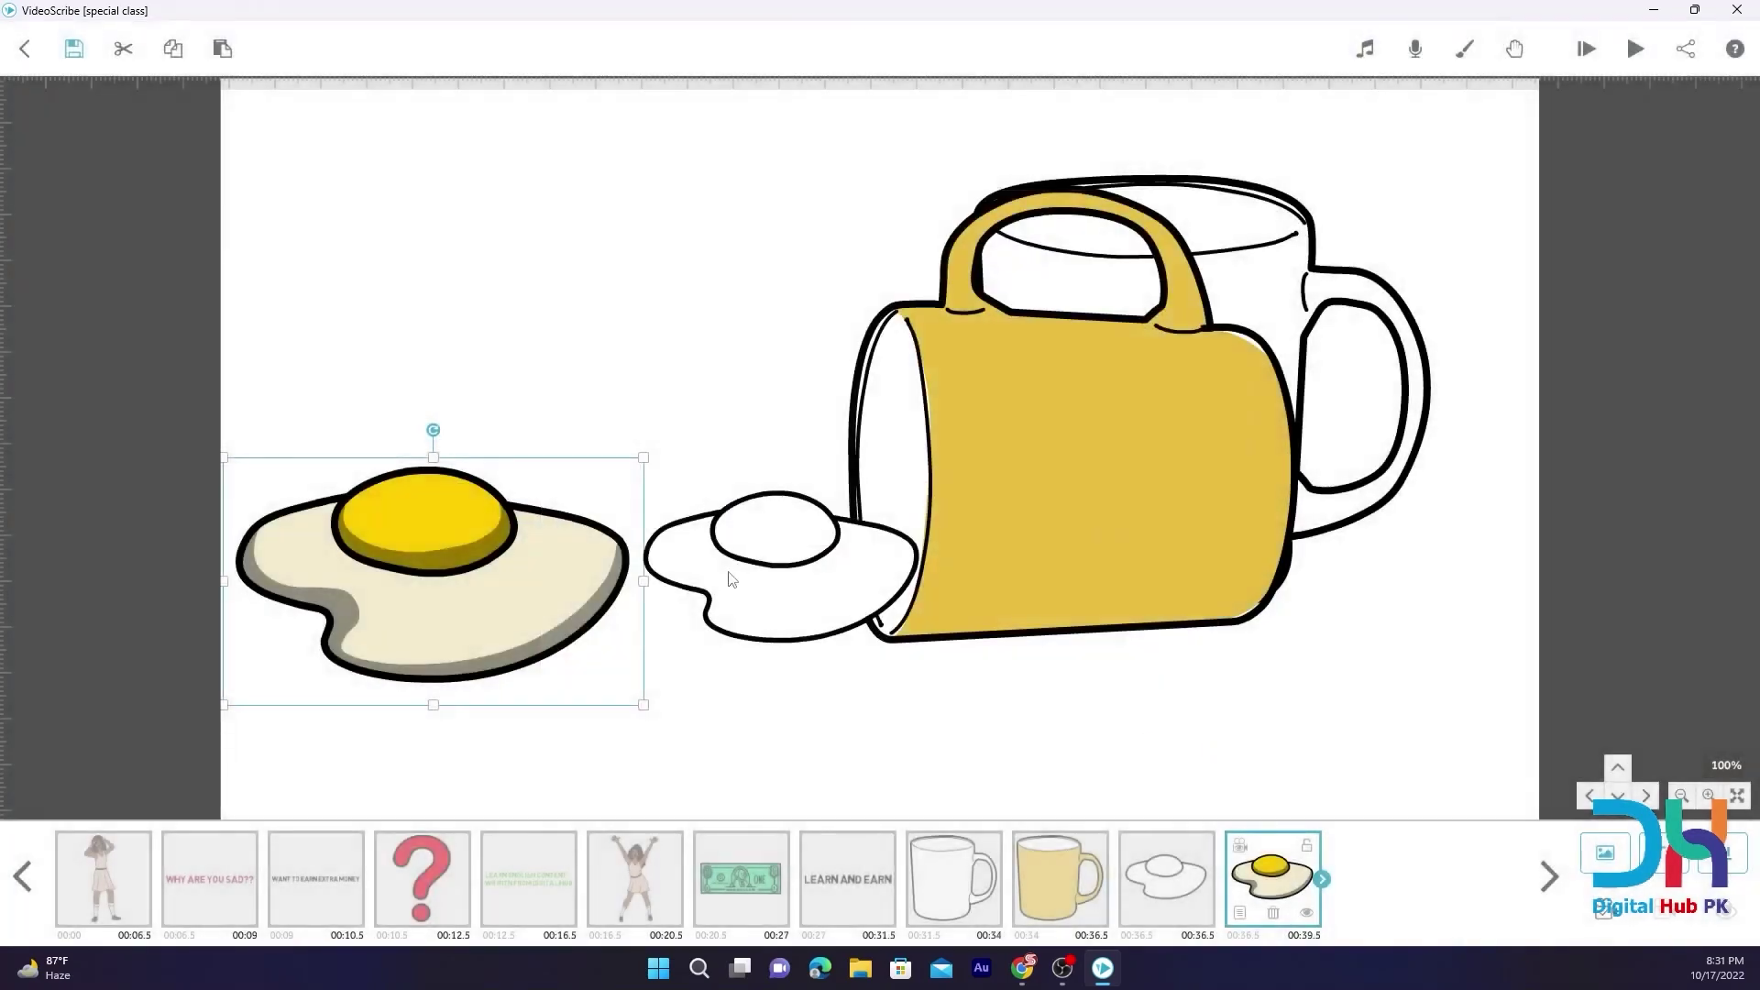
Hide the lying yellow mug briefly to view the outline mug behind it, and show it again
left_click(1044, 857)
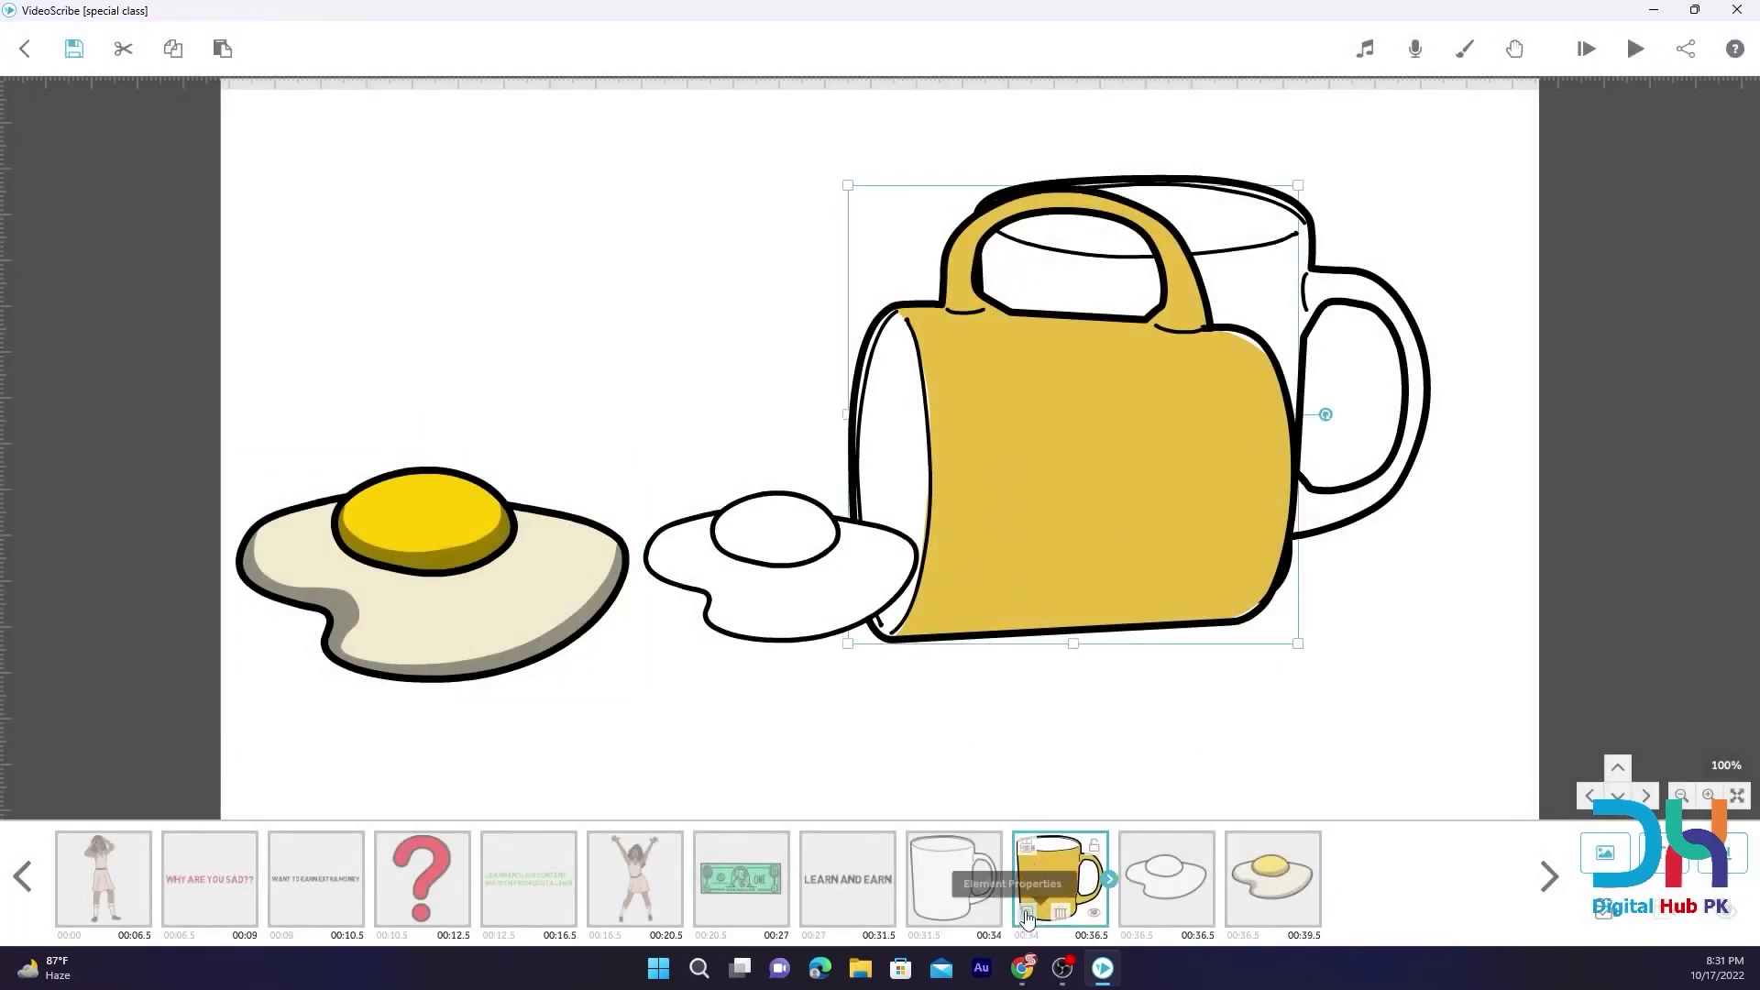
left_click(1096, 916)
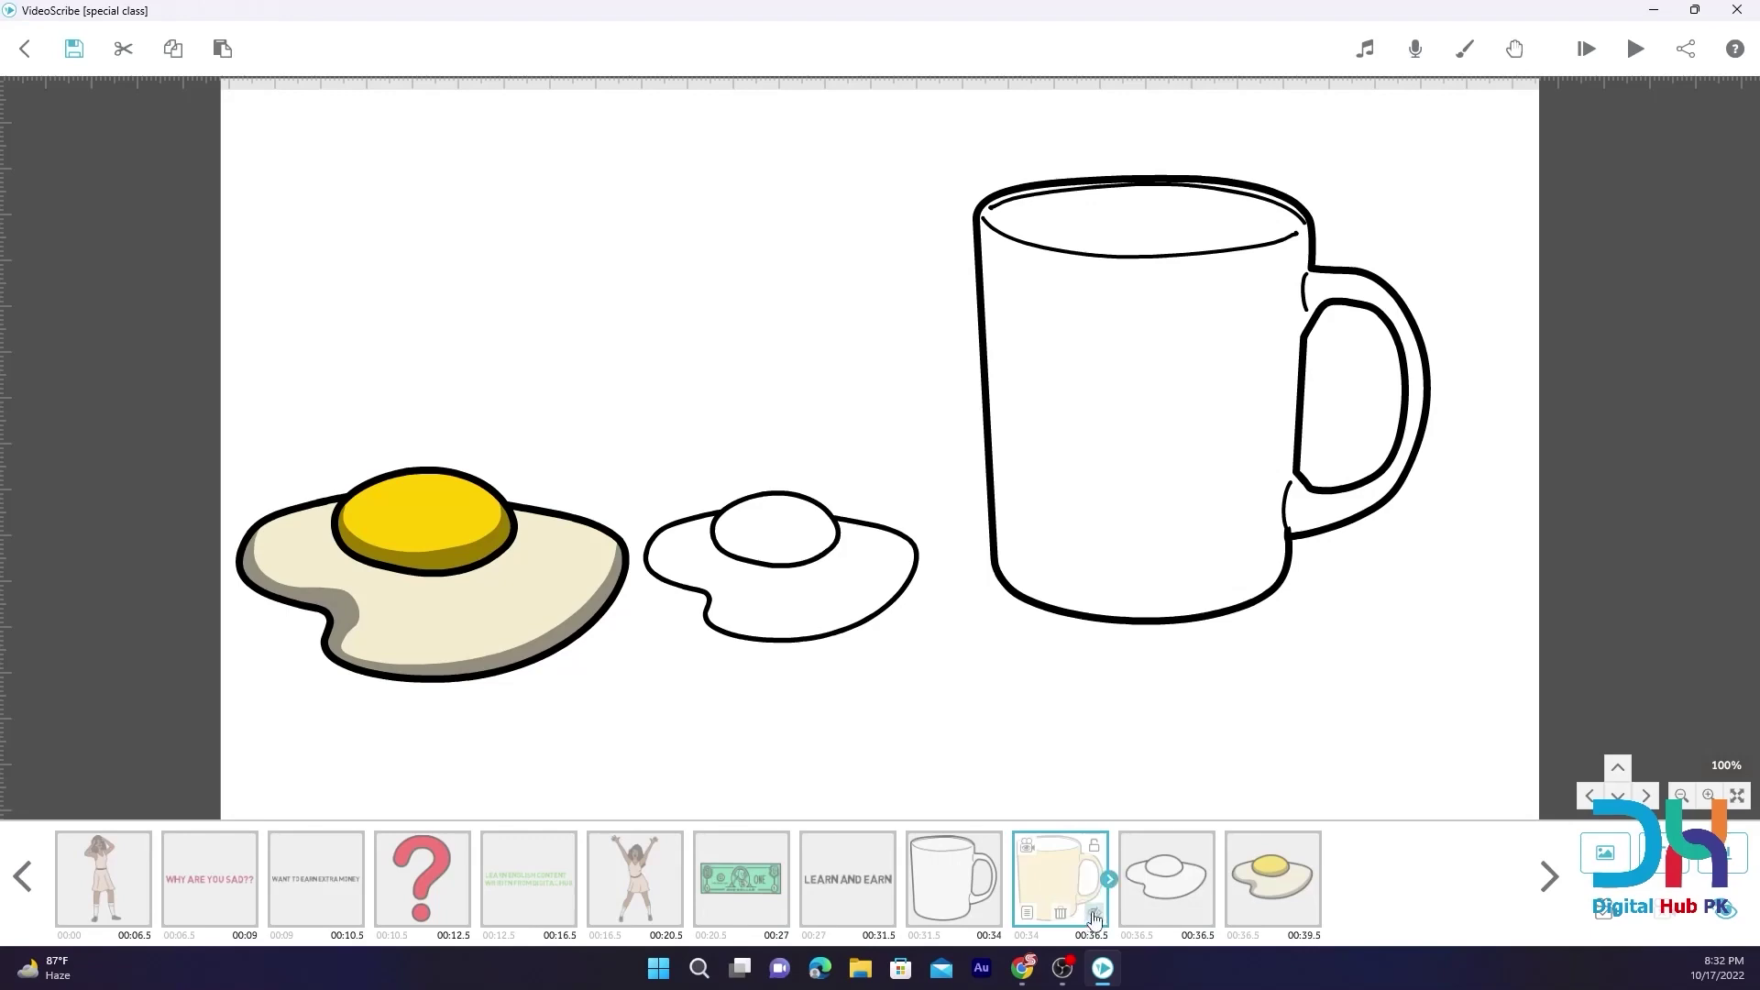
left_click(1094, 916)
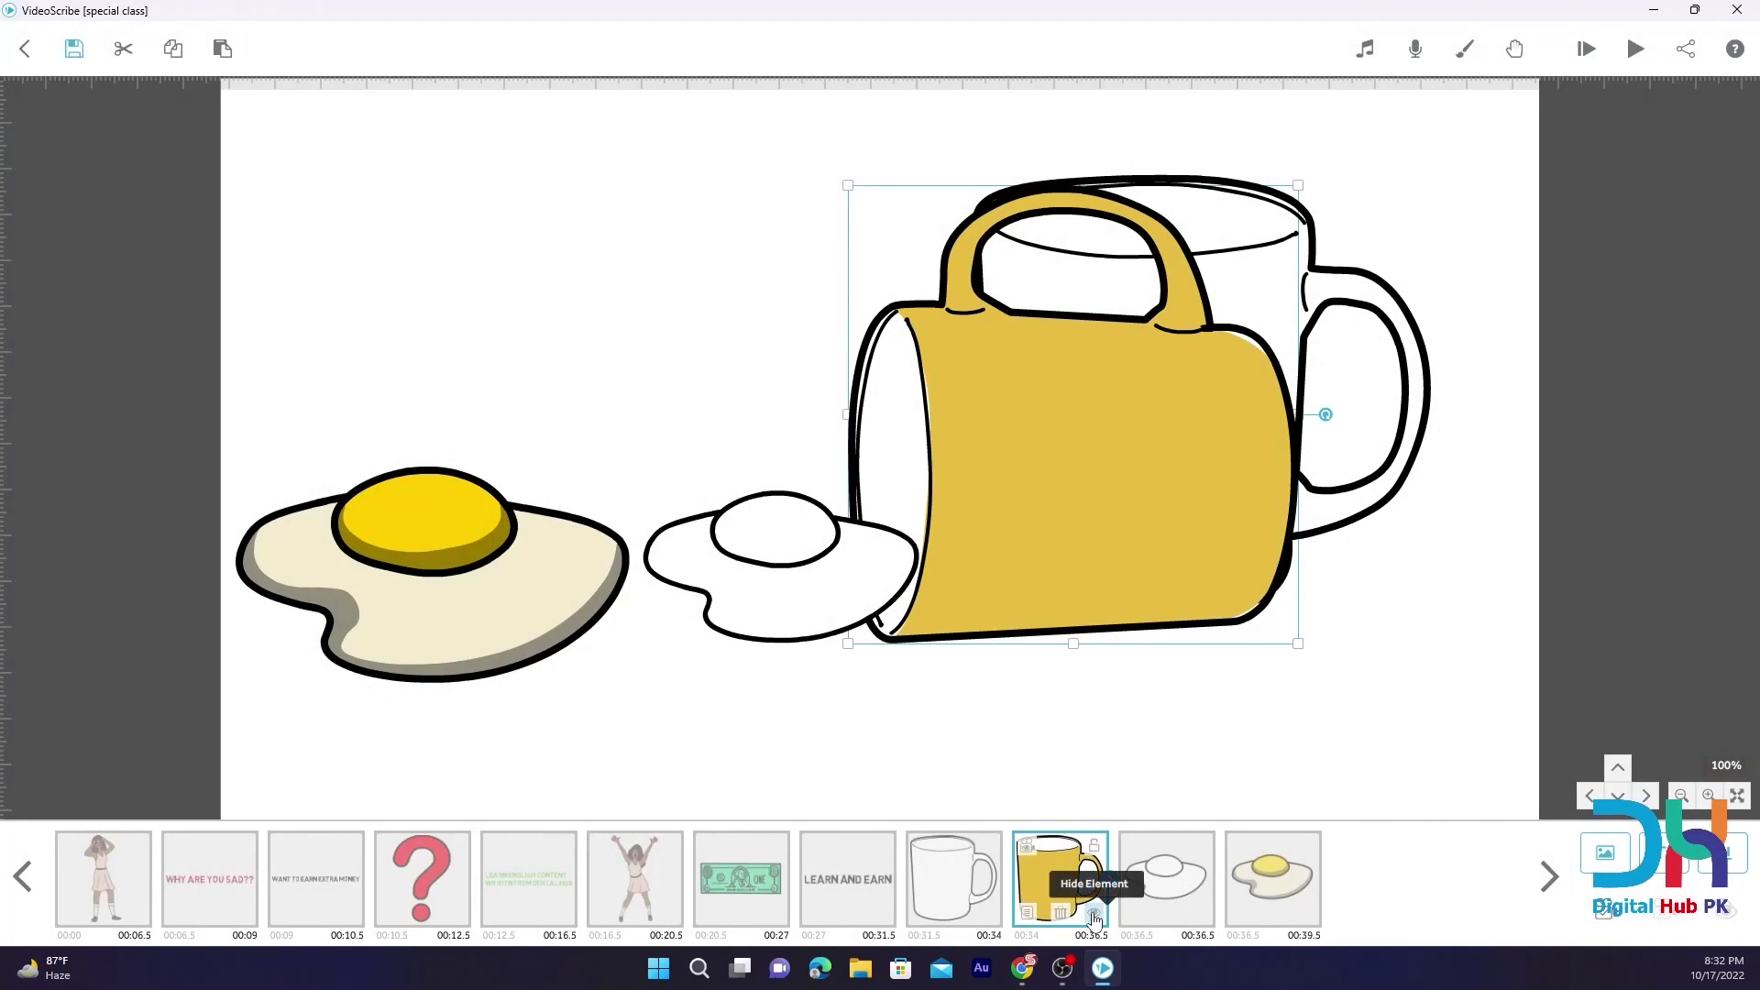
Set the lying yellow mug's animation to Morph from the outline mug and apply the image properties
left_click(1029, 912)
left_click(898, 330)
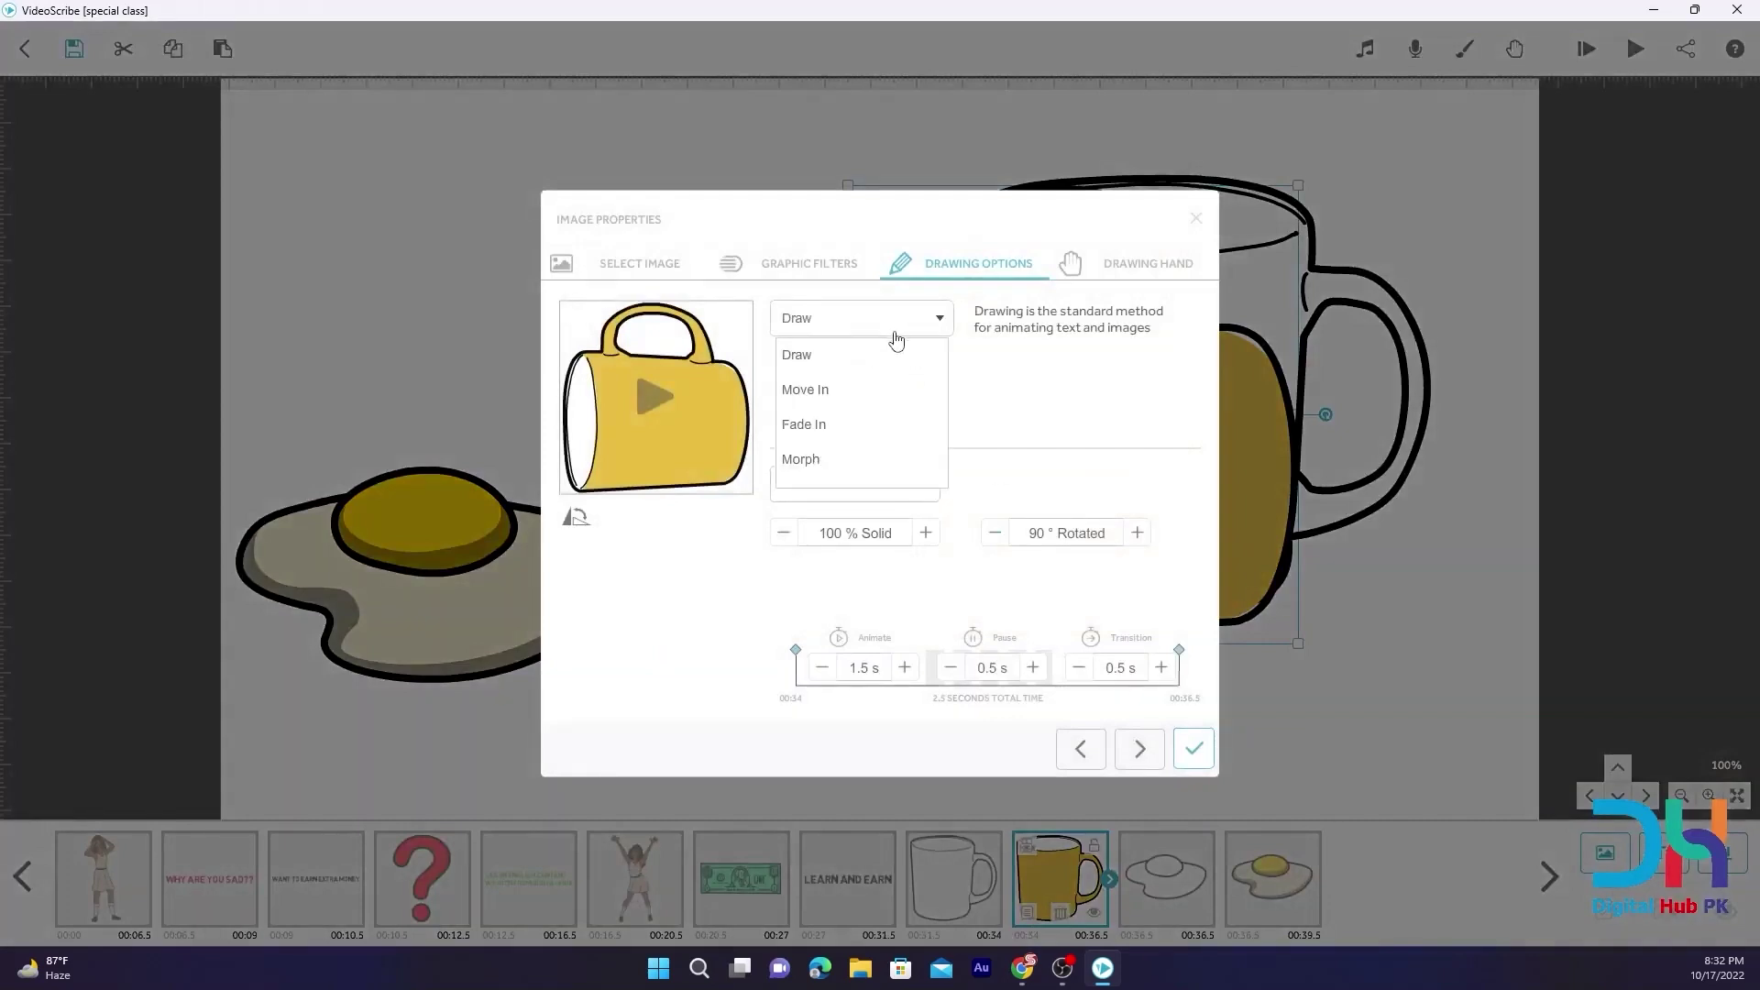
left_click(801, 463)
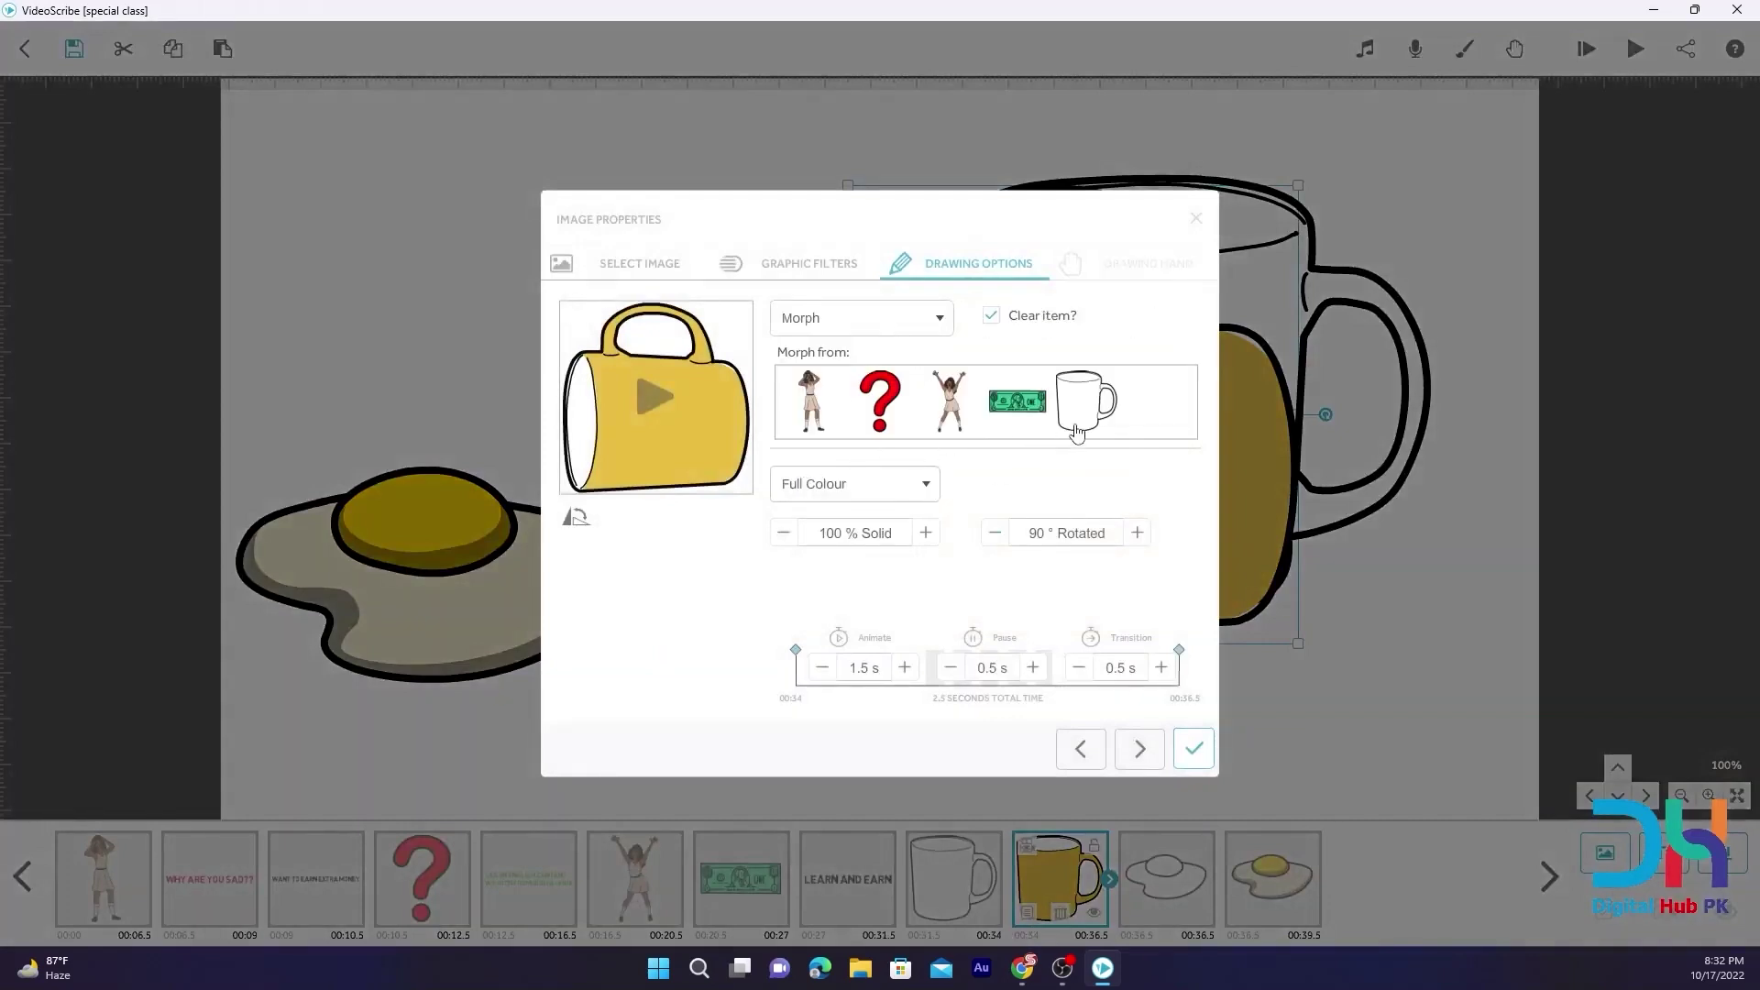
left_click(1080, 394)
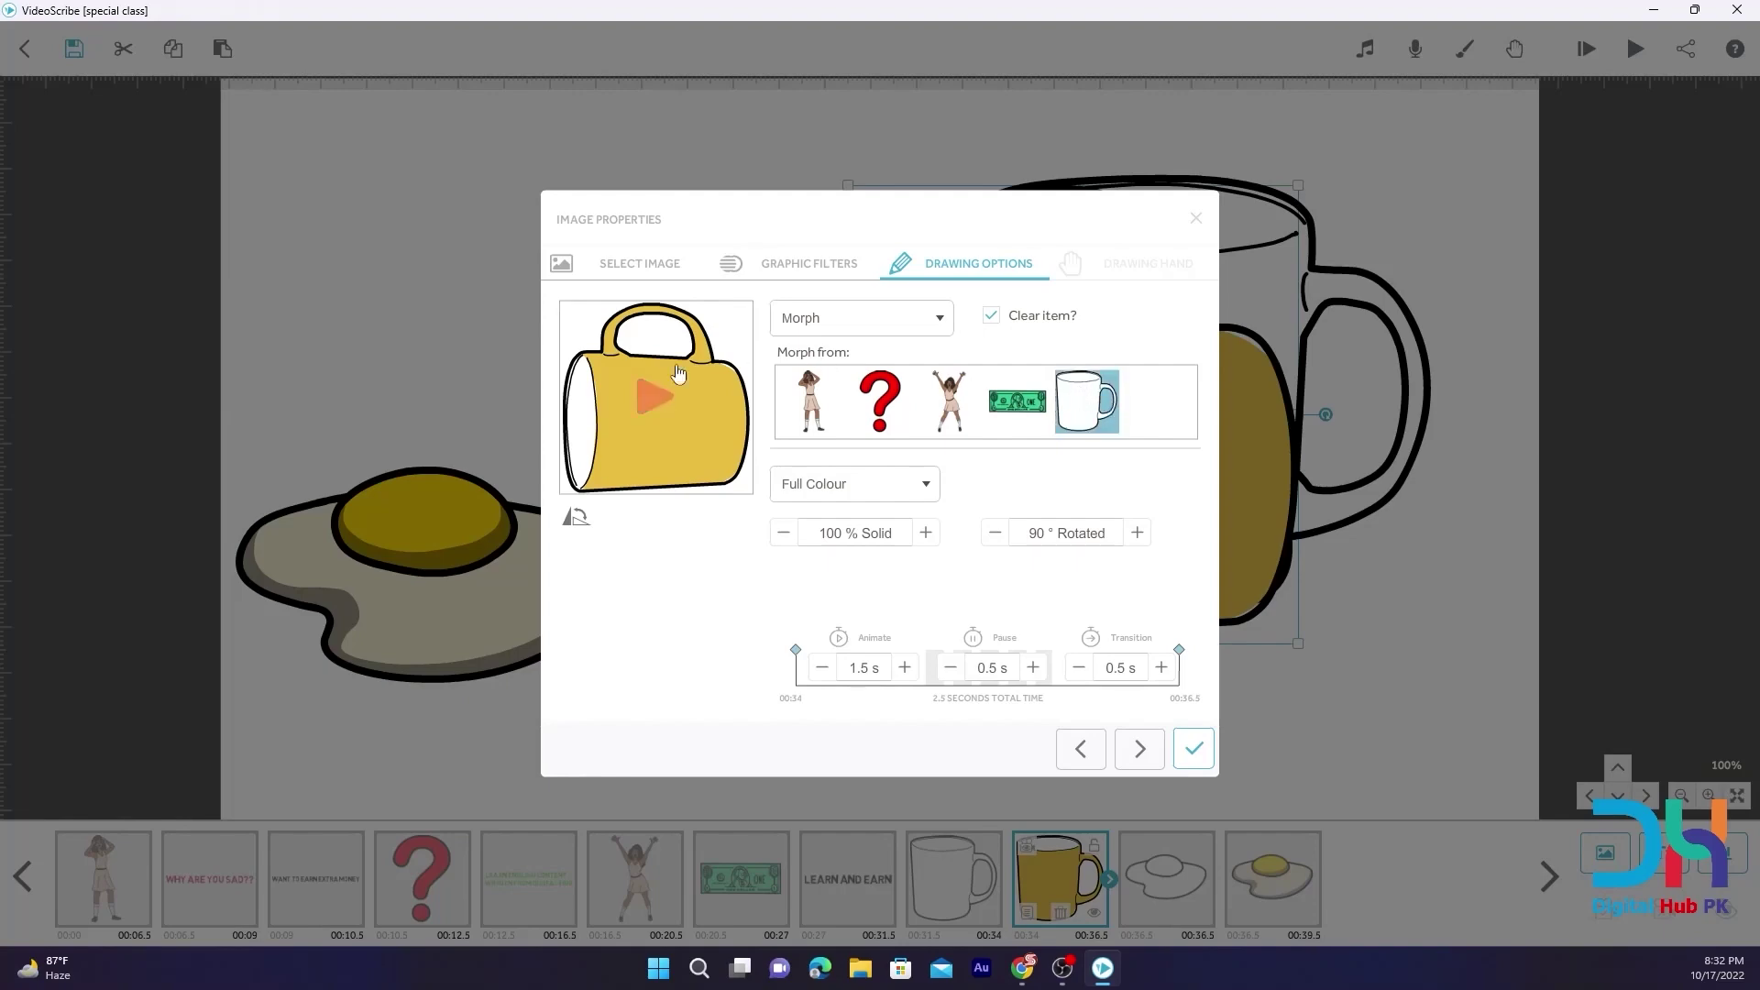
left_click(1197, 750)
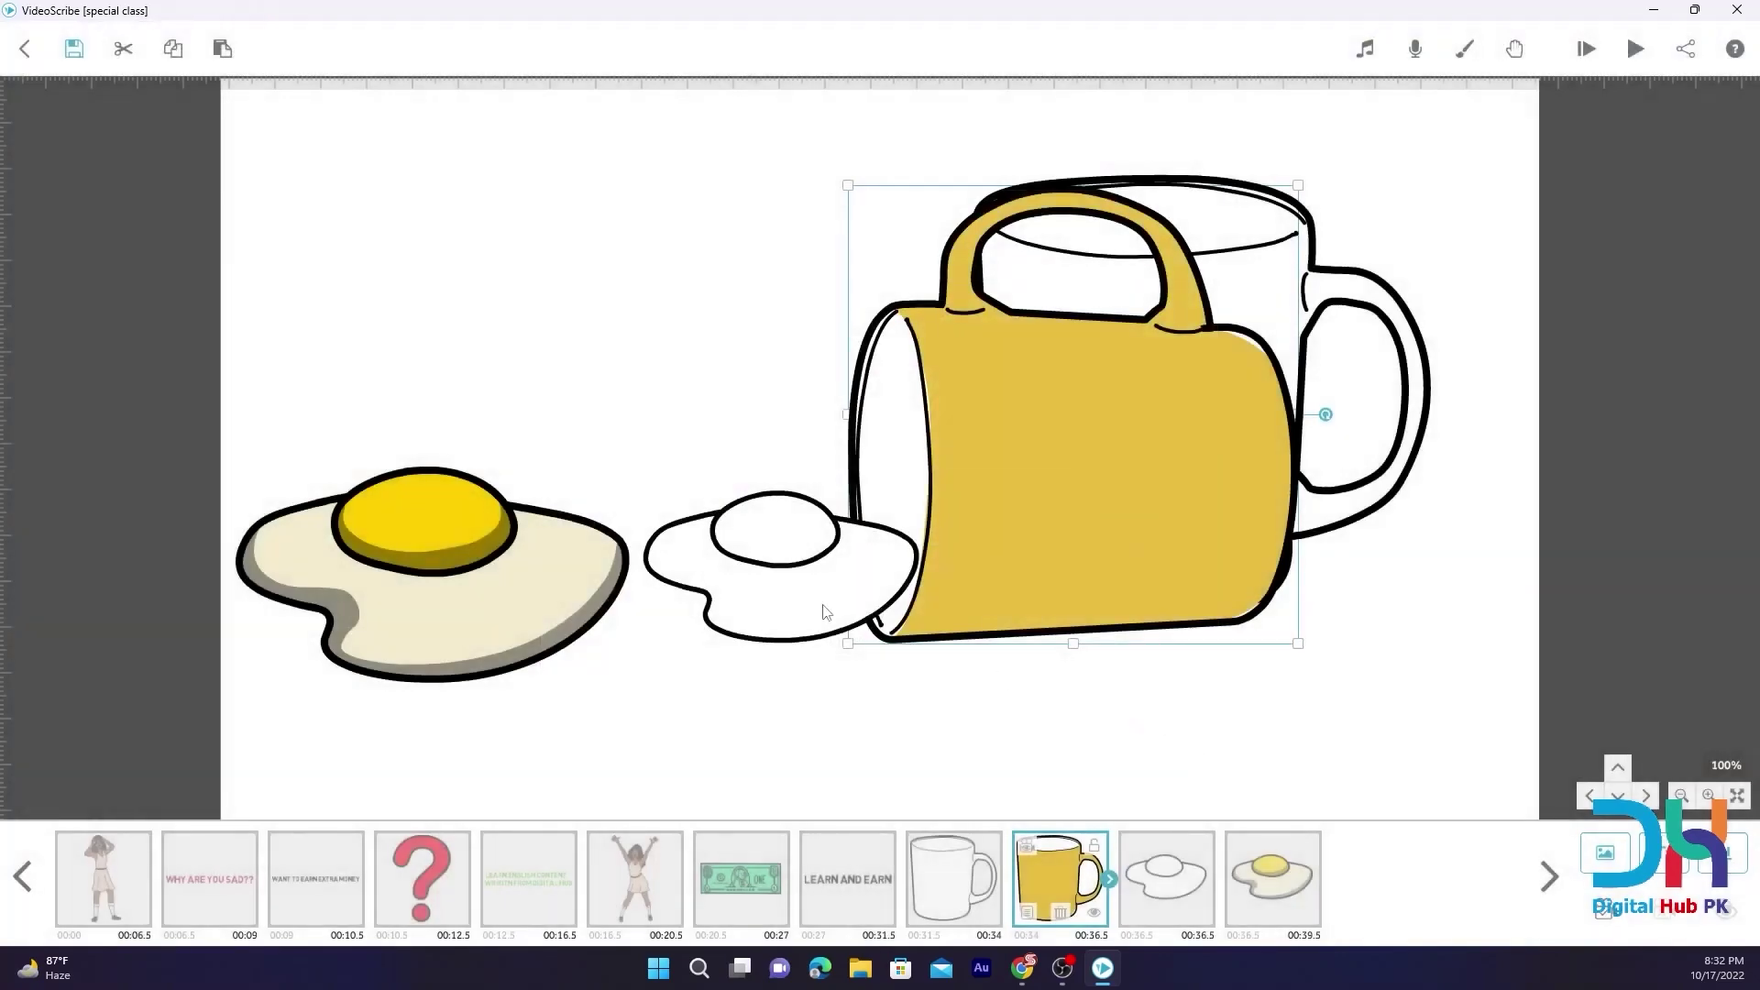
Set the larger full-colour egg's animation to Morph from the outline egg and apply the image properties
left_click(789, 591)
left_click(574, 594)
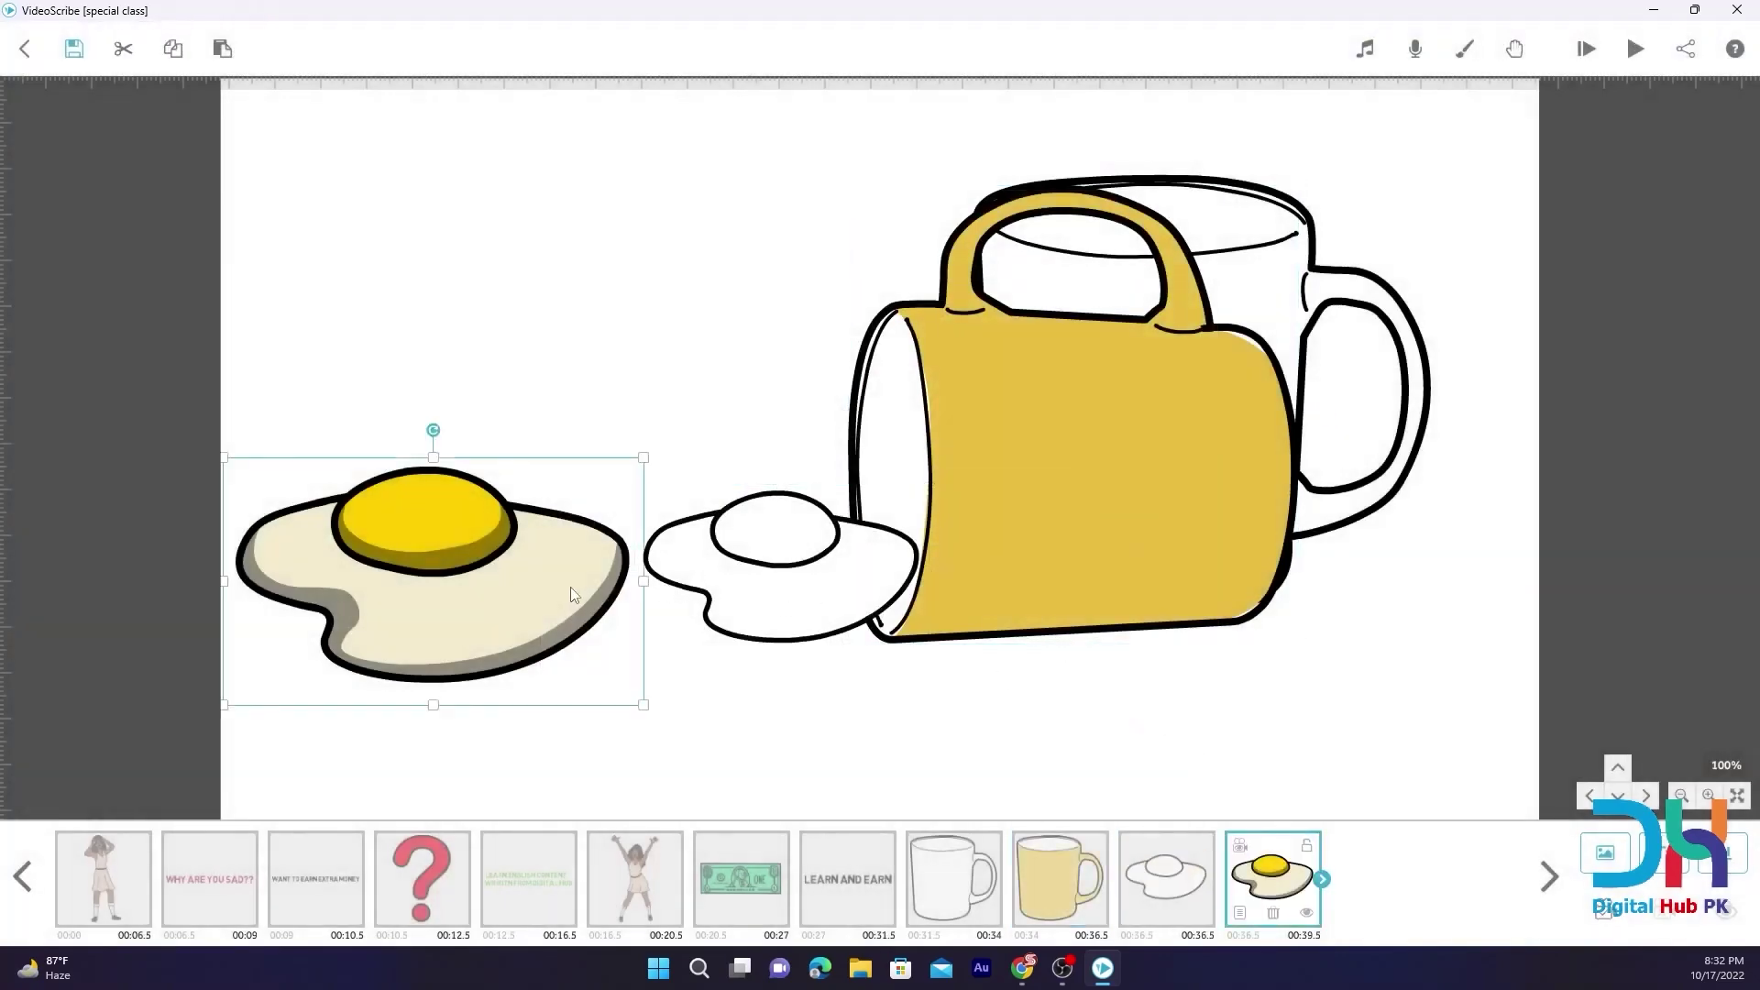
left_click(1242, 913)
left_click(912, 323)
left_click(805, 459)
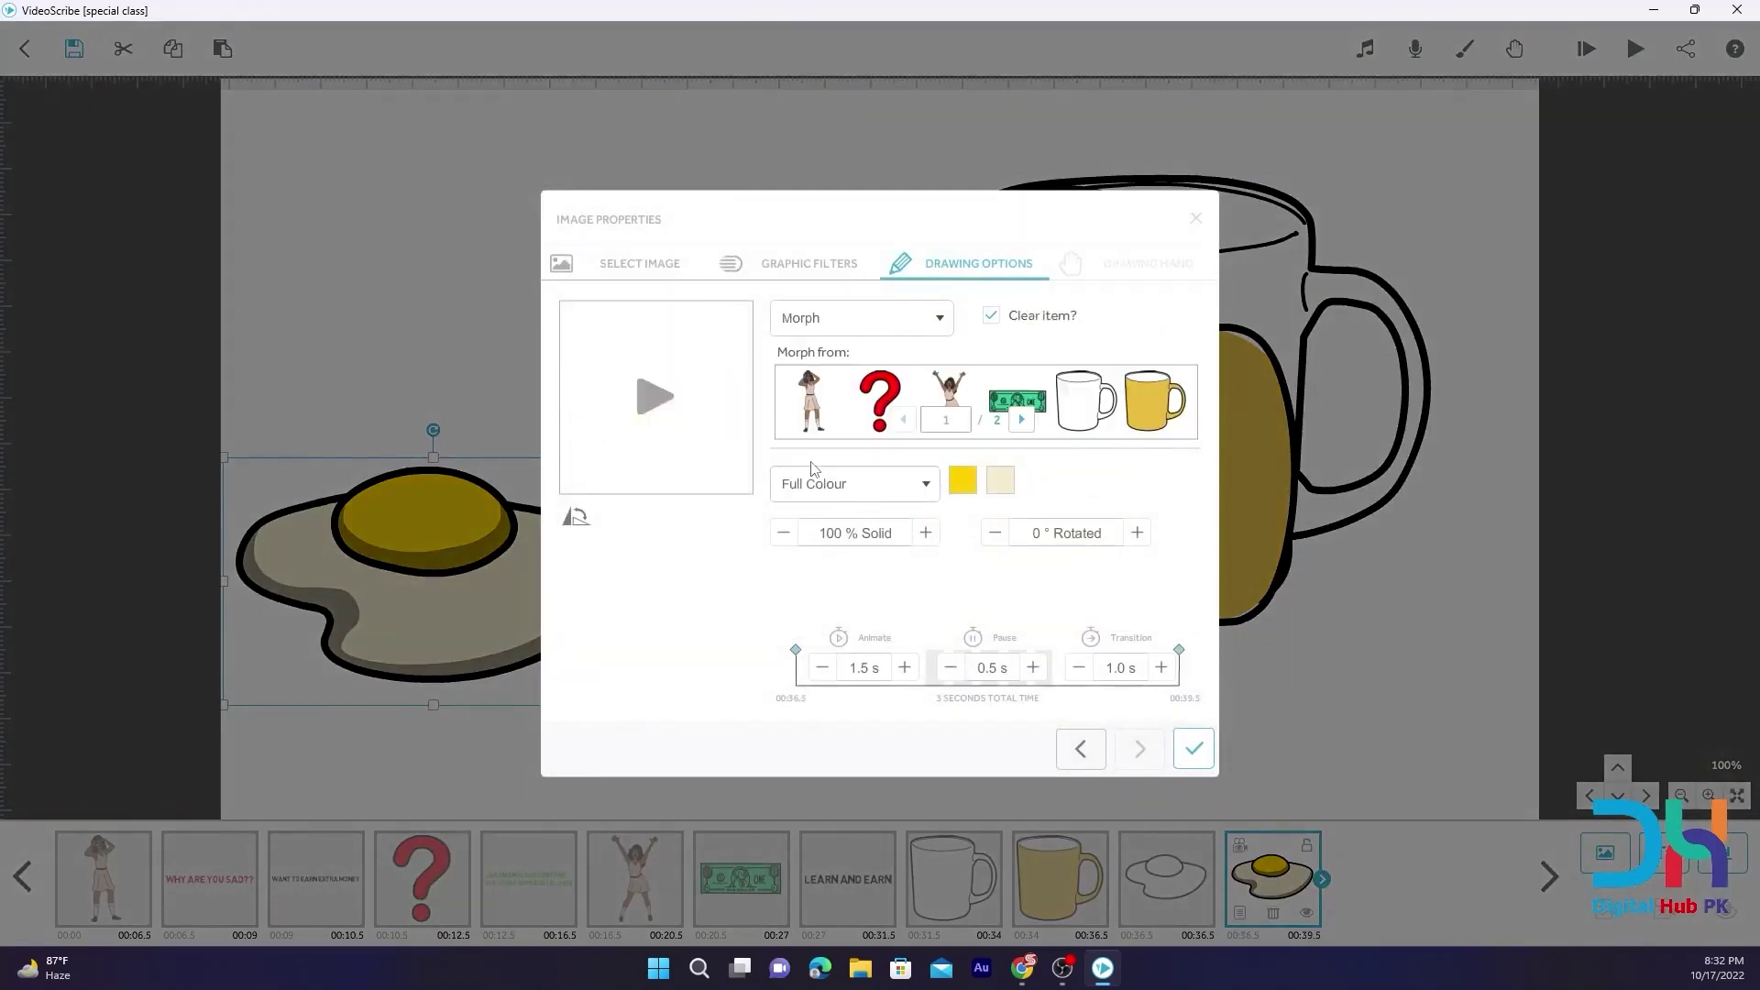
left_click(1019, 421)
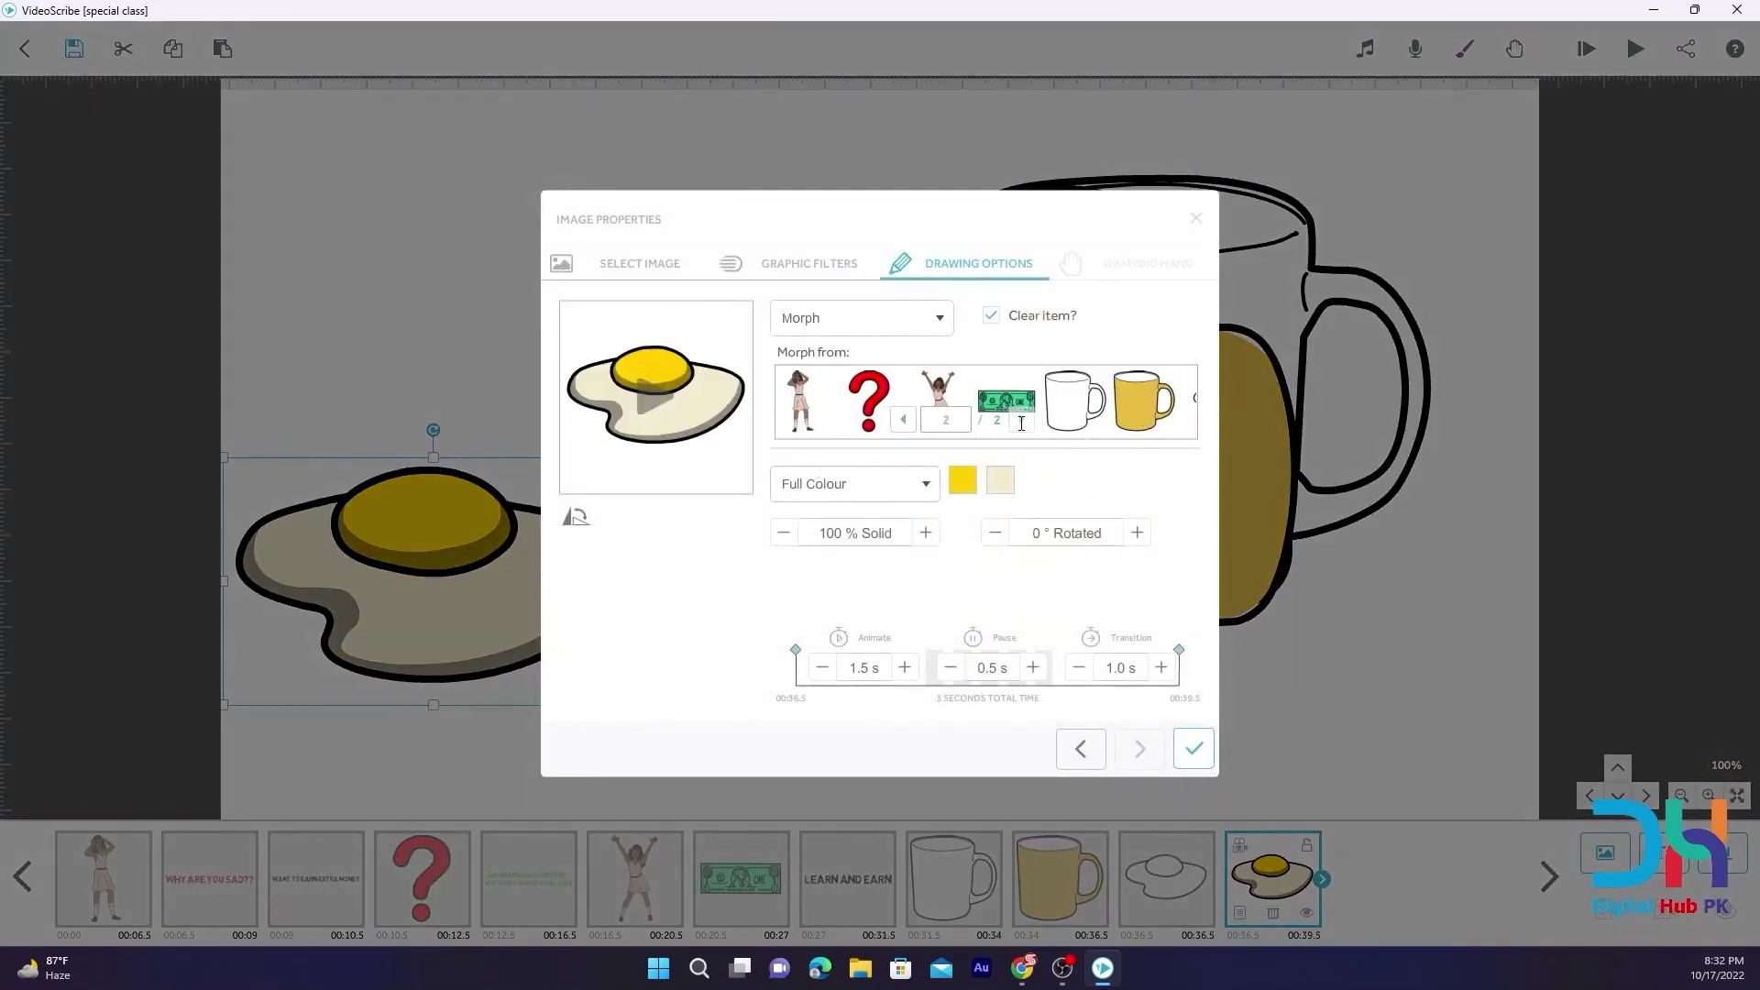
left_click(819, 408)
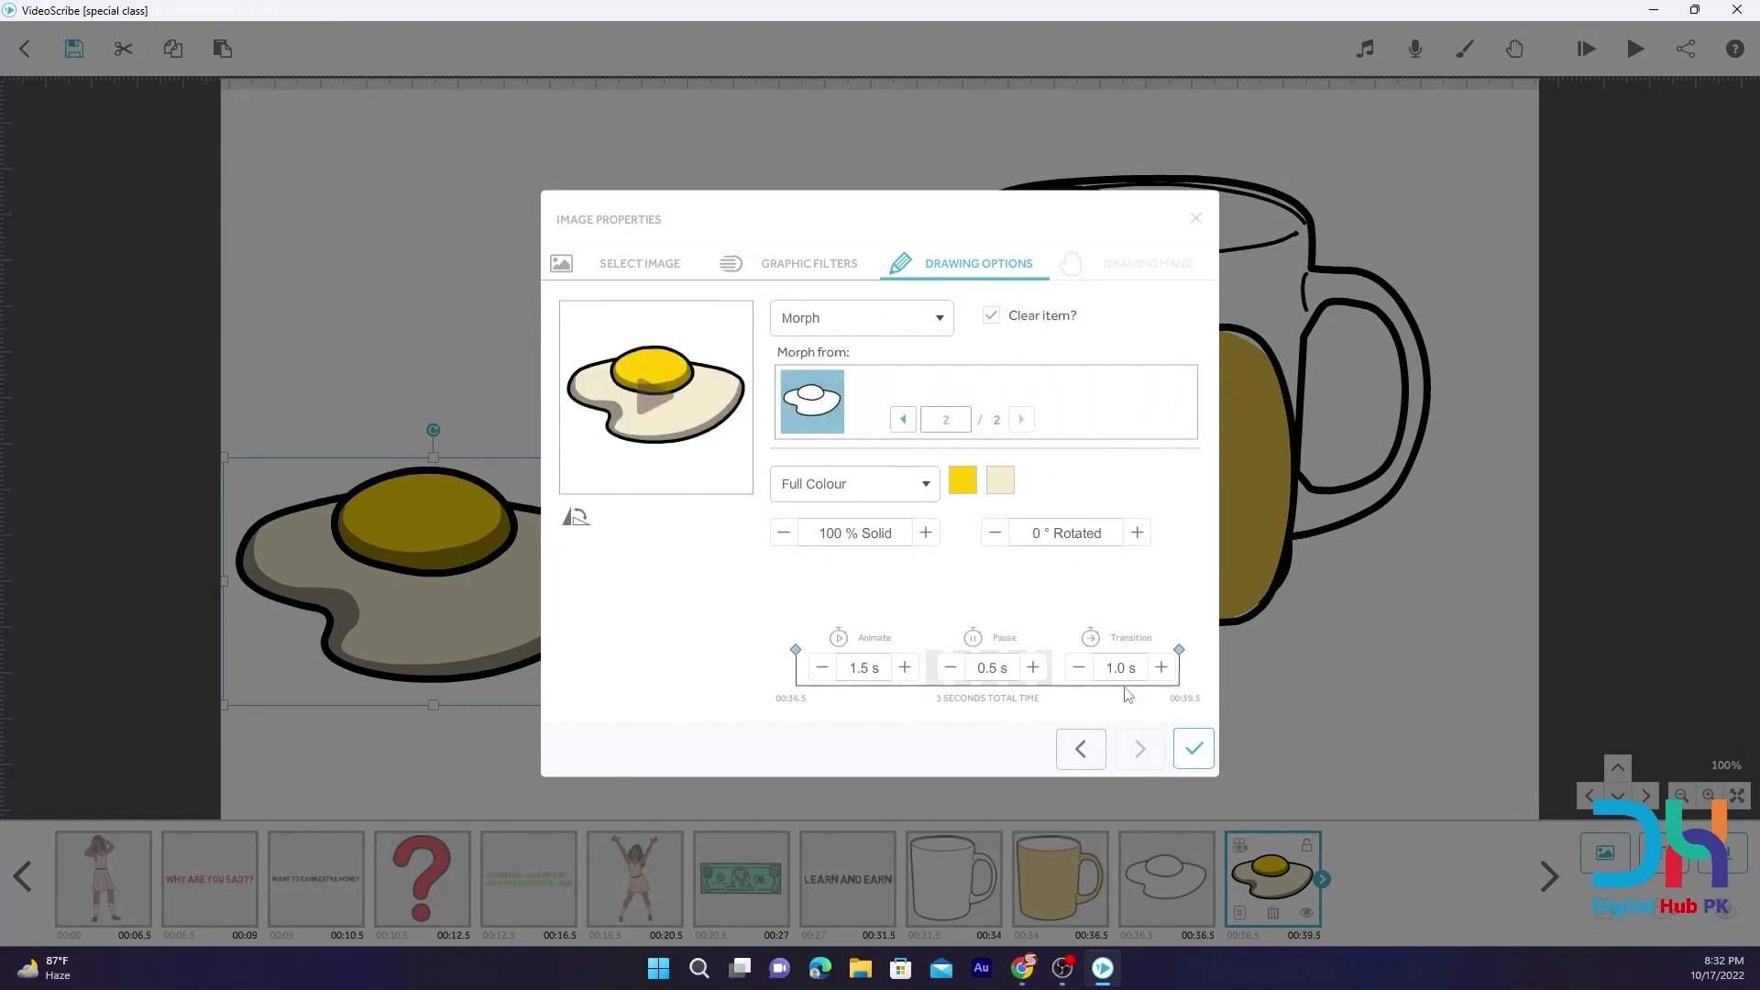
left_click(1193, 749)
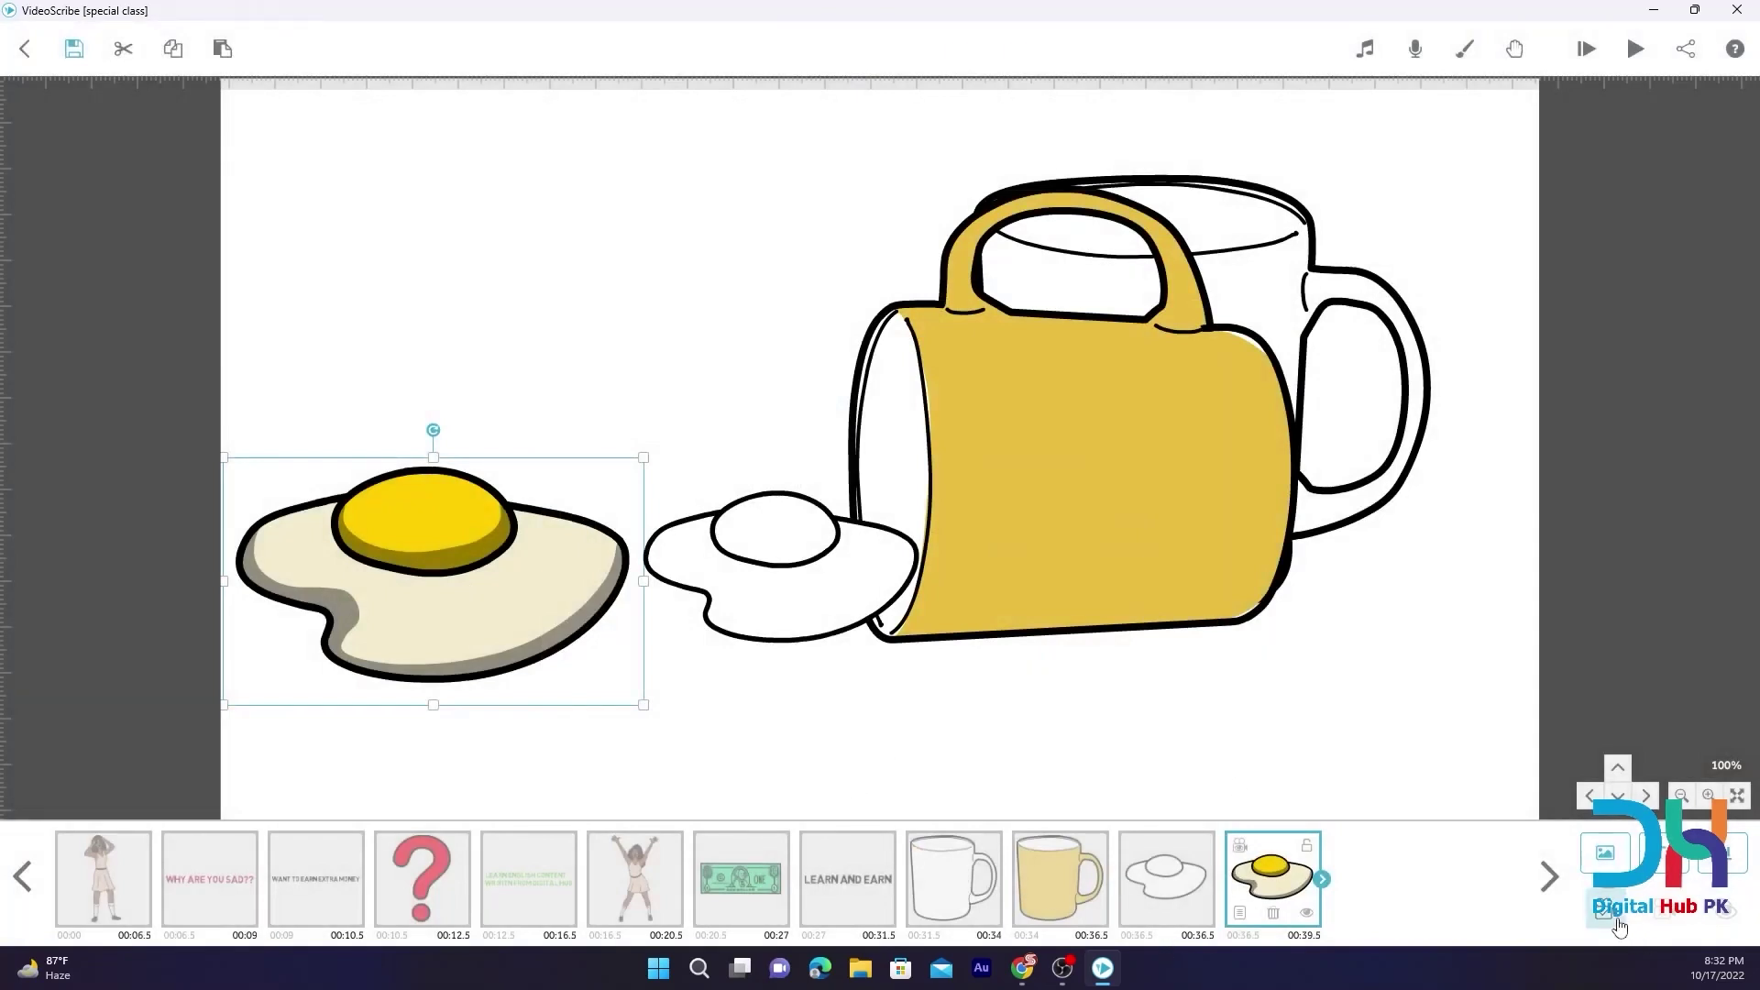
left_click(1158, 888)
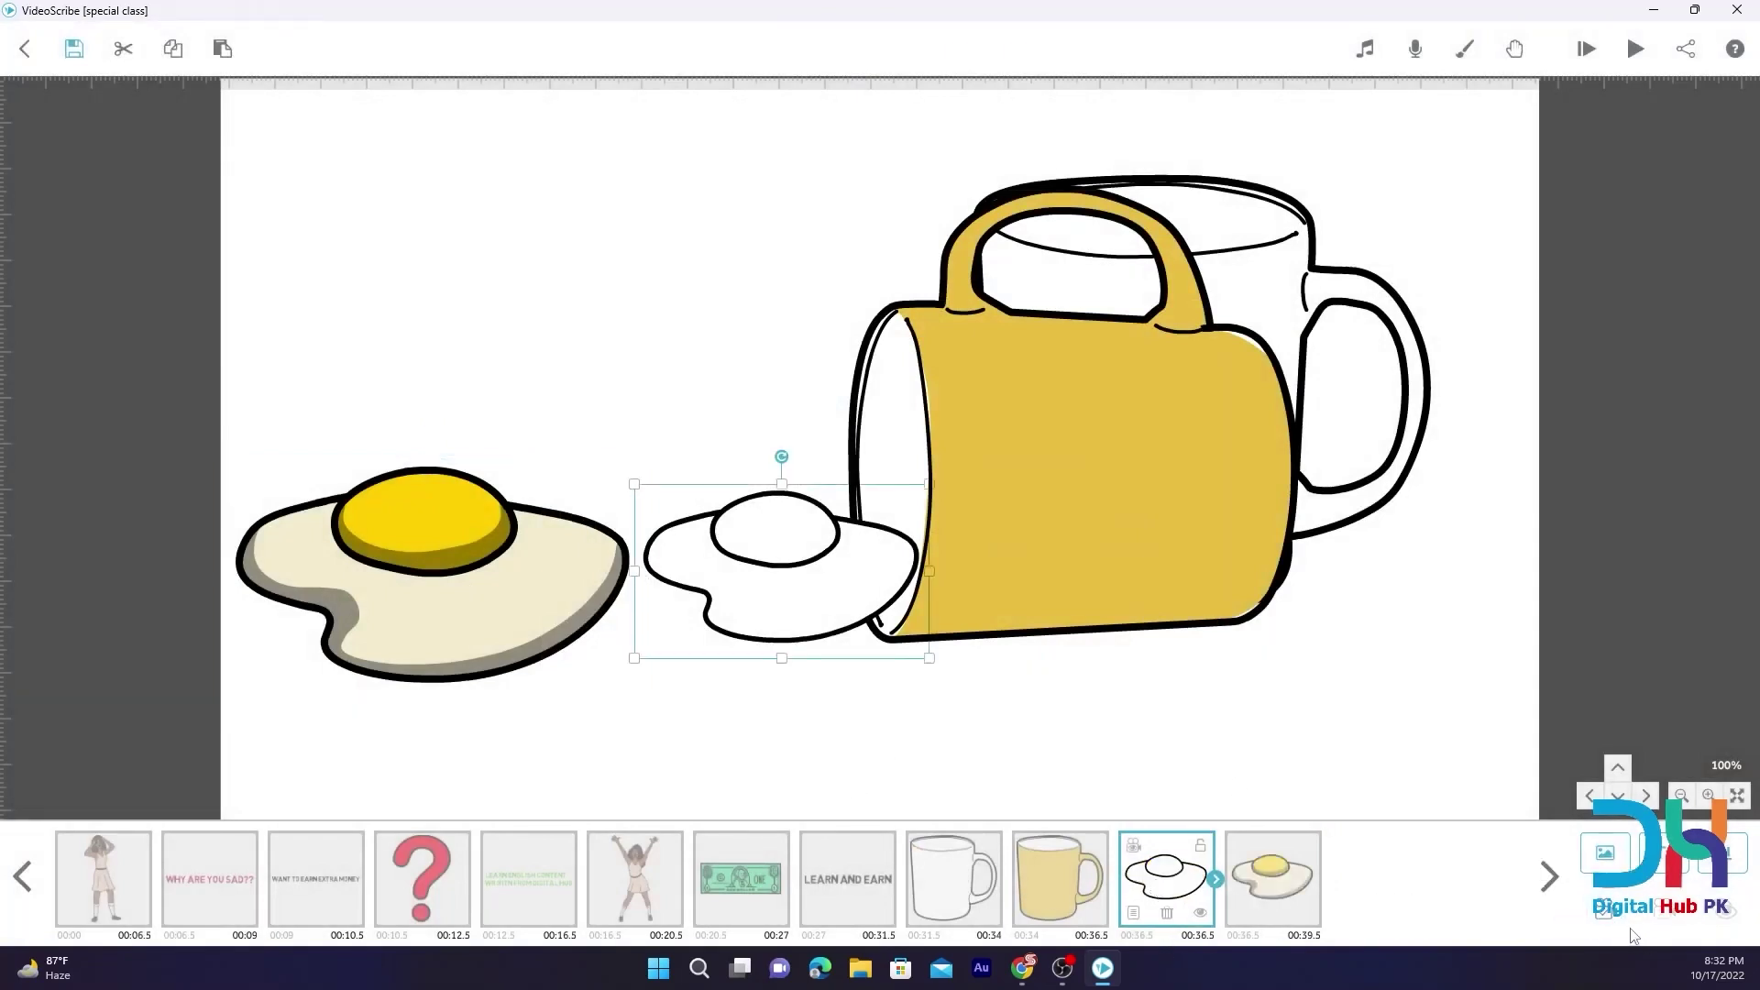
left_click(1068, 894)
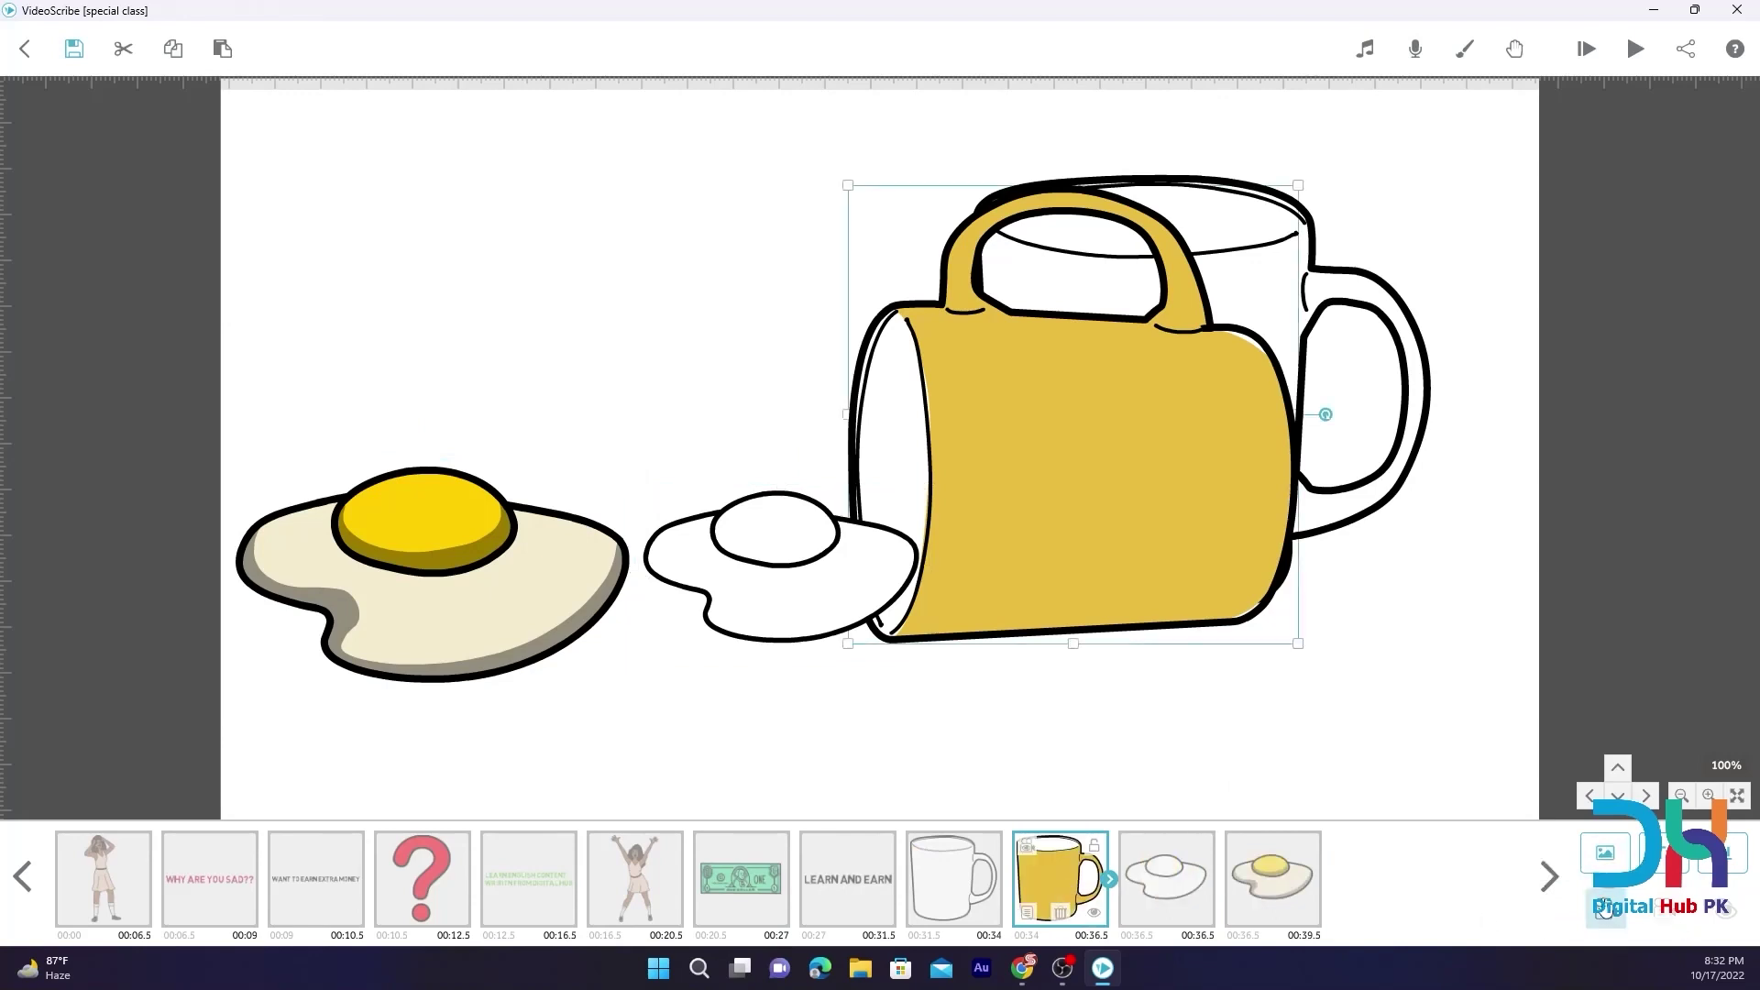
left_click(983, 895)
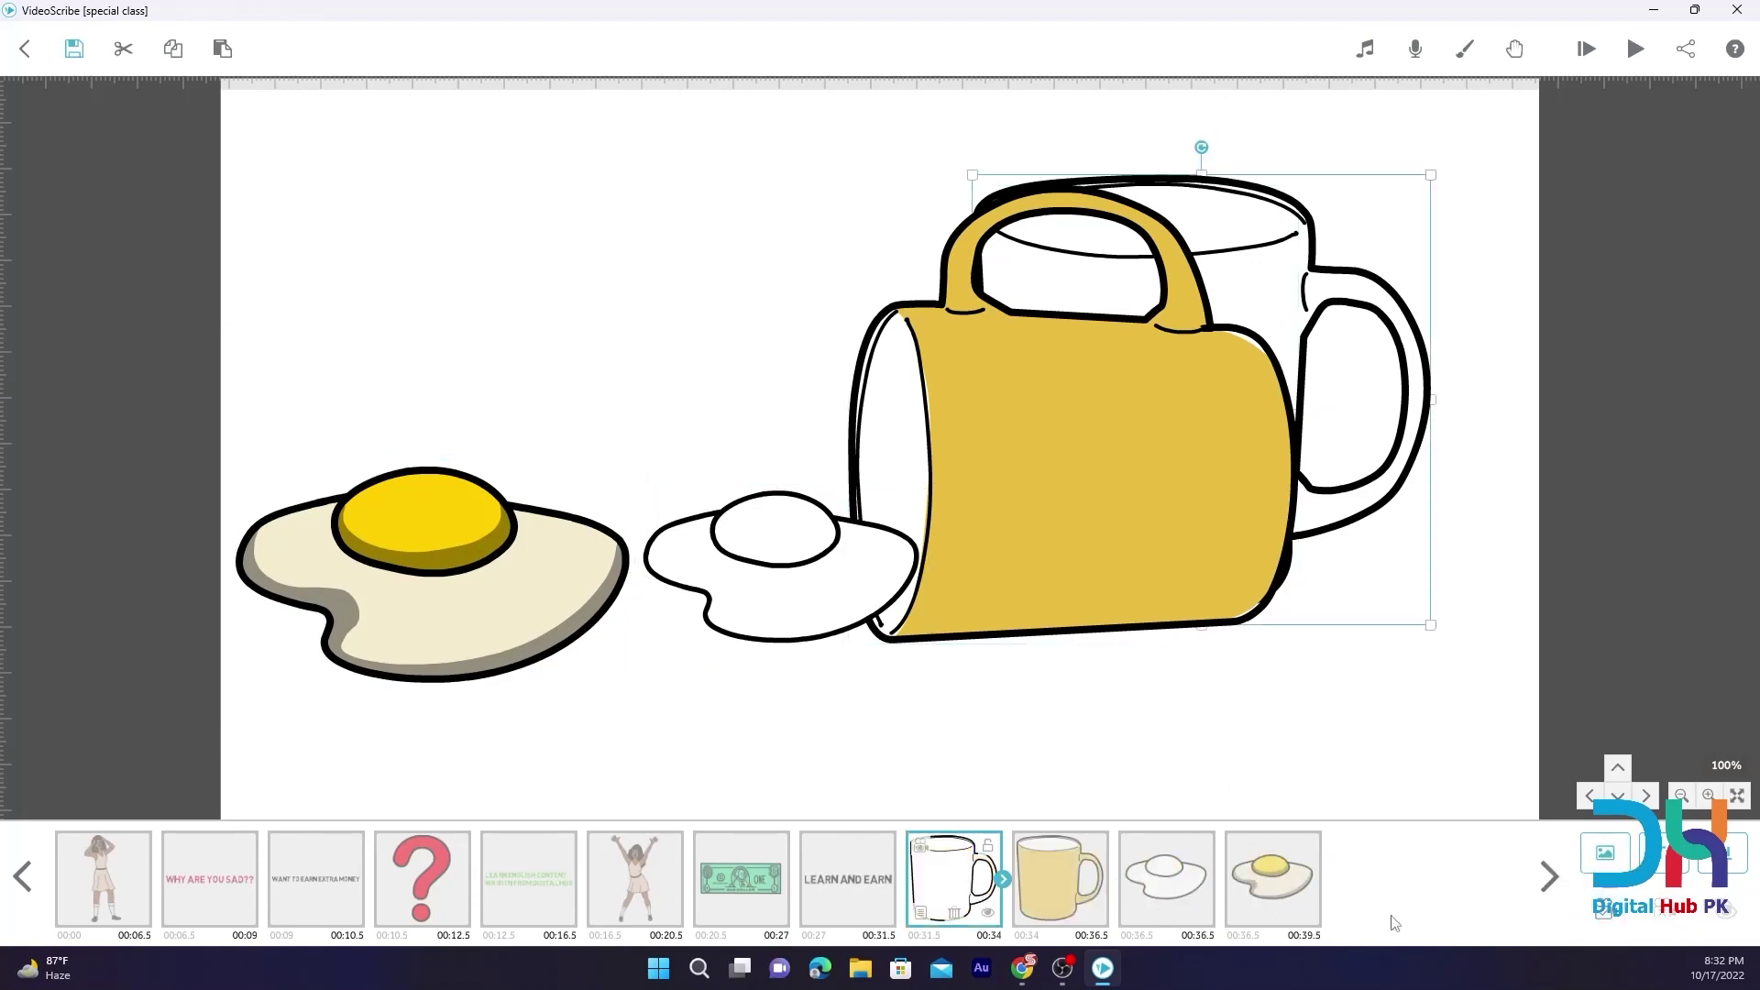
Add the text "Kaisa Rha????" in dark red (#9f182c) on an empty canvas area below the mugs and eggs
left_click(1276, 756)
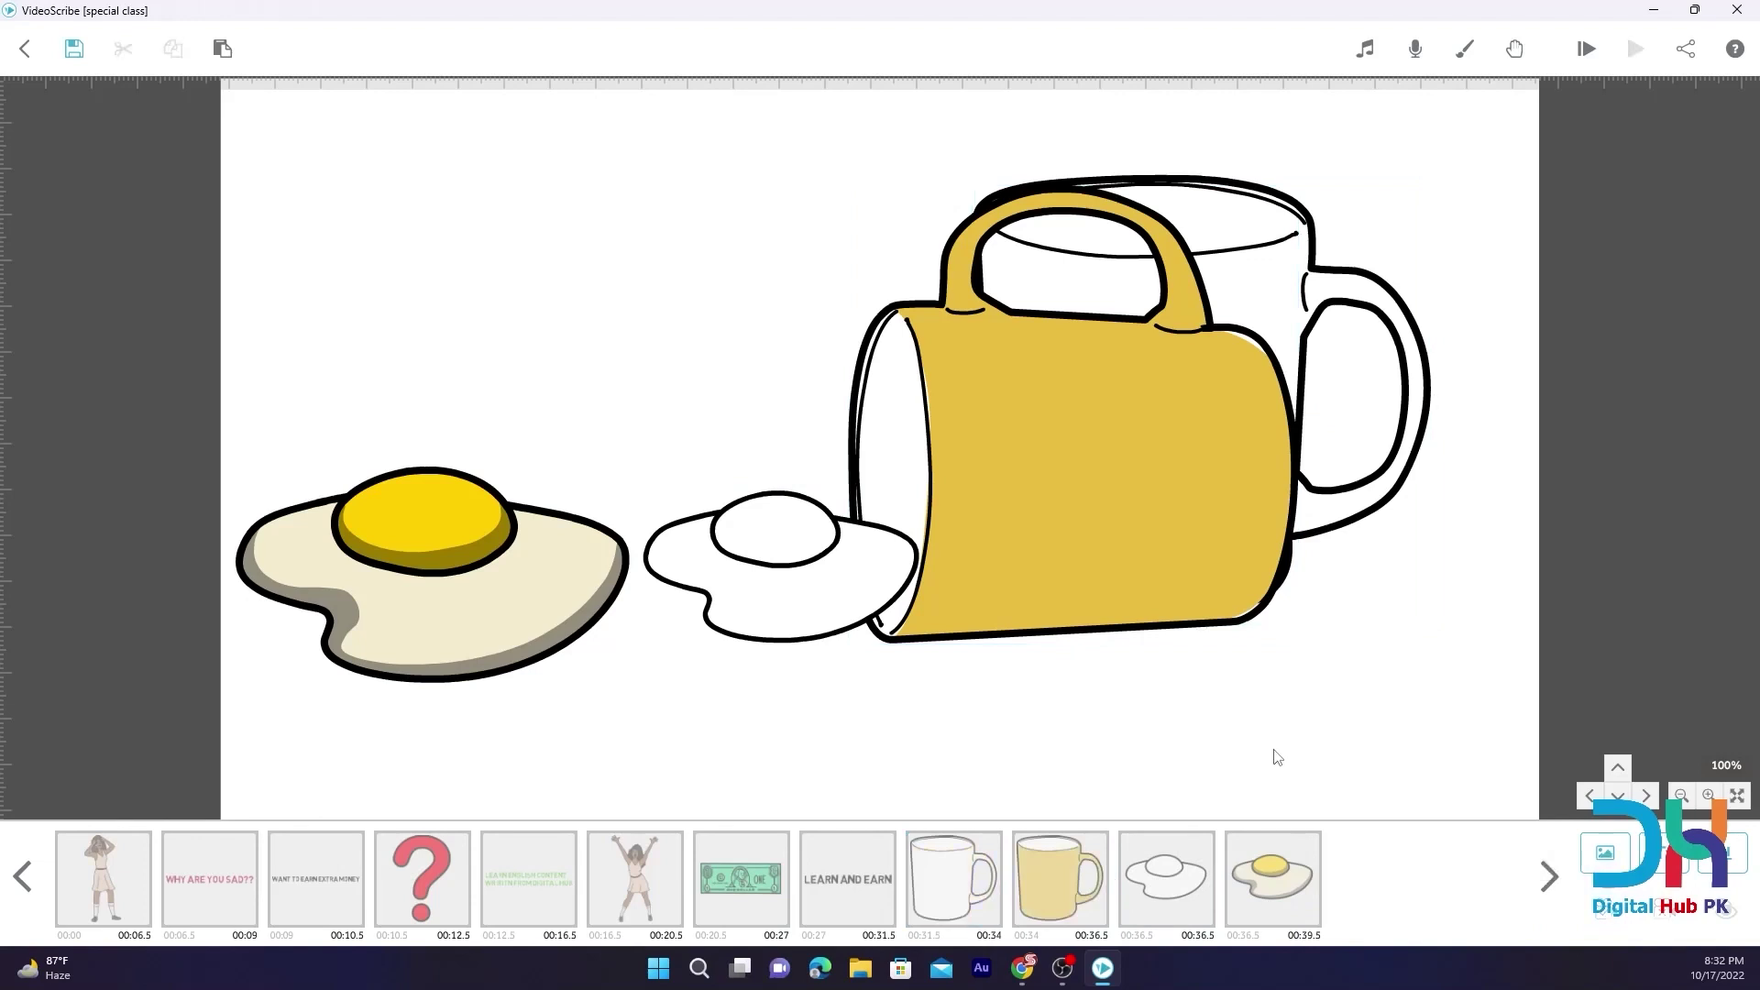
left_click_drag(1288, 766, 1245, 147)
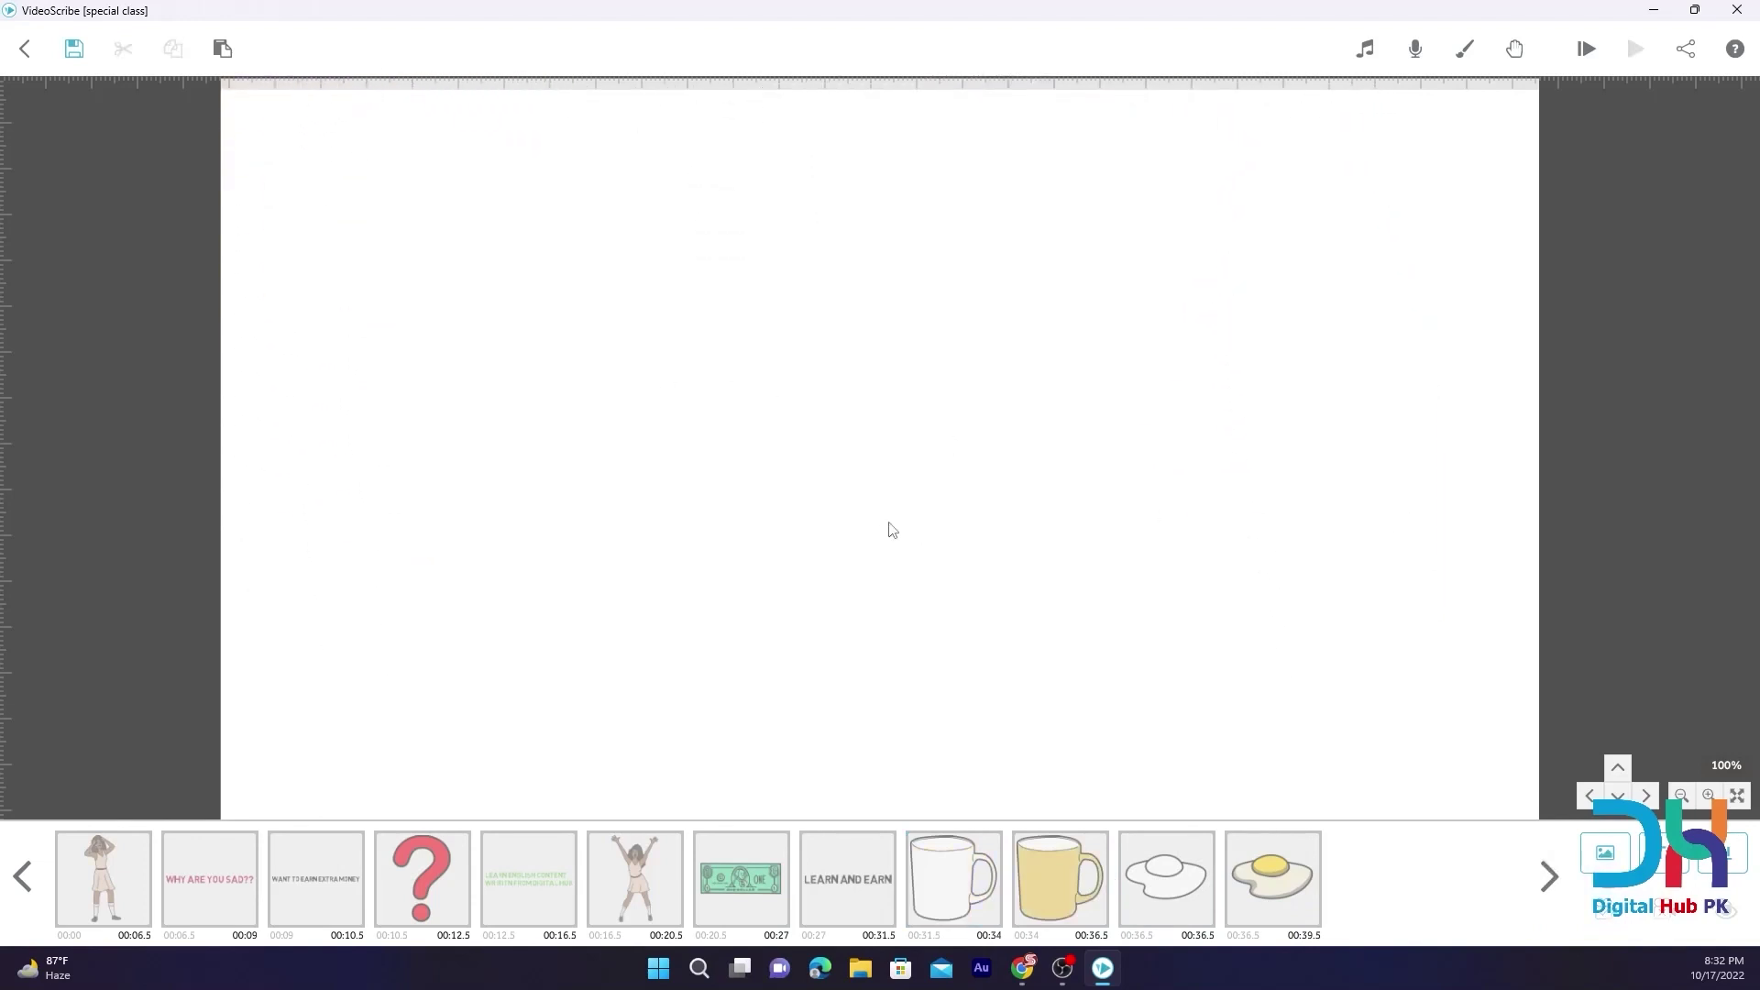
left_click(1662, 853)
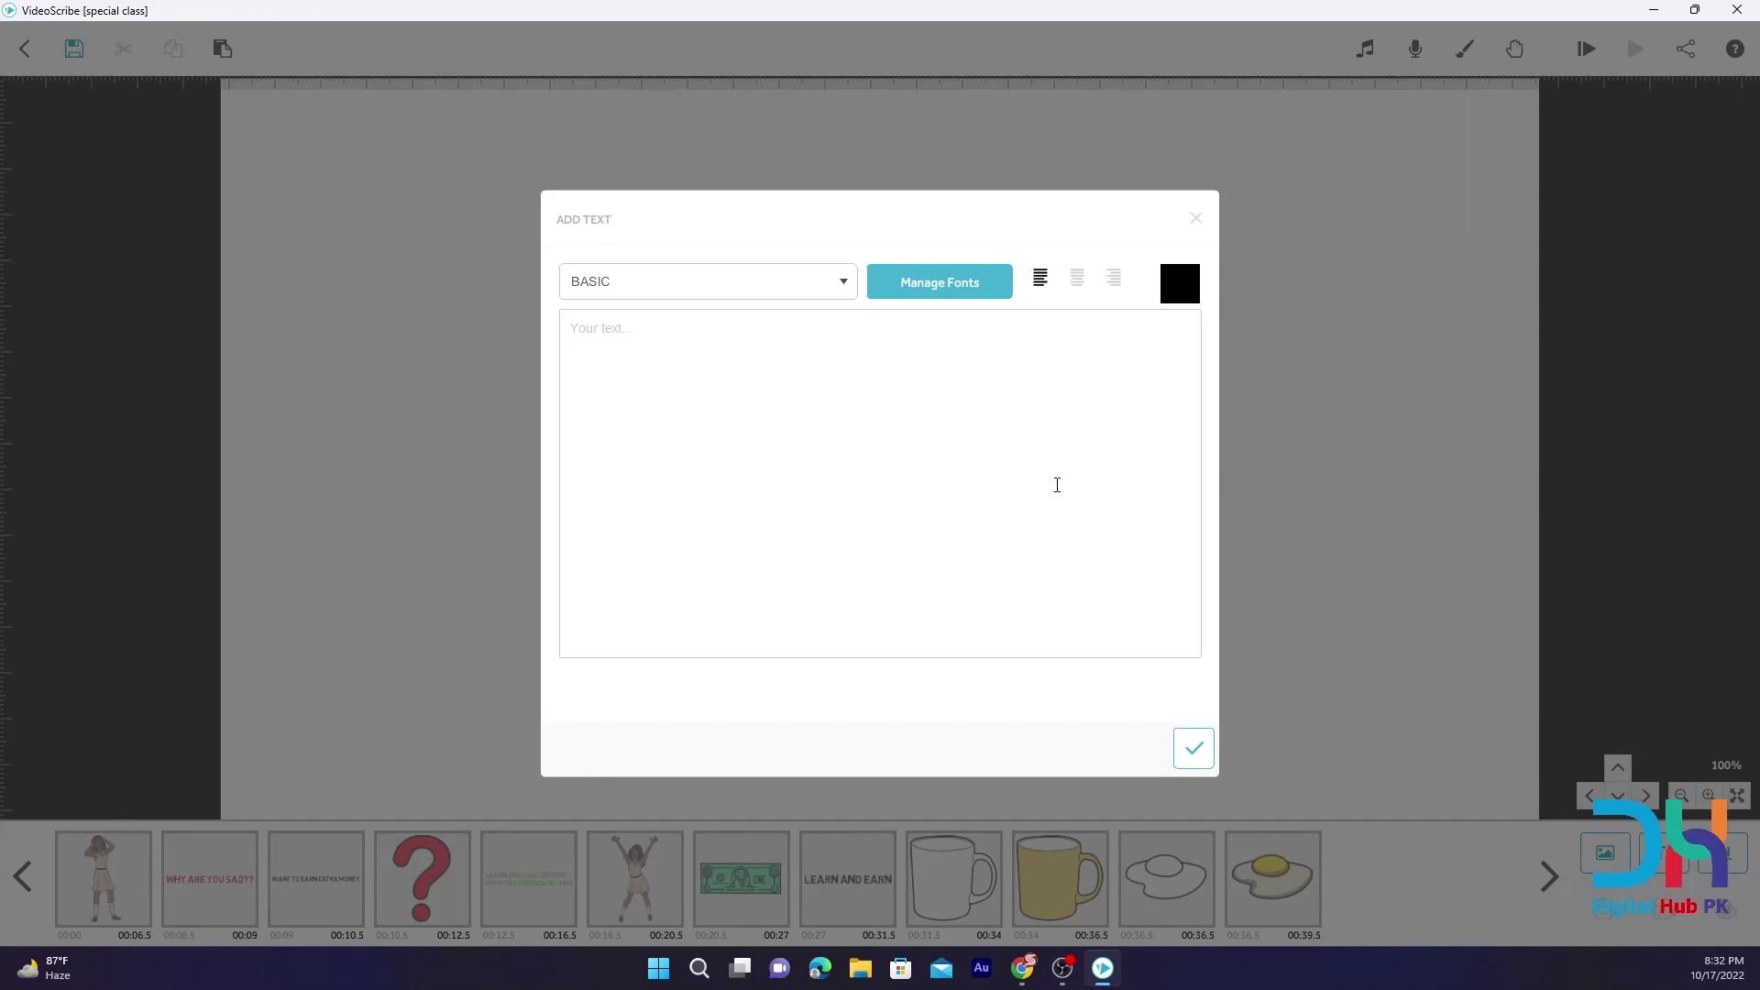
type("K")
left_click(1182, 285)
left_click(798, 346)
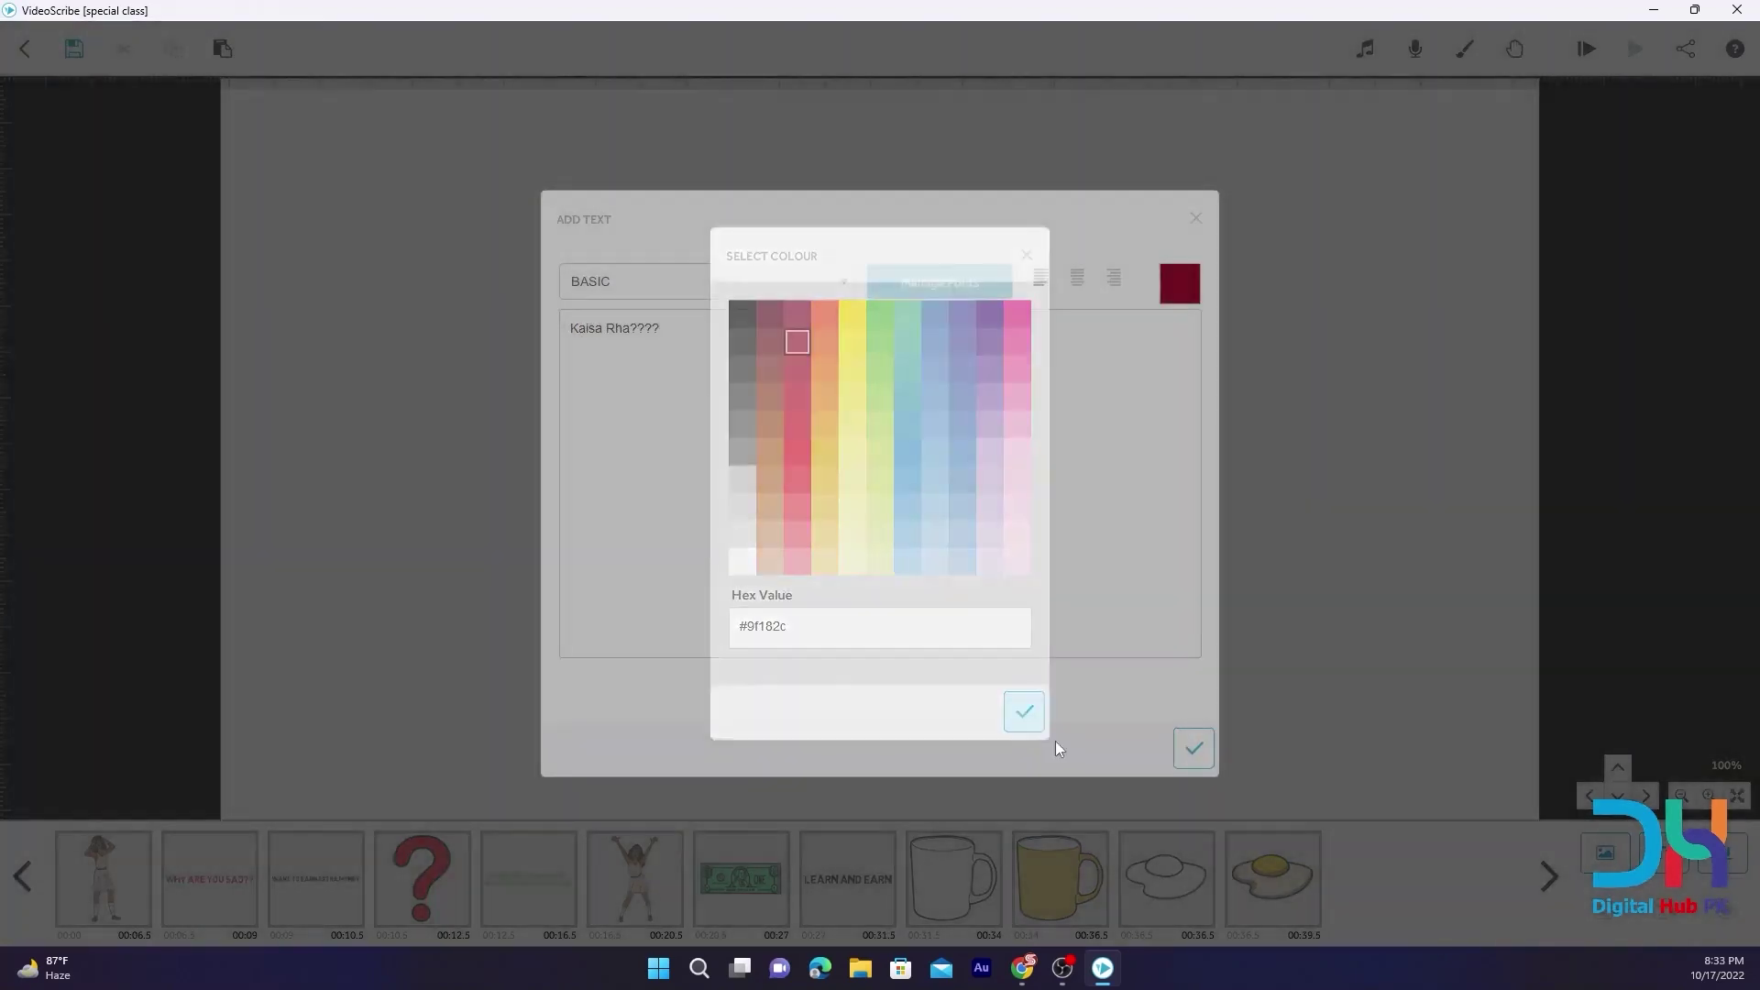
left_click(1023, 711)
left_click(1194, 749)
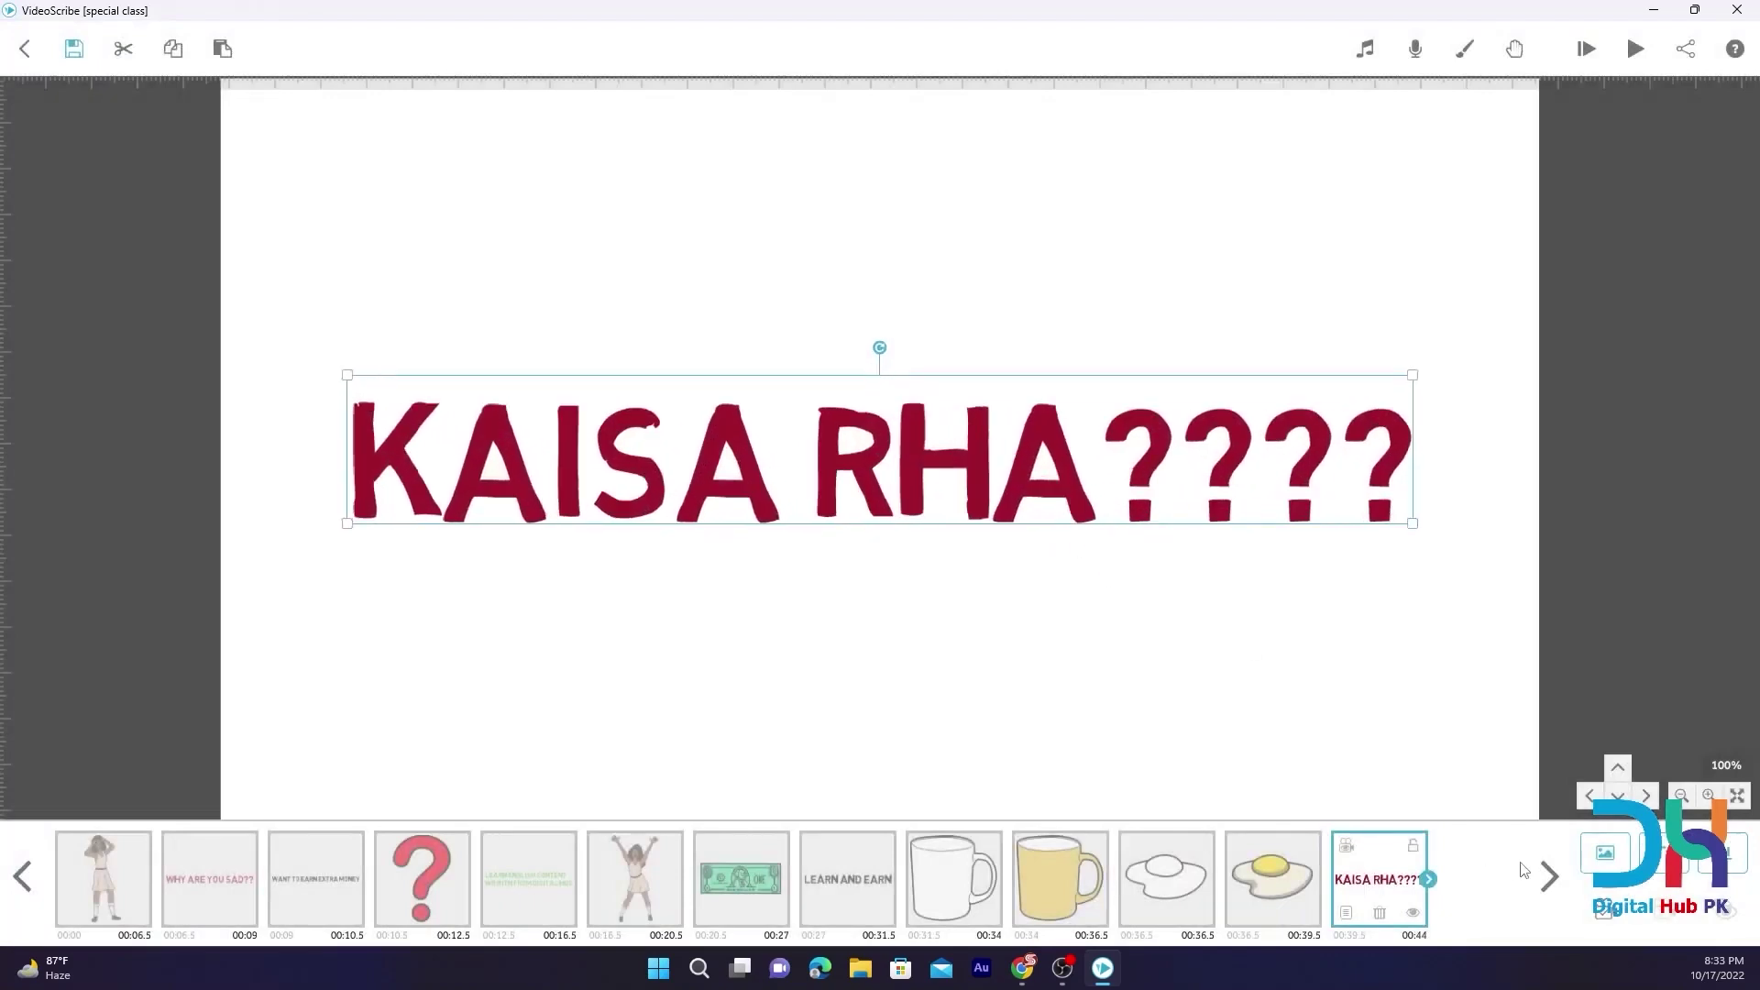
Preview the scribe from the LEARN AND EARN text onward to check the mug and egg morphs
left_click(845, 883)
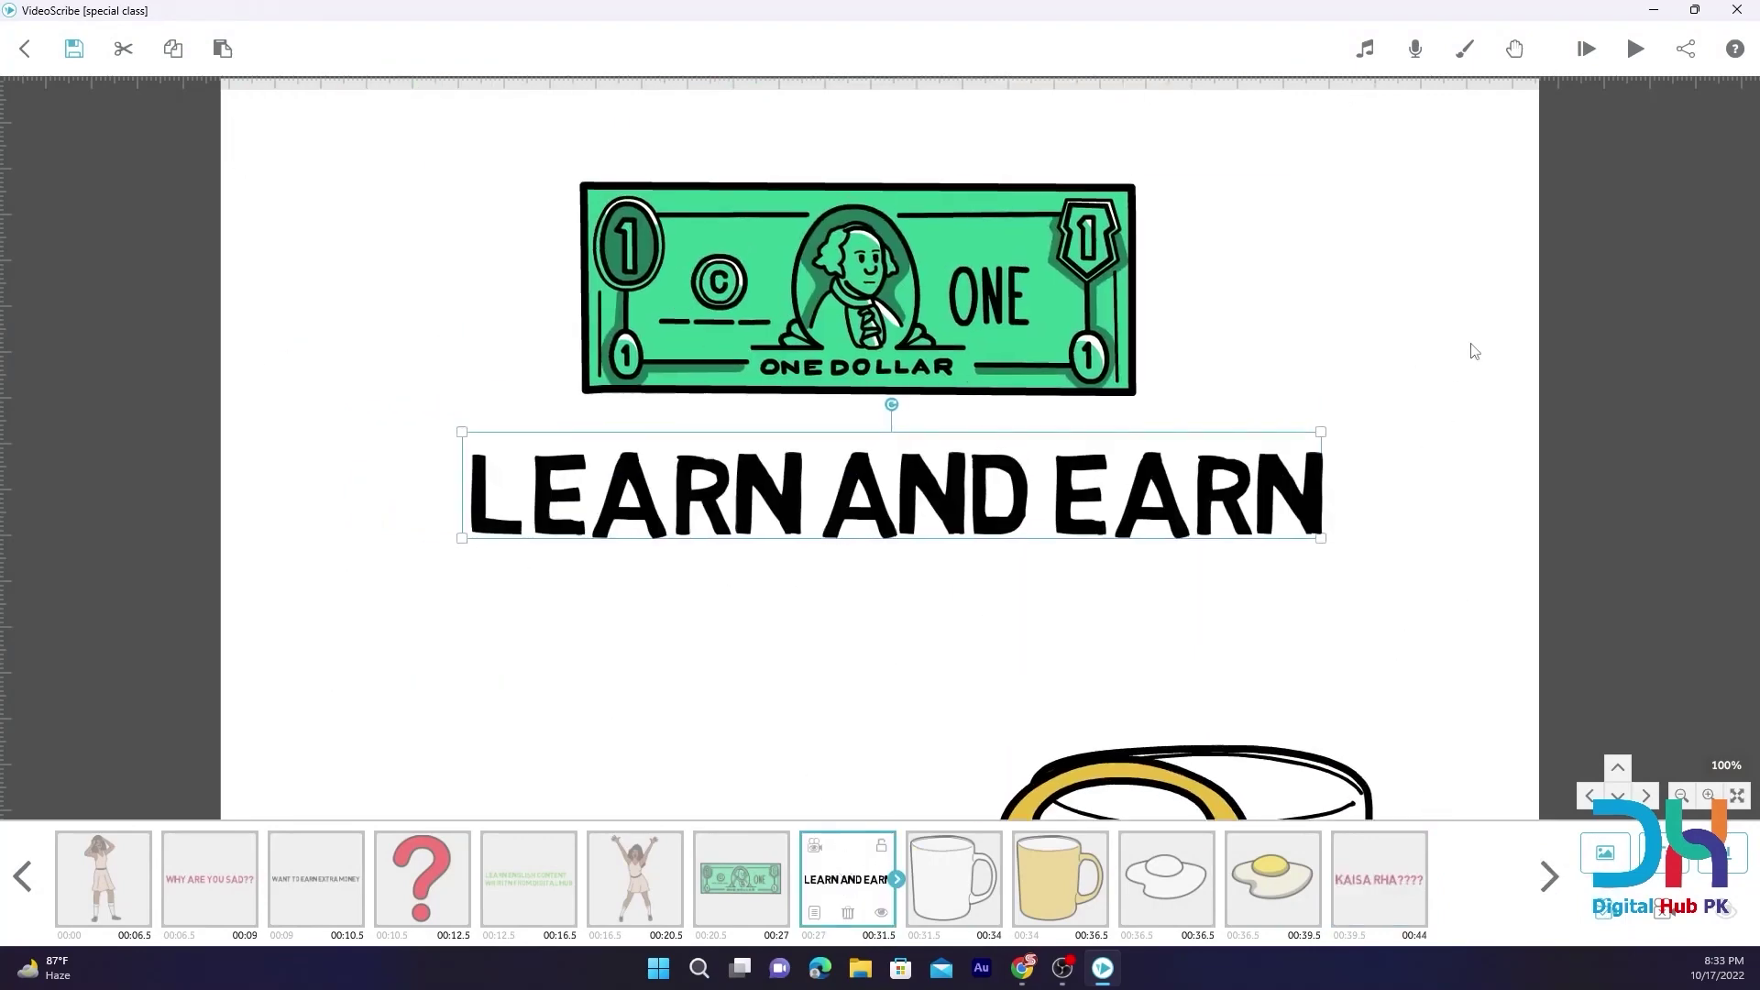
left_click(1592, 54)
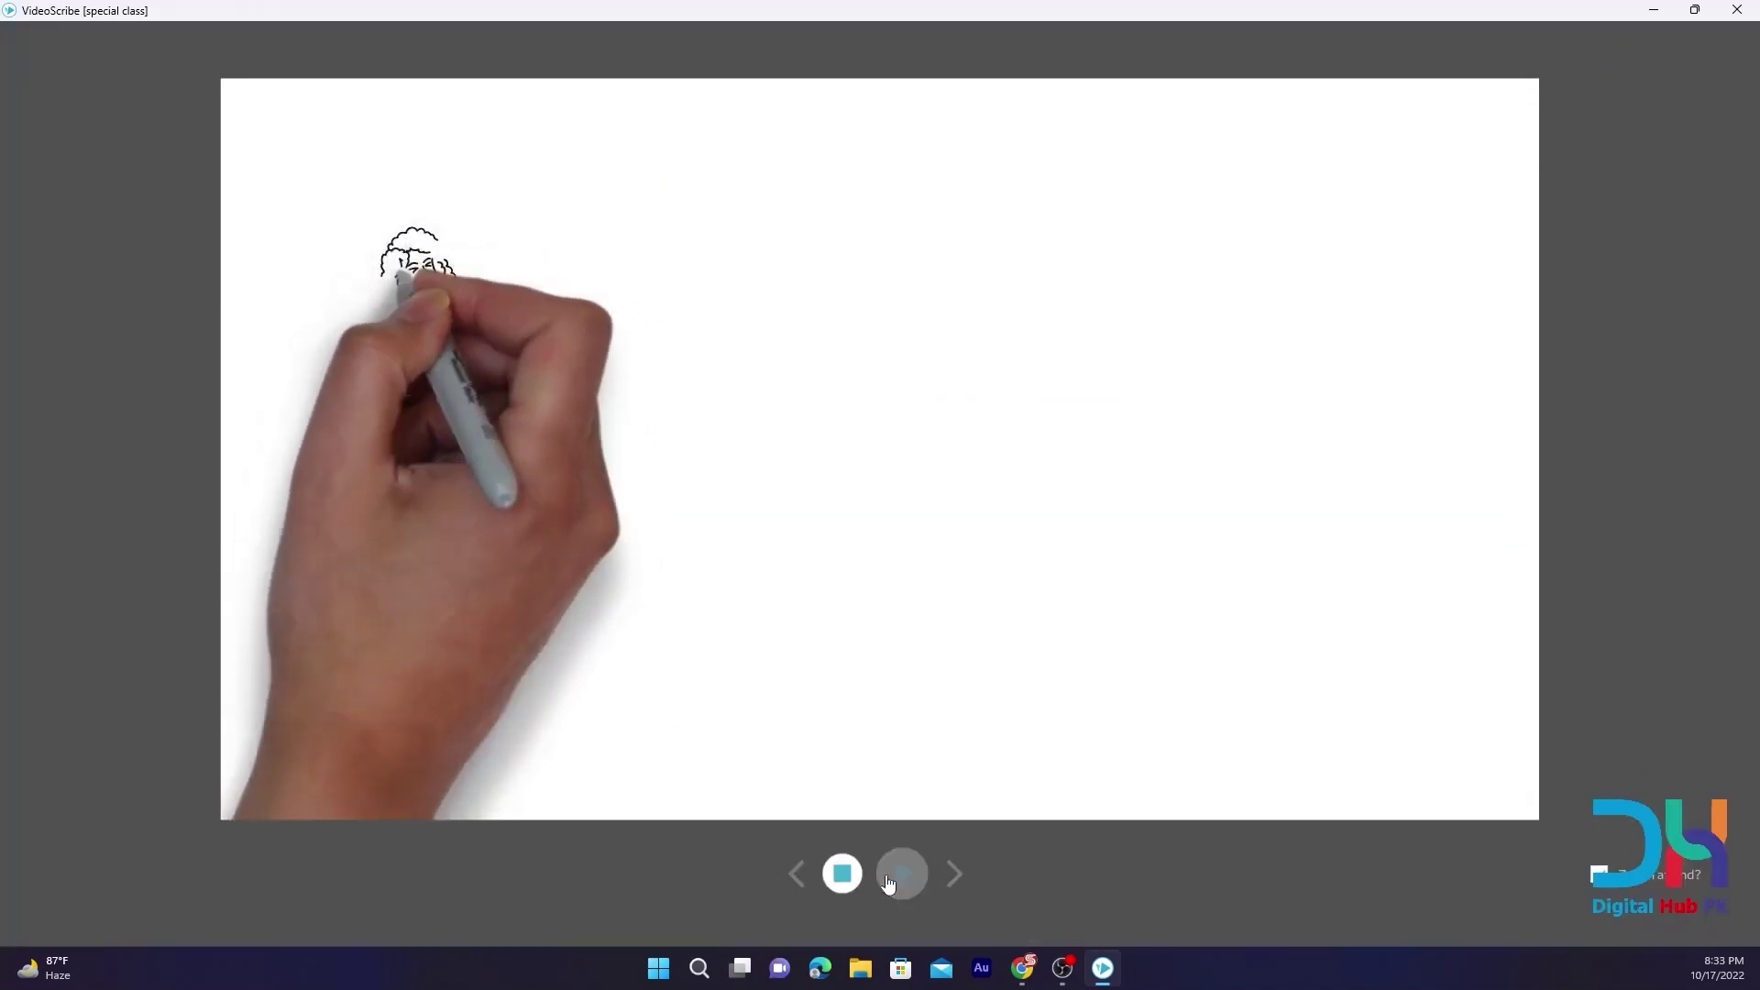
left_click(851, 878)
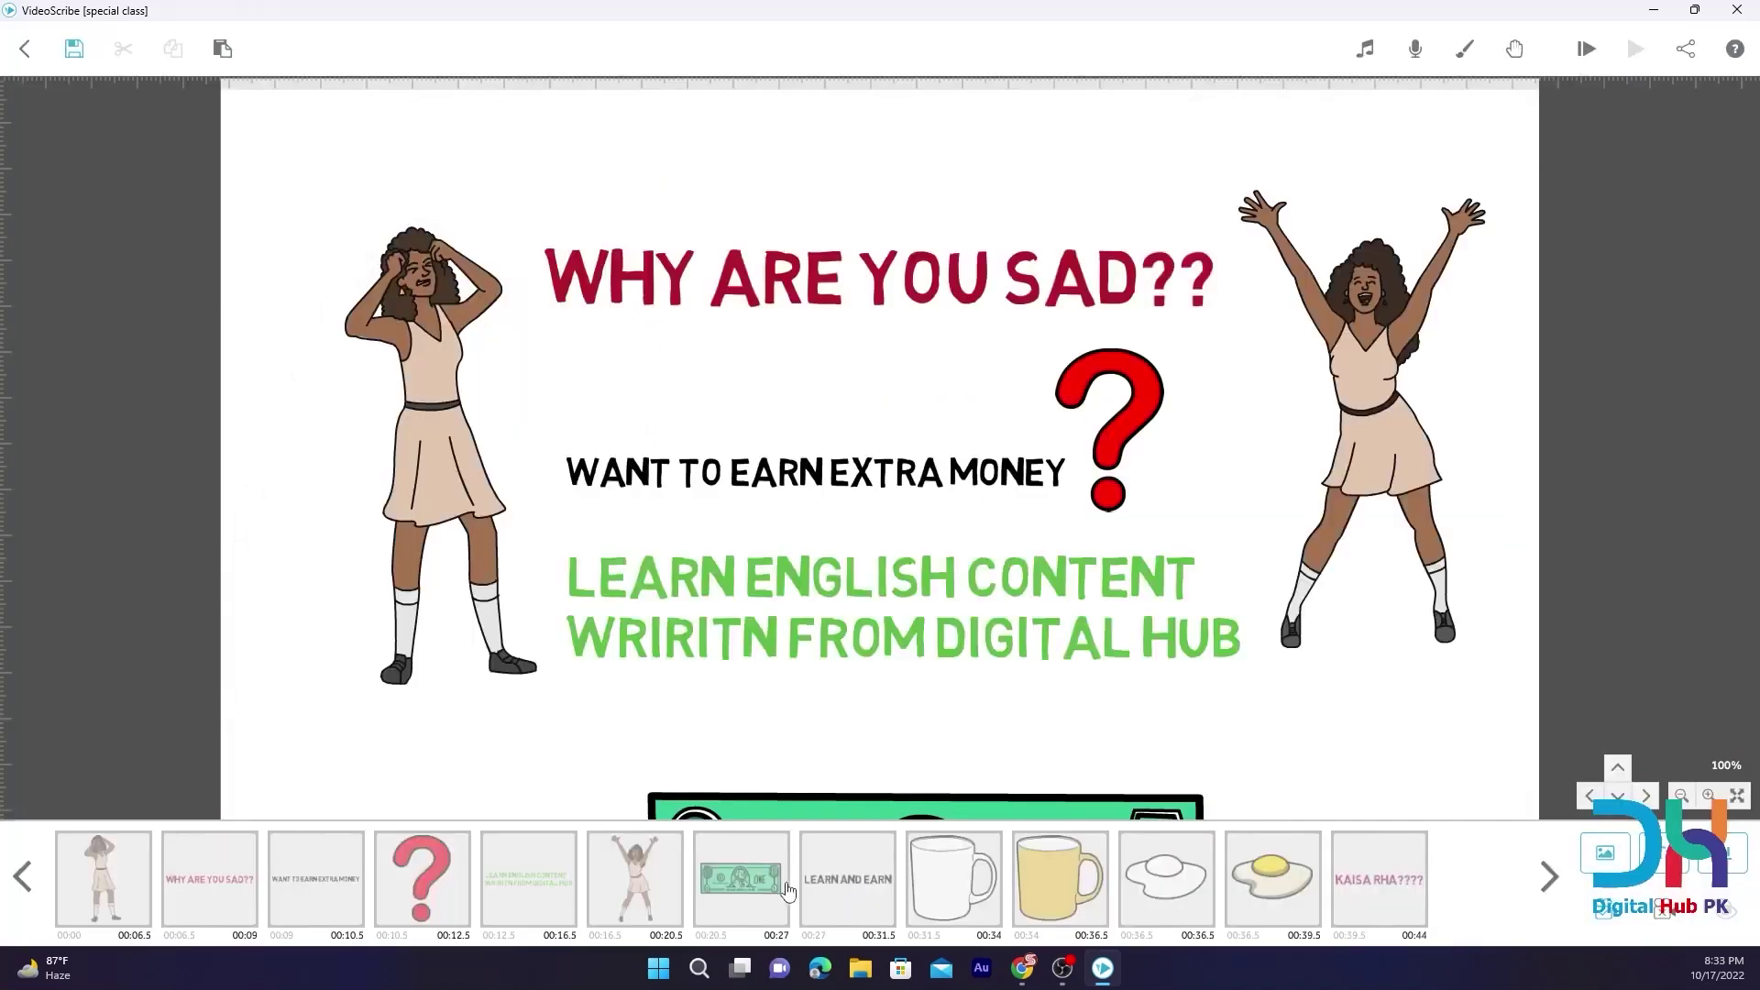
left_click(866, 882)
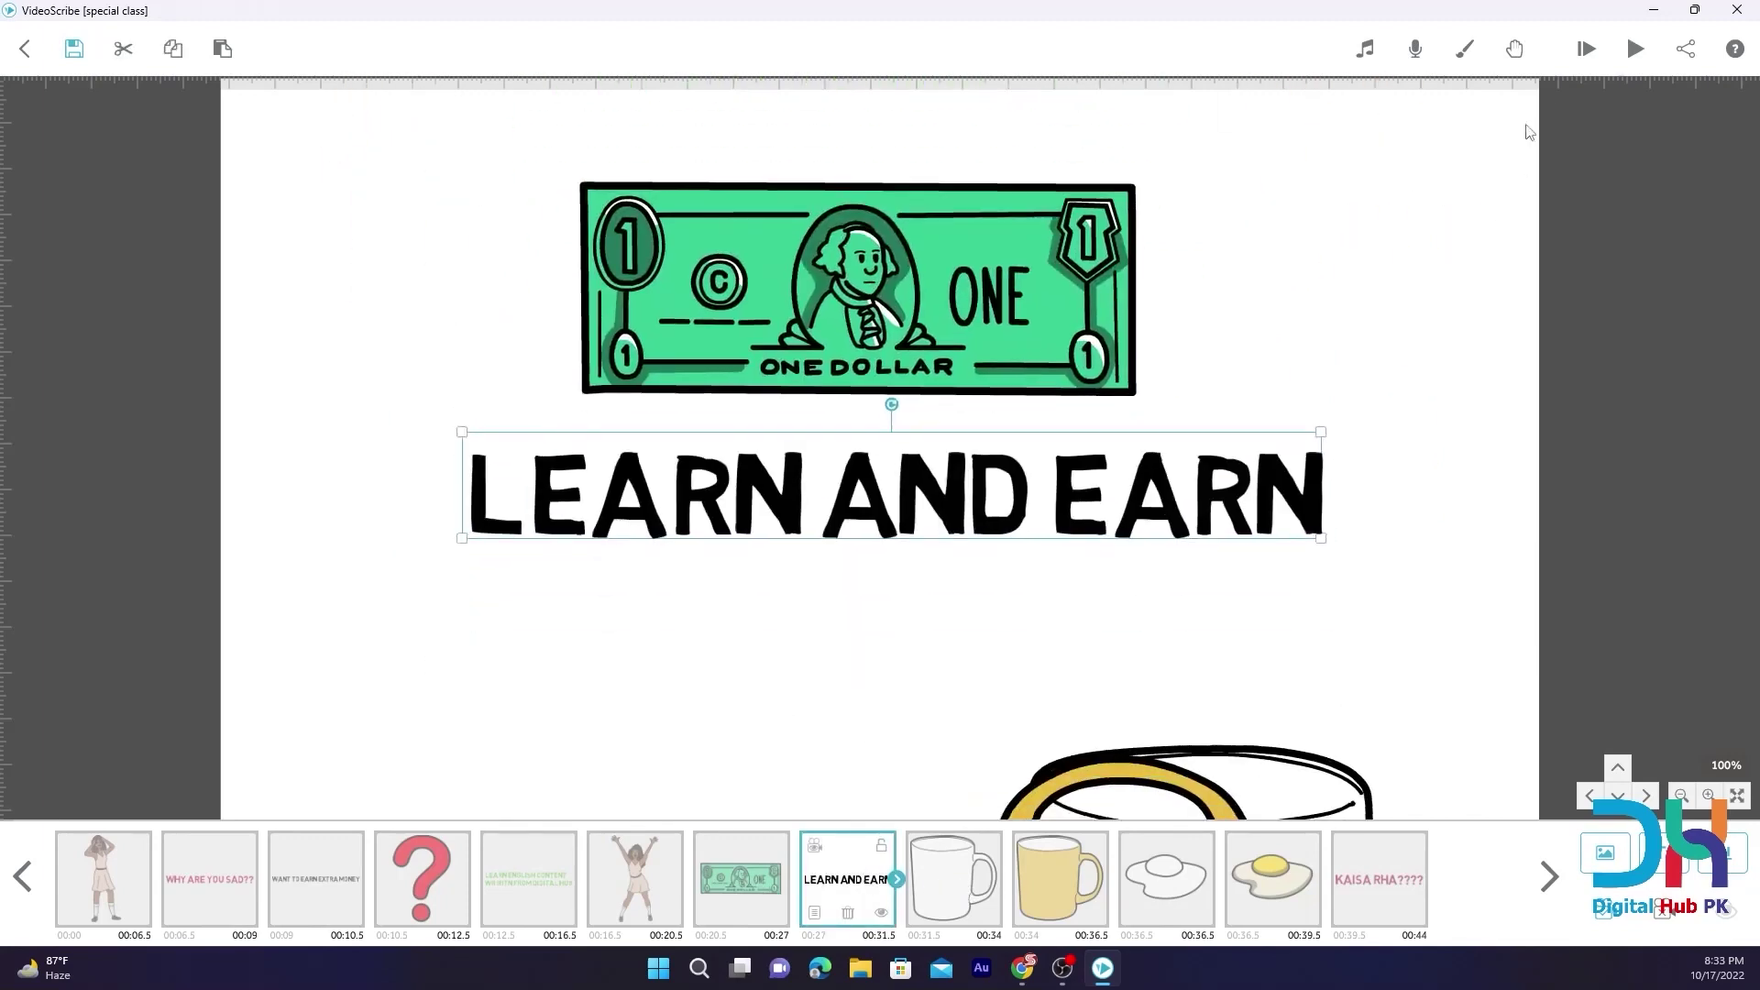
left_click(1638, 50)
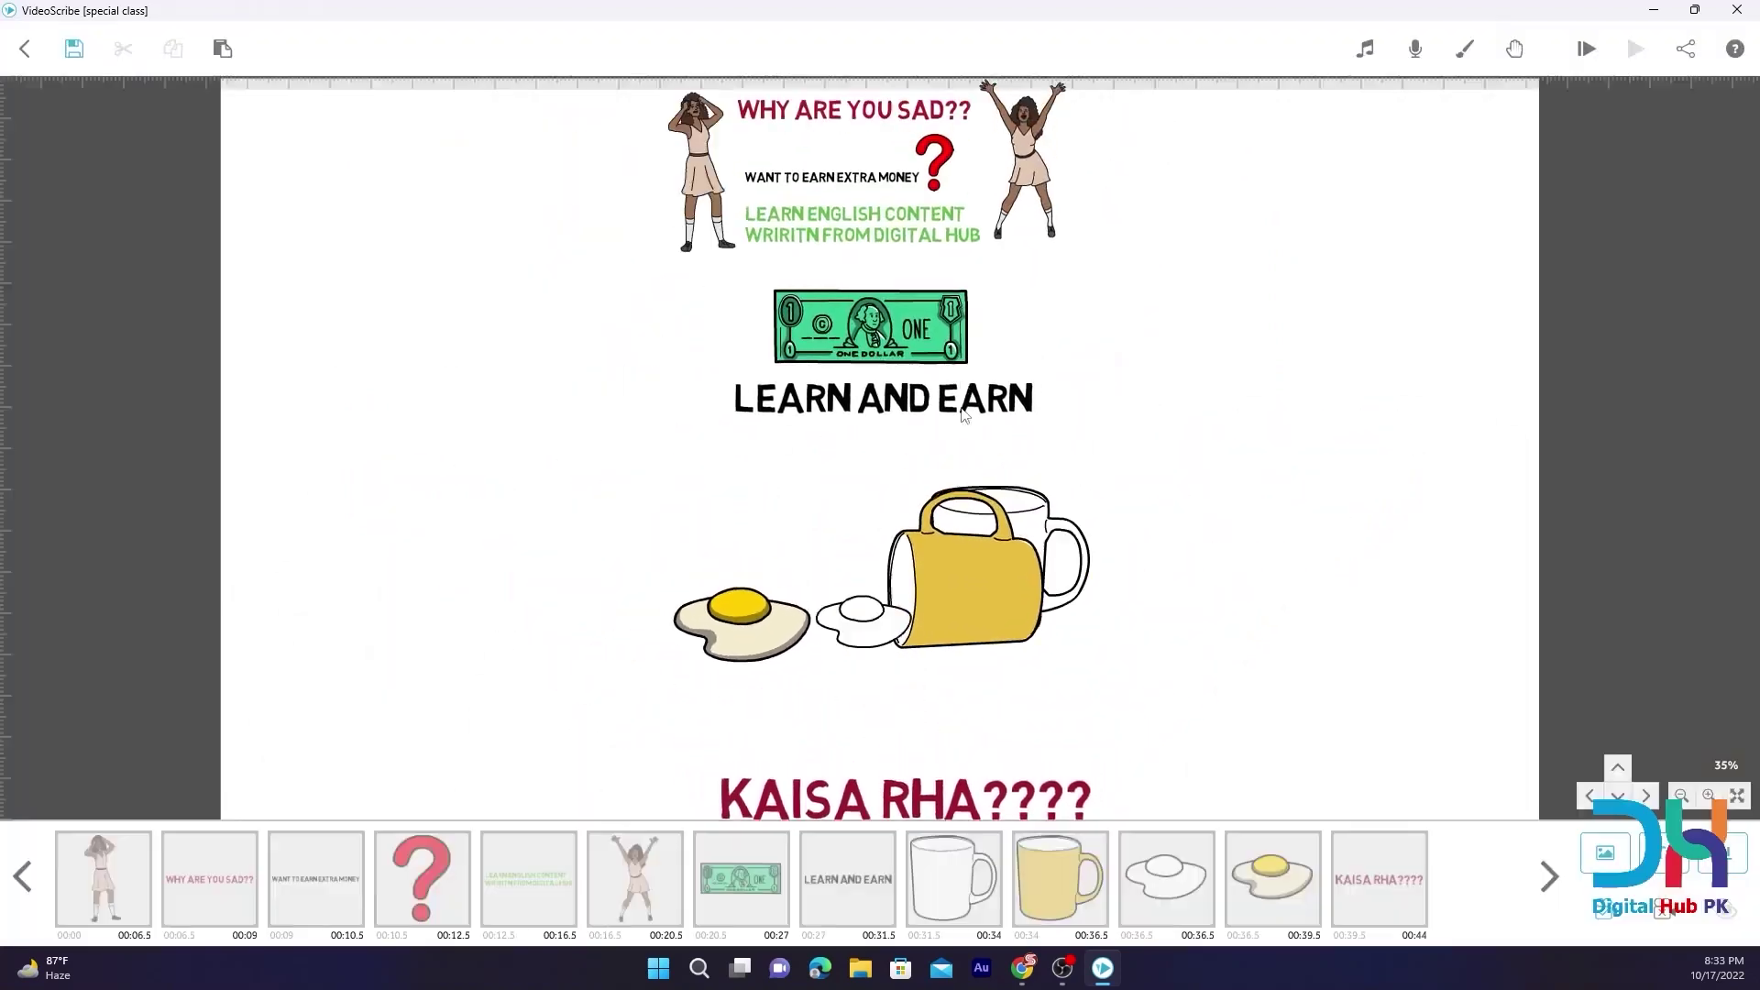
Flip the yellow mug, set its rotation to -90° and apply the image properties
left_click(963, 555)
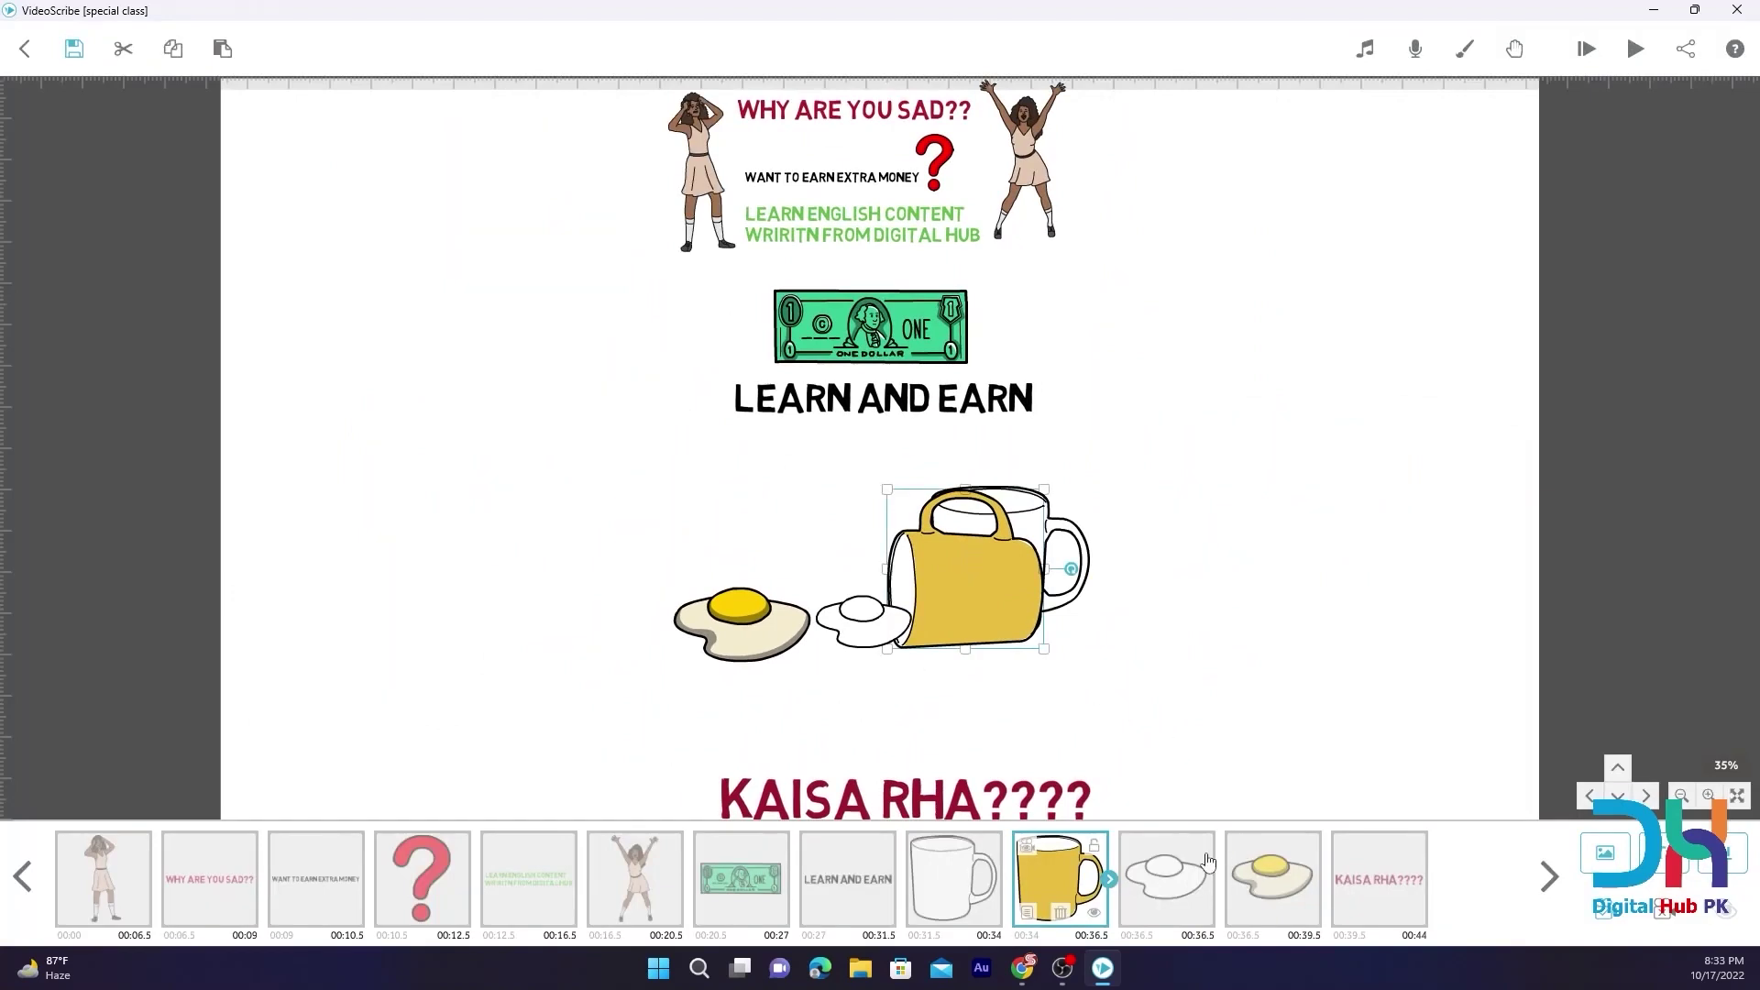
left_click(1031, 915)
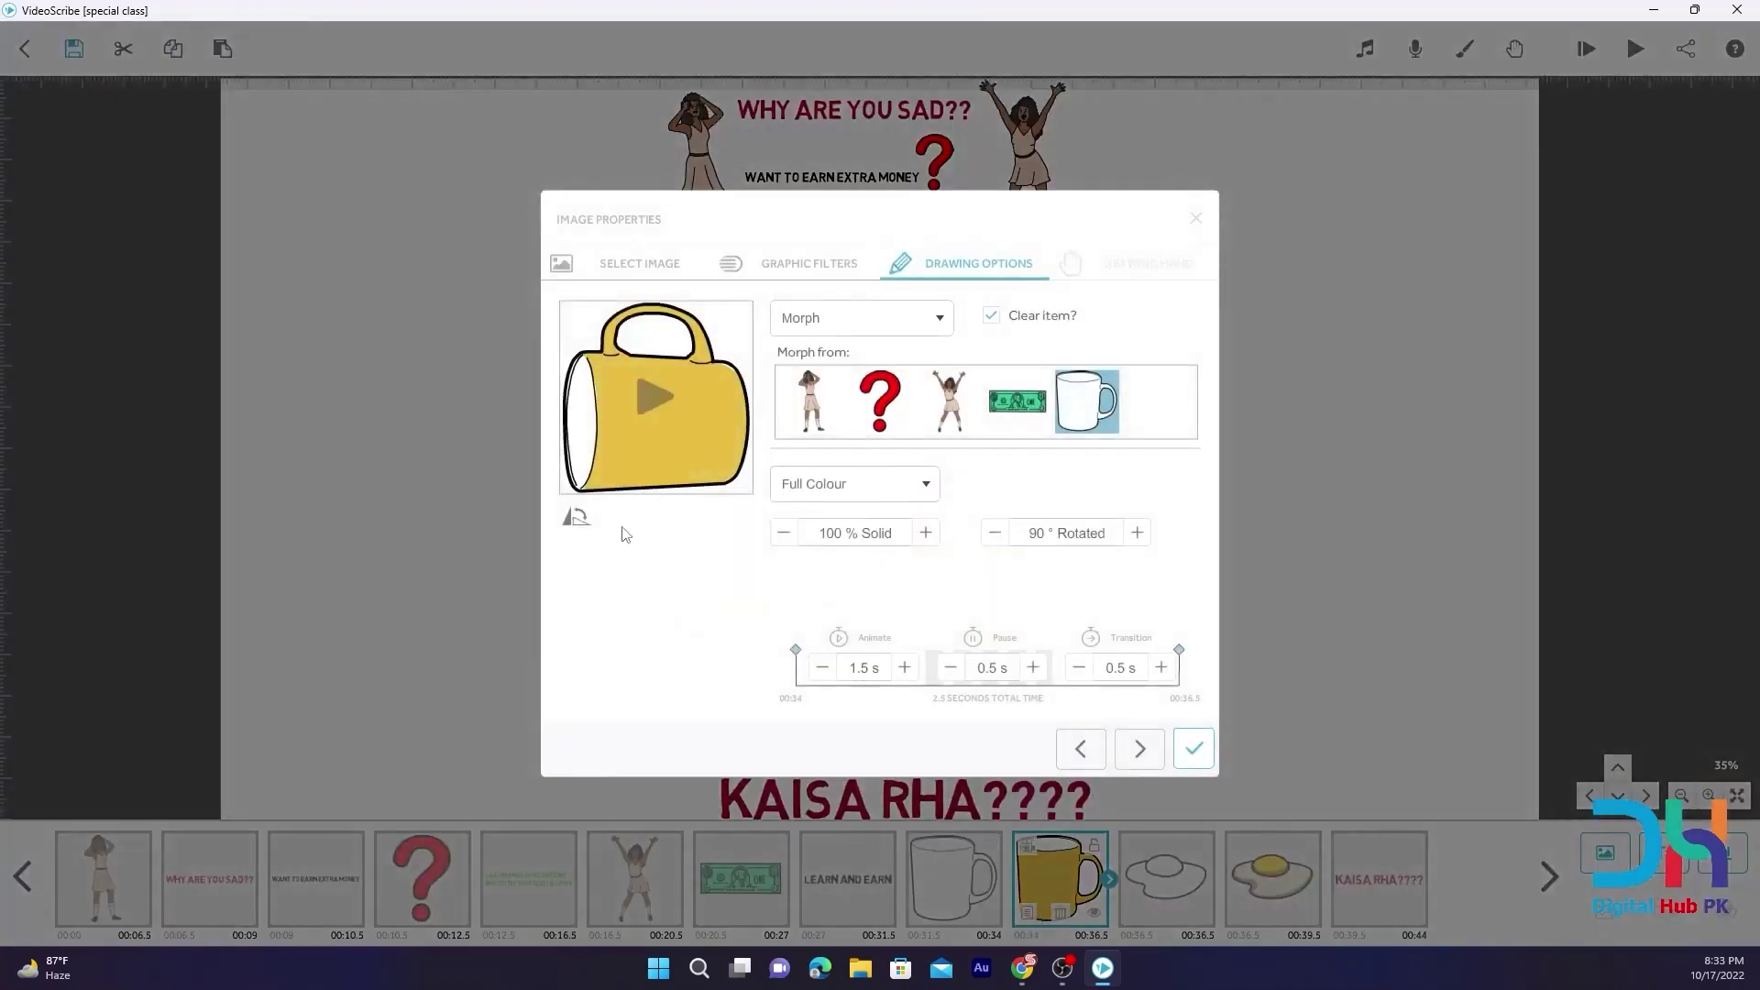
left_click(575, 523)
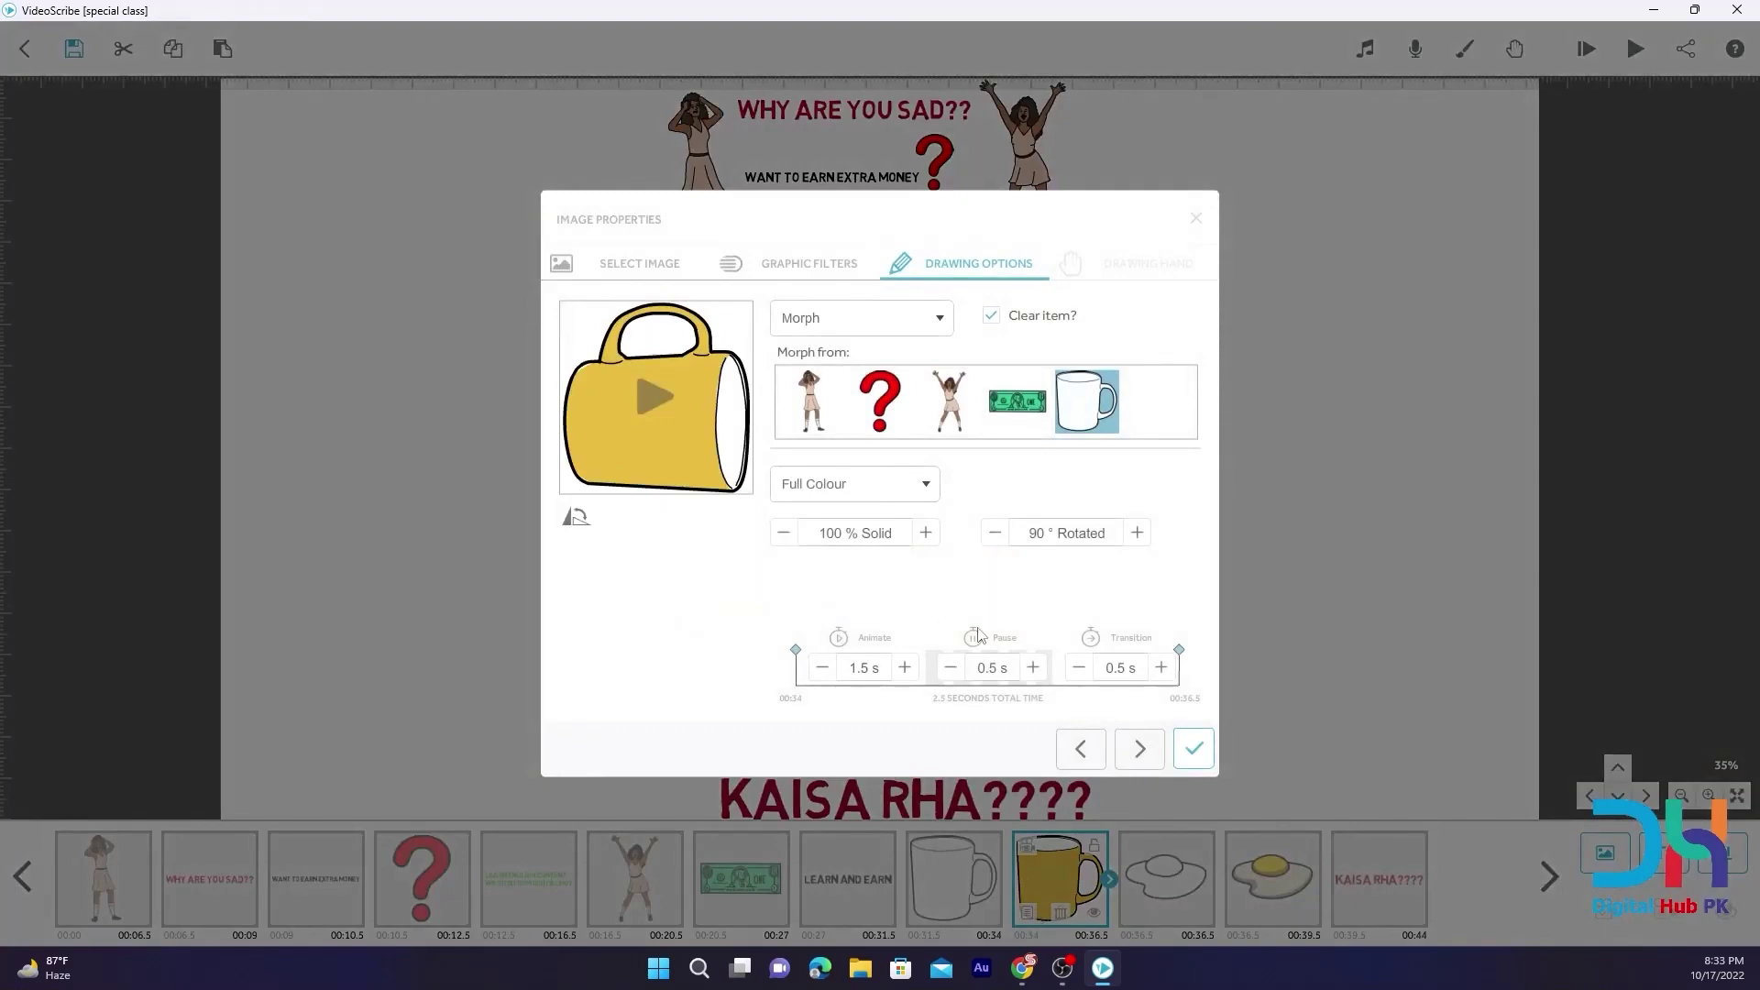
left_click(1027, 535)
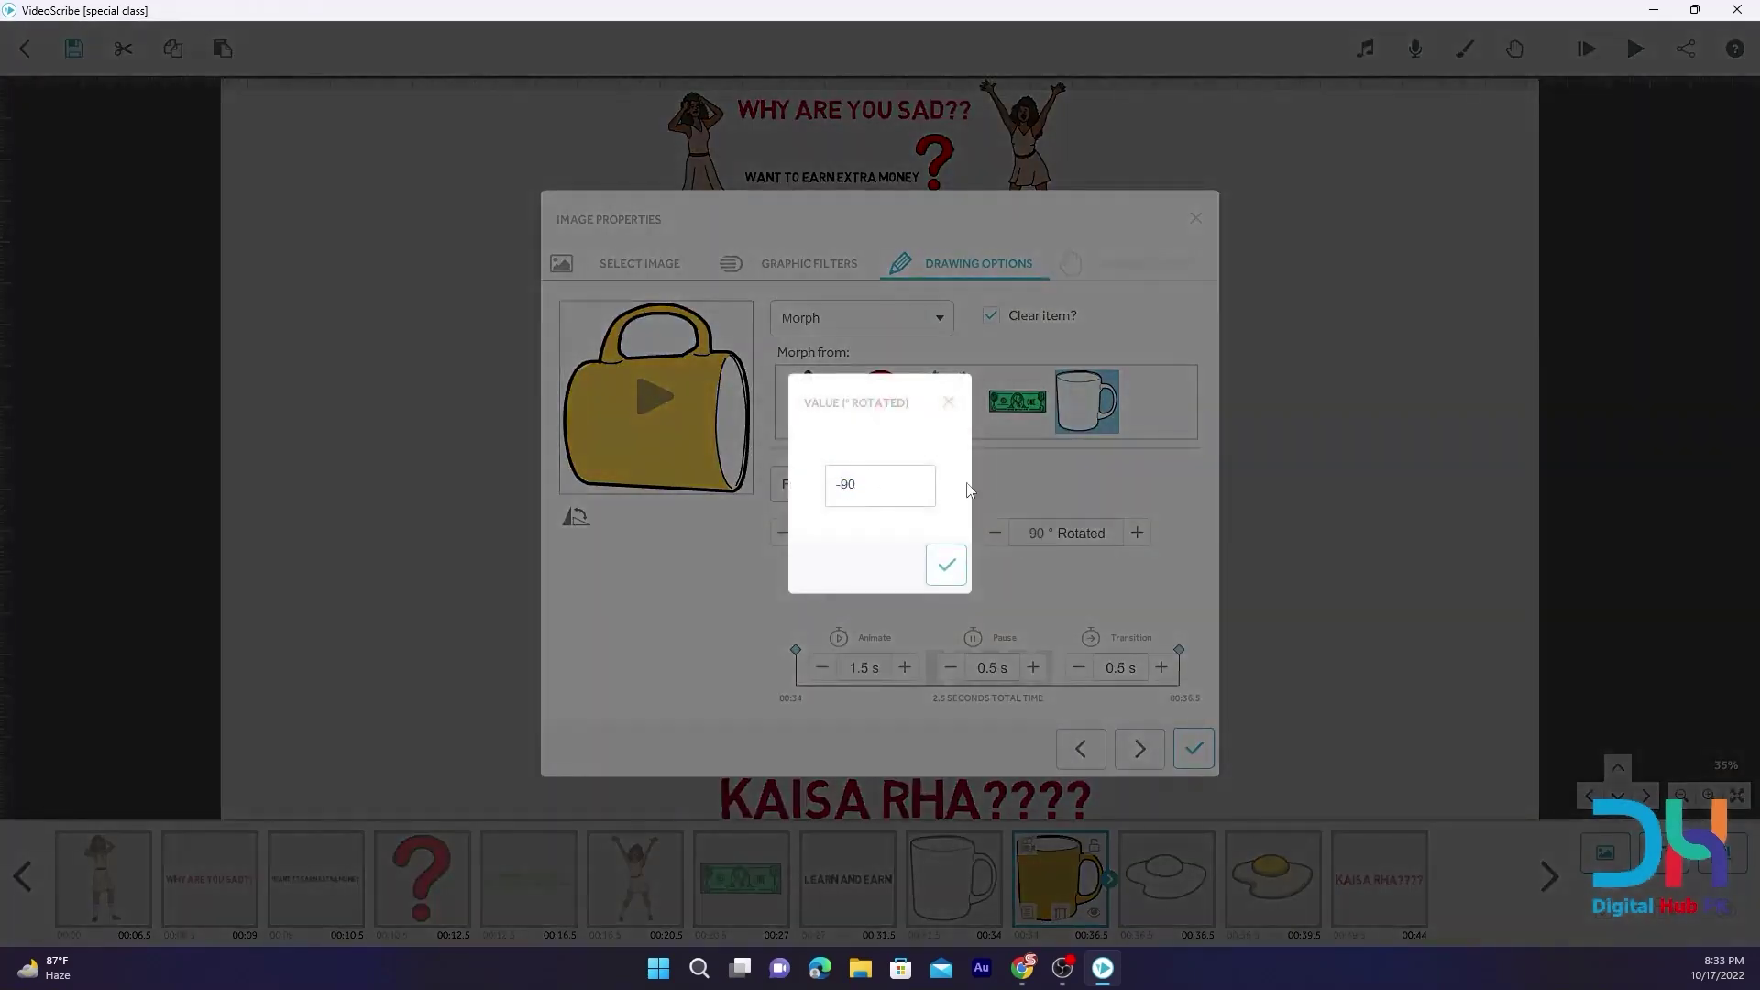
type("-")
key("Return")
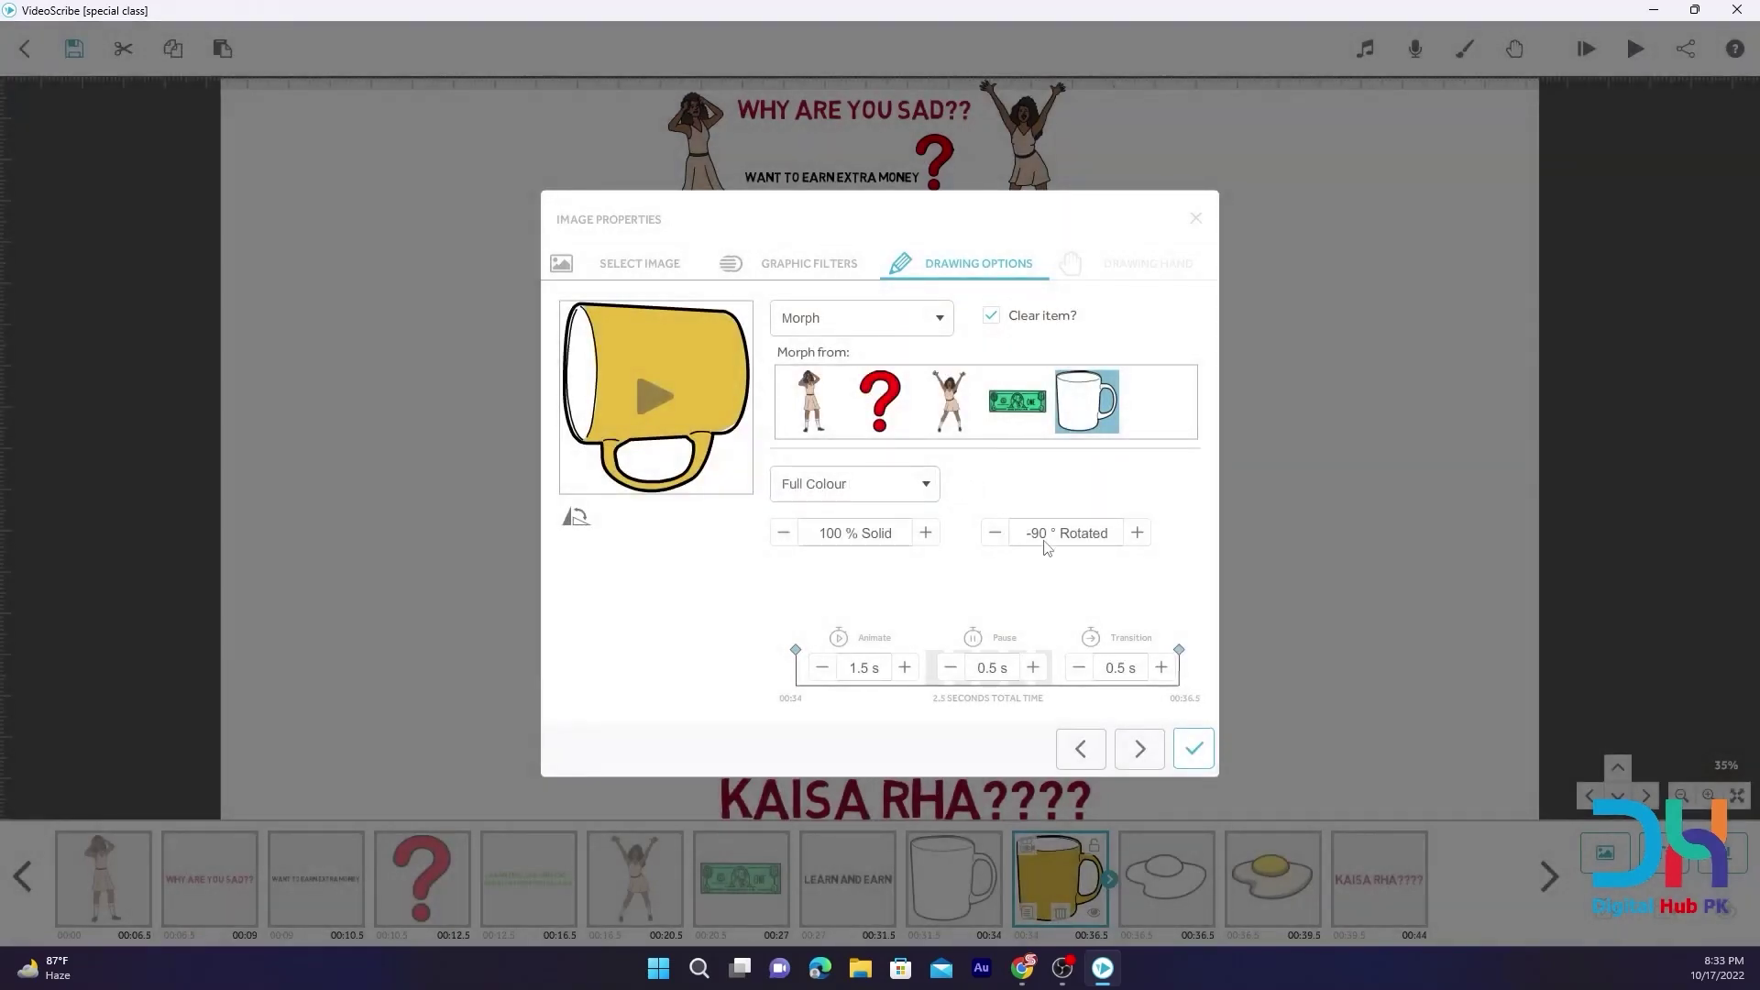
left_click(1194, 749)
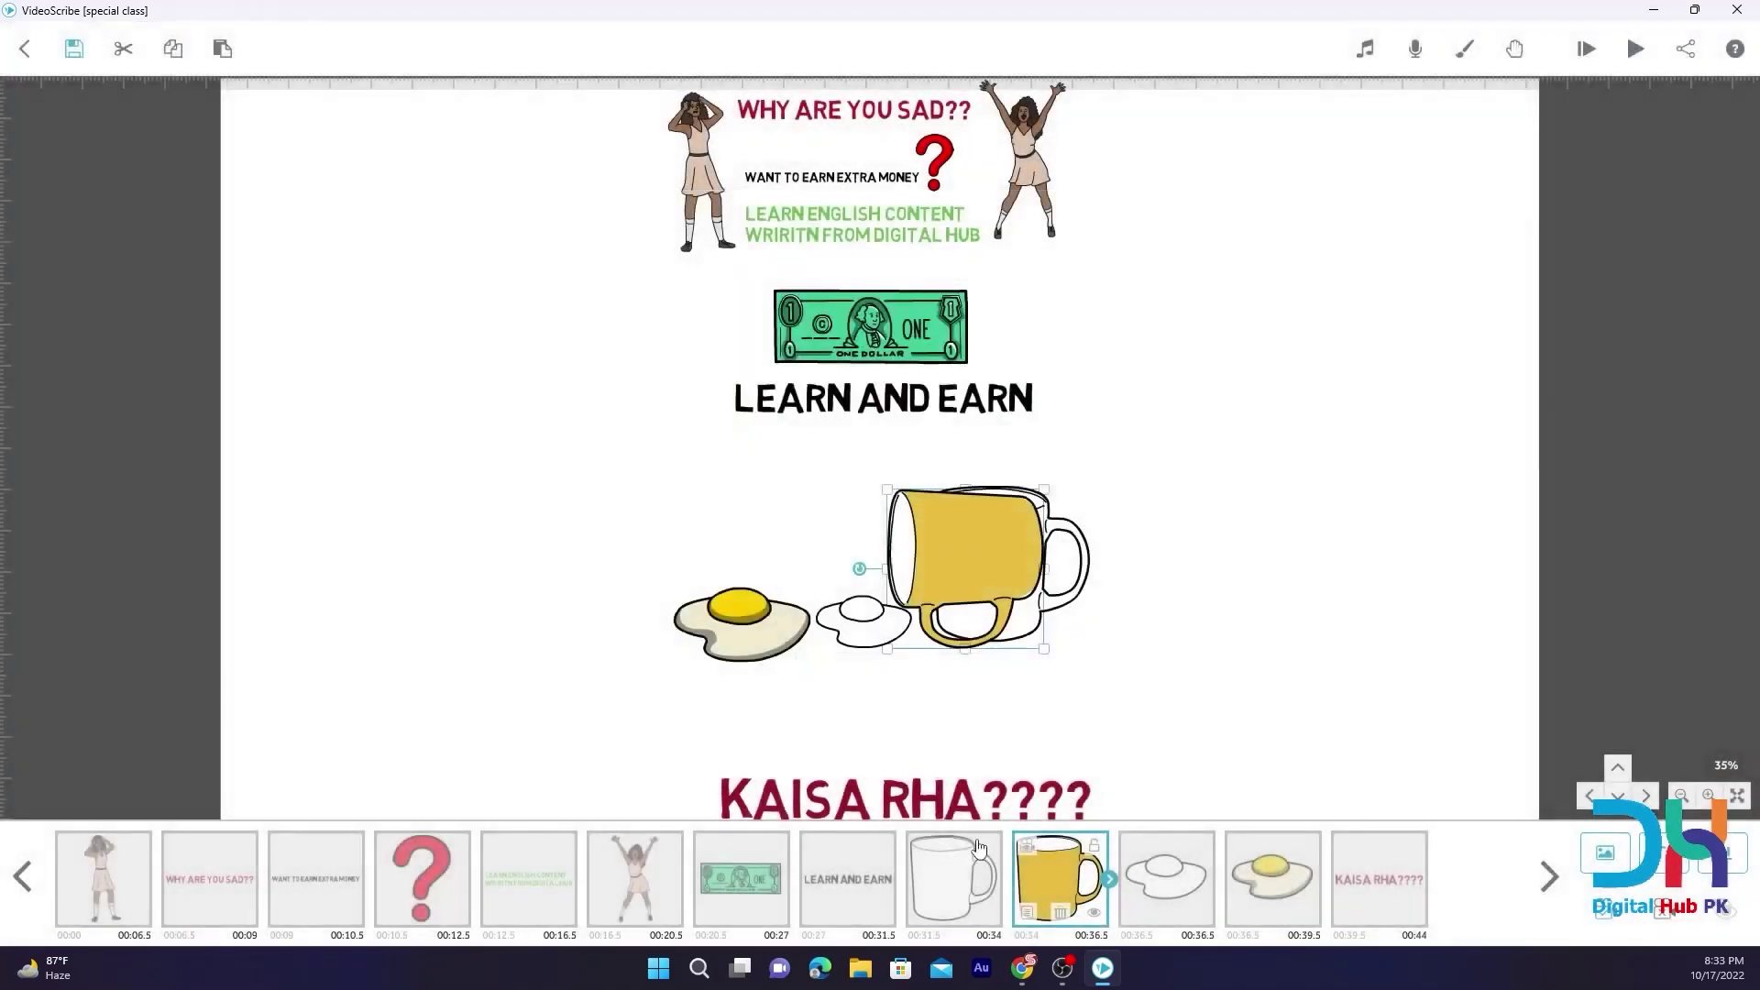
Replay the scribe from LEARN AND EARN to check the rotated mug's morph, and stop at the final text
left_click(834, 886)
left_click(1629, 42)
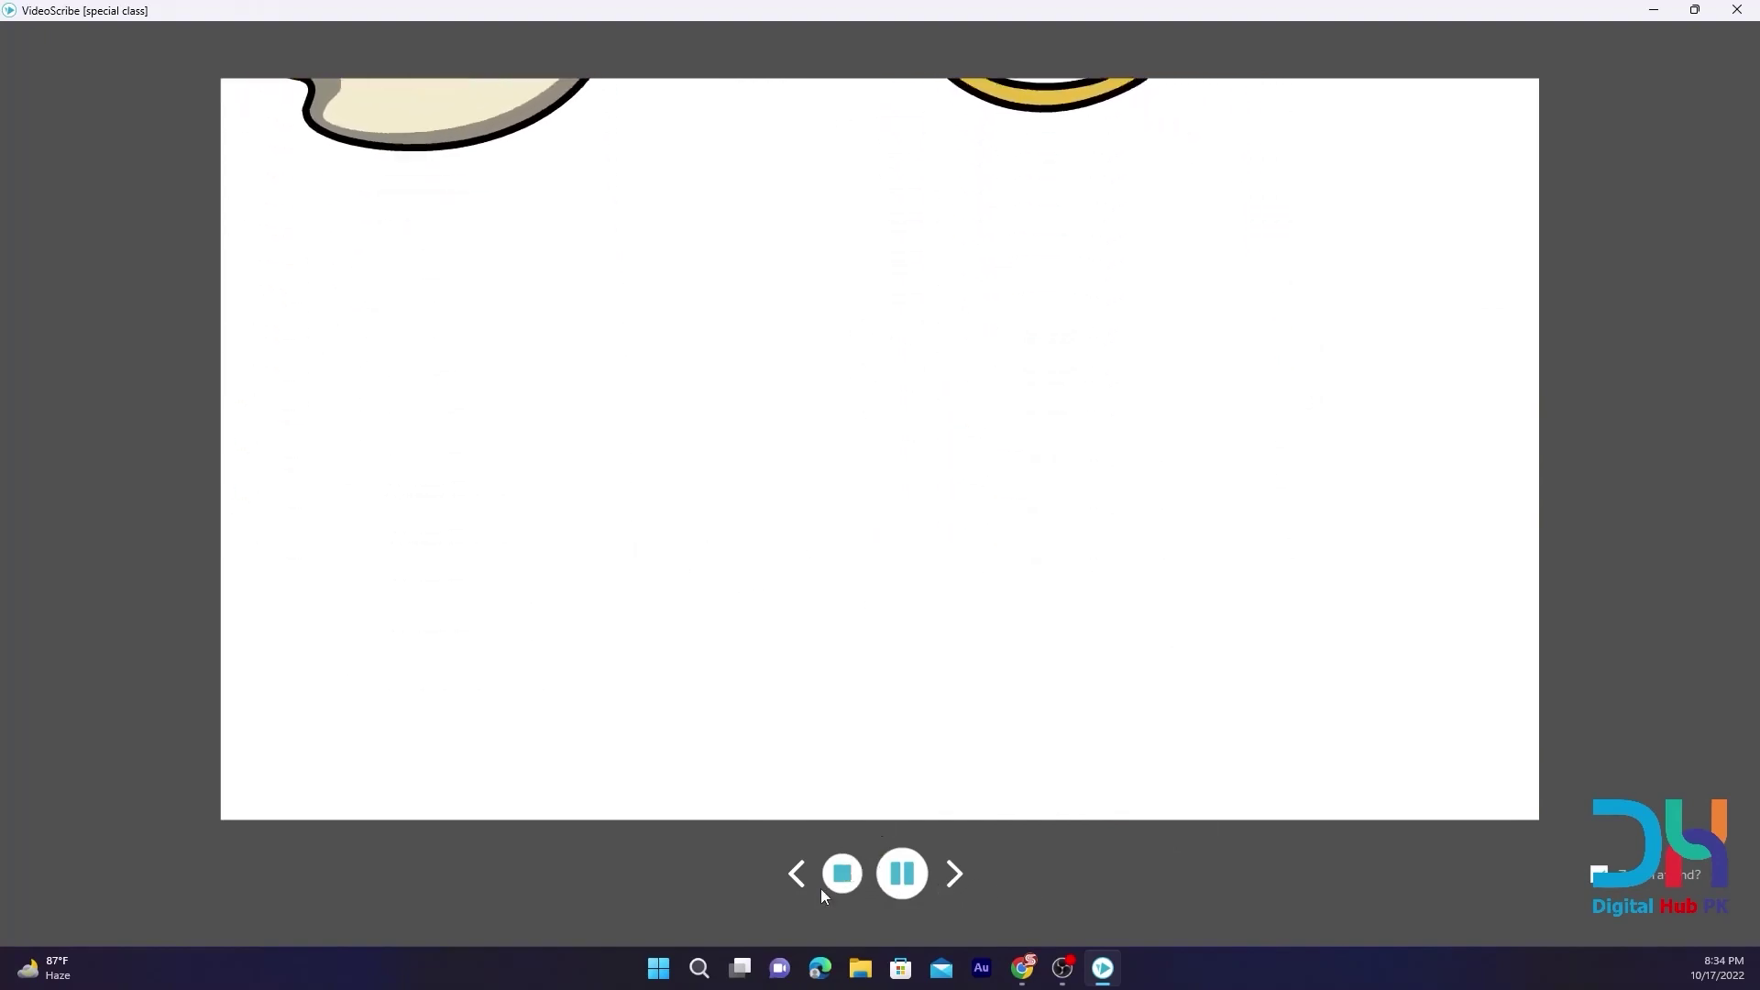
left_click(842, 875)
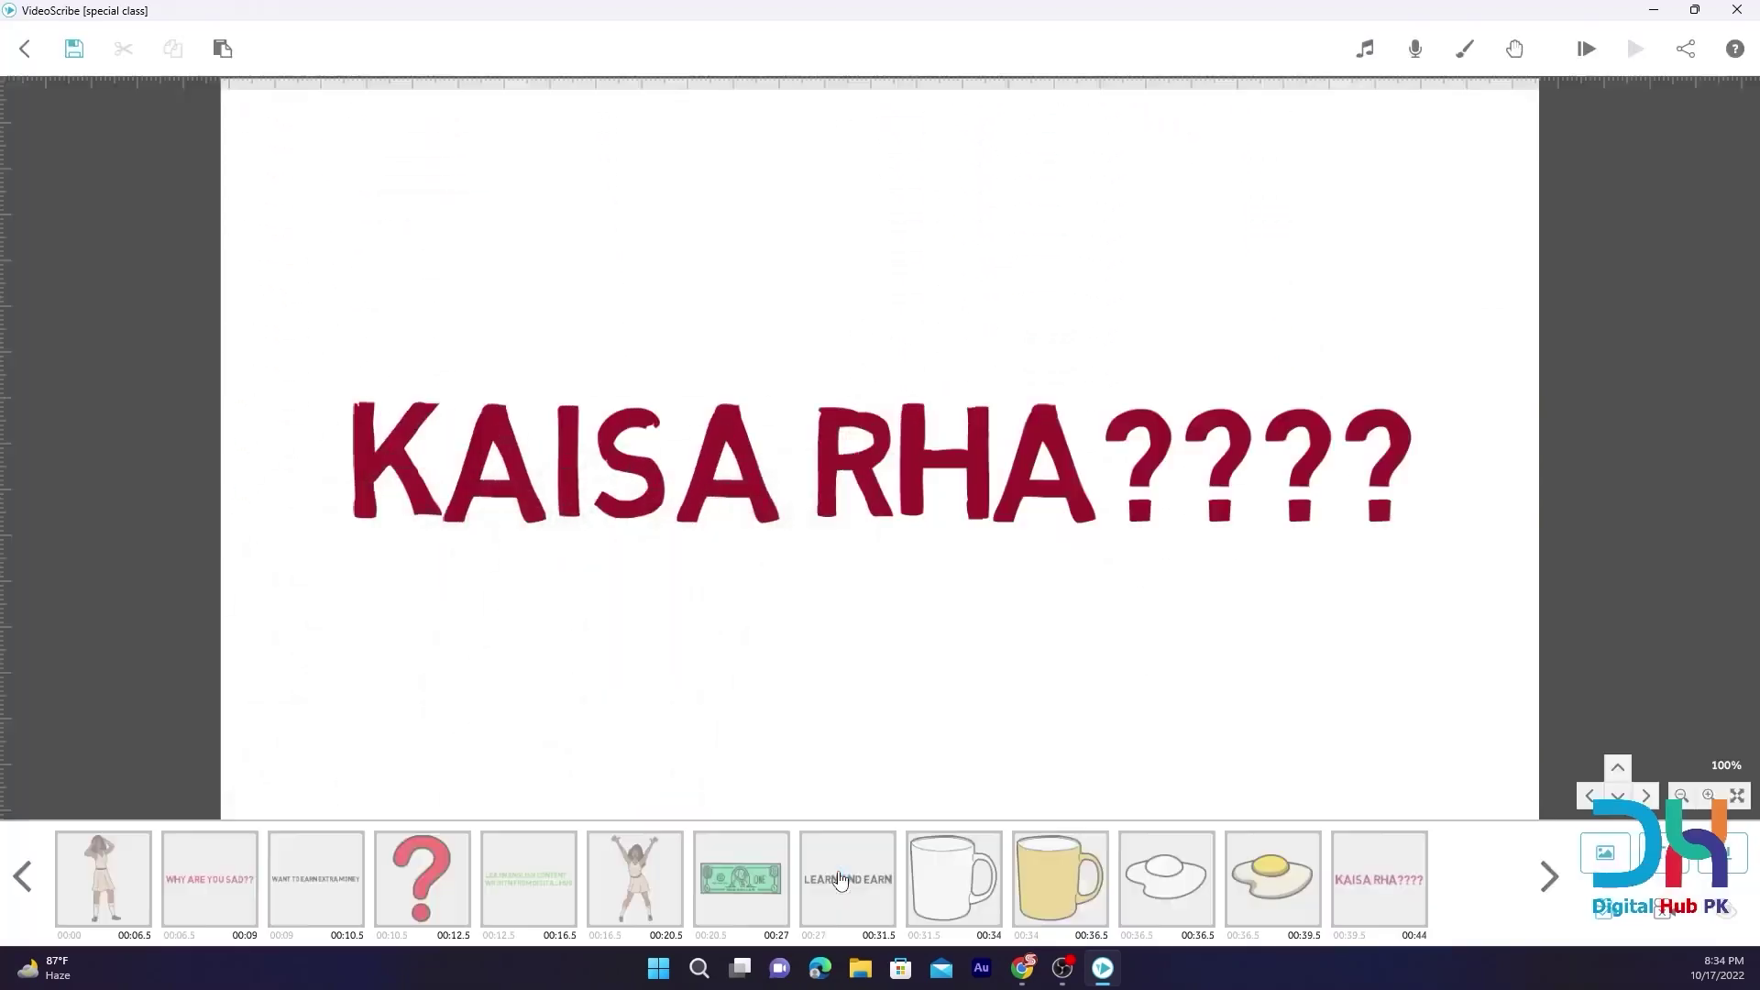
Flip the yellow mug so its handle points up and its opening faces left, and apply the image properties
left_click(963, 890)
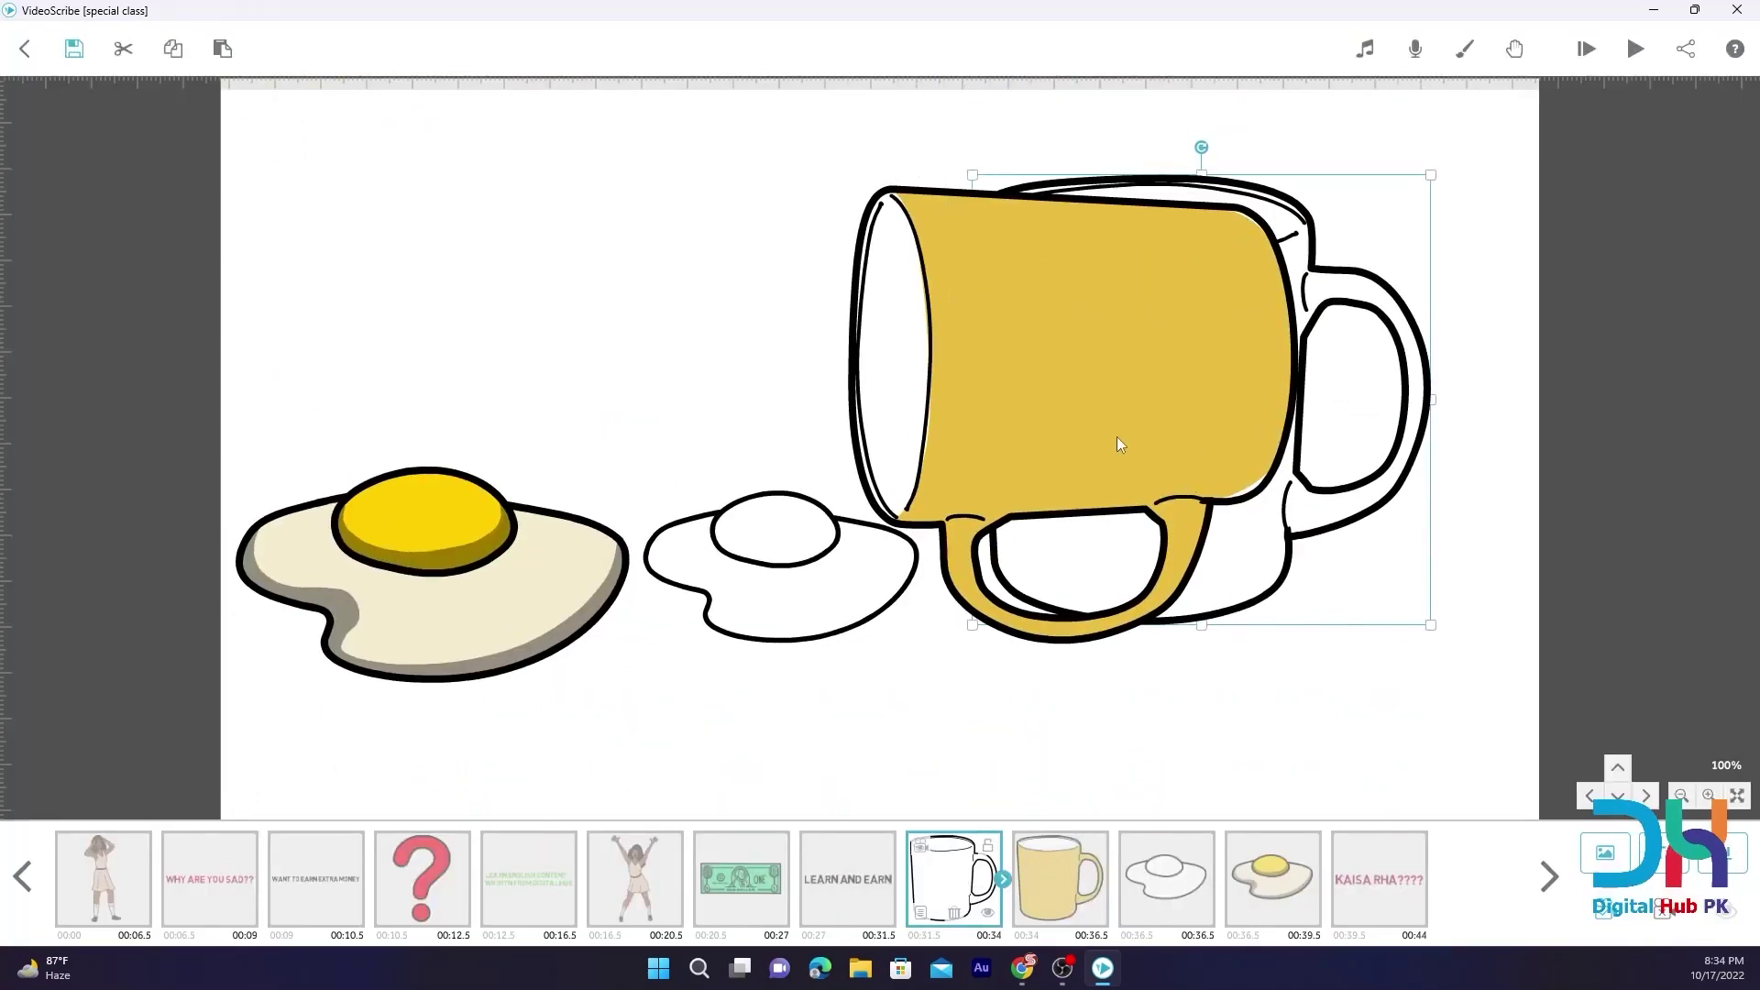
left_click(1039, 901)
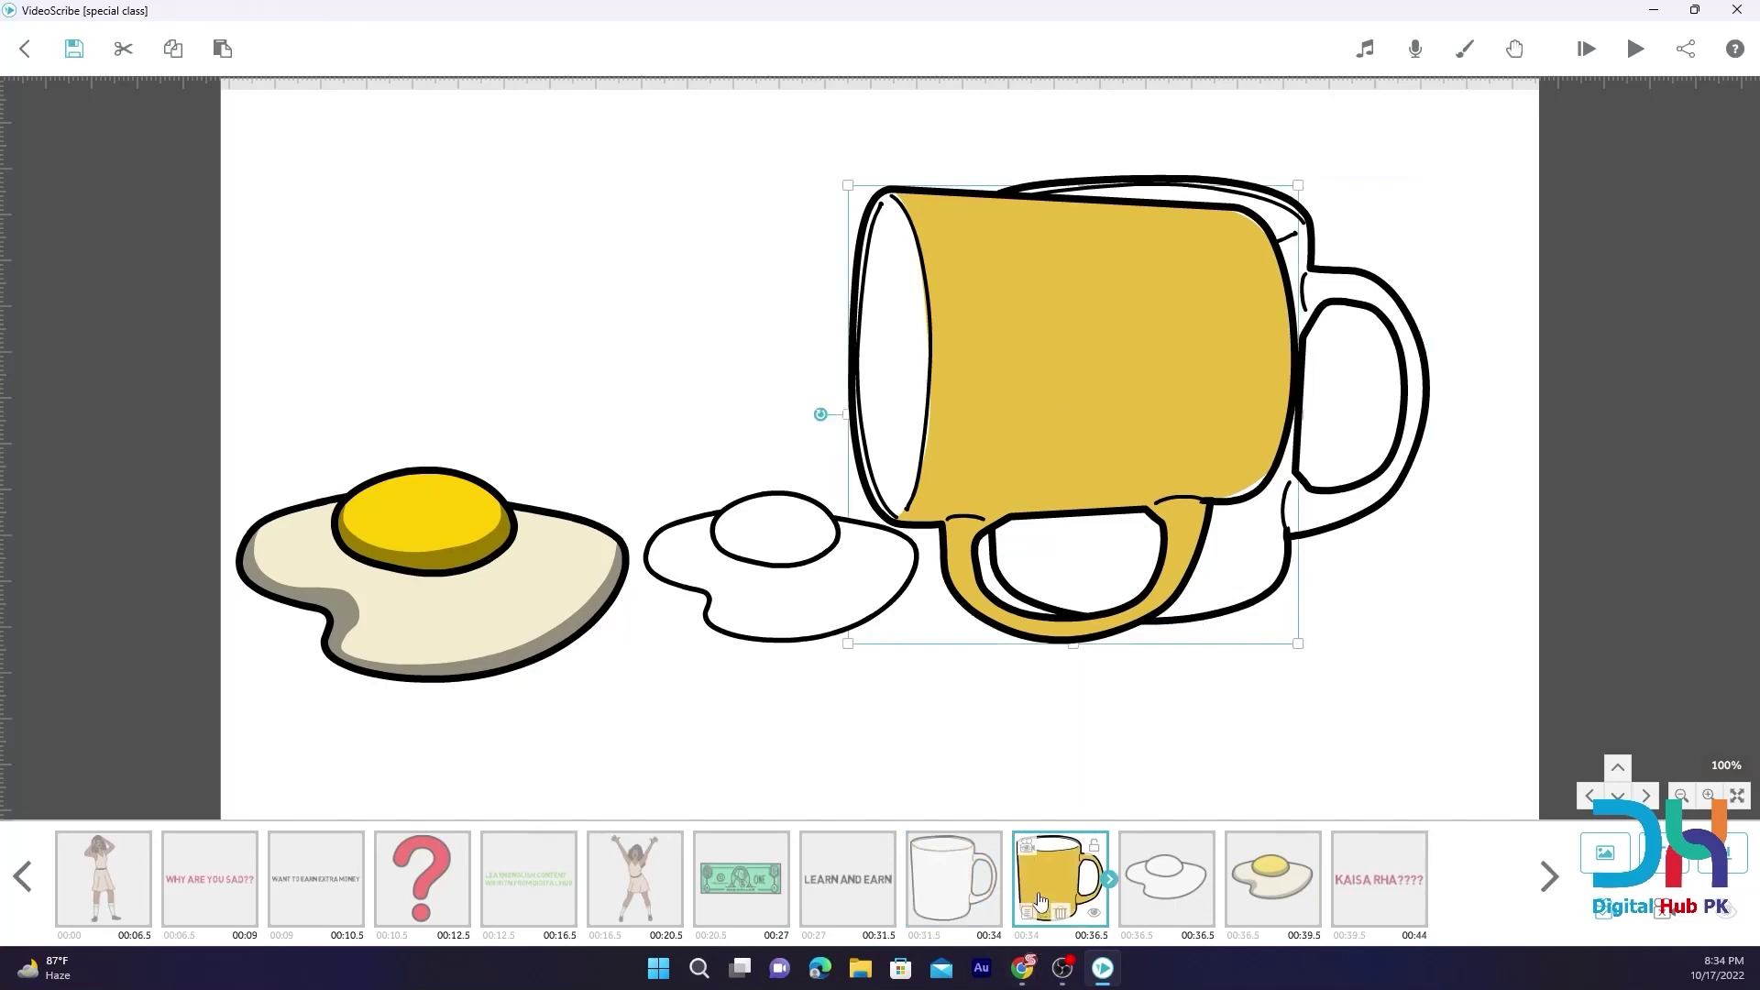
left_click(1027, 912)
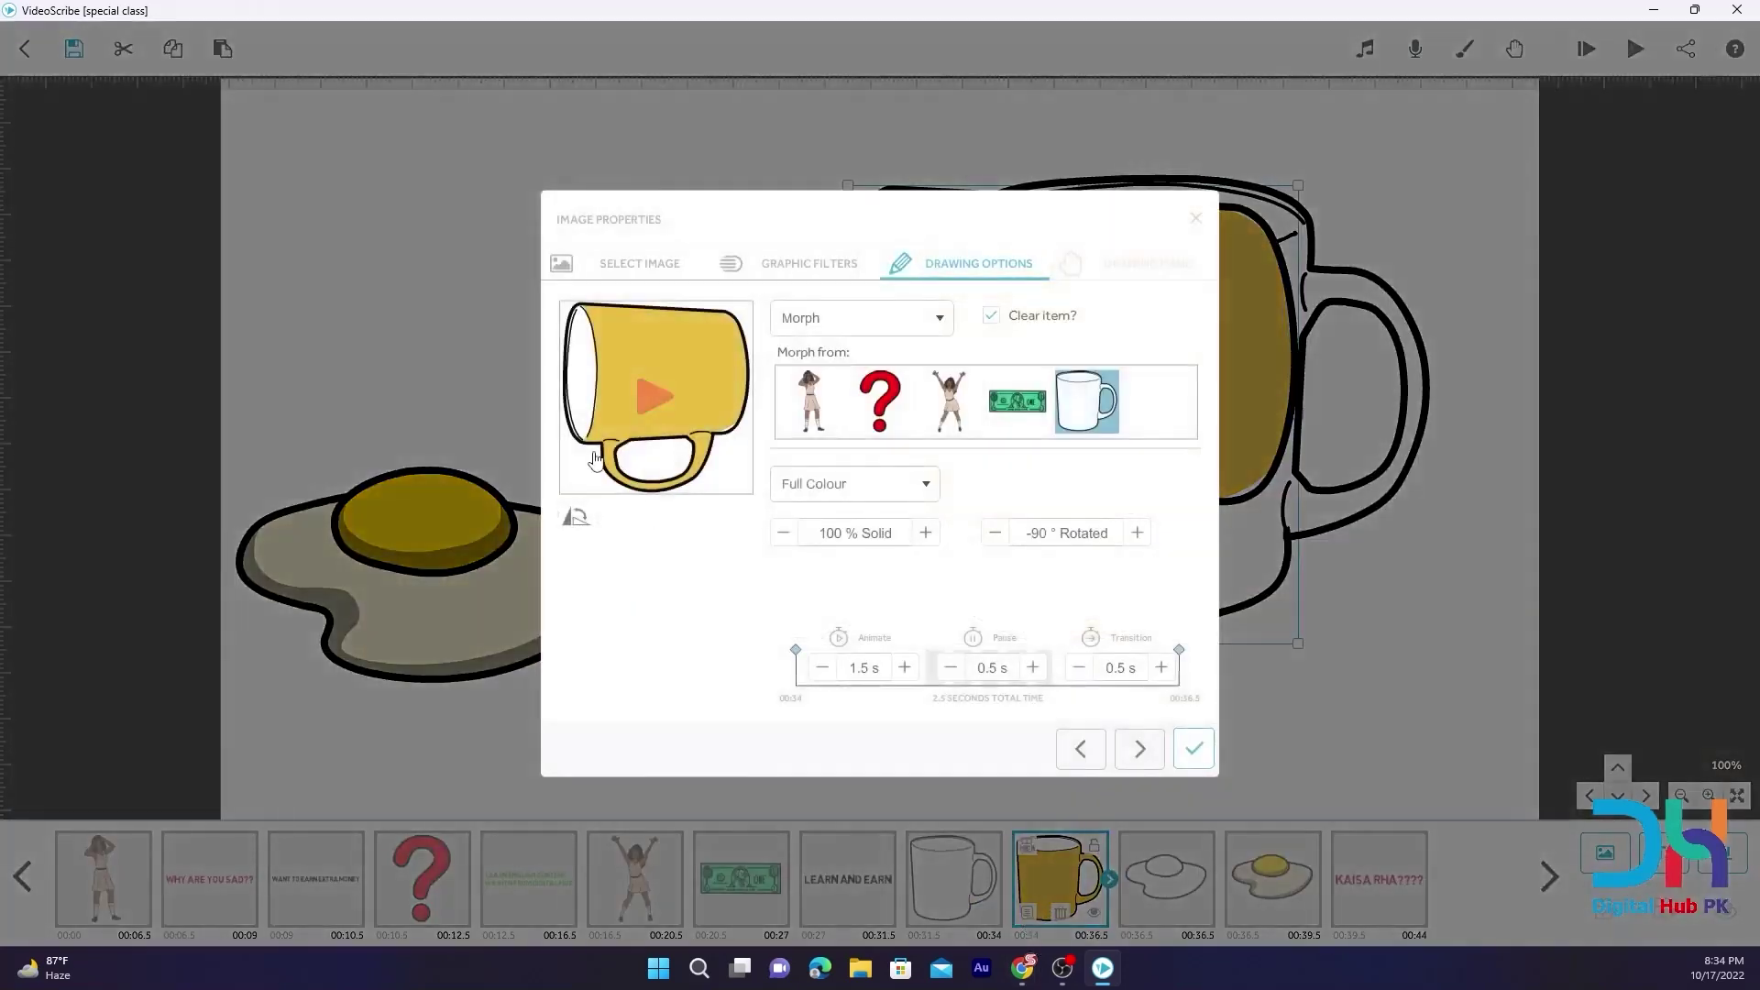
left_click(580, 527)
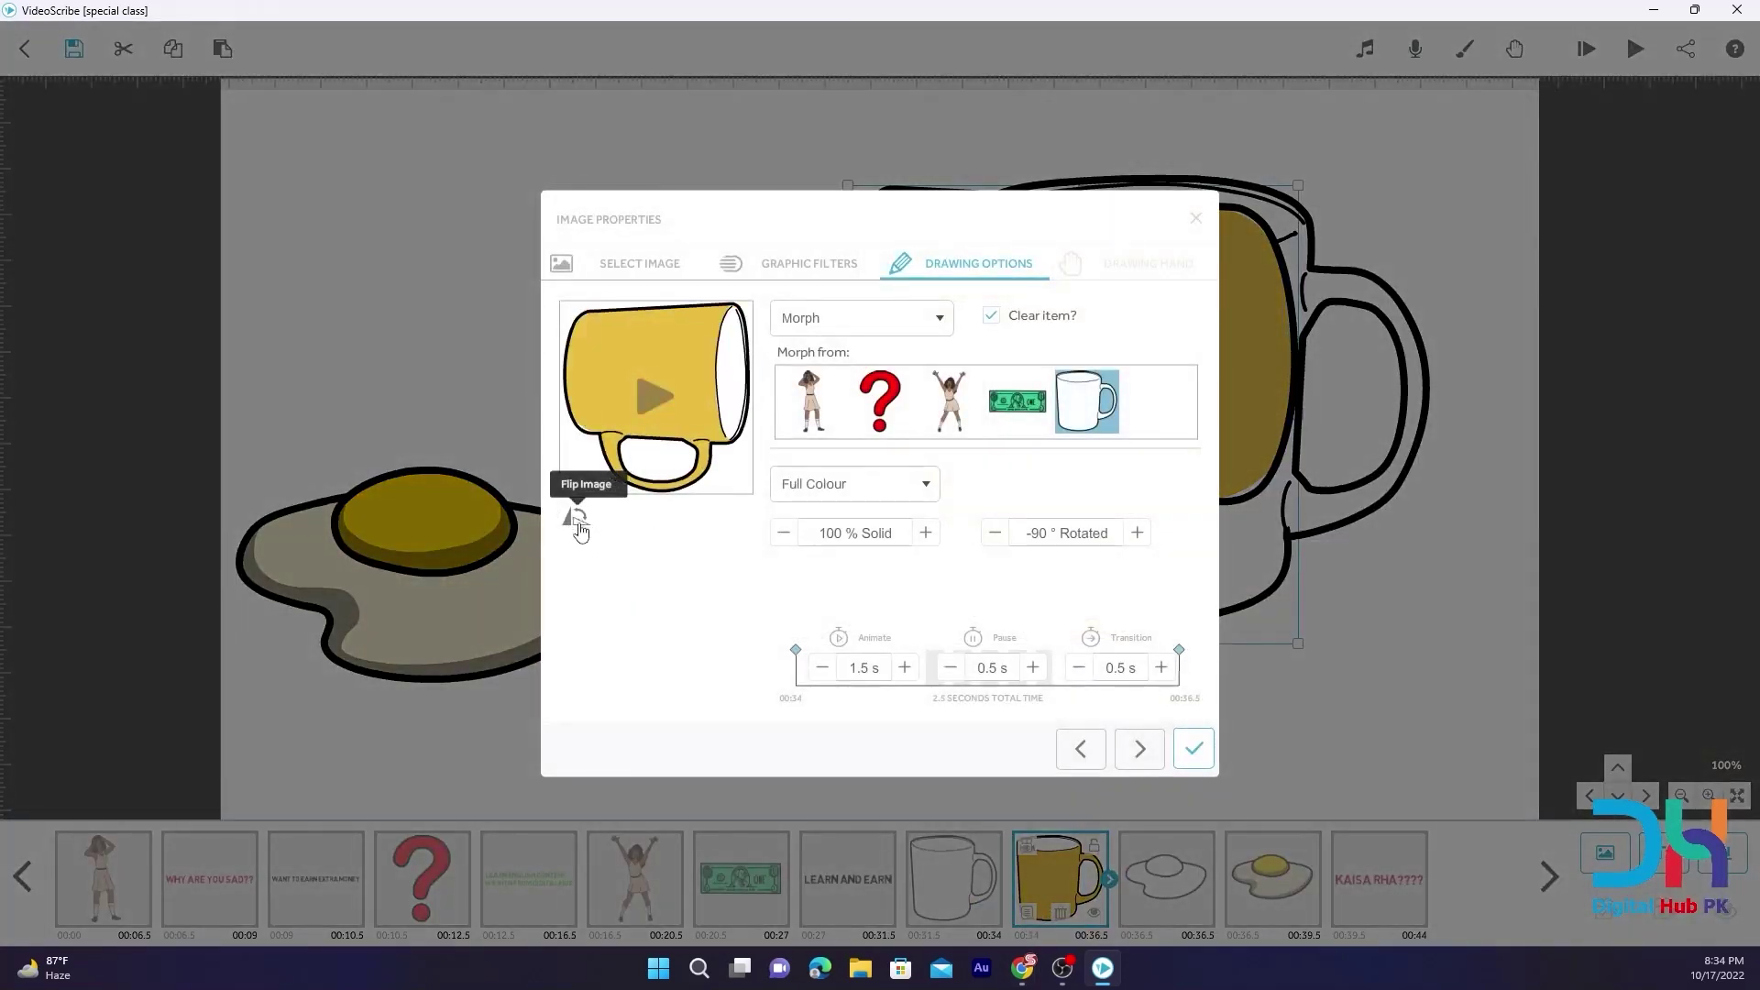
left_click(579, 527)
left_click(580, 527)
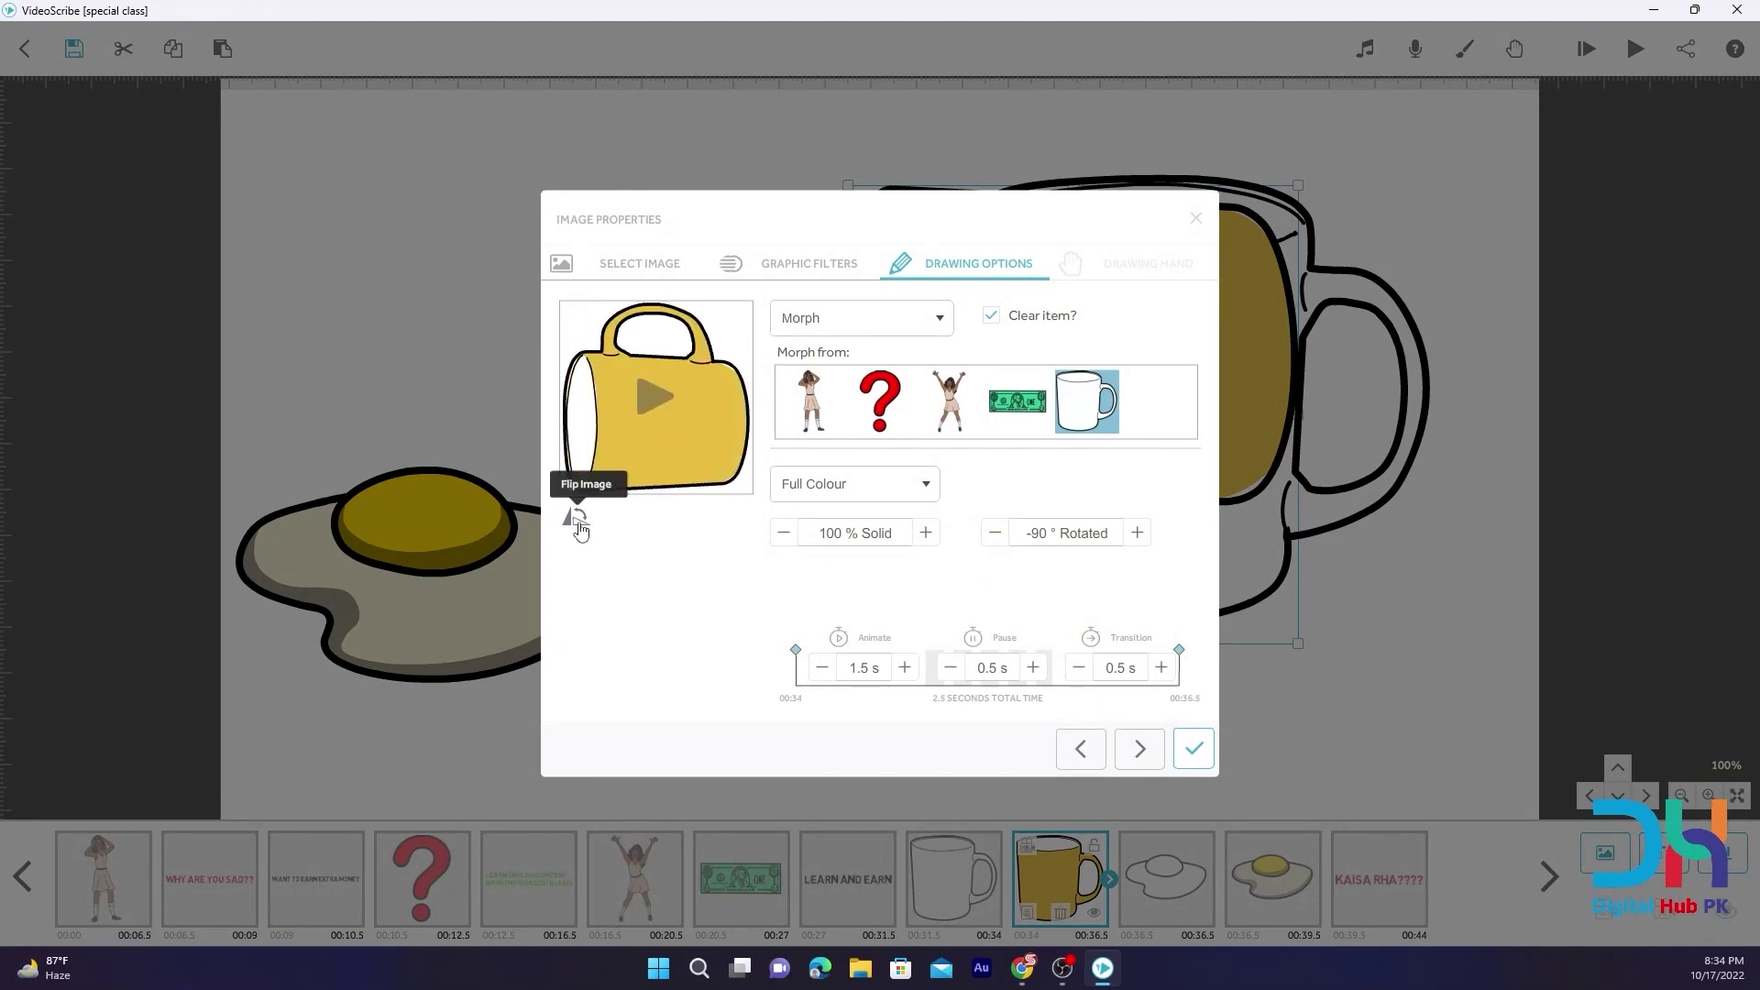
left_click(569, 524)
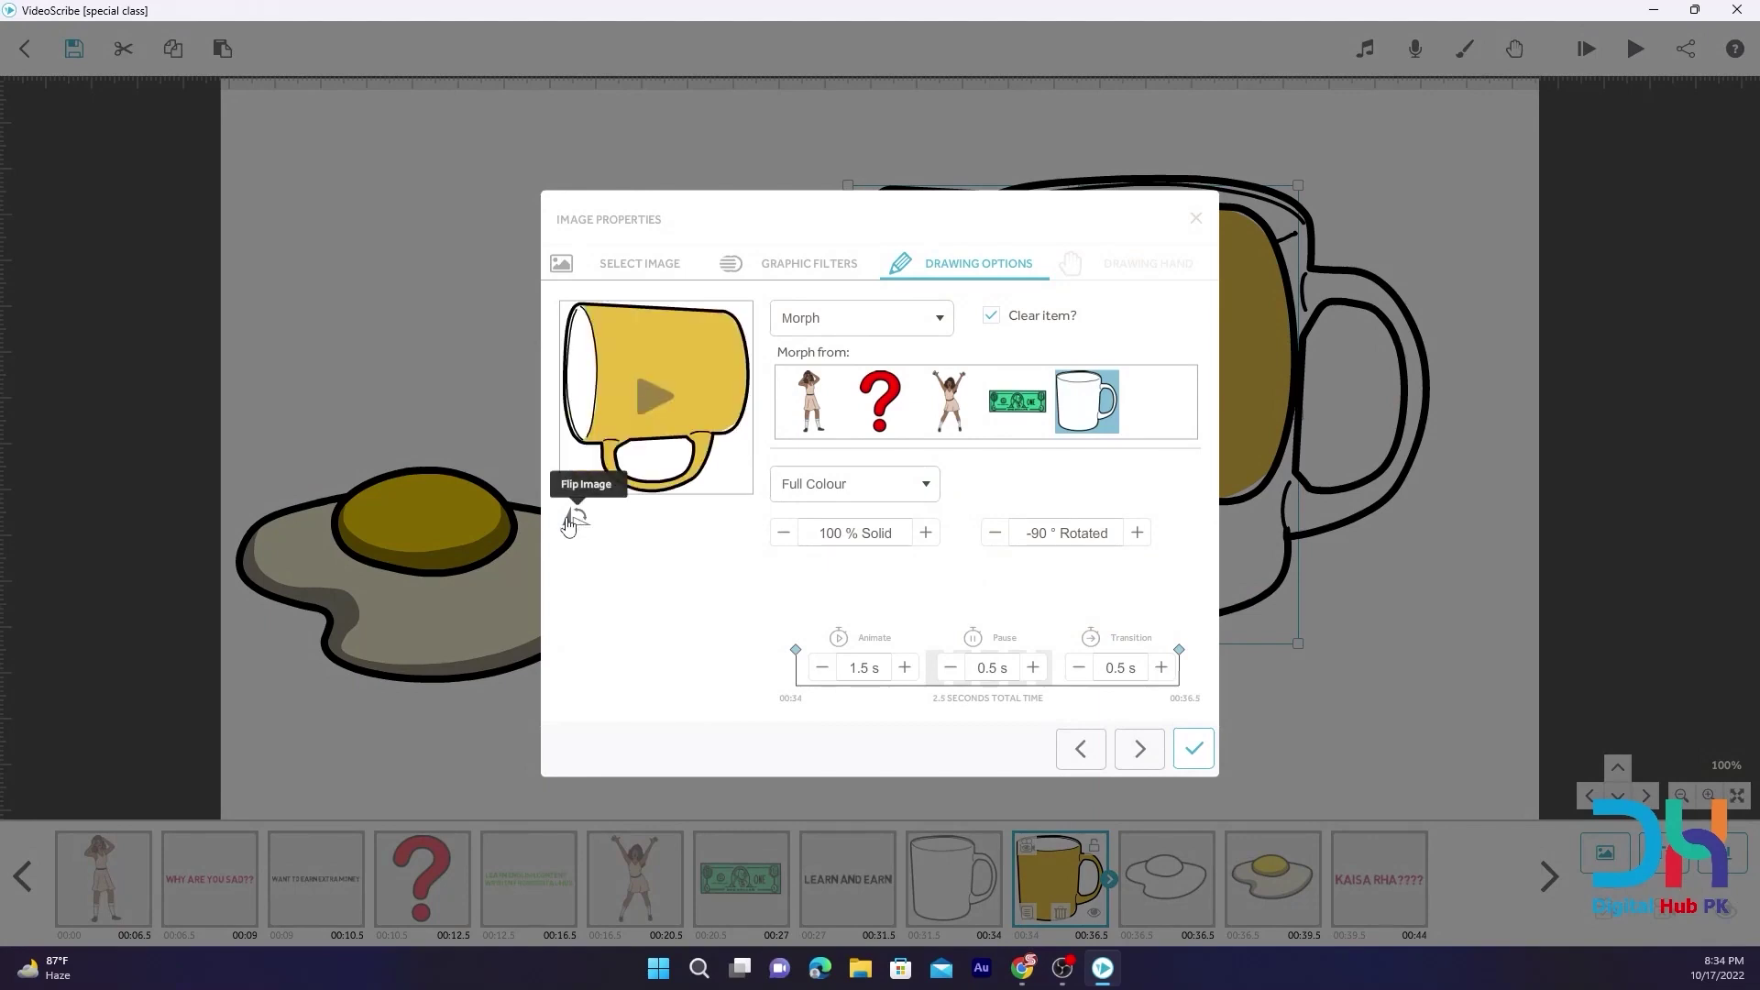
left_click(569, 523)
left_click(569, 523)
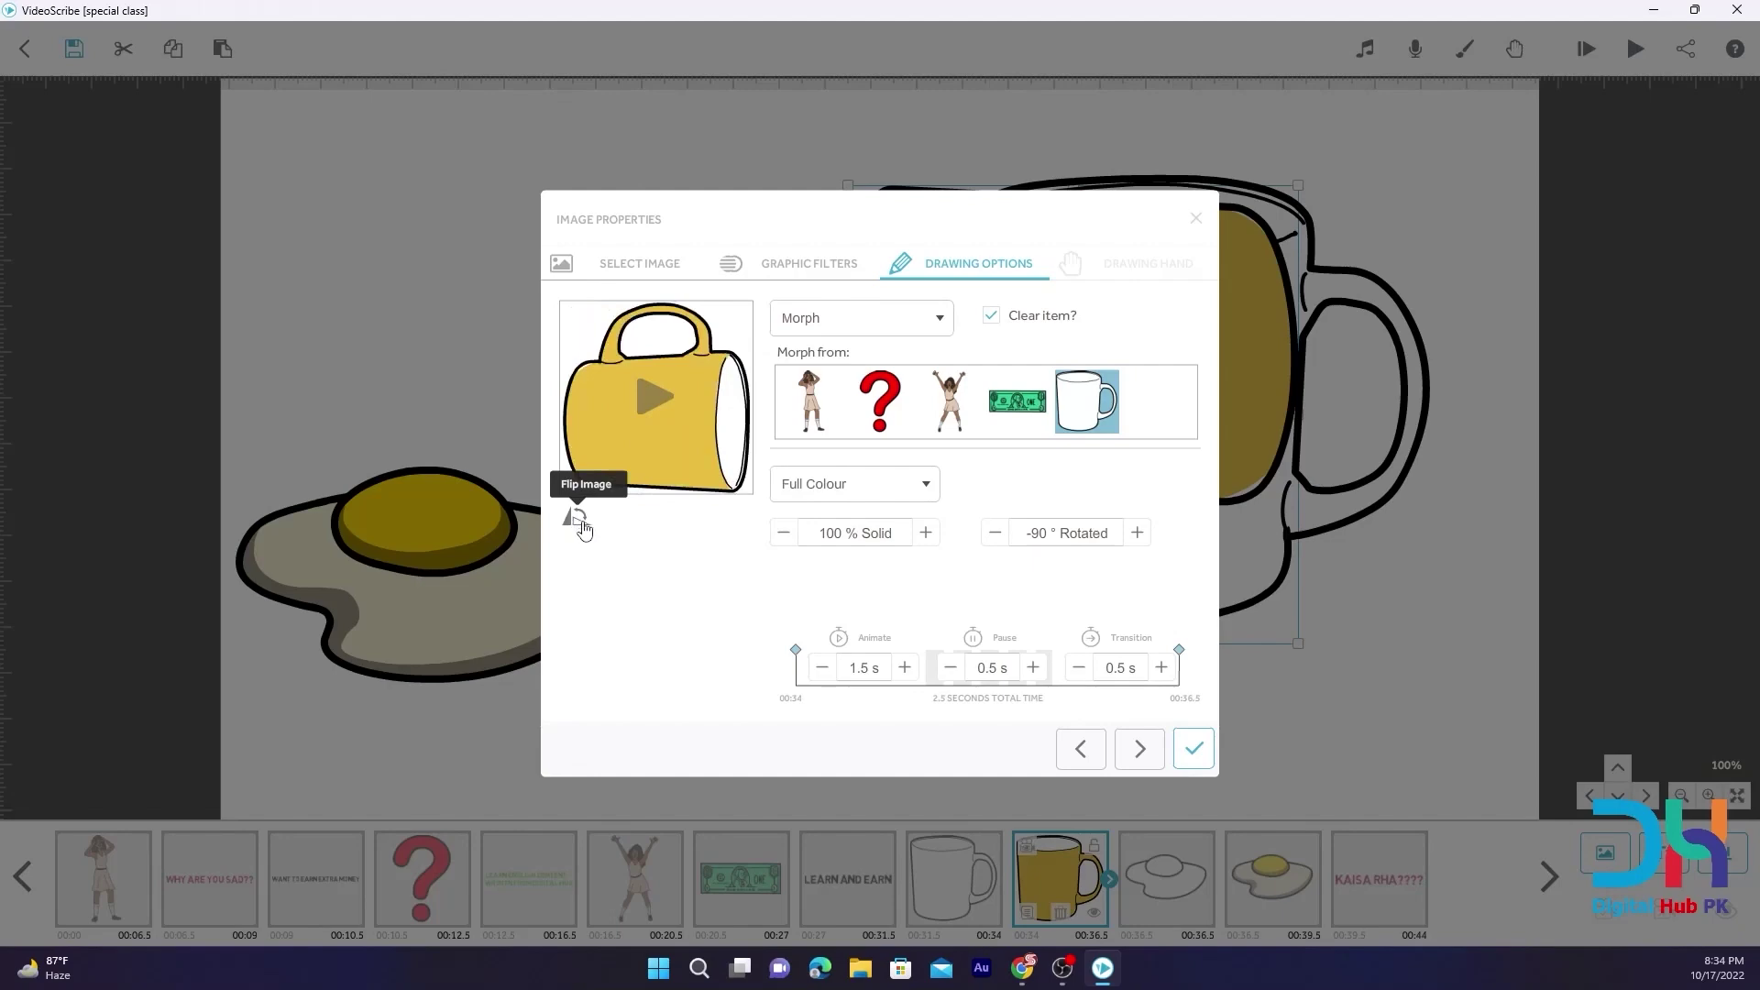
left_click(579, 527)
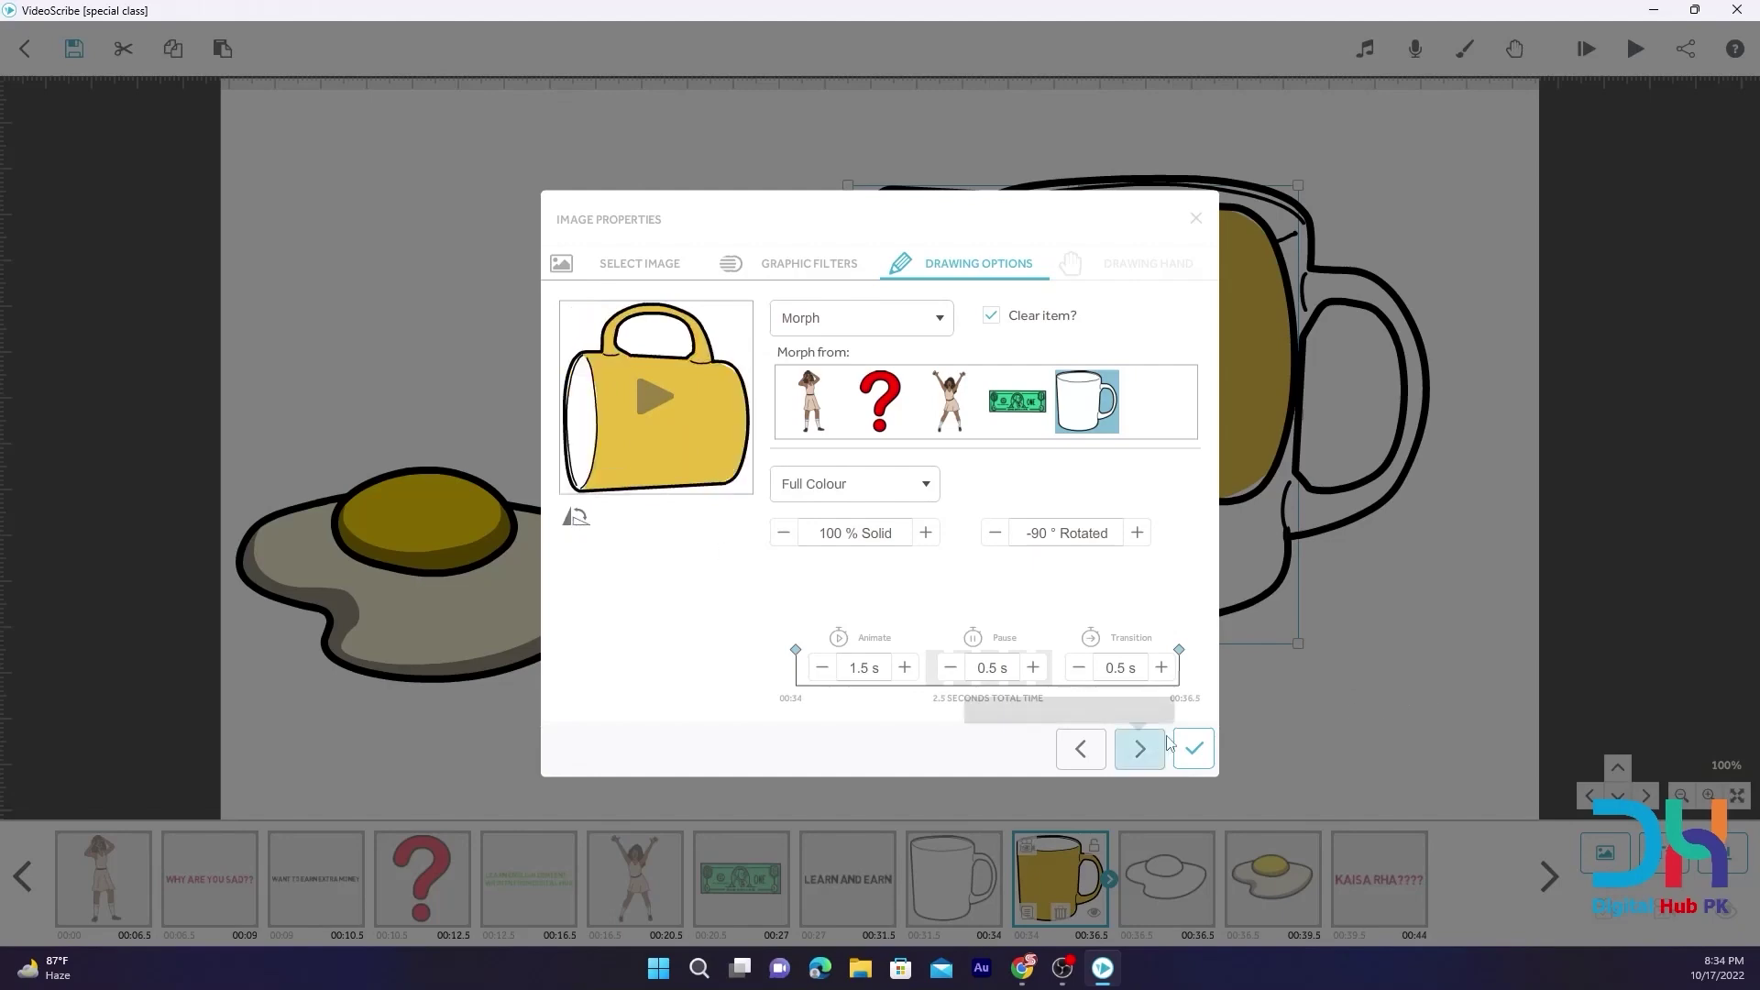
left_click(1193, 748)
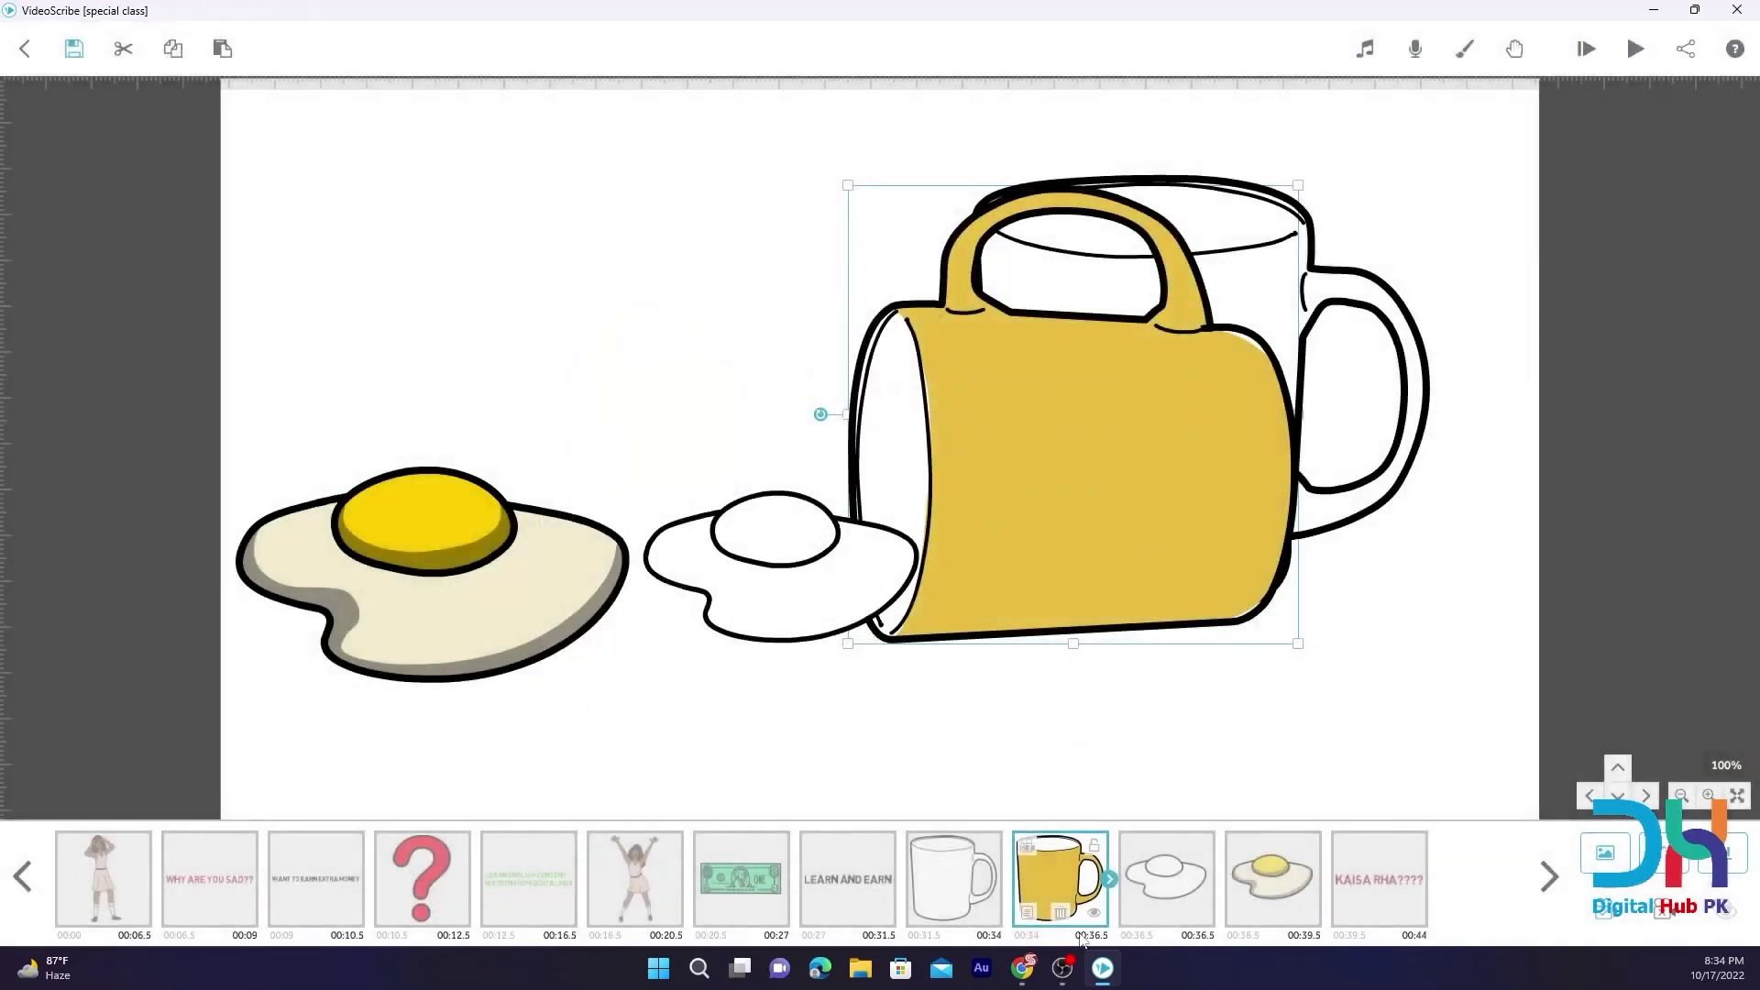
Replay the scribe from LEARN AND EARN to check the flipped mug's morph, and save it as "special class" in All Scribes
left_click(862, 906)
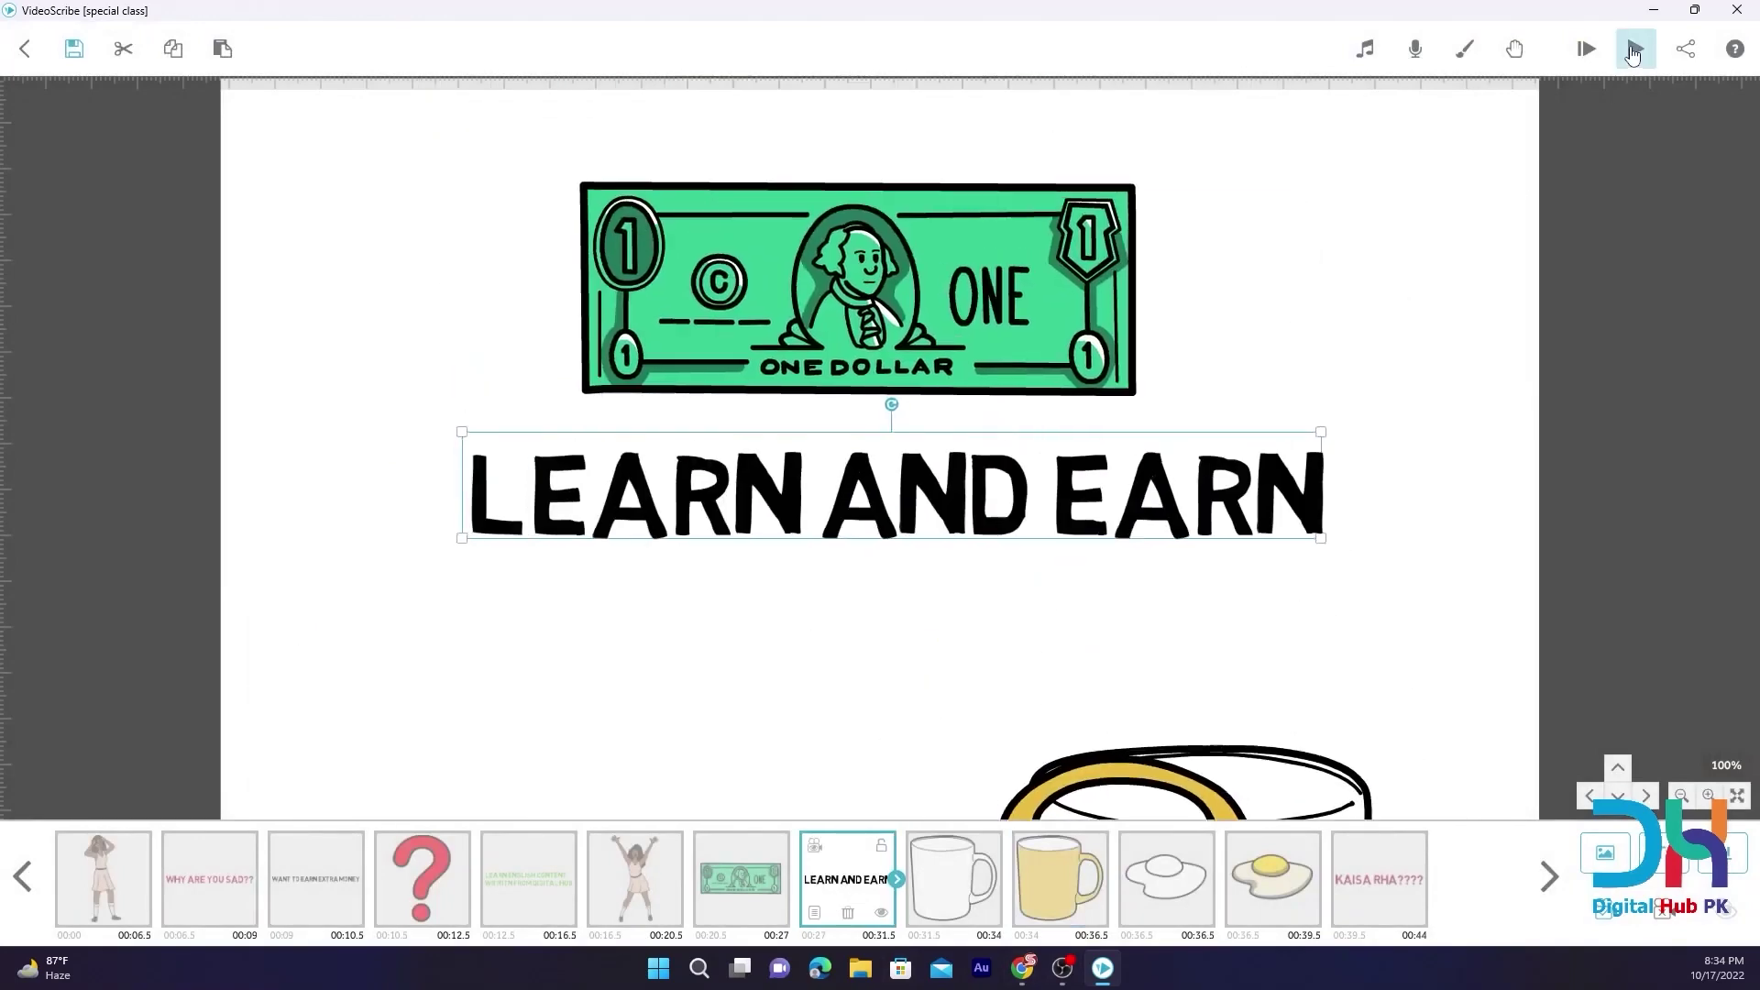
left_click(1632, 47)
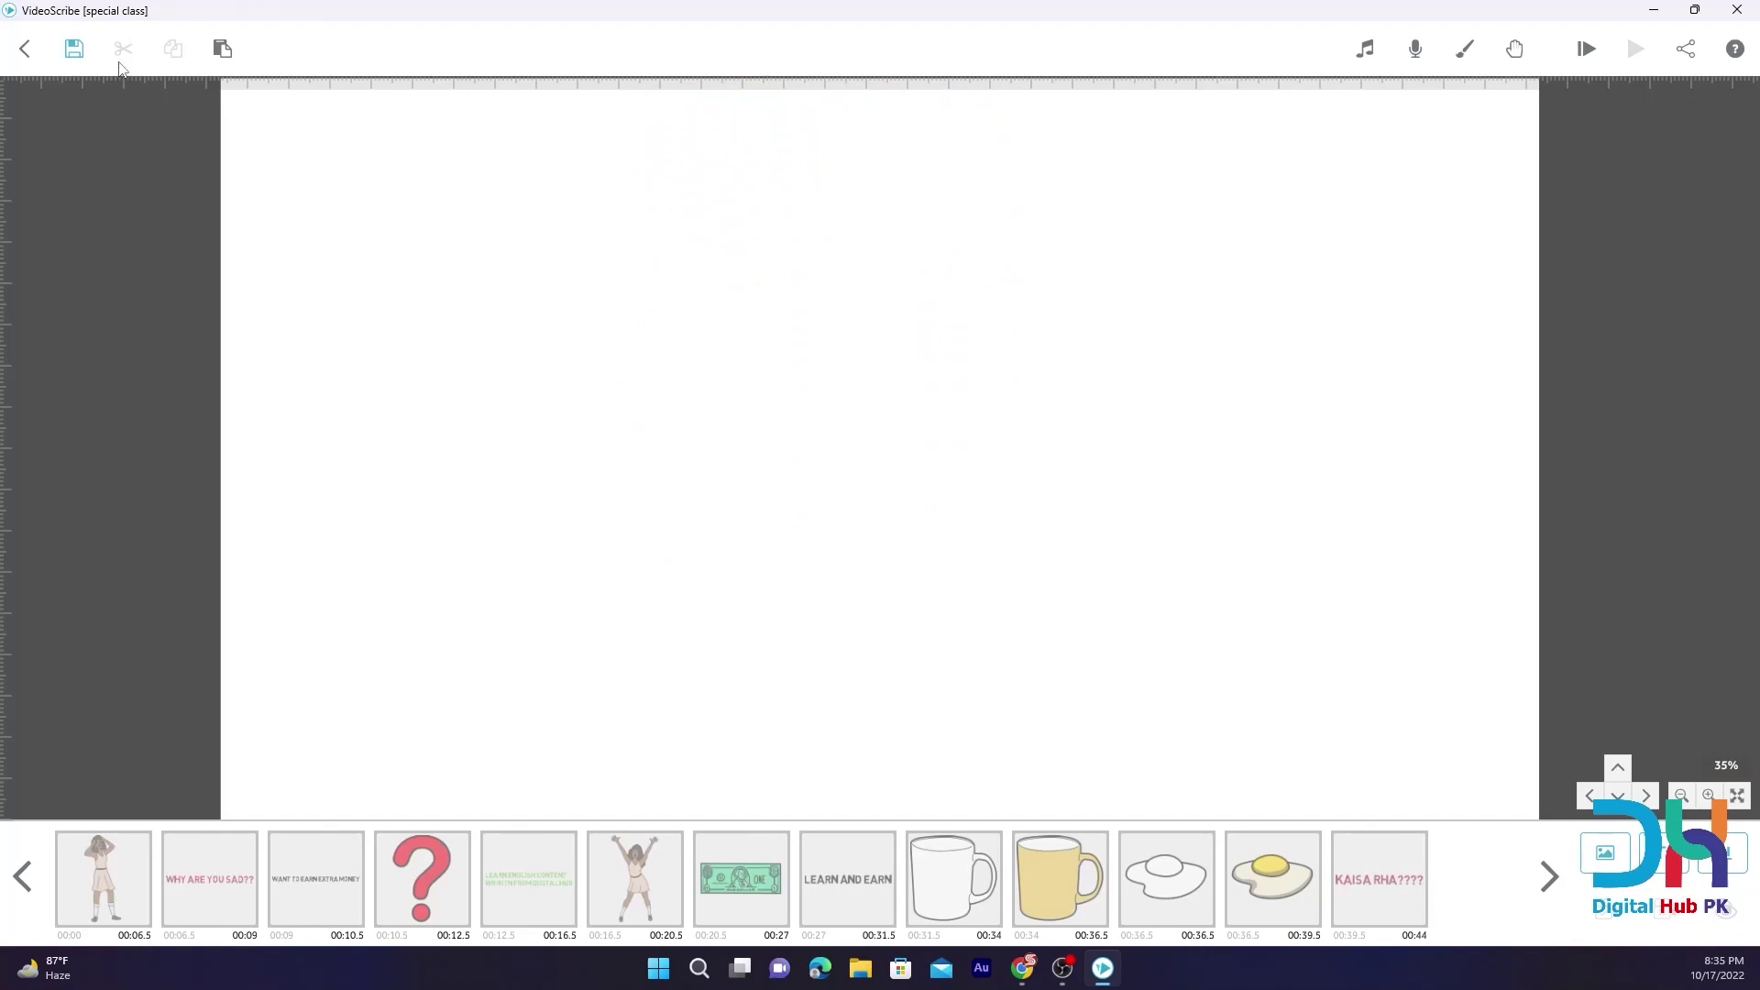
left_click(73, 47)
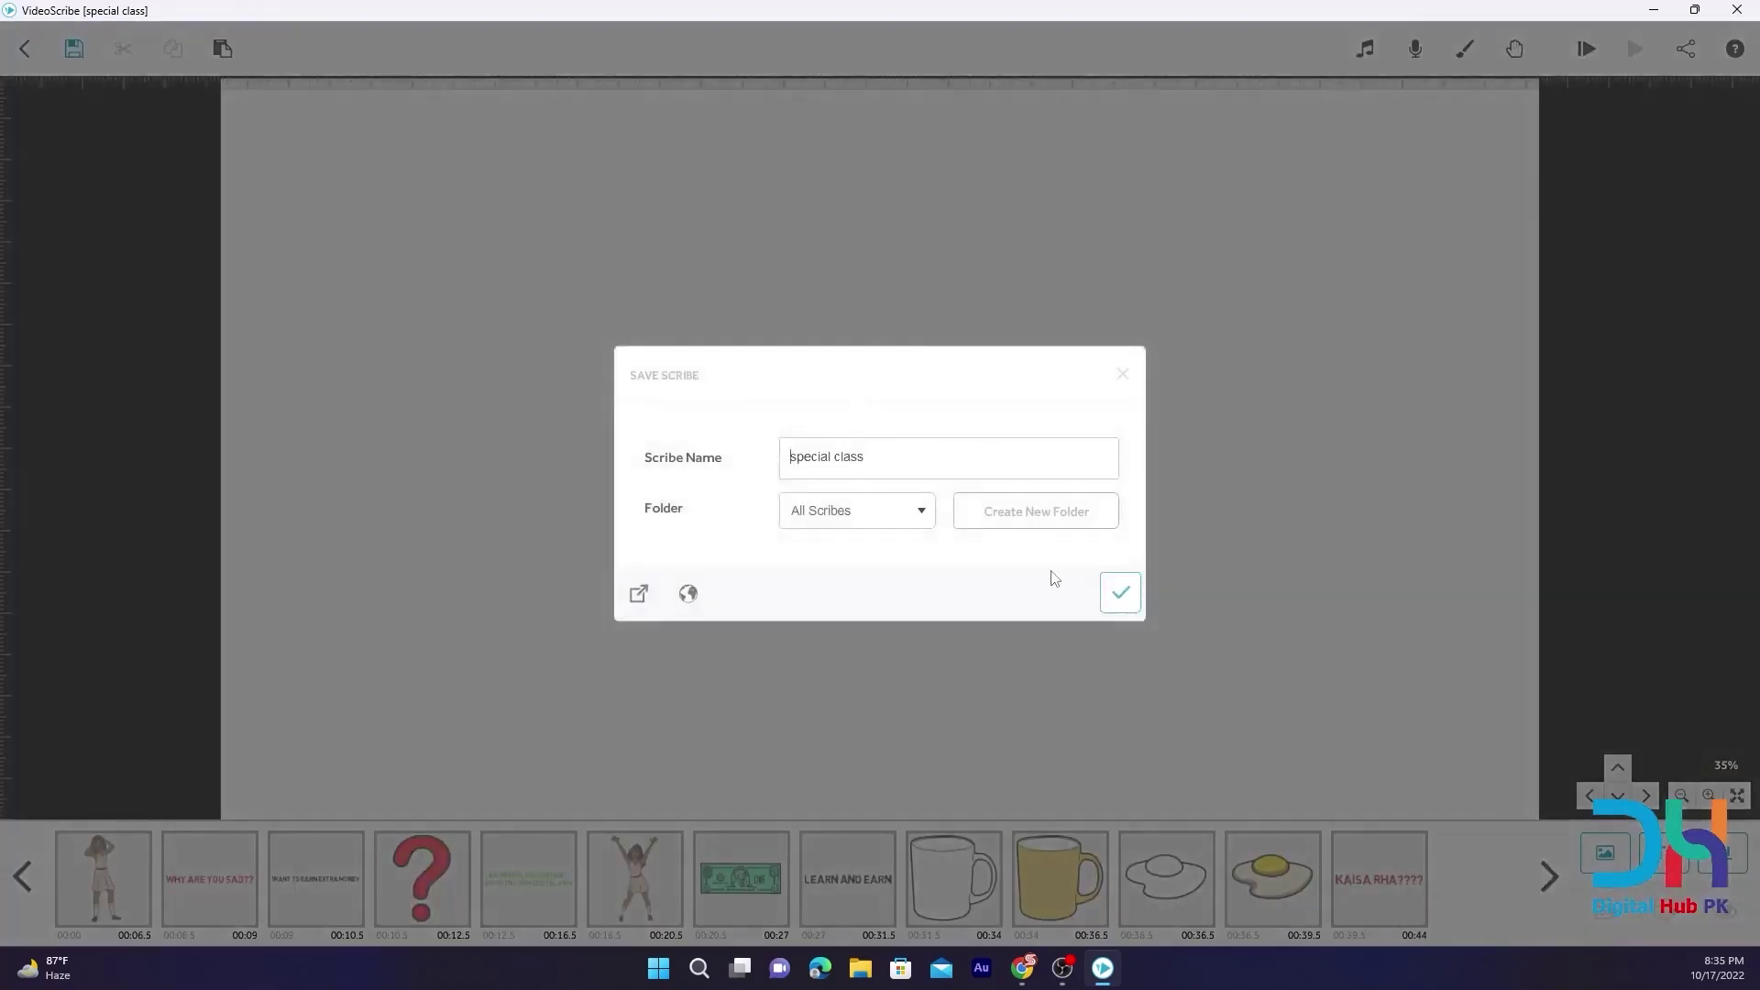
left_click(1119, 592)
Search the image library for "car" and add the yellow car to the empty canvas area
left_click(1607, 856)
left_click(681, 279)
type("ca")
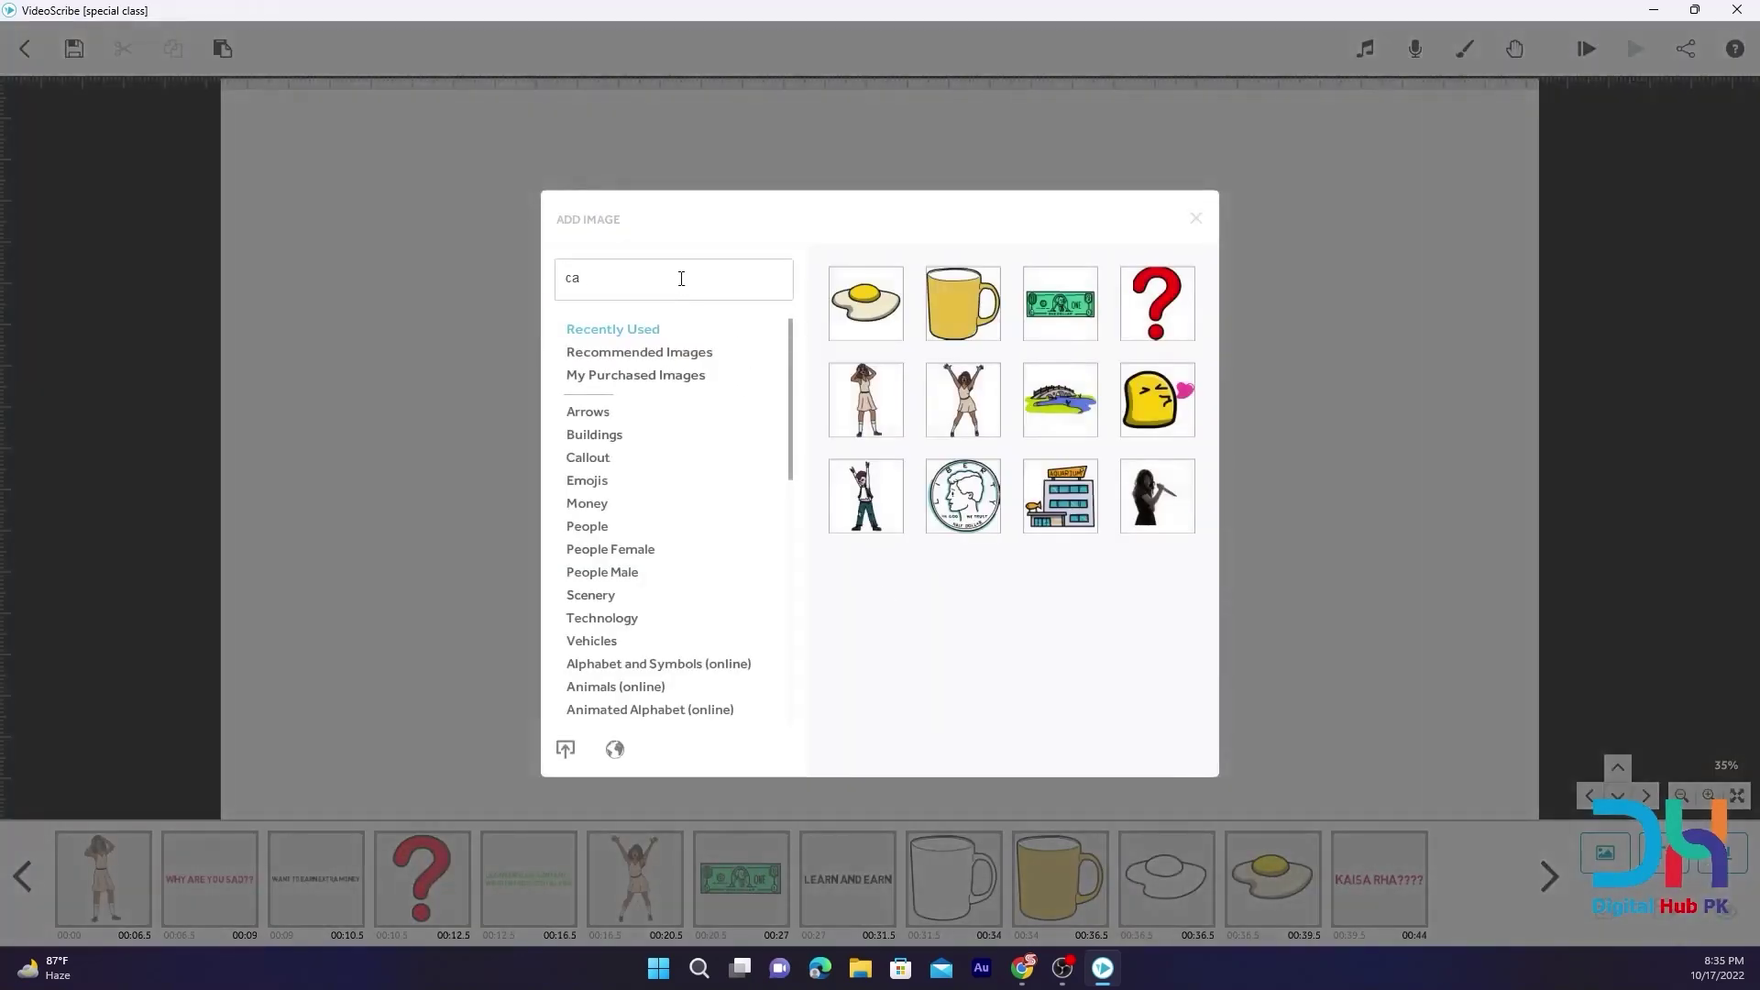
type("r")
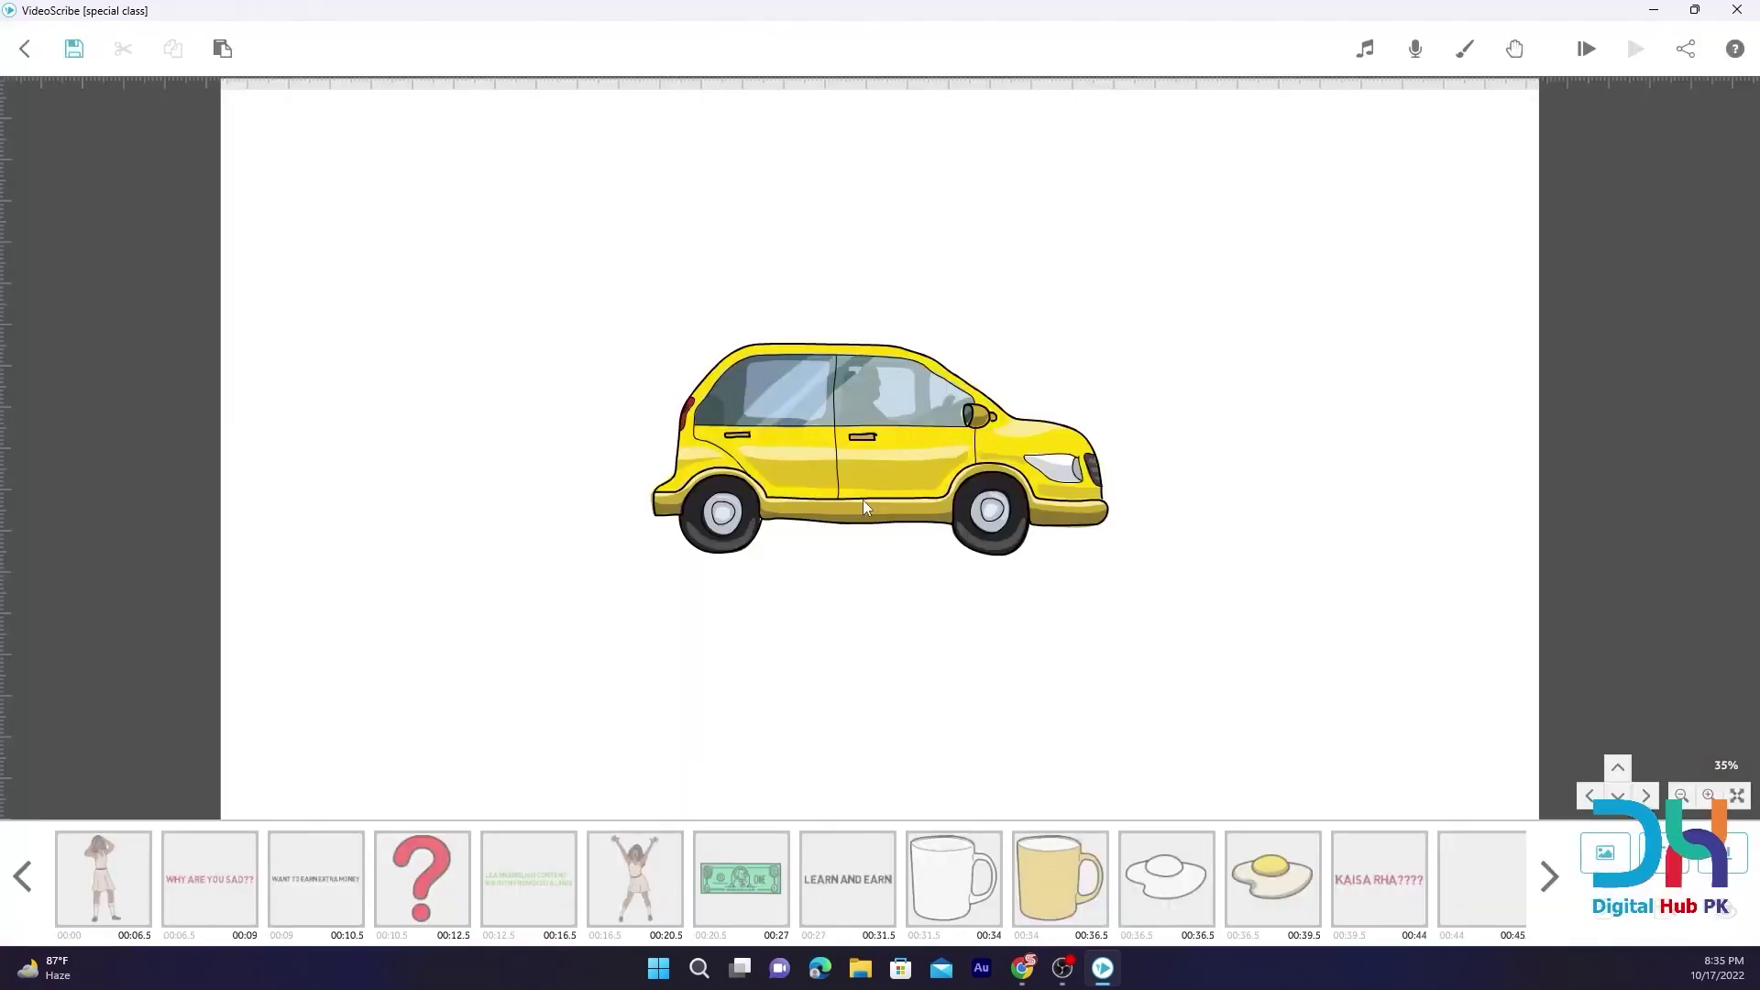
Move the yellow car to the left side of the blank canvas area and shrink it slightly
left_click(864, 474)
left_click_drag(886, 471, 475, 526)
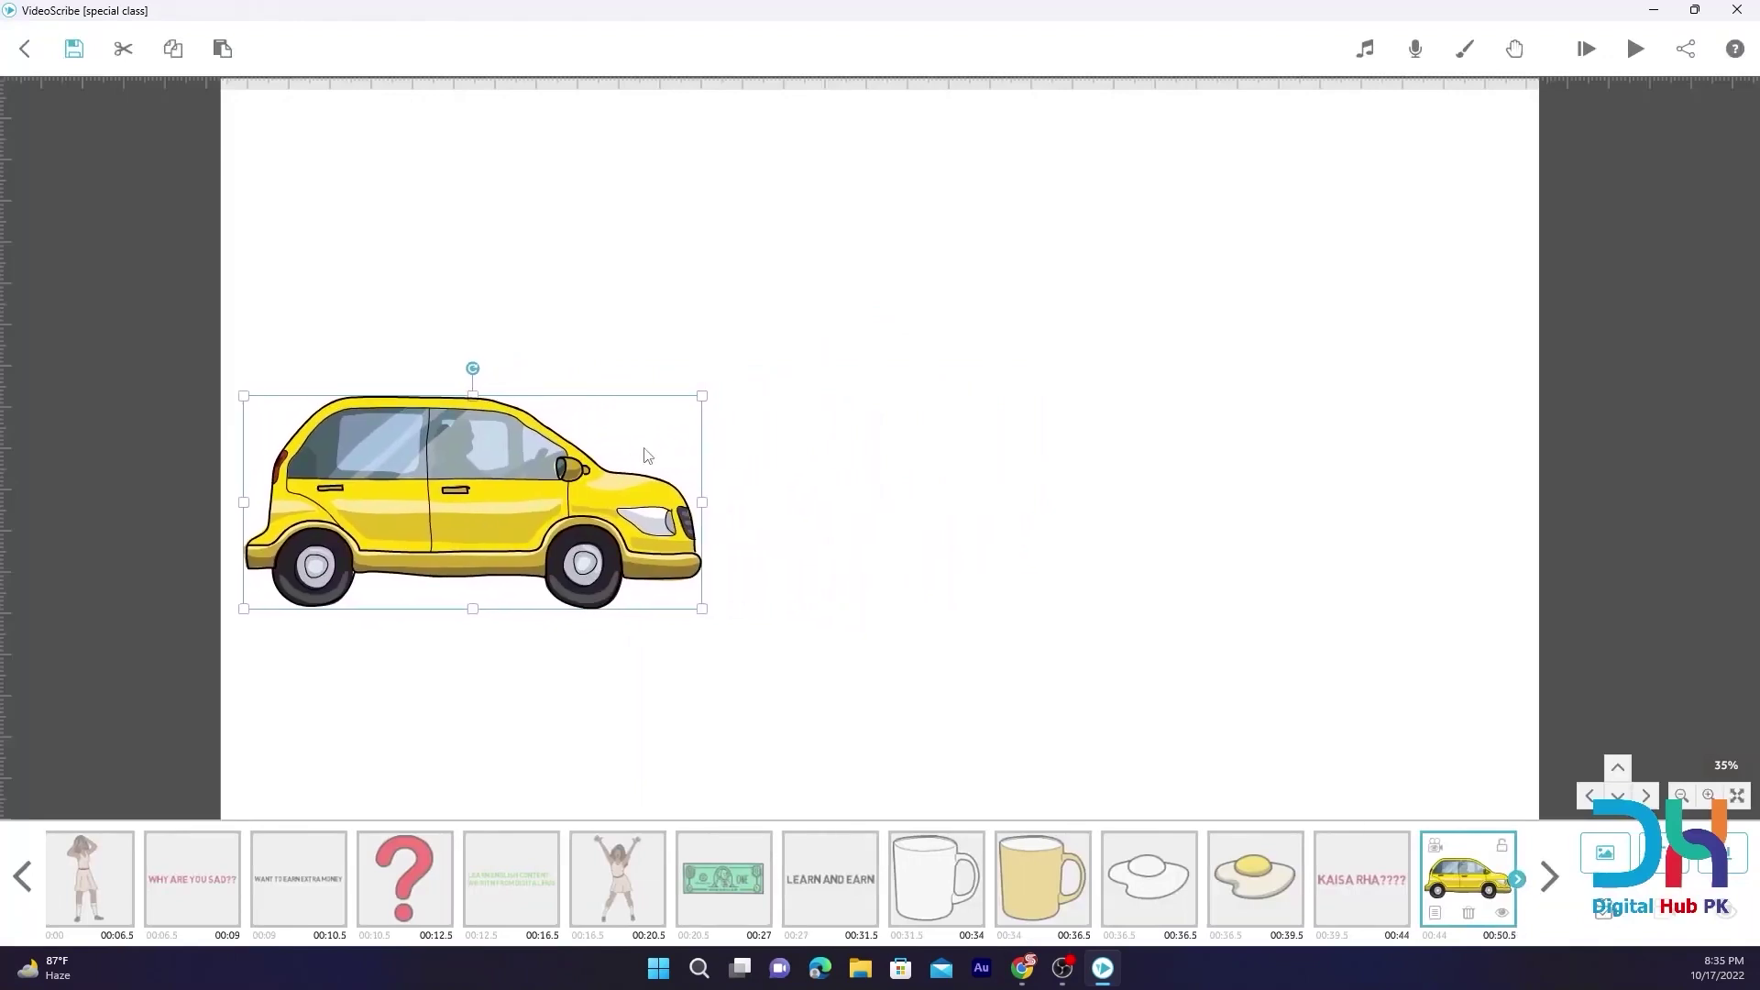
left_click_drag(702, 399, 652, 424)
left_click_drag(468, 503, 417, 504)
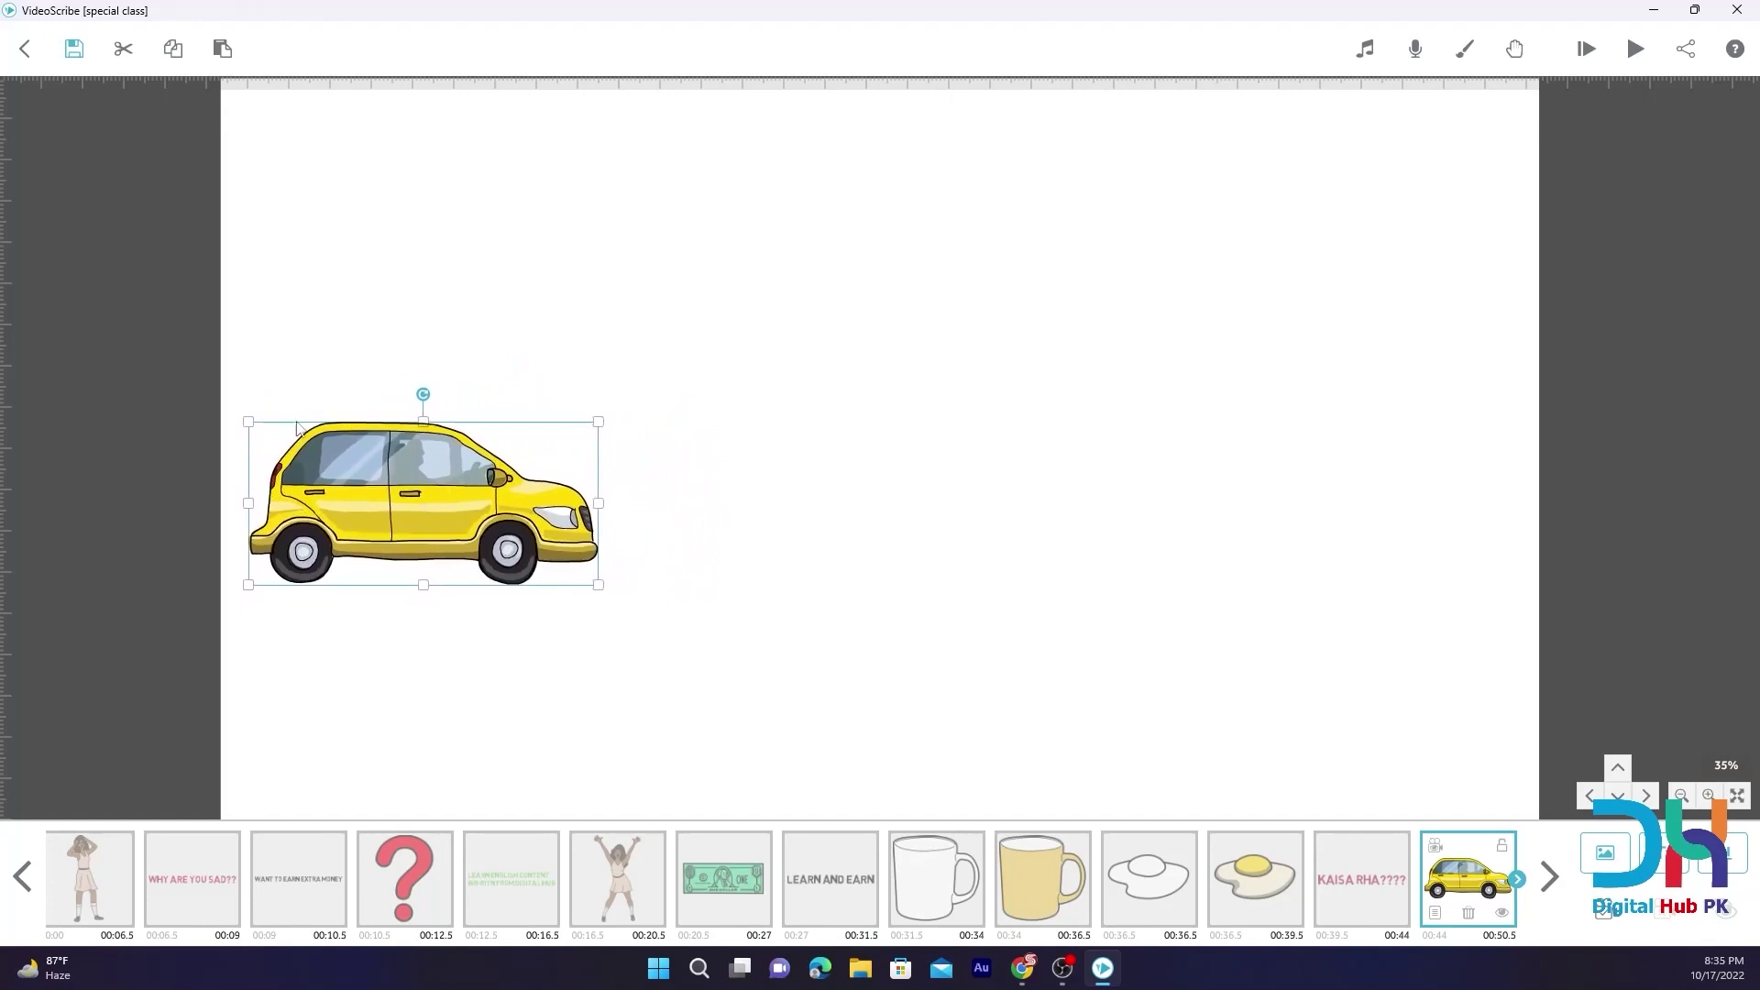
Duplicate the yellow car and move the copy across to the right edge of the canvas area, roughly level with the original
left_click(222, 48)
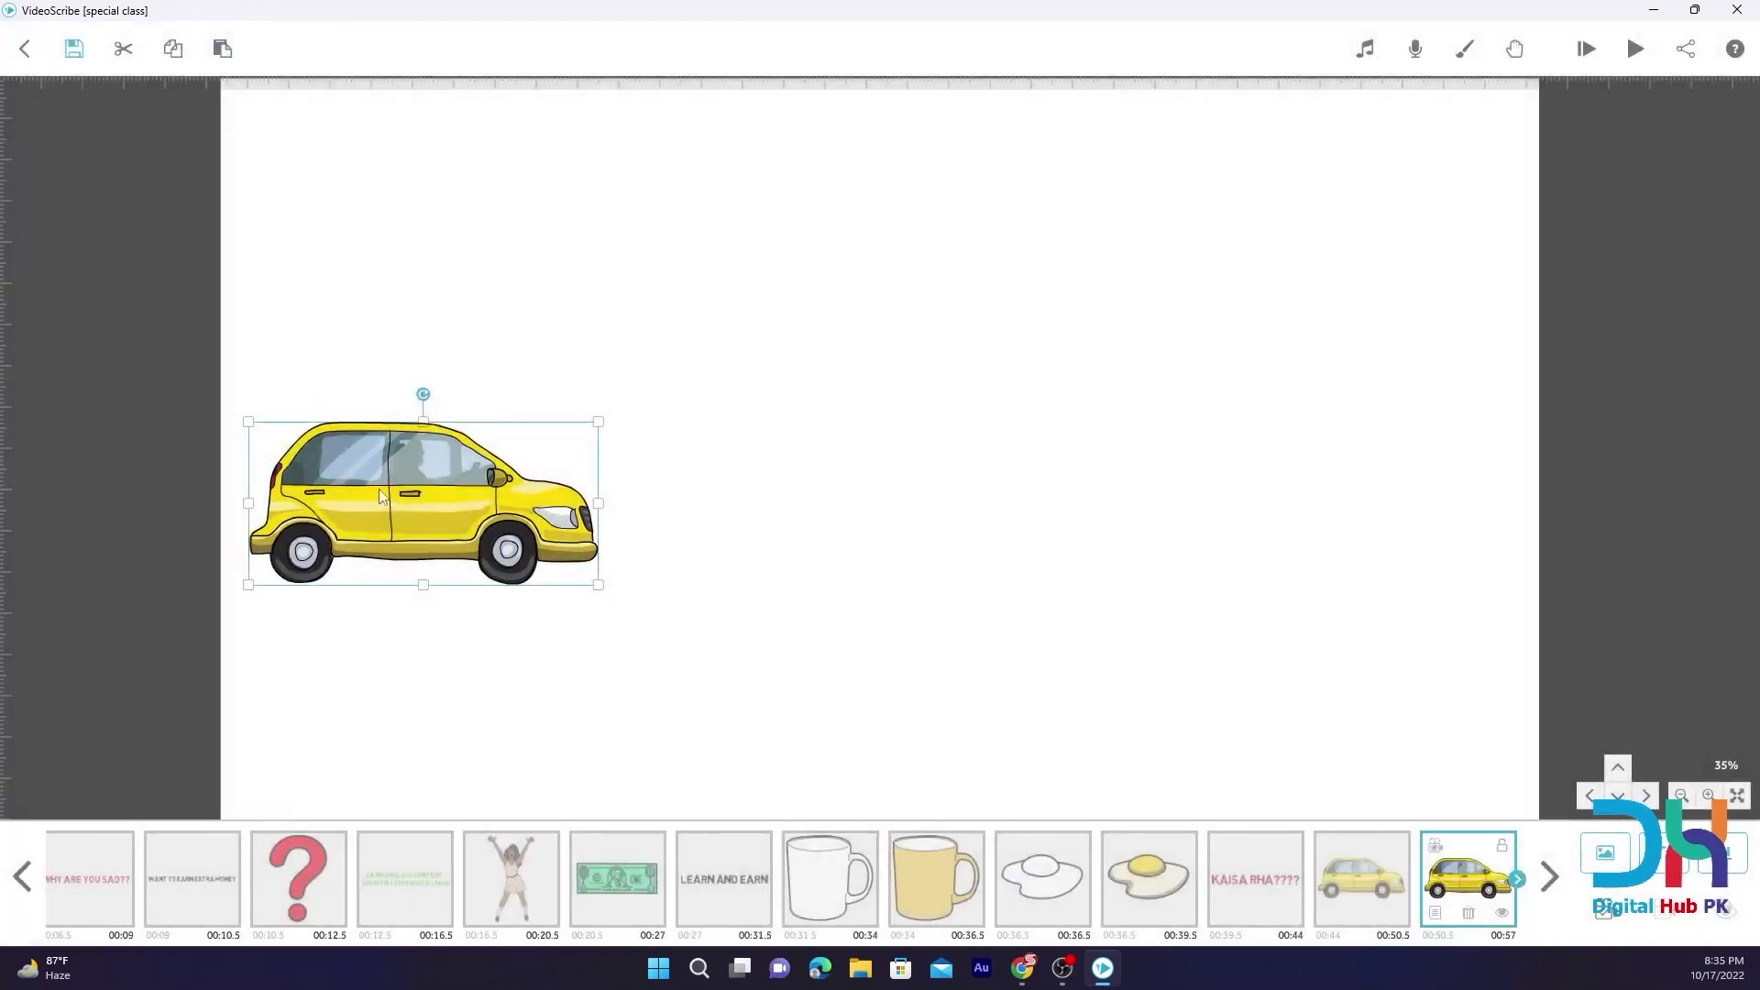
key("Right")
key("Right")
key("Right")
key("Right")
key("Right")
key("Right")
key("Right")
key("Right")
key("Right")
key("Right")
key("Right")
key("Right")
key("Right")
key("Right")
key("Right")
key("Right")
key("Right")
key("Right")
key("Right")
key("Right")
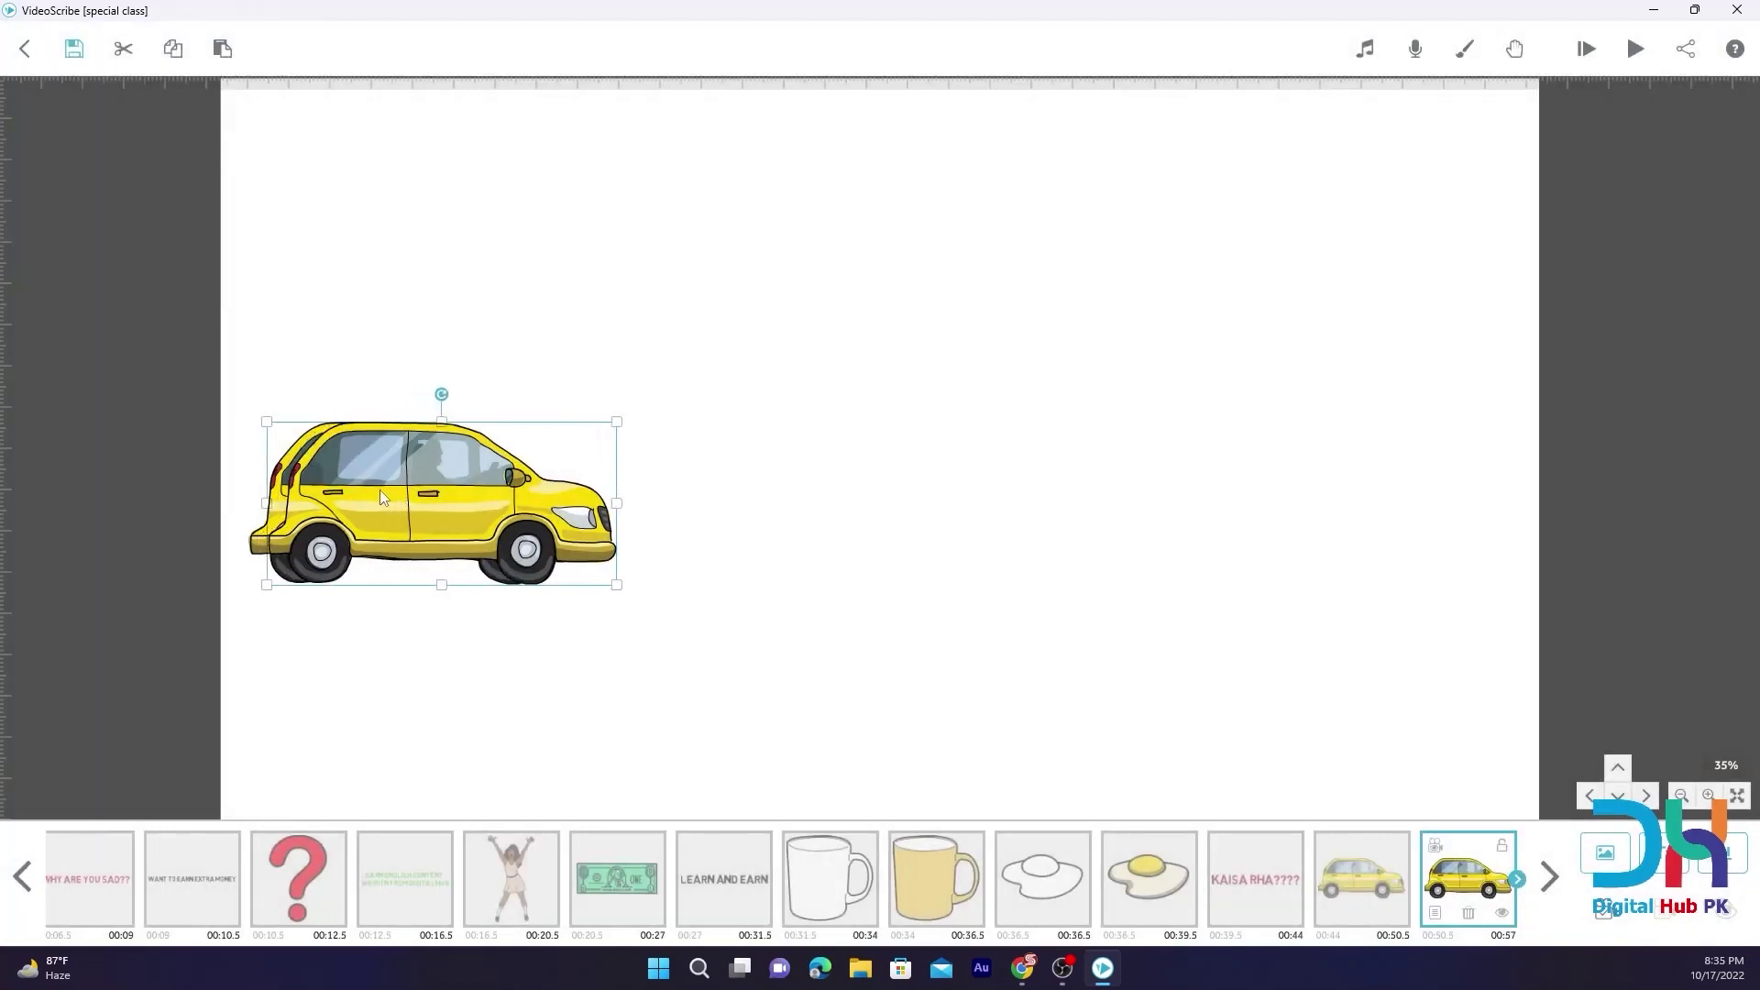
key("Right")
key("Right")
key("Right")
key("Right")
key("Right")
key("Right")
key("Right")
key("Right")
key("Right")
key("Right")
key("Right")
key("Right")
key("Right")
key("Right")
key("Right")
key("Right")
key("Right")
key("Right")
key("Right")
key("Right")
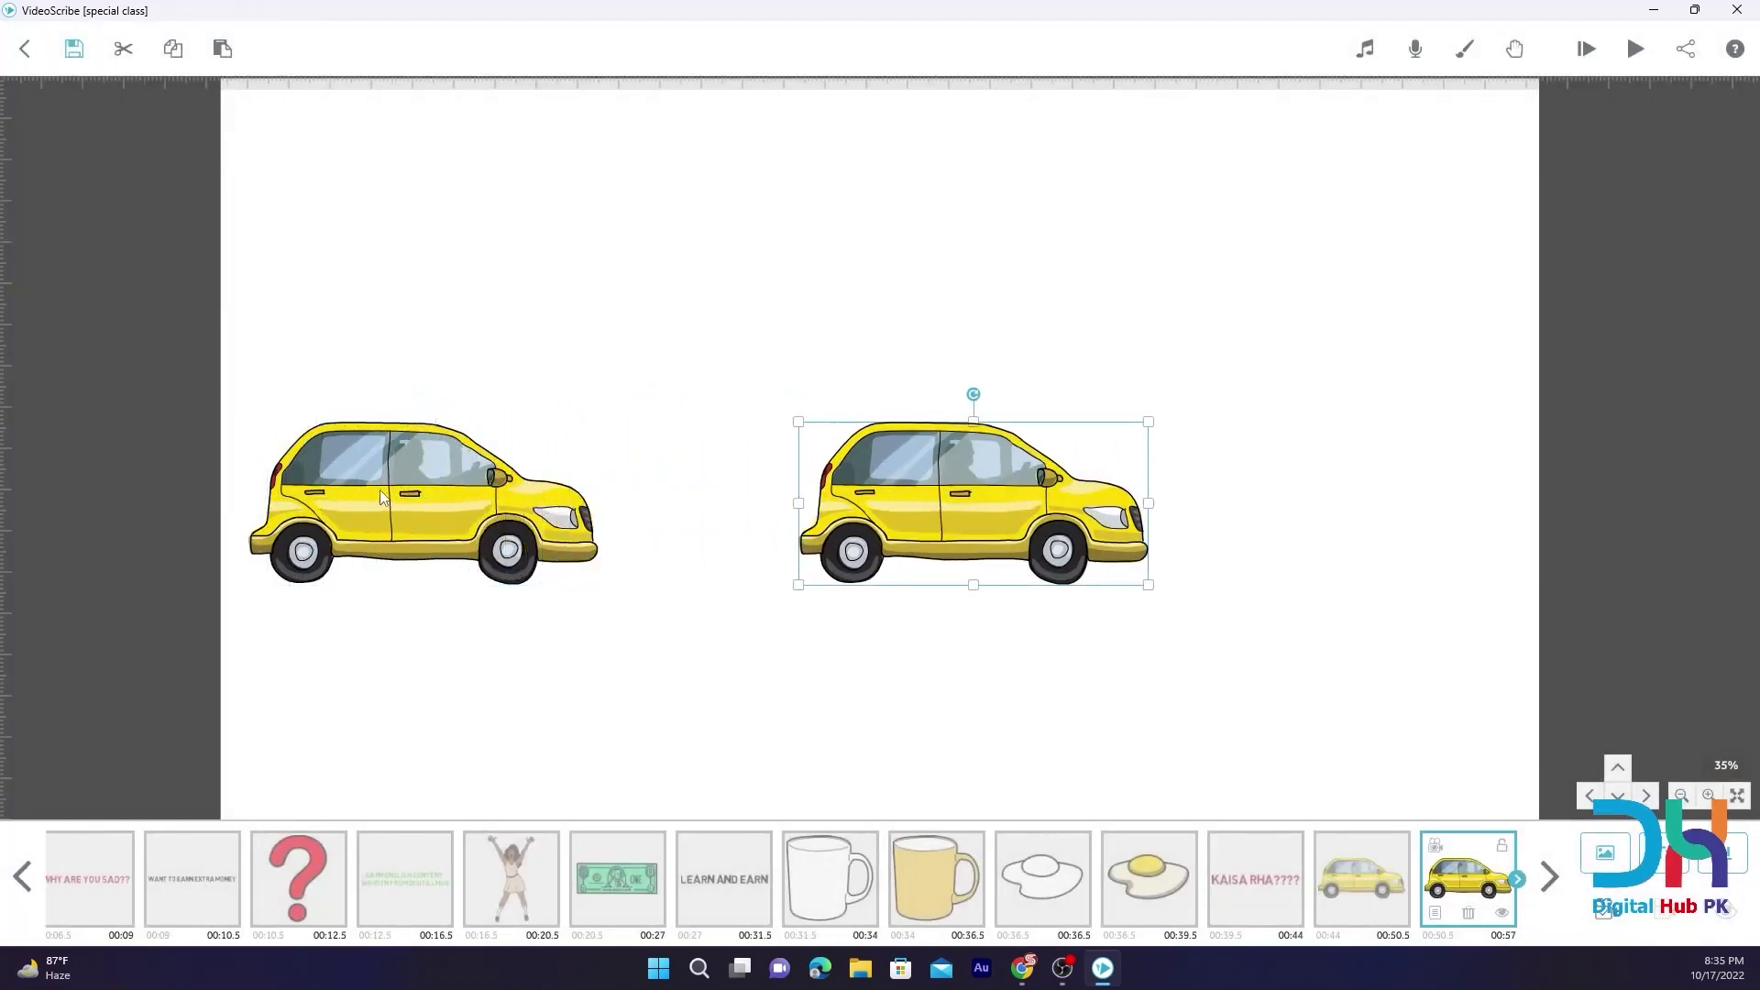
key("Right")
key("Right")
key("Right")
key("Right")
key("Right")
key("Right")
key("Right")
key("Right")
key("Right")
key("Right")
key("Right")
key("Right")
key("Right")
key("Right")
key("Right")
key("Right")
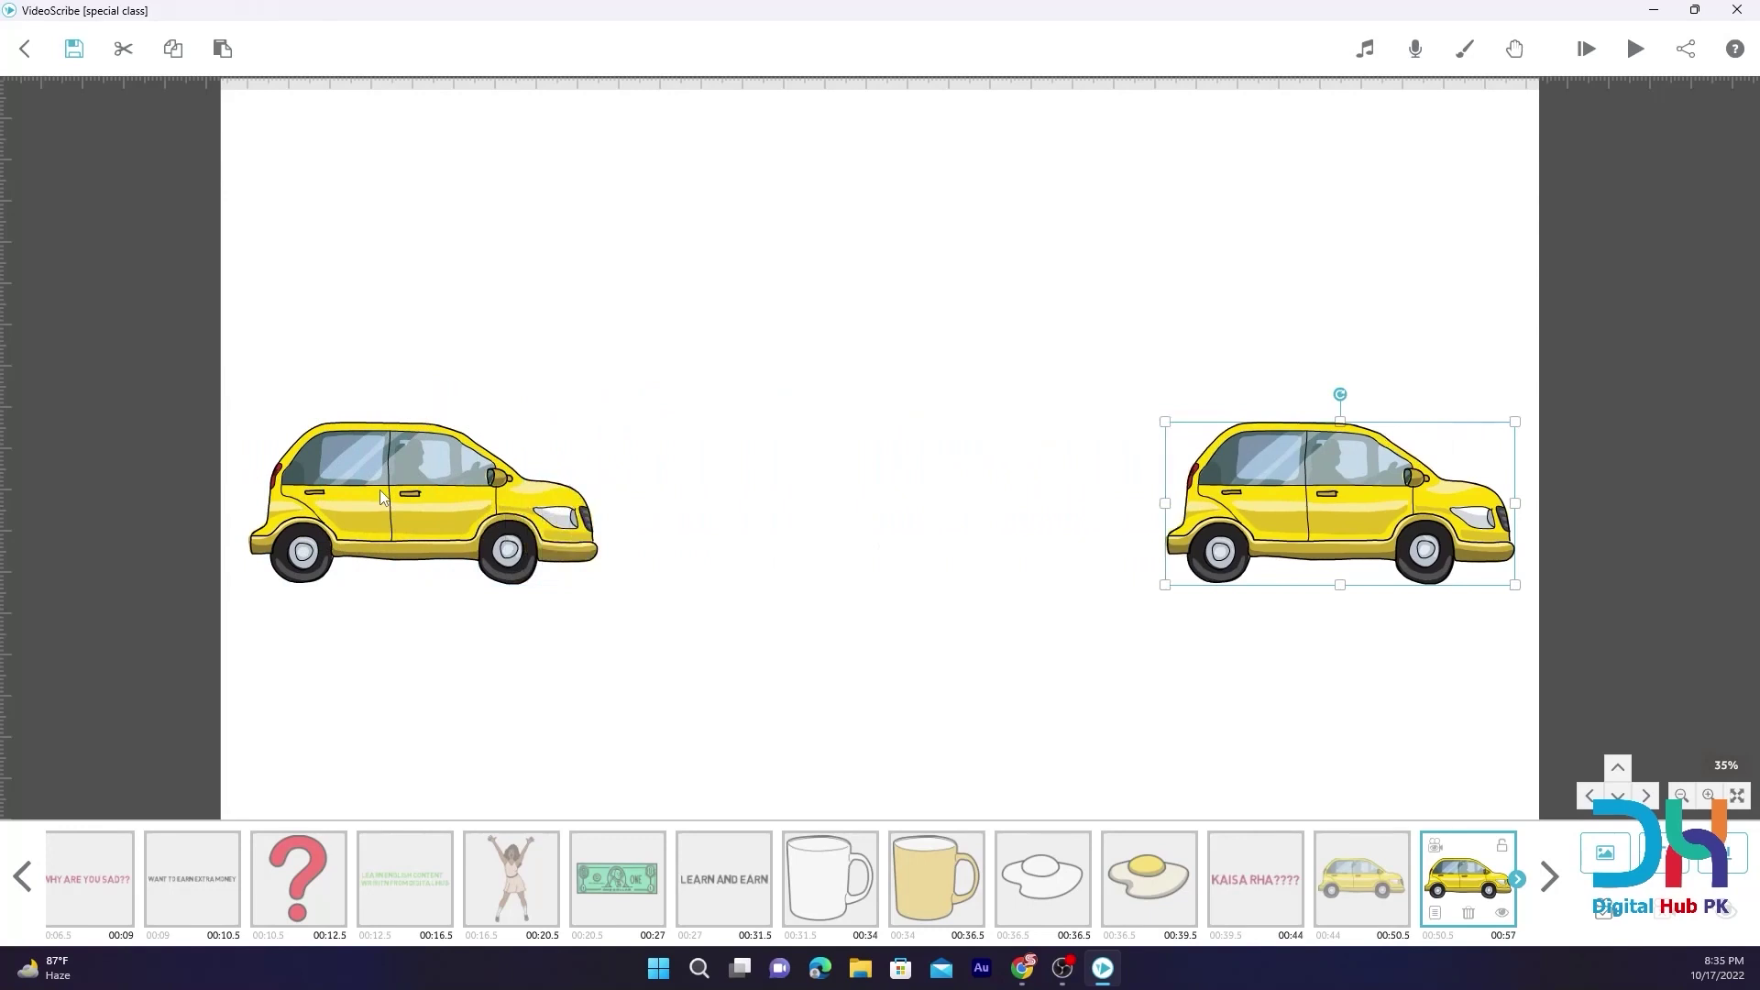
key("Right")
key("Right")
key("Right")
key("Right")
key("Right")
key("Right")
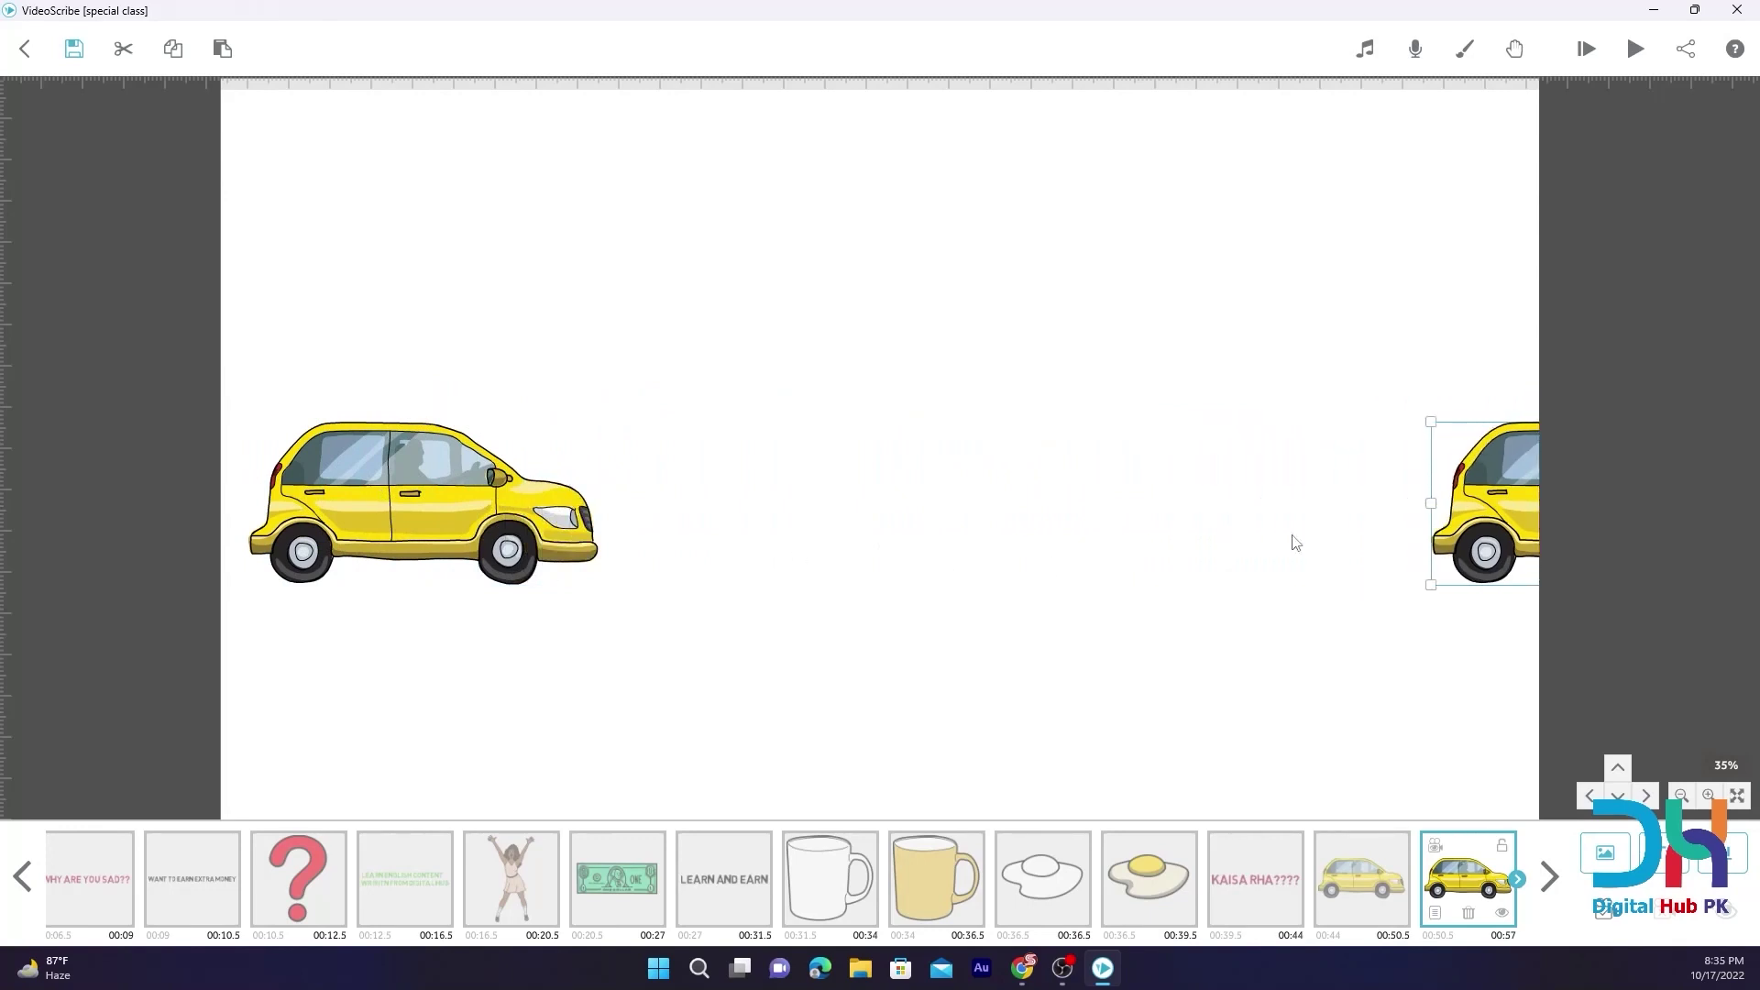
left_click_drag(1496, 514, 1245, 509)
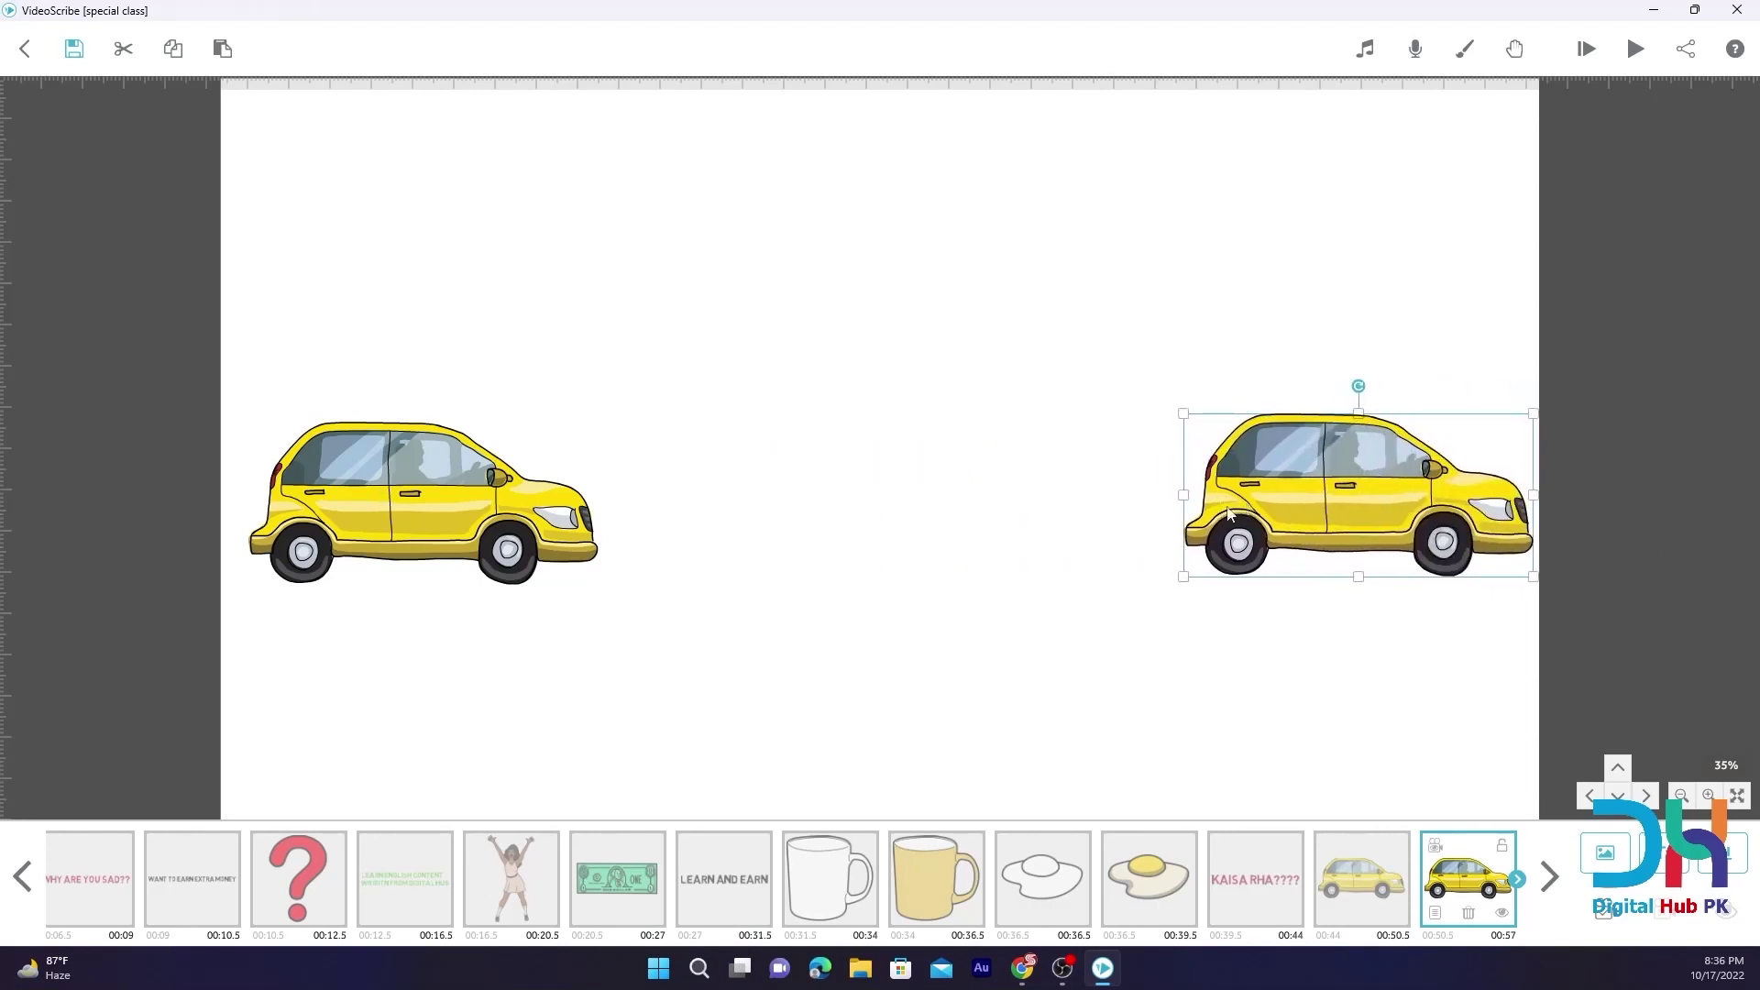
Set the second car's animation to Morph from the first yellow car and apply the image properties
left_click(1345, 876)
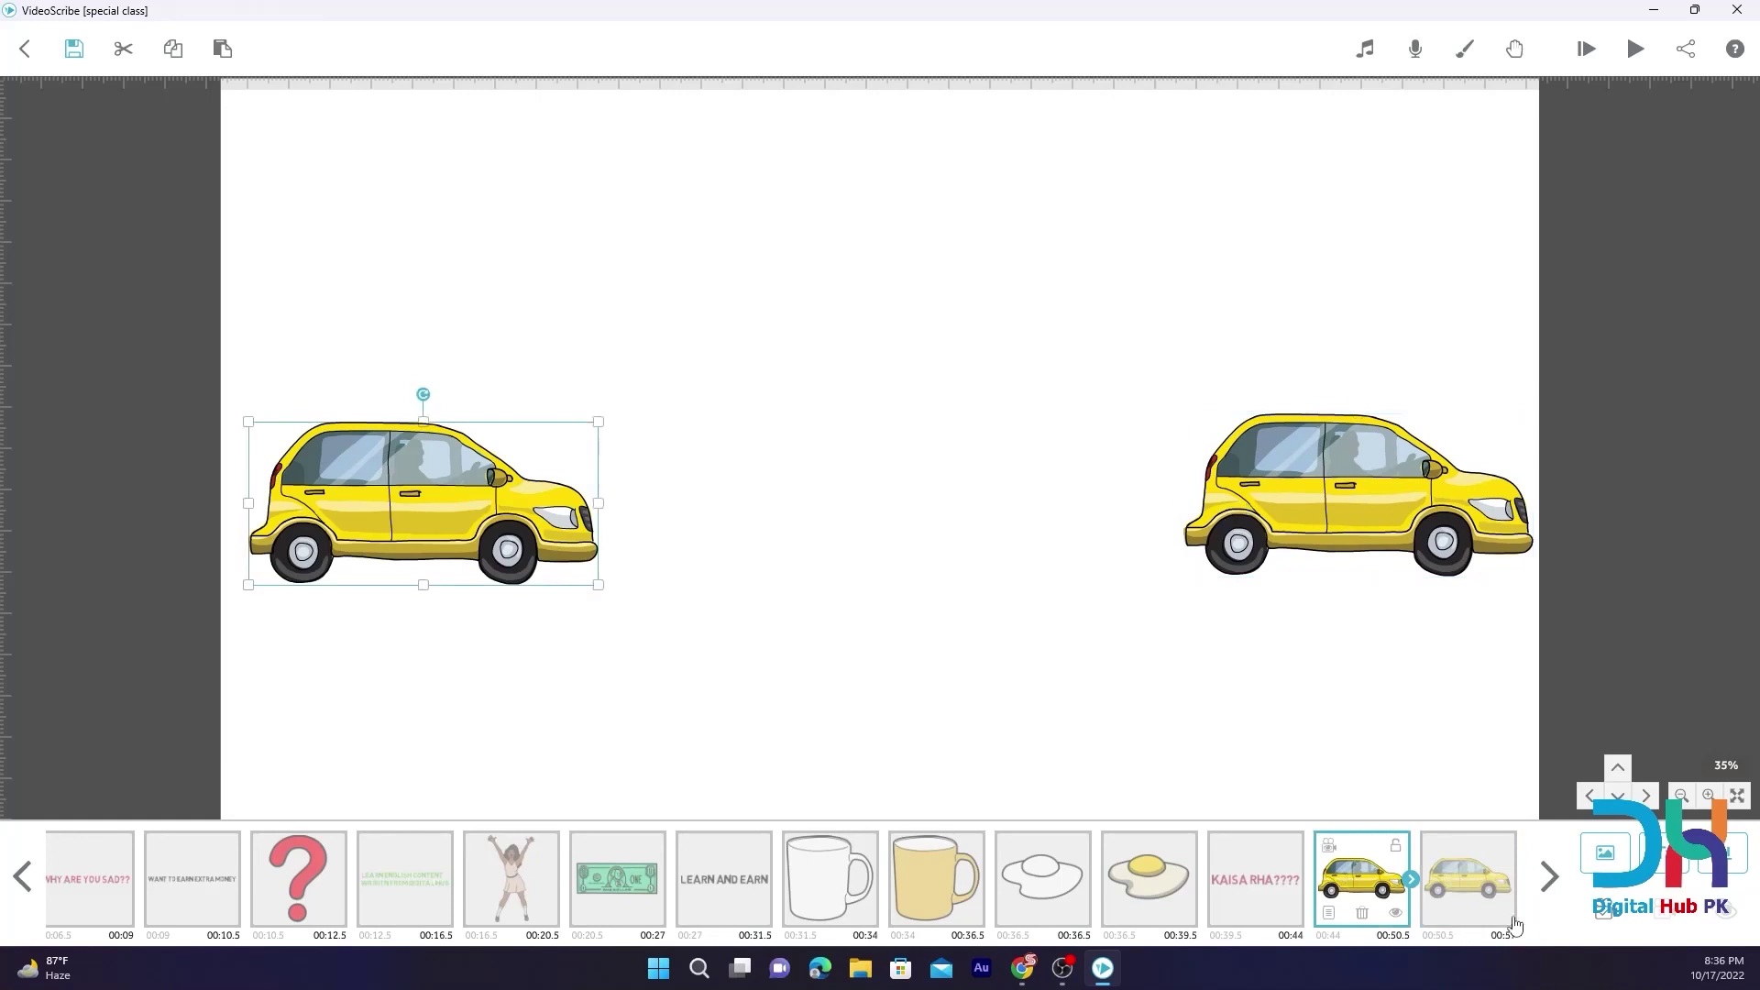
left_click(1467, 886)
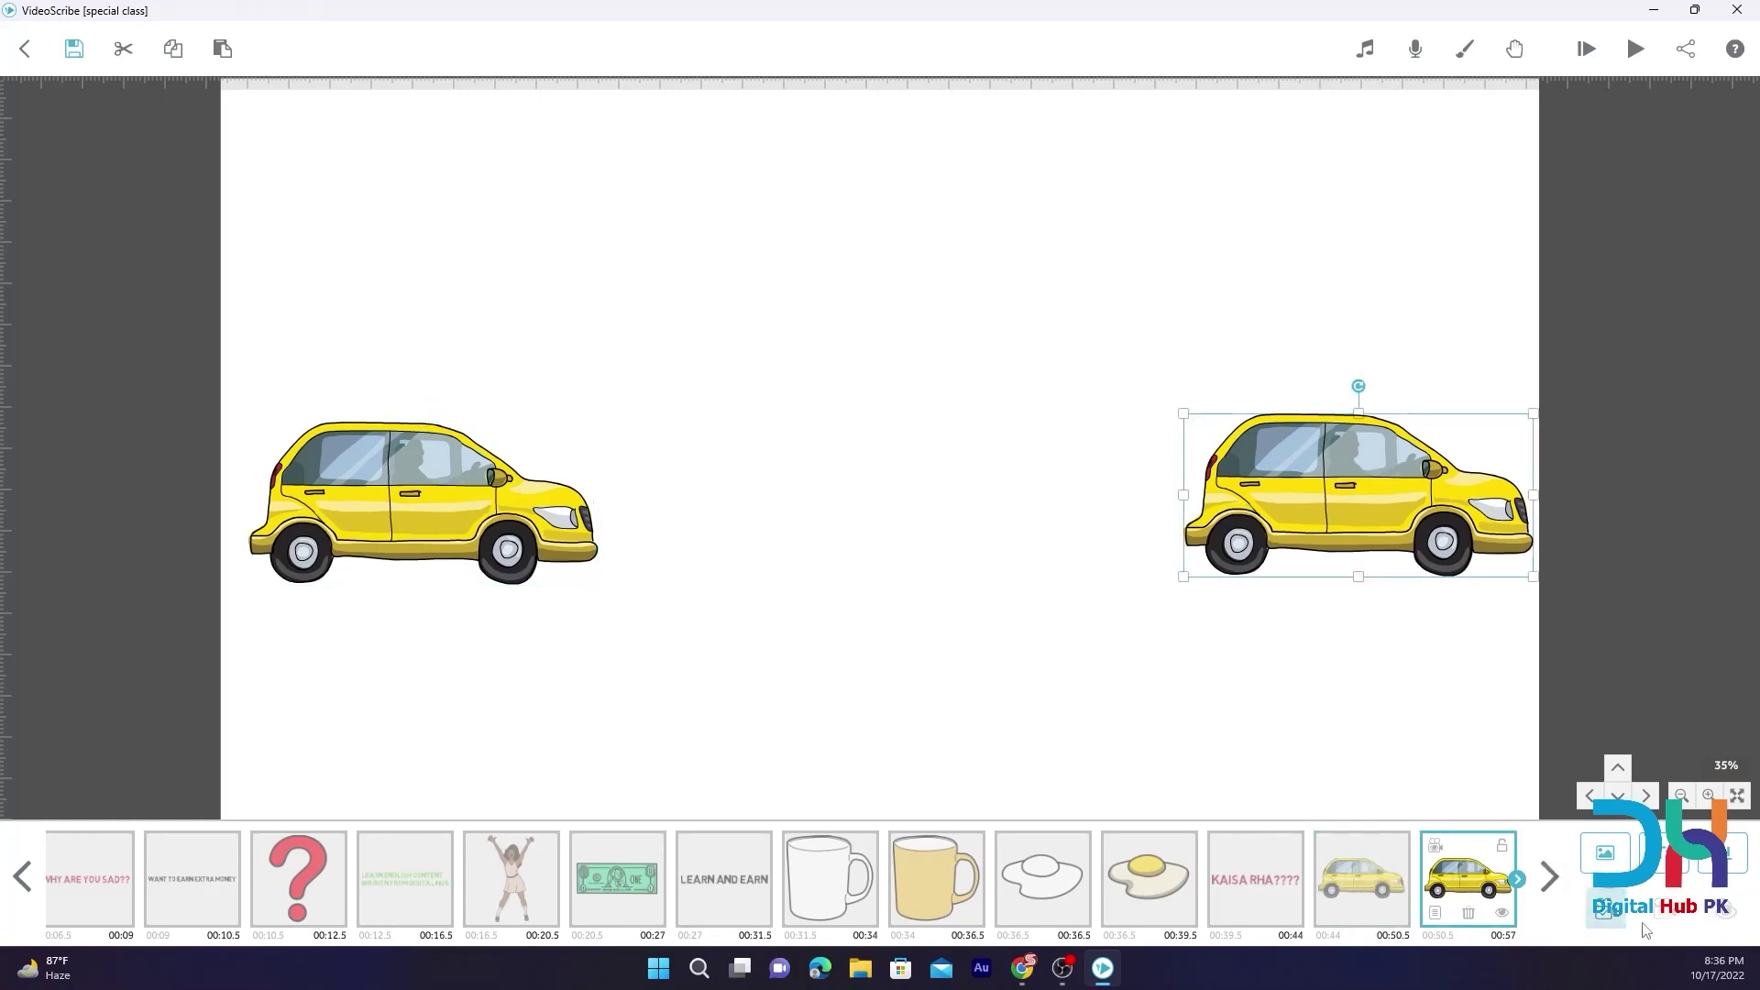
left_click(1374, 876)
left_click(1467, 882)
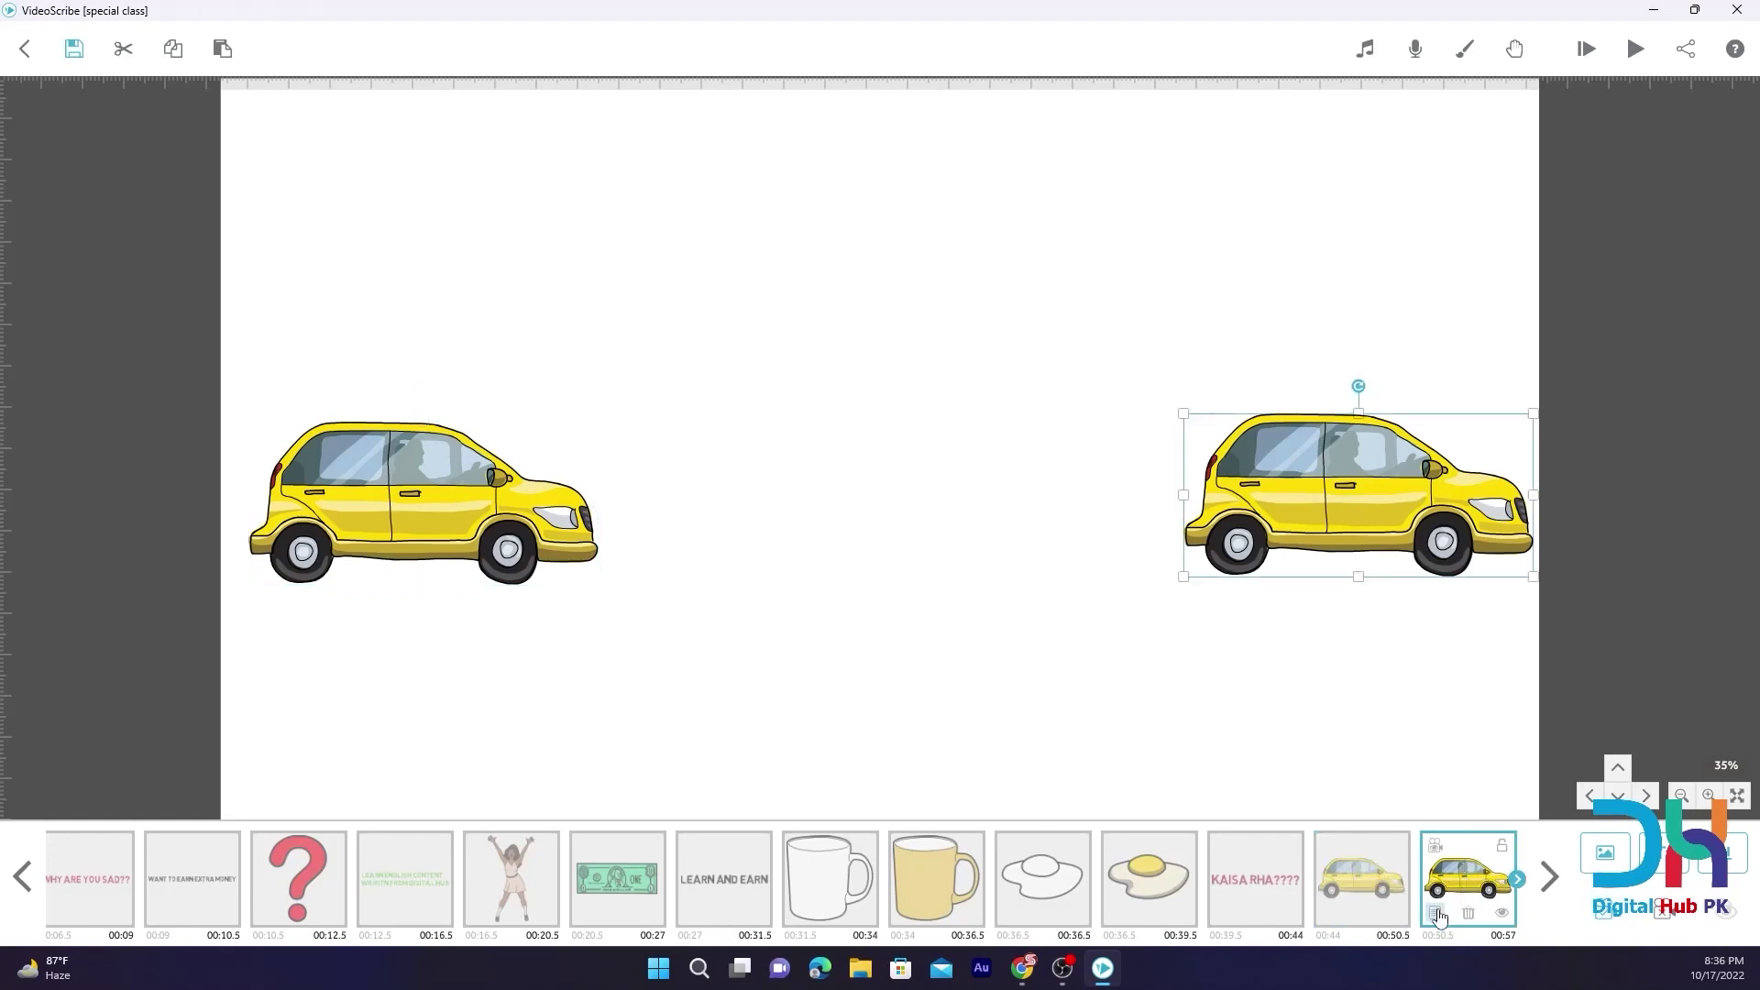
left_click(1435, 913)
left_click(836, 321)
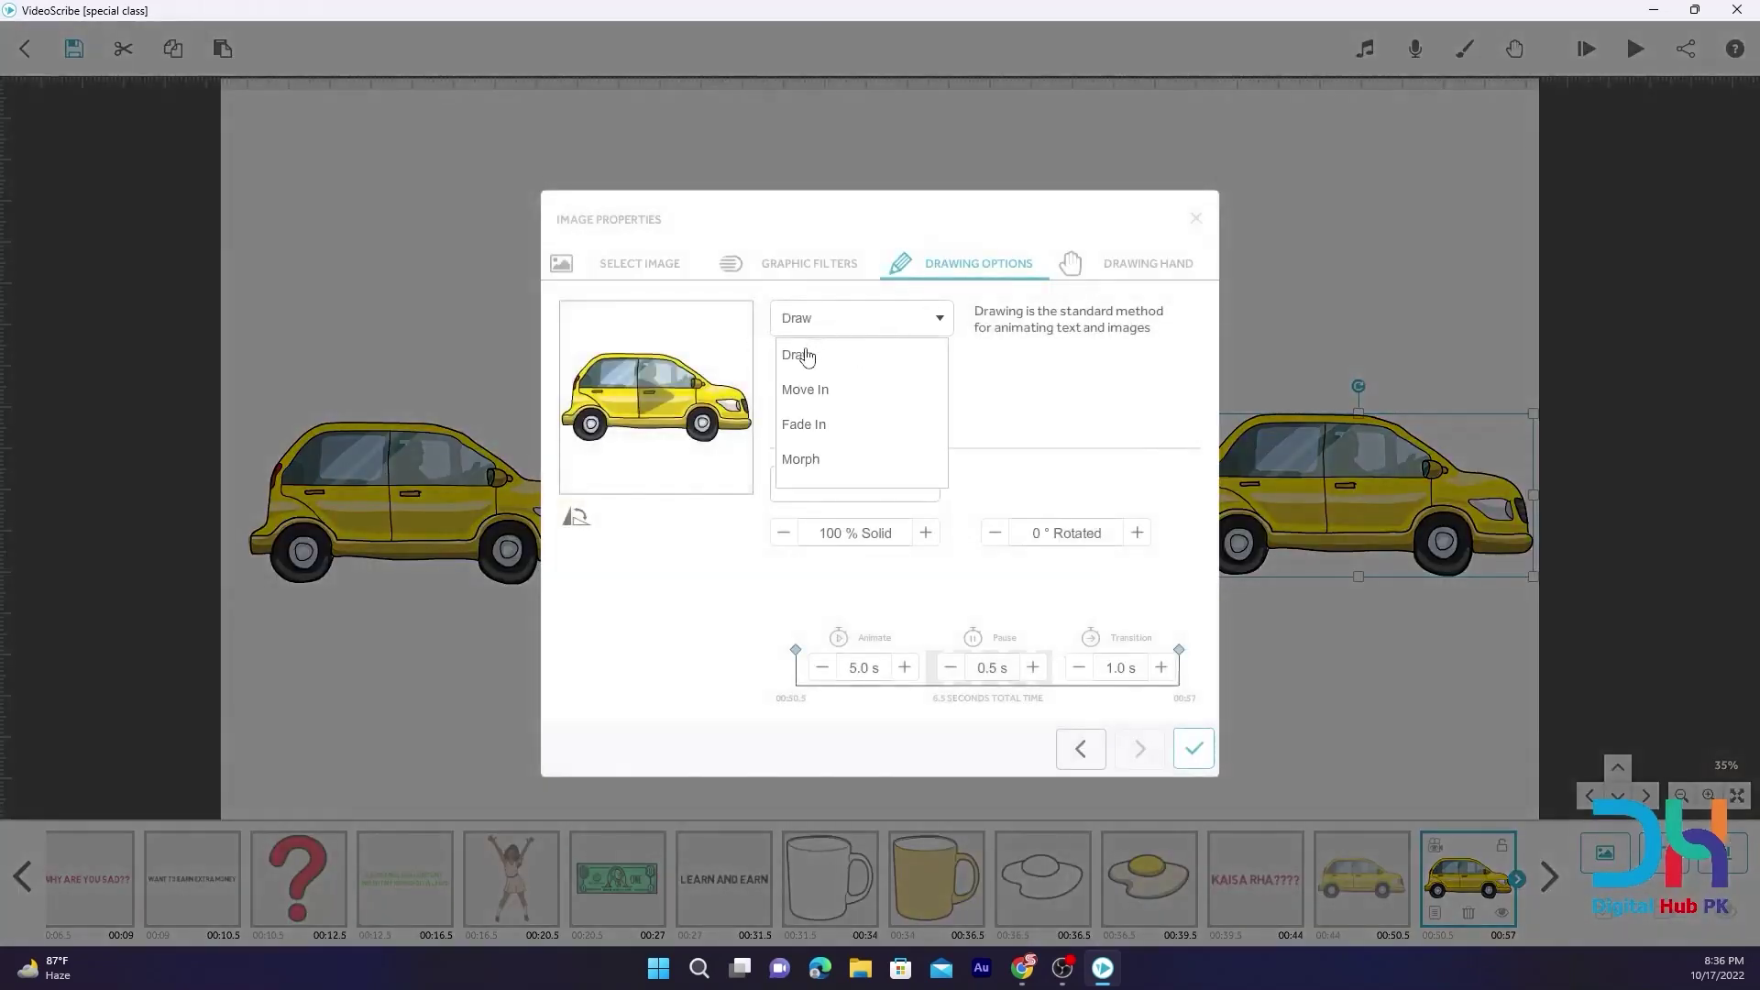
left_click(800, 460)
left_click(1022, 419)
left_click(954, 396)
left_click(1194, 746)
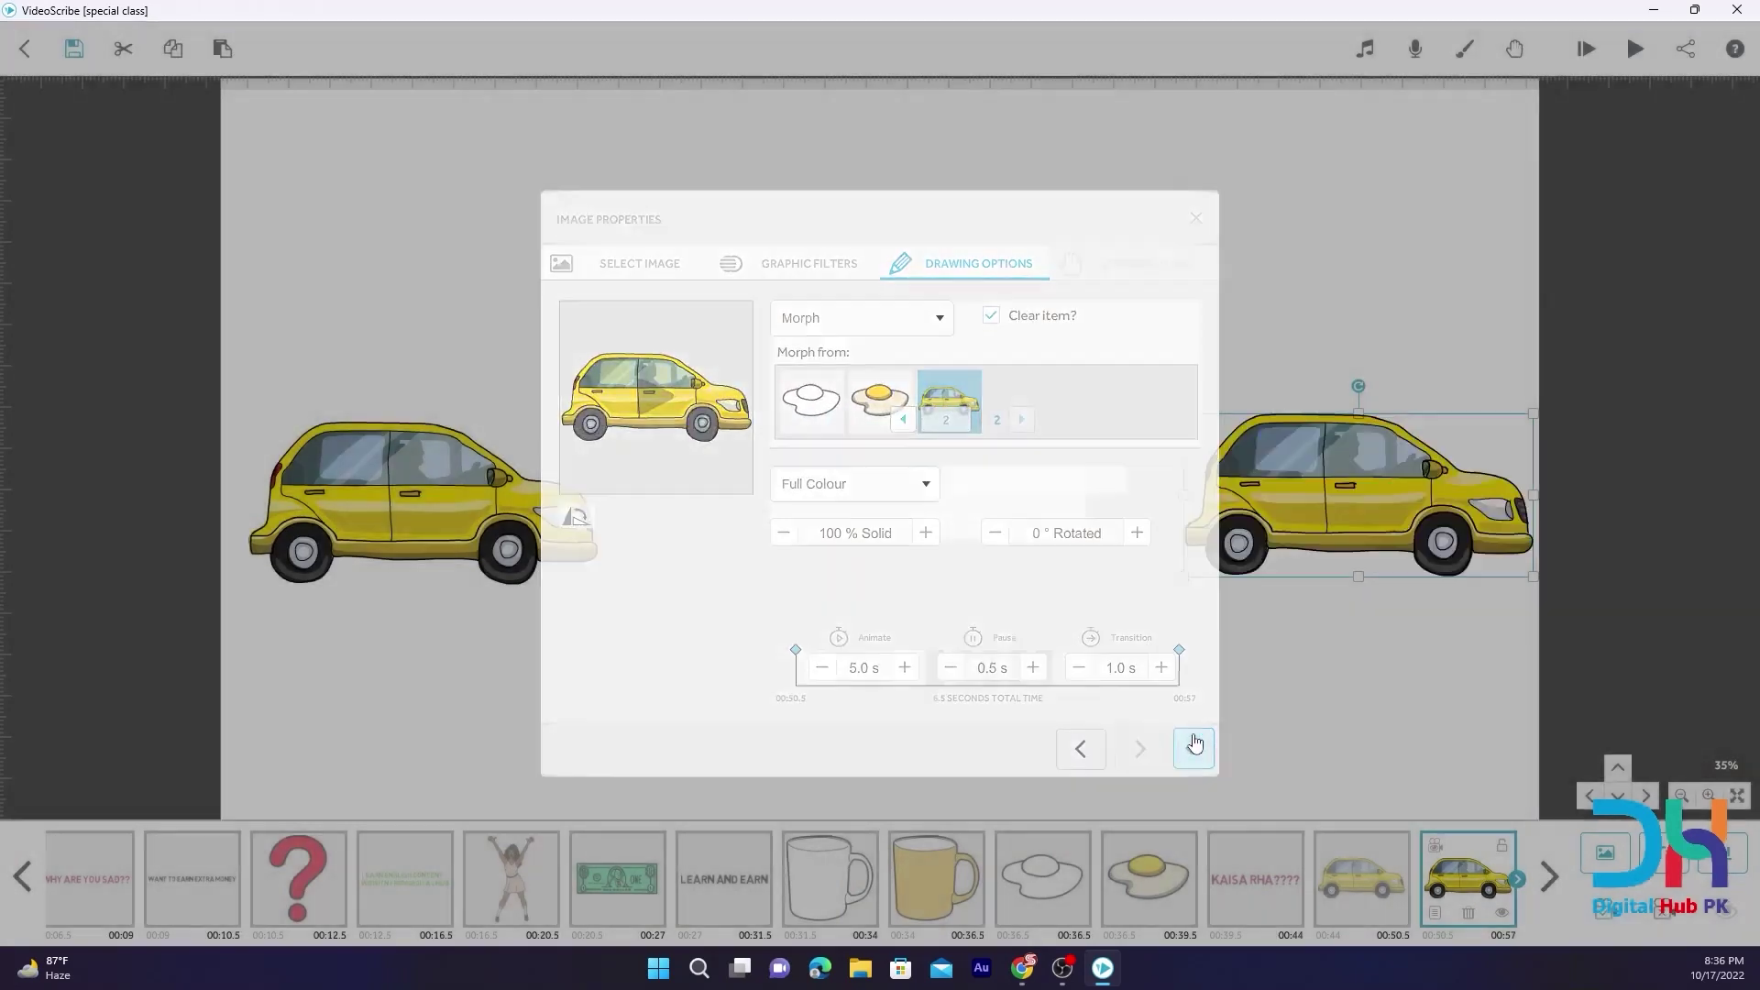
Preview the scribe from the first car to check how it morphs across the canvas, and stop the playback
left_click(393, 506)
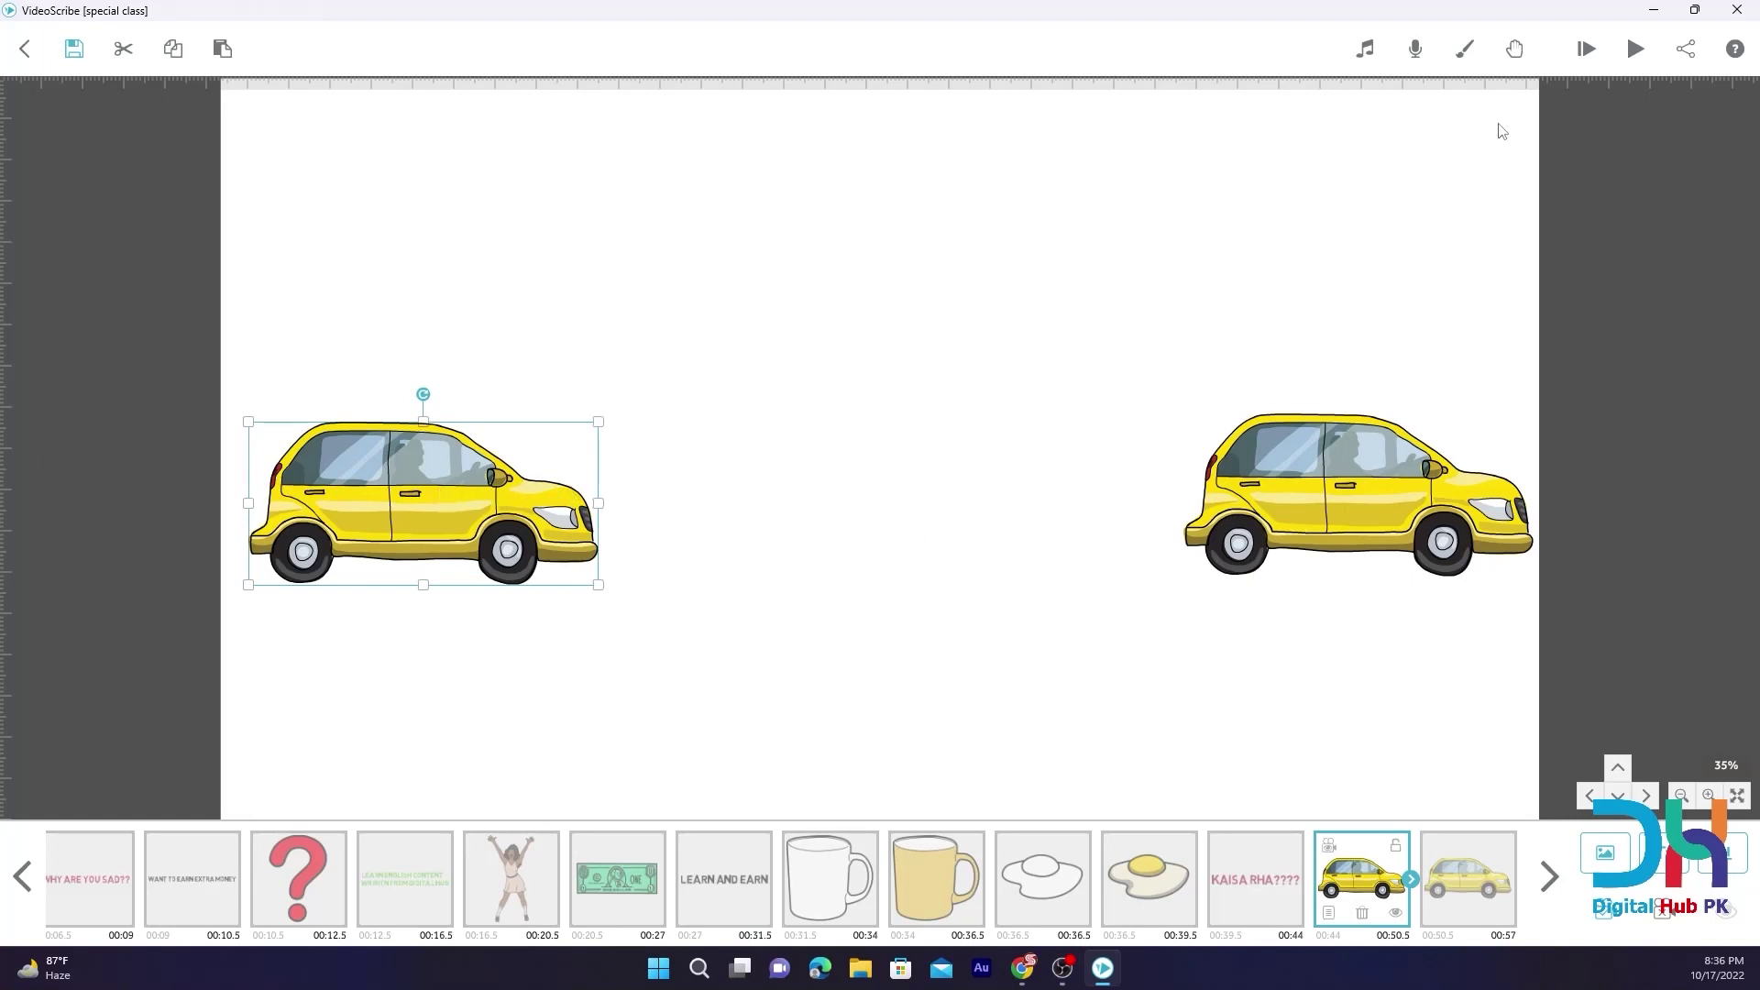
left_click(1587, 49)
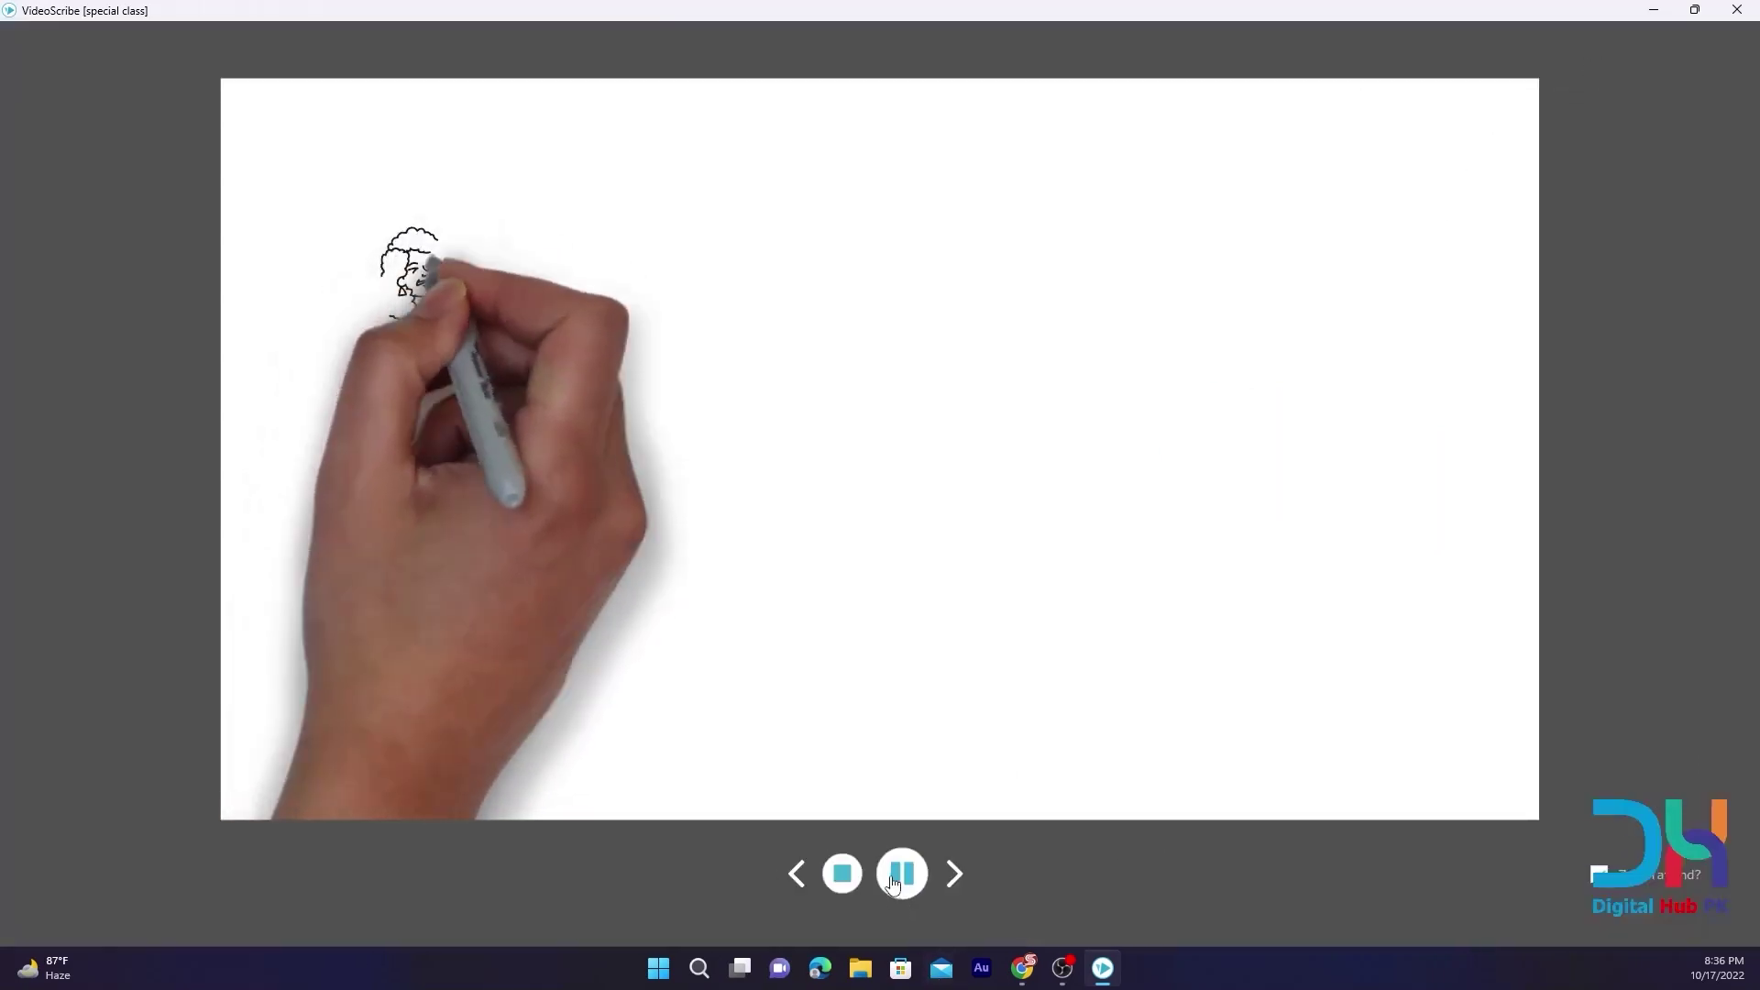
key("Escape")
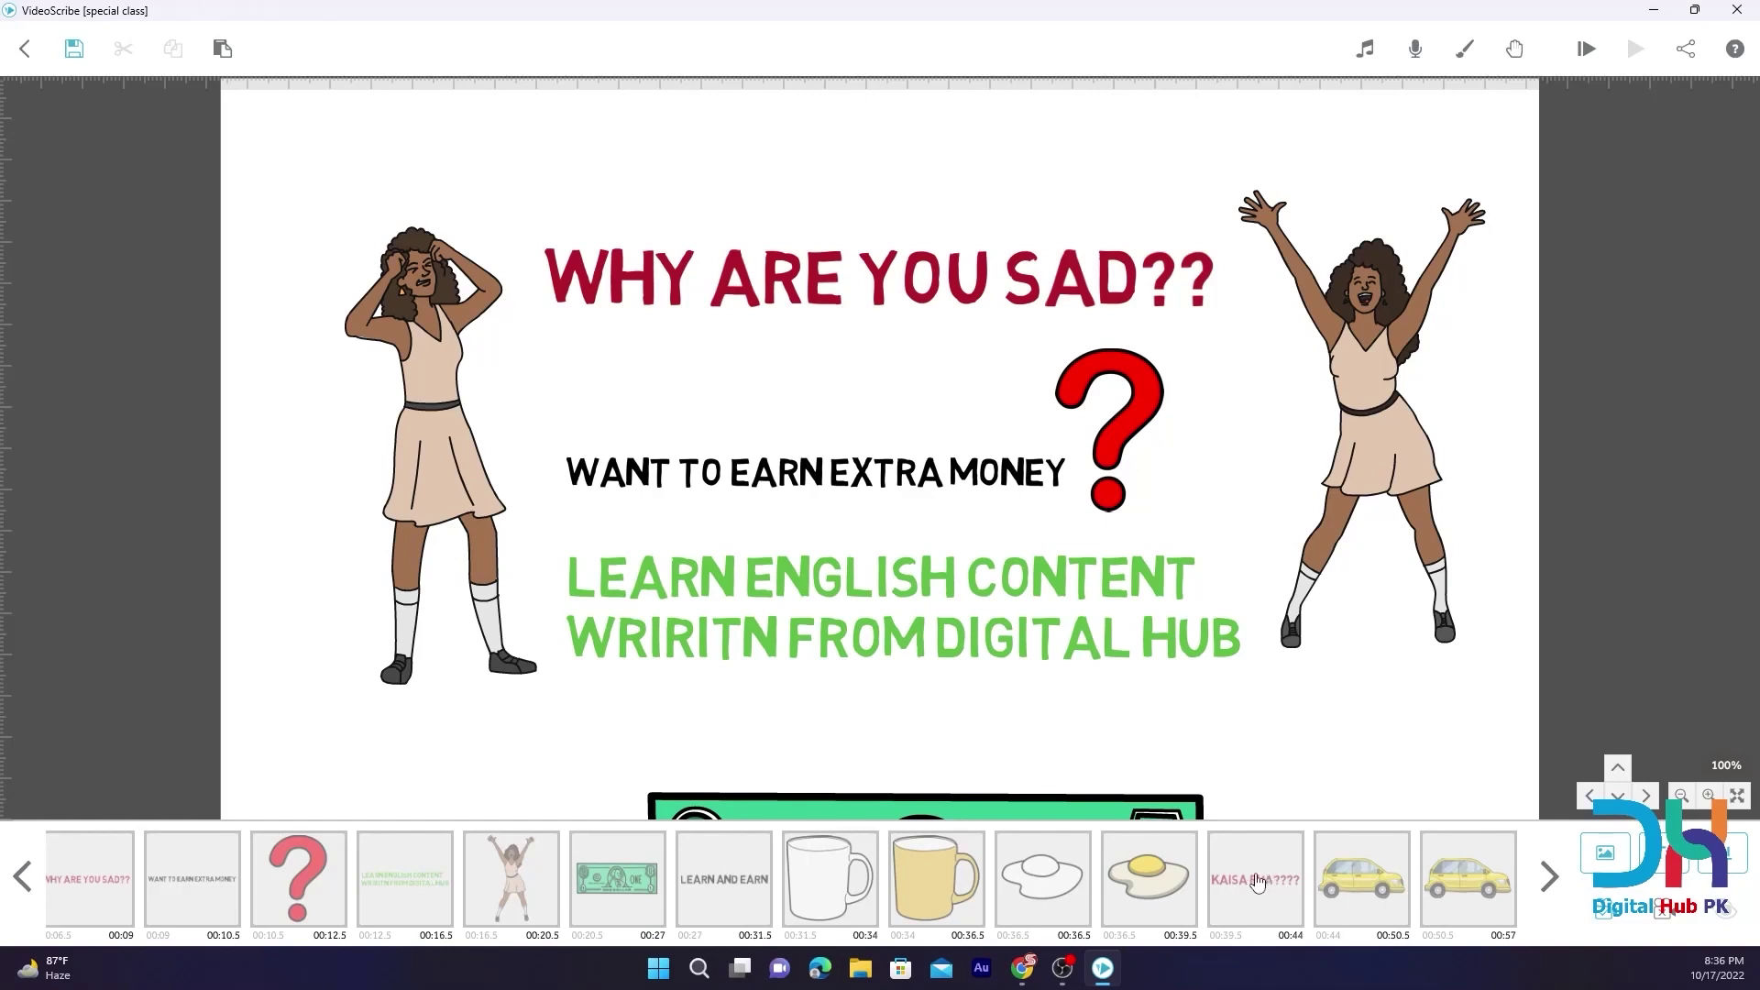
left_click(1361, 878)
left_click(1586, 48)
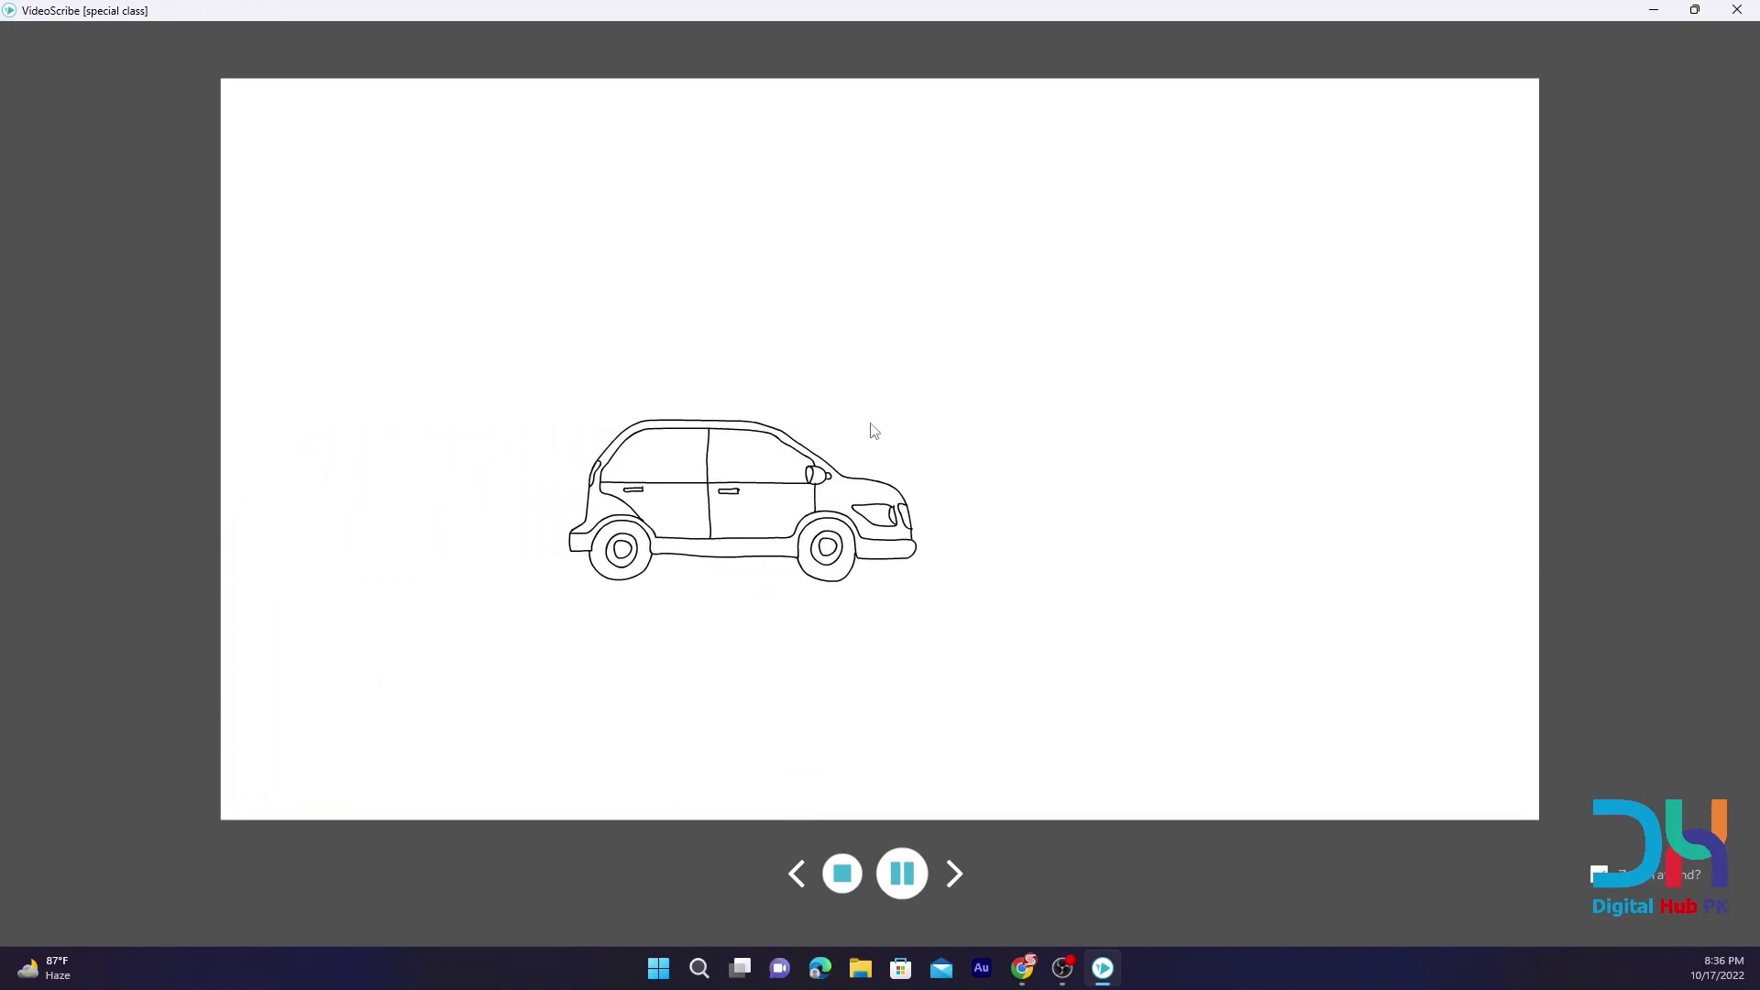
left_click(842, 875)
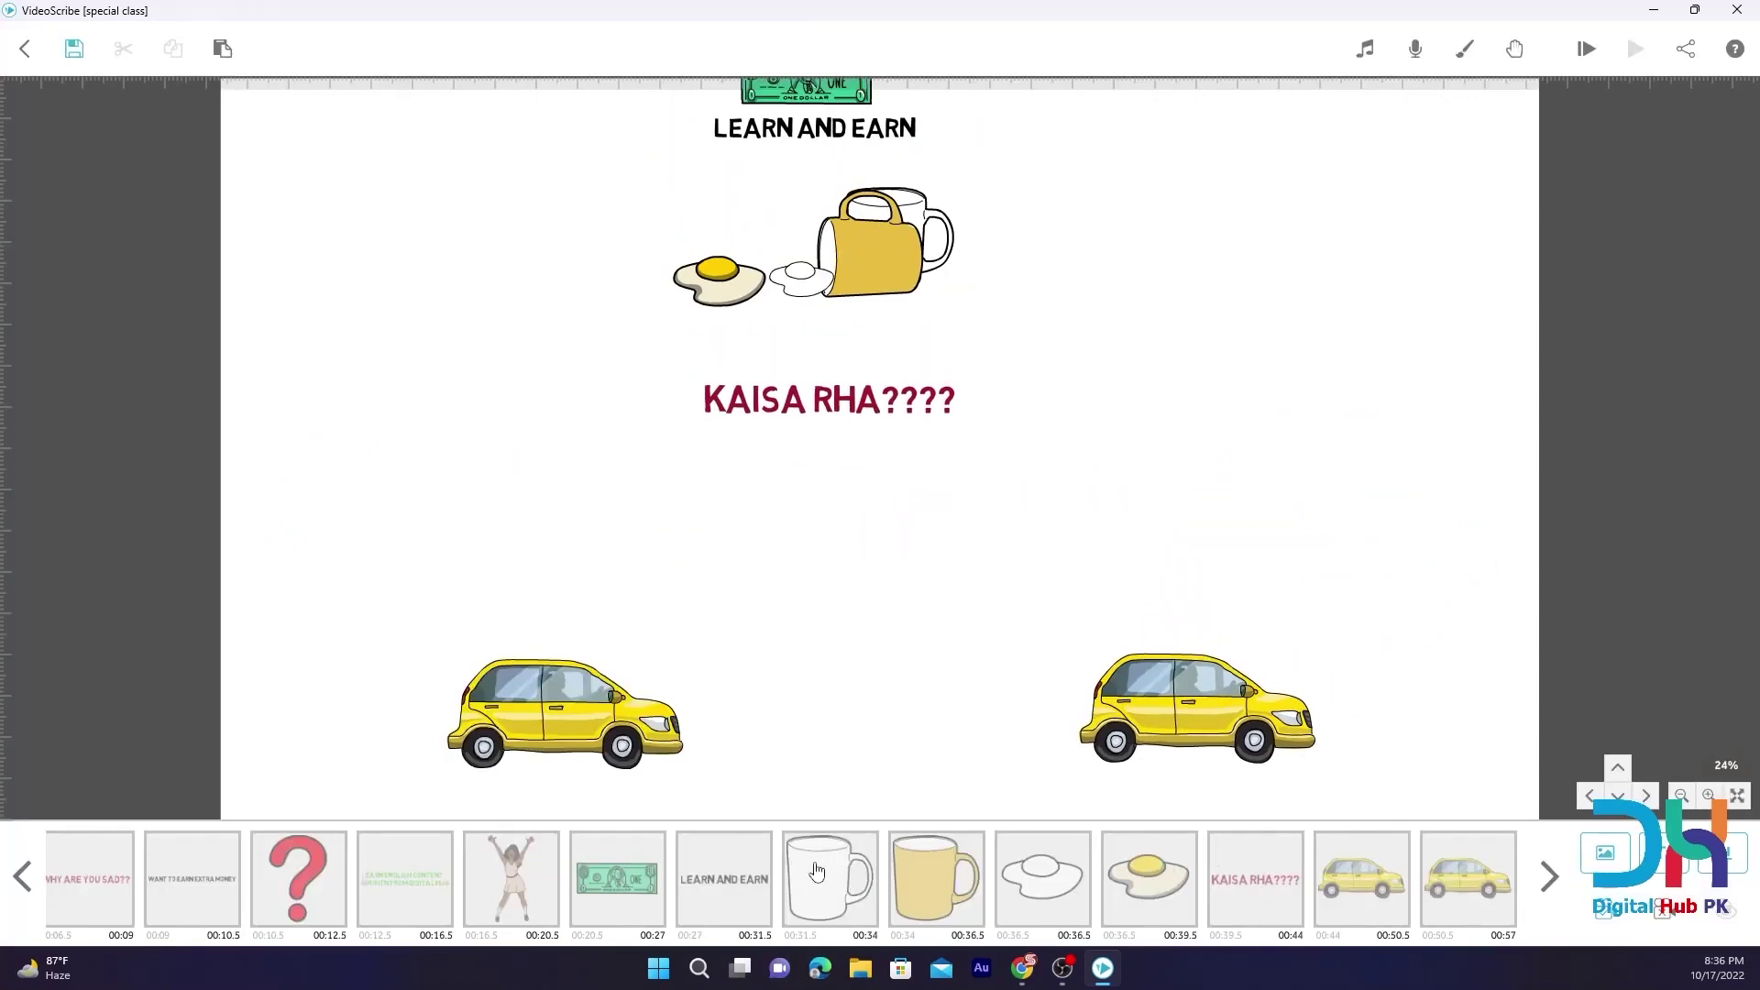
Hide the rotated yellow mug so only the outline mug shows on the canvas
left_click(817, 868)
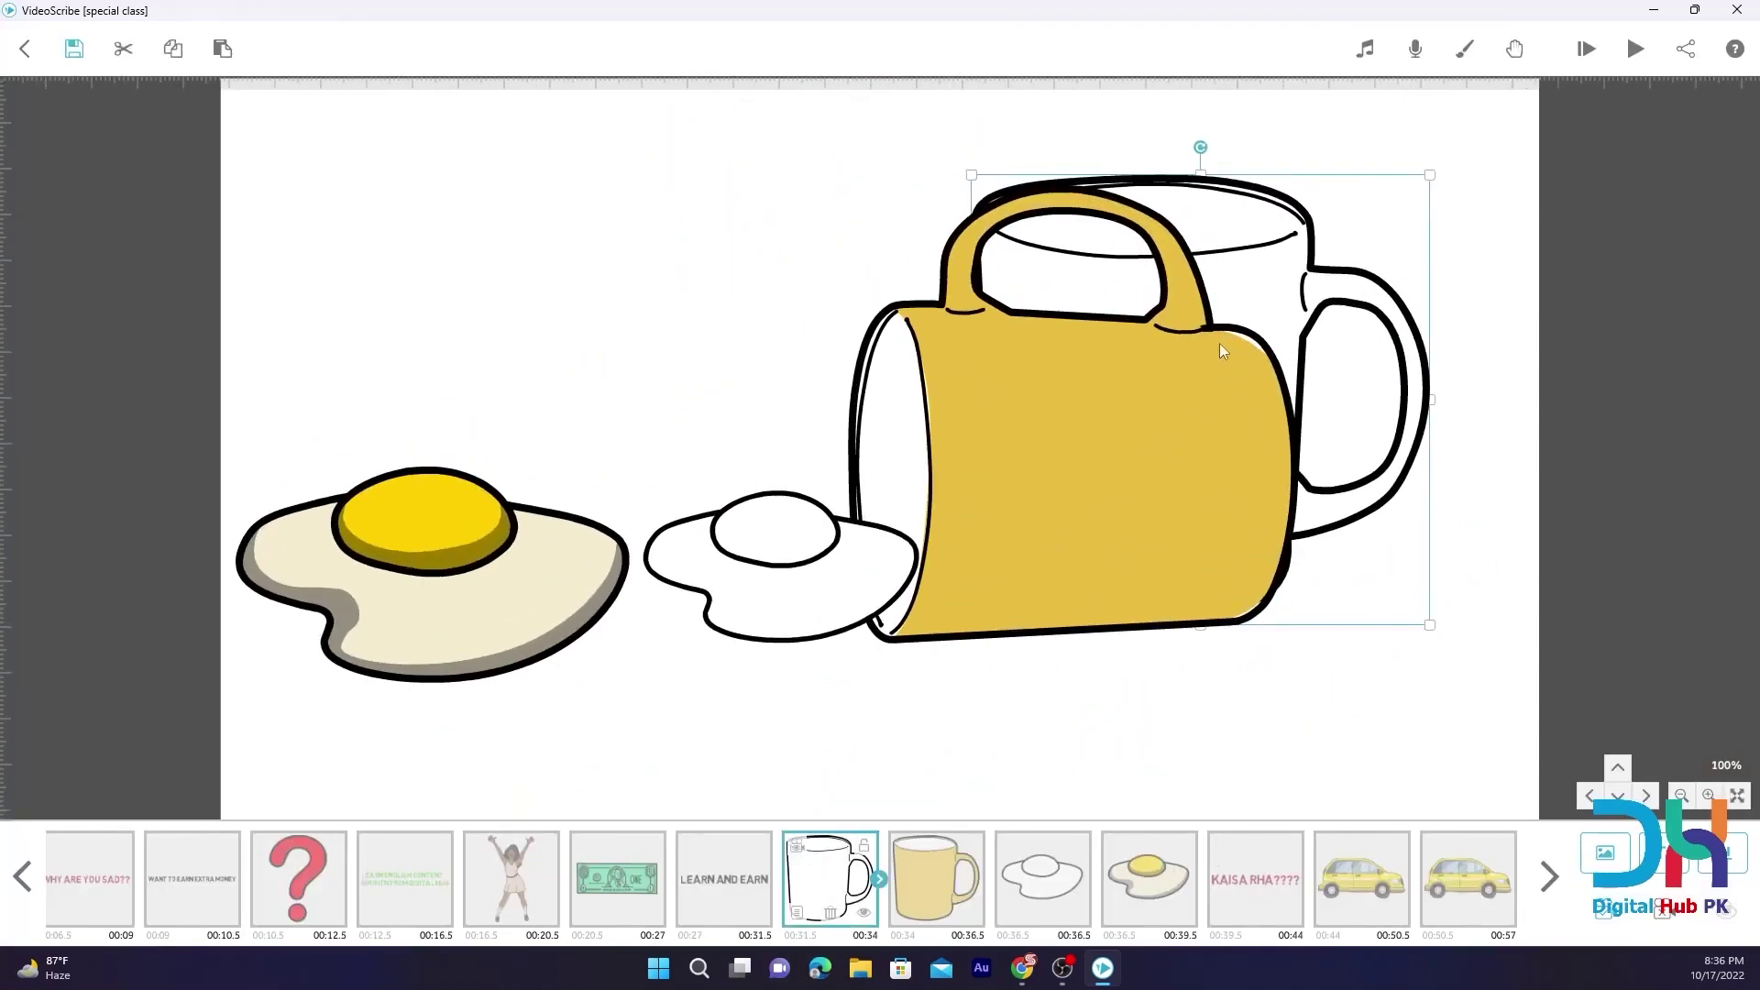
left_click(935, 906)
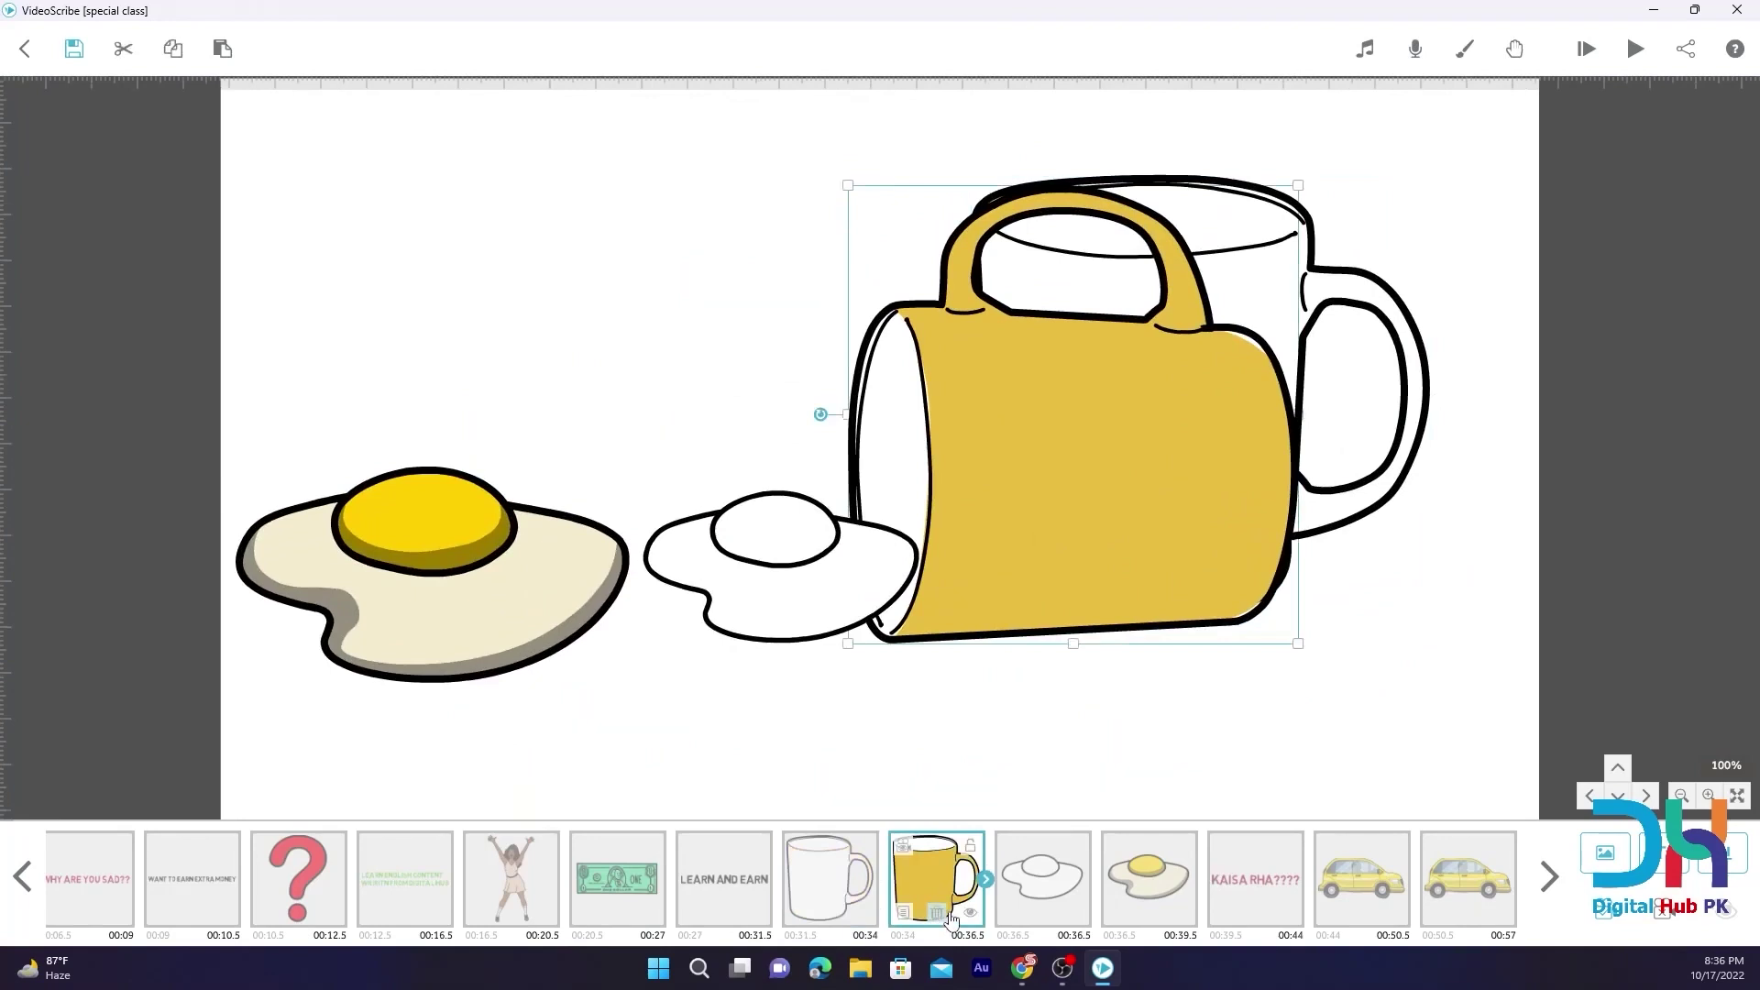
left_click(970, 912)
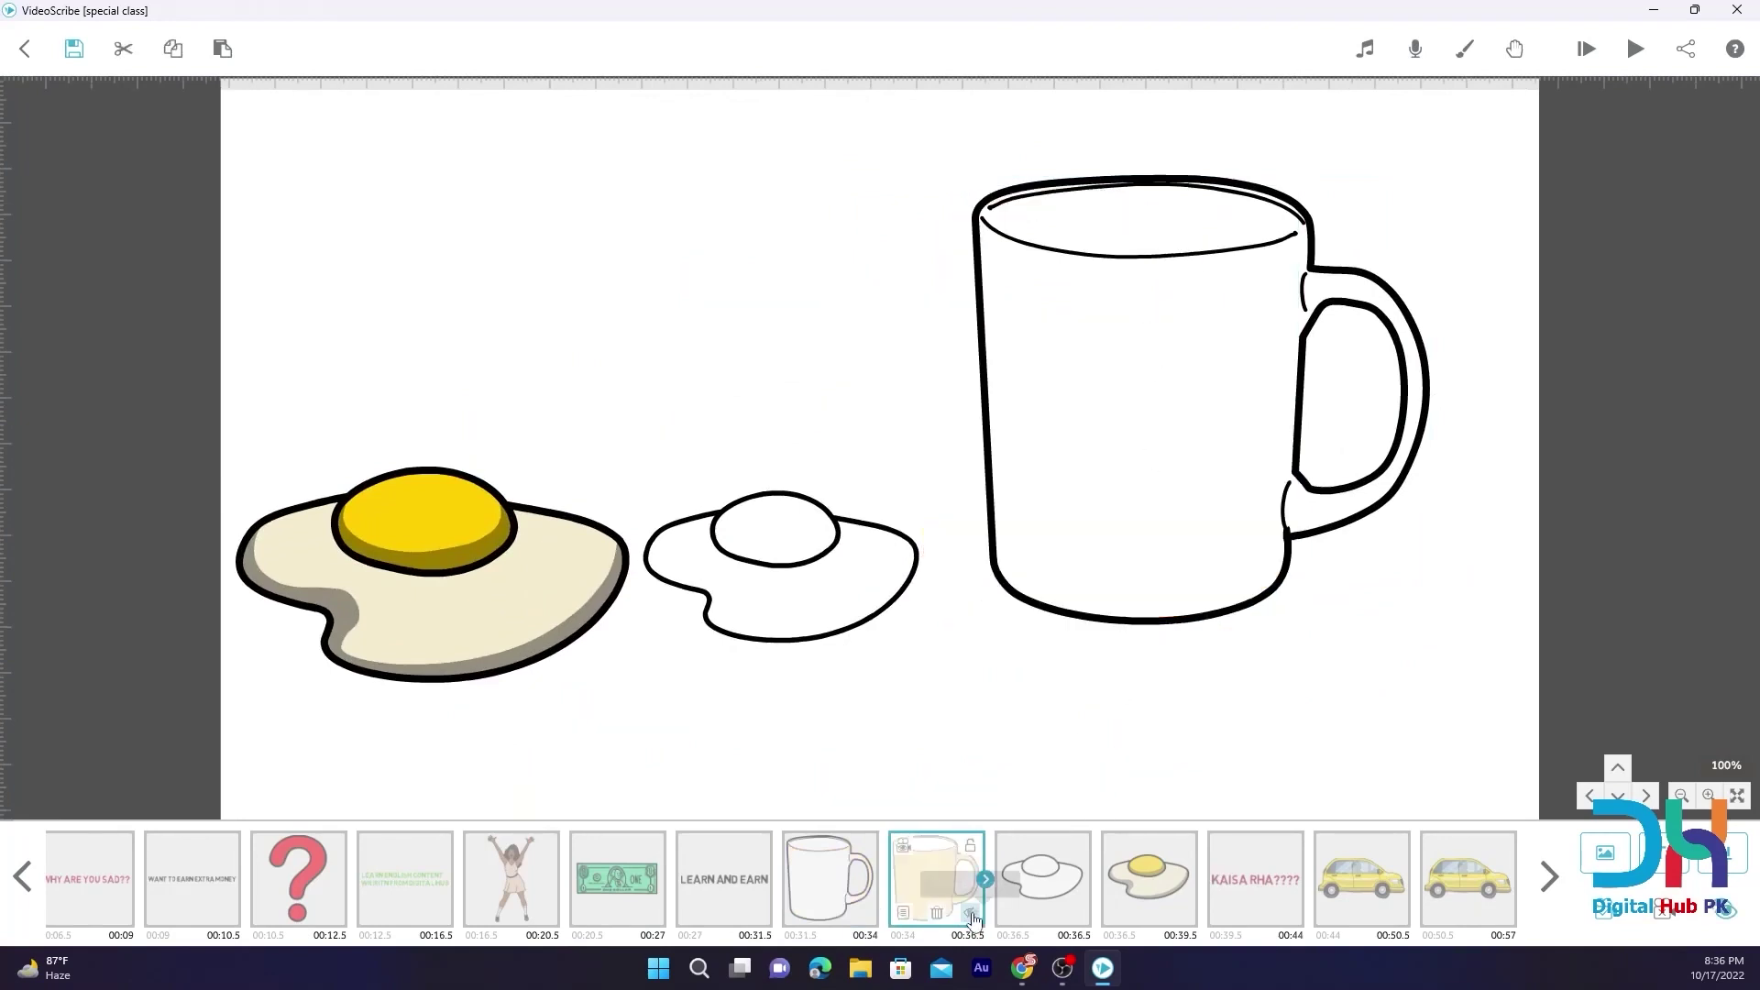
Show the rotated yellow mug again, and set the first car to Outline with a smooth Move In from the left
left_click(970, 913)
left_click(1378, 874)
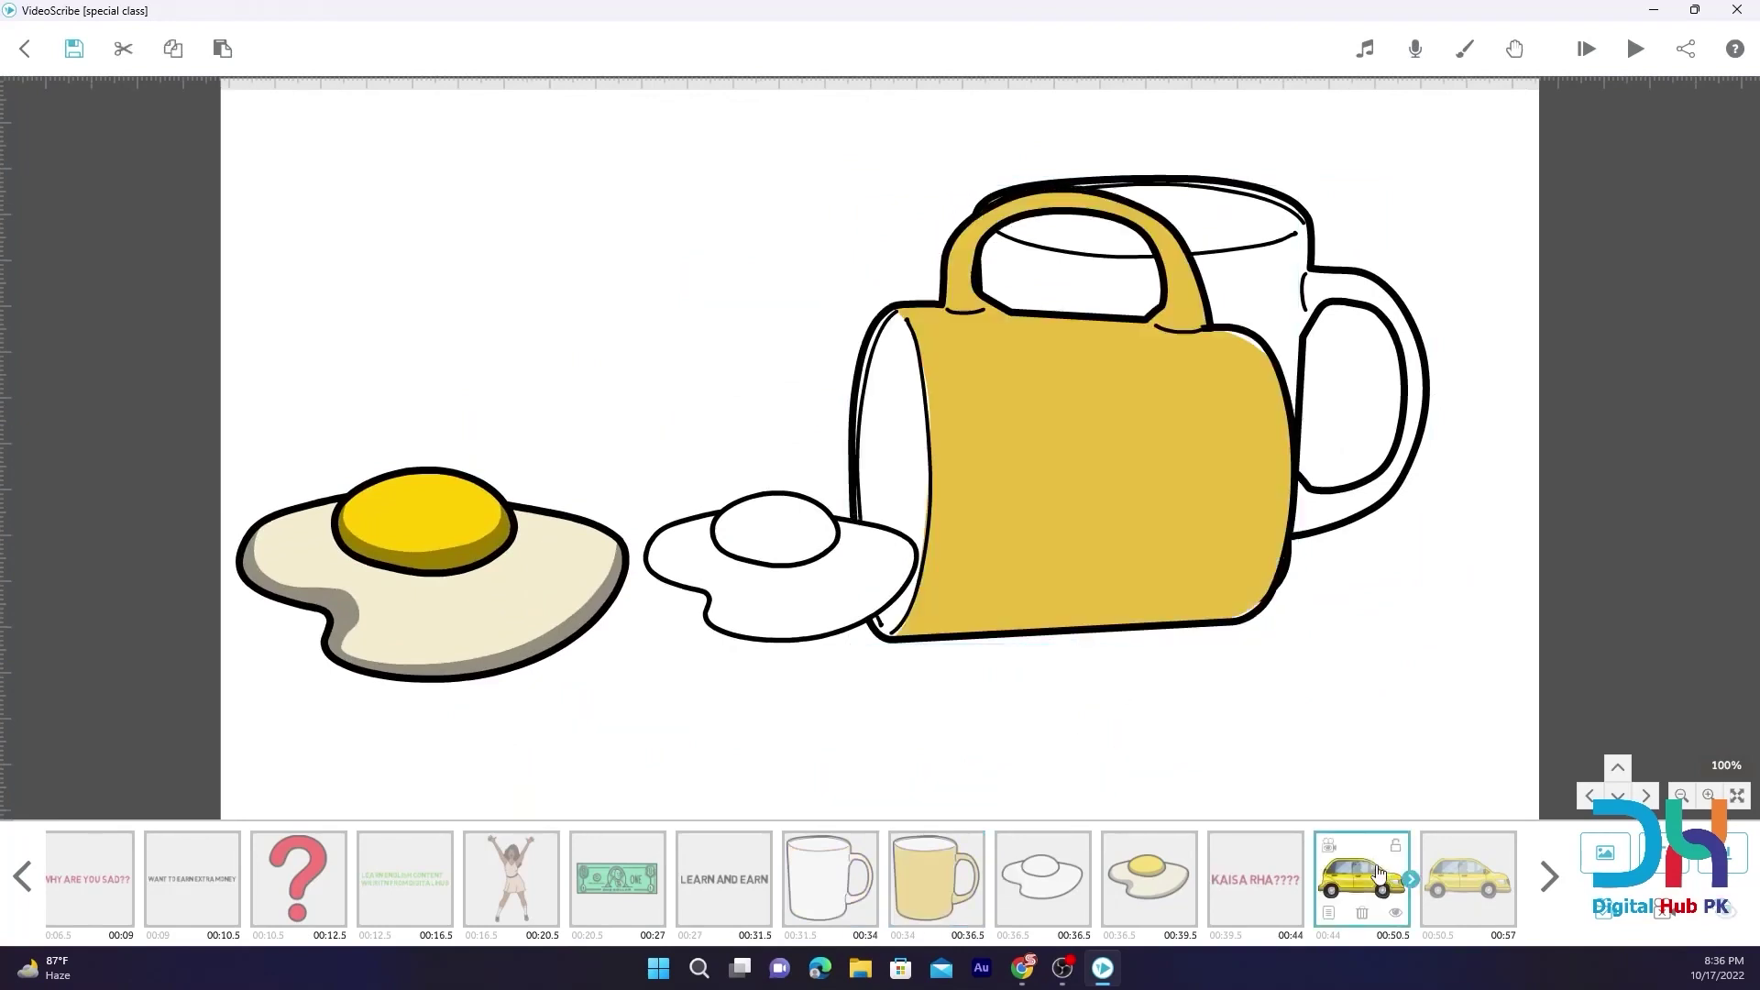
left_click(1328, 912)
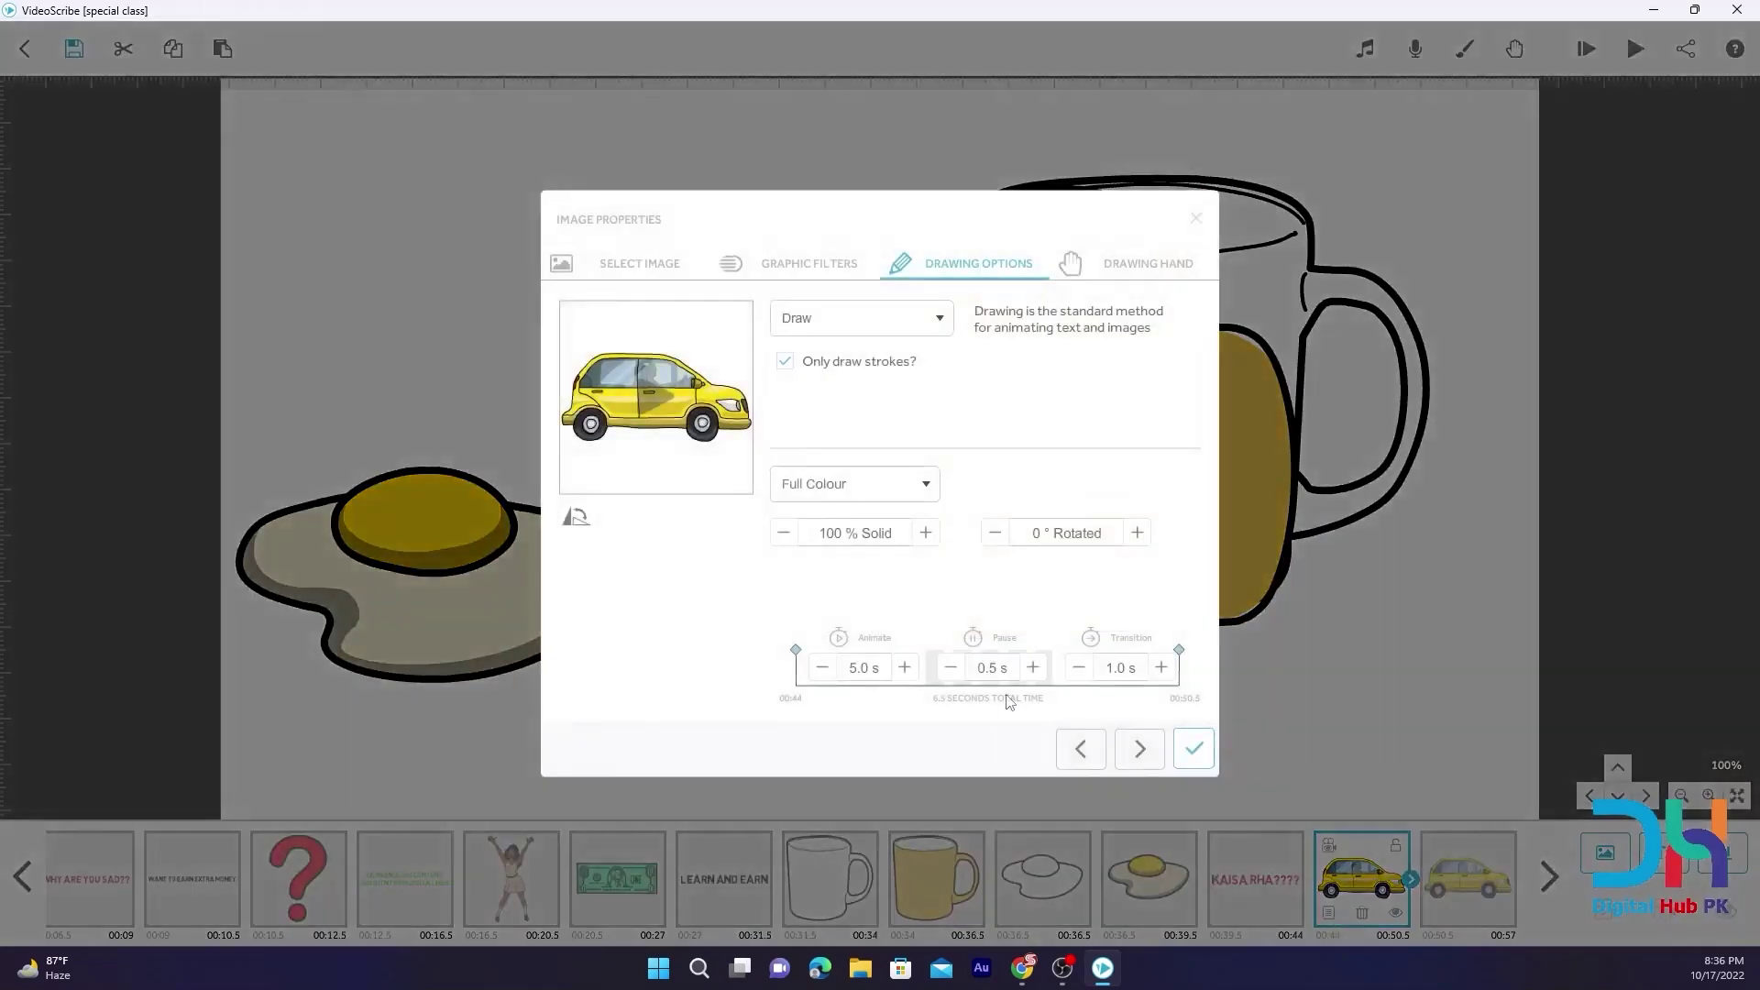
left_click(870, 487)
left_click(816, 554)
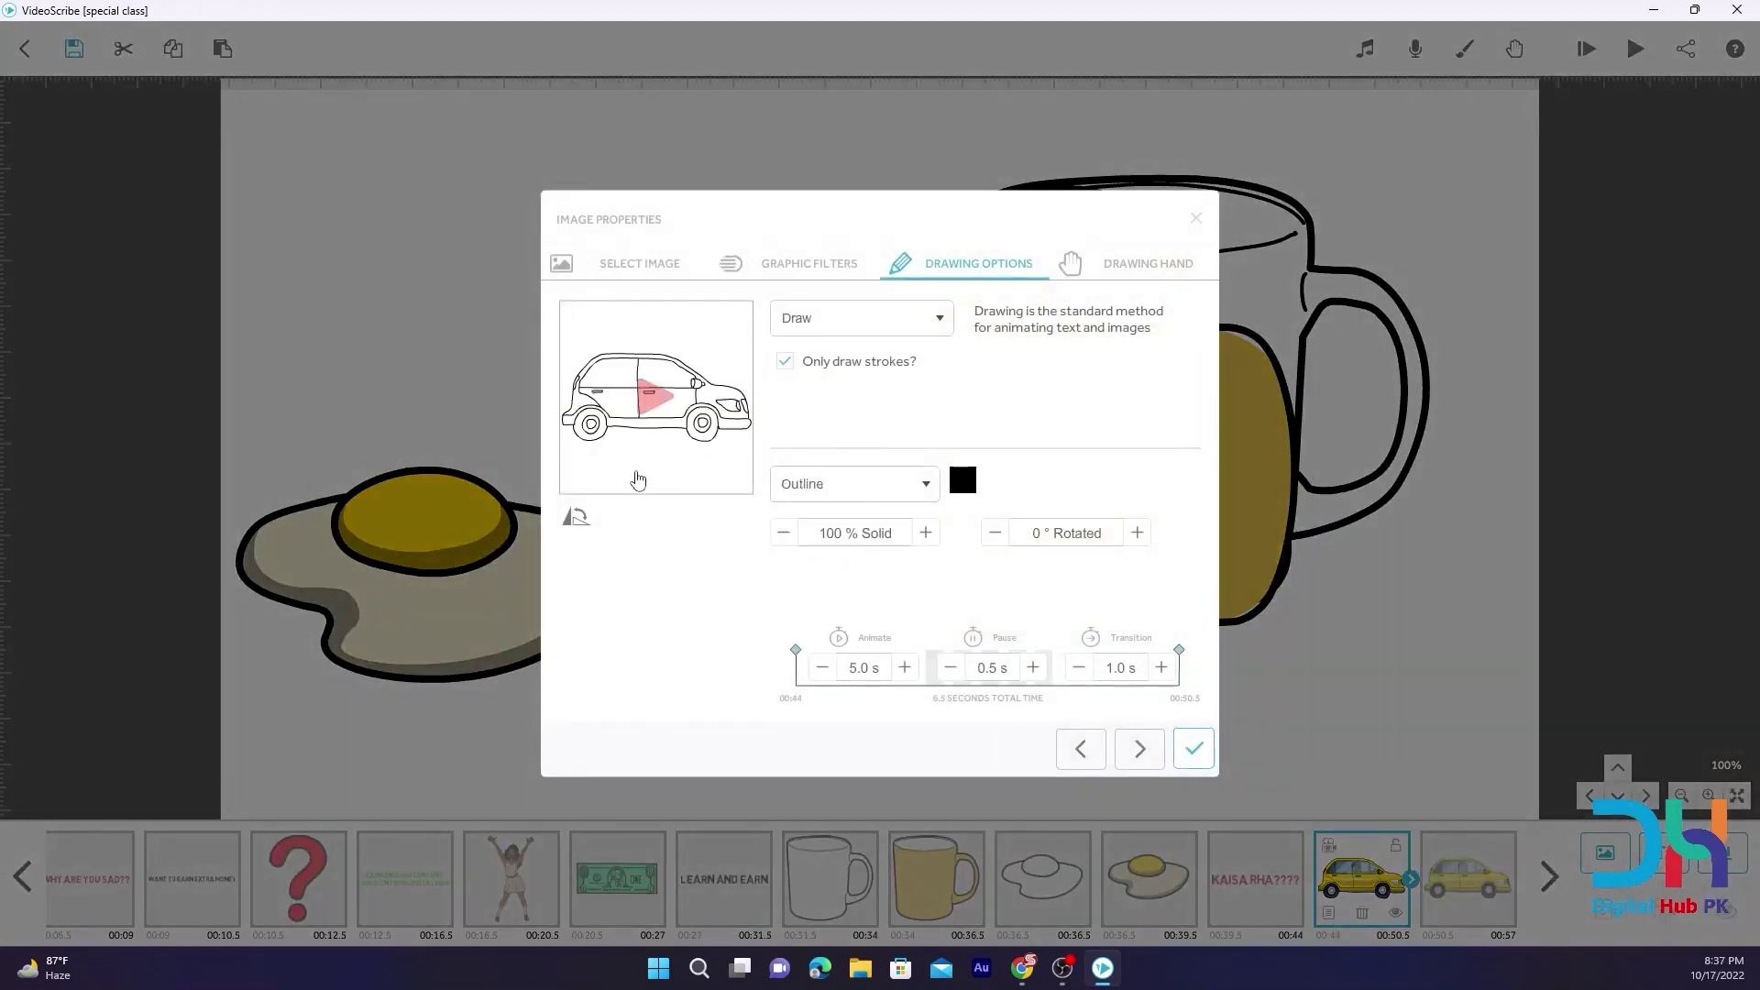
left_click(825, 314)
left_click(820, 389)
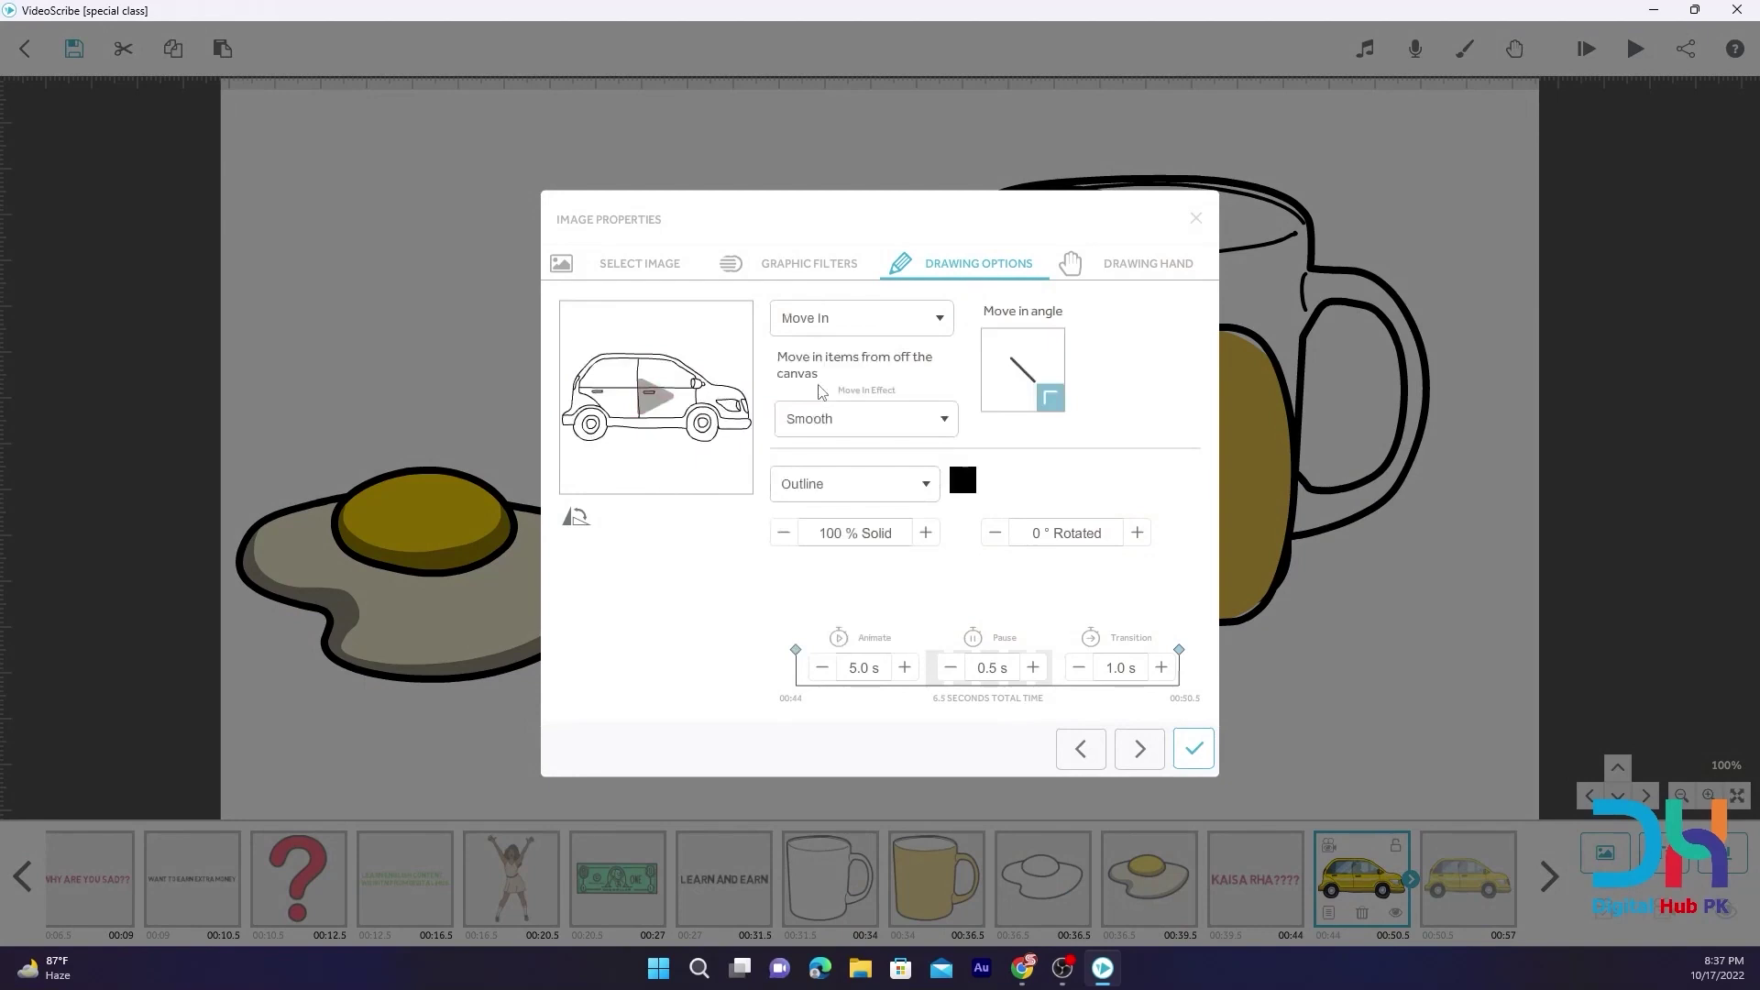
left_click(987, 375)
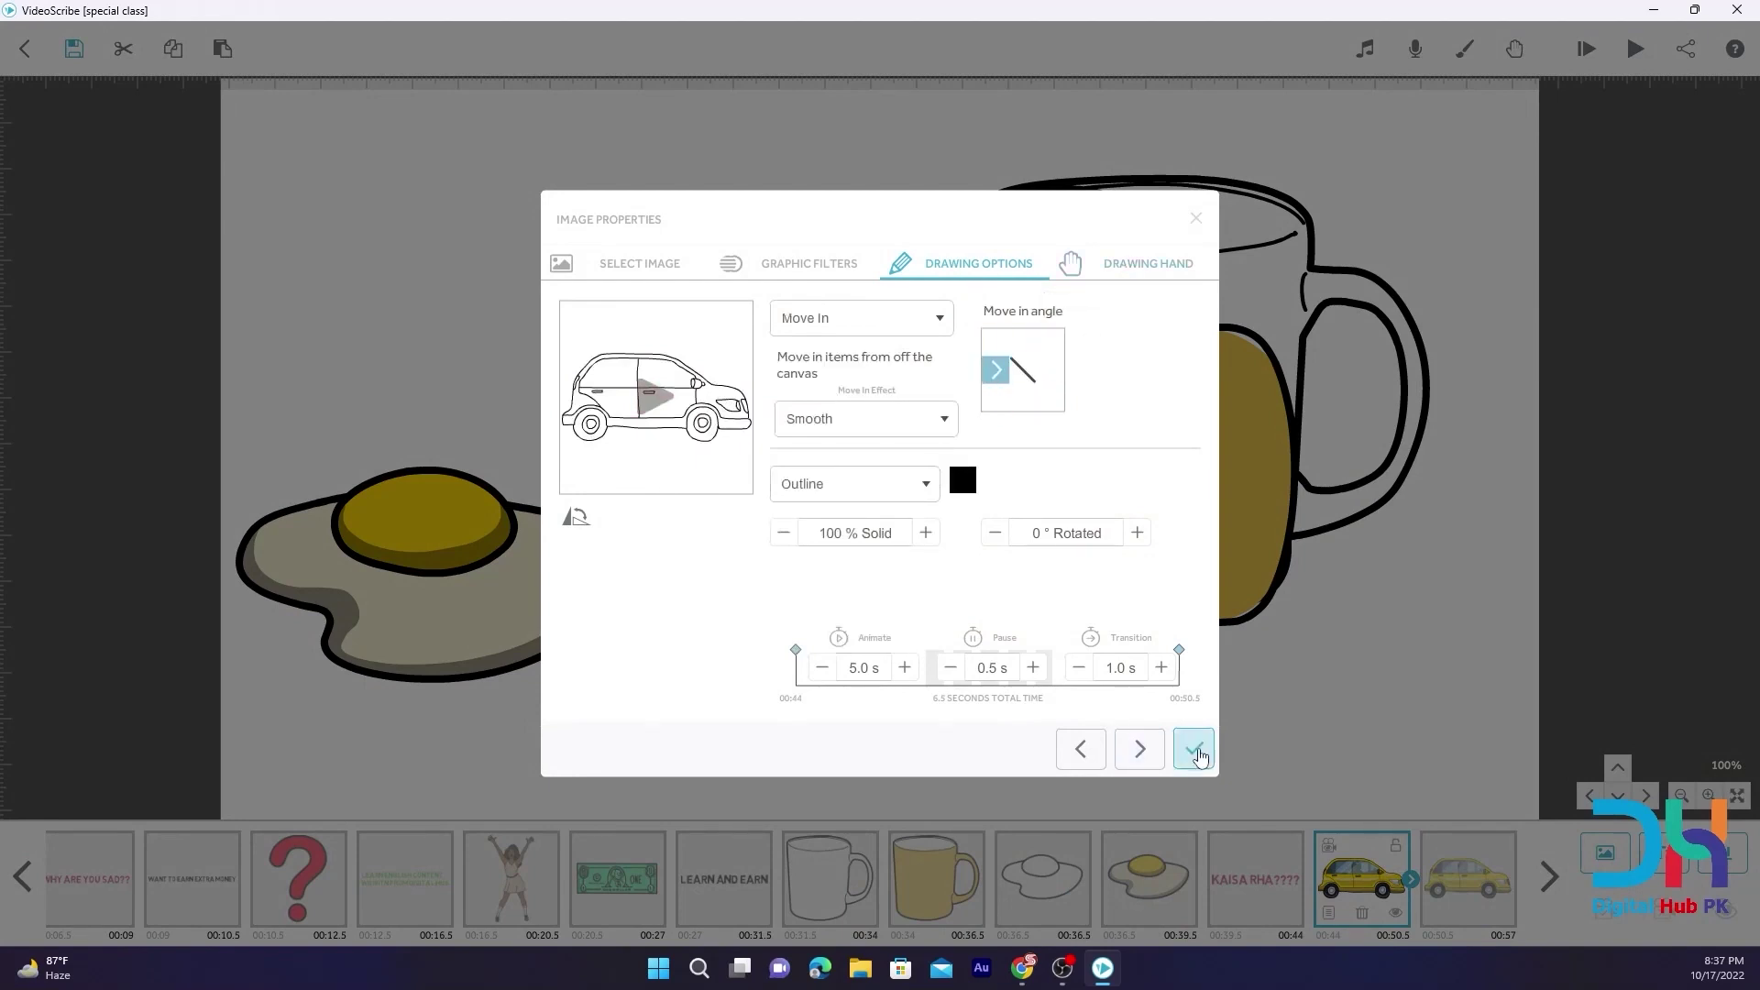
left_click(1197, 751)
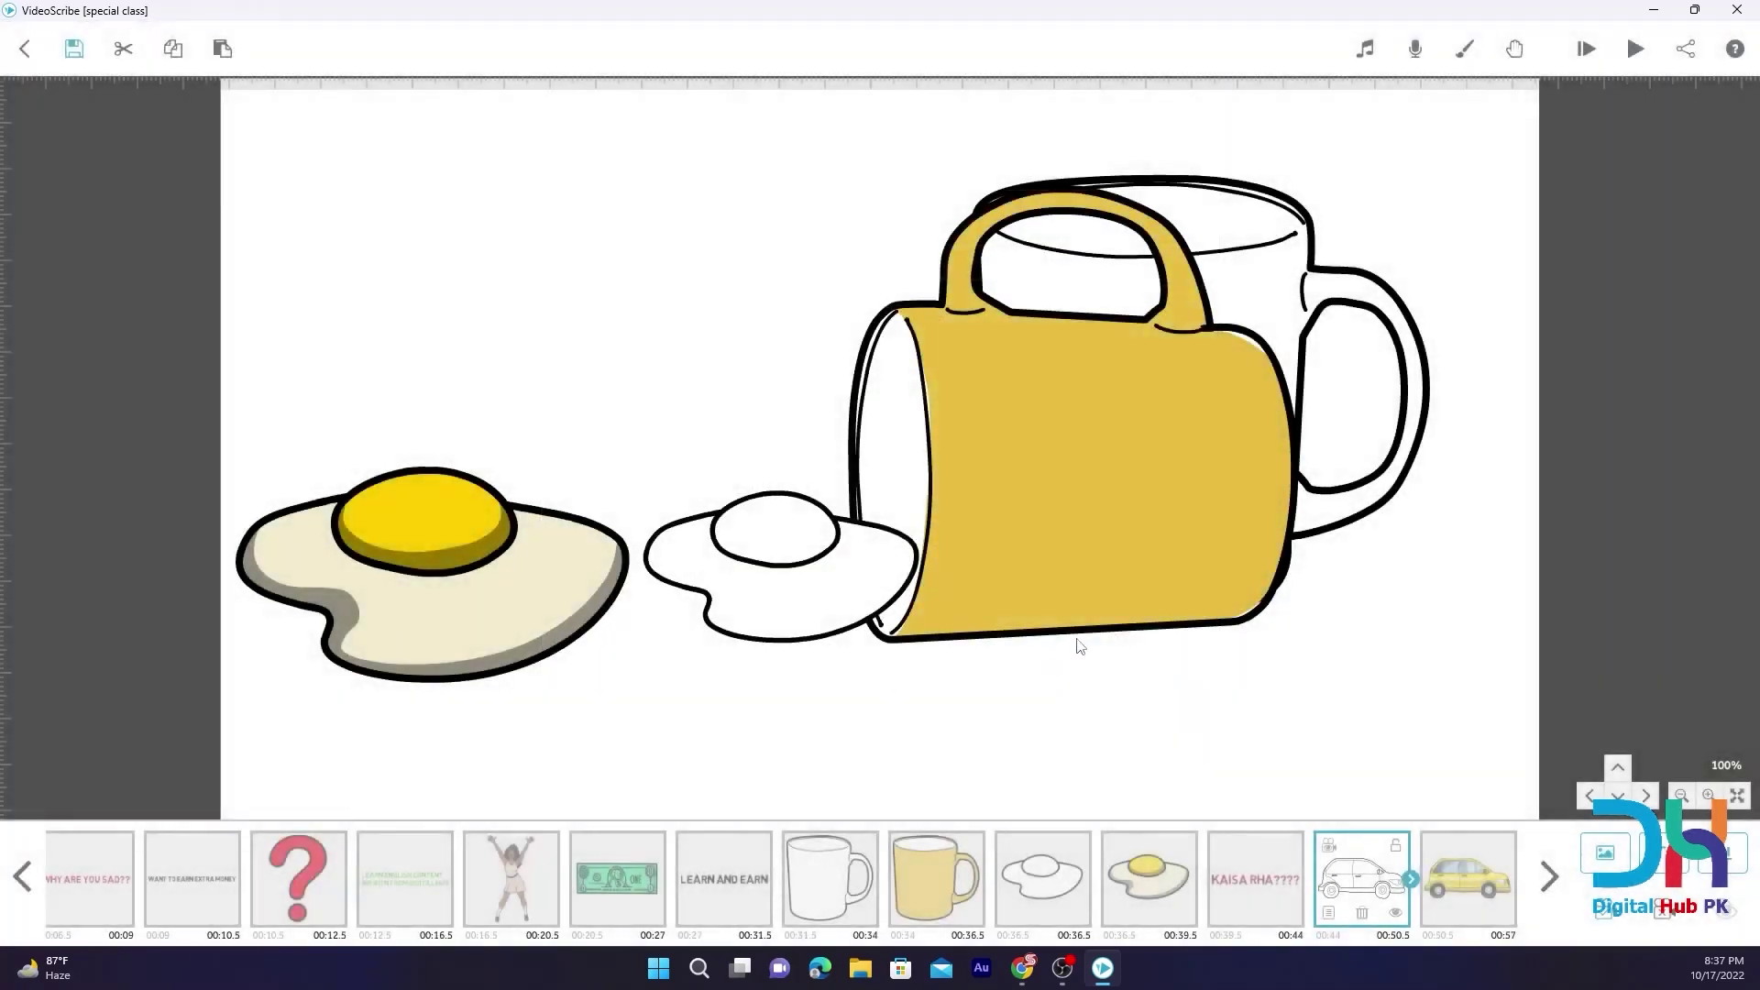
Preview the scribe from the first car to check its move-in animation, and stop the playback
left_click(1636, 48)
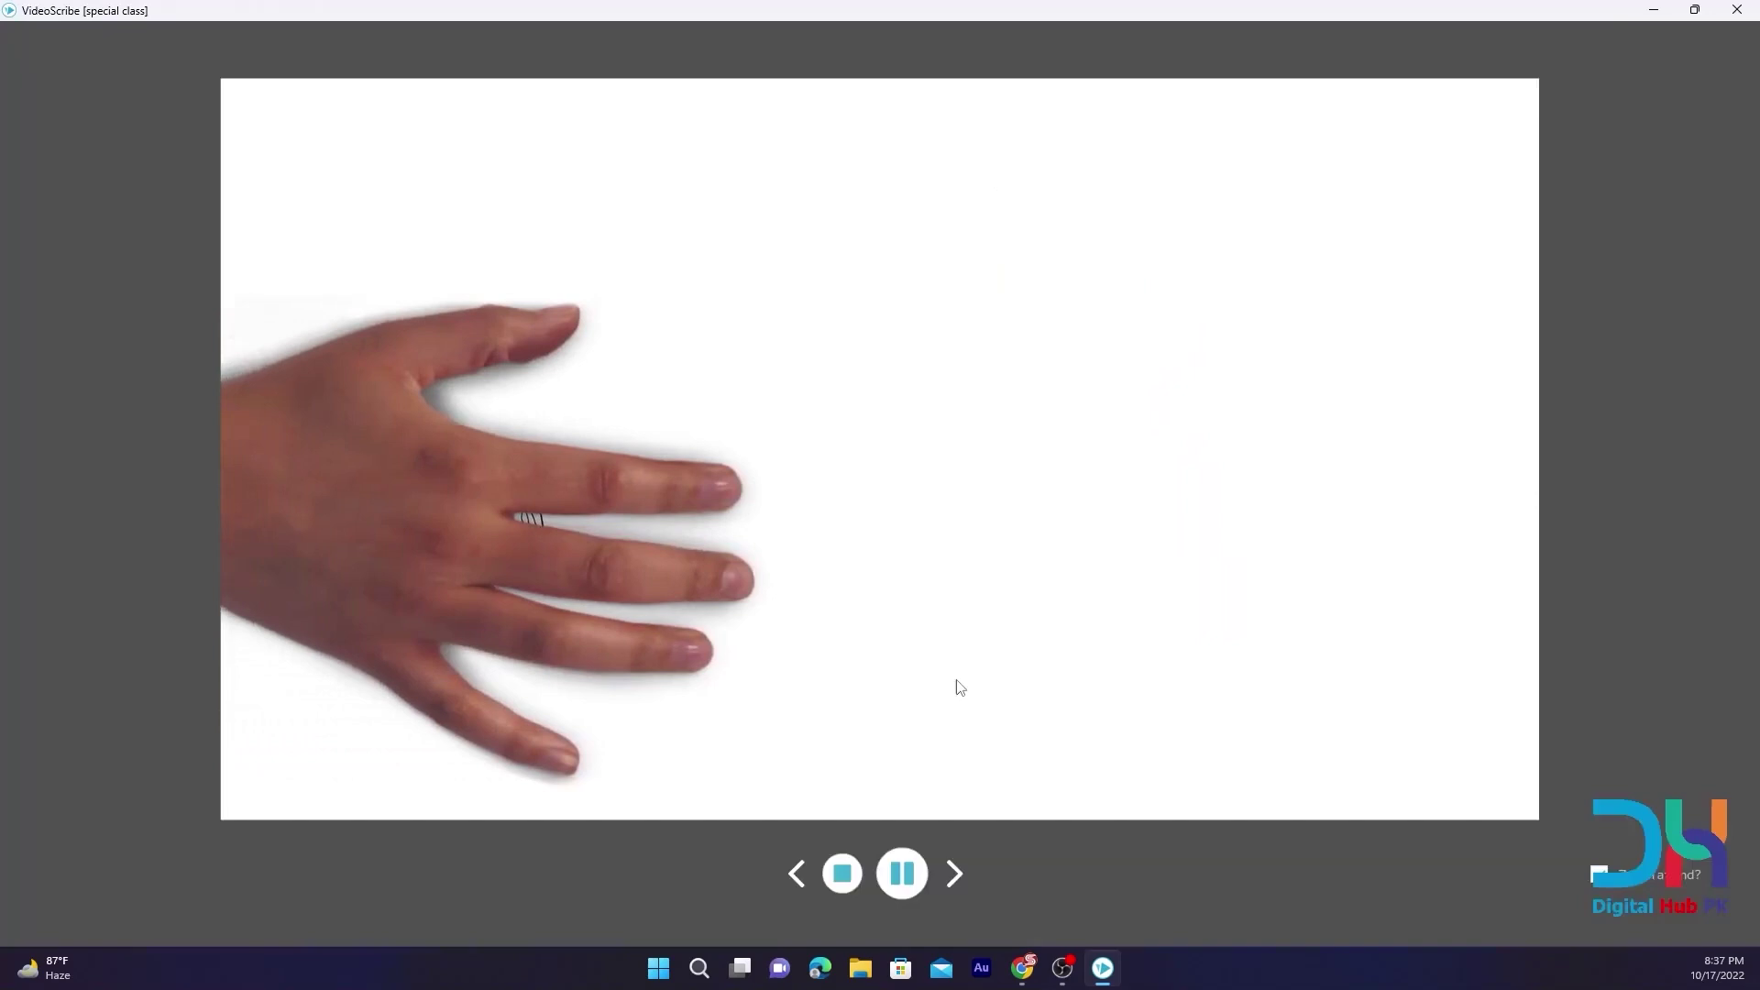
left_click(902, 872)
left_click(843, 872)
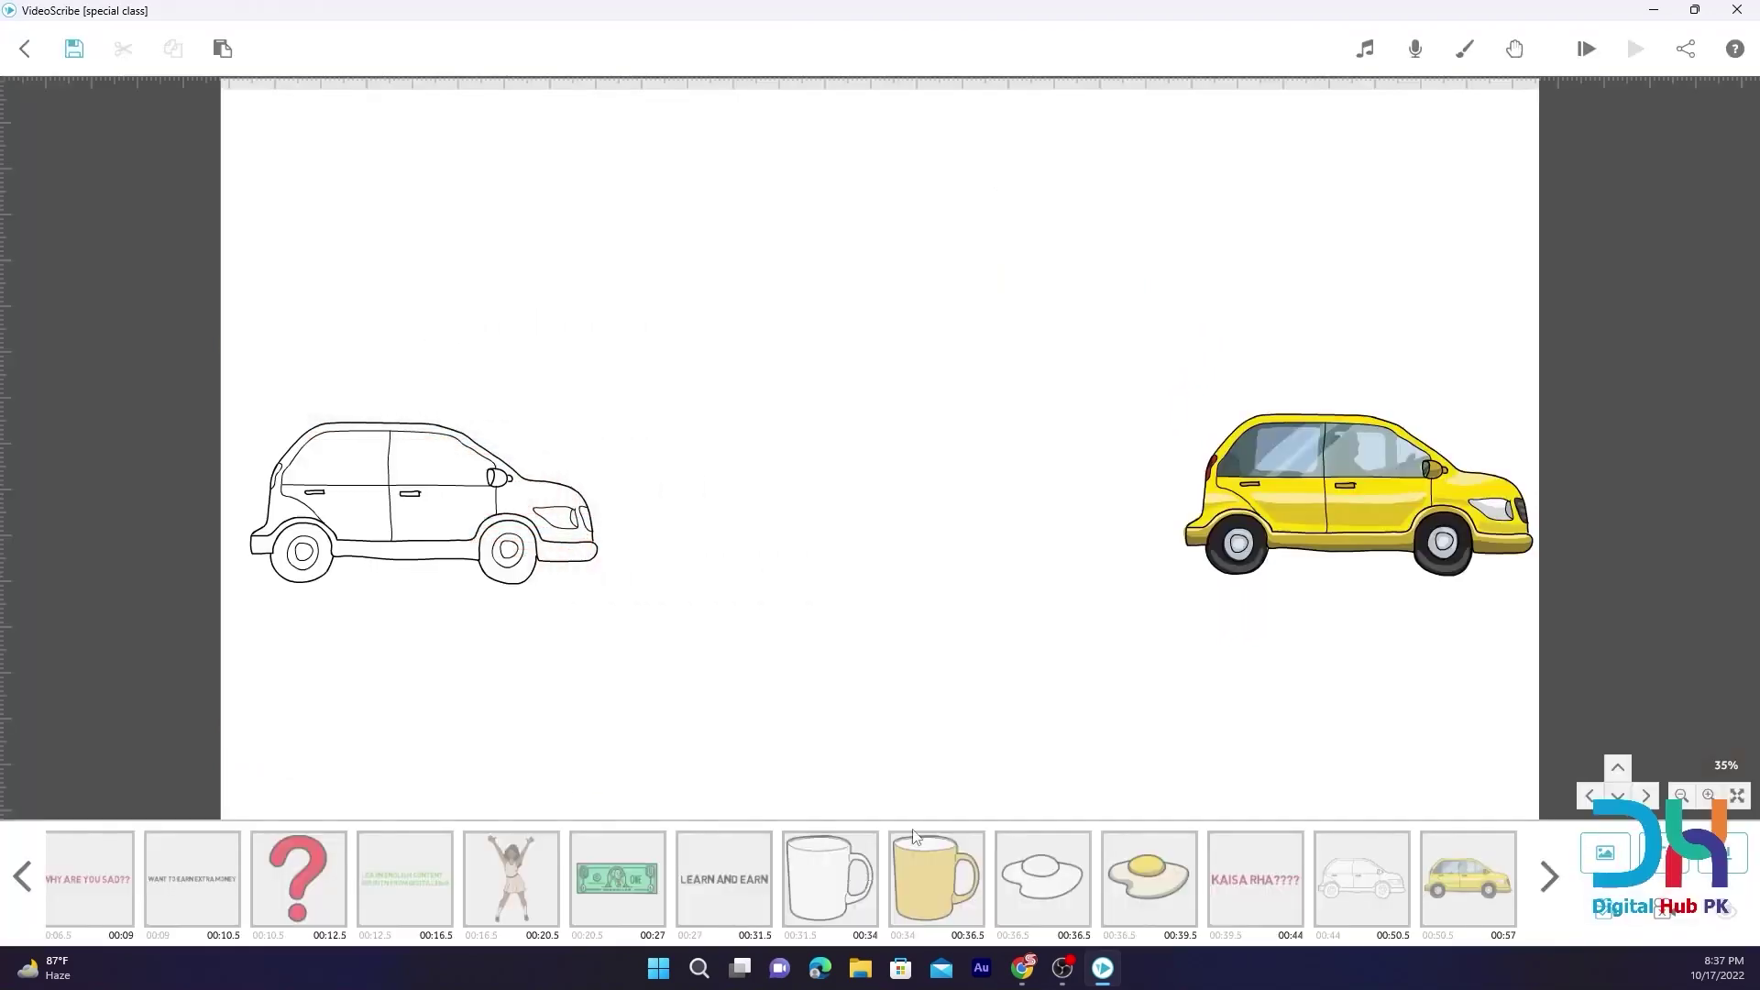
left_click(1331, 882)
left_click(1328, 912)
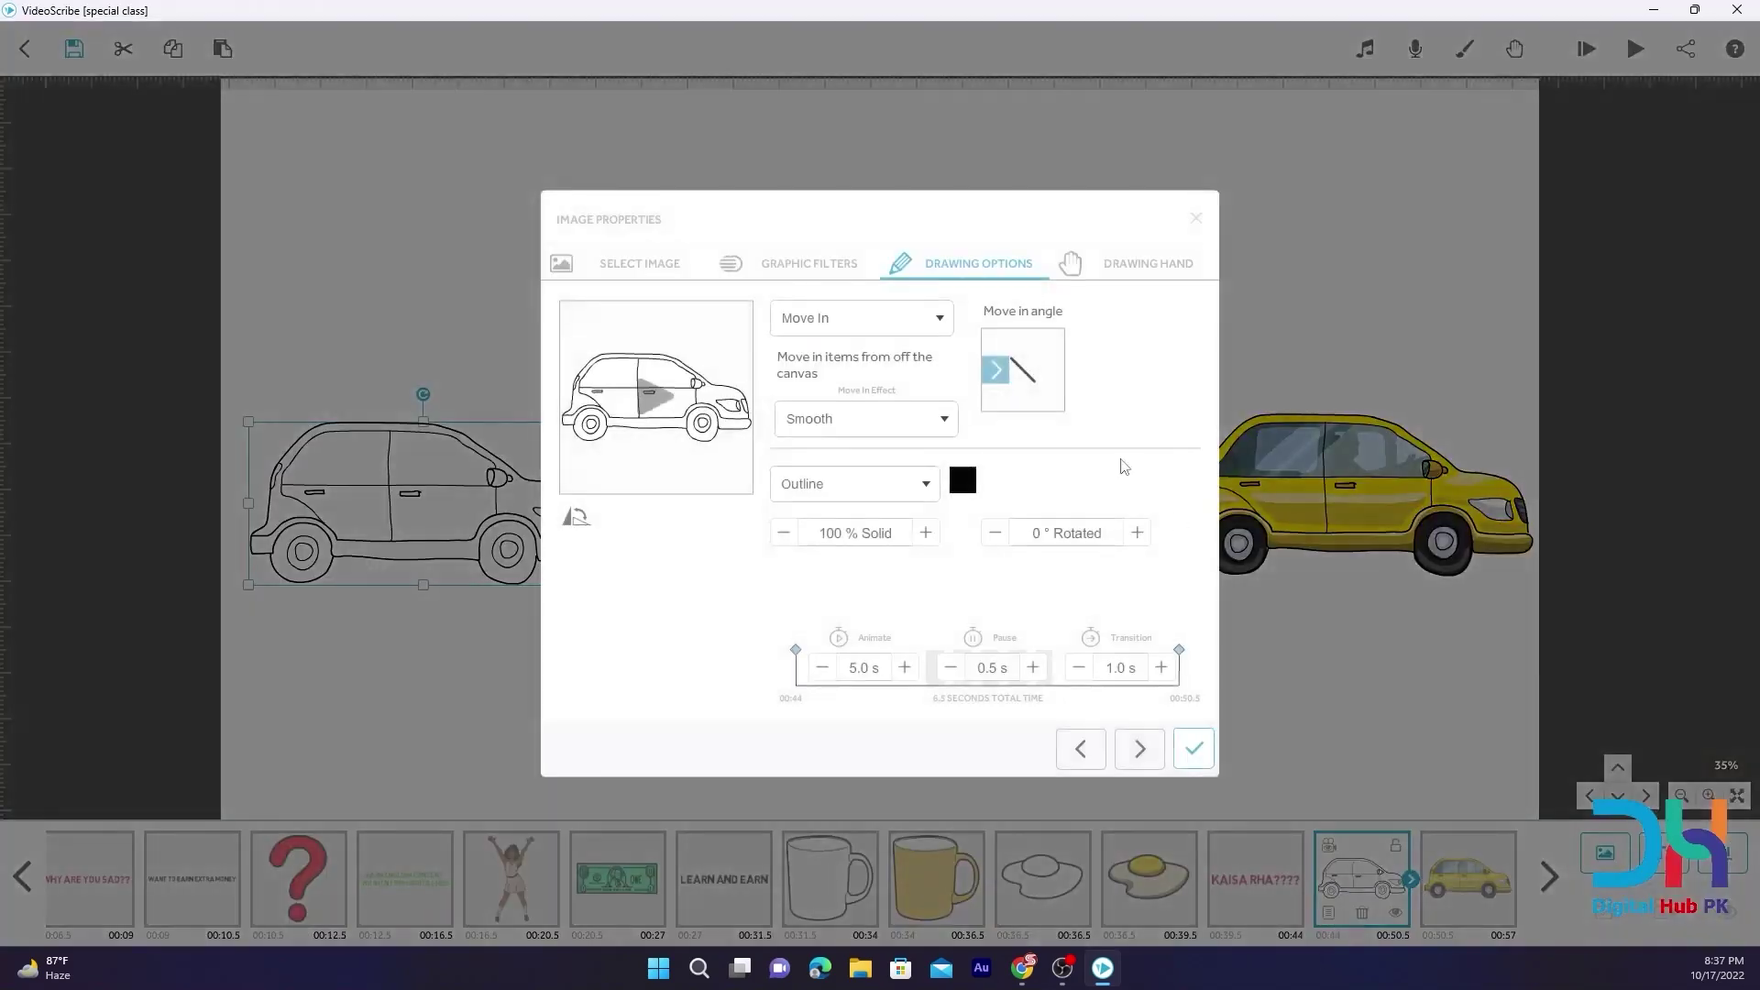
left_click(1133, 263)
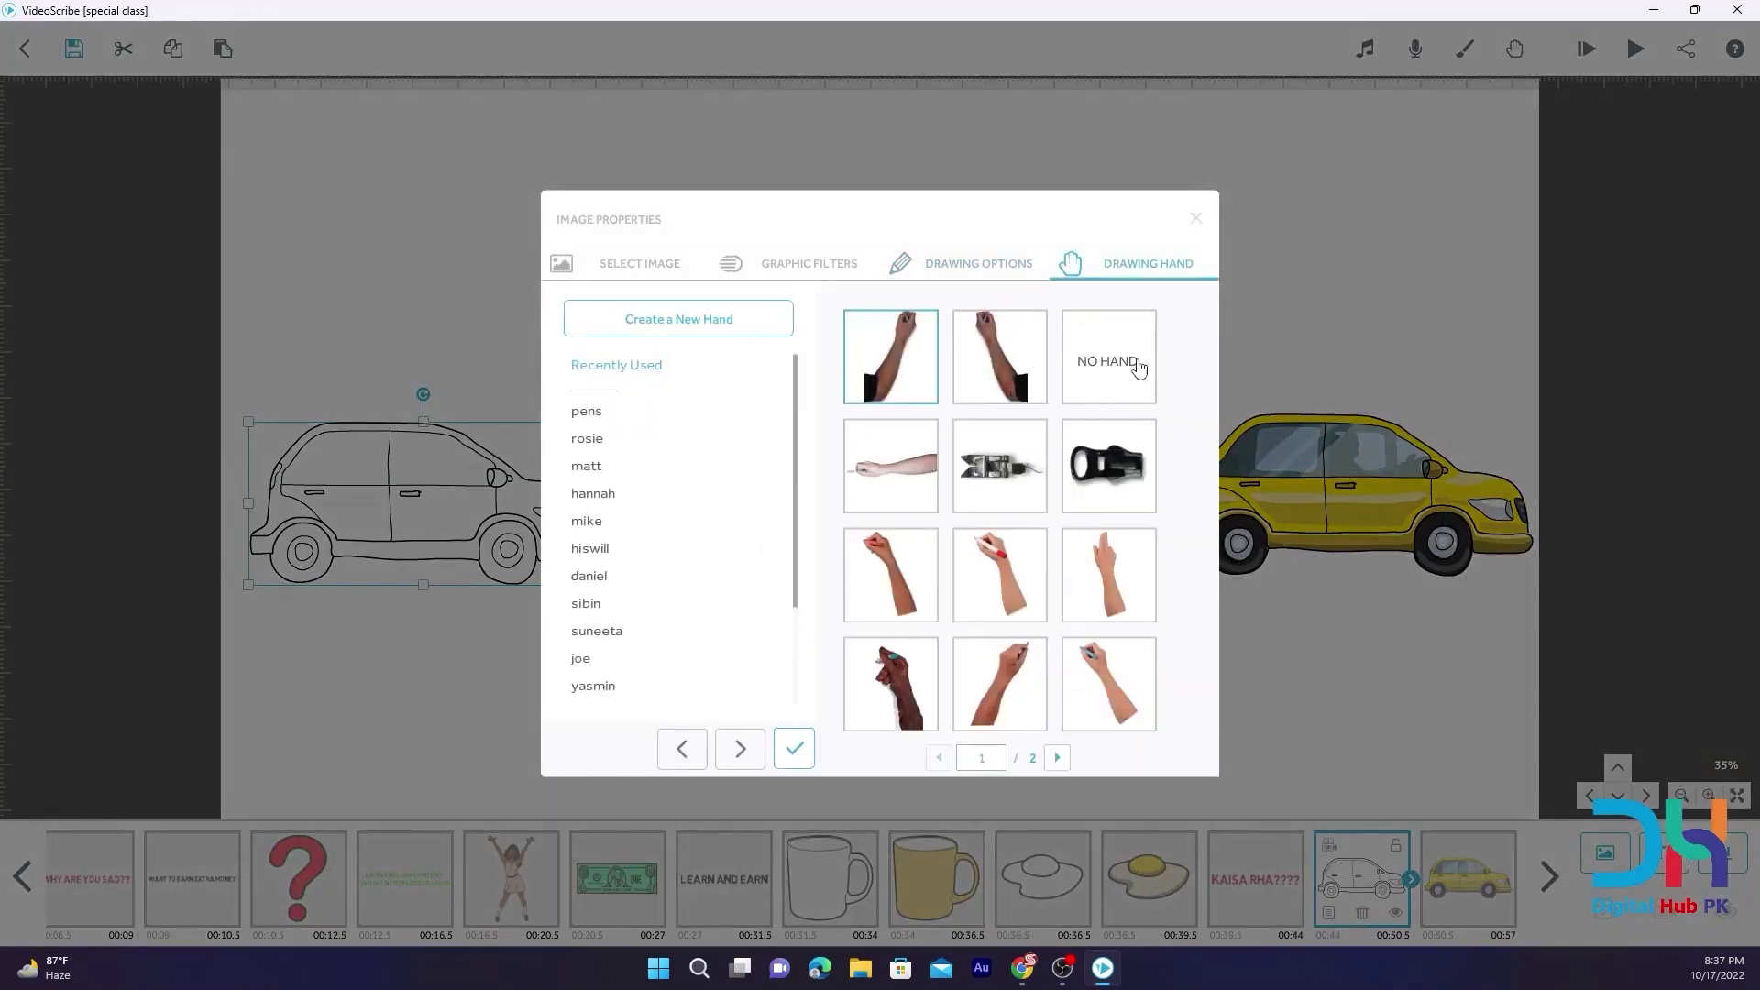
left_click(1142, 353)
left_click(1148, 676)
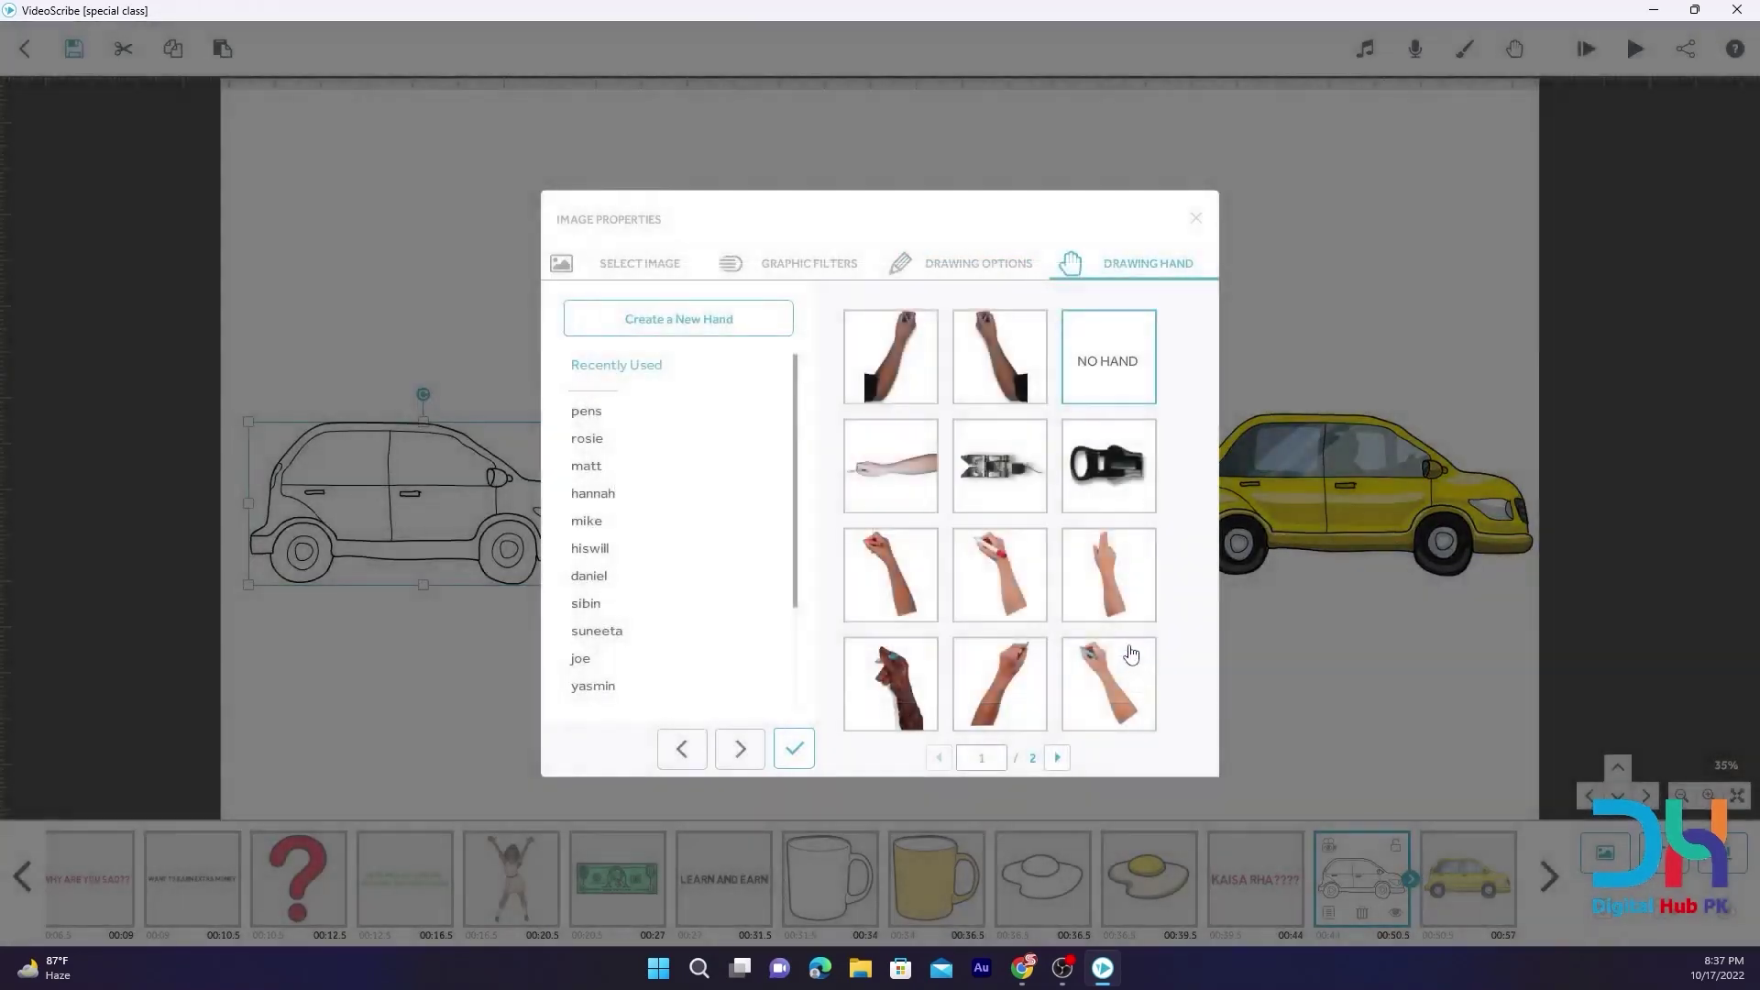
left_click(1196, 218)
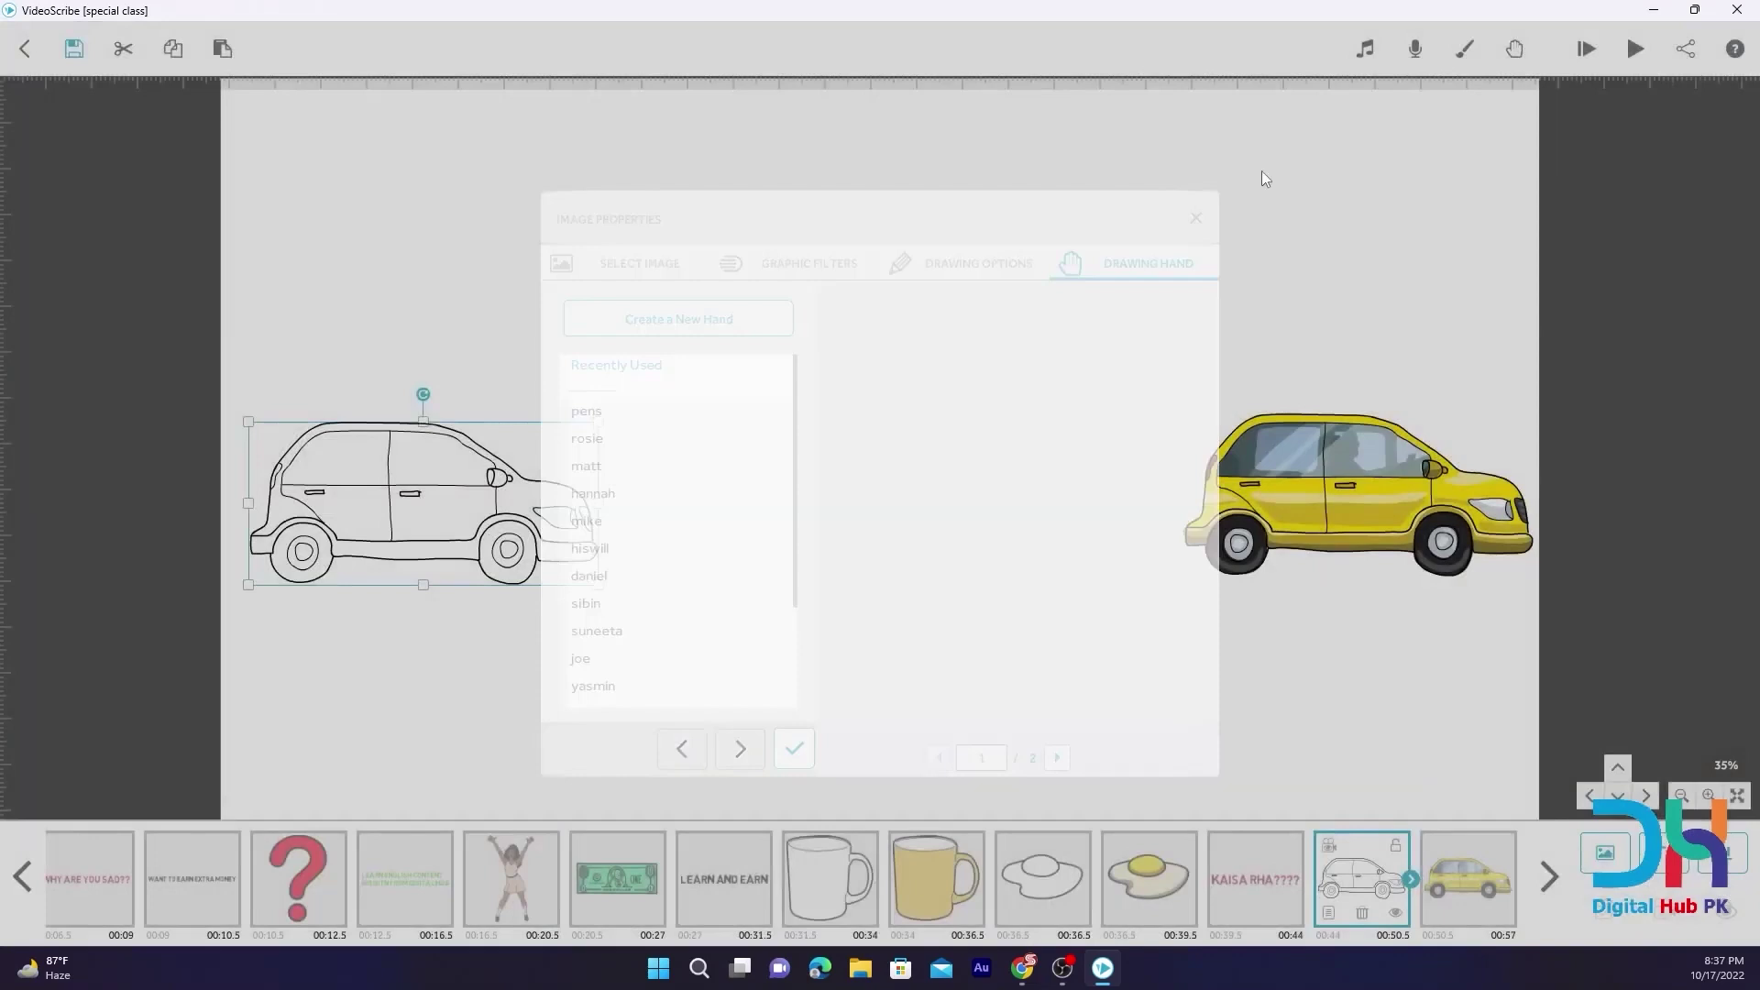
left_click(1636, 49)
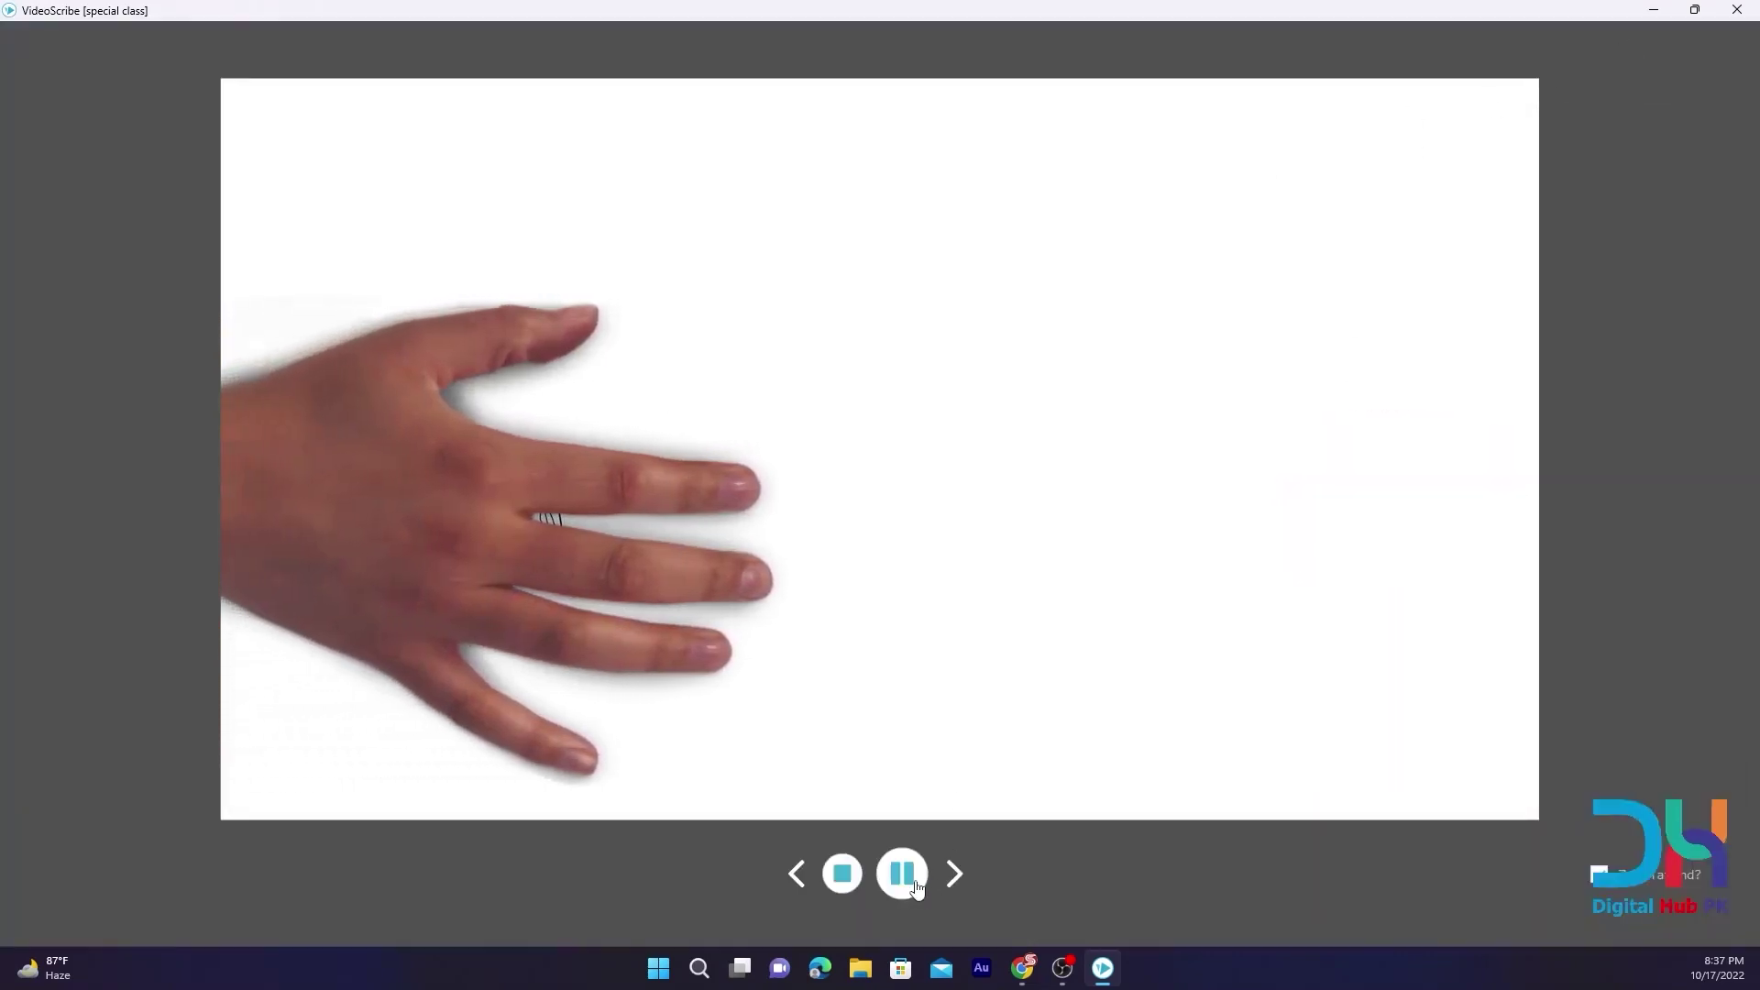
left_click(843, 873)
Set the outline car's drawing hand to No Hand, apply it, and preview the car moving in
left_click(1323, 892)
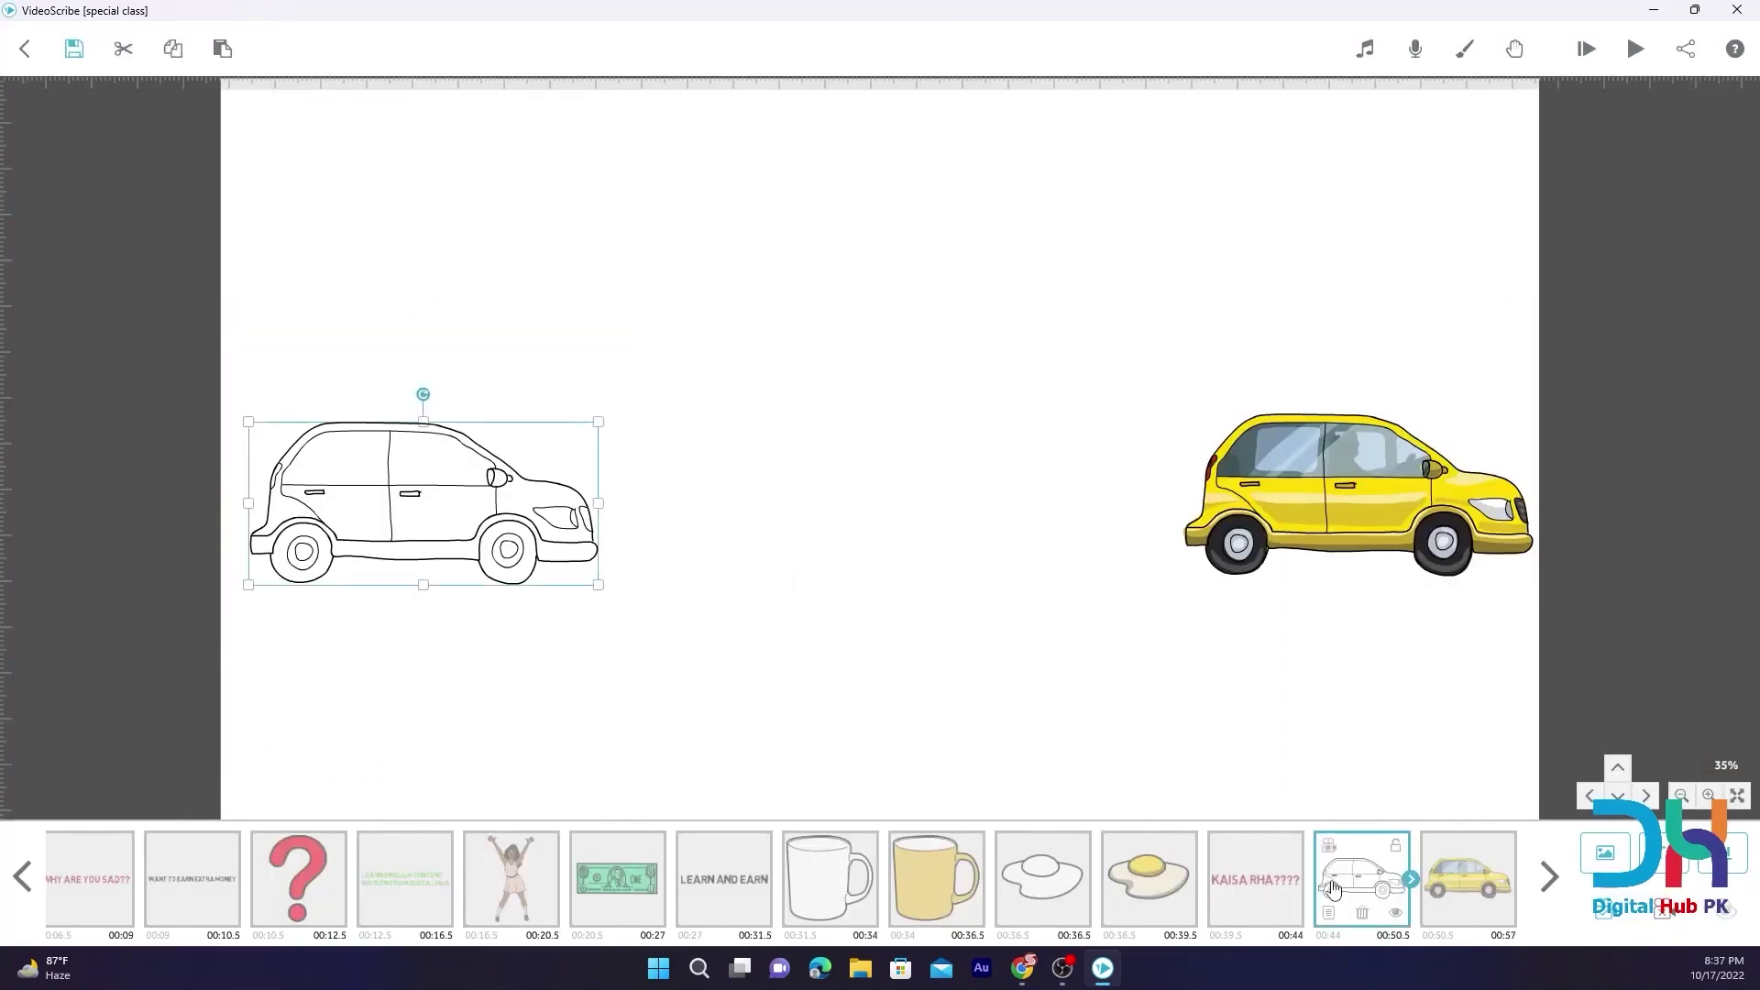
left_click(1328, 914)
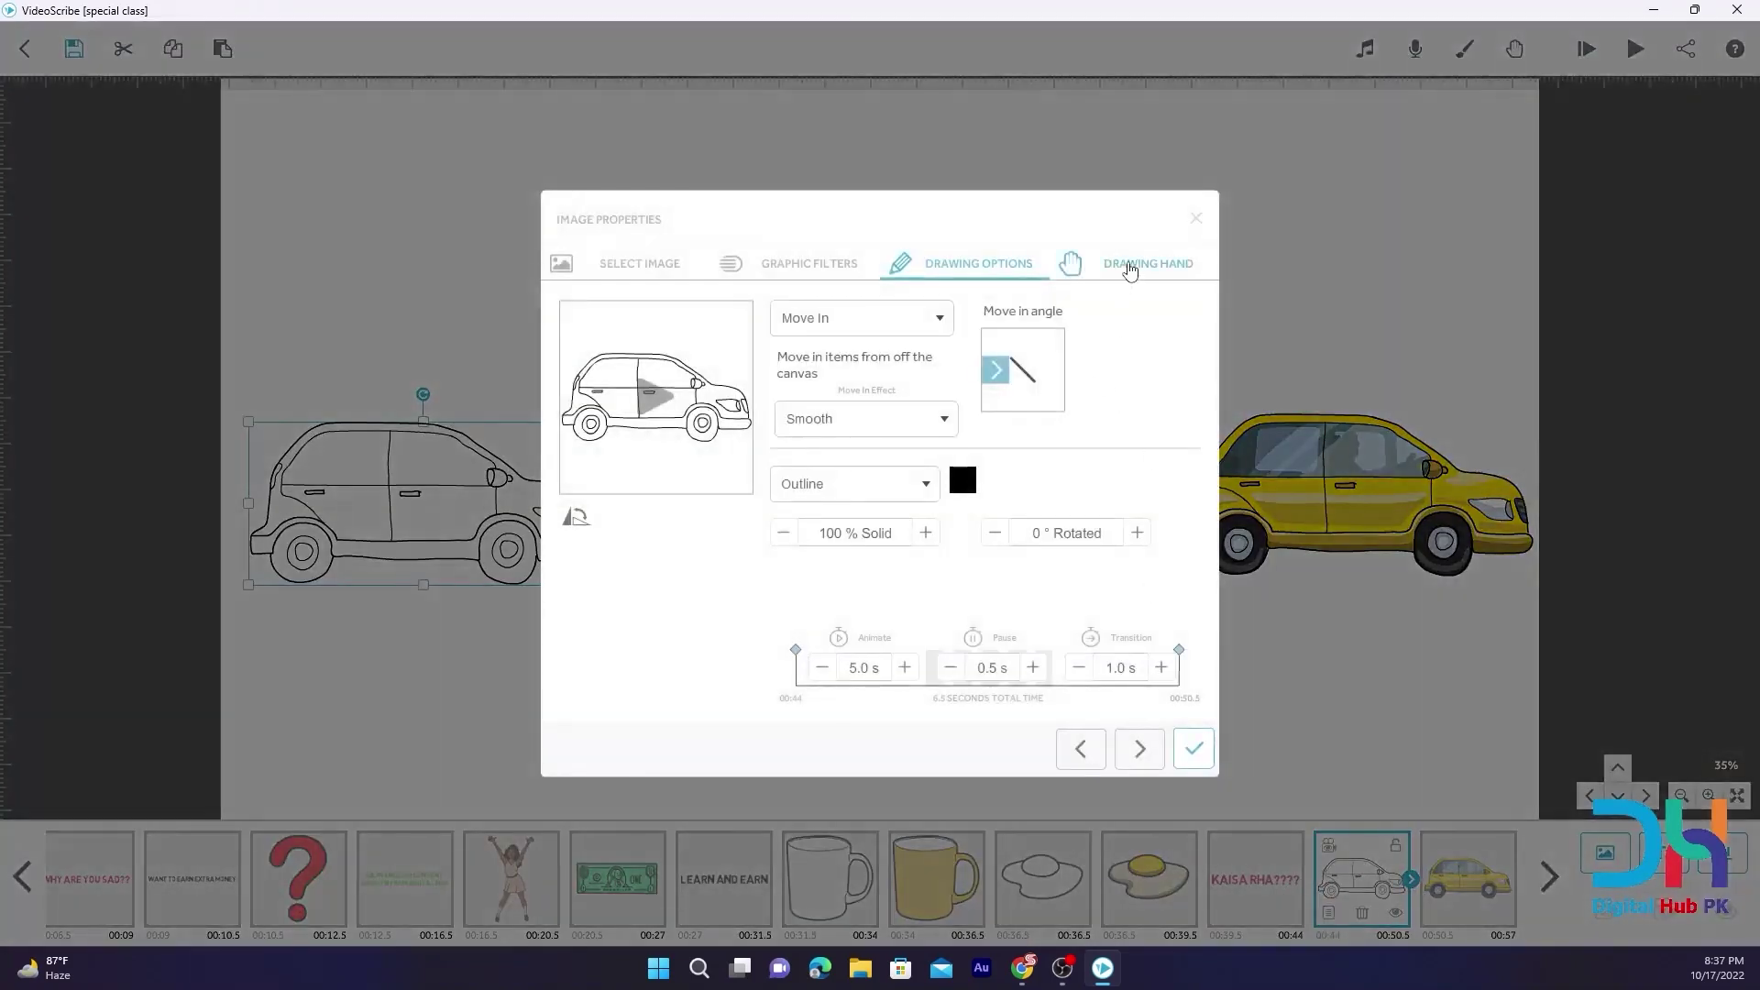
left_click(1130, 268)
left_click(1116, 366)
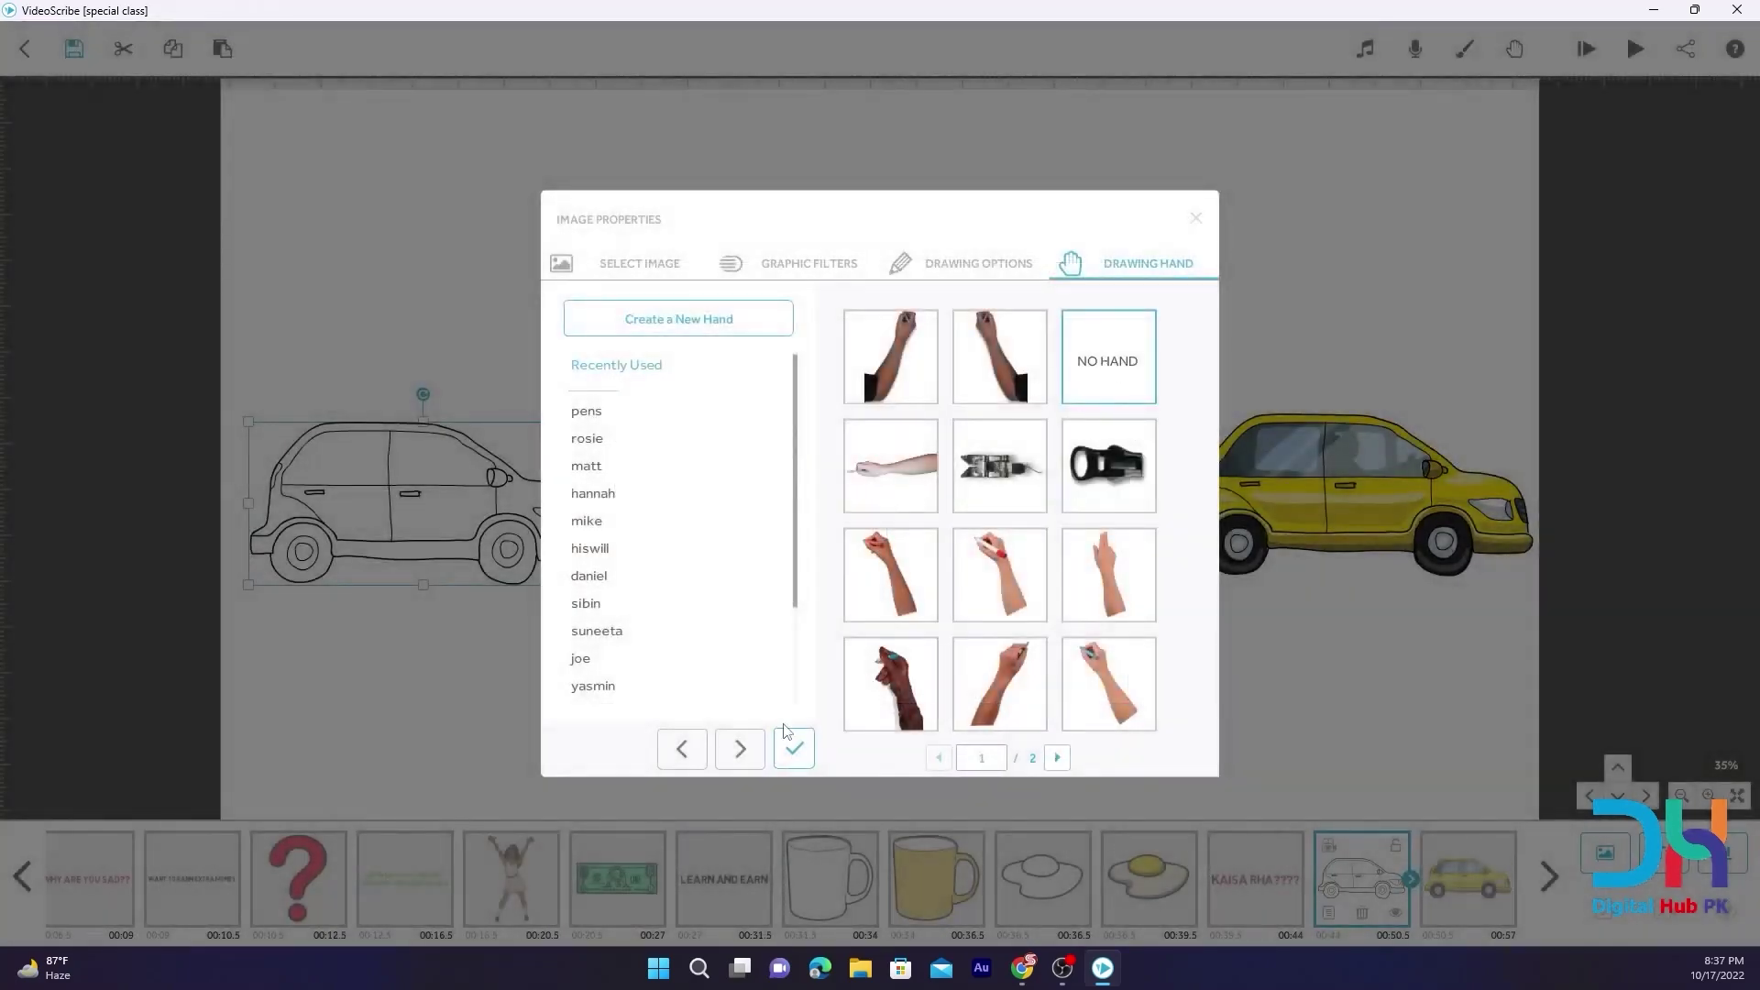
left_click(794, 749)
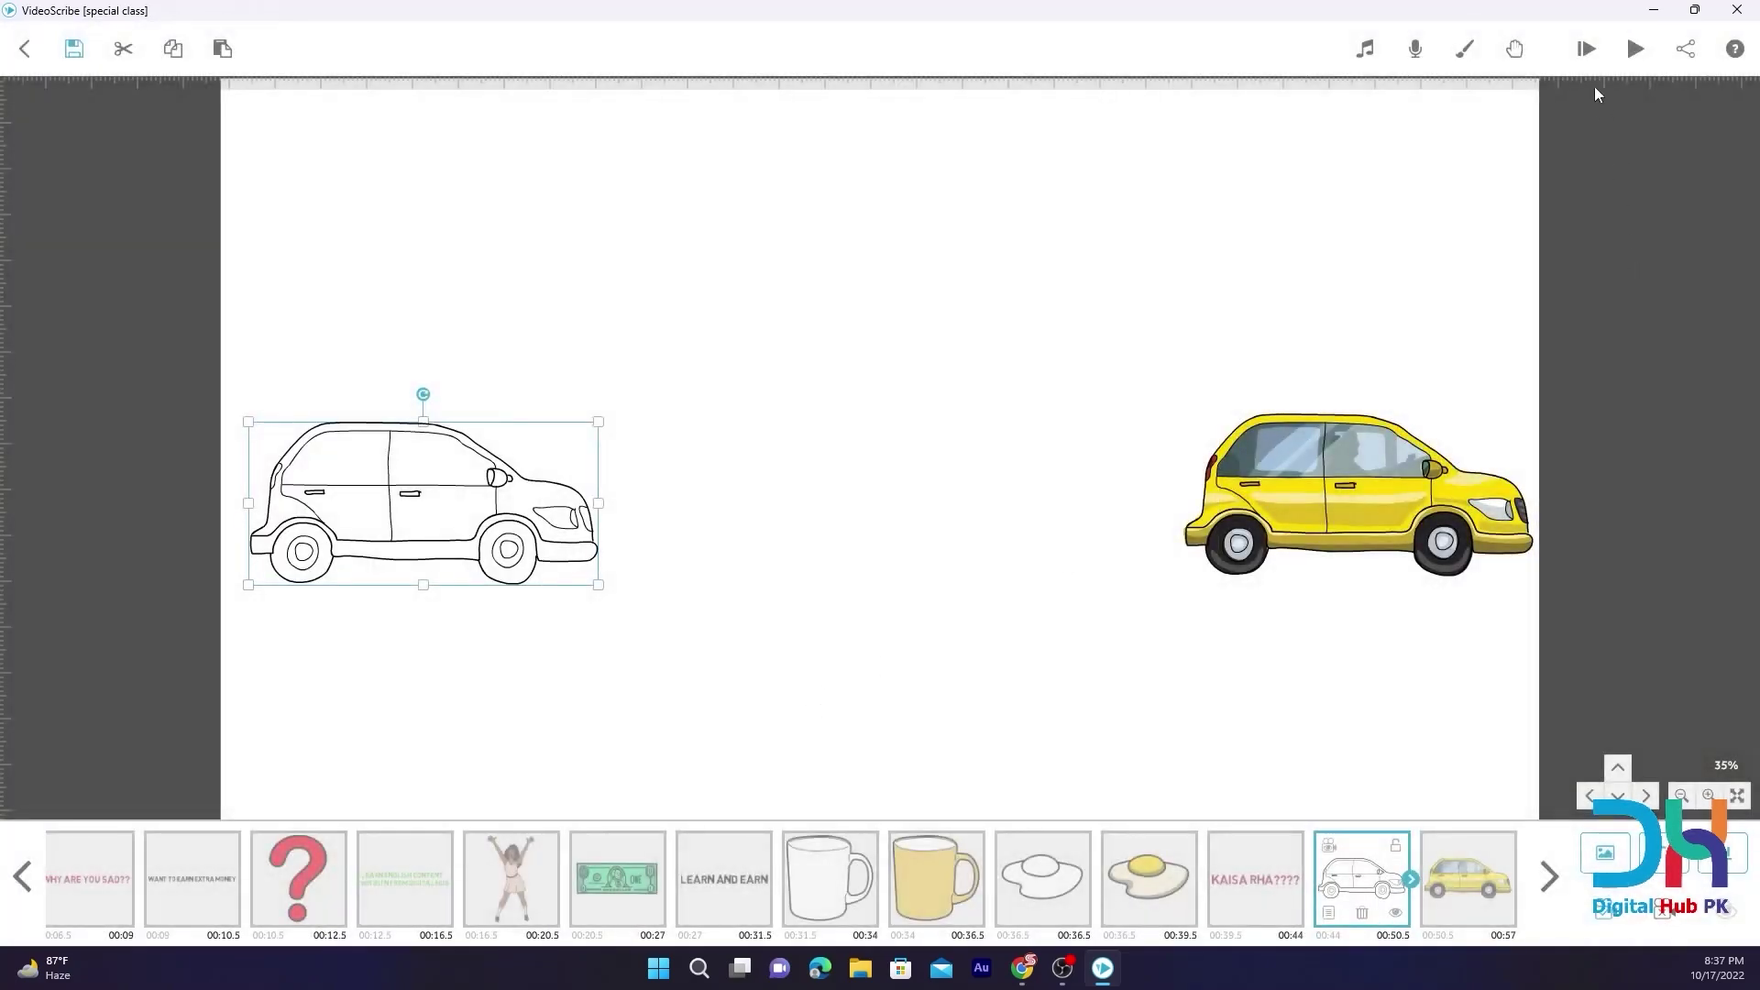
left_click(1636, 48)
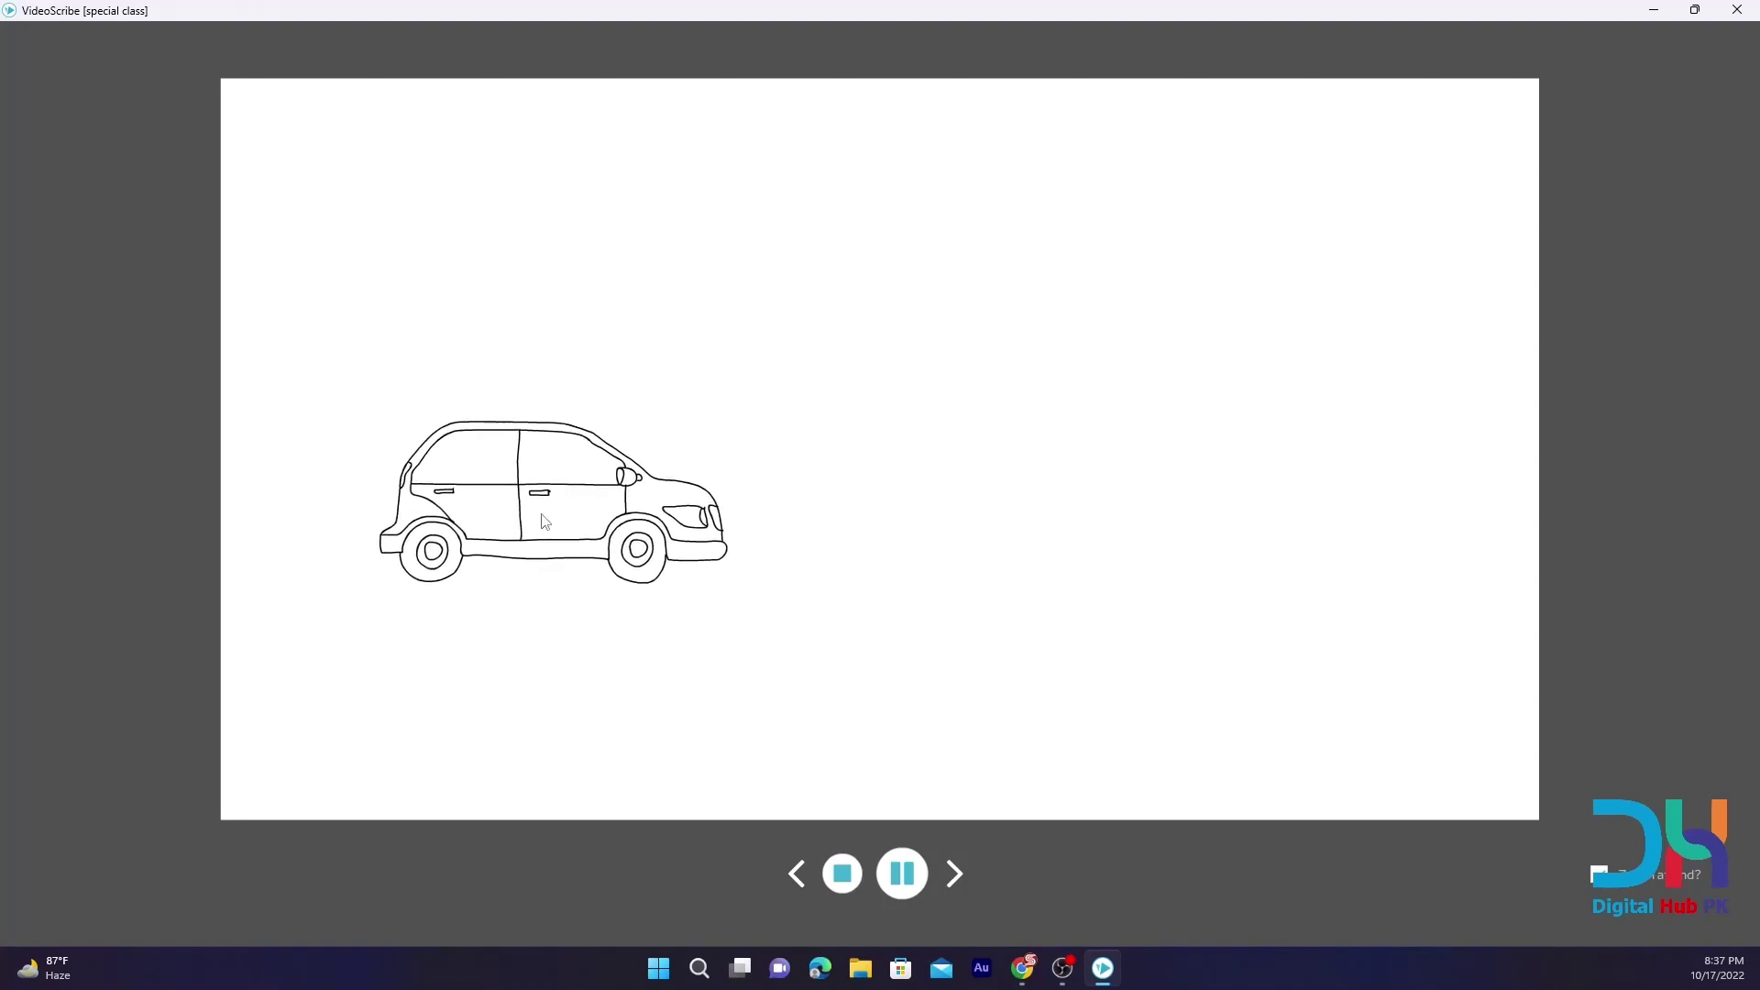
left_click(843, 873)
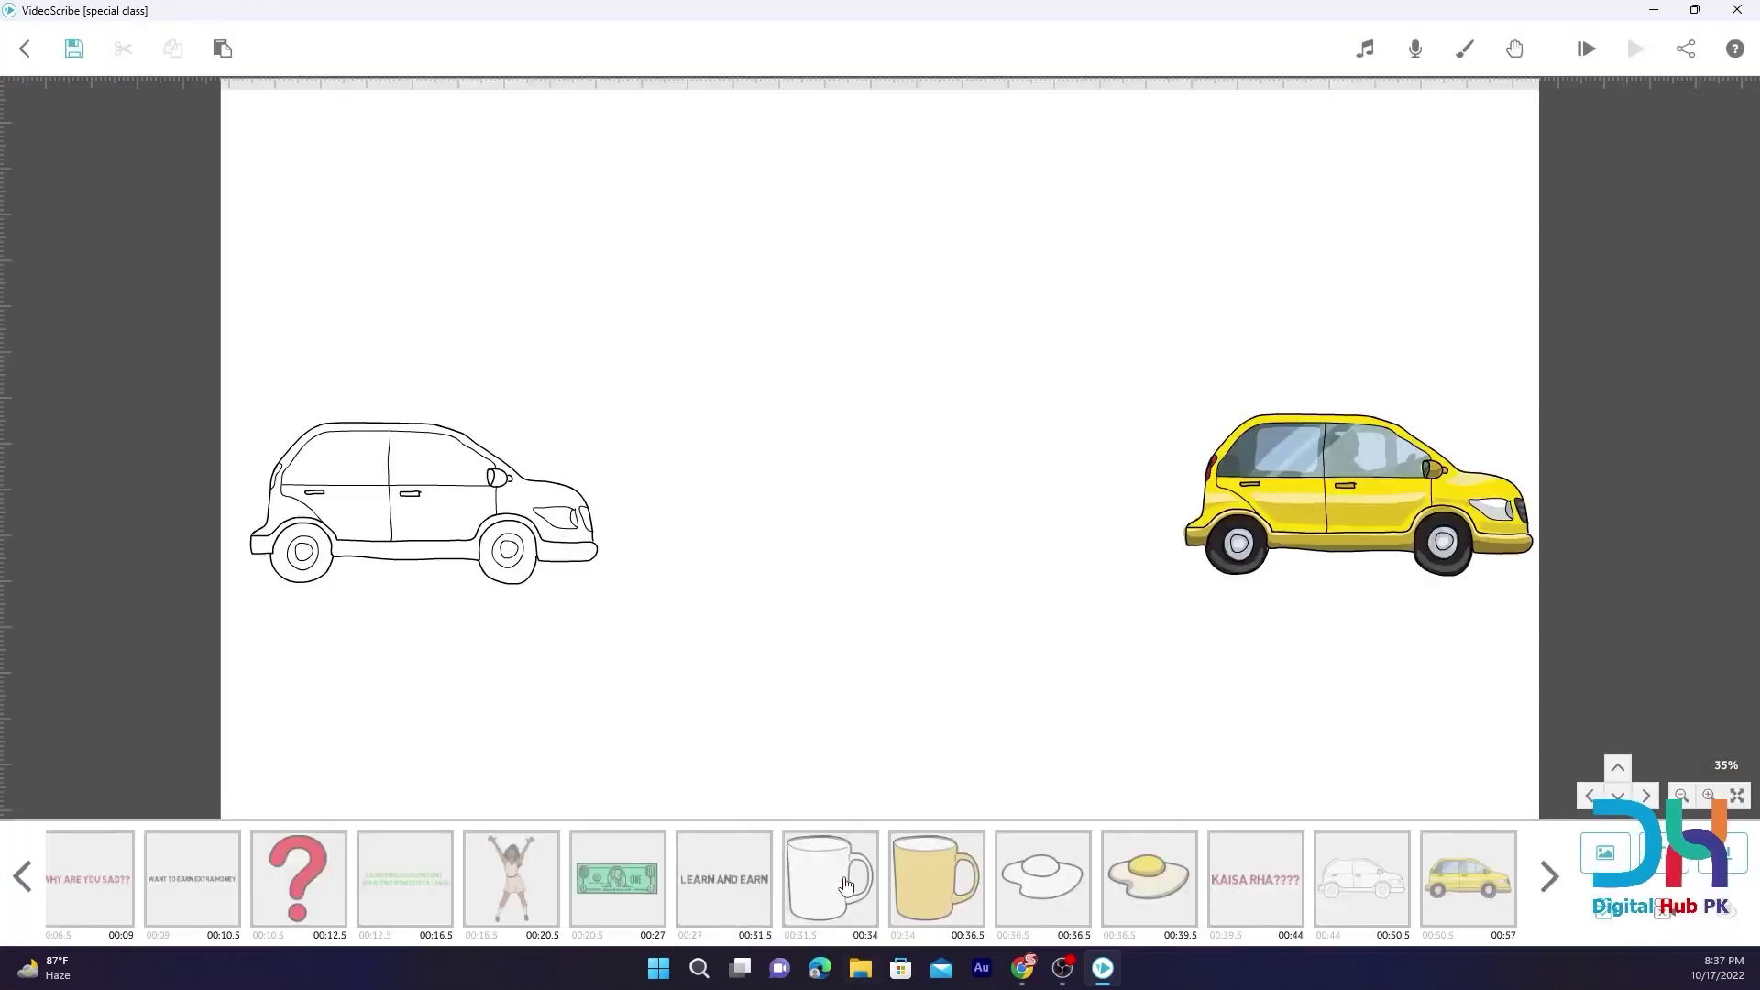
Shorten the outline car's animate and pause times so that its total time is 0.5 s
left_click(1396, 885)
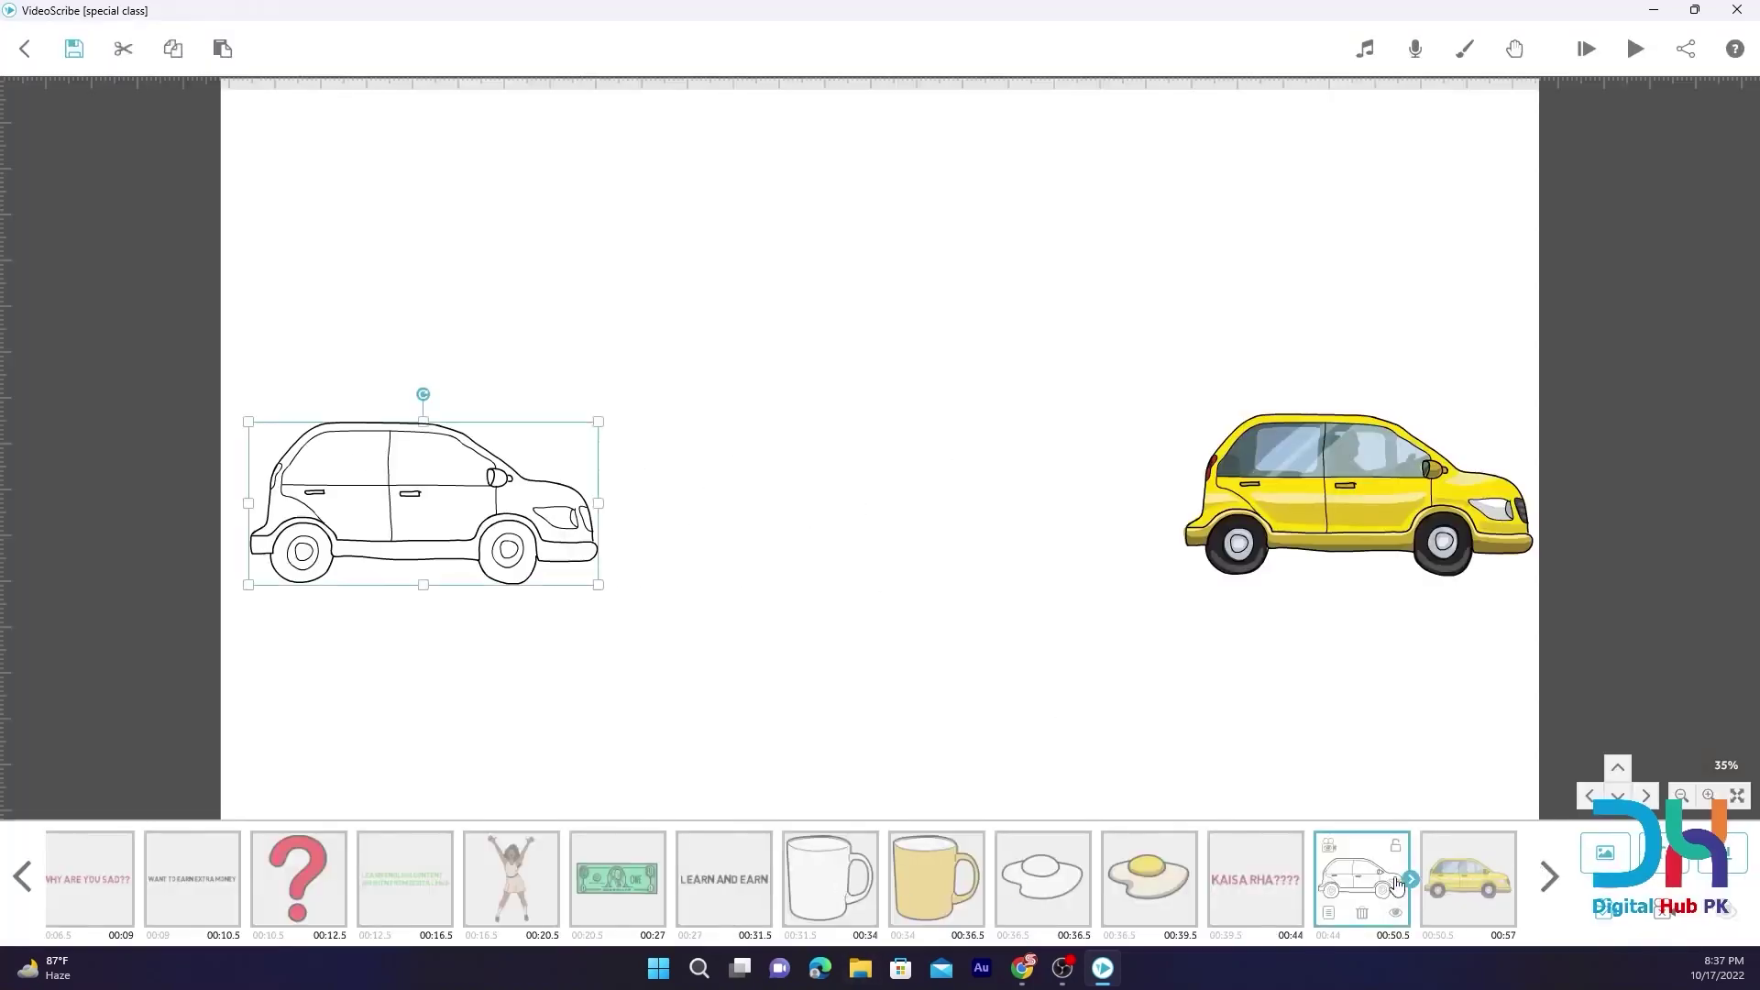
left_click(1329, 913)
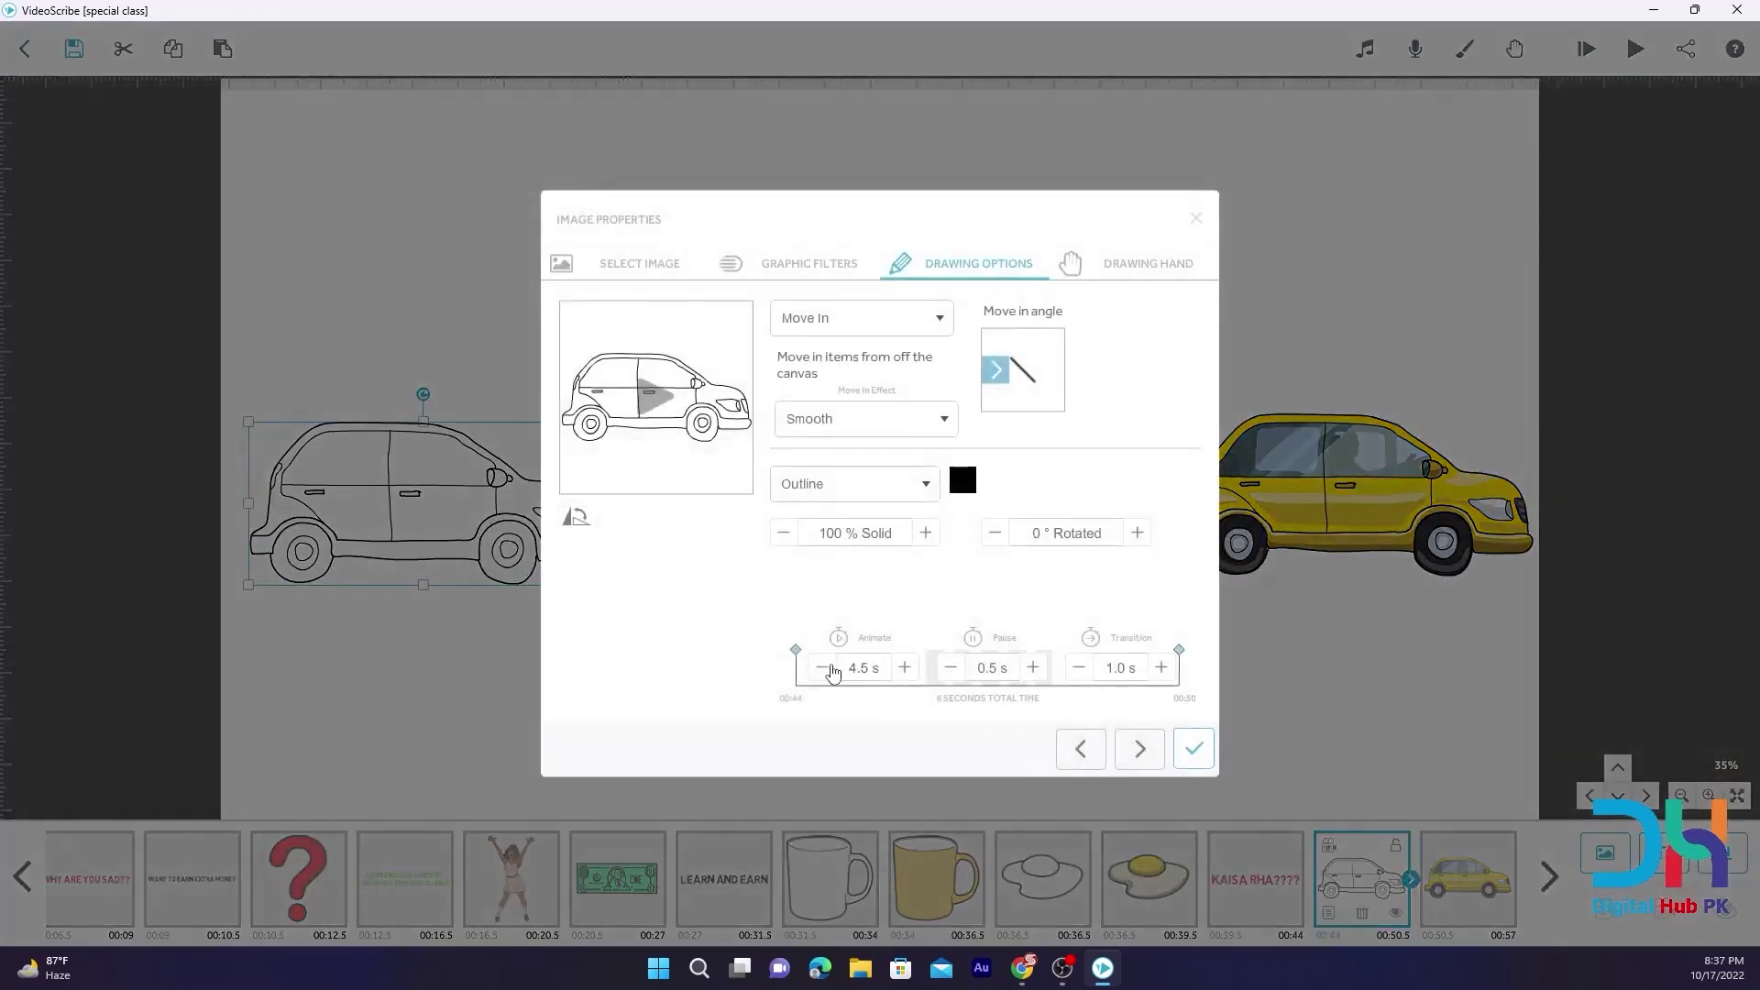
left_click(825, 669)
left_click(948, 669)
left_click(1194, 749)
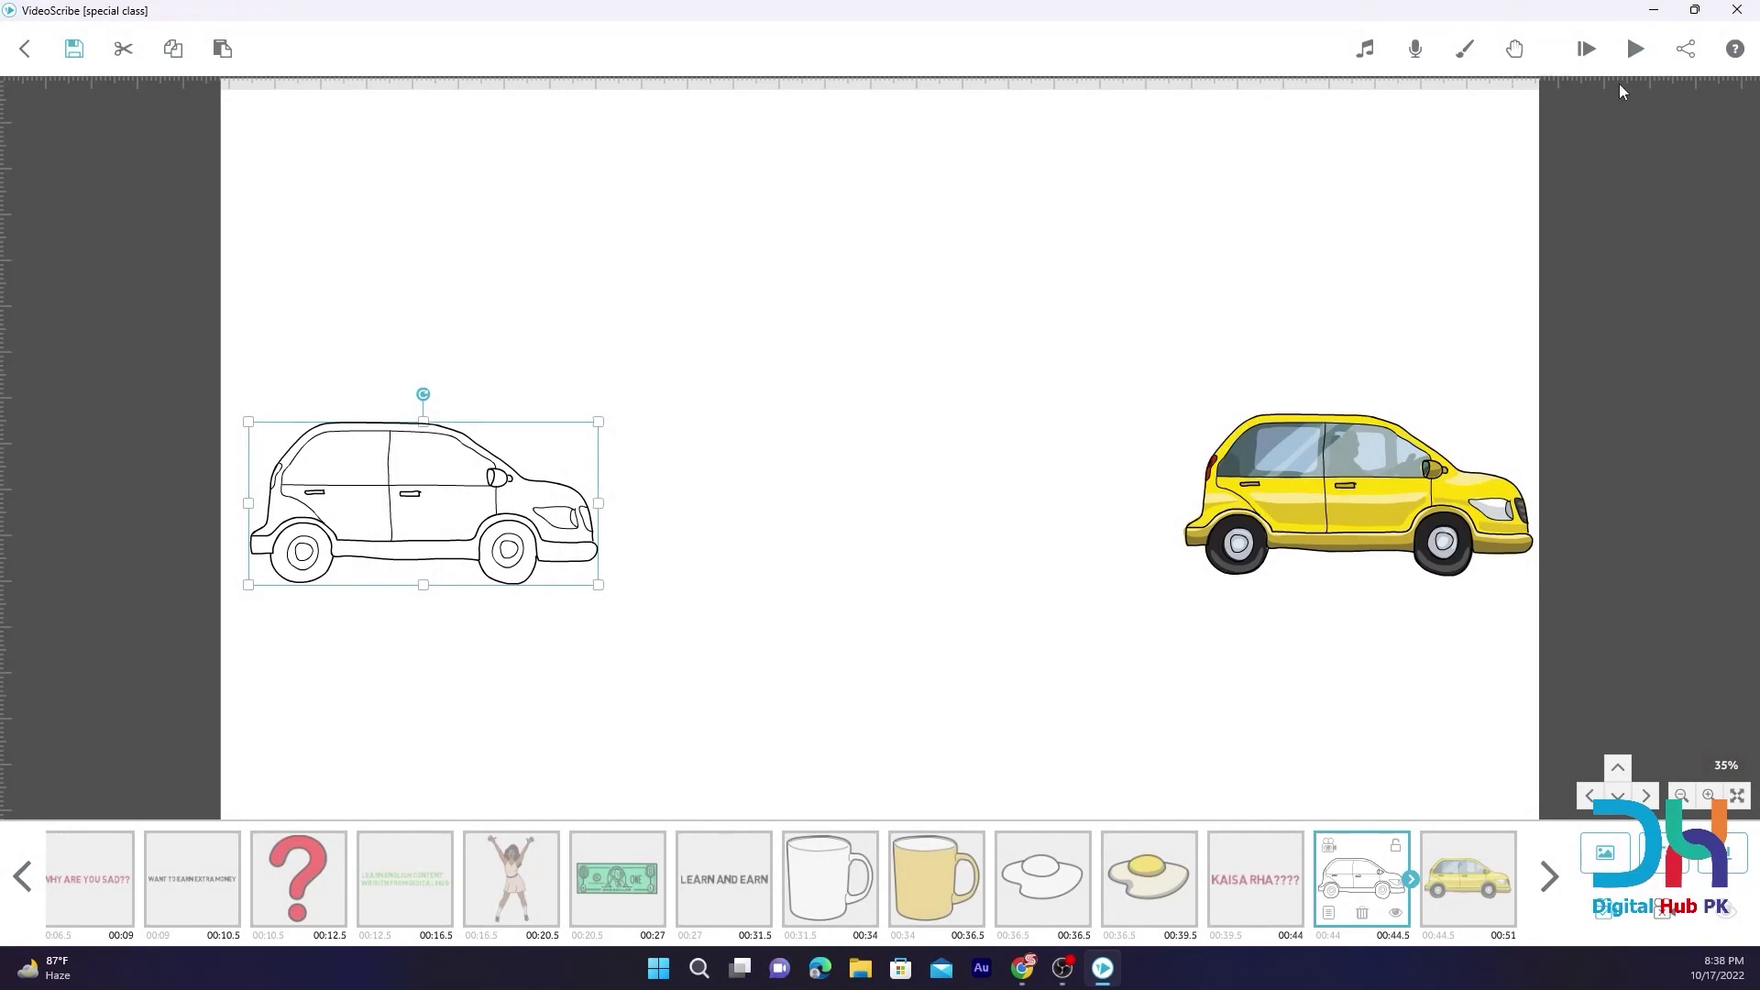
Preview the outline car's shortened animation, check the yellow car's Morph settings, and preview the car sequence again
left_click(1638, 51)
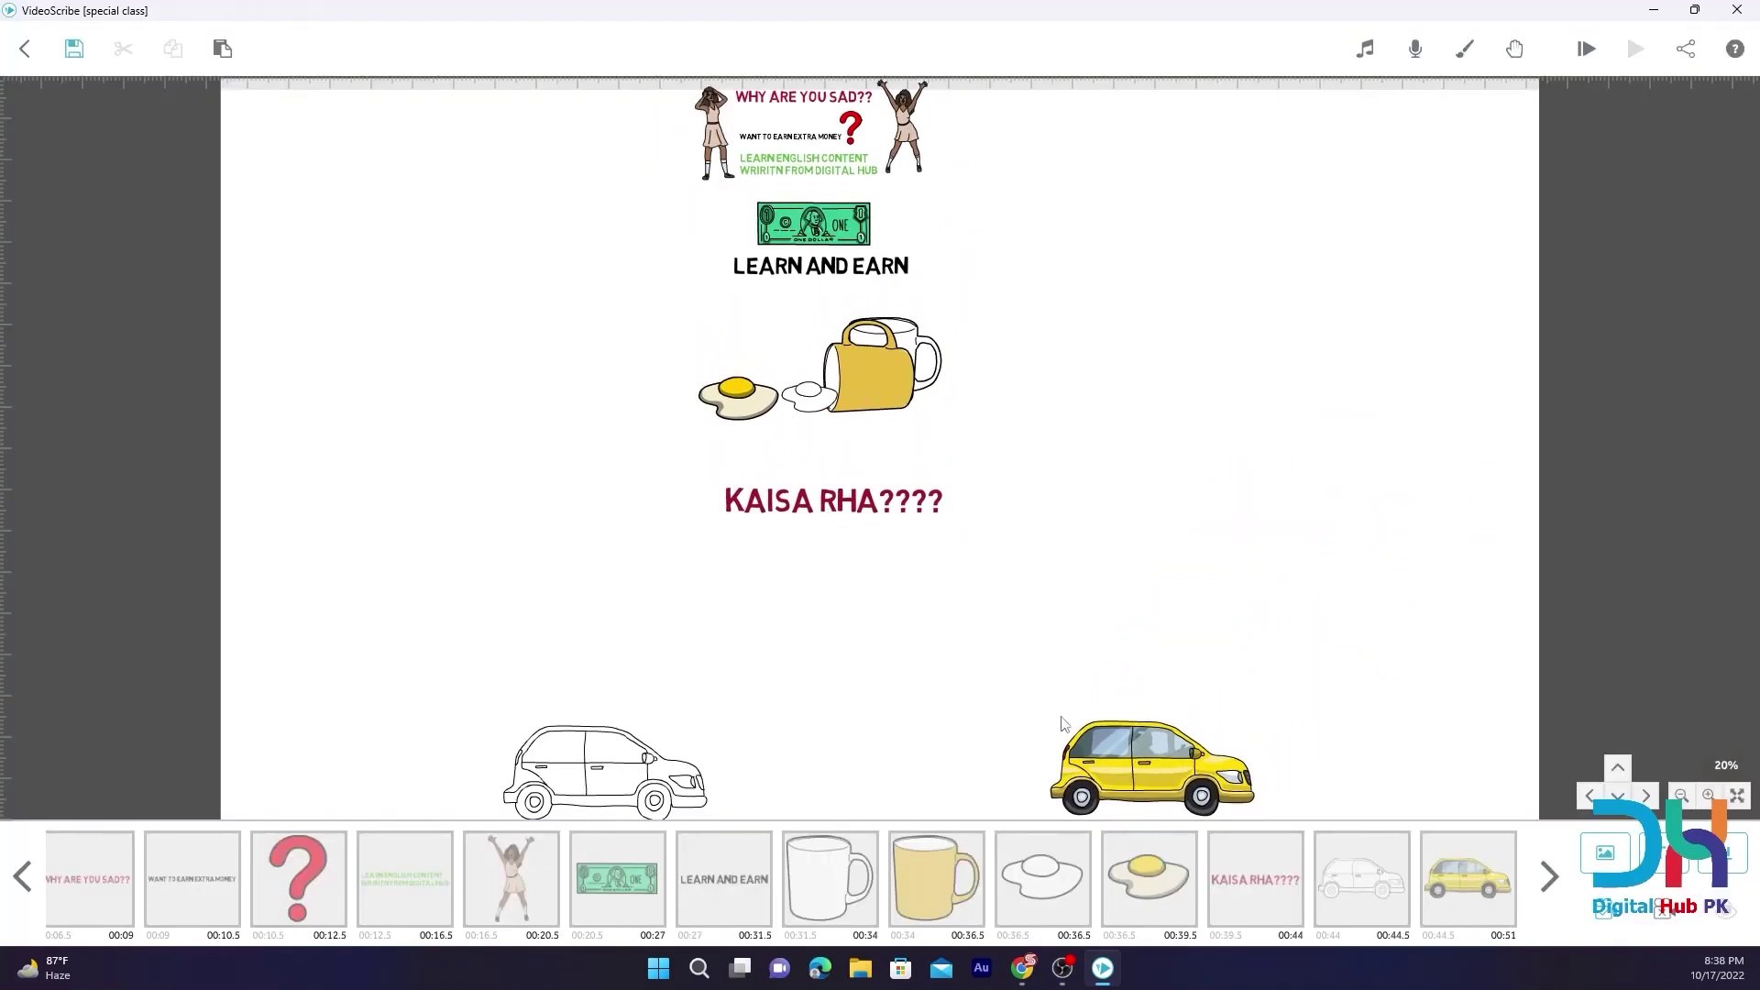
double_click(1143, 767)
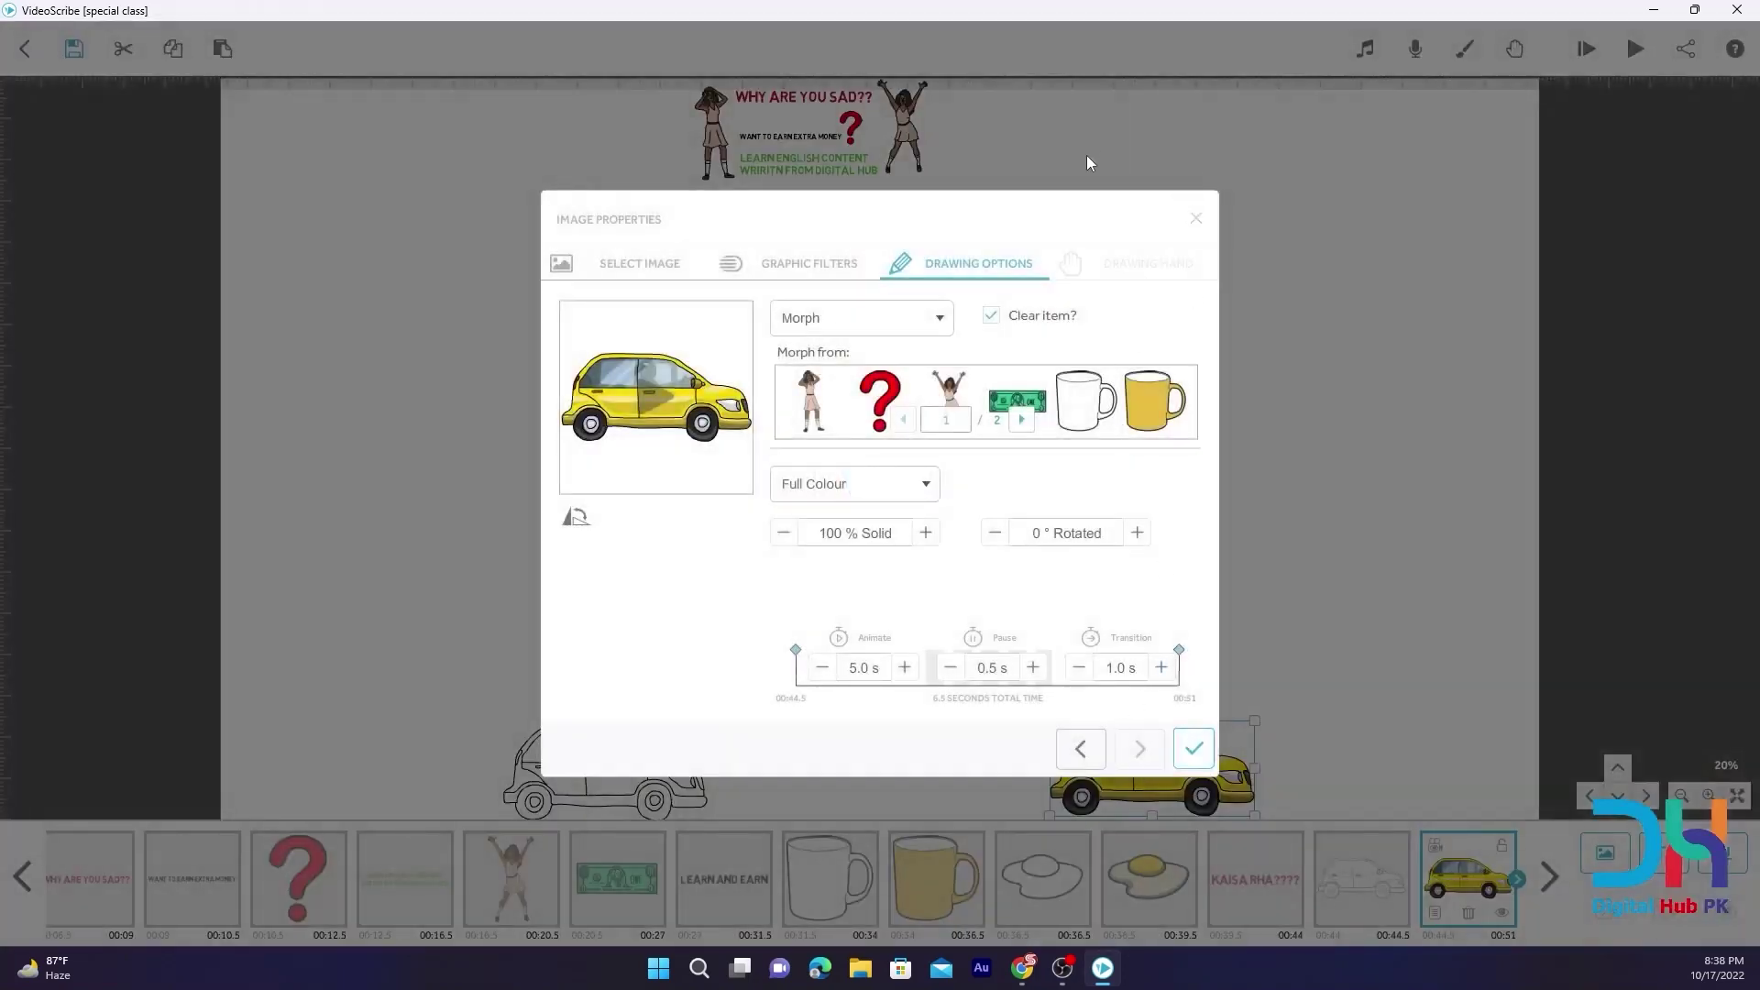
left_click(1194, 748)
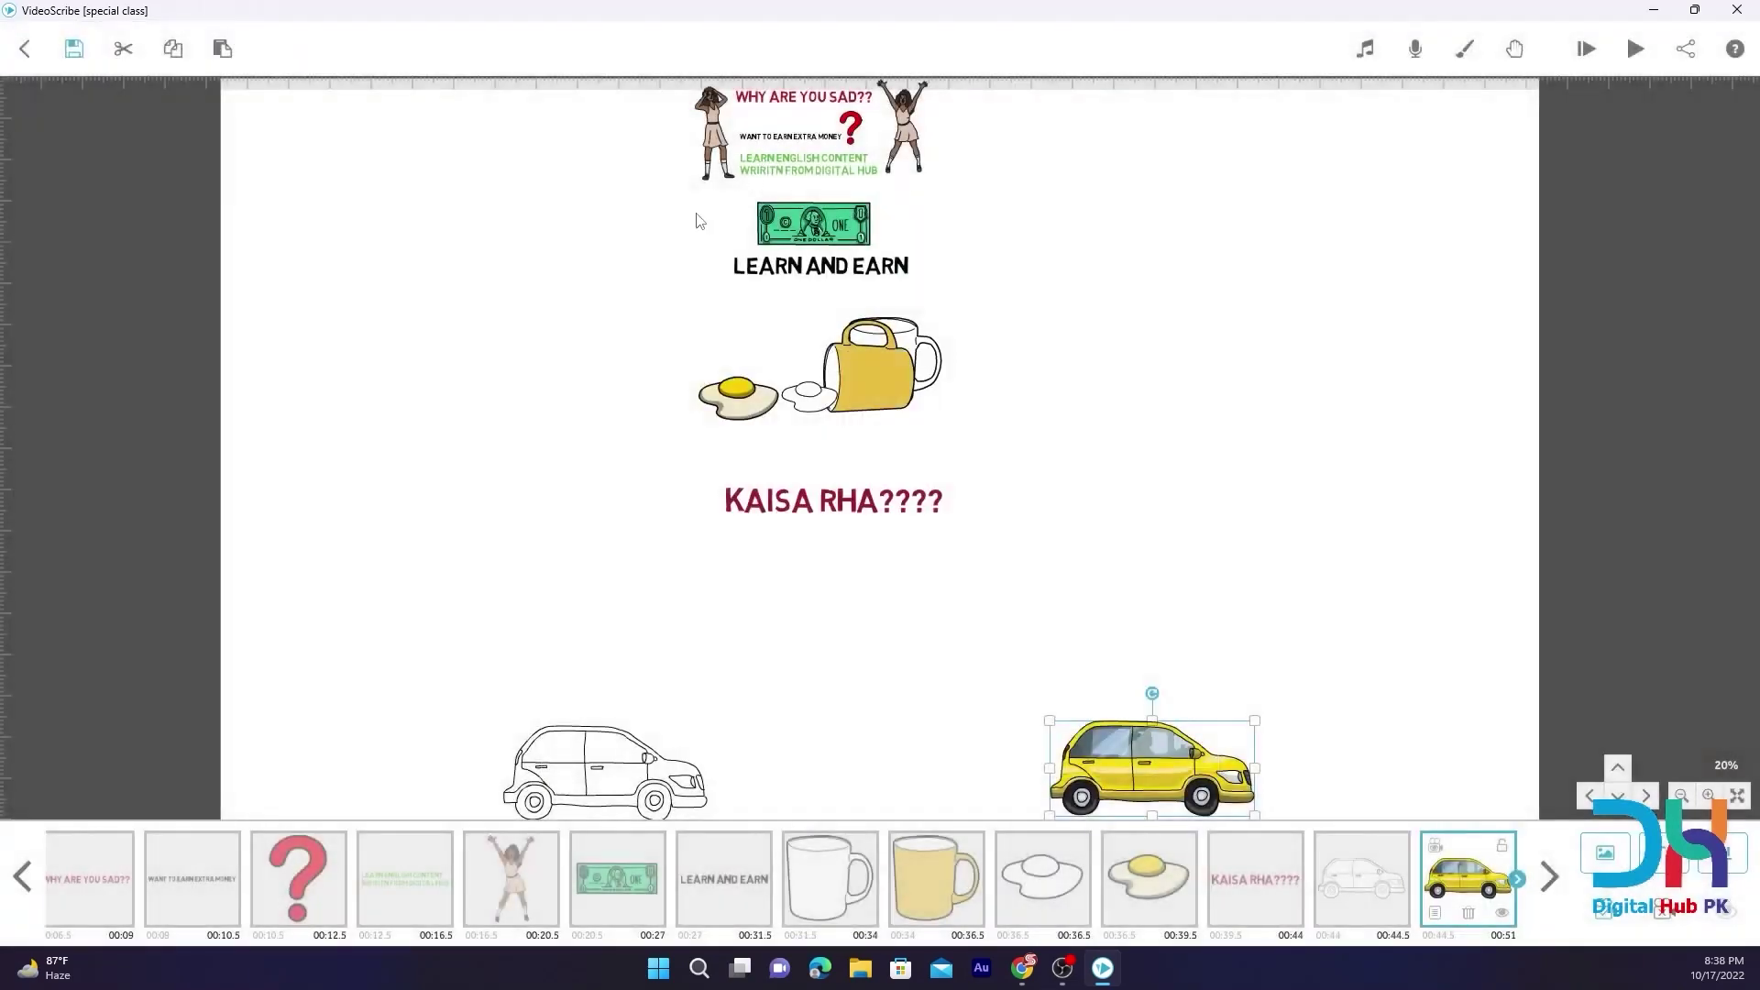
left_click(601, 739)
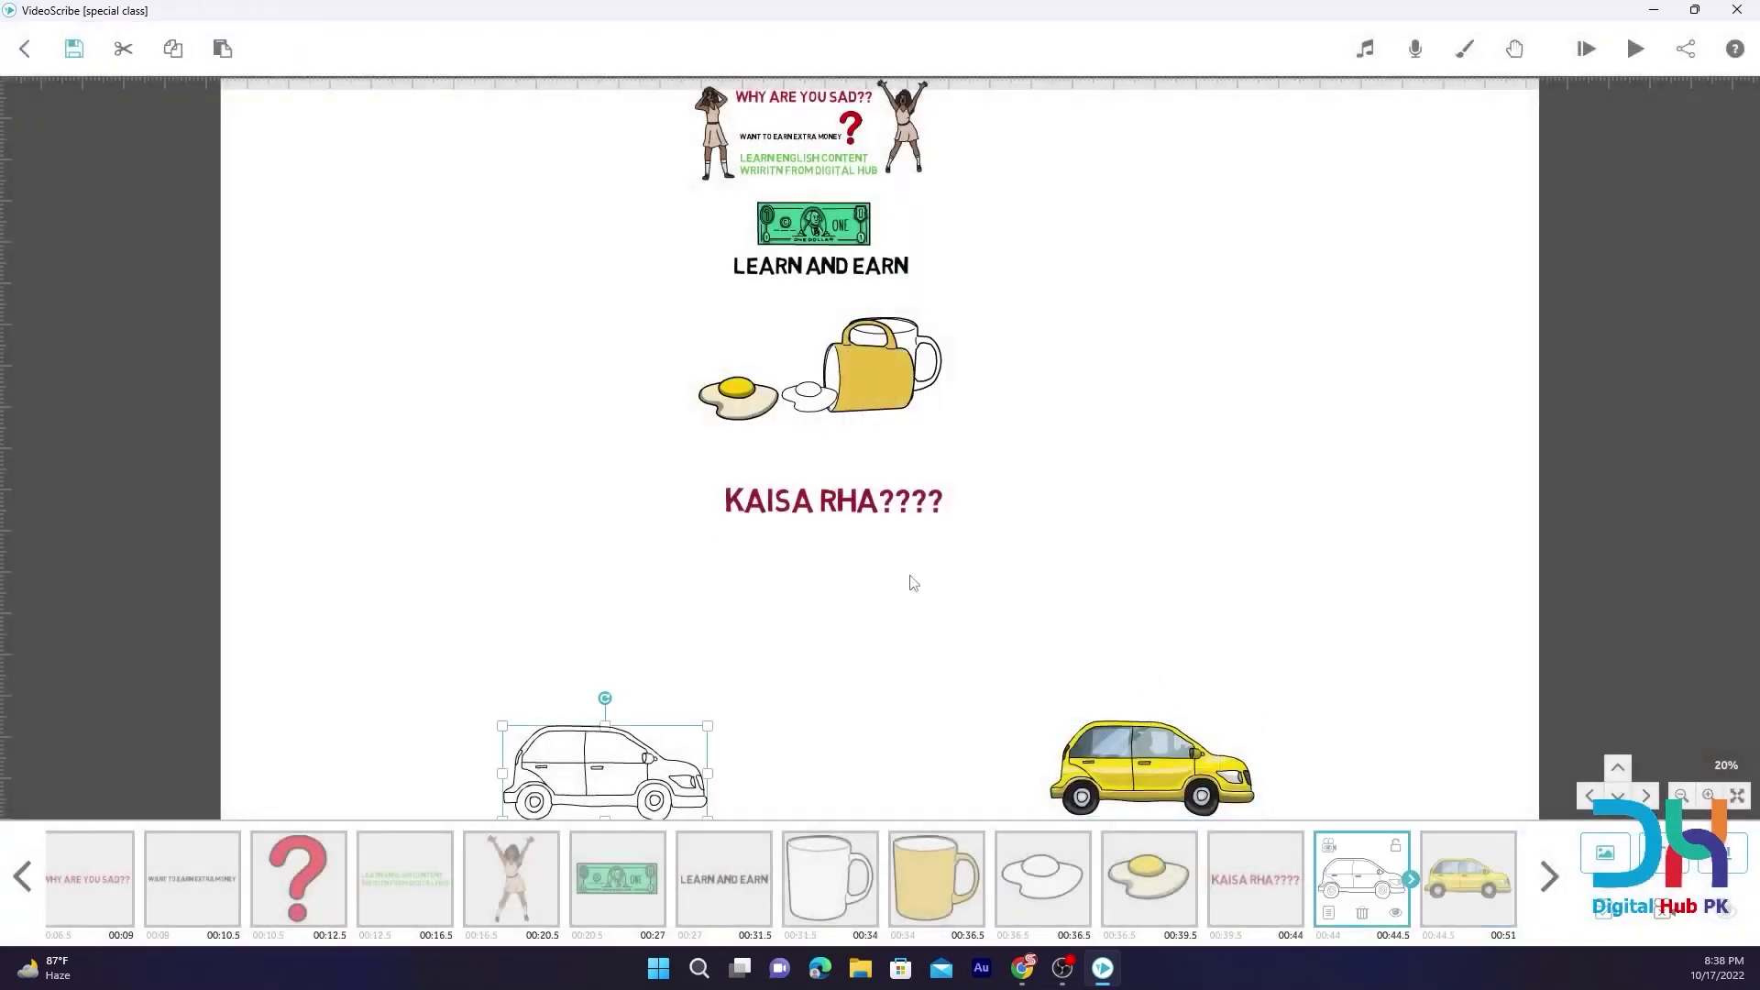
left_click(1638, 51)
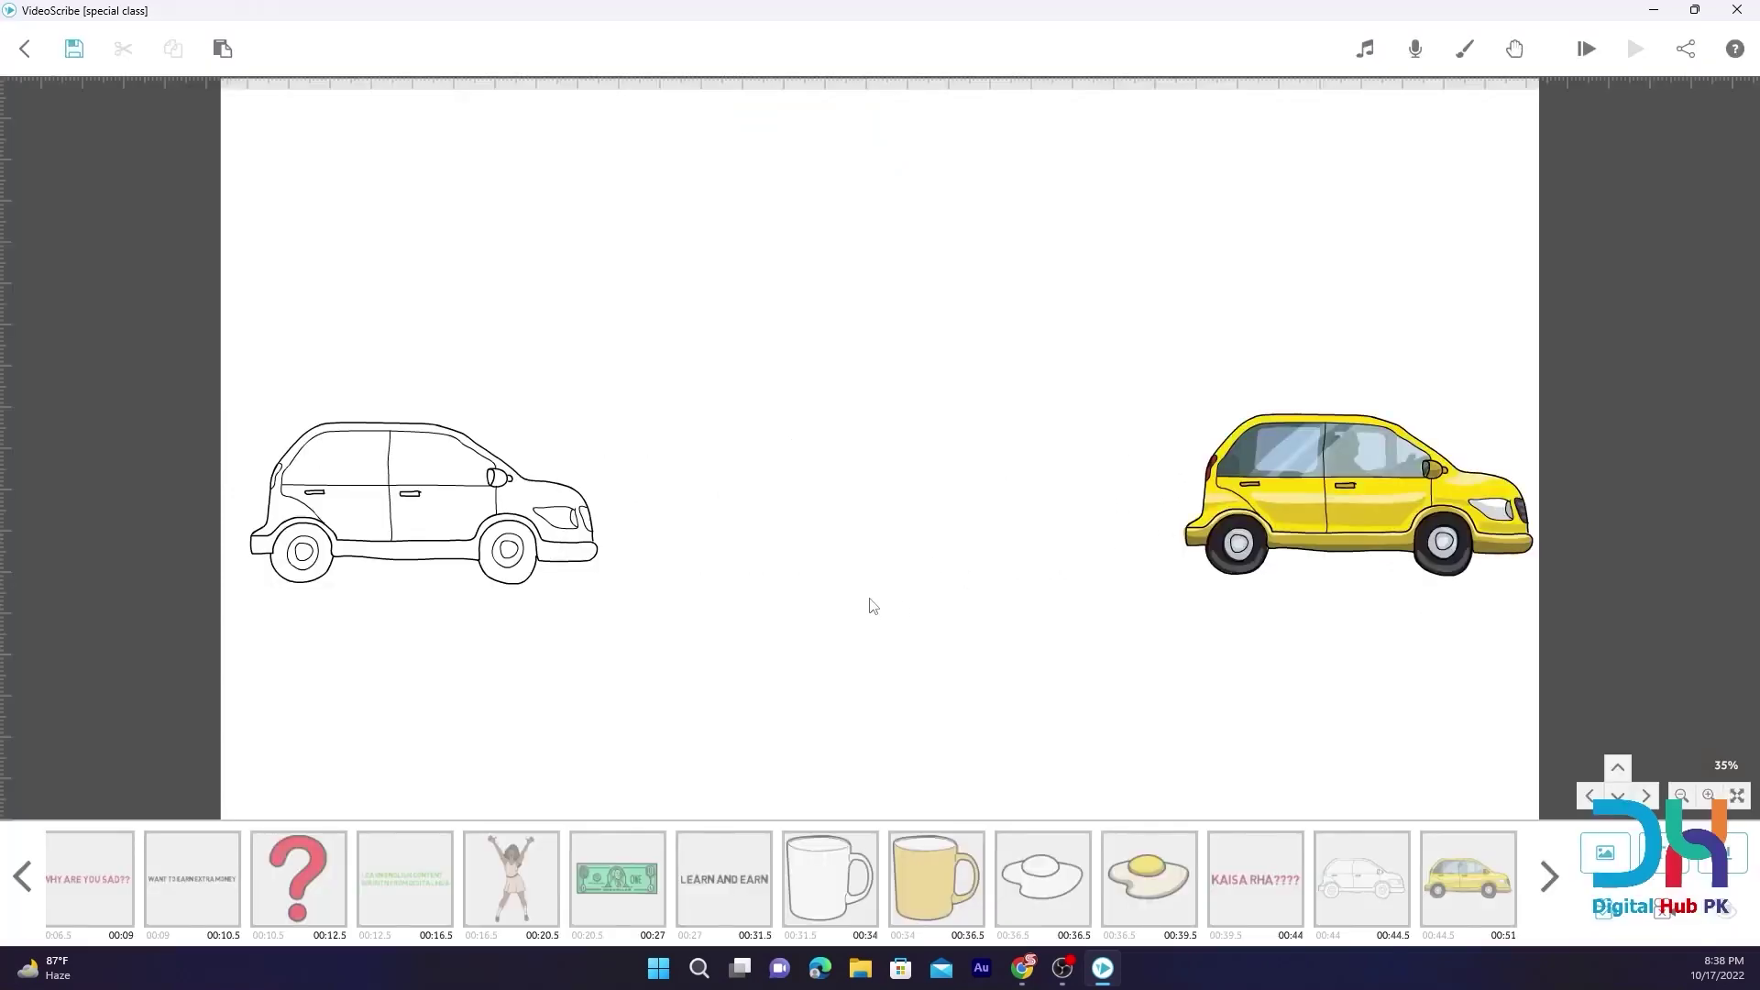
Find a "cycle" image in the library, add the helmeted road cyclist, and place it below the outline car at about the car's width
left_click_drag(889, 657, 883, 356)
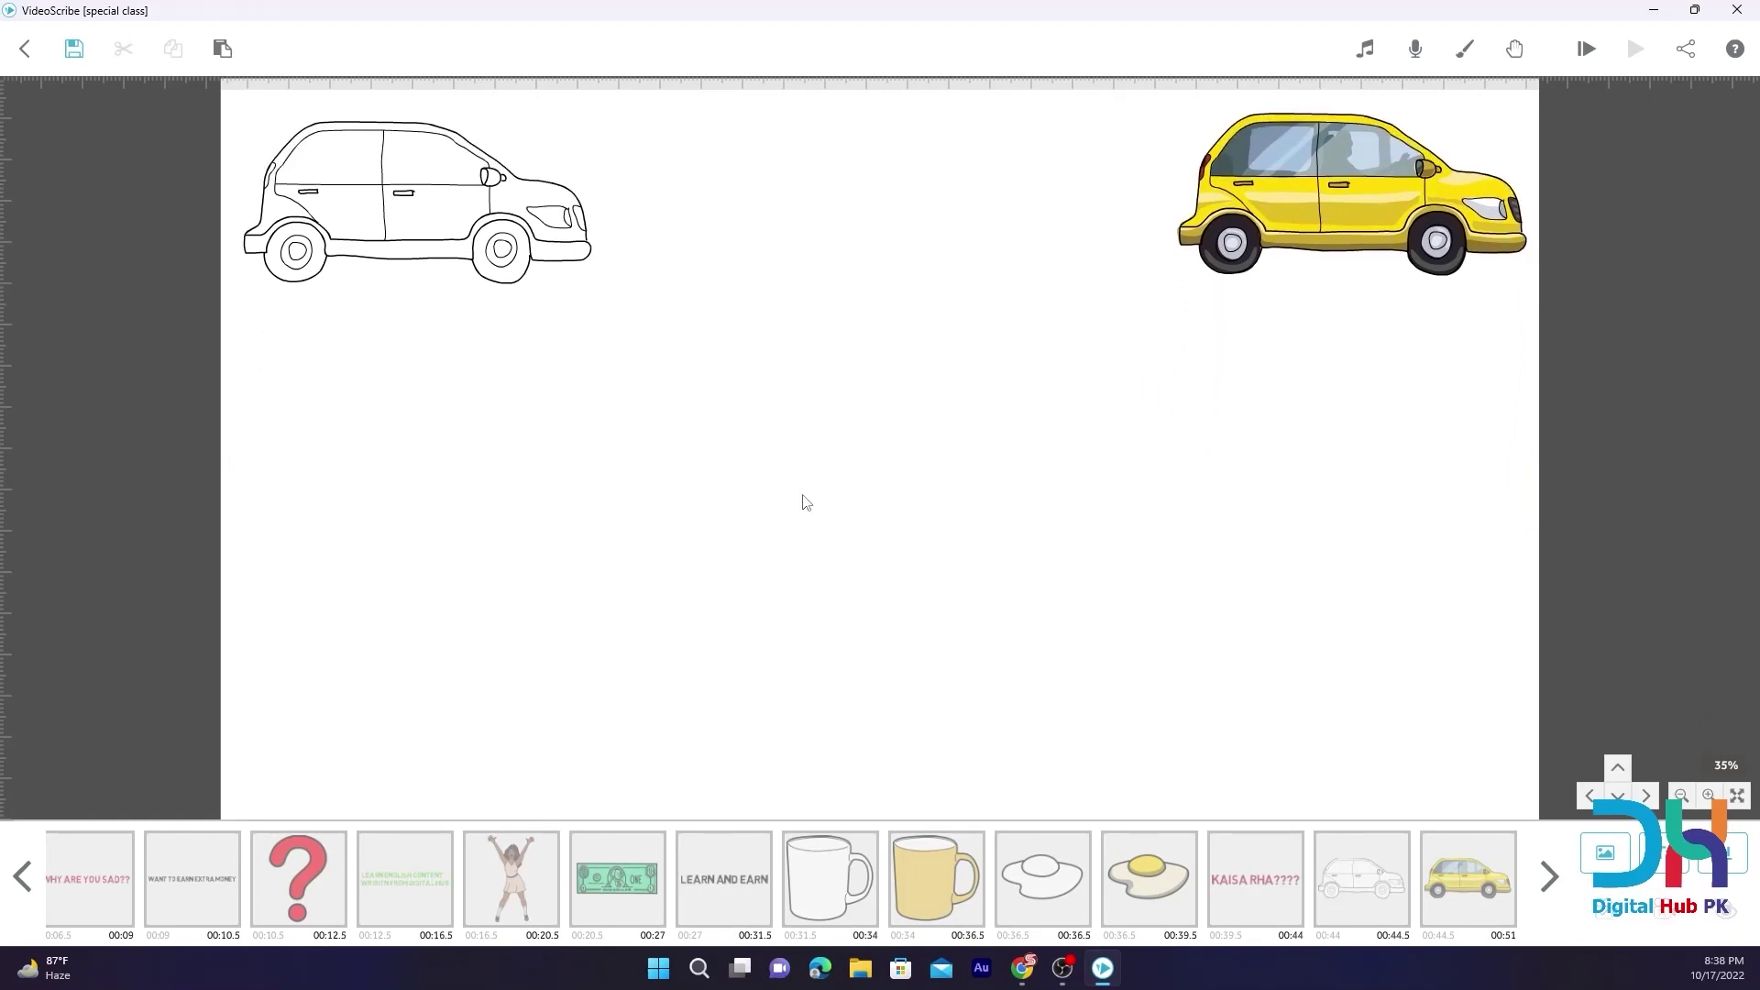
left_click(1606, 853)
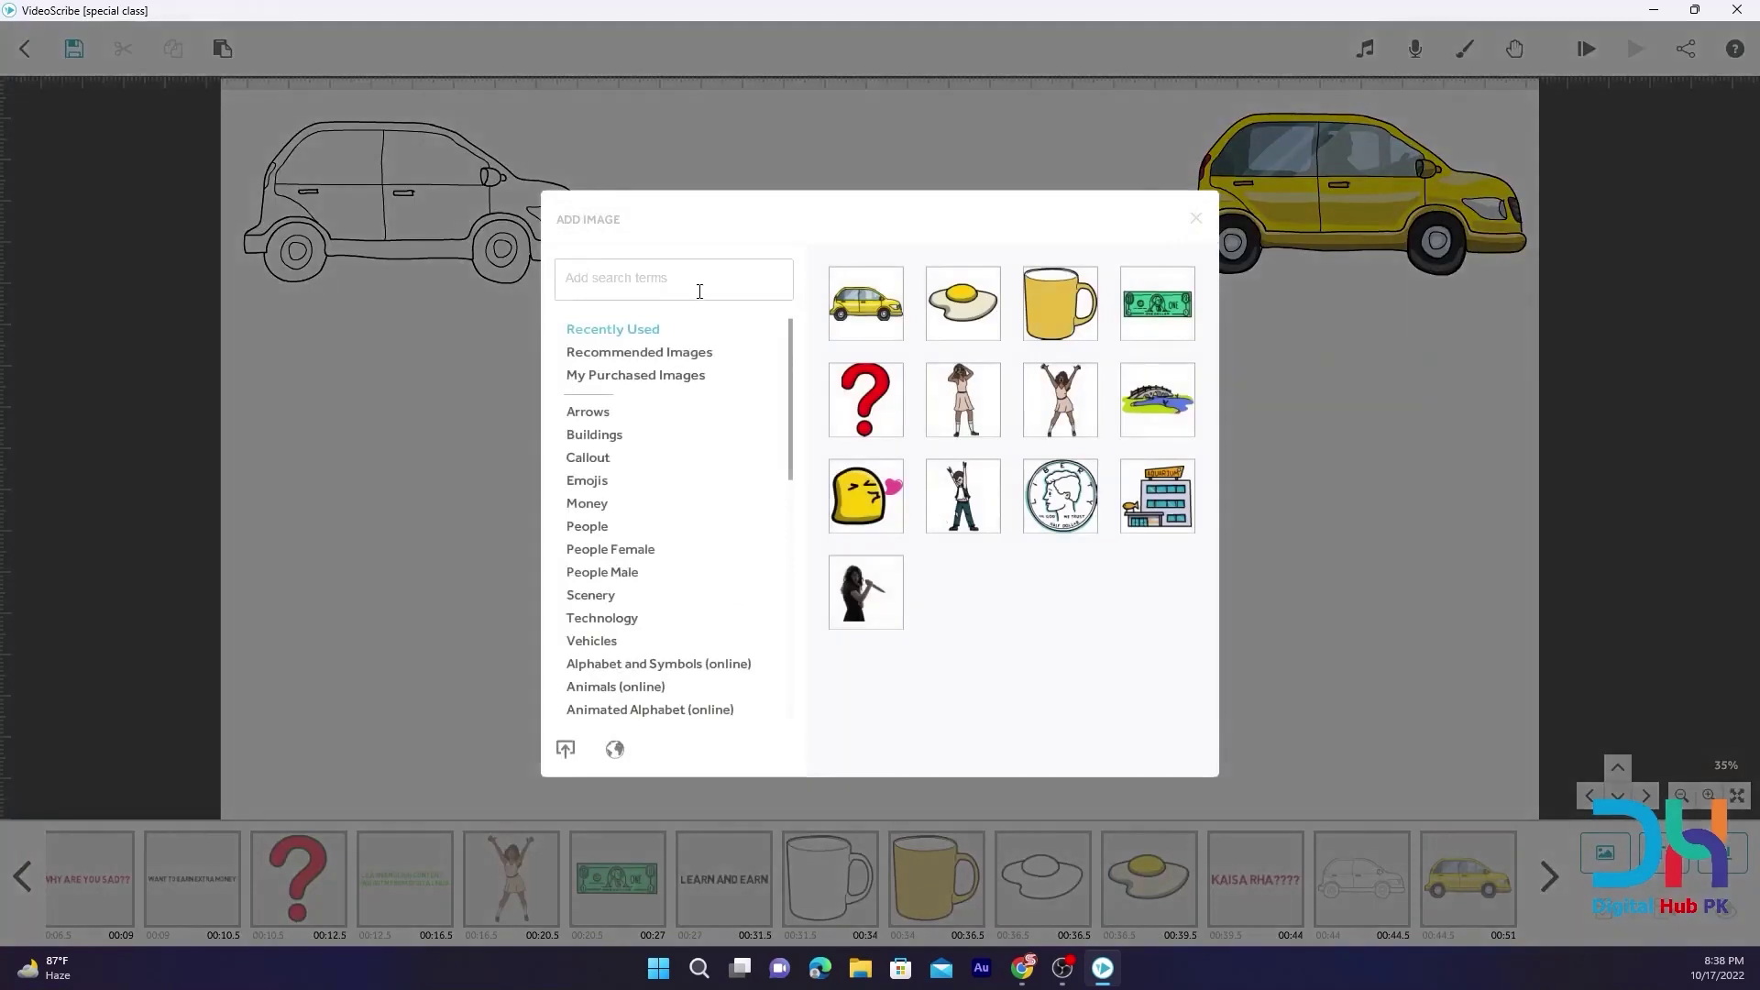
type("cycle")
key("Return")
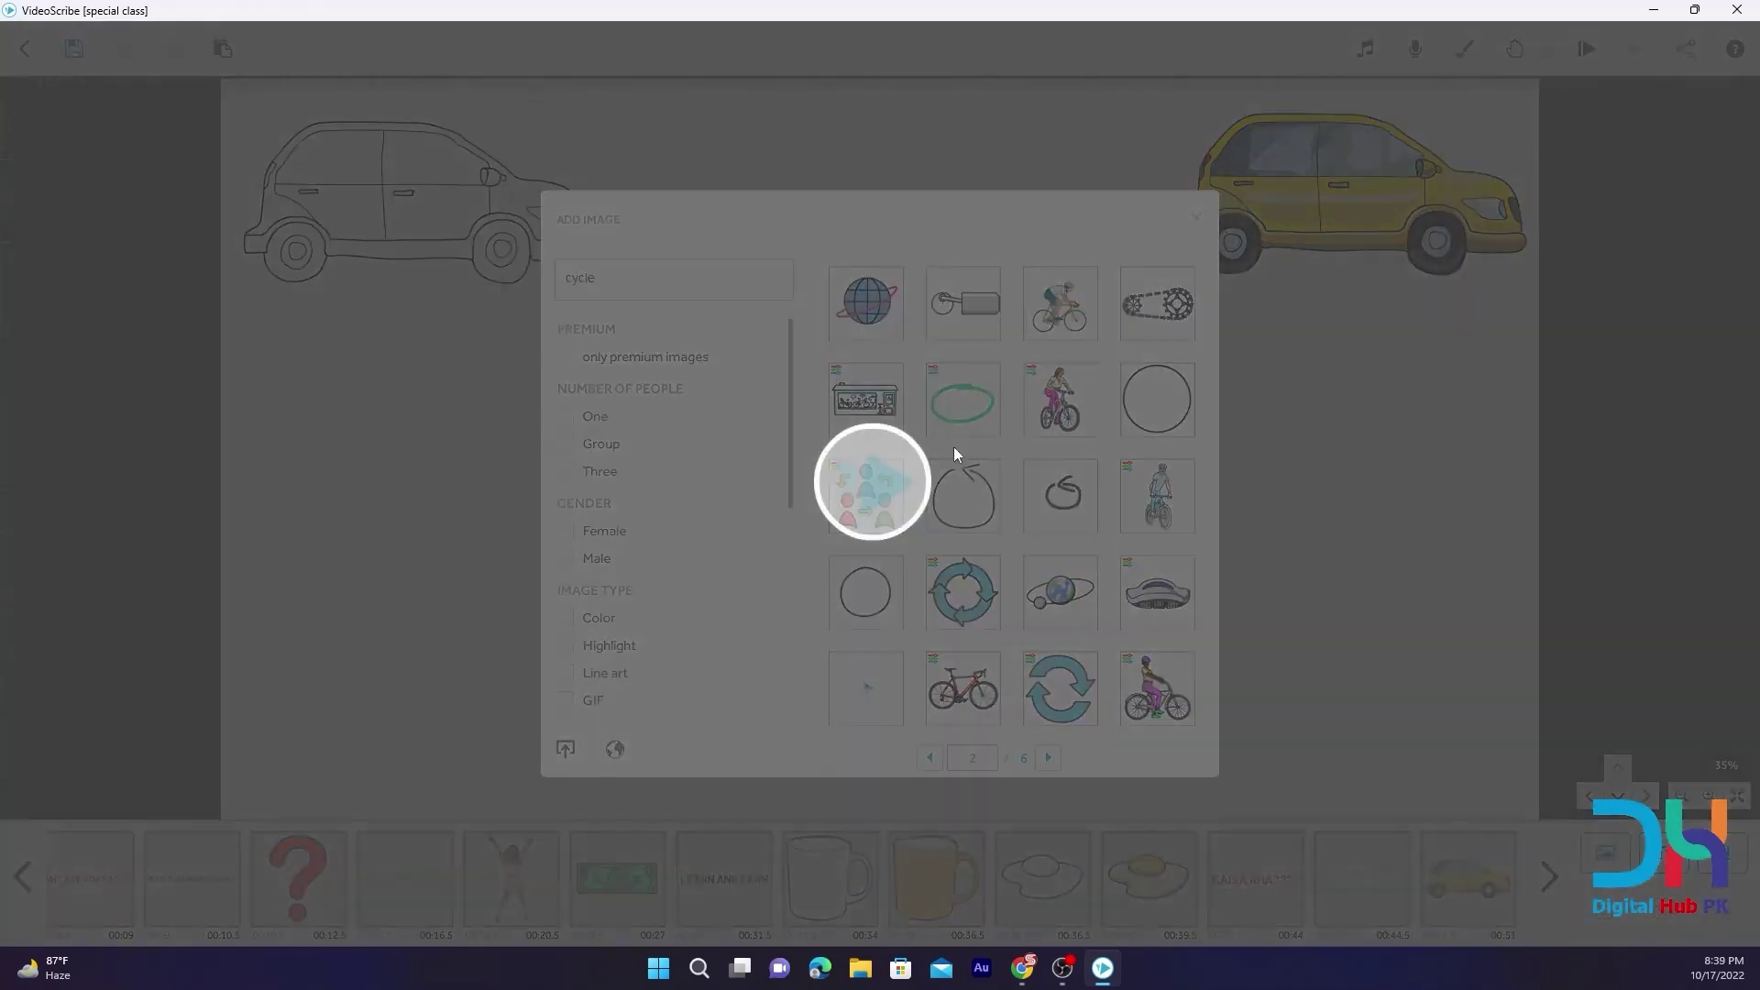
left_click(1060, 304)
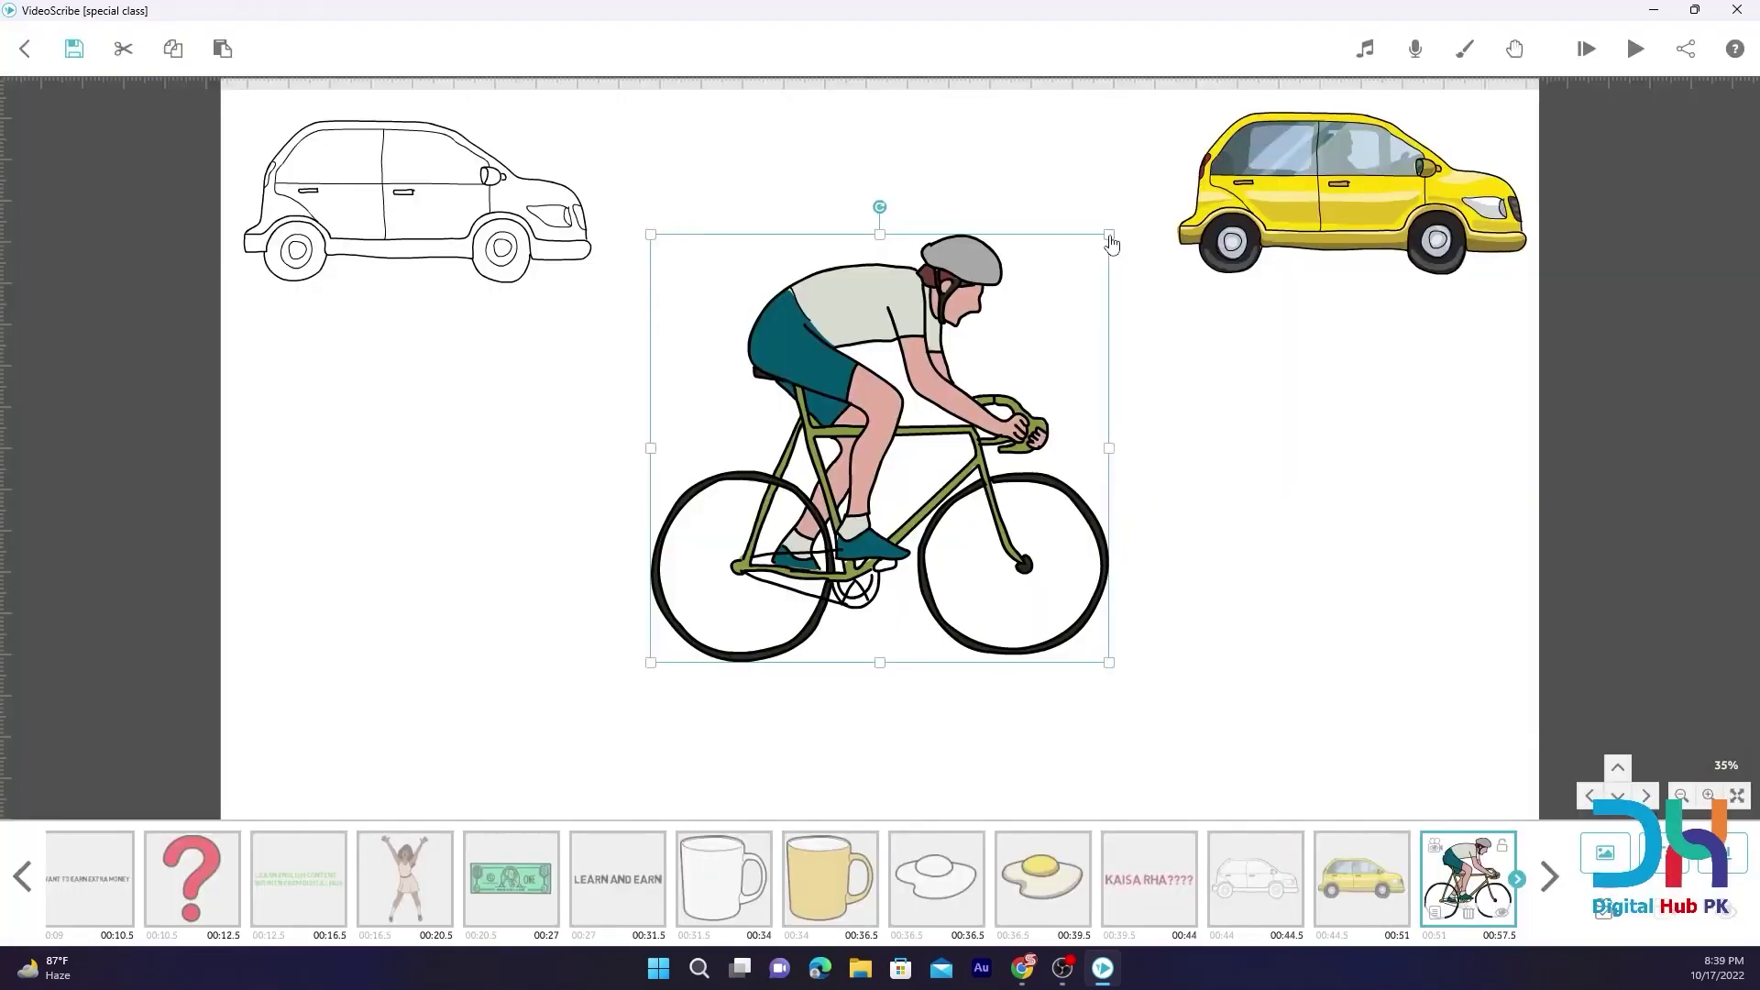
left_click_drag(871, 357, 394, 471)
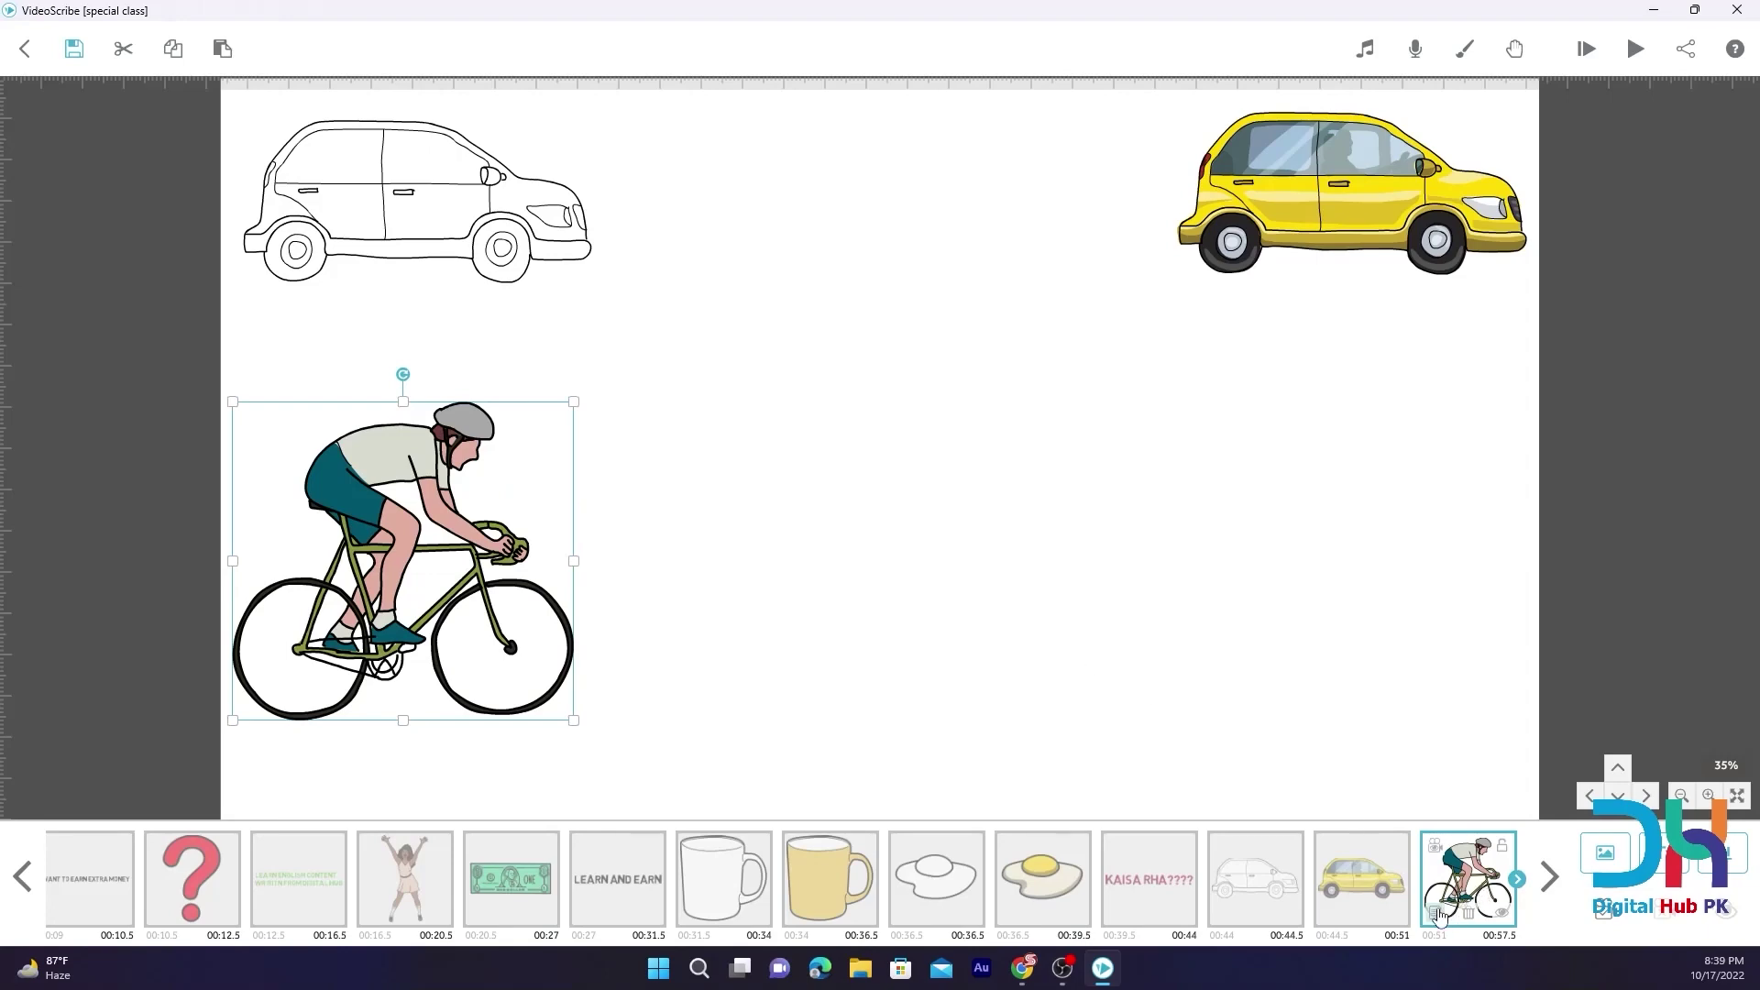
Paste the copied yellow car over the outline car
left_click(209, 52)
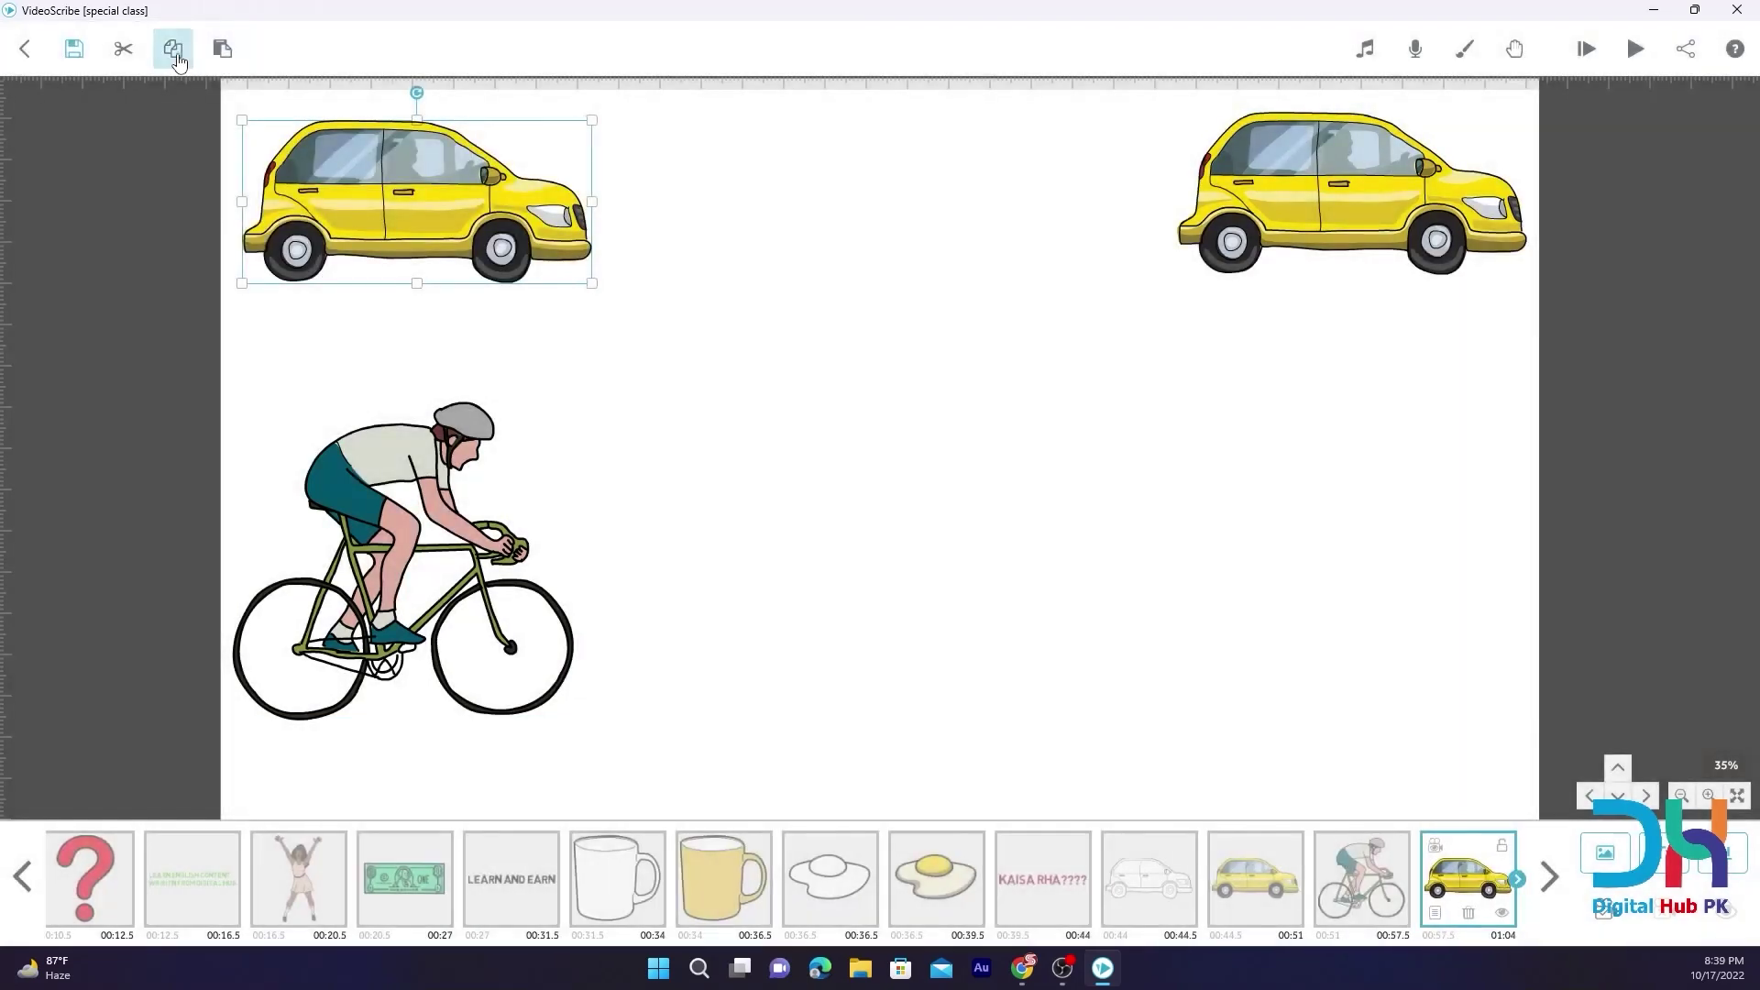
Move the cyclist around the canvas and place it slightly lower than its starting spot, beneath the car at the left edge
left_click(391, 447)
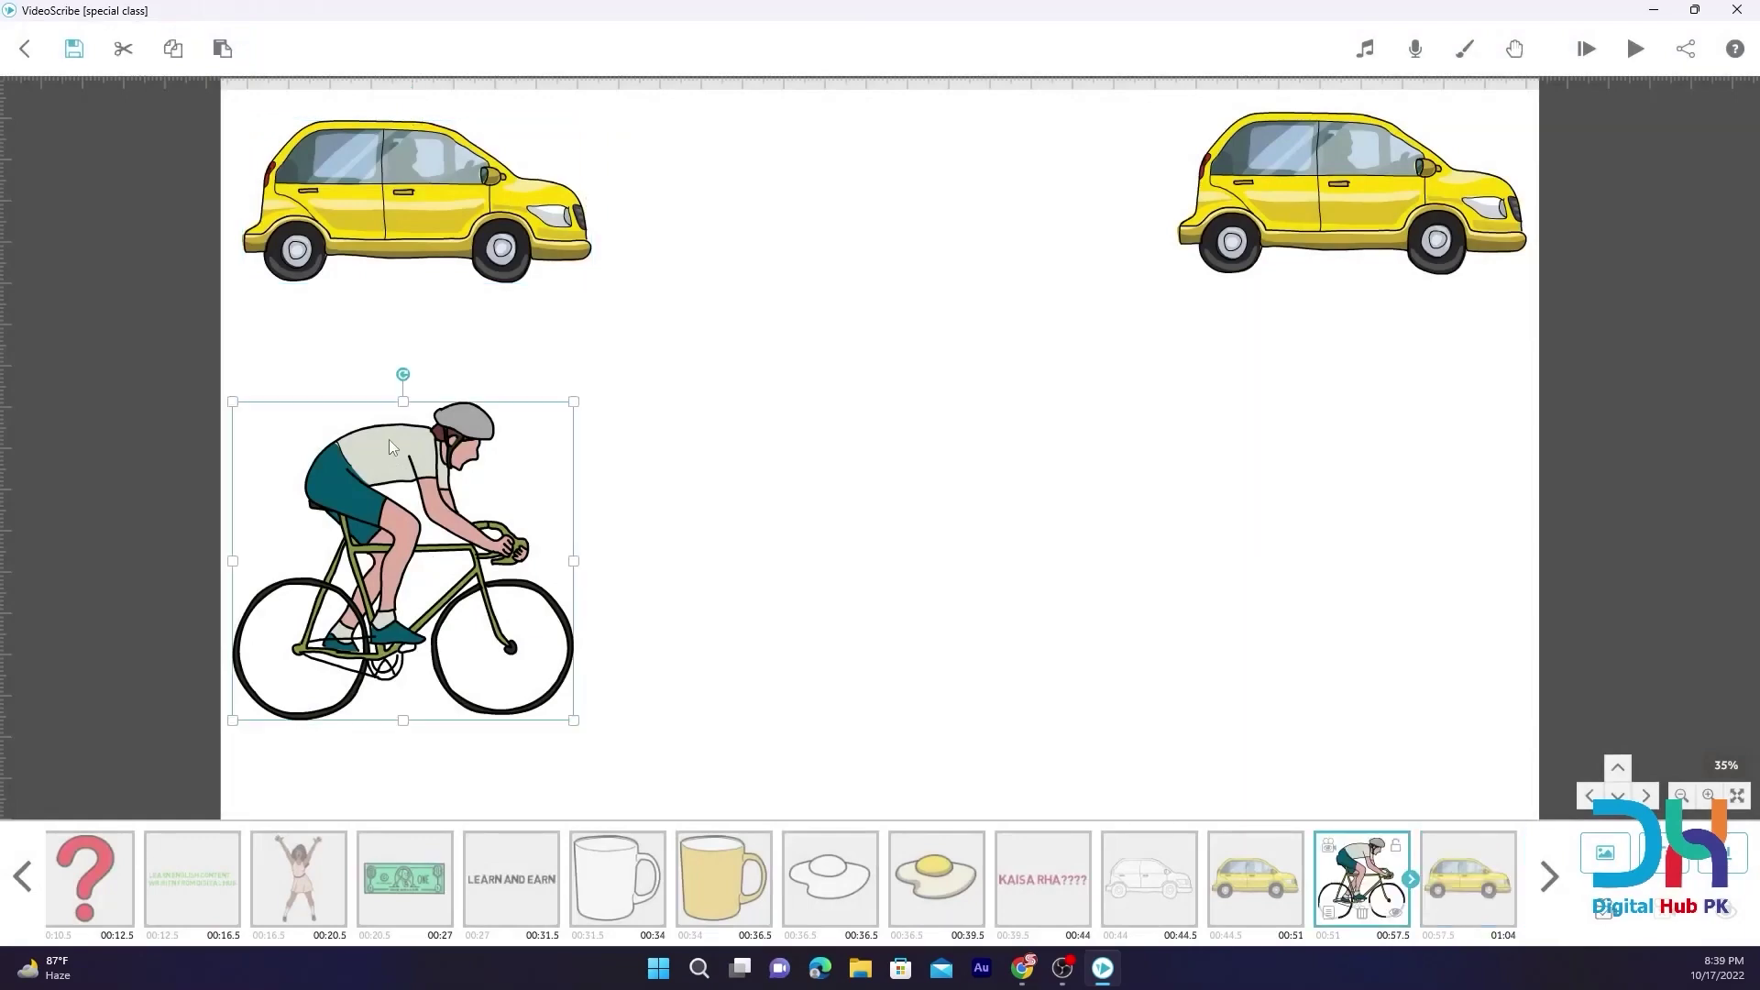
key("Right")
key("Right")
key("Right")
key("Right")
key("Right")
key("Right")
key("Right")
key("Right")
key("Right")
key("Right")
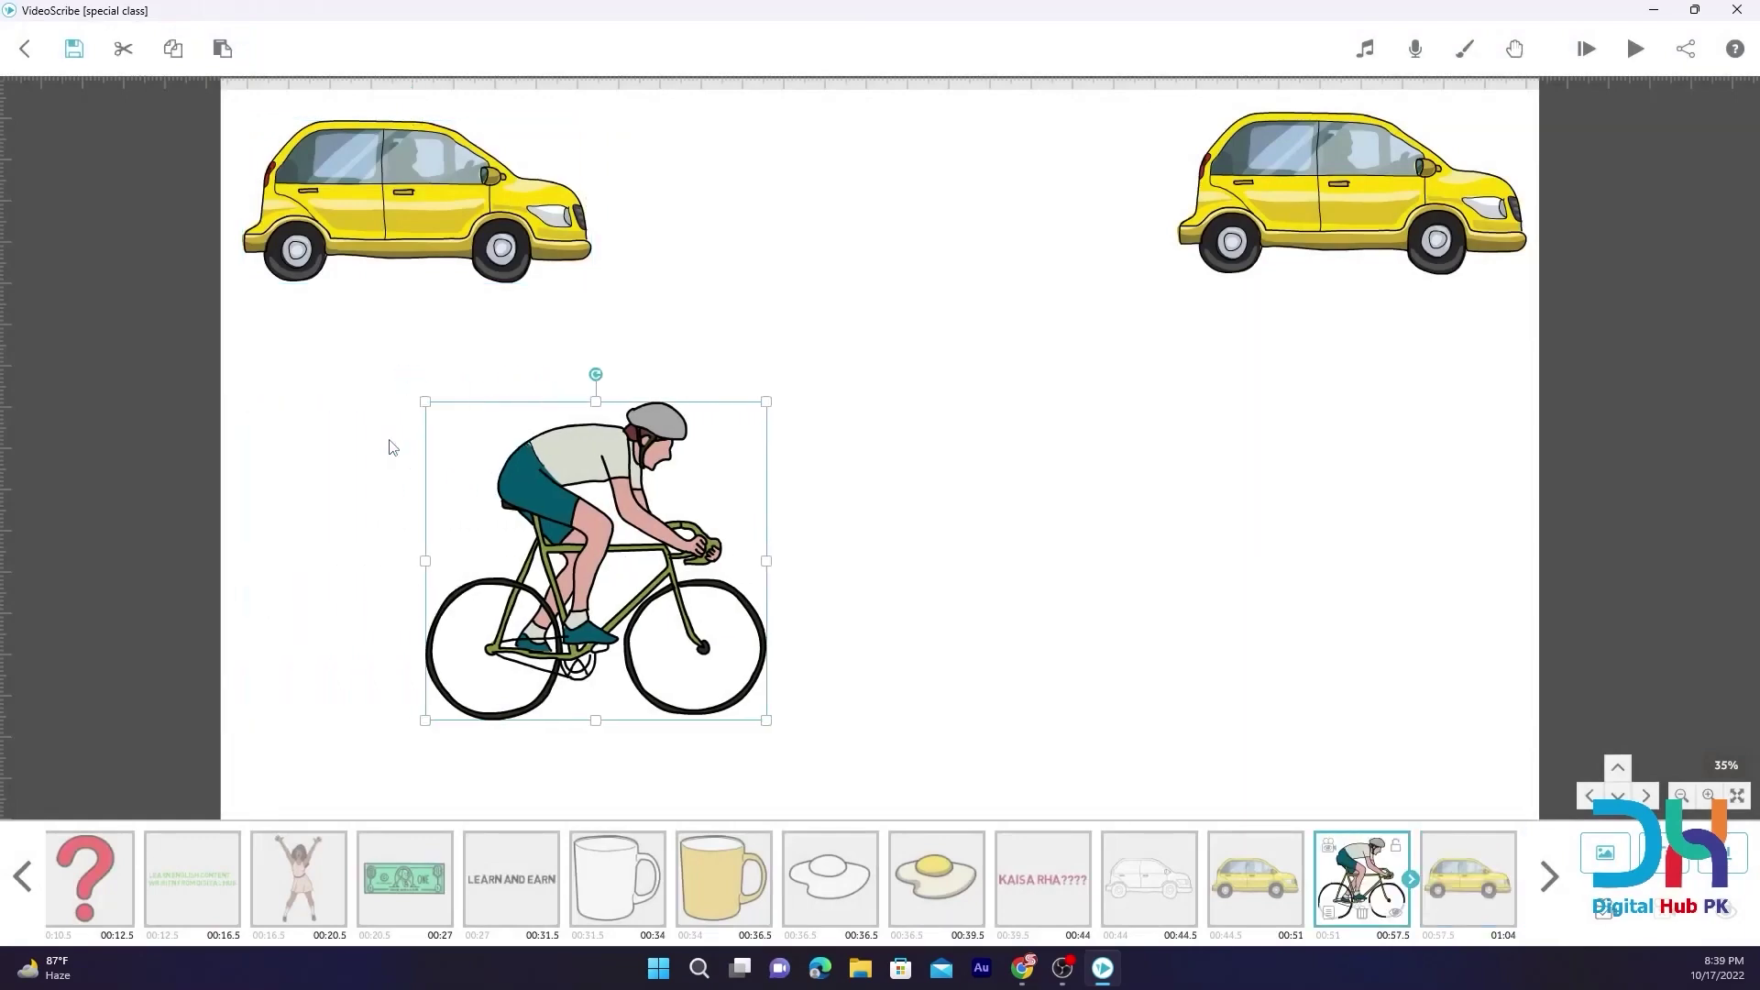
left_click_drag(580, 482, 865, 369)
left_click_drag(791, 458, 360, 543)
Delete the pasted yellow car that covers the outline car
left_click(1435, 903)
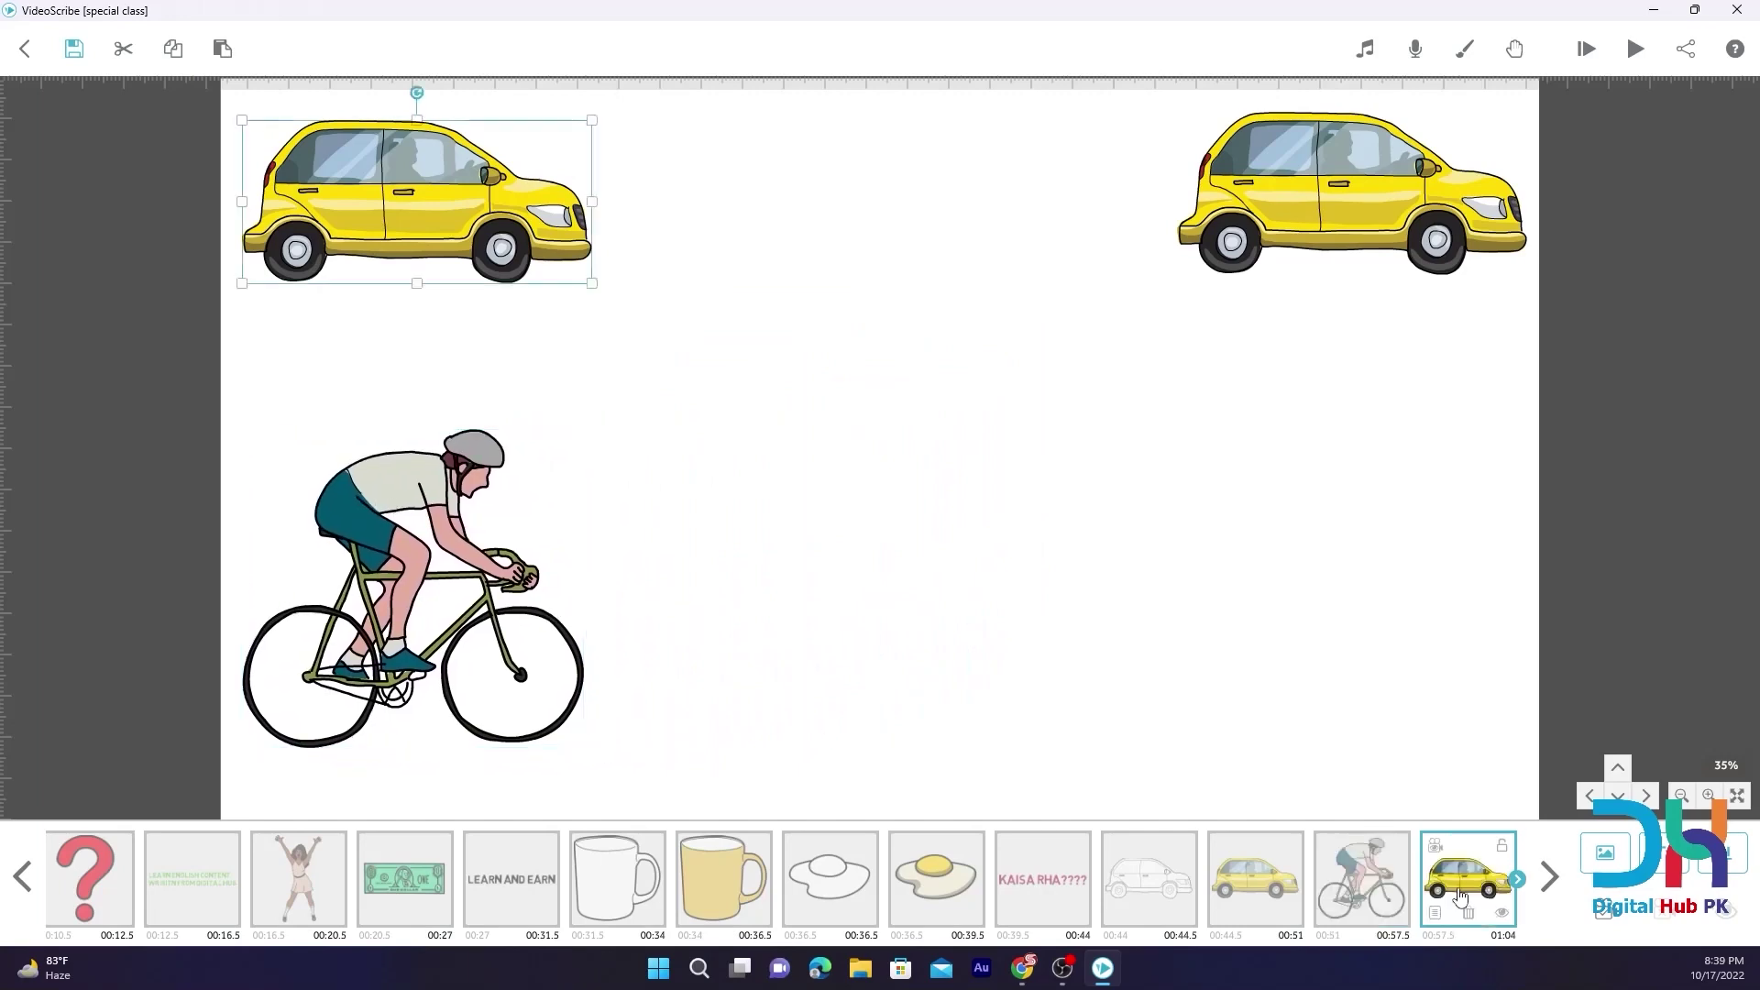
left_click(1469, 914)
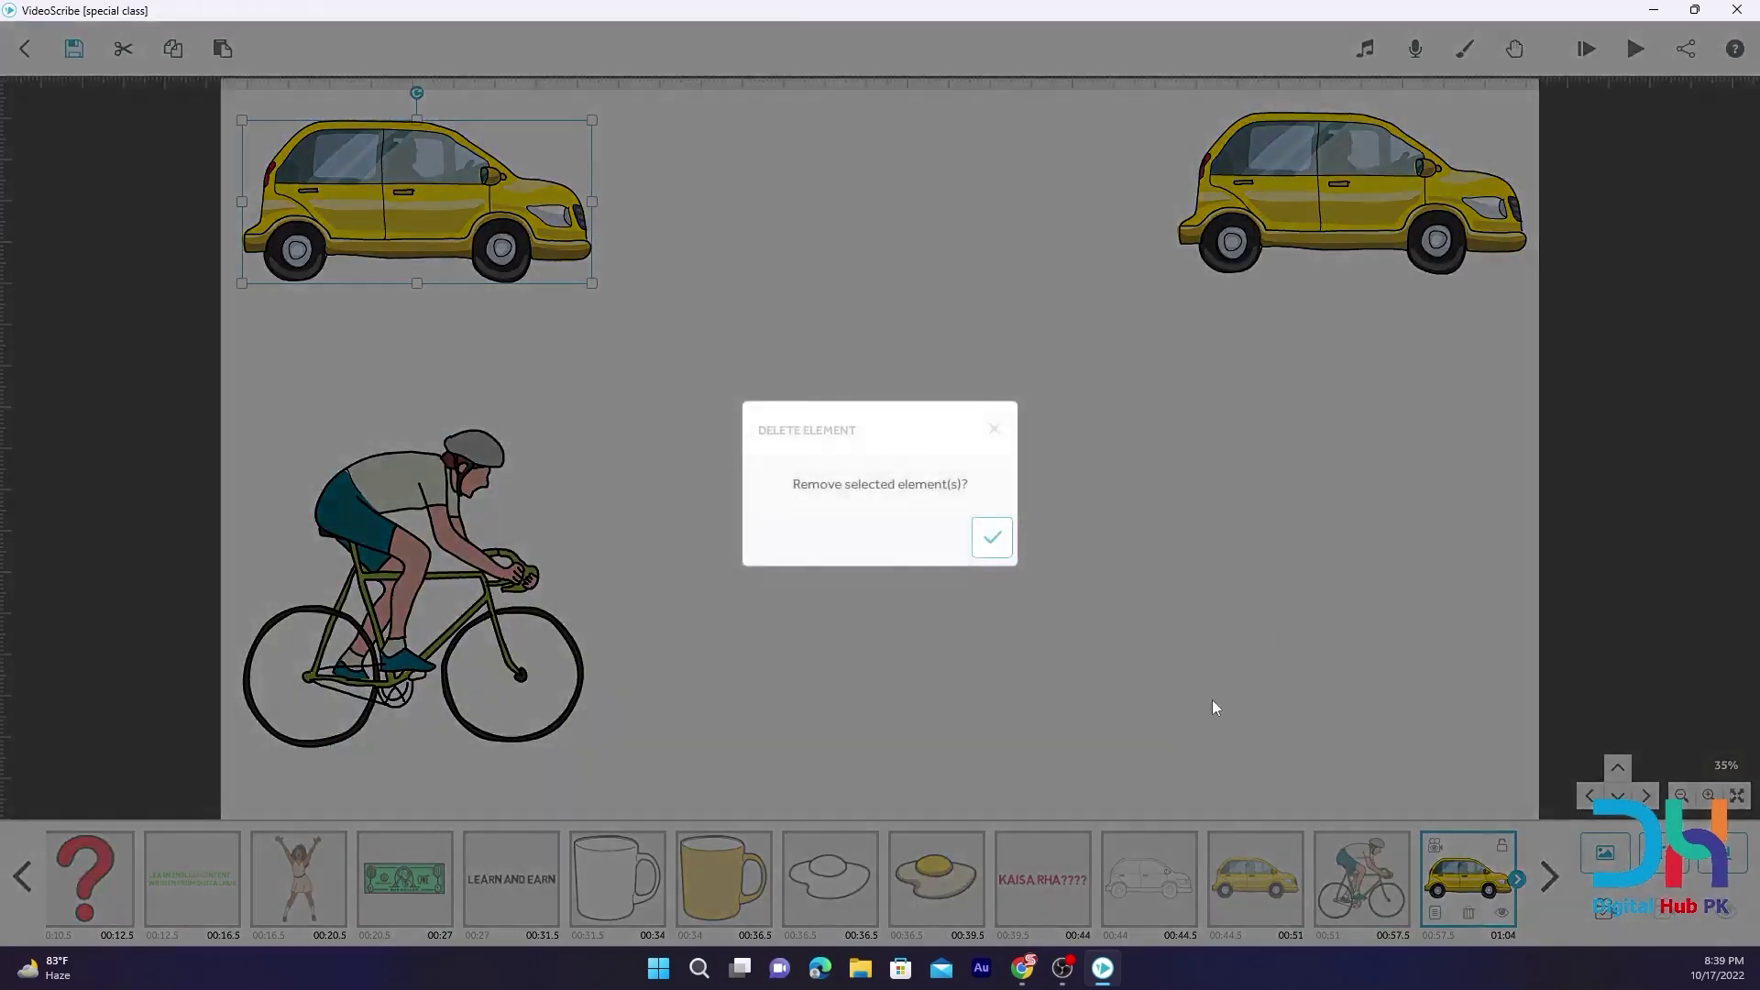
left_click(992, 532)
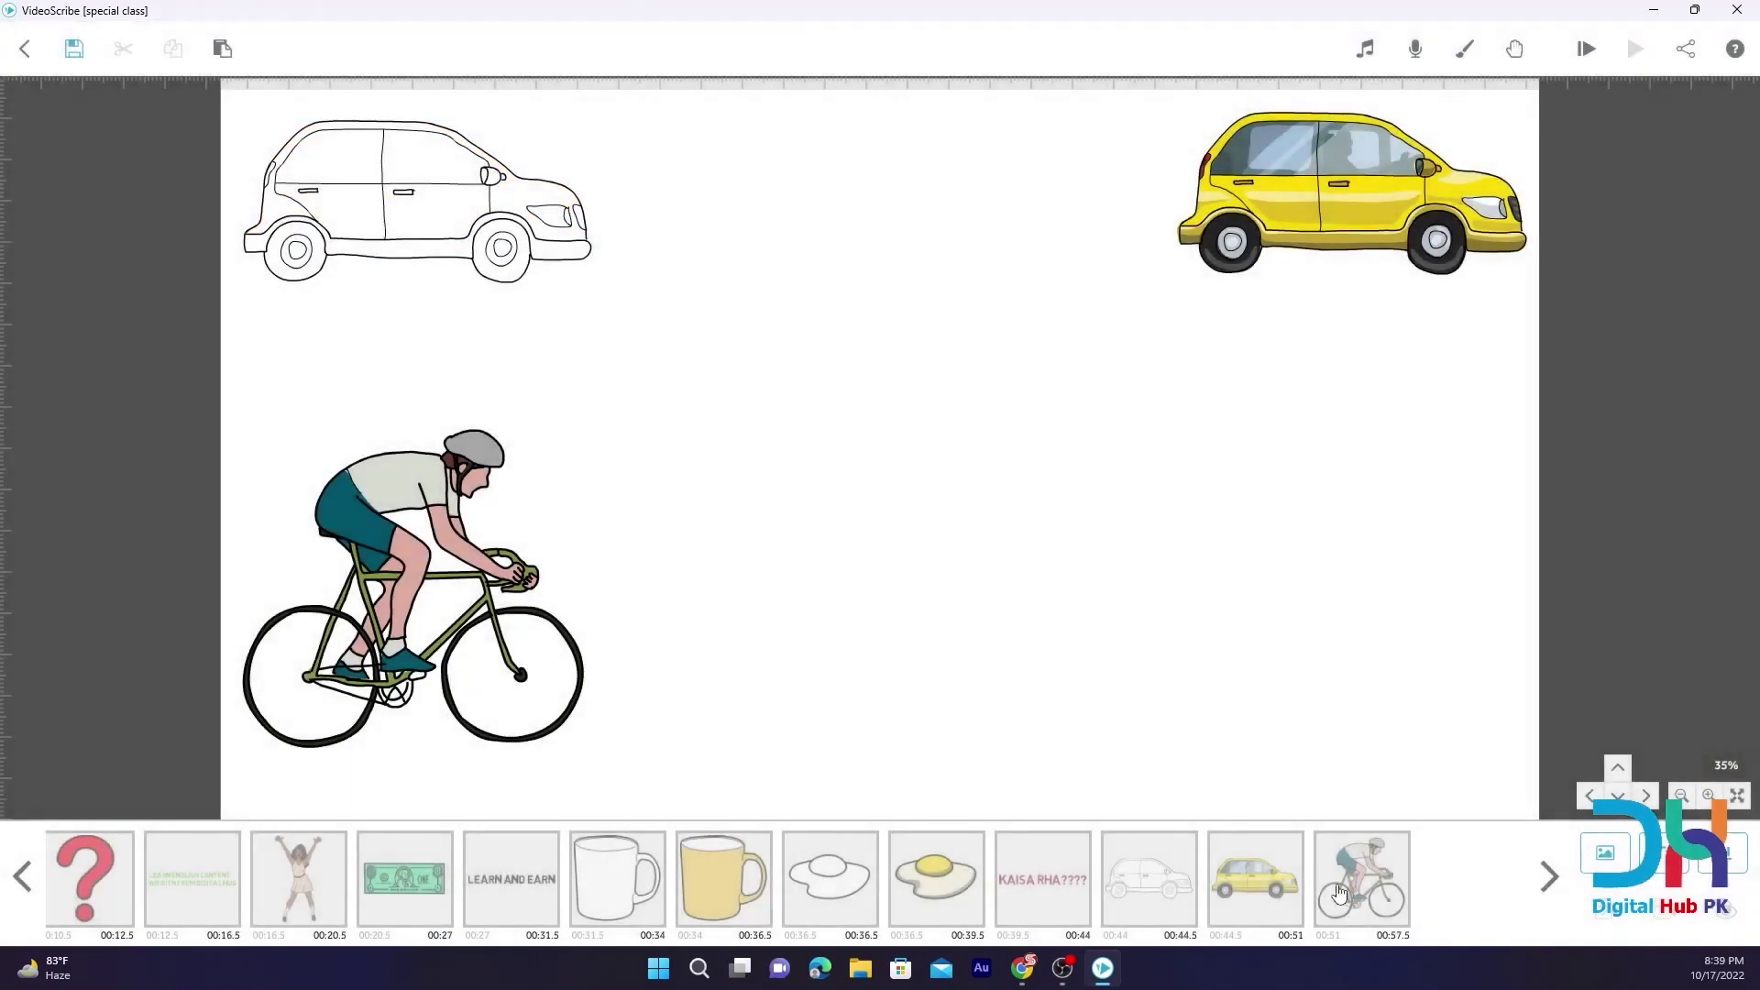
Duplicate the cyclist and shift the copy horizontally across the canvas until it sits below the yellow car
left_click(1346, 904)
left_click(182, 61)
left_click(223, 48)
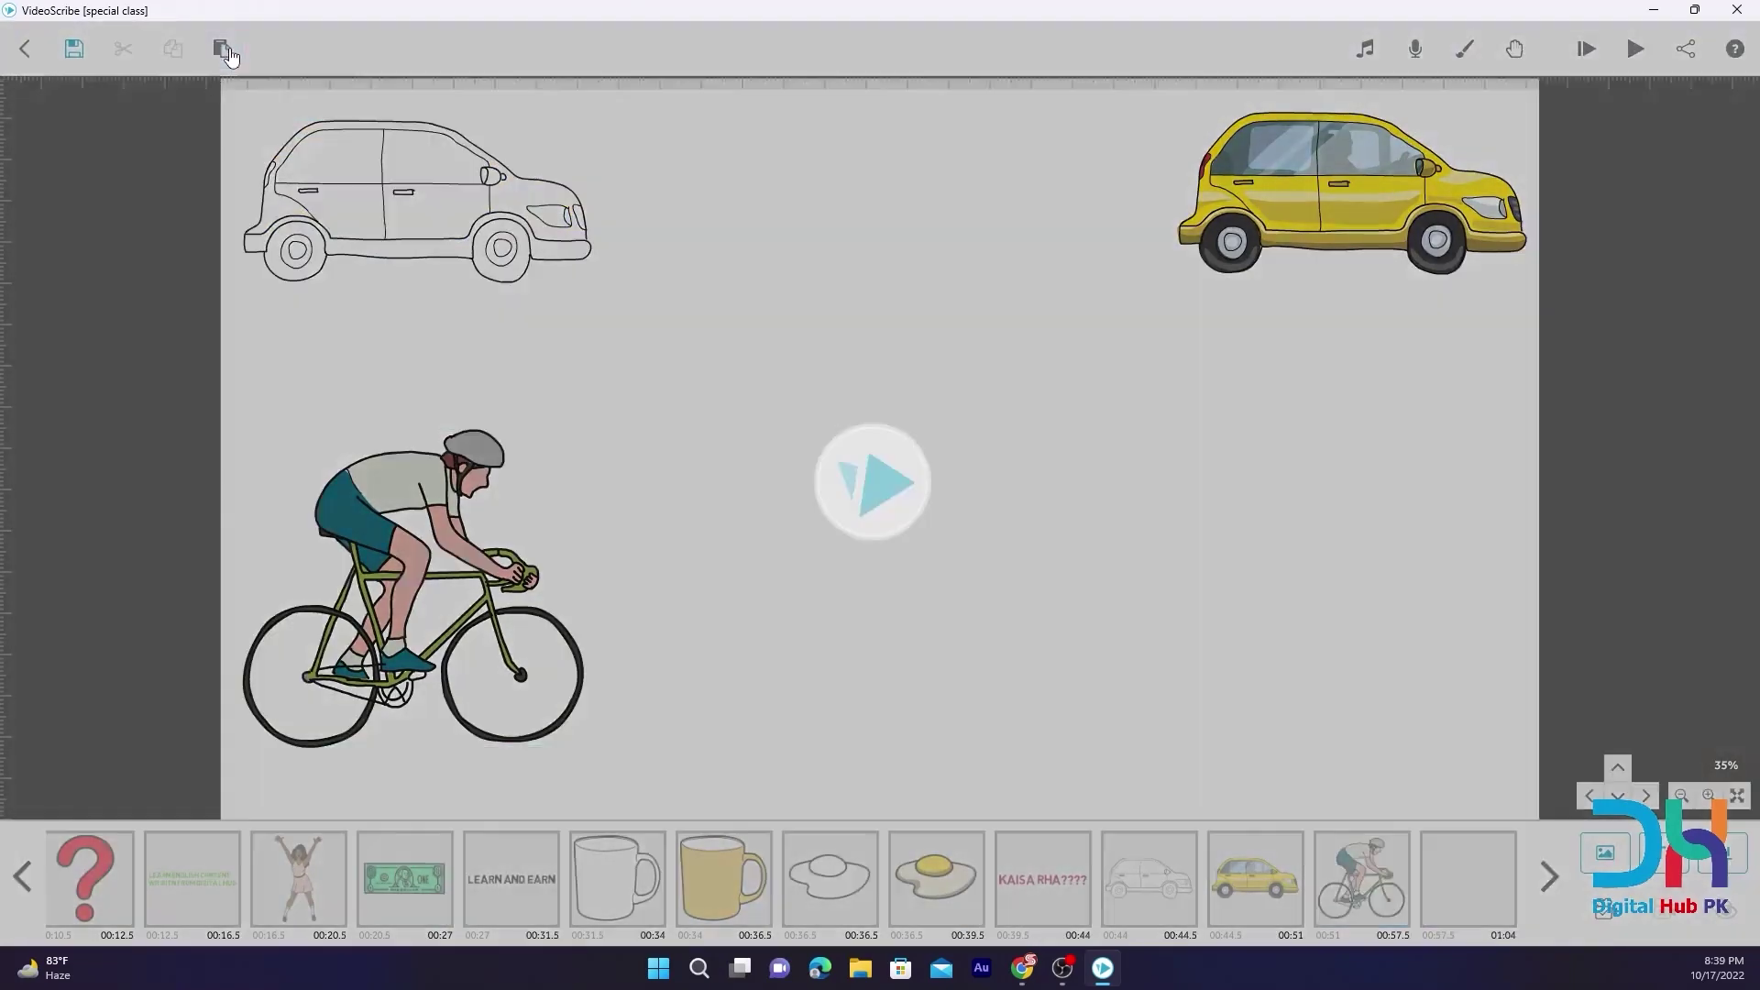
key("Right")
key("Right")
key("Right")
key("Right")
key("Right")
key("Right")
key("Right")
key("Right")
key("Right")
key("Right")
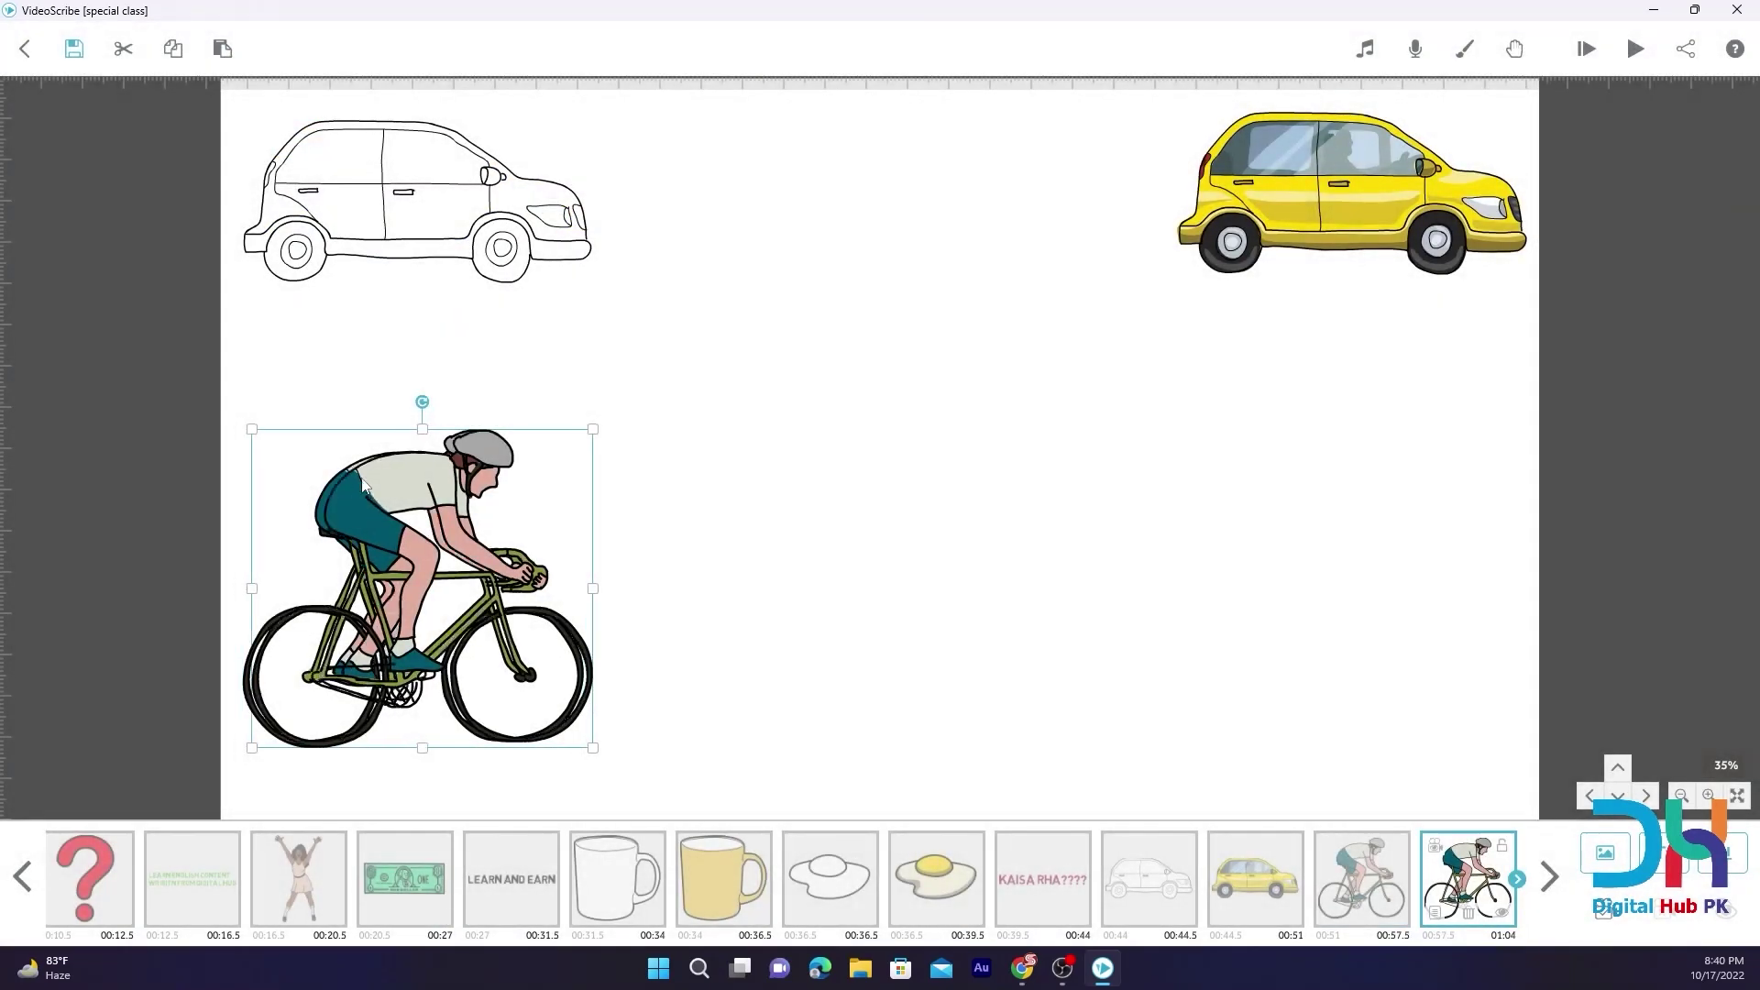
key("Right")
key("Right")
key("Right")
key("Right")
key("Right")
key("Right")
key("Right")
key("Right")
key("Right")
key("Right")
key("Right")
key("Right")
key("Right")
key("Right")
key("Right")
key("Right")
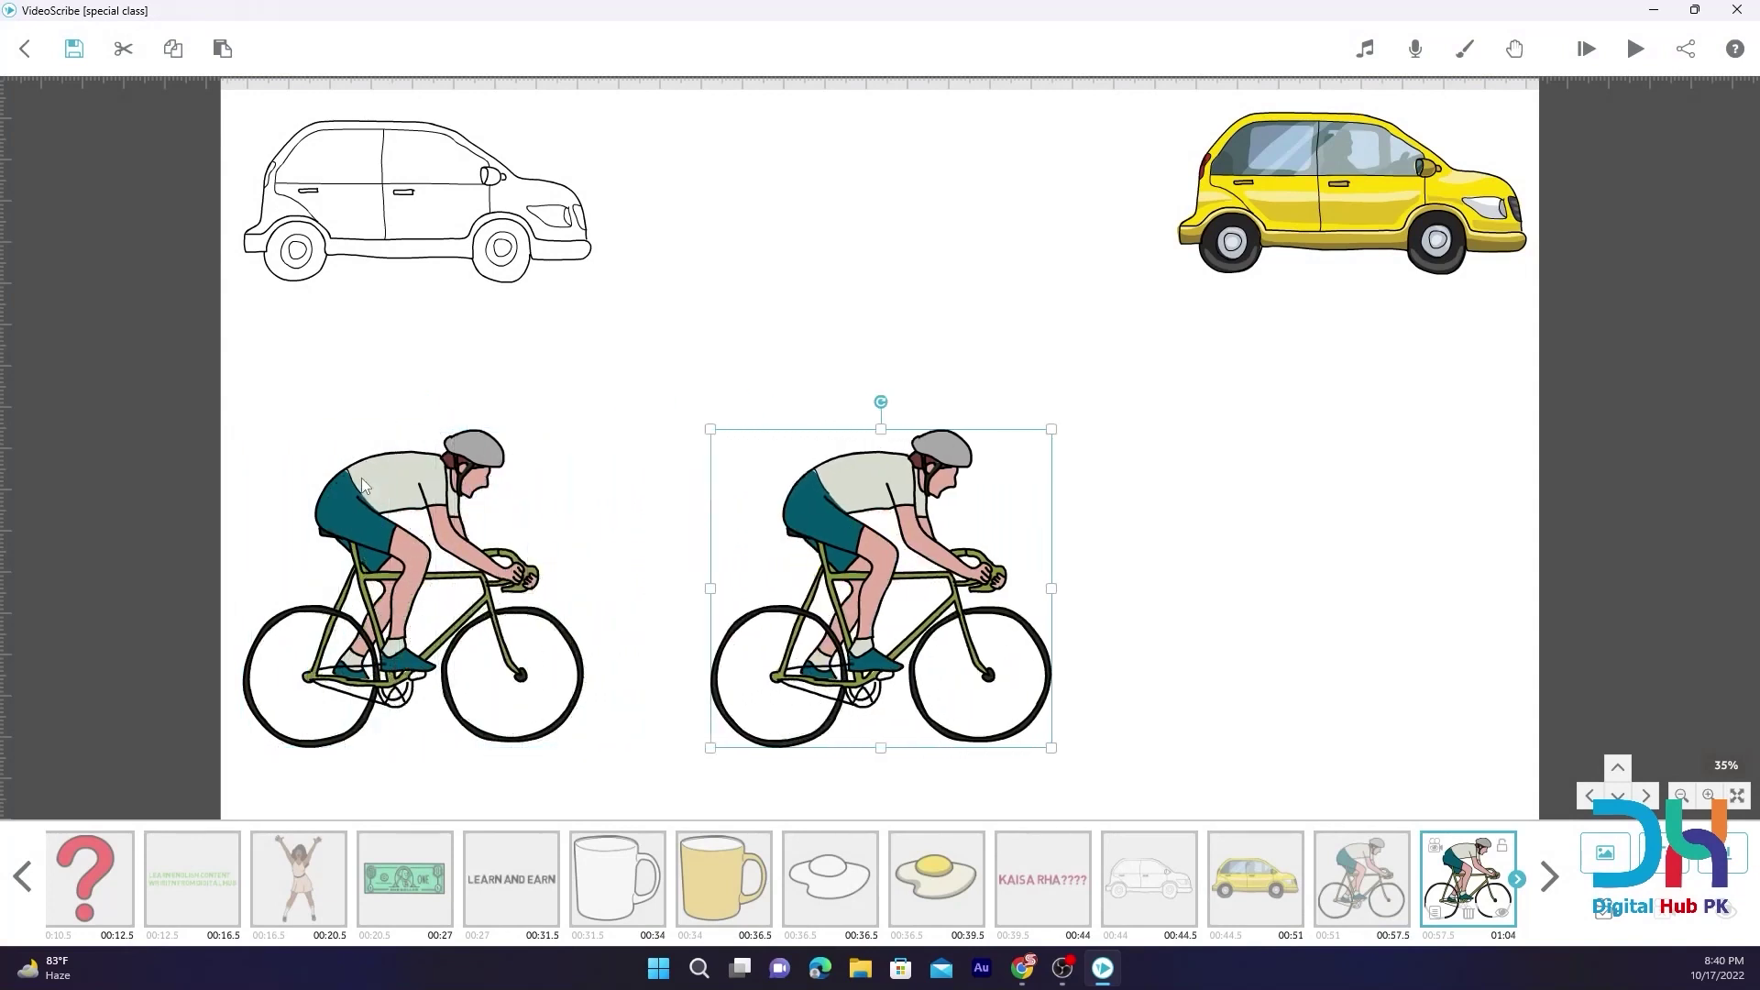
key("Right")
key("Right")
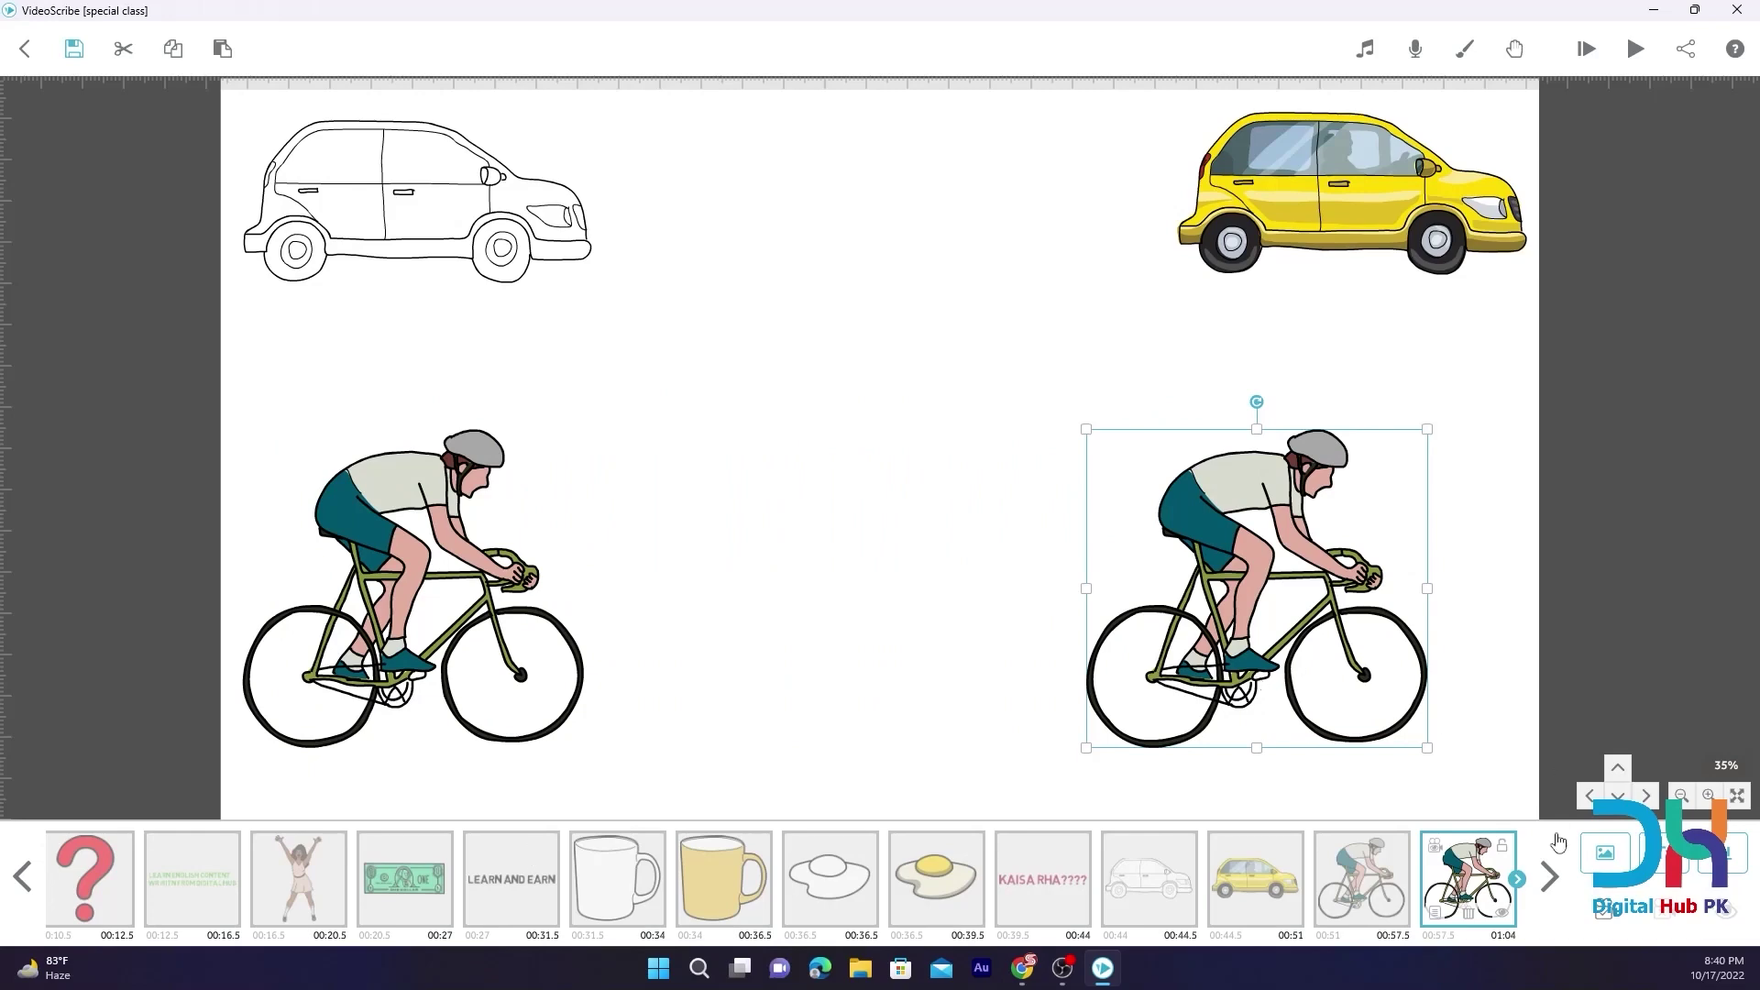
Open the copied cyclist's drawing options and try a rotation of 45°, changing it to -45°
left_click(1436, 912)
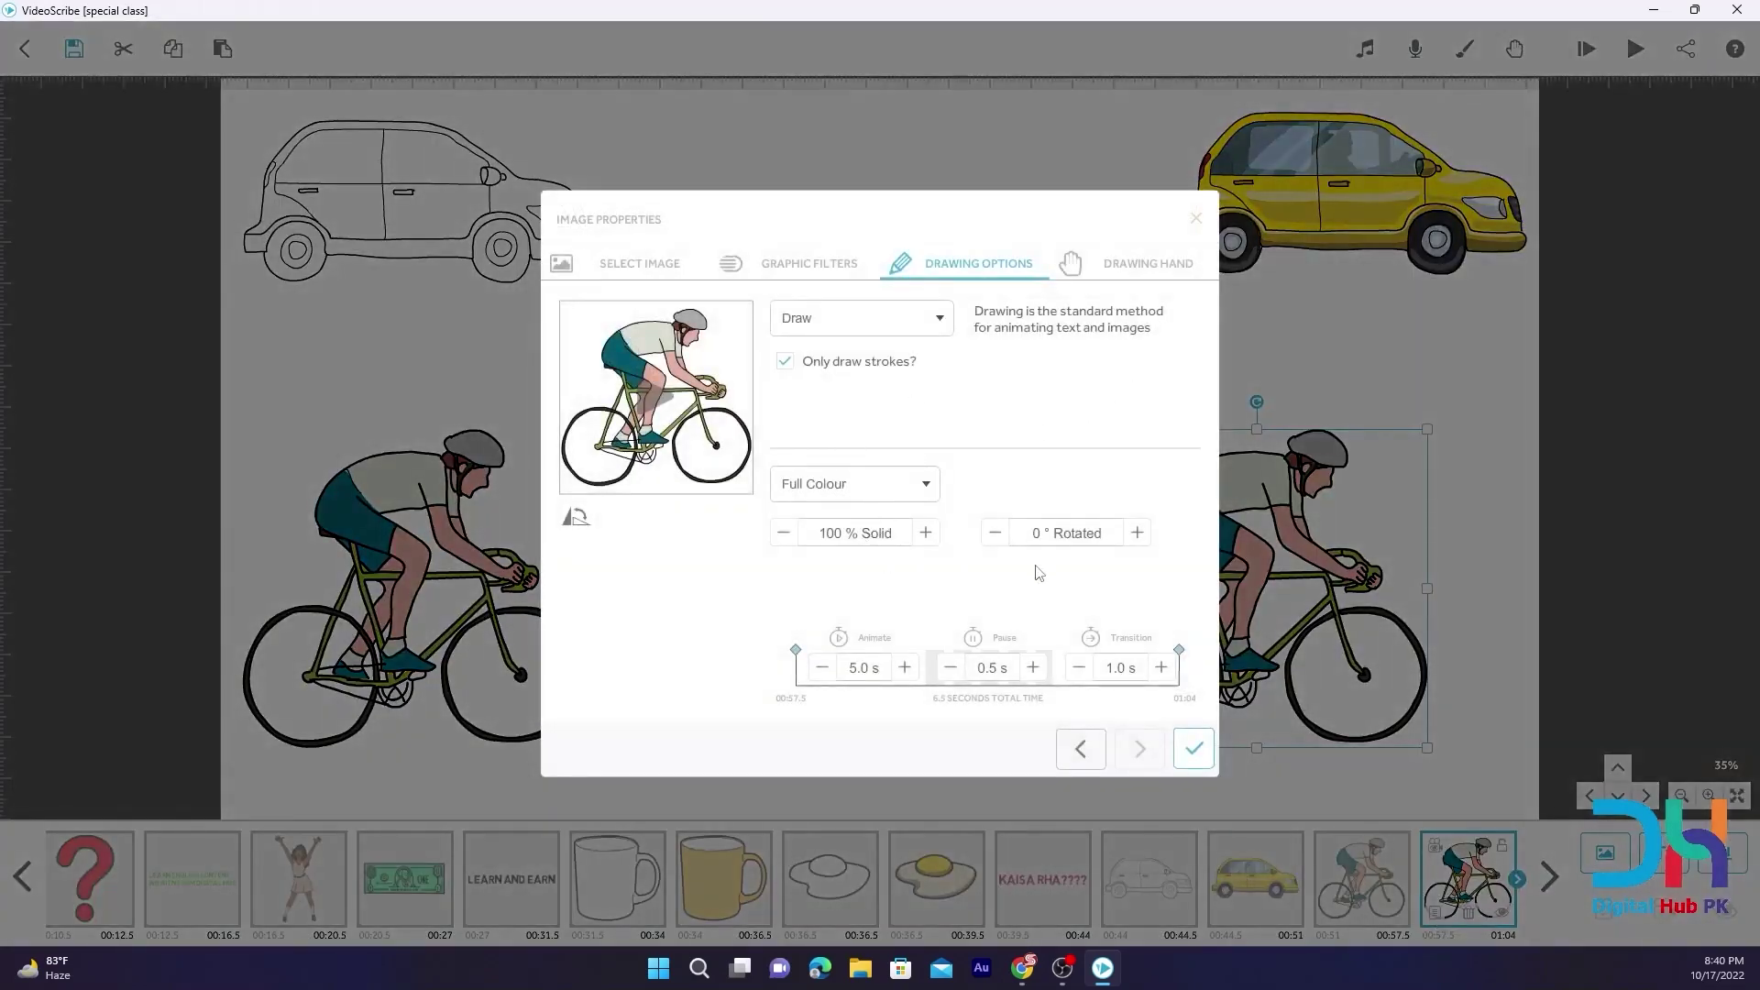
left_click(1088, 543)
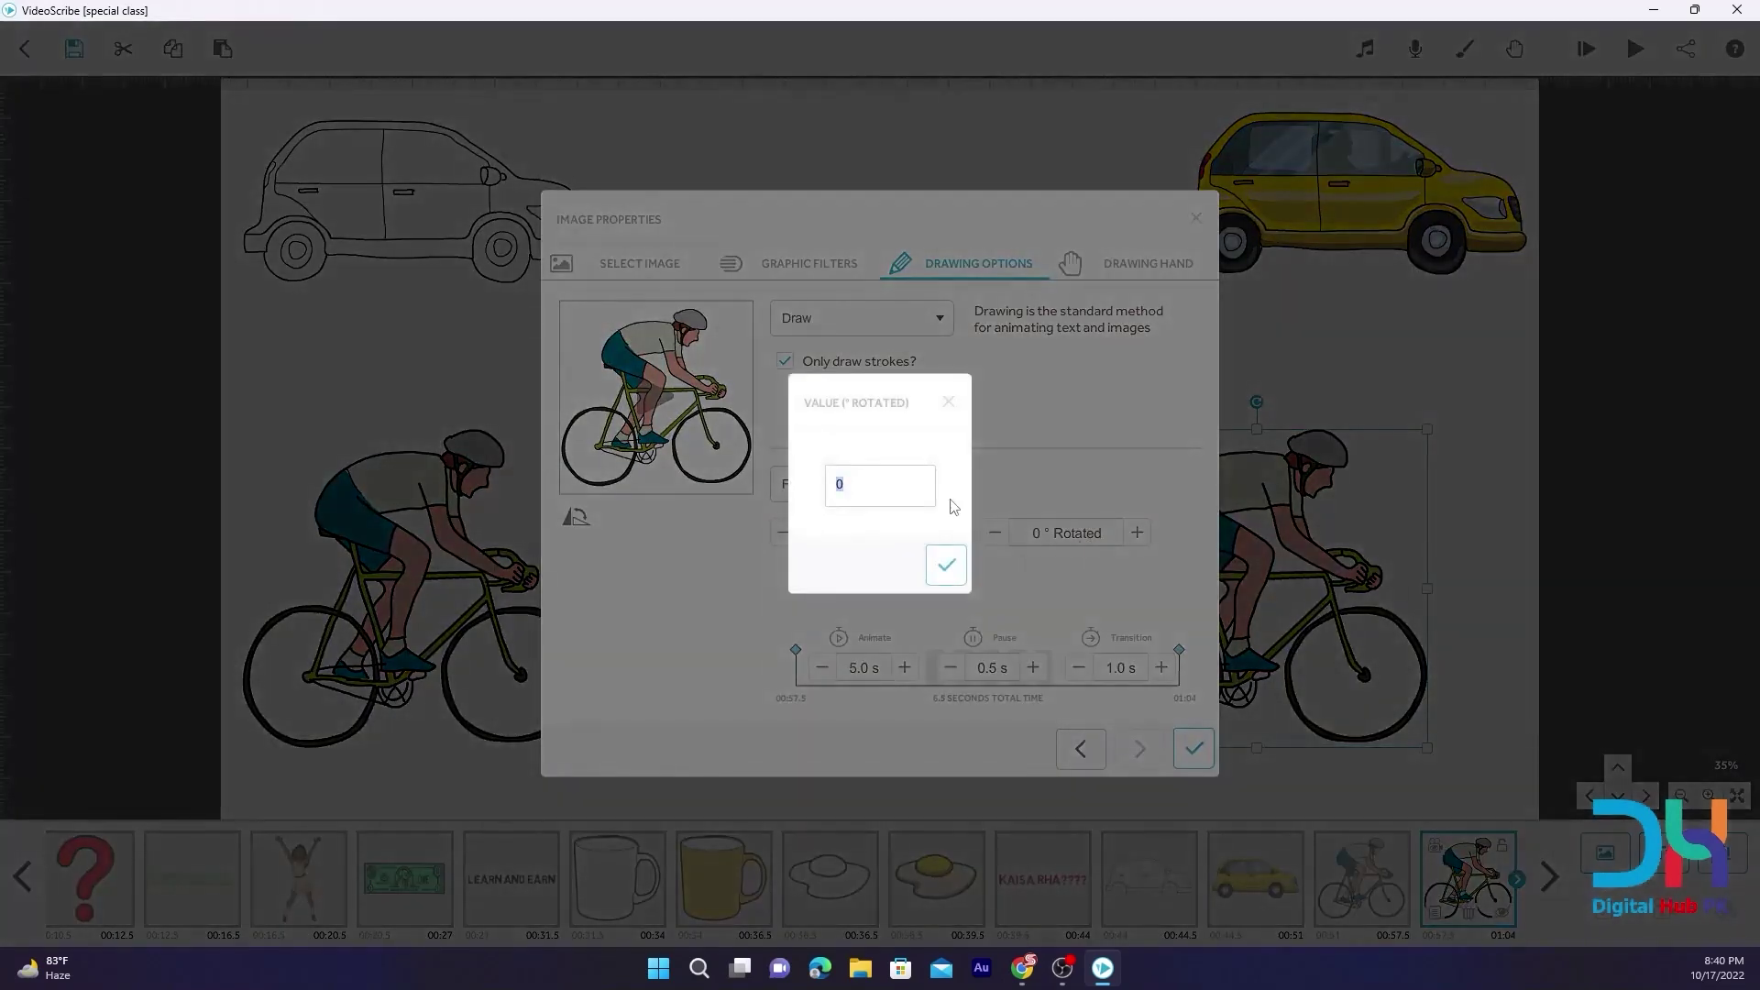
type("45")
key("Return")
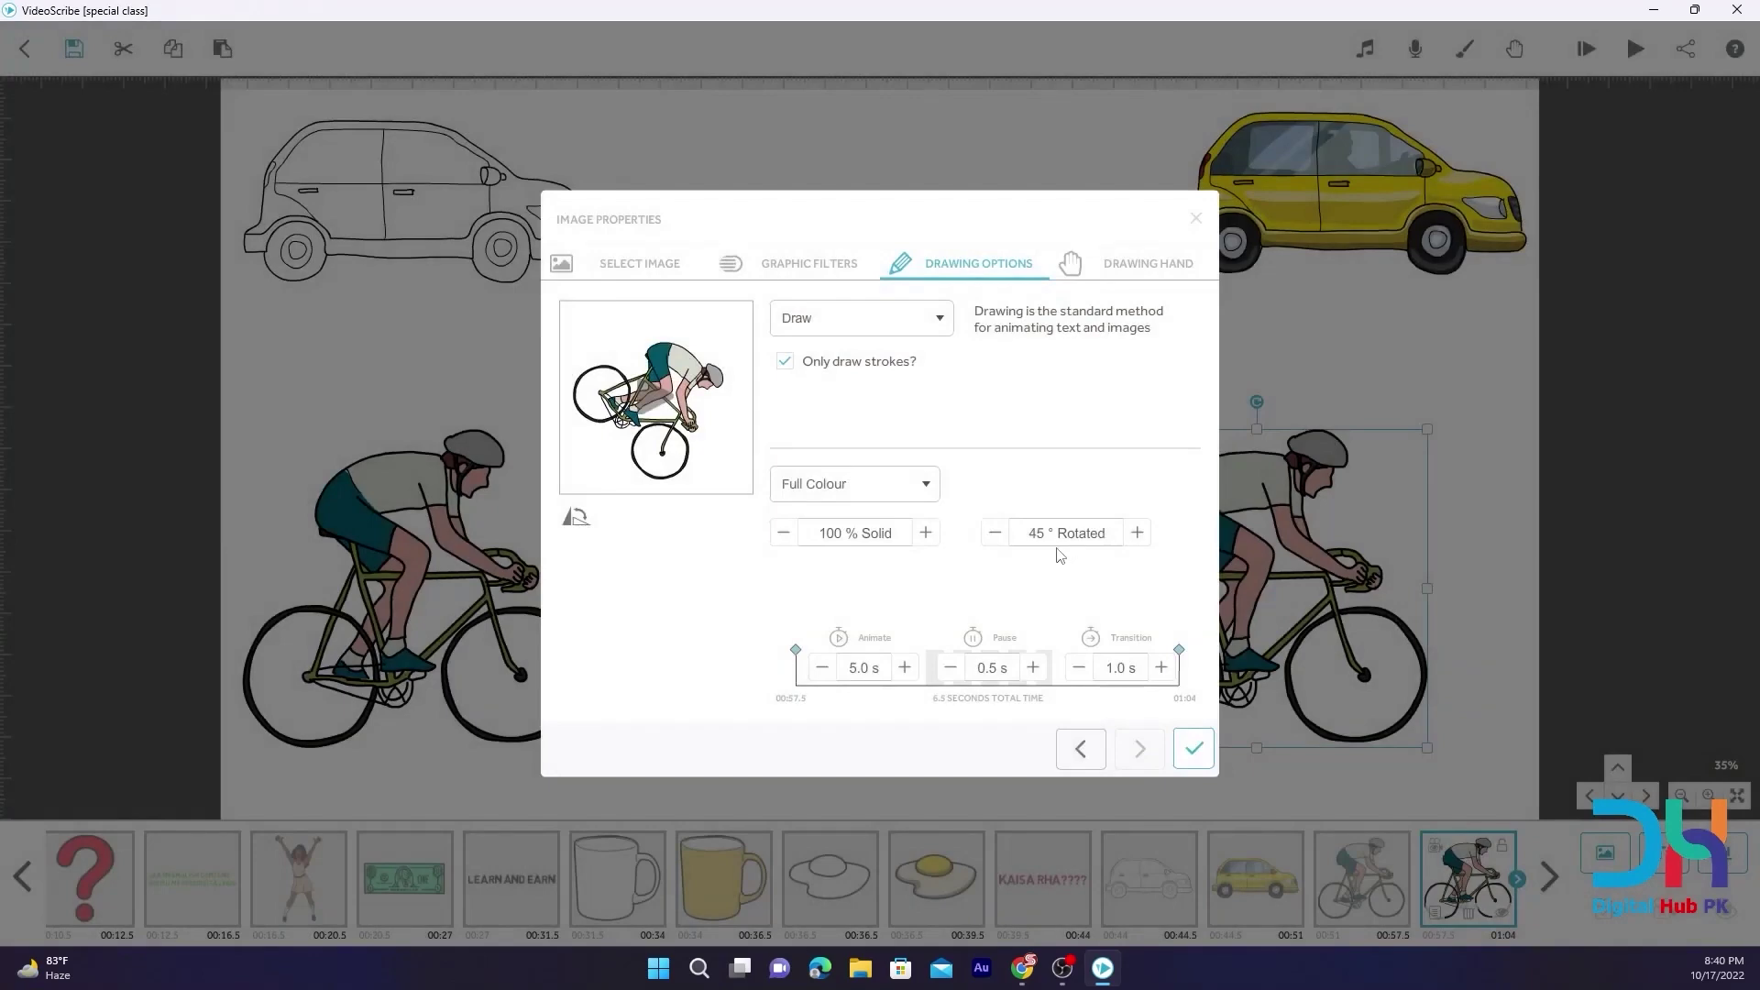
left_click(1057, 541)
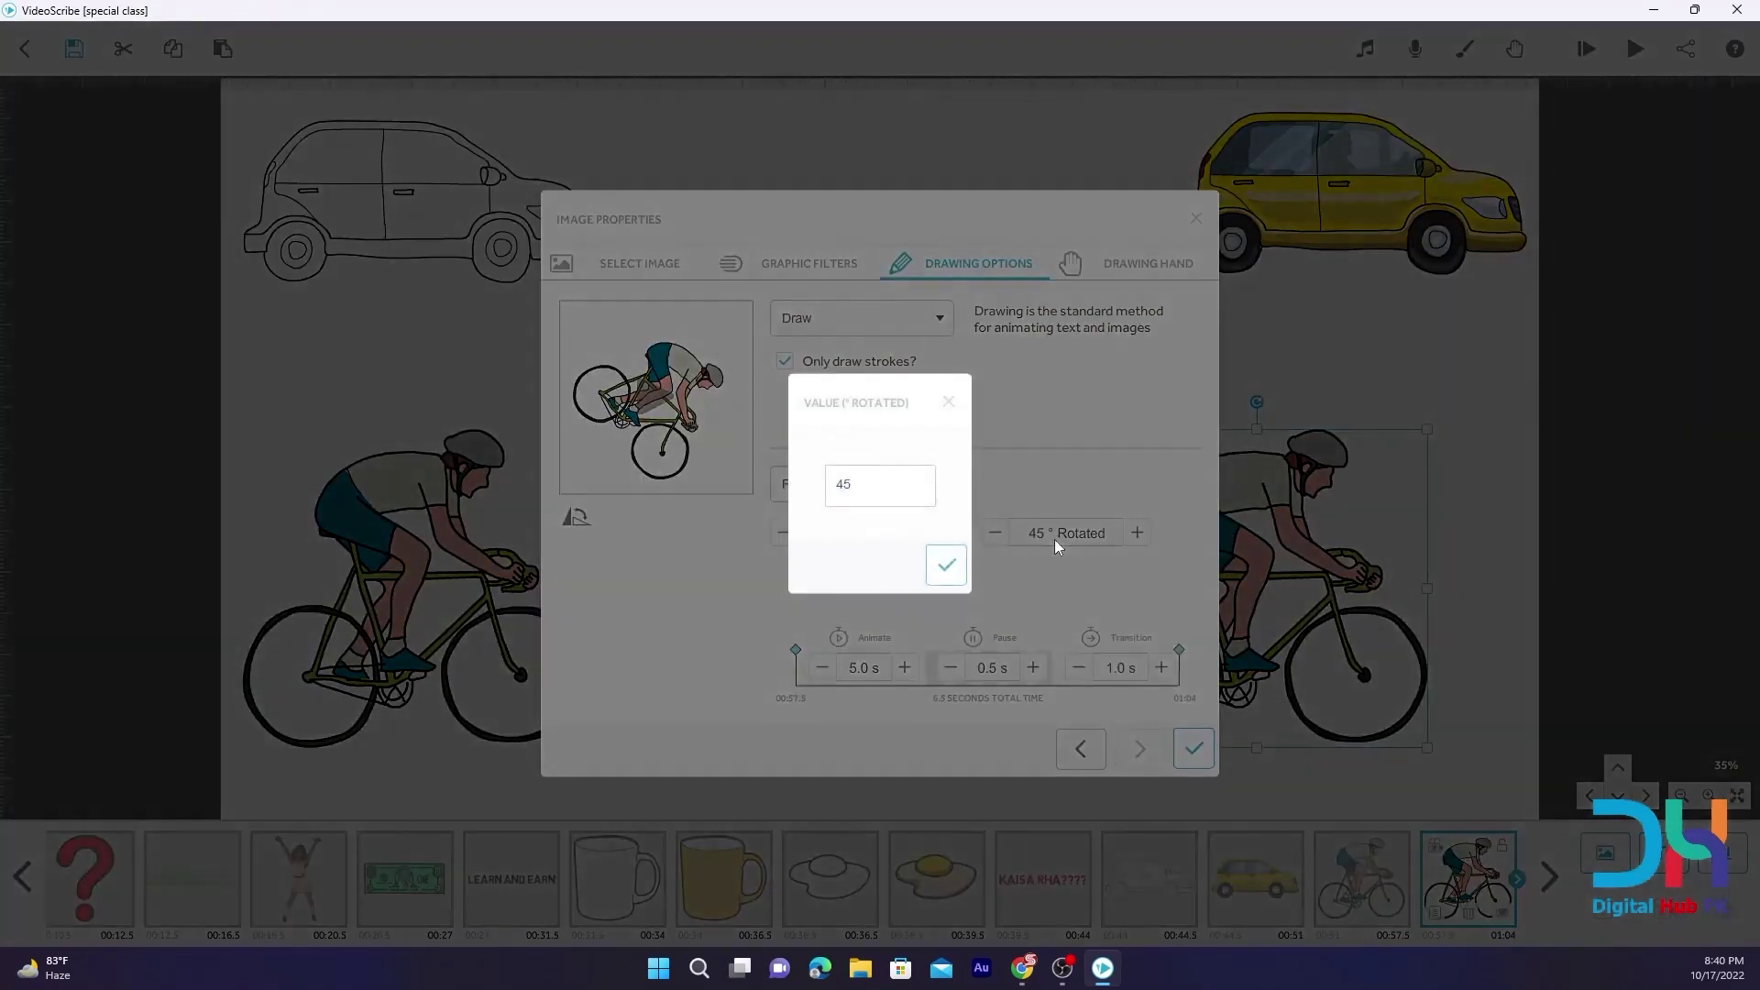
left_click(840, 486)
type("-")
key("Return")
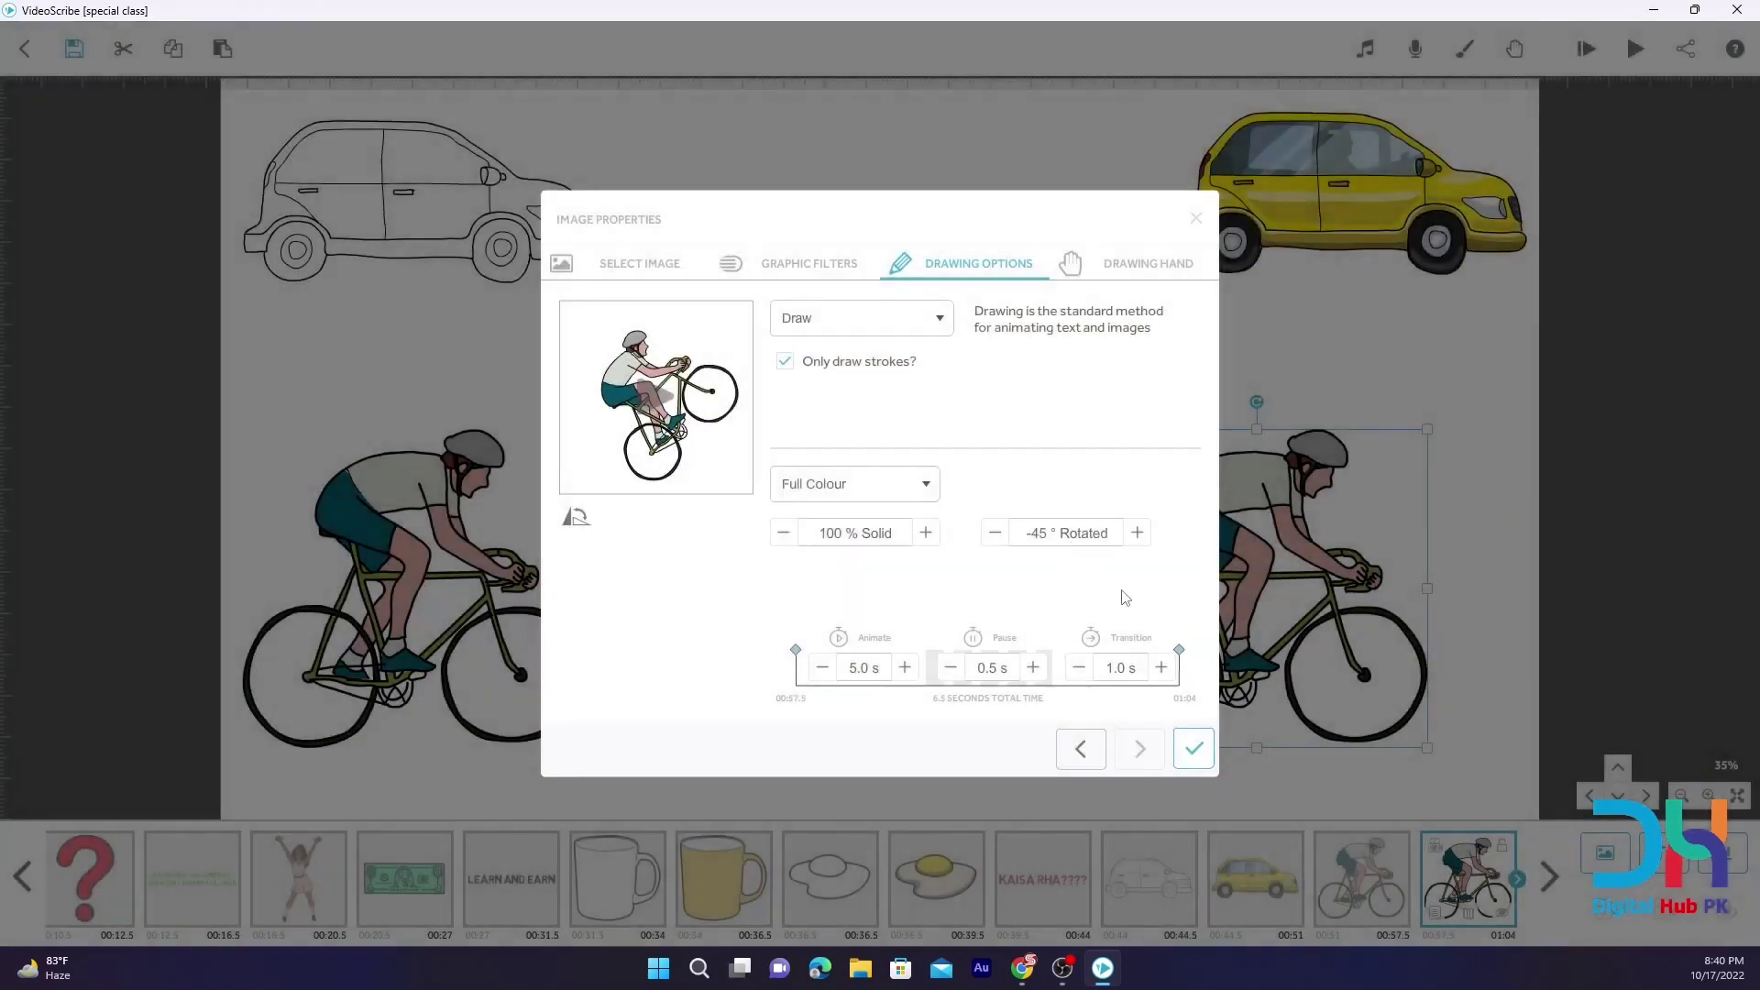
Set the copied cyclist's rotation to -60° and its animate time to 4.0 s, and apply the changes
left_click(1055, 534)
double_click(849, 484)
left_click(865, 487)
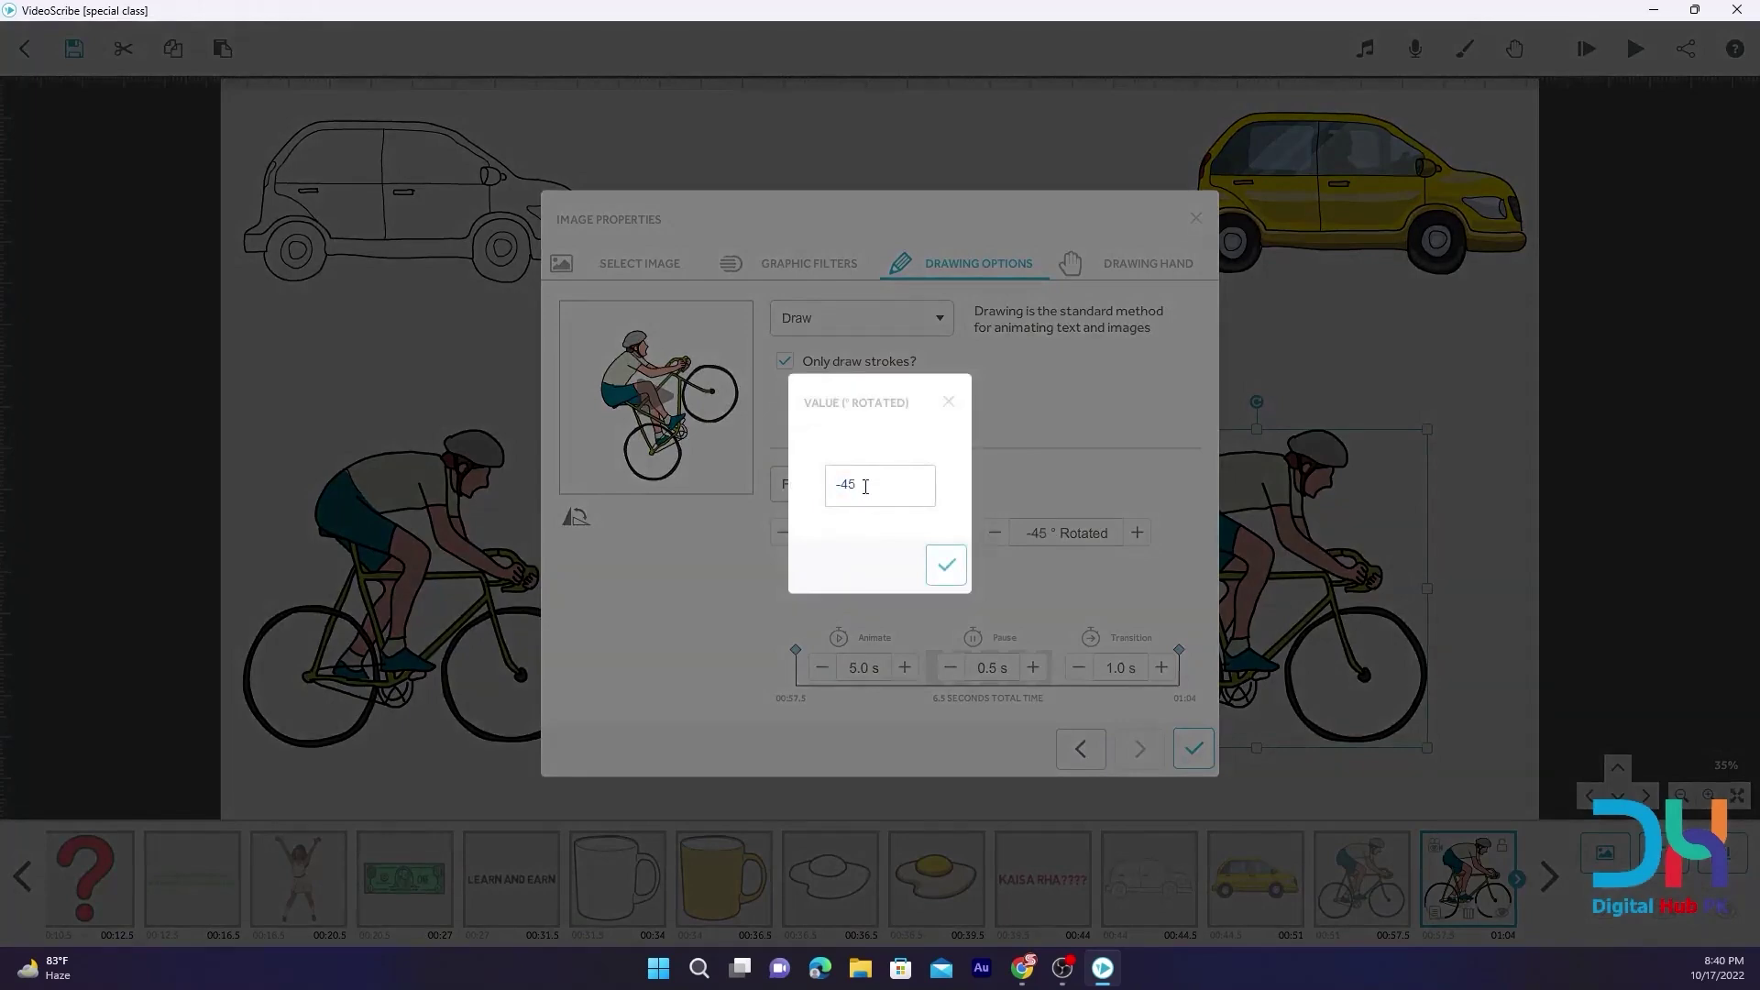
key("BackSpace")
key("BackSpace")
type("60")
left_click(947, 575)
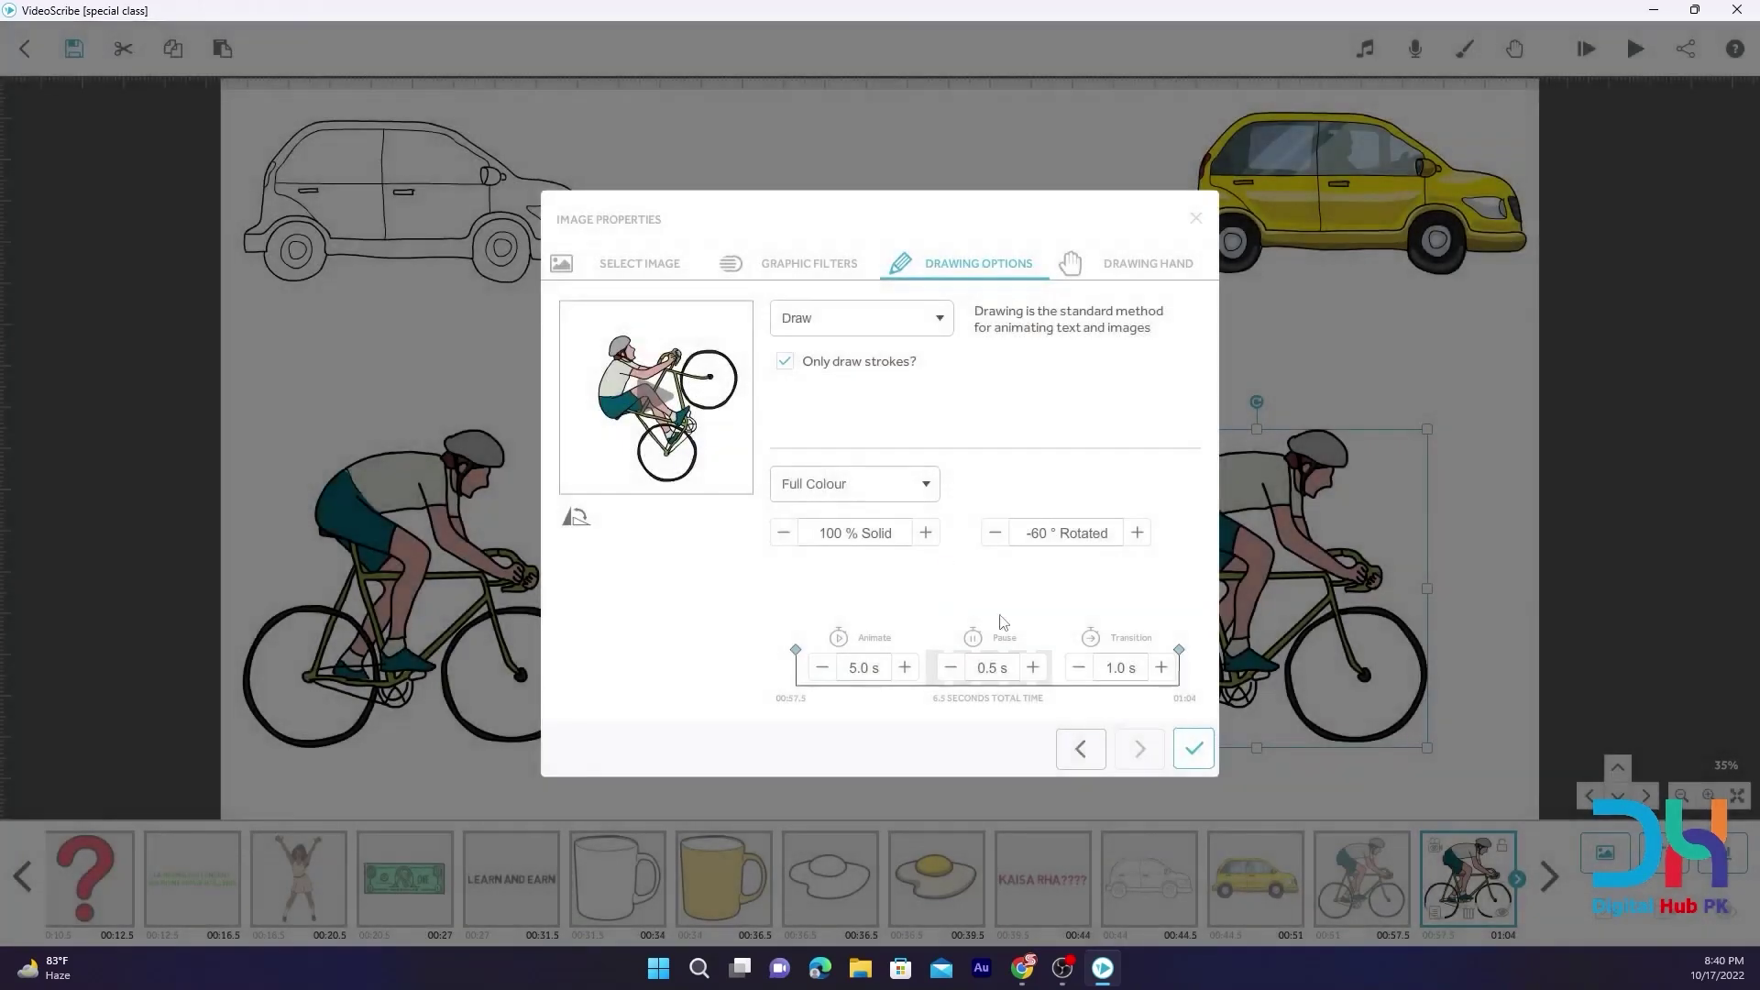
left_click(823, 667)
left_click(1194, 748)
Set the unrotated cyclist to Outline with animate time 1.0 s, pause 0.0 s and transition 0.5 s
left_click(1341, 913)
left_click(1338, 914)
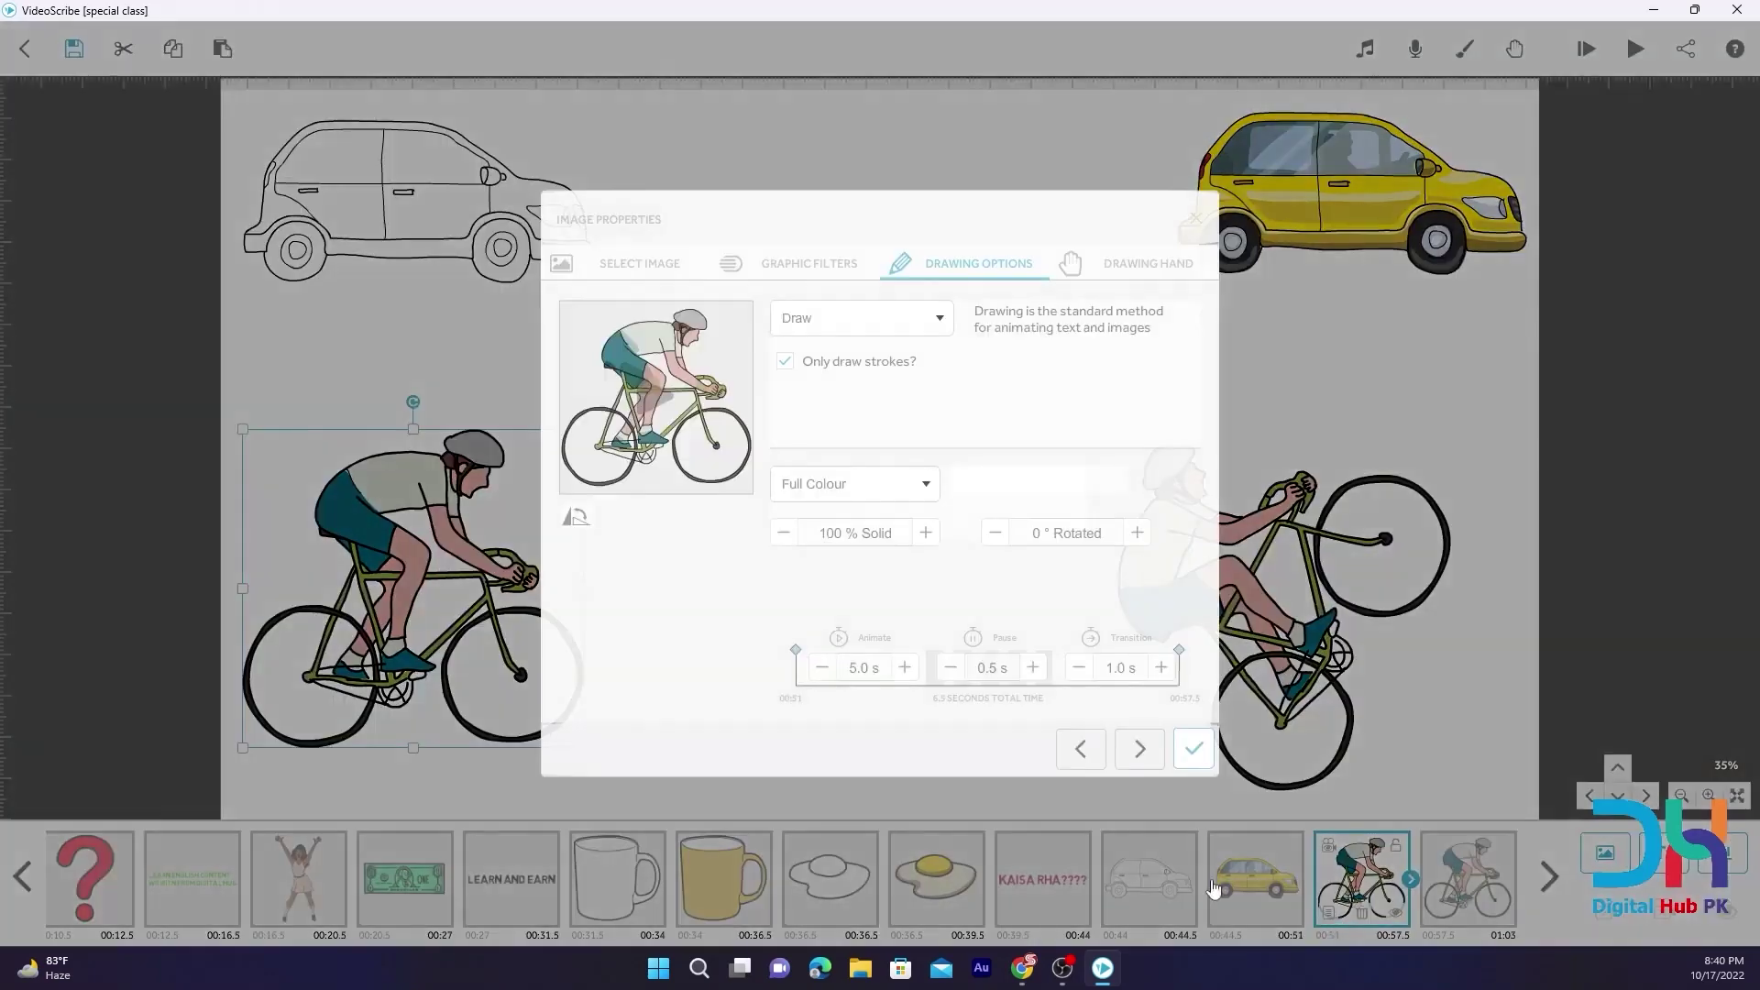
left_click(825, 496)
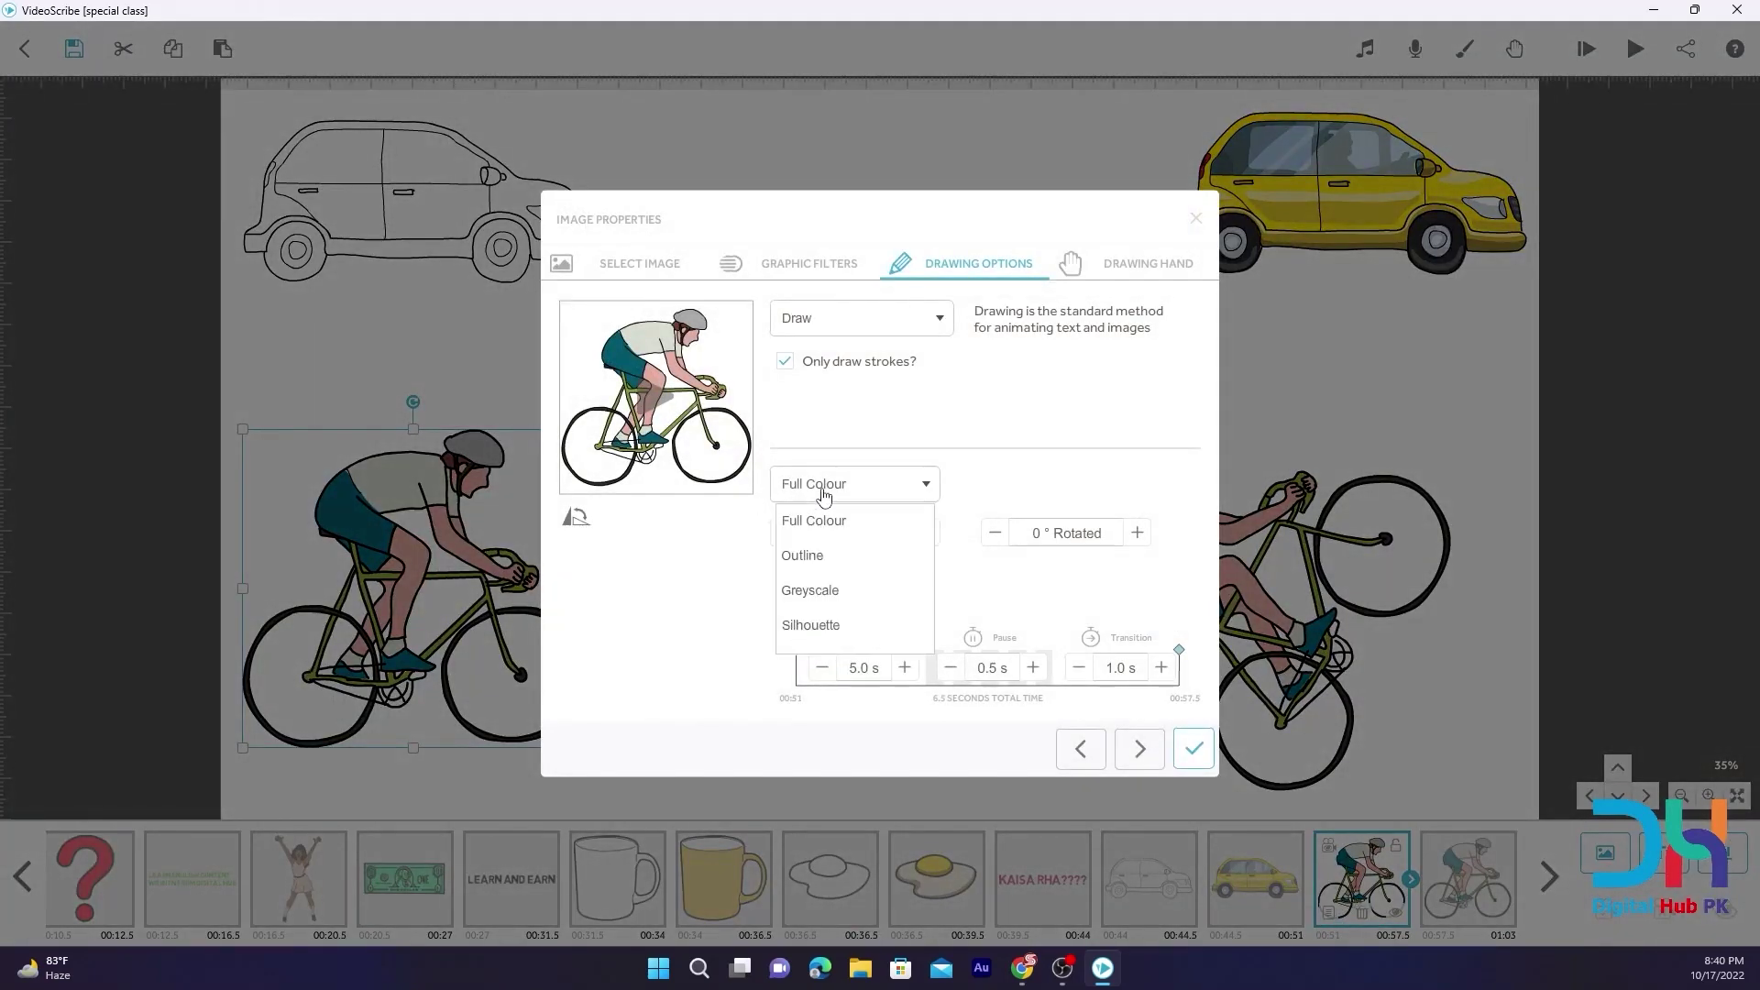
left_click(815, 556)
left_click(836, 667)
left_click(836, 667)
left_click(836, 666)
left_click(836, 666)
left_click(954, 674)
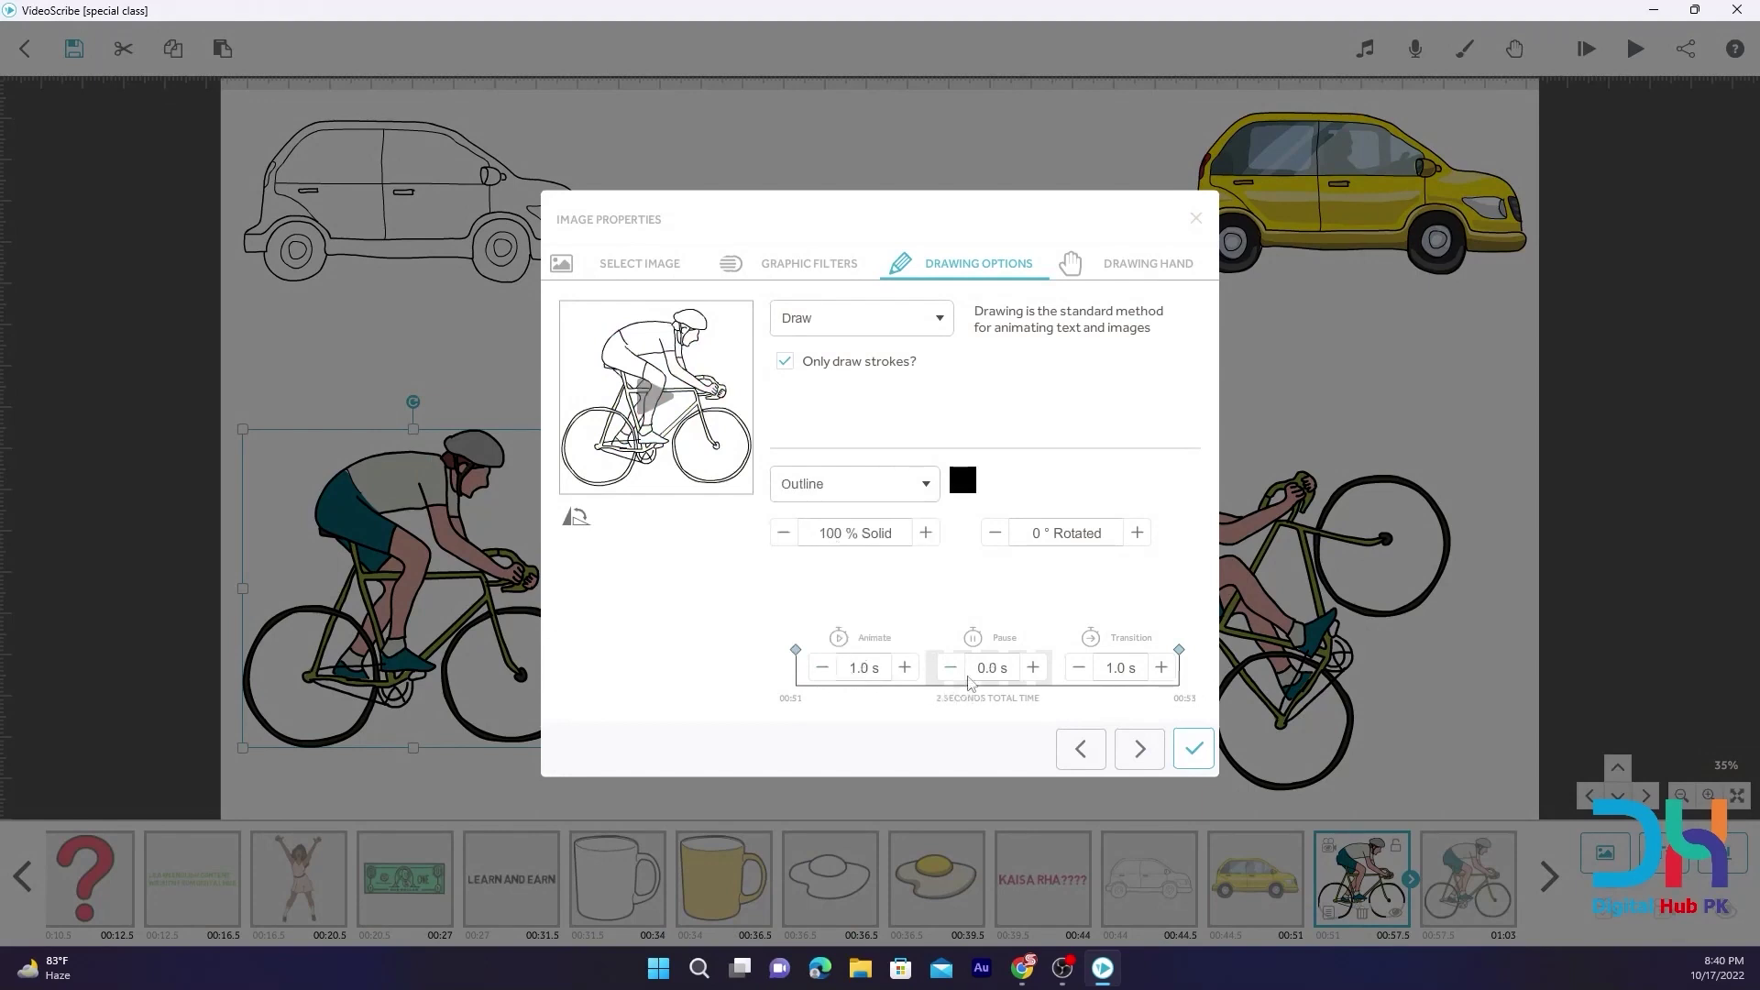
left_click(1080, 671)
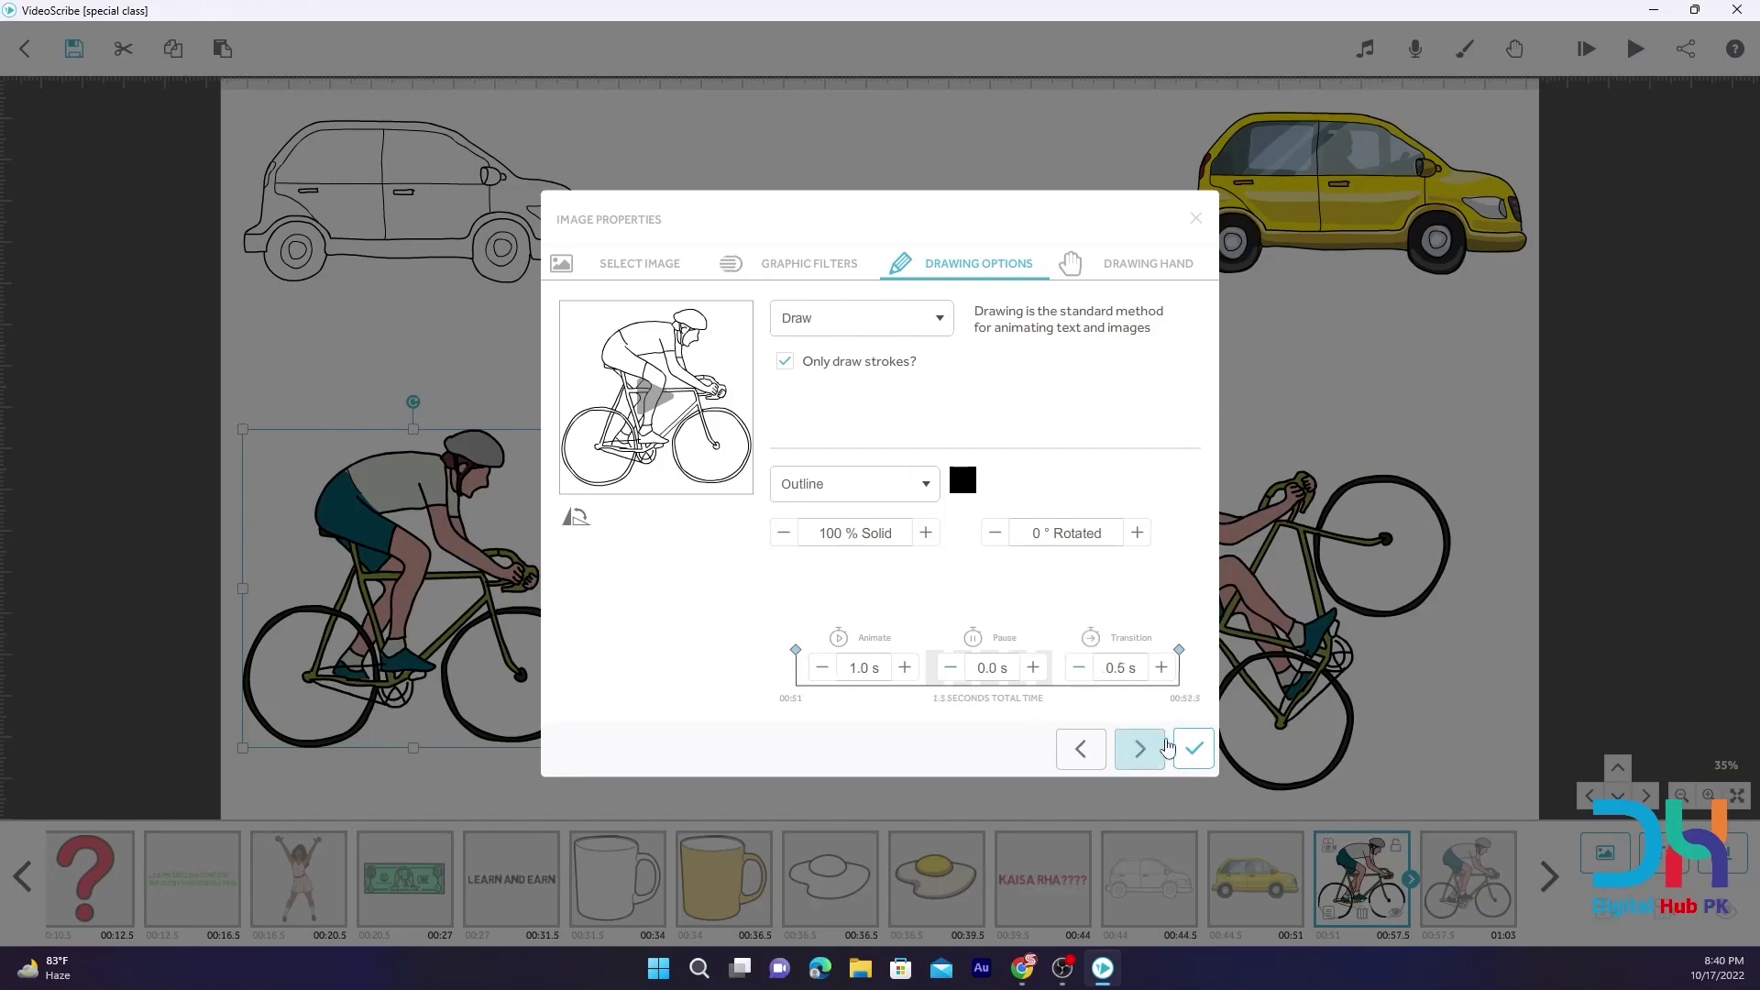
left_click(1194, 748)
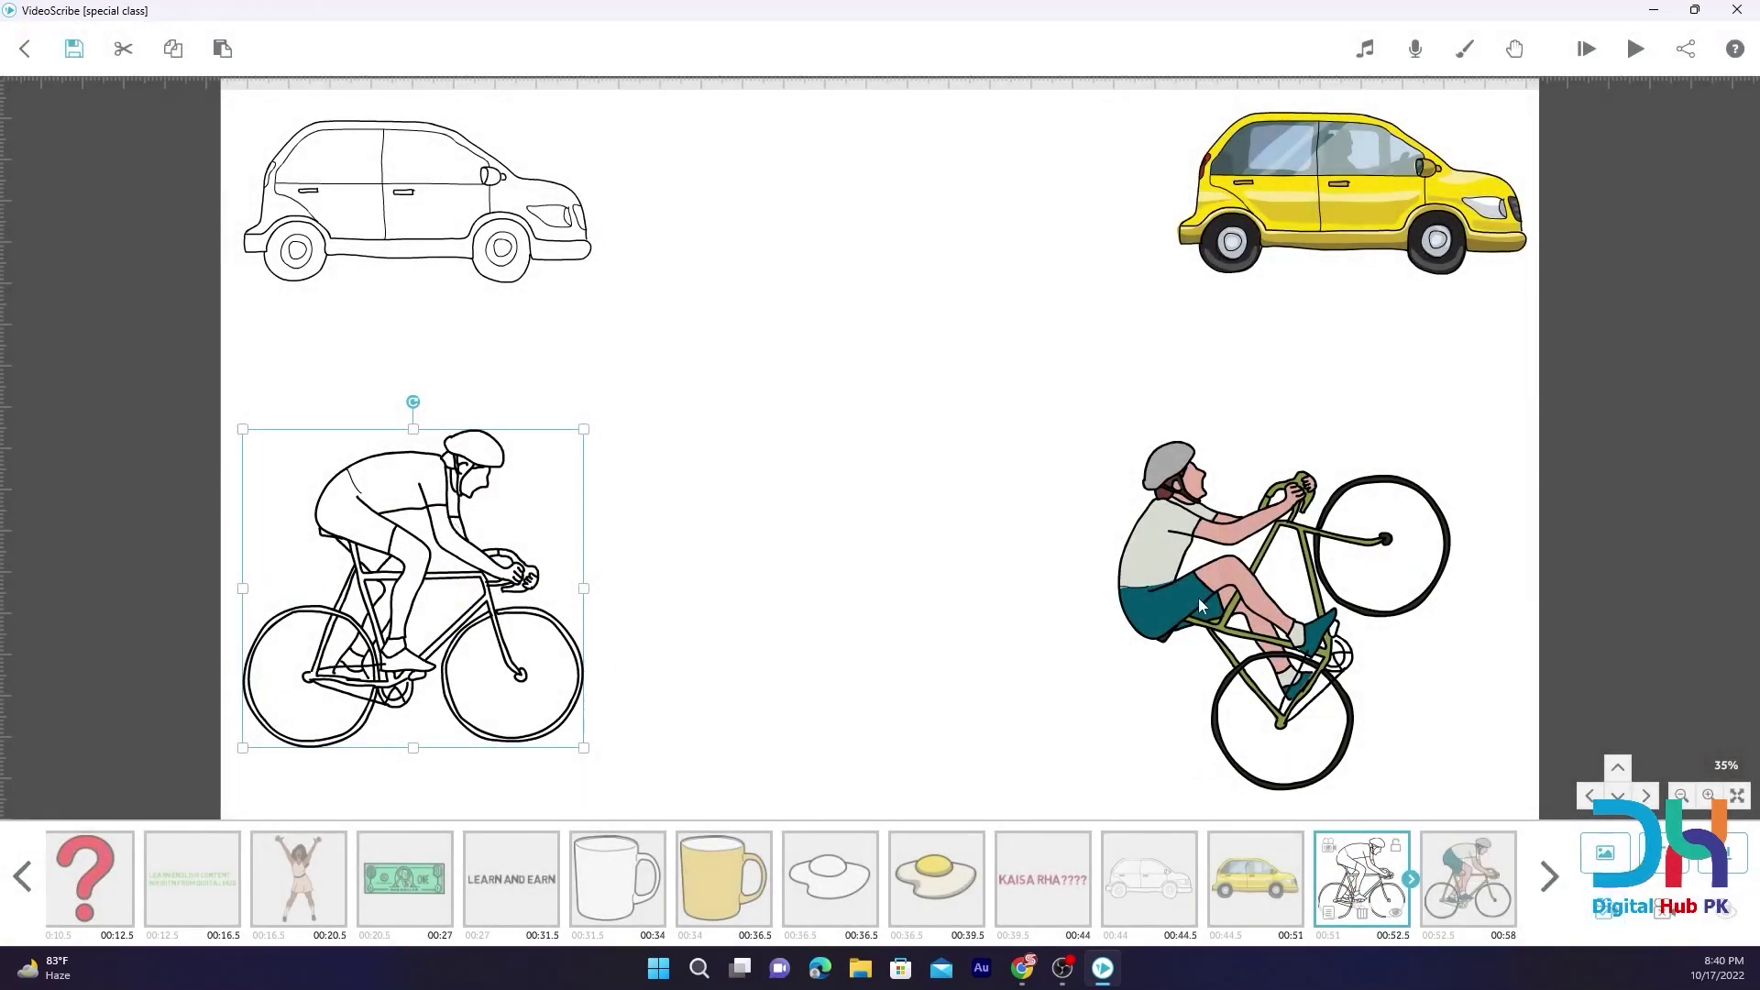
Preview the scribe from the outline cyclist onward to check how both cyclists are drawn
left_click(1504, 876)
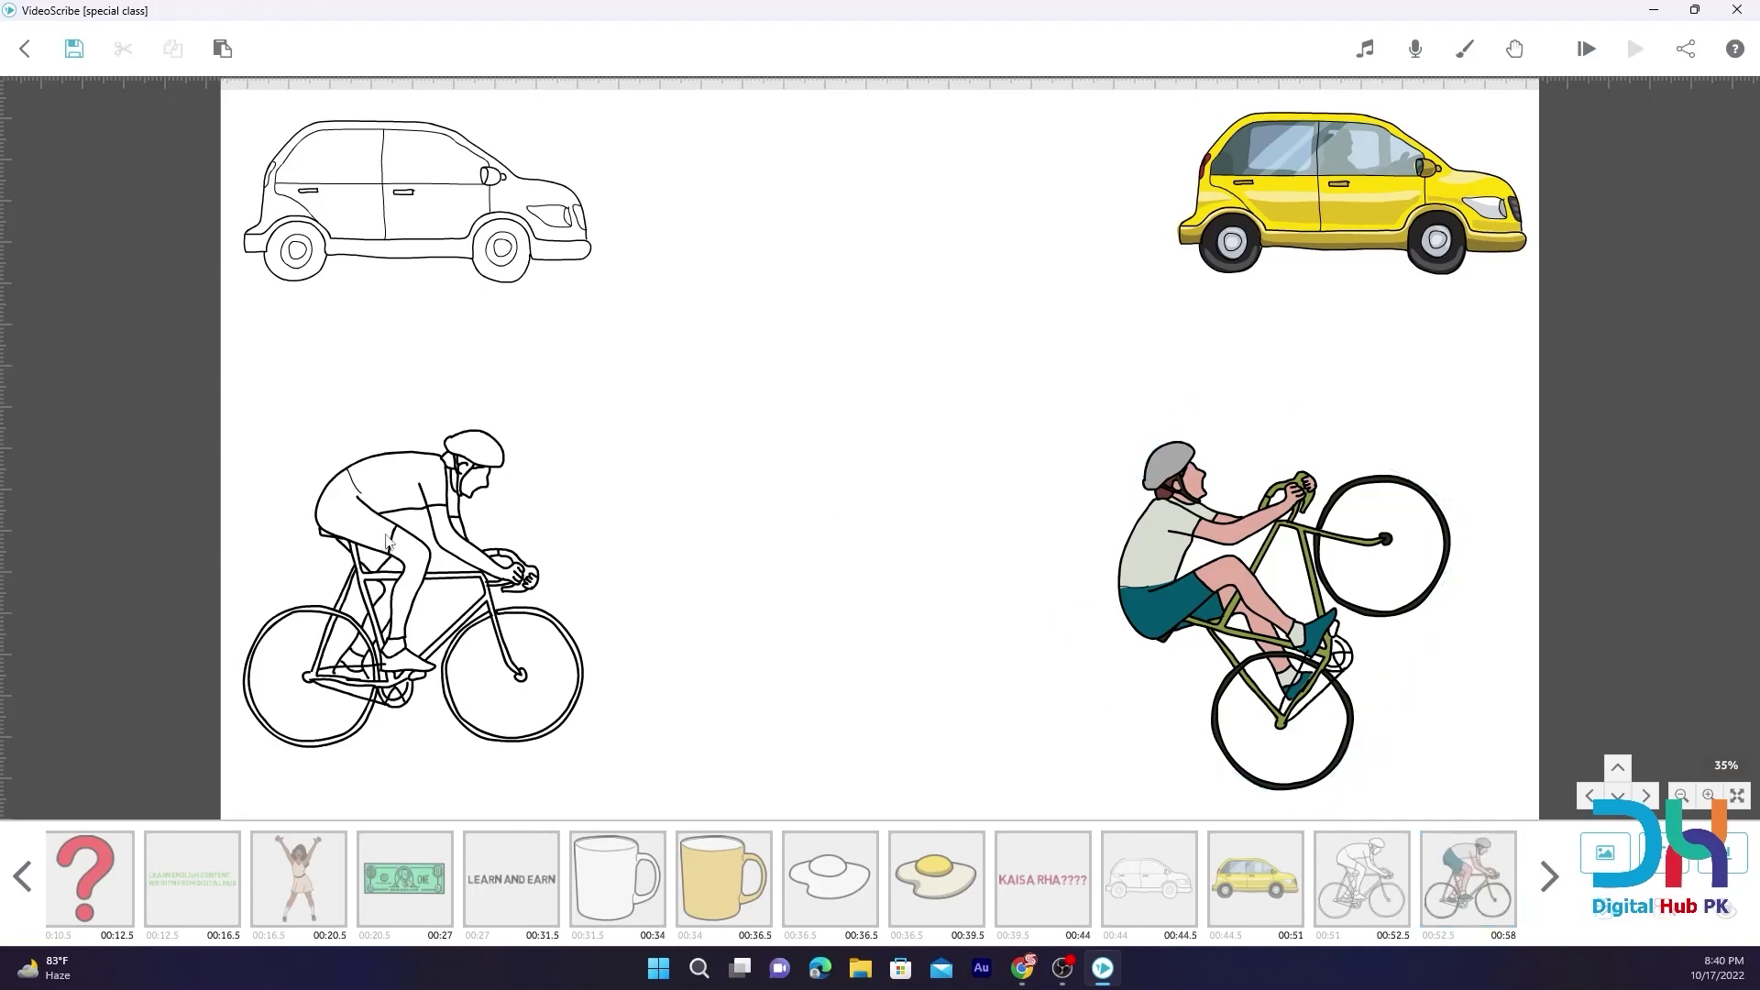
left_click(389, 536)
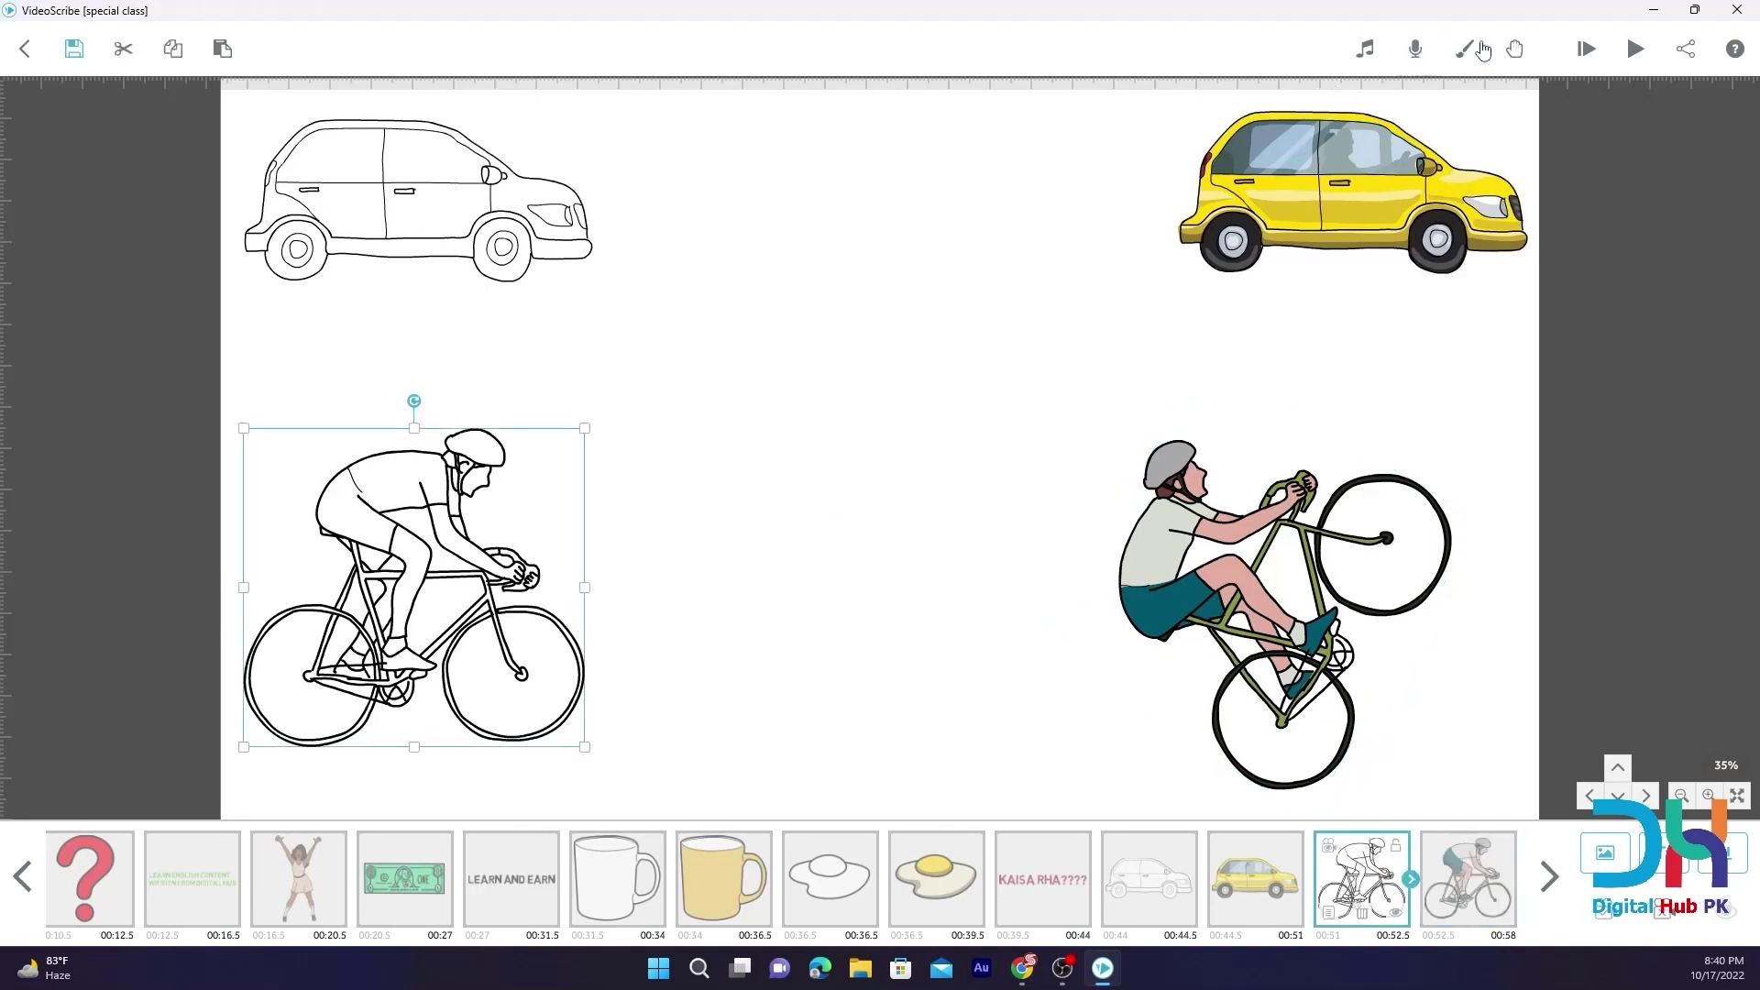
left_click(1586, 47)
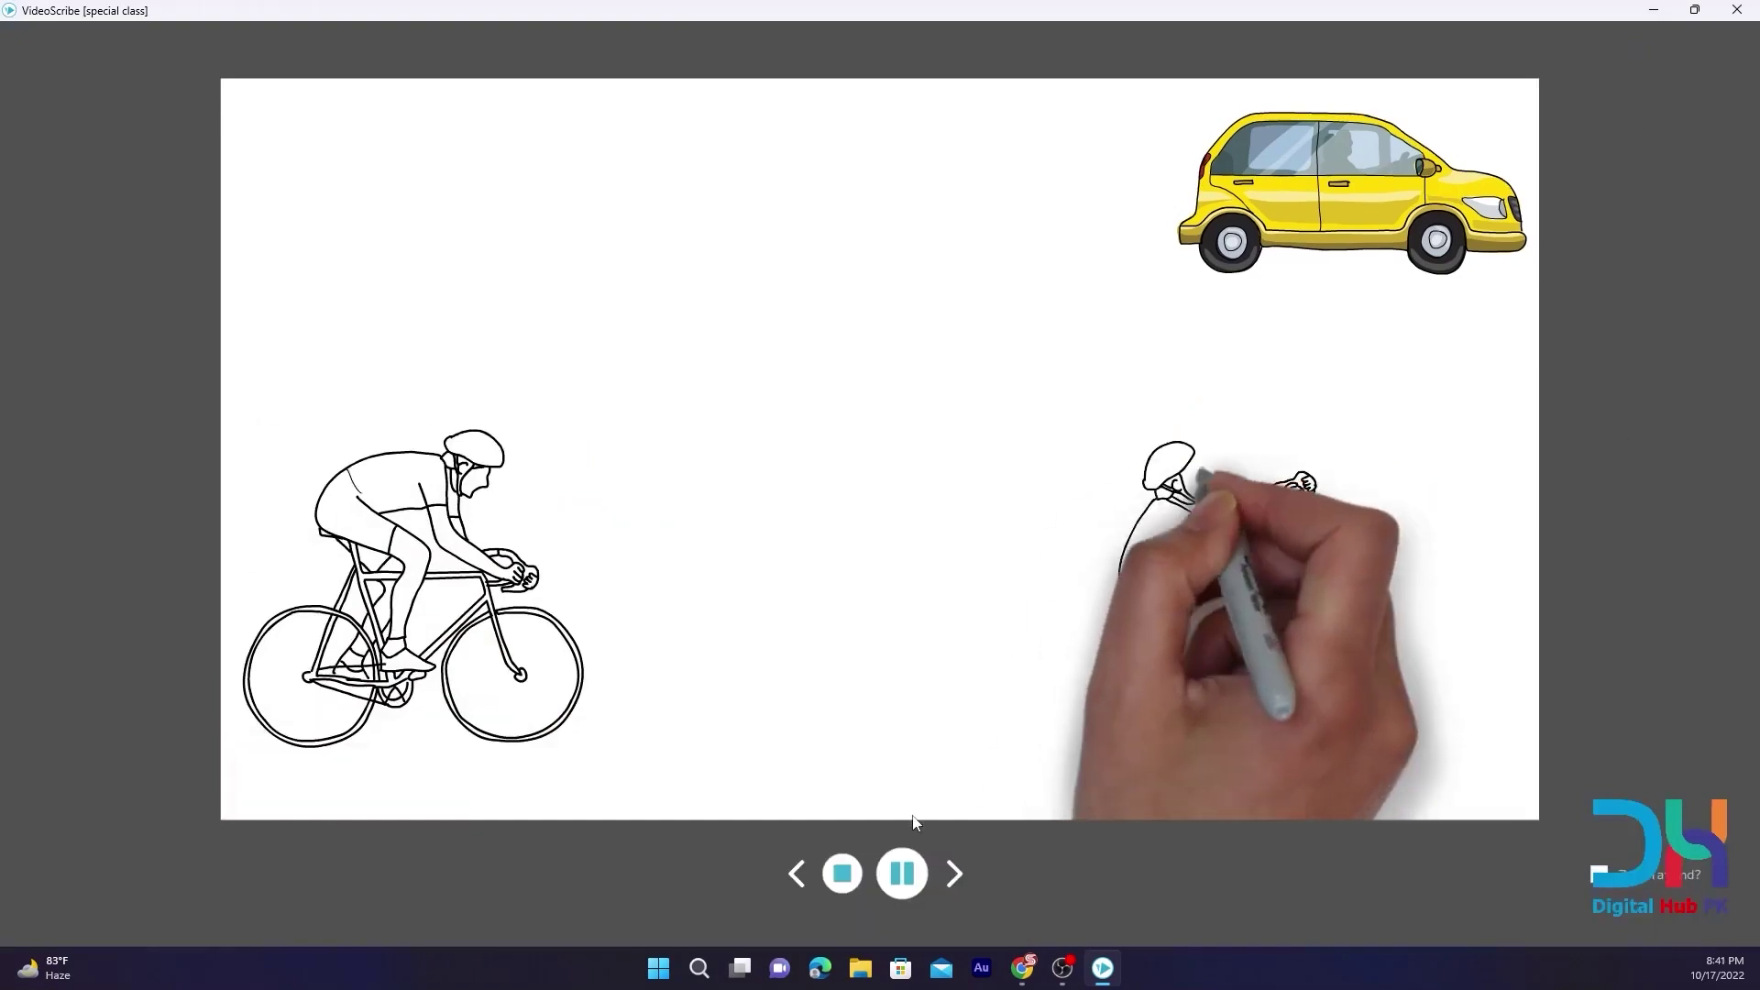
left_click(843, 873)
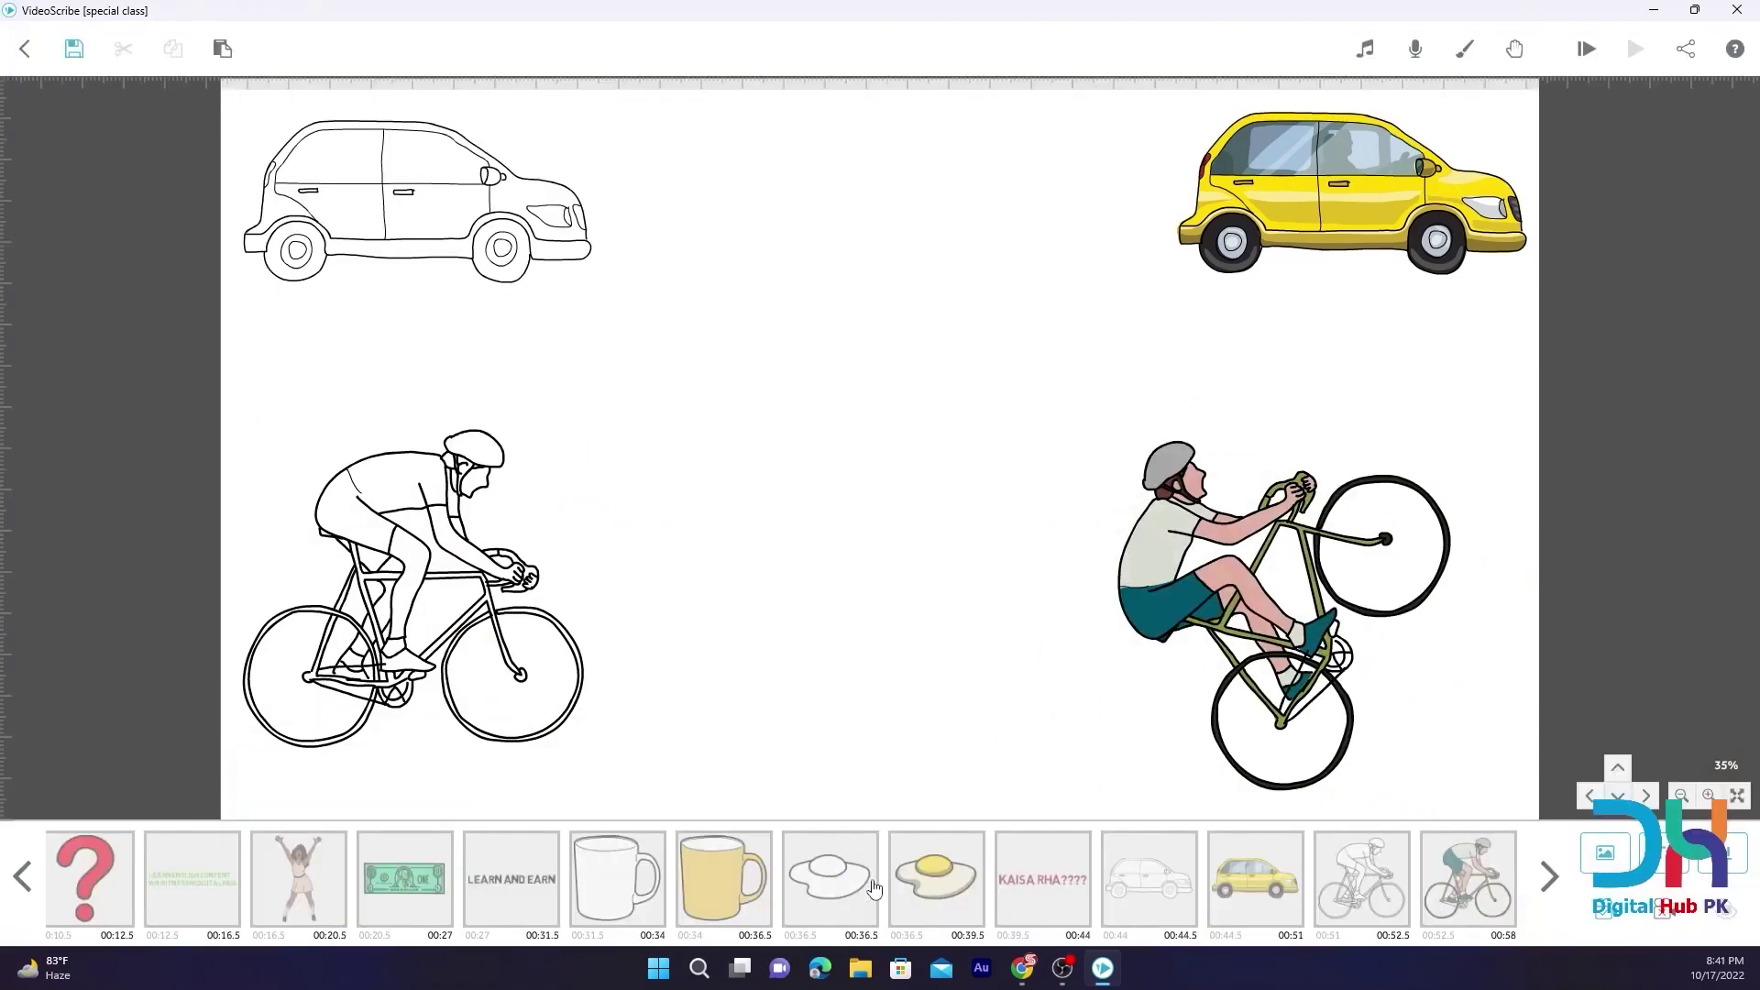
Set the rotated cyclist to Morph from the outline cyclist with that item cleared, and preview from the outline cyclist
left_click(1442, 877)
left_click(1444, 914)
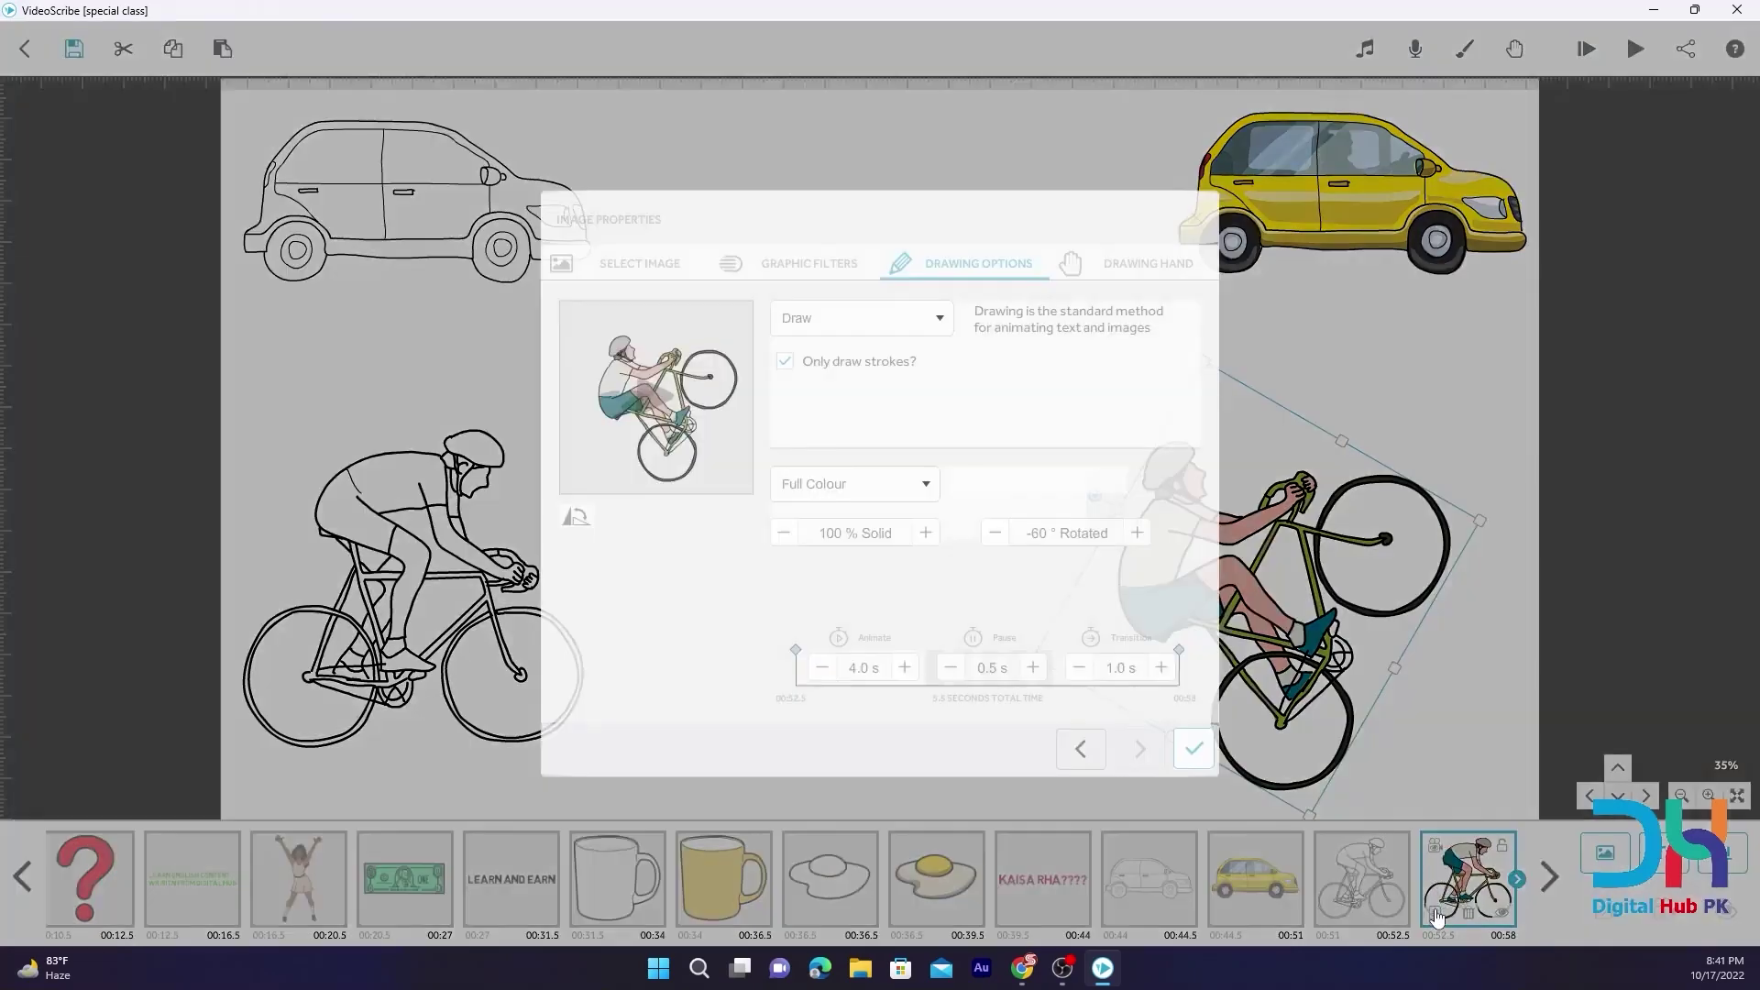
left_click(903, 327)
left_click(844, 460)
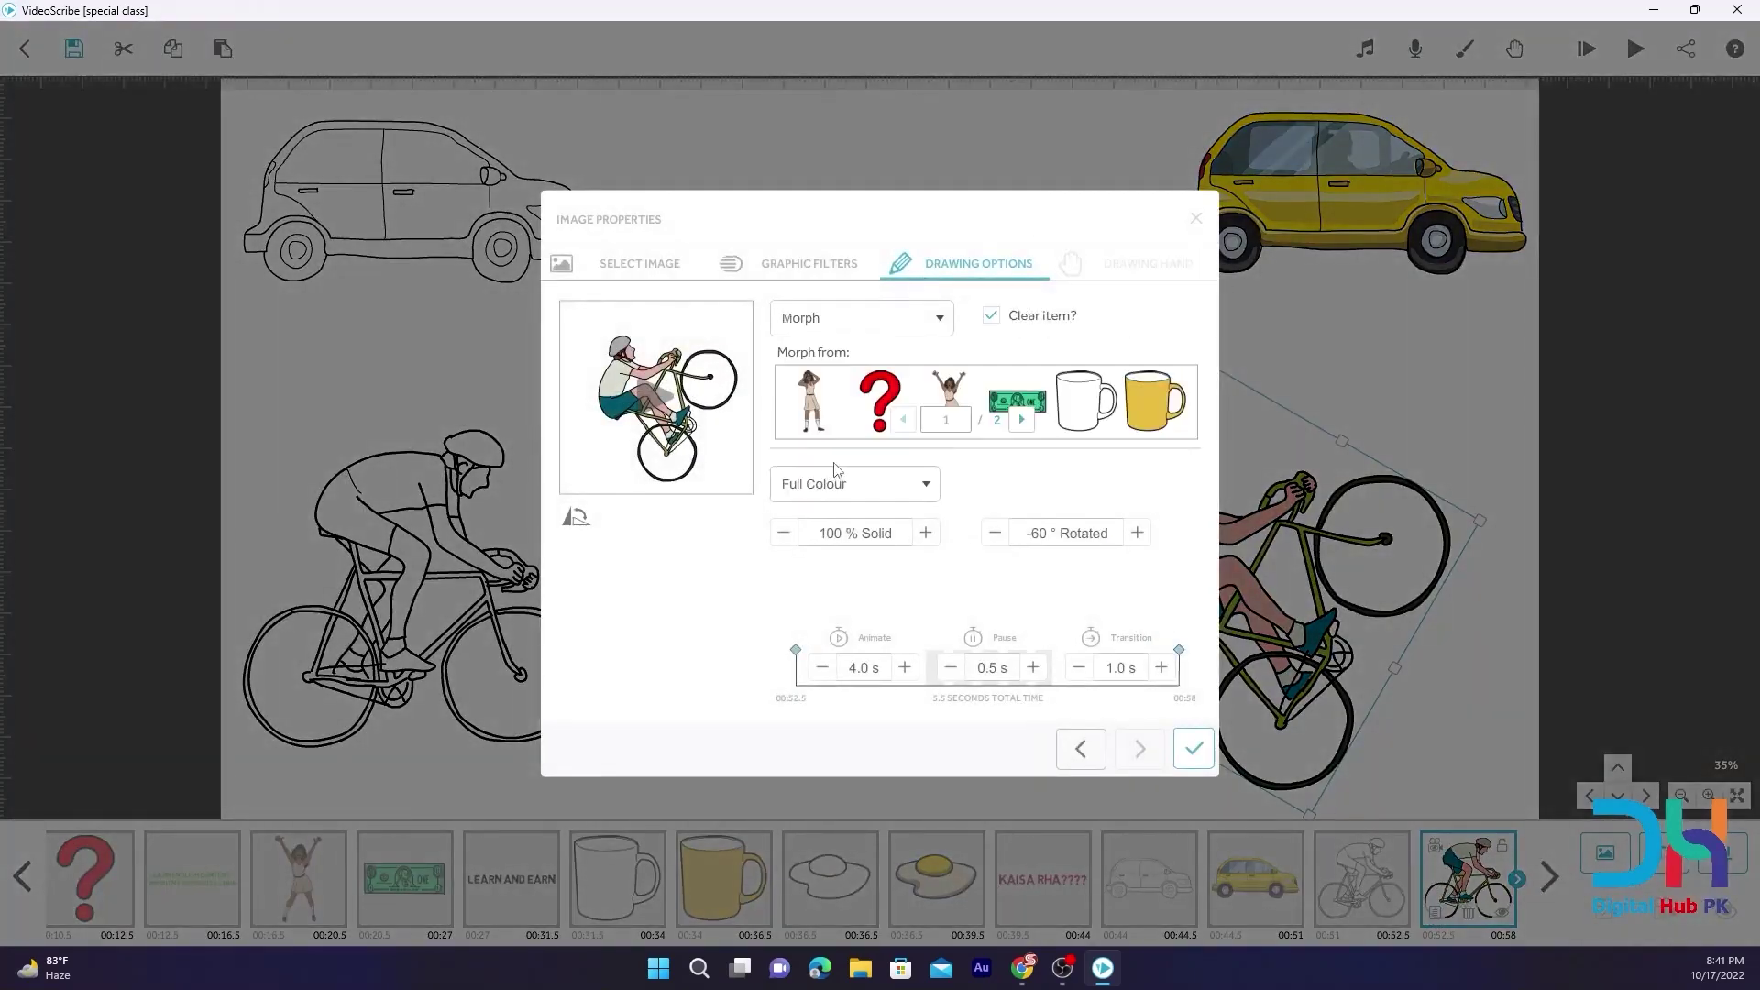
mouse_move(1020, 429)
scroll(1020, 429, "down", 3)
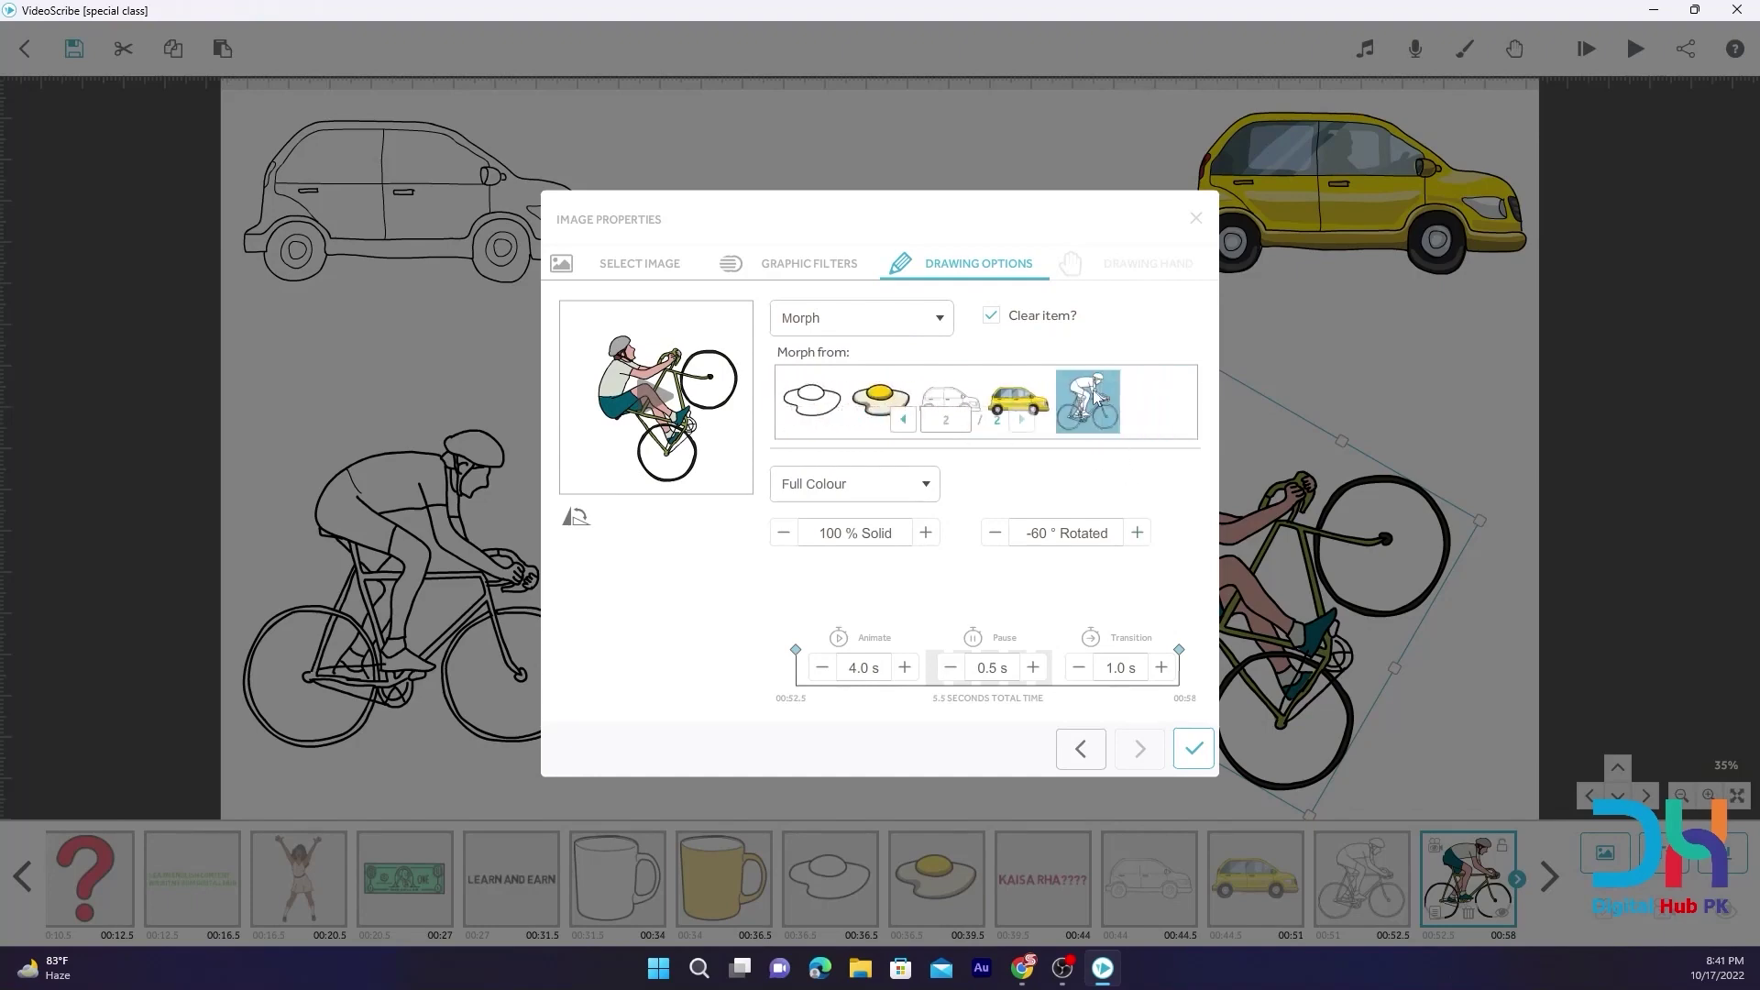
left_click(1194, 748)
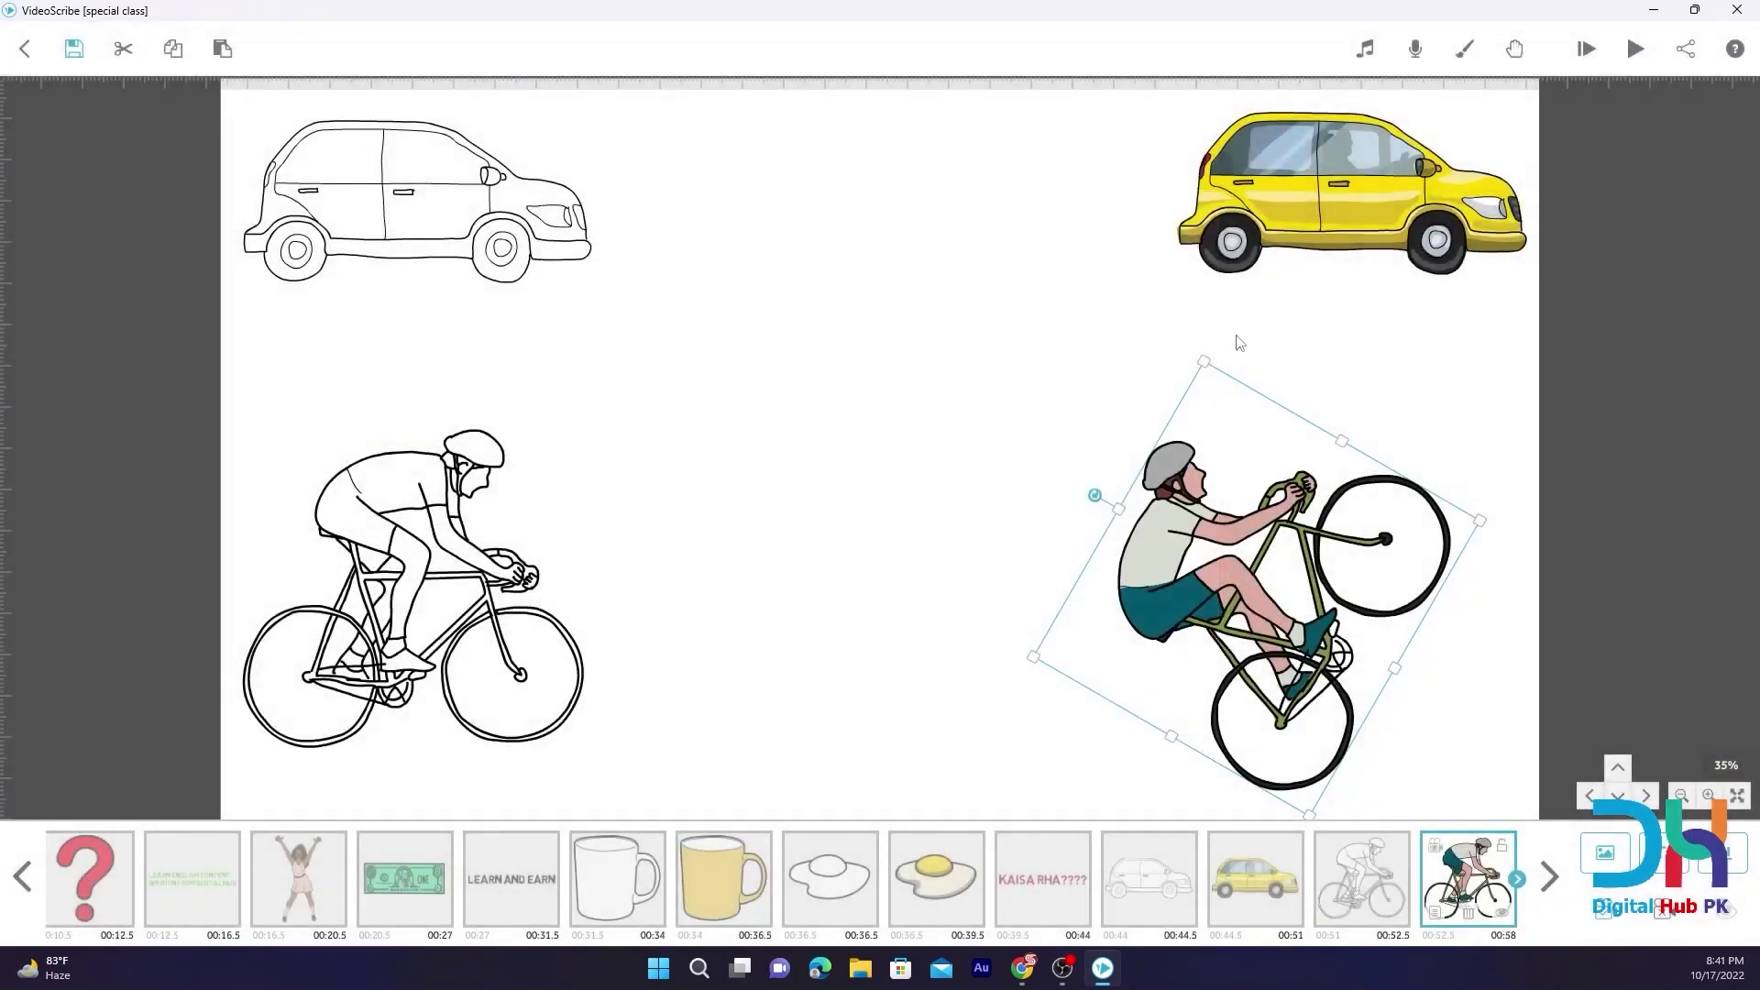
left_click(457, 578)
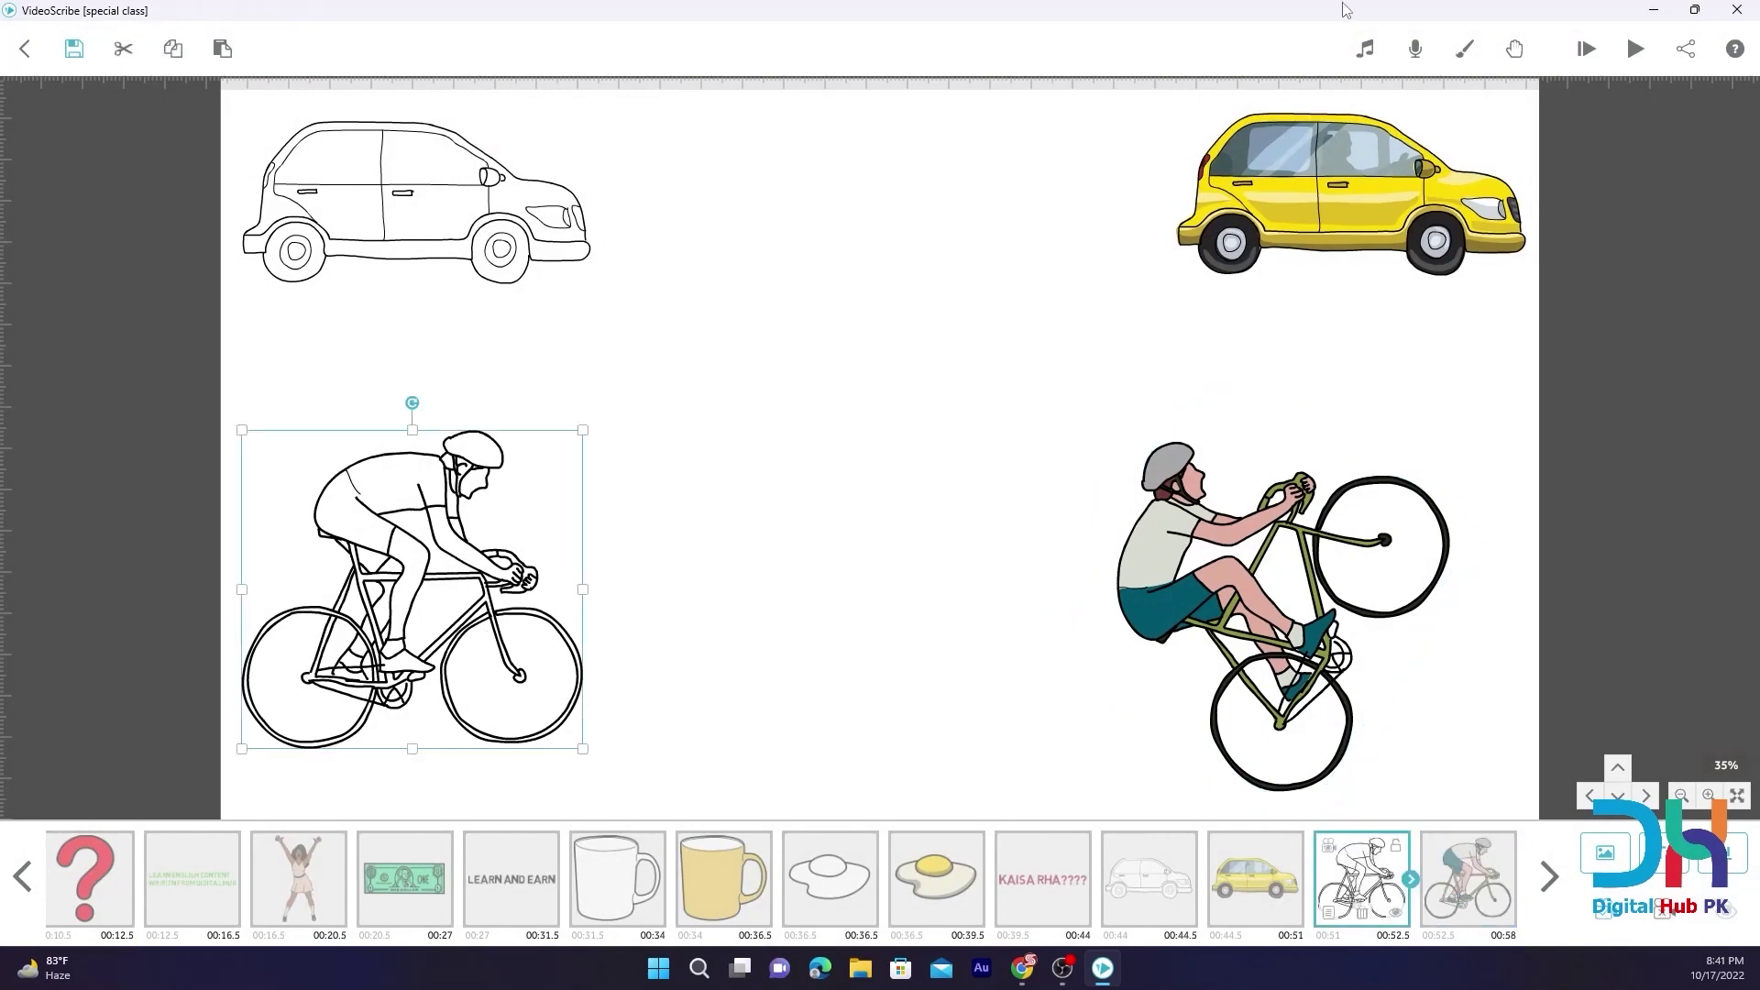
left_click(1633, 49)
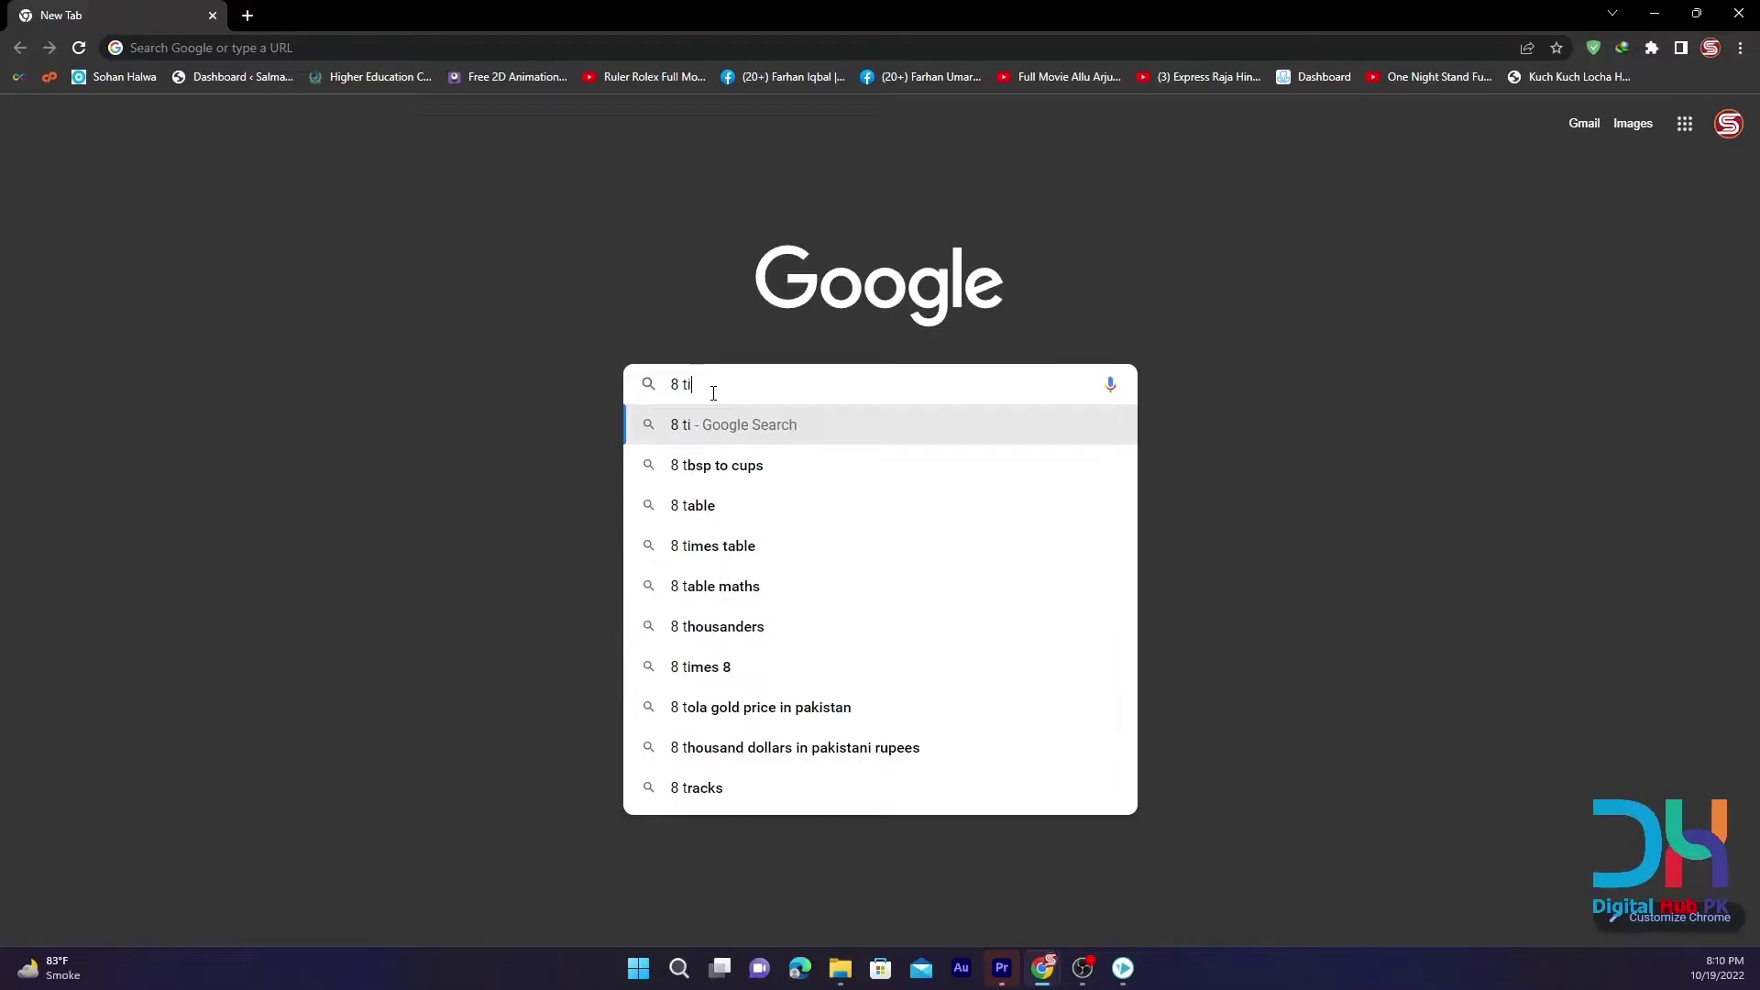
In Chrome, search Google for "8 tips to relax in office" and open "8 Tips for a Calm and Healthy Workspace" in a new tab
type("ips to rela")
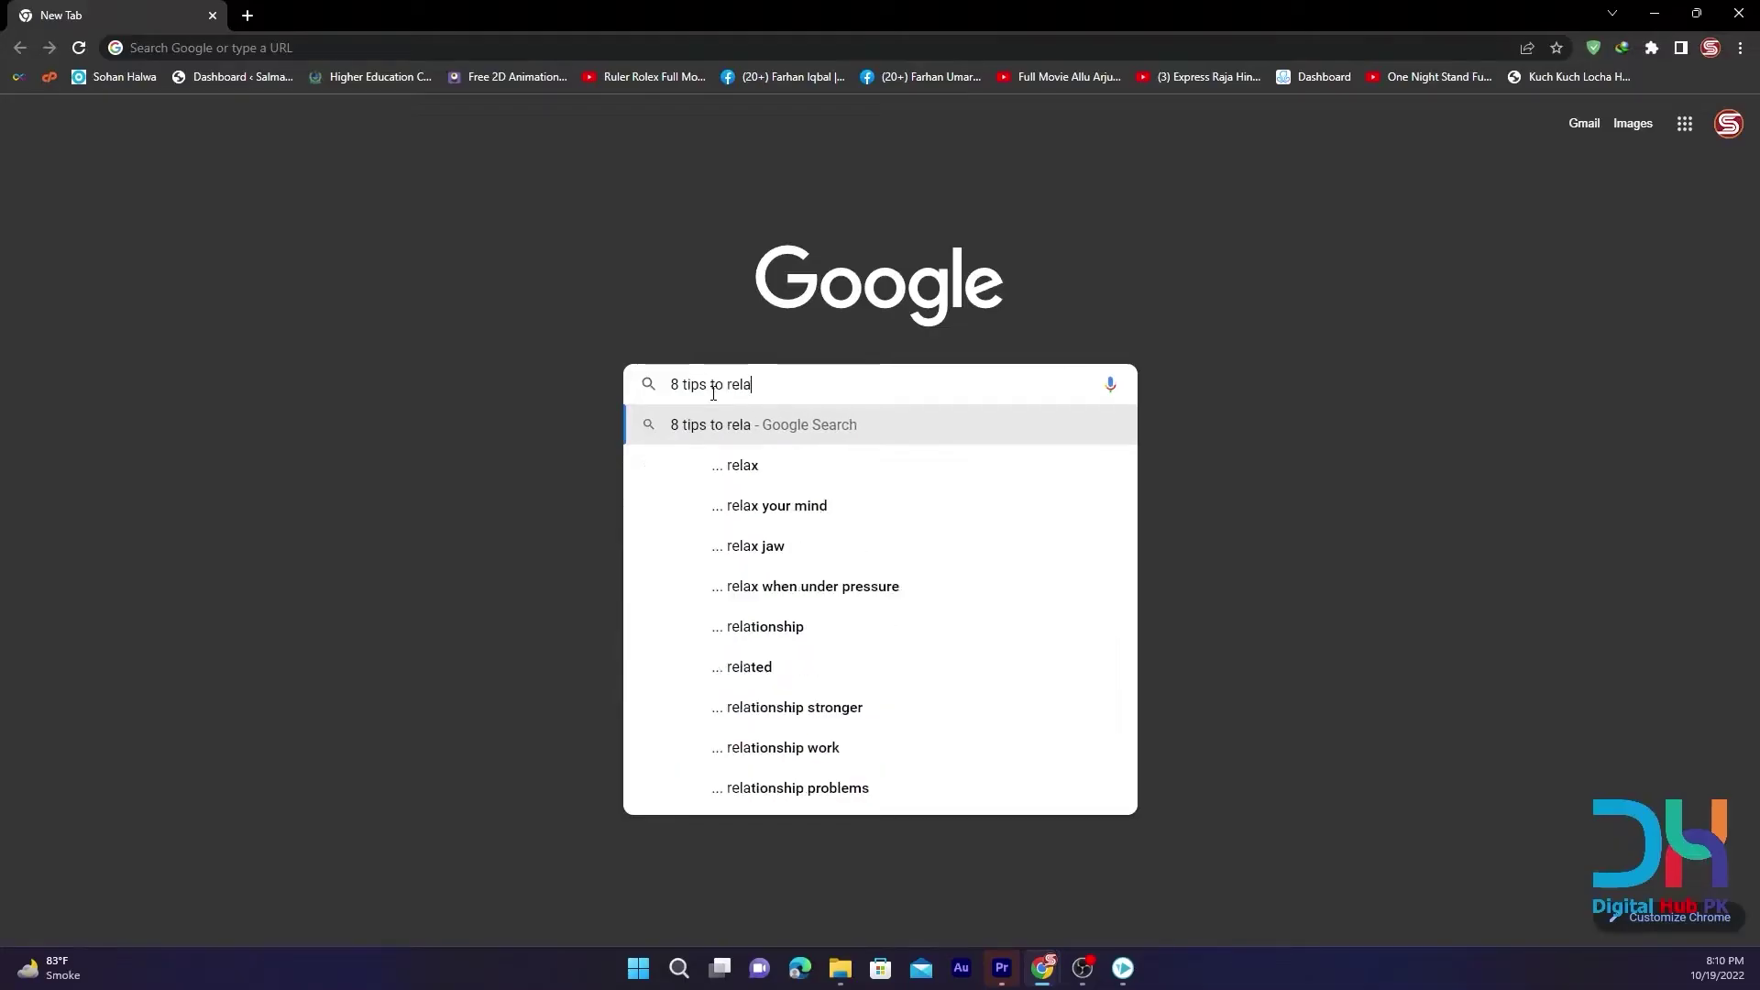
type("x in")
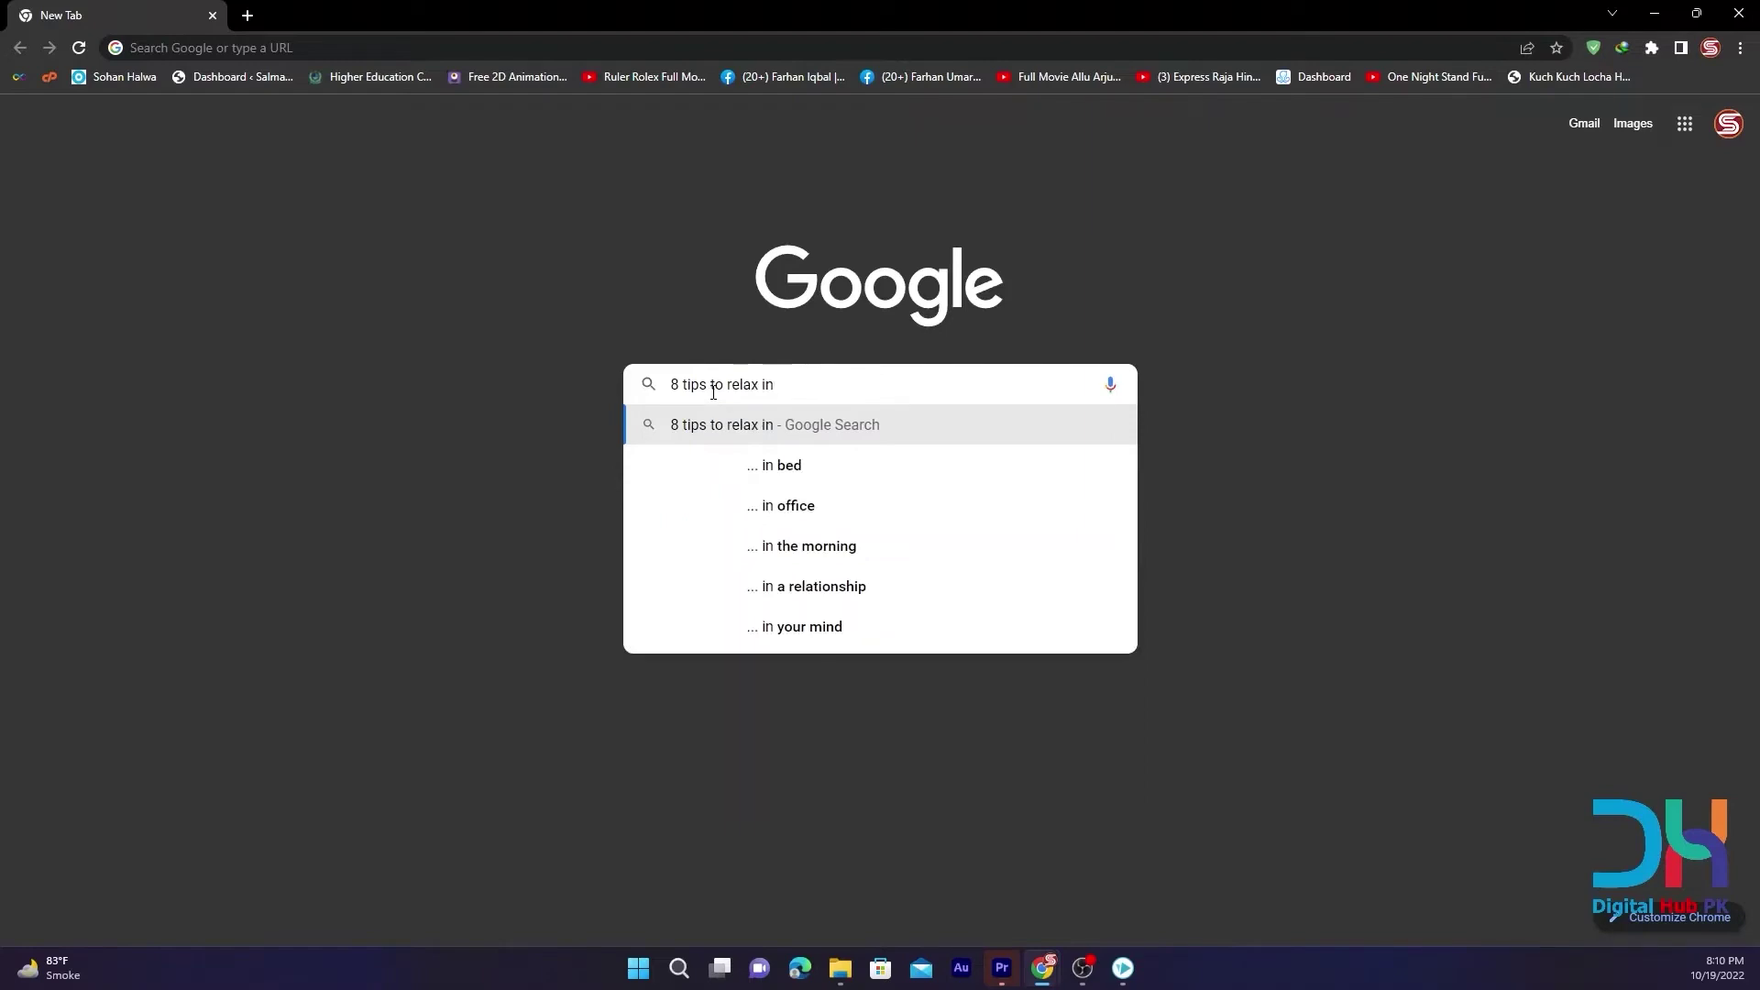
left_click(817, 506)
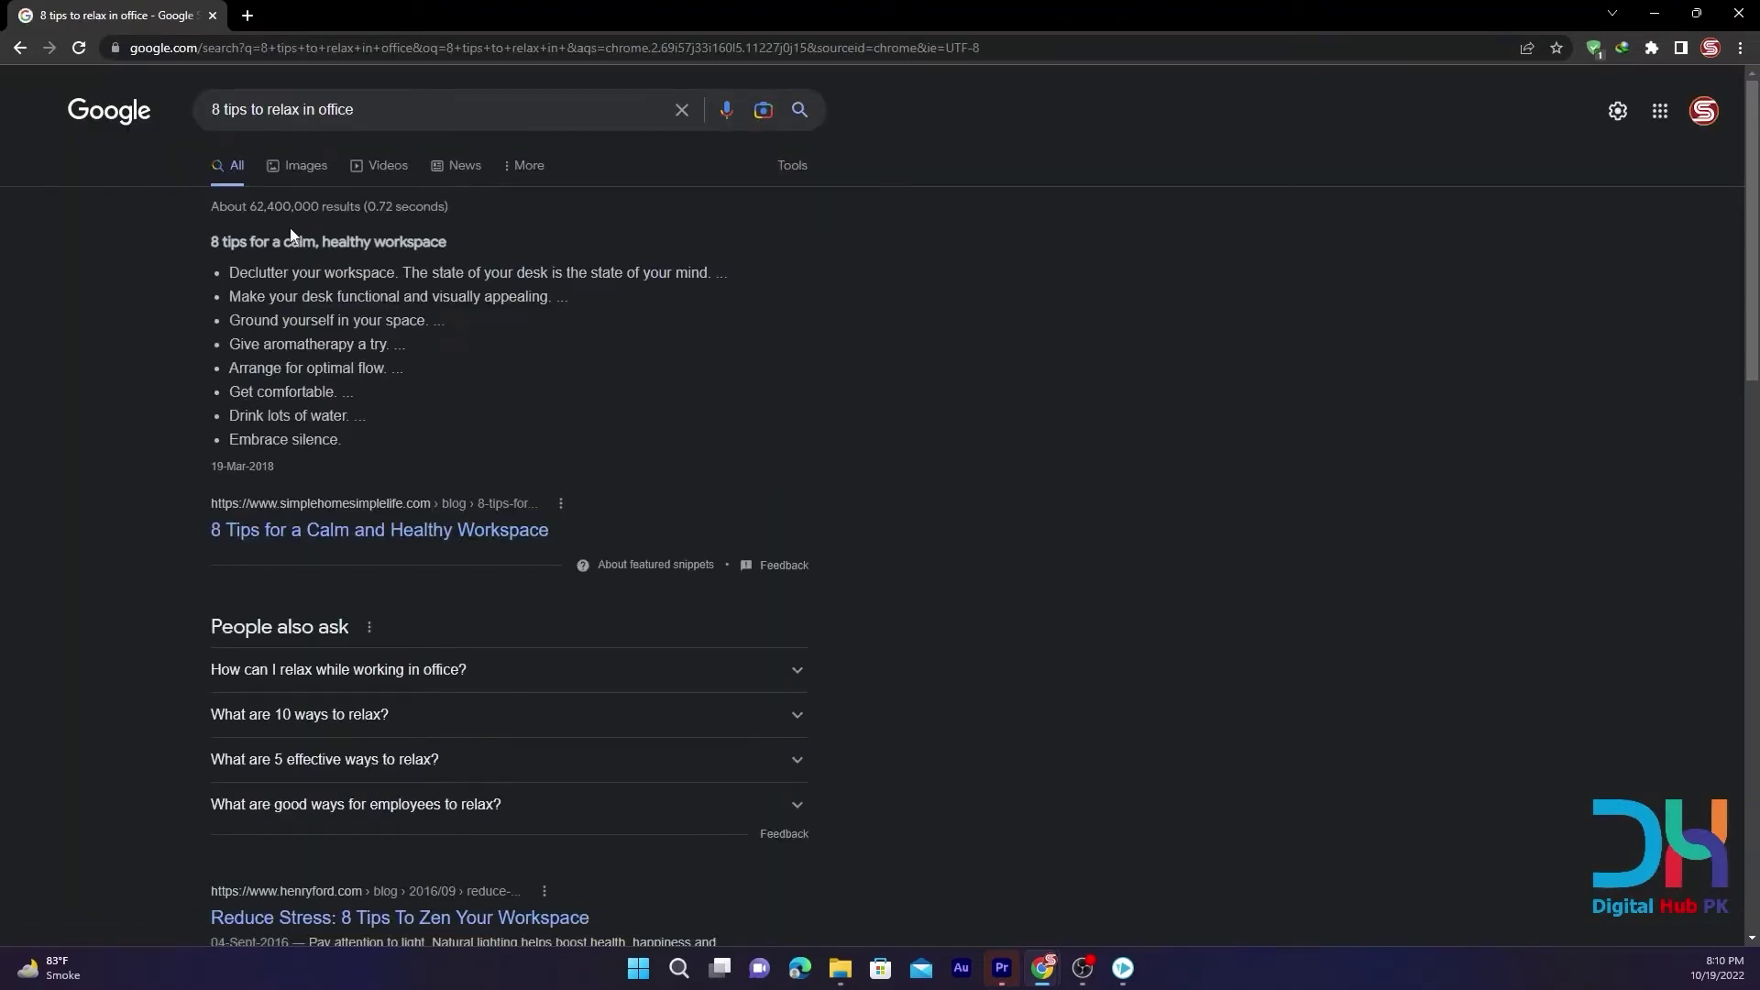
middle_click(327, 530)
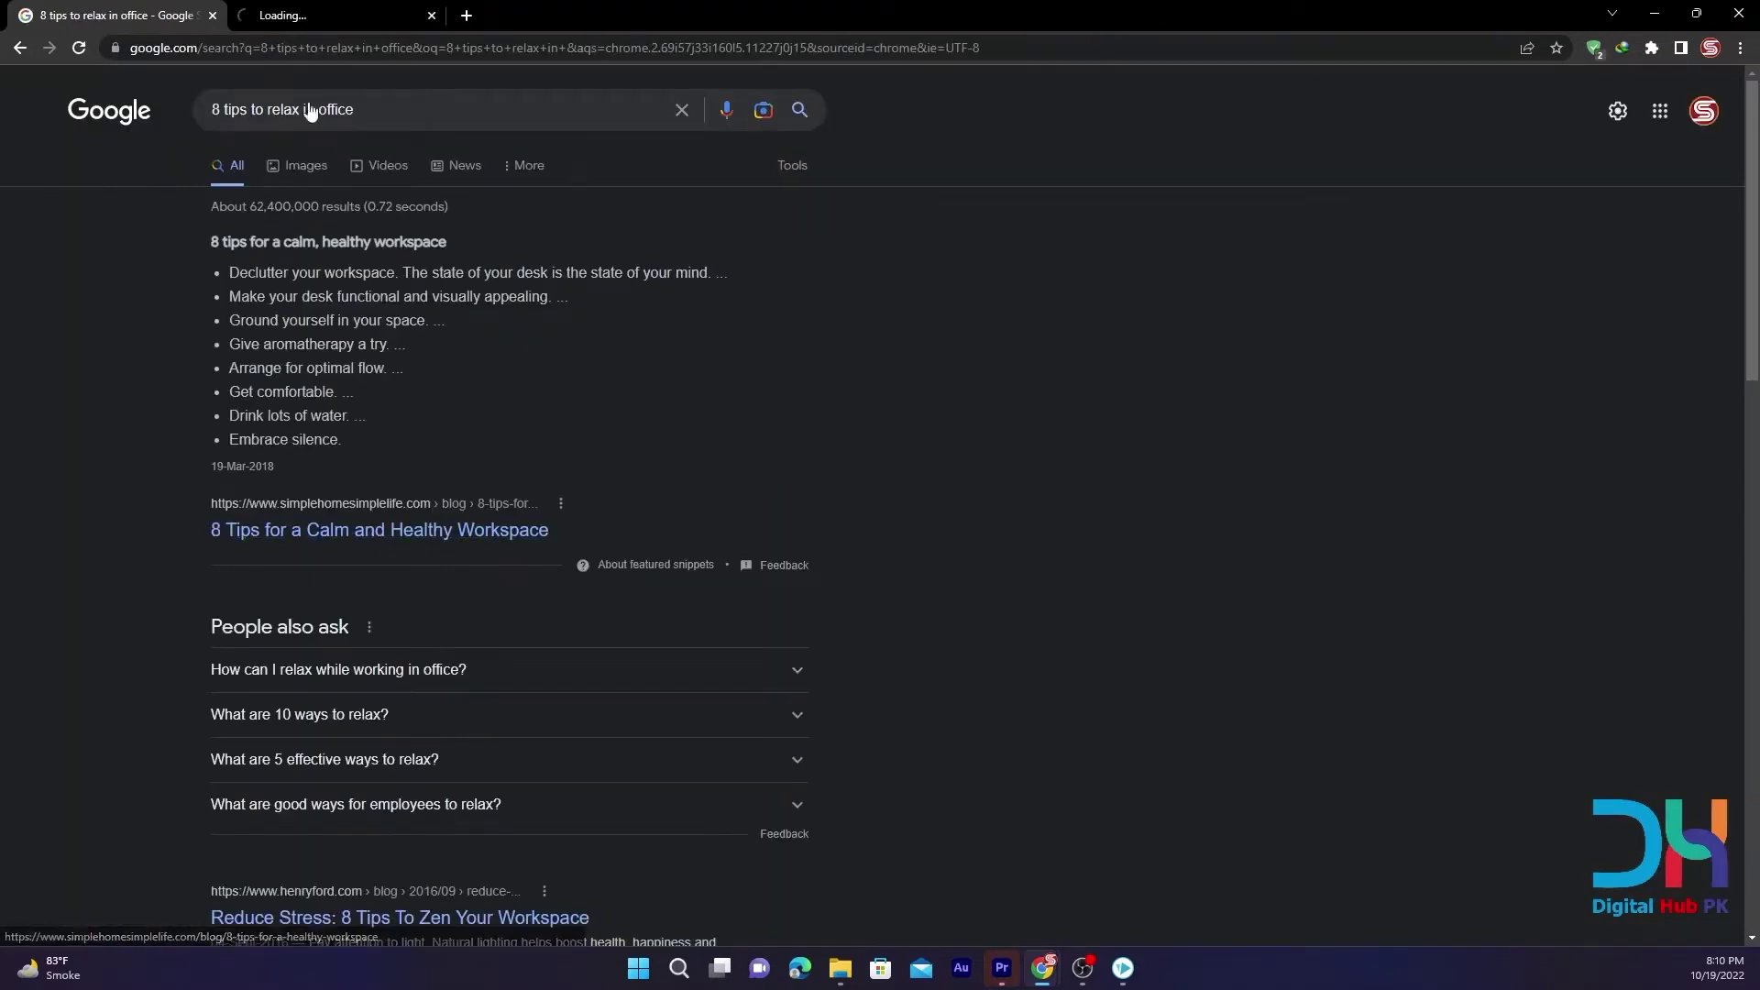
Copy the title "8 Tips For A Calm, Healthy Workspace" from the opened article and paste it into a new Notepad document
left_click(315, 11)
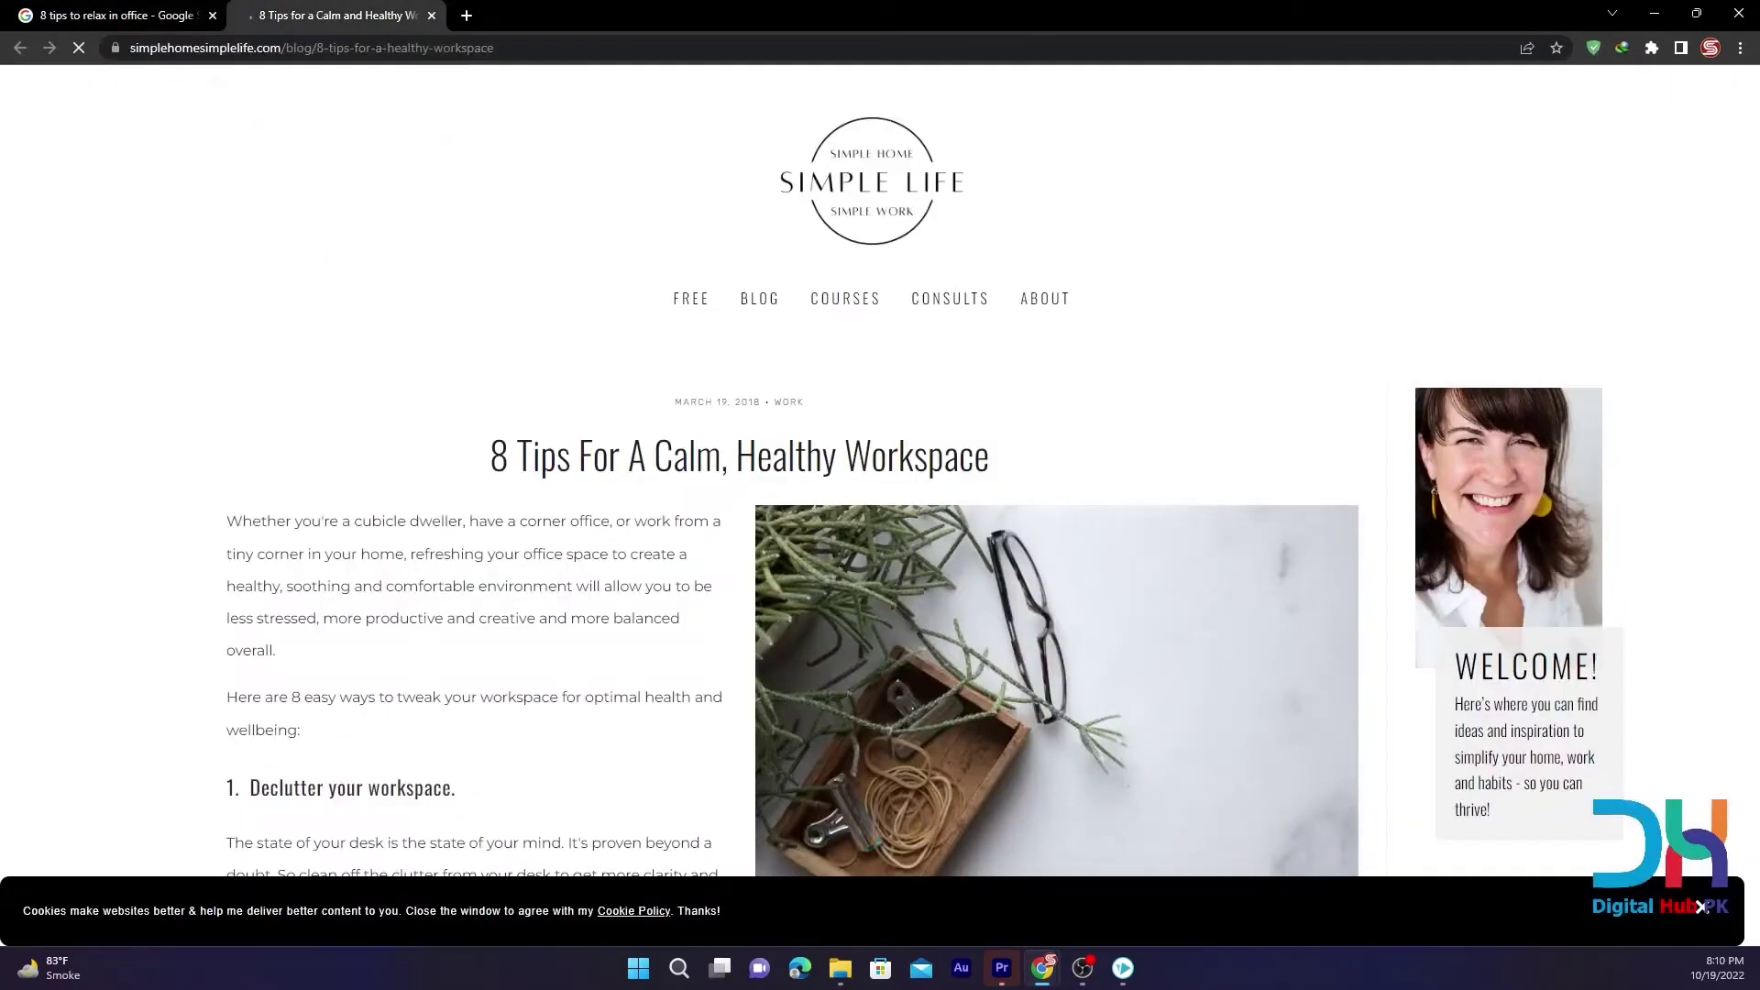
scroll(800, 586, "down", 1)
triple_click(613, 359)
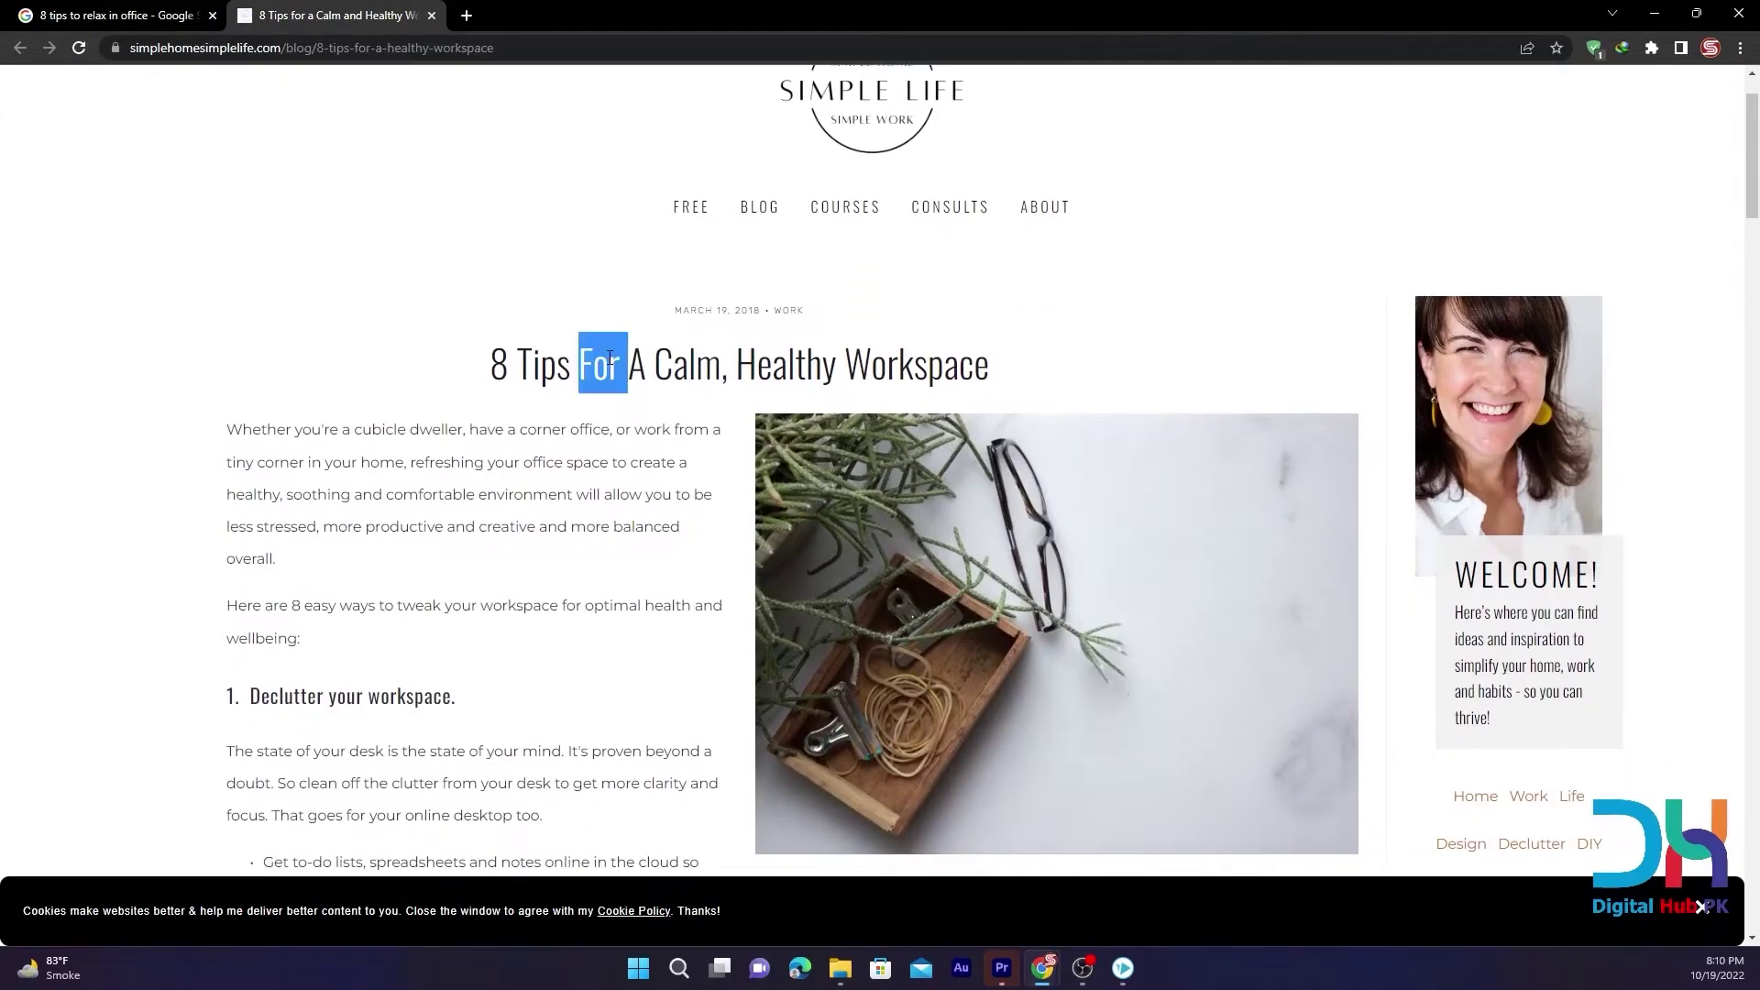
right_click(638, 359)
left_click(682, 370)
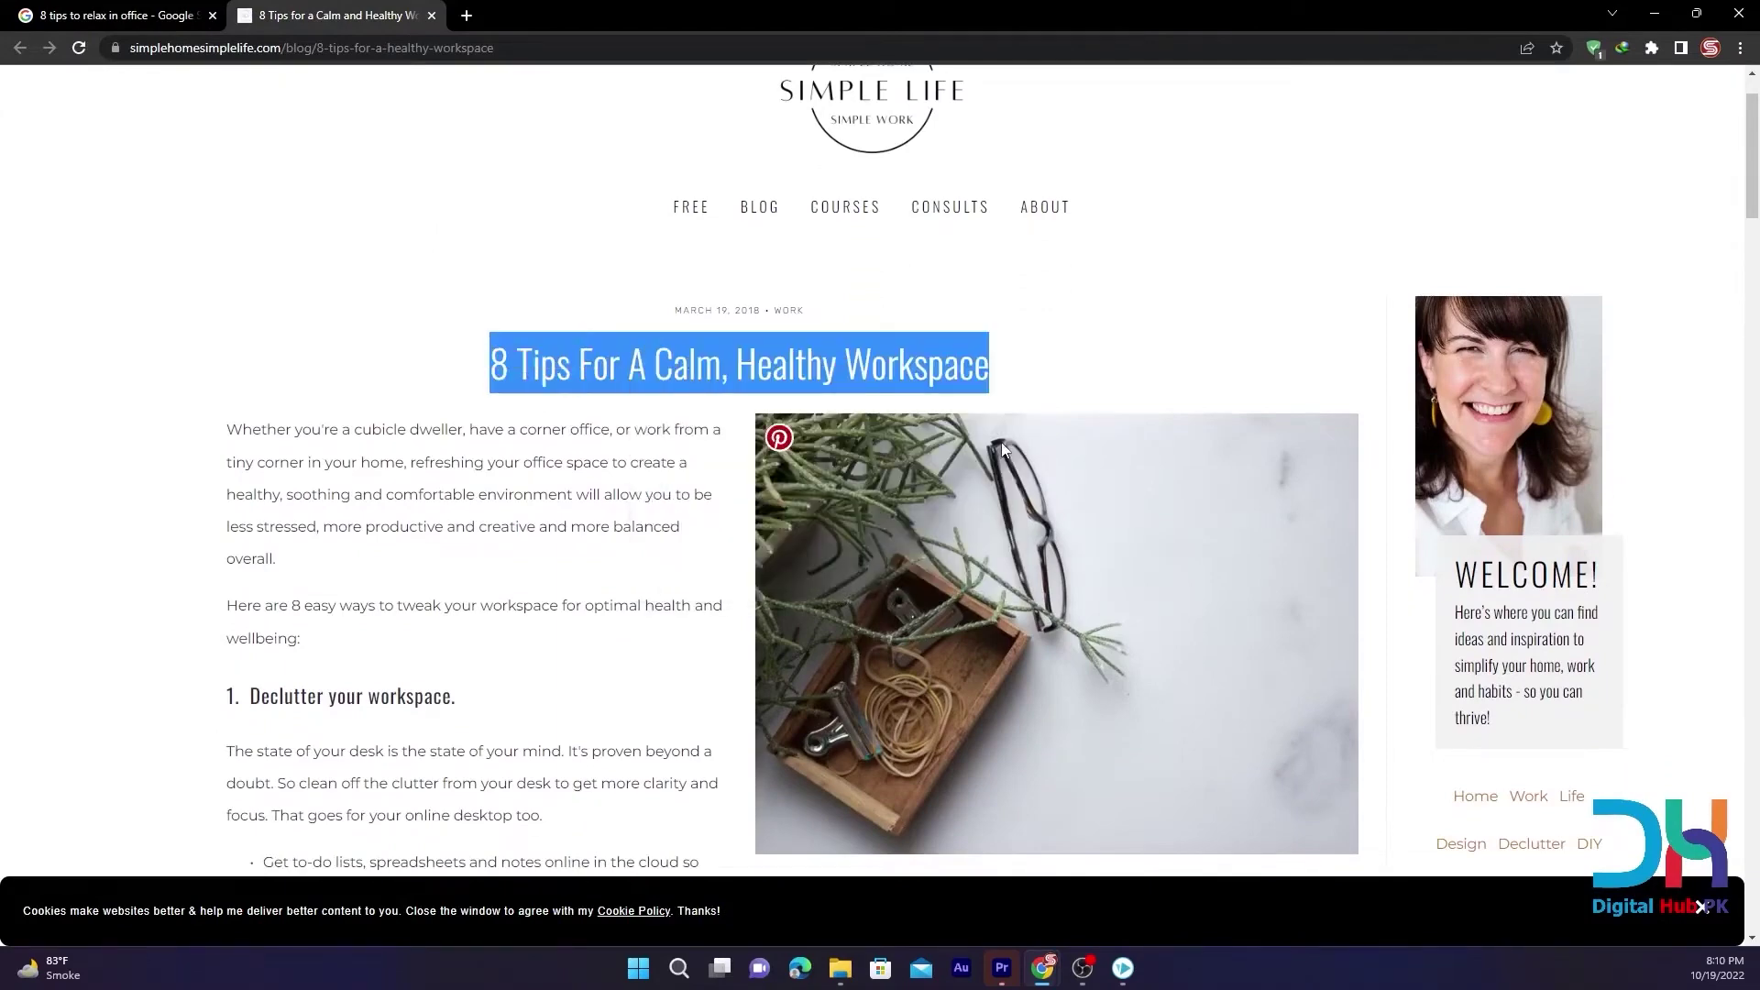
scroll(1001, 442, "down", 5)
left_click(686, 979)
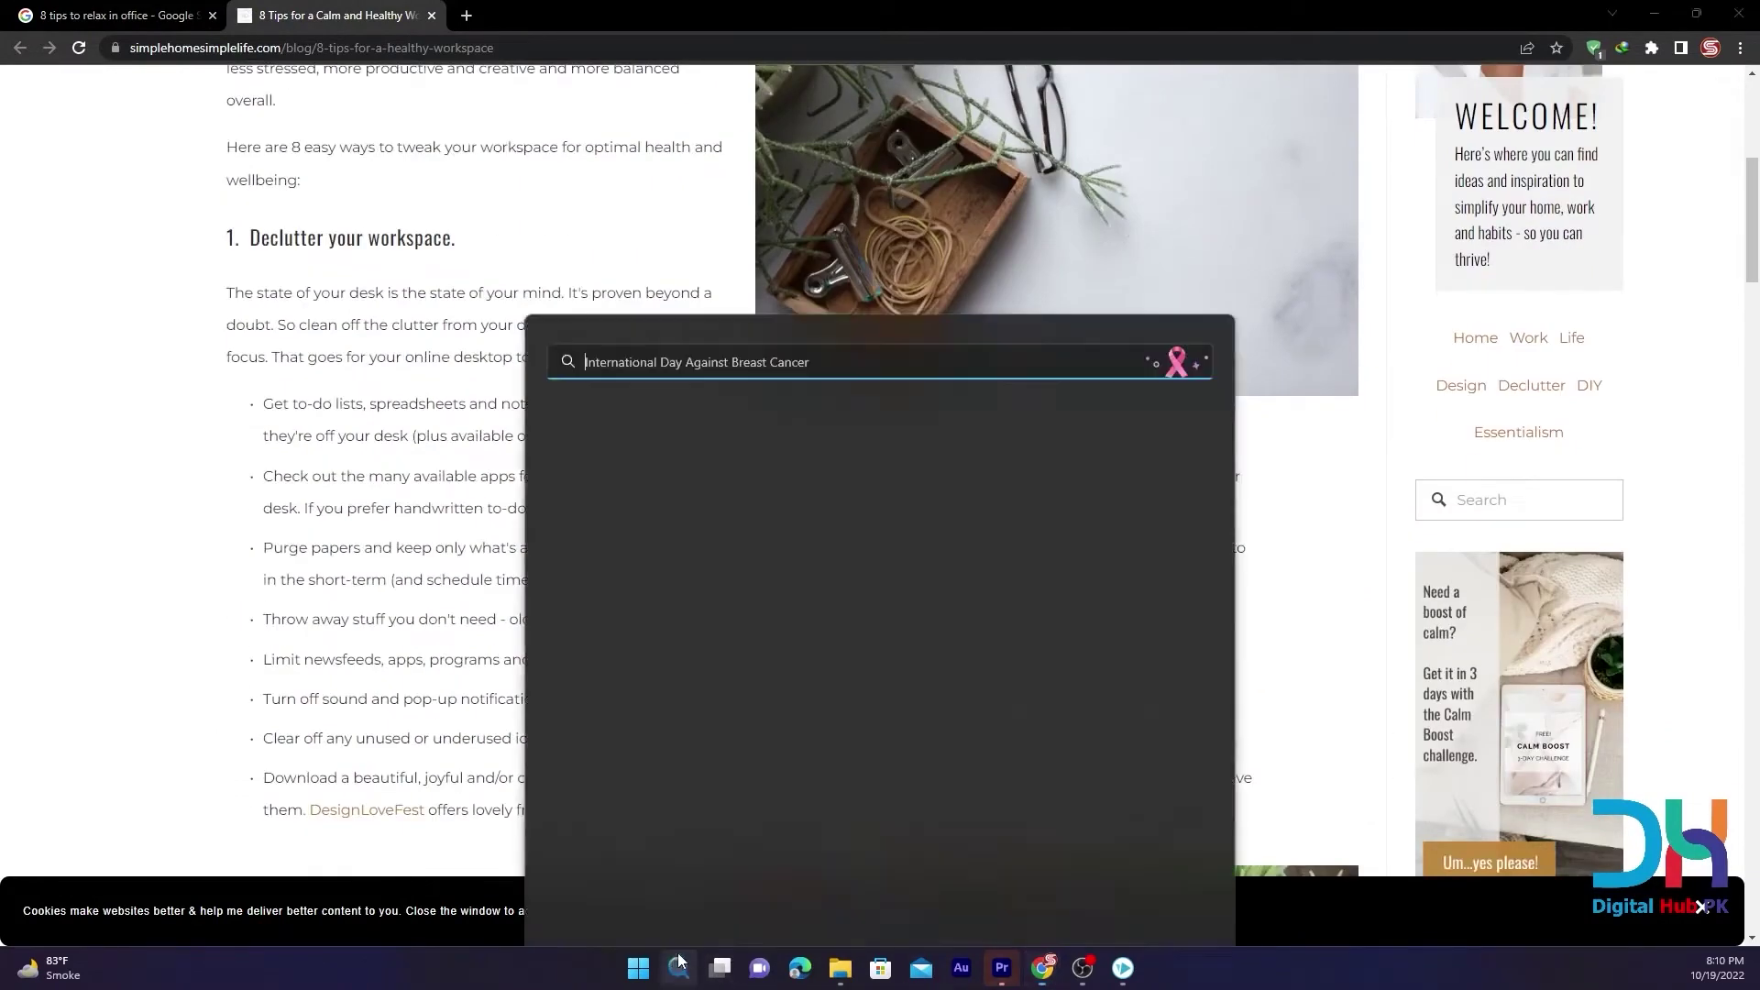
left_click(641, 714)
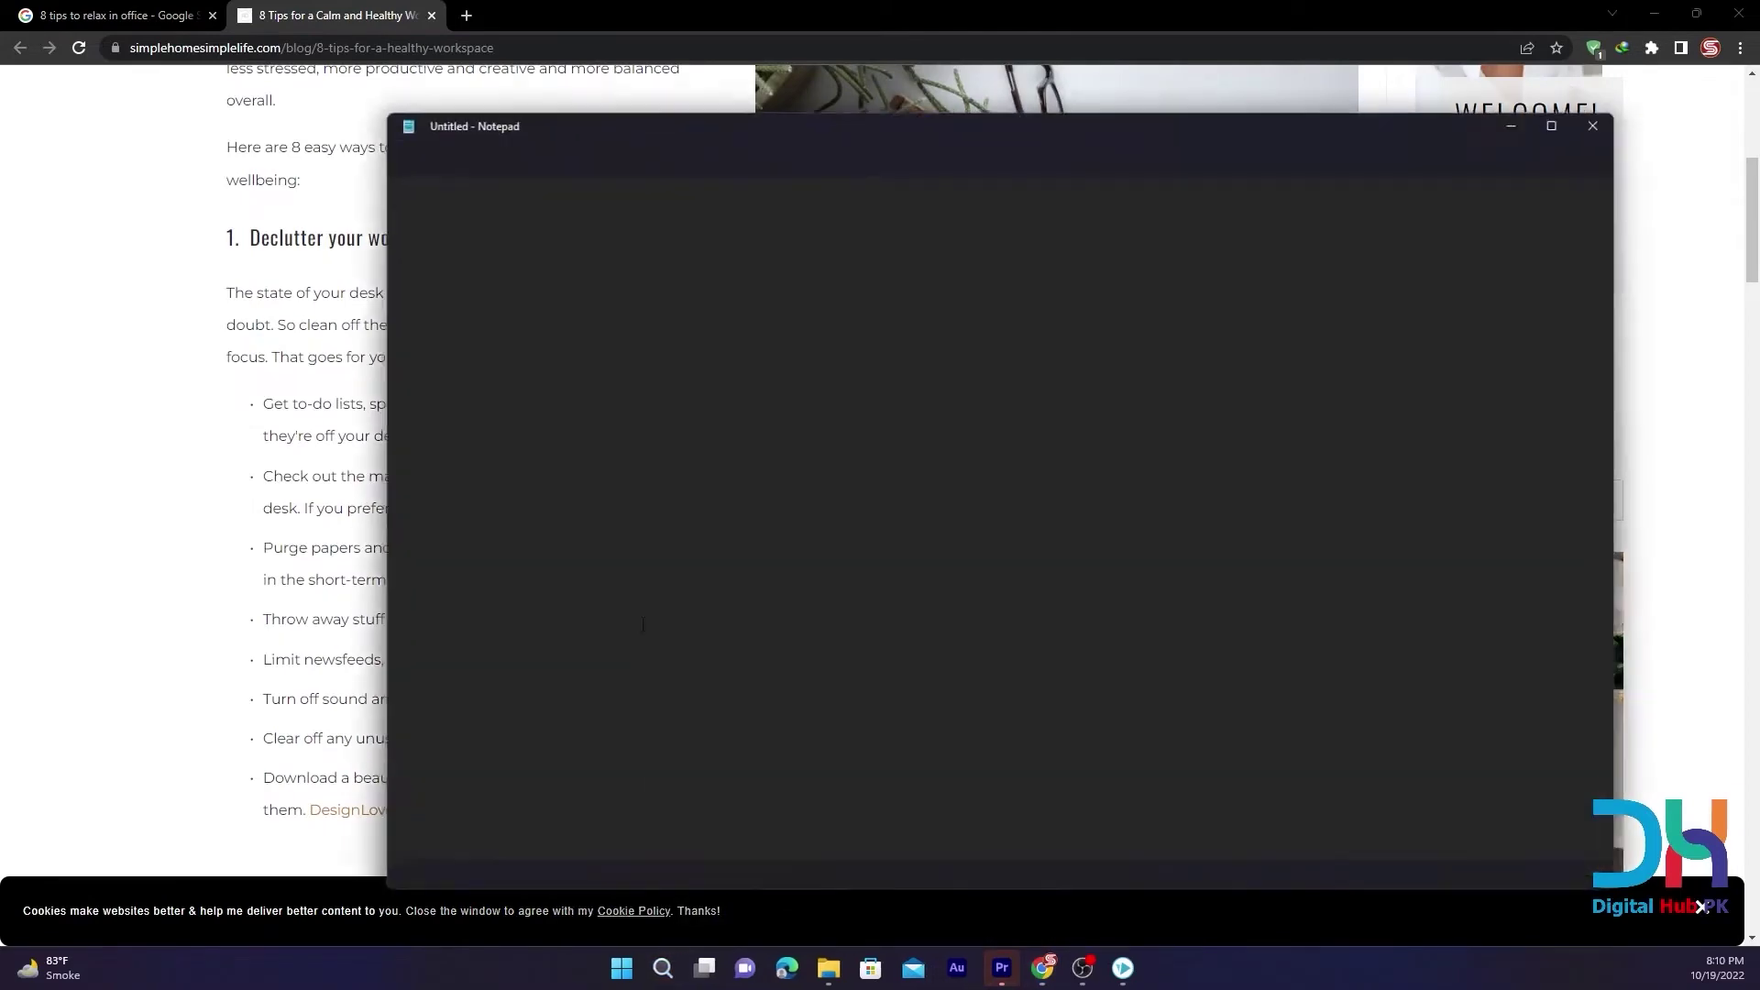
key("ctrl+v")
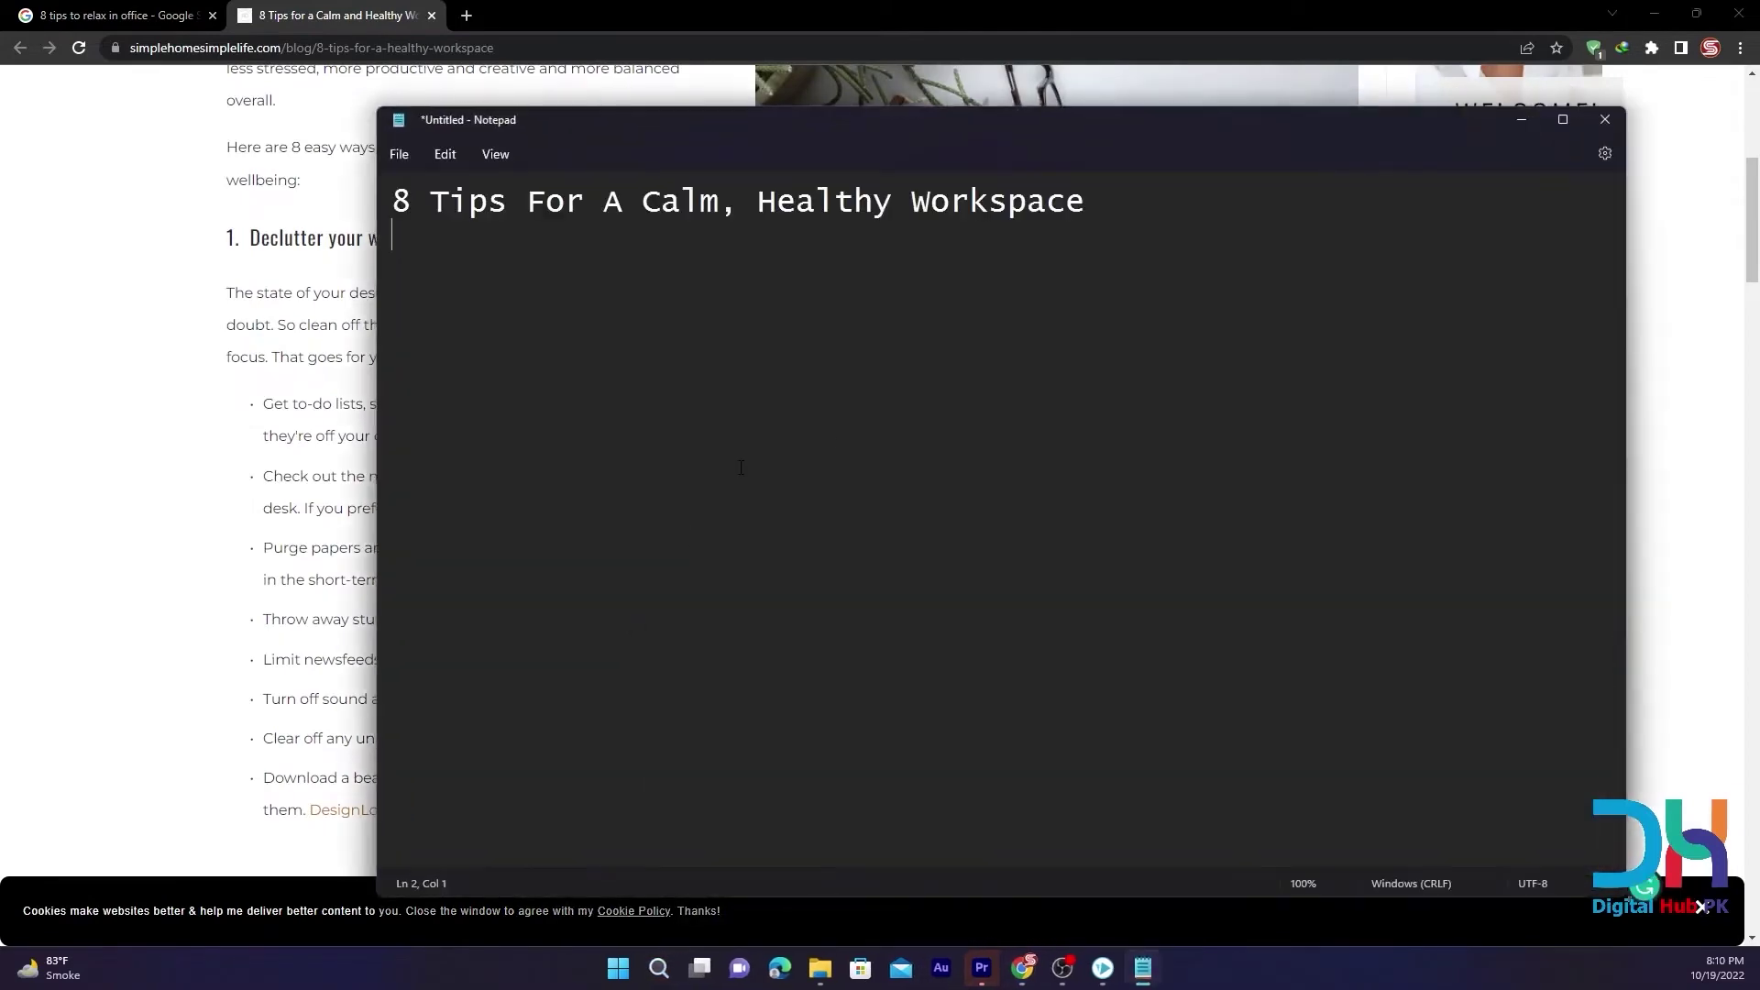
Copy the article's heading "1. Declutter your workspace." and paste it below the title in Notepad
left_click(373, 23)
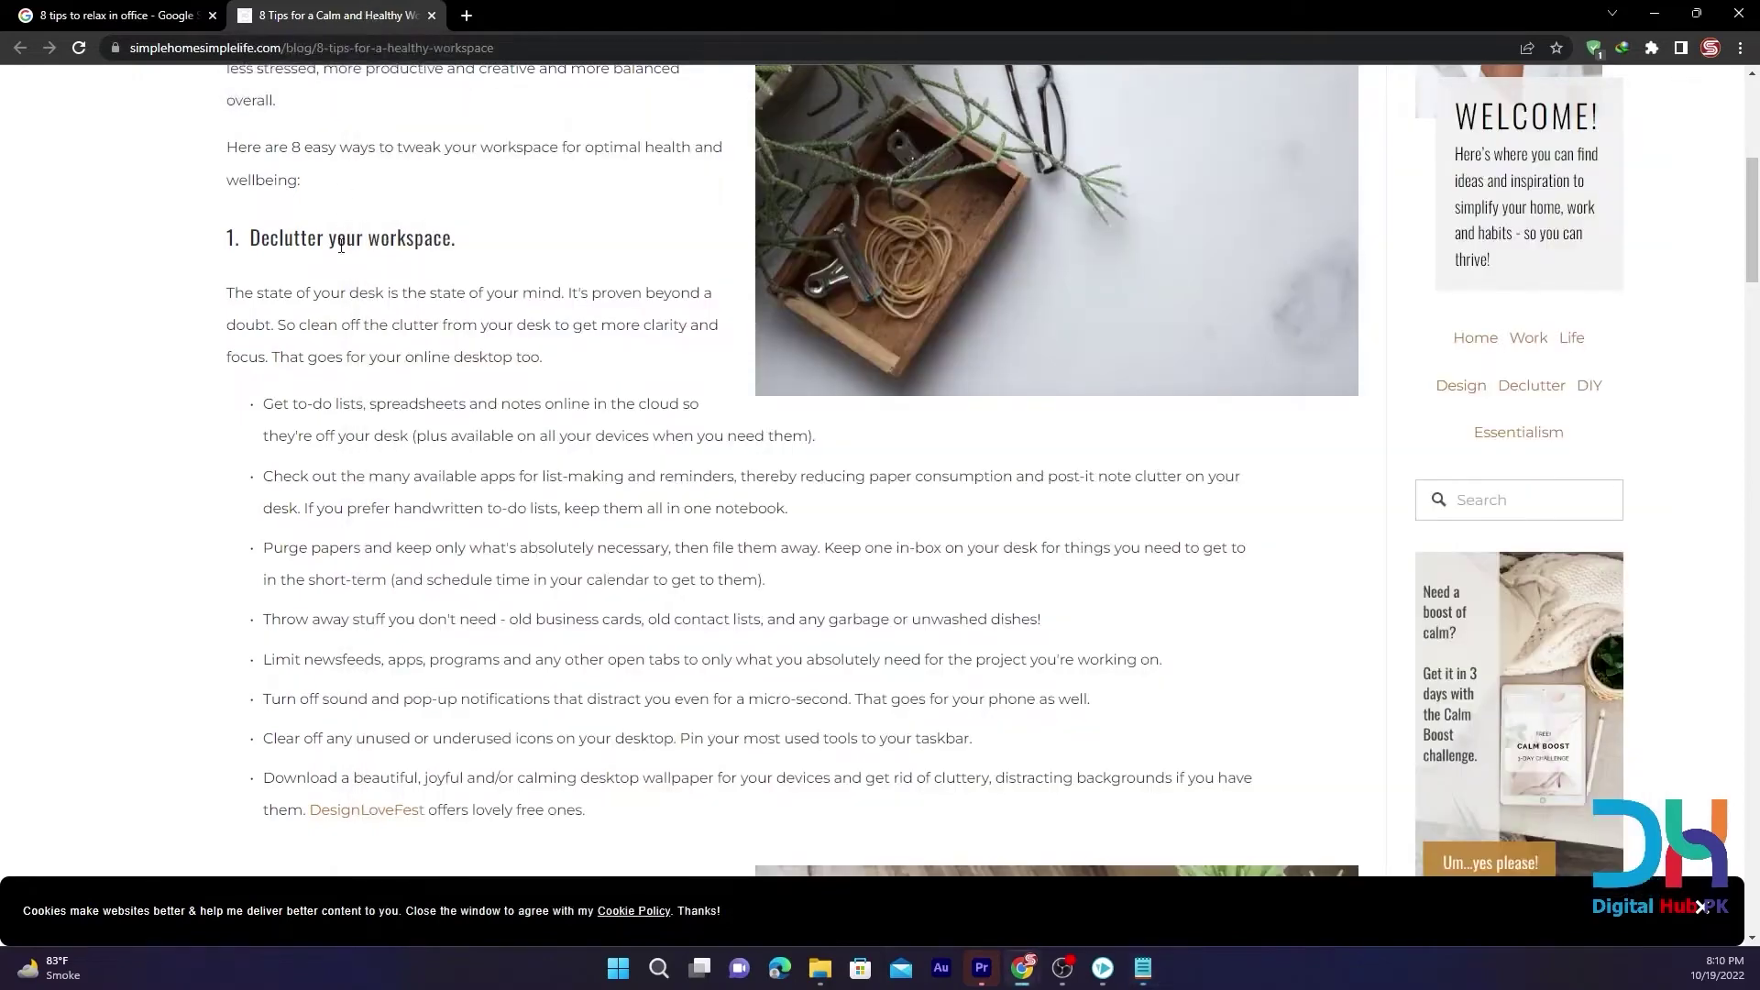
scroll(241, 193, "down", 1)
scroll(287, 454, "down", 2)
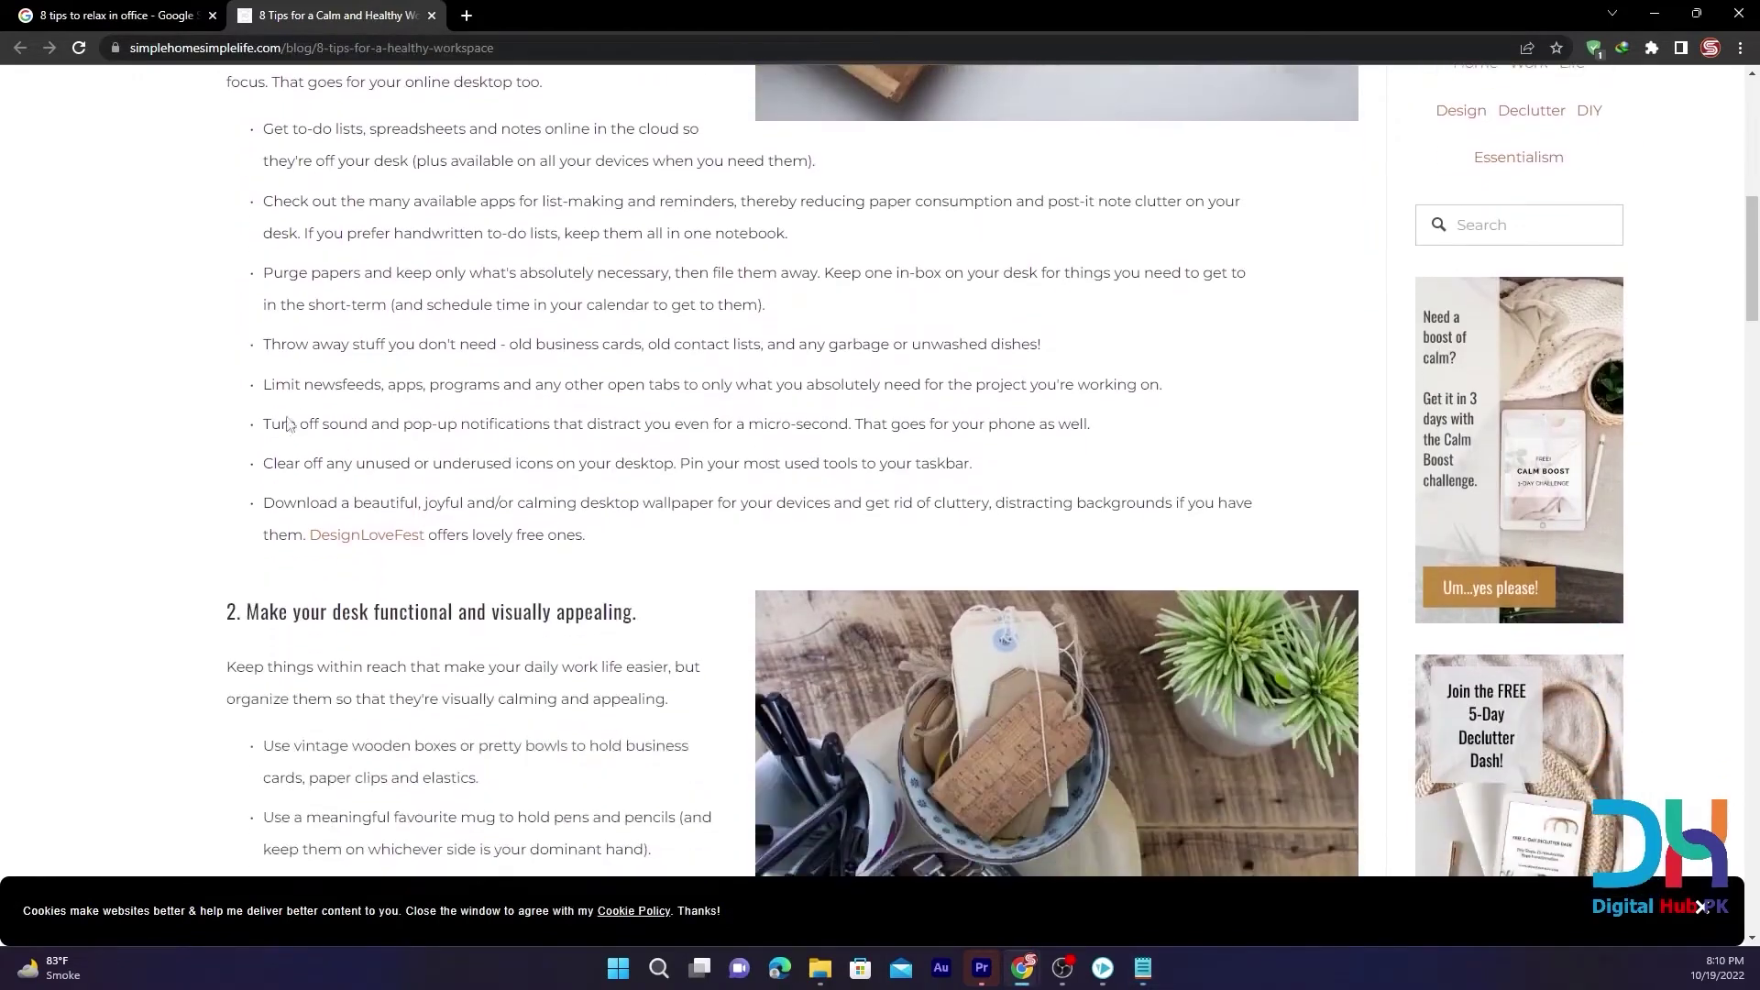
scroll(250, 266, "up", 3)
triple_click(292, 238)
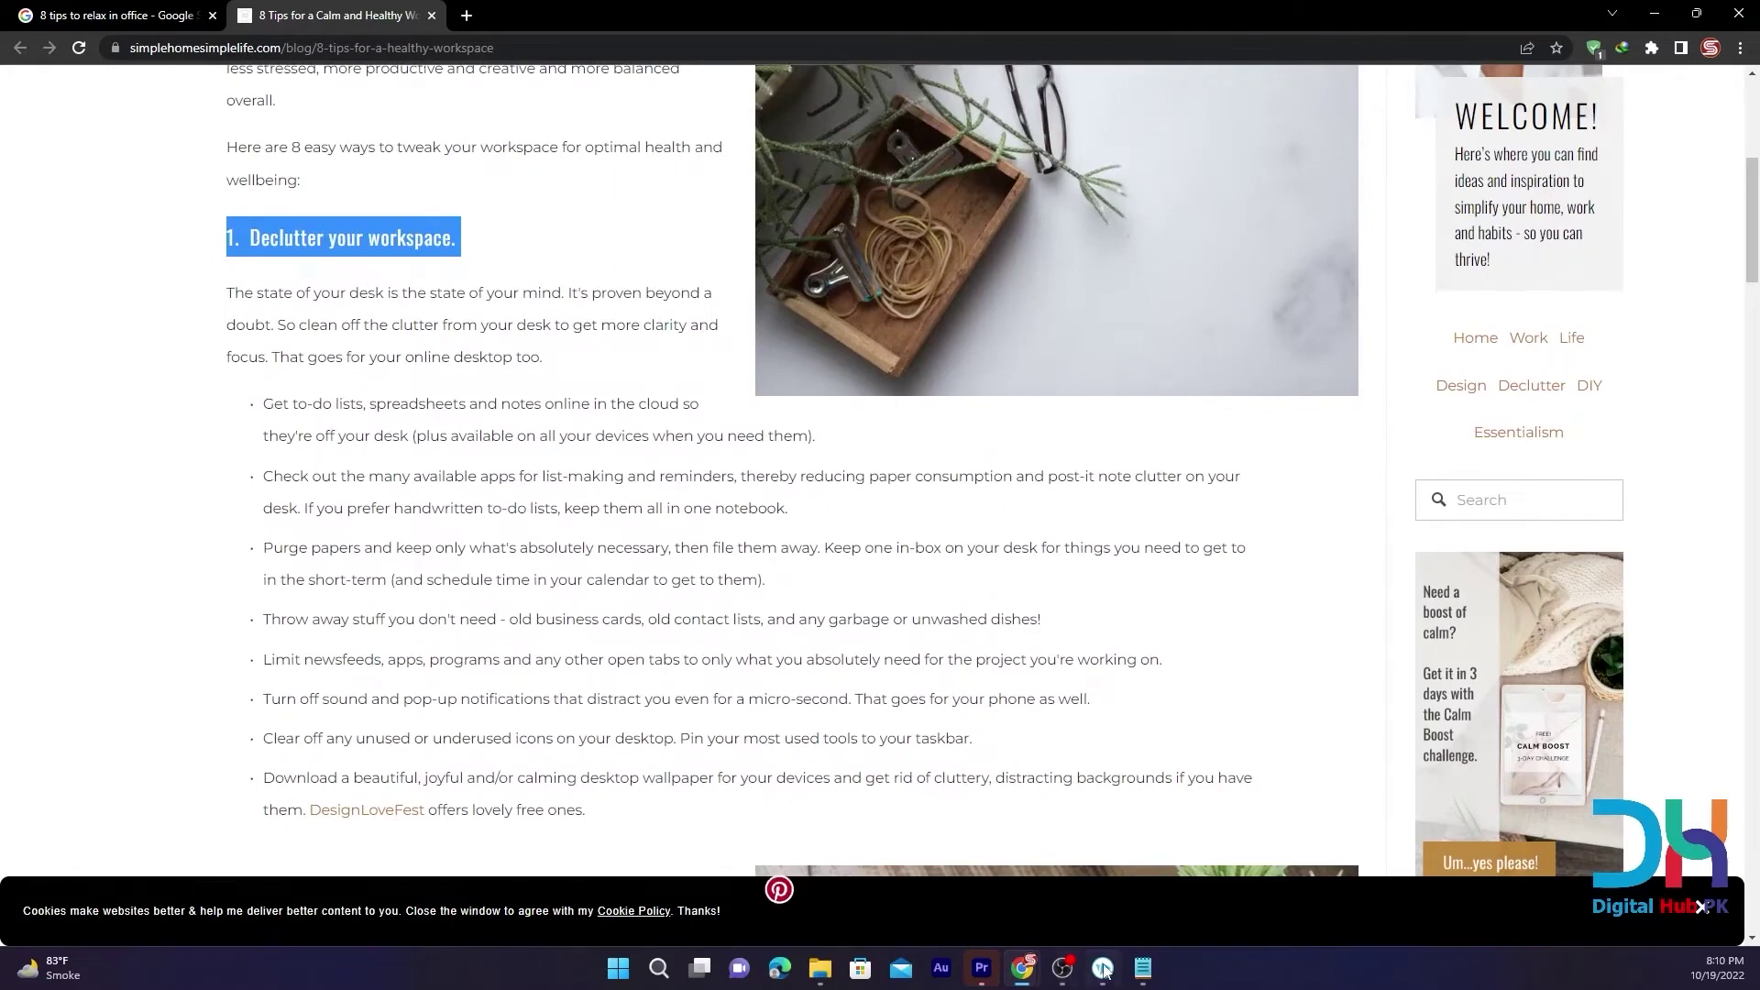
left_click(1143, 969)
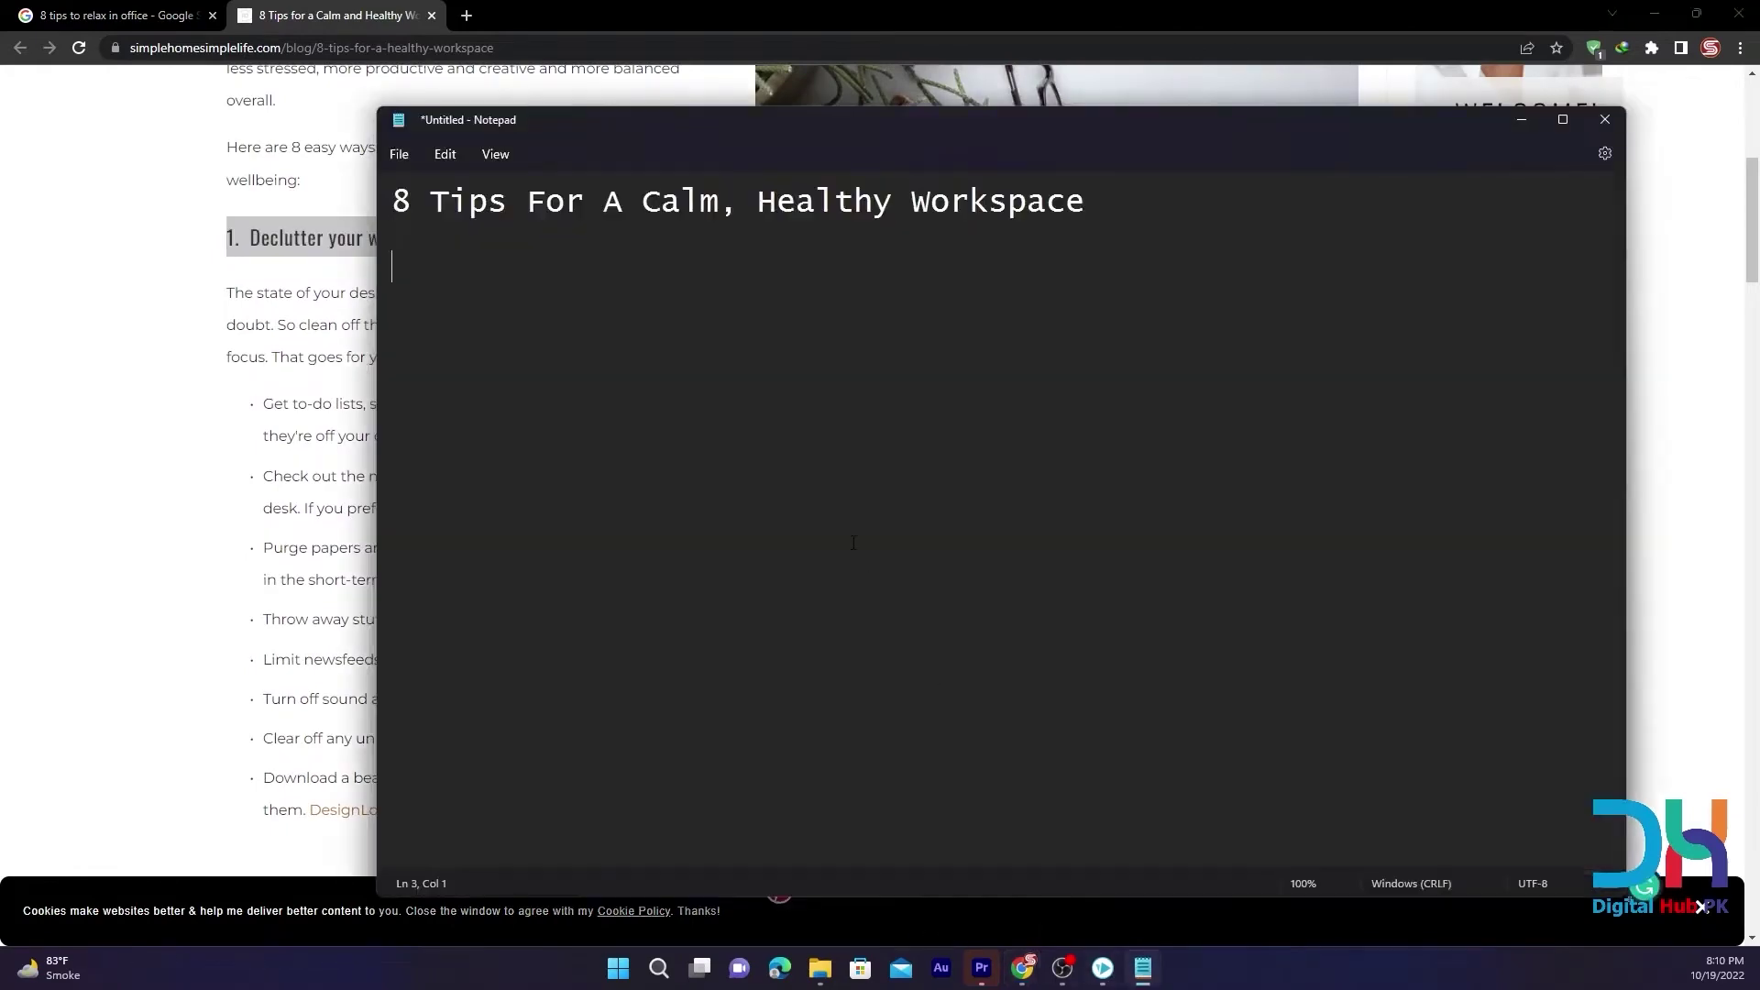
key("ctrl+v")
Copy the introductory paragraph of tip 1 into the Notepad document and add blank lines after it
left_click(317, 13)
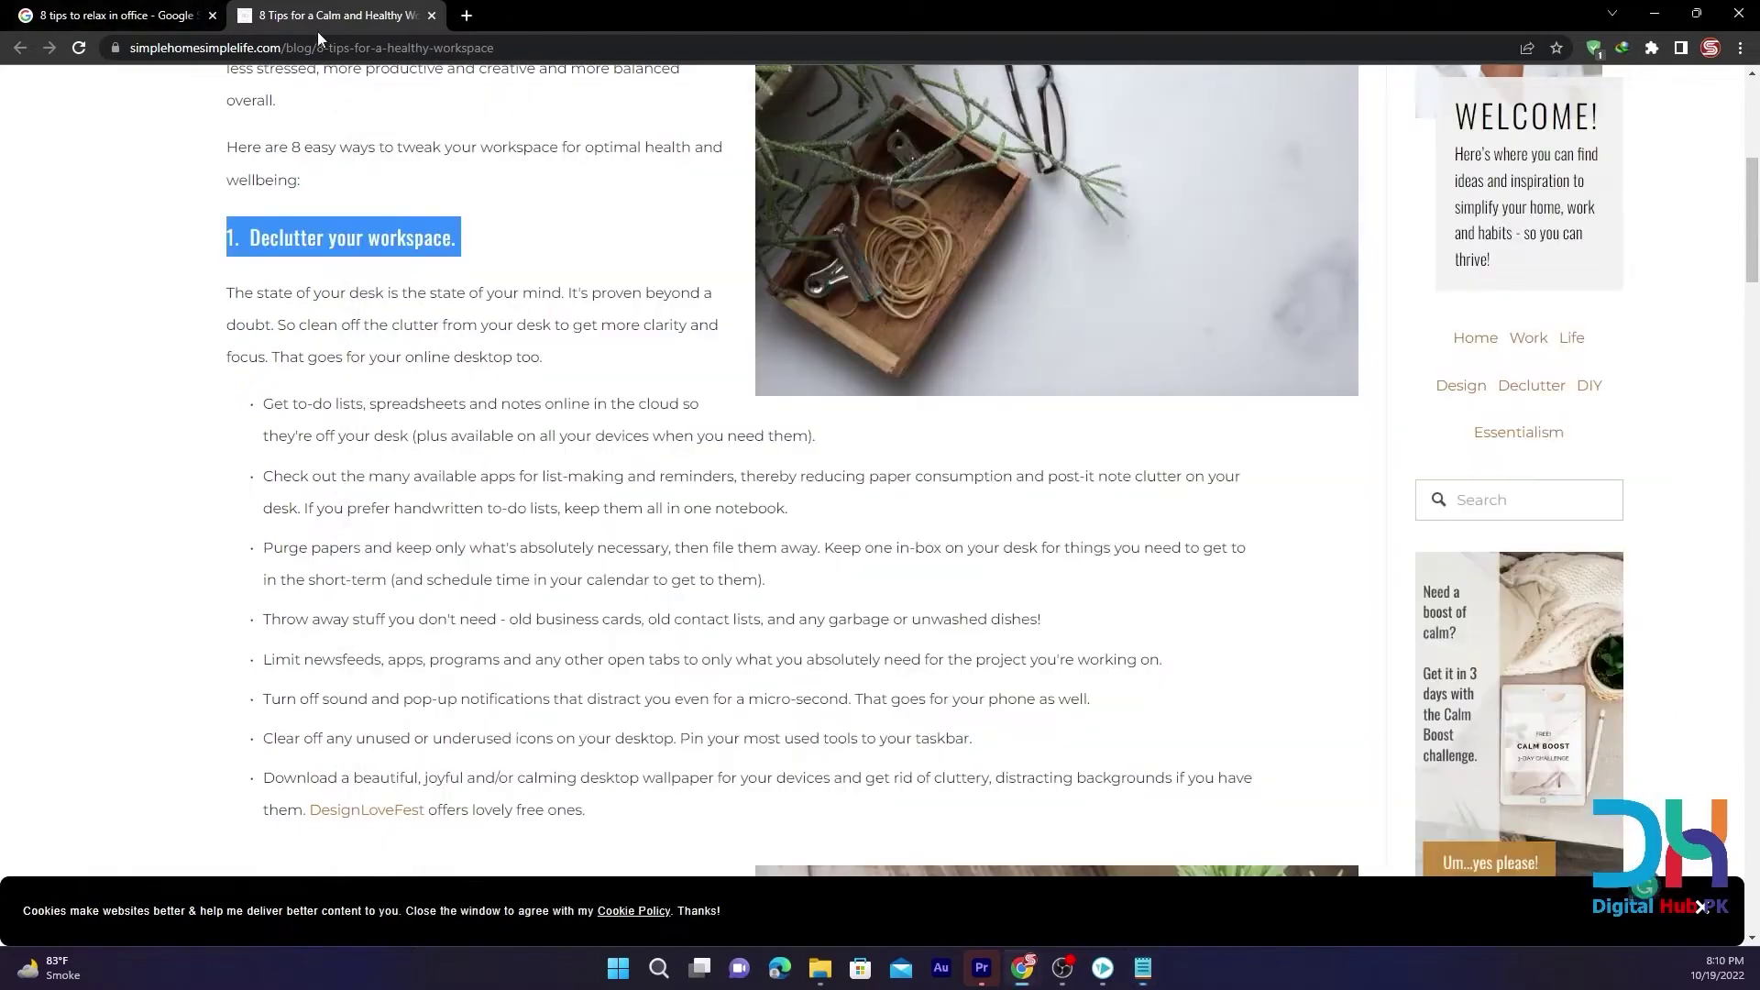
left_click_drag(548, 360, 224, 295)
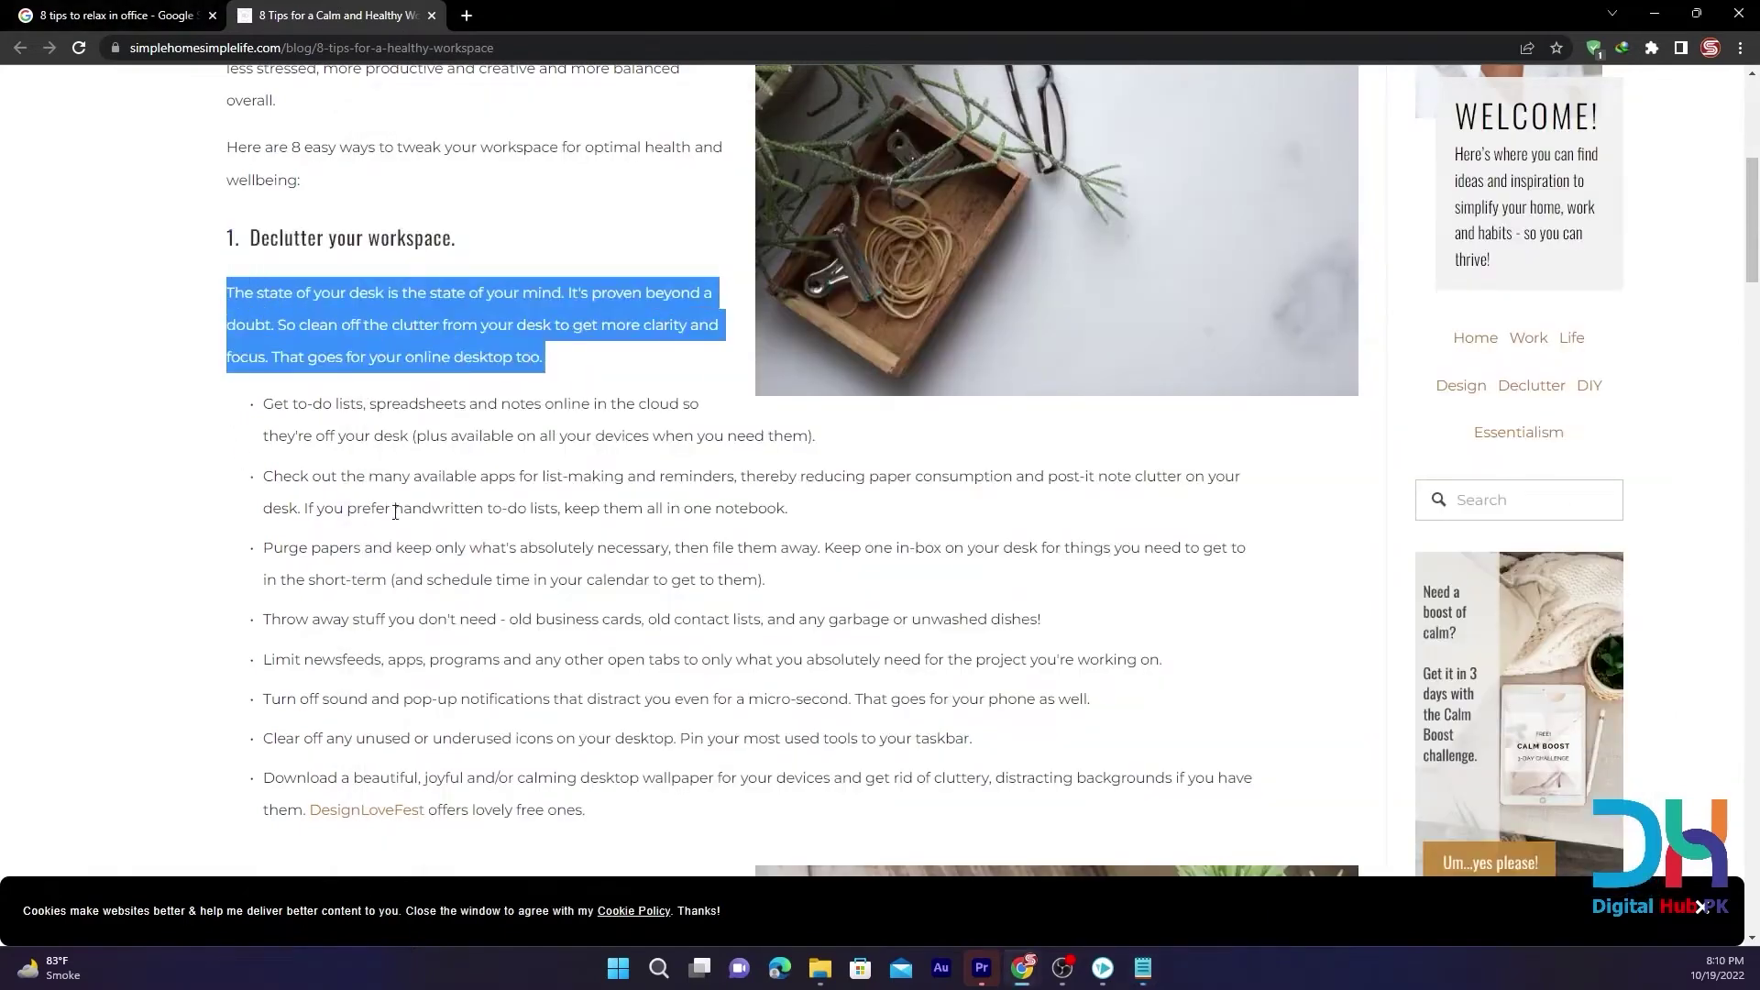
left_click(1143, 967)
key("ctrl+v")
key("Return")
key("Return")
key("Return")
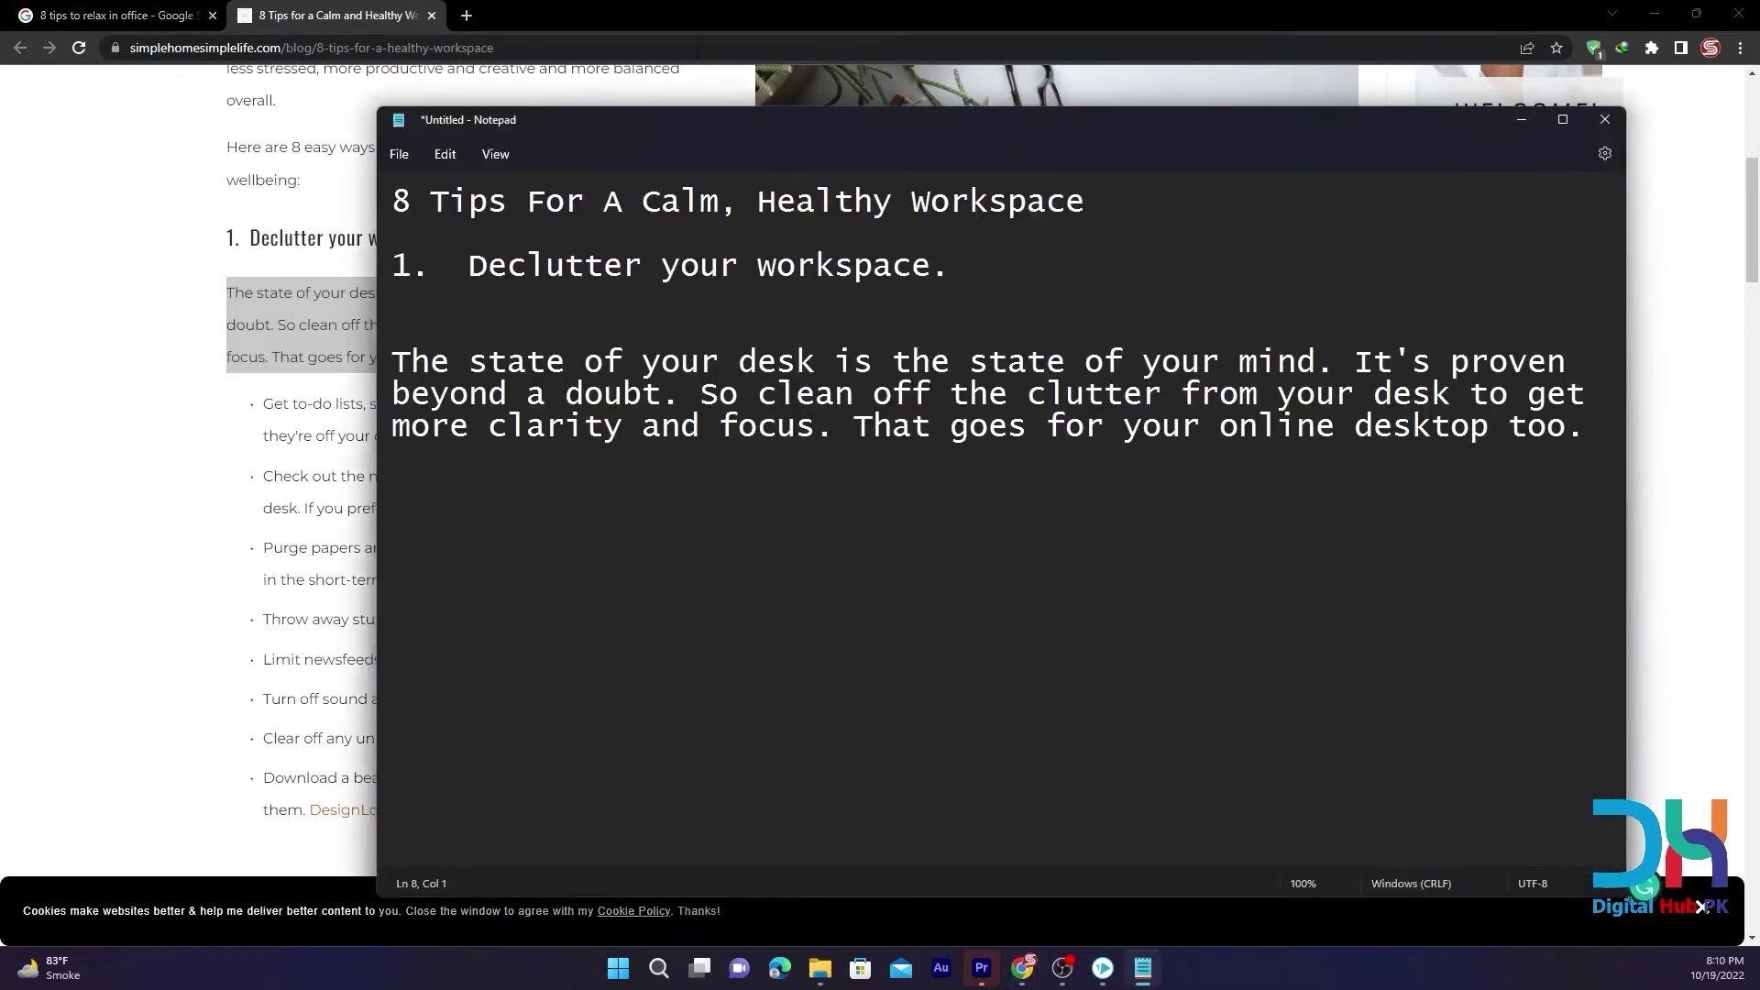
Copy the heading "2. Make your desk functional and visually appealing." from the article into Notepad, followed by a line break
left_click(639, 8)
scroll(348, 516, "down", 3)
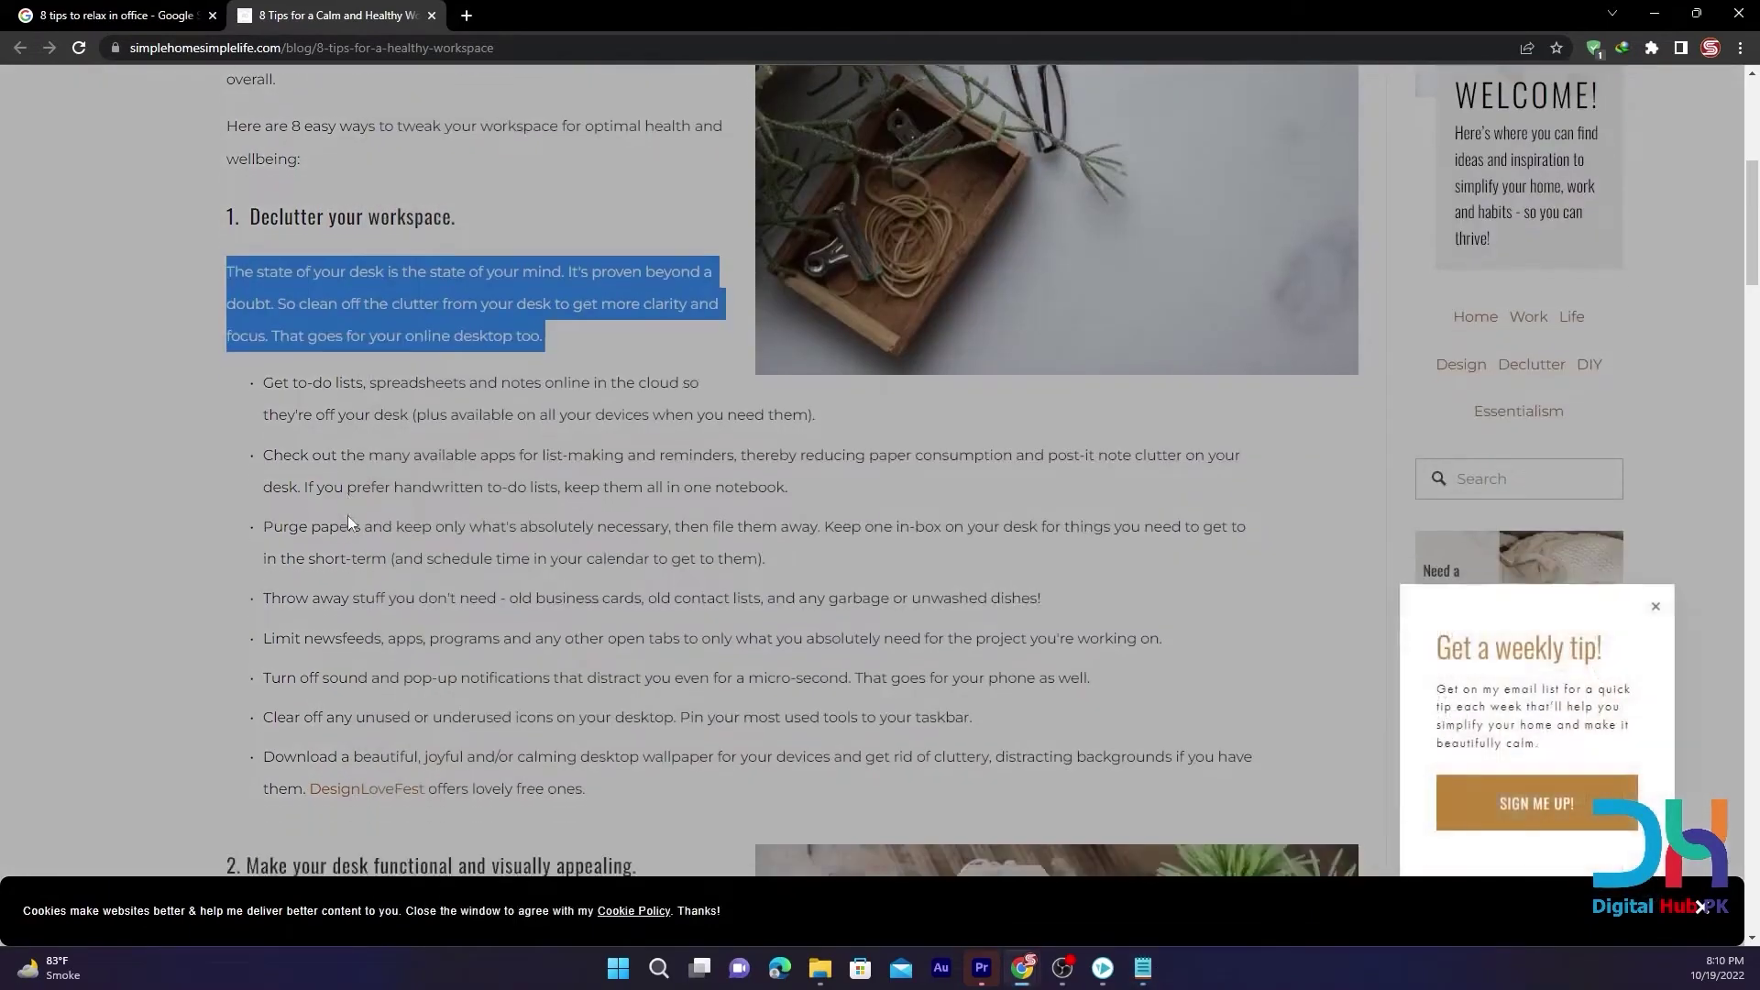
scroll(300, 645, "down", 2)
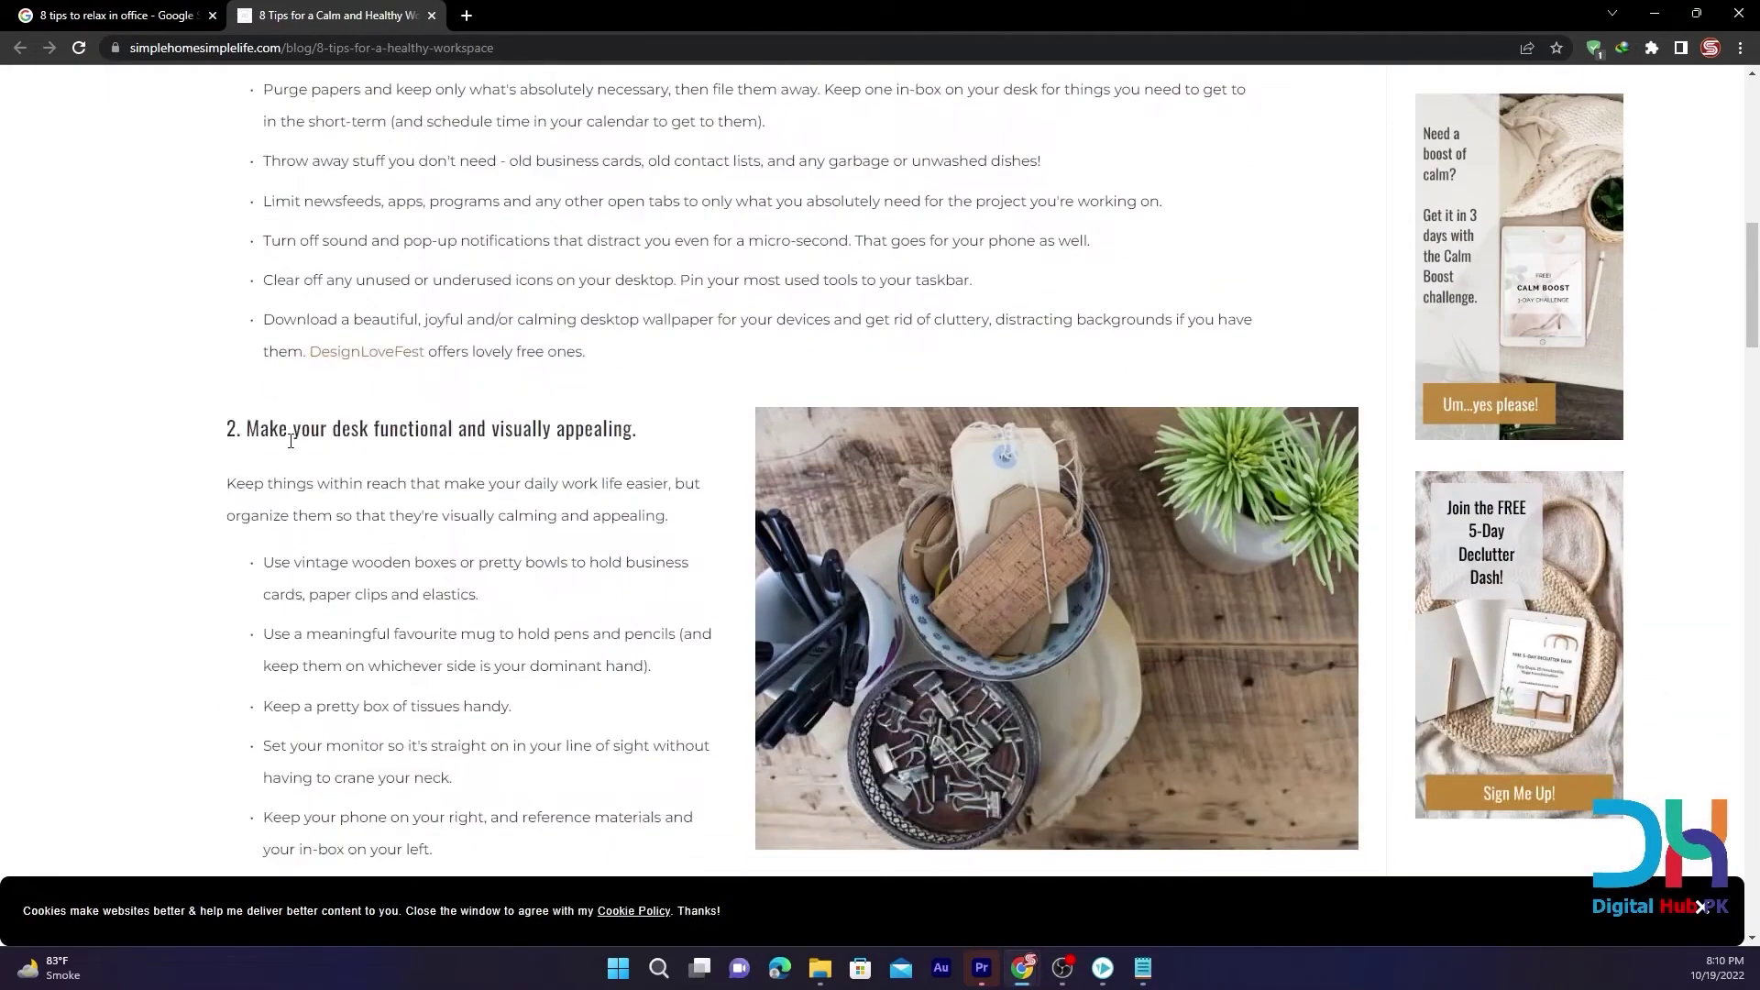
triple_click(291, 441)
key("ctrl+c")
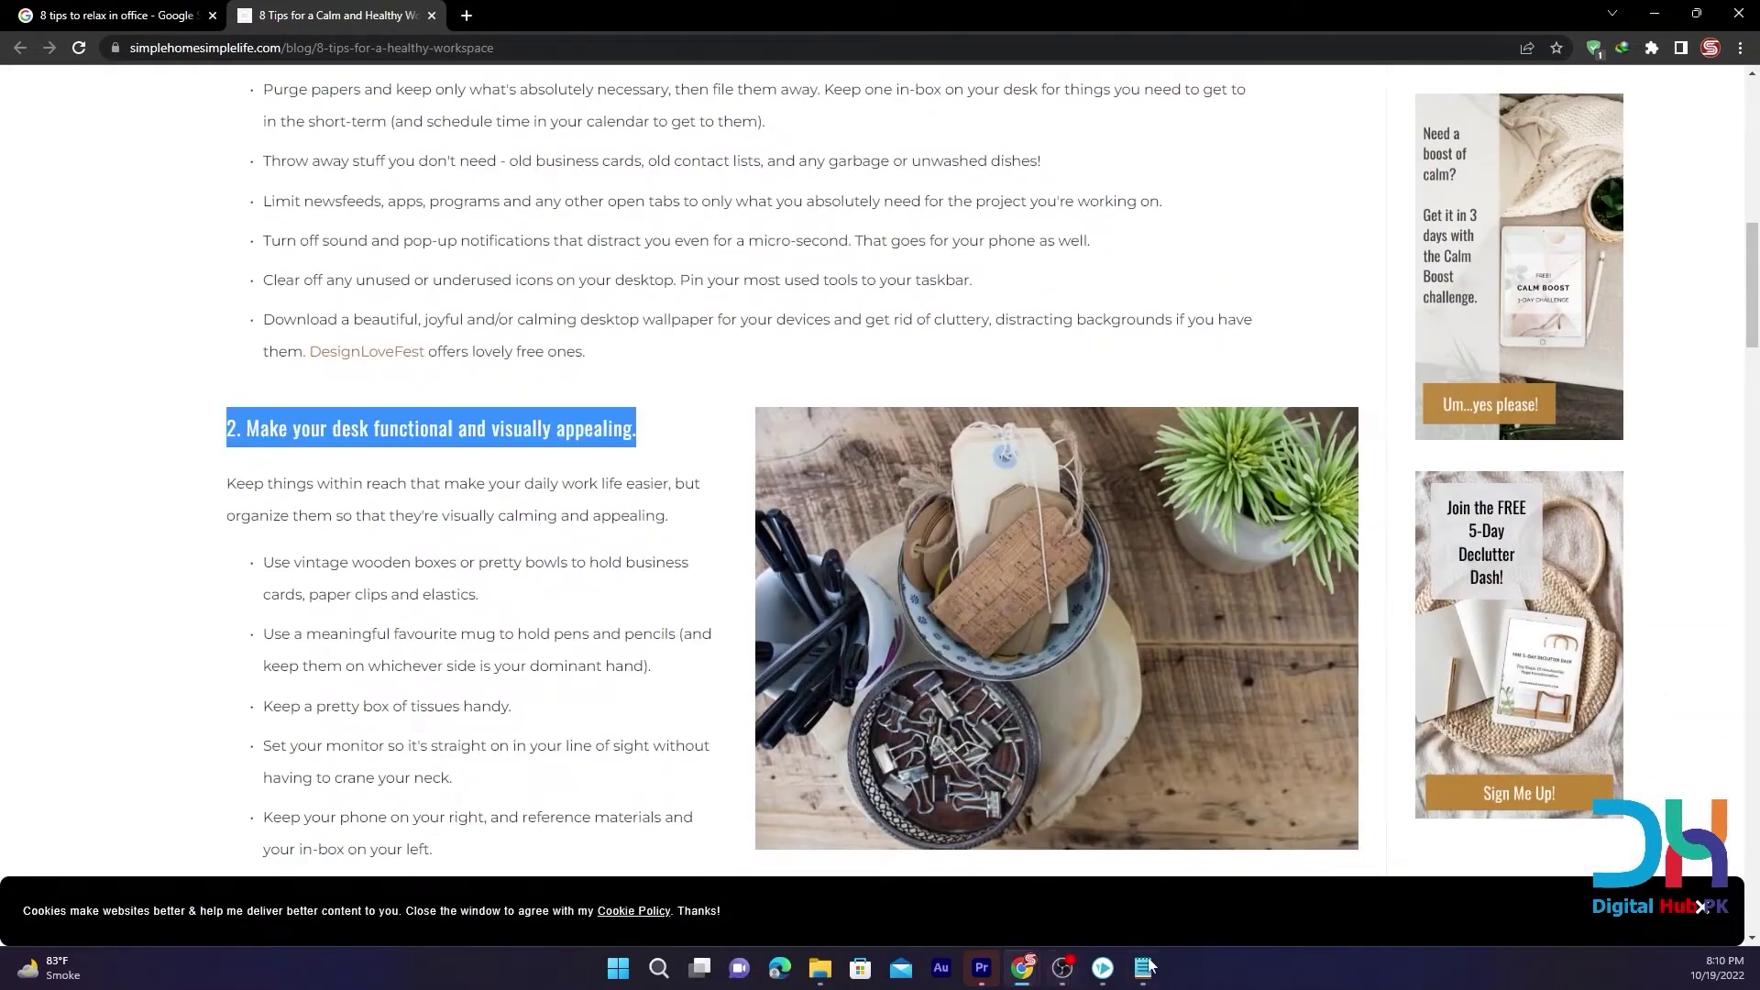
left_click(1143, 969)
key("ctrl+v")
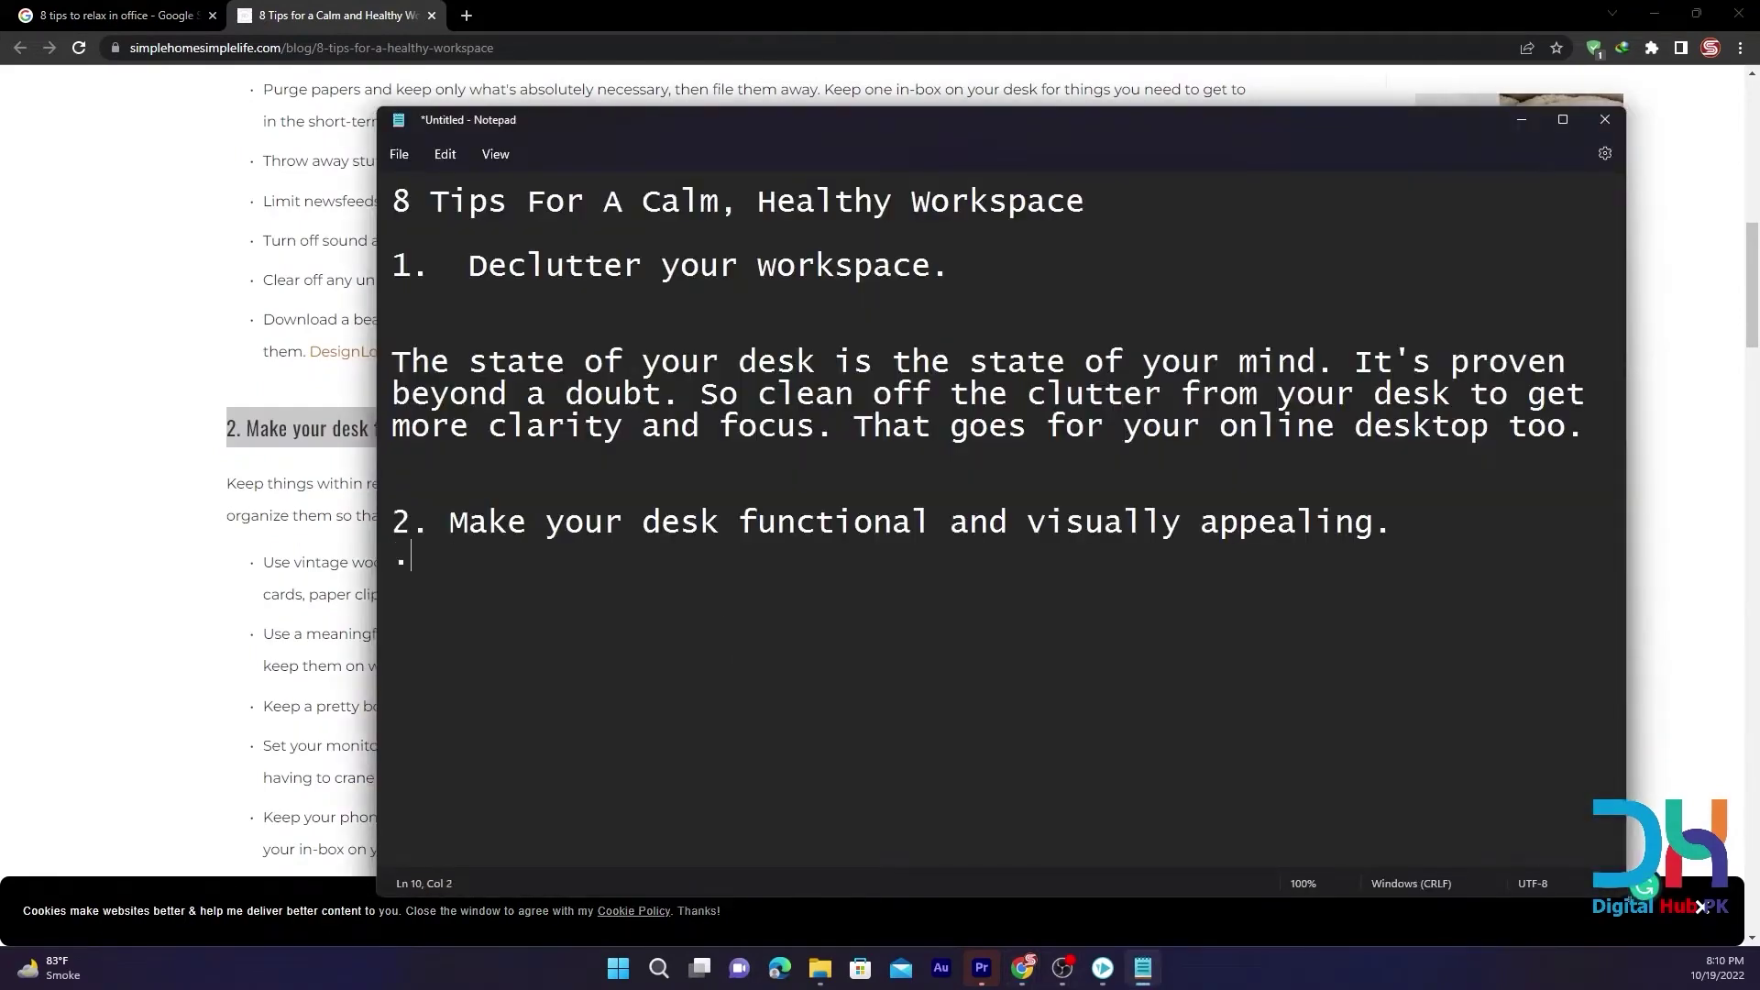
key("Return")
Copy the "Keep things within reach" paragraph of tip 2 from the article into Notepad
key("alt+Tab")
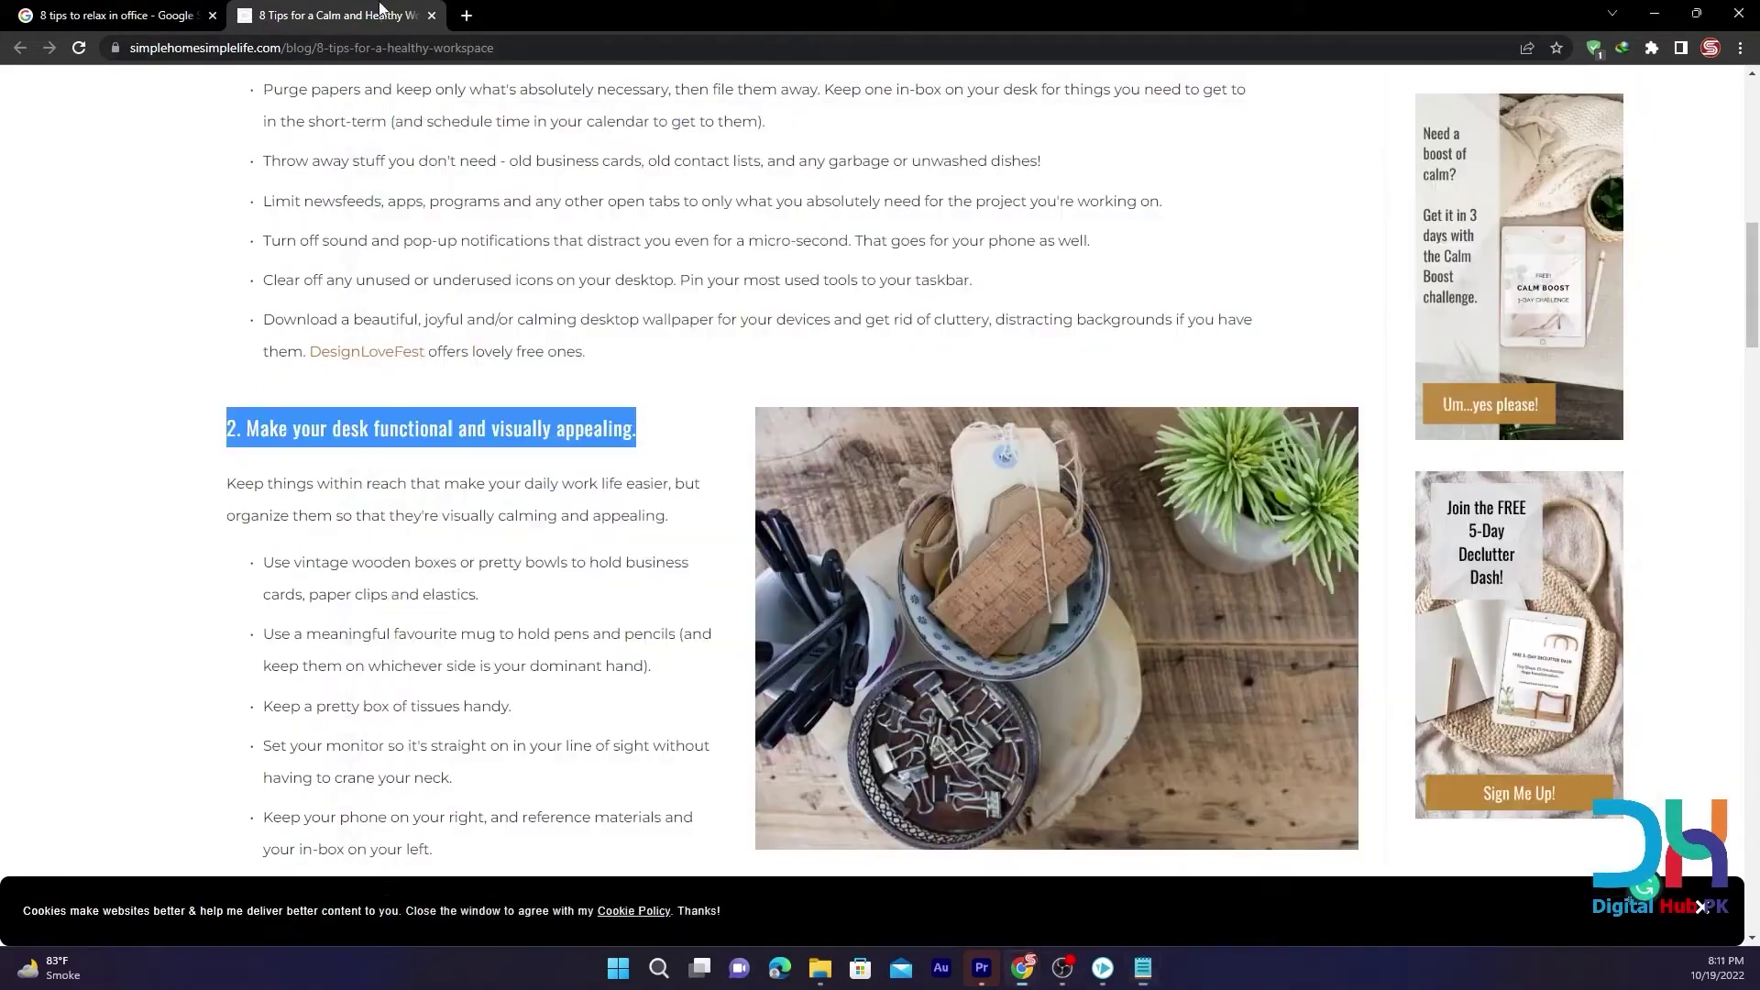
scroll(367, 275, "down", 3)
left_click_drag(228, 208, 672, 242)
key("ctrl+c")
left_click(1143, 968)
key("ctrl+v")
Add the article's heading "3. Ground yourself in your space." to the Notepad document
key("alt+Tab")
scroll(1050, 845, "down", 2)
key("alt+Tab")
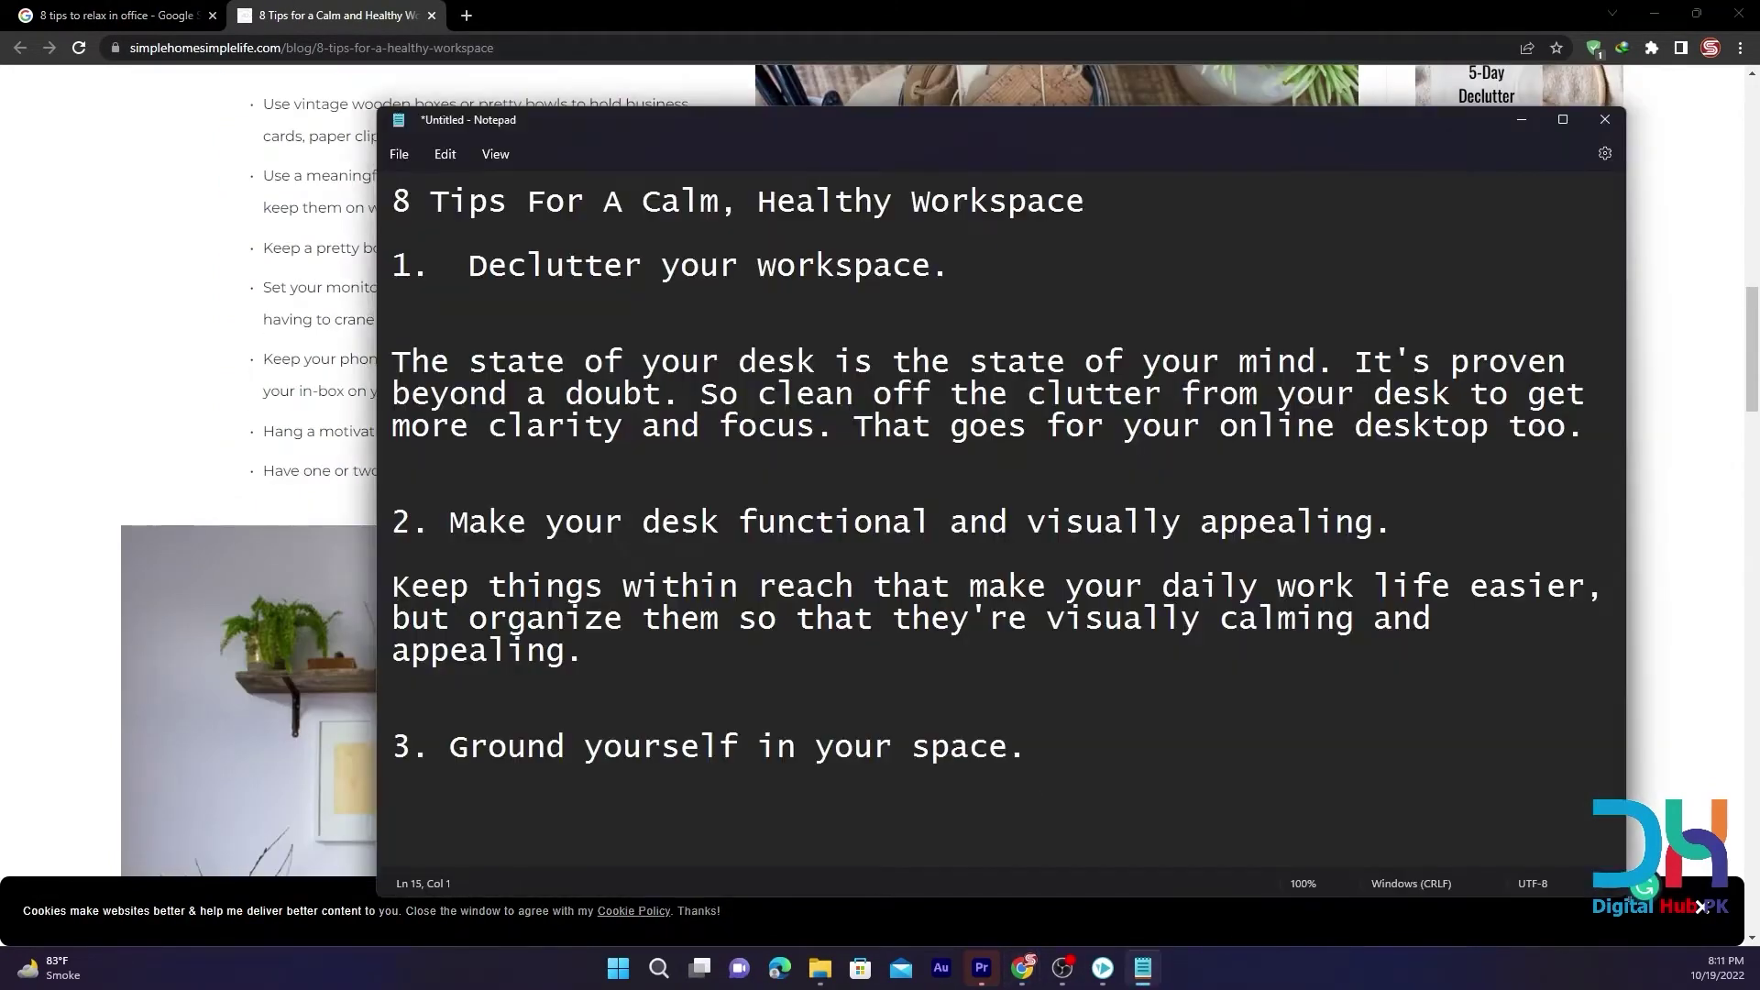
Copy the Feng Shui paragraph of tip 3, ending at "elements to your workspace that are grounding", into Notepad
key("alt+Tab")
scroll(734, 459, "down", 2)
left_click_drag(757, 420, 1009, 660)
left_click_drag(1199, 554, 749, 427)
key("ctrl+c")
key("alt+Tab")
key("ctrl+v")
Add the article's heading "4. Give aromatherapy a try." below tip 3 in Notepad
key("alt+Tab")
scroll(854, 535, "down", 5)
double_click(853, 535)
key("alt+Tab")
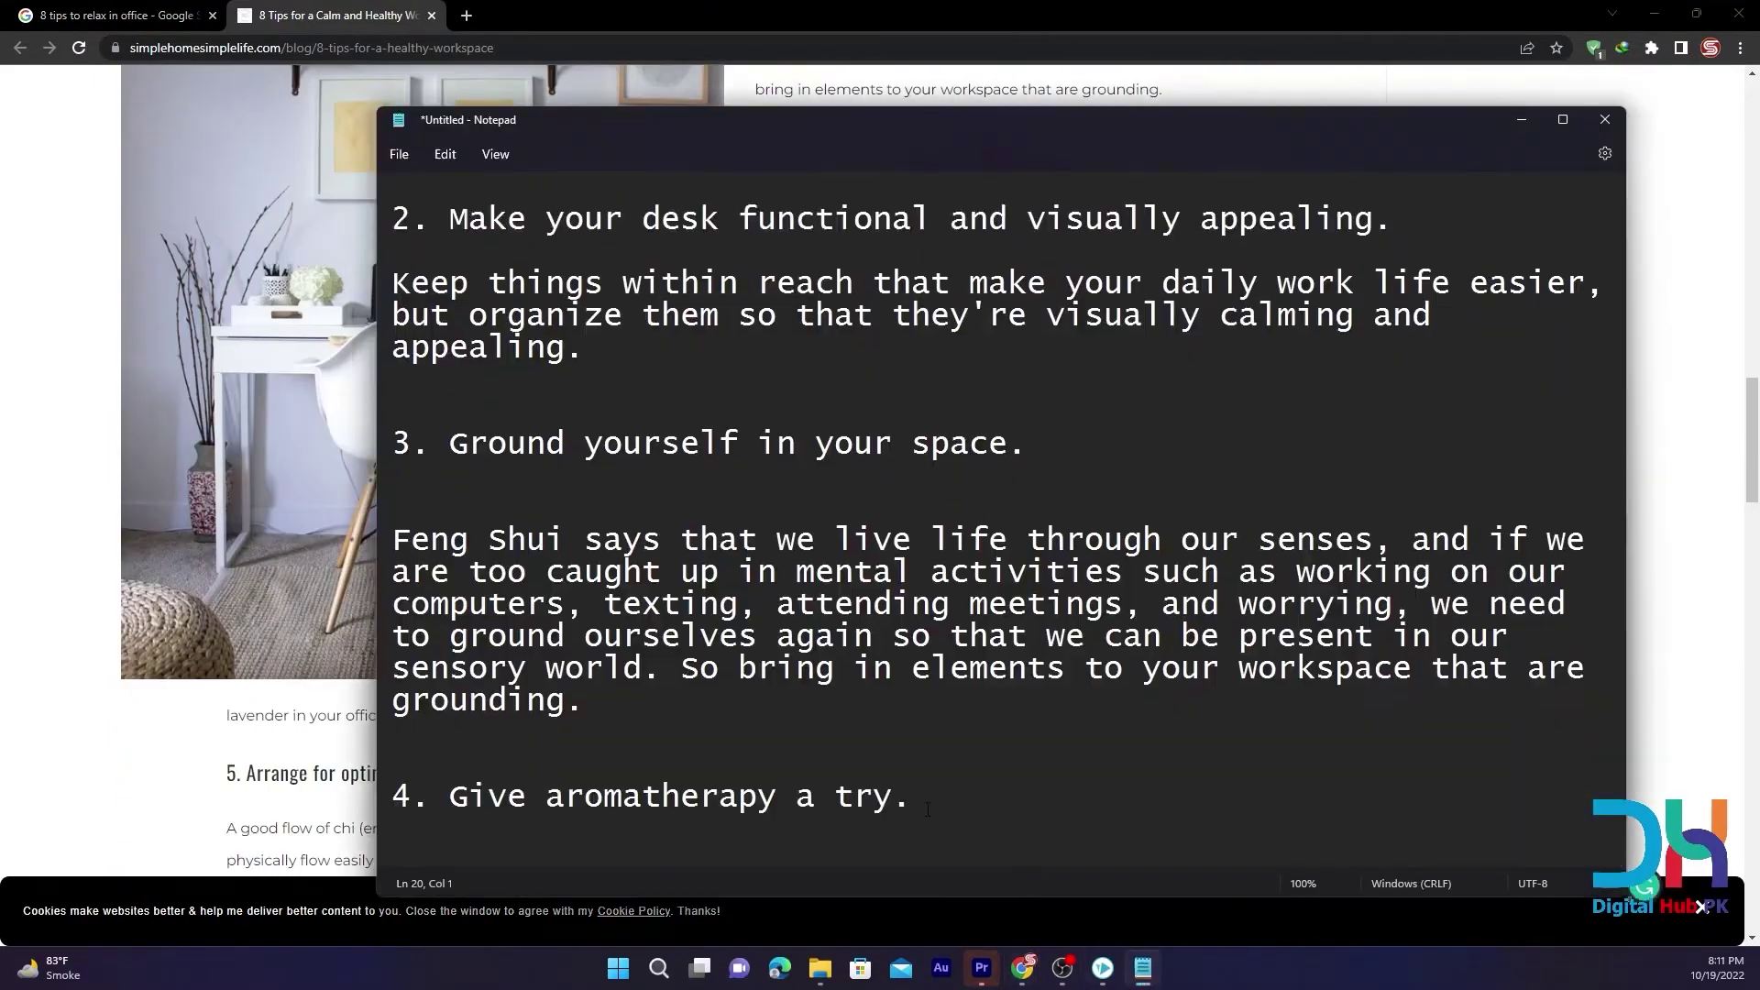
Copy tip 4's essential oils paragraph together with tip 5's heading and "A good flow of chi" paragraph into Notepad
key("alt+Tab")
scroll(854, 535, "down", 3)
left_click_drag(756, 311, 1199, 586)
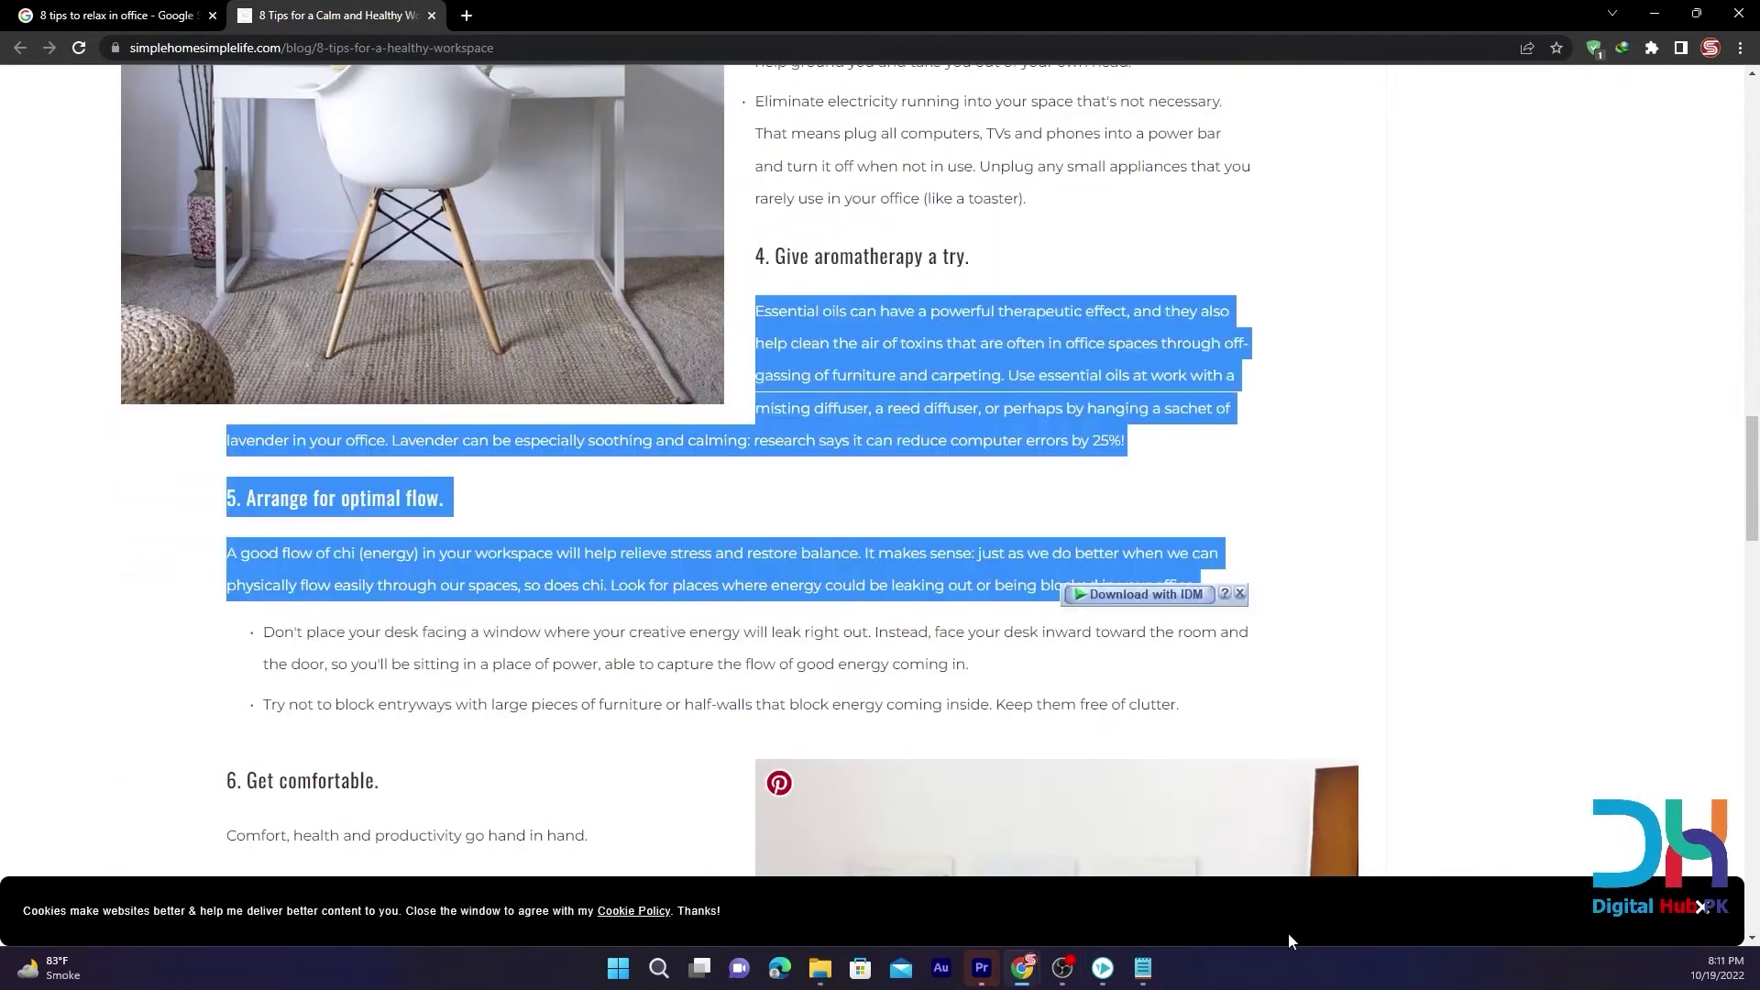
key("ctrl+c")
key("alt+Tab")
key("ctrl+v")
key("Return")
Copy tip 6, "Get comfortable.", with its paragraph and first three bullet points into Notepad
key("alt+Tab")
scroll(404, 179, "down", 4)
left_click_drag(225, 413, 733, 694)
key("ctrl+c")
key("alt+Tab")
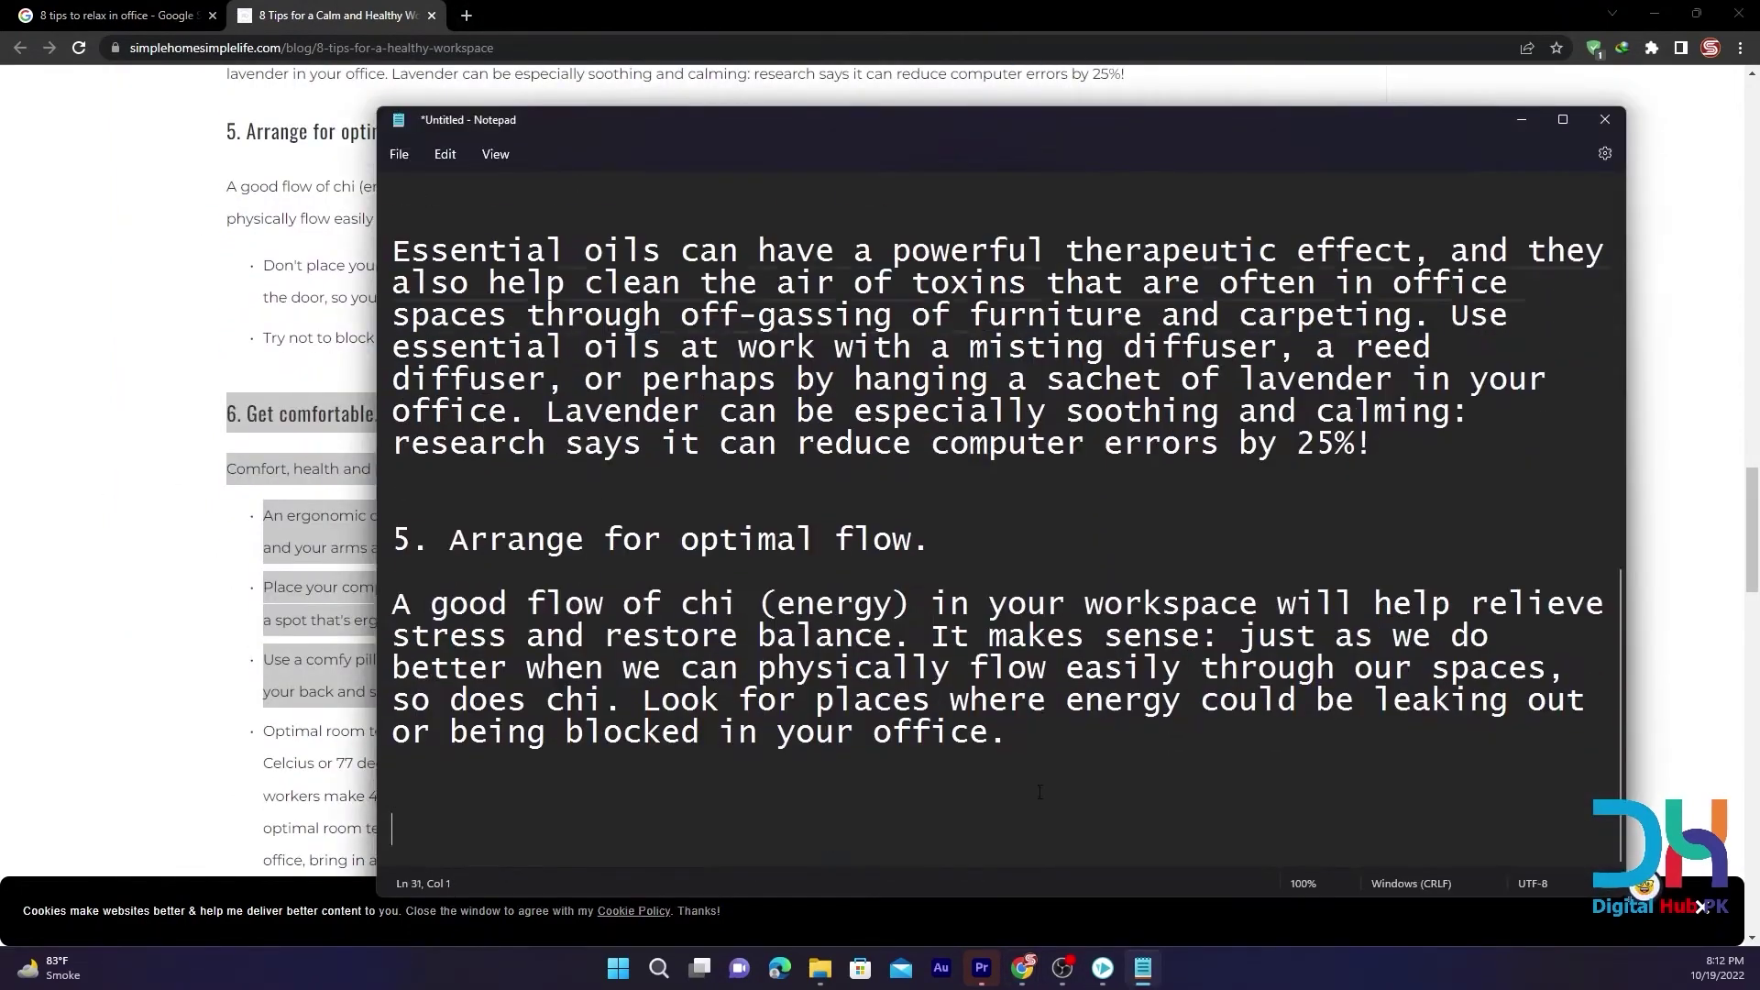
key("ctrl+v")
key("Return")
Copy tips 7 and 8, from "Drink lots of water." through the silent hour bullet point, into Notepad
key("alt+Tab")
scroll(510, 648, "down", 5)
left_click_drag(224, 403, 441, 828)
key("ctrl+c")
left_click(1141, 967)
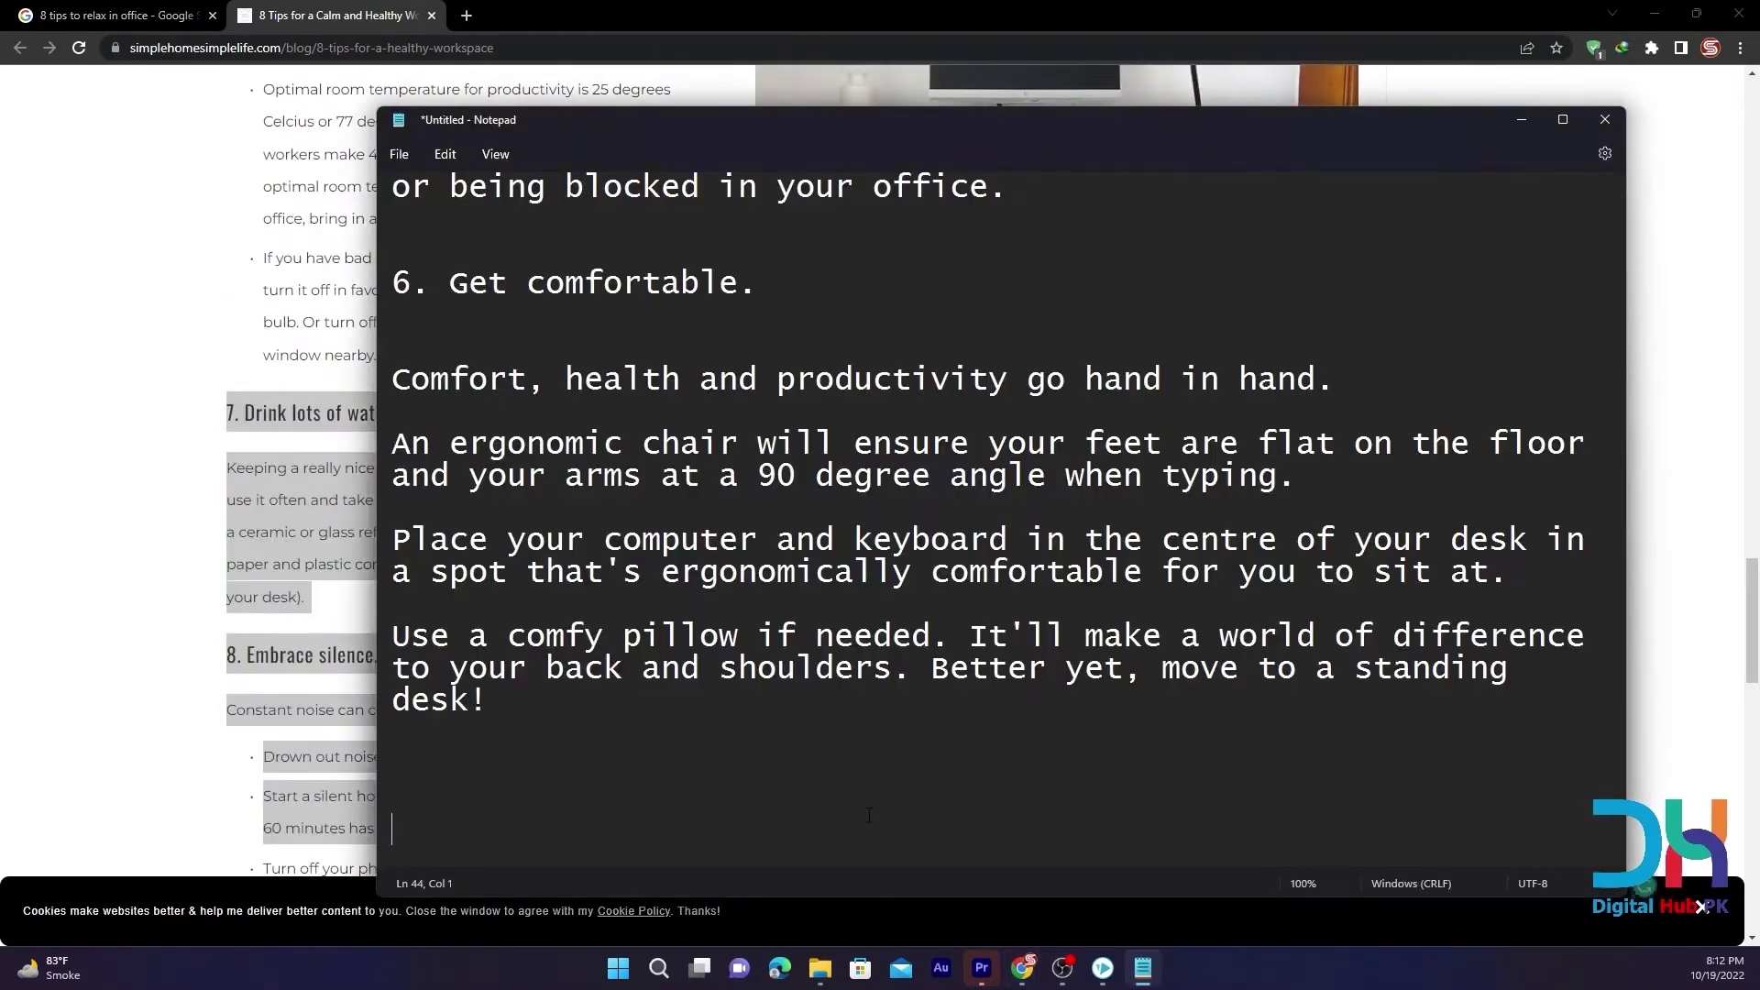
key("ctrl+v")
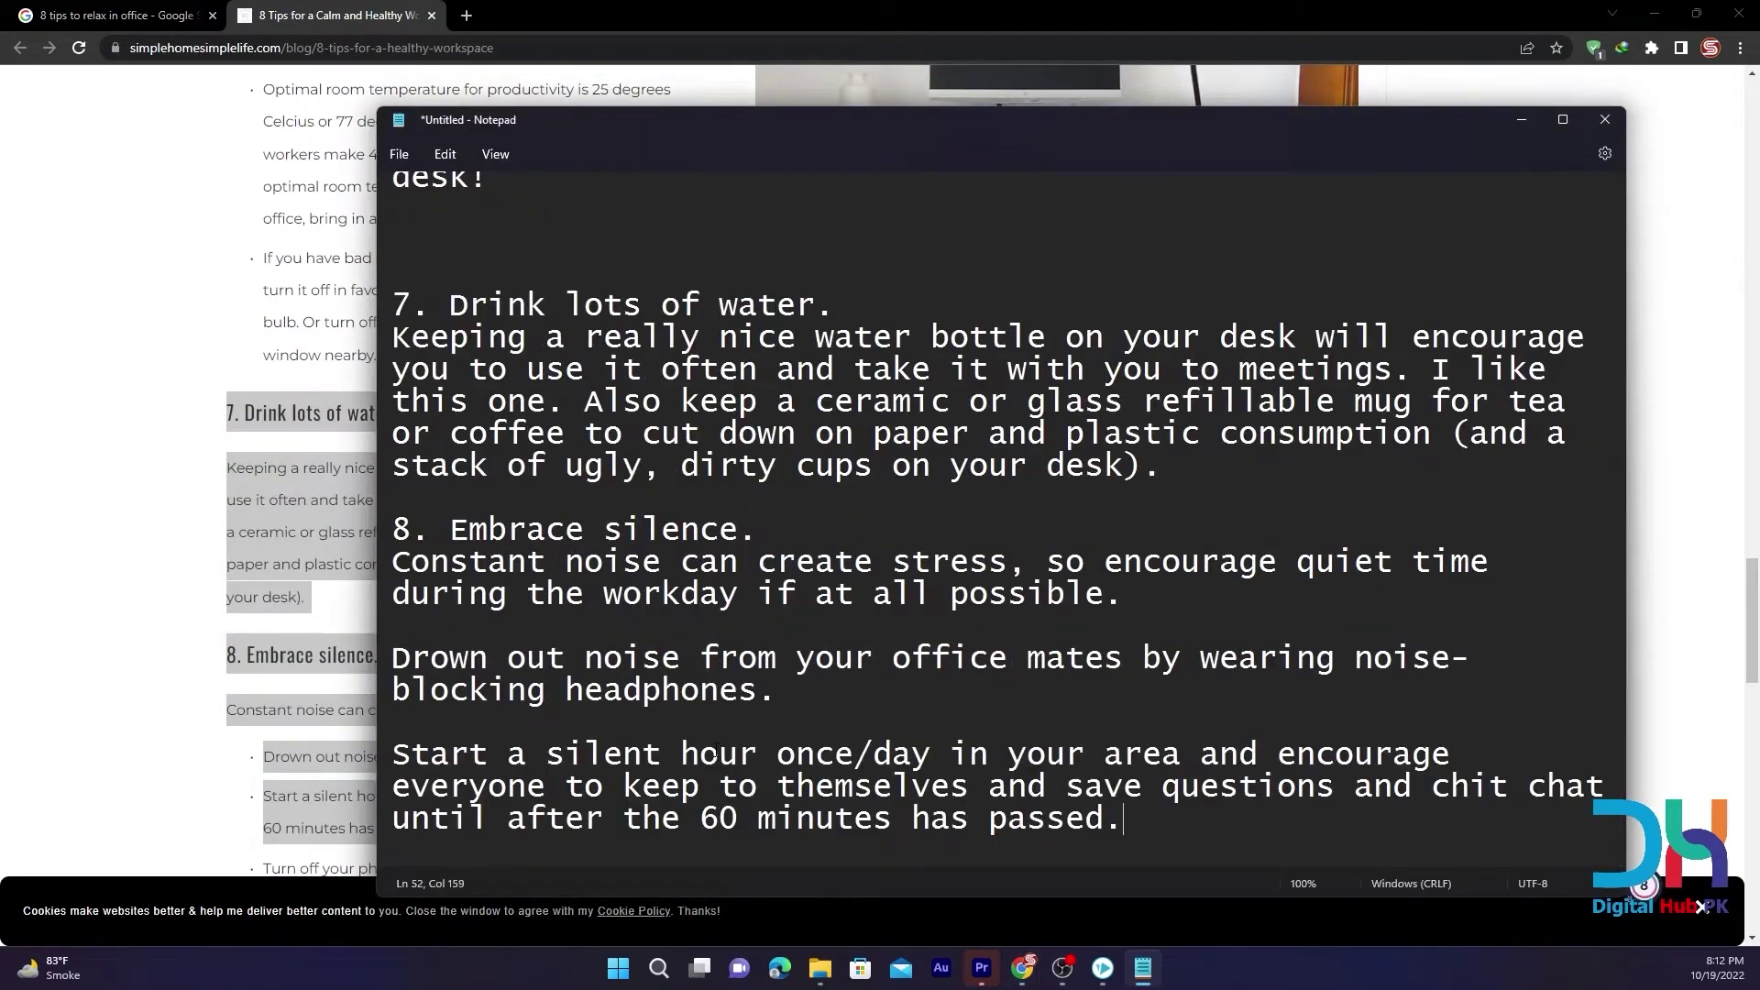
Insert blank lines before heading 8 and a line break after "7. Drink lots of water." in the notes
left_click(1313, 460)
key("Return")
key("Return")
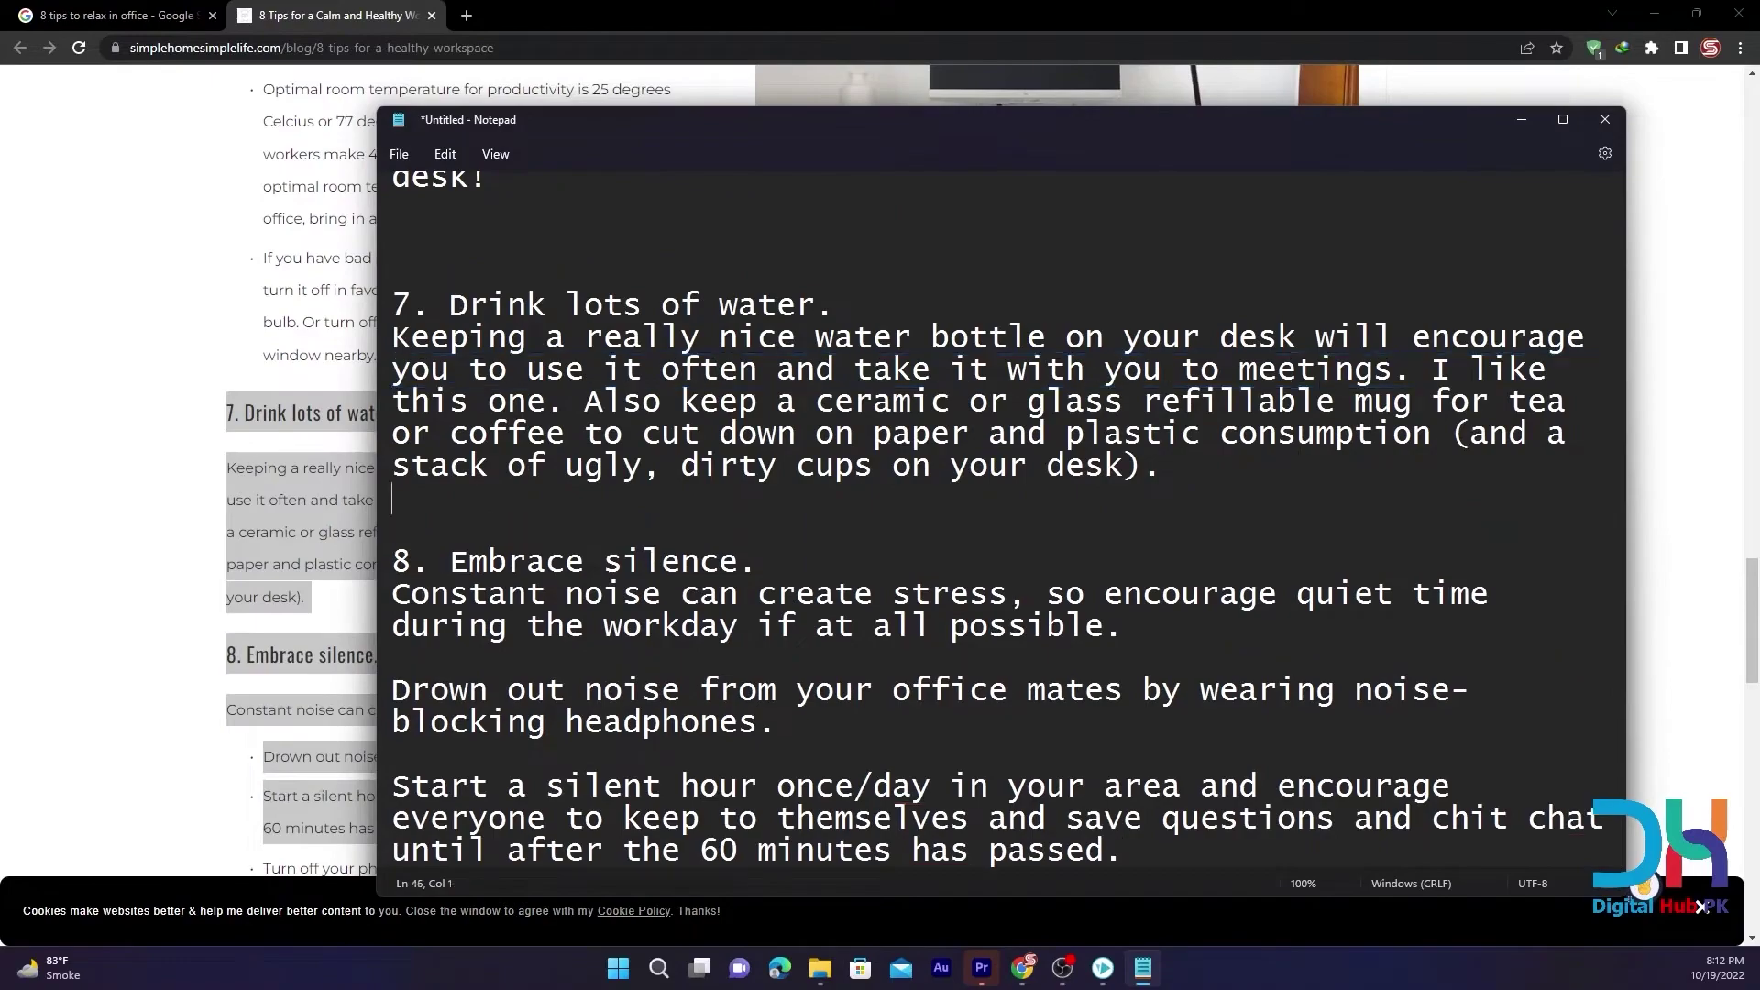
left_click(880, 305)
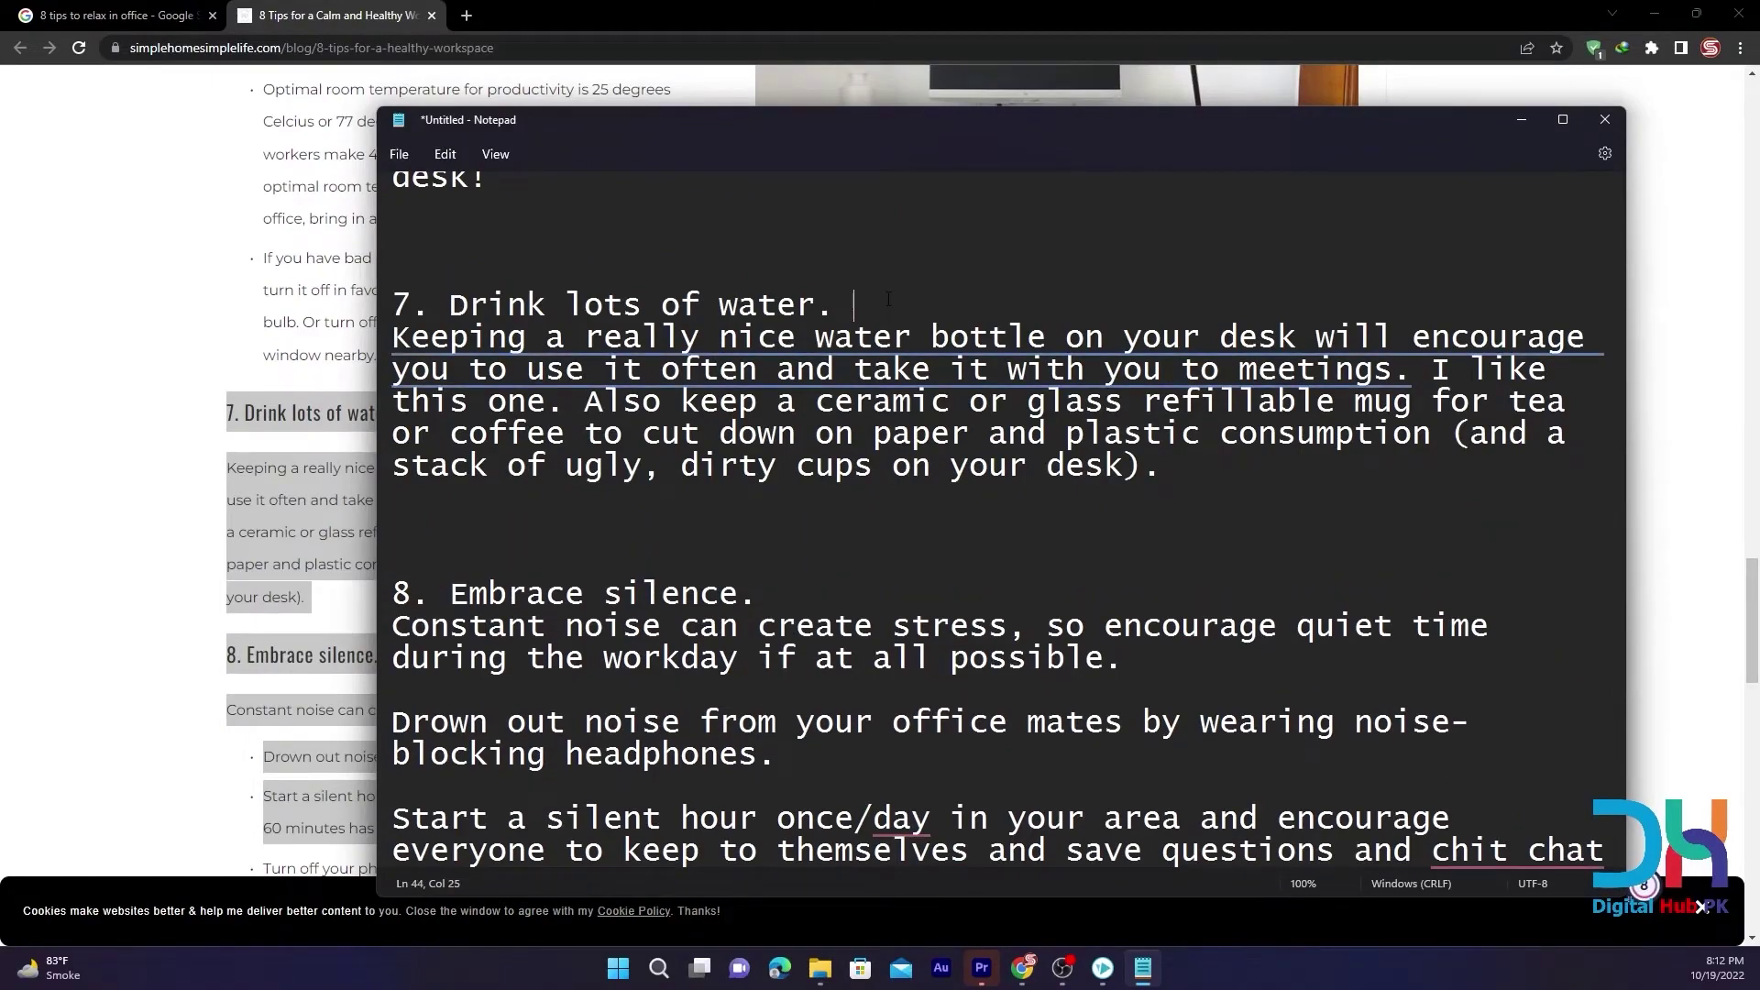
key("Return")
Copy the title line "8 Tips For A Calm, Healthy Workspace" from the start of the Notepad document
scroll(880, 459, "up", 6)
scroll(721, 314, "up", 10)
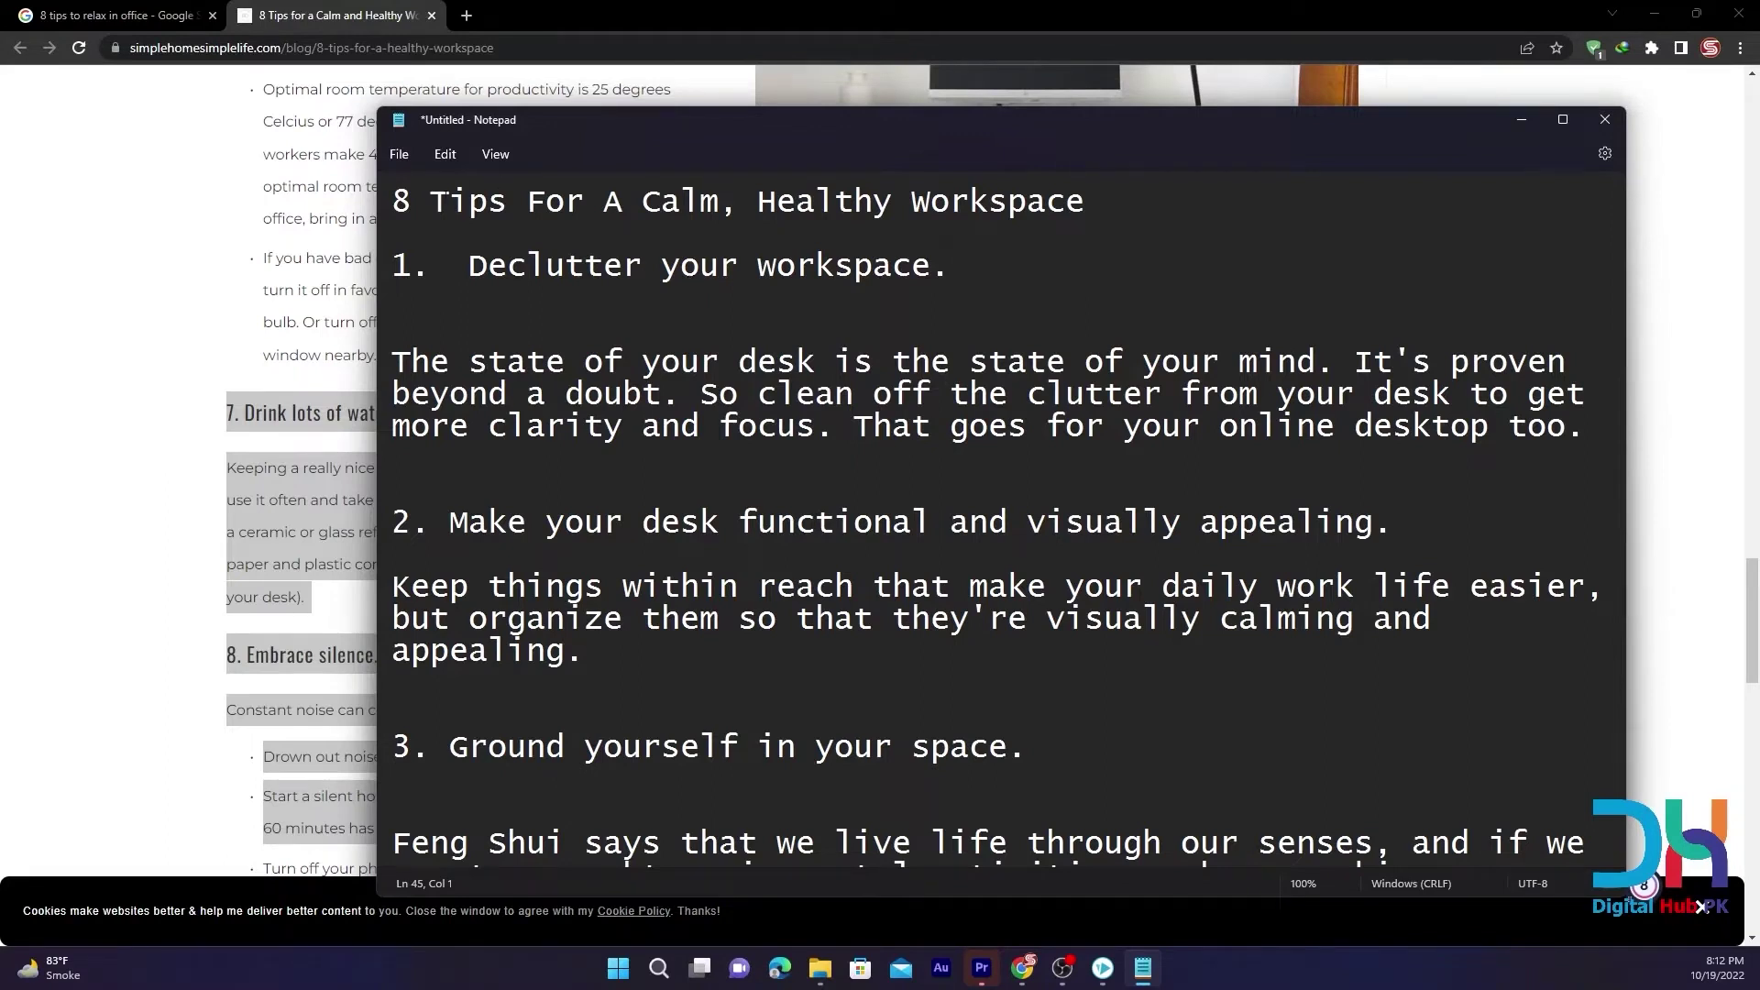
triple_click(400, 204)
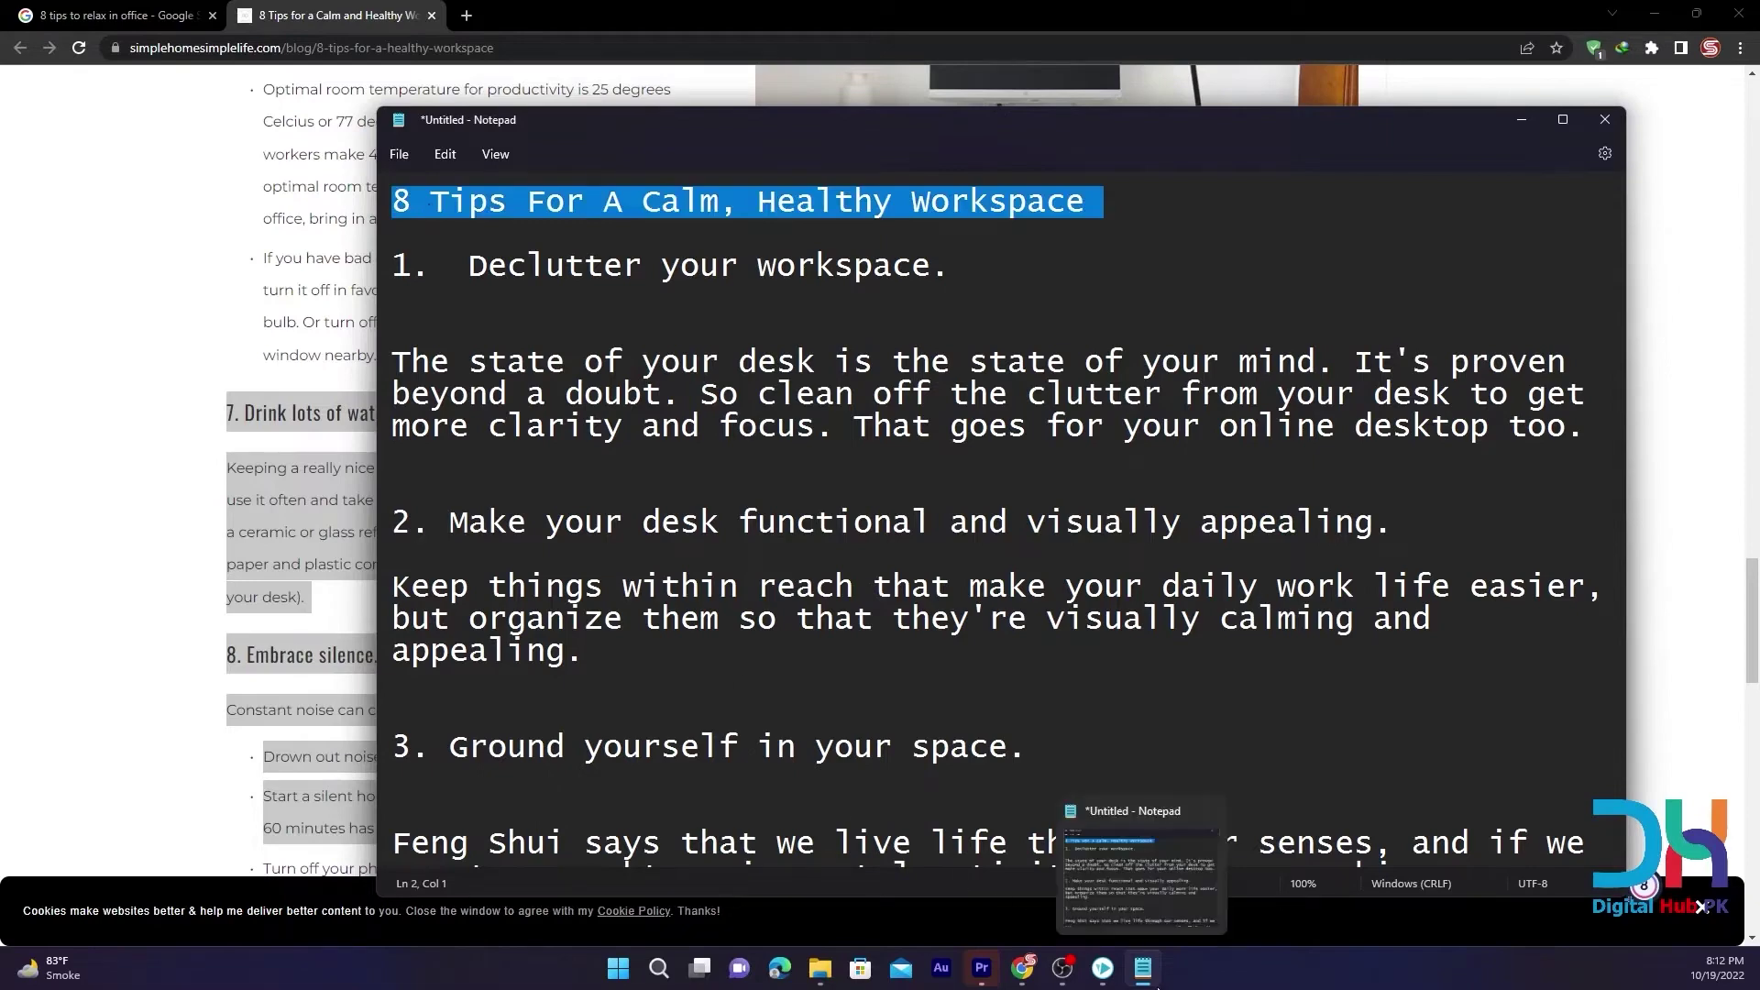
left_click(1143, 970)
Switch to VideoScribe, create a new scribe and save it as "script class" in All Scribes
left_click(1103, 968)
left_click(175, 128)
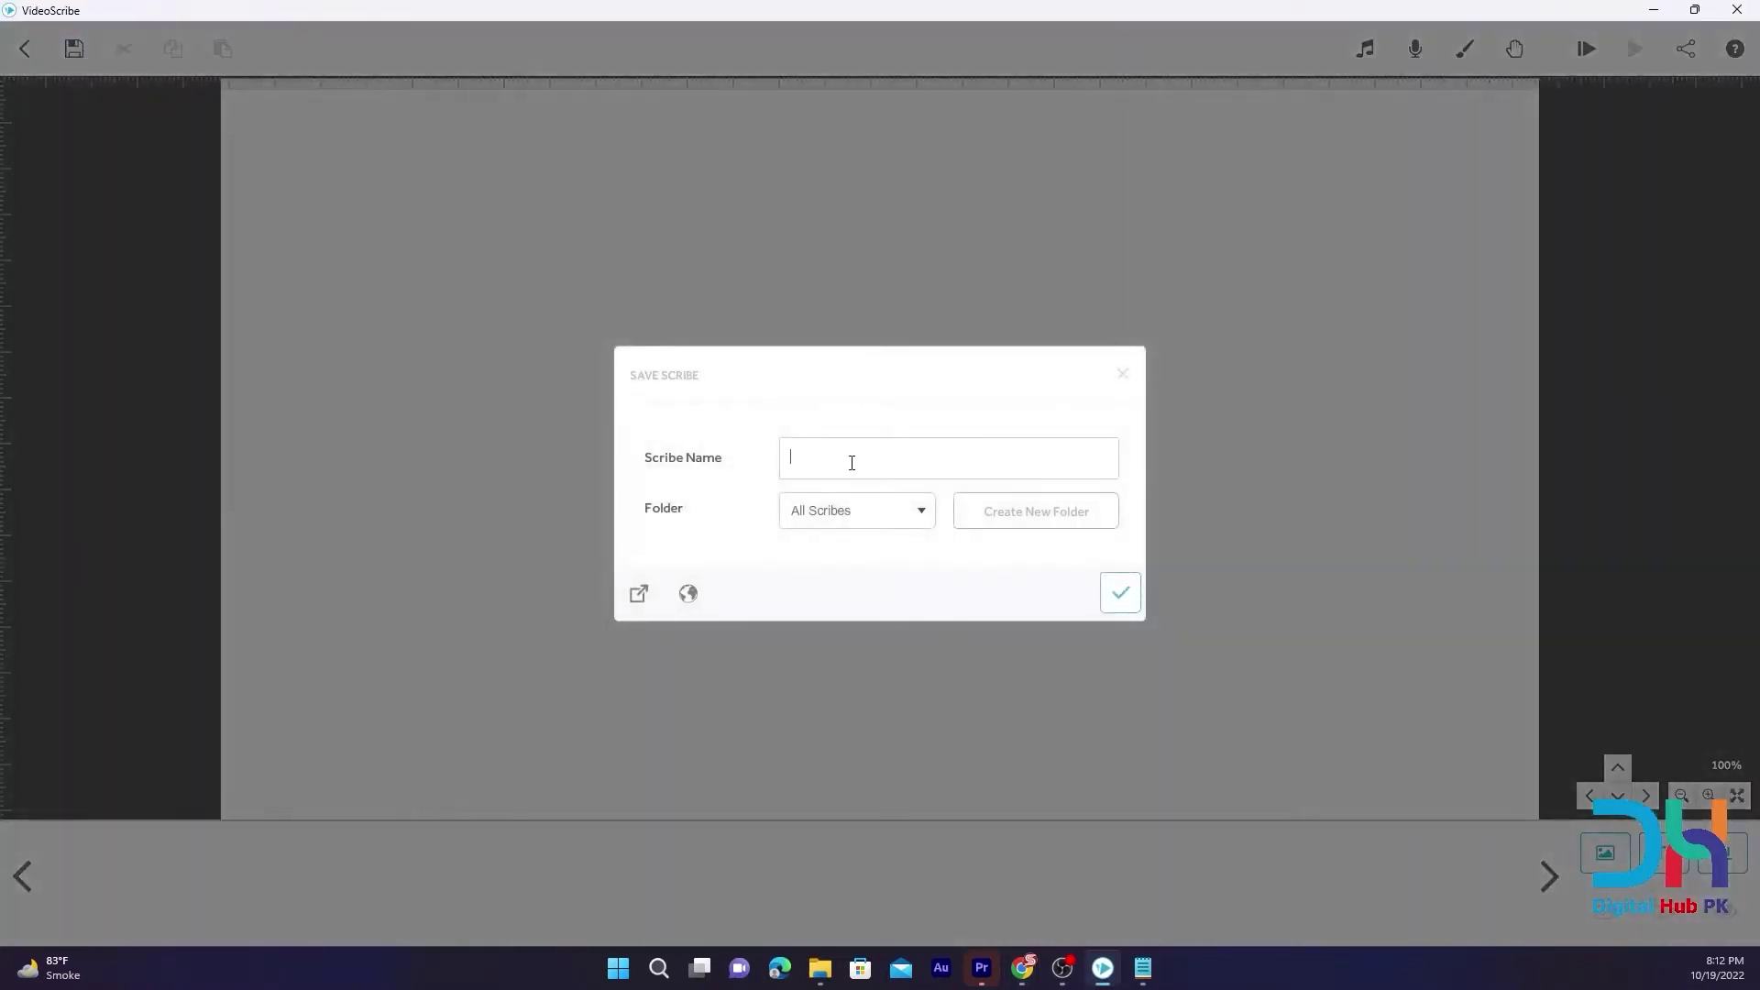
type("h")
key("BackSpace")
type("script class")
left_click(1120, 593)
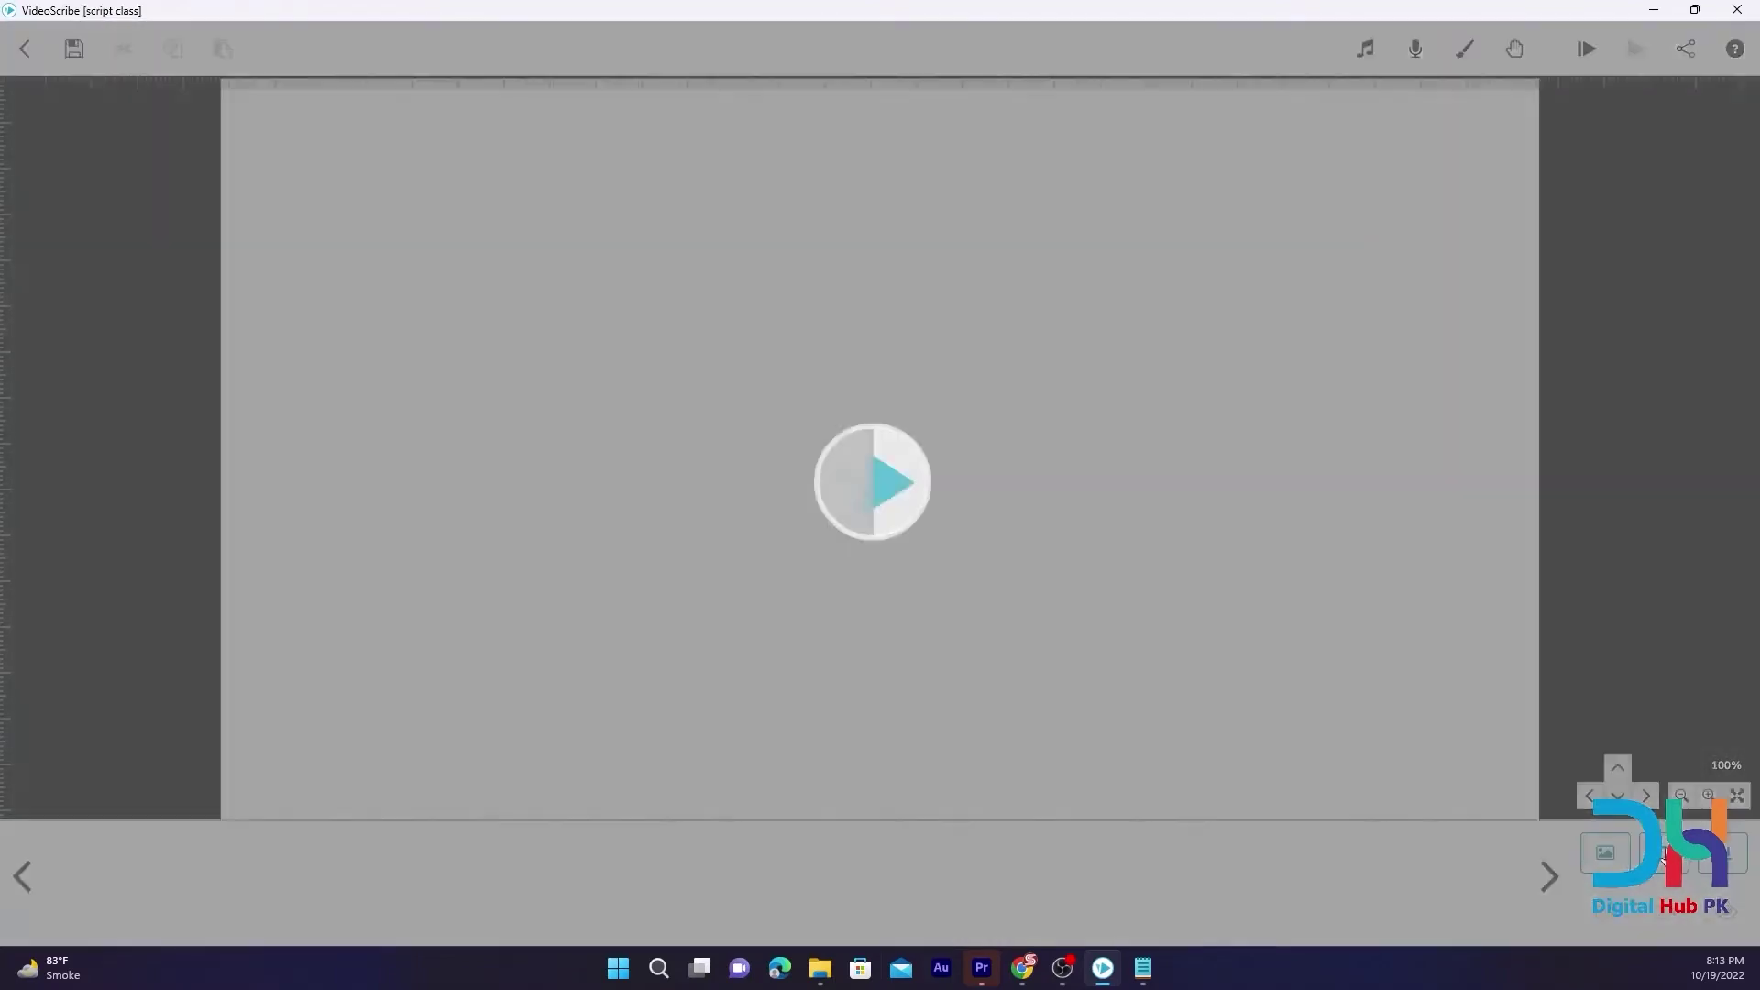
Start a text element containing "8 Tips For A Calm, Healthy Workspace" and open its list of fonts
left_click(1664, 853)
key("ctrl+v")
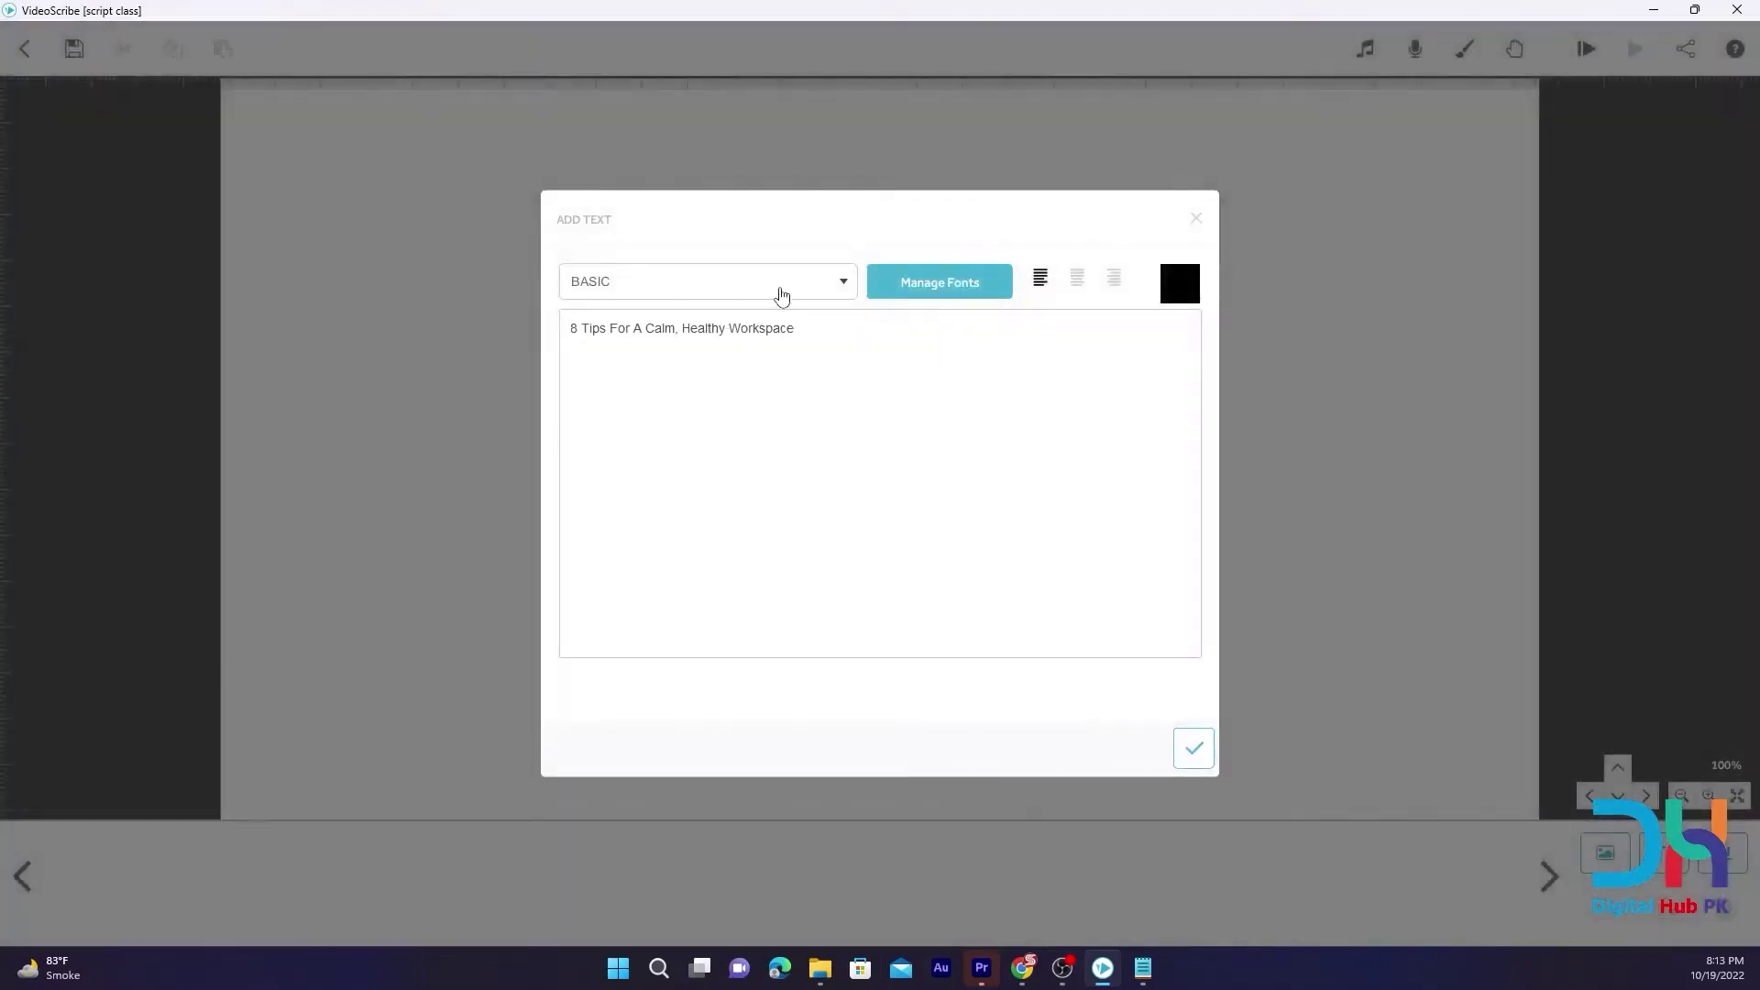
left_click(787, 295)
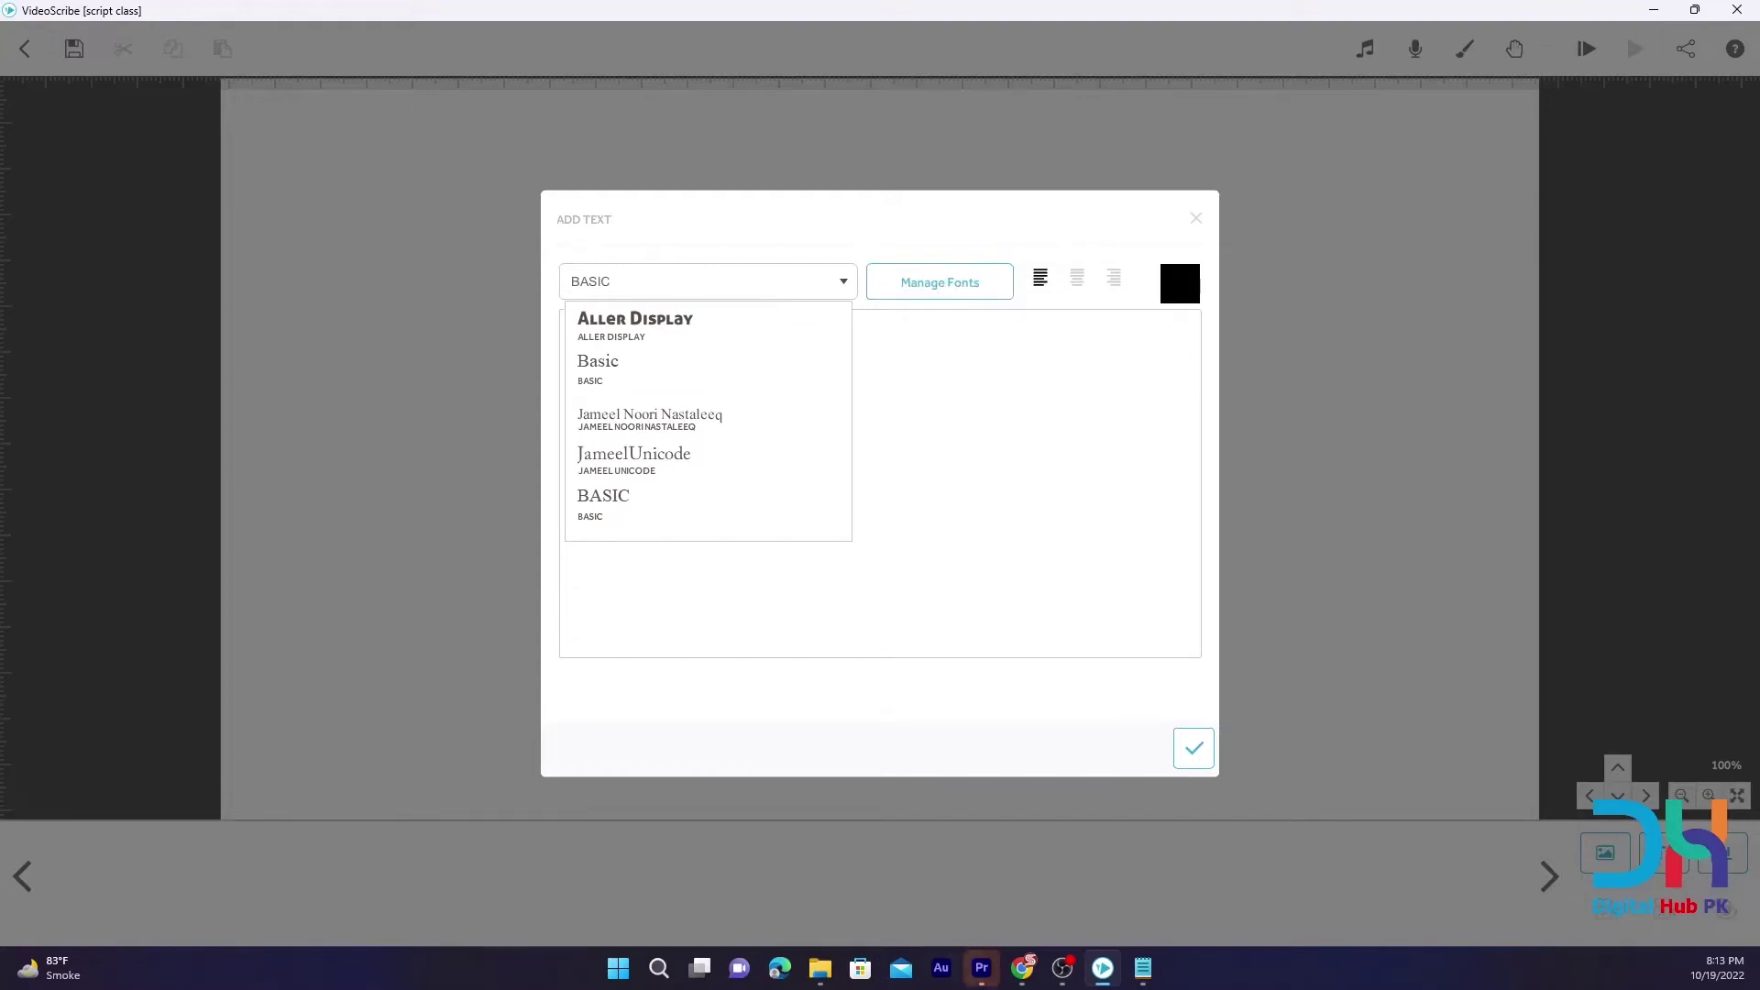
Check the opening sentence of tip 1 in Notepad, and add Base 05 to VideoScribe's imported fonts
left_click(1151, 979)
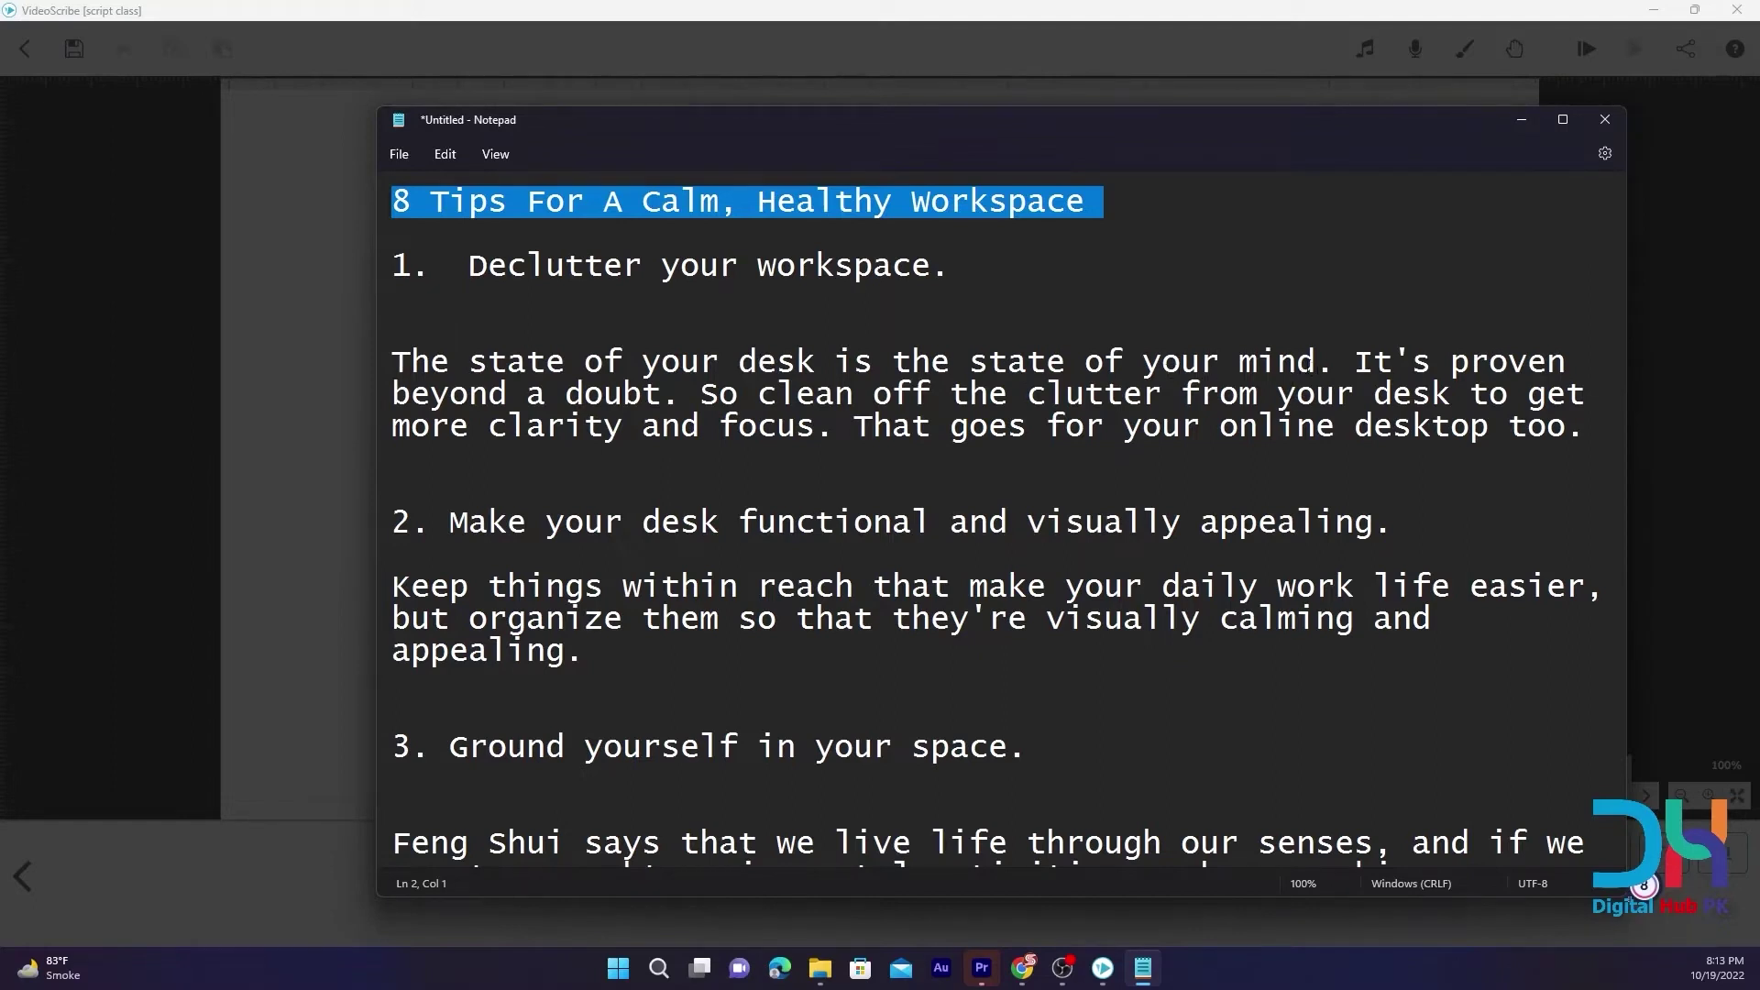
left_click_drag(1335, 362, 397, 362)
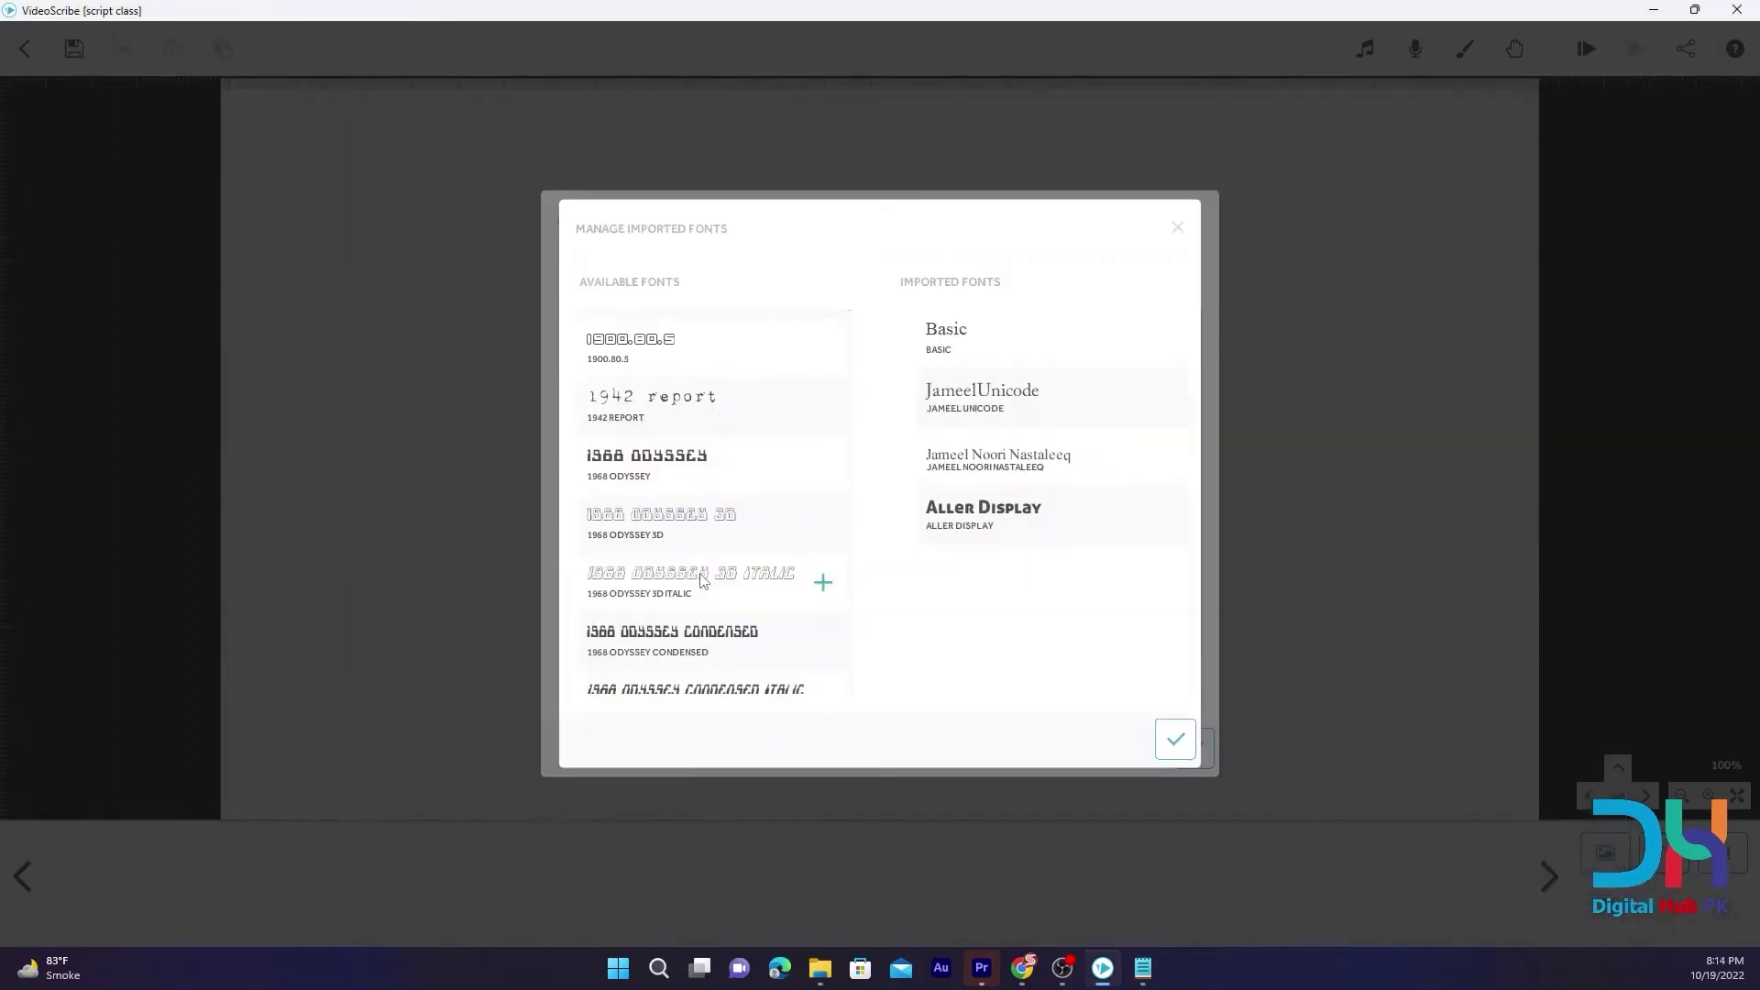
scroll(711, 580, "down", 5)
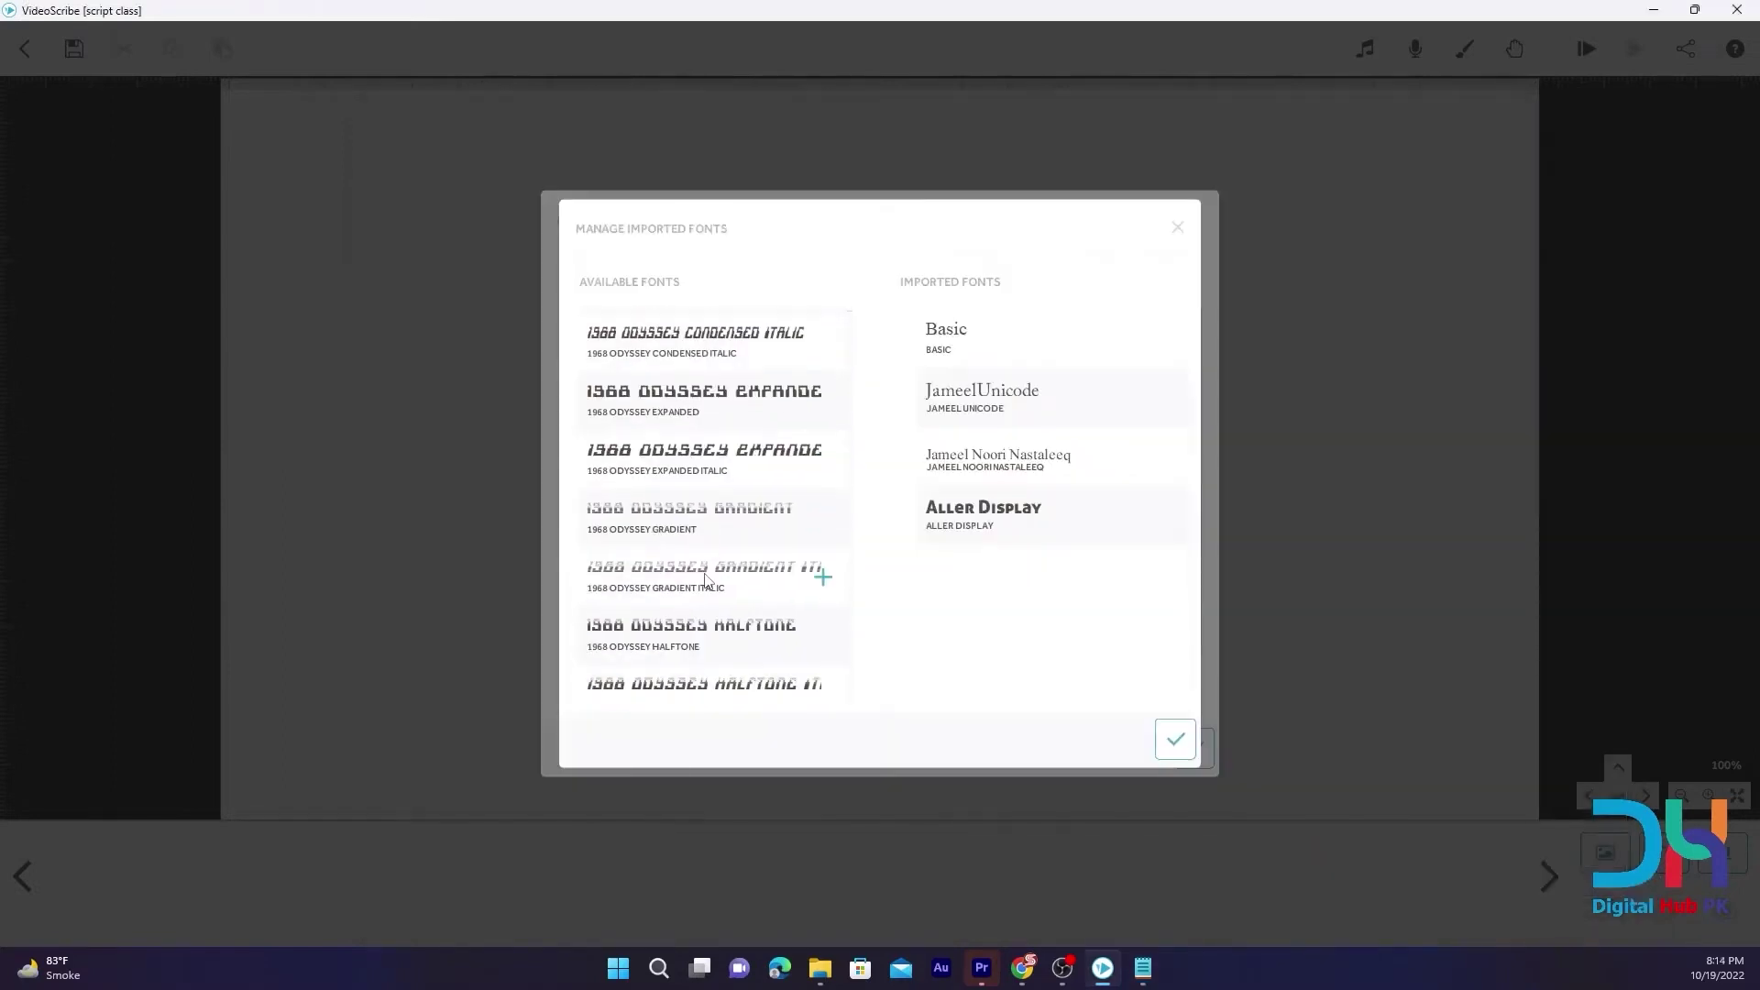
scroll(711, 579, "down", 10)
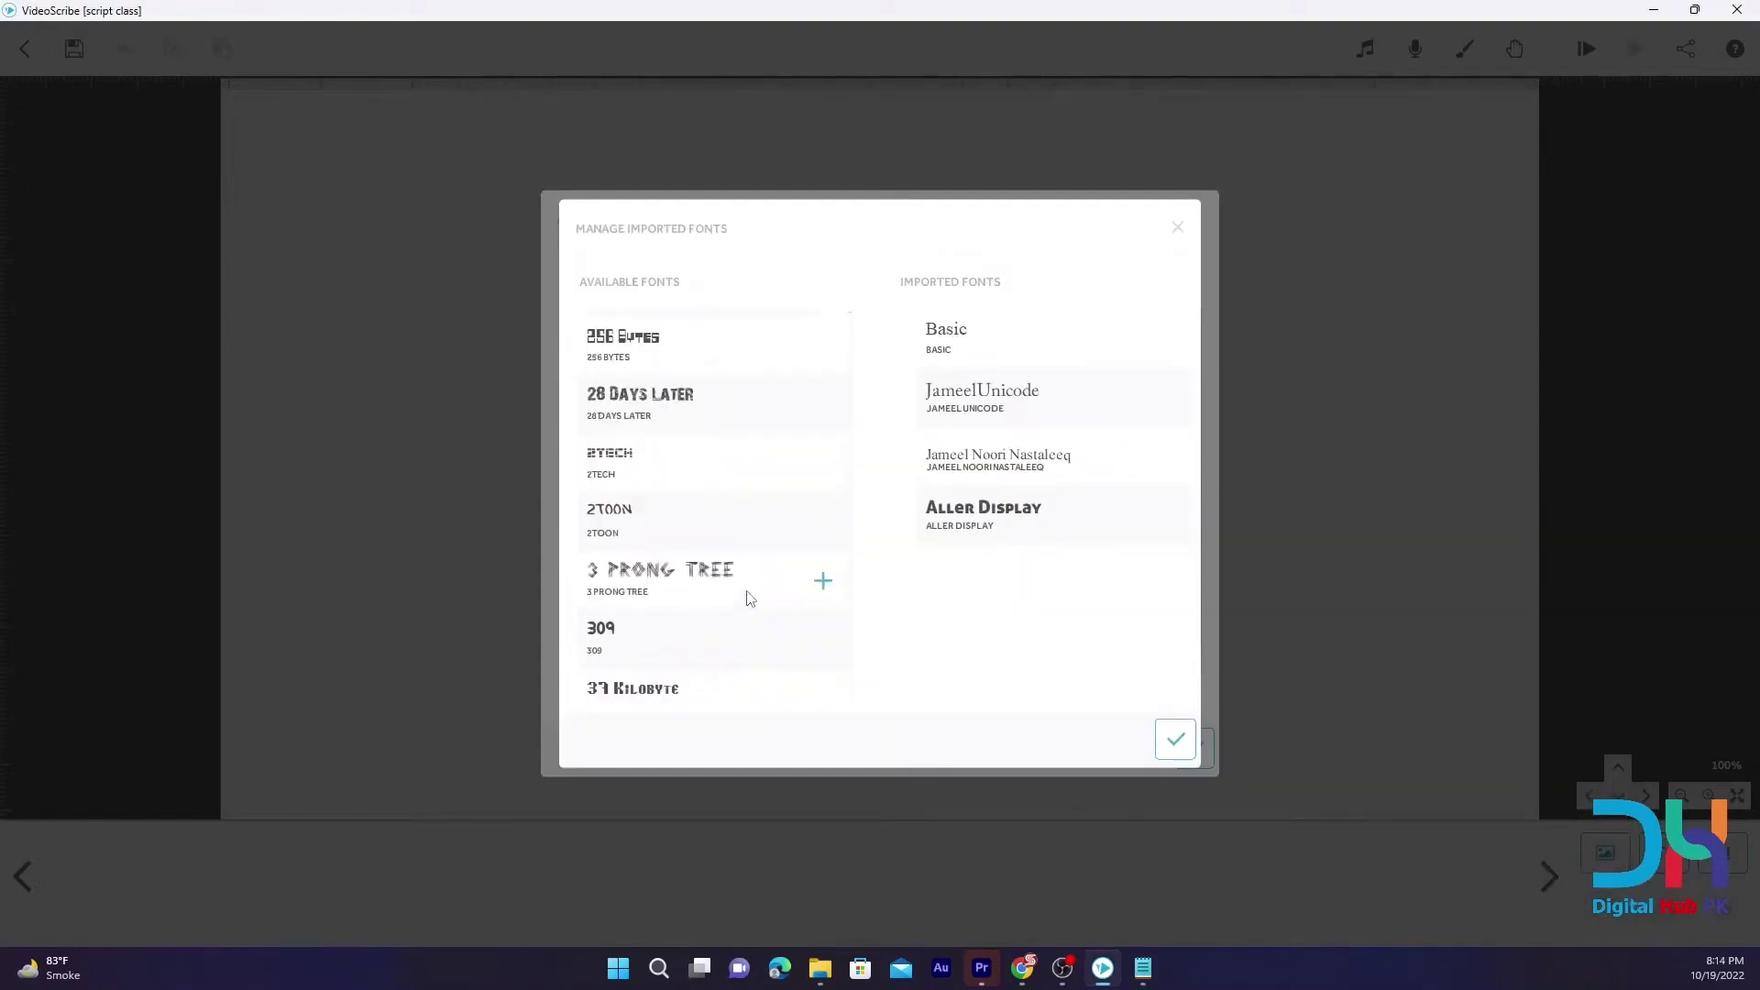
scroll(749, 598, "down", 3)
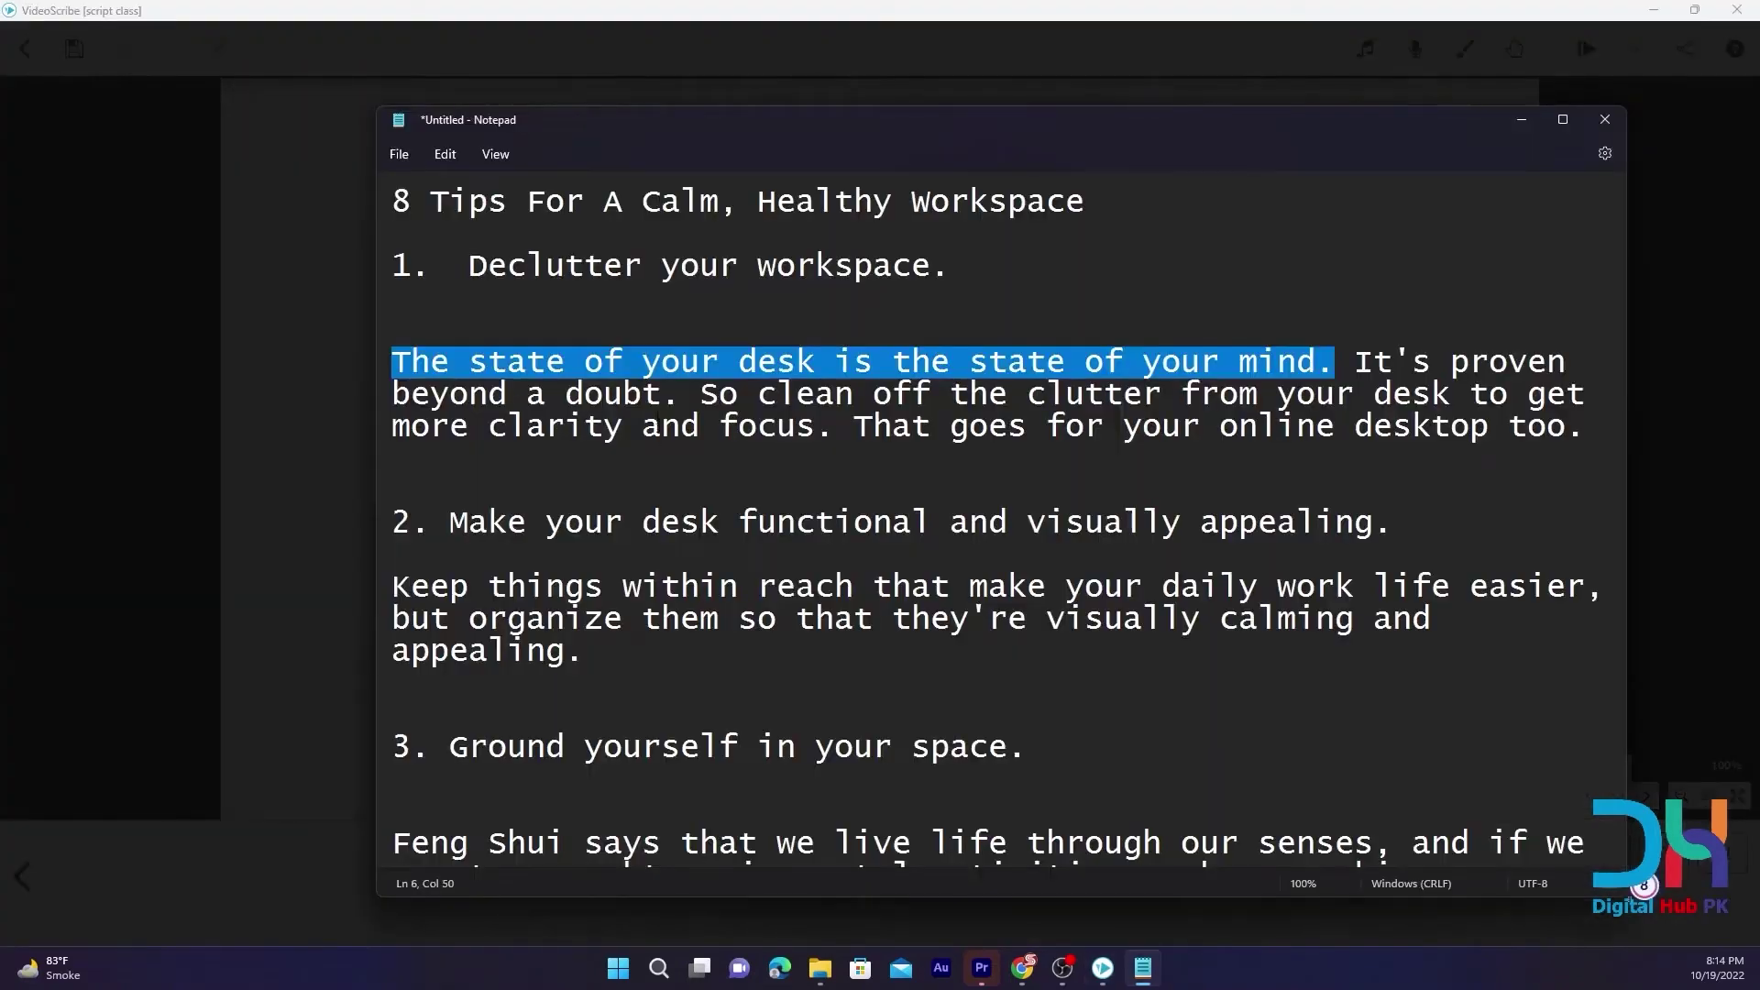
left_click(1357, 361)
left_click_drag(1342, 364, 399, 364)
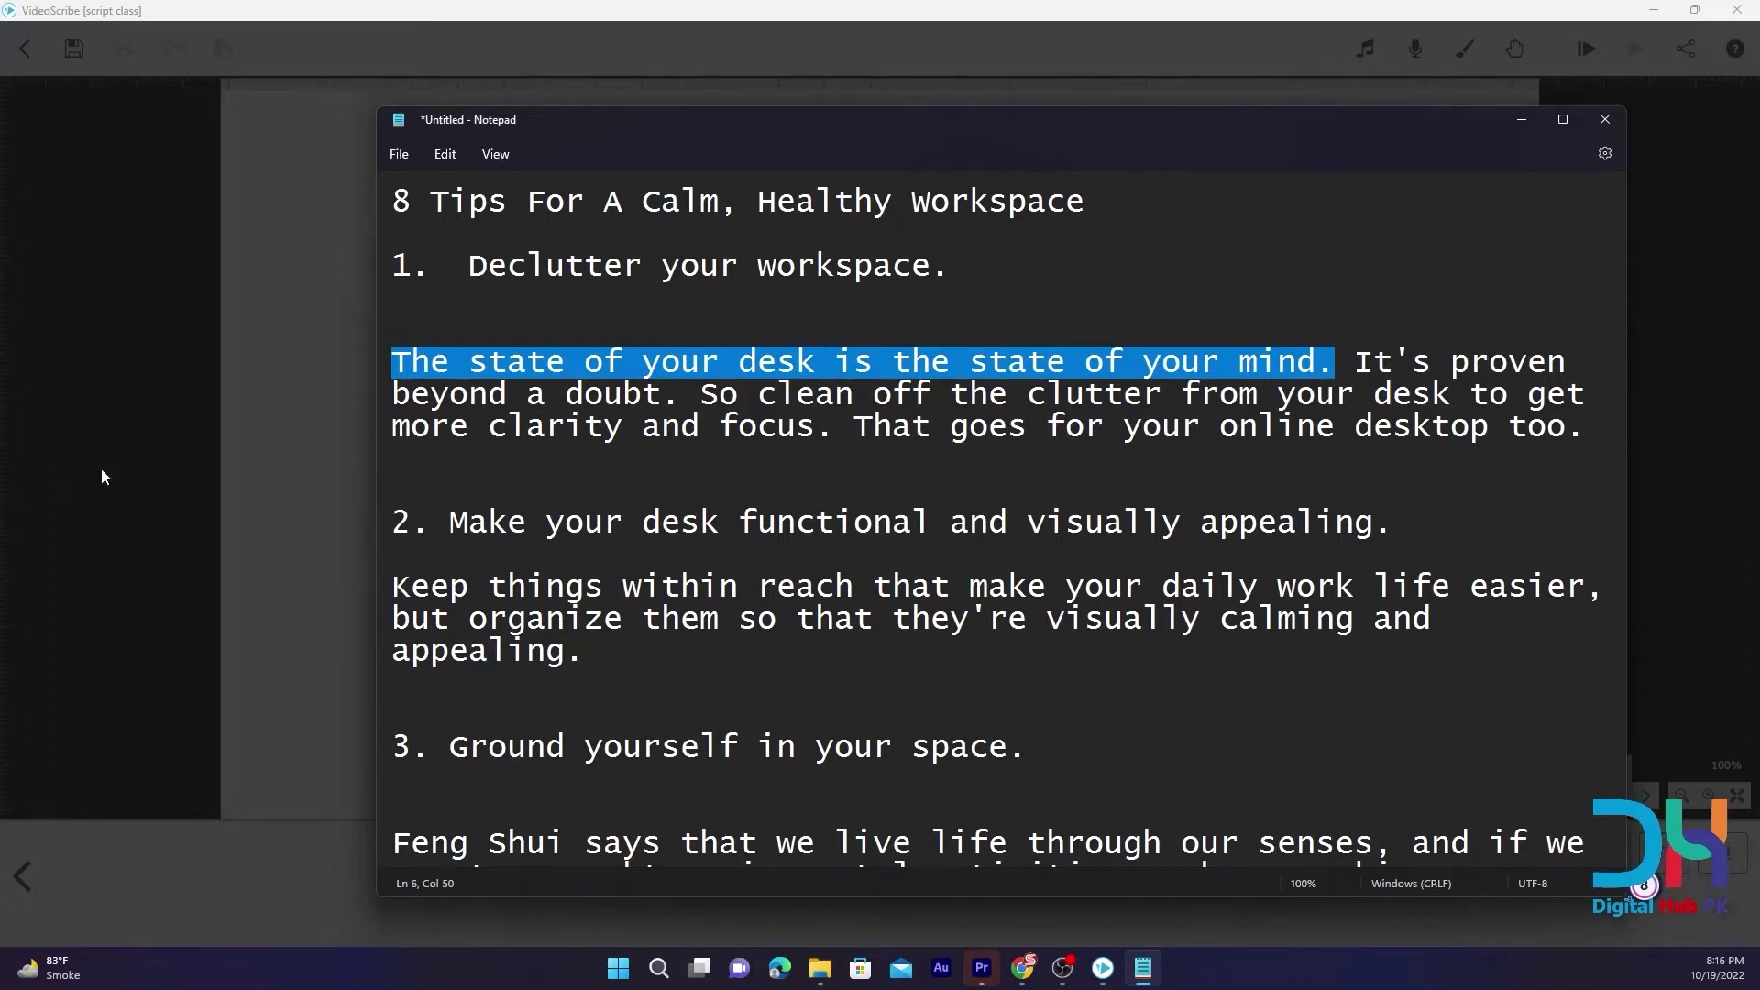
left_click(349, 96)
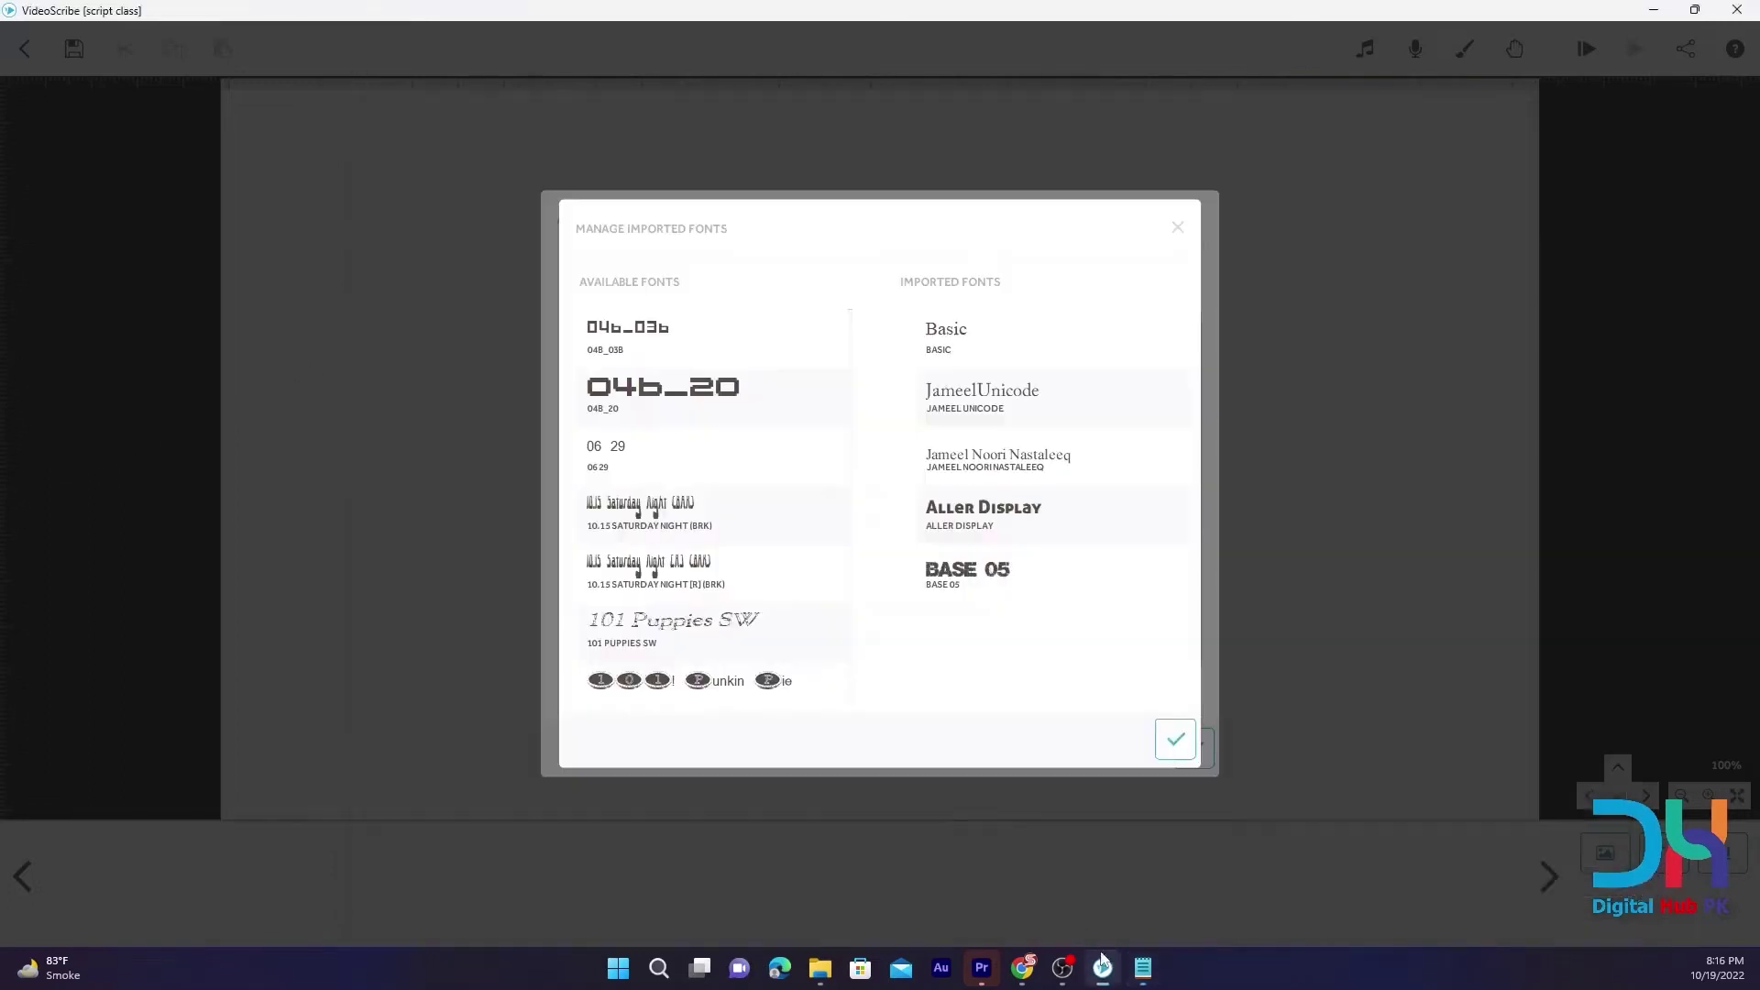
scroll(754, 602, "down", 6)
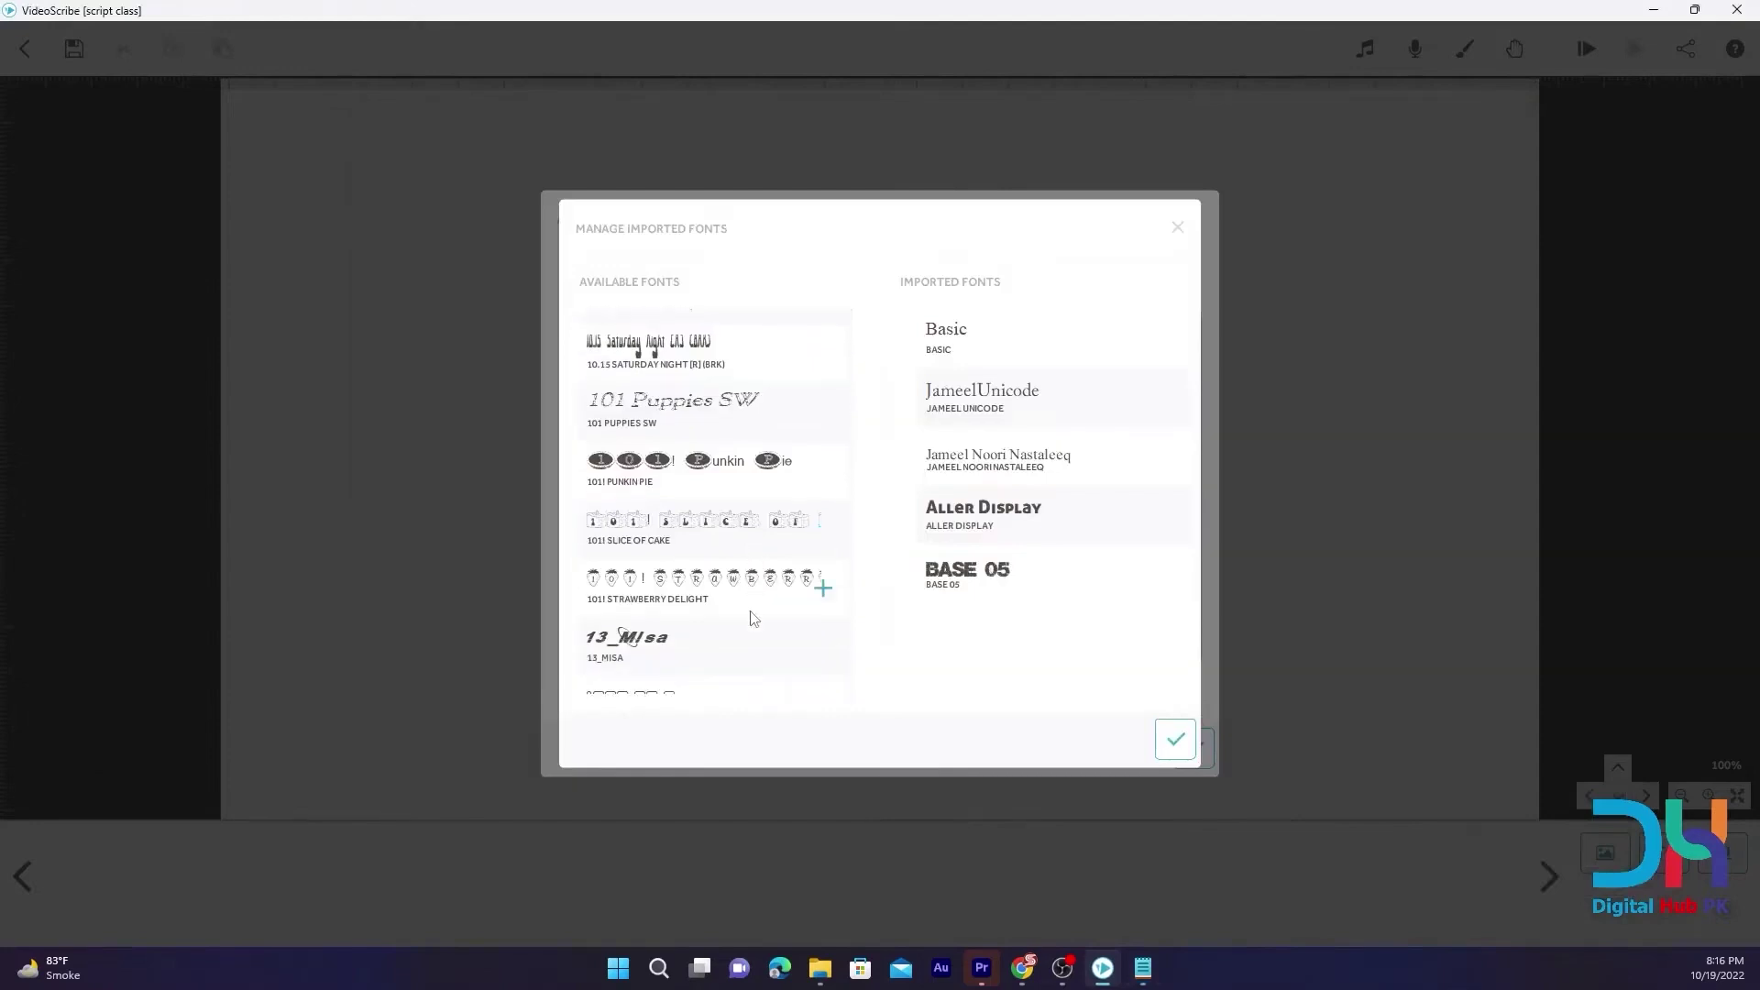
left_click(1176, 739)
Add the title text in the Aller Display font coloured dark red, and centre it near the canvas's upper edge
left_click(690, 293)
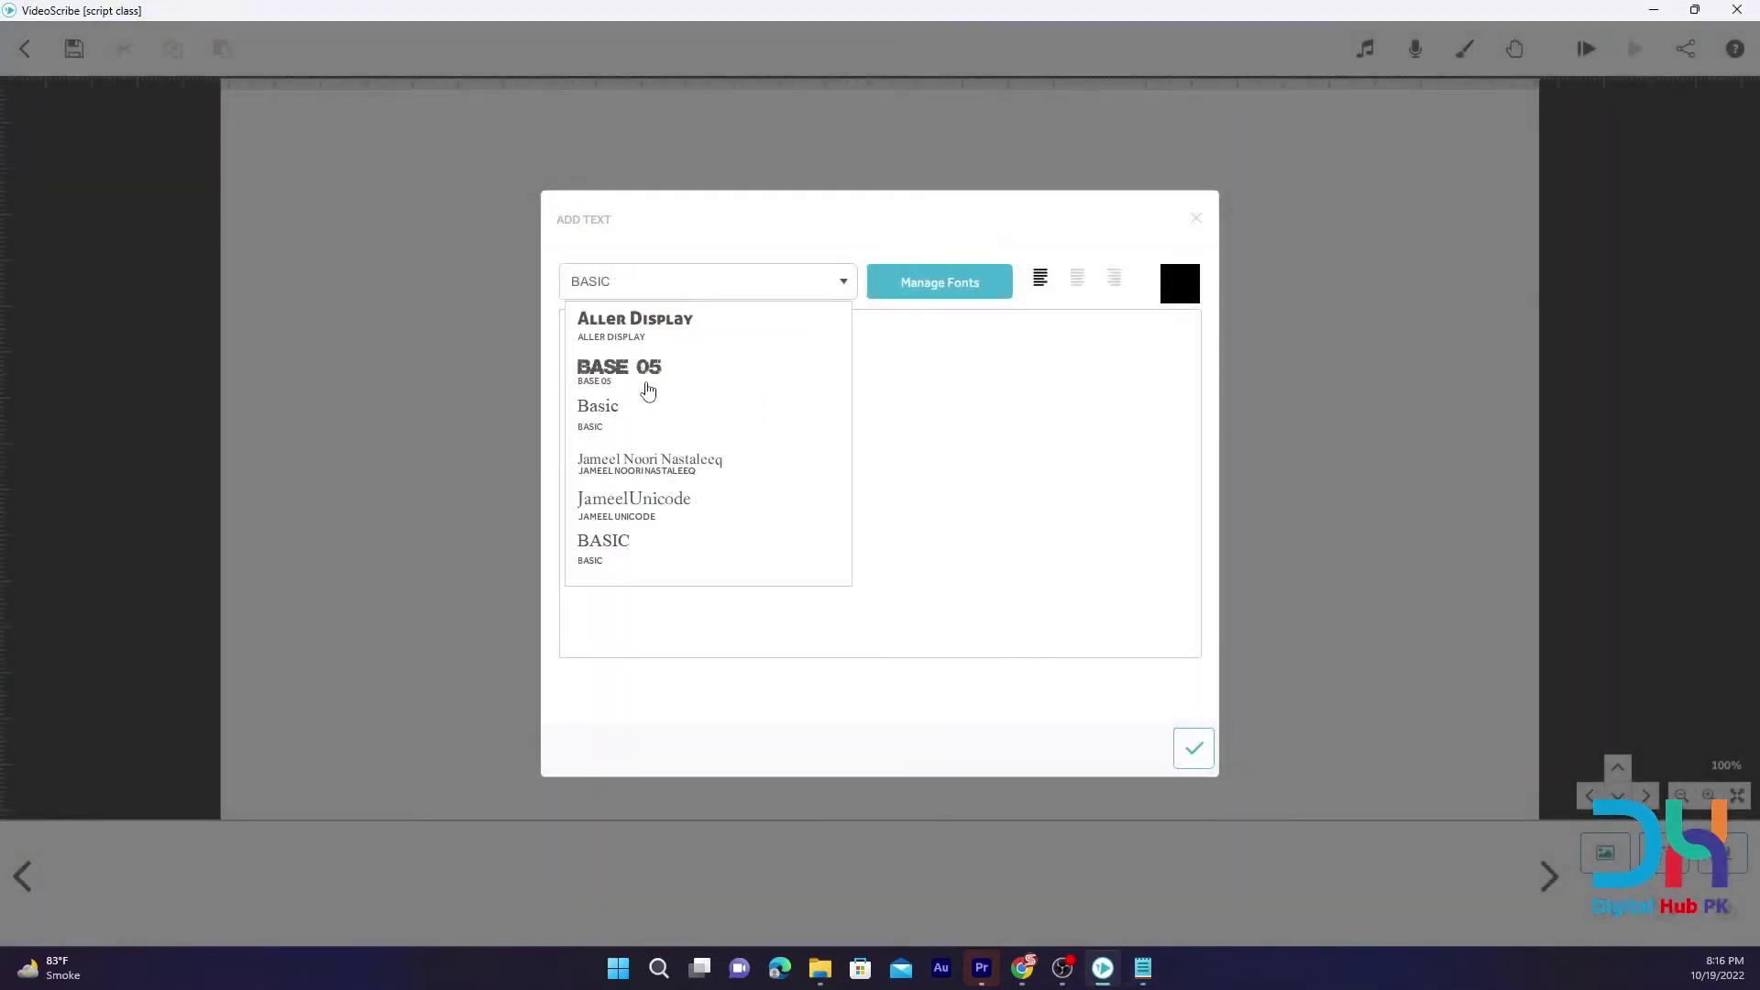
left_click(647, 322)
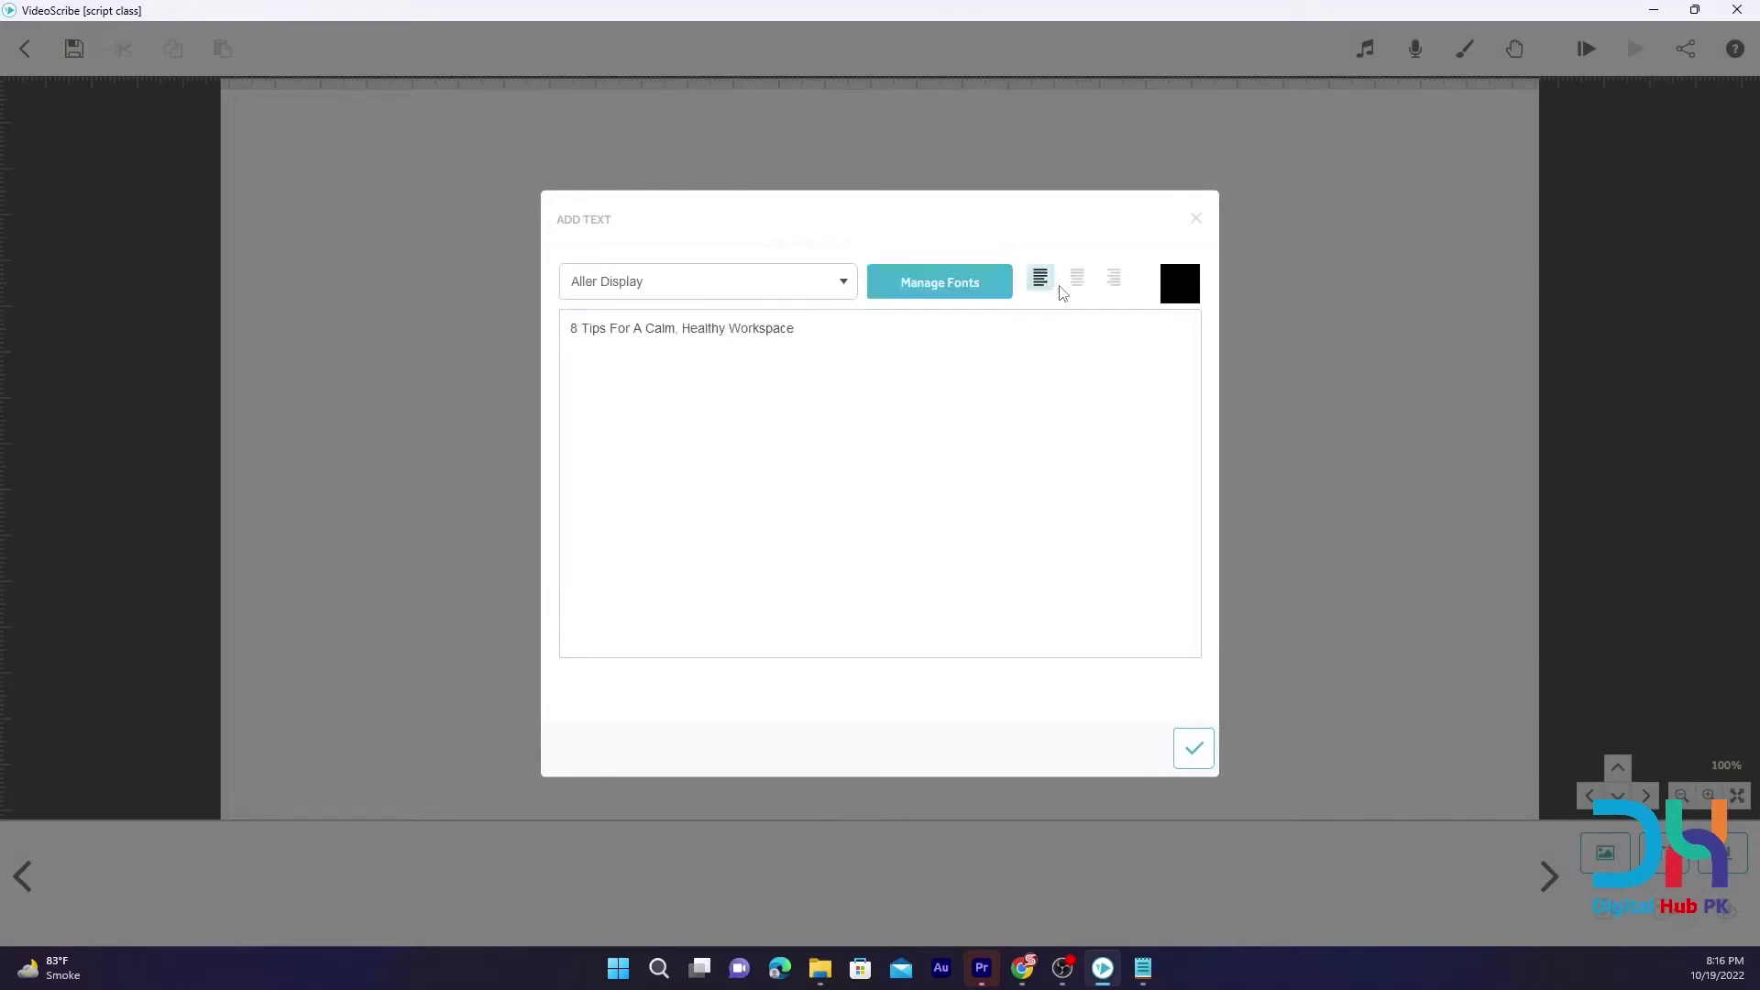
left_click(1163, 286)
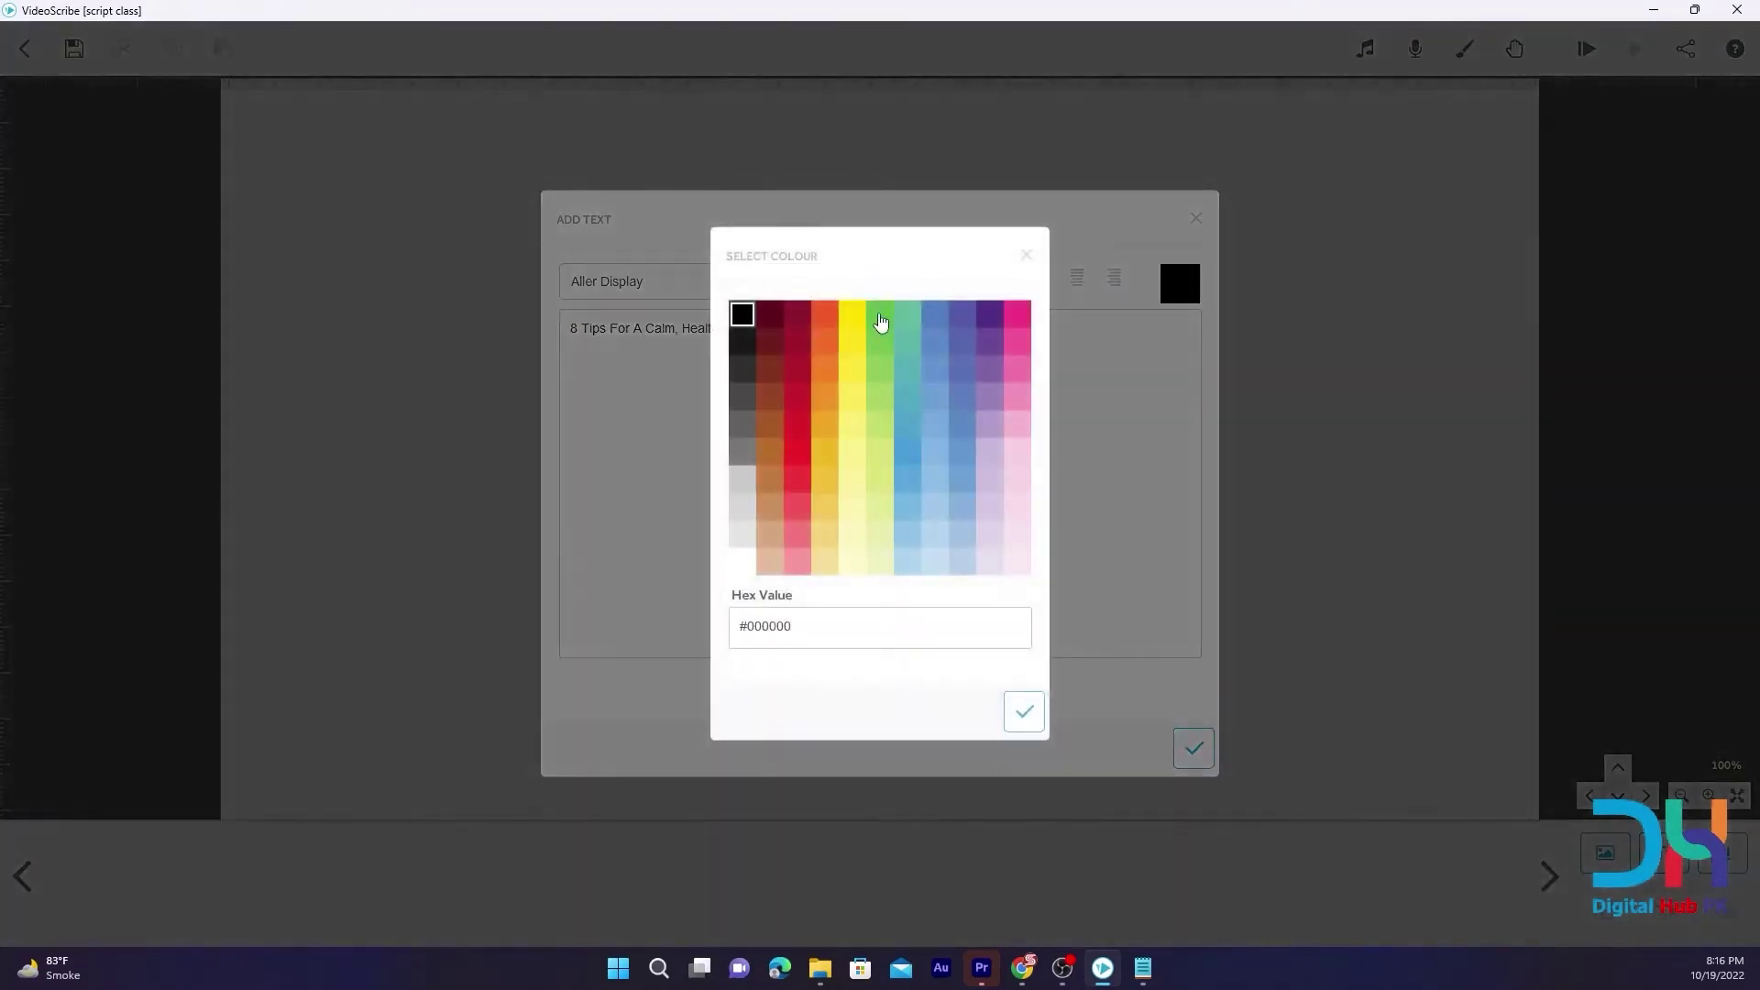
left_click(797, 315)
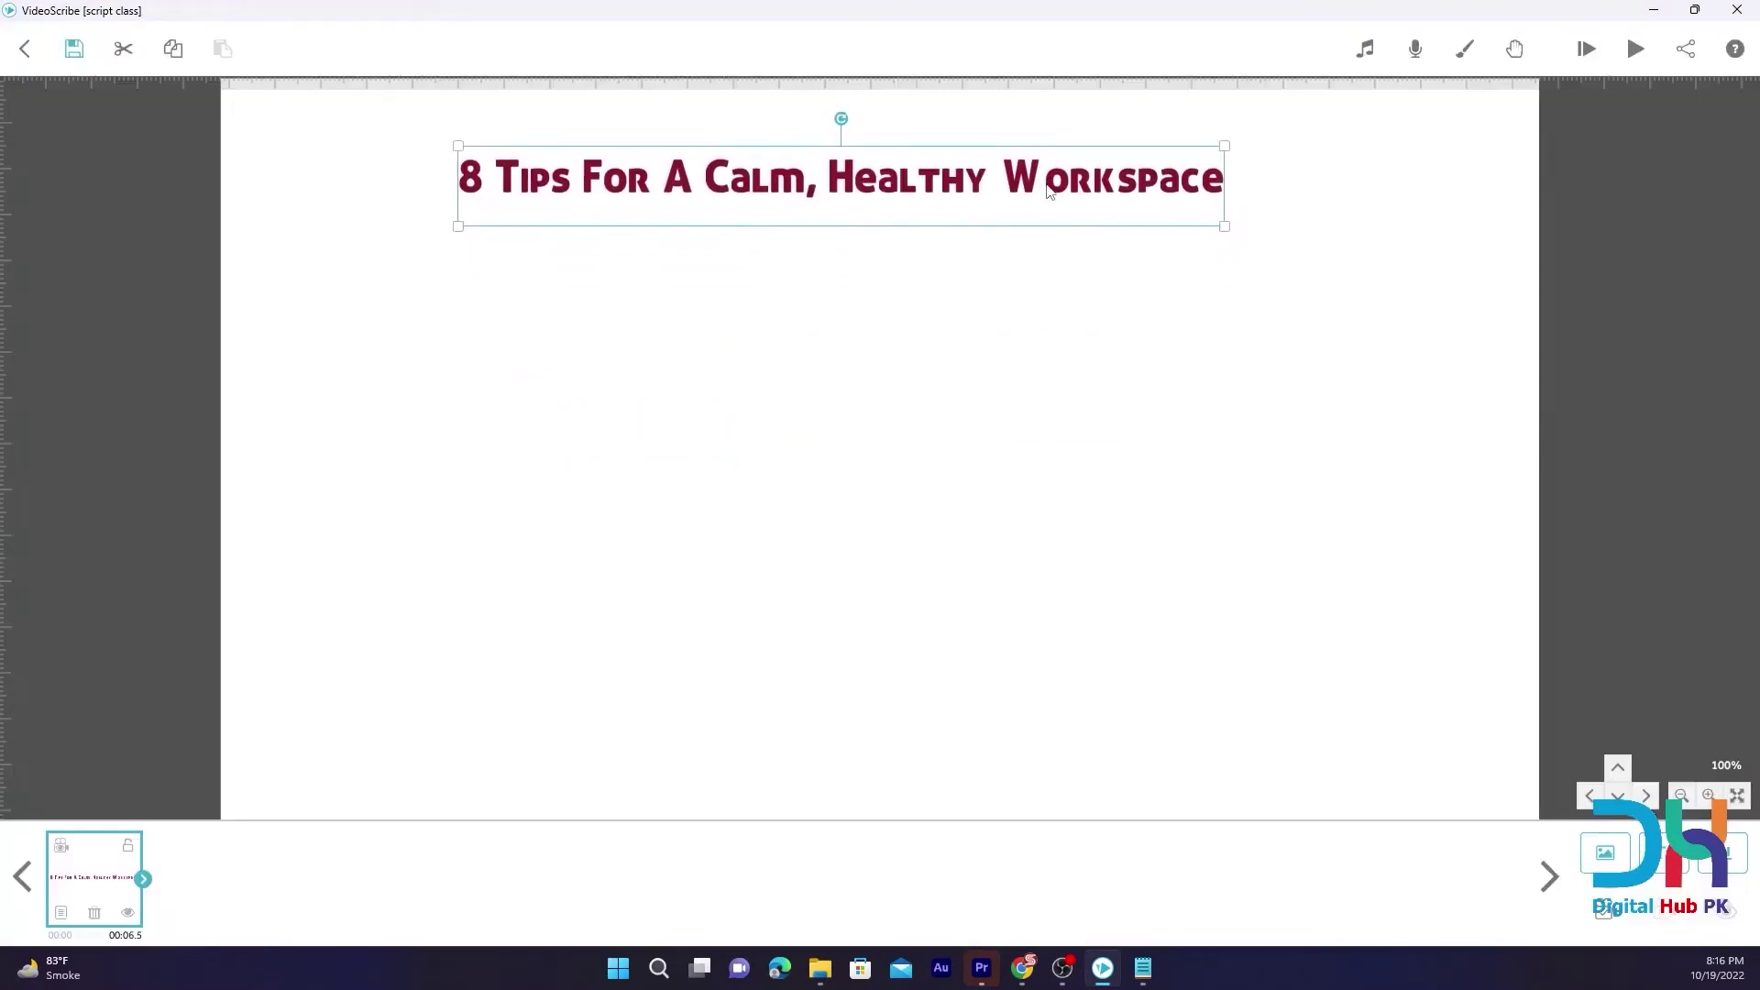
left_click_drag(1049, 190, 1070, 165)
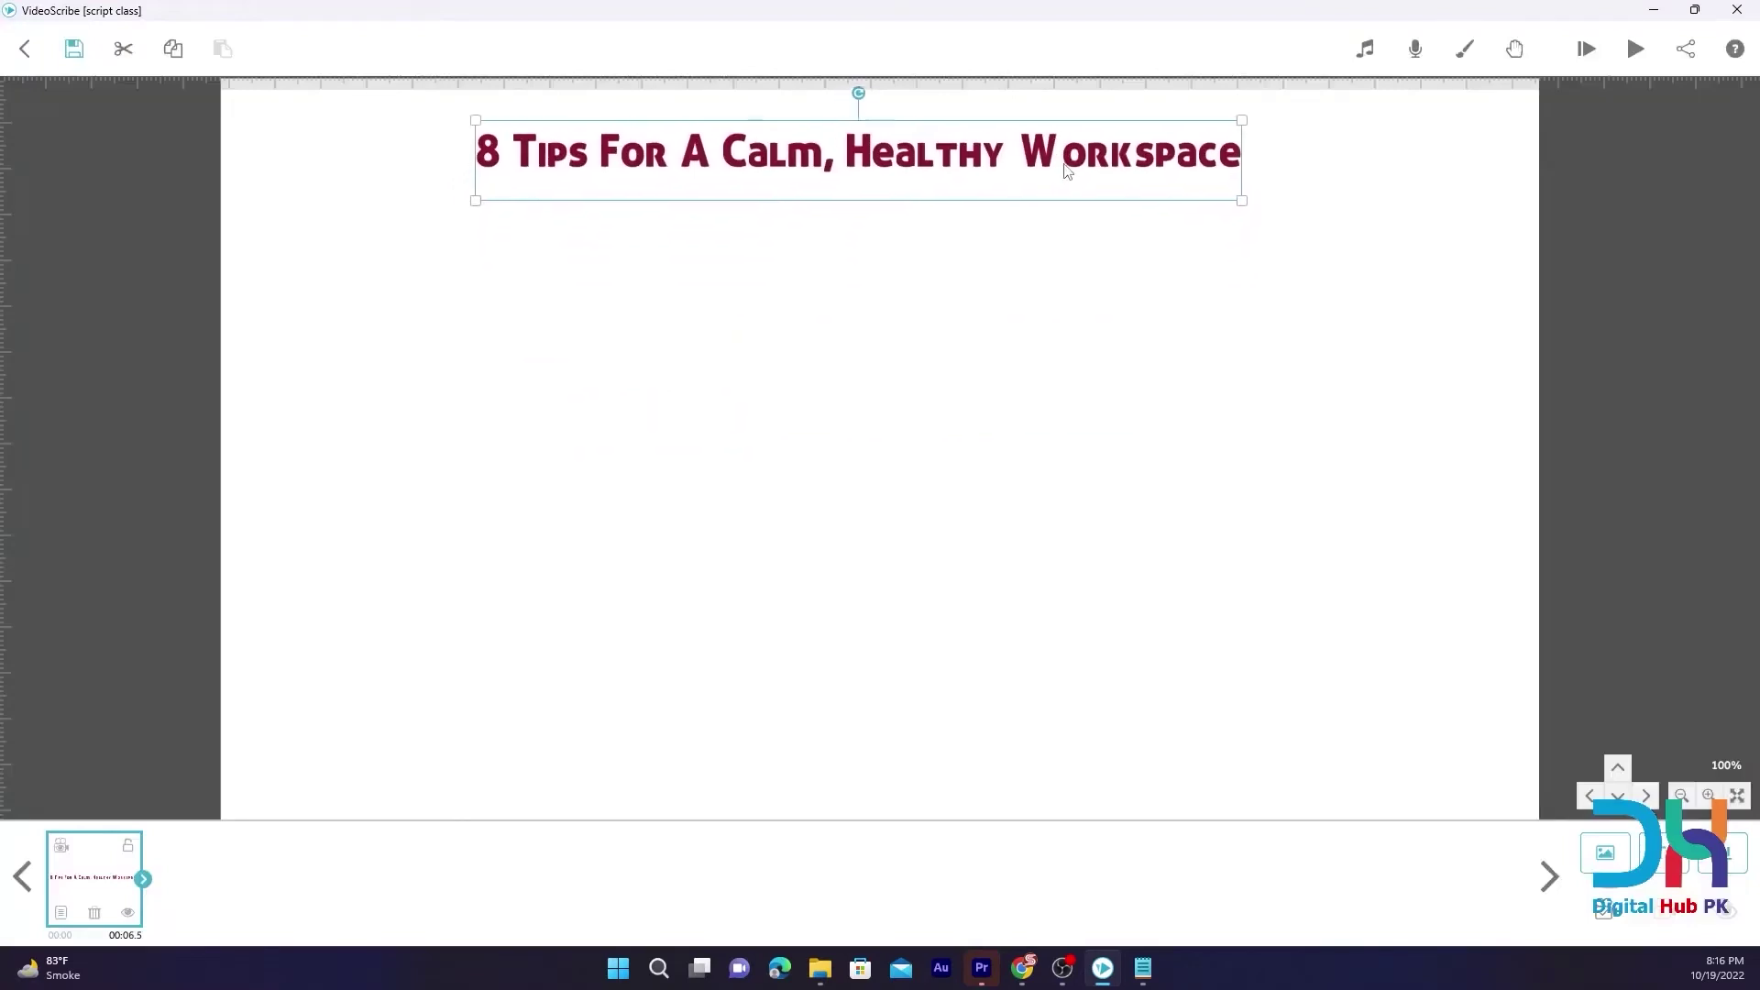
left_click(336, 672)
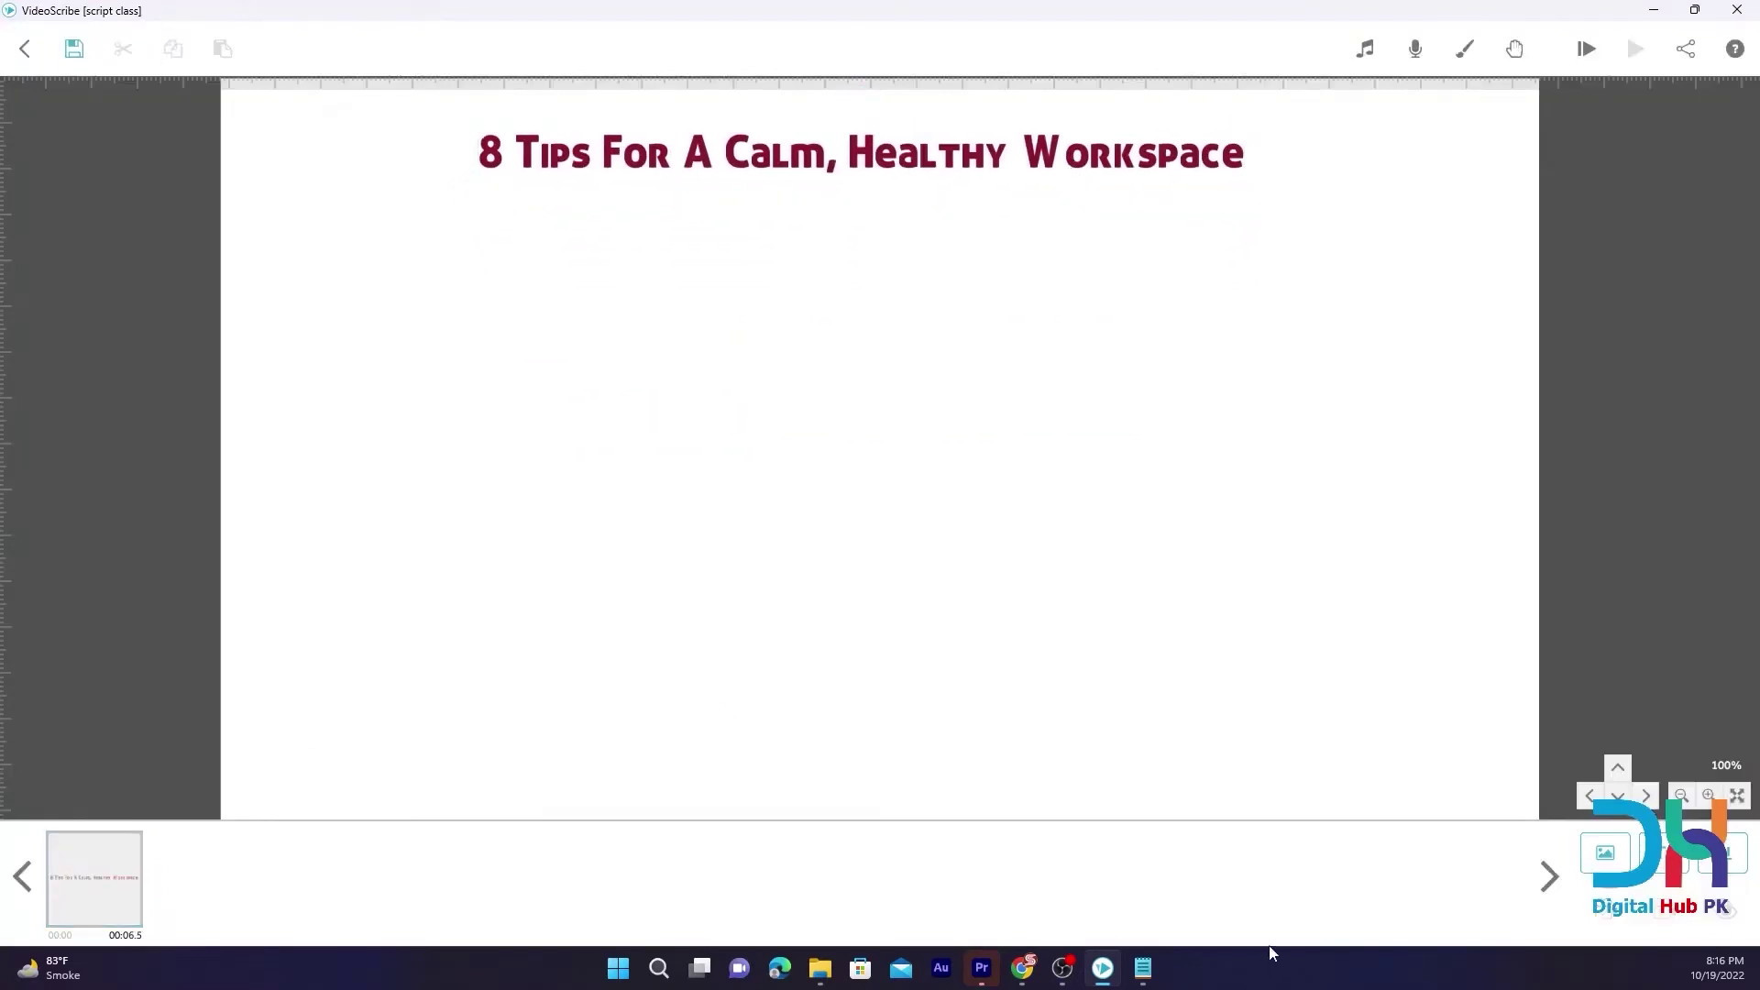
Switch to Notepad and copy the heading "1. Declutter your workspace."
left_click(1144, 968)
left_click(584, 427)
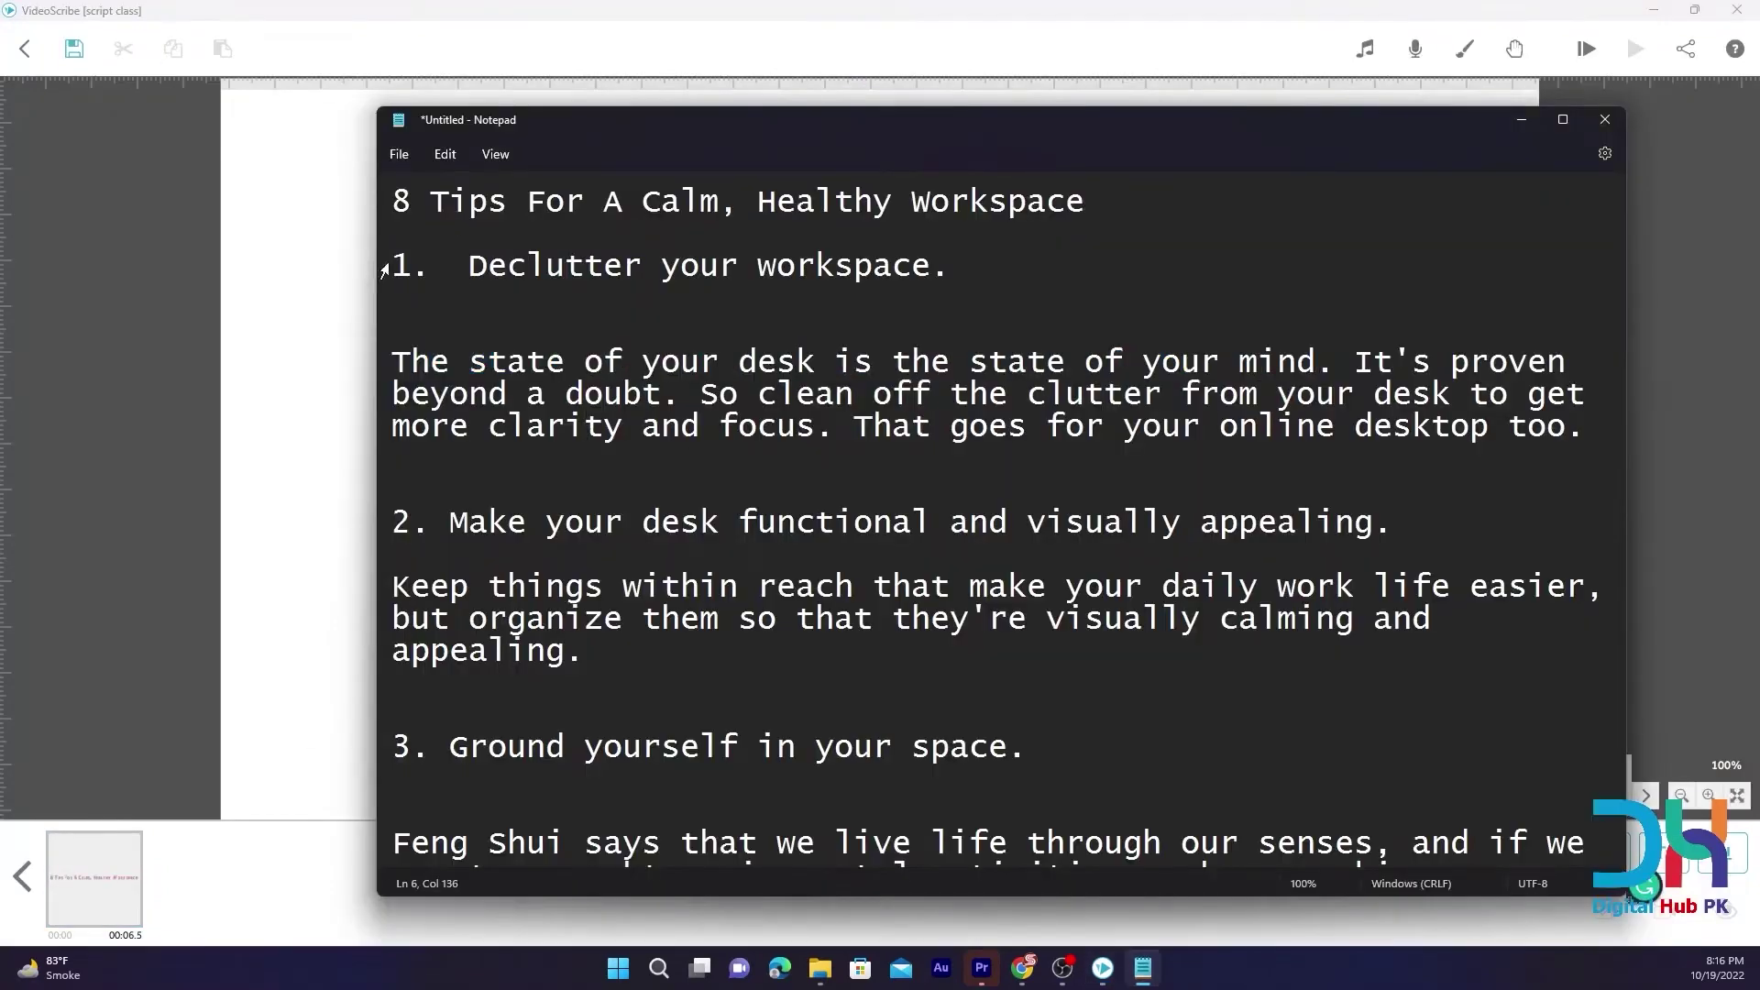
left_click_drag(388, 267, 953, 240)
key("ctrl+c")
Return to VideoScribe and add the copied heading "1. Declutter your workspace." as a text element in the Base 05 font
left_click(445, 9)
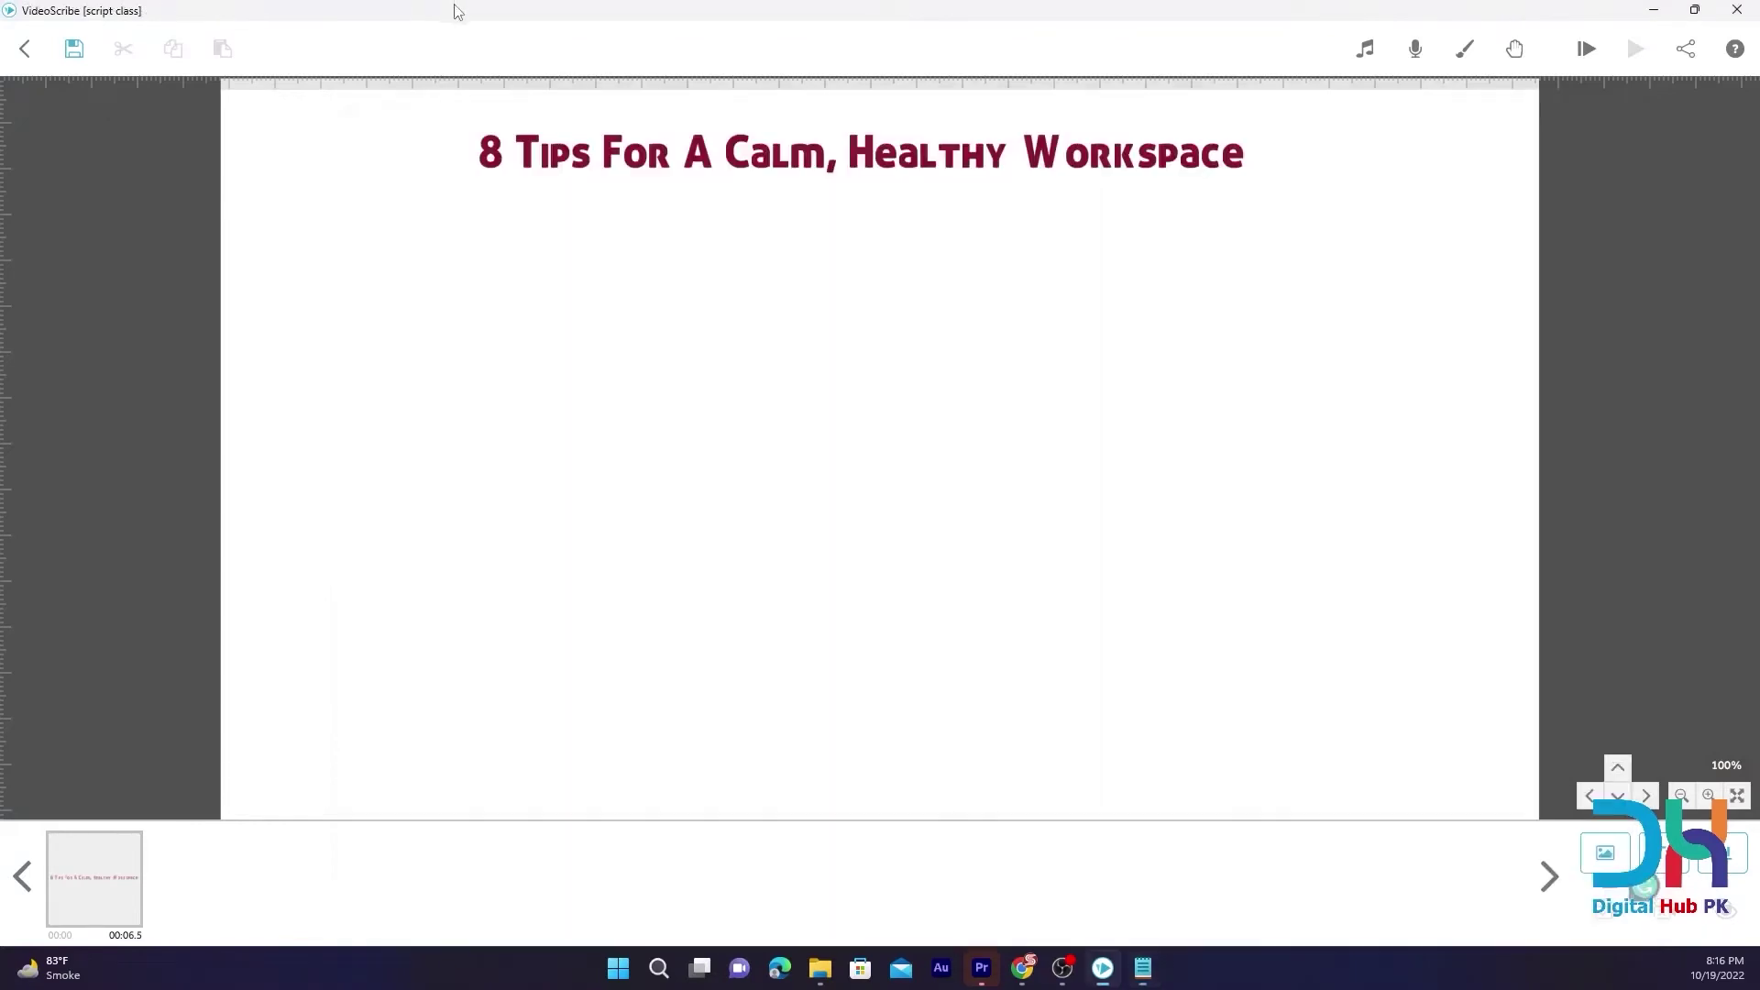
left_click(1660, 869)
key("ctrl+v")
left_click(743, 291)
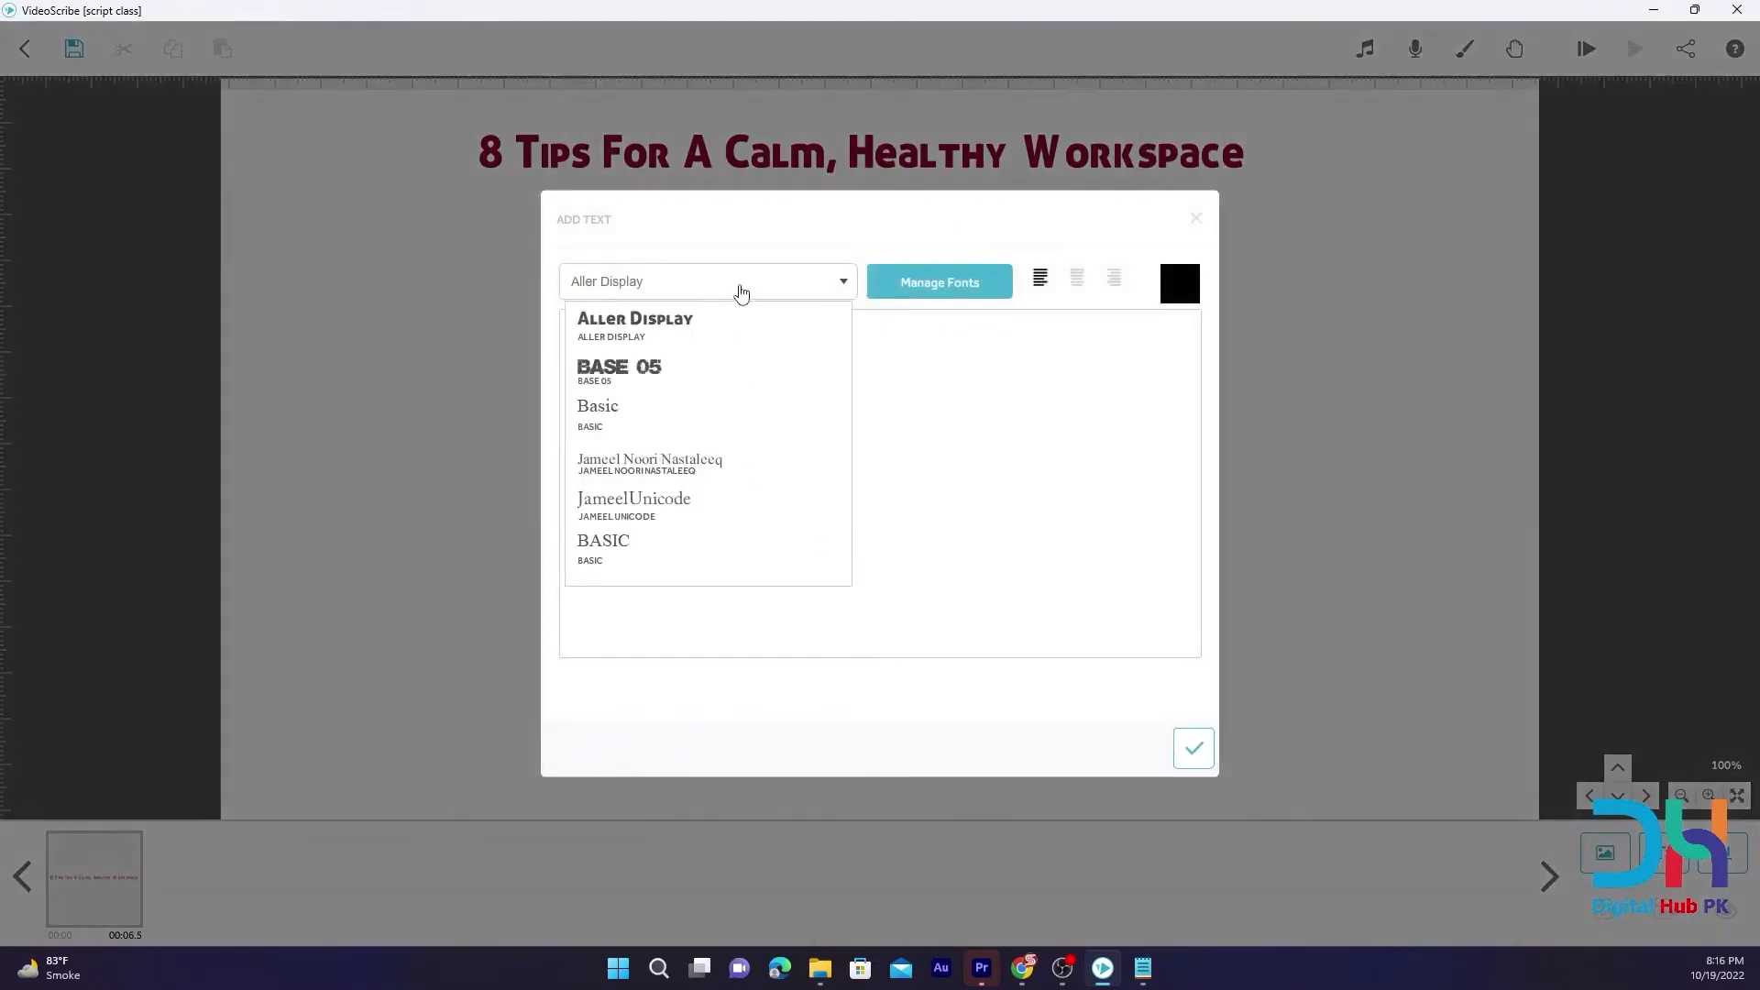
left_click(665, 367)
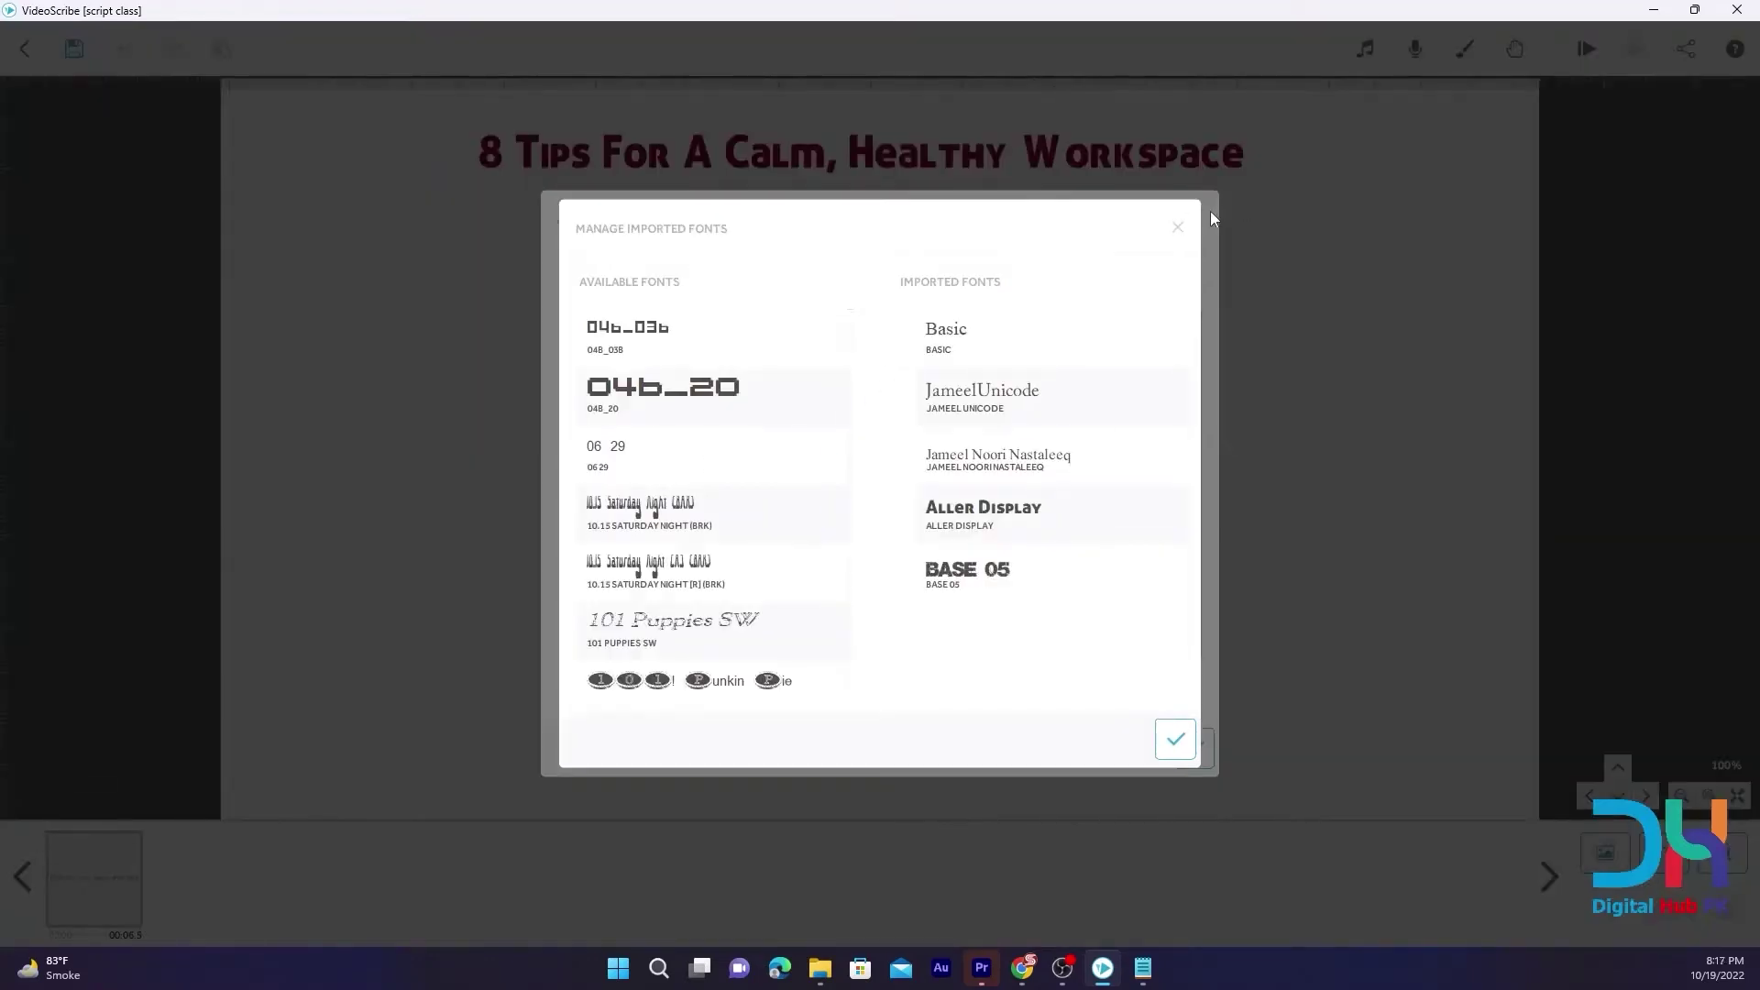
left_click(1179, 227)
left_click(1192, 747)
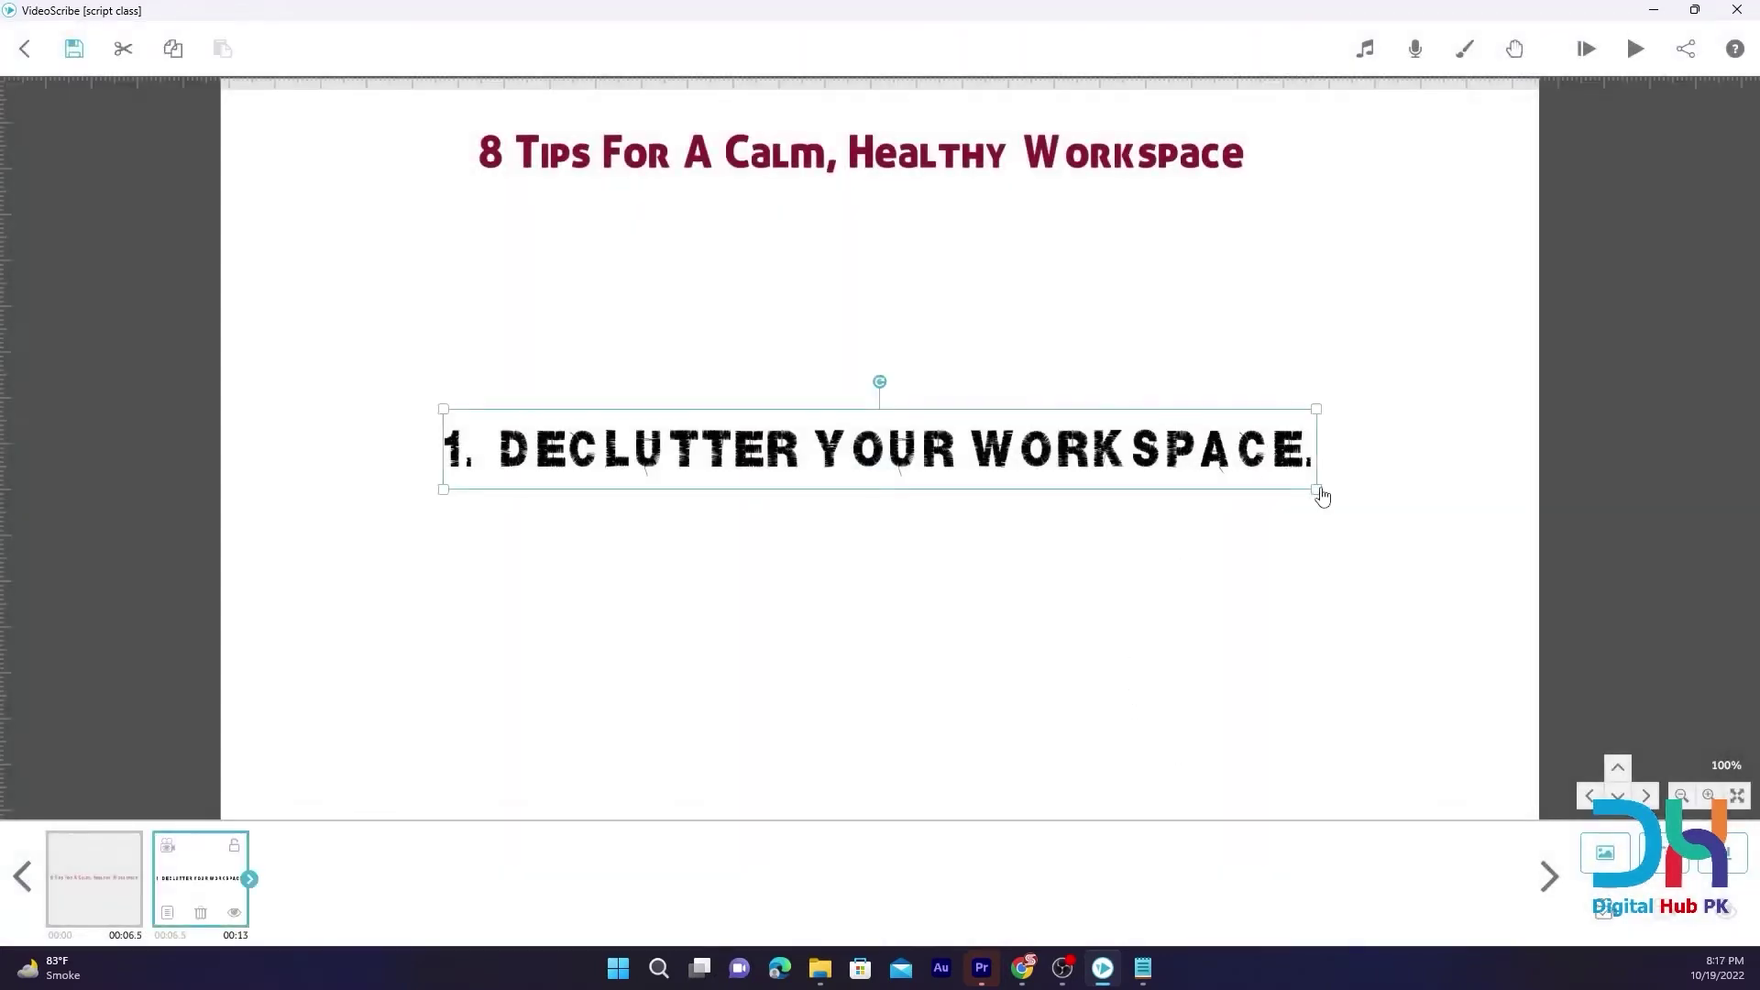
Shrink the "1. Declutter your workspace." heading and move it below the title, toward the canvas's left edge
left_click_drag(1321, 496, 1276, 498)
left_click_drag(1164, 449, 828, 260)
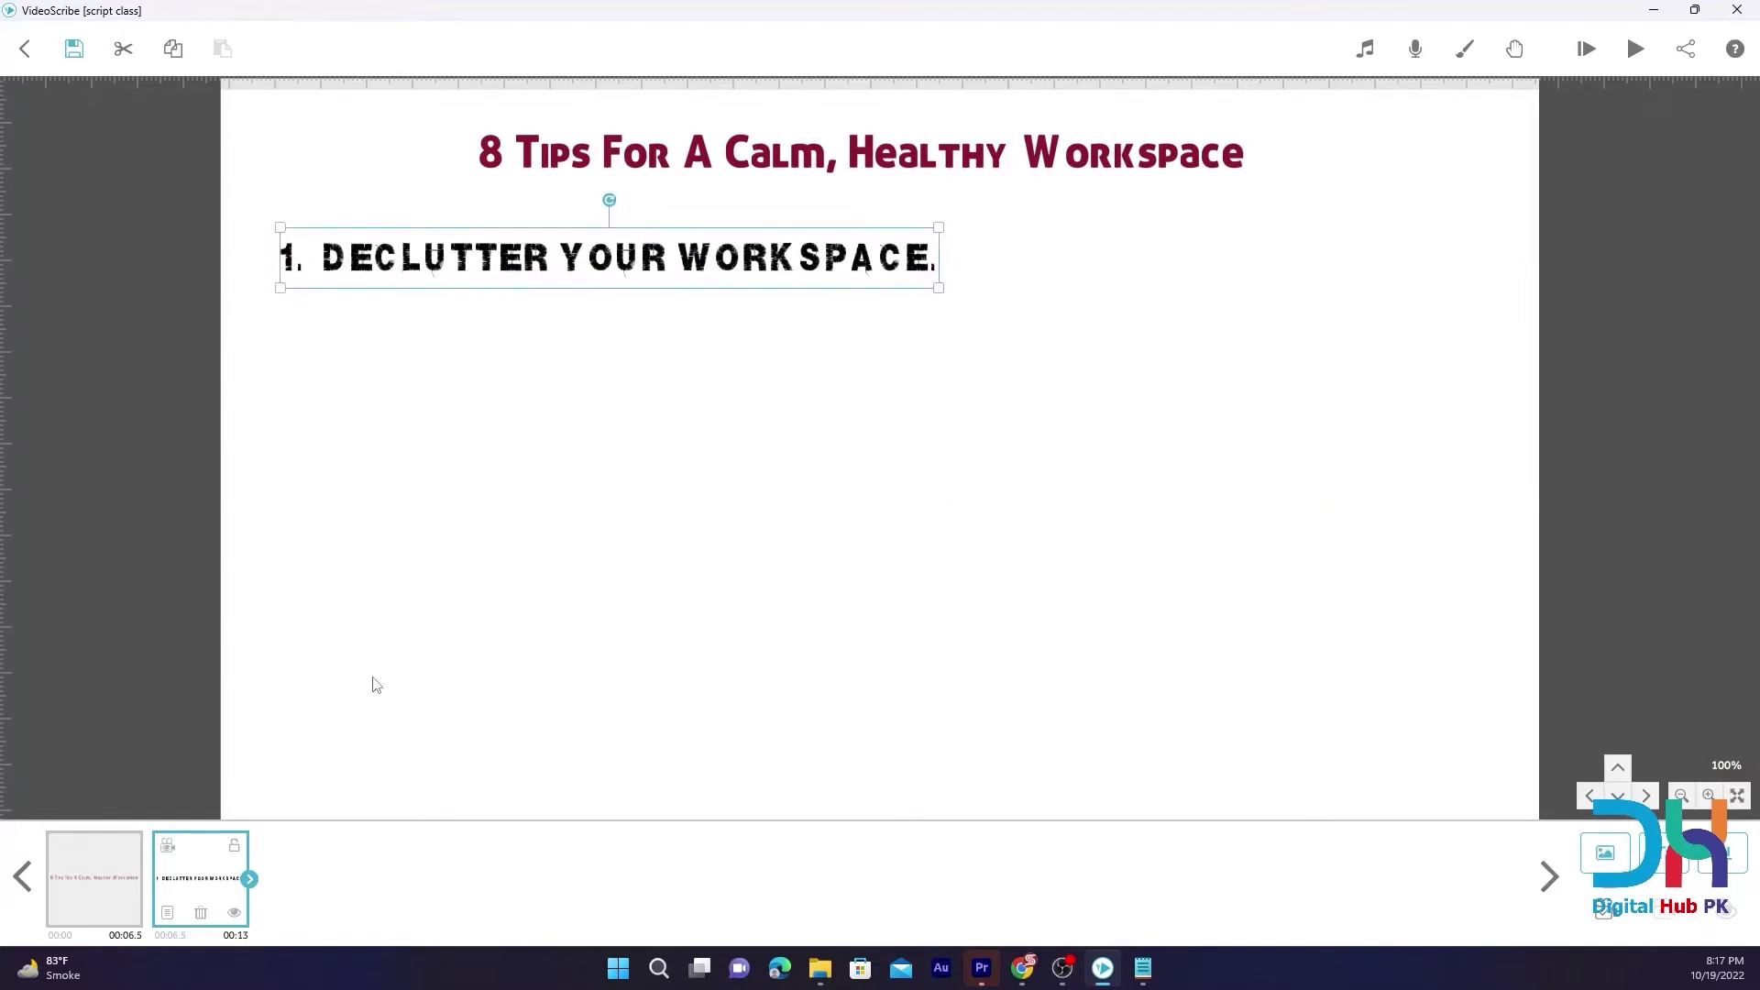
left_click(1074, 649)
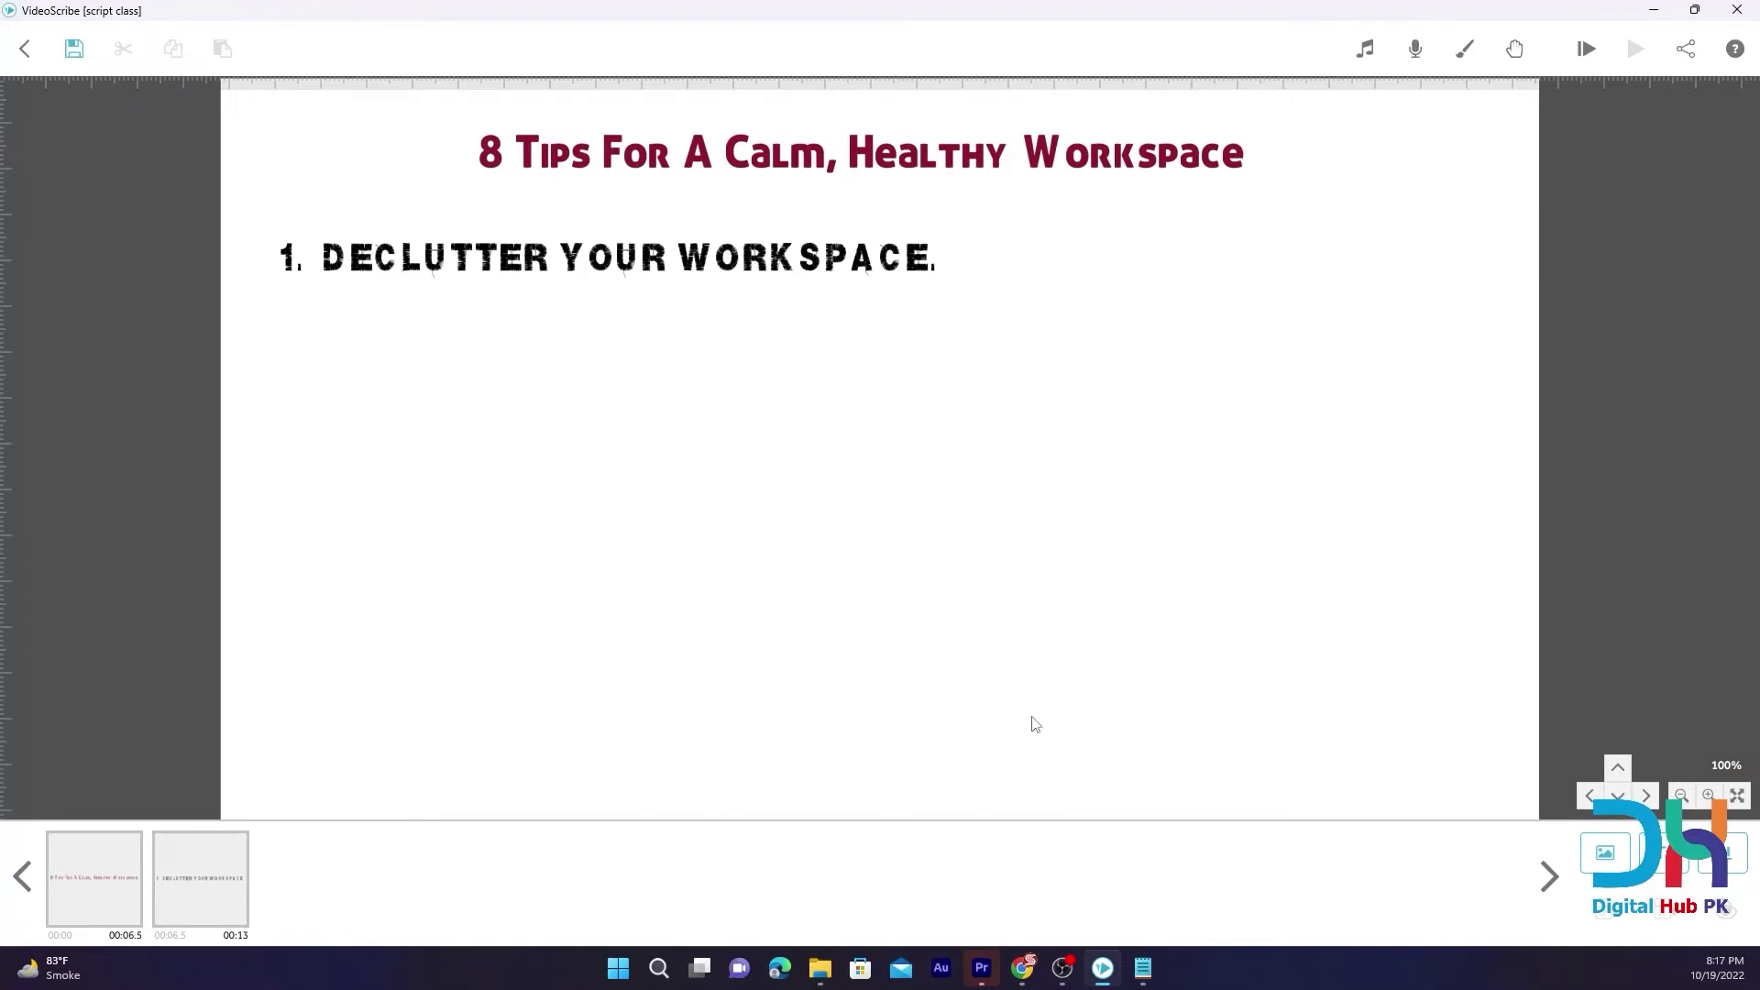
Examine the sentence "The state of your desk is the state of your mind." in Notepad, and return to VideoScribe
left_click(1137, 974)
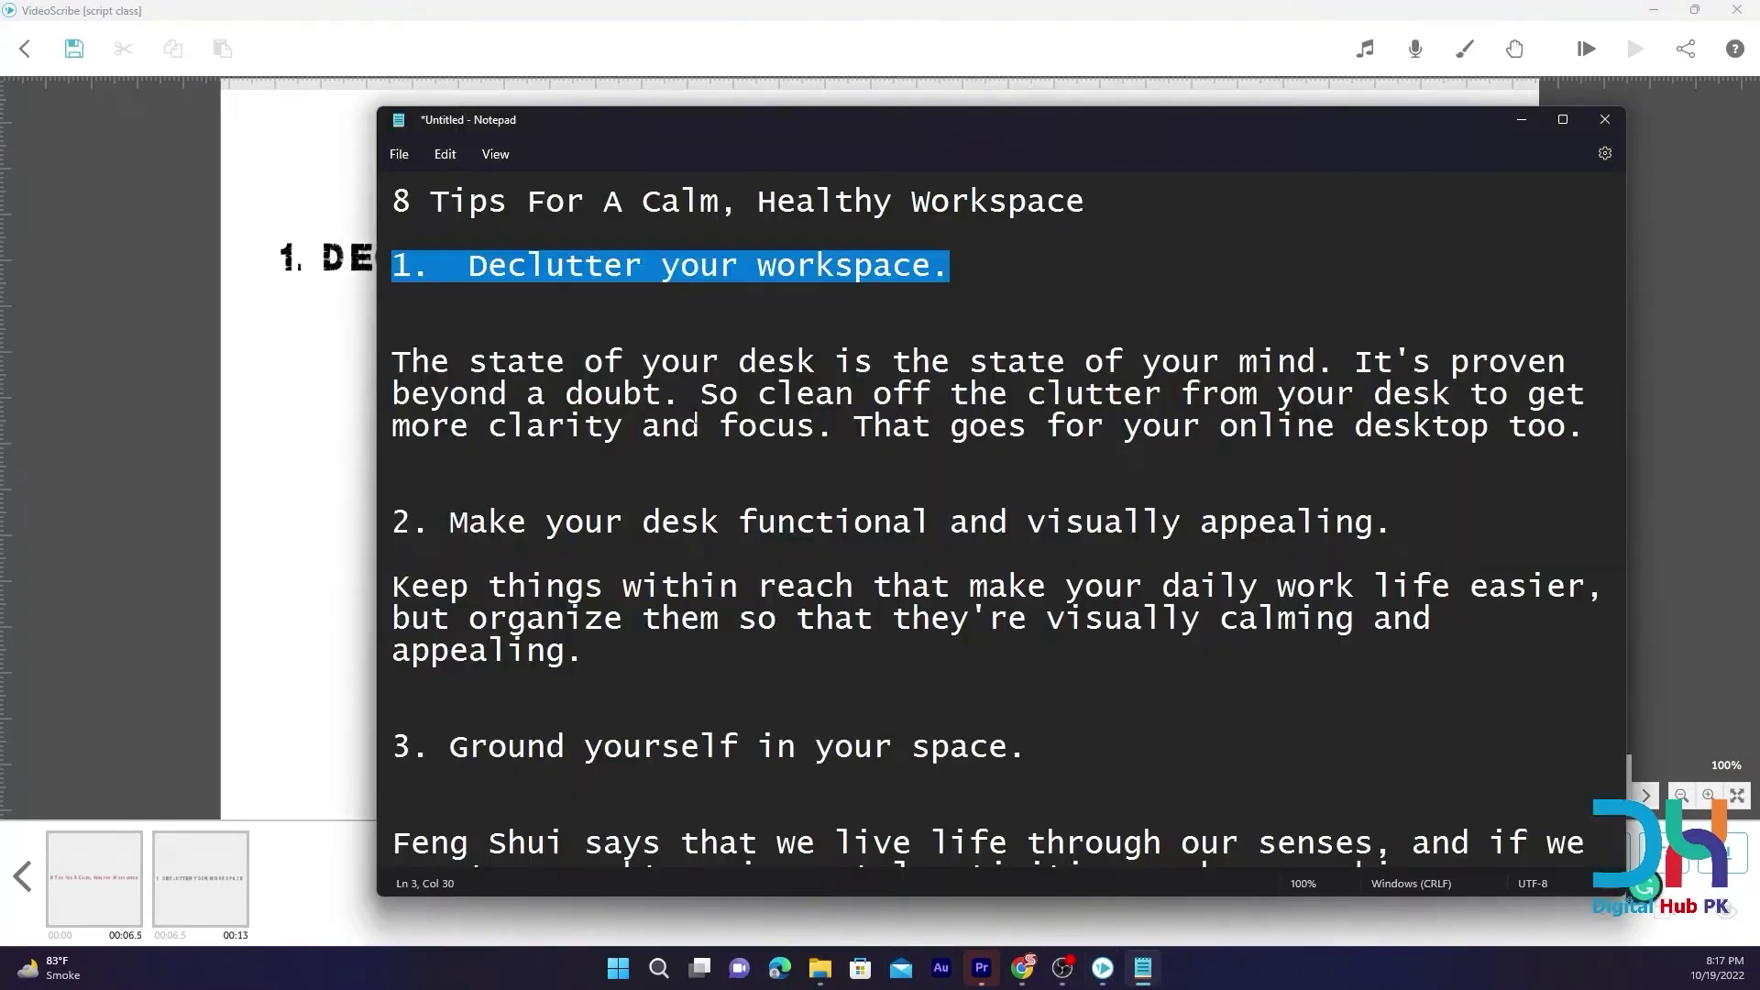
left_click(699, 426)
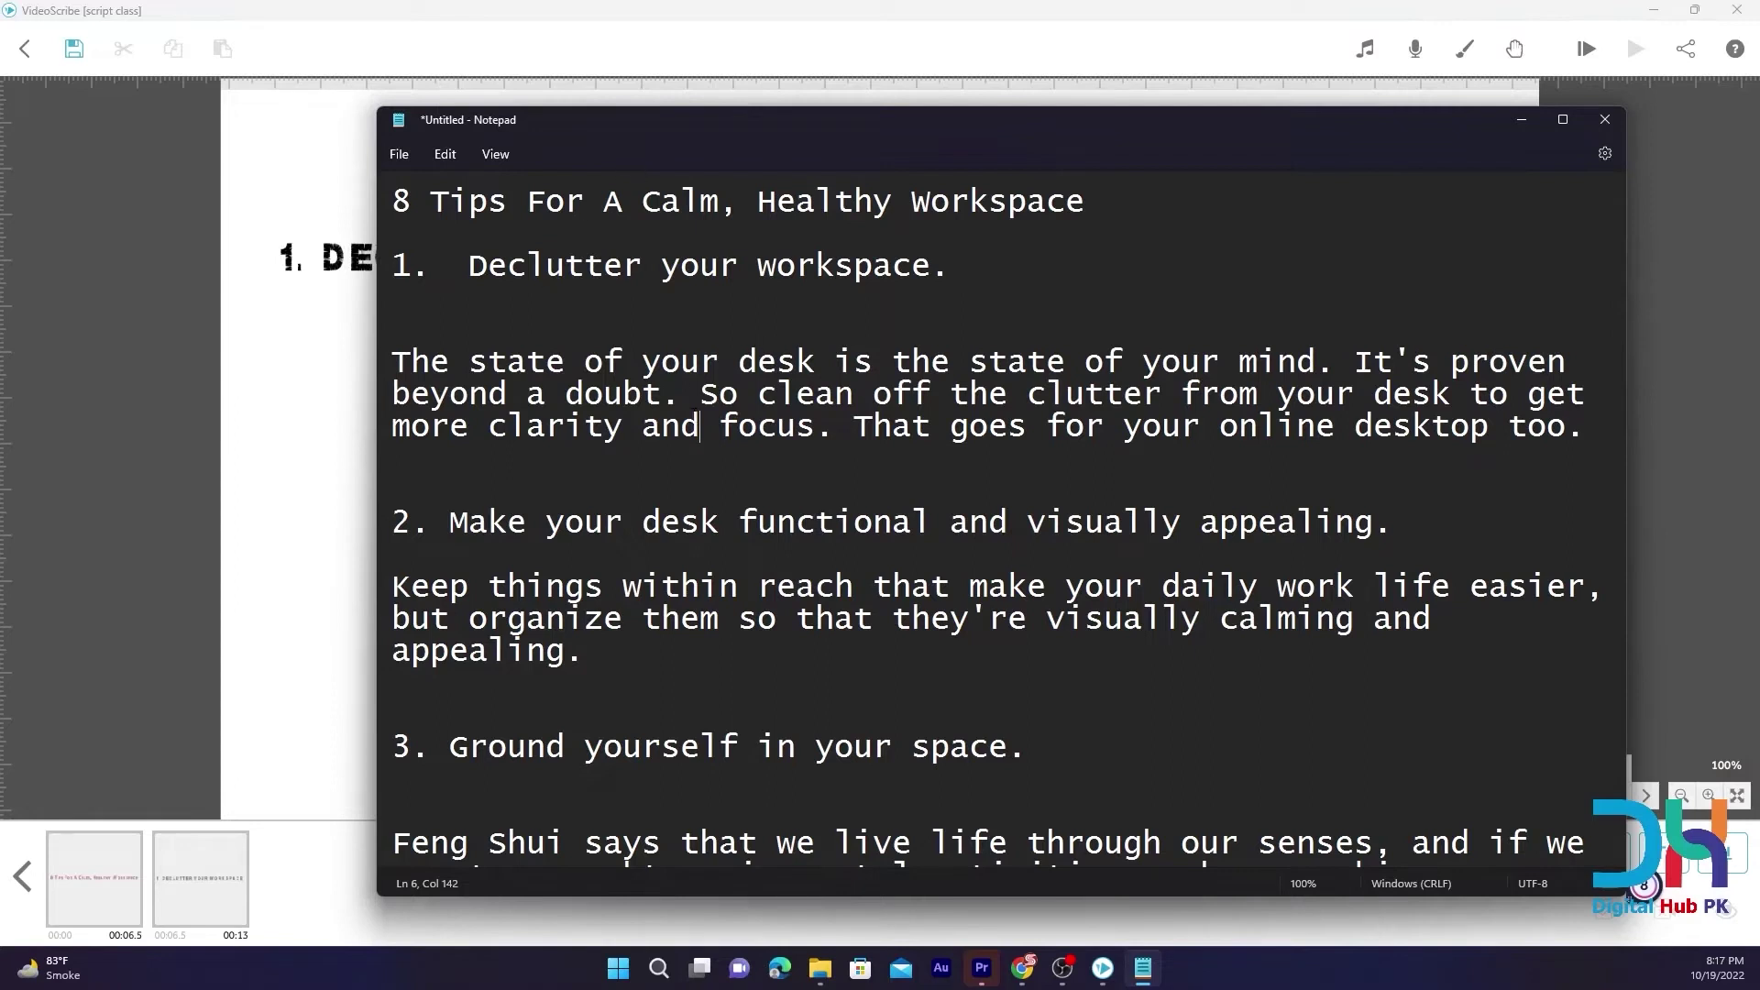
left_click_drag(1336, 361, 395, 361)
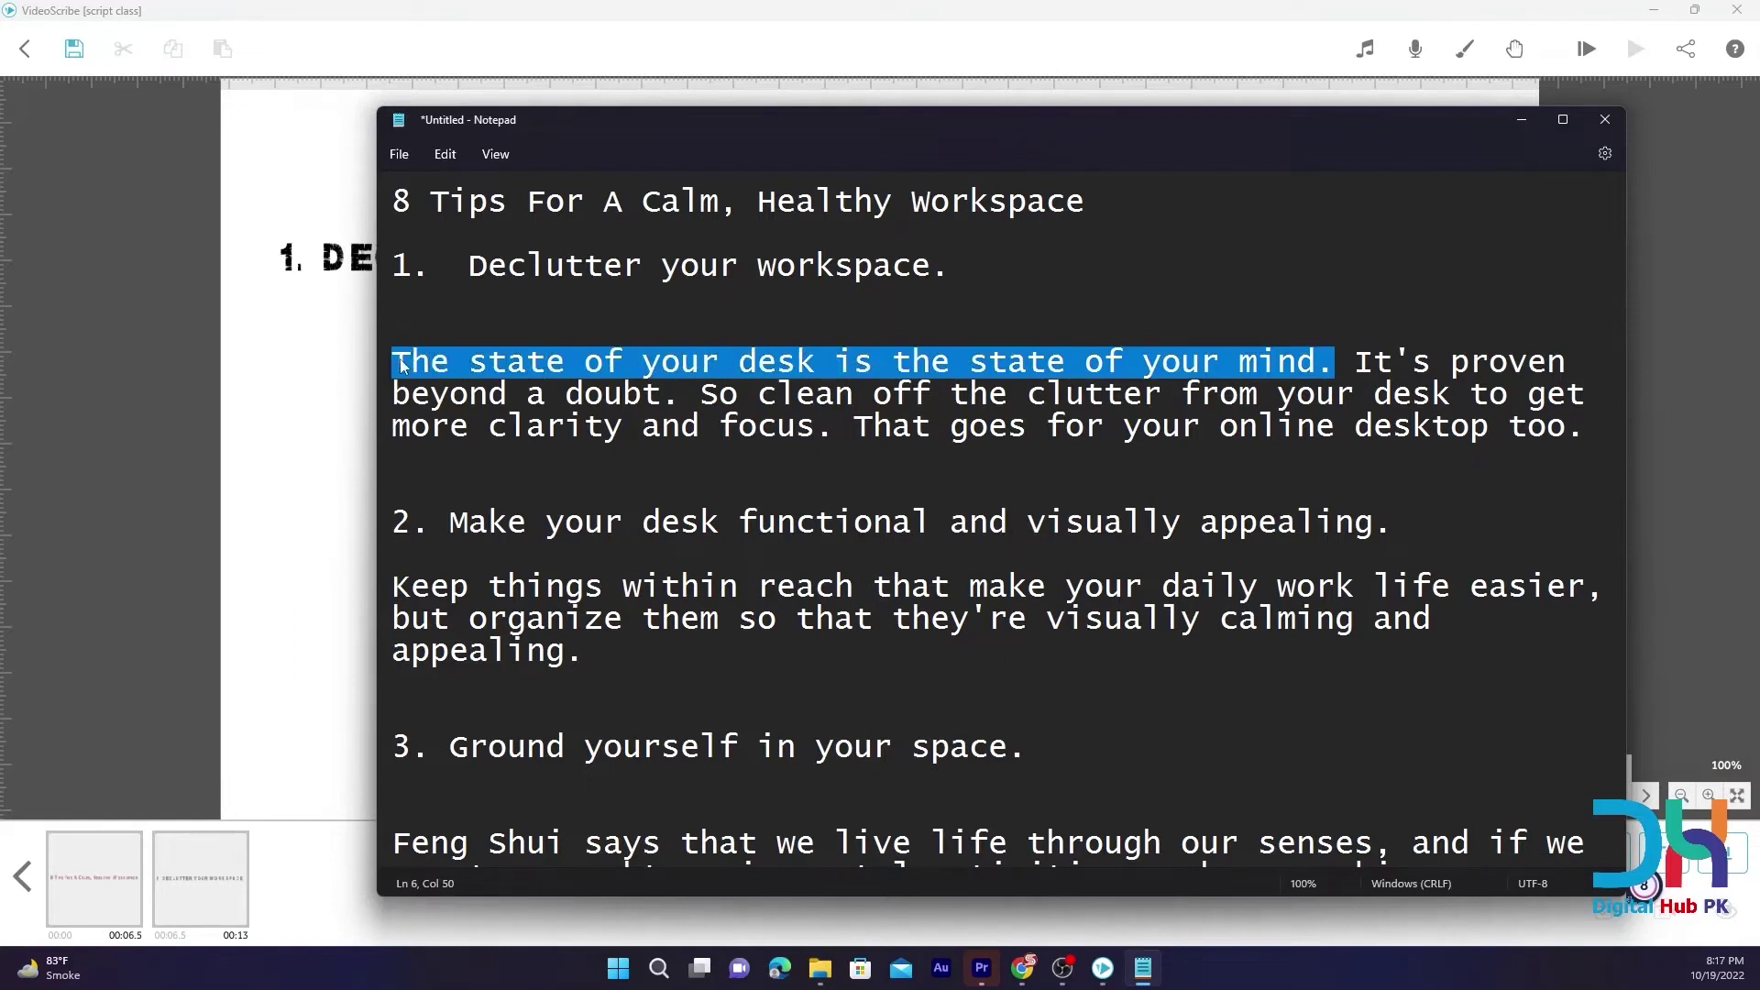
left_click(394, 361)
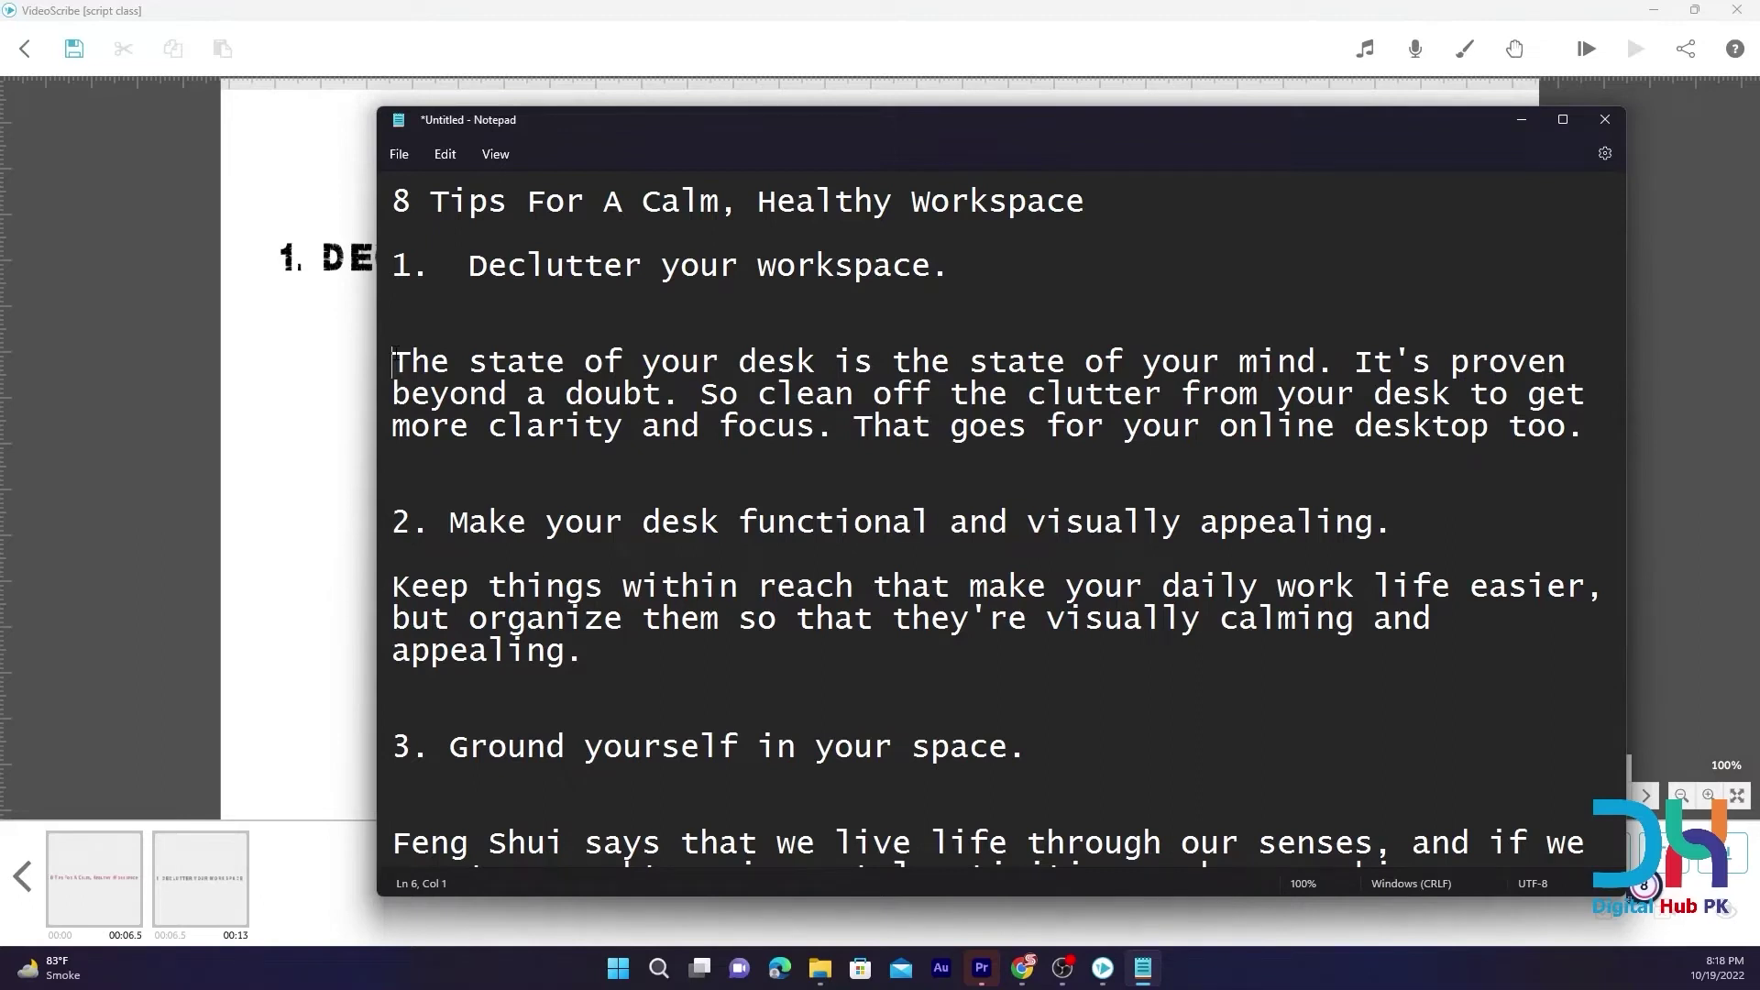
left_click_drag(970, 362, 1307, 363)
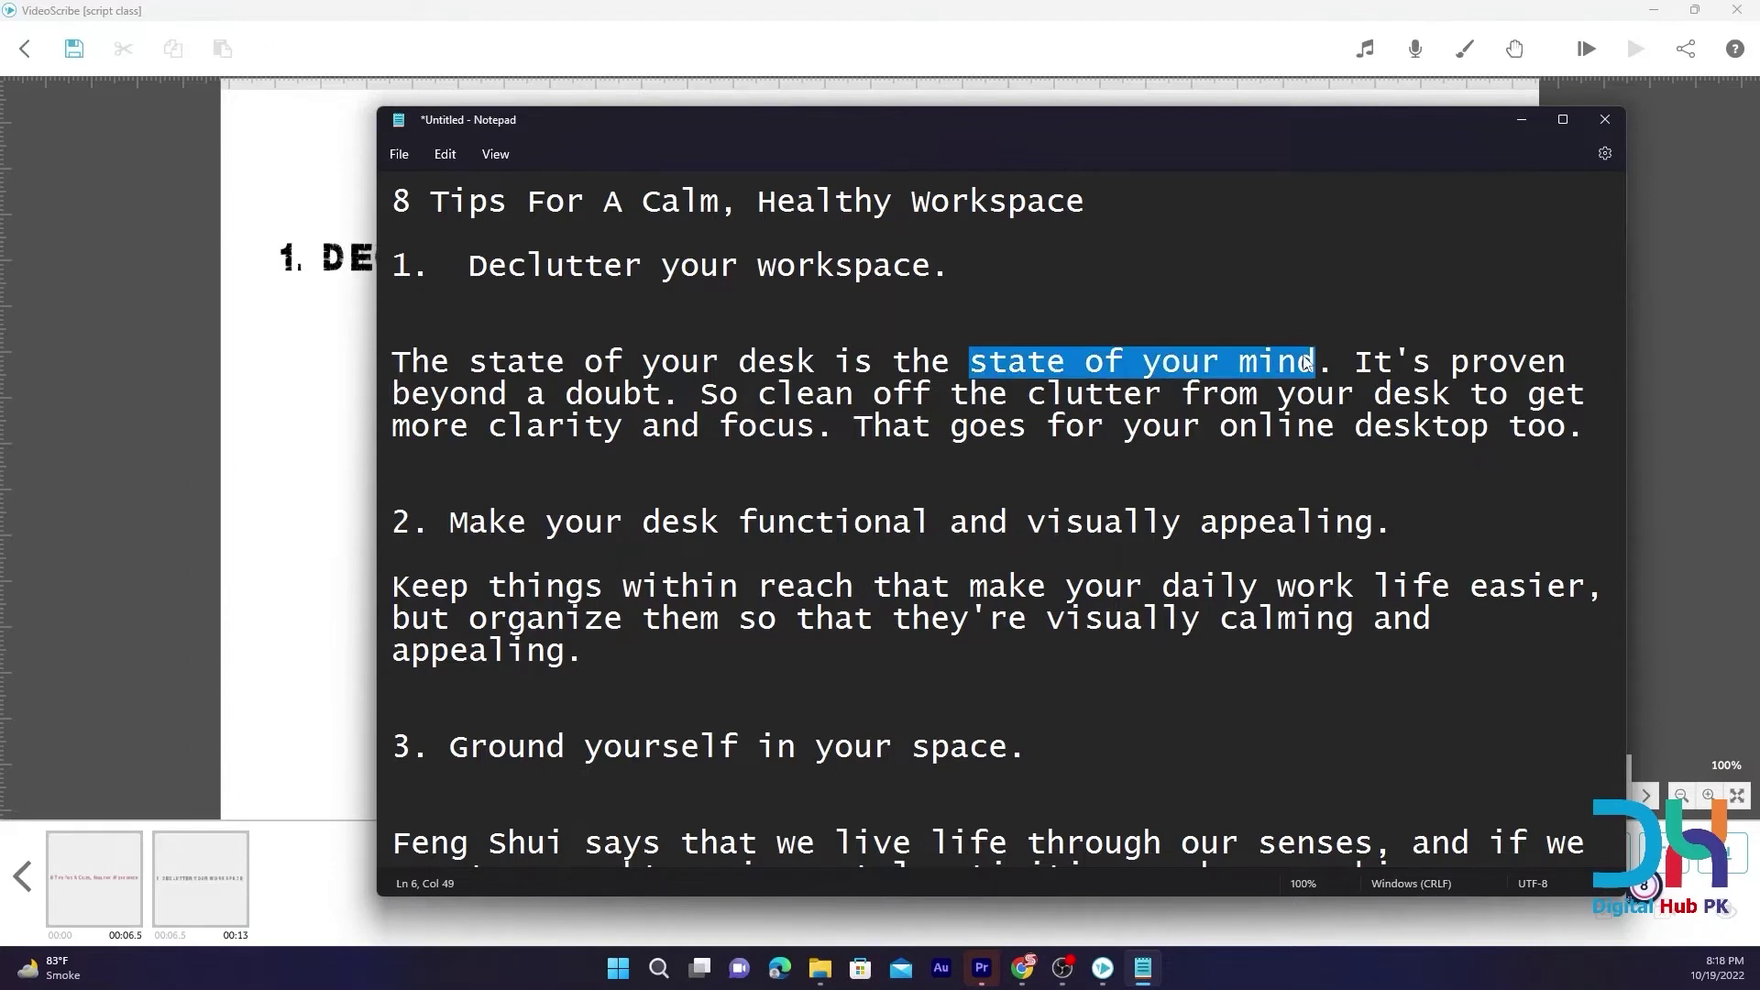
left_click(1089, 364)
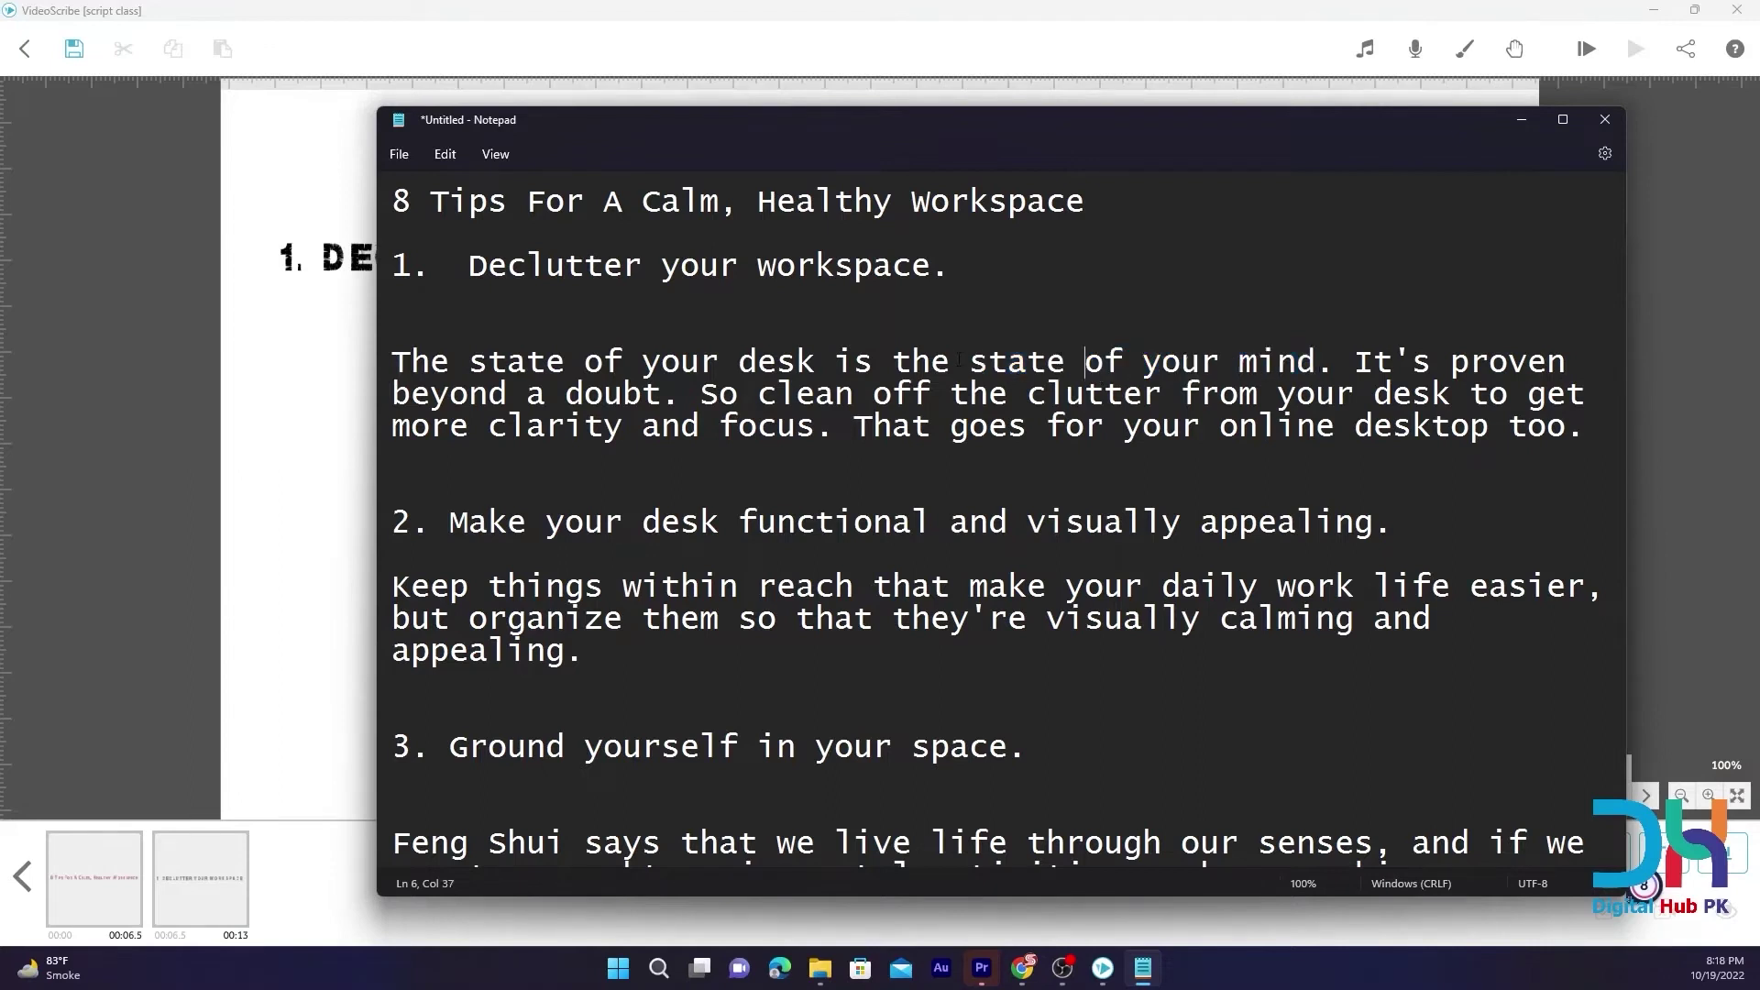
left_click_drag(894, 363, 1318, 363)
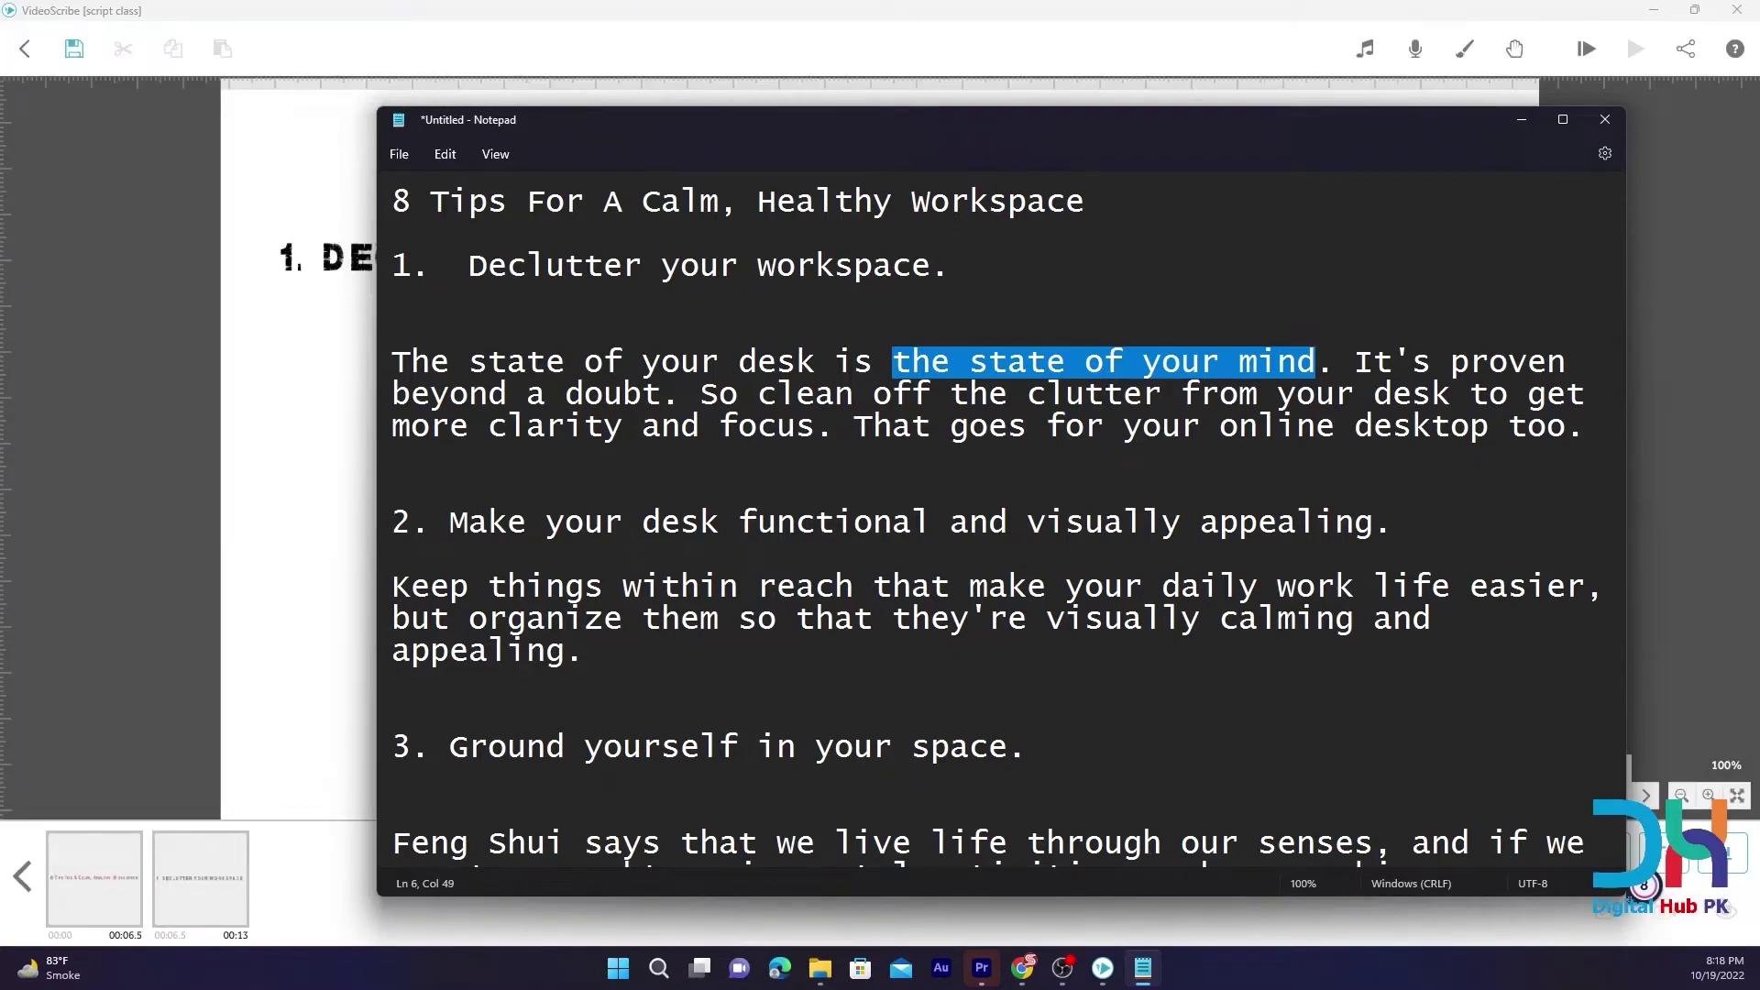
left_click(354, 157)
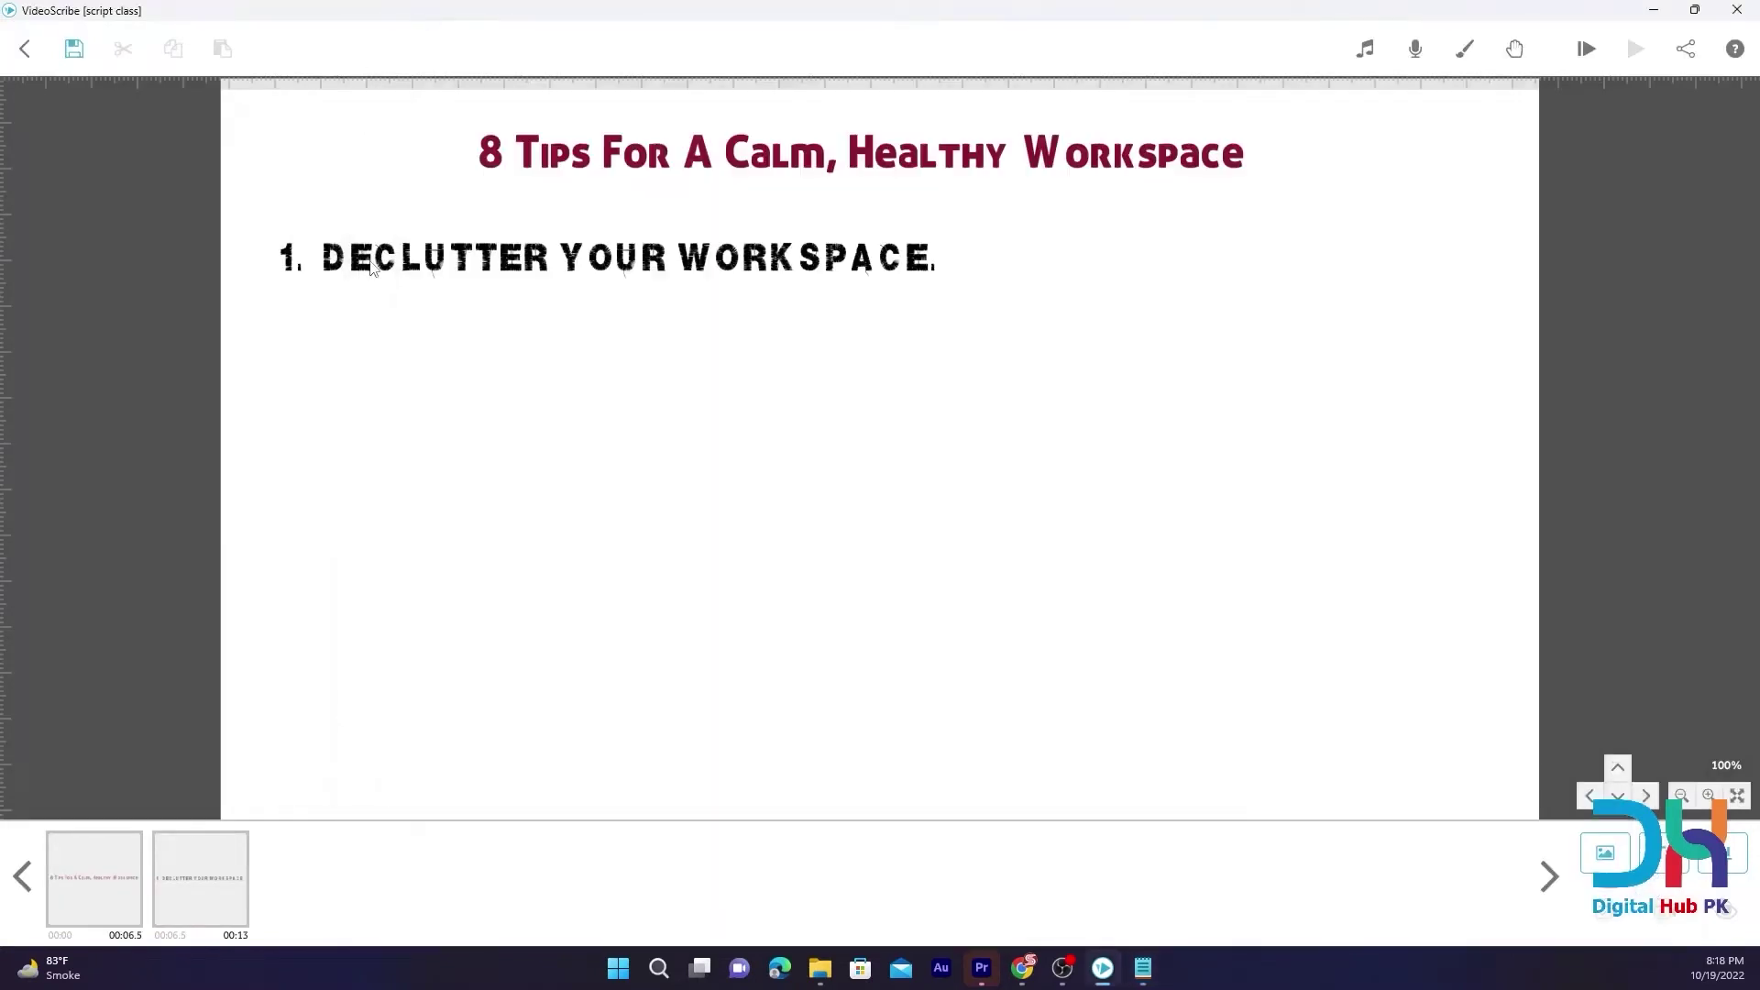